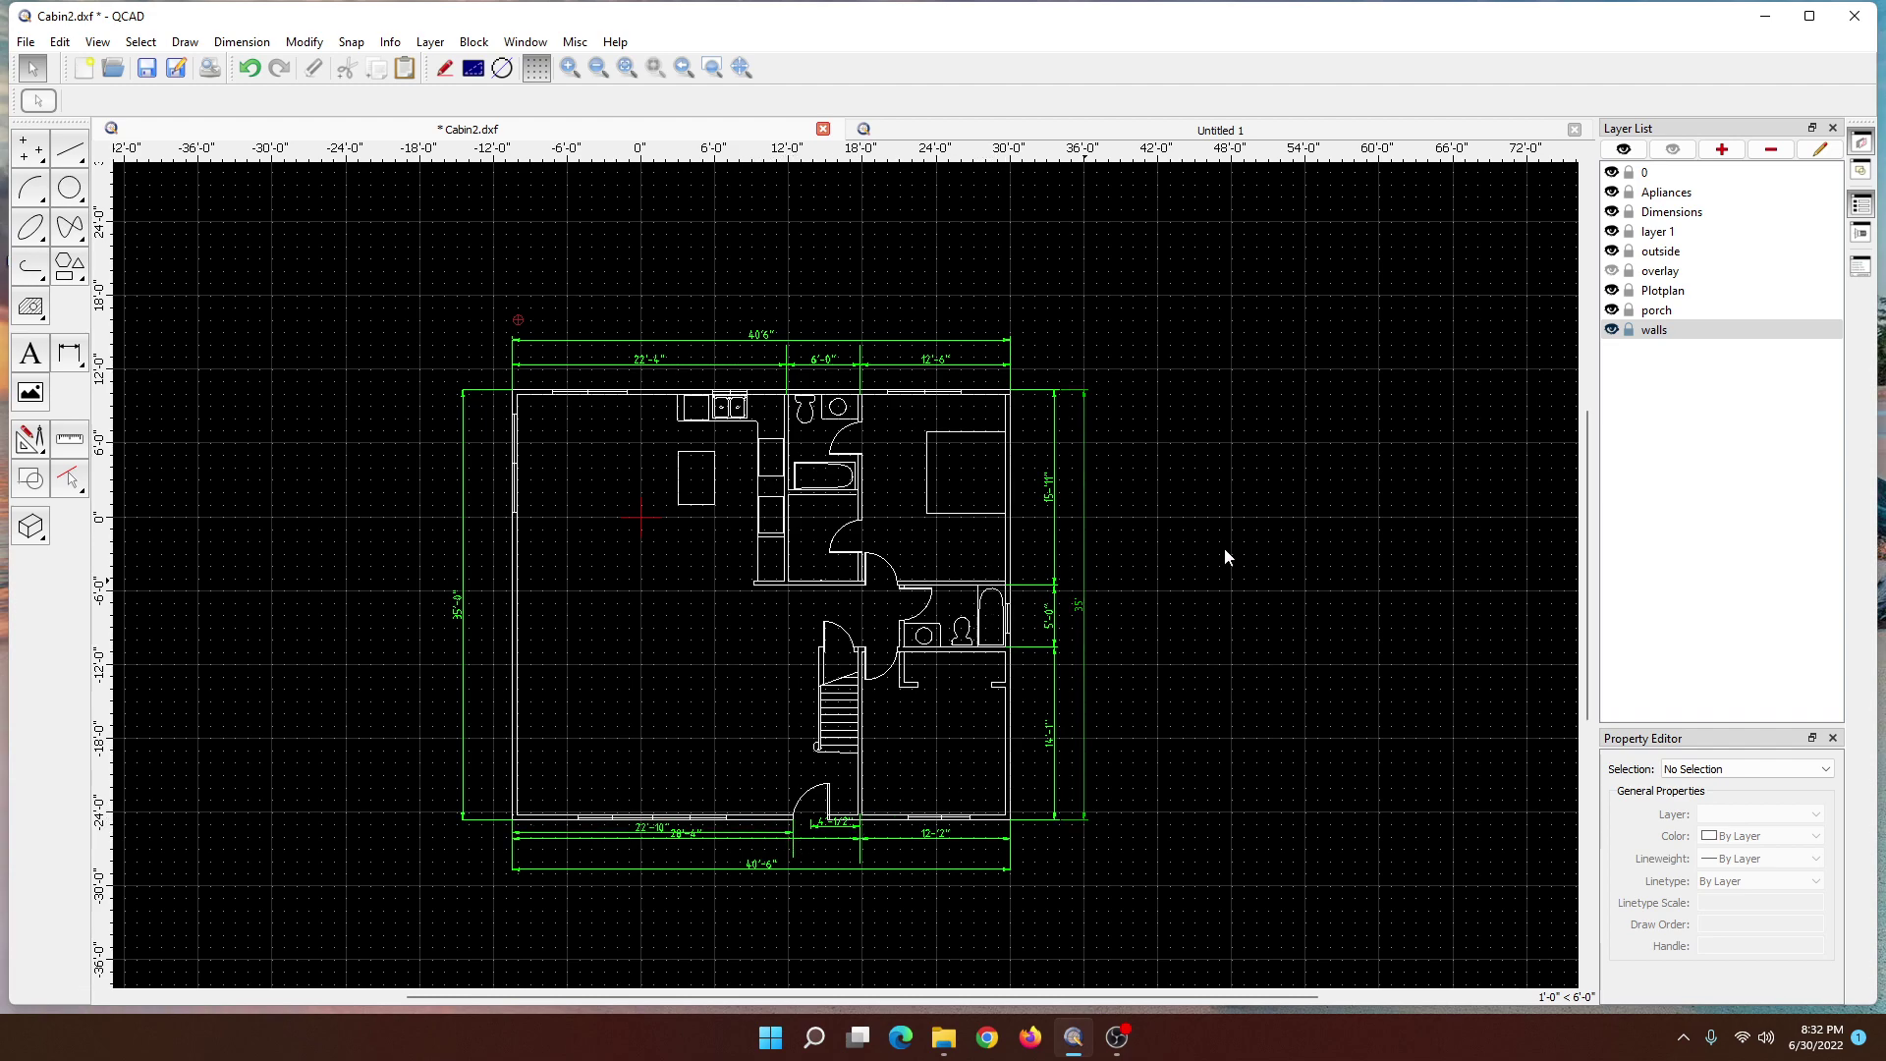
- Browse the block previews in the qcadparts folder of the parts library
left_click(1861, 233)
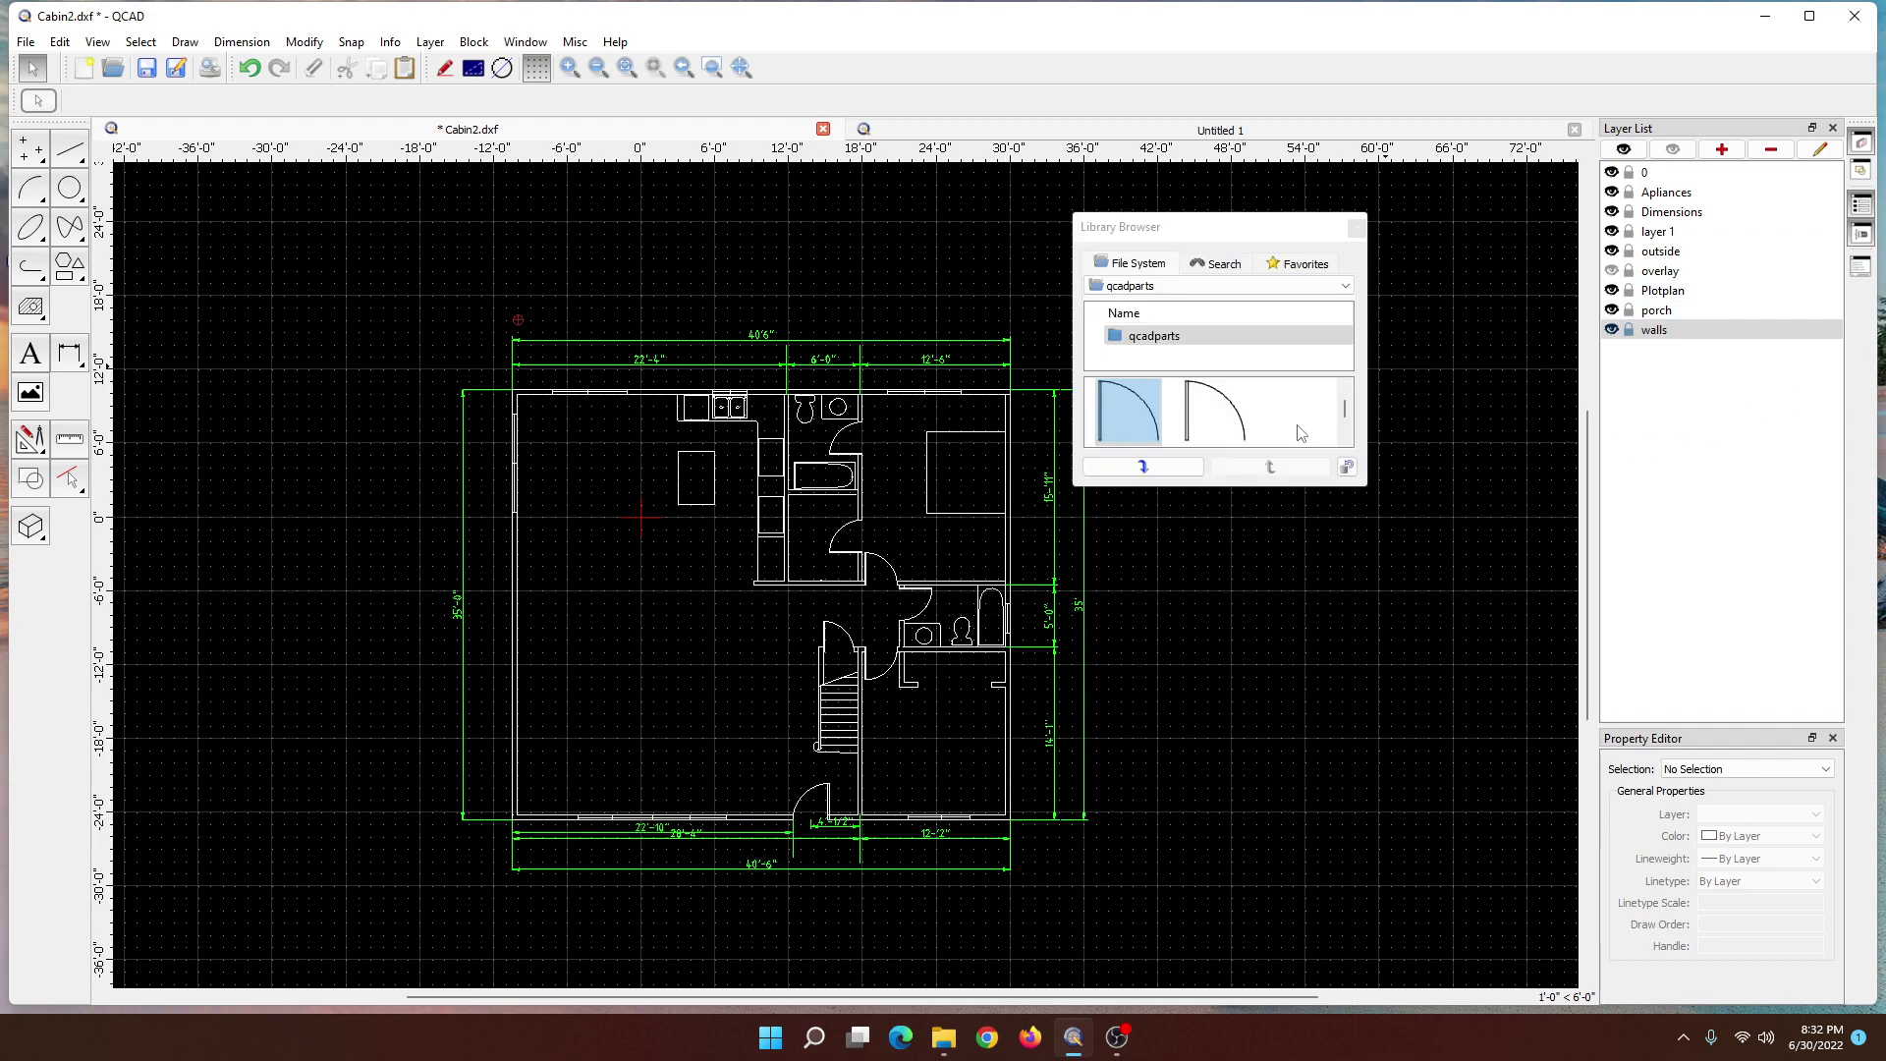
scroll(1338, 418, "down", 2)
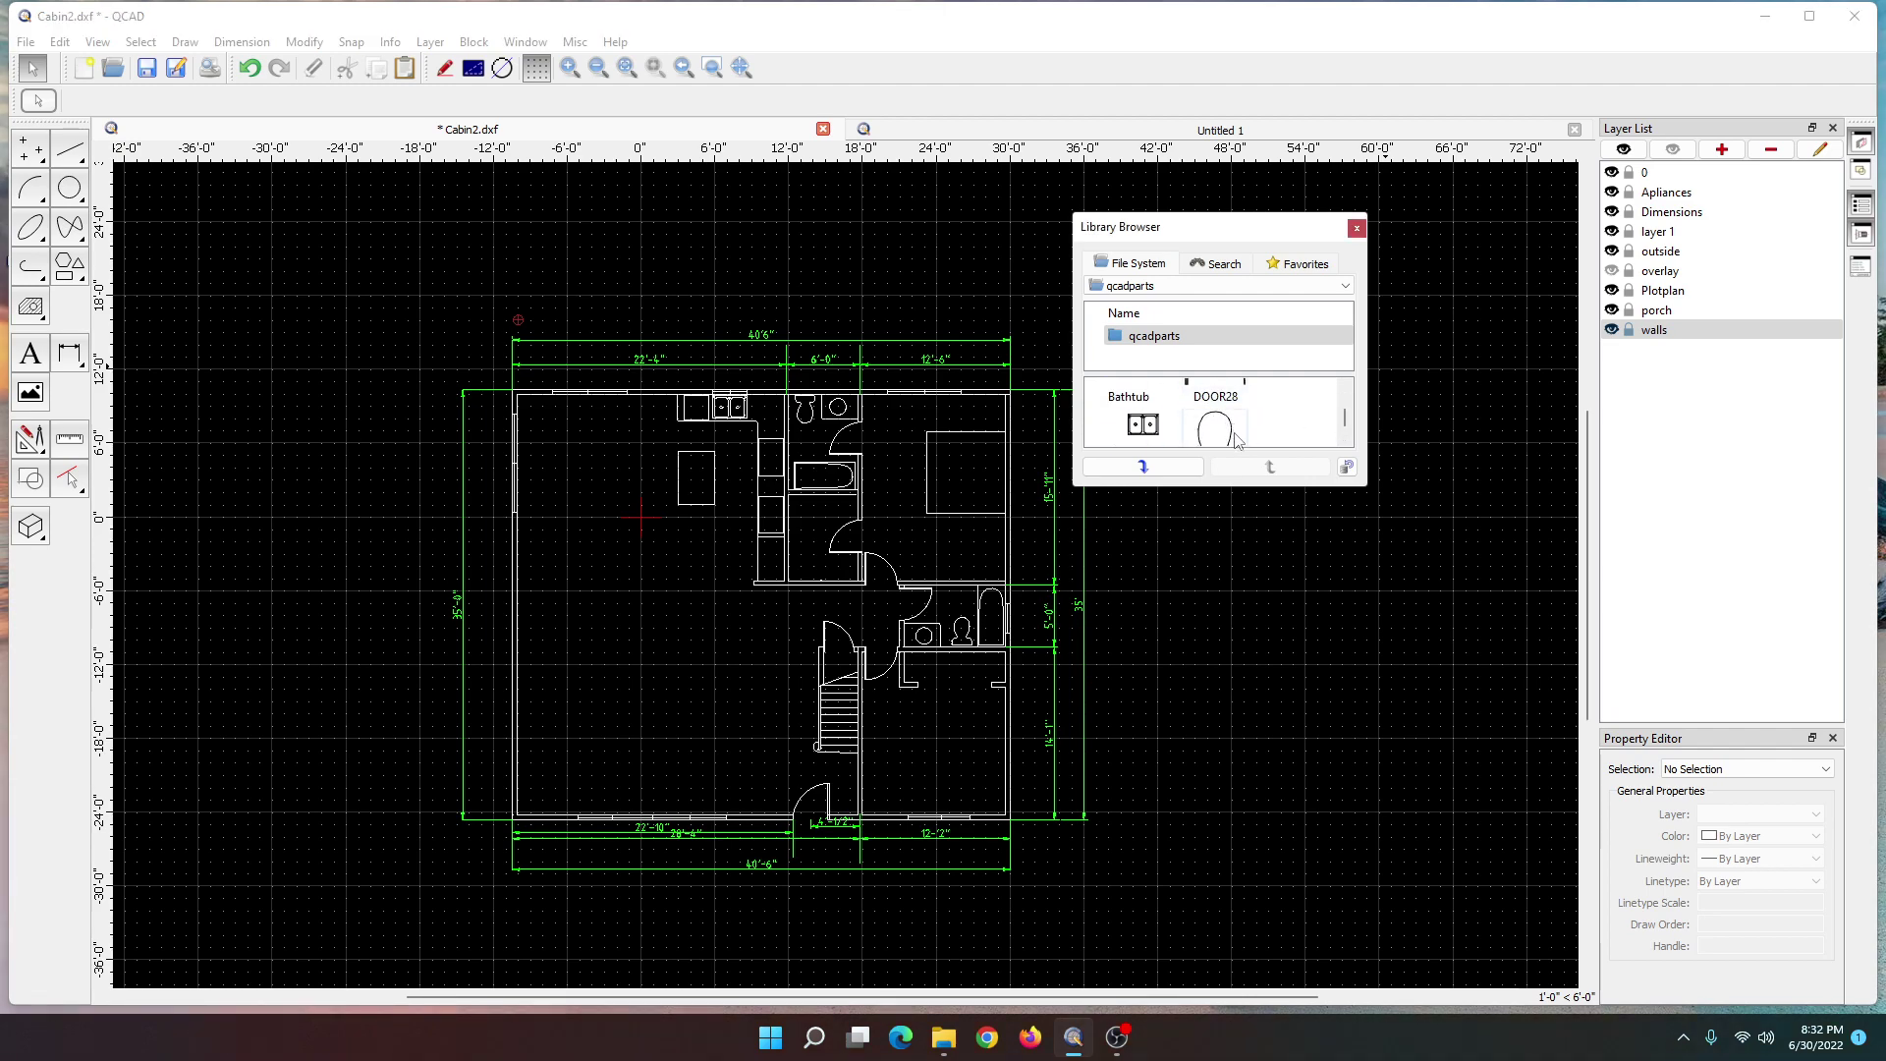
left_click(1357, 226)
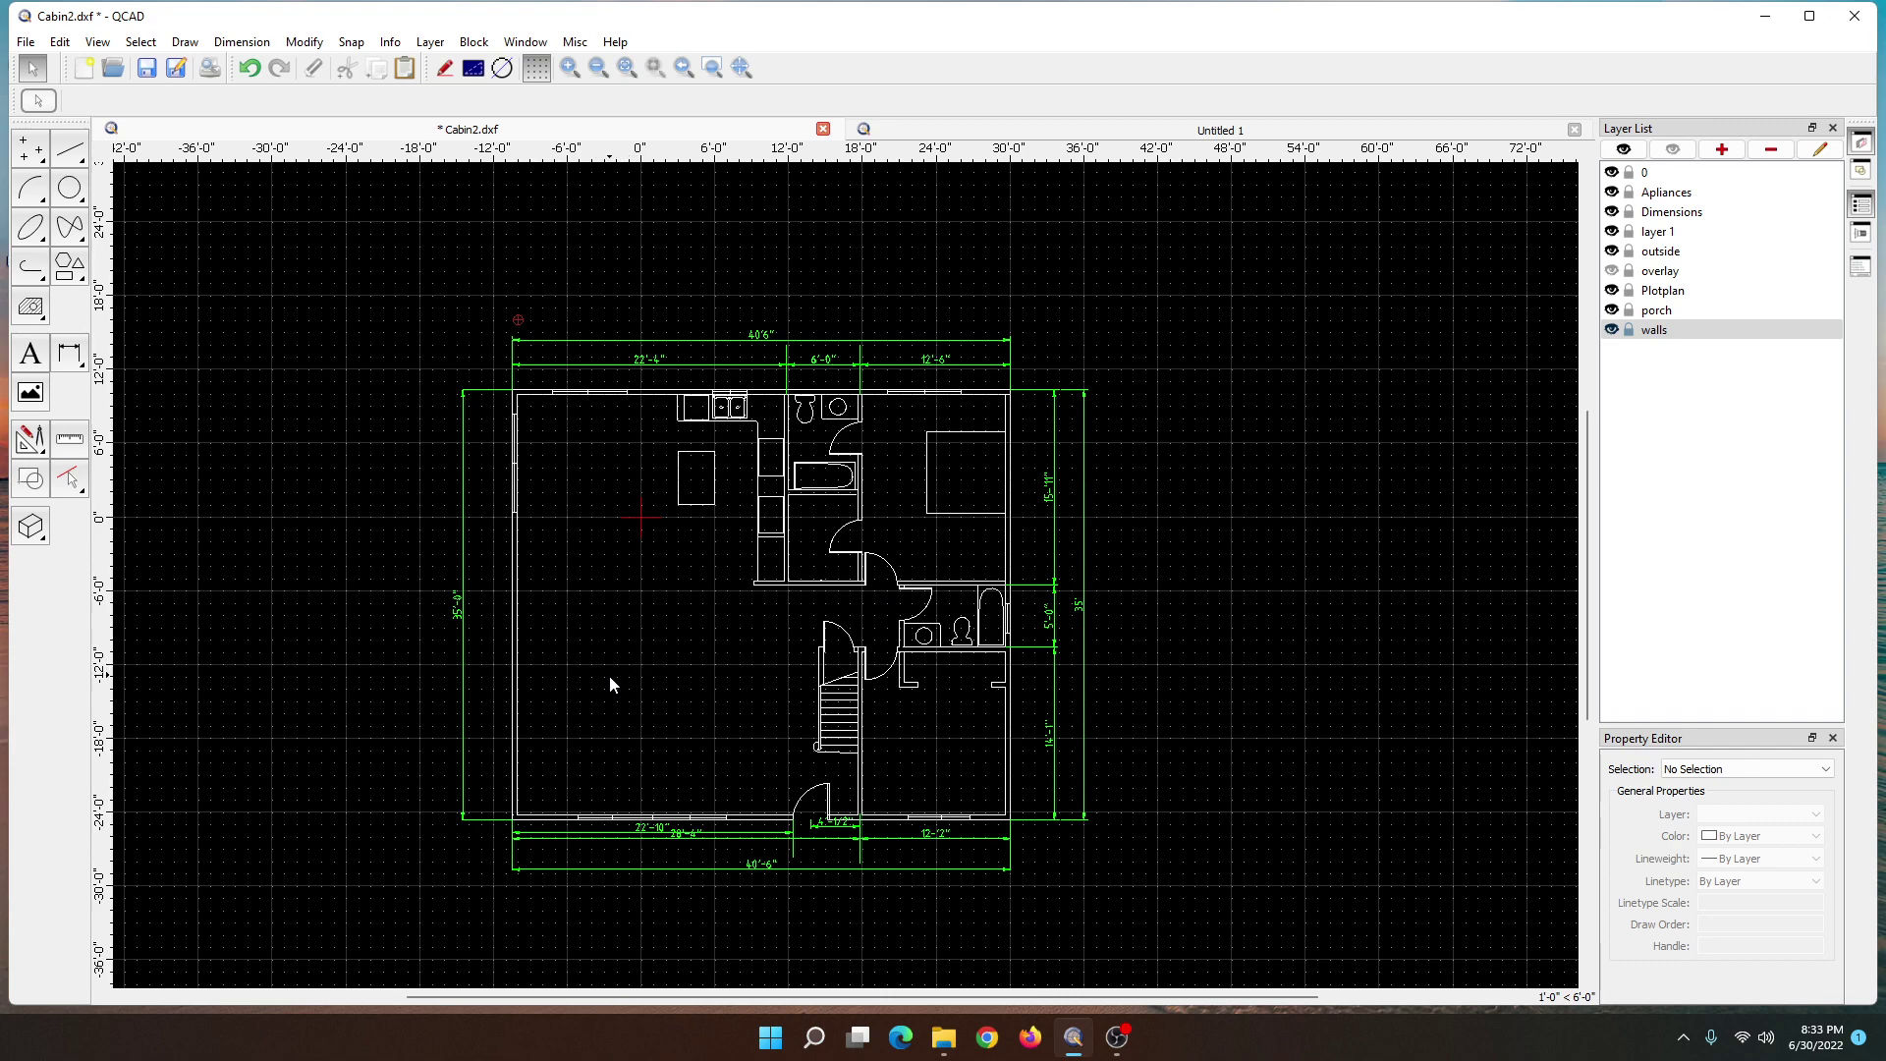
- Offset the large room's left and lower inner wall lines 5.5" inward
left_click(30, 442)
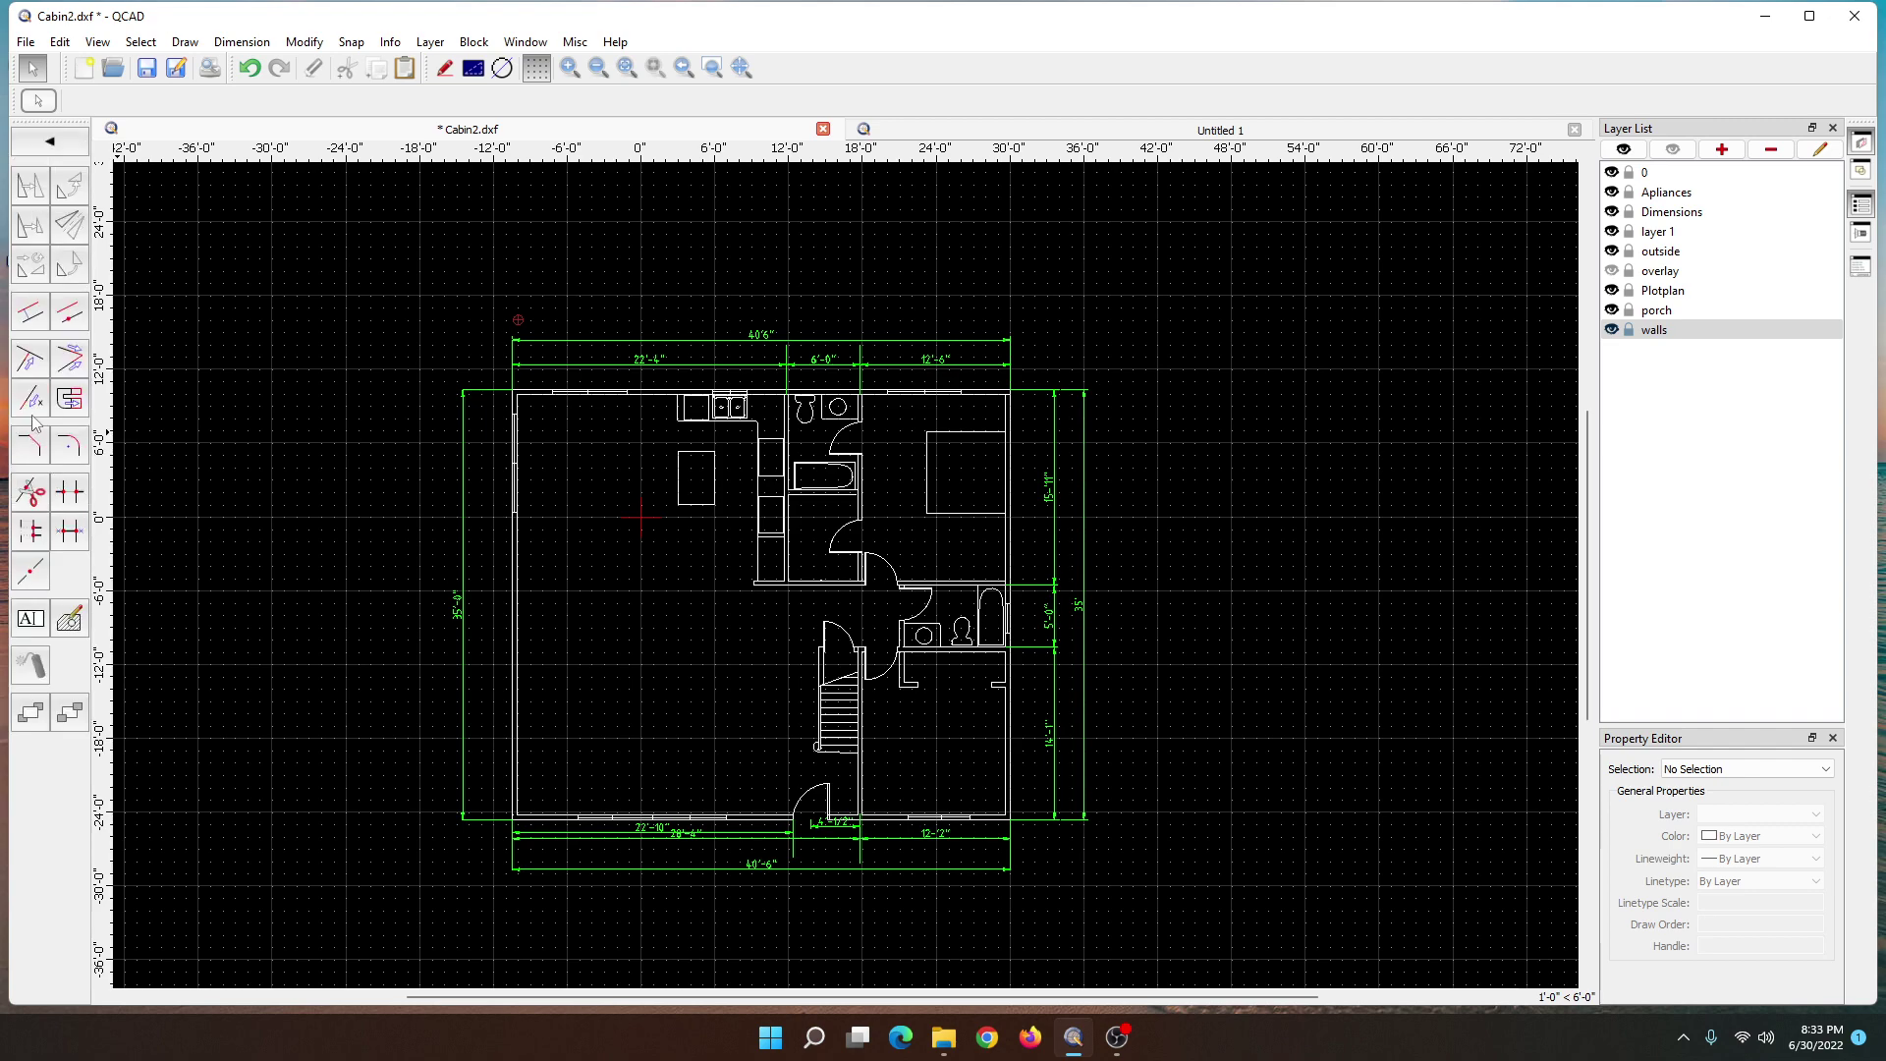
left_click(39, 312)
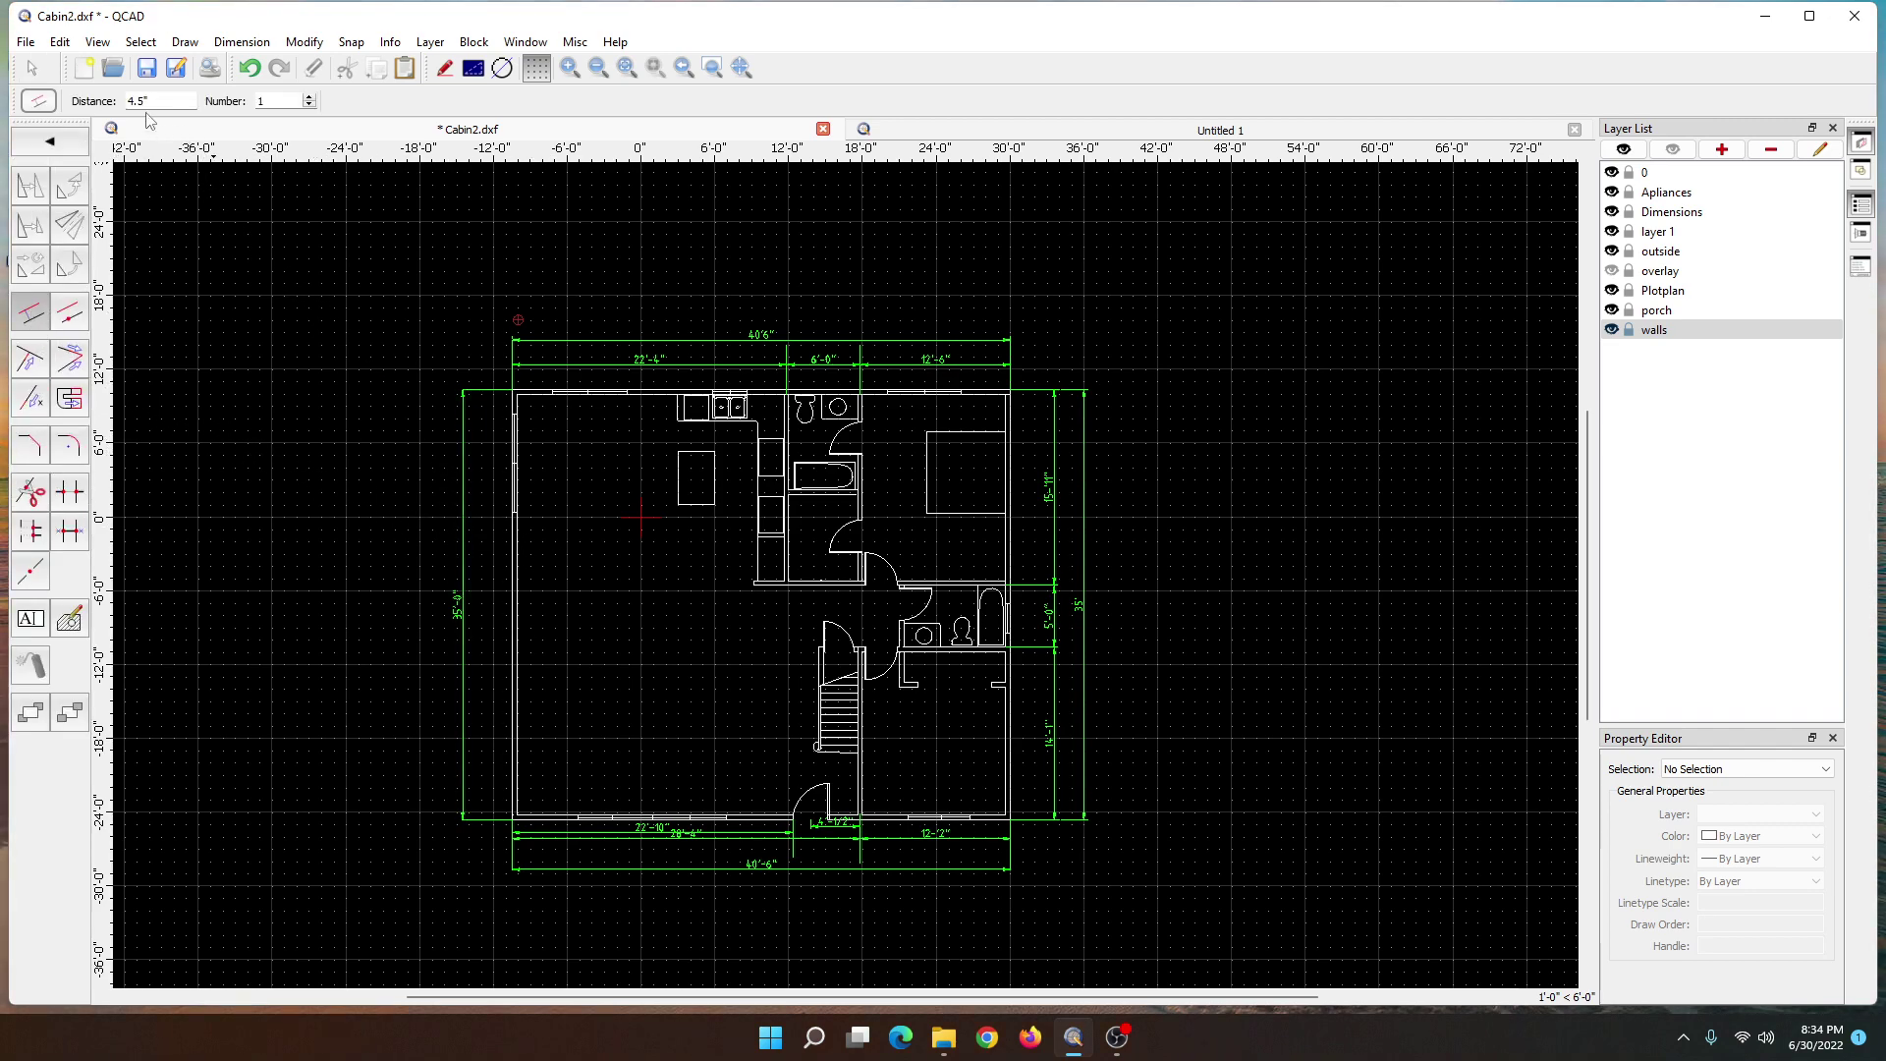
key("BackSpace")
type("5")
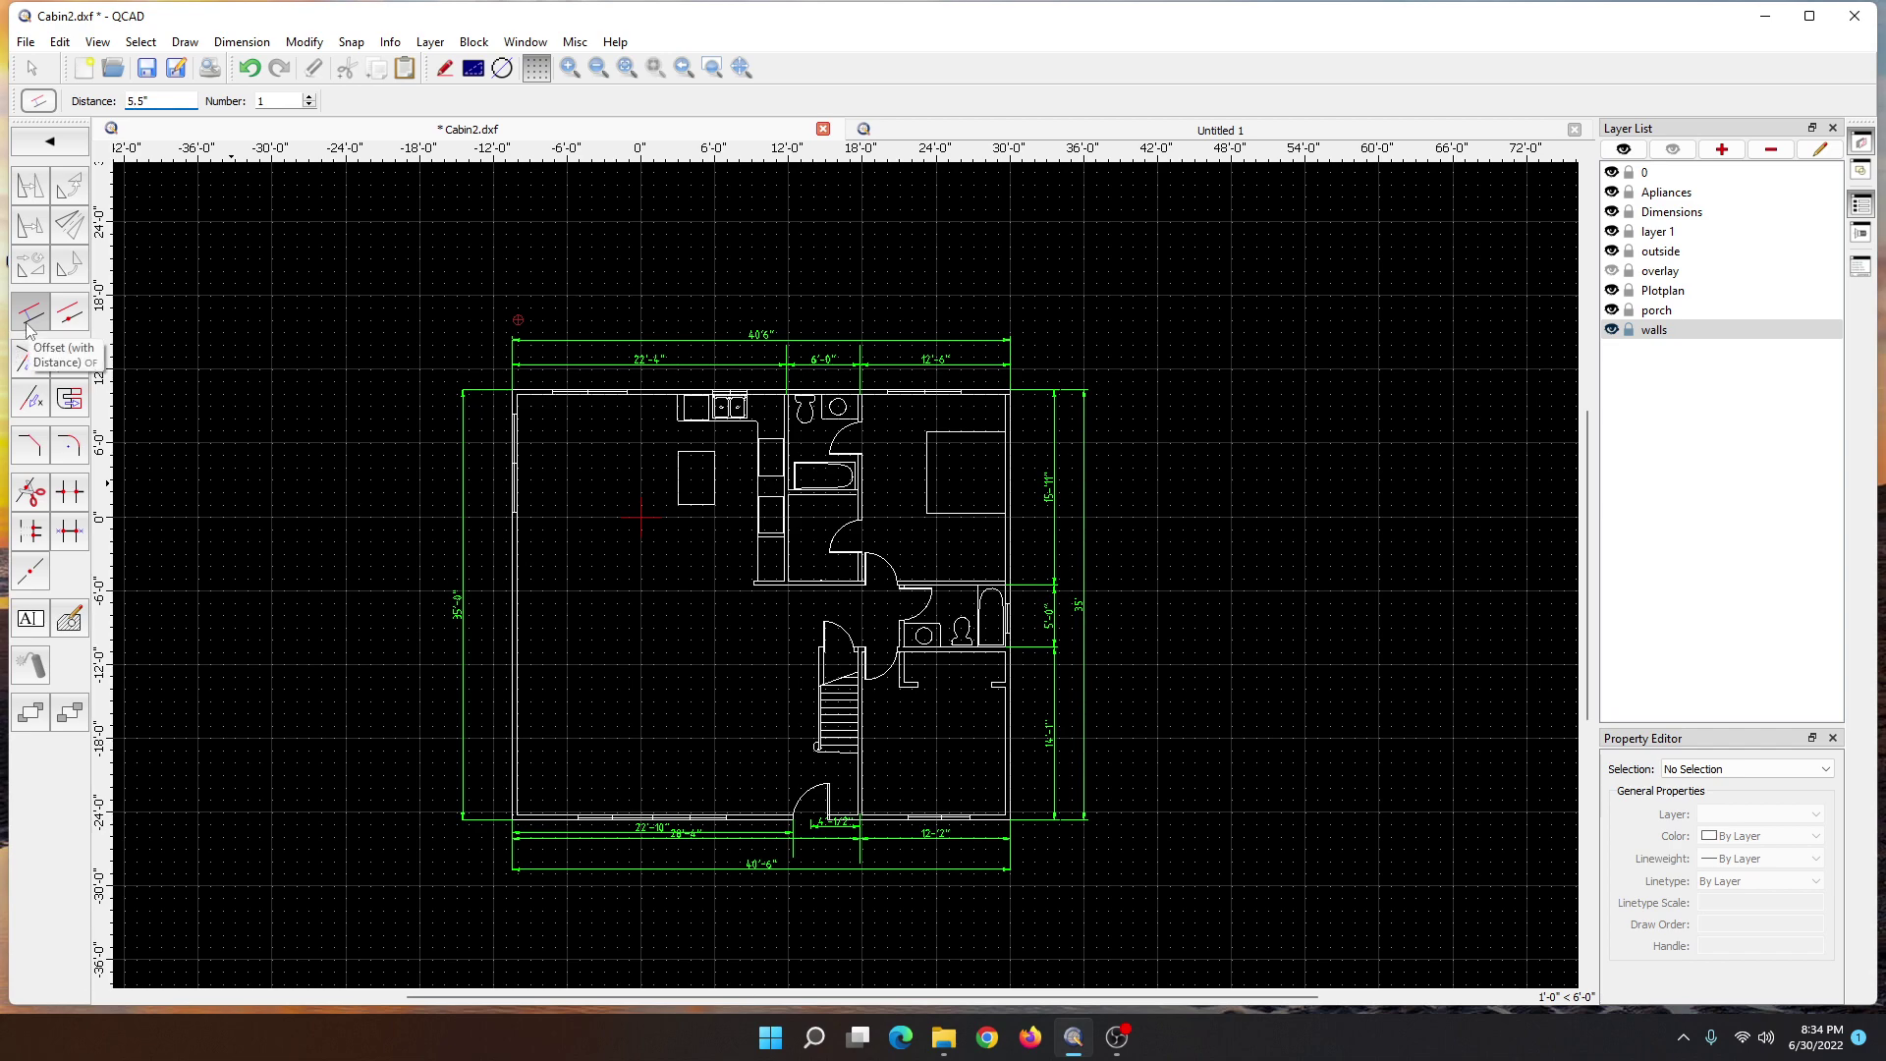
left_click(530, 504)
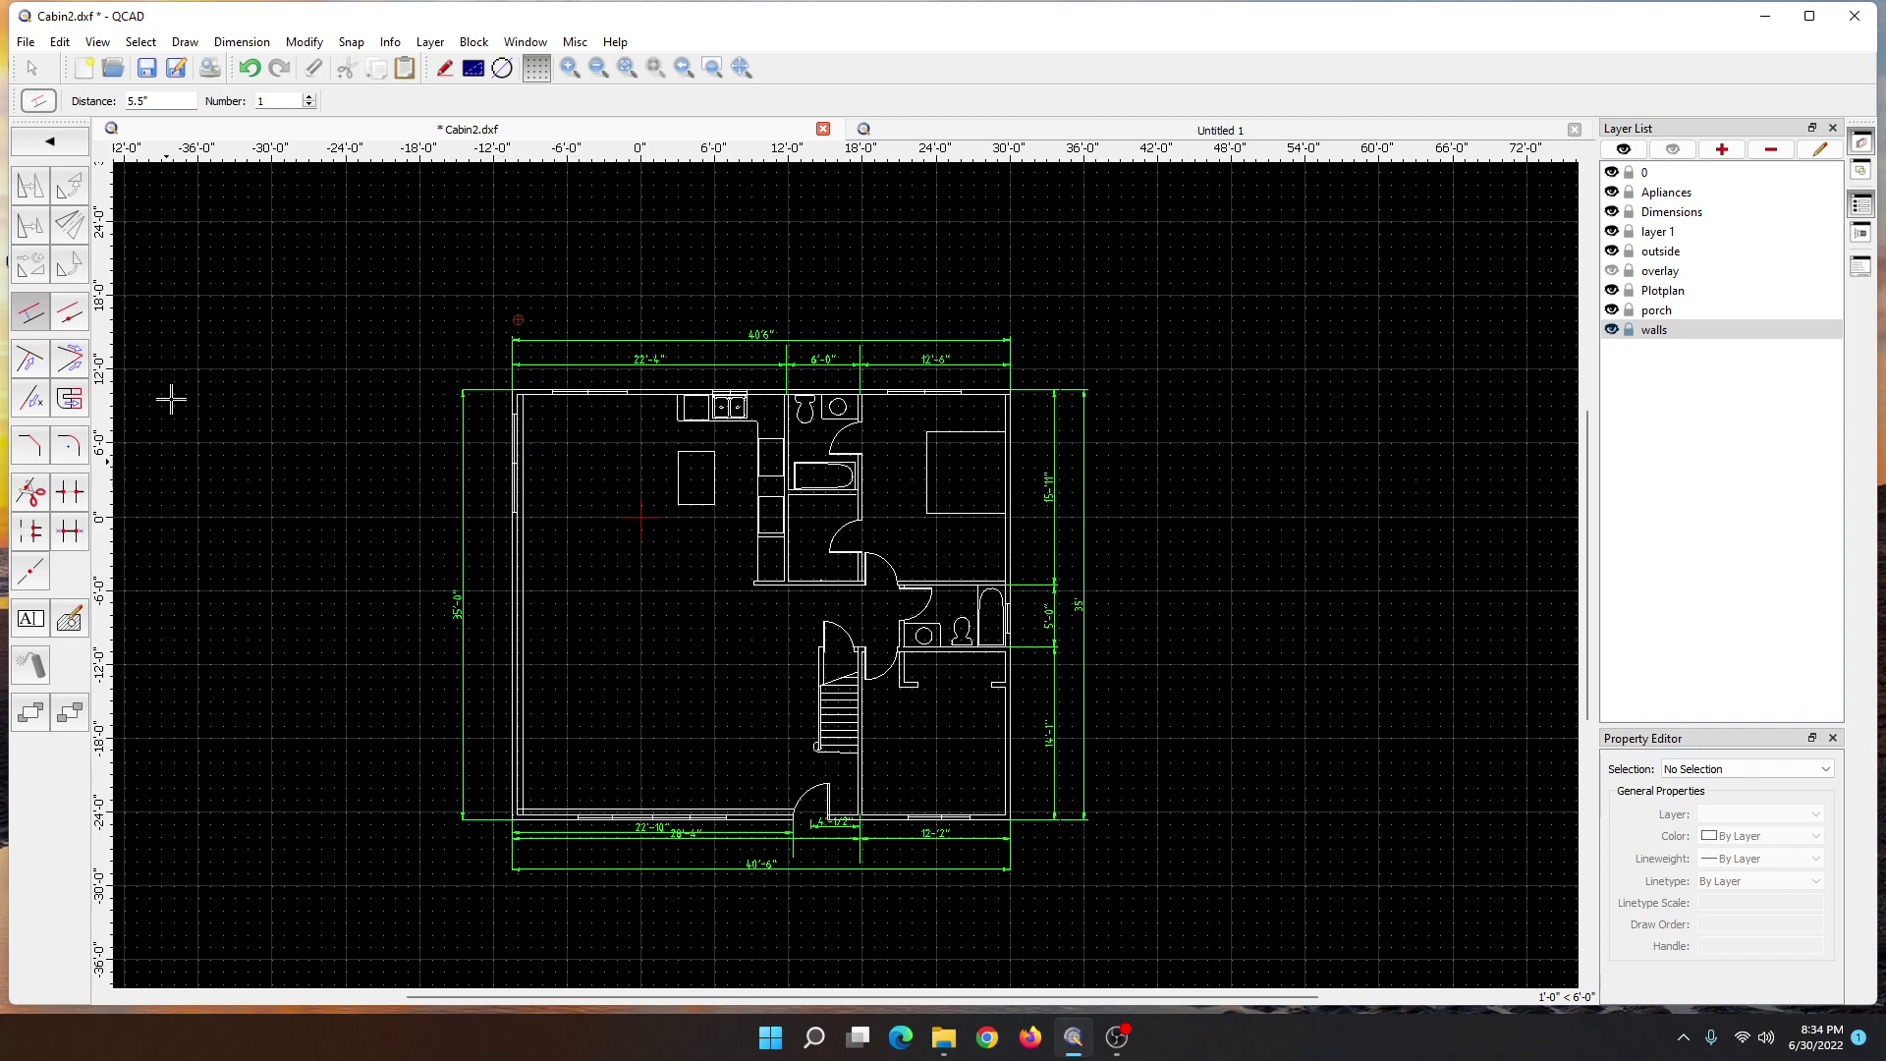
left_click(31, 66)
- Try to break out a segment of the wall lines around the large room's lower-left corner
middle_click_drag(562, 753, 749, 442)
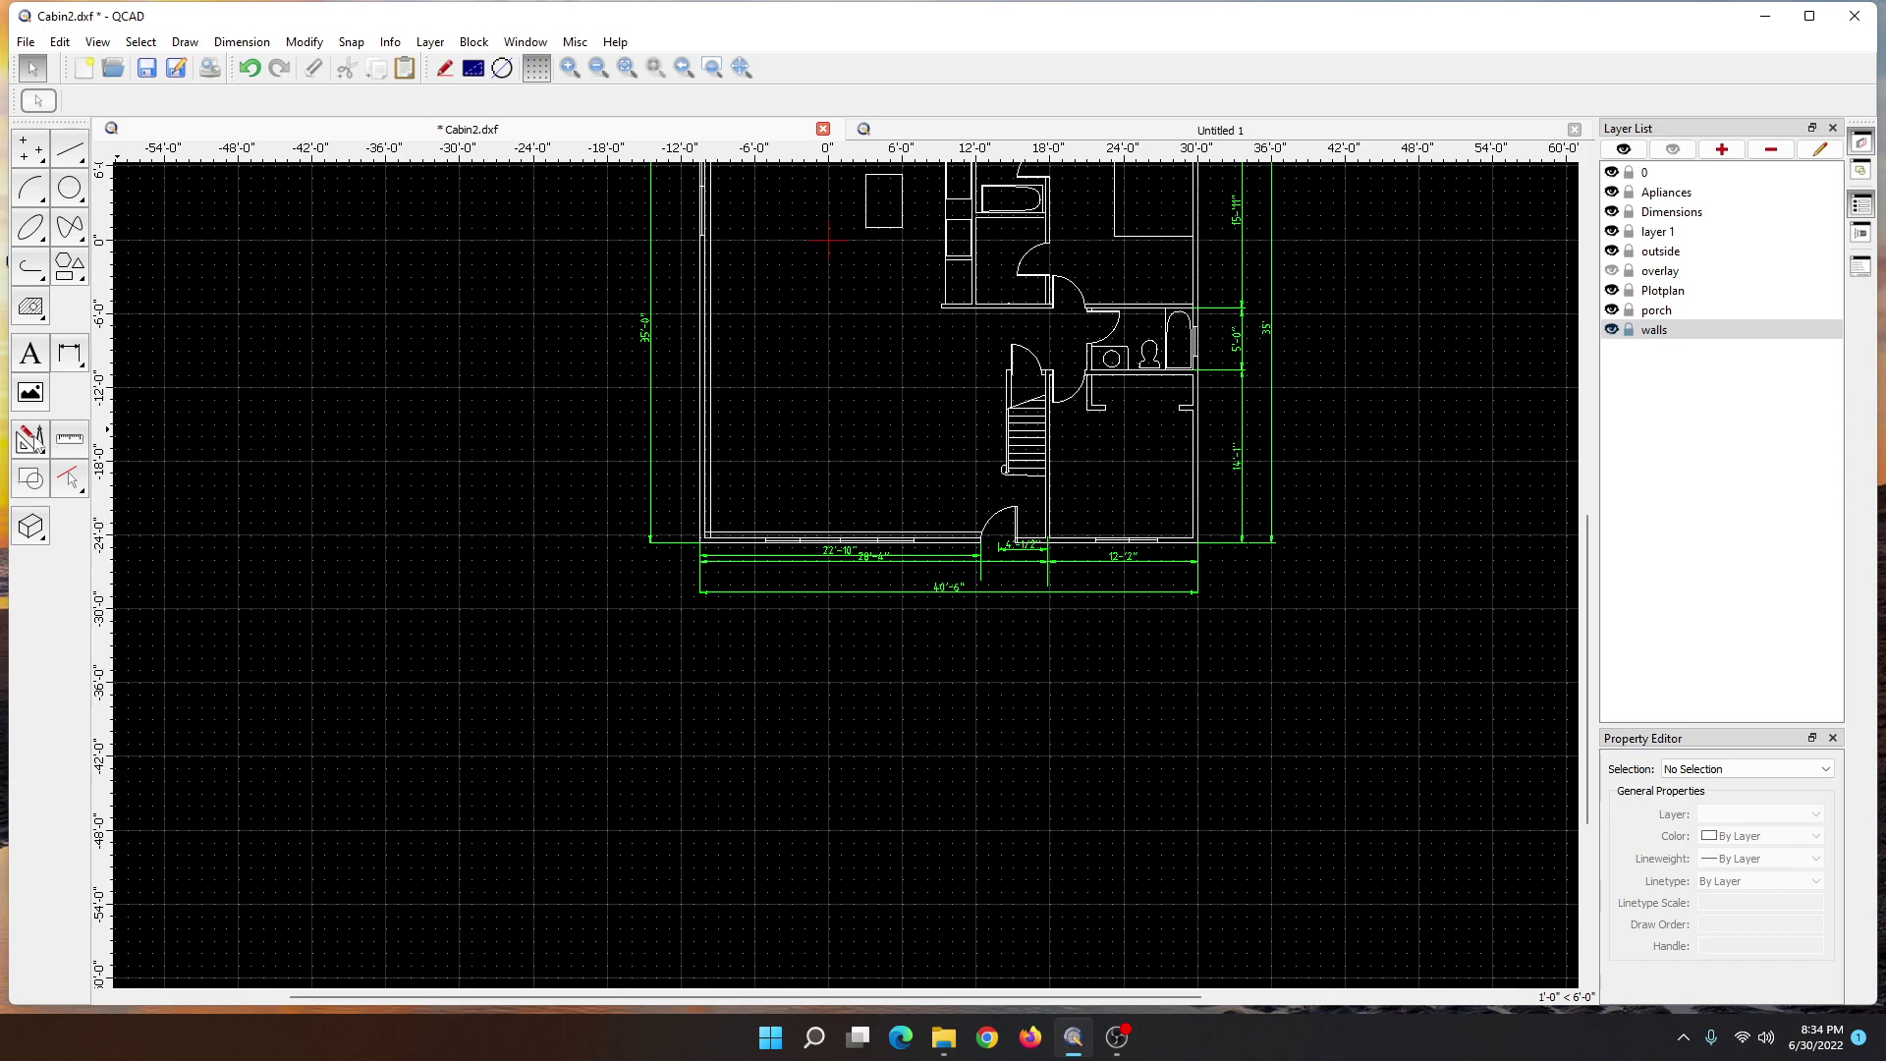
left_click(33, 443)
left_click(77, 501)
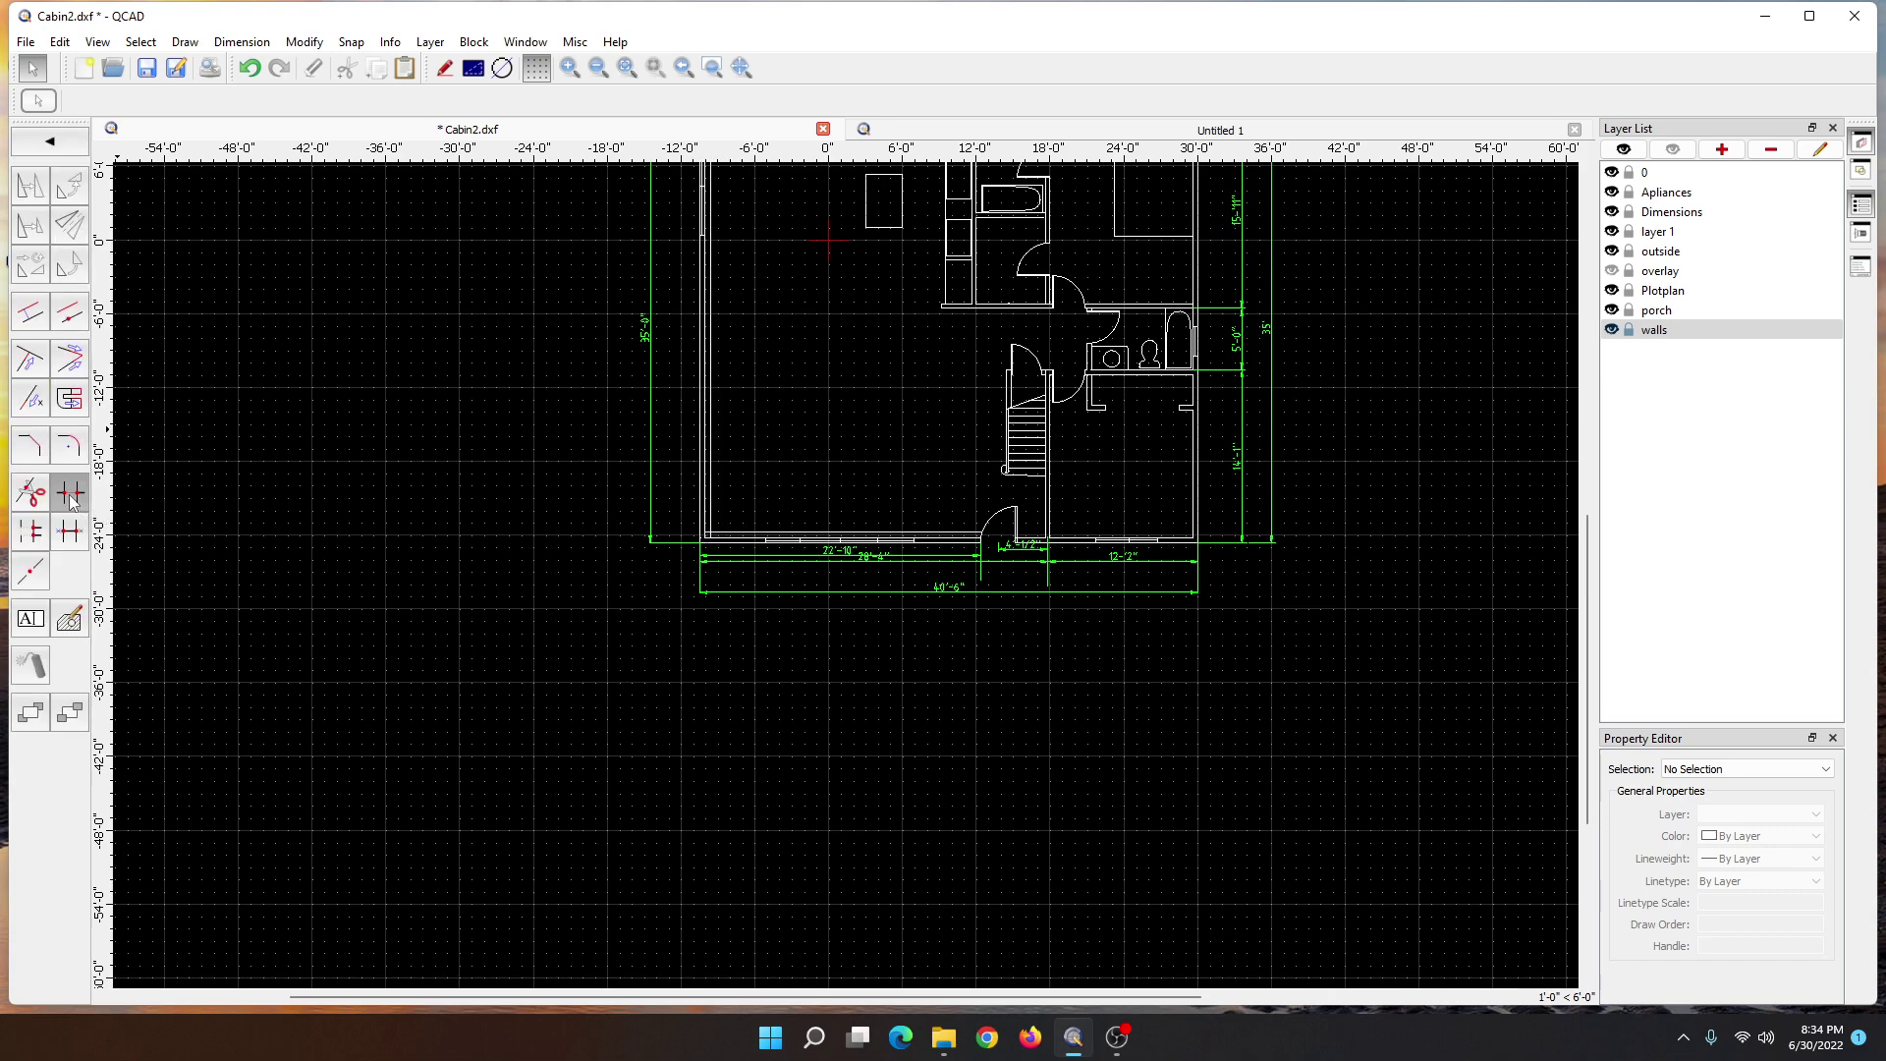
scroll(629, 599, "up", 3)
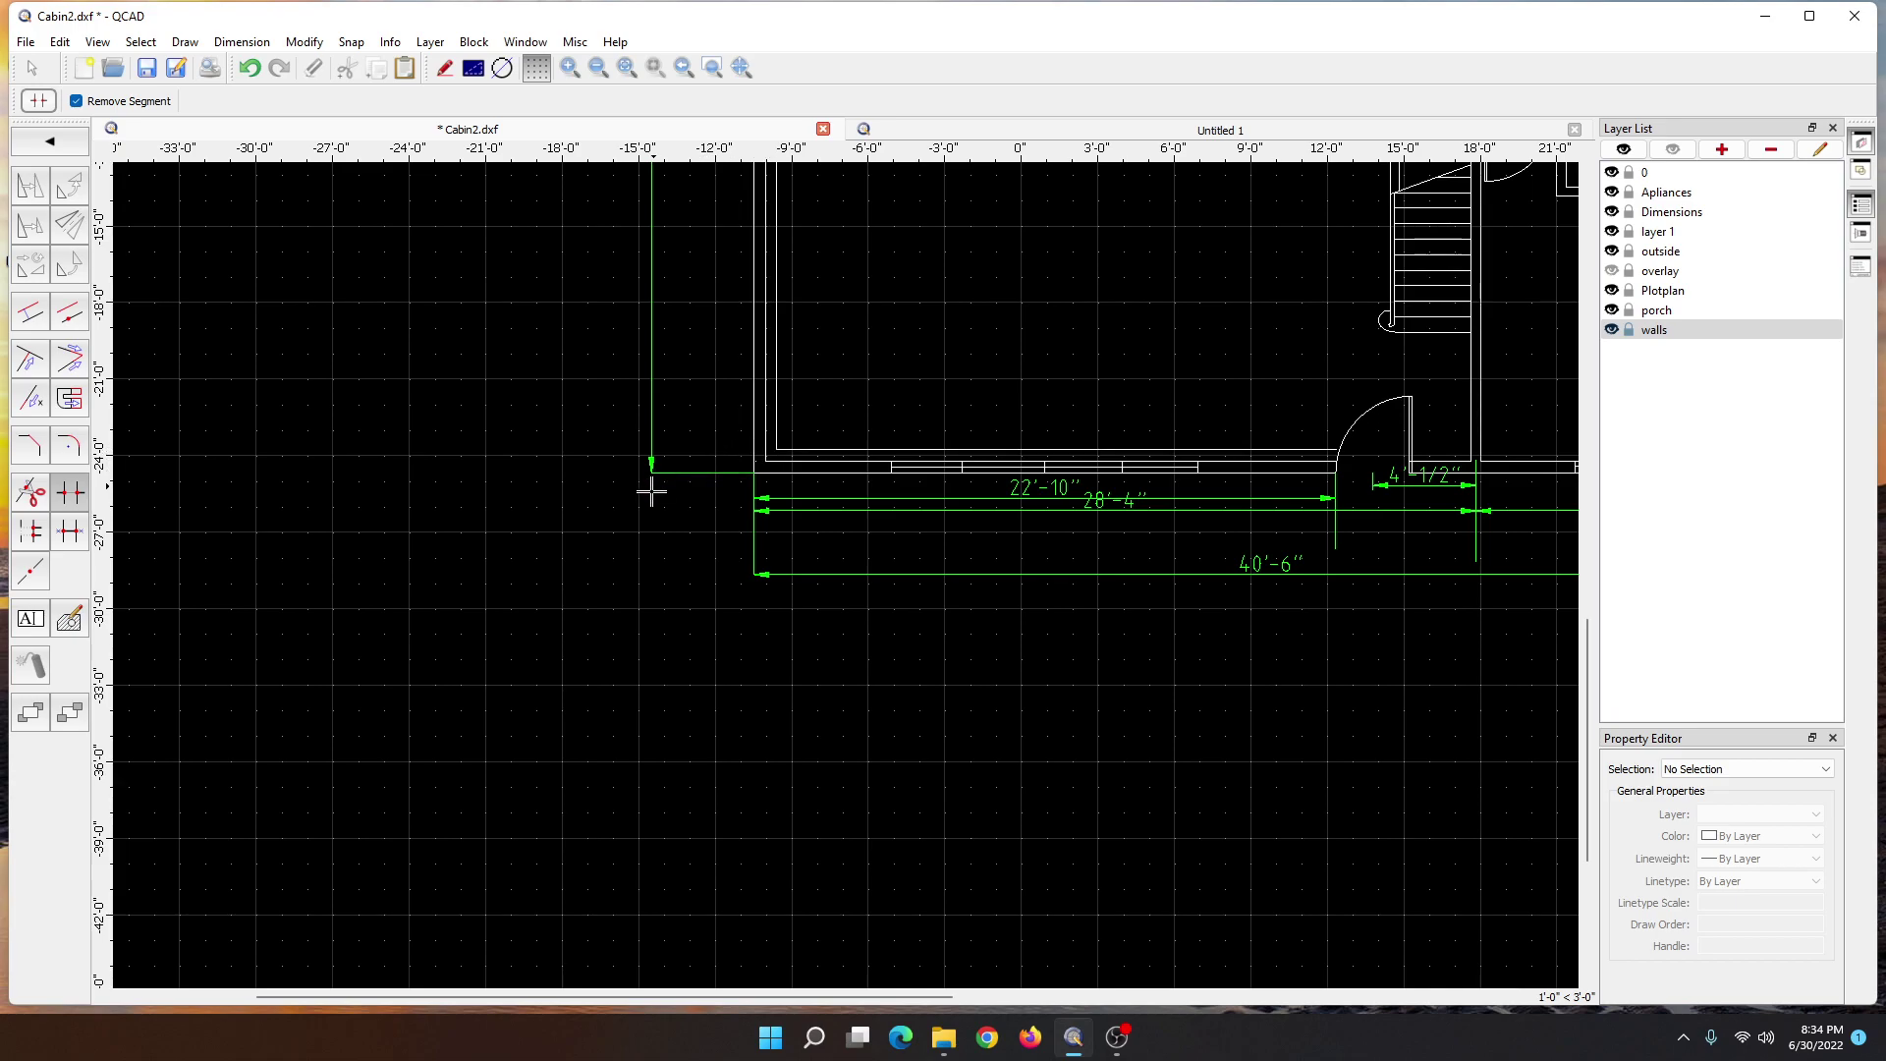
scroll(653, 497, "down", 2)
scroll(675, 555, "up", 3)
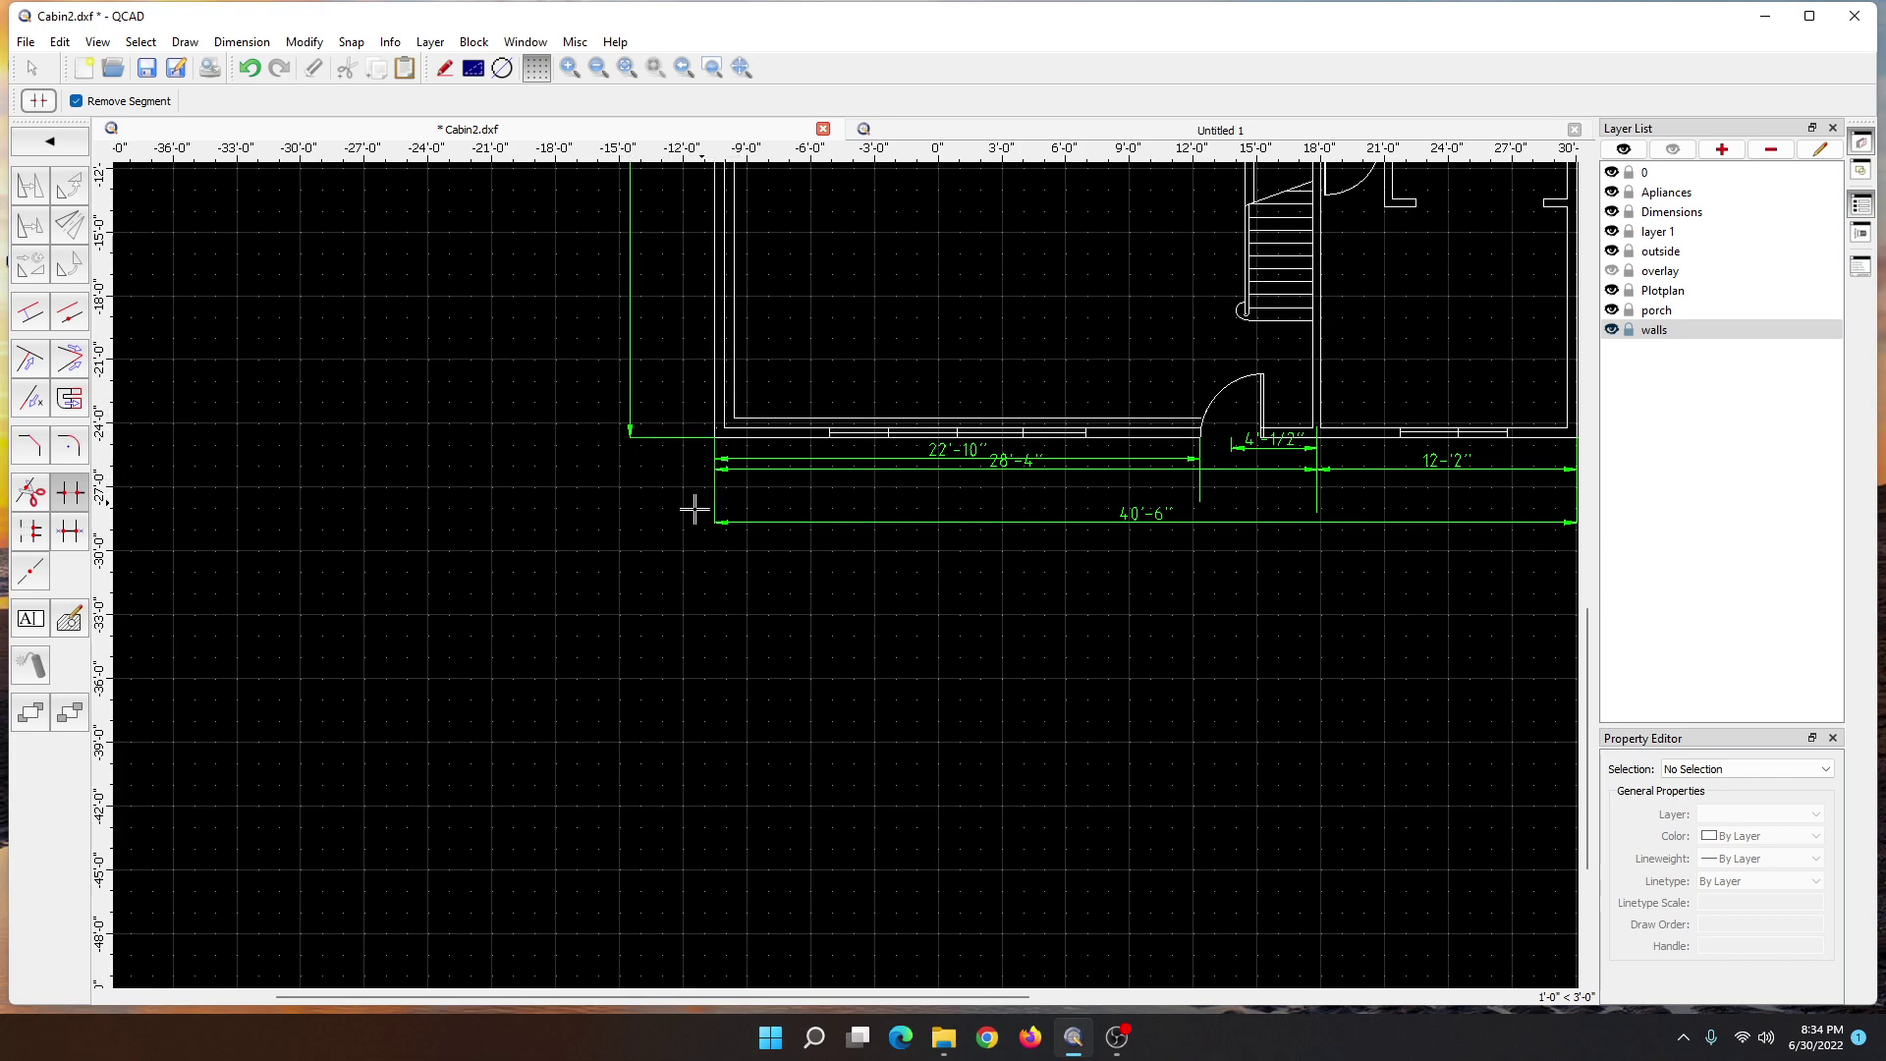
middle_click_drag(792, 412, 586, 741)
- Undo the segment break-out and the offset wall lines in the large room
left_click(59, 41)
left_click(87, 63)
left_click(66, 43)
left_click(73, 64)
left_click(63, 39)
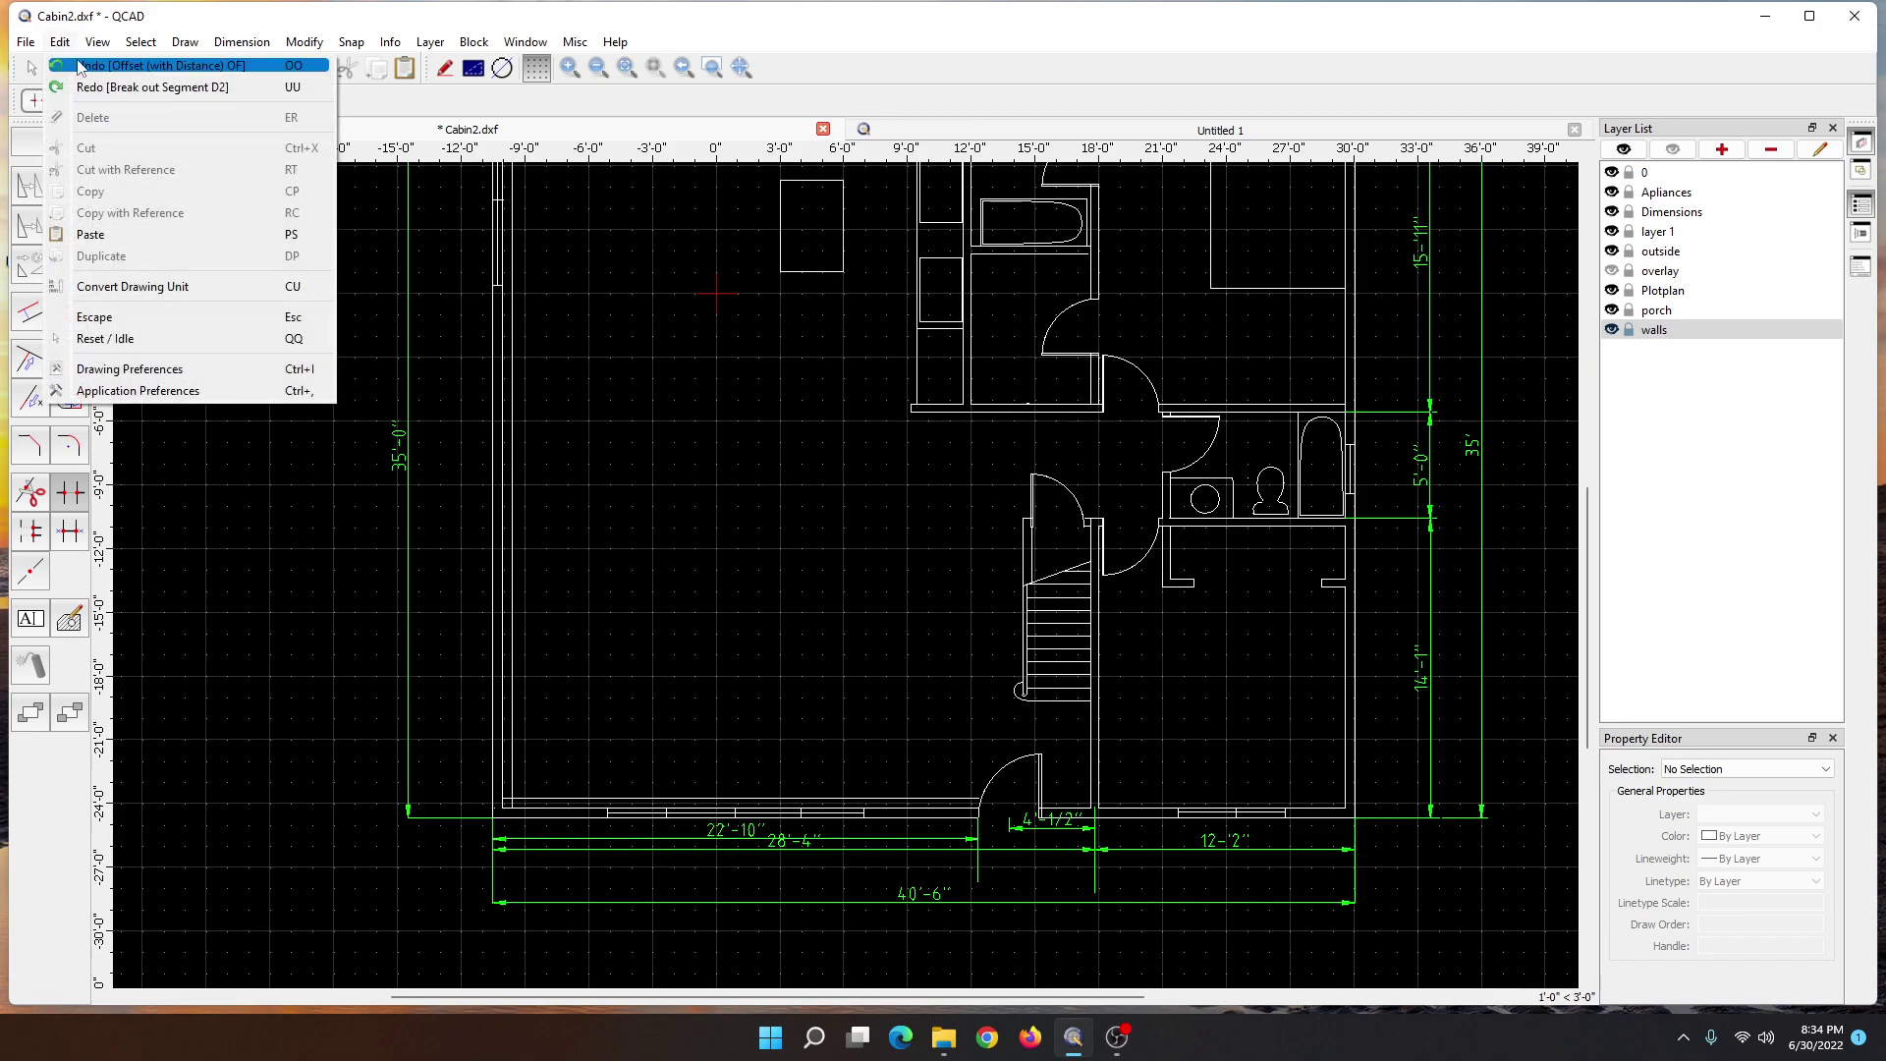
left_click(77, 65)
left_click(61, 42)
left_click(81, 65)
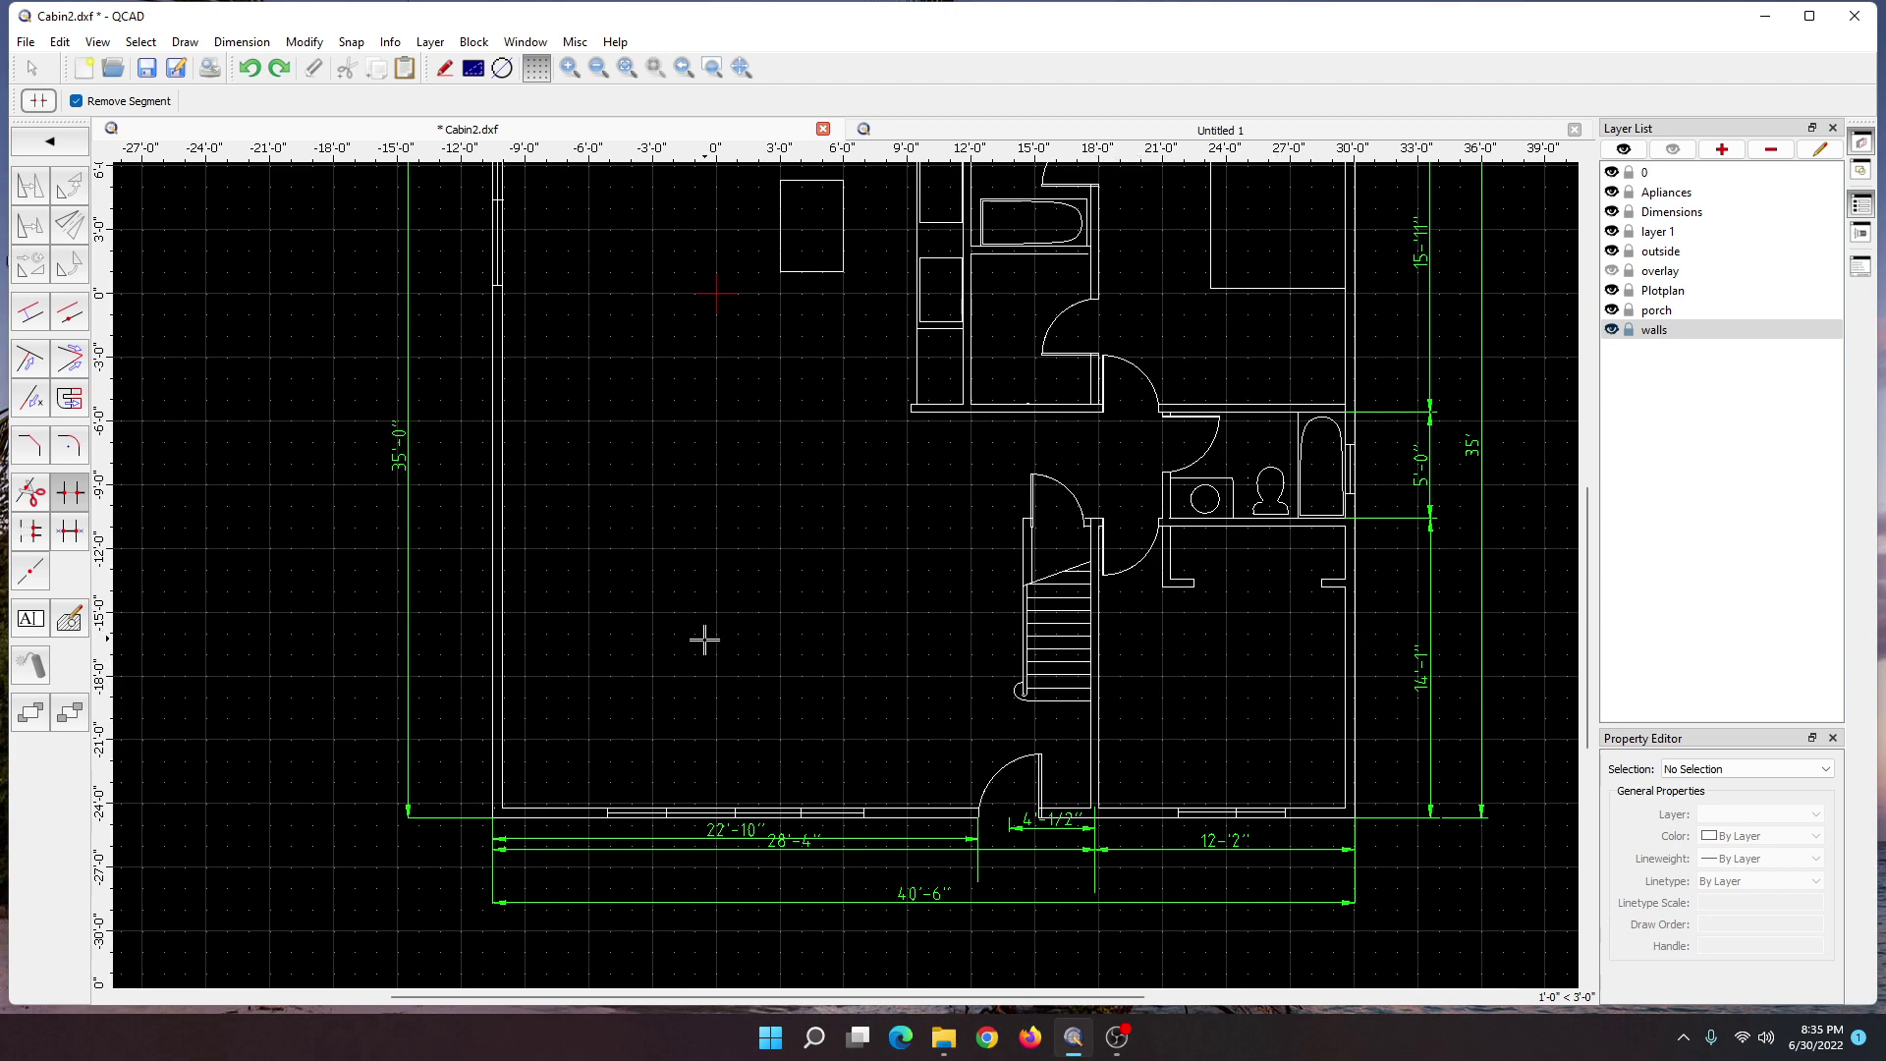
scroll(750, 582, "down", 1)
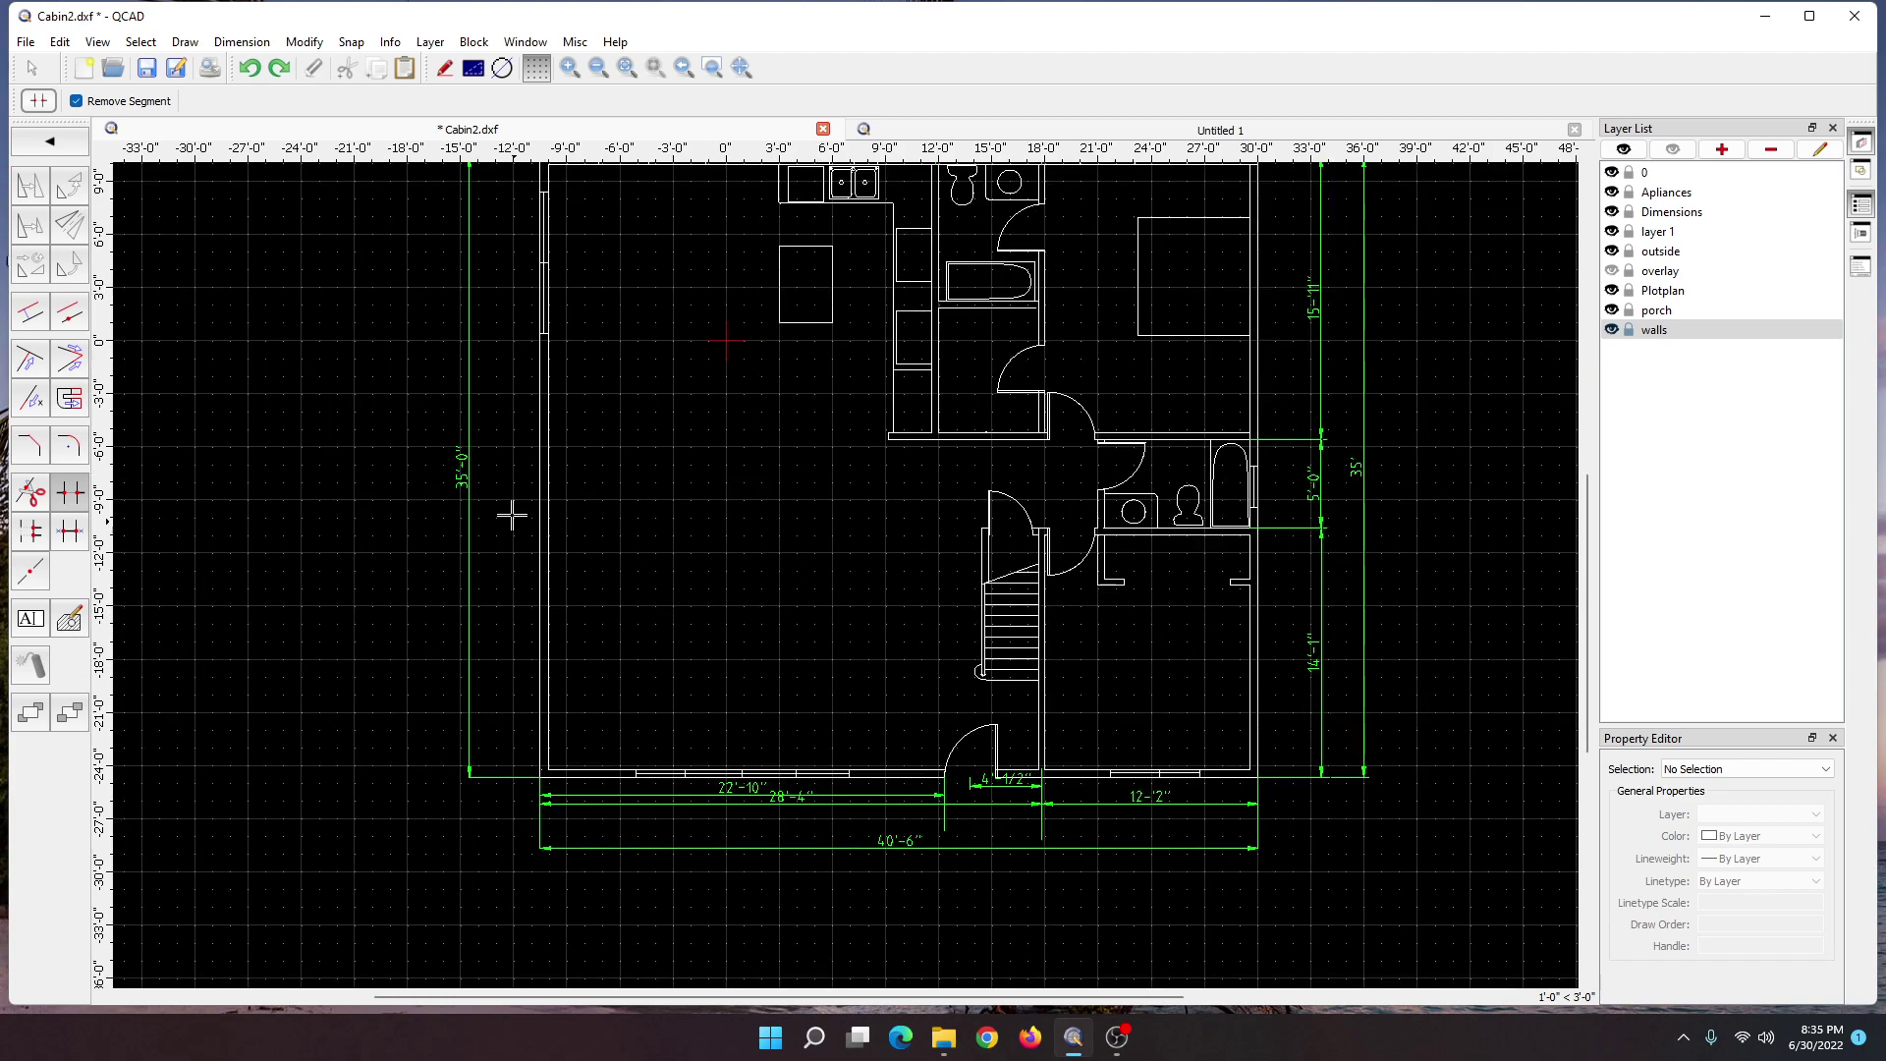
left_click(29, 69)
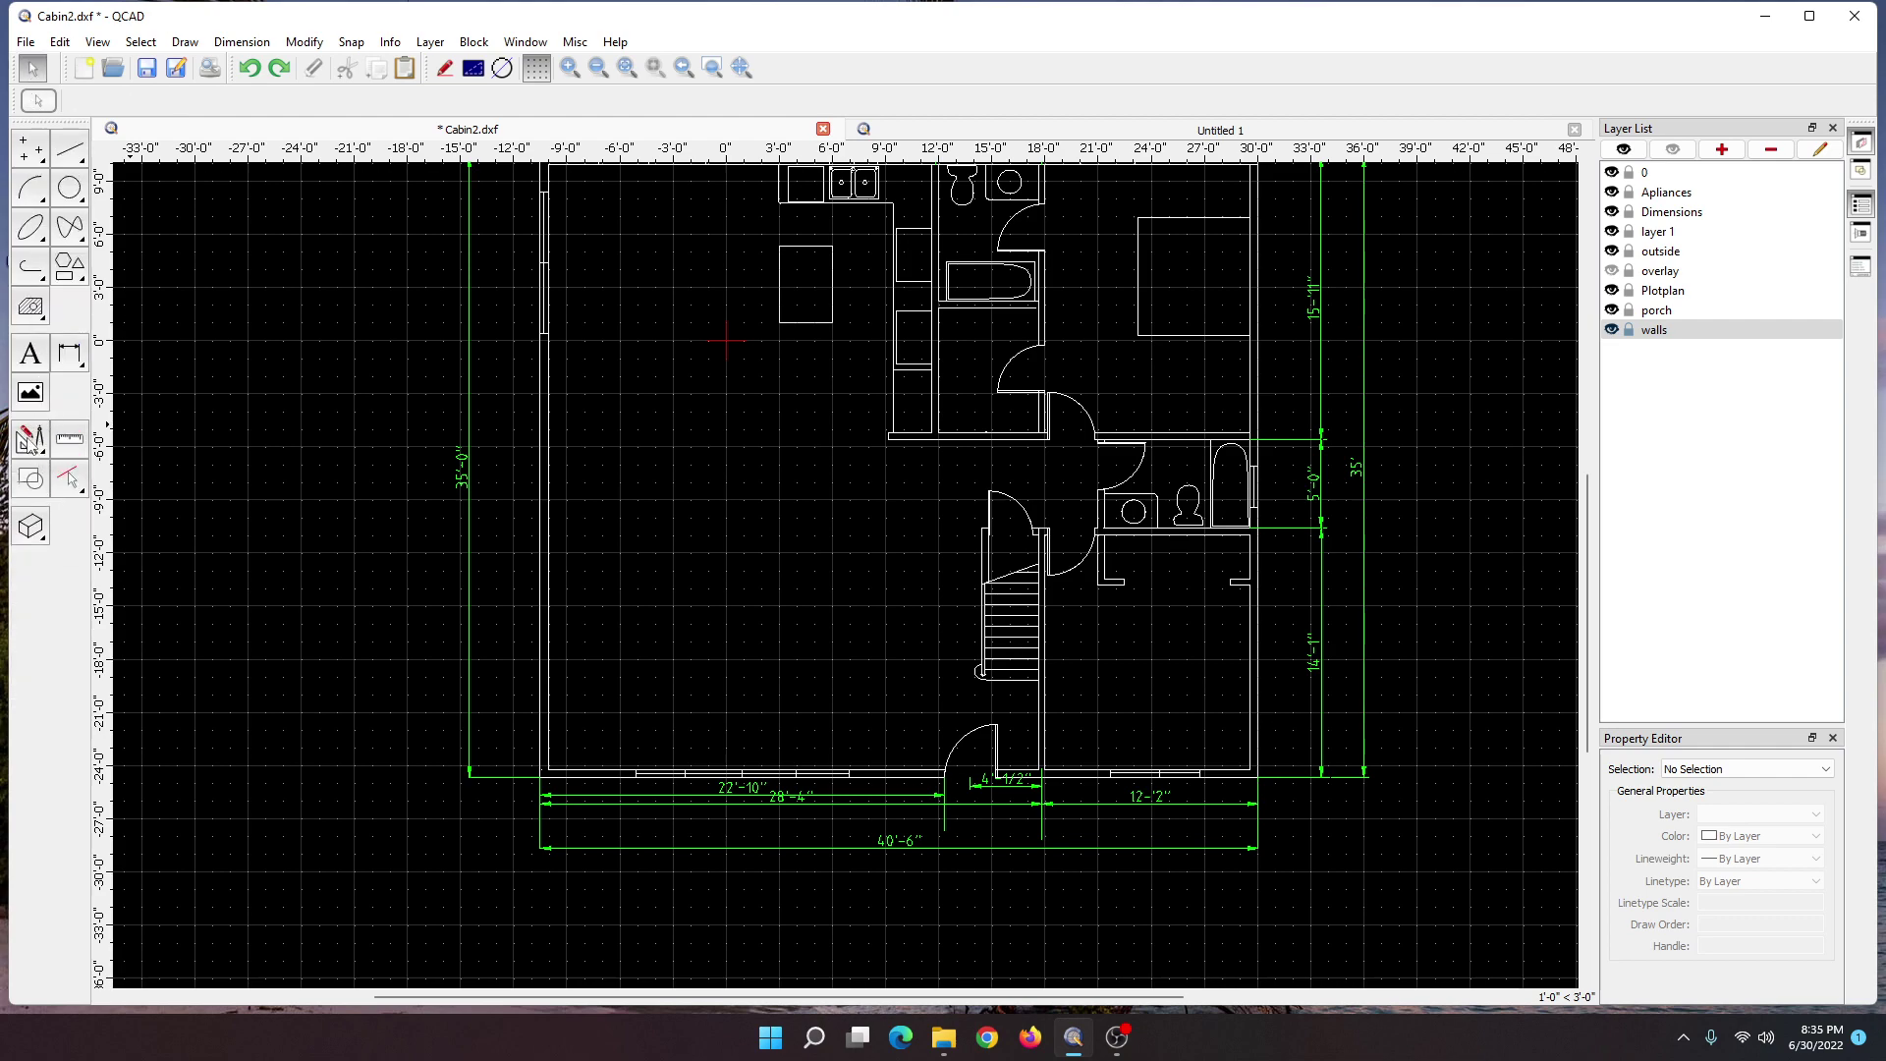
- Draw three horizontal lines, each 40'6" long, one under another below the floor plan
left_click(68, 151)
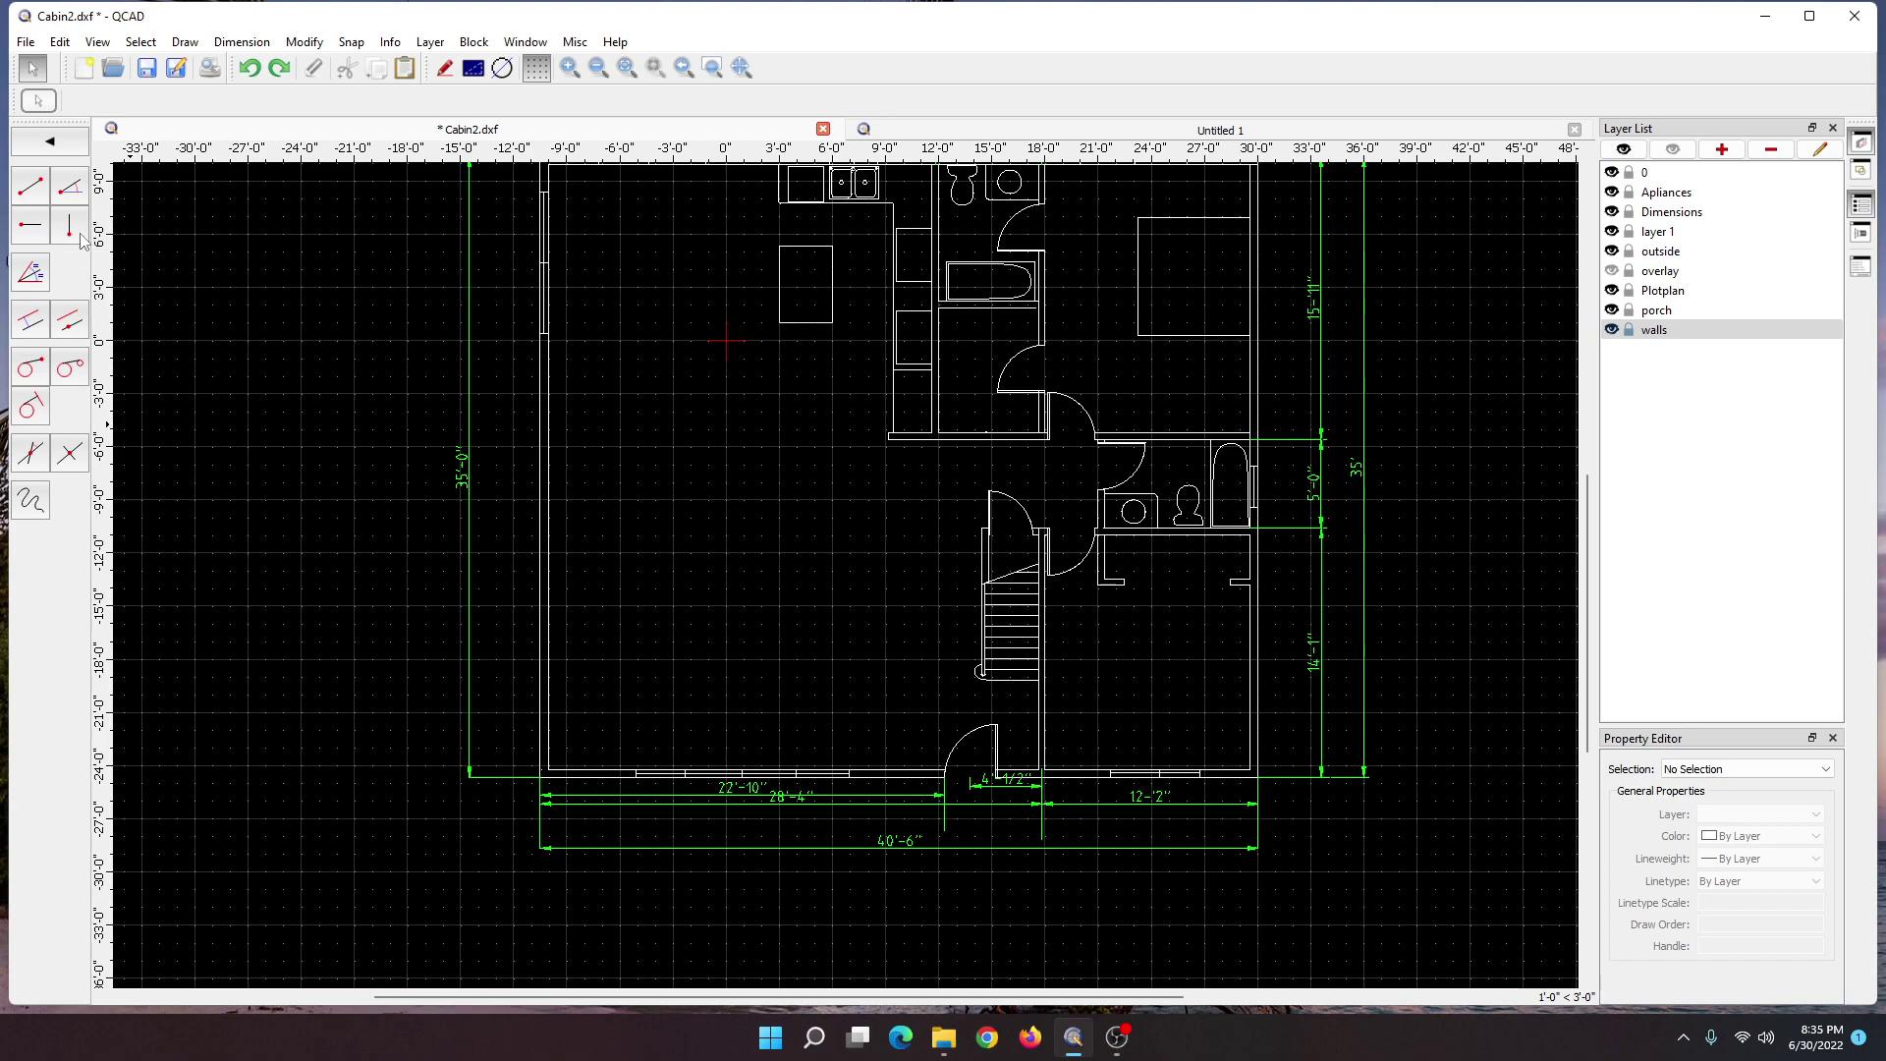
scroll(317, 536, "down", 2)
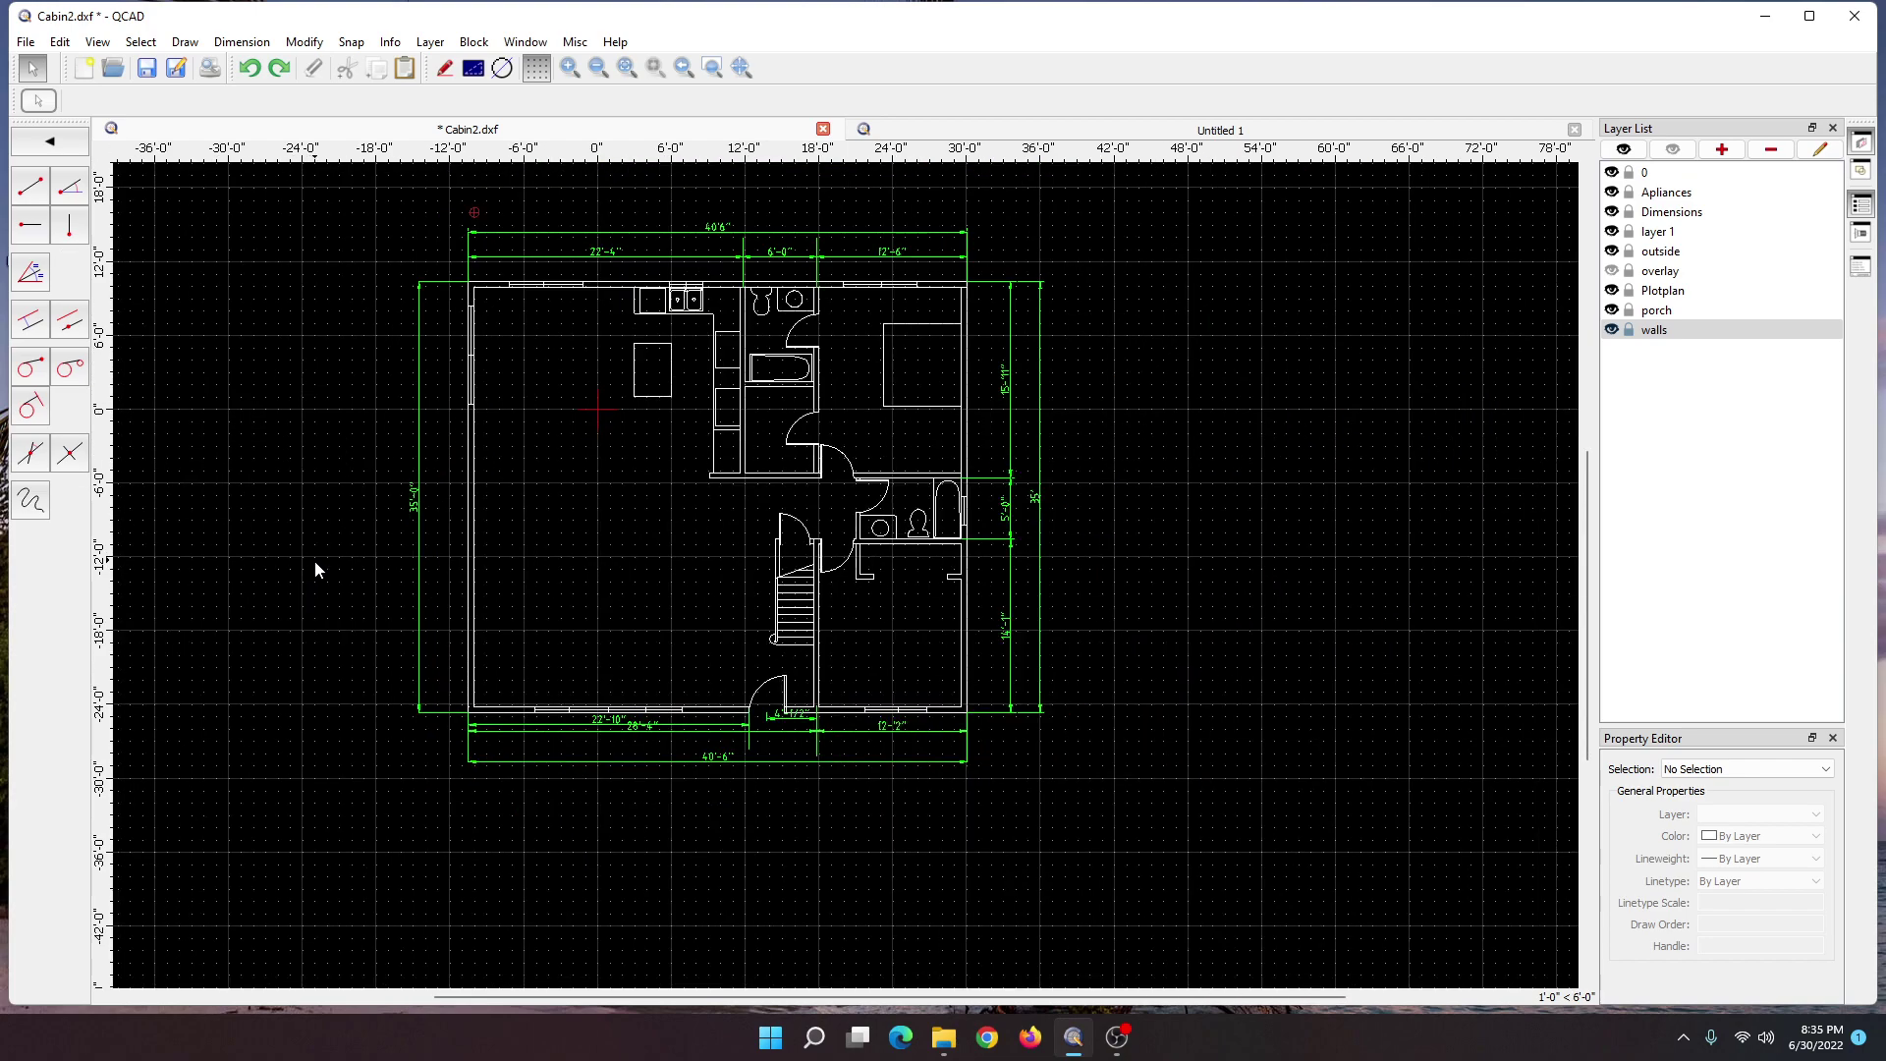
left_click(29, 225)
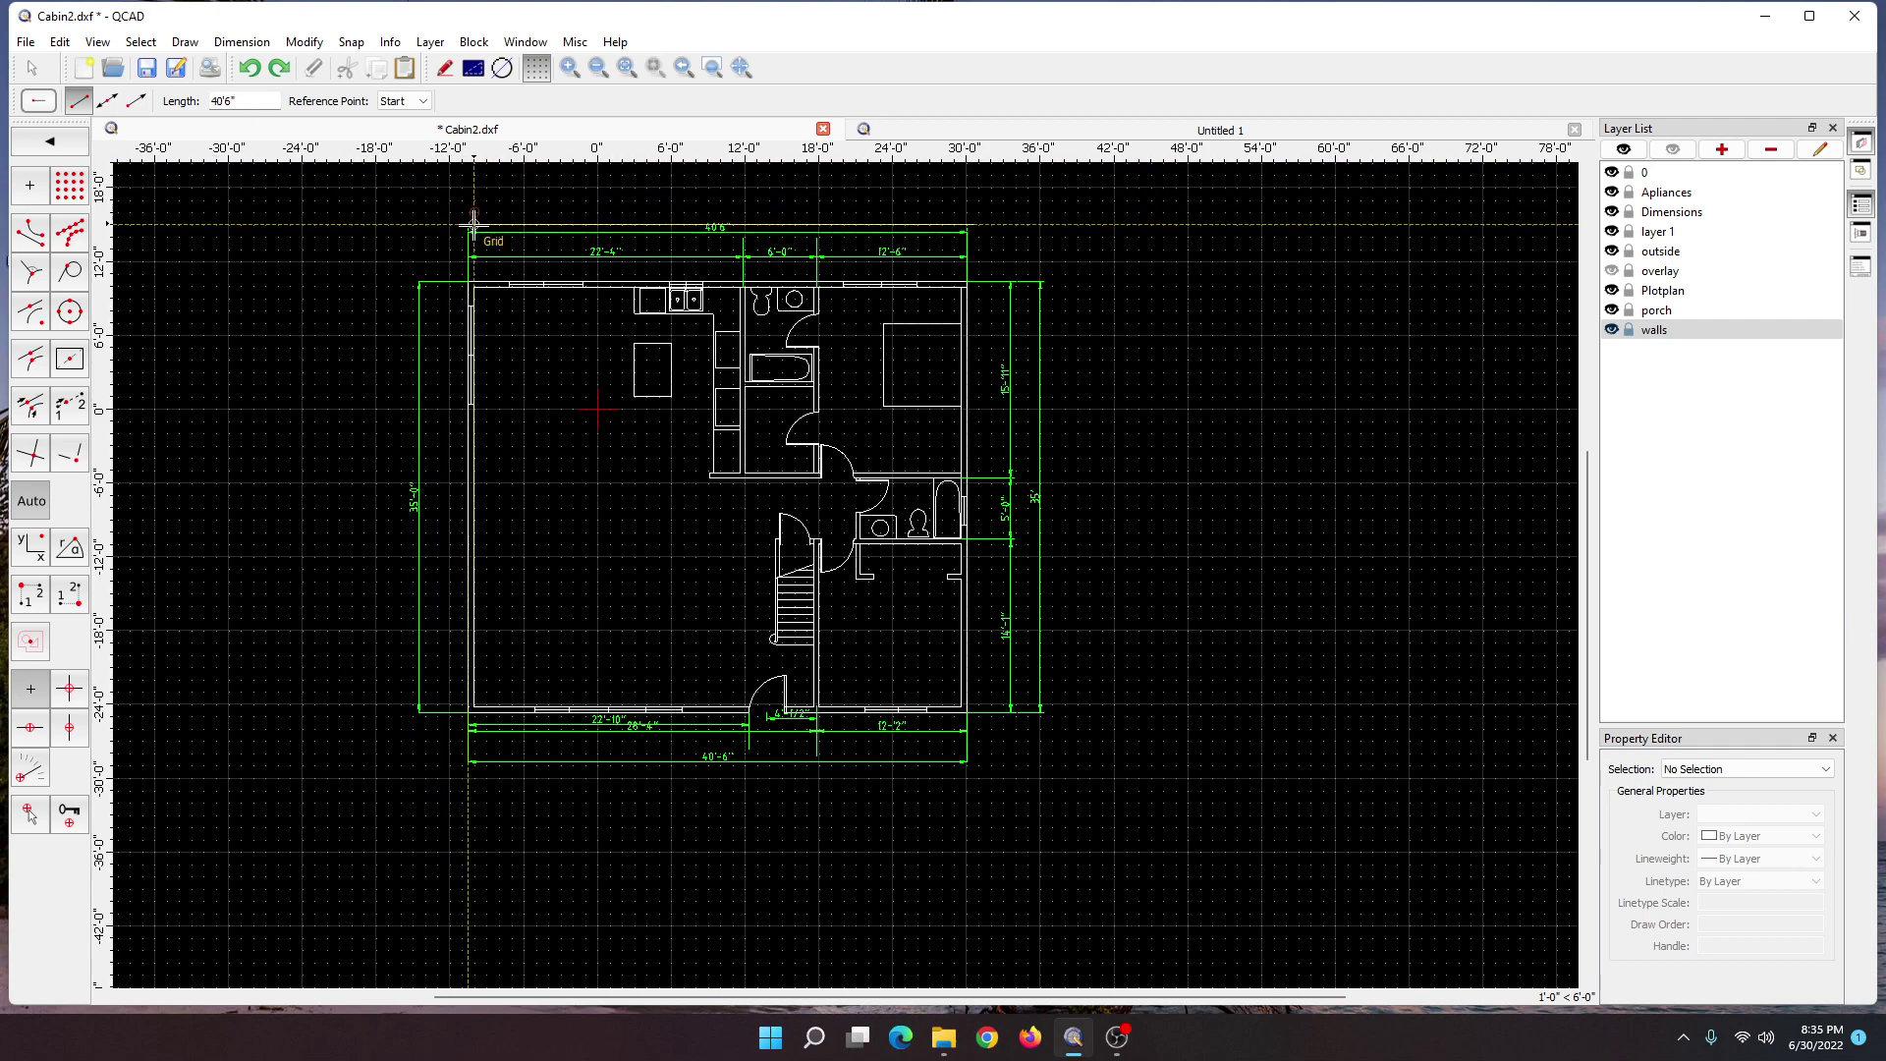
left_click(467, 798)
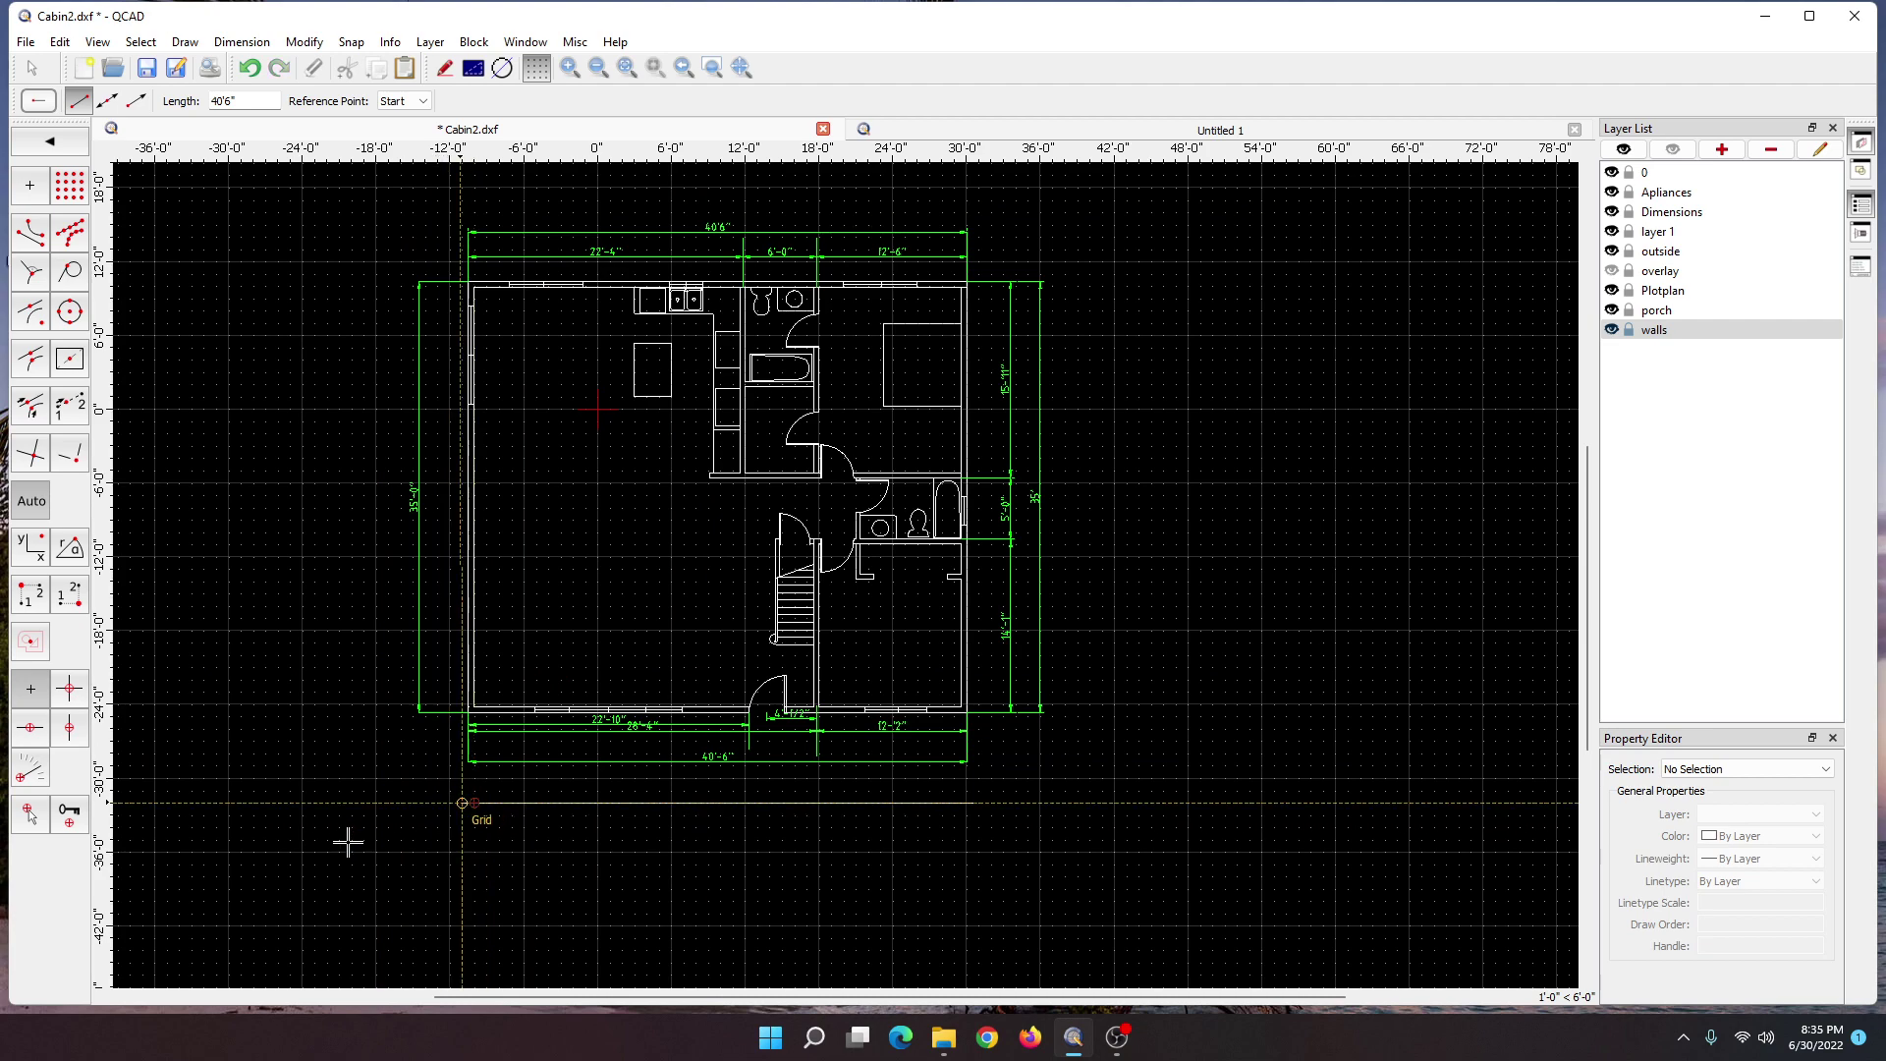
left_click(482, 856)
left_click(462, 888)
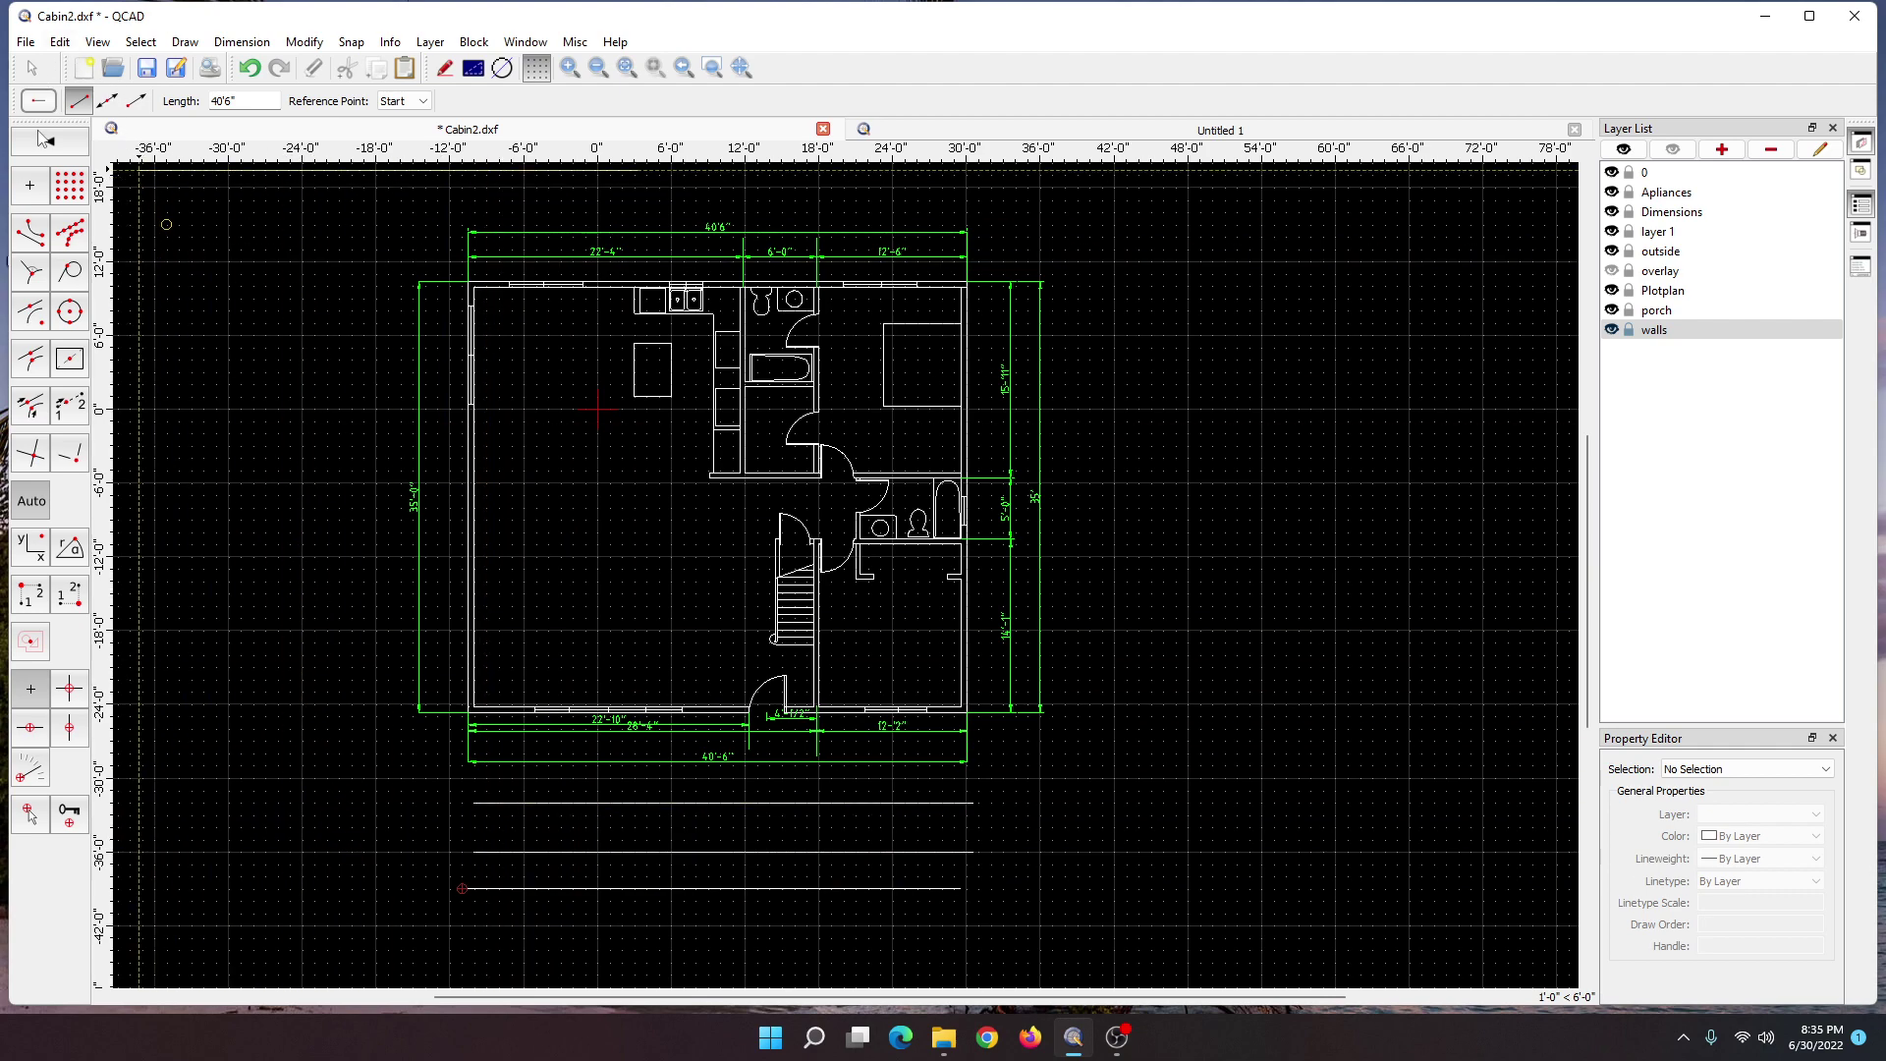
left_click(30, 68)
- Draw vertical lines 40'6" long side by side to the left of the floor plan
left_click(64, 151)
left_click(71, 224)
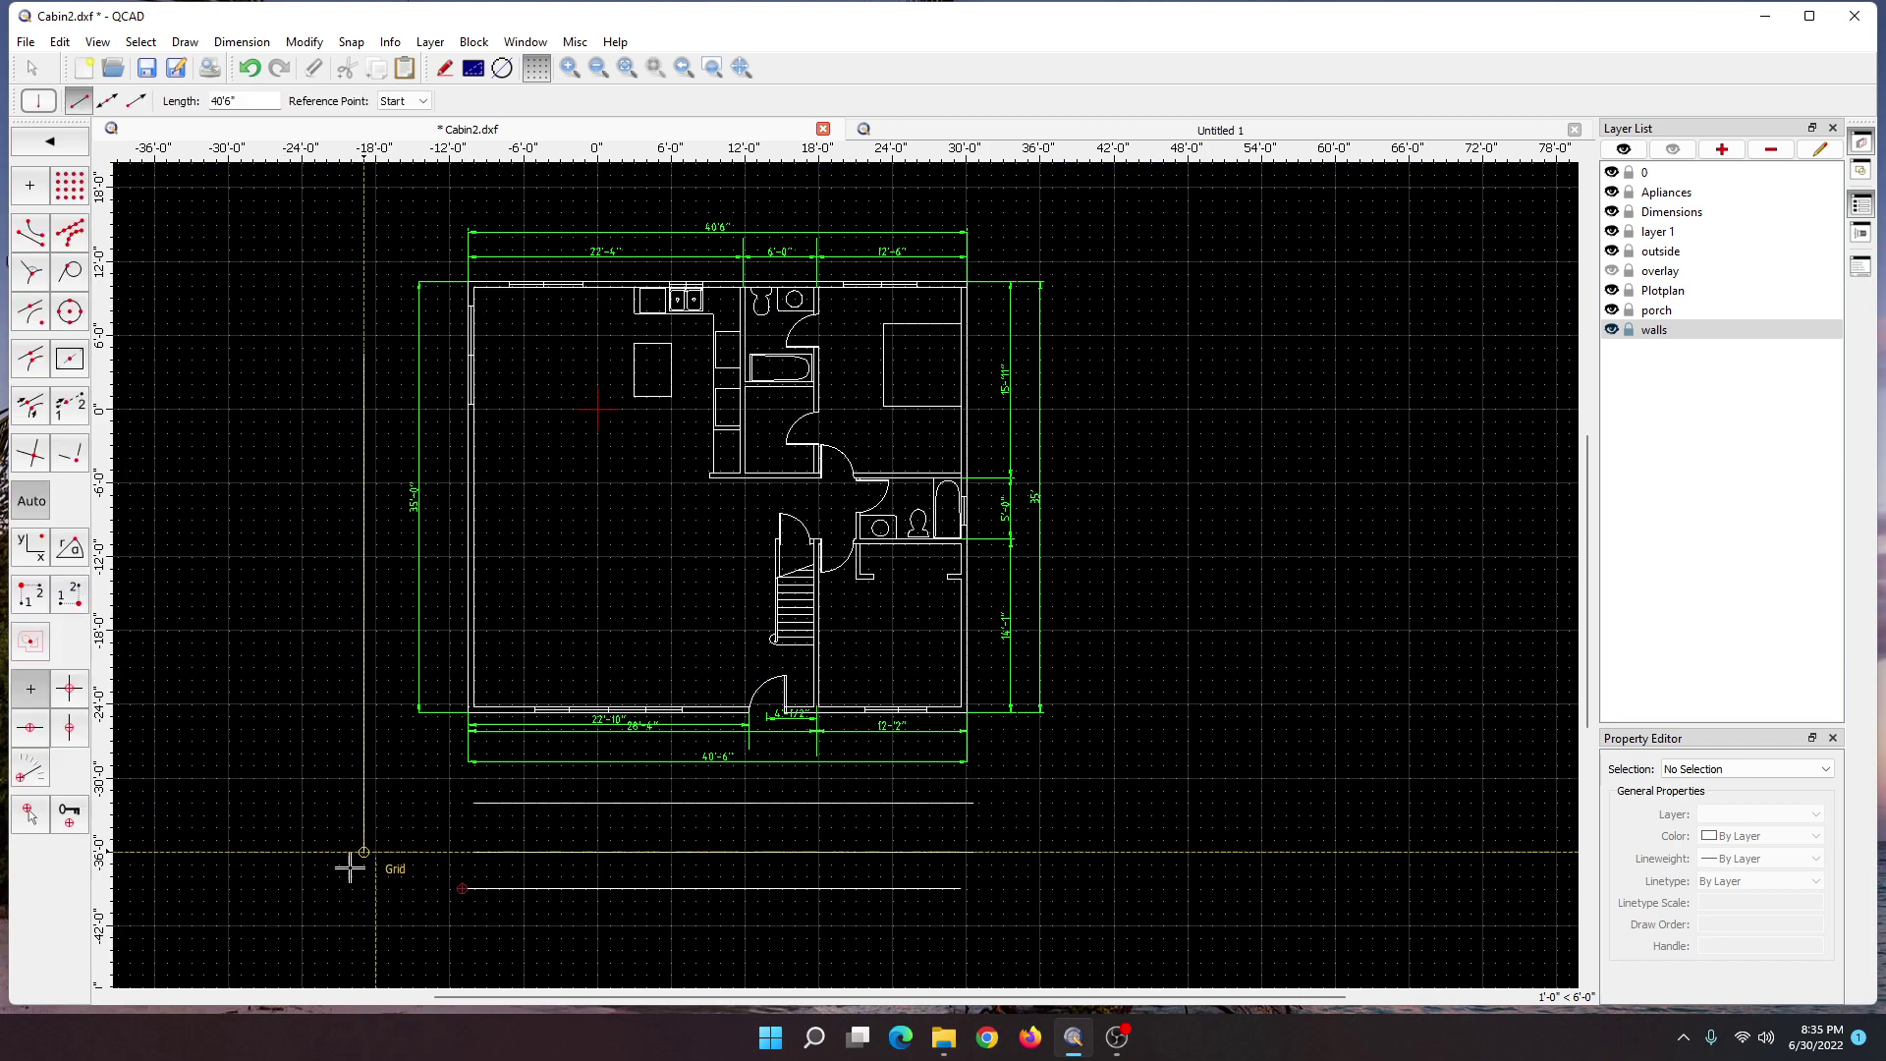
left_click(290, 865)
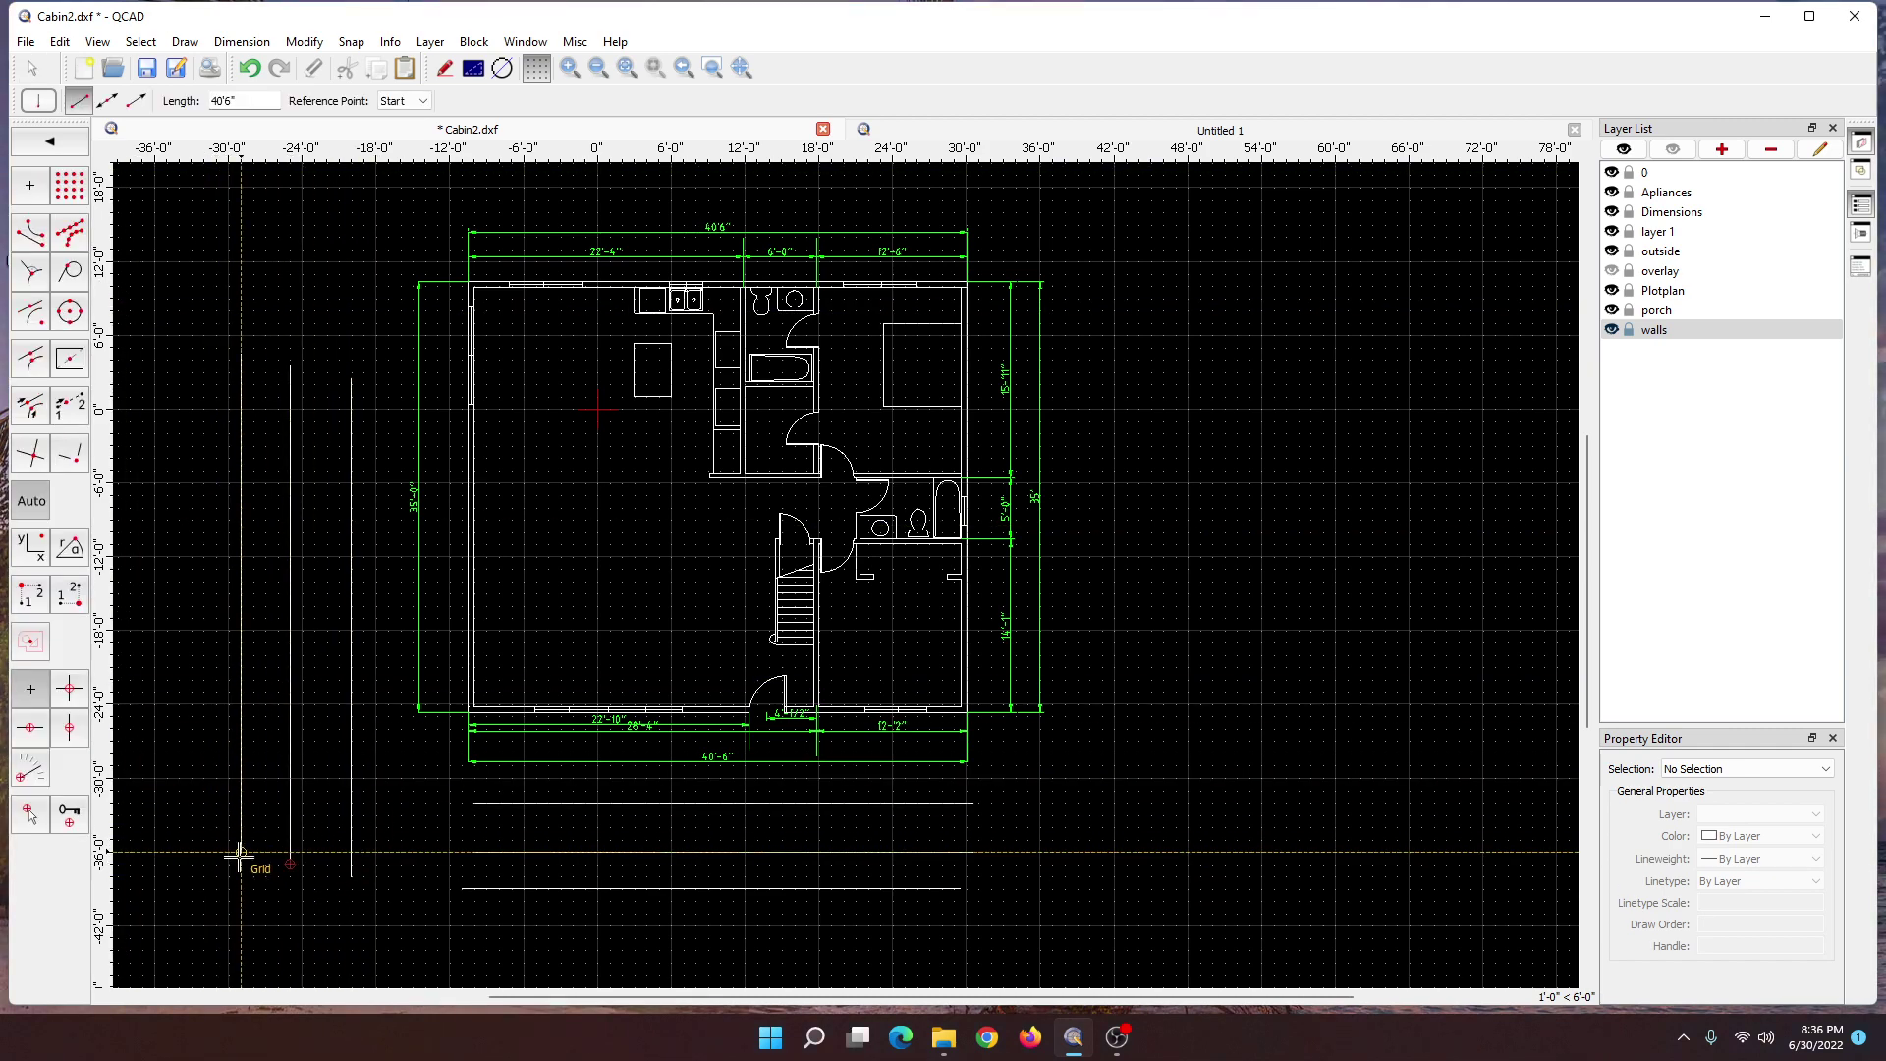
- Undo all the vertical and horizontal lines drawn outside the floor plan and leave the line tool
left_click(60, 41)
left_click(74, 63)
left_click(60, 41)
left_click(68, 61)
left_click(60, 41)
left_click(74, 65)
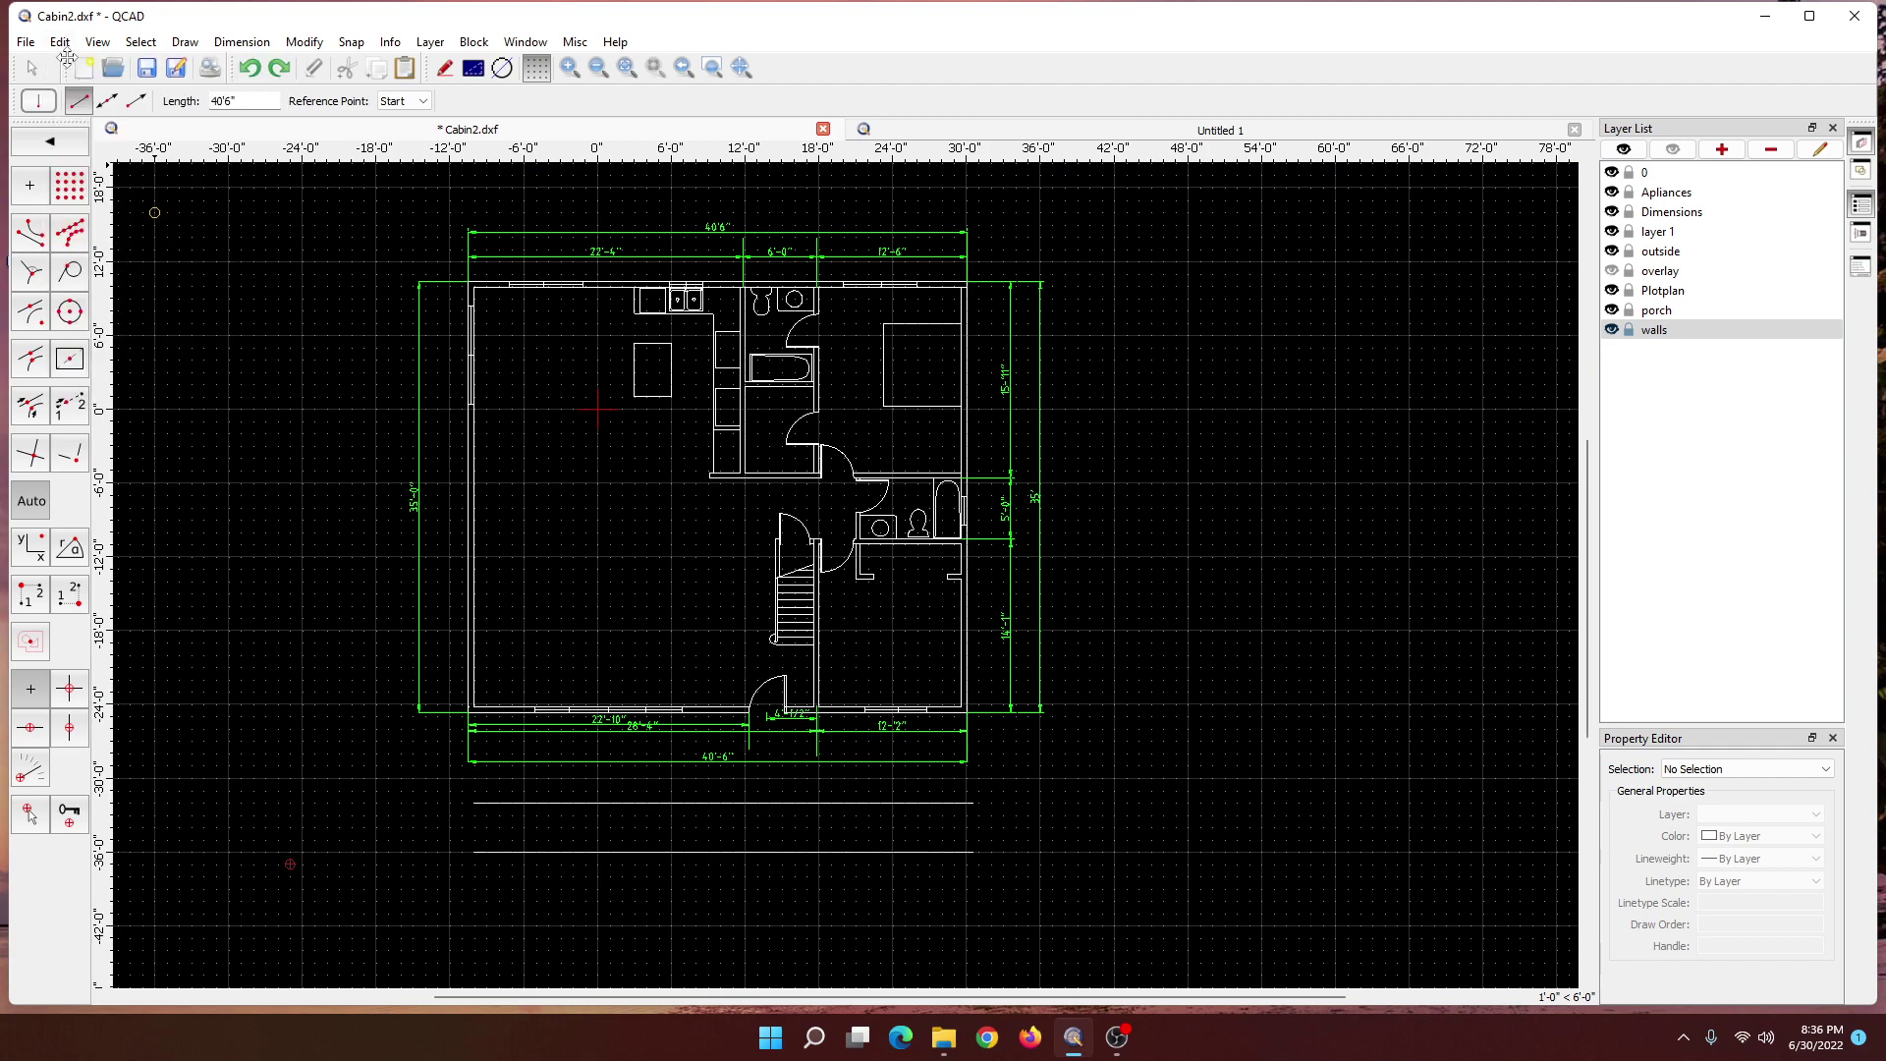
left_click(60, 42)
left_click(71, 65)
left_click(60, 41)
left_click(71, 65)
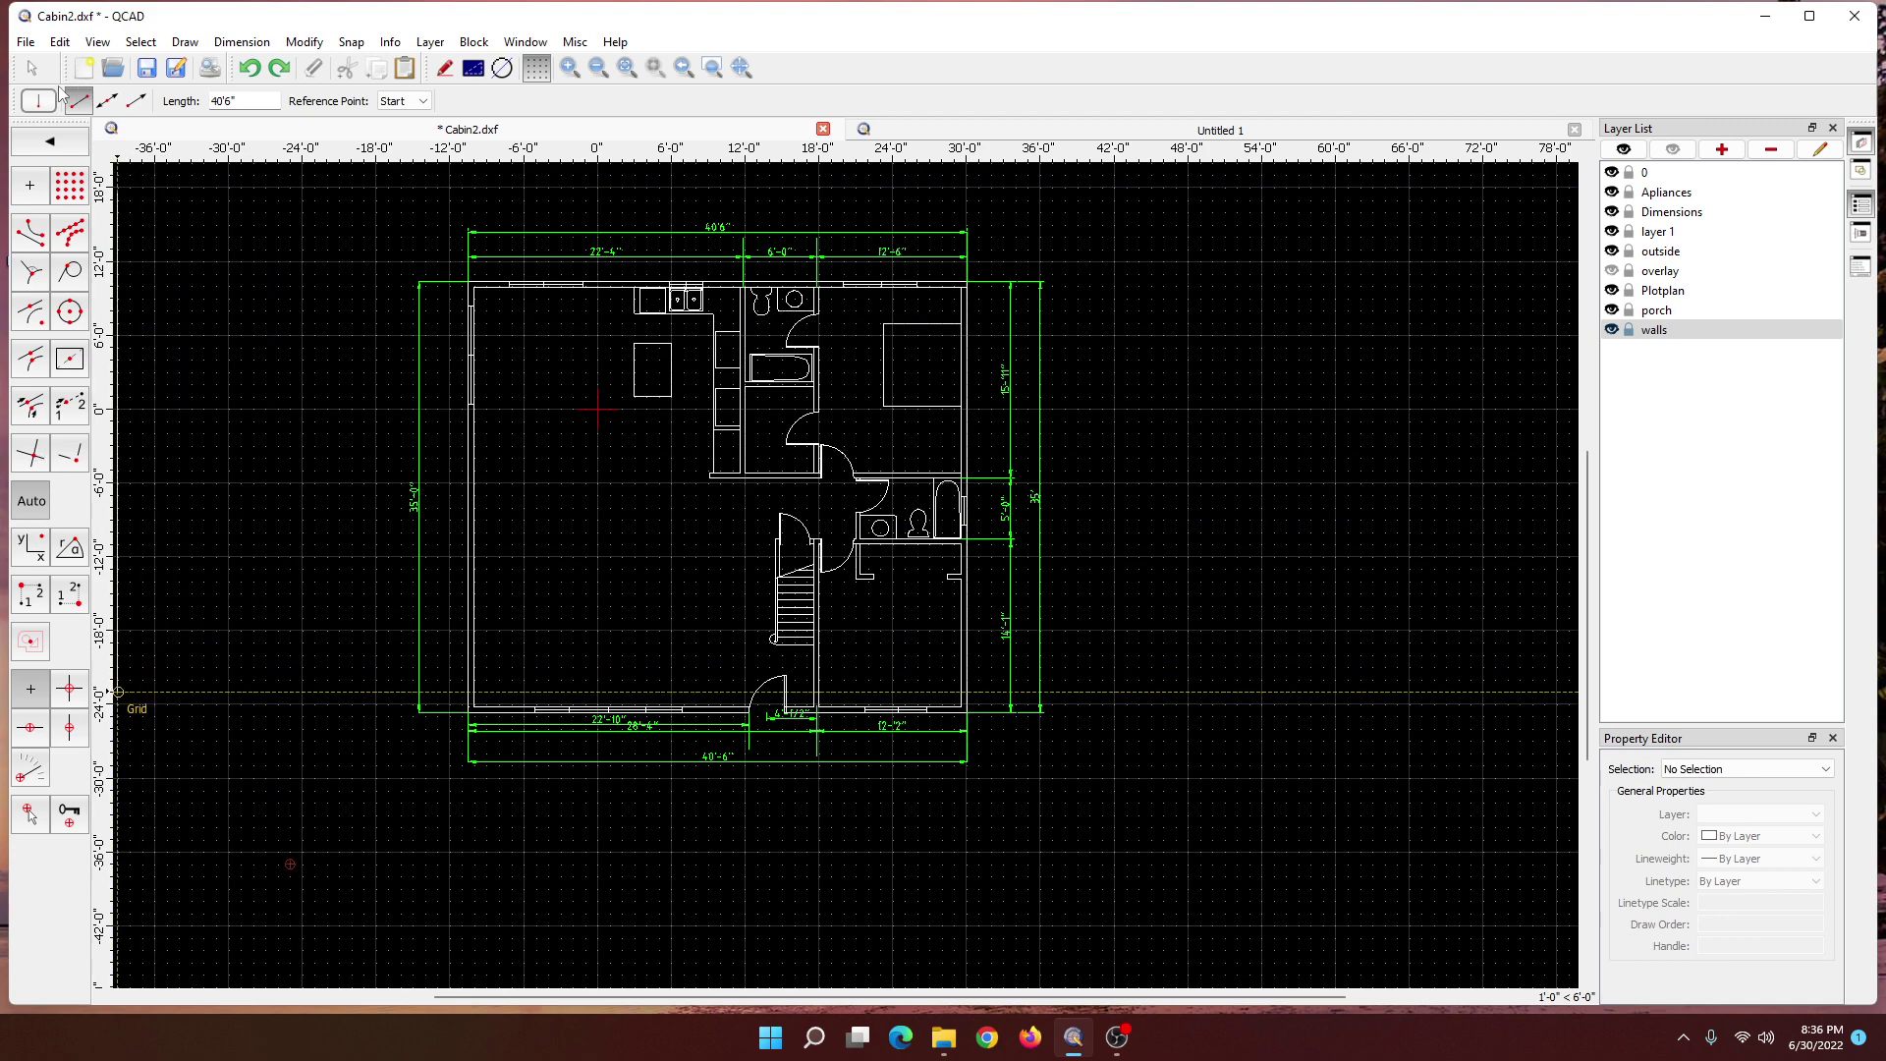
left_click(31, 67)
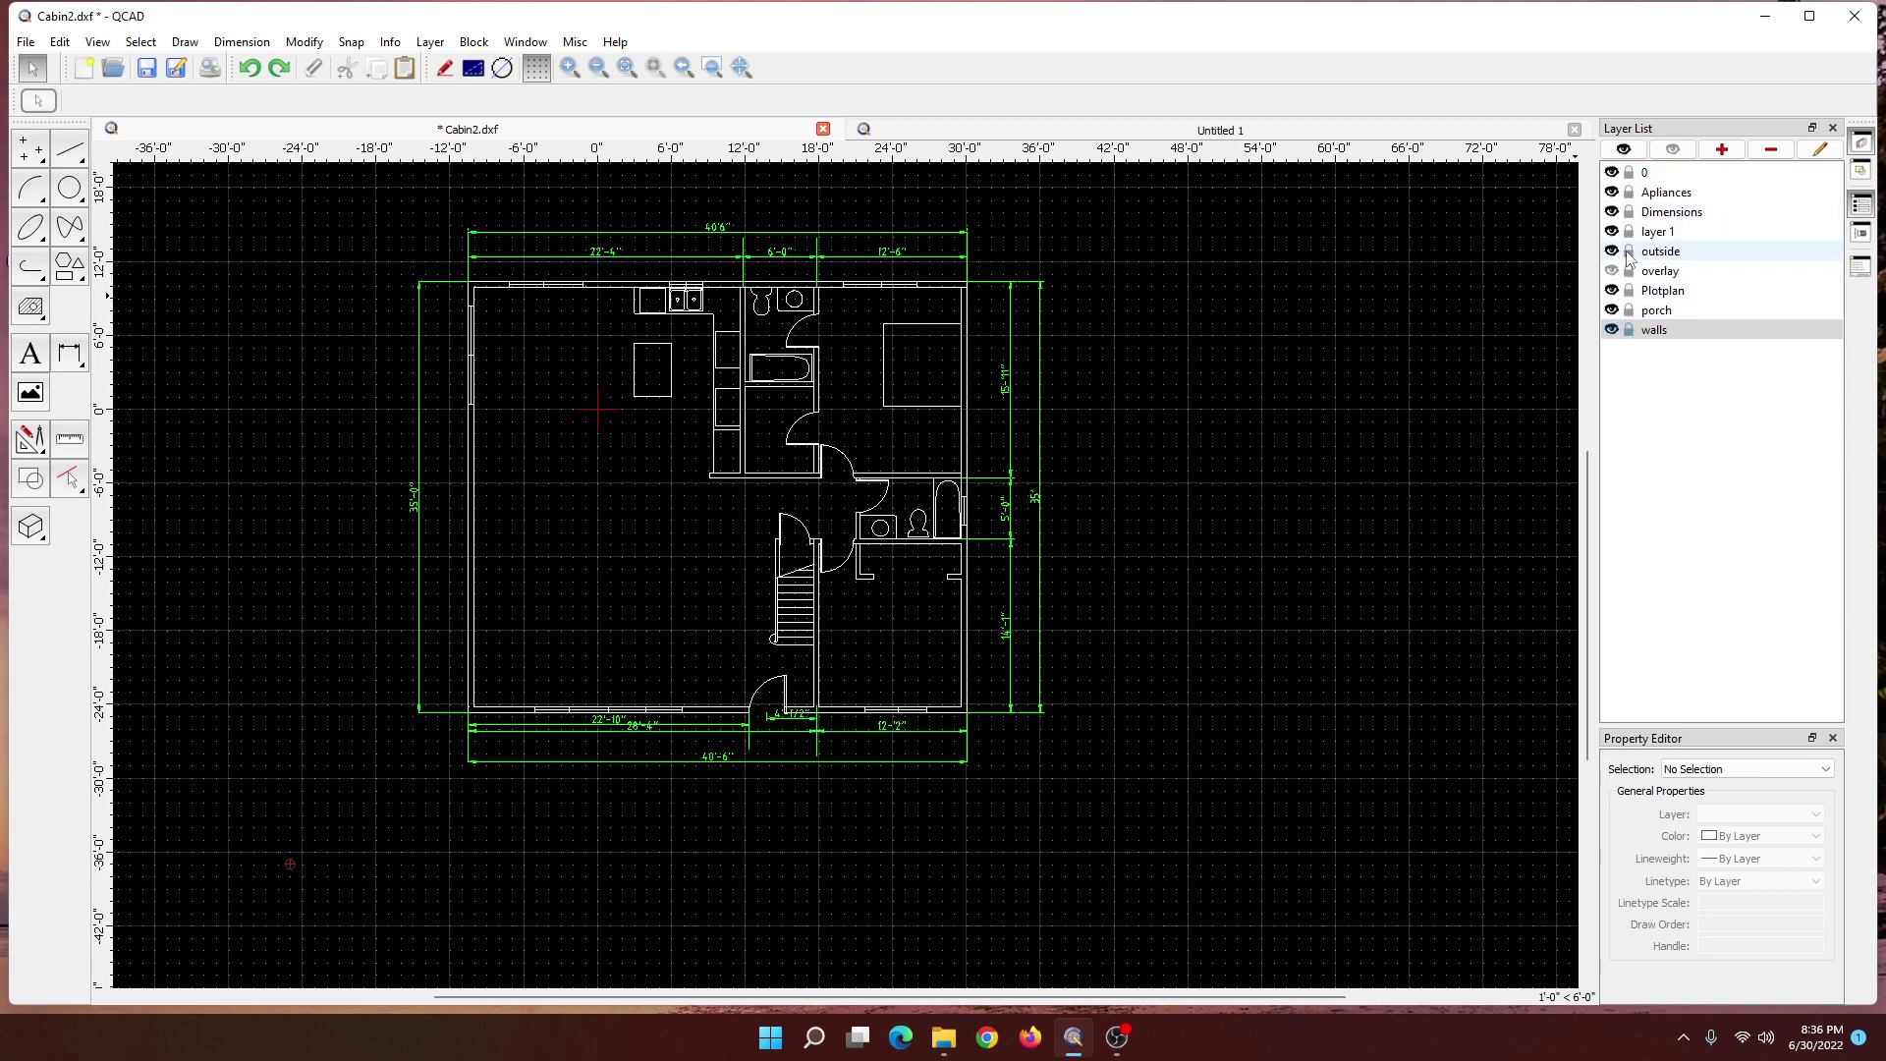
- Hide and show the Dimensions layer repeatedly, leaving it visible
left_click(1616, 212)
left_click(1612, 213)
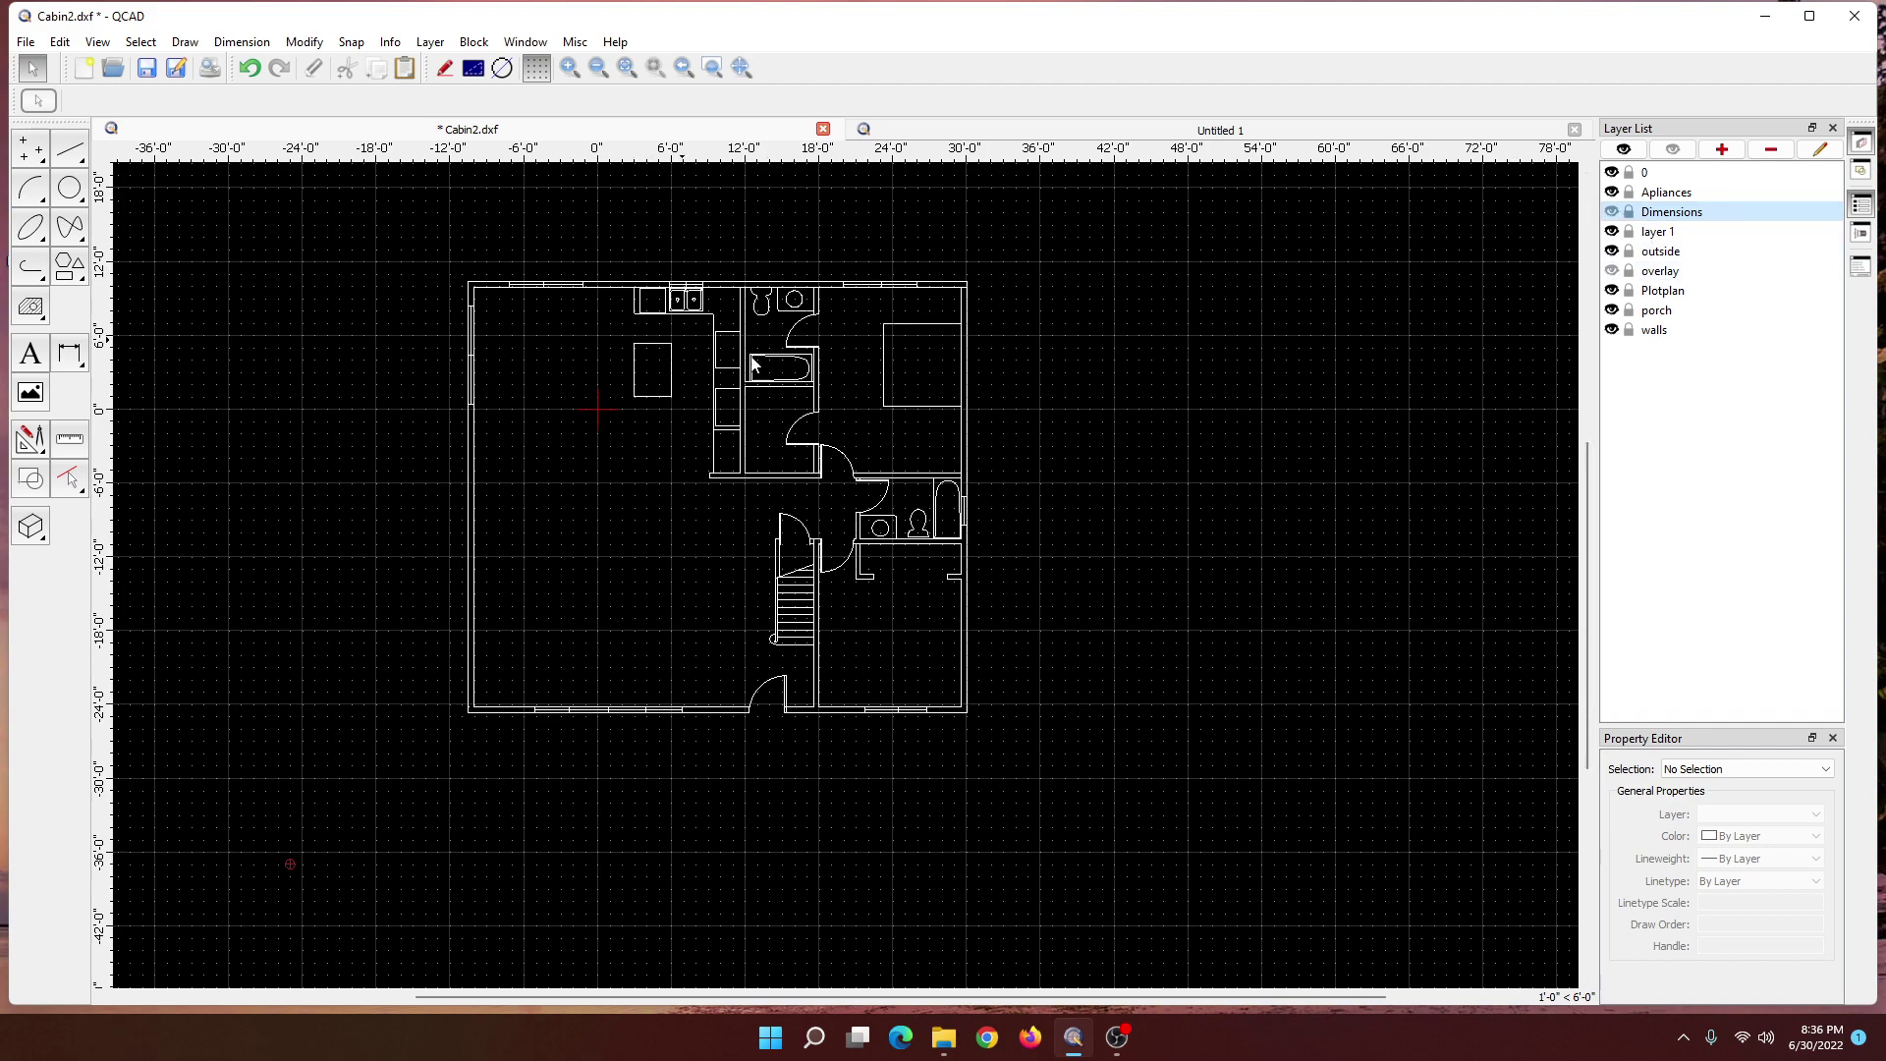
left_click(1612, 212)
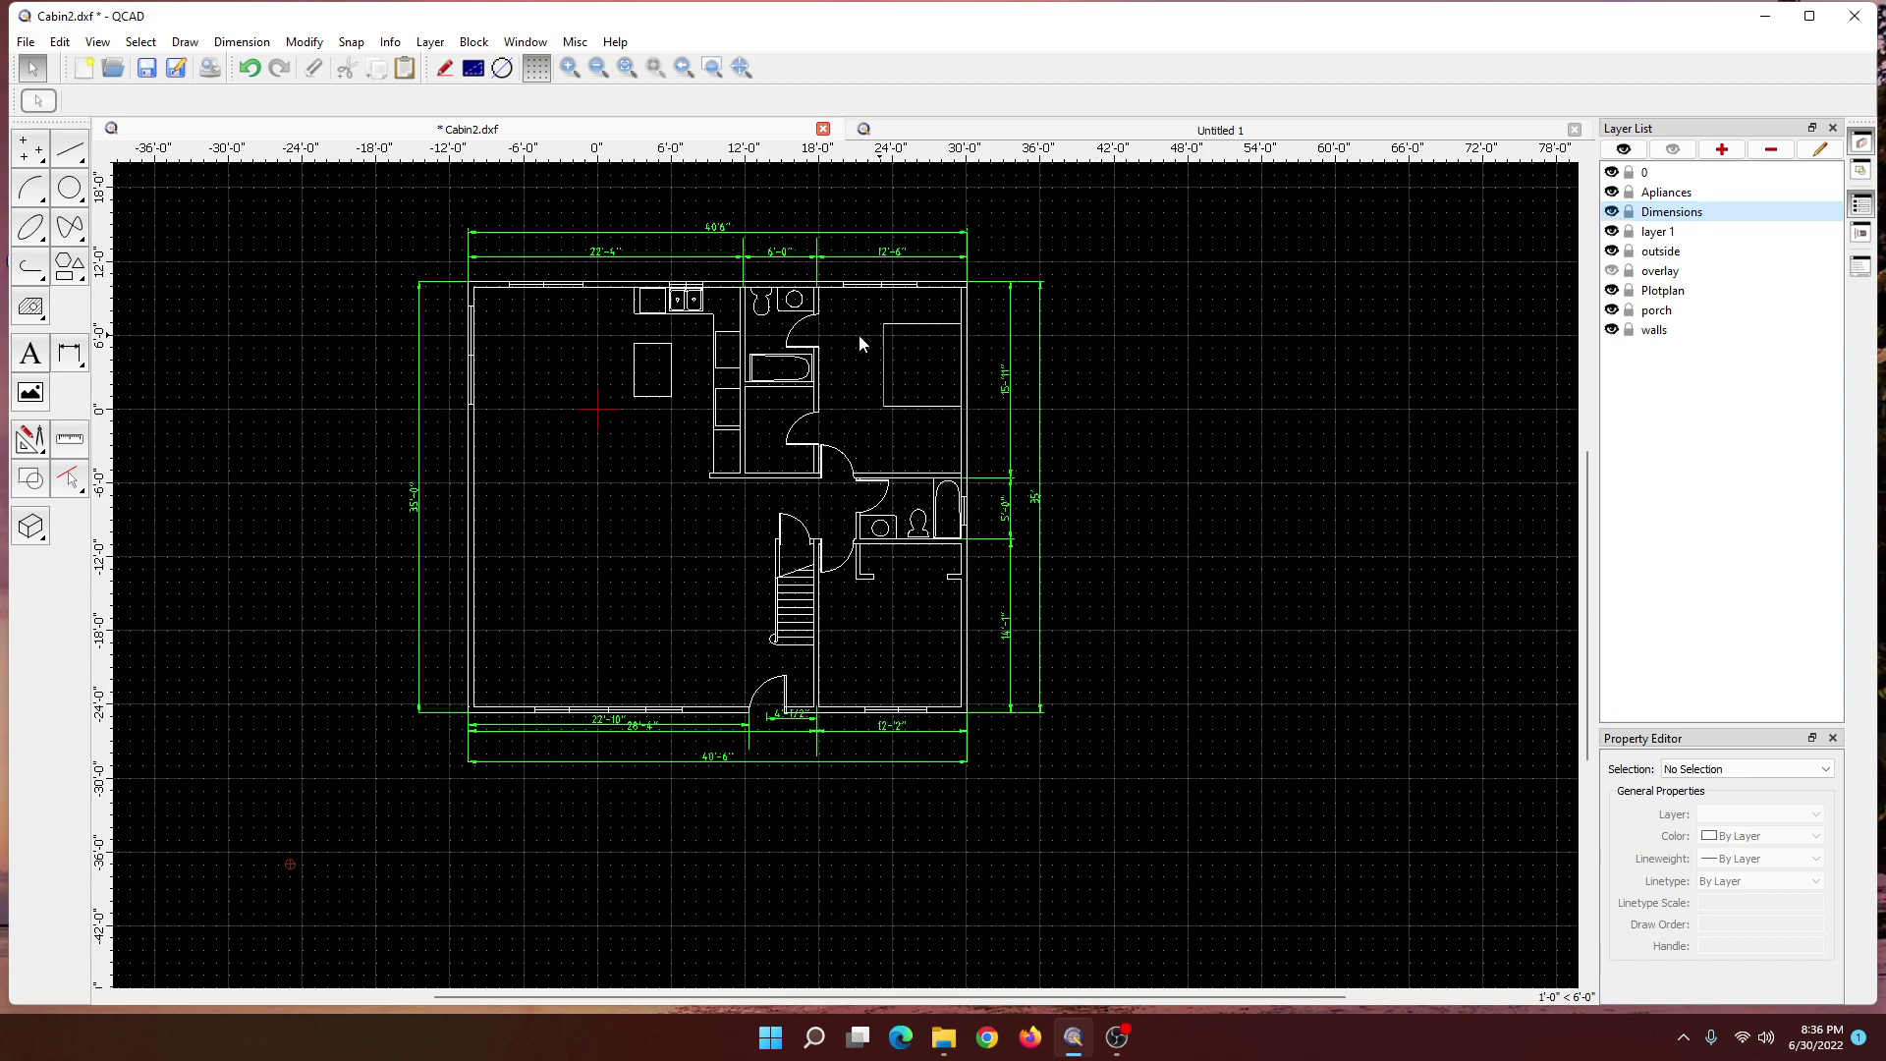
left_click(1612, 212)
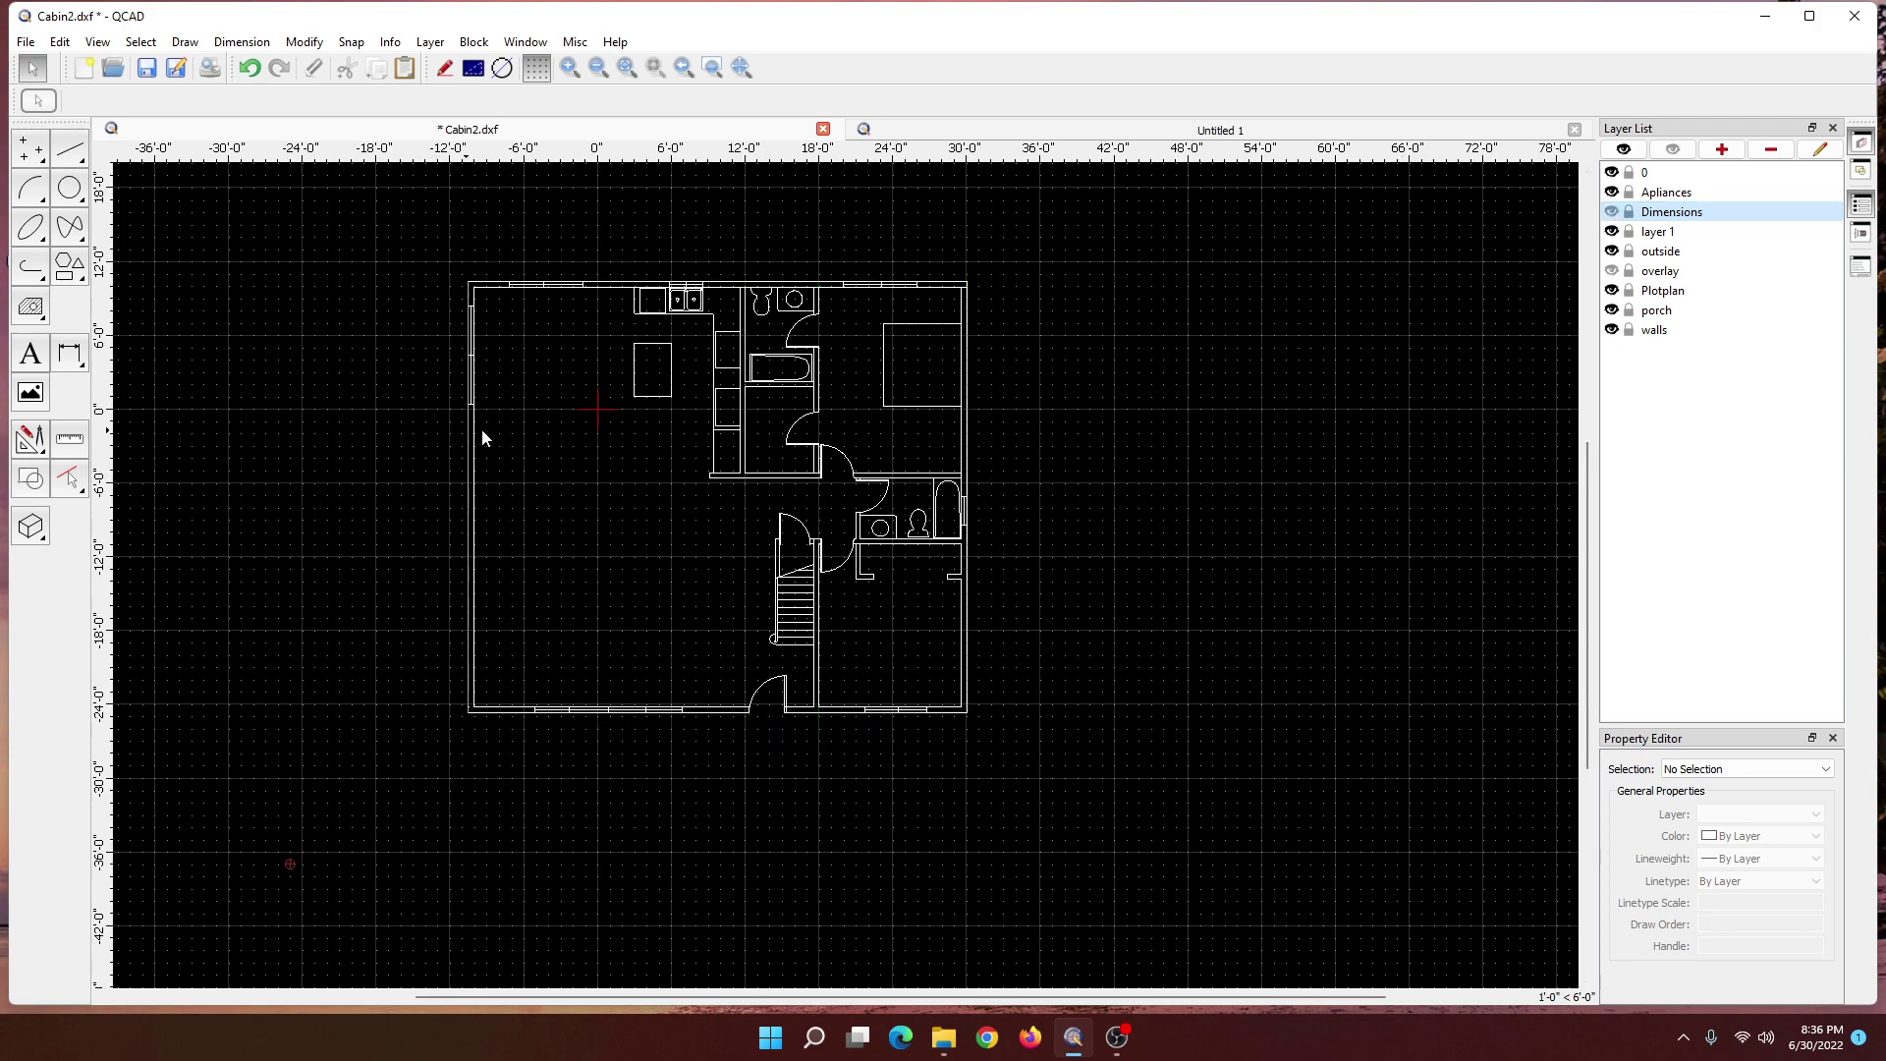
left_click(1612, 212)
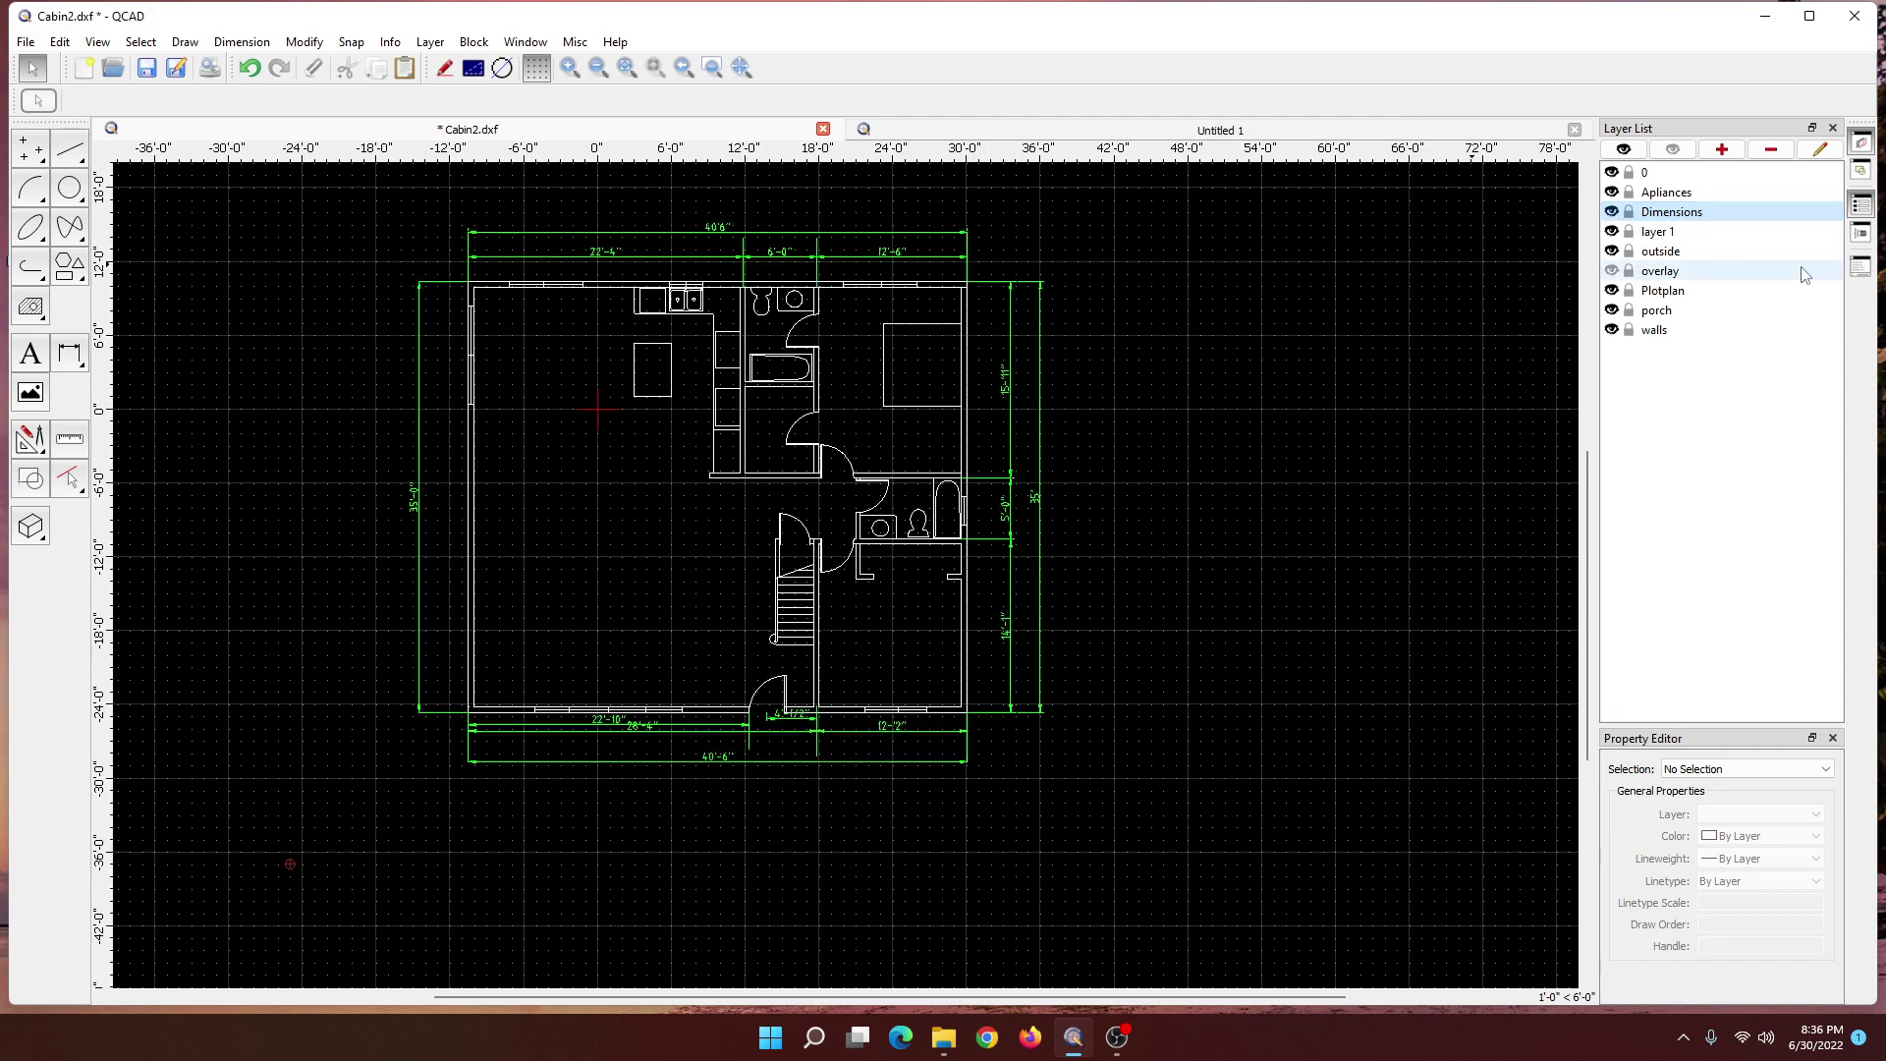
- Insert the DOOR28 block from the qcadparts library into the open area of the large room
left_click(1860, 236)
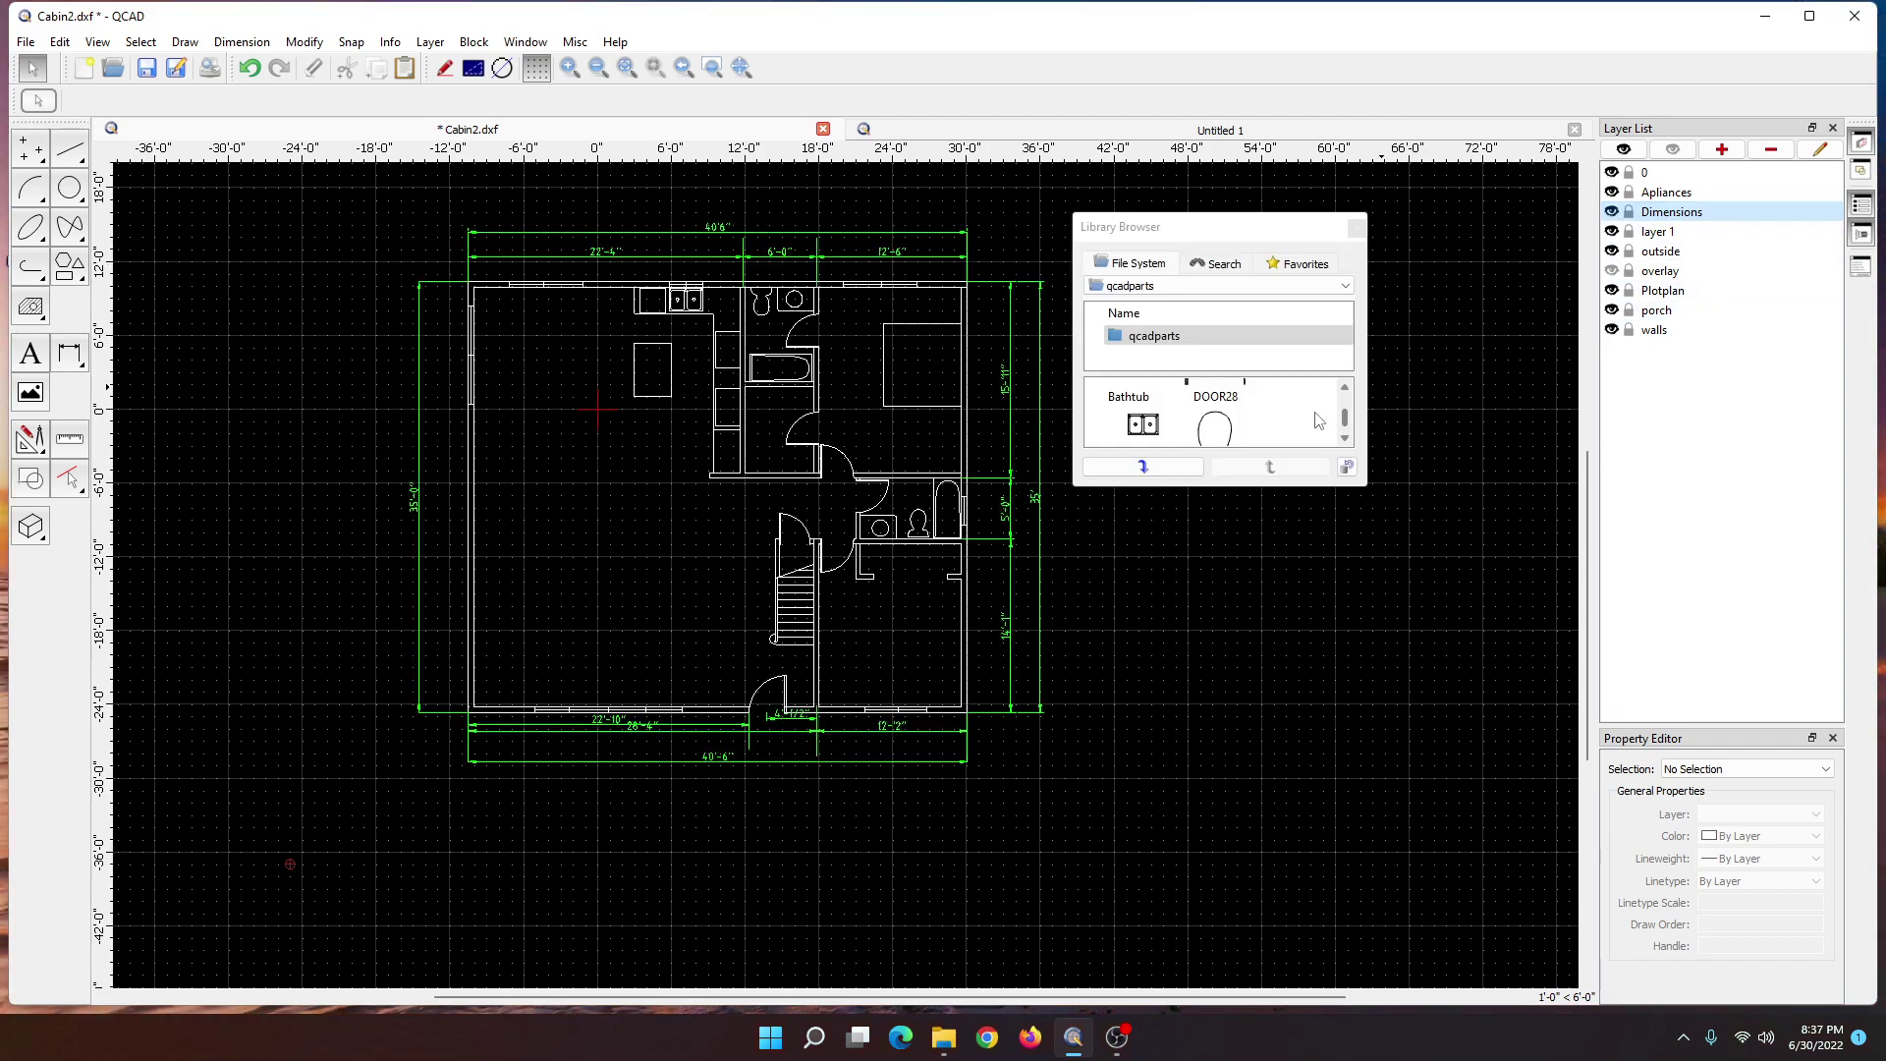
left_click(1347, 420)
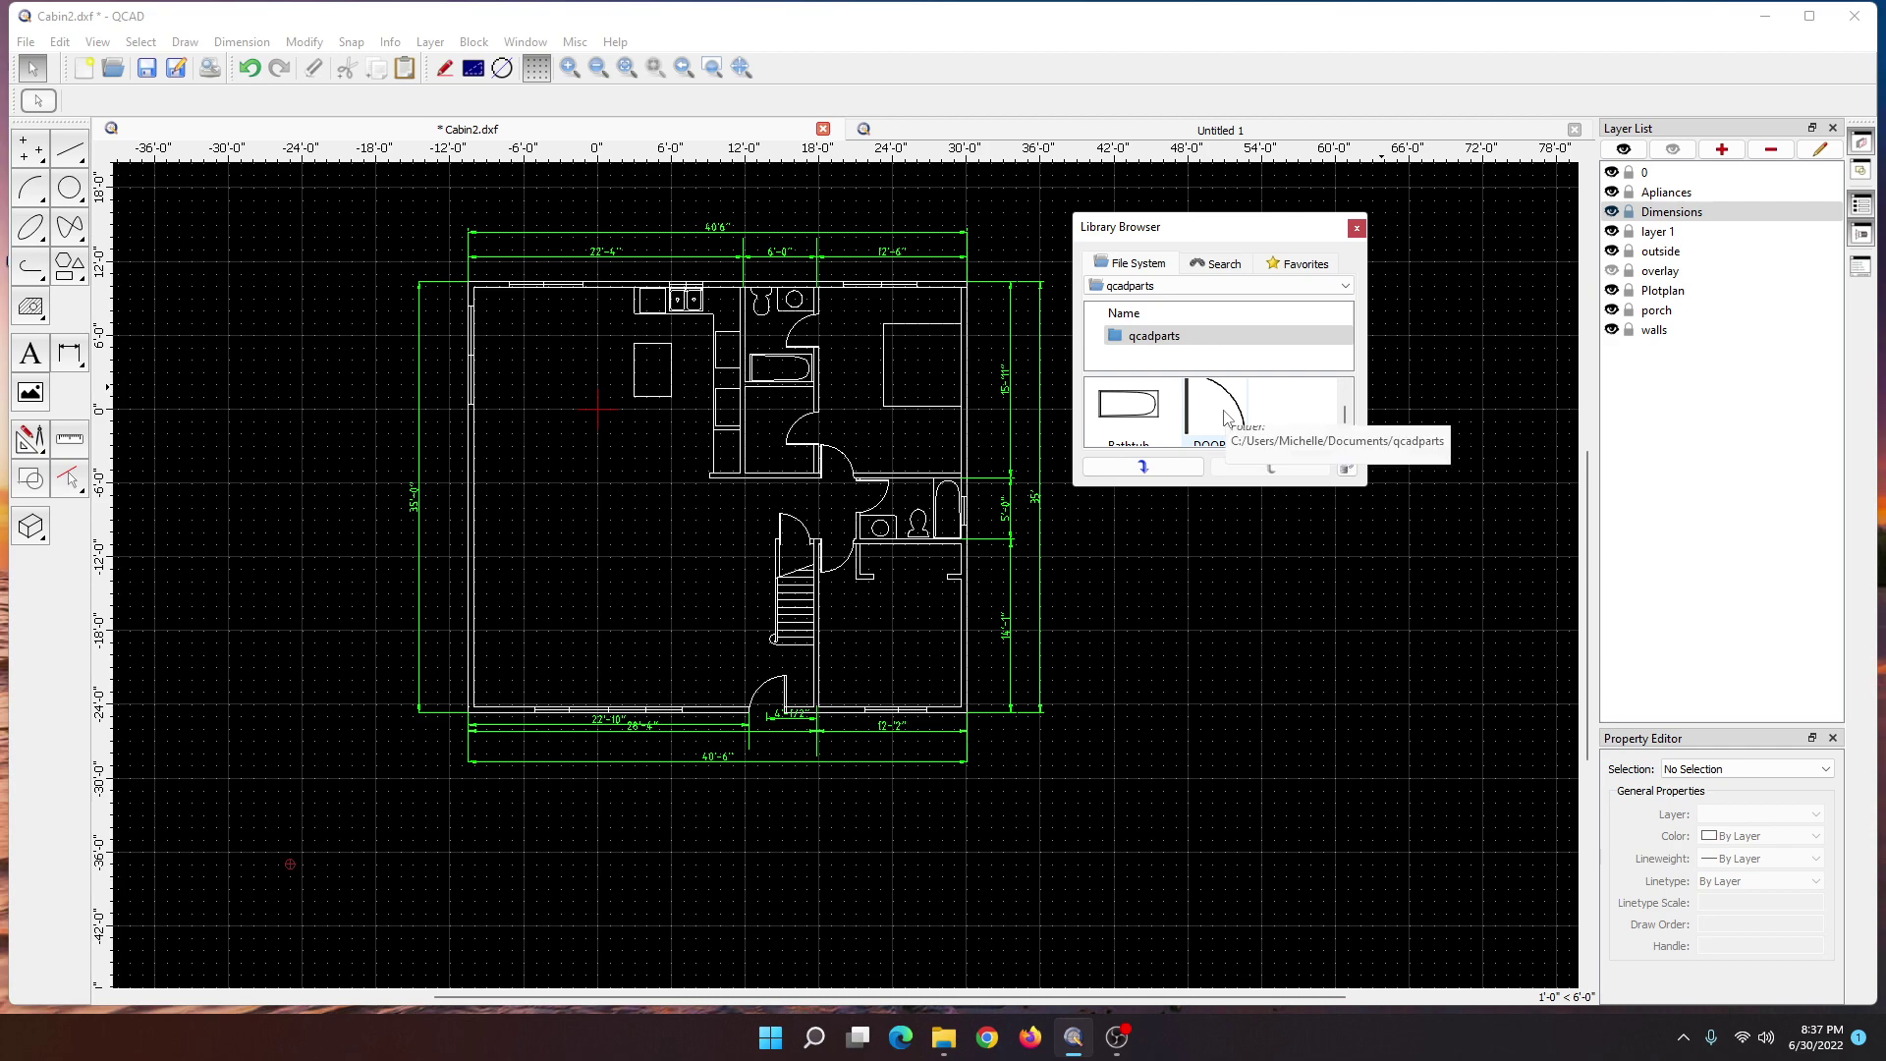
left_click_drag(1226, 422, 828, 439)
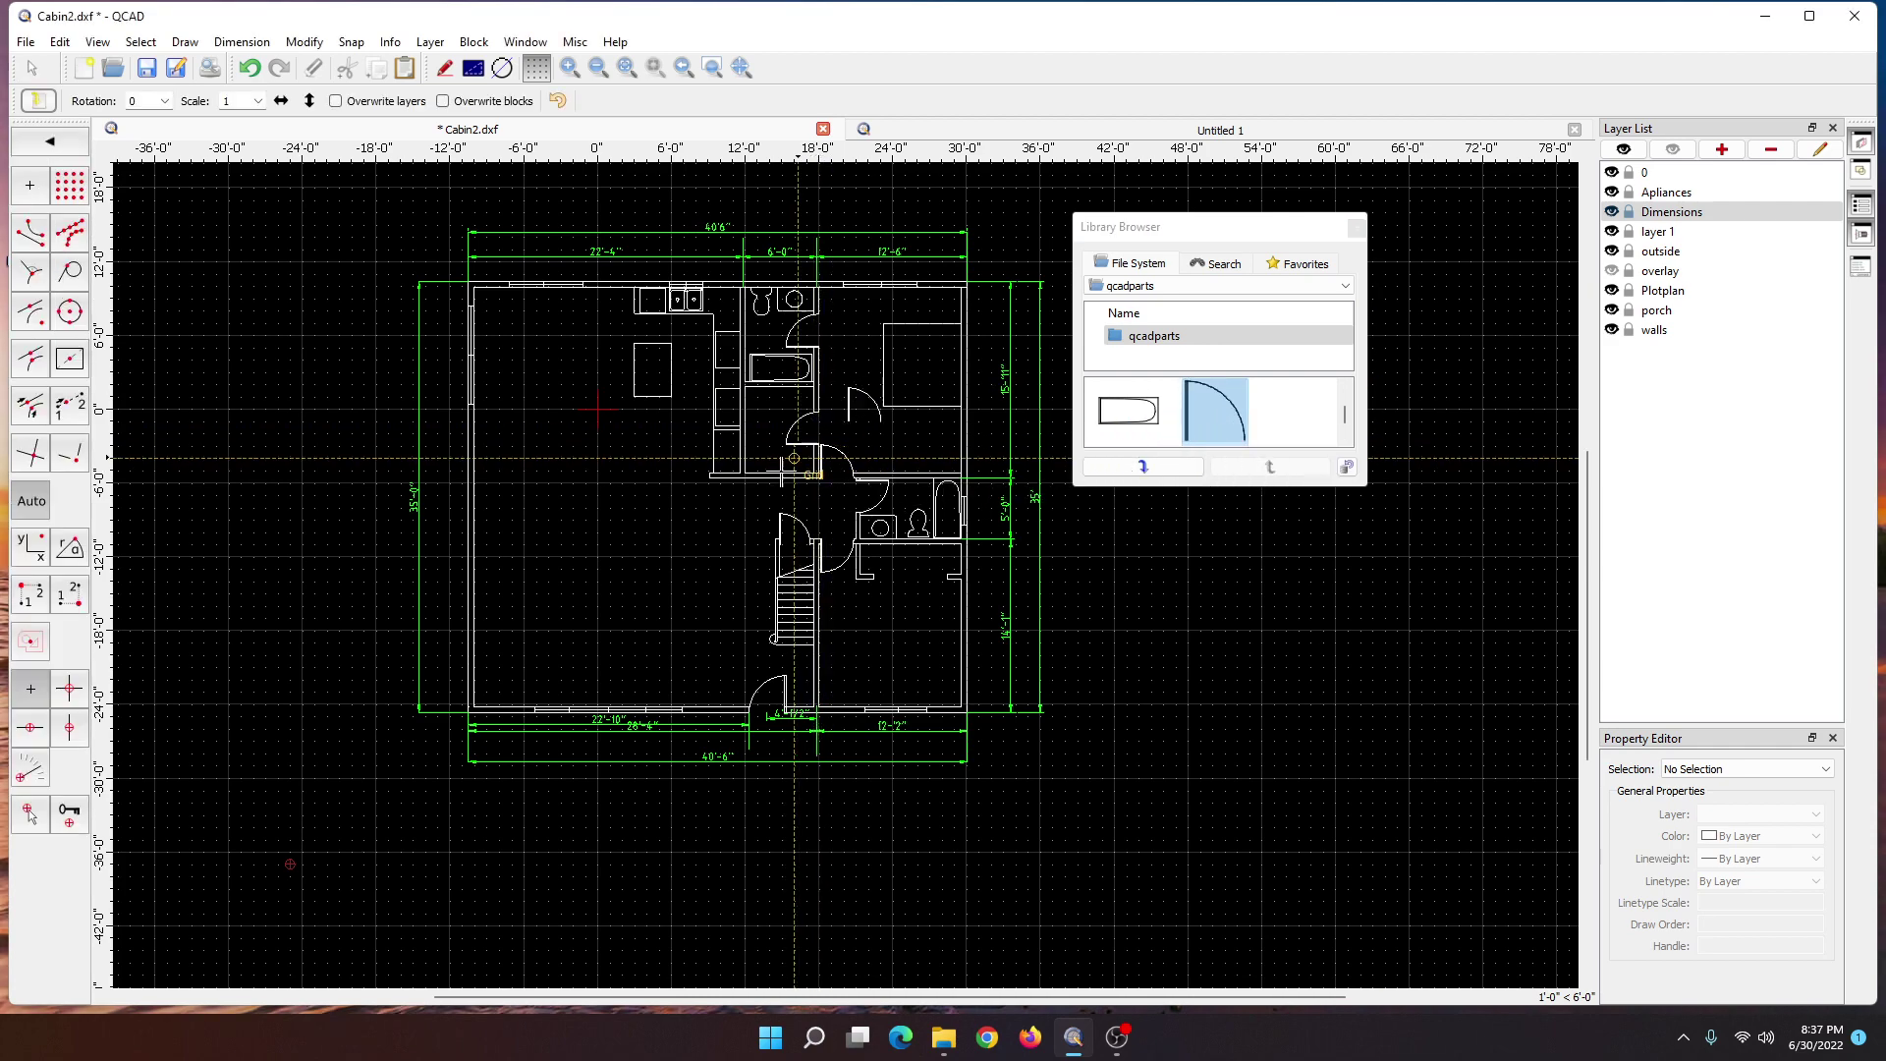
left_click(599, 569)
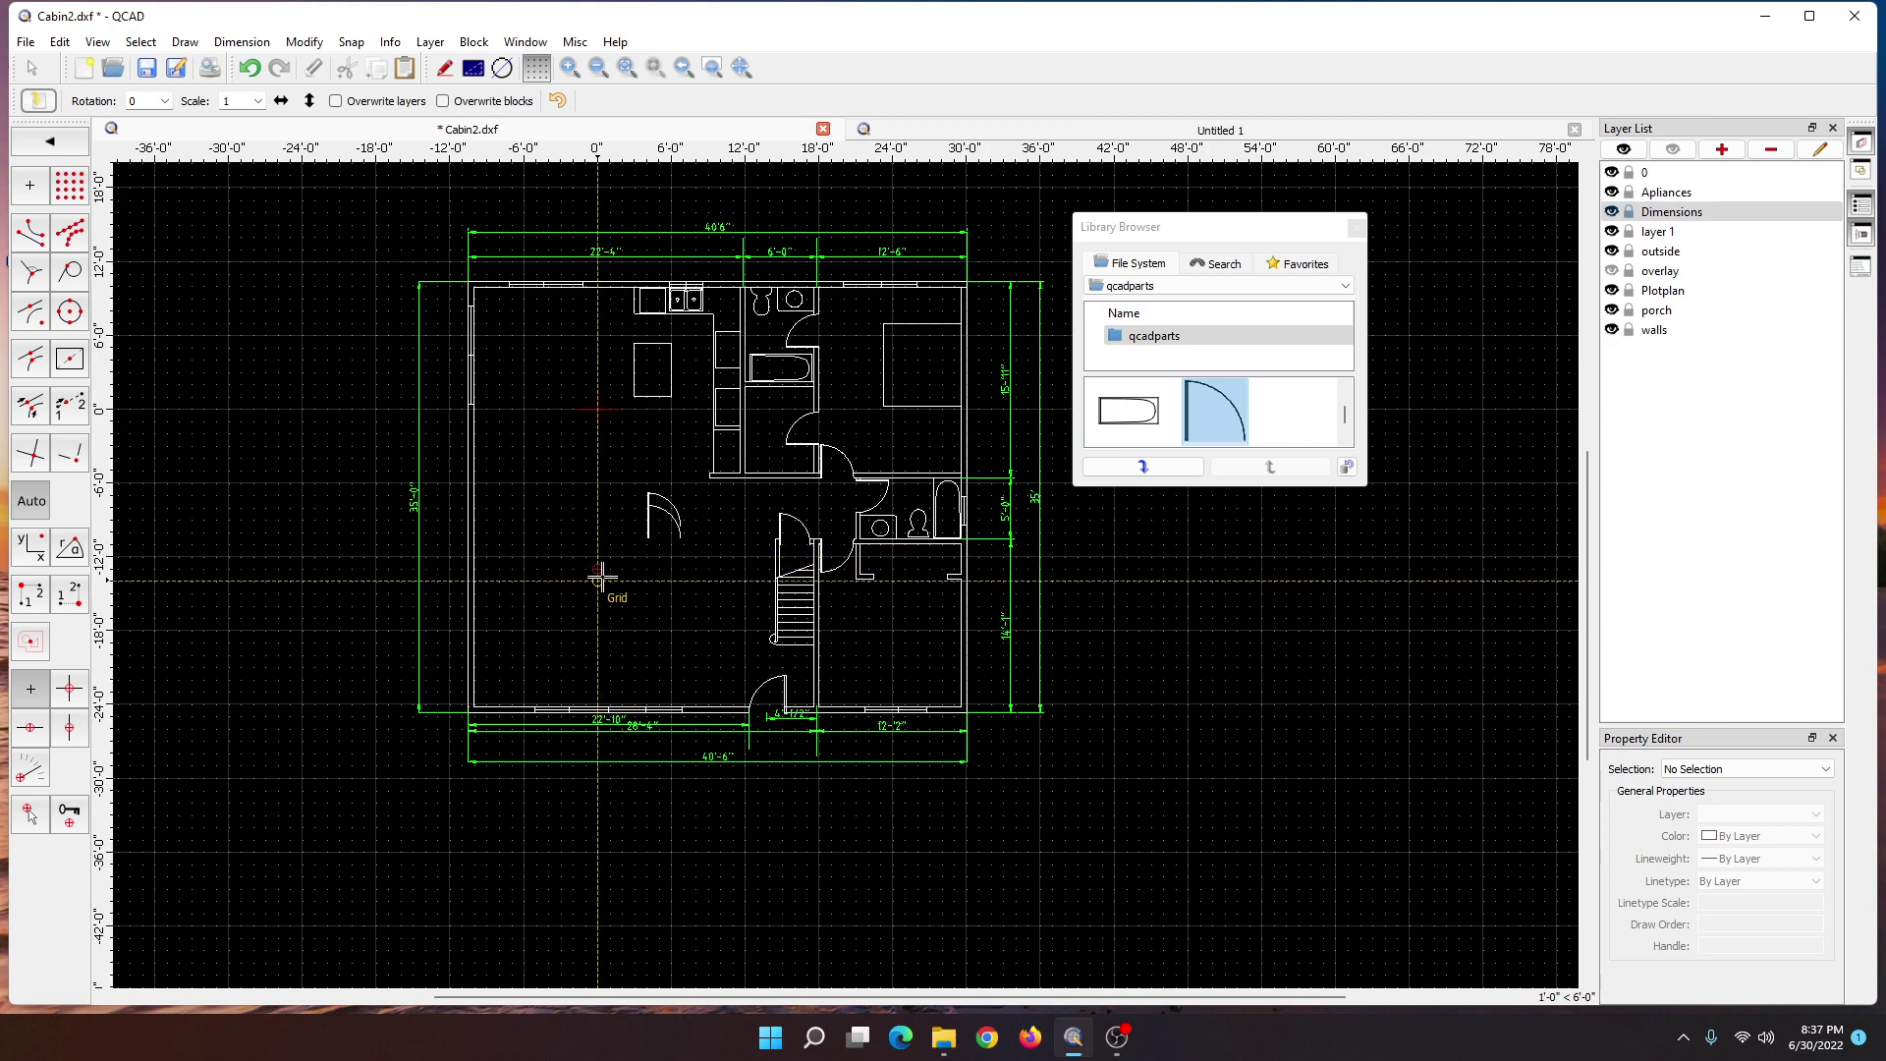
key("Escape")
- Move the inserted DOOR28 block about 4' horizontally toward the stairs by its reference point
left_click(648, 528)
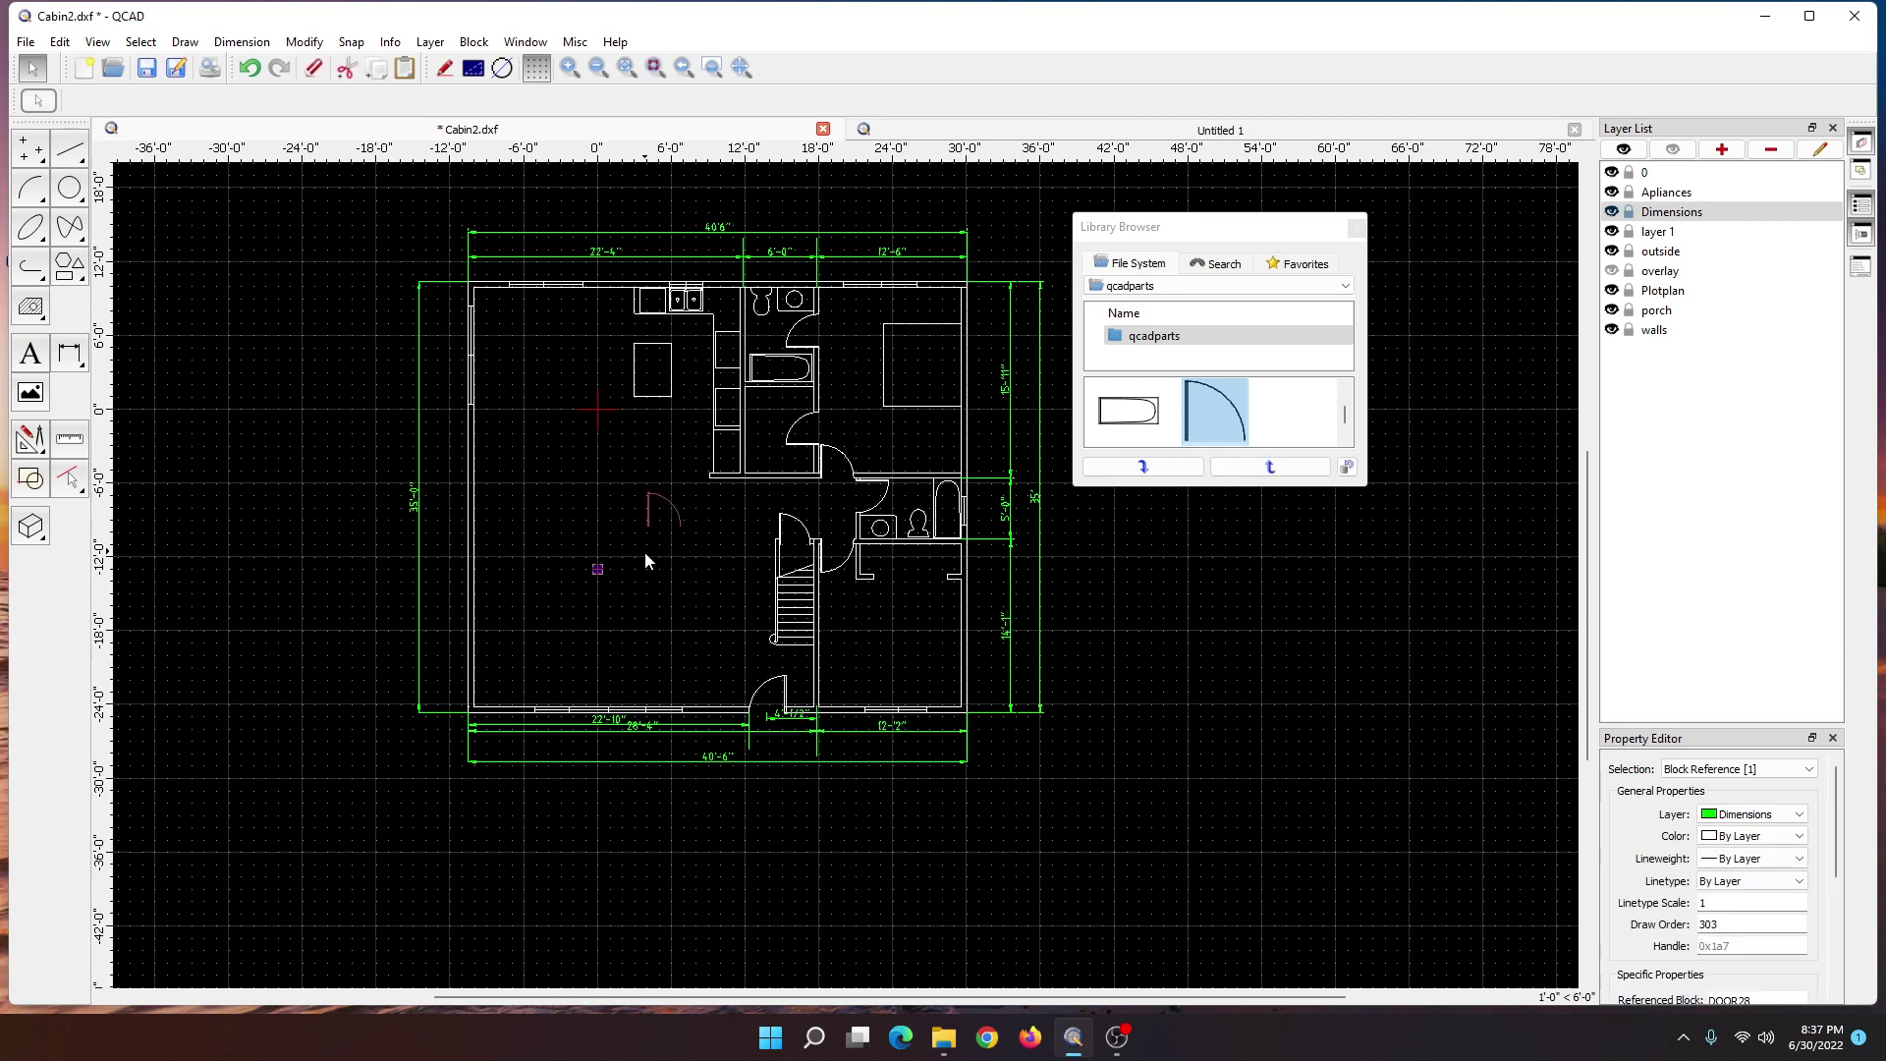
key("Escape")
left_click(650, 527)
left_click(599, 569)
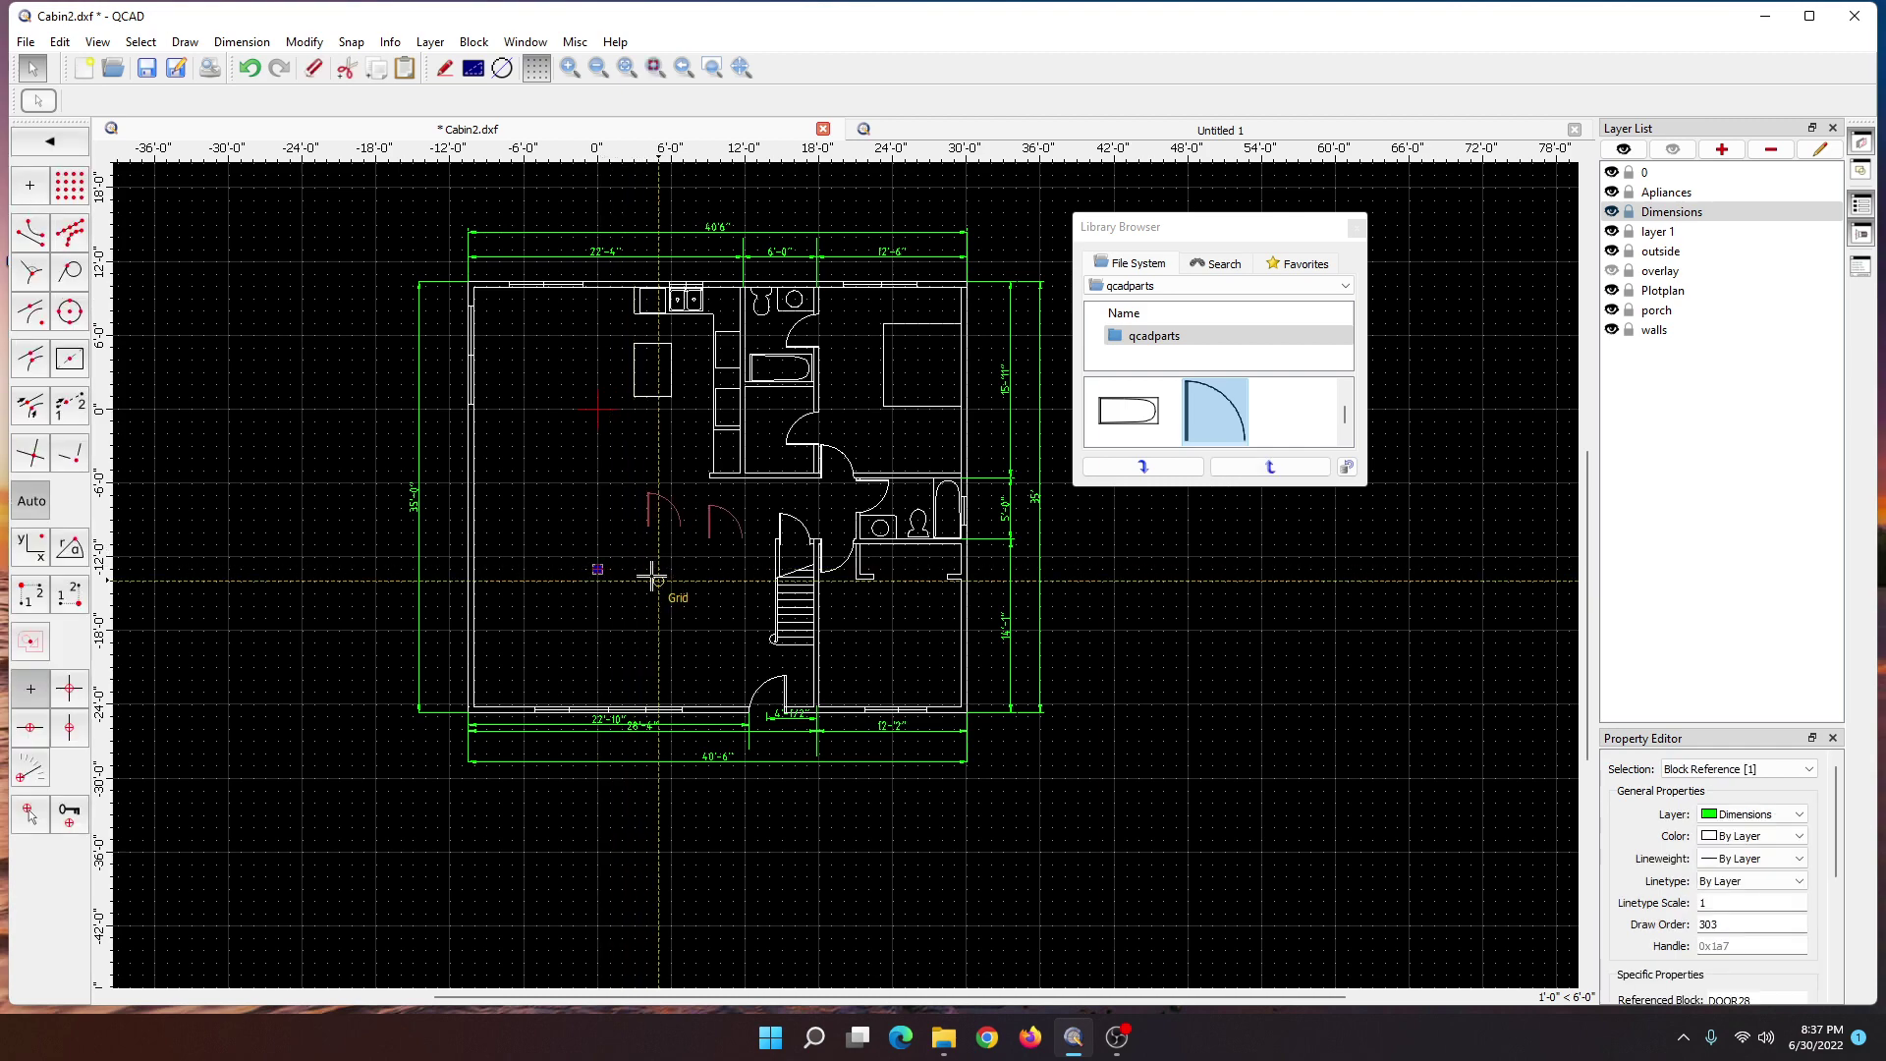
left_click(647, 569)
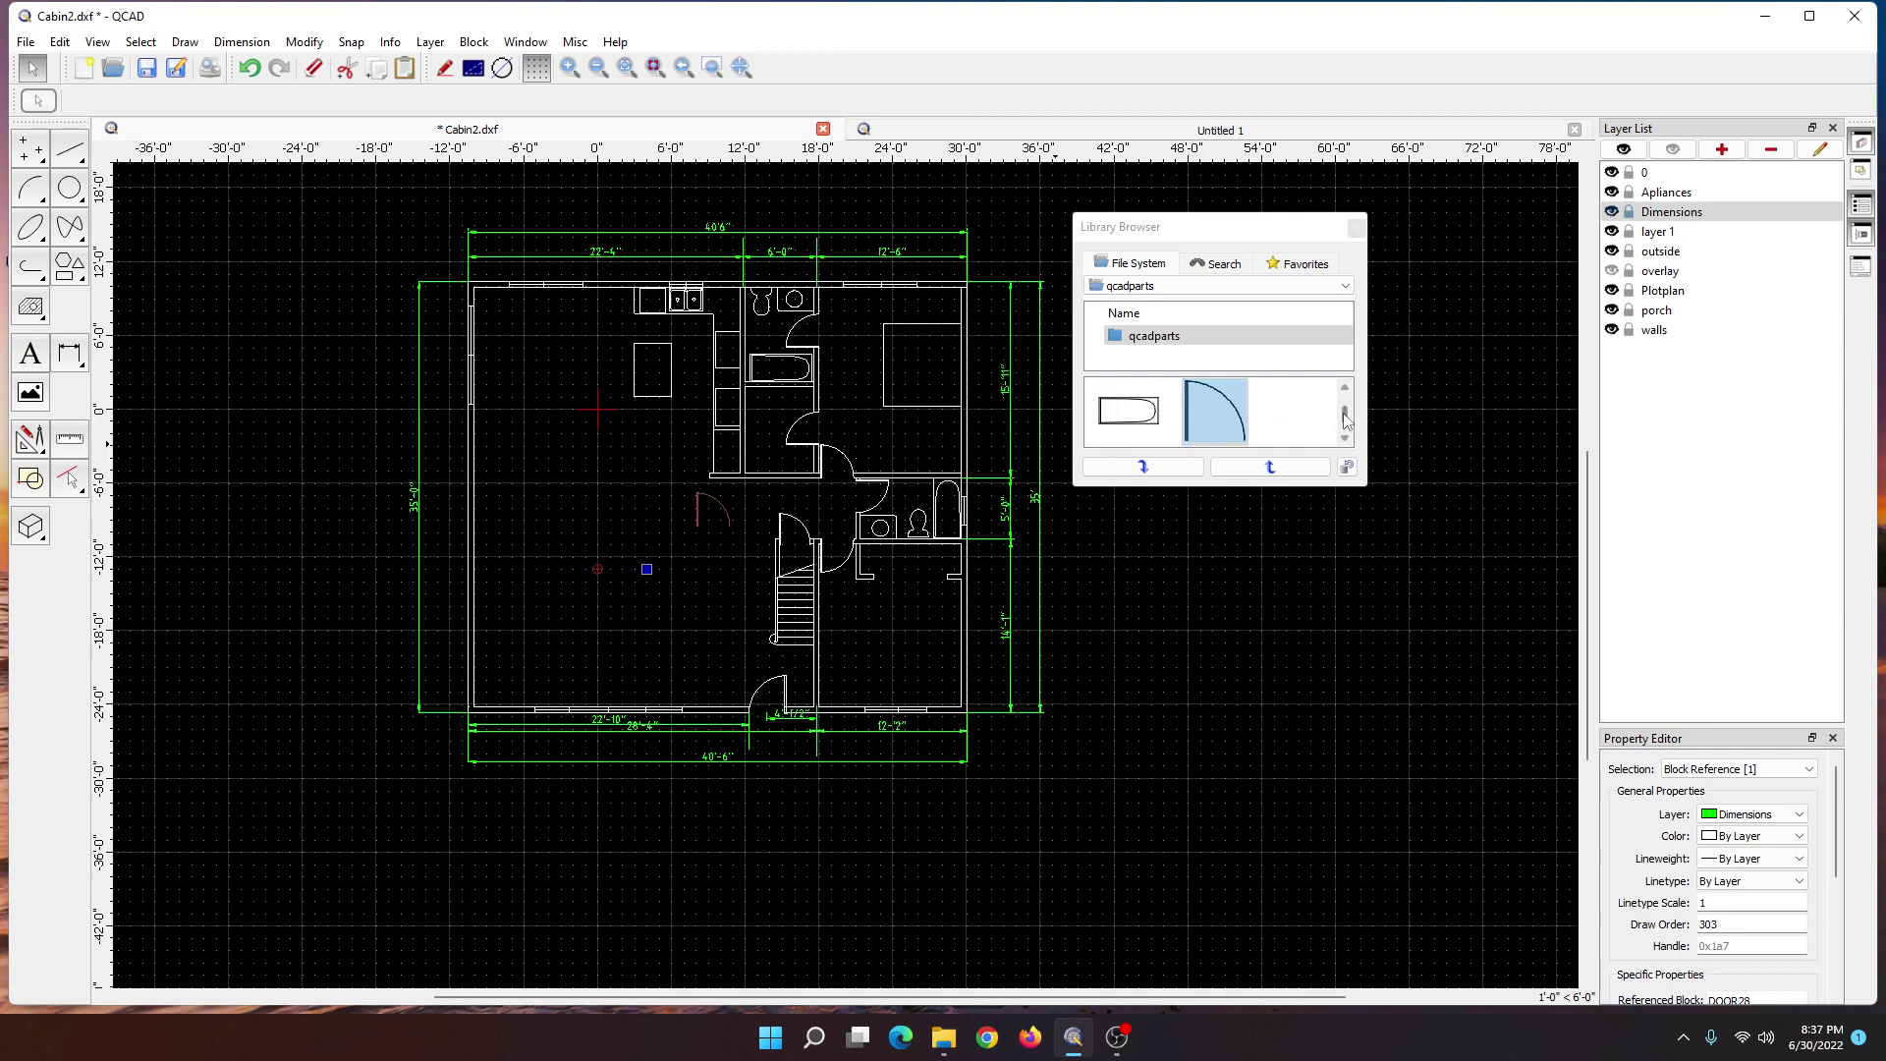
- Browse the other blocks available in the qcadparts library
scroll(1346, 424, "down", 1)
scroll(1346, 425, "down", 2)
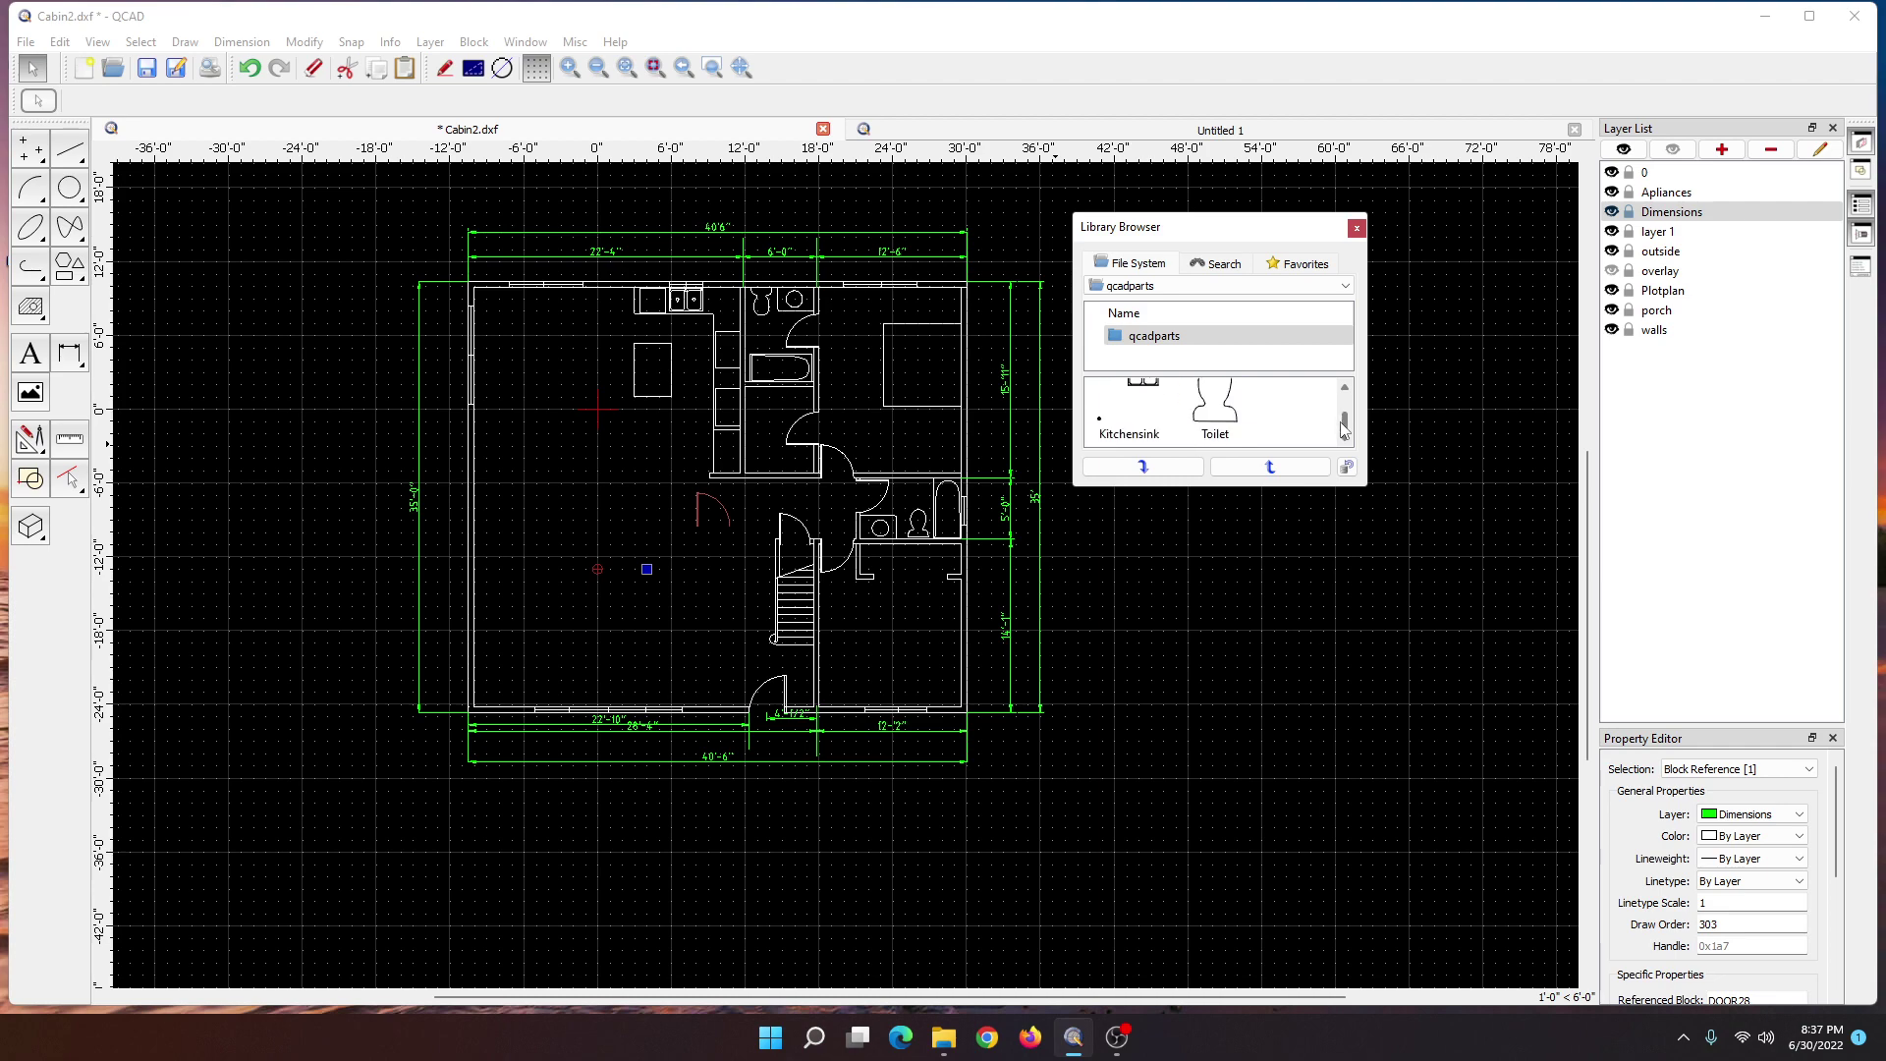
left_click_drag(1340, 430, 1340, 414)
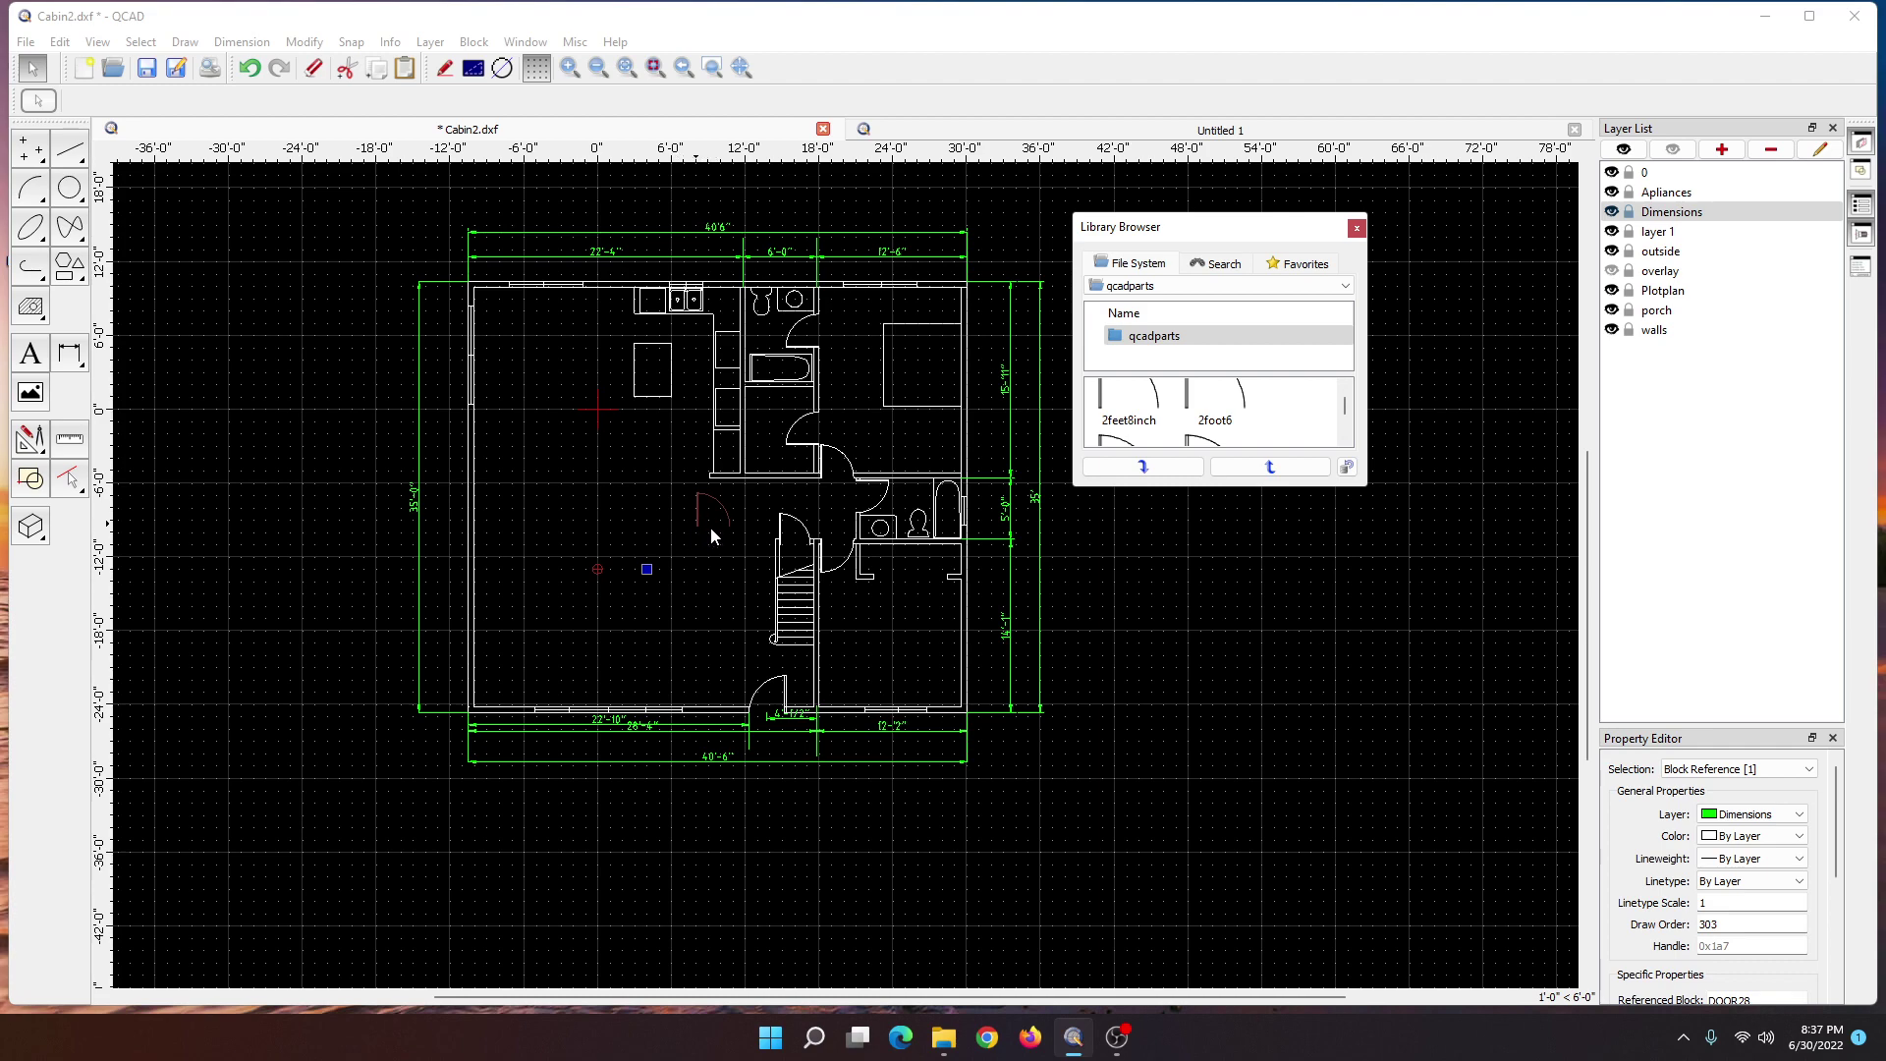
- Delete the inserted door block from the large room and close the Library Browser
left_click(743, 546)
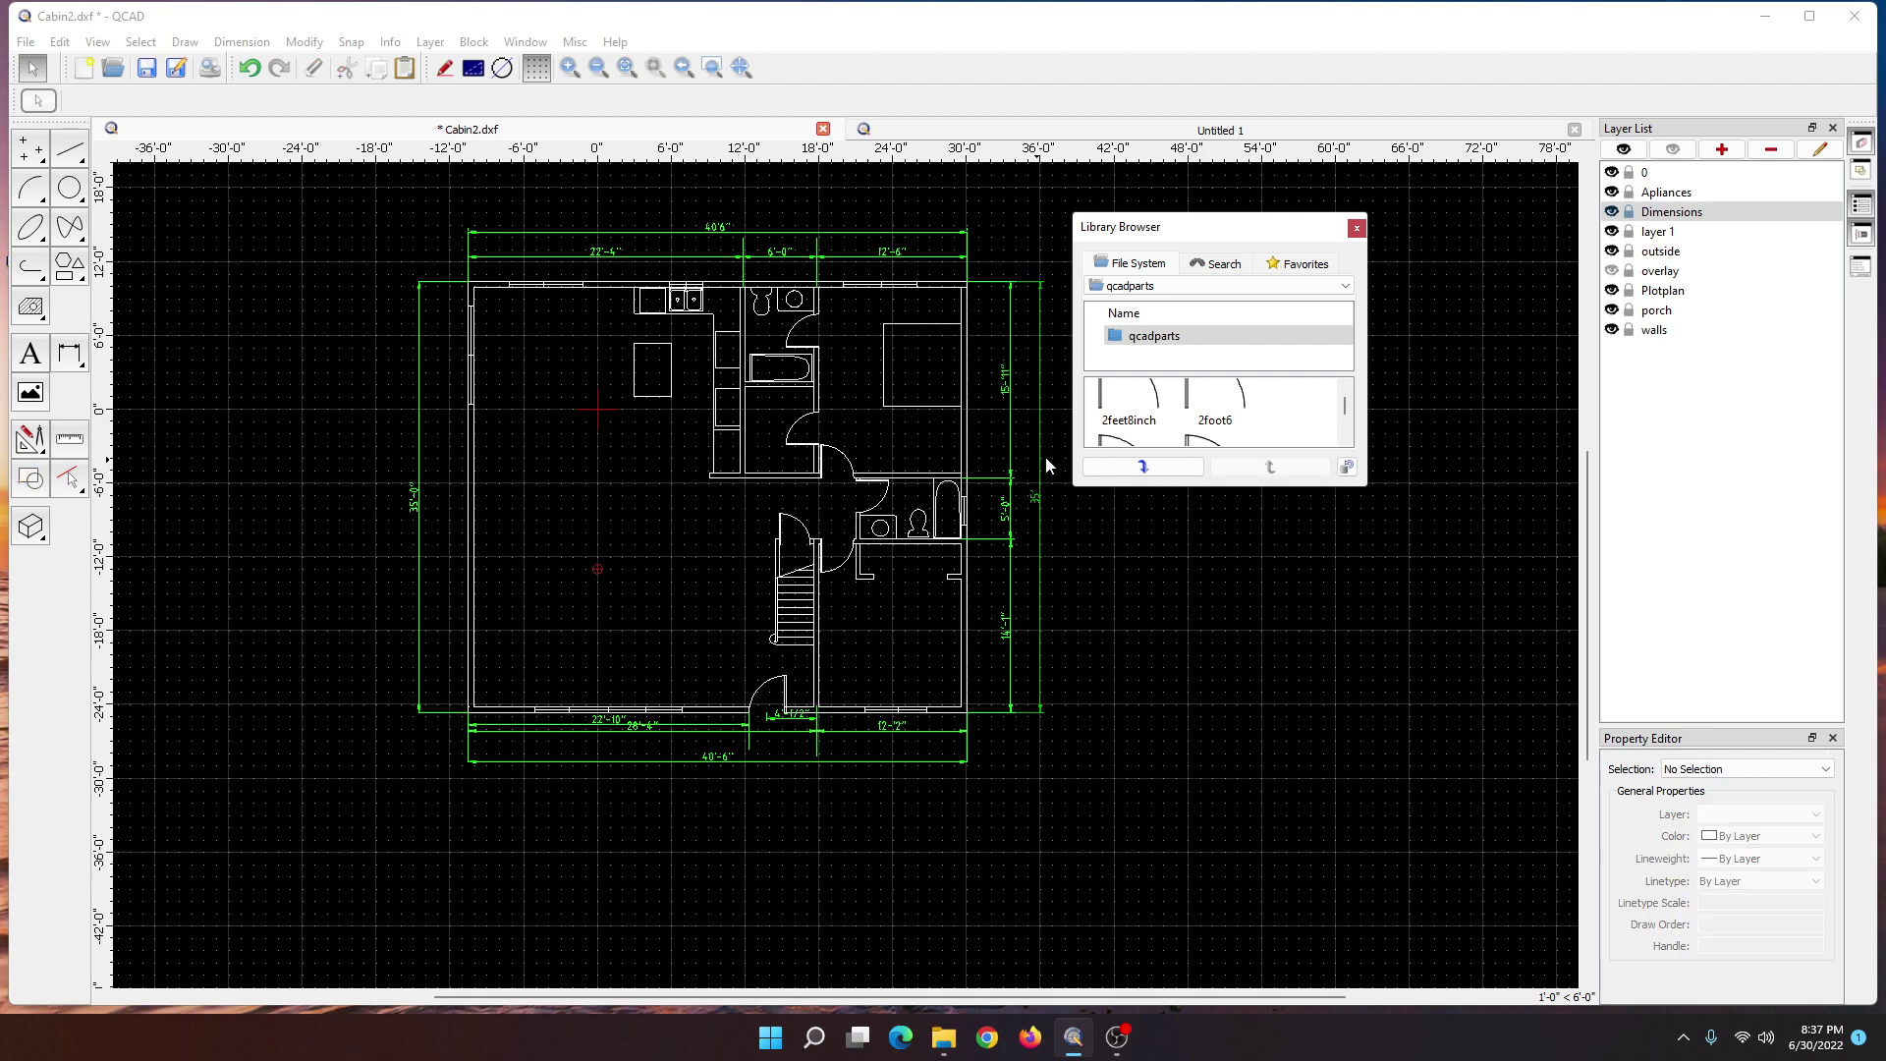
left_click(1356, 228)
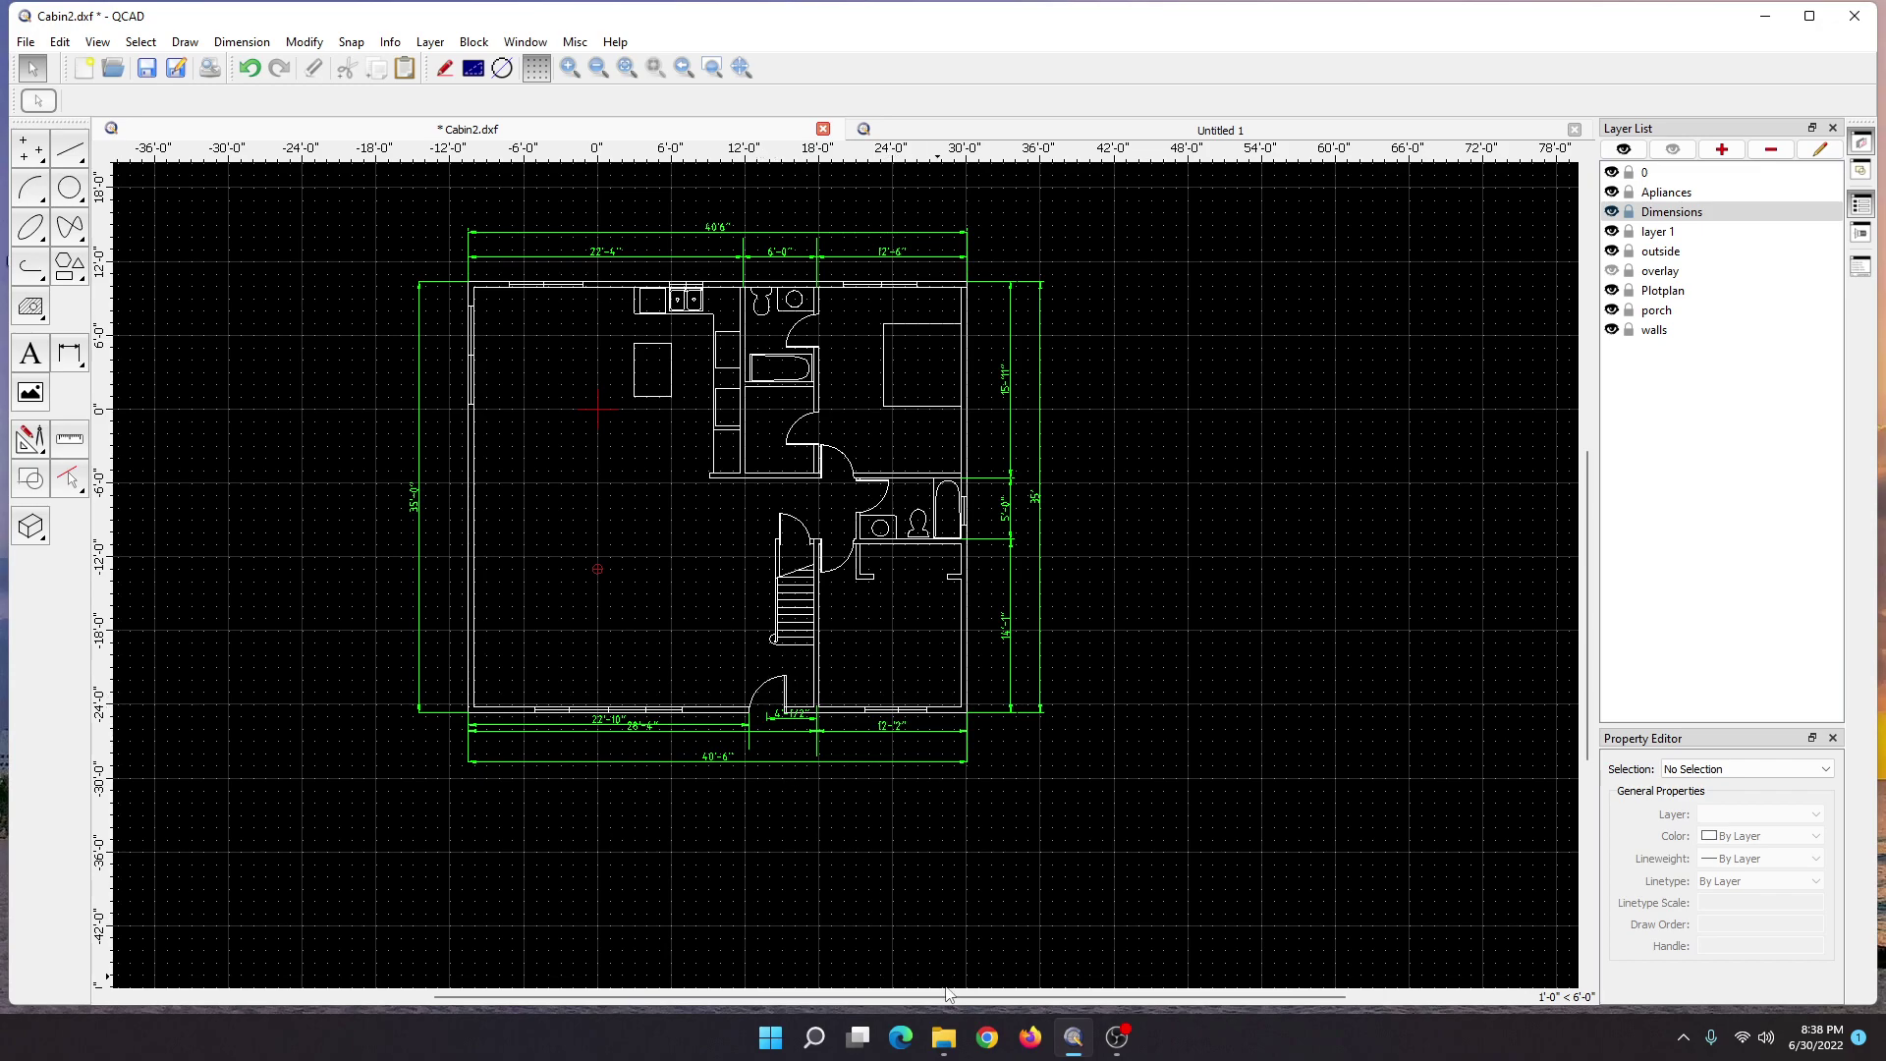
- Switch to Firefox and search the web for qcad
left_click(1027, 1039)
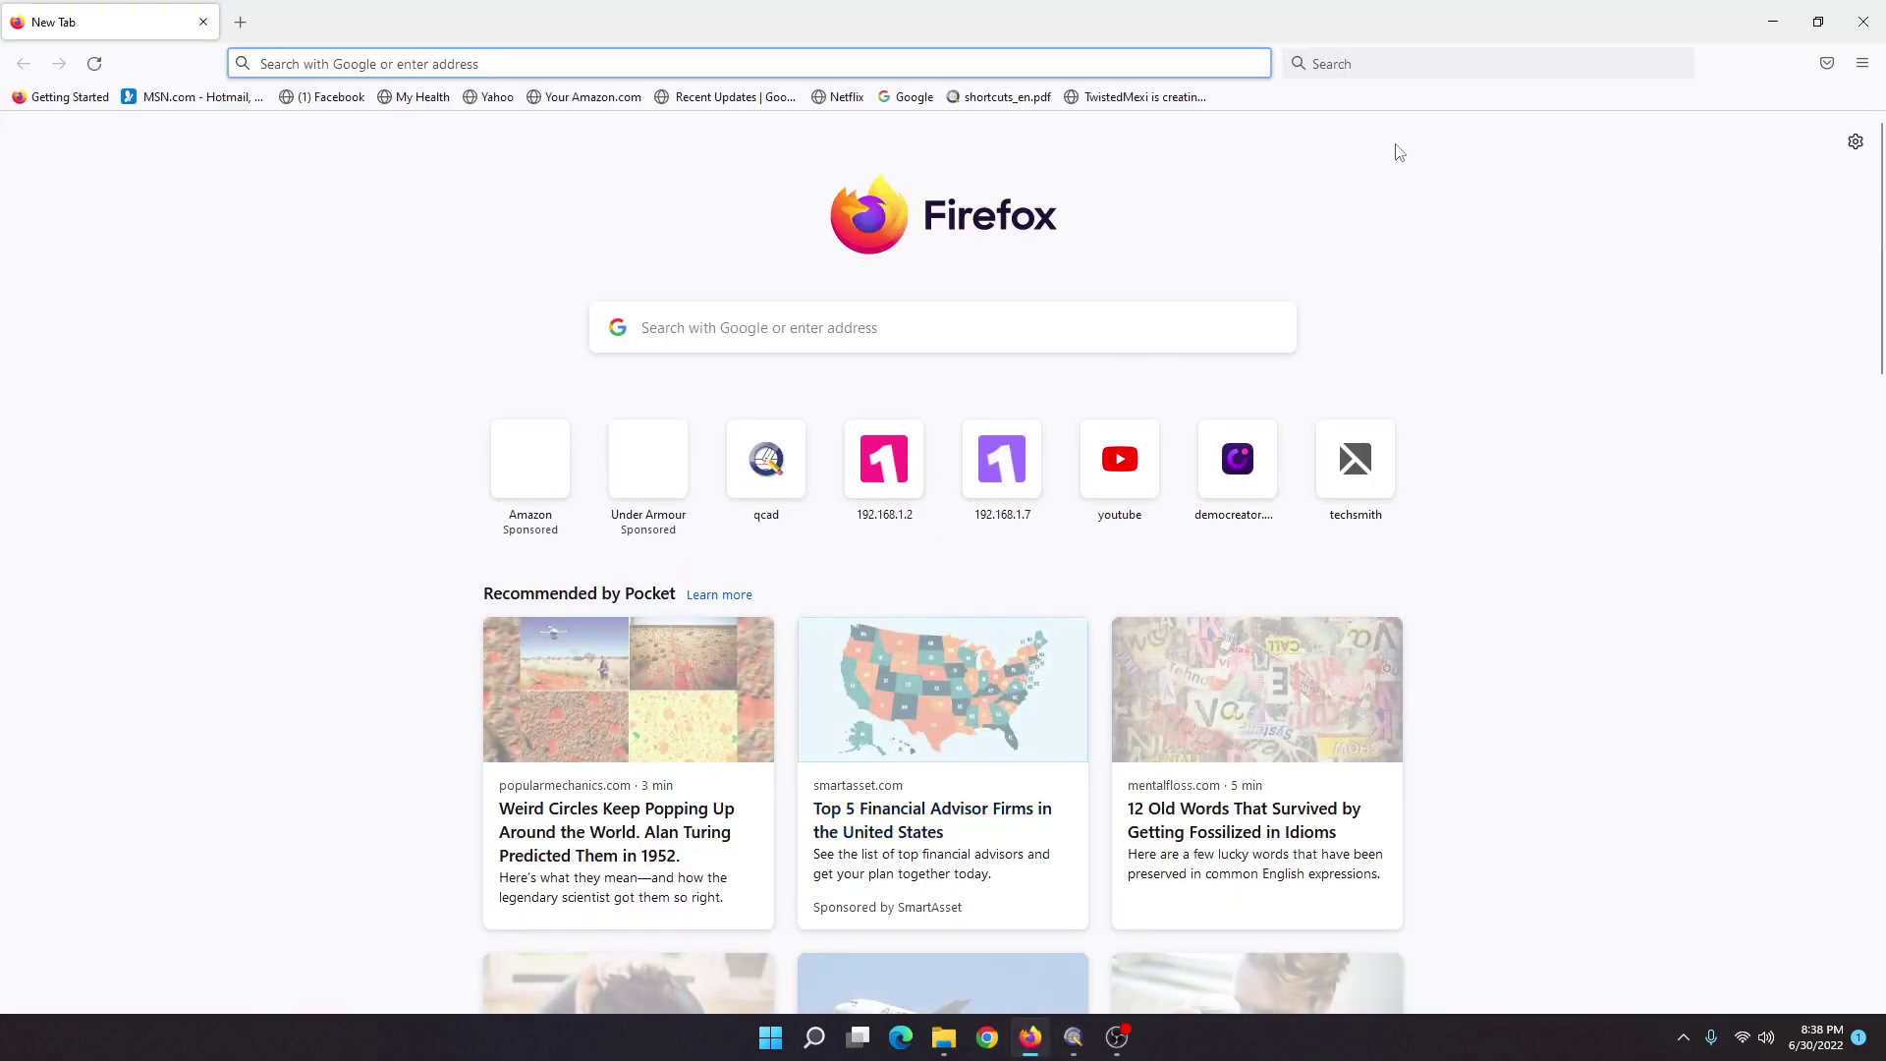
left_click(1380, 62)
type("q")
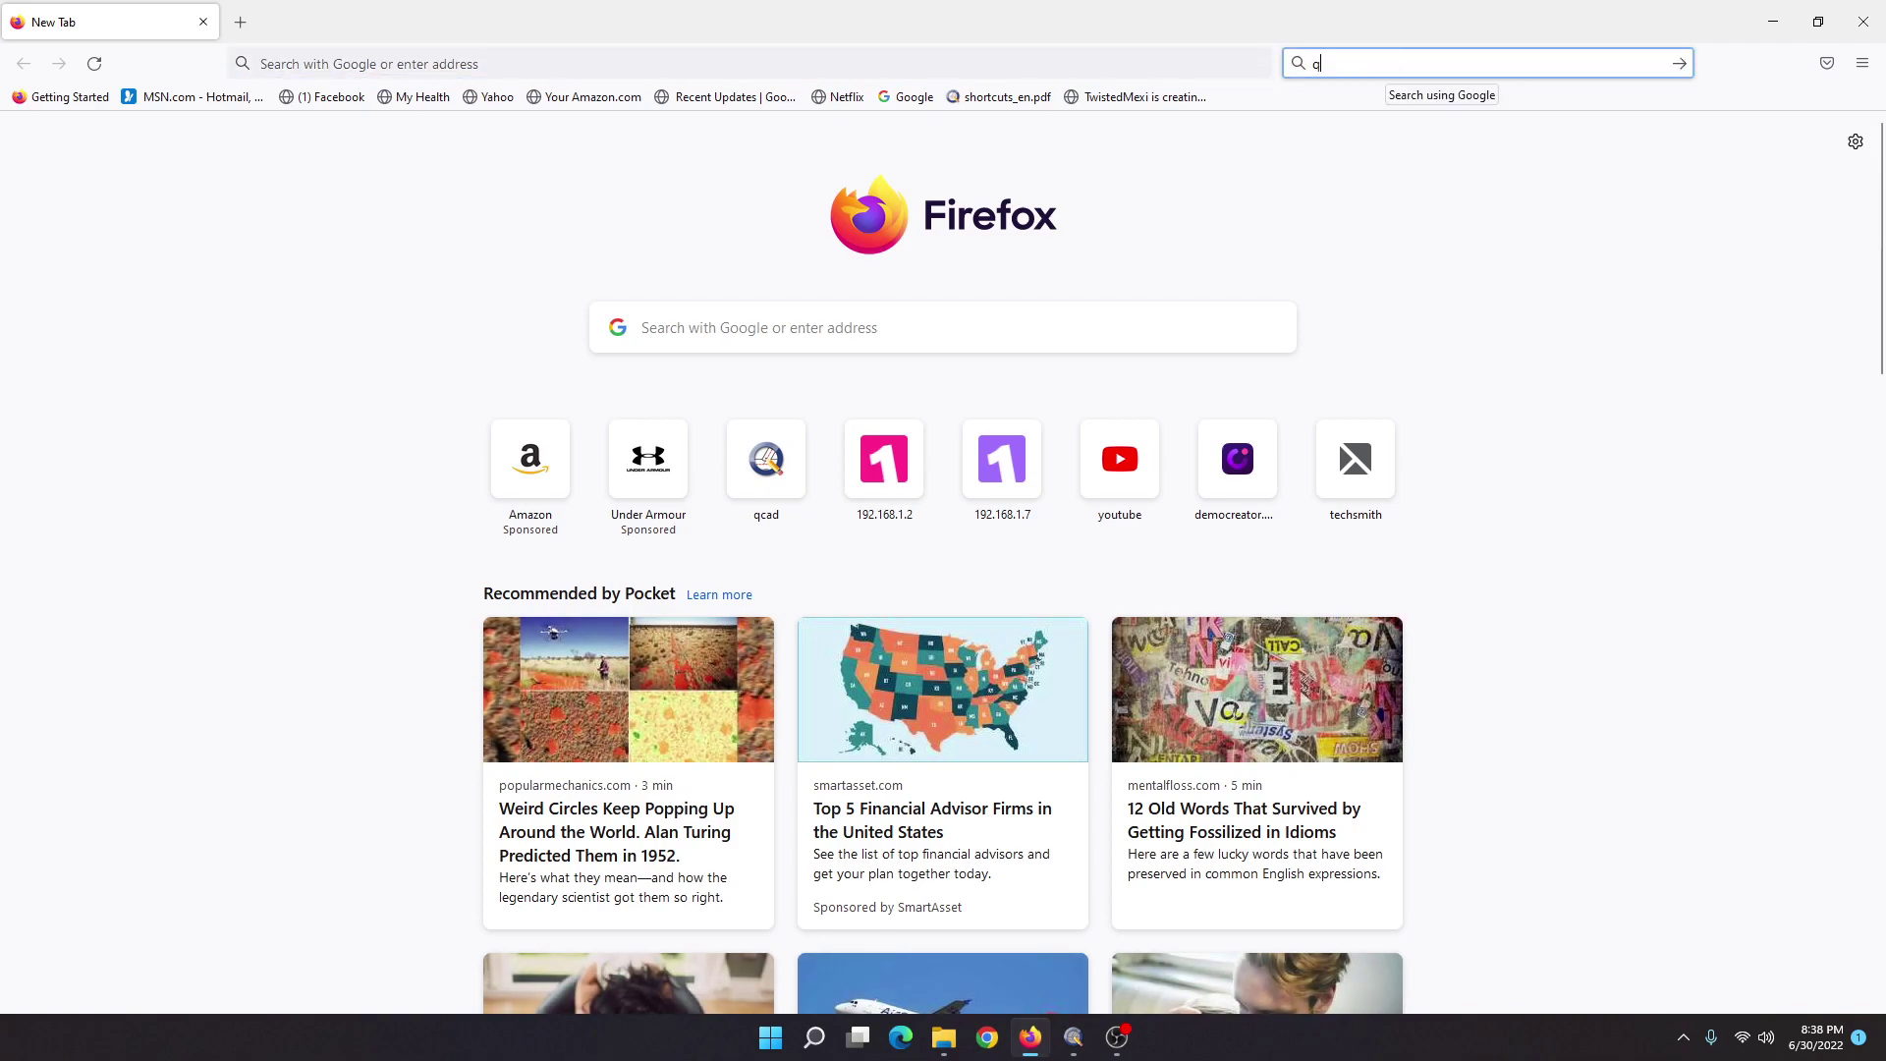
type("cad")
key("Return")
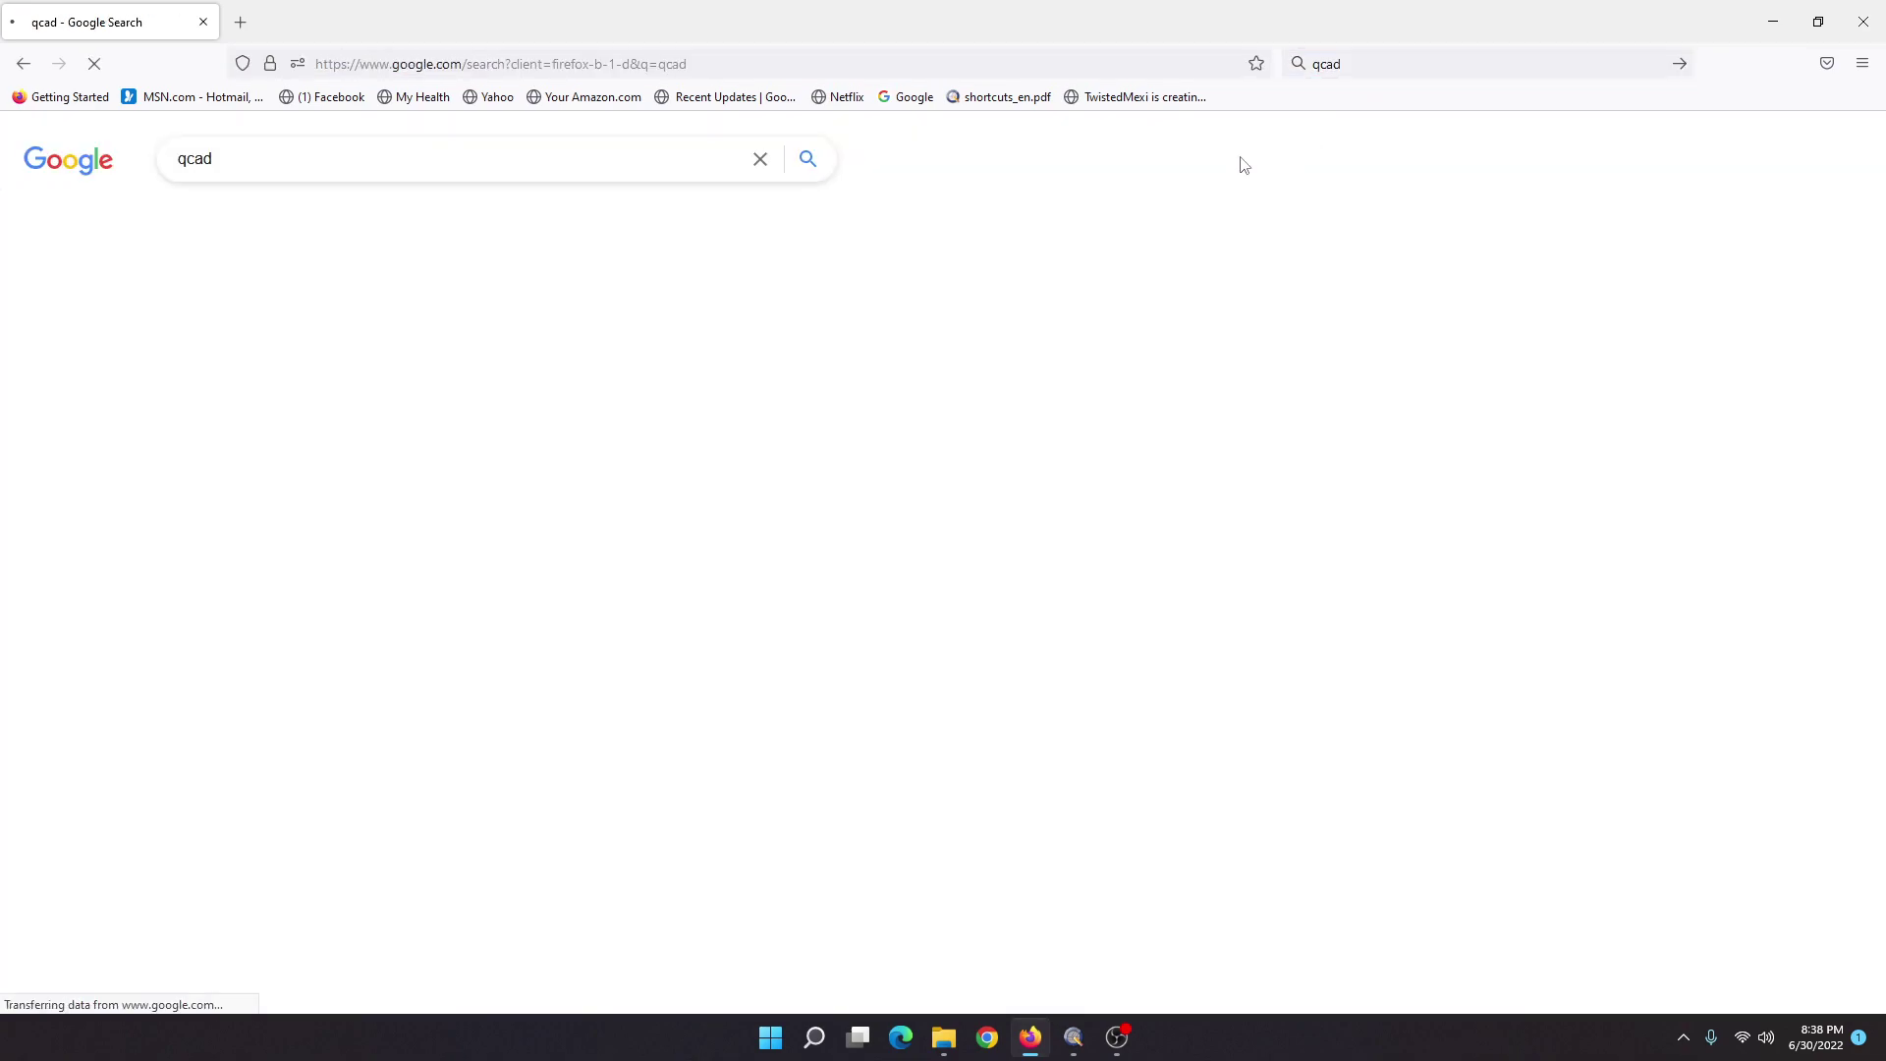
- Open the QCAD.org download page, look over the QCAD Professional trial installers and close the browser
left_click(203, 328)
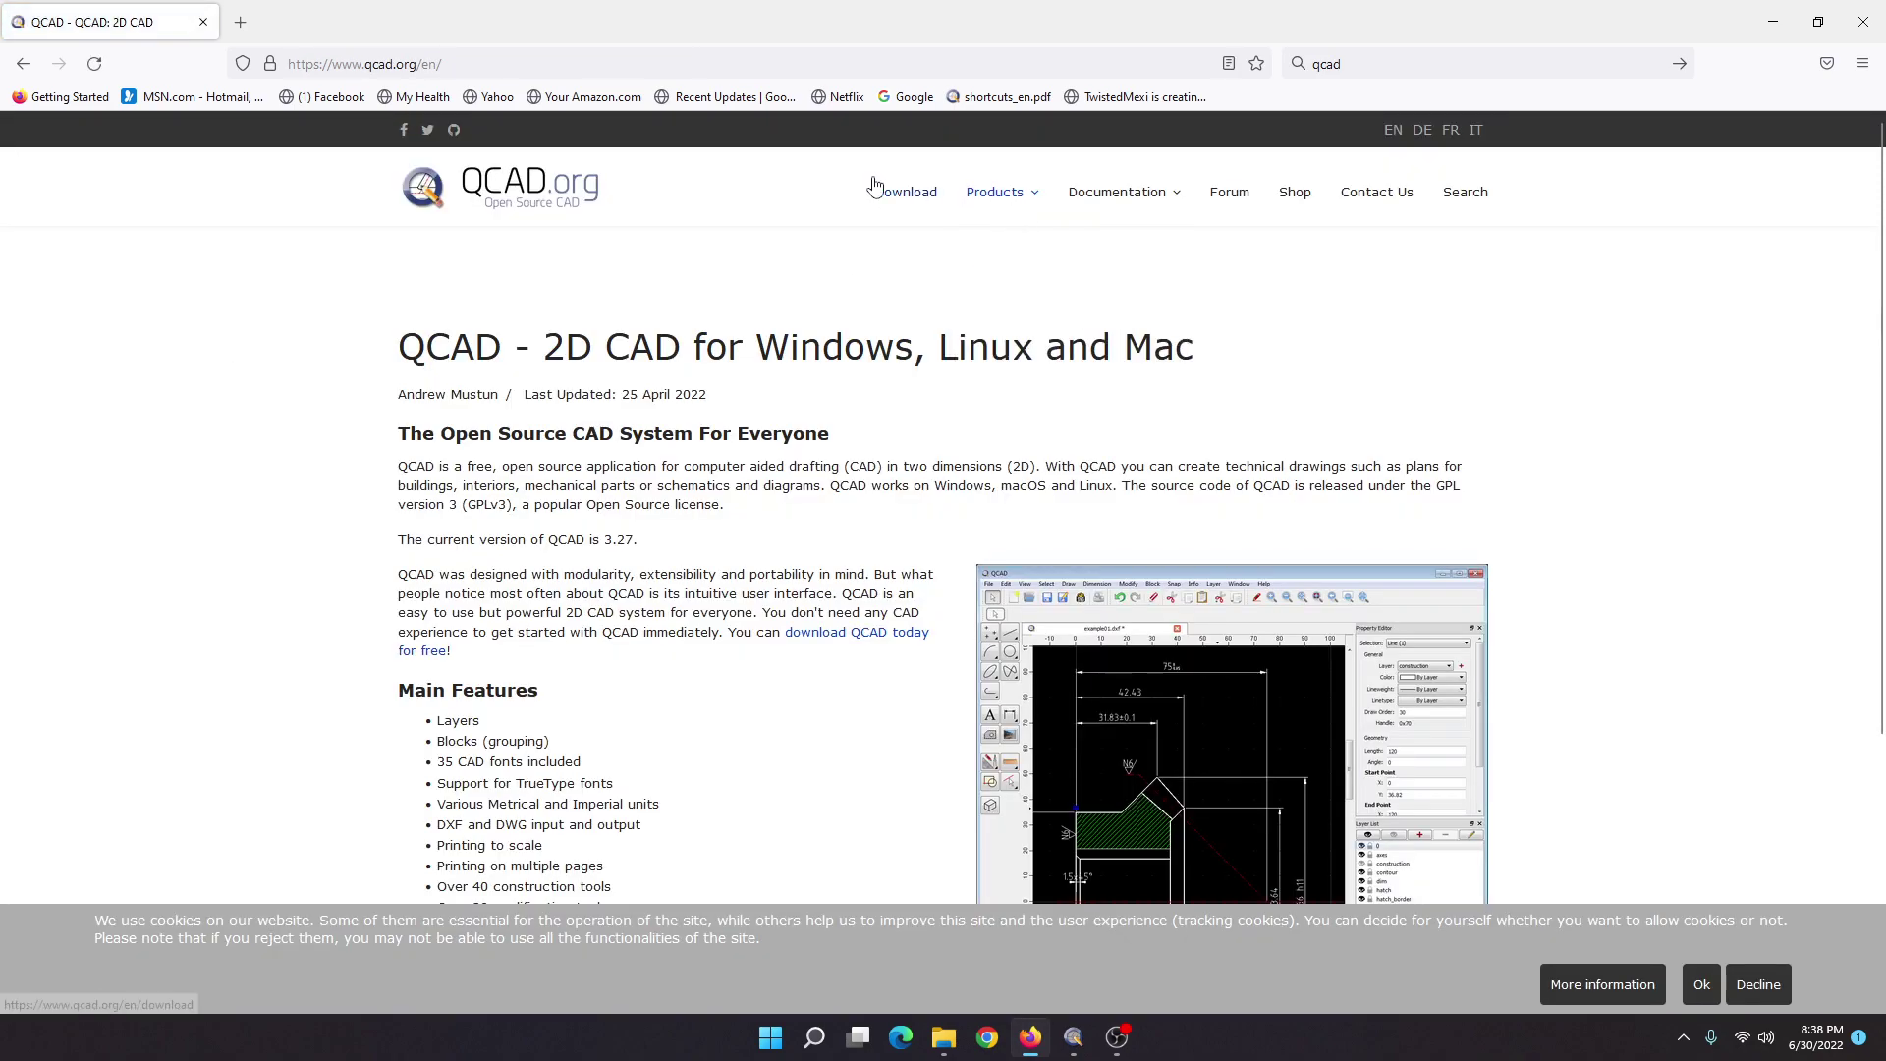
left_click(889, 196)
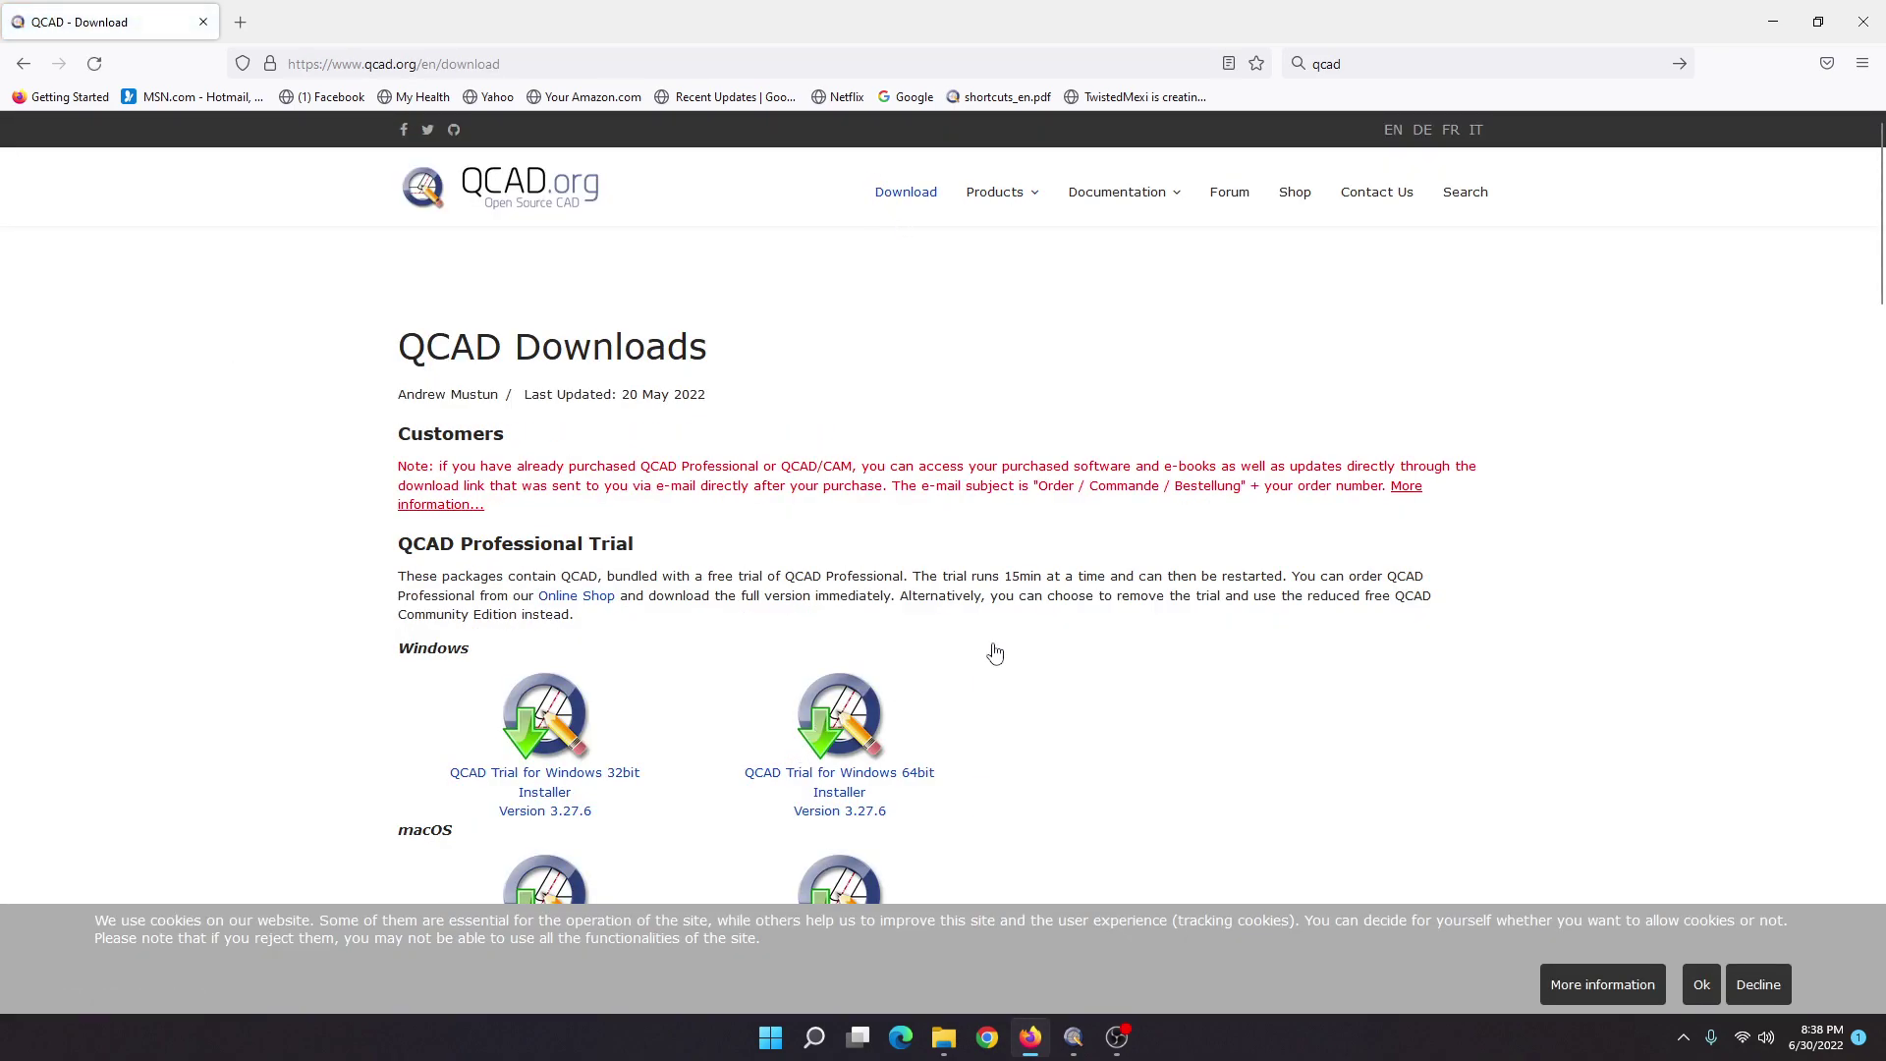
scroll(1877, 282, "down", 3)
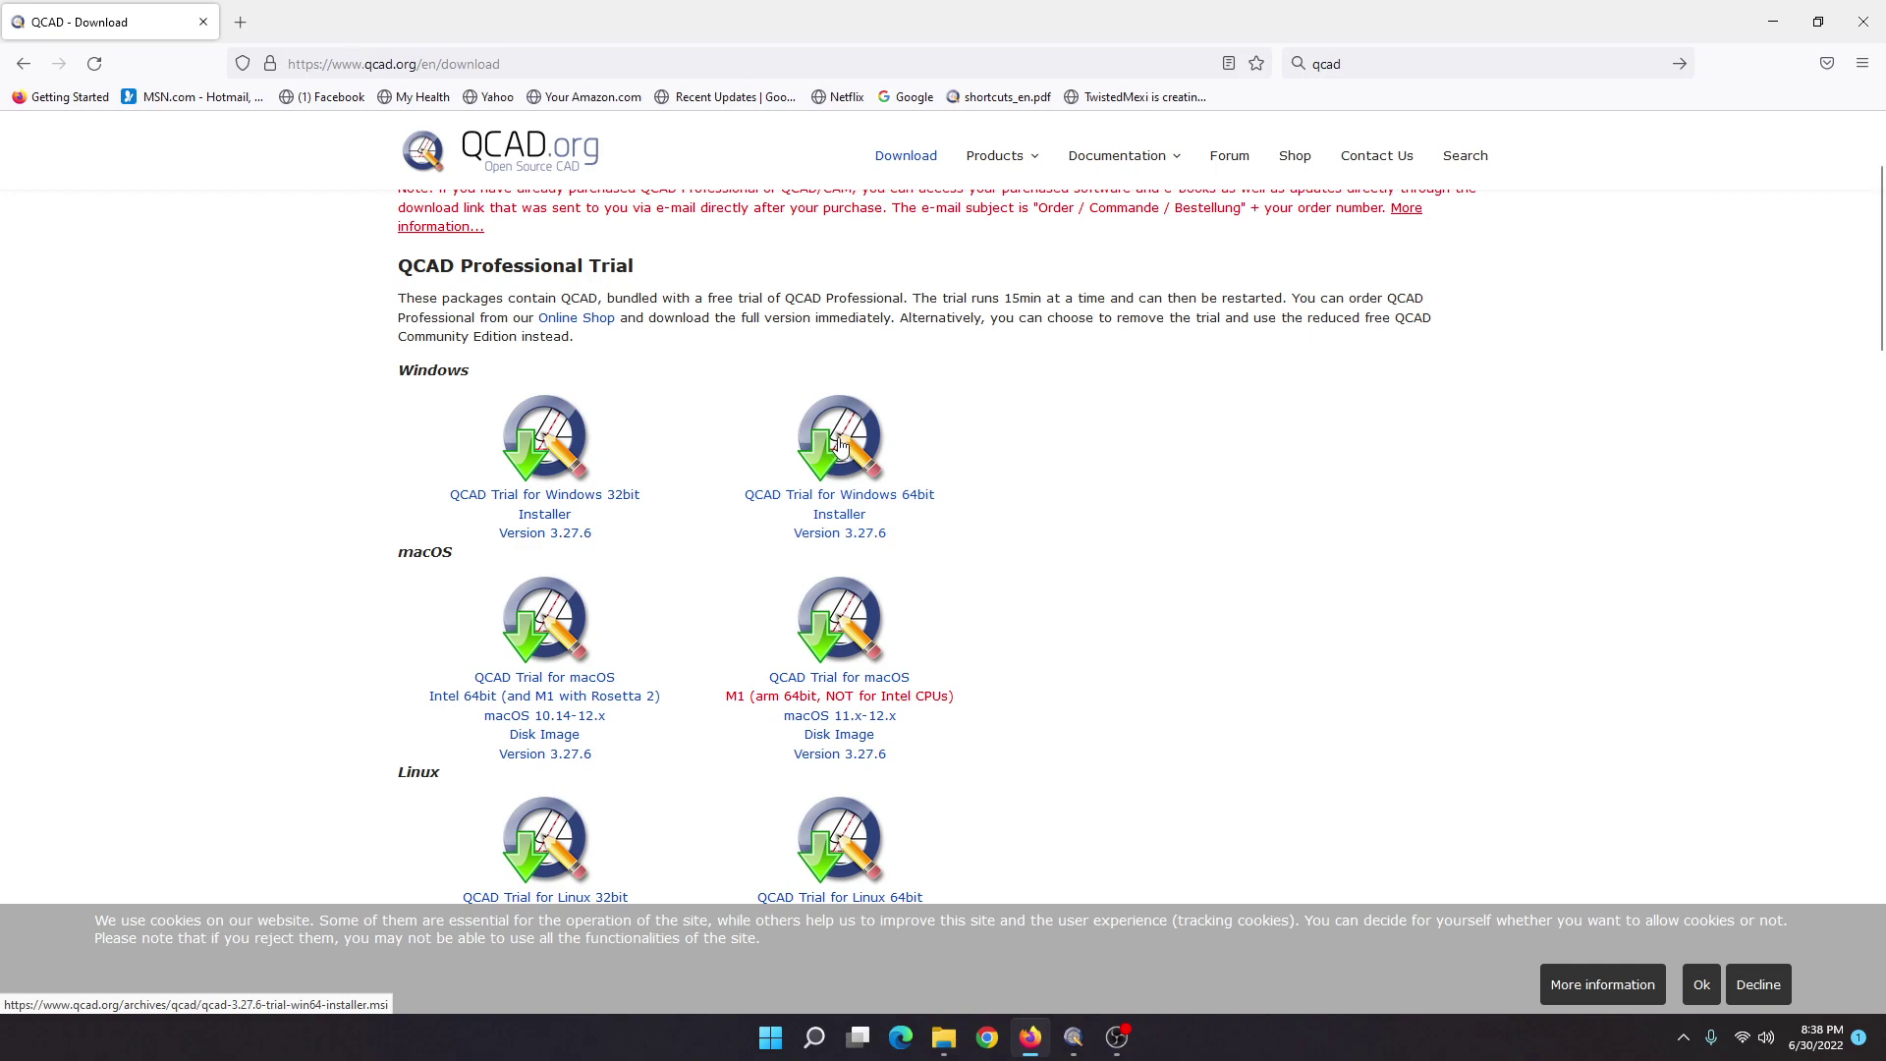
left_click(1864, 22)
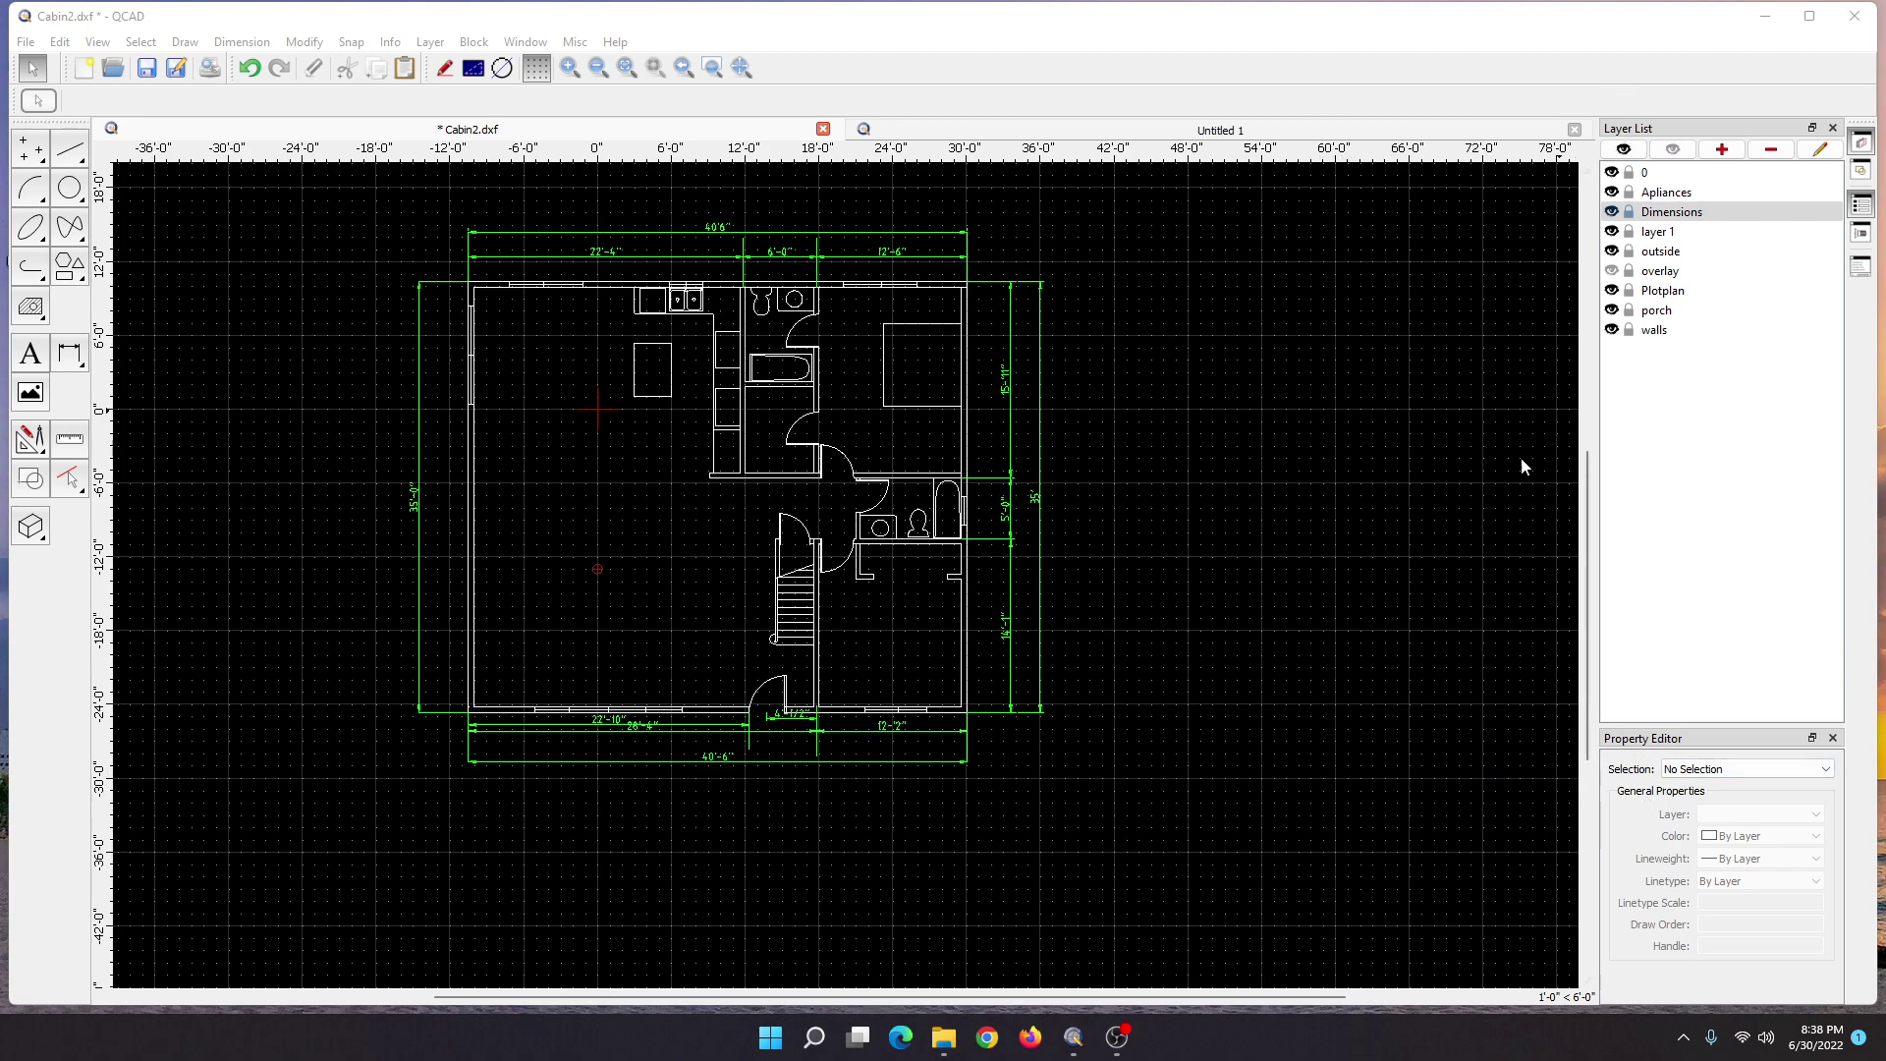
- Switch to File Explorer and open the QCAD installation folder in Program Files on Local Disk (C:)
left_click(943, 1037)
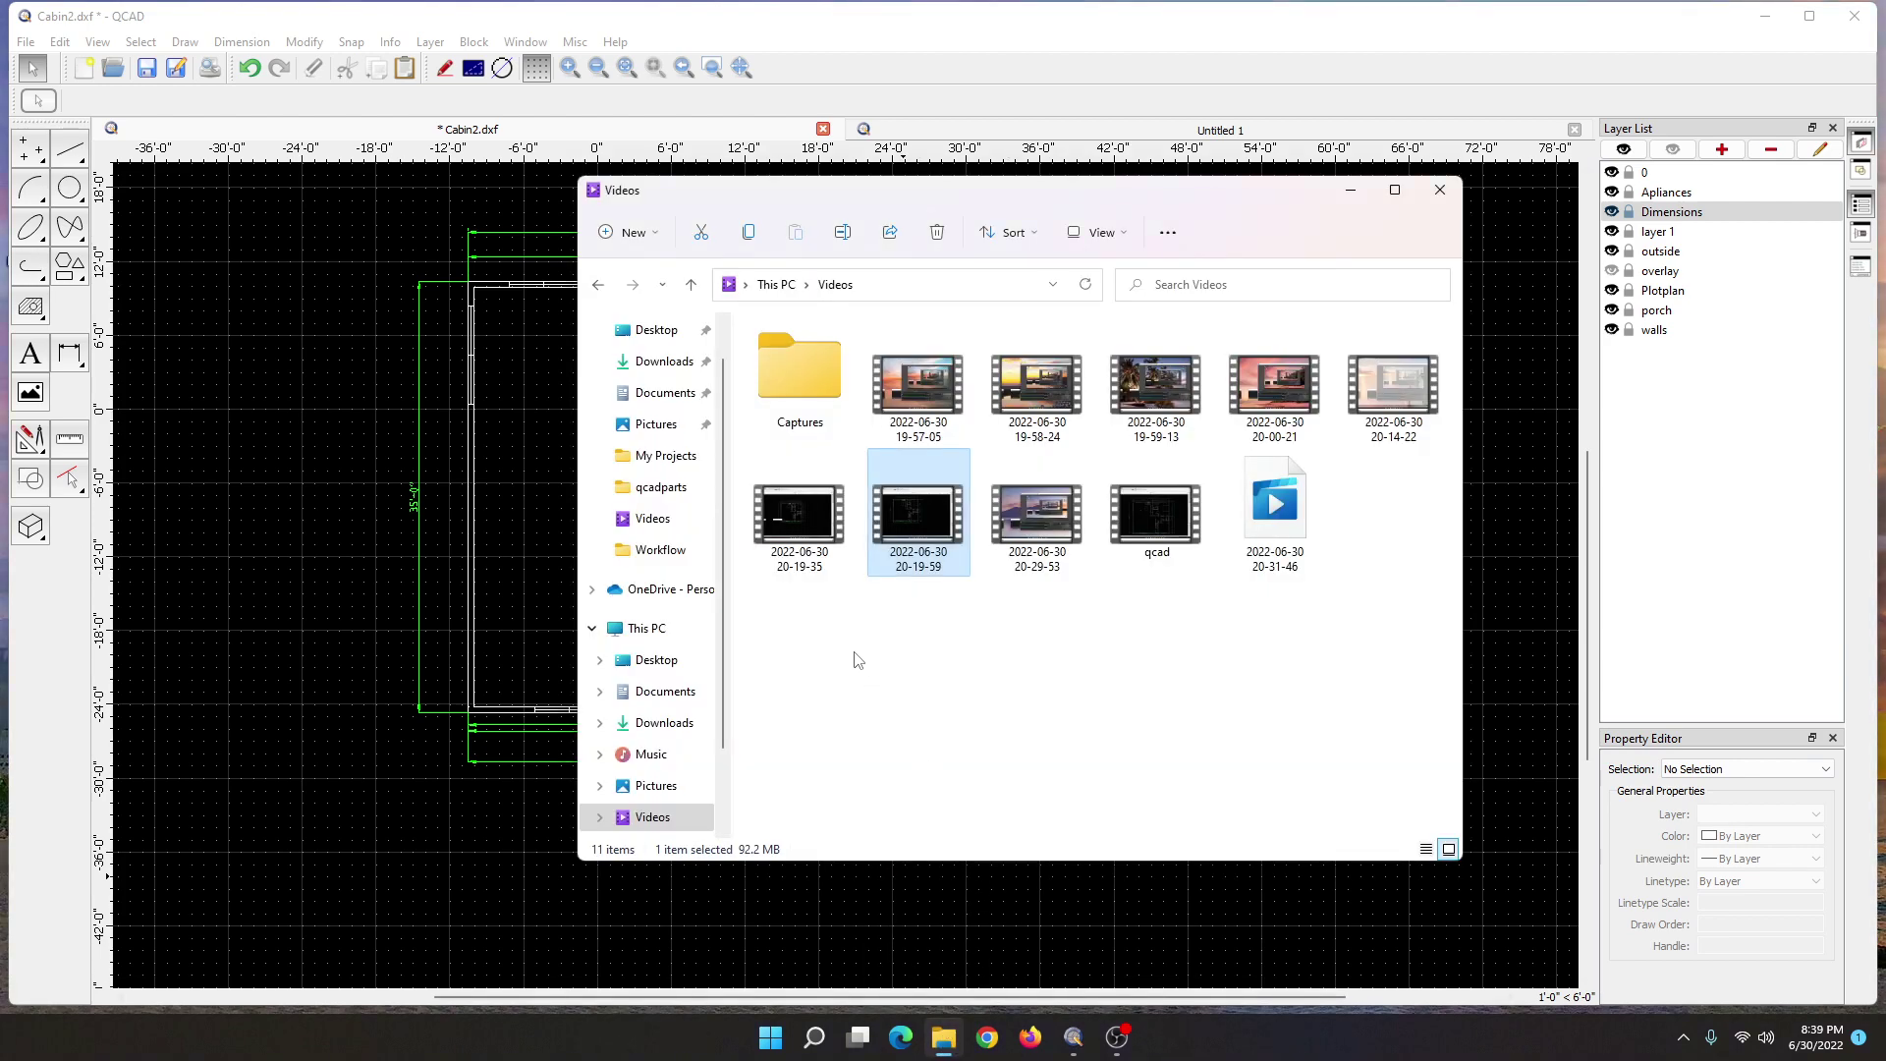
scroll(720, 661, "down", 1)
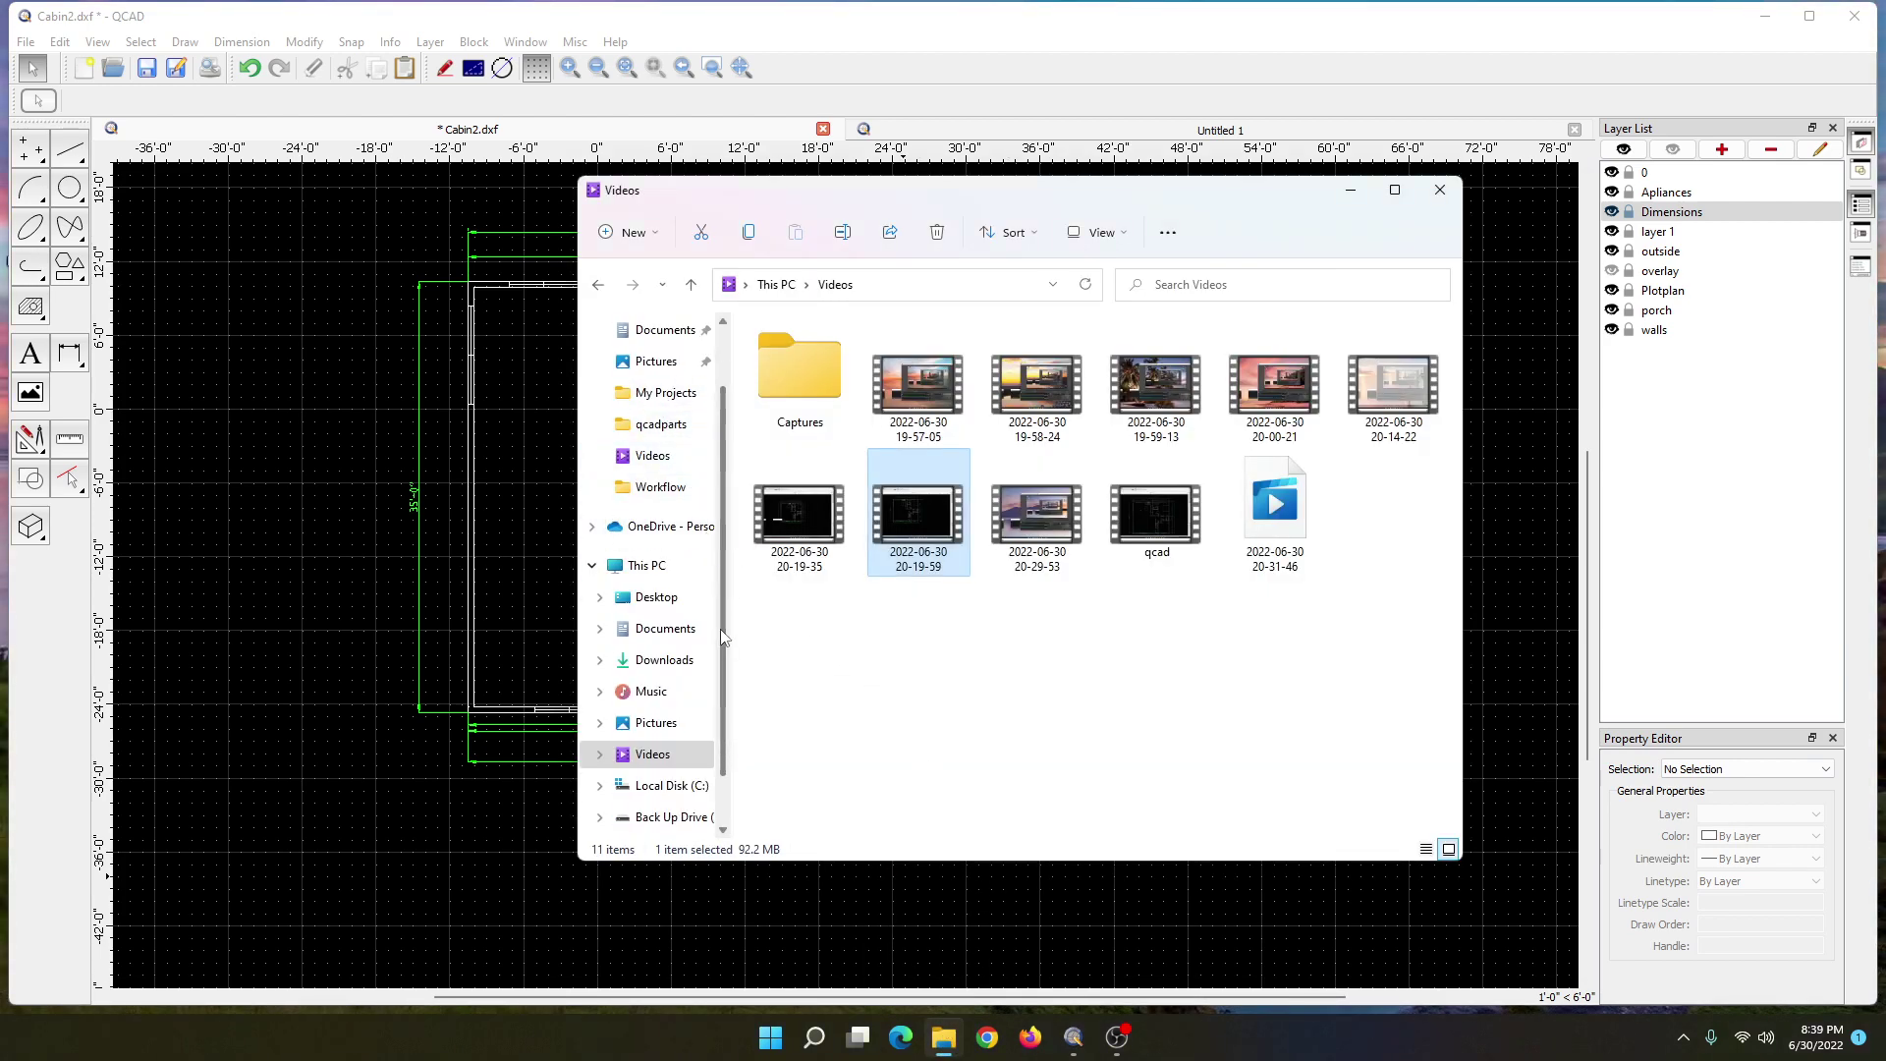
left_click(661, 754)
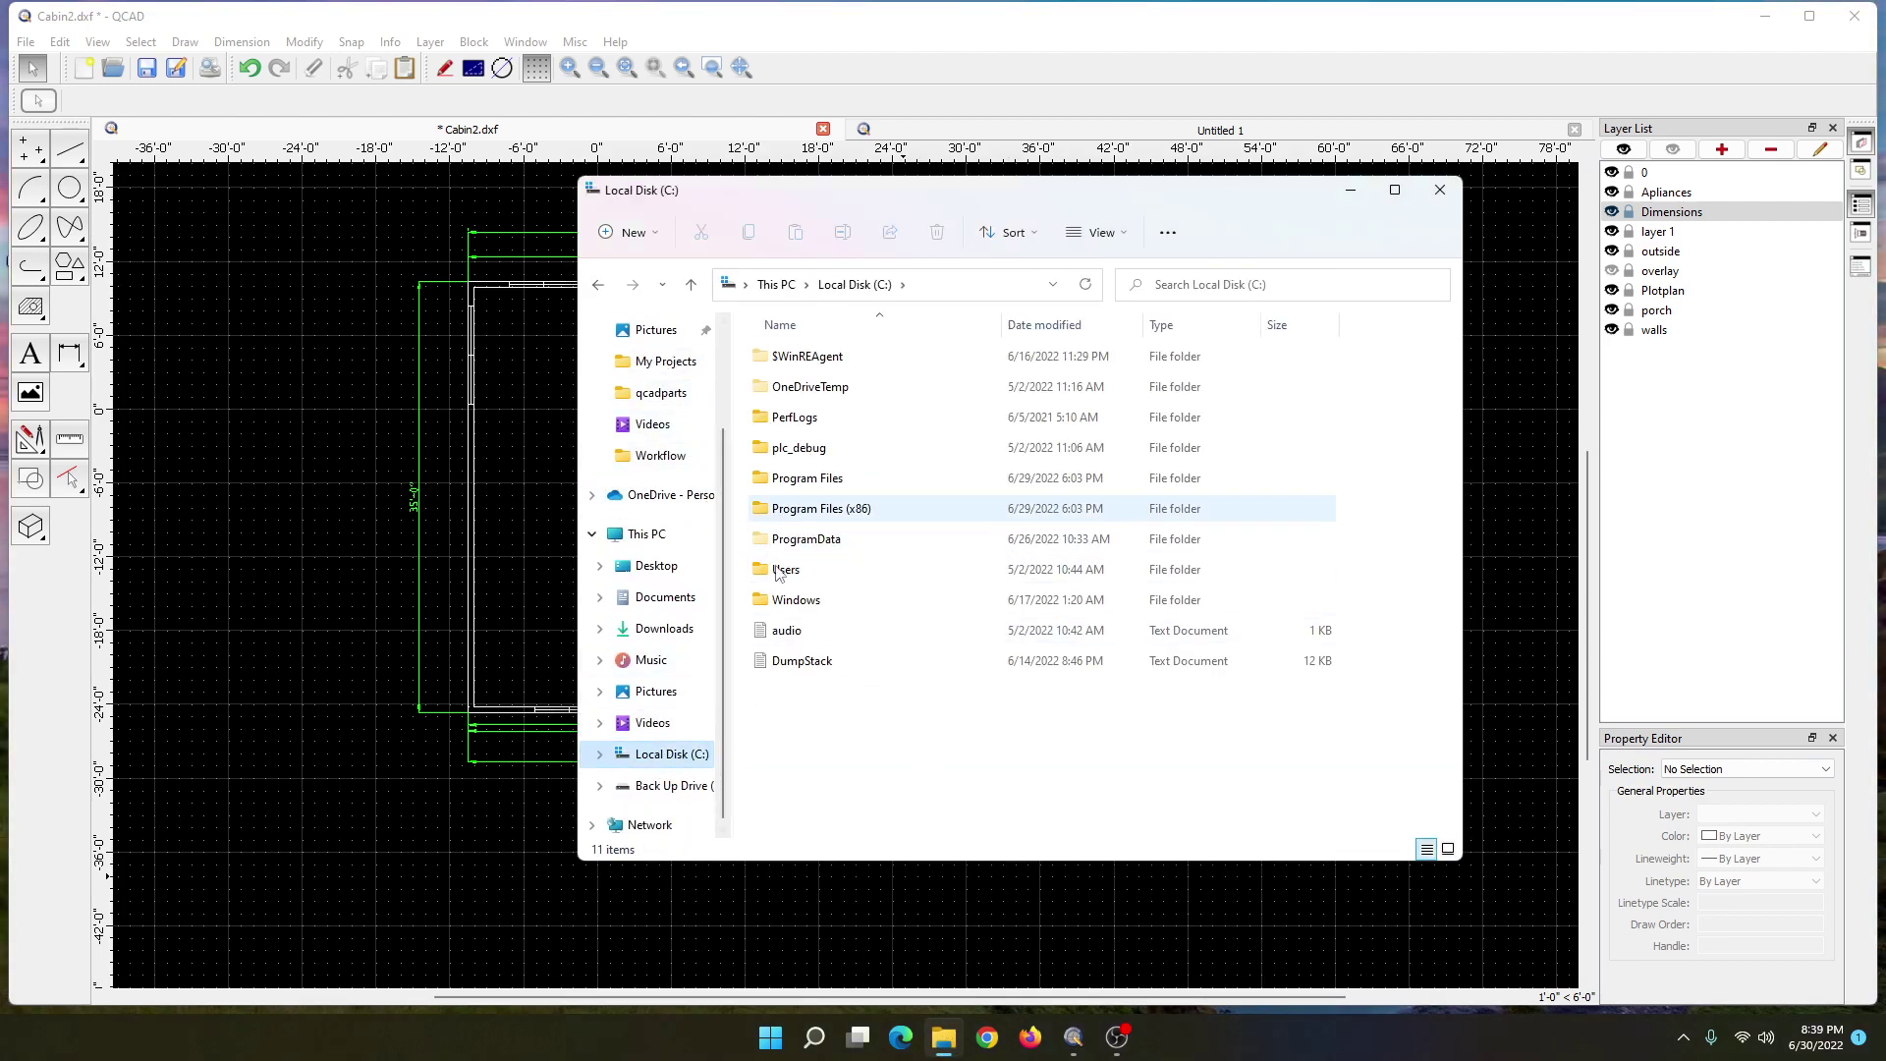
double_click(808, 481)
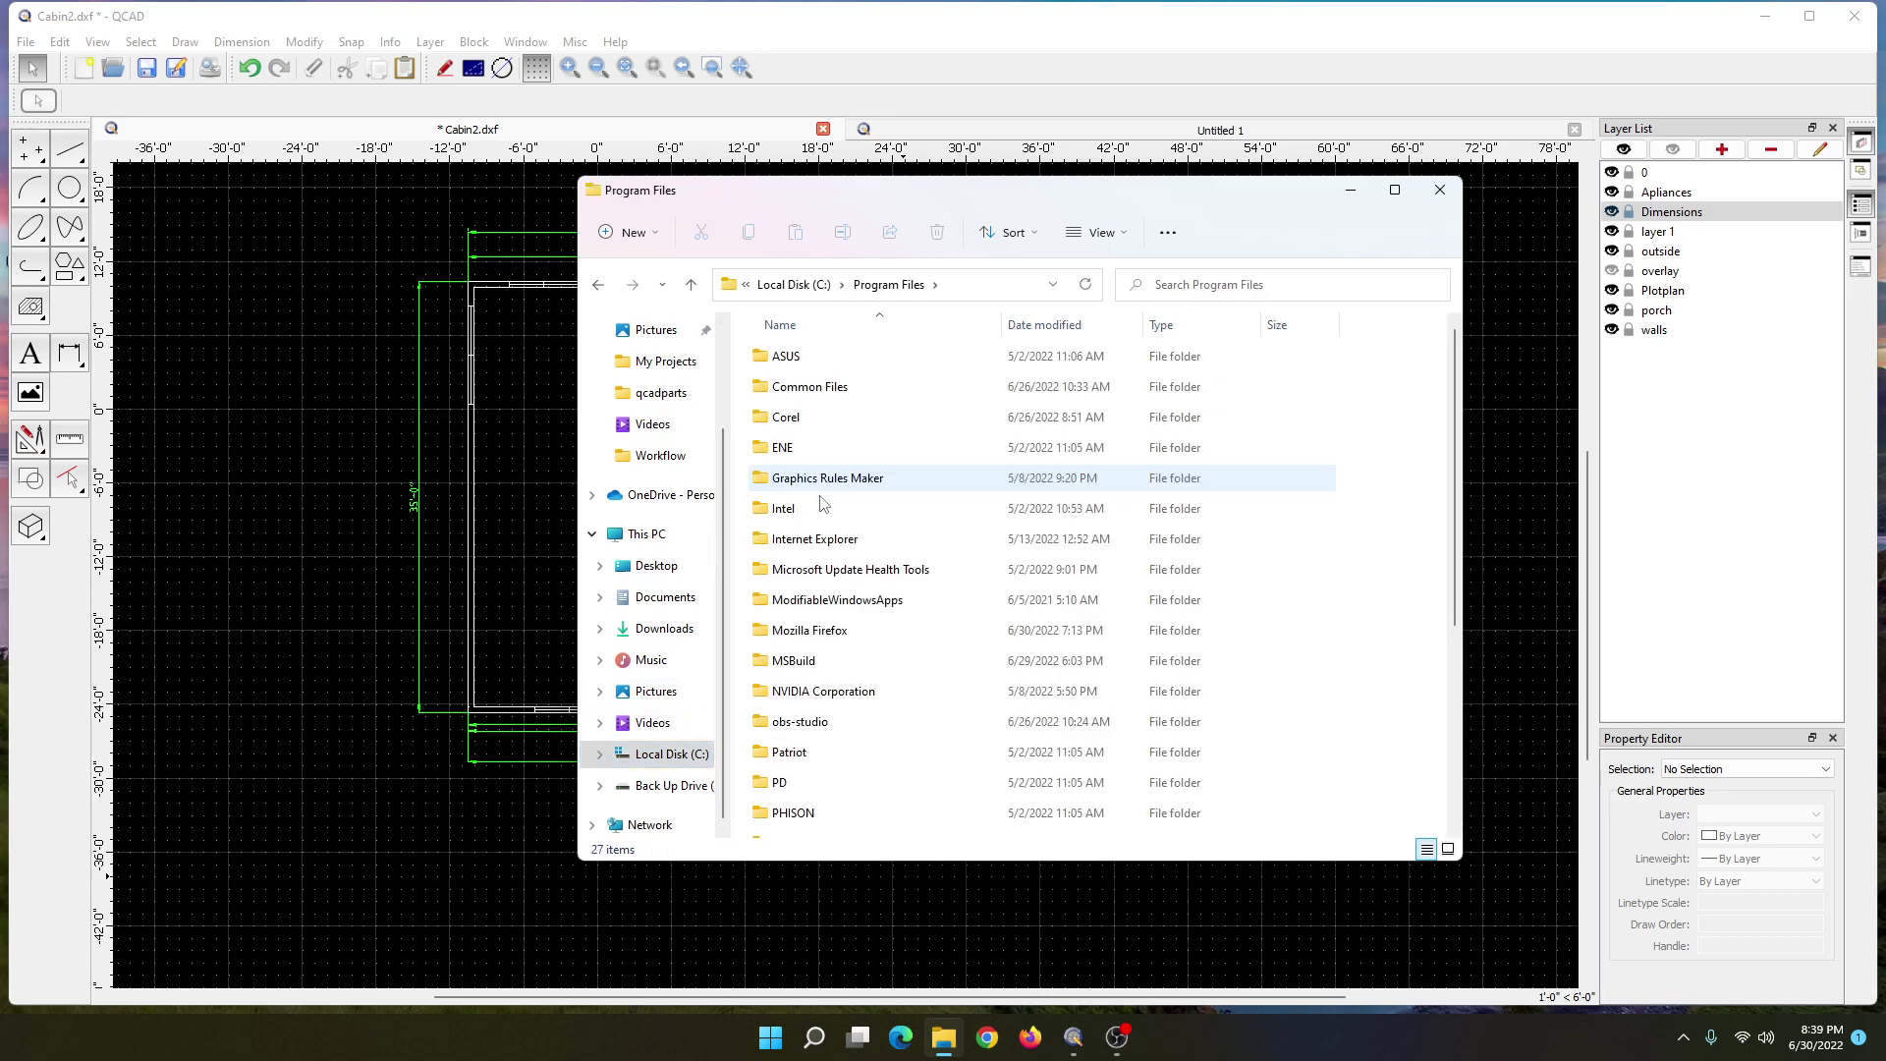
scroll(864, 682, "down", 1)
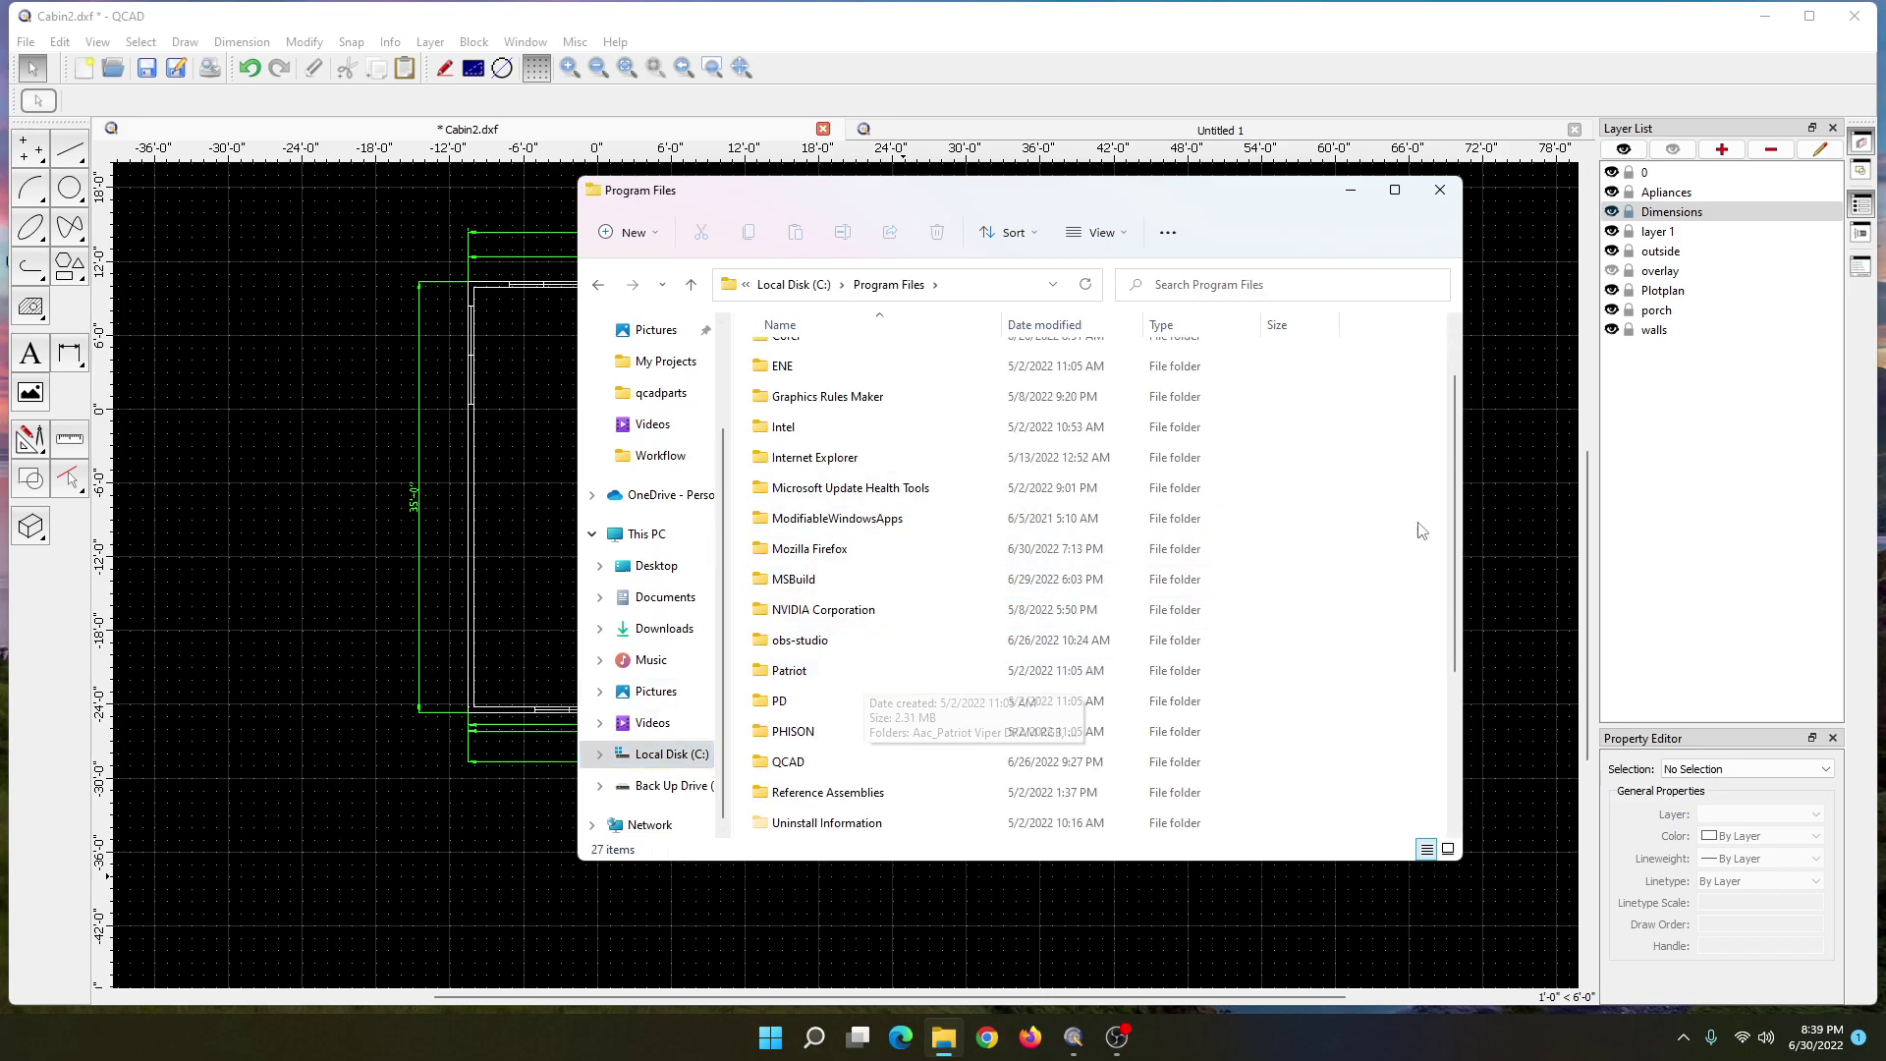
scroll(1228, 609, "down", 1)
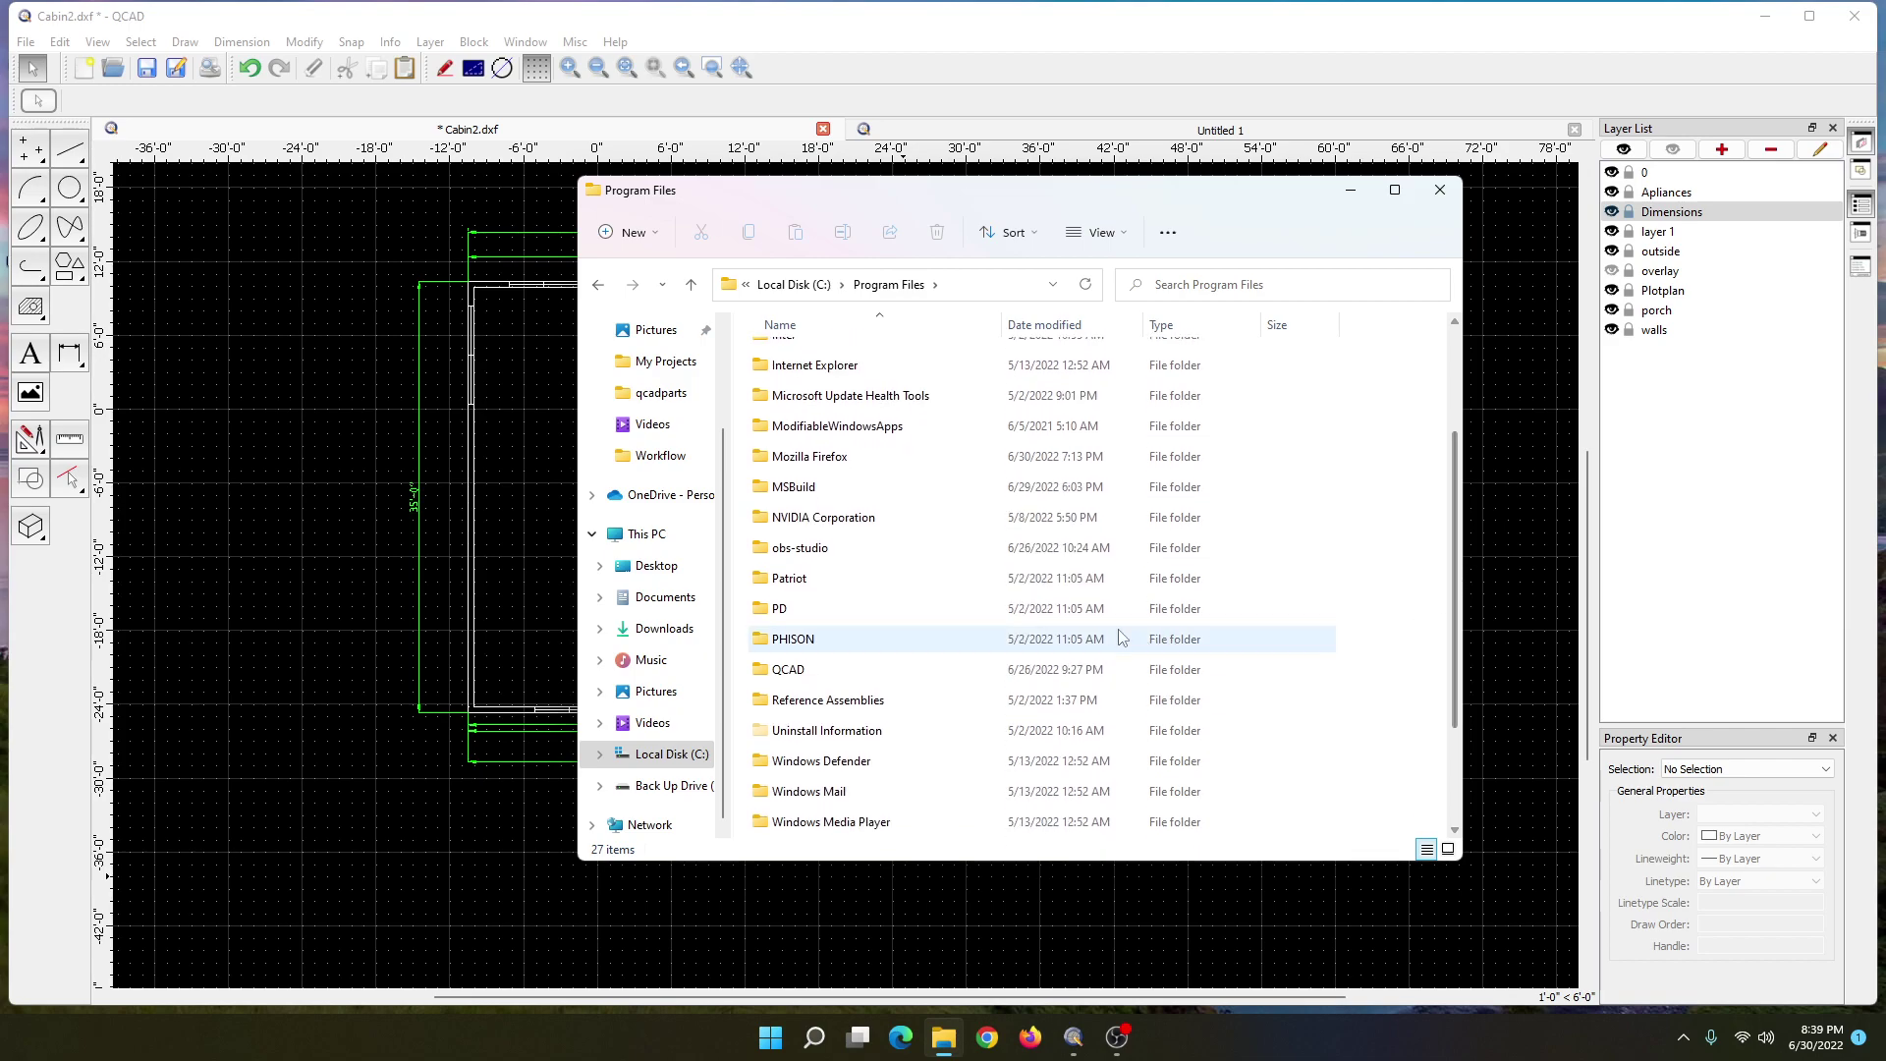
left_click(1057, 676)
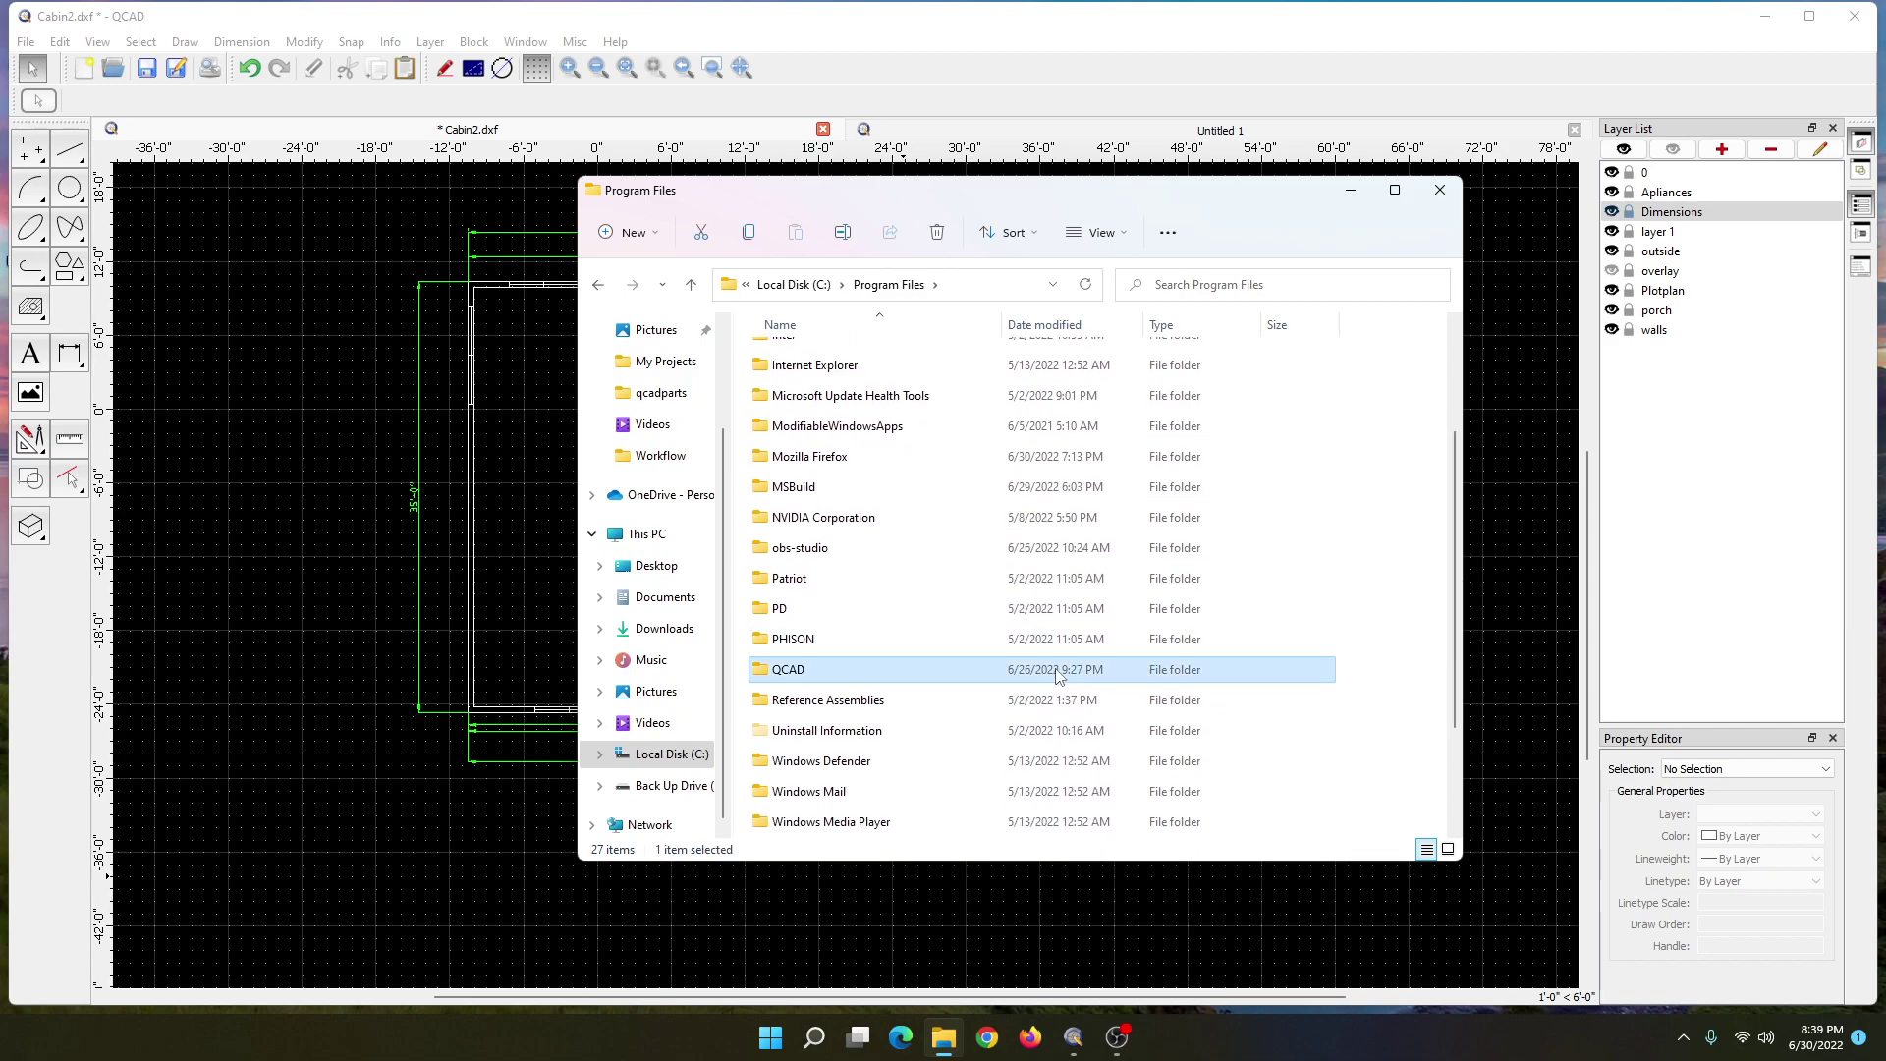
double_click(1007, 680)
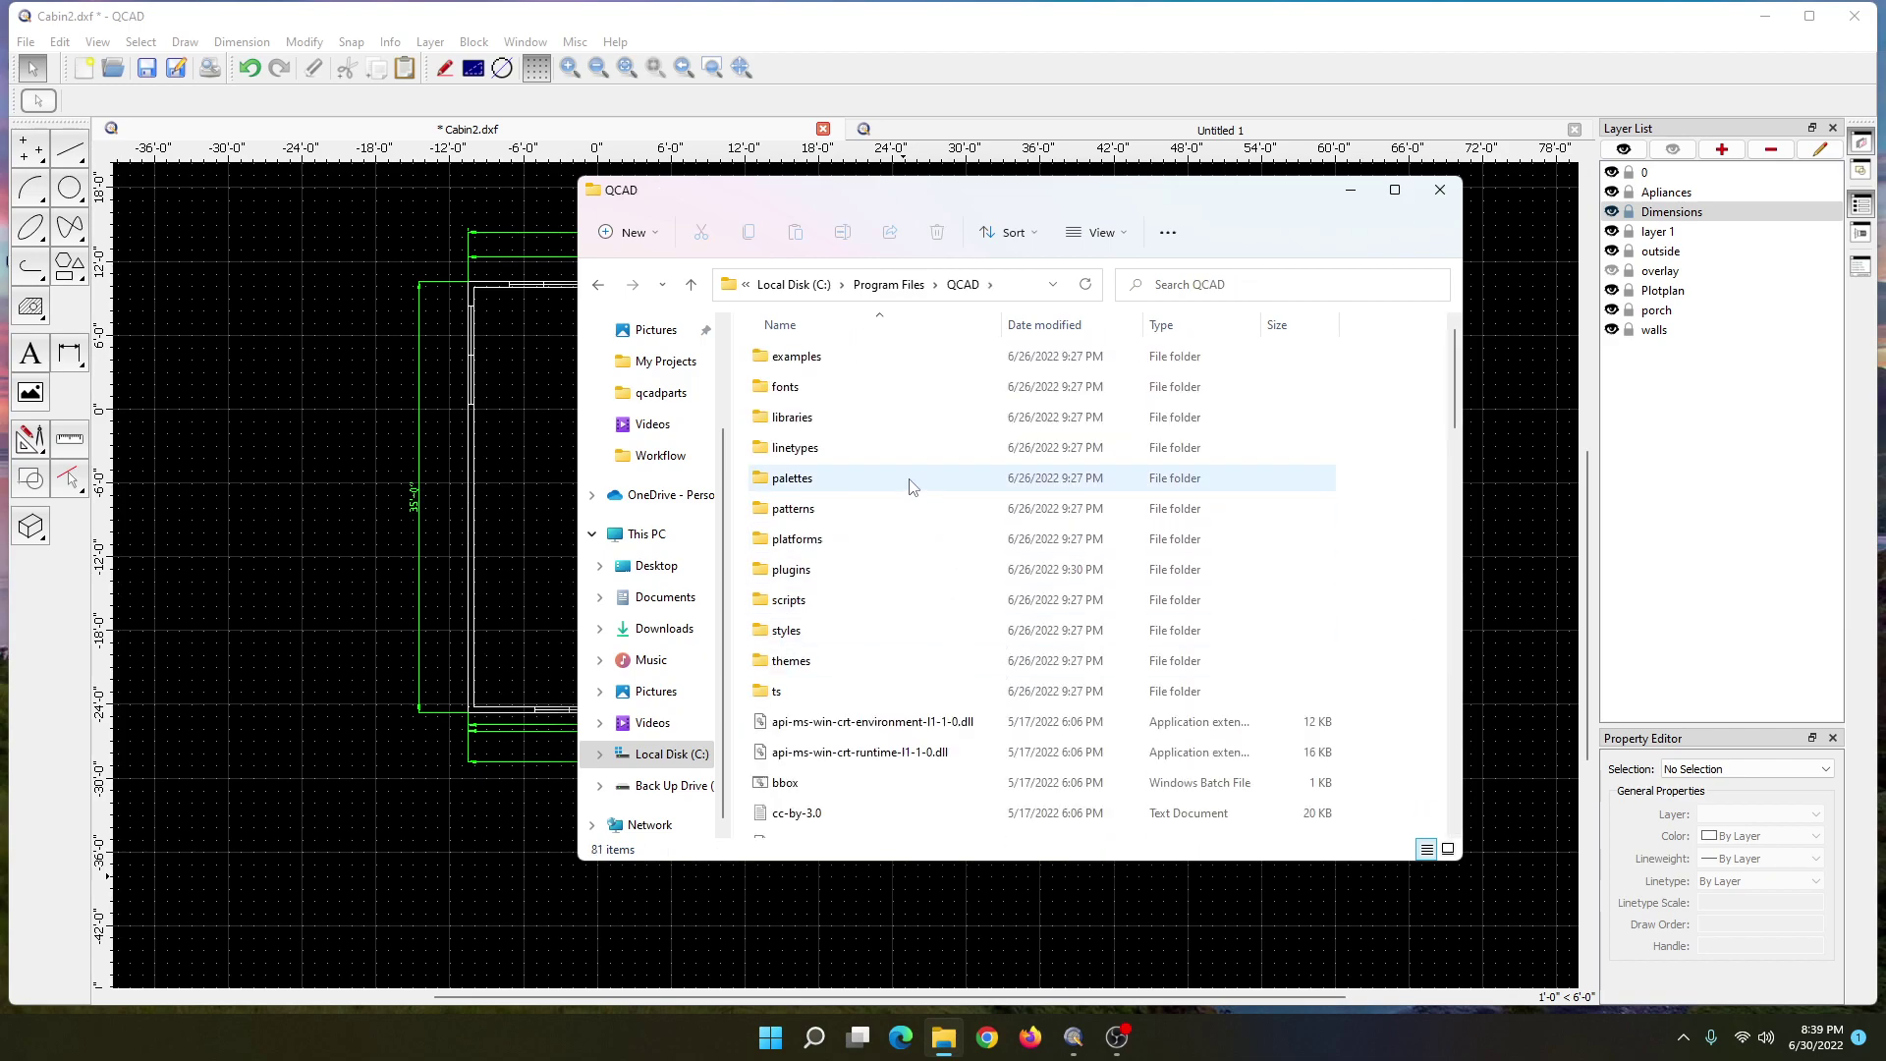
- Examine the contents of the QCAD plugins folder, then close File Explorer
double_click(902, 579)
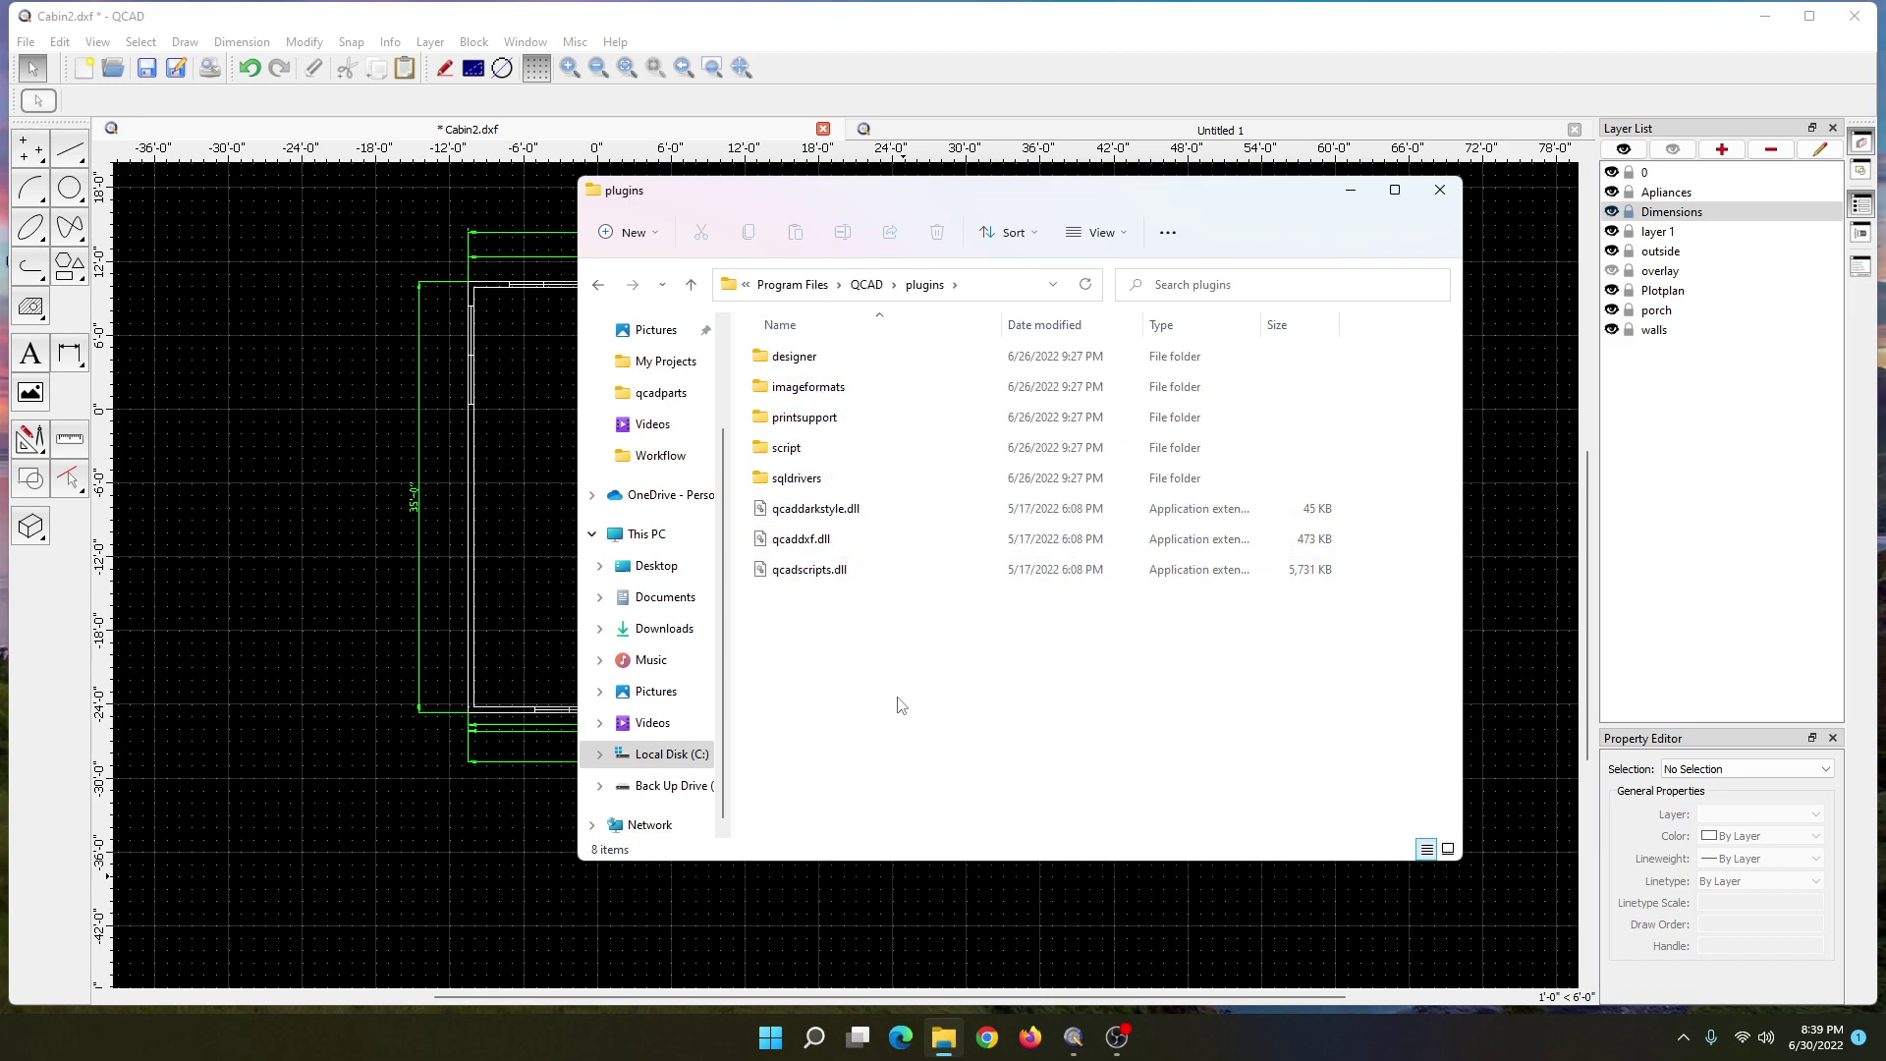
mouse_move(835, 583)
left_click(1440, 194)
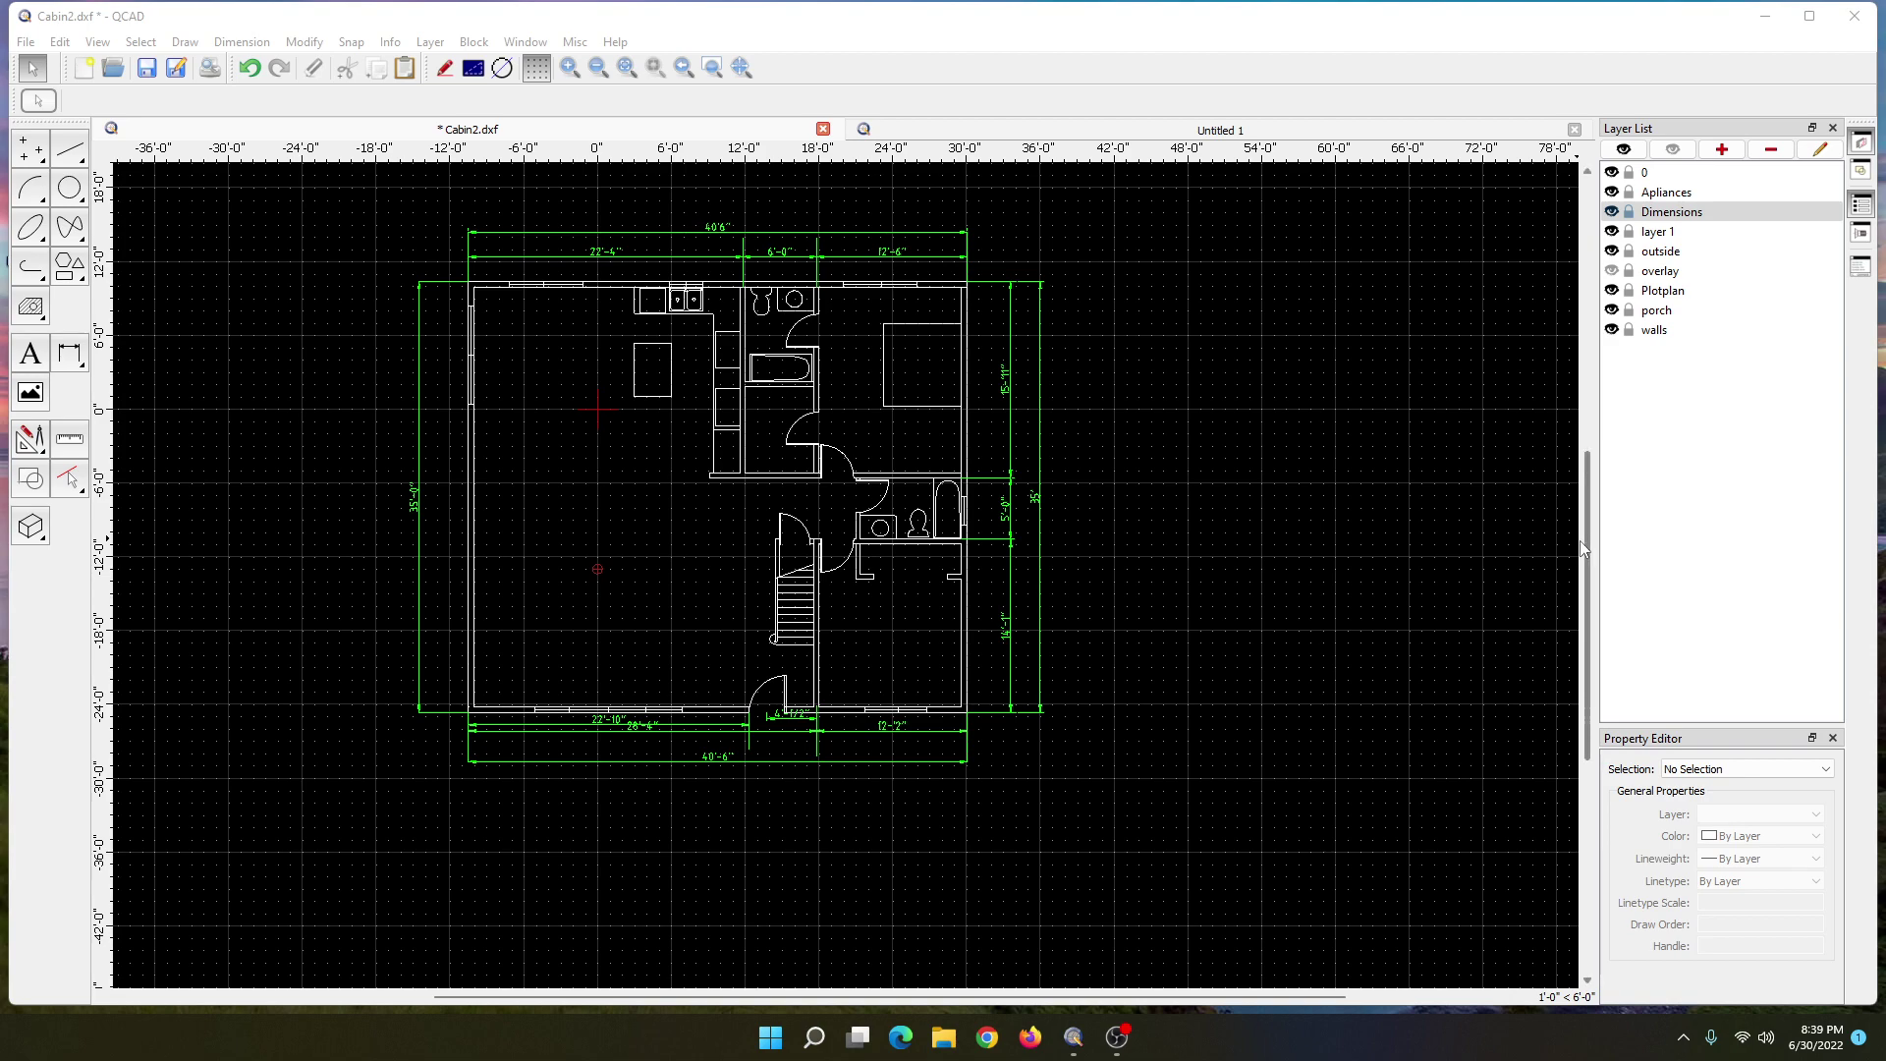
- Close the empty Untitled 1 drawing and create a new blank drawing
scroll(1558, 534, "up", 2)
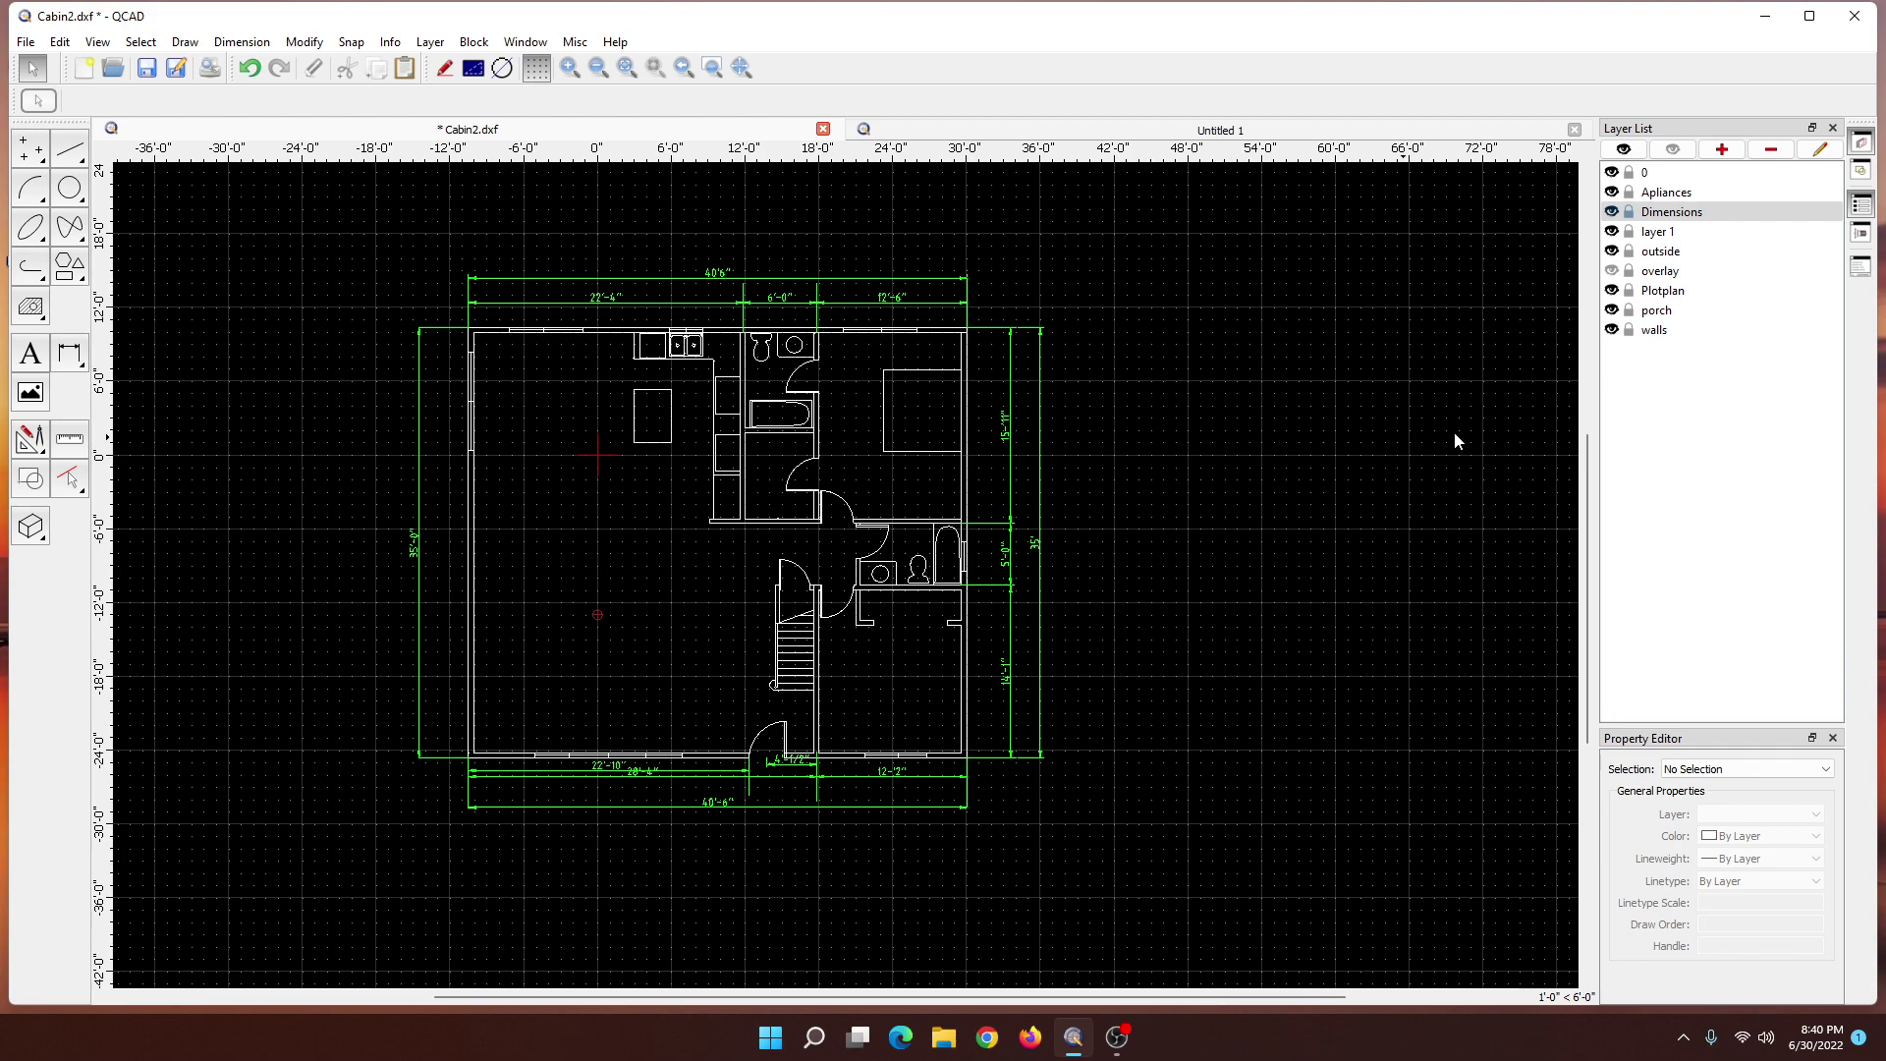
mouse_move(1586, 489)
left_mouse_down()
mouse_move(1577, 398)
mouse_move(1582, 467)
left_mouse_up()
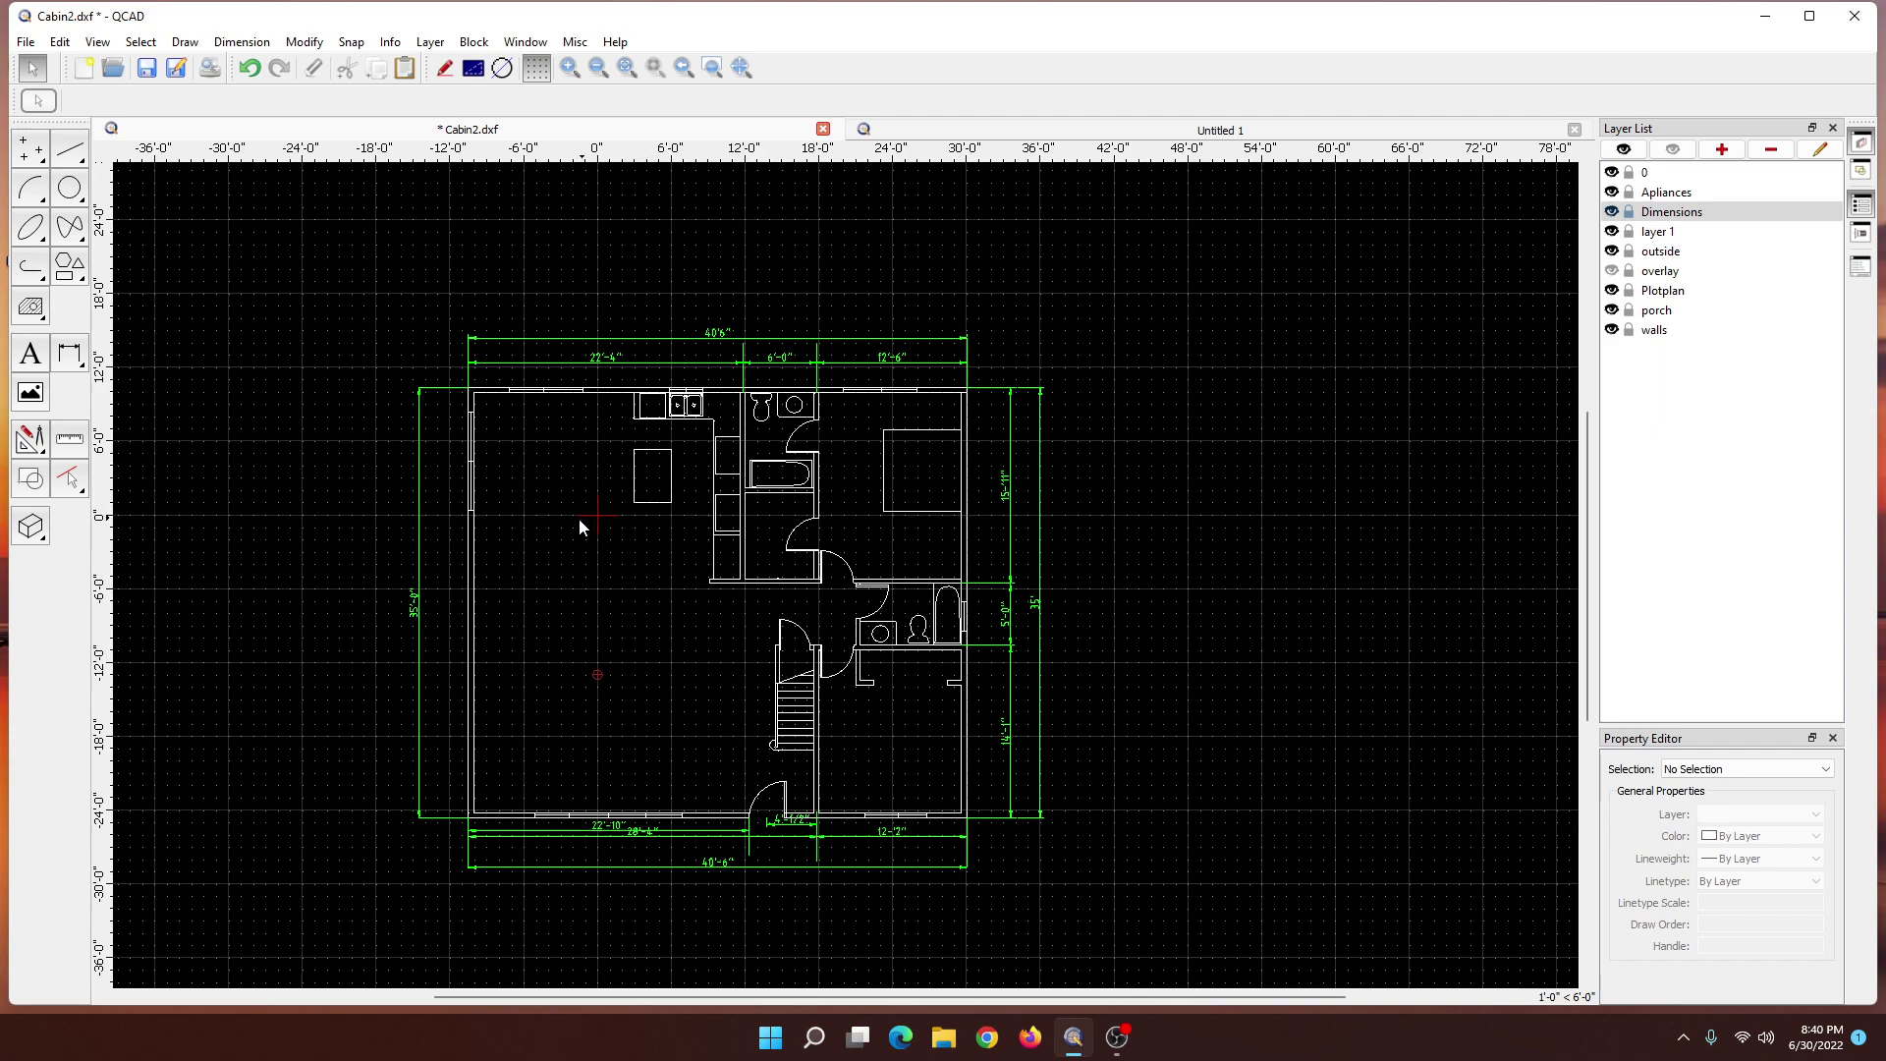
left_click(941, 133)
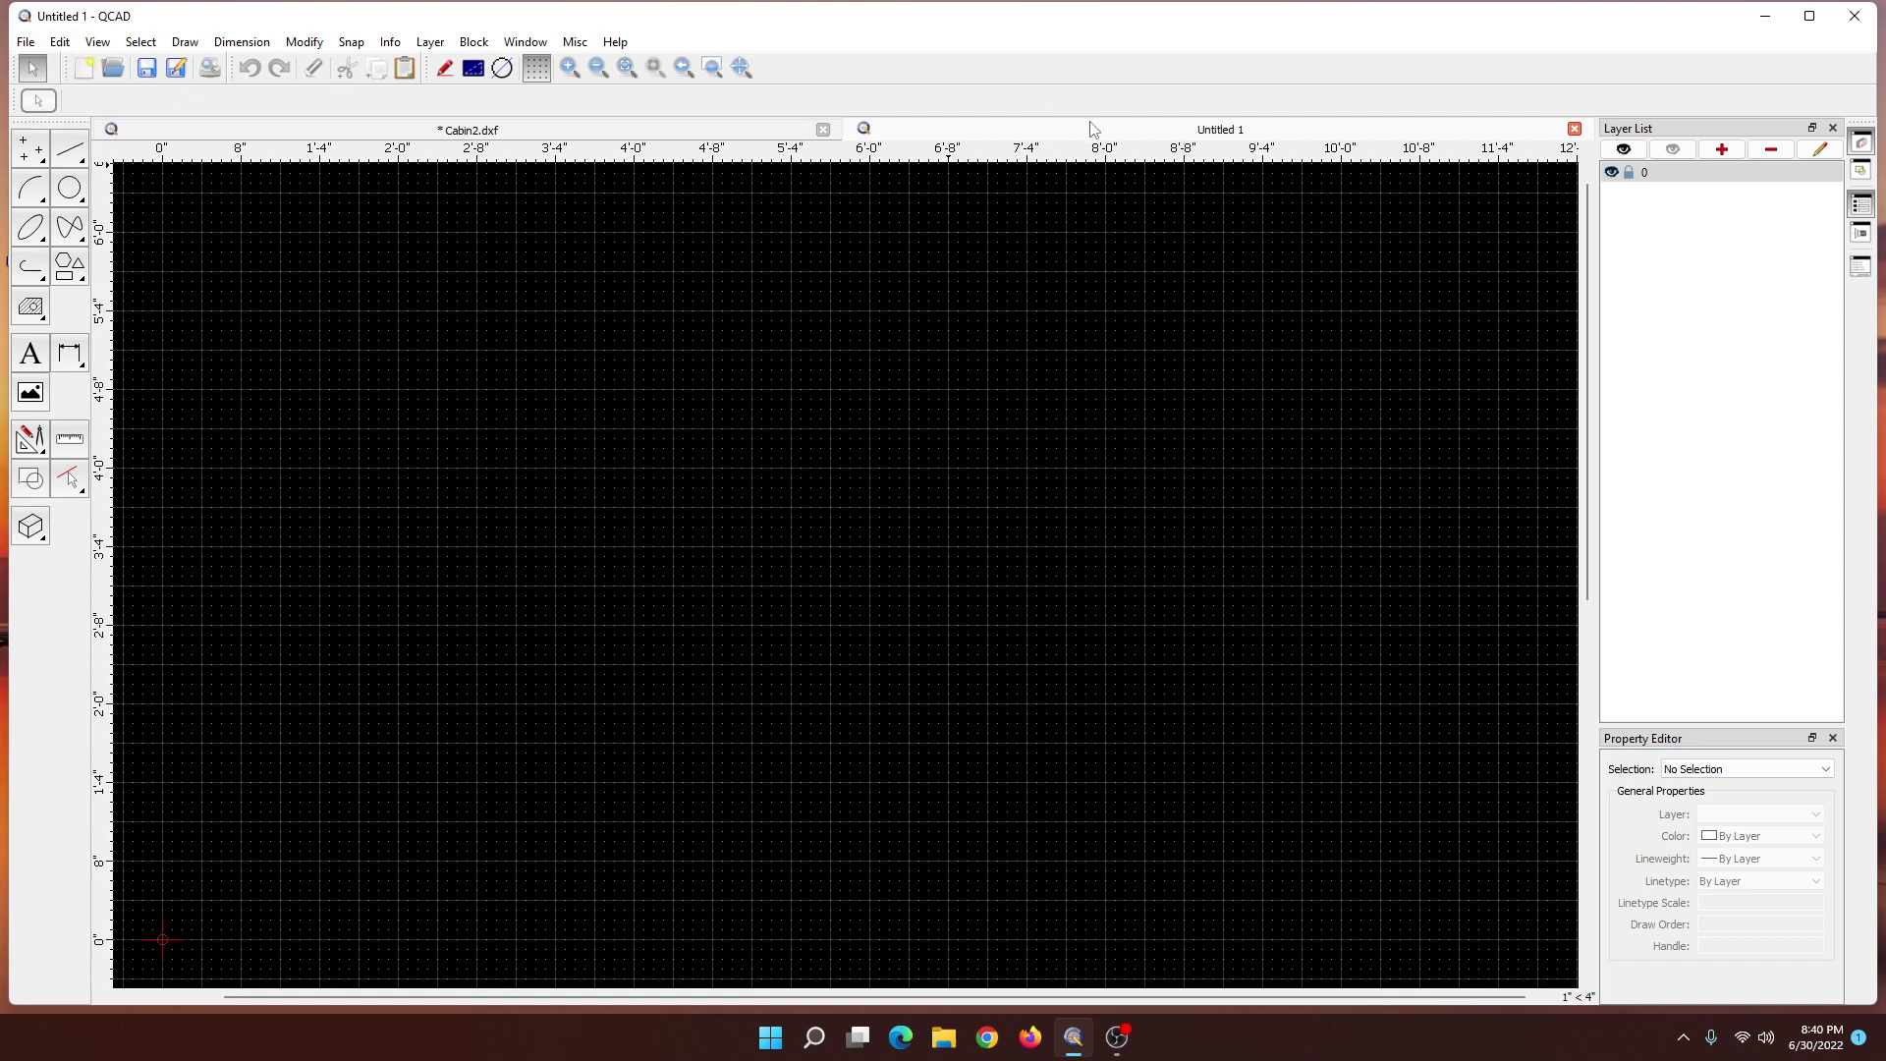
left_click(1575, 129)
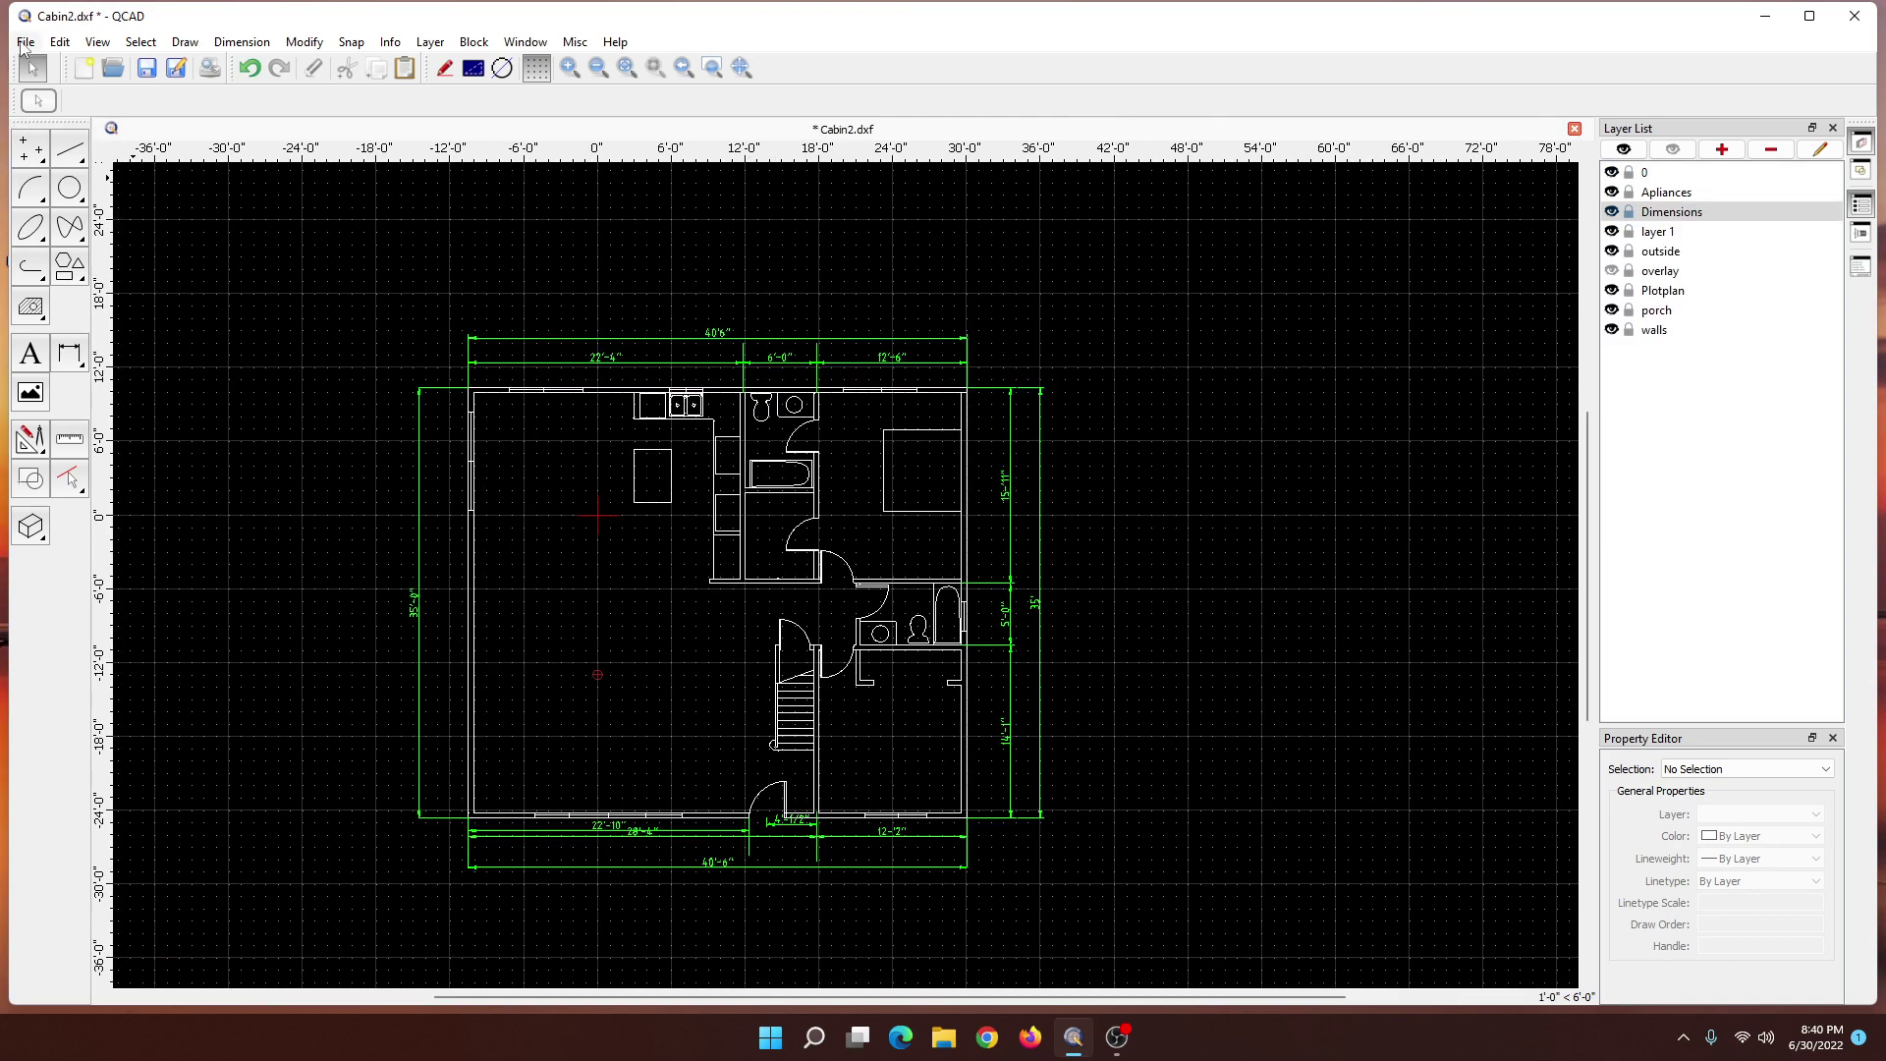
left_click(26, 42)
left_click(55, 65)
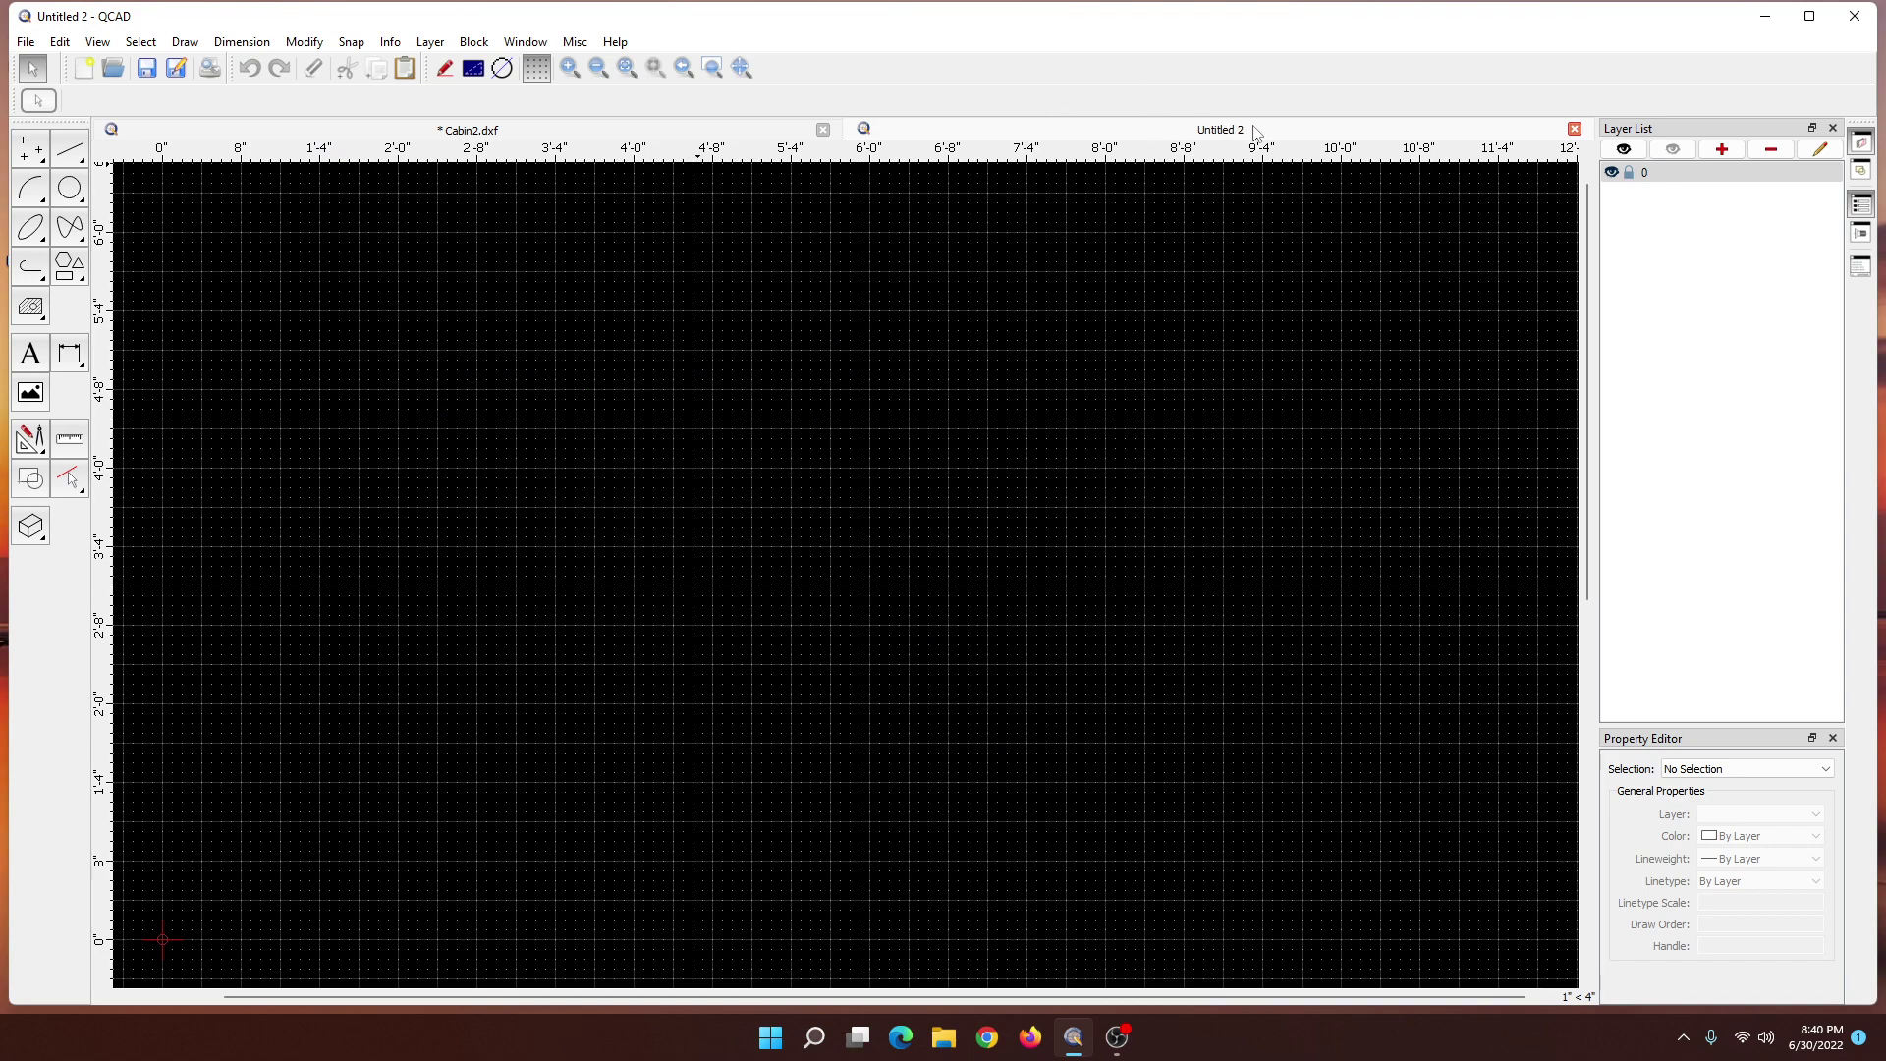
- Save the new drawing on the Desktop as cabin22 in R15 [2000/LT2000] DXF format and switch back to Cabin2.dxf
left_click(26, 43)
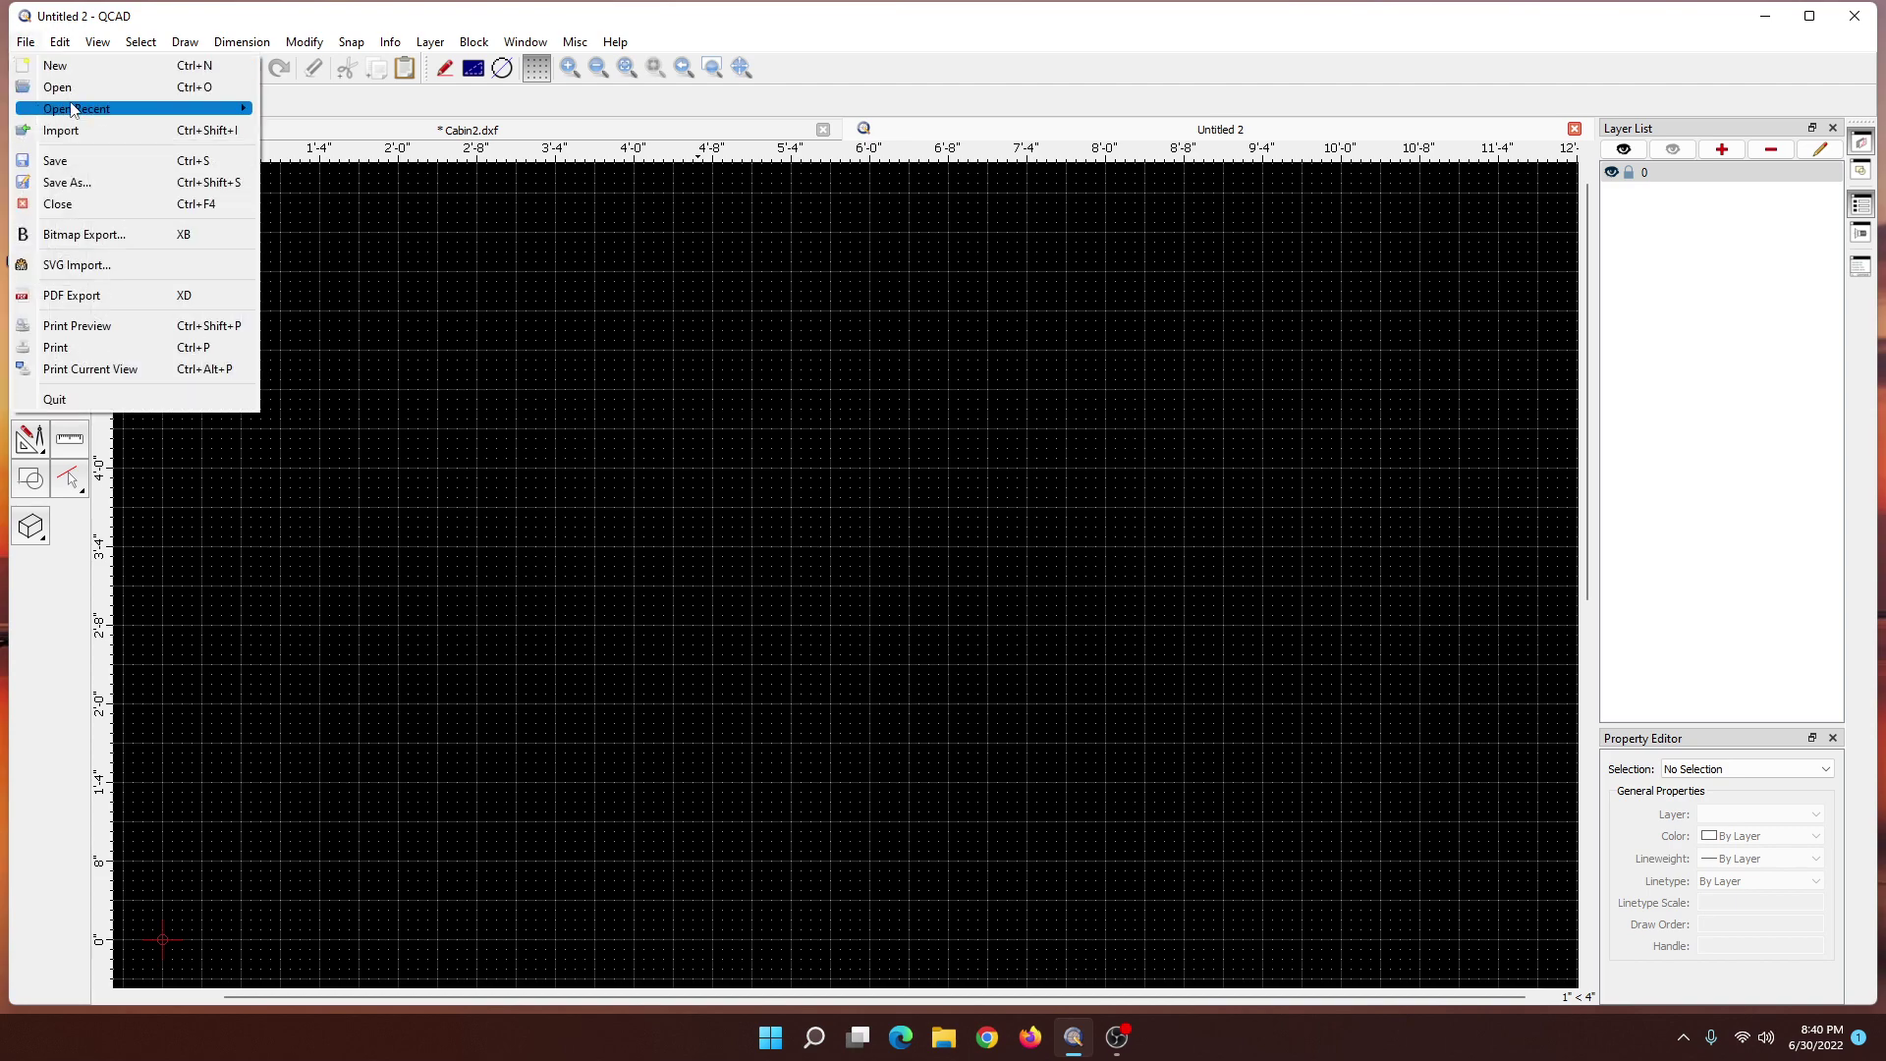
left_click(59, 175)
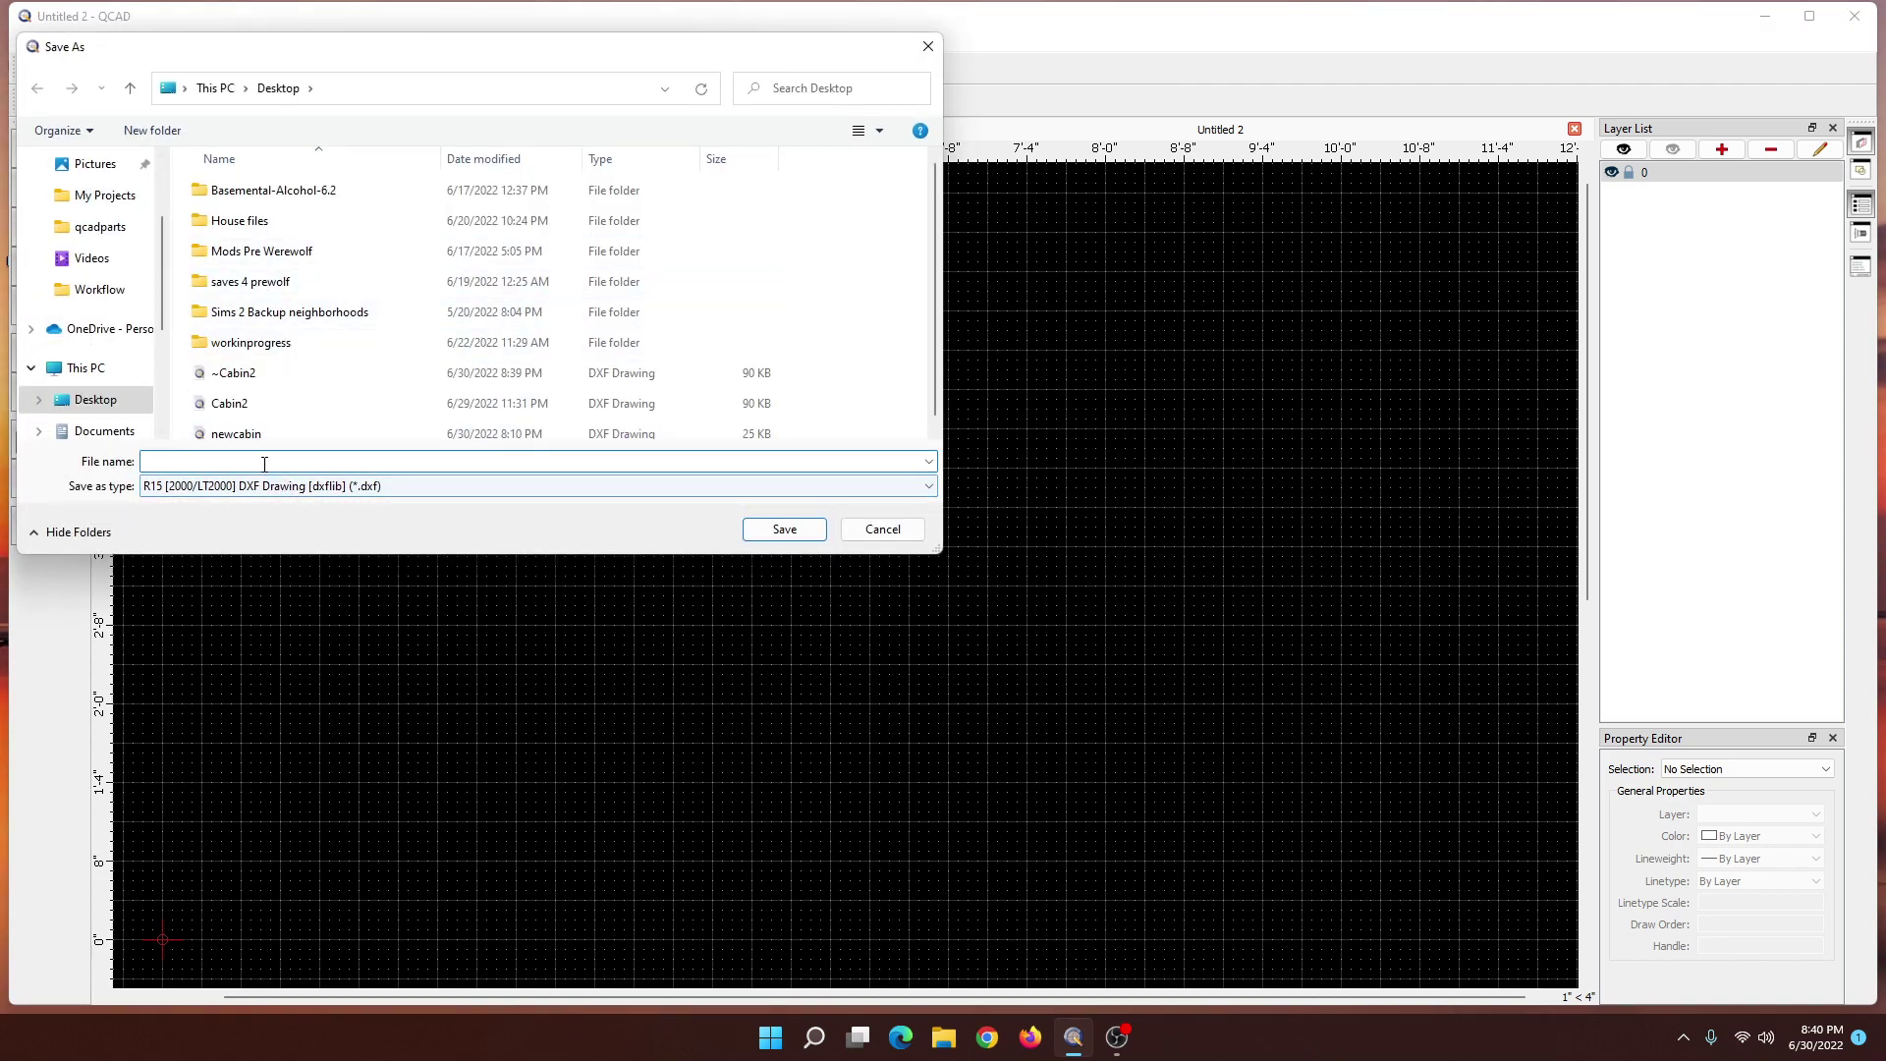
type("ca")
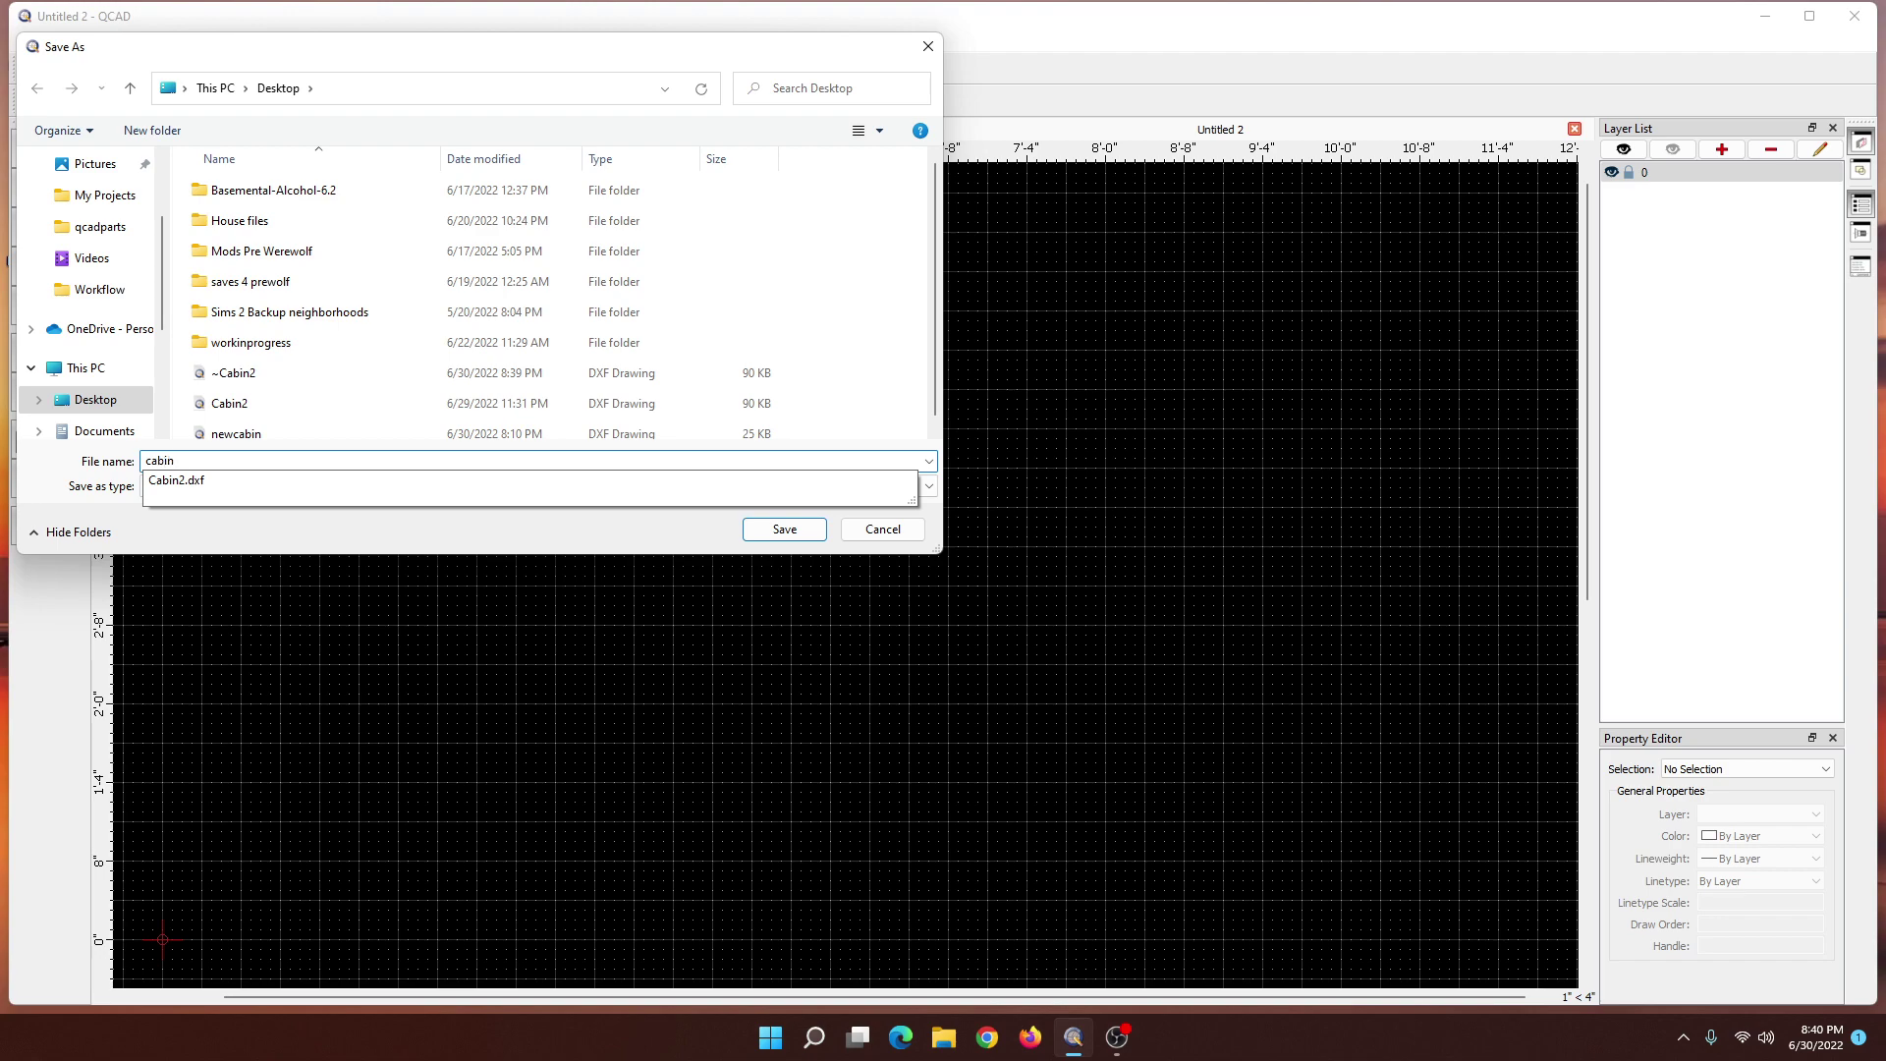
type("bin22")
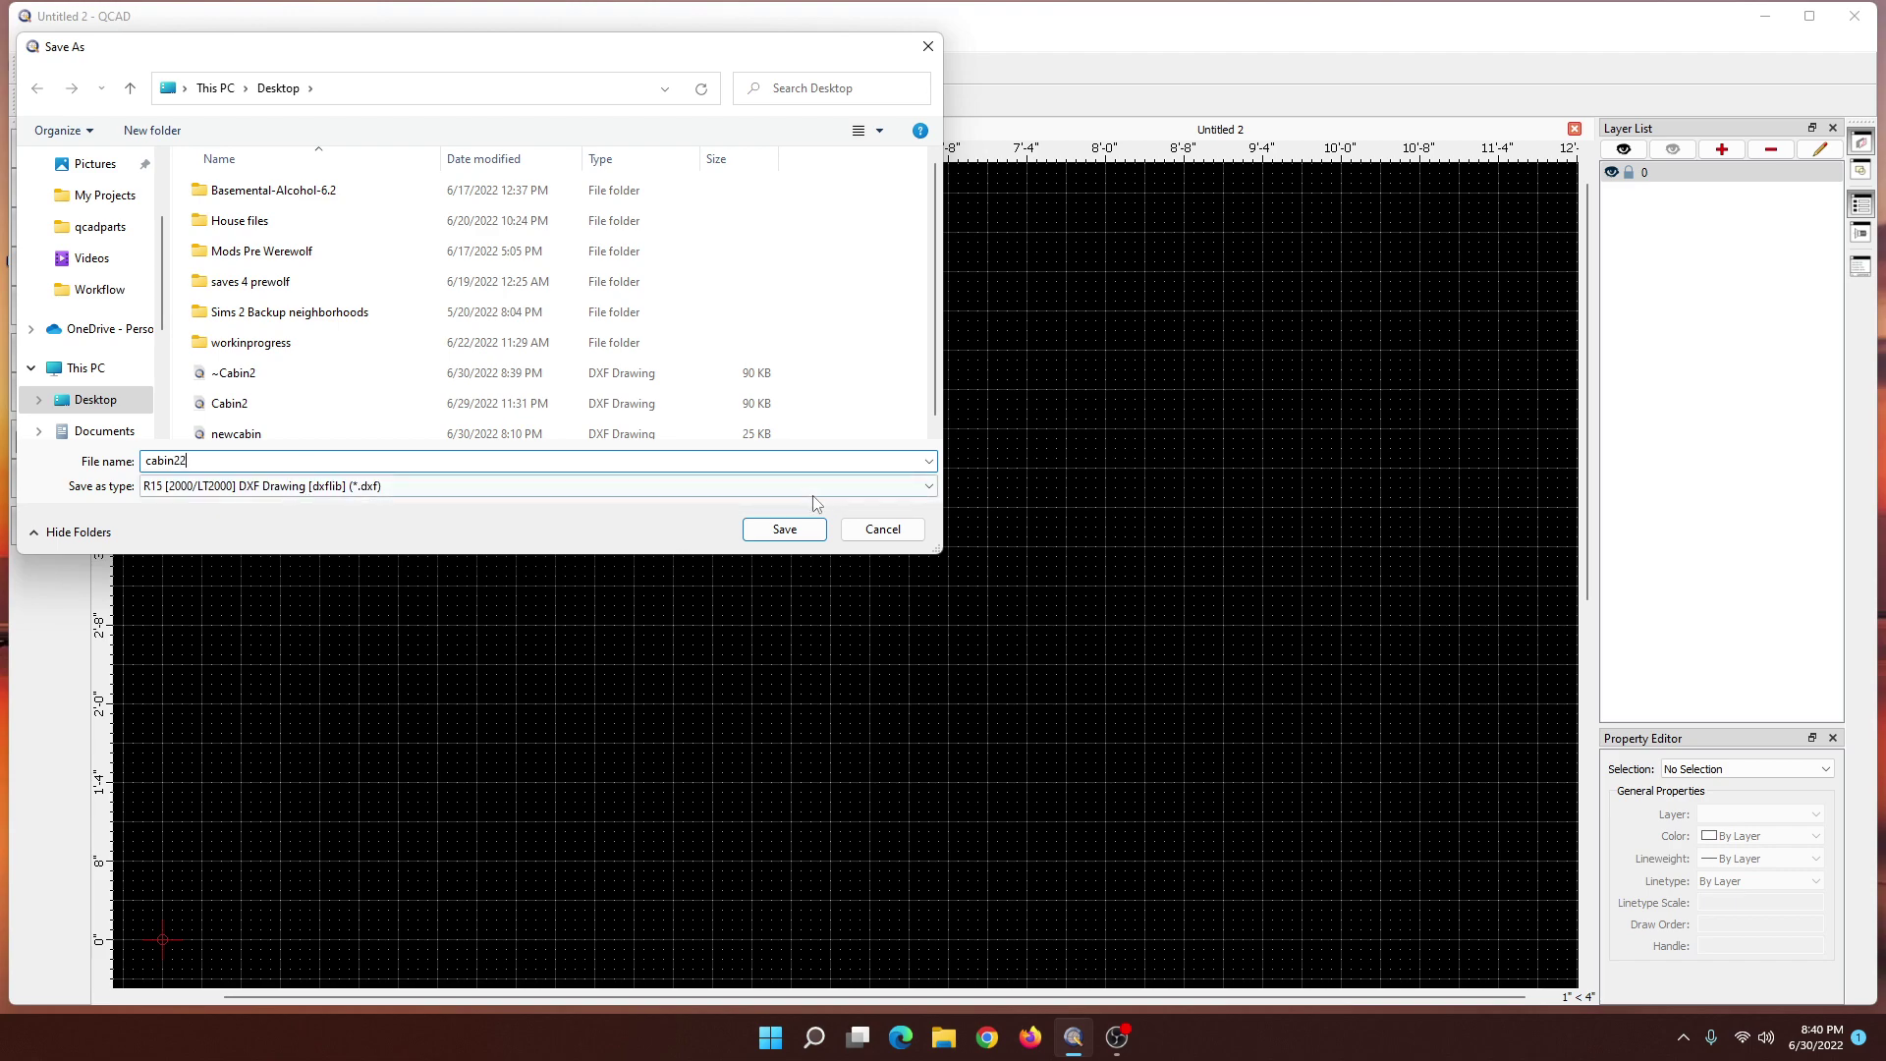
left_click(779, 527)
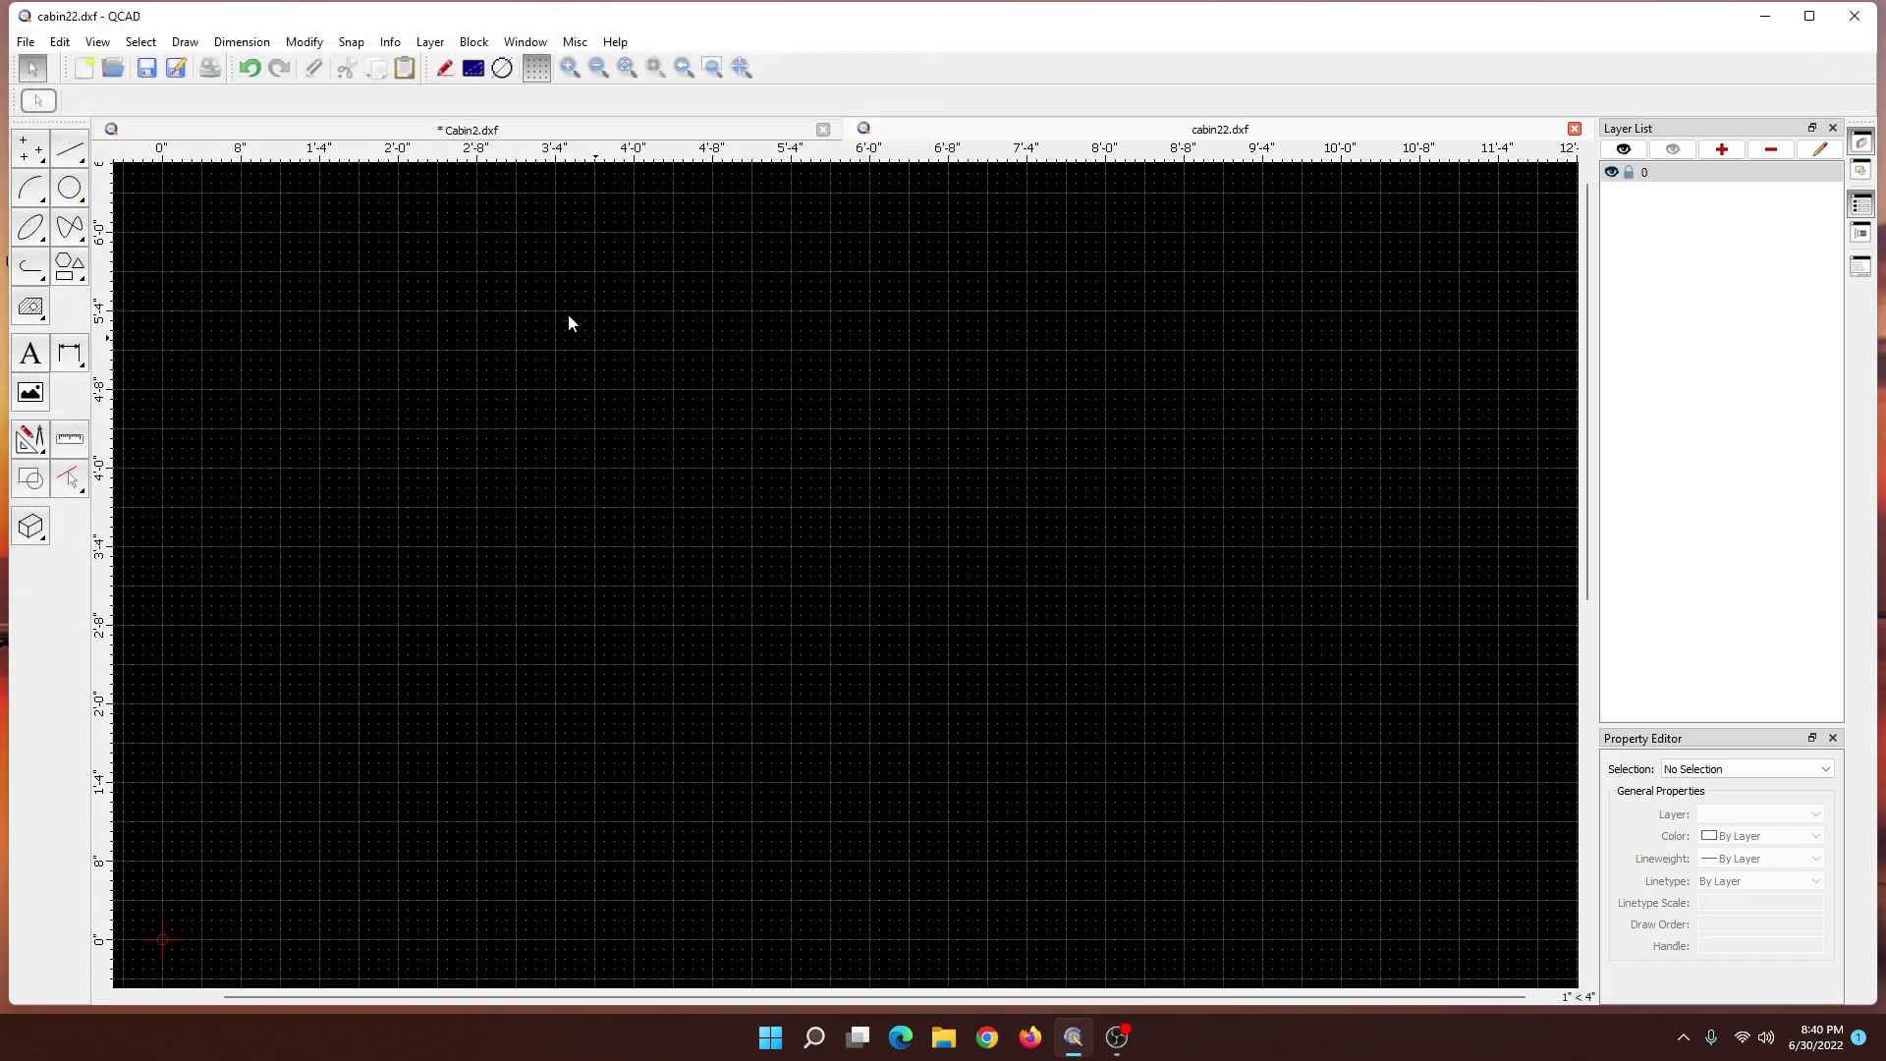
left_click(596, 131)
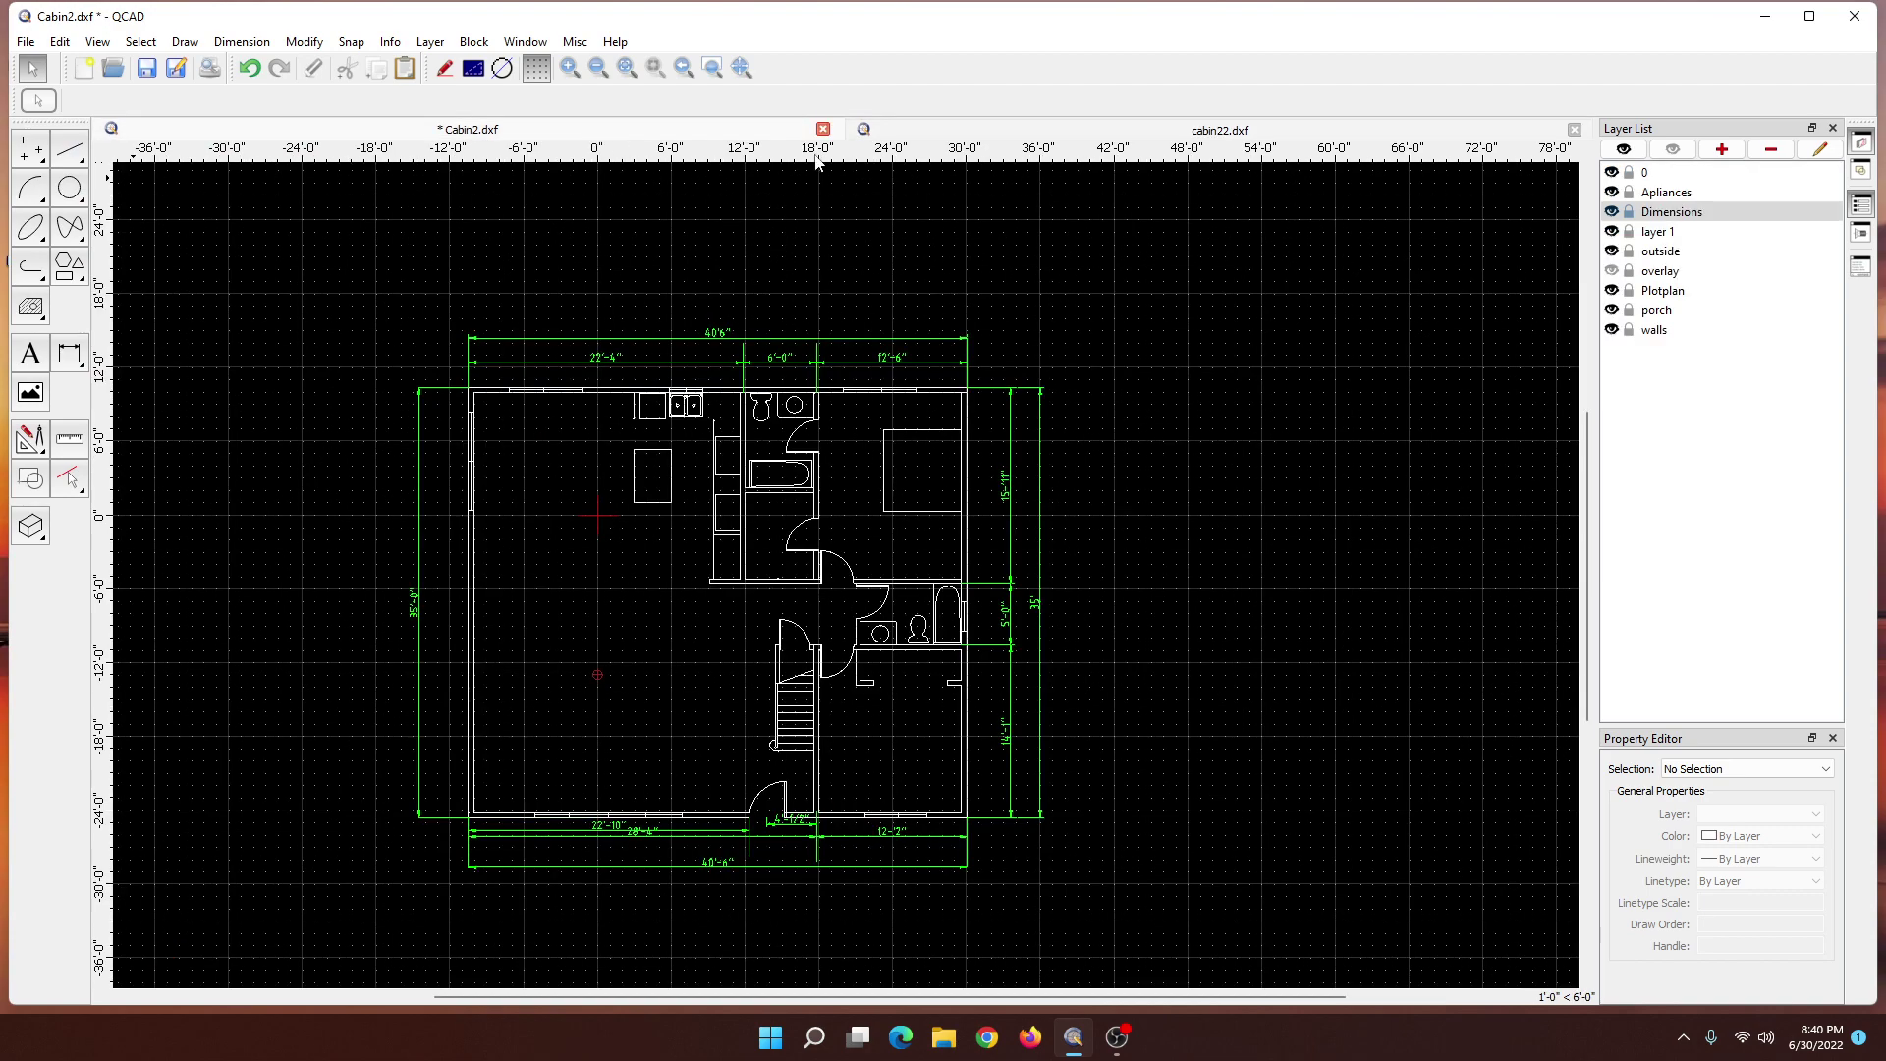
left_click(971, 129)
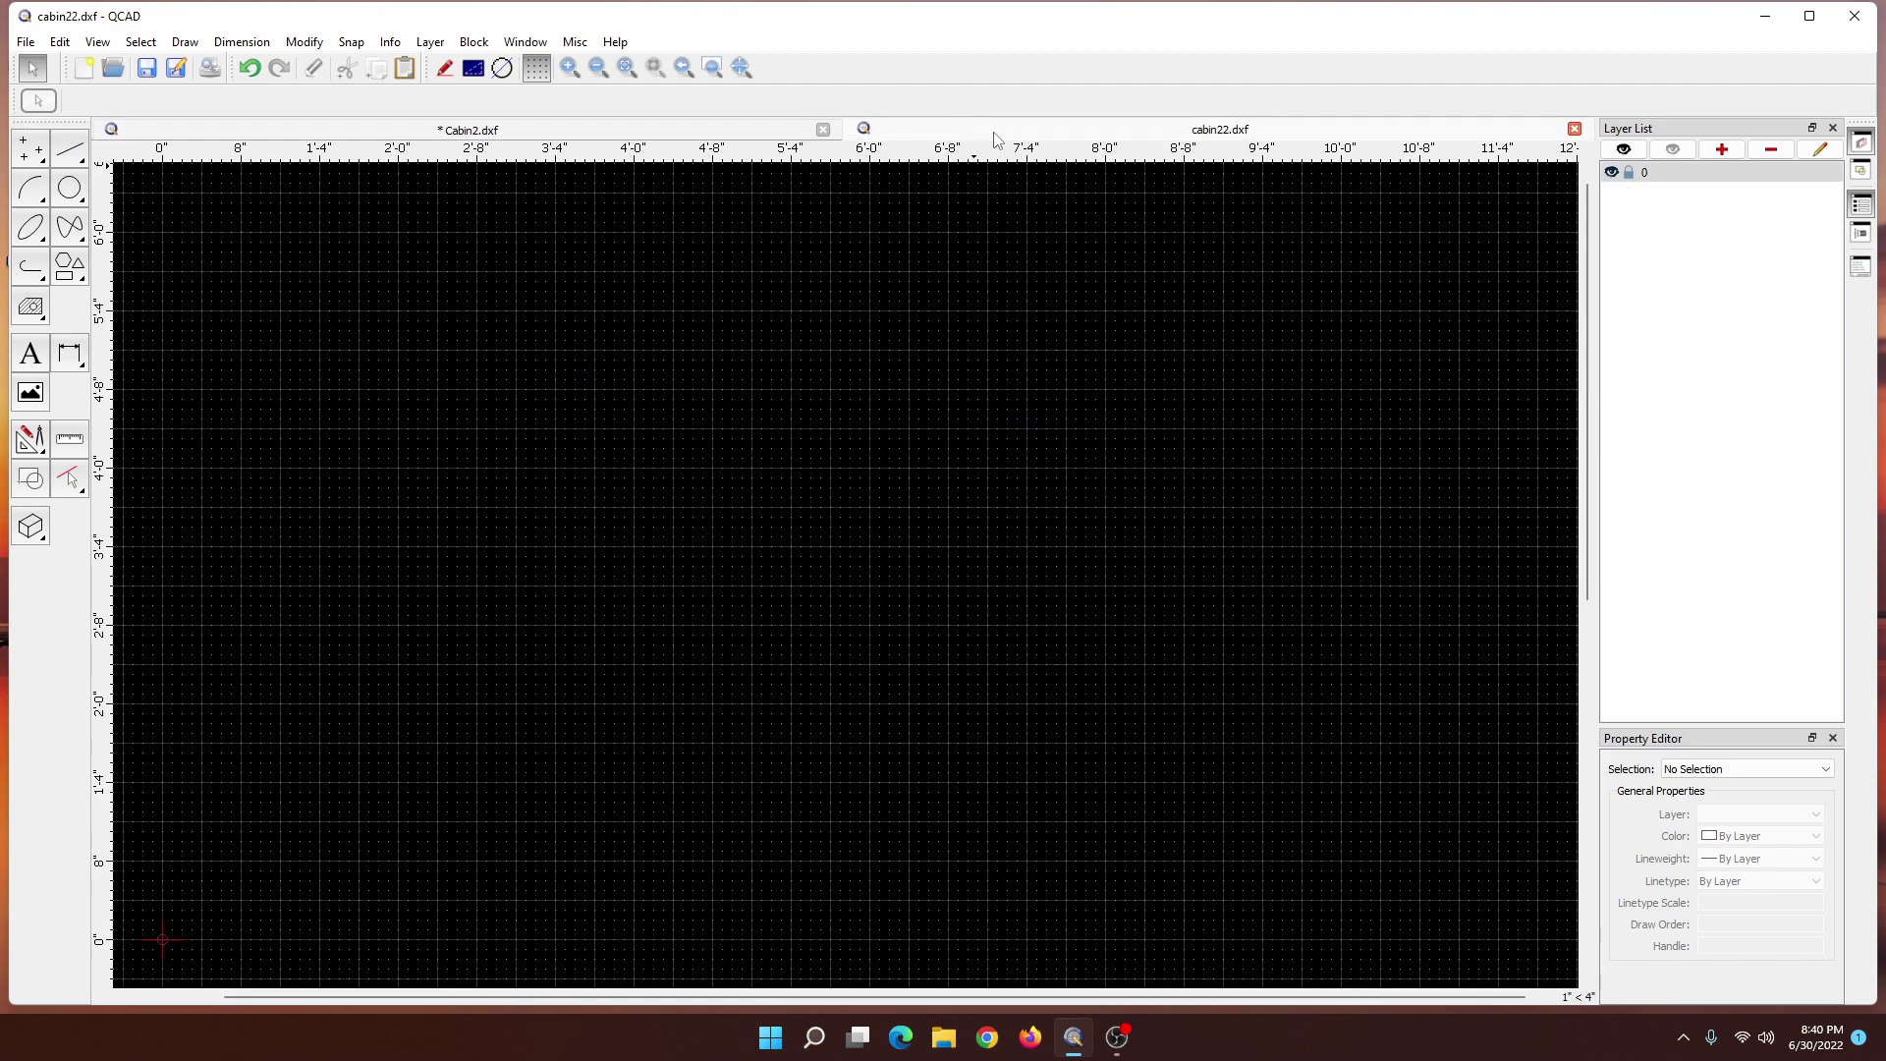
left_click(715, 135)
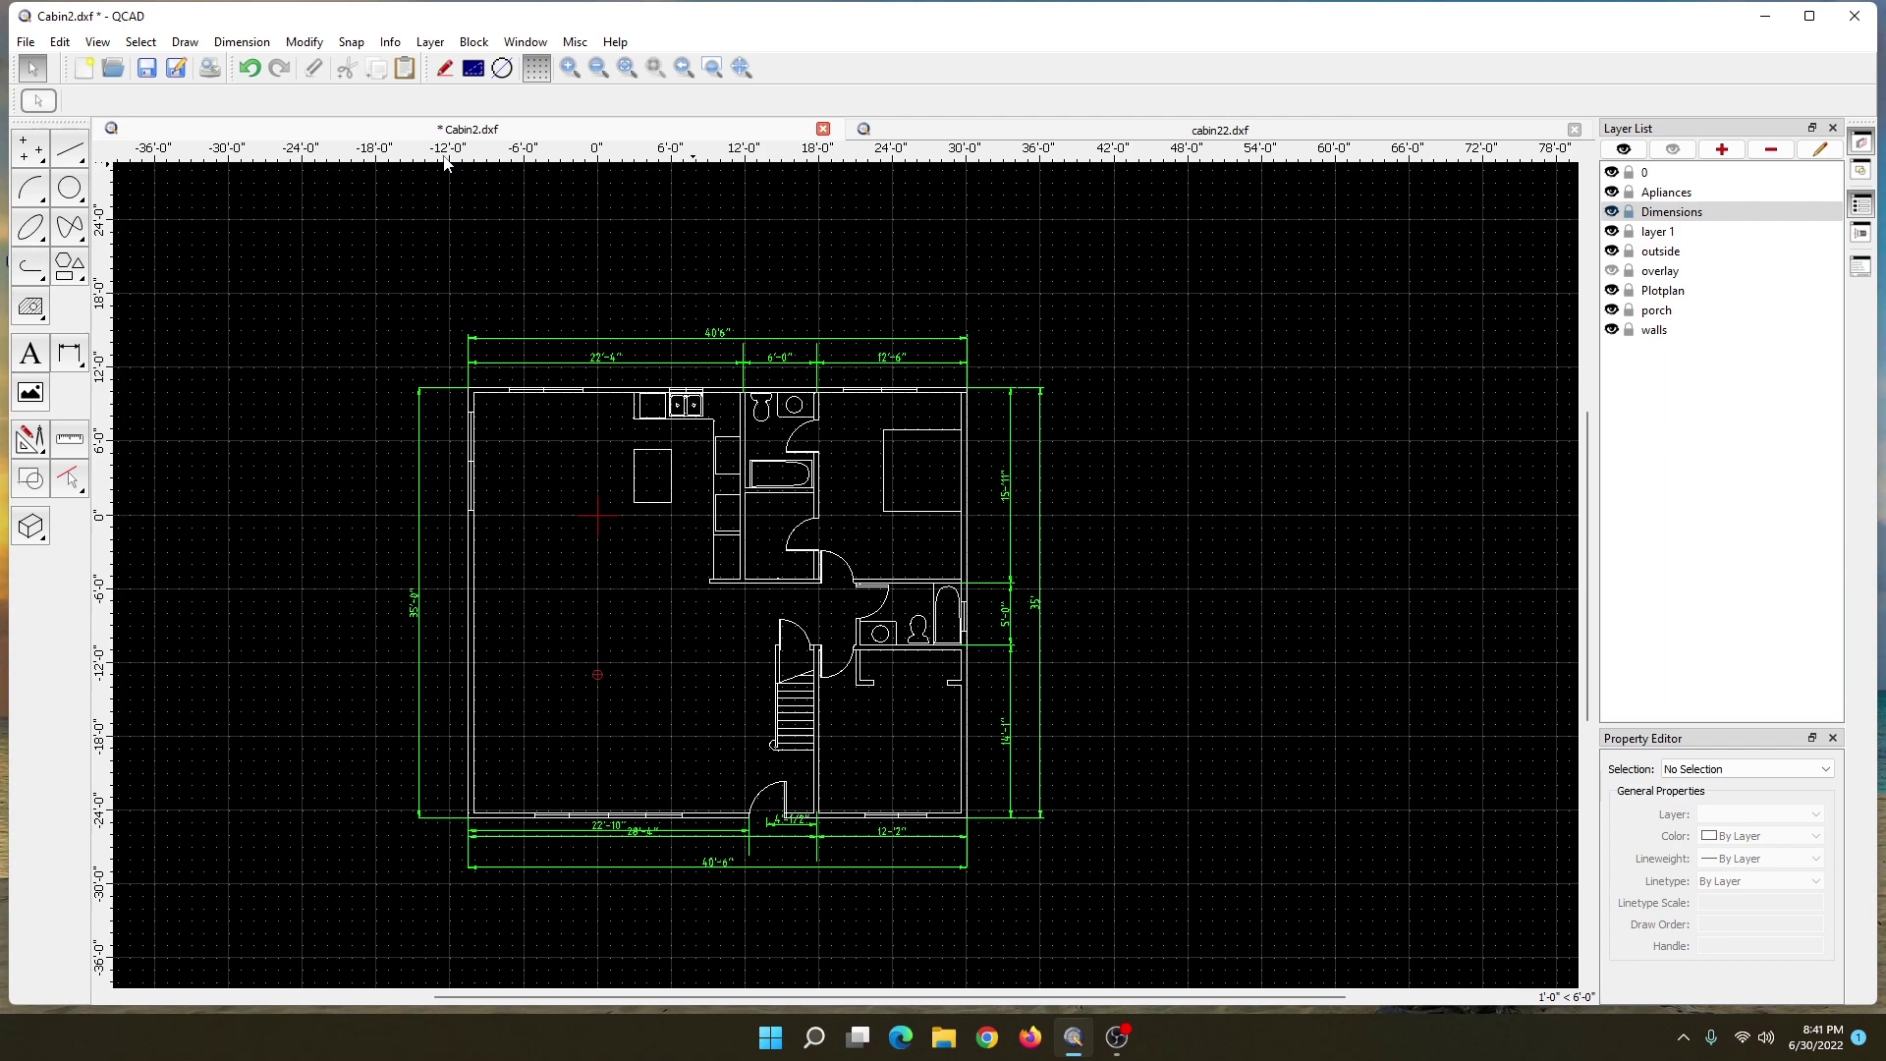
left_click(26, 42)
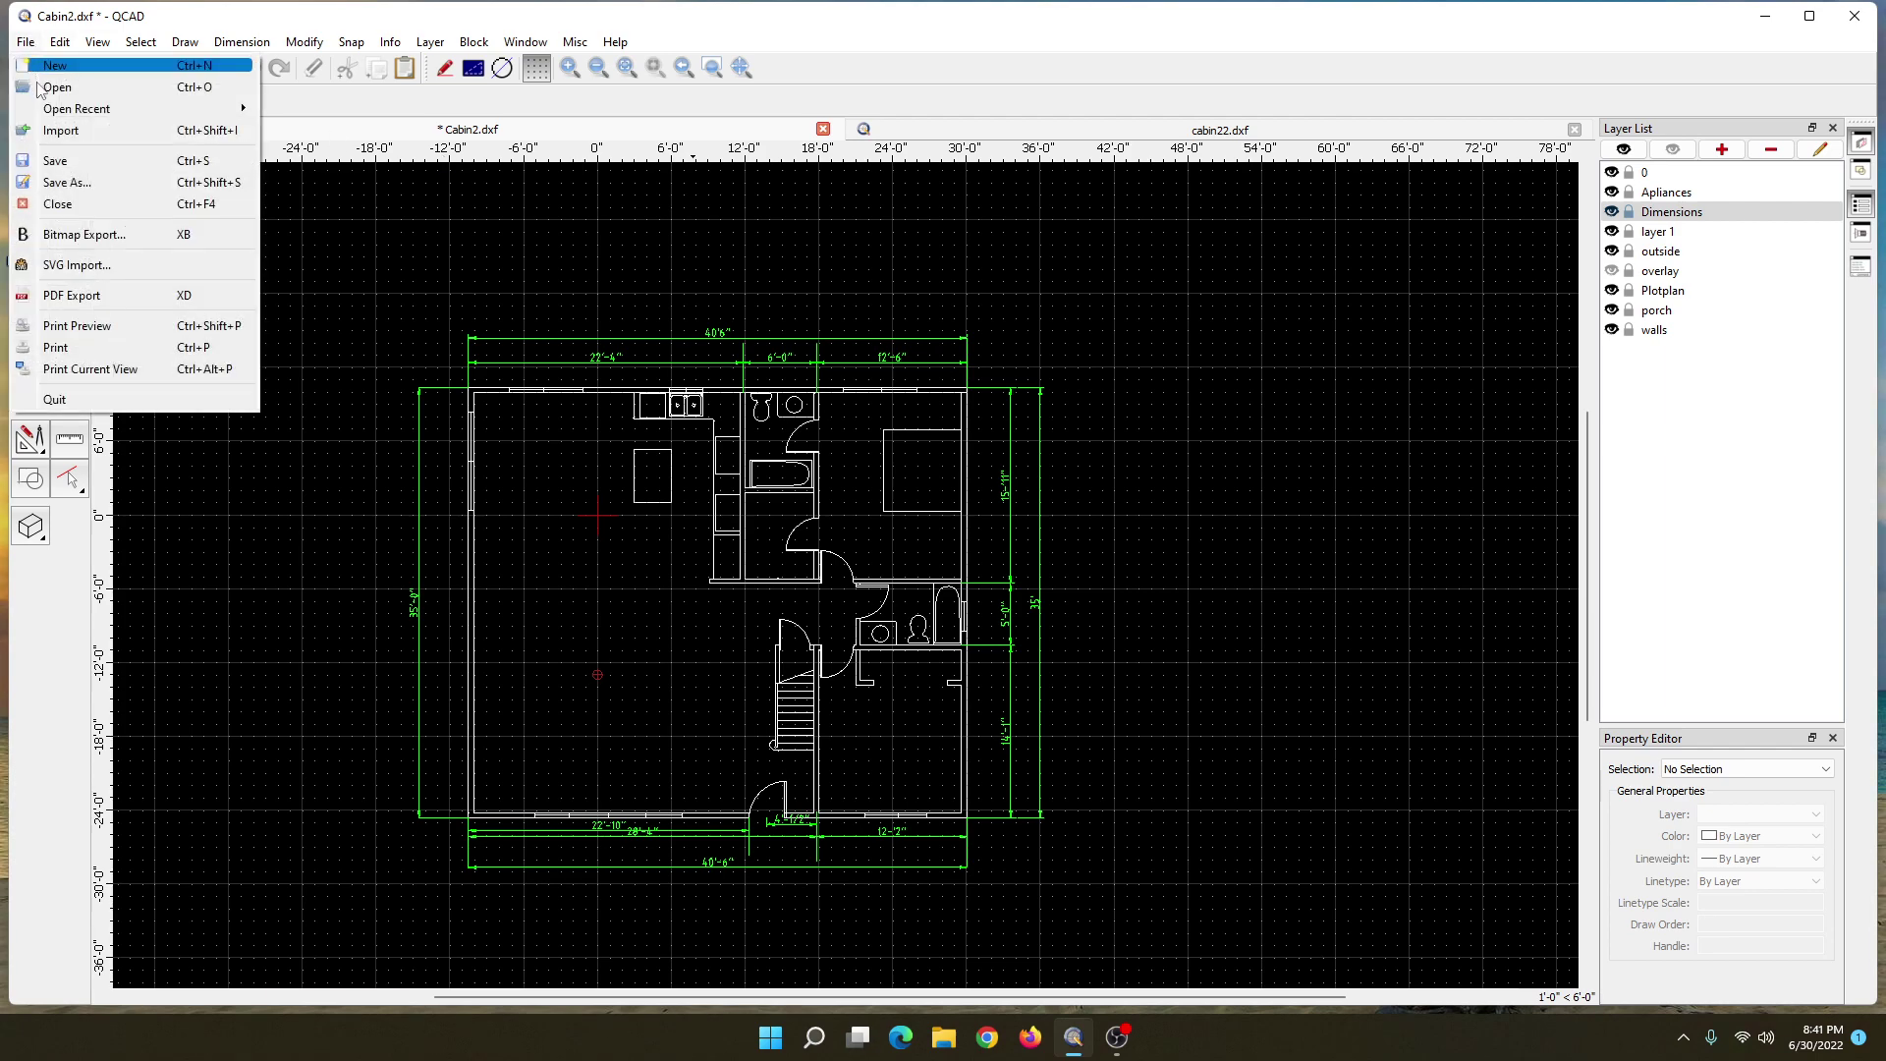
- In the application preferences, set the linear dimension label format for new drawings to Architectural and apply the change
left_click(60, 41)
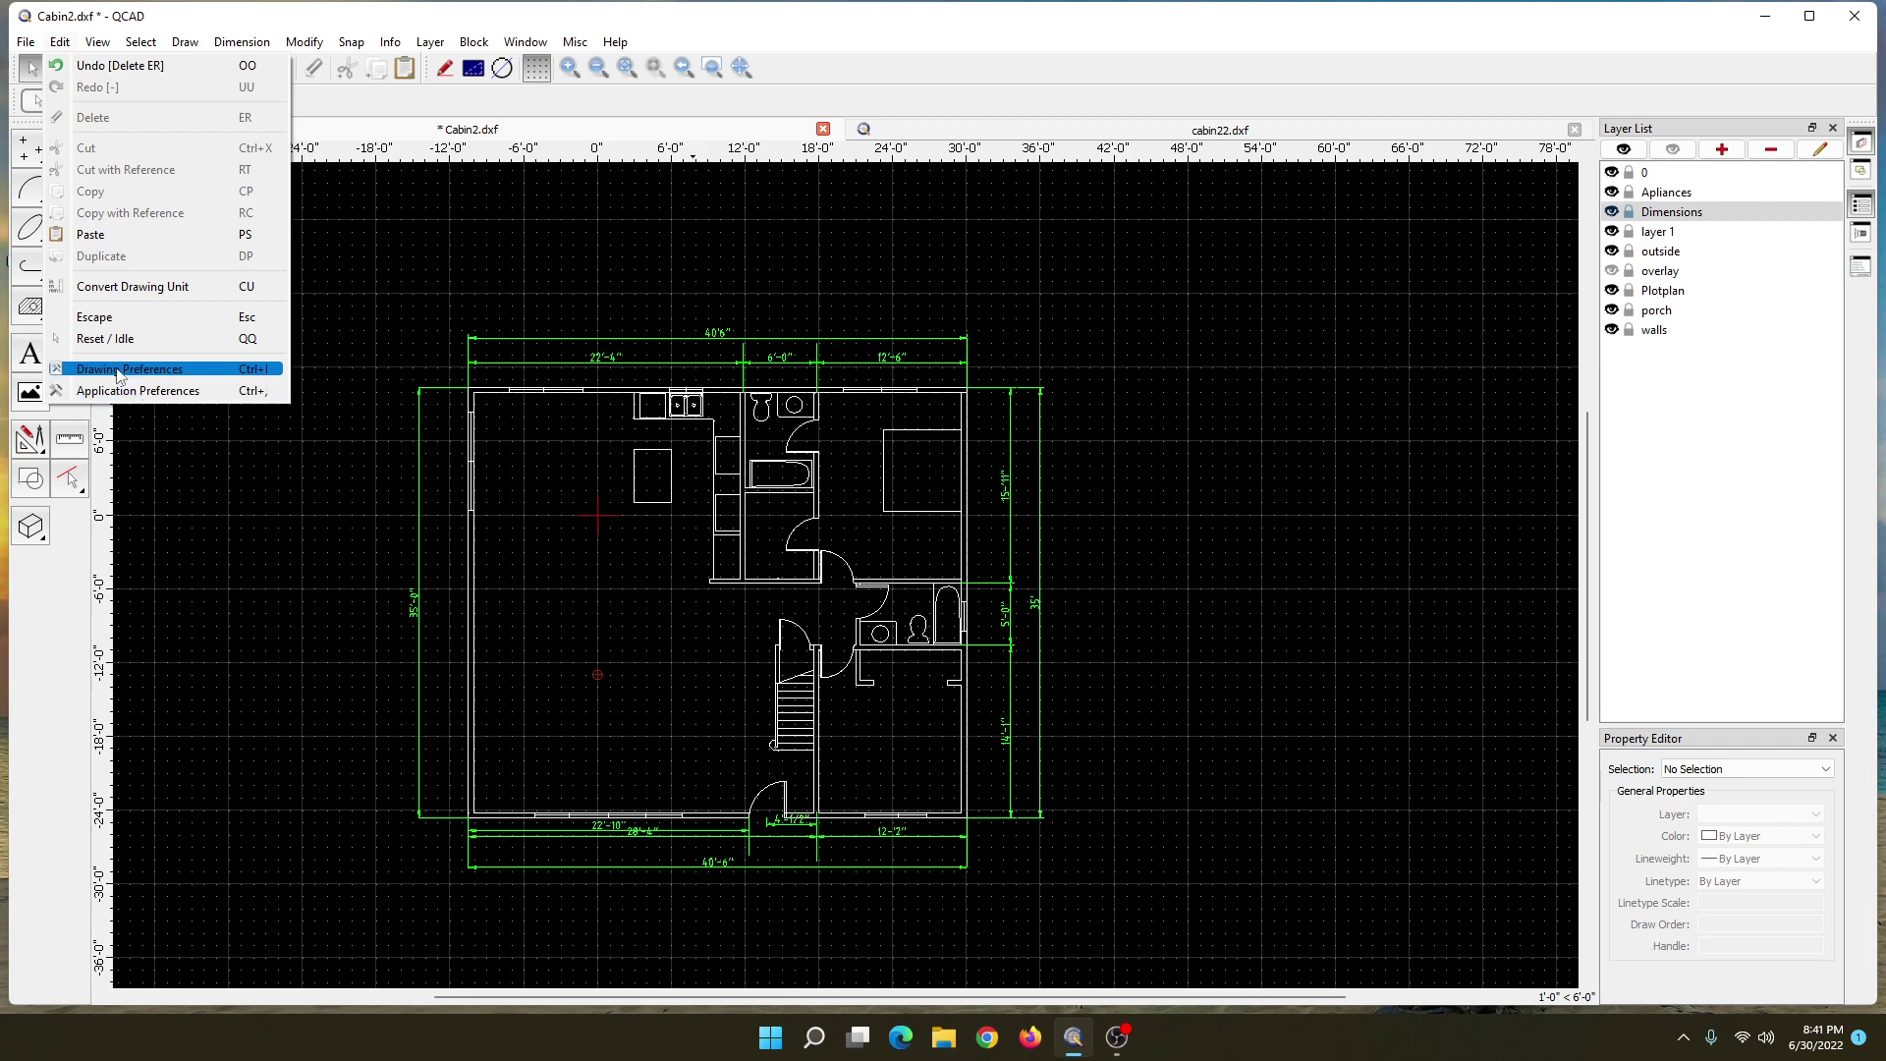
left_click(123, 390)
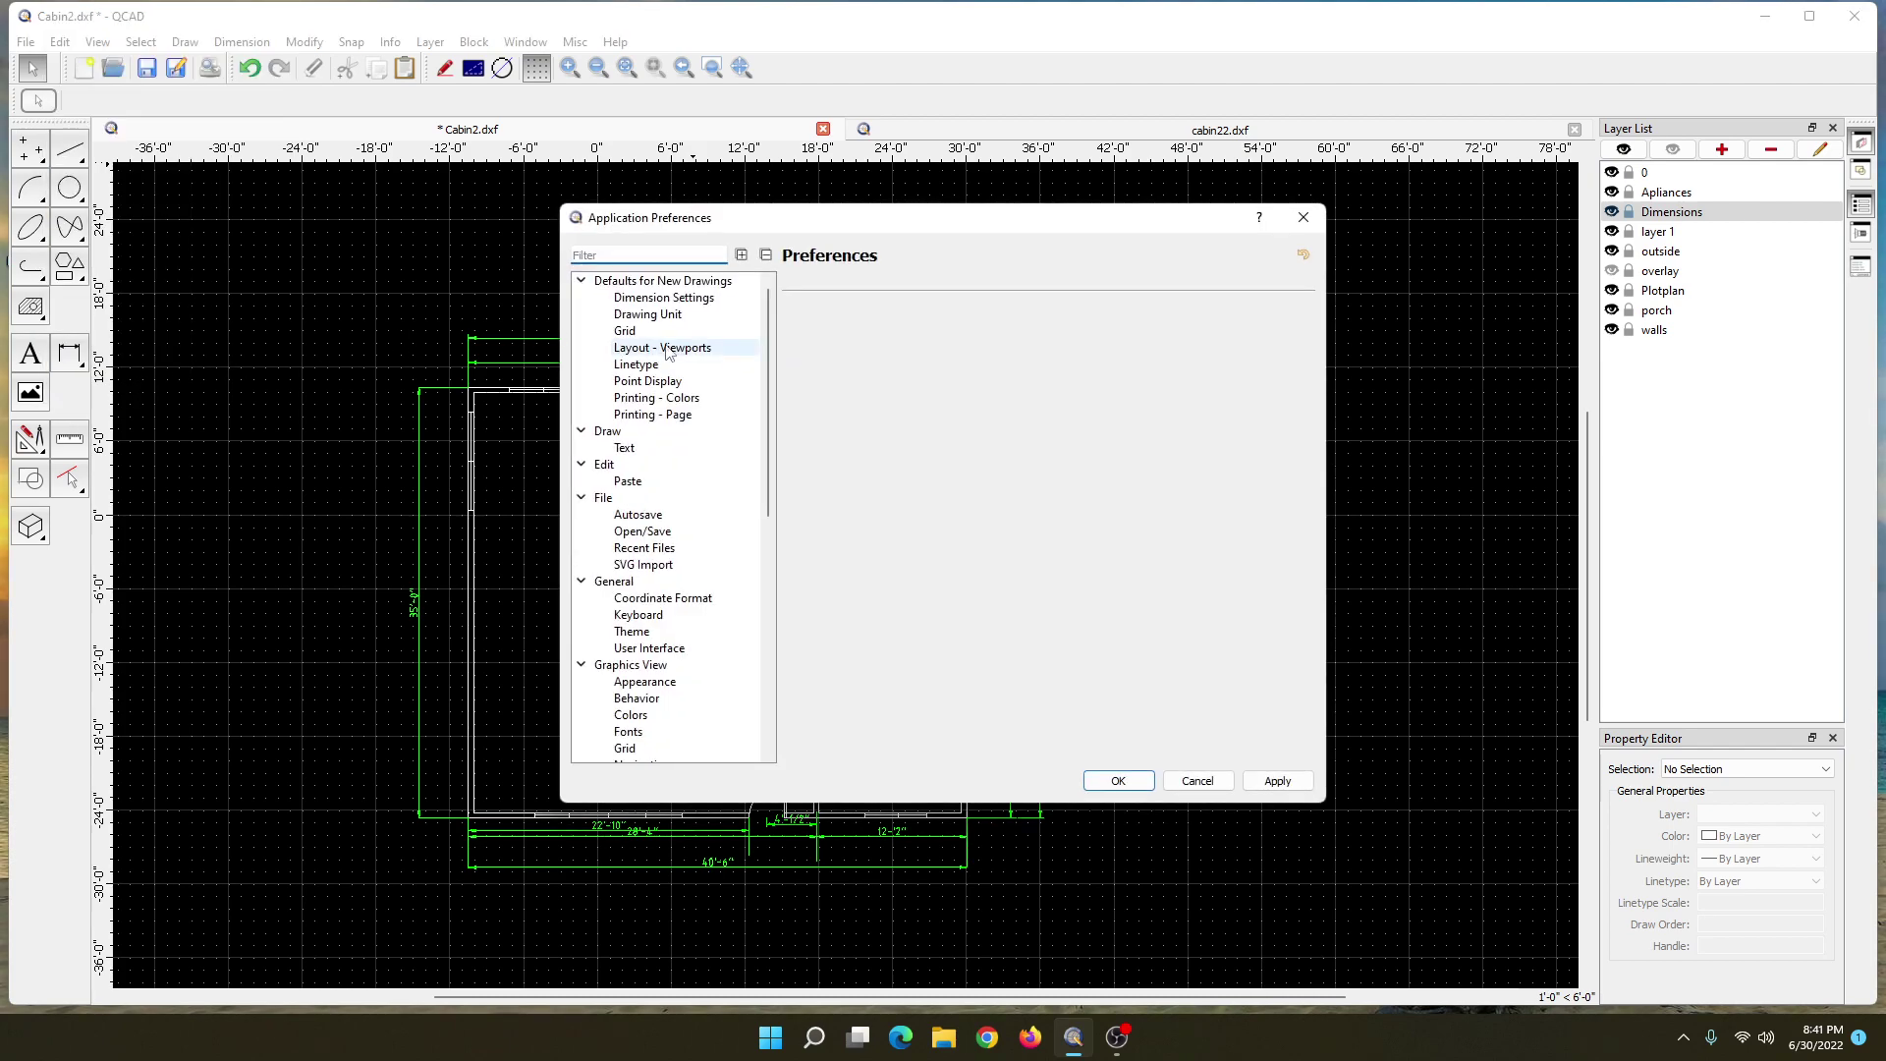
left_click(665, 300)
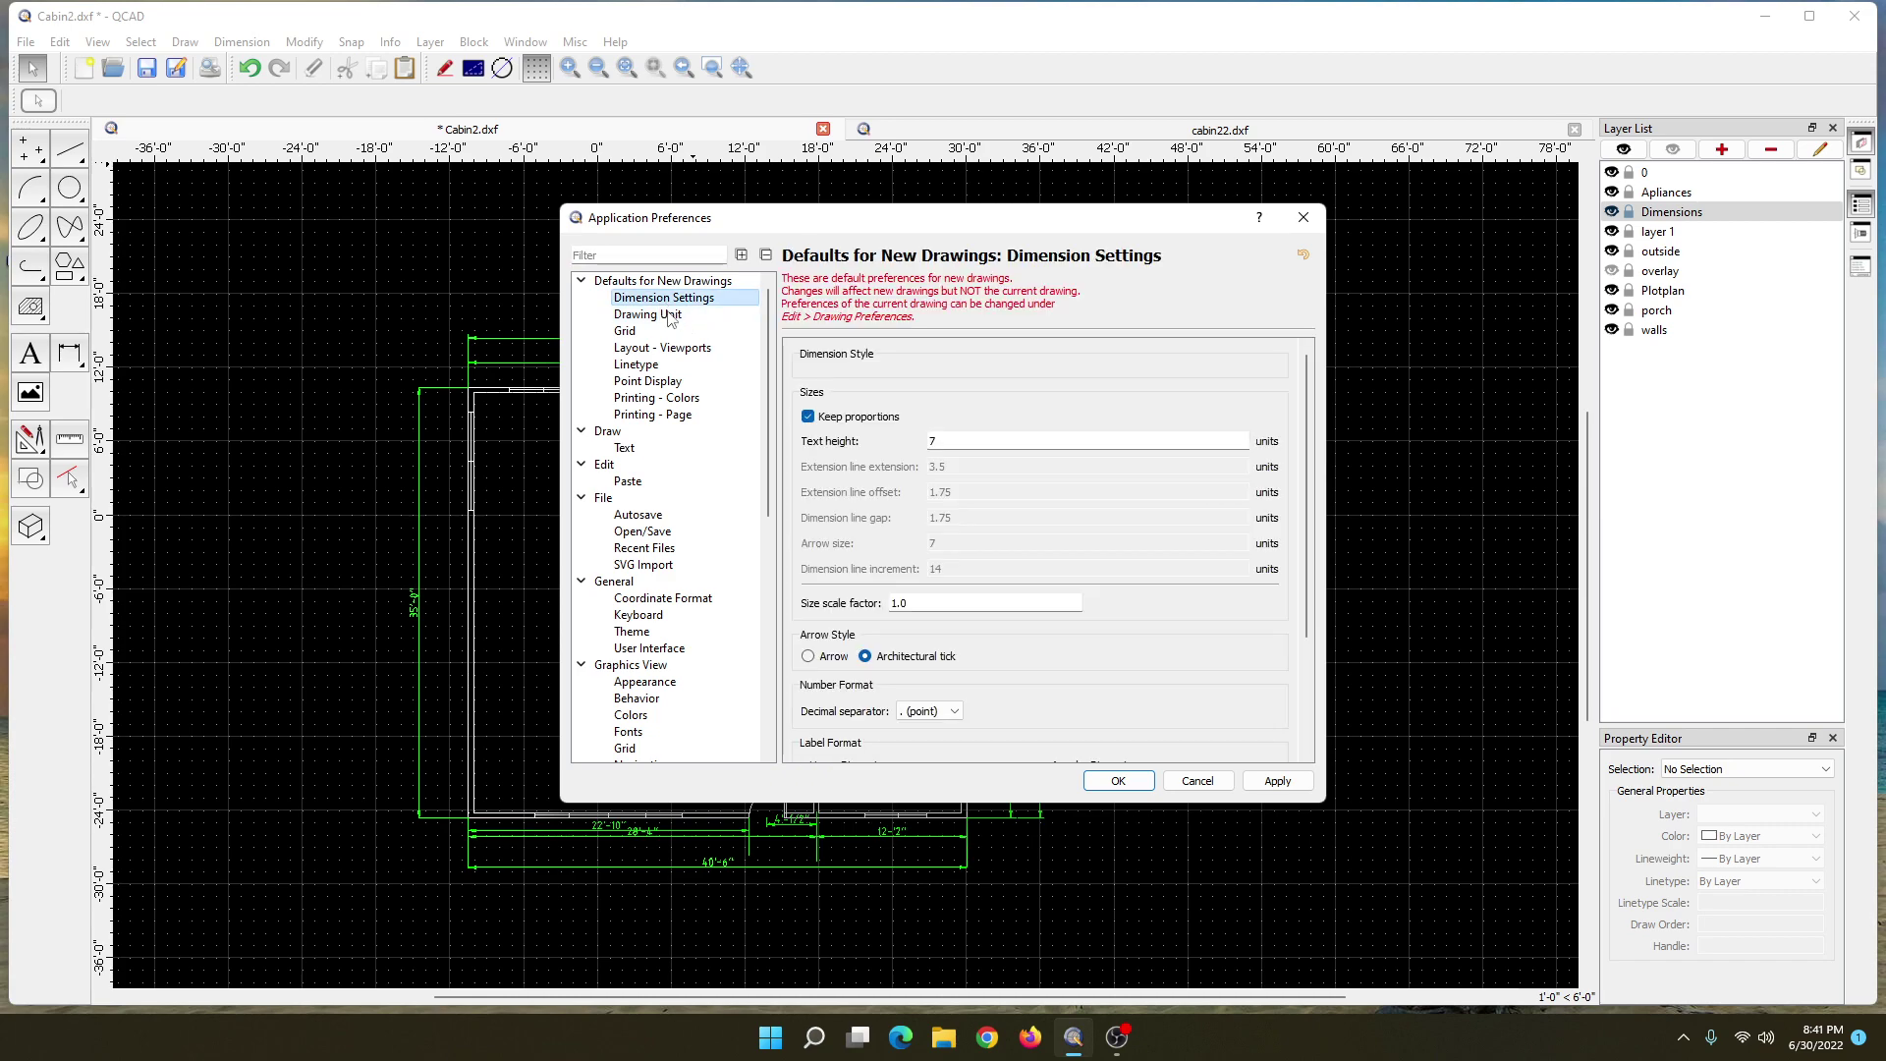
left_click_drag(1307, 525, 1321, 583)
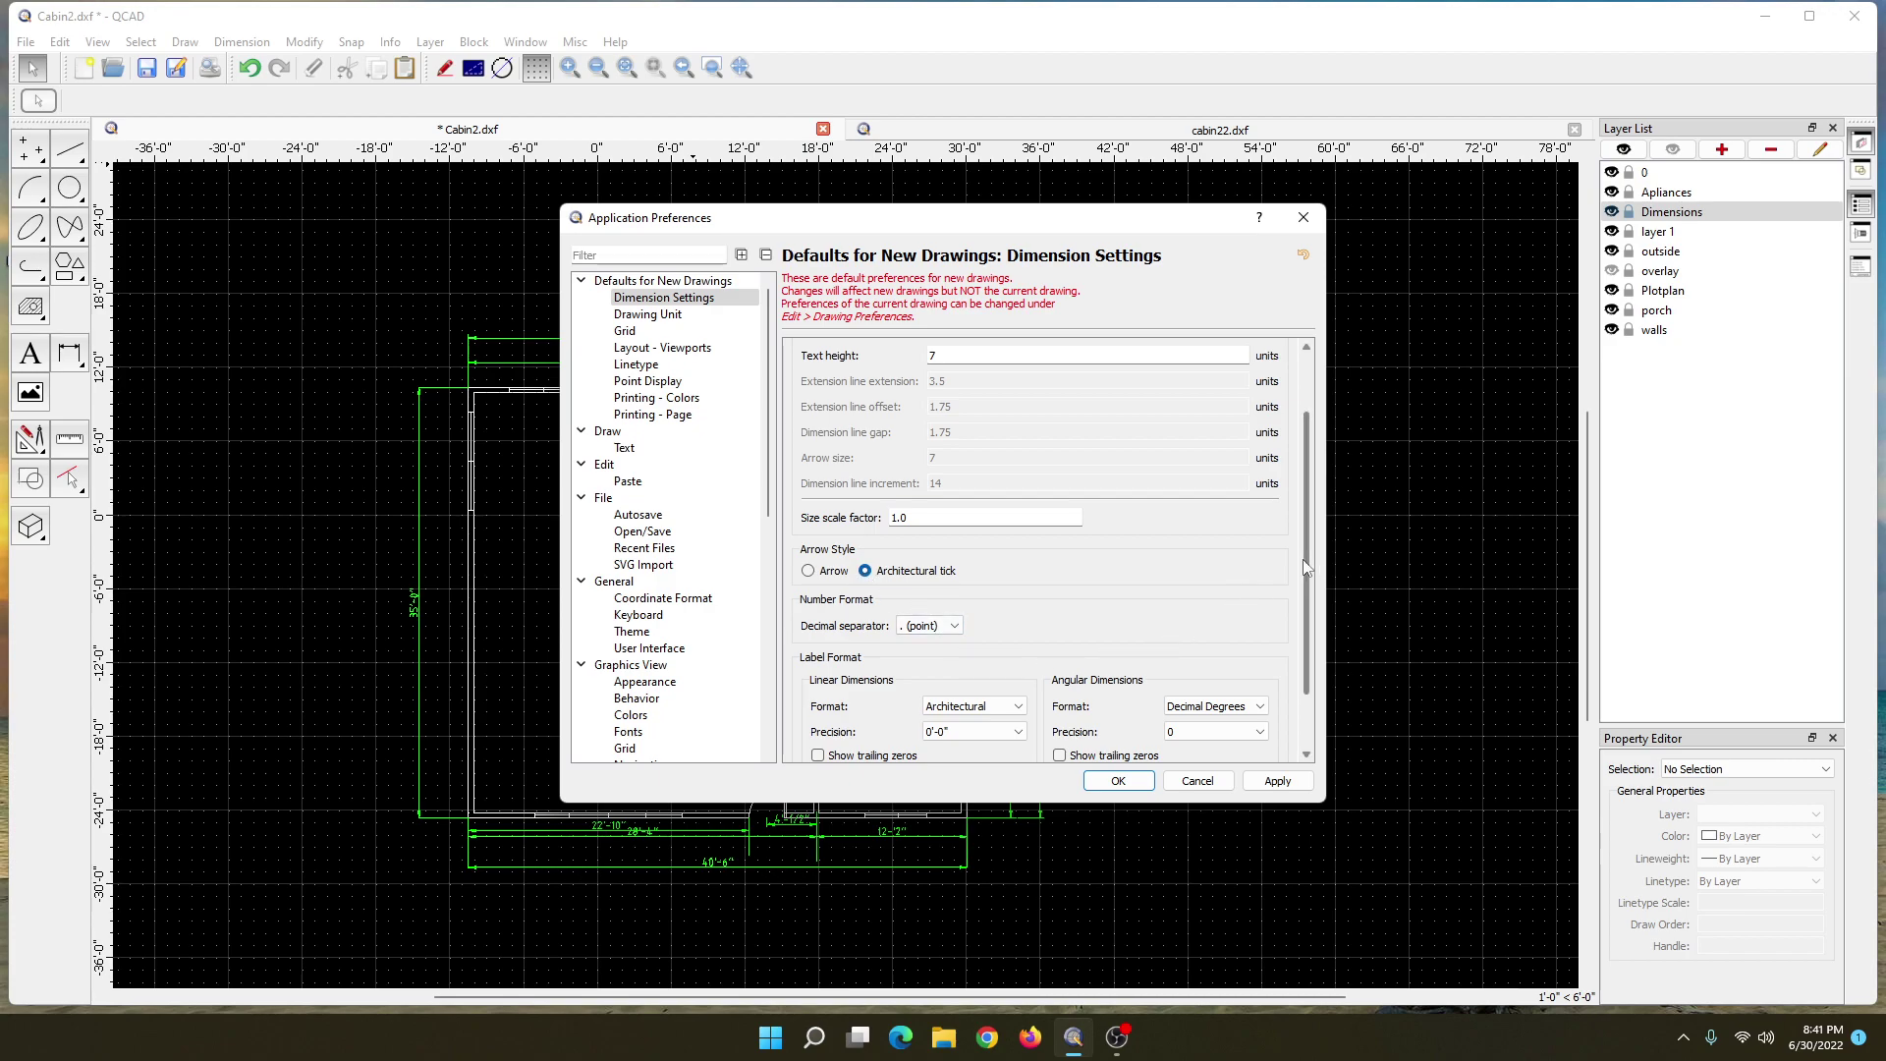
scroll(1081, 609, "down", 3)
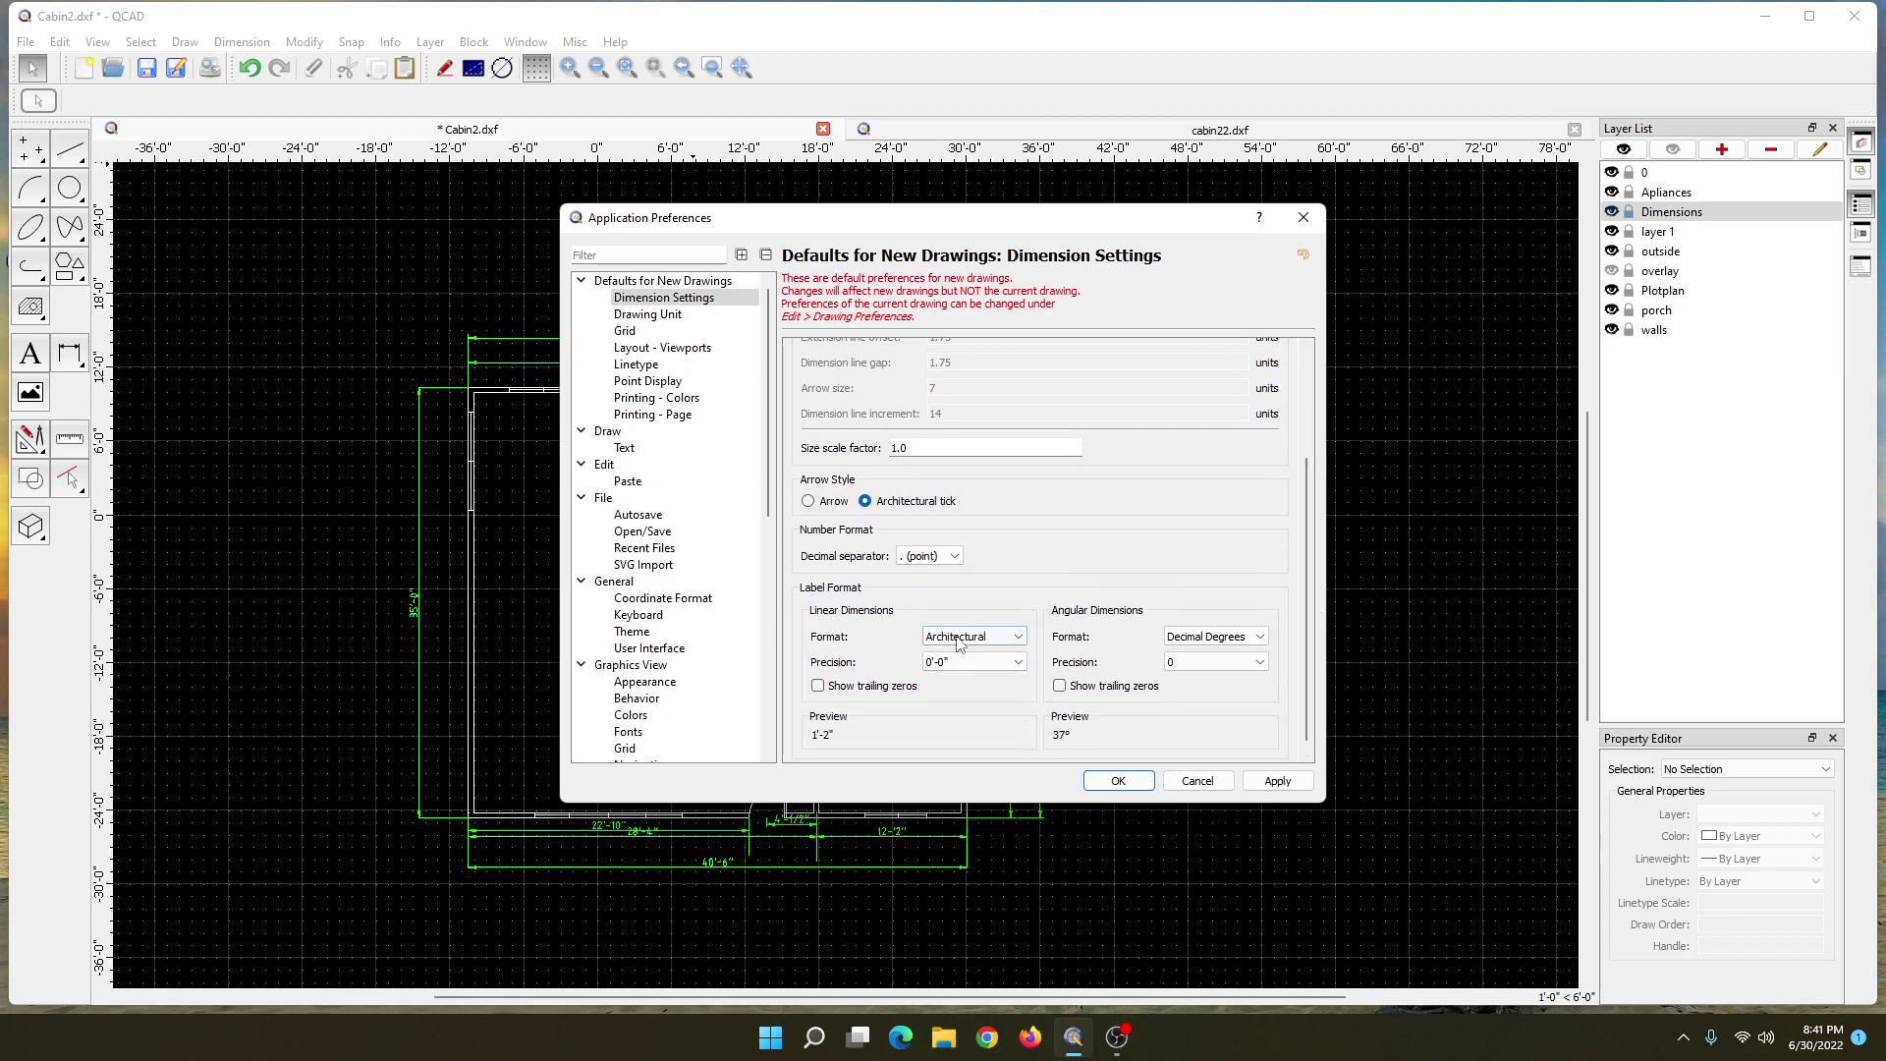
left_click(1018, 637)
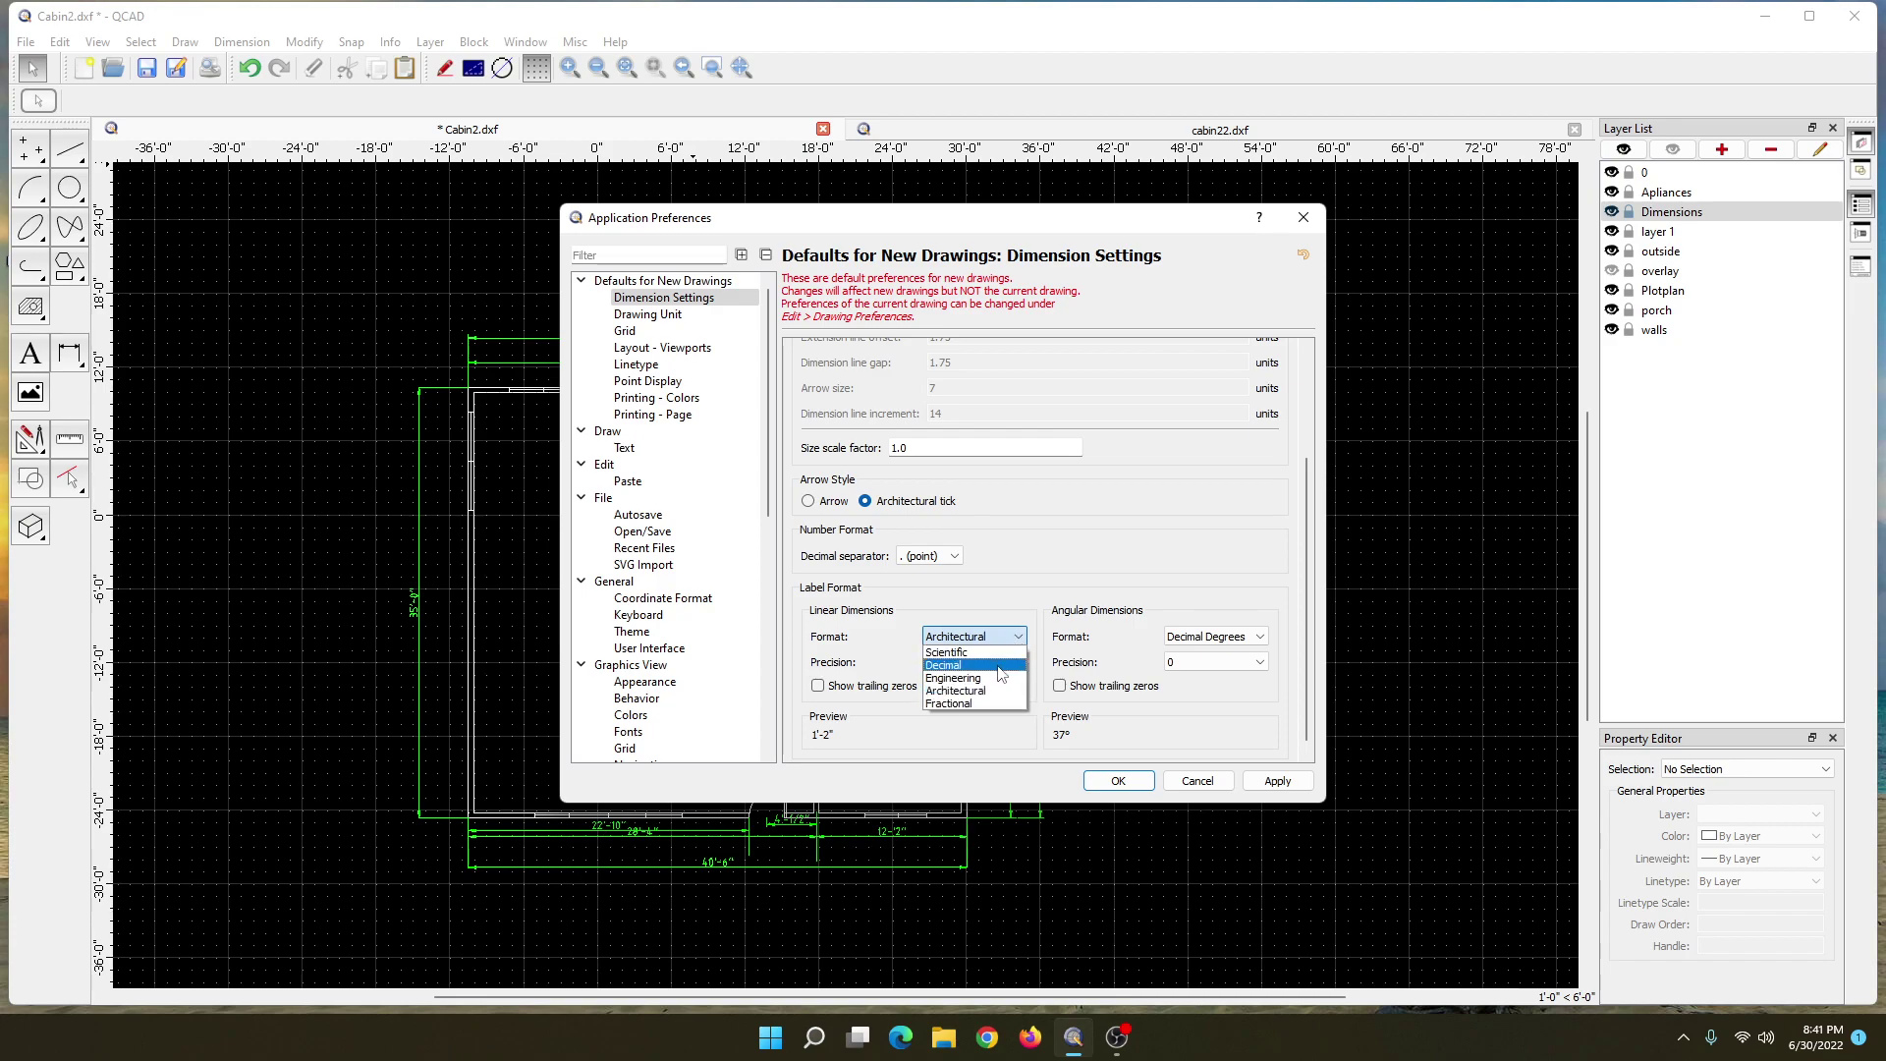
left_click(1000, 678)
left_click(1012, 638)
left_click(1000, 686)
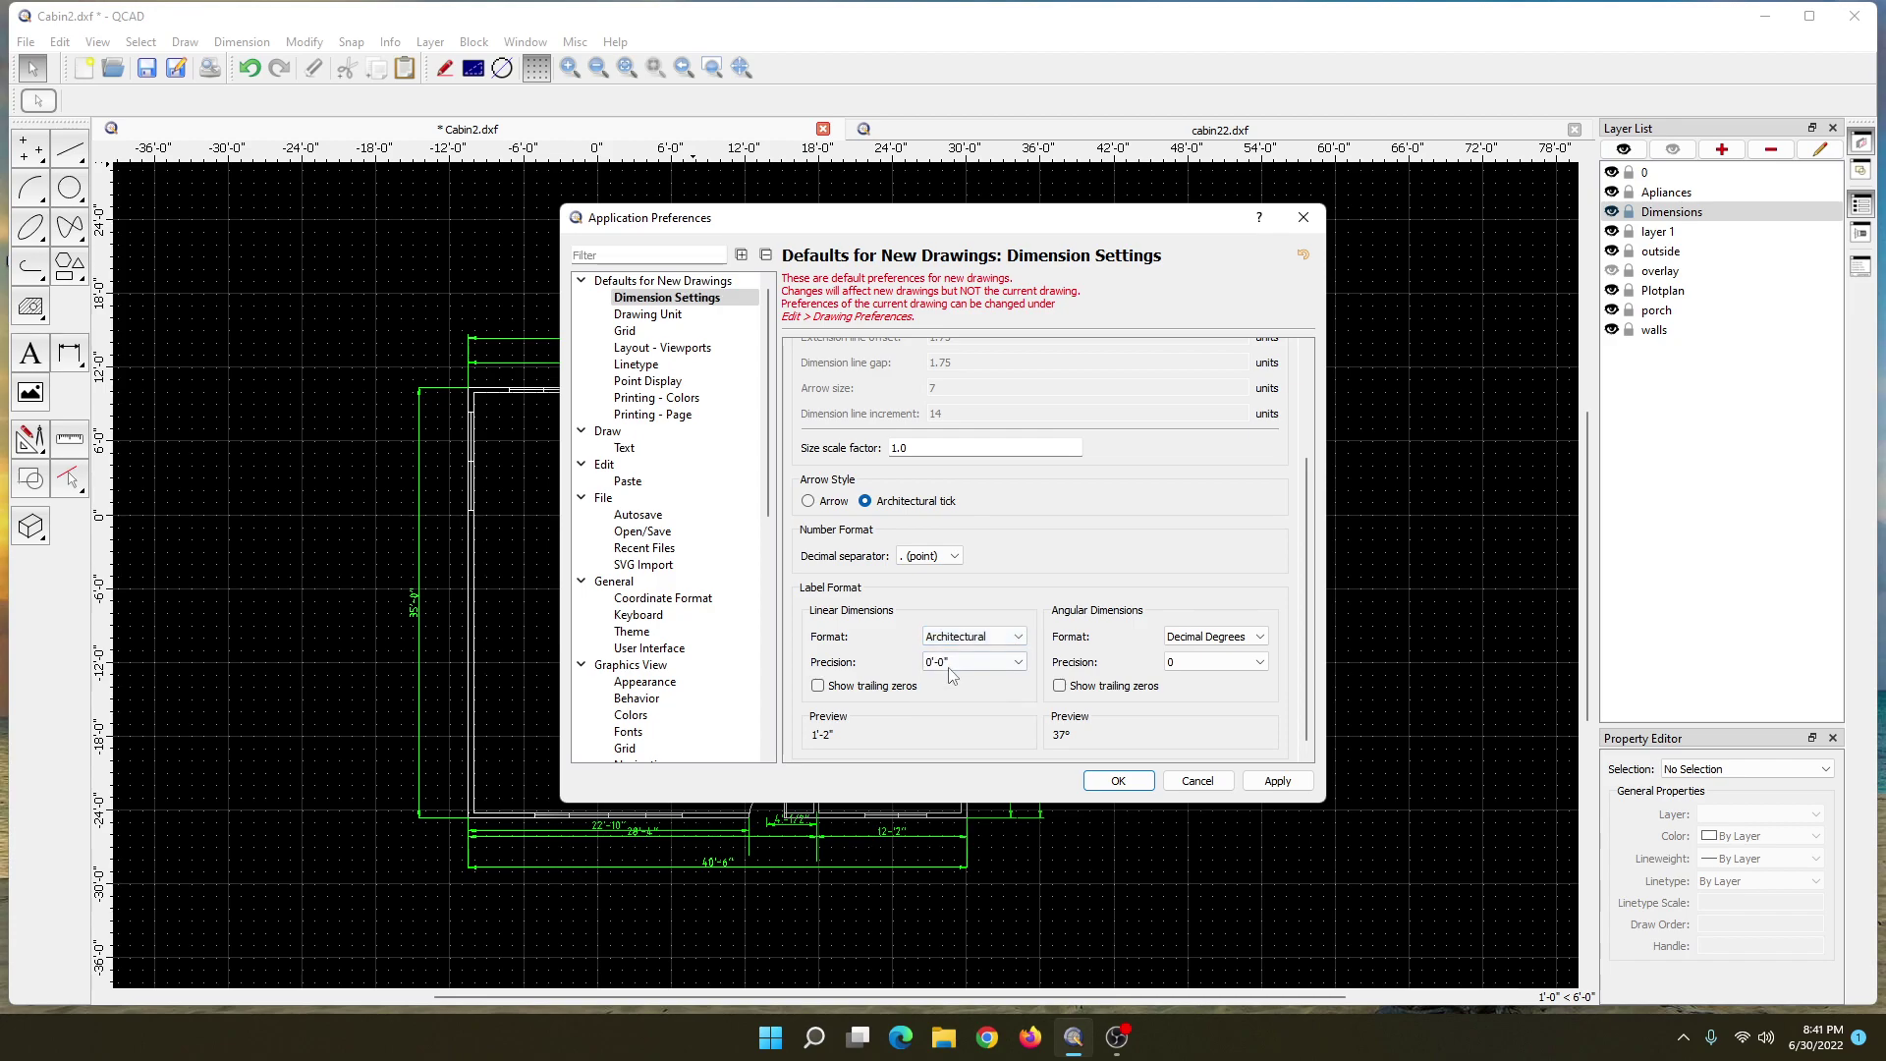
left_click(1277, 781)
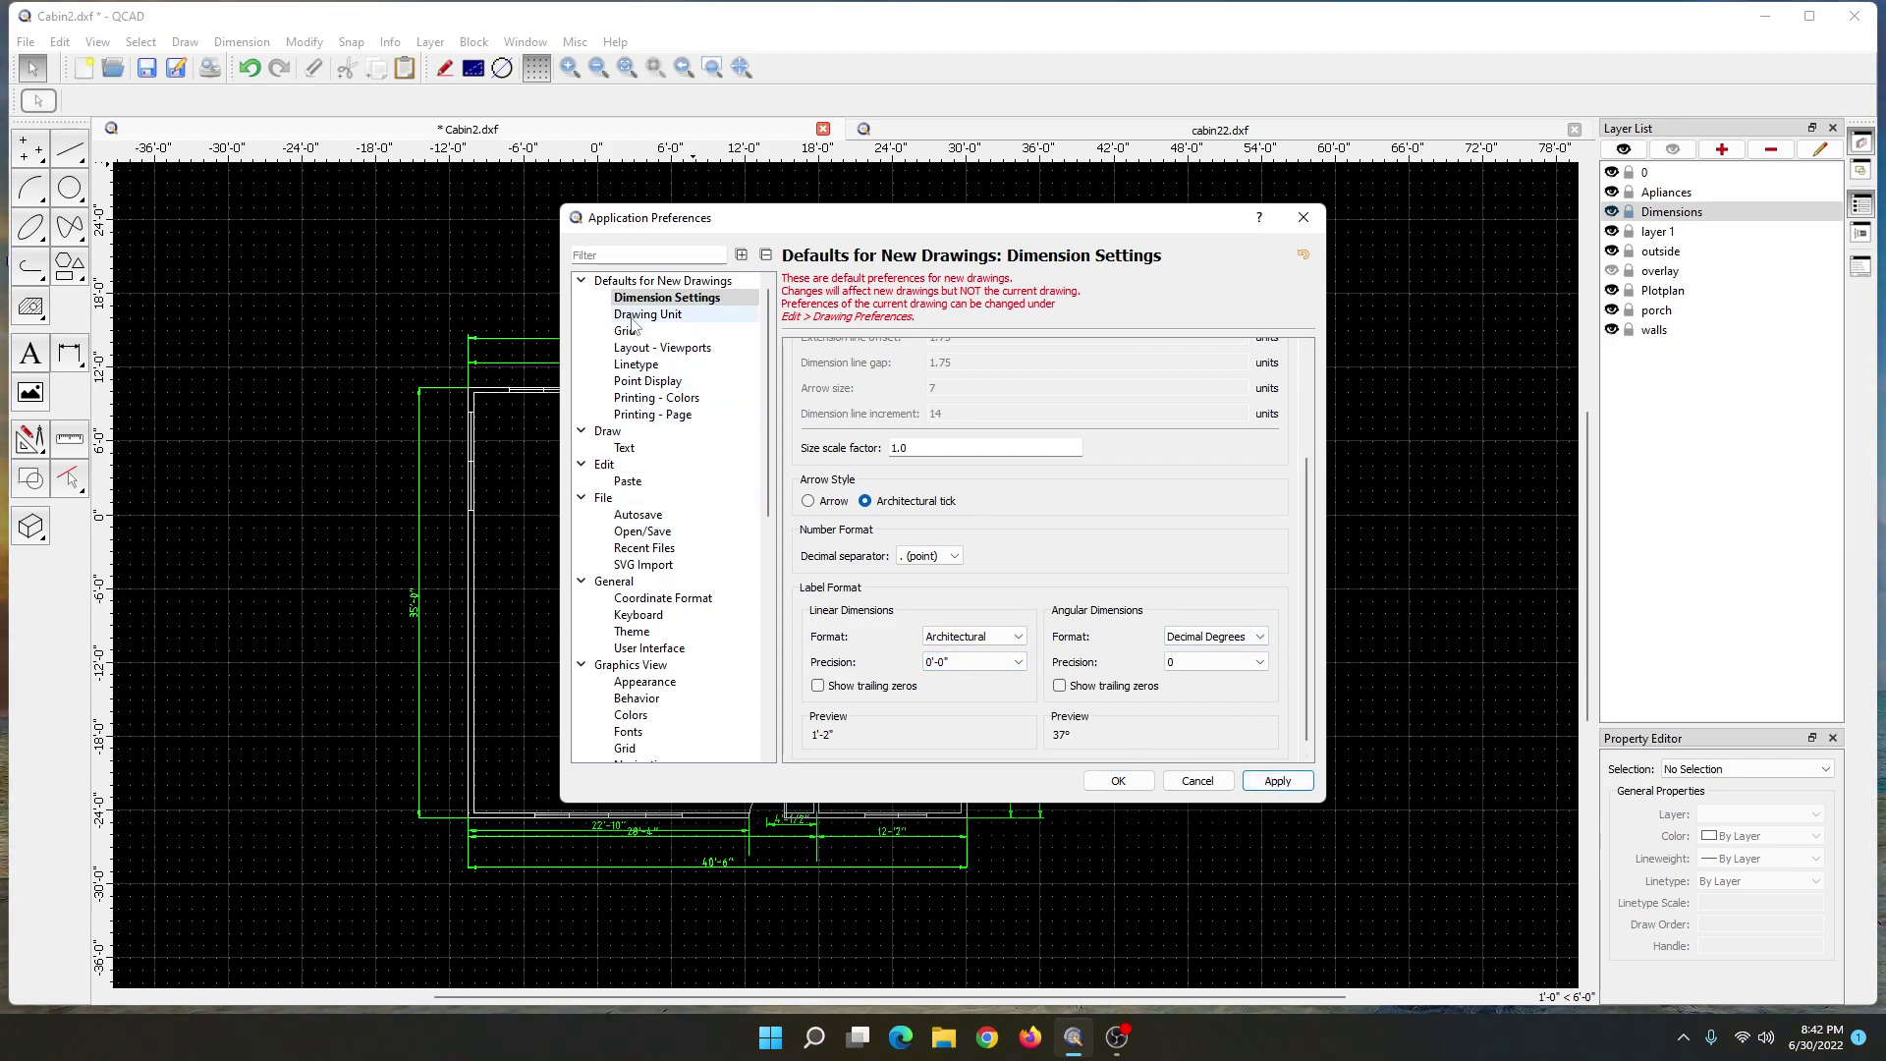
- Choose ANSI B (Ledger, Tabloid) as the default printing paper size for new drawings and check the viewport scale options
left_click(663, 417)
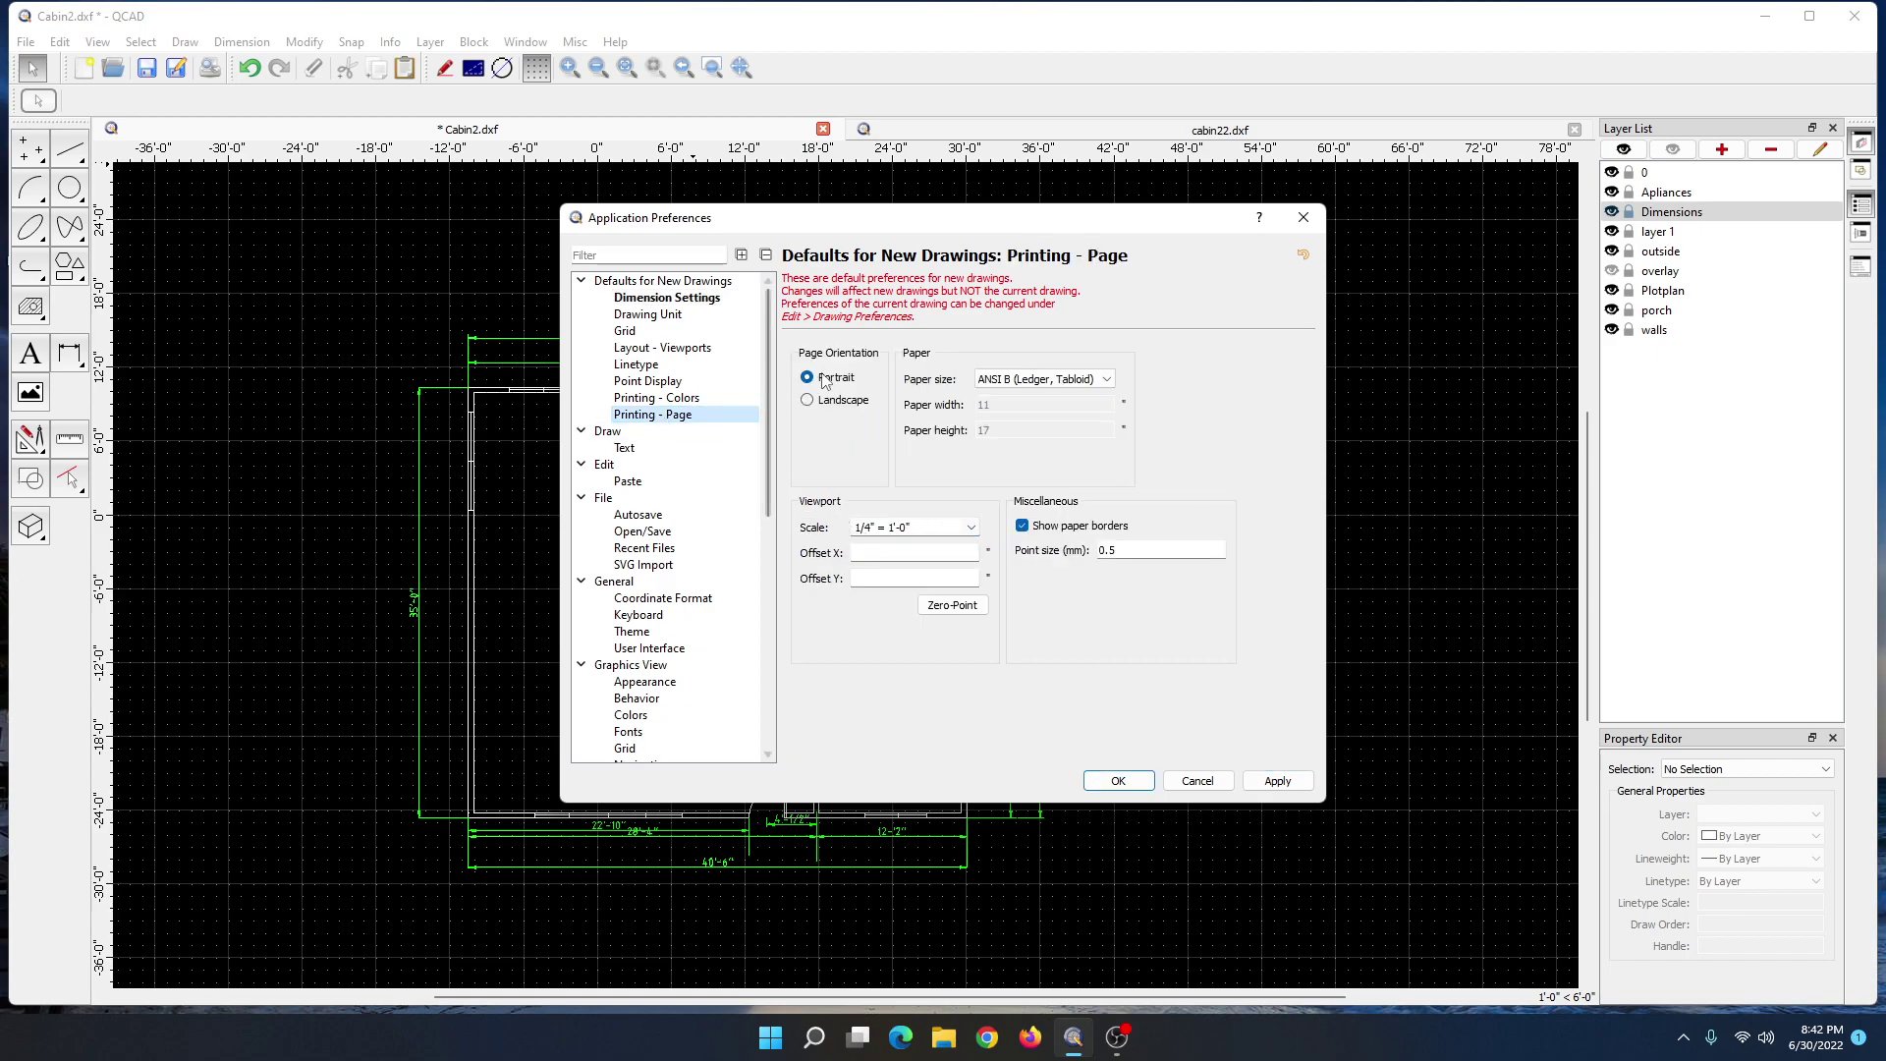
left_click(1093, 378)
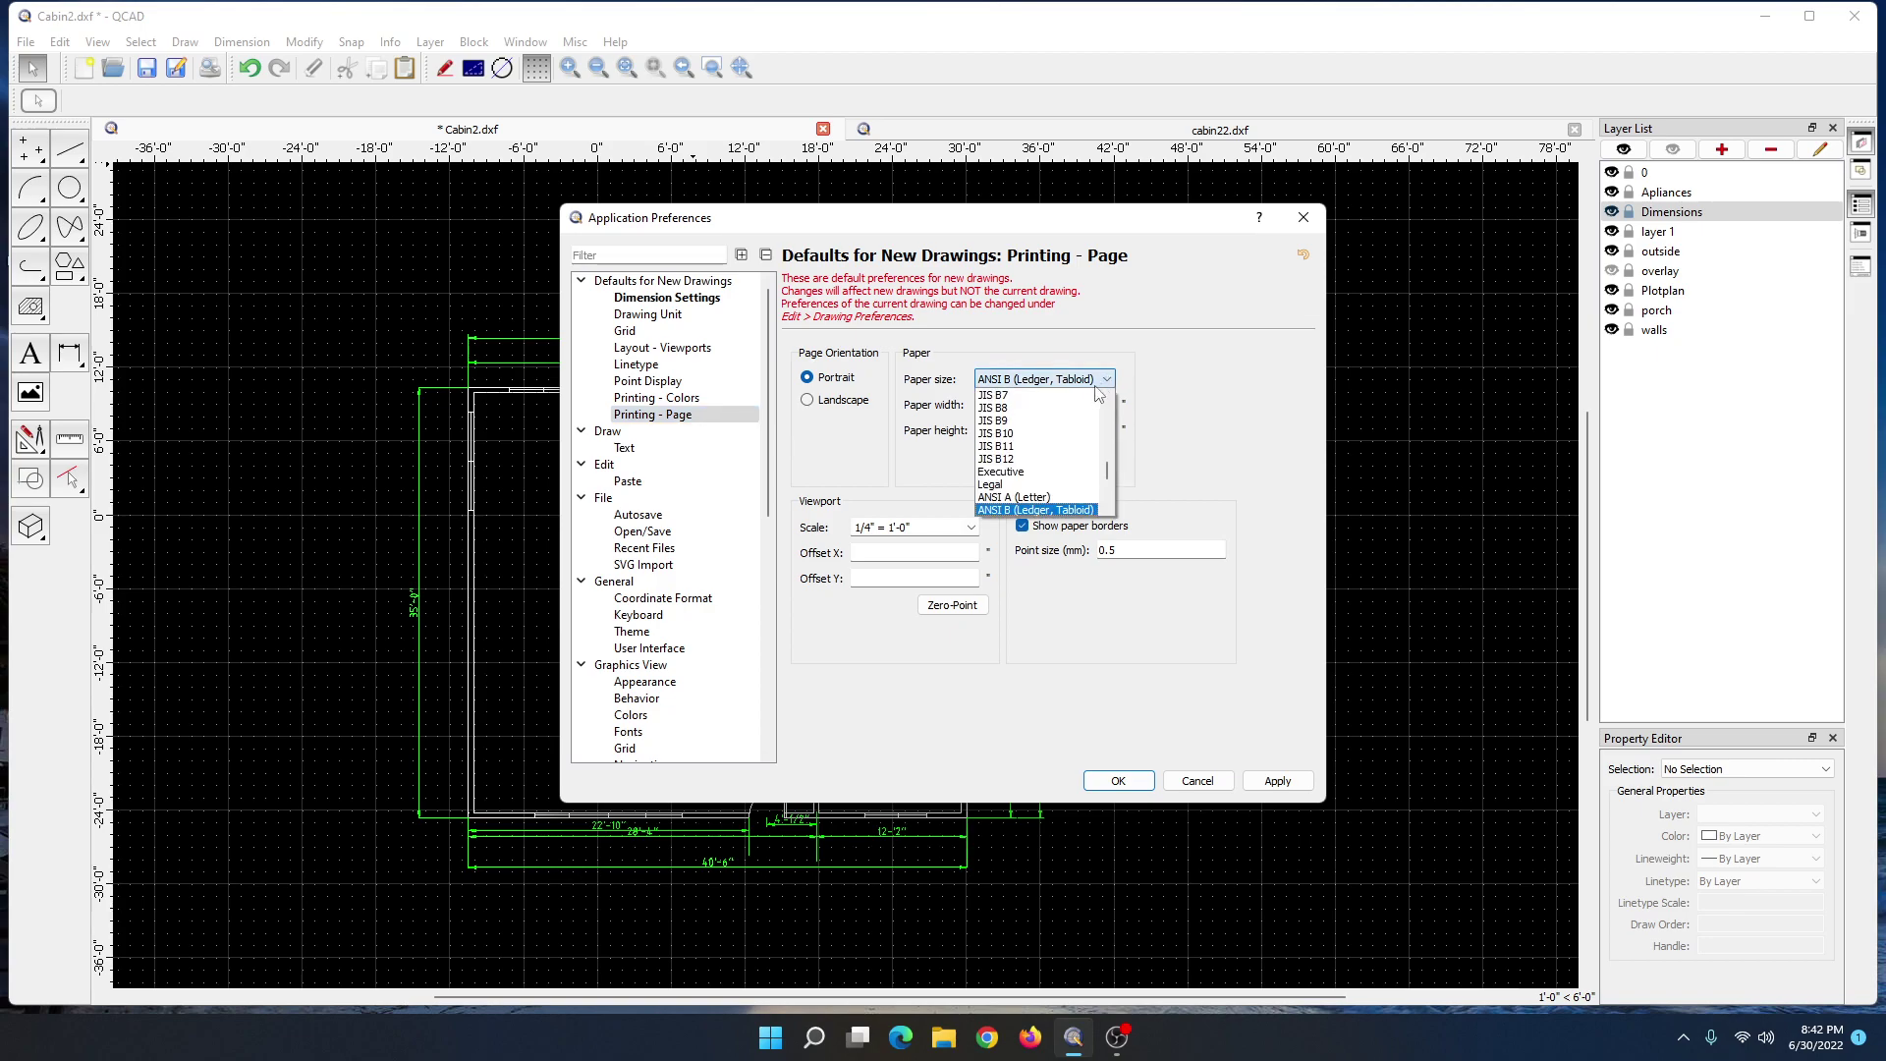
left_click(1069, 511)
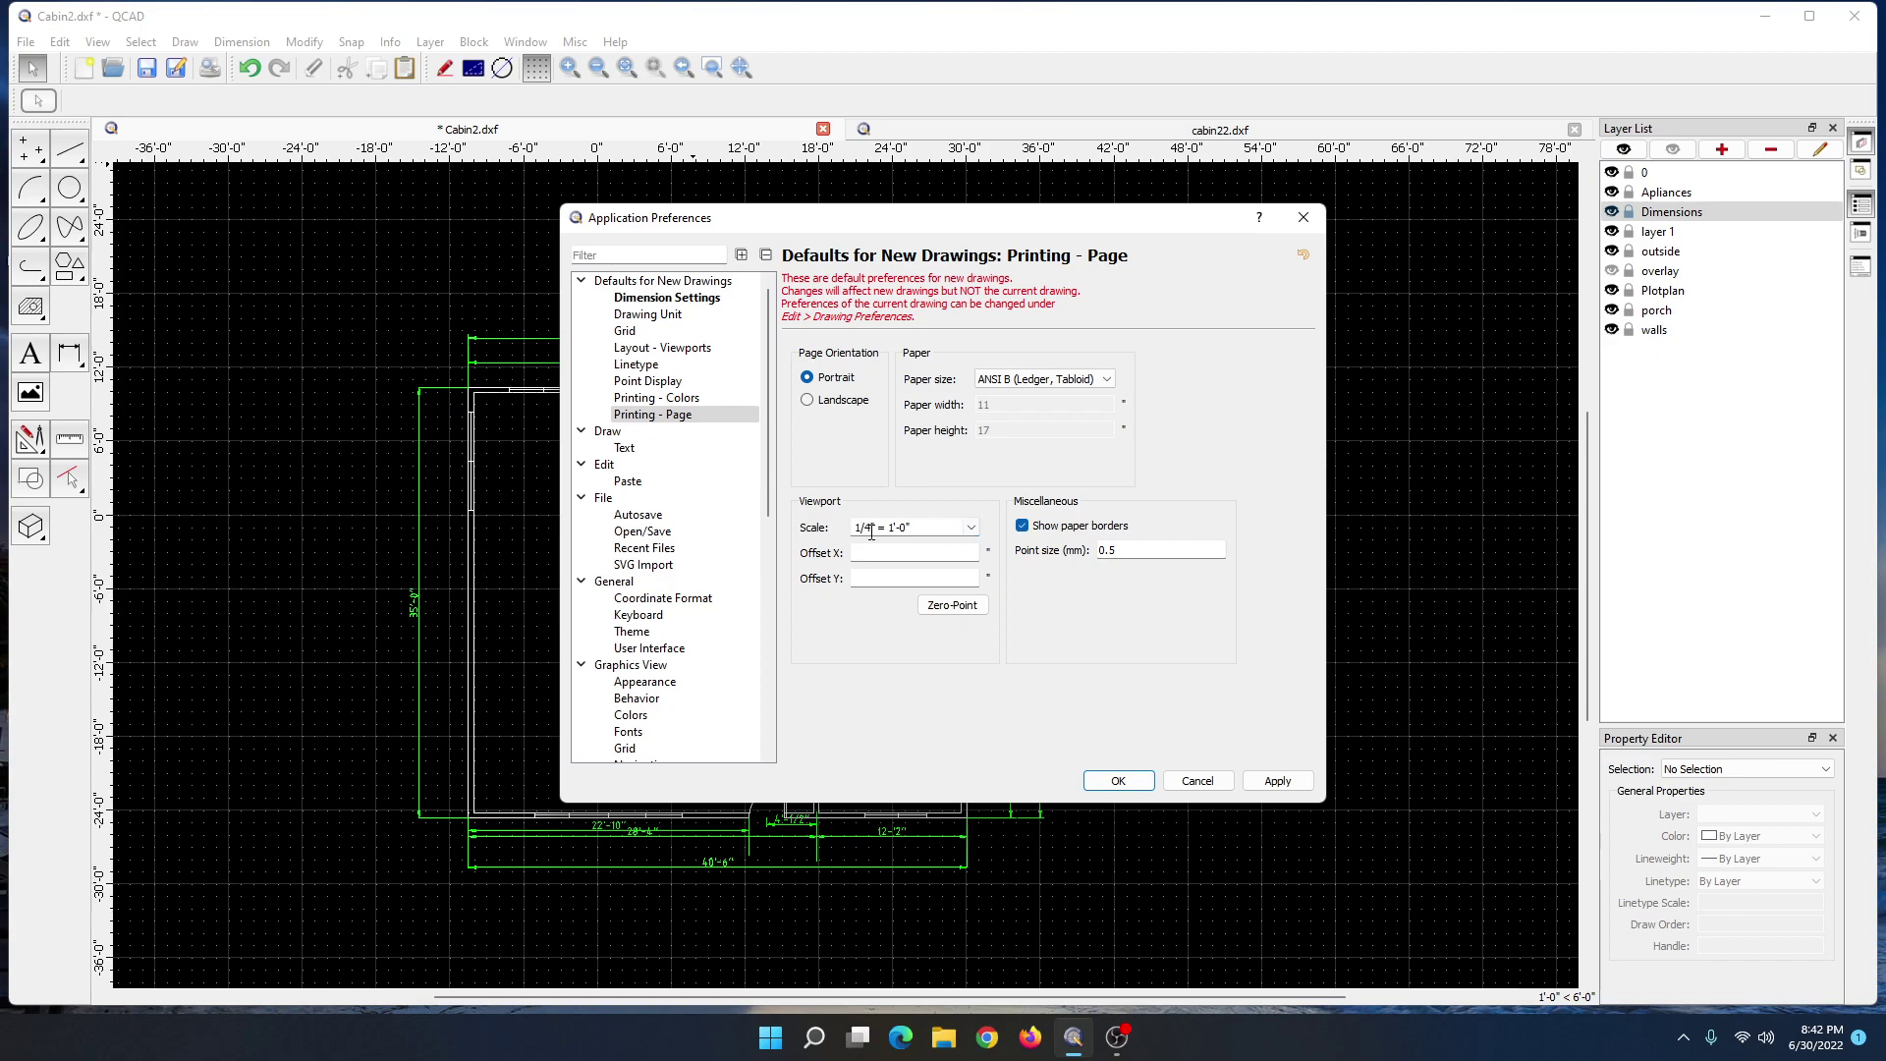
left_click(971, 529)
left_click(970, 529)
left_click(971, 528)
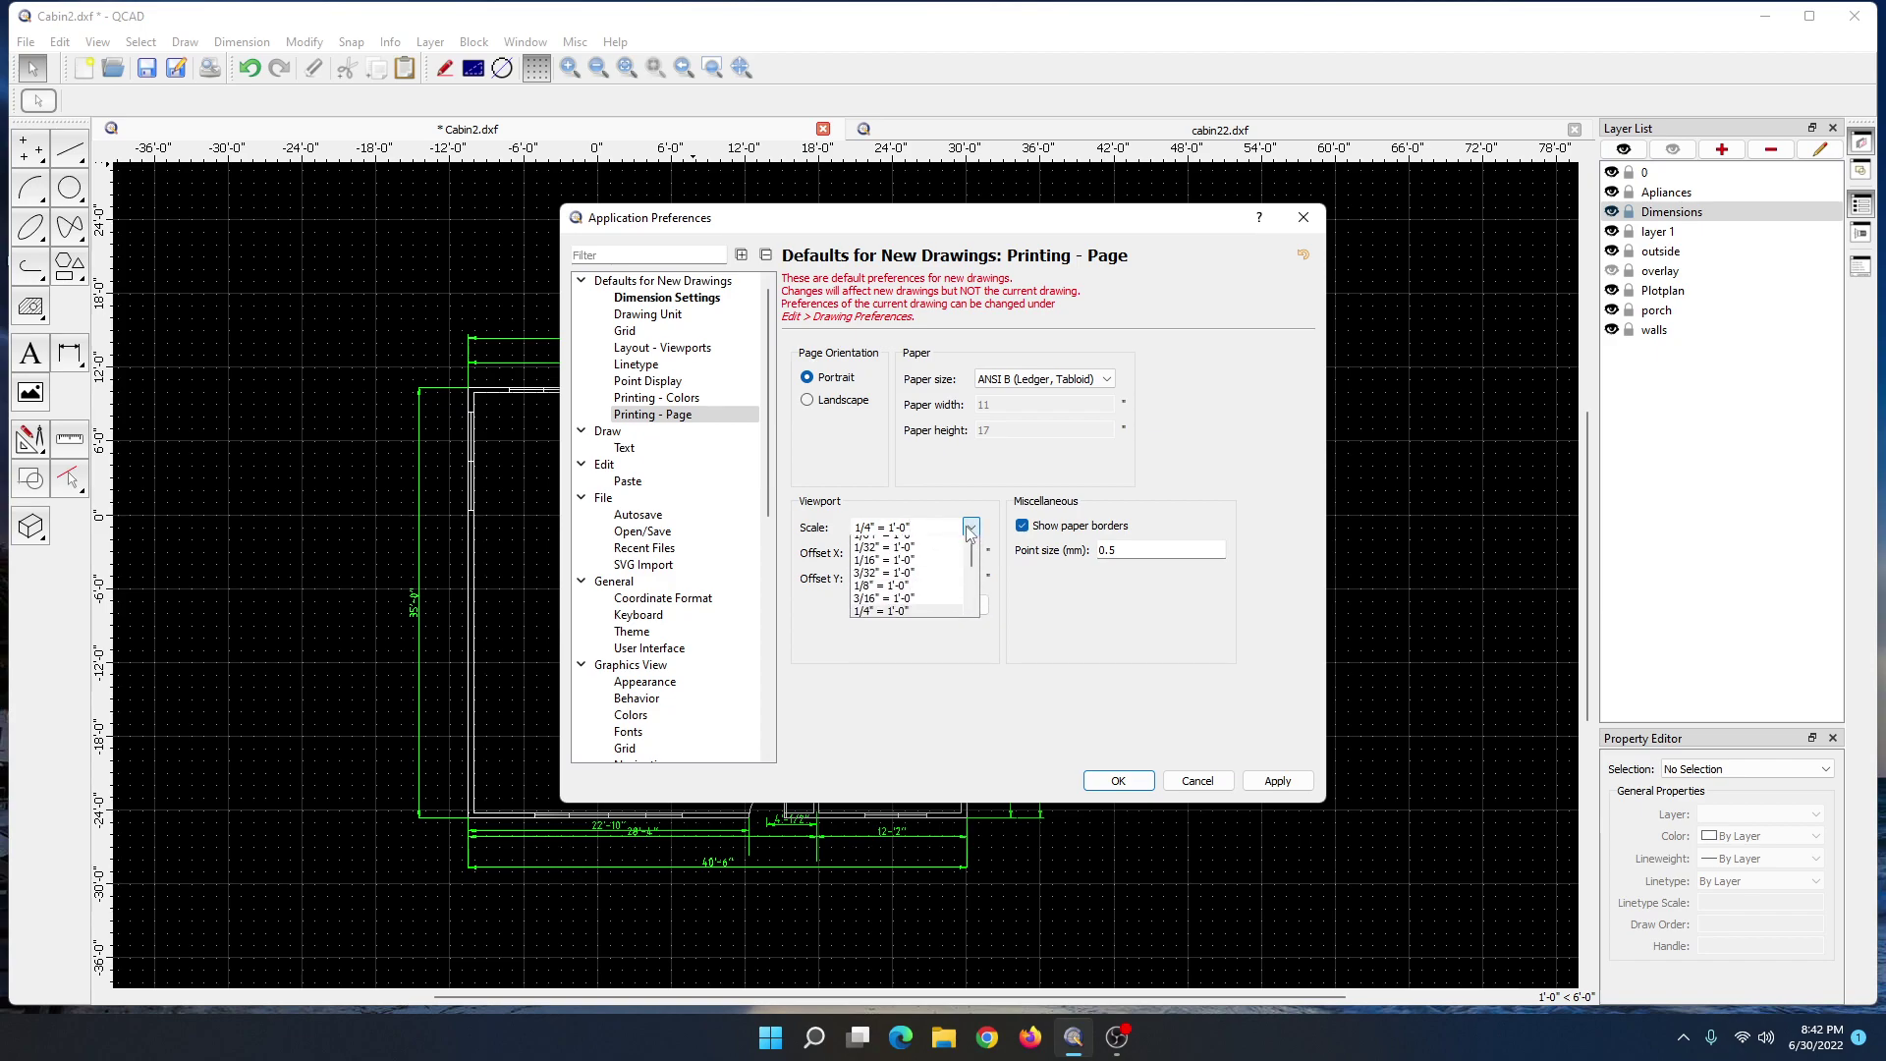
left_click(971, 529)
- Set the default drawing unit and paper unit to Inch and the measurement system to Imperial
left_click(648, 314)
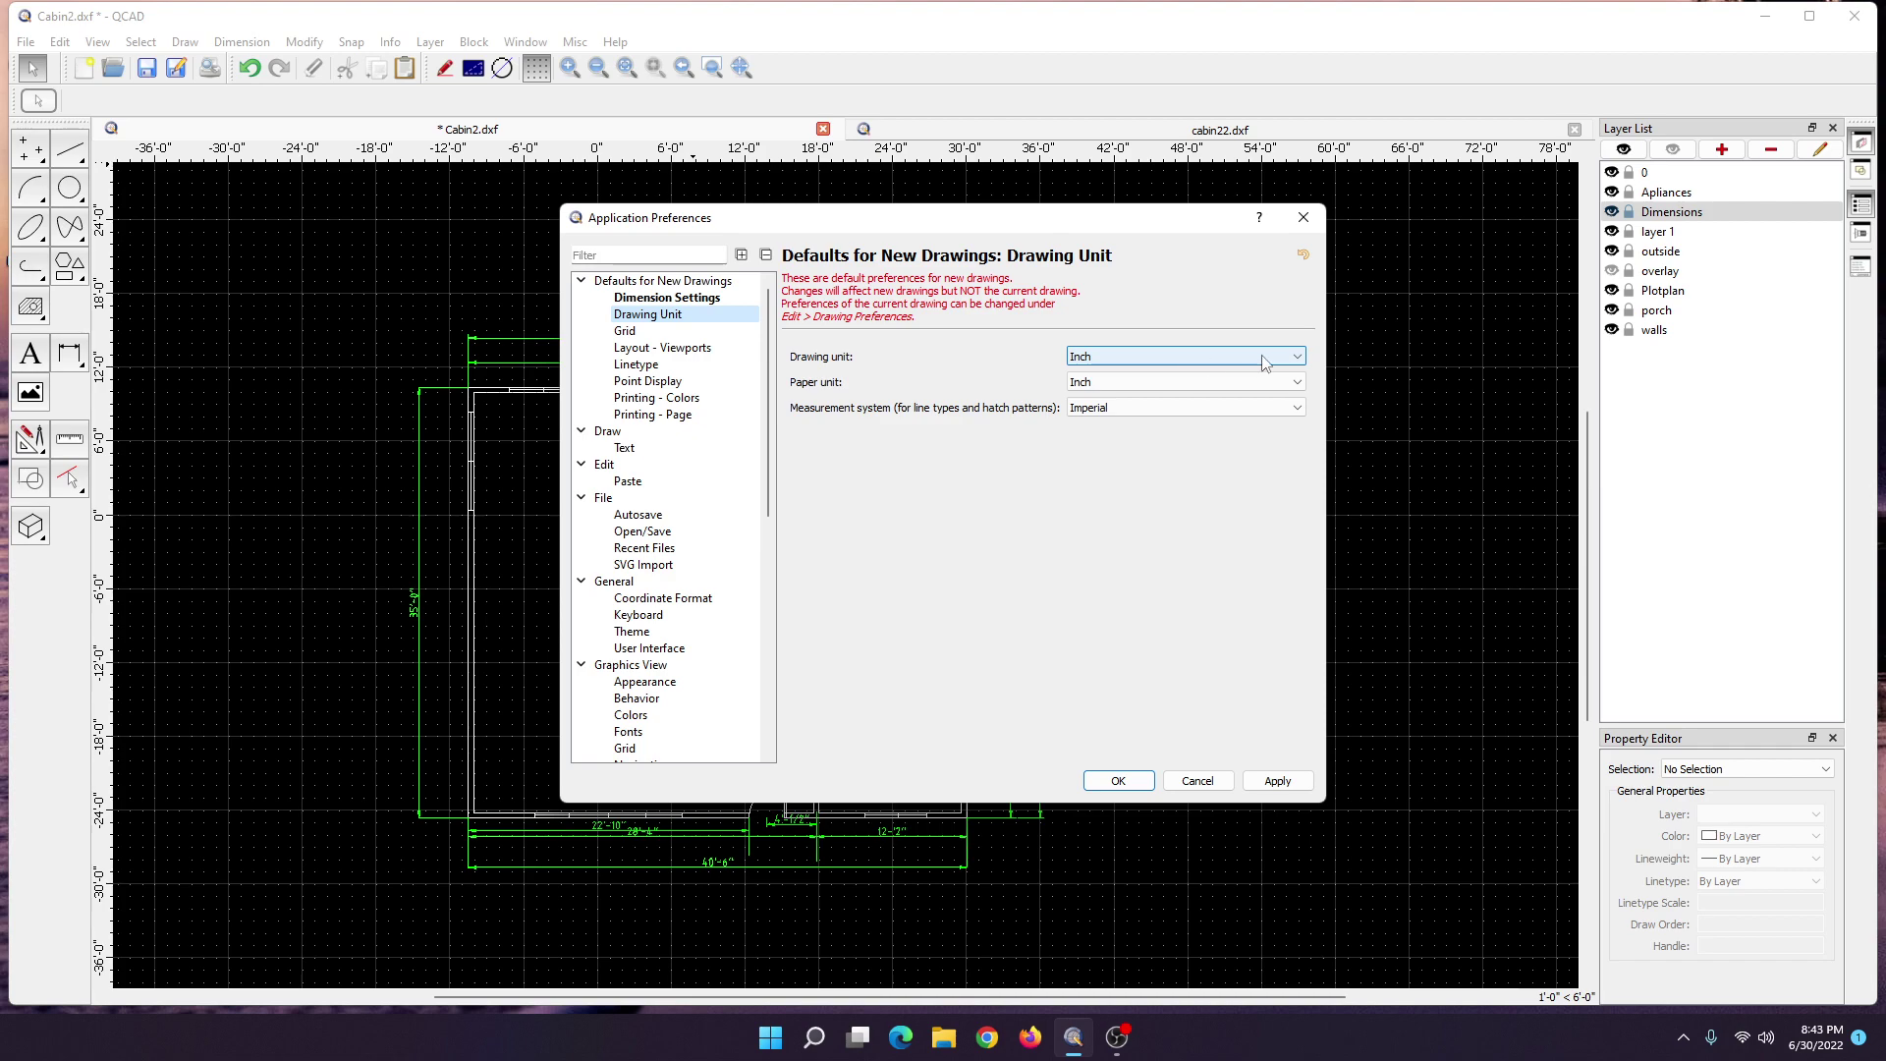
left_click(1297, 355)
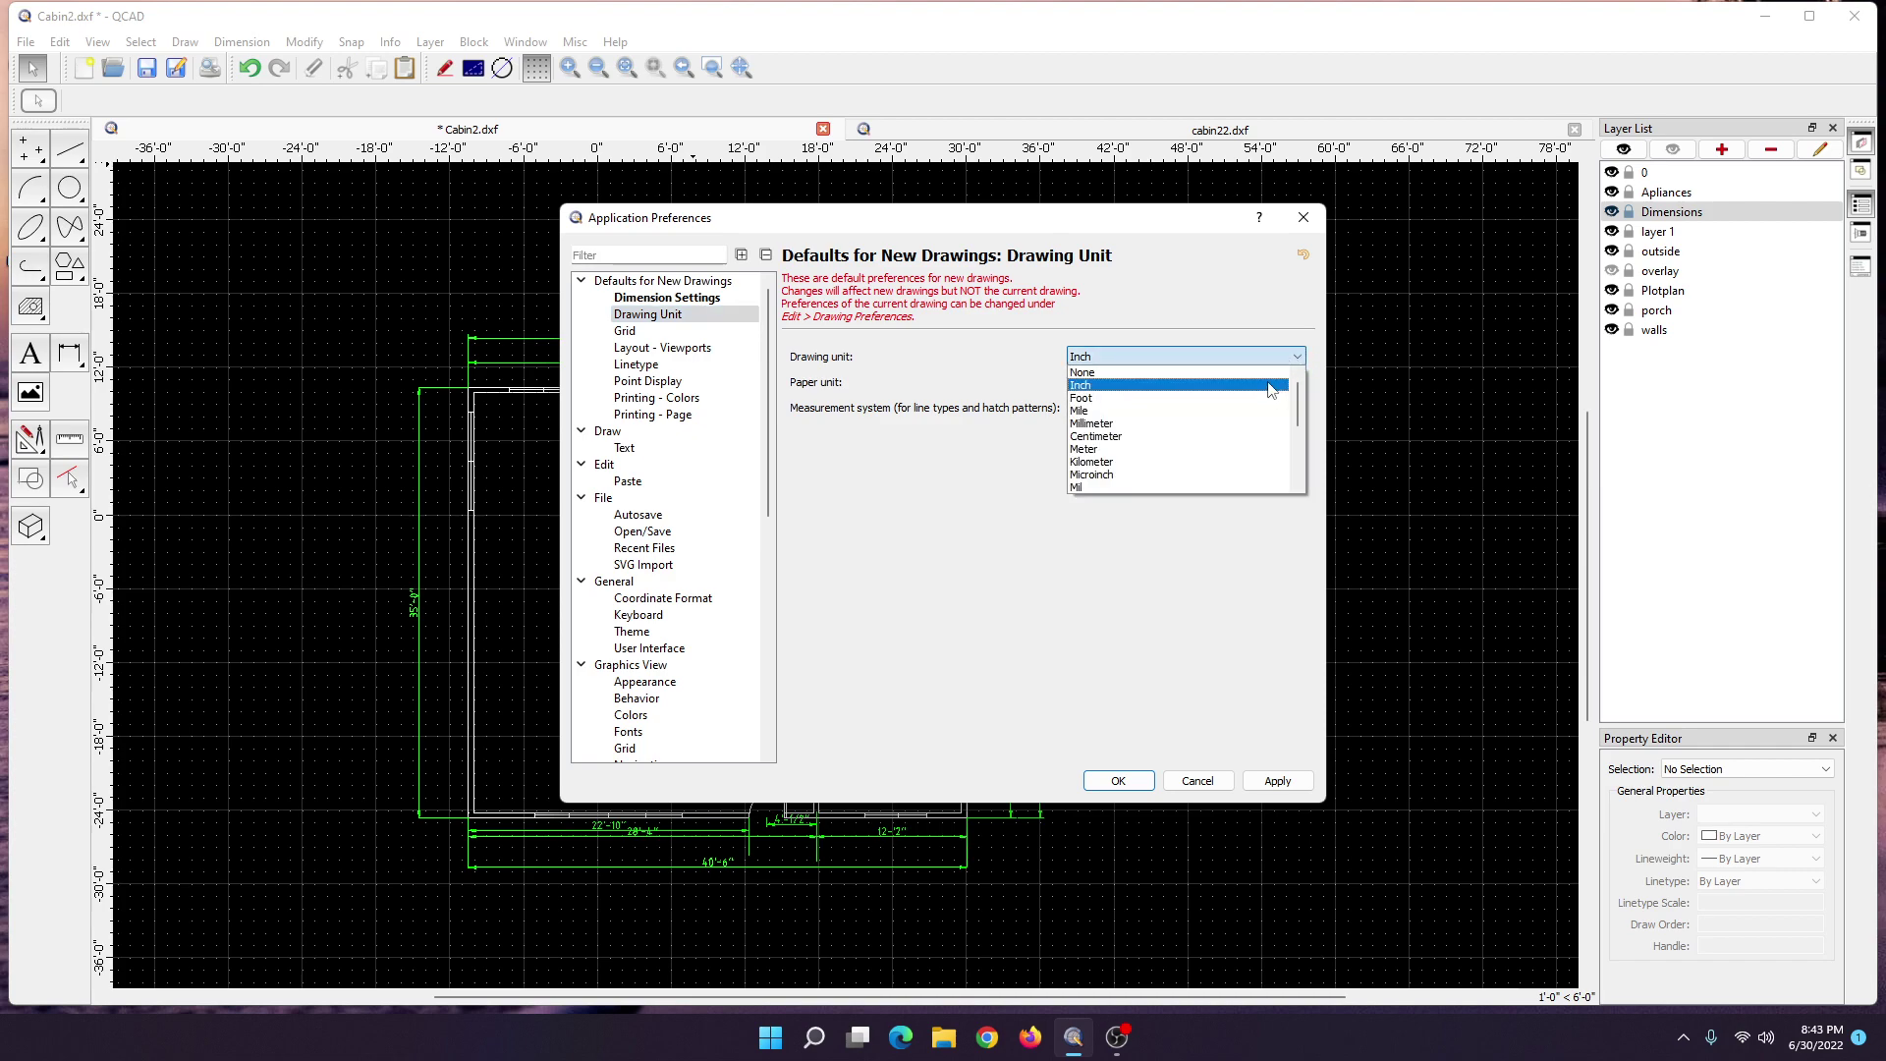
left_click(1273, 385)
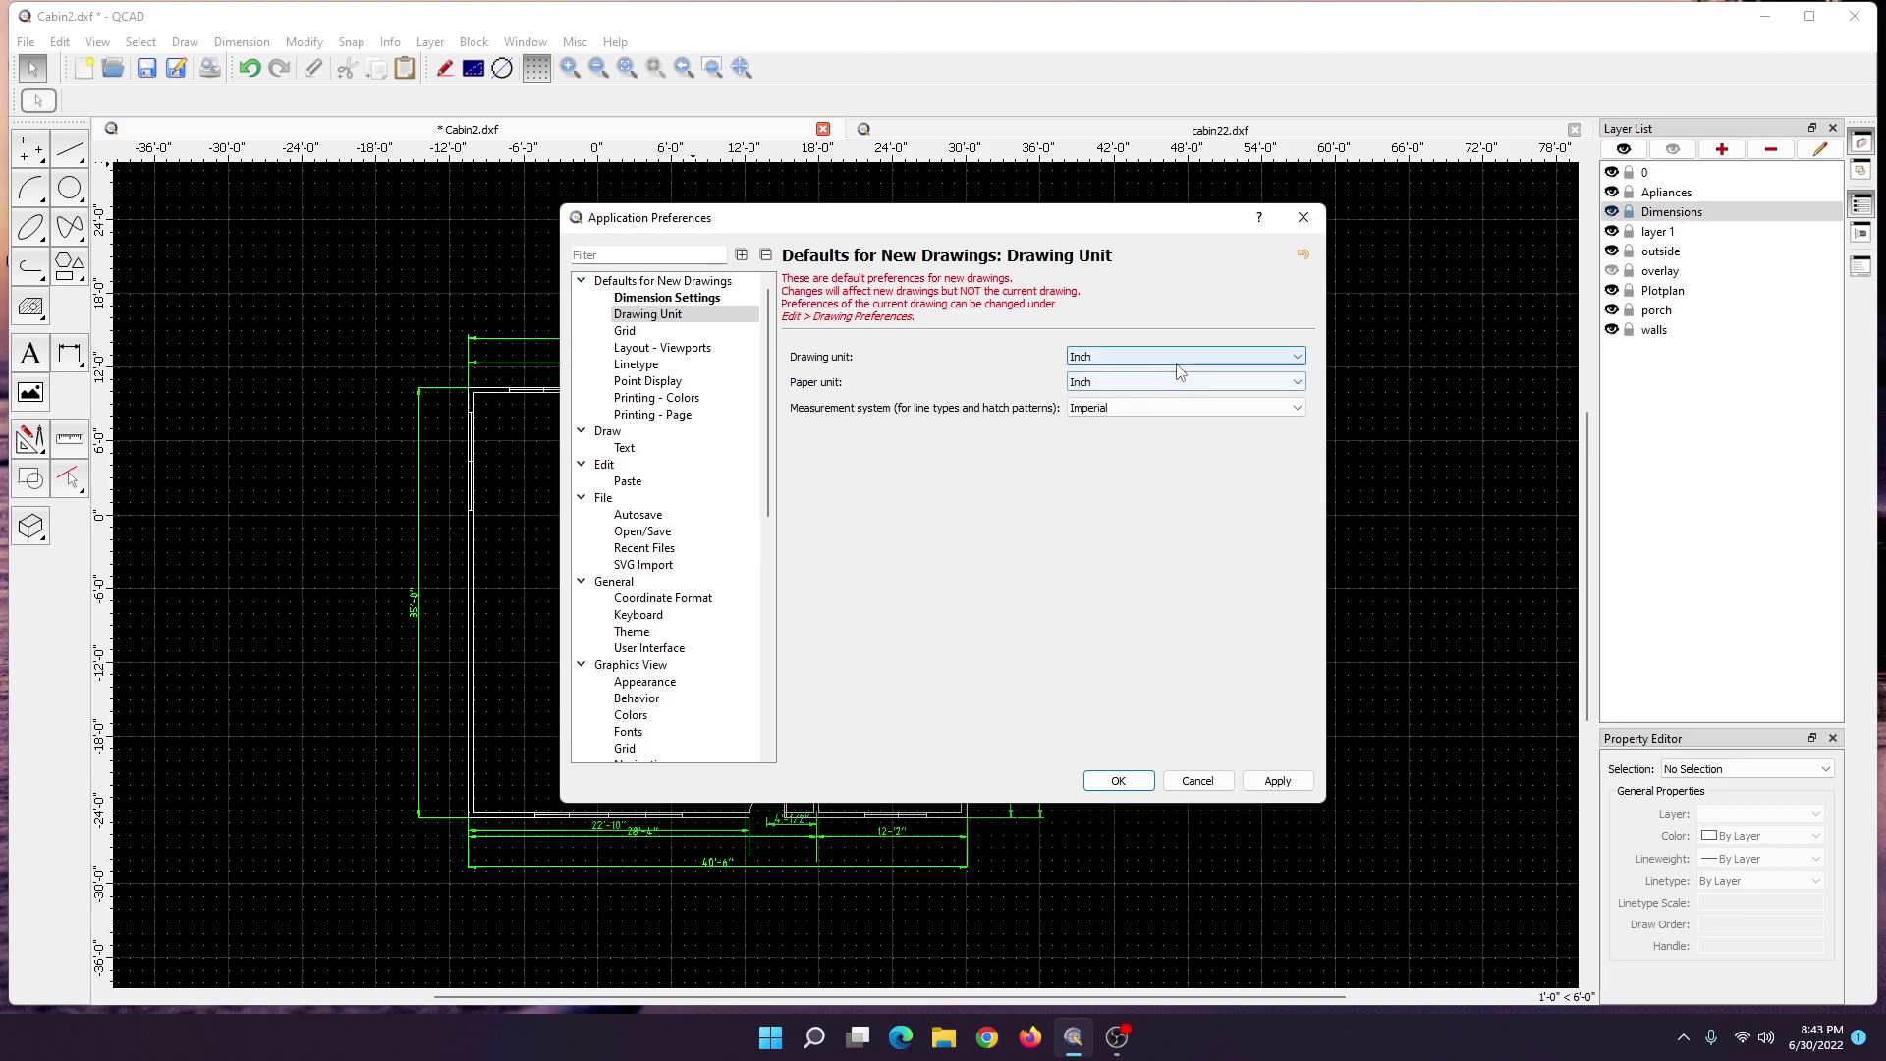
left_click(1235, 383)
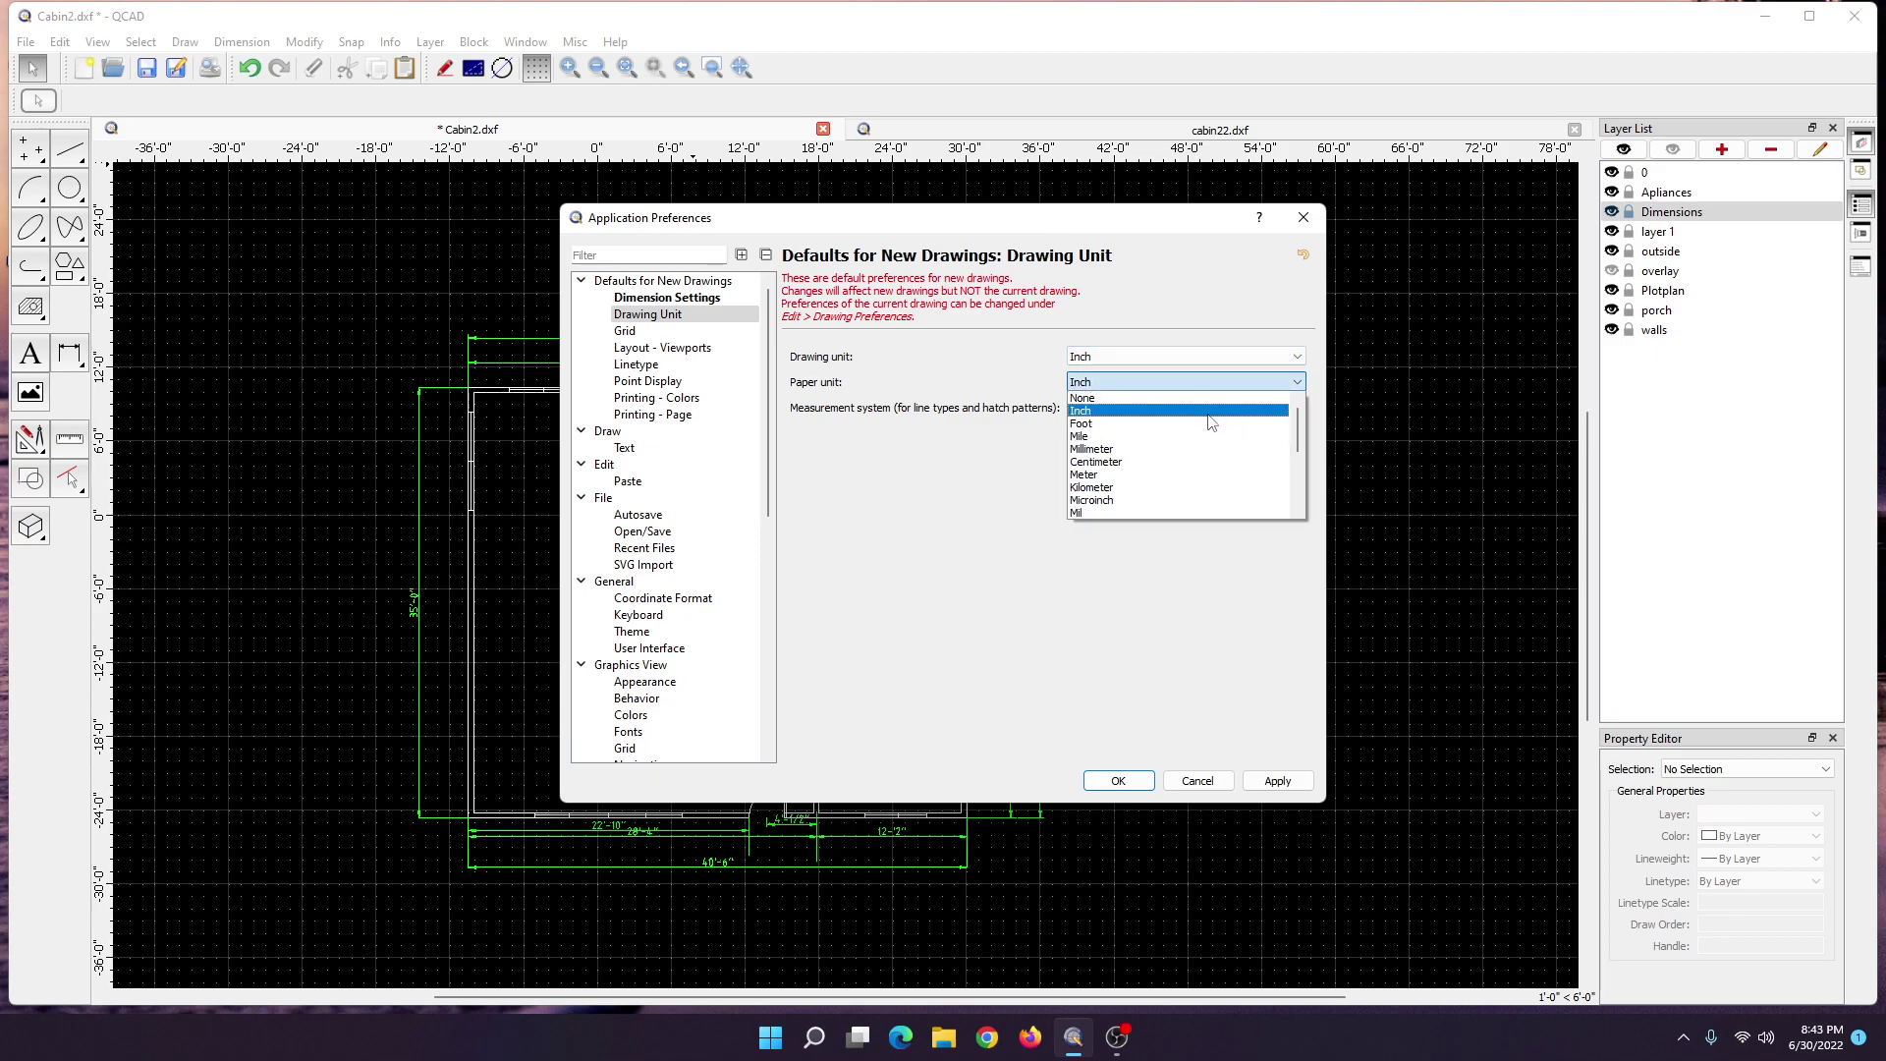
left_click(1211, 423)
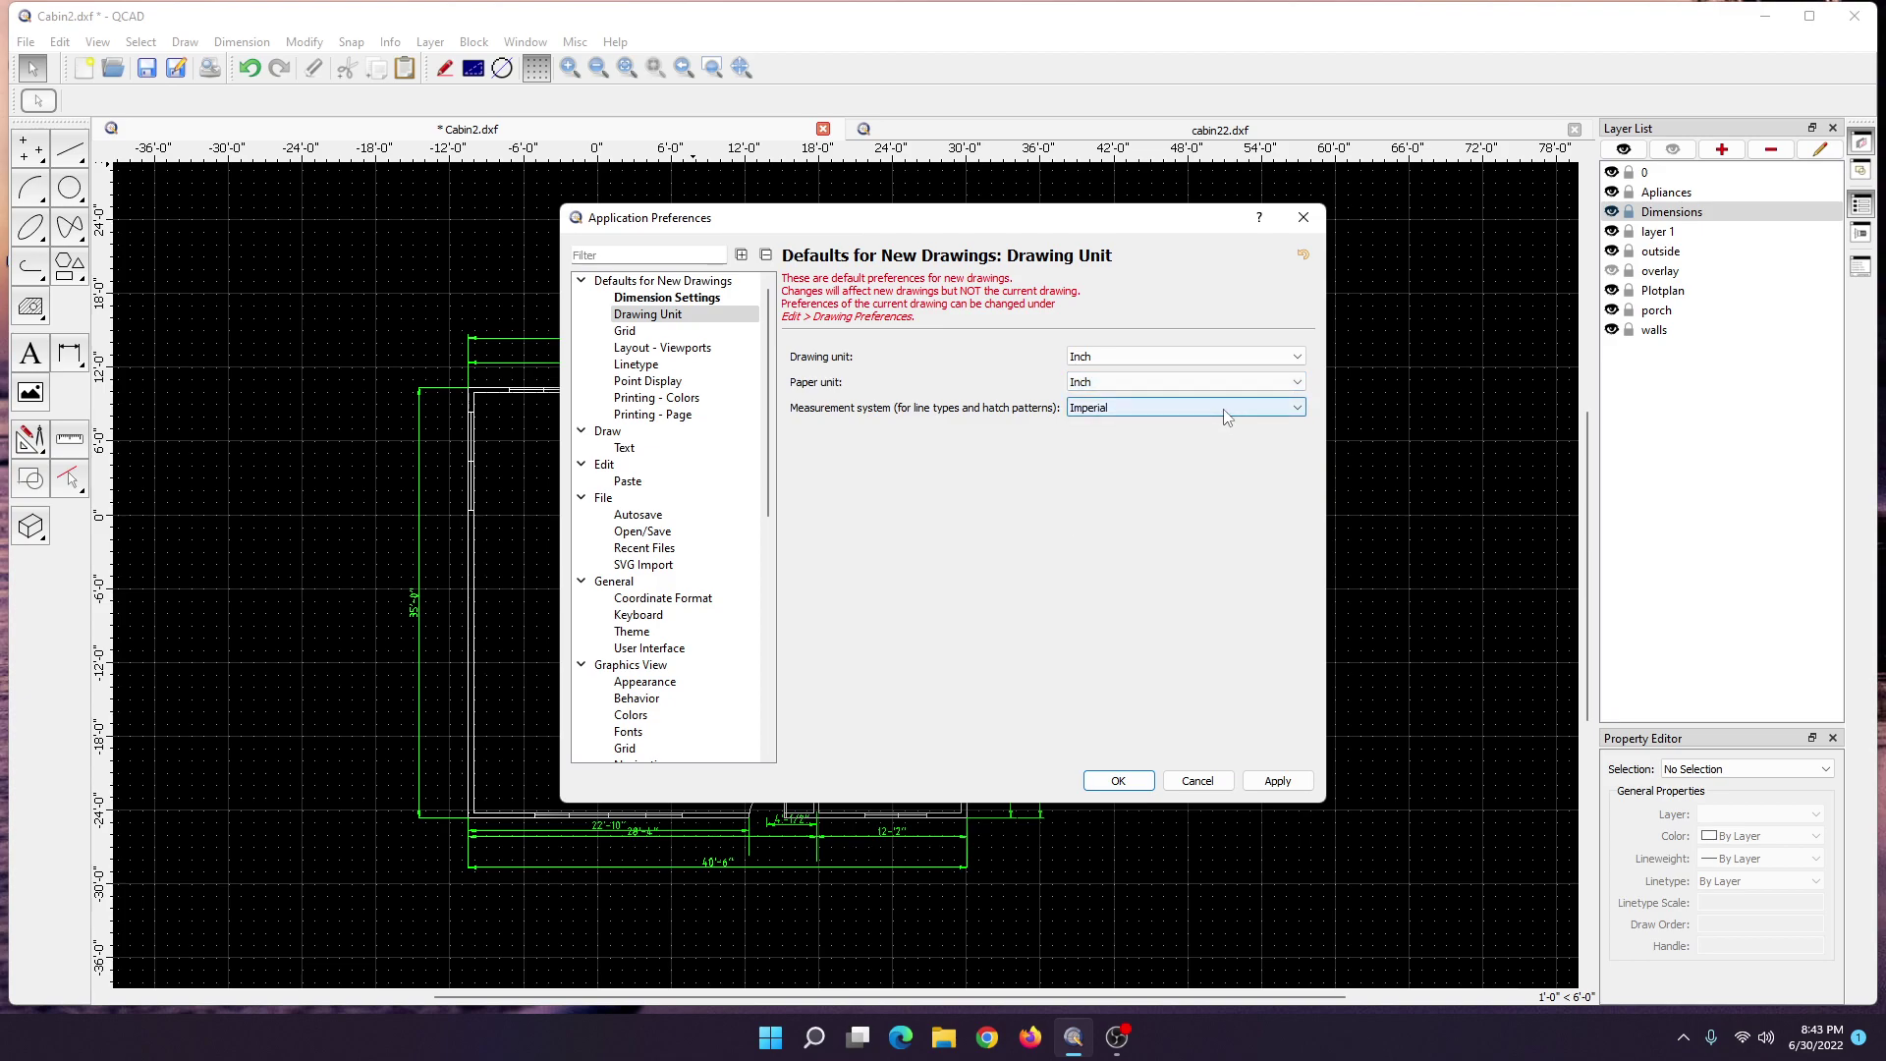
left_click(1222, 408)
left_click(1207, 424)
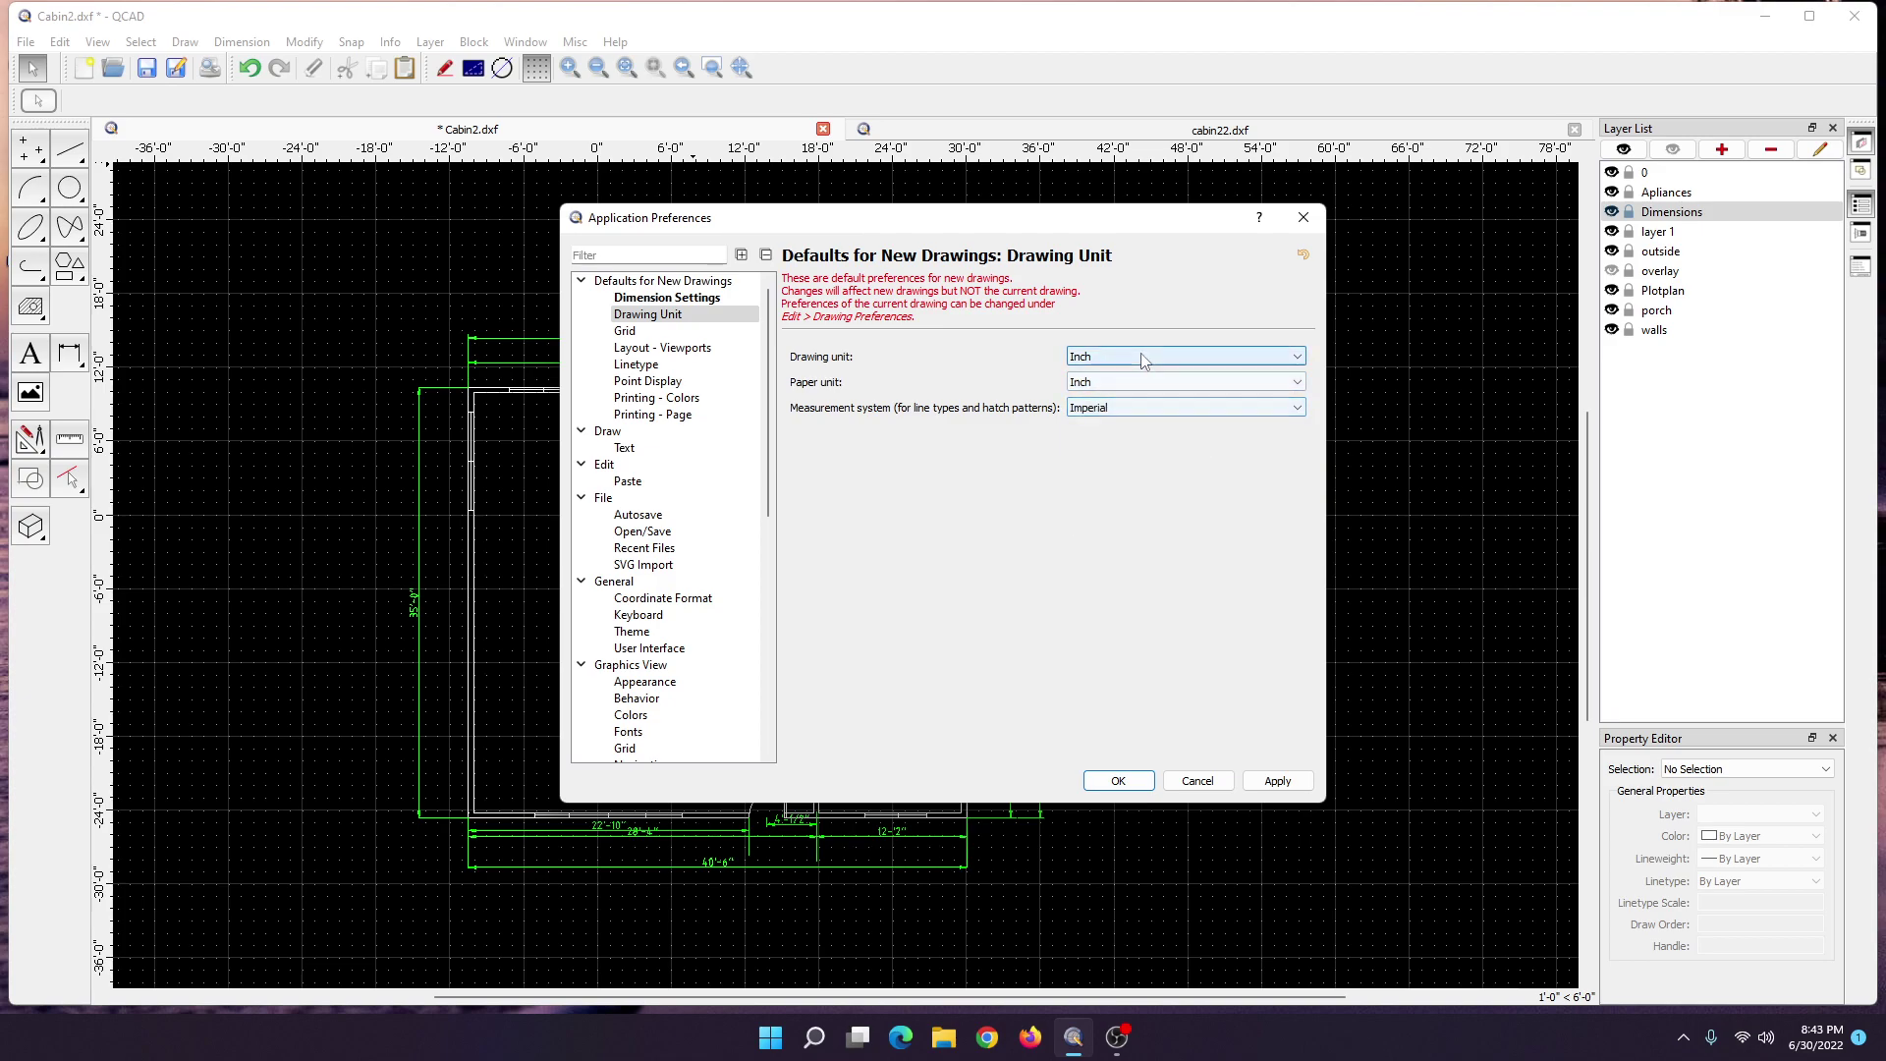
- Check the other default drawing unit choices, reselect the Imperial measurement system, and apply and close the application preferences
left_click(1206, 363)
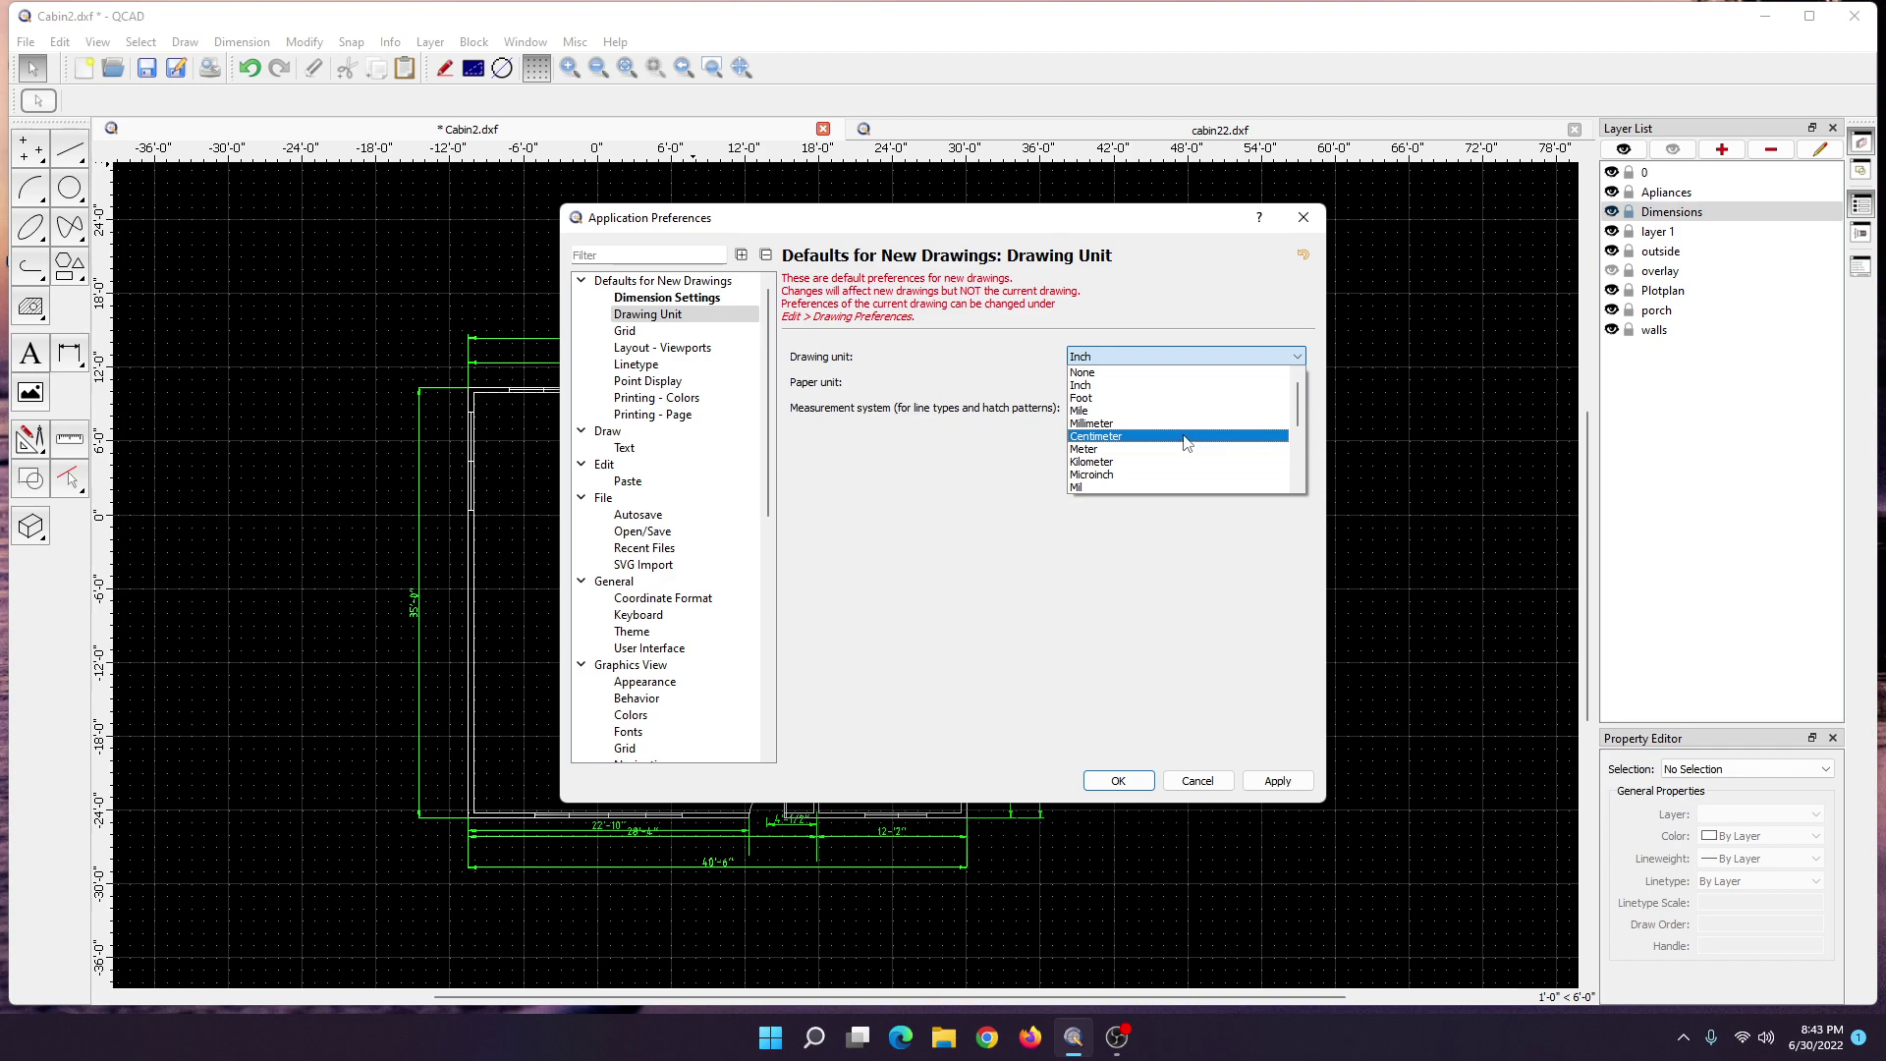
left_click(981, 369)
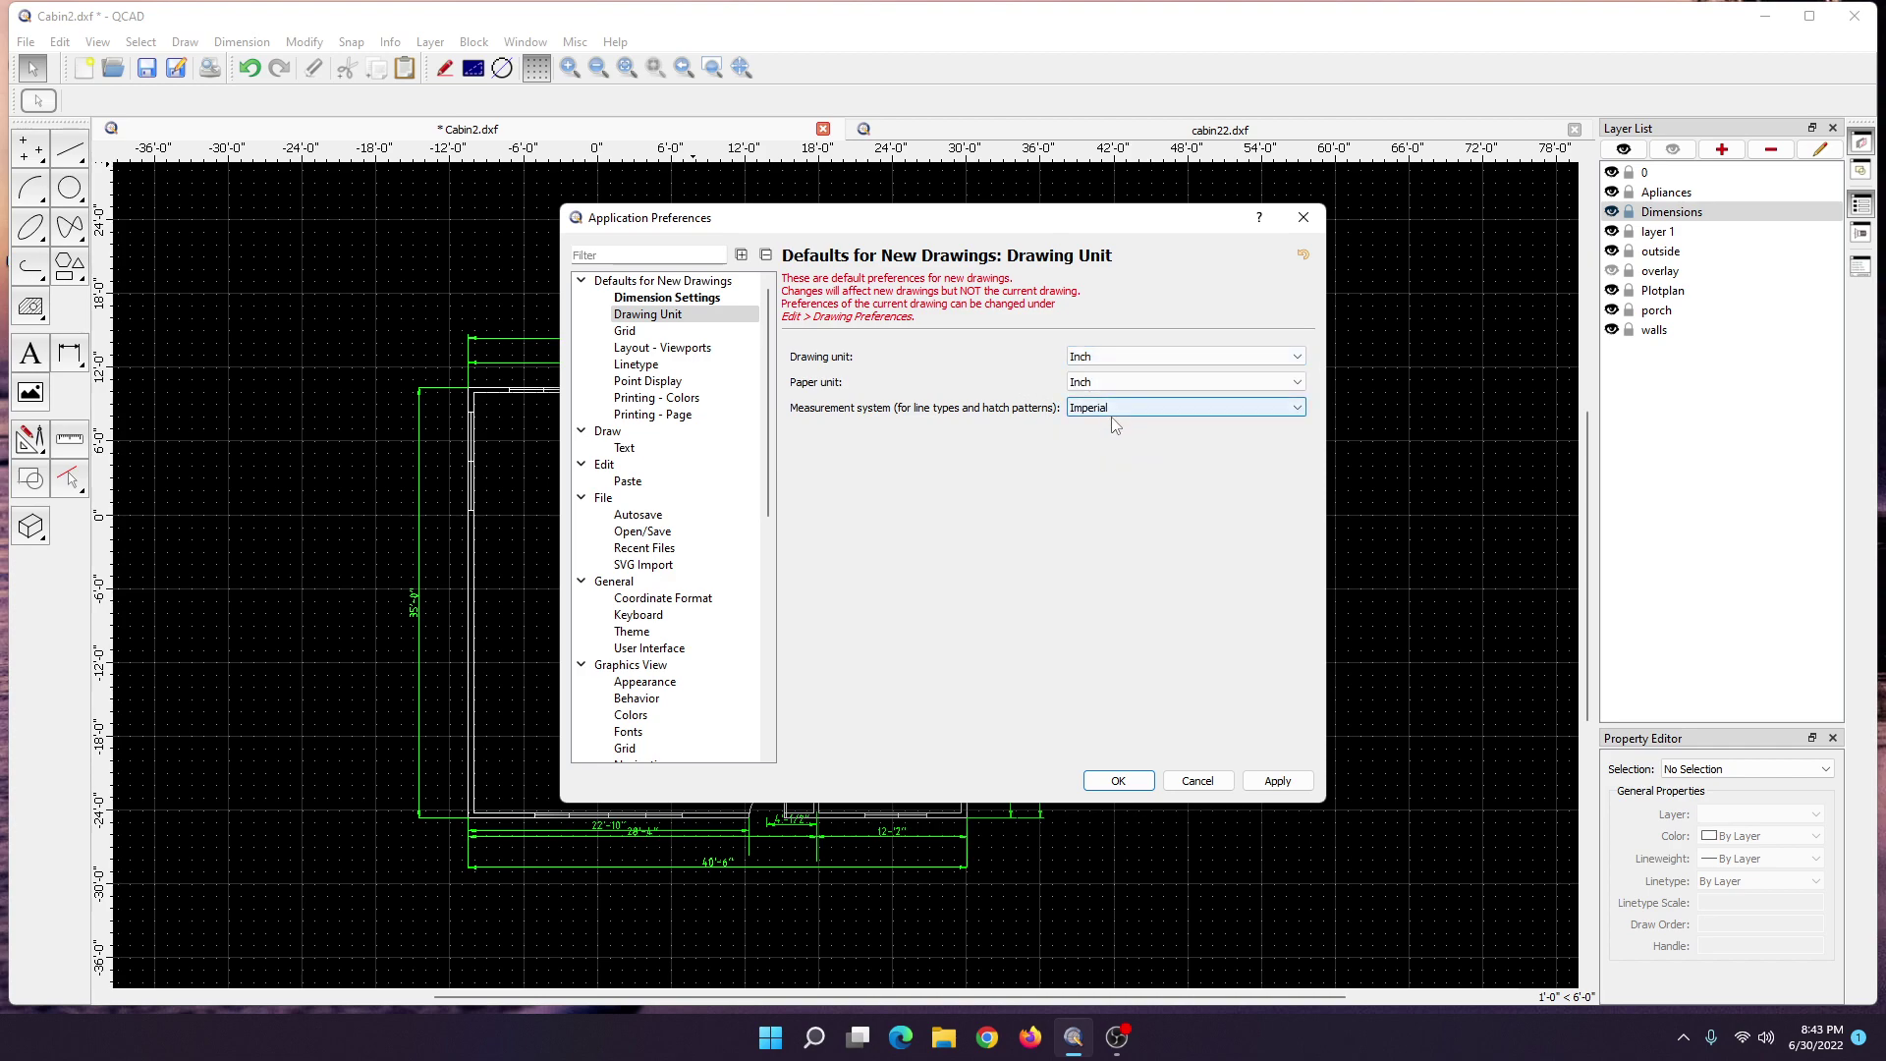
left_click(1186, 417)
left_click(1179, 424)
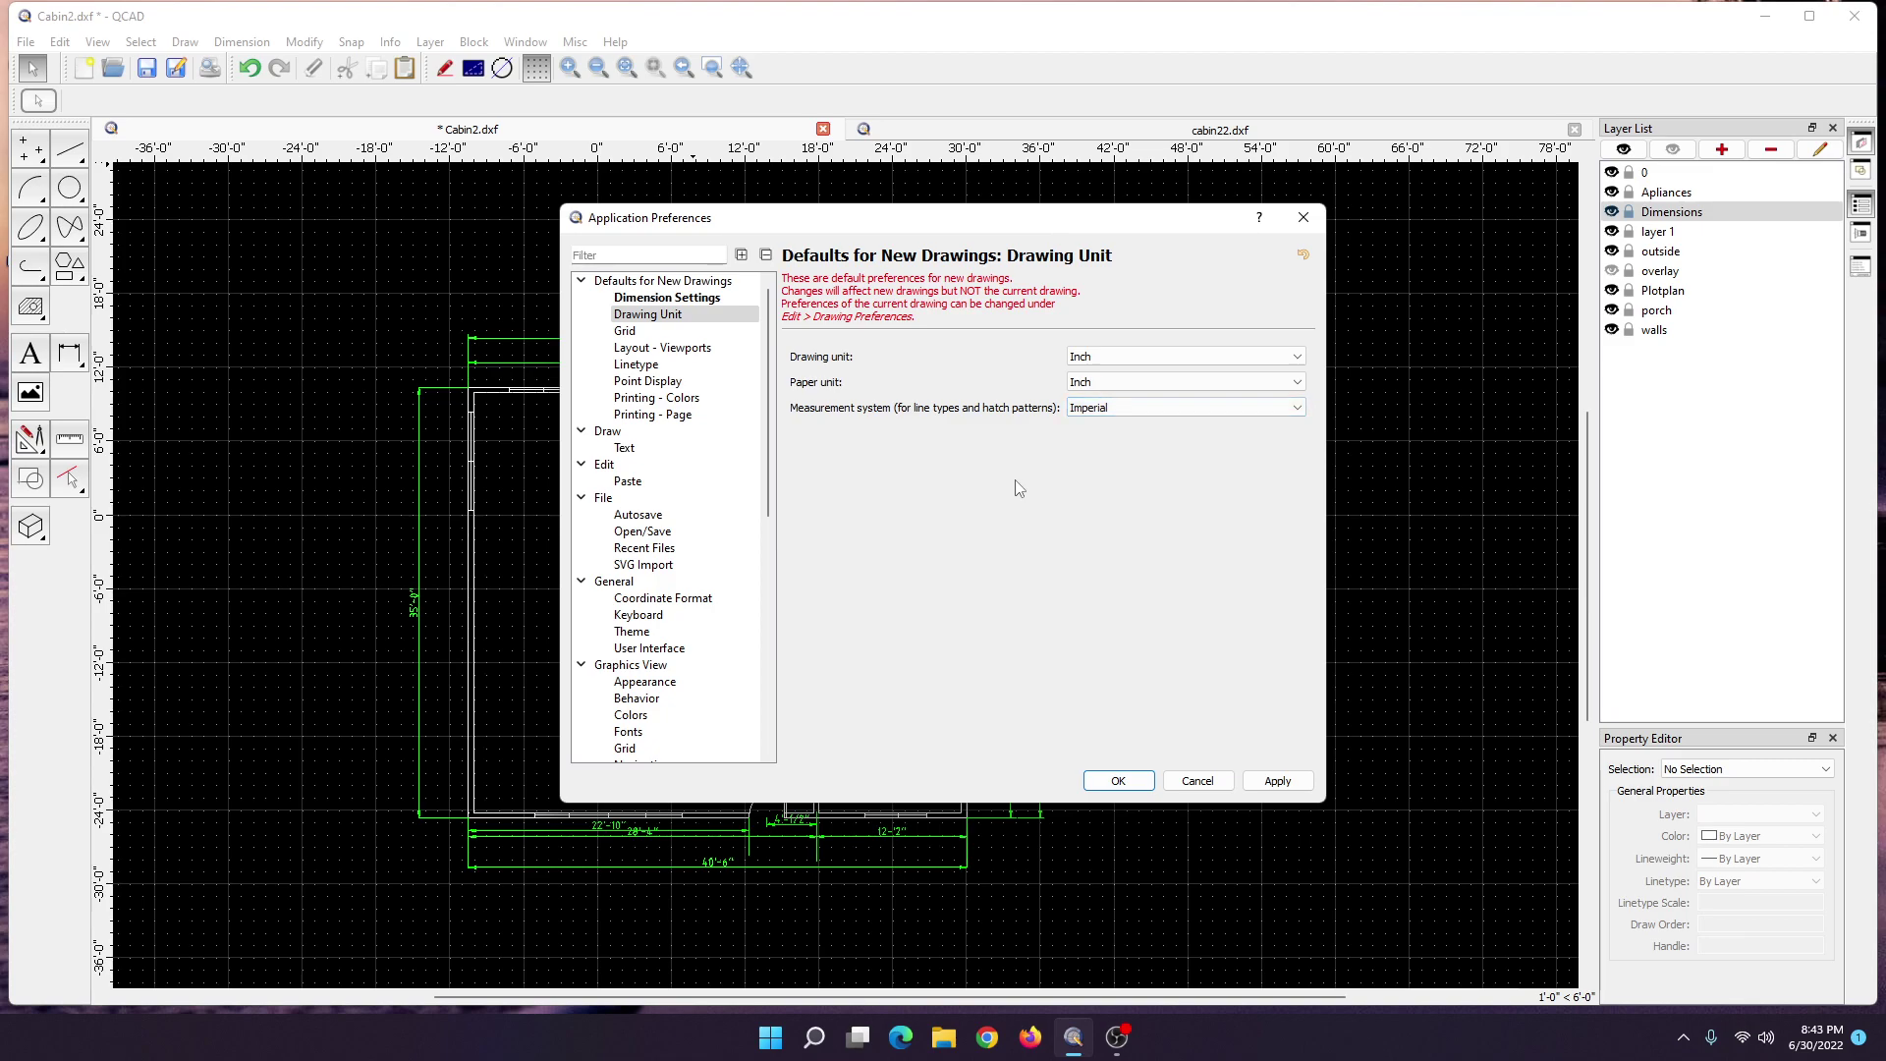
left_click(1291, 778)
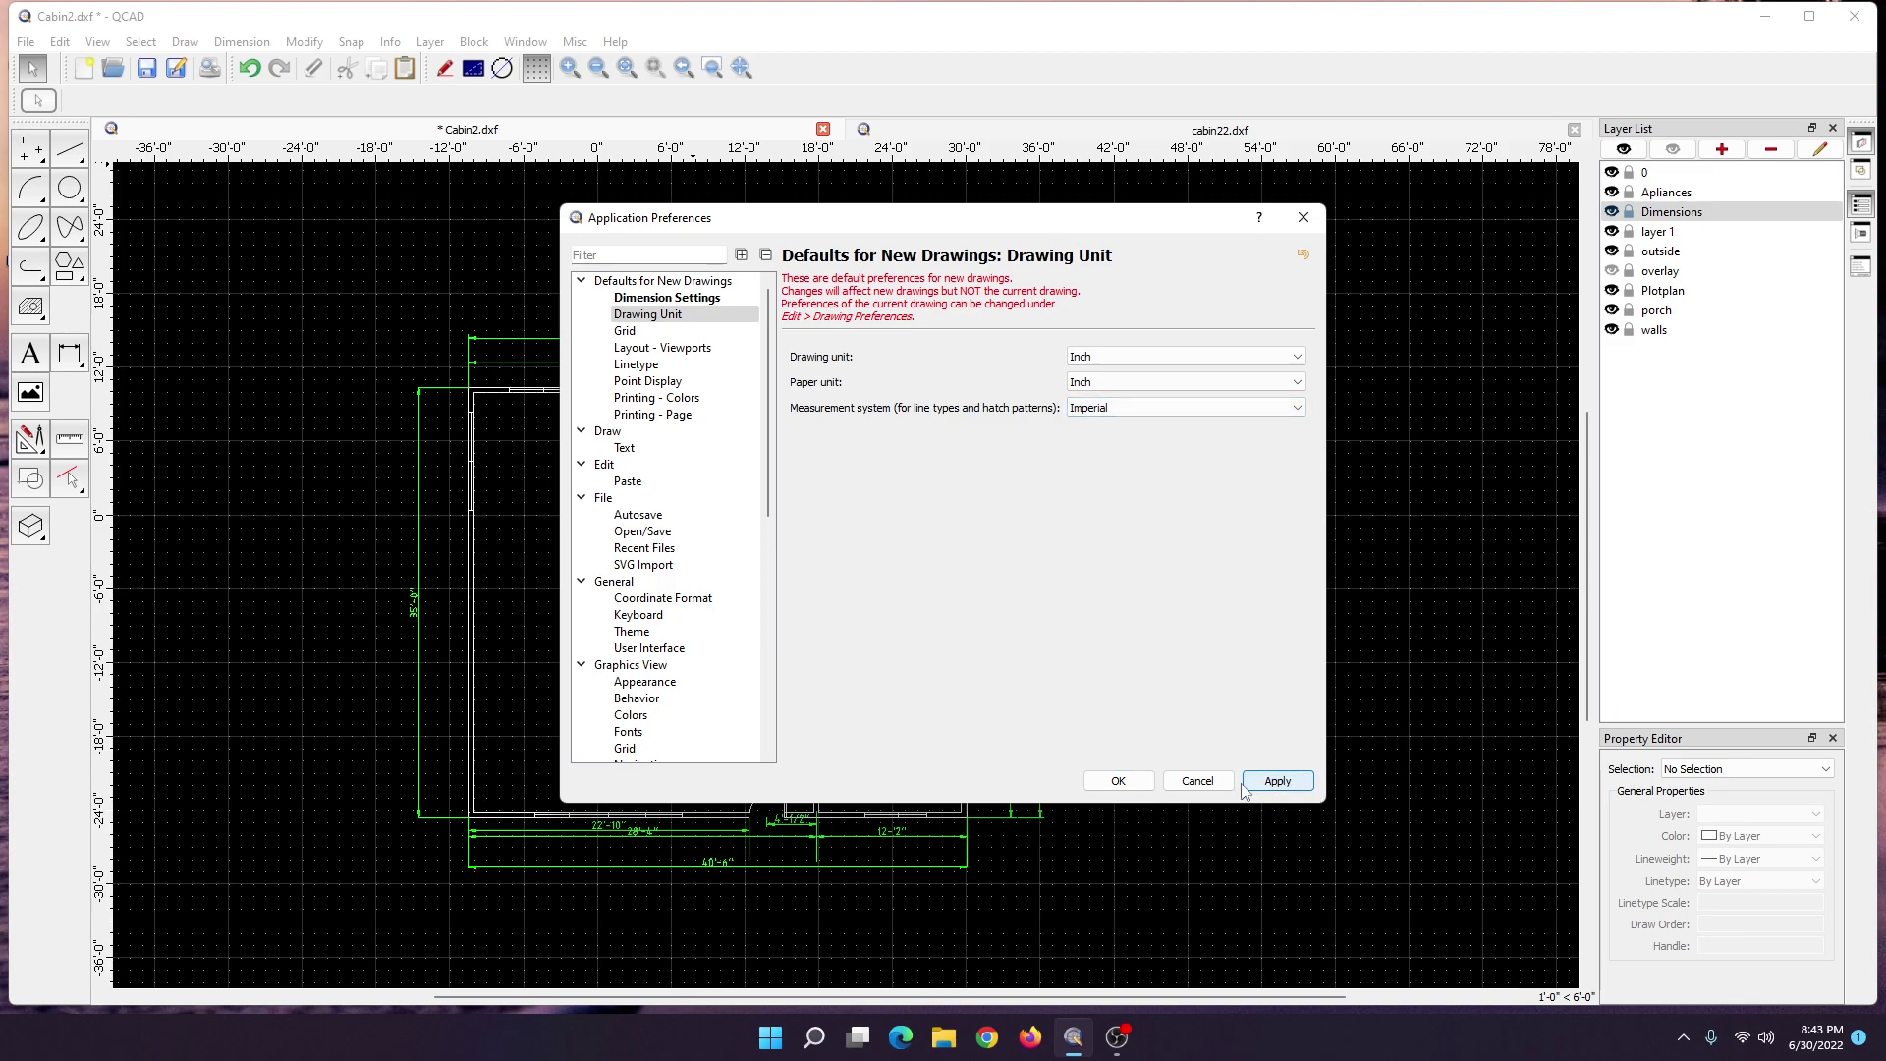
left_click(1110, 785)
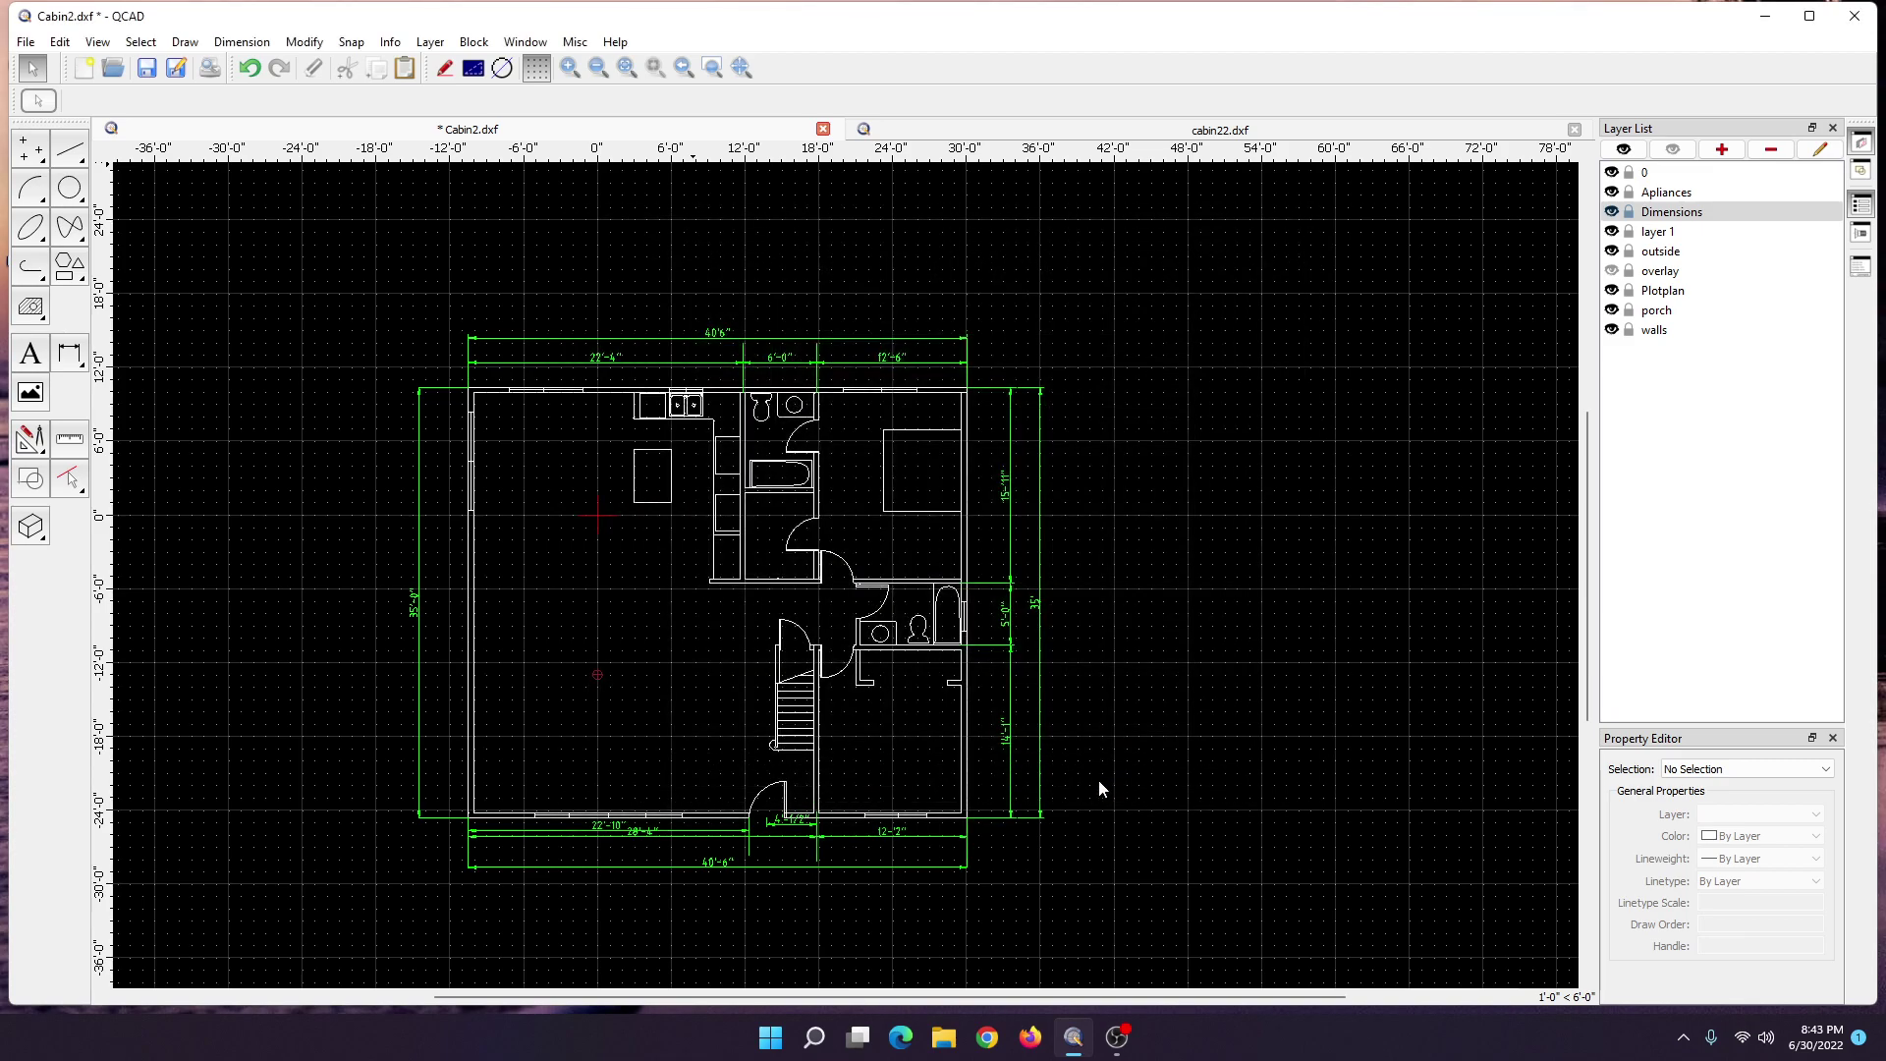
- In the Cabin2 drawing preferences, set the dimension arrow style to Architectural tick and check the linear precision options
left_click(60, 41)
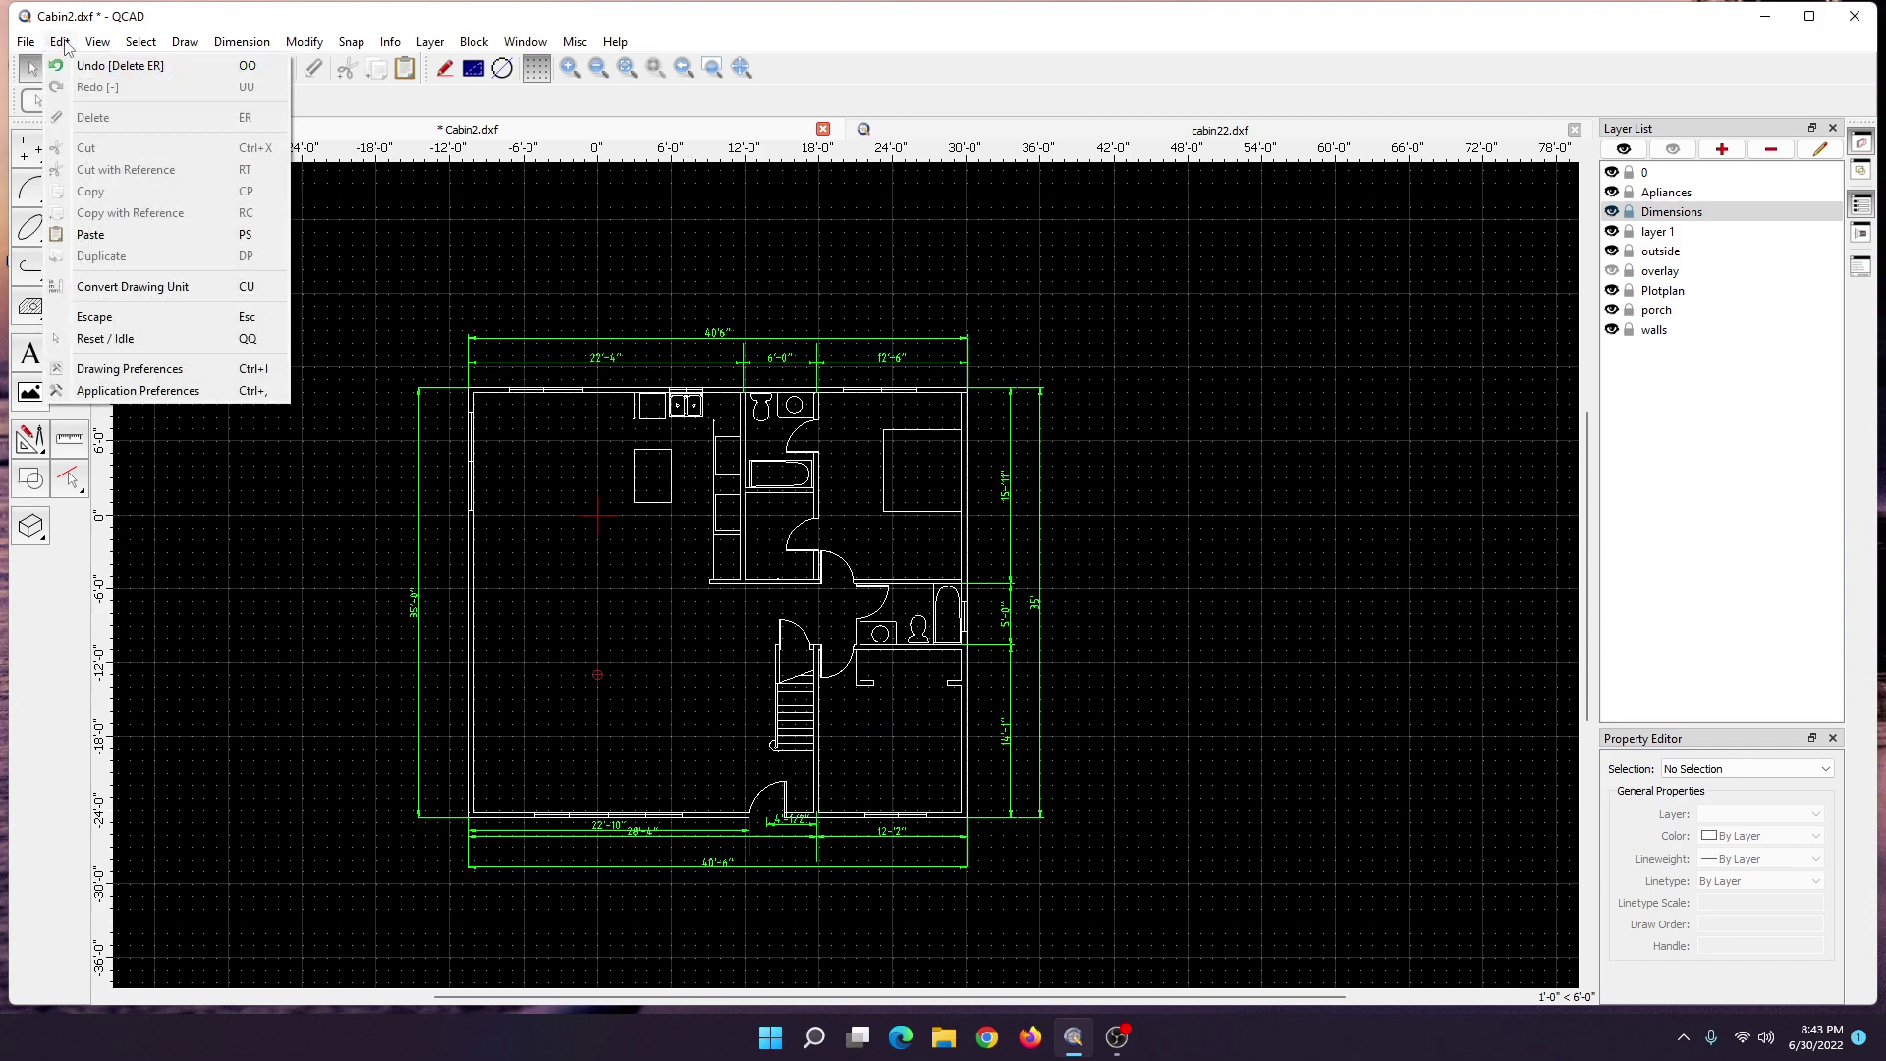
left_click(130, 371)
left_click(649, 299)
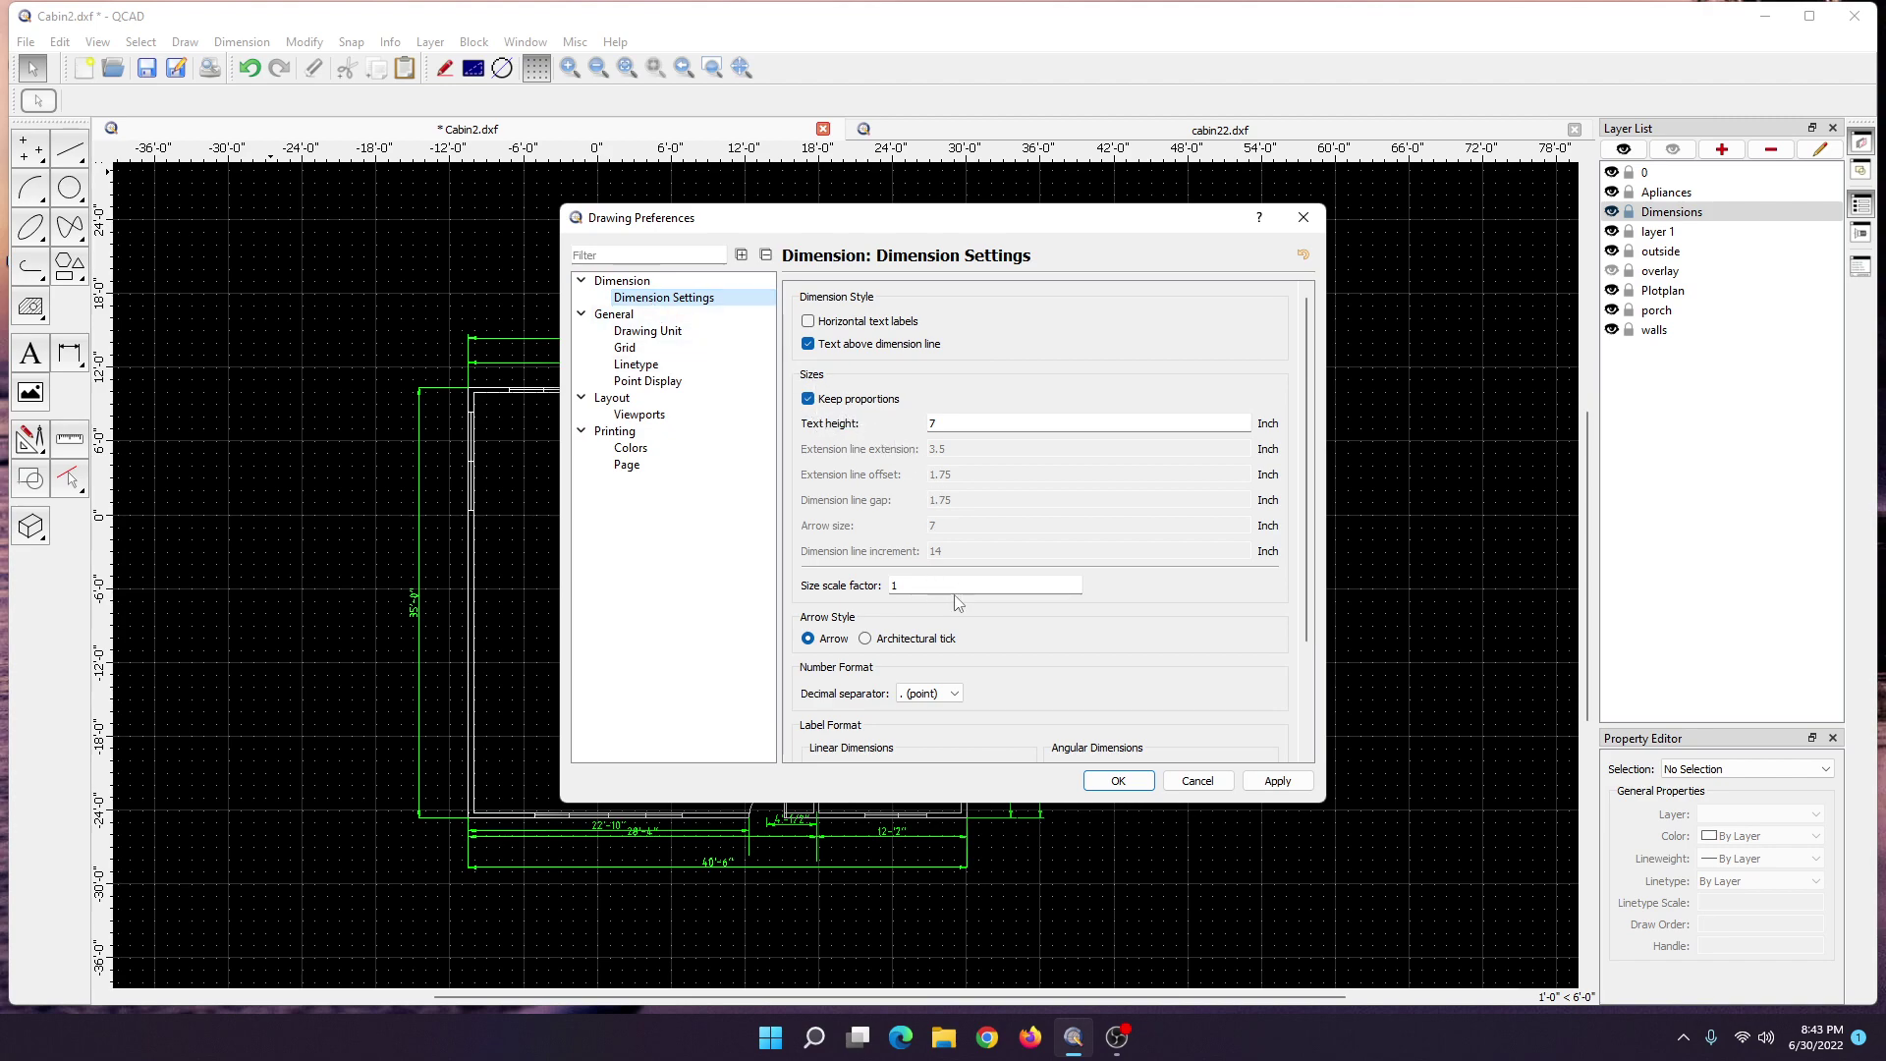
left_click(865, 638)
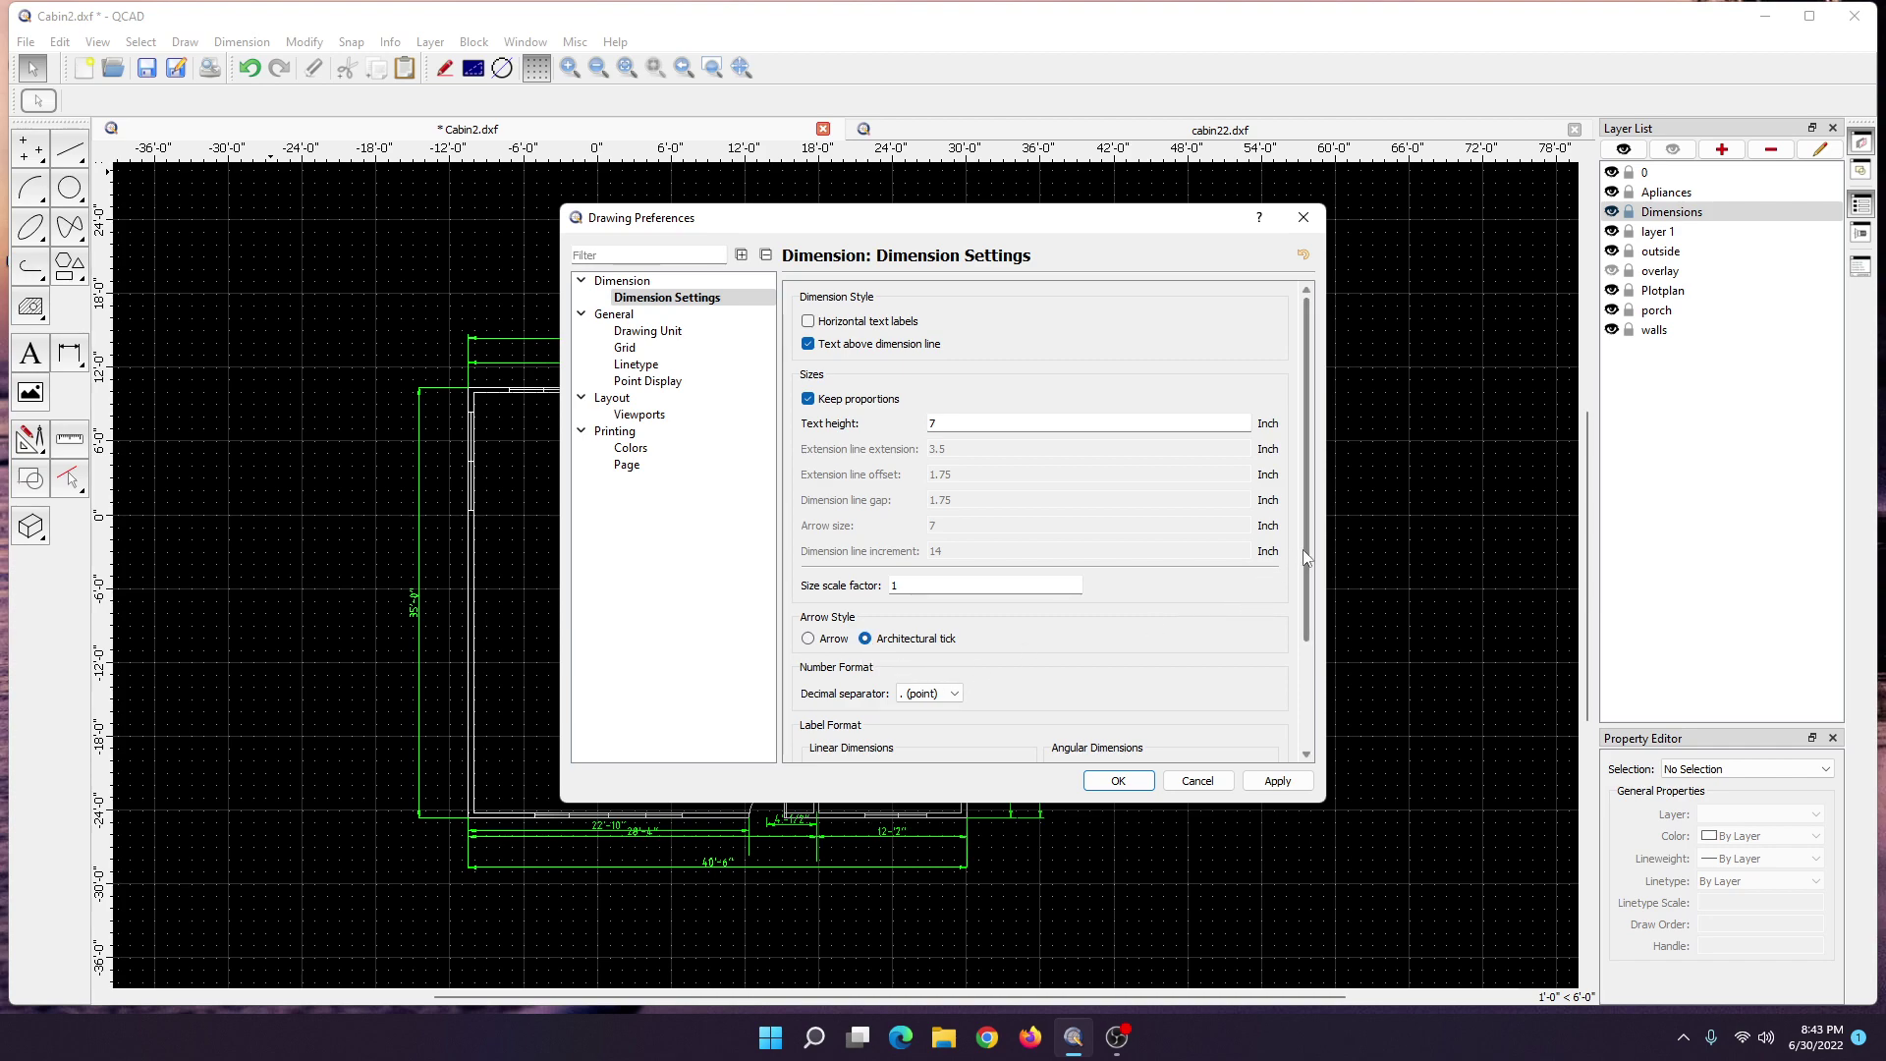
scroll(1081, 609, "down", 3)
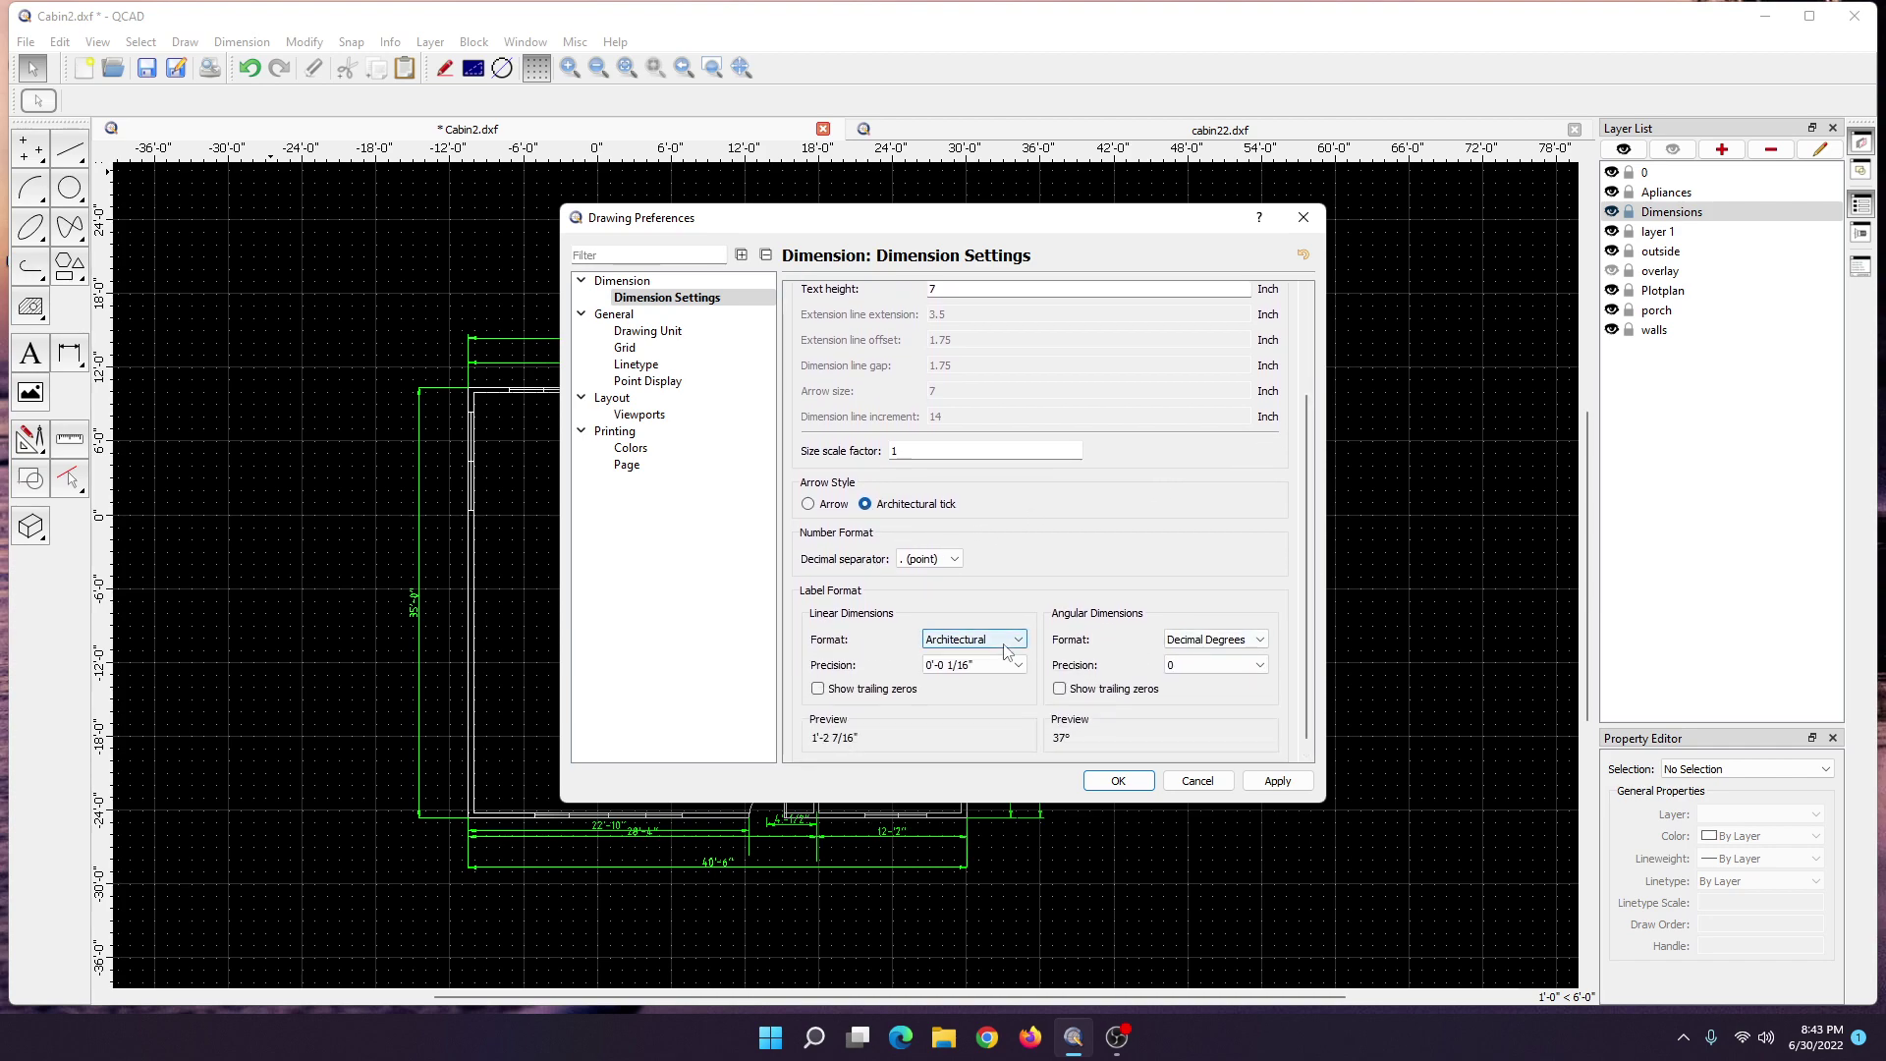
left_click(1015, 666)
left_click(1012, 668)
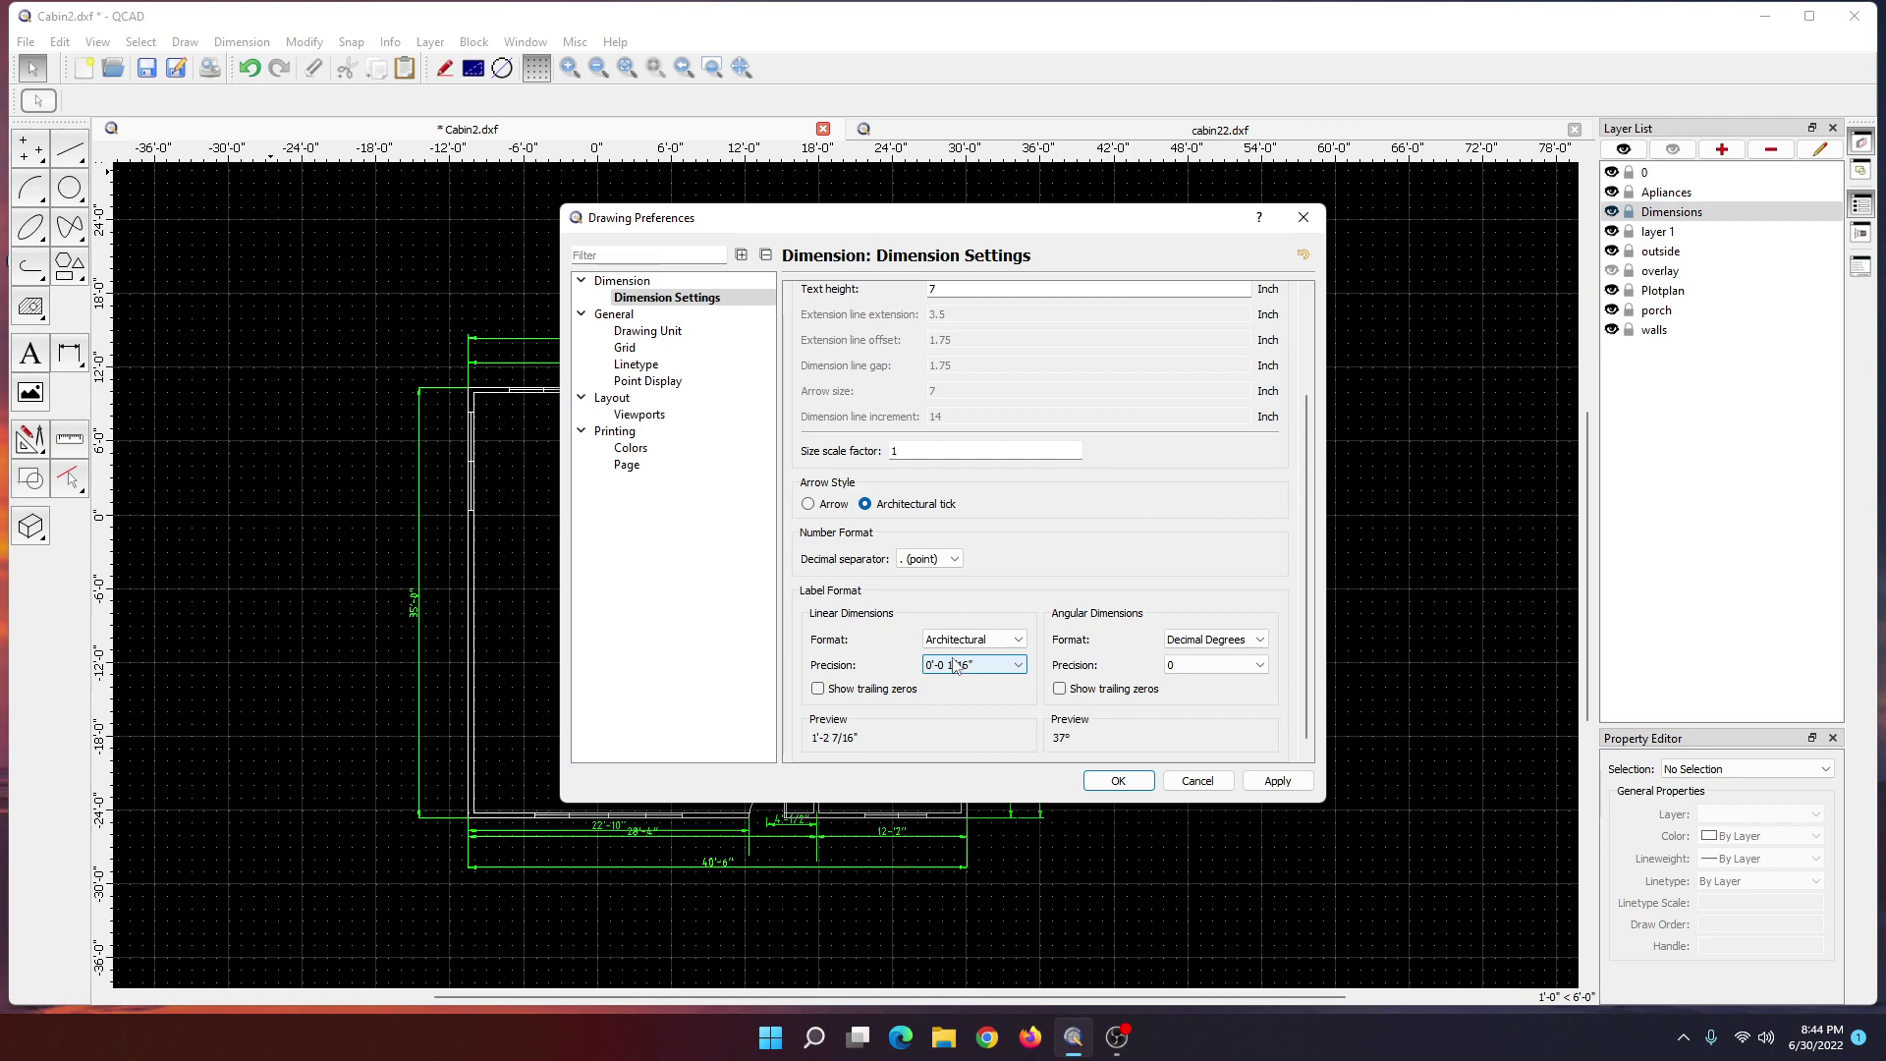
- Check the current drawing's unit settings and set its printing paper size to ANSI B (Ledger, Tabloid)
left_click(683, 337)
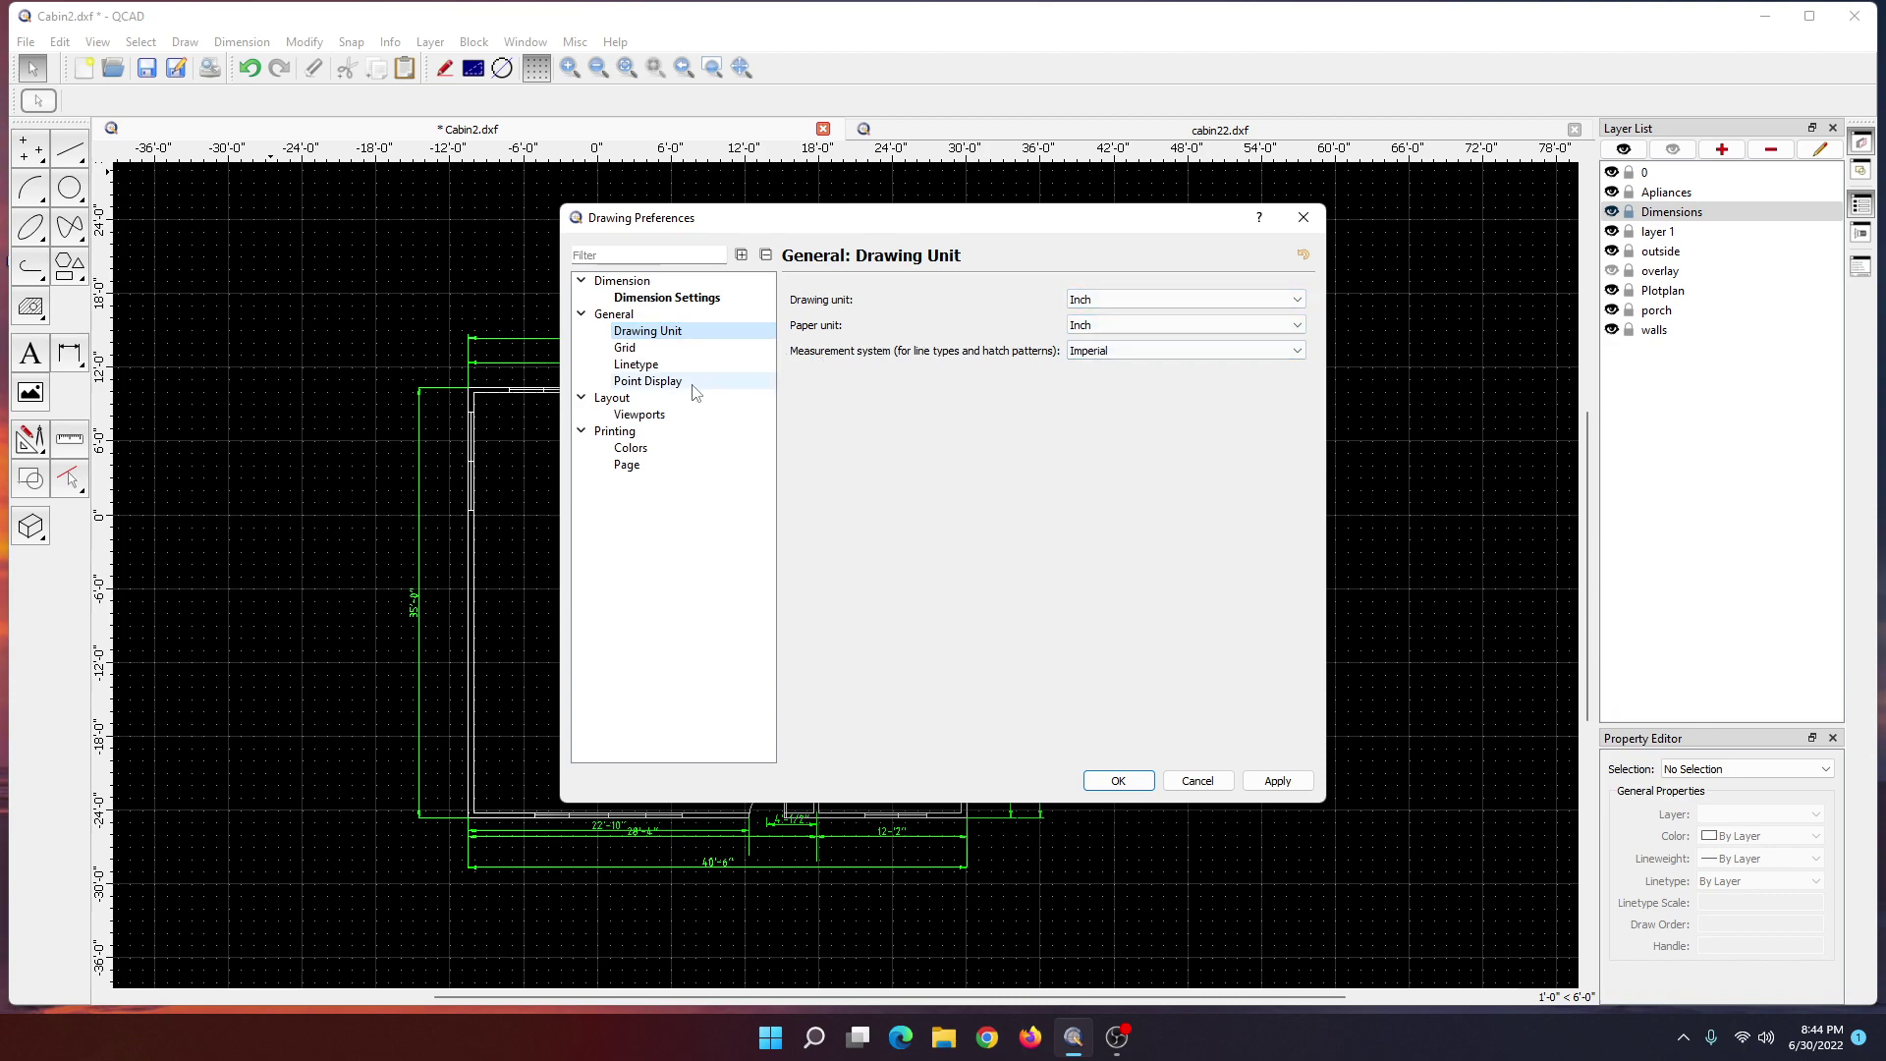
left_click(627, 464)
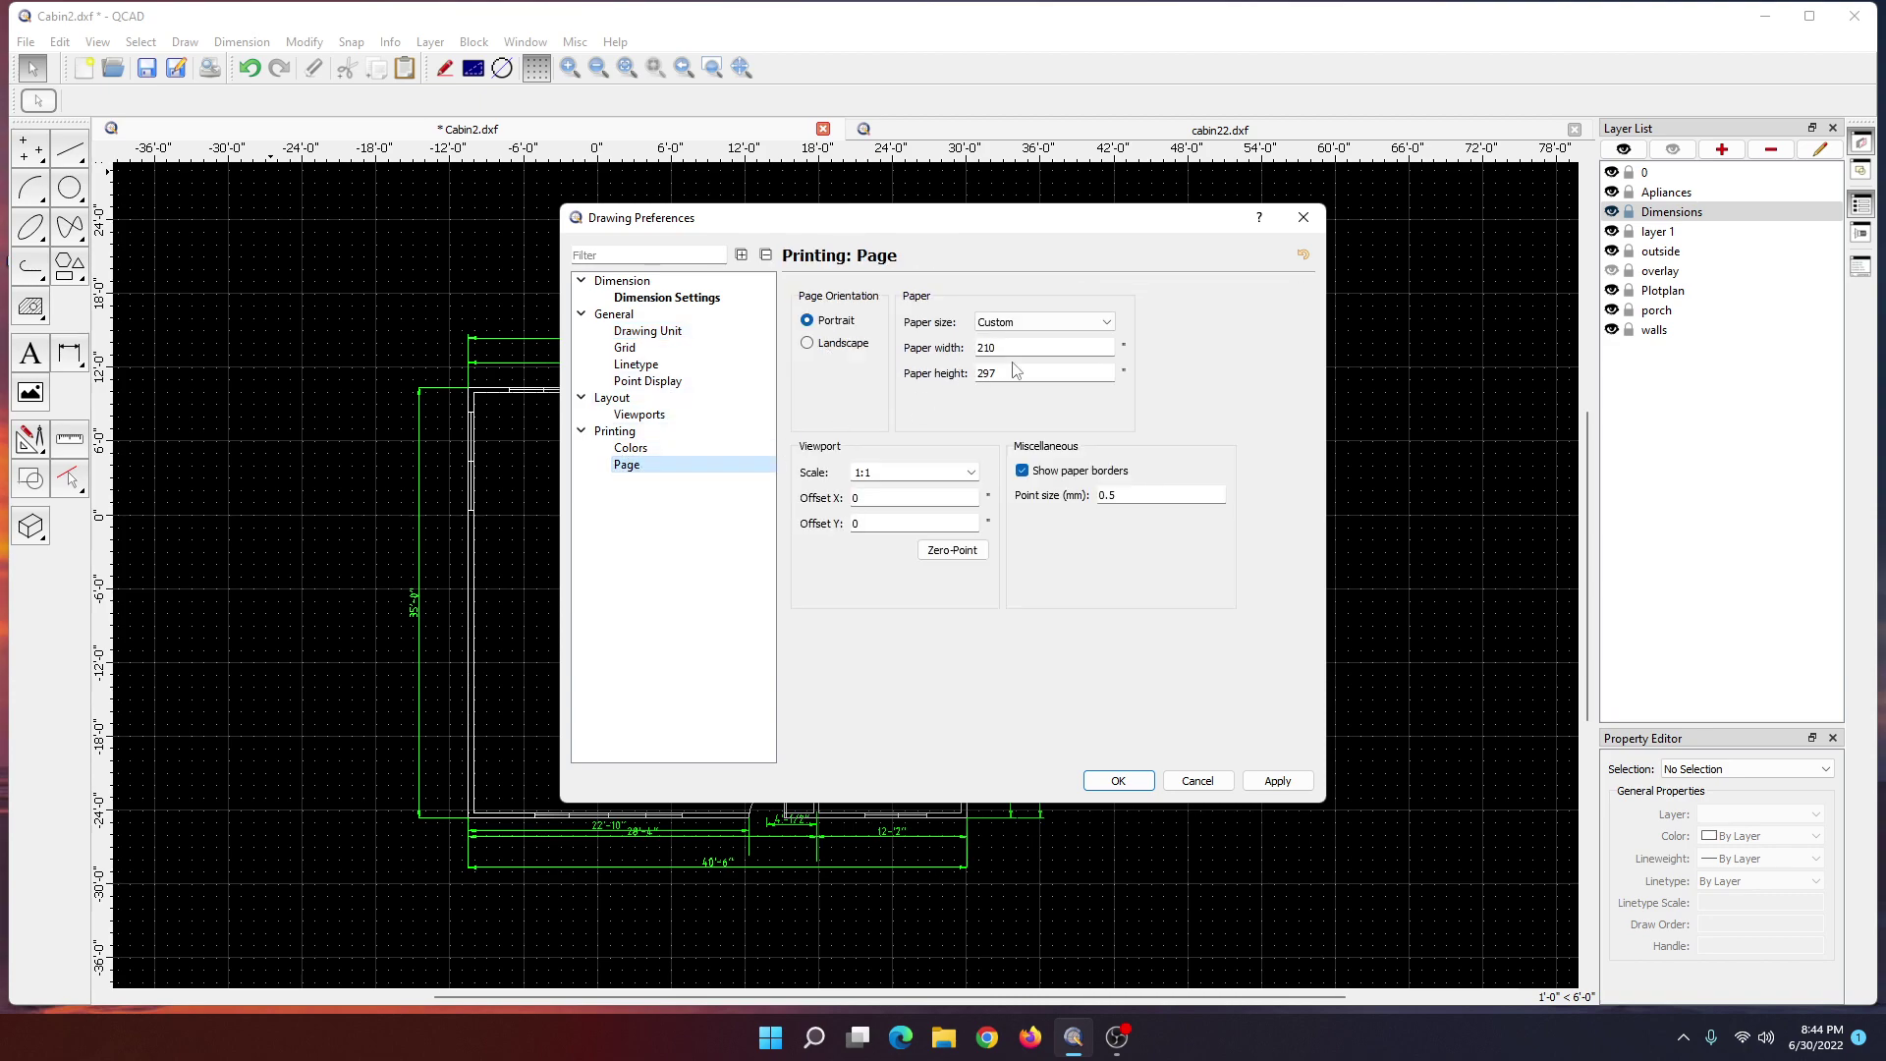
left_click(1095, 322)
left_click_drag(1107, 359, 1106, 427)
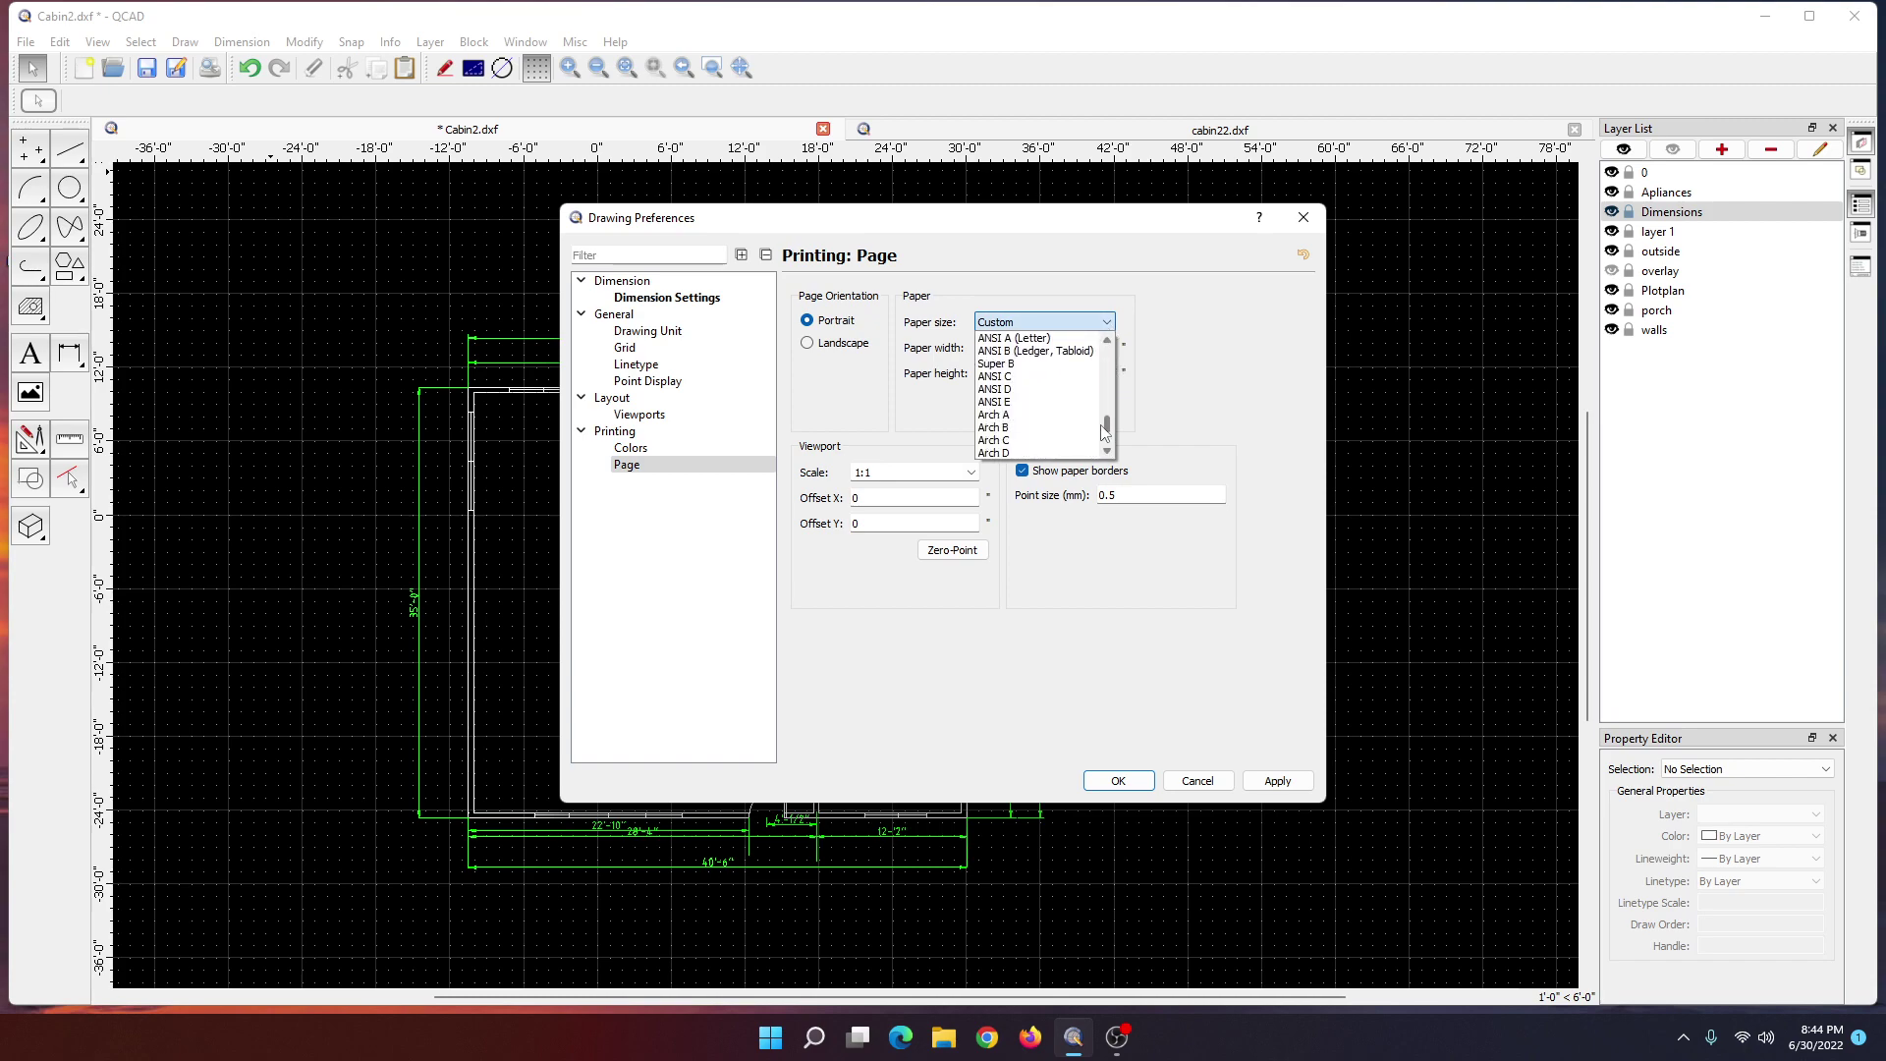
left_click(1042, 351)
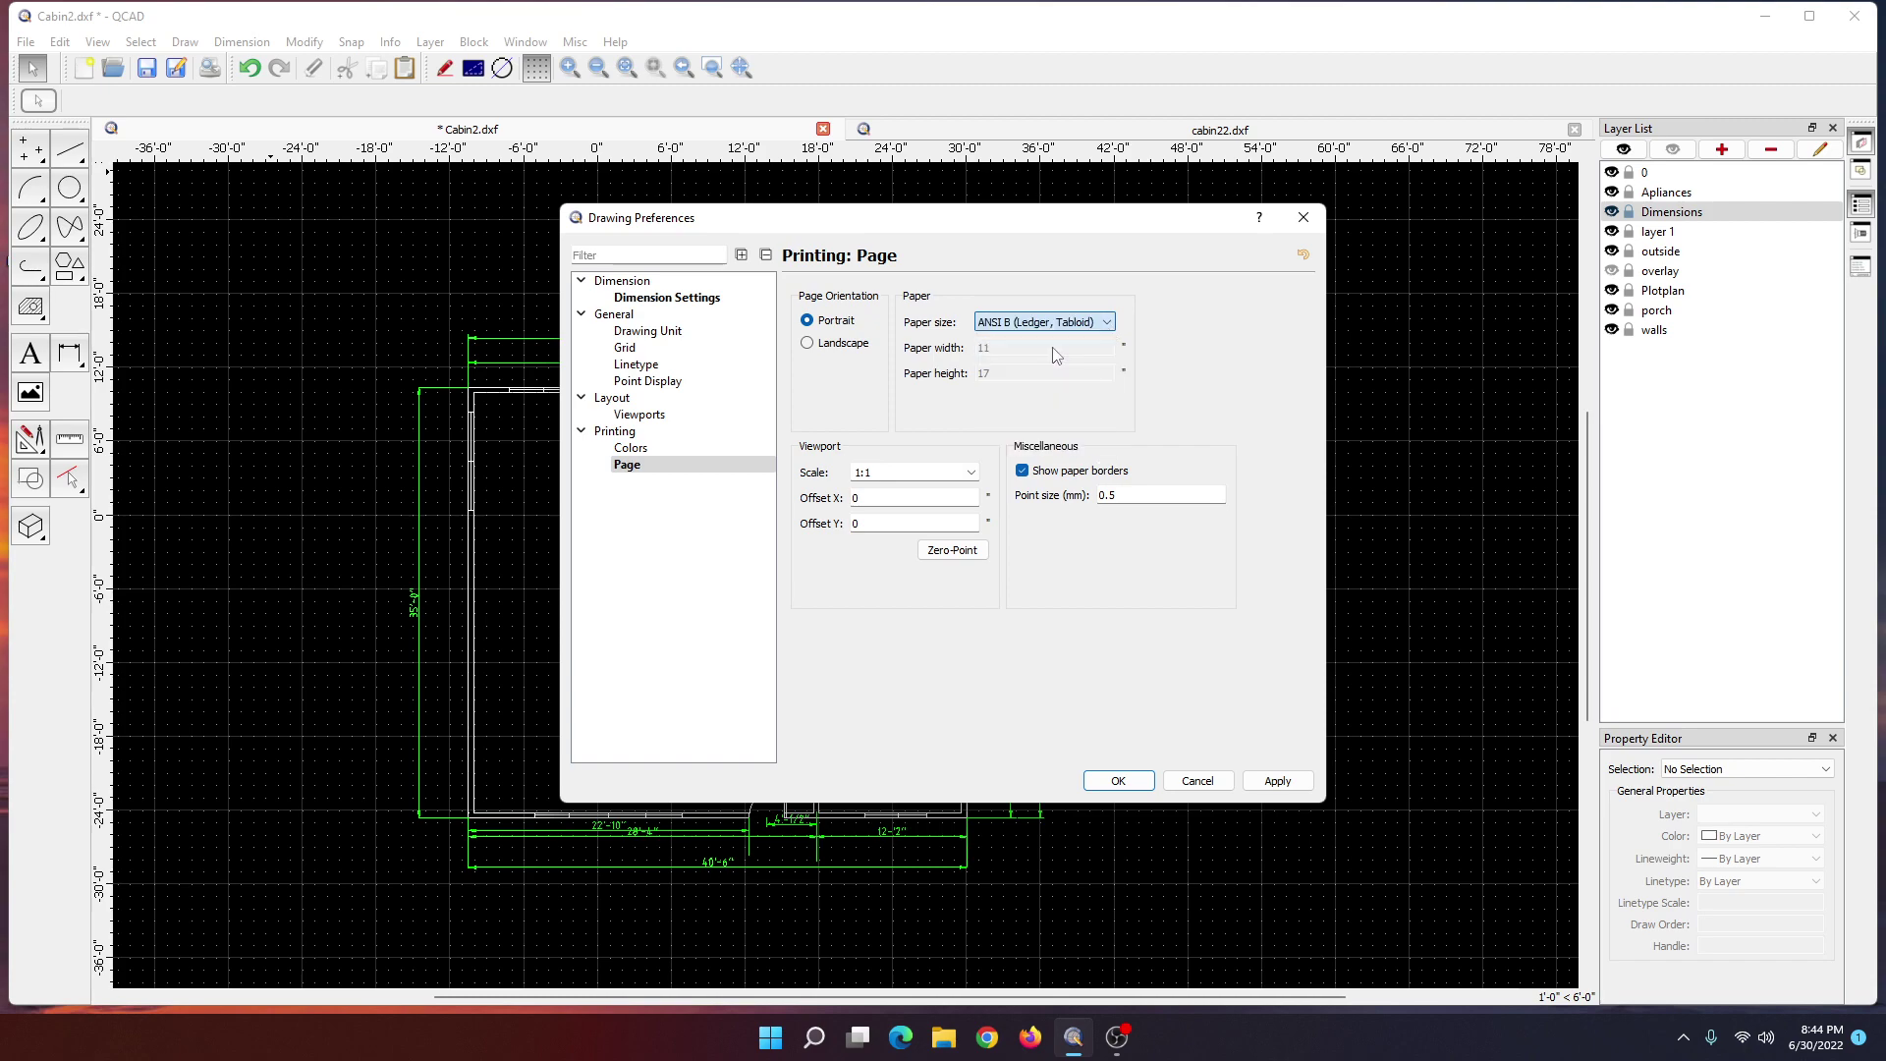
- Set the page's viewport scale to 1/4" = 1'-0", then apply and close the drawing preferences
left_click(970, 472)
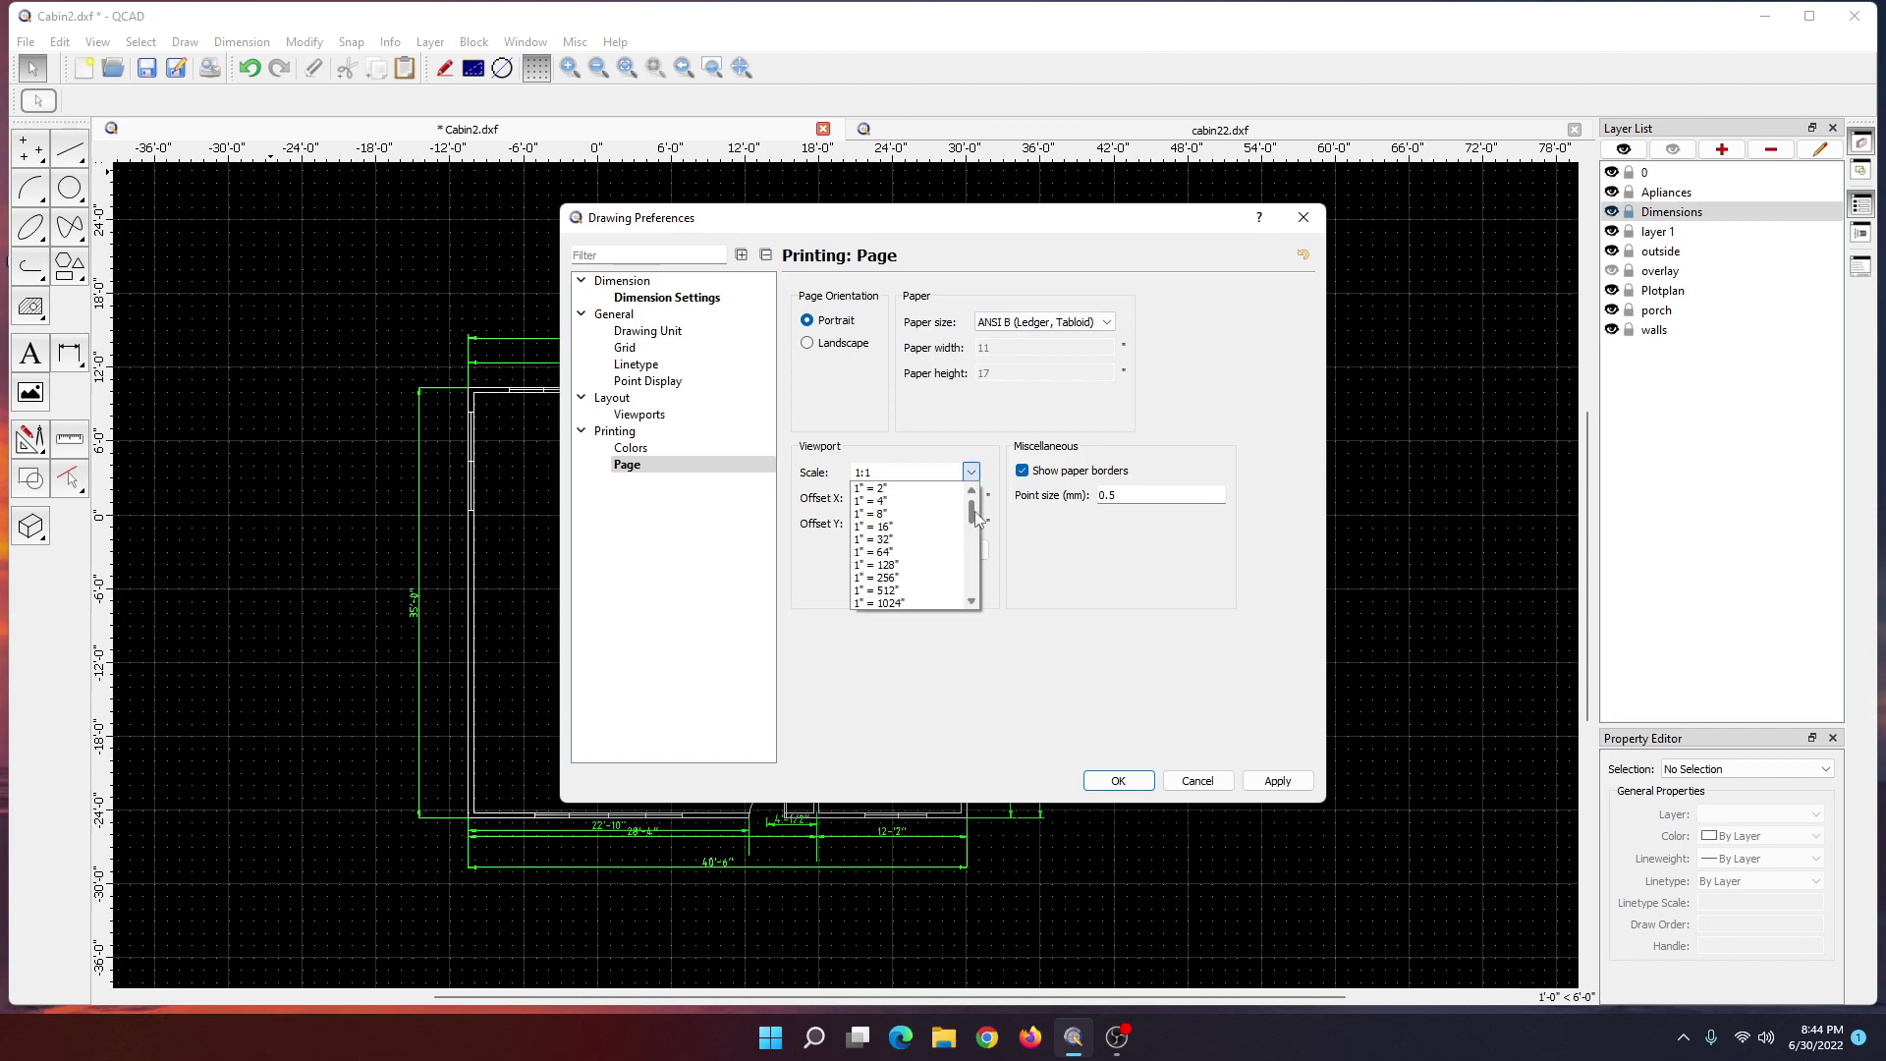
left_click_drag(973, 518, 975, 546)
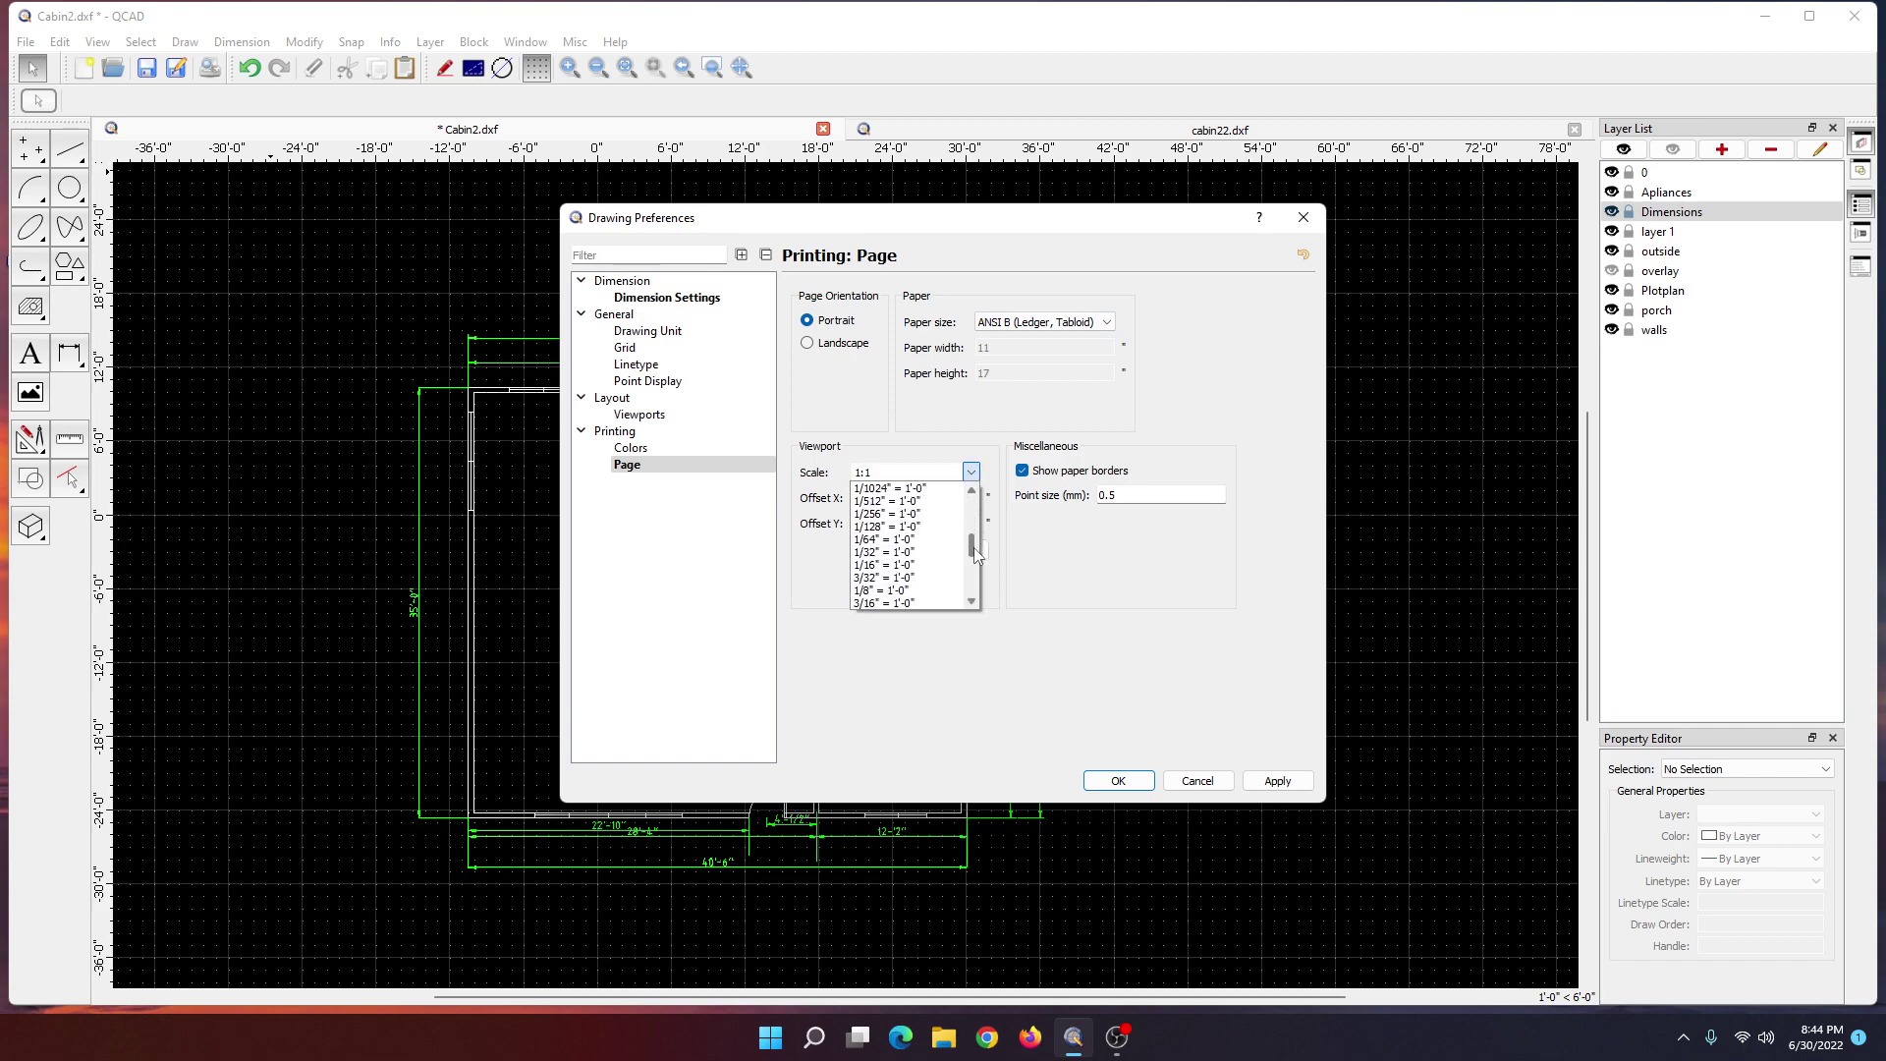
scroll(914, 536, "down", 2)
left_click(923, 560)
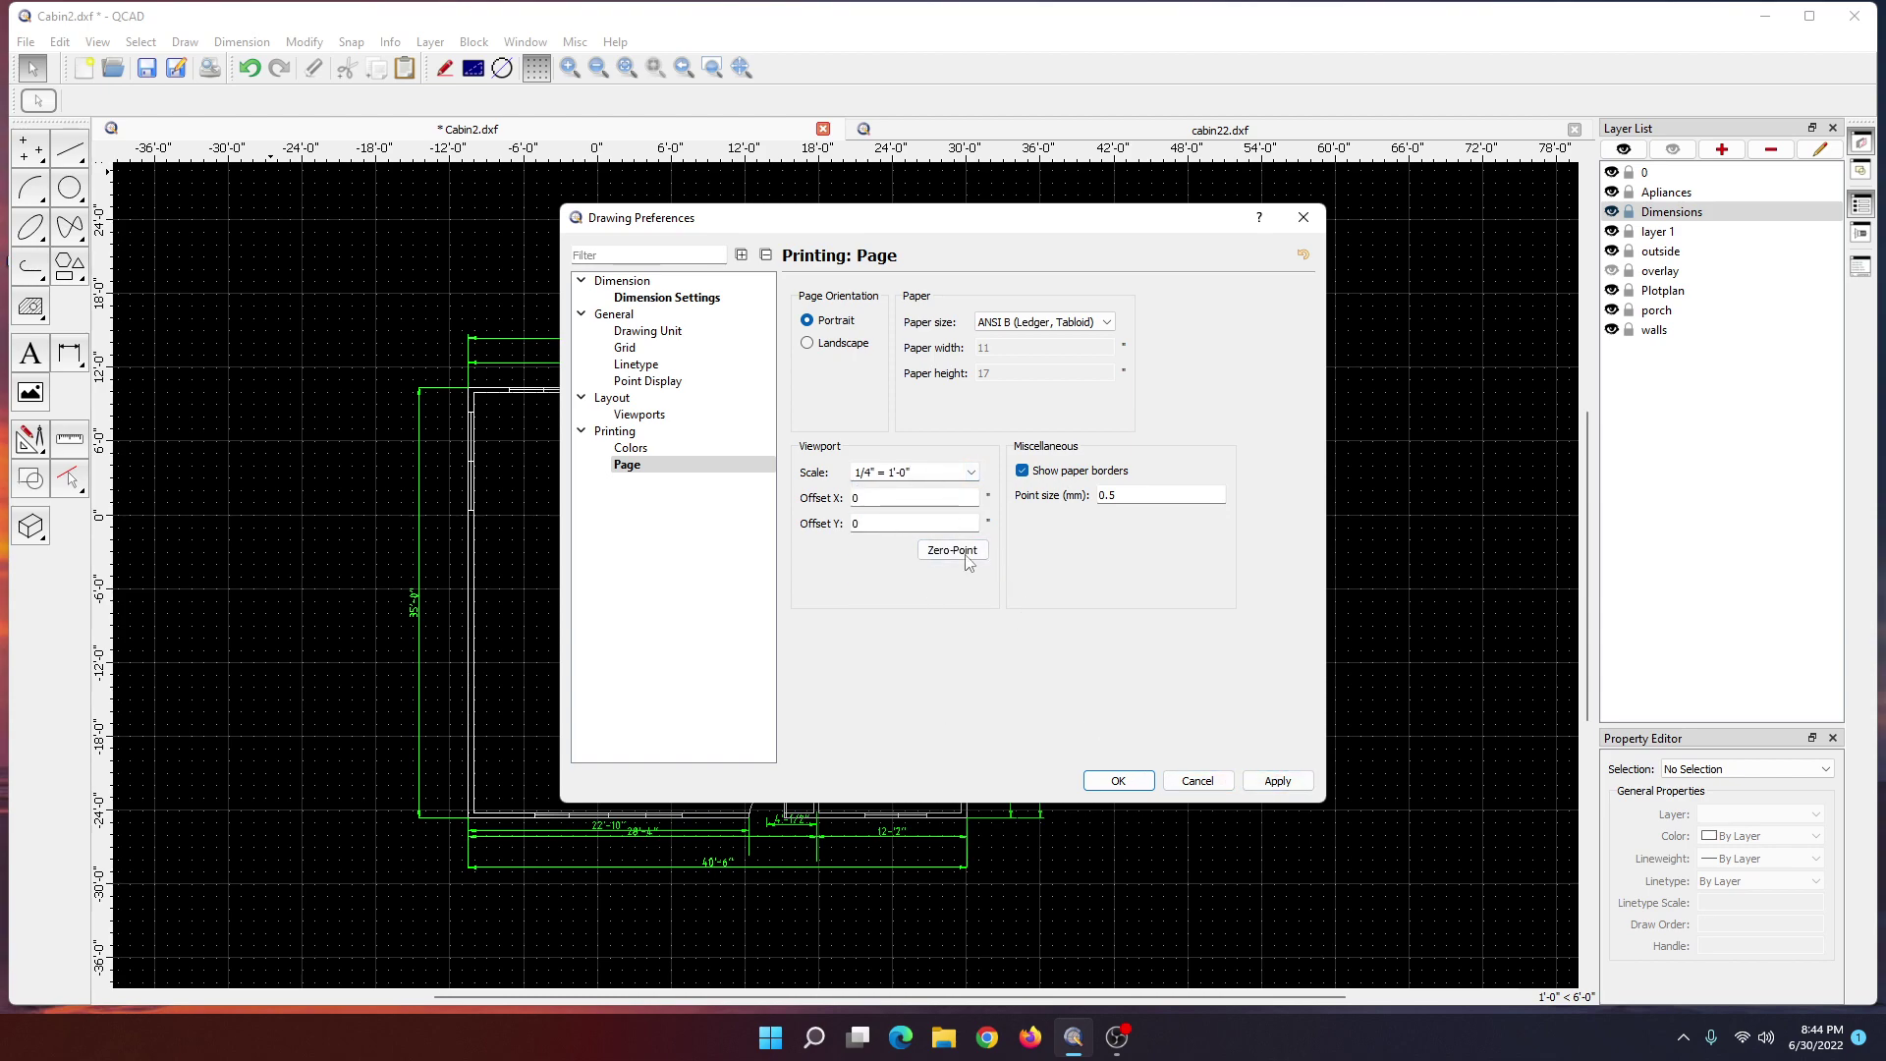
left_click(1276, 783)
left_click(1271, 788)
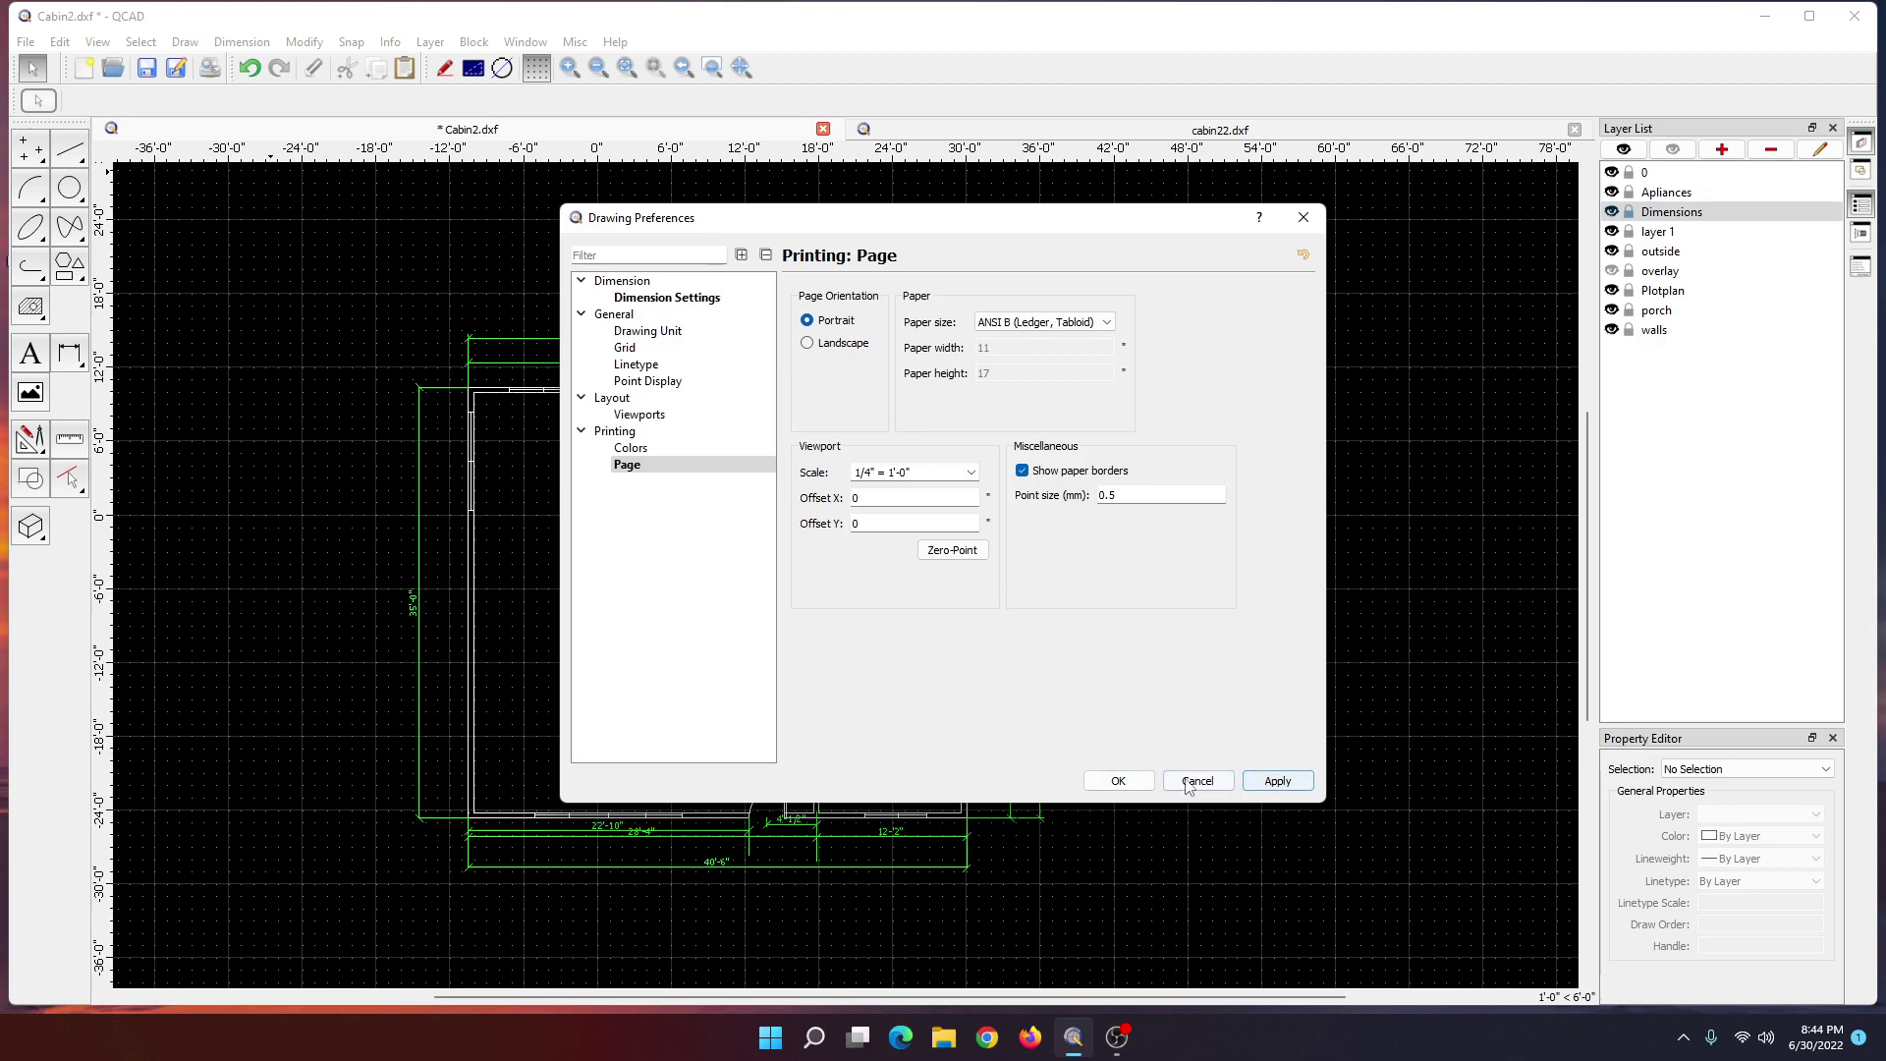
left_click(1118, 782)
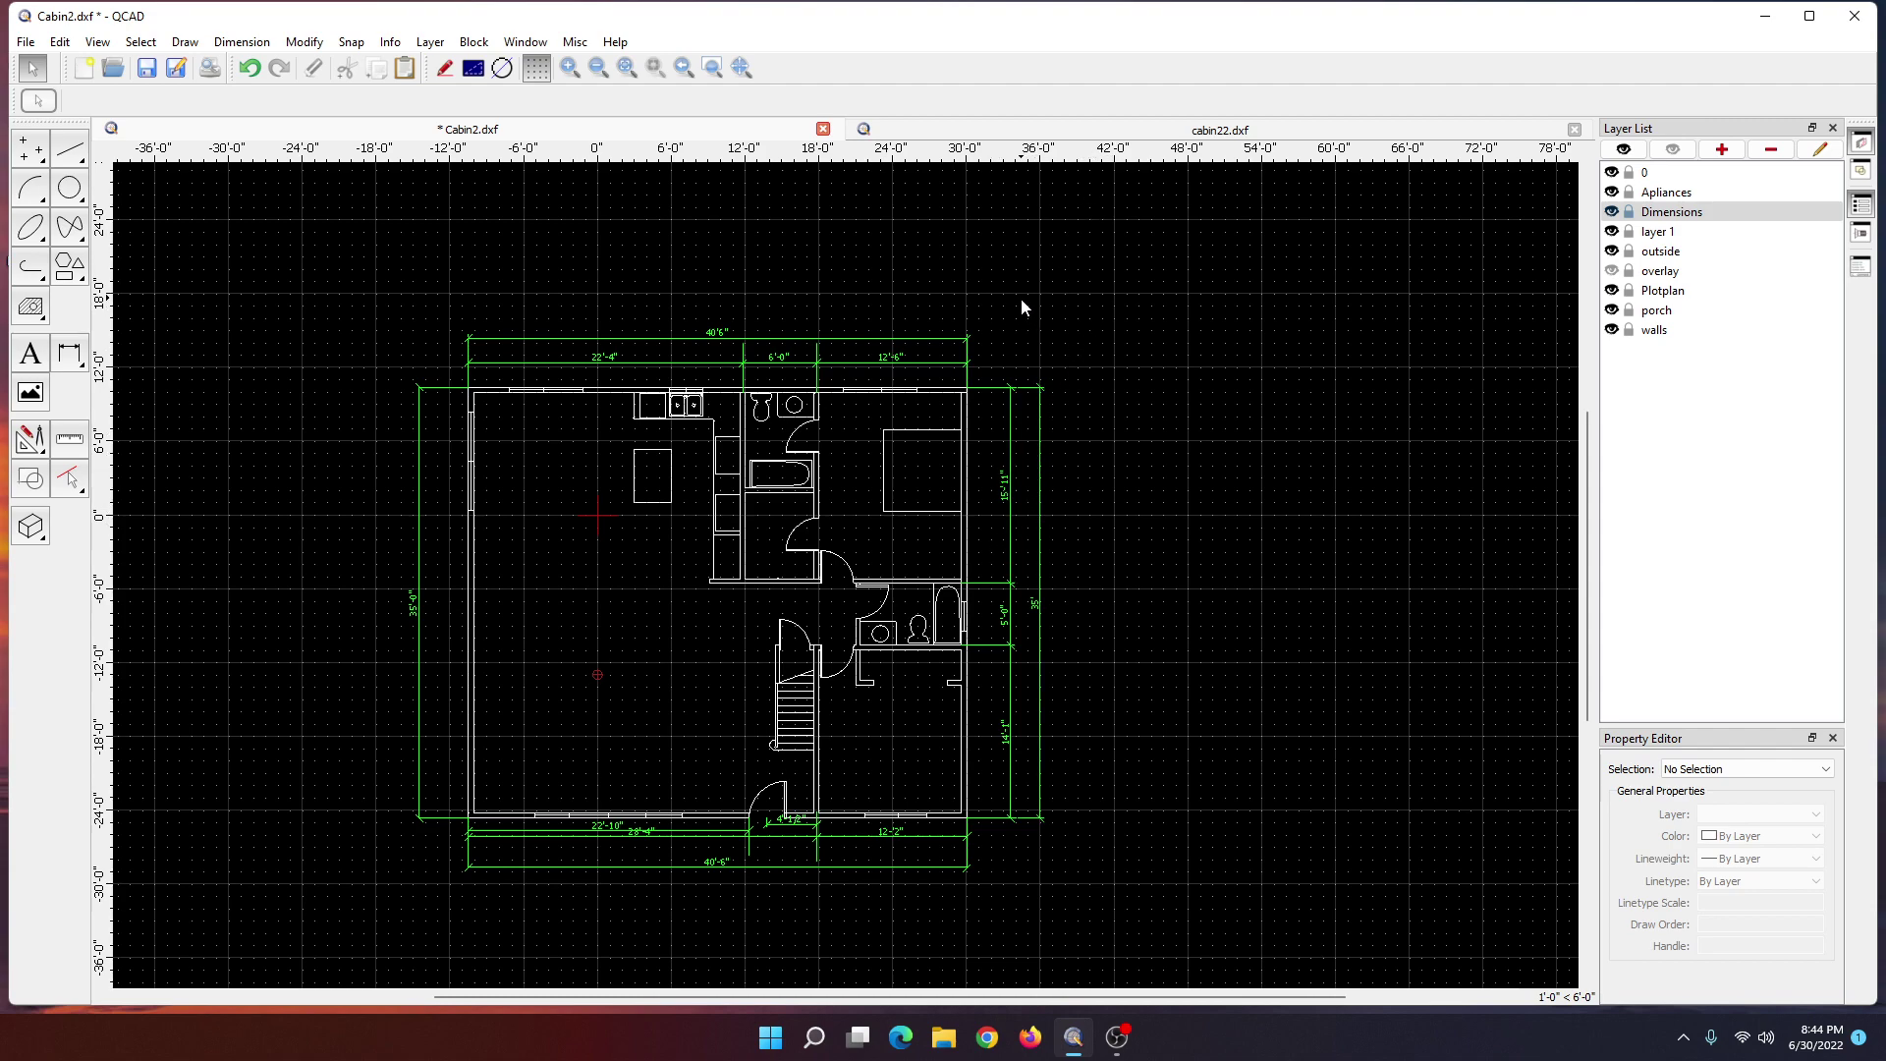
- Switch to the blank cabin22.dxf drawing after comparing it with the Cabin2.dxf floor plan
left_click(968, 130)
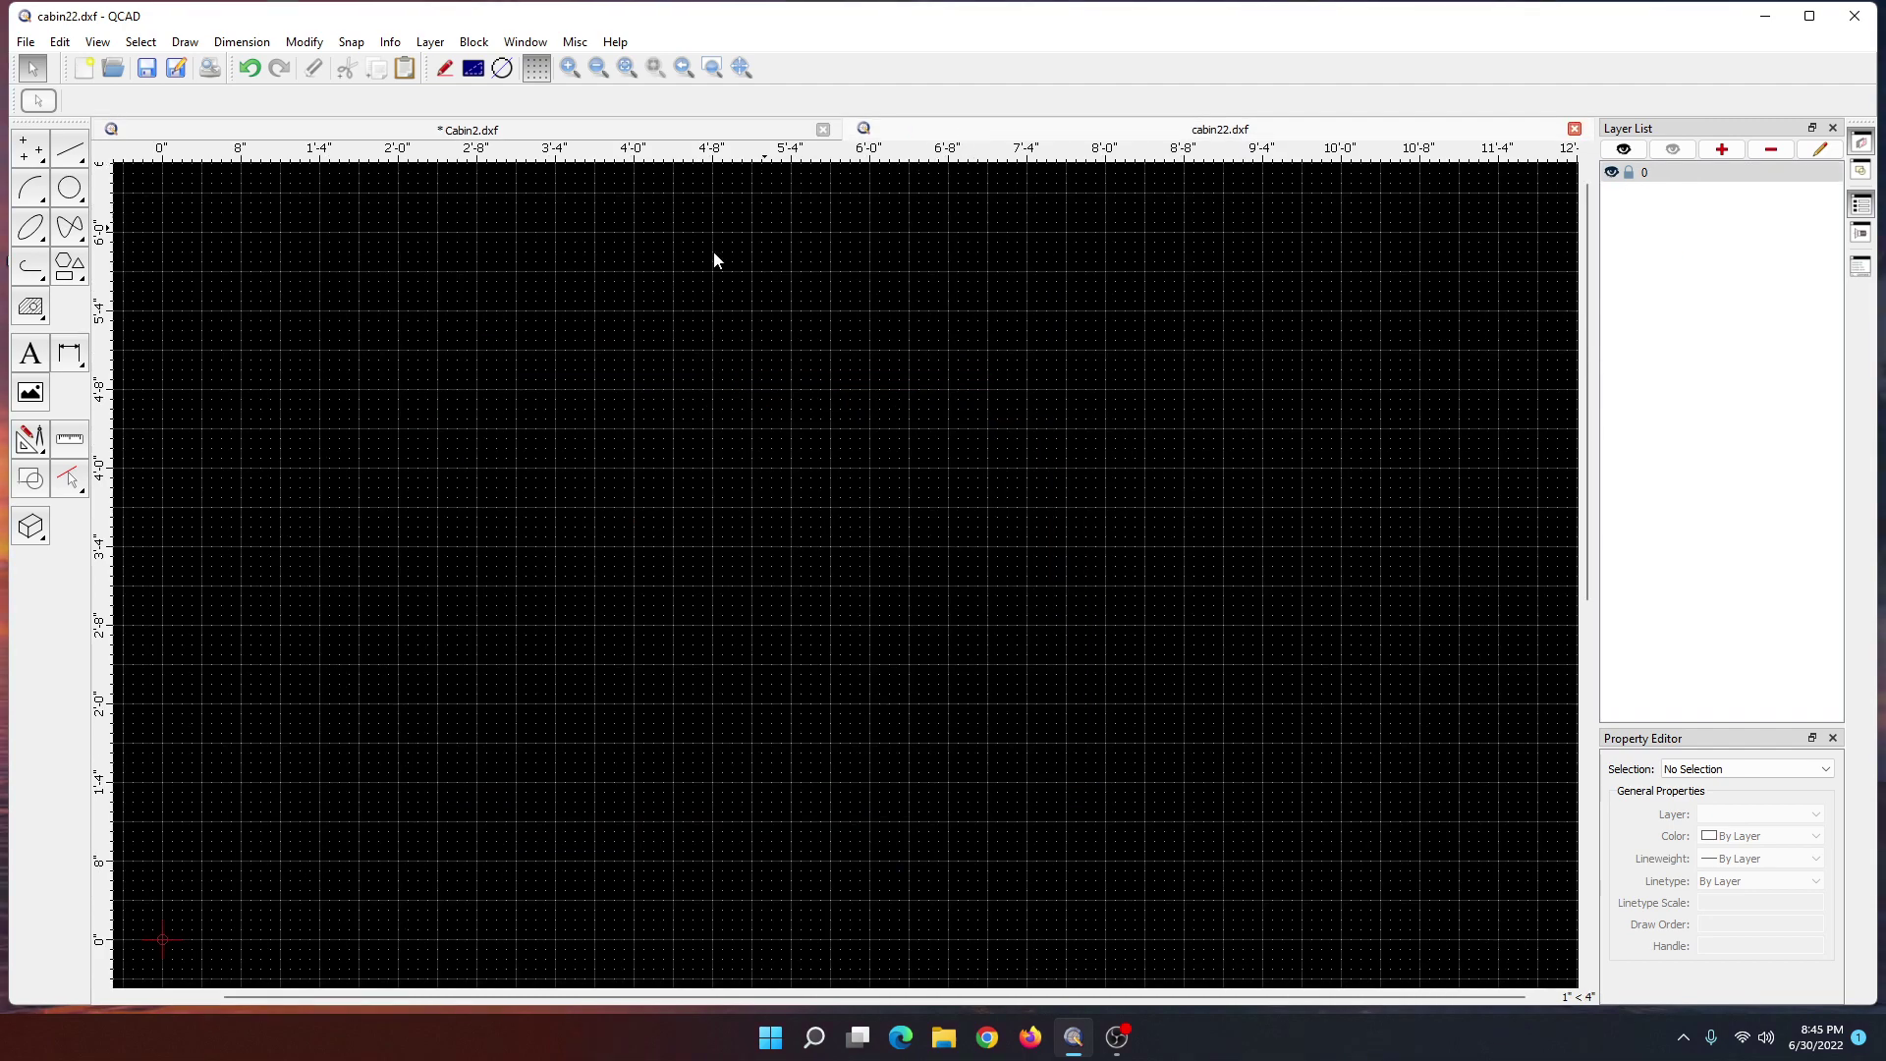
left_click(550, 130)
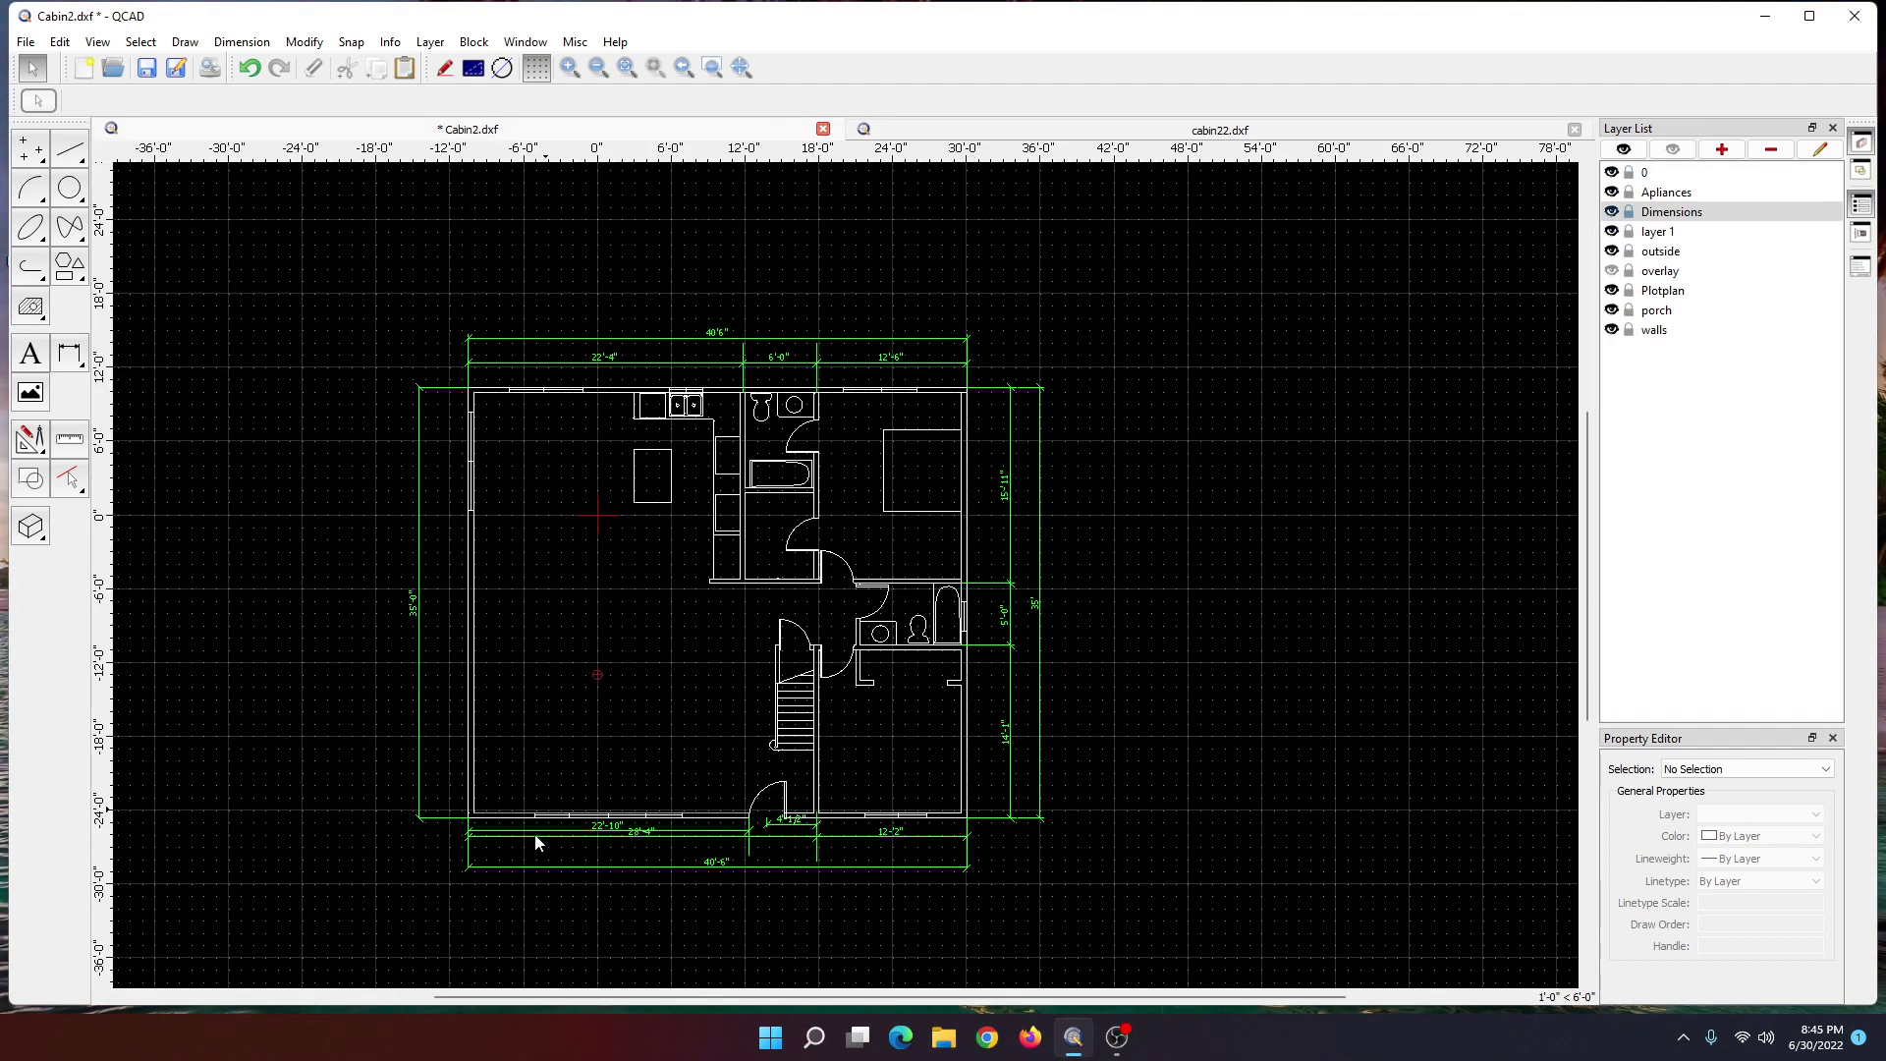
left_click(976, 130)
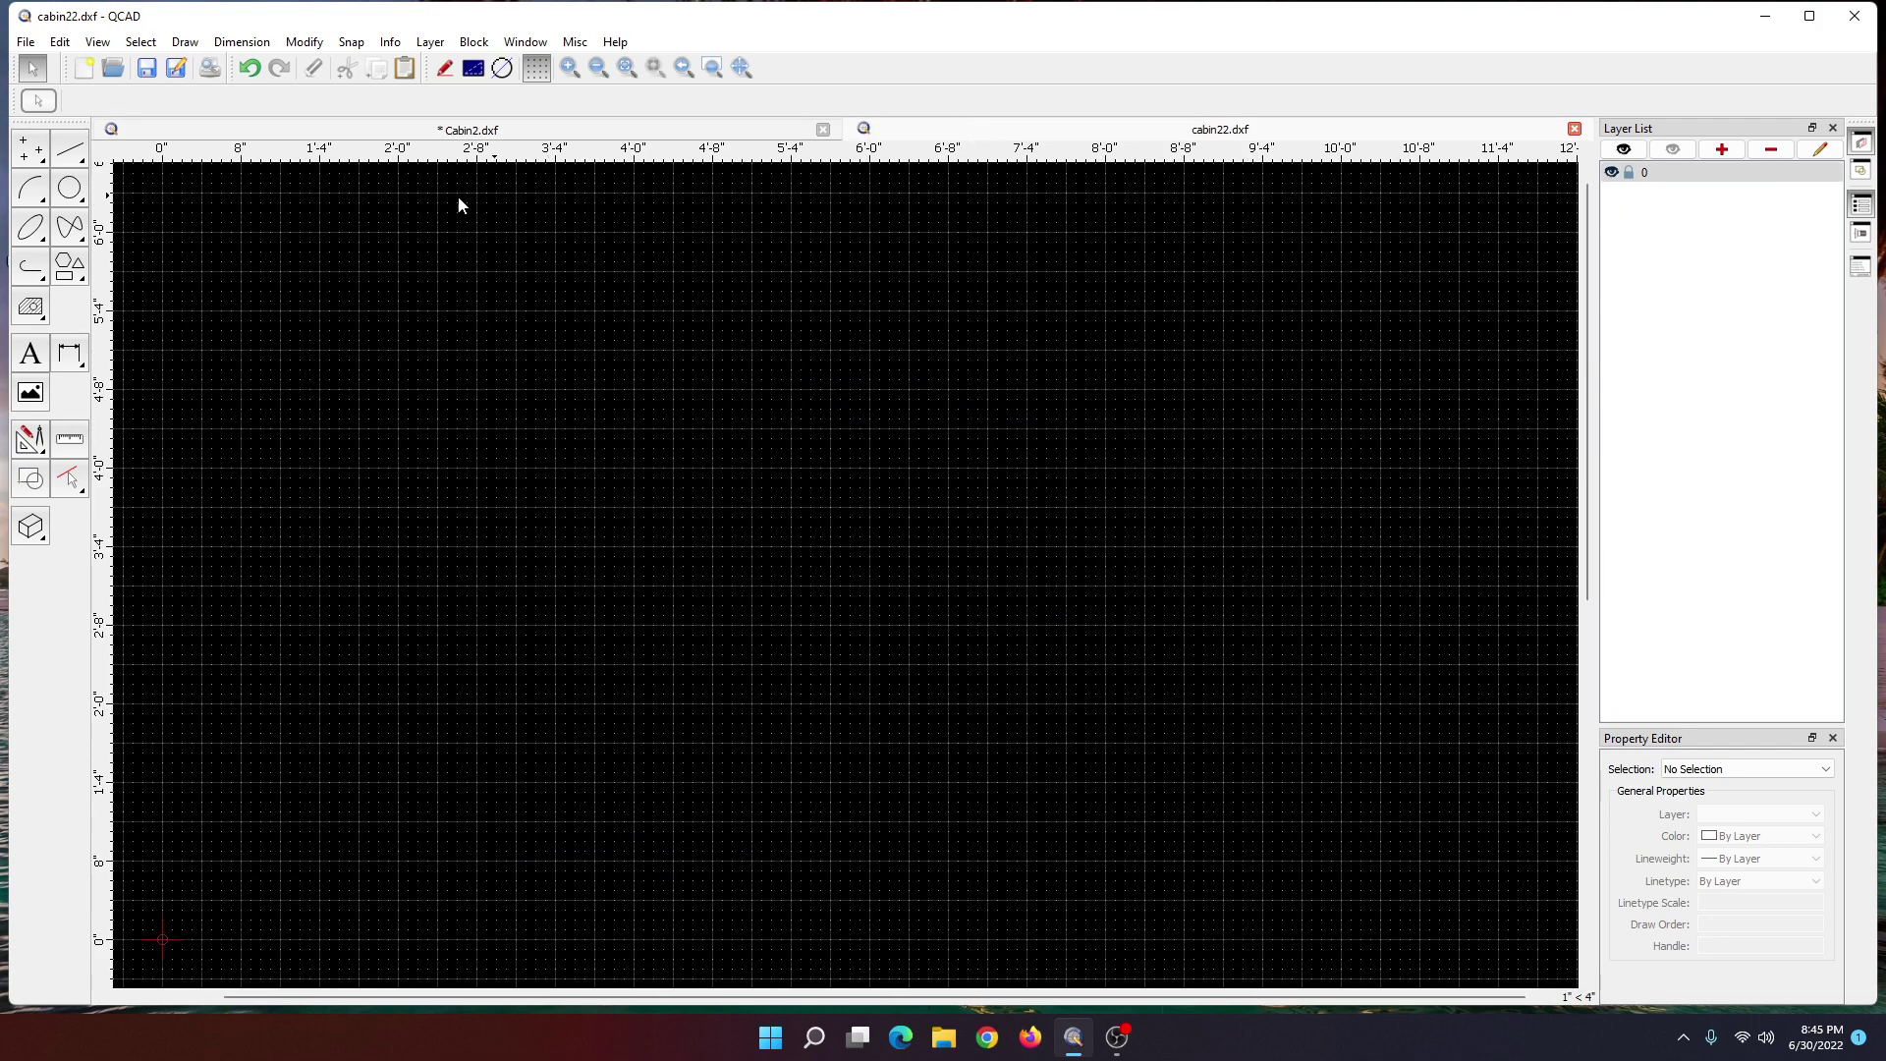
left_click(69, 149)
left_click(30, 226)
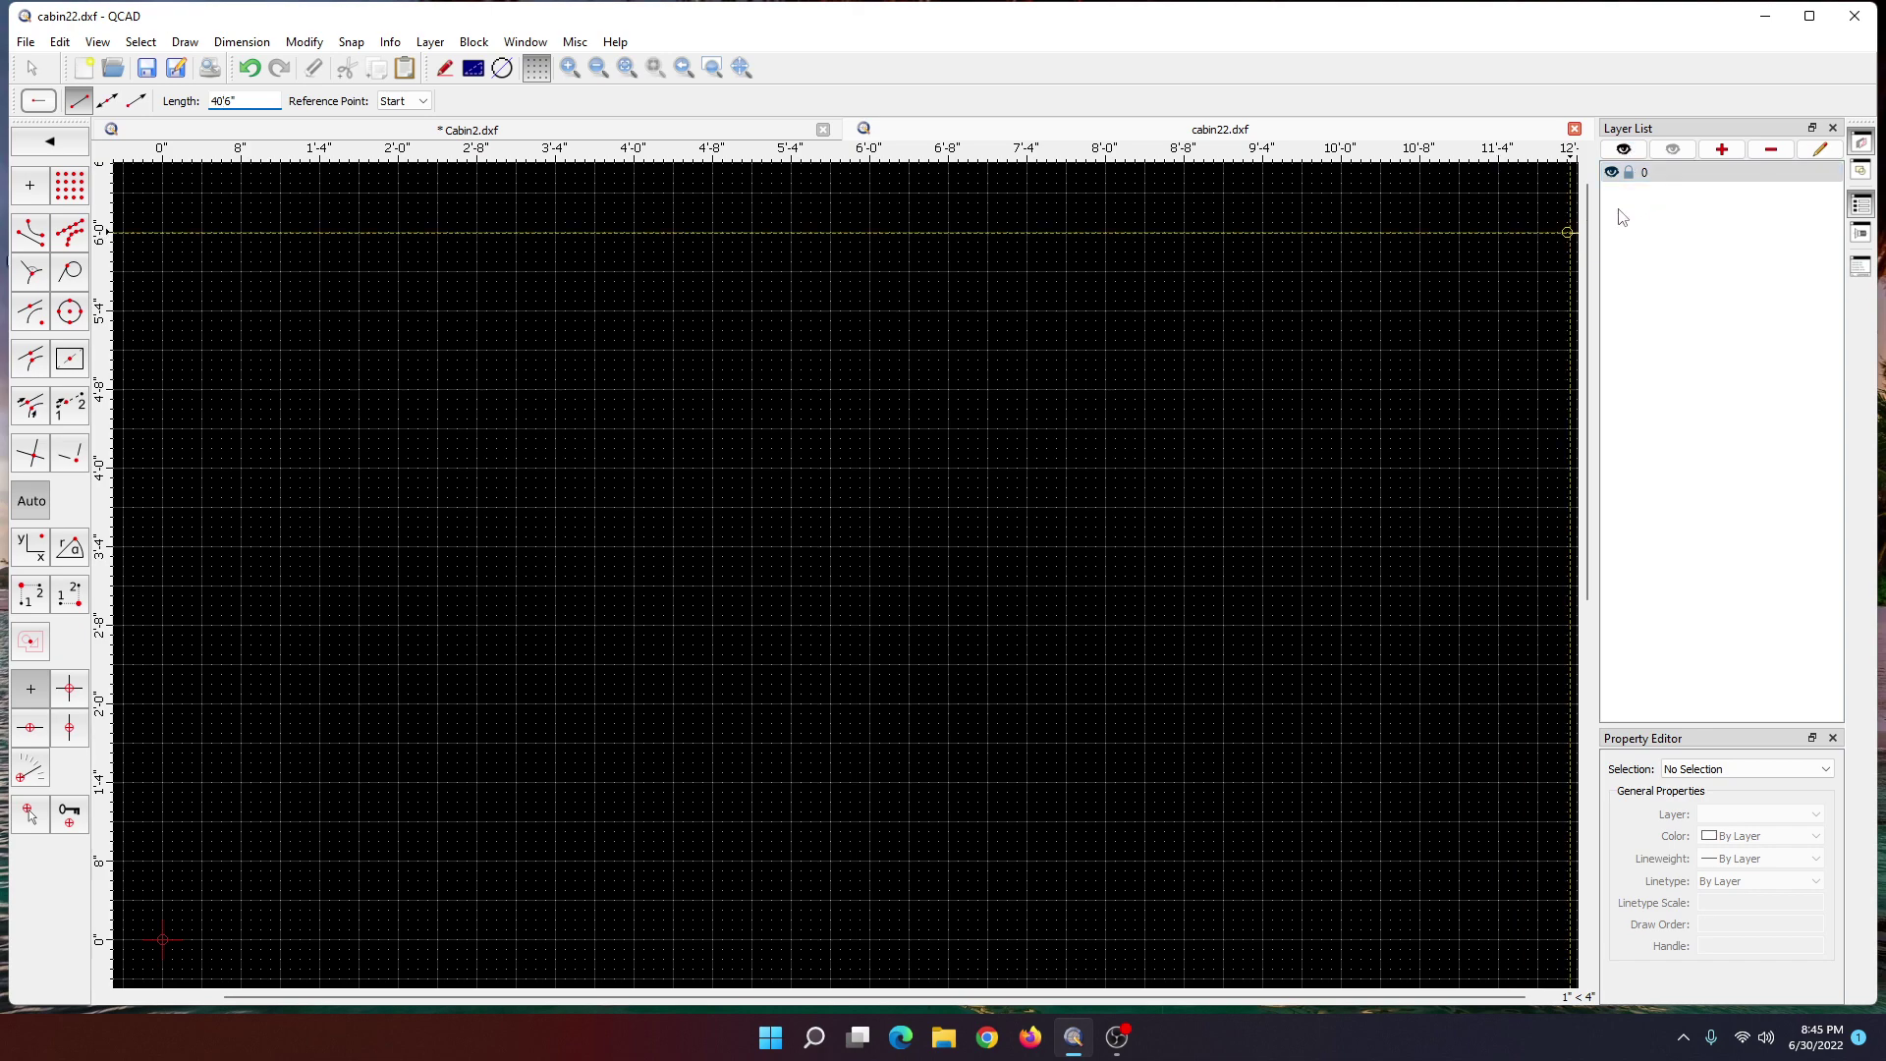
left_click(28, 68)
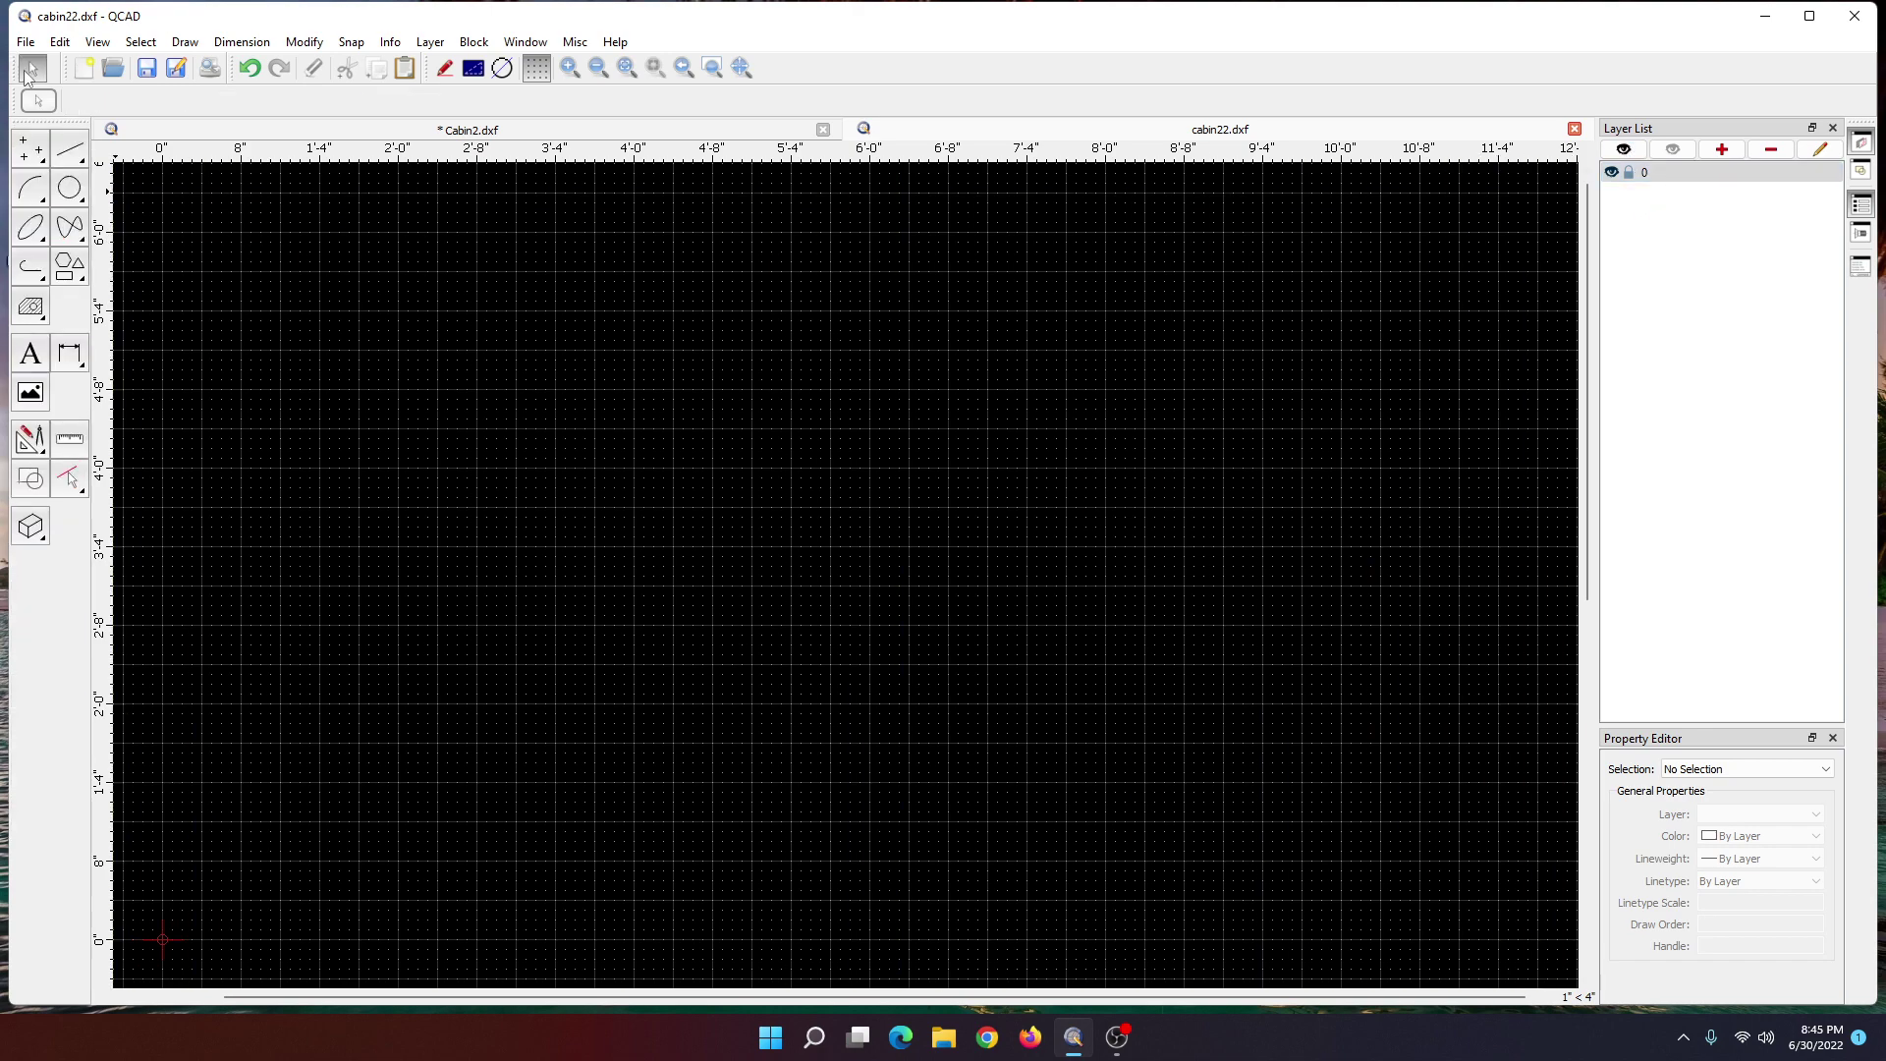
- Add two layers named outsidewalls and insidewalls to cabin22.dxf, keeping the default color, lineweight and linetype
left_click(1722, 150)
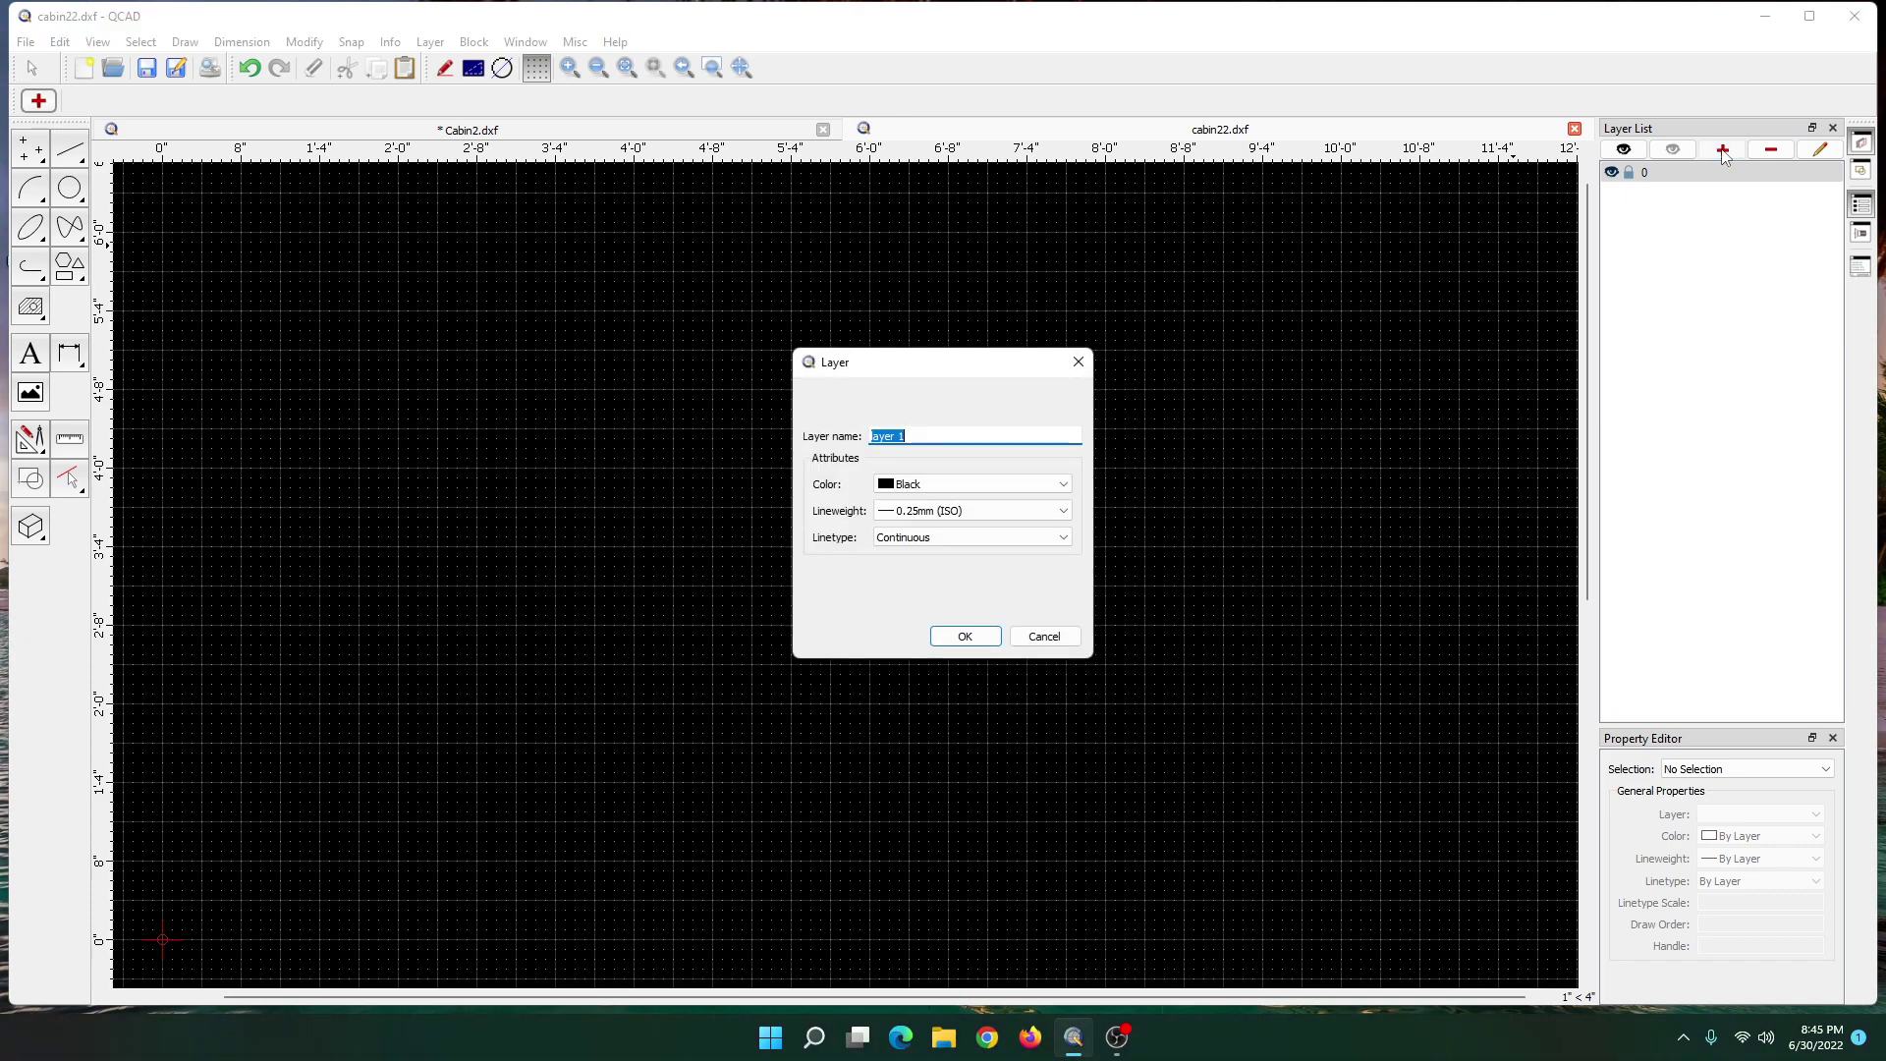
key("BackSpace")
type("outsidewalls")
left_click(965, 636)
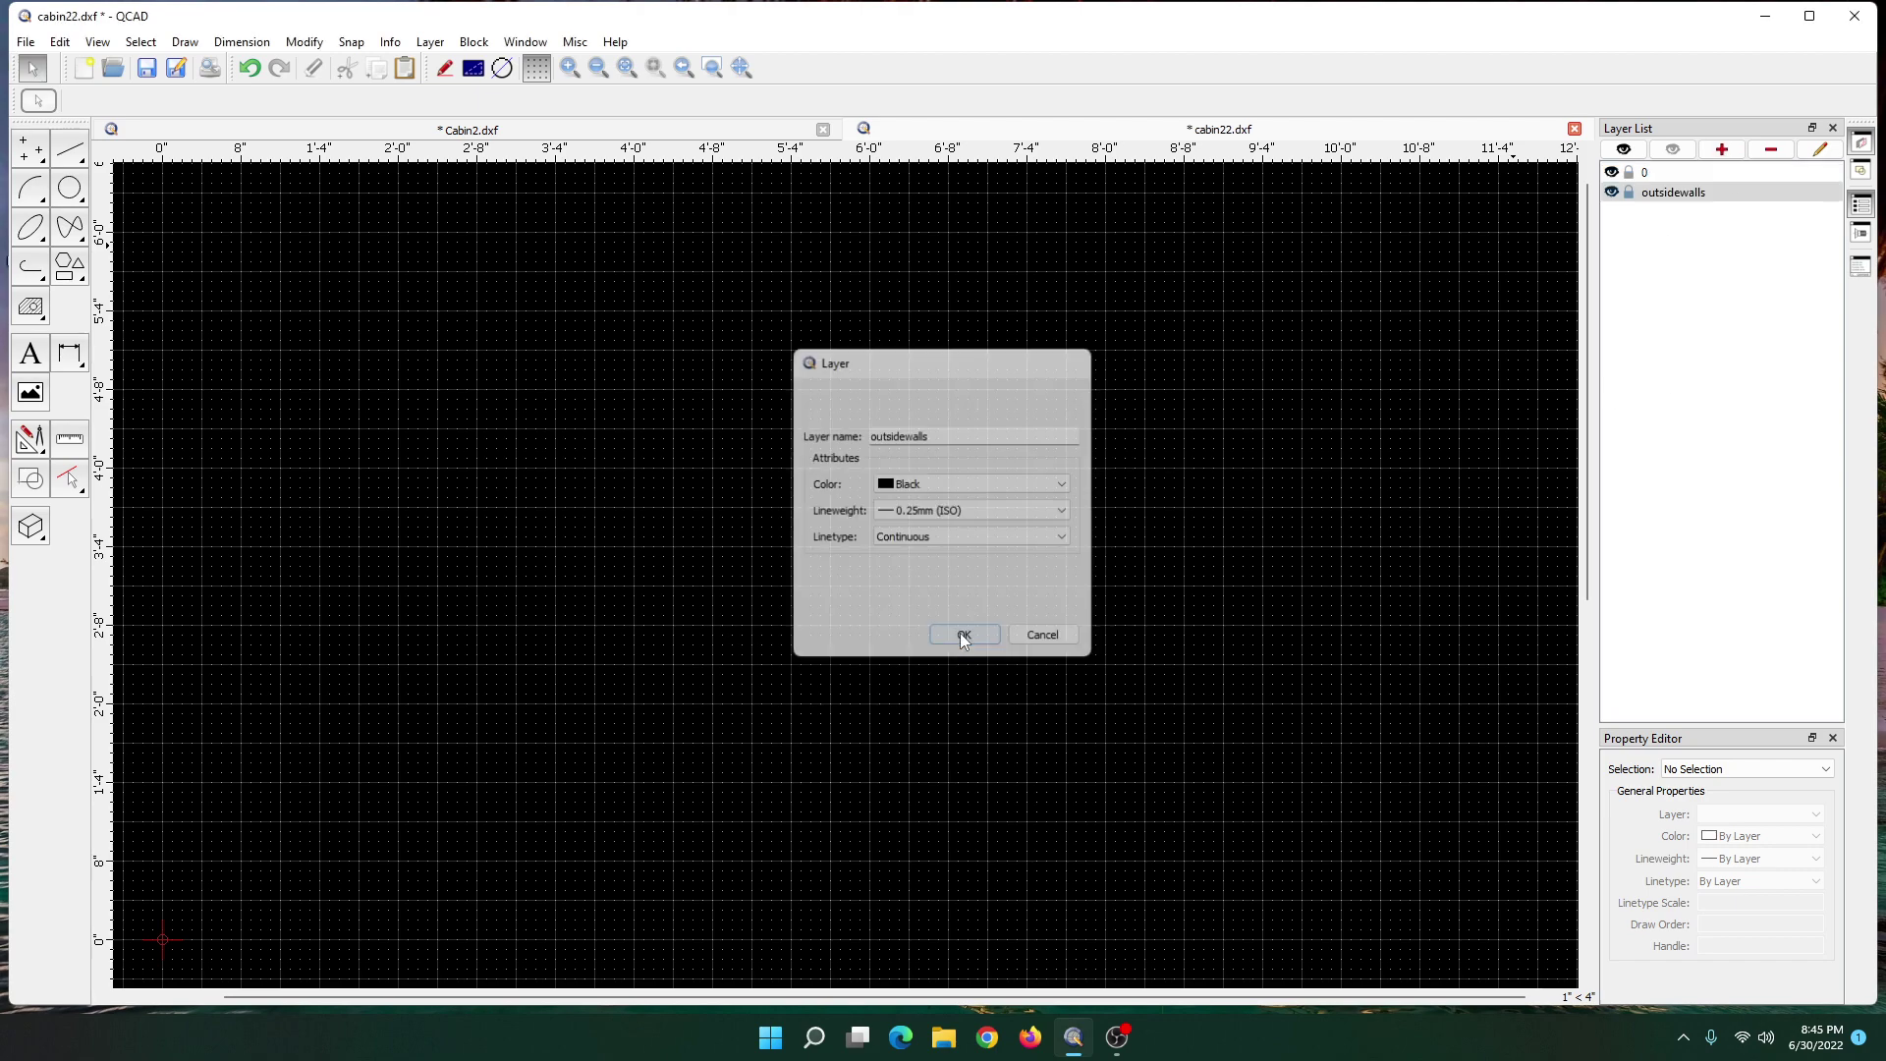
left_click(1723, 149)
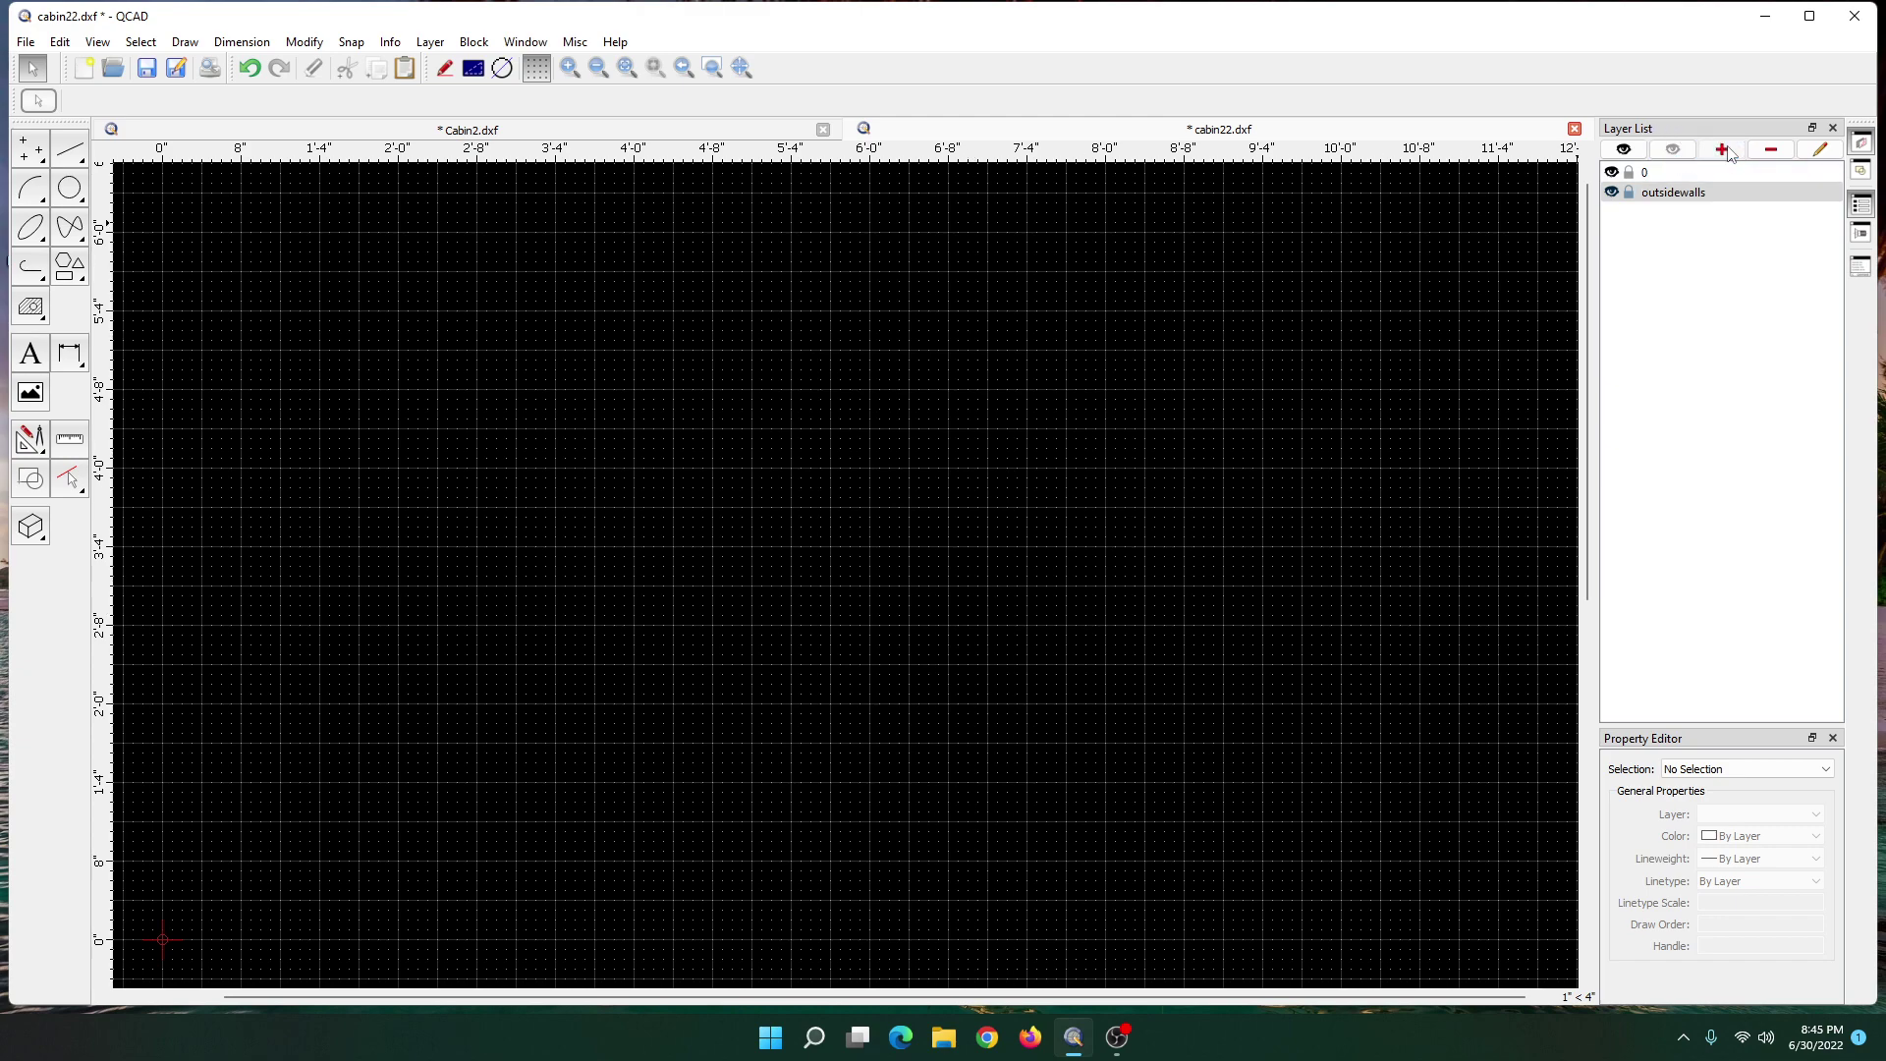
key("BackSpace")
type("i")
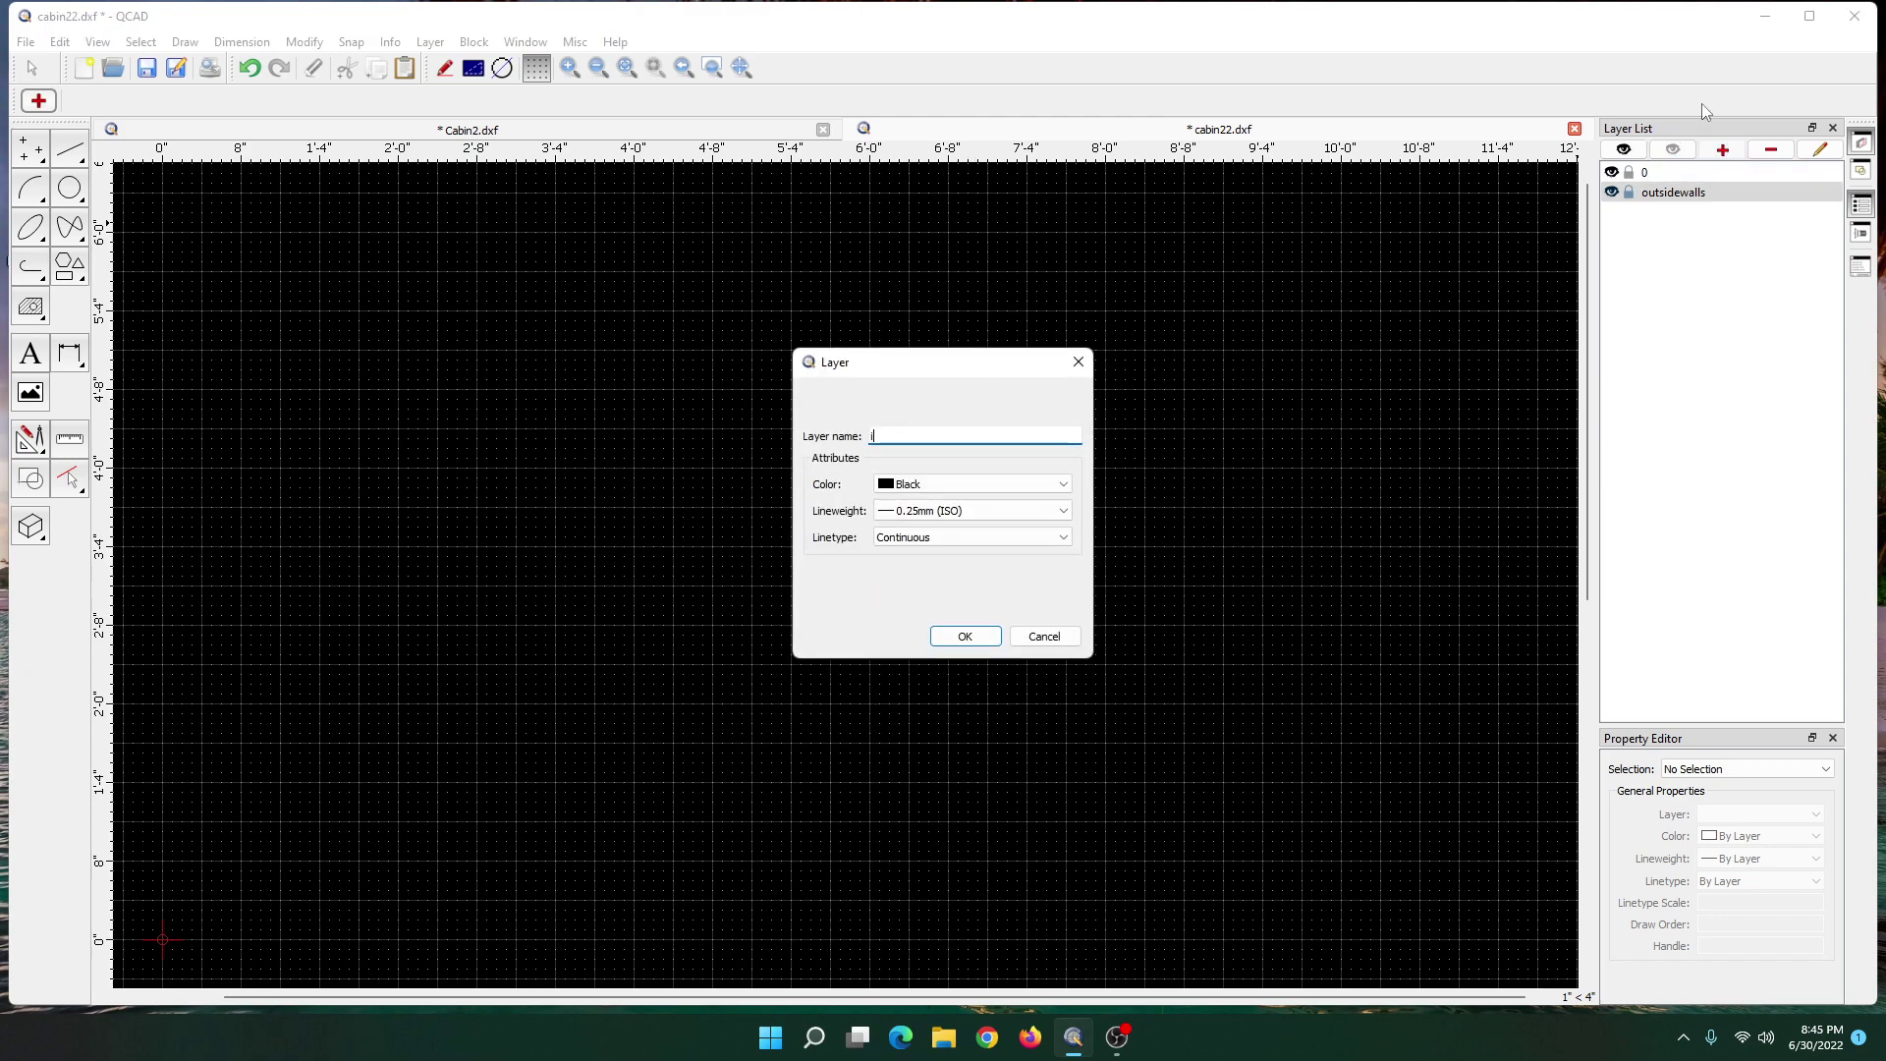
type("nsidewalls")
left_click(965, 637)
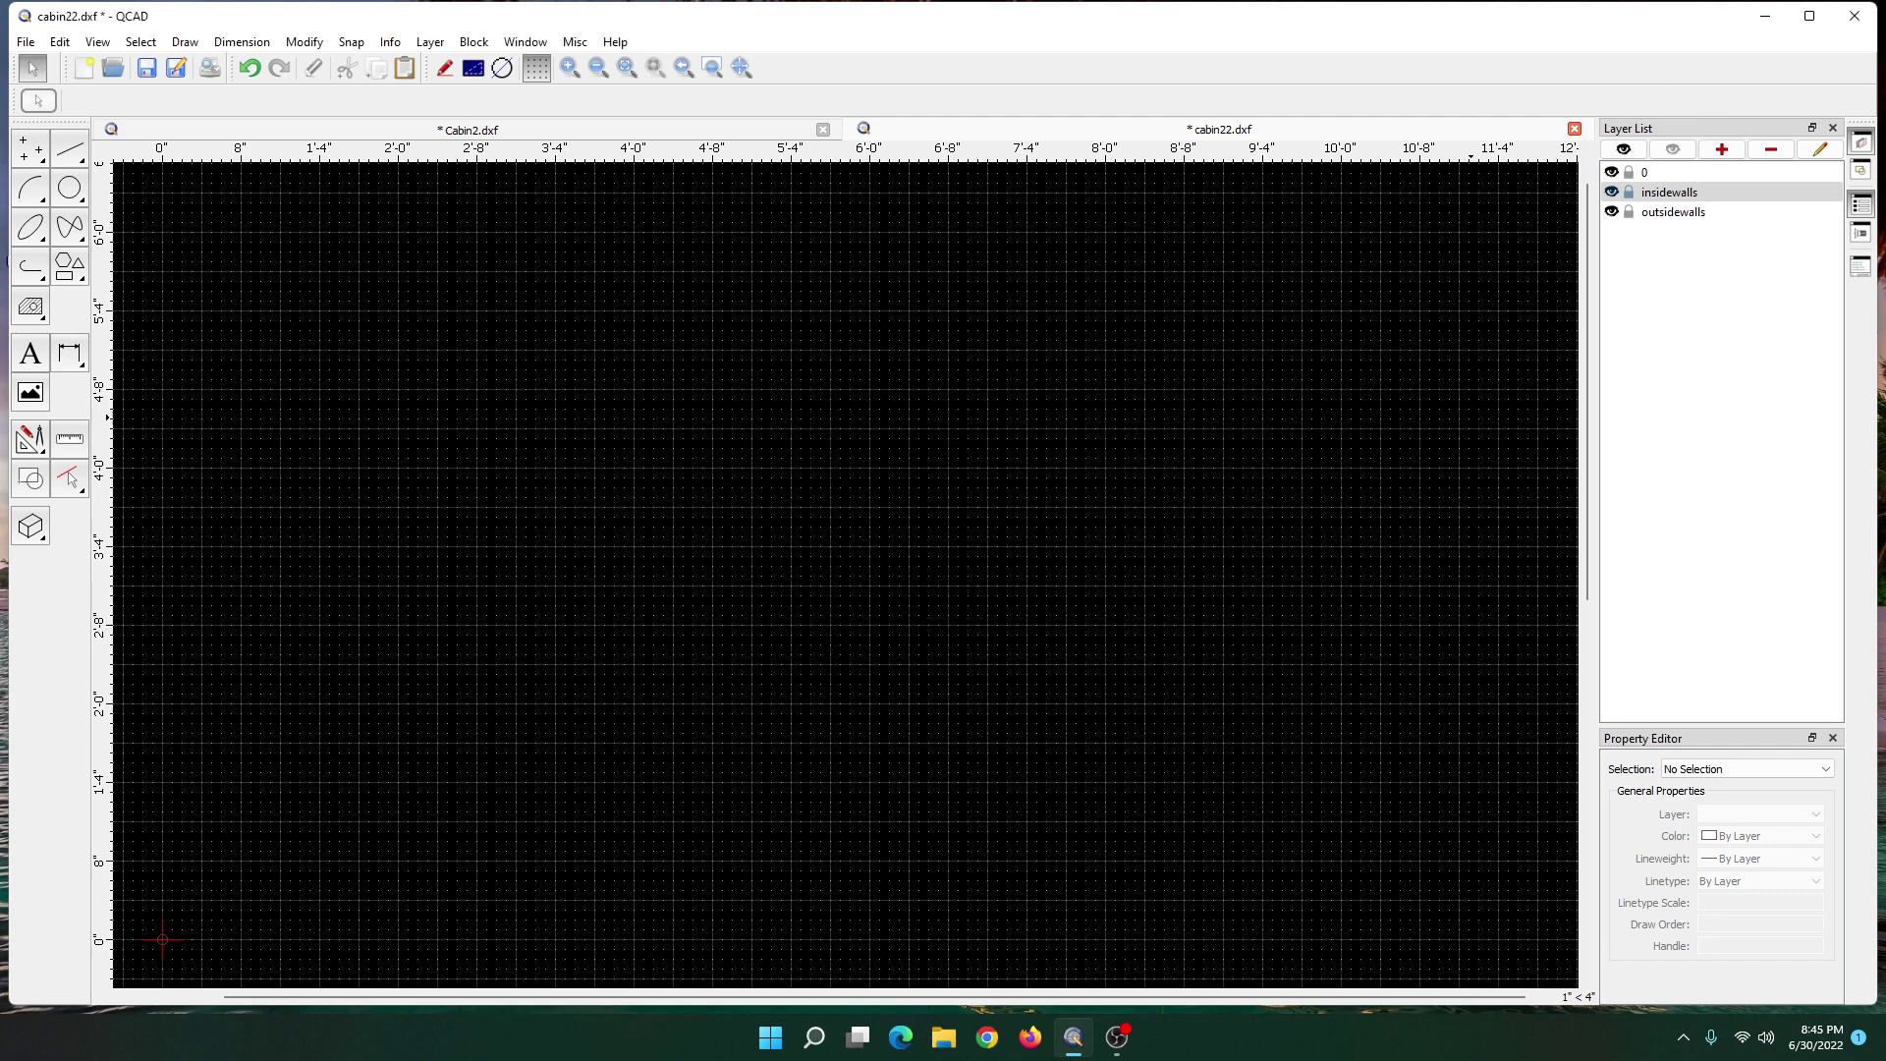
- Add a layer named dimension with the color Green
left_click(1722, 149)
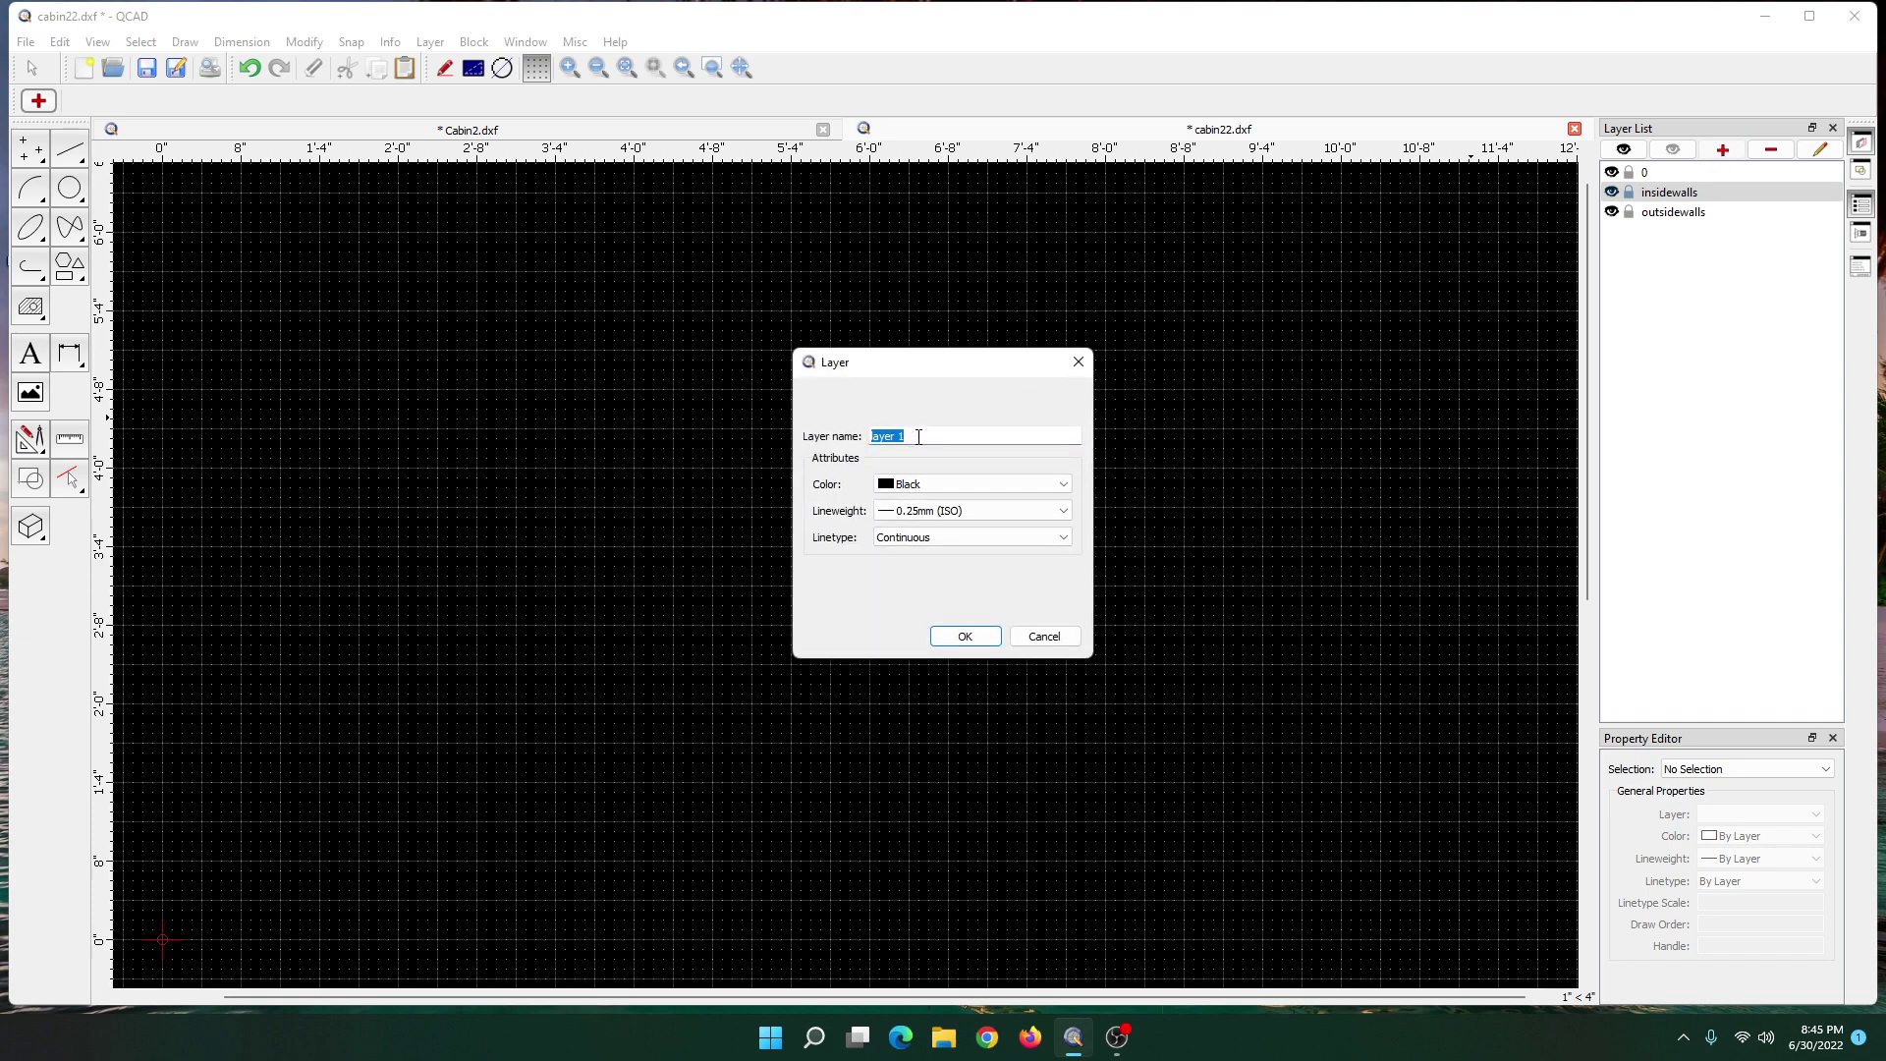
key("BackSpace")
type("dimension")
left_click(1022, 485)
left_click(1013, 515)
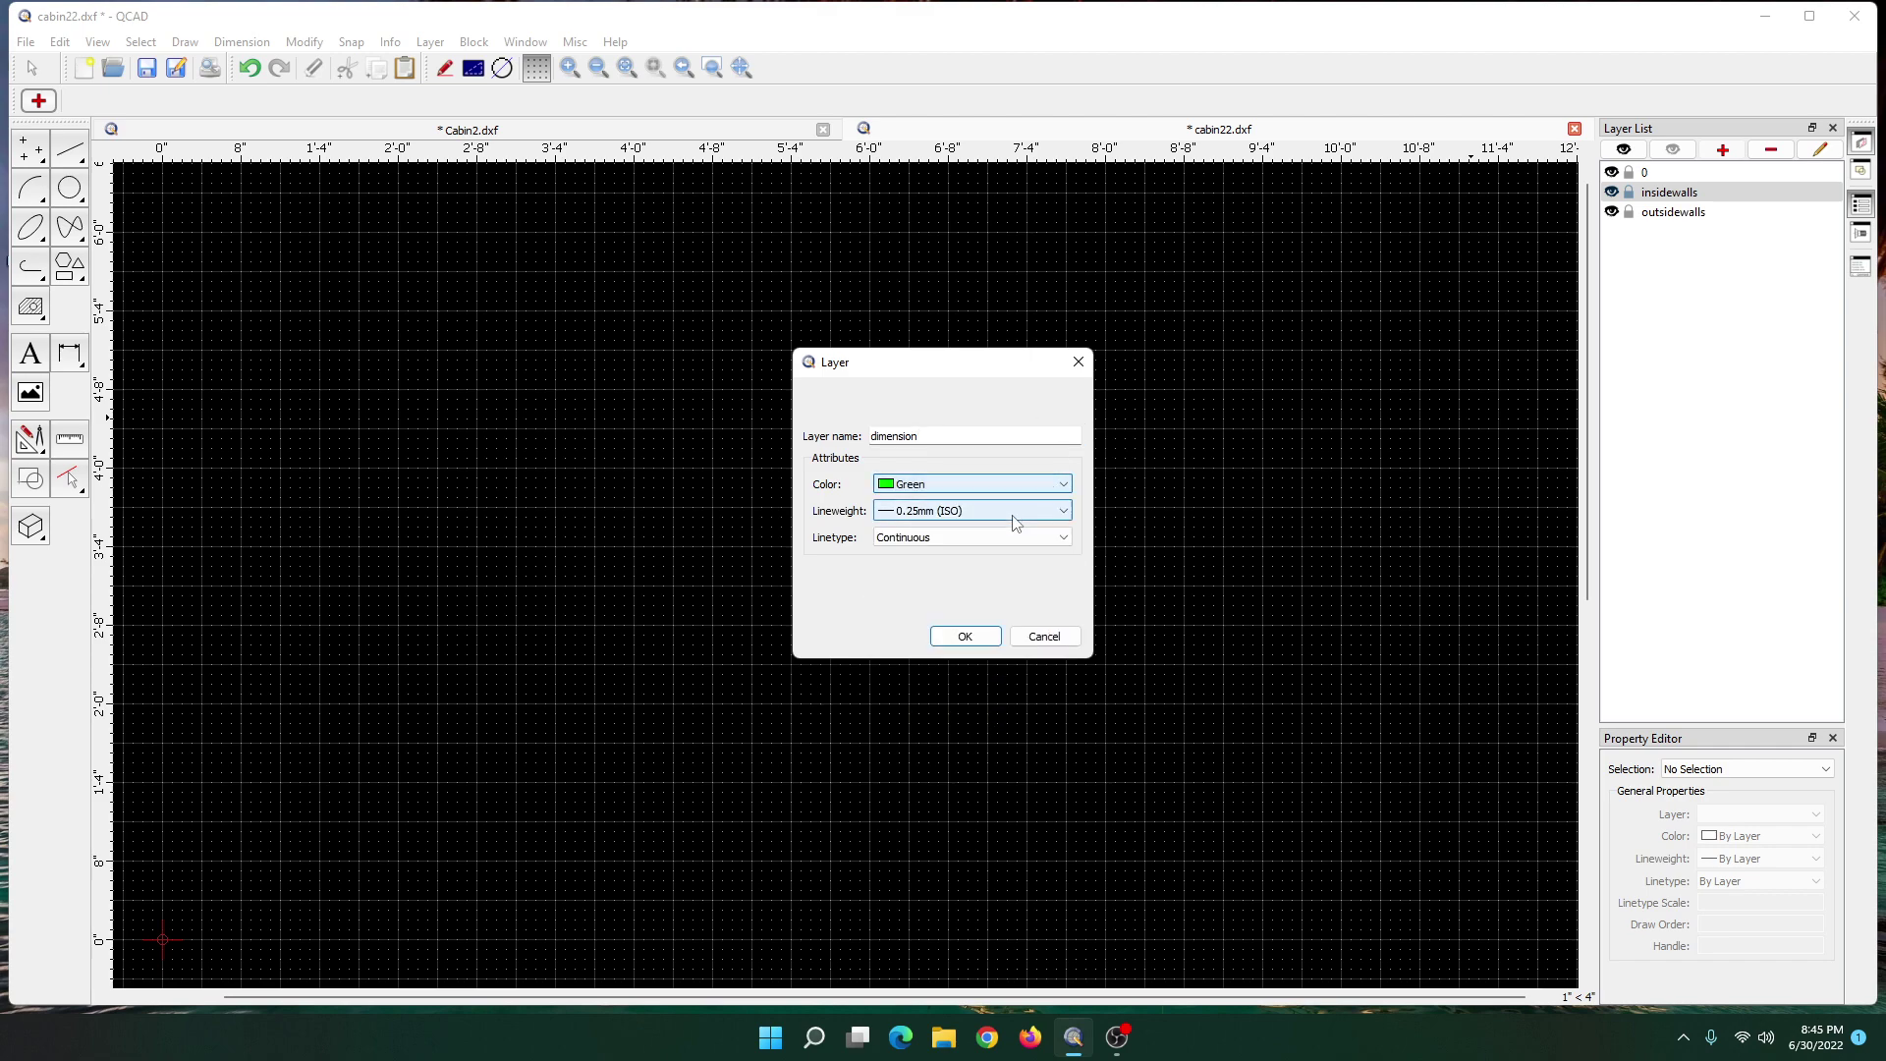
left_click(963, 637)
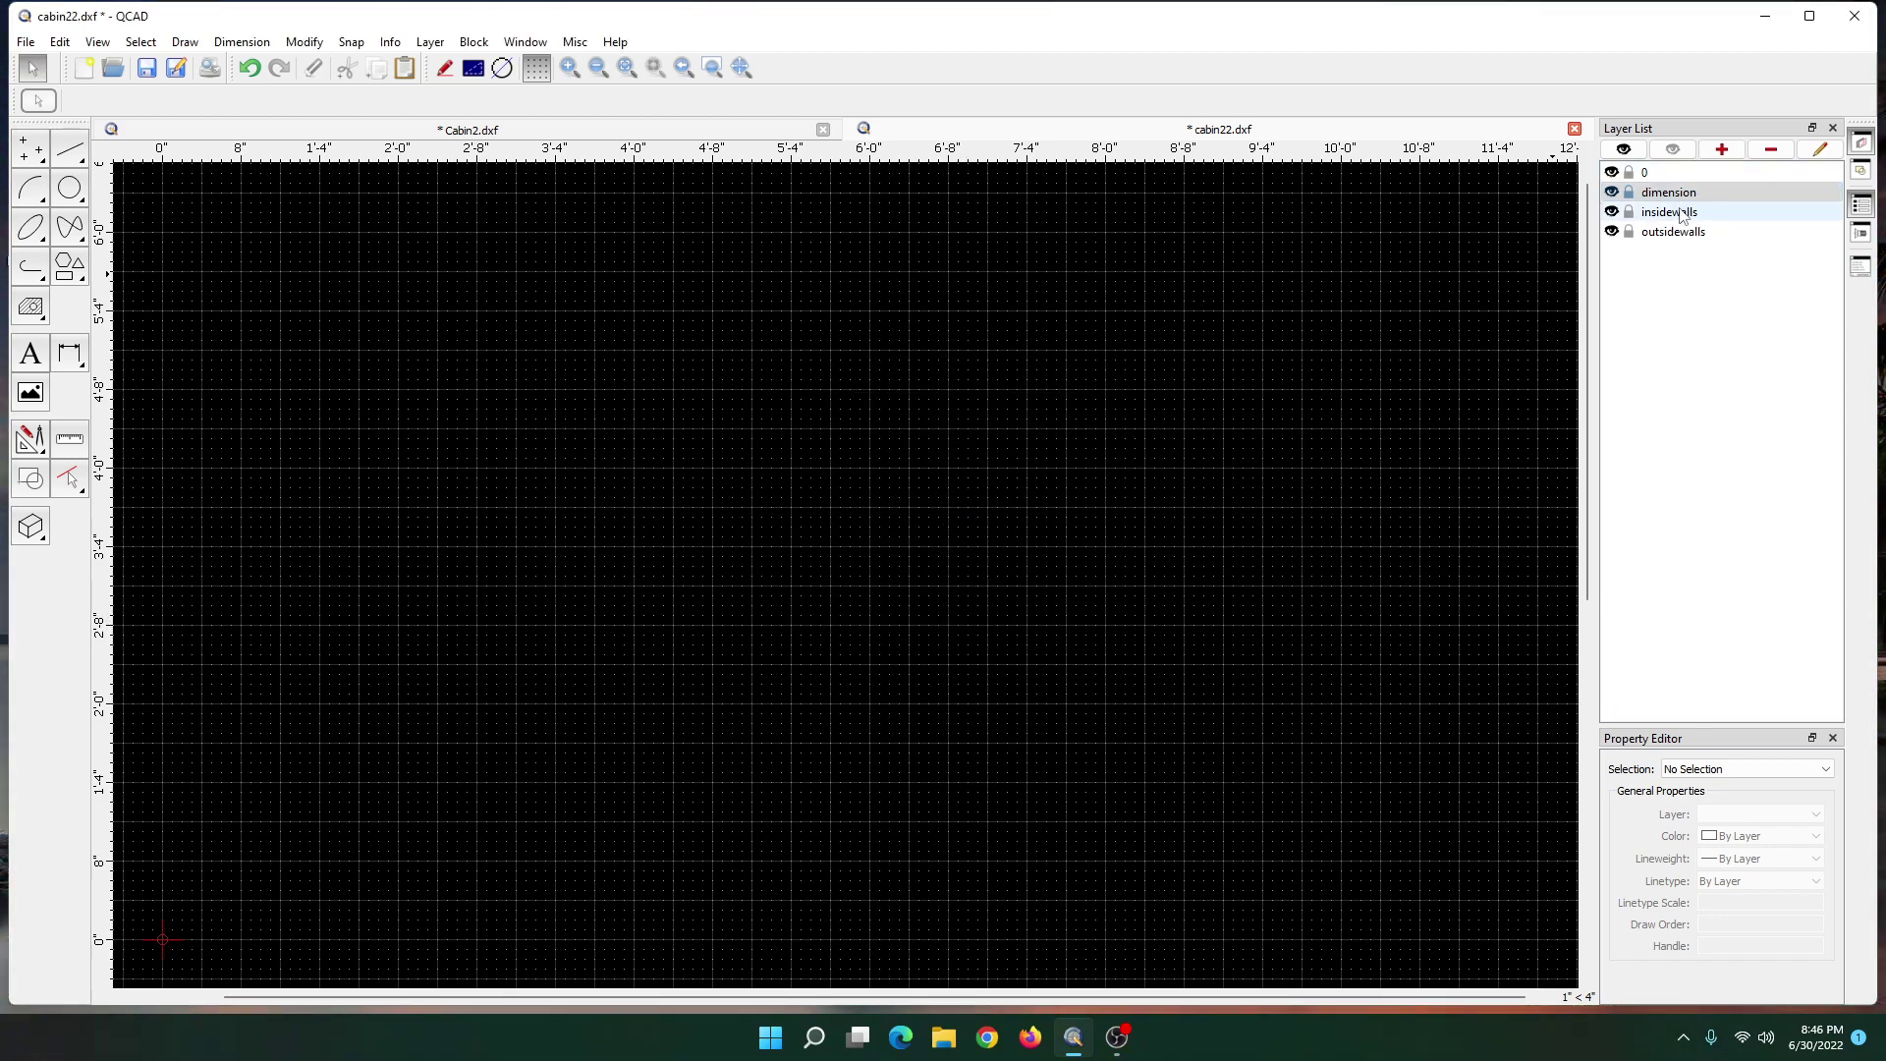
- Add a layer named fixtures with the default attributes
left_click(1722, 149)
key("BackSpace")
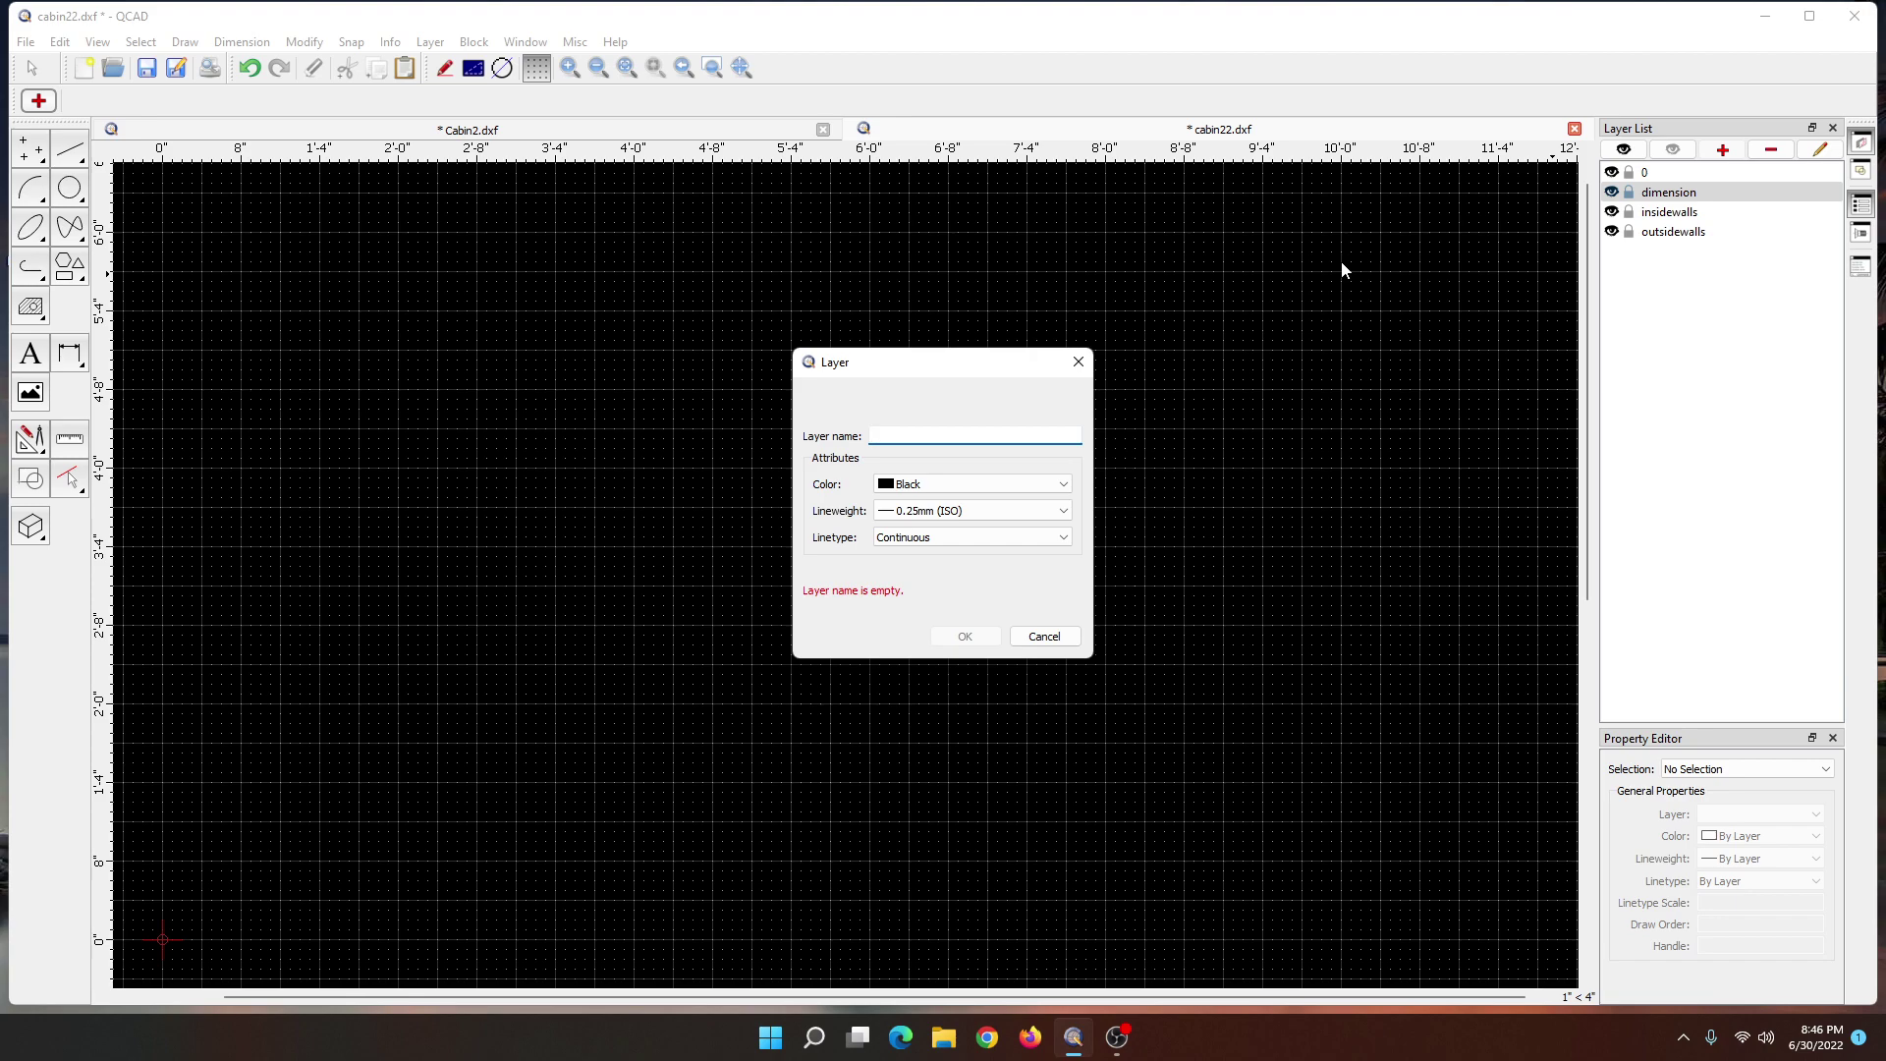
type("fl")
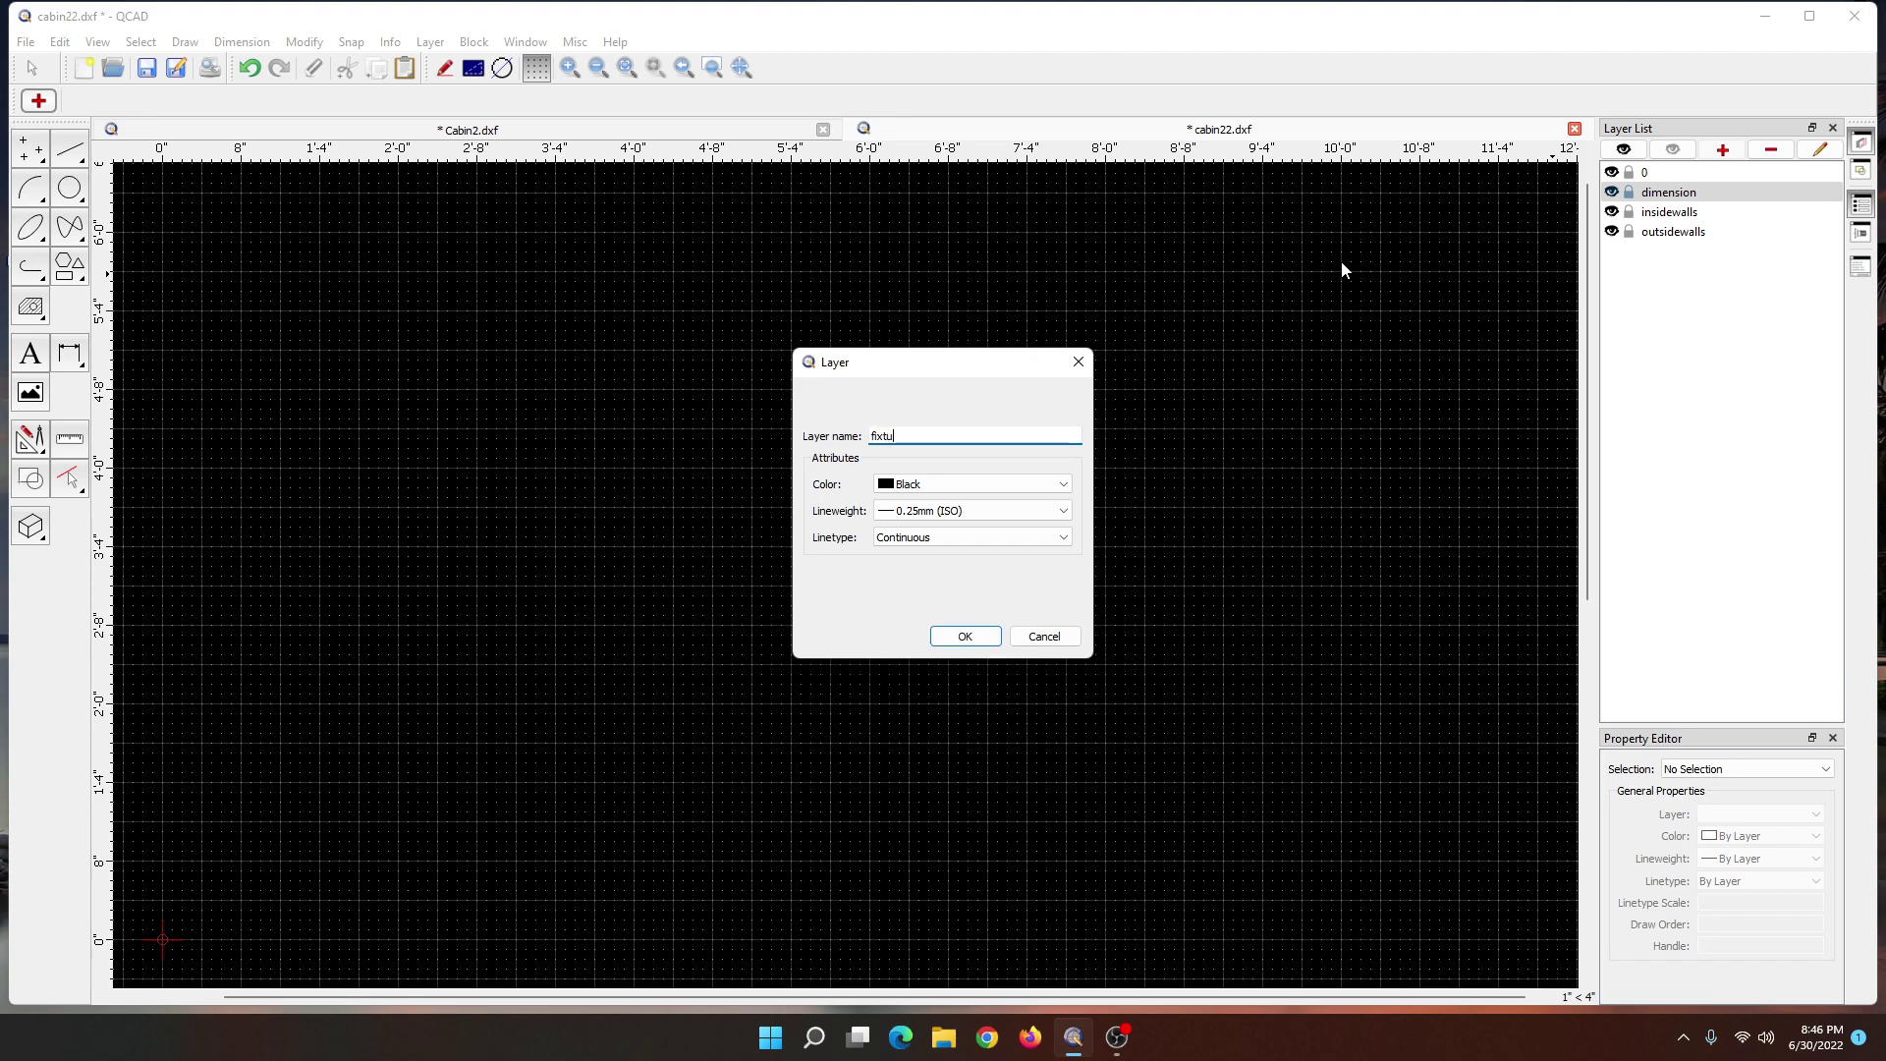
left_click(958, 639)
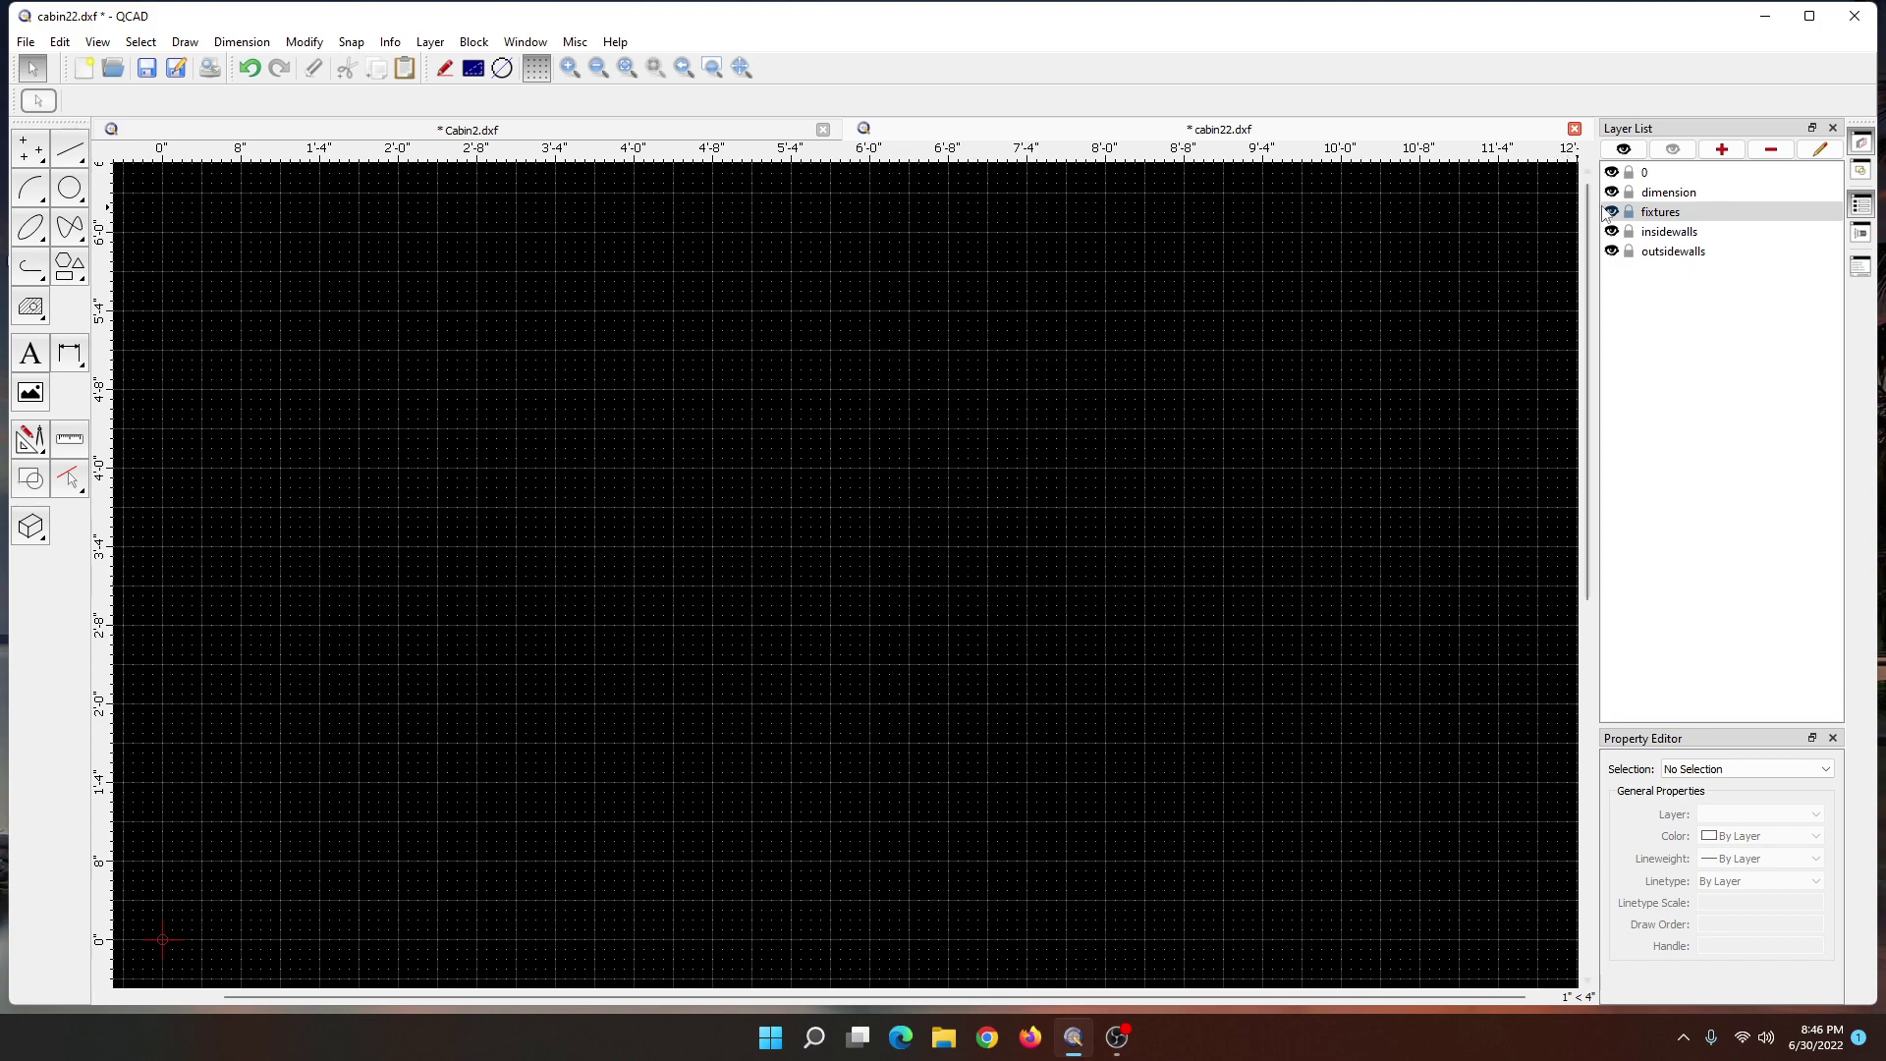
- Make outsidewalls the current layer, locking it briefly and unlocking it again
left_click(1629, 253)
left_click(1640, 252)
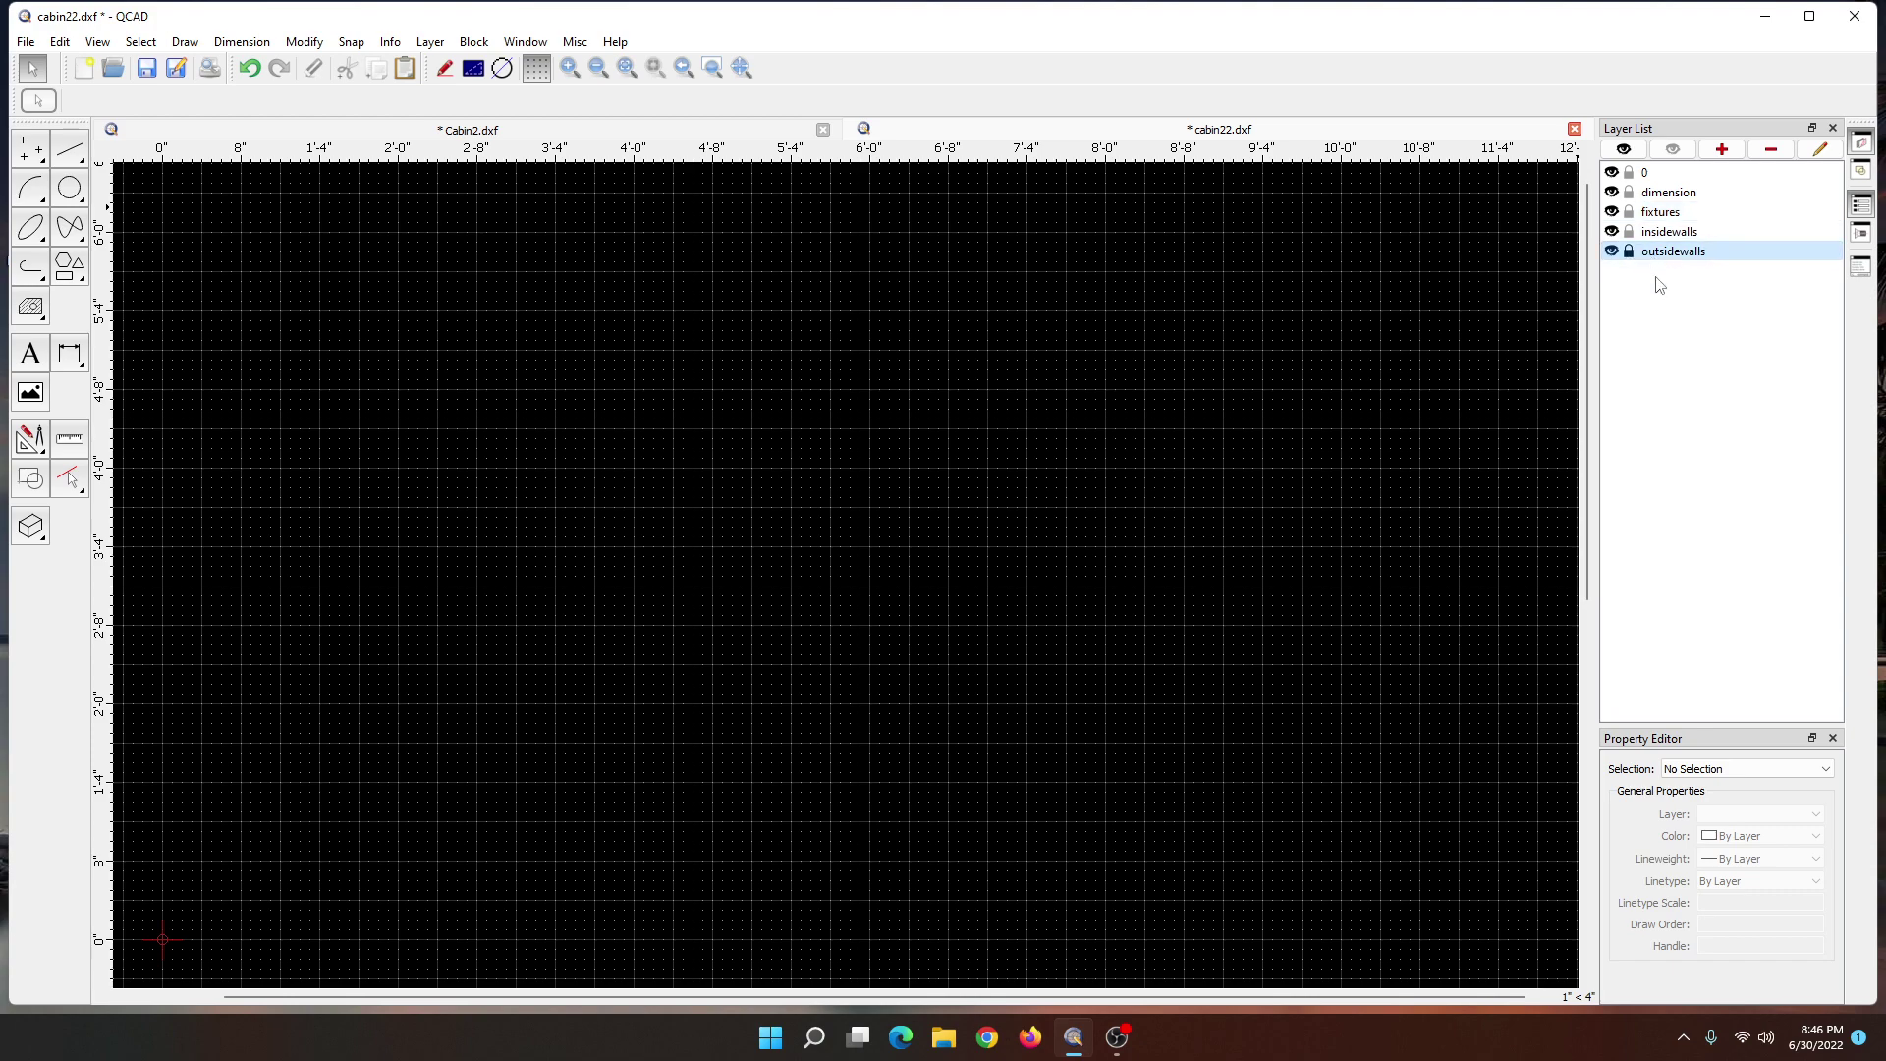
left_click(1629, 253)
- Draw a 40'6" horizontal line on the outsidewalls layer, starting about 3'-4" left of and 4" above the origin
left_click(67, 157)
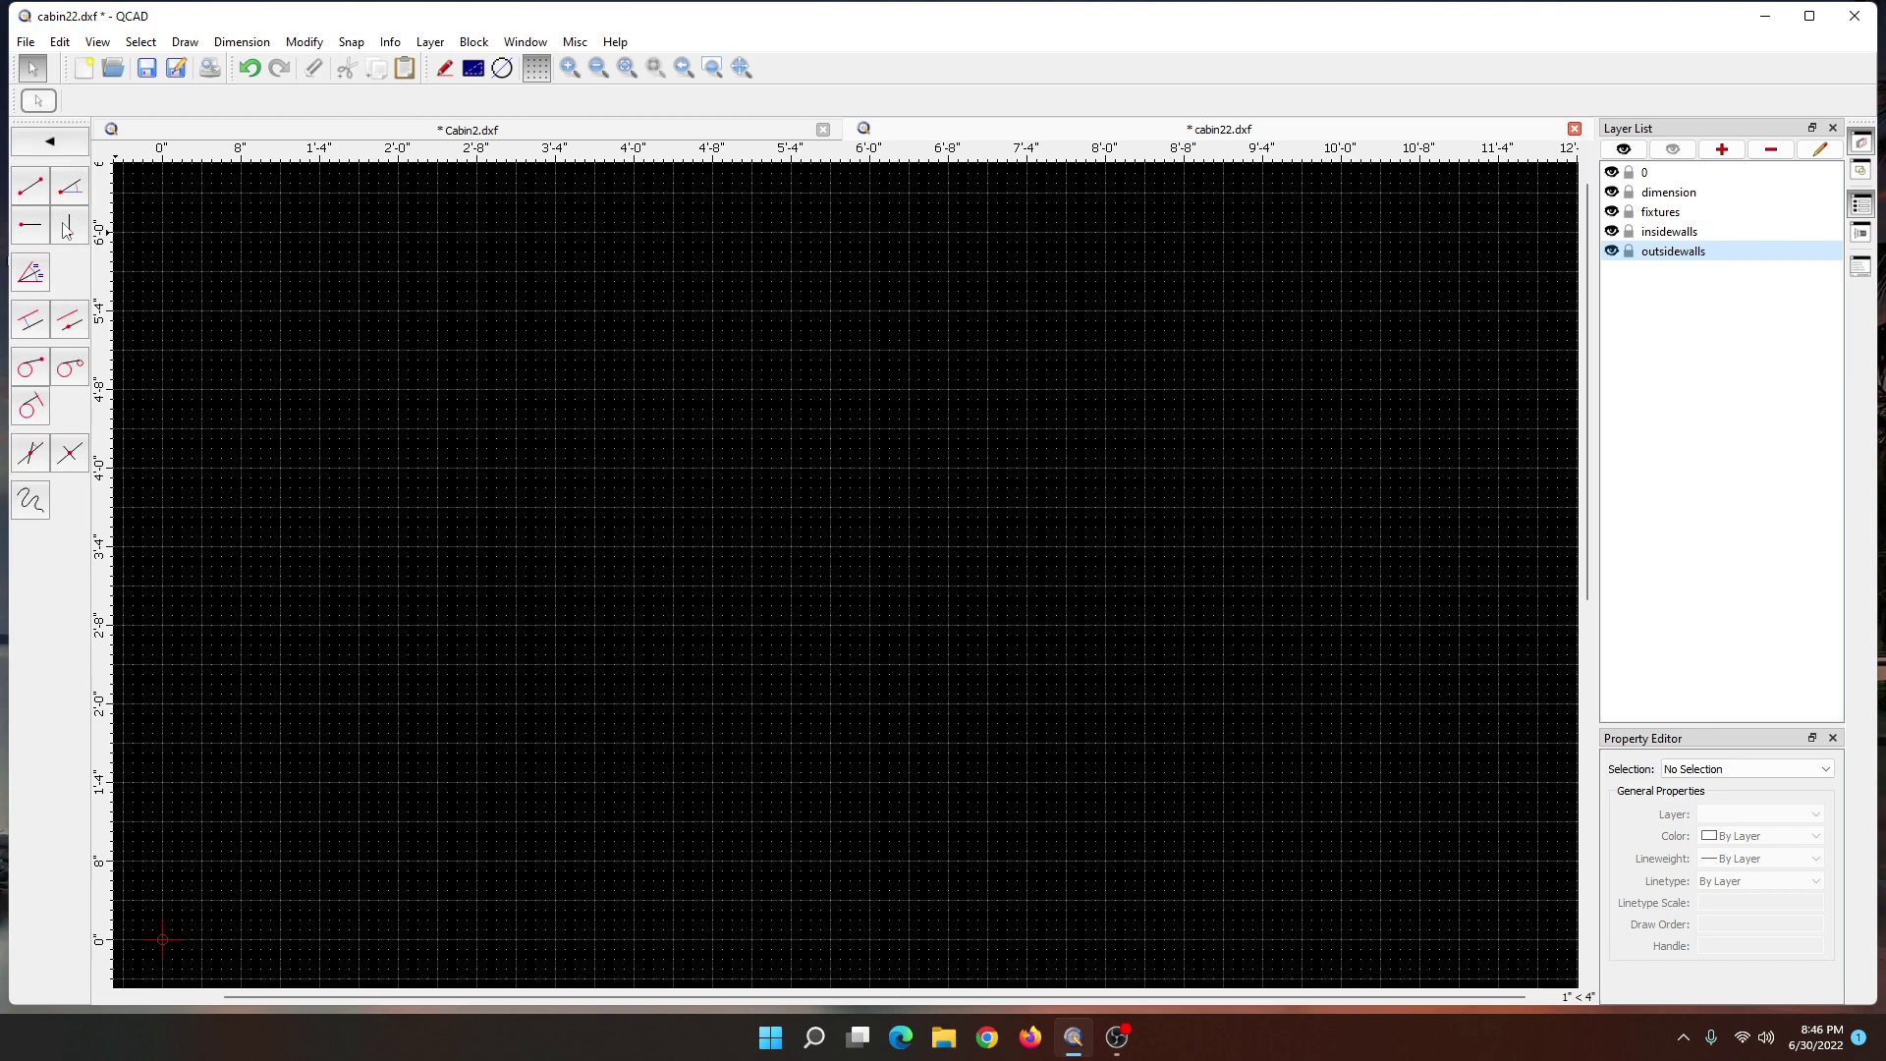
left_click(30, 227)
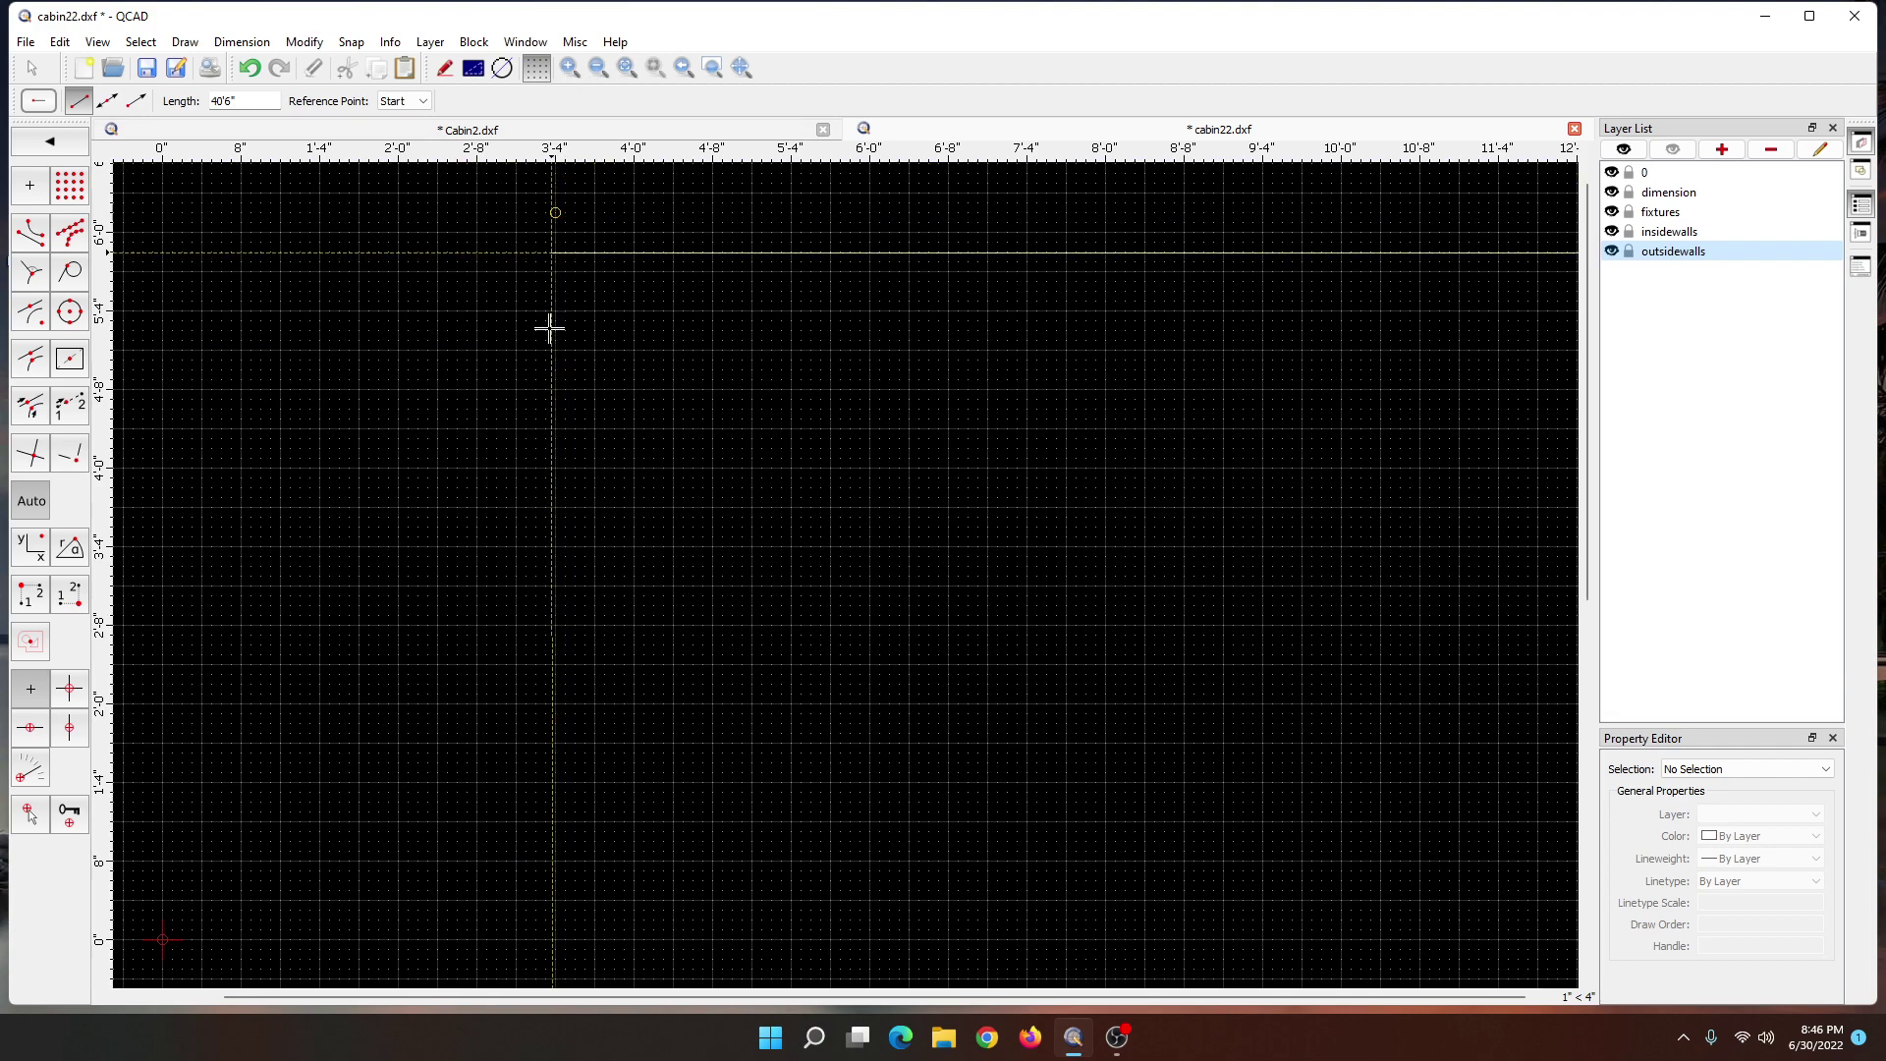
scroll(557, 579, "up", 2)
scroll(558, 579, "down", 4)
scroll(570, 580, "up", 2)
scroll(574, 580, "down", 2)
scroll(582, 579, "up", 2)
scroll(582, 580, "down", 1)
scroll(583, 578, "up", 1)
scroll(582, 575, "down", 1)
scroll(582, 573, "up", 1)
scroll(578, 572, "down", 1)
scroll(578, 568, "up", 1)
scroll(574, 567, "down", 1)
scroll(579, 562, "up", 1)
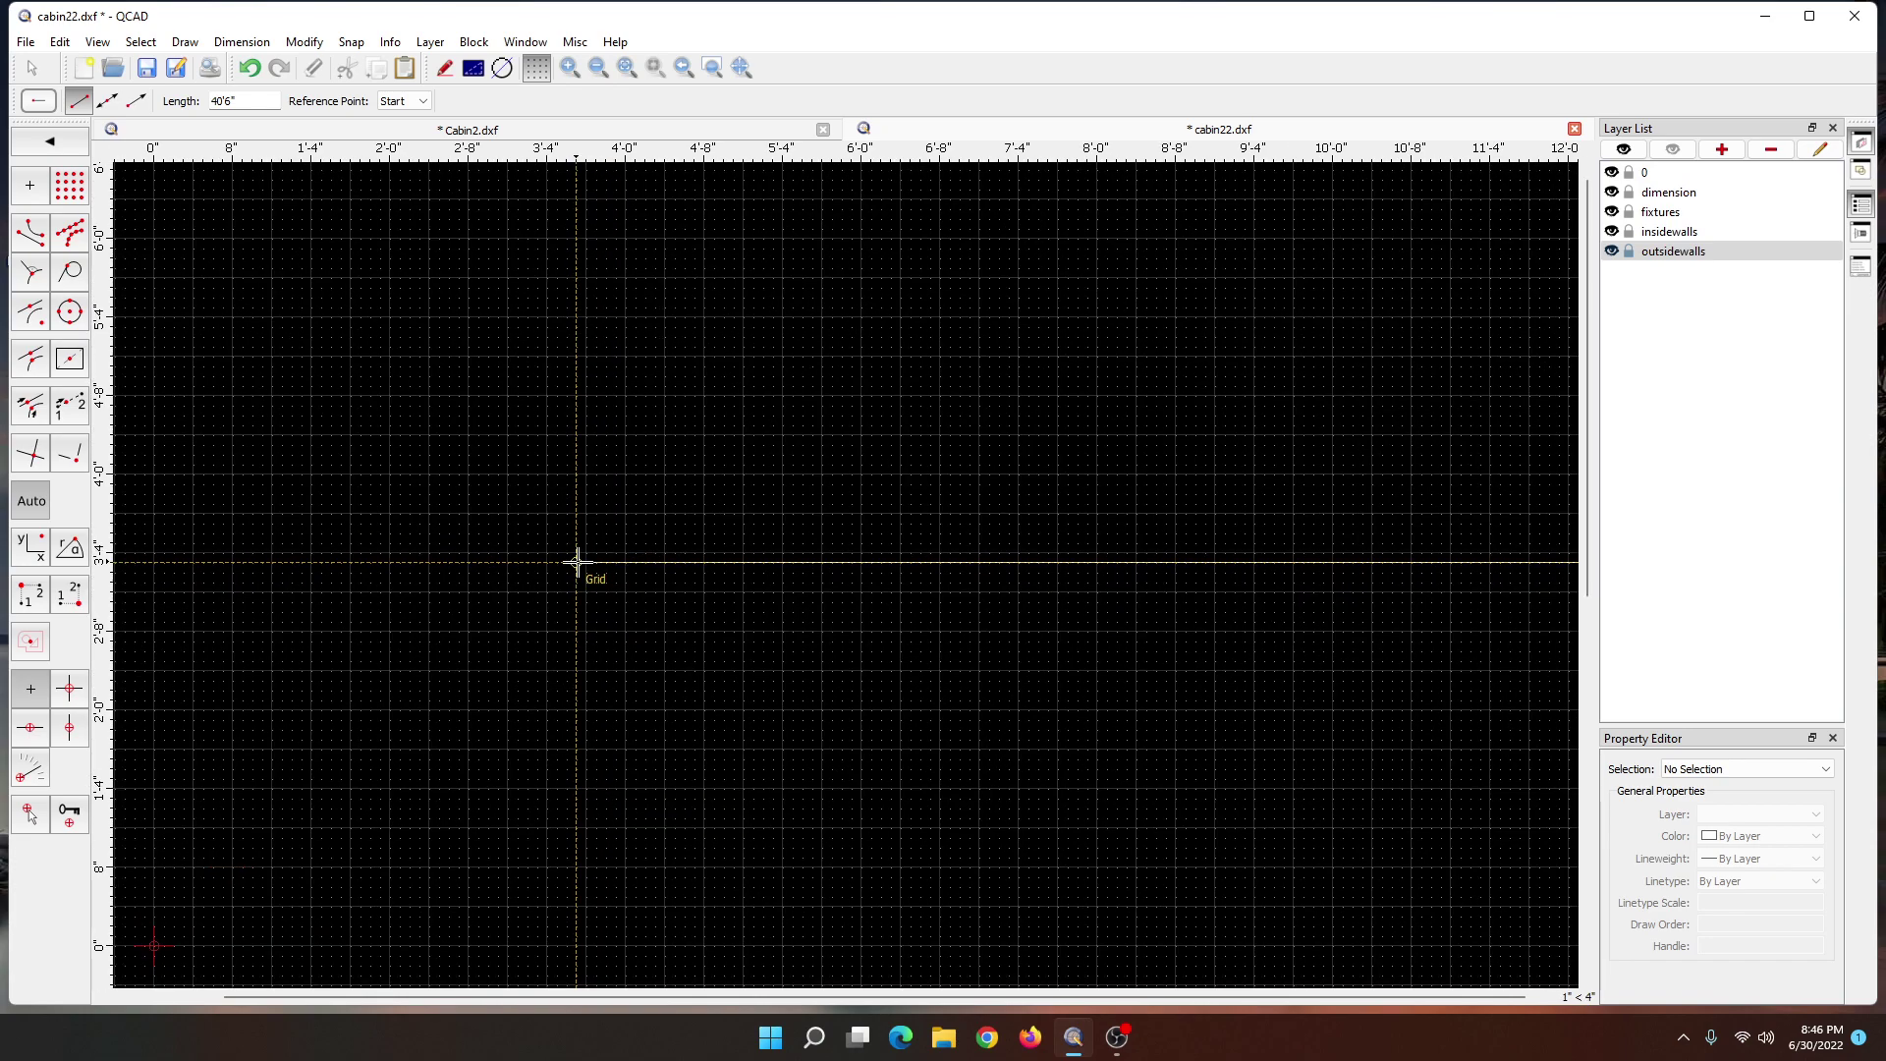
scroll(585, 510, "down", 1)
scroll(536, 411, "up", 1)
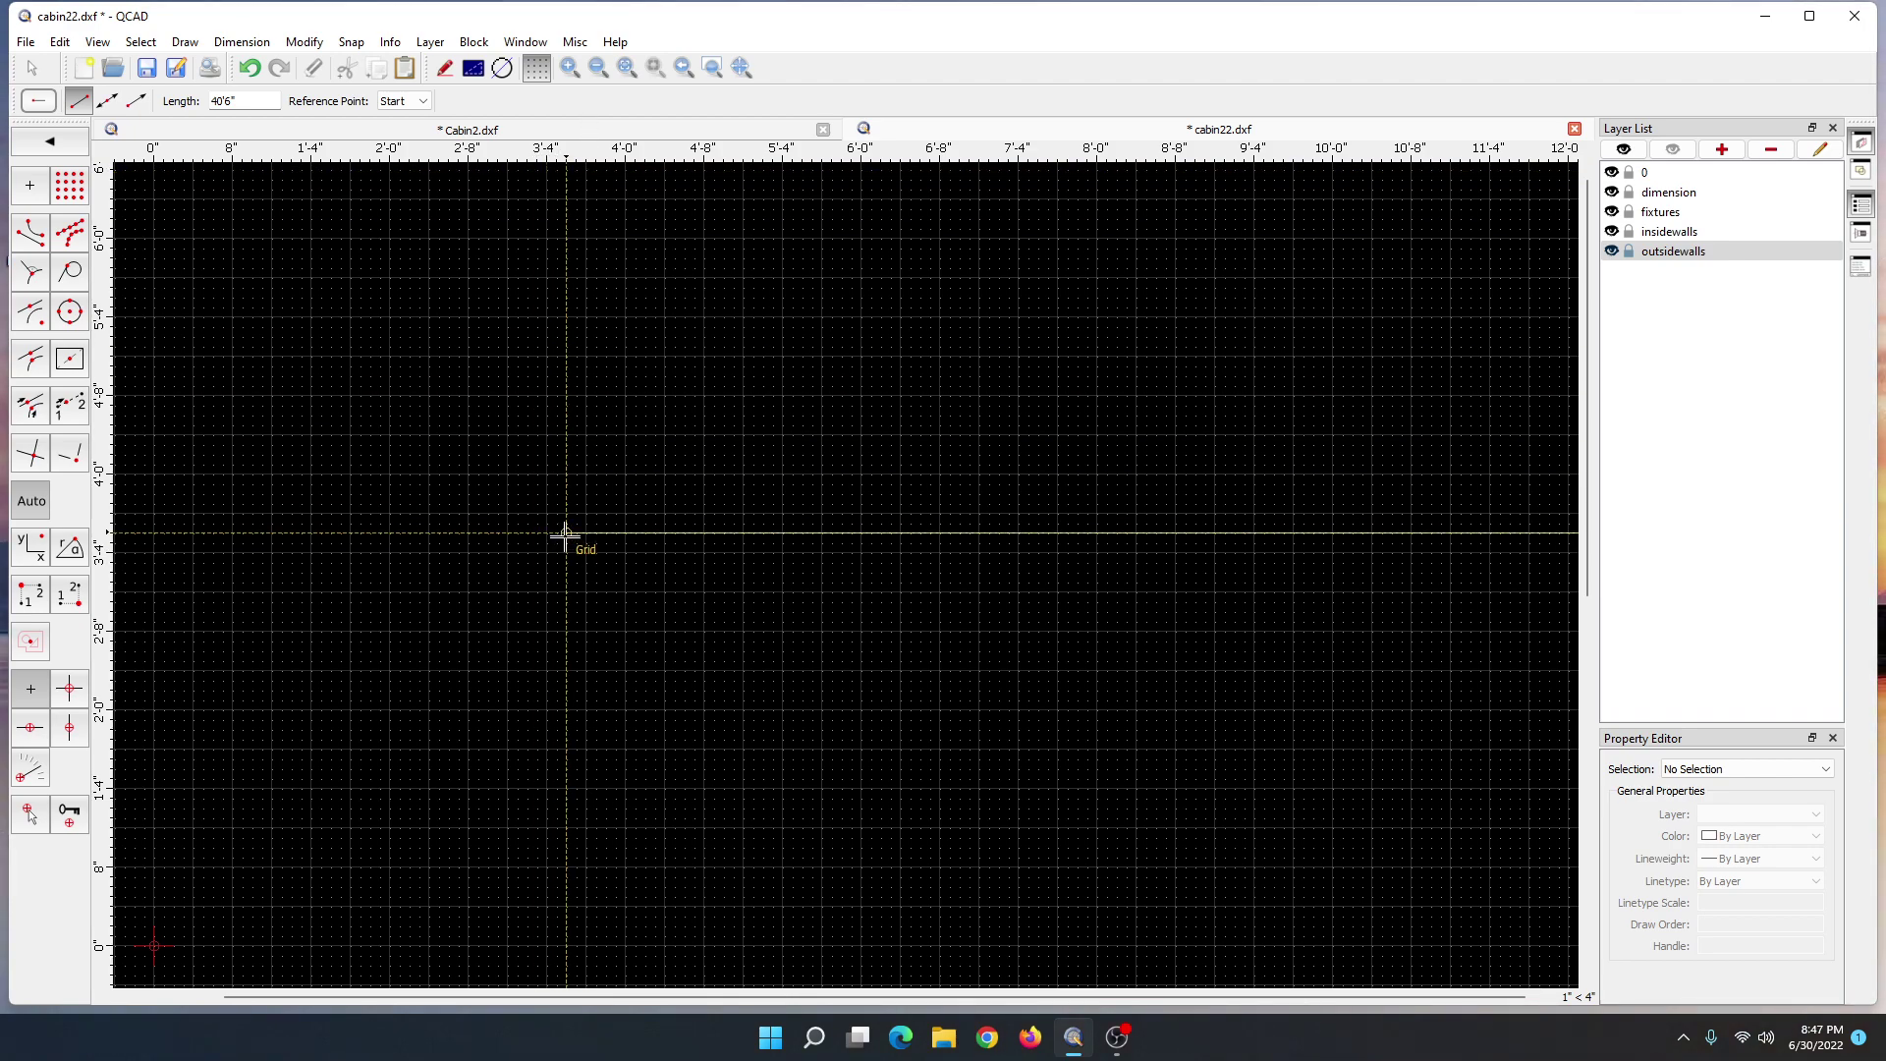
mouse_move(565, 535)
middle_mouse_down()
mouse_move(438, 619)
mouse_move(632, 564)
mouse_move(451, 551)
mouse_move(497, 659)
mouse_move(510, 573)
mouse_move(488, 662)
mouse_move(577, 639)
middle_mouse_up()
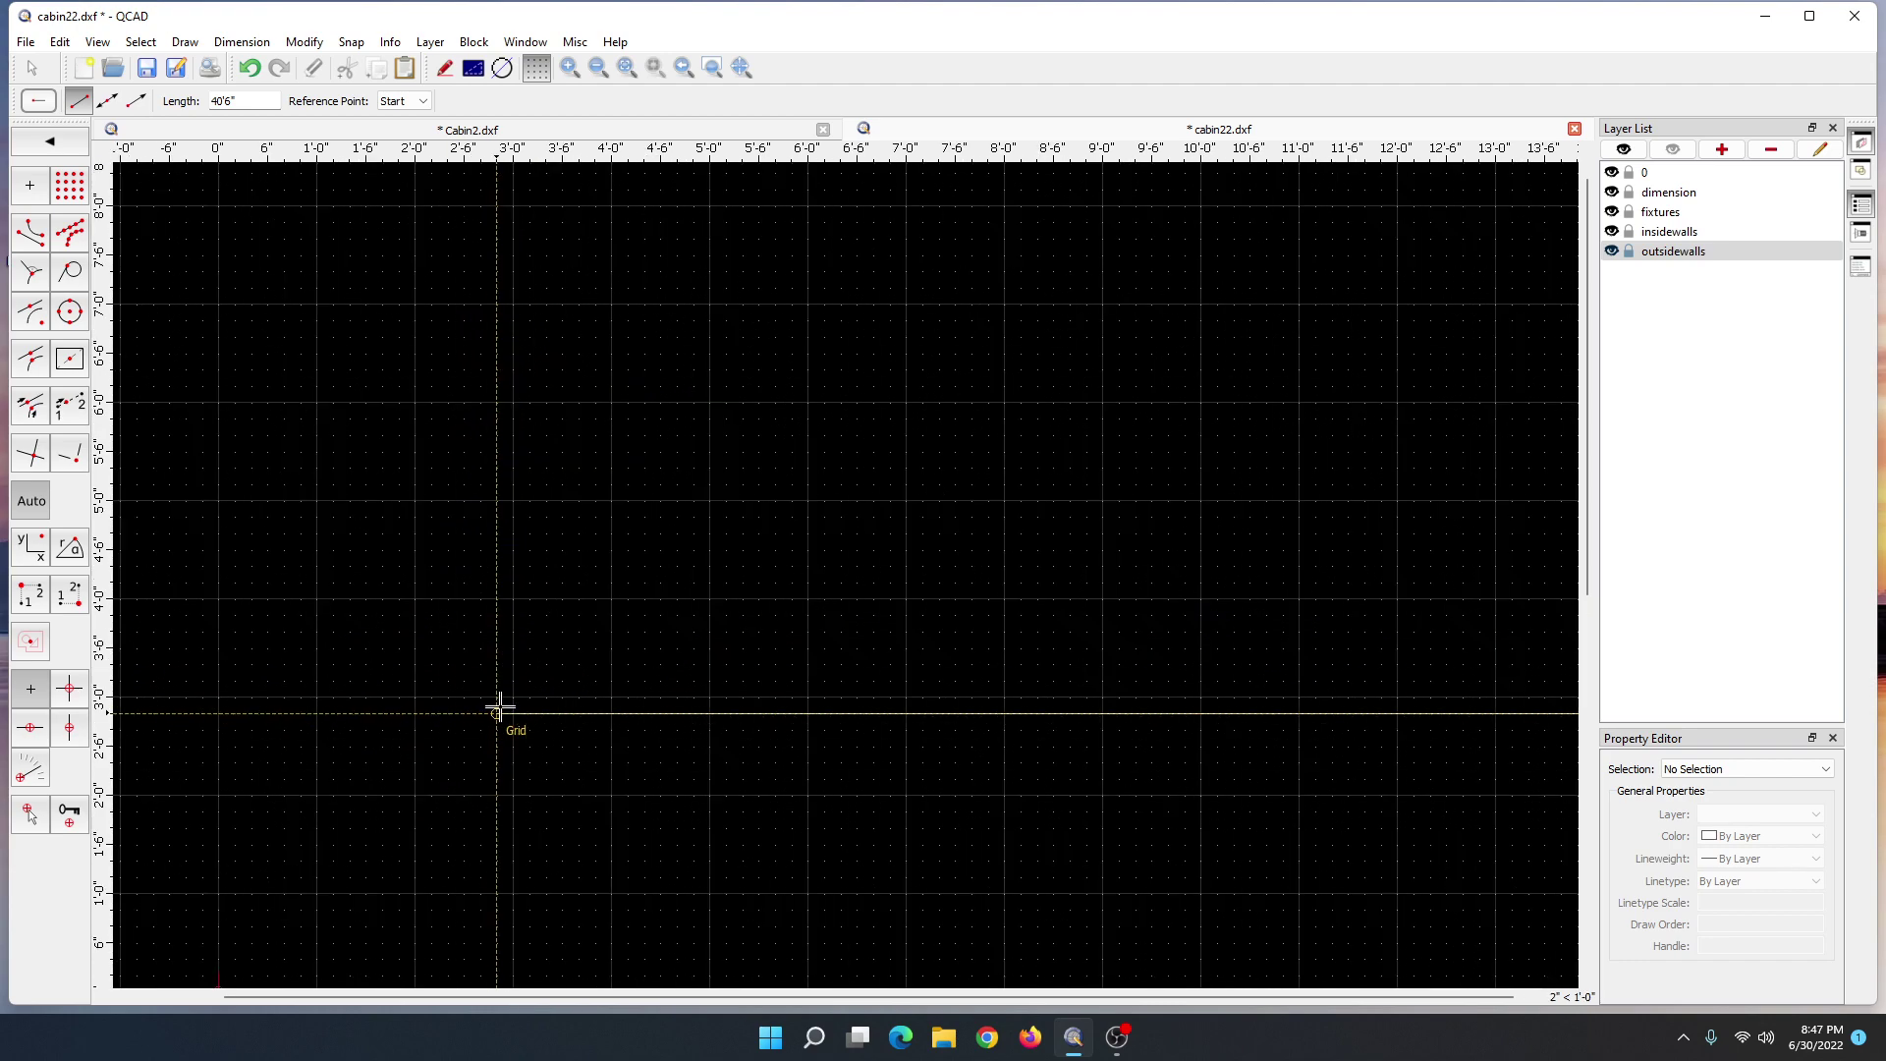
middle_click_drag(518, 691, 973, 306)
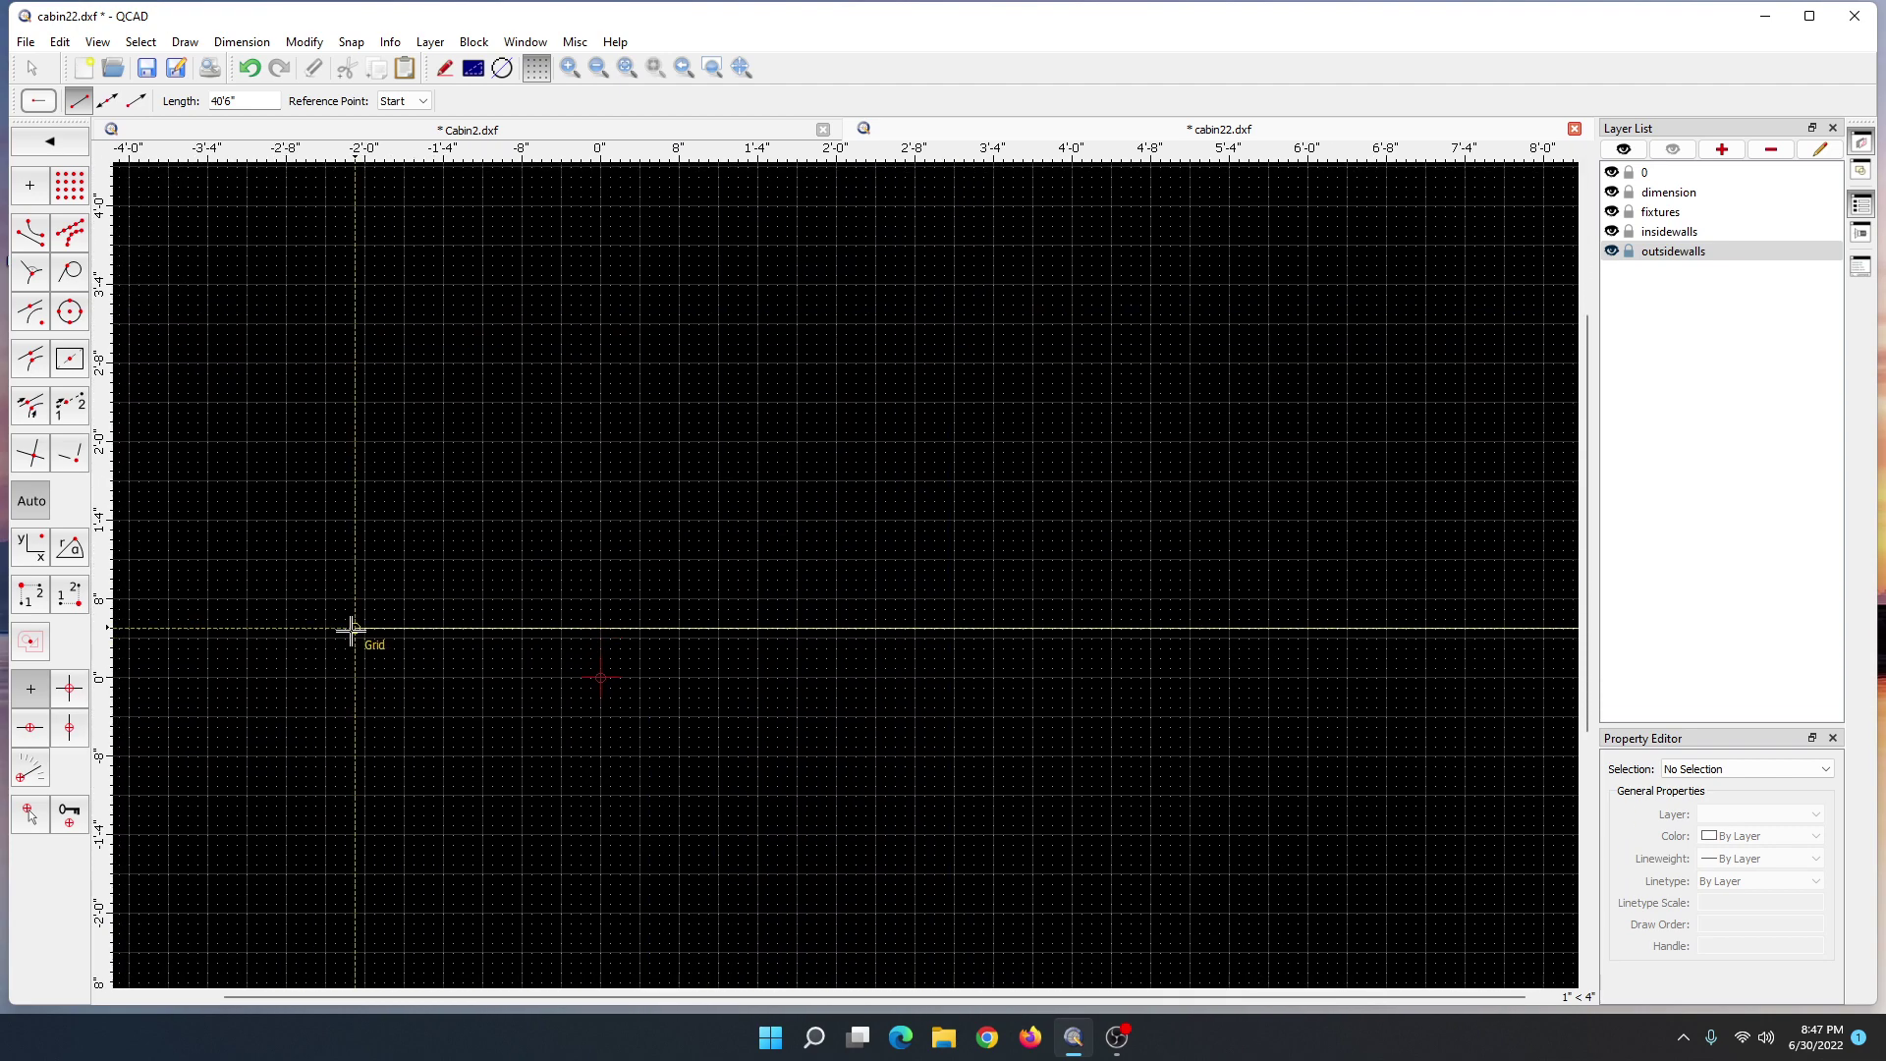
scroll(216, 646, "up", 1)
left_click(210, 640)
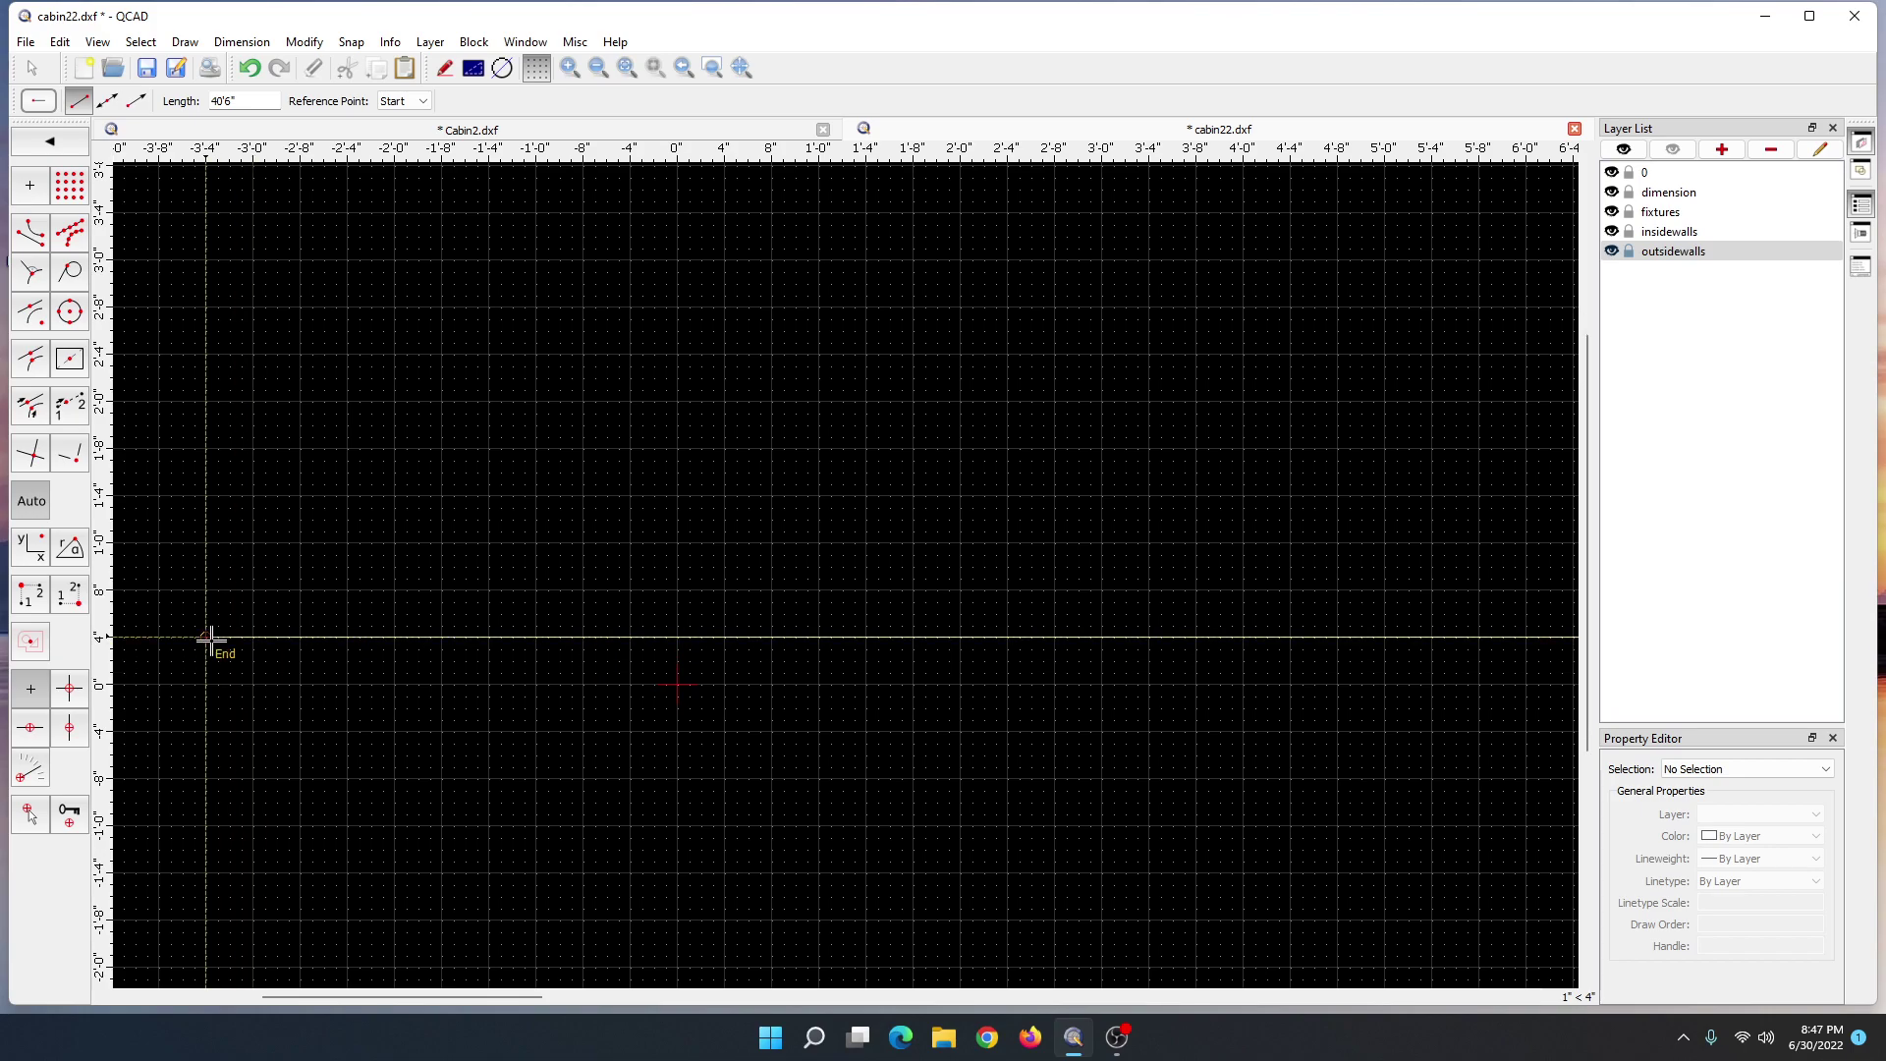
scroll(262, 668, "down", 4)
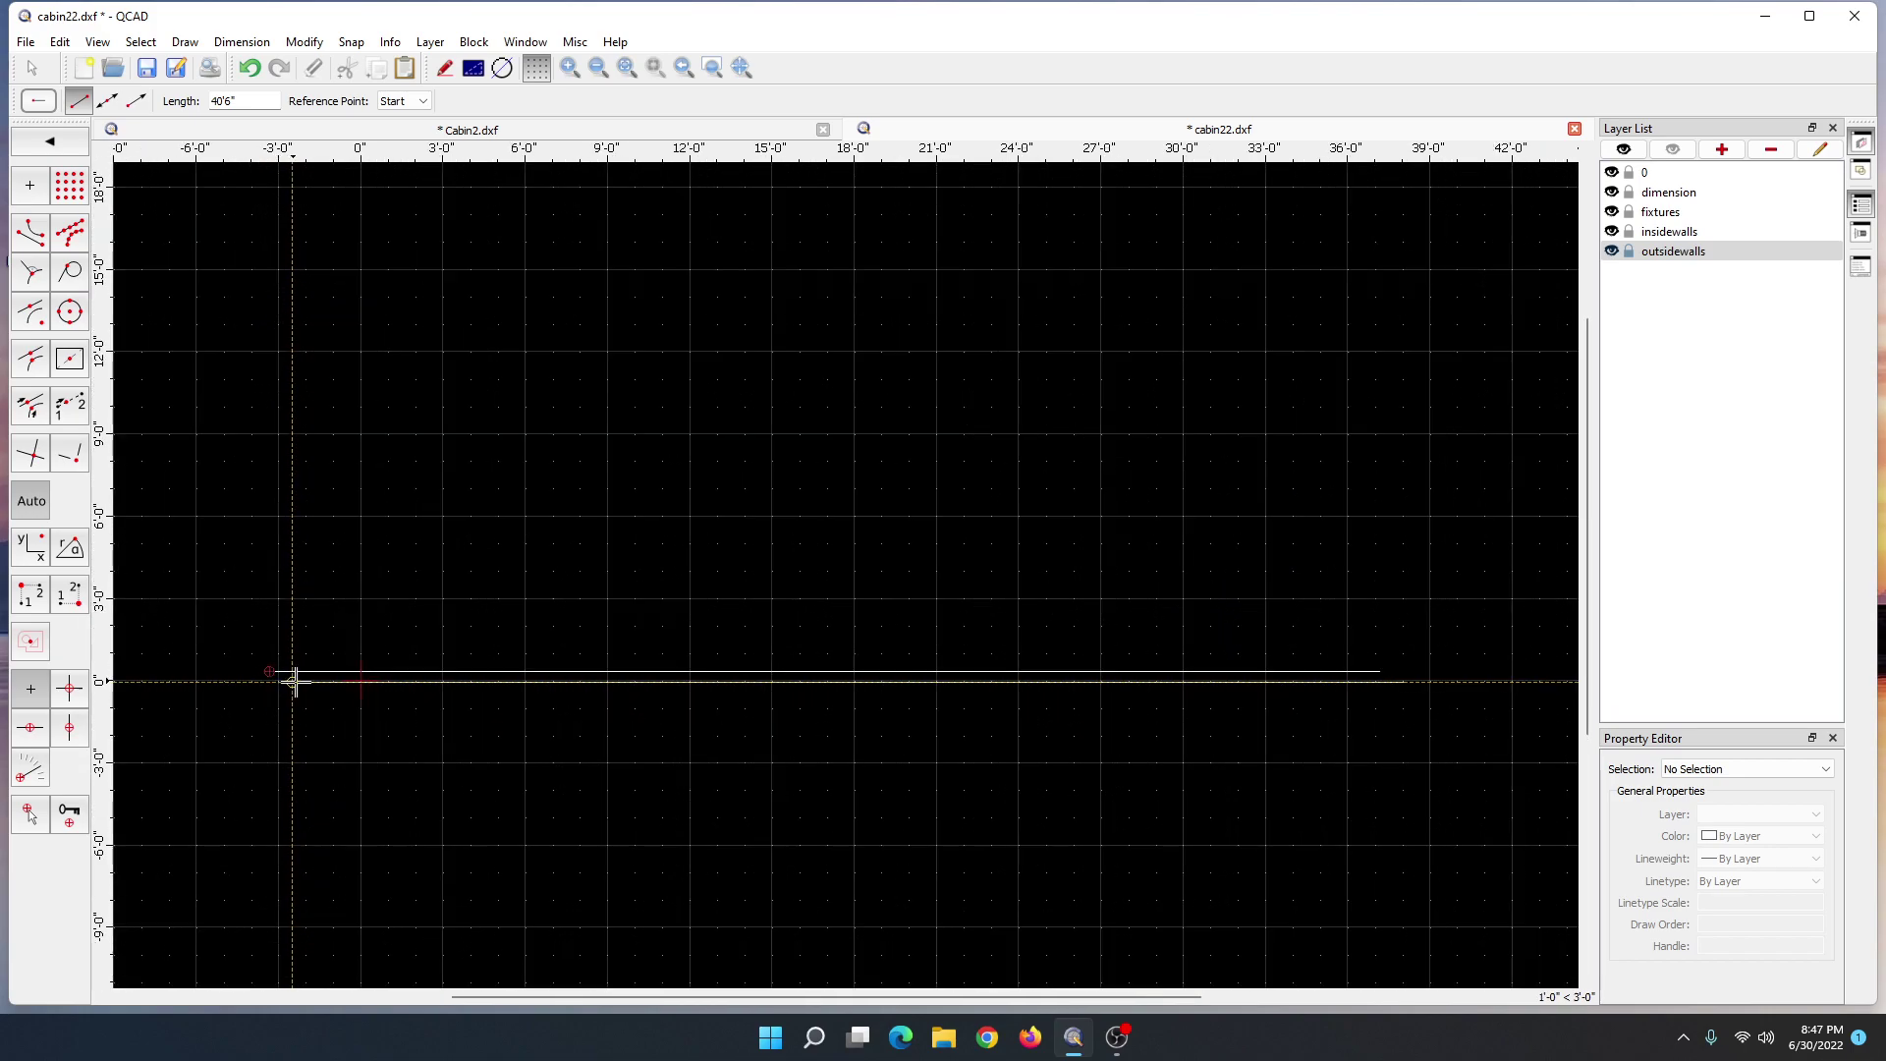
scroll(303, 678, "down", 1)
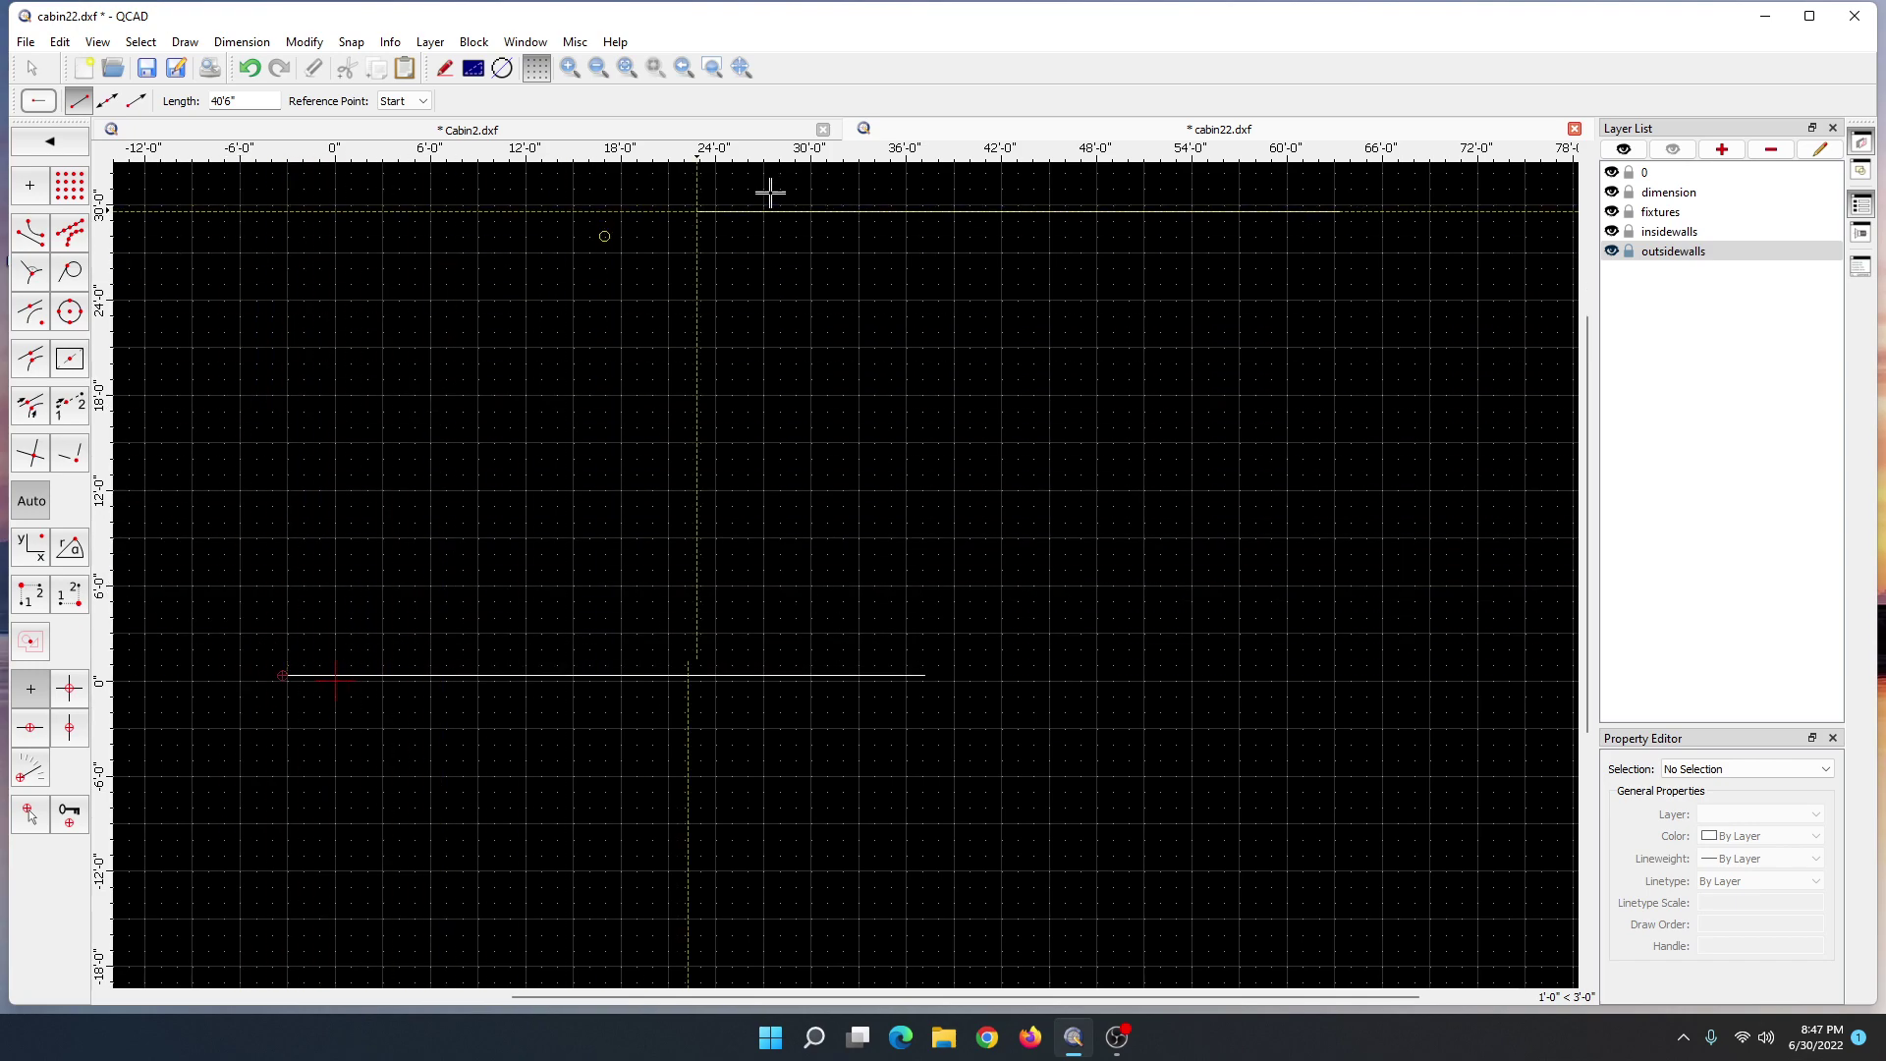
- Switch to the Cabin2.dxf floor plan and set the vertical line tool's length to 35'
left_click(703, 135)
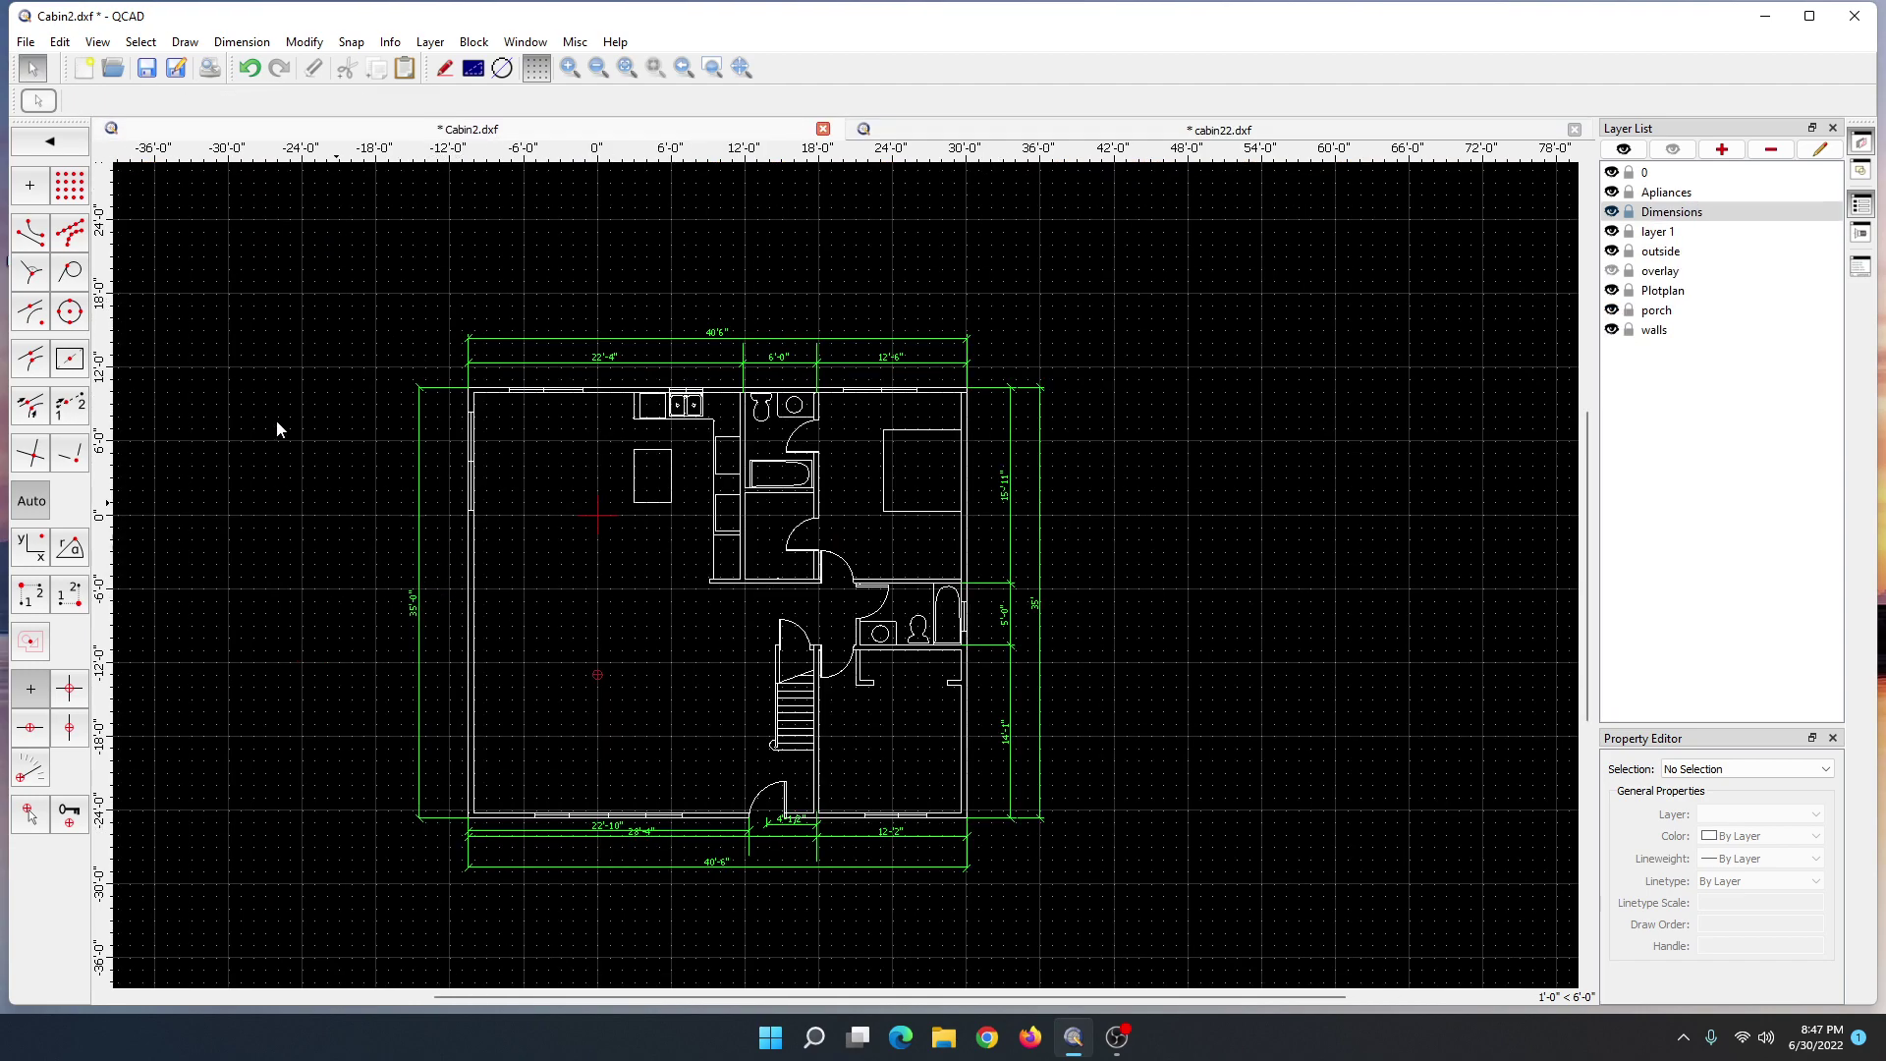
left_click(33, 71)
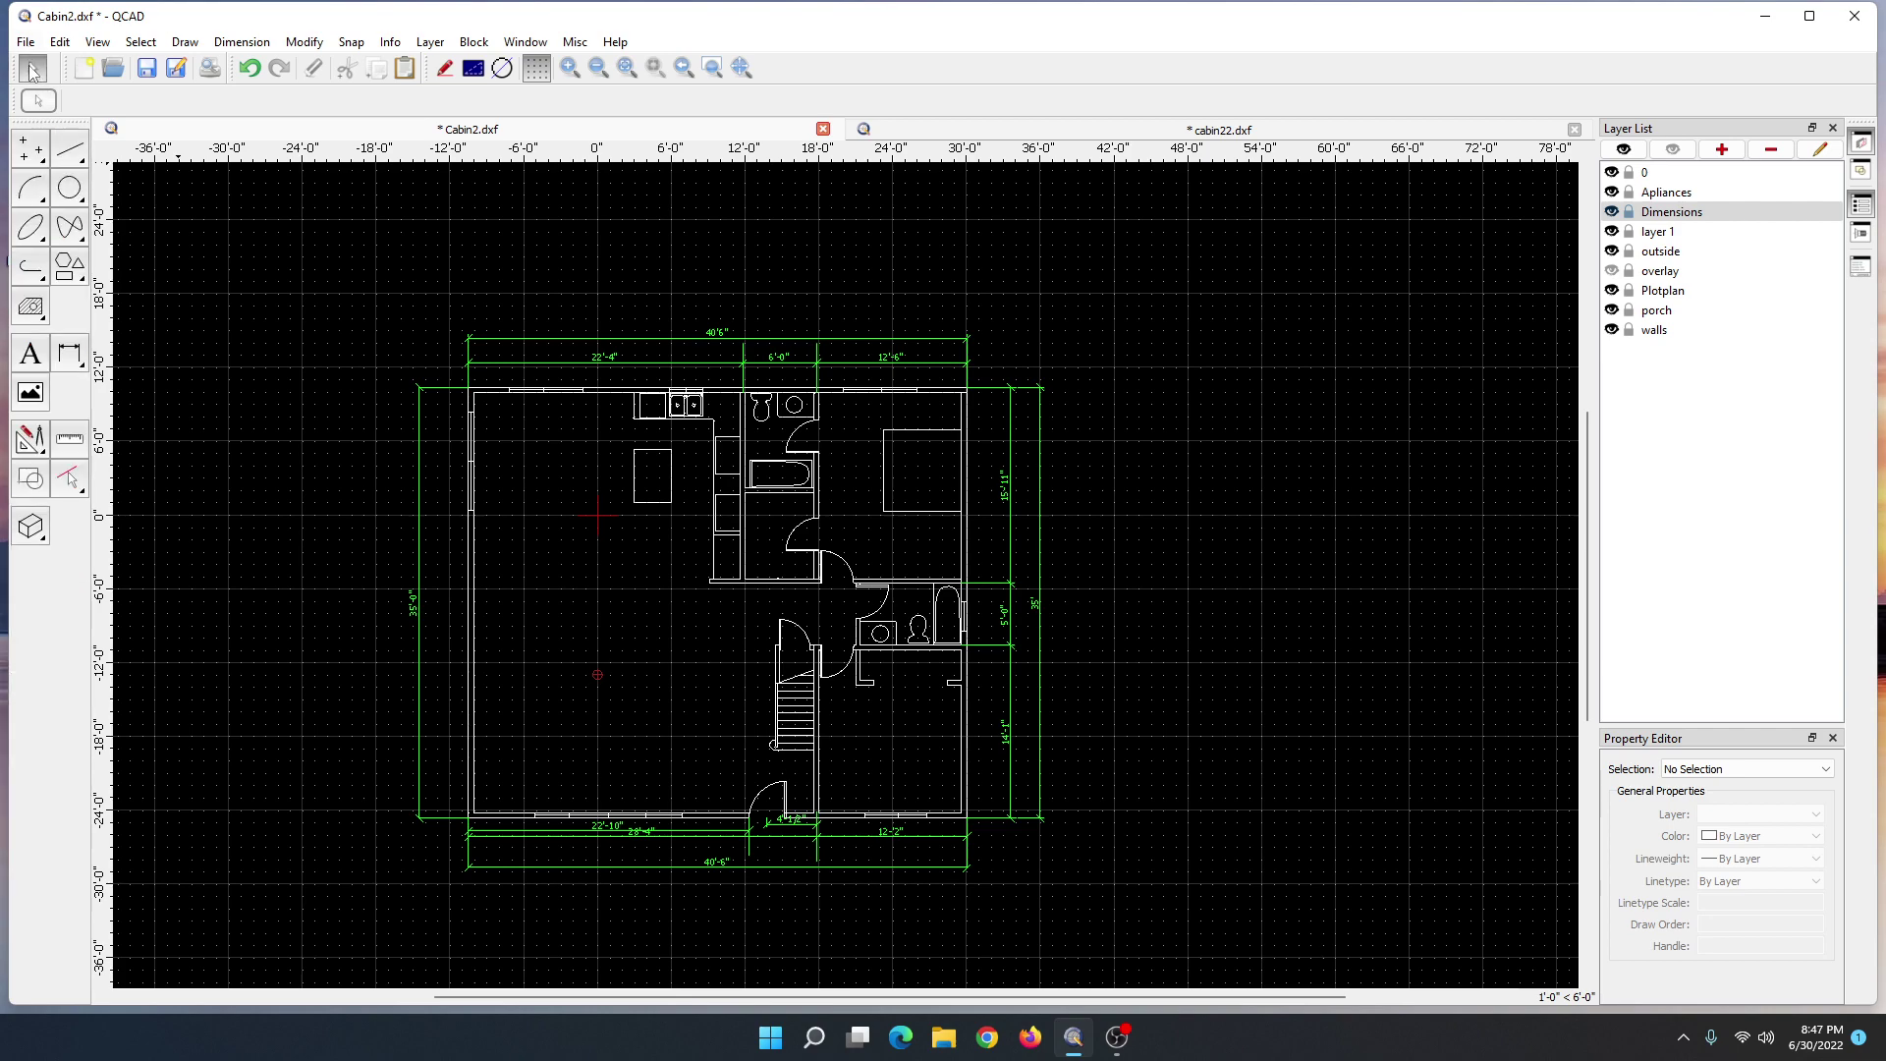
left_click(69, 155)
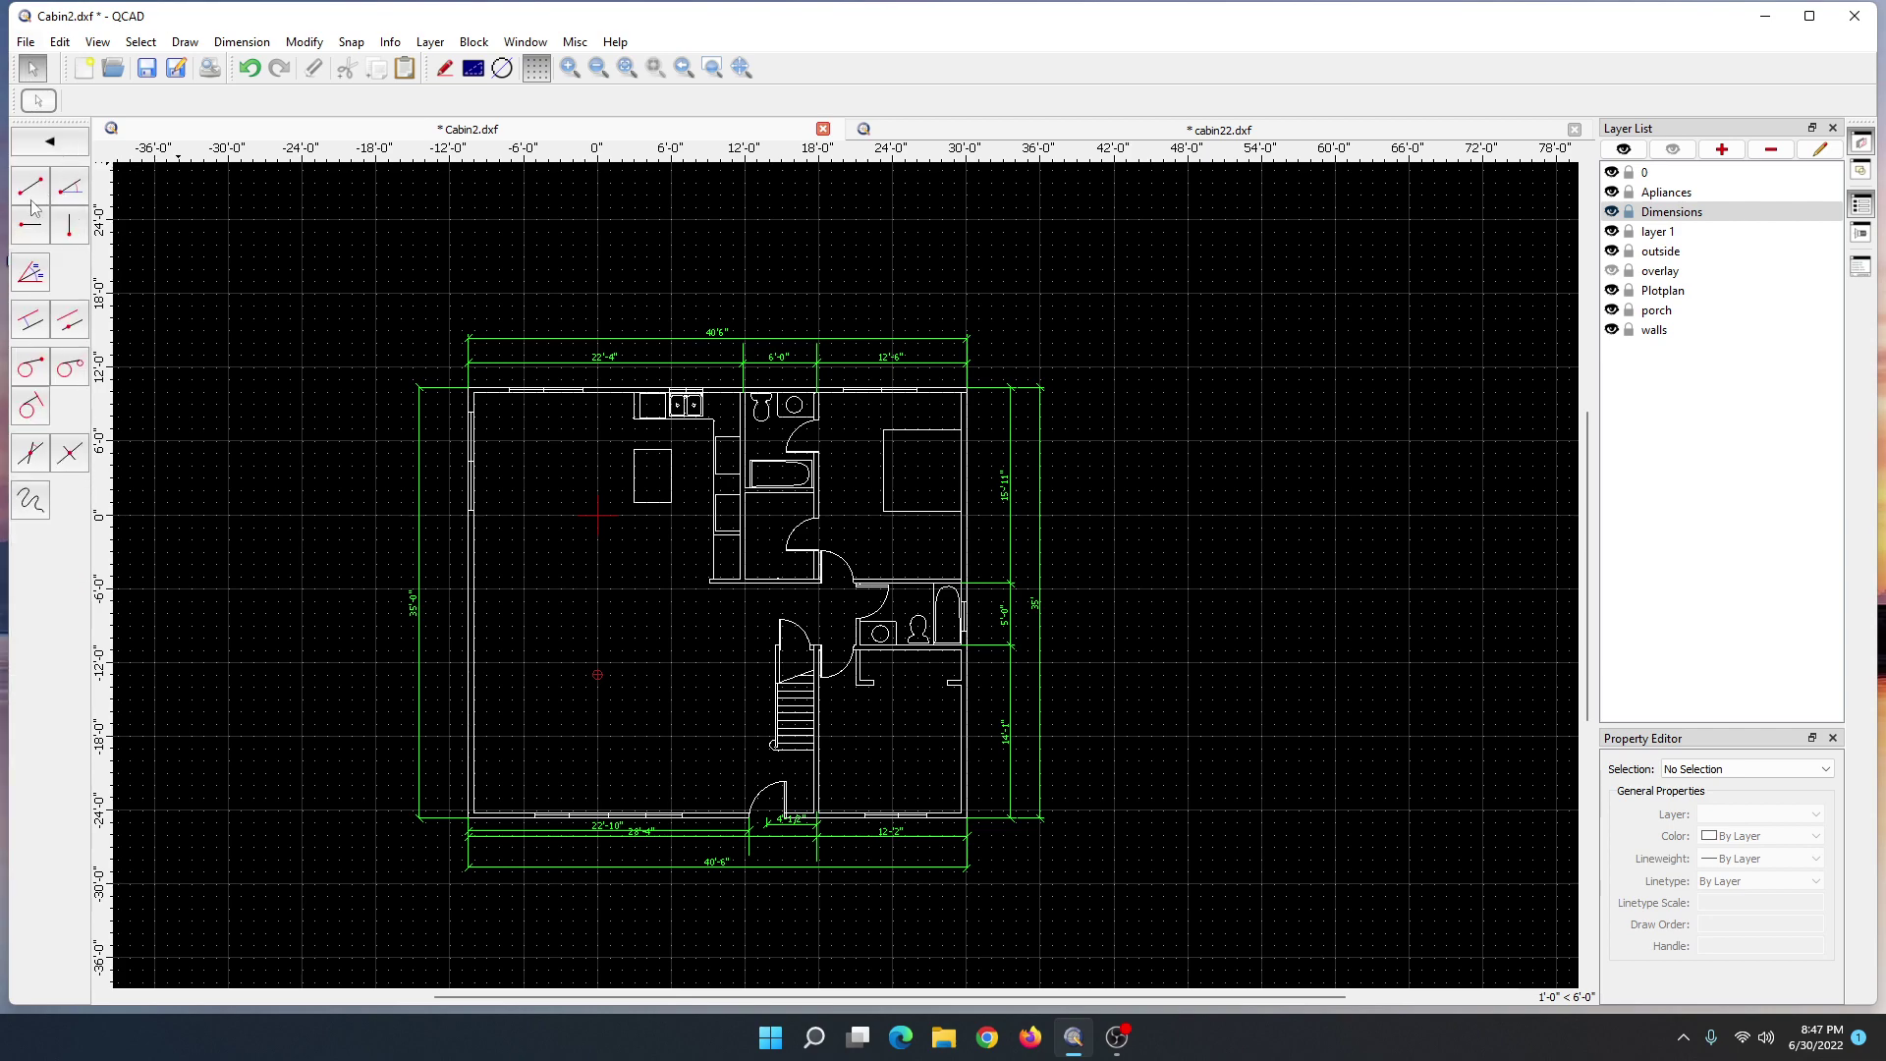
left_click(68, 229)
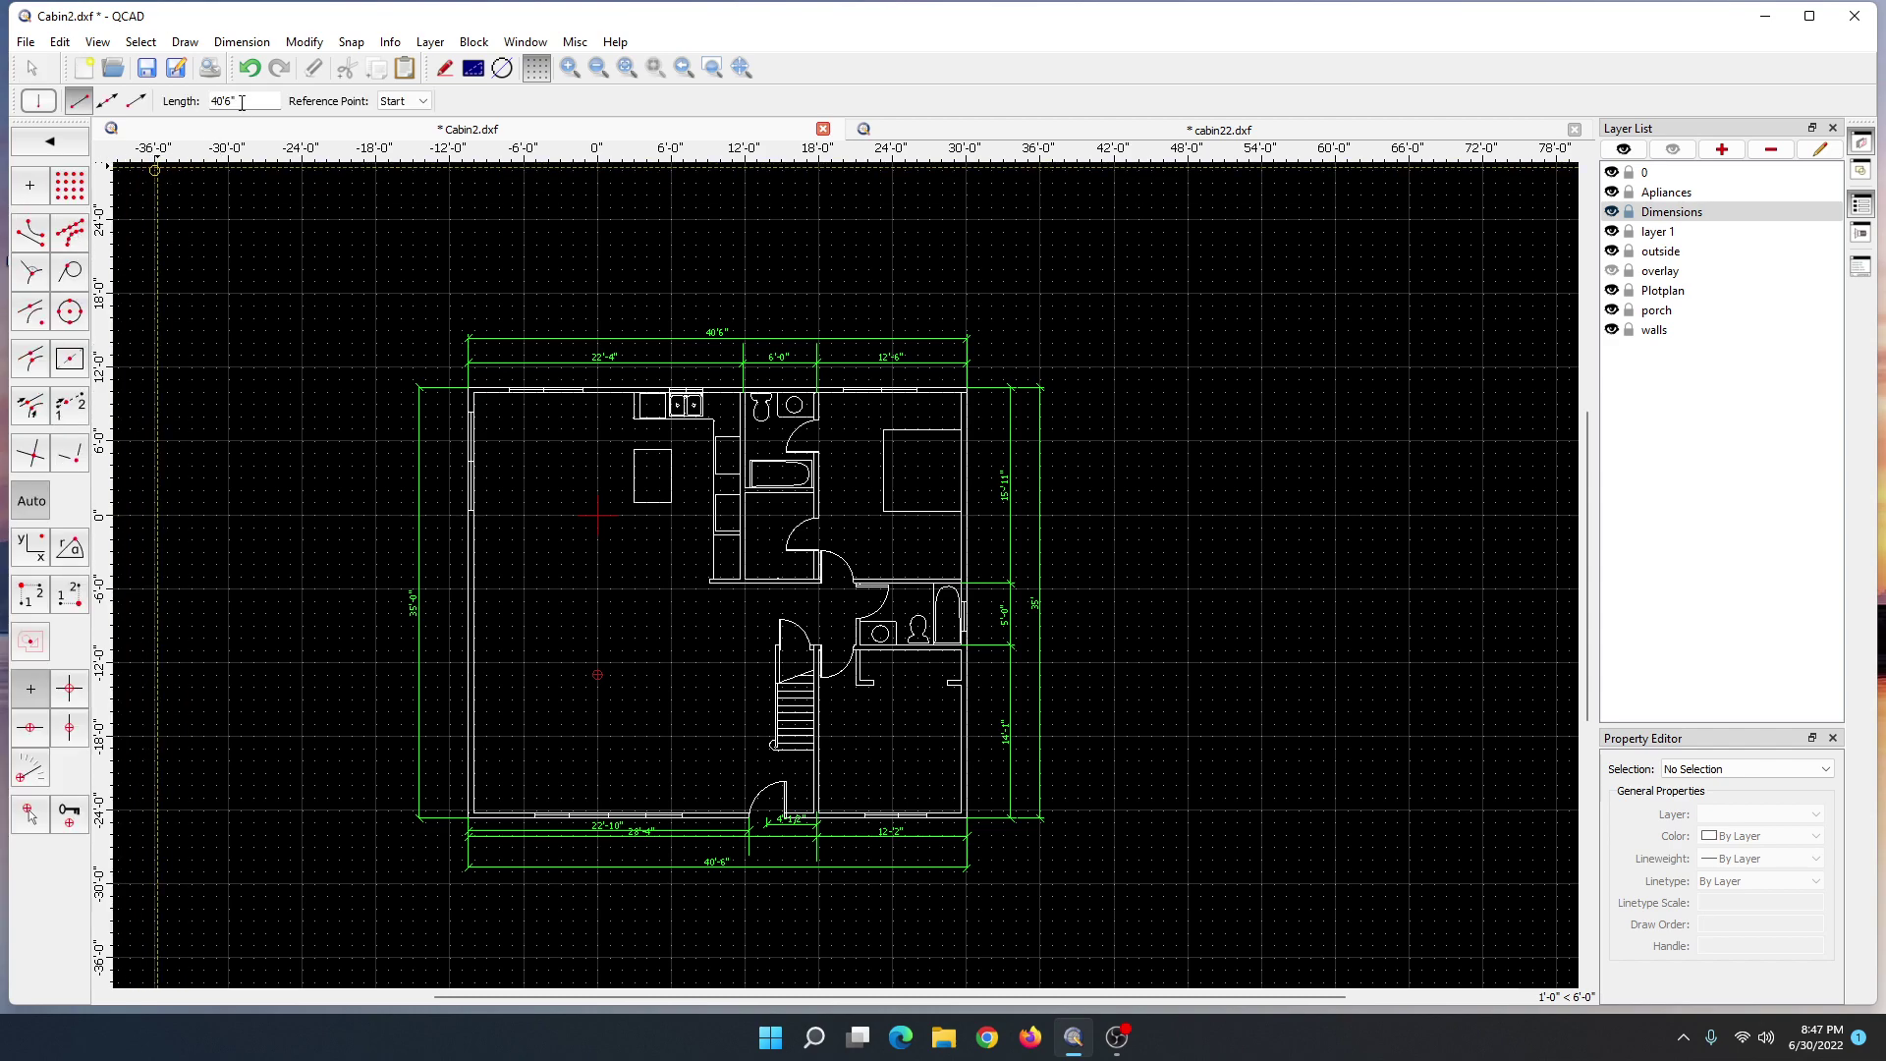
key("BackSpace")
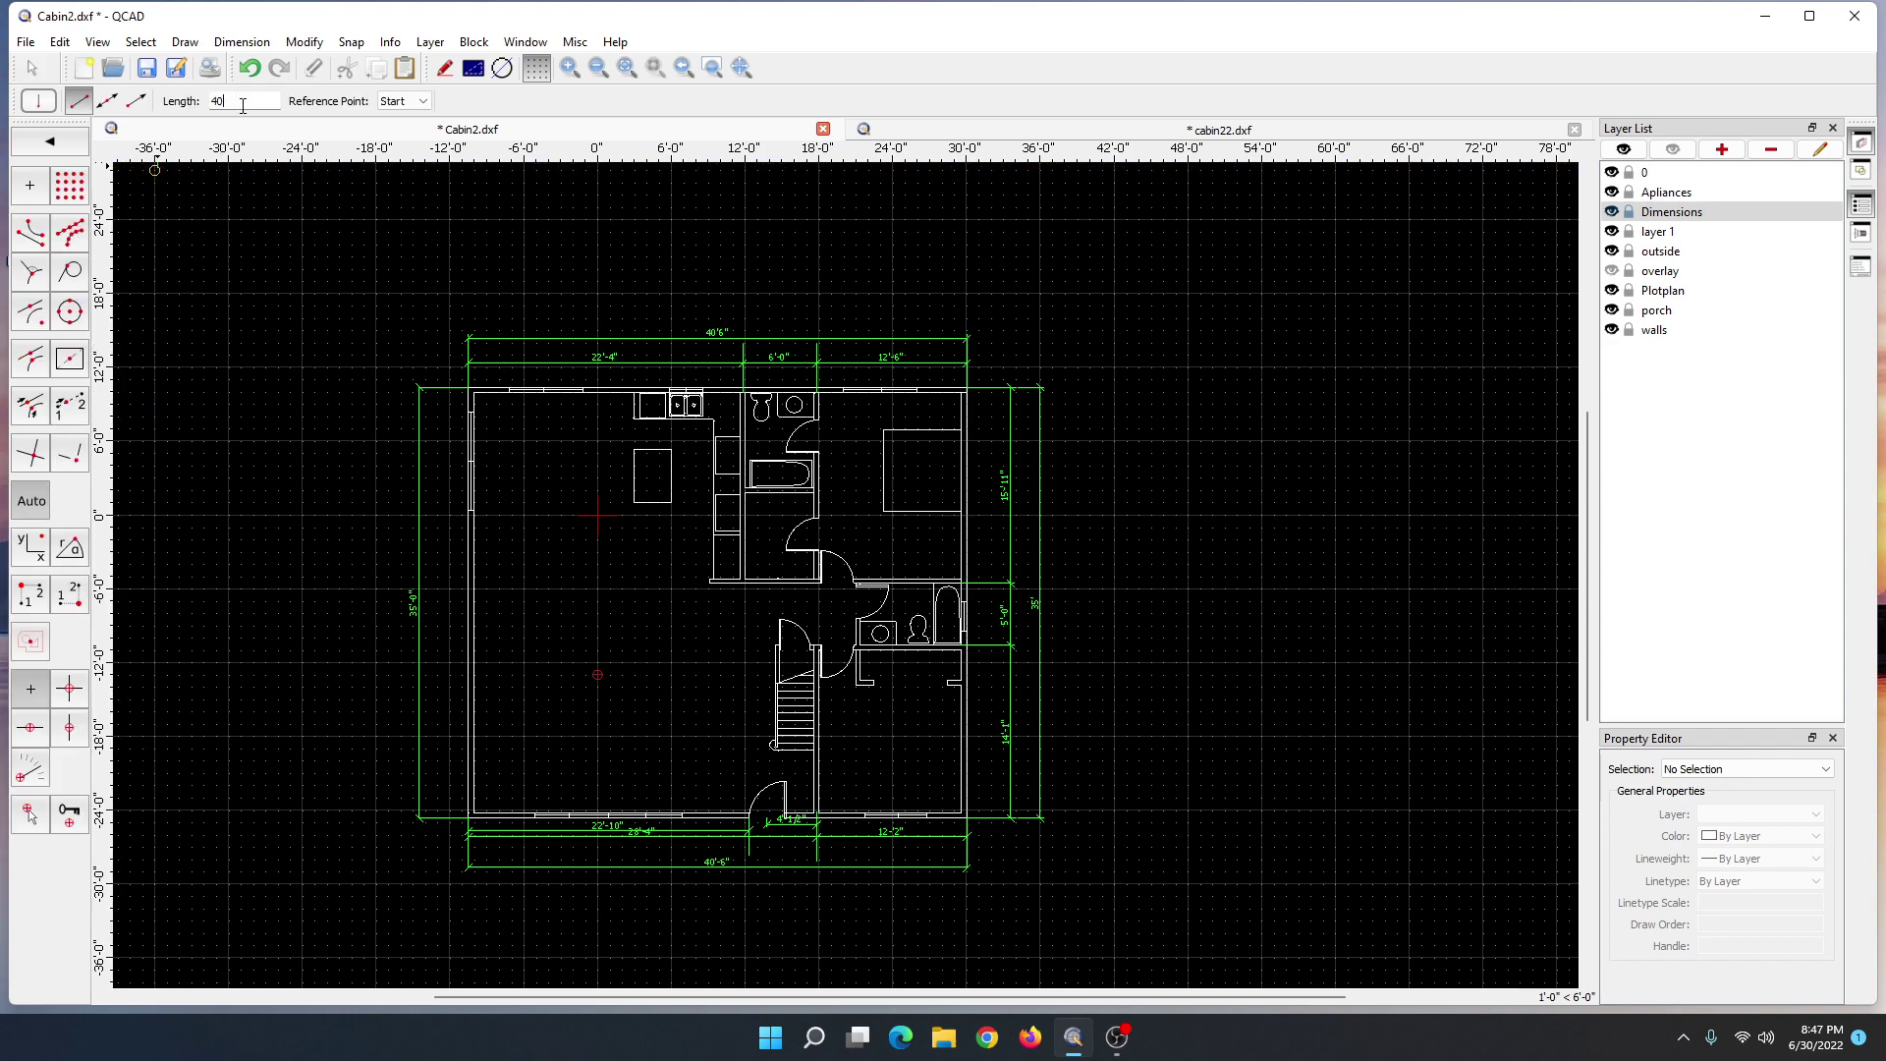
key("BackSpace")
key("BackSpace")
type("35'")
- In cabin22.dxf, draw two 35' vertical lines upward from the left and right ends of the horizontal wall line
left_click(905, 138)
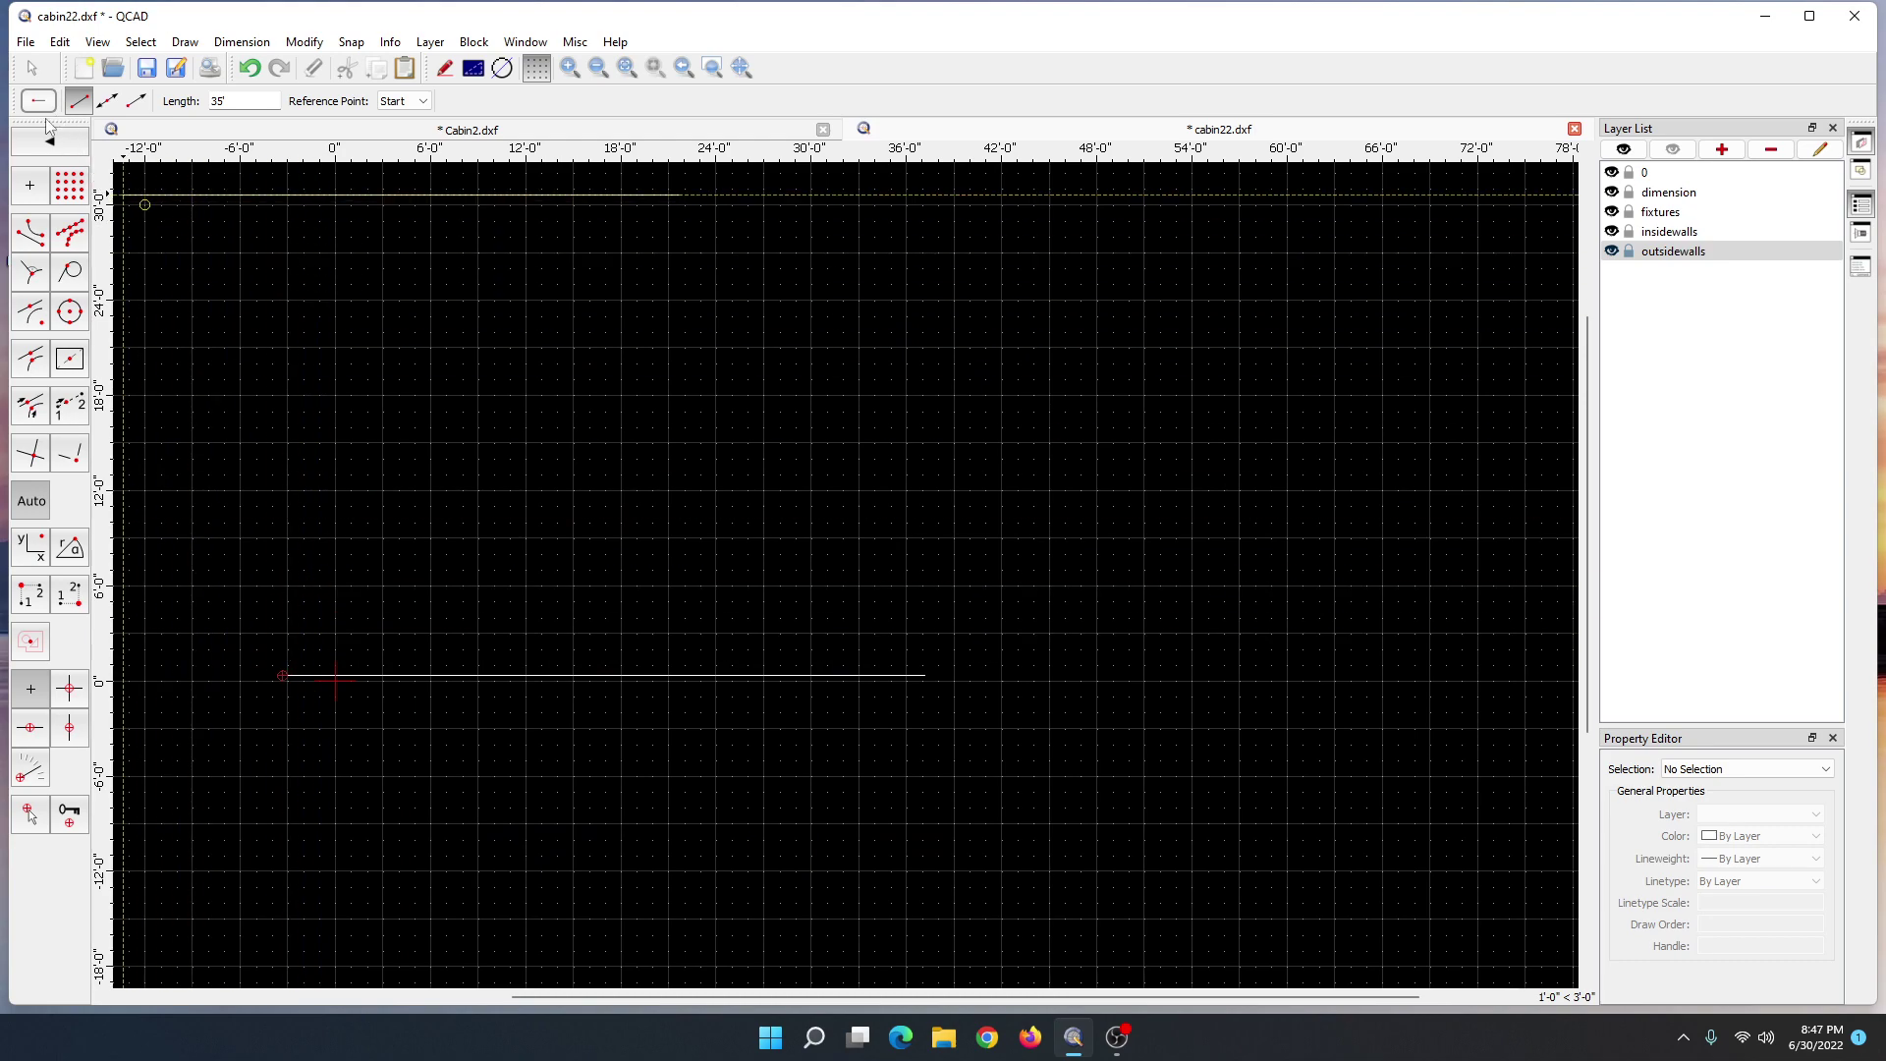
left_click(30, 68)
left_click(66, 160)
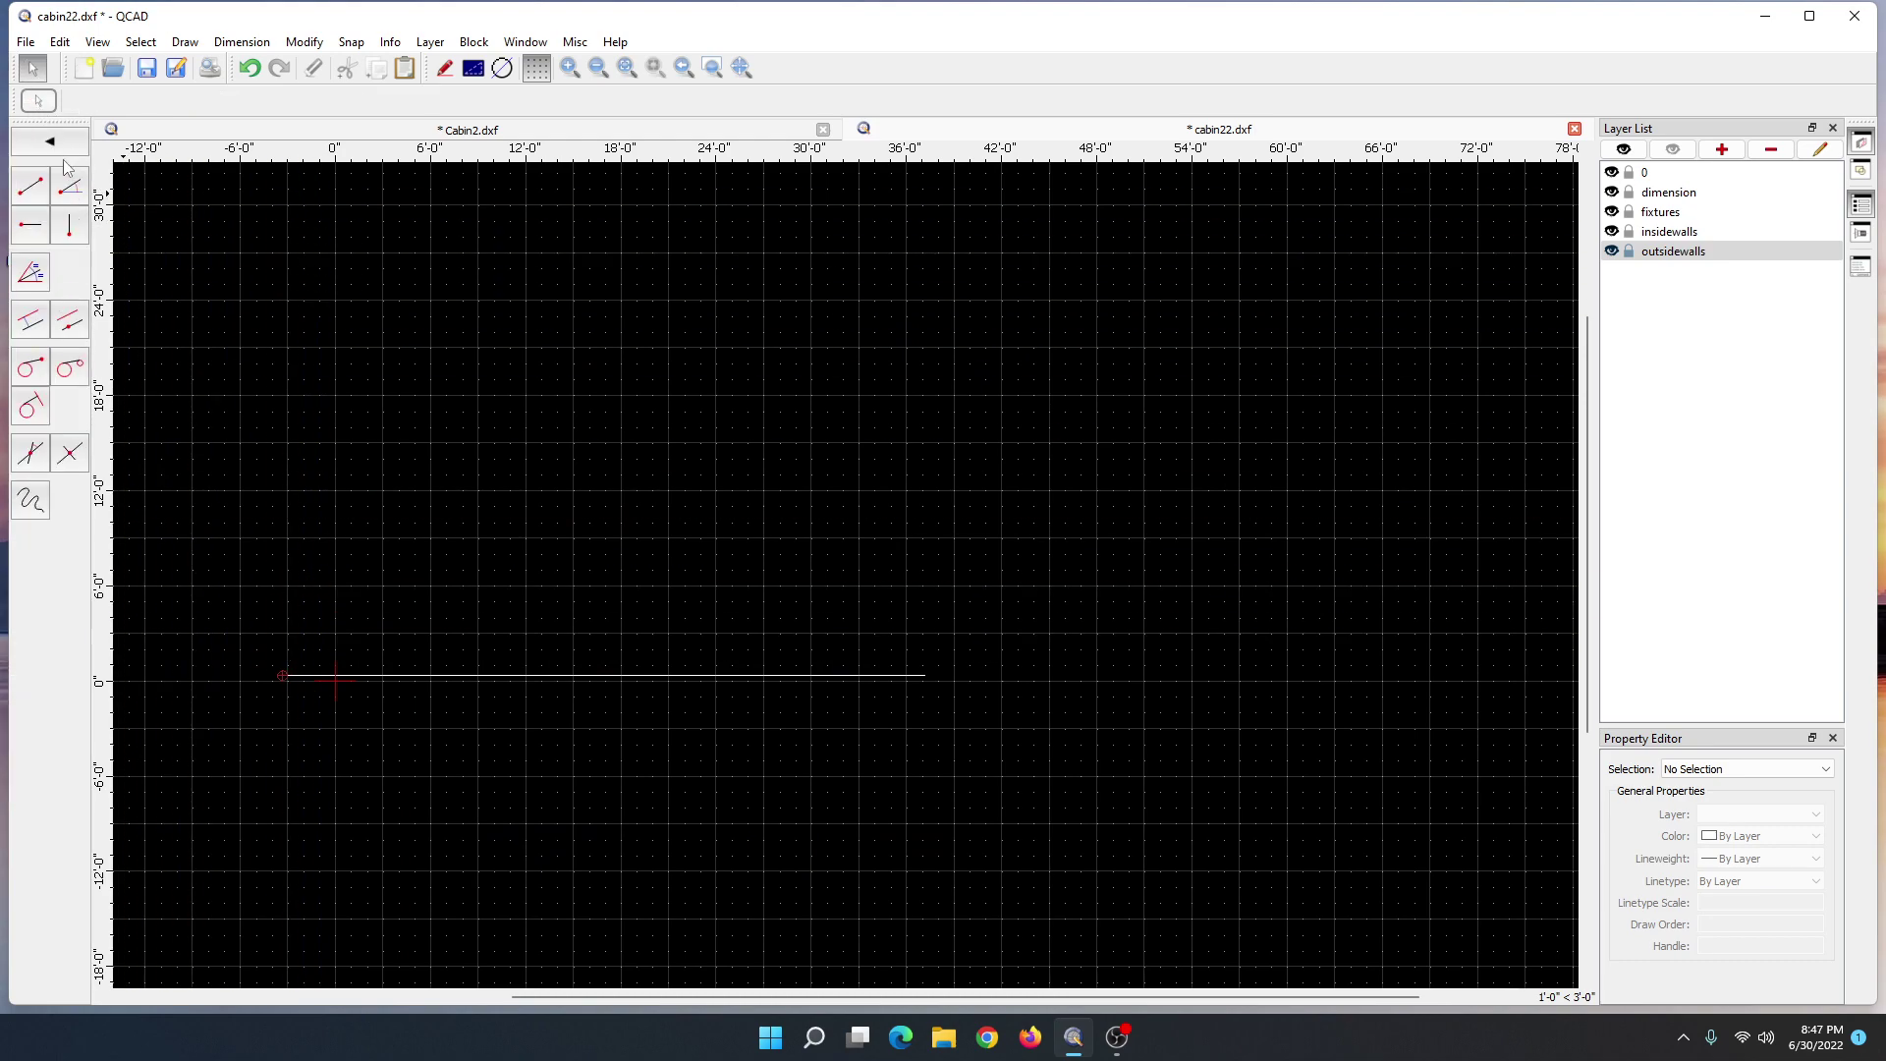
left_click(61, 240)
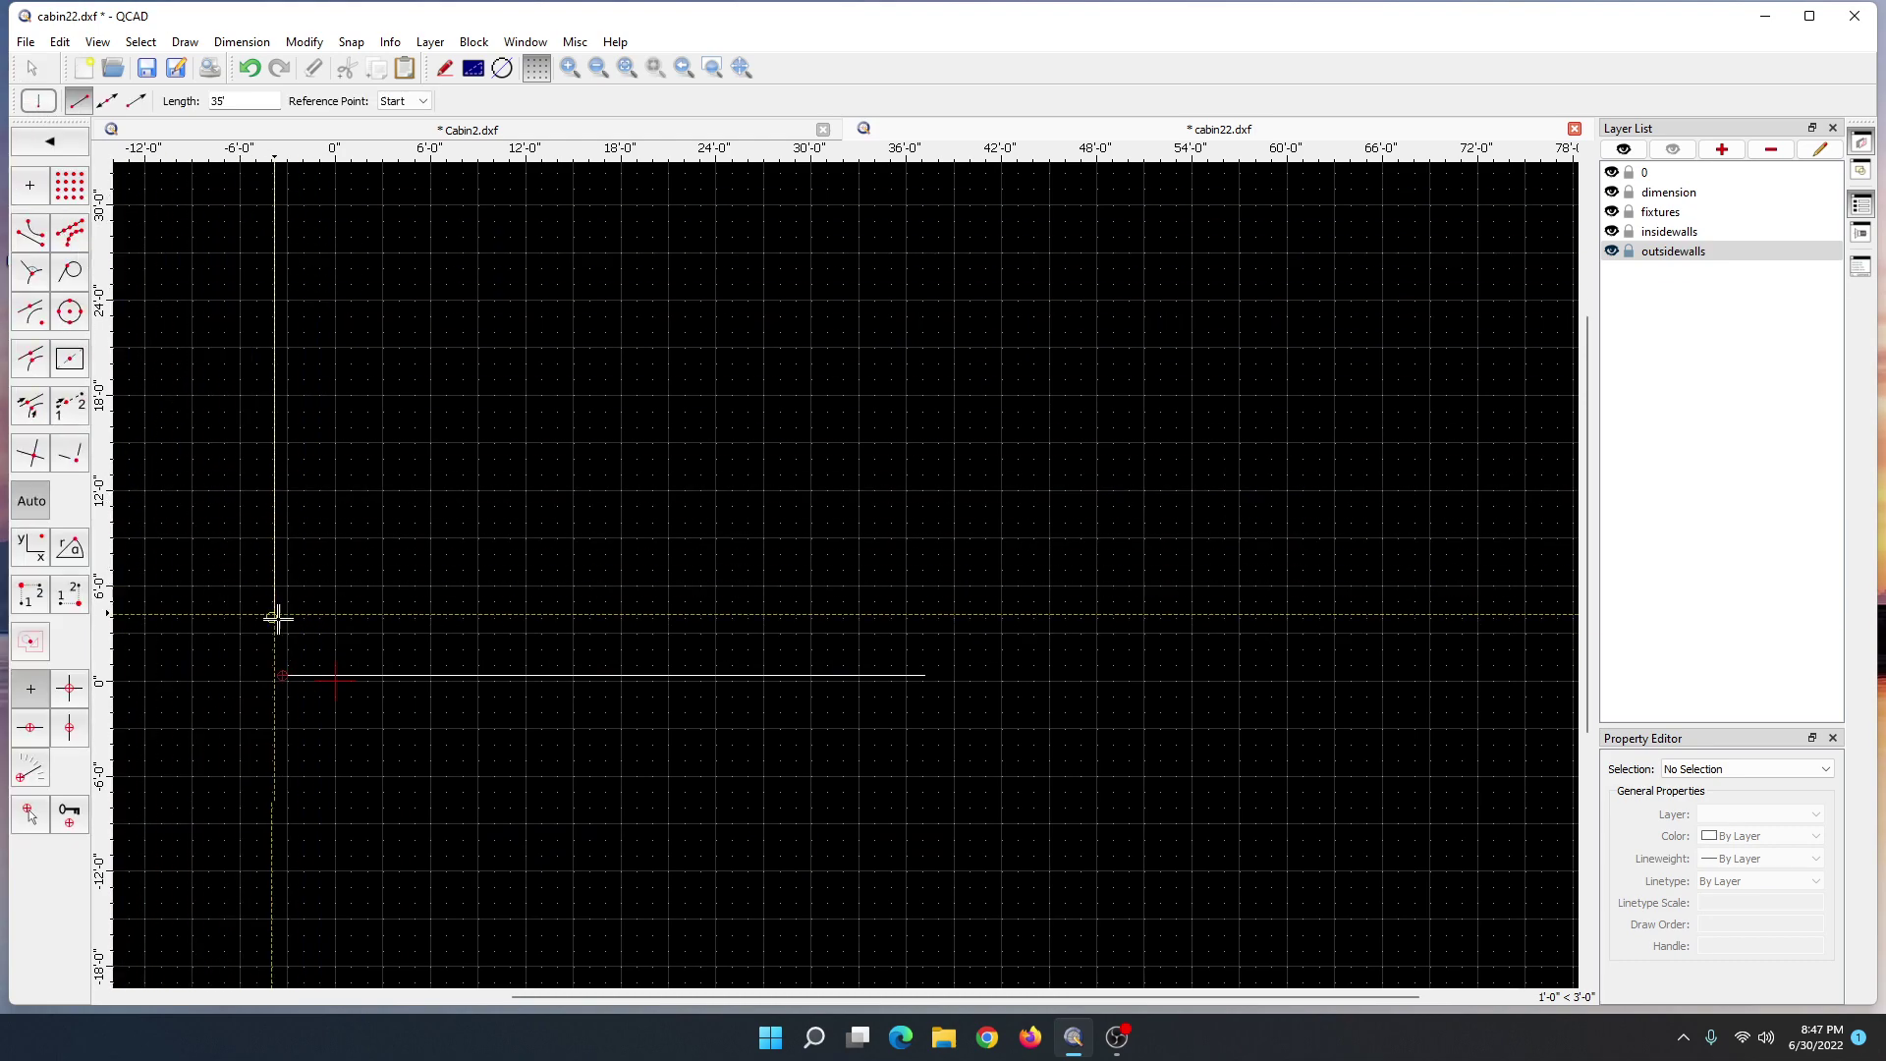
left_click(281, 674)
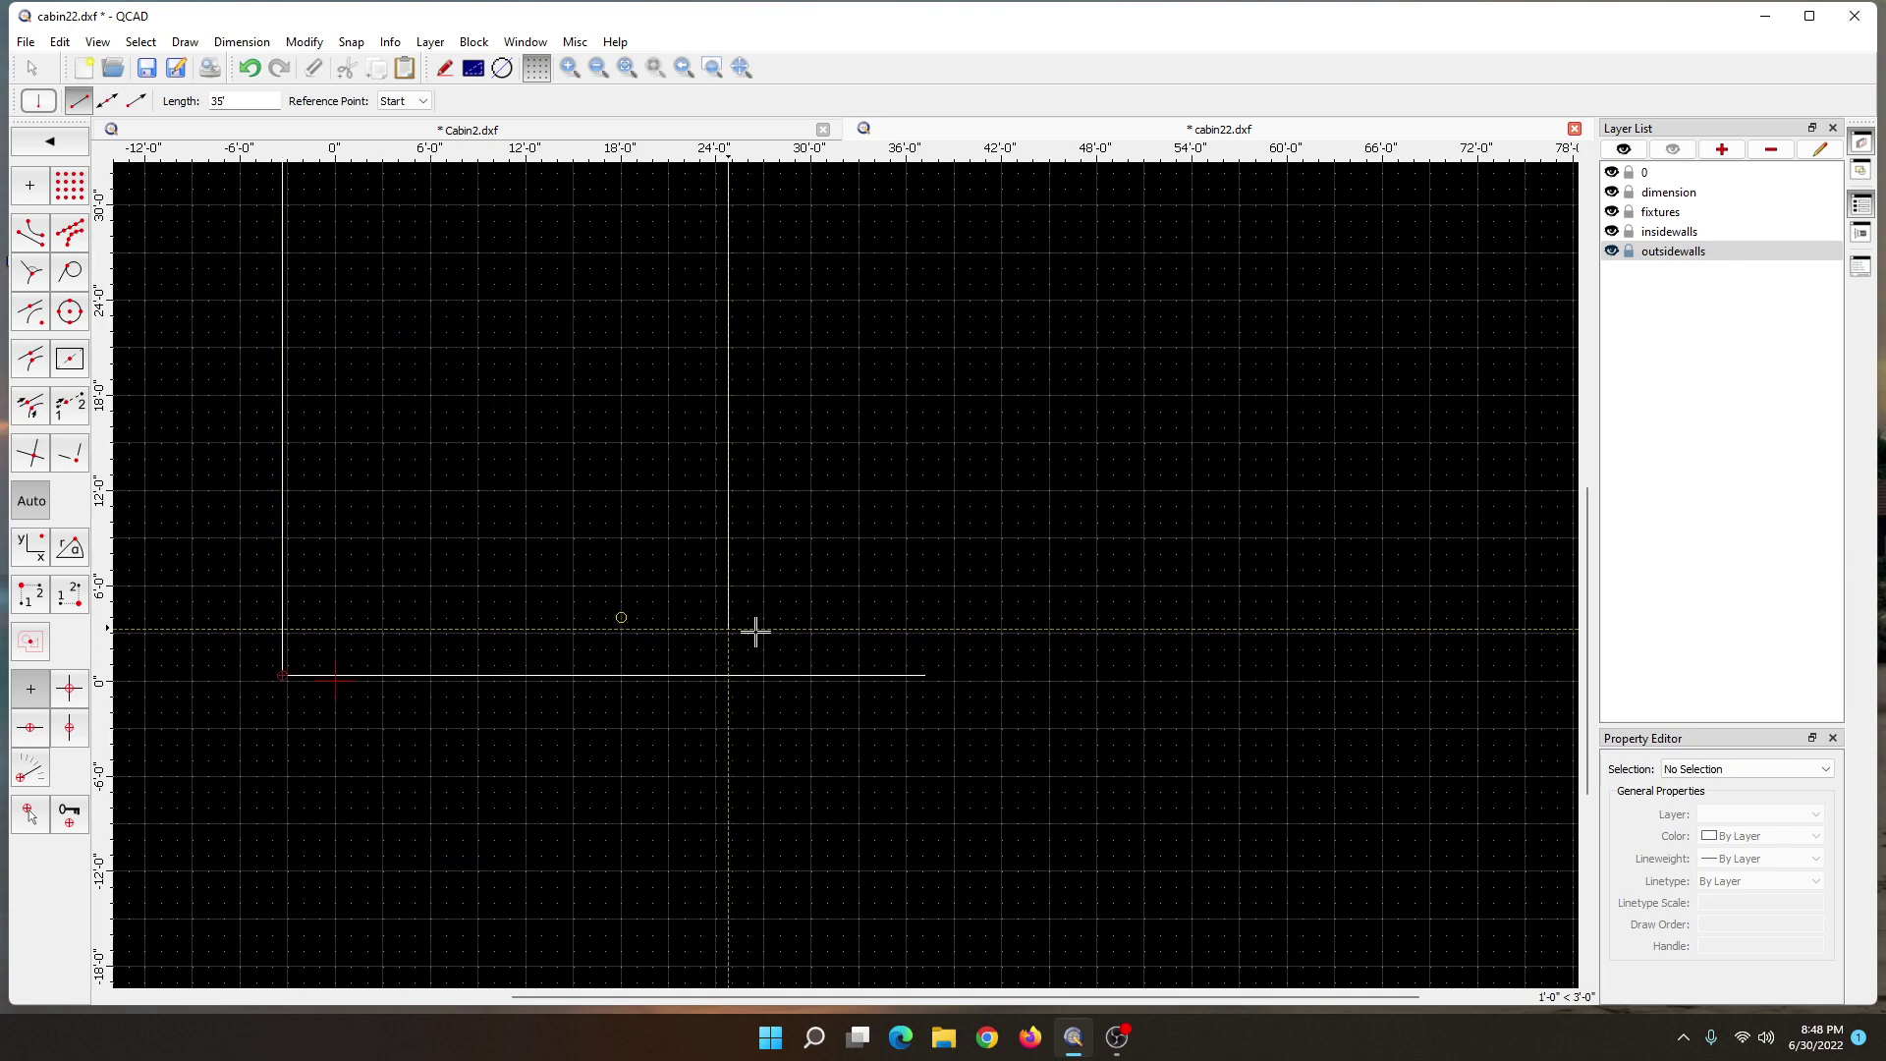
left_click(925, 675)
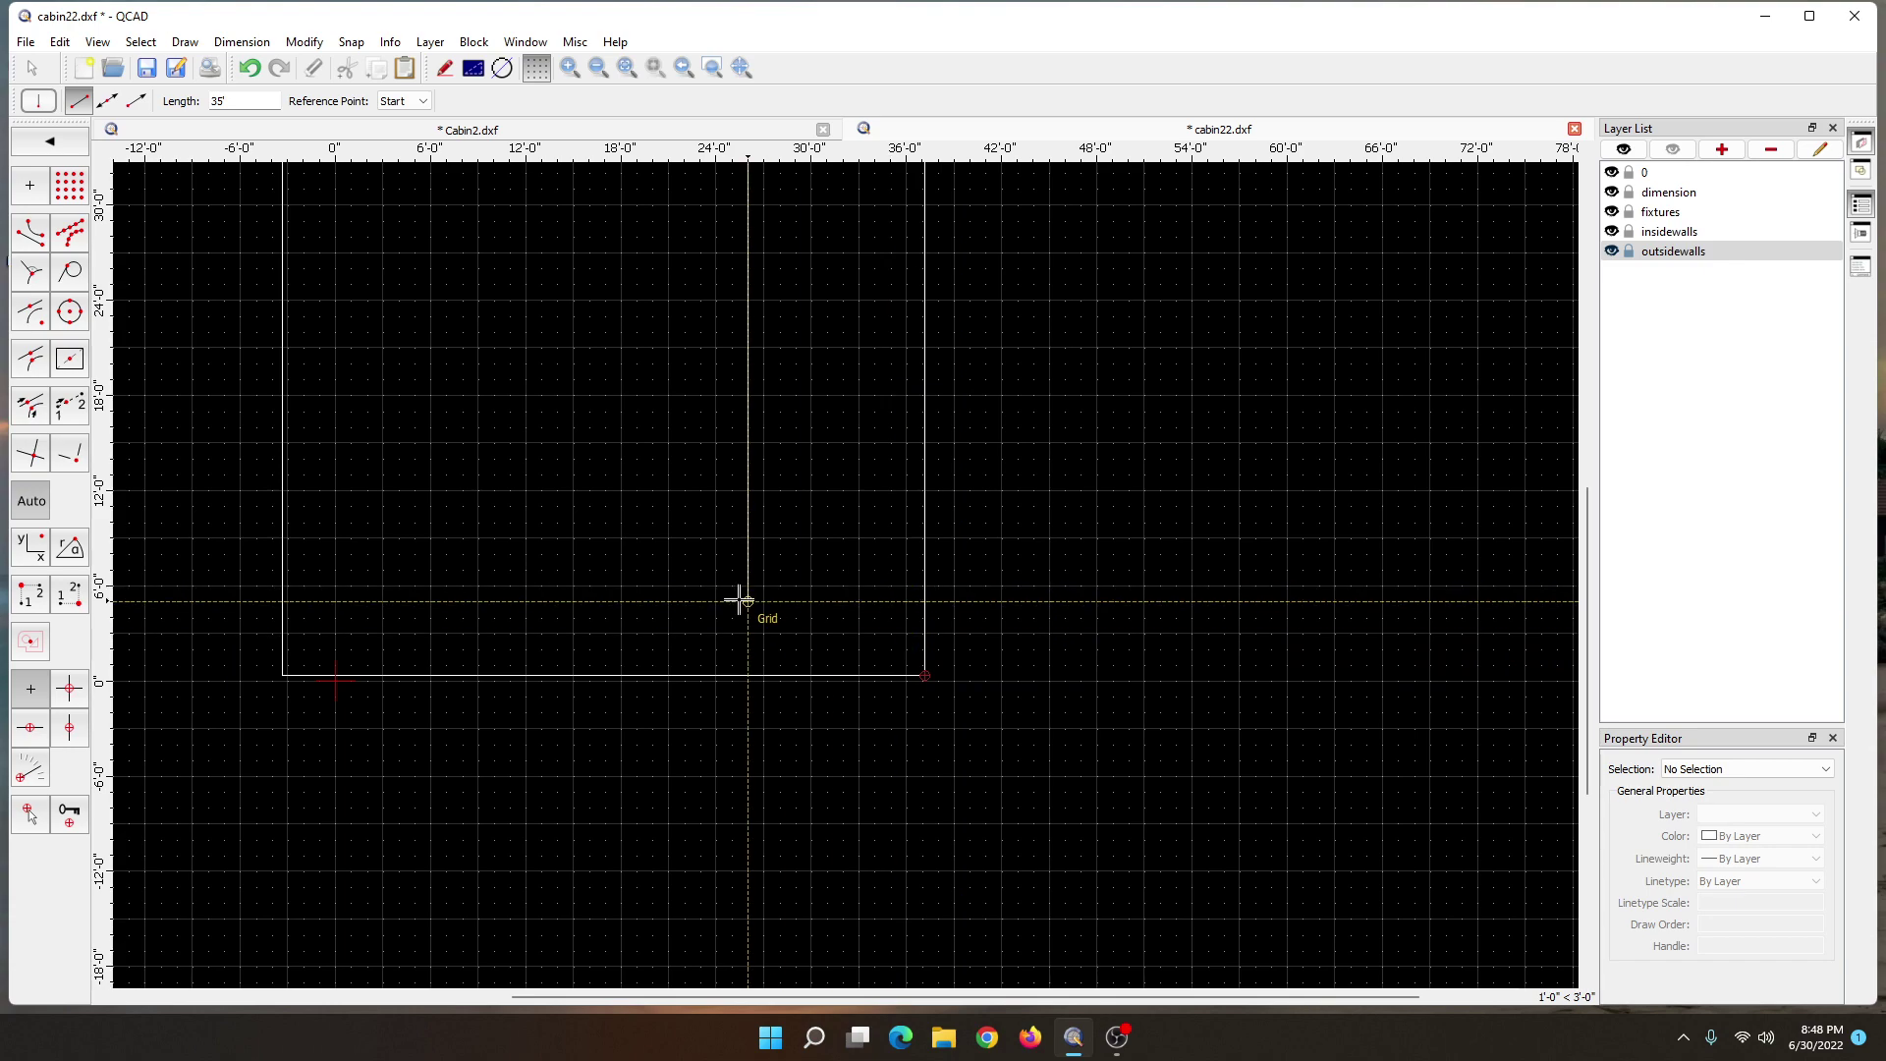
scroll(577, 618, "down", 1)
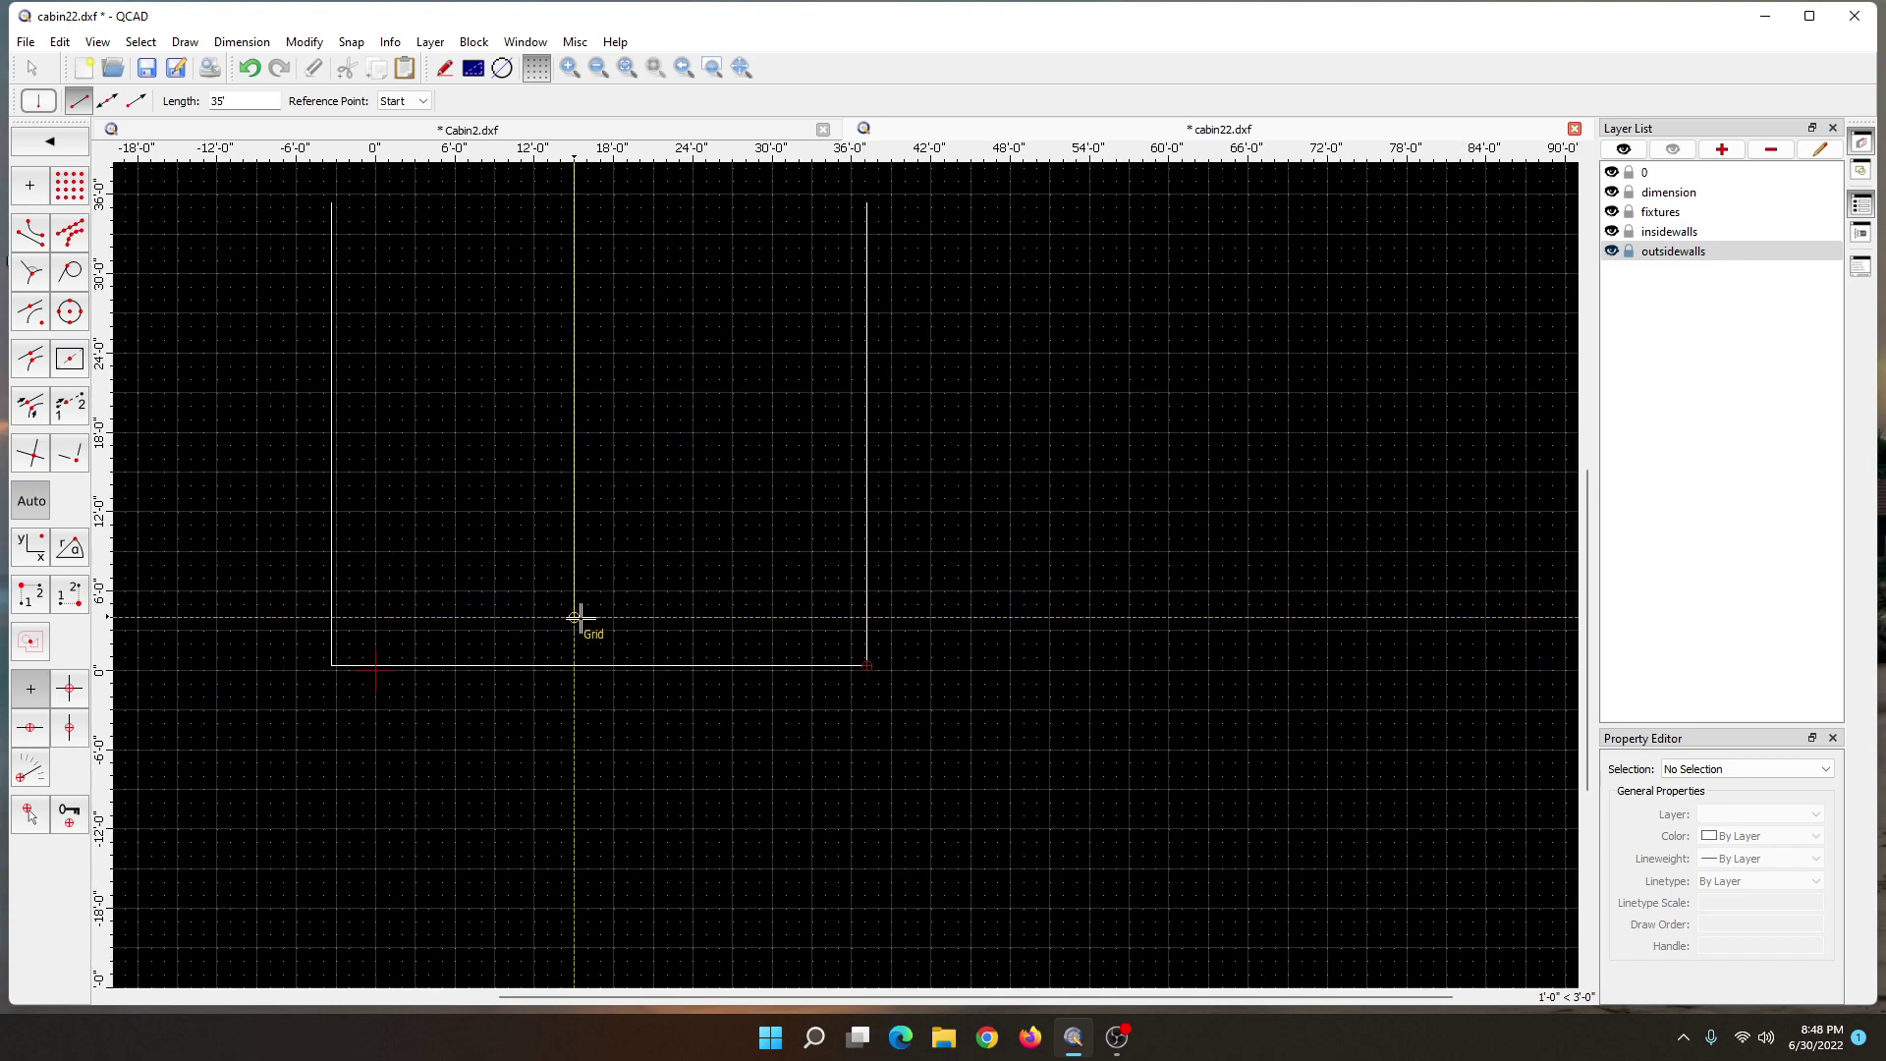
scroll(578, 617, "down", 1)
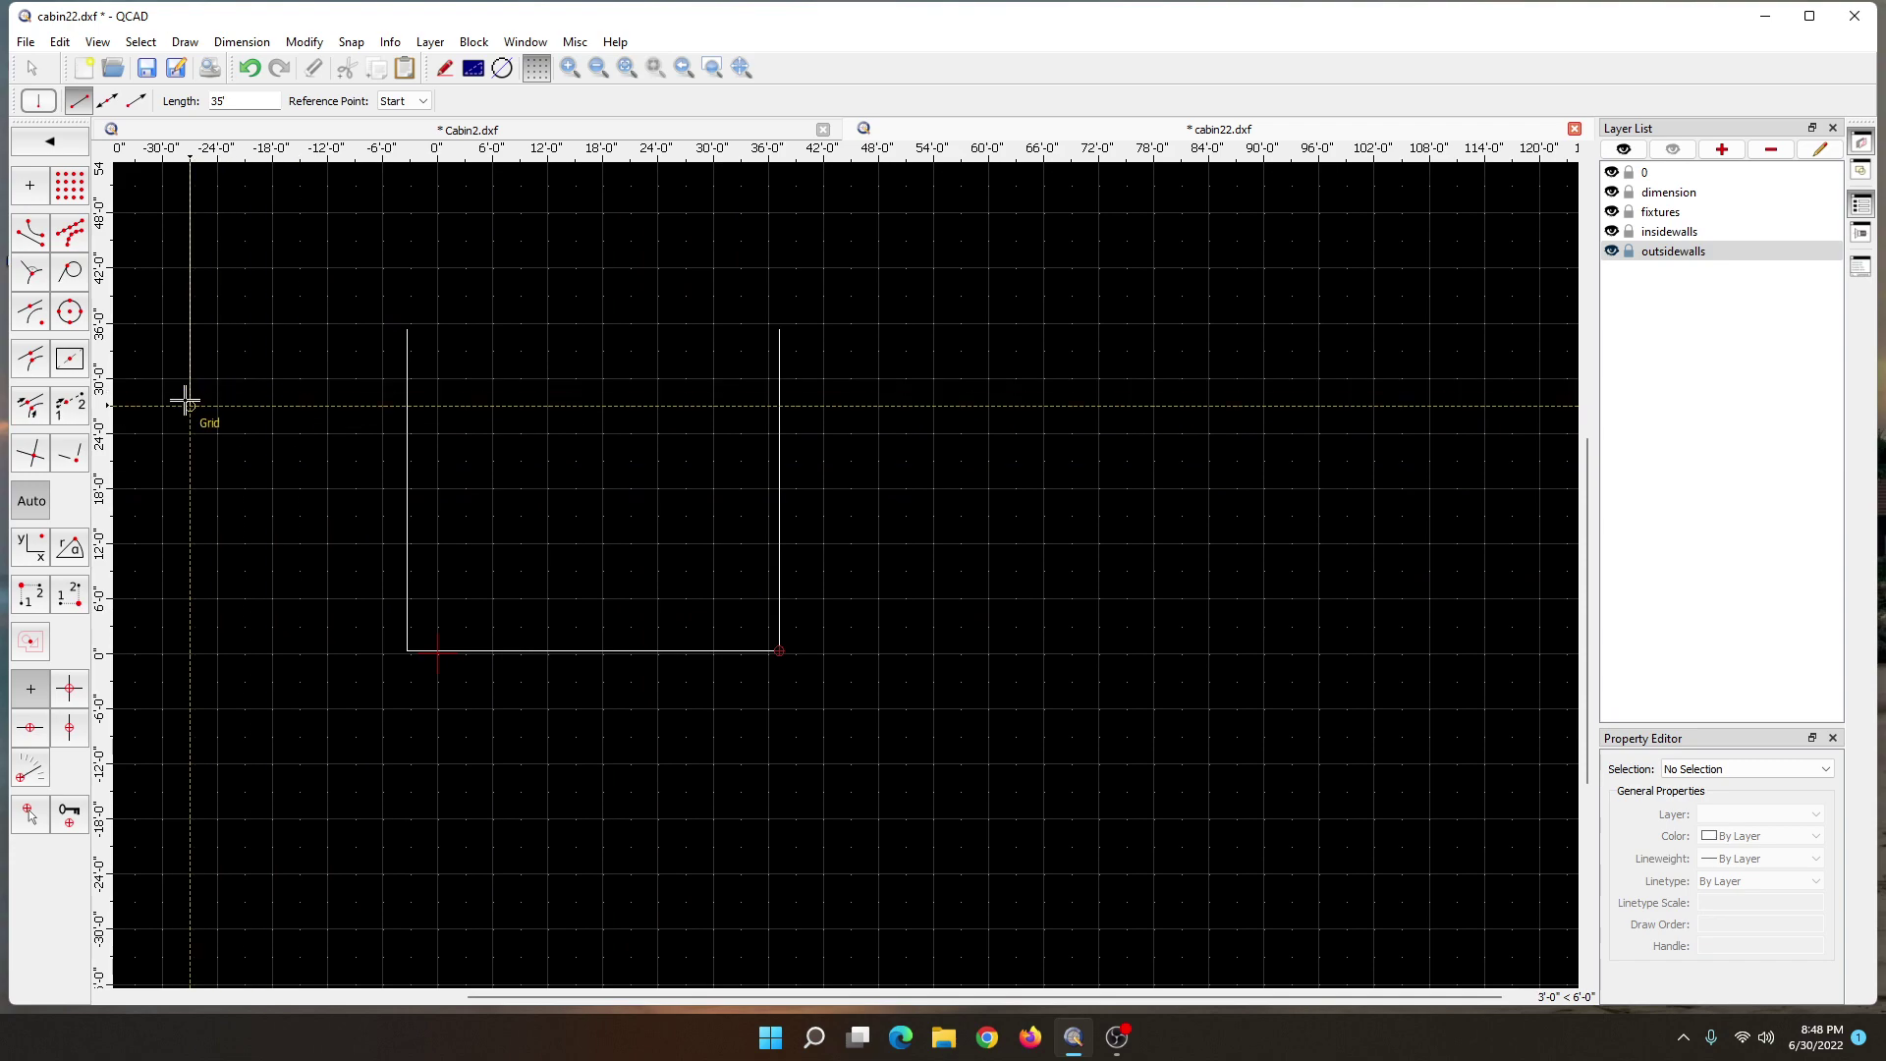
- Close the outline with a 40'6" horizontal line starting at the upper end of the left vertical line
left_click(32, 68)
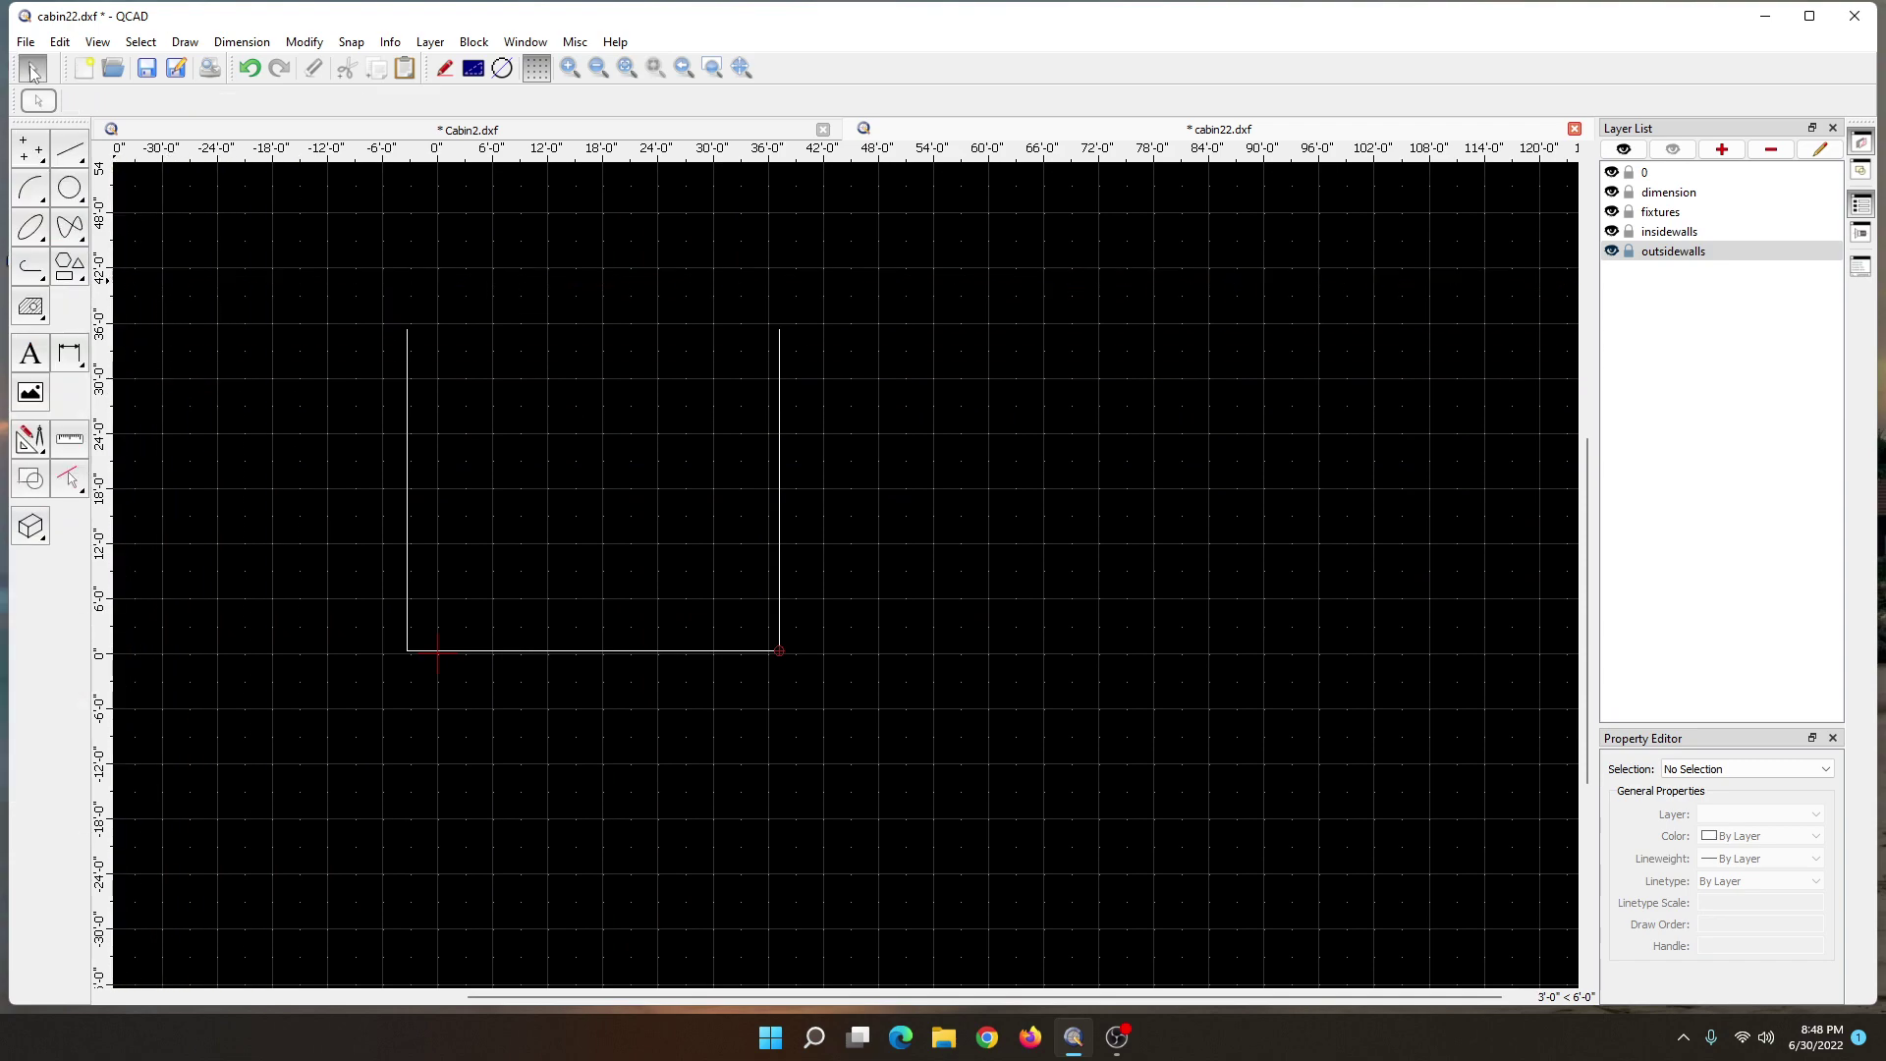
left_click(45, 229)
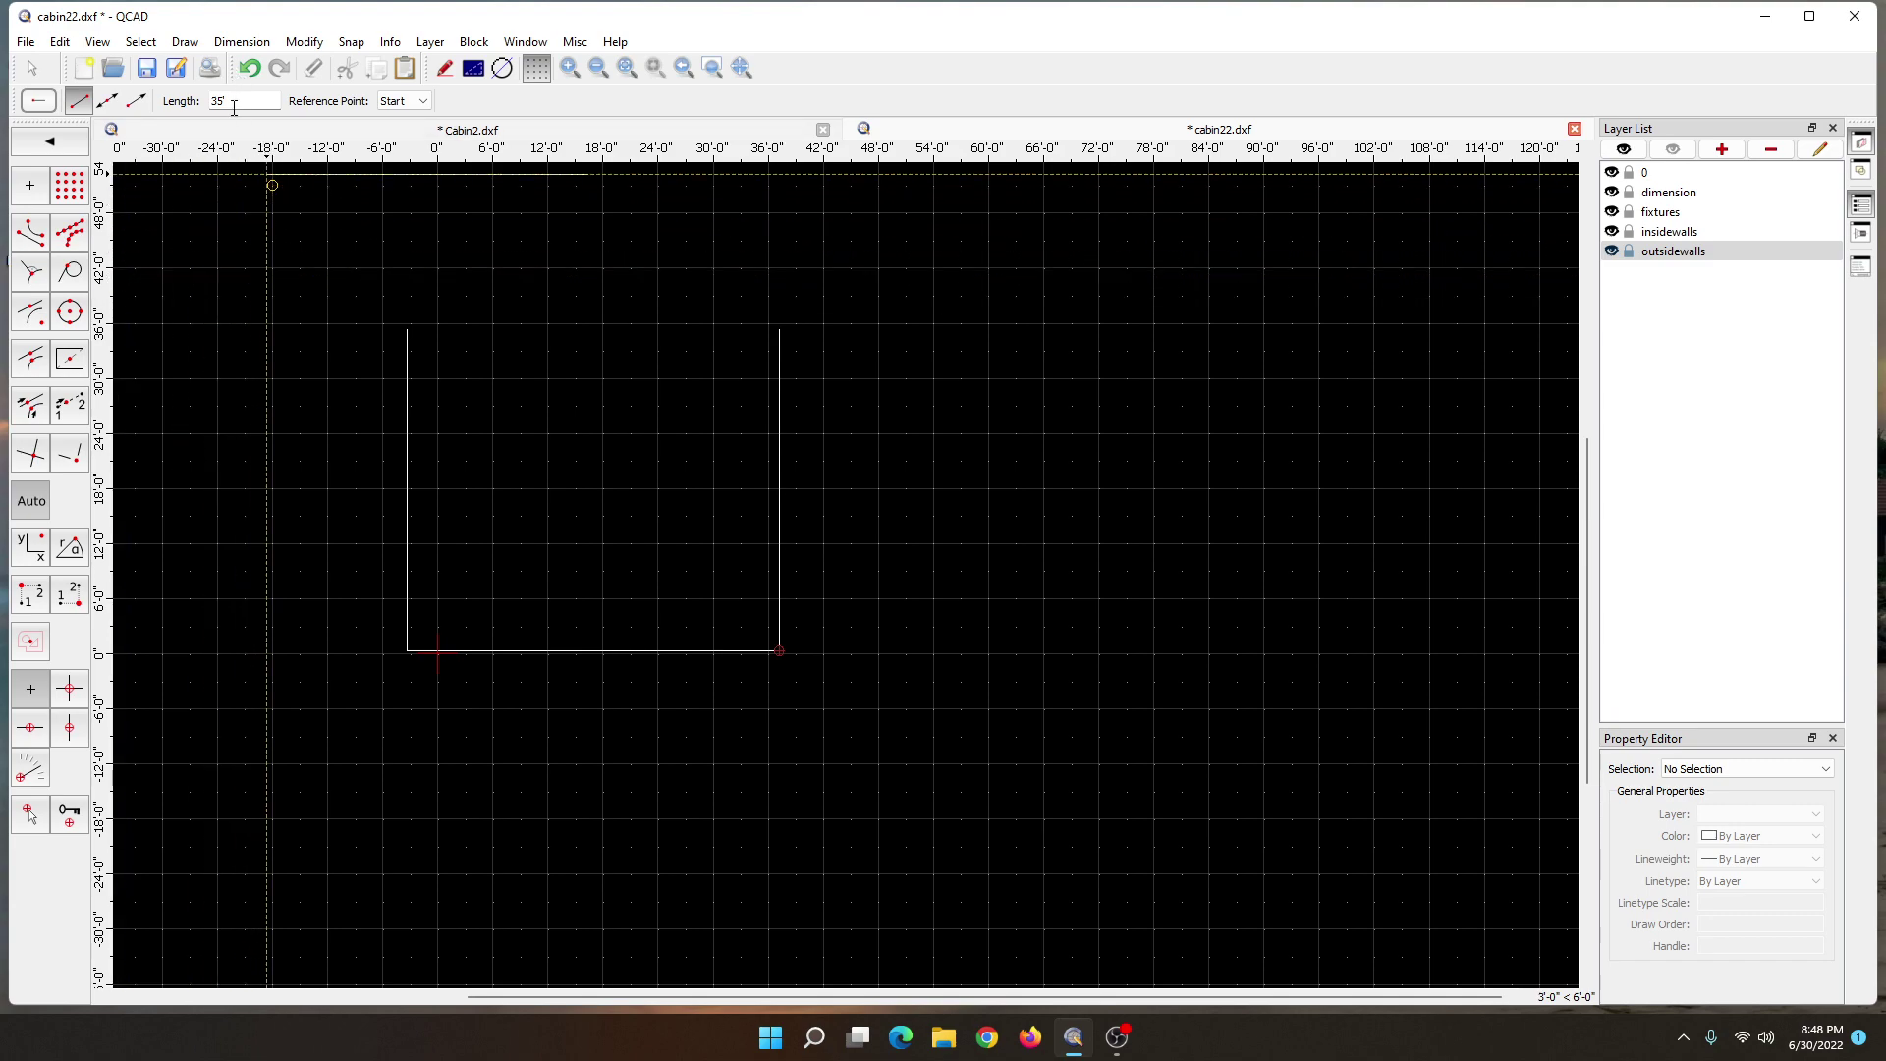
left_click(480, 130)
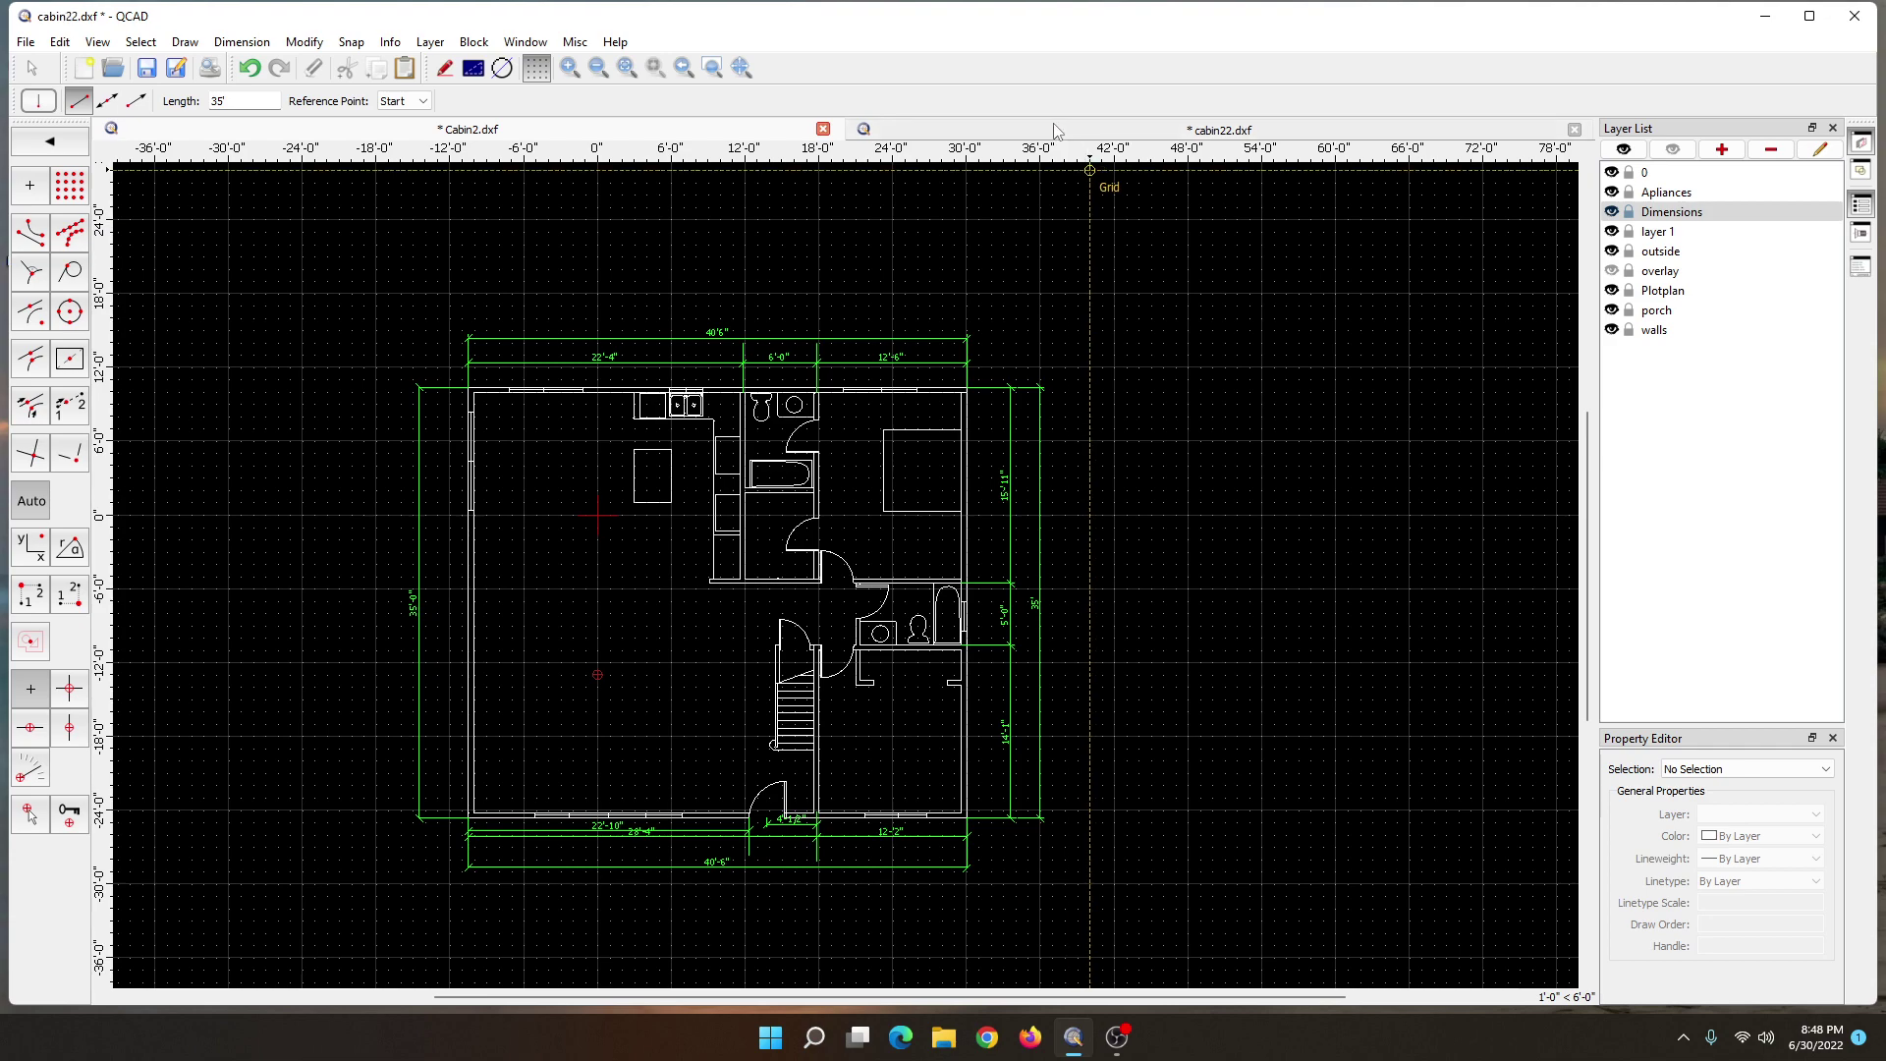
left_click(1061, 132)
left_click(256, 104)
key("BackSpace")
key("BackSpace")
key("BackSpace")
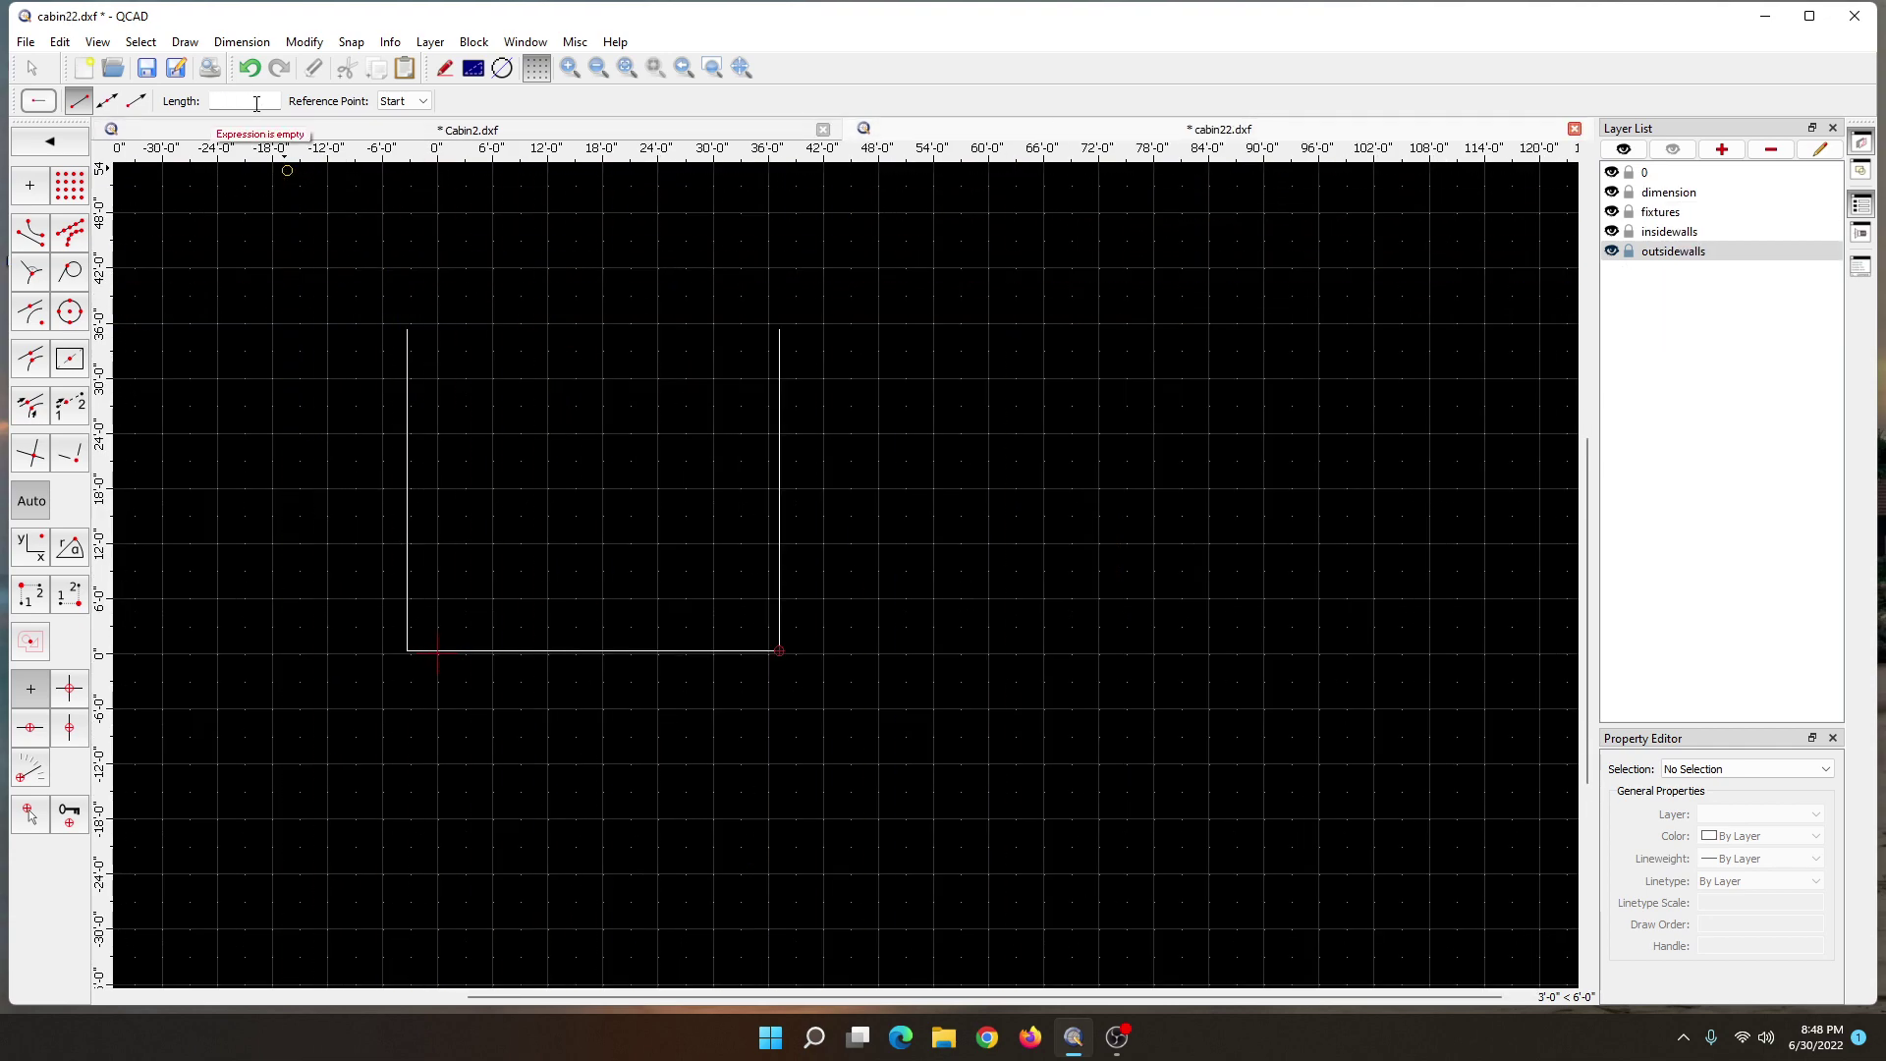
type("4")
type("0'6\"")
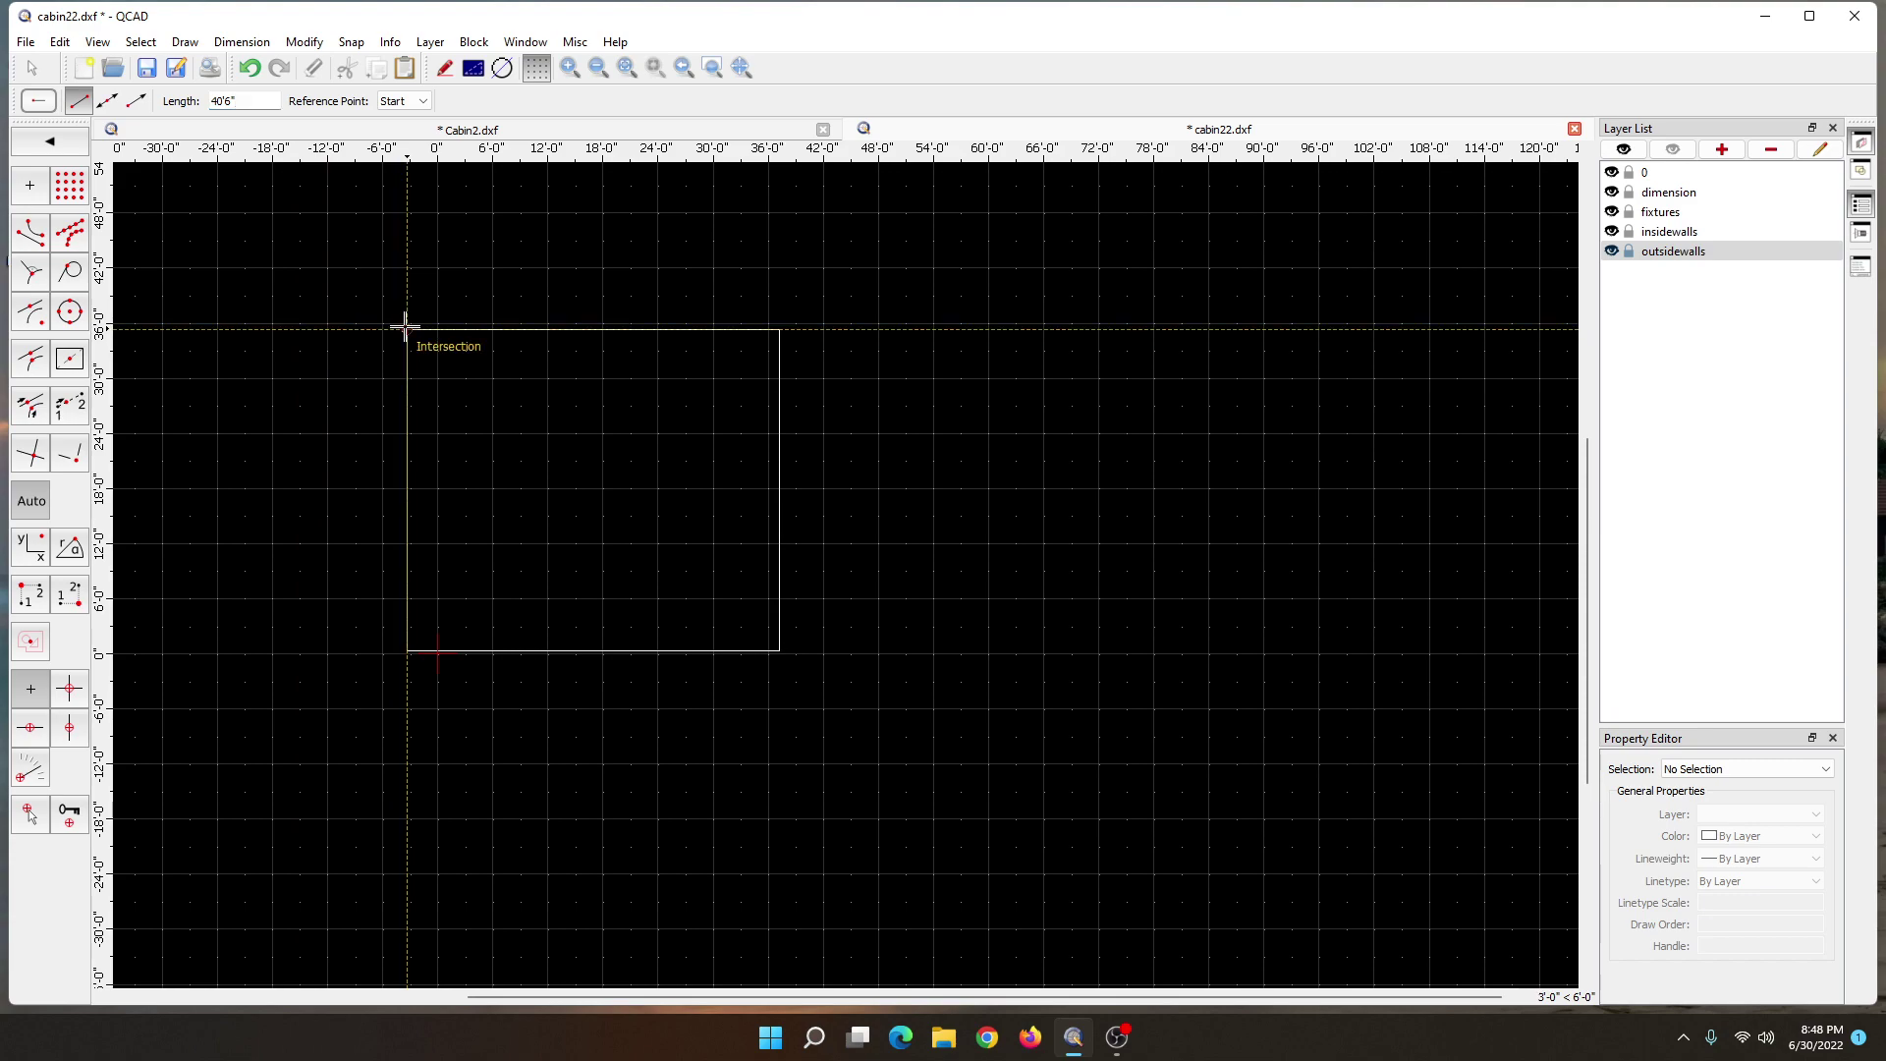
left_click(406, 328)
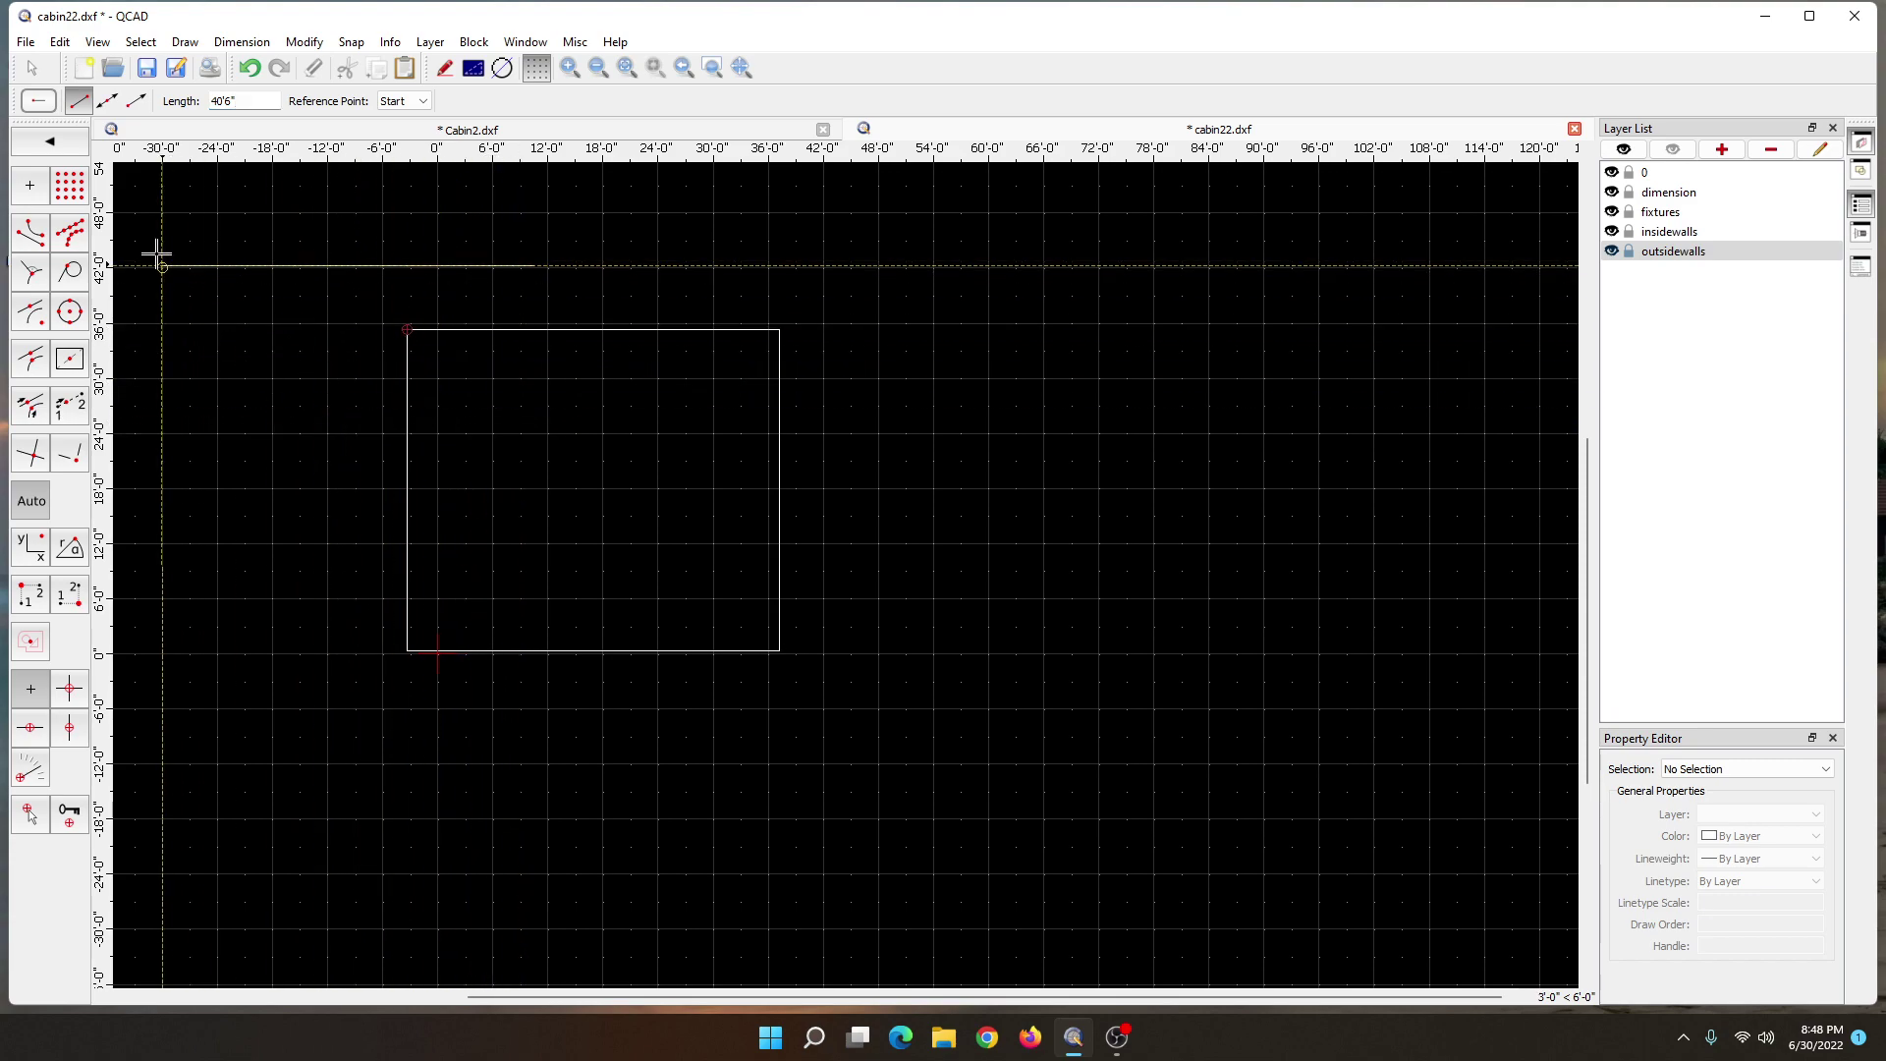
left_click(33, 68)
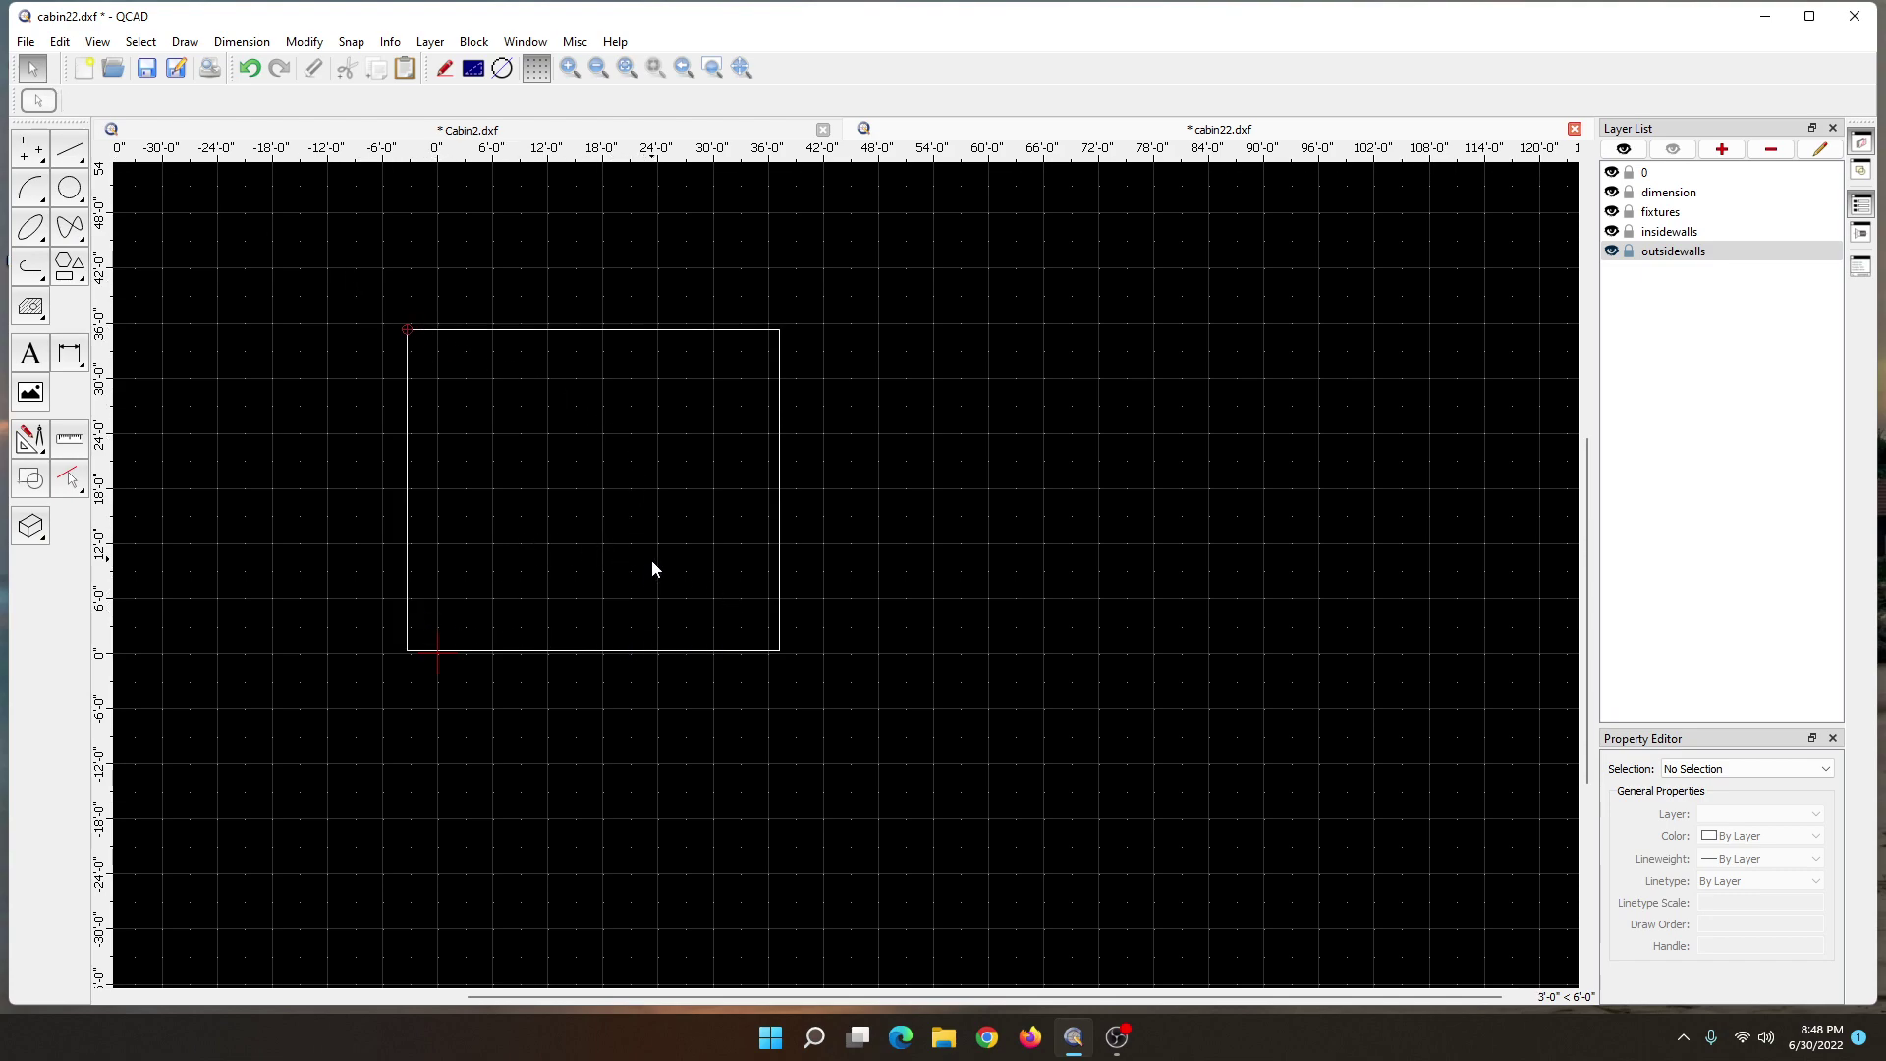
- Offset all four outside wall lines inward as single parallels at a distance of 5.5"
scroll(651, 568, "down", 1)
scroll(651, 566, "up", 3)
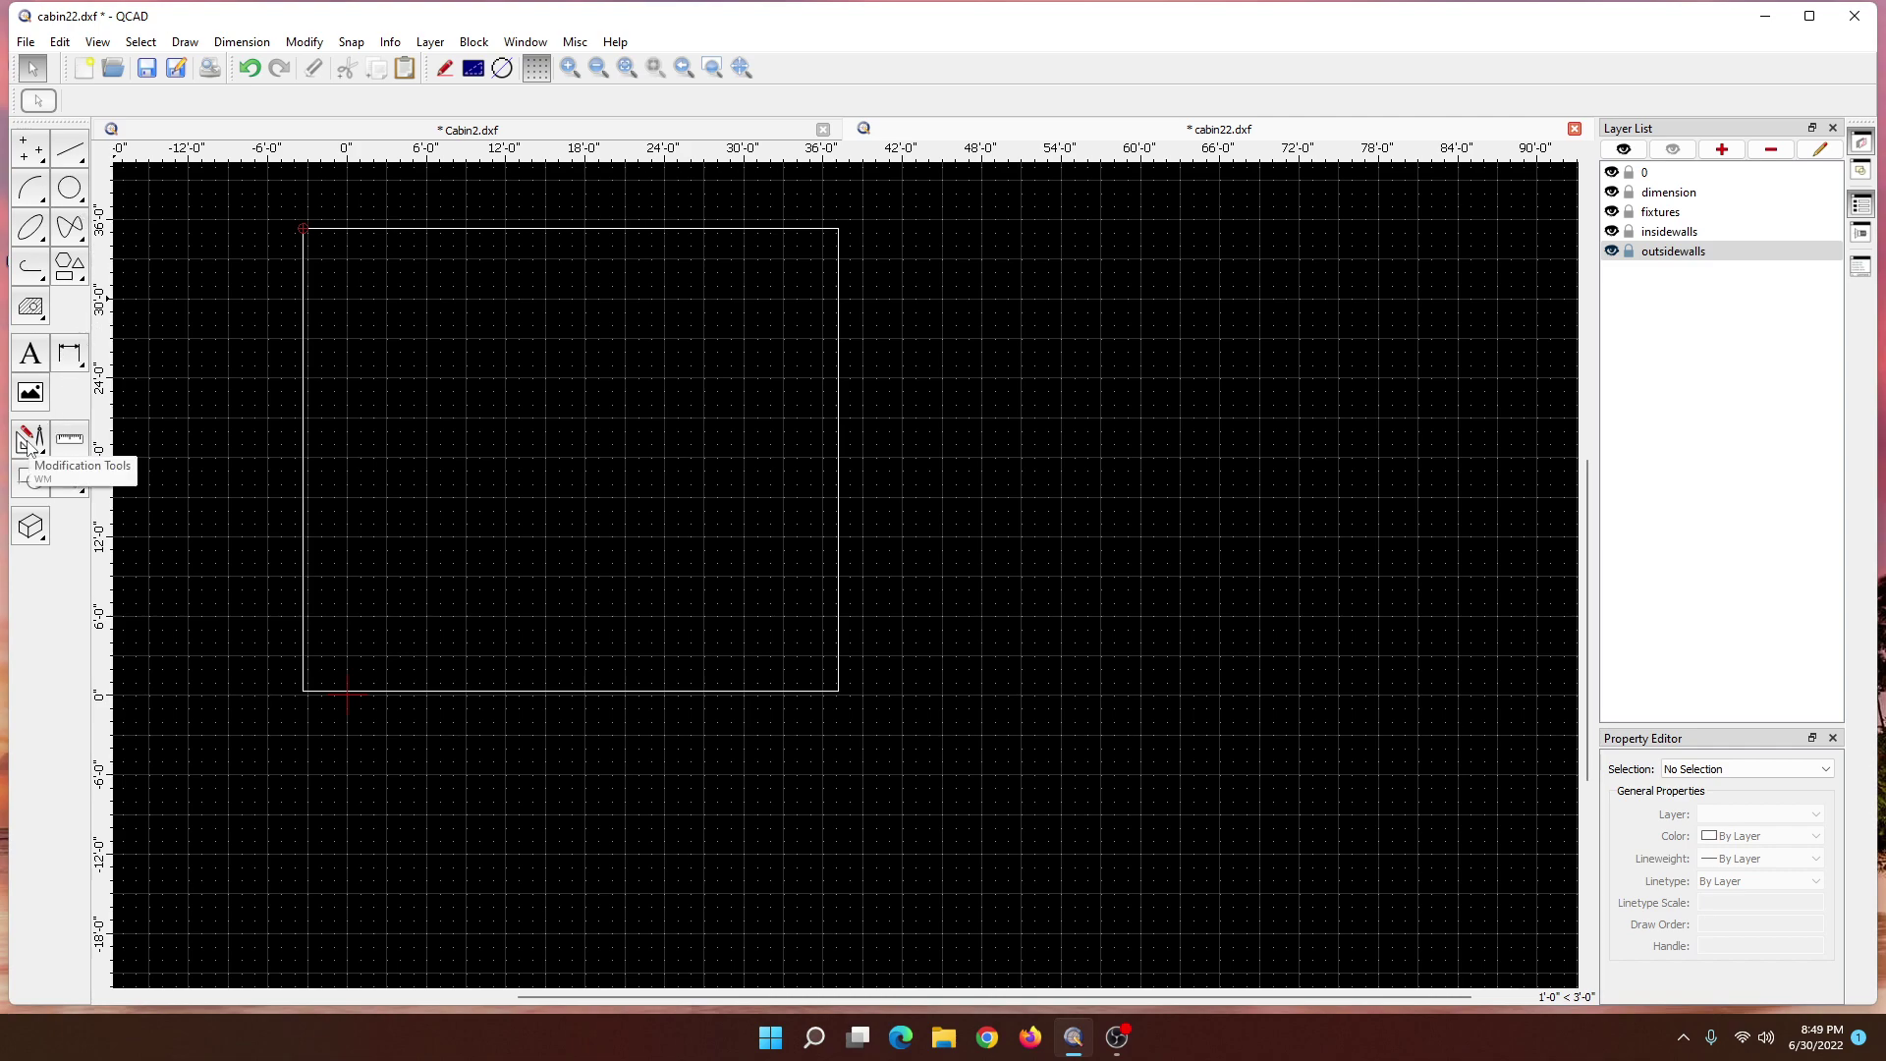
left_click(28, 443)
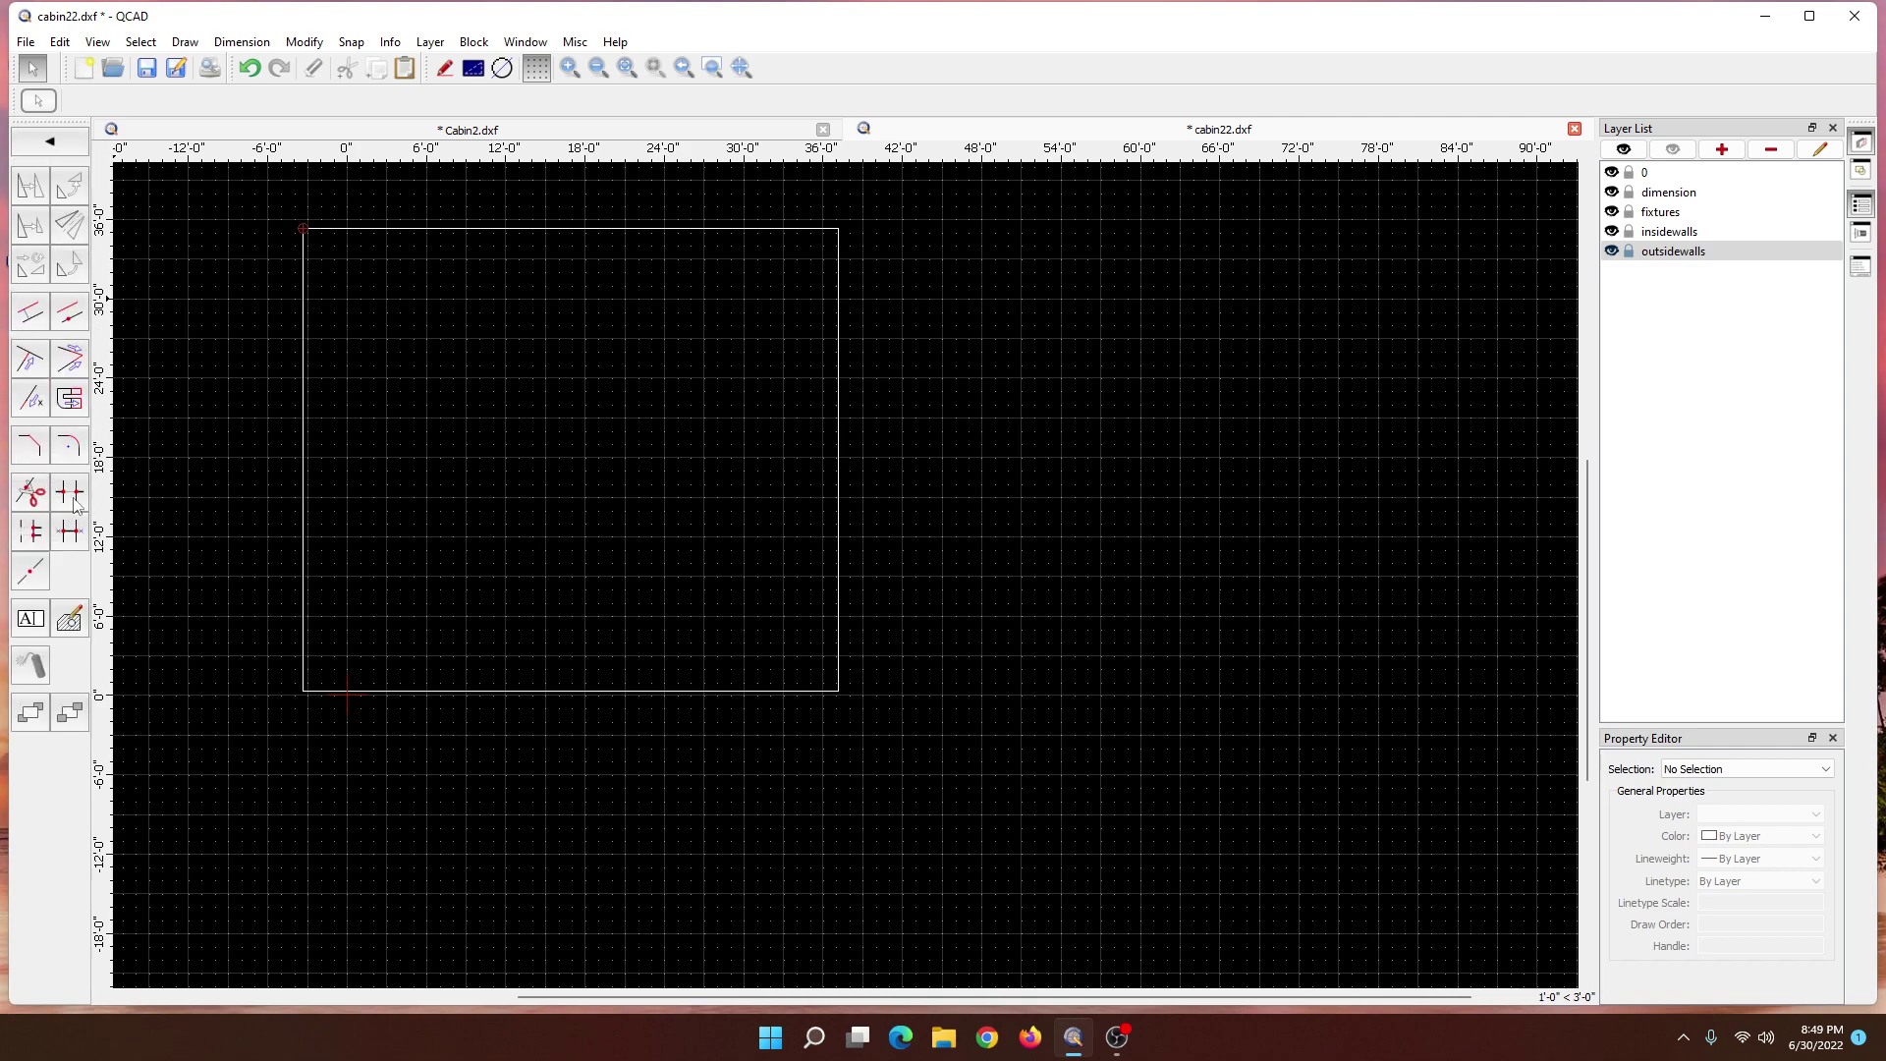
left_click(35, 318)
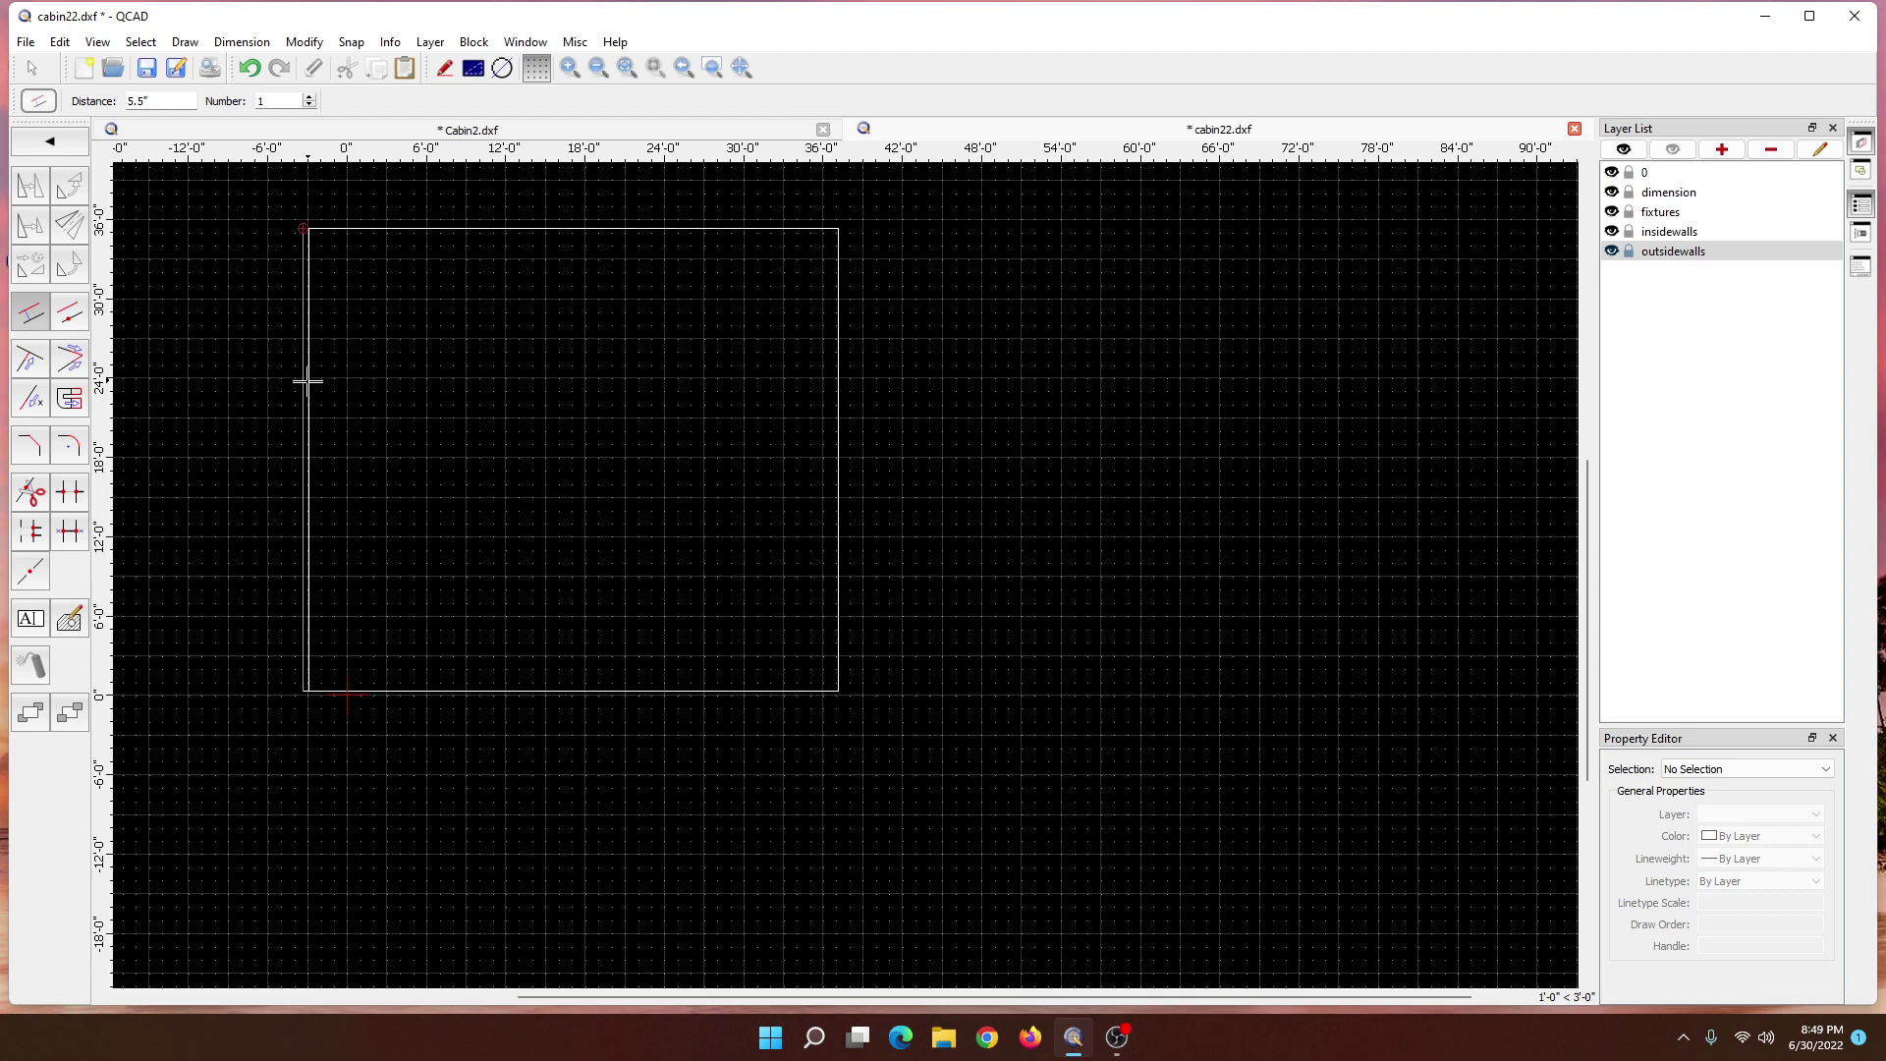
left_click(311, 383)
left_click(472, 685)
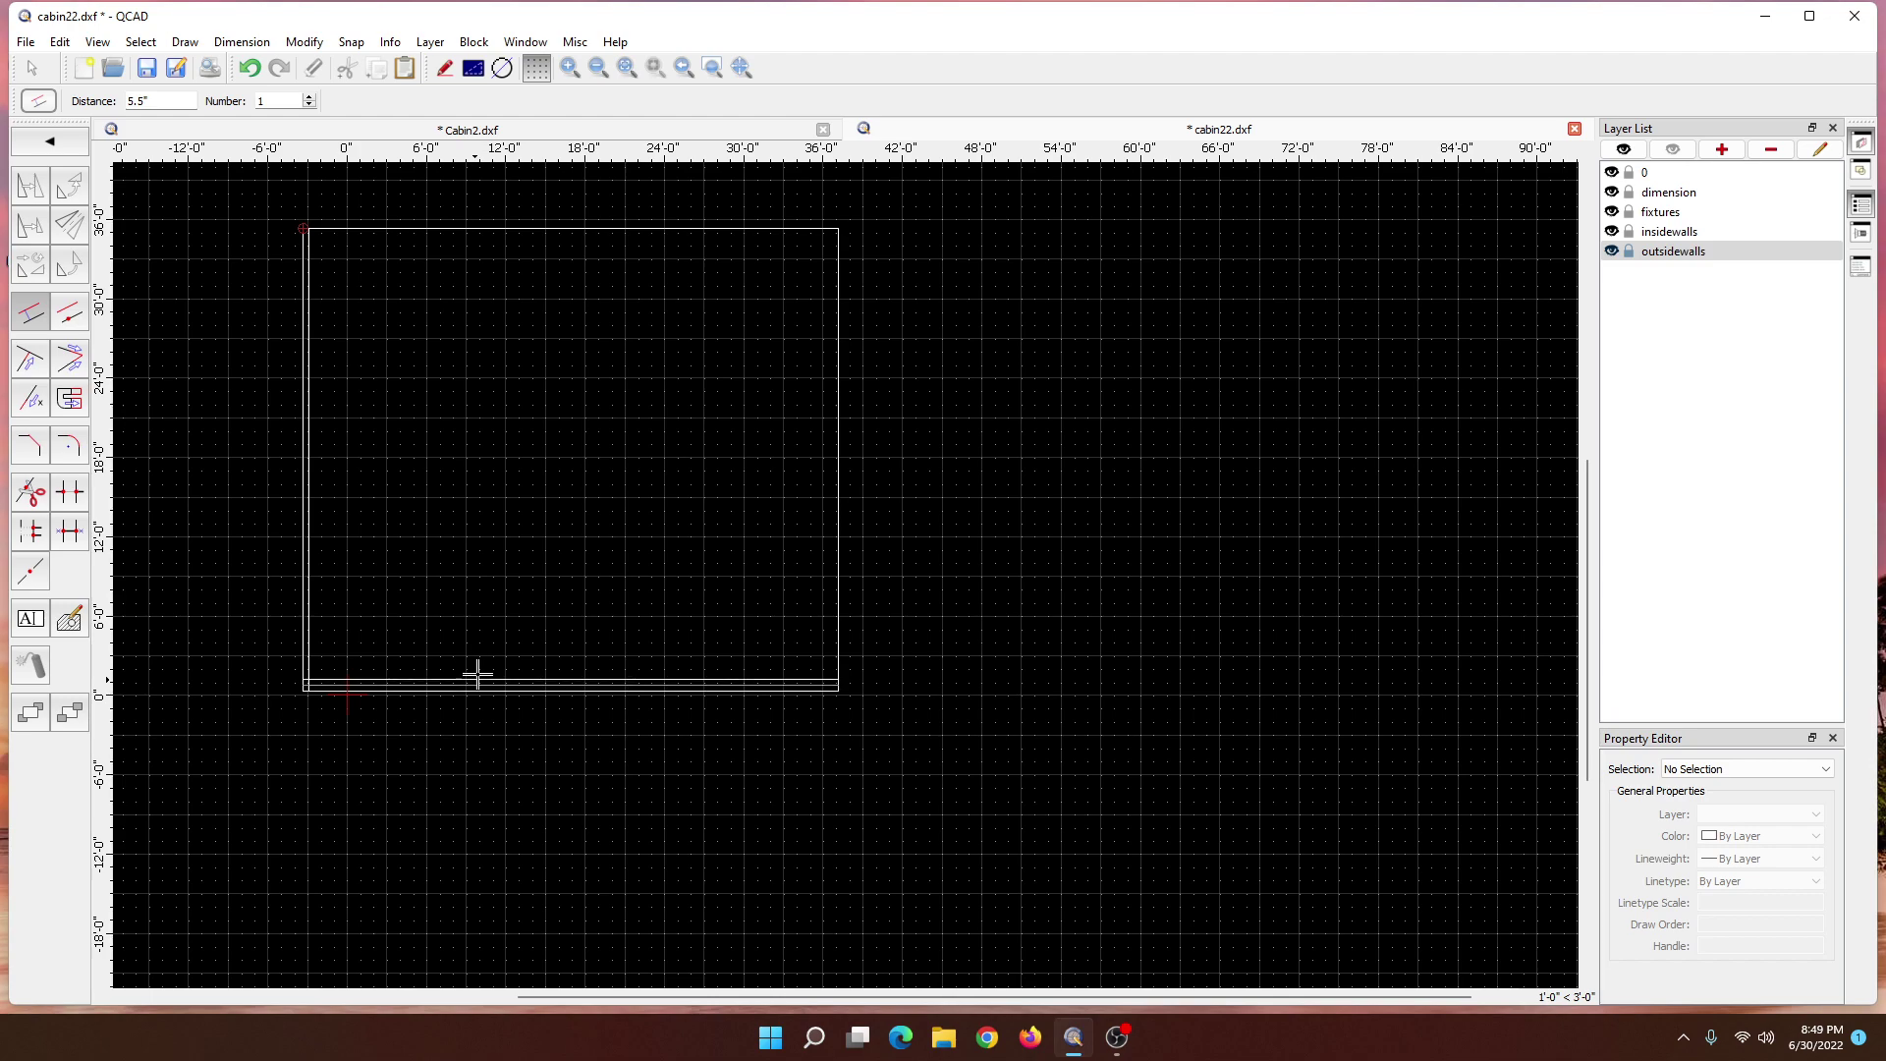
left_click(829, 526)
left_click(581, 236)
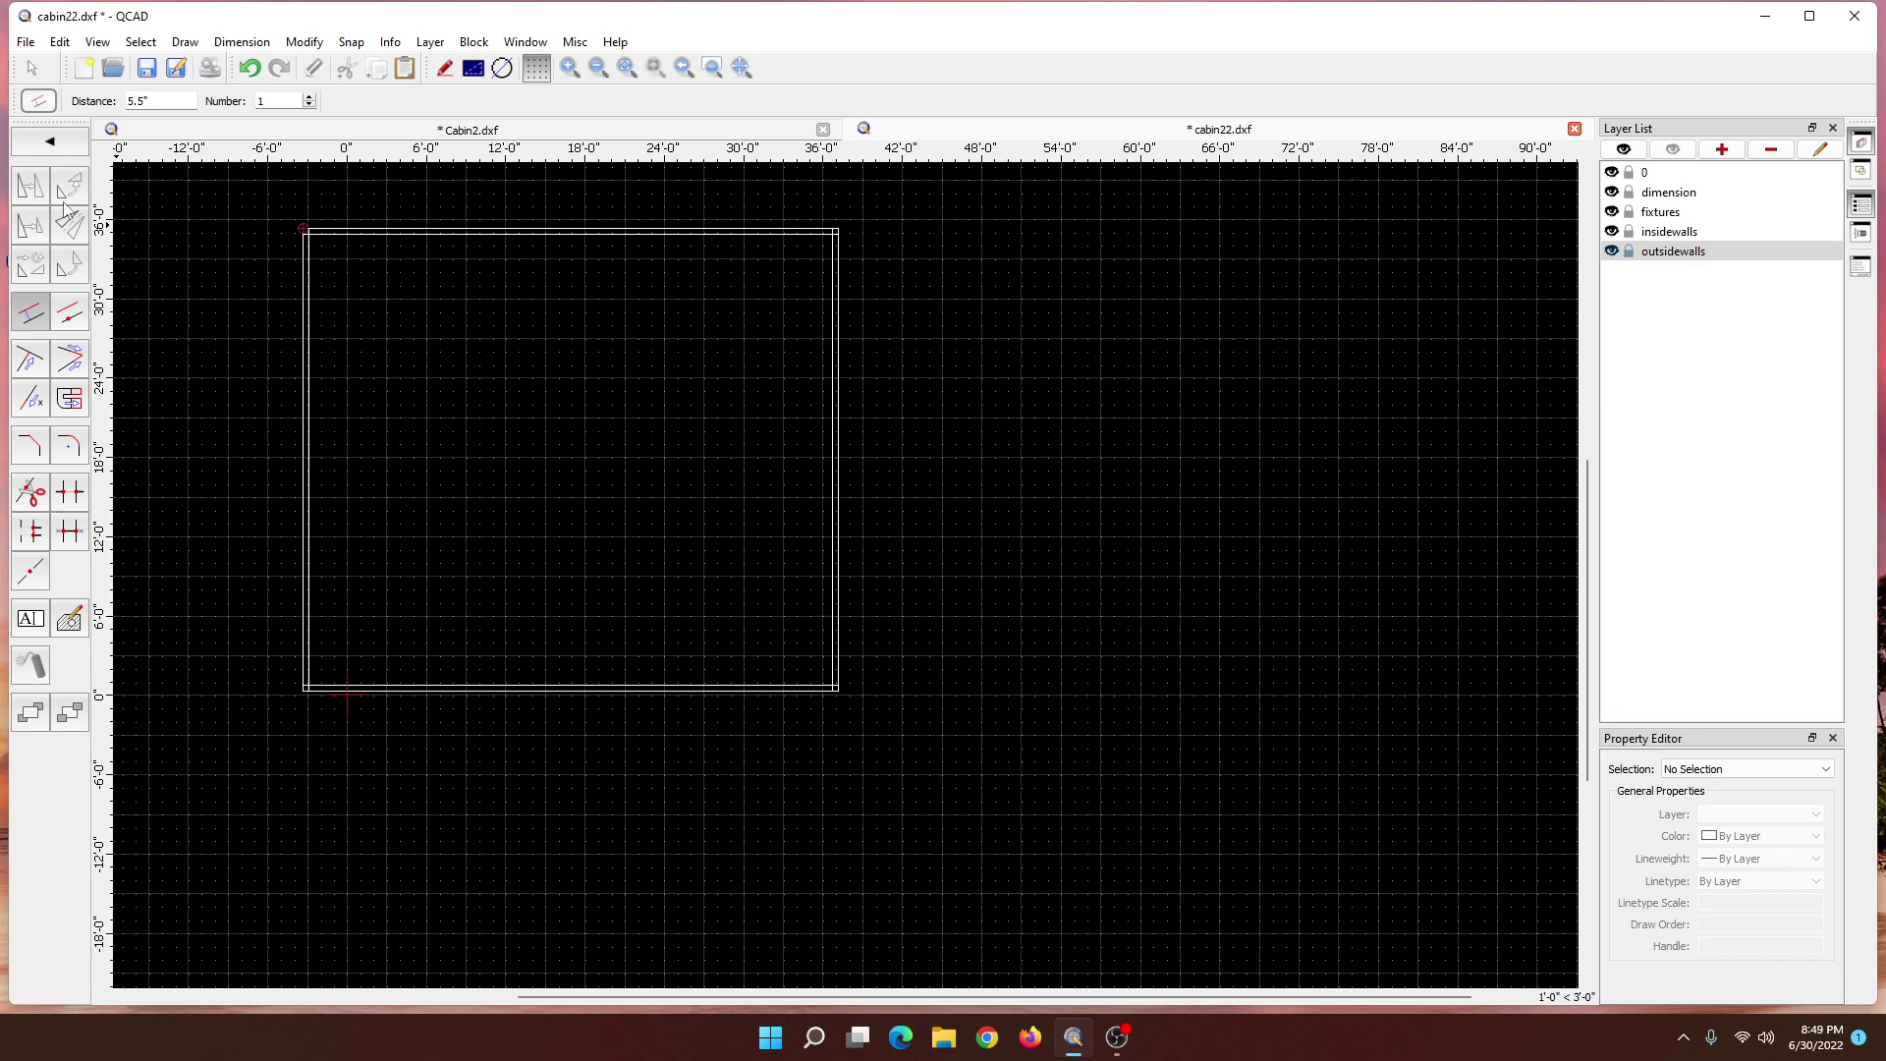
- Break out the overlapping inner line segments at the lower-left and lower-right wall corners, with segment removal enabled
left_click(72, 493)
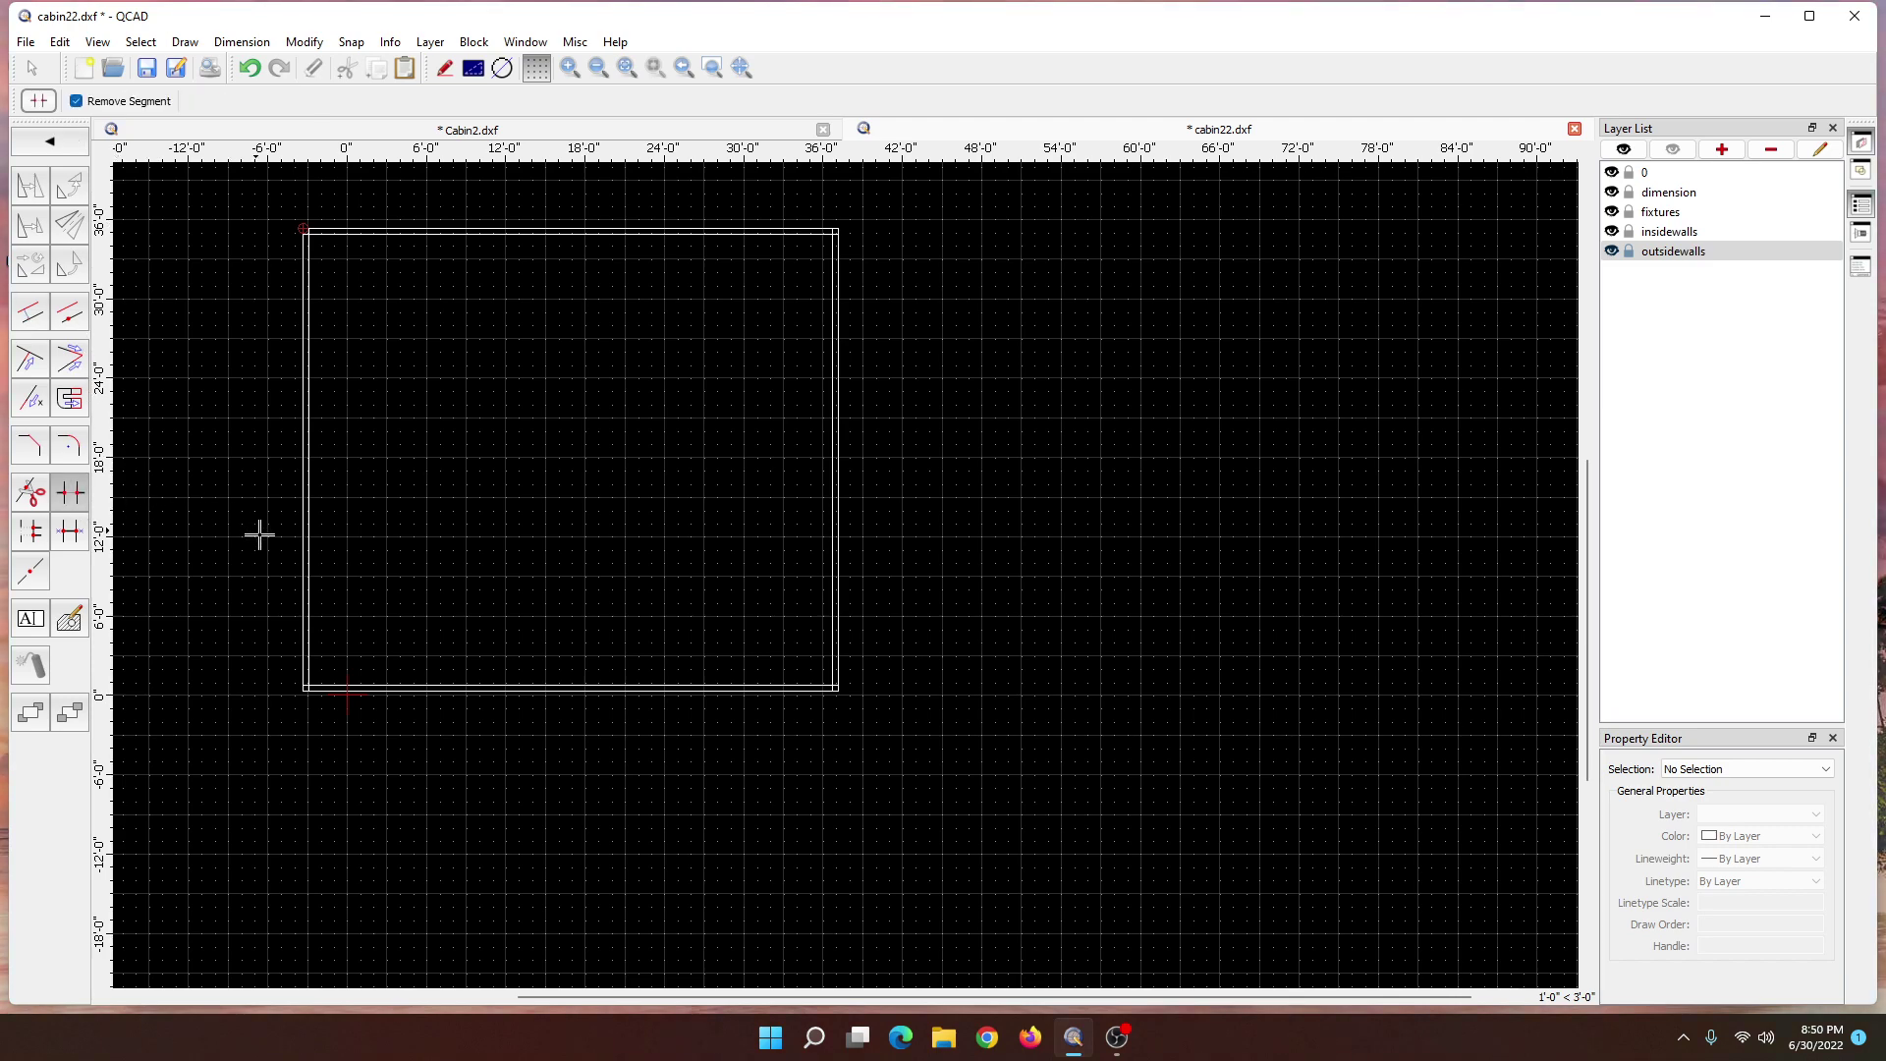
scroll(368, 609, "up", 3)
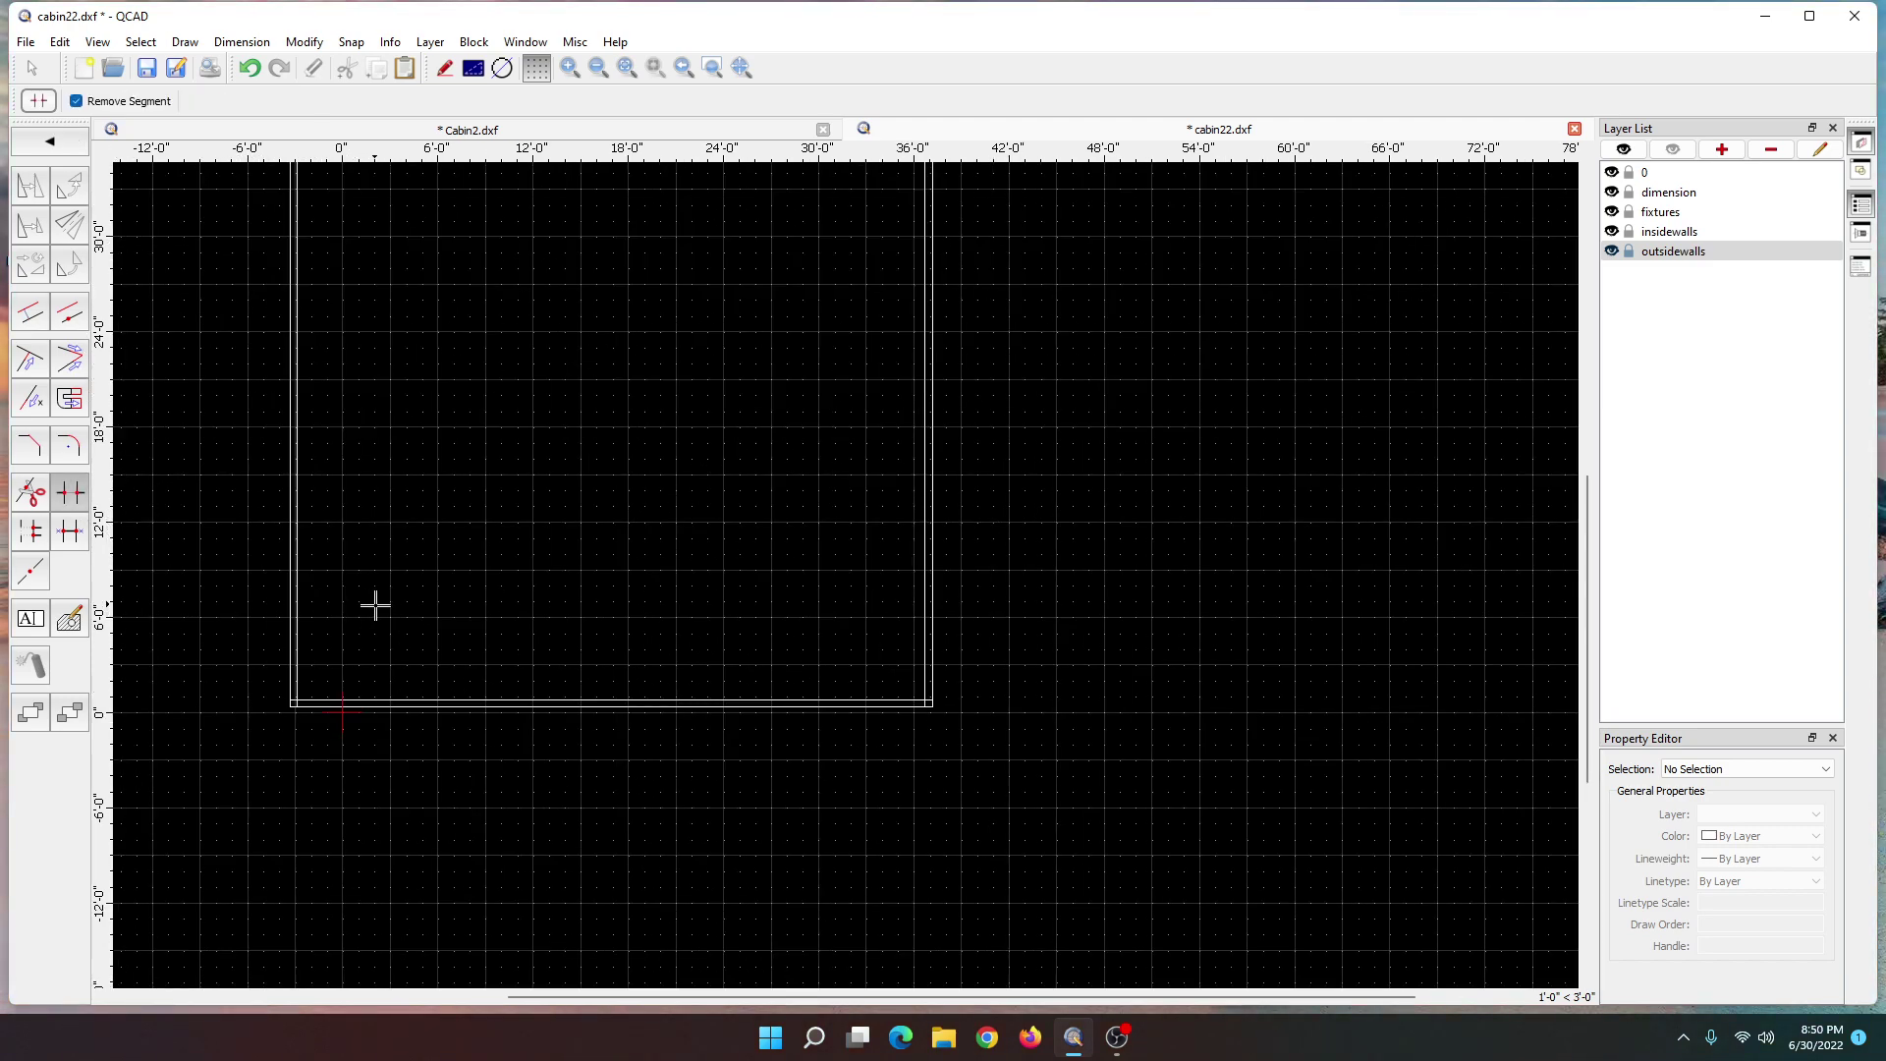
middle_click_drag(473, 606, 767, 515)
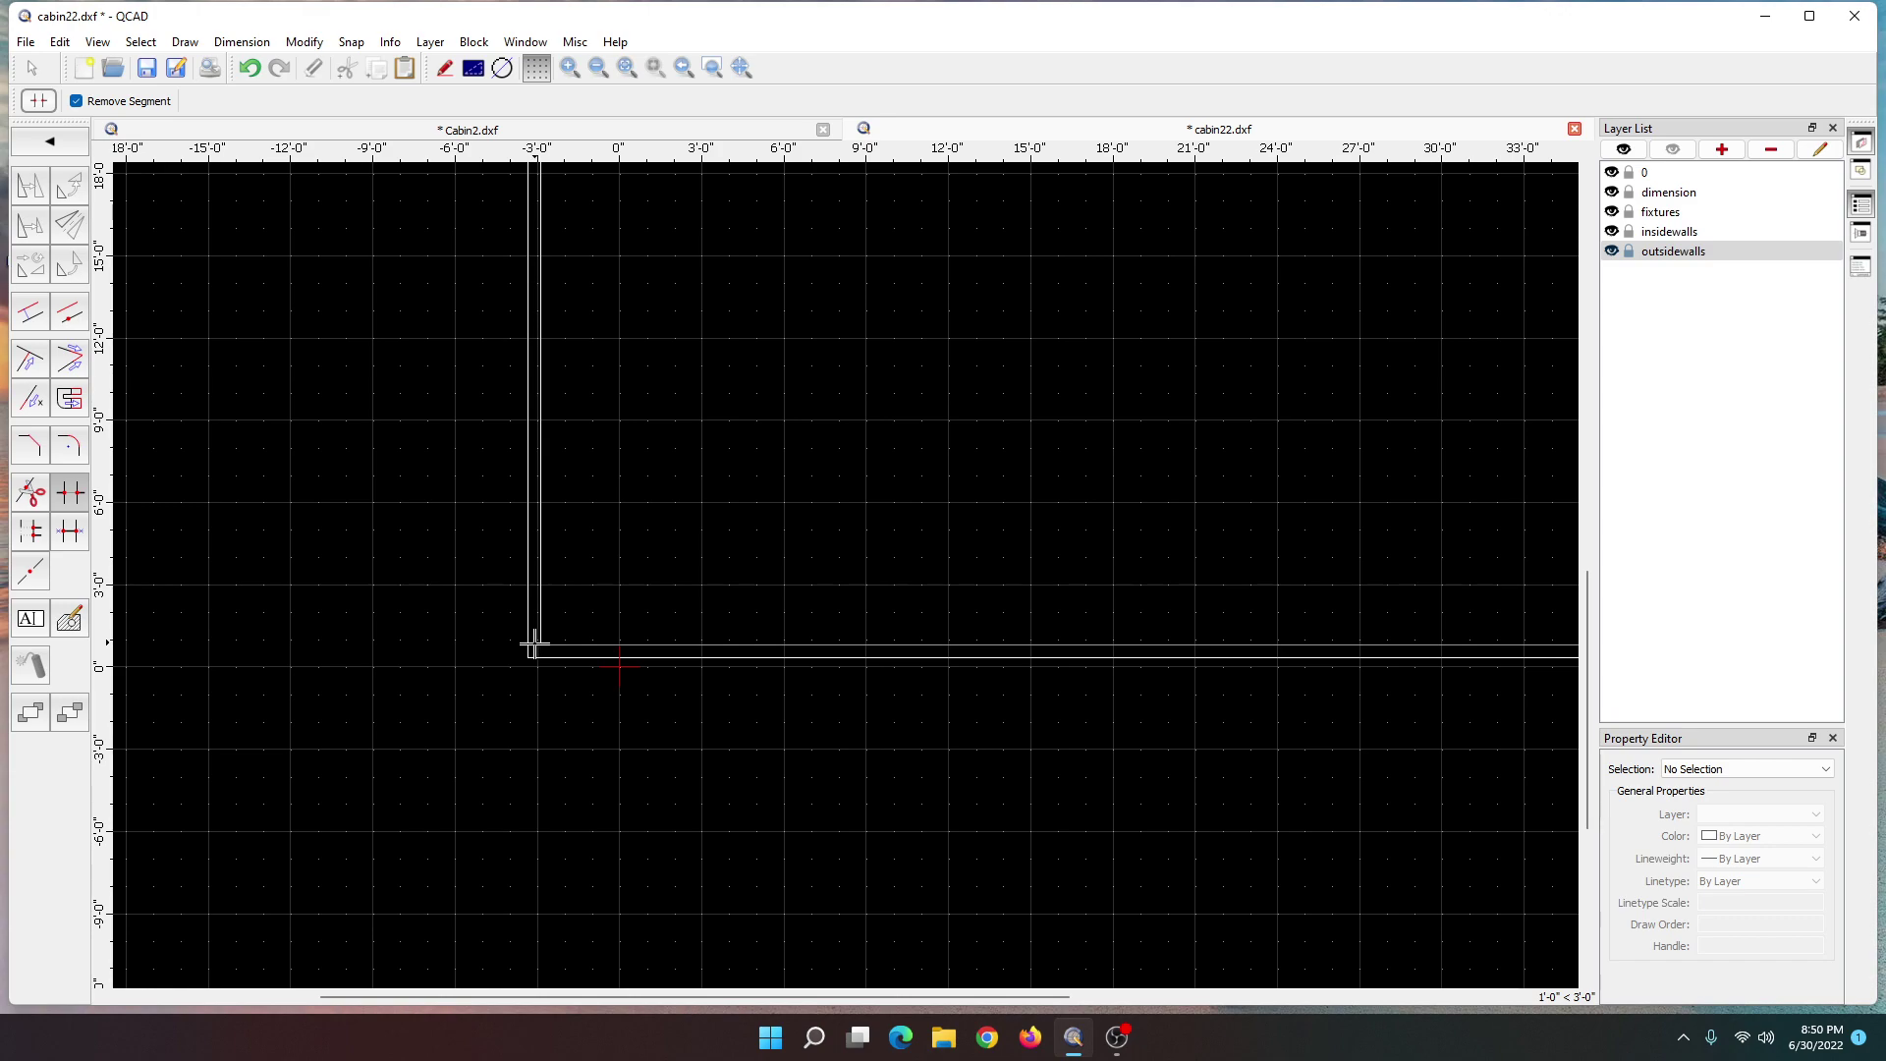
scroll(585, 619, "down", 2)
mouse_move(1041, 586)
middle_mouse_down()
mouse_move(632, 682)
mouse_move(644, 693)
middle_mouse_up()
scroll(650, 694, "up", 2)
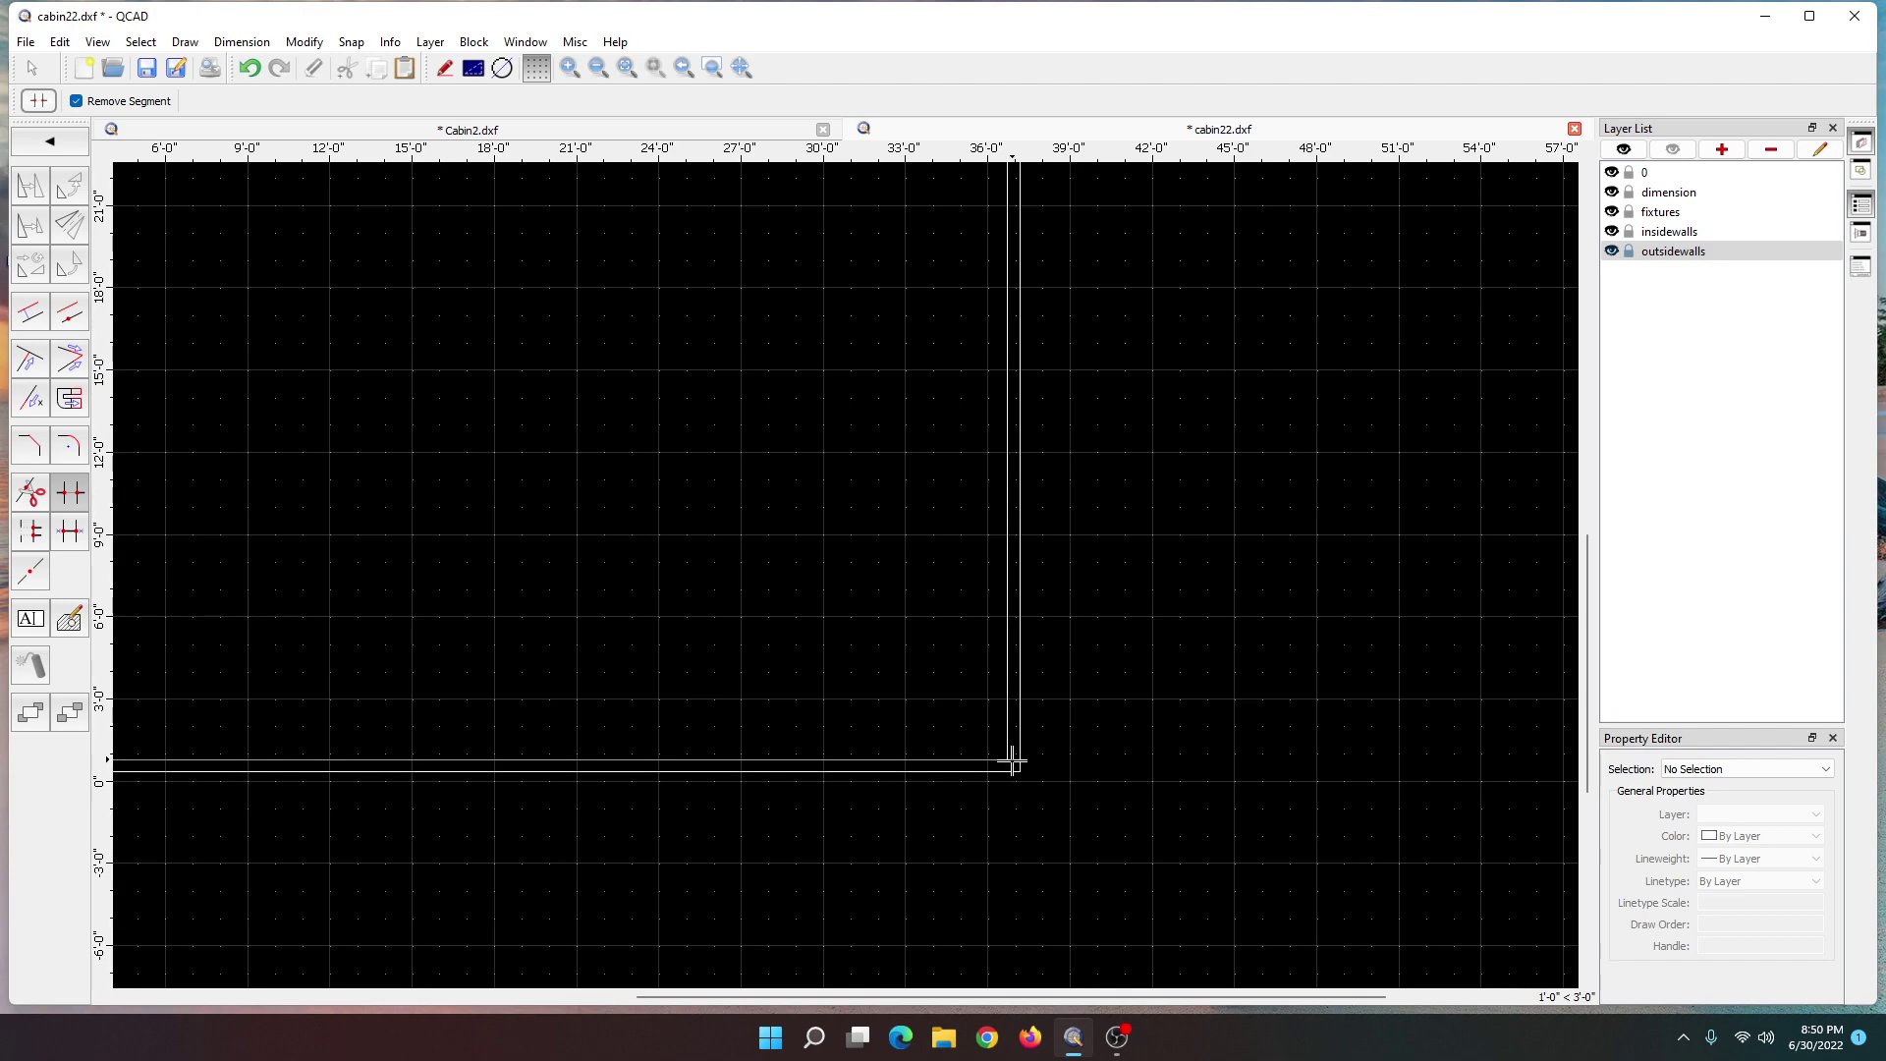
- Break out the long inner line of the bottom wall, and undo that removal
left_click(955, 759)
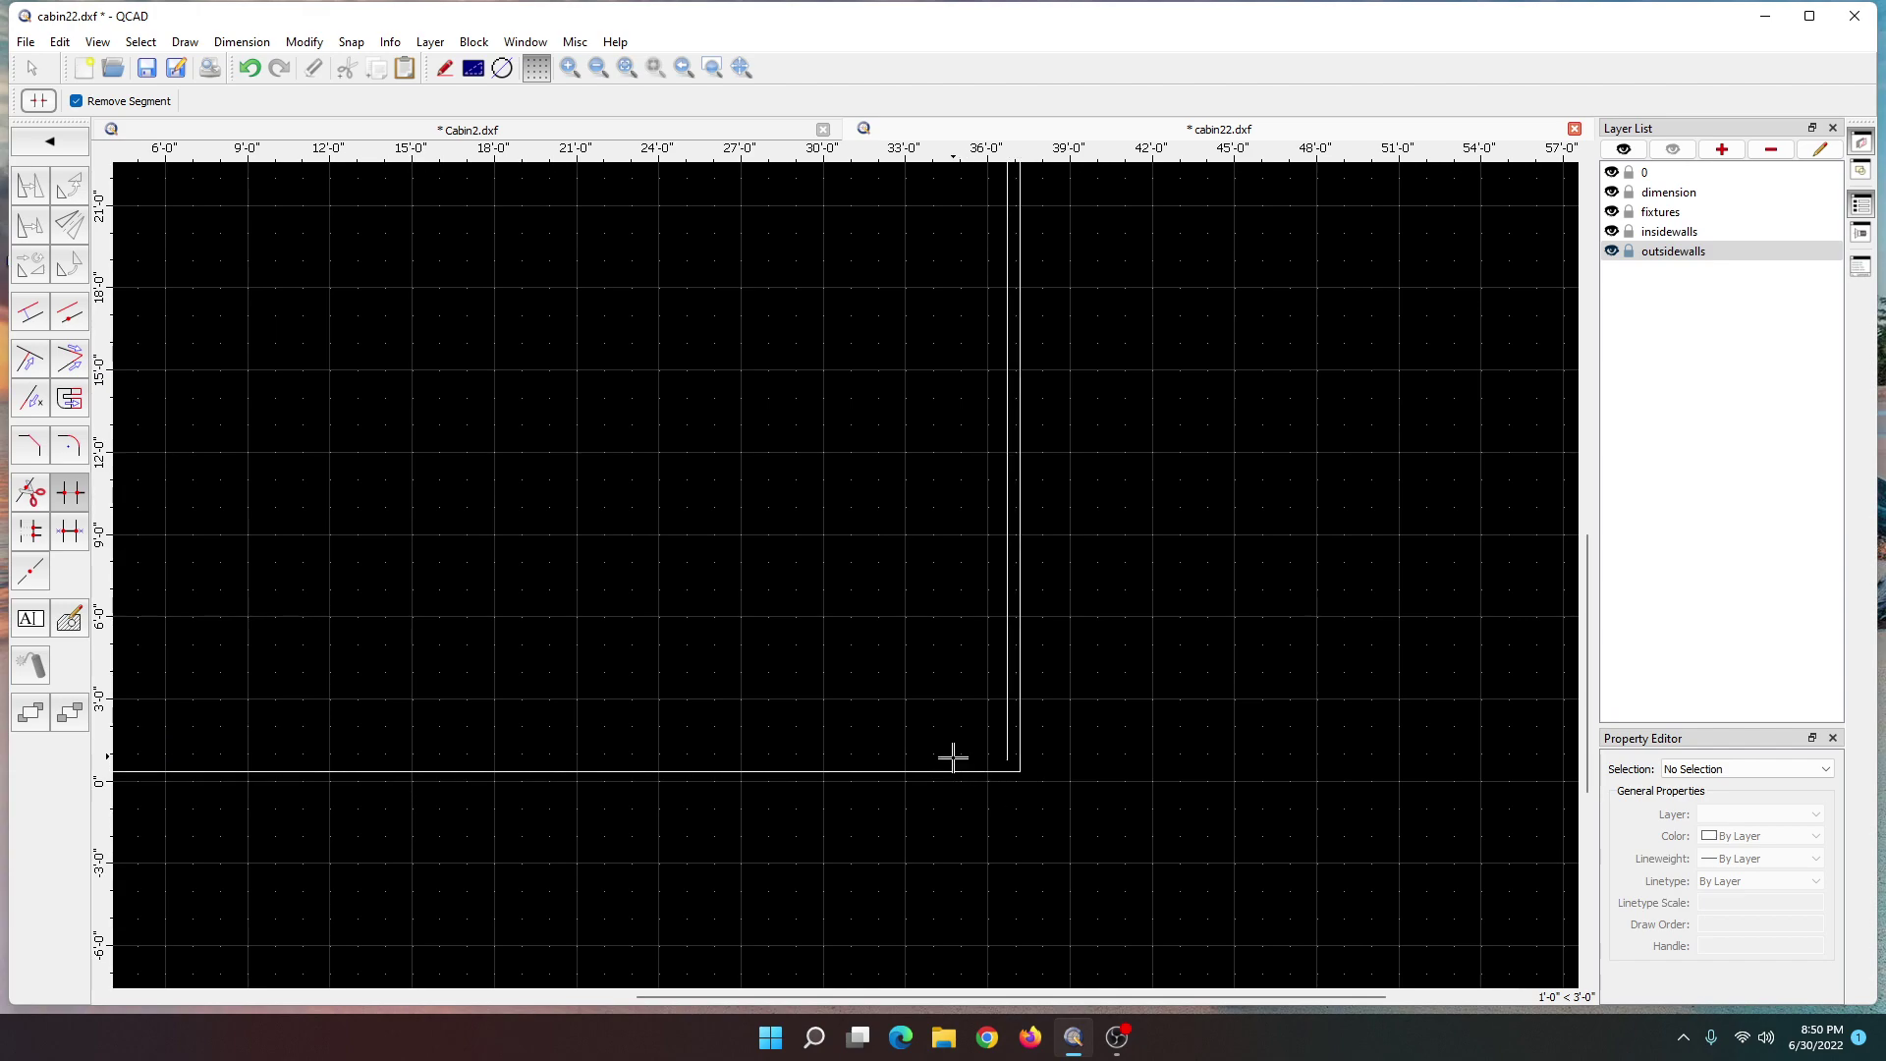
left_click(59, 42)
left_click(71, 65)
- Break out the overlapping inner line segments at the upper-right and upper-left wall corners
mouse_move(578, 388)
middle_mouse_down()
mouse_move(608, 767)
mouse_move(697, 875)
middle_mouse_up()
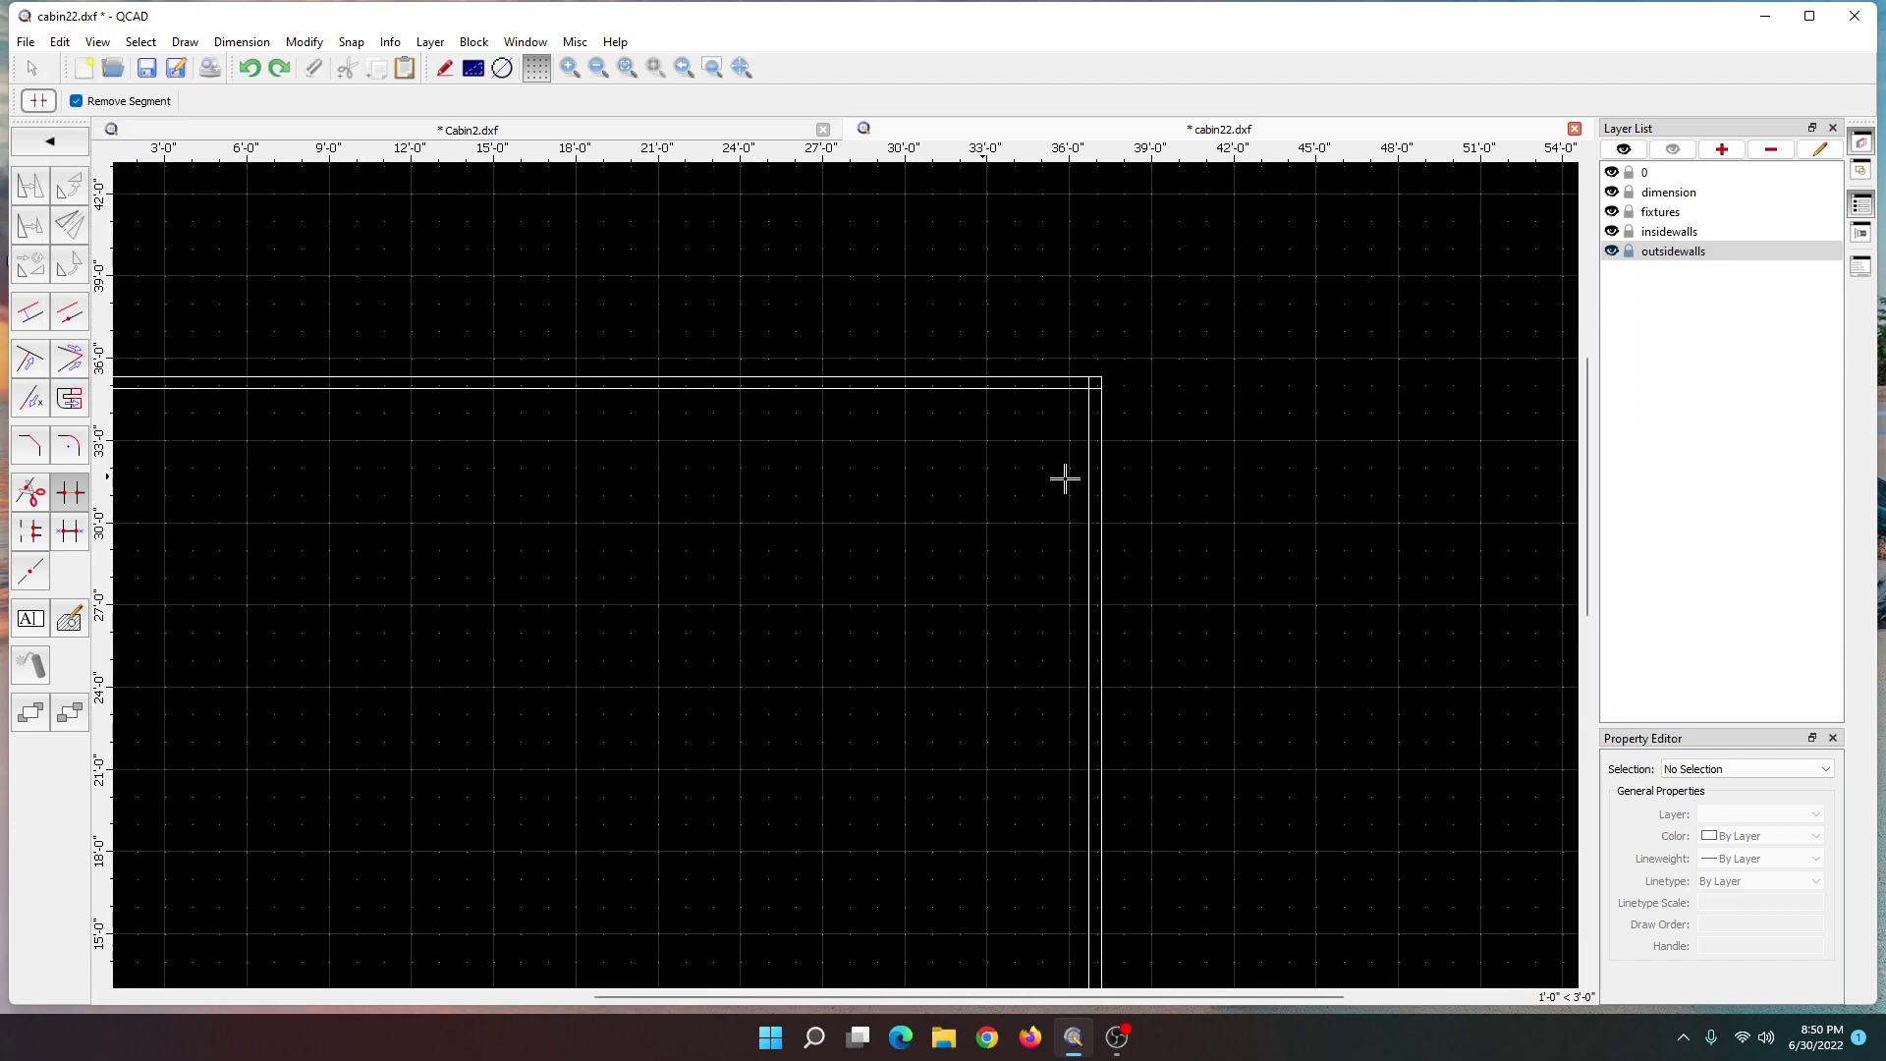
left_click(1095, 388)
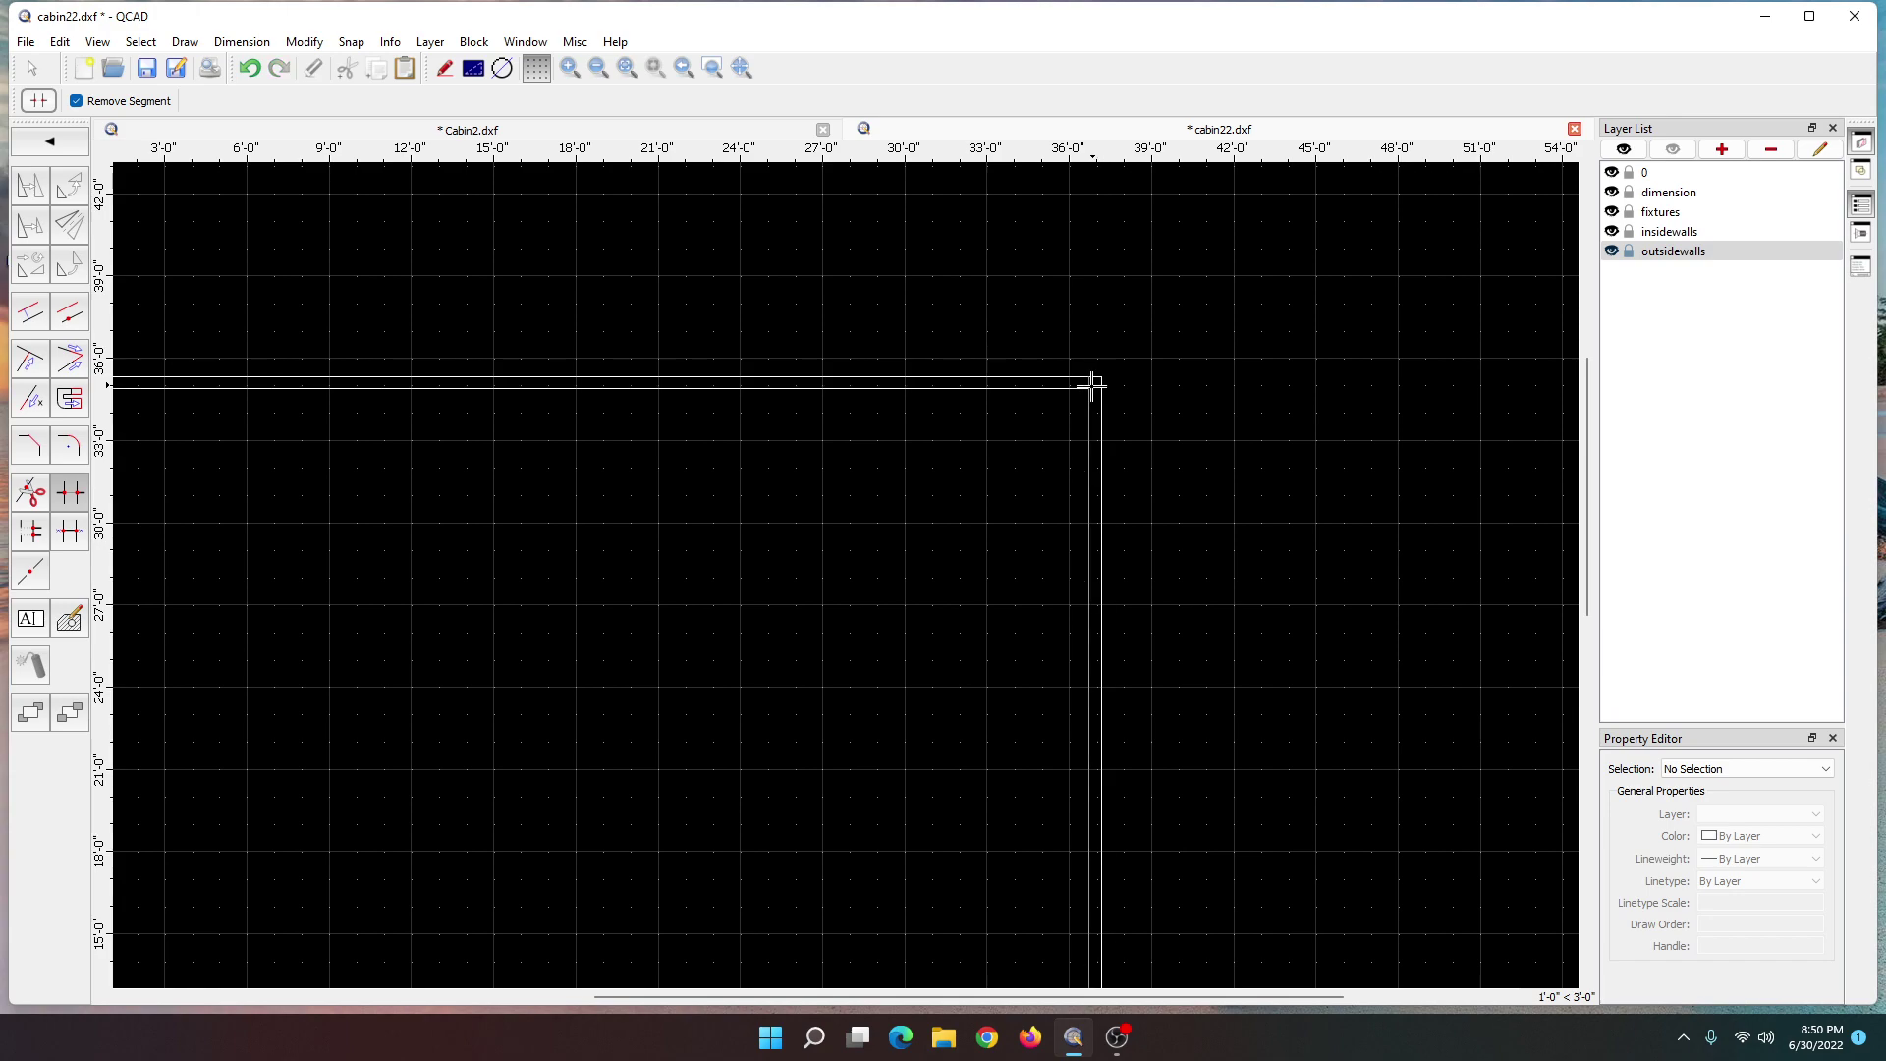
left_click(1089, 385)
middle_click_drag(690, 514, 1226, 532)
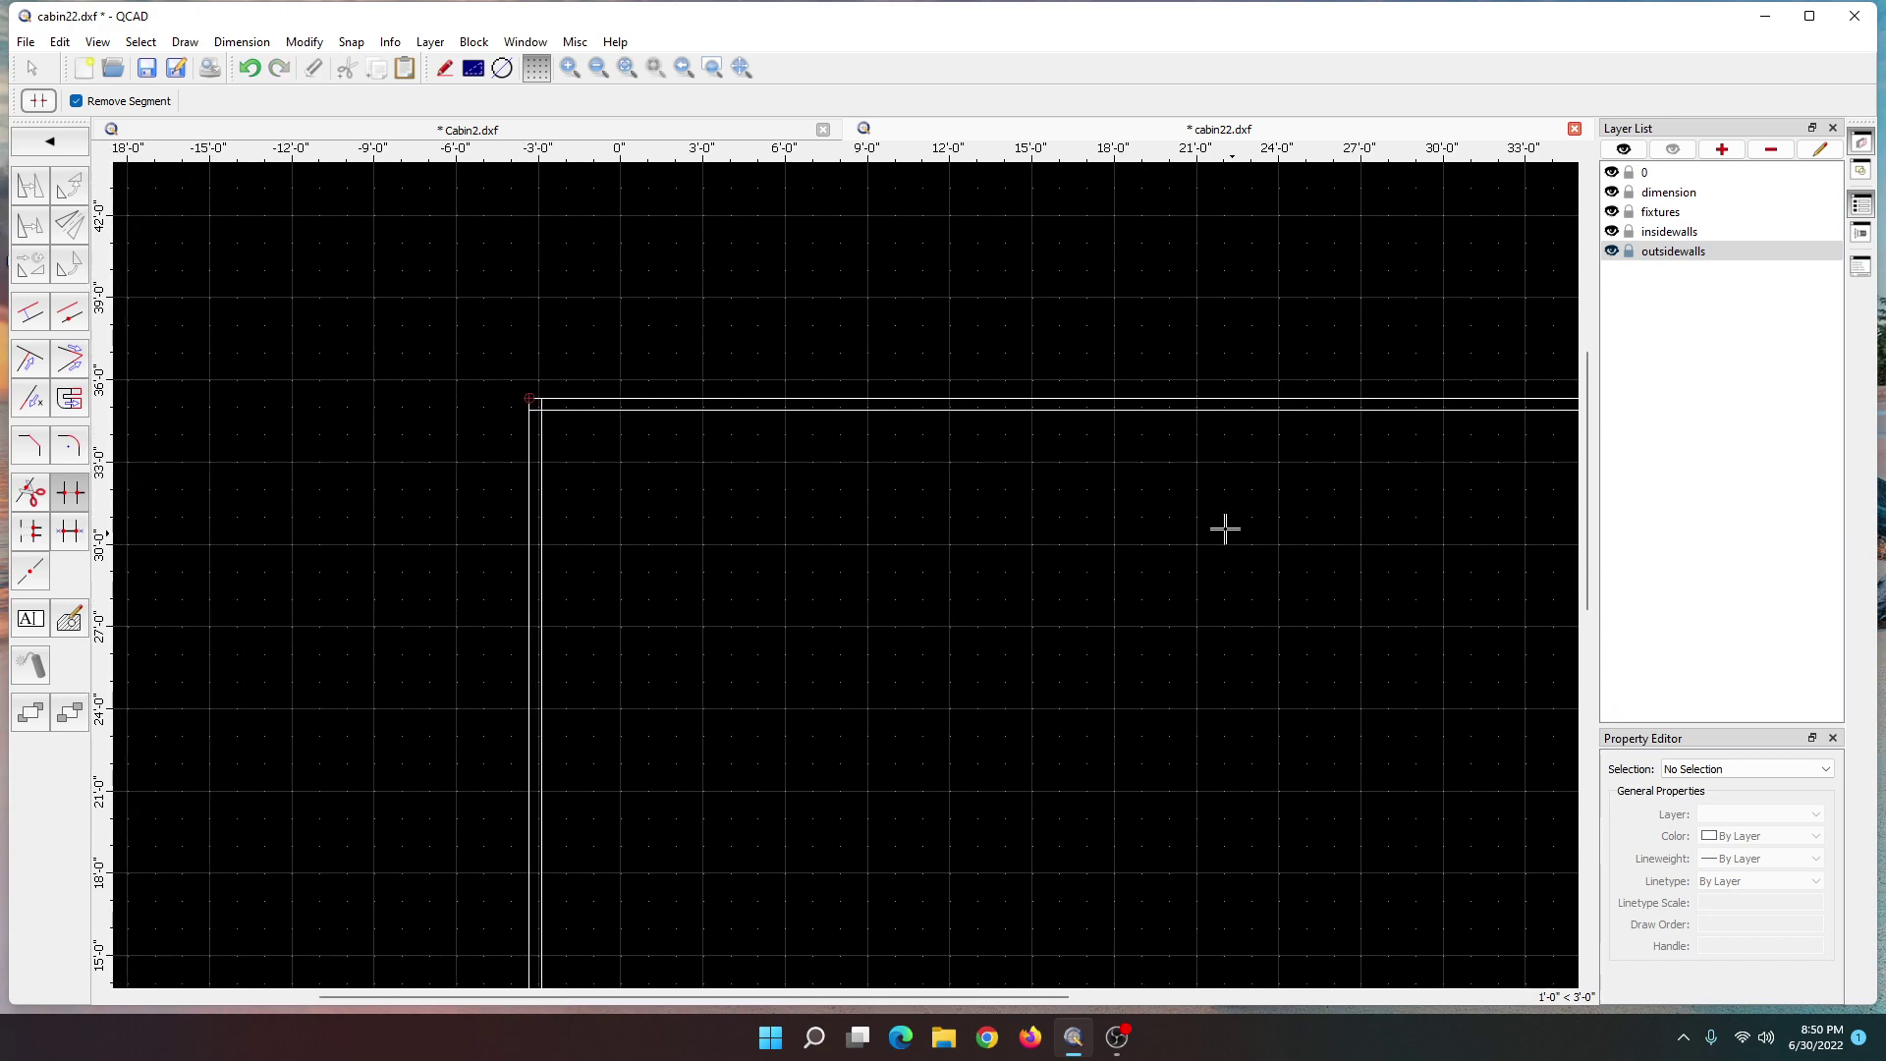
left_click(537, 409)
scroll(696, 515, "down", 3)
scroll(727, 570, "down", 3)
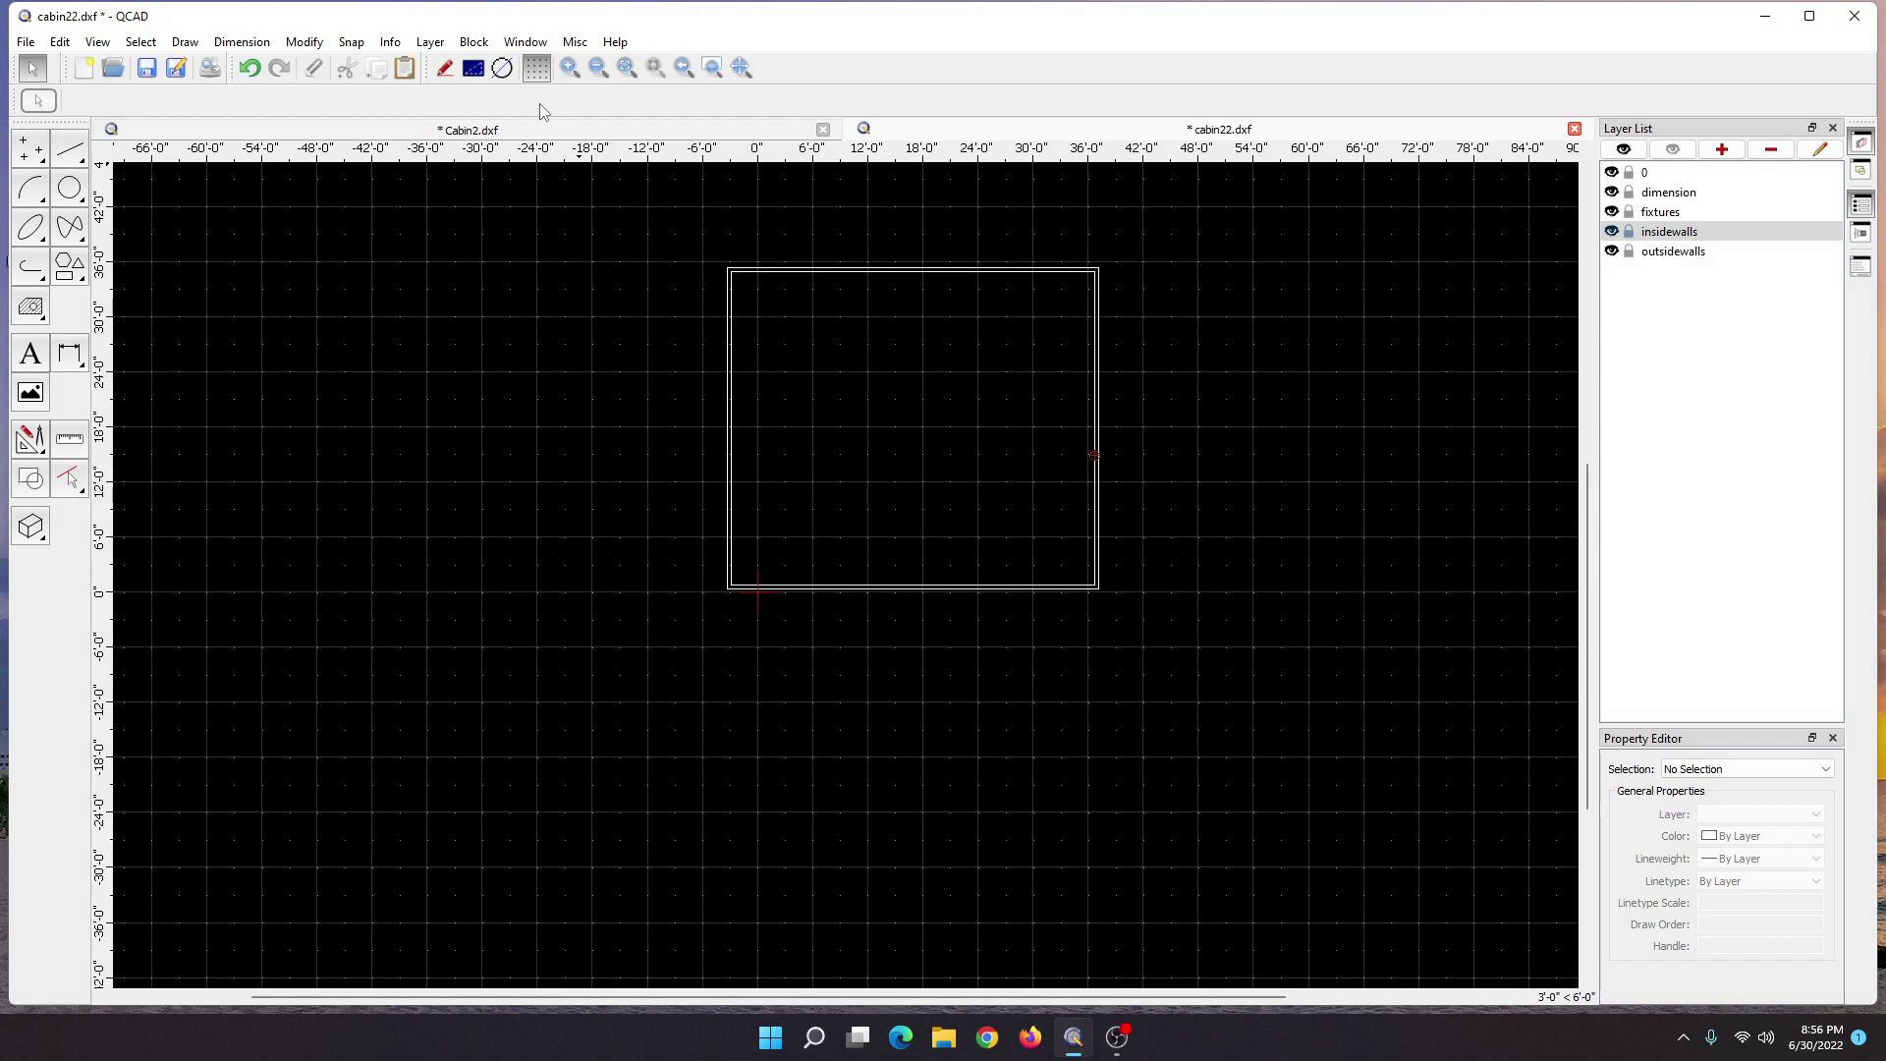
- Check the inside wall layout in Cabin2.dxf and return to cabin22.dxf
left_click(522, 132)
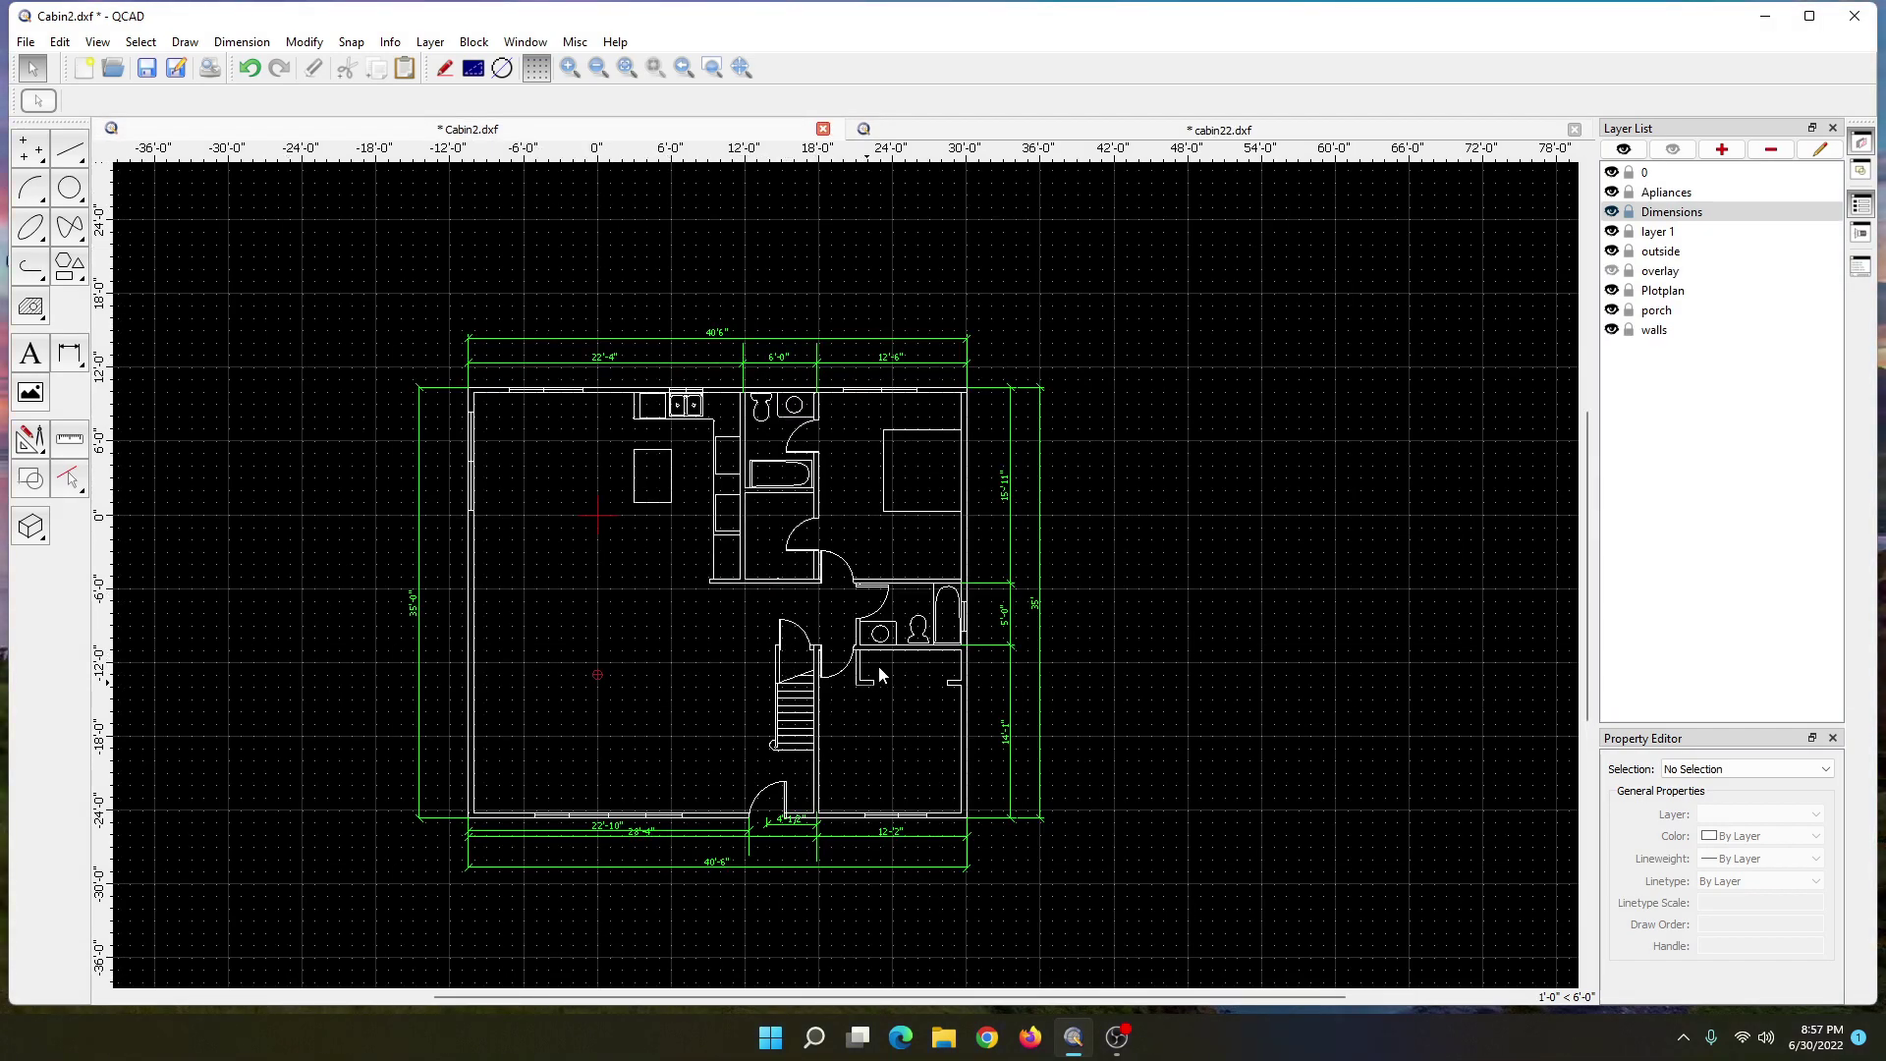
left_click(962, 133)
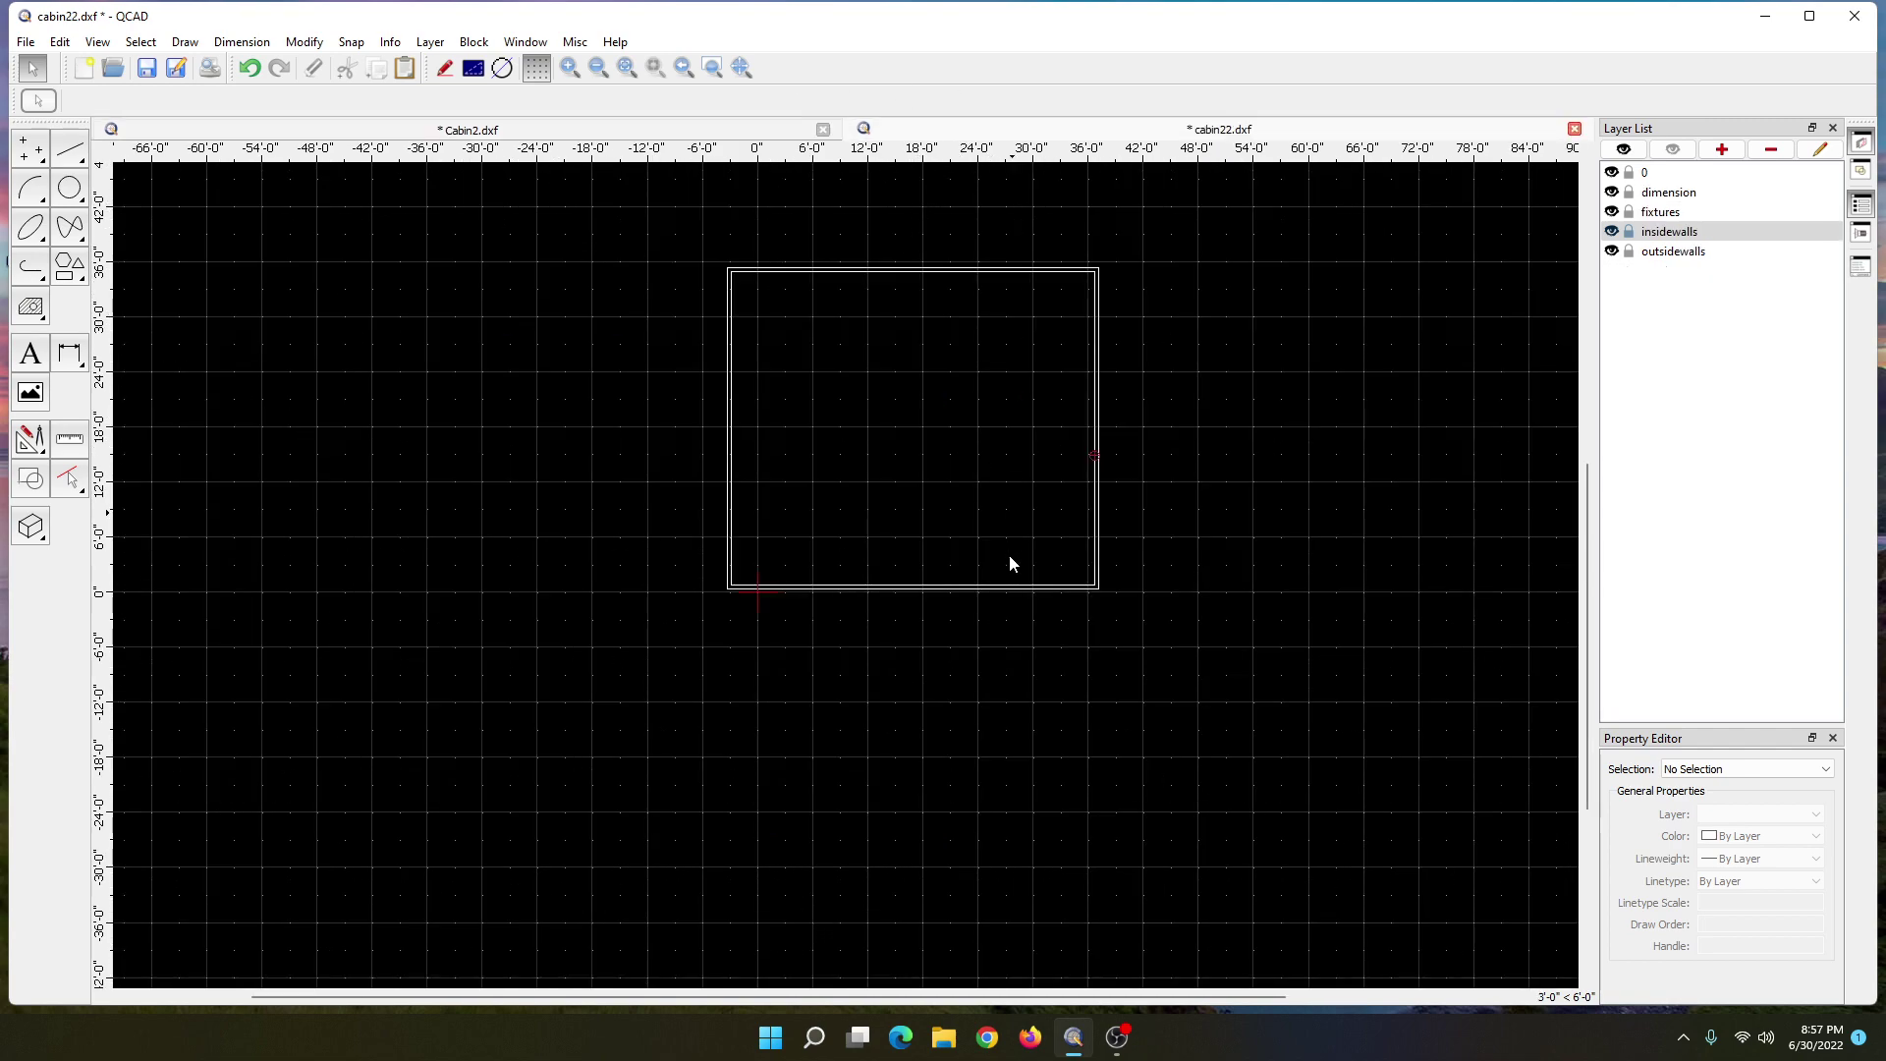
- Offset the inner line of the right wall 12'2" toward the inside of the cabin, and undo that offset
left_click(33, 442)
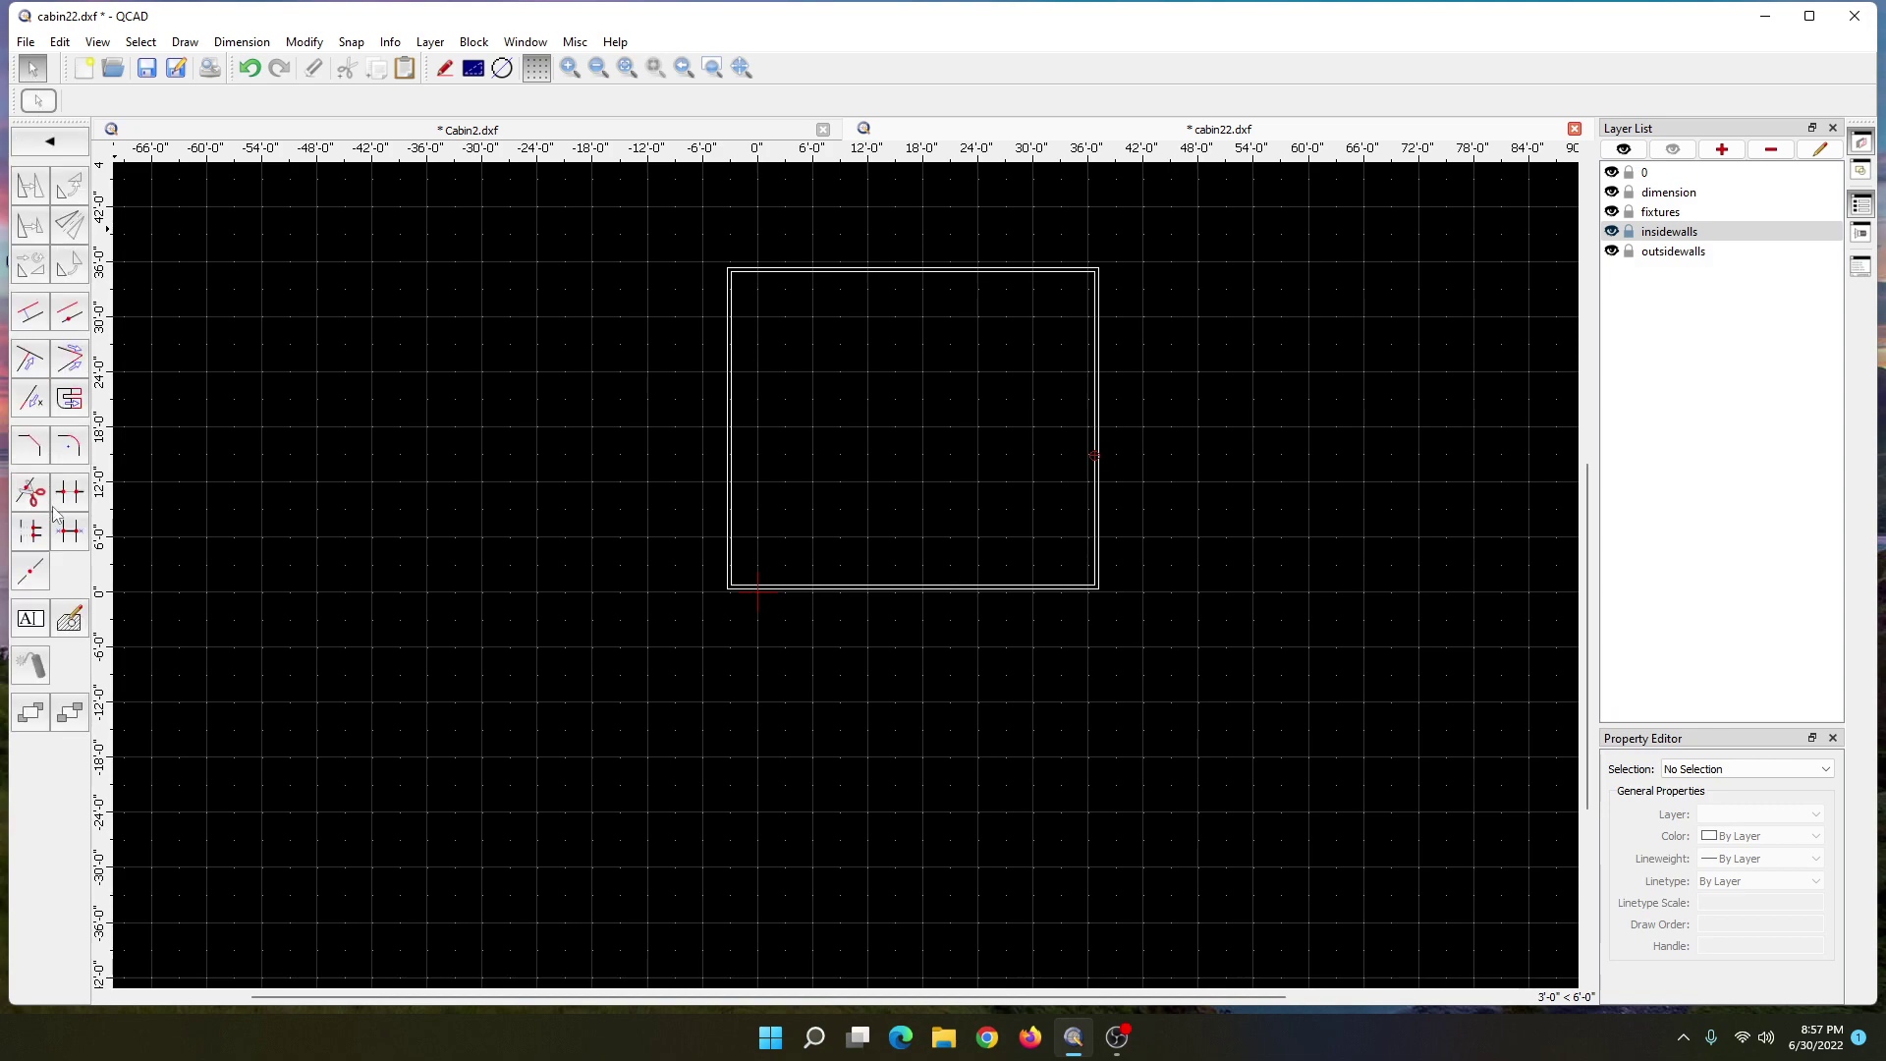
left_click(32, 316)
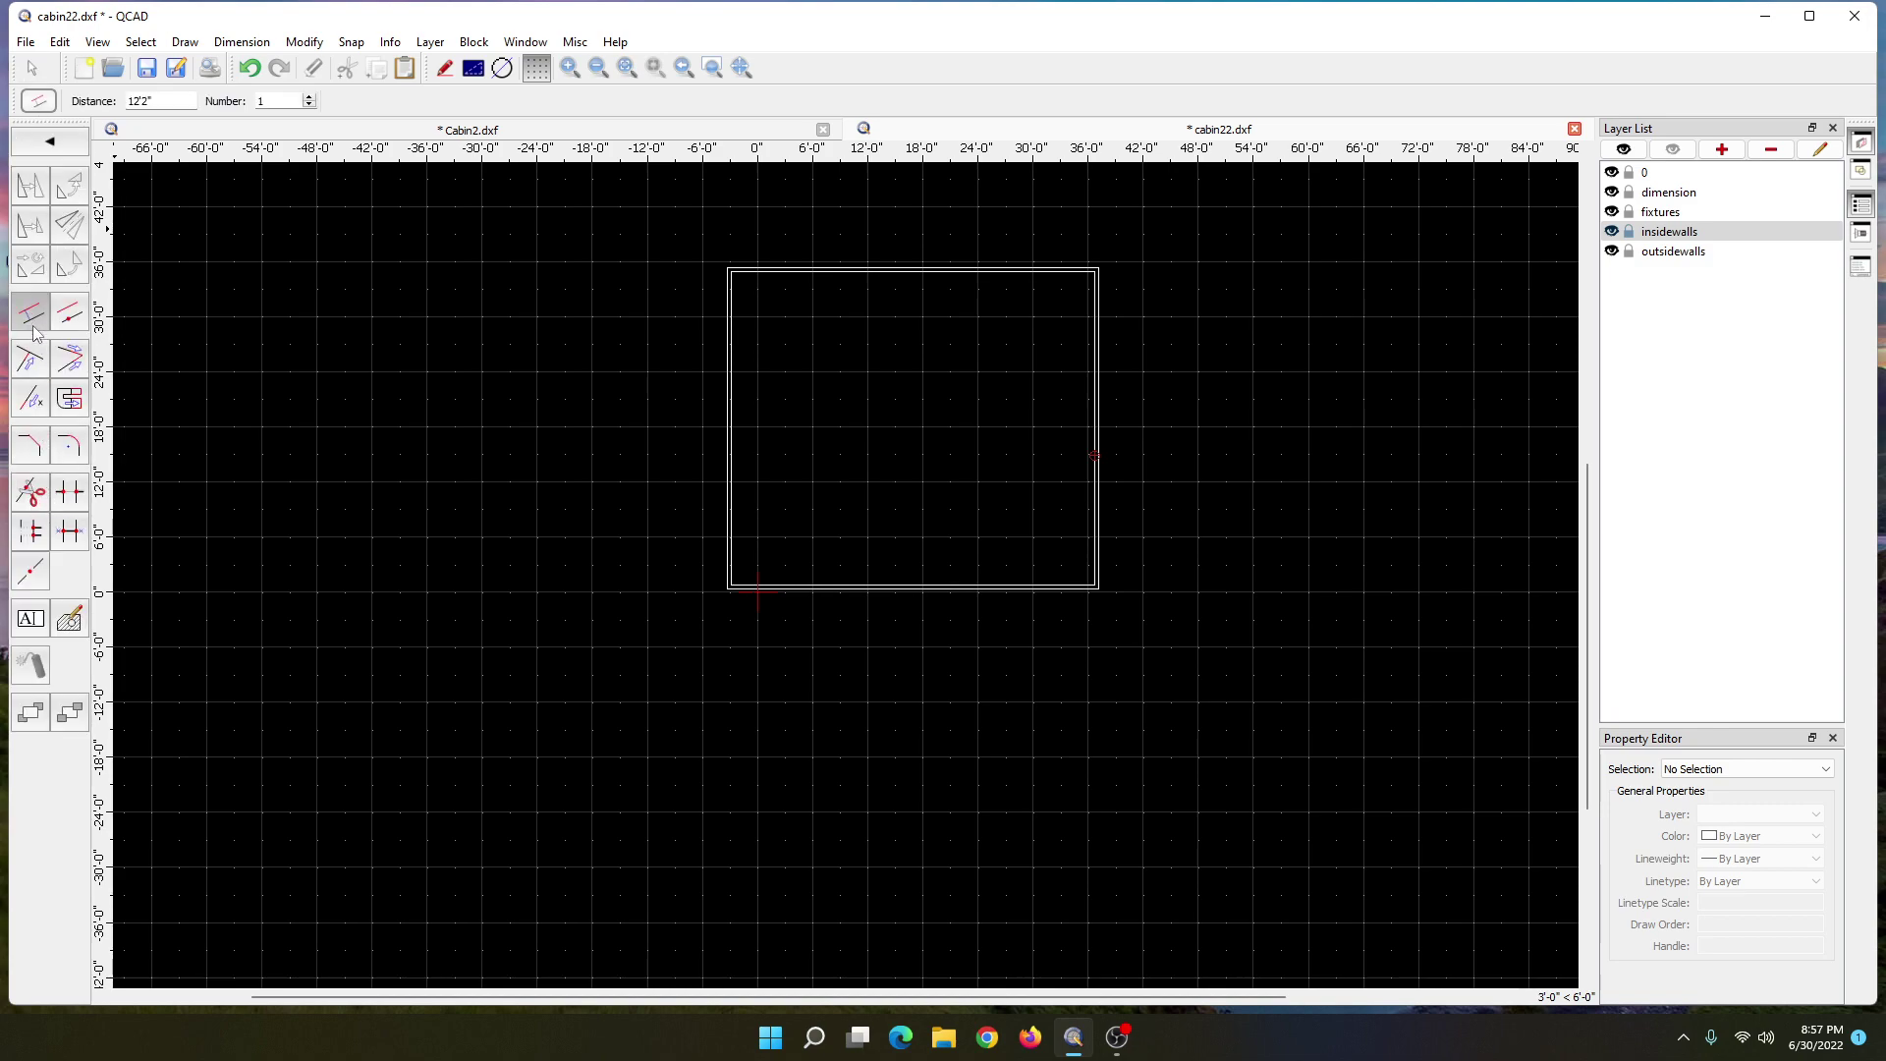
left_click(578, 155)
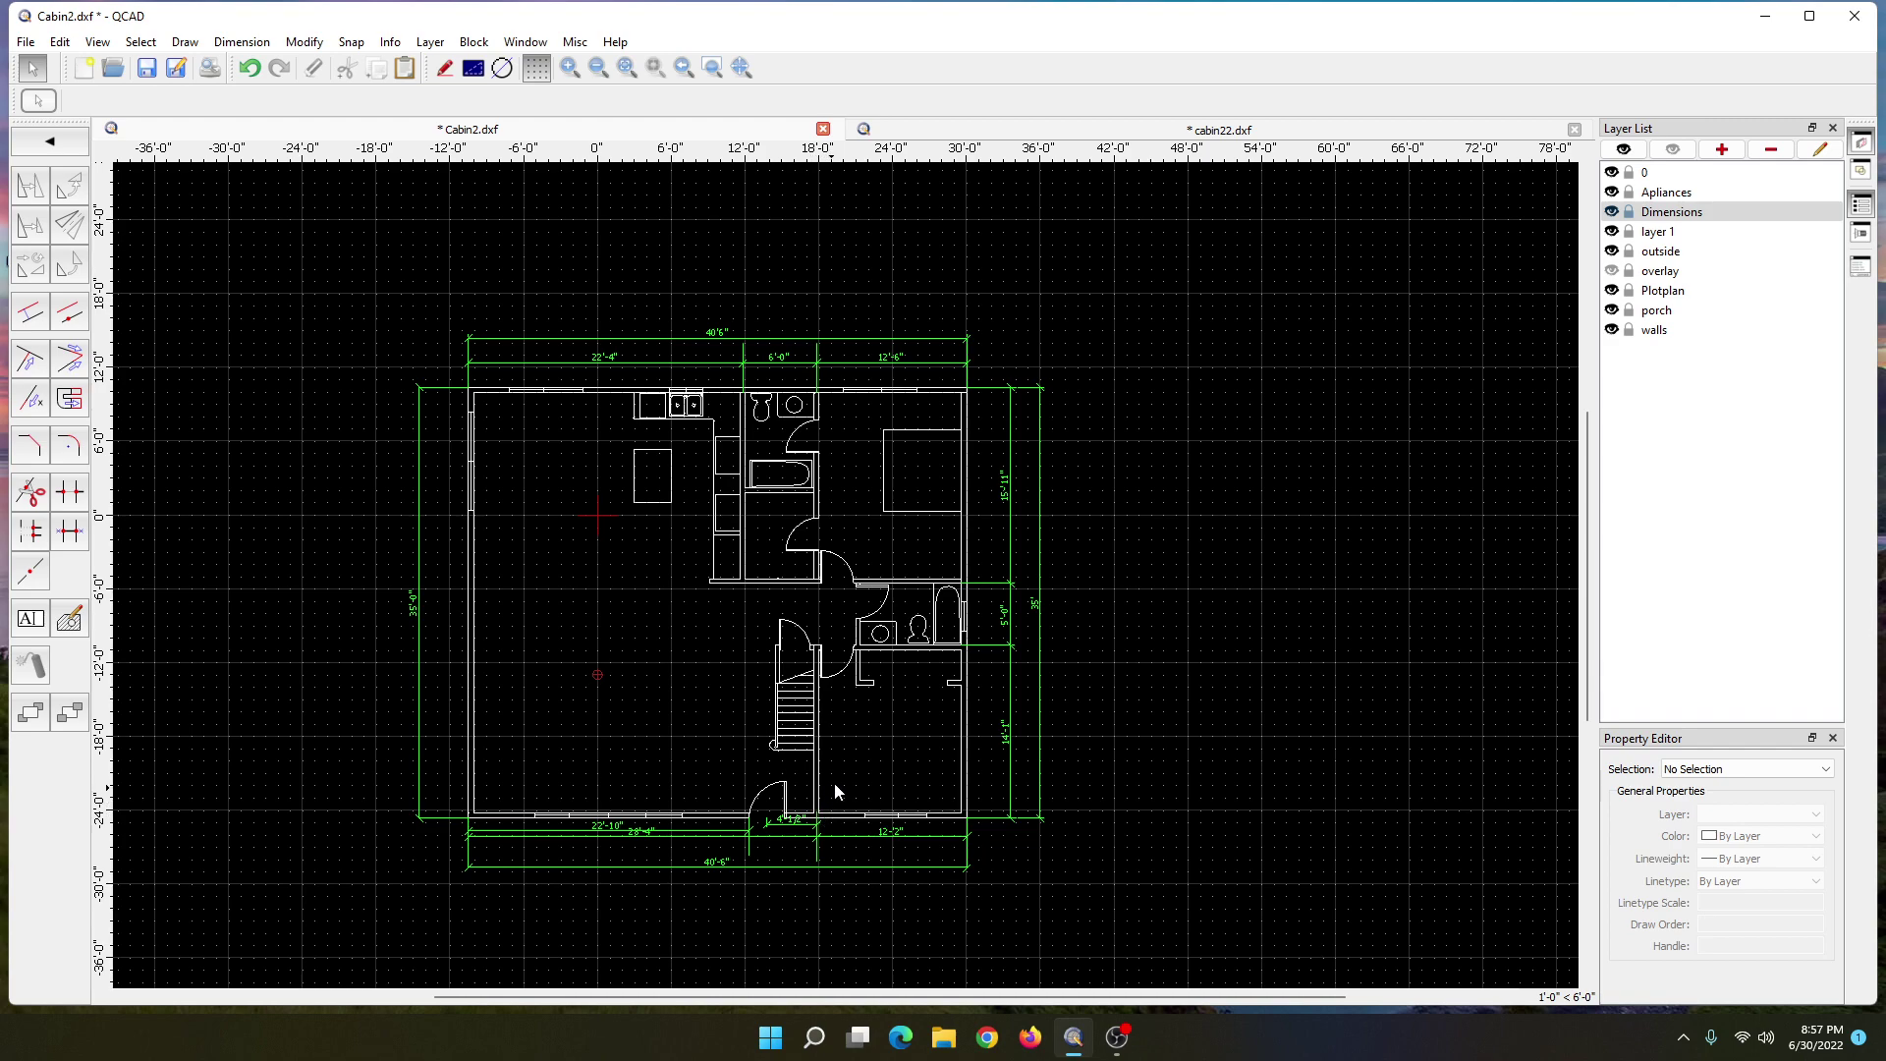
left_click(997, 132)
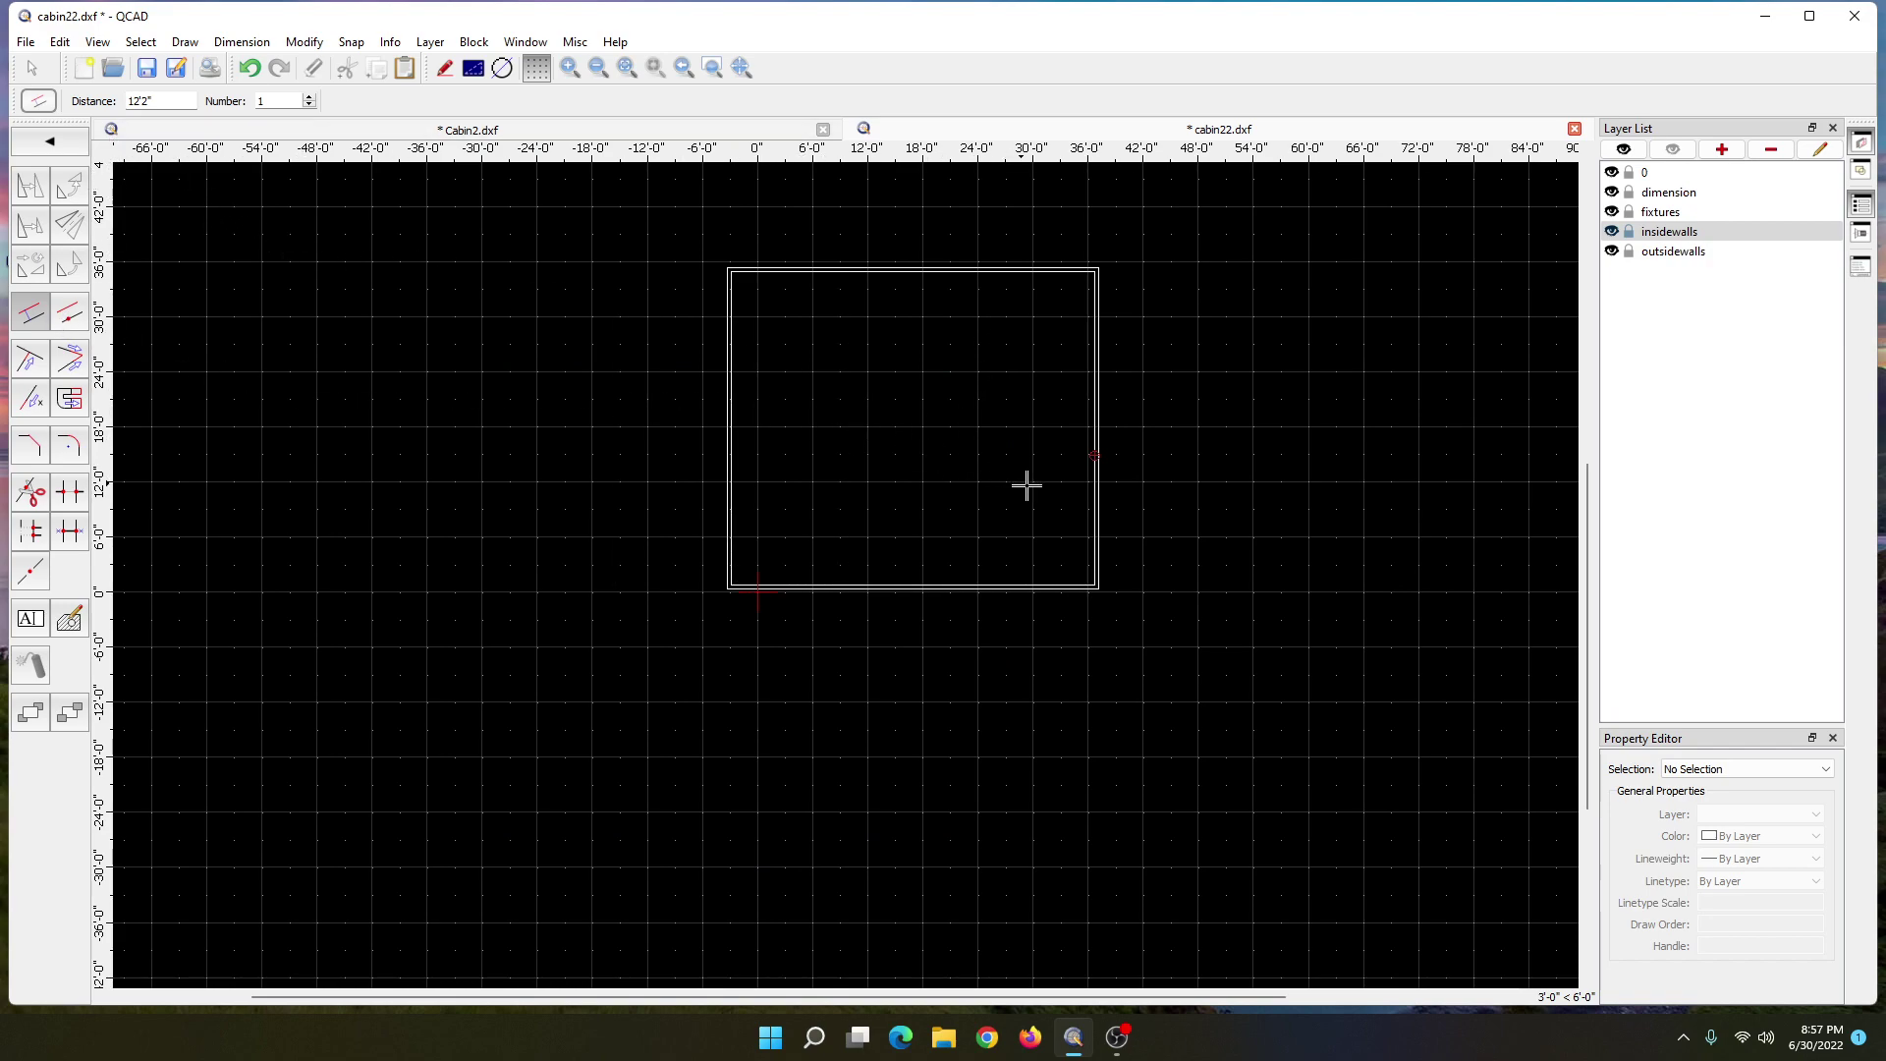
left_click(1089, 491)
left_click(59, 44)
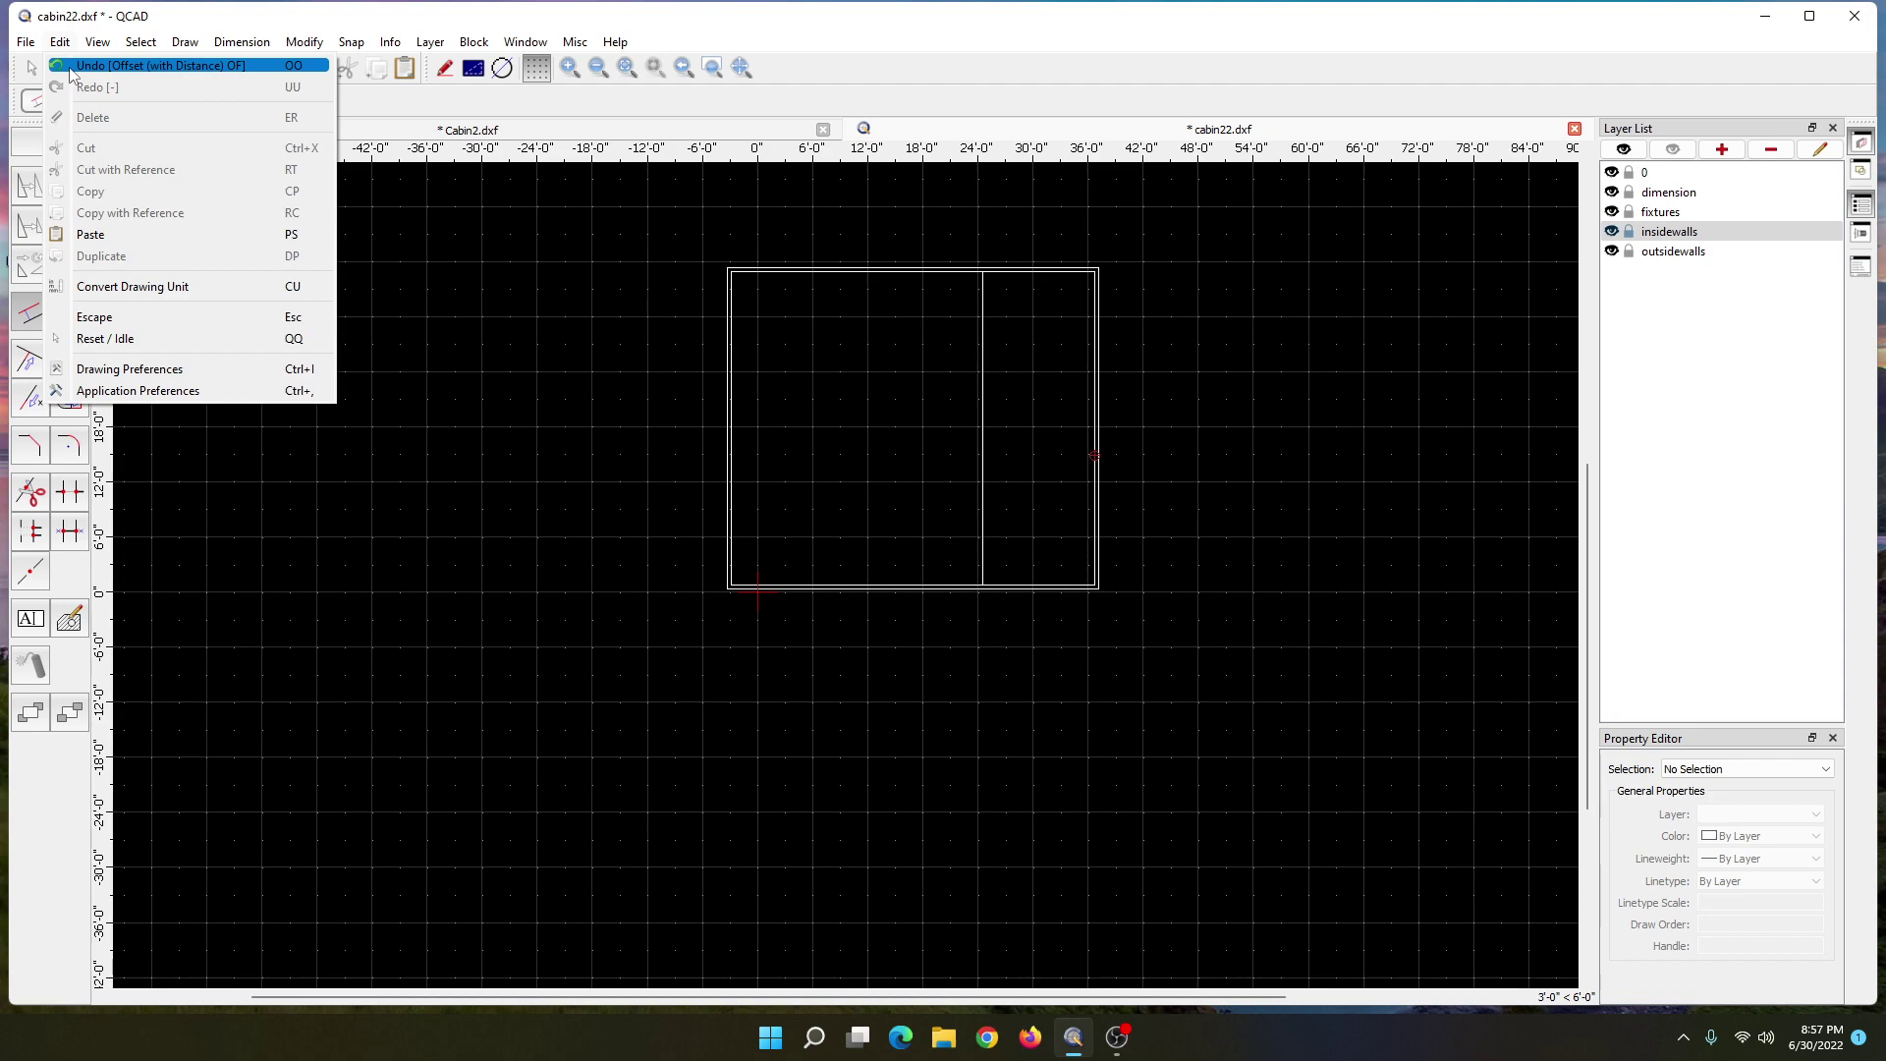
left_click(71, 68)
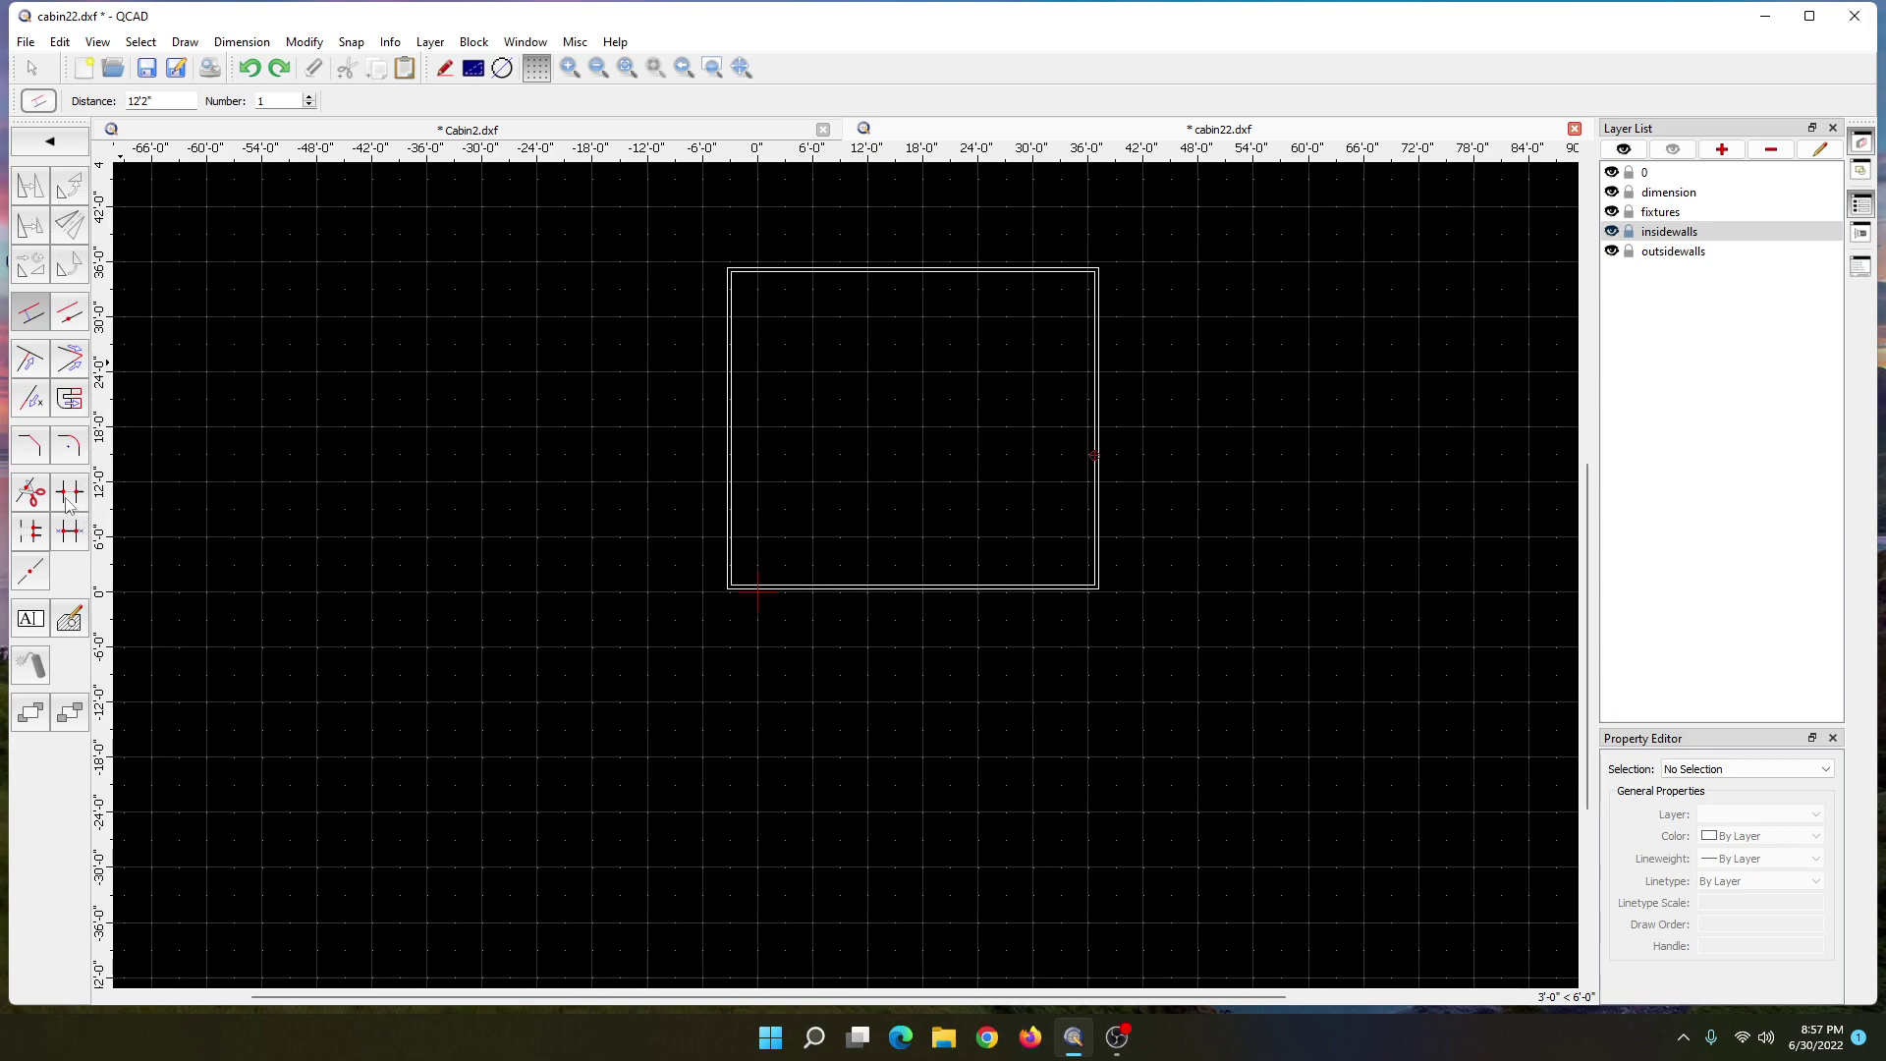
left_click(32, 70)
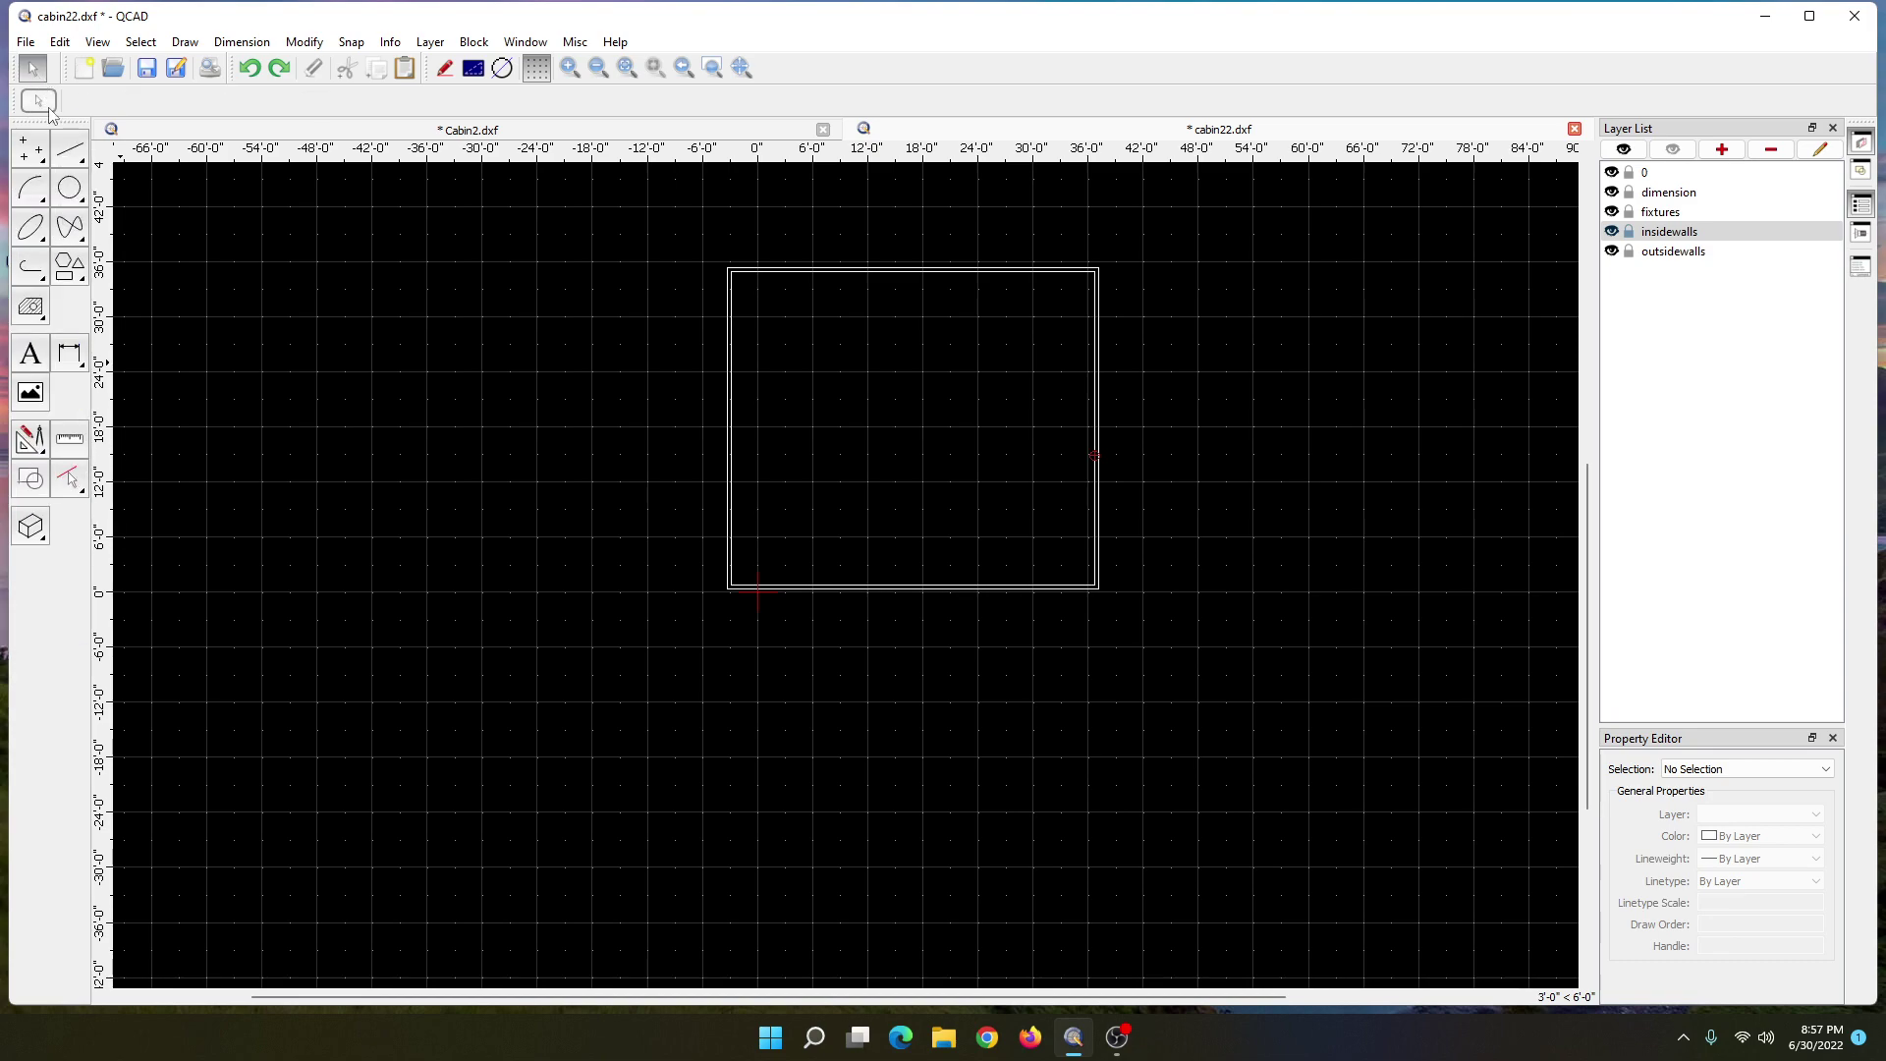
- Make insidewalls the current layer
left_click(1670, 233)
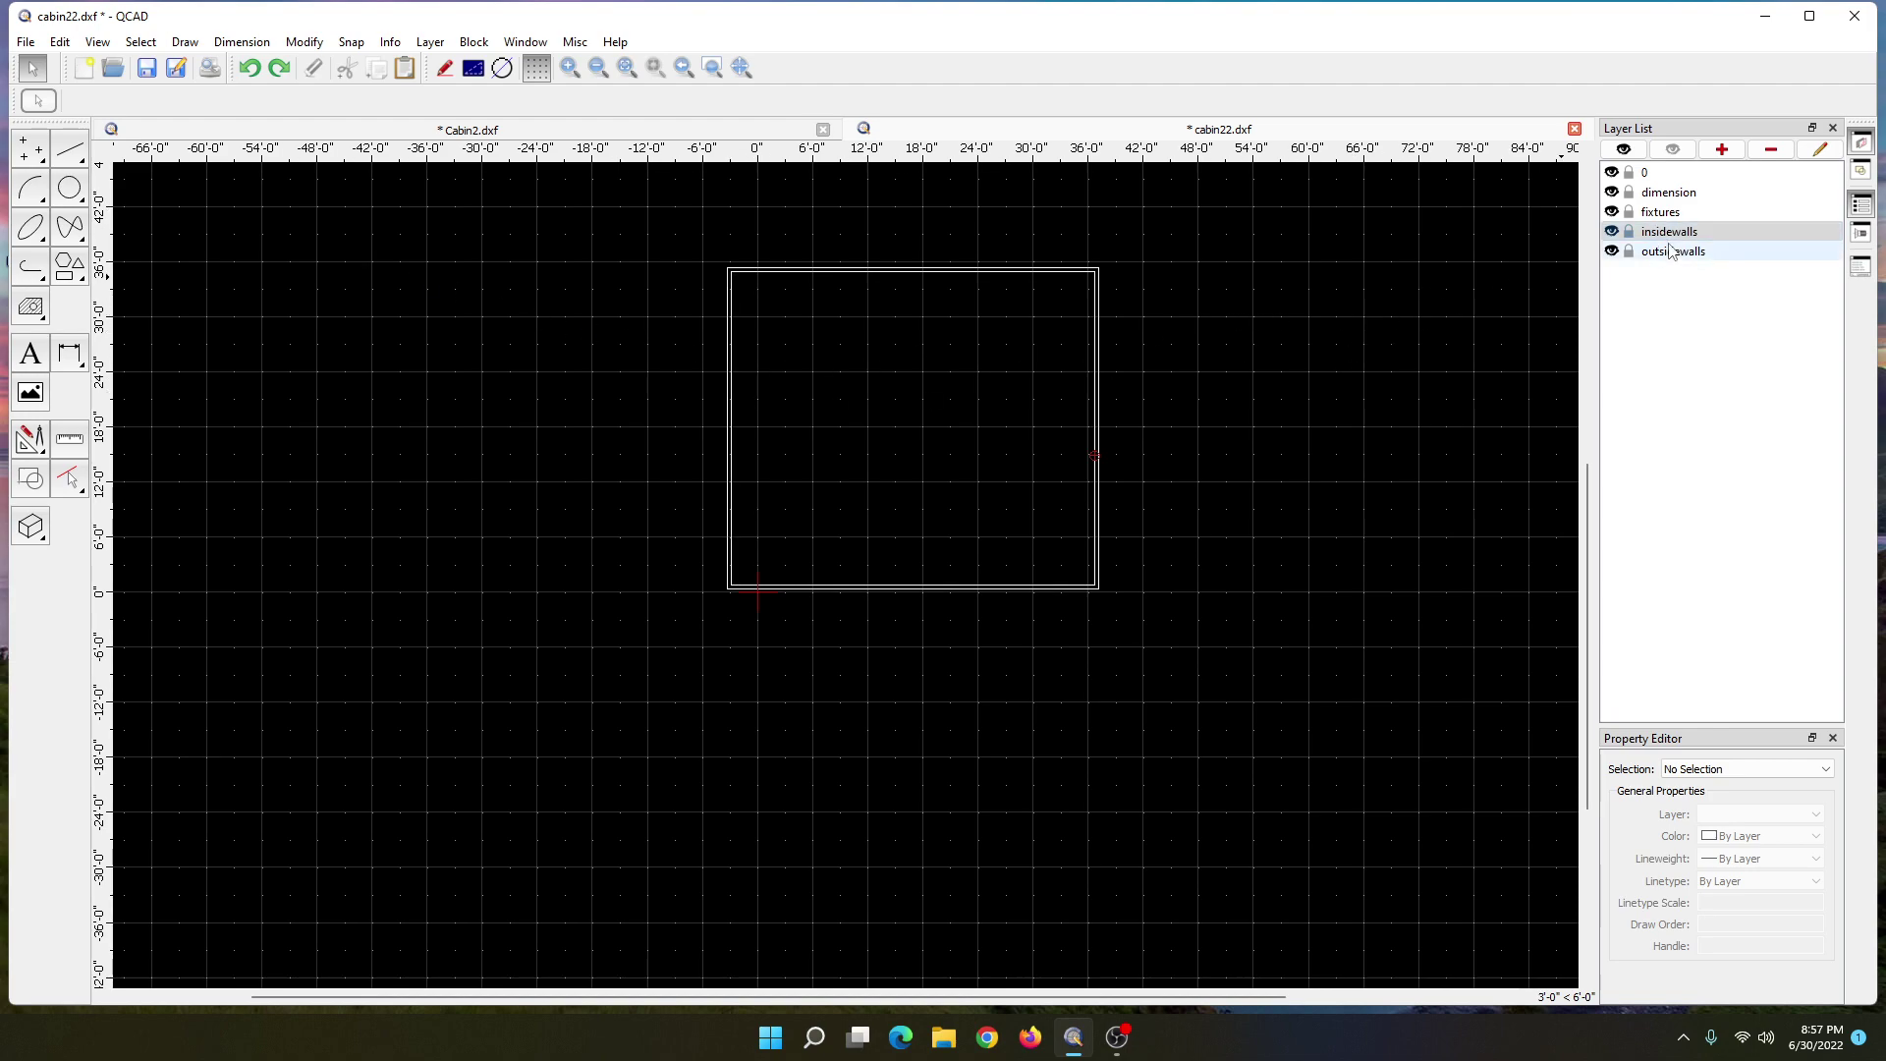
left_click(1656, 252)
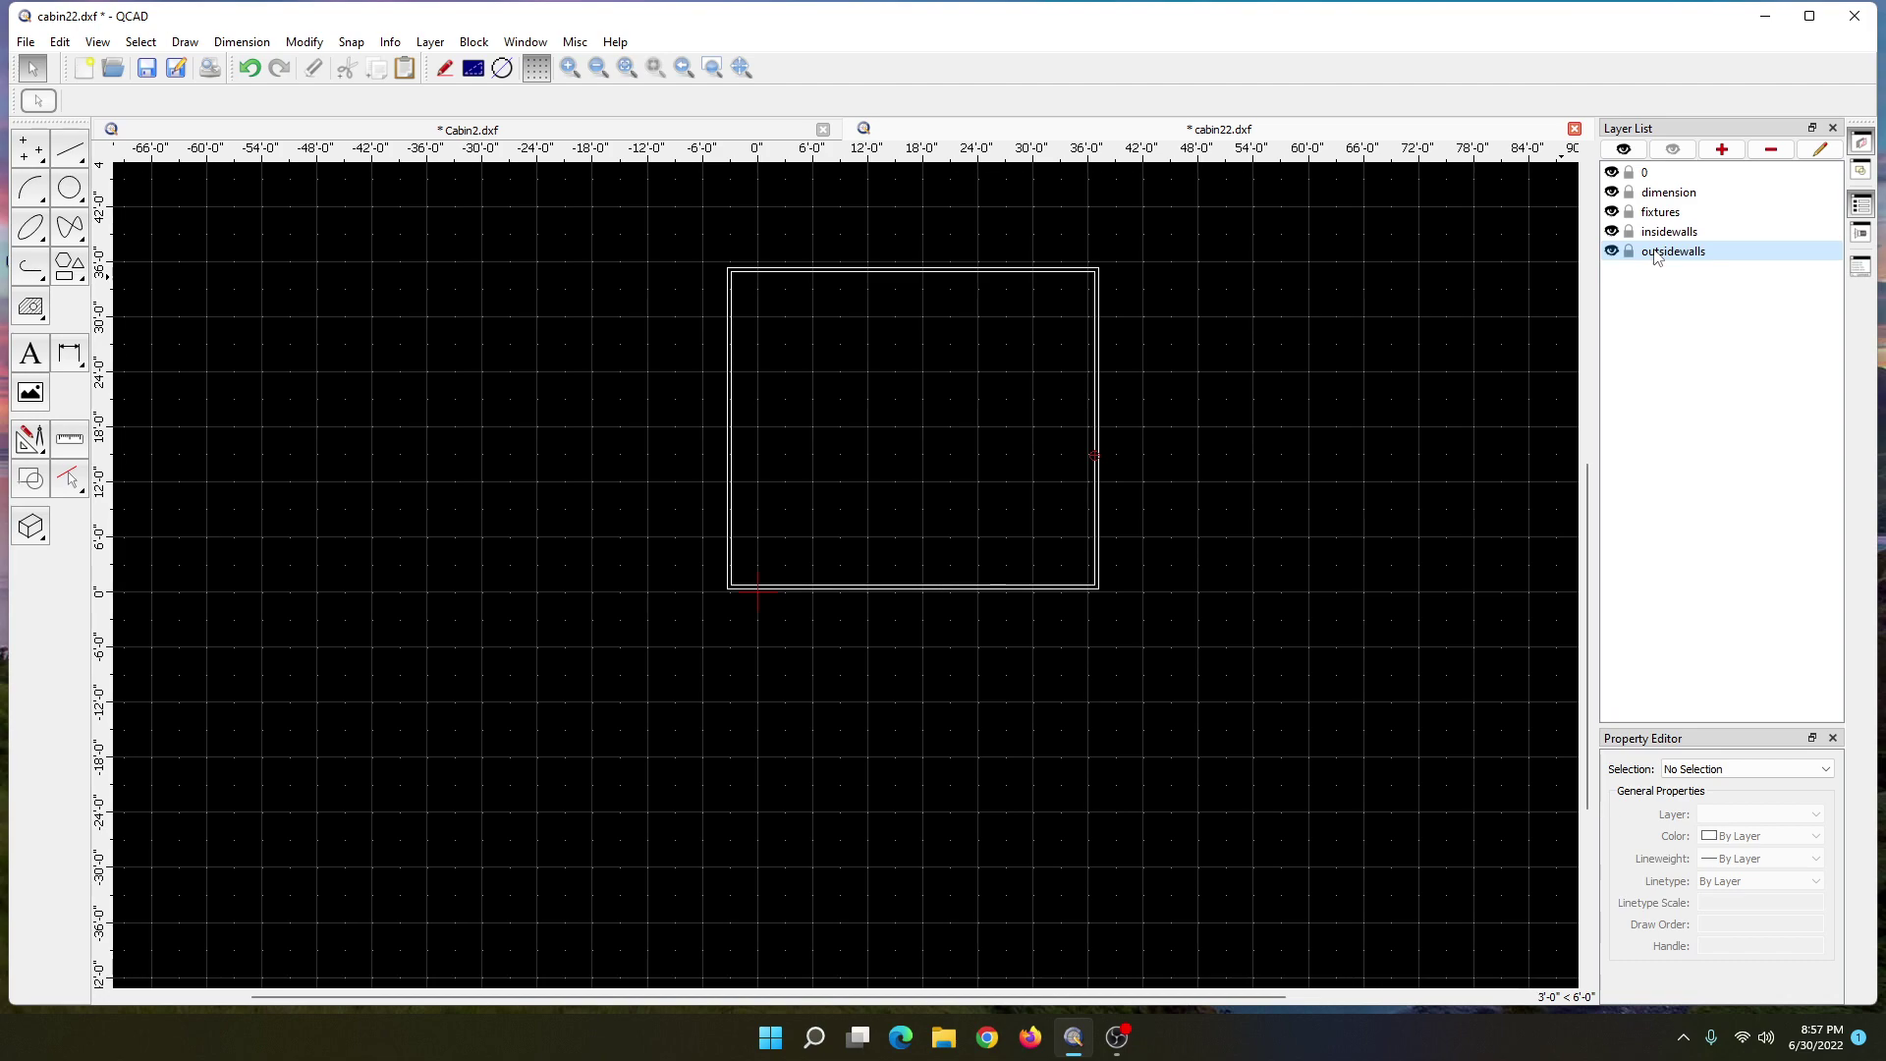
left_click(1660, 233)
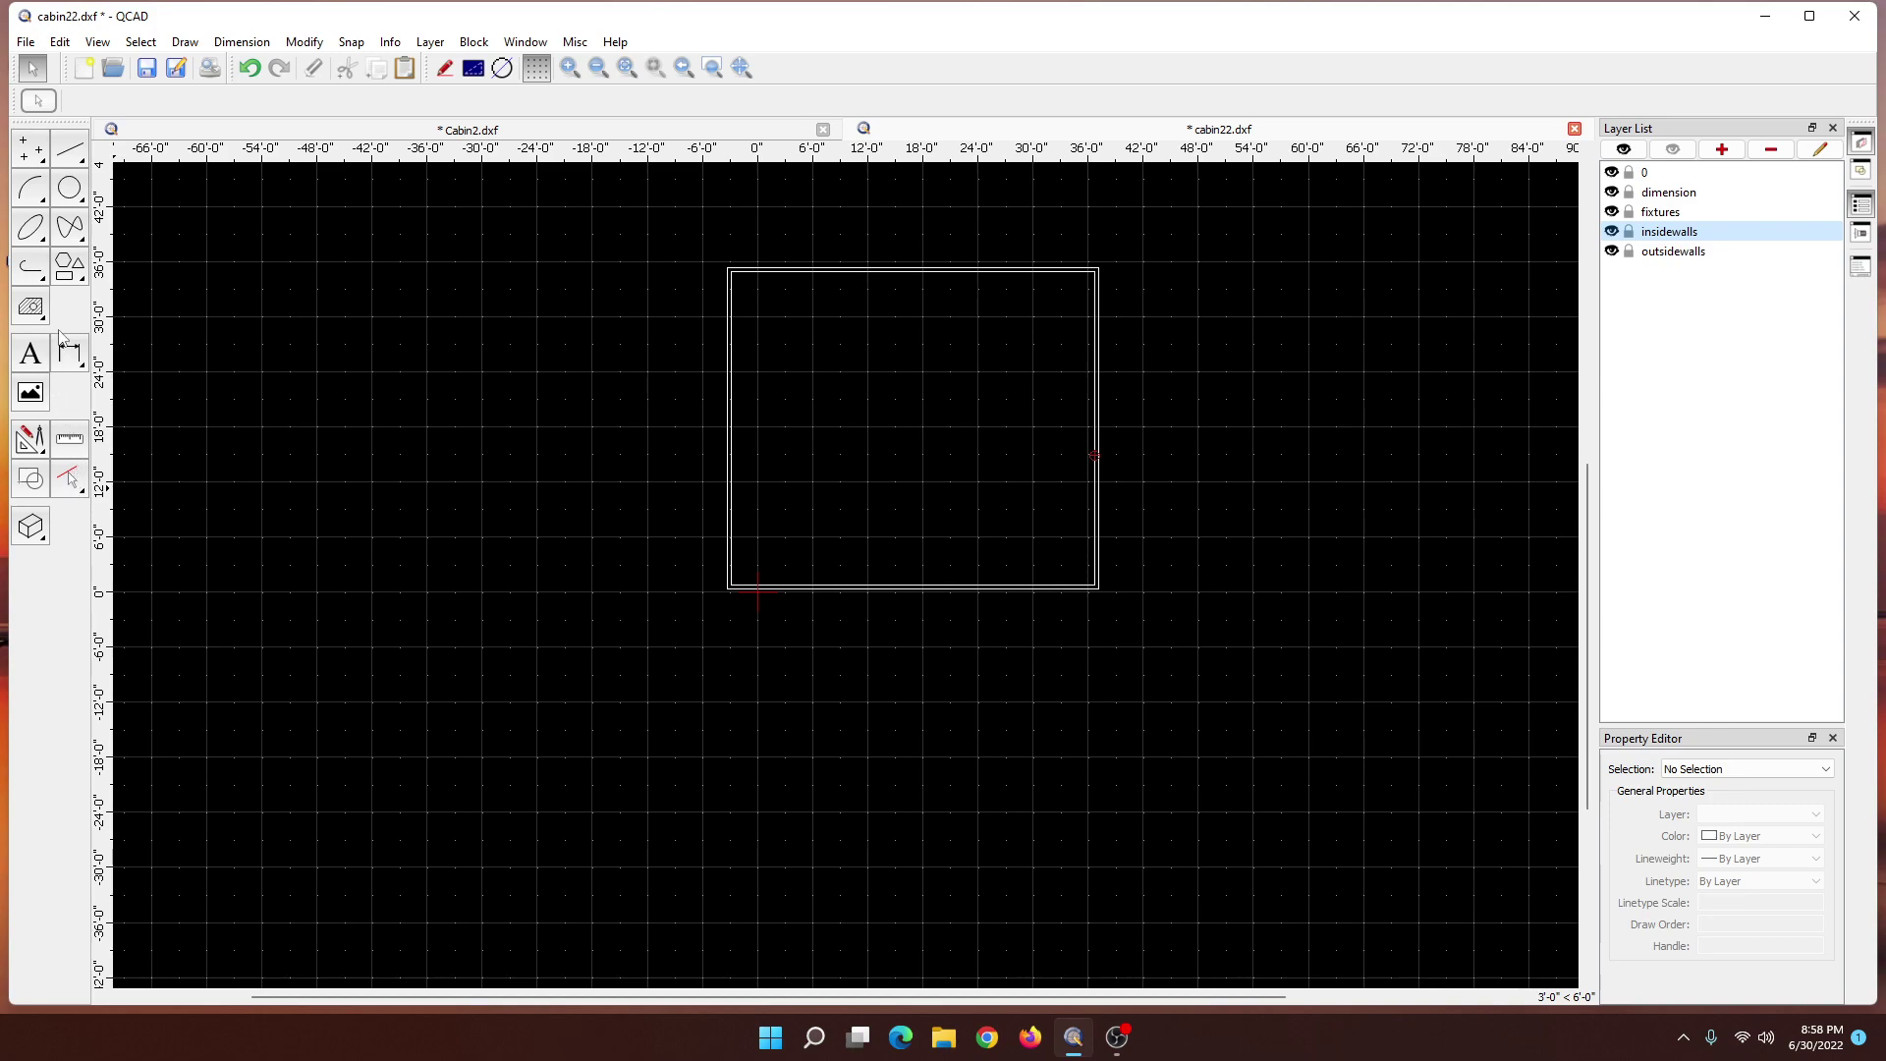
- Draw a 12'2" horizontal line with its end snapped onto the right wall's inner line, using the On Entity snap
left_click(71, 150)
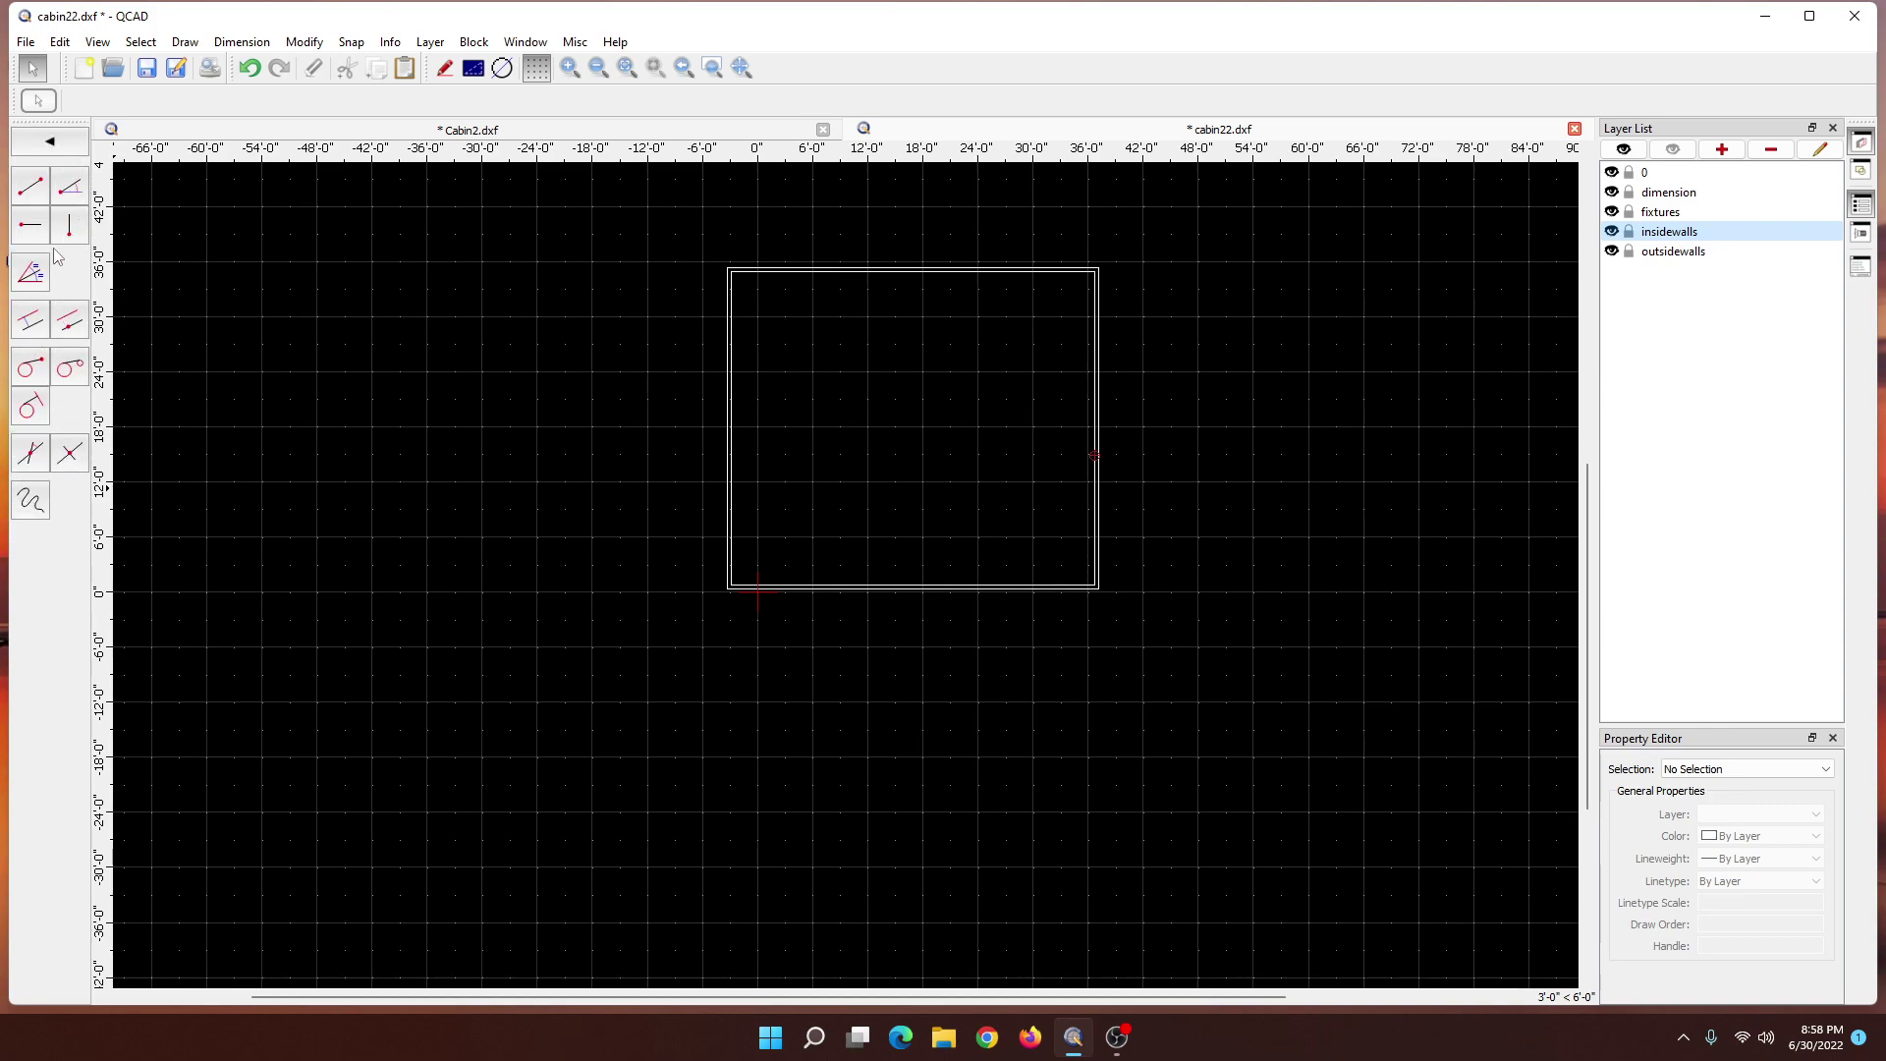
left_click(35, 66)
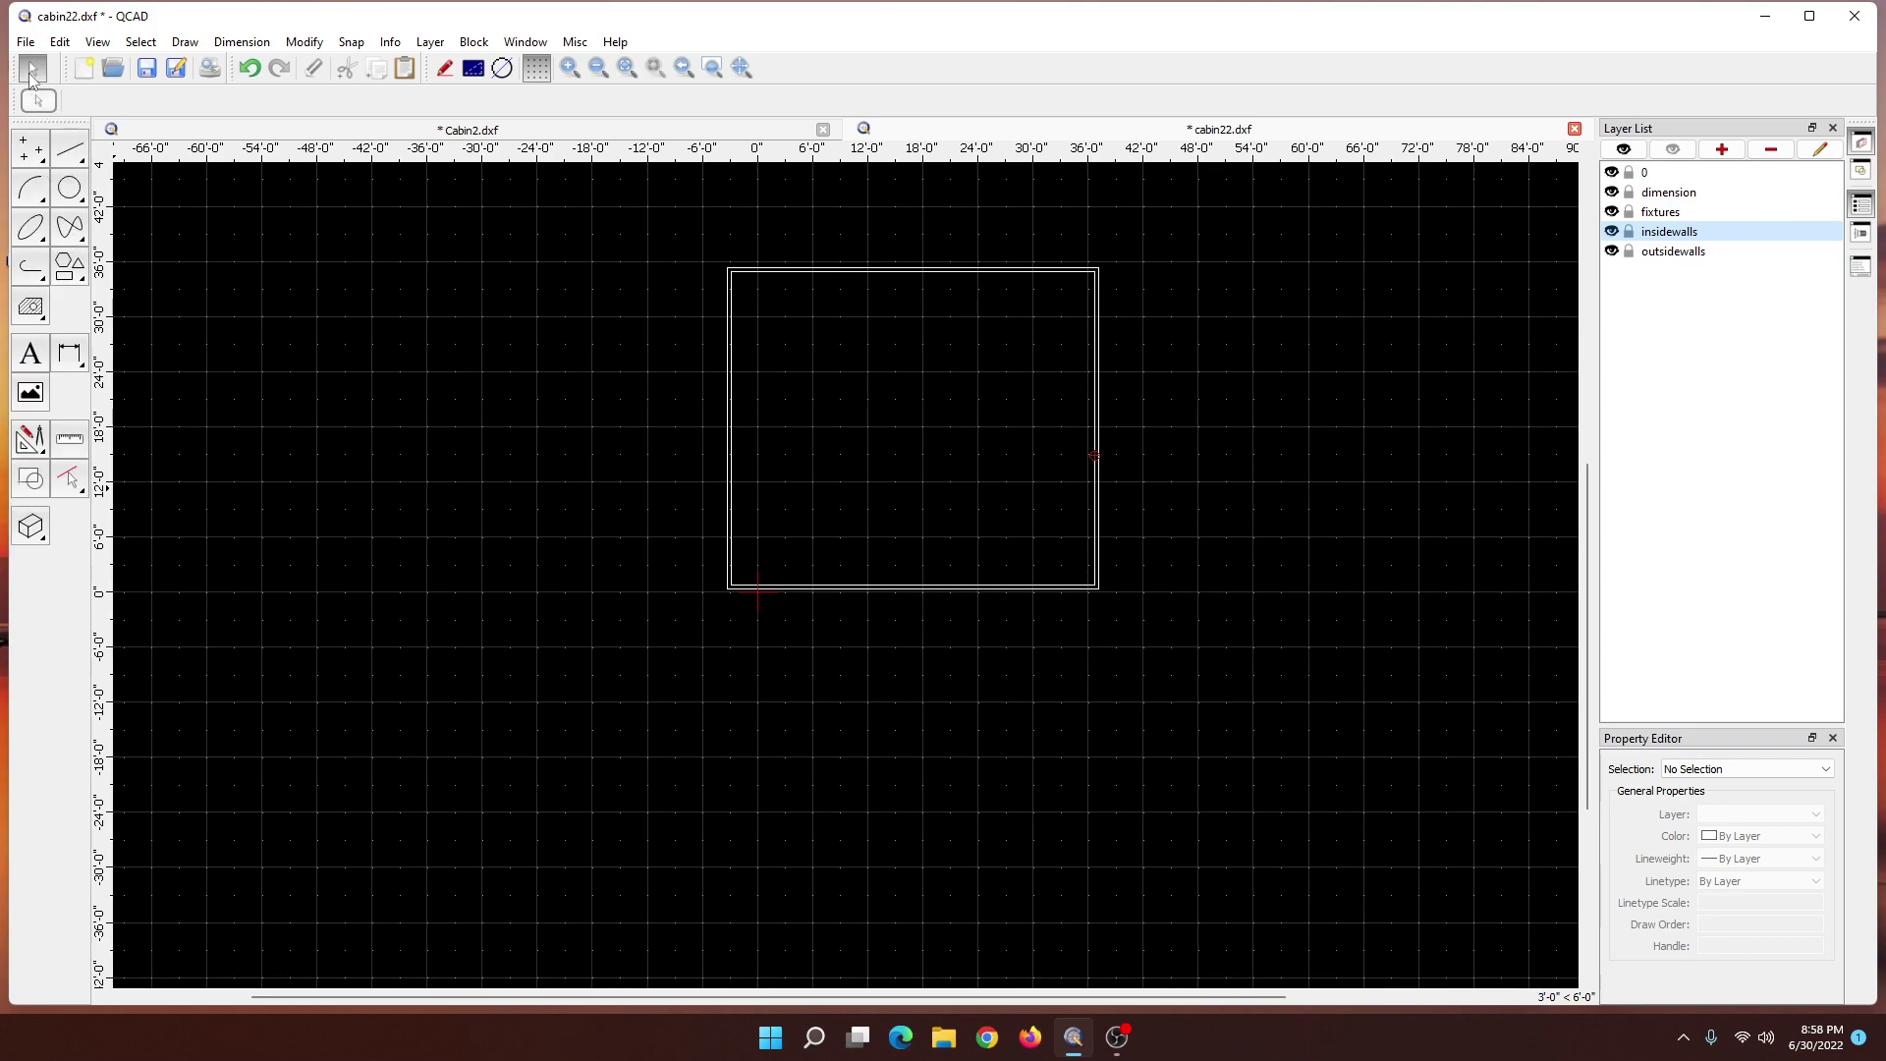
left_click(70, 149)
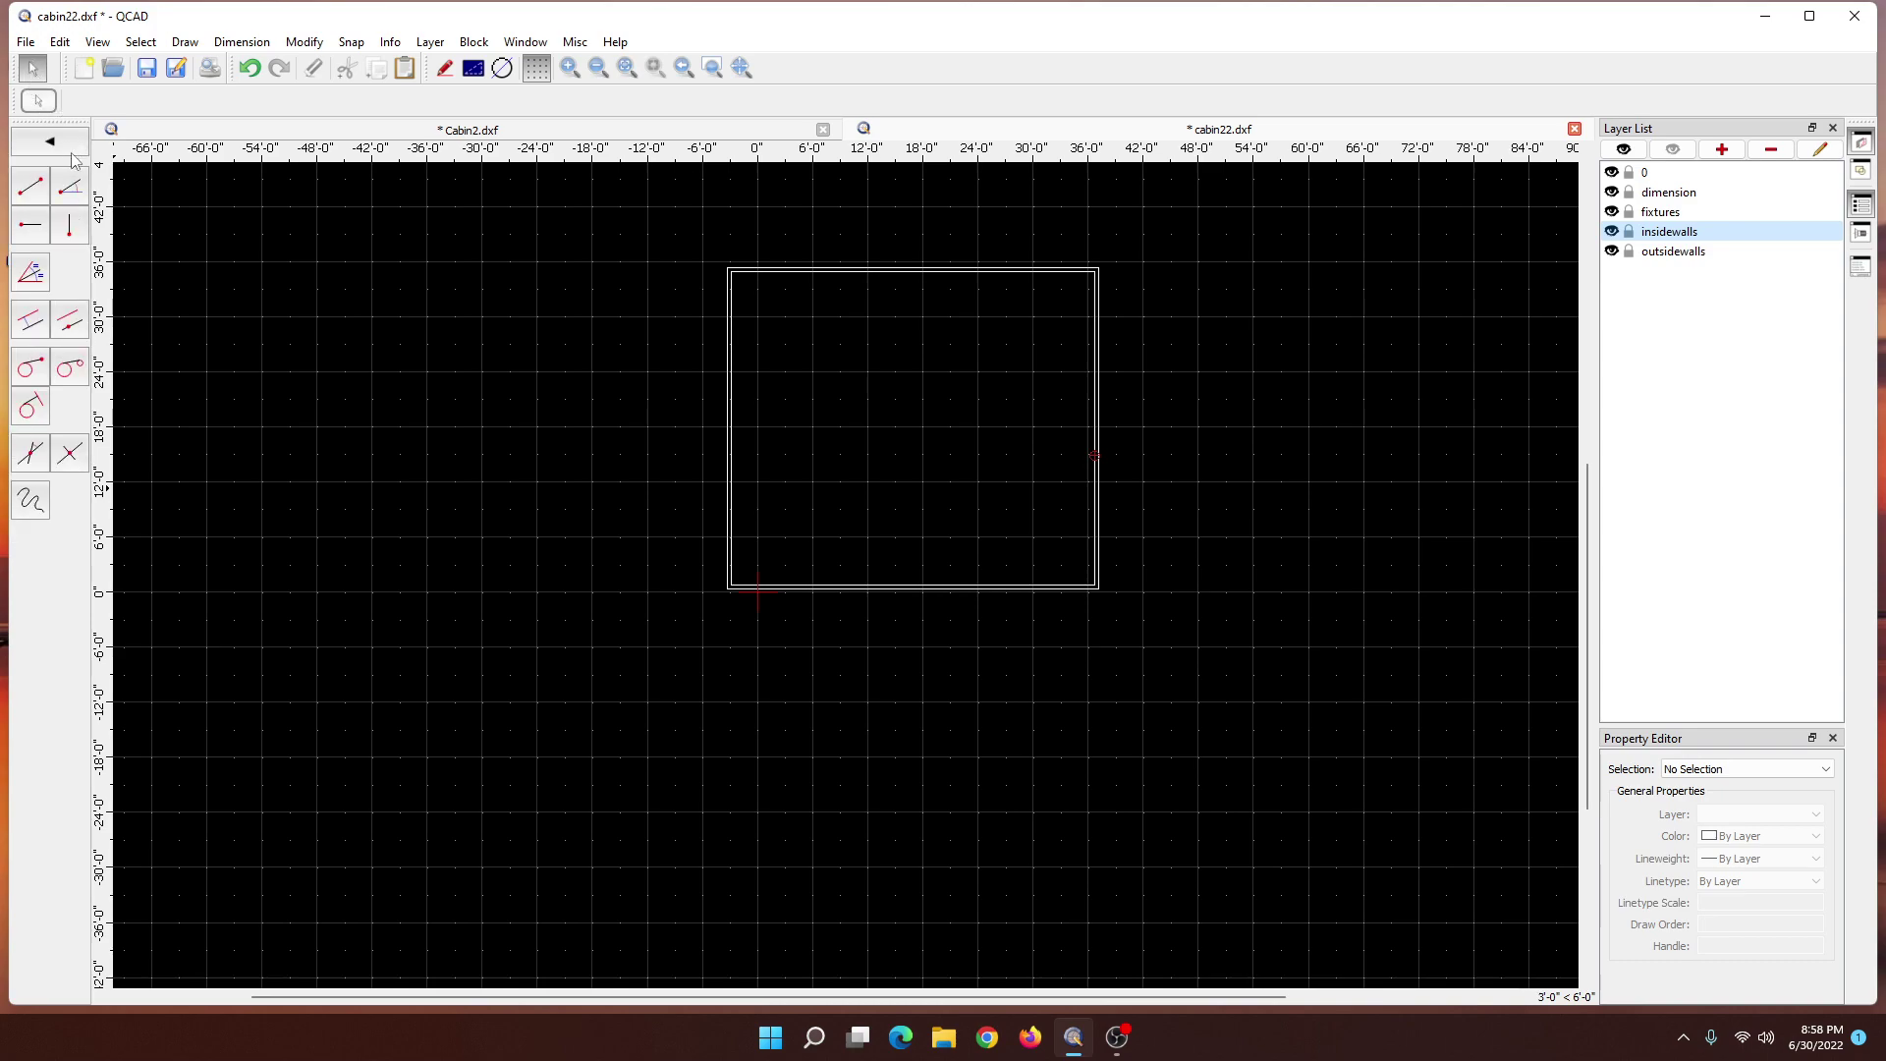
left_click(31, 227)
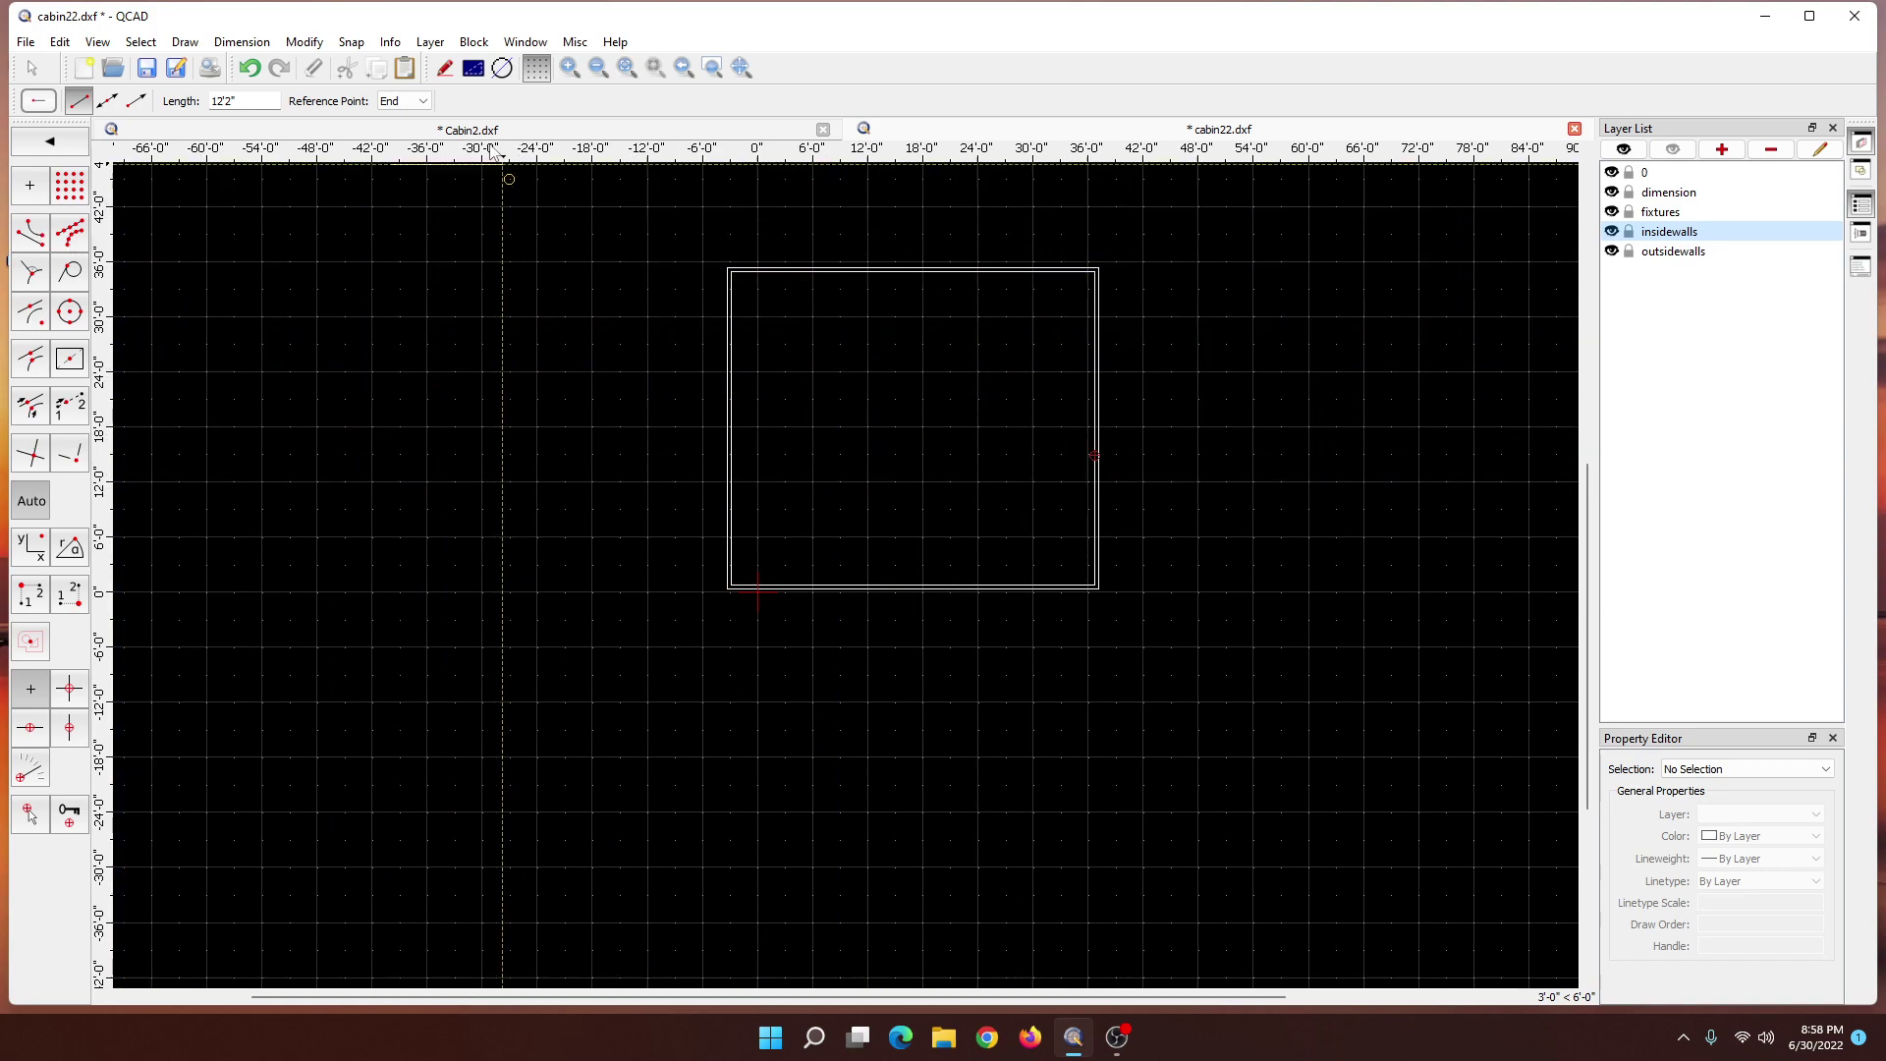
left_click(544, 128)
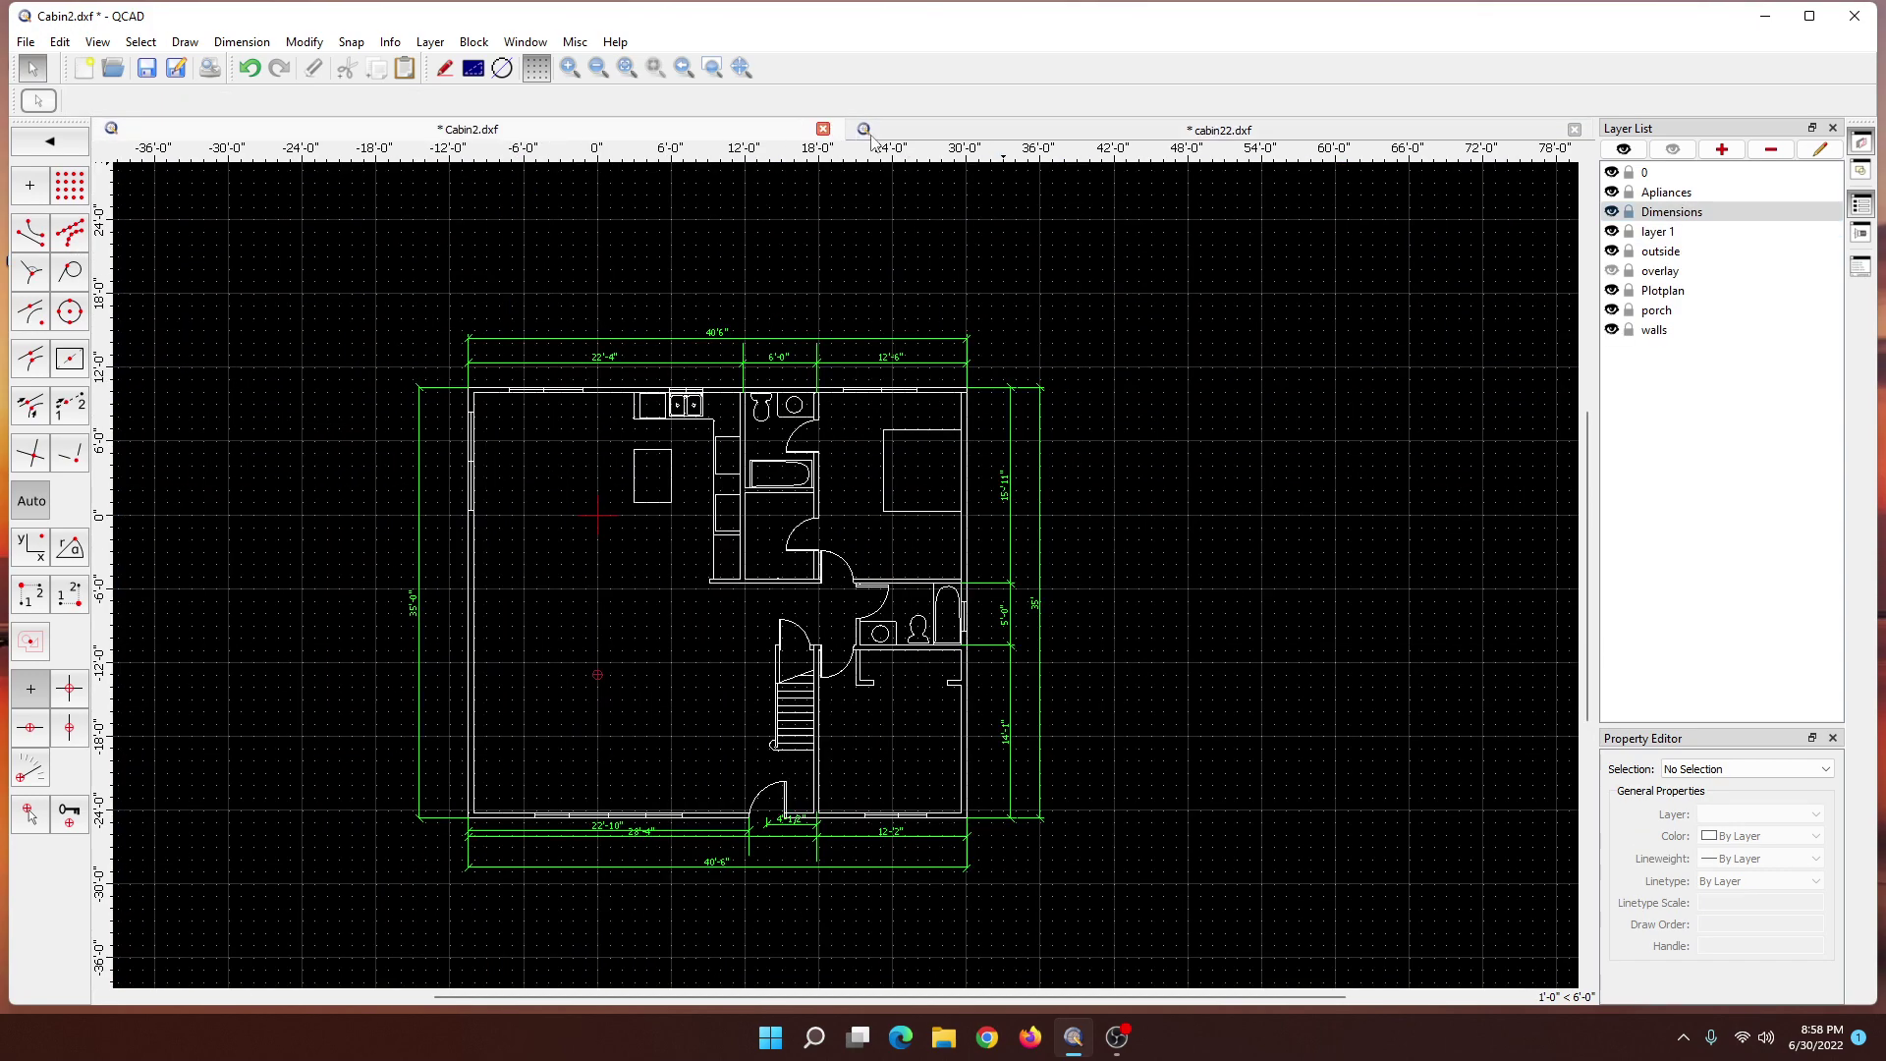
left_click(948, 136)
scroll(1062, 488, "up", 2)
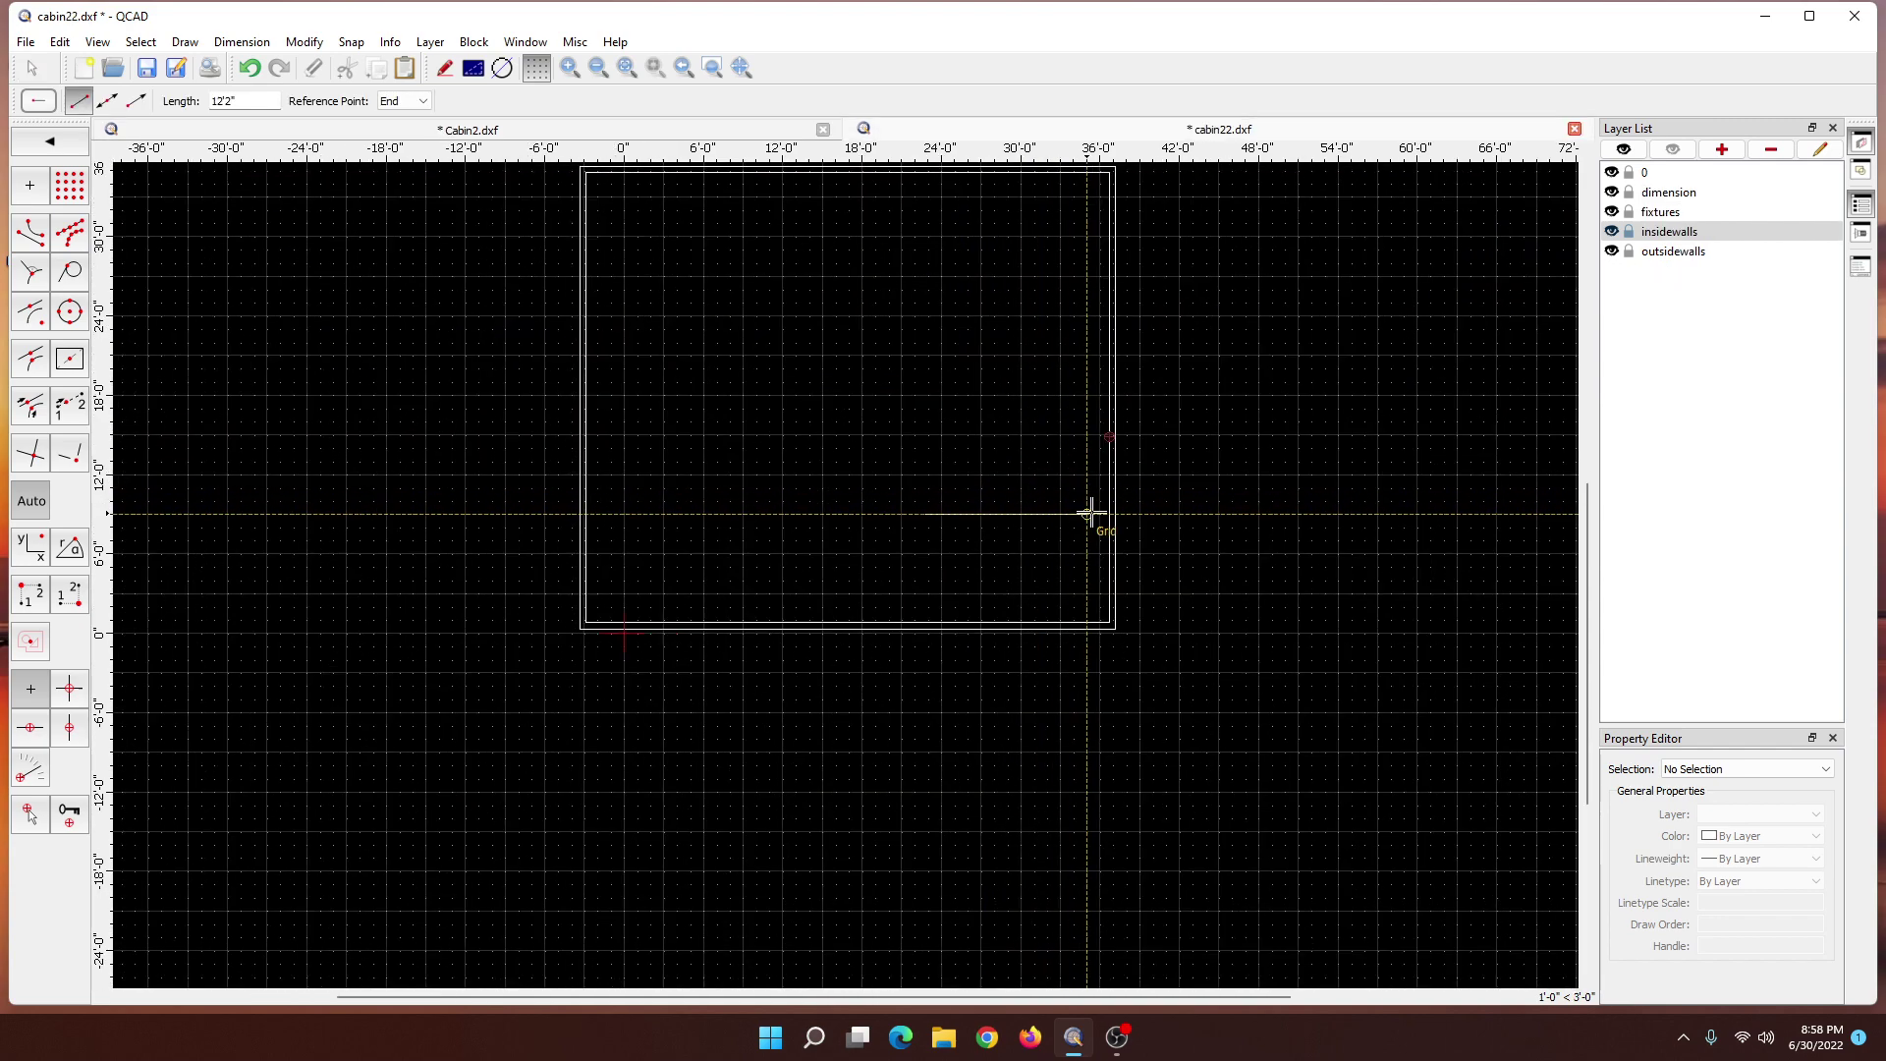
scroll(1104, 488, "up", 2)
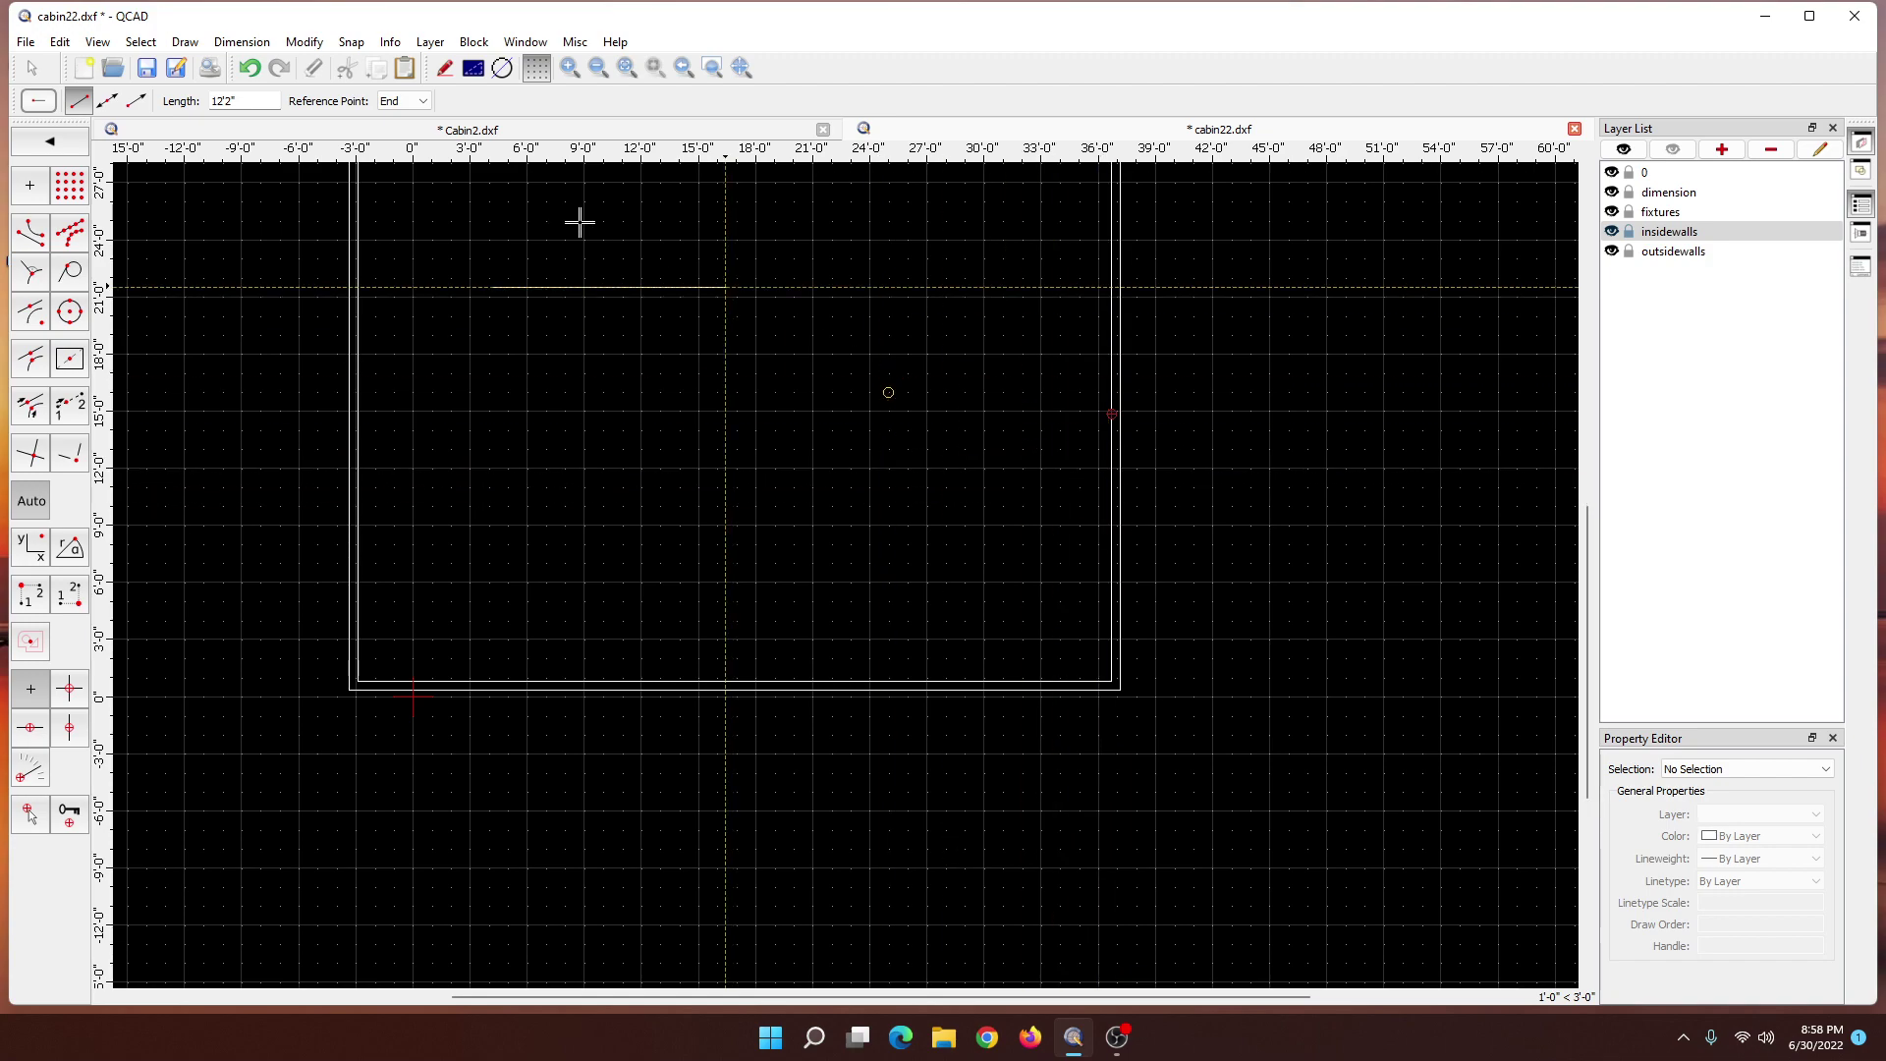
left_click(346, 43)
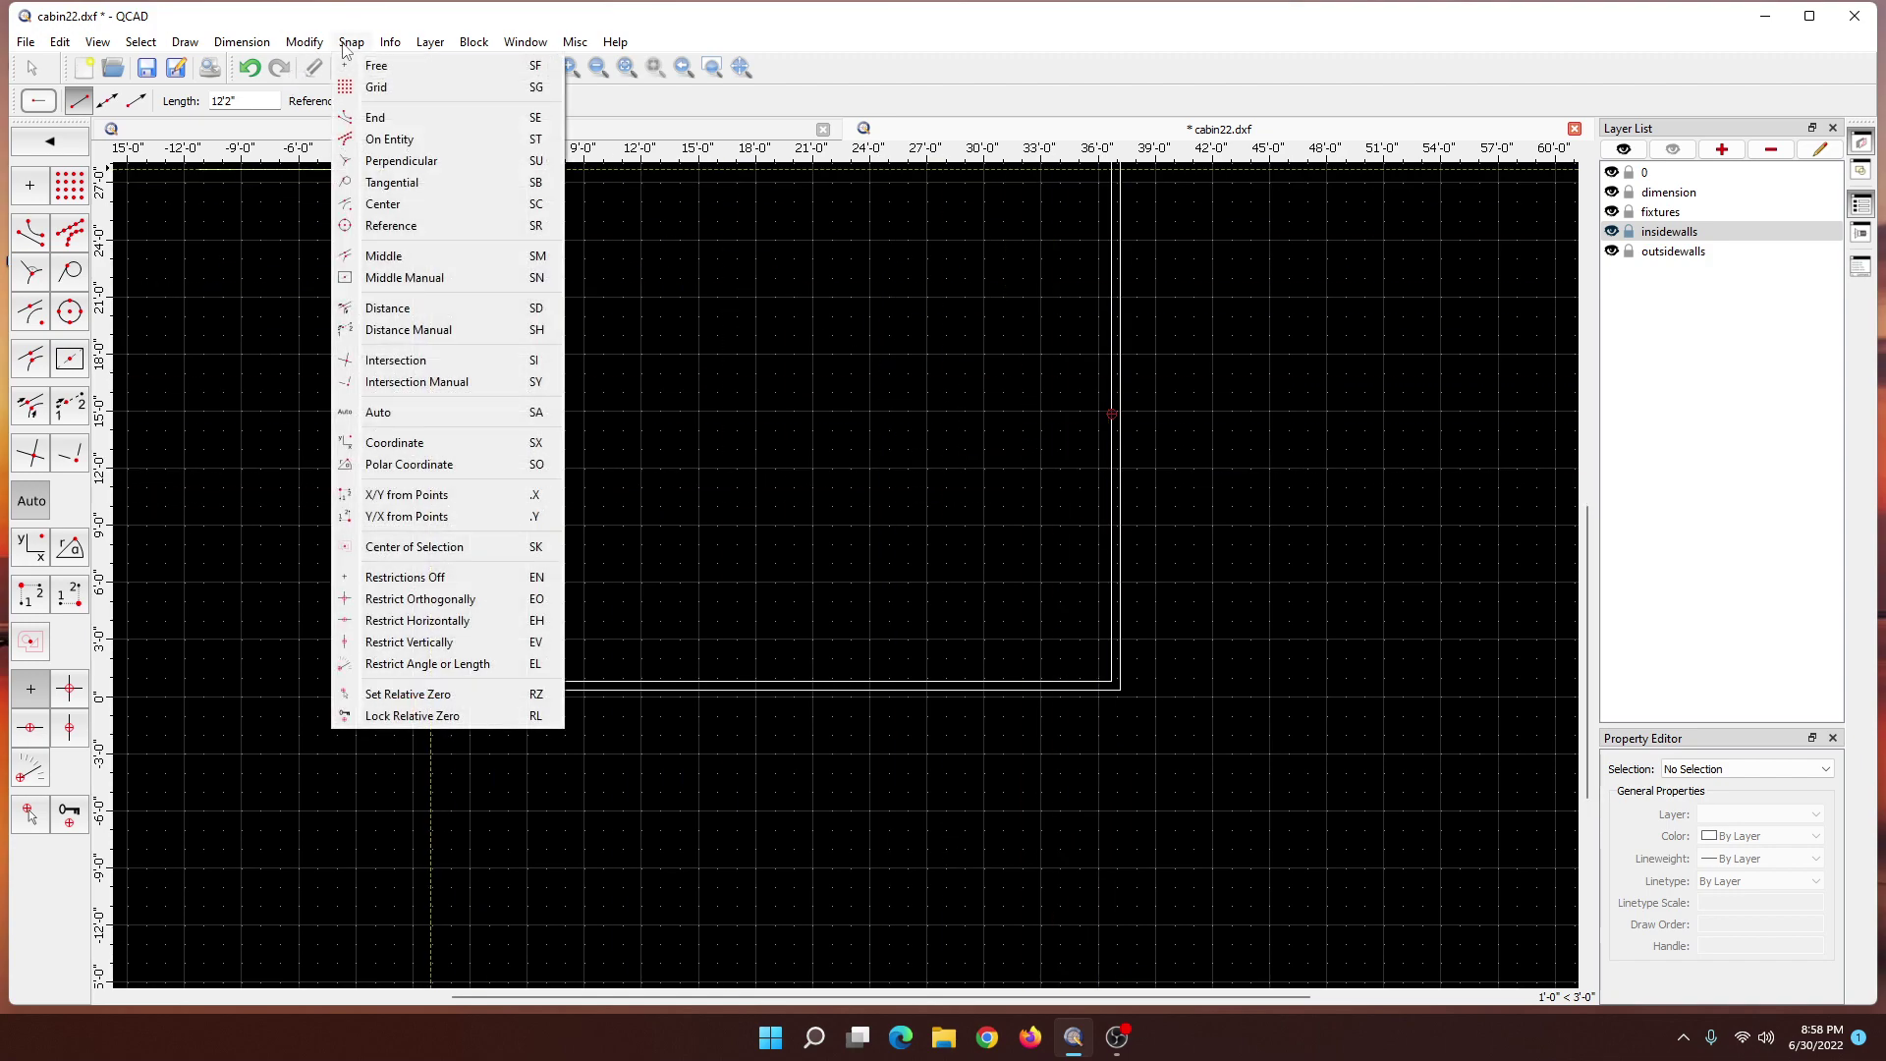
left_click(378, 138)
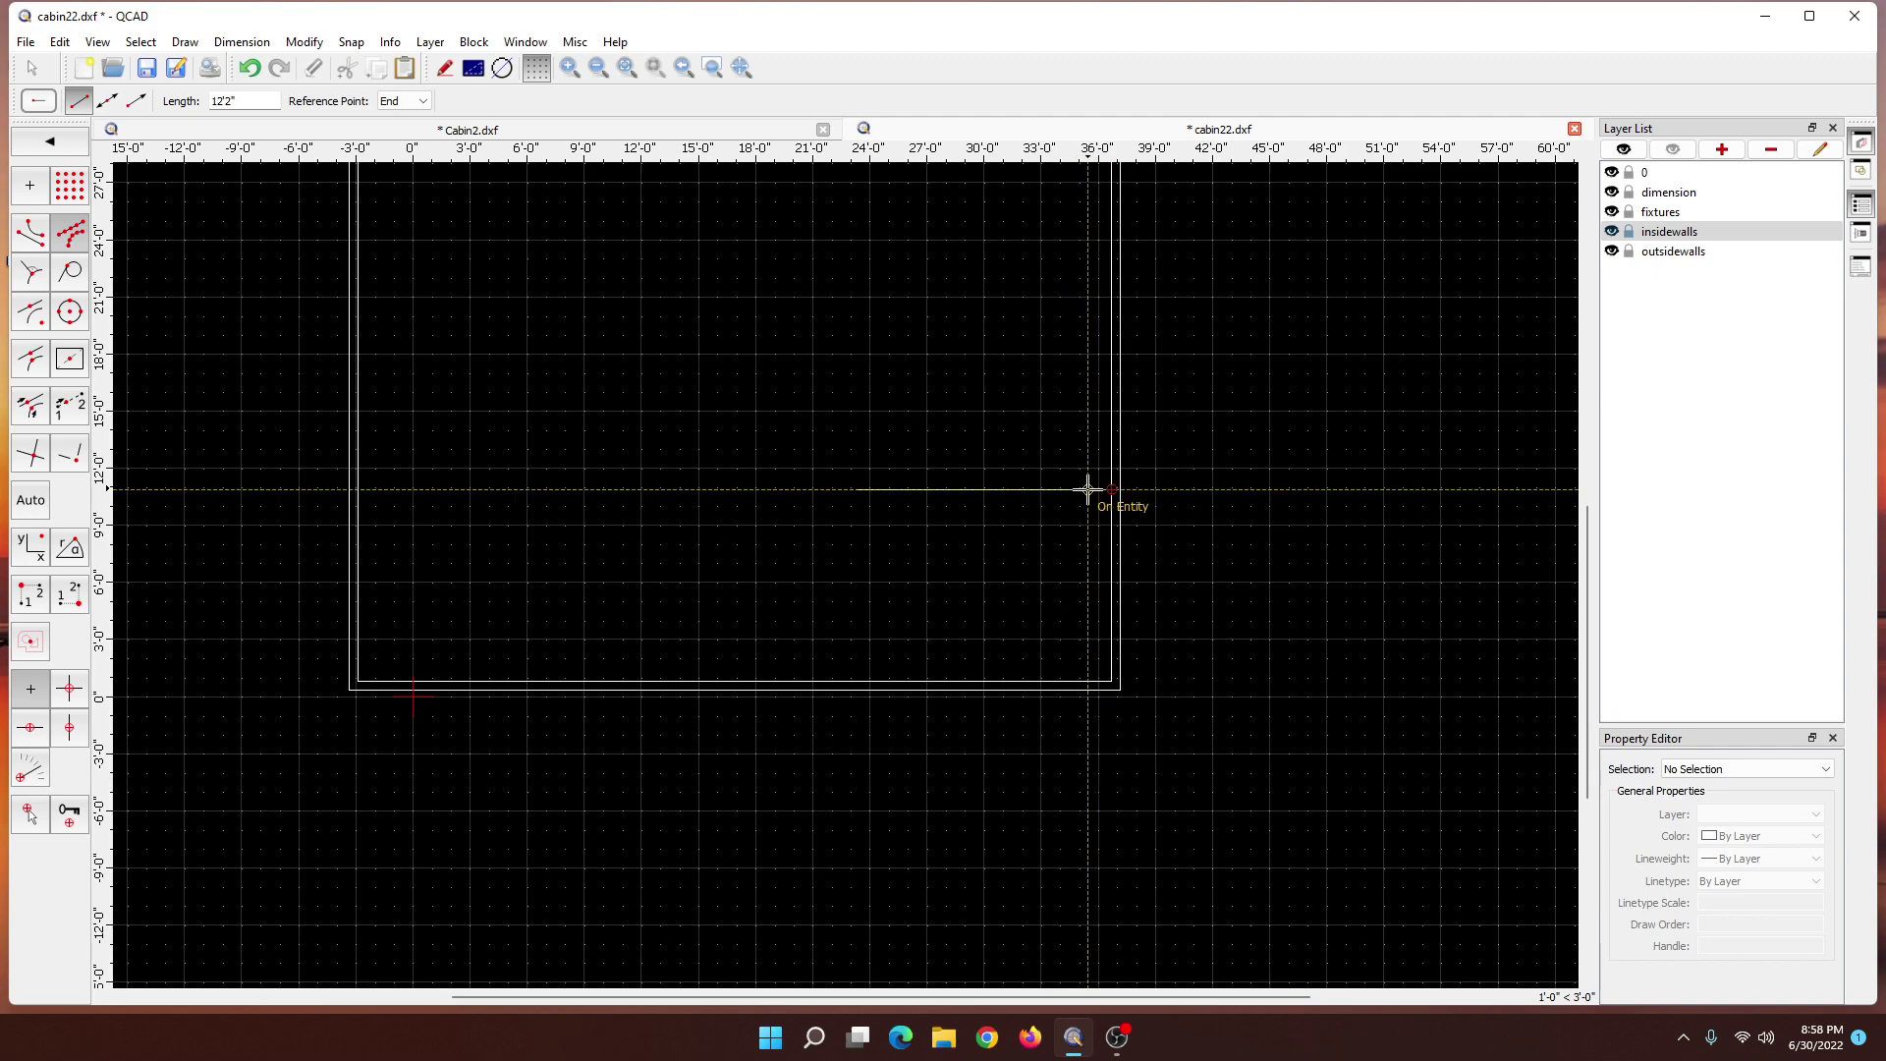
left_click(1084, 491)
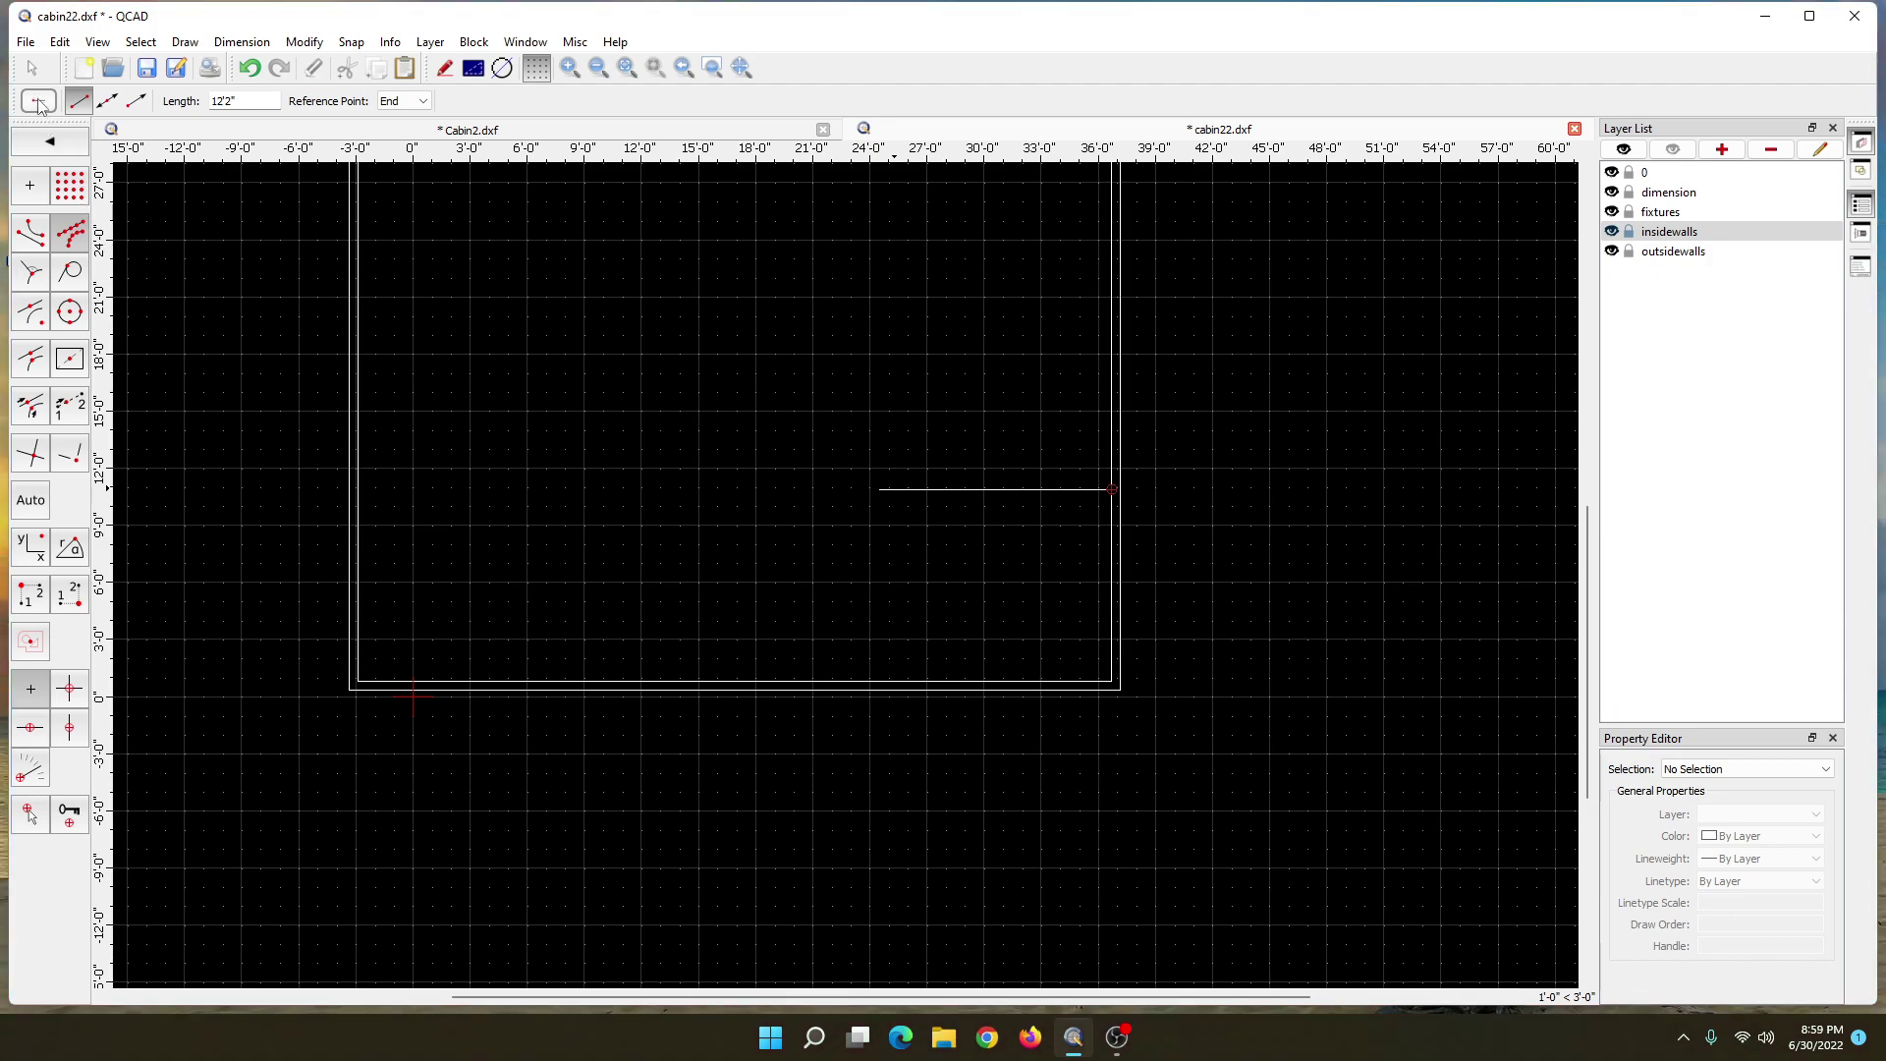
left_click(30, 71)
- Start a vertical line, check its dimension in Cabin2.dxf, and set its length to 14'1" in cabin22.dxf
left_click(68, 155)
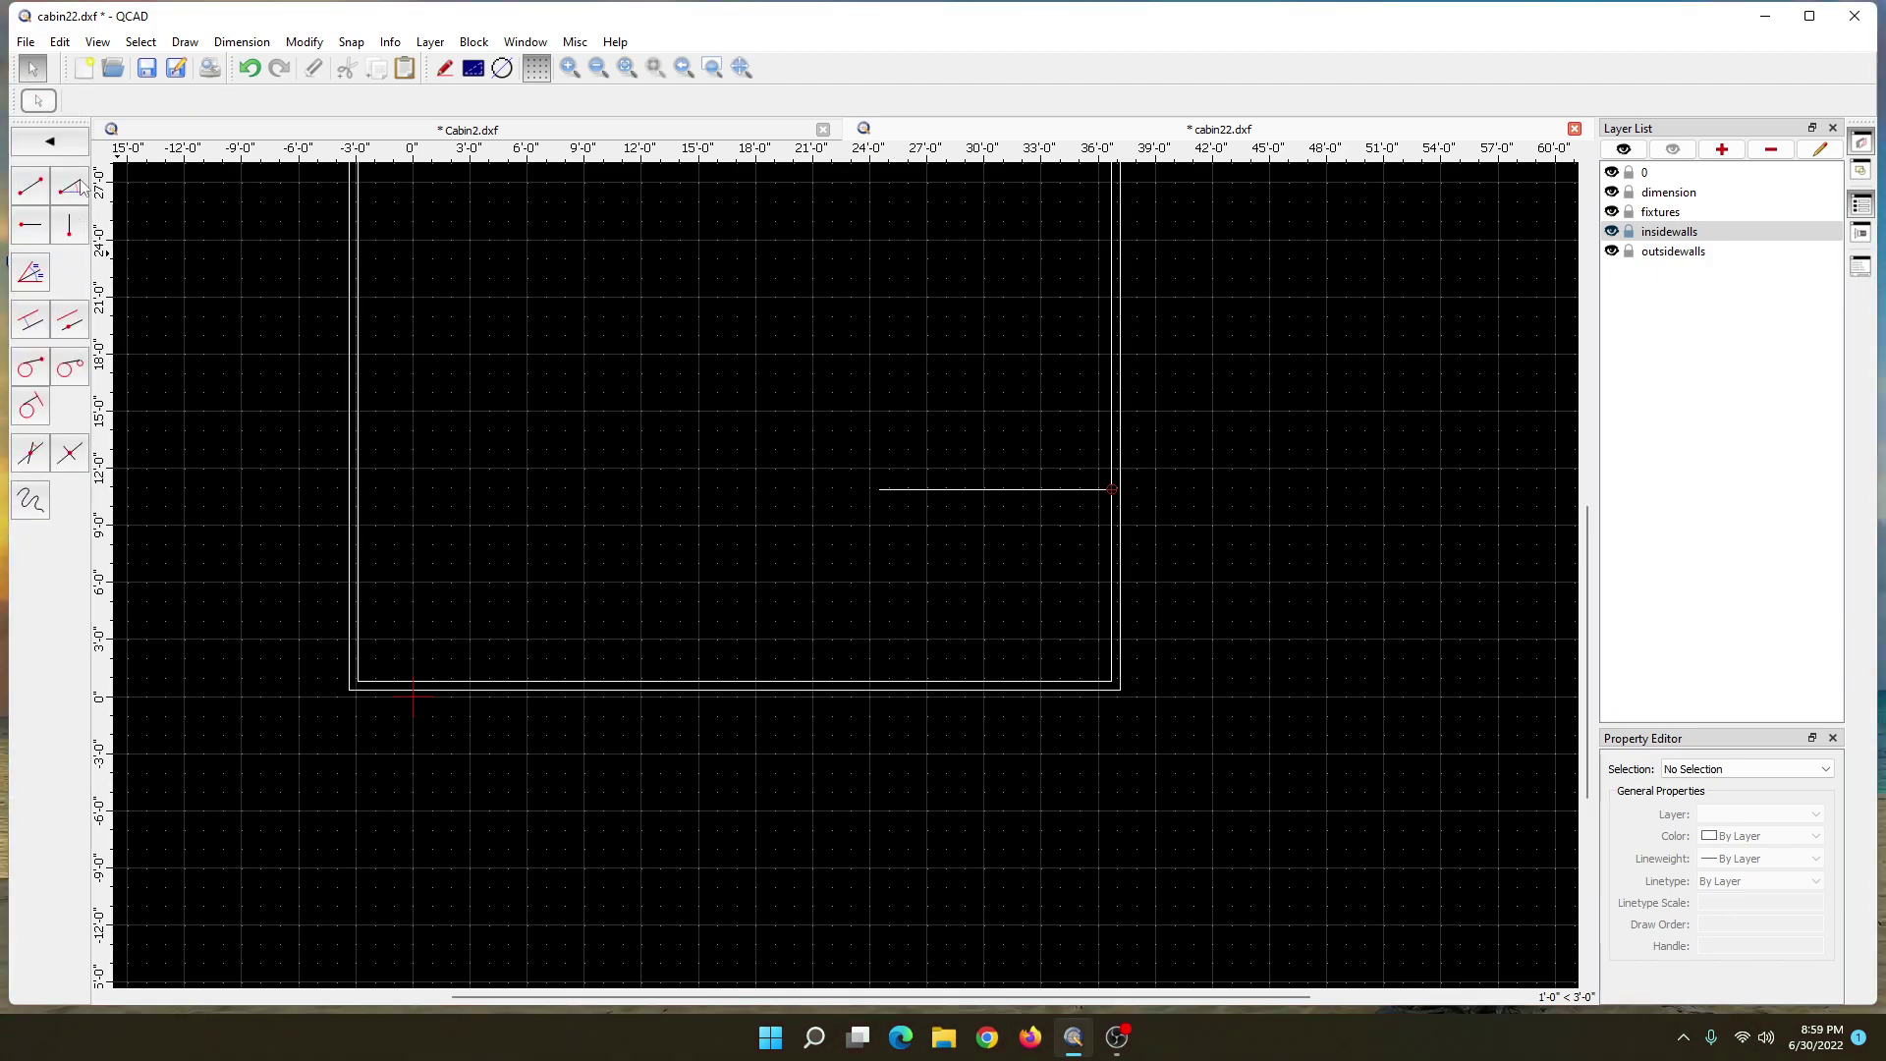
left_click(76, 234)
left_click(452, 131)
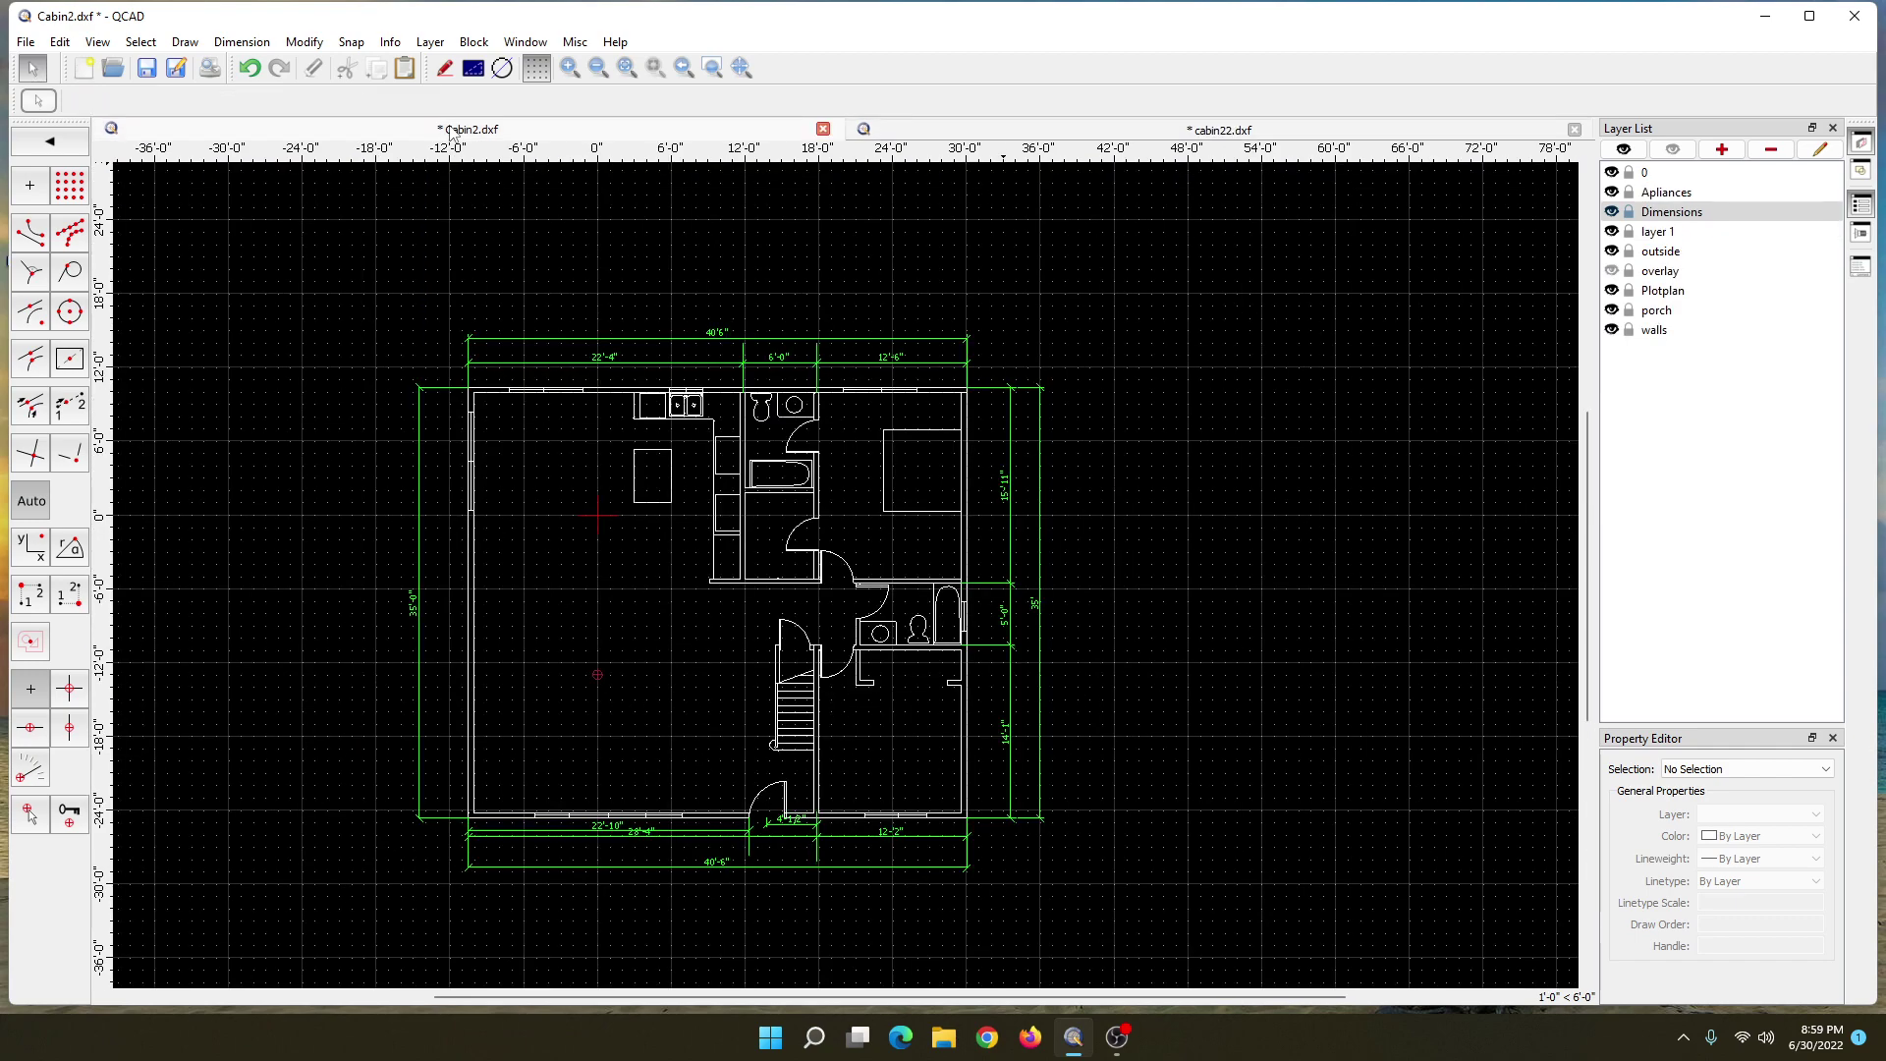
left_click(897, 130)
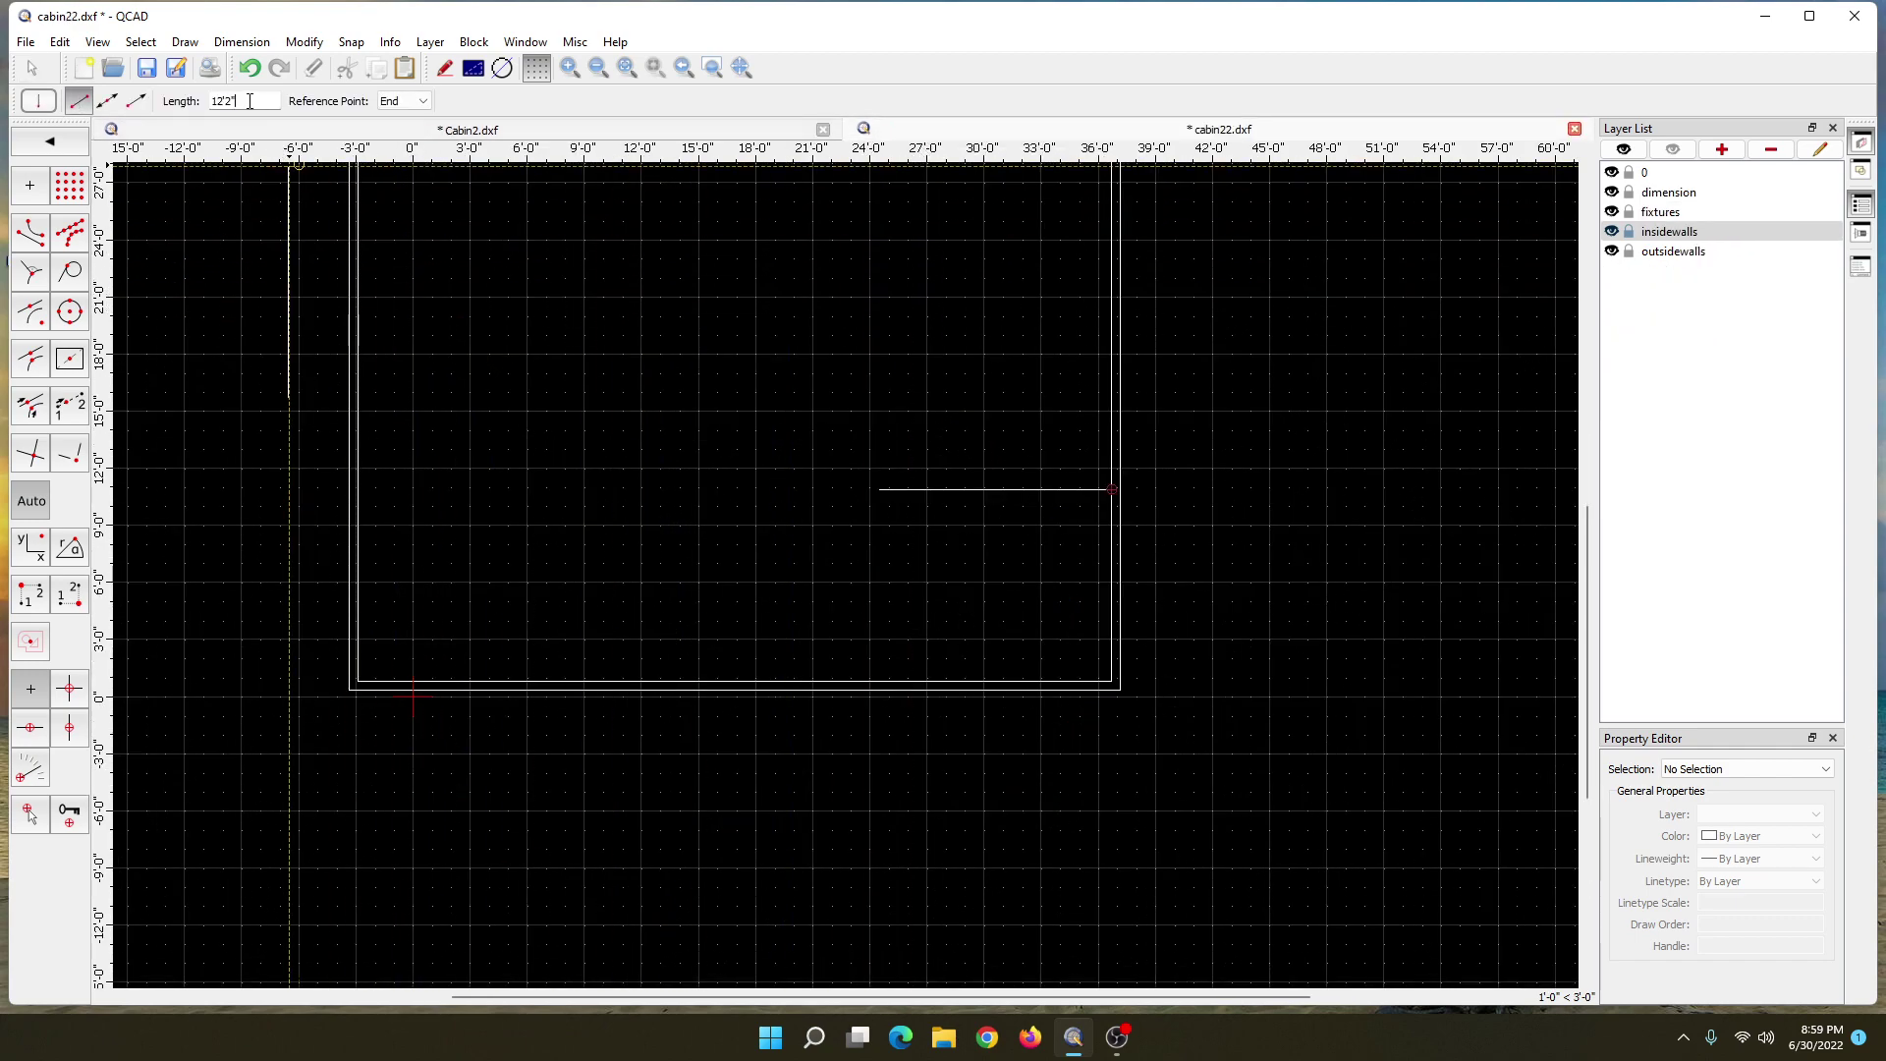
key("BackSpace")
key("BackSpace")
key("BackSpace")
key("BackSpace")
key("BackSpace")
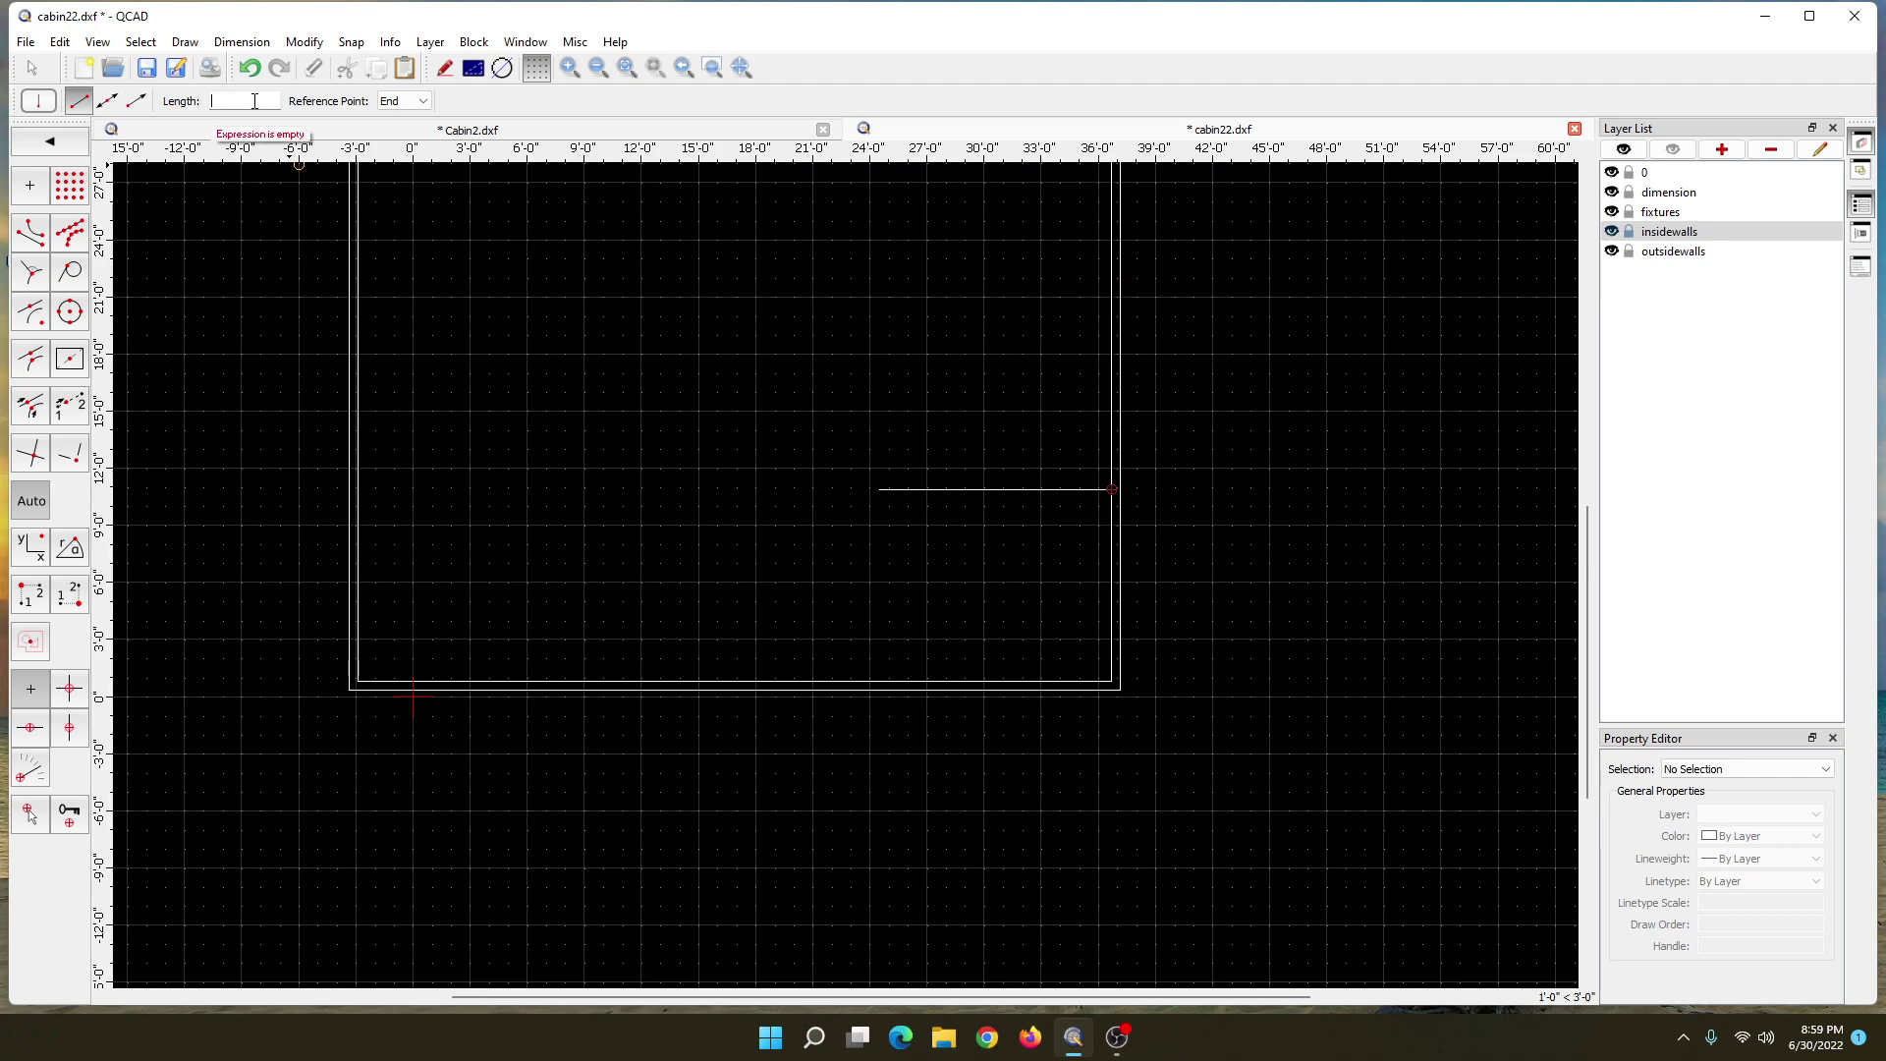
type("14'1\"")
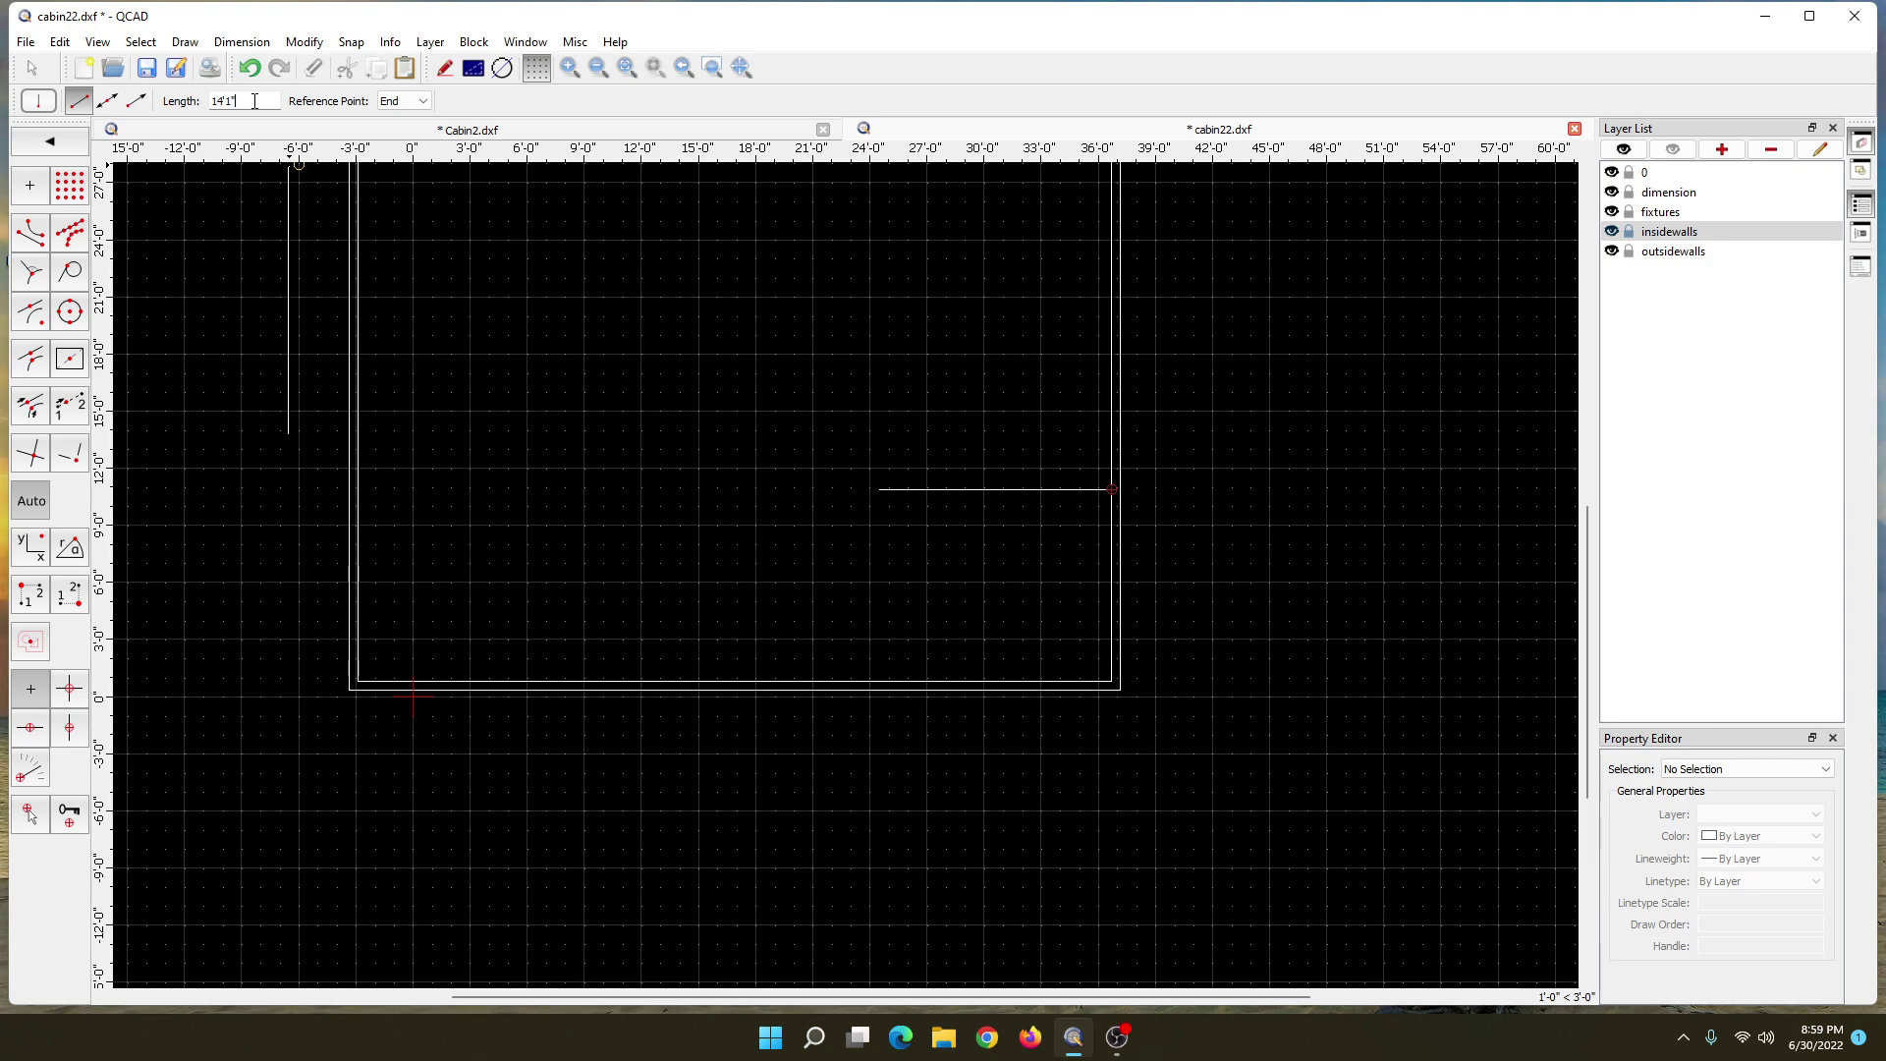
- Try the reference point options for the vertical line and set the reference point to Start
left_click(424, 102)
left_click(418, 117)
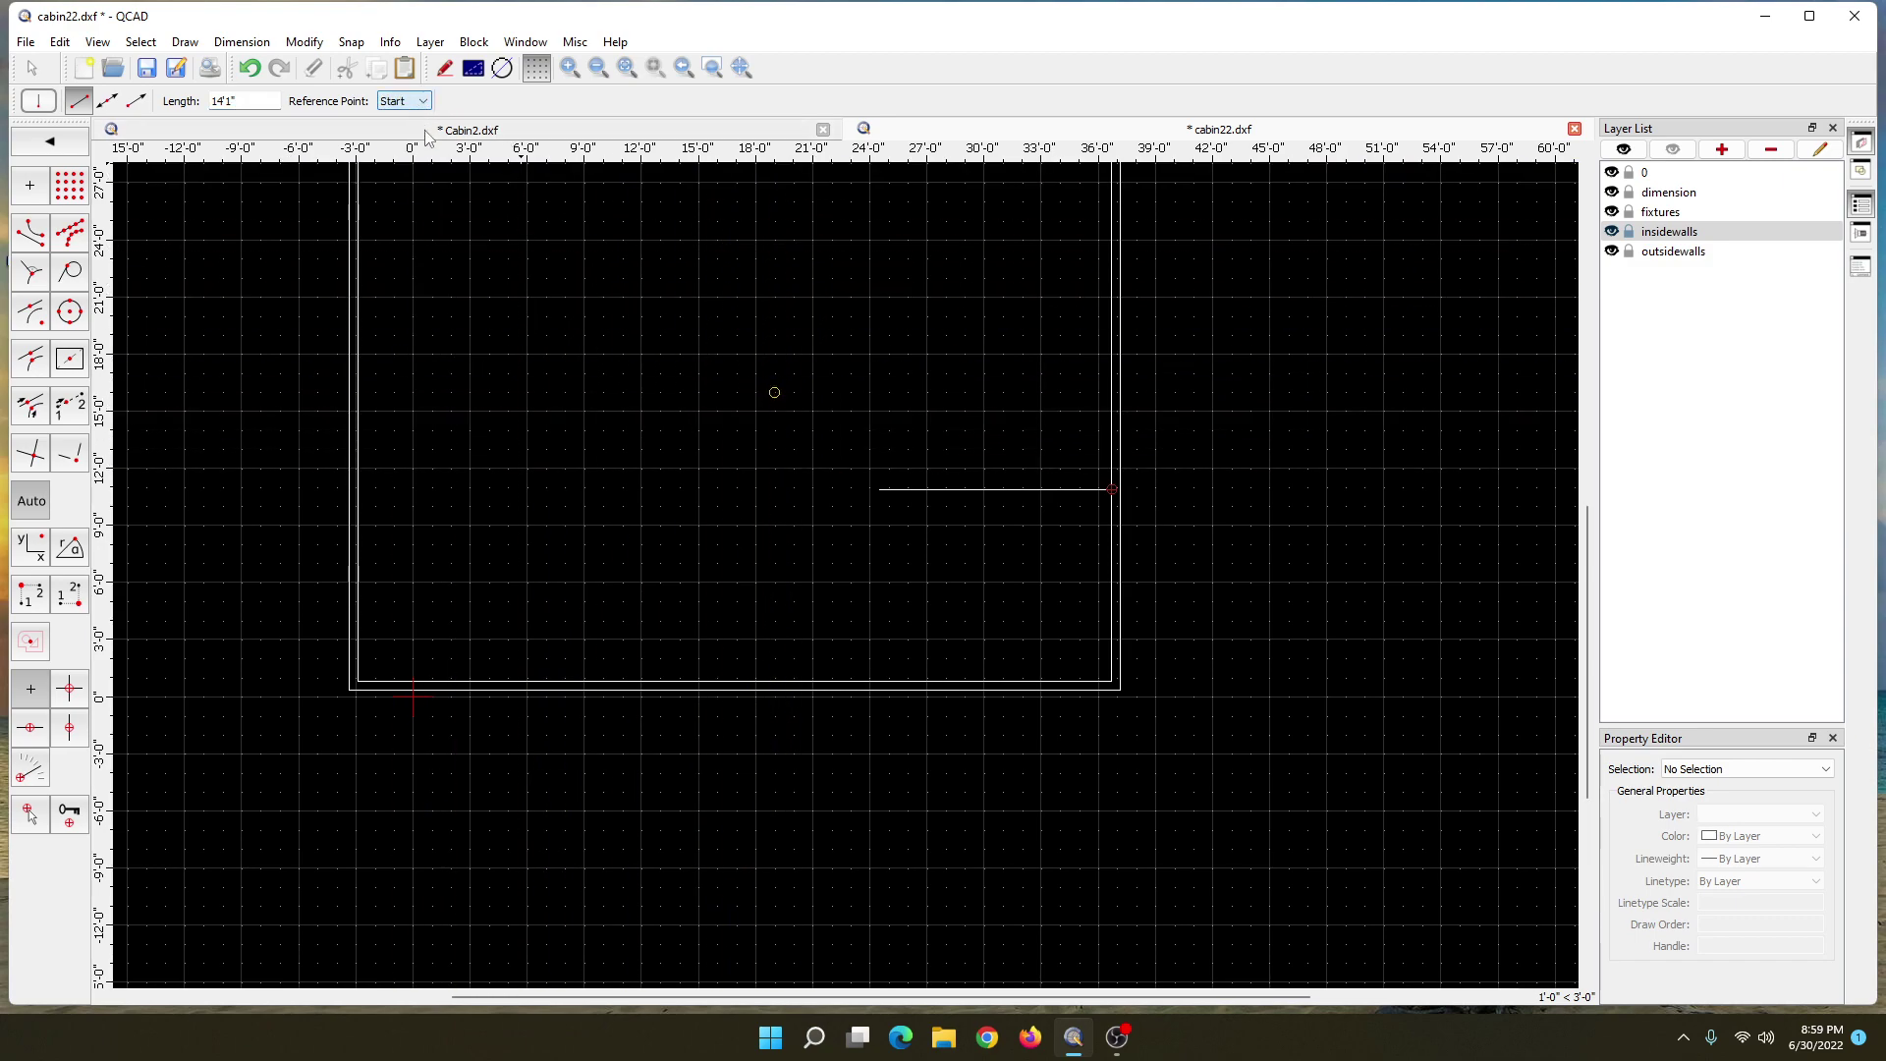
left_click(418, 102)
left_click(416, 143)
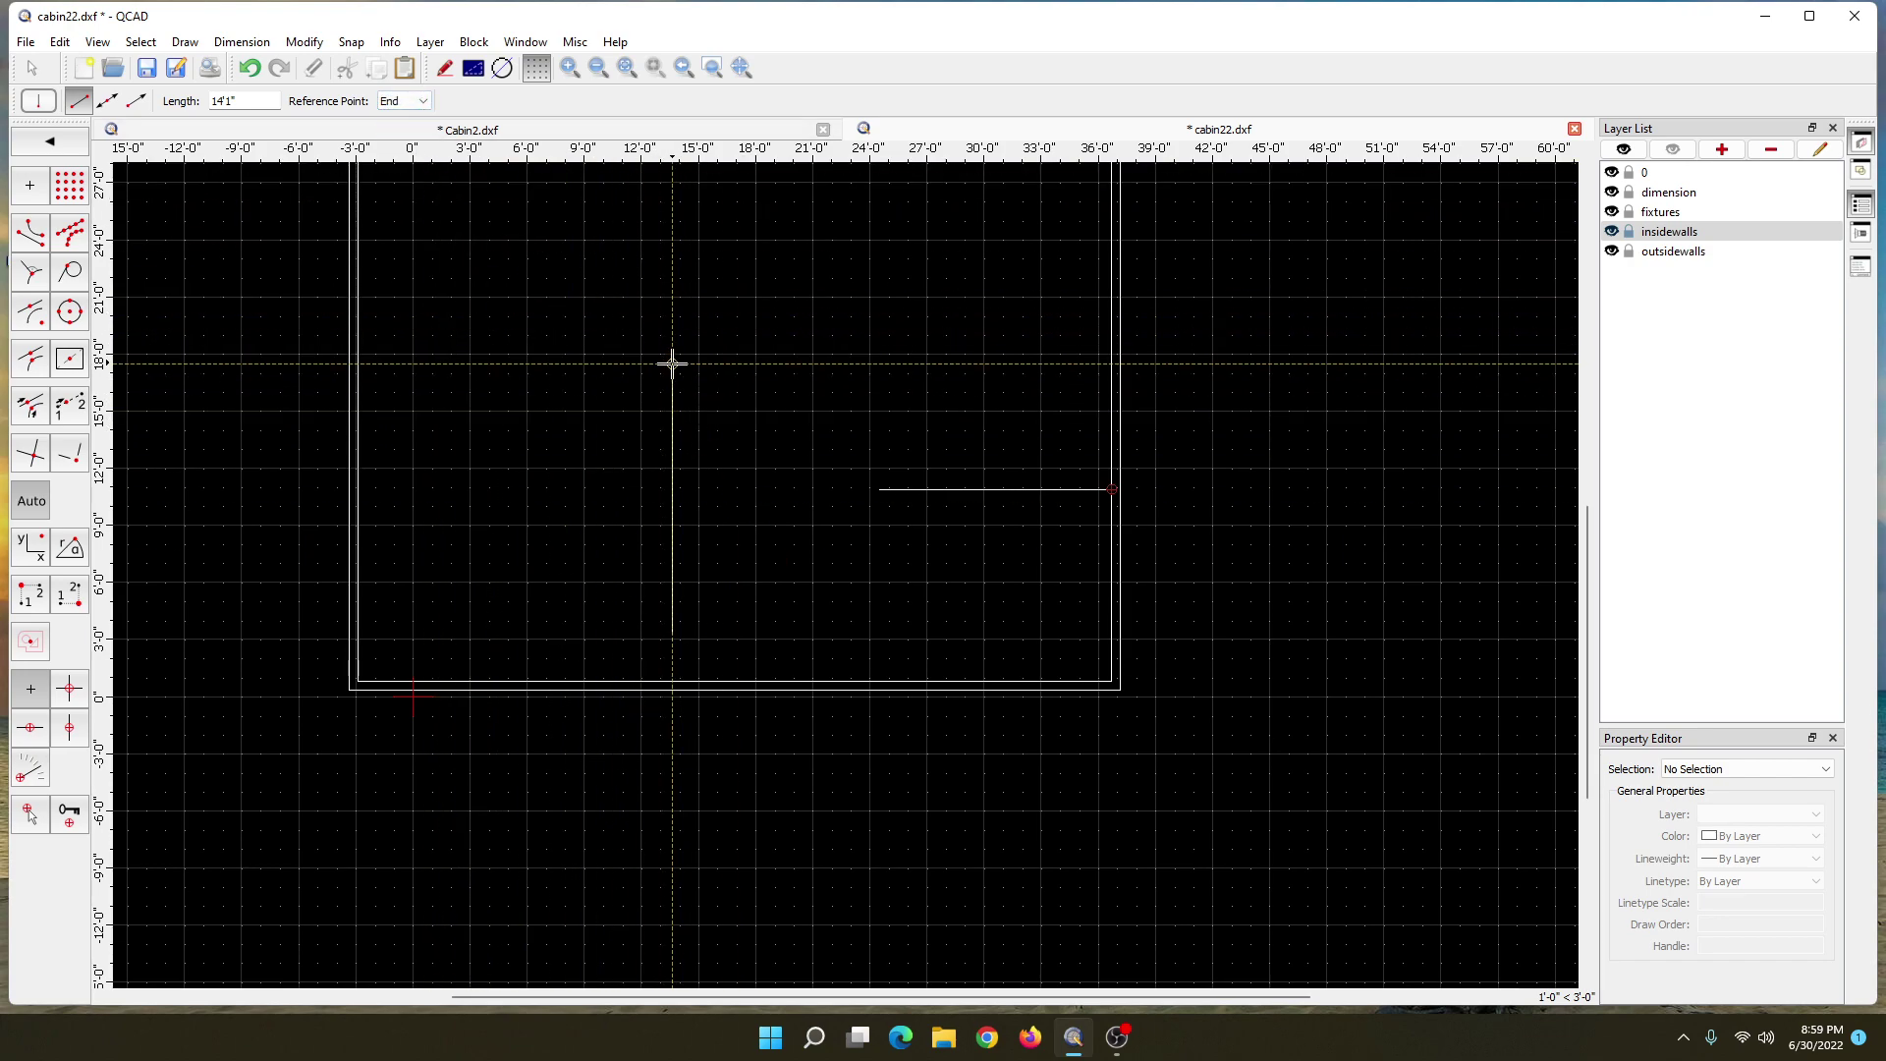
left_click(418, 101)
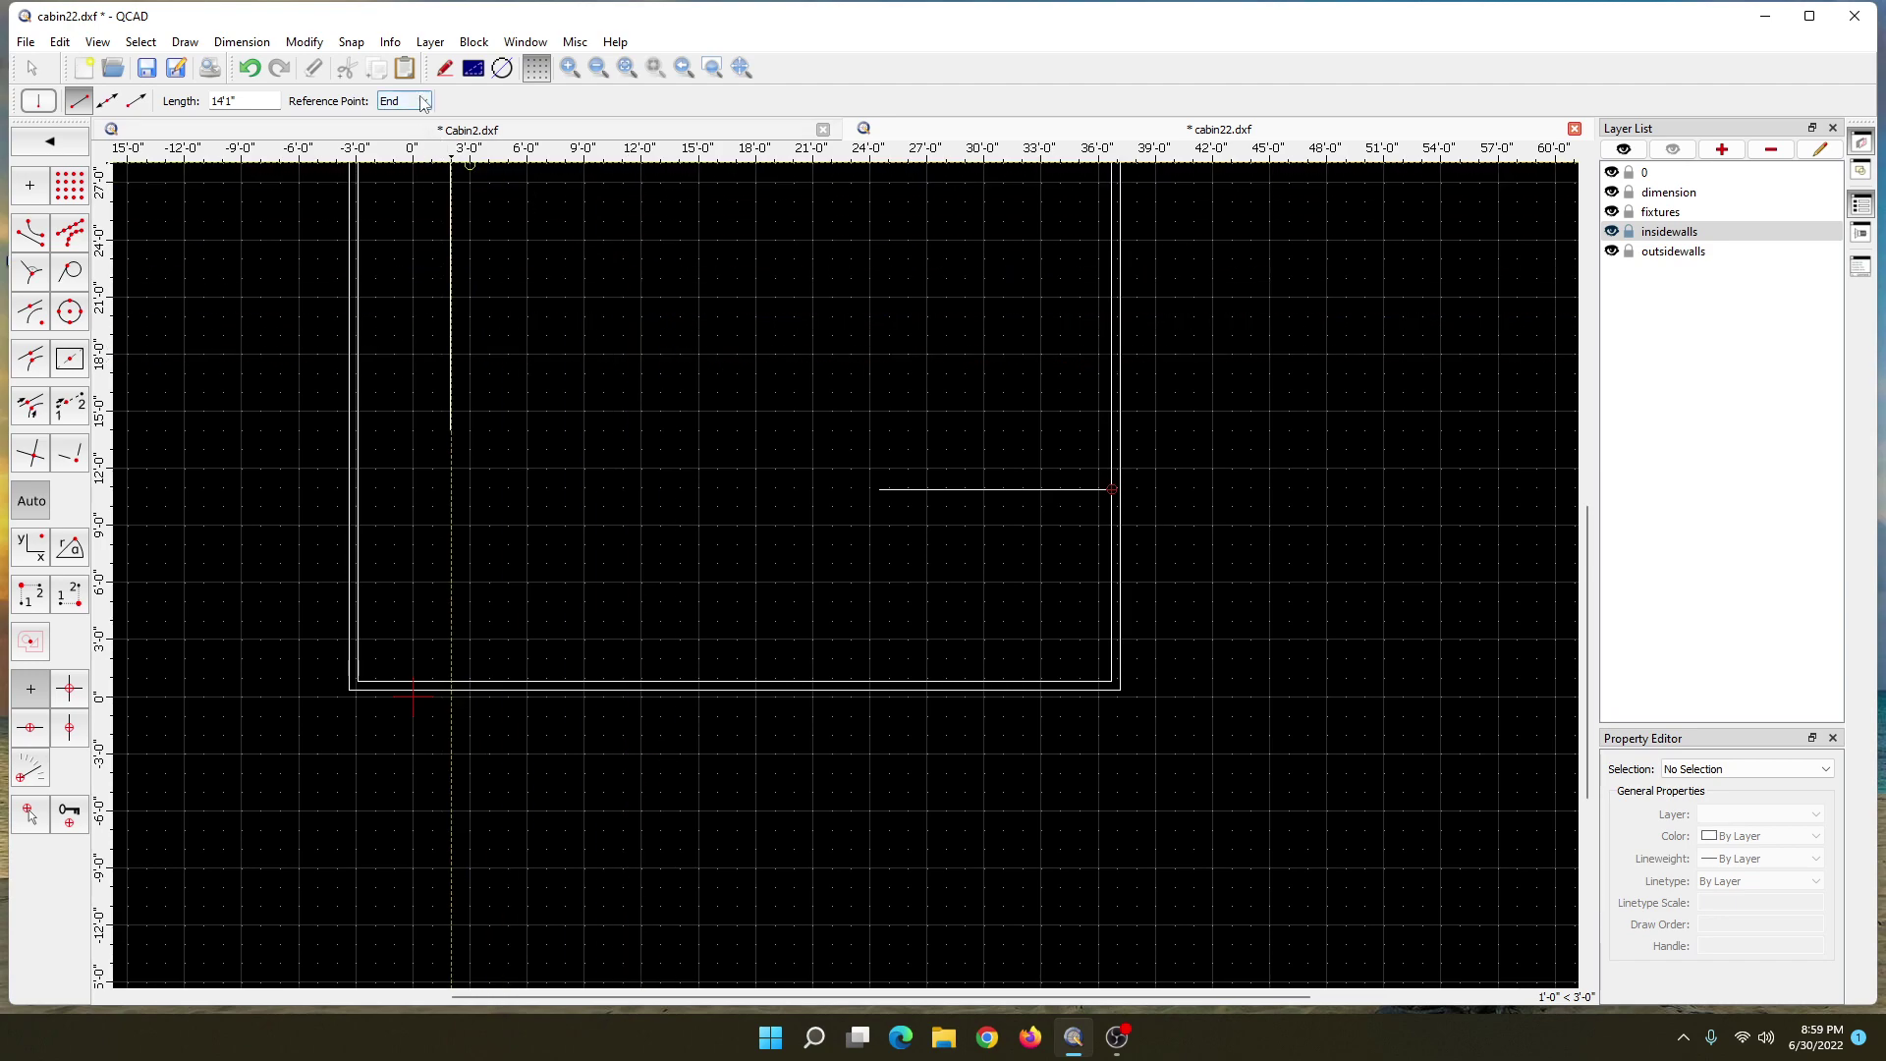
left_click(421, 140)
left_click(422, 104)
left_click(421, 120)
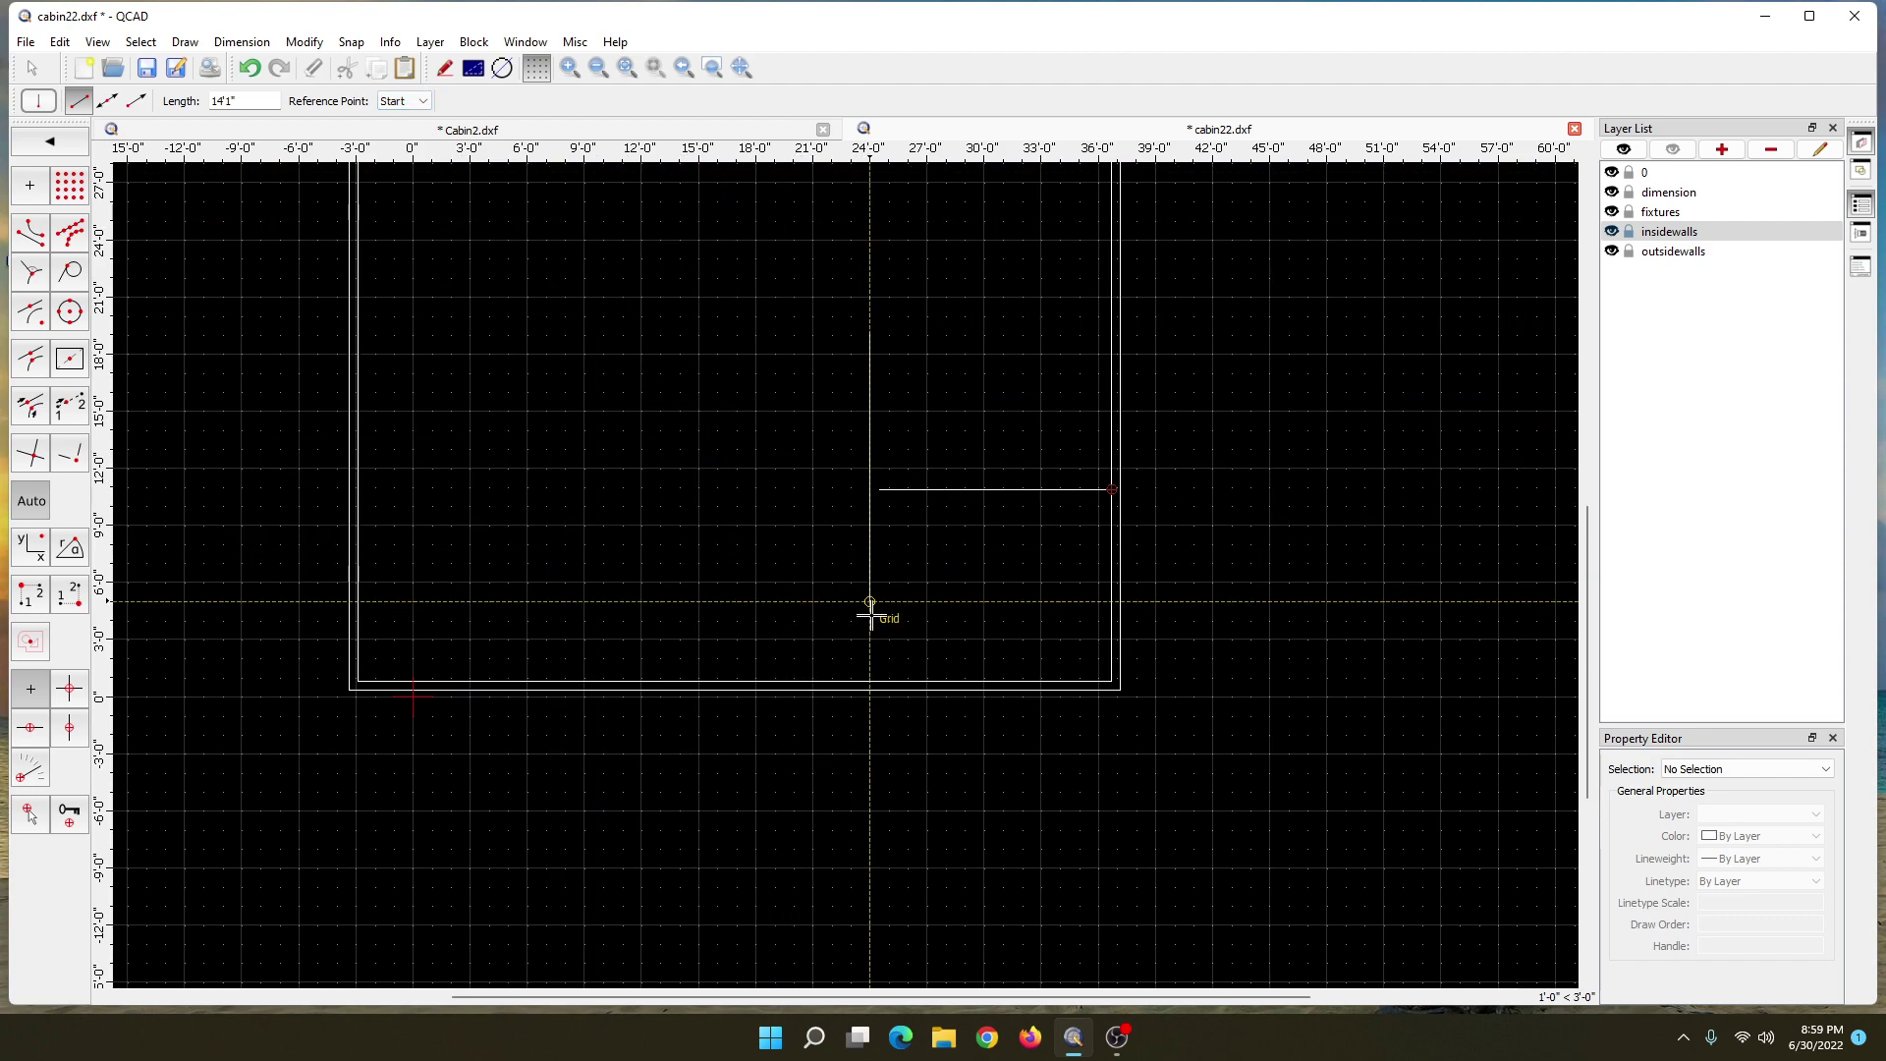
- Place the 14'1" vertical line across the horizontal inside wall line near its free end, and undo that placement
scroll(894, 620, "up", 2)
scroll(894, 620, "up", 2)
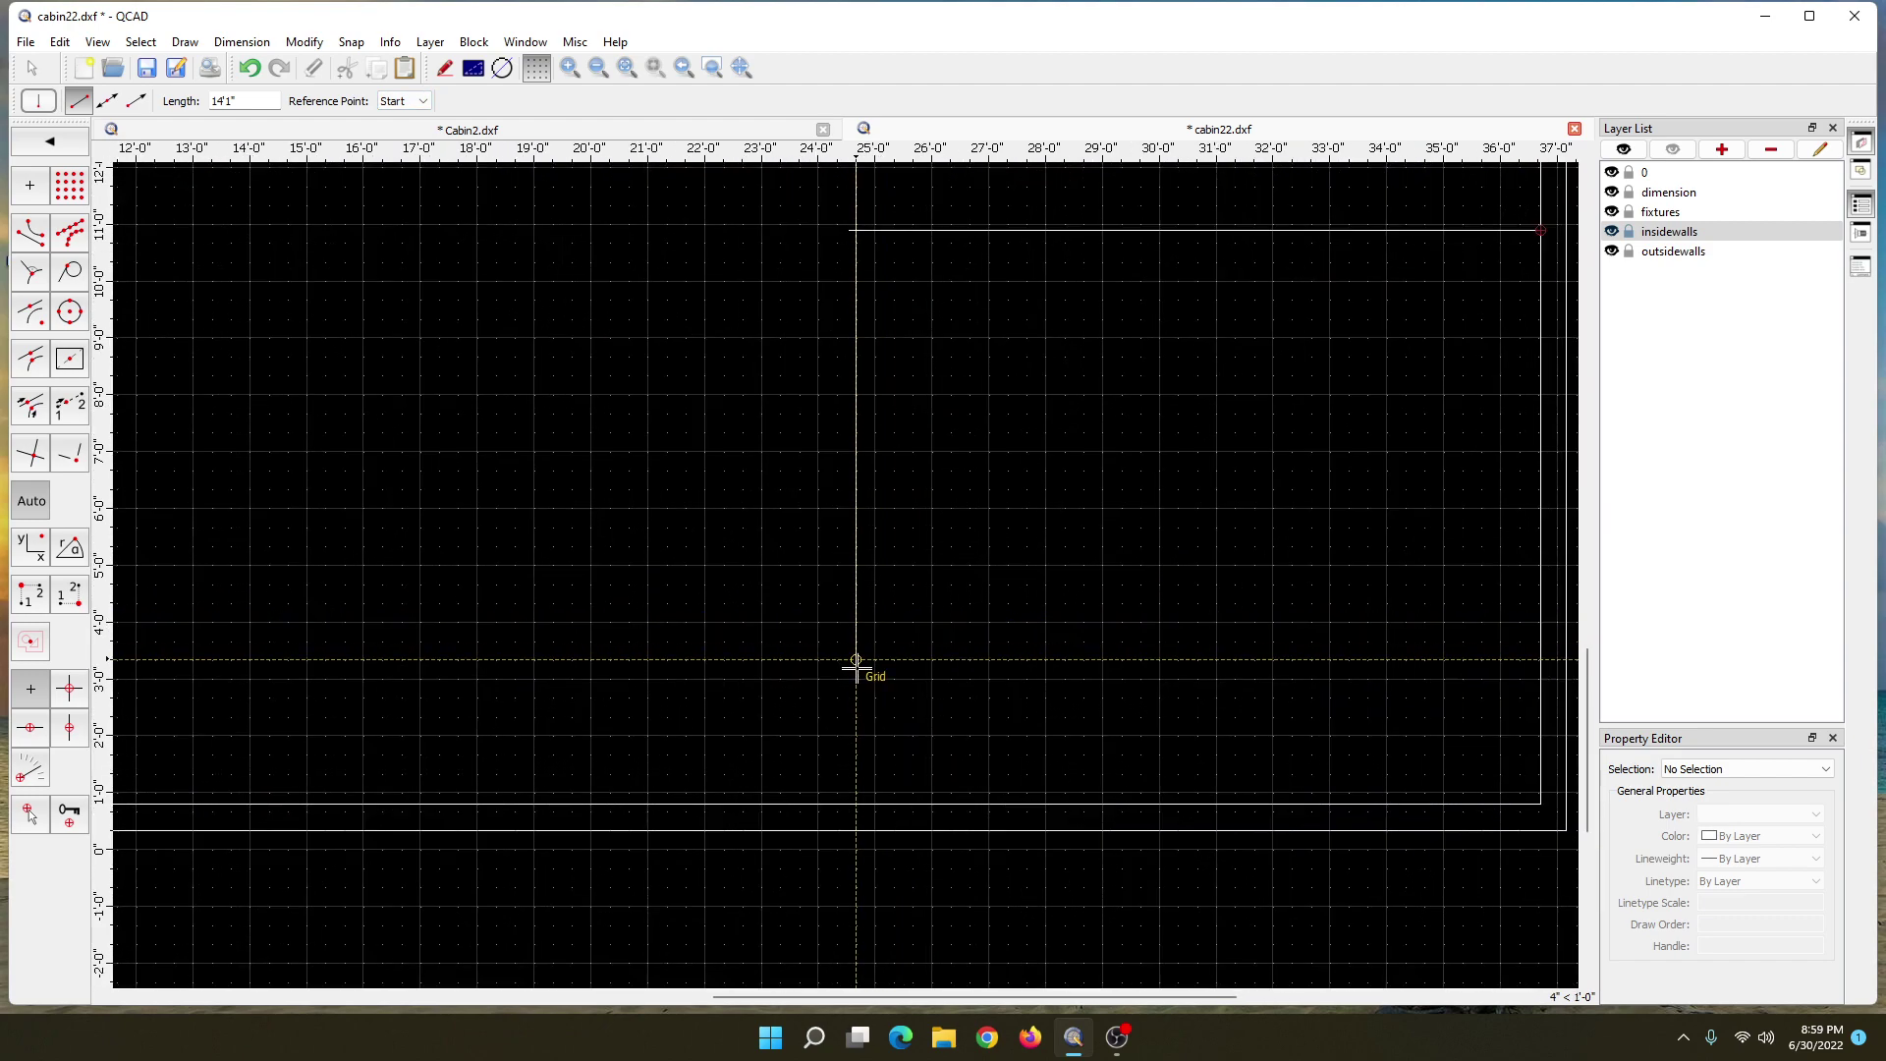
scroll(855, 668, "up", 1)
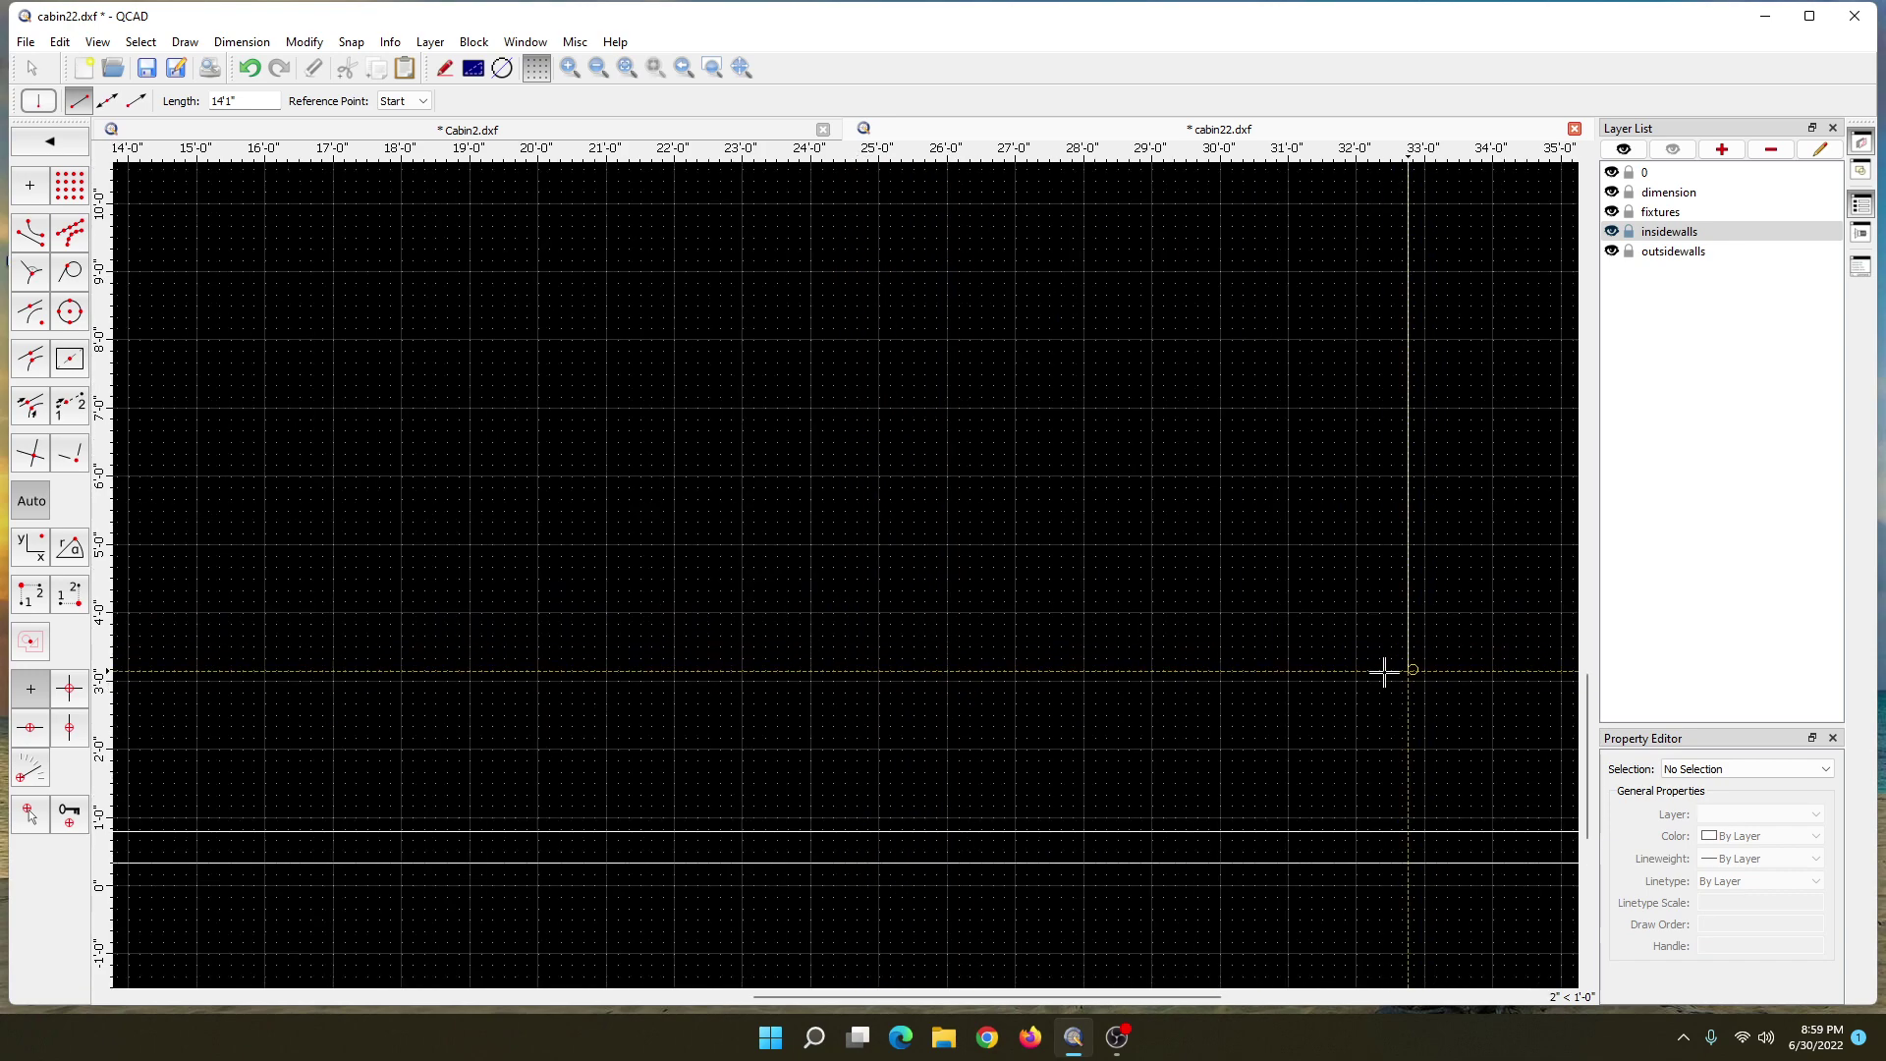
left_click(879, 534)
mouse_move(1189, 339)
middle_mouse_down()
mouse_move(1183, 383)
mouse_move(1074, 475)
middle_mouse_up()
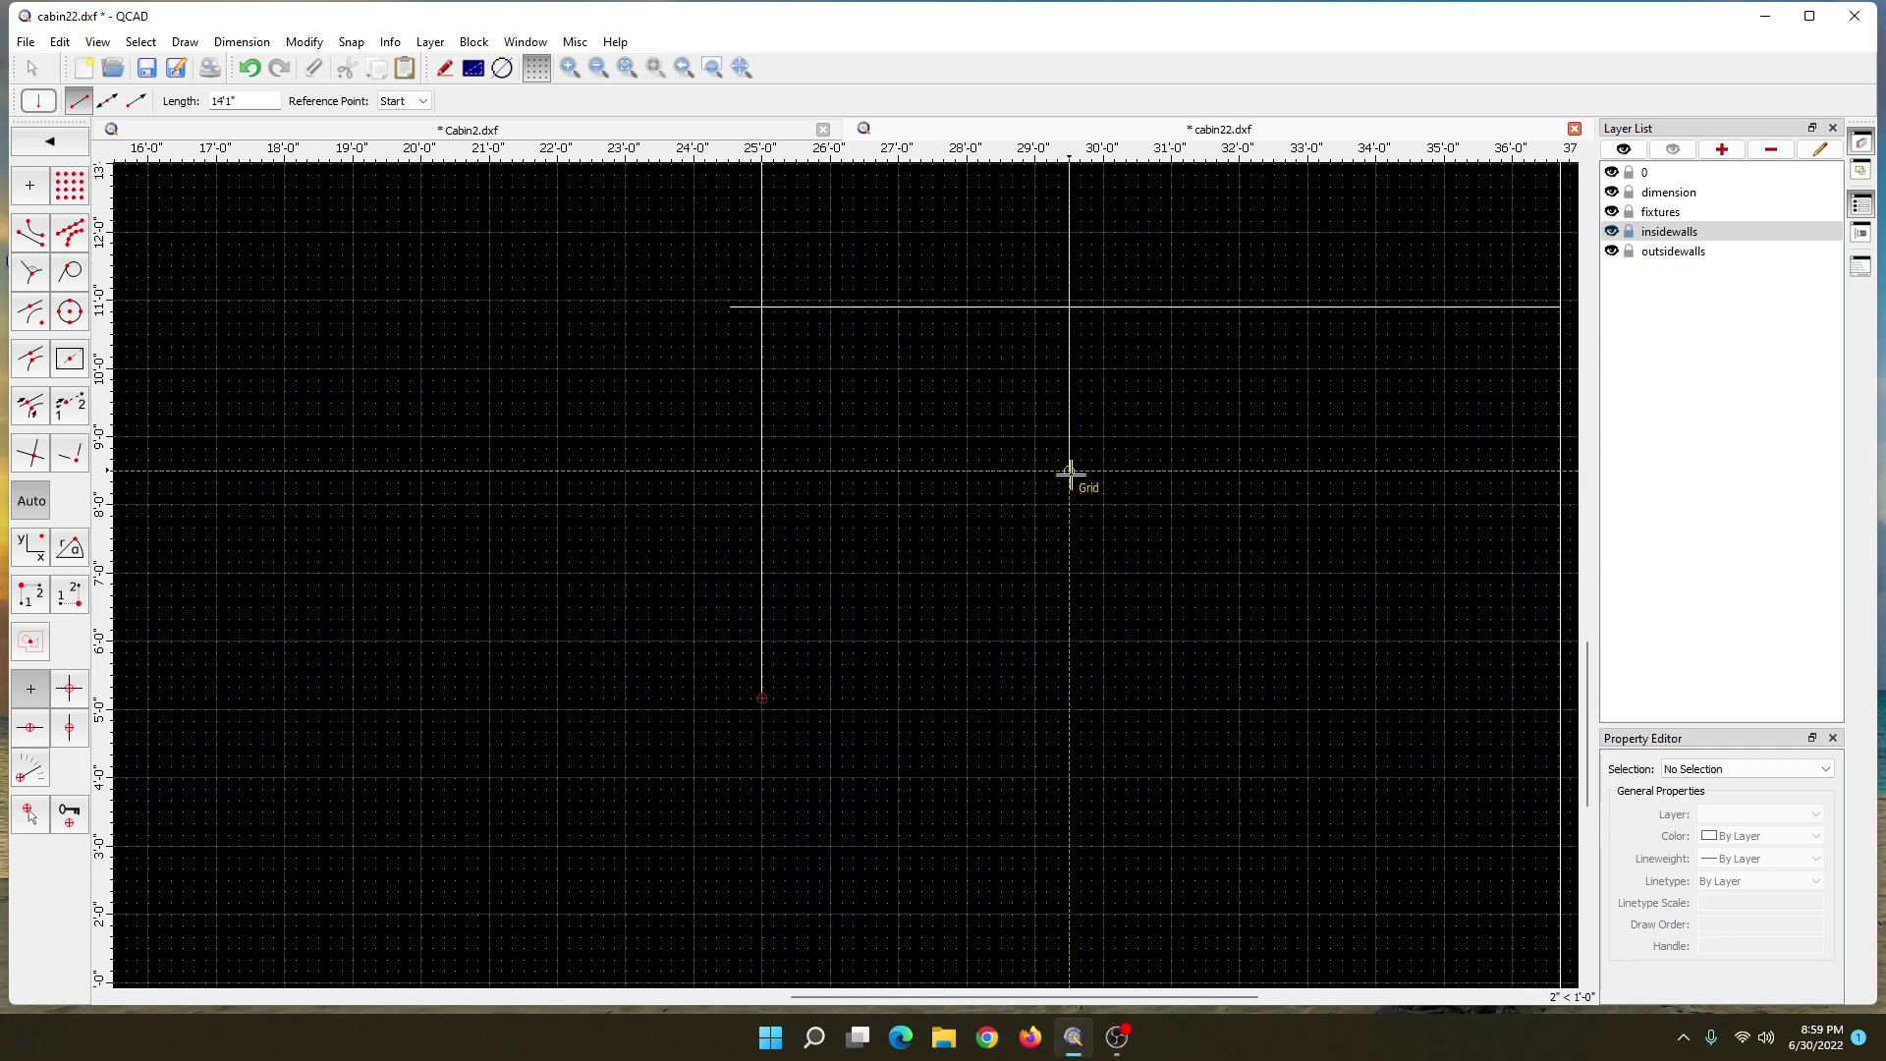
left_click(60, 41)
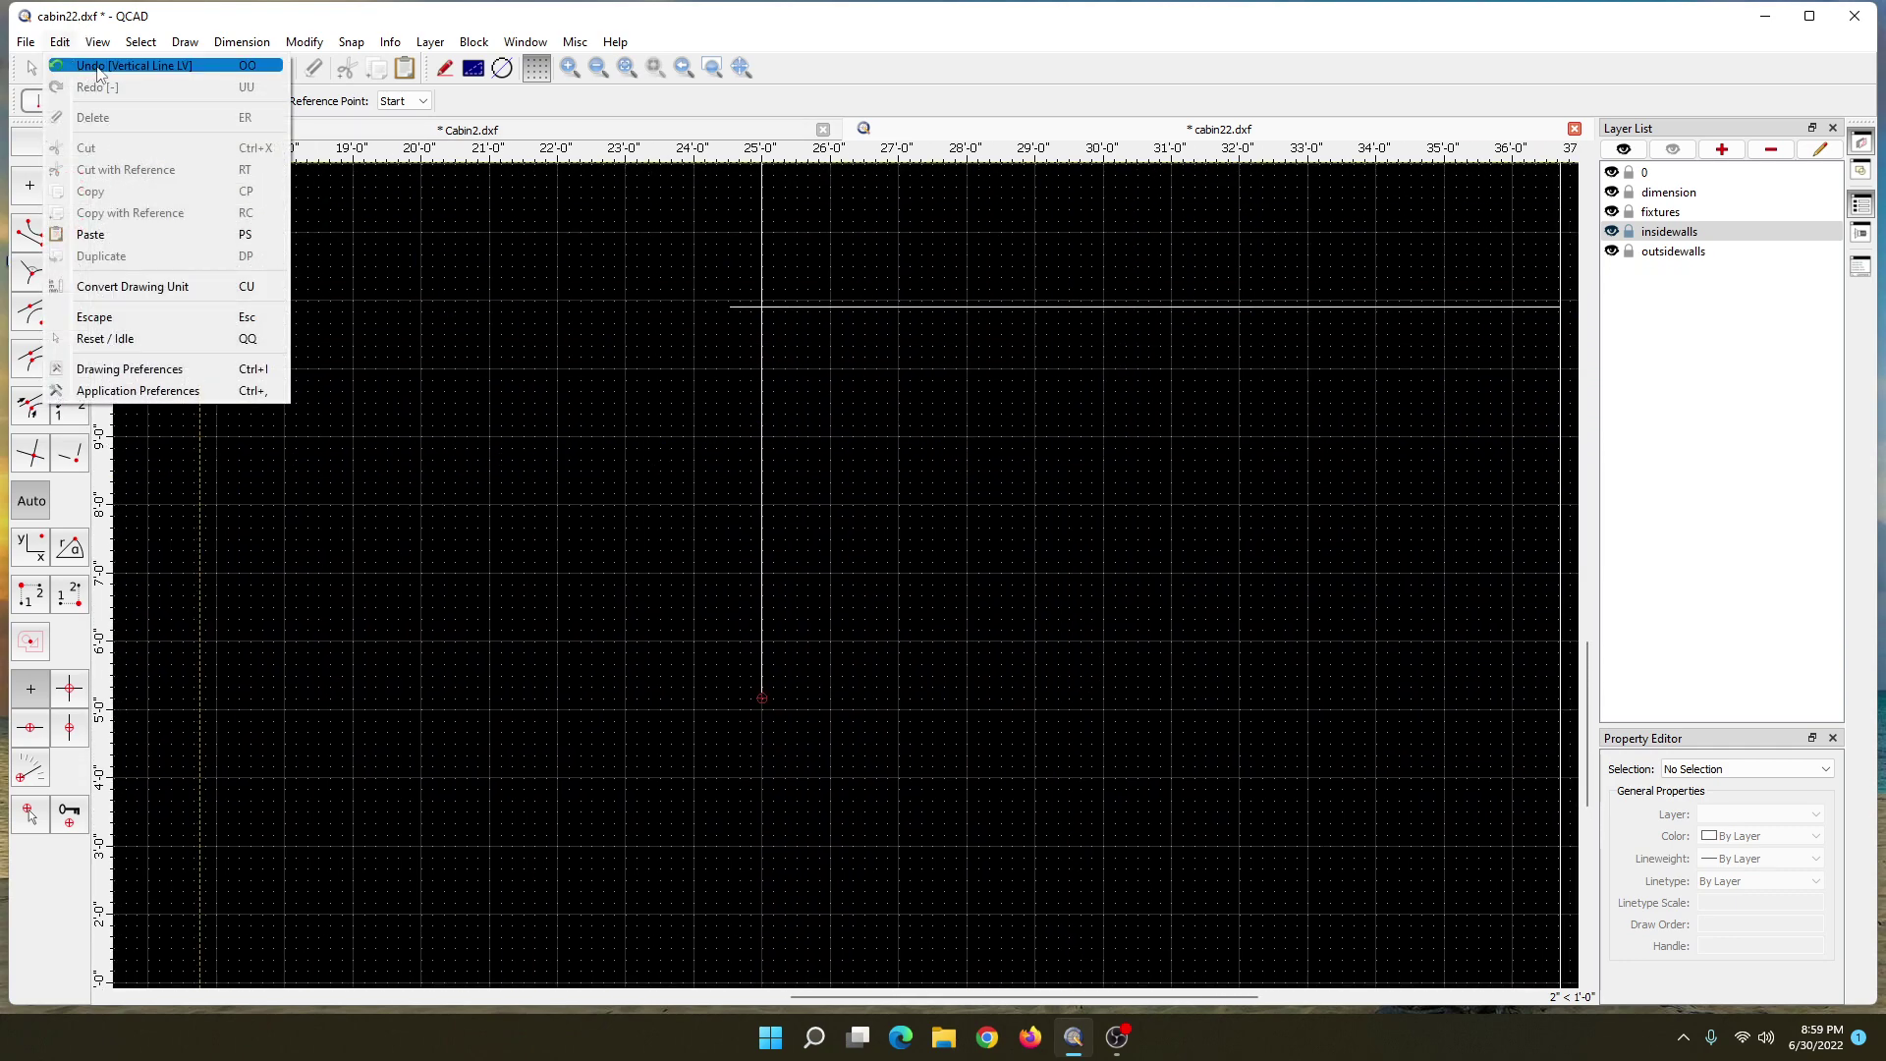
left_click(96, 67)
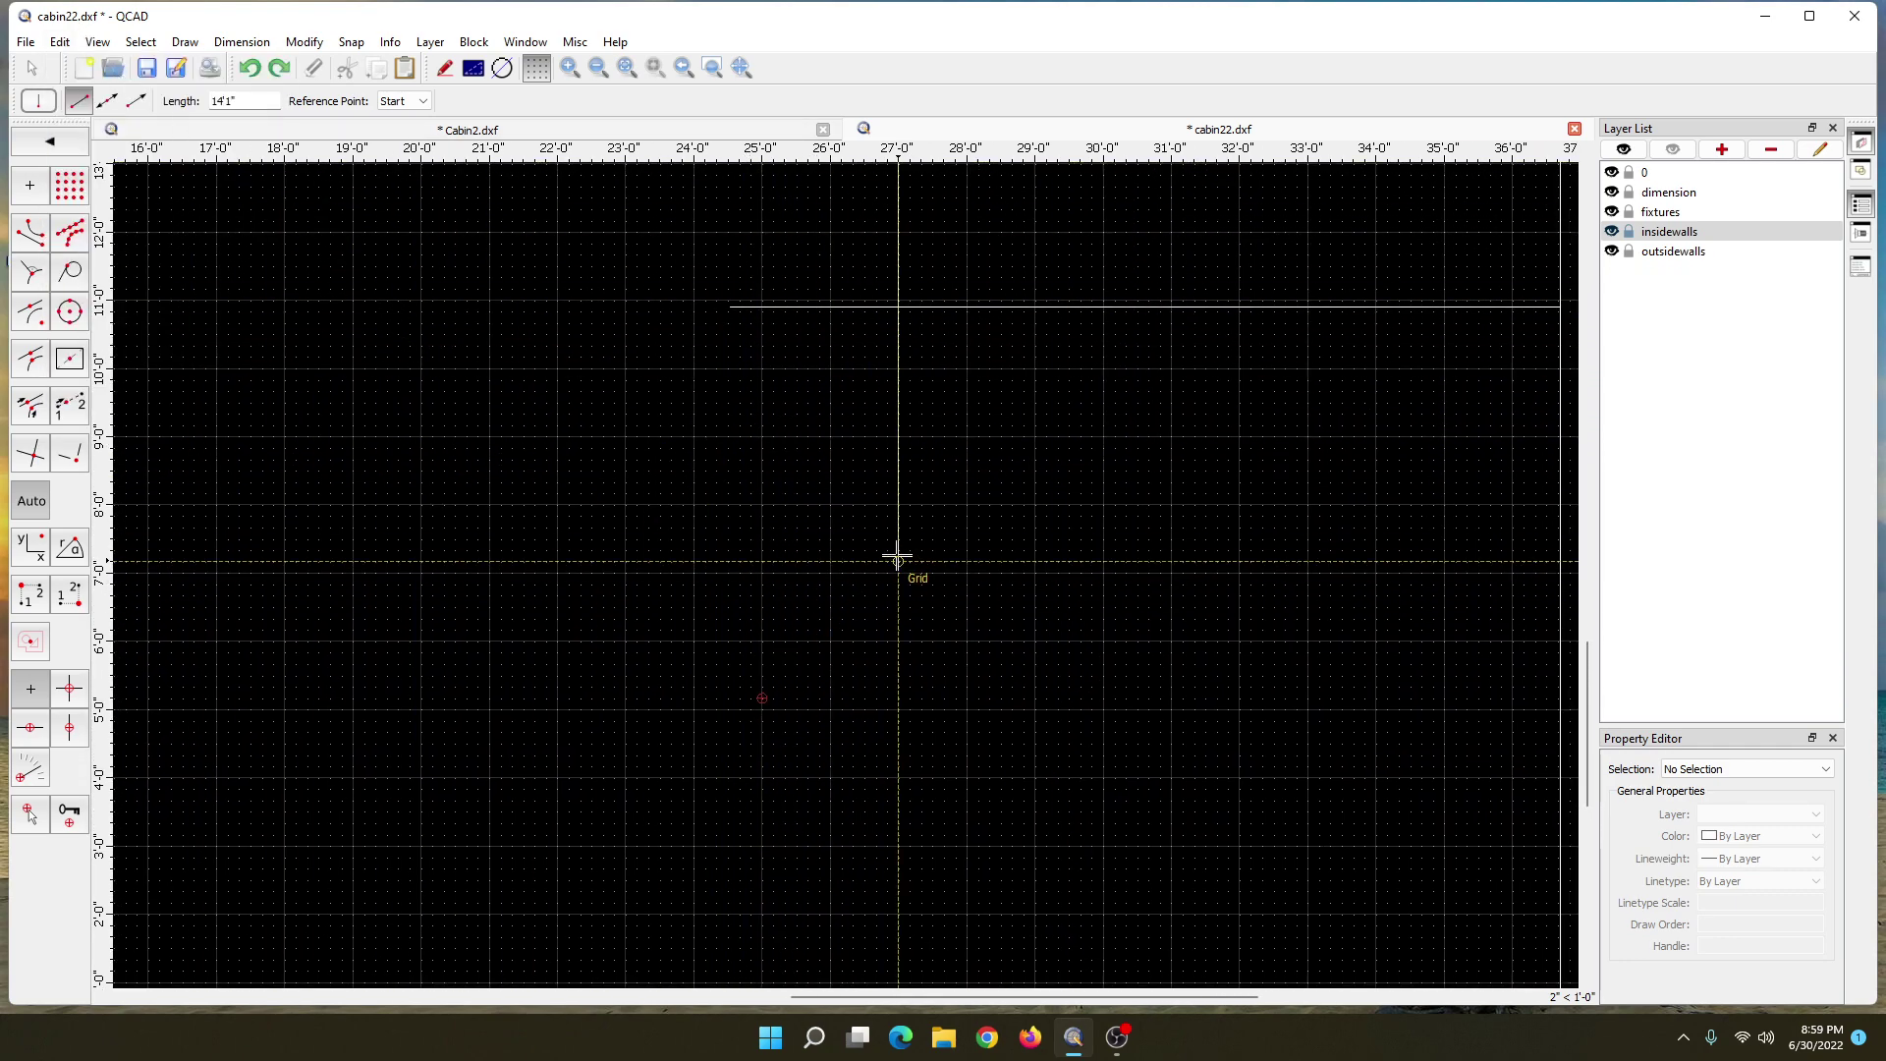
scroll(895, 559, "down", 1)
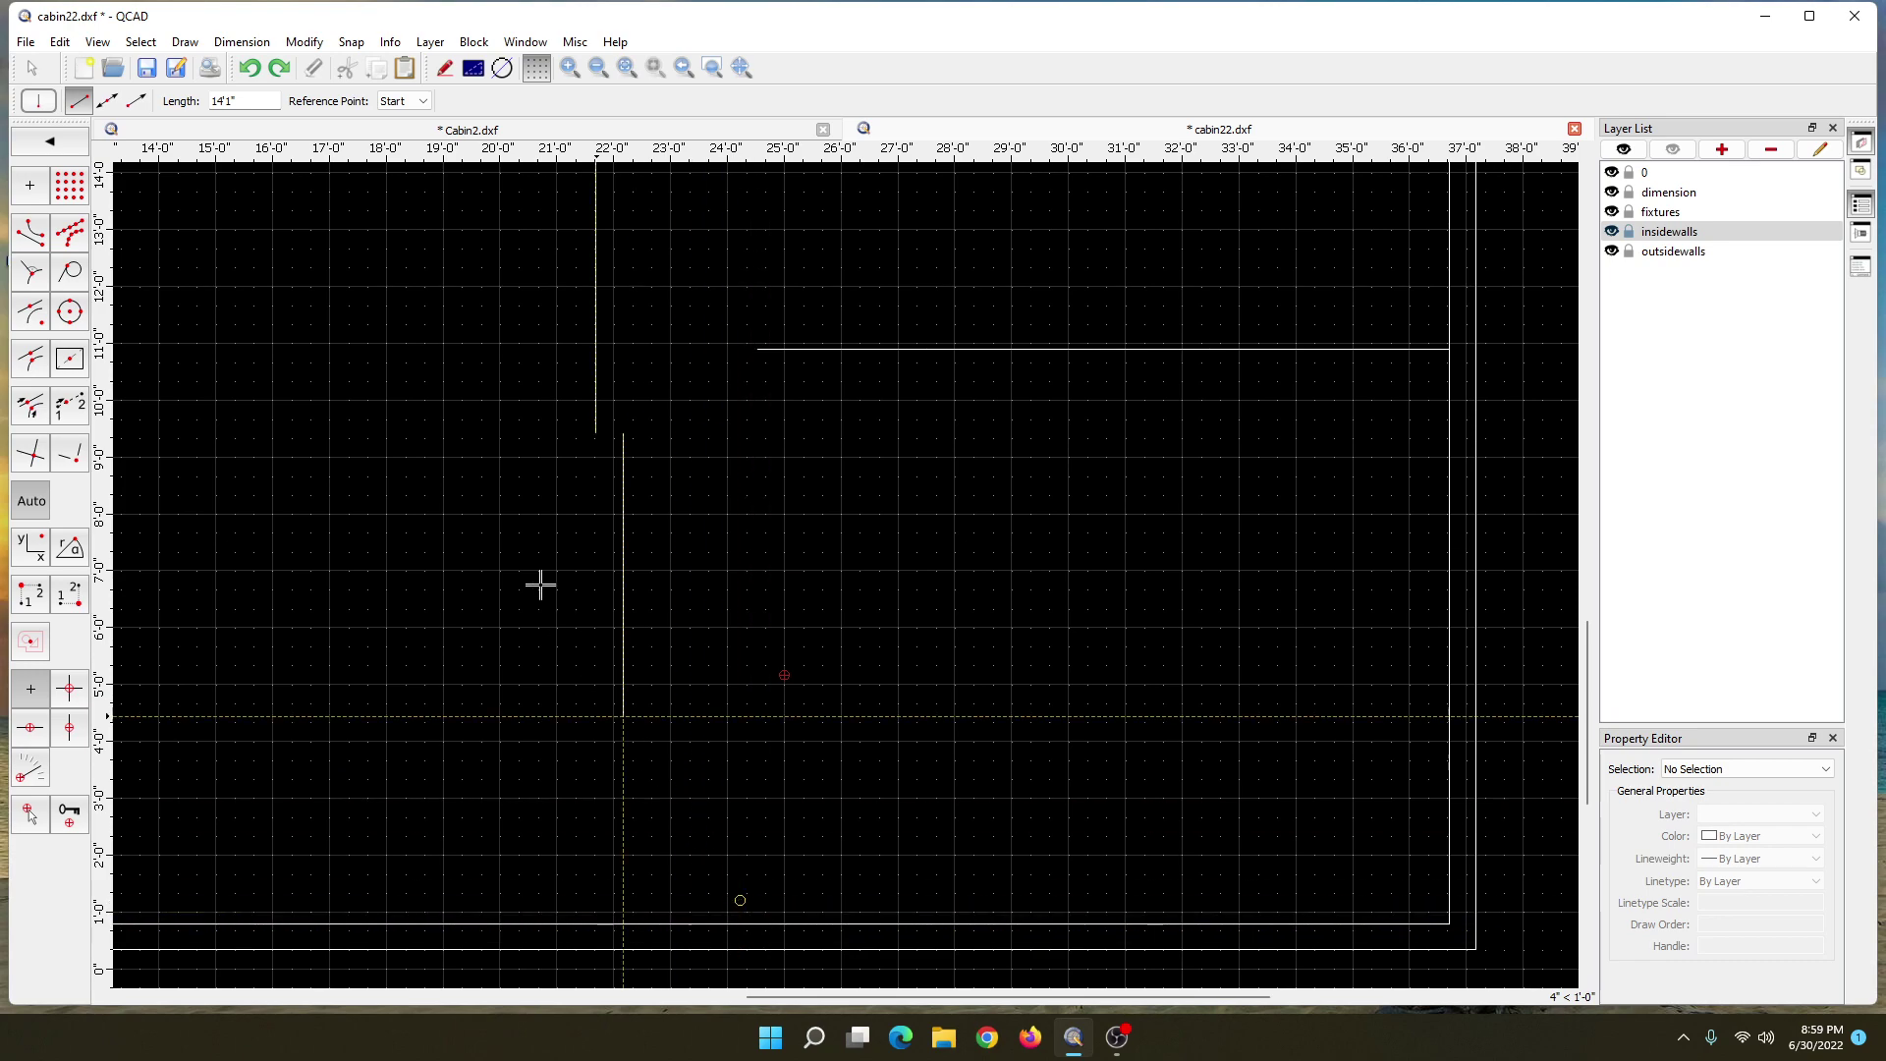
- Place the 14'1" vertical line at the horizontal line's free end, starting on the bottom wall's inner line with the On Entity snap
left_click(351, 41)
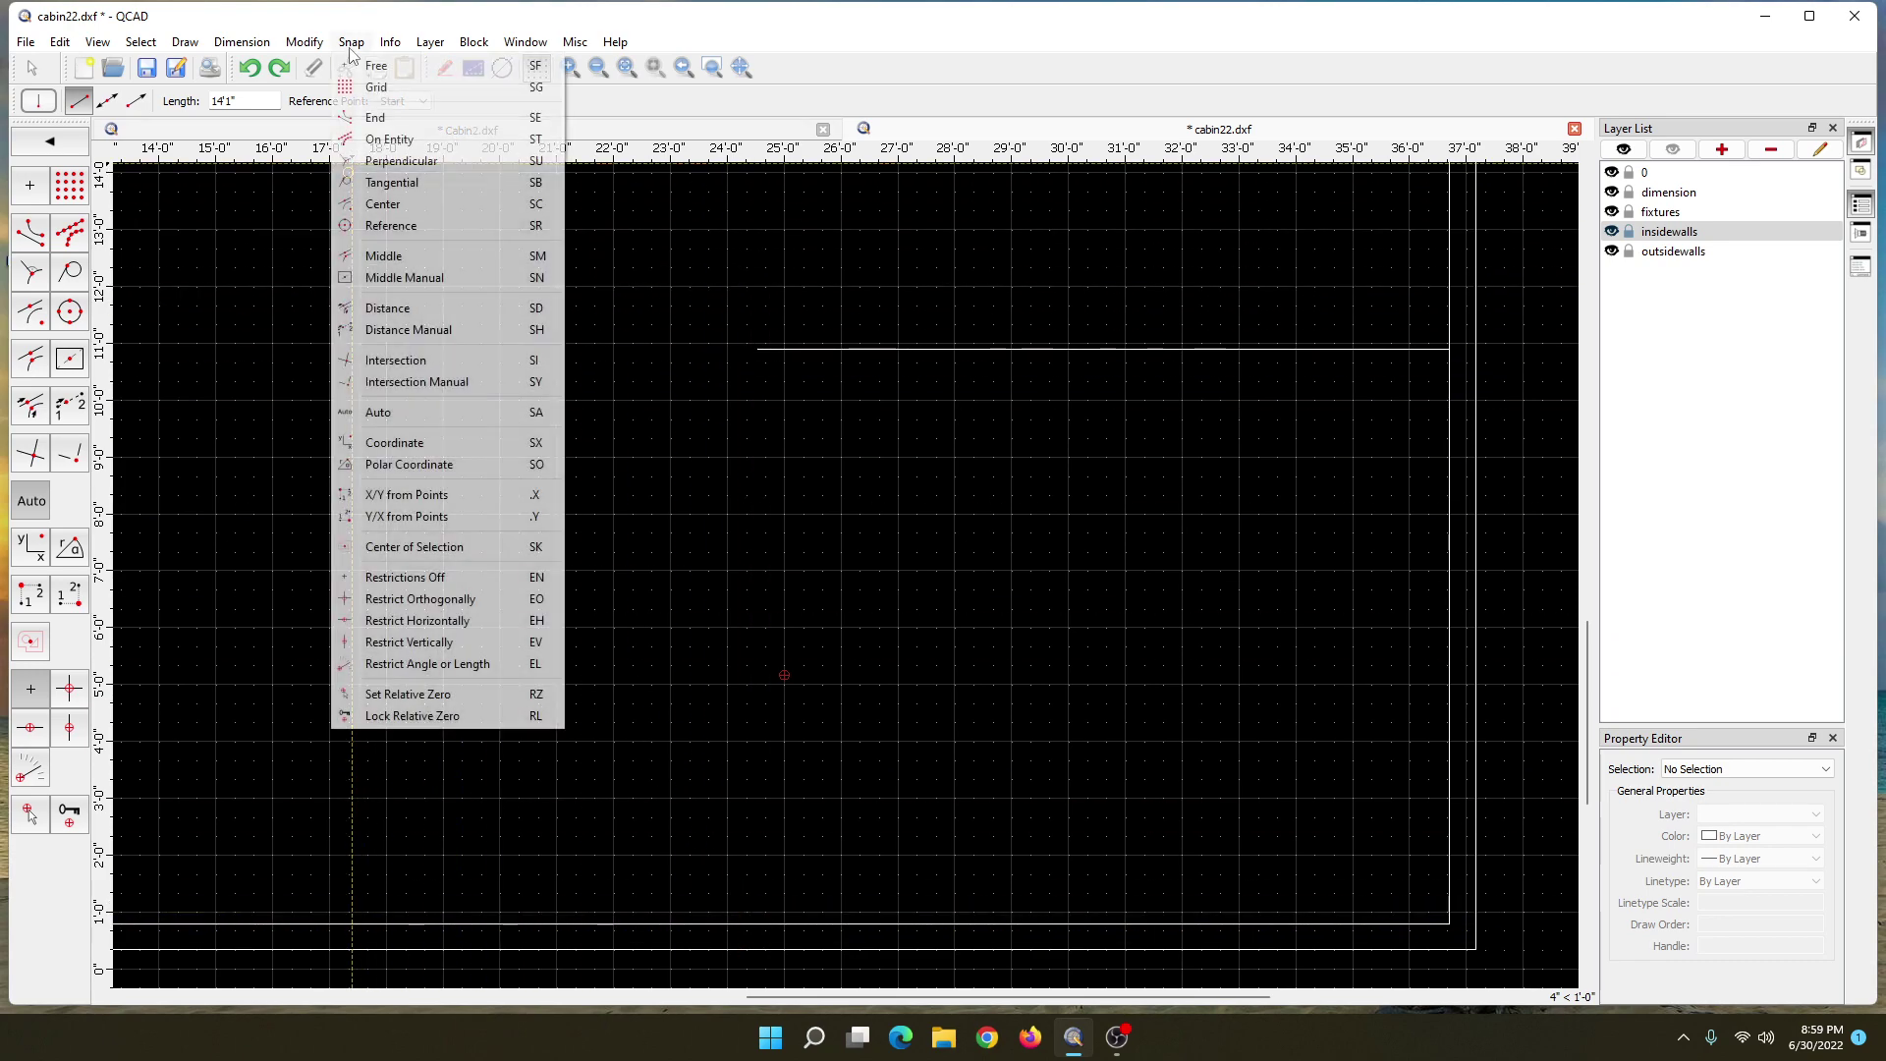
left_click(393, 139)
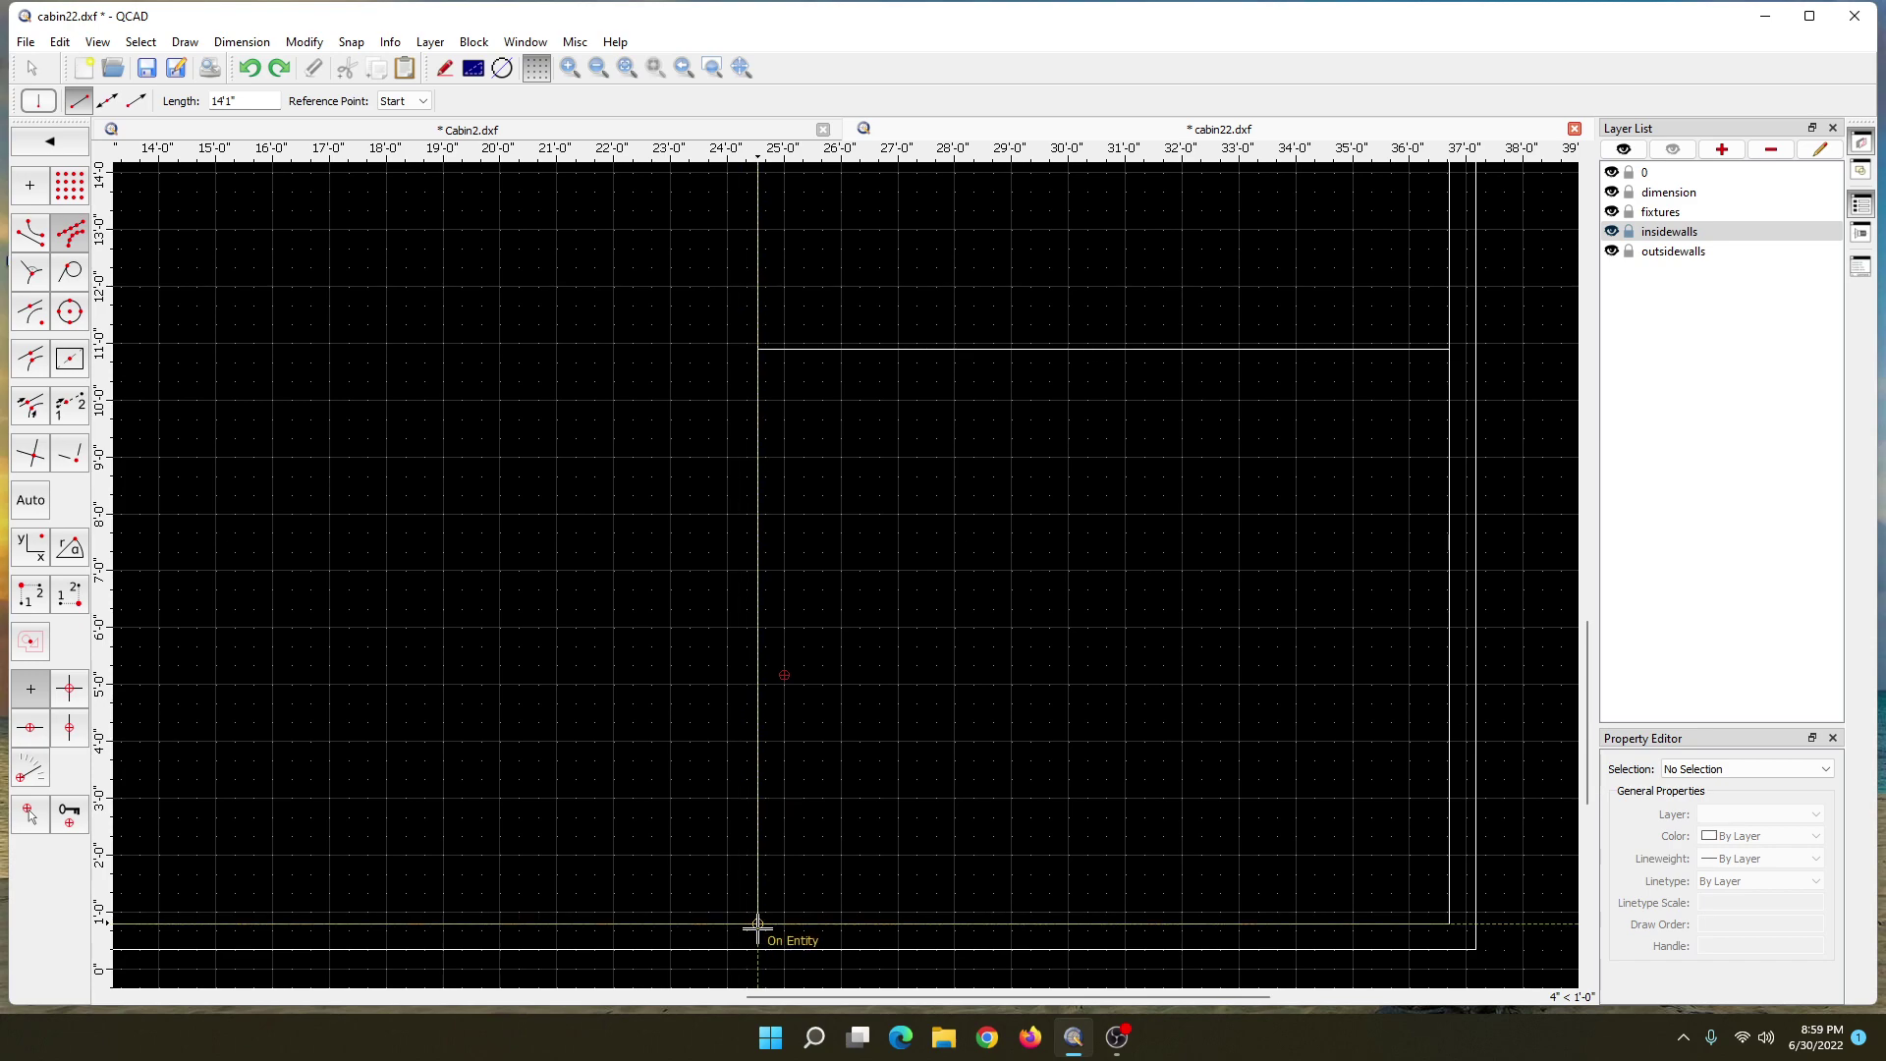
scroll(758, 925, "up", 1)
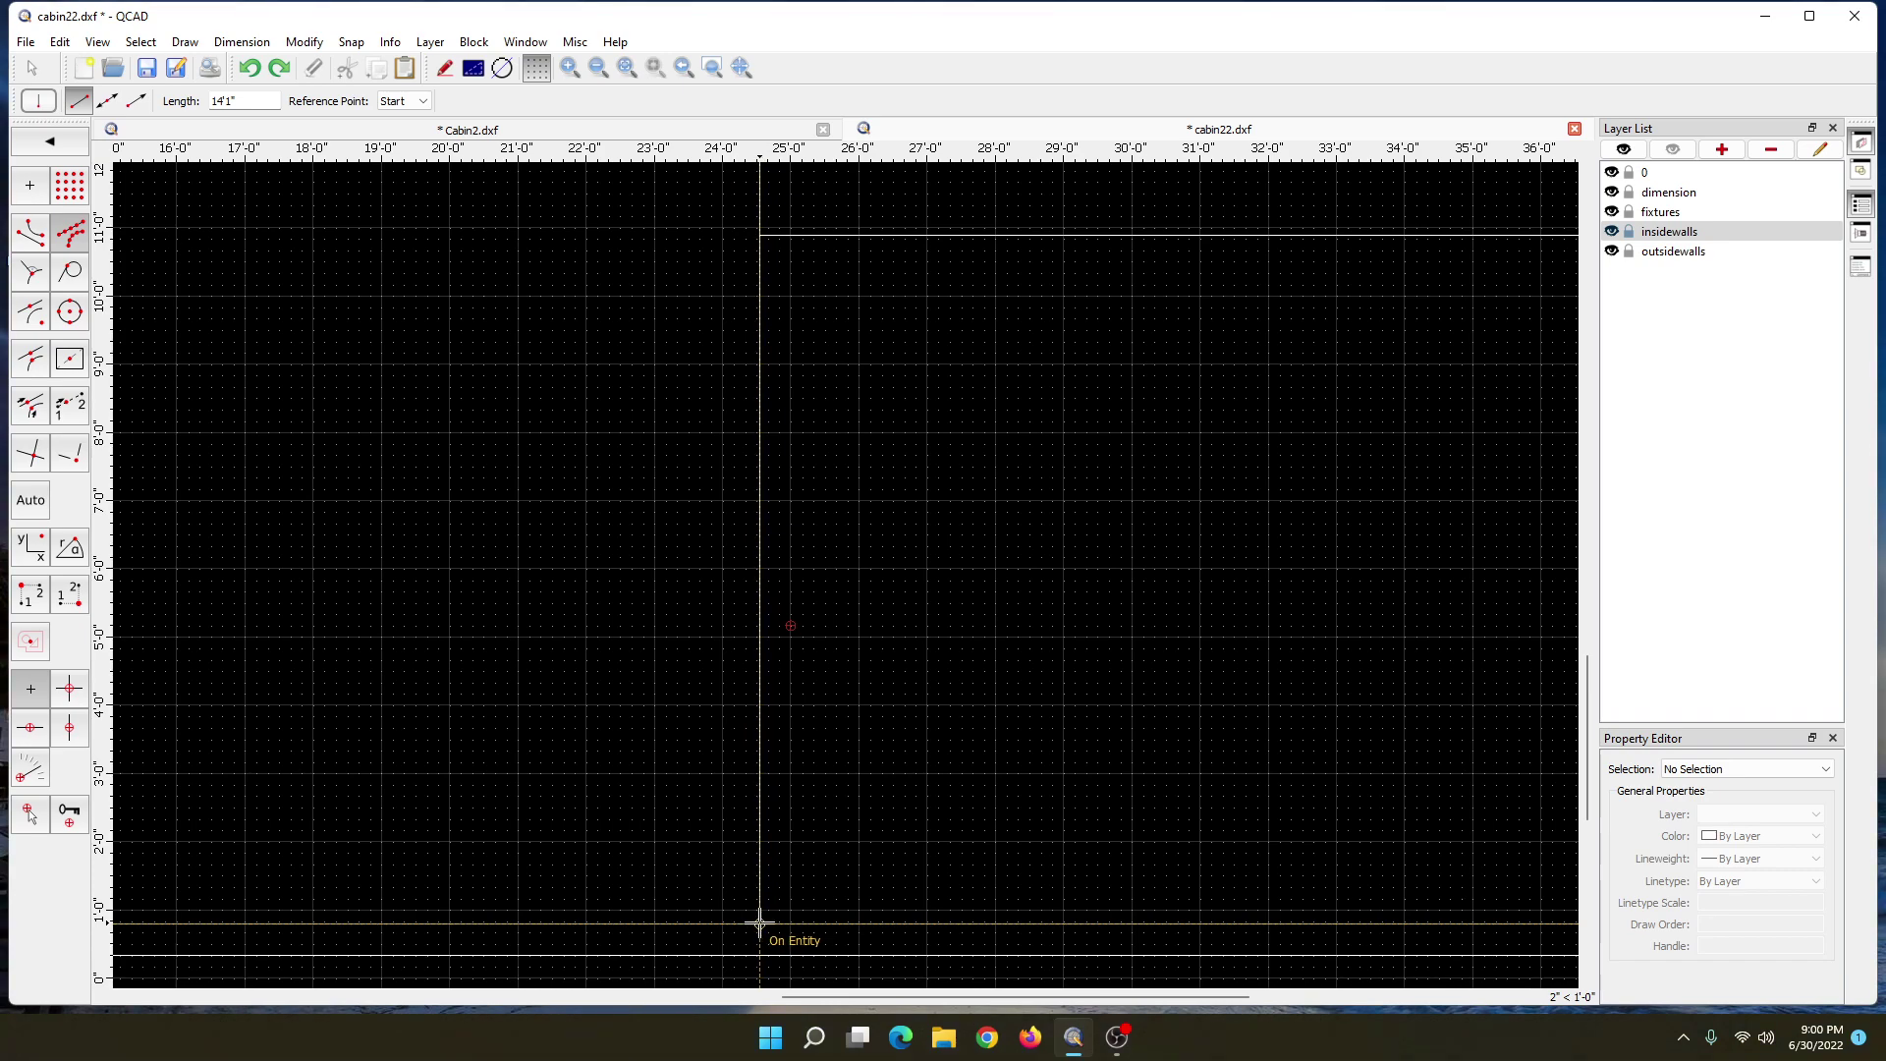
left_click(758, 923)
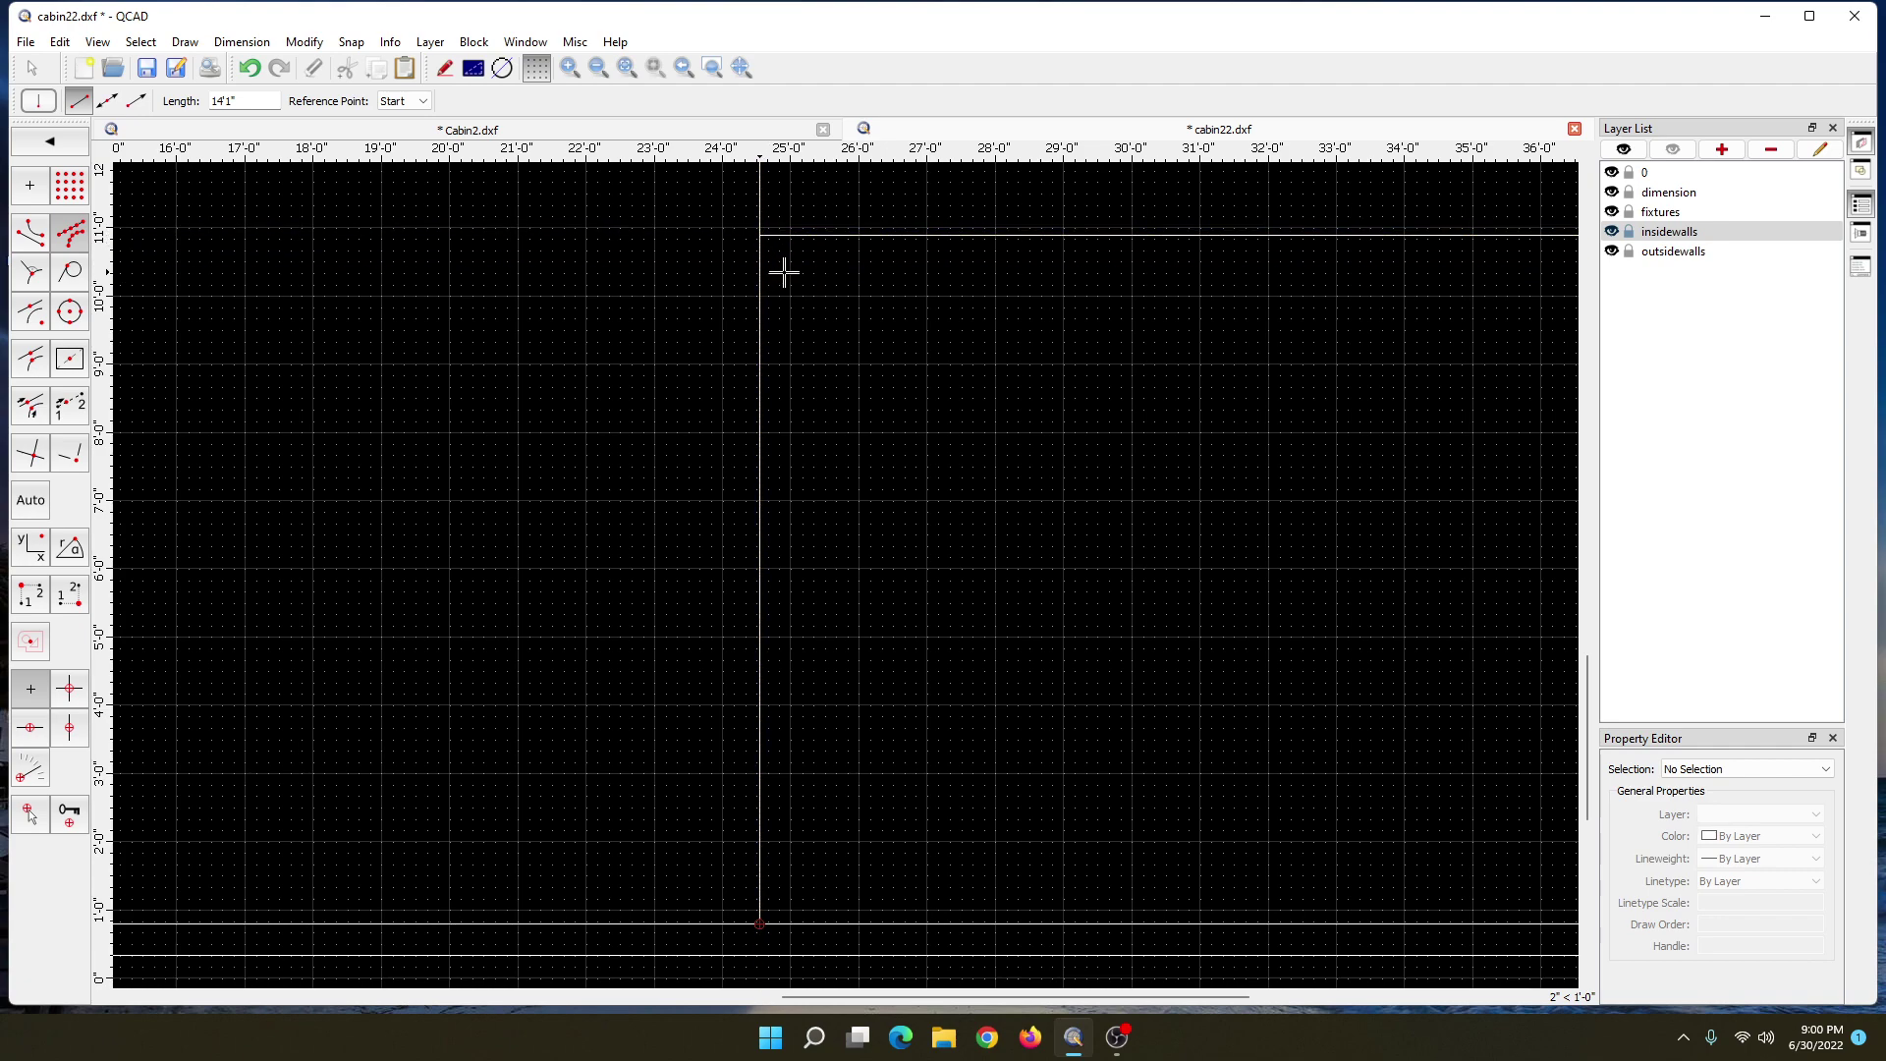
scroll(781, 403, "down", 4)
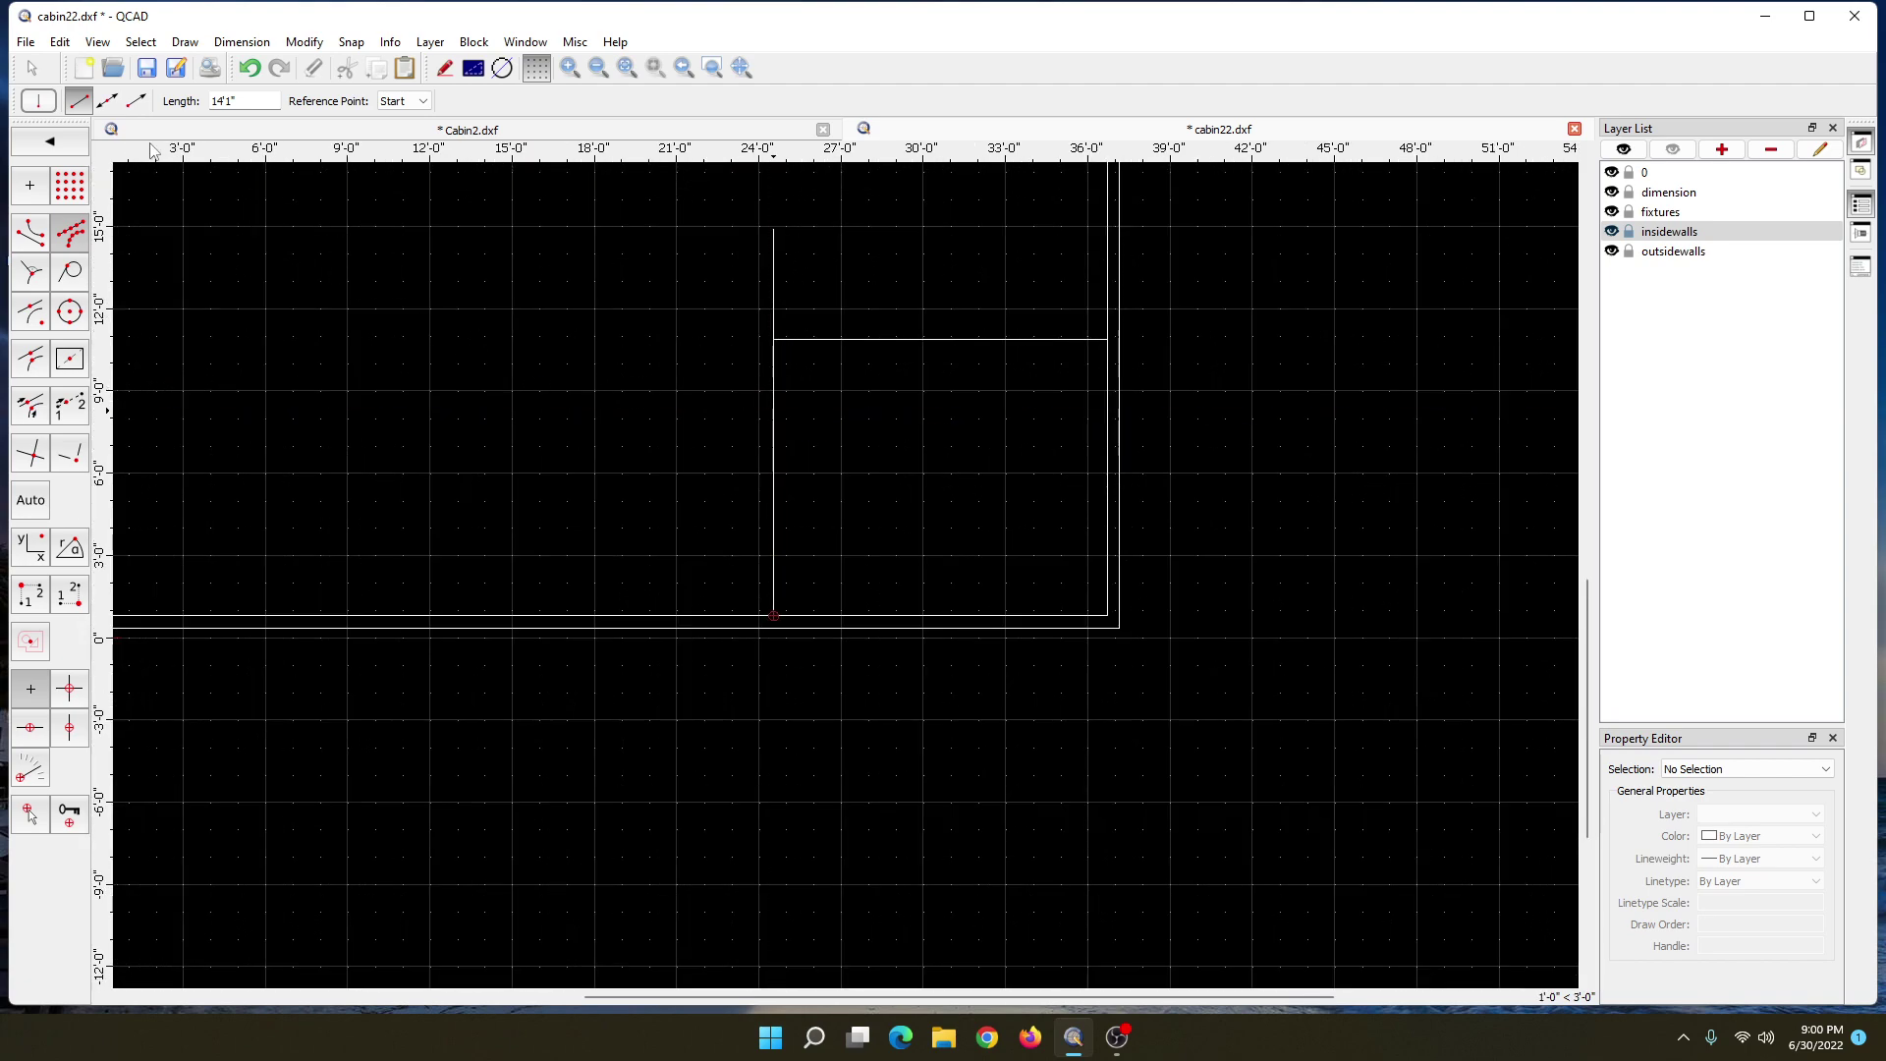
- Delete the horizontal inside wall line that meets the right wall in cabin22.dxf
left_click(33, 69)
left_click(801, 339)
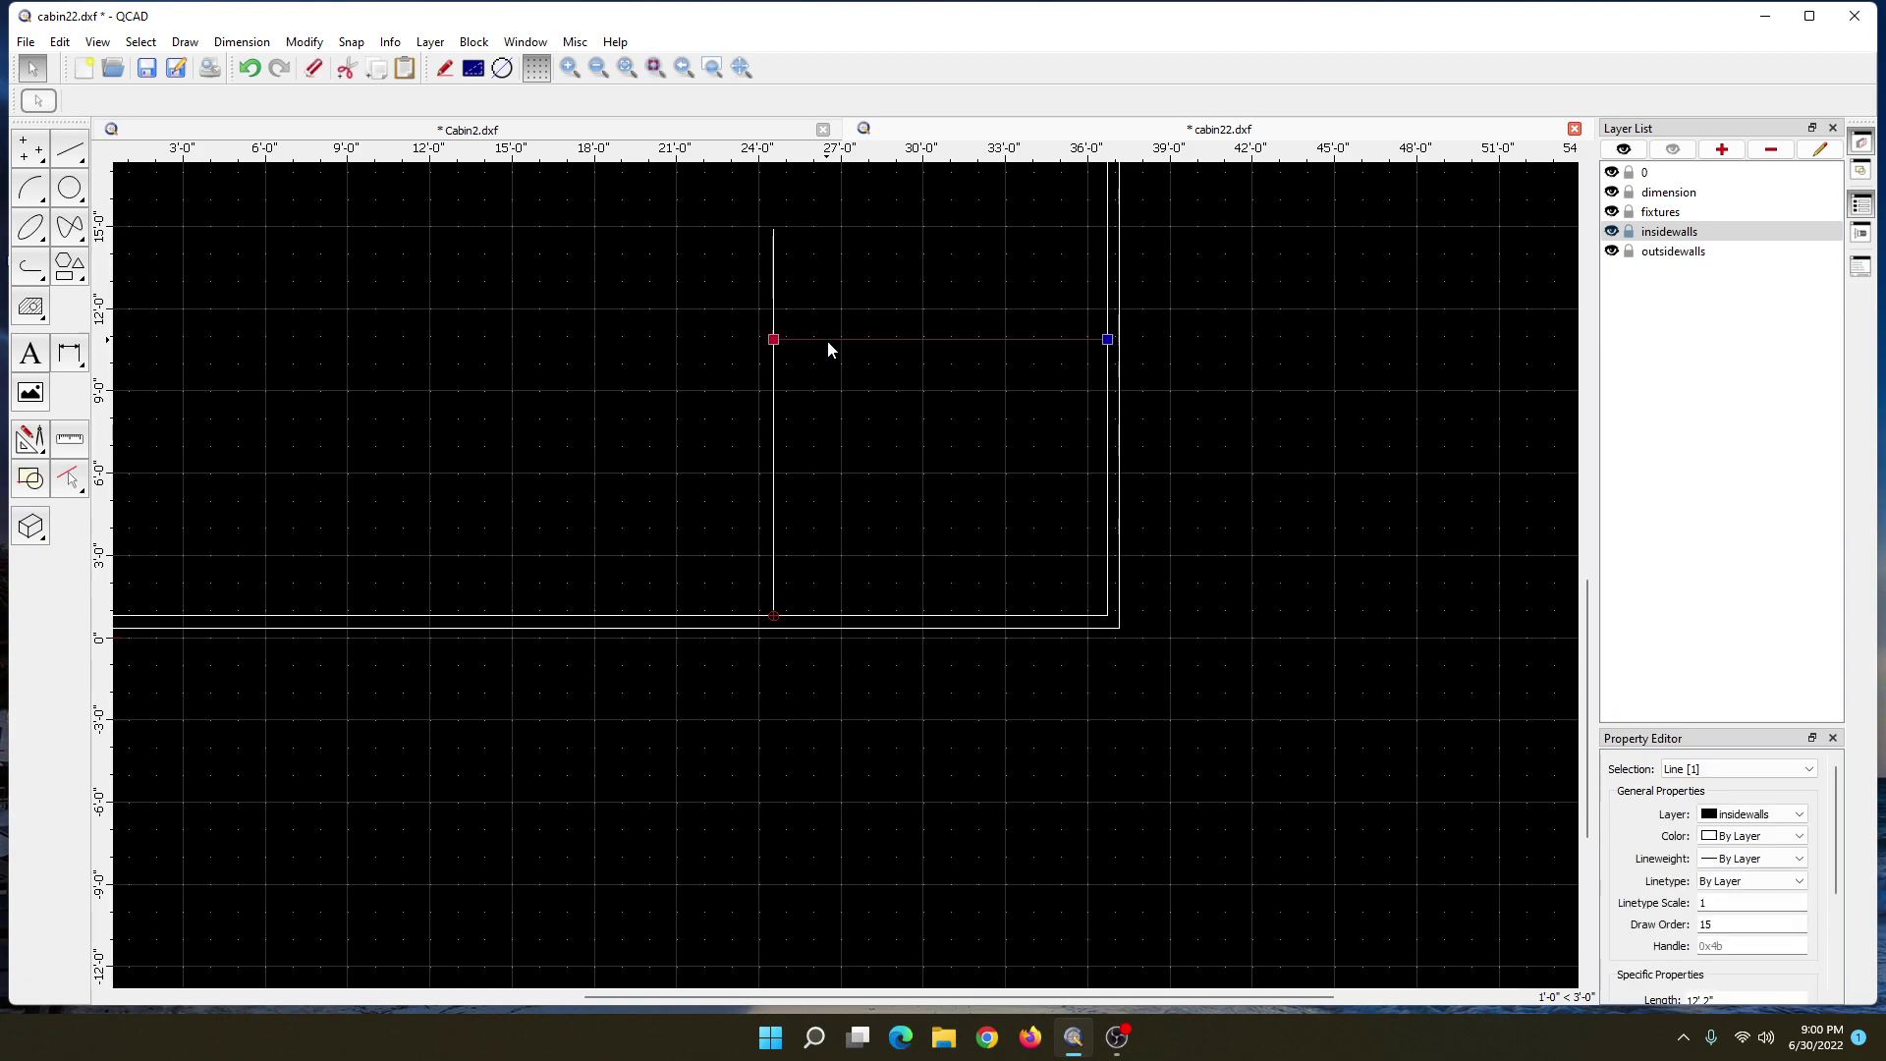
key("Delete")
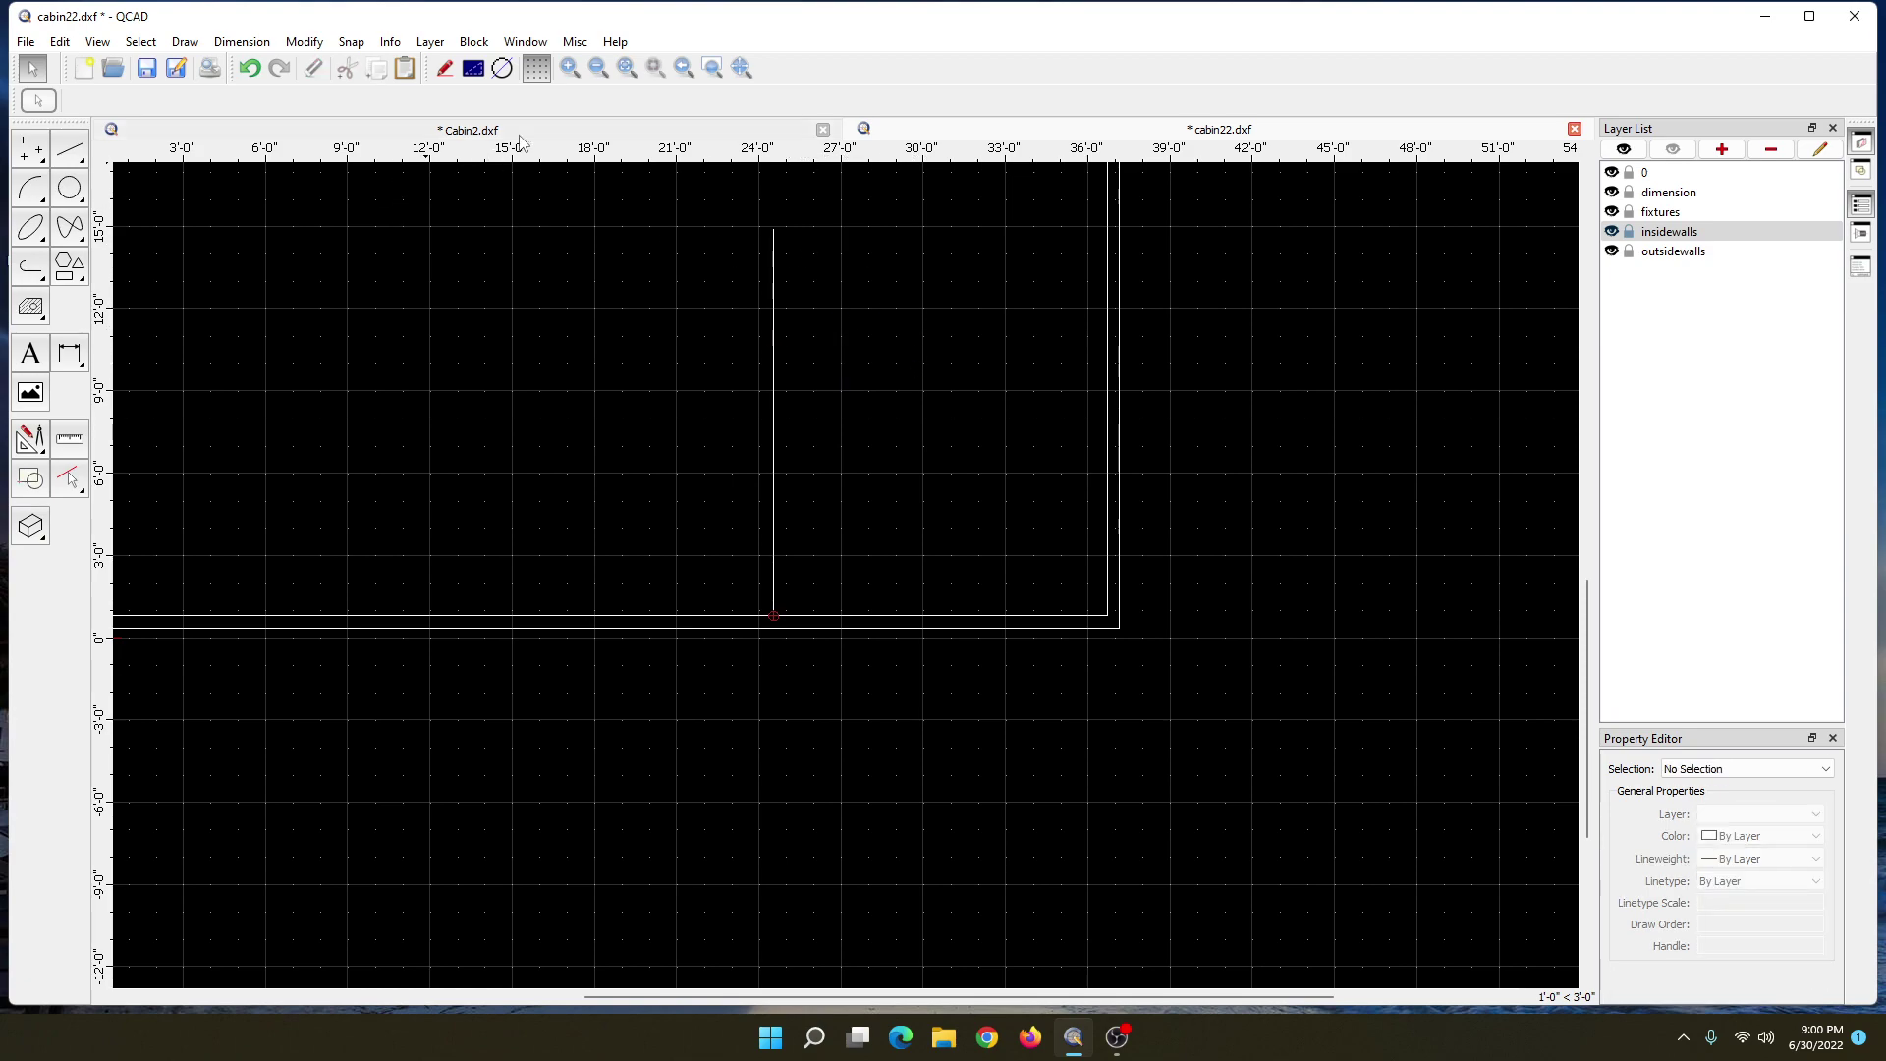
- Check the room's width in Cabin2.dxf, start a horizontal line and set its length to 12'2"
left_click(578, 132)
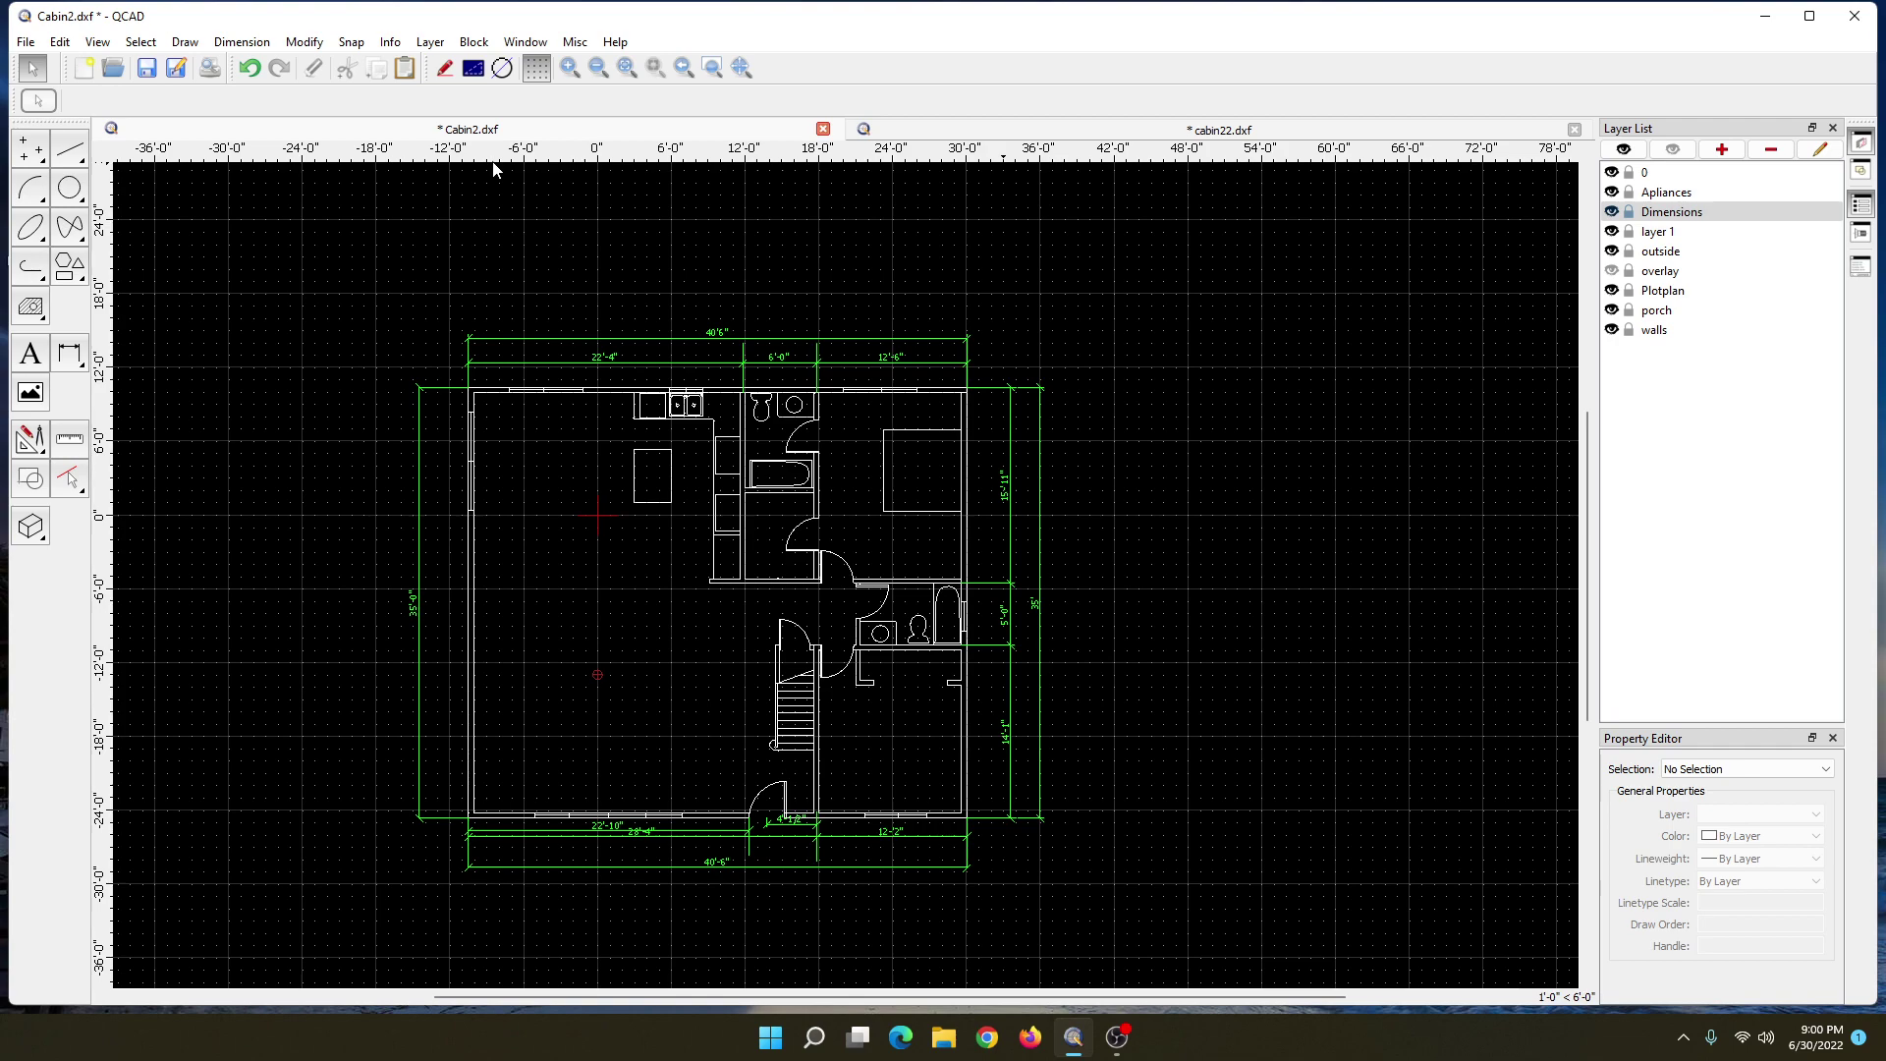
left_click(69, 149)
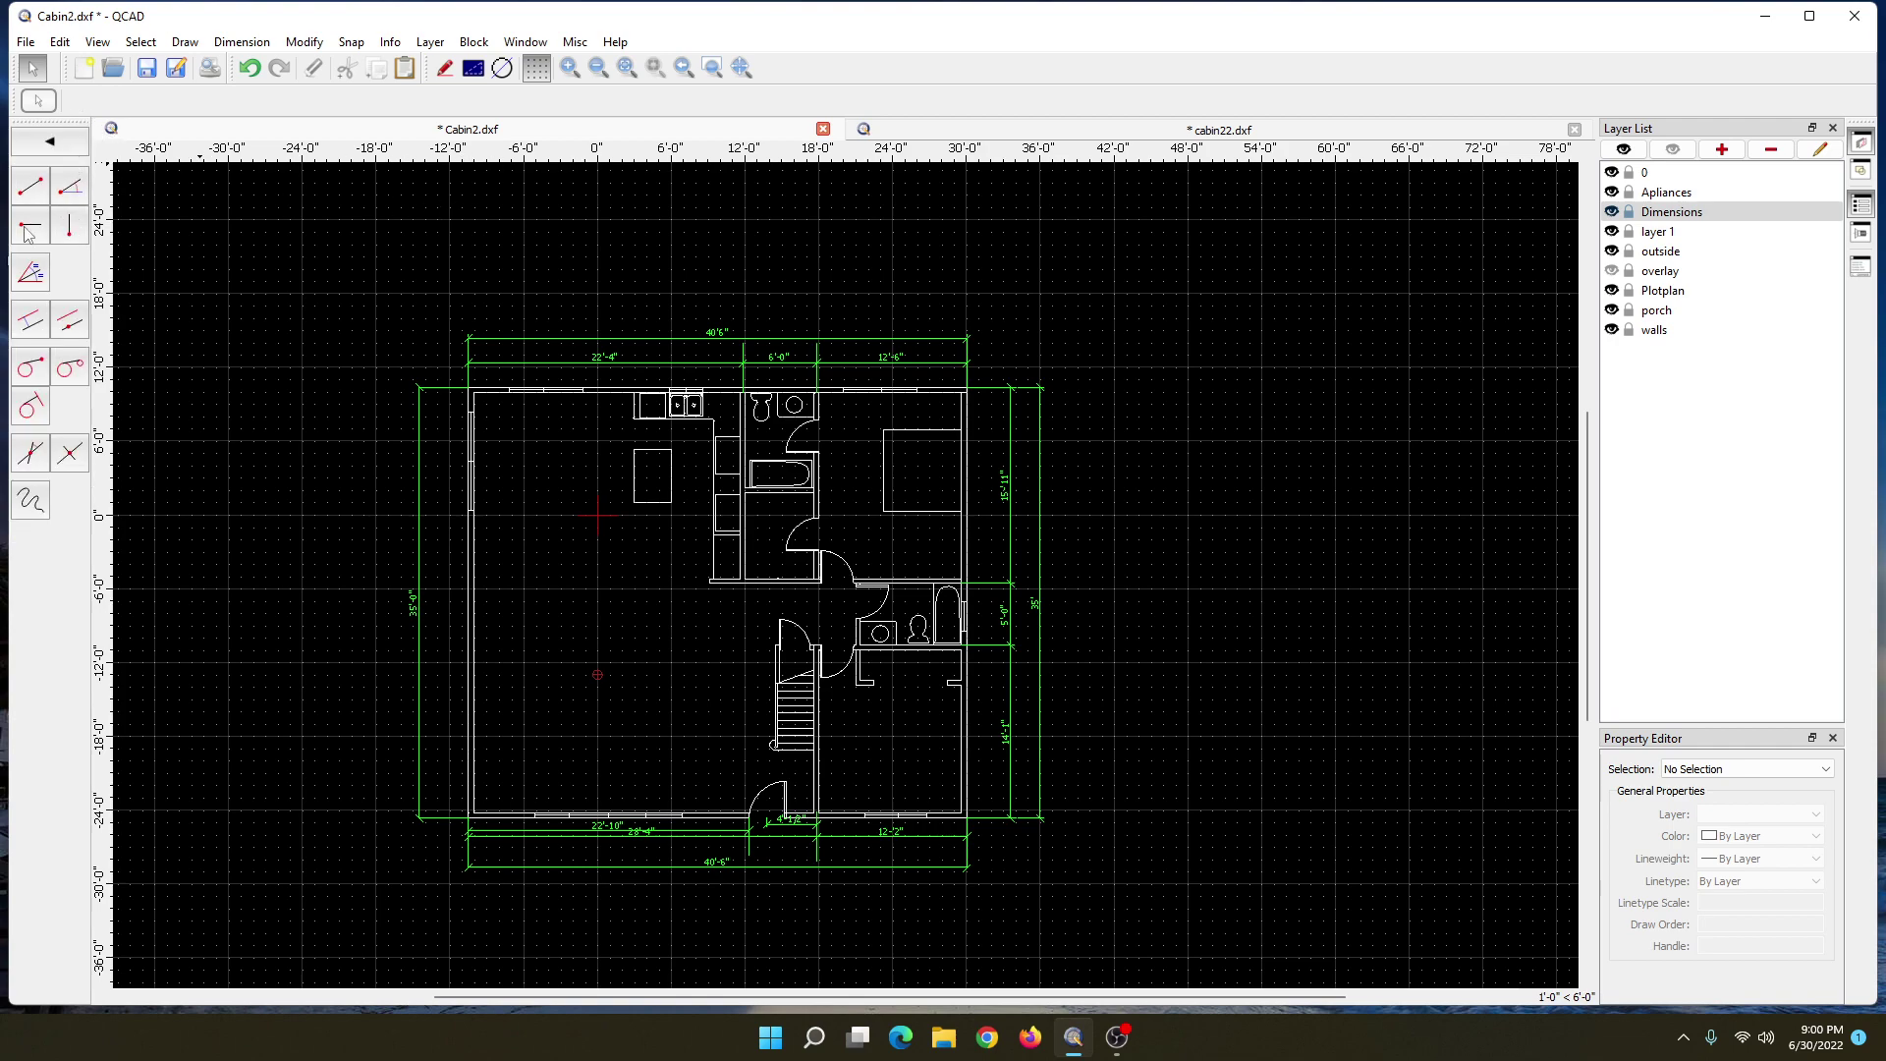
left_click(30, 230)
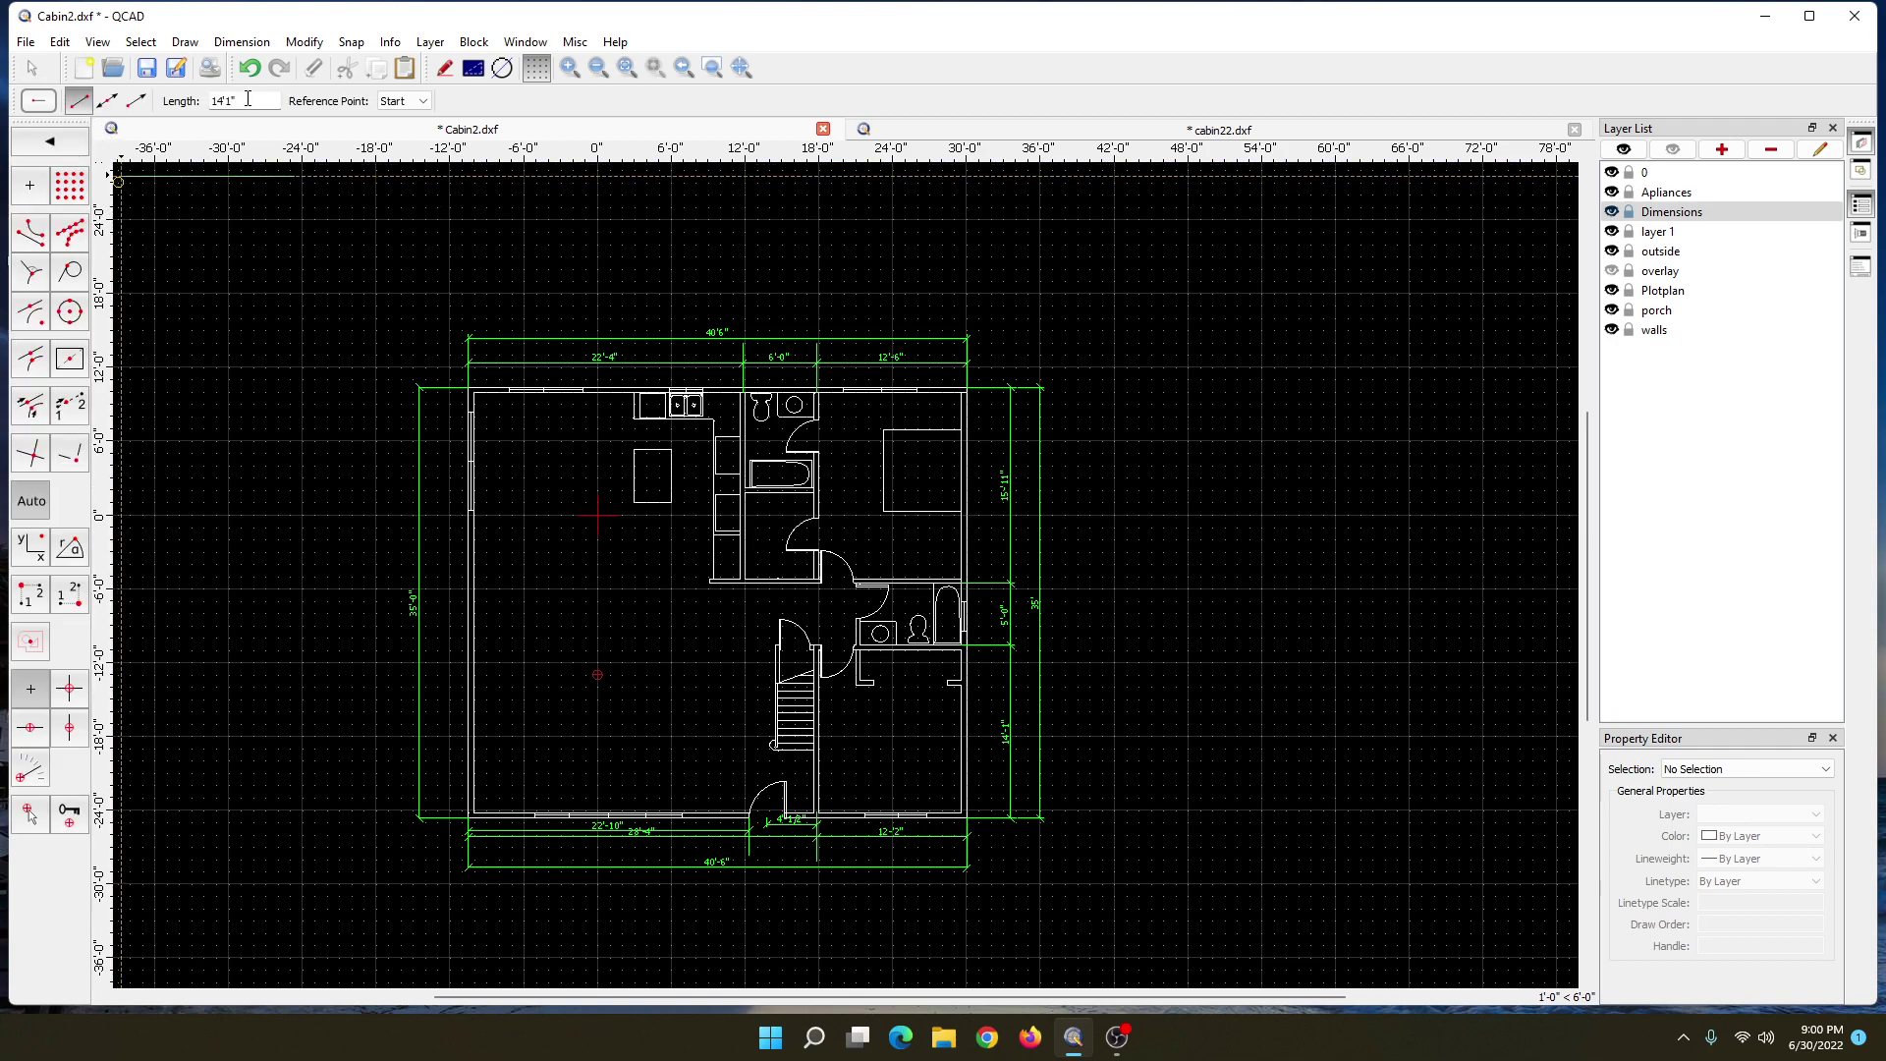
key("BackSpace")
key("BackSpace")
key("BackSpace")
key("BackSpace")
key("BackSpace")
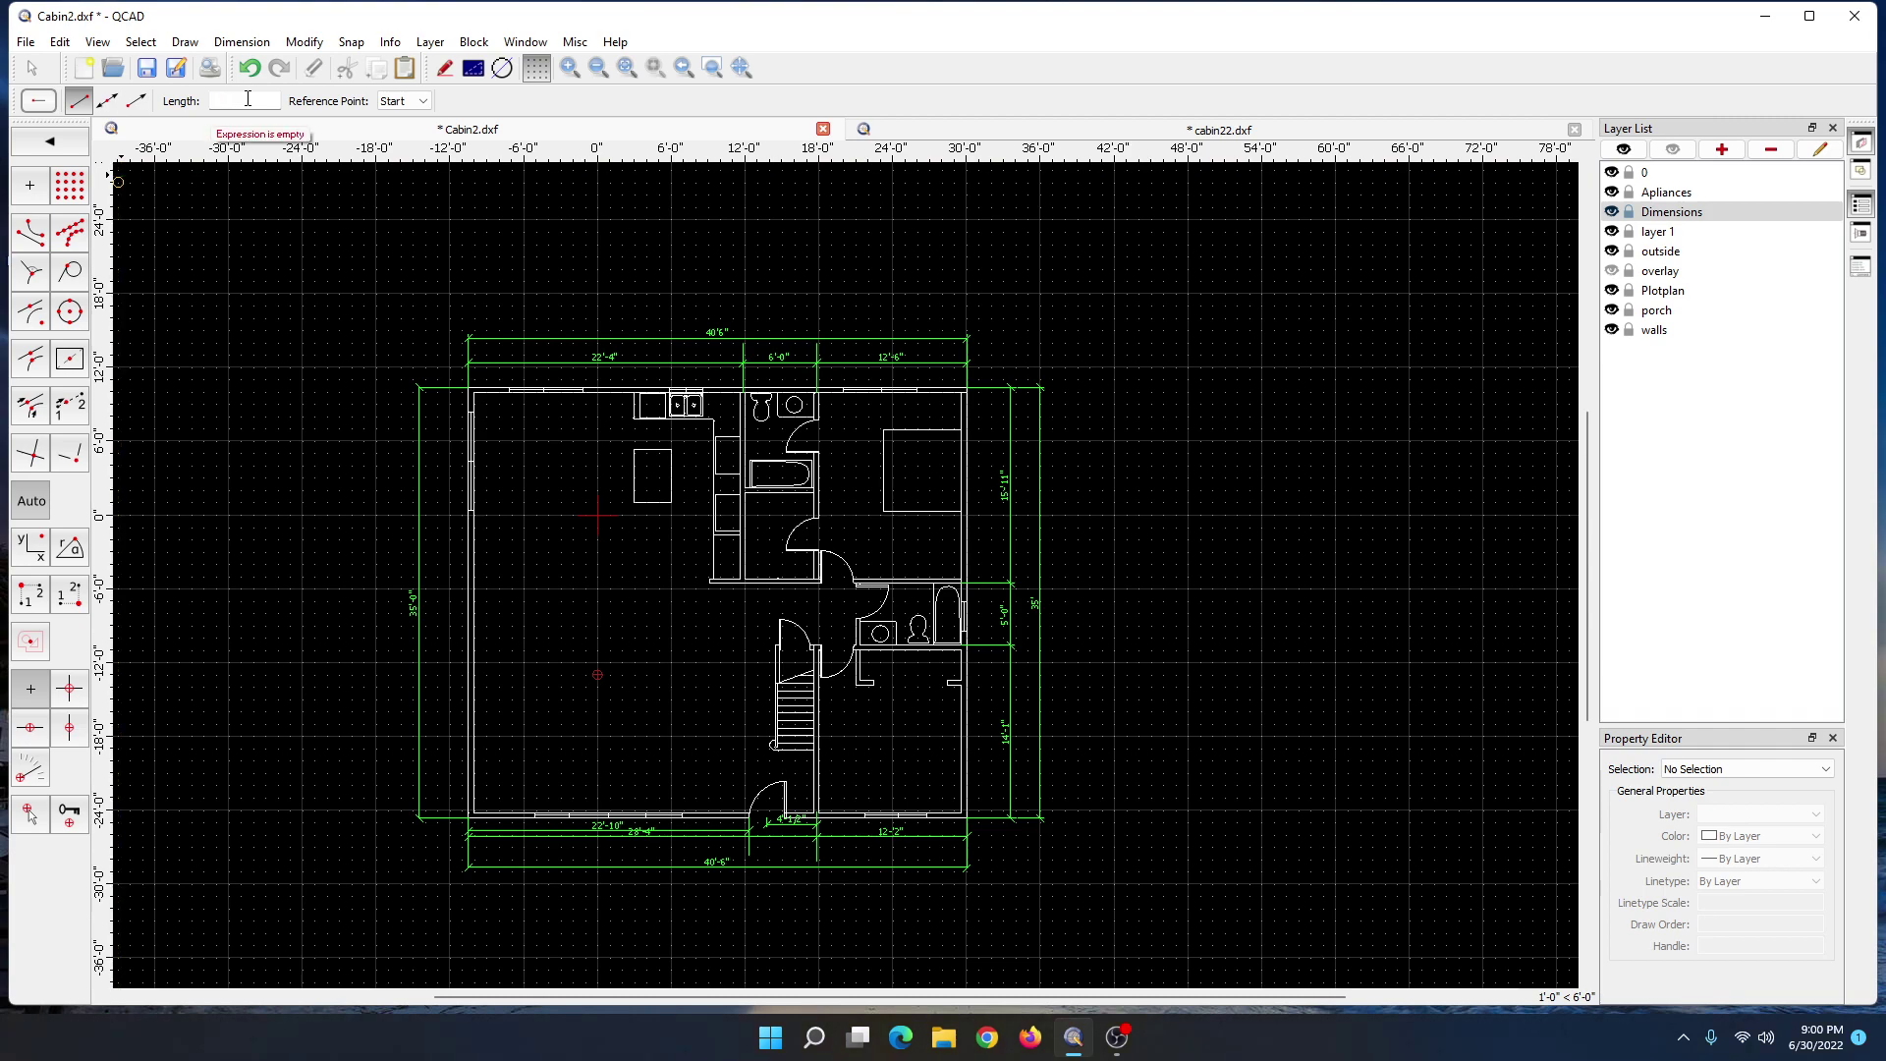
type("12'2\"")
- Draw the 12'2" horizontal line in cabin22.dxf at the vertical line's upper end, its End reference snapped On Entity to the right wall's inner line
left_click(1049, 135)
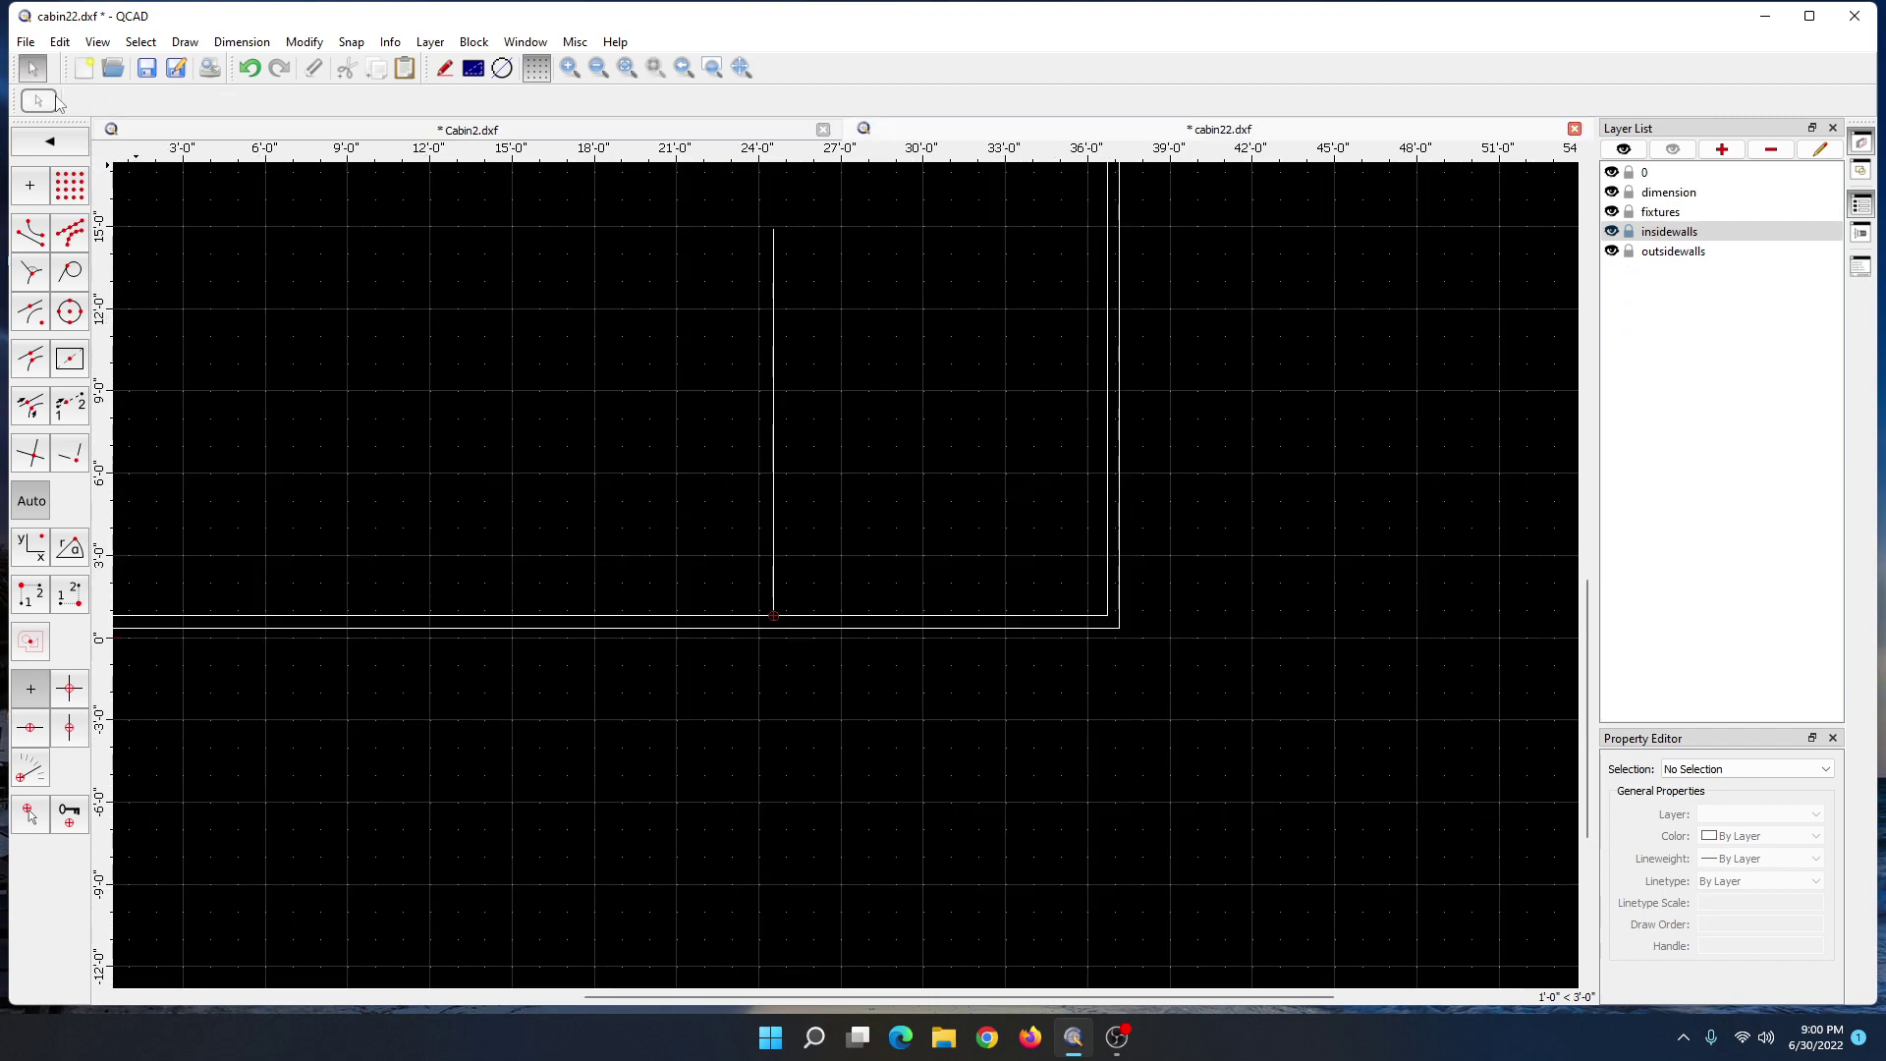
left_click(33, 71)
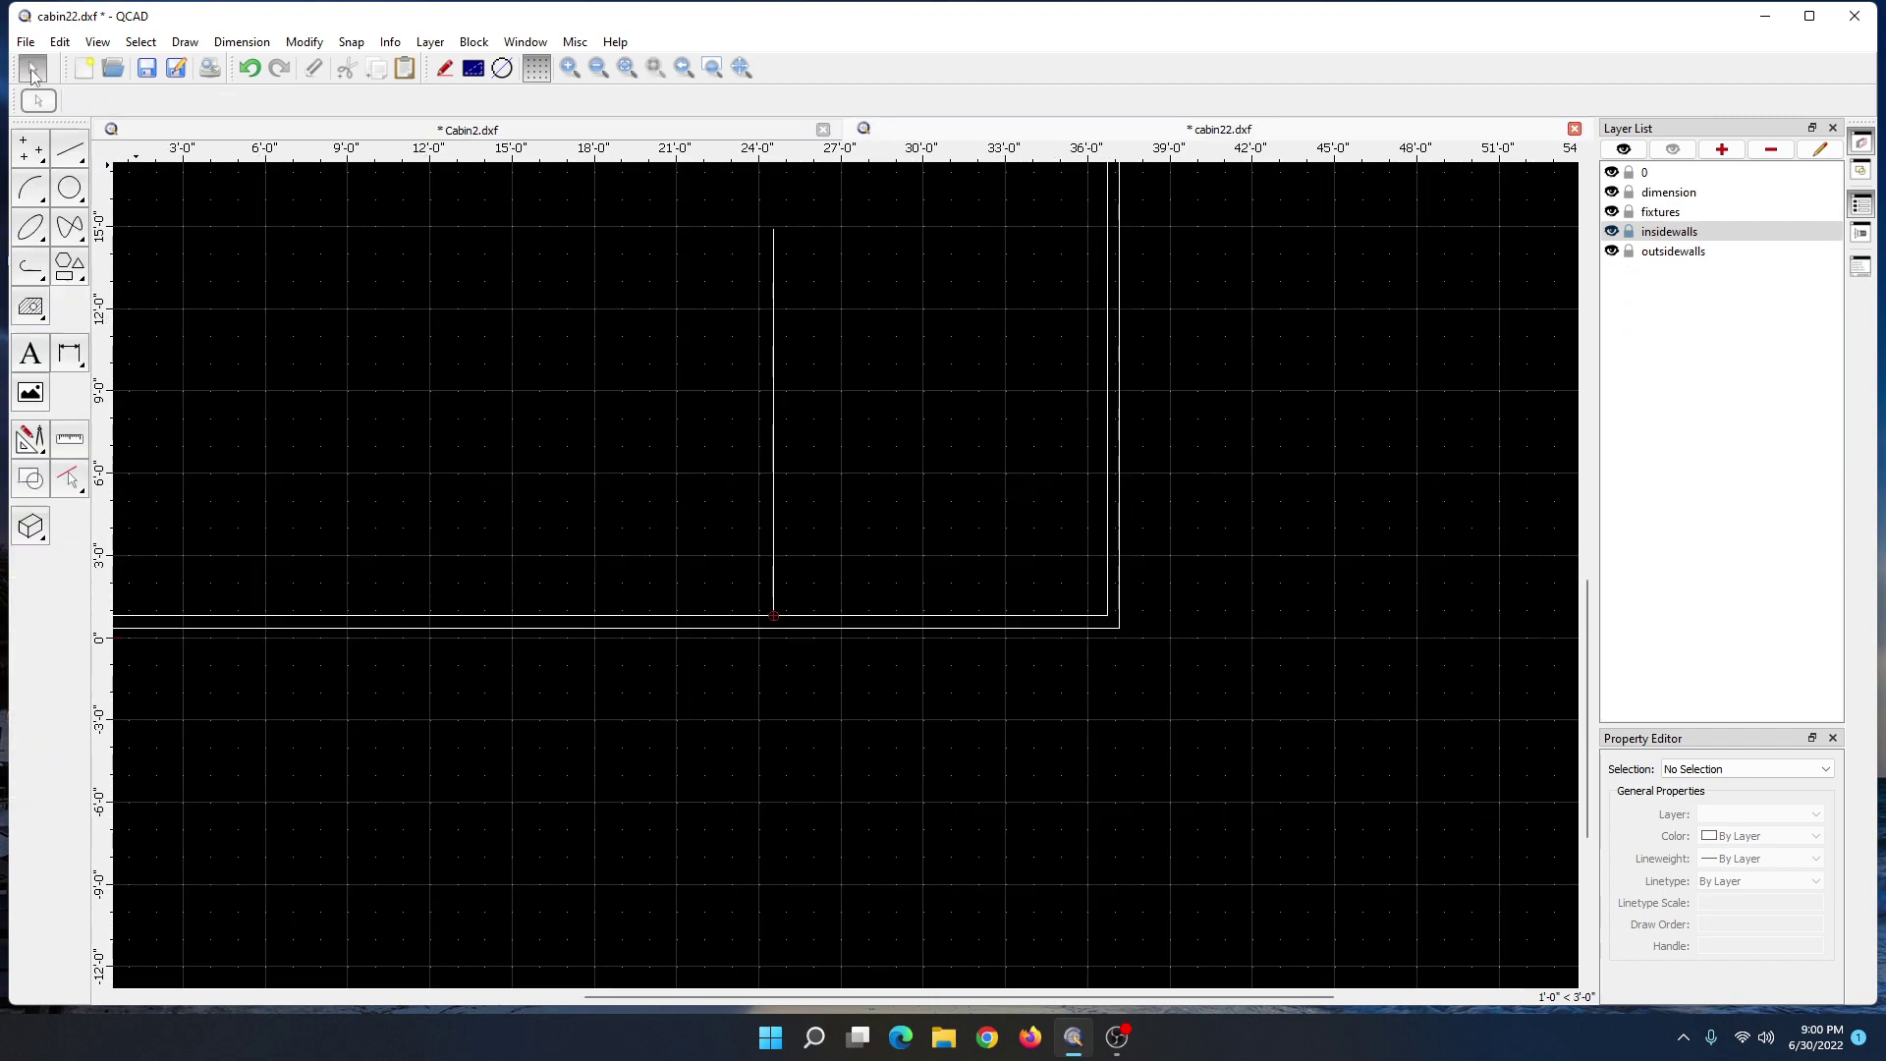
left_click(74, 180)
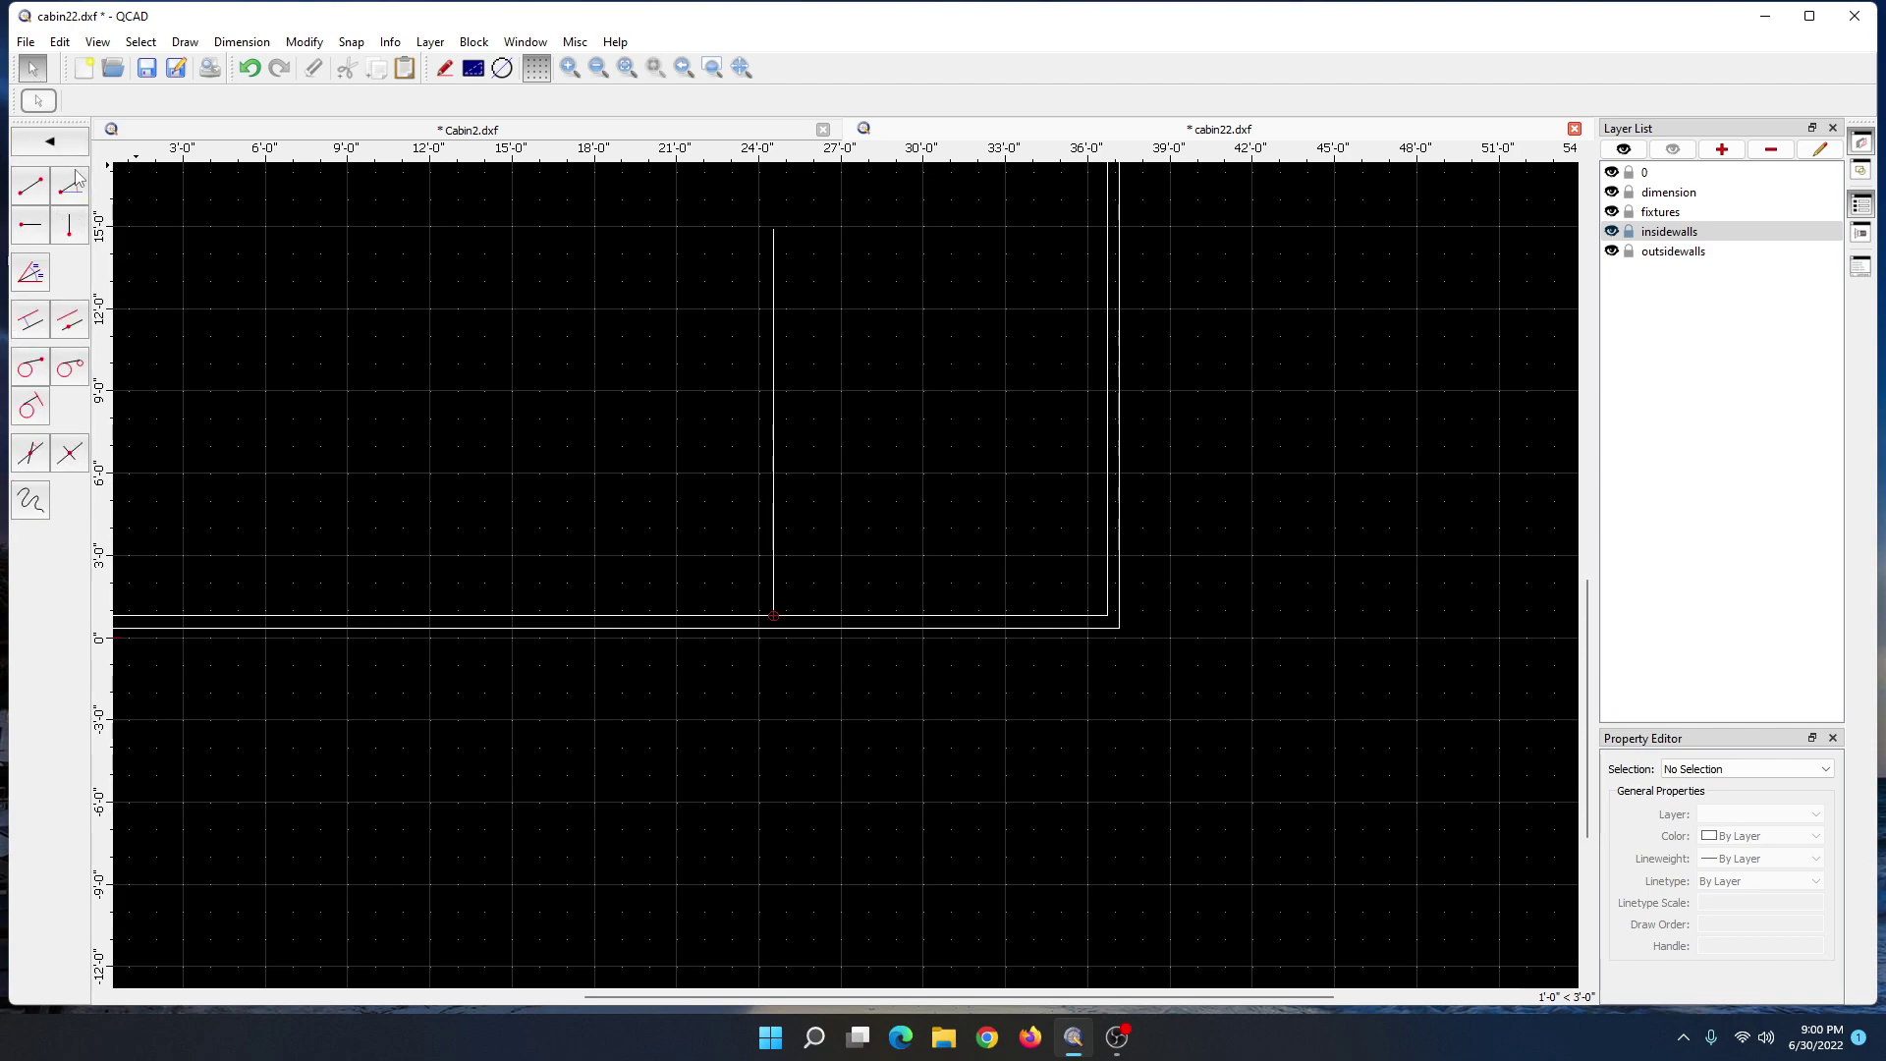
left_click(37, 229)
left_click(403, 101)
left_click(397, 141)
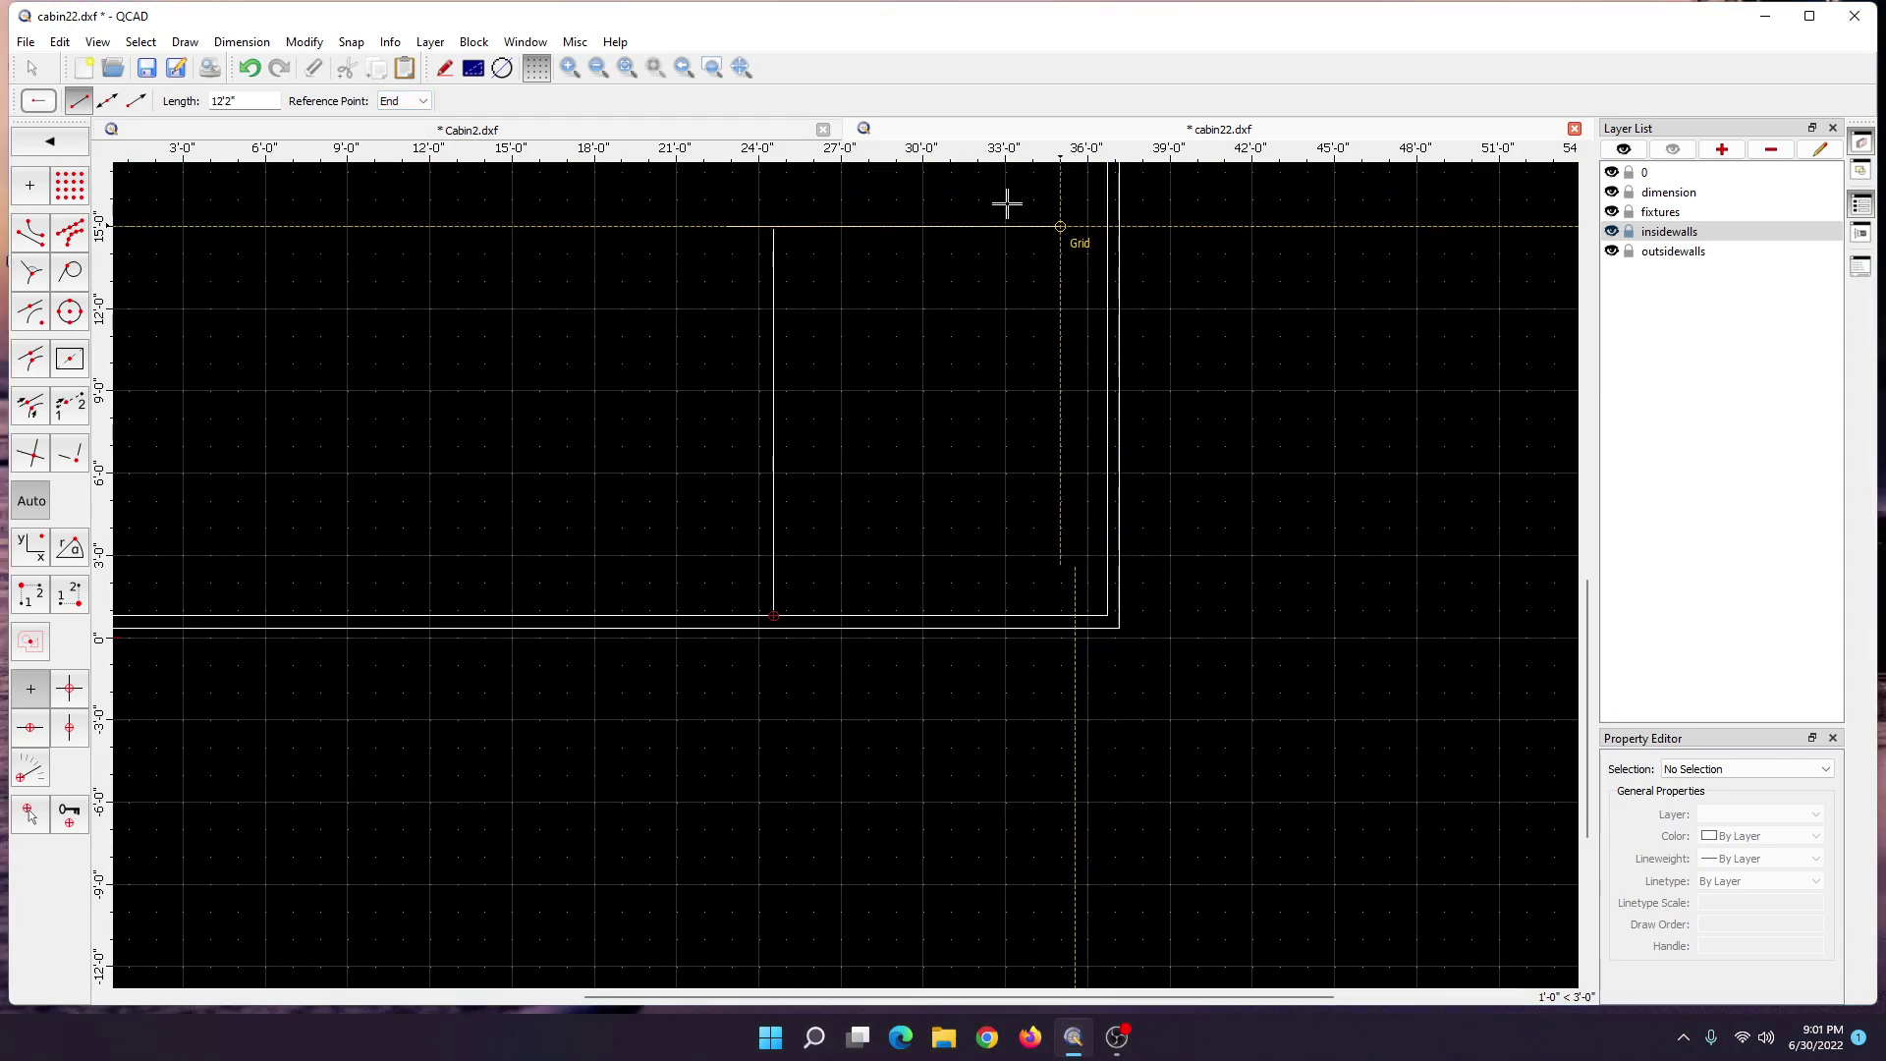
left_click(351, 41)
left_click(382, 122)
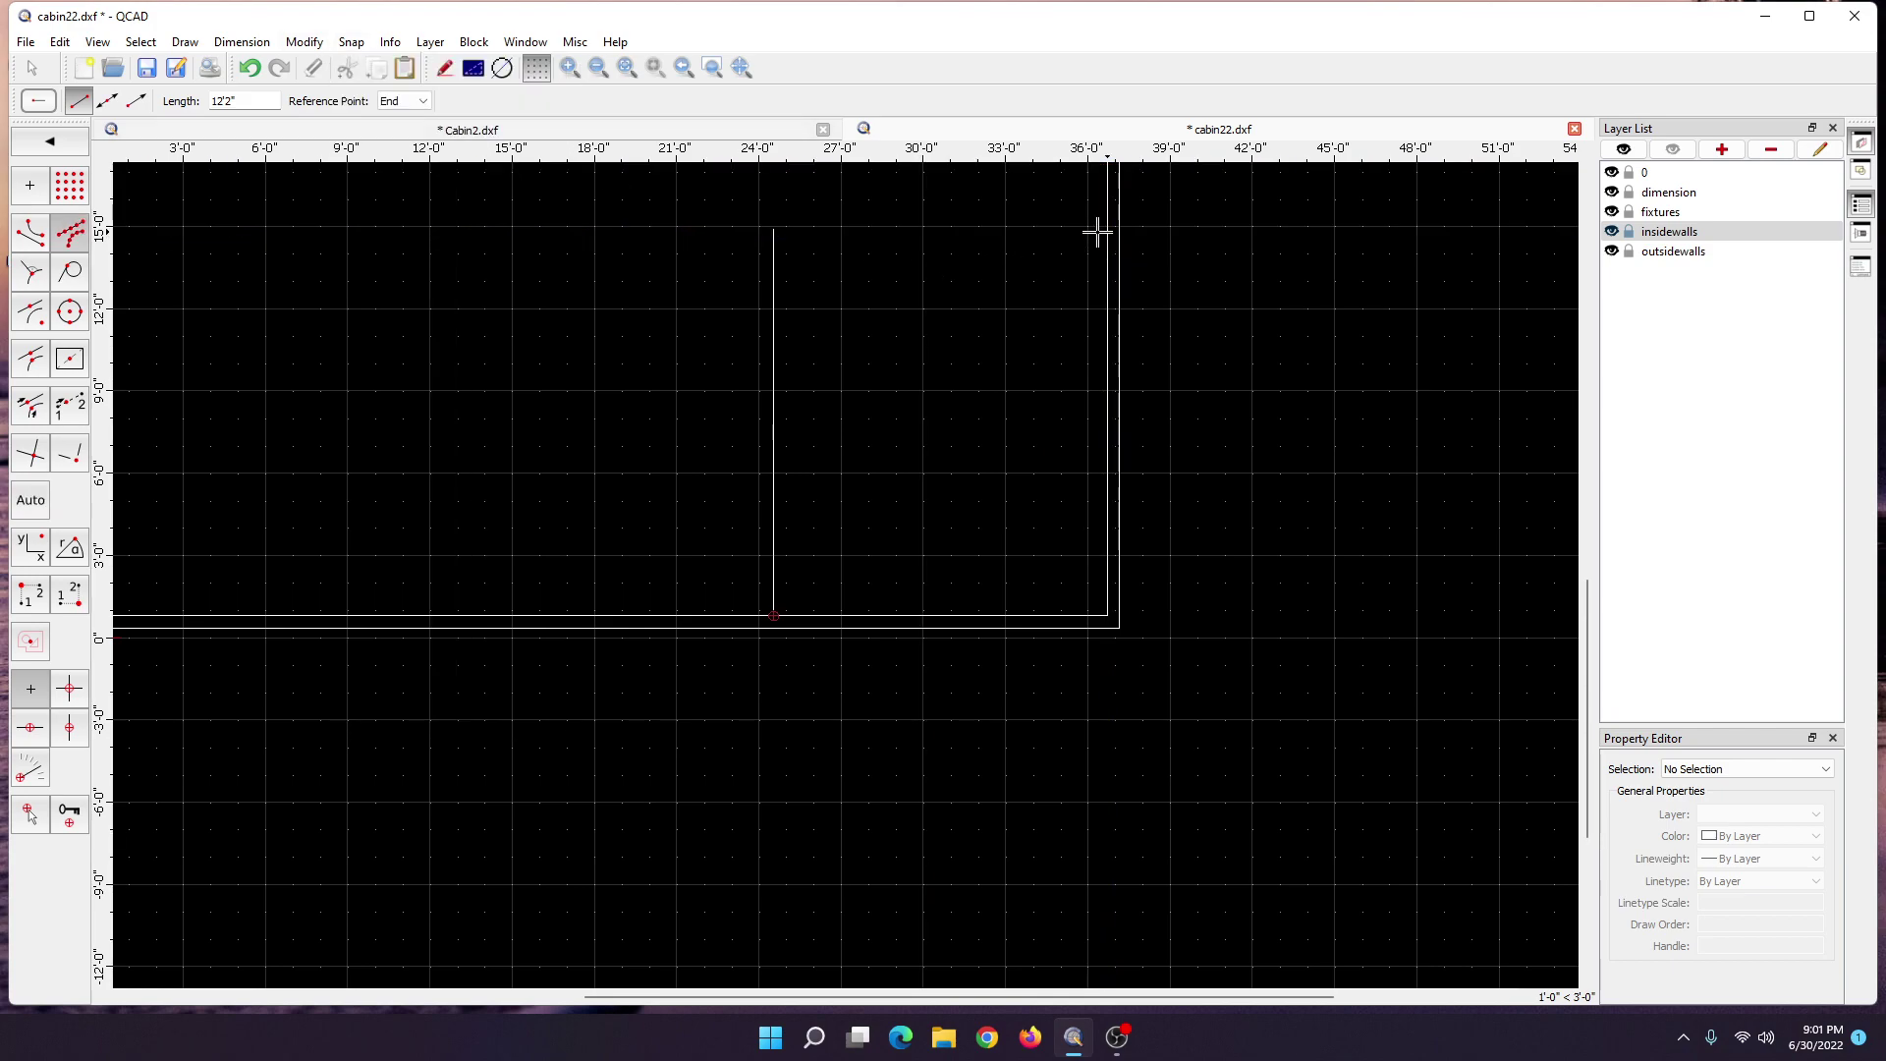
mouse_move(1059, 308)
middle_mouse_down()
mouse_move(1036, 353)
mouse_move(1080, 511)
middle_mouse_up()
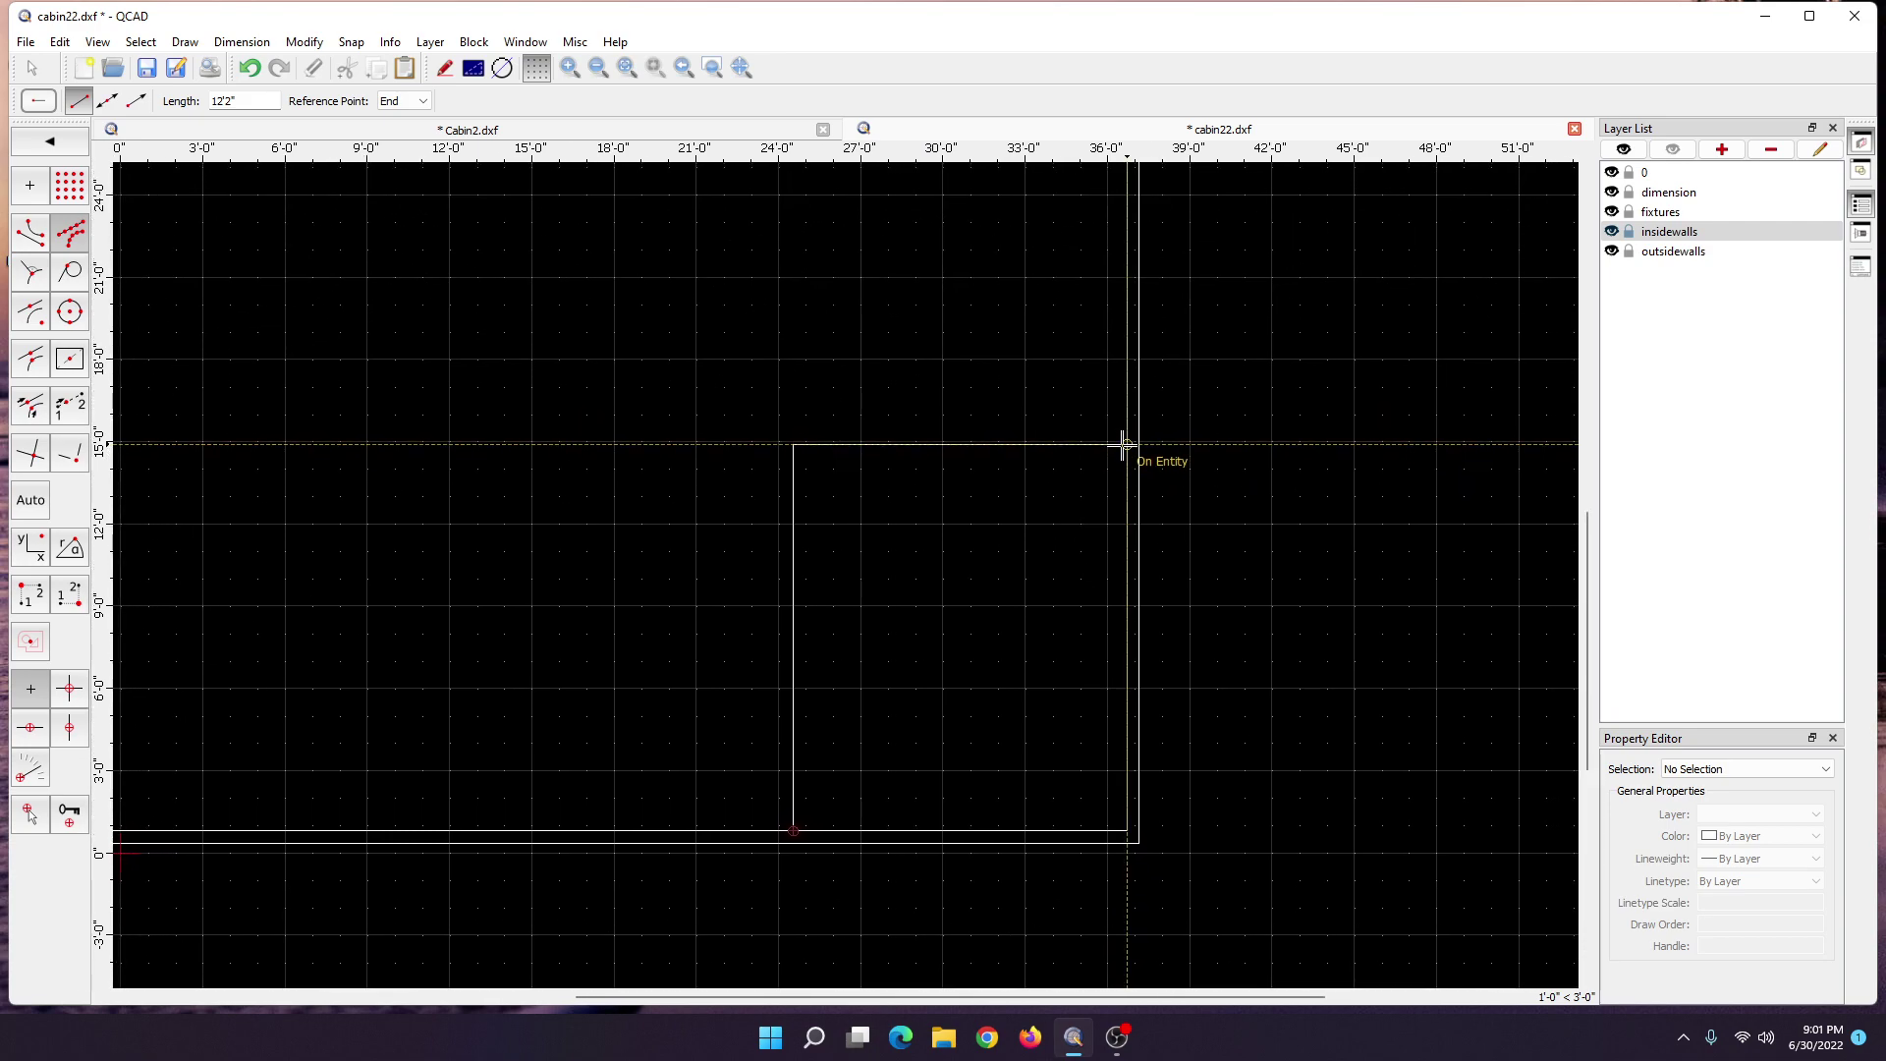
scroll(1123, 444, "up", 2)
scroll(1123, 444, "up", 1)
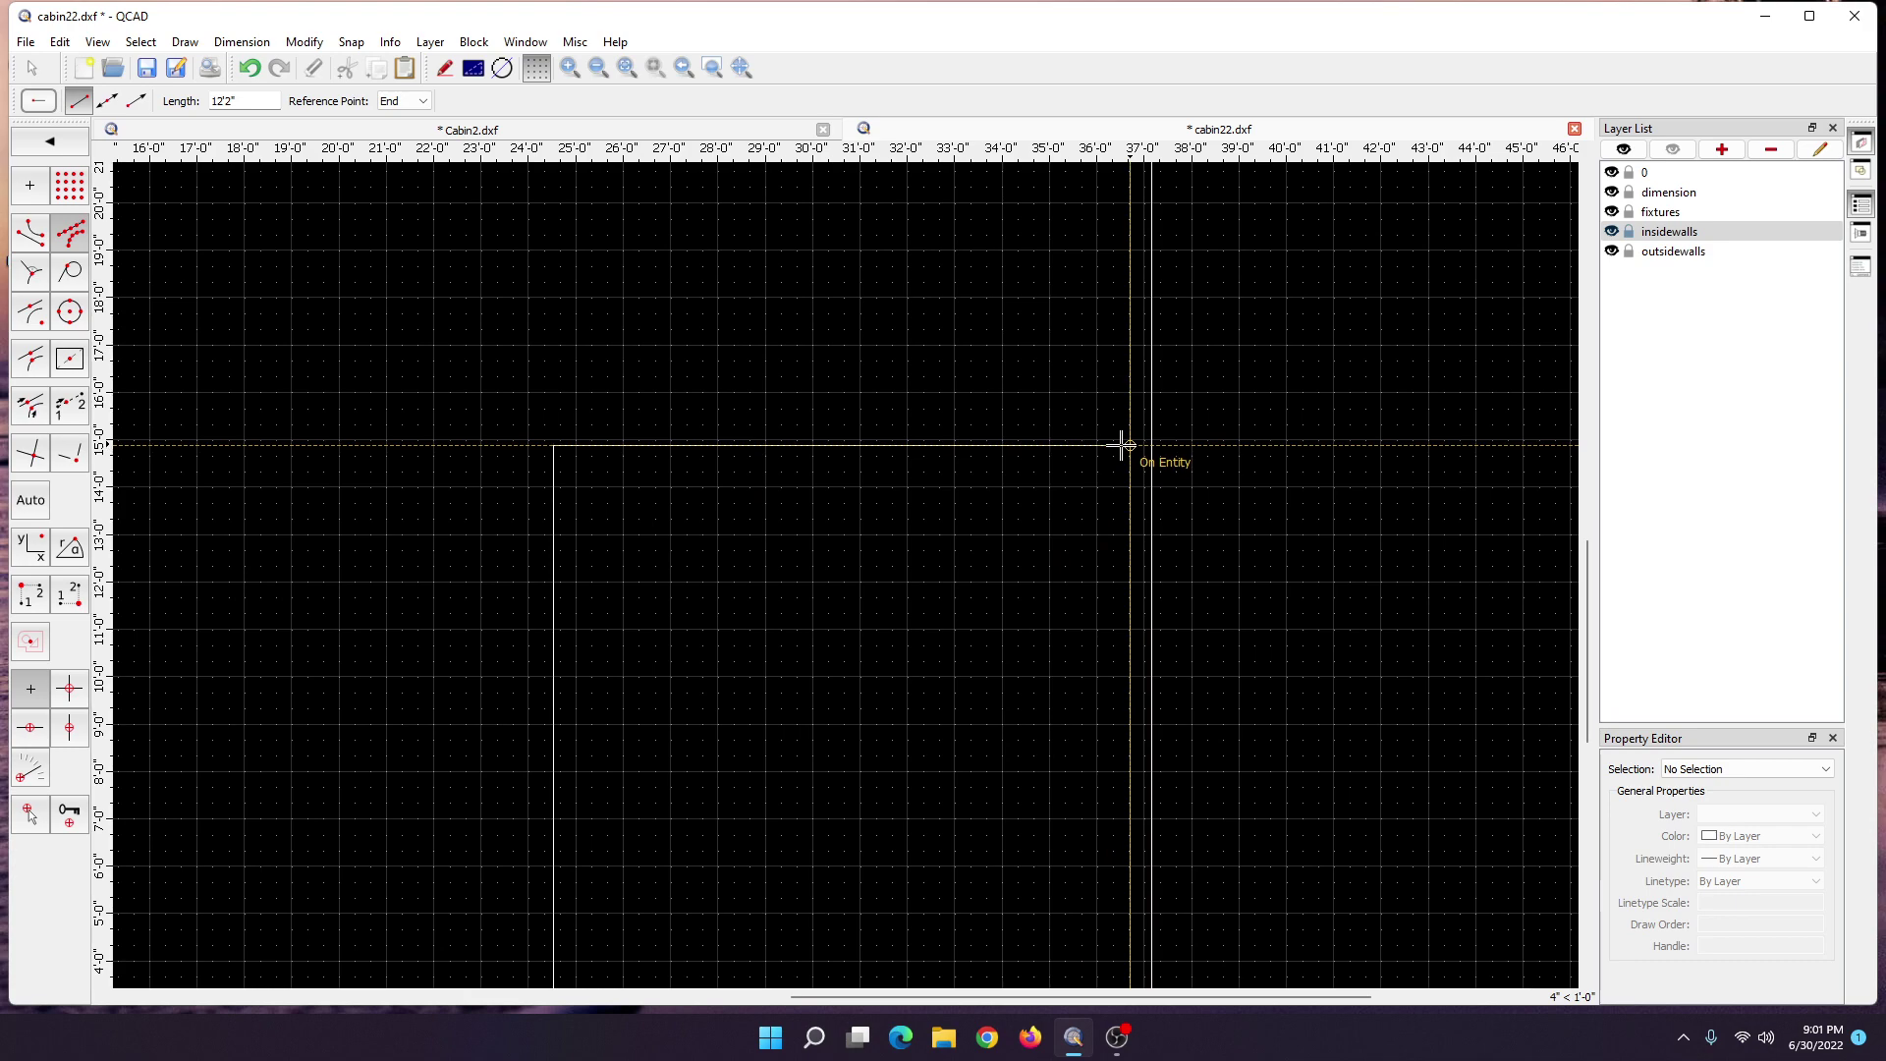
left_click(1123, 444)
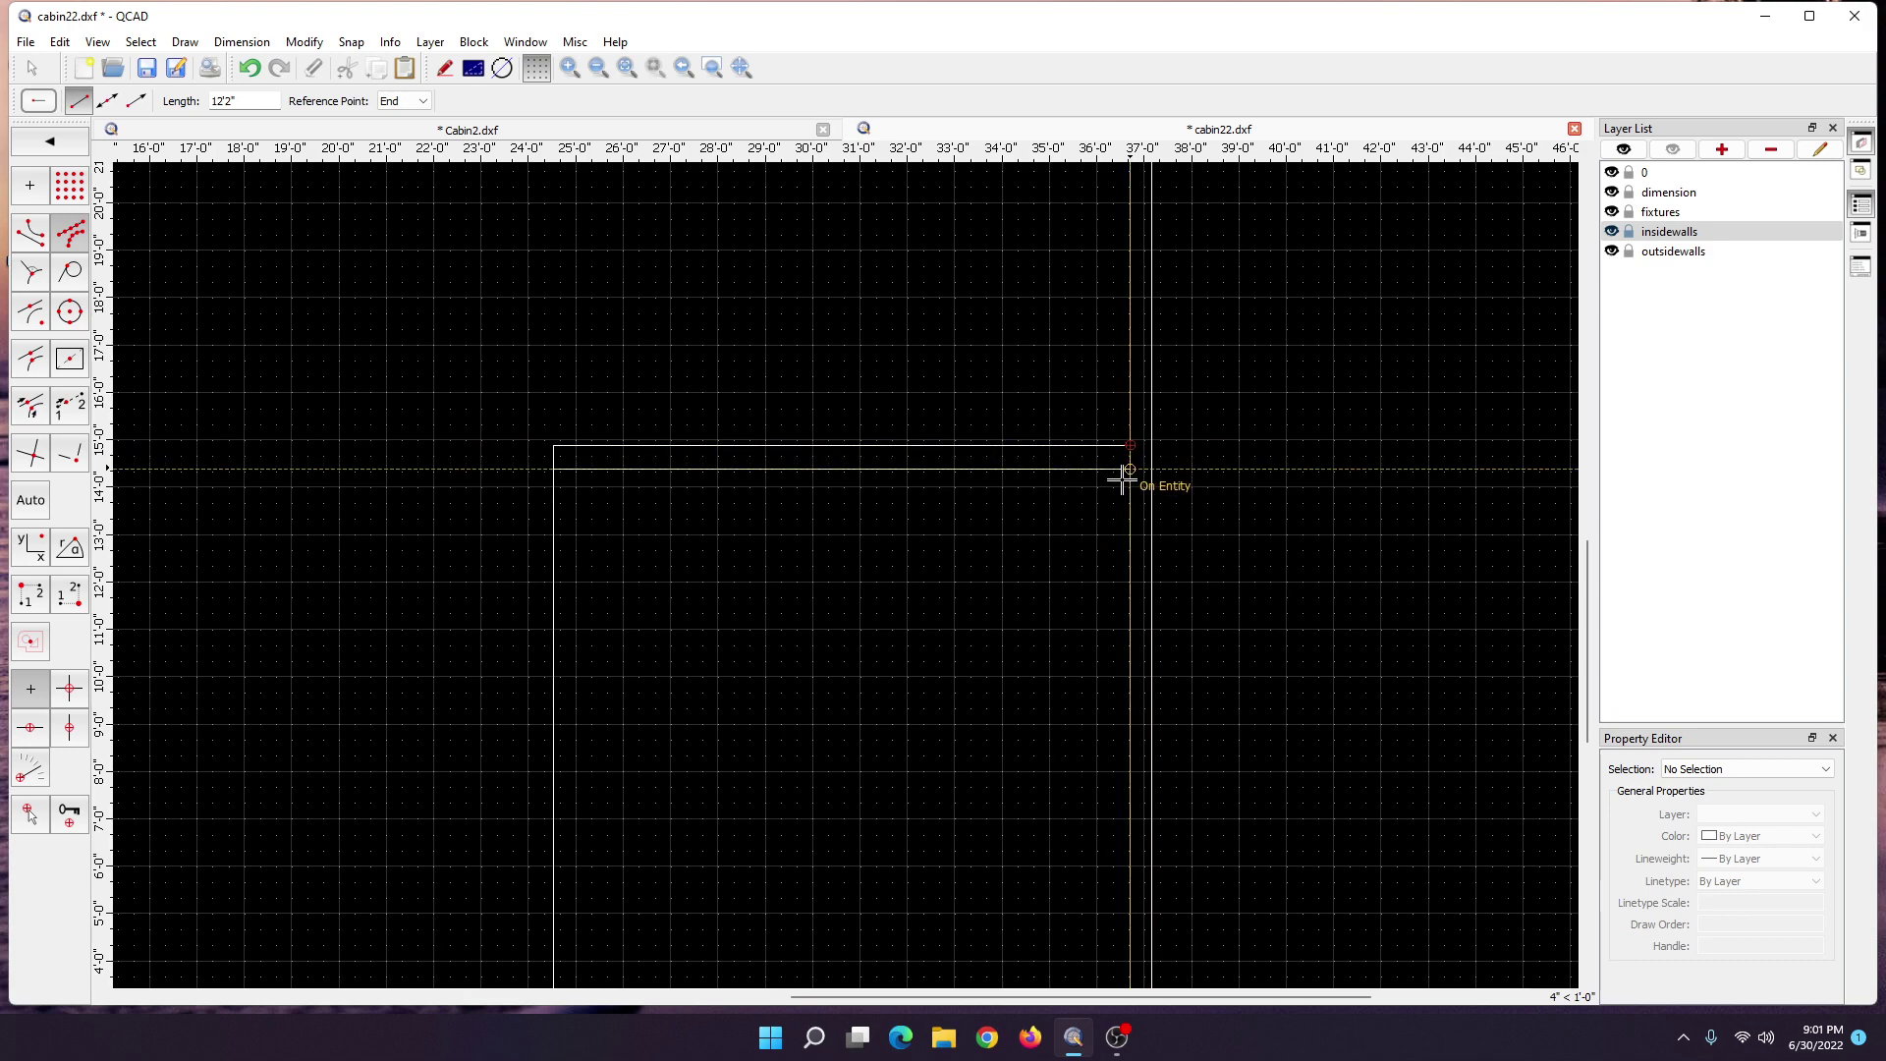
left_click(556, 447)
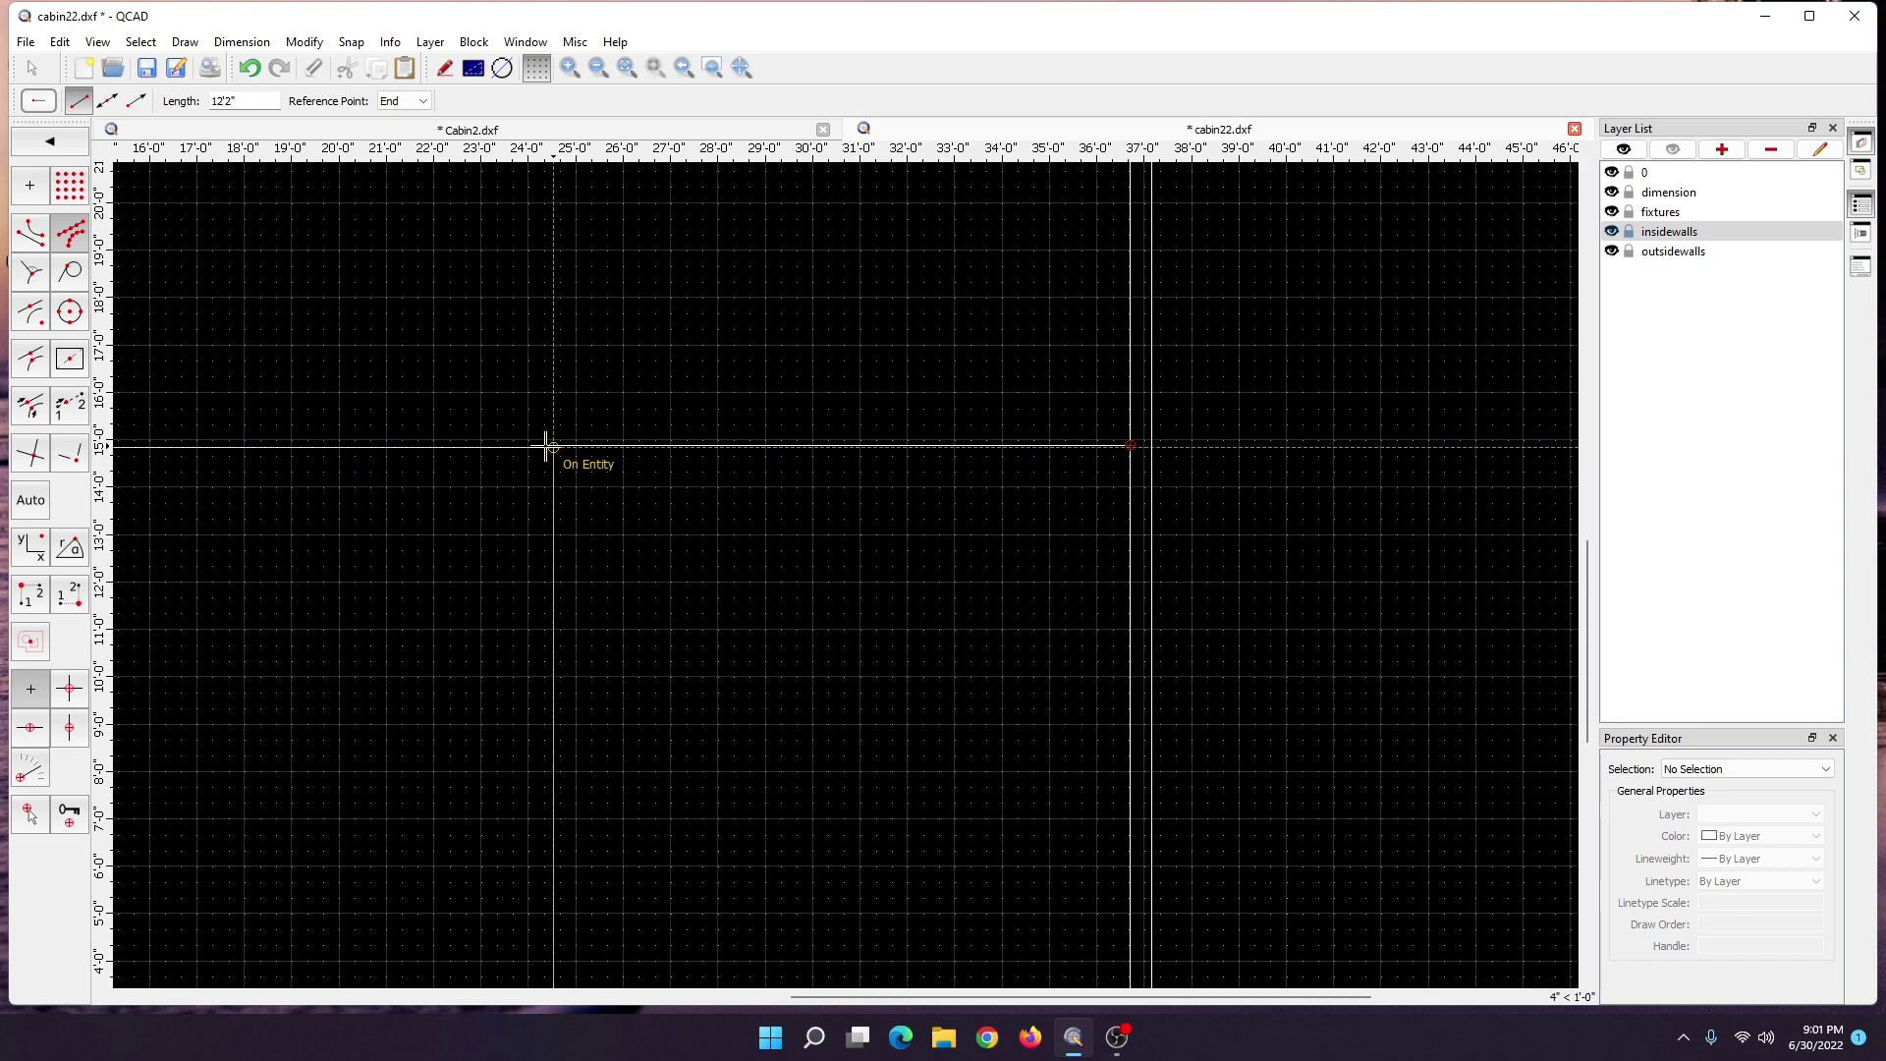
scroll(688, 497, "down", 2)
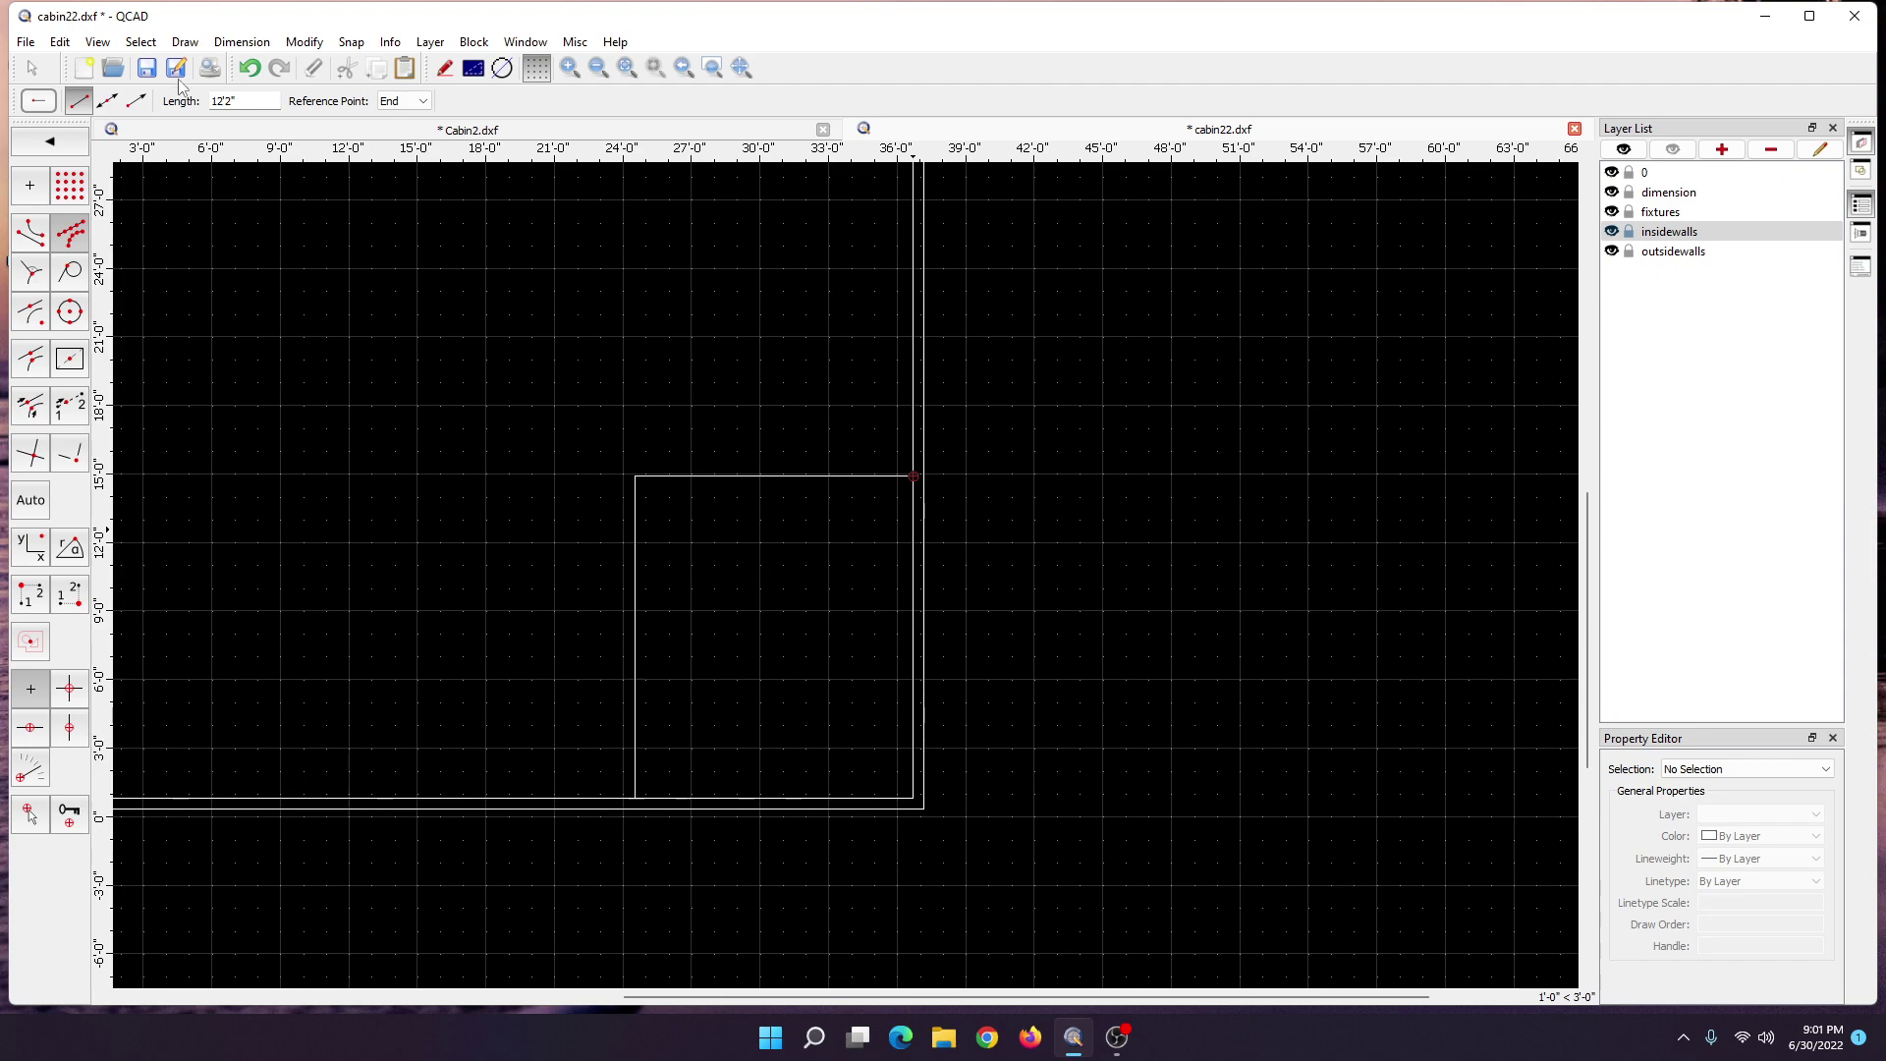
key("Escape")
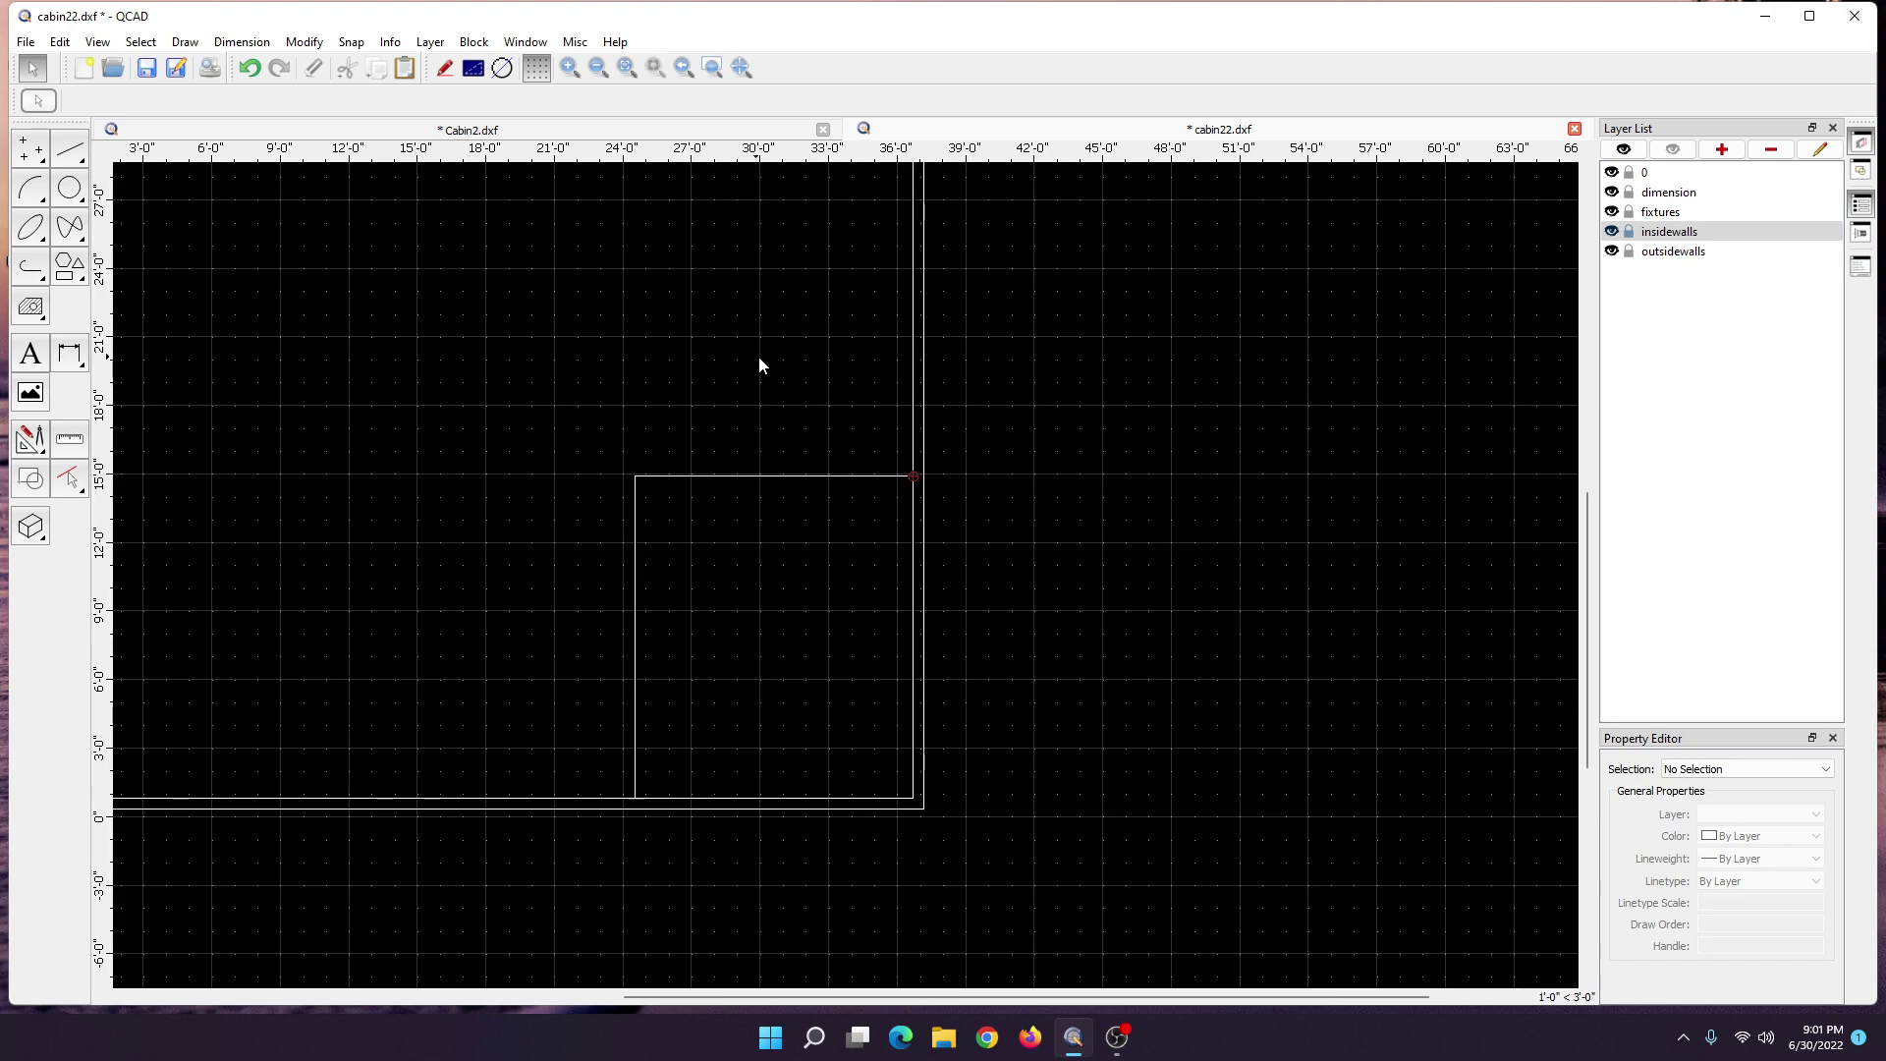
- Check the lower-right room's walls in Cabin2.dxf and return to cabin22.dxf
left_click(670, 130)
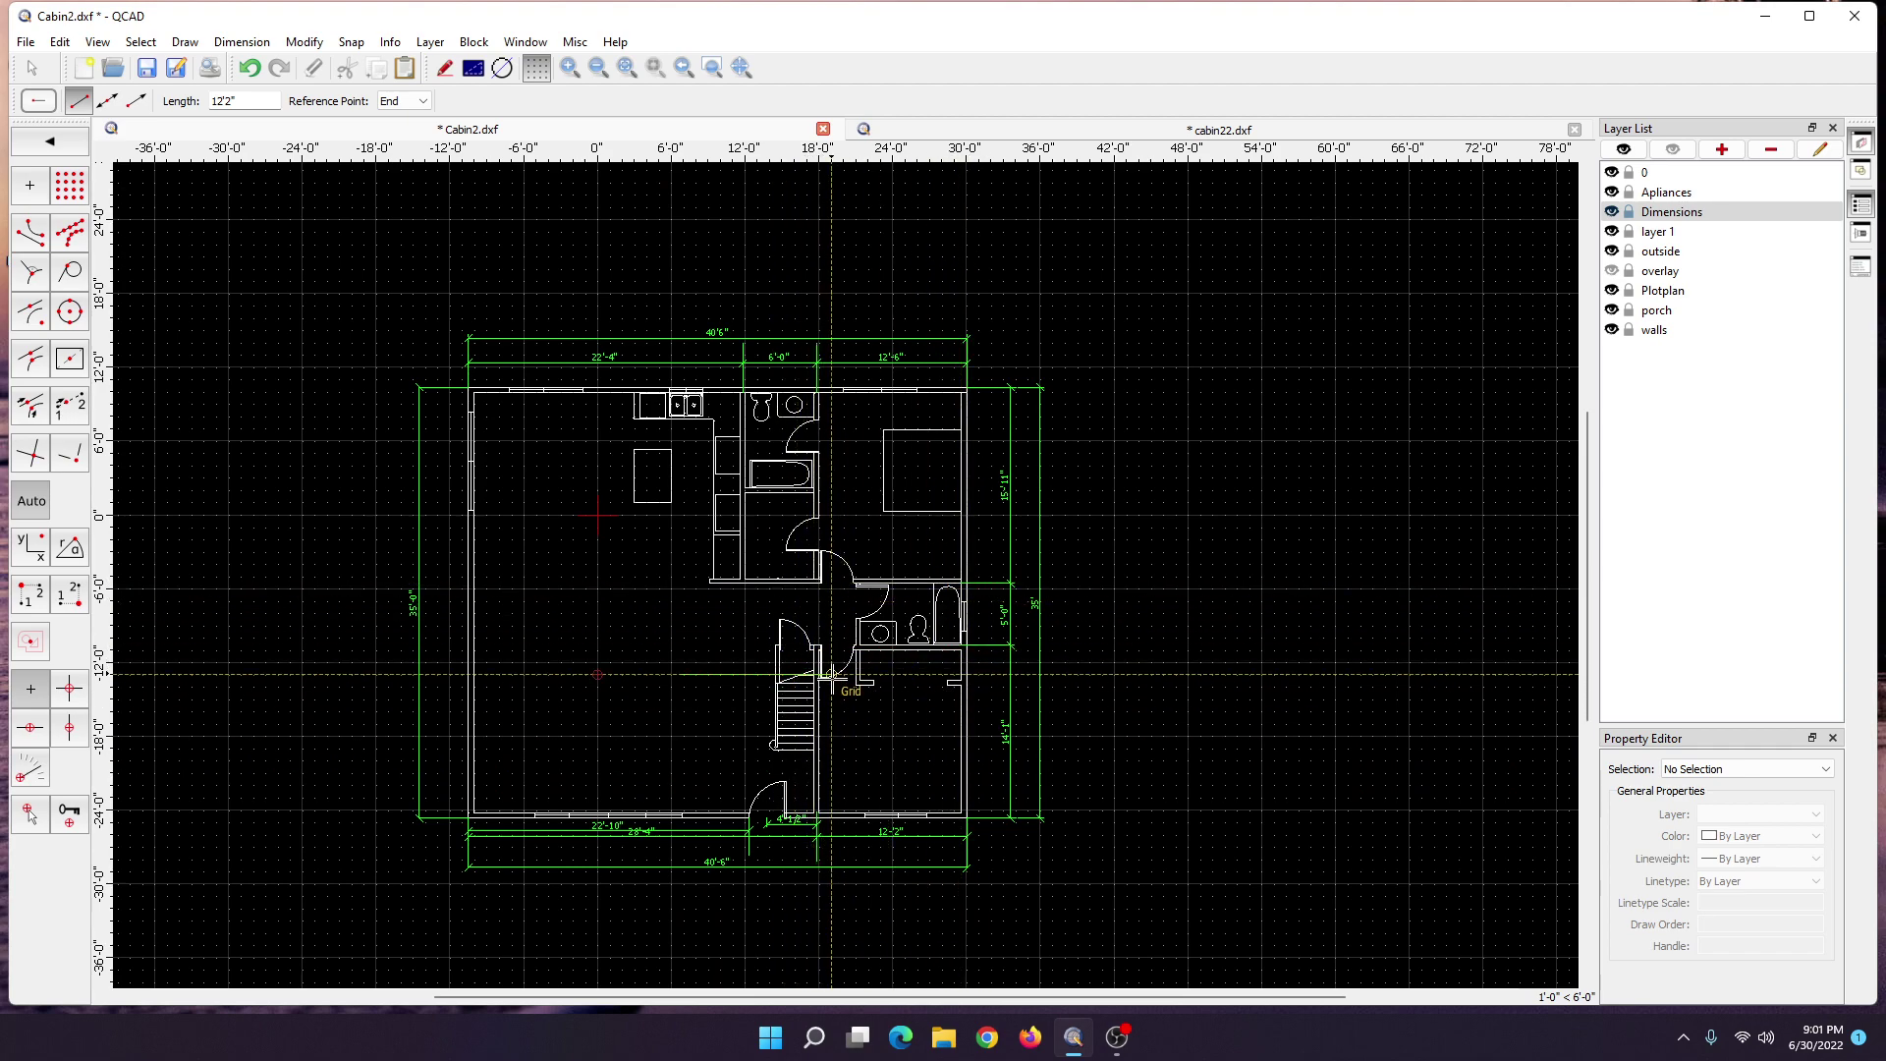
left_click(887, 133)
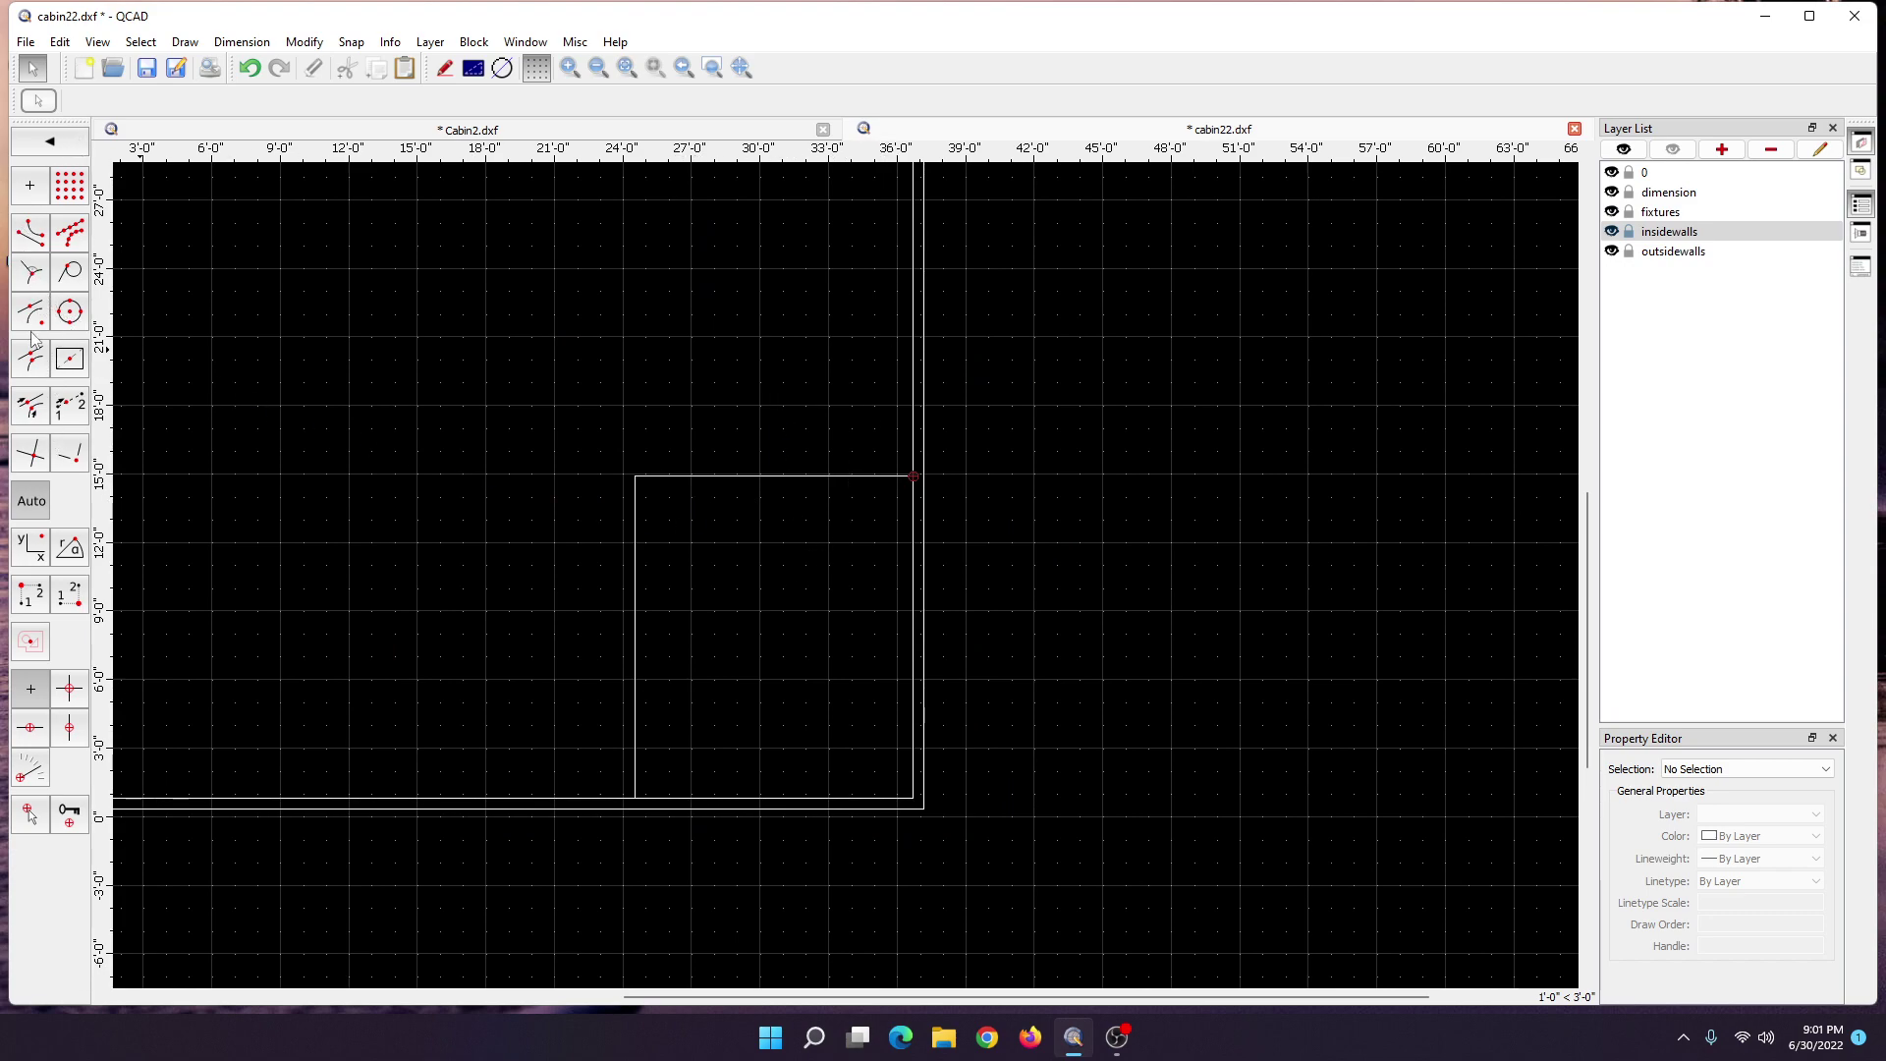
left_click(33, 77)
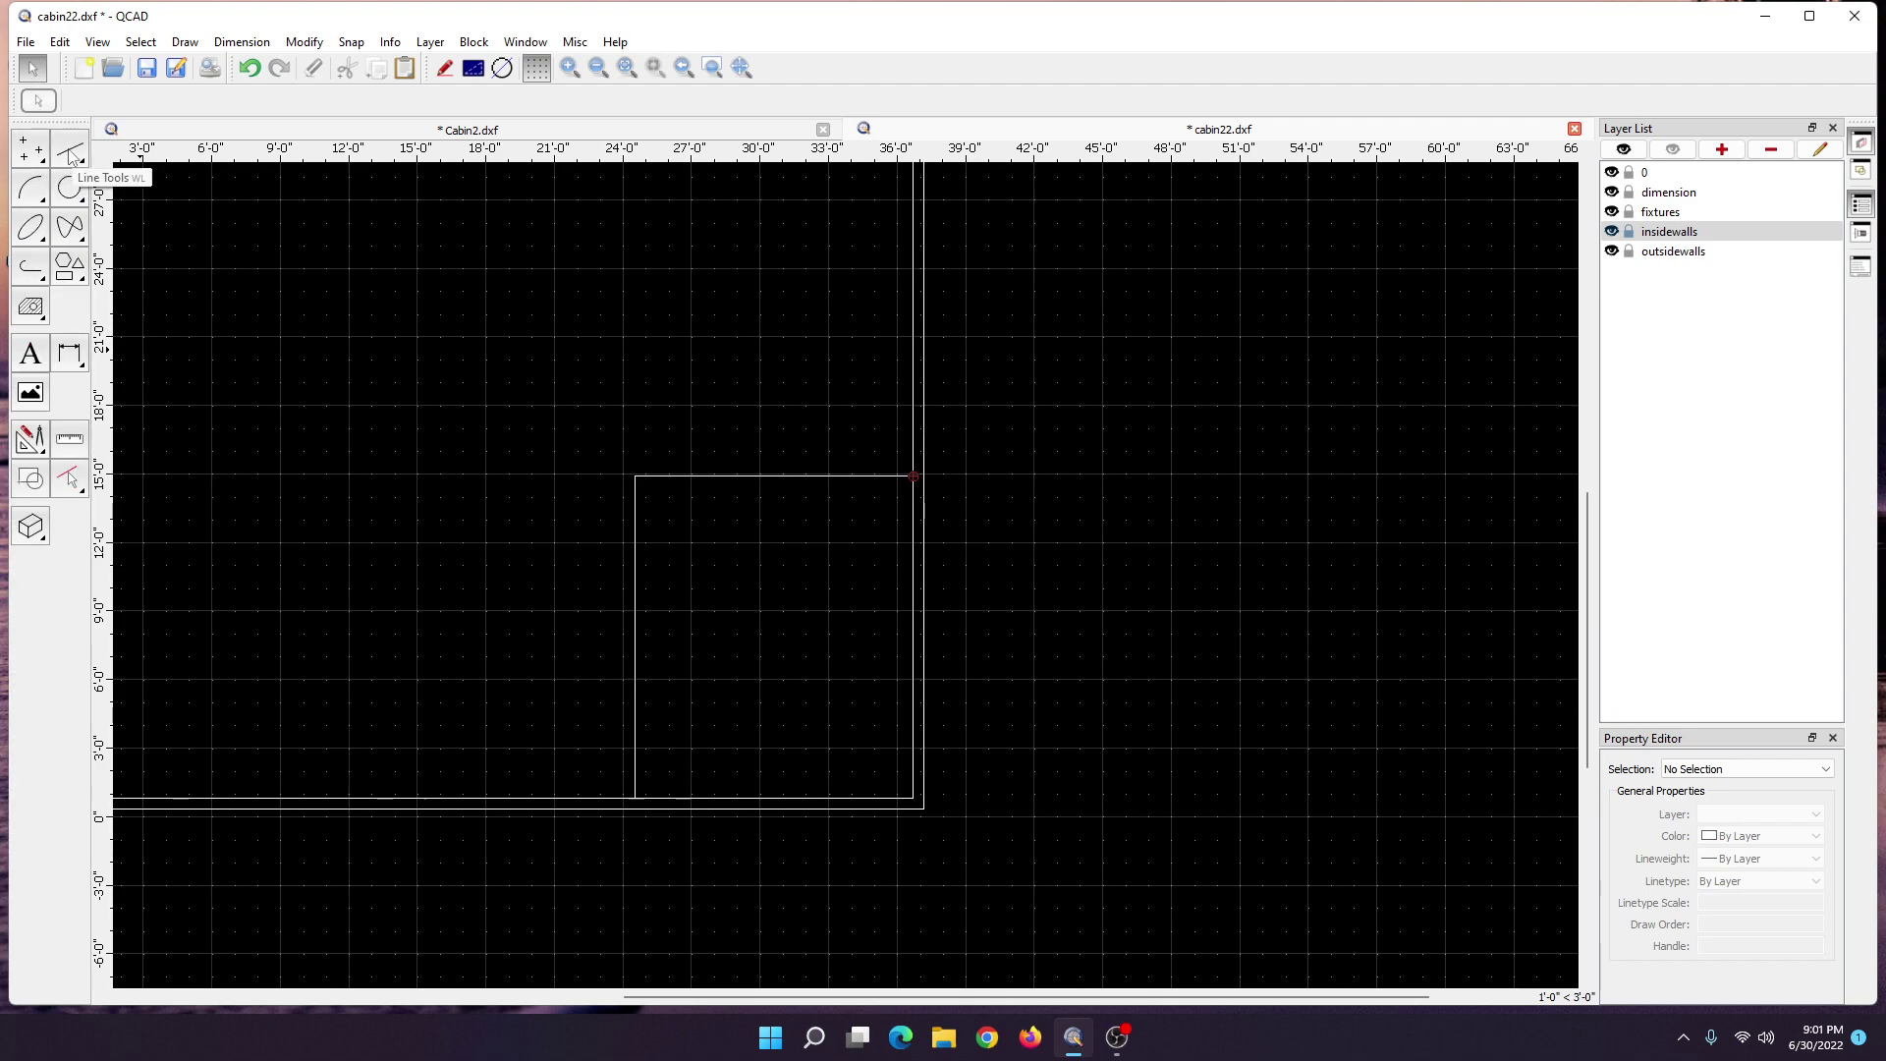
left_click(69, 152)
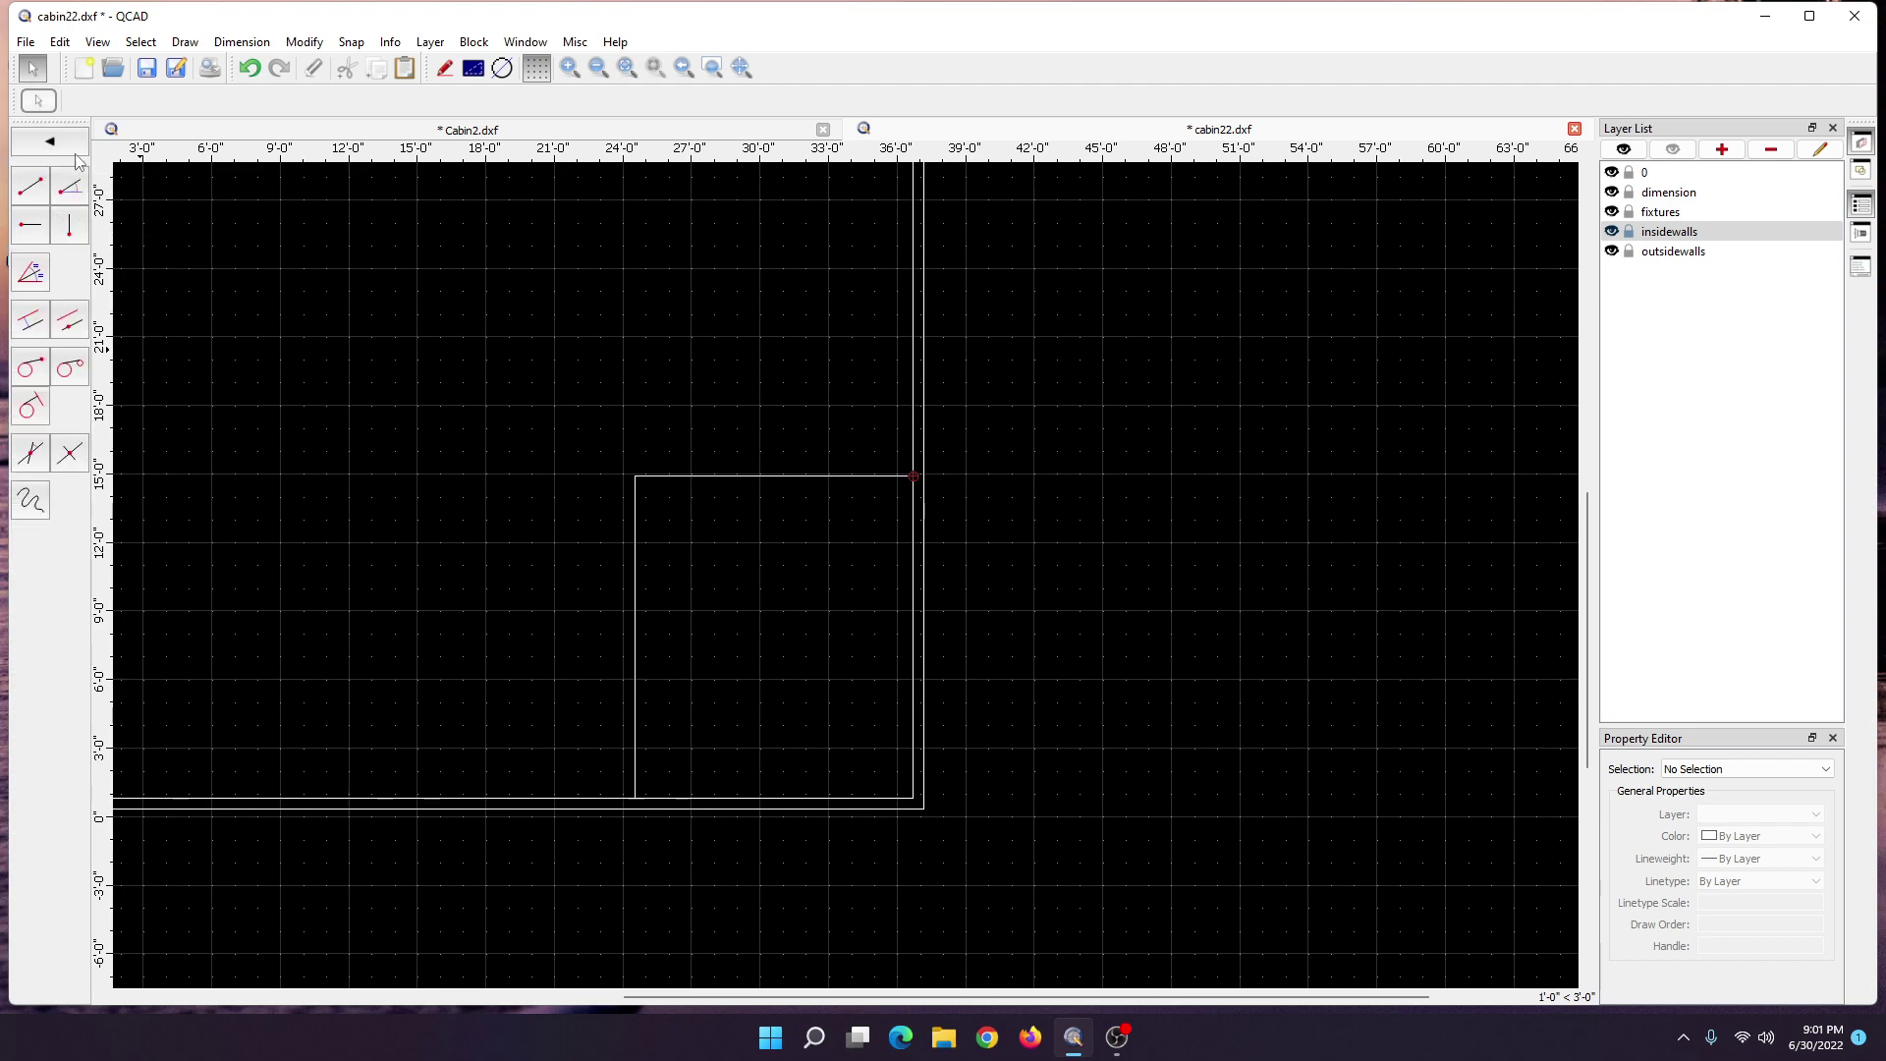
left_click(35, 76)
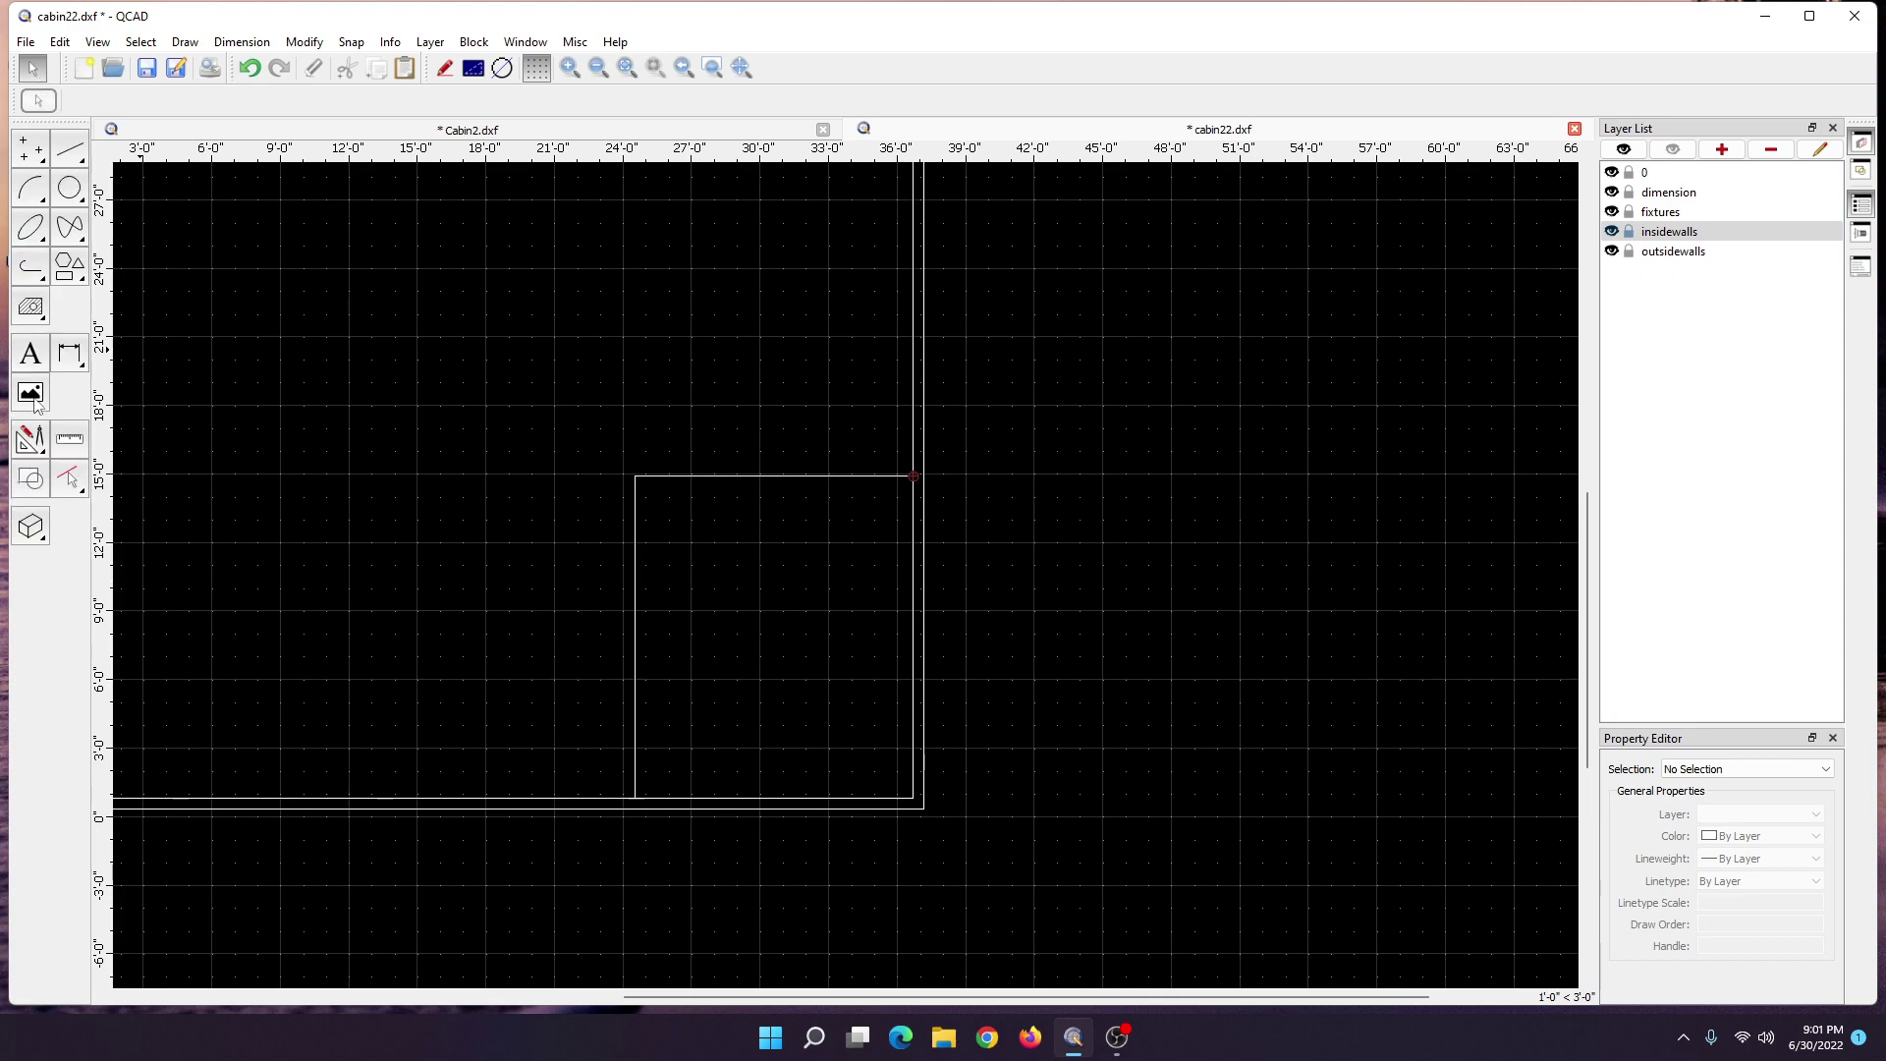
- Create parallel lines offset 4.5" inside the room from the vertical and the horizontal inside wall lines
left_click(32, 440)
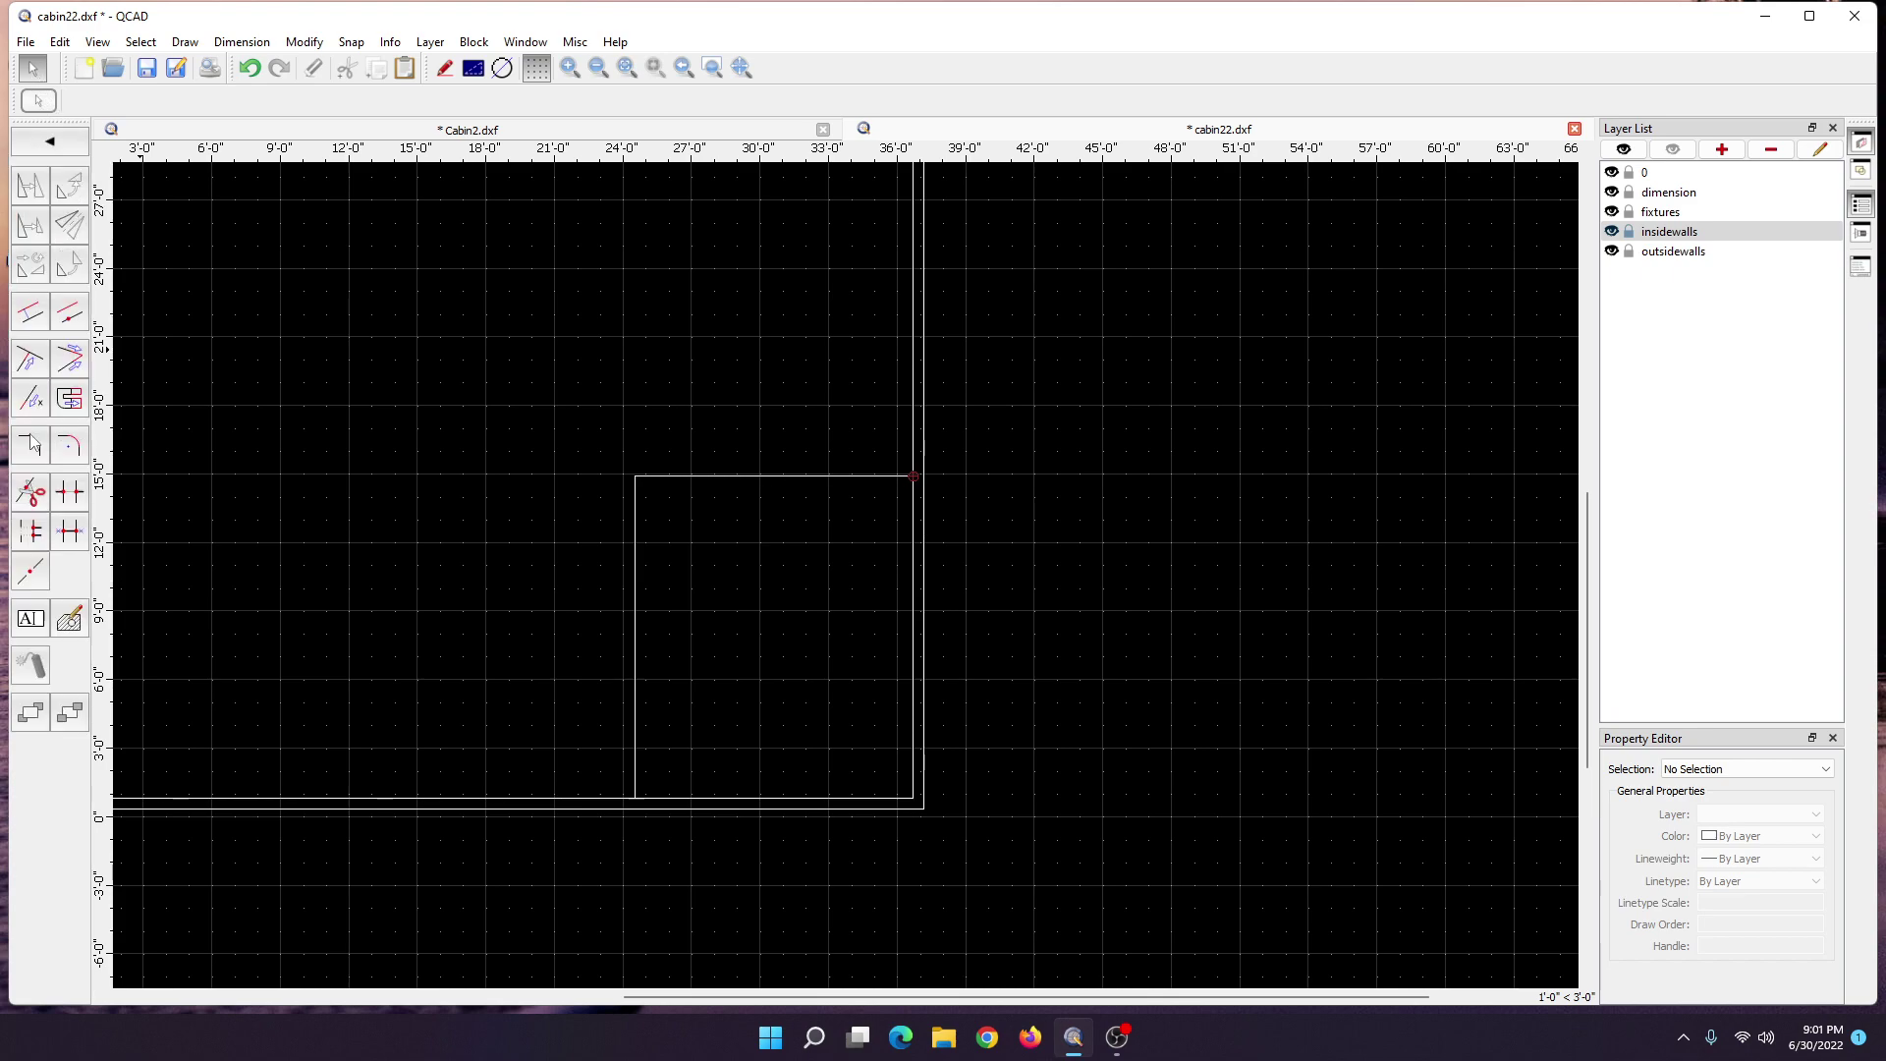
left_click(30, 315)
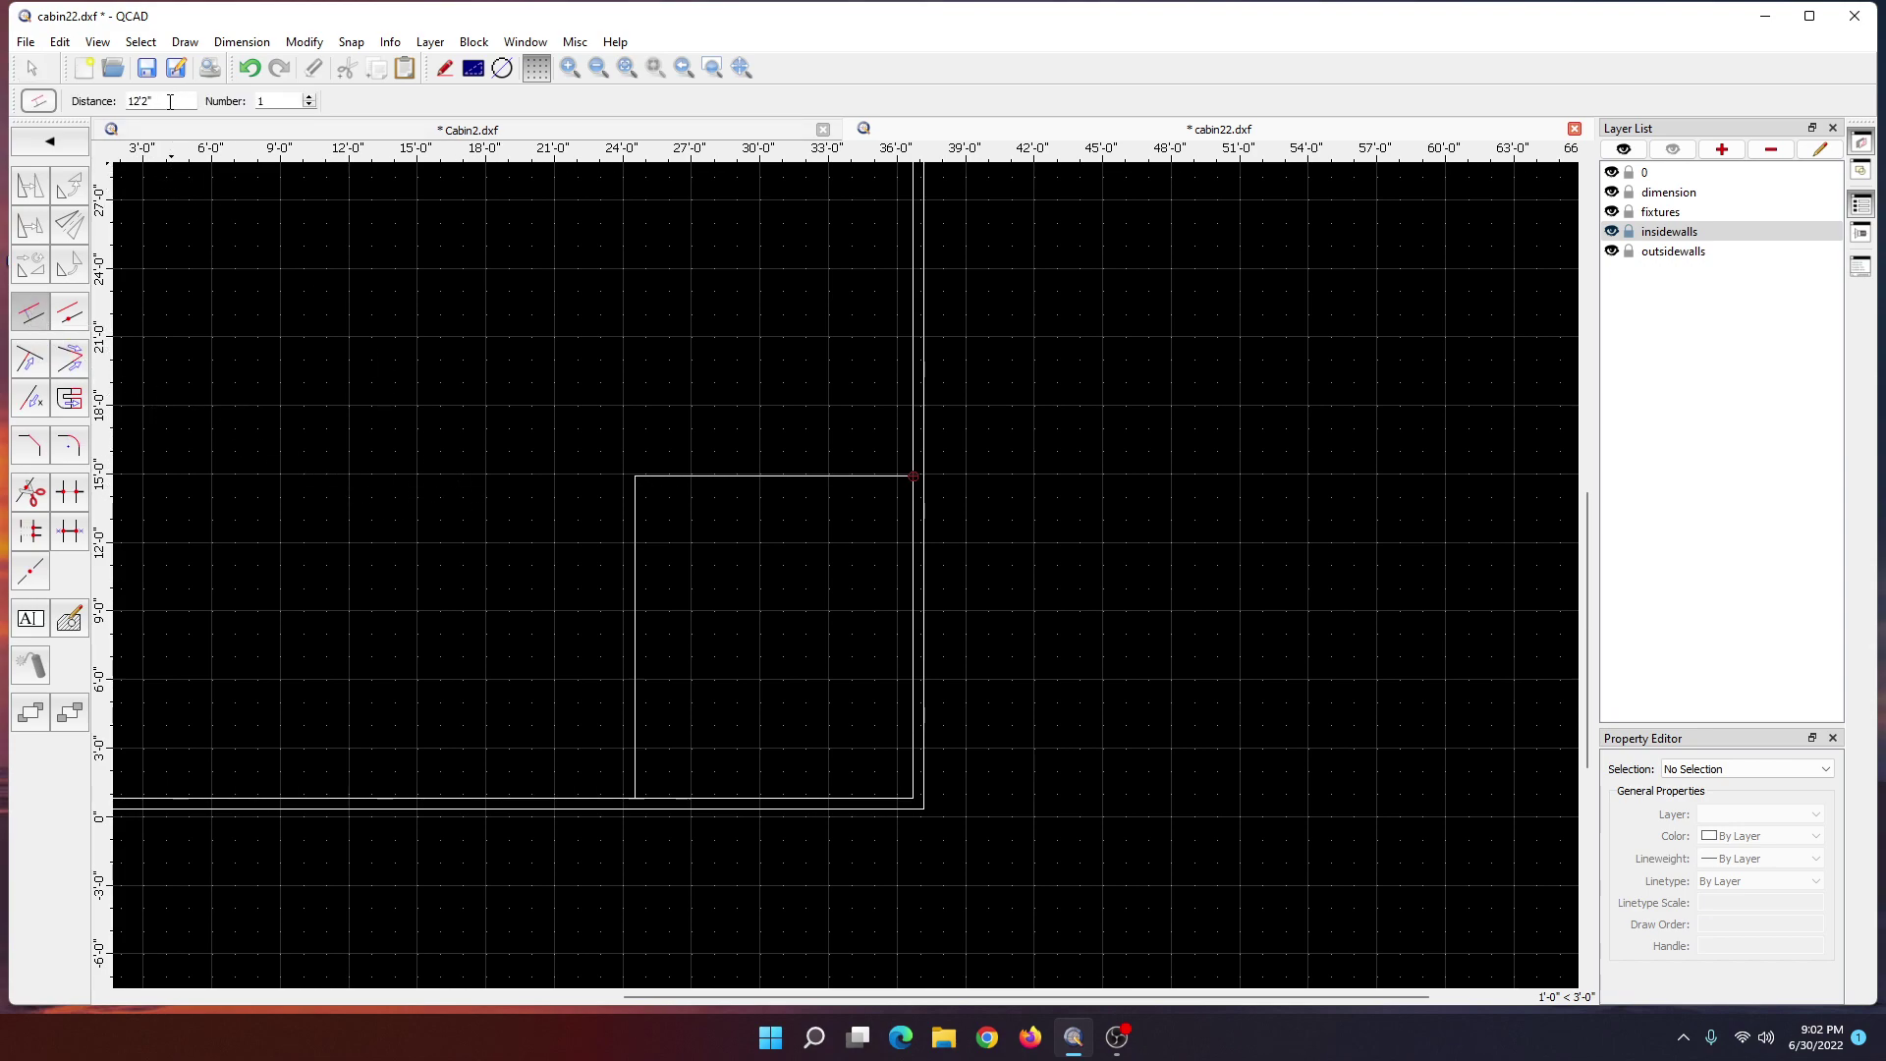
key("BackSpace")
key("BackSpace")
key("BackSpace")
type("4")
left_click(638, 612)
left_click(714, 488)
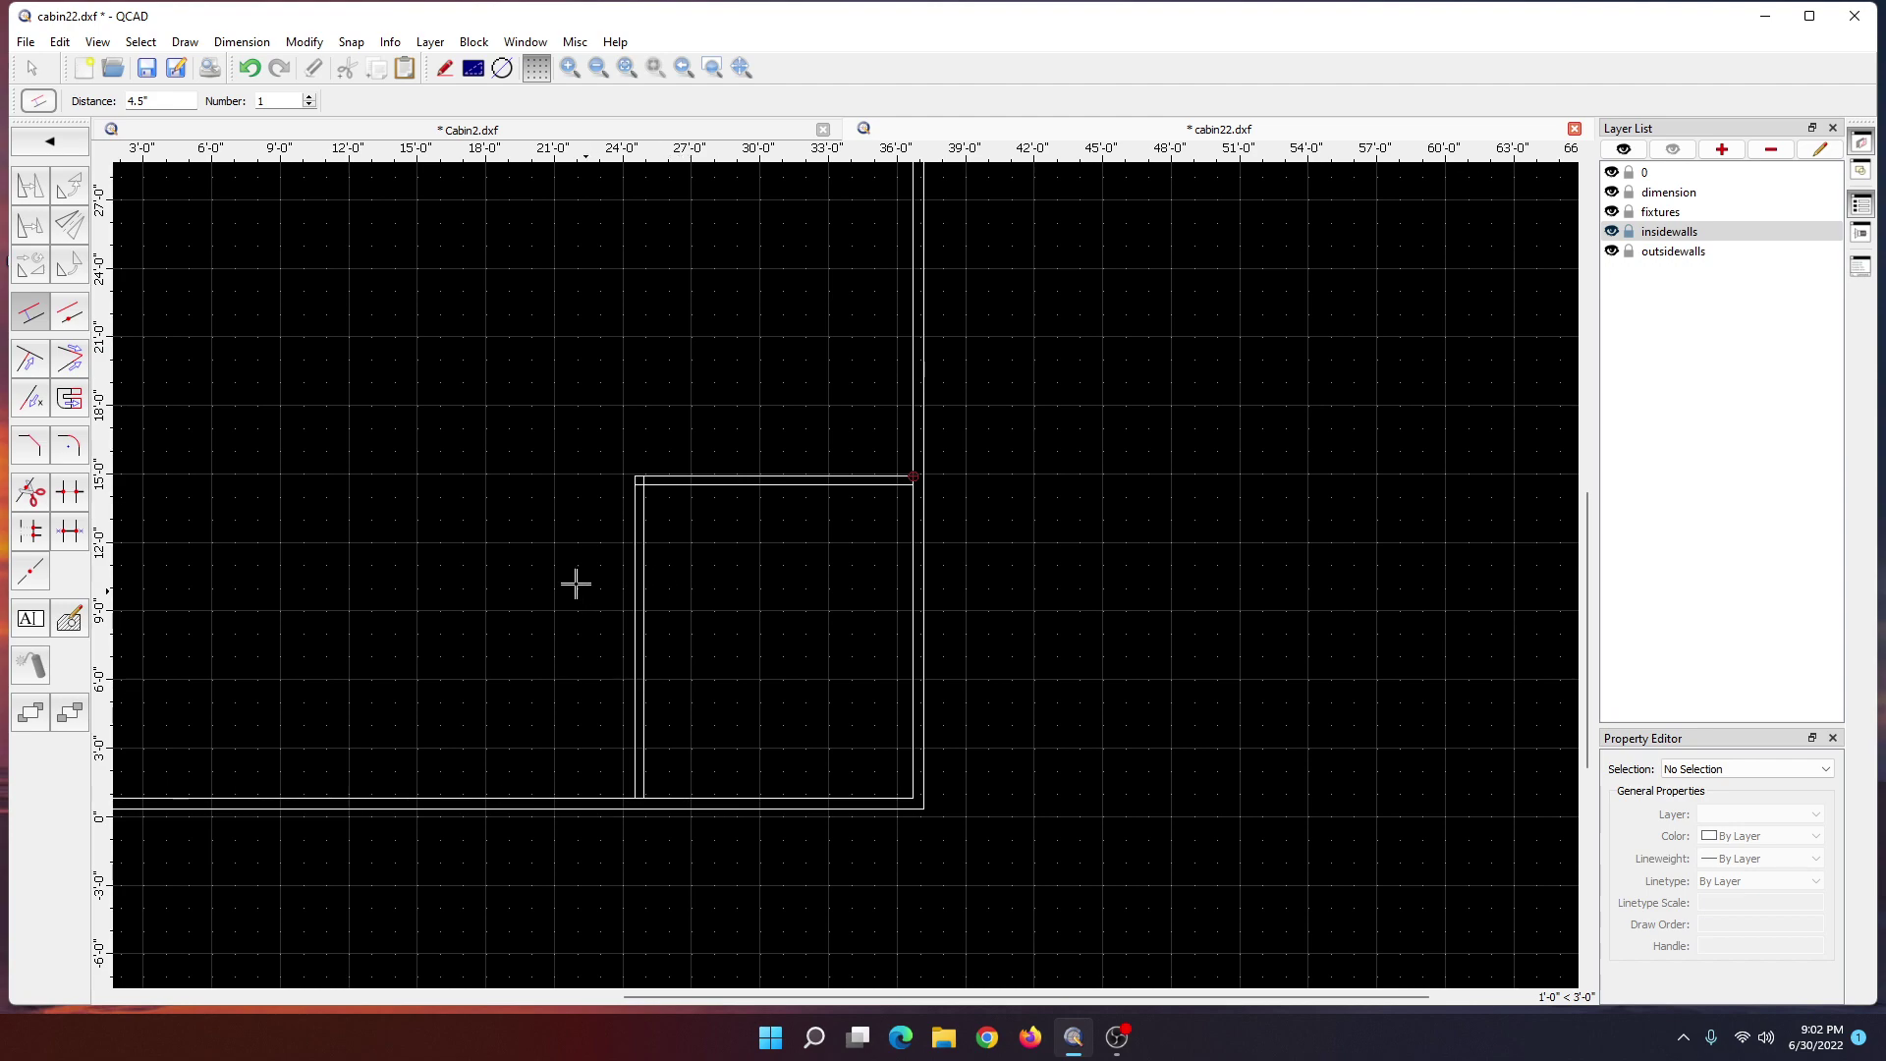
- Break out the overlapping wall segments where the lower-right room's inside walls meet each other and the outside walls' inner lines
left_click(515, 130)
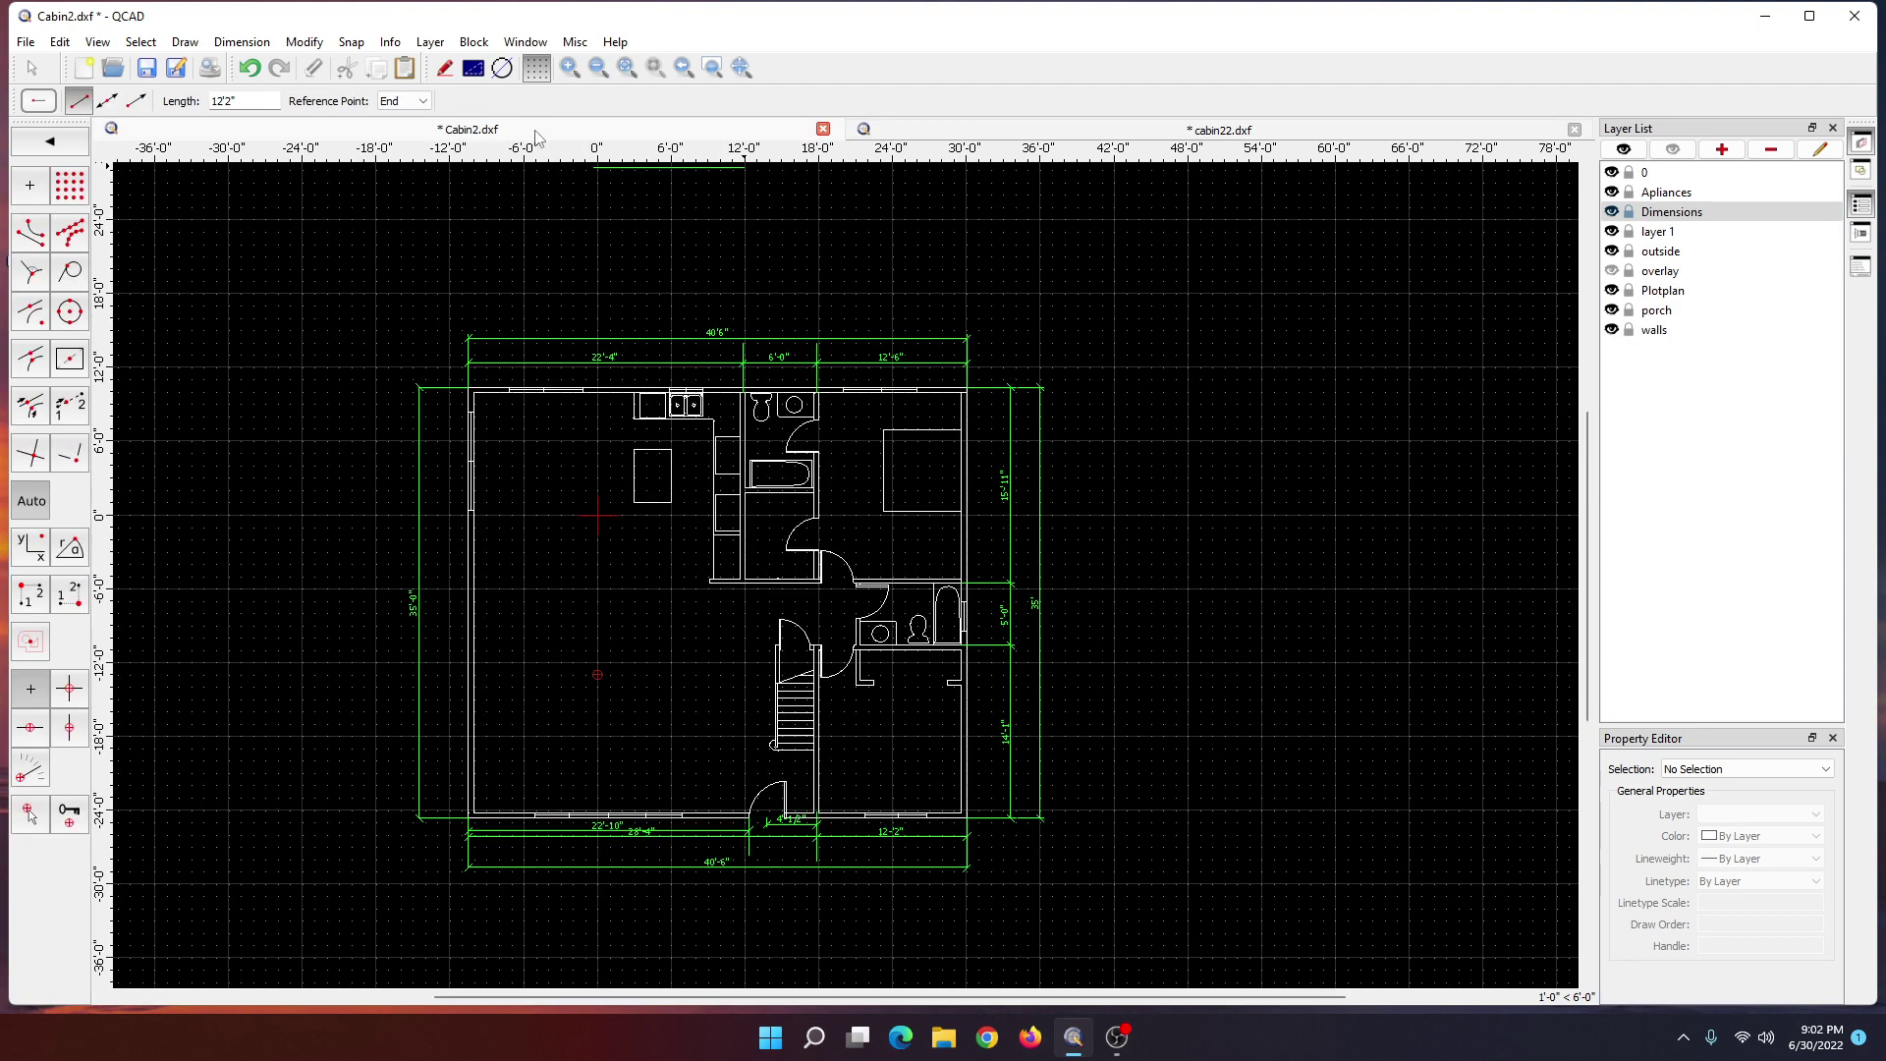
left_click(911, 136)
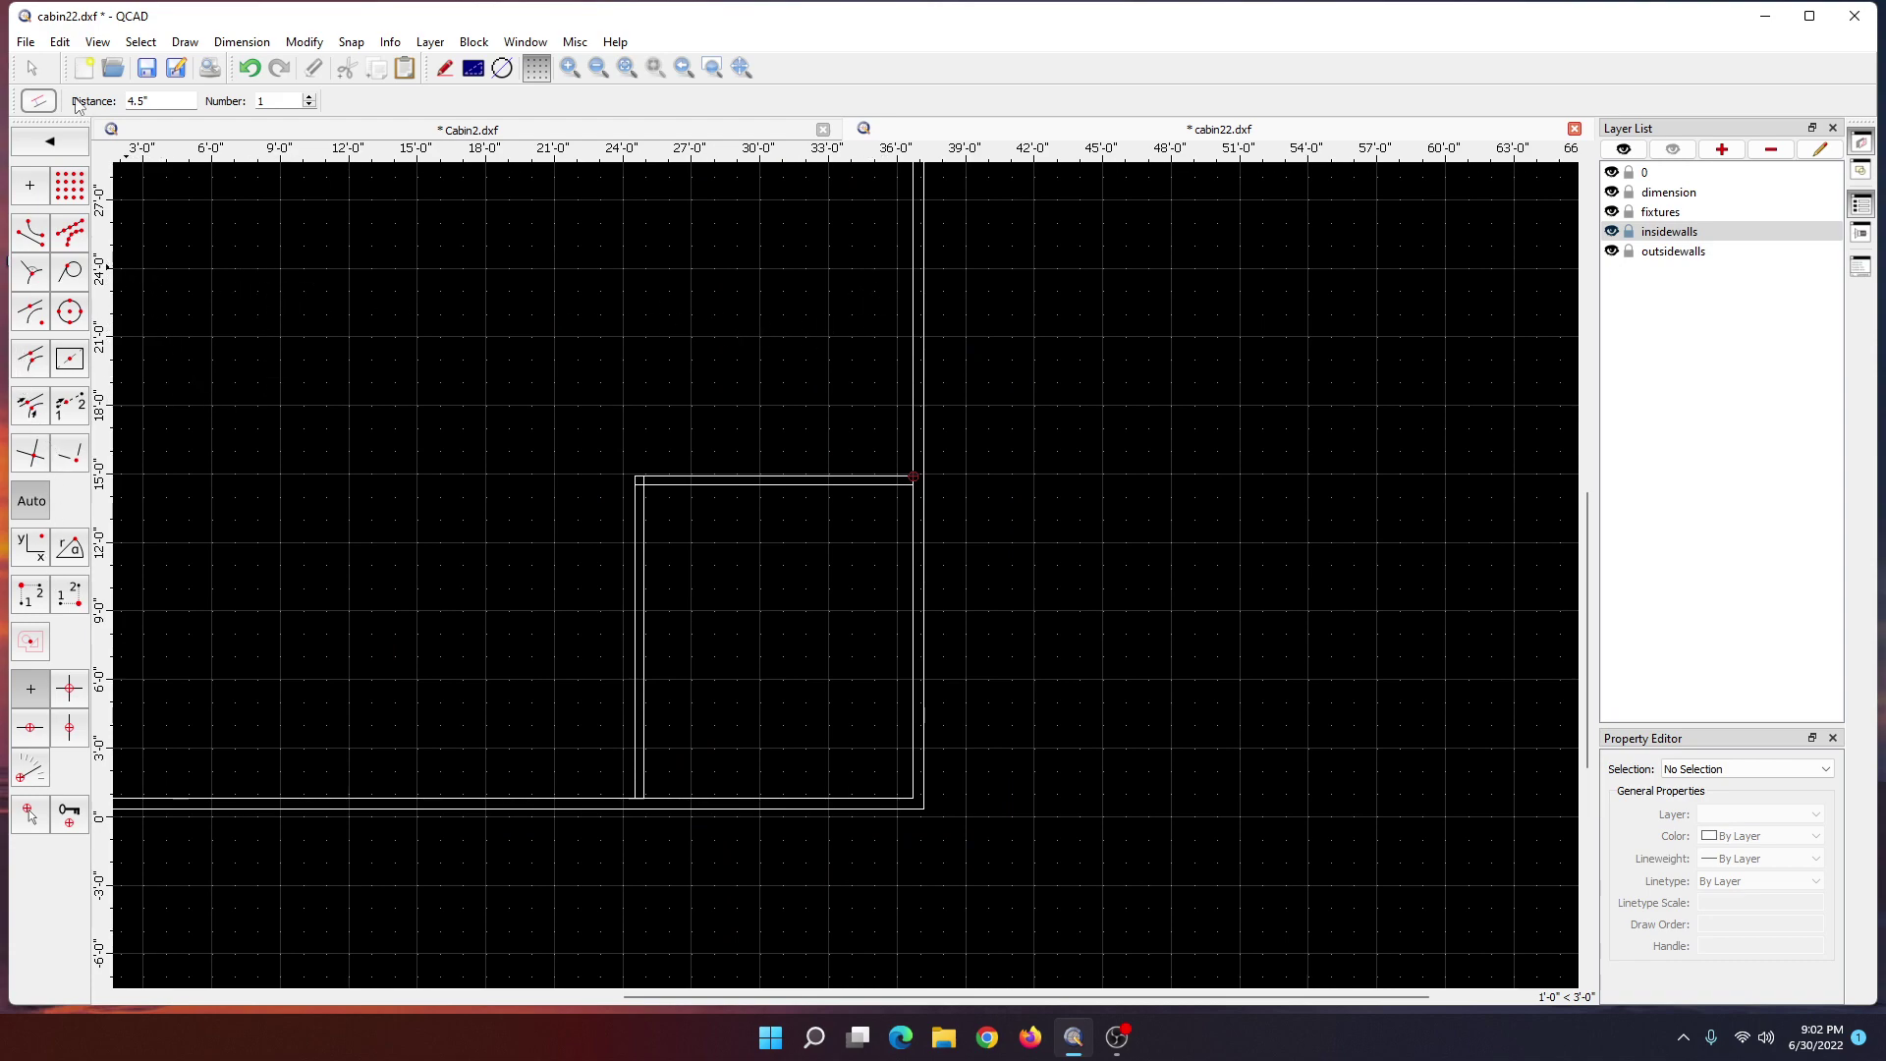
left_click(34, 70)
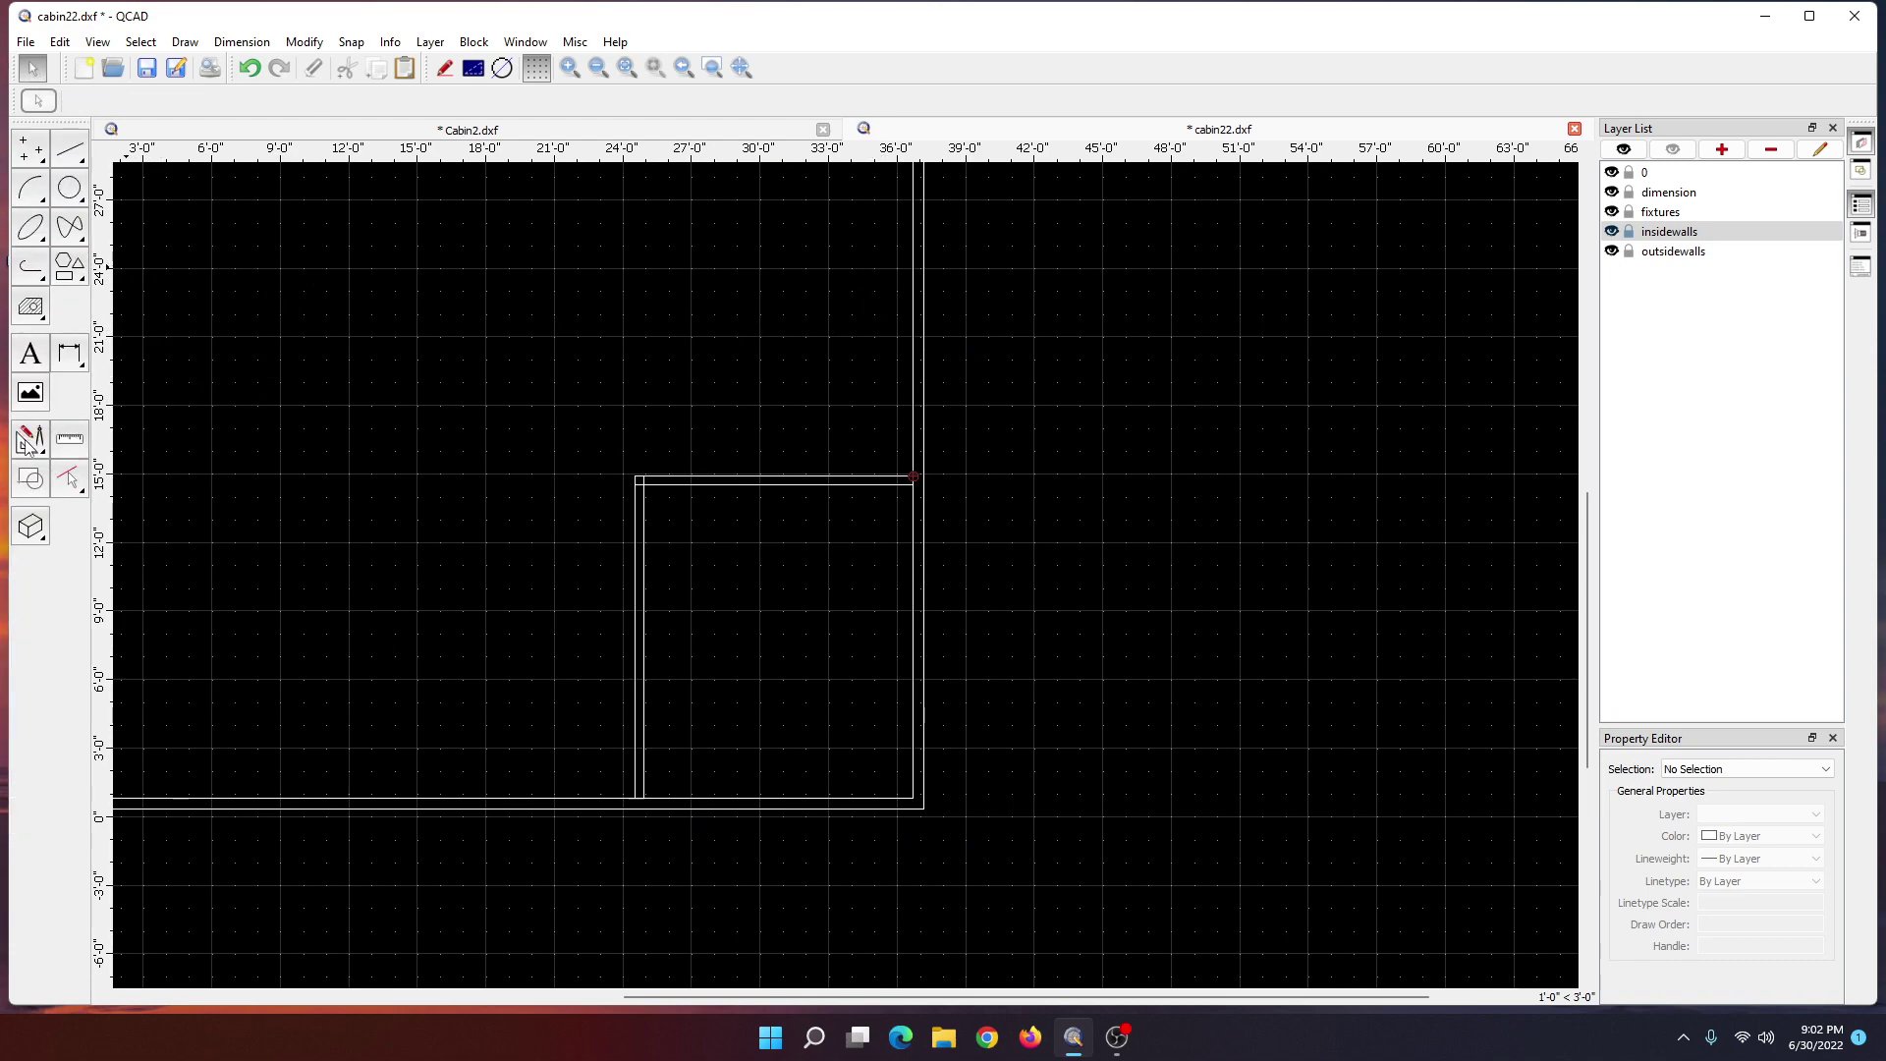
left_click(30, 442)
left_click(67, 498)
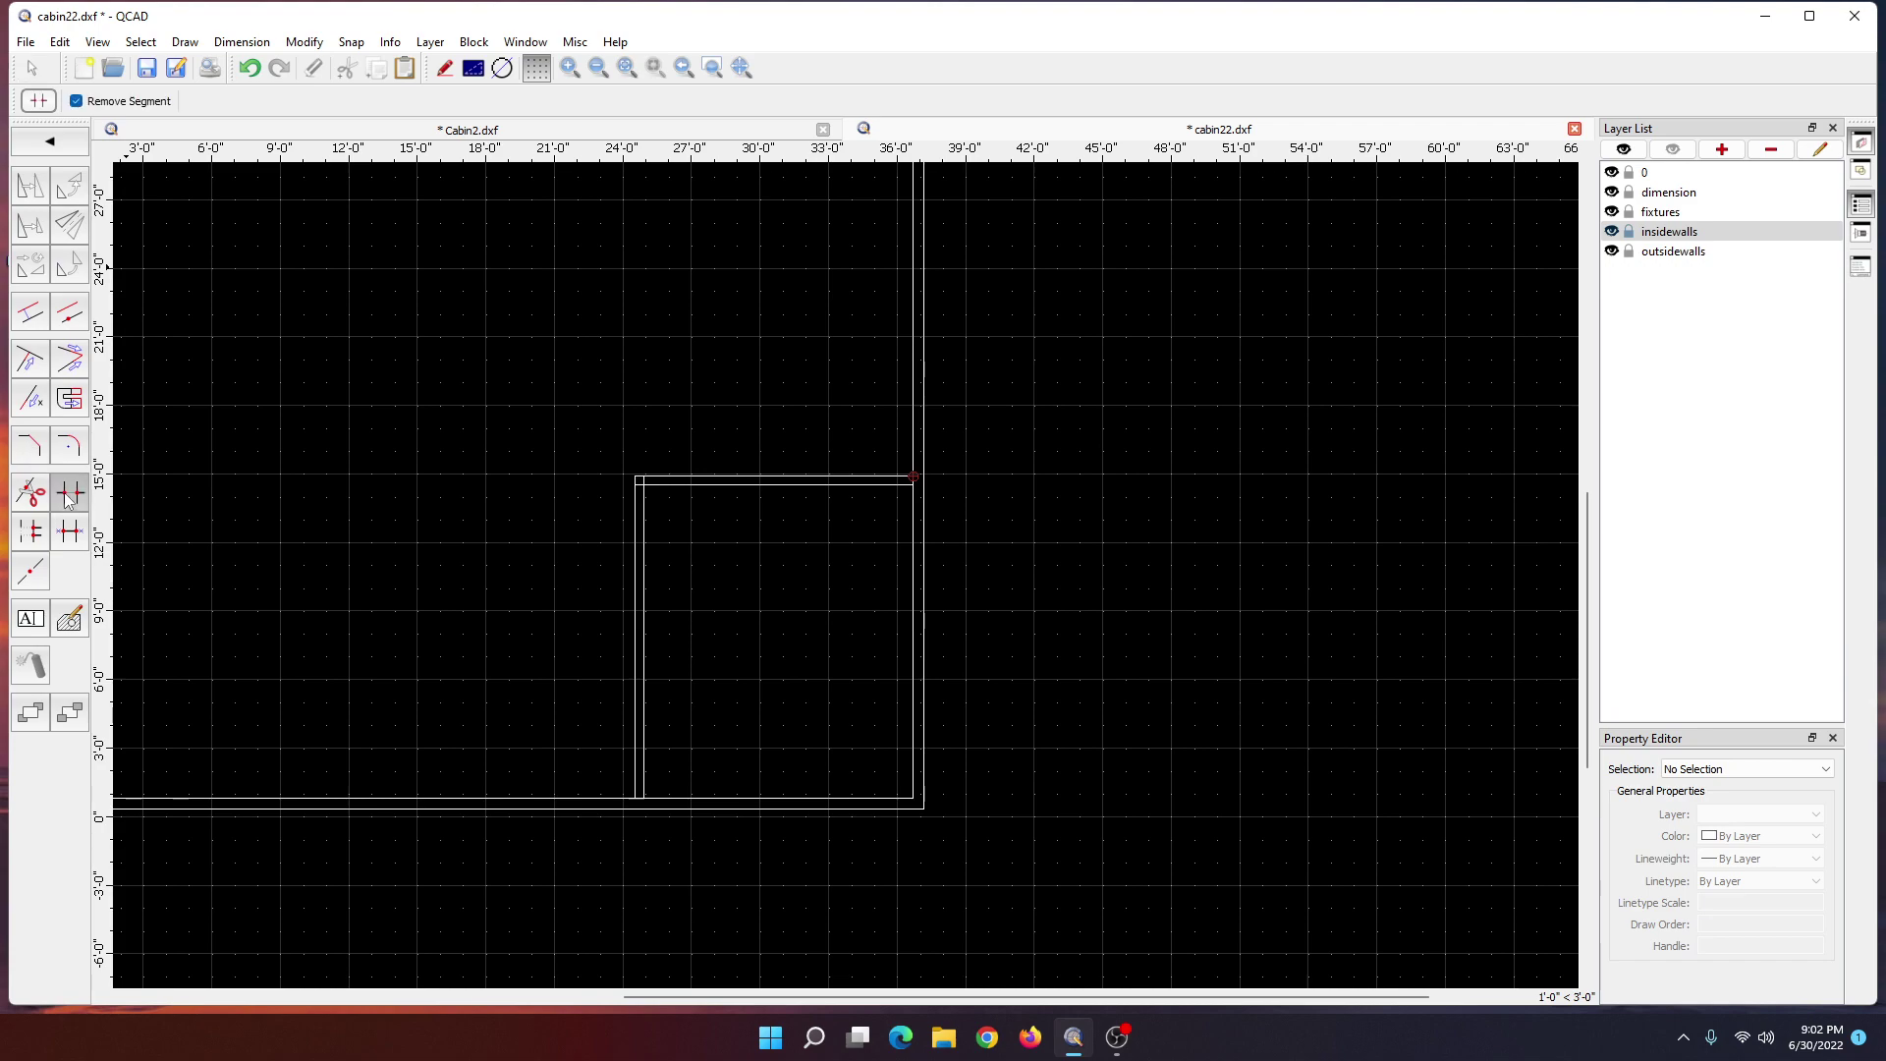
scroll(634, 708, "up", 3)
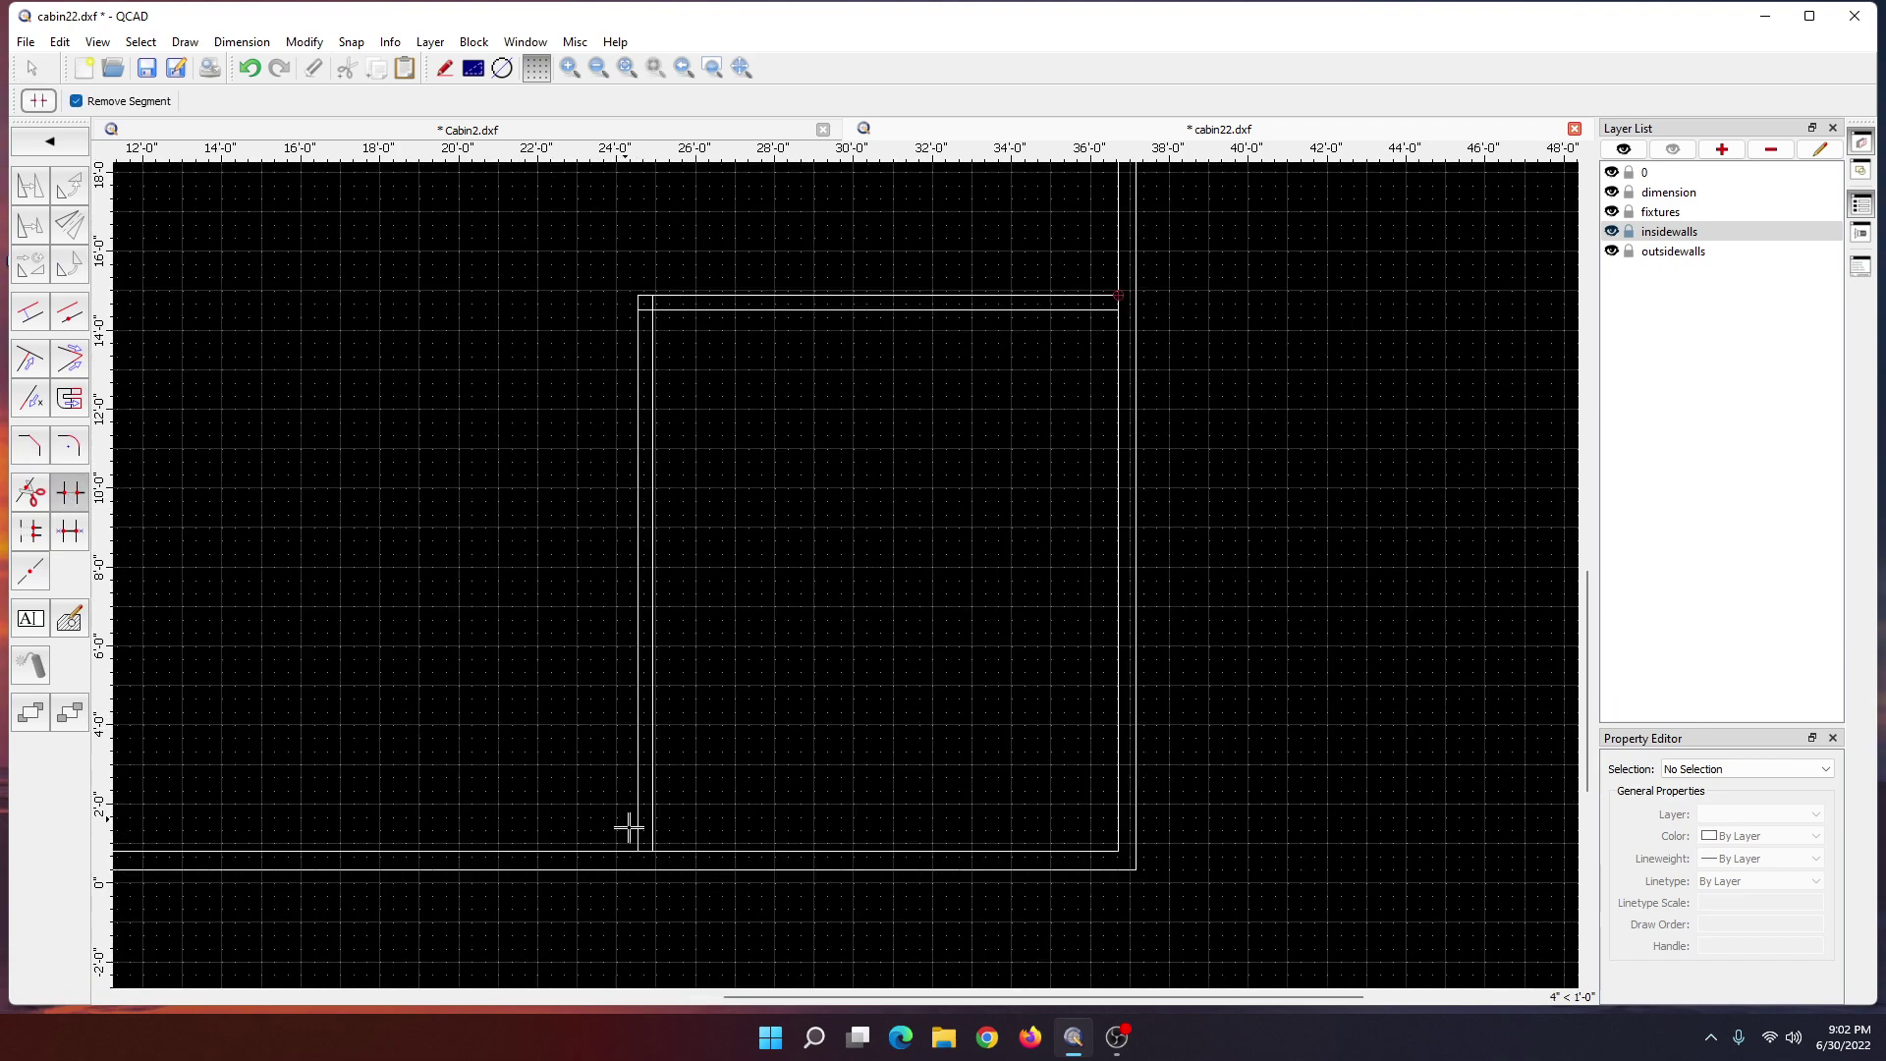
left_click(646, 851)
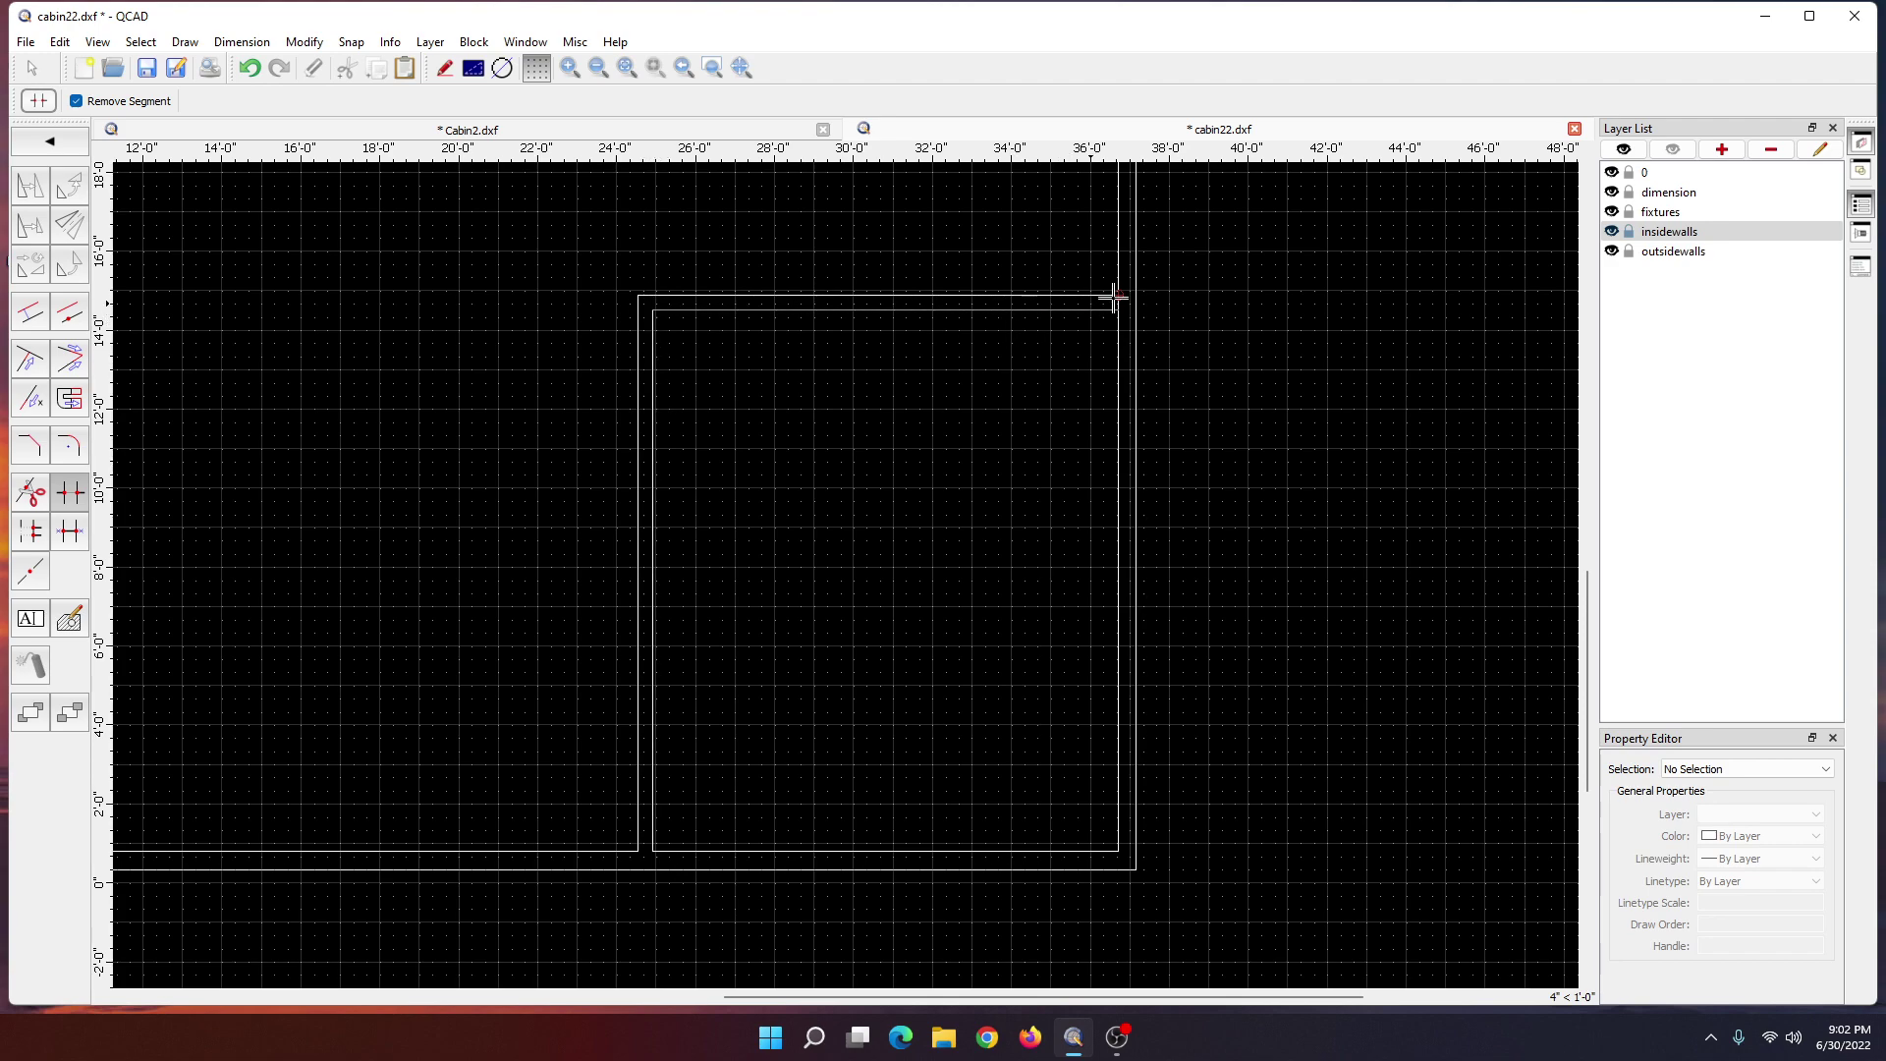
scroll(989, 438, "down", 1)
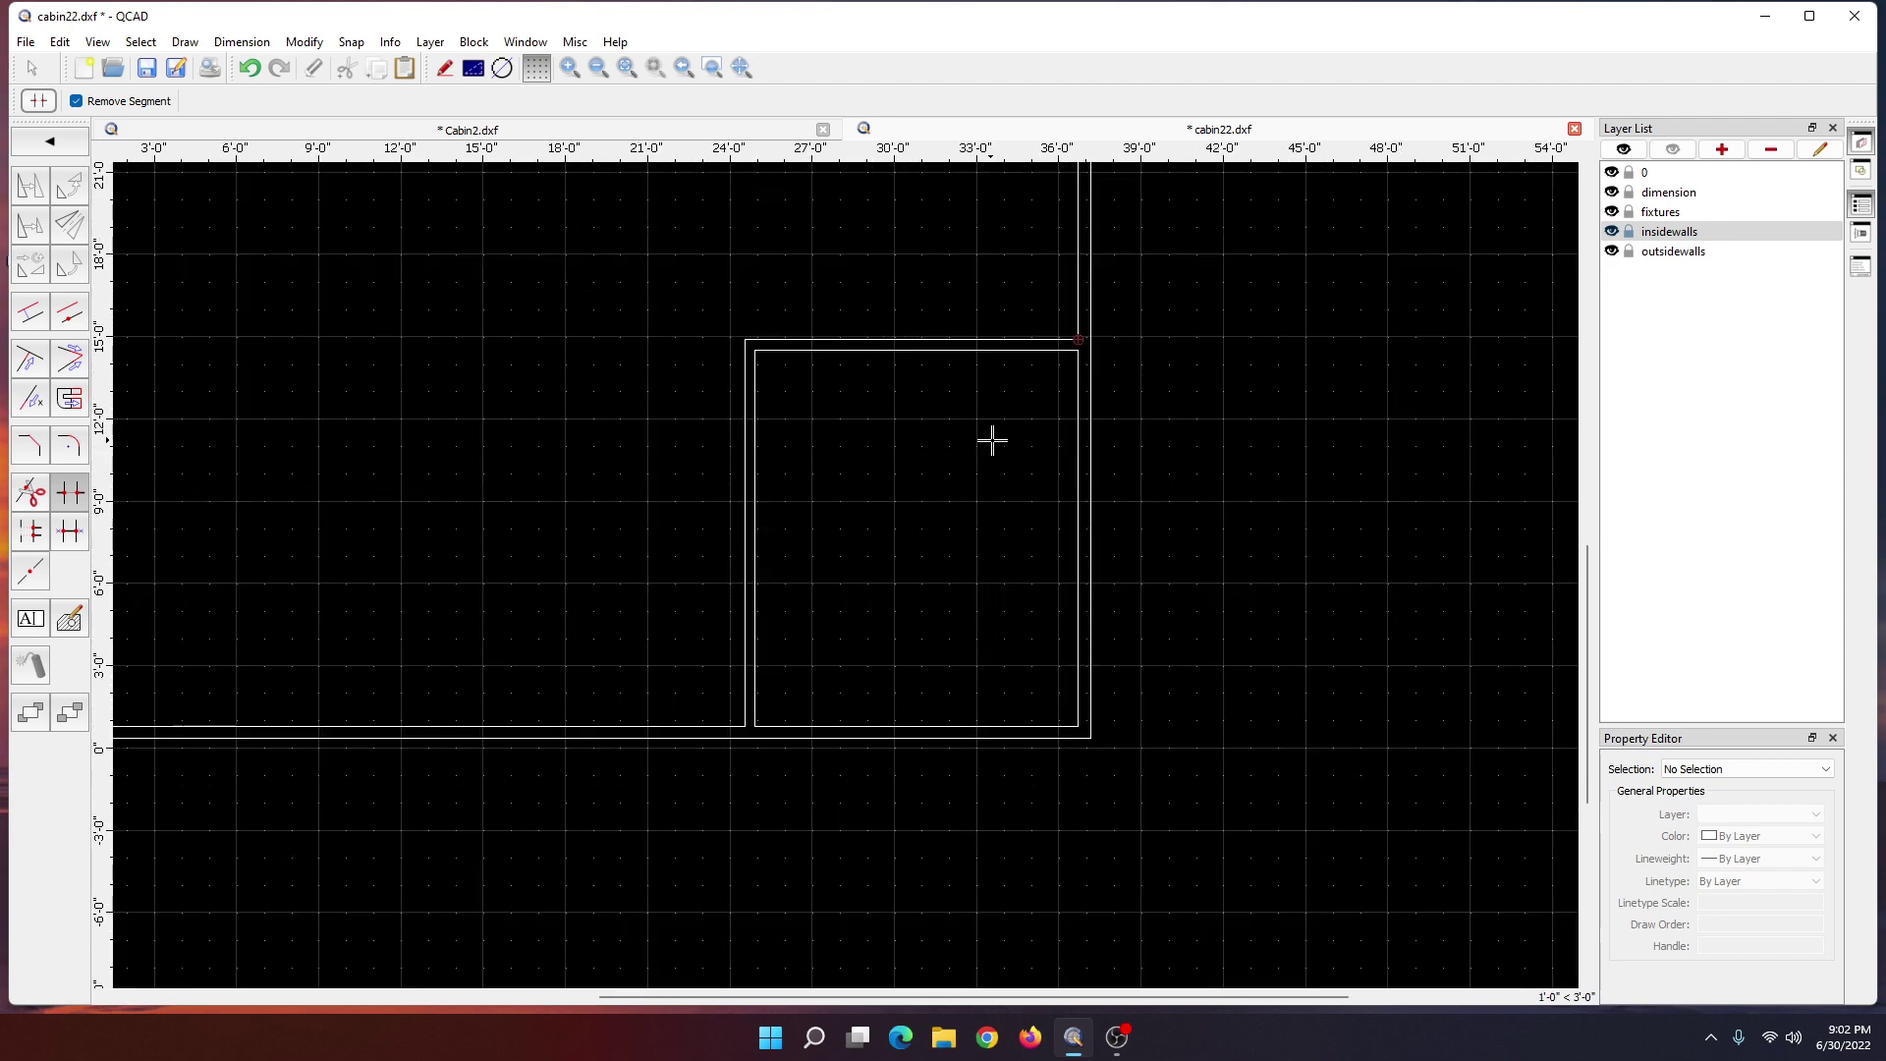
scroll(989, 467, "down", 1)
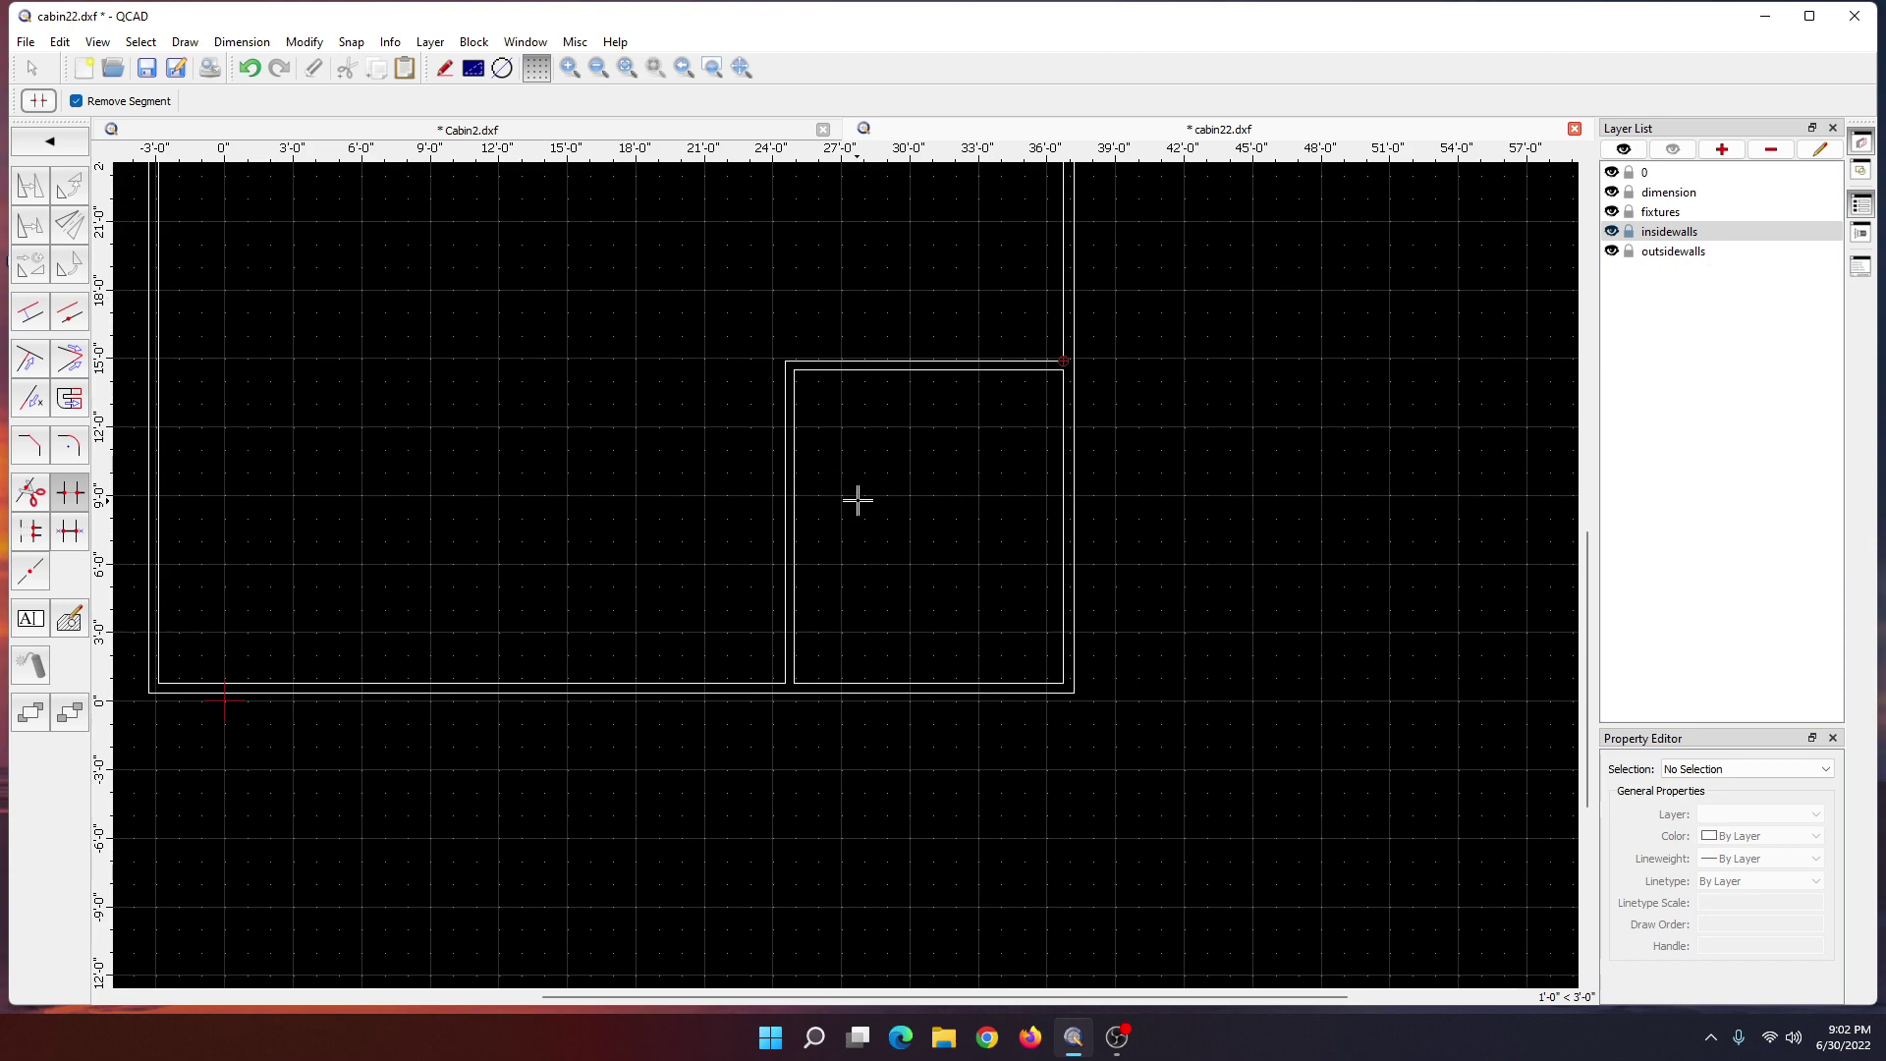
- Check the closet layout in Cabin2.dxf, then in cabin22.dxf offset a parallel line 3' inside the room from its left wall
left_click(703, 135)
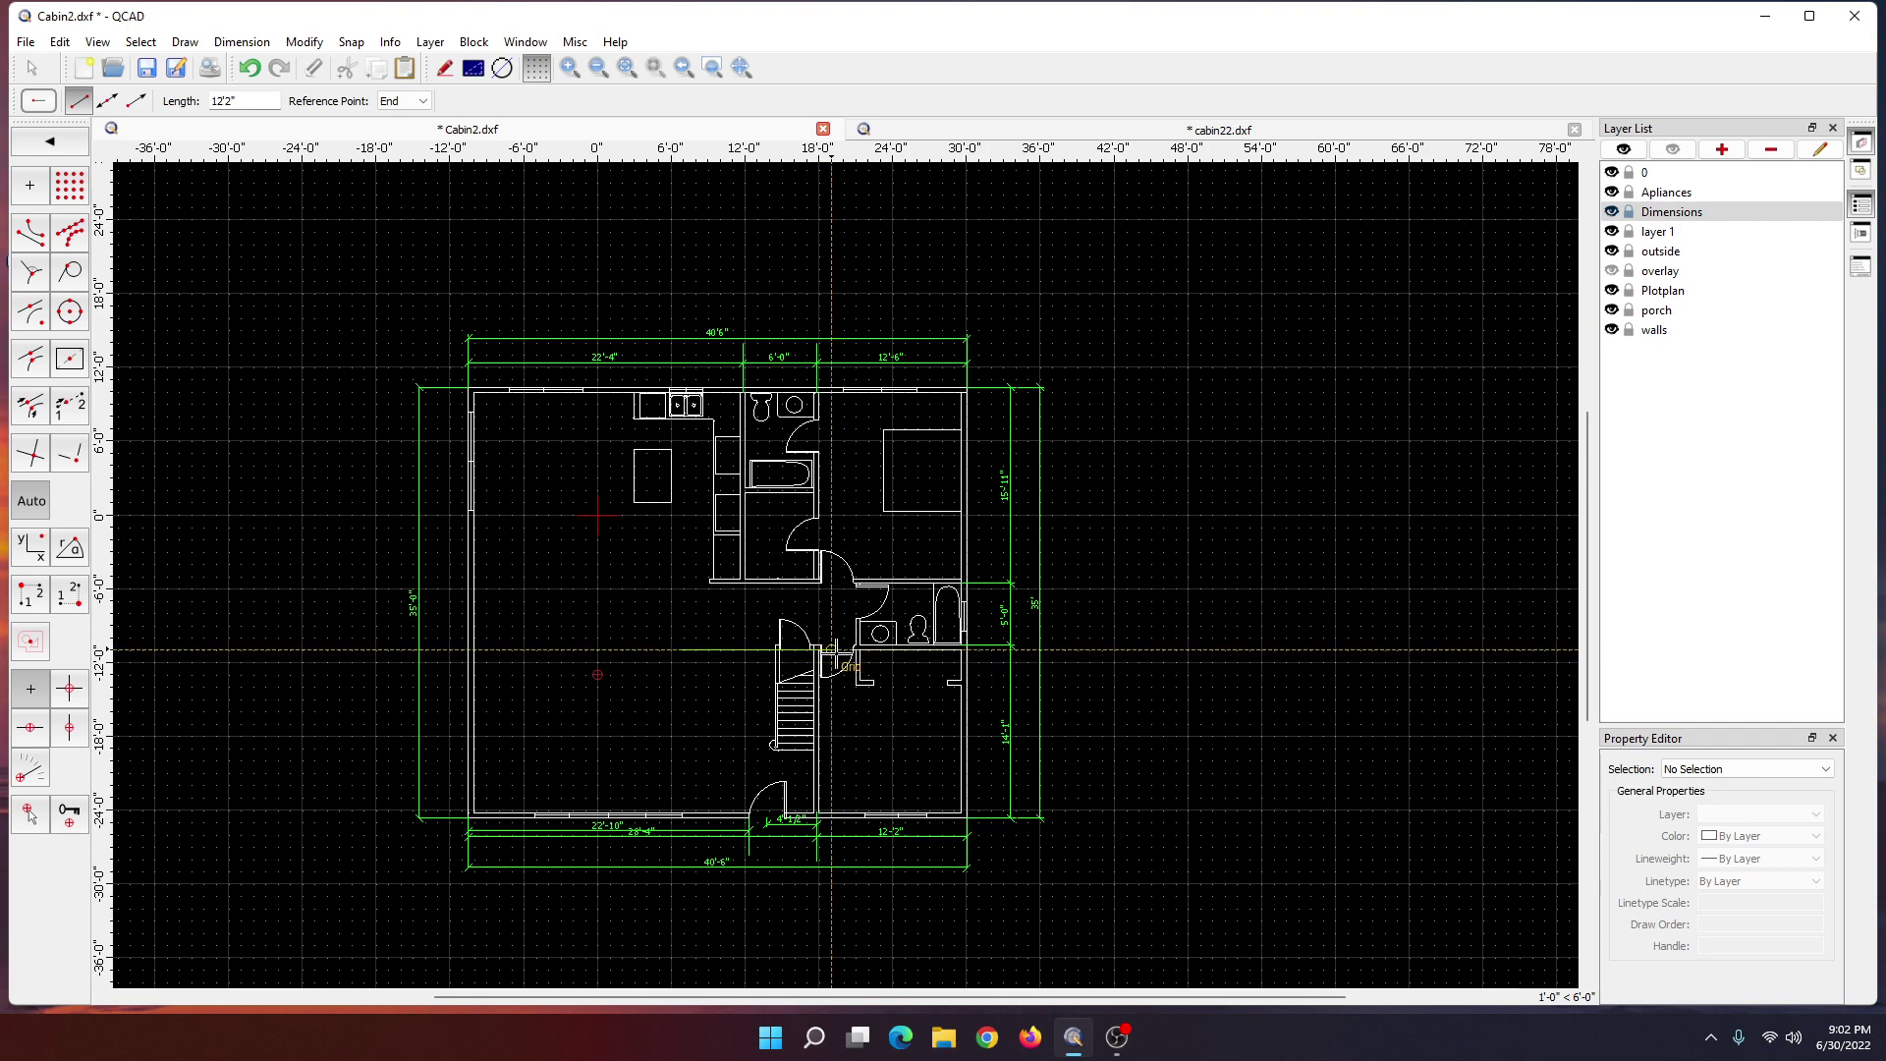
left_click(906, 128)
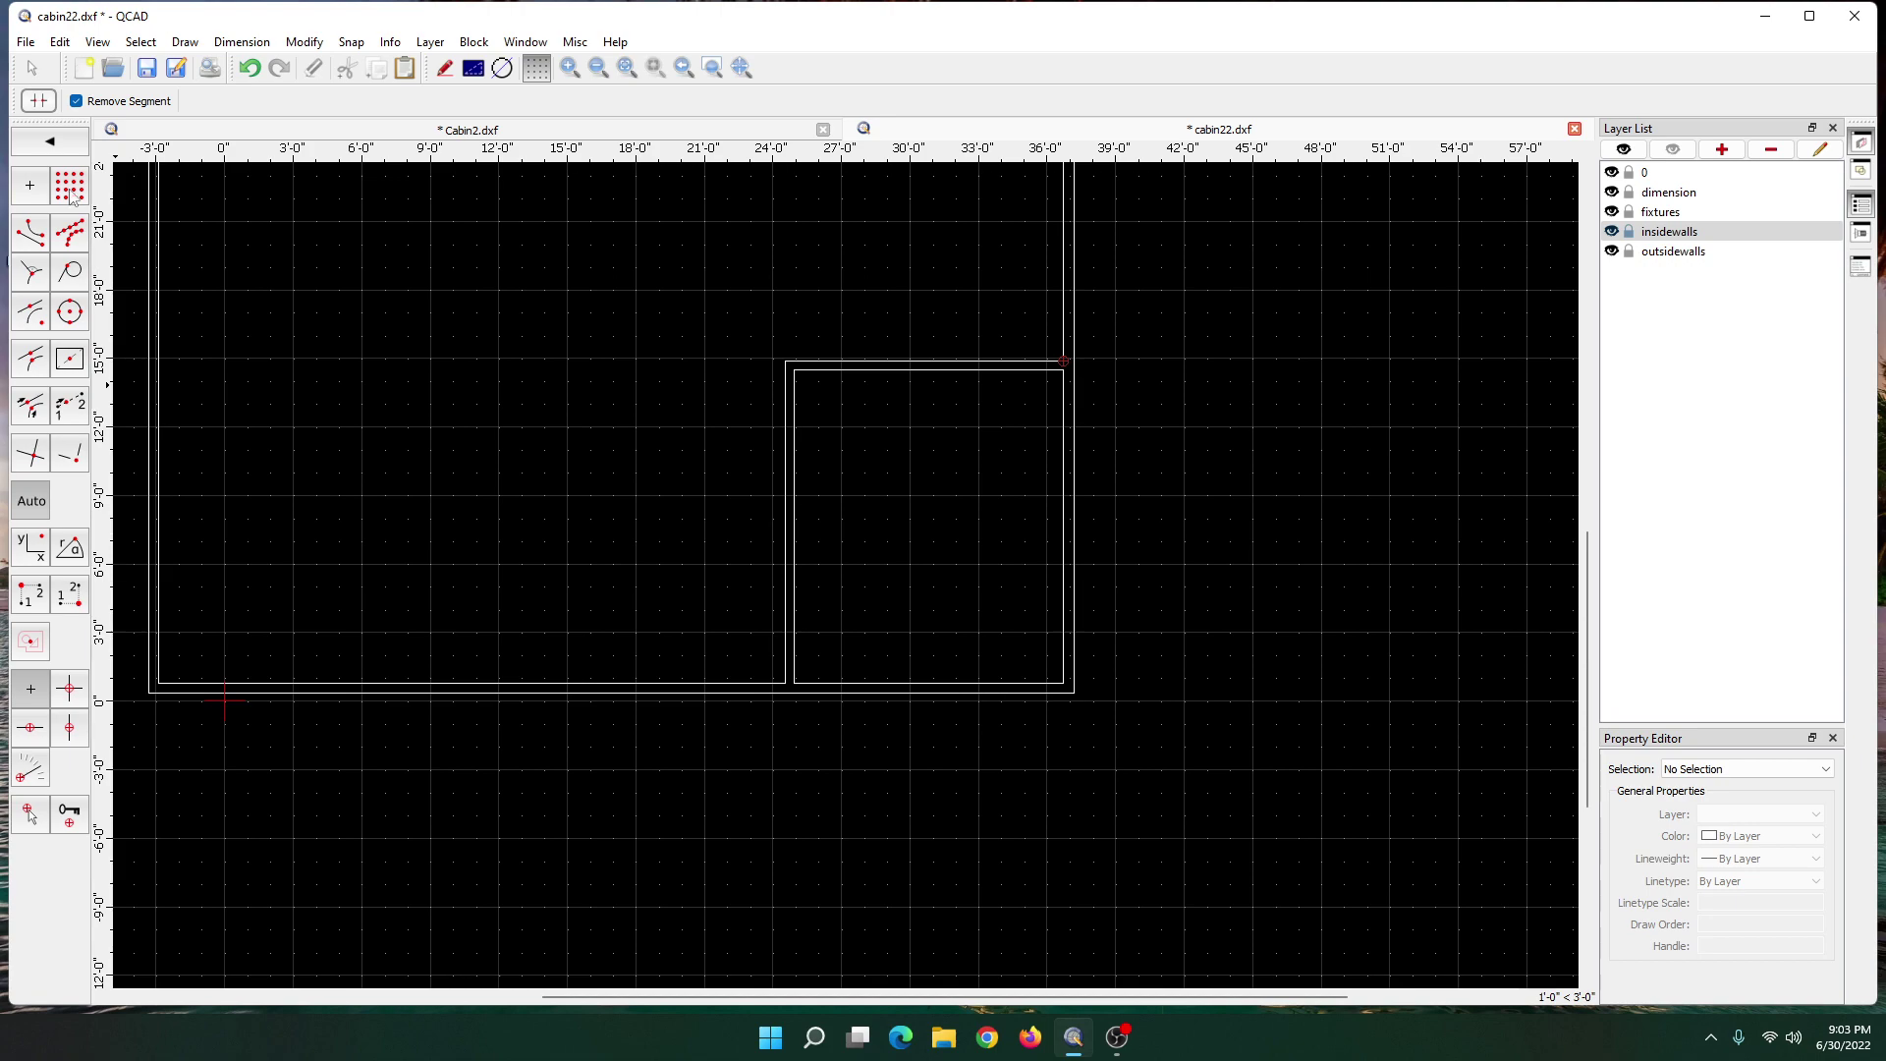
left_click(30, 69)
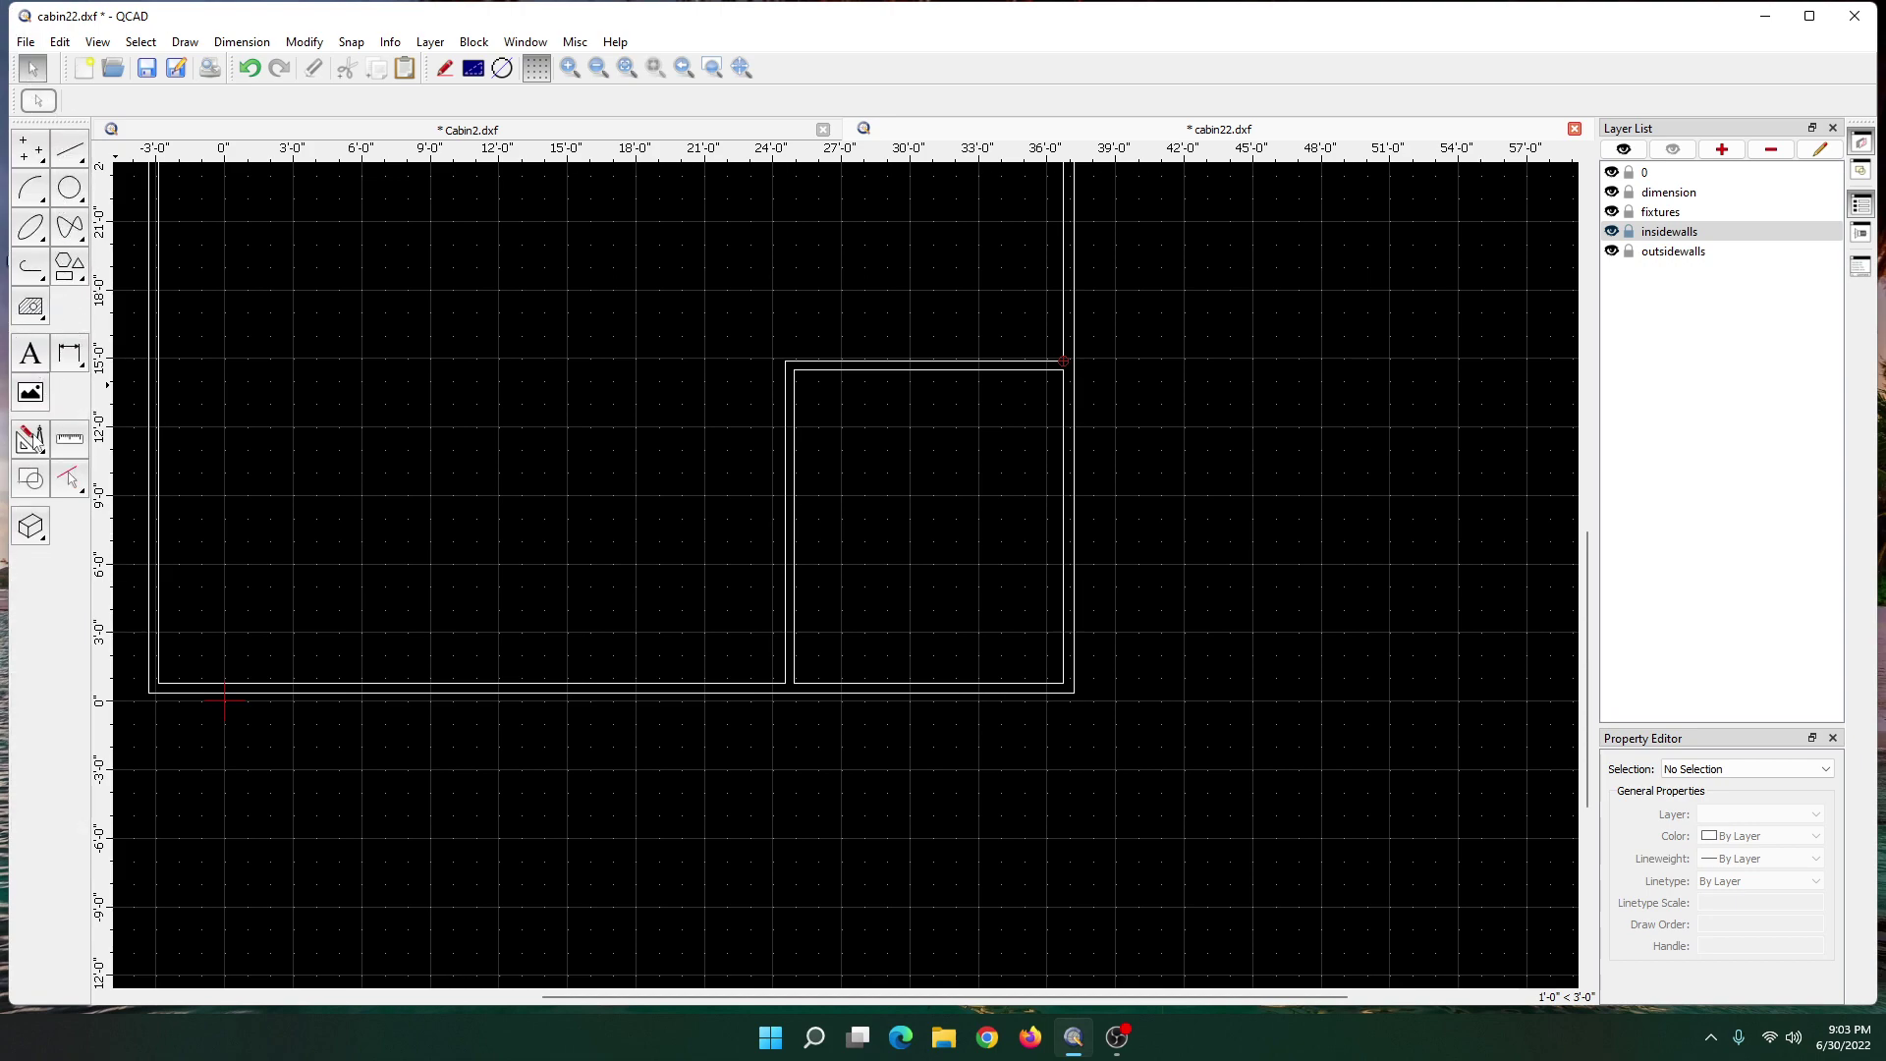
left_click(34, 439)
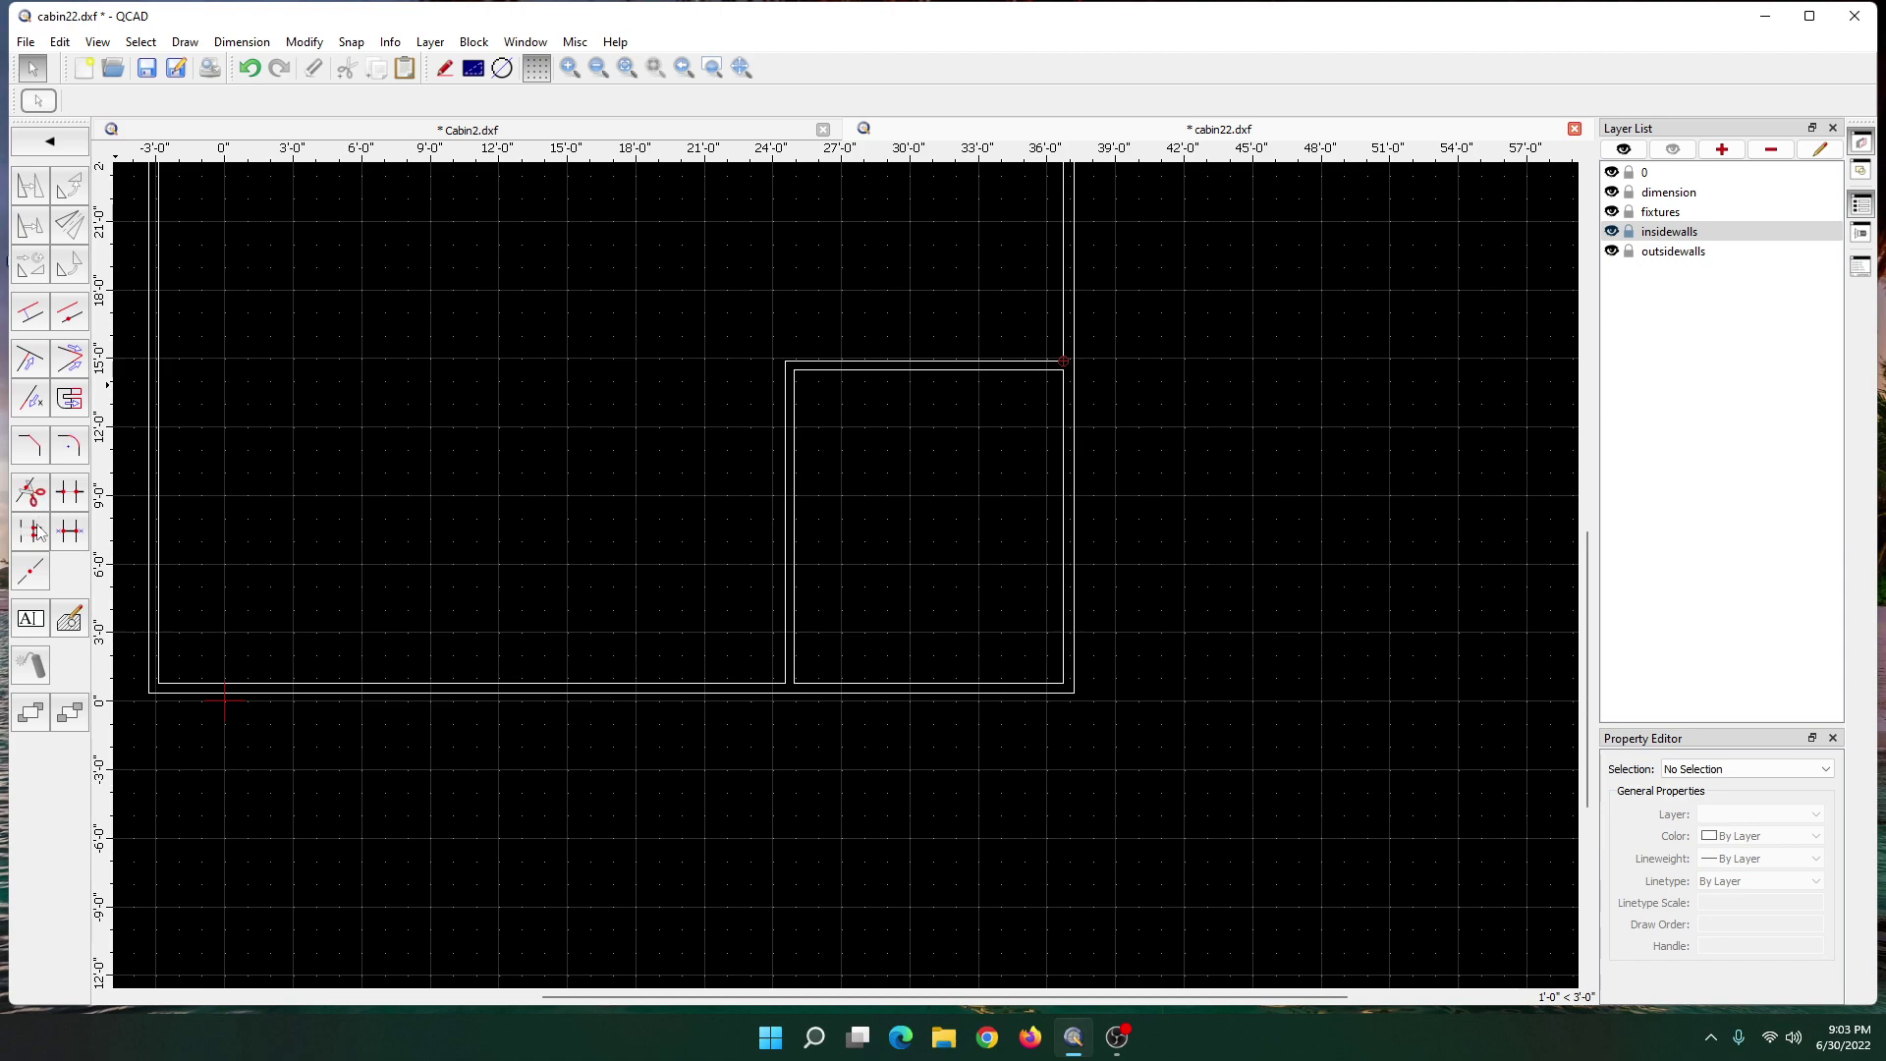
left_click(31, 315)
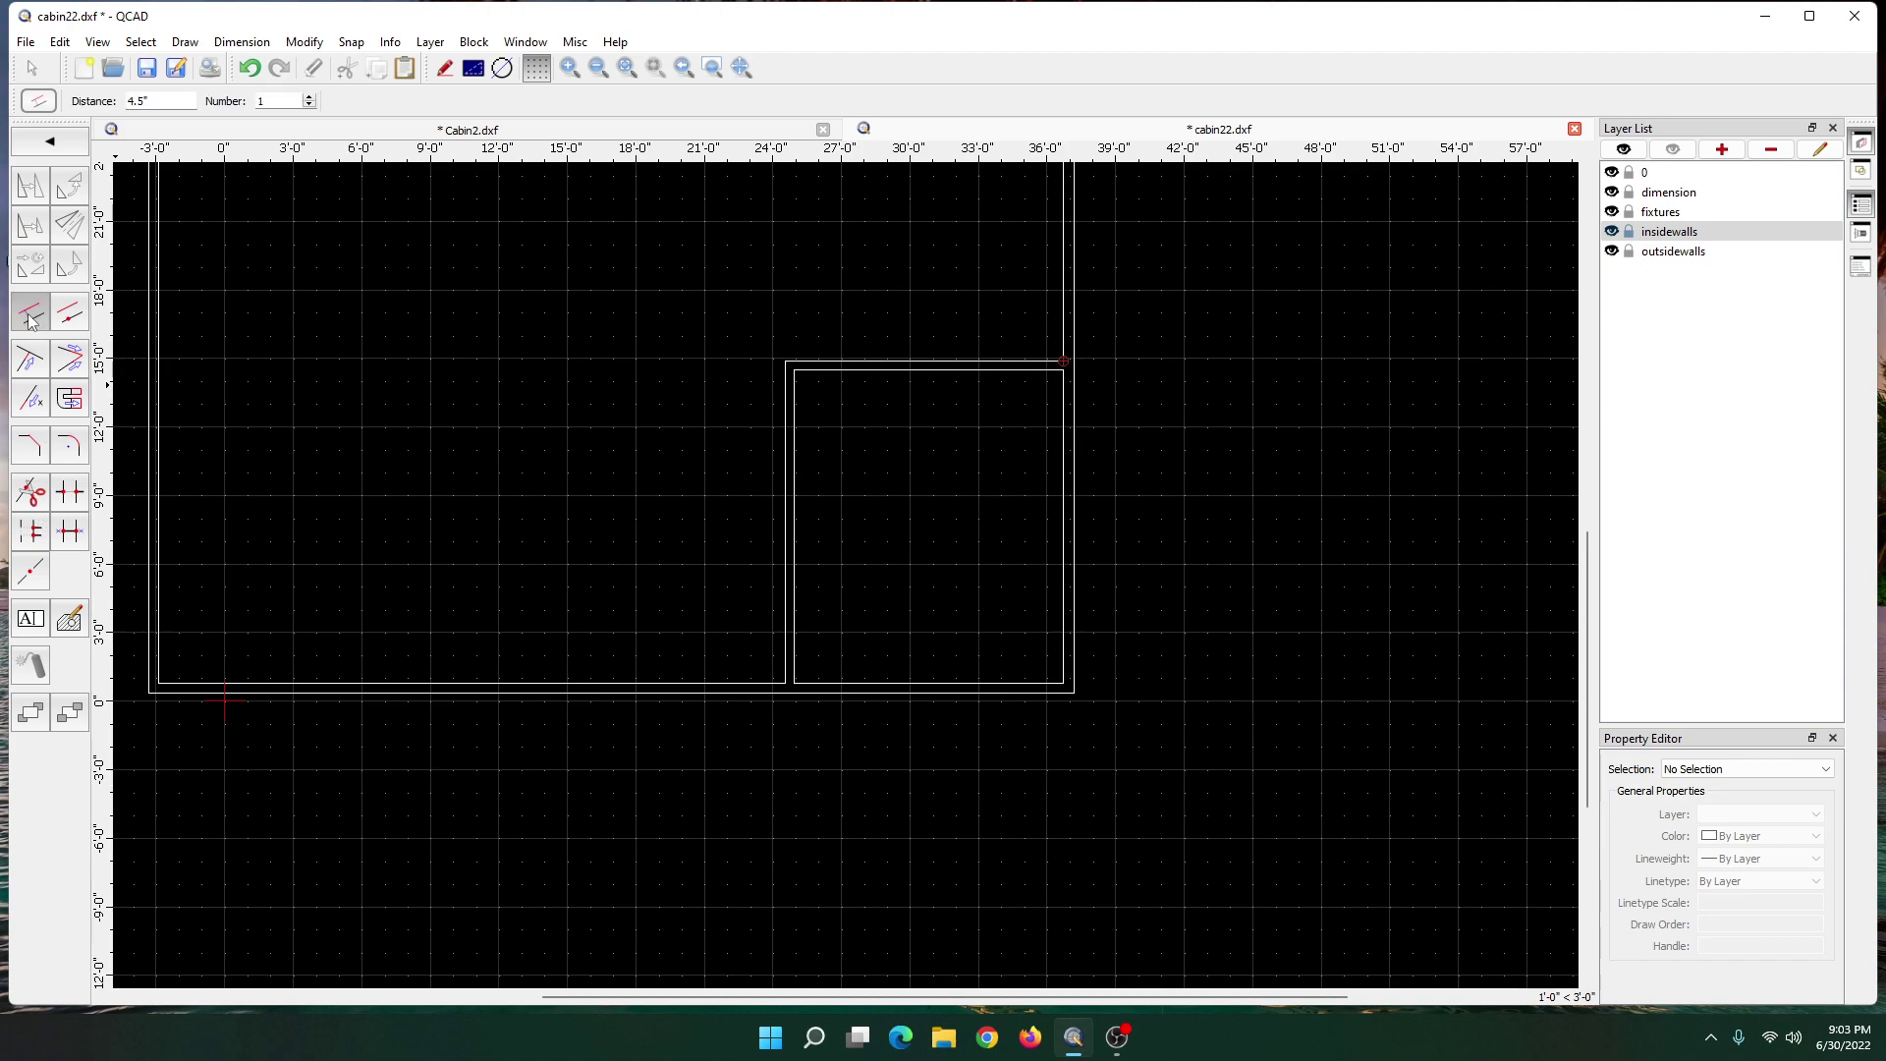
left_click(165, 197)
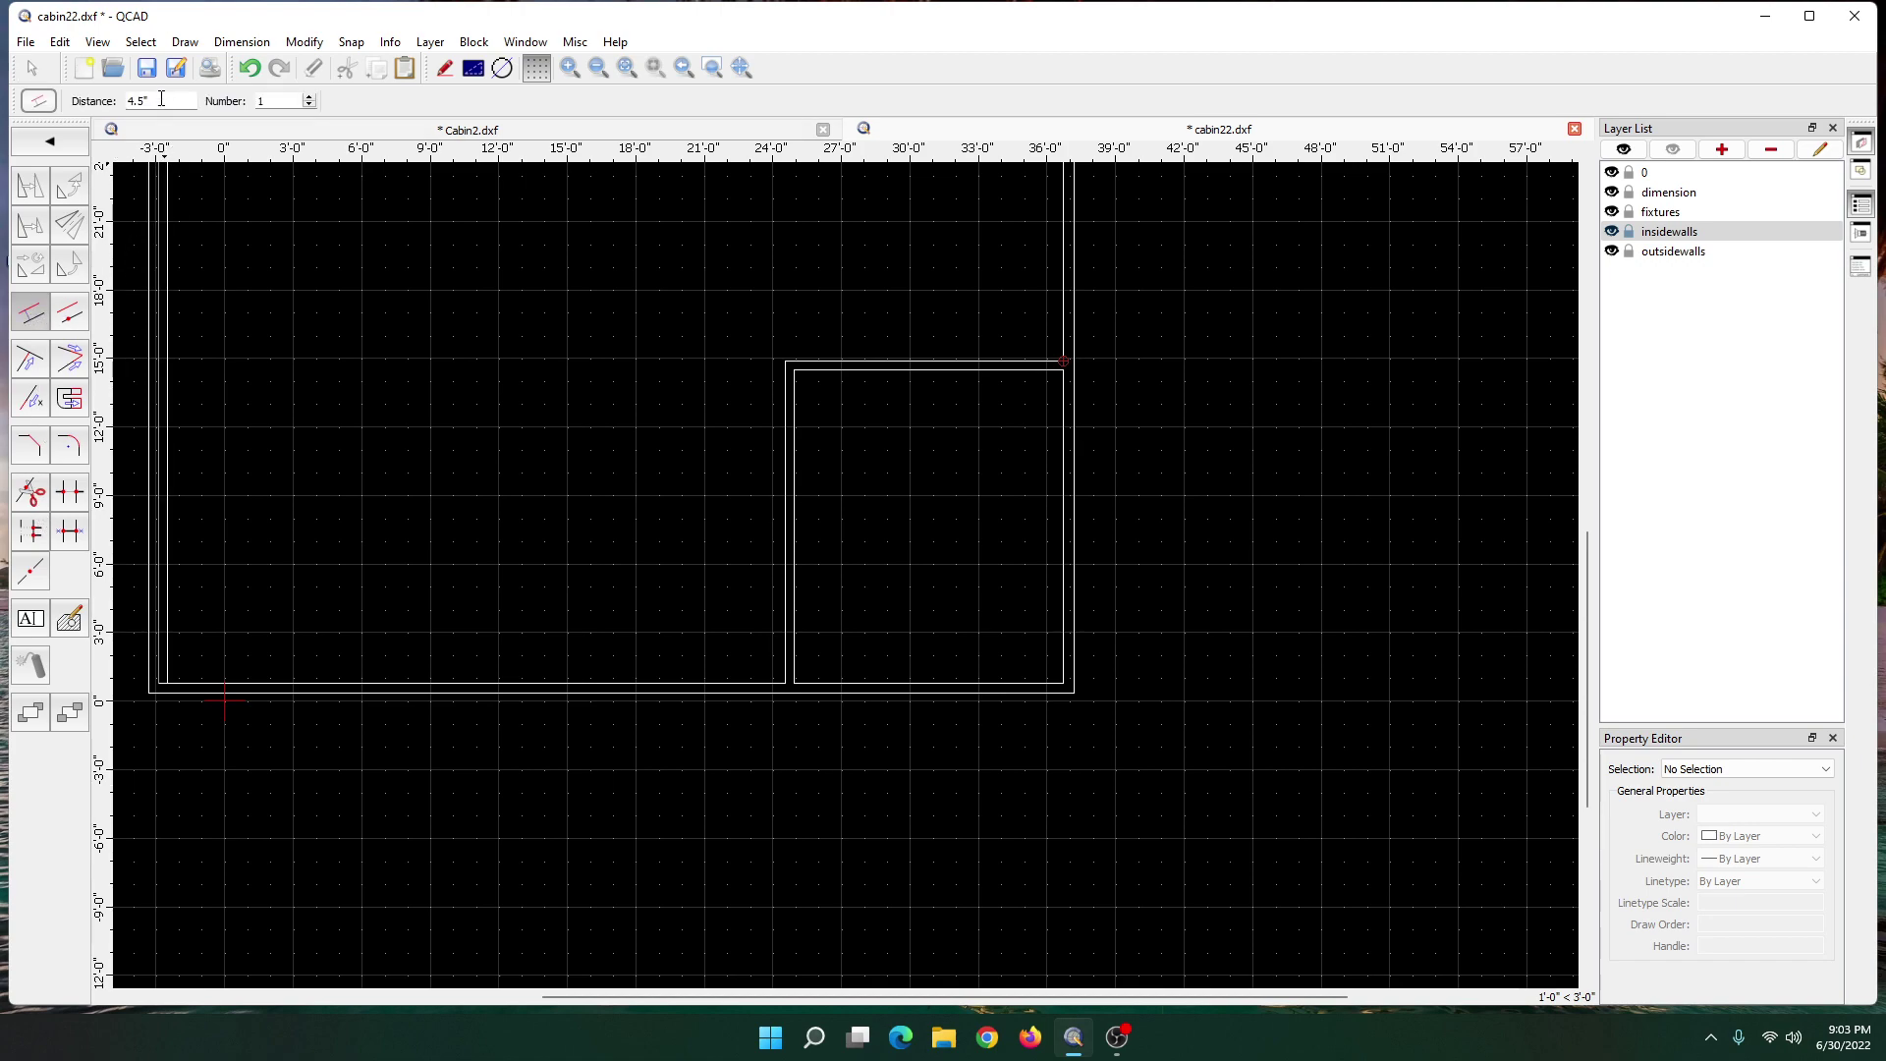
key("BackSpace")
key("BackSpace")
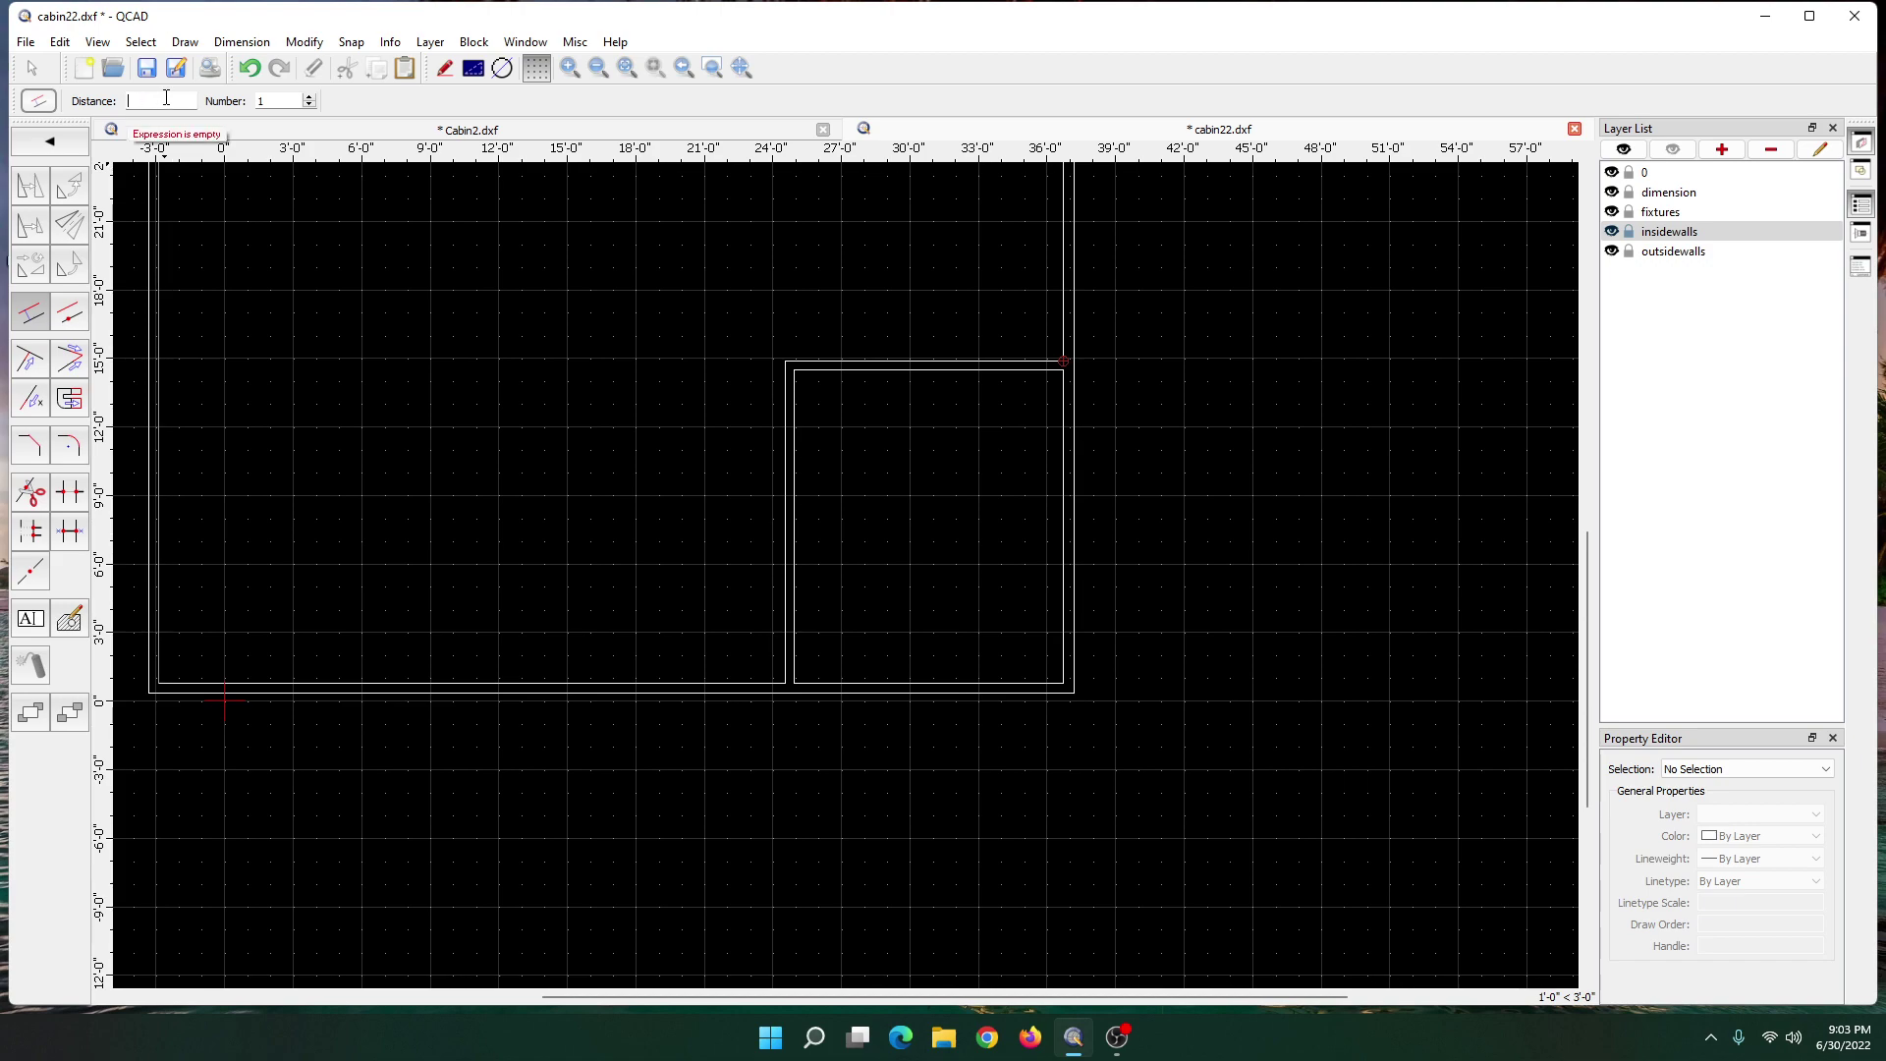
type("3'")
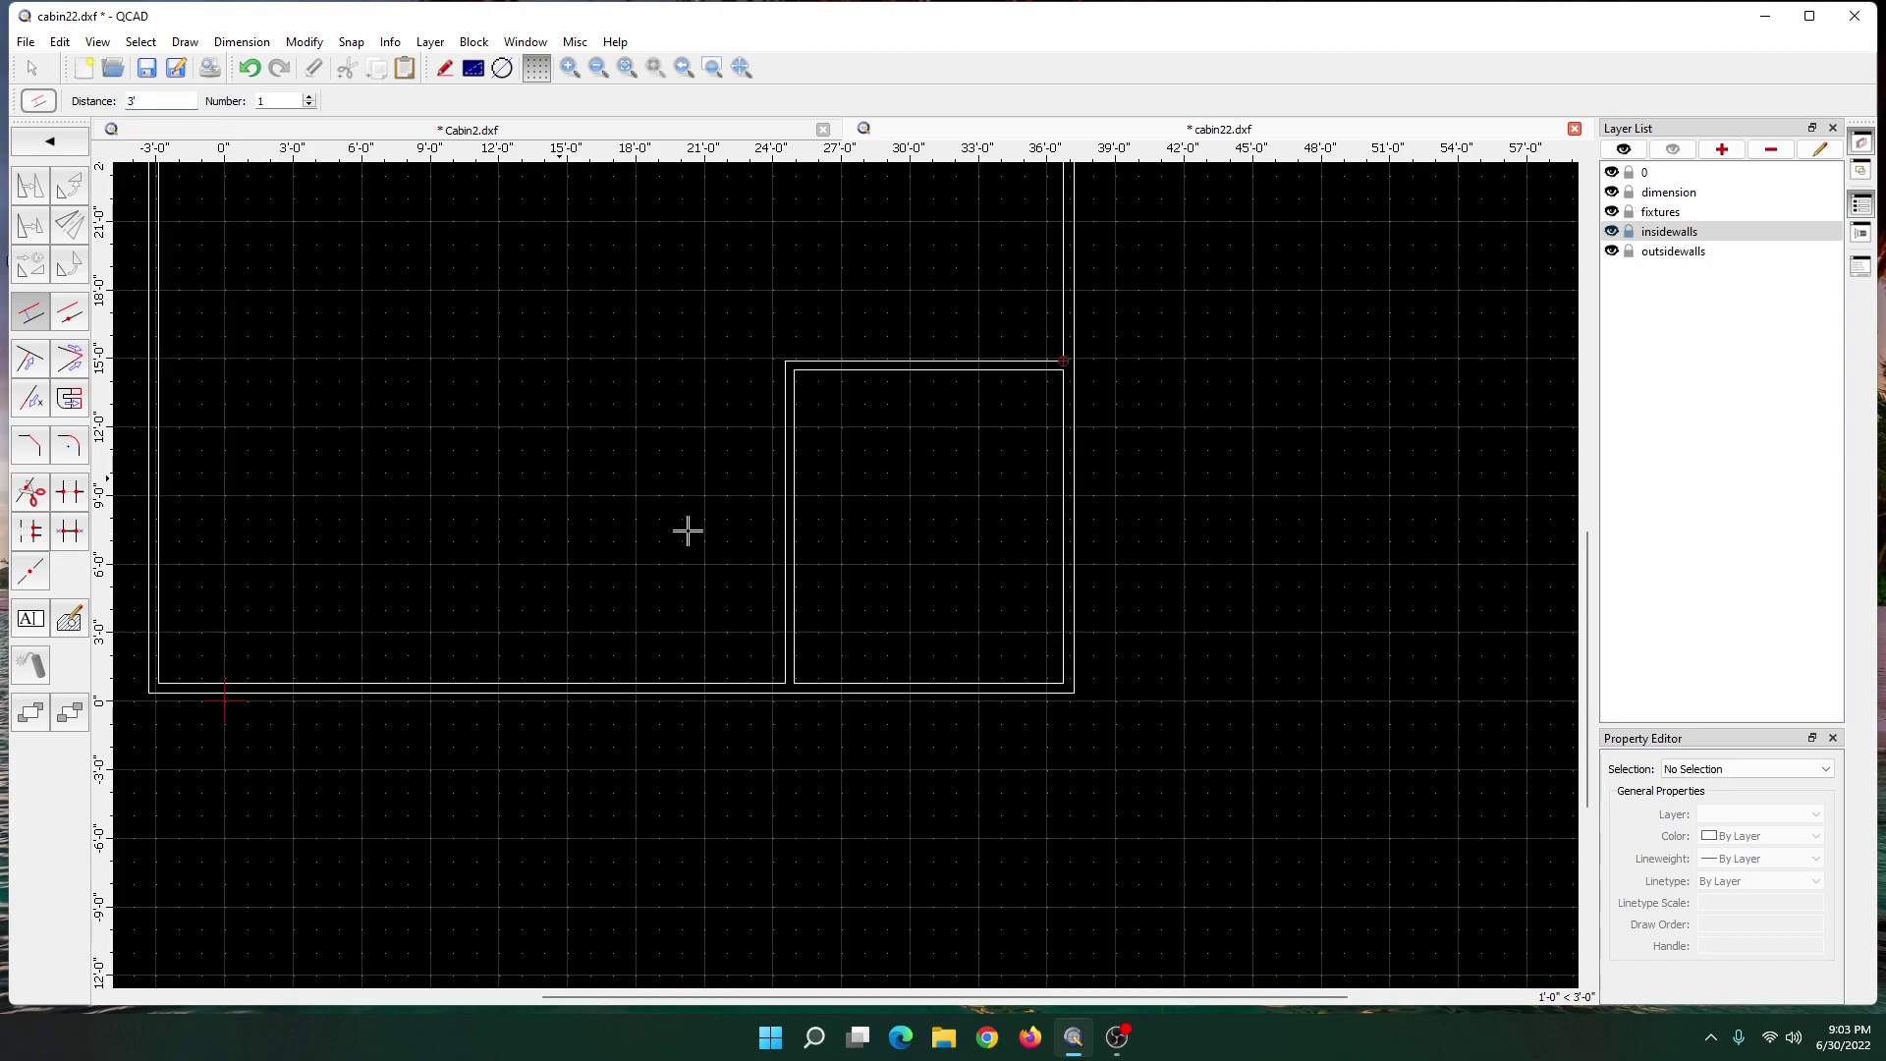
left_click(801, 540)
left_click(358, 344)
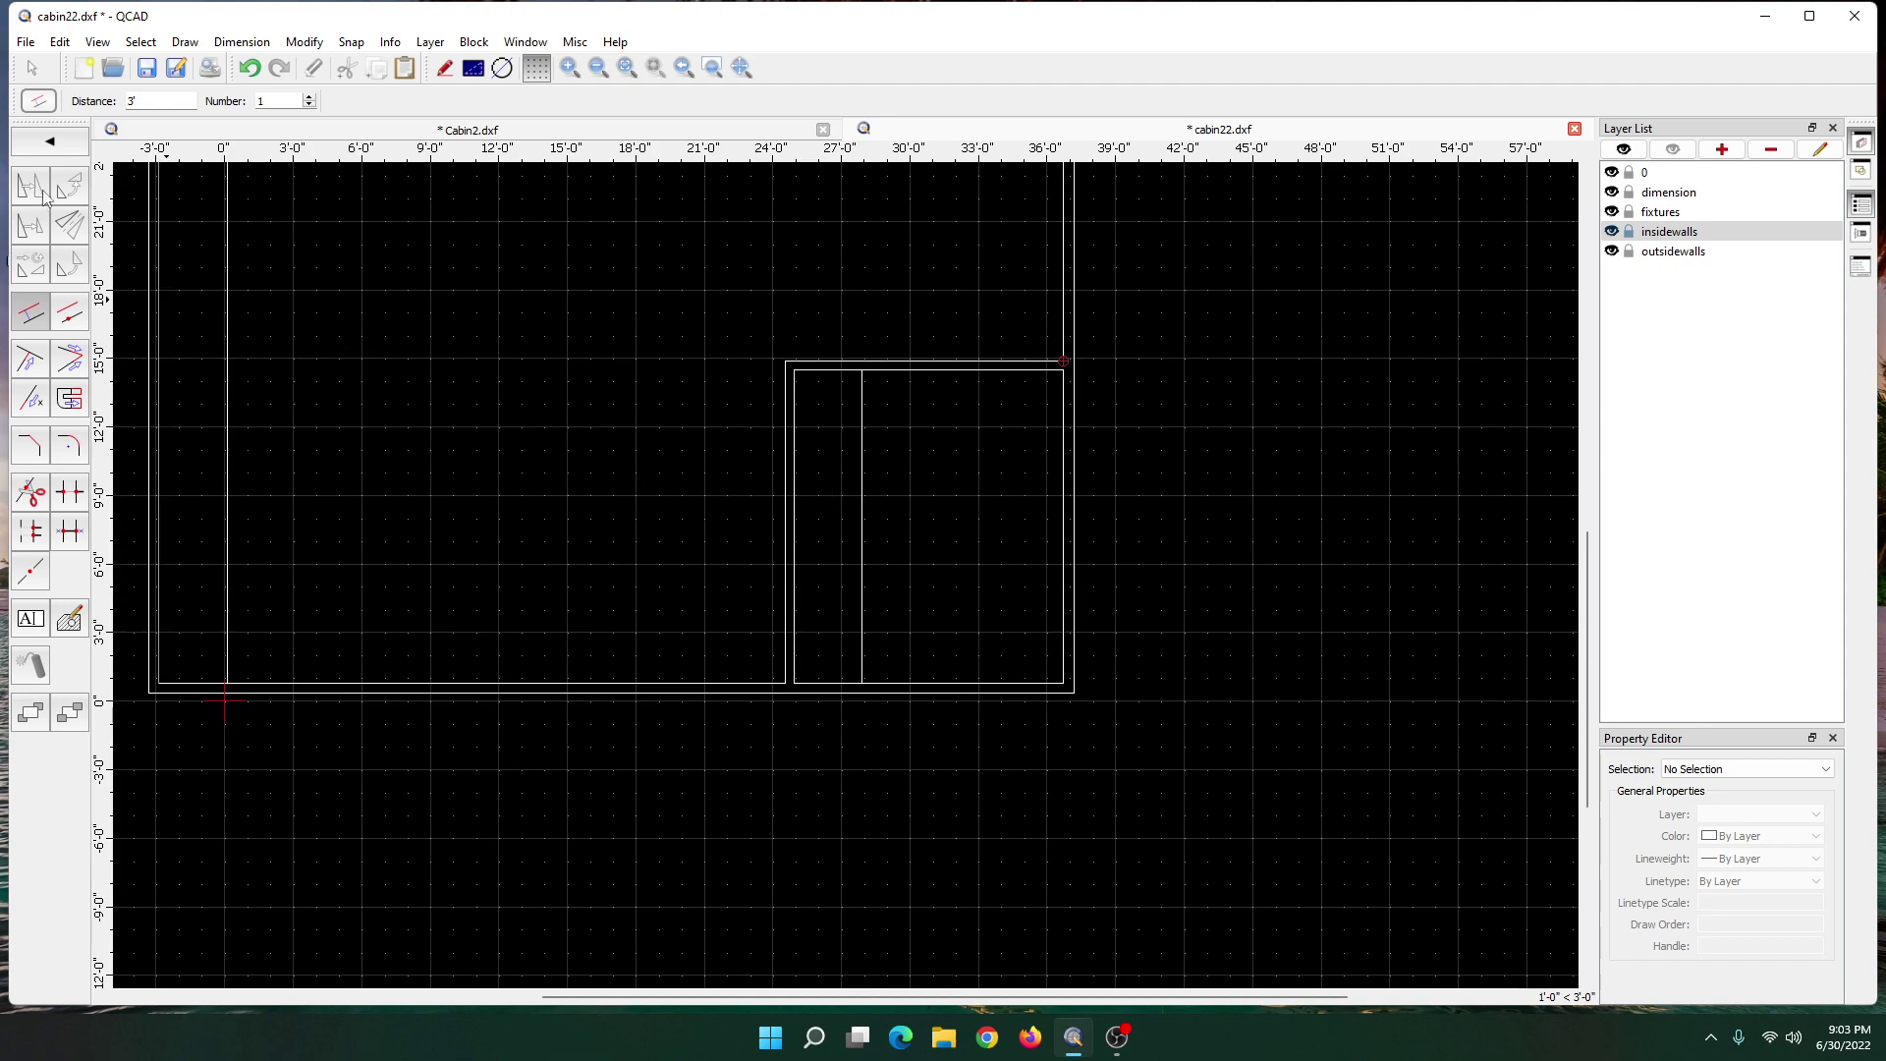
left_click(33, 71)
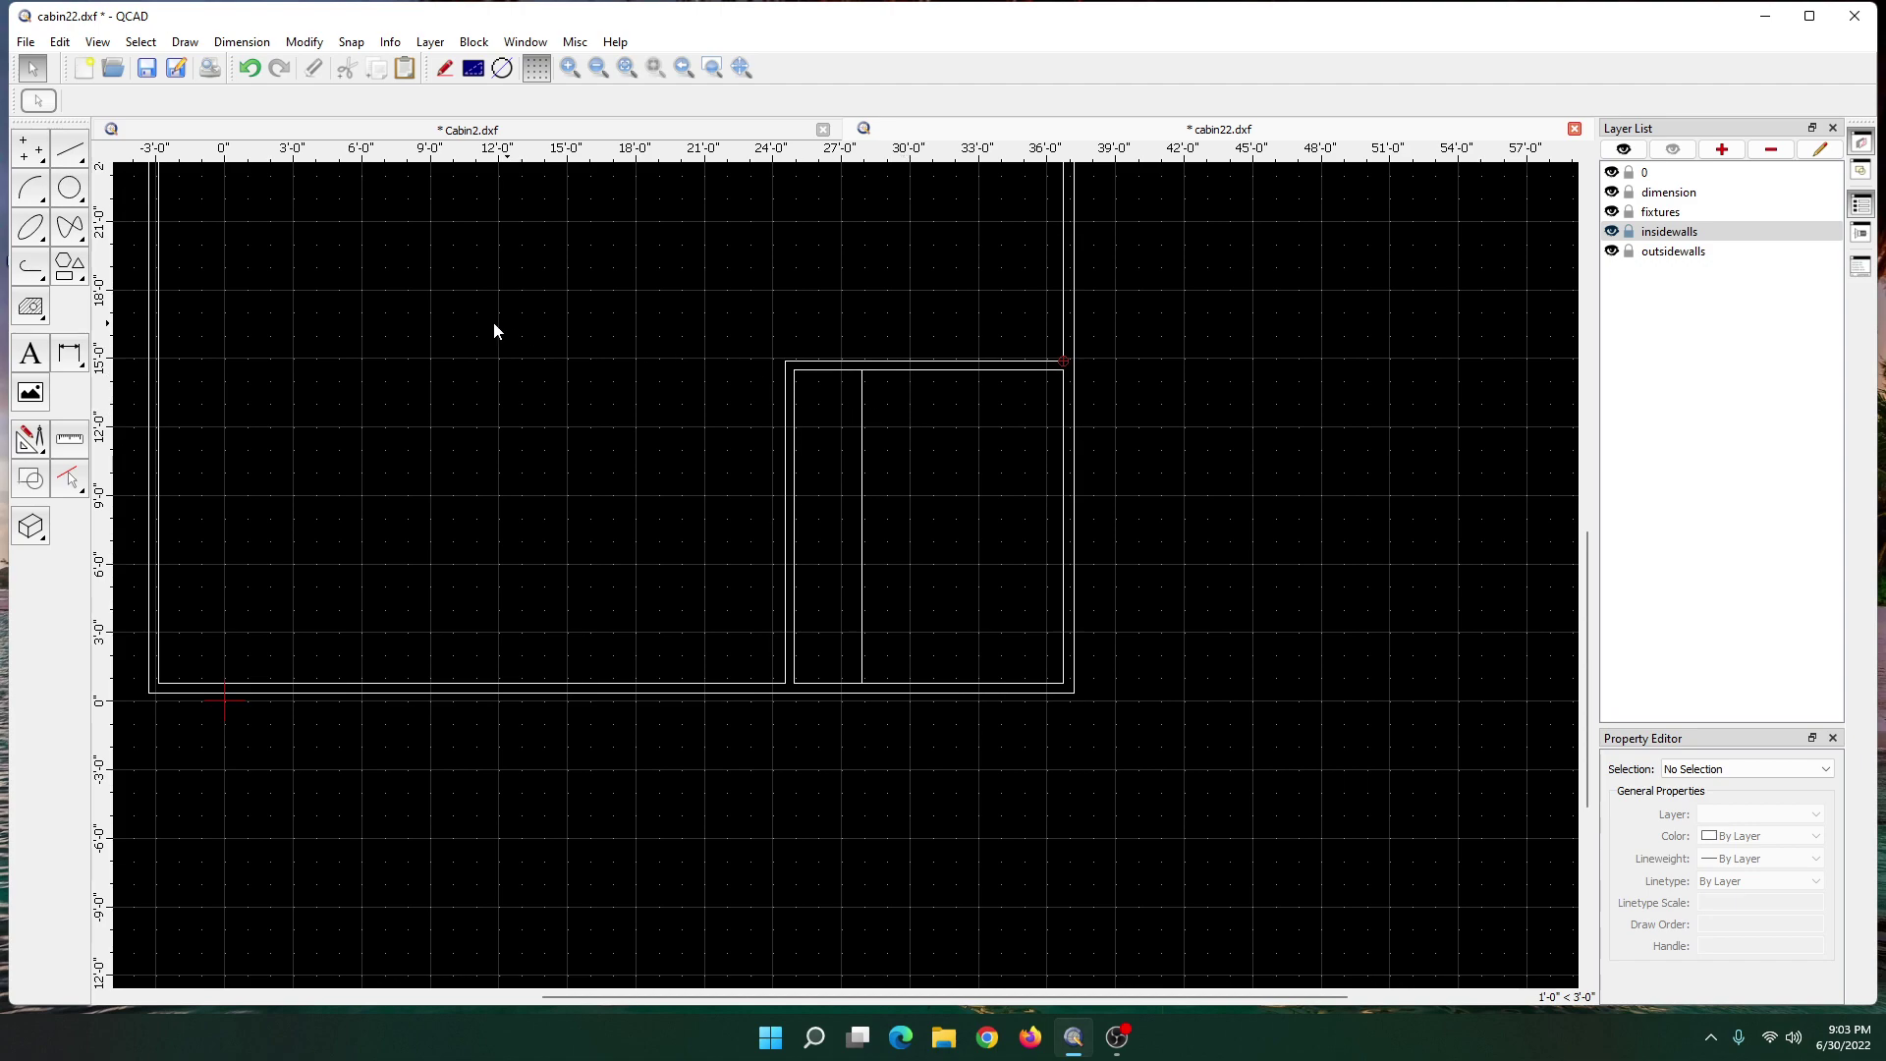
left_click(67, 153)
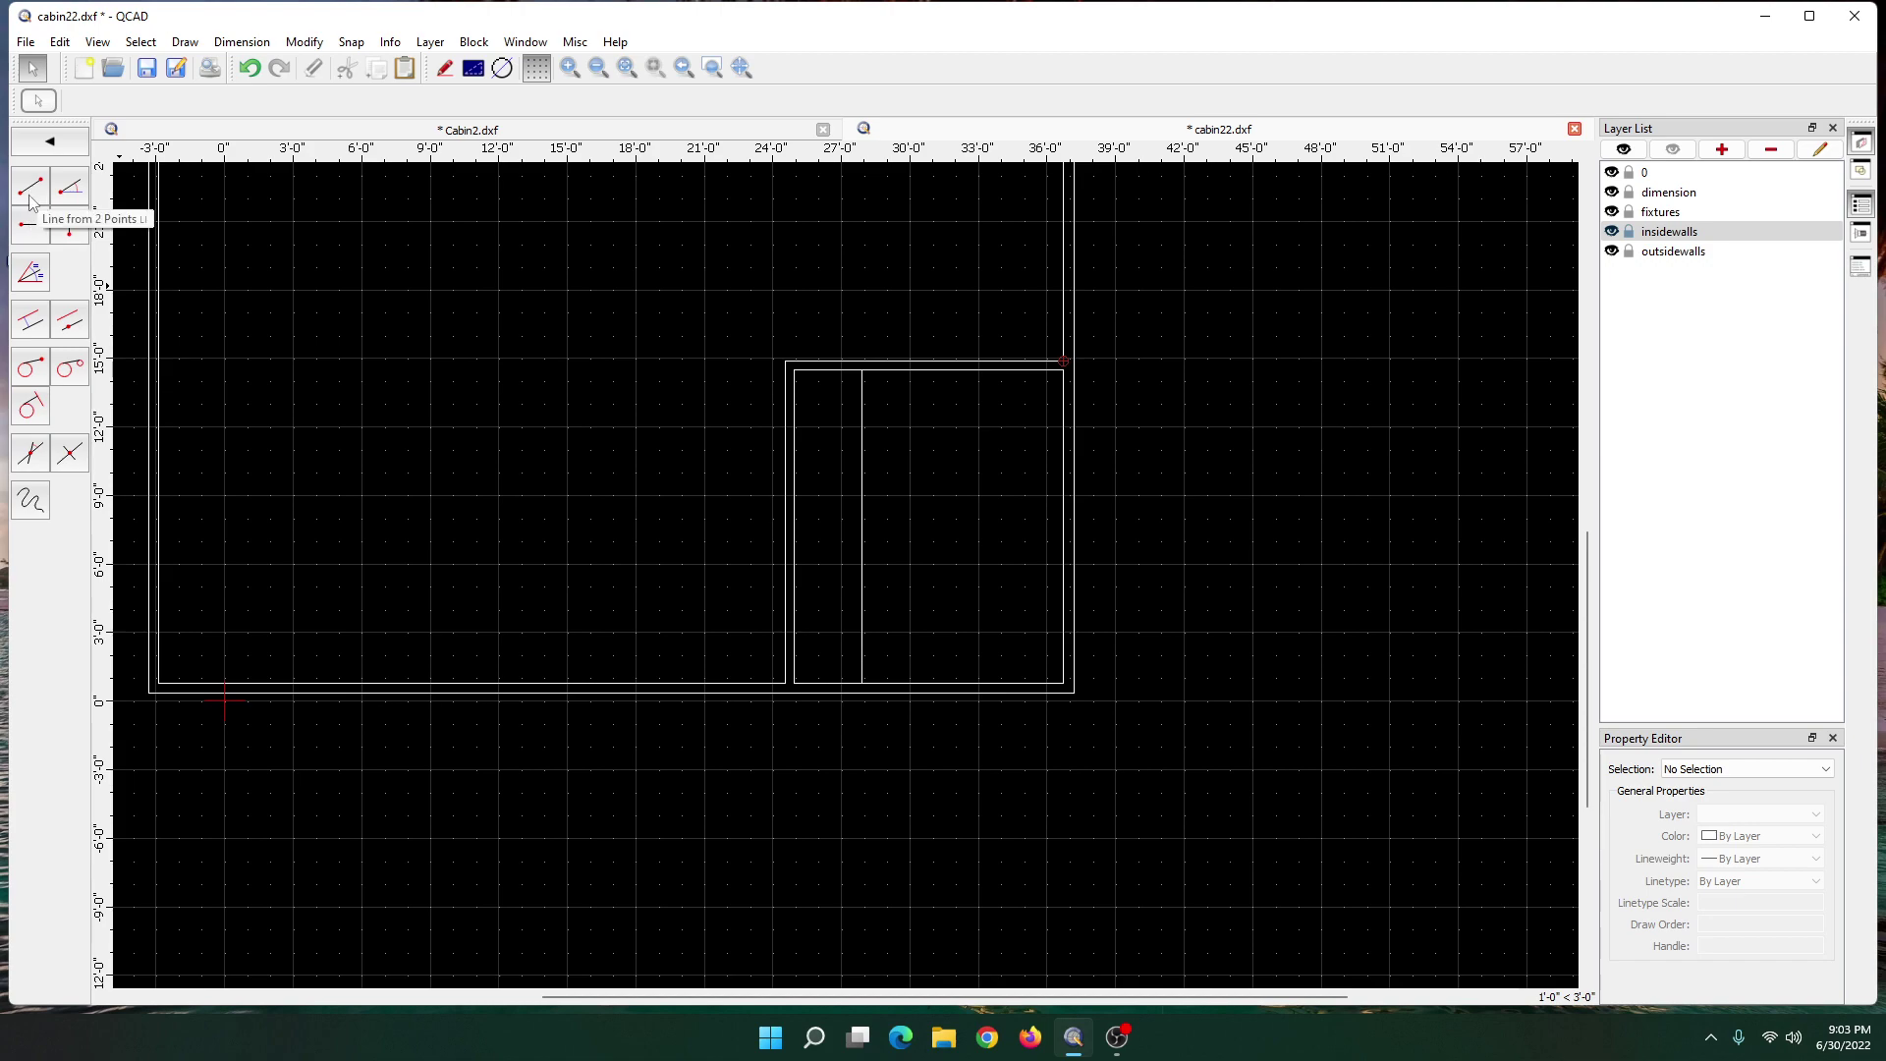
left_click(29, 69)
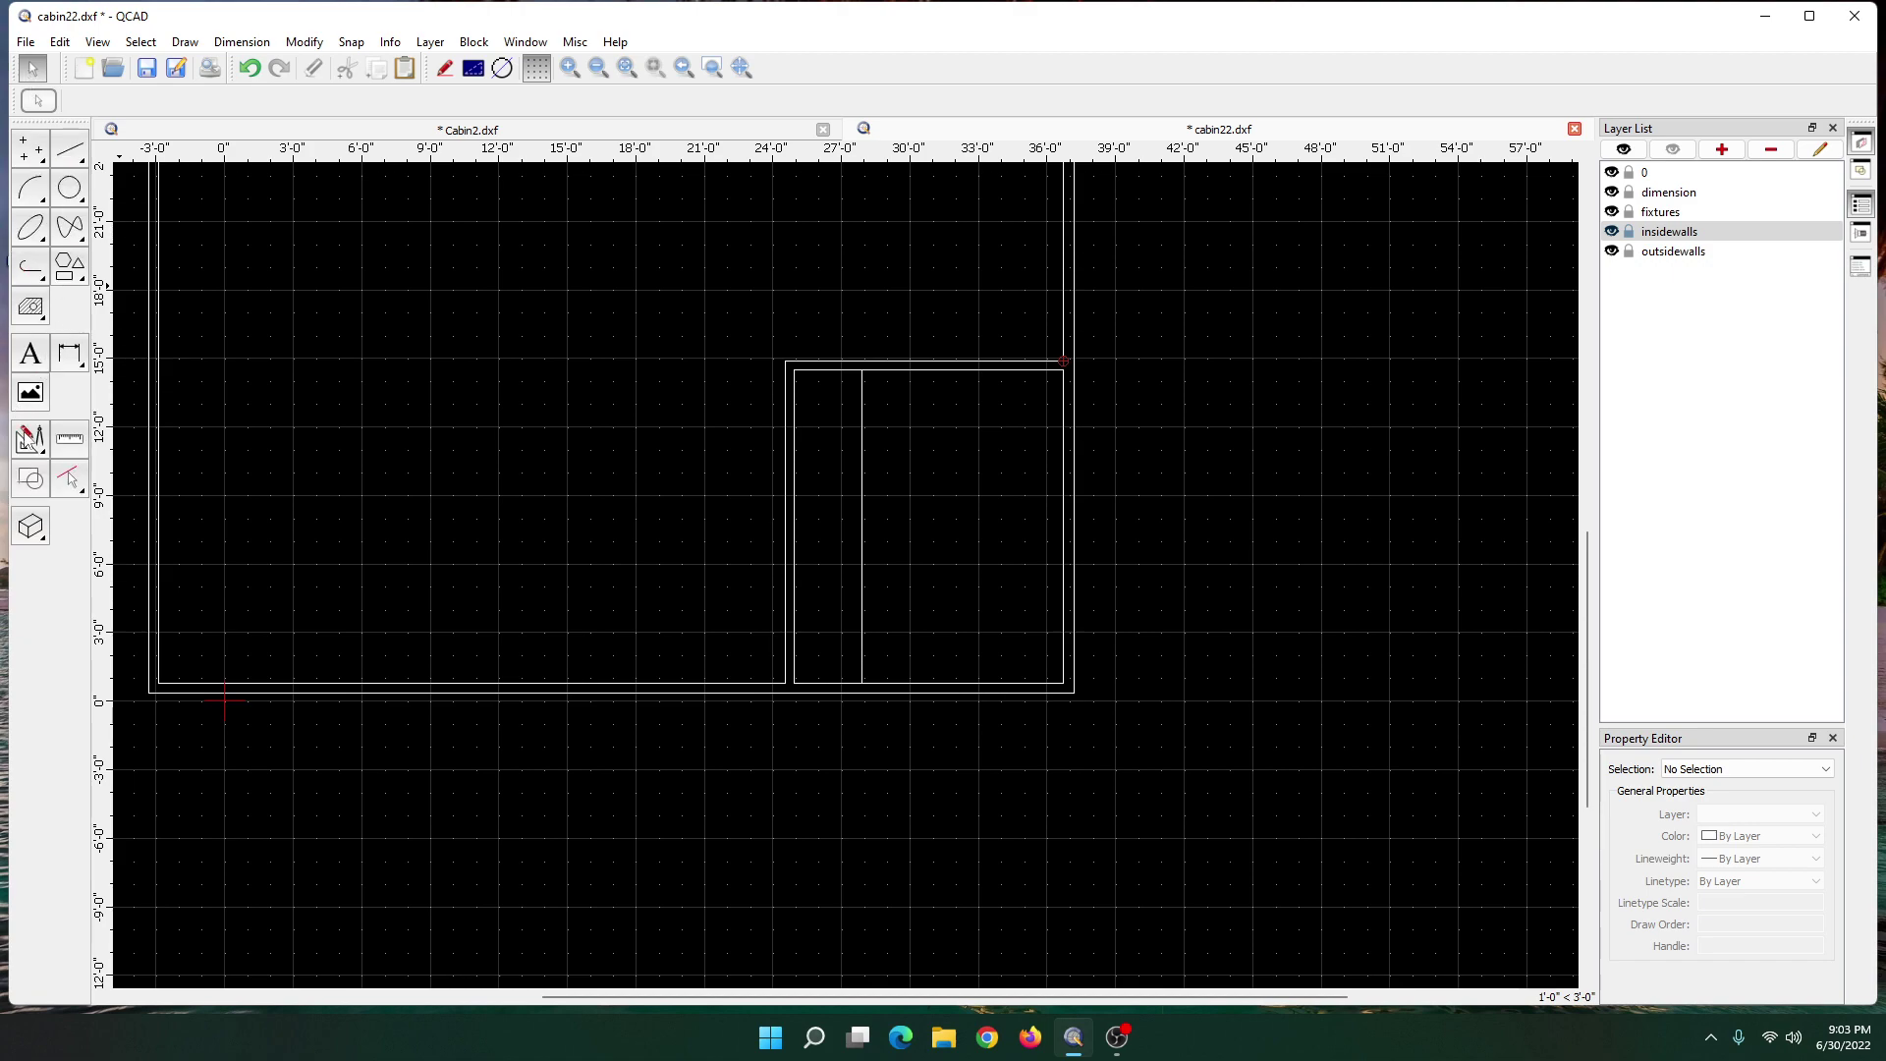
left_click(29, 438)
left_click(66, 495)
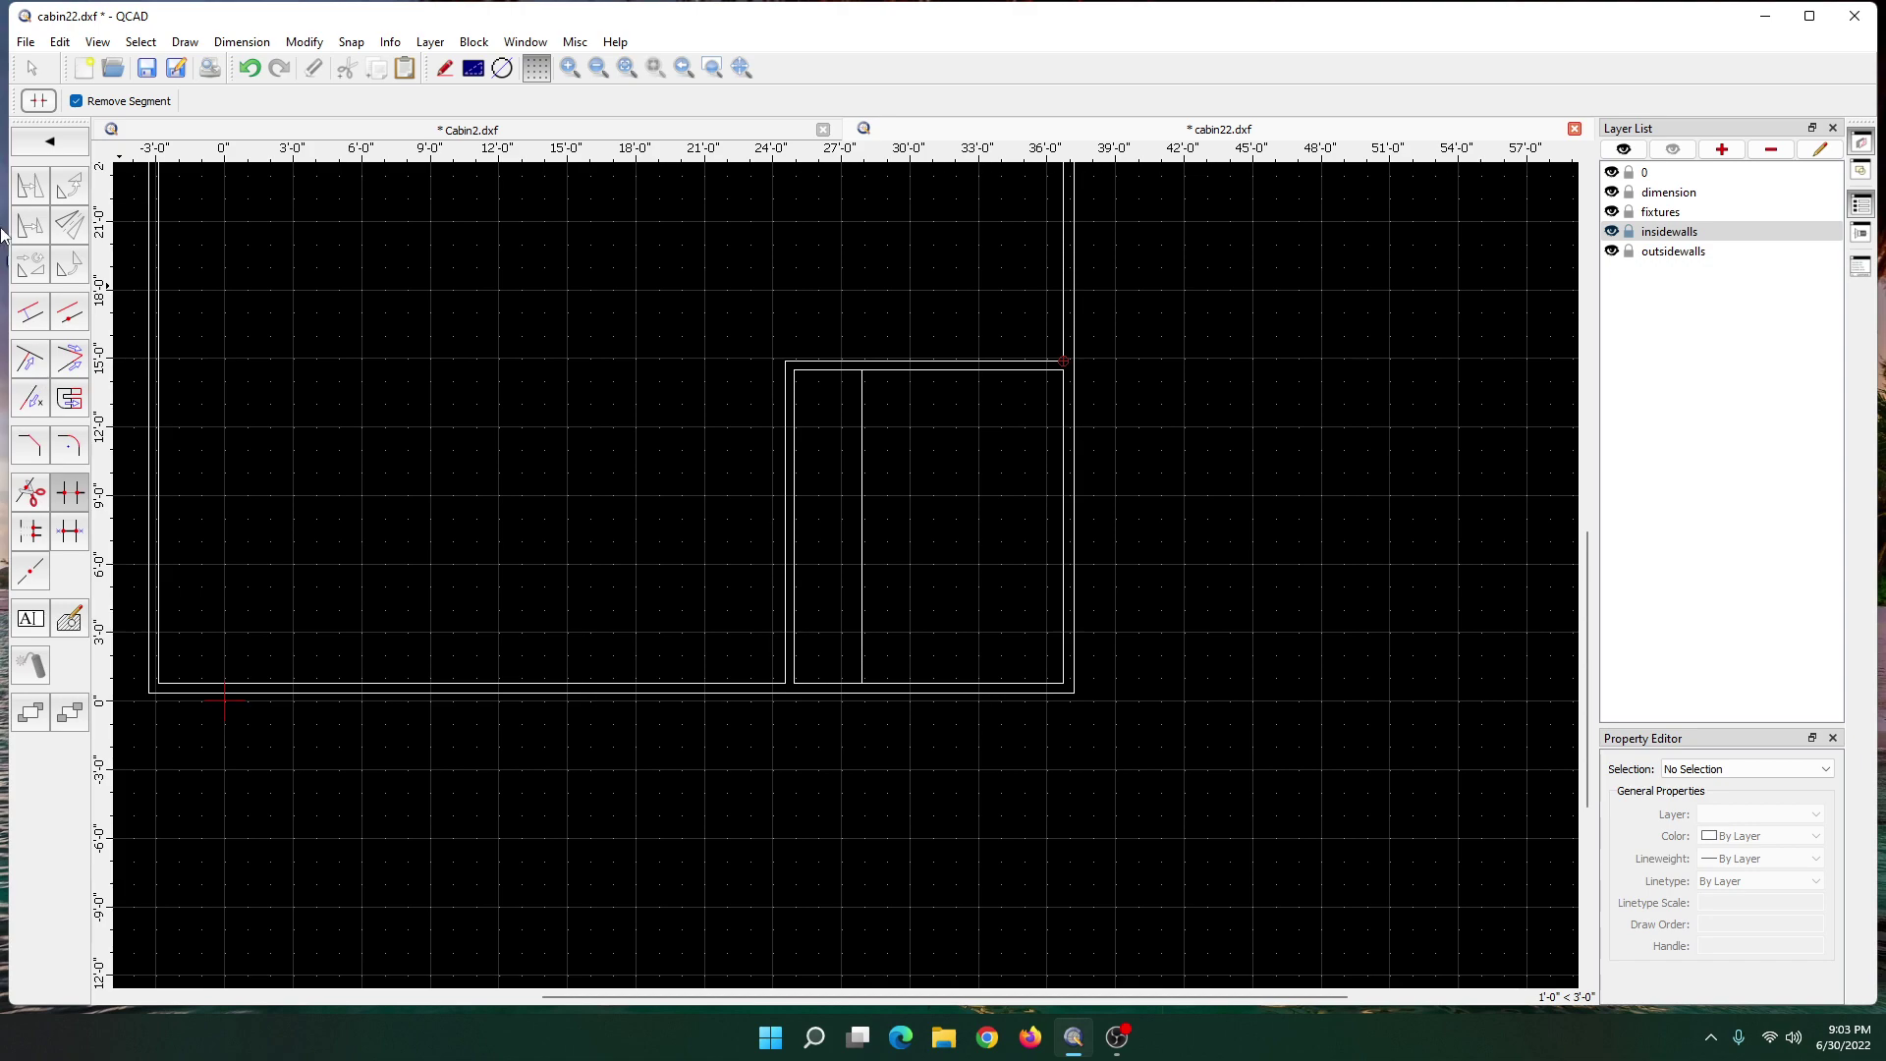
- Offset a second vertical line 4.5" to the right of the new closet line to give that wall its thickness
left_click(30, 312)
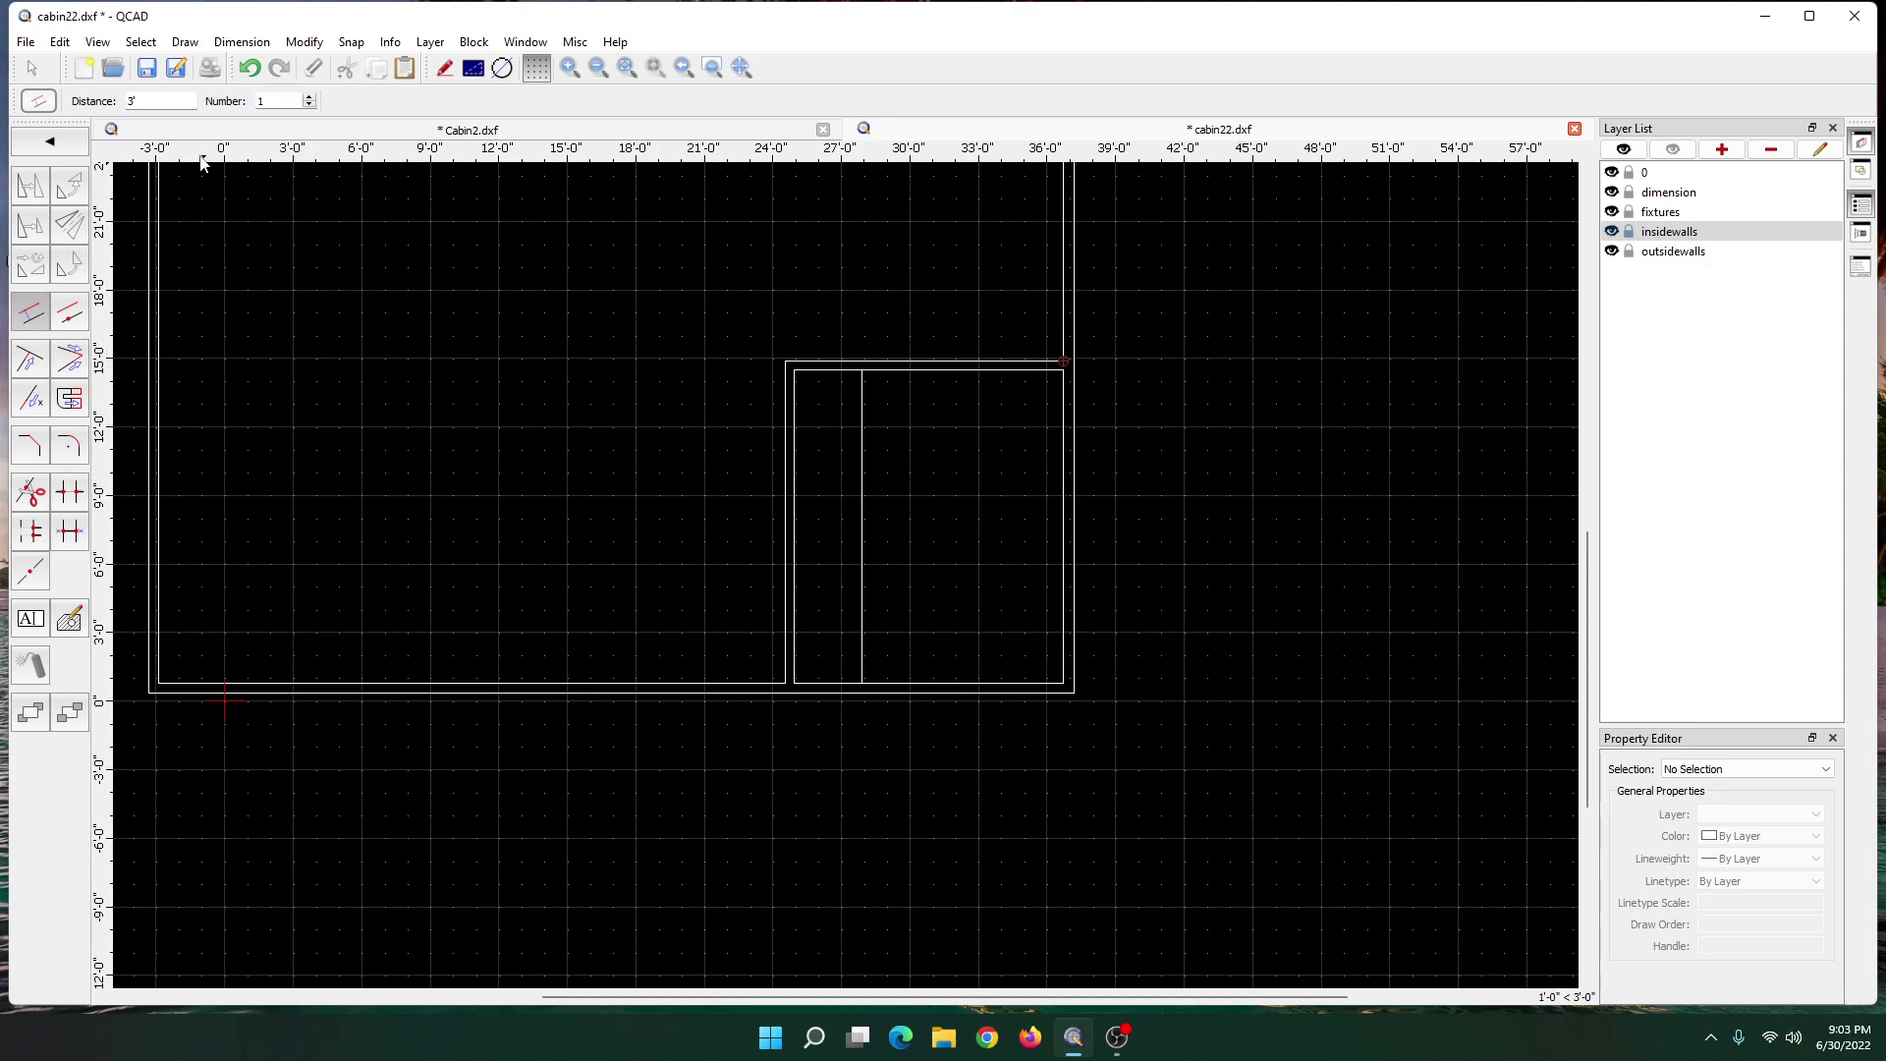
key("BackSpace")
type("4.5\"")
left_click(866, 462)
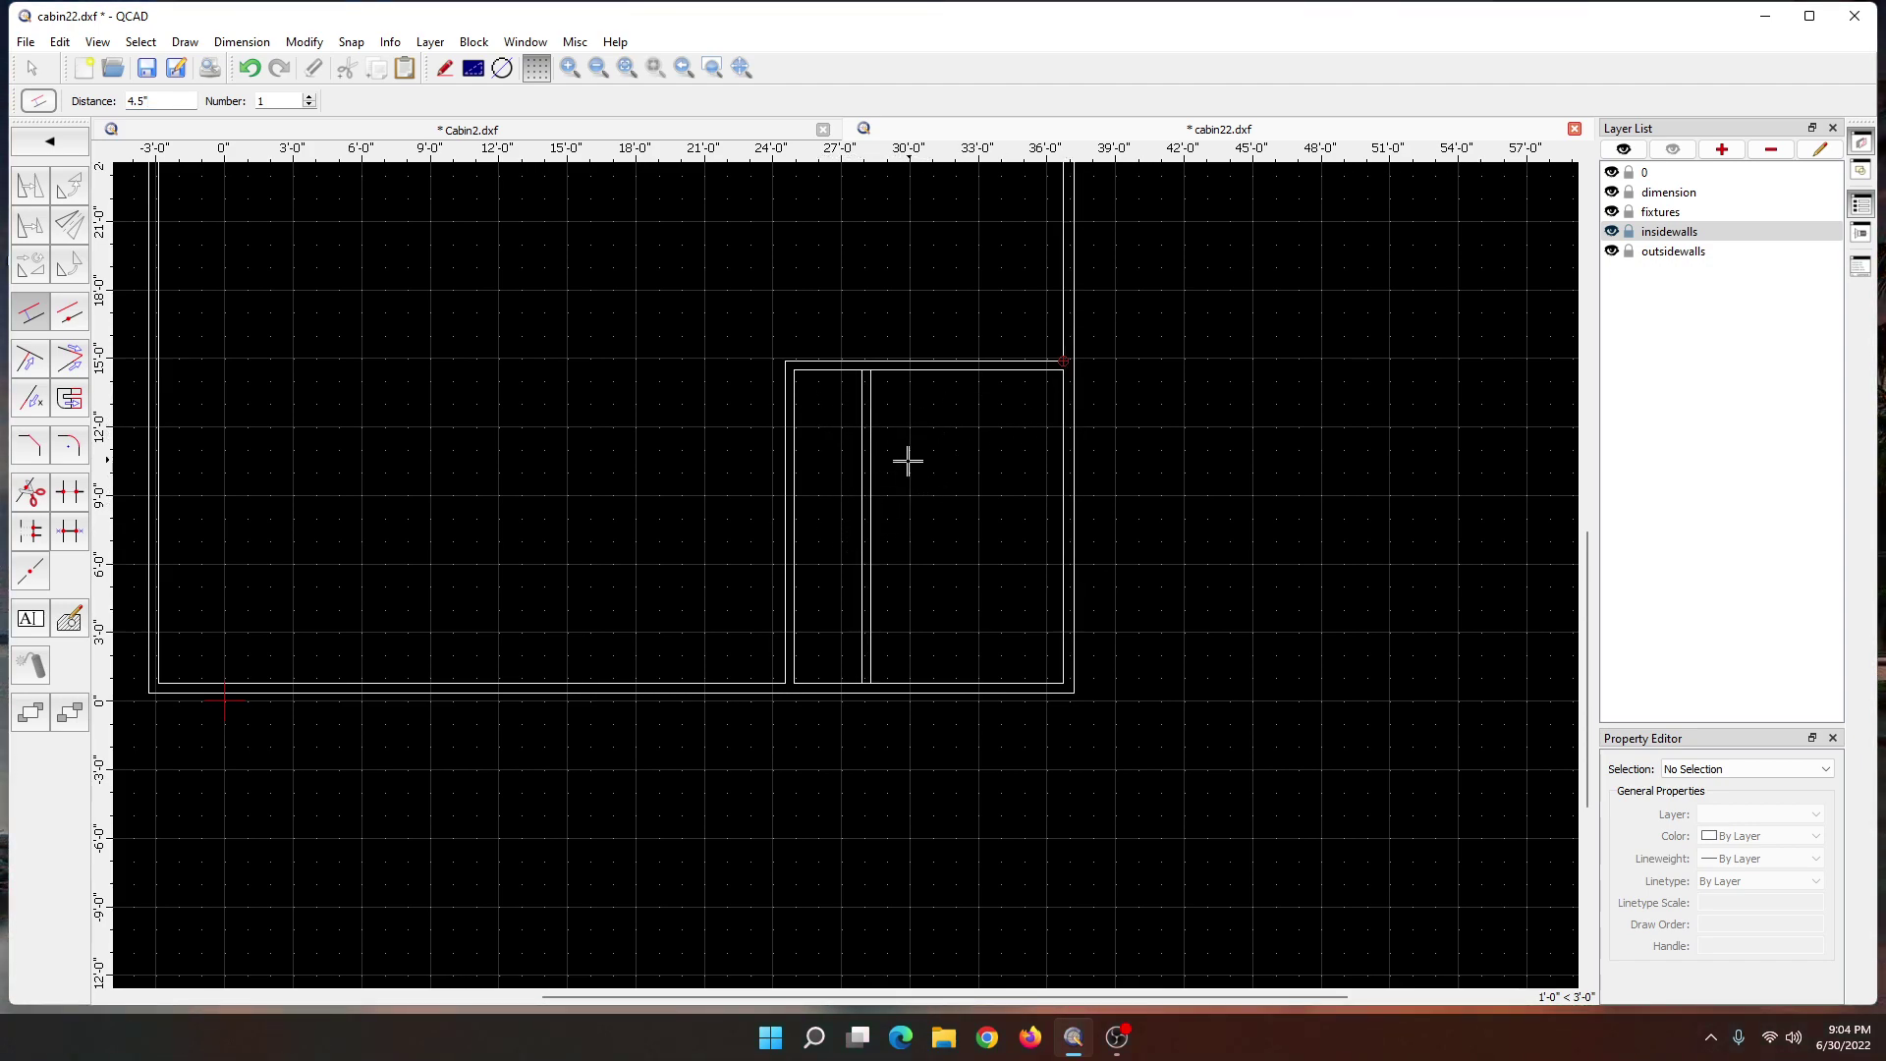
- Check the closet depth in Cabin2.dxf, offset a line 2'4" below the room's upper wall in cabin22.dxf and a parallel line just beneath it
left_click(393, 133)
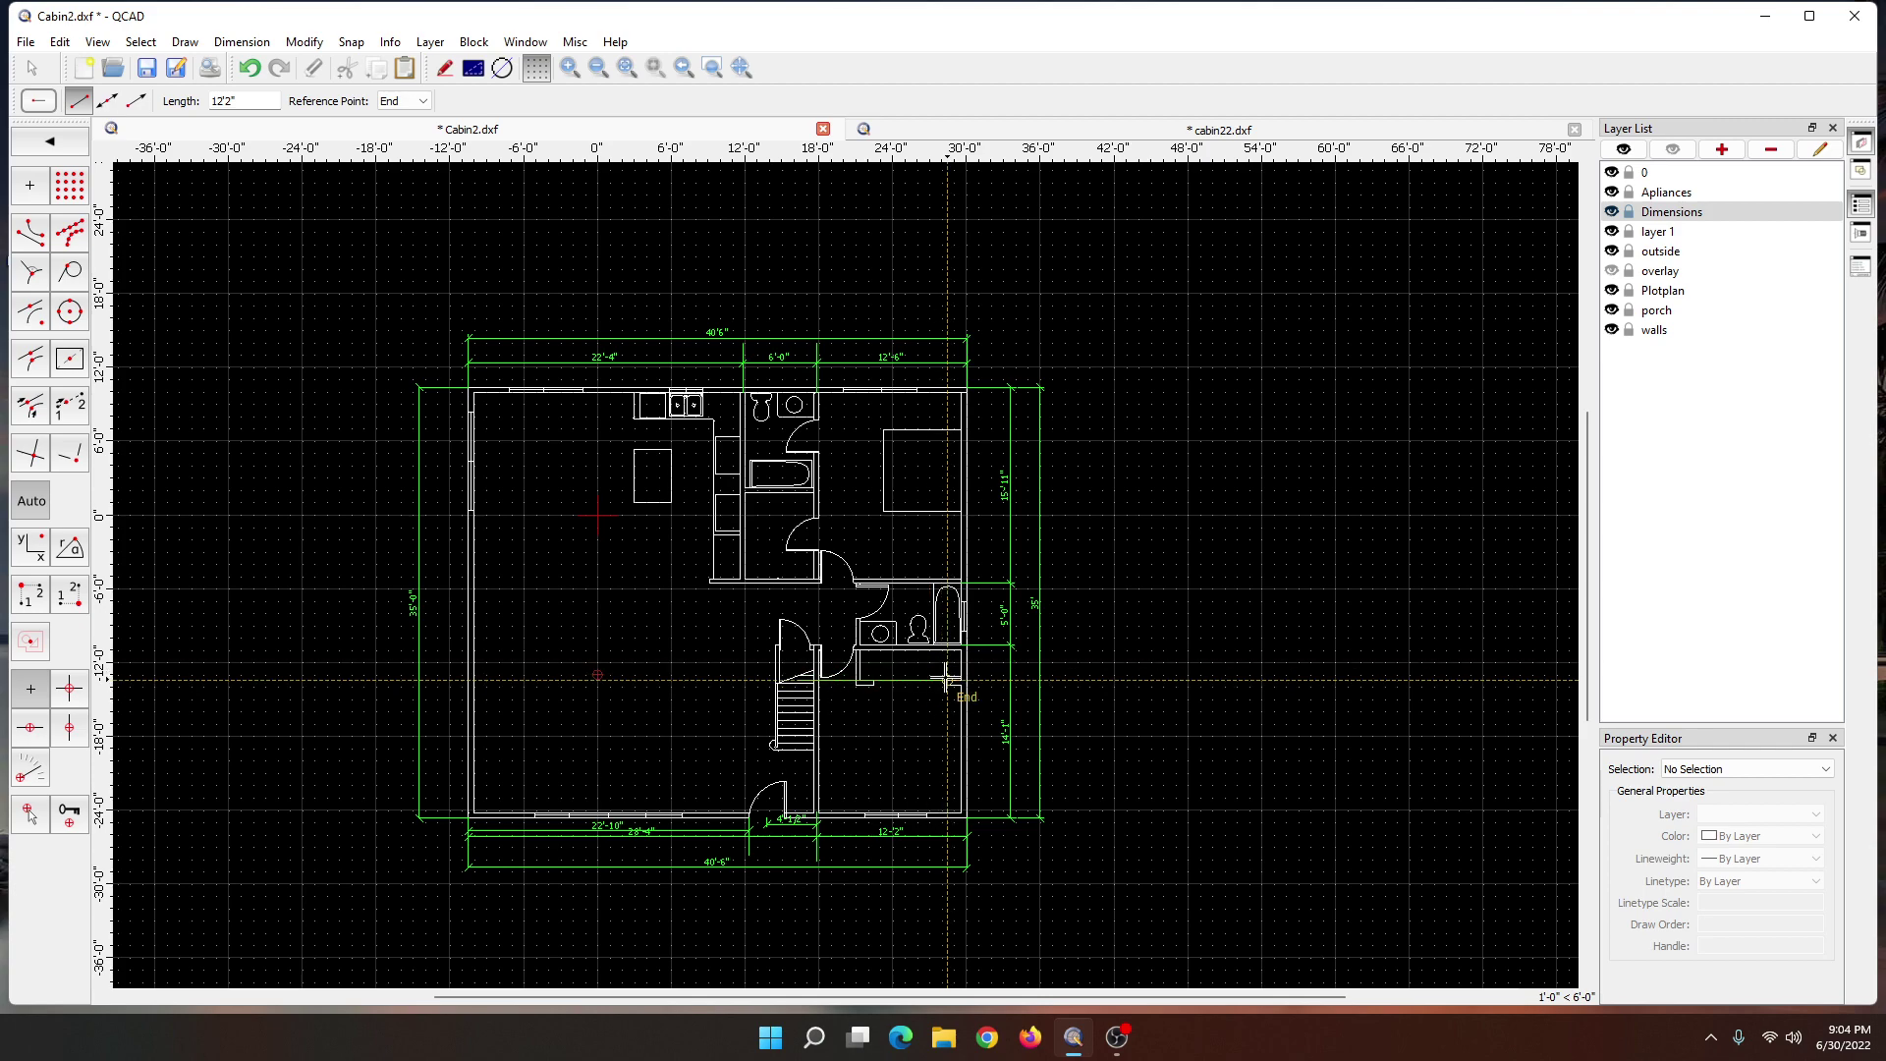
left_click(913, 137)
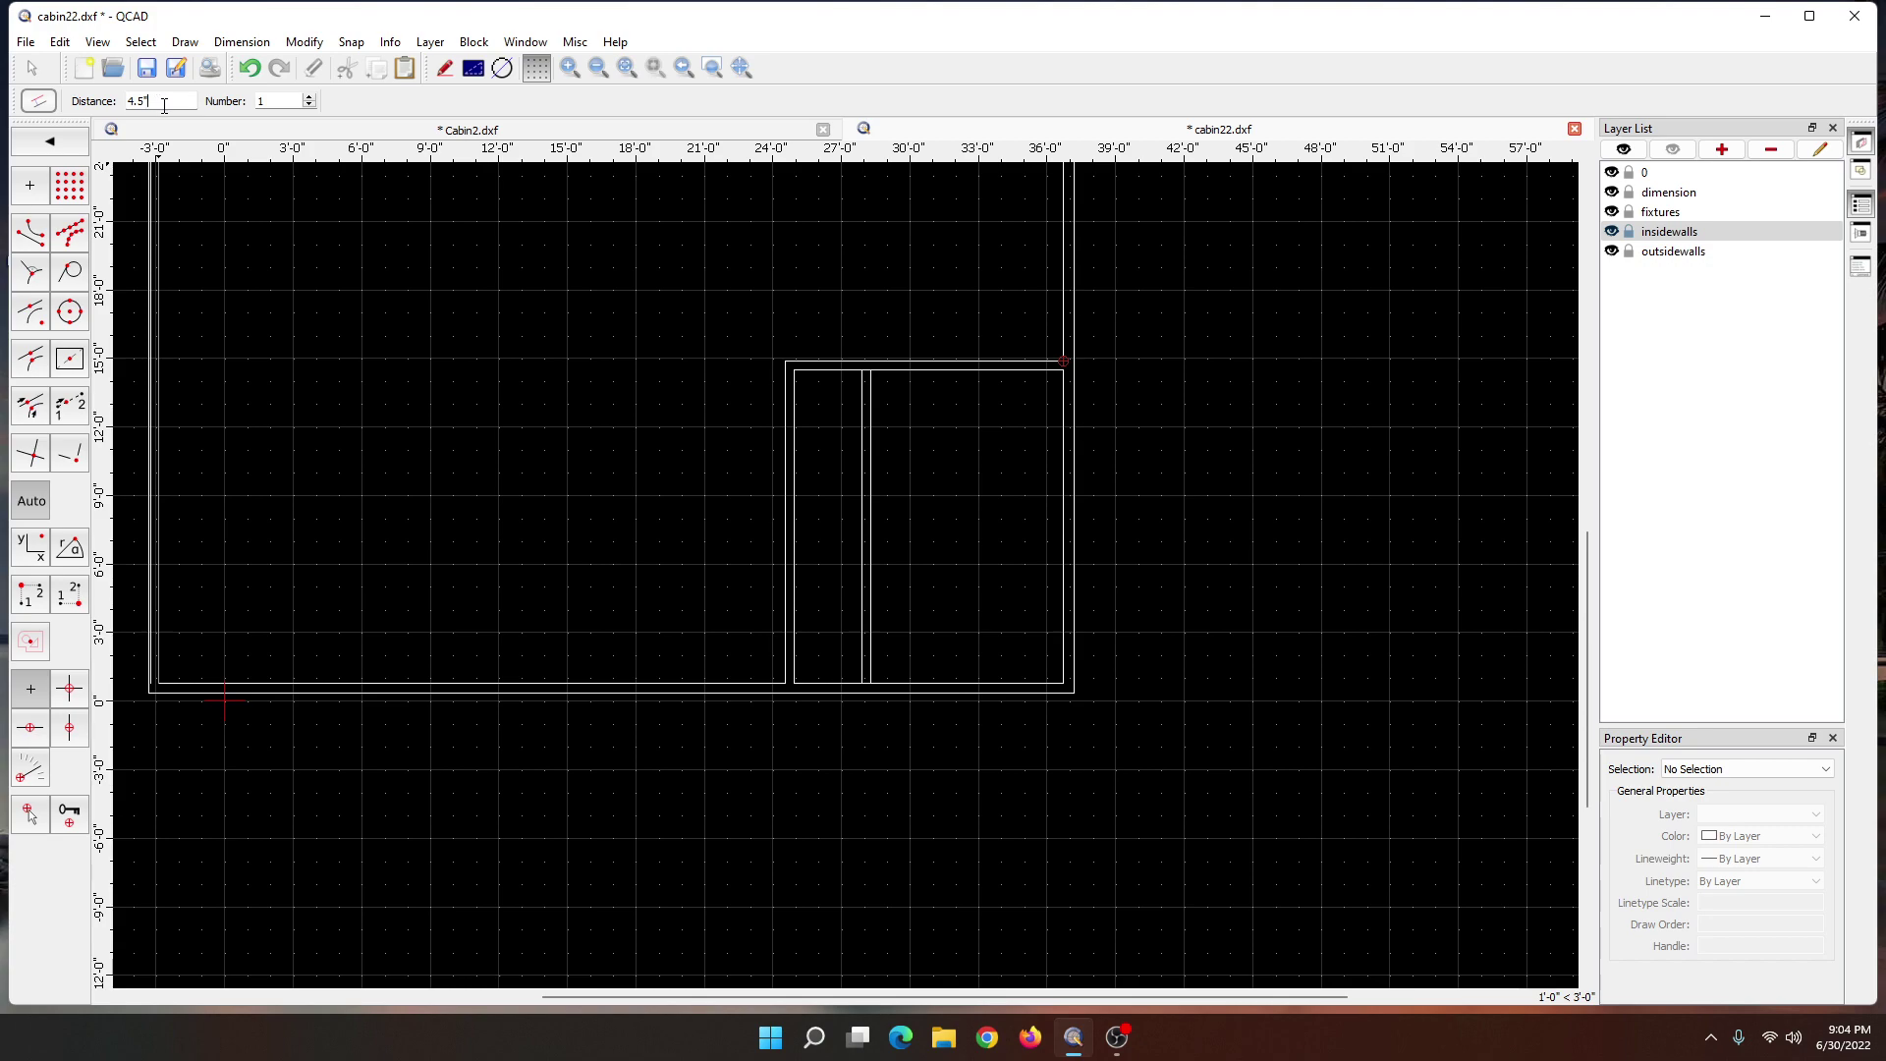
key("BackSpace")
key("BackSpace")
type("2'4")
left_click(931, 376)
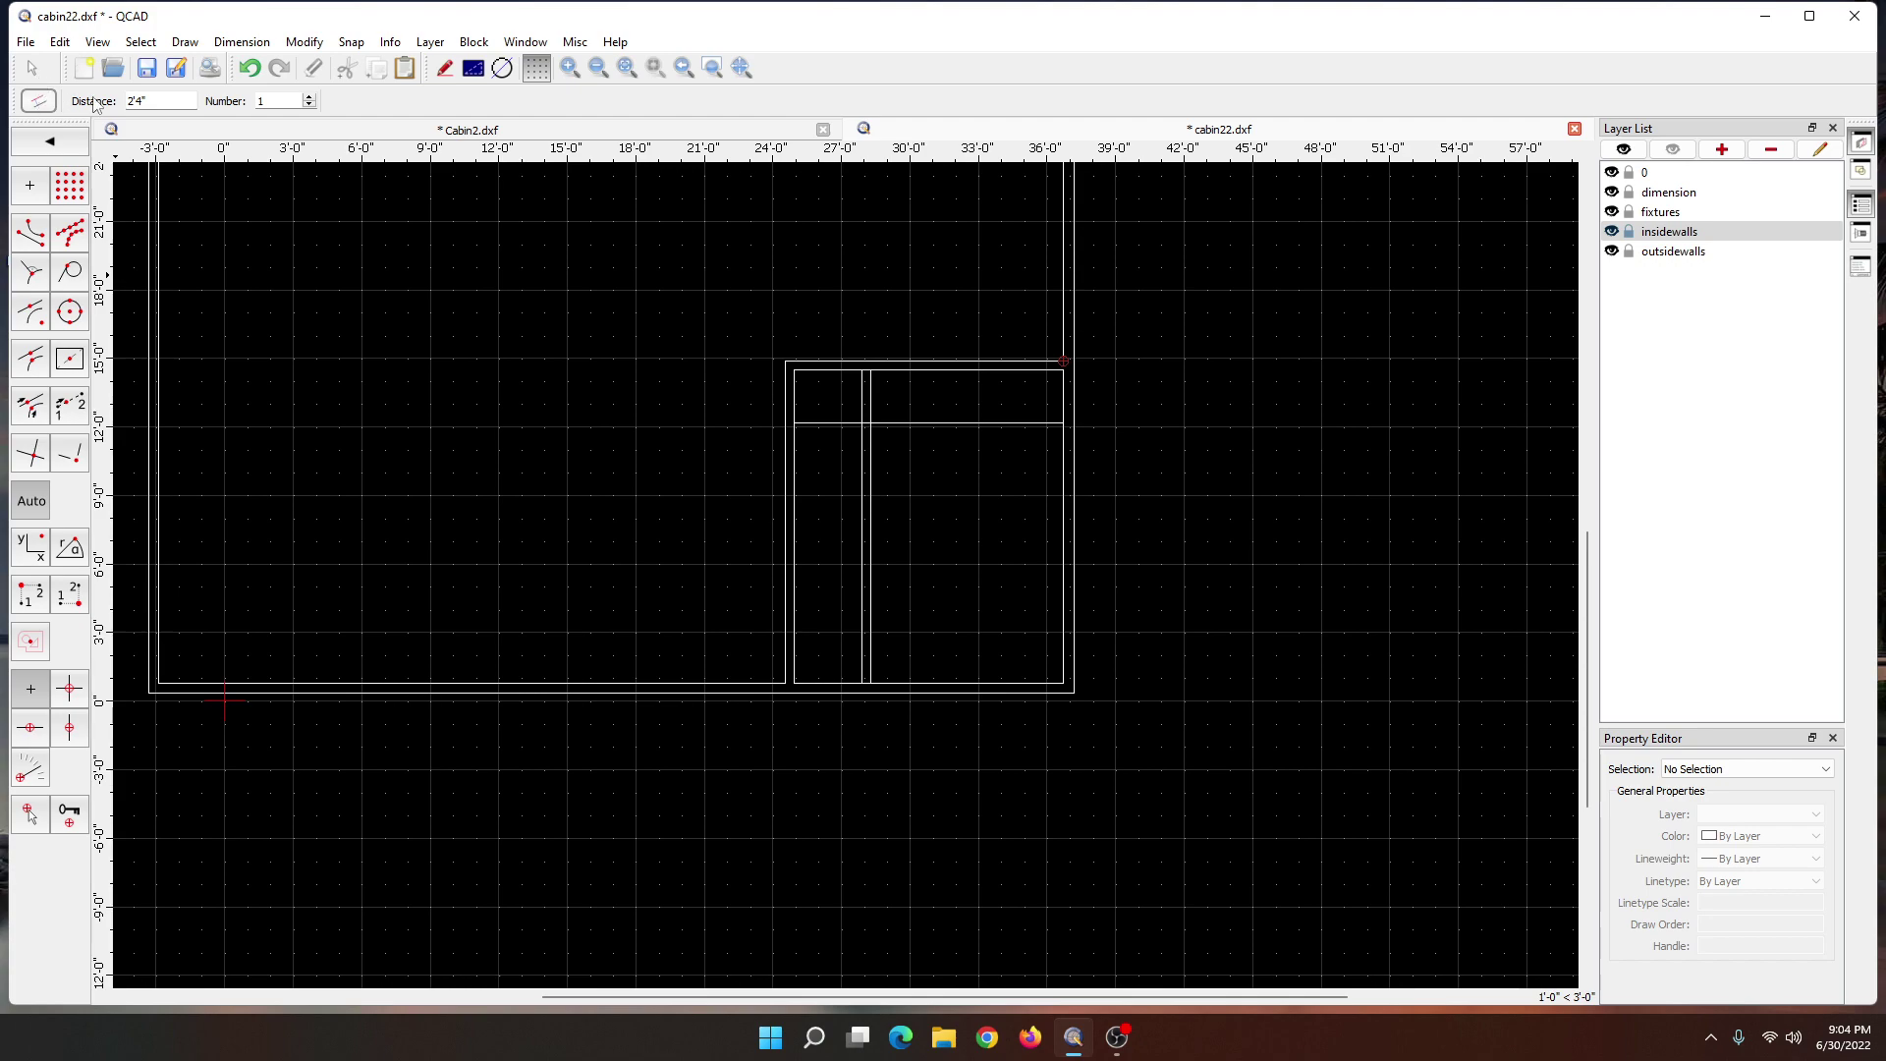
key("BackSpace")
type("4")
- Break out the closet walls' surplus segments below and left of their crossing, at their corner and where they meet the room's upper wall
left_click(31, 73)
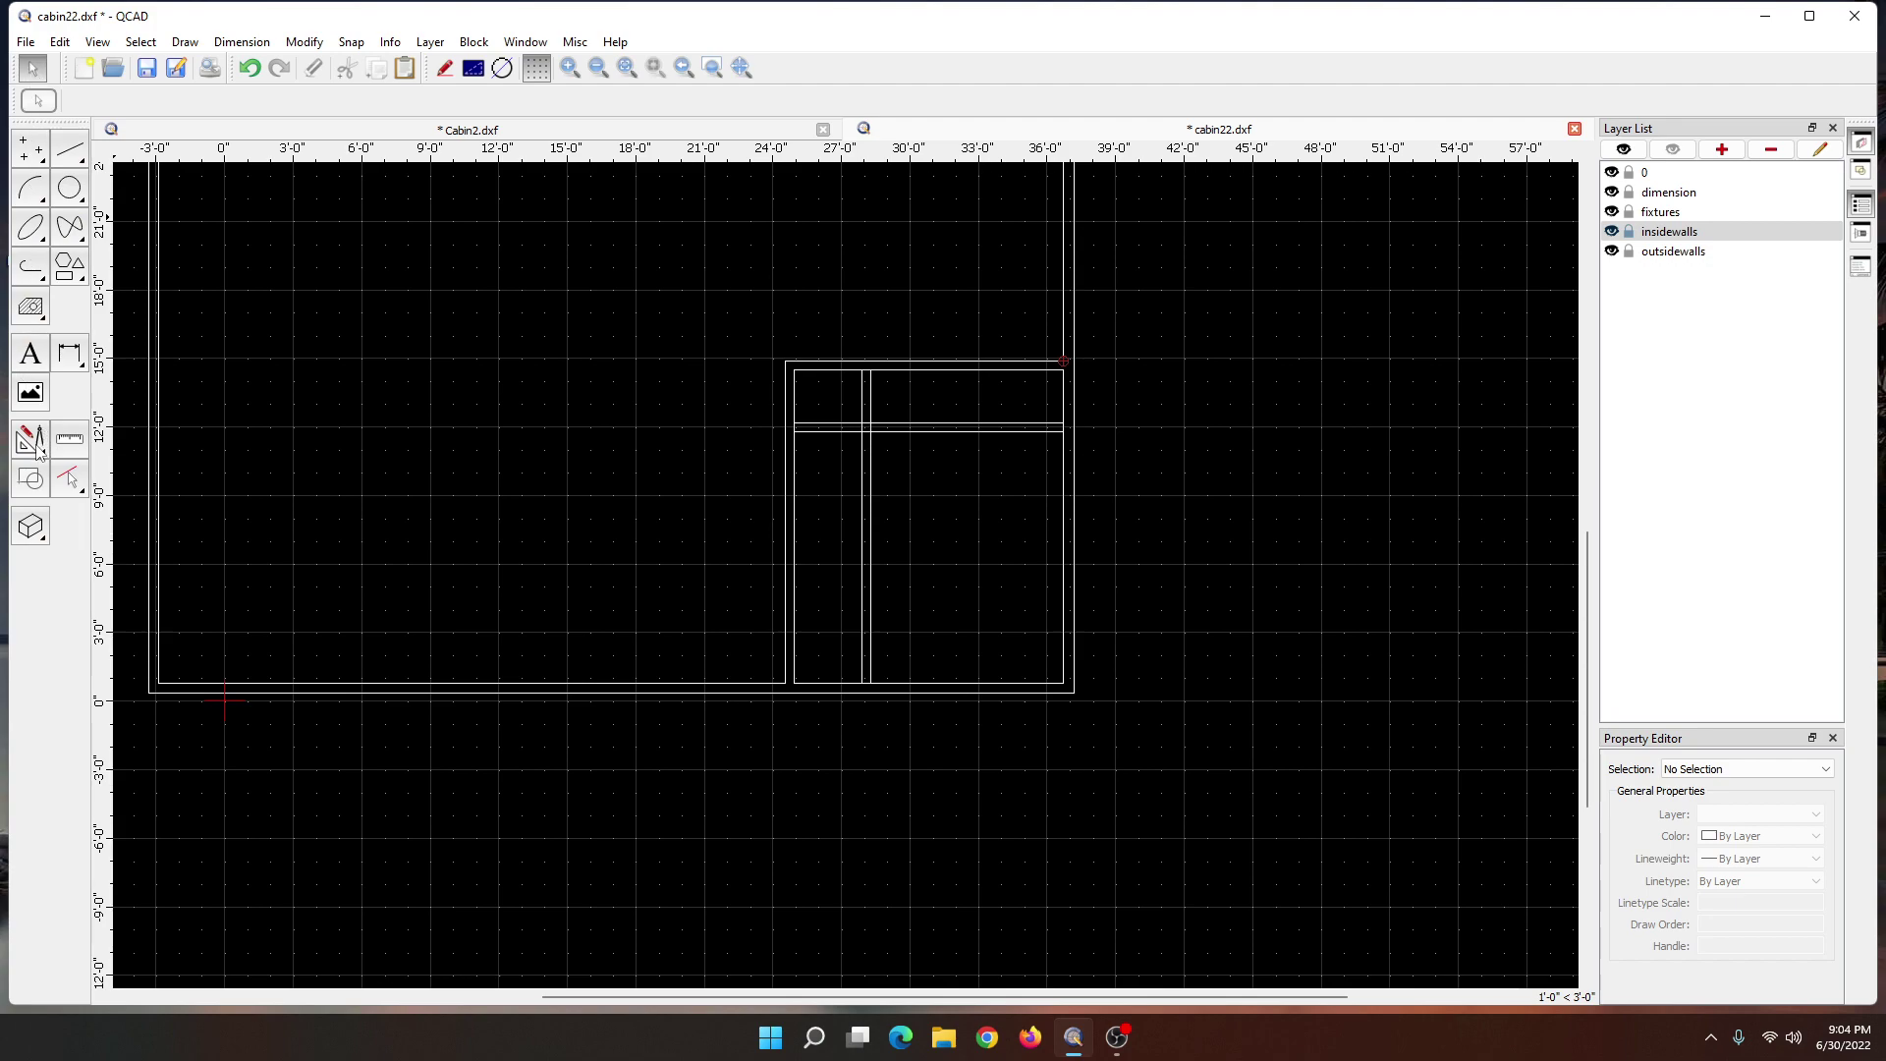
left_click(38, 447)
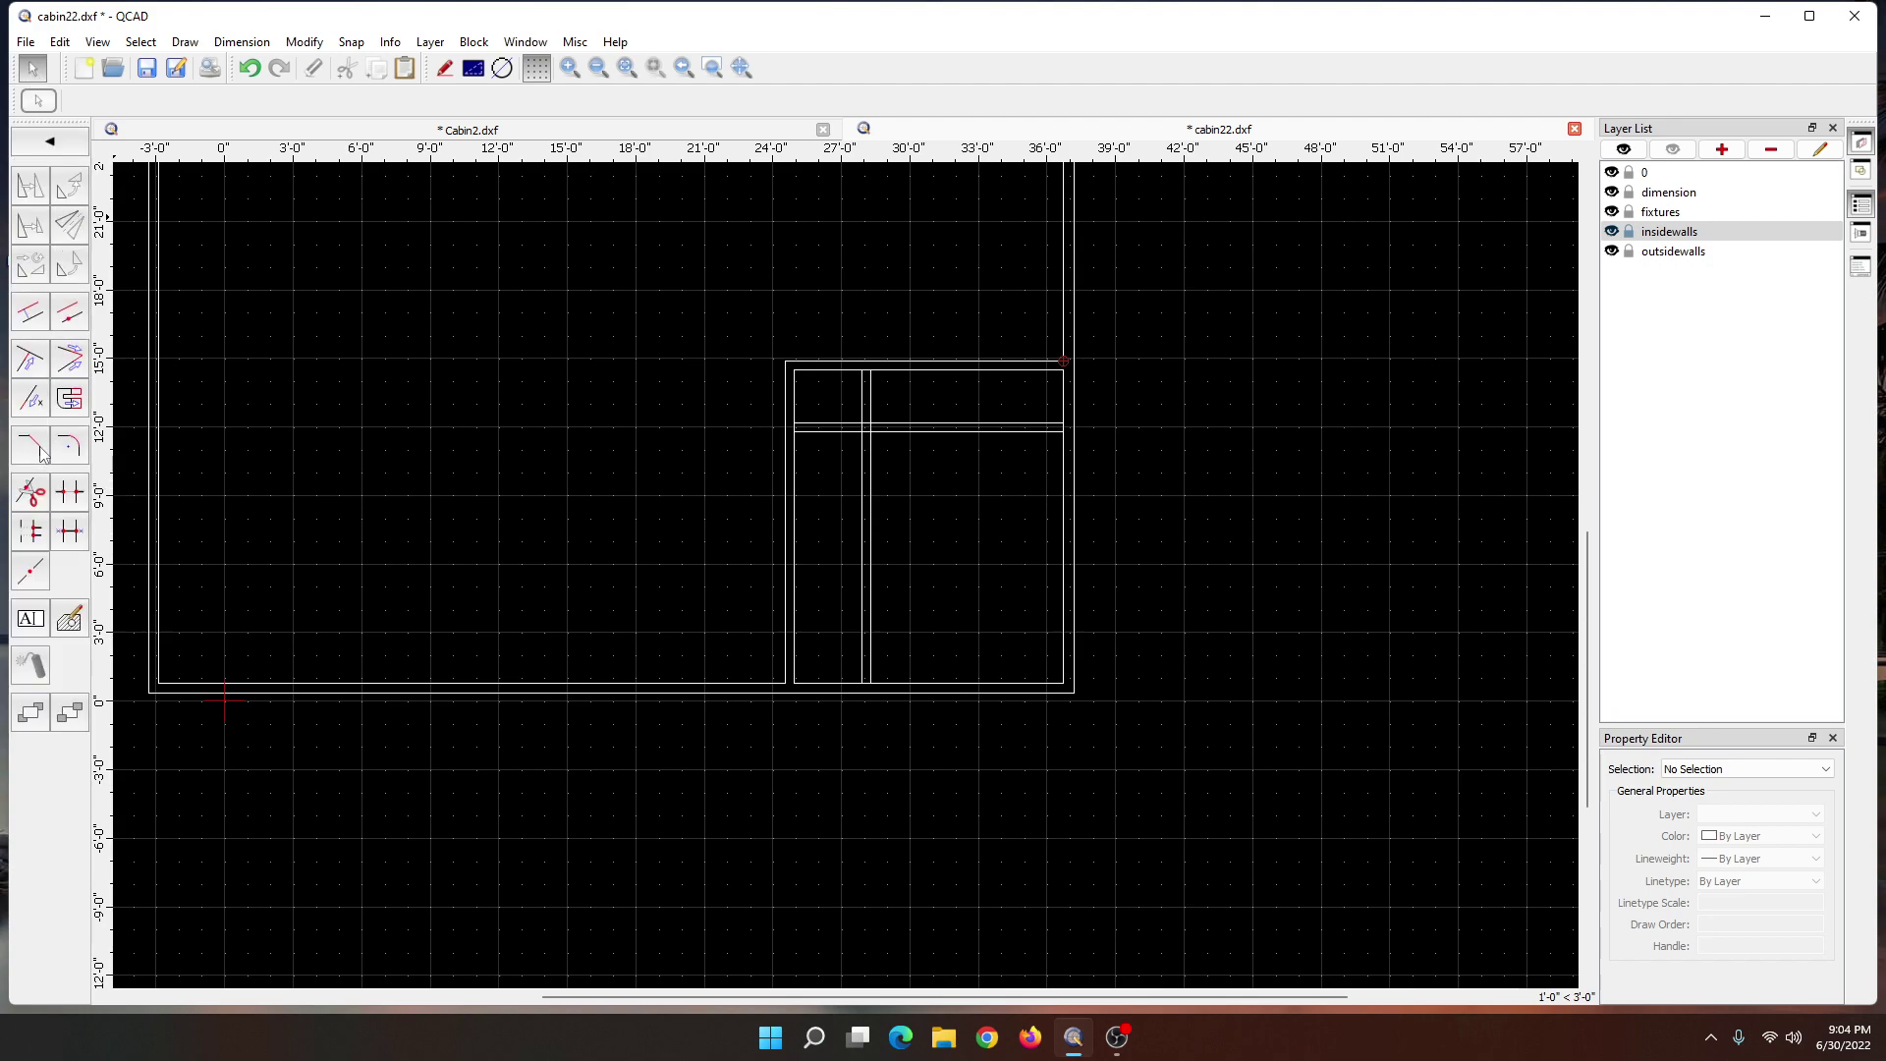
left_click(65, 497)
left_click(871, 530)
left_click(861, 513)
left_click(841, 434)
left_click(838, 425)
scroll(921, 503, "up", 2)
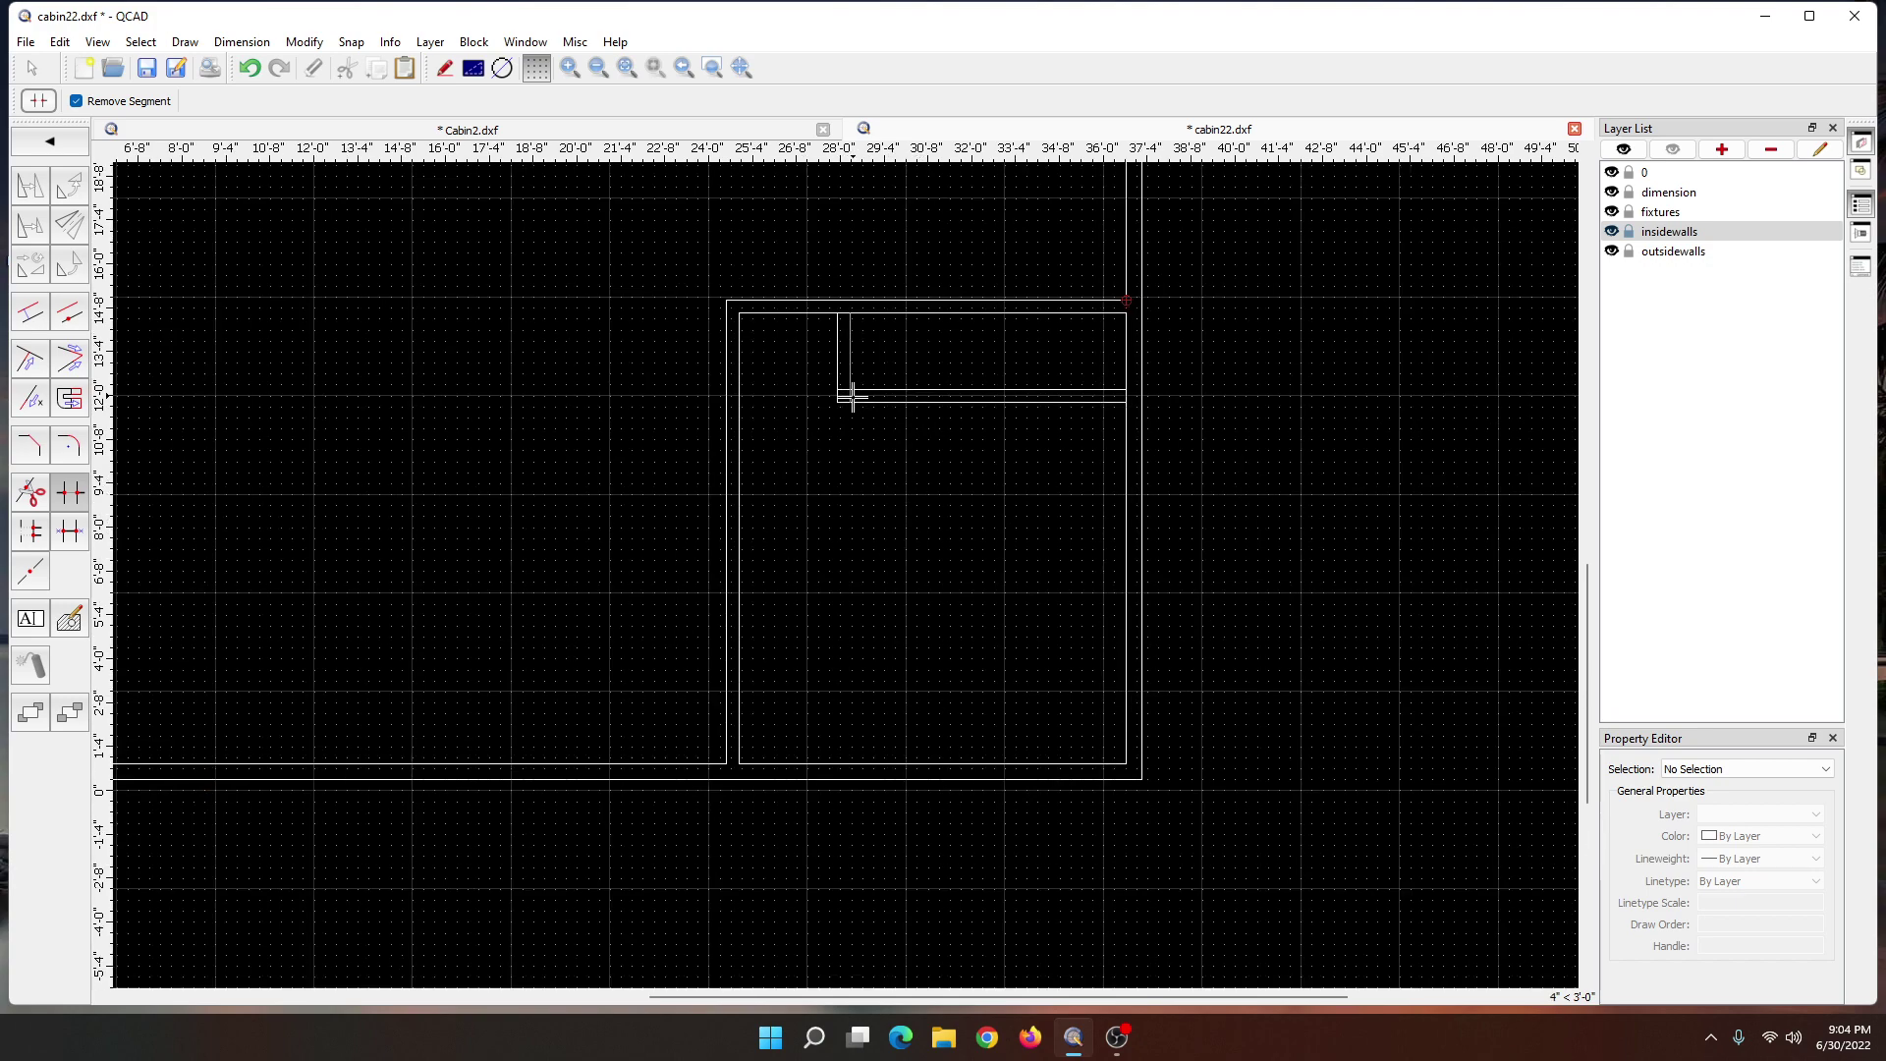
left_click(843, 314)
scroll(914, 531, "down", 2)
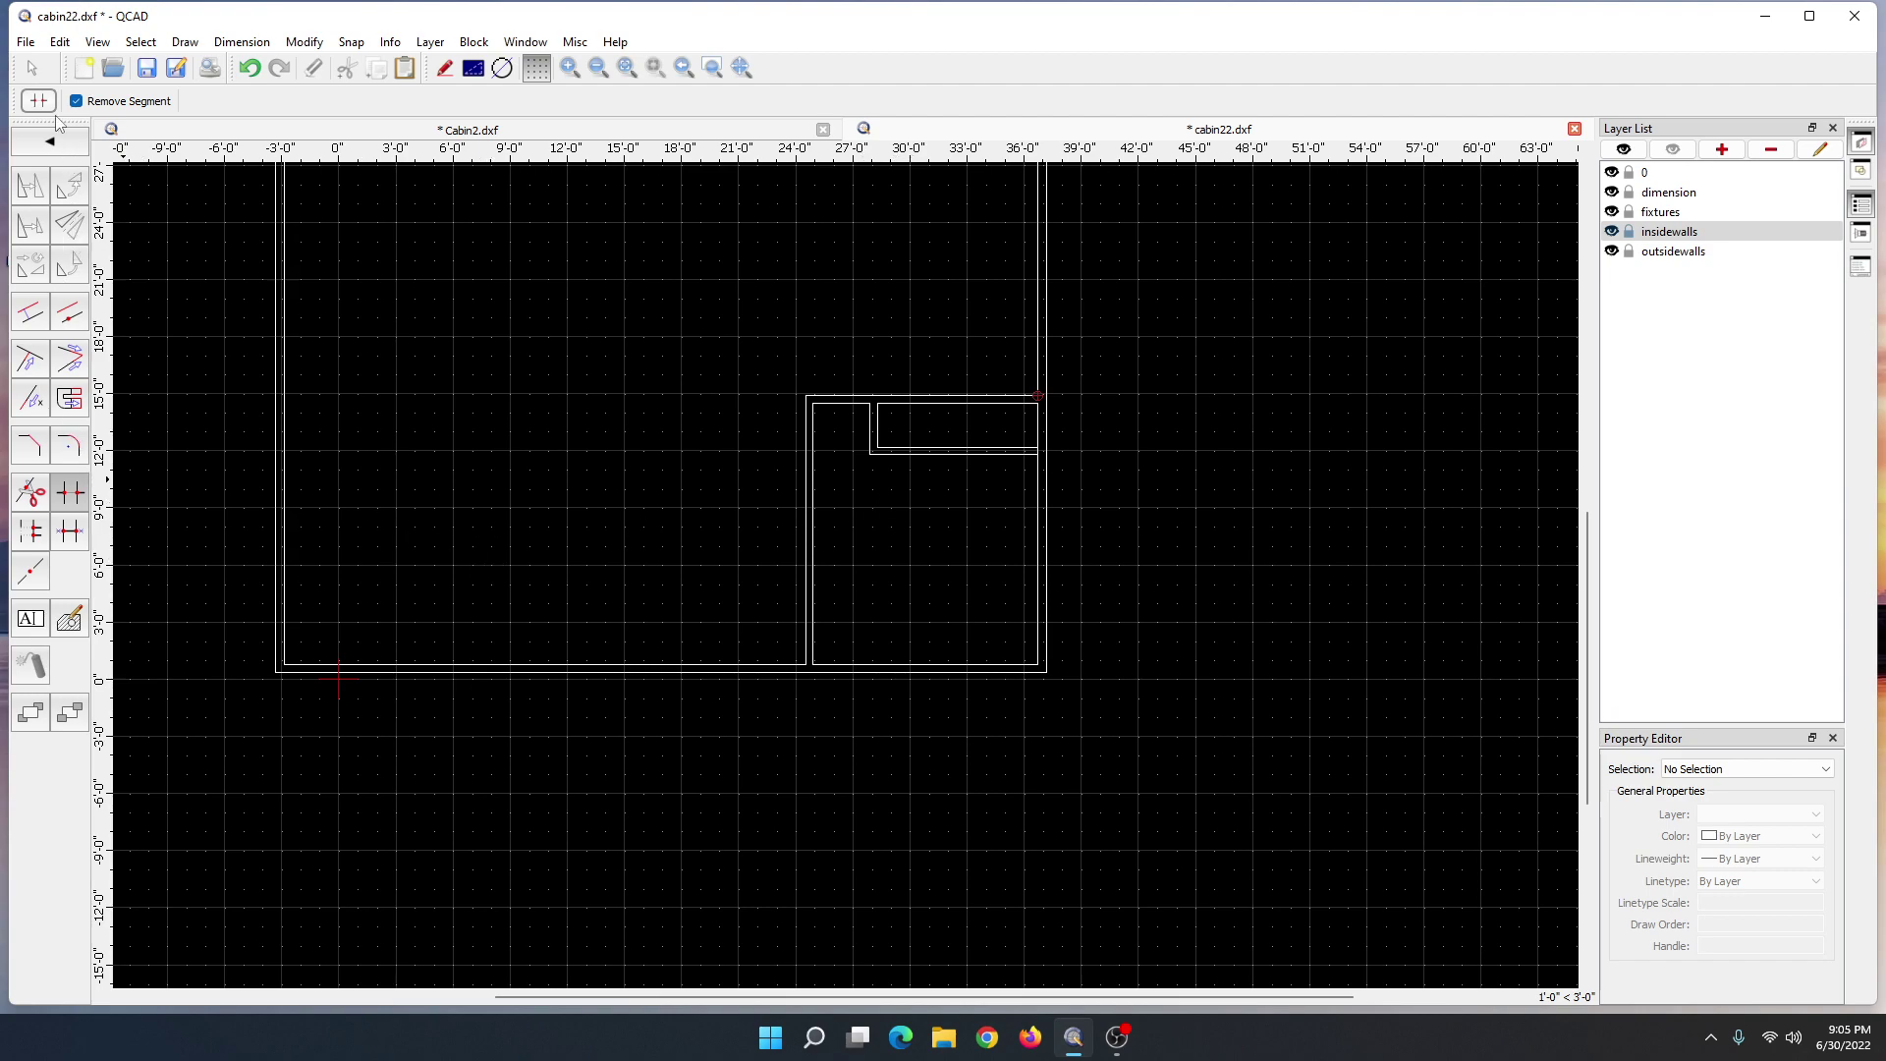
- Draw a 6' horizontal line with Middle as reference point, centred between the two lines of the closet's lower wall
left_click(32, 67)
left_click(69, 149)
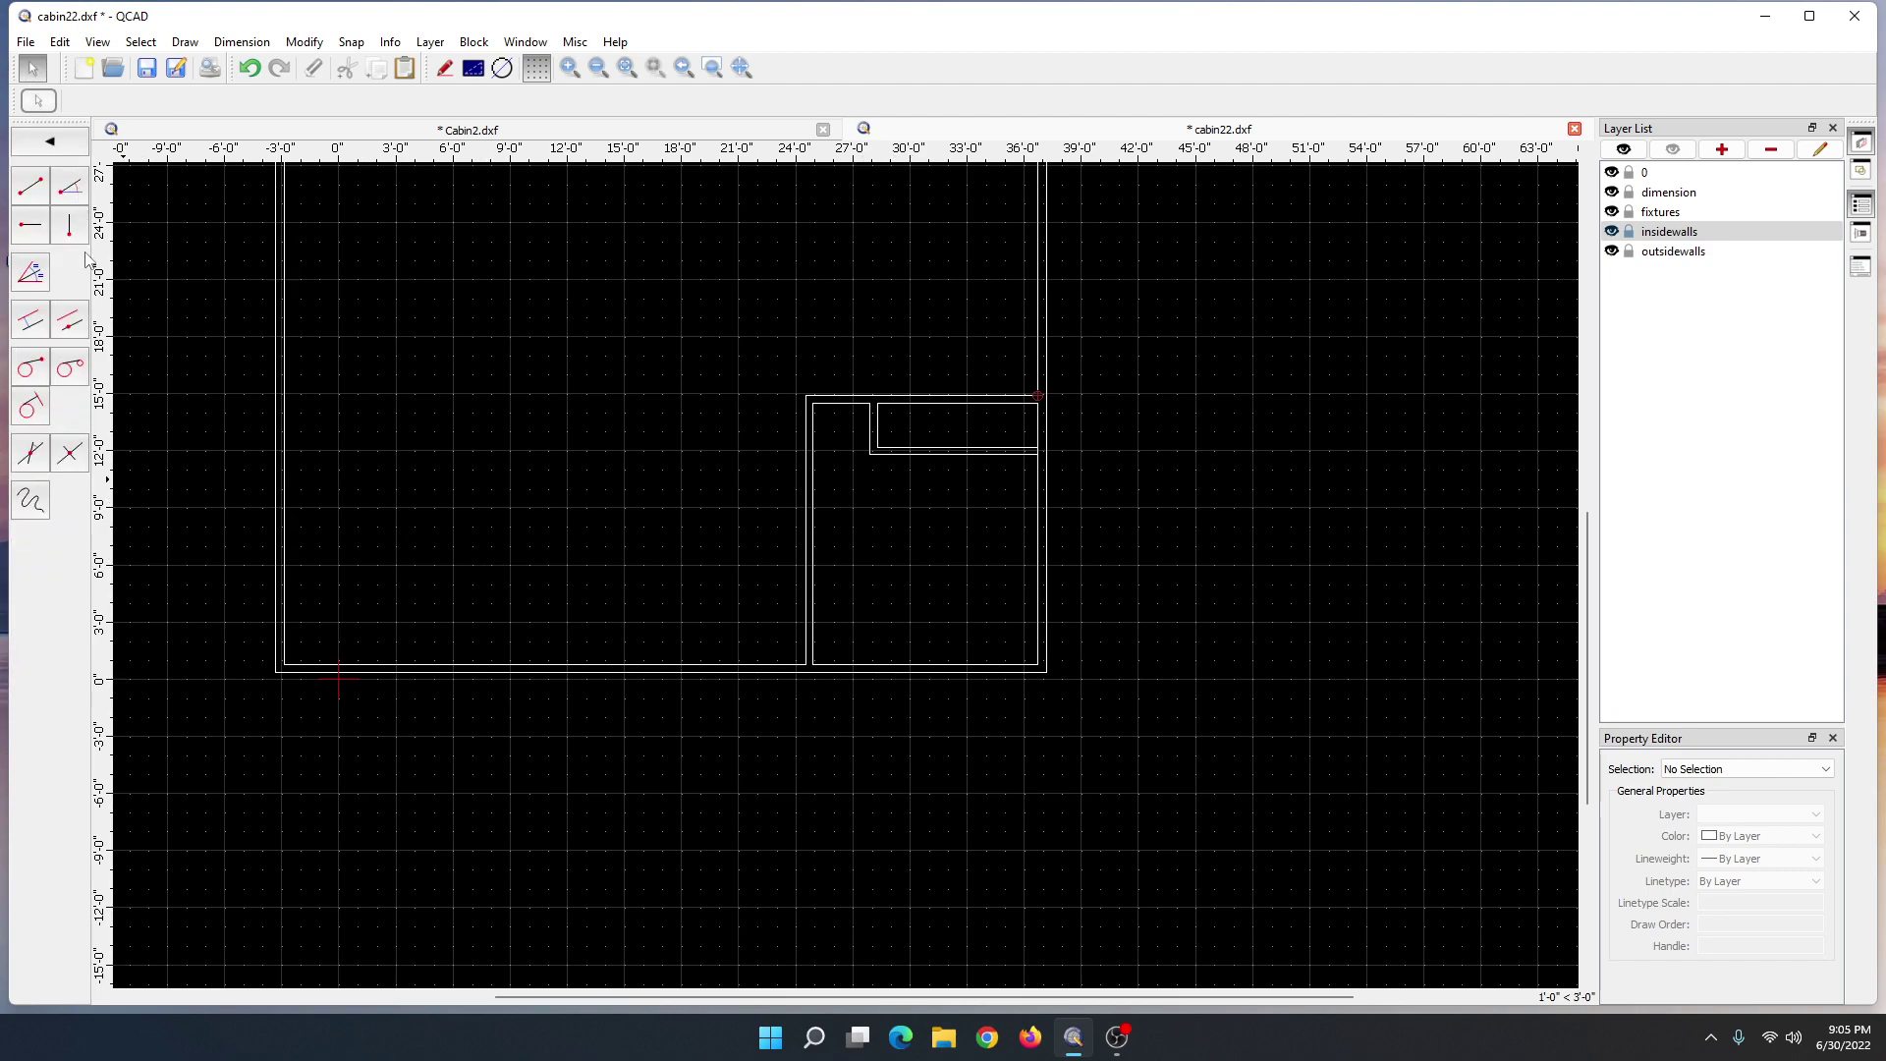
left_click(34, 230)
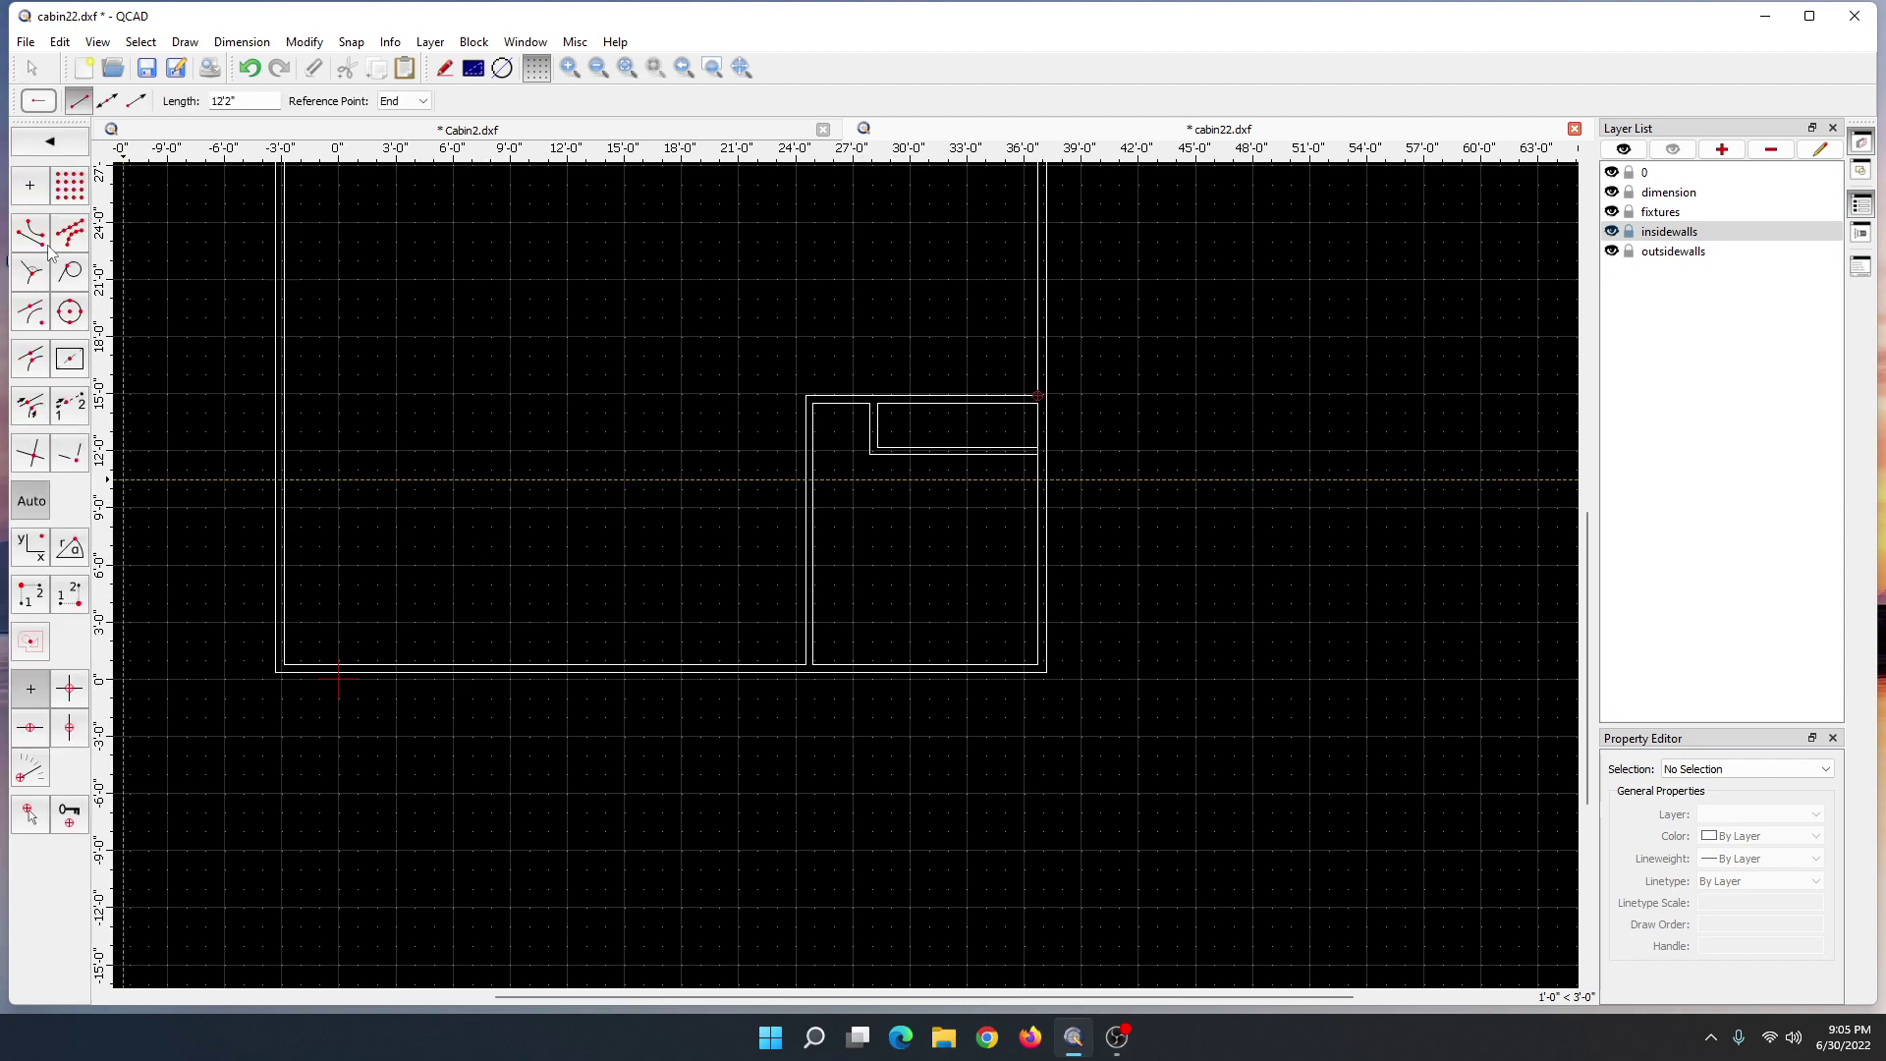
left_click(257, 99)
key("BackSpace")
key("BackSpace")
key("BackSpace")
key("BackSpace")
key("BackSpace")
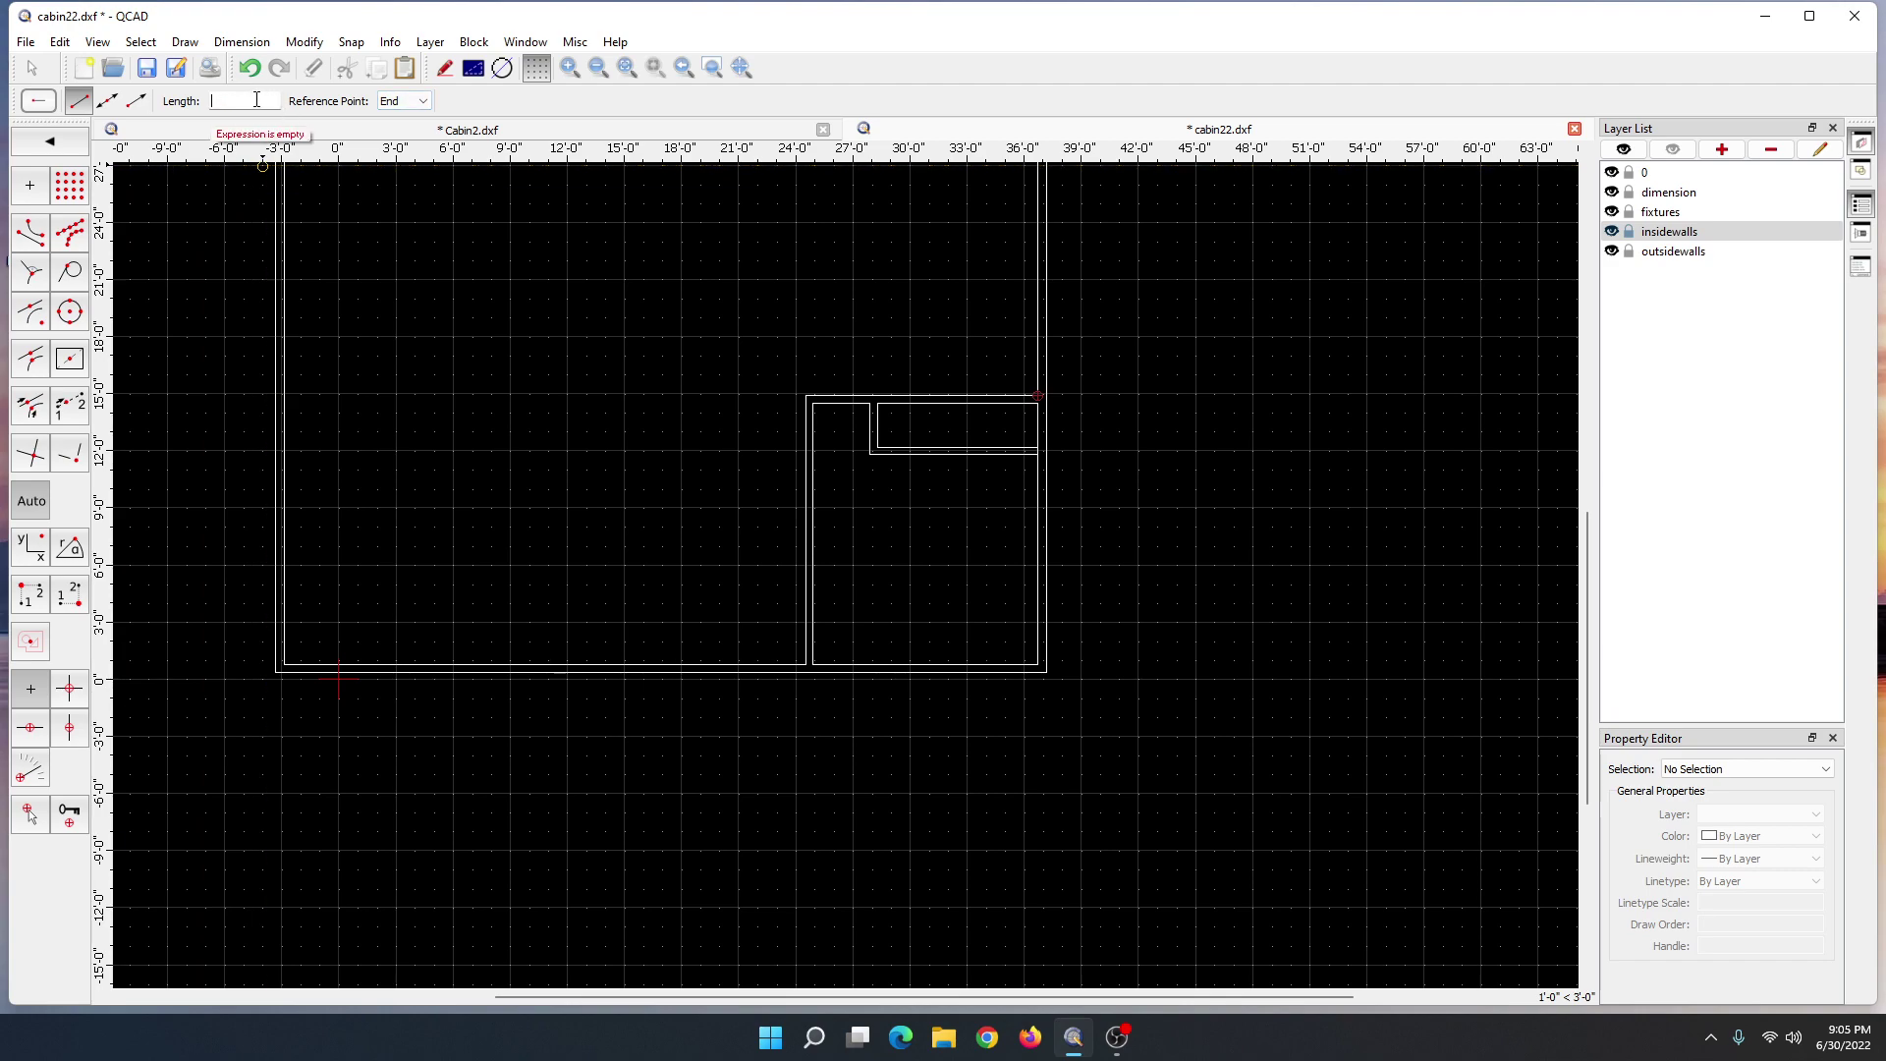
type("6'")
left_click(425, 101)
left_click(401, 126)
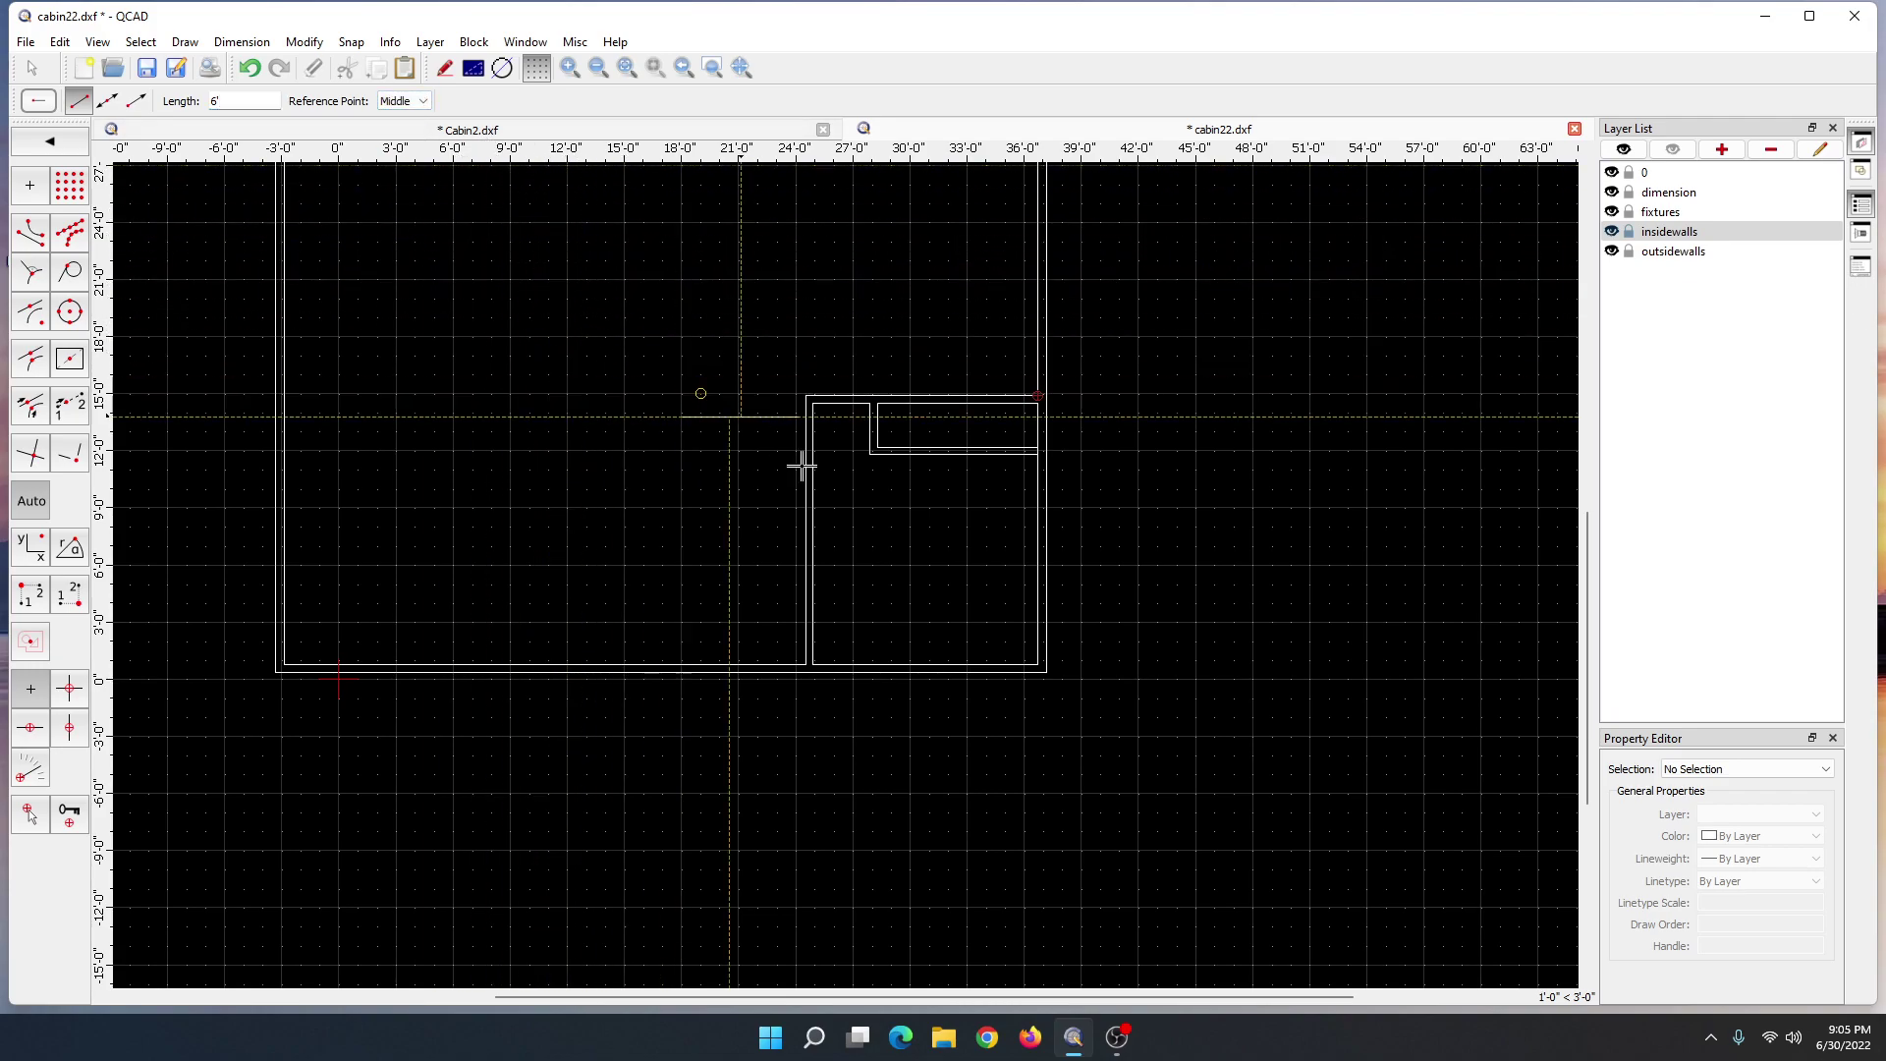
scroll(918, 530, "up", 6)
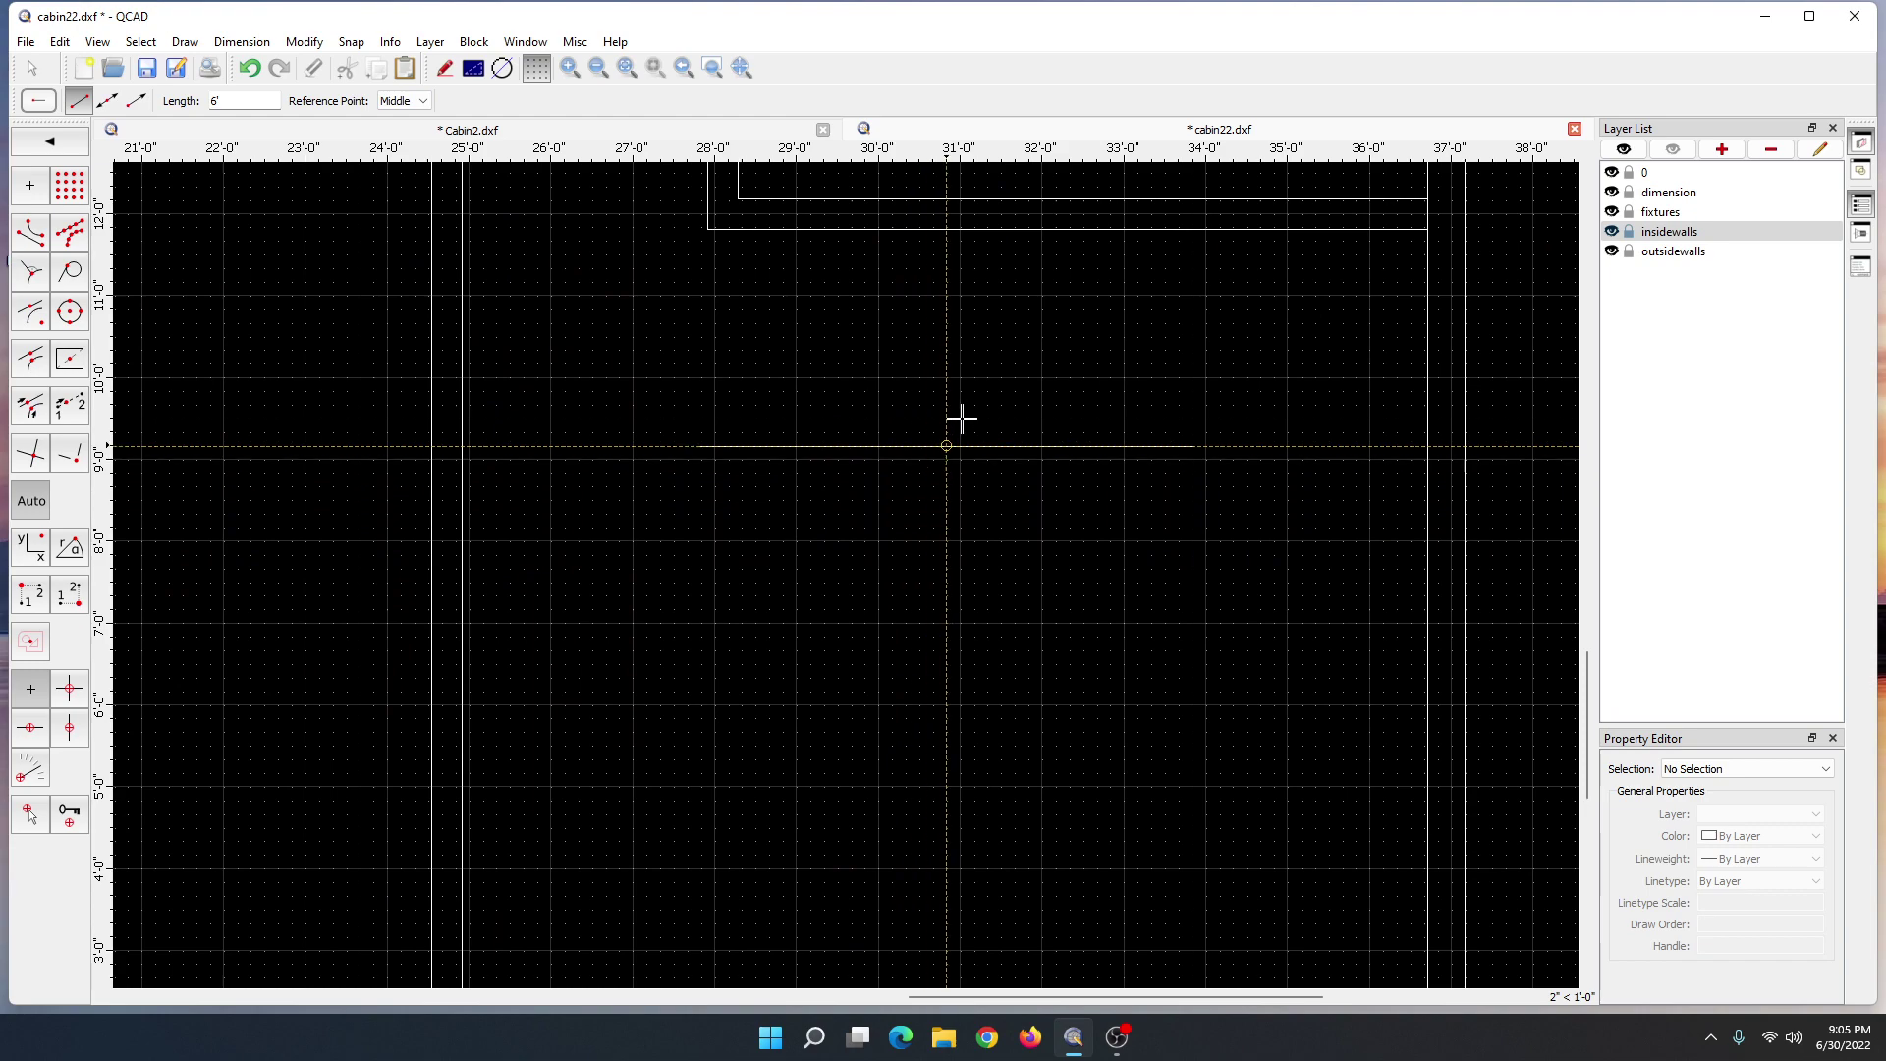
mouse_move(1137, 396)
middle_mouse_down()
mouse_move(1074, 442)
mouse_move(952, 657)
middle_mouse_up()
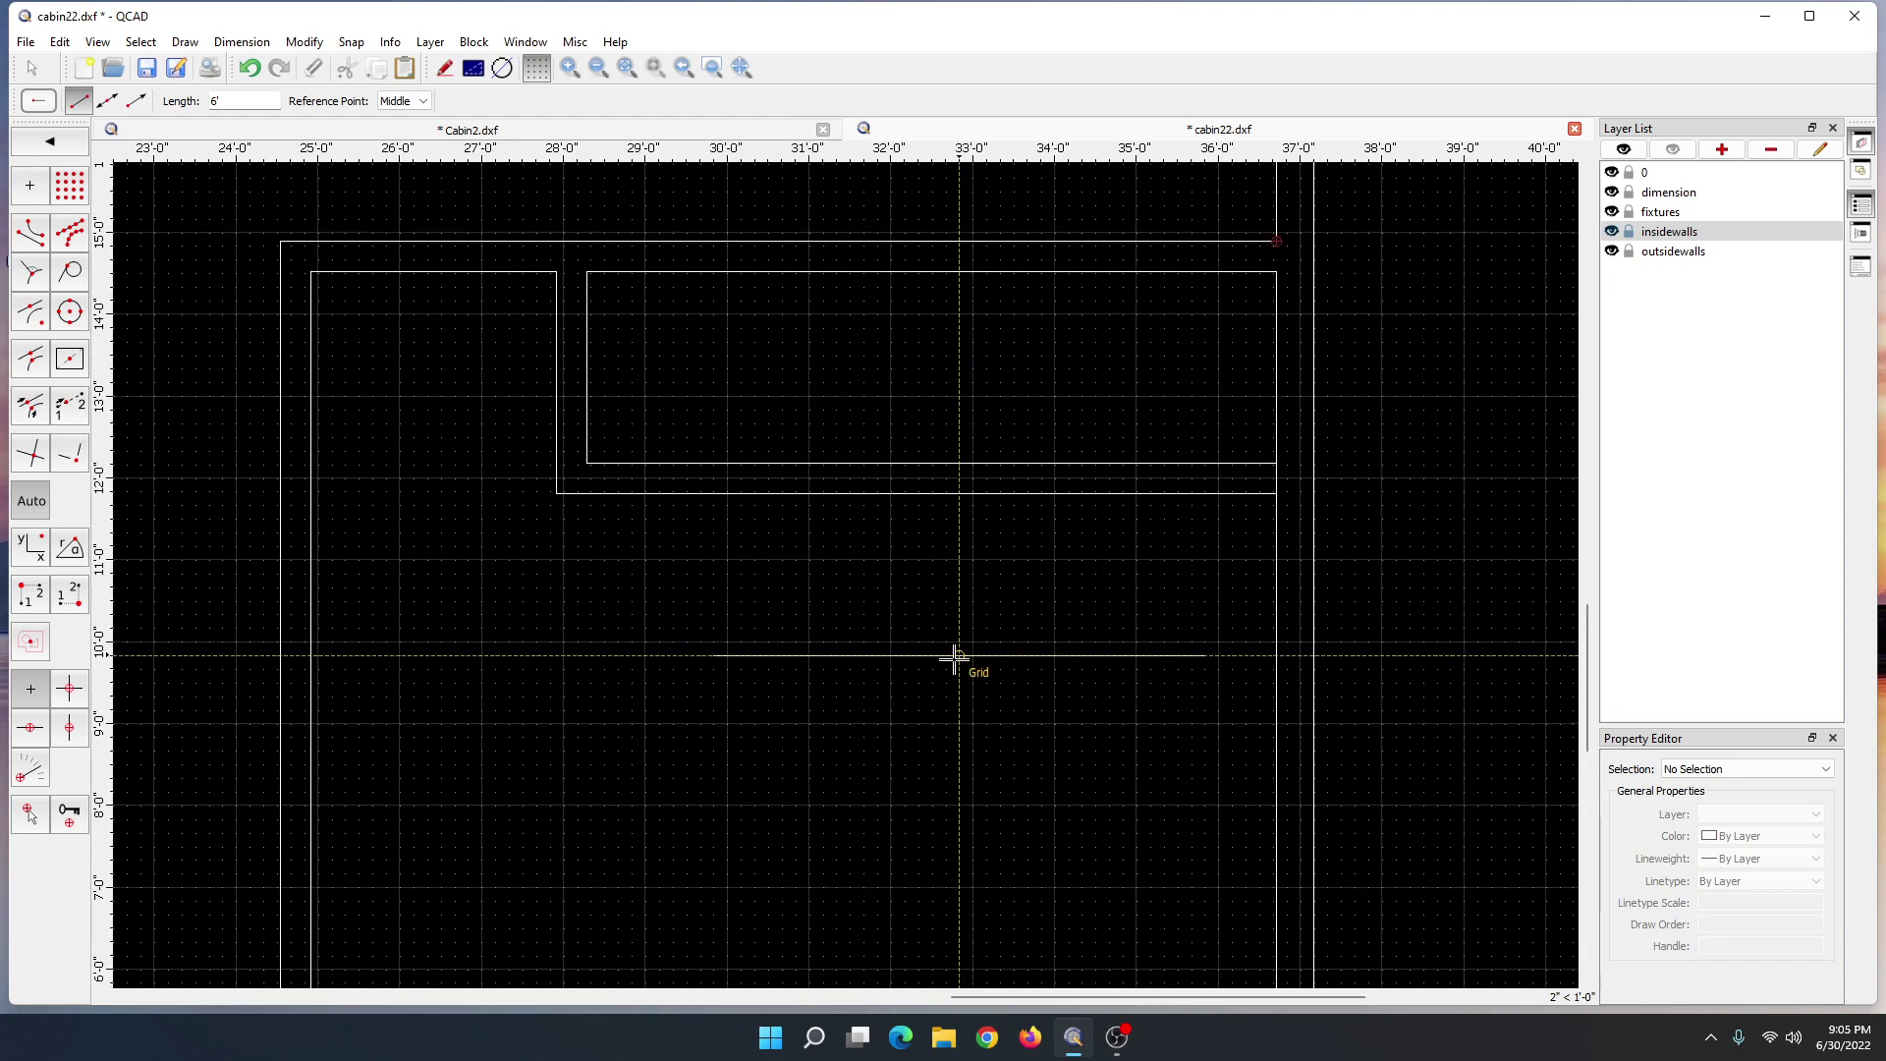
left_click(917, 478)
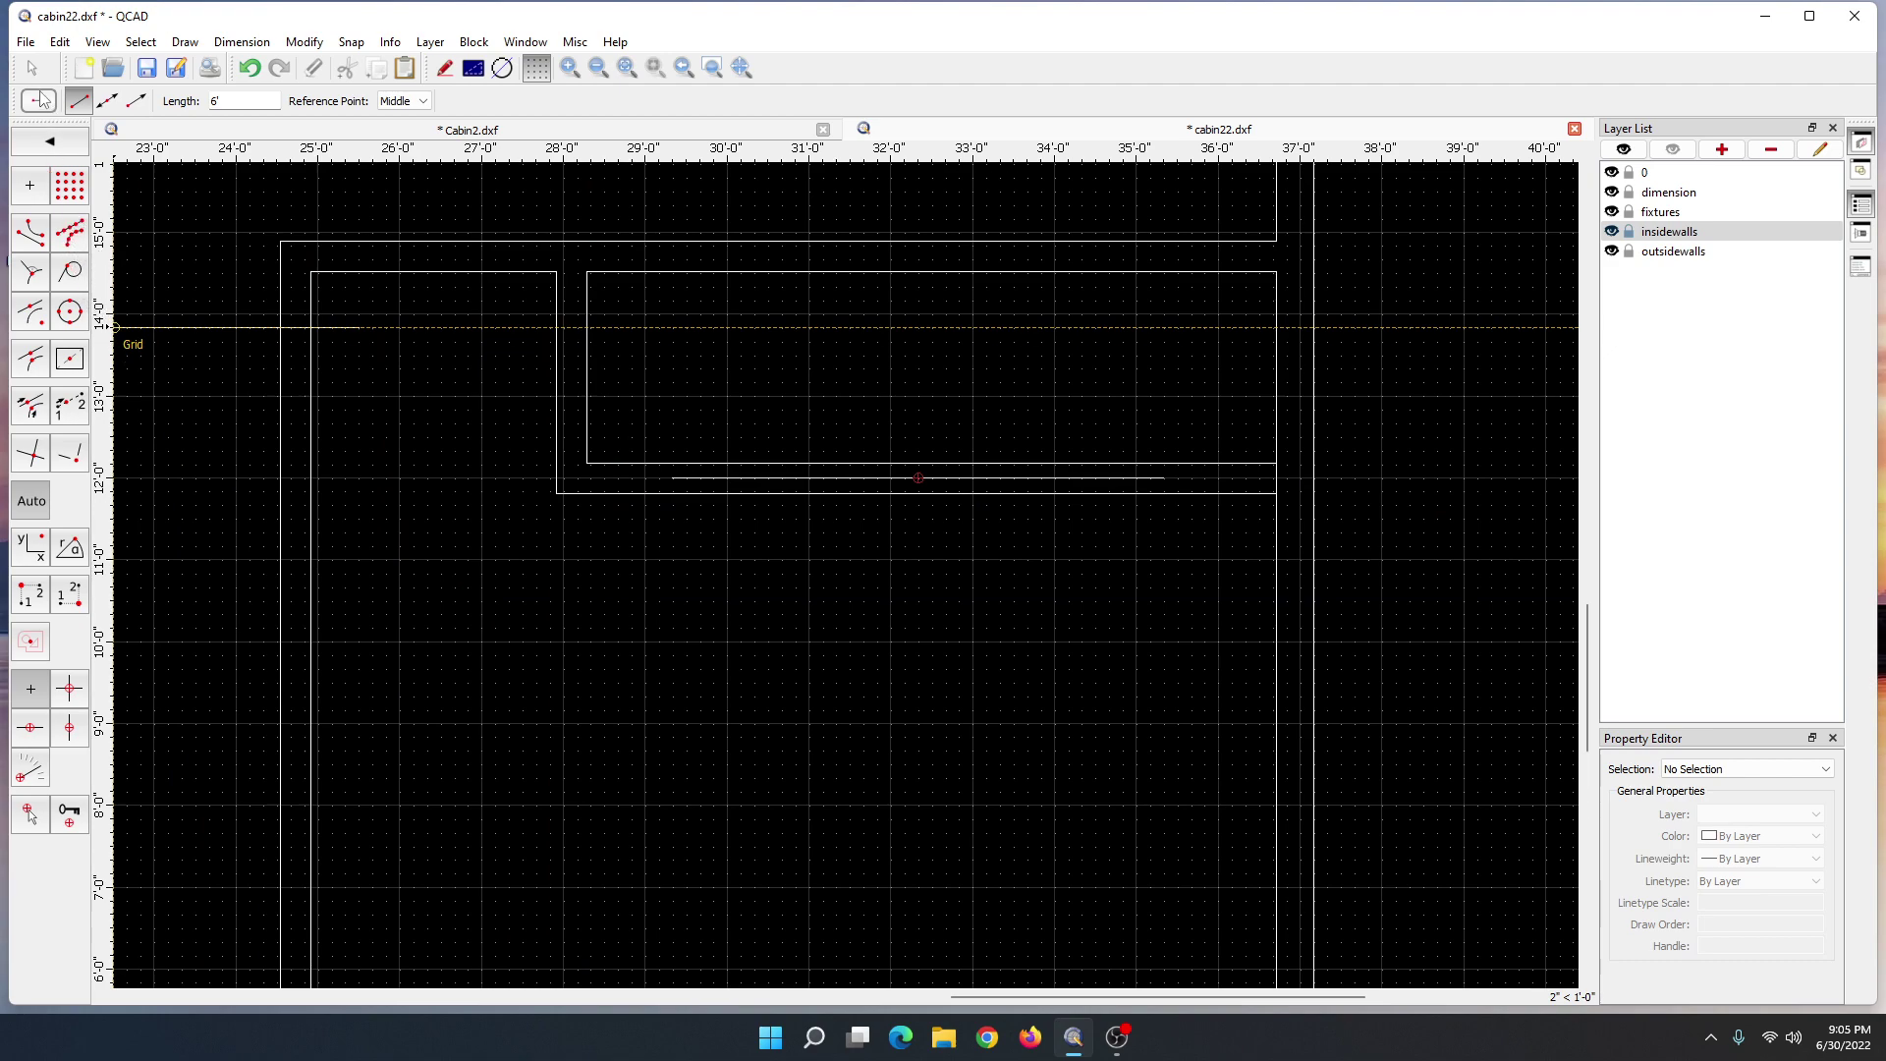
- Place a 4.5" vertical line with Start as reference point across the closet wall at the 6' line's left end, snapping on entity
left_click(41, 75)
left_click(70, 158)
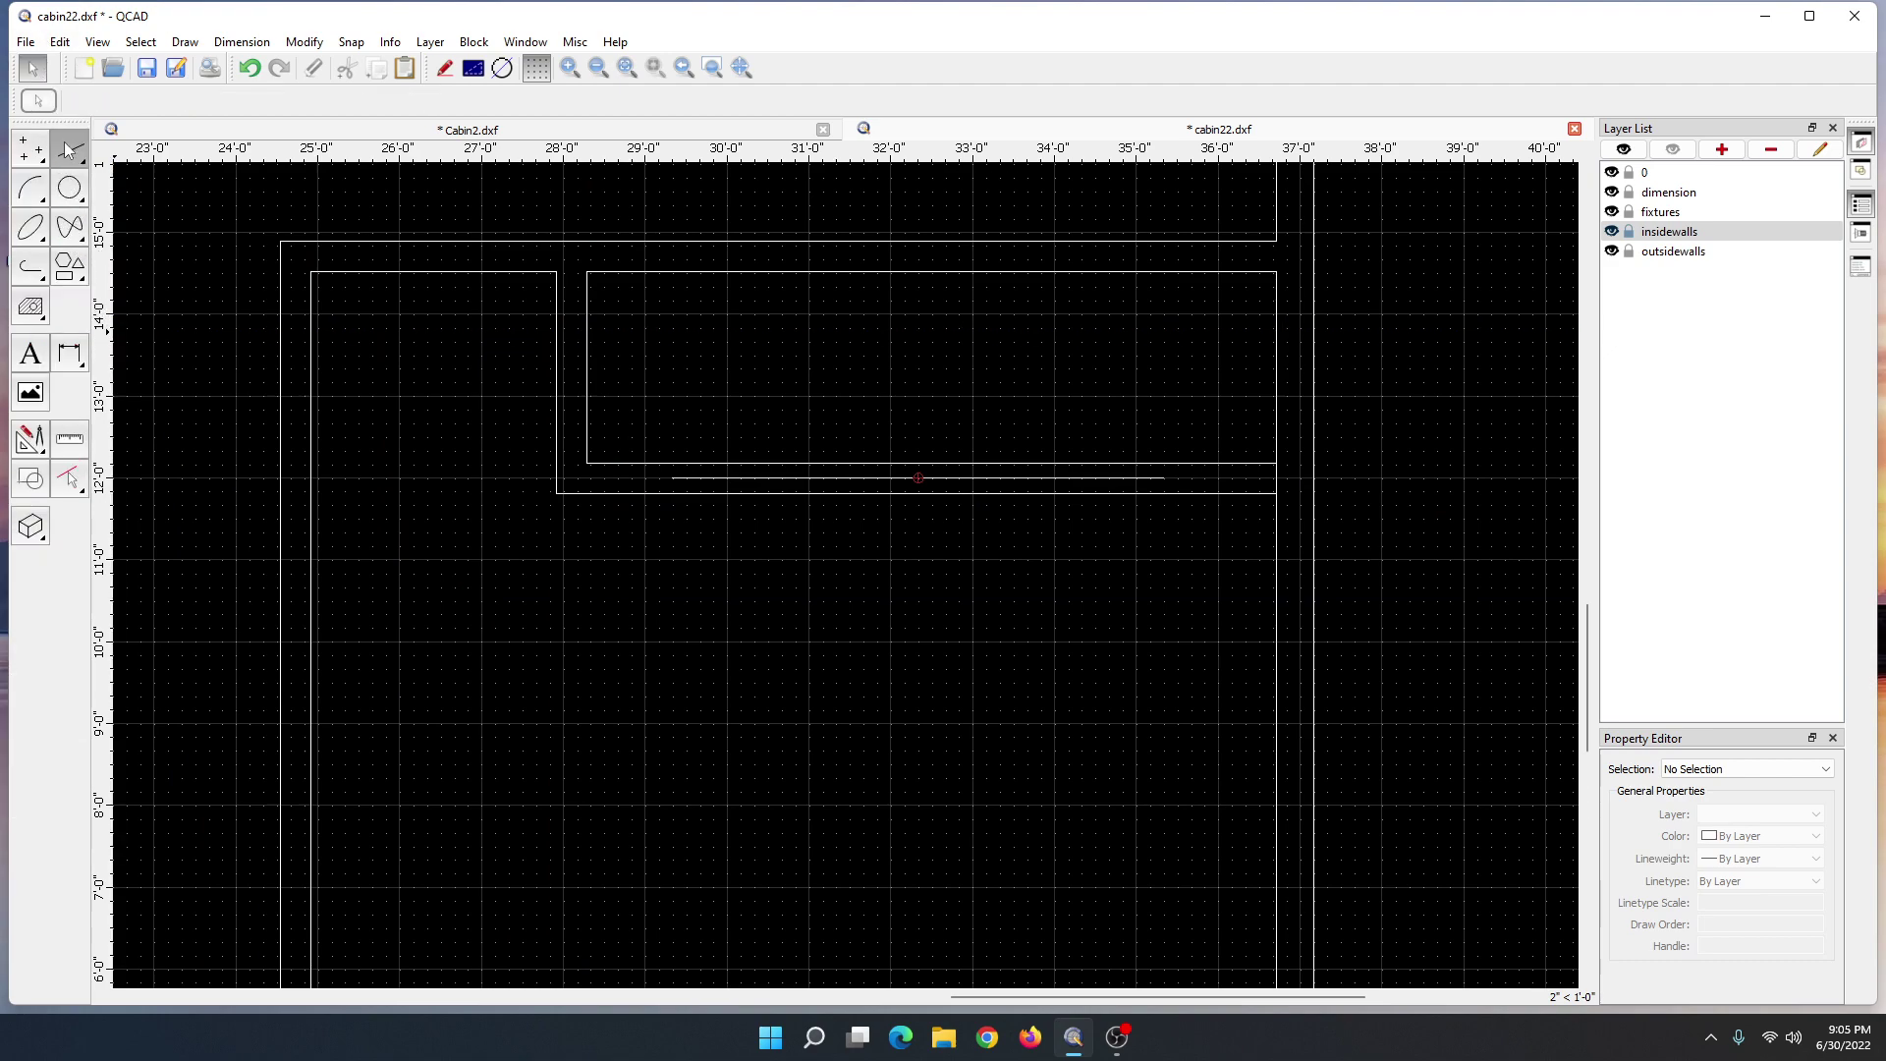
left_click(69, 228)
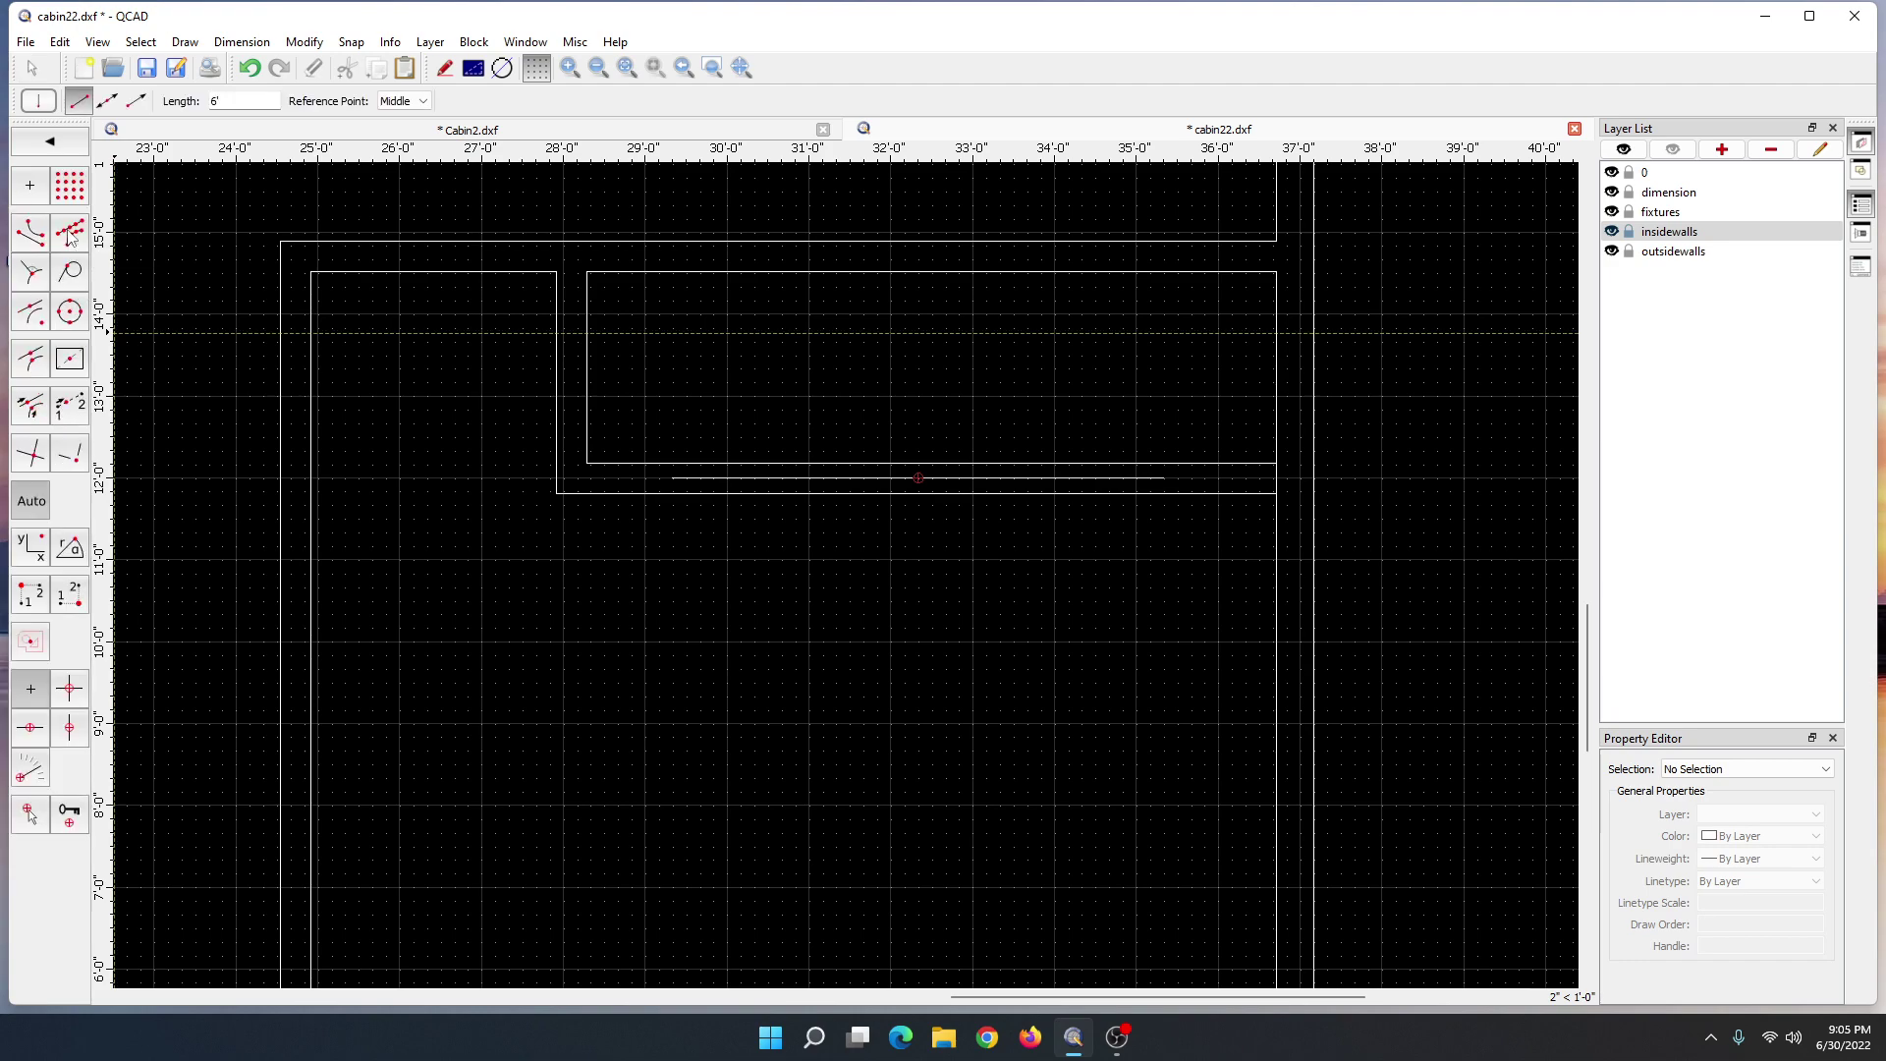
key("BackSpace")
key("BackSpace")
type("4.5\"")
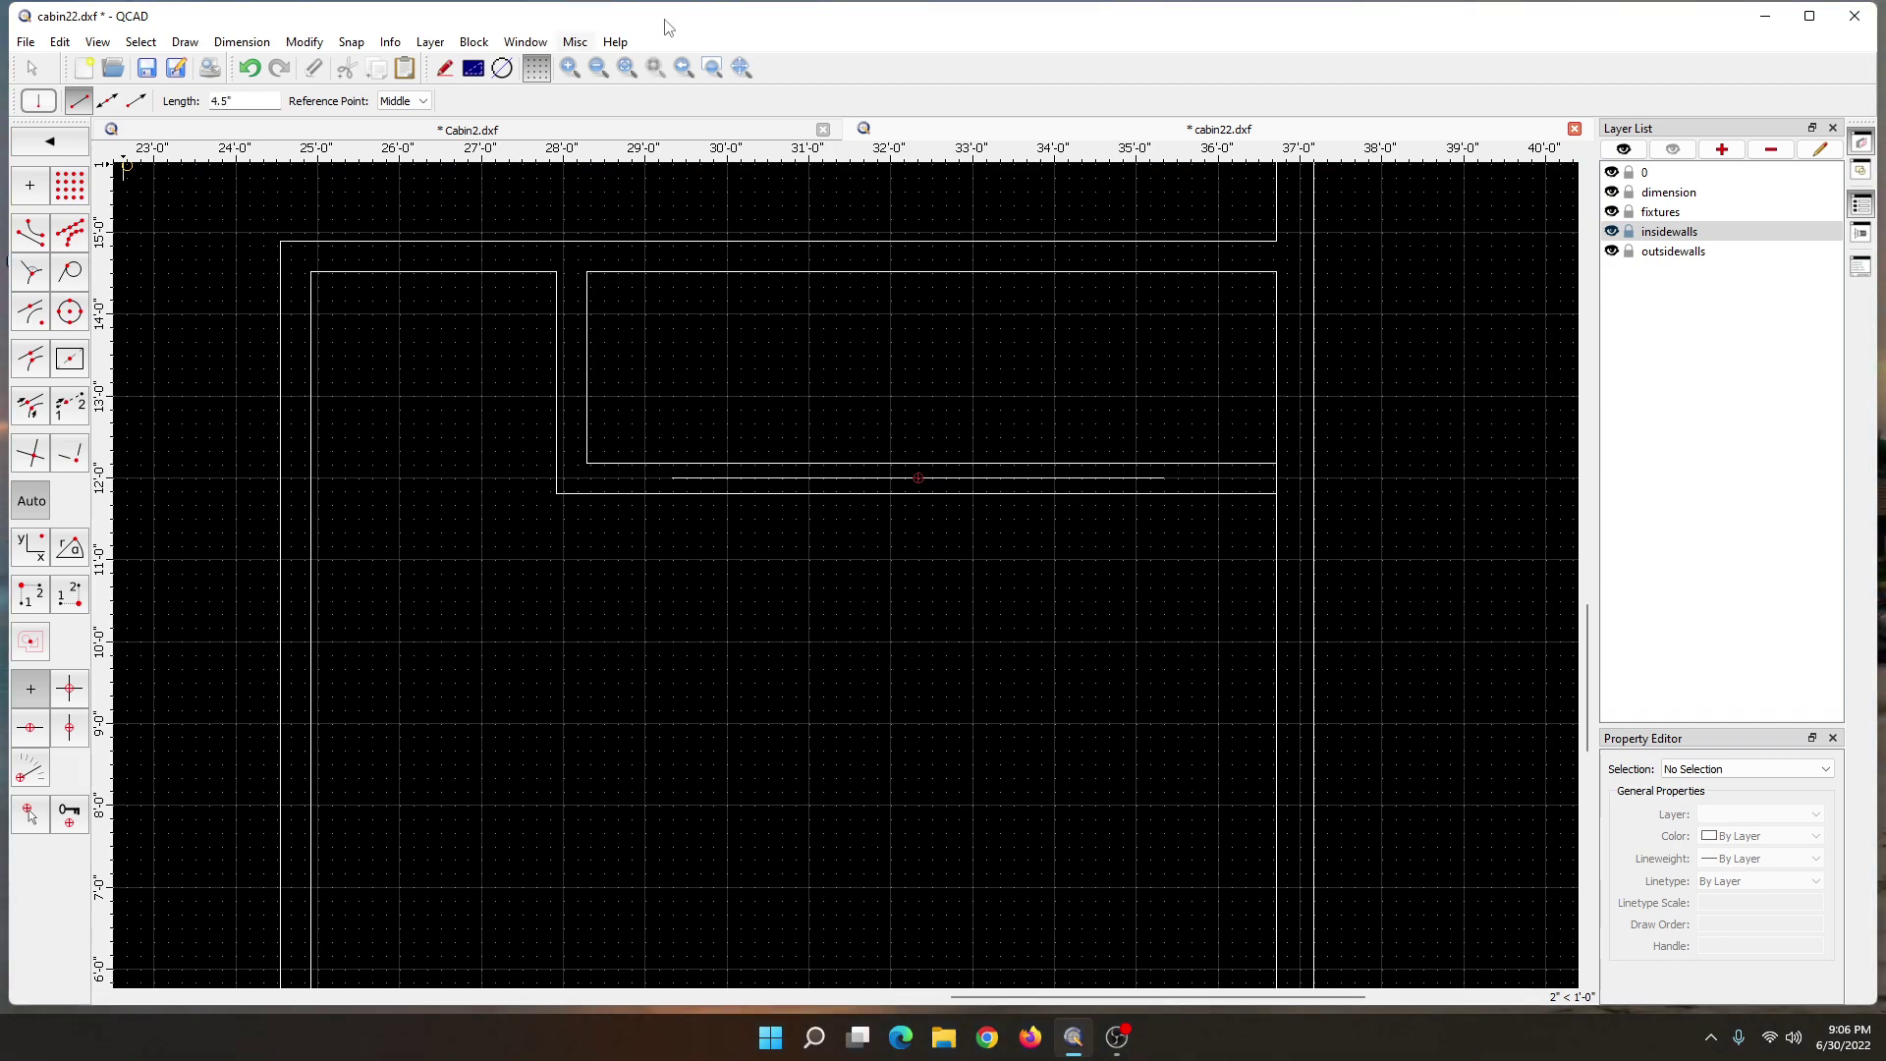
left_click(405, 101)
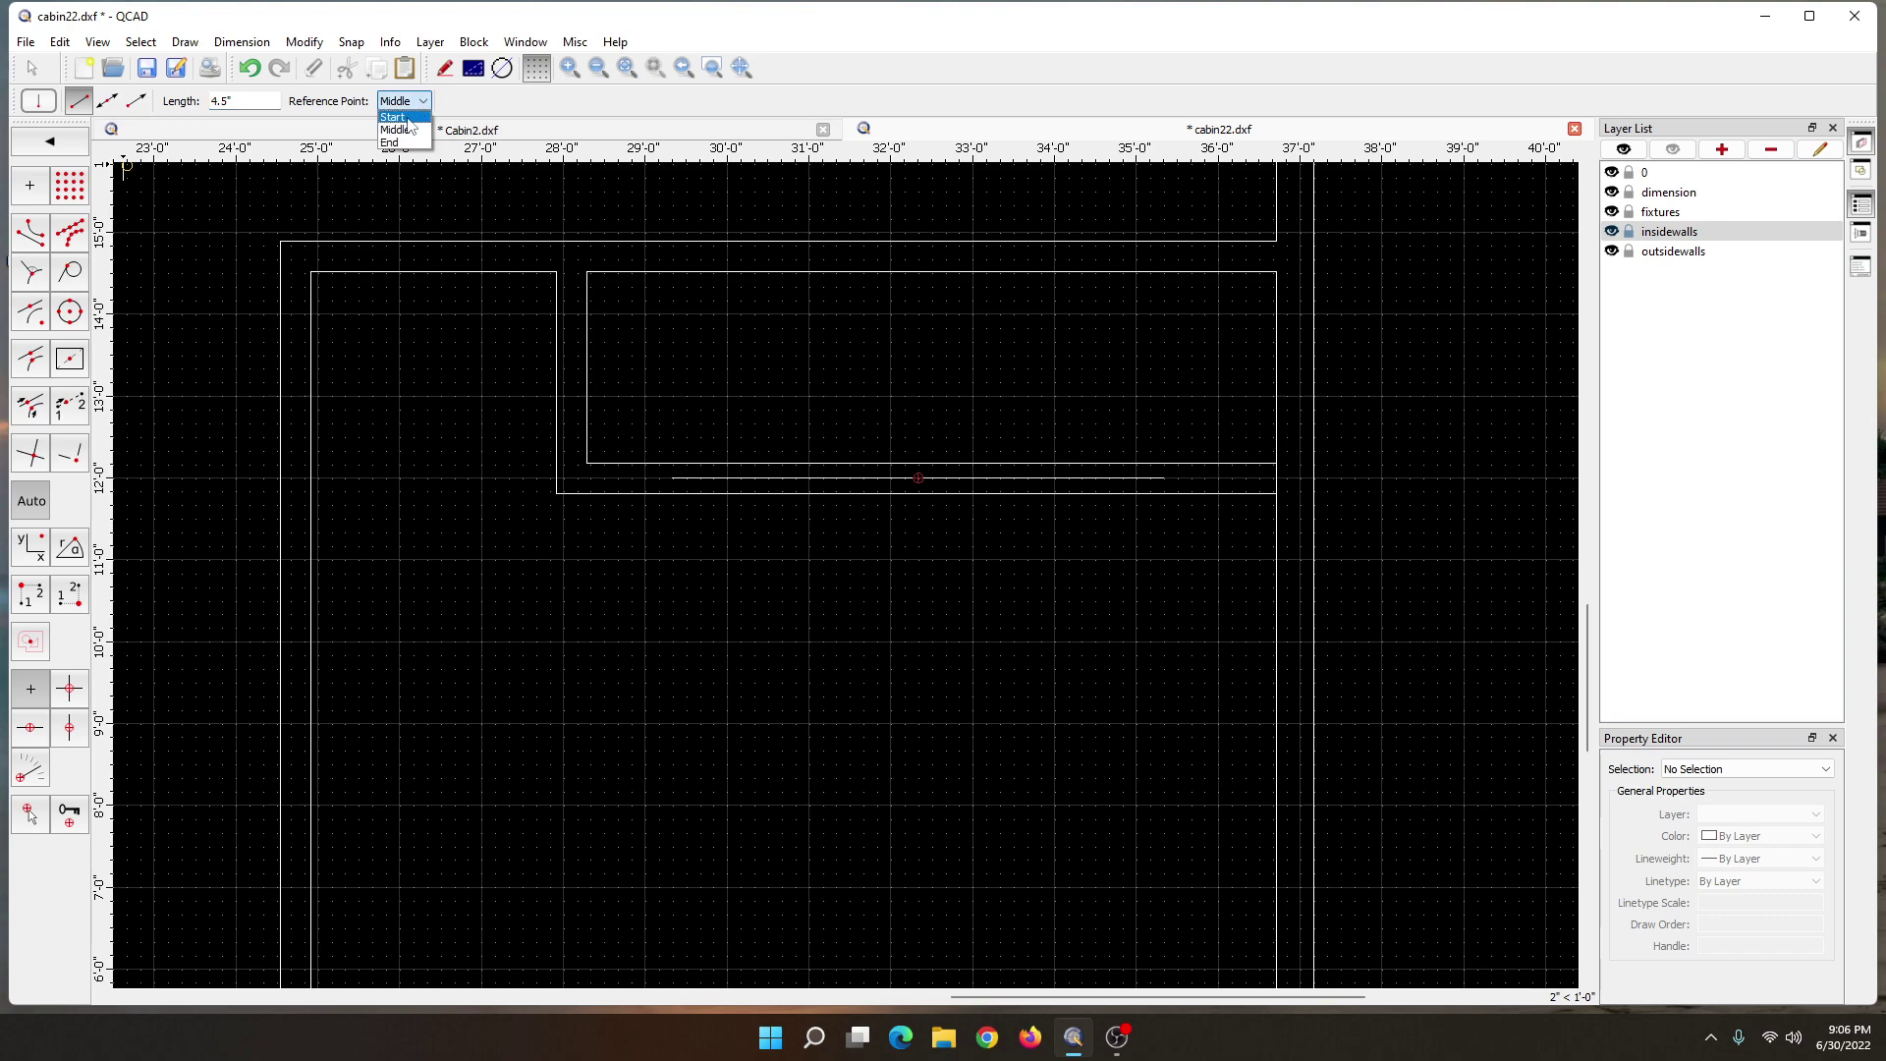
left_click(403, 116)
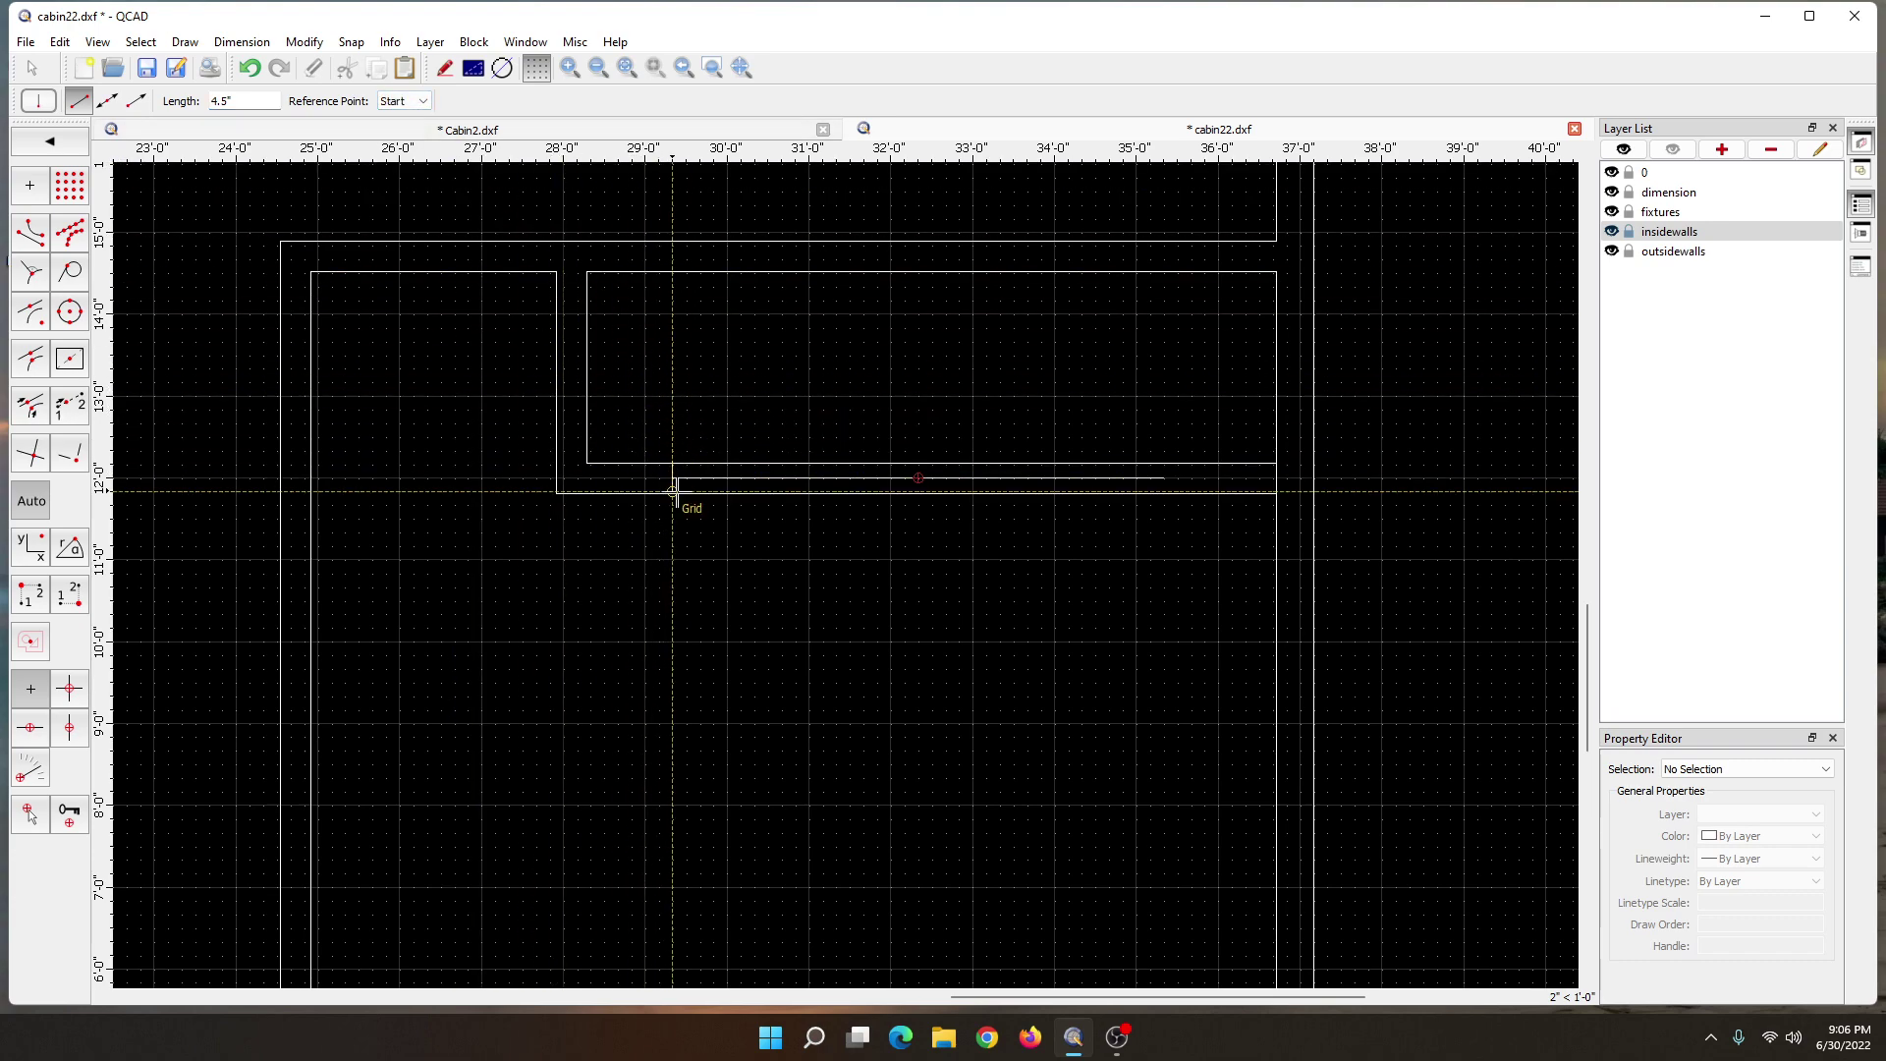
left_click(351, 41)
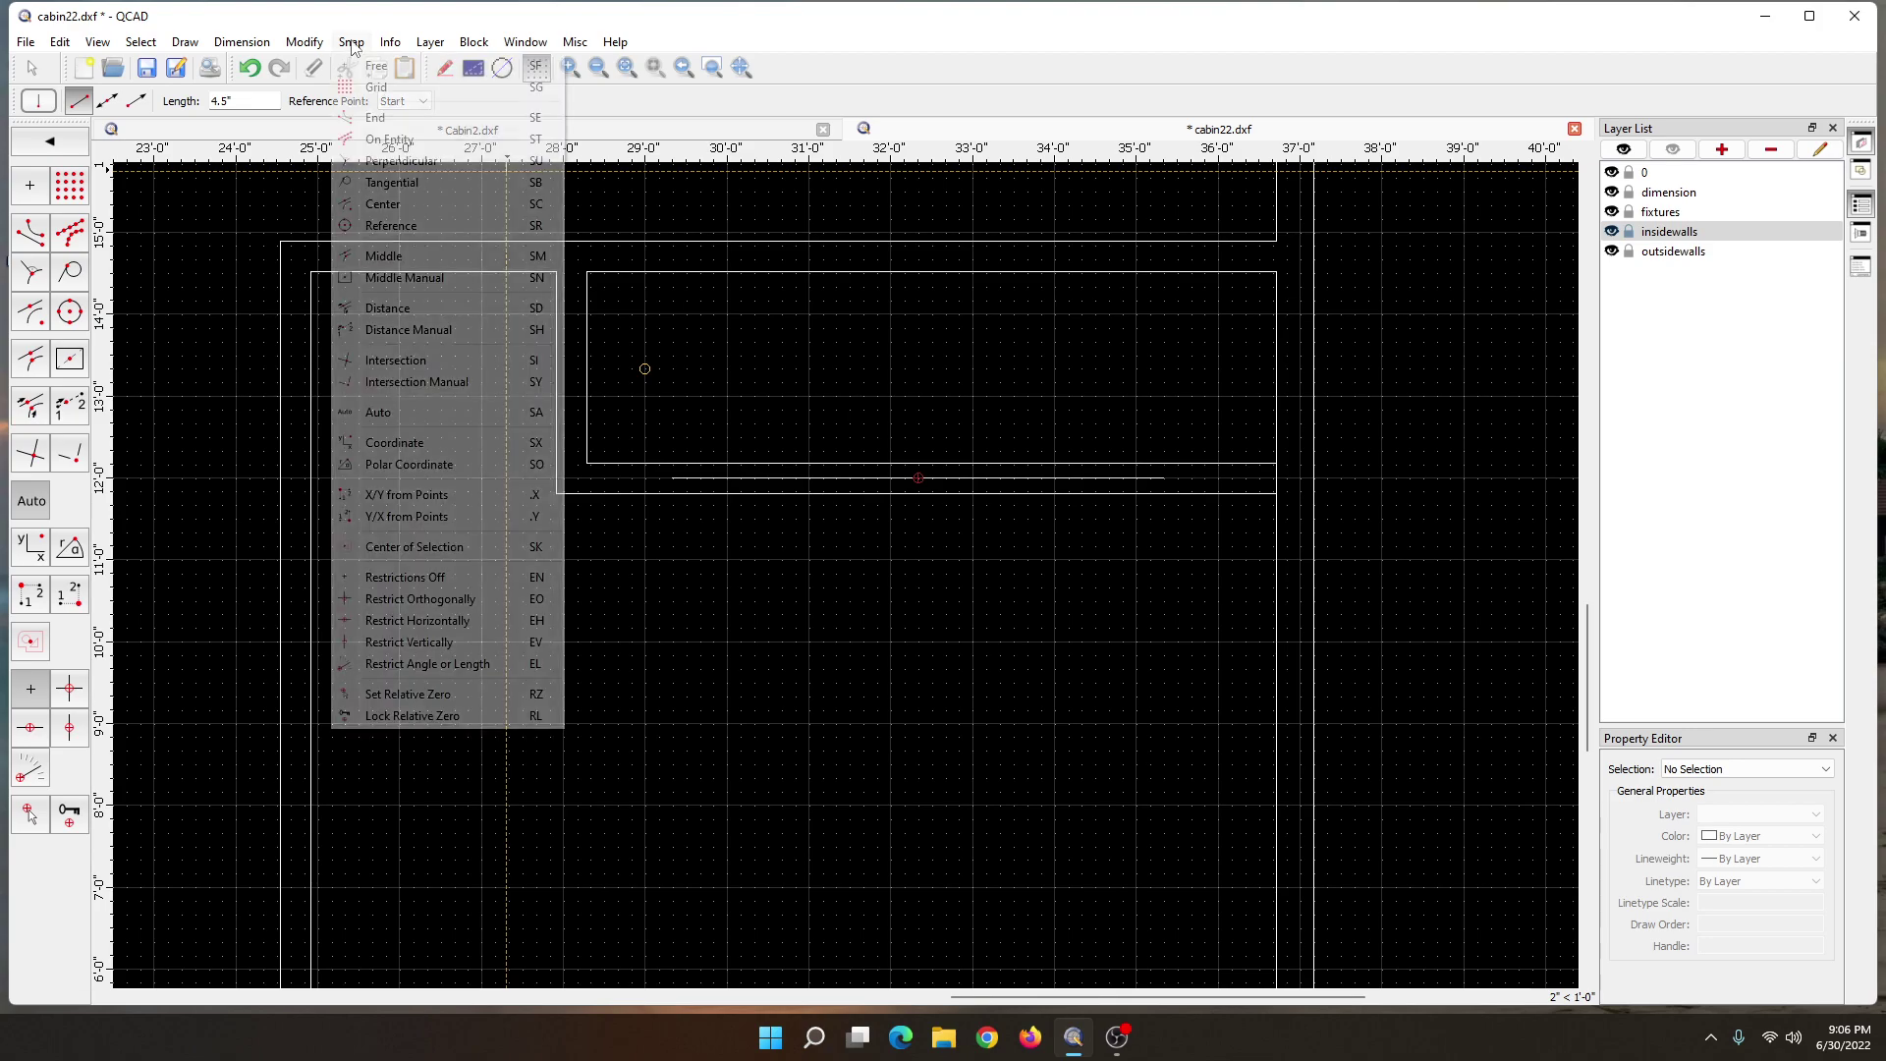
left_click(389, 138)
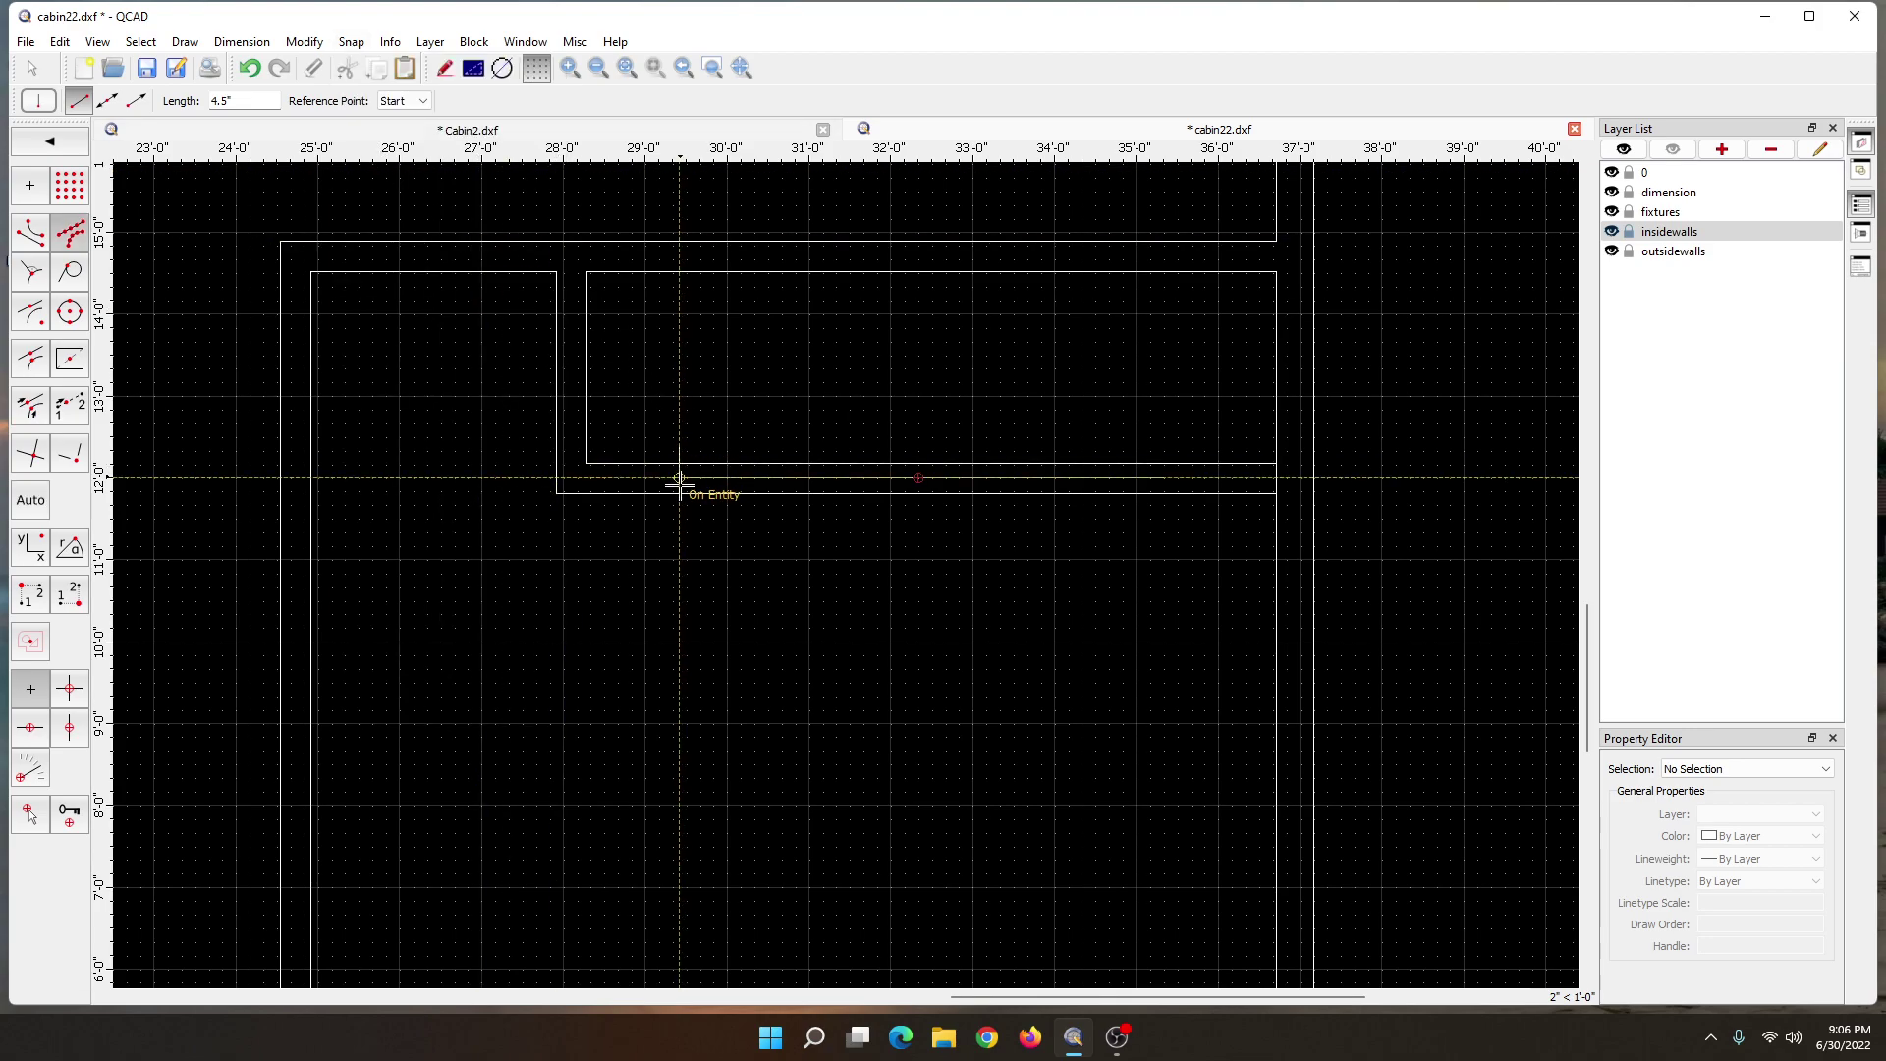
scroll(679, 482, "up", 3)
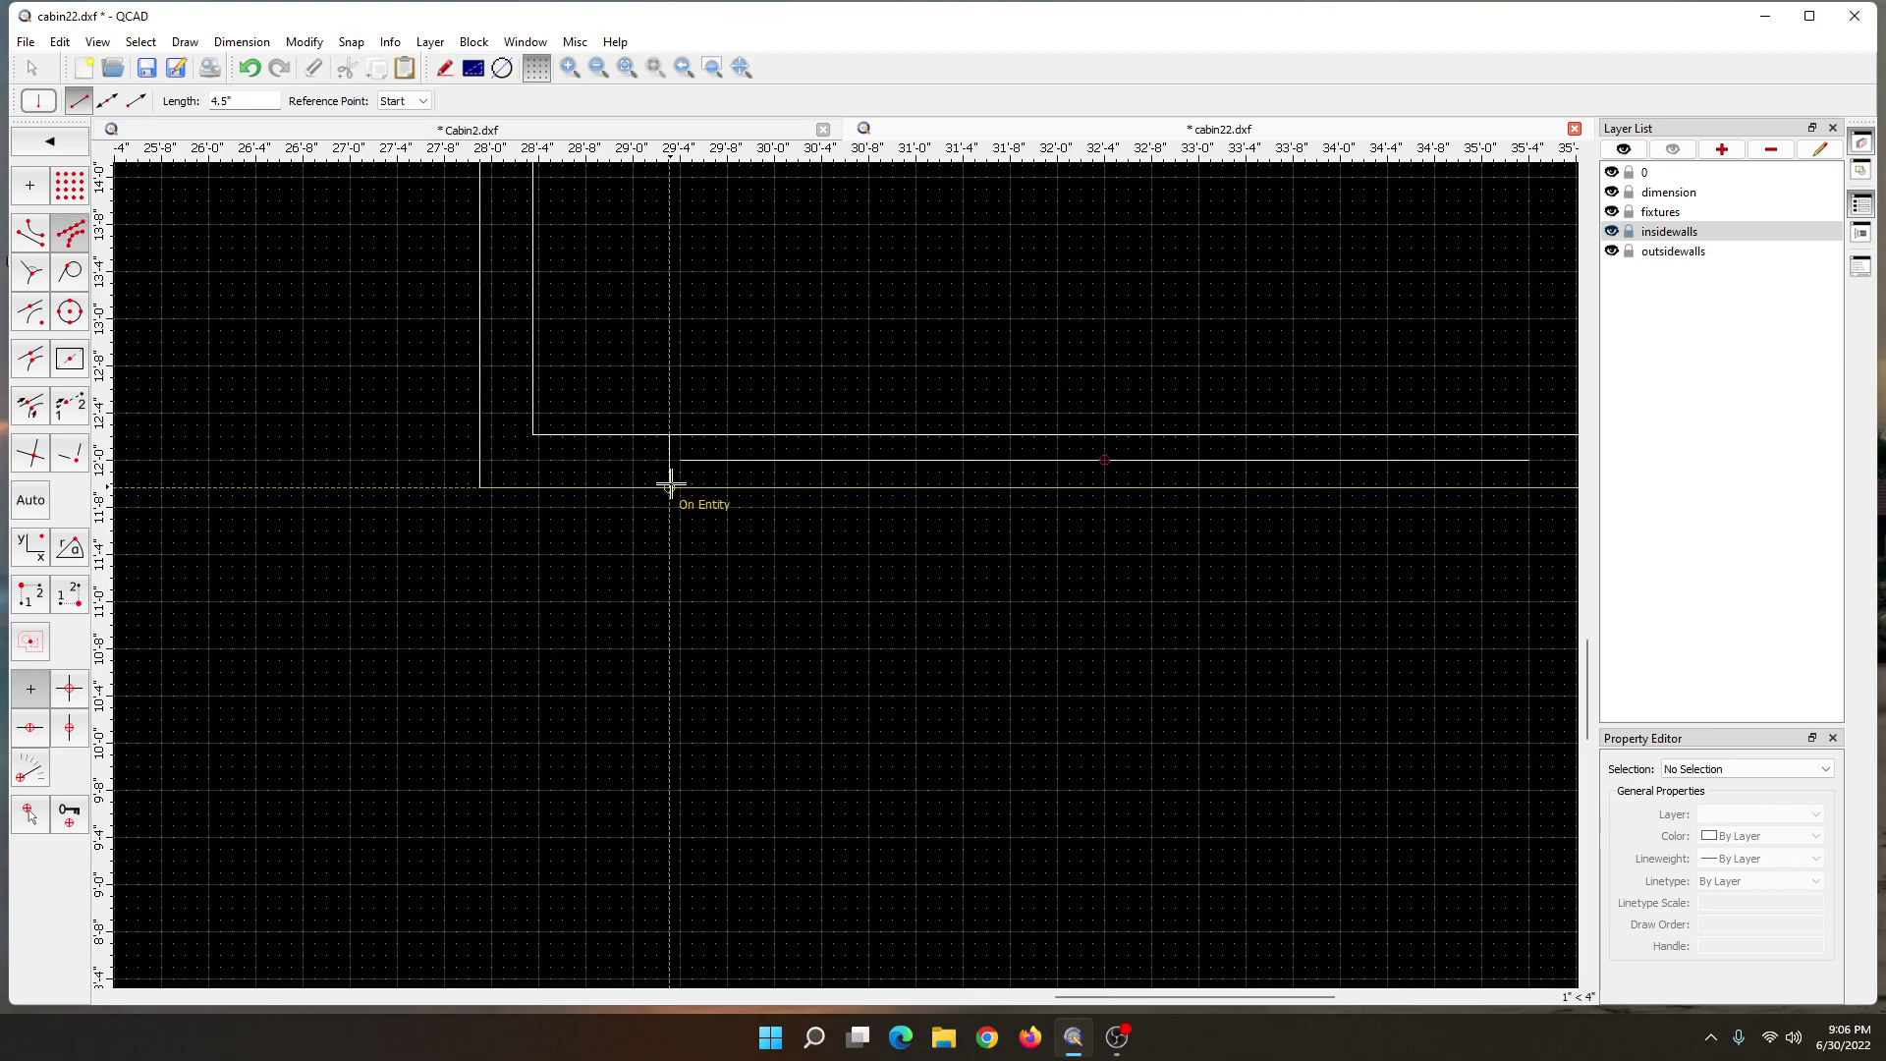
scroll(670, 481, "up", 2)
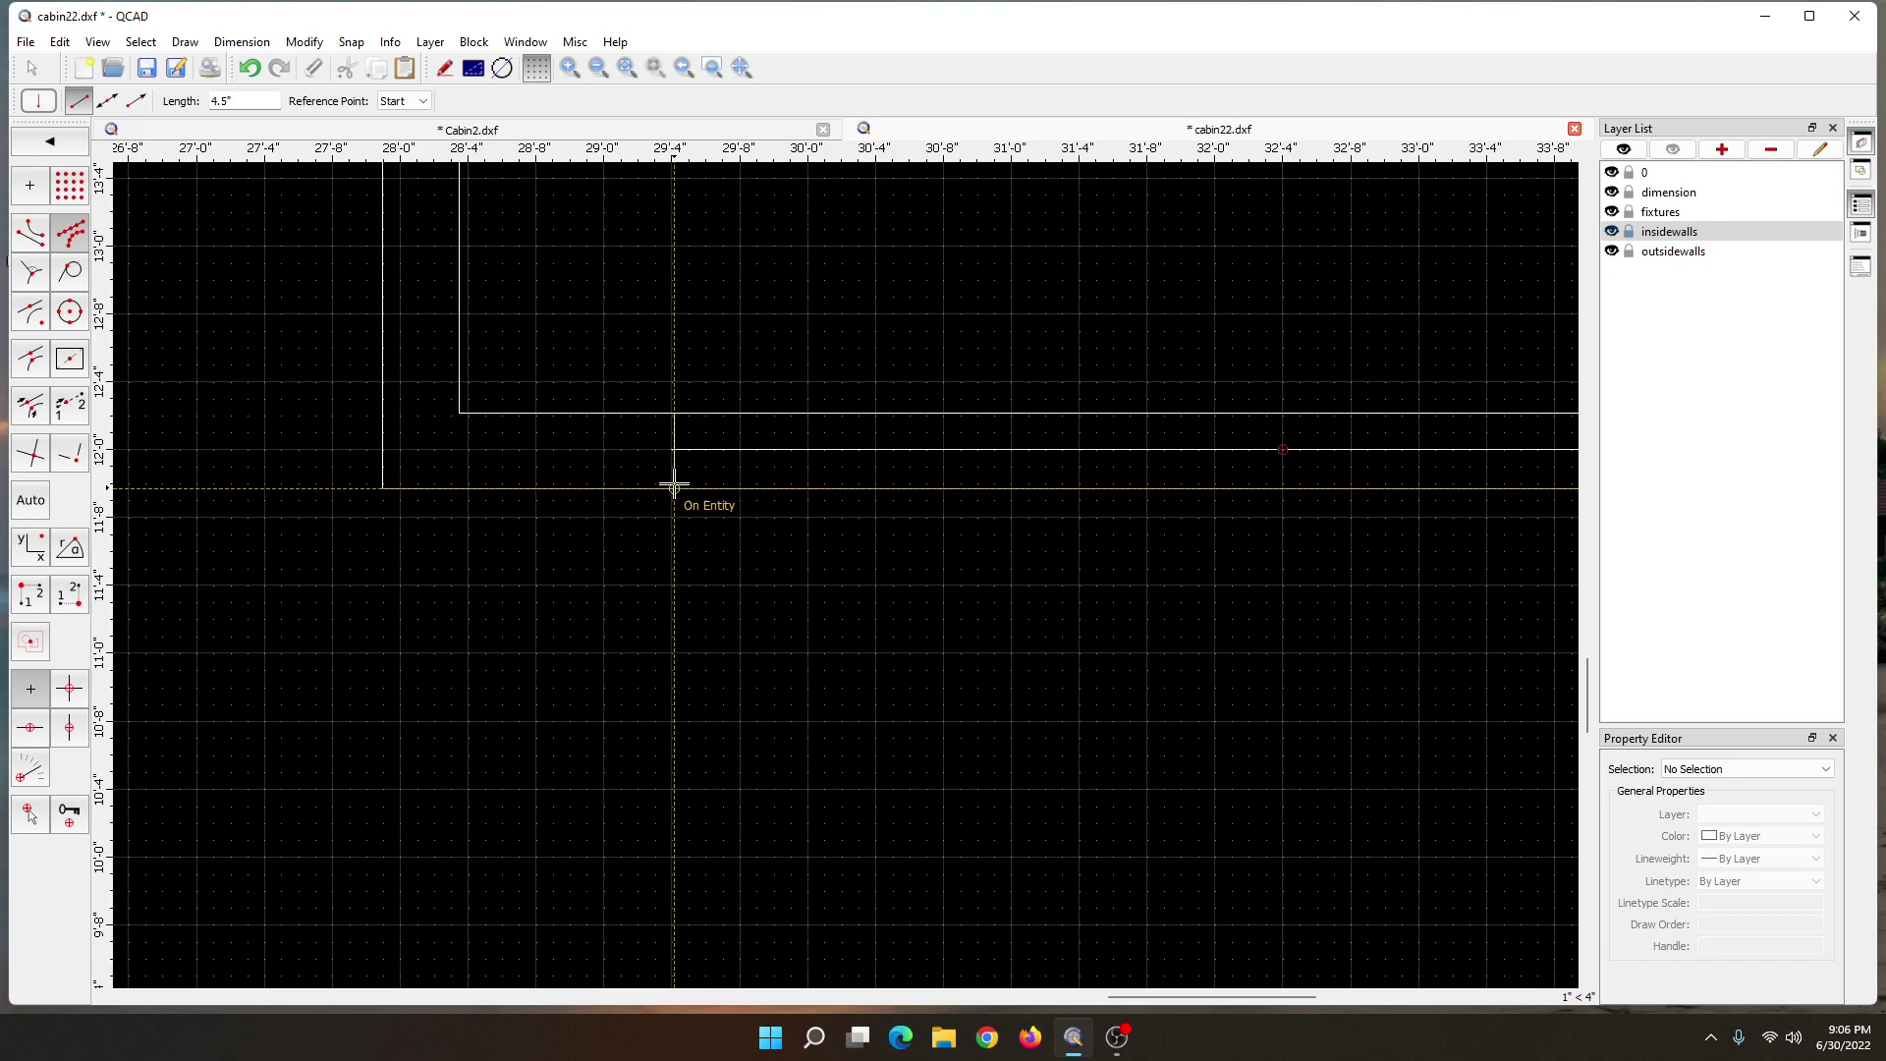
left_click(670, 485)
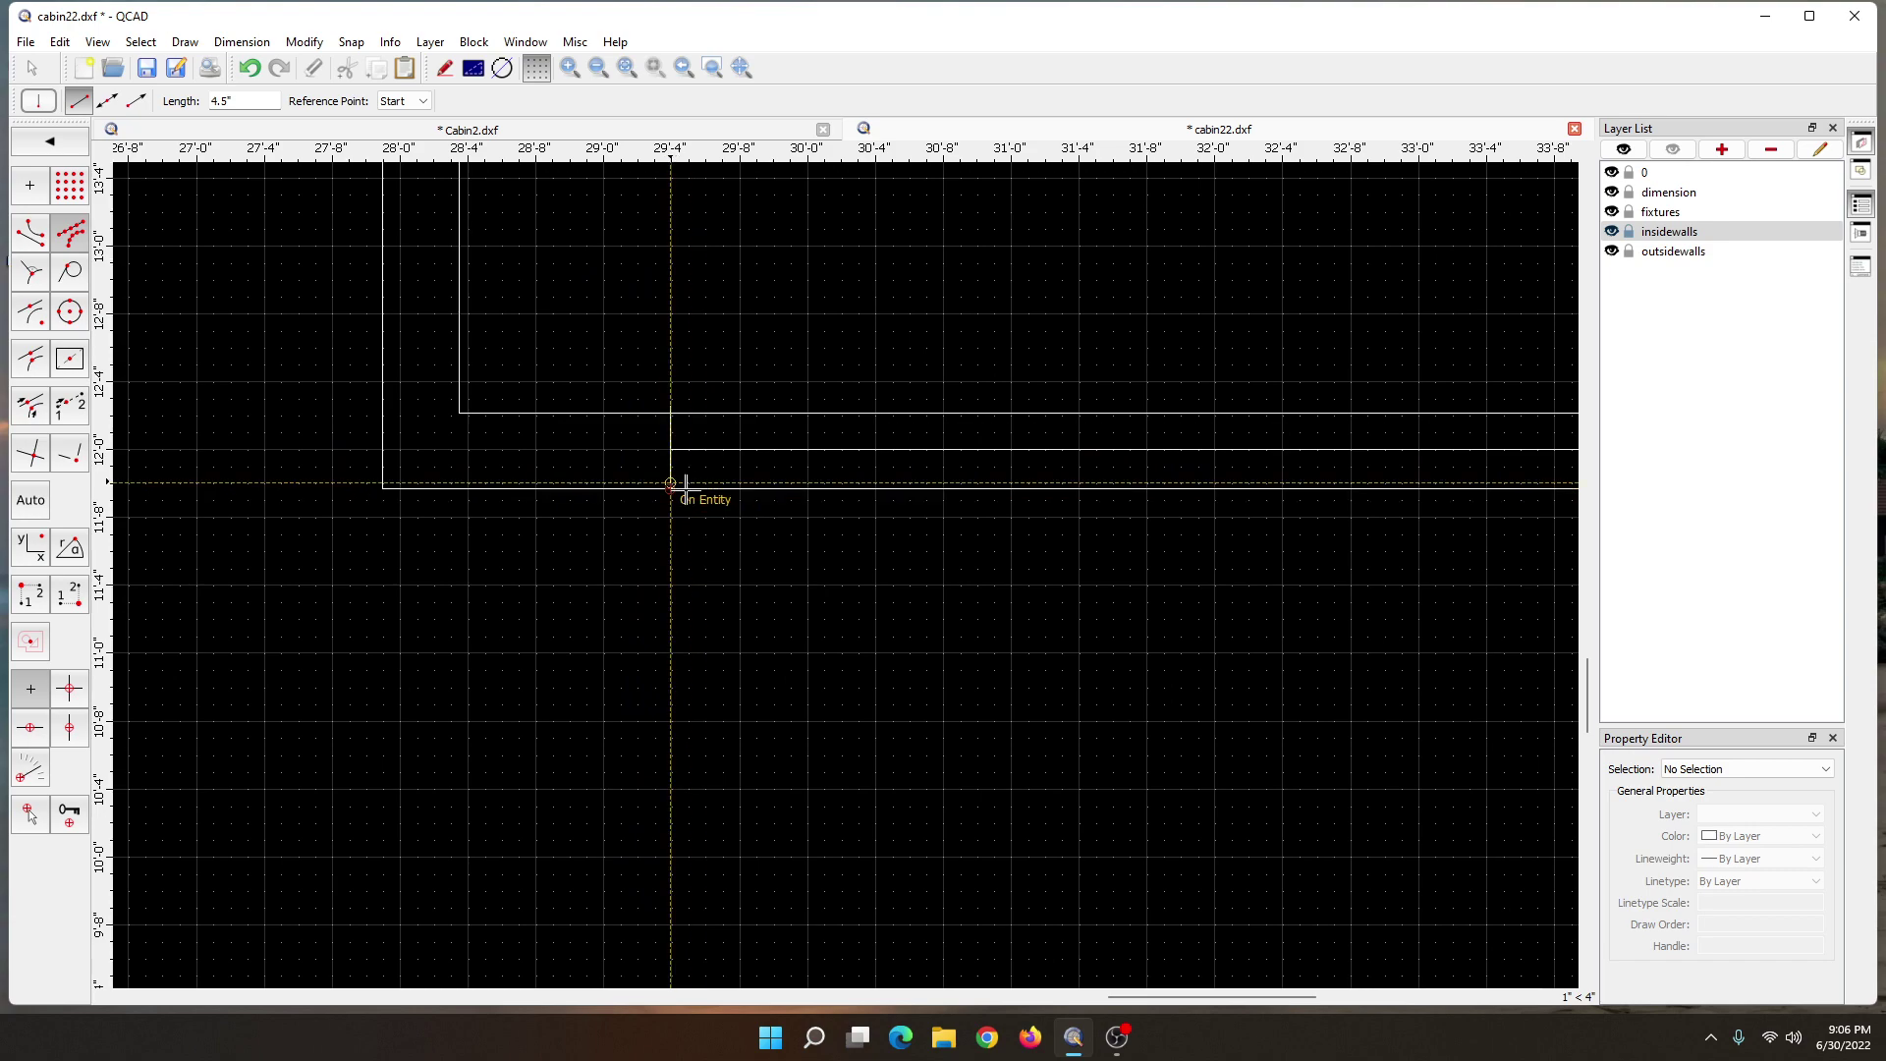
- Place a second 4.5" vertical line across the closet wall at the 6' line's right end, undoing and redoing the first placement
middle_click_drag(1402, 556, 786, 588)
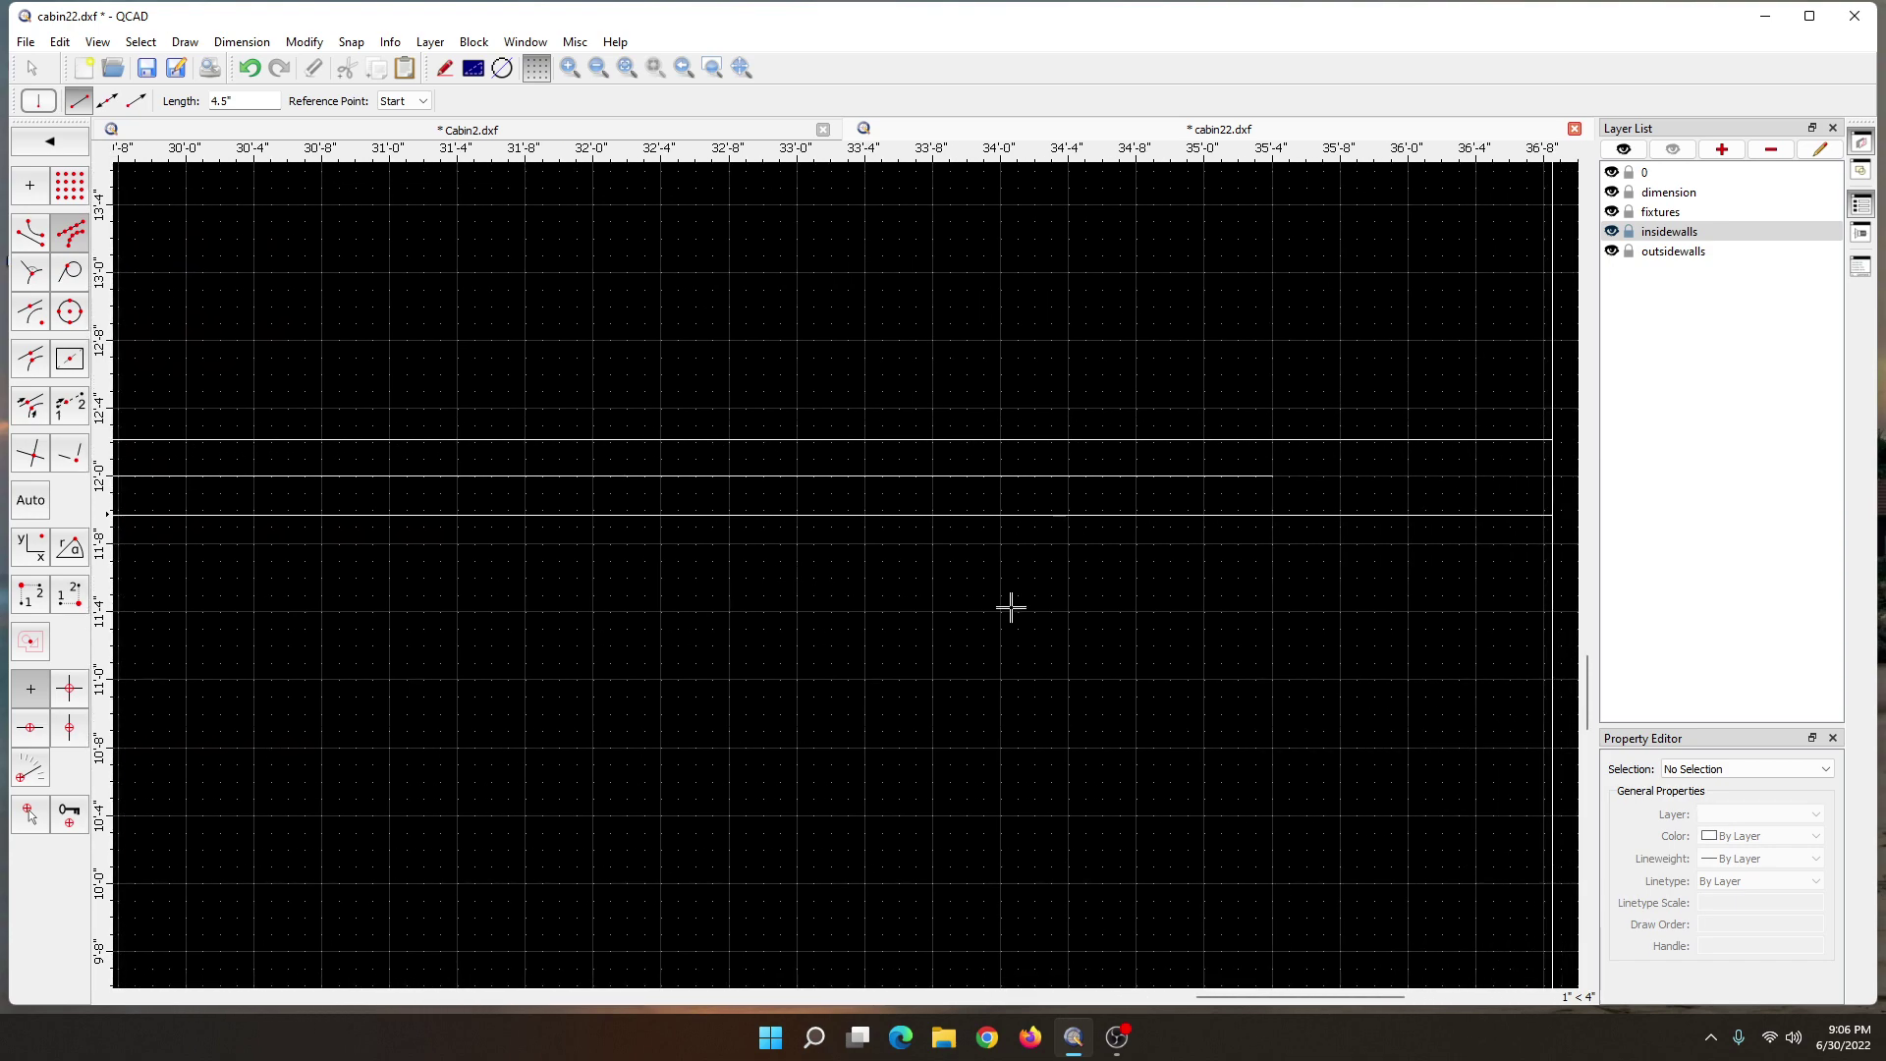
left_click(1273, 513)
left_click(60, 41)
left_click(78, 66)
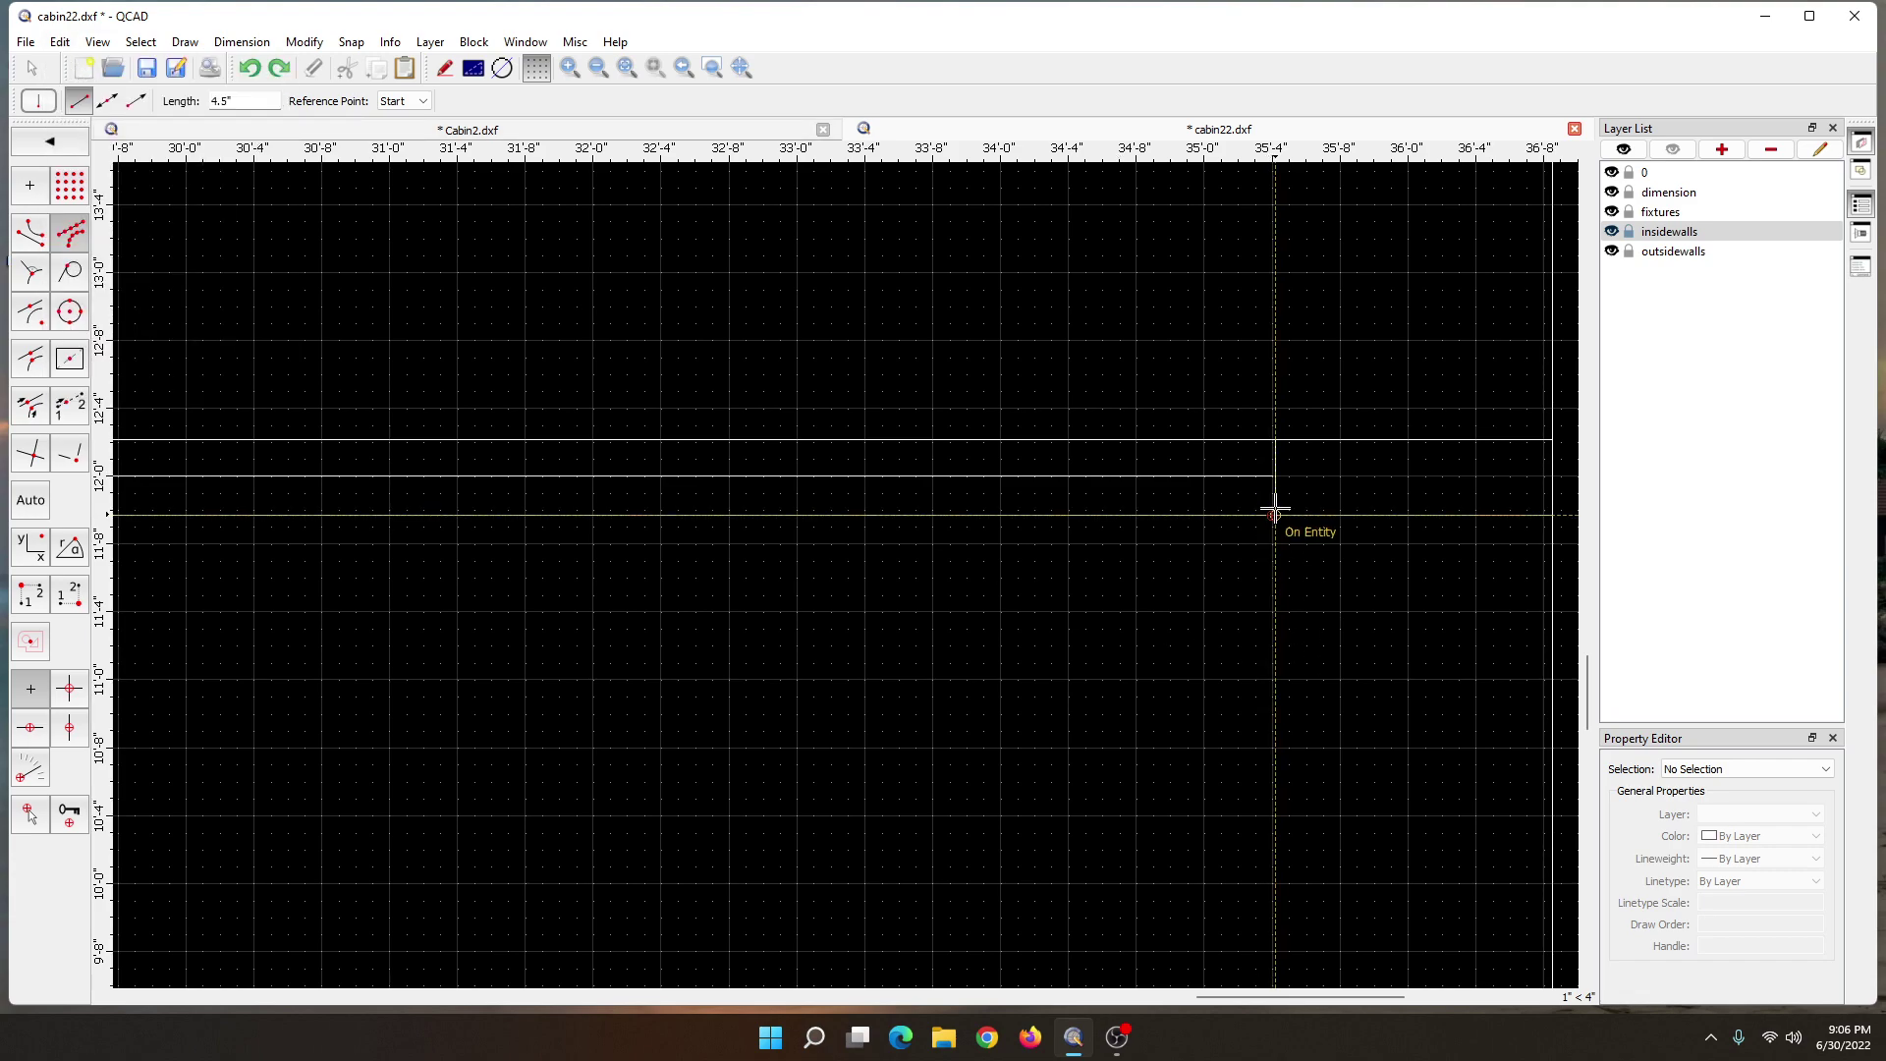
scroll(1268, 511, "up", 2)
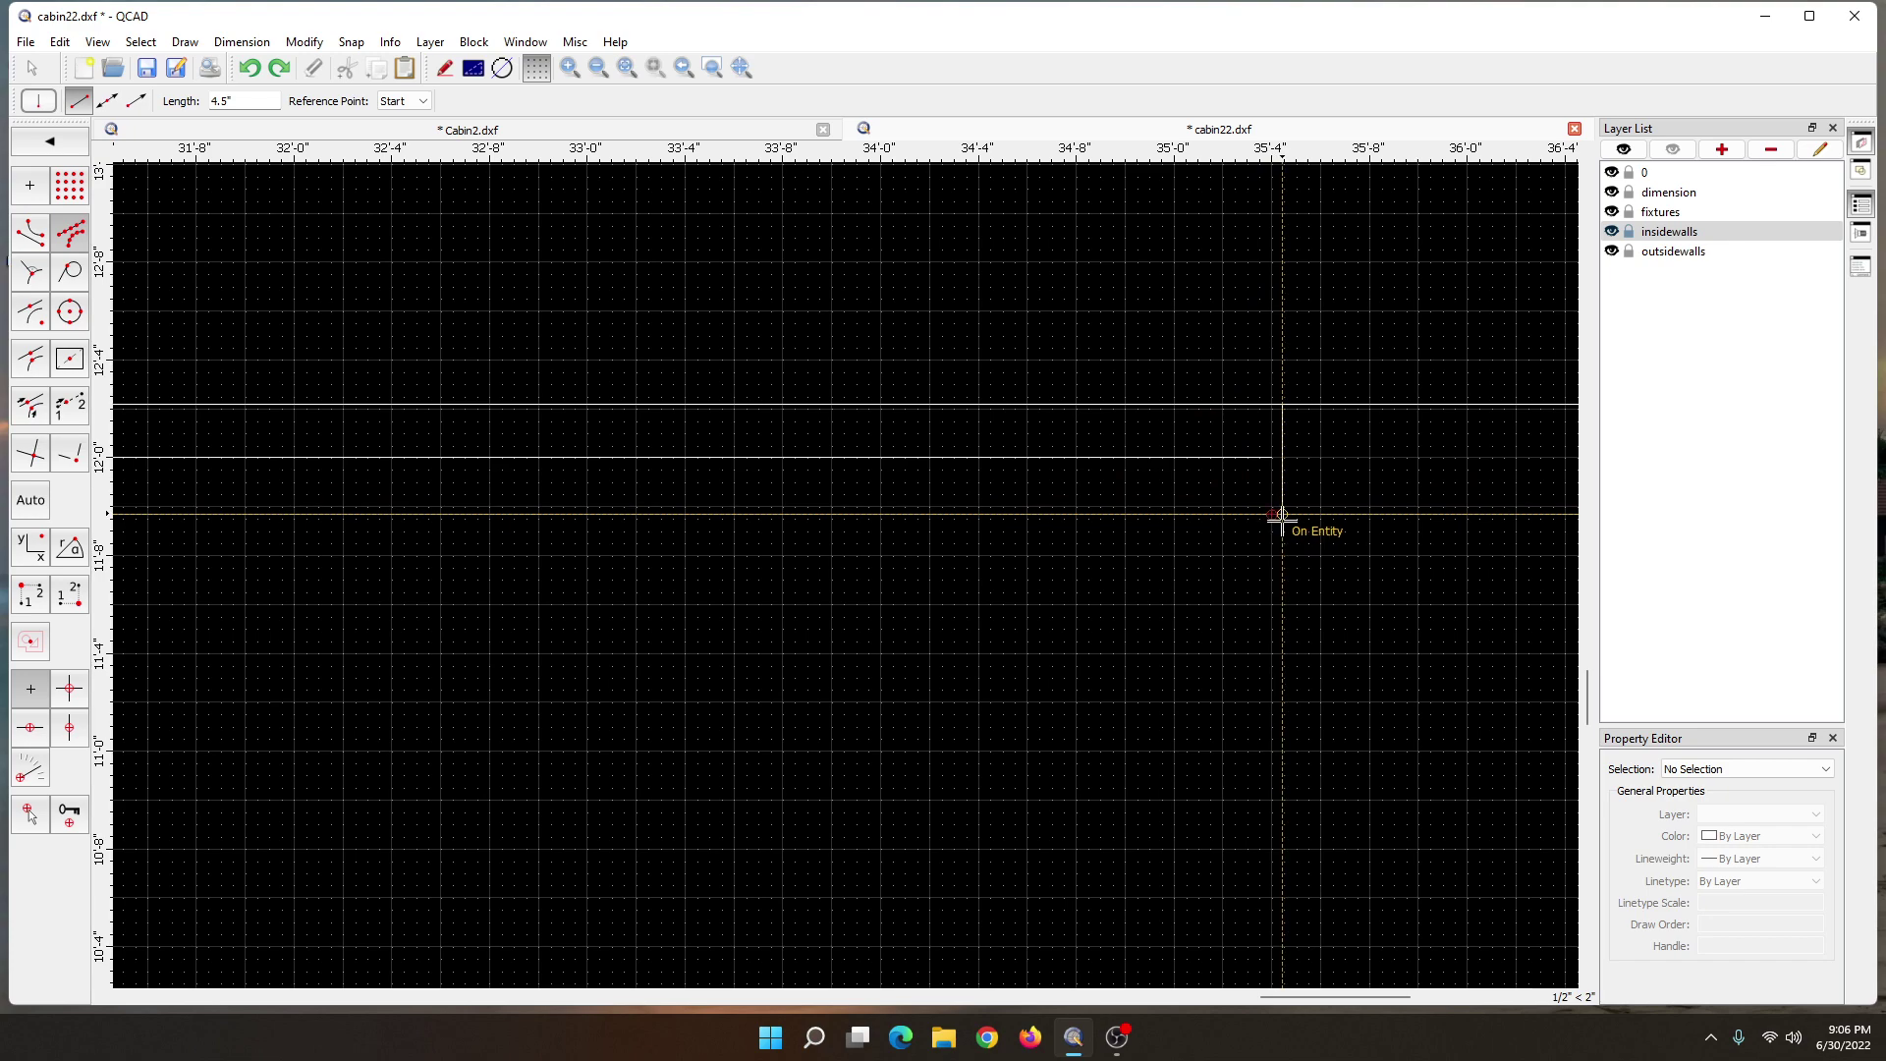
scroll(1234, 607, "down", 2)
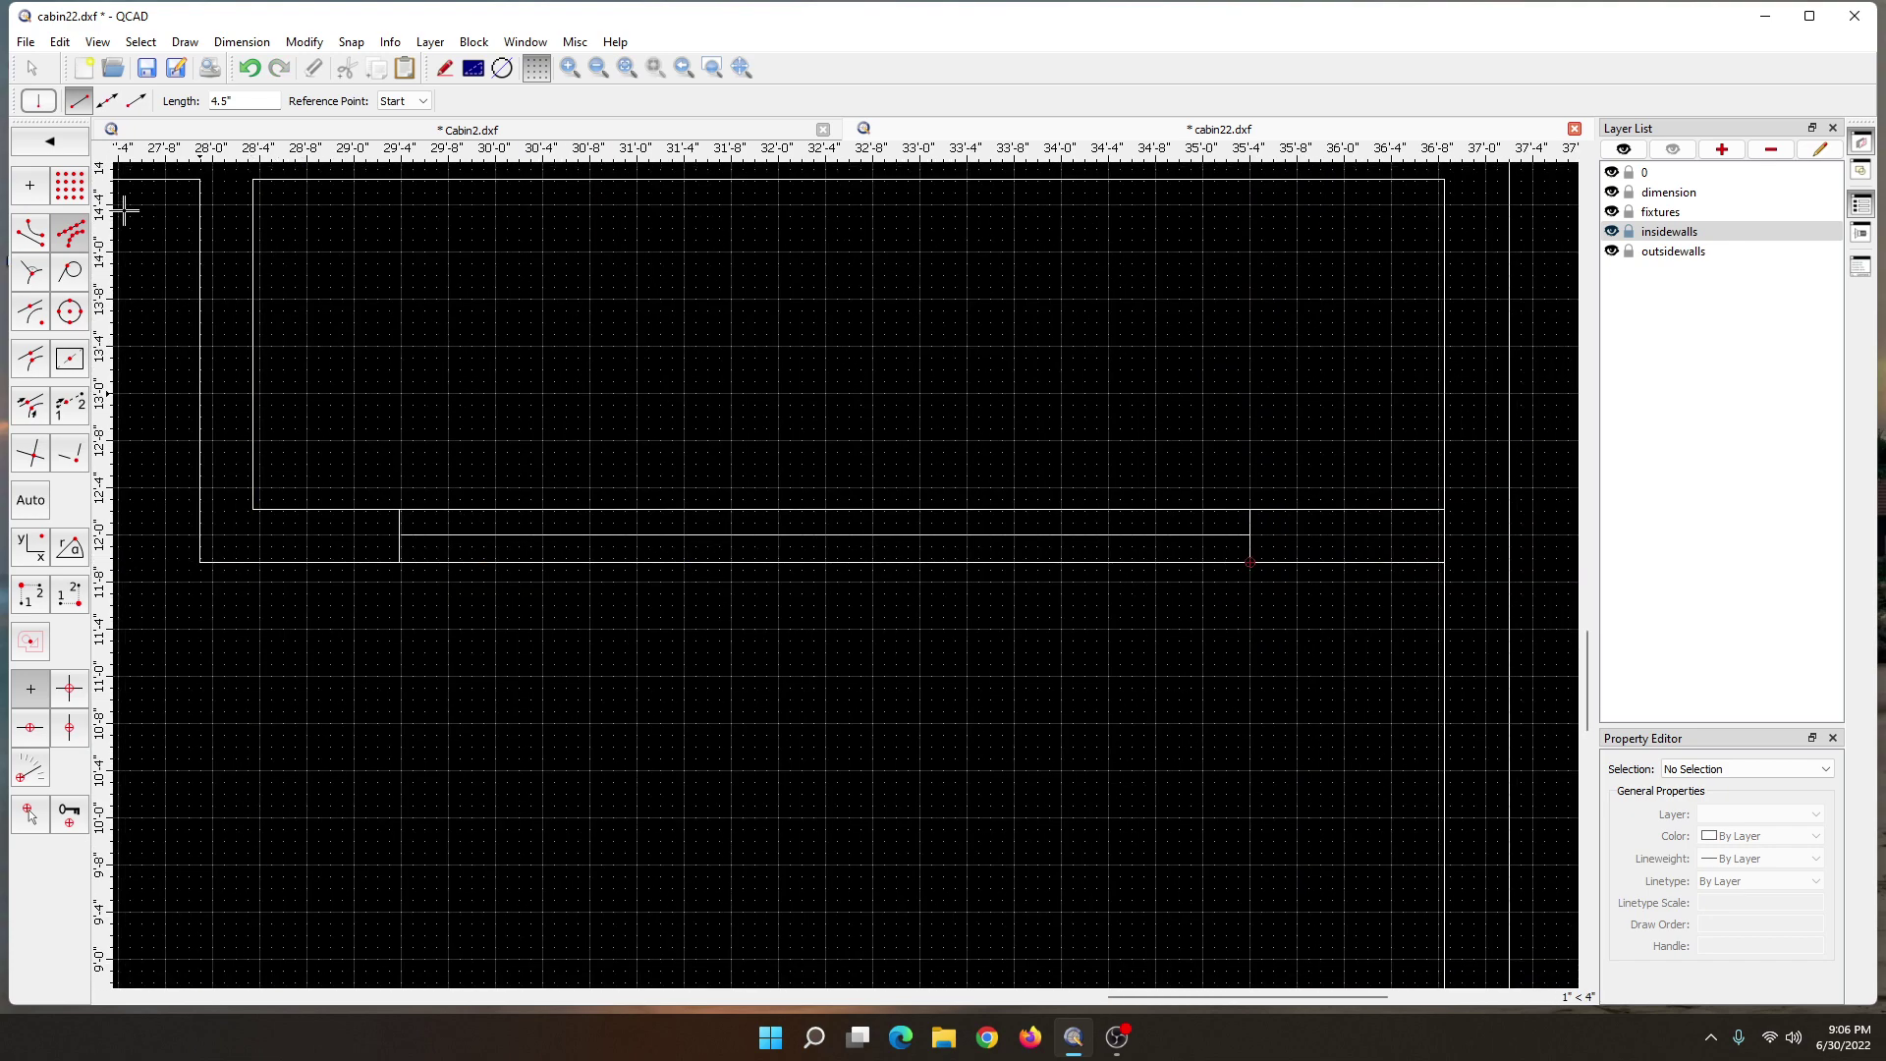
- Break out both wall lines and the 6' centre line between the two short verticals to open the closet doorway
left_click(30, 66)
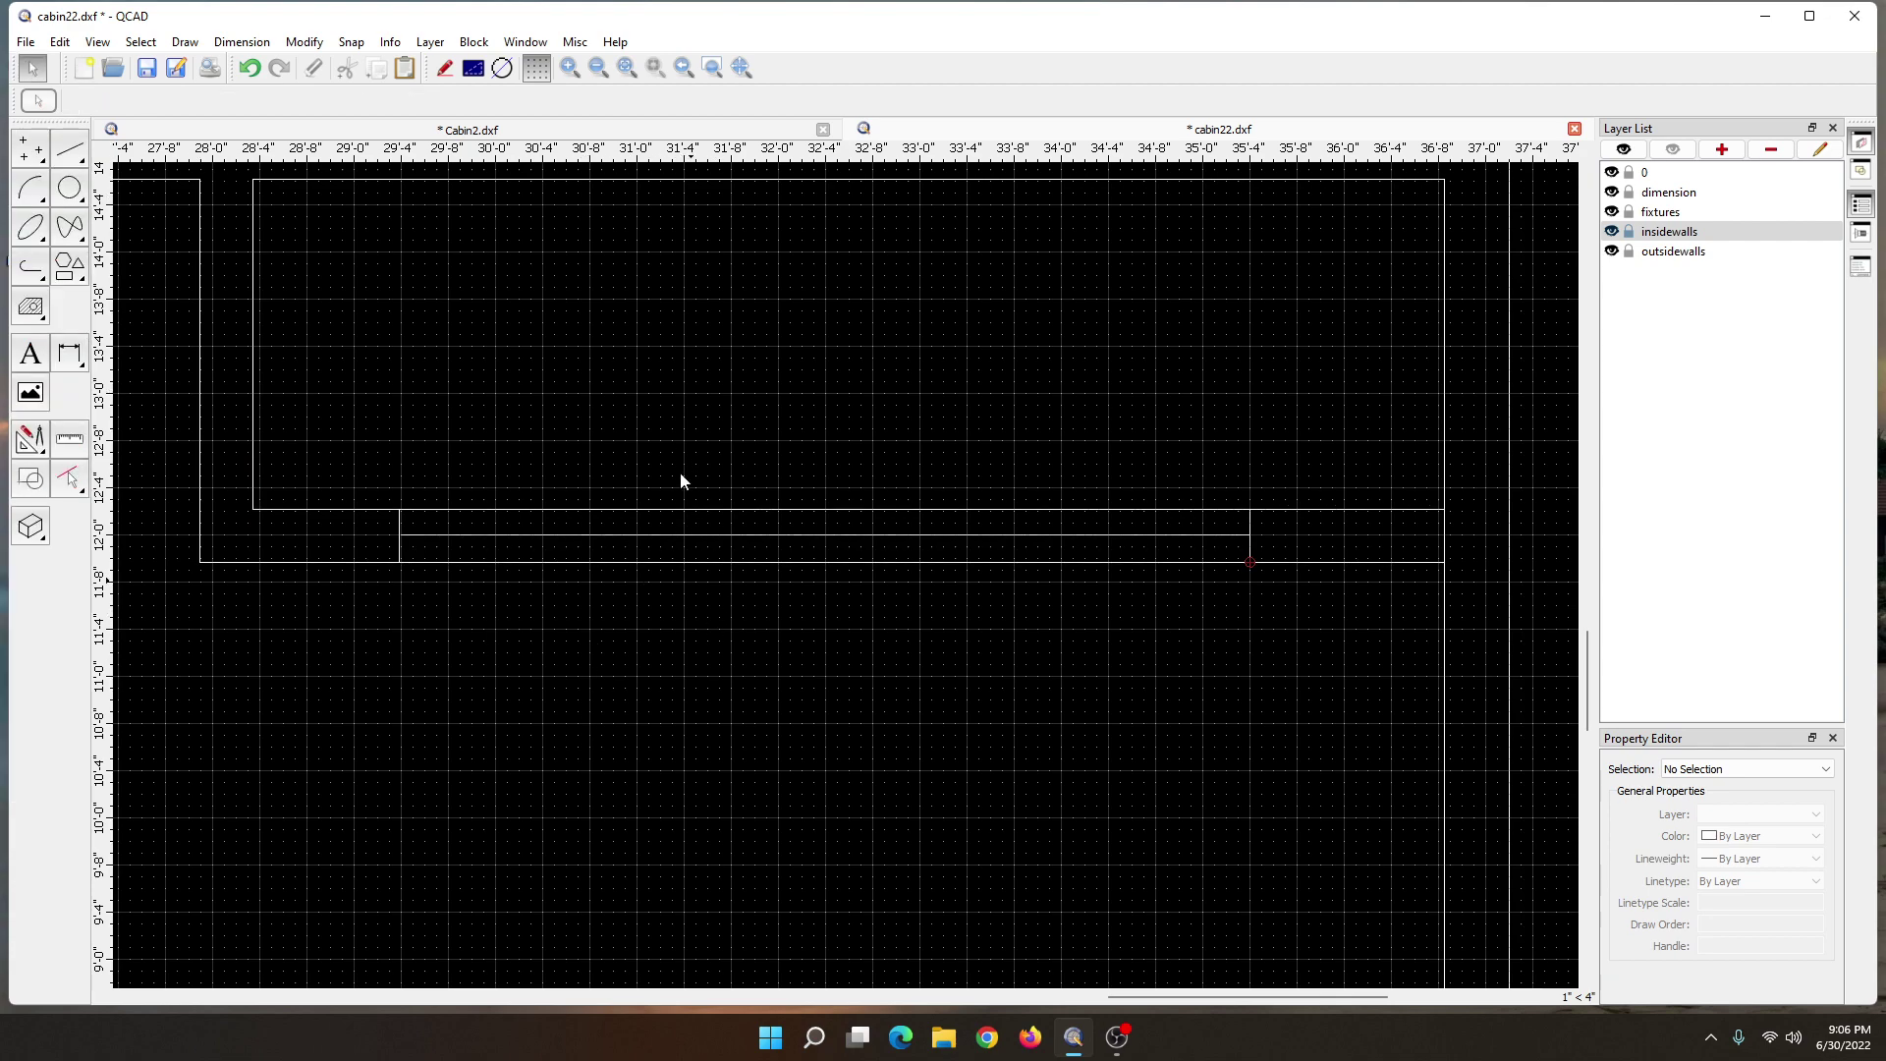
left_click(33, 443)
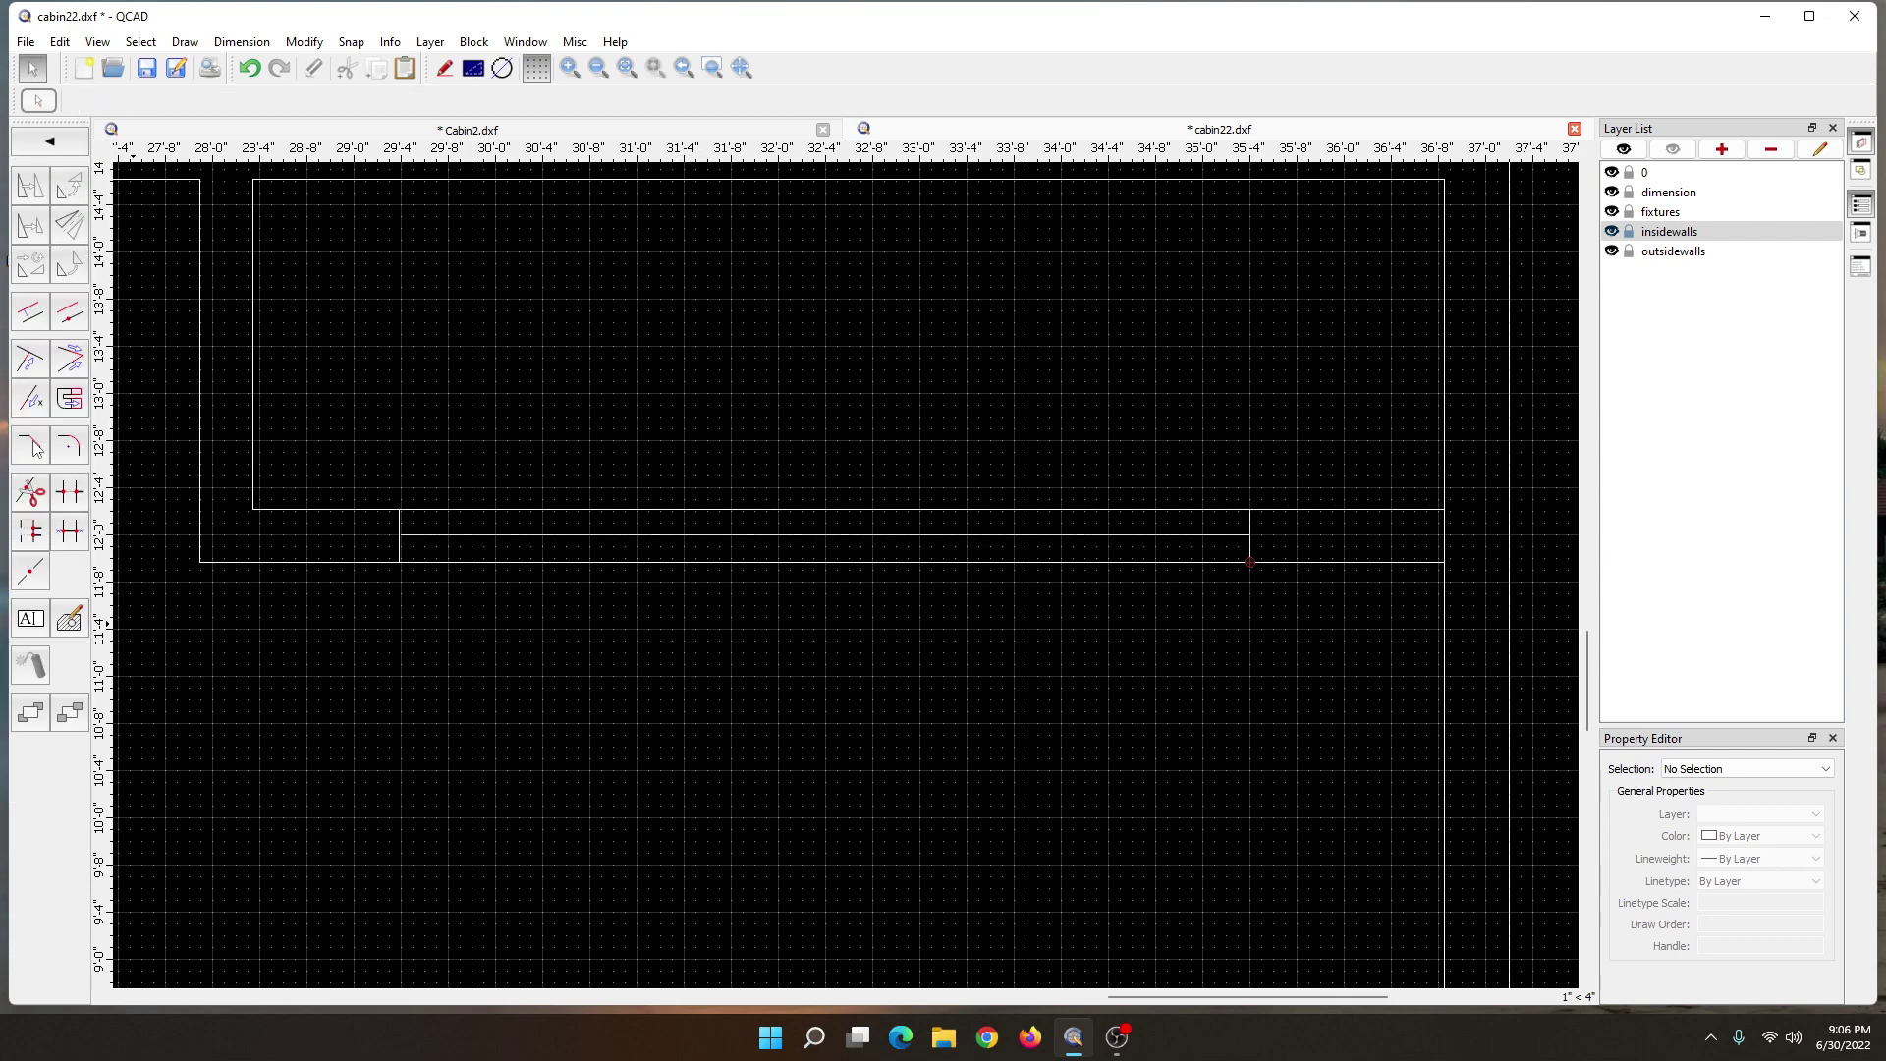
left_click(70, 491)
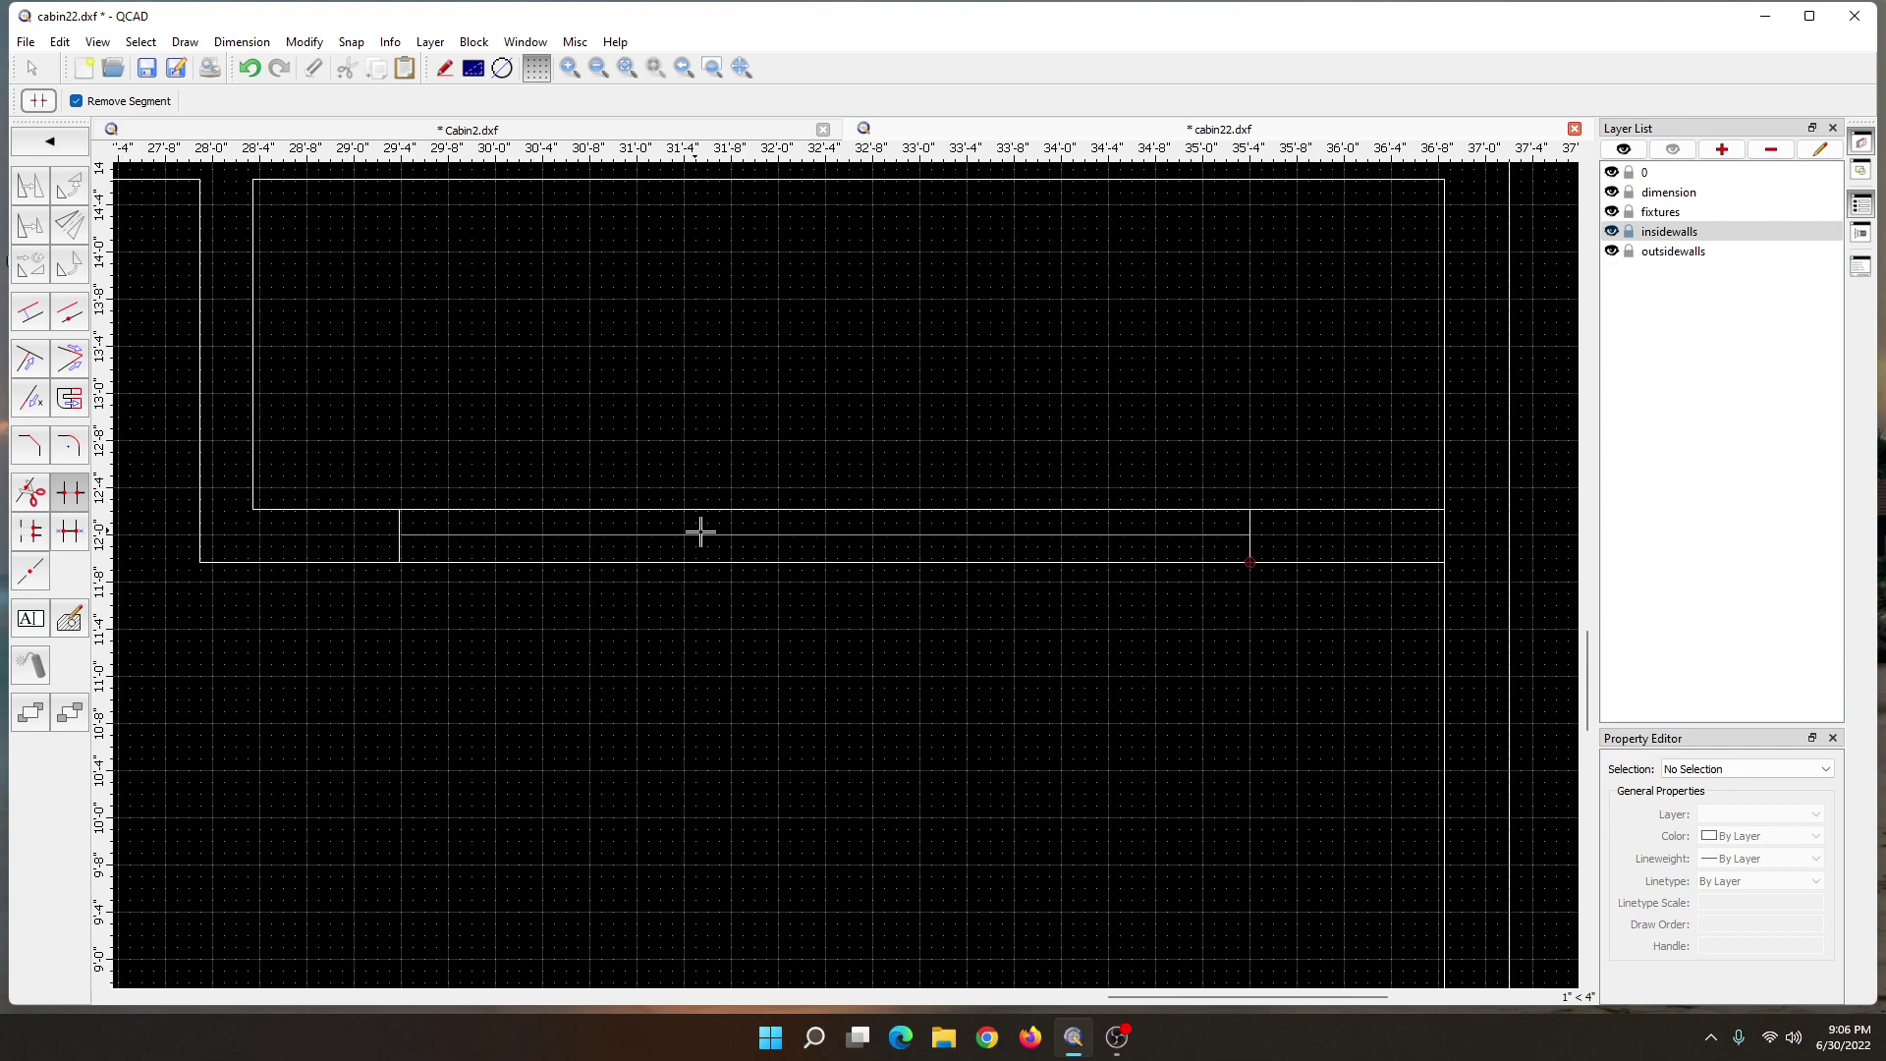
left_click(703, 561)
left_click(695, 537)
left_click(698, 509)
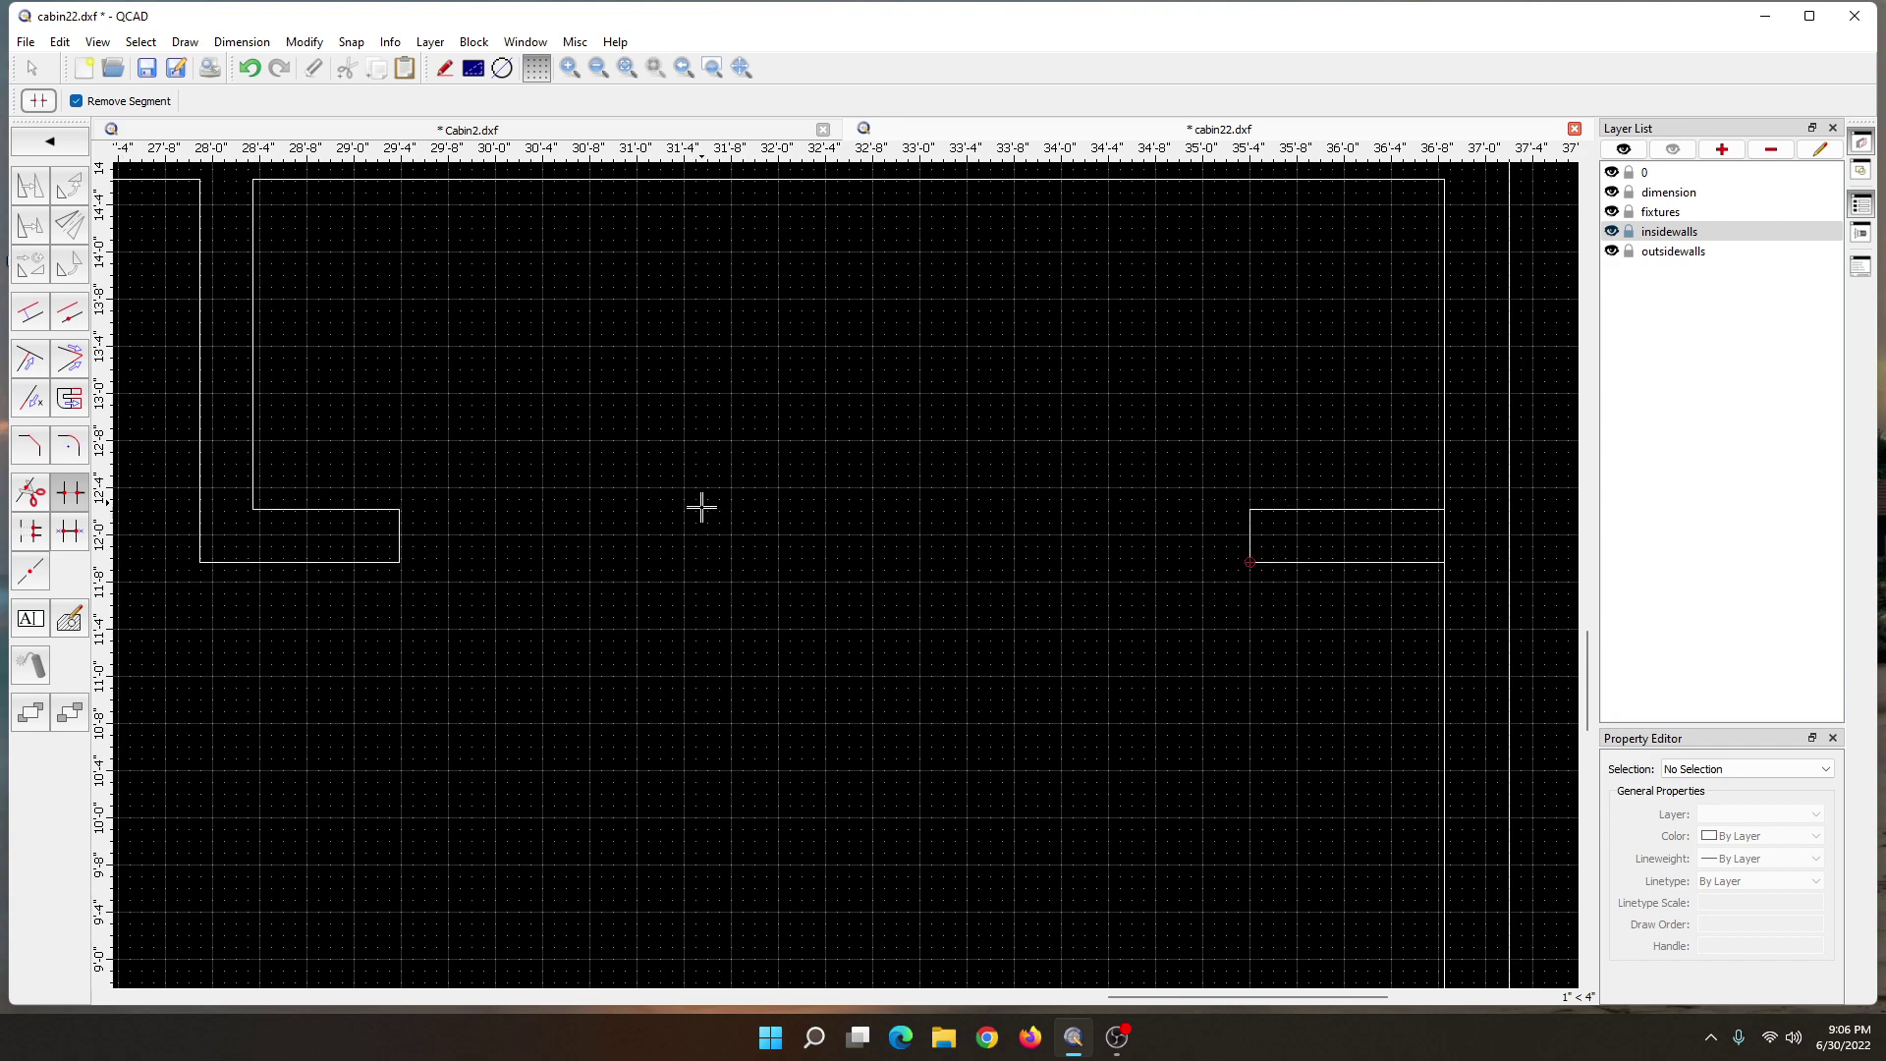
scroll(818, 676, "down", 3)
scroll(824, 686, "down", 1)
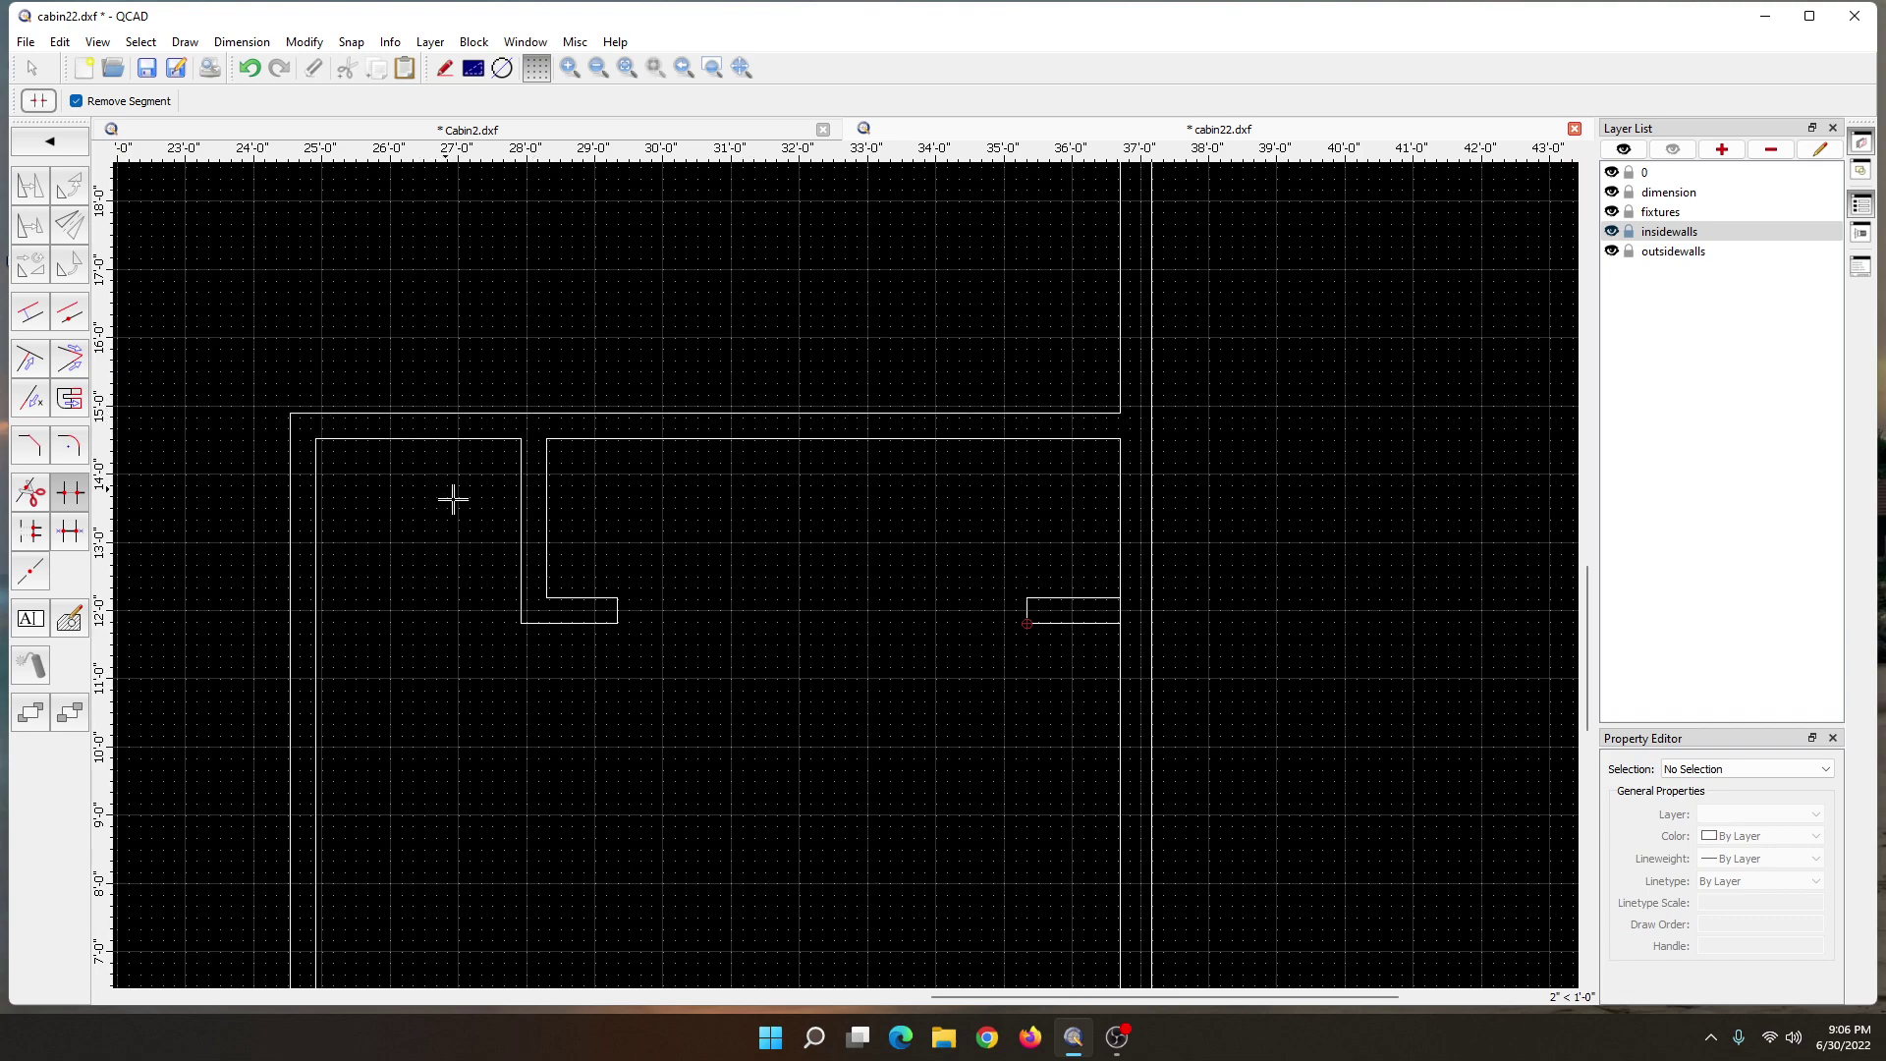
- Insert one 2feet8inch door from the qcadparts library folder into the empty area above the room, and close the library
mouse_move(816, 543)
middle_mouse_down()
mouse_move(864, 631)
mouse_move(1022, 777)
middle_mouse_up()
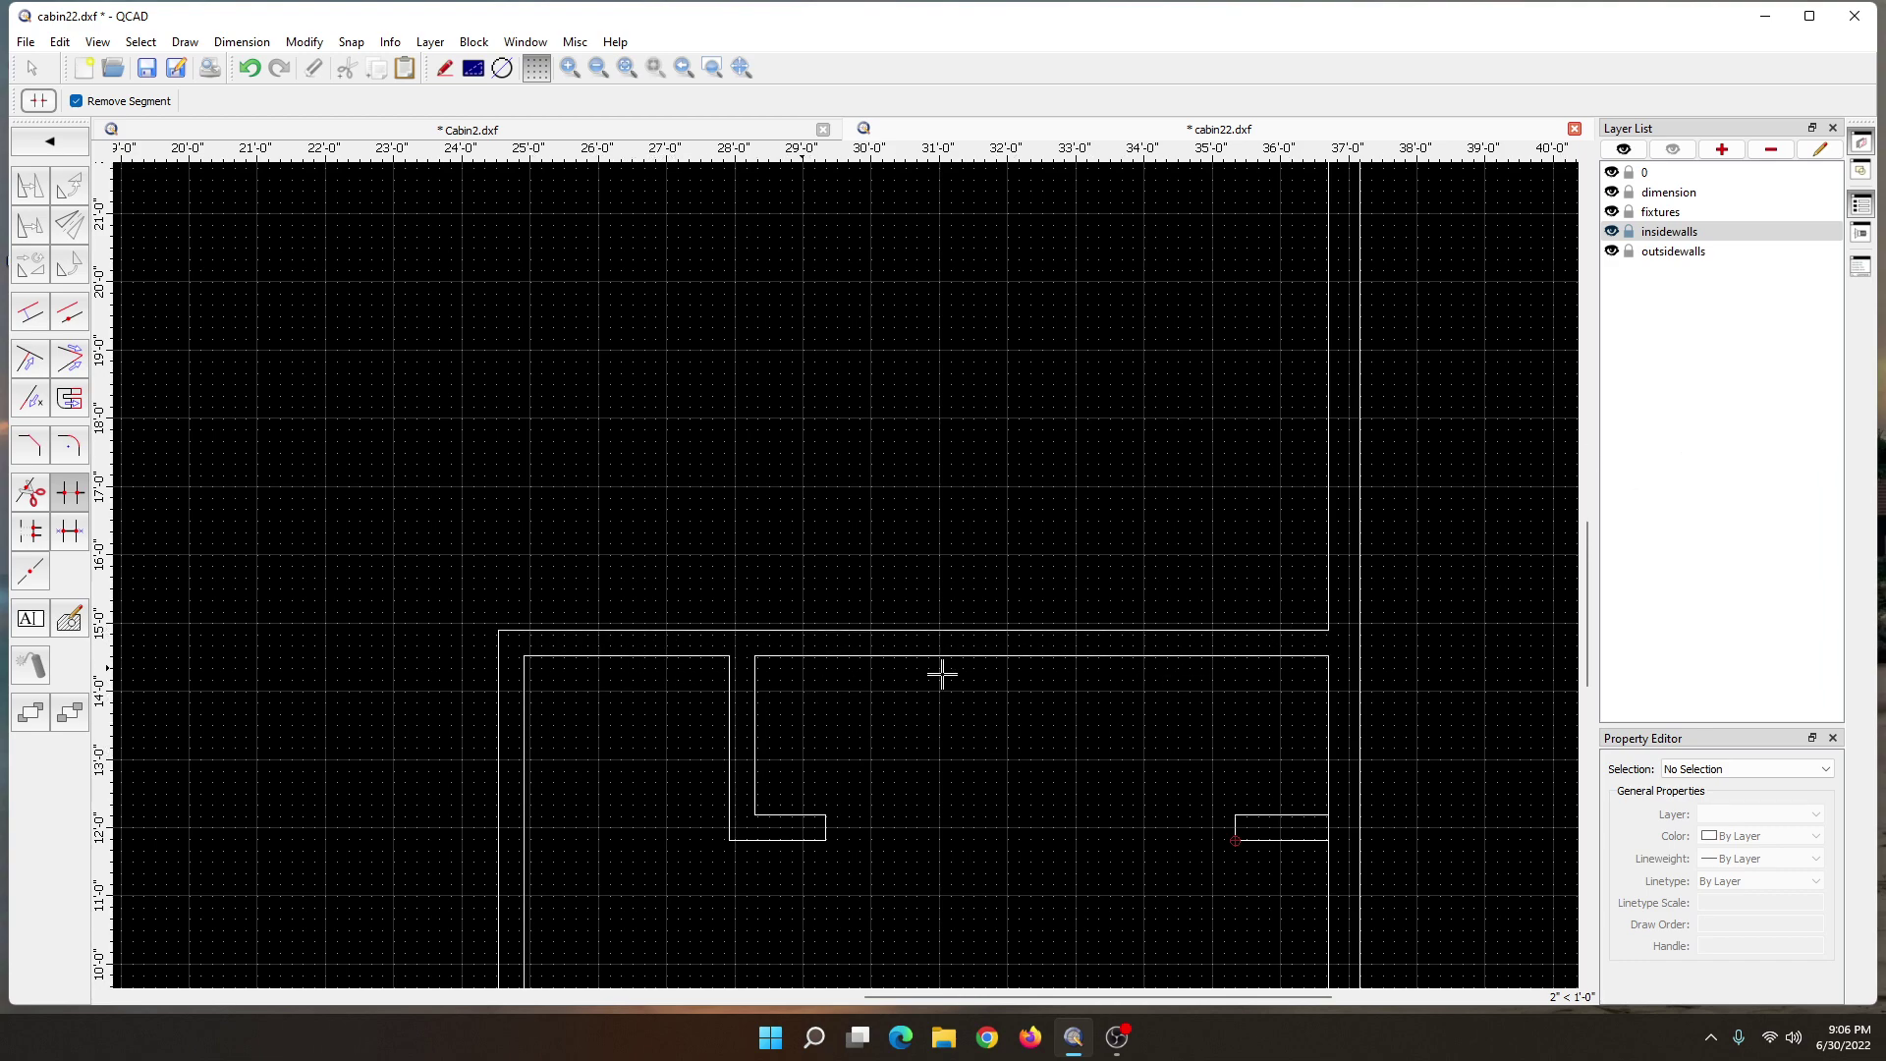
left_click(1861, 234)
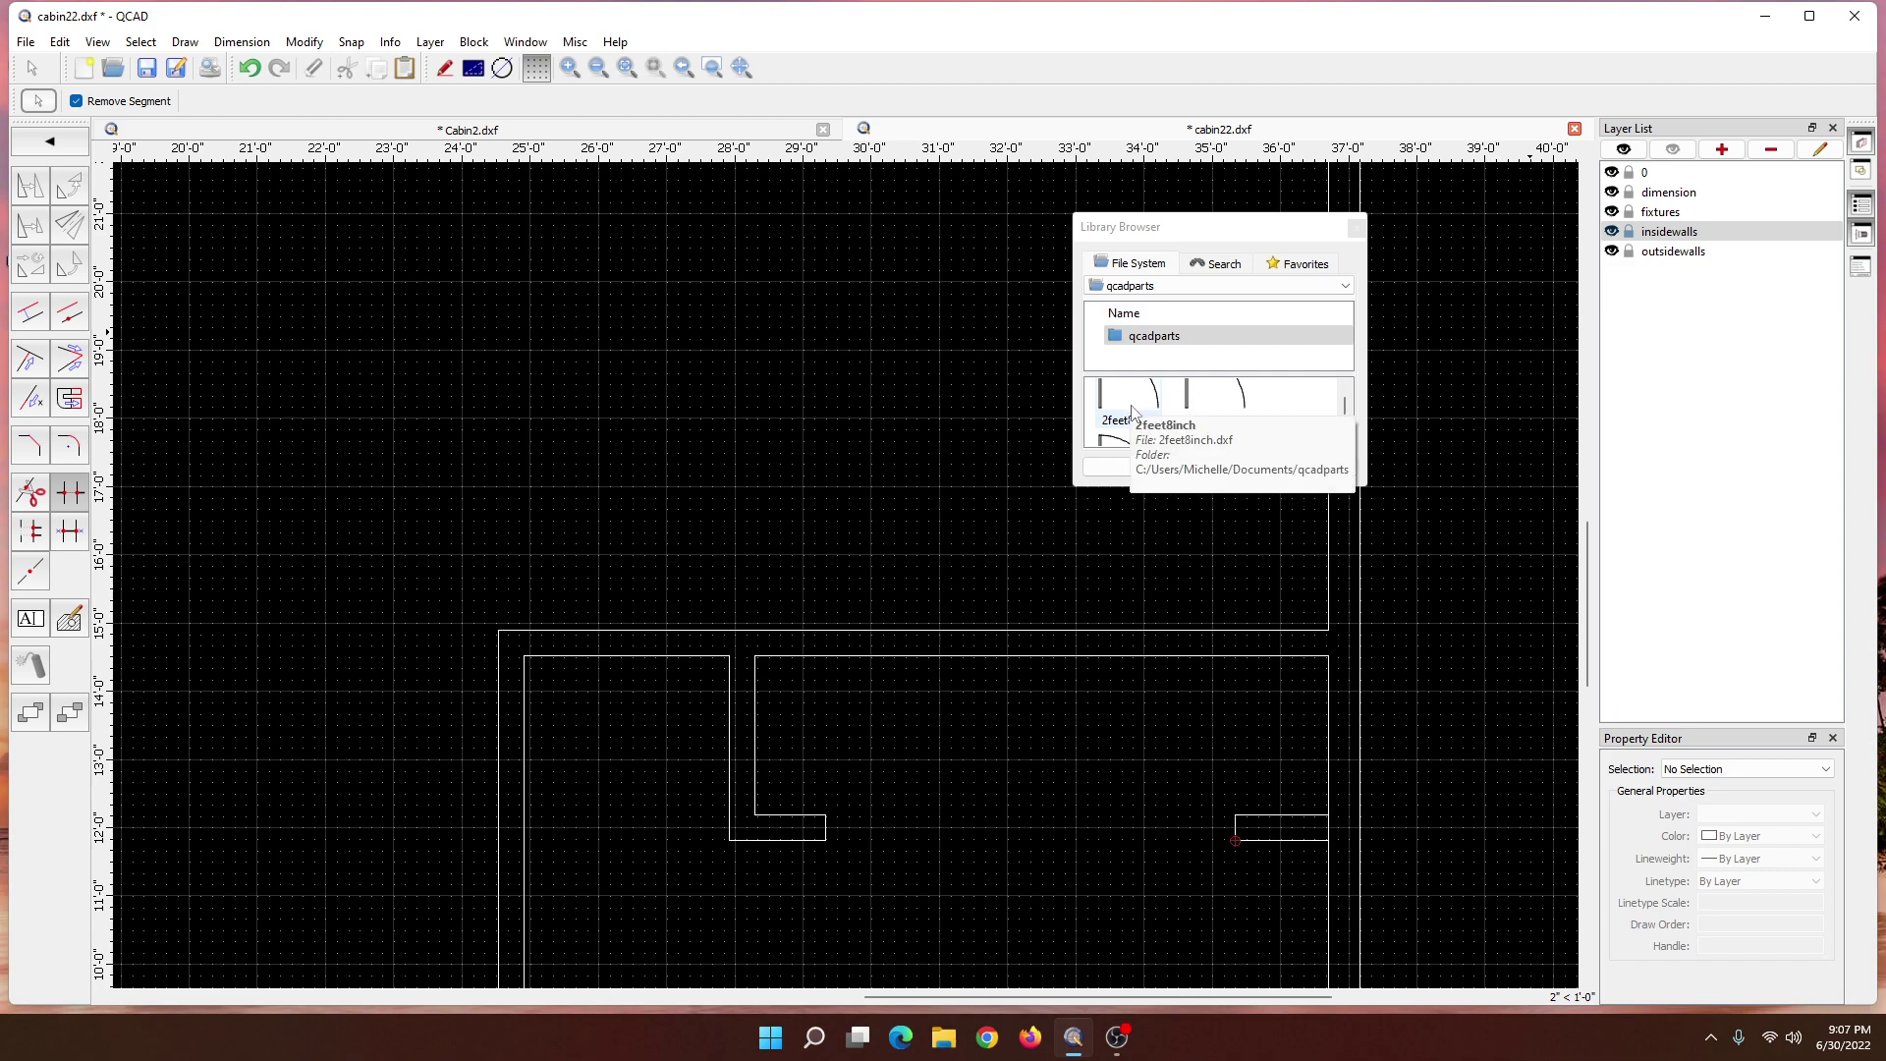
left_click_drag(1123, 403, 555, 462)
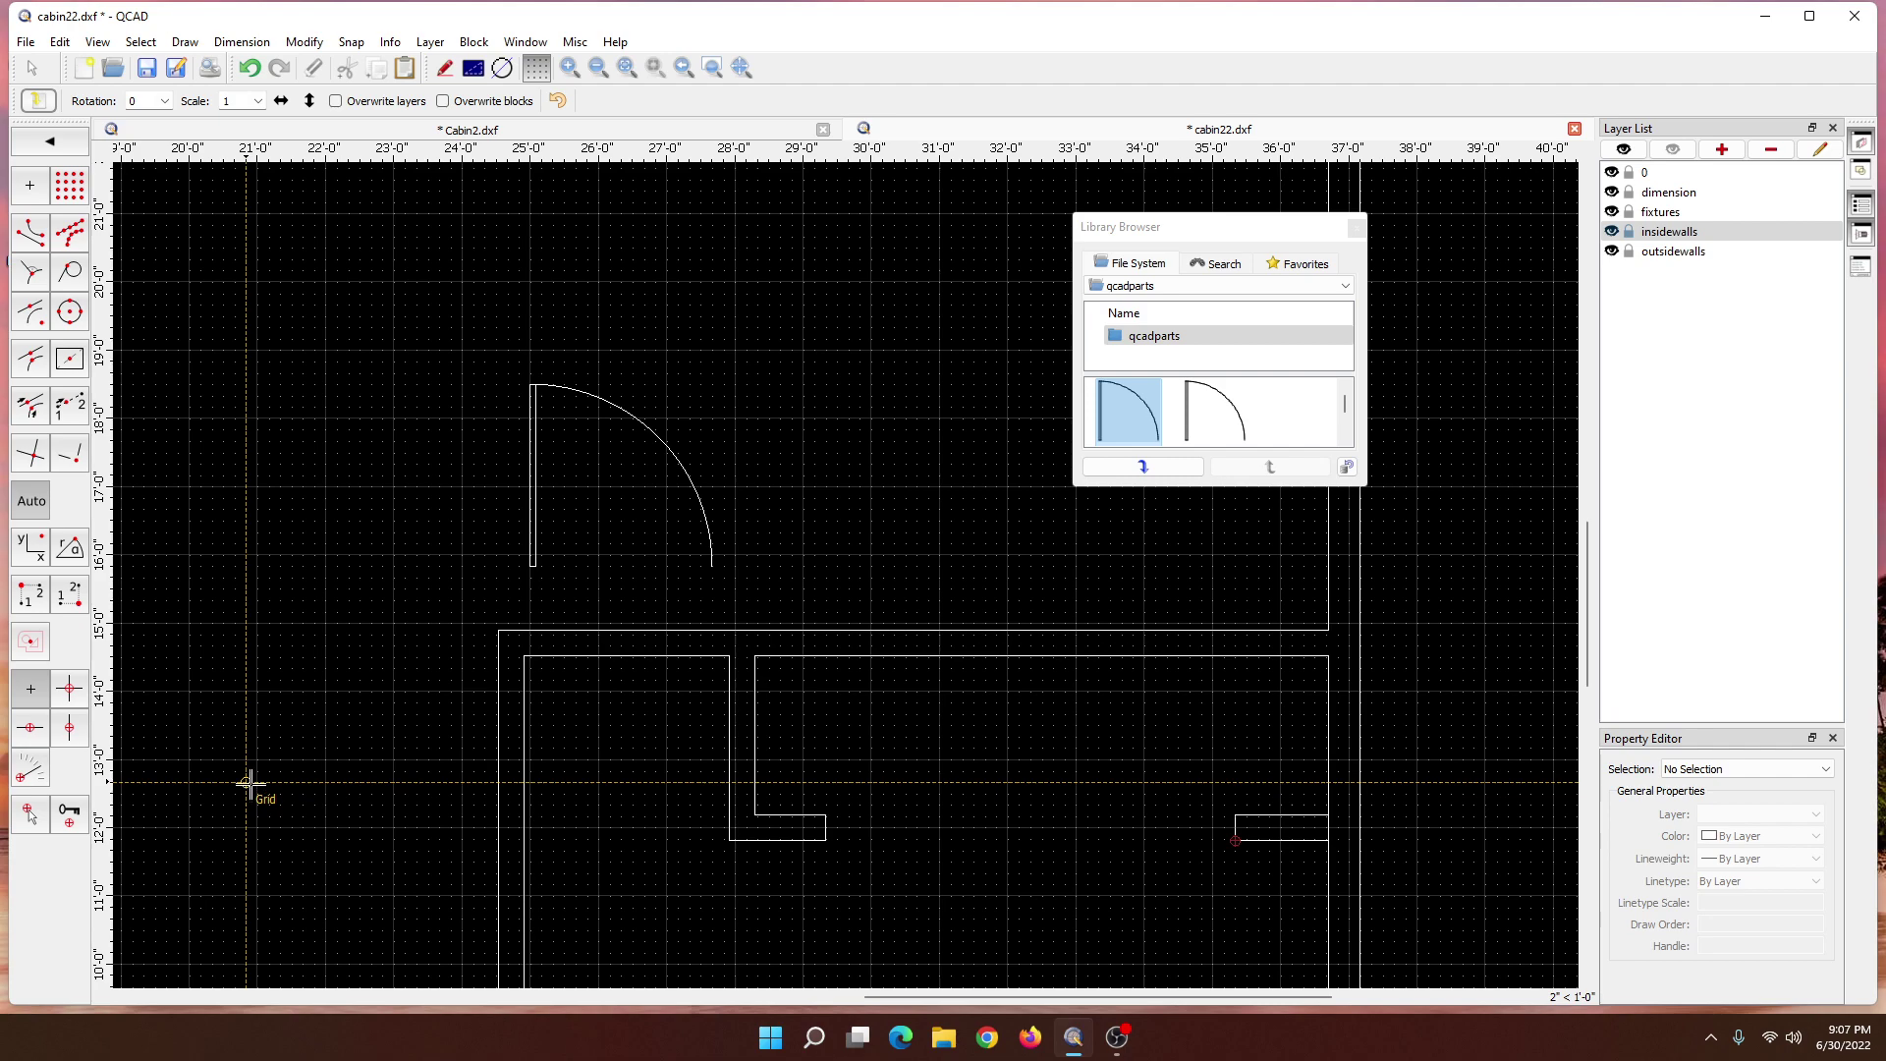
left_click(237, 764)
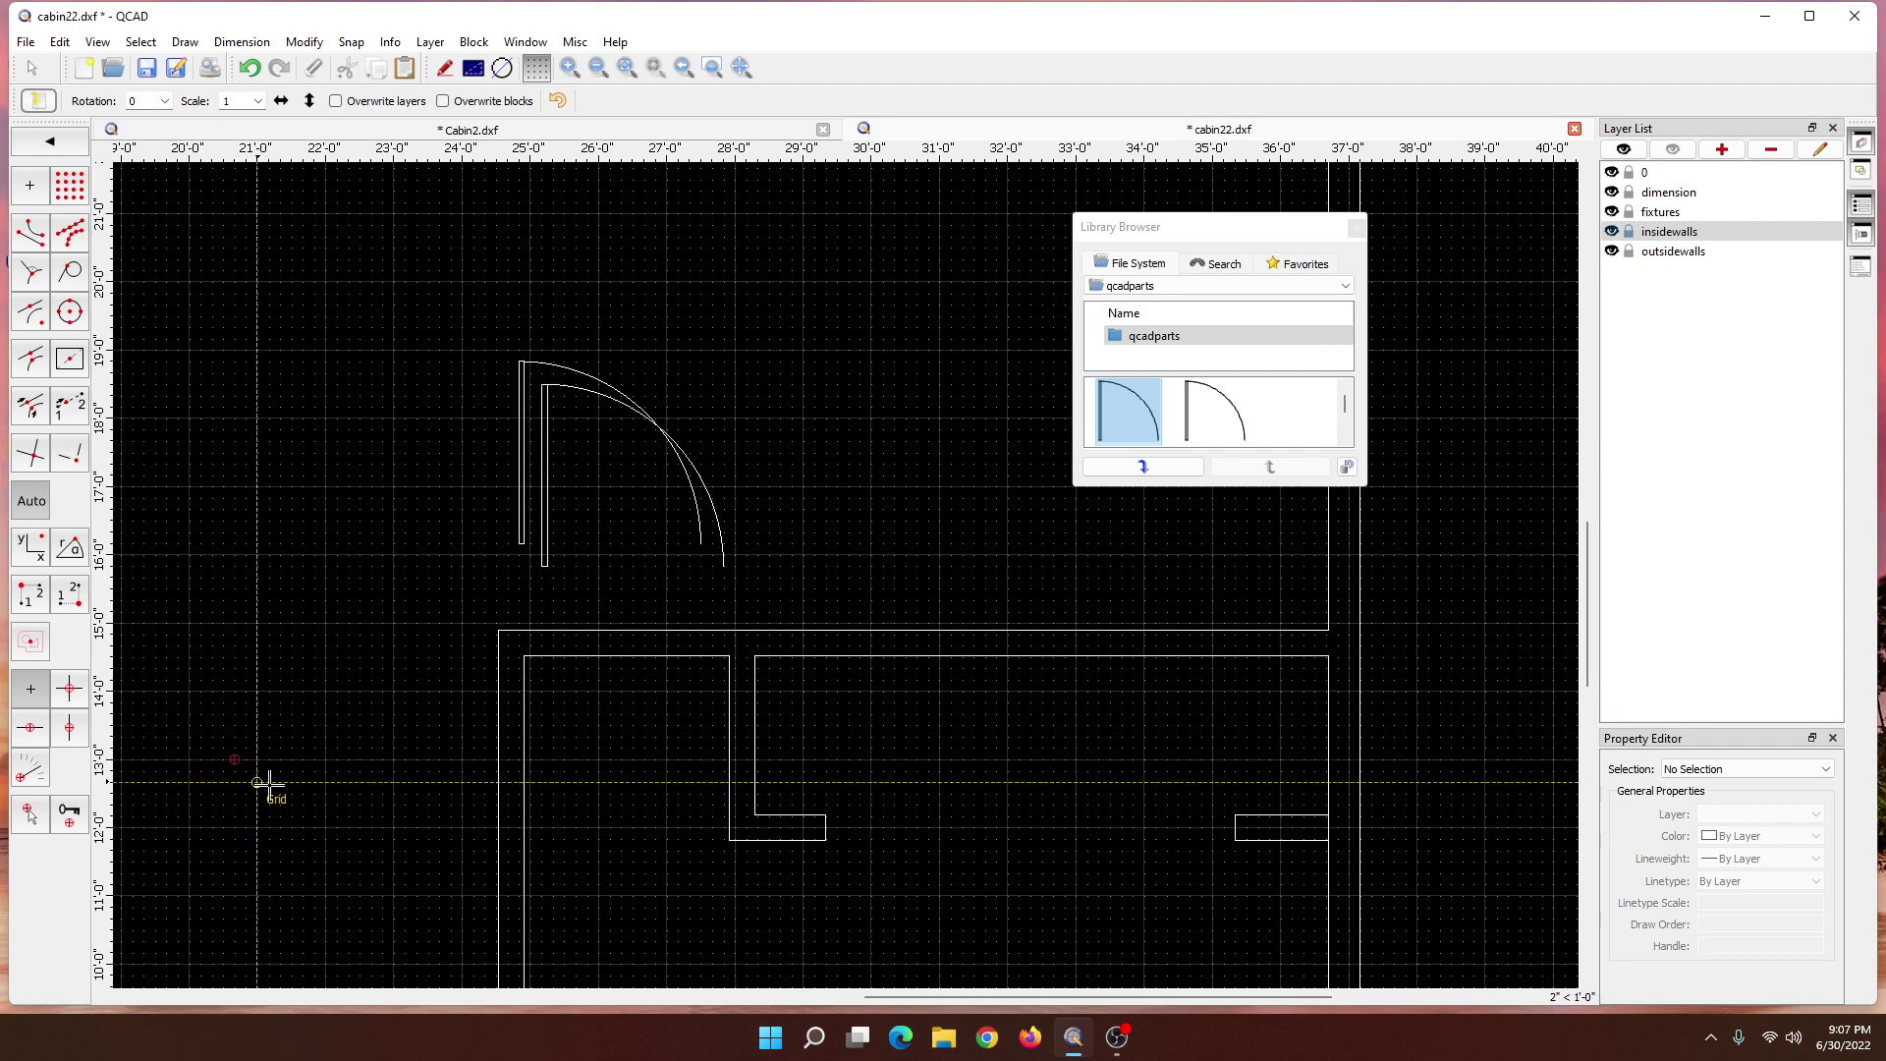
right_click(264, 772)
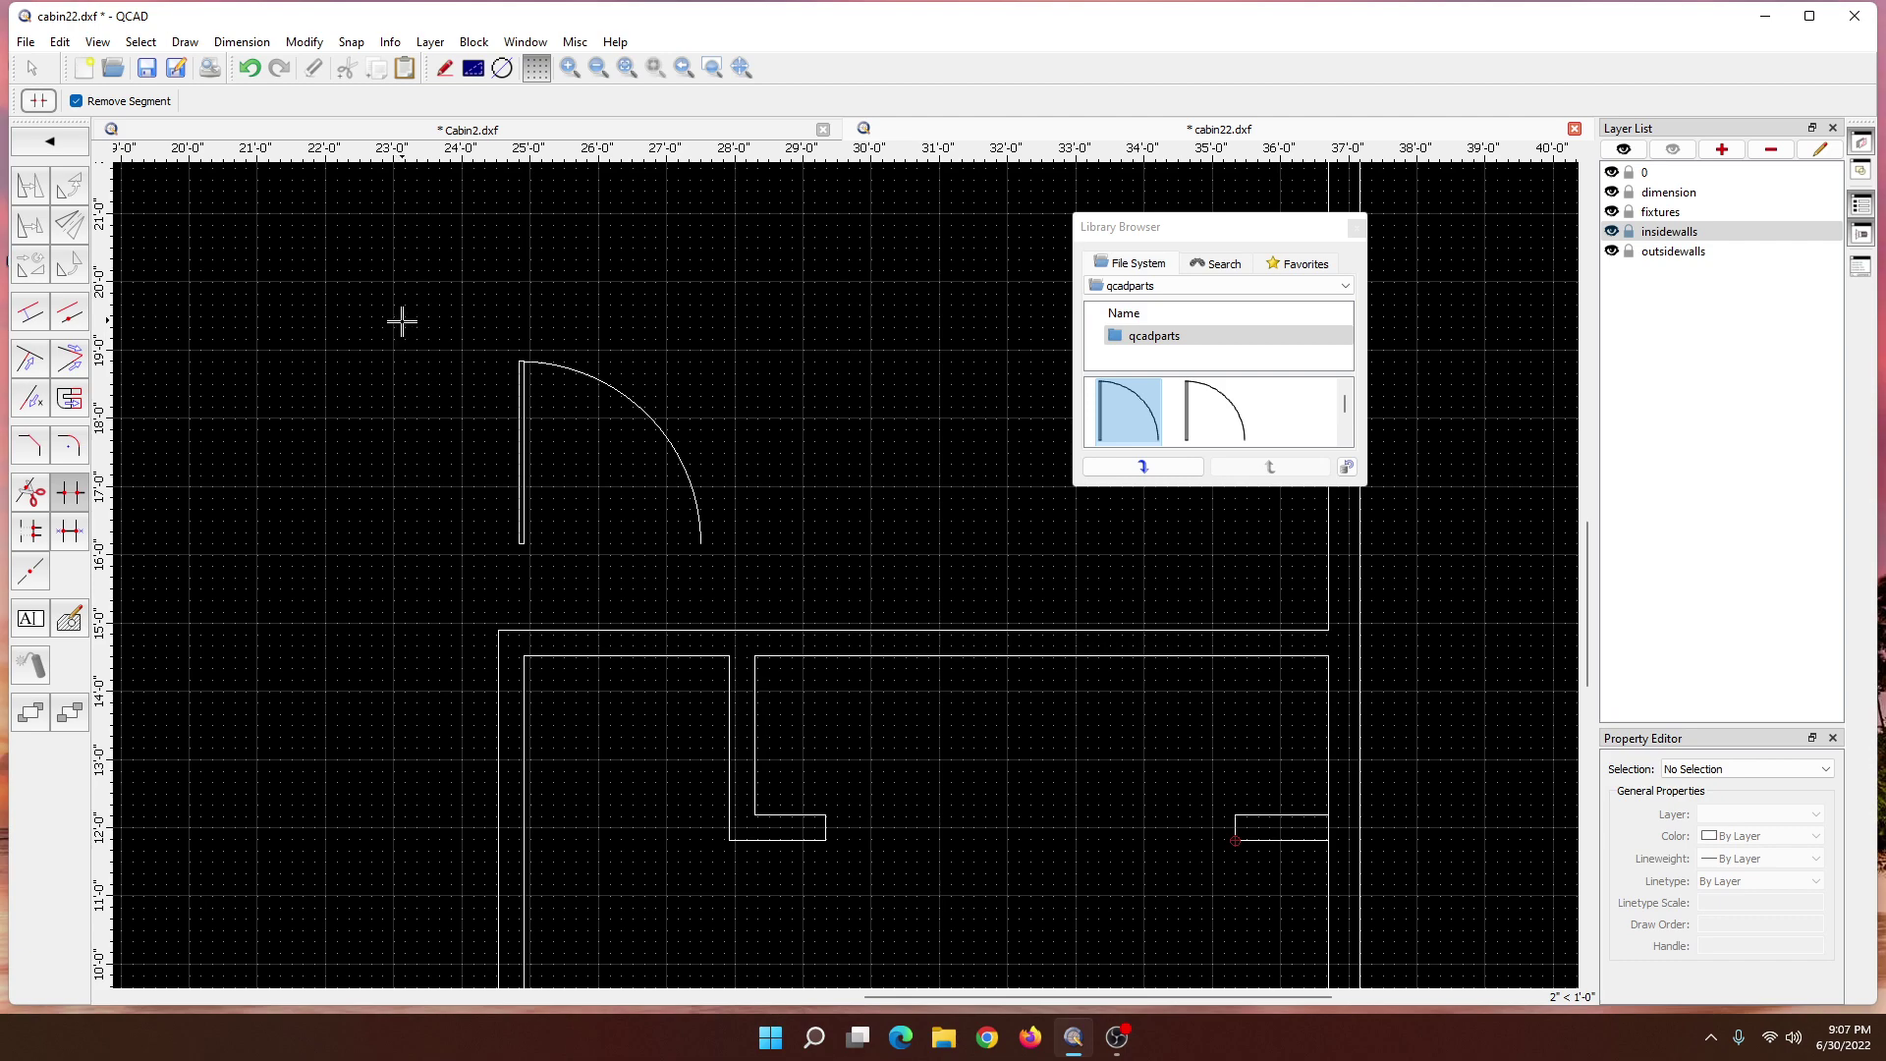
left_click(30, 71)
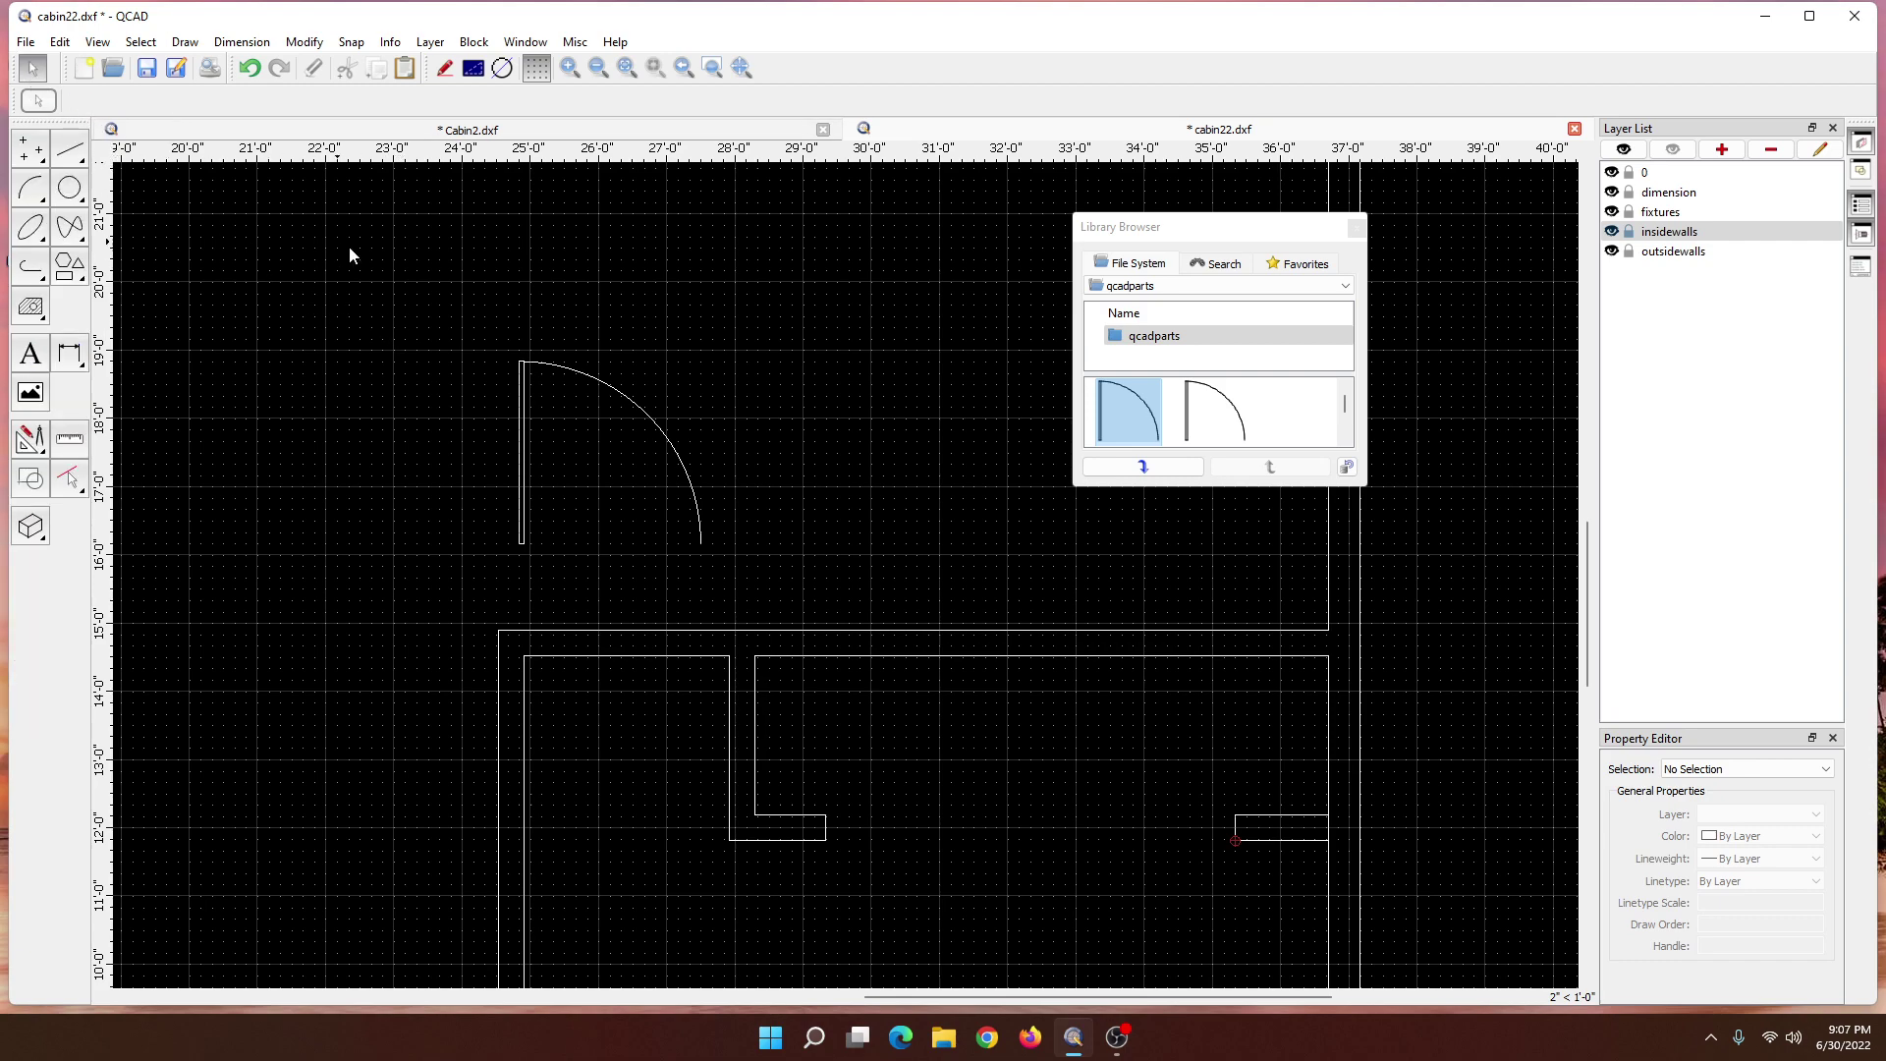
left_click(1356, 227)
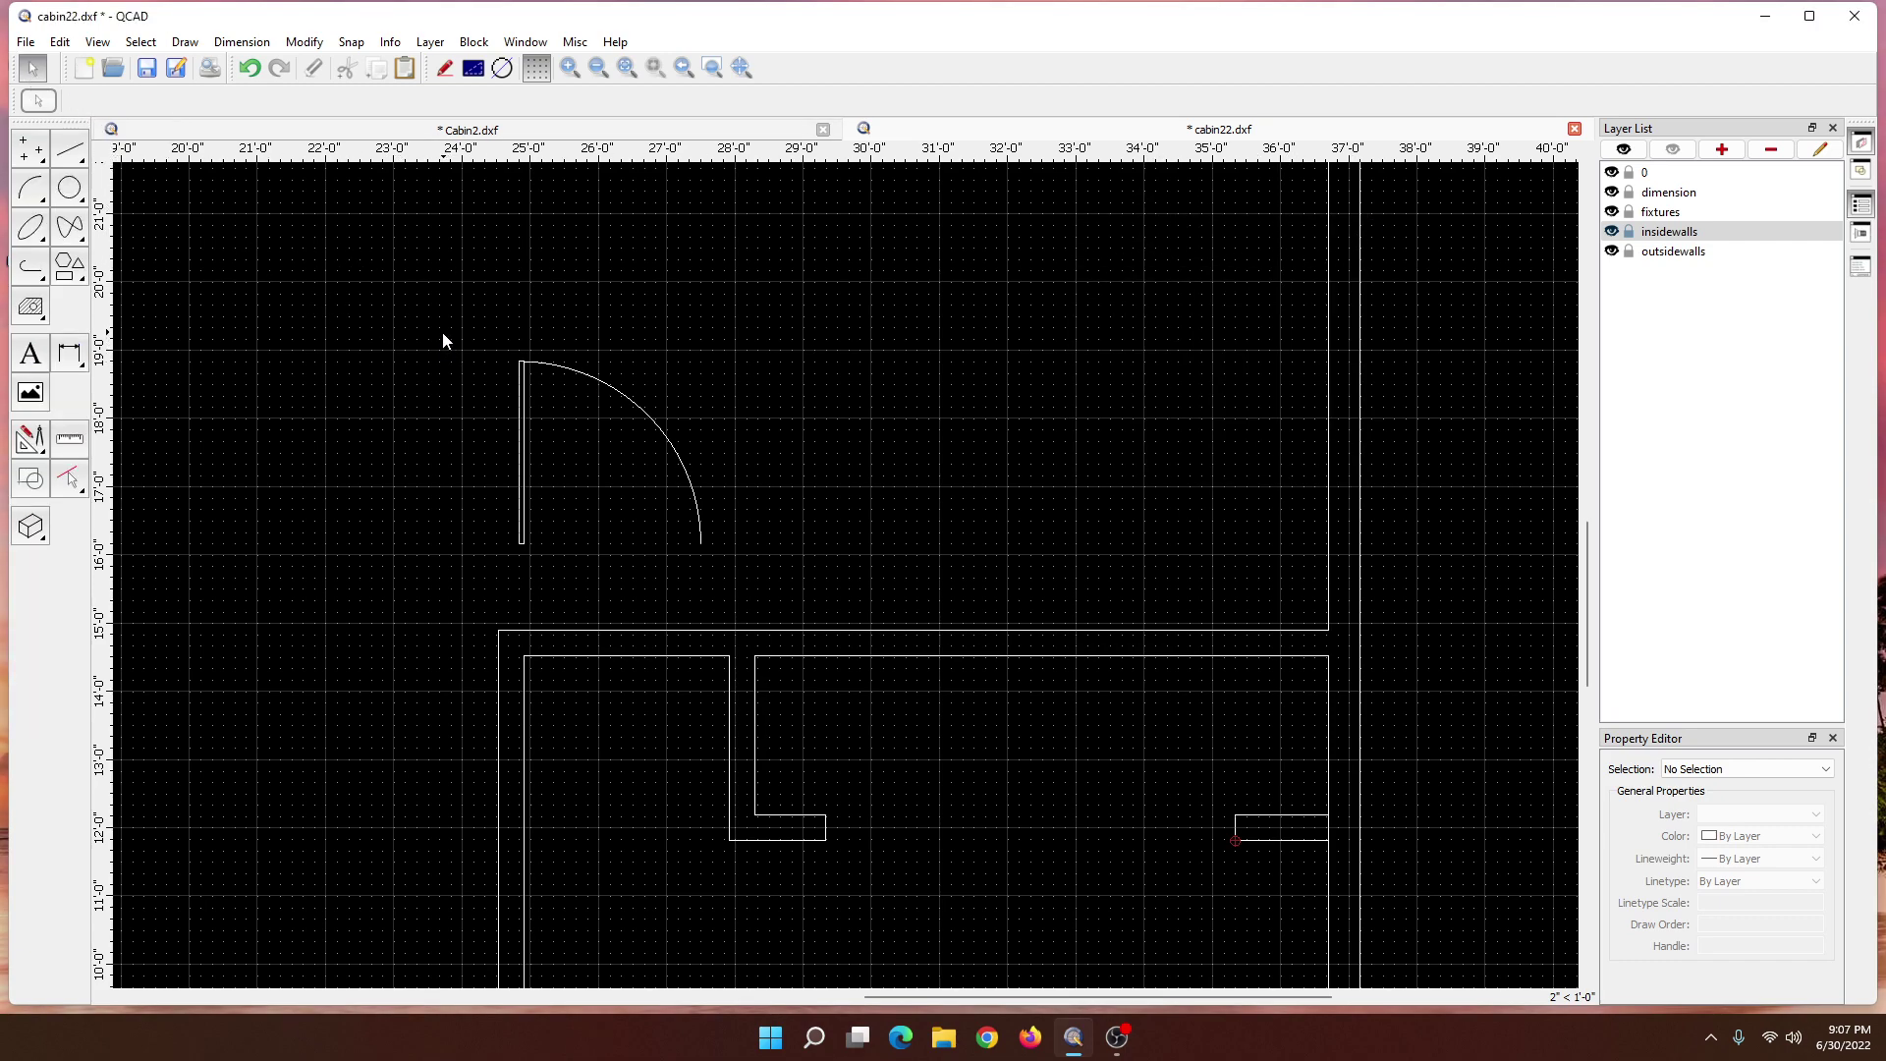
- Select the inserted door to check that it is a single block reference, and clear the selection
left_click_drag(446, 328, 770, 608)
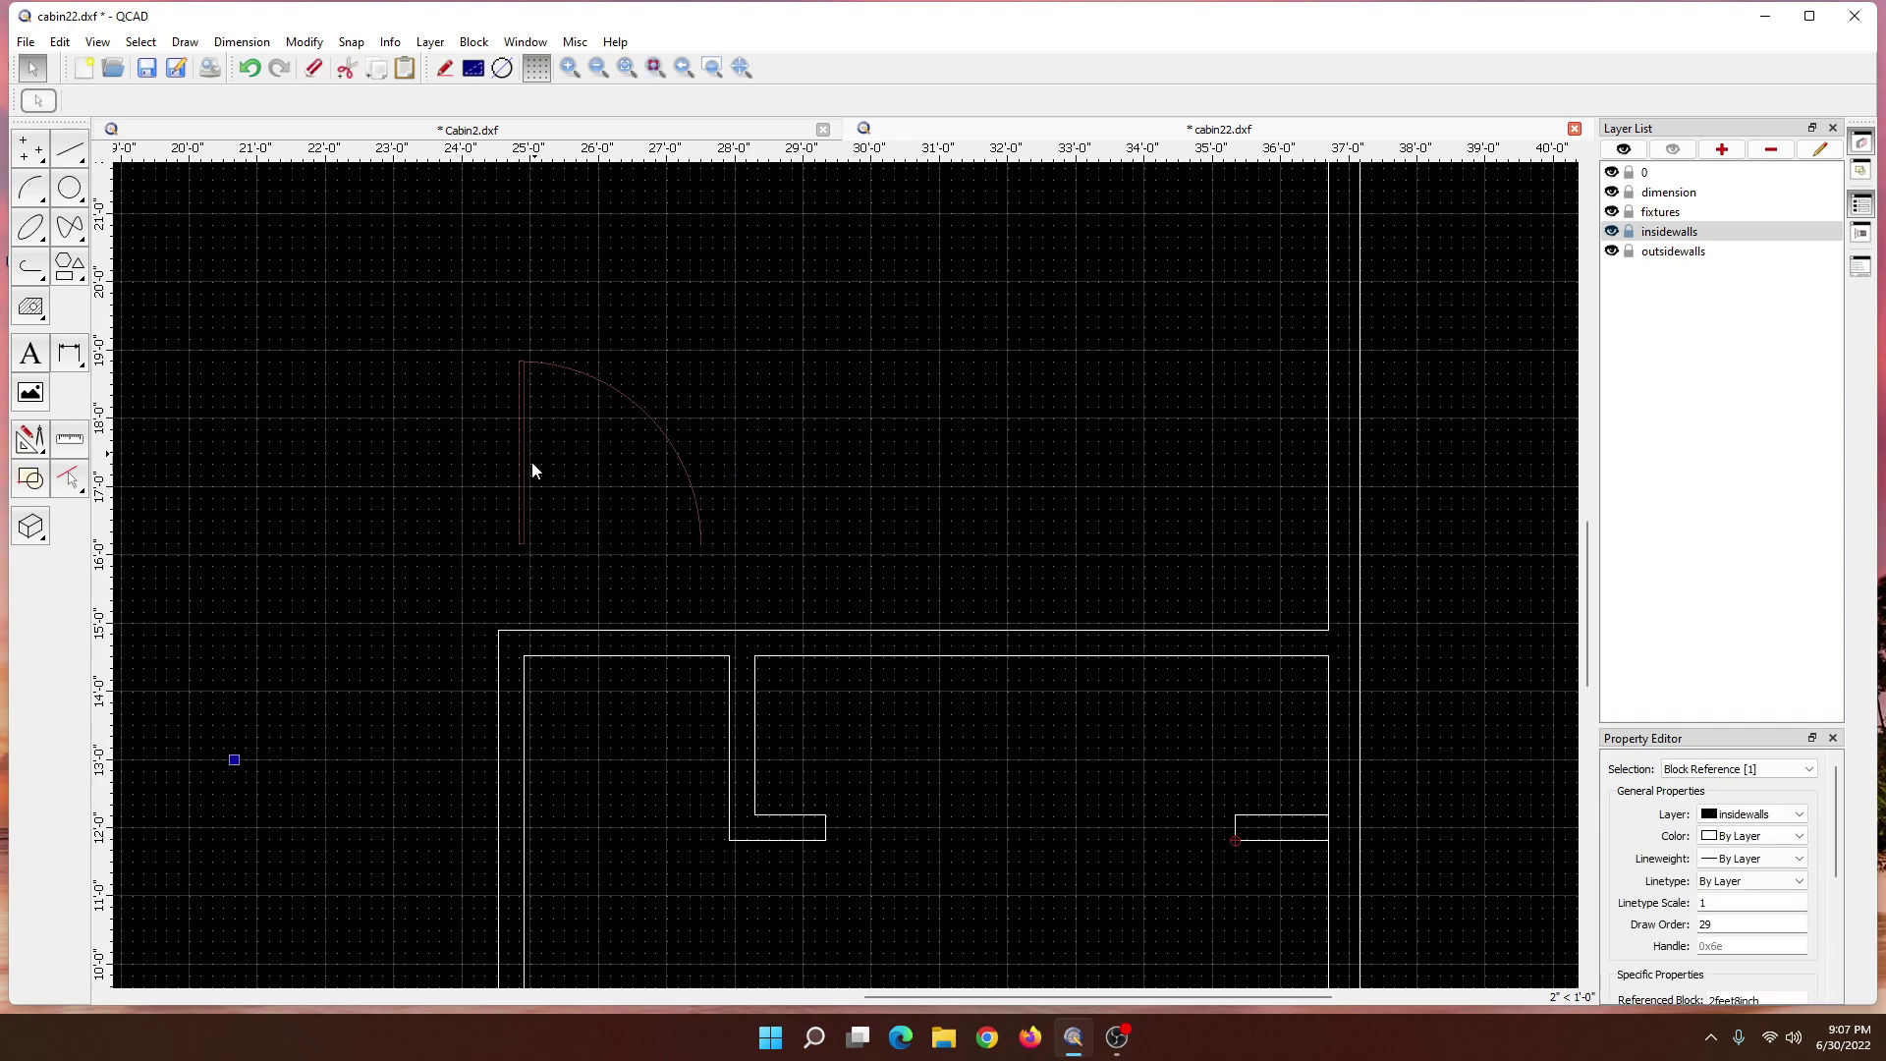
left_click(756, 404)
left_click(521, 483)
left_click(796, 422)
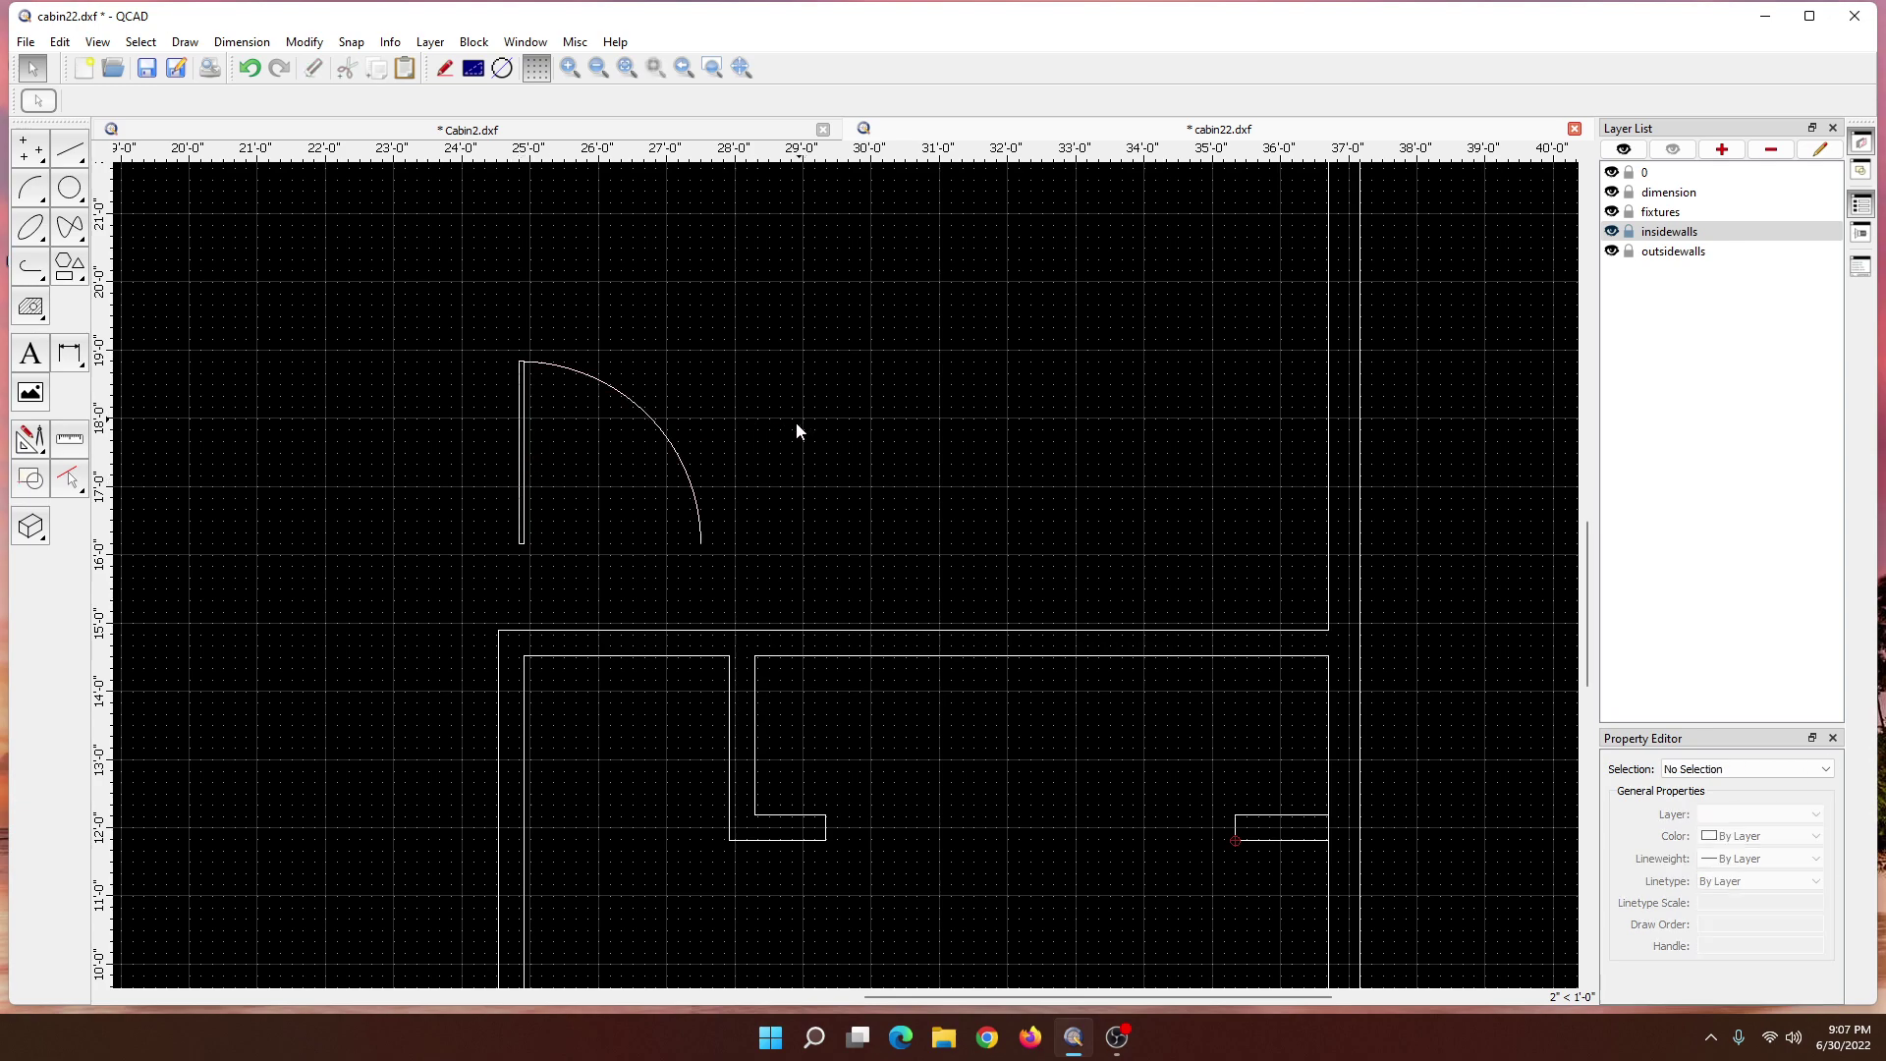
- Move the door block by its reference point about 6" right and 6" up
left_click(523, 466)
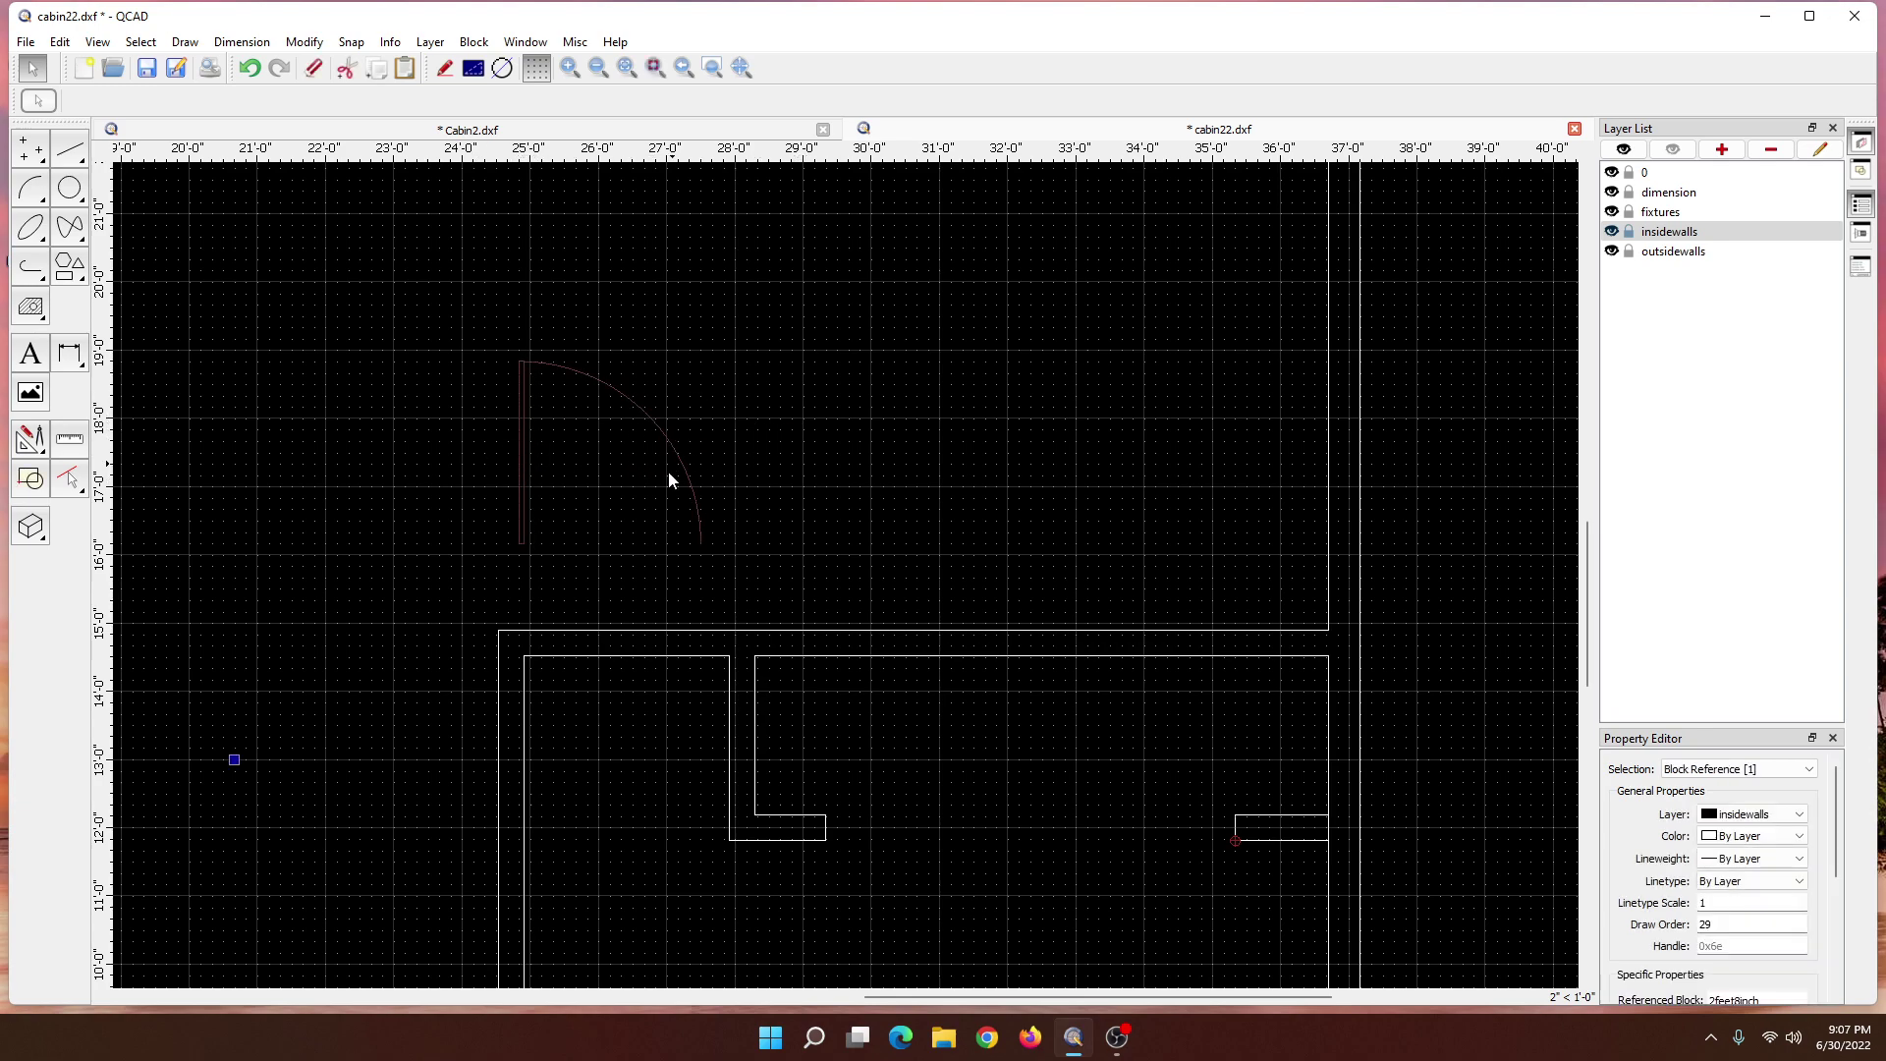
left_click(674, 629)
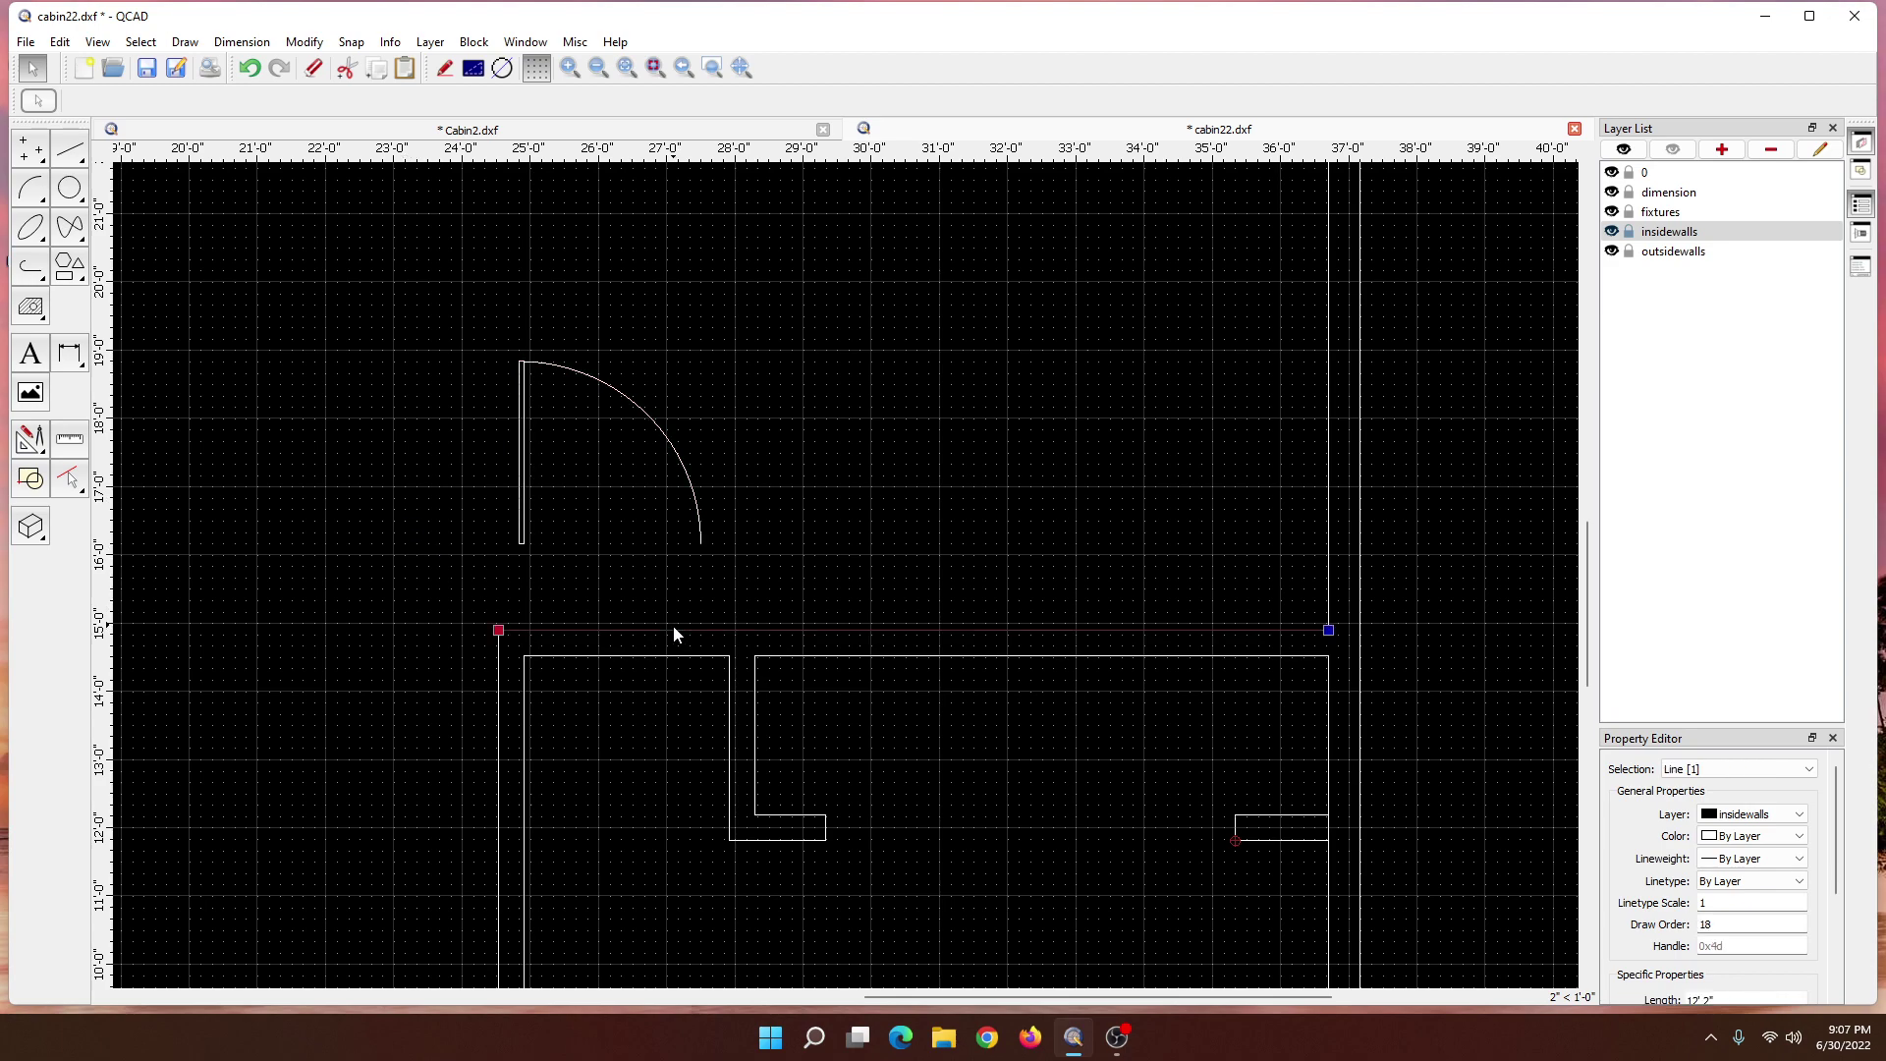
left_click(521, 528)
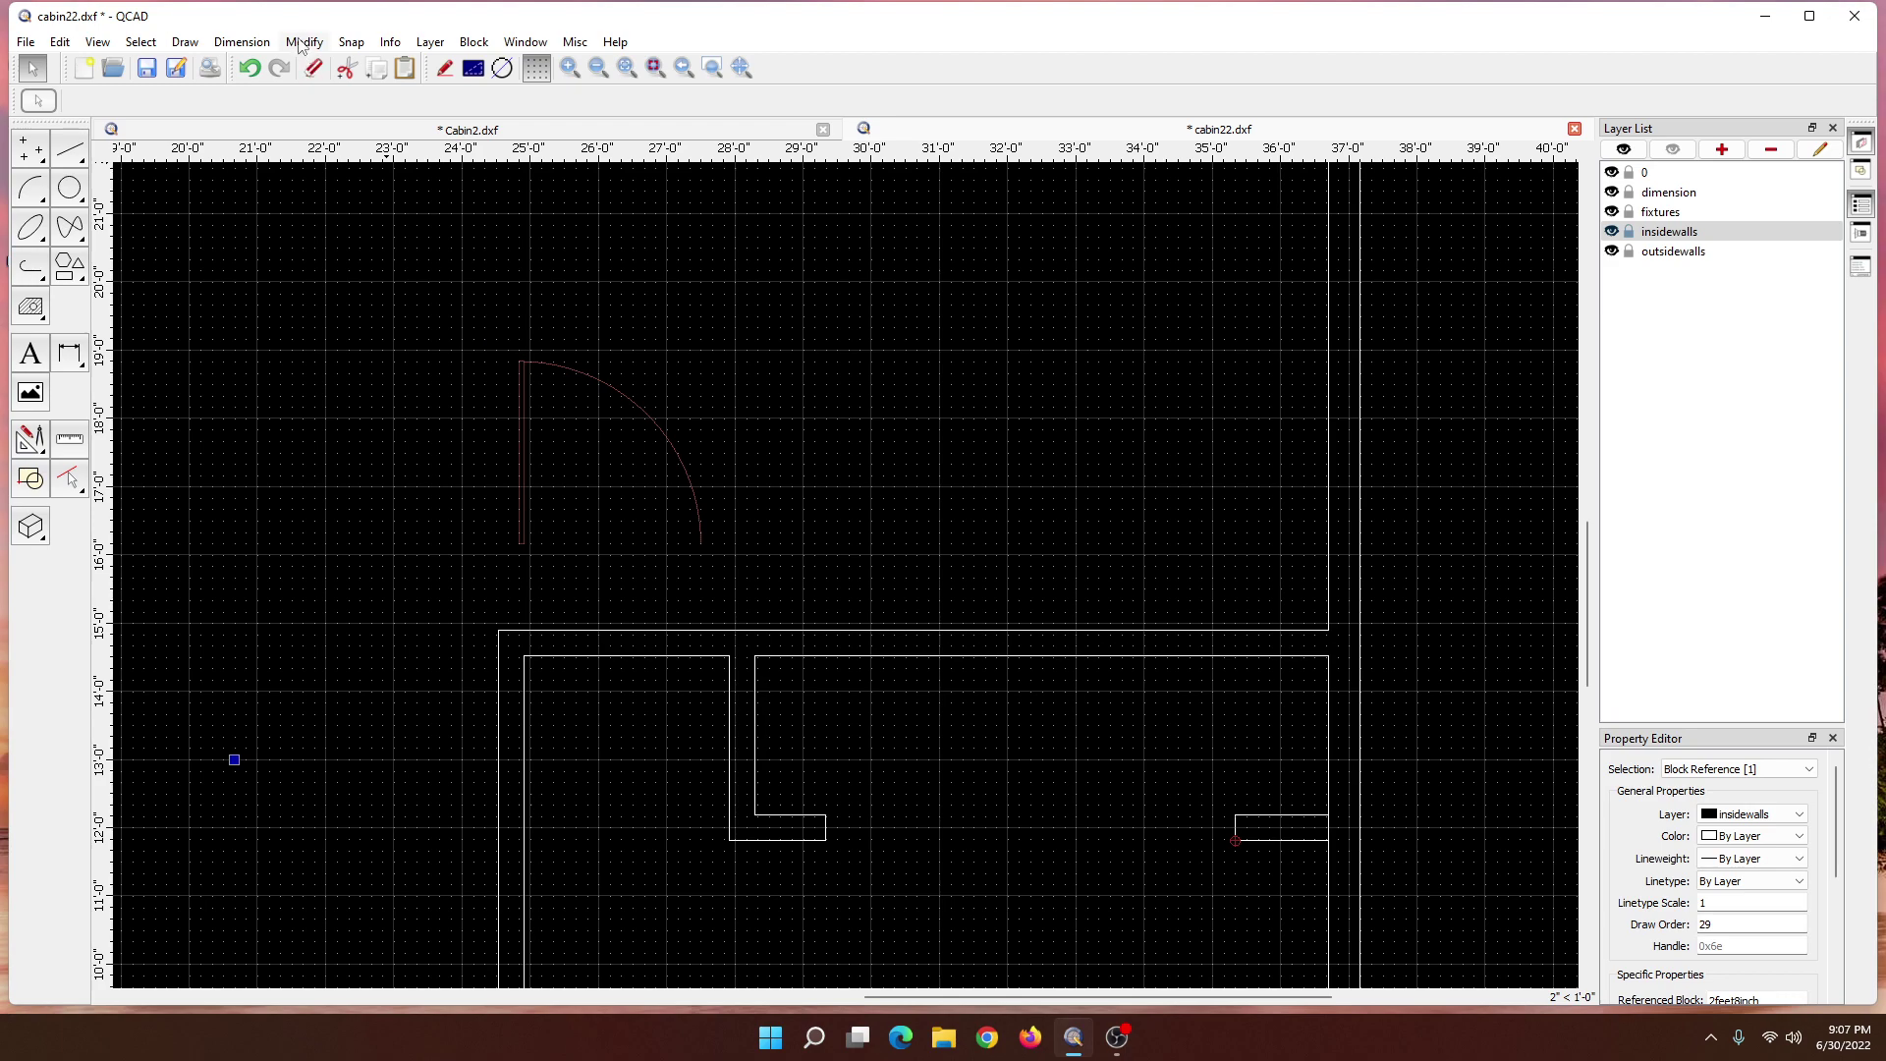
key("Delete")
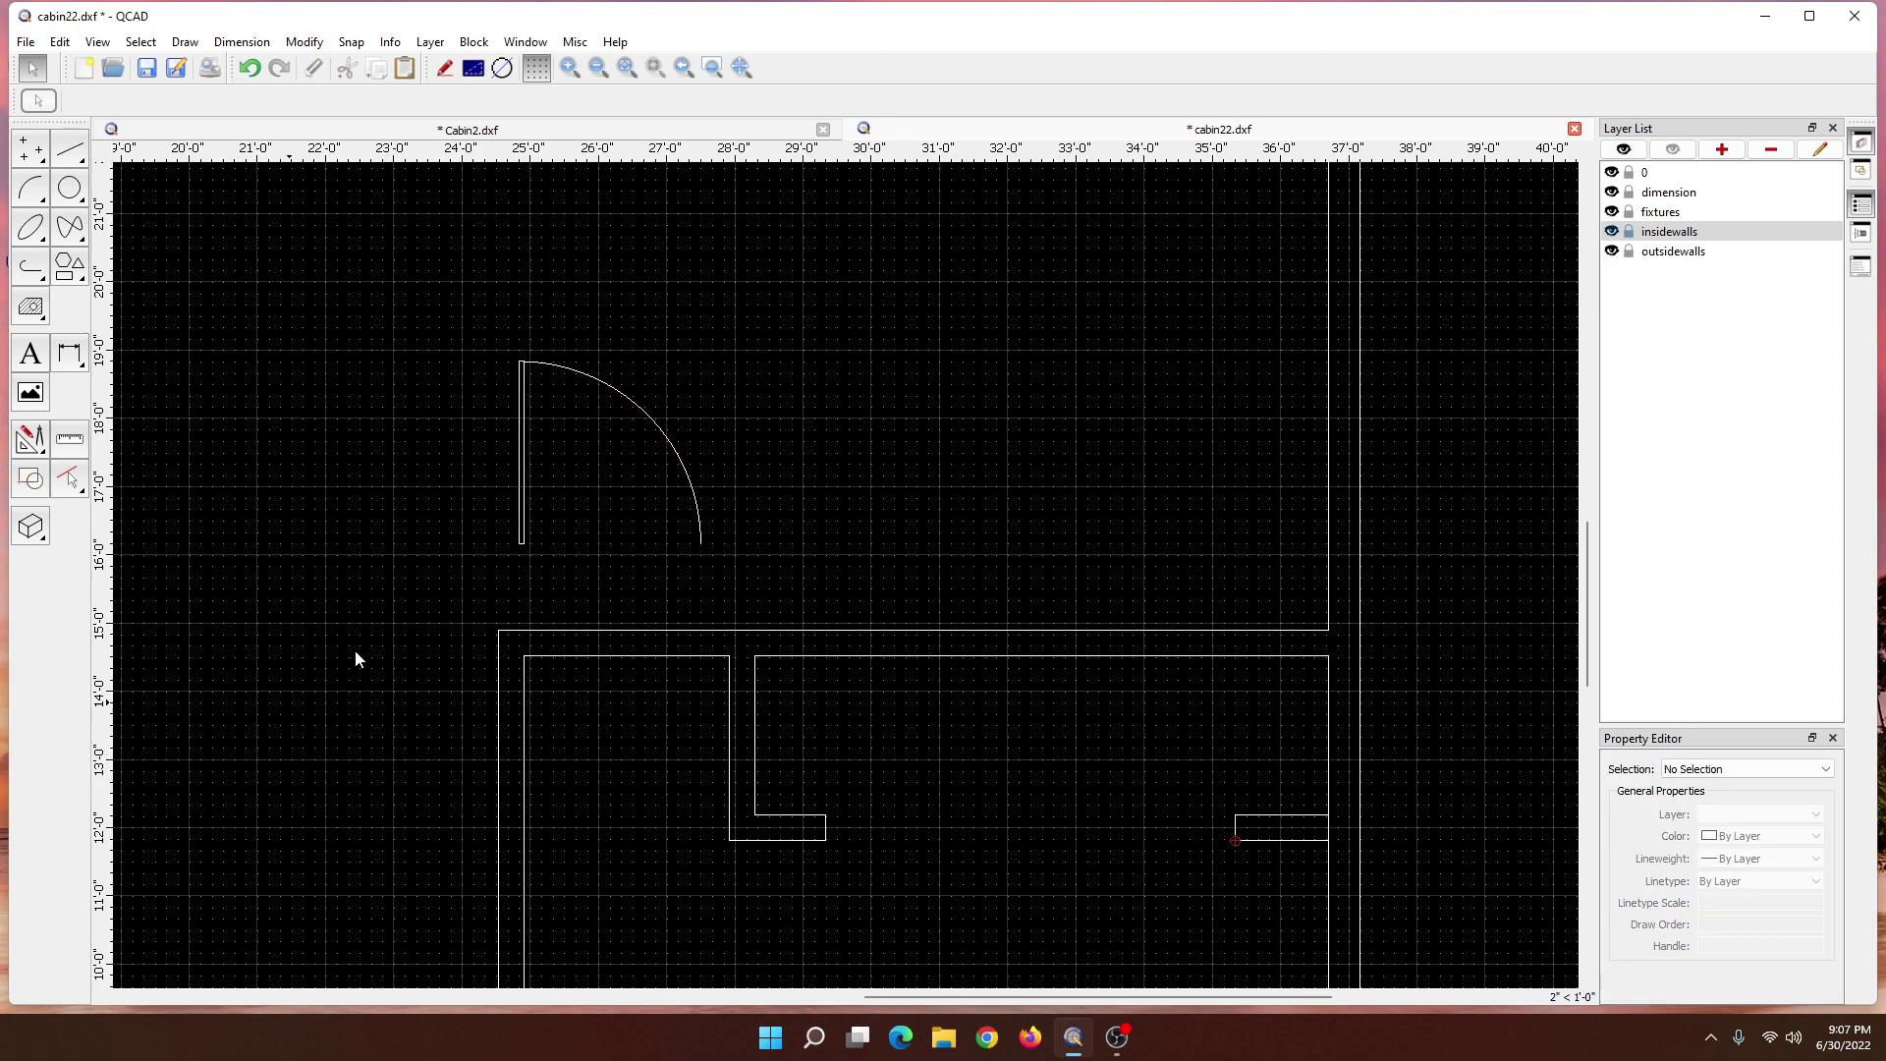
left_click(503, 539)
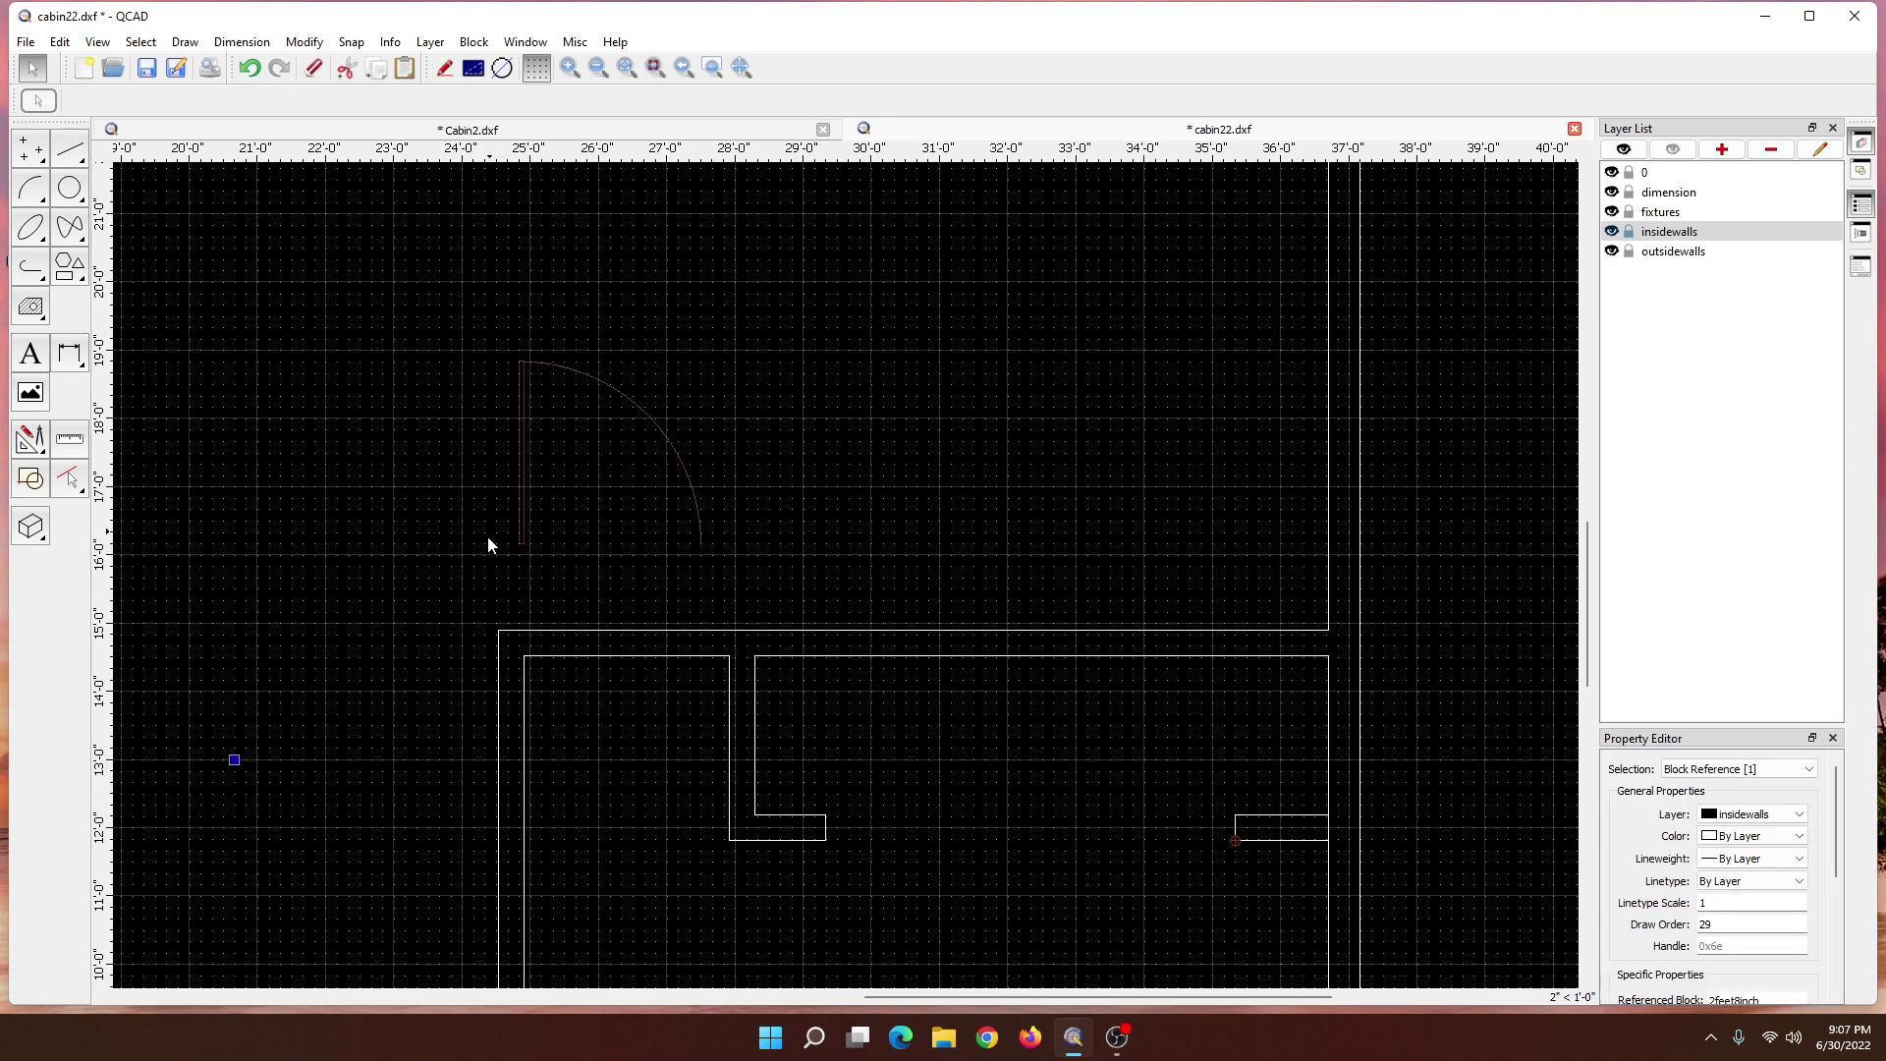
left_click(234, 759)
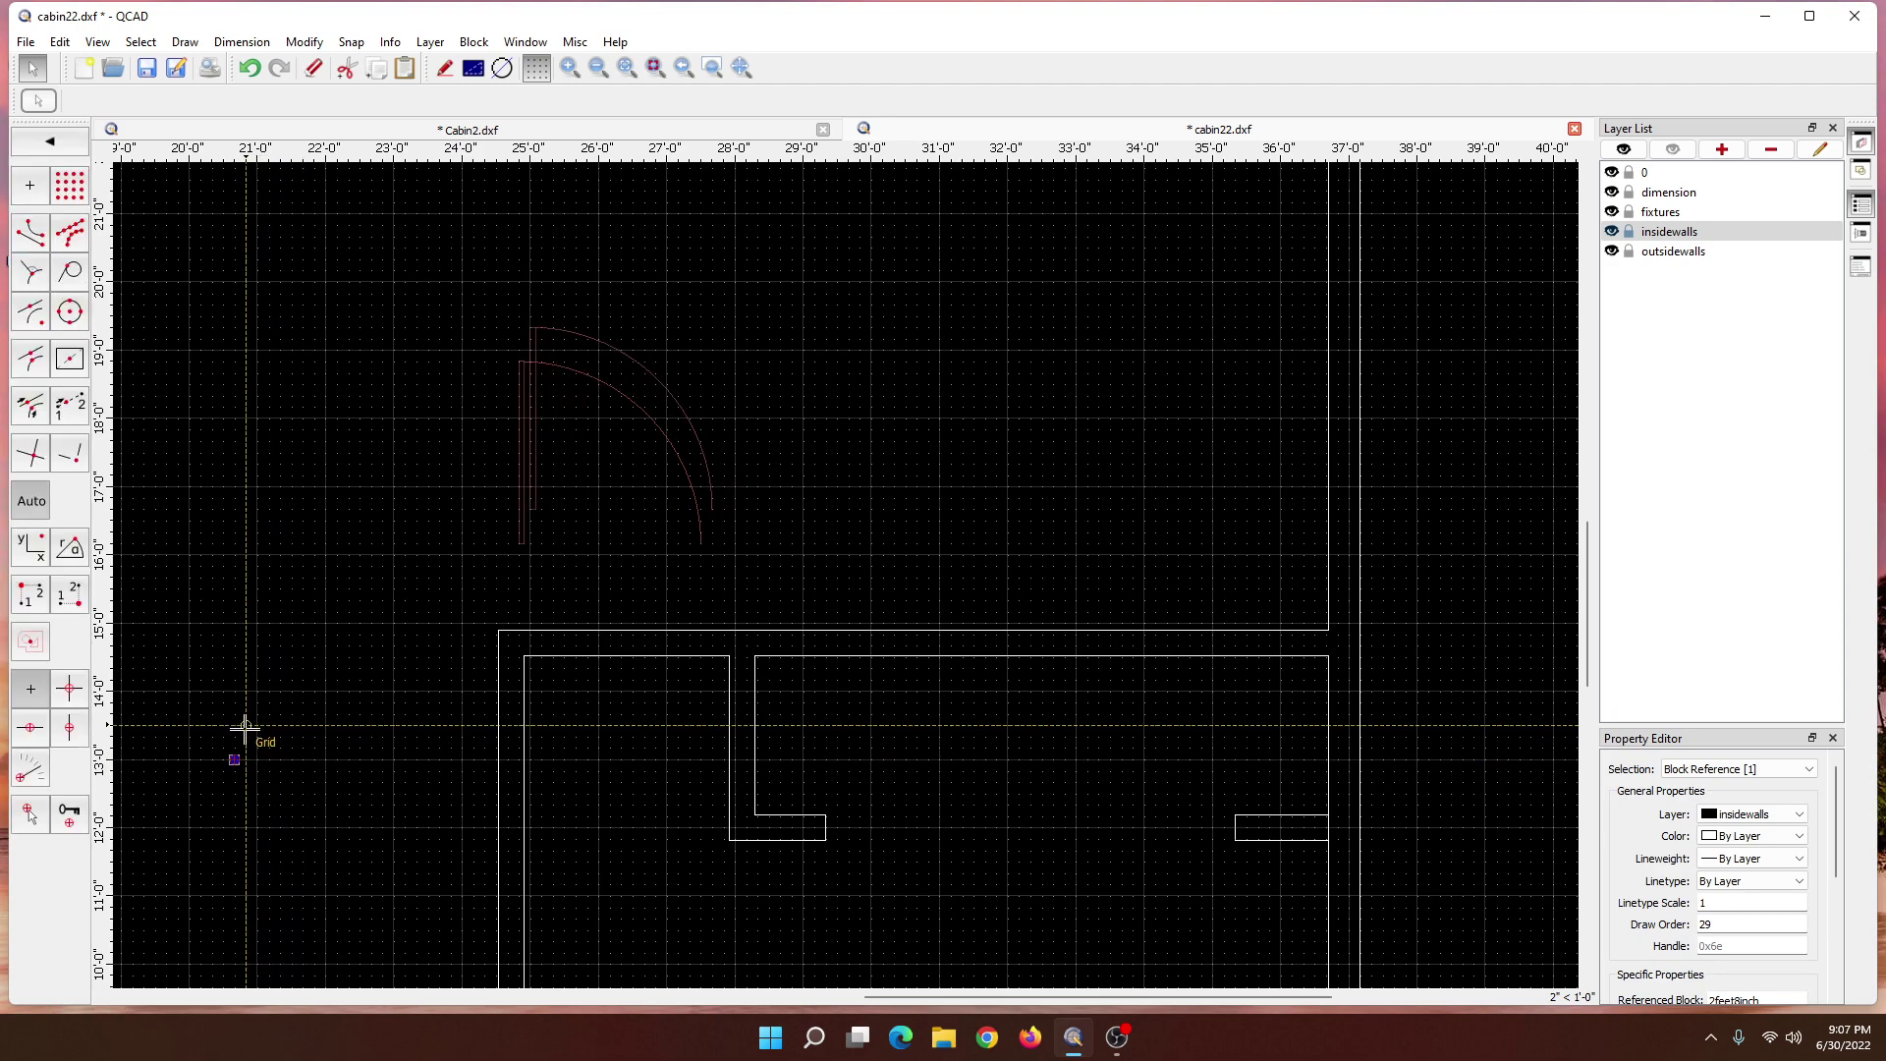
left_click(268, 725)
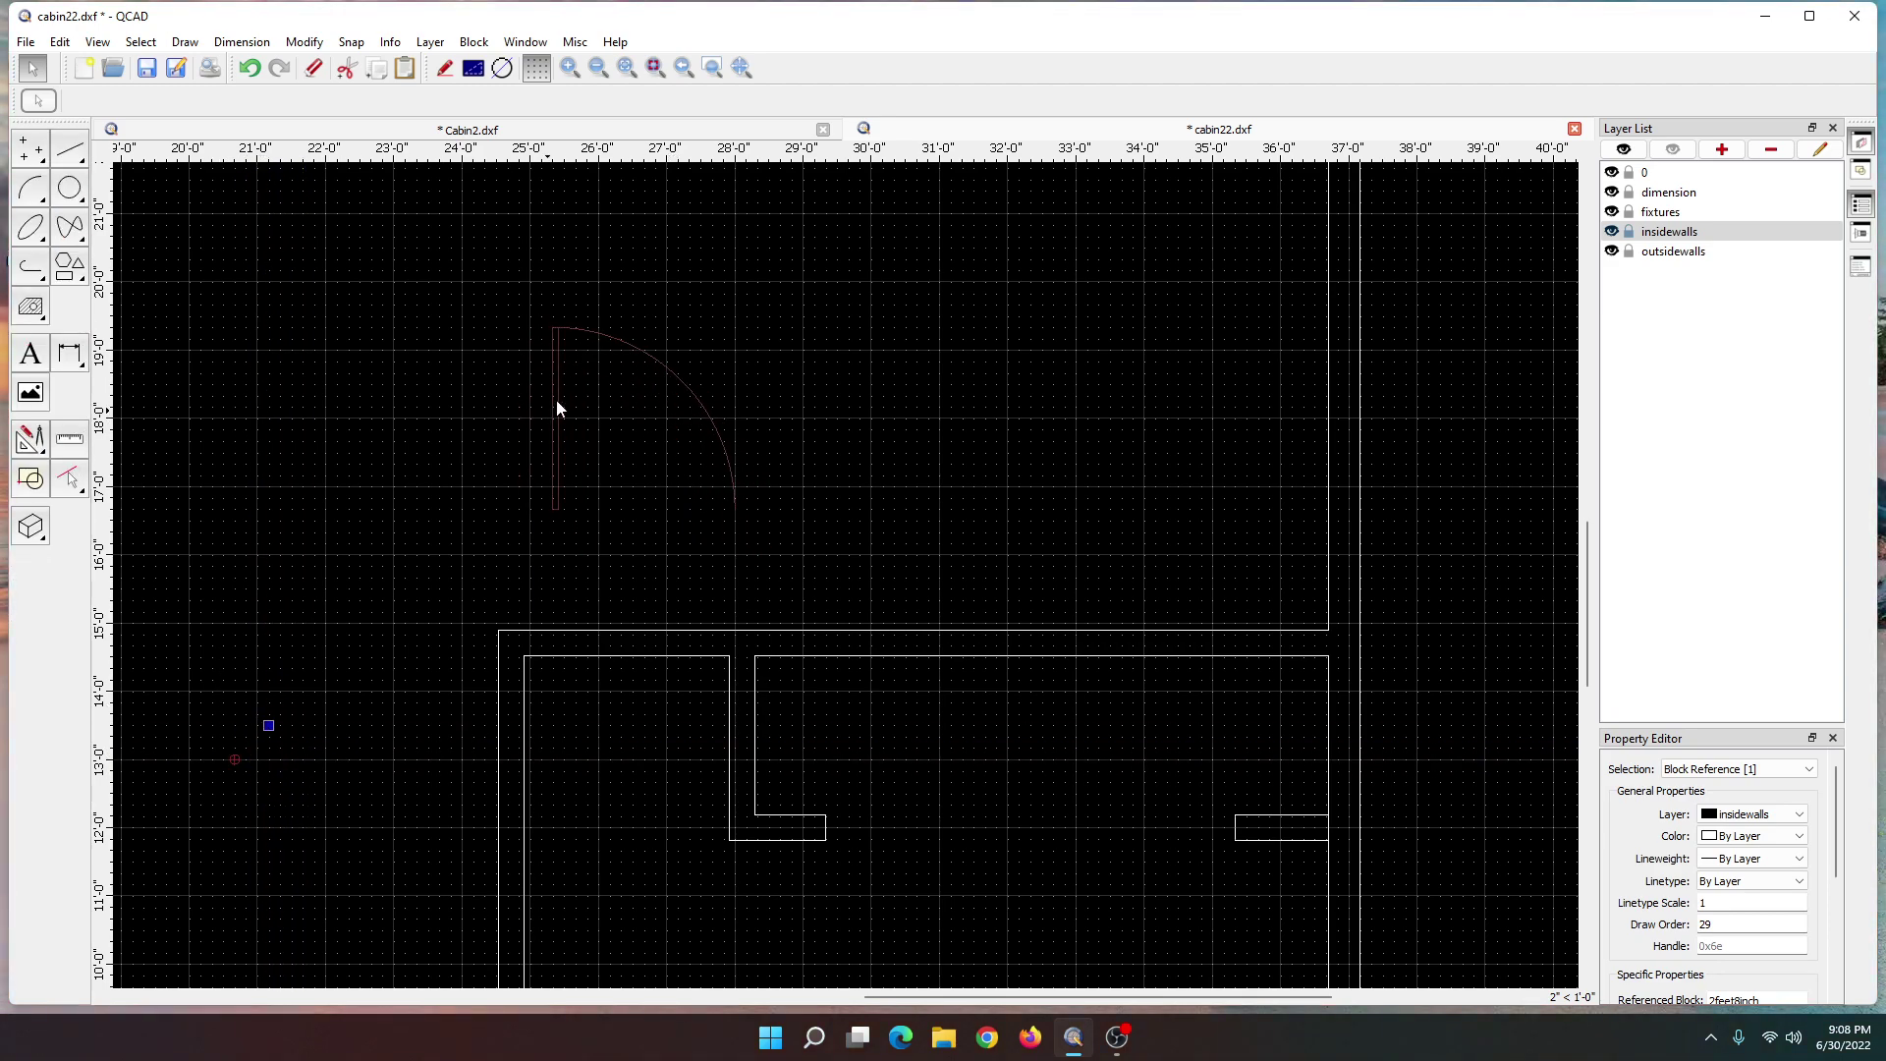
- Mirror the door about a horizontal axis through the lower end of its leaf, deleting the original
left_click(310, 43)
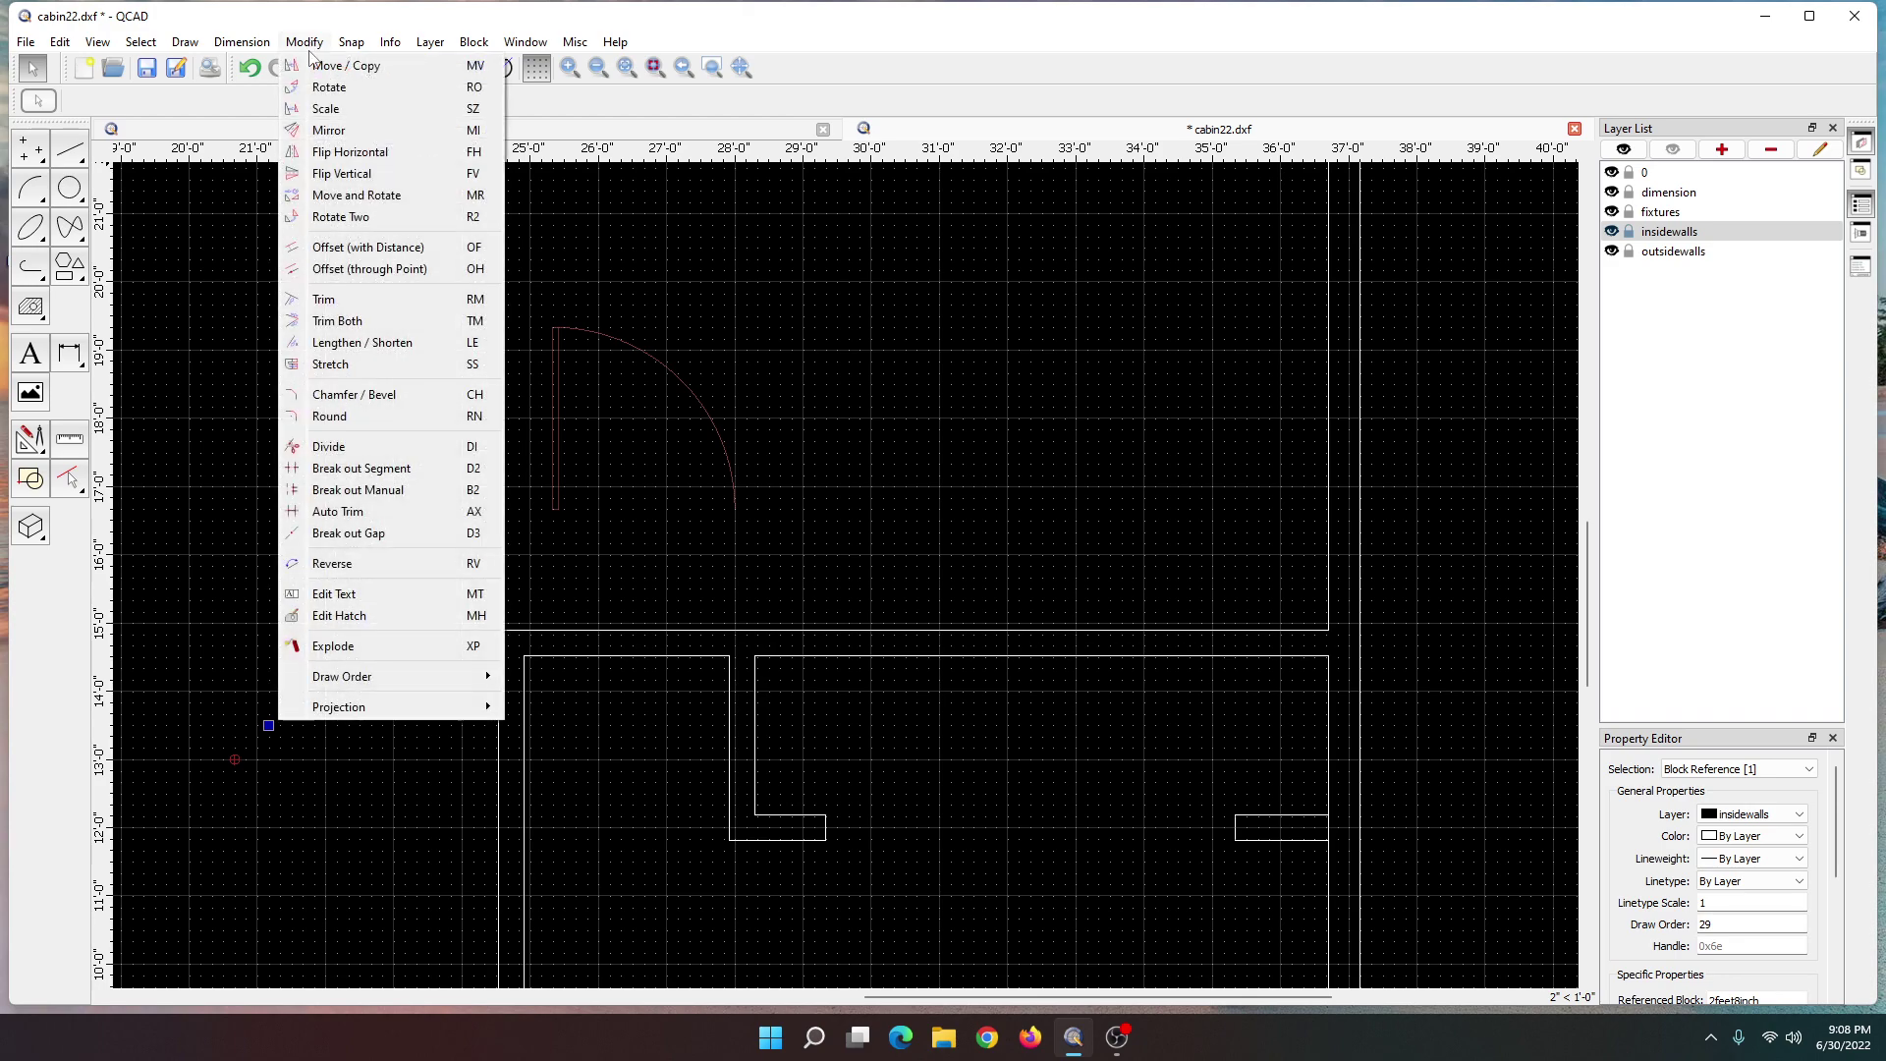
left_click(338, 95)
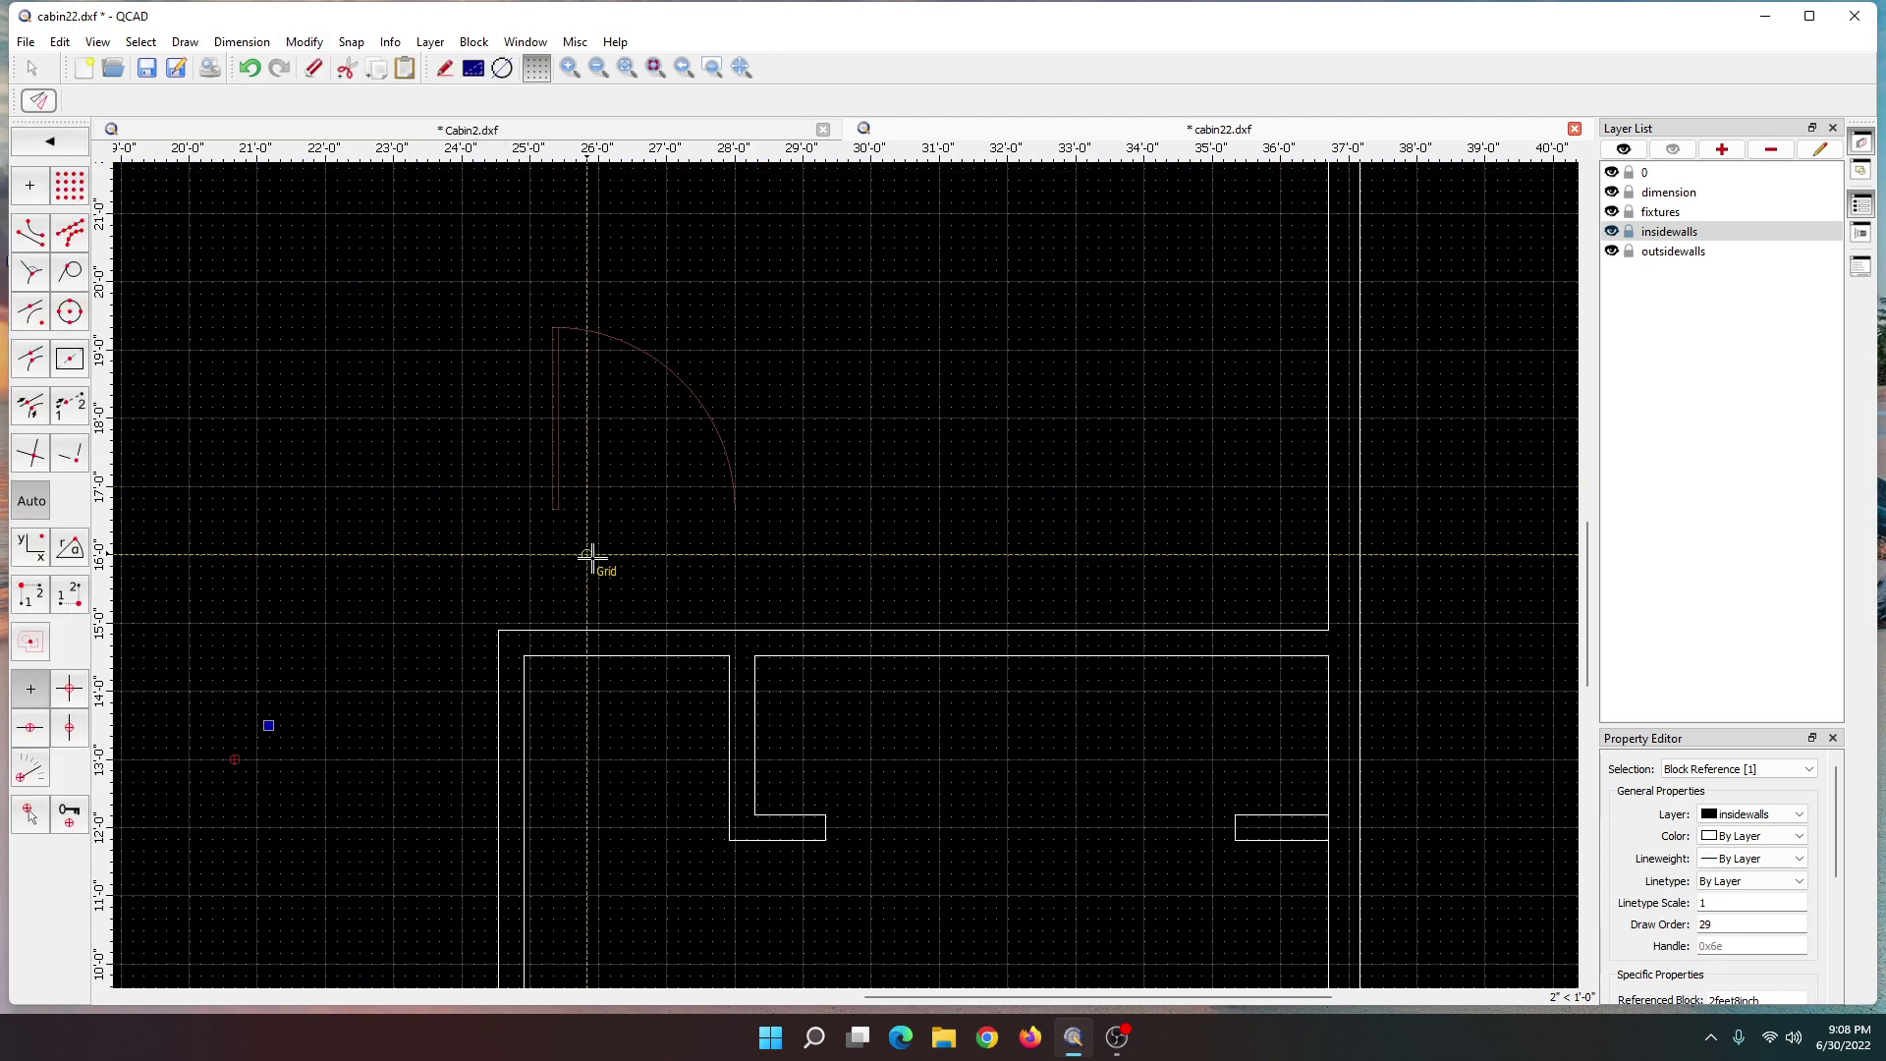
left_click(553, 508)
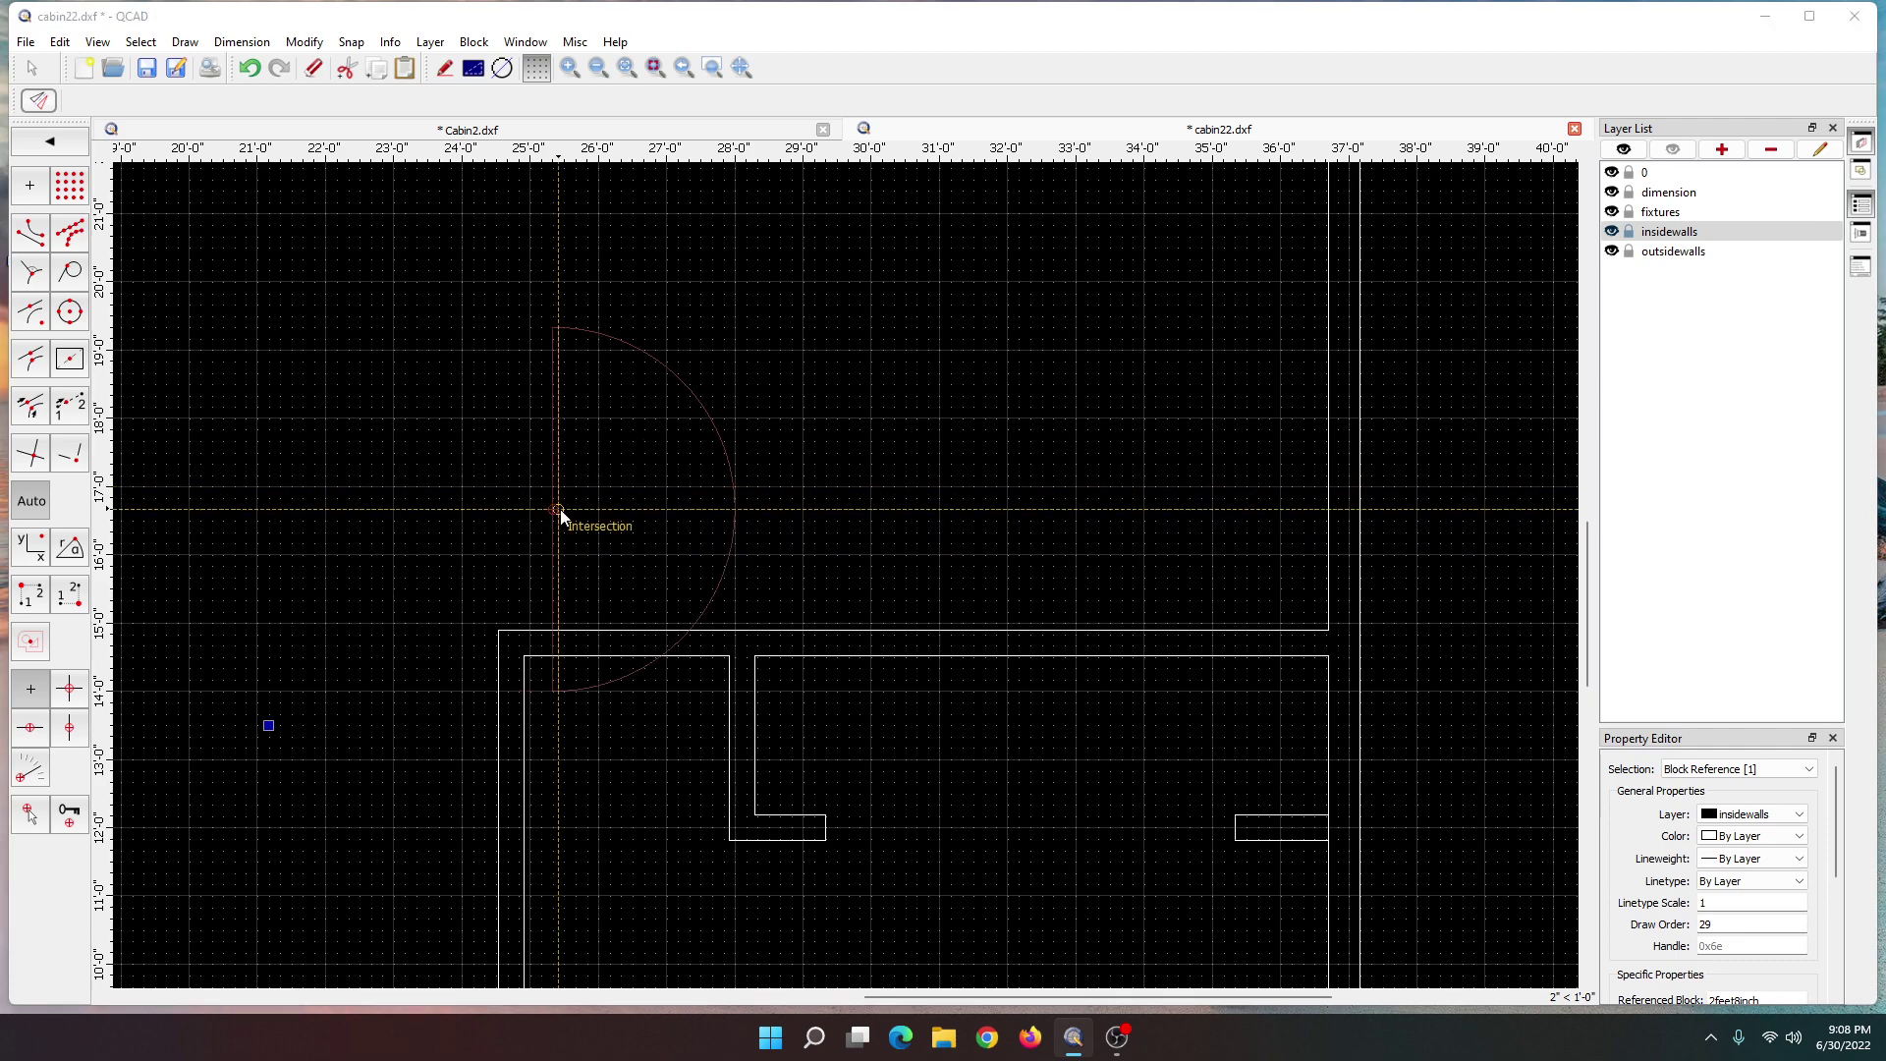
left_click(560, 509)
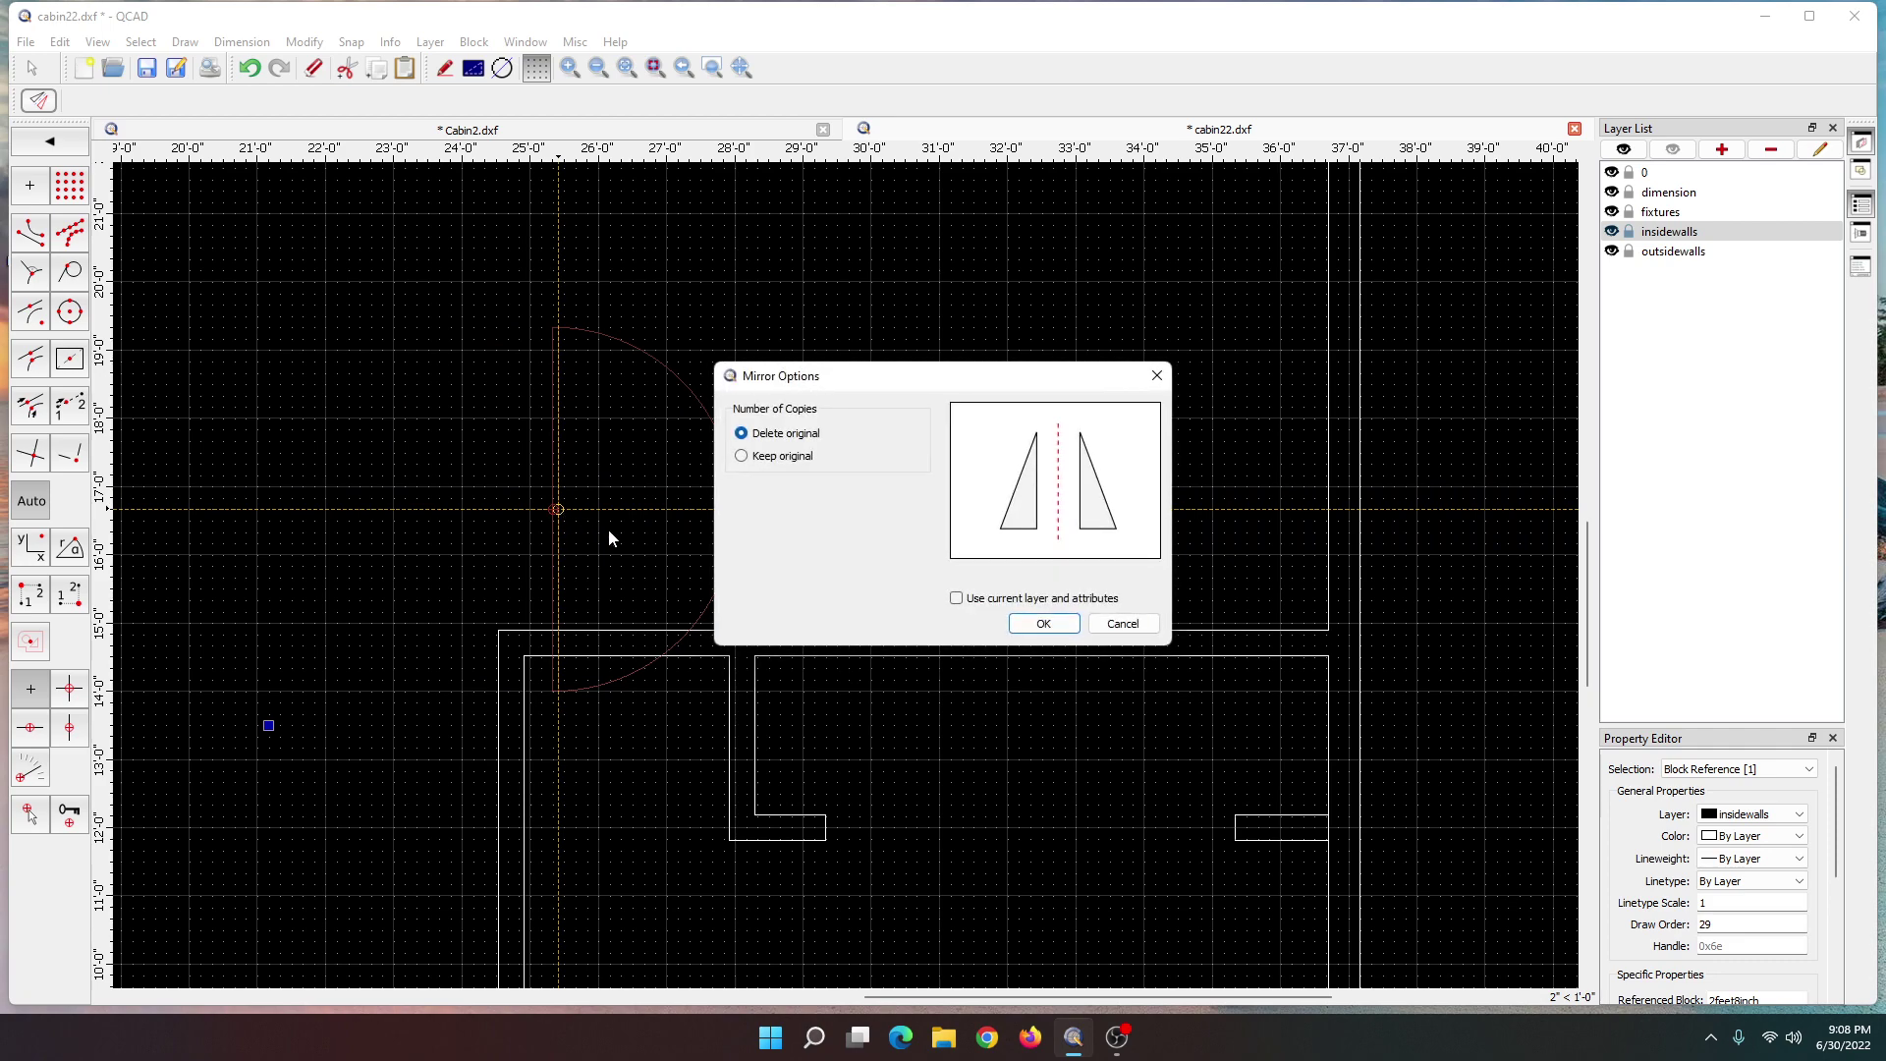
left_click(1044, 623)
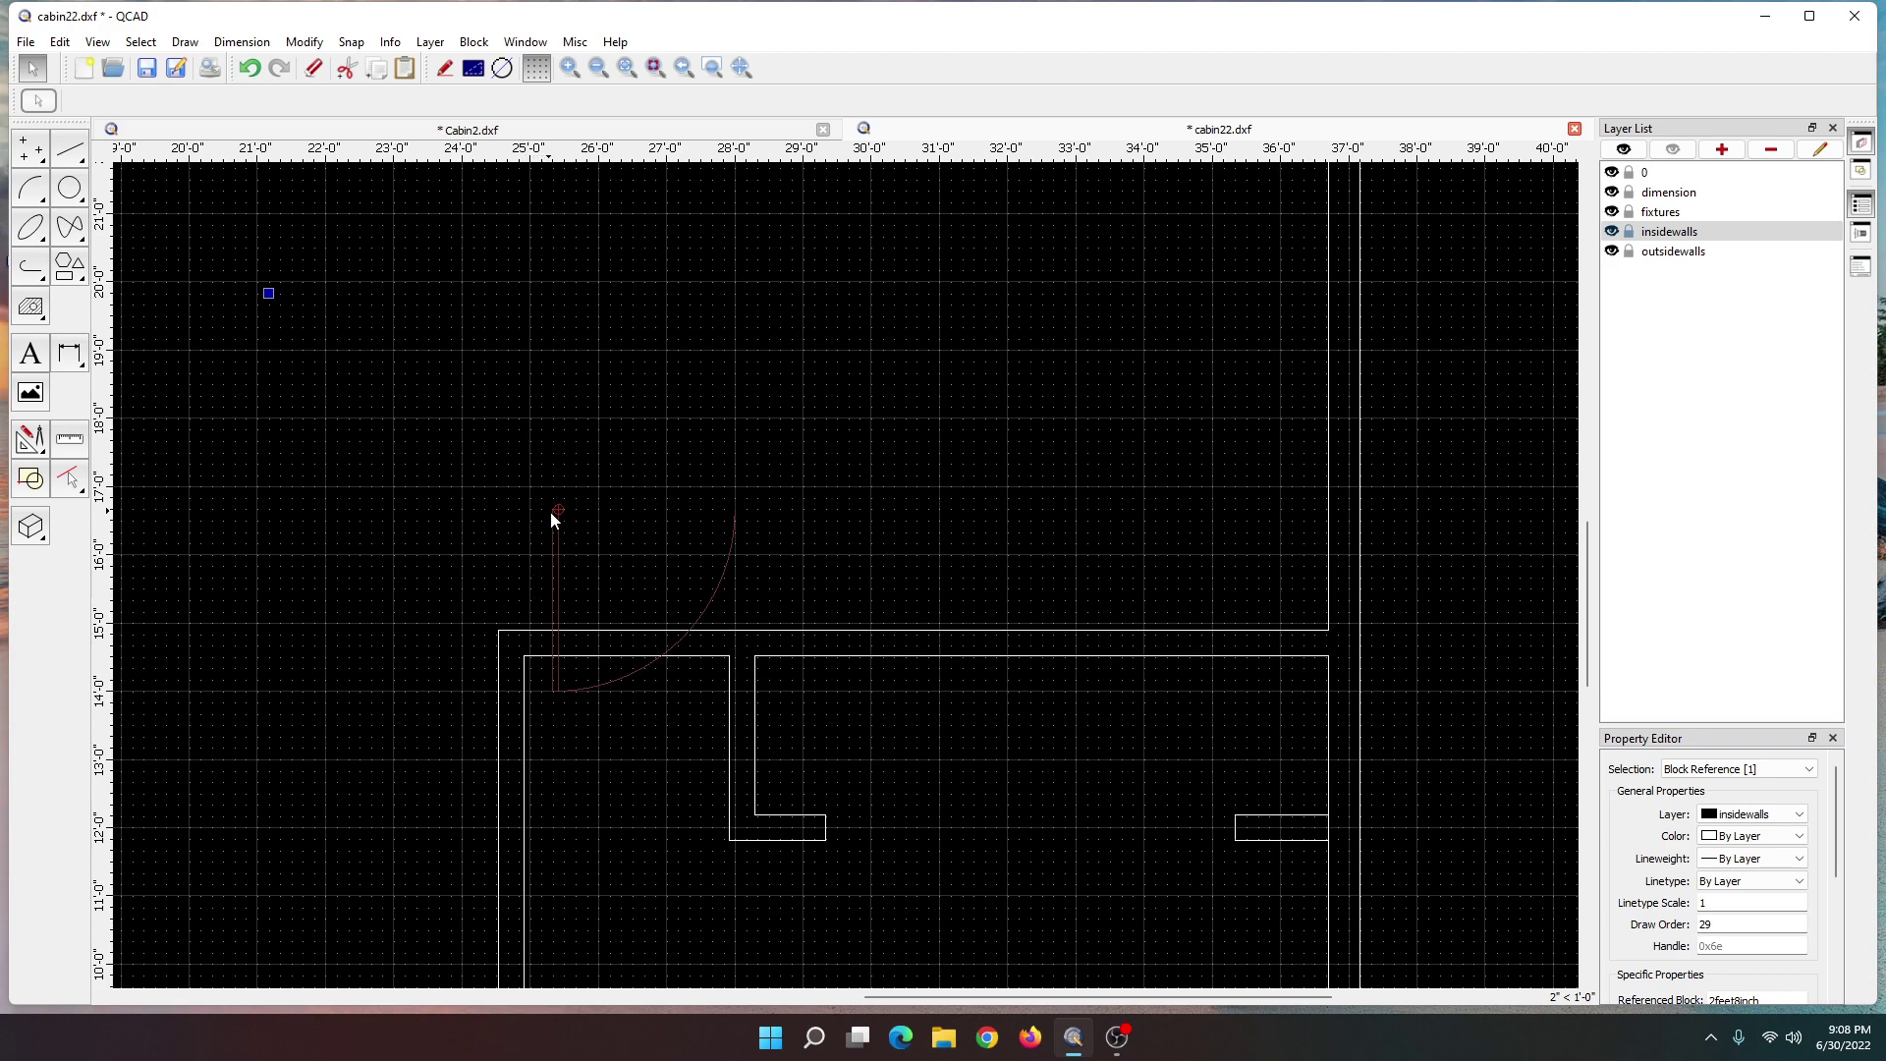
- Move the door by its hinge end onto the room's upper outer wall line with On Entity snap, deleting the original, and clear the selection
left_click(303, 41)
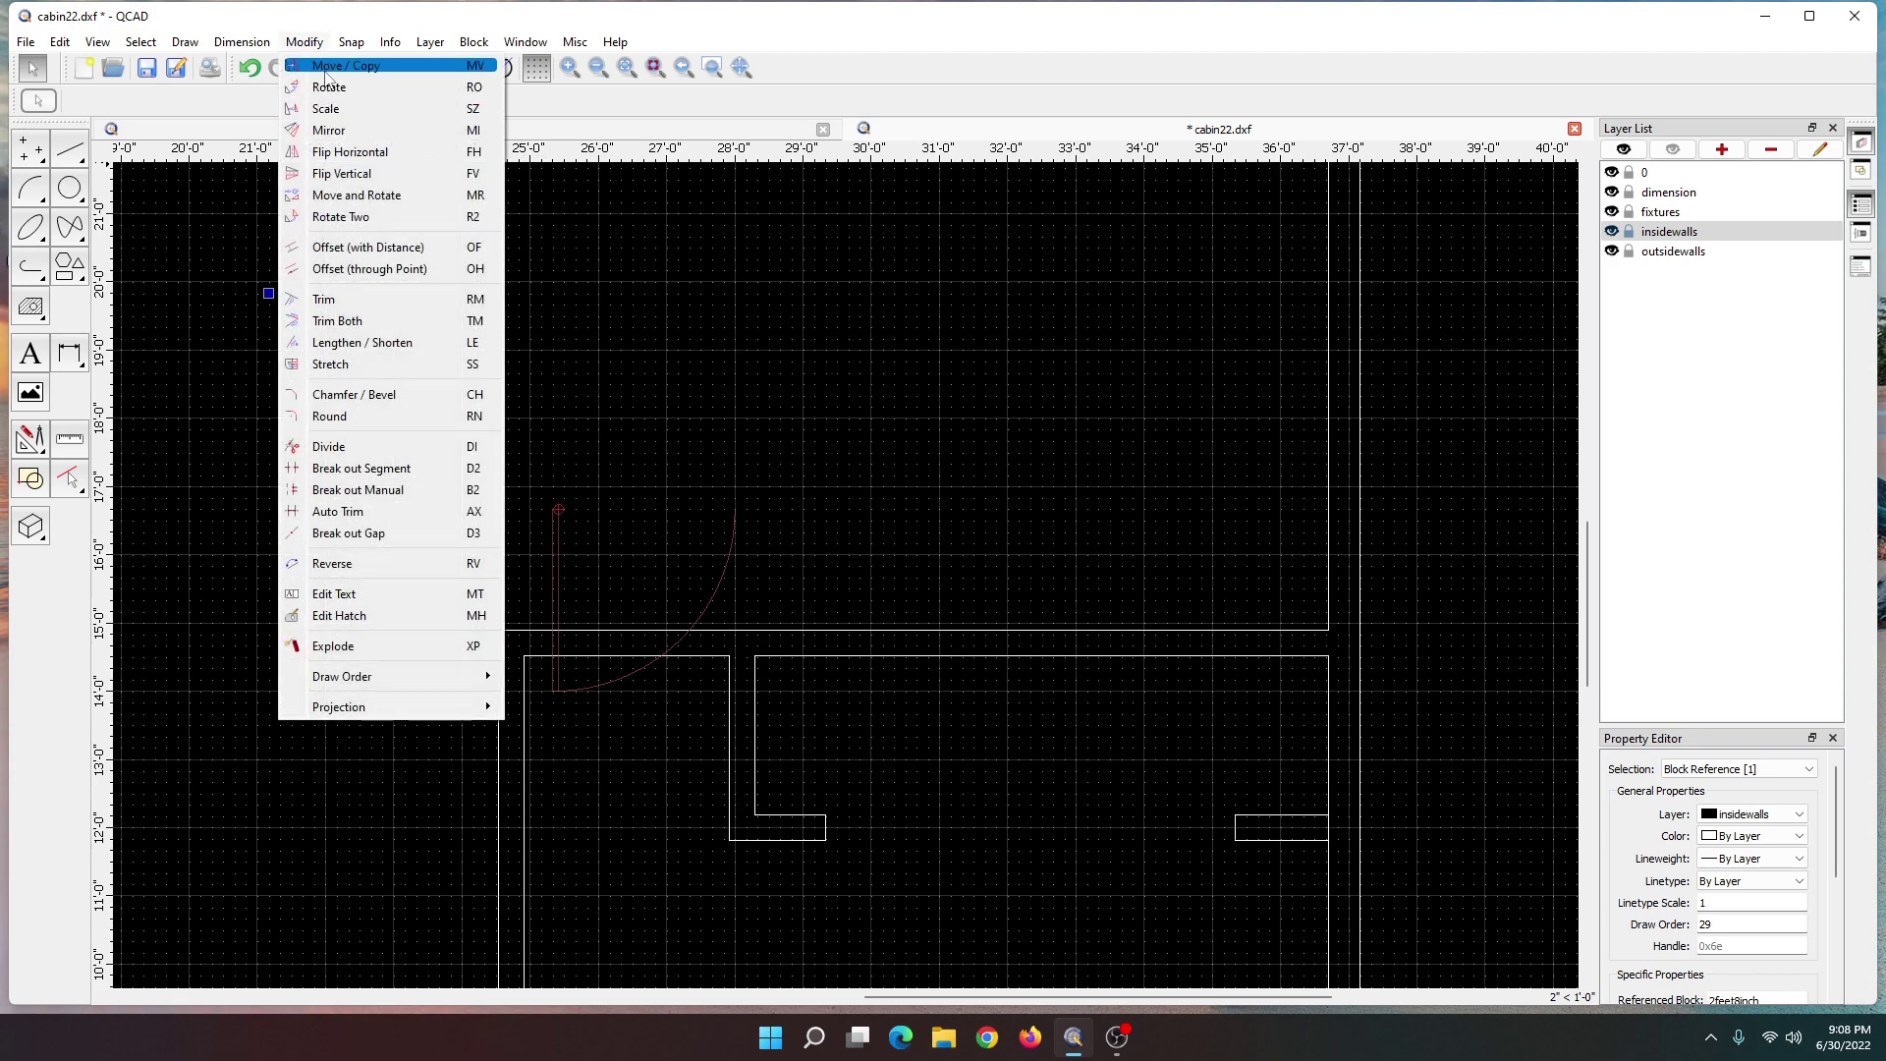
left_click(326, 65)
left_click(554, 511)
scroll(548, 628, "up", 5)
scroll(549, 636, "up", 2)
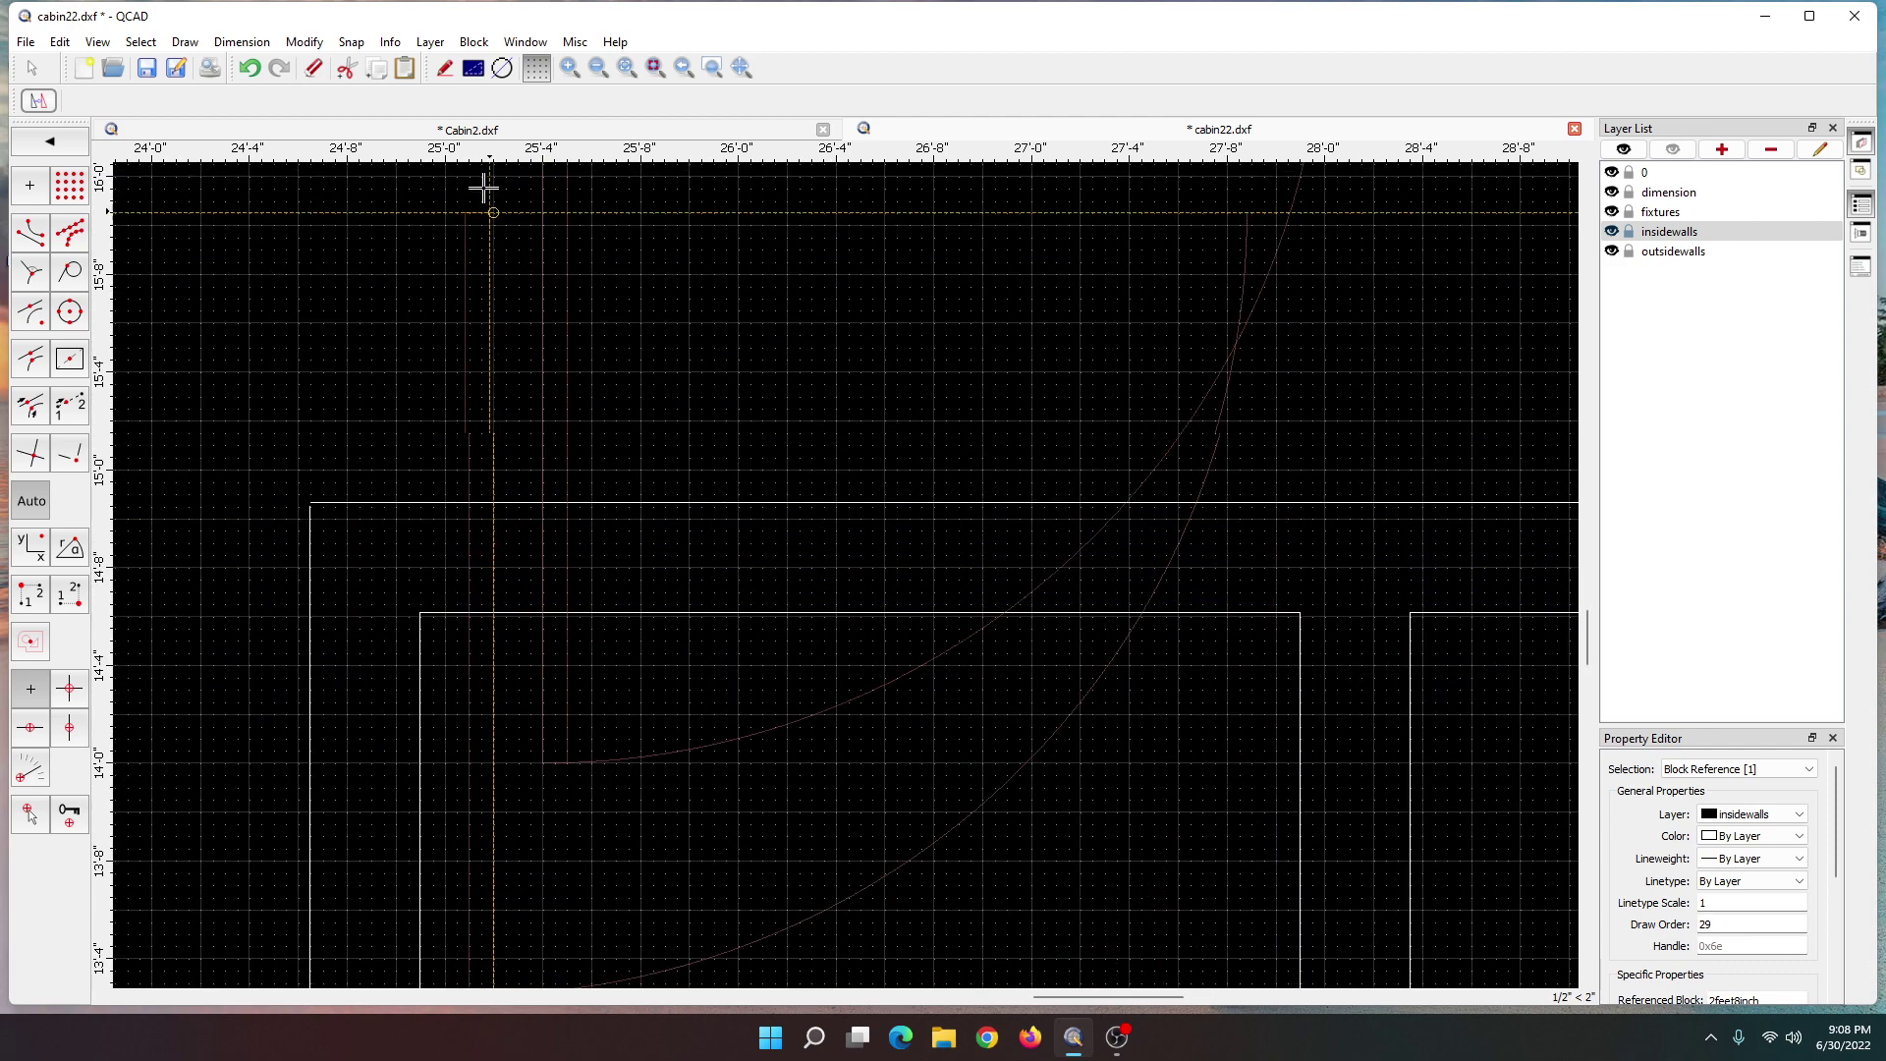
left_click(351, 42)
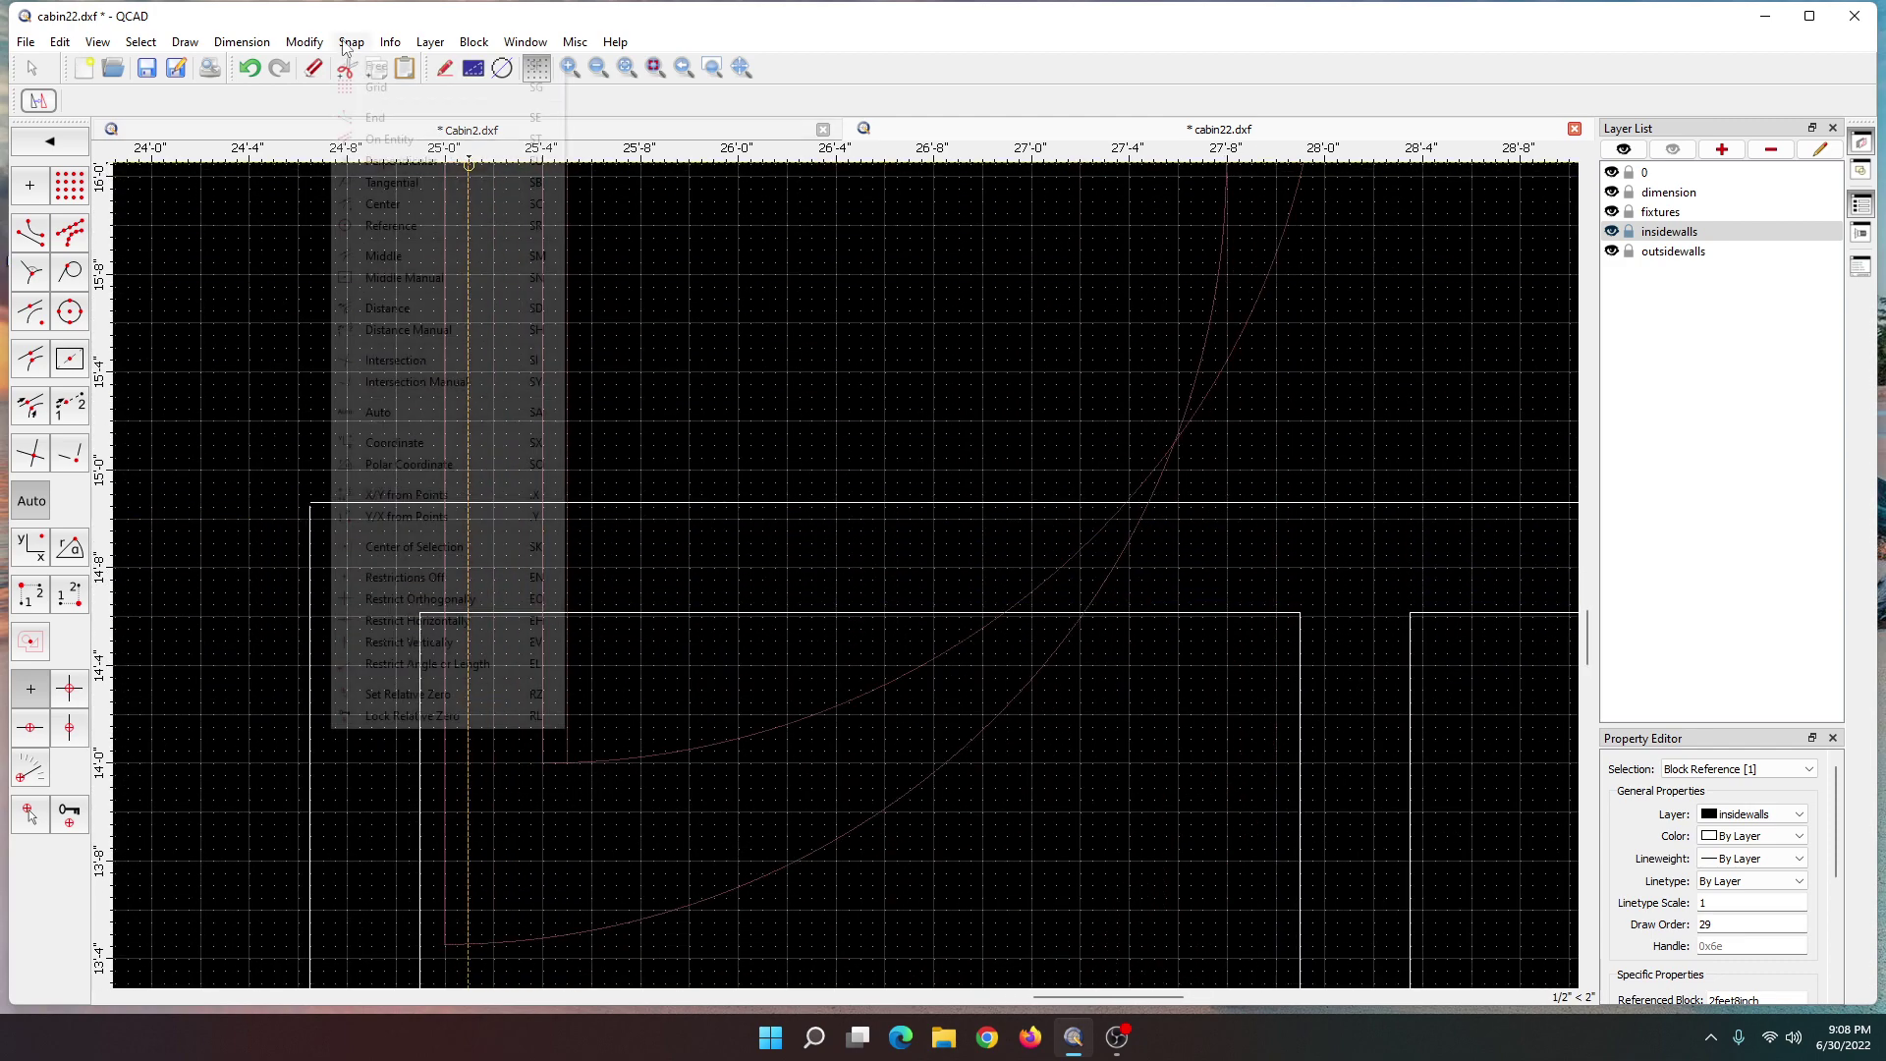
left_click(389, 138)
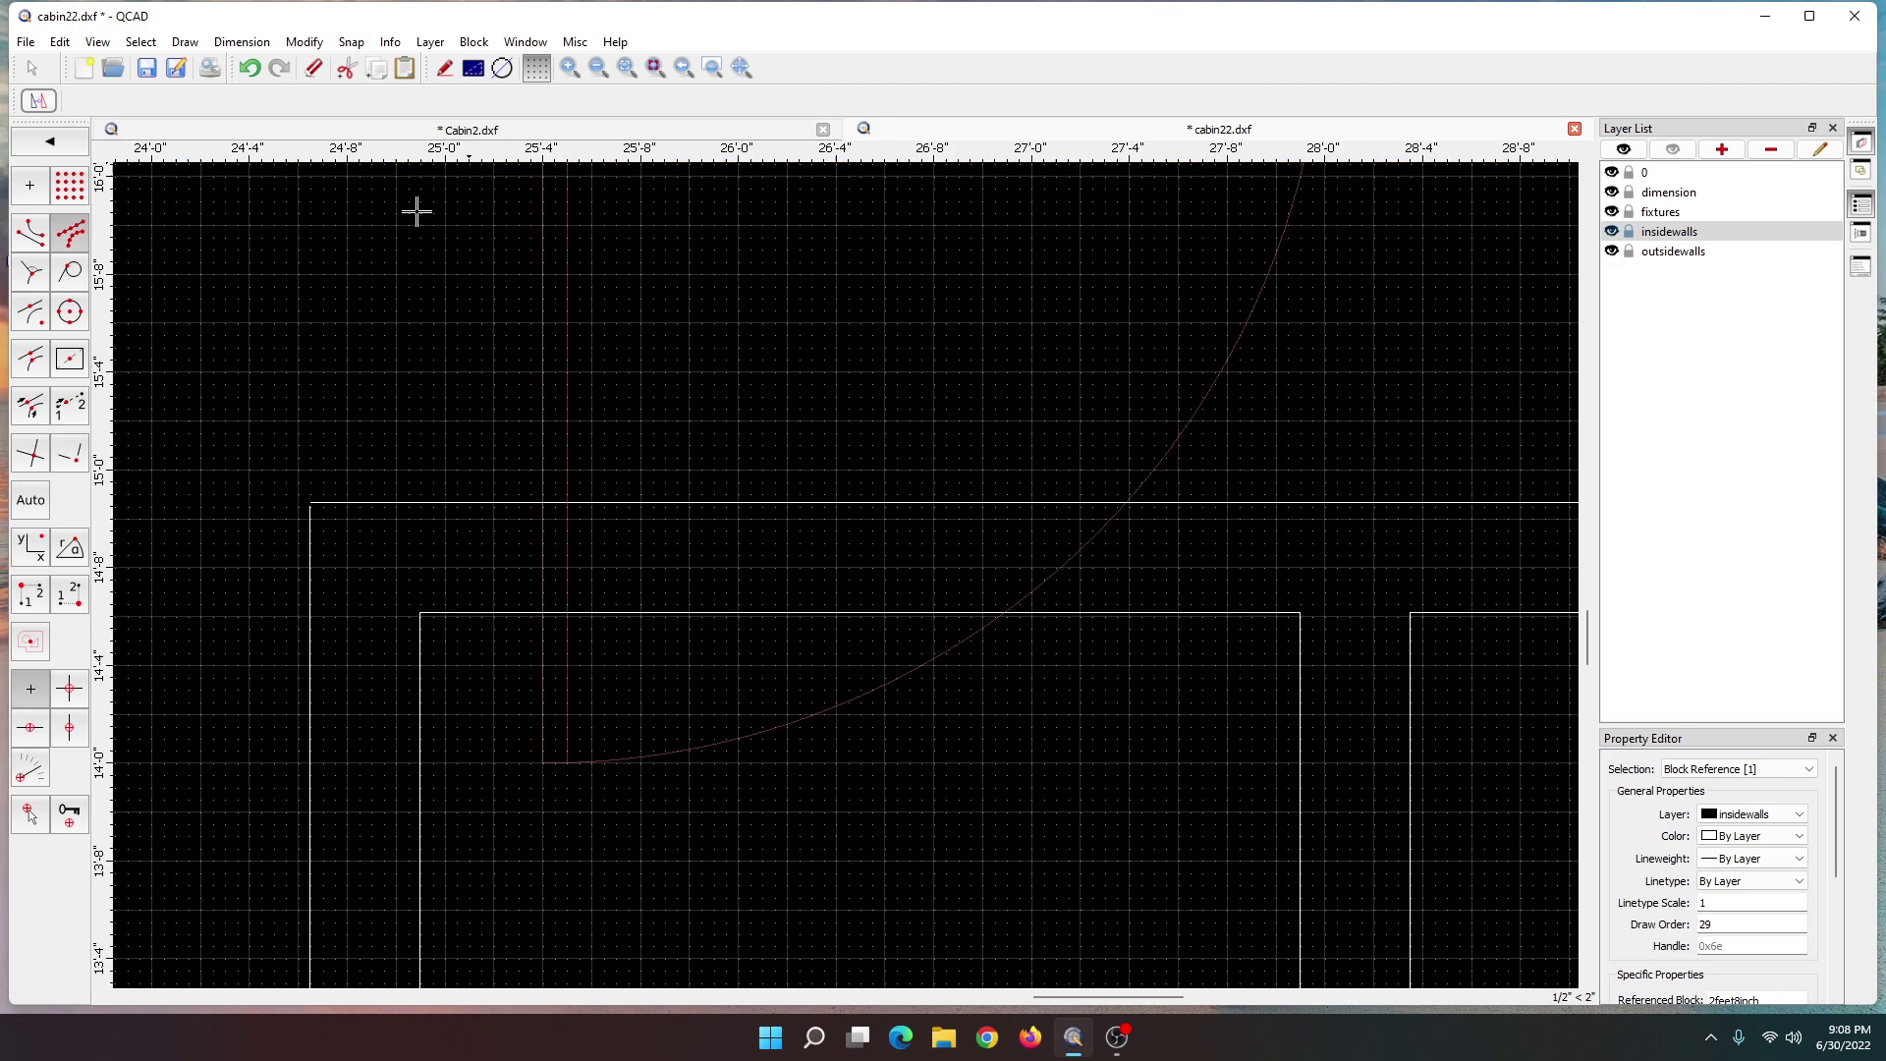
left_click(494, 503)
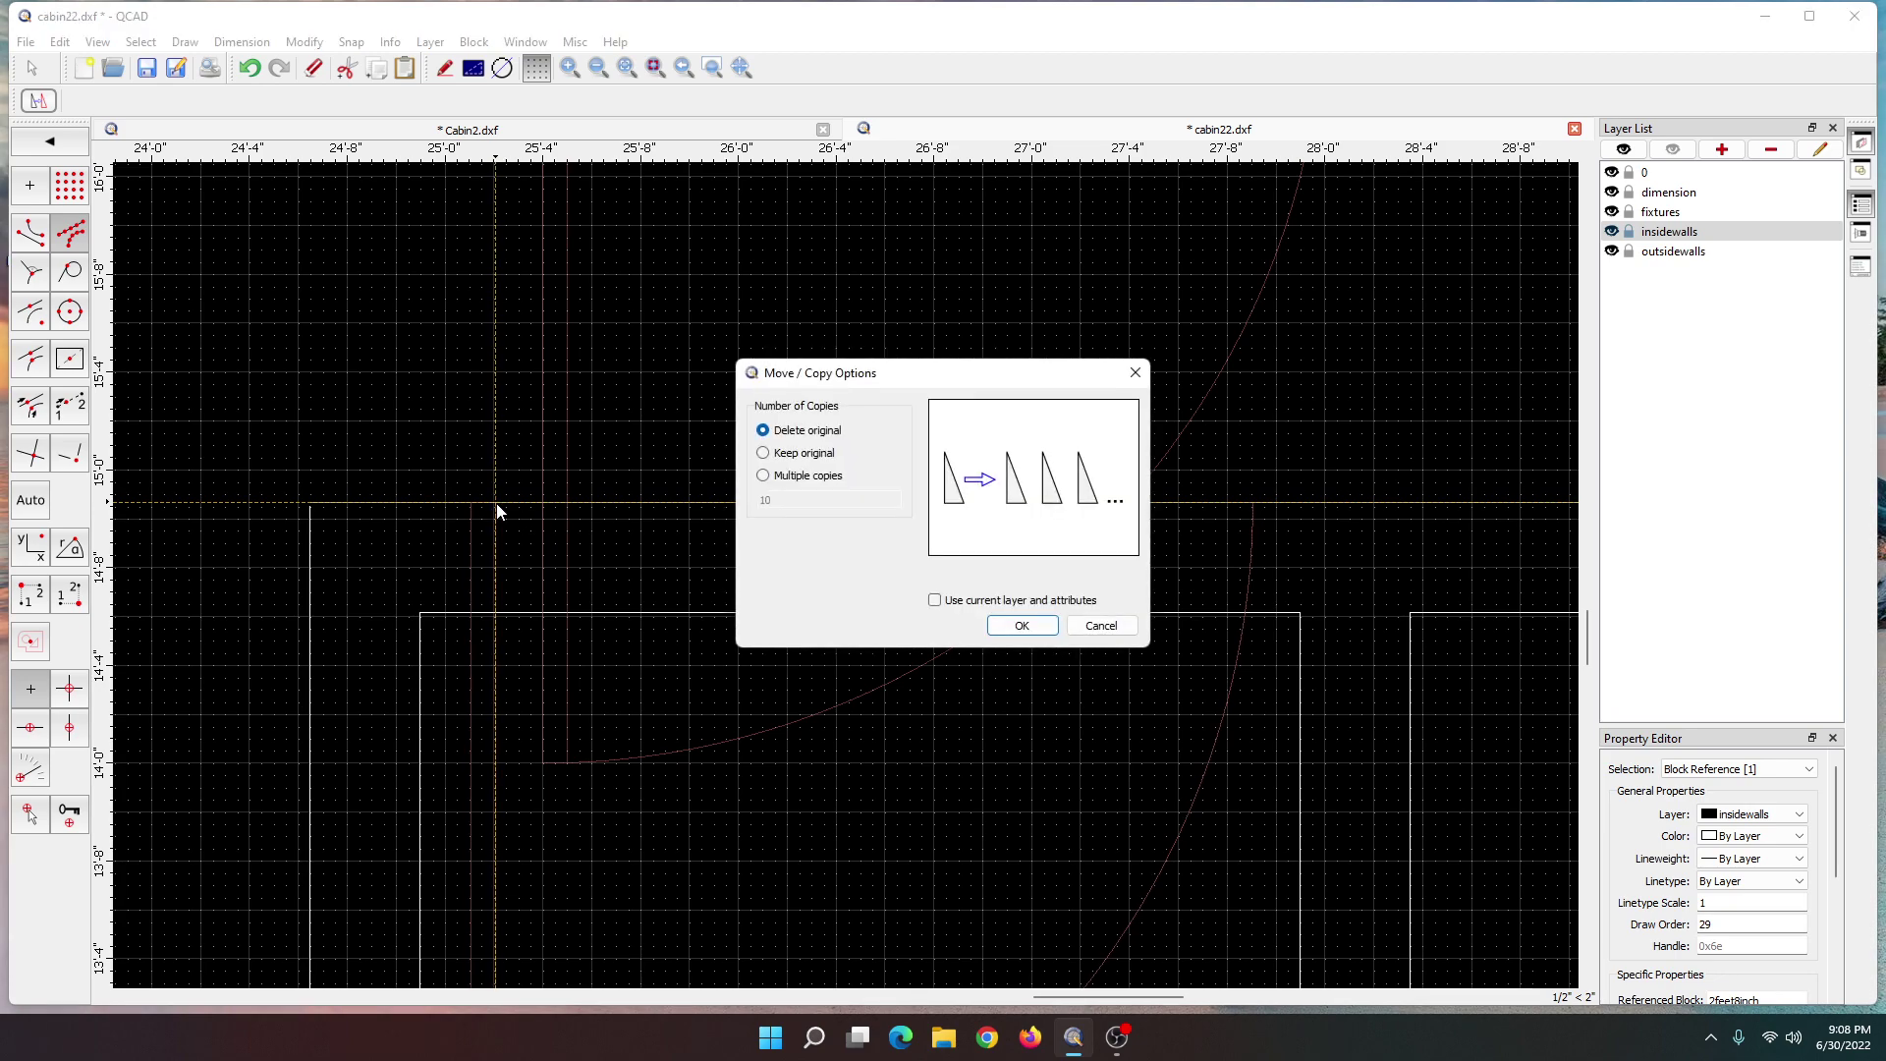
left_click(1022, 626)
left_click(693, 370)
- Break out the inner and outer upper wall lines between the door leaf and its swing arc, removing the segments
scroll(688, 418, "down", 3)
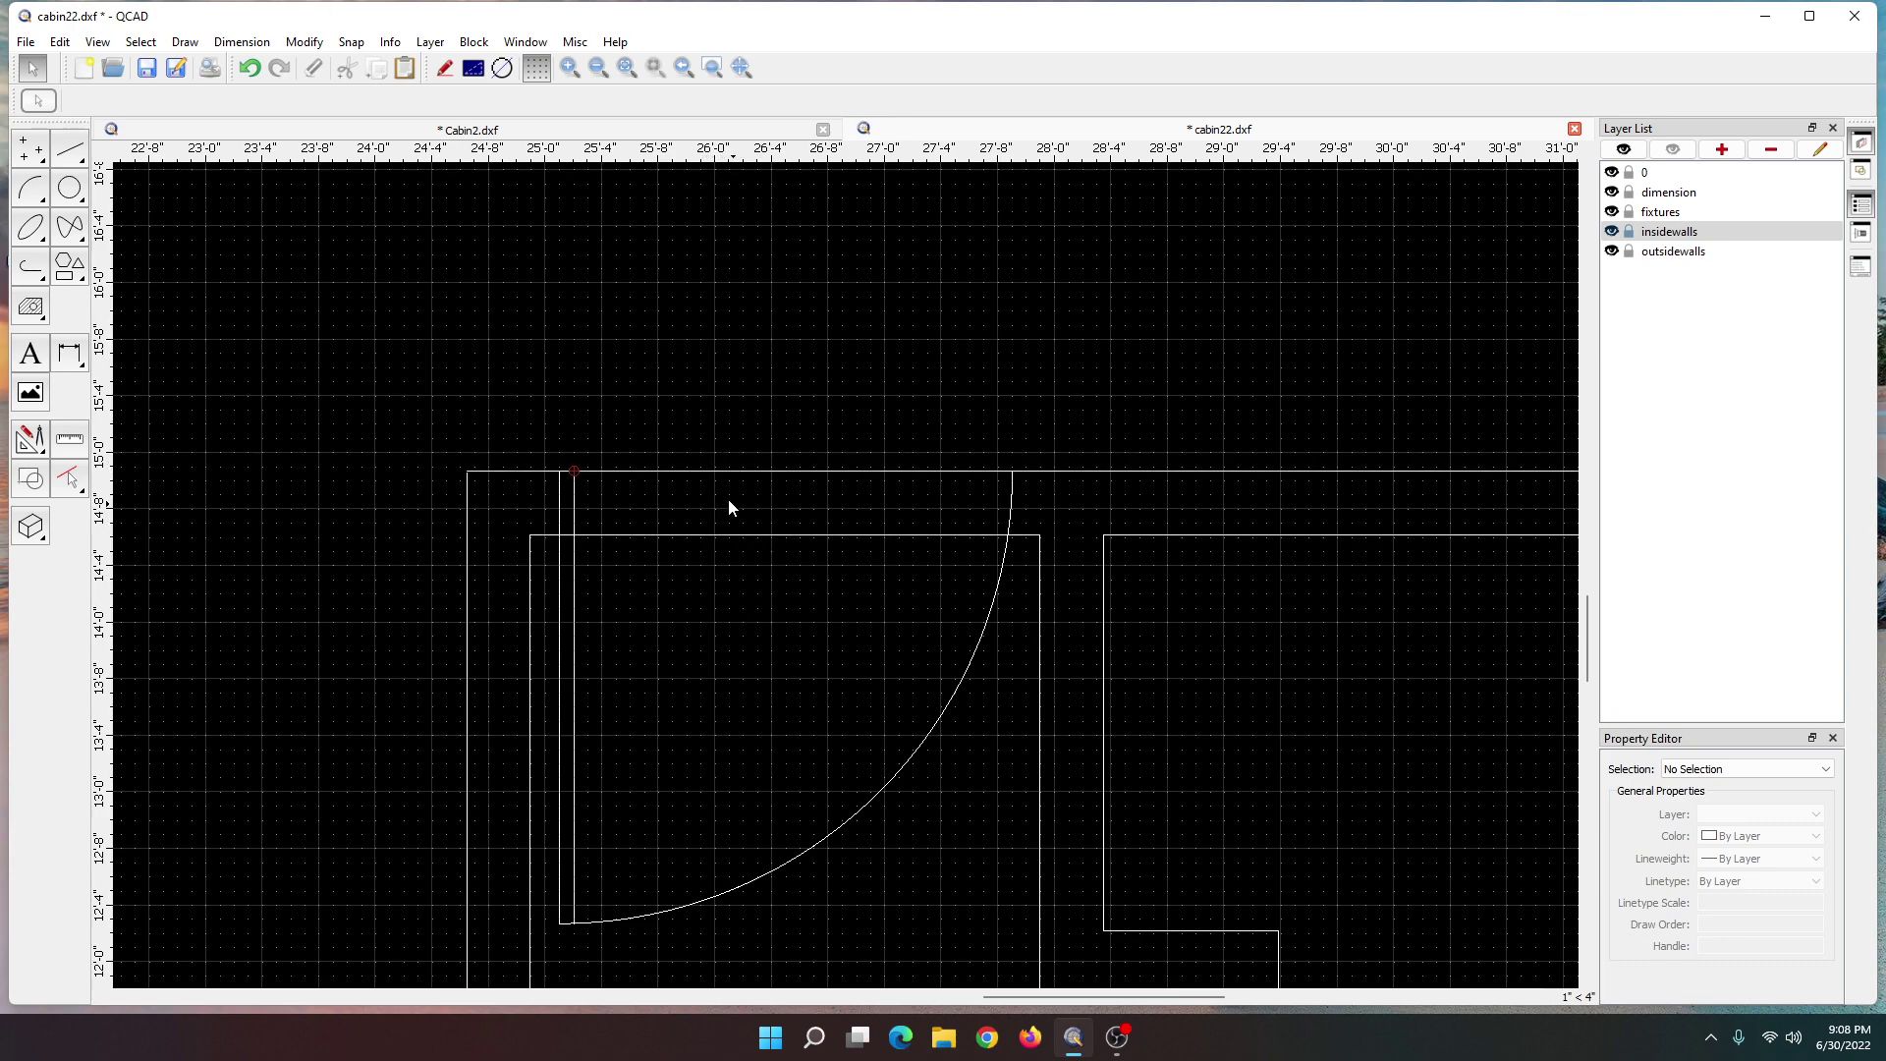
left_click(31, 439)
left_click(68, 496)
left_click(613, 533)
left_click(640, 470)
scroll(608, 528, "up", 2)
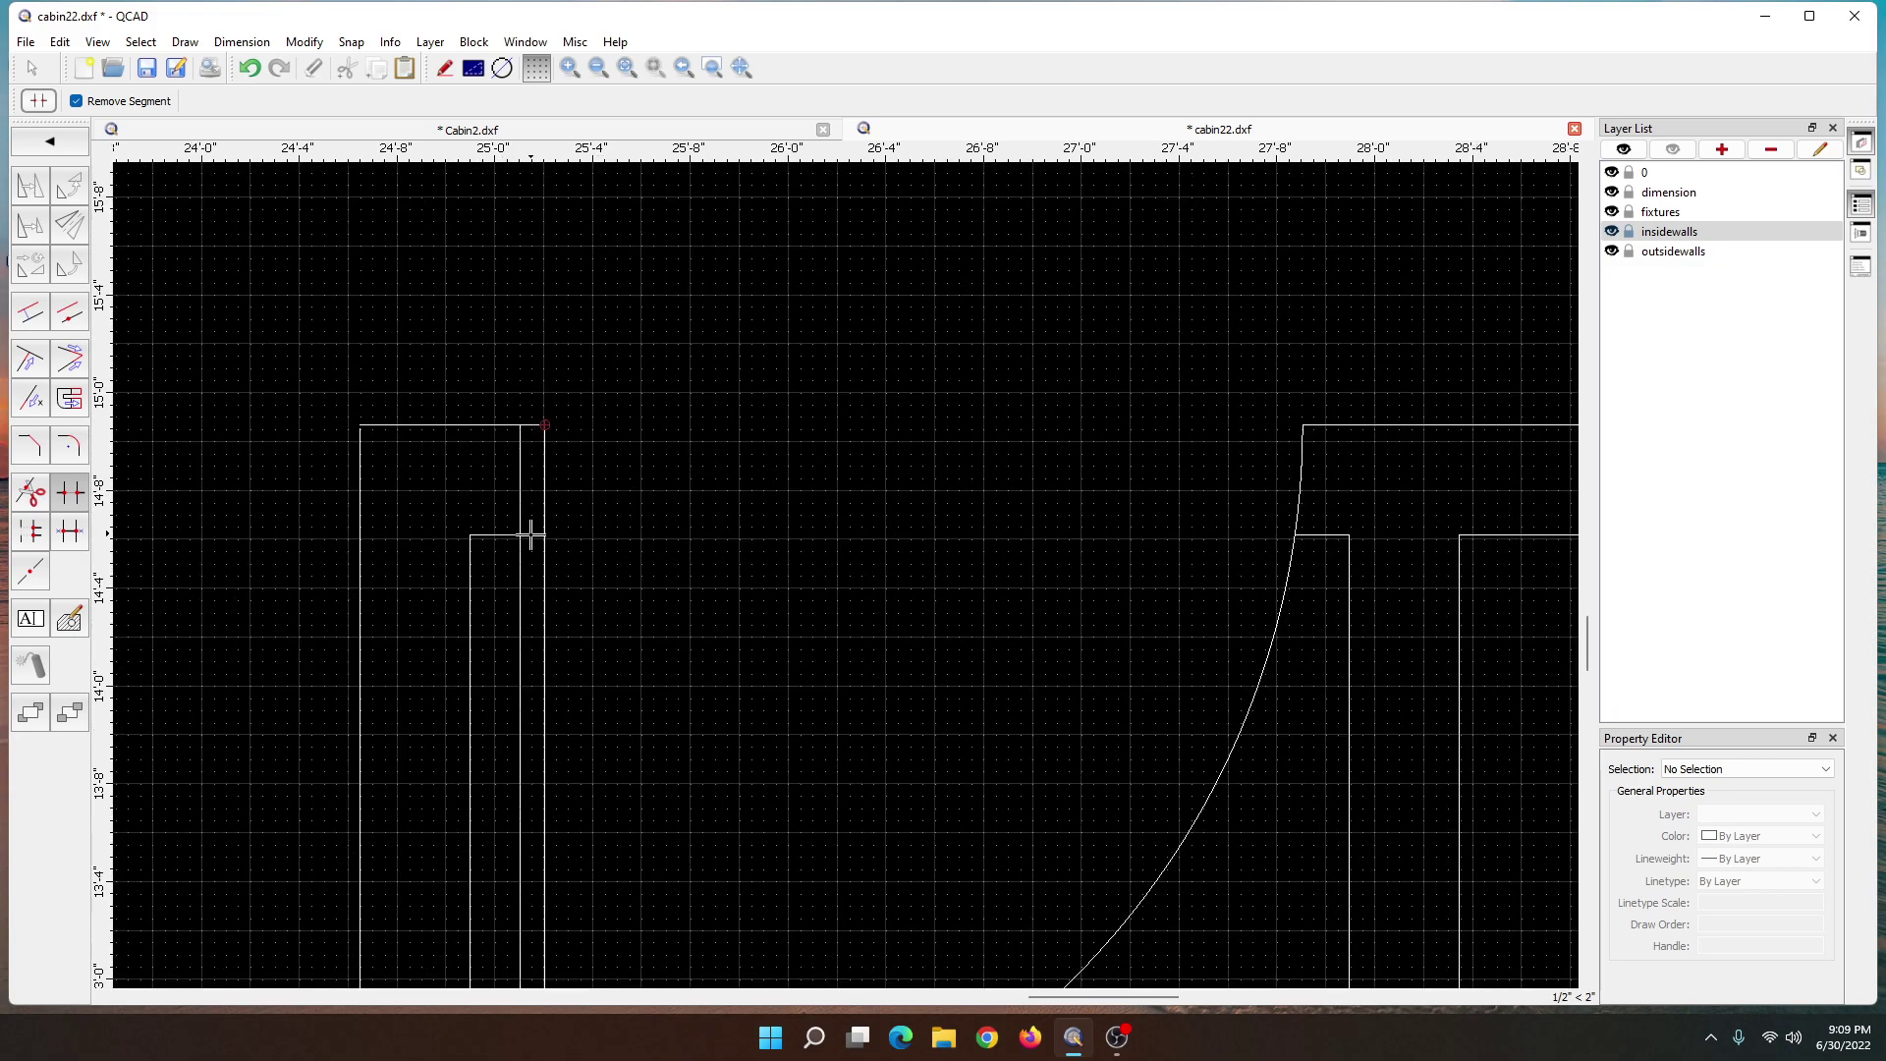
- Insert the Bathtub block from the qcadparts library into the open area above the room with the door, then close the library browser
scroll(634, 558, "down", 2)
scroll(648, 565, "down", 2)
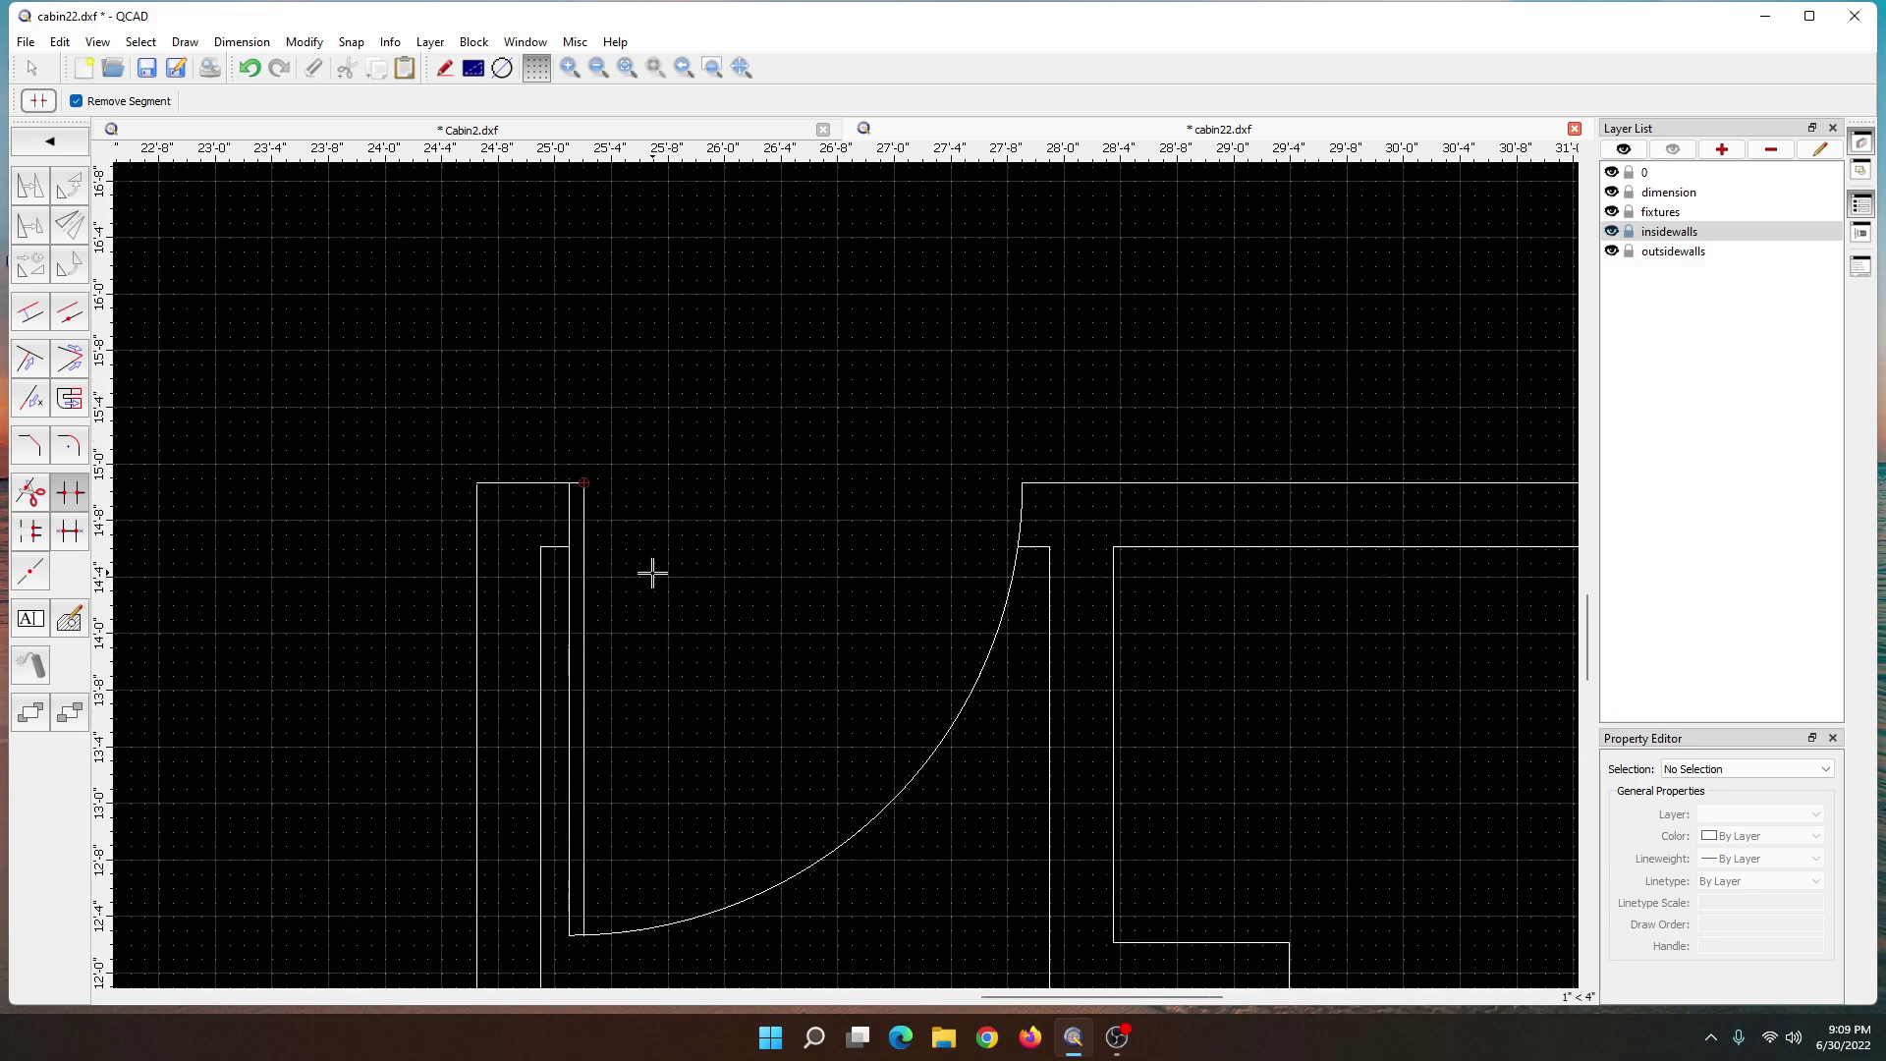
scroll(774, 640, "down", 5)
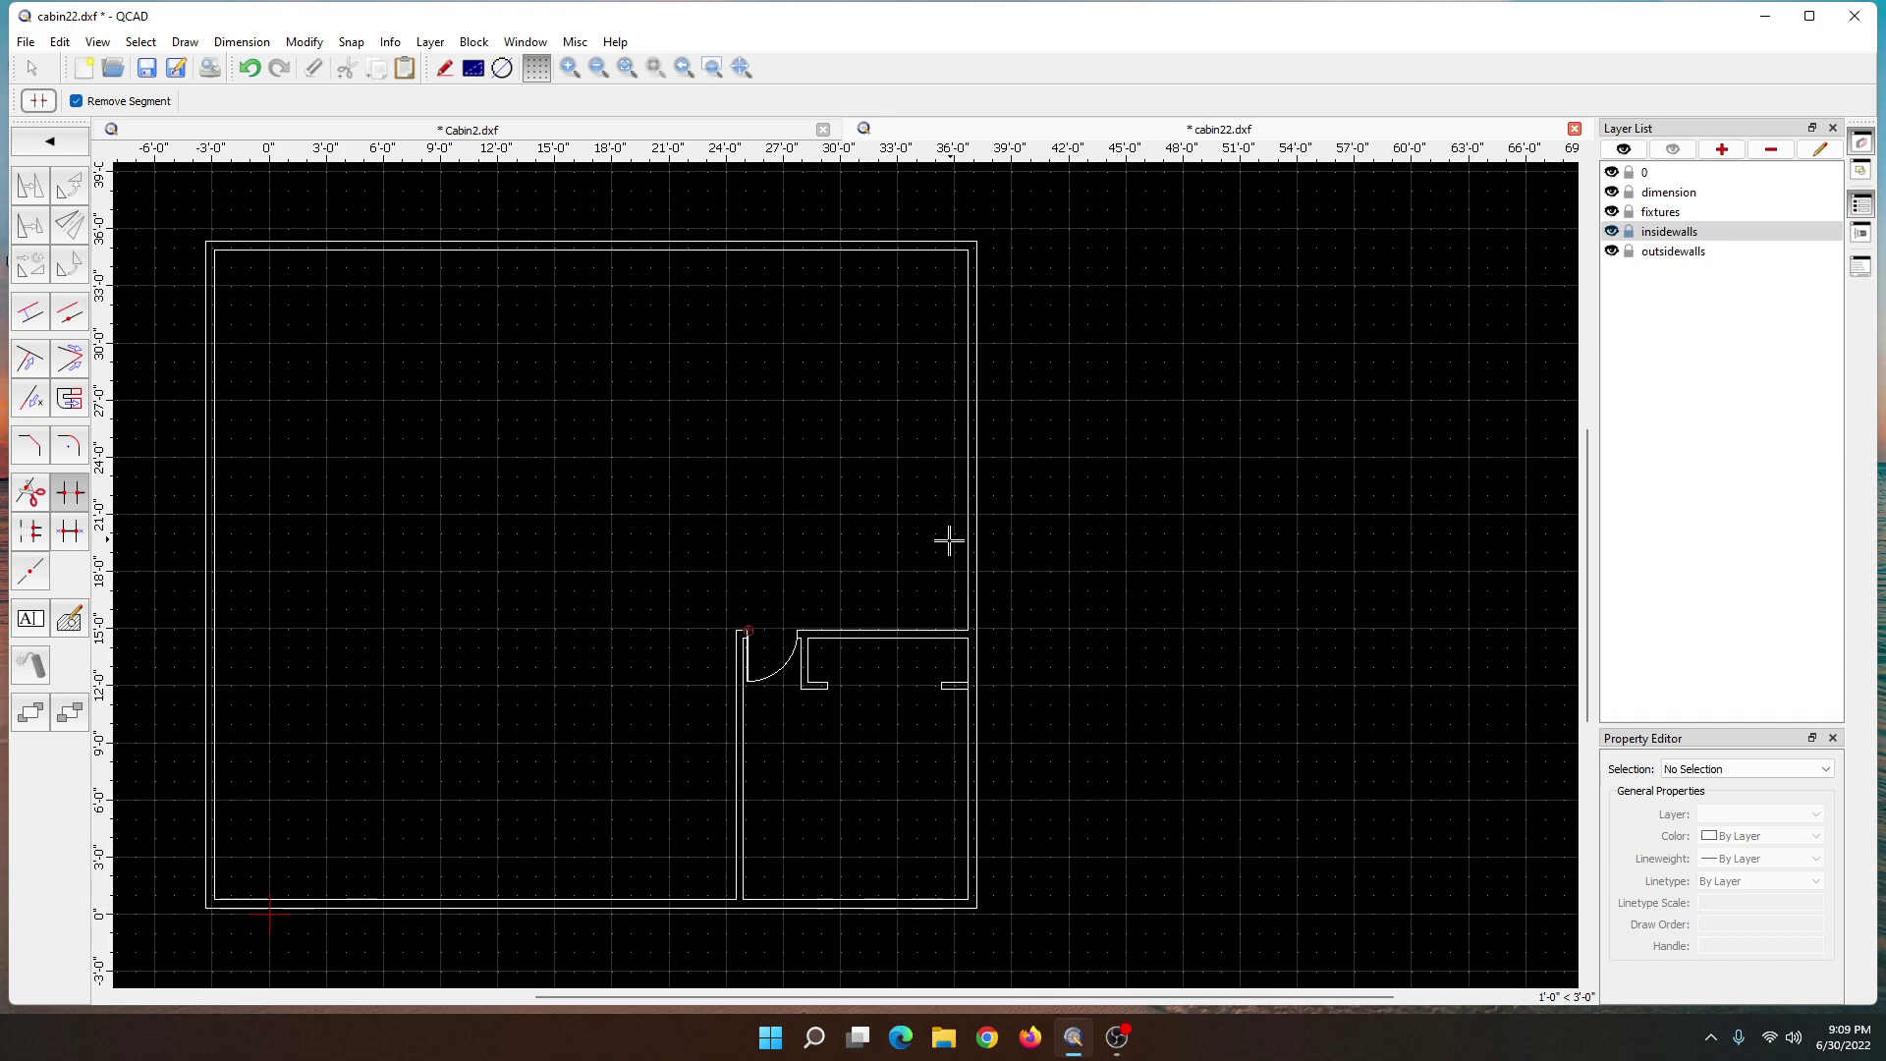
left_click(1863, 235)
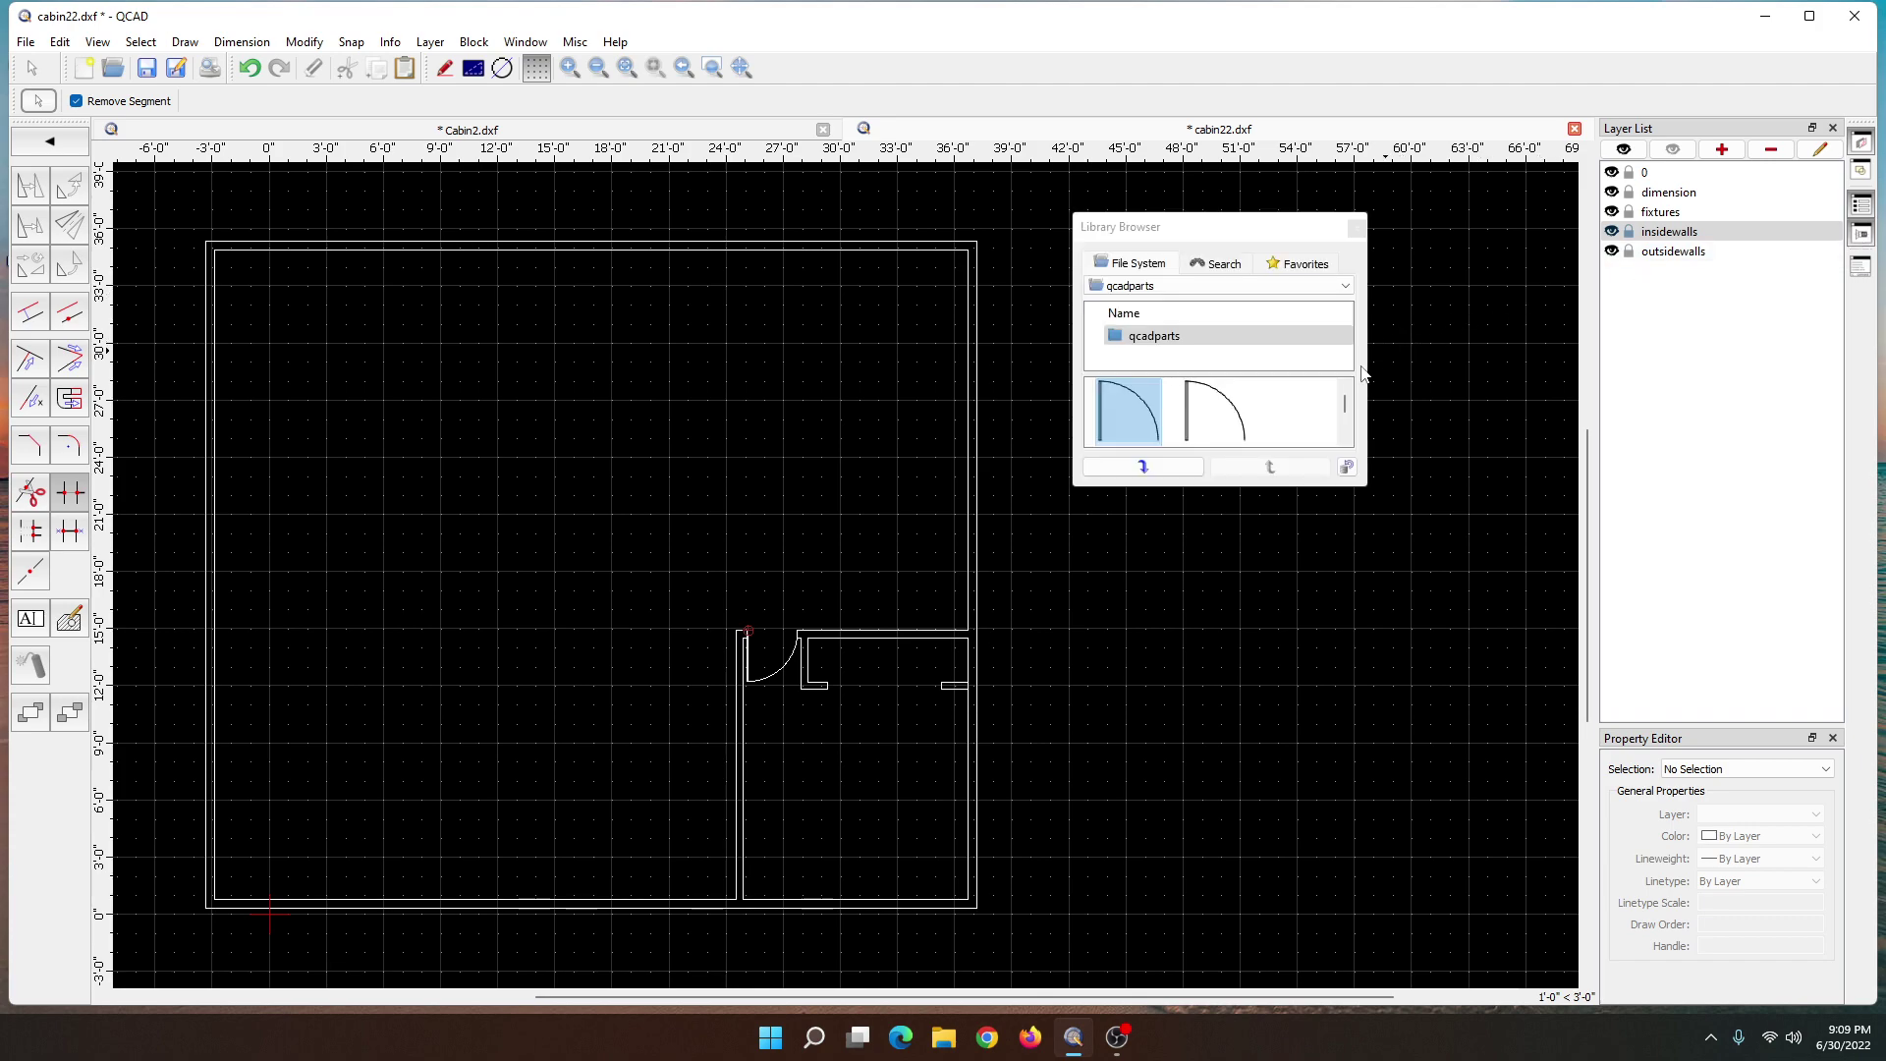
left_click_drag(1344, 403, 1344, 412)
left_click(1122, 398)
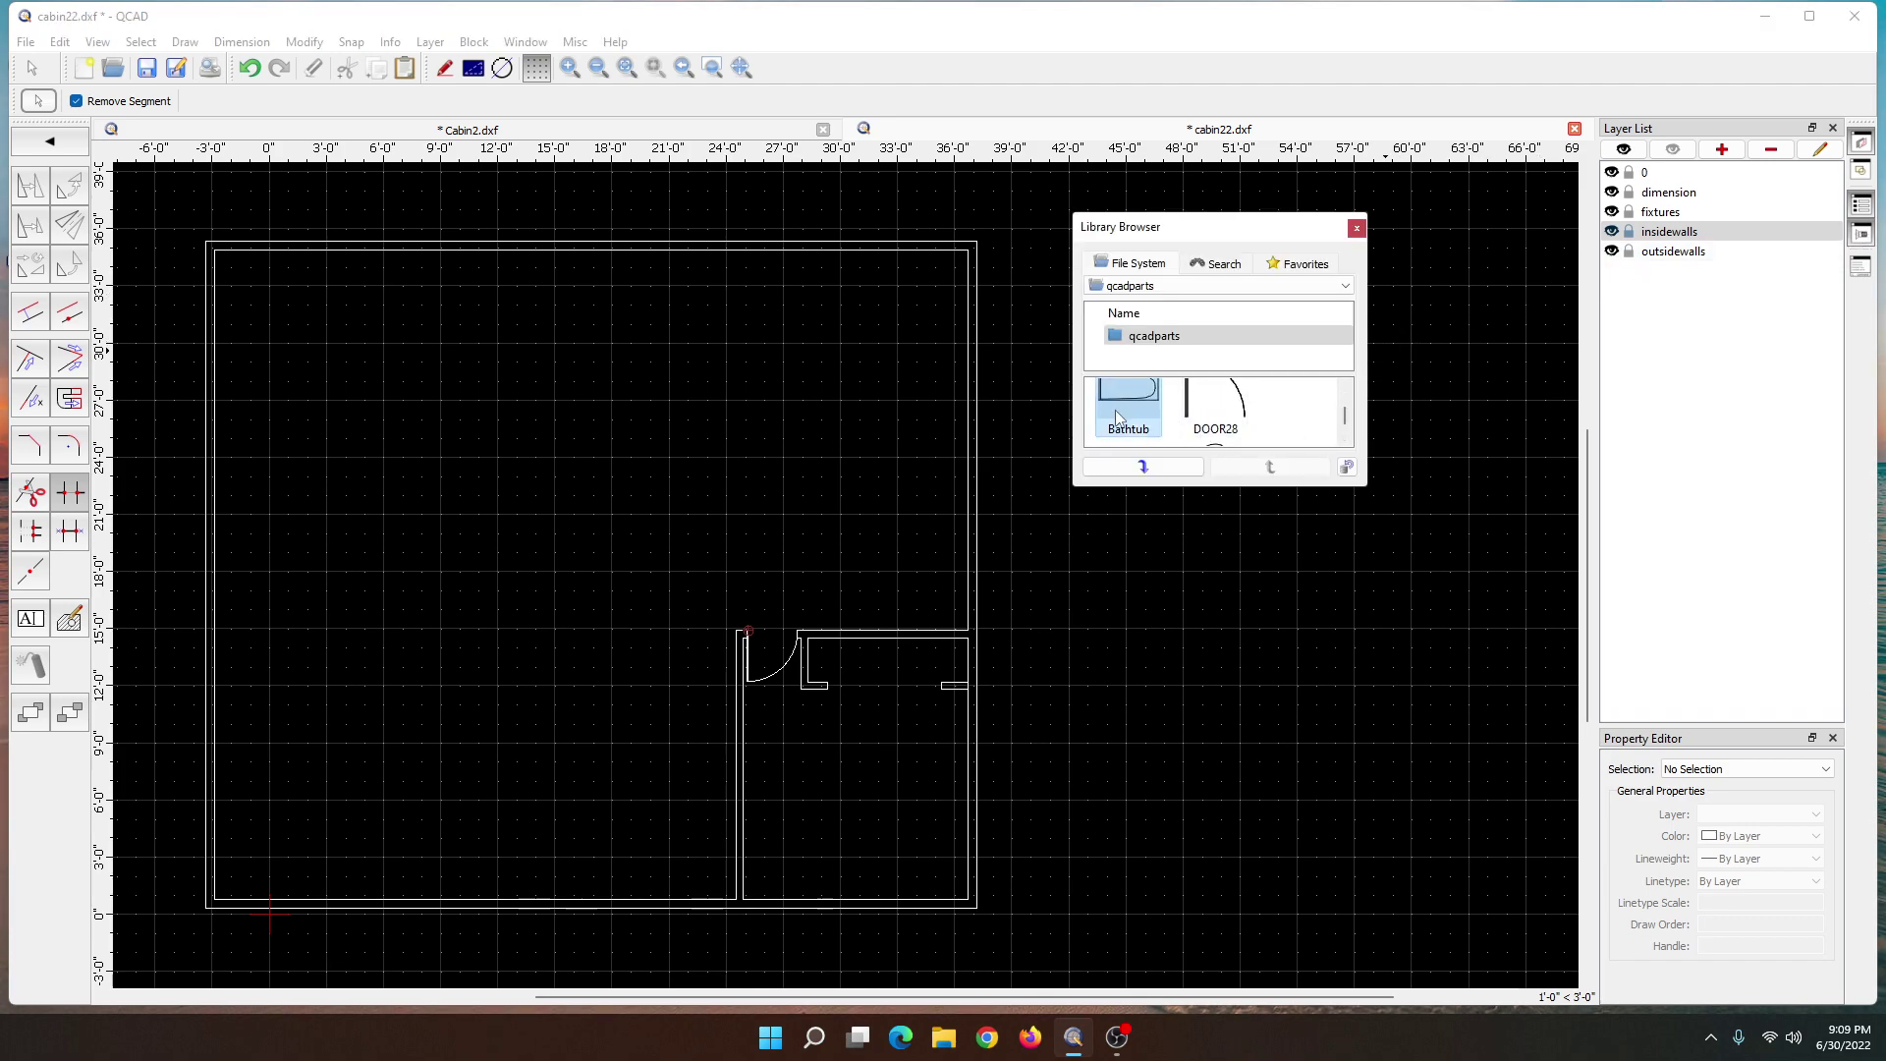
left_click_drag(1118, 399, 854, 425)
left_click(853, 486)
right_click(715, 468)
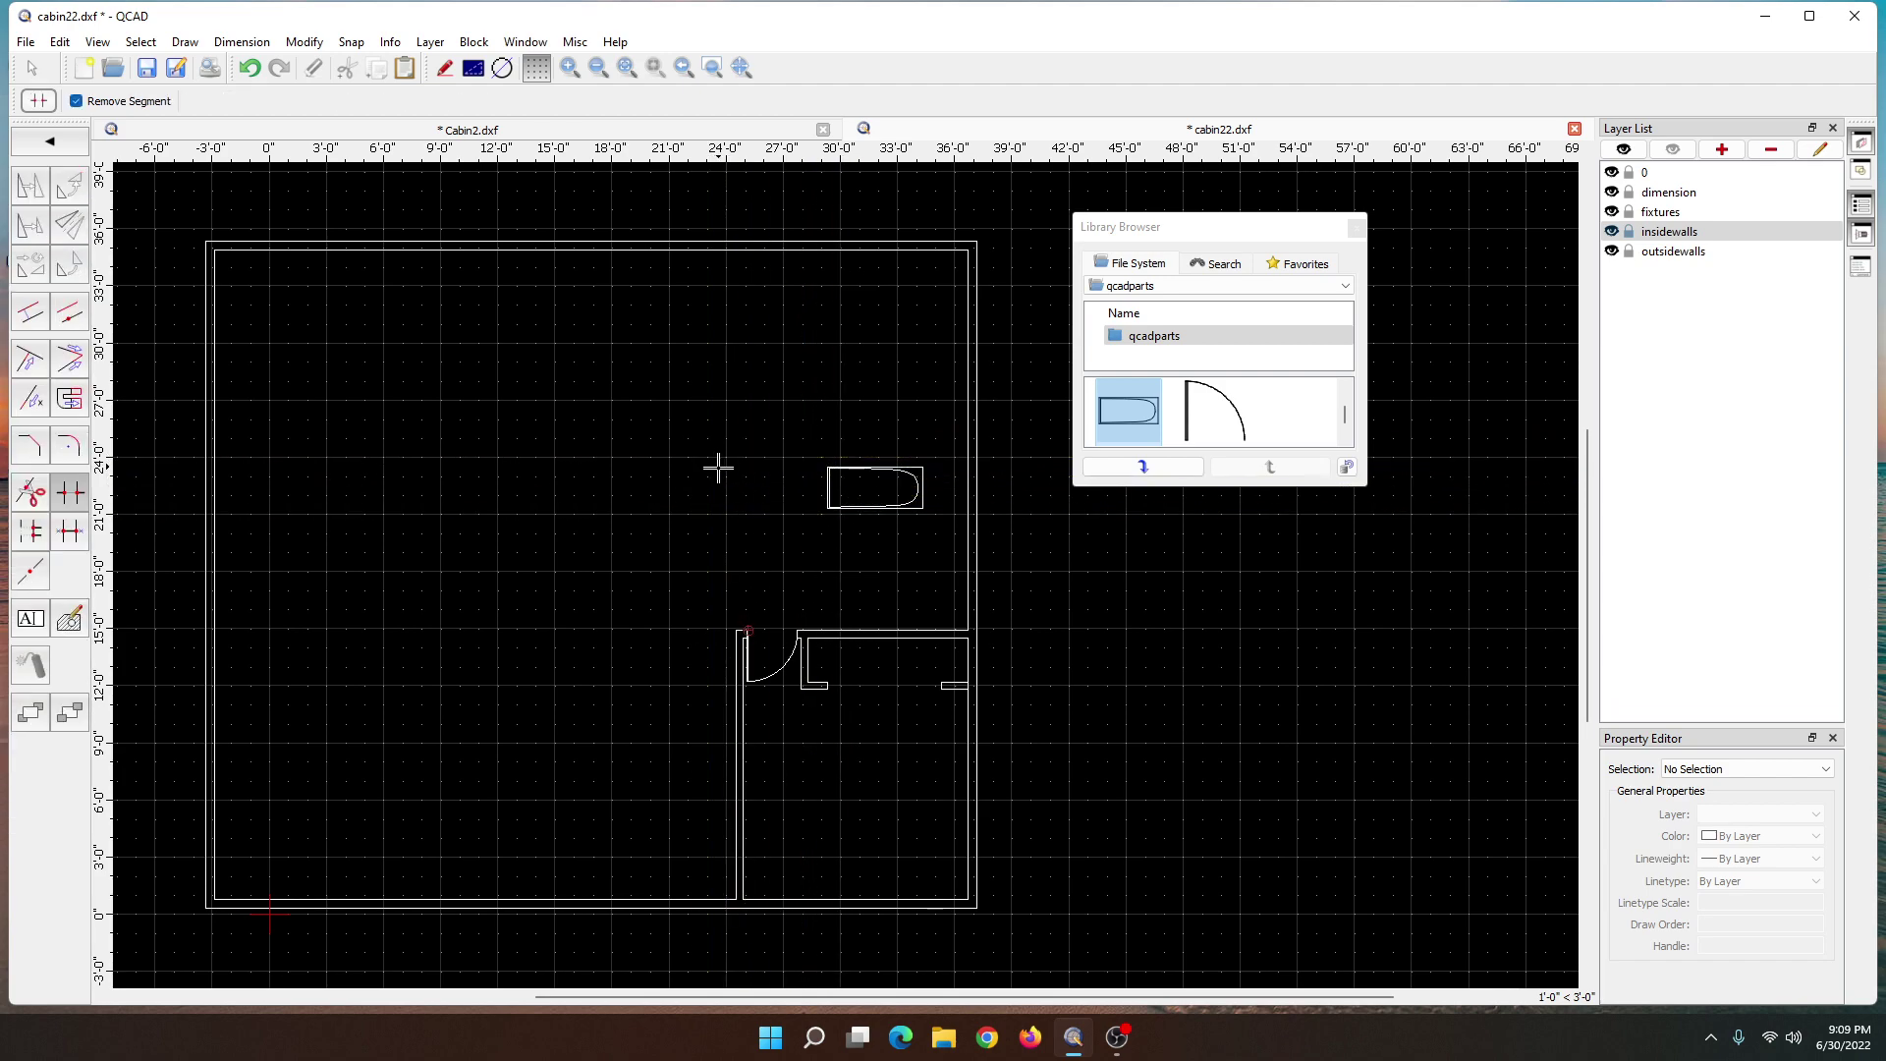
left_click(1355, 228)
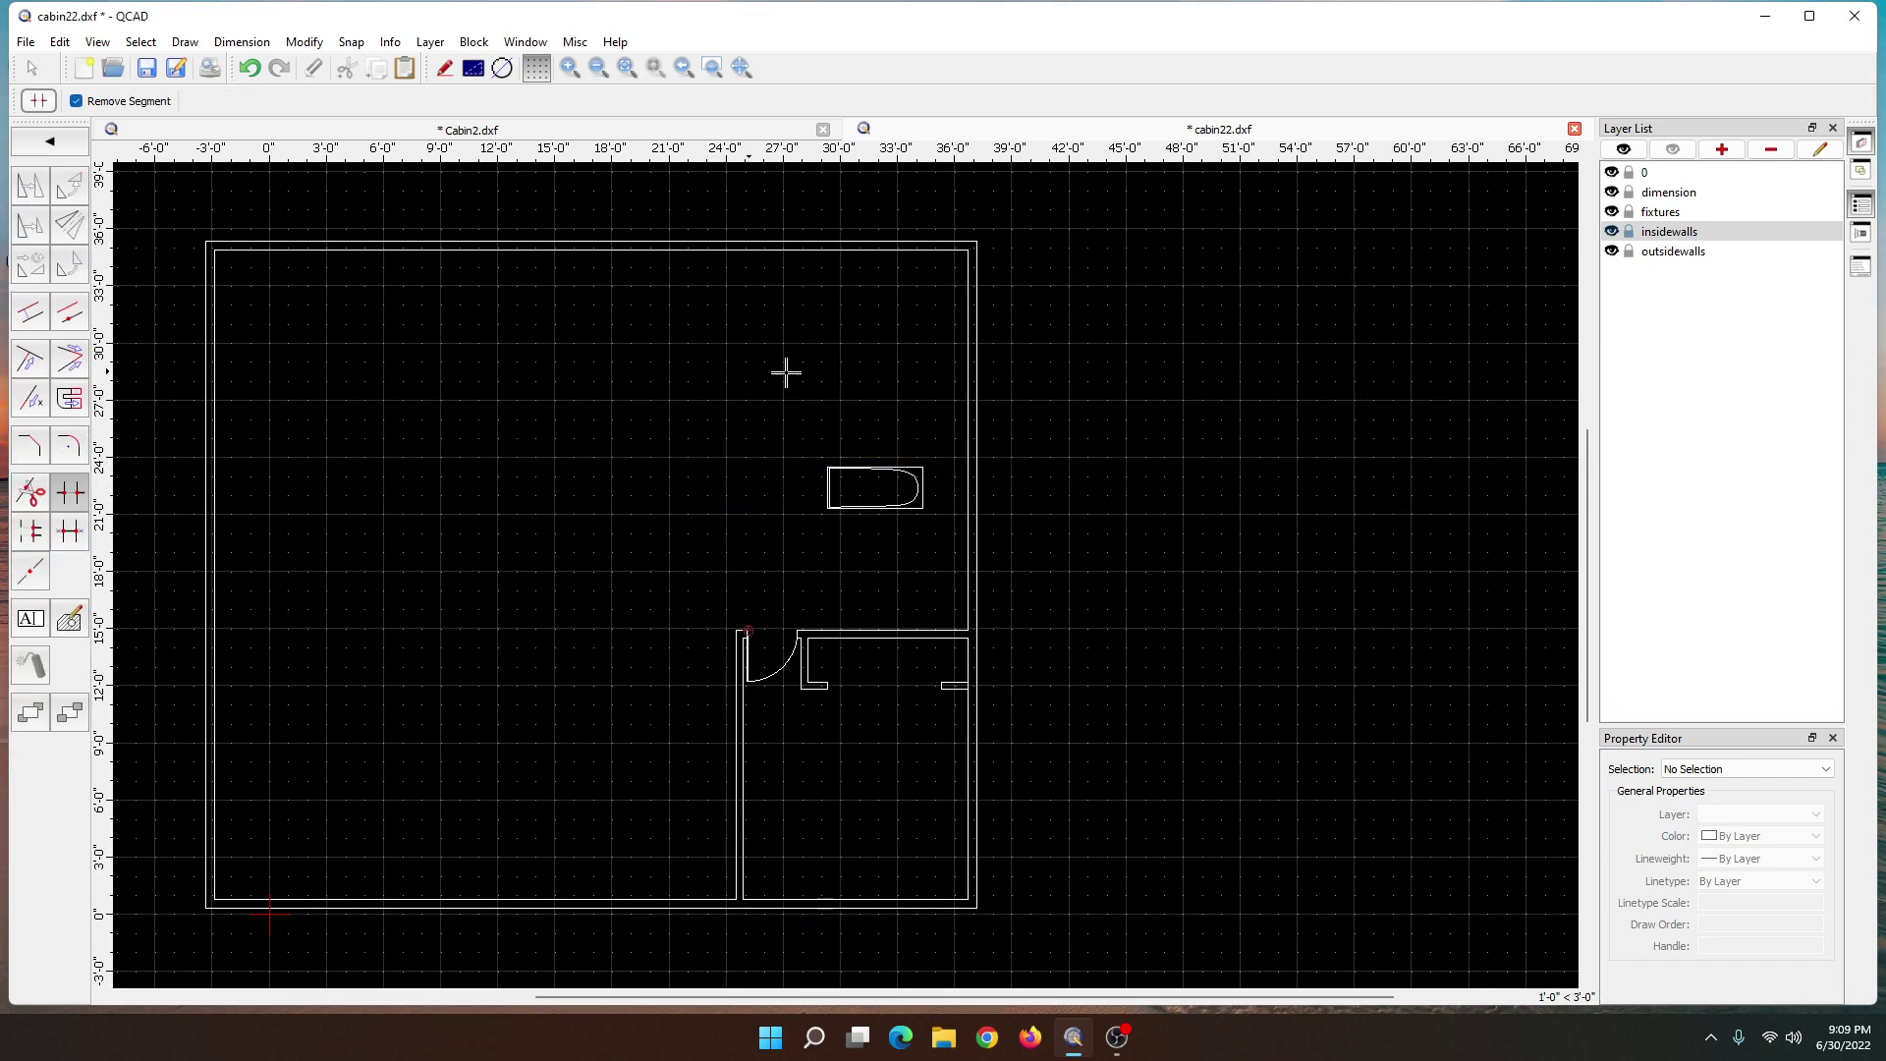
- Rotate the bathtub 90 degrees about its lower-left corner, deleting the original
left_click(30, 71)
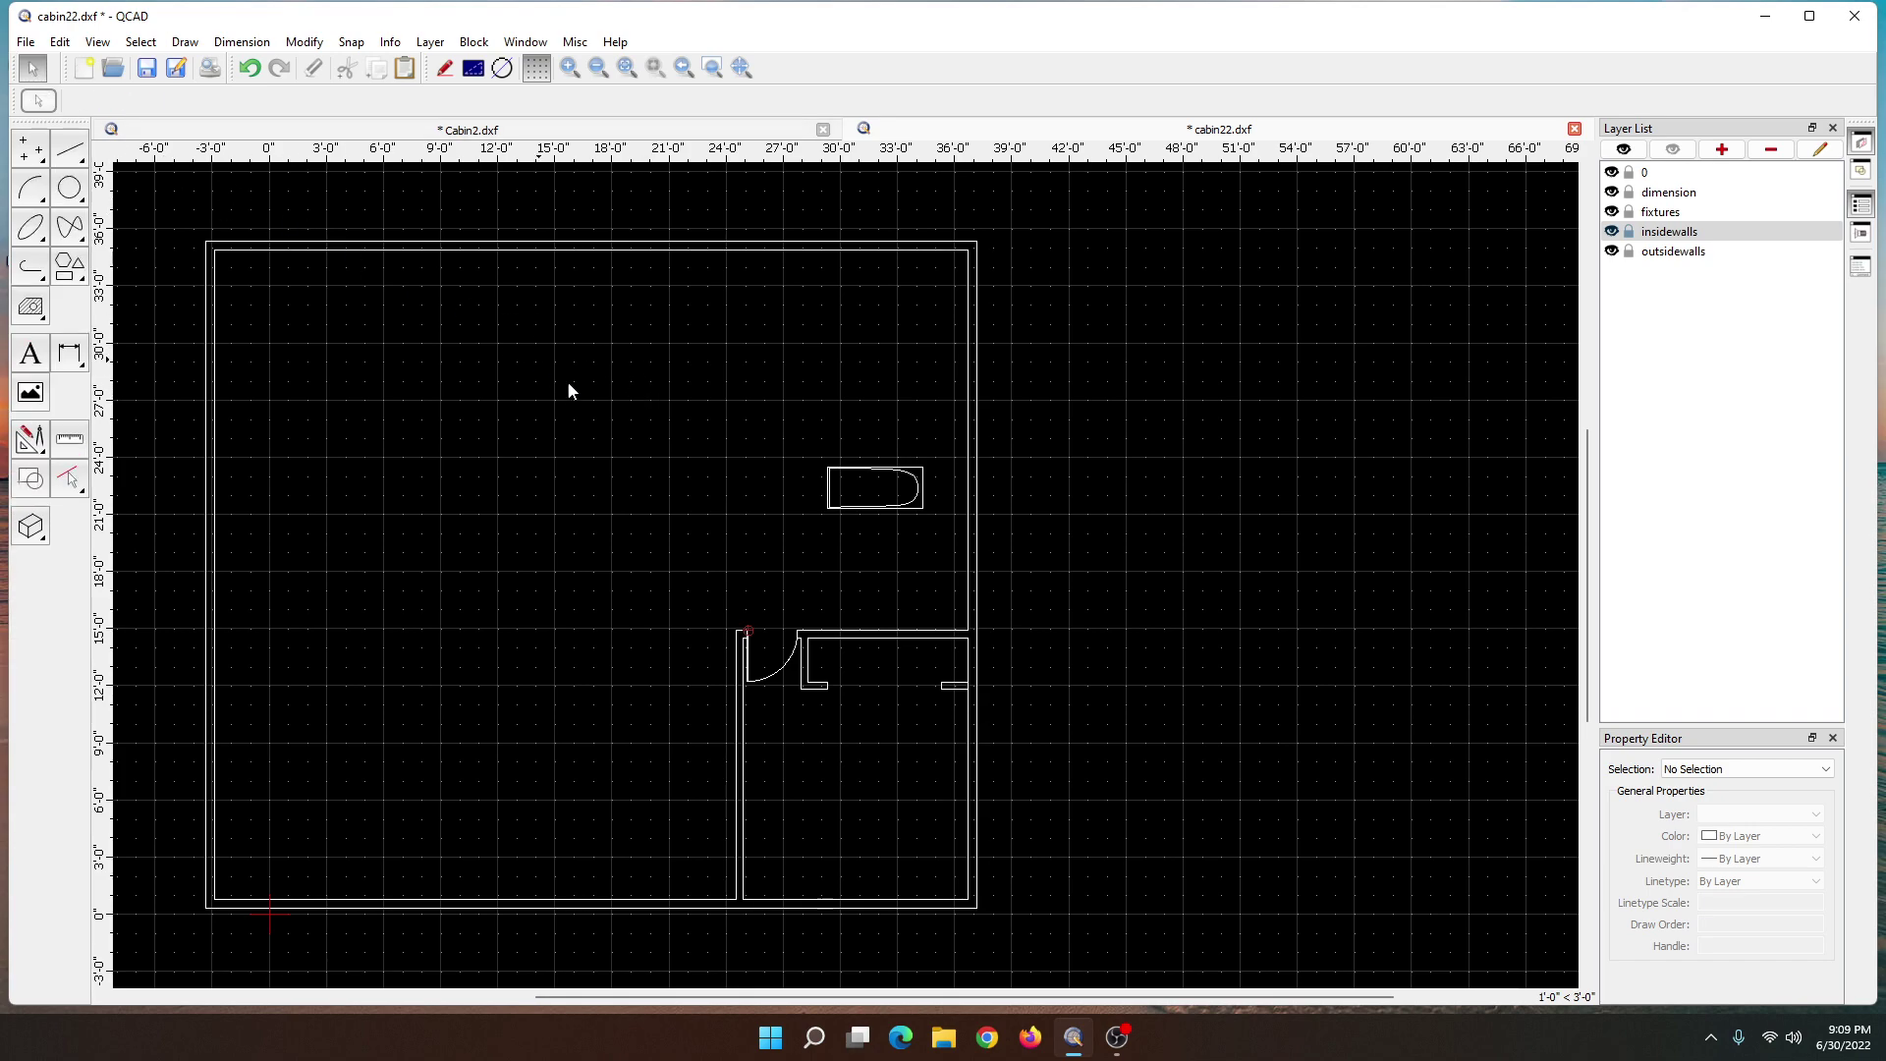
left_click(828, 478)
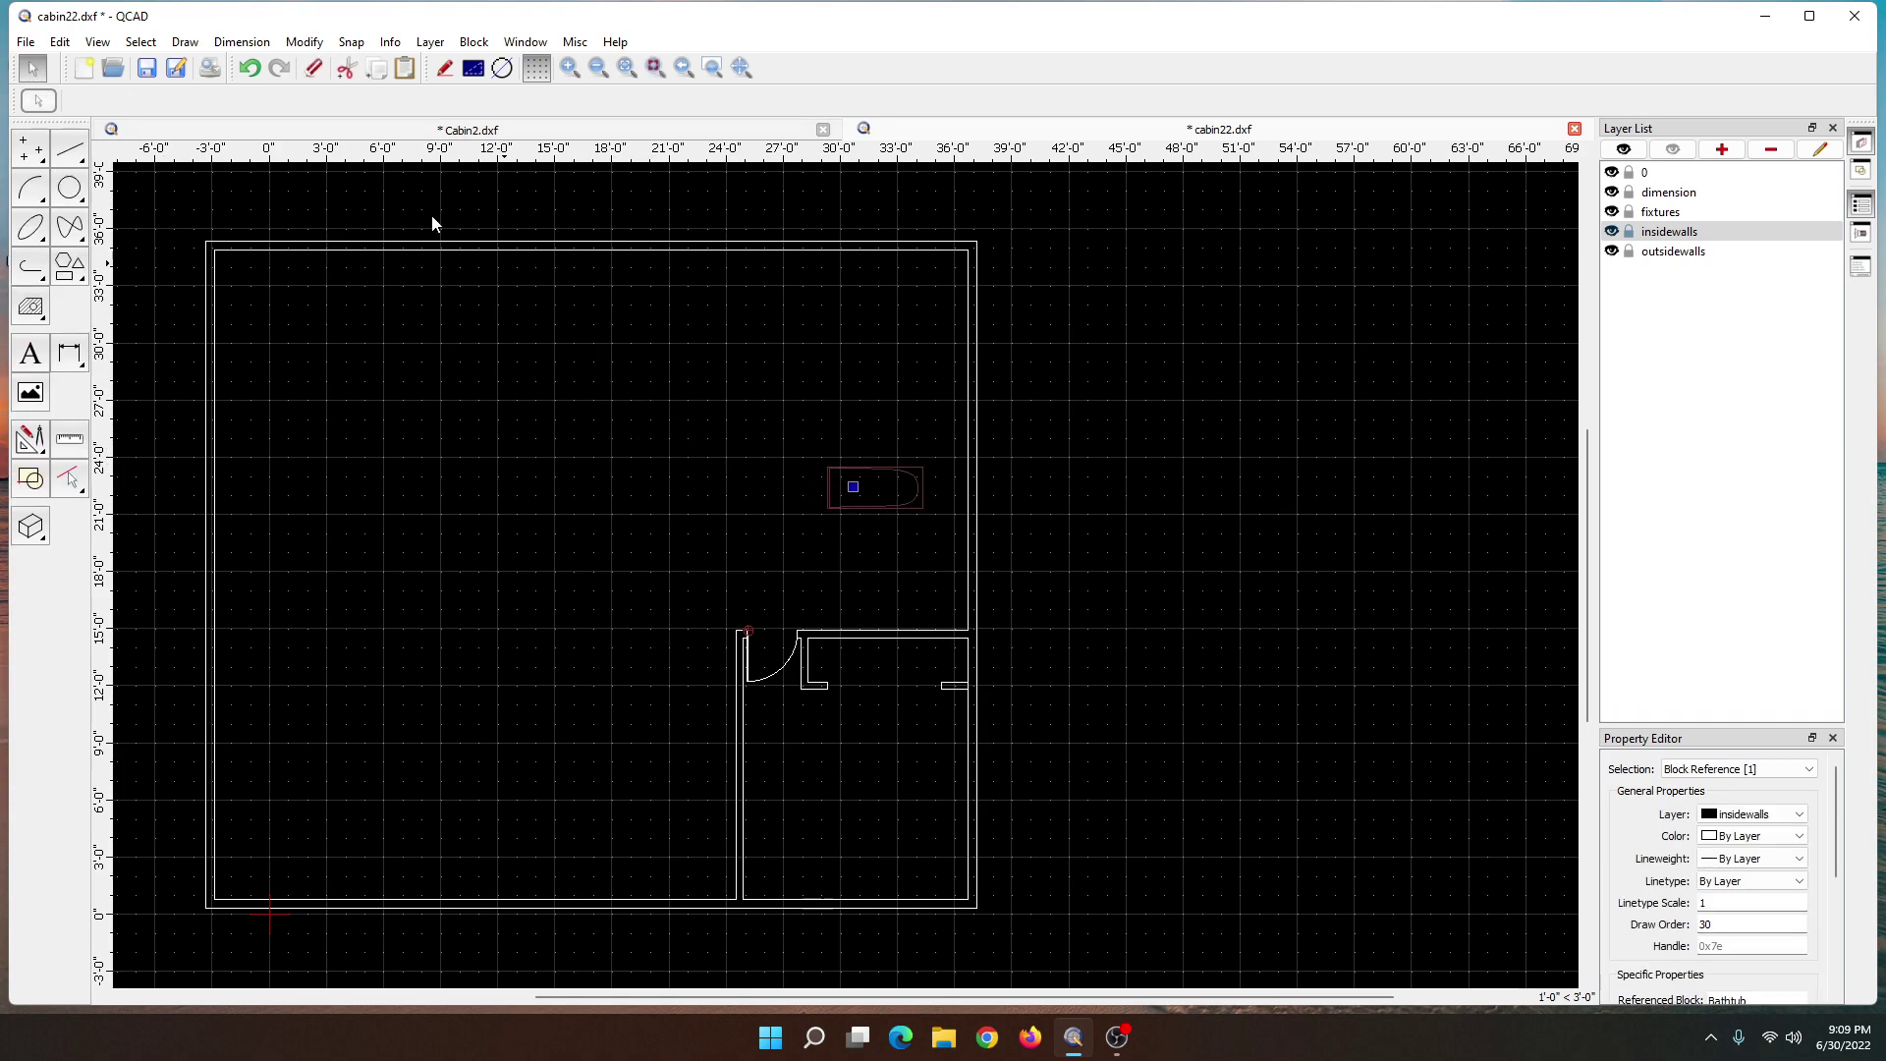
left_click(303, 41)
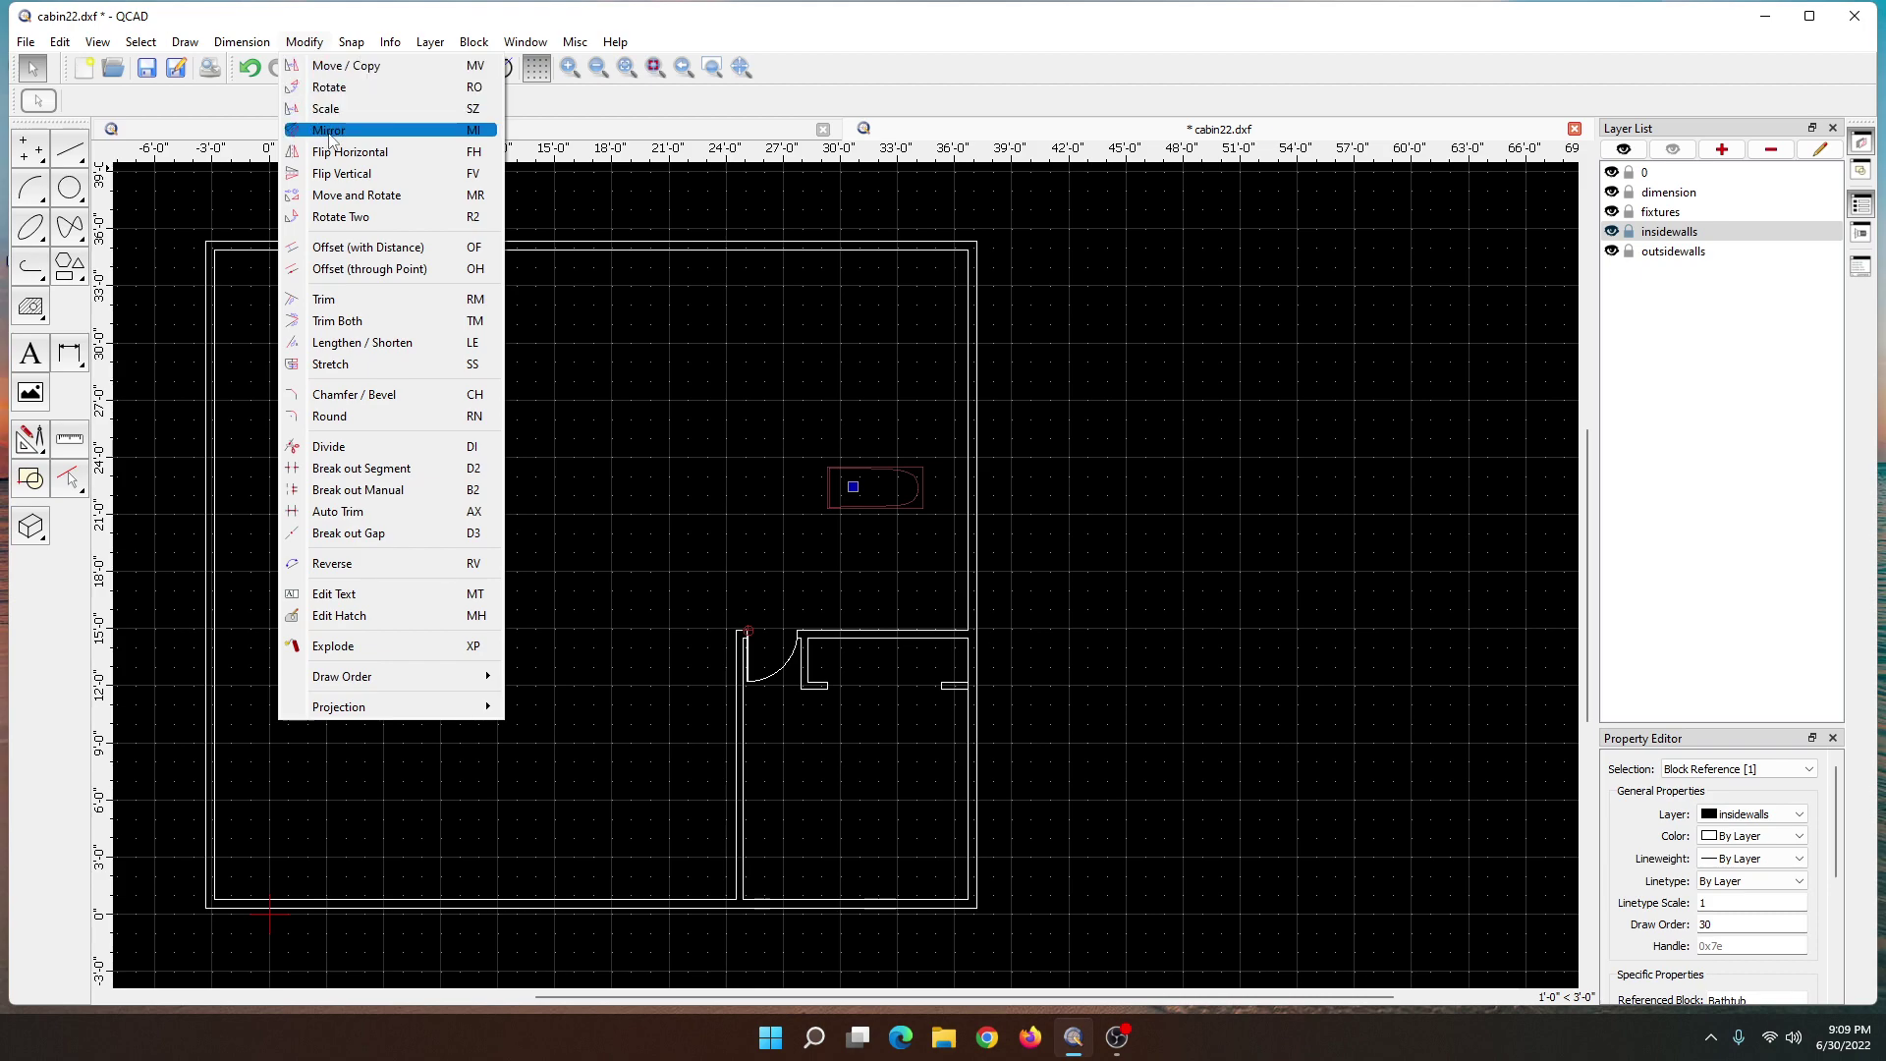
left_click(339, 65)
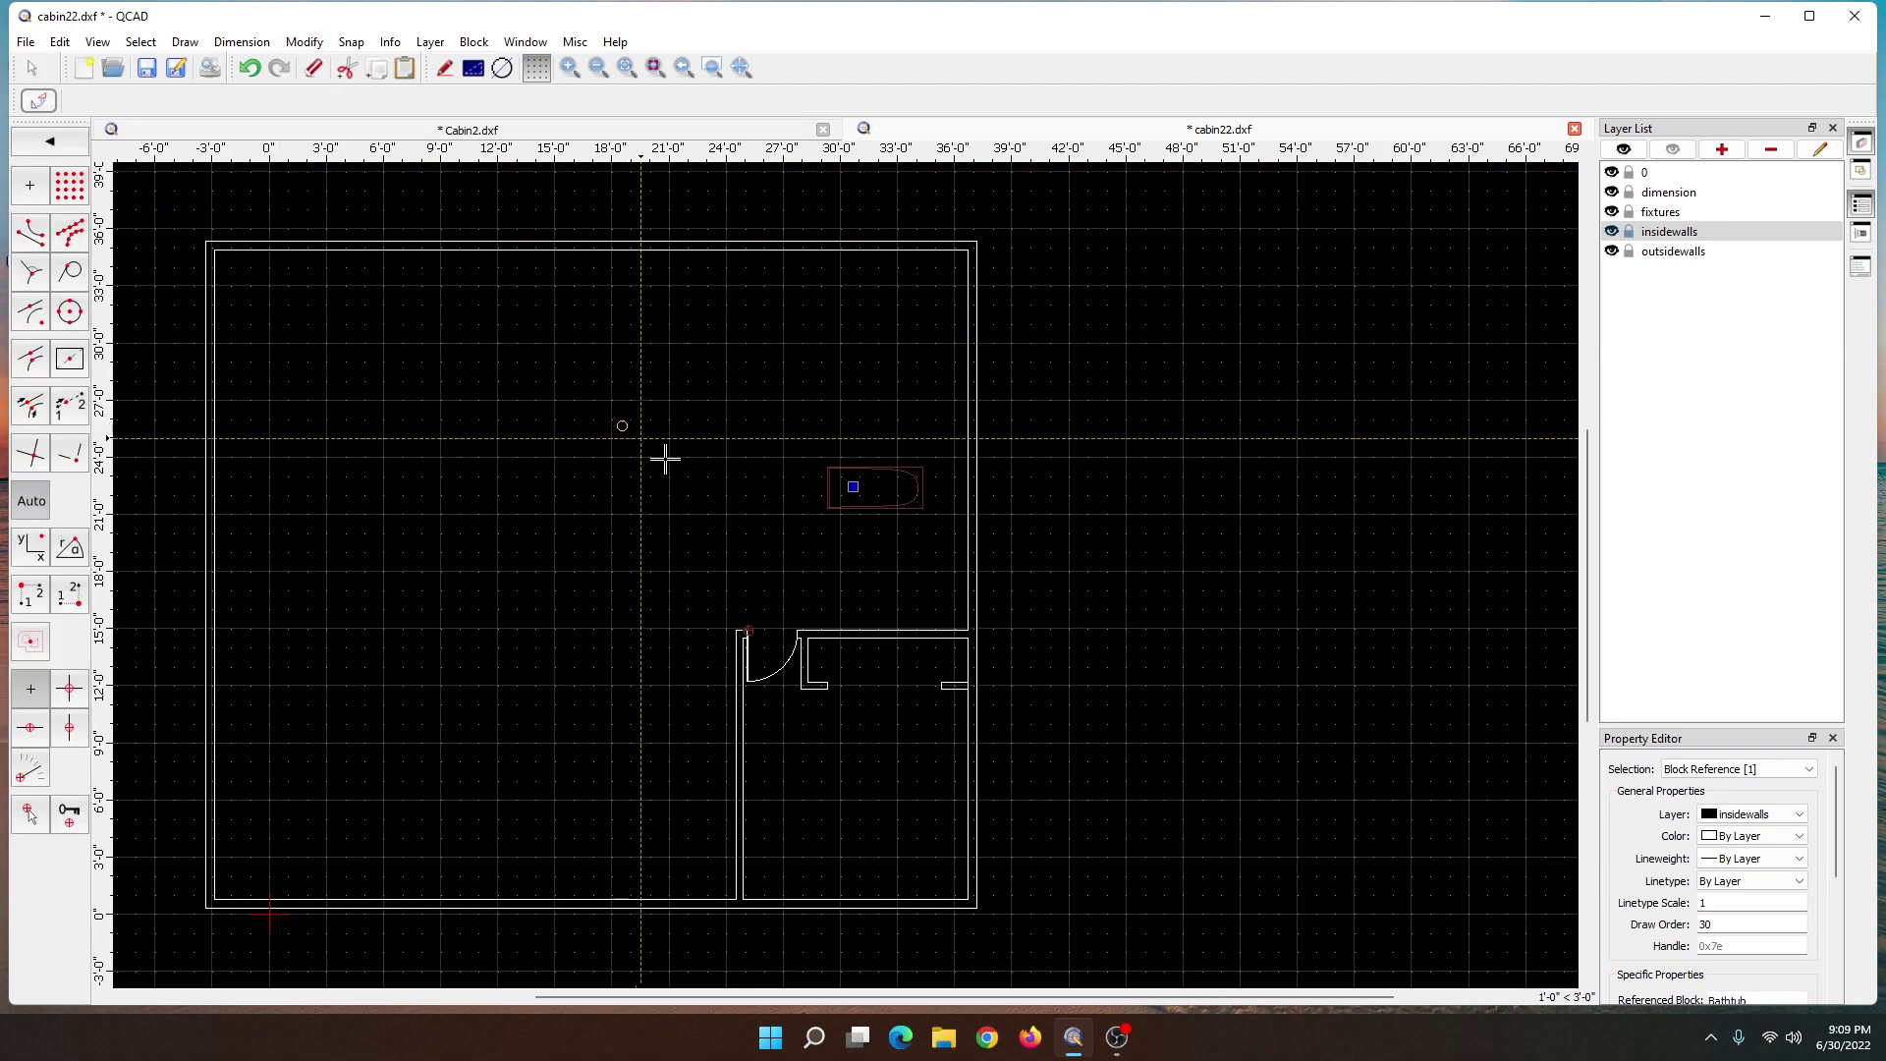
left_click(828, 506)
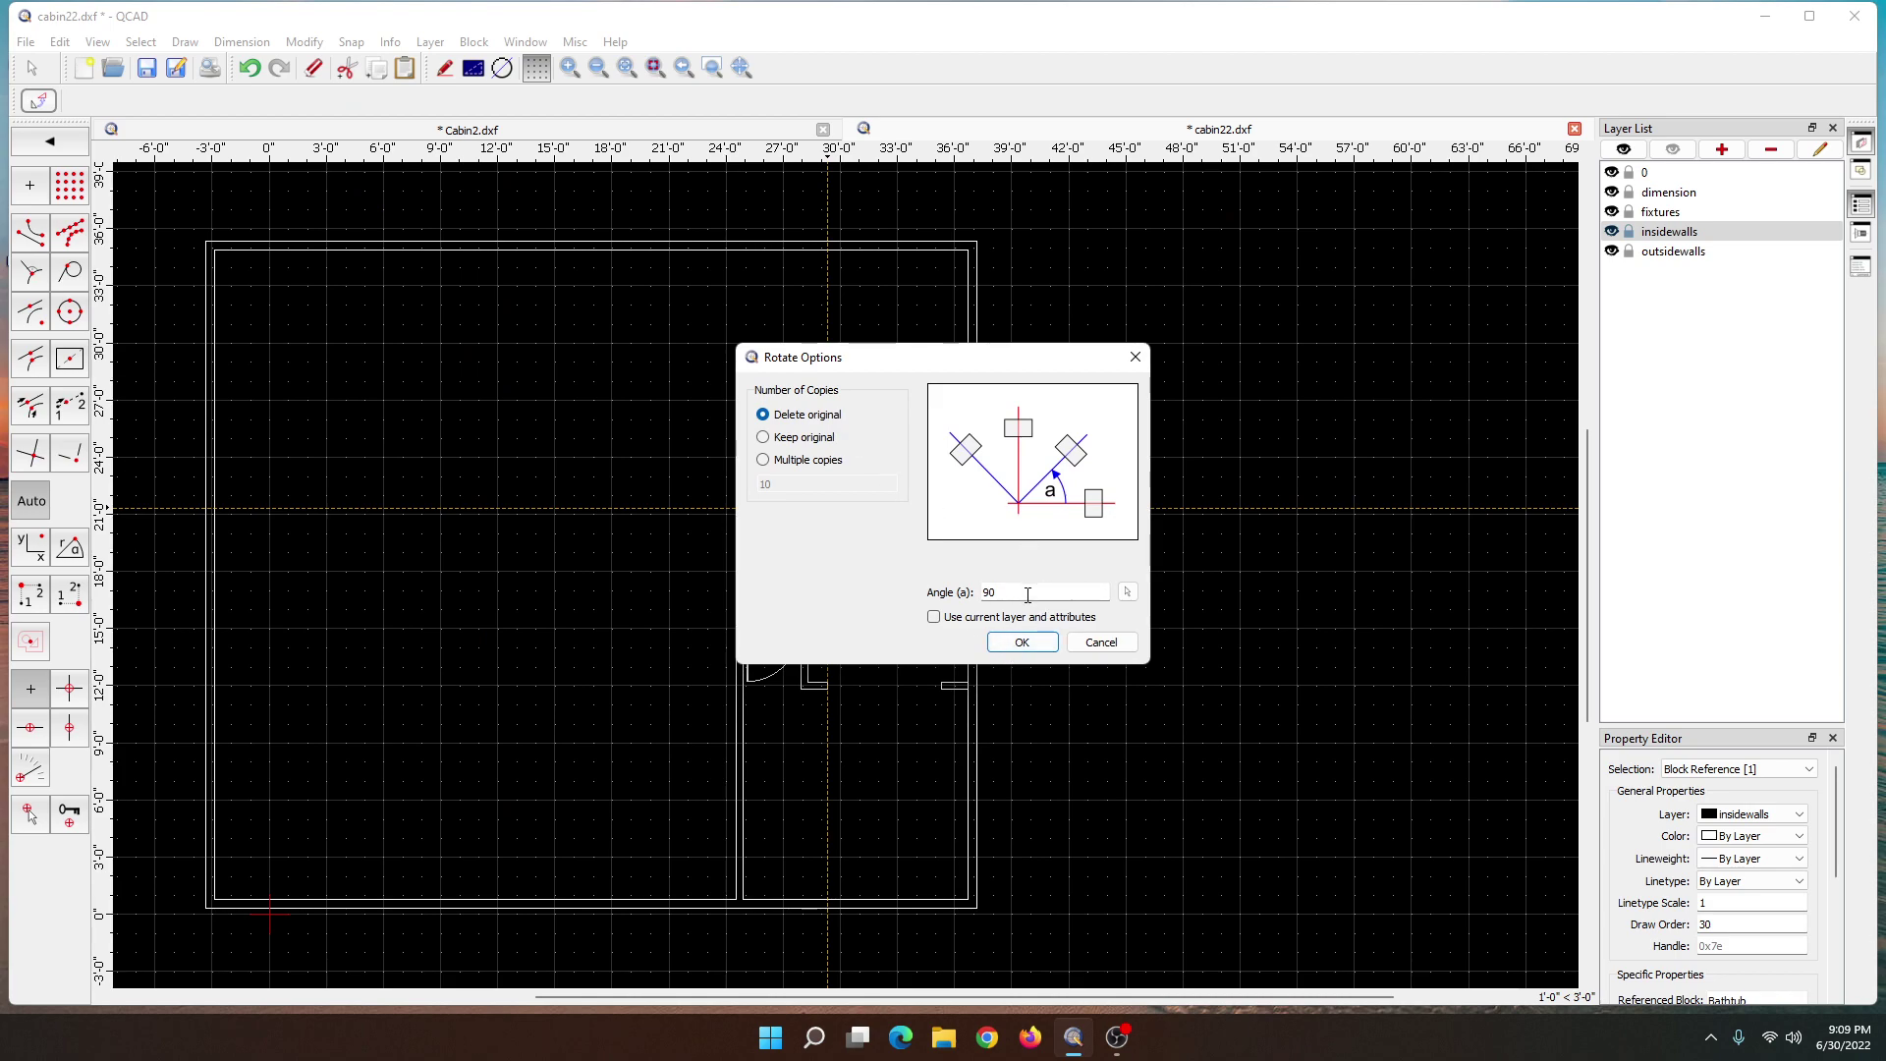
left_click(1022, 642)
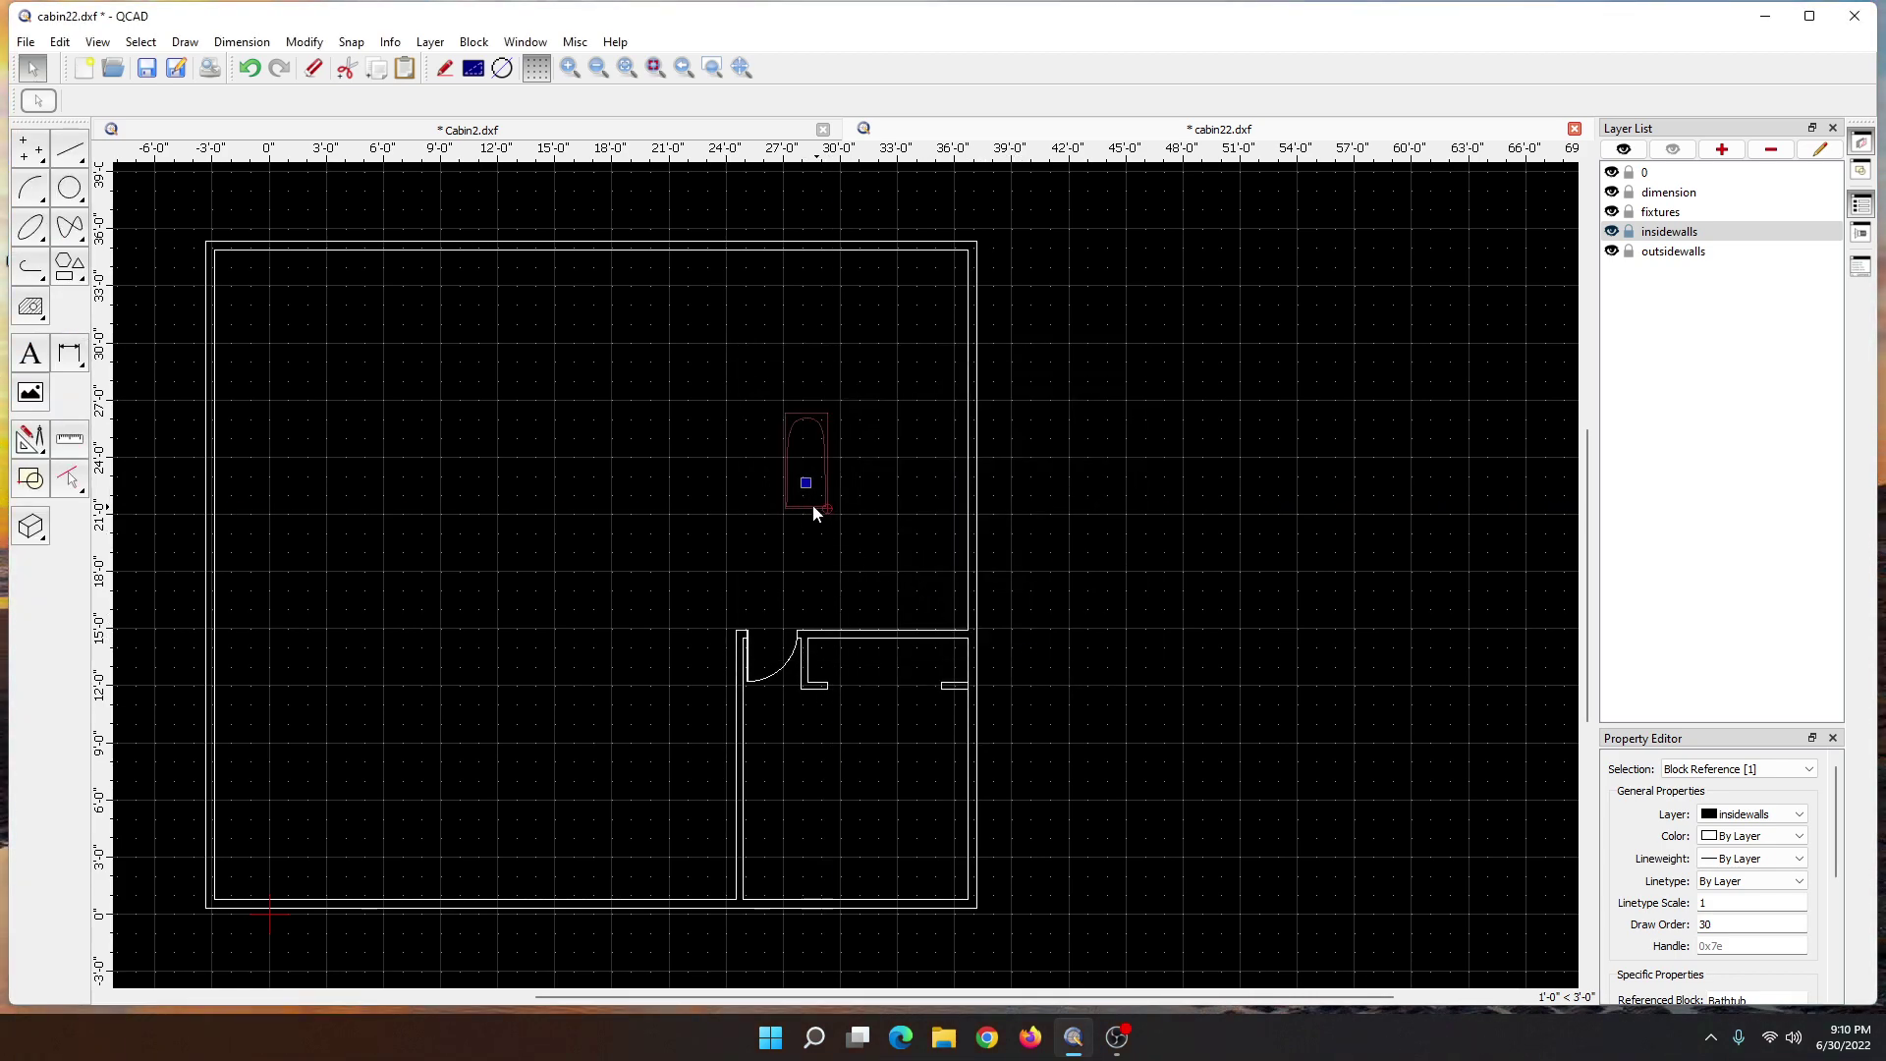
- Move the bathtub by its lower-right corner to where the partition's upper face meets the inner face of the right outside wall, deleting the original
left_click(313, 41)
left_click(339, 59)
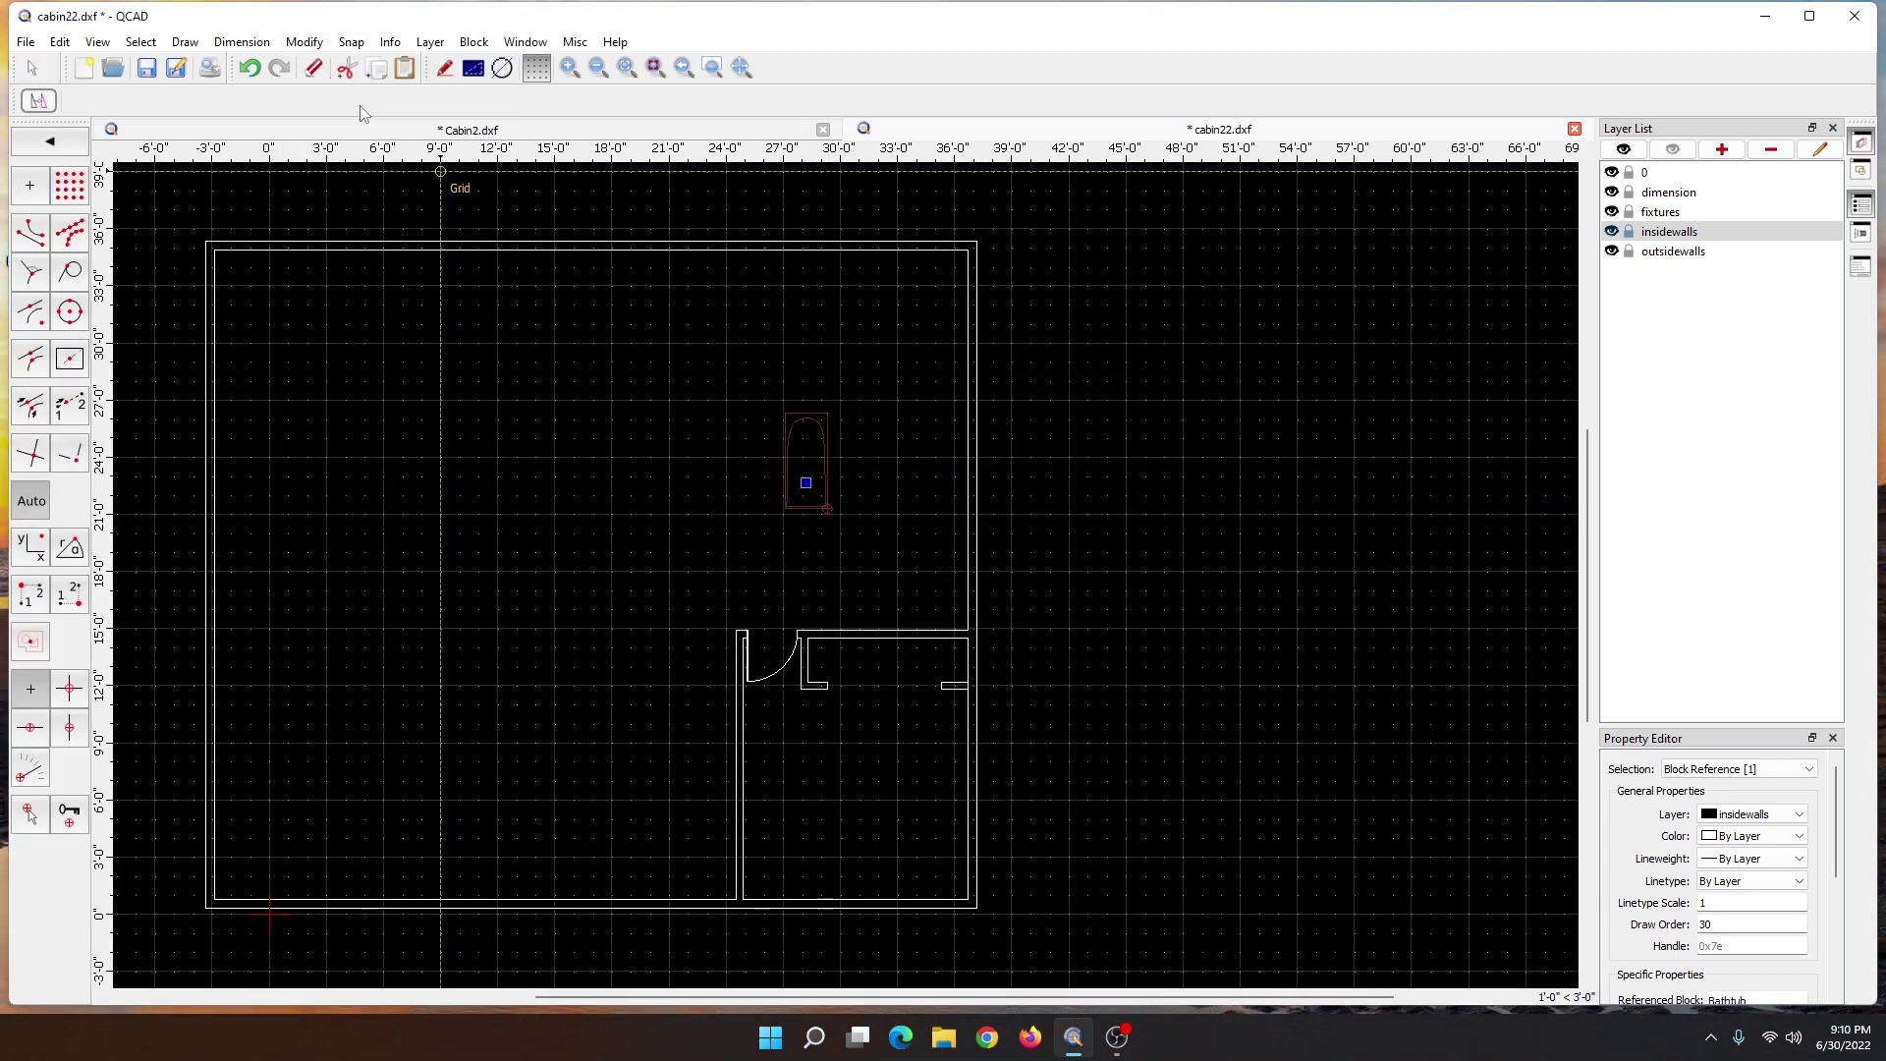
left_click(830, 508)
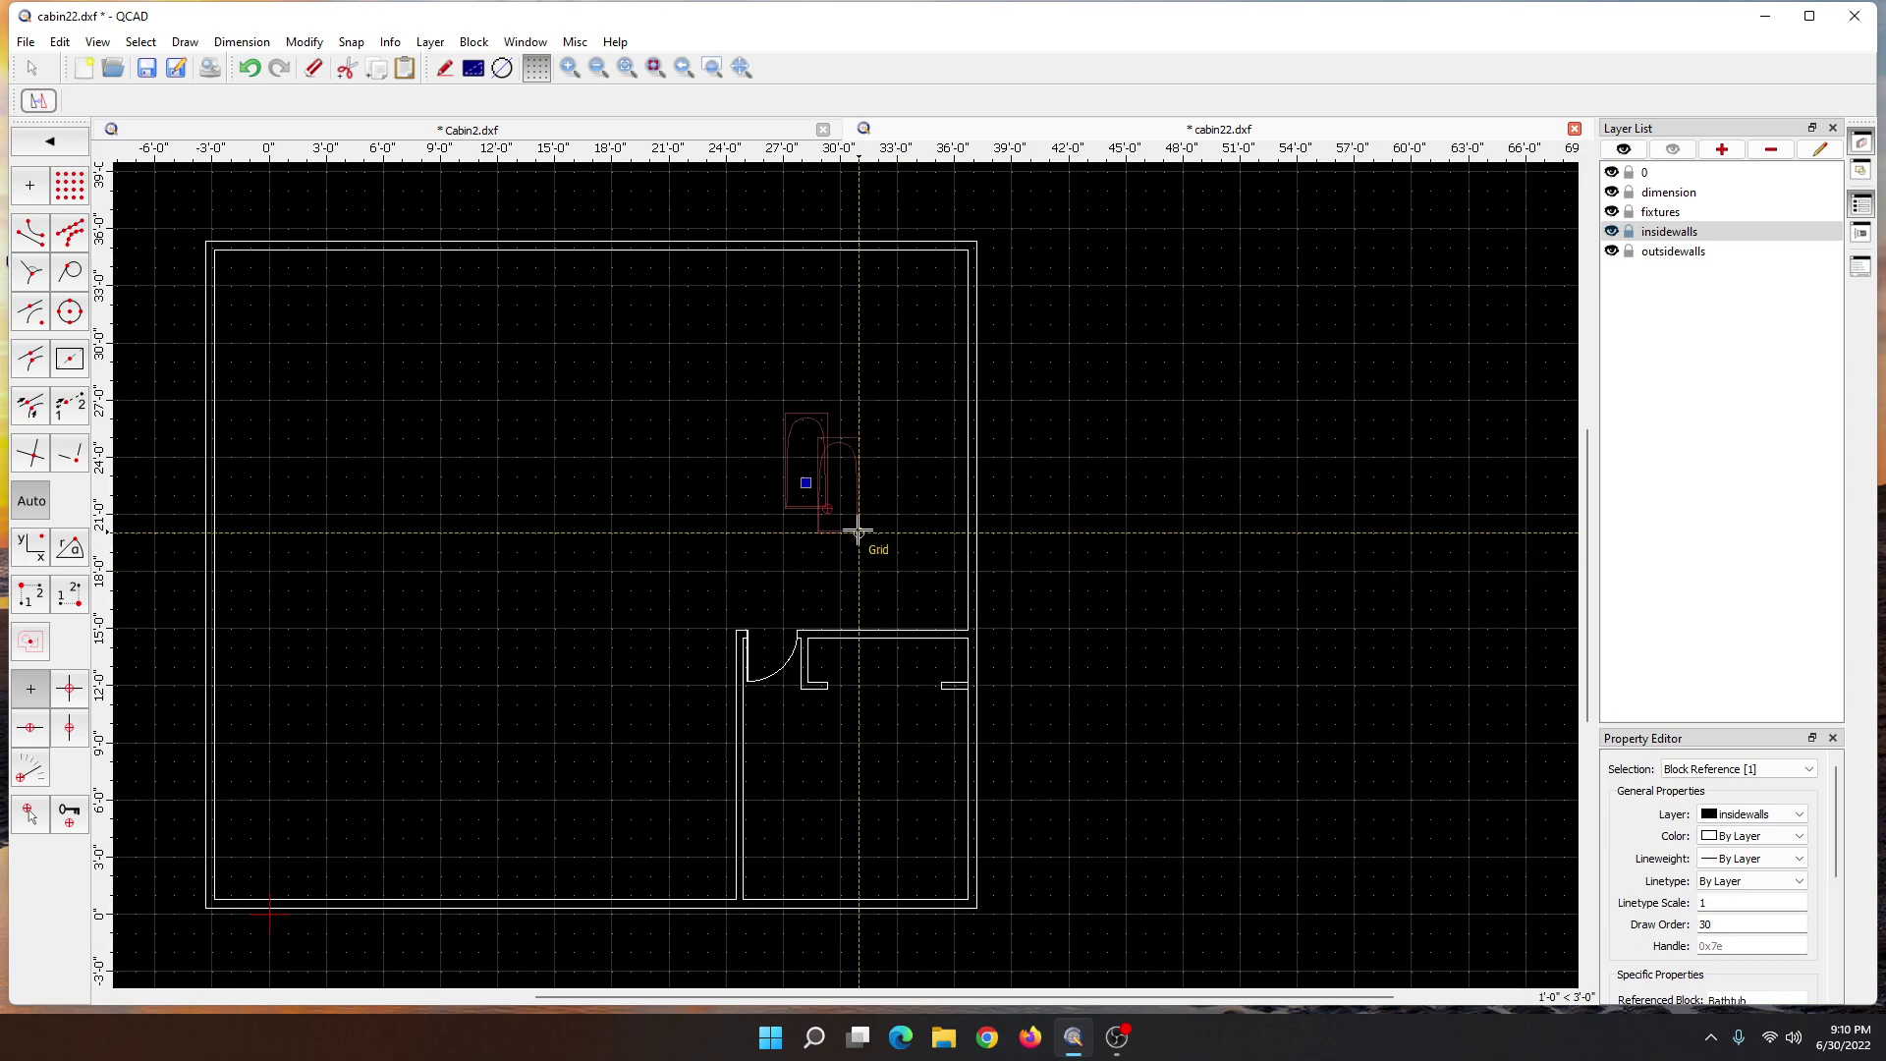
left_click(828, 508)
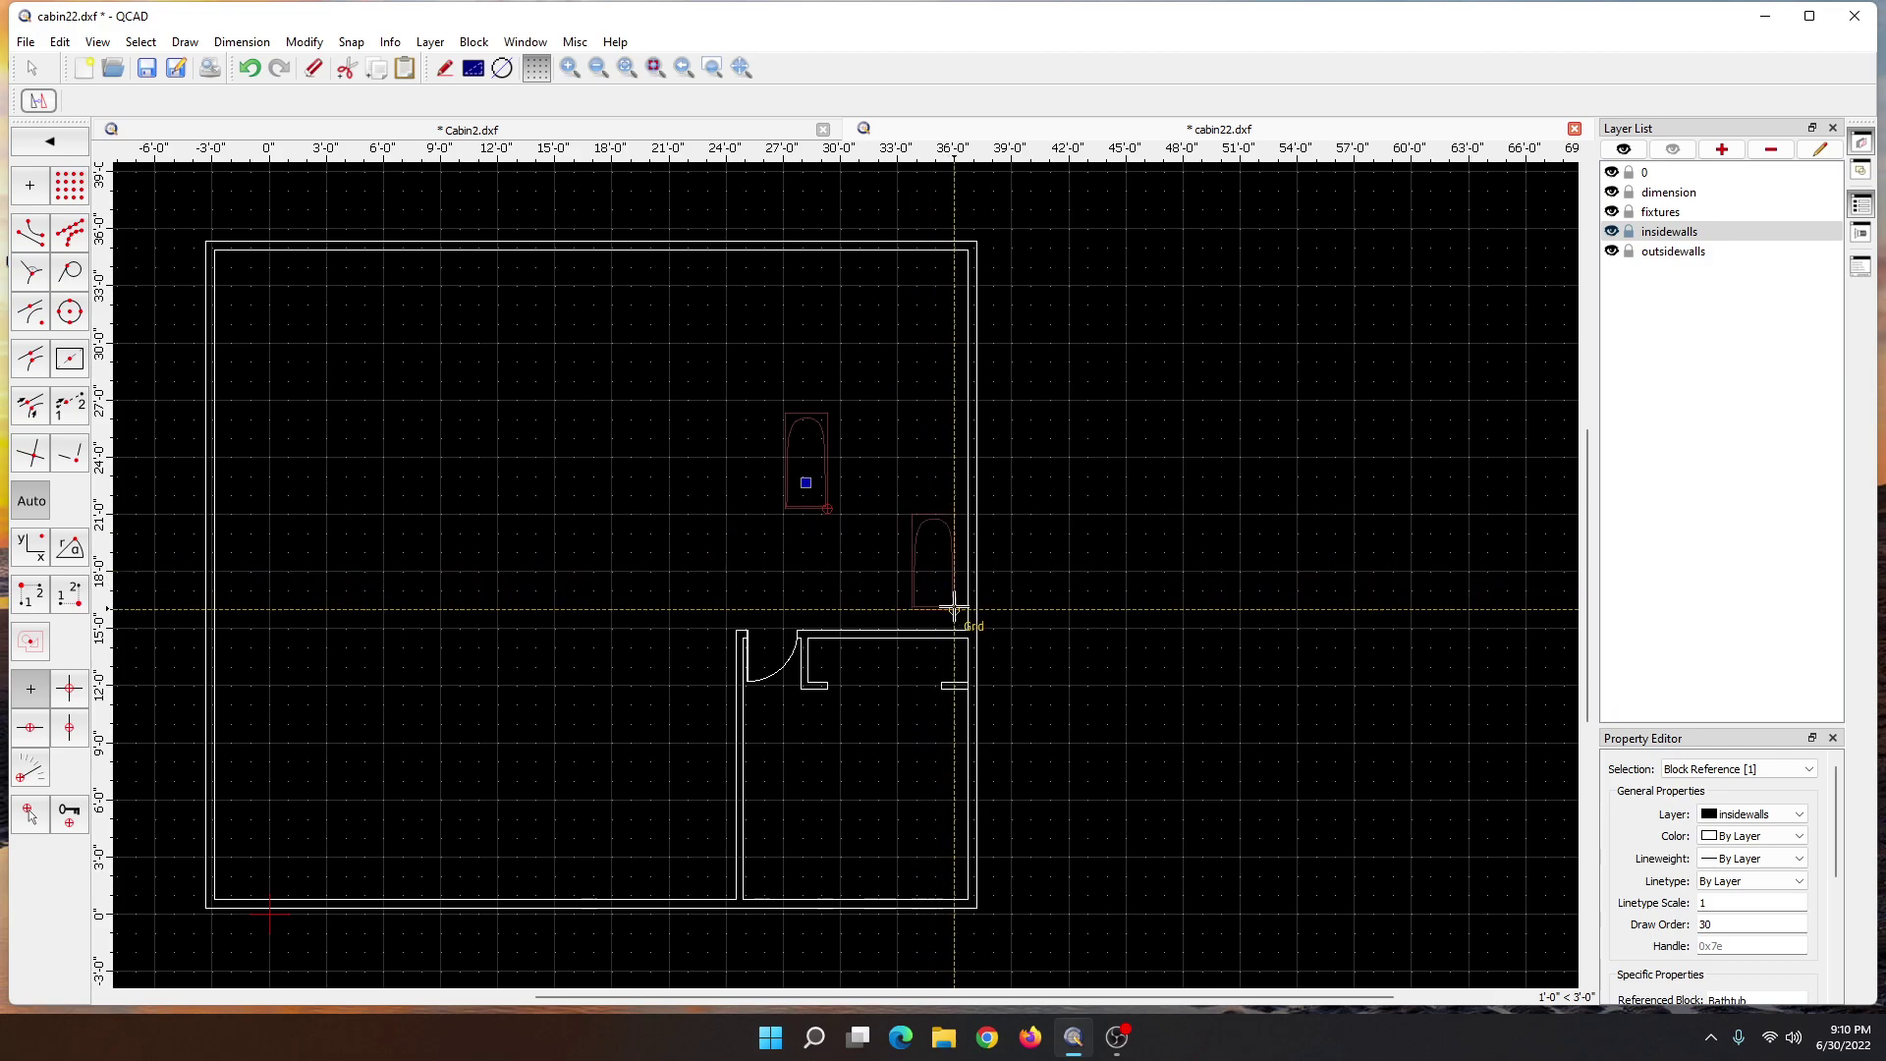
scroll(955, 609, "up", 4)
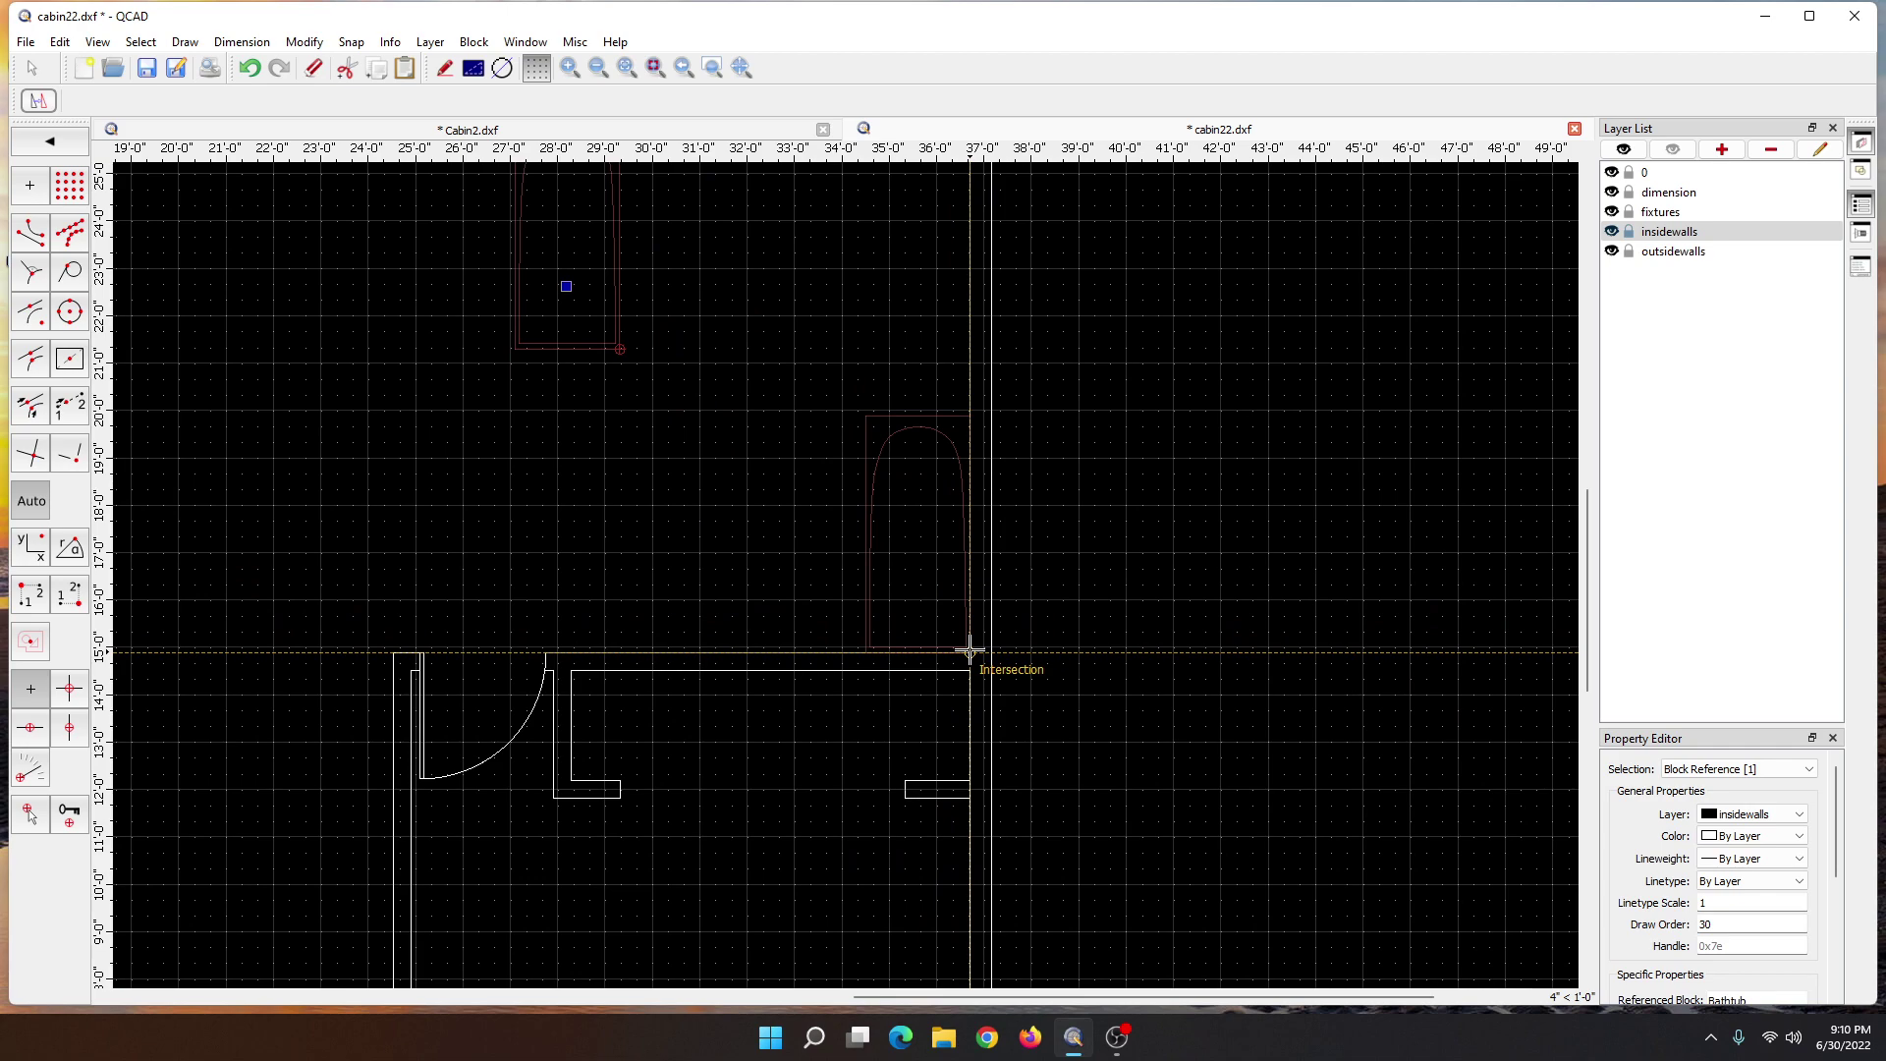
left_click(969, 652)
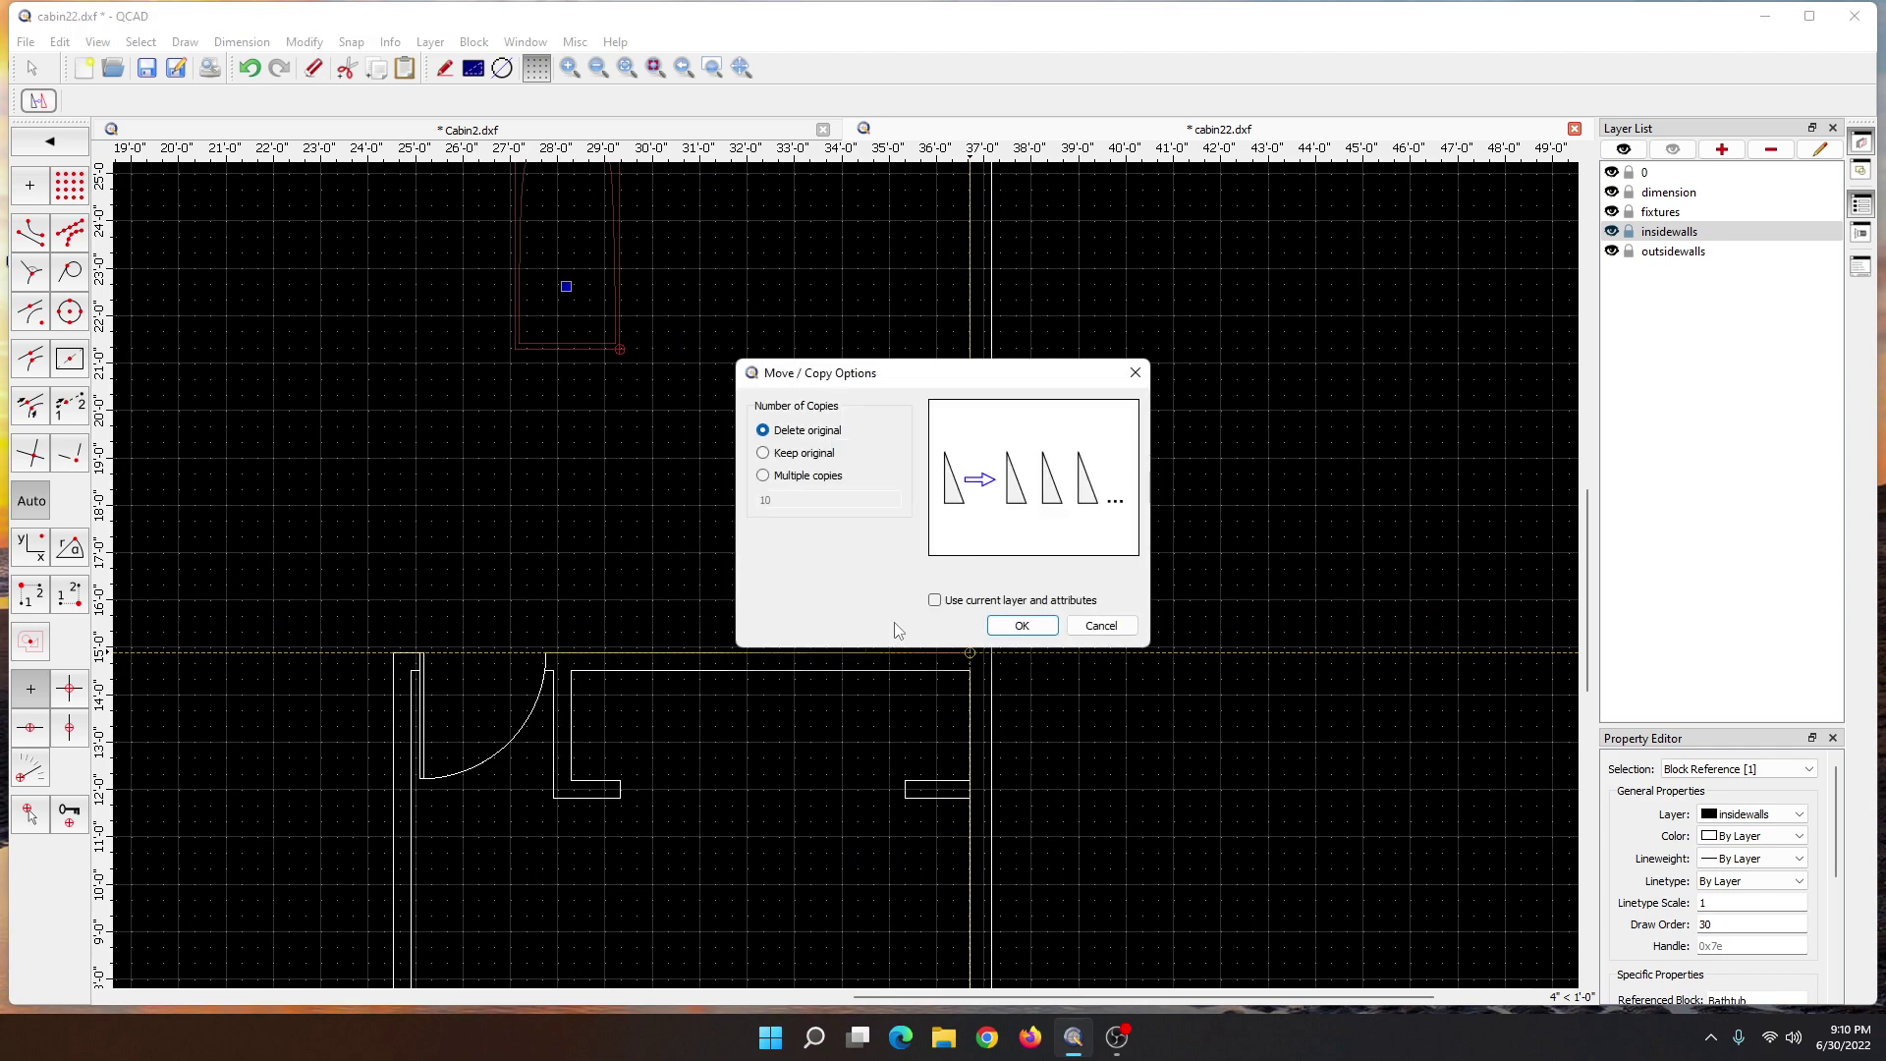
left_click(1021, 626)
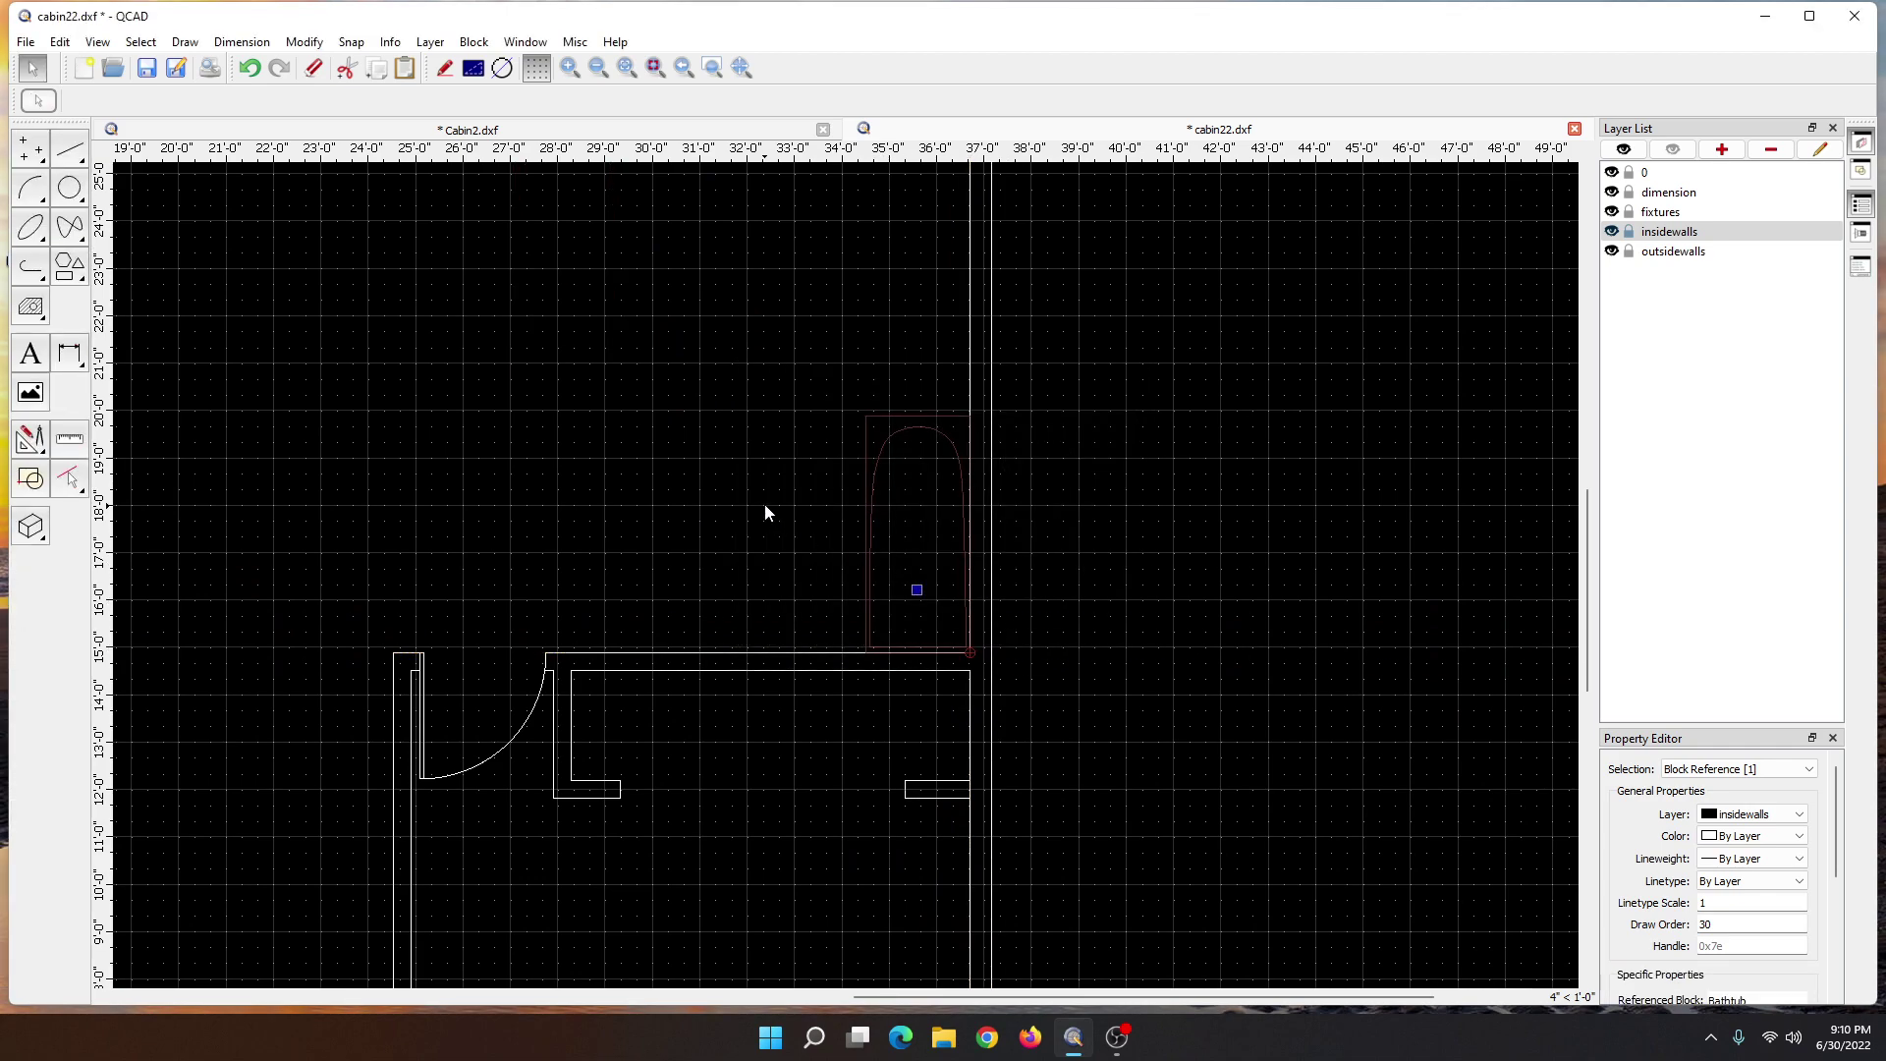
- Draw a 5' horizontal line, placed by its middle point, inside the bottom outside wall of the lower-right room at about 29'-4"
scroll(623, 449, "down", 4)
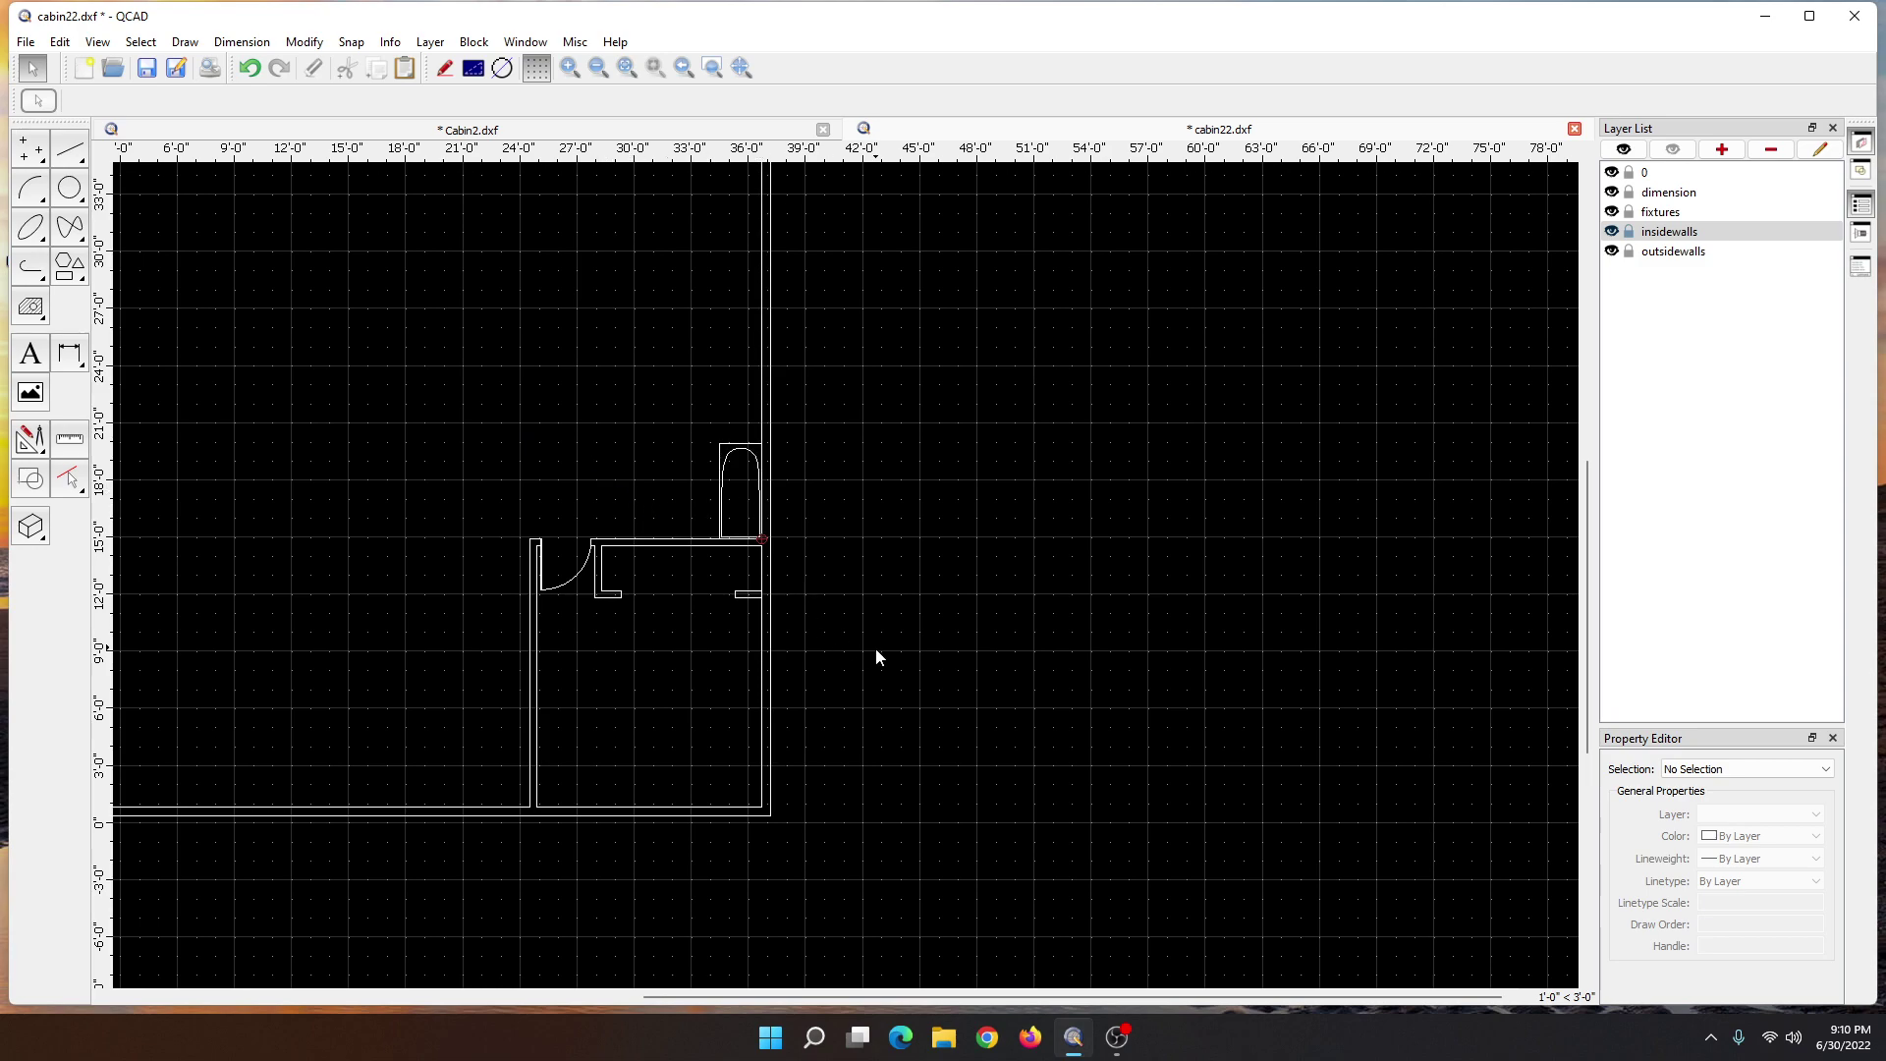
scroll(884, 650, "down", 2)
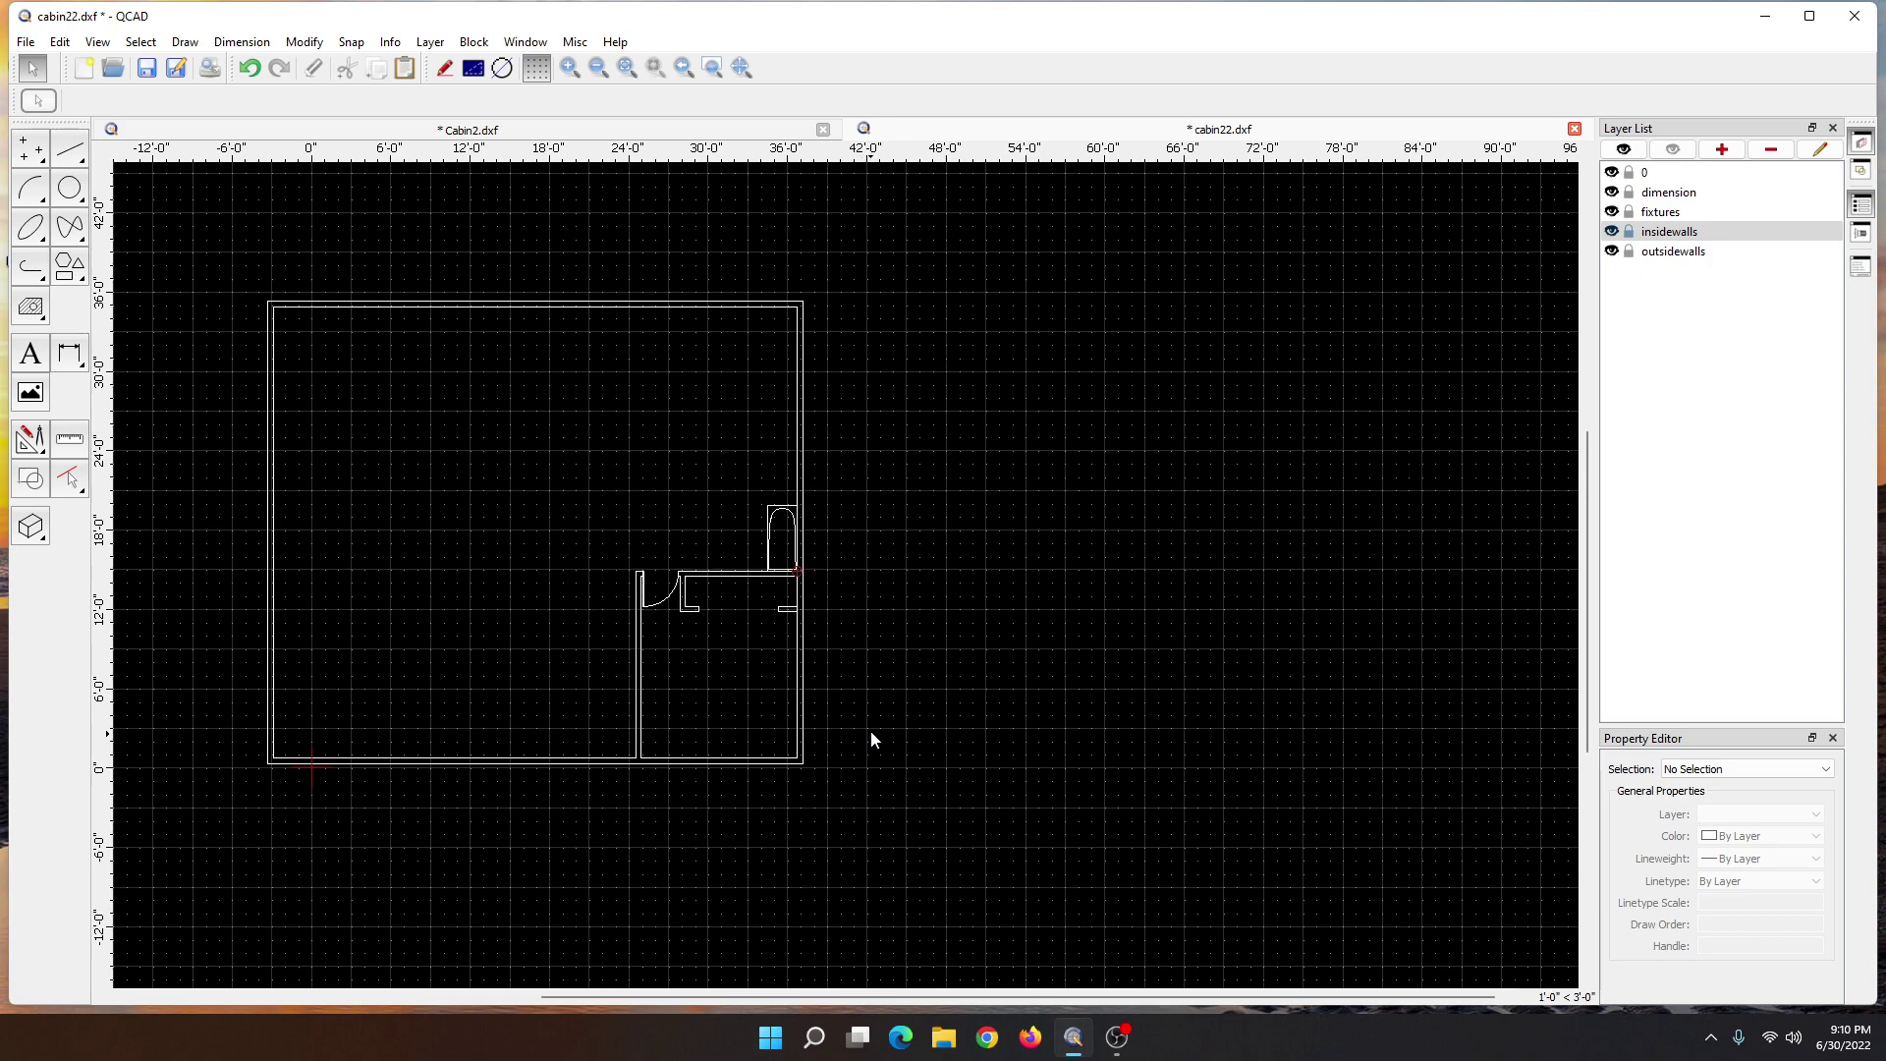
middle_click_drag(921, 665, 1118, 482)
scroll(906, 722, "up", 3)
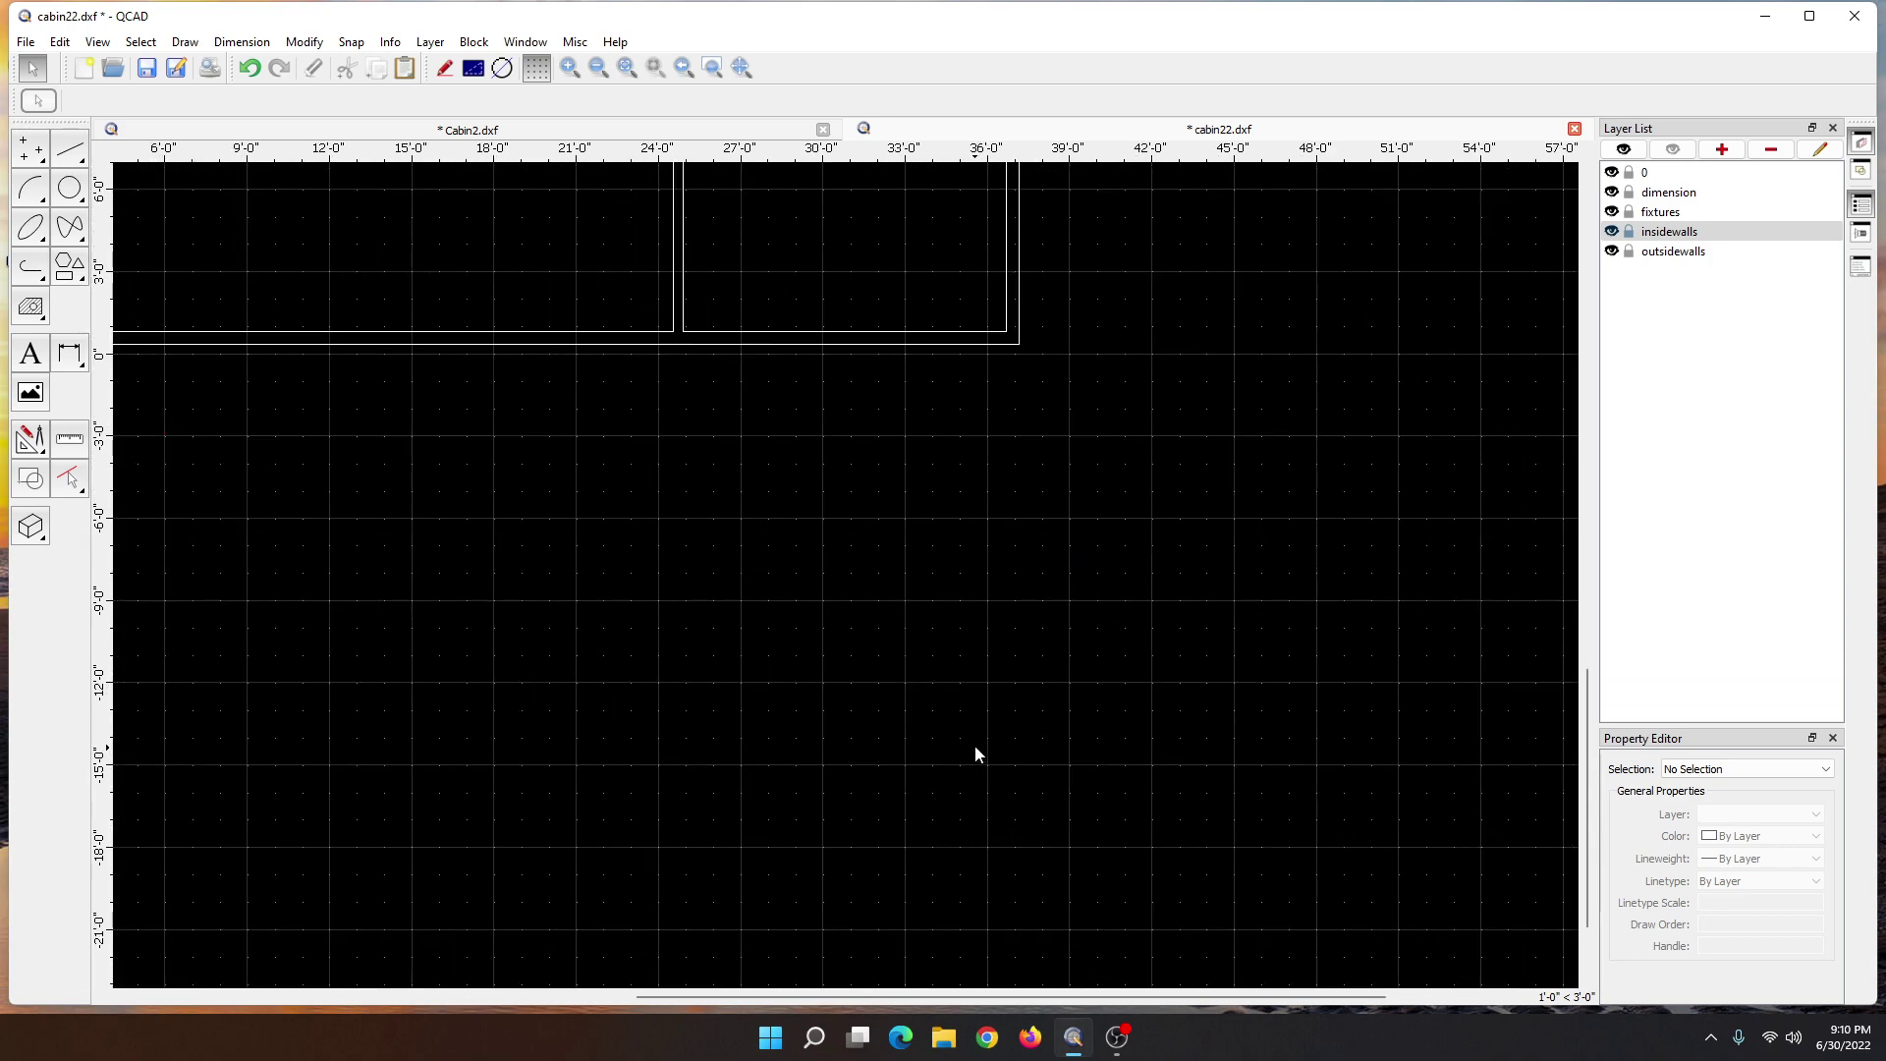
middle_click_drag(815, 534, 864, 712)
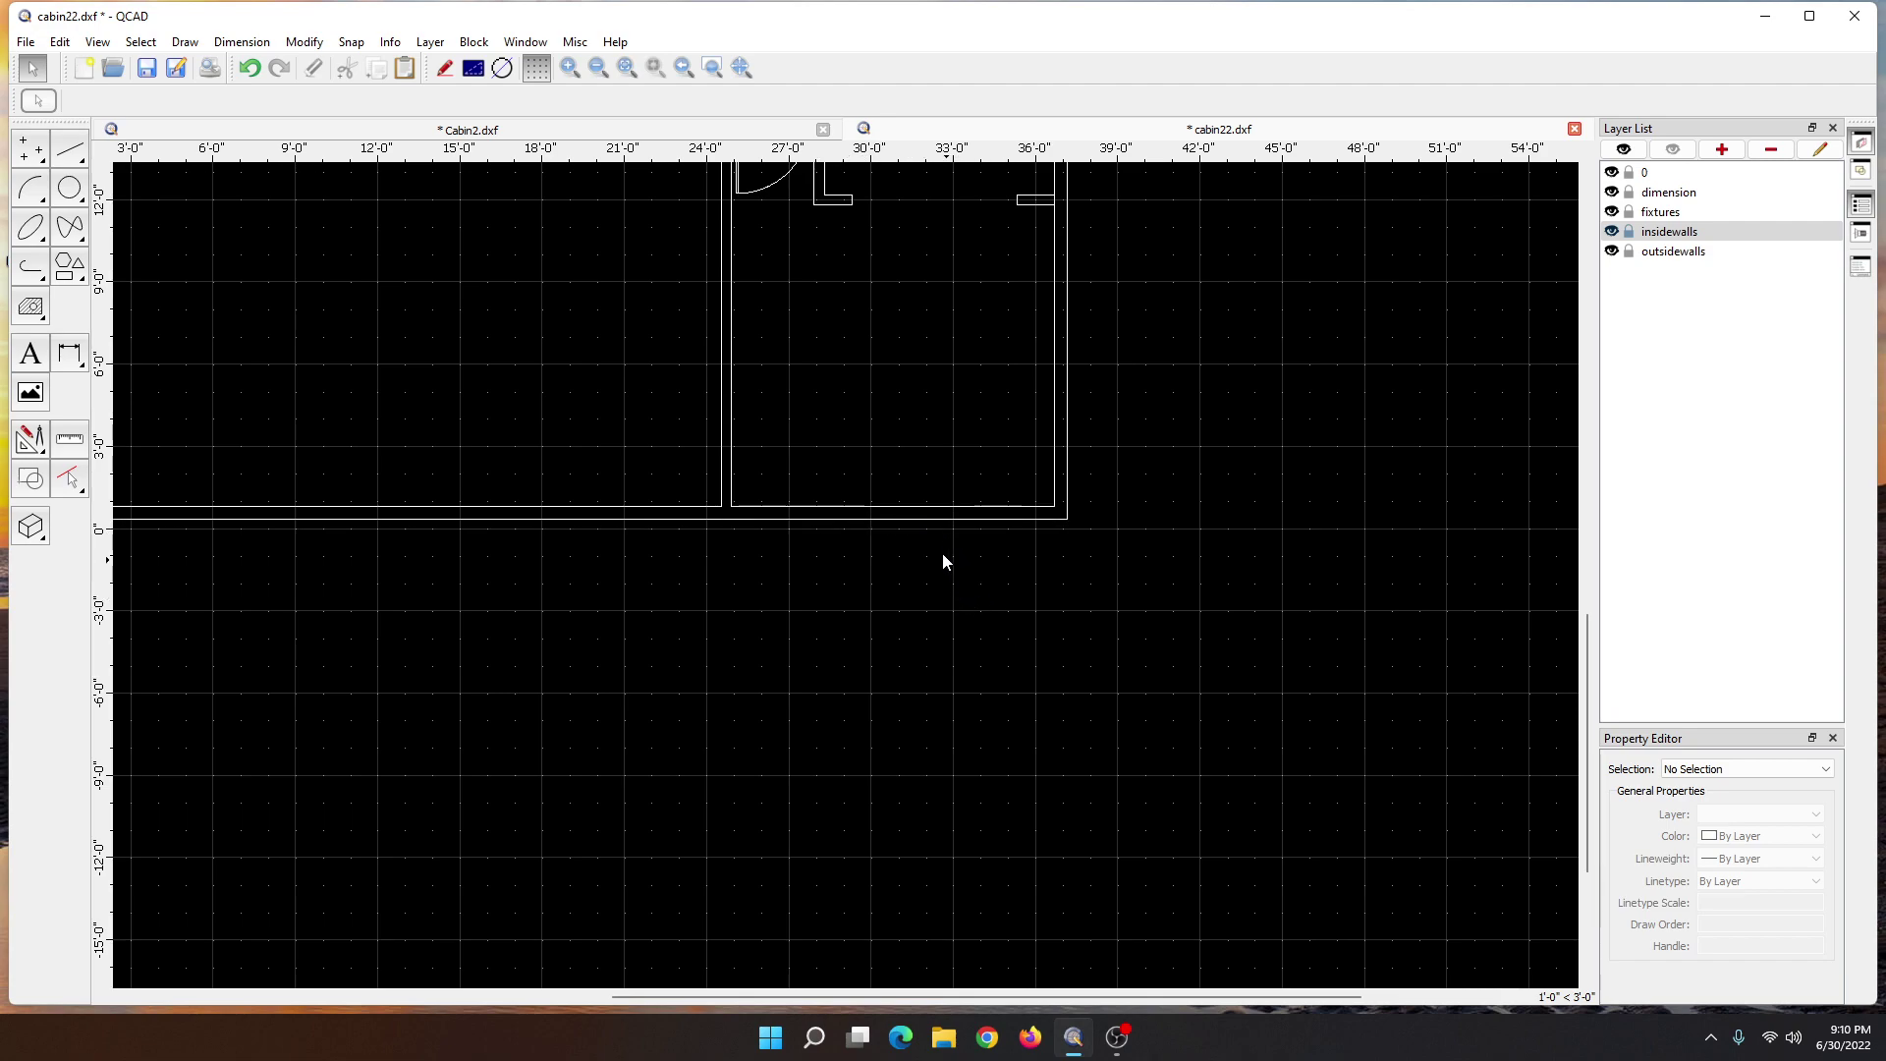
left_click(69, 150)
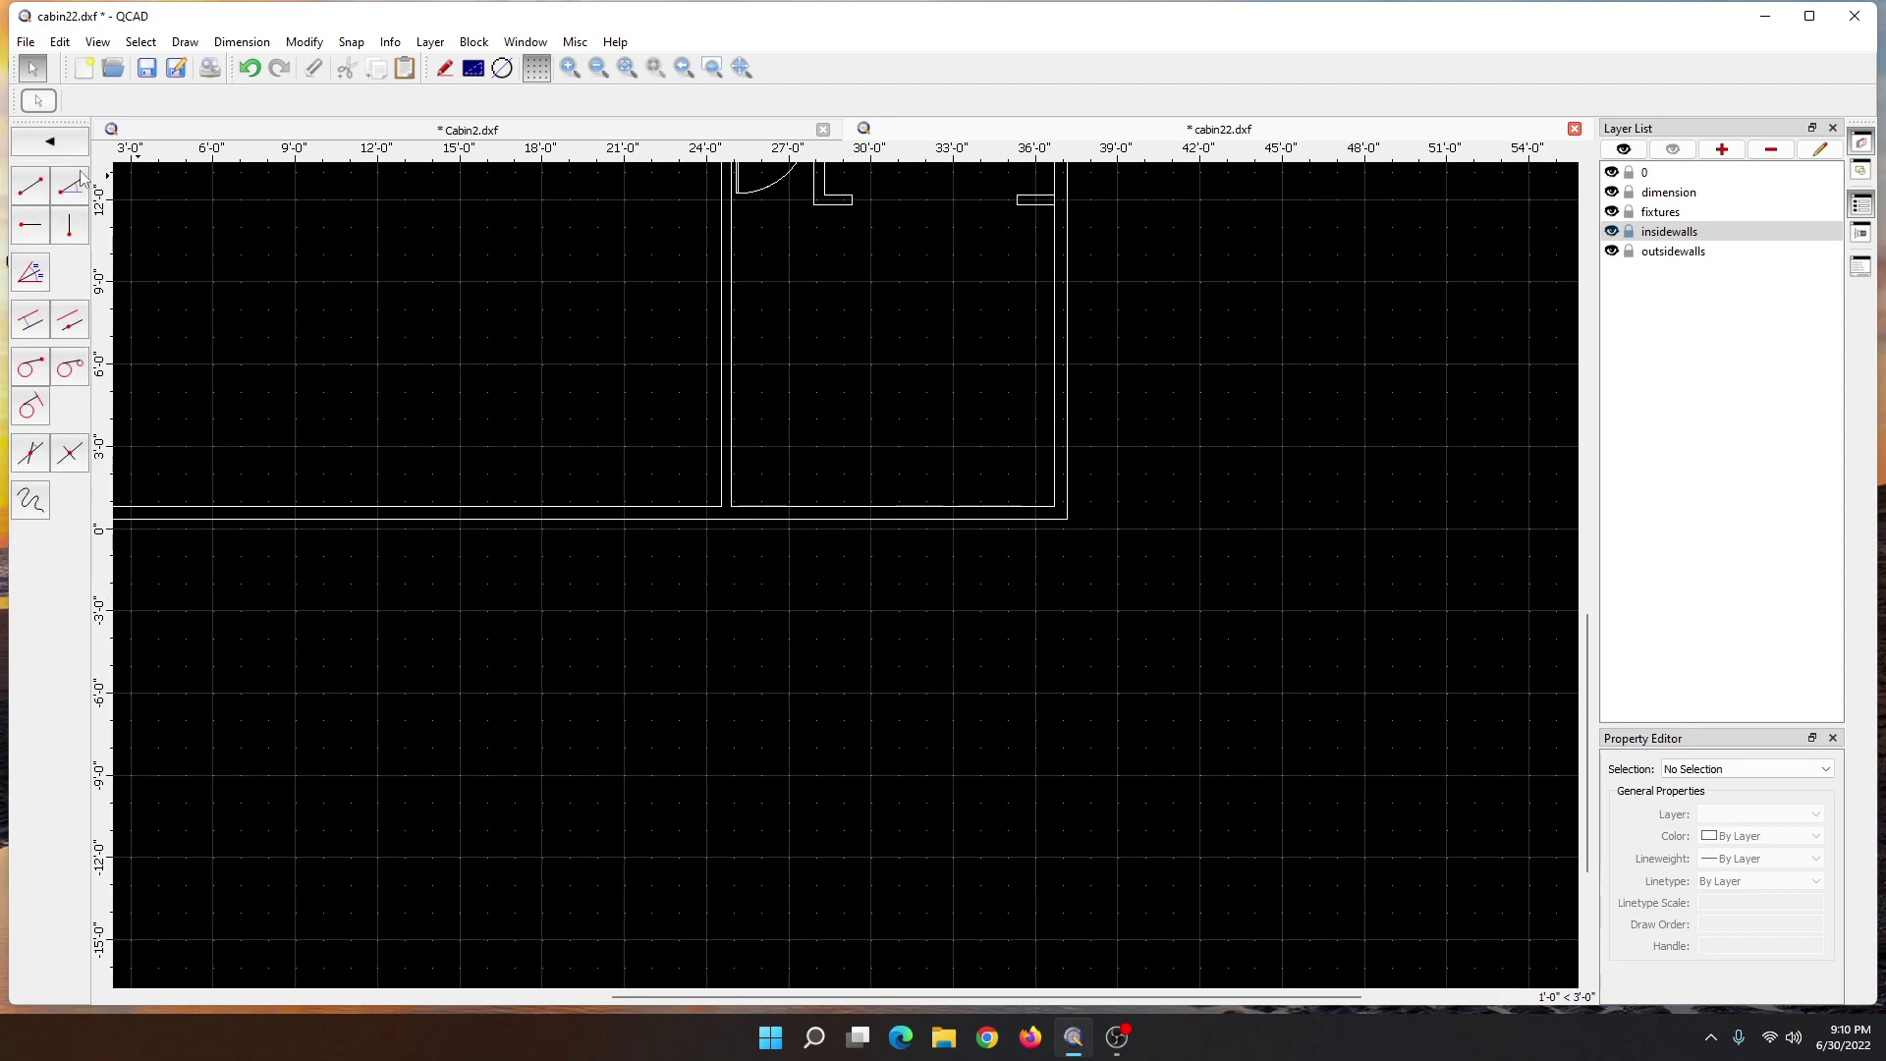
left_click(32, 225)
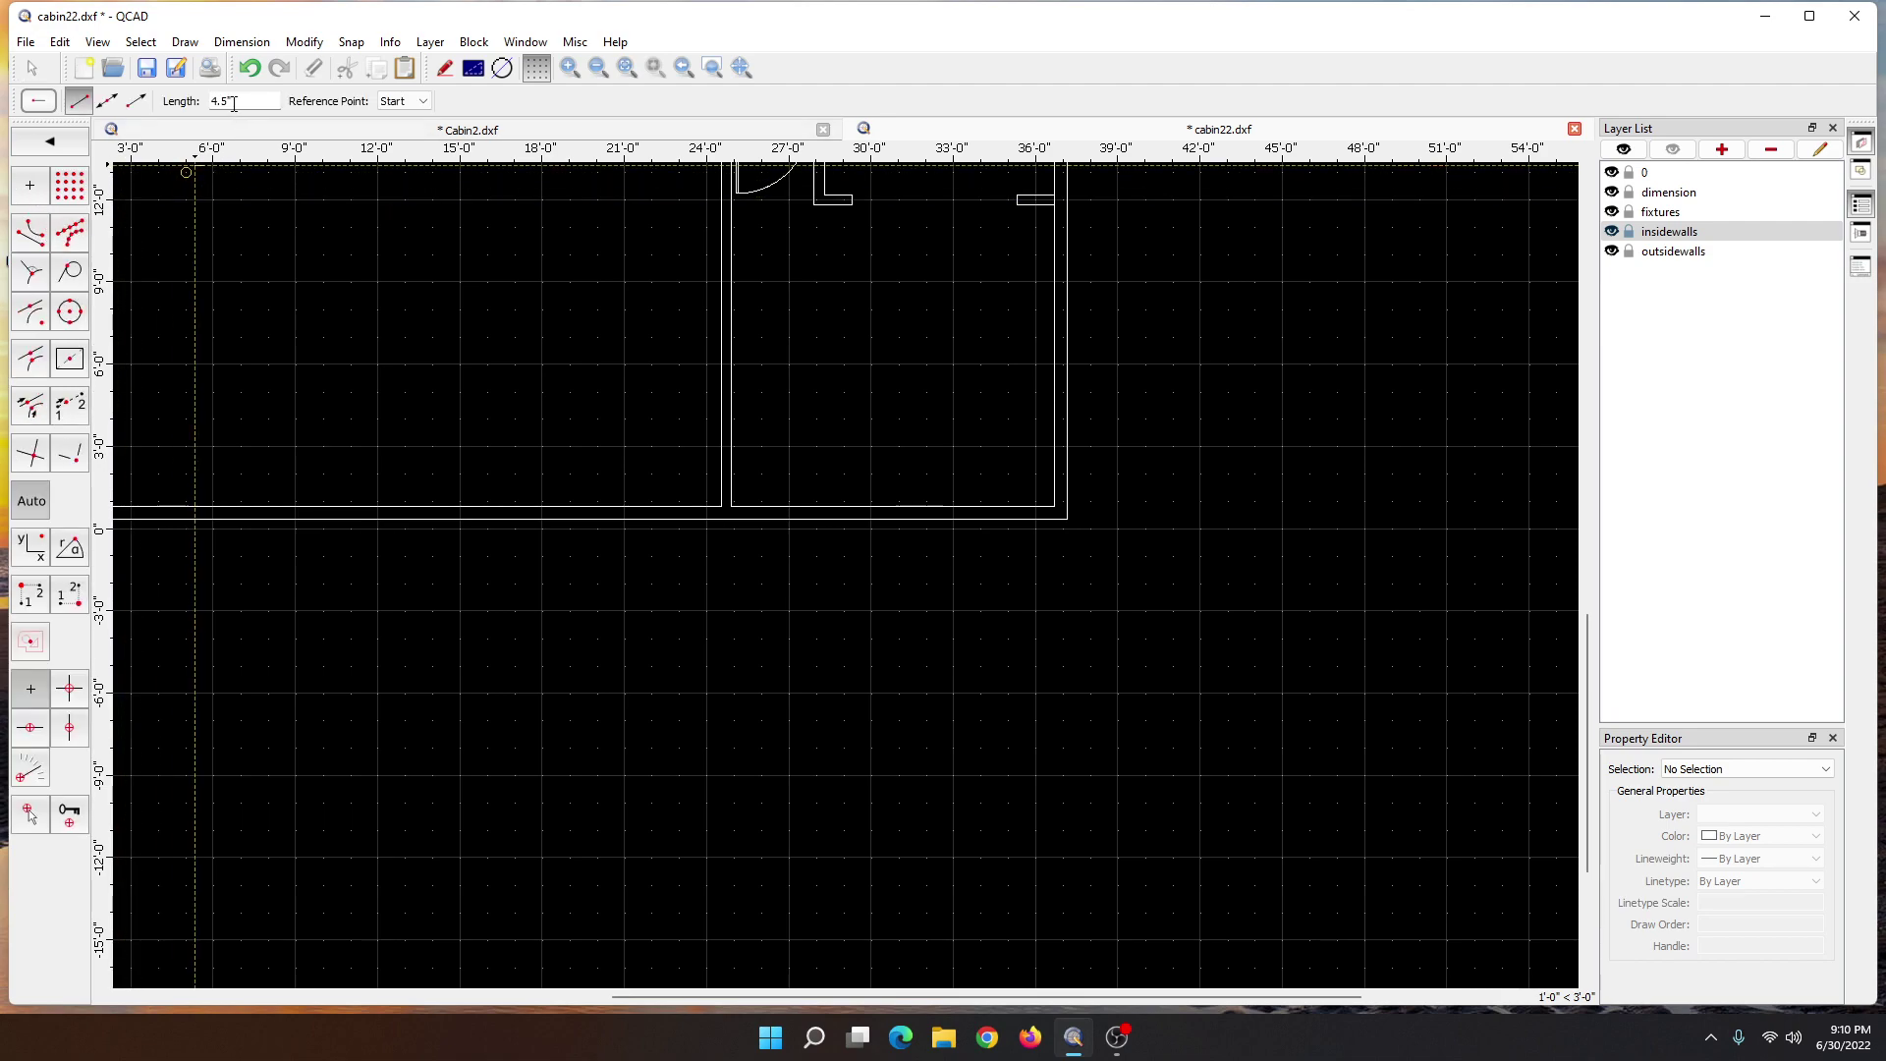
left_click(234, 101)
key("BackSpace")
key("BackSpace")
key("BackSpace")
key("BackSpace")
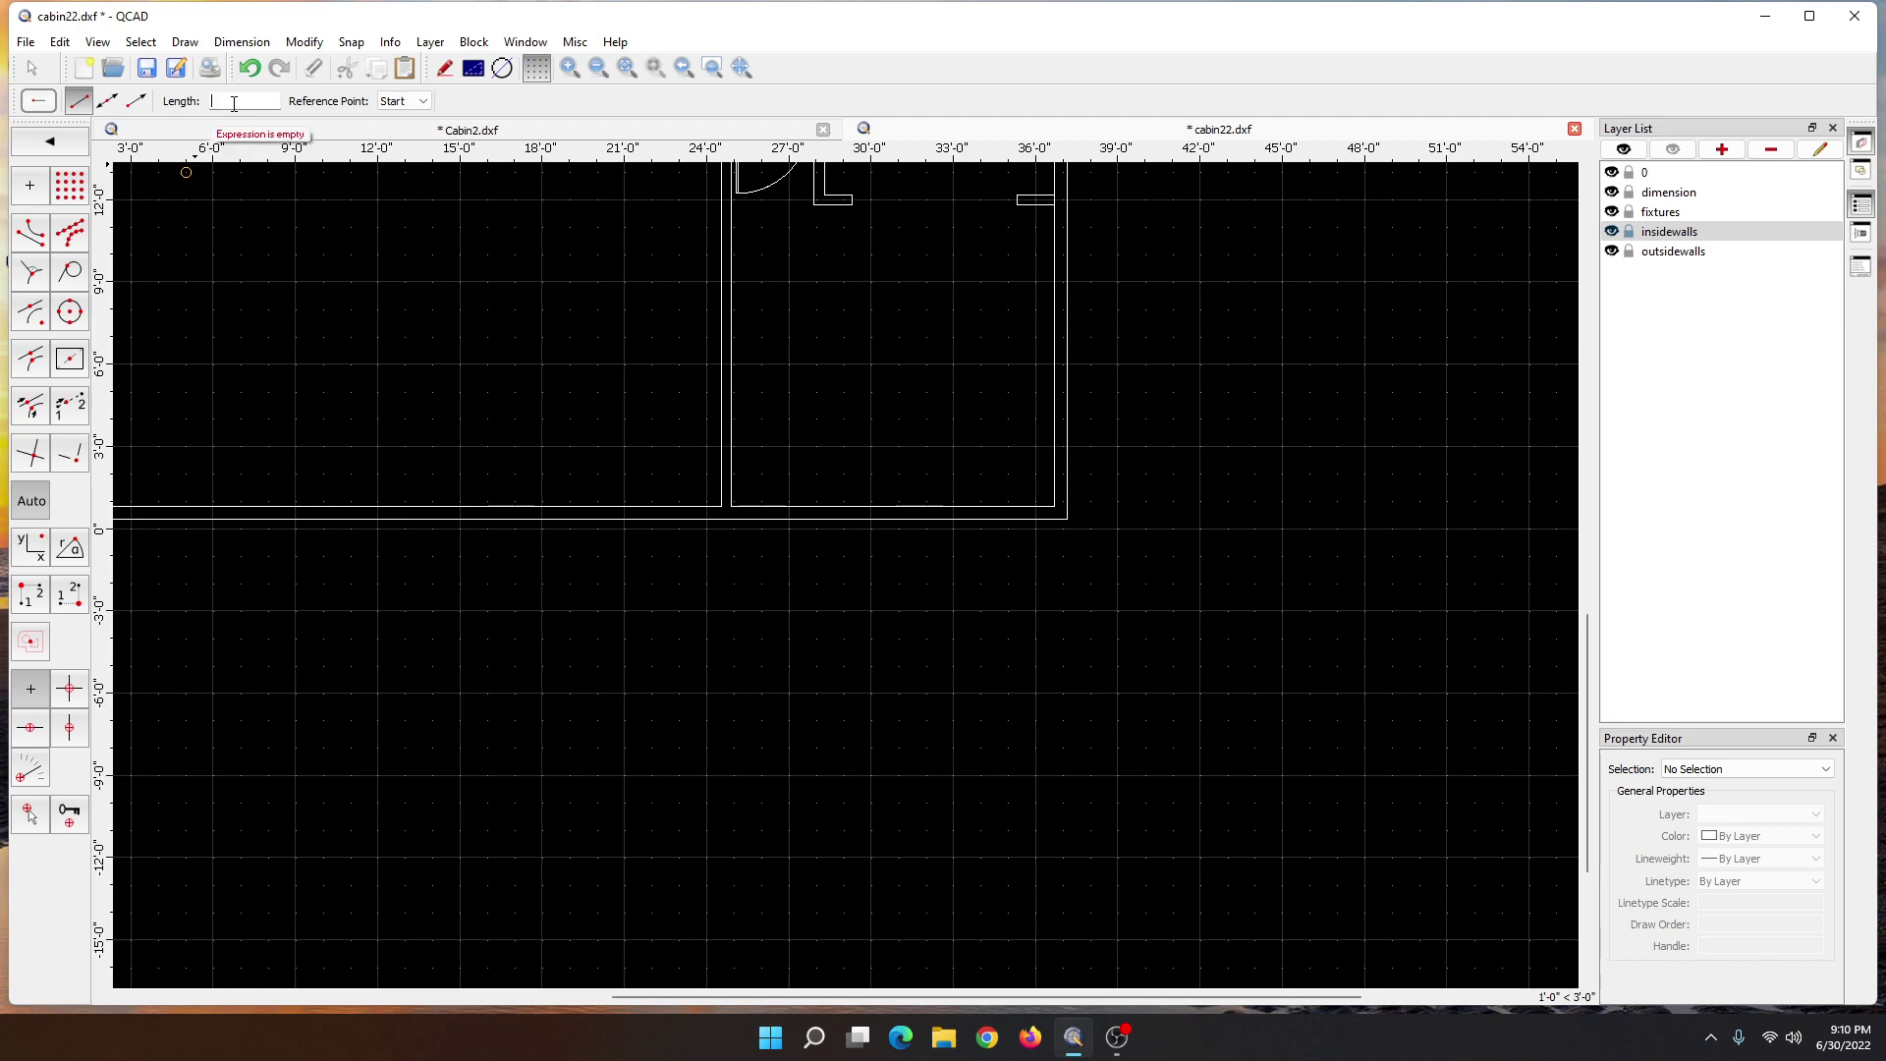
type("5")
left_click(421, 101)
left_click(401, 132)
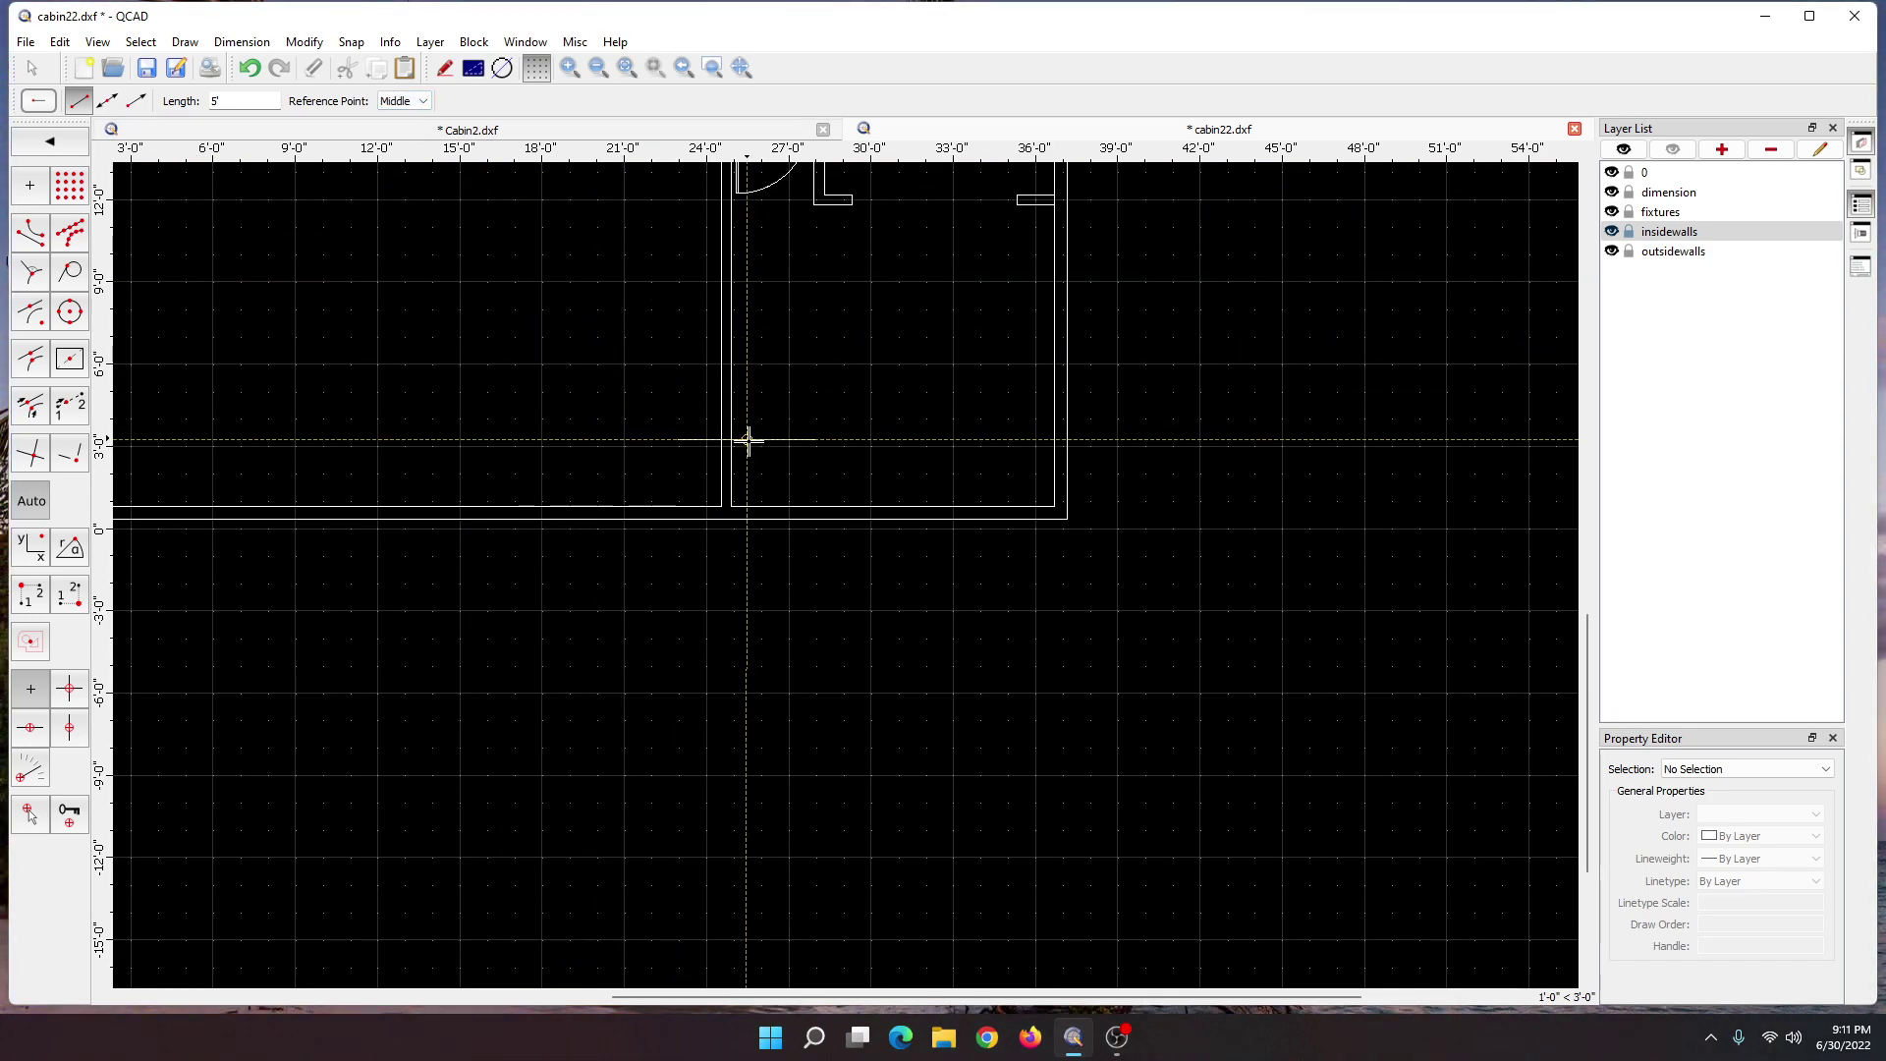
scroll(835, 501, "up", 3)
scroll(823, 512, "up", 2)
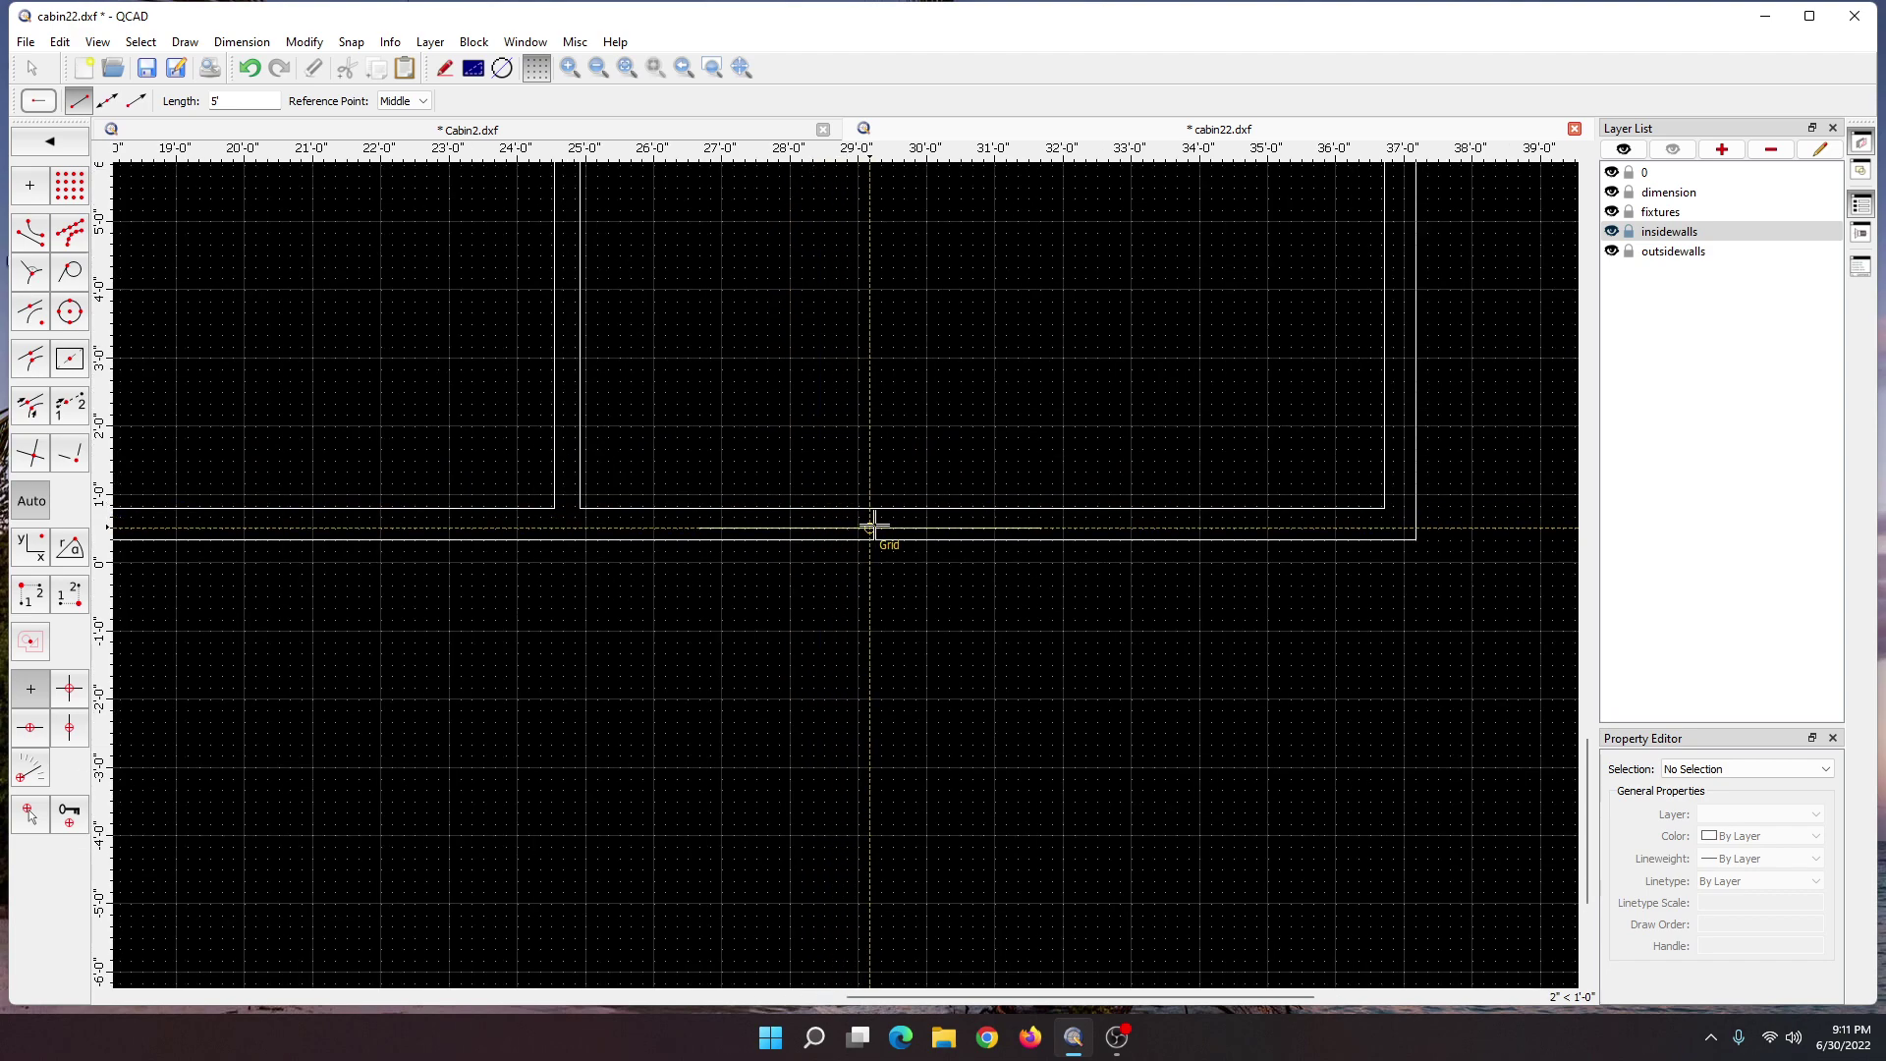
scroll(877, 520, "up", 1)
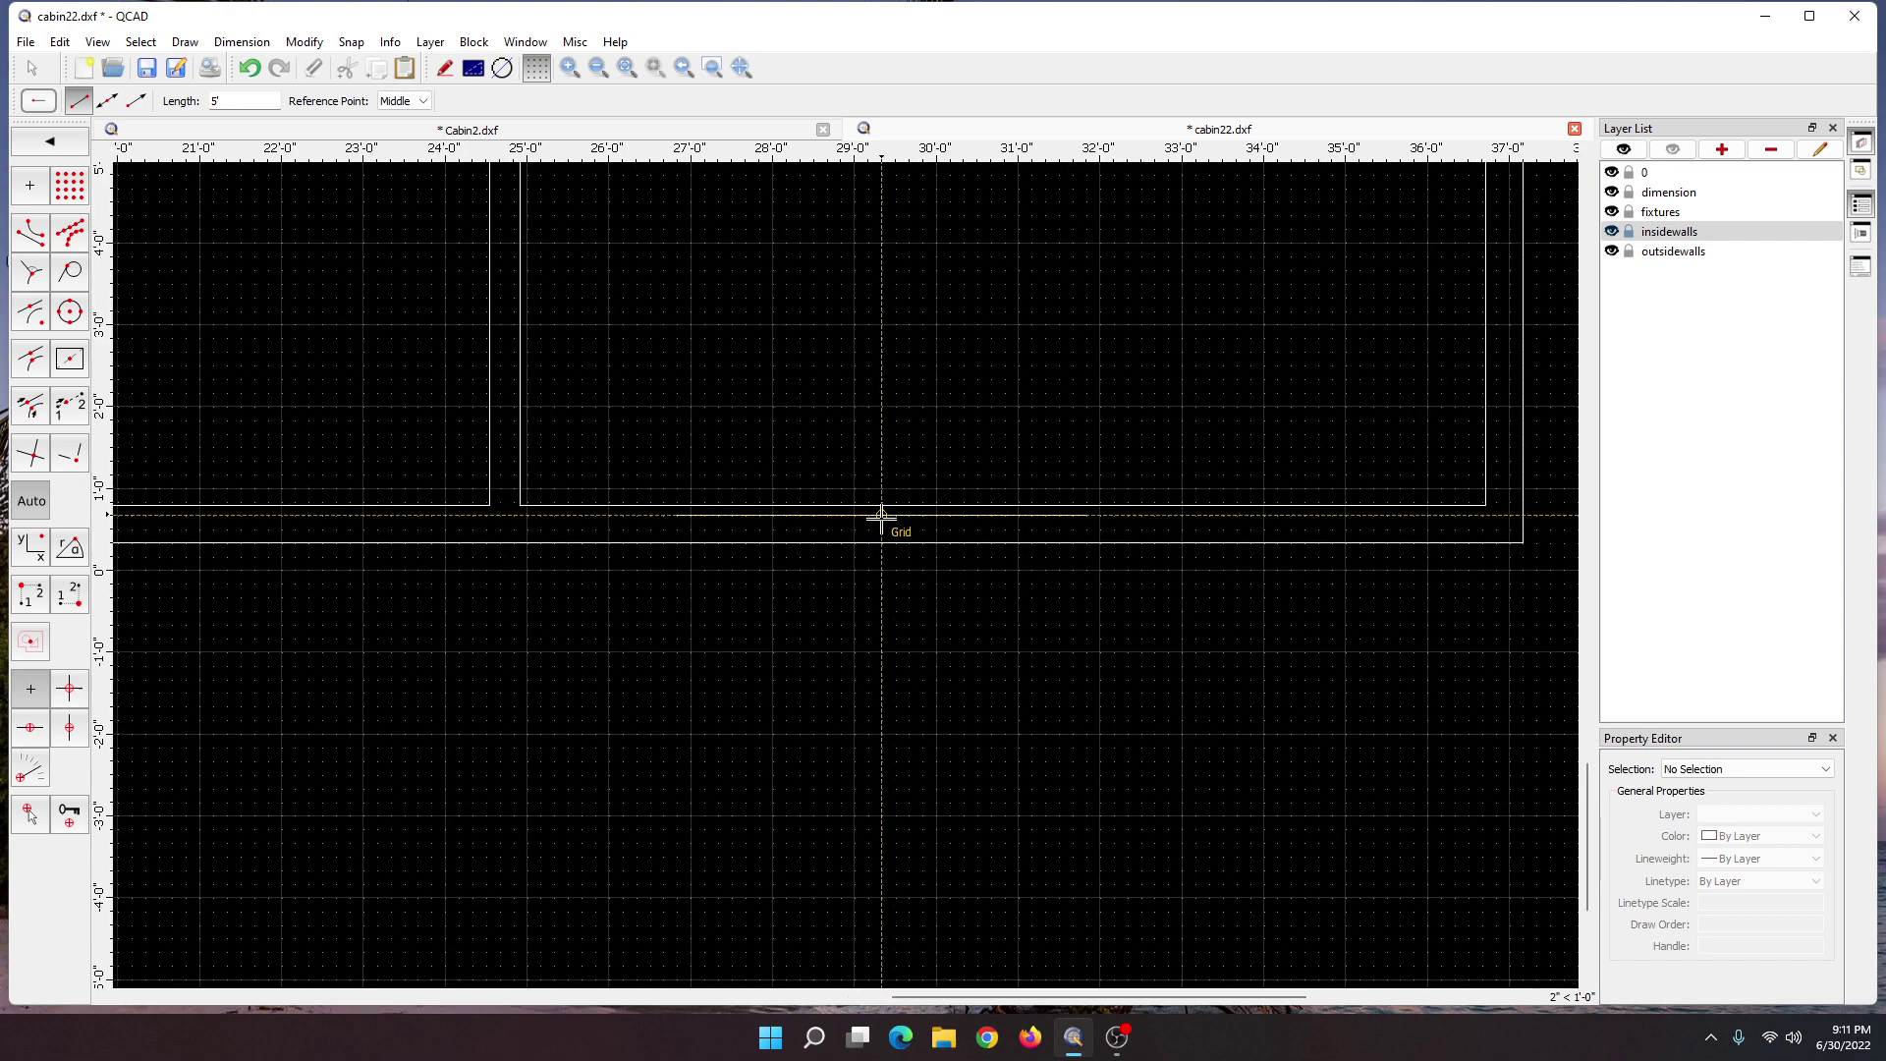
scroll(881, 516, "up", 1)
scroll(887, 521, "up", 1)
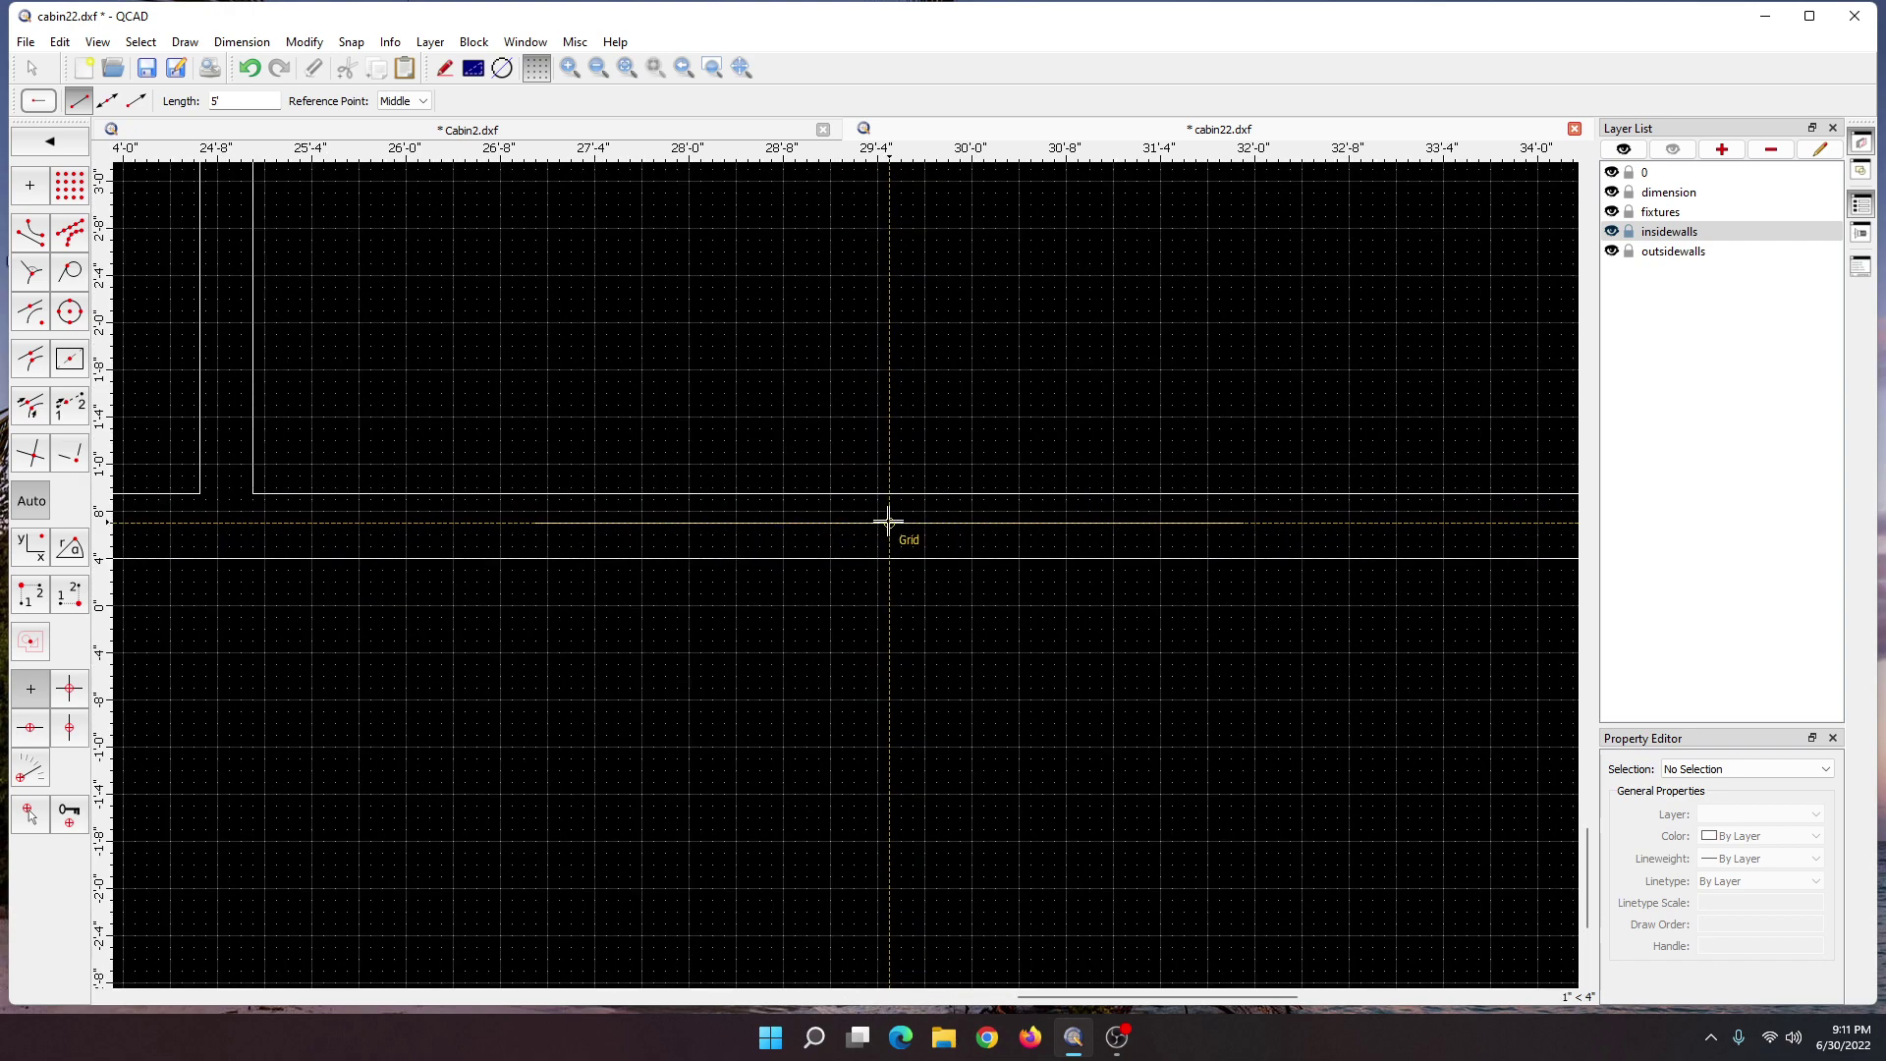
left_click(883, 521)
scroll(916, 627, "down", 1)
scroll(917, 638, "down", 2)
scroll(934, 639, "down", 2)
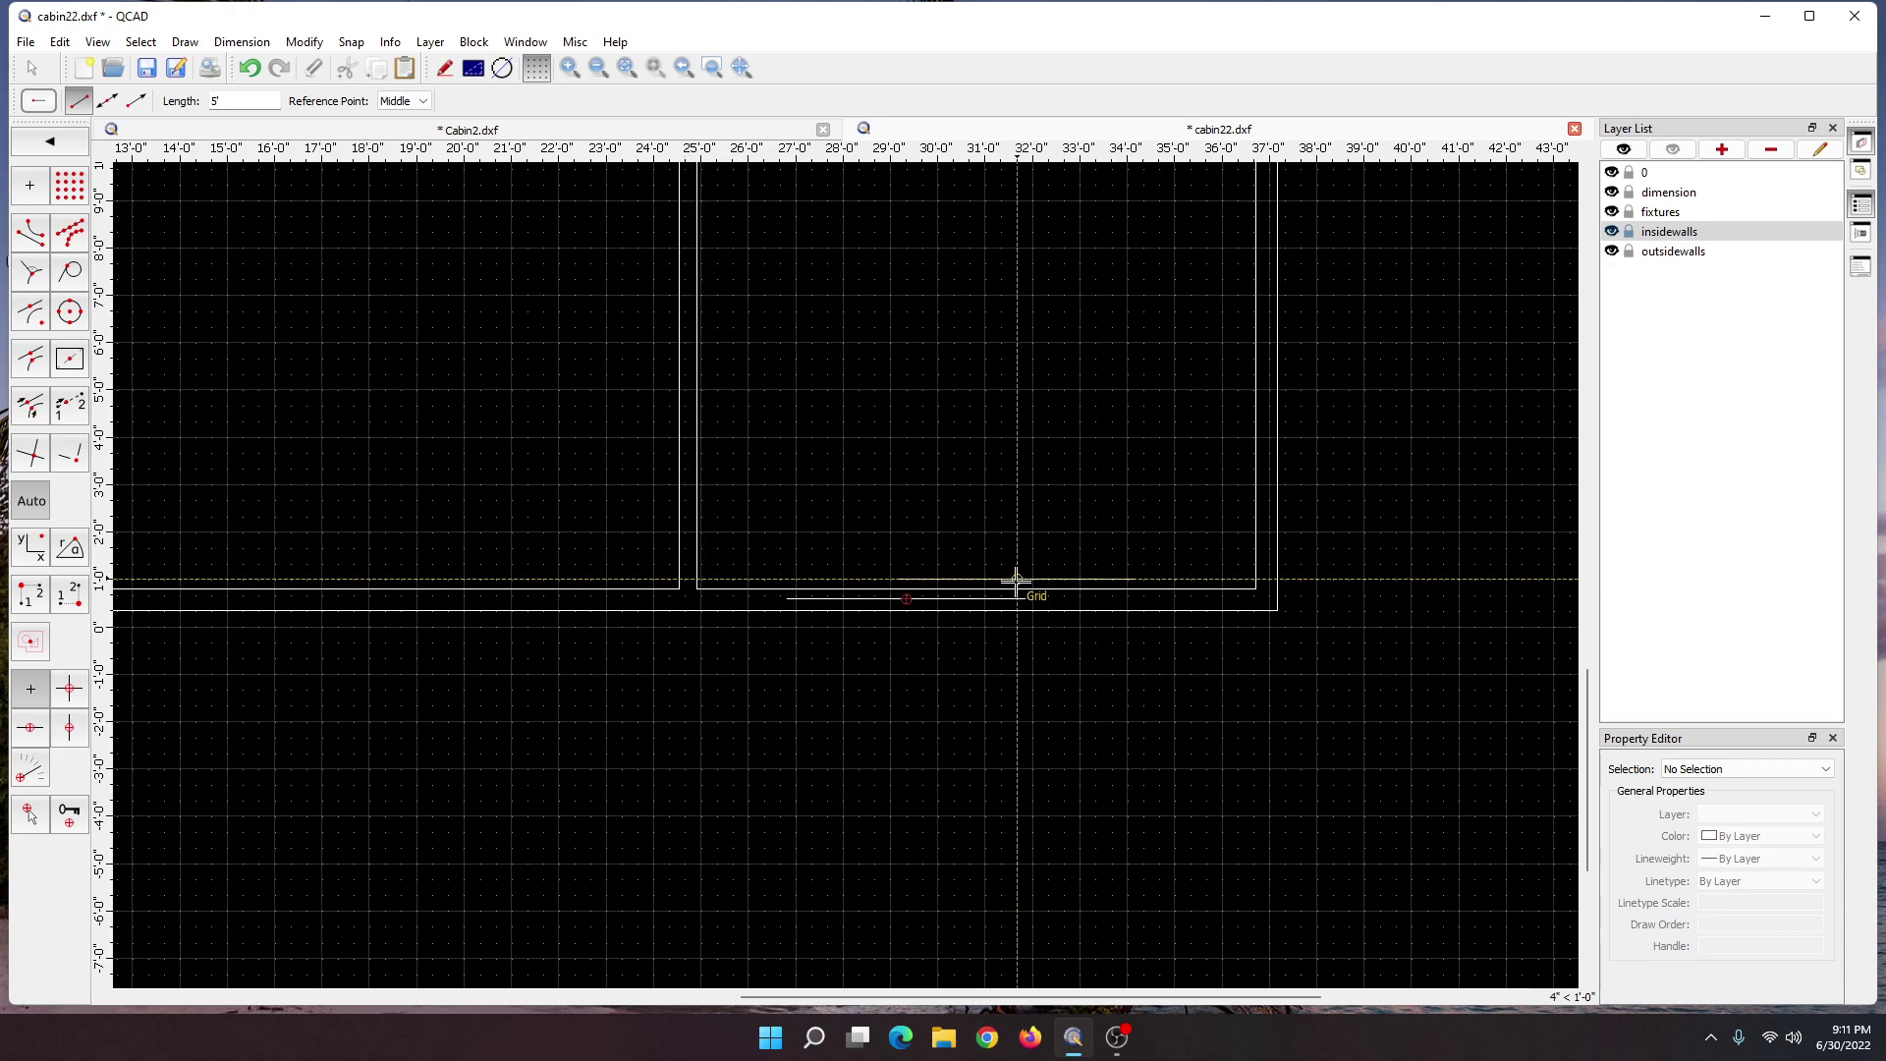
scroll(986, 673, "down", 4)
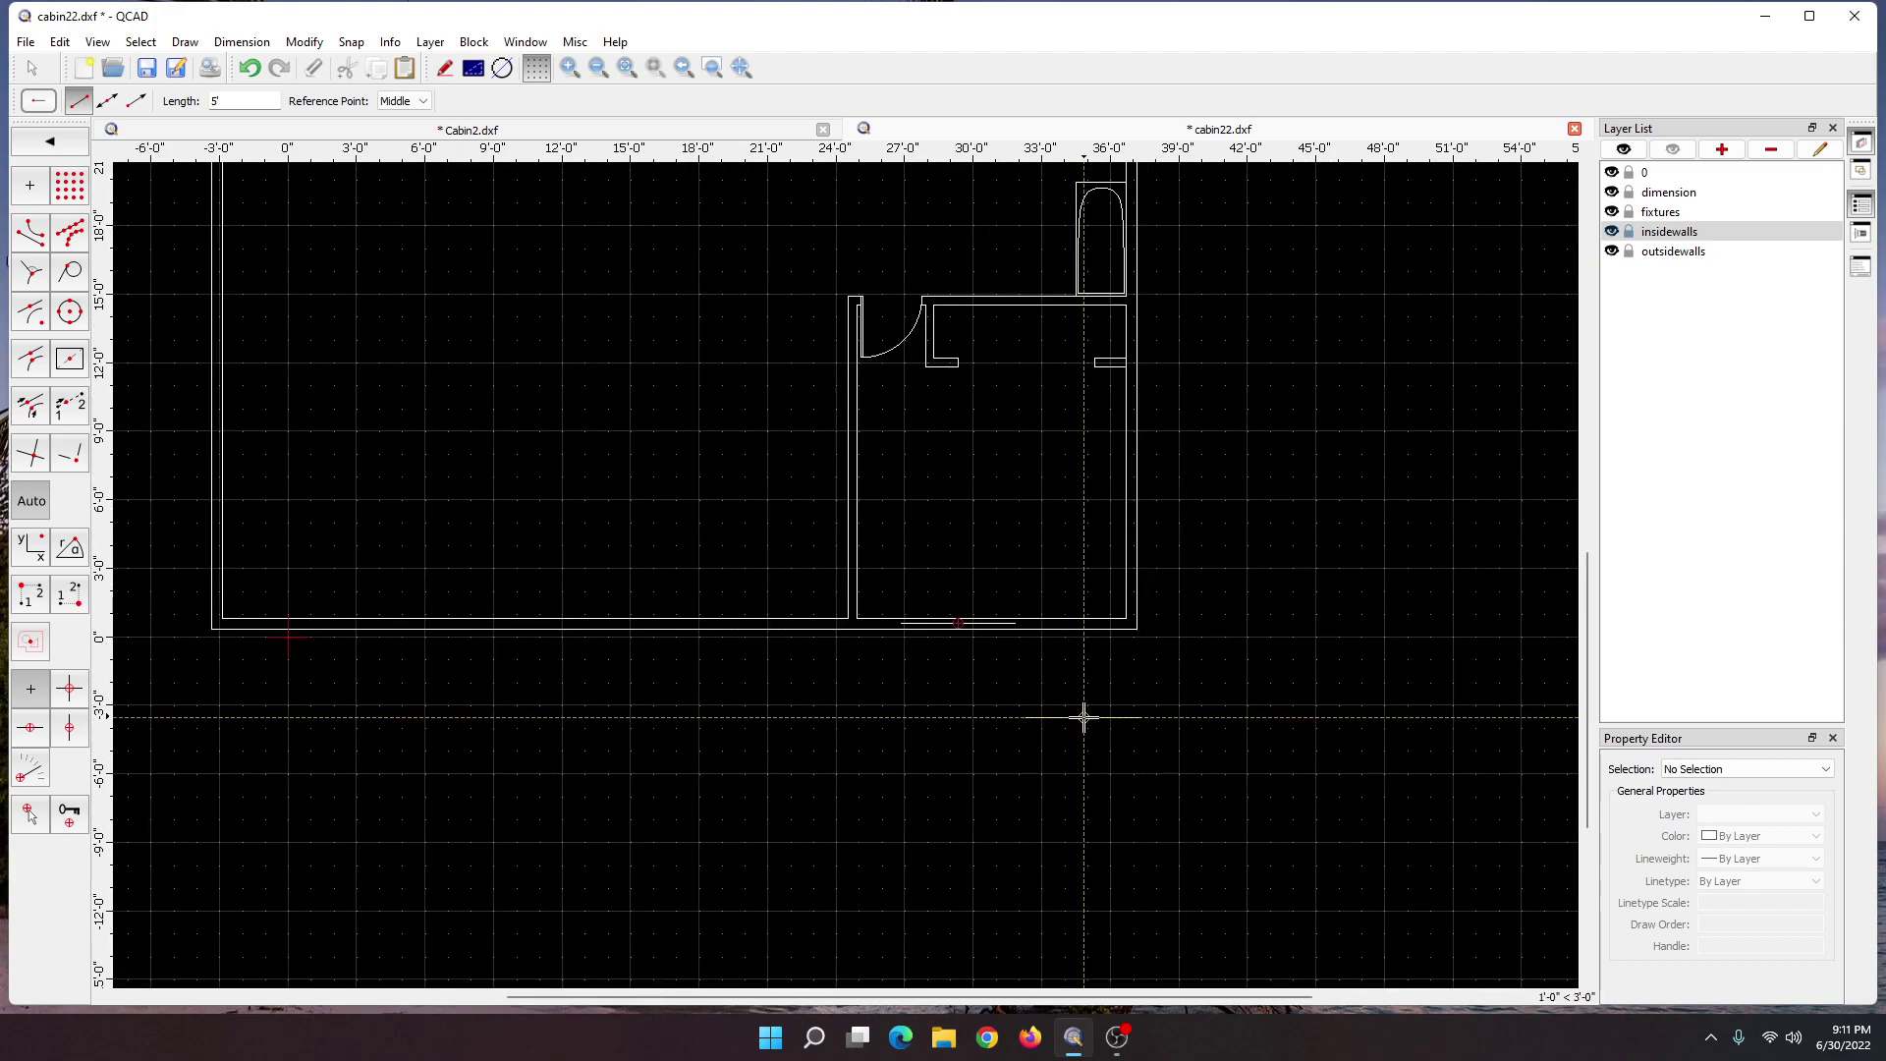
- End the horizontal line command and check the finished floor plan in Cabin2.dxf, then return to cabin22.dxf
scroll(1072, 726, "up", 2)
scroll(1072, 726, "up", 2)
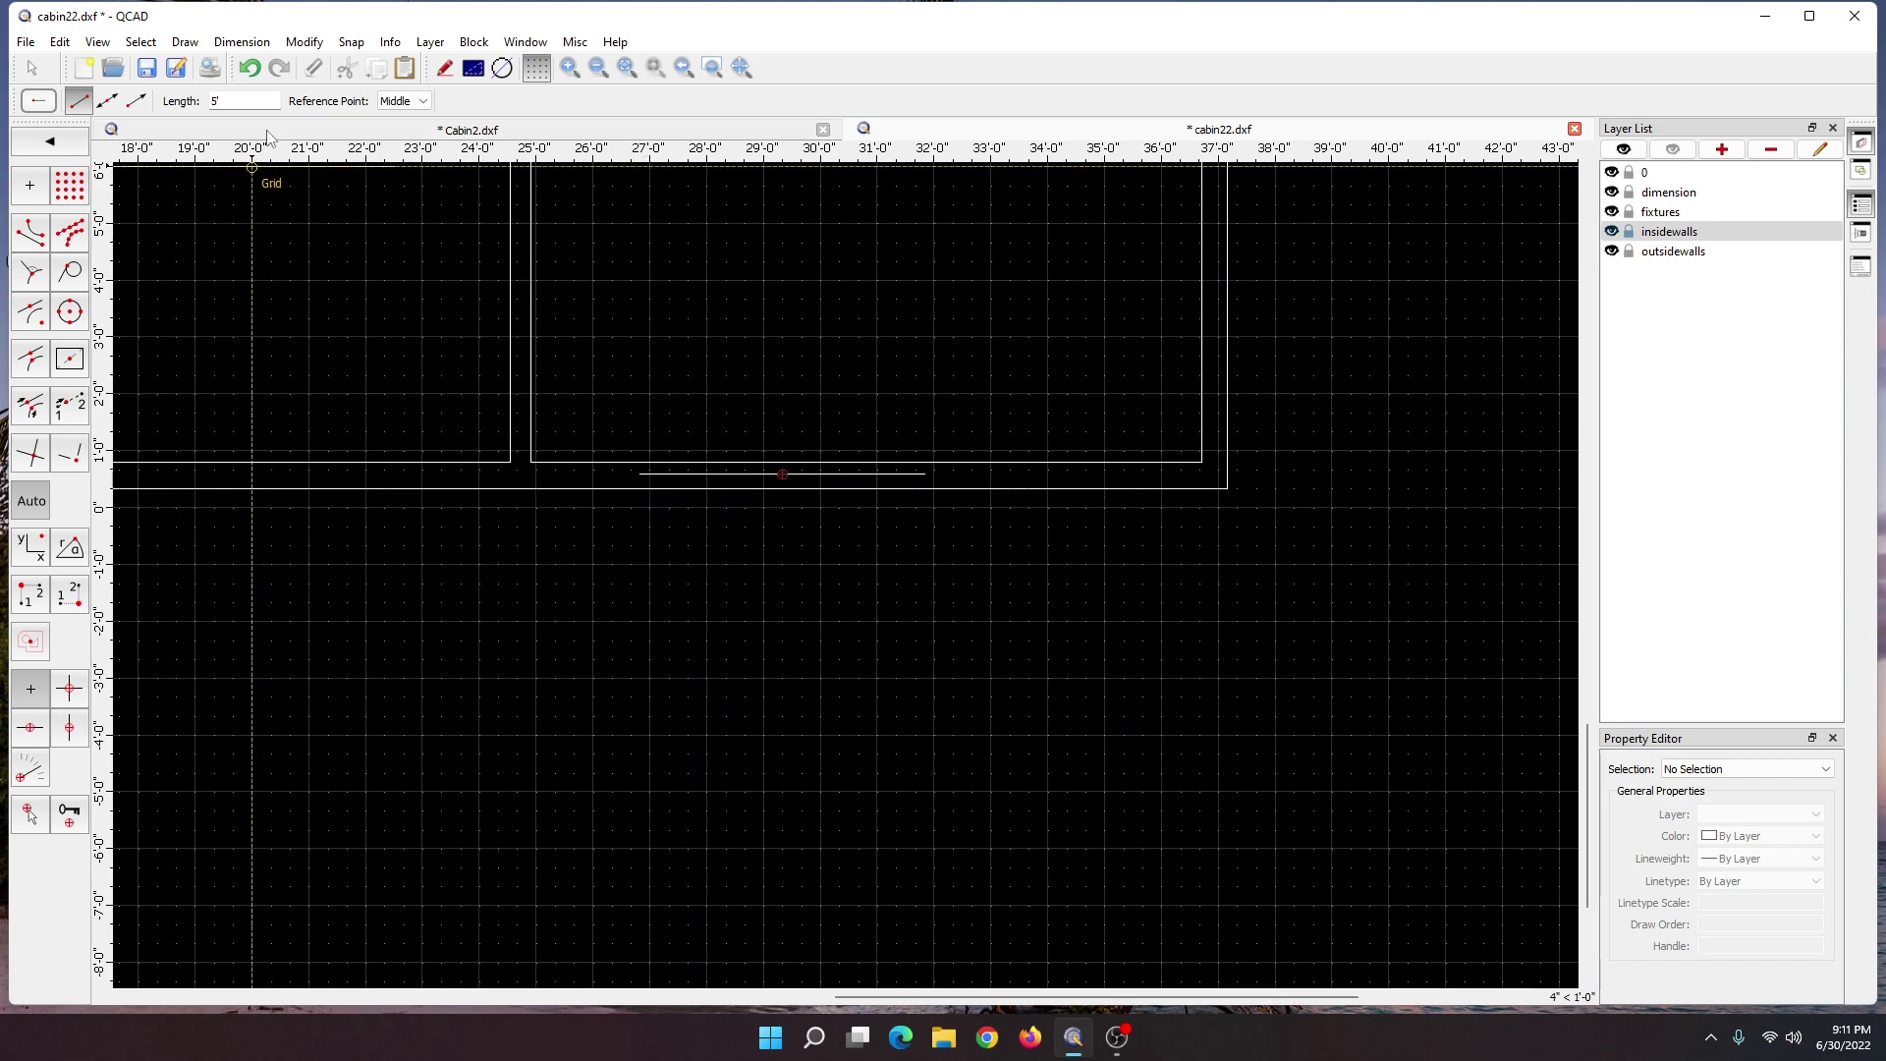
key("BackSpace")
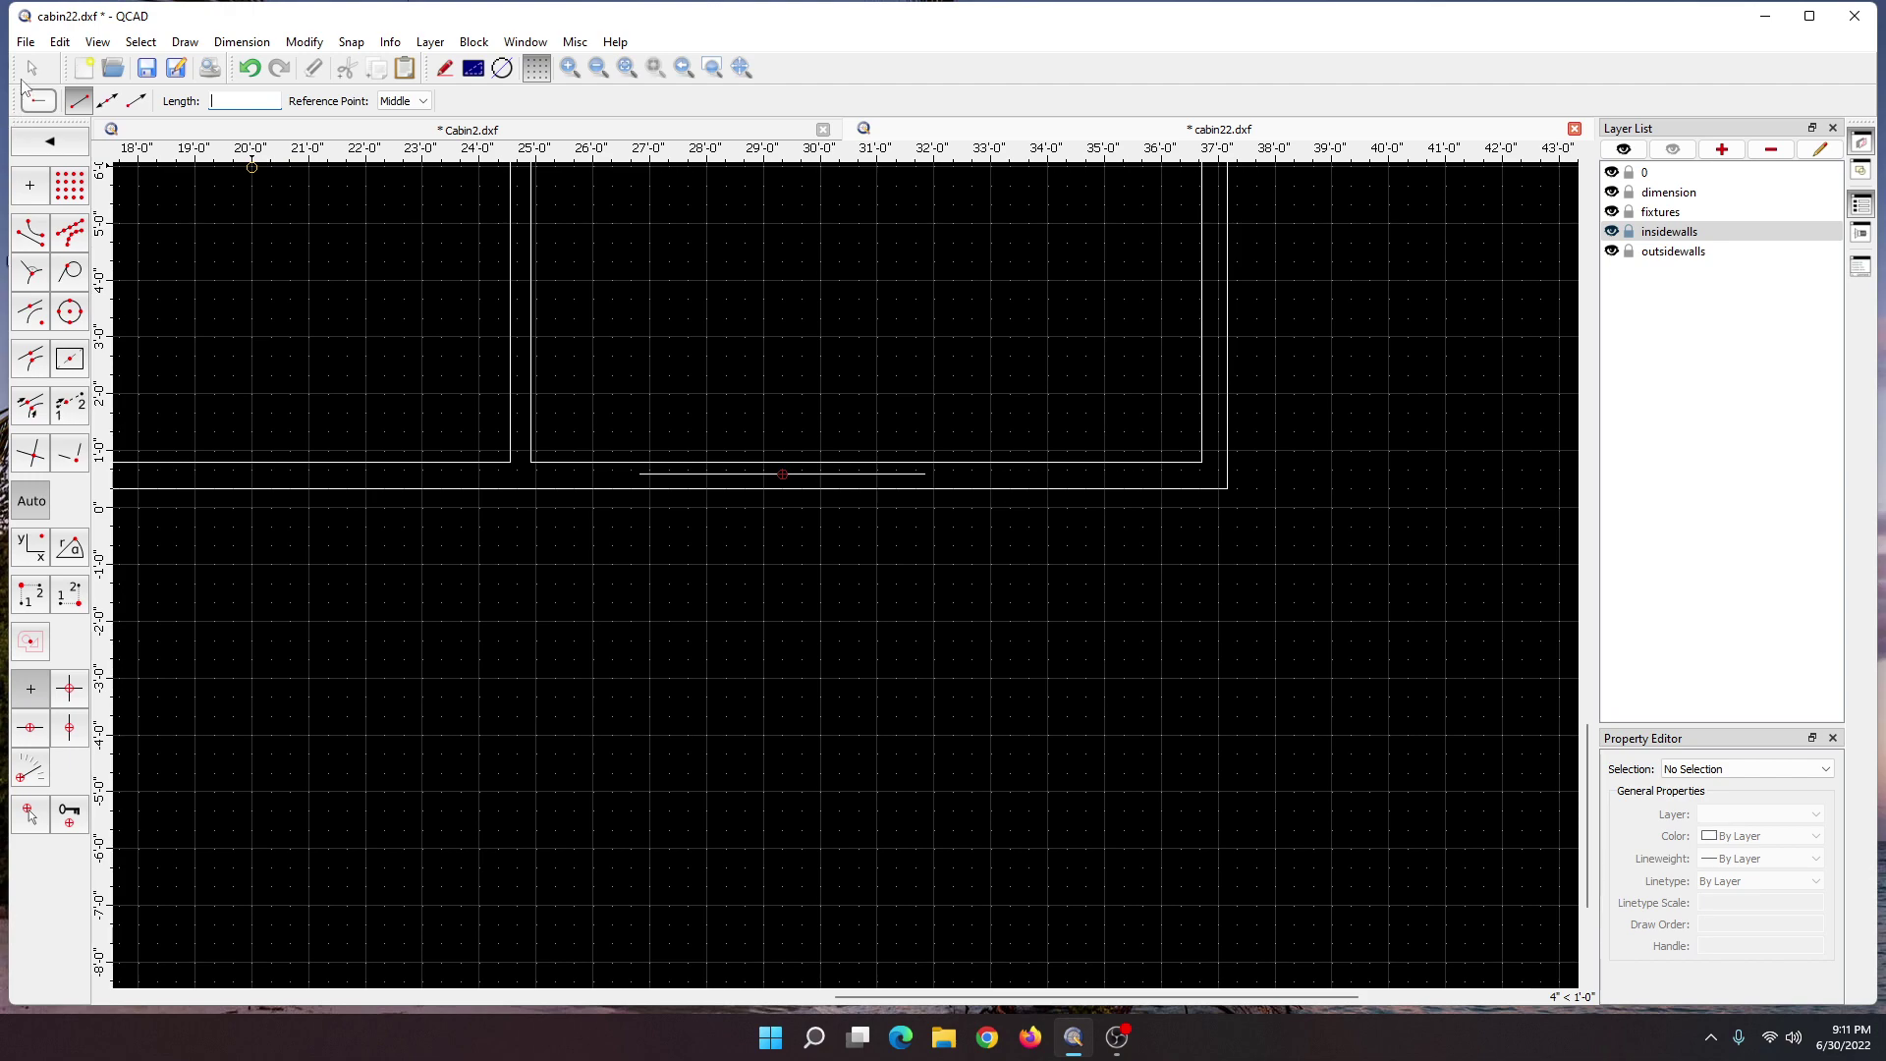
left_click(31, 68)
left_click(62, 155)
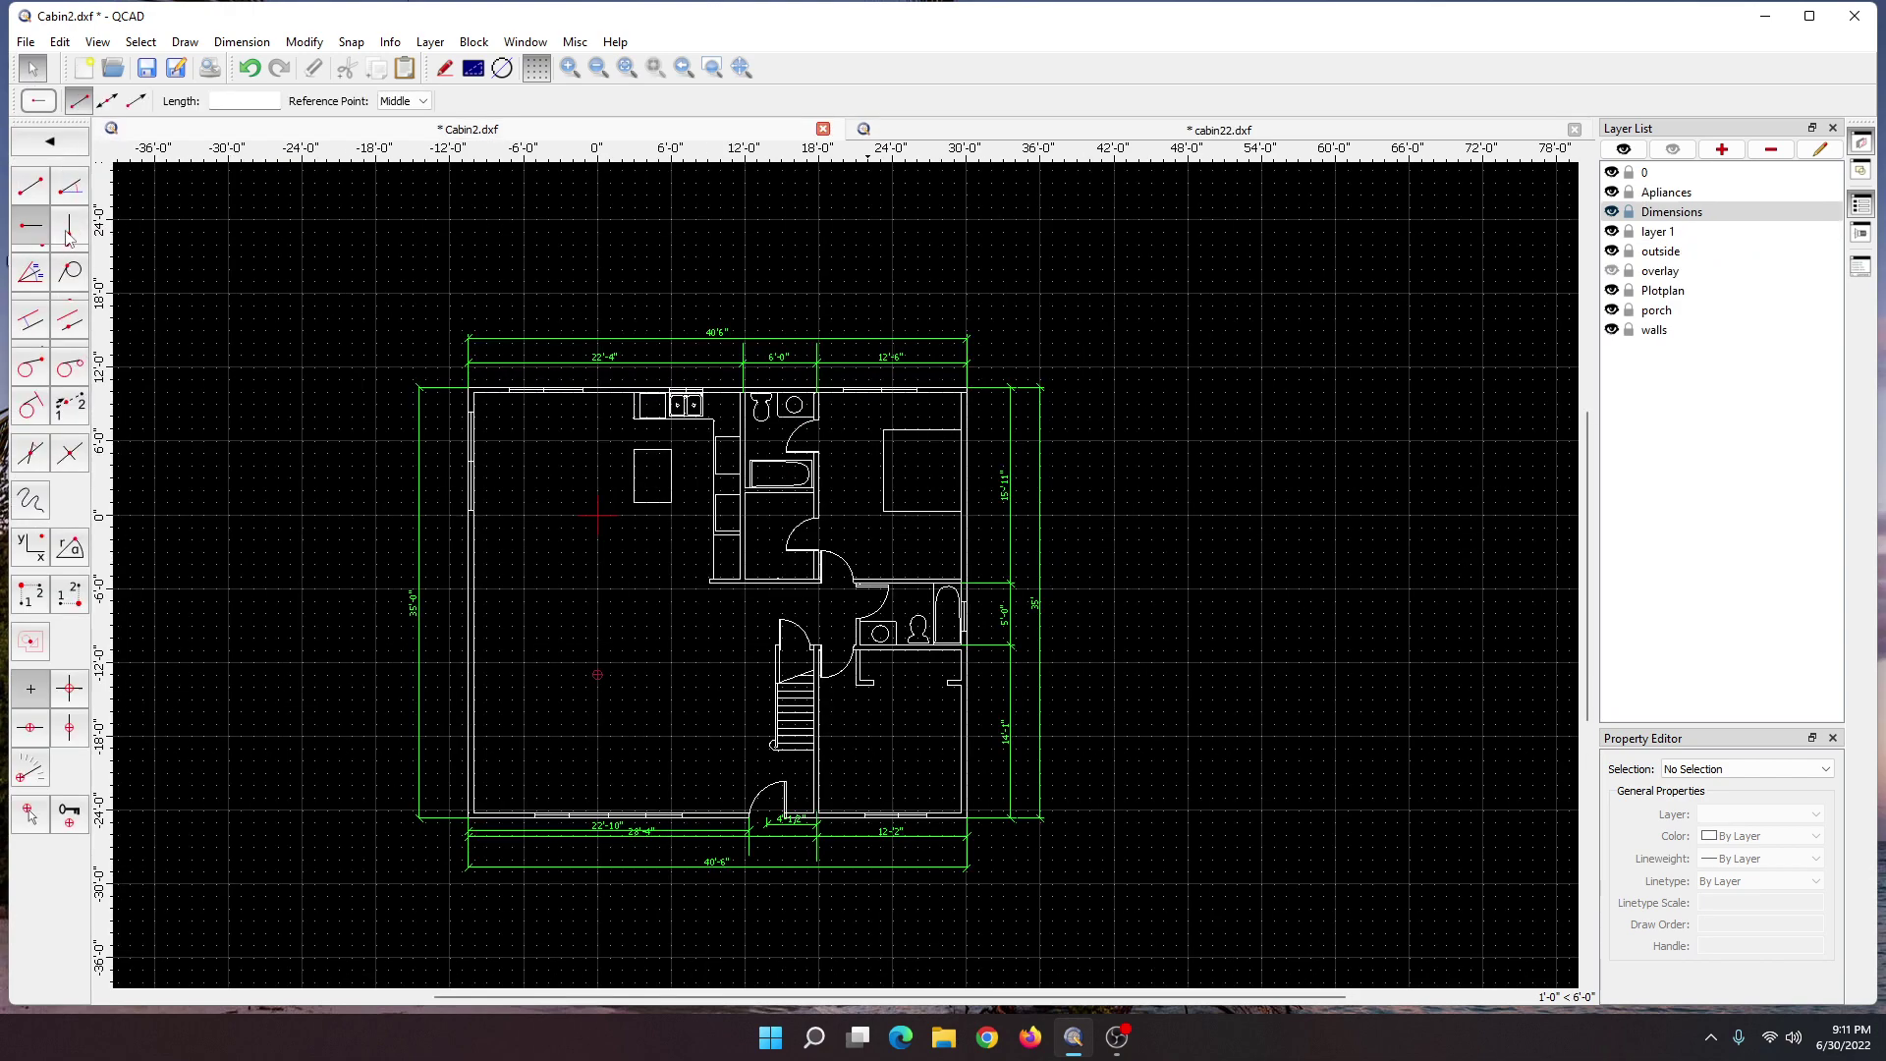
left_click(881, 140)
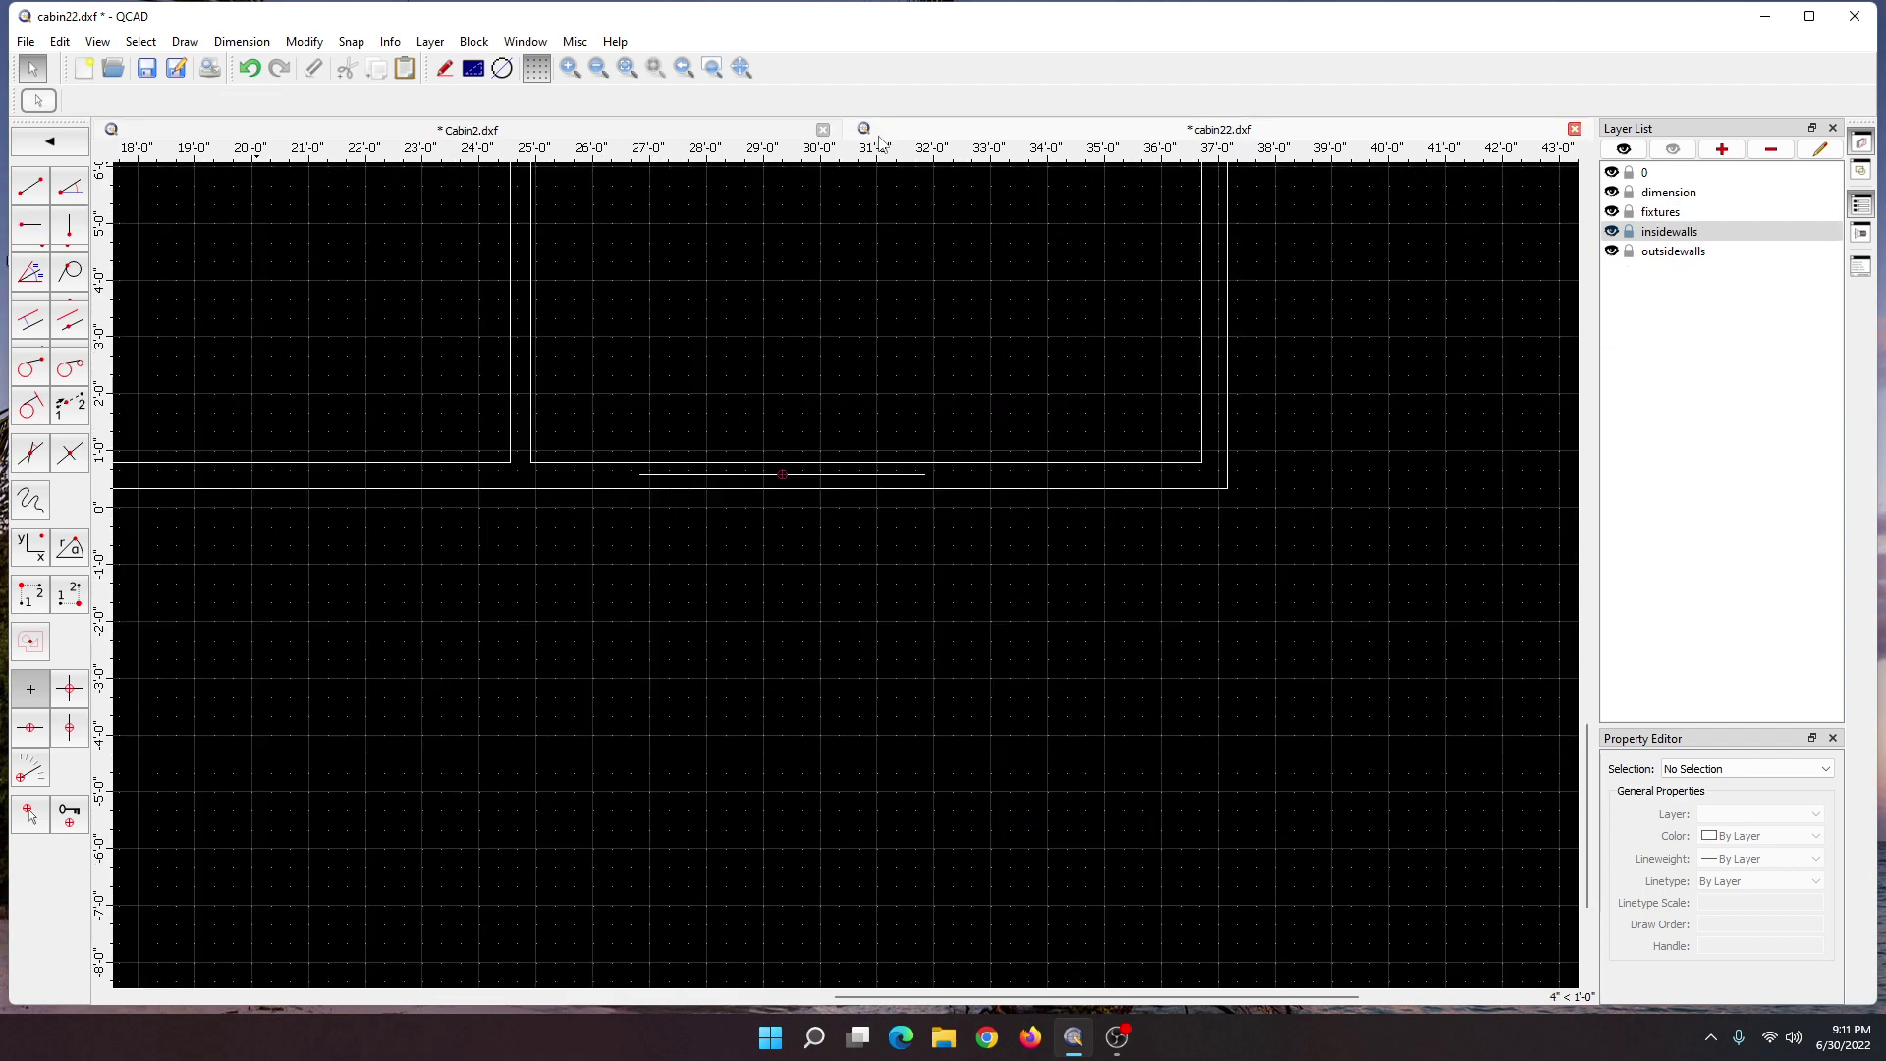
- Draw a 5.5" vertical line, placed by its start point, from the bottom wall's outer face at the left end of the 5' line
left_click(64, 226)
left_click(232, 98)
type("5.5\"")
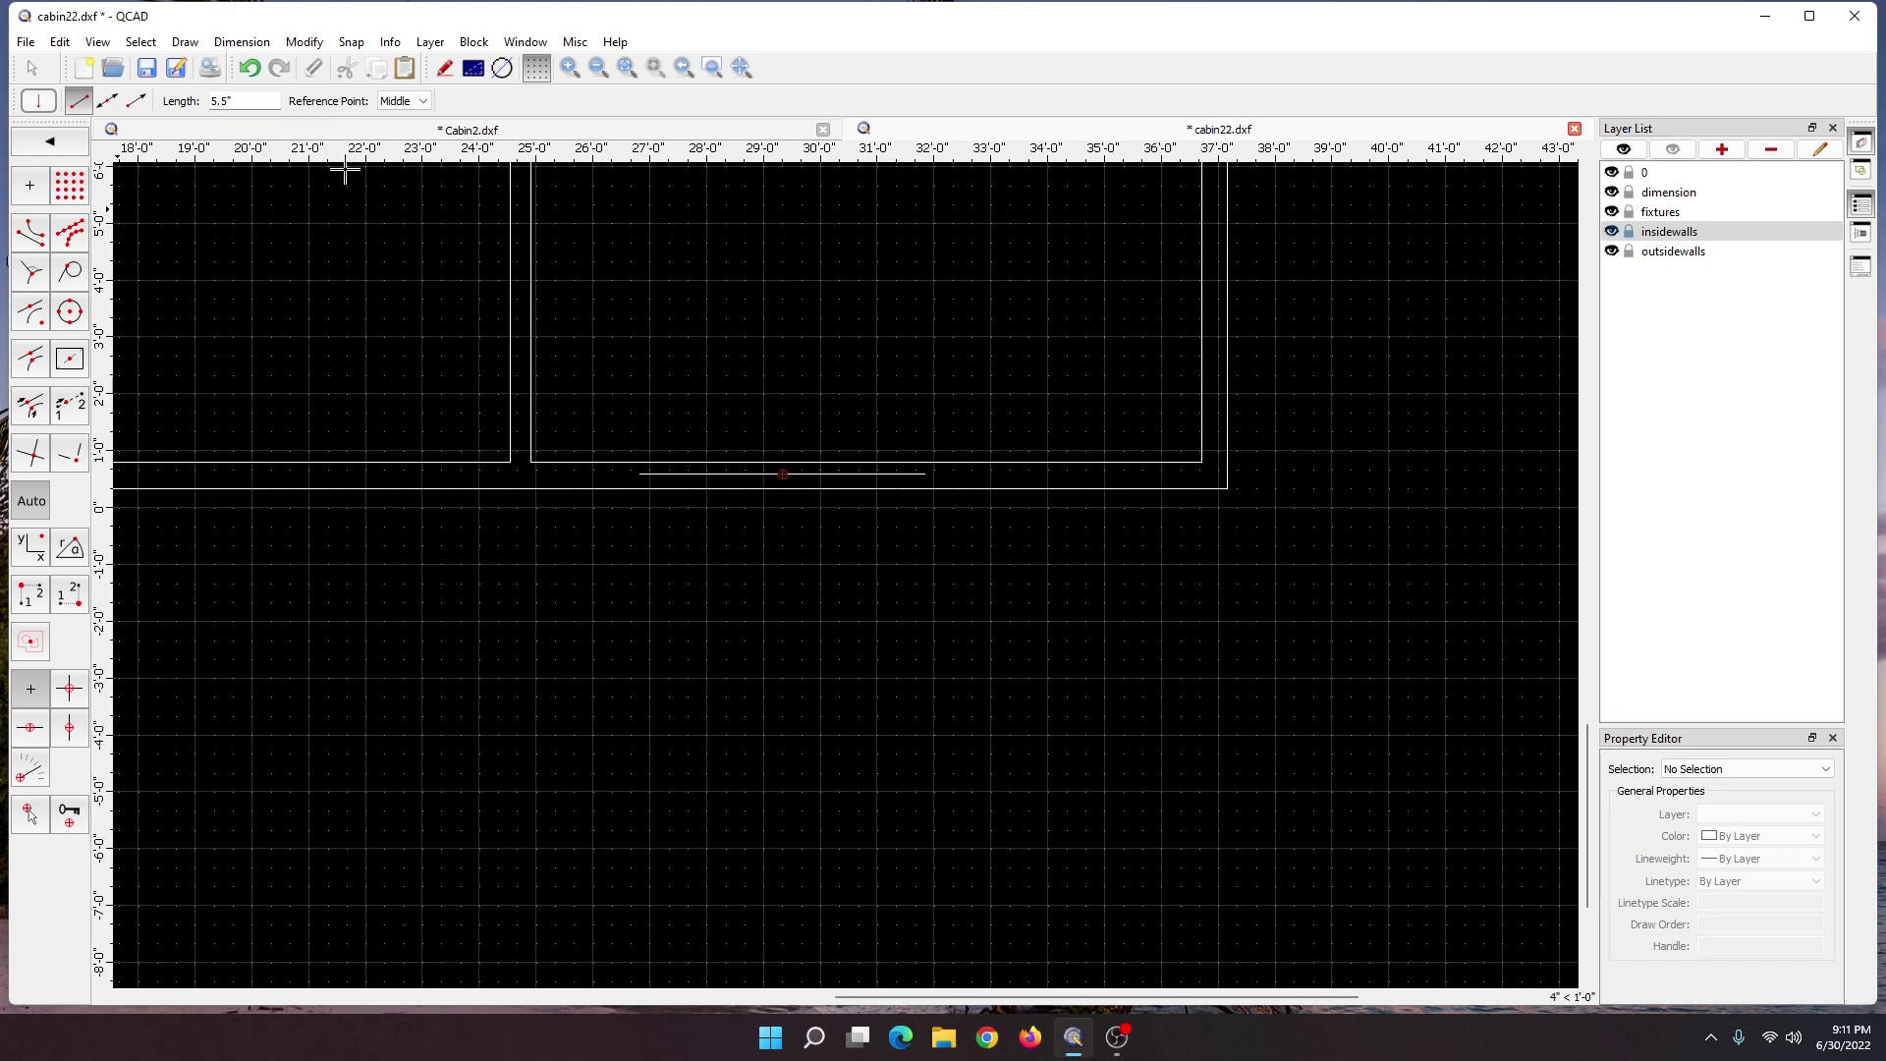
scroll(638, 470, "up", 3)
left_click(640, 477)
left_click(424, 101)
left_click(398, 116)
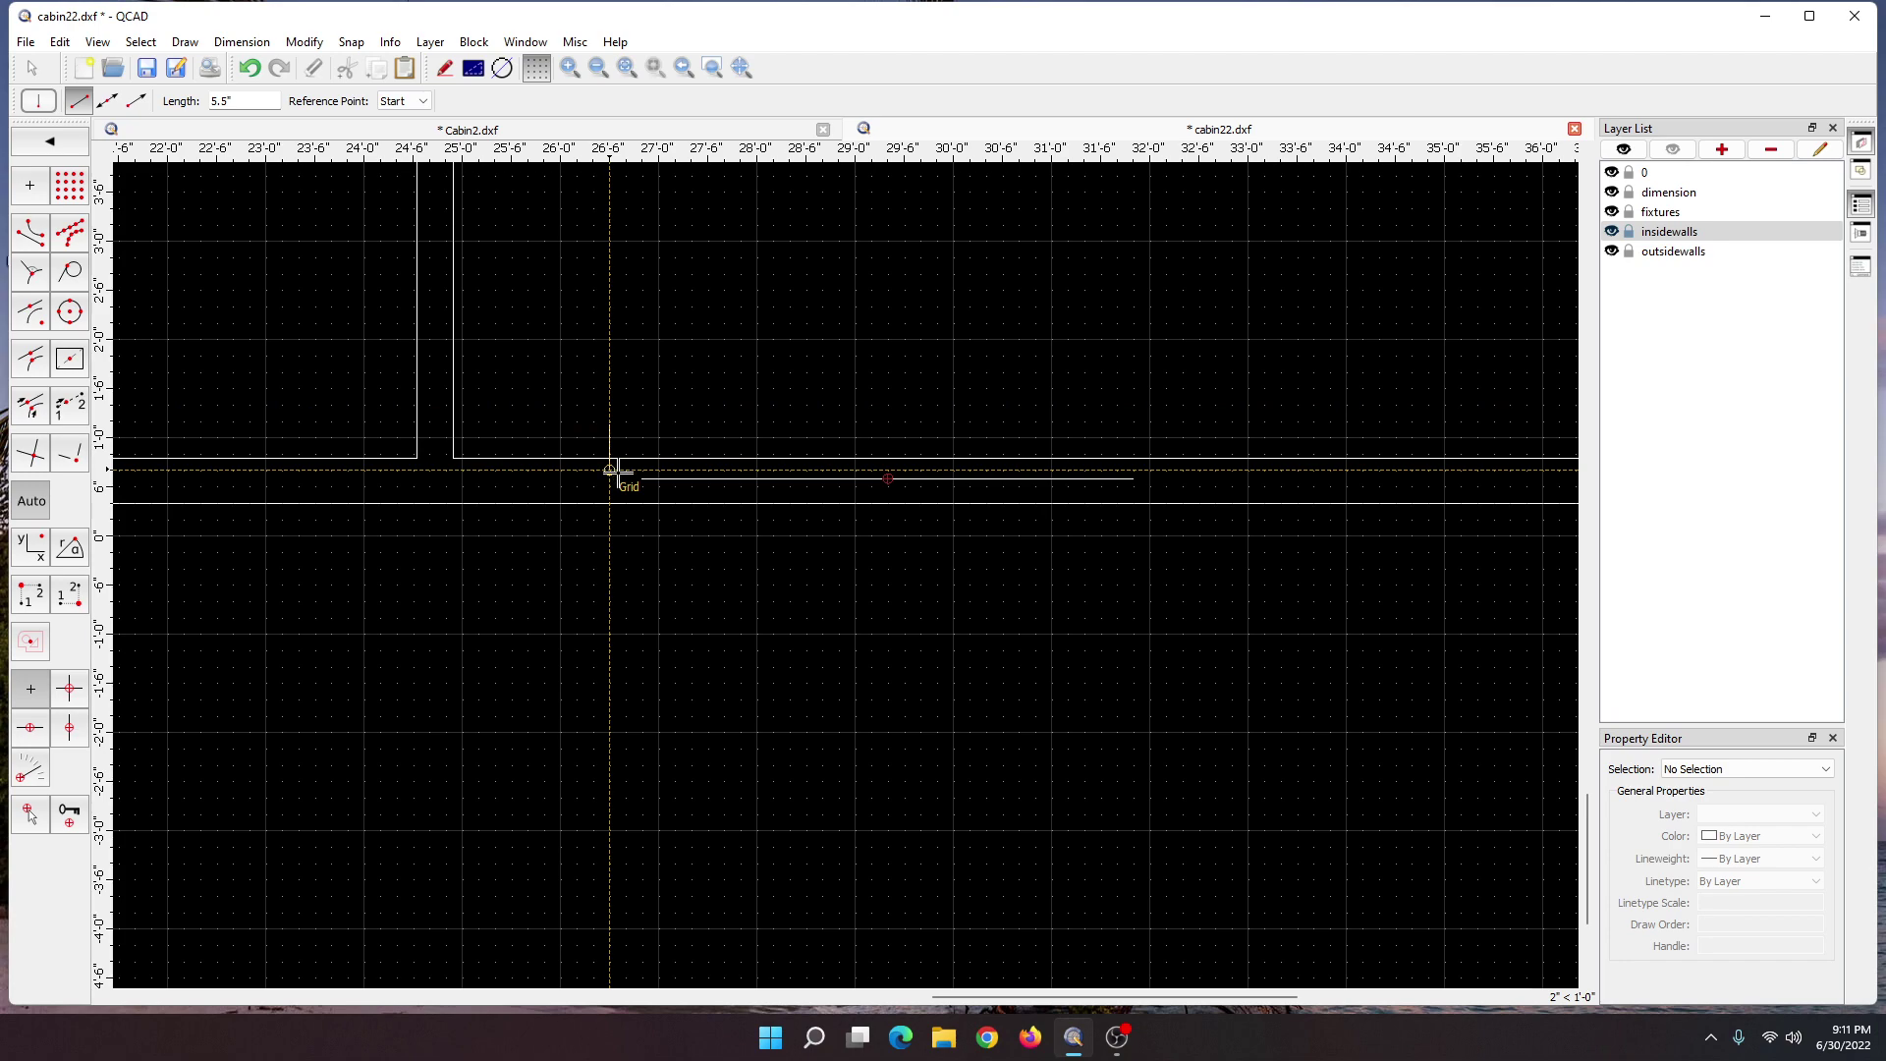
scroll(639, 486, "up", 3)
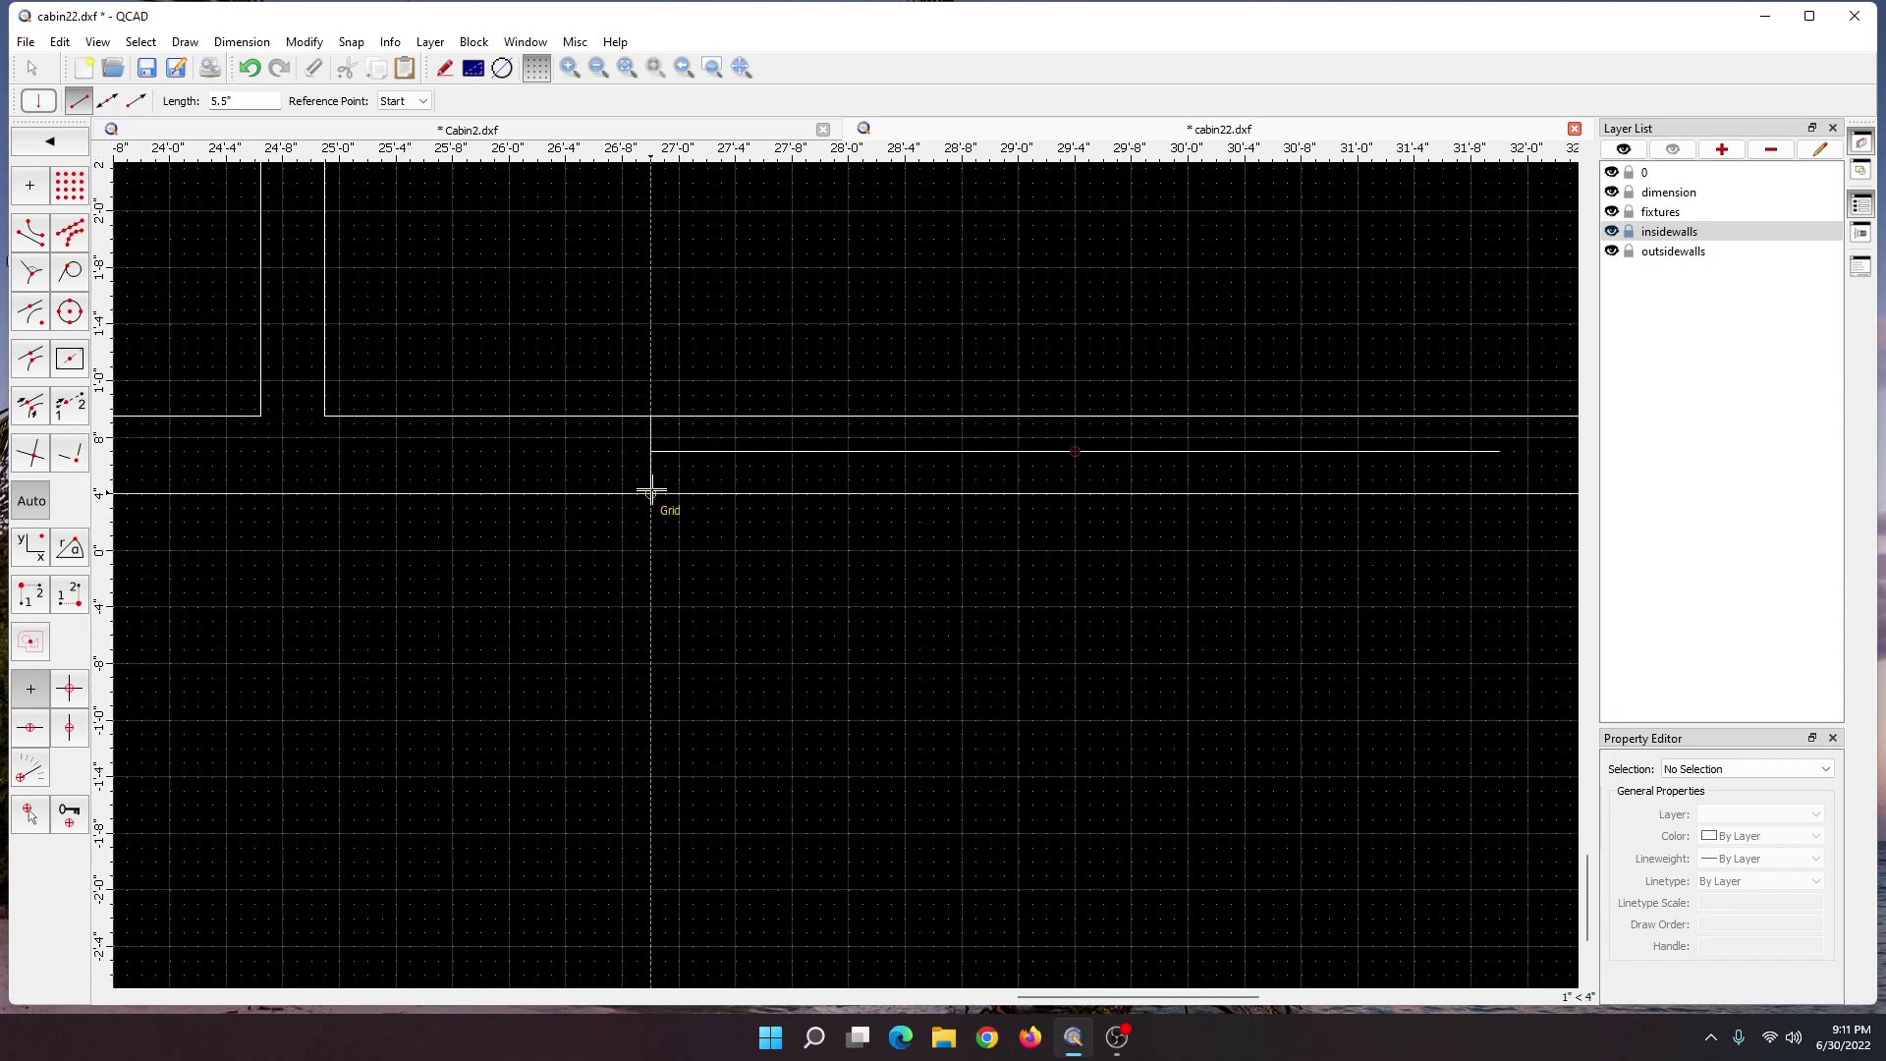
left_click(351, 42)
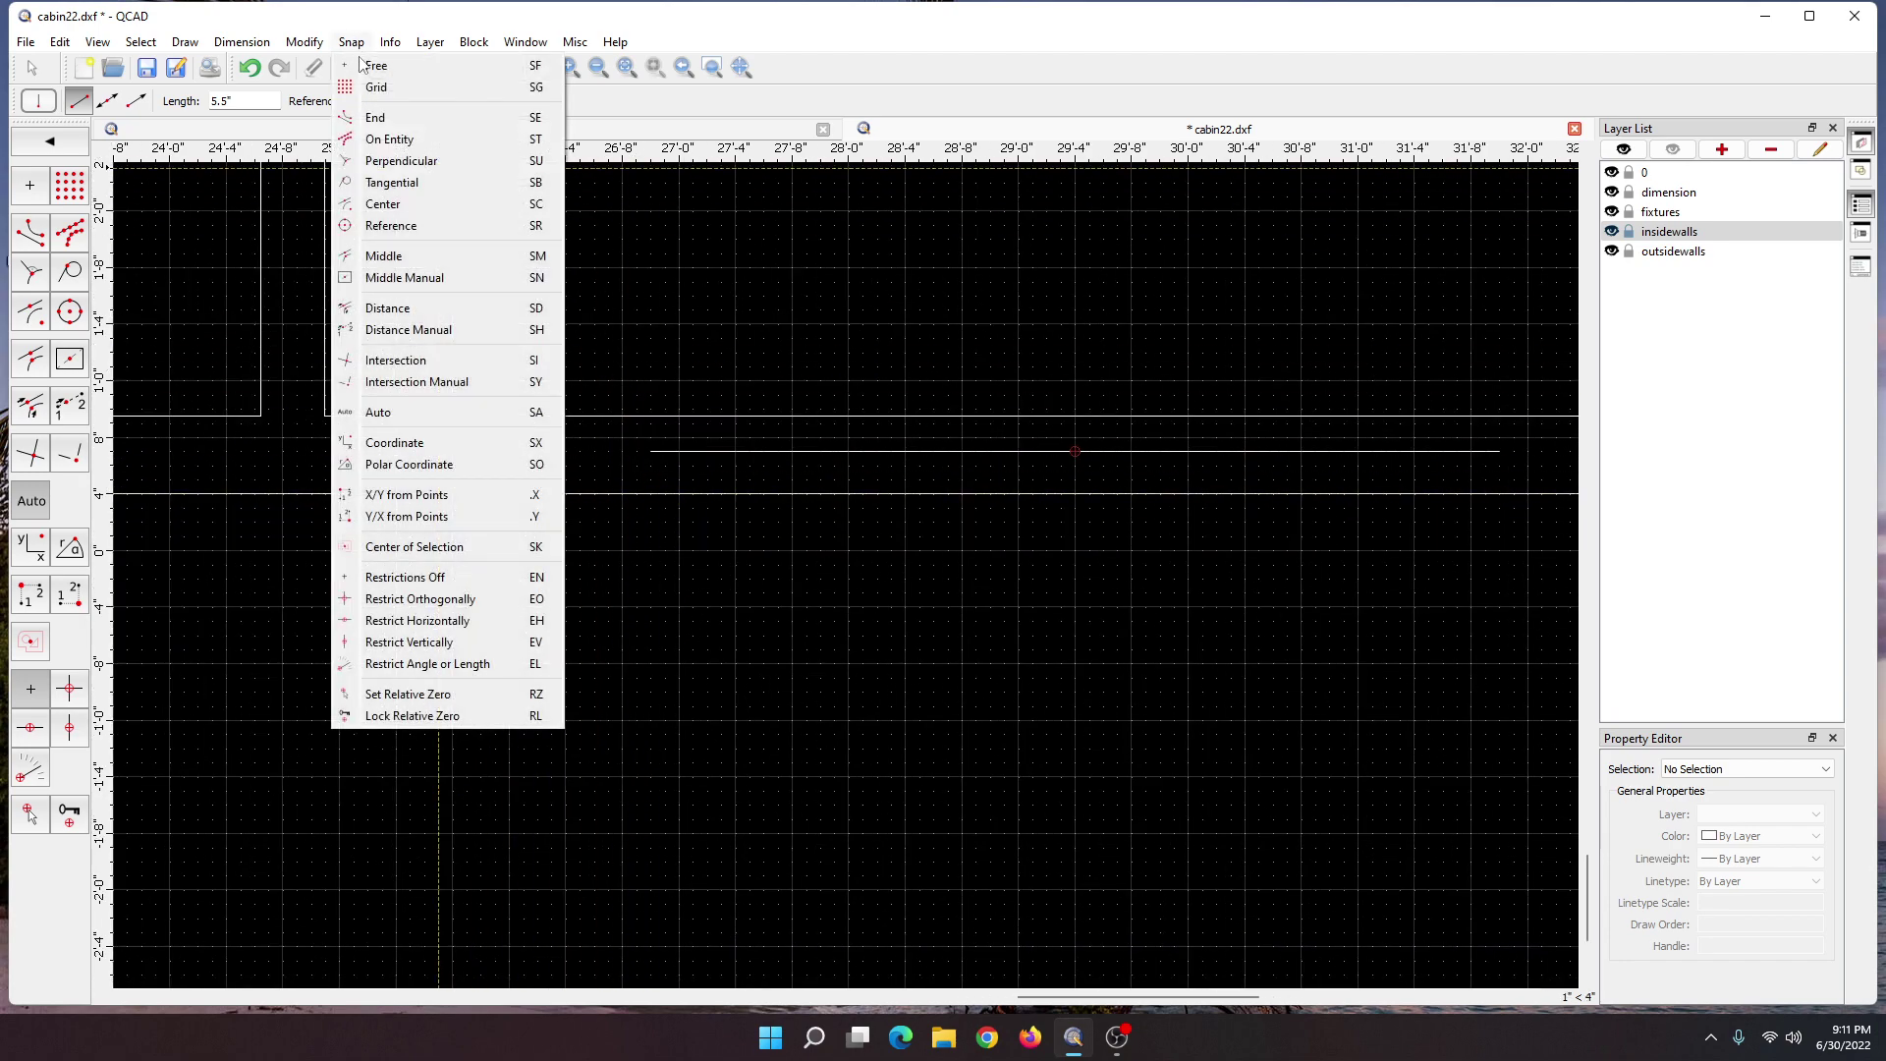
left_click(389, 138)
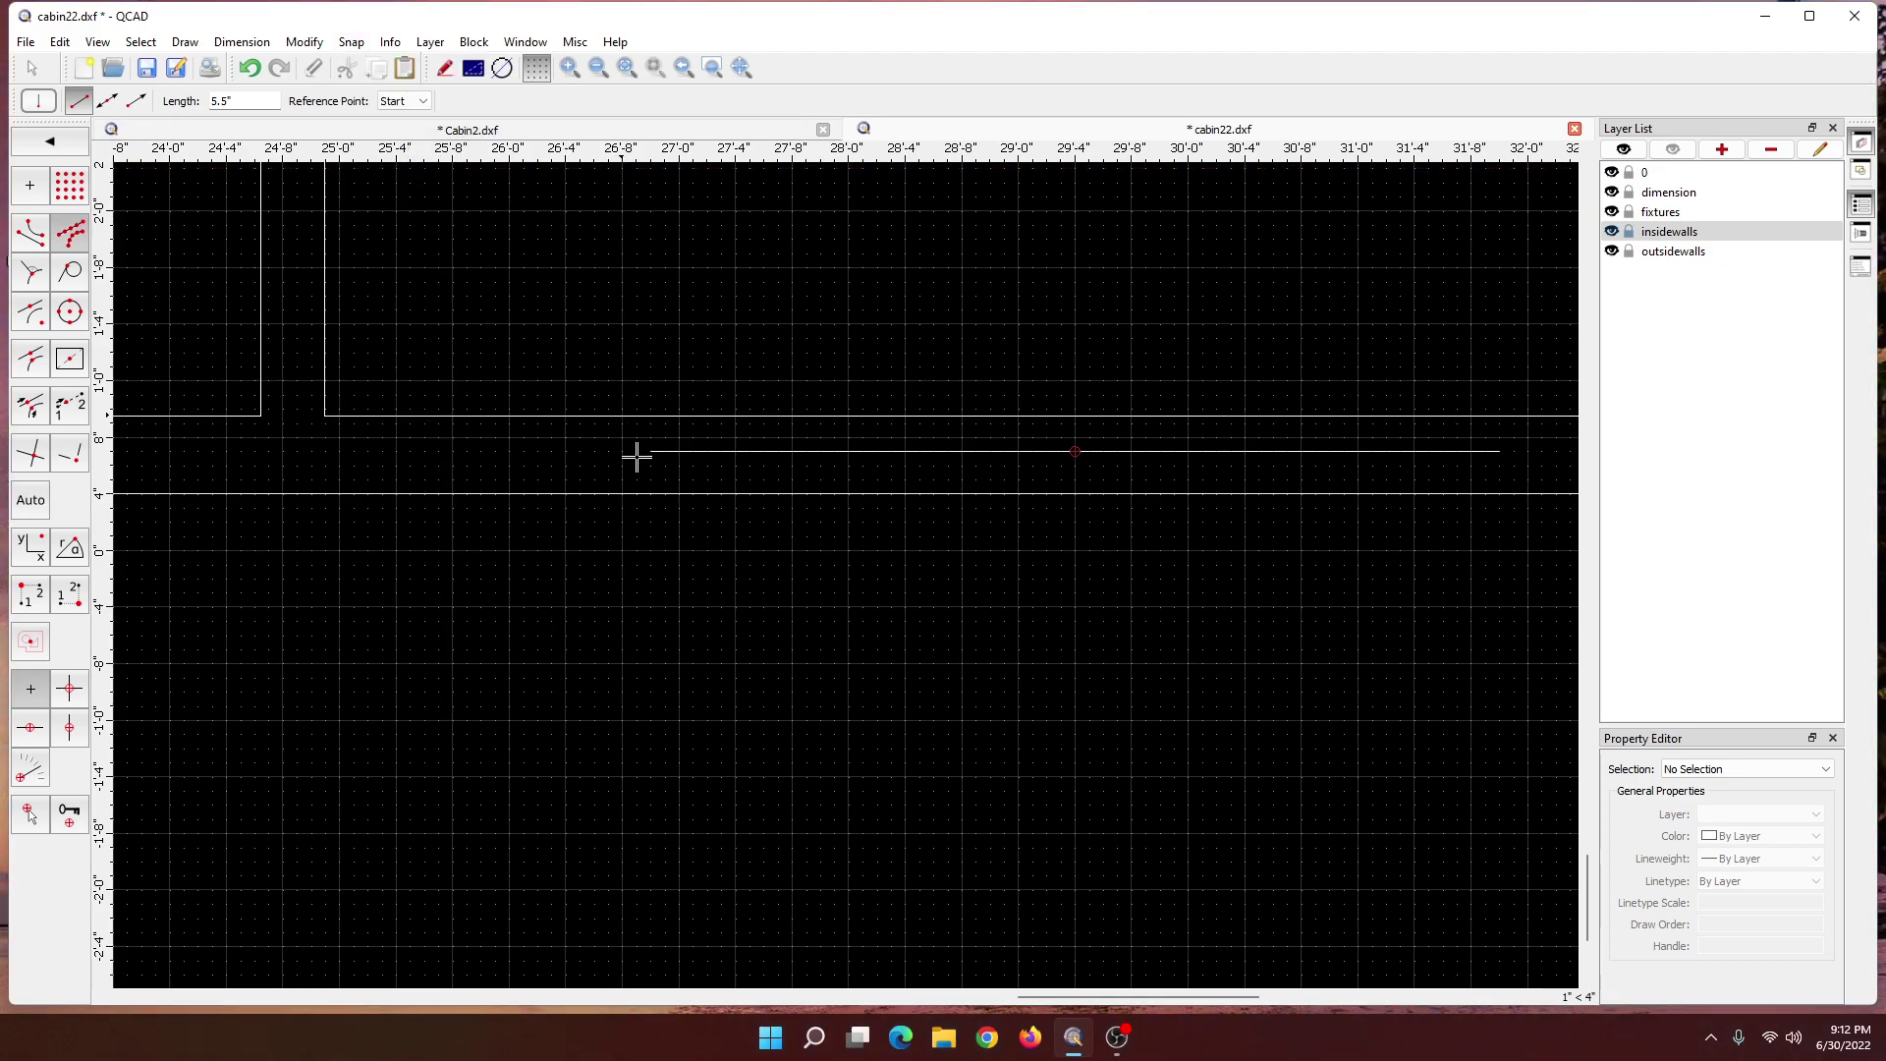
scroll(651, 481, "up", 2)
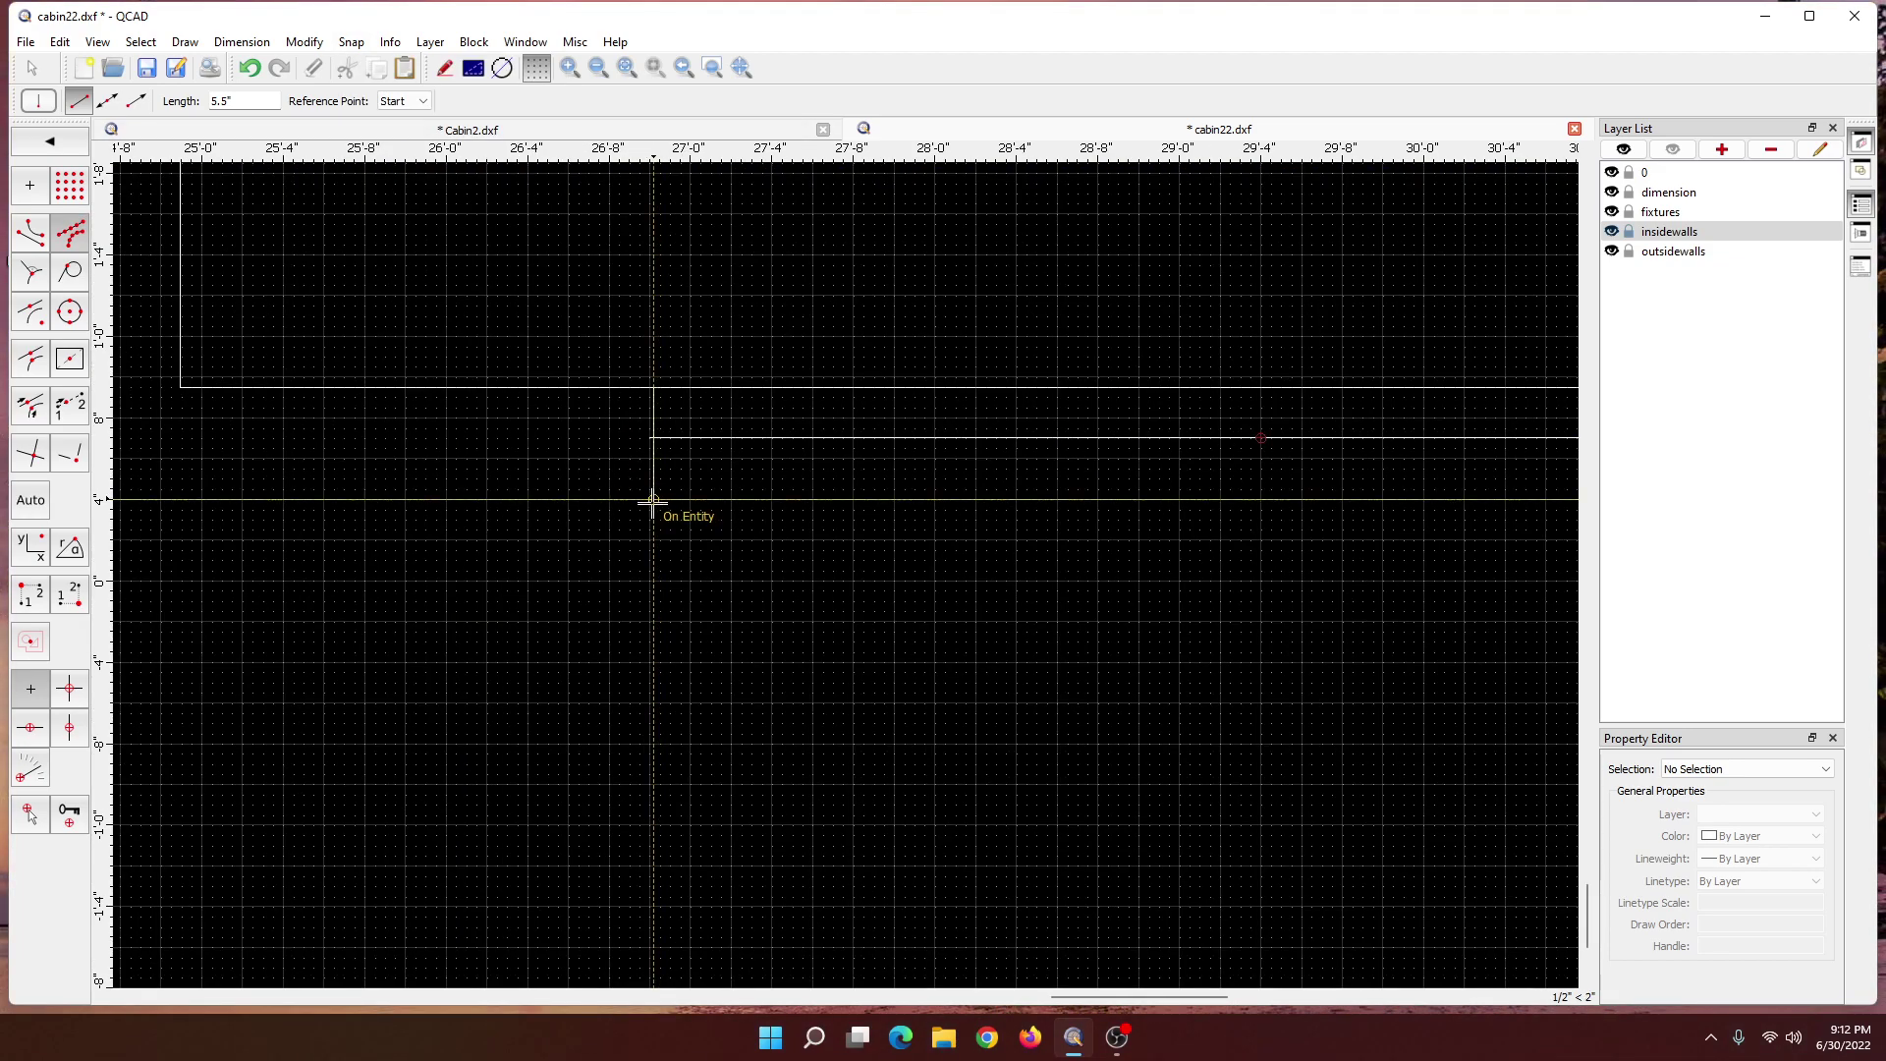
left_click(650, 500)
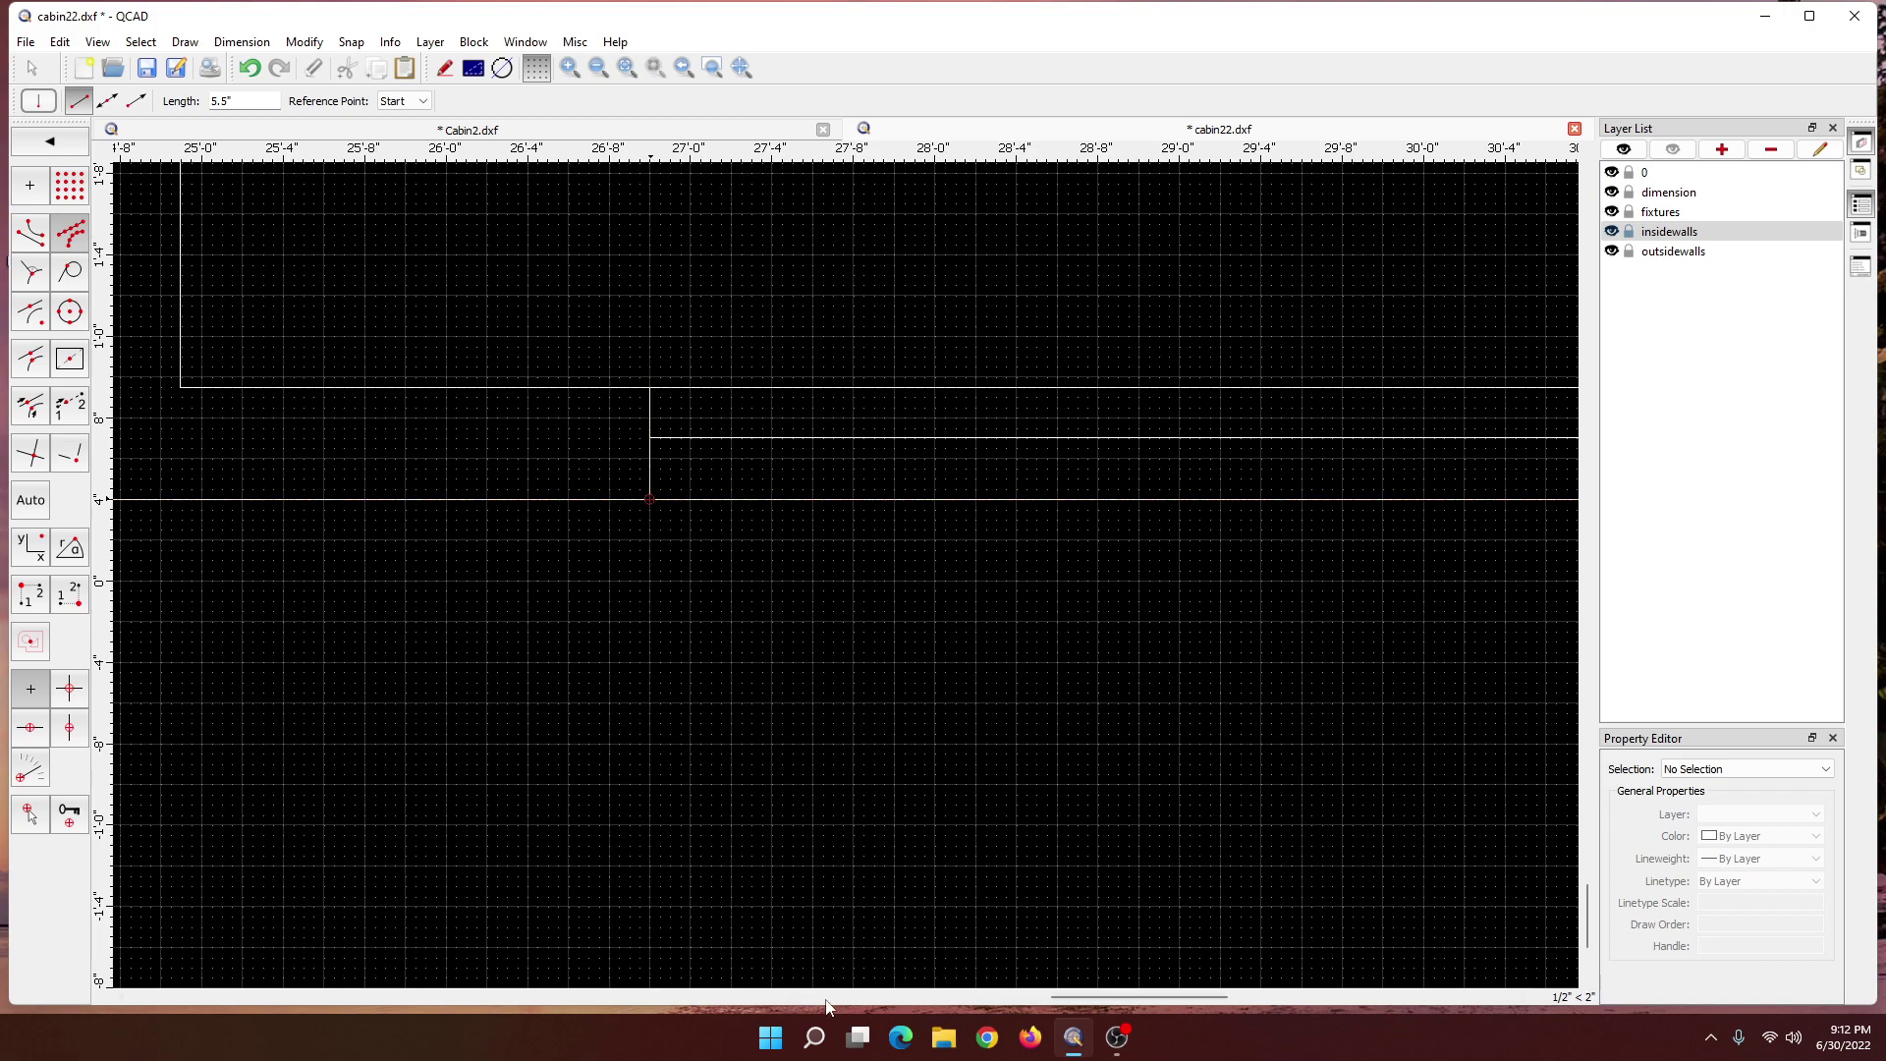
- Draw a matching 5.5" vertical line from the bottom wall's outer face at the right end of the 5' line, and end the command
mouse_move(1002, 690)
middle_mouse_down()
mouse_move(556, 686)
mouse_move(547, 770)
middle_mouse_up()
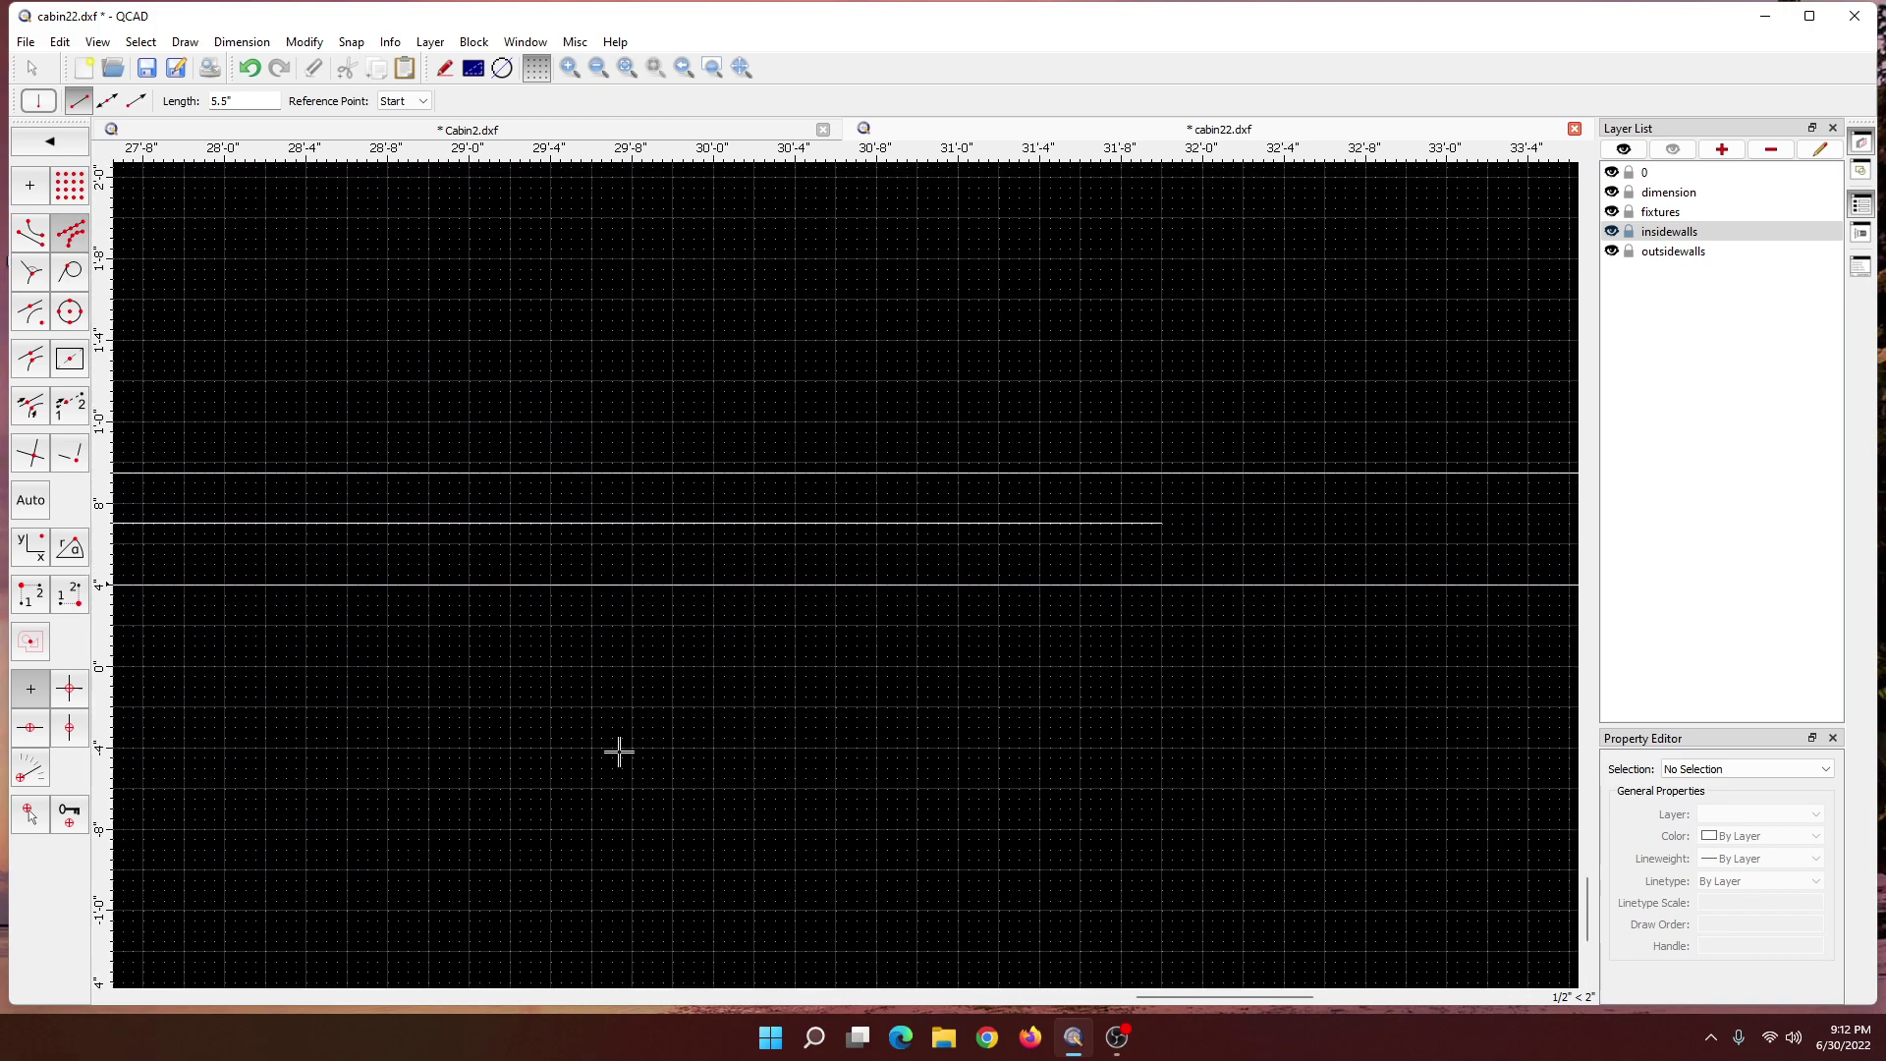
left_click(1163, 585)
left_click(27, 69)
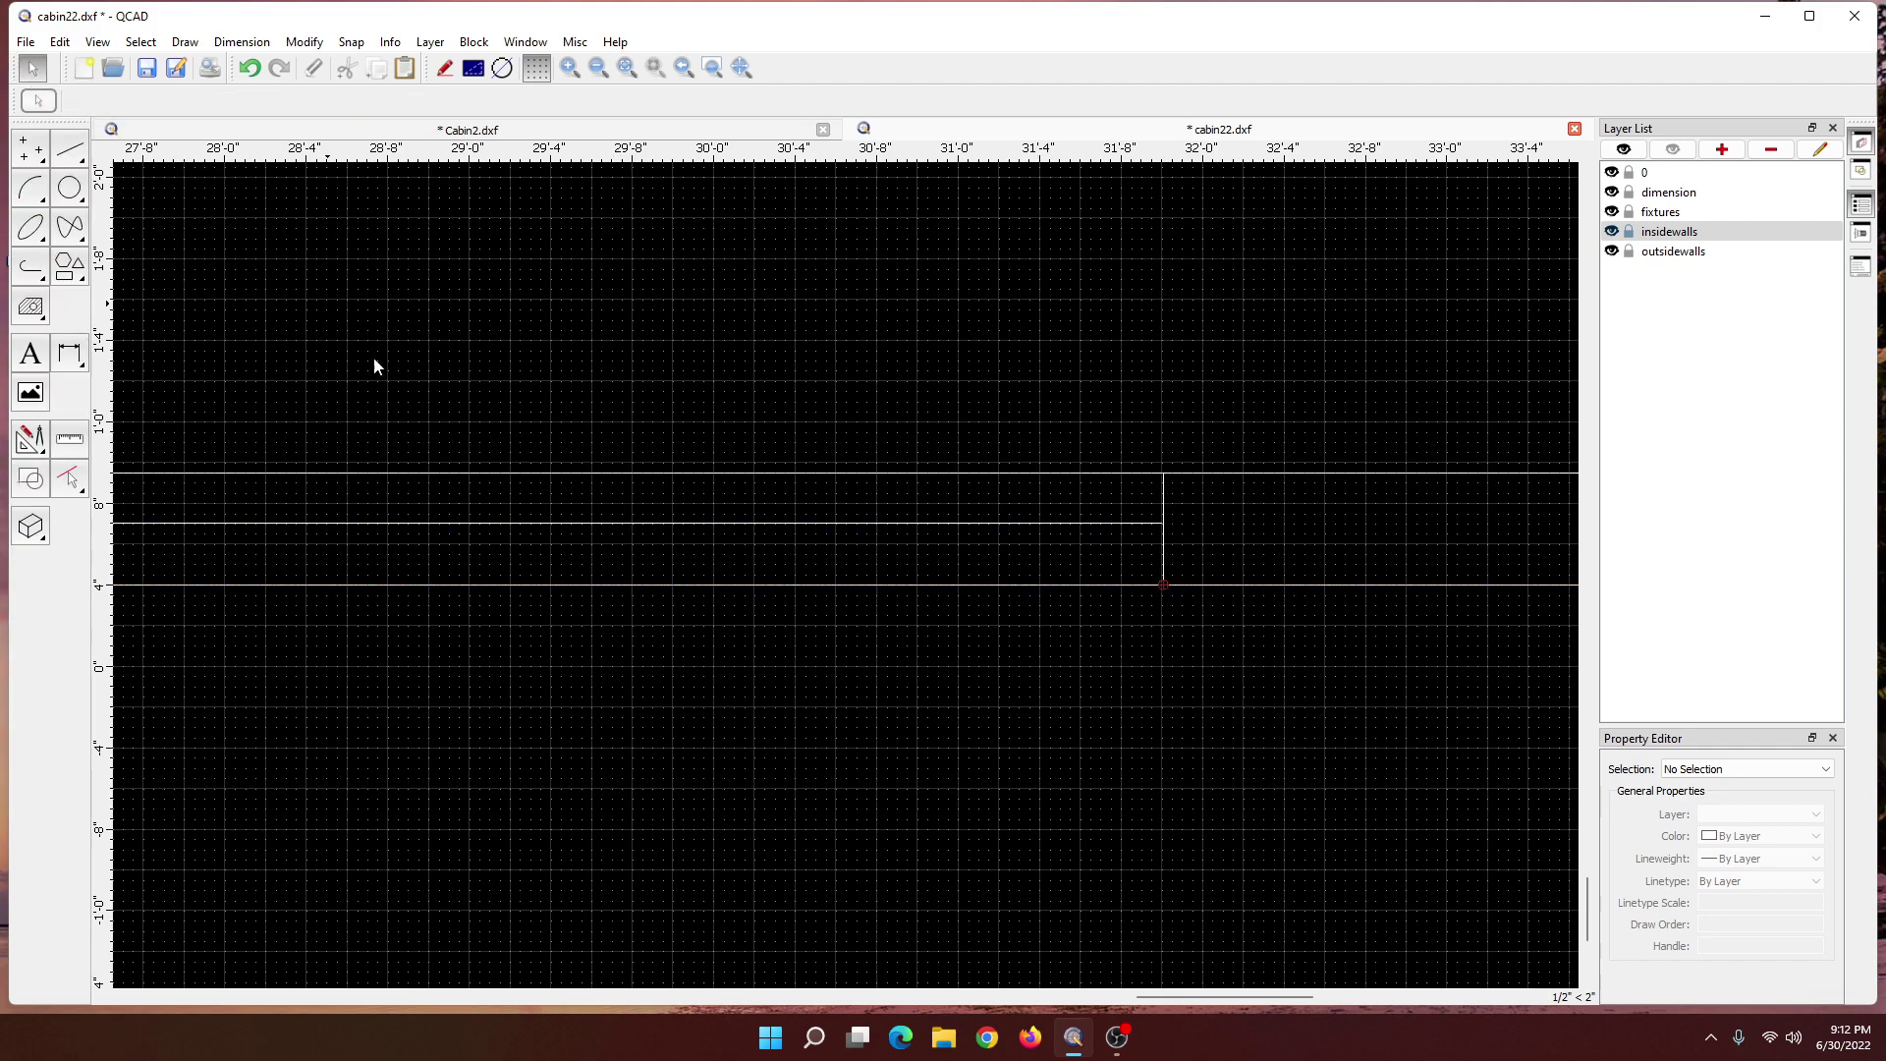
scroll(549, 587, "down", 3)
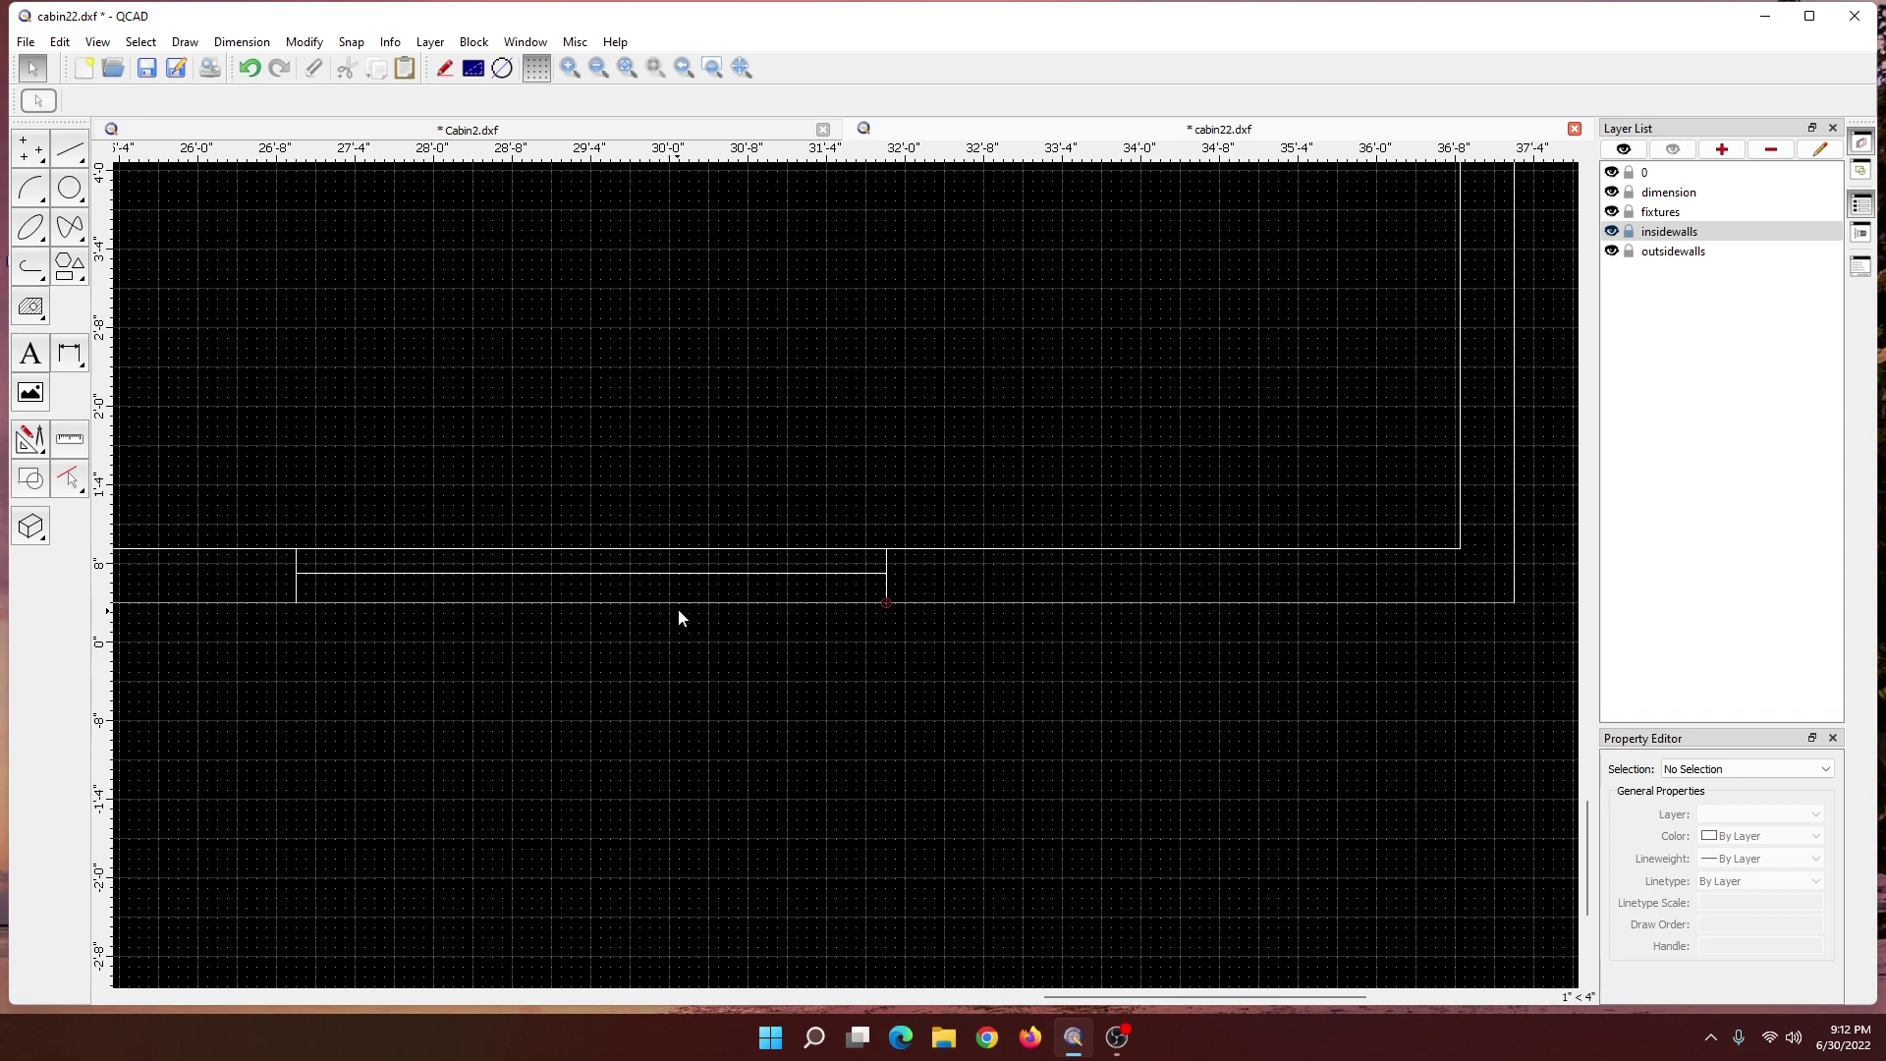
- Make outsidewalls the current layer and bring the whole floor plan into view
left_click(1649, 253)
scroll(1316, 447, "down", 5)
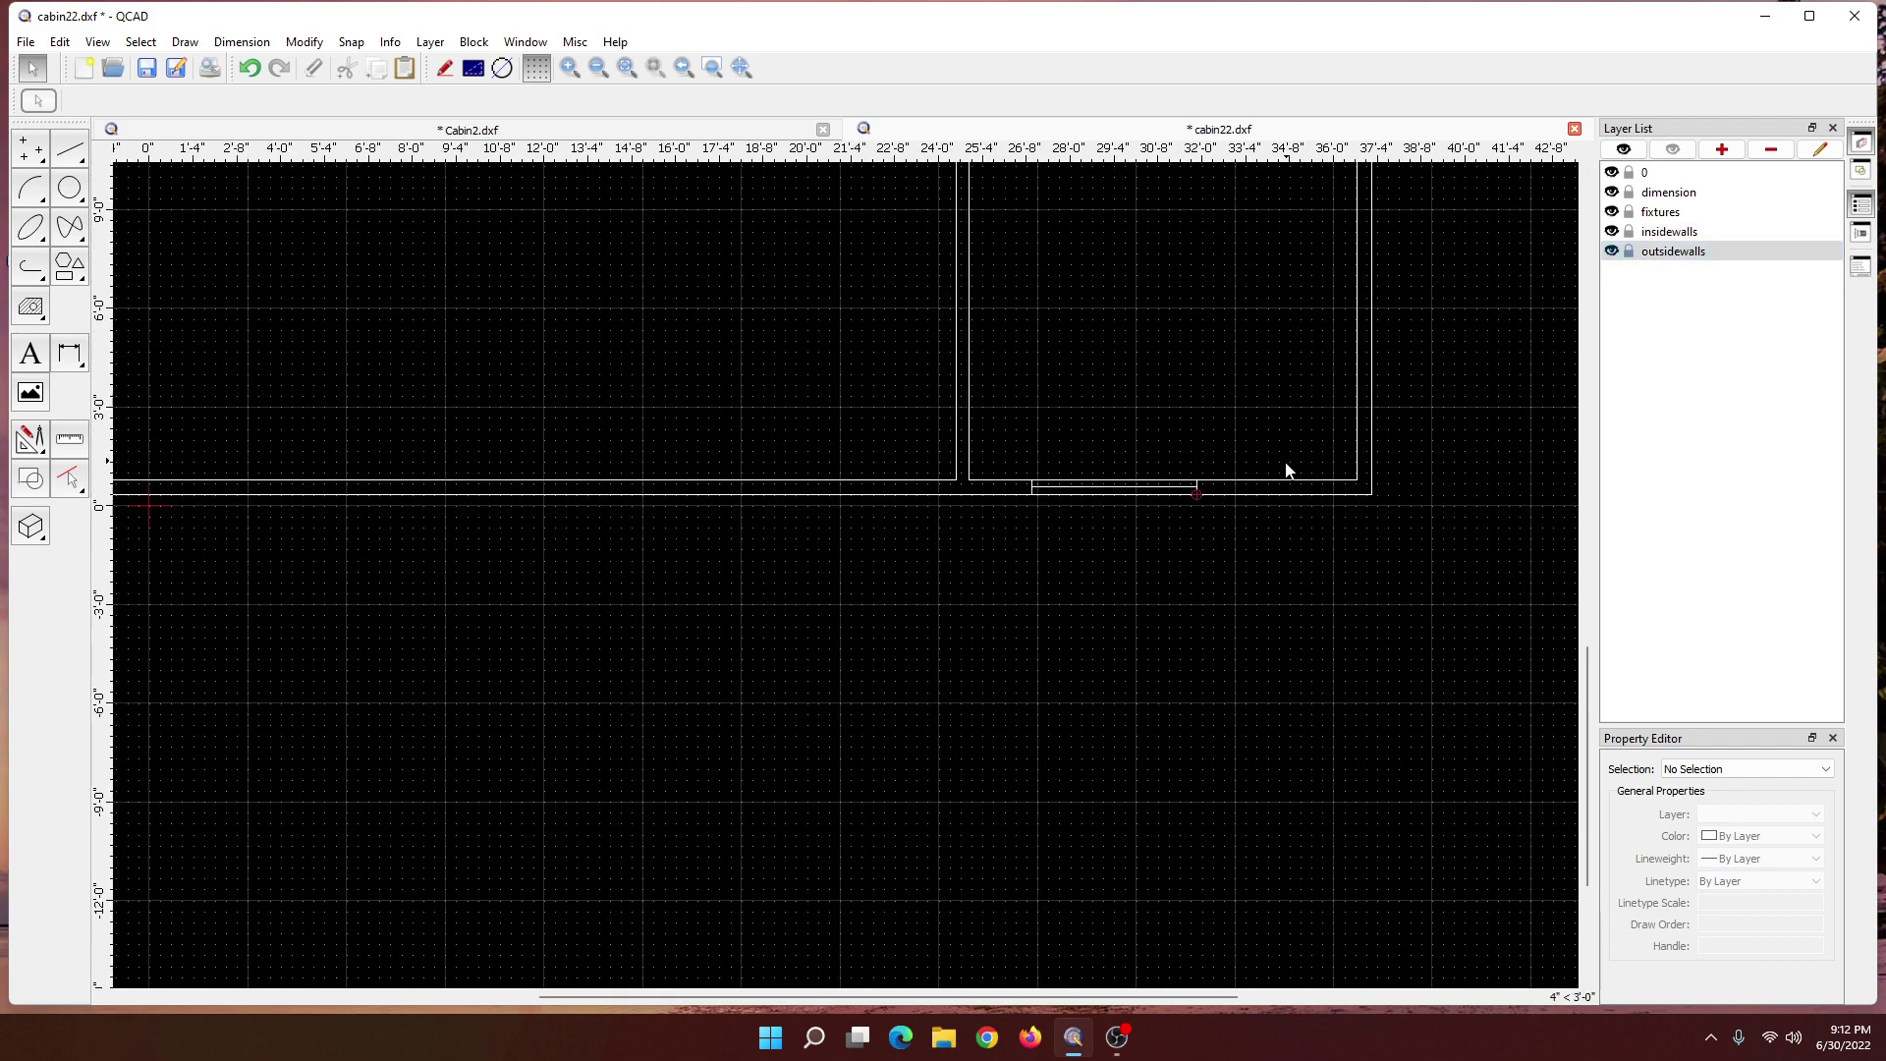
mouse_move(1095, 355)
middle_mouse_down()
mouse_move(1069, 665)
mouse_move(983, 708)
mouse_move(1007, 732)
middle_mouse_up()
scroll(1031, 666, "down", 2)
scroll(1036, 663, "down", 3)
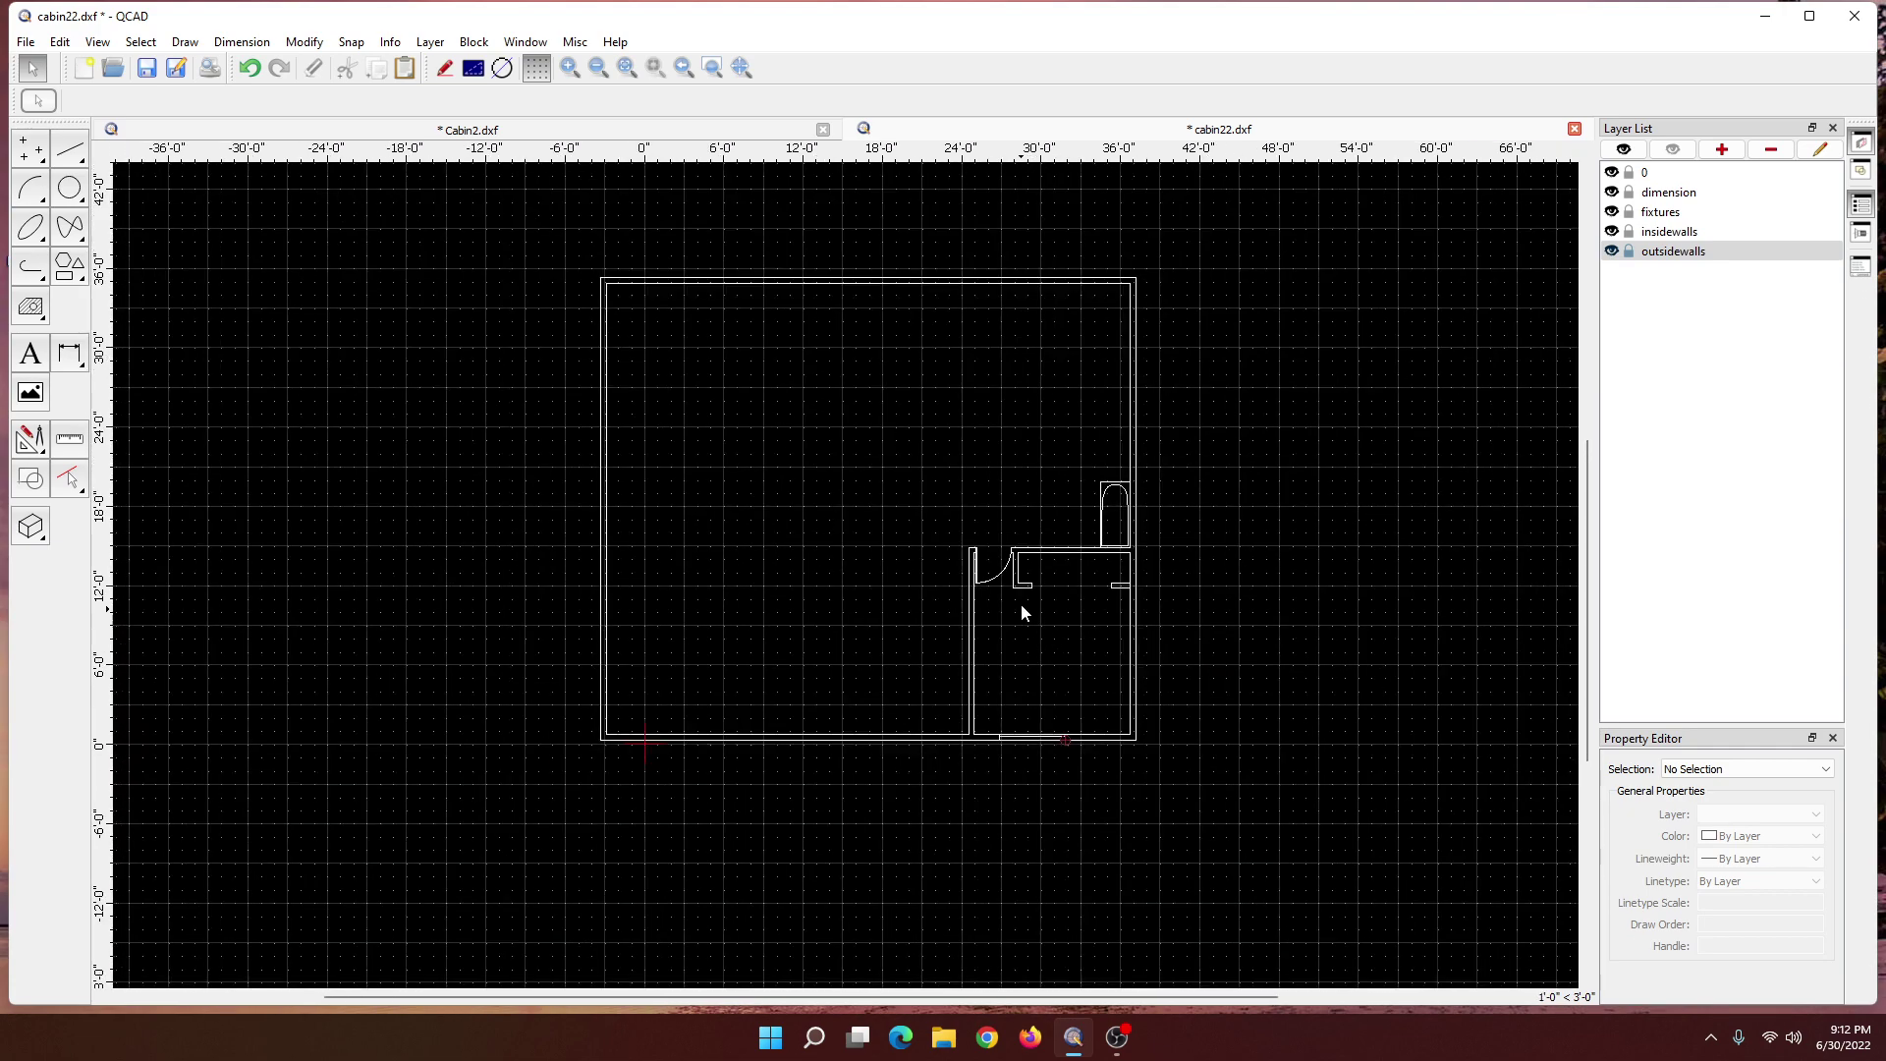
scroll(1022, 601, "up", 3)
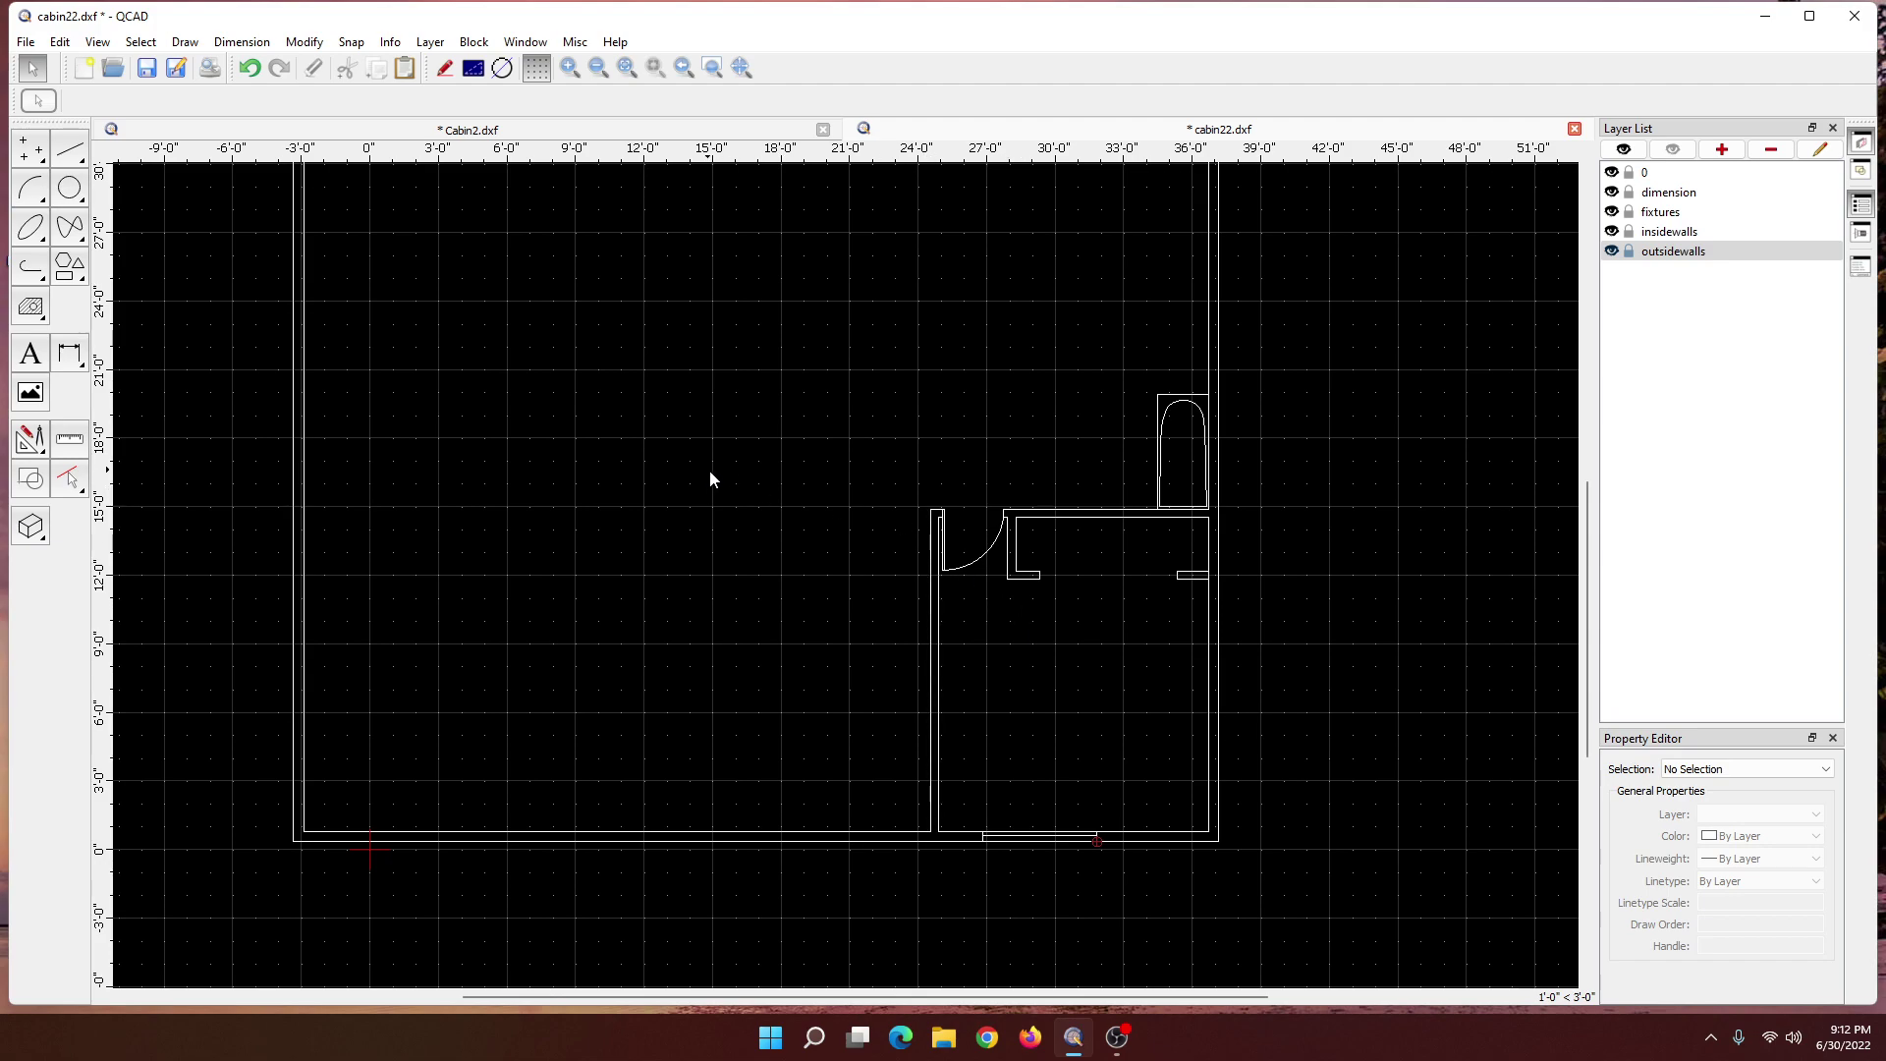
scroll(717, 480, "down", 2)
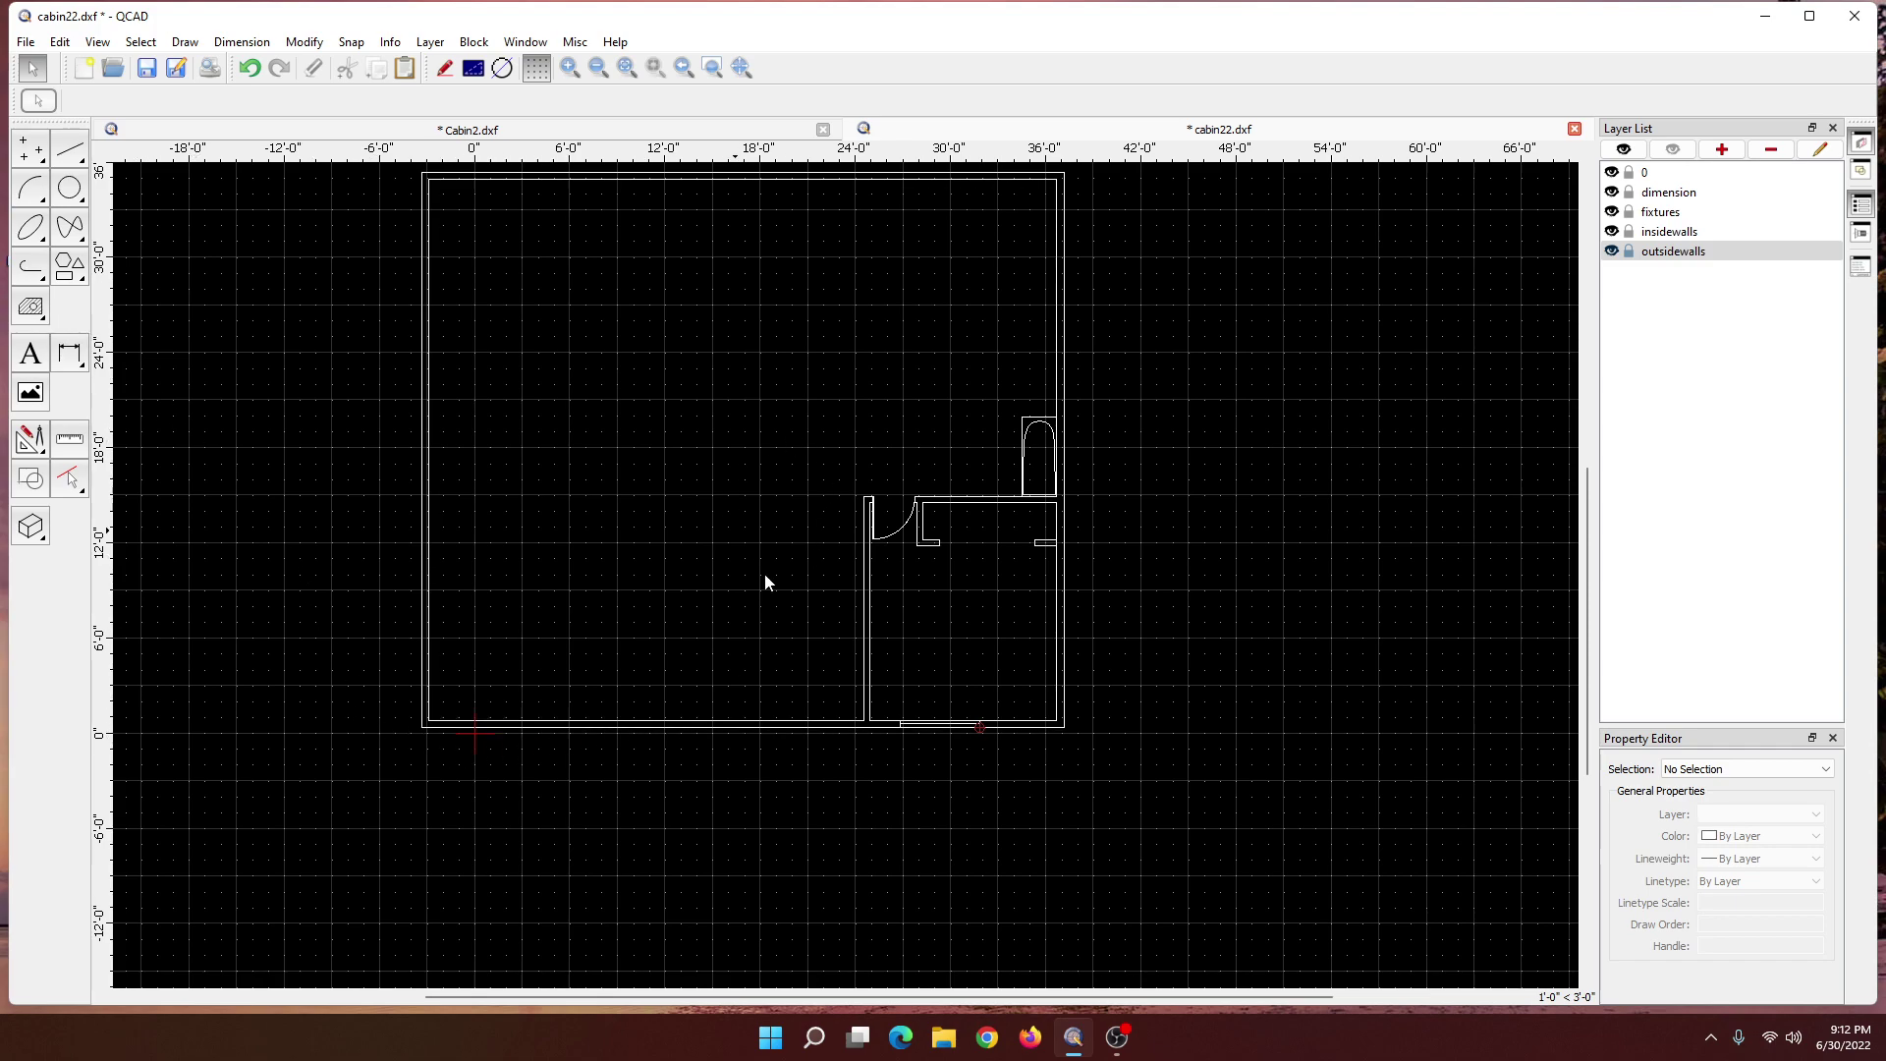
middle_click_drag(723, 348, 776, 462)
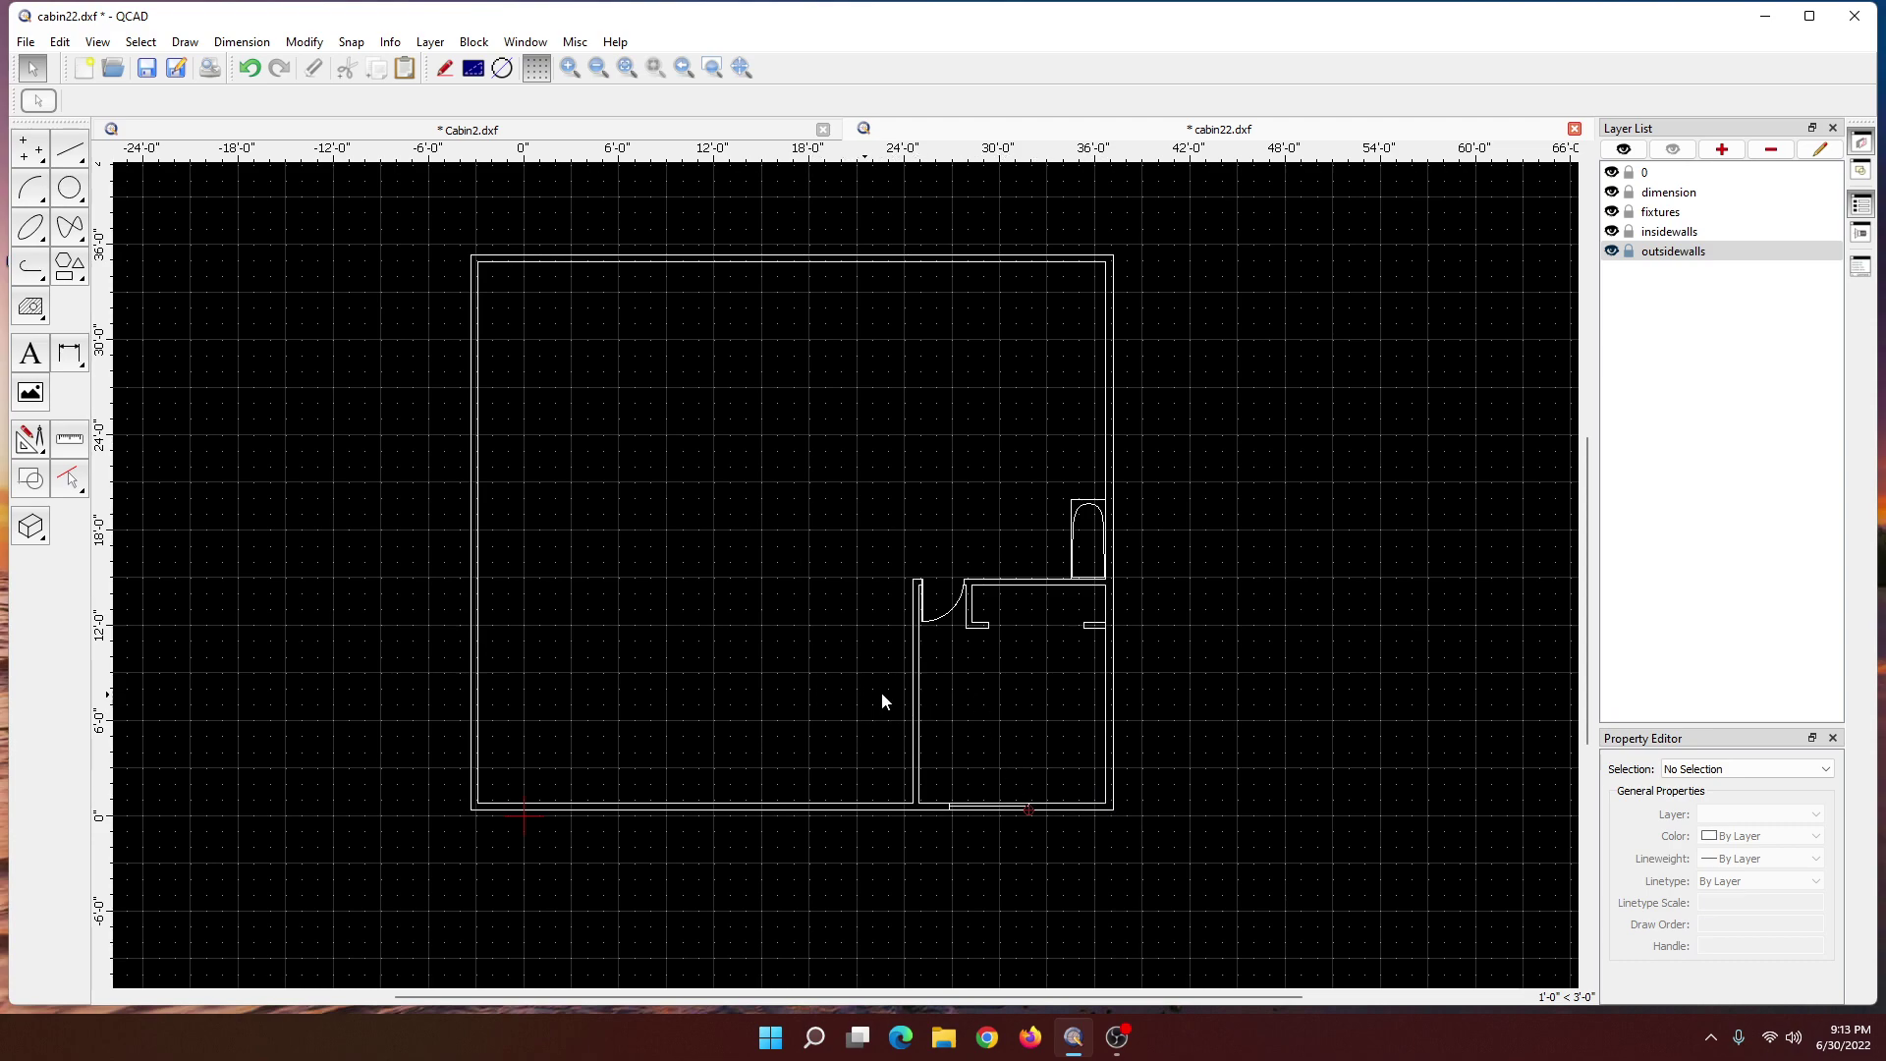
- Set the distance of the parallel Offset command to 3" and leave the command without offsetting anything
left_click(72, 152)
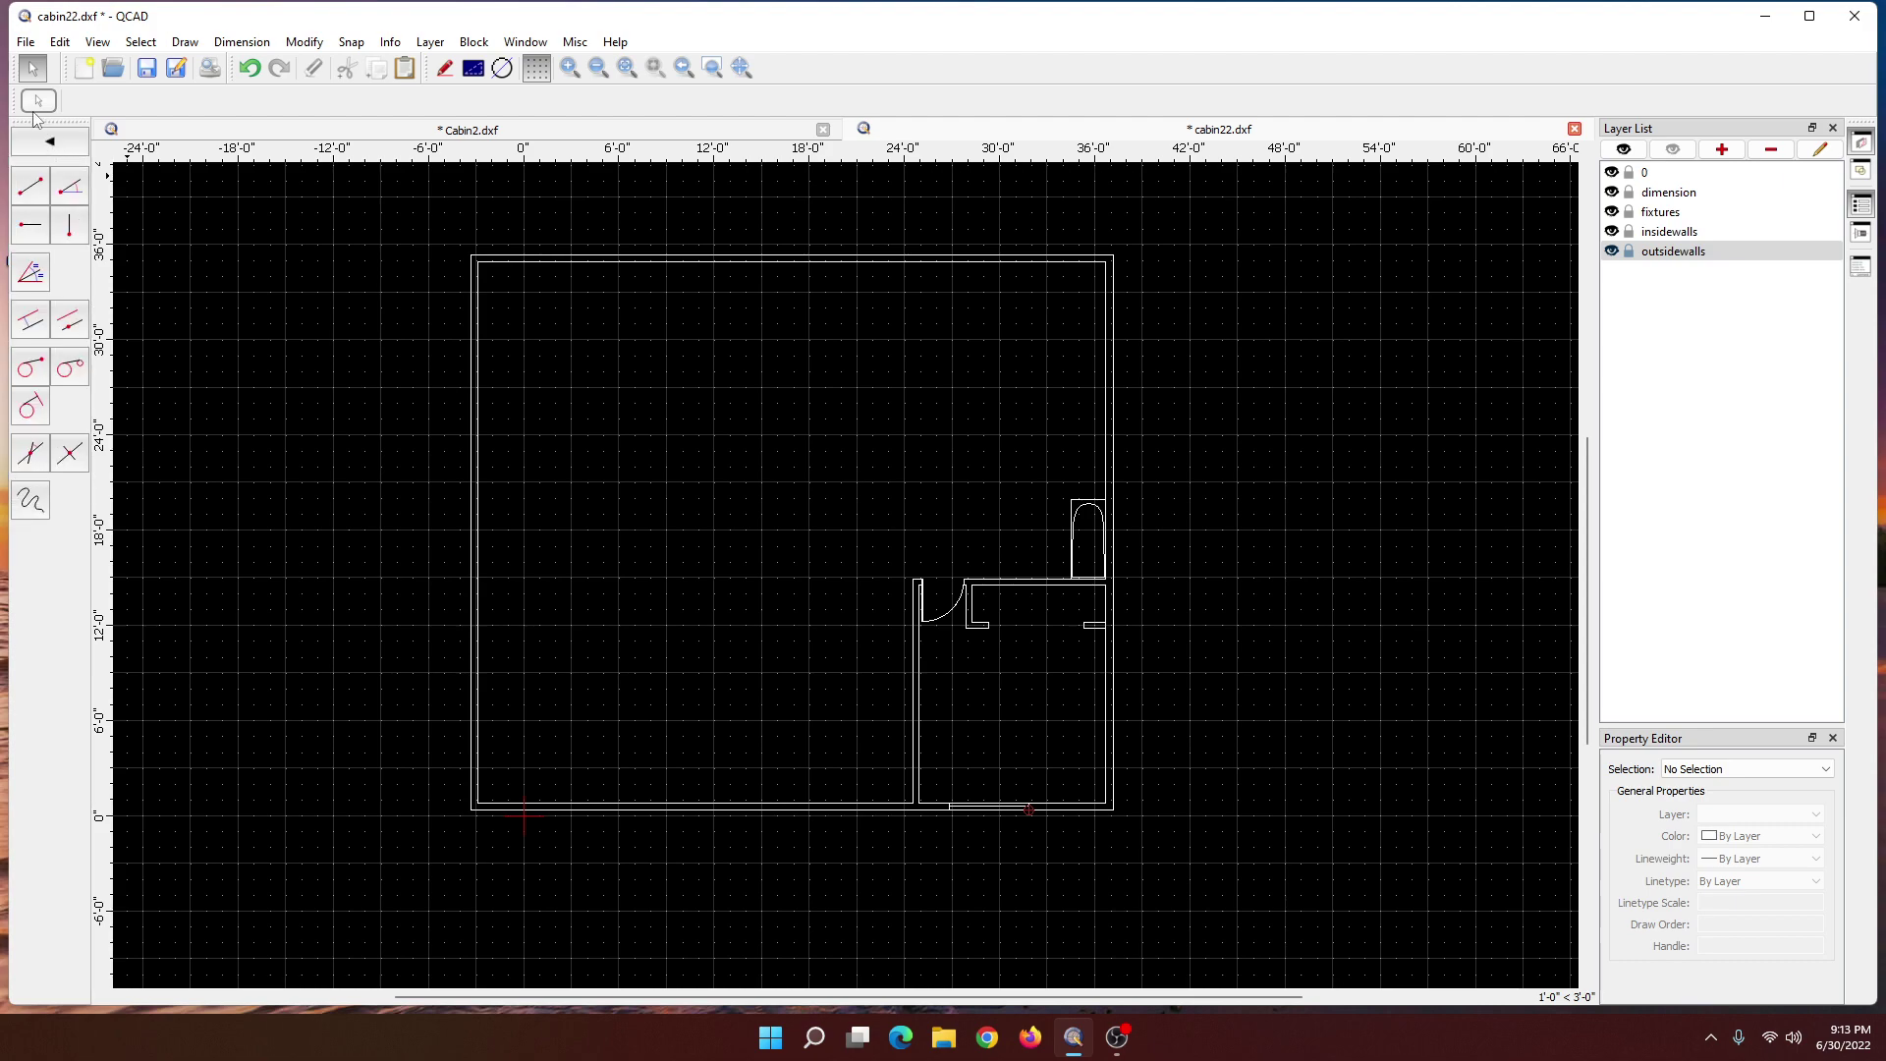
left_click(32, 74)
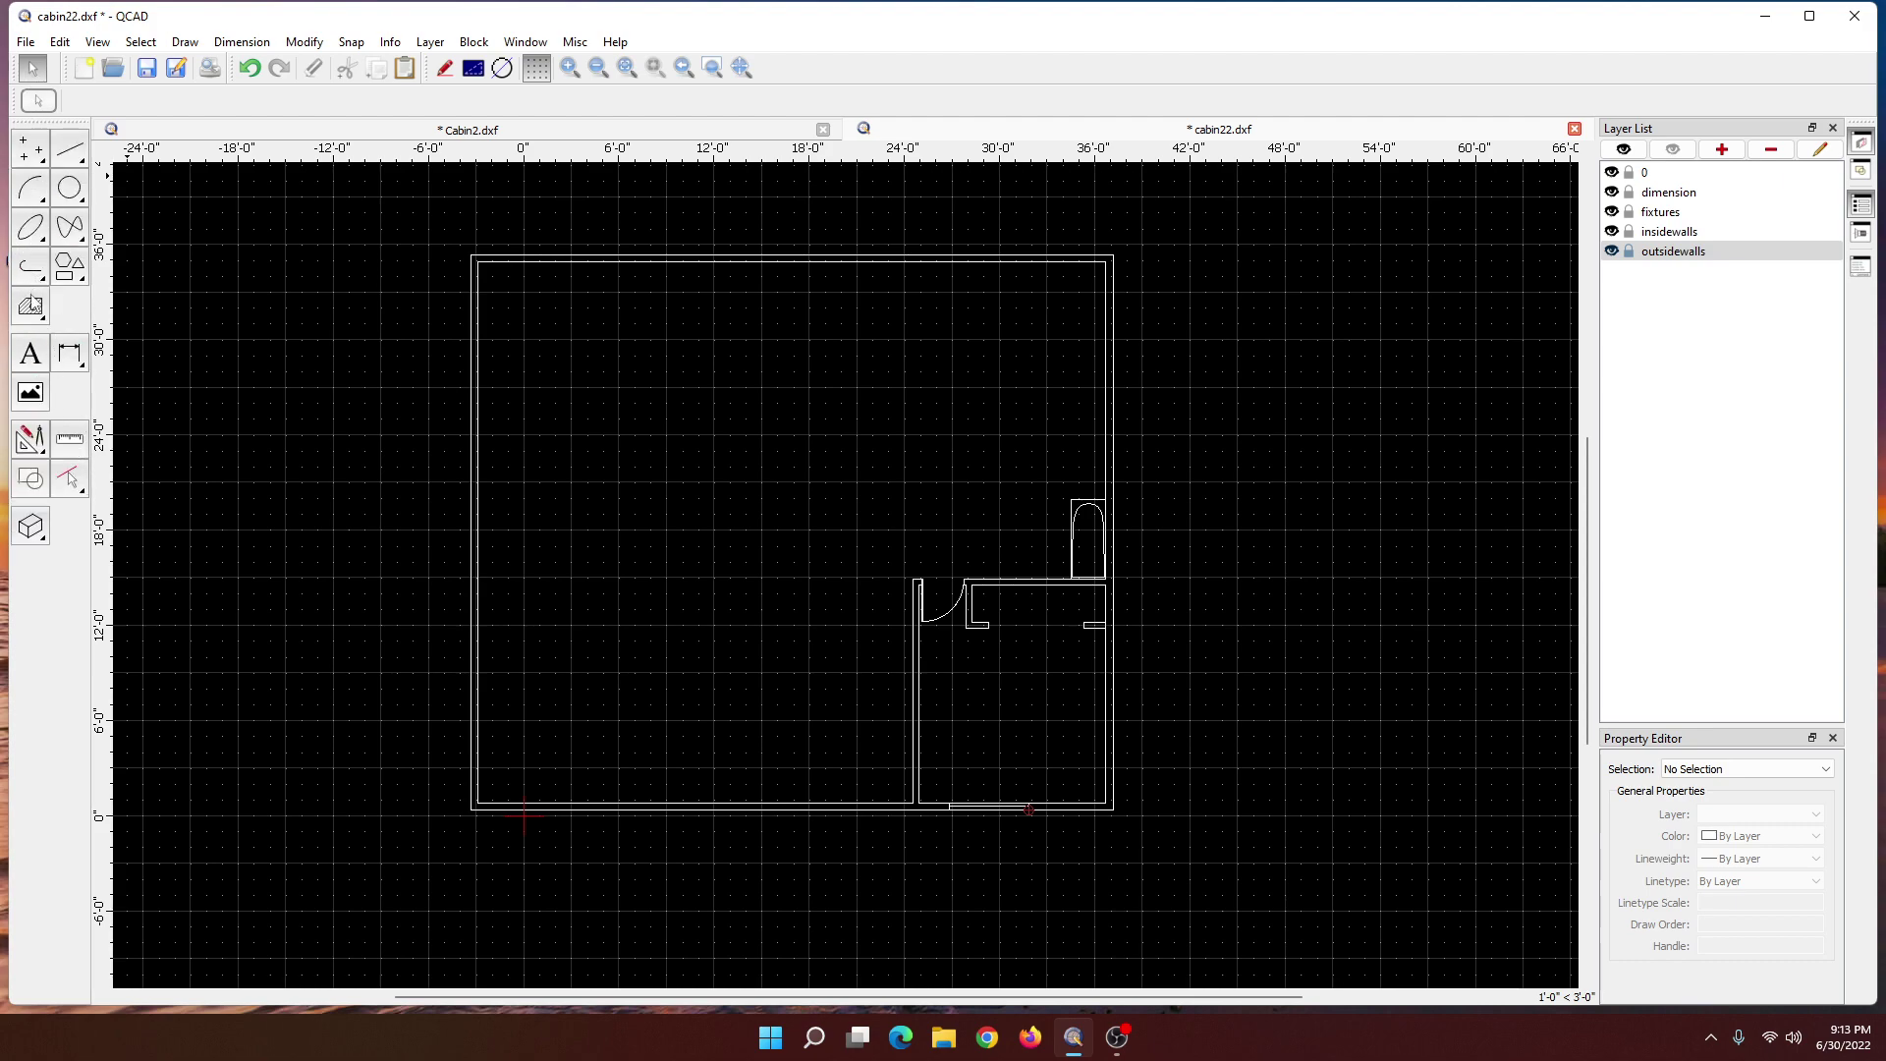
left_click(31, 439)
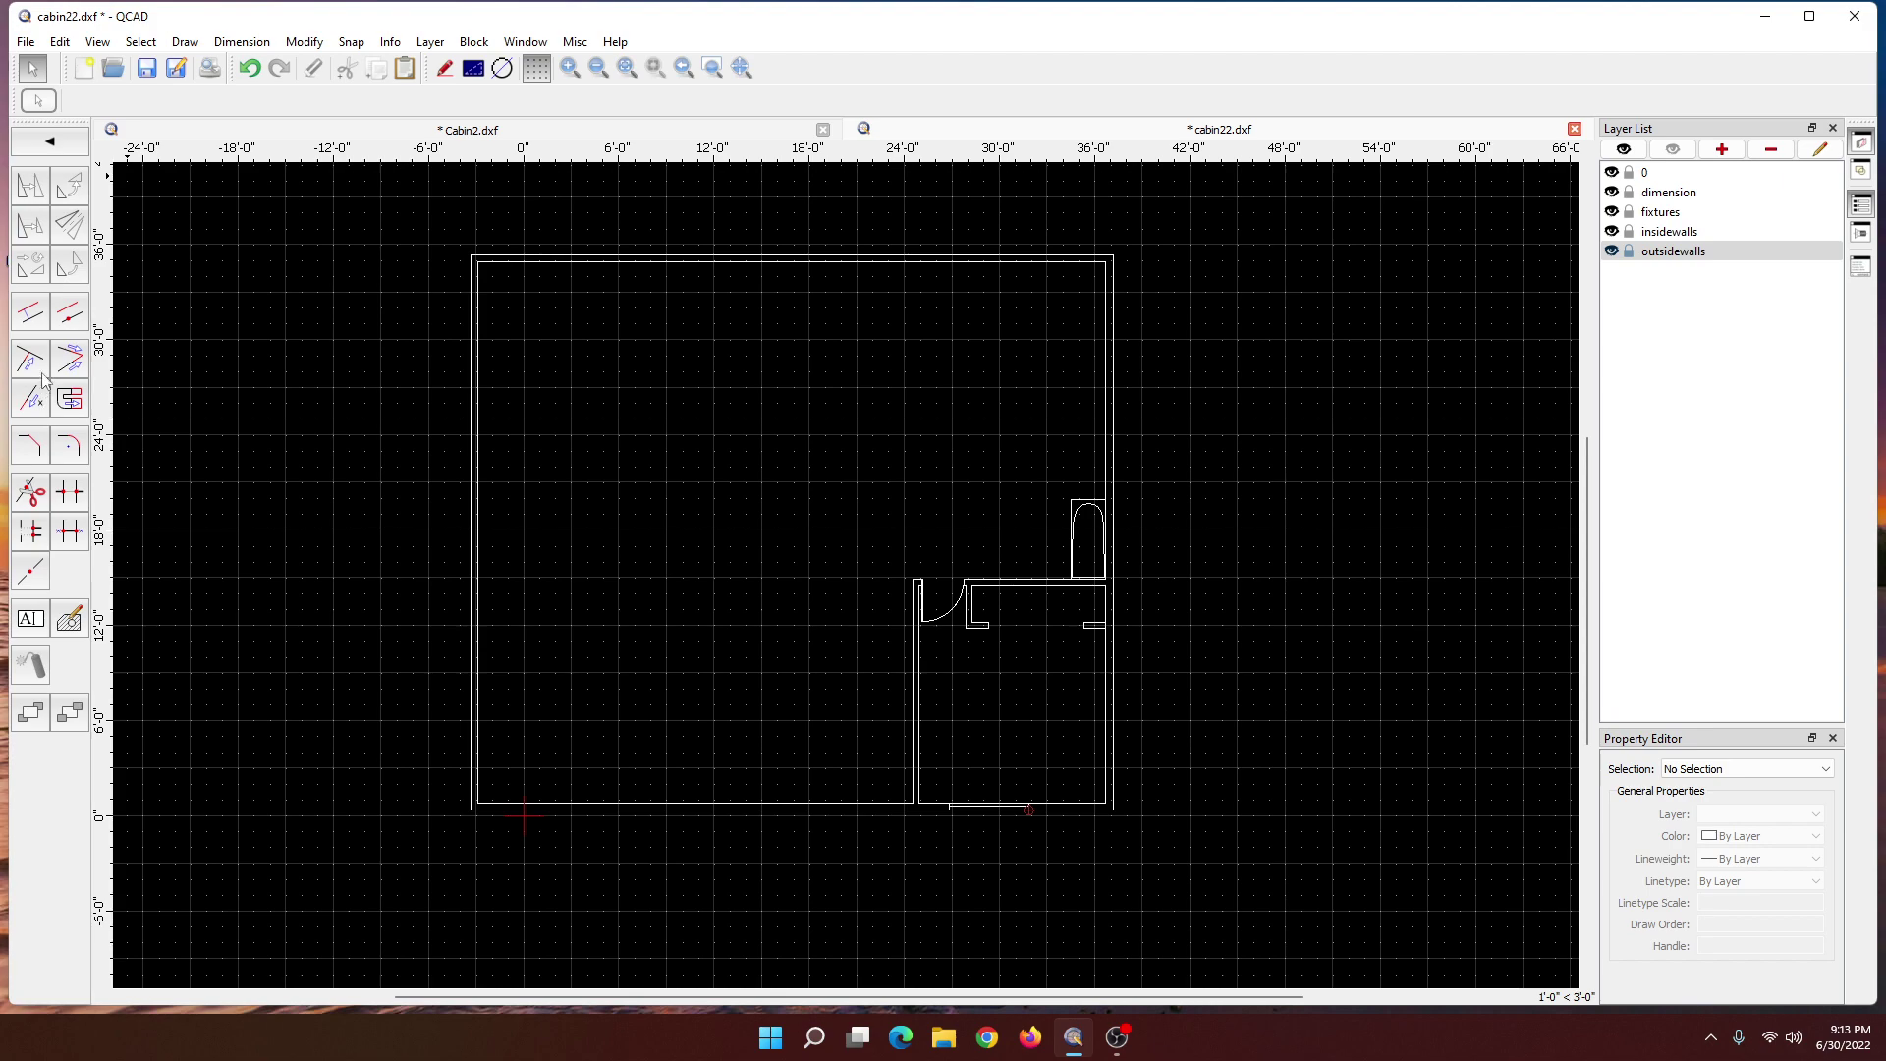
left_click(32, 316)
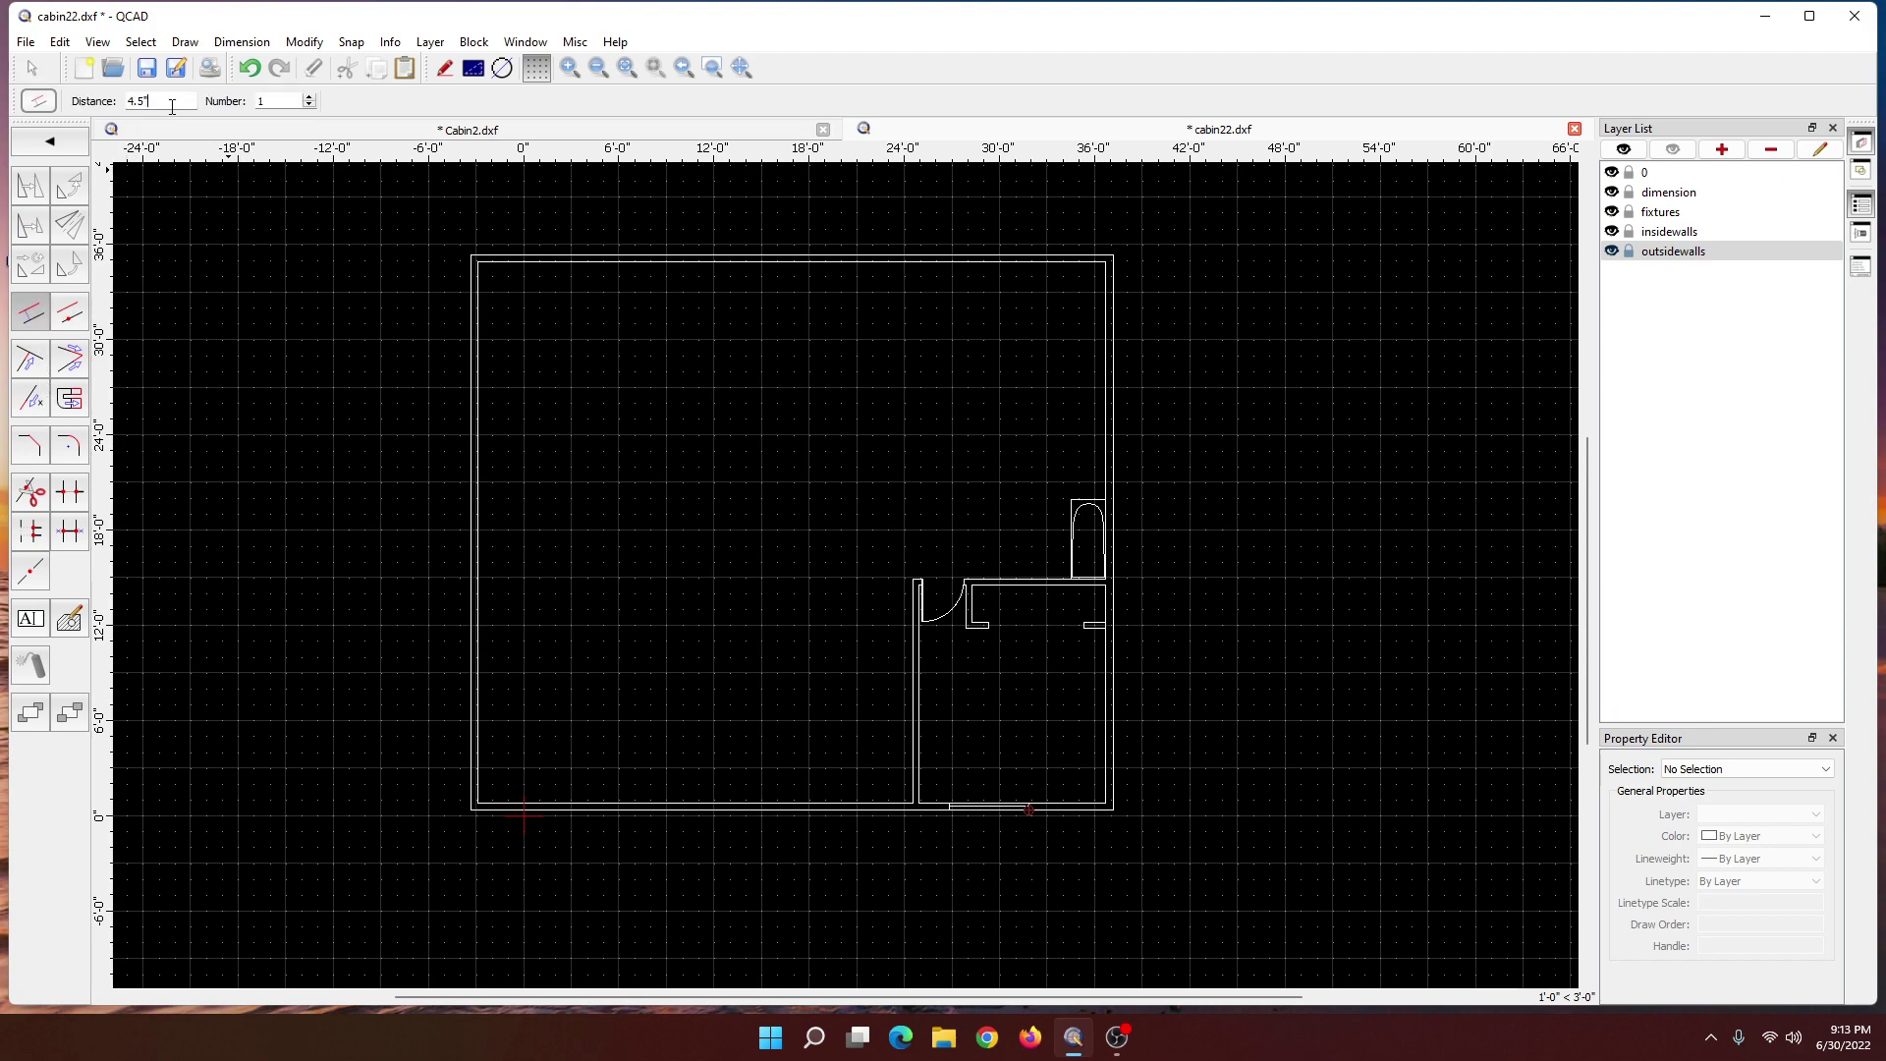
key("BackSpace")
type("3")
left_click(33, 64)
- Return to cabin22.dxf and draw an 80' line at 45 degrees, starting below the outside walls' lower-left corner at about -7', -7'
left_click(69, 154)
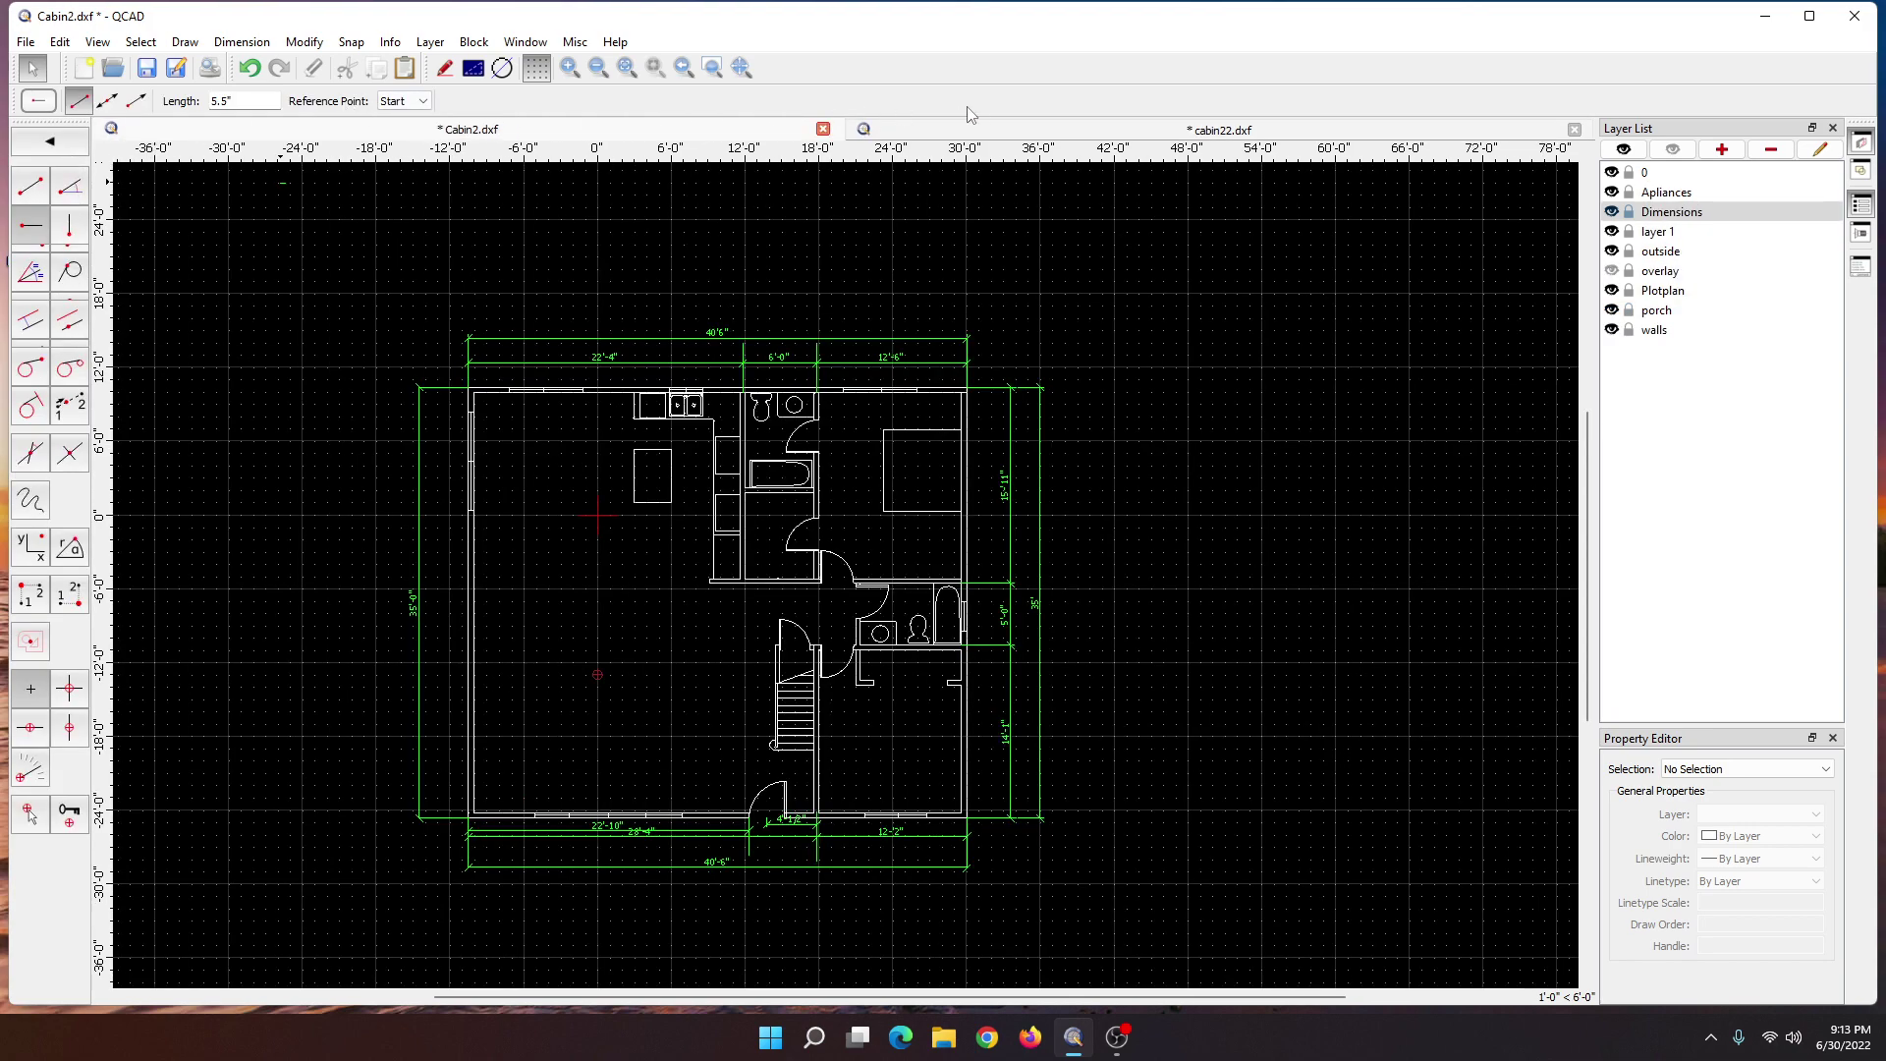
left_click(972, 132)
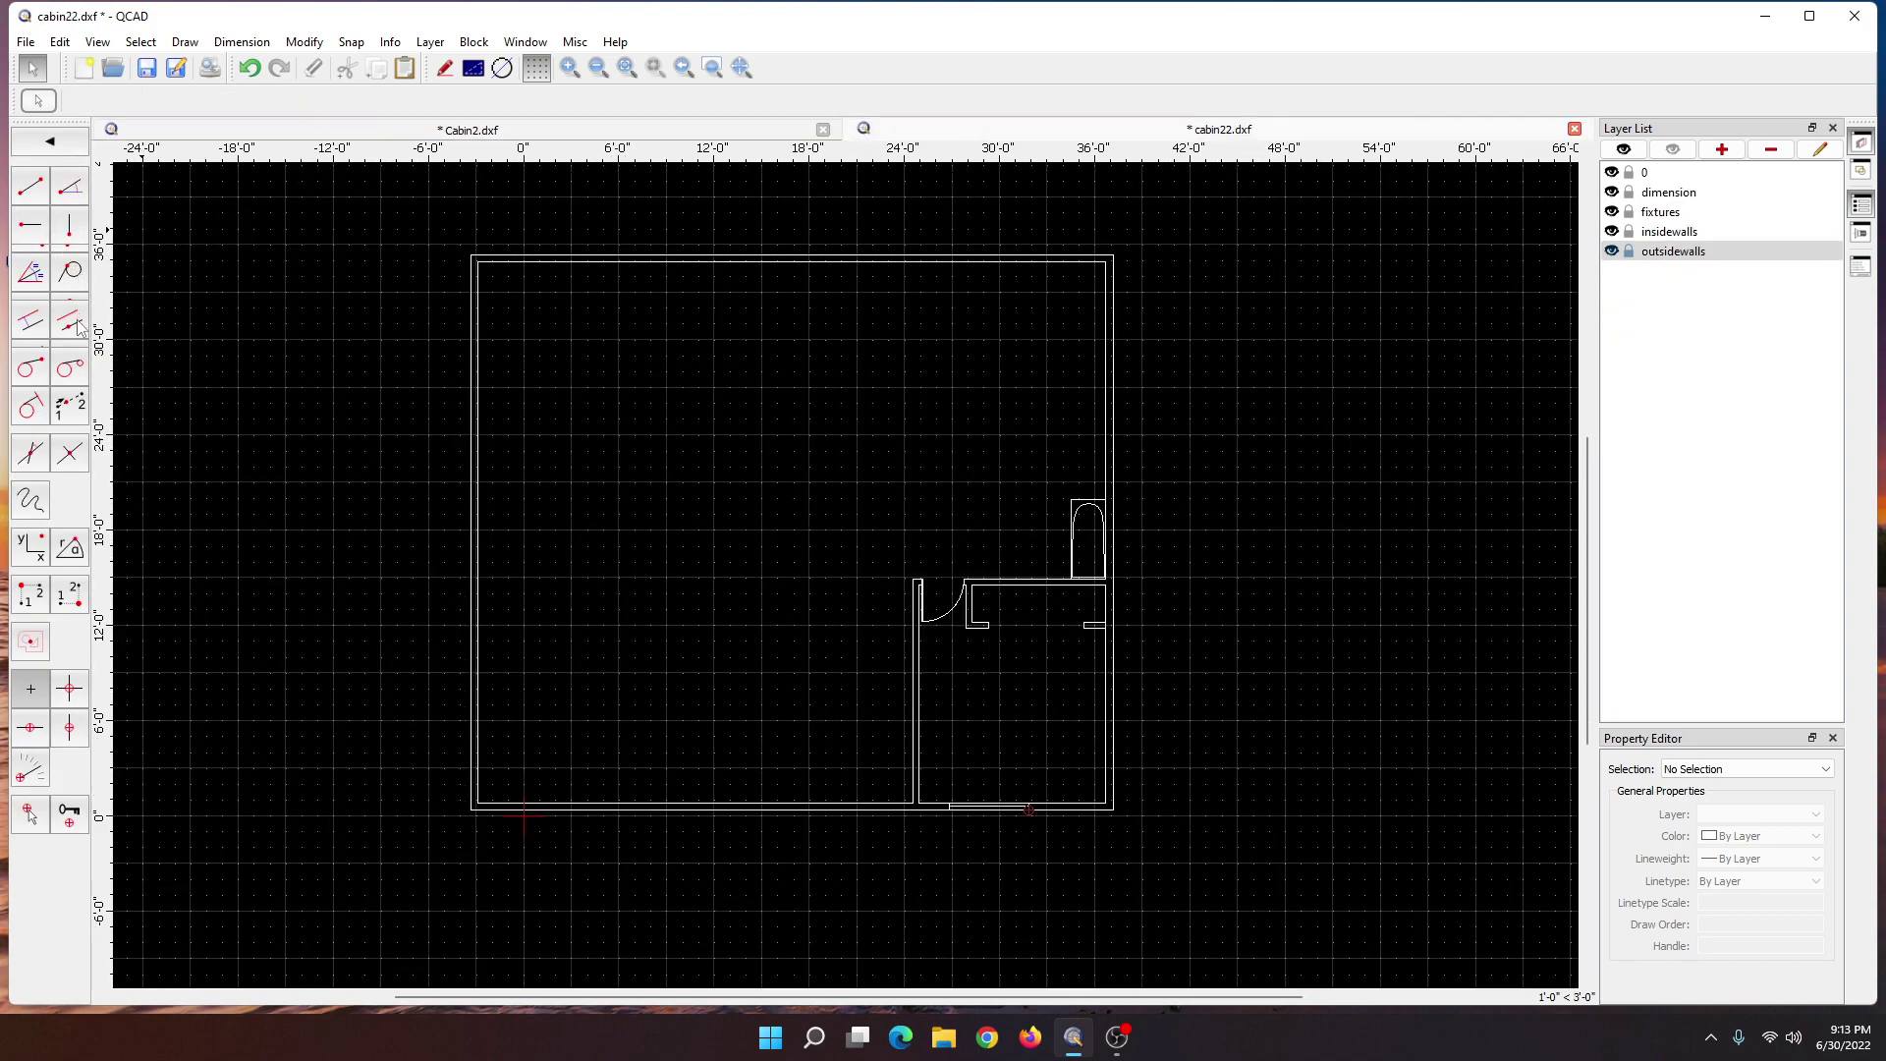
left_click(69, 189)
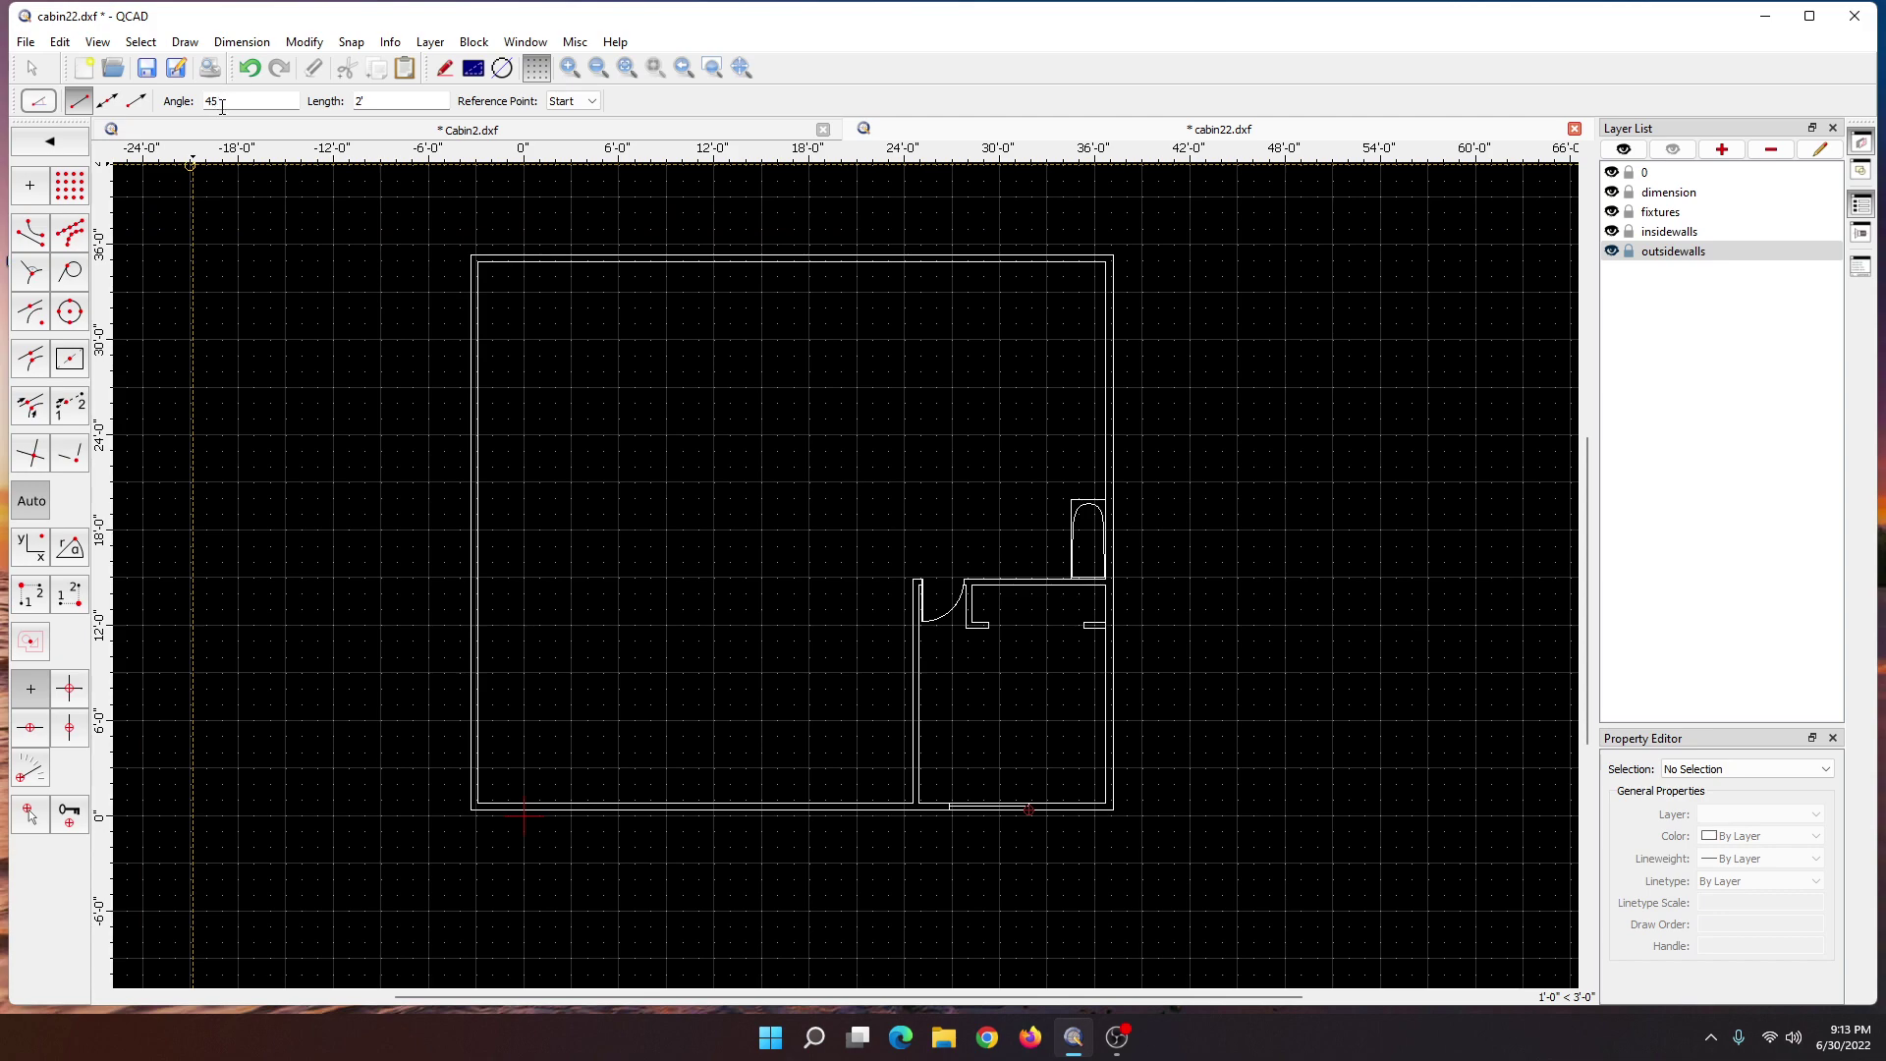
left_click(406, 102)
key("BackSpace")
key("BackSpace")
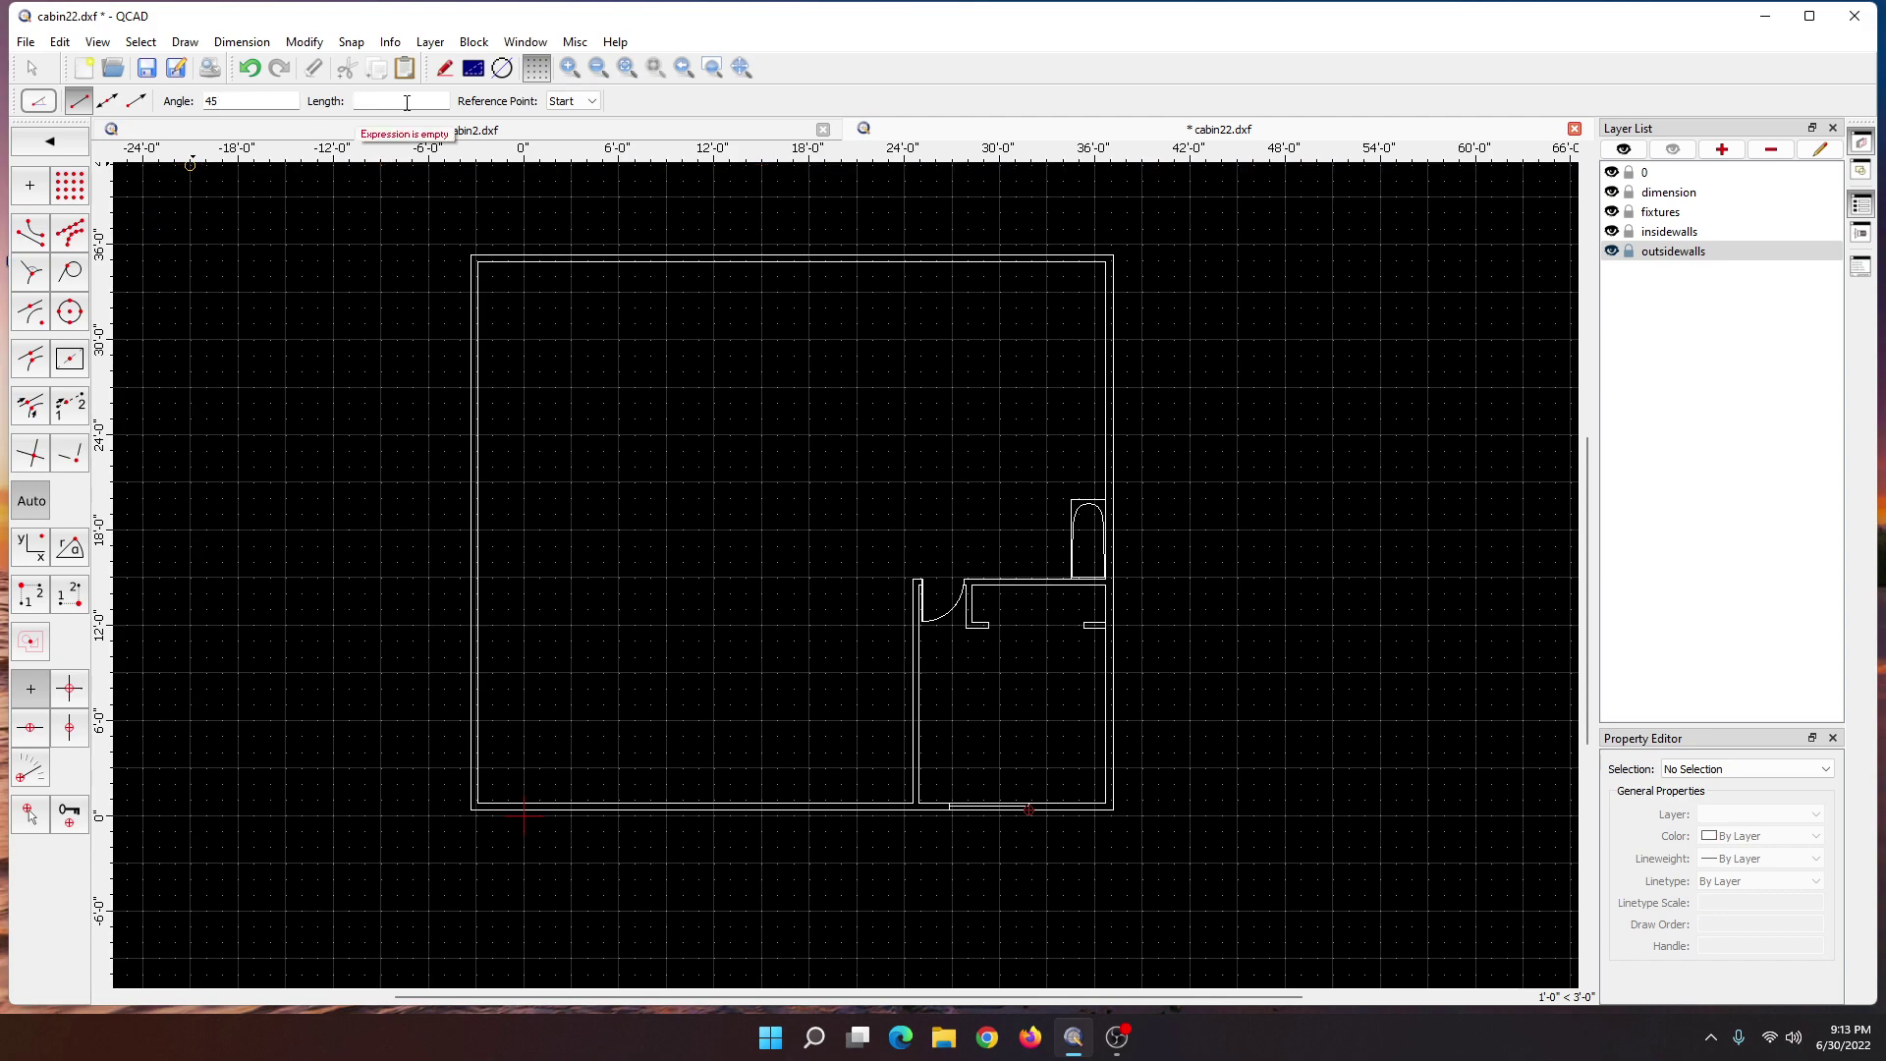
type("80'")
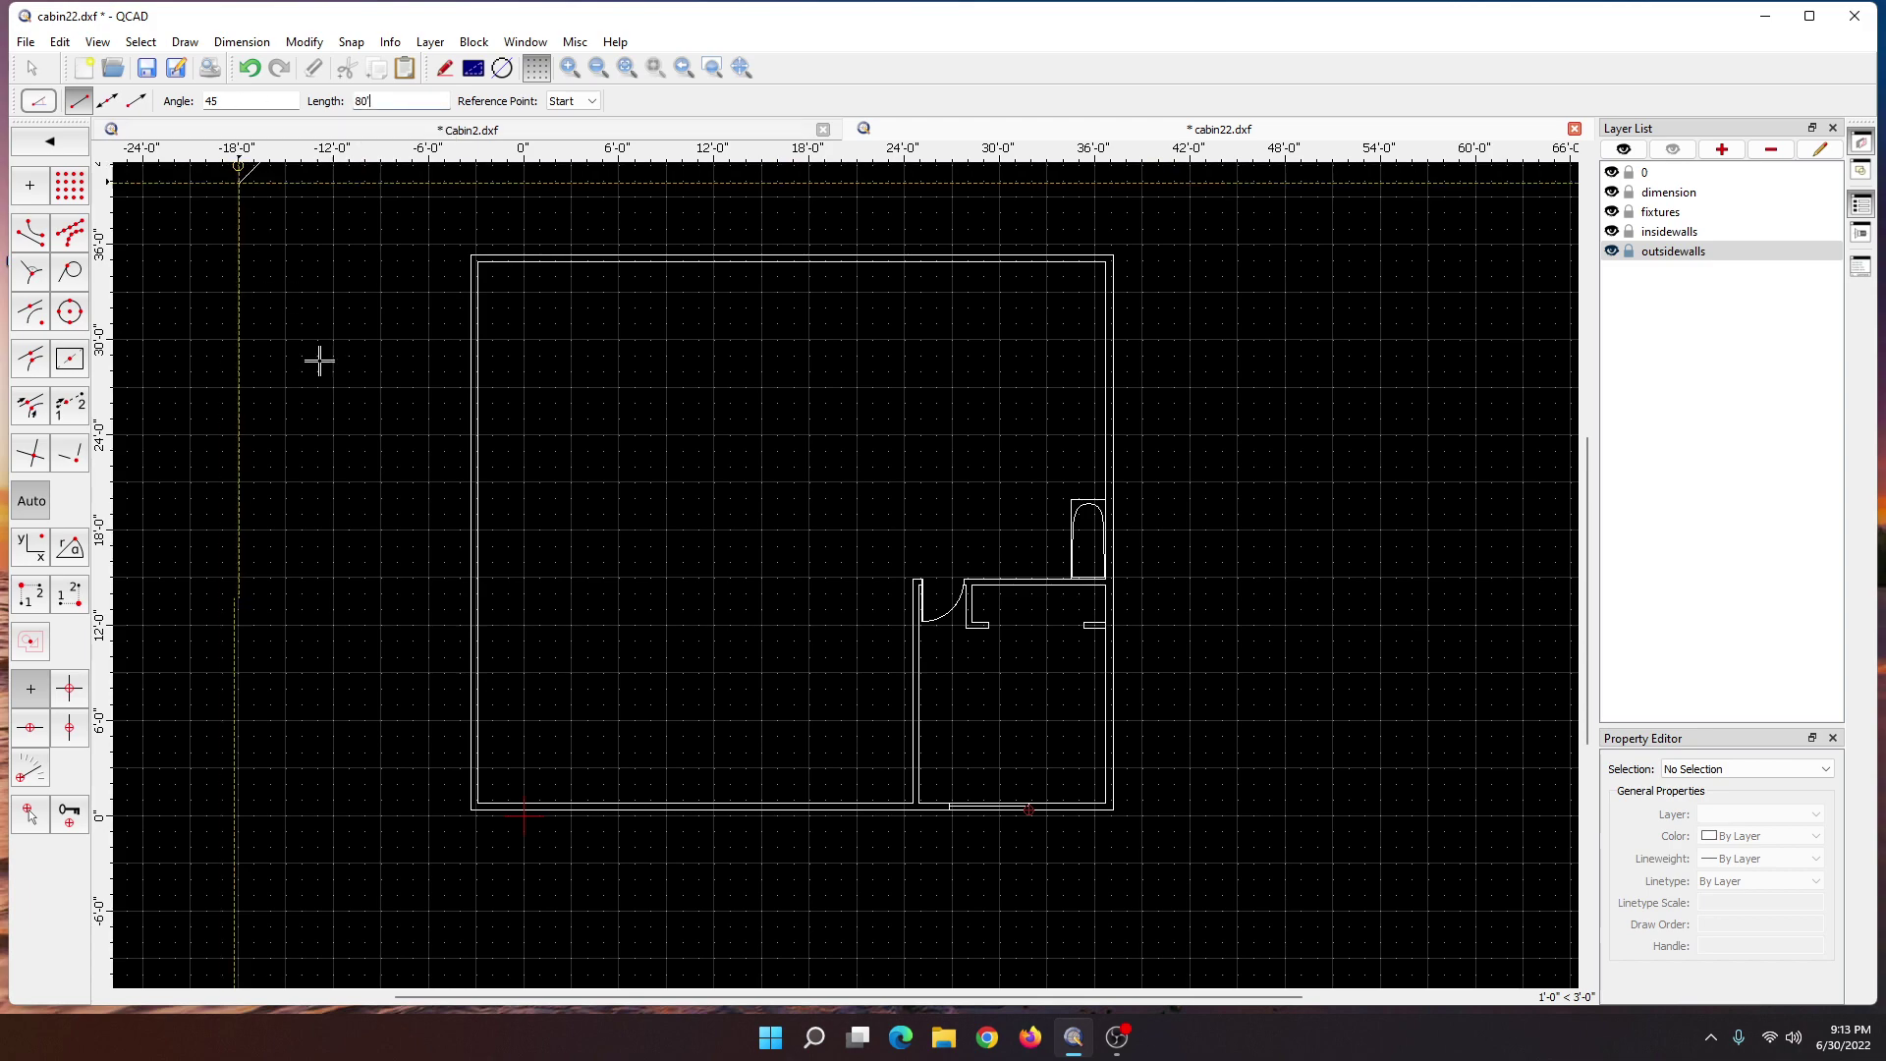
left_click(412, 924)
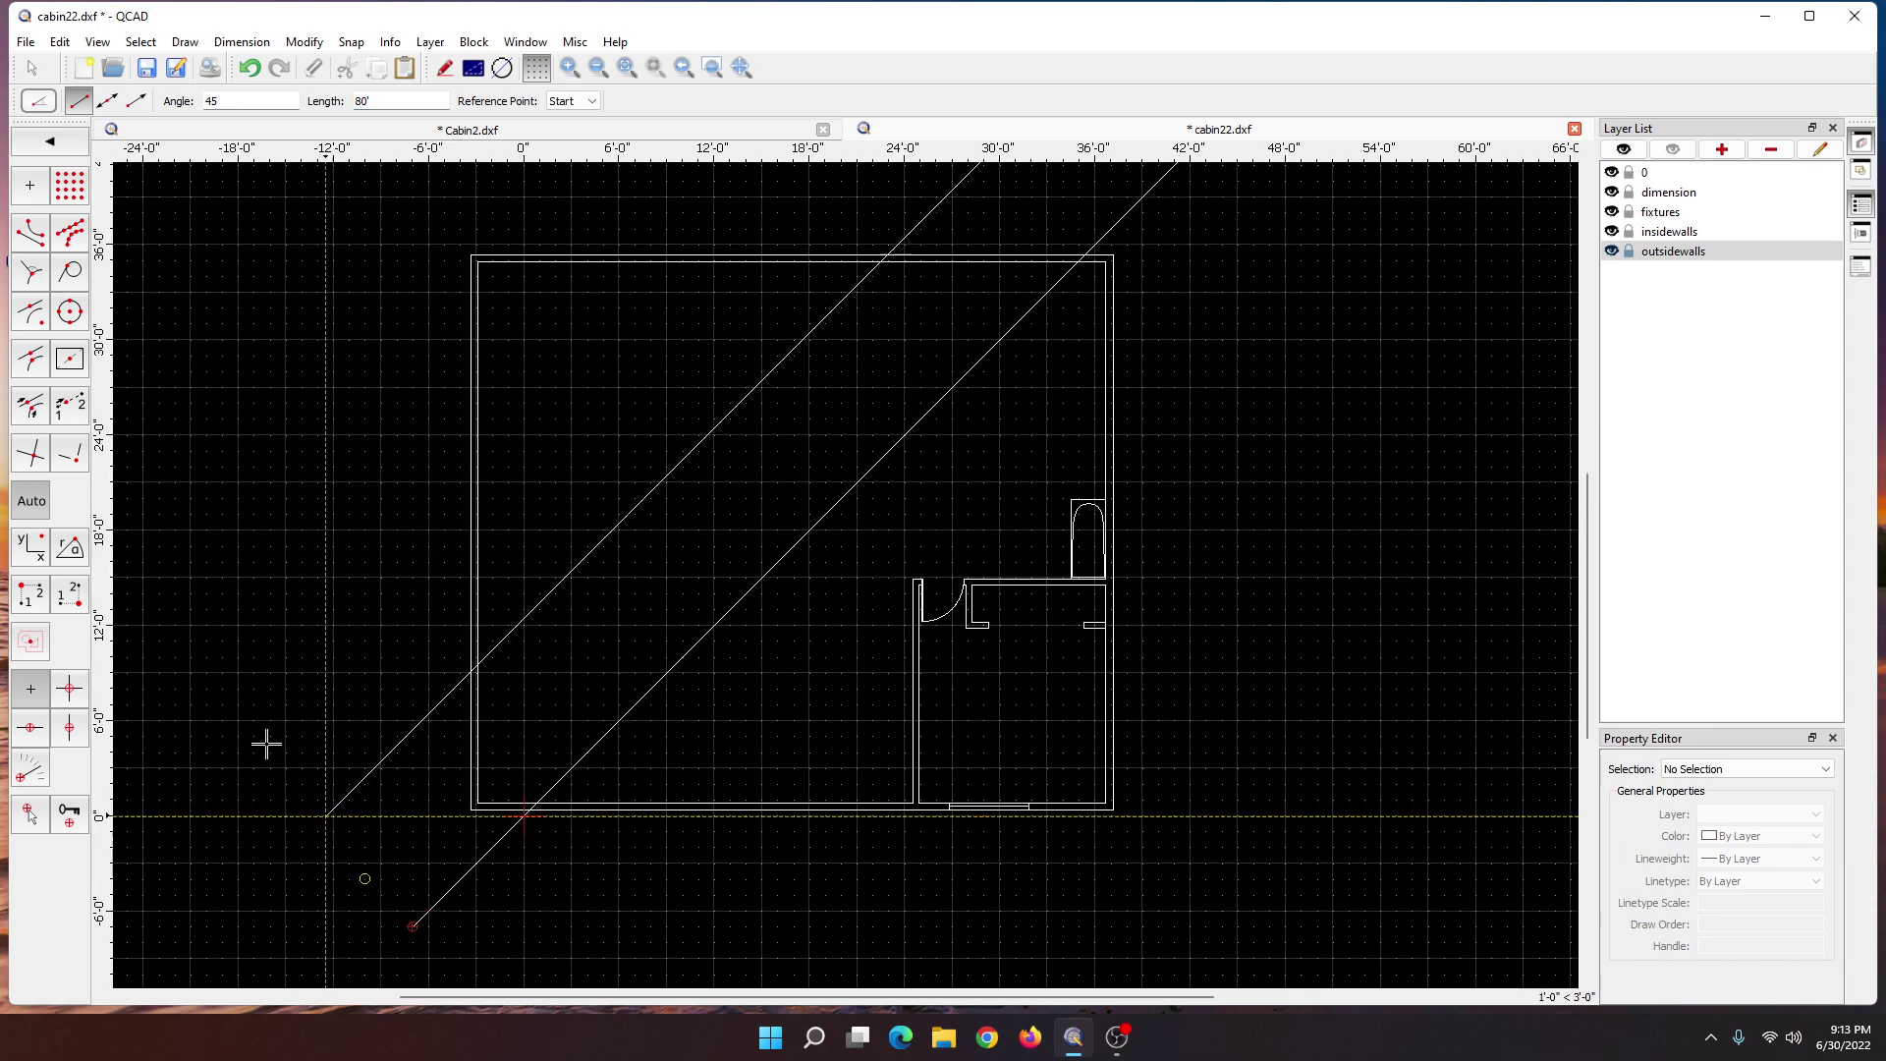
left_click(34, 73)
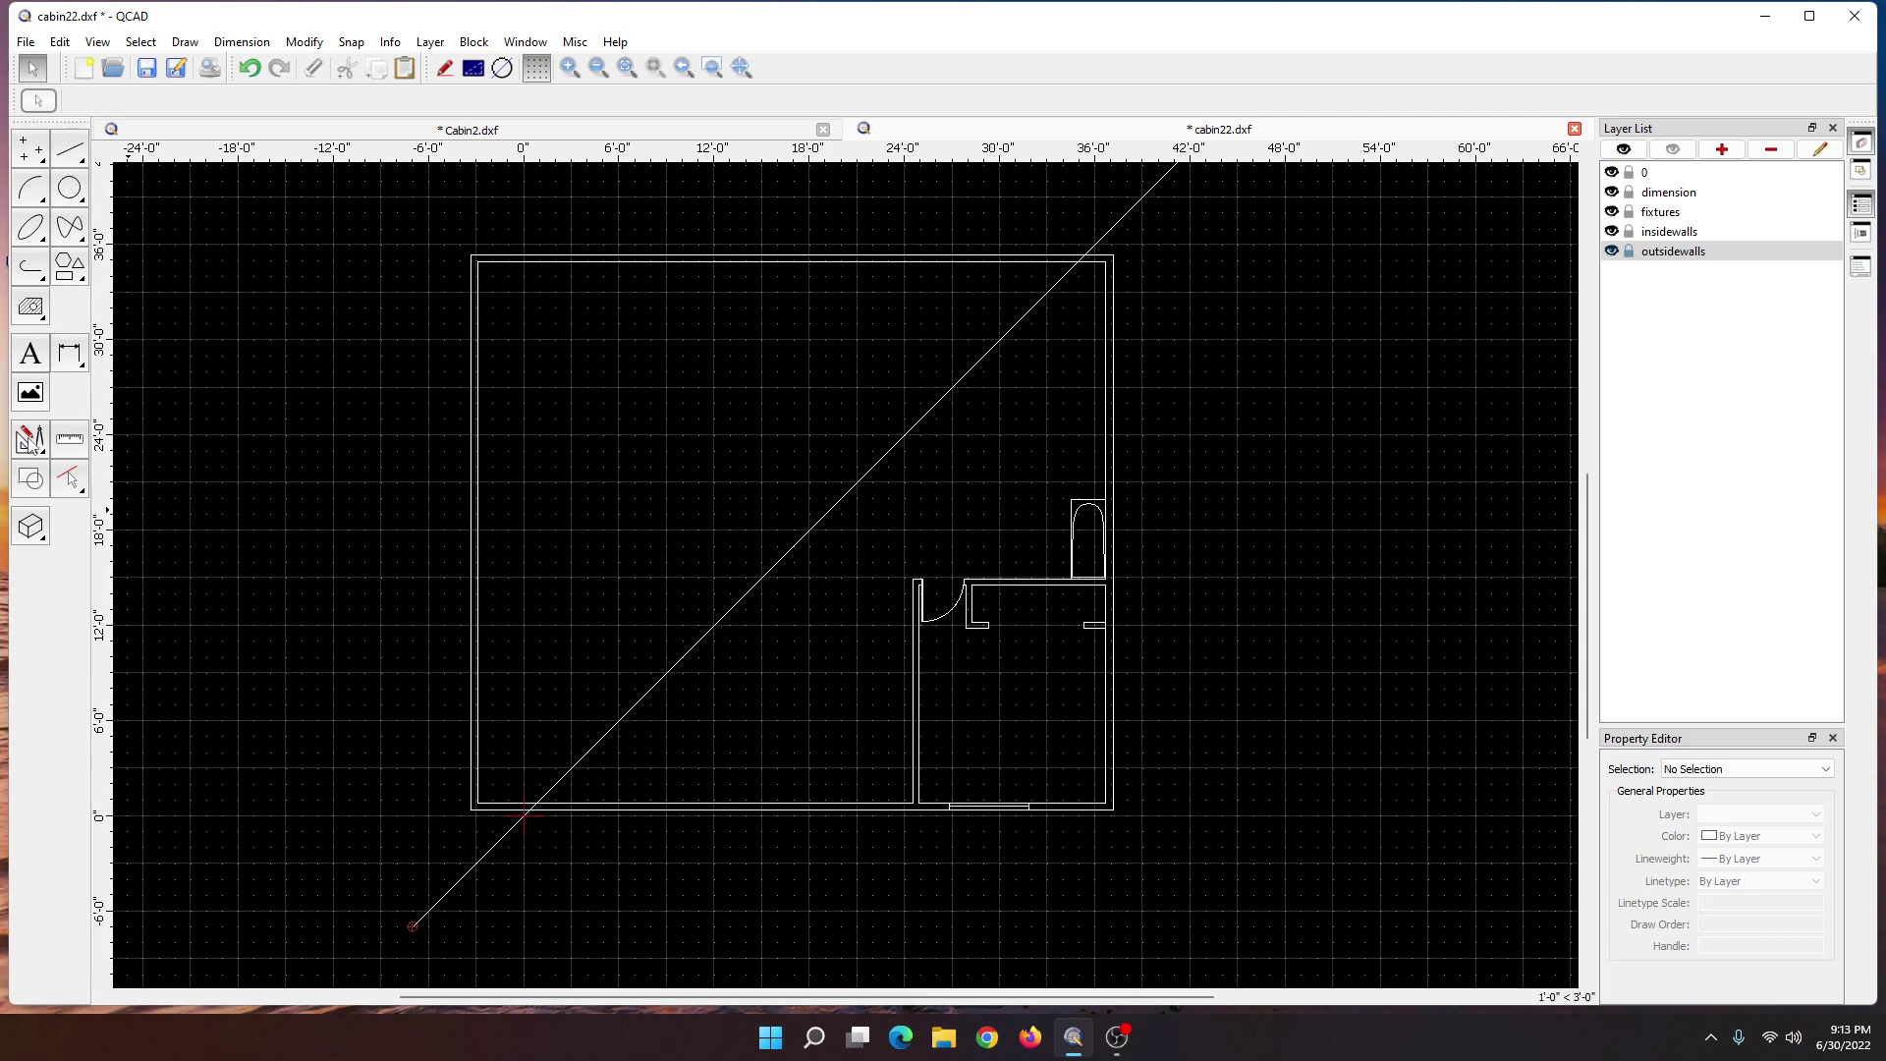
- Offset the 45-degree line by 30 parallel copies spaced 3" apart on both its upper-left and lower-right sides
left_click(31, 440)
left_click(32, 319)
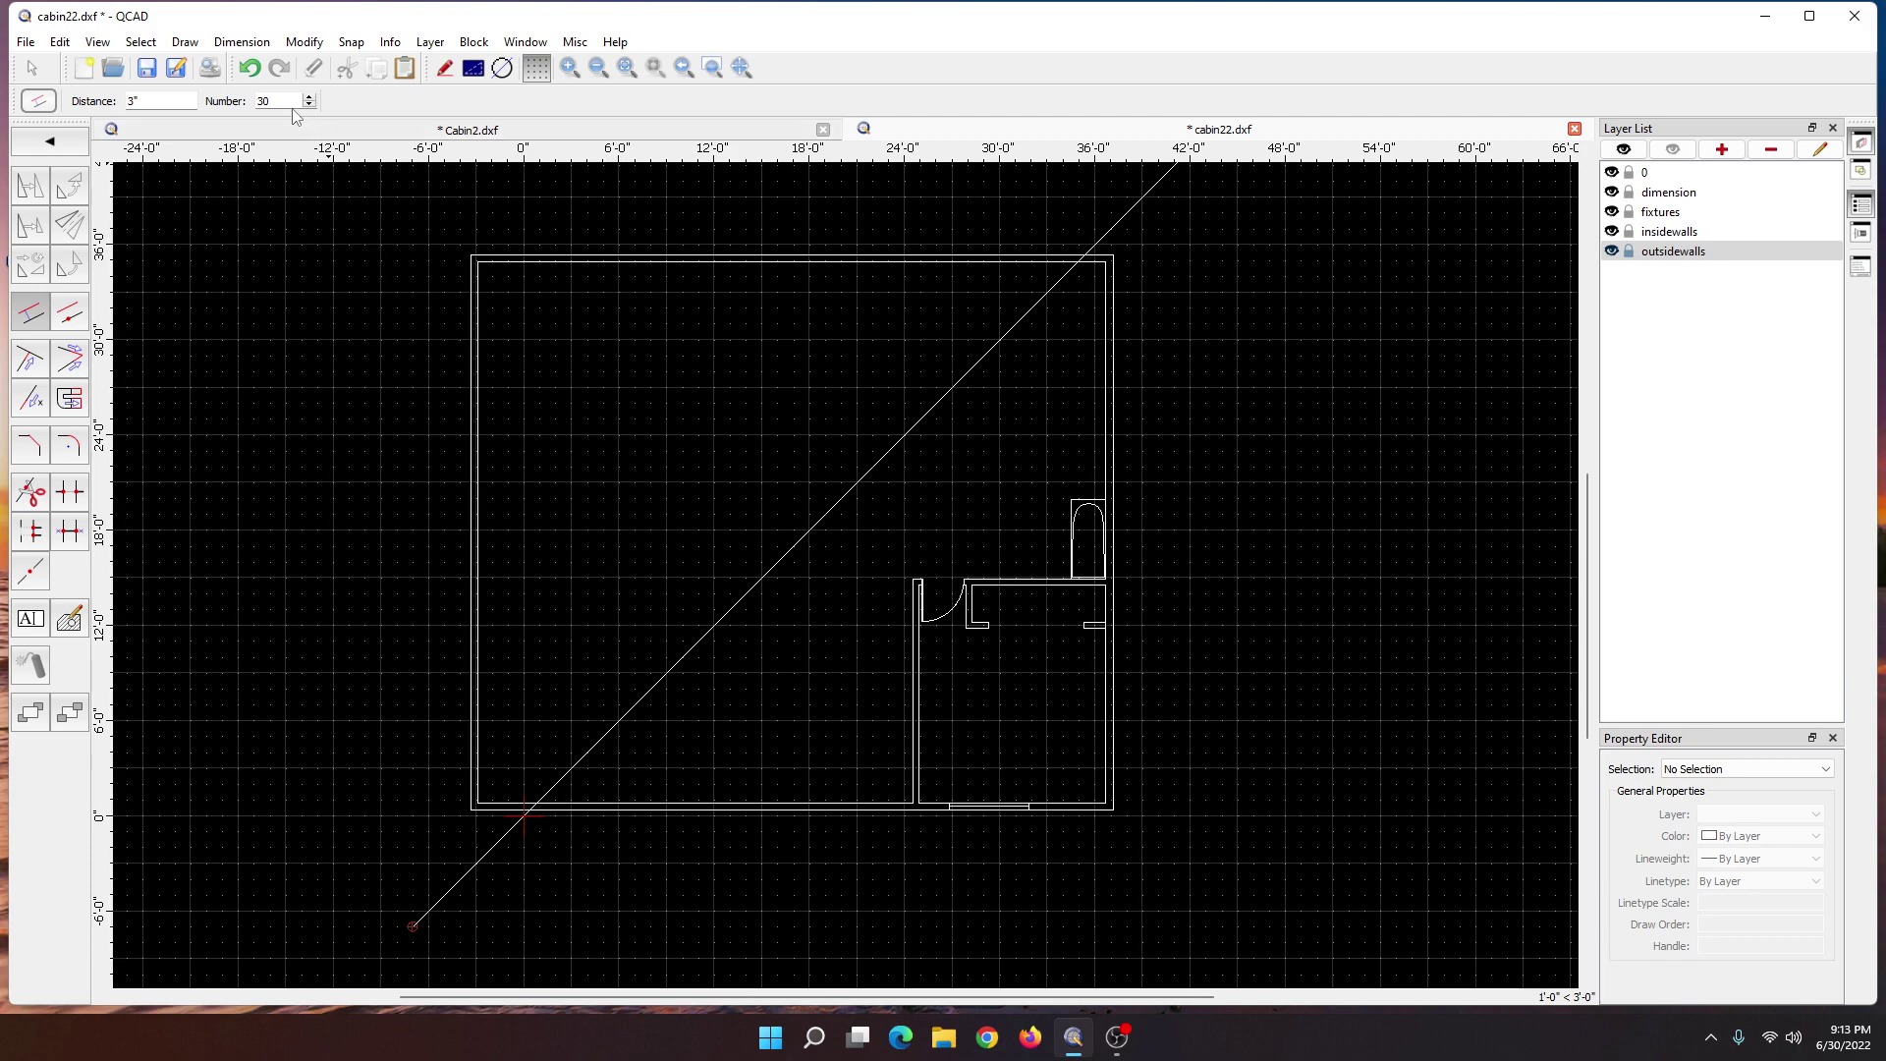
left_click(815, 522)
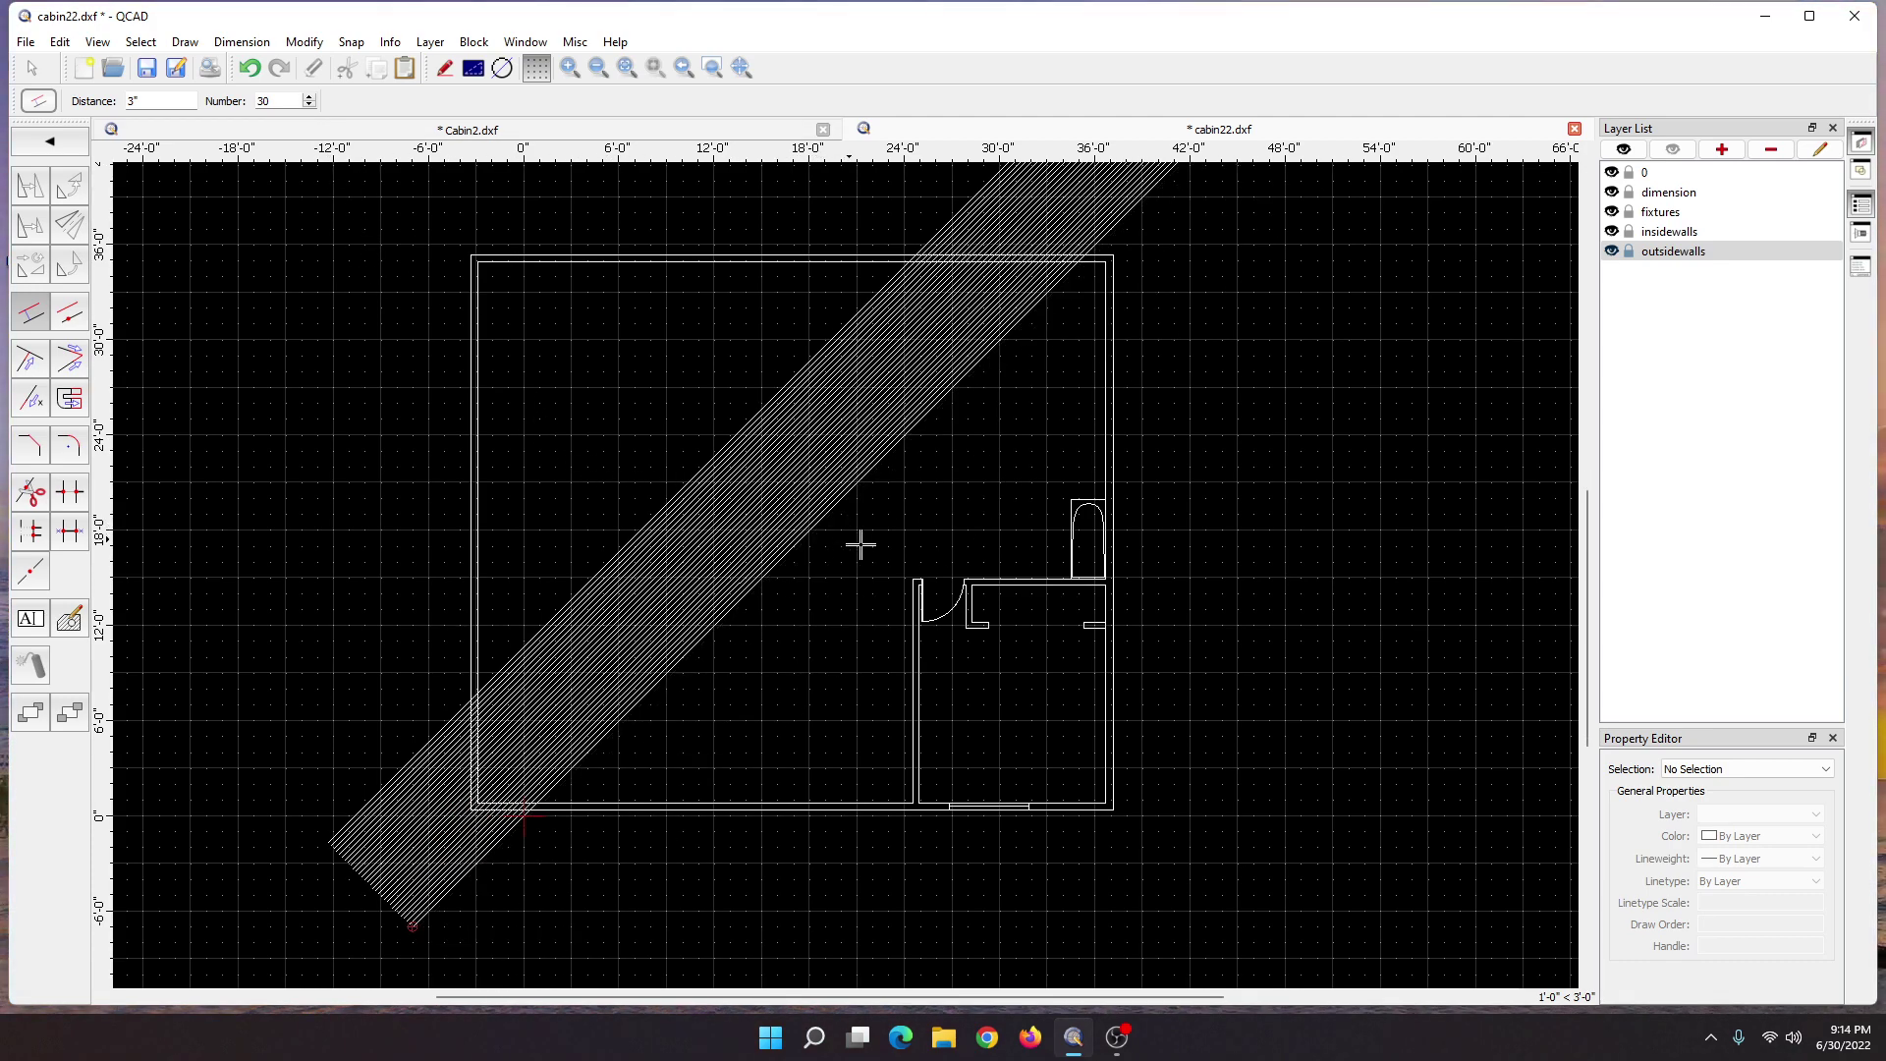
left_click(816, 523)
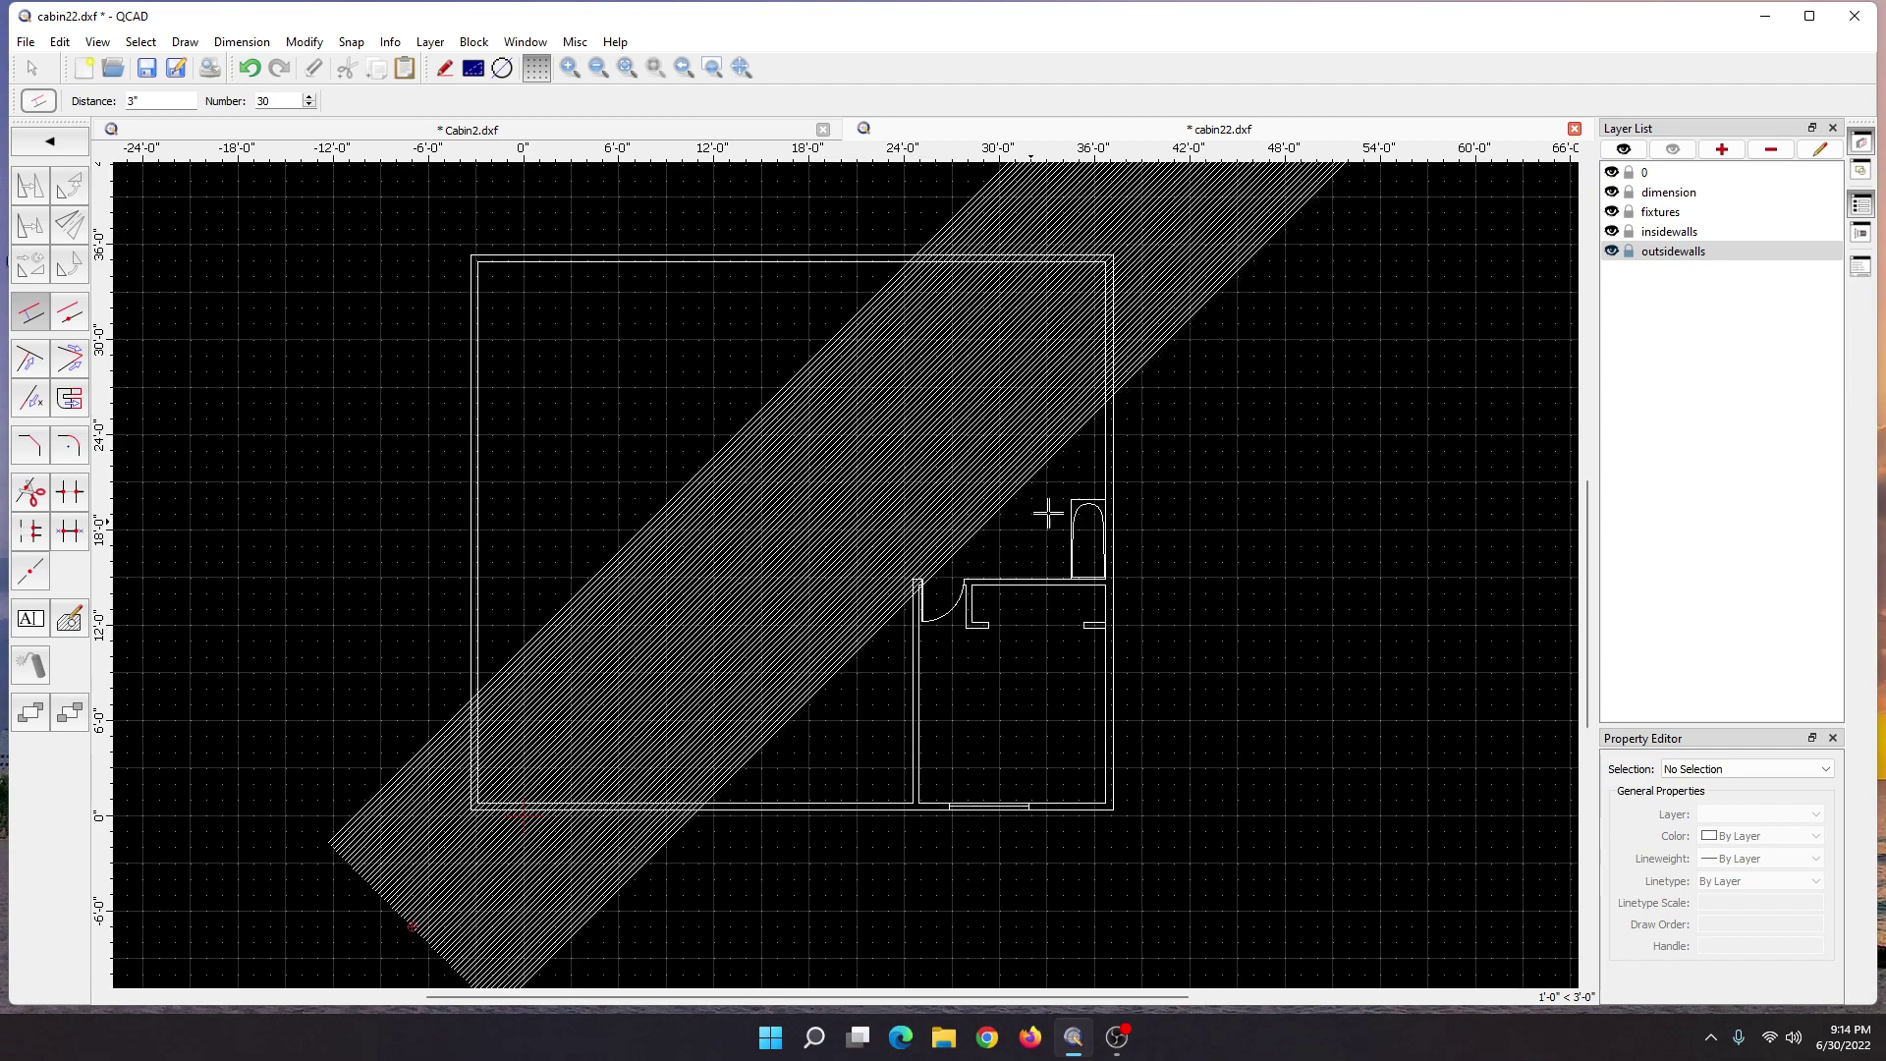
- Repeat the 30-copy, 3" parallel offset outward from the outermost lines on both sides until the diagonal lines cover the whole floor plan
left_click(1182, 336)
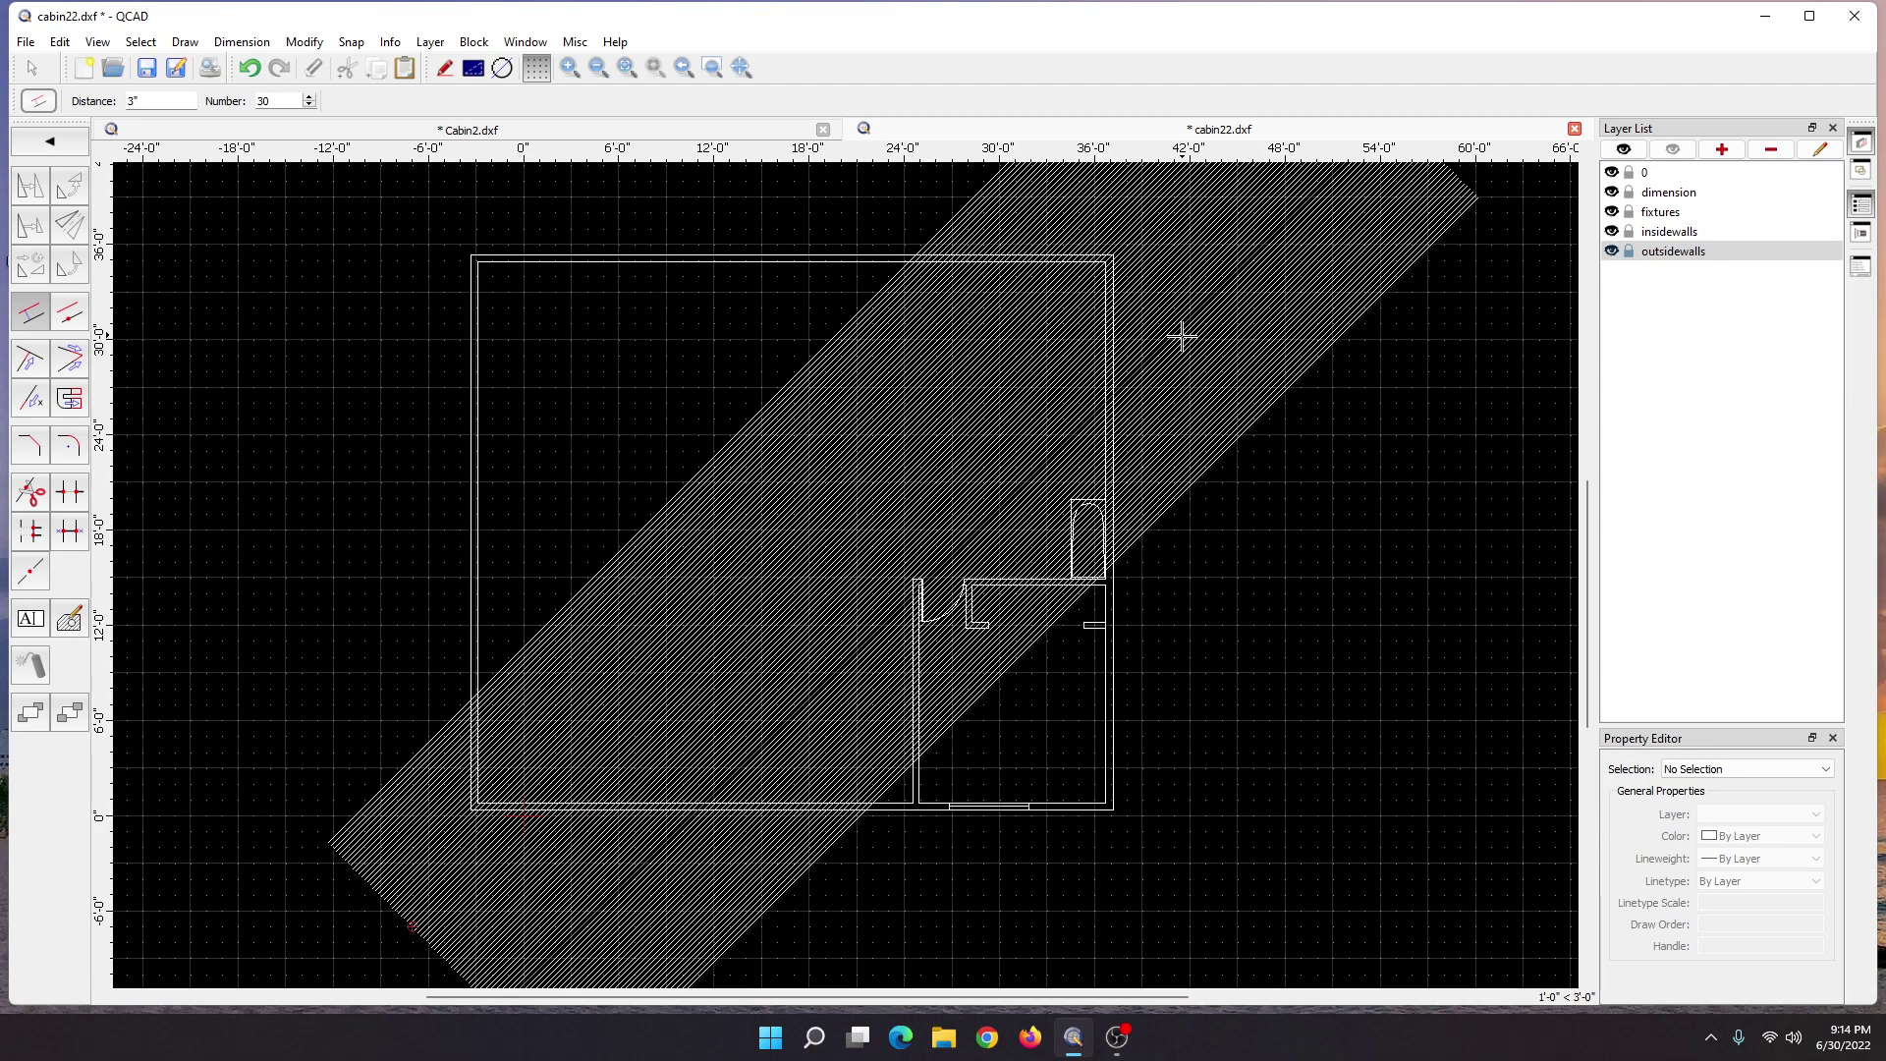
left_click(1287, 407)
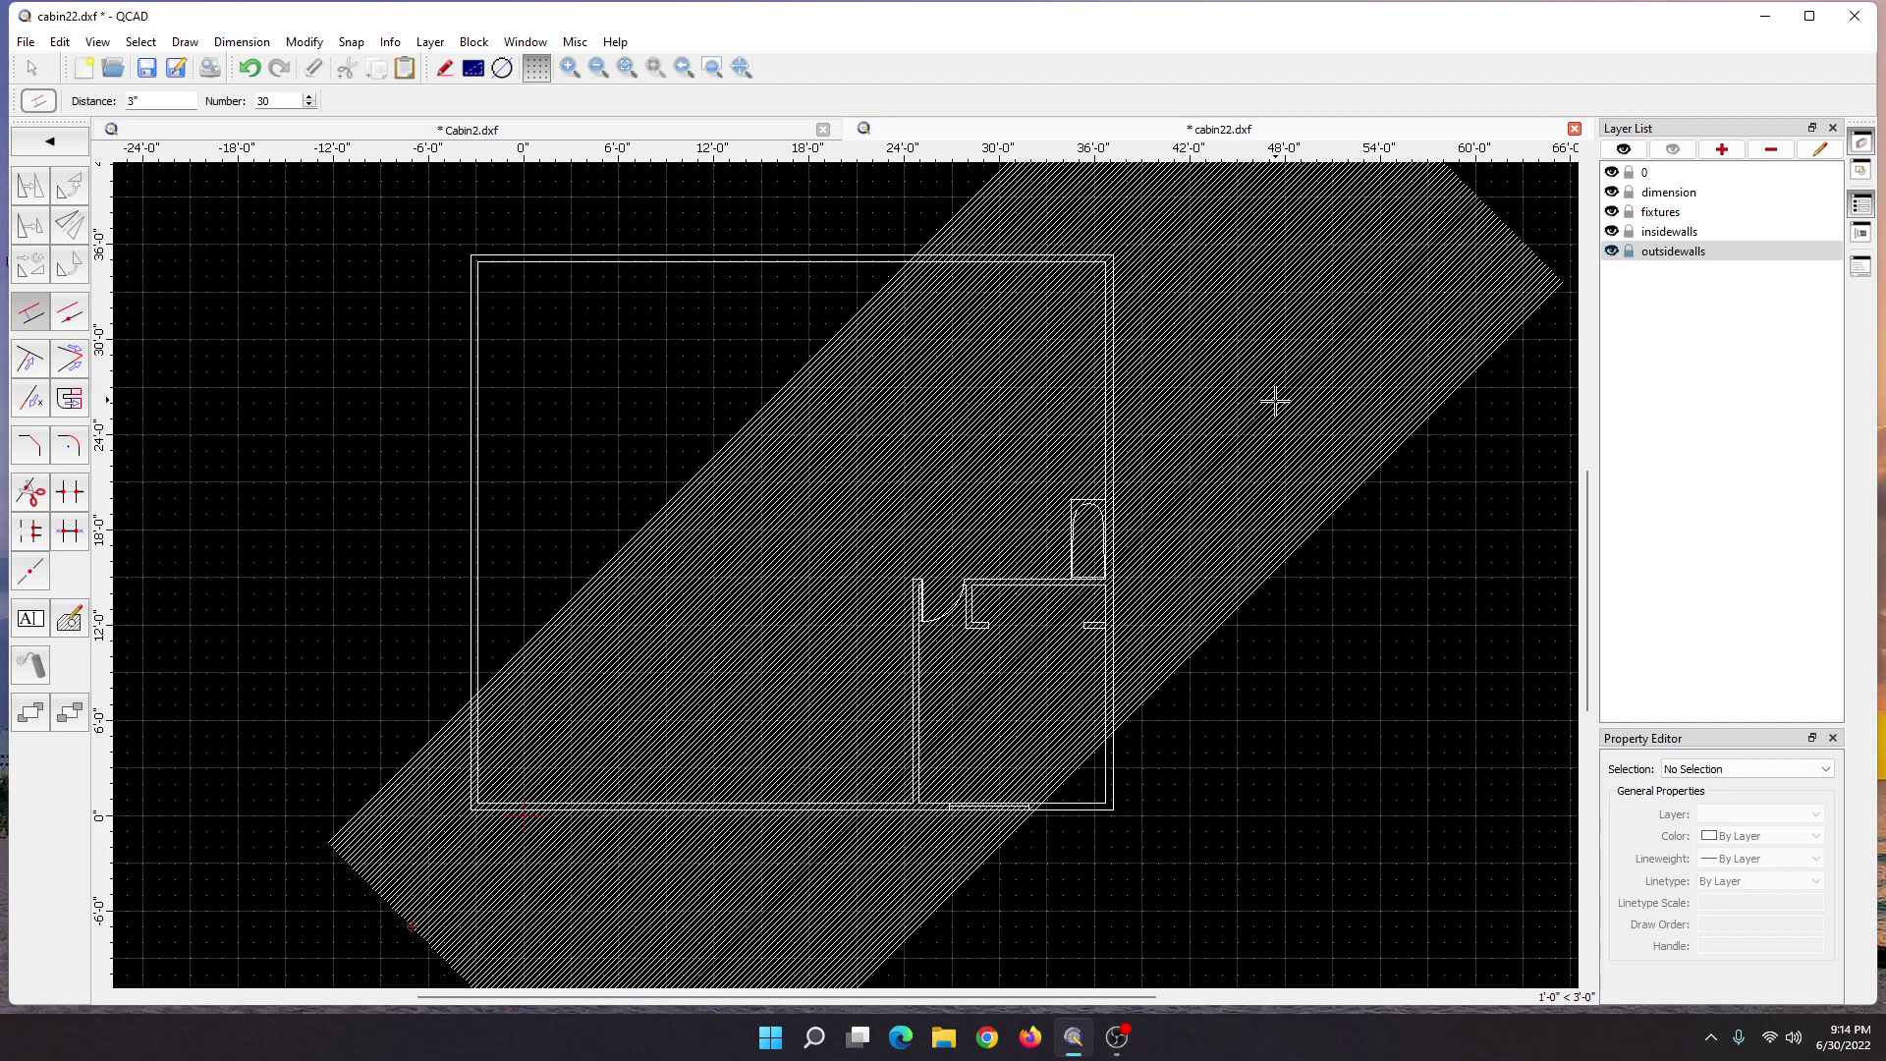
left_click(1357, 494)
left_click(943, 218)
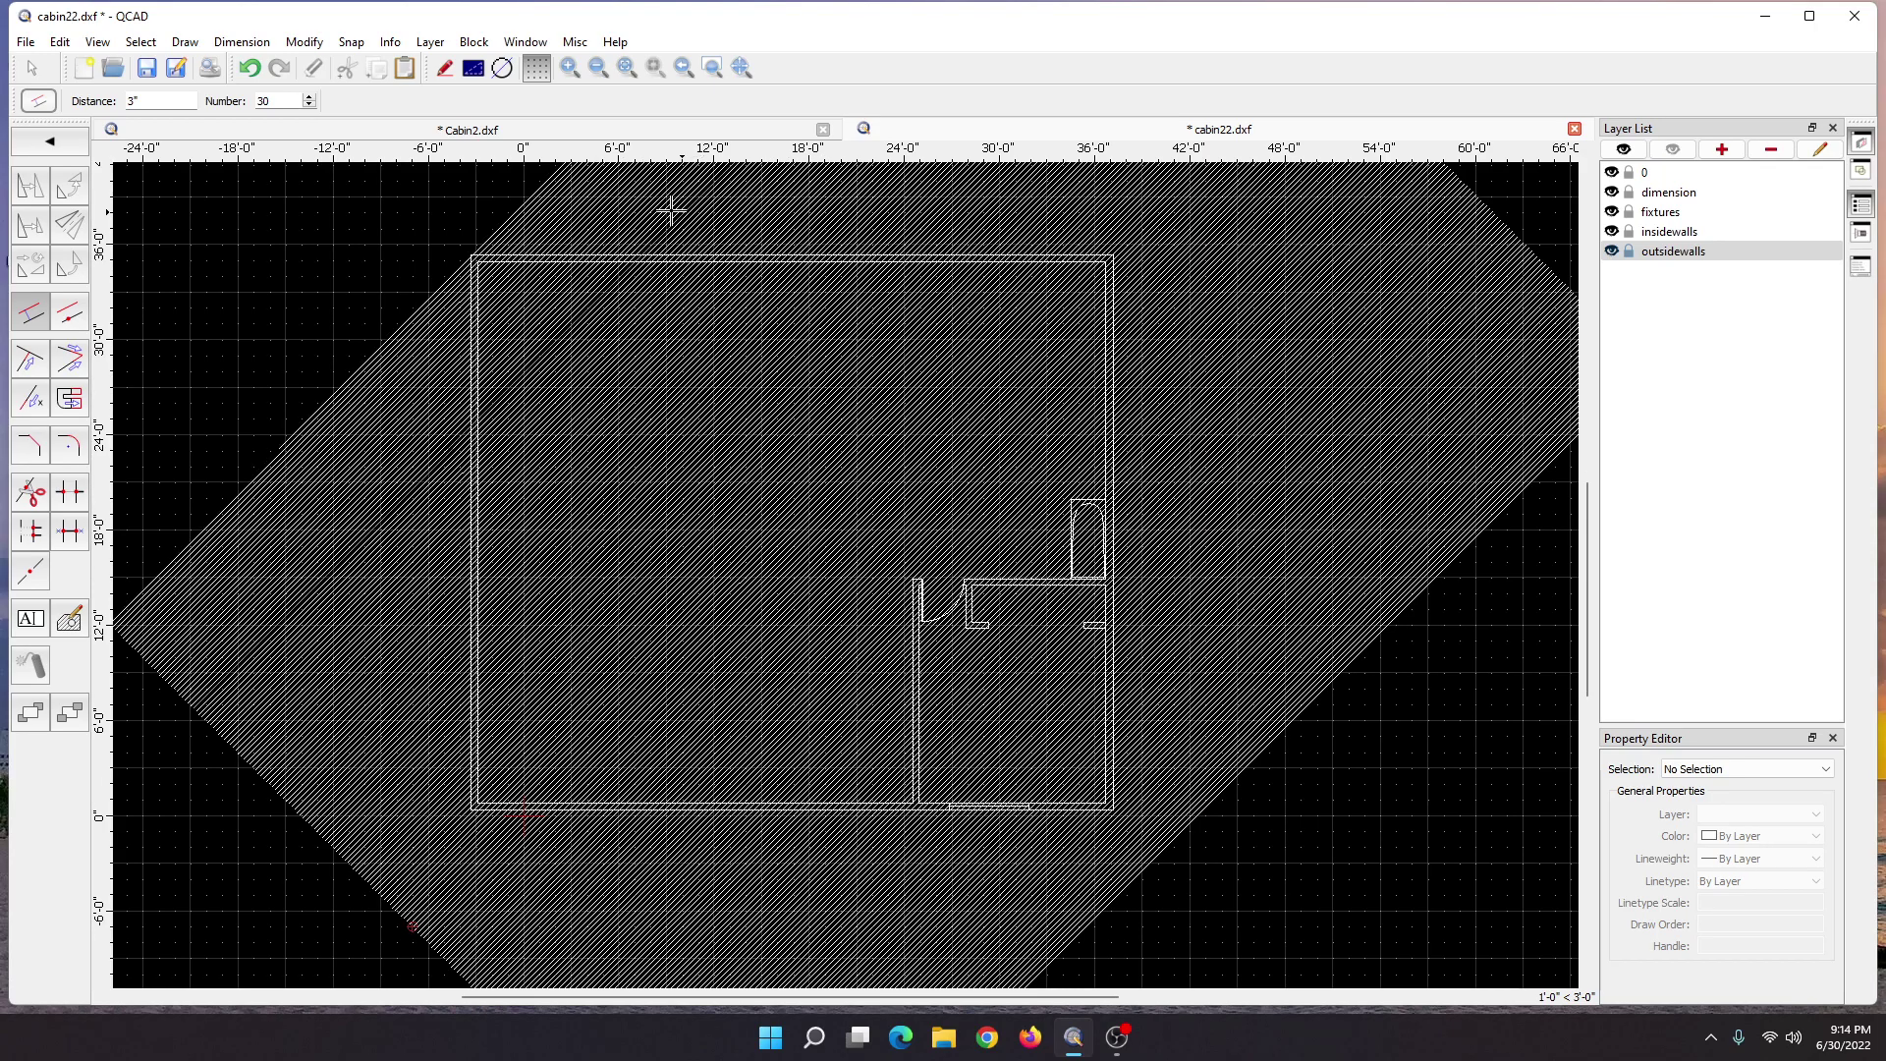
left_click(619, 197)
scroll(407, 486, "down", 5)
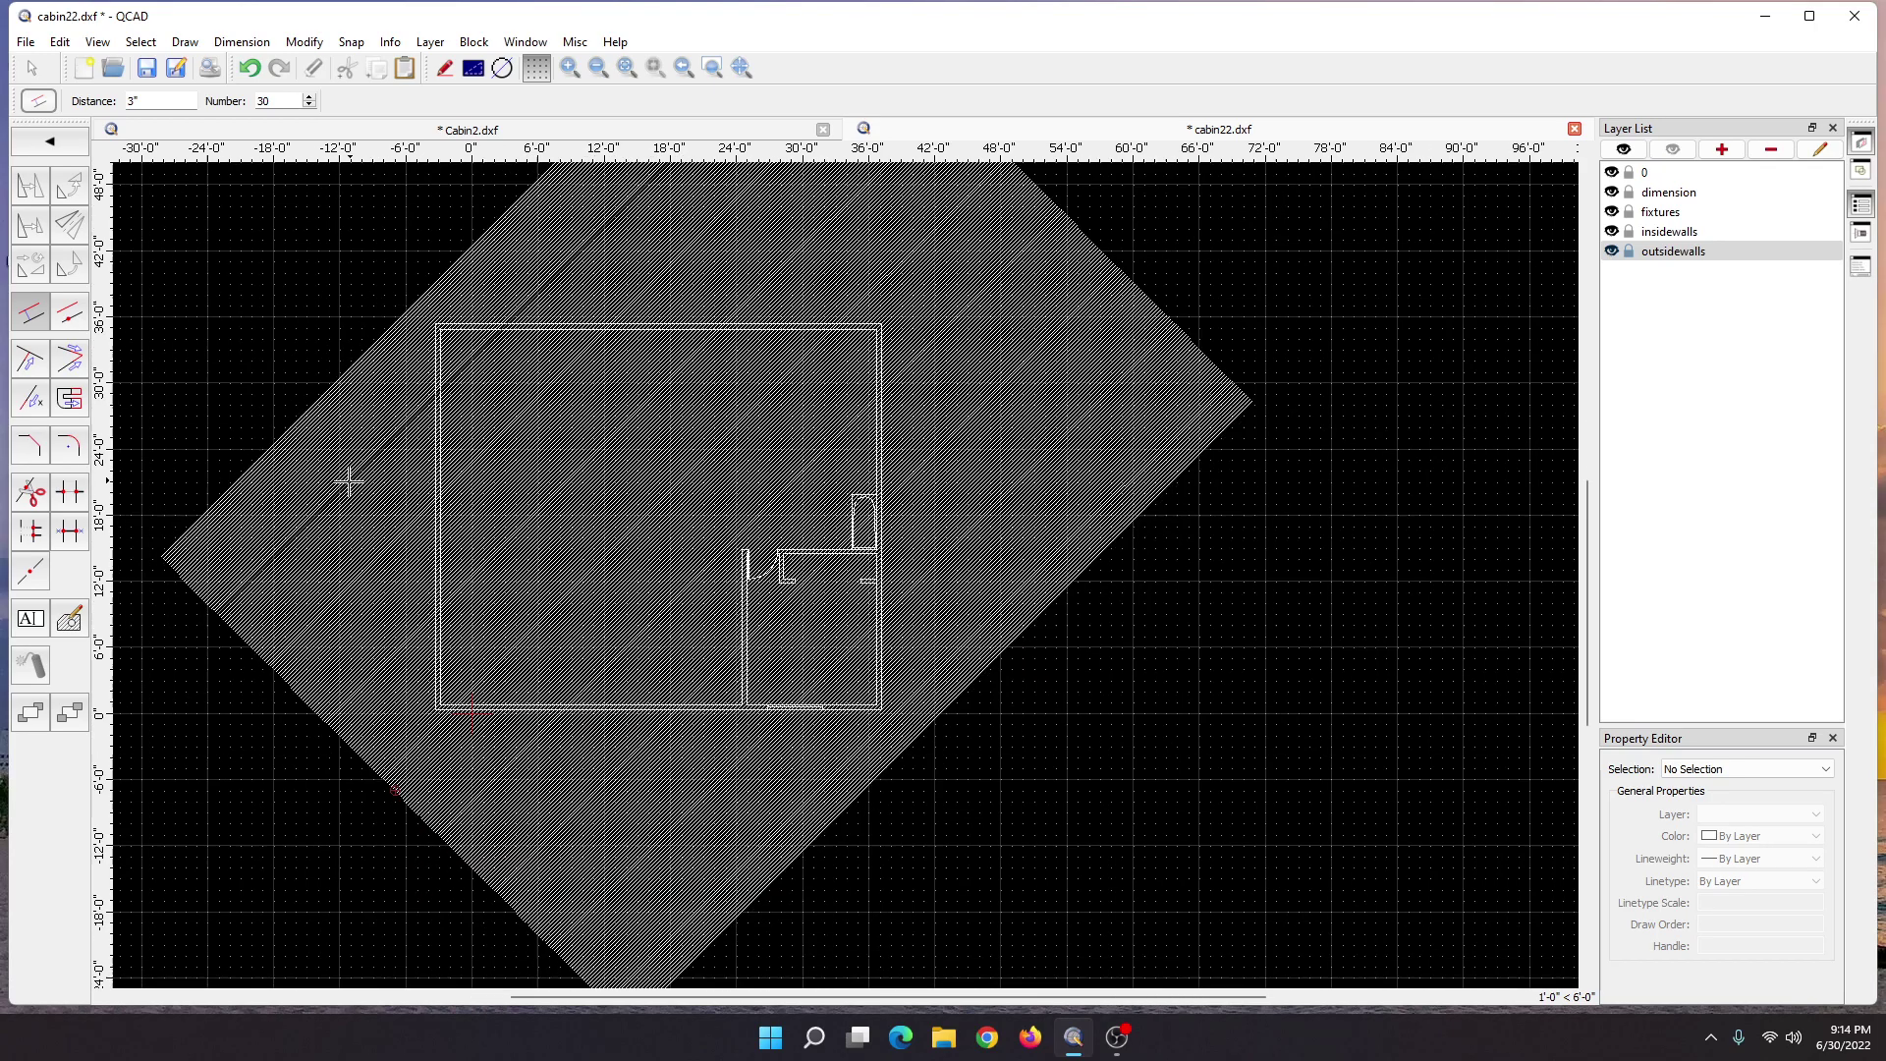
- Hide the insidewalls layer
scroll(505, 527, "up", 5)
mouse_move(286, 501)
middle_mouse_down()
mouse_move(707, 590)
mouse_move(977, 573)
middle_mouse_up()
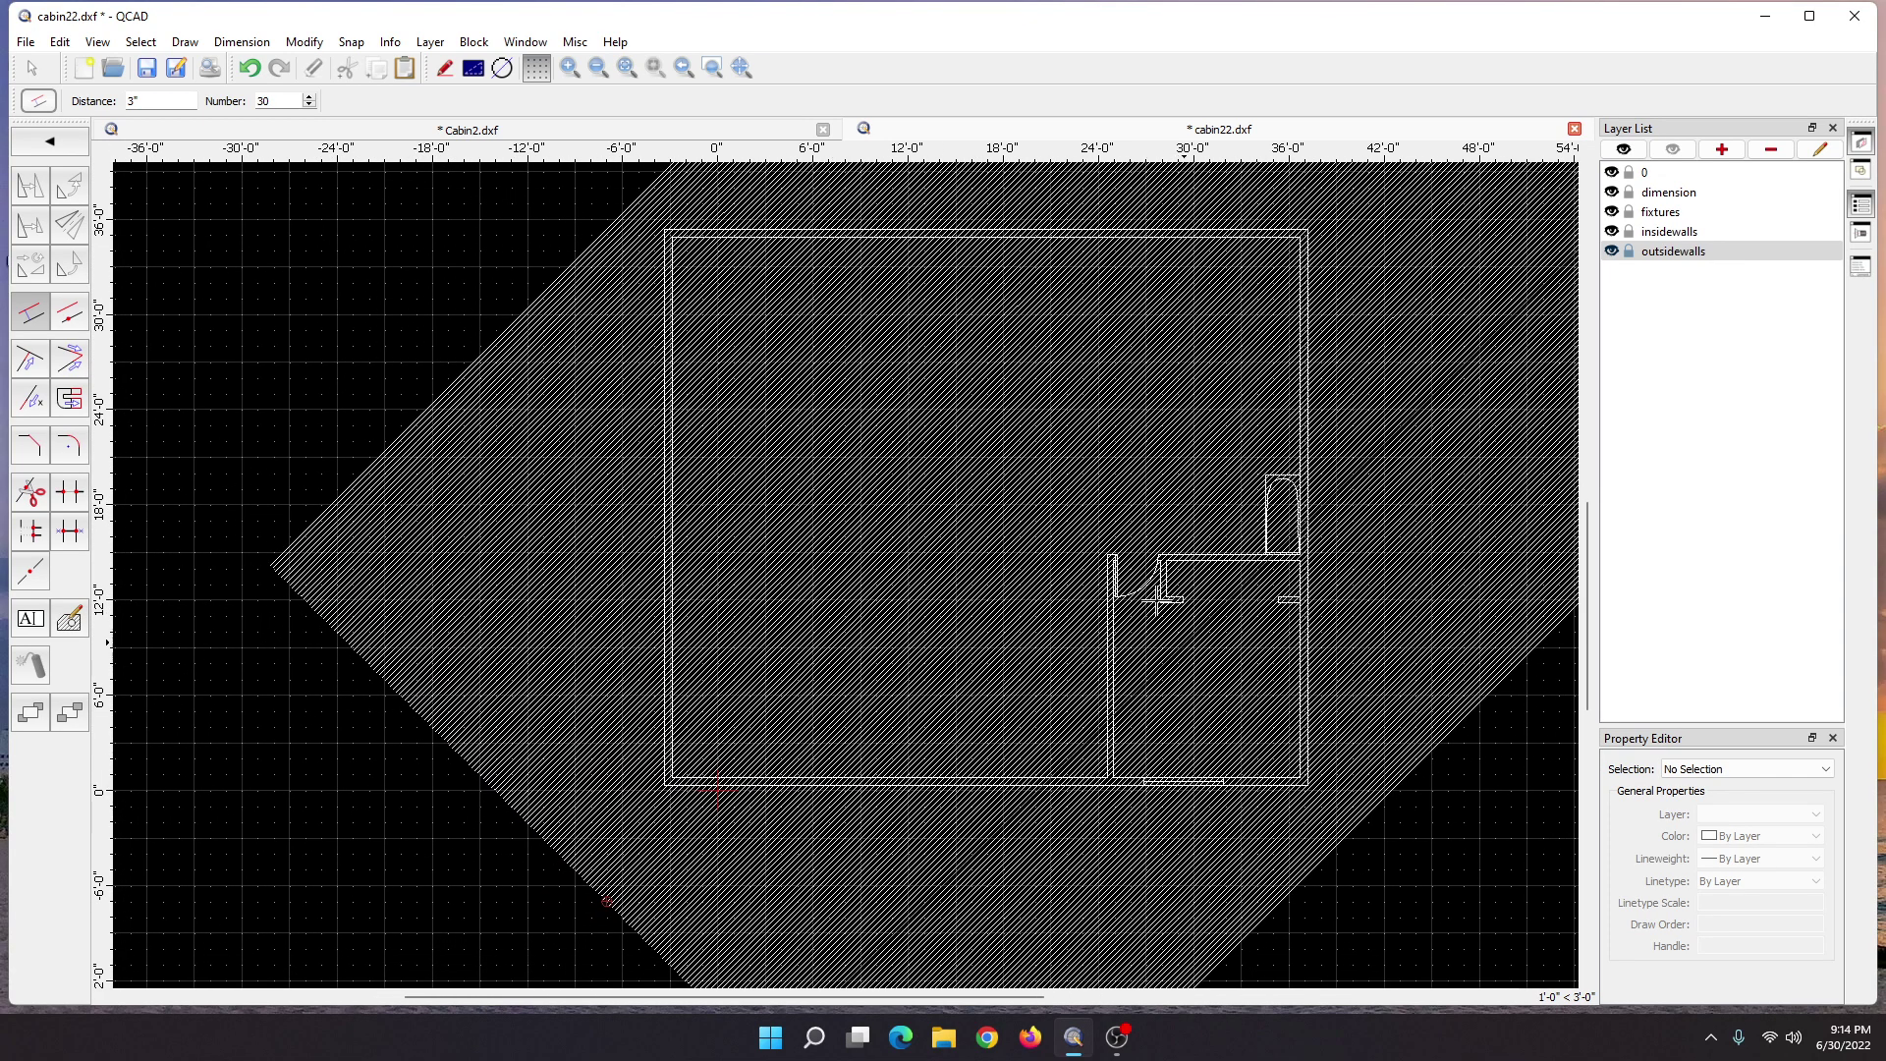
left_click(1611, 231)
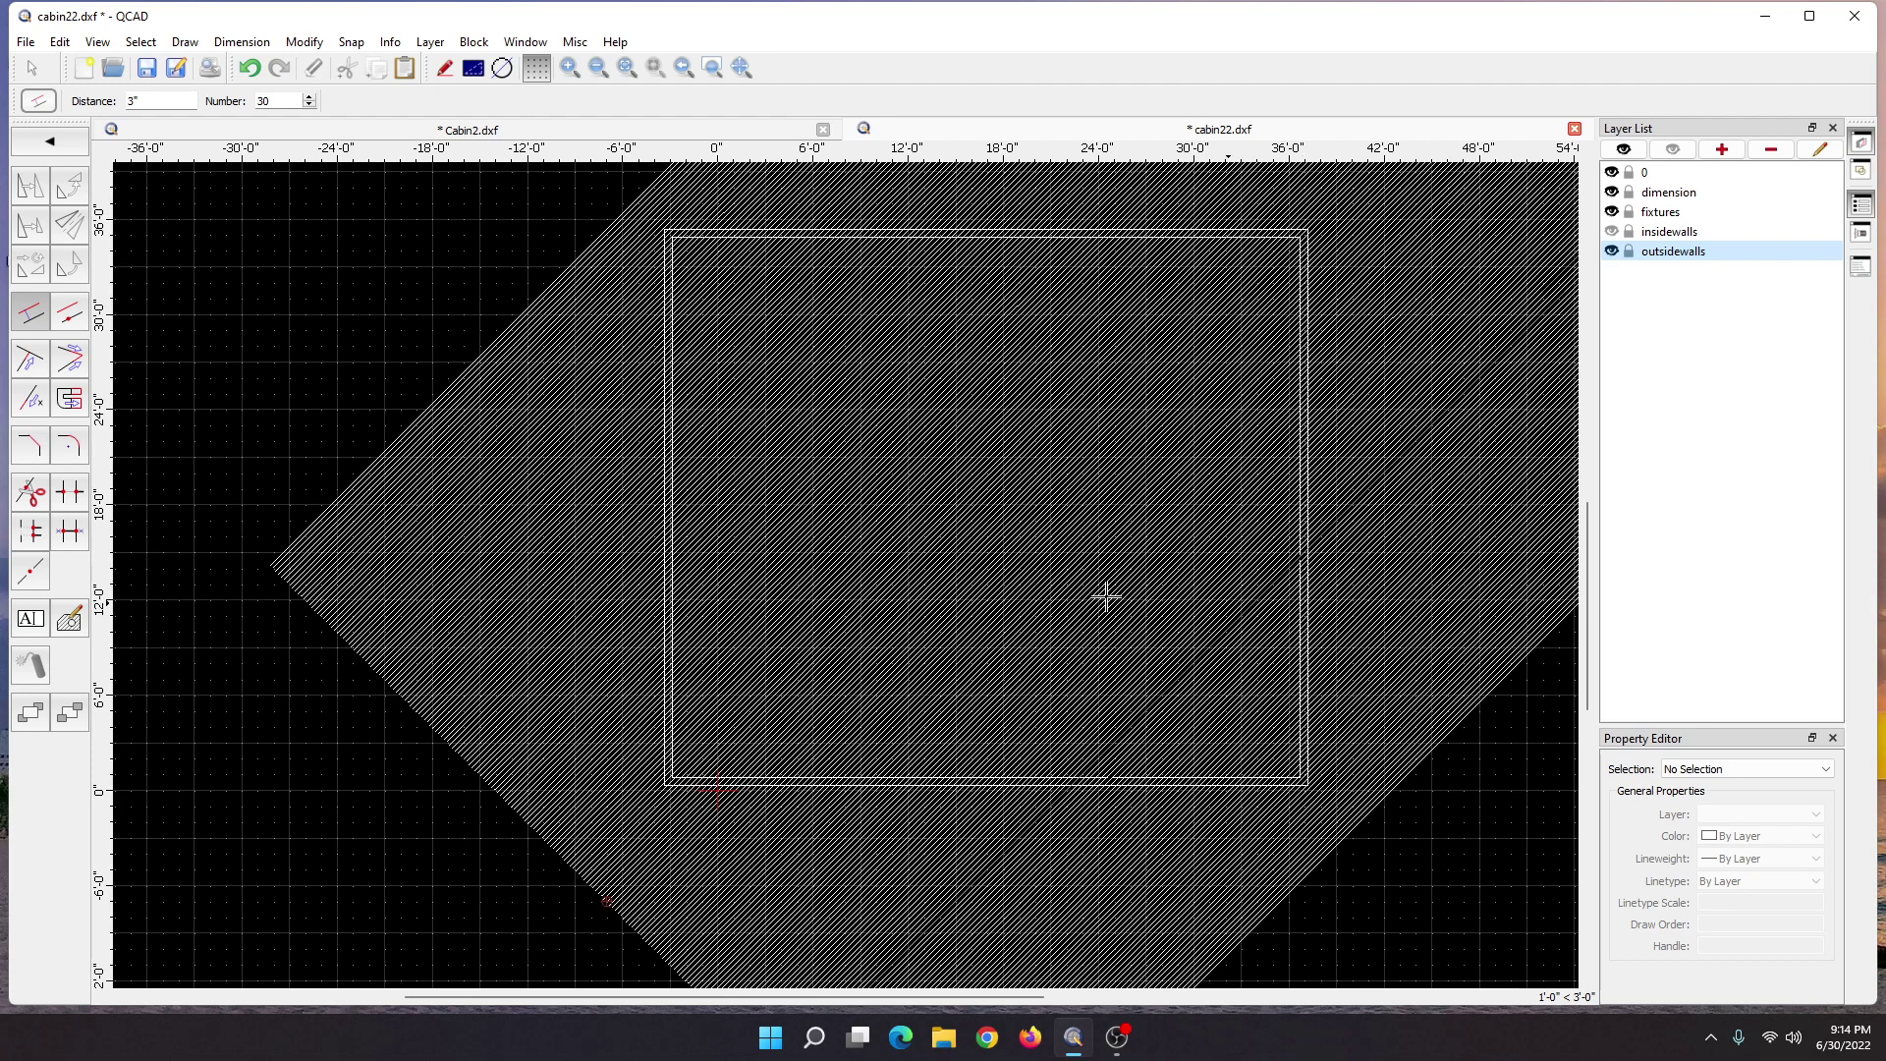
- Break out the 45-degree line segments lying outside the outside walls beyond the plan's upper-left corner
left_click(70, 492)
left_click(445, 403)
left_click(442, 402)
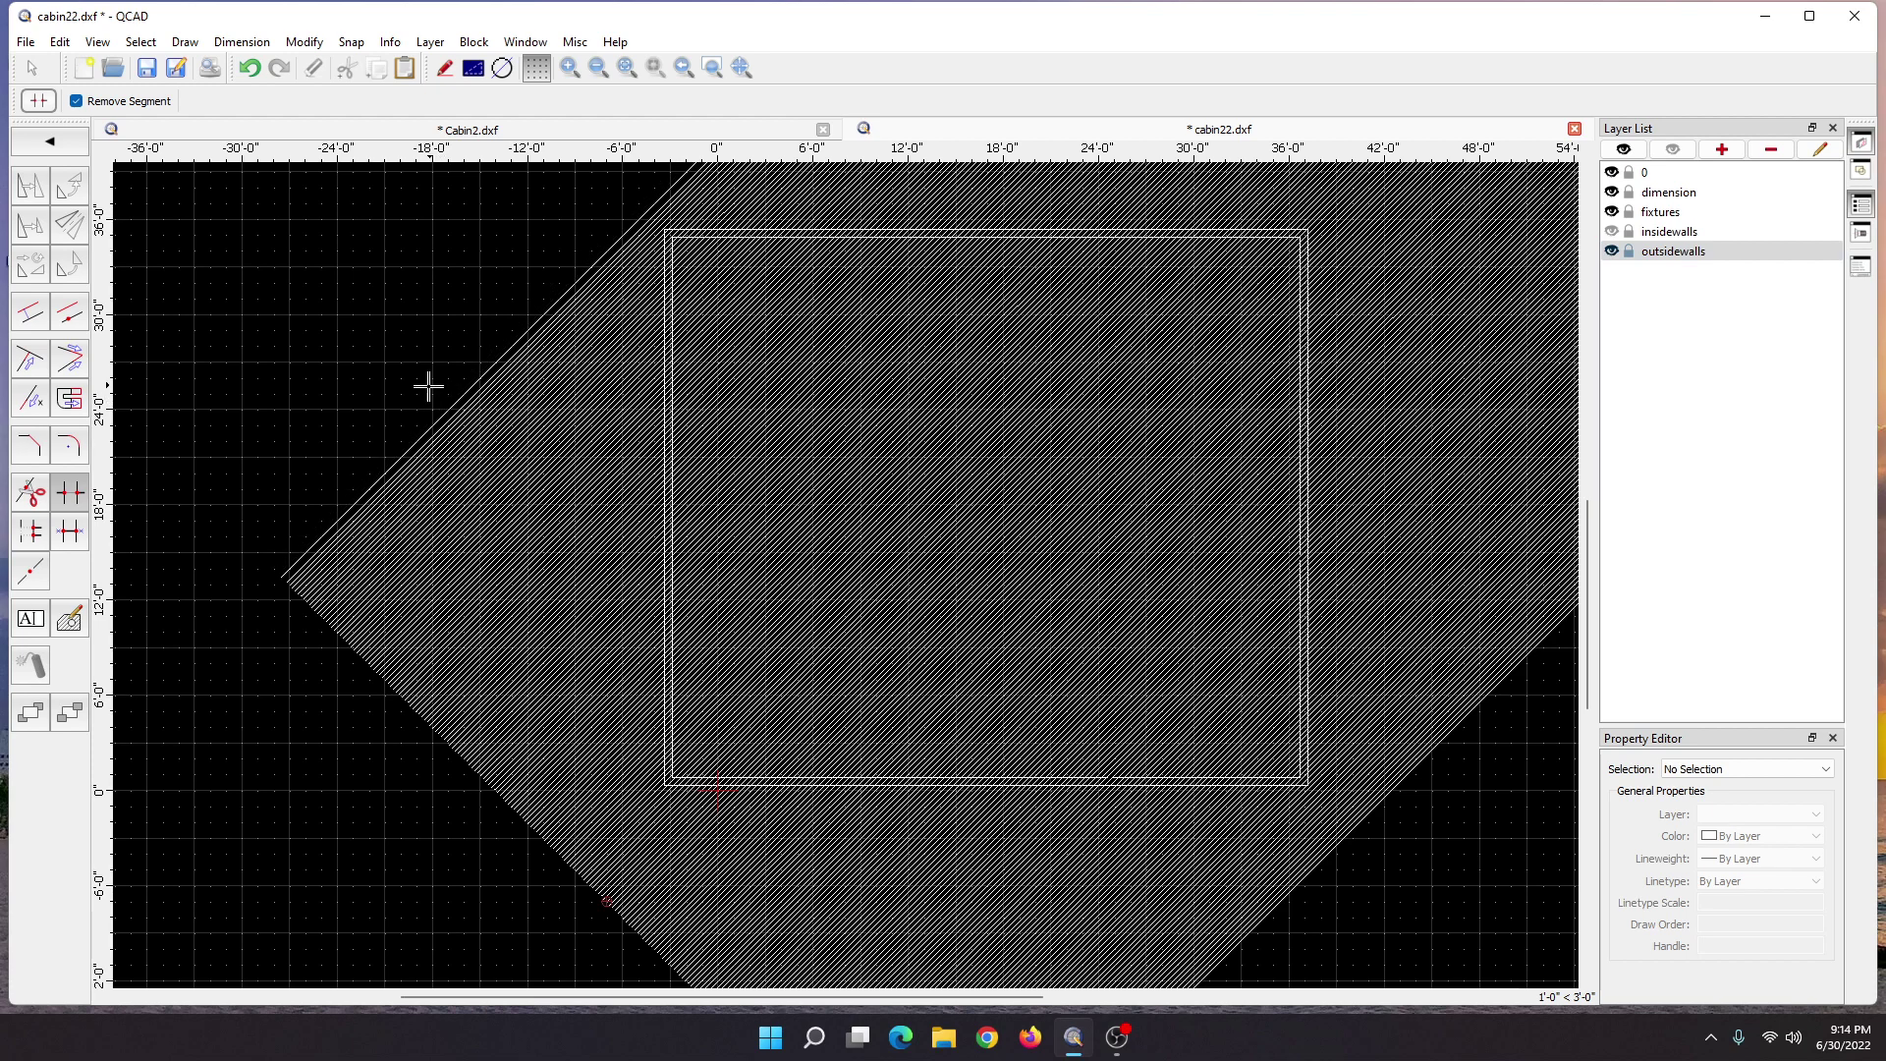
left_click(460, 401)
left_click(466, 412)
left_click(471, 418)
left_click(471, 422)
left_click(482, 424)
left_click(486, 422)
left_click(497, 420)
left_click(501, 420)
left_click(499, 421)
left_click(511, 425)
left_click(510, 428)
left_click(507, 429)
left_click(532, 433)
left_click(527, 429)
left_click(531, 433)
left_click(534, 438)
left_click(526, 430)
left_click(539, 436)
left_click(541, 440)
left_click(543, 442)
left_click(665, 324)
- Break out the 45-degree line segments inside the room at the upper-left corner, keeping those within the wall thickness
left_click(716, 298)
left_click(713, 288)
left_click(712, 286)
left_click(710, 286)
left_click(698, 274)
left_click(702, 269)
left_click(699, 265)
left_click(696, 263)
left_click(694, 260)
left_click(690, 256)
left_click(687, 253)
left_click(685, 252)
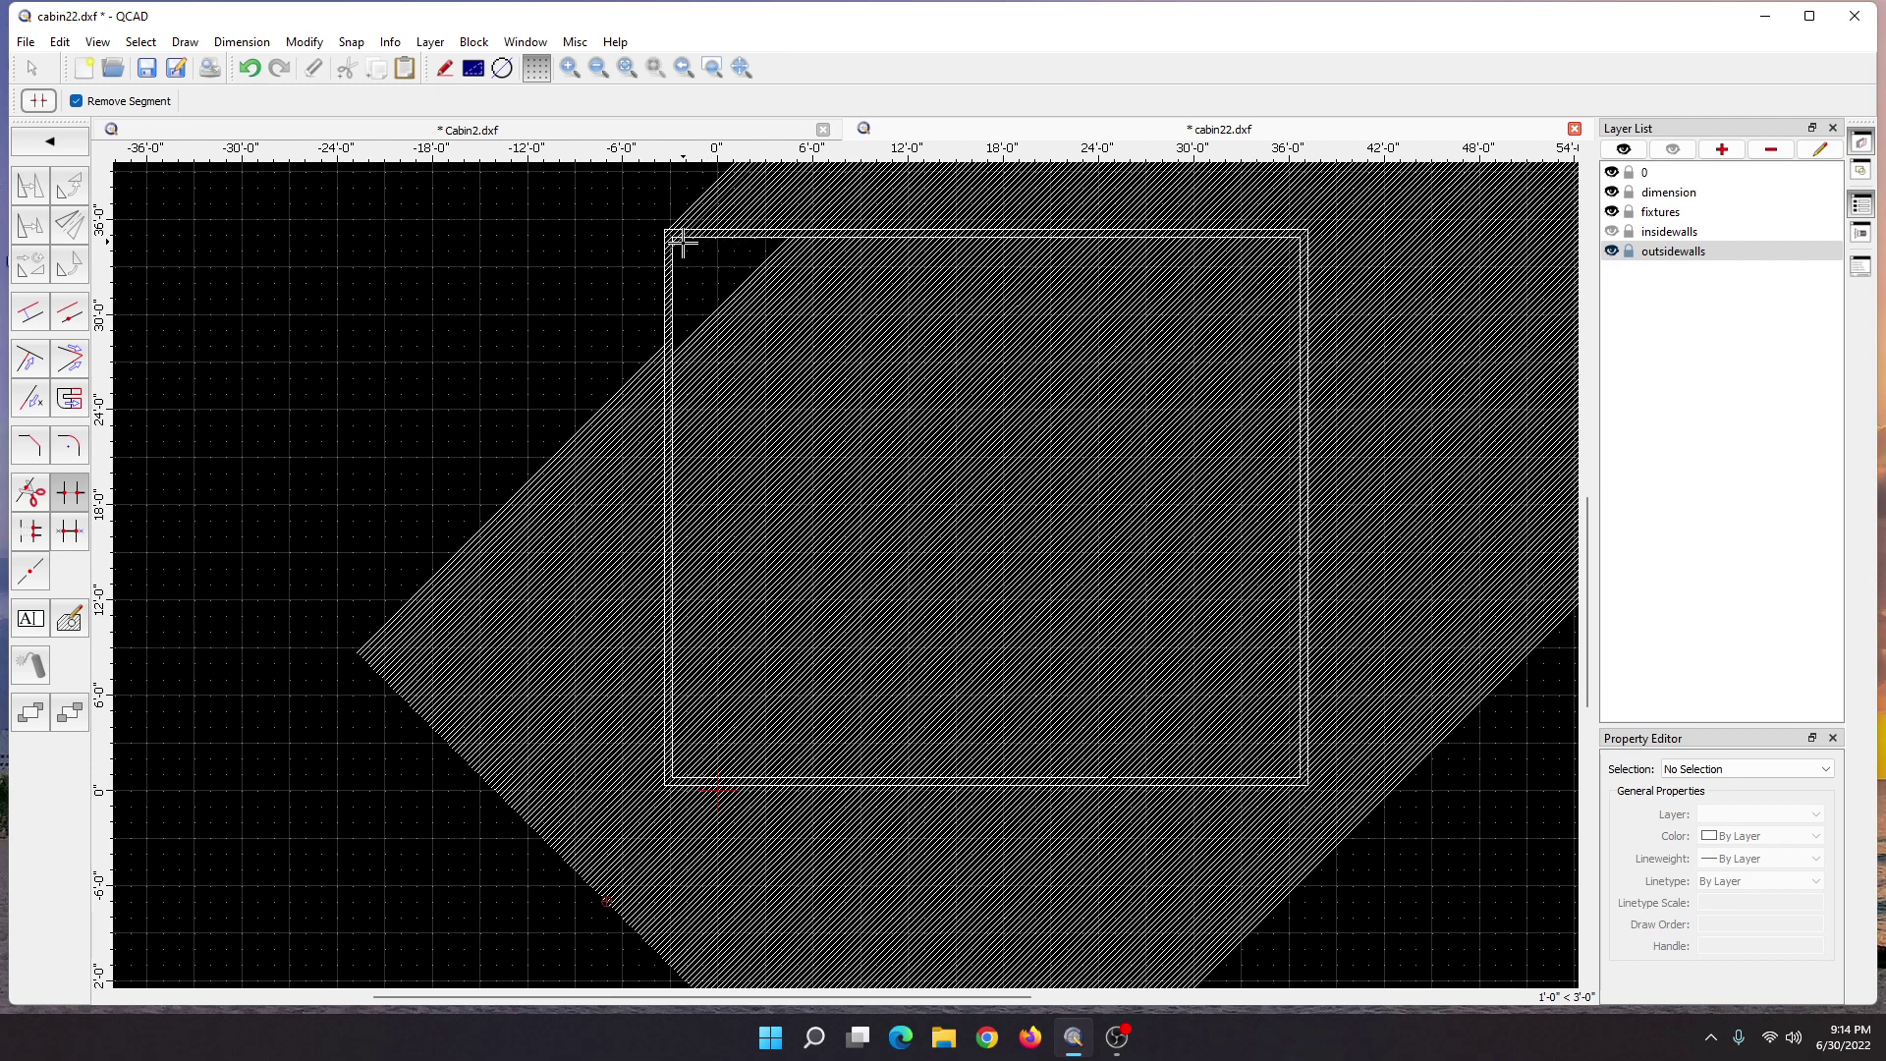
scroll(808, 354, "up", 2)
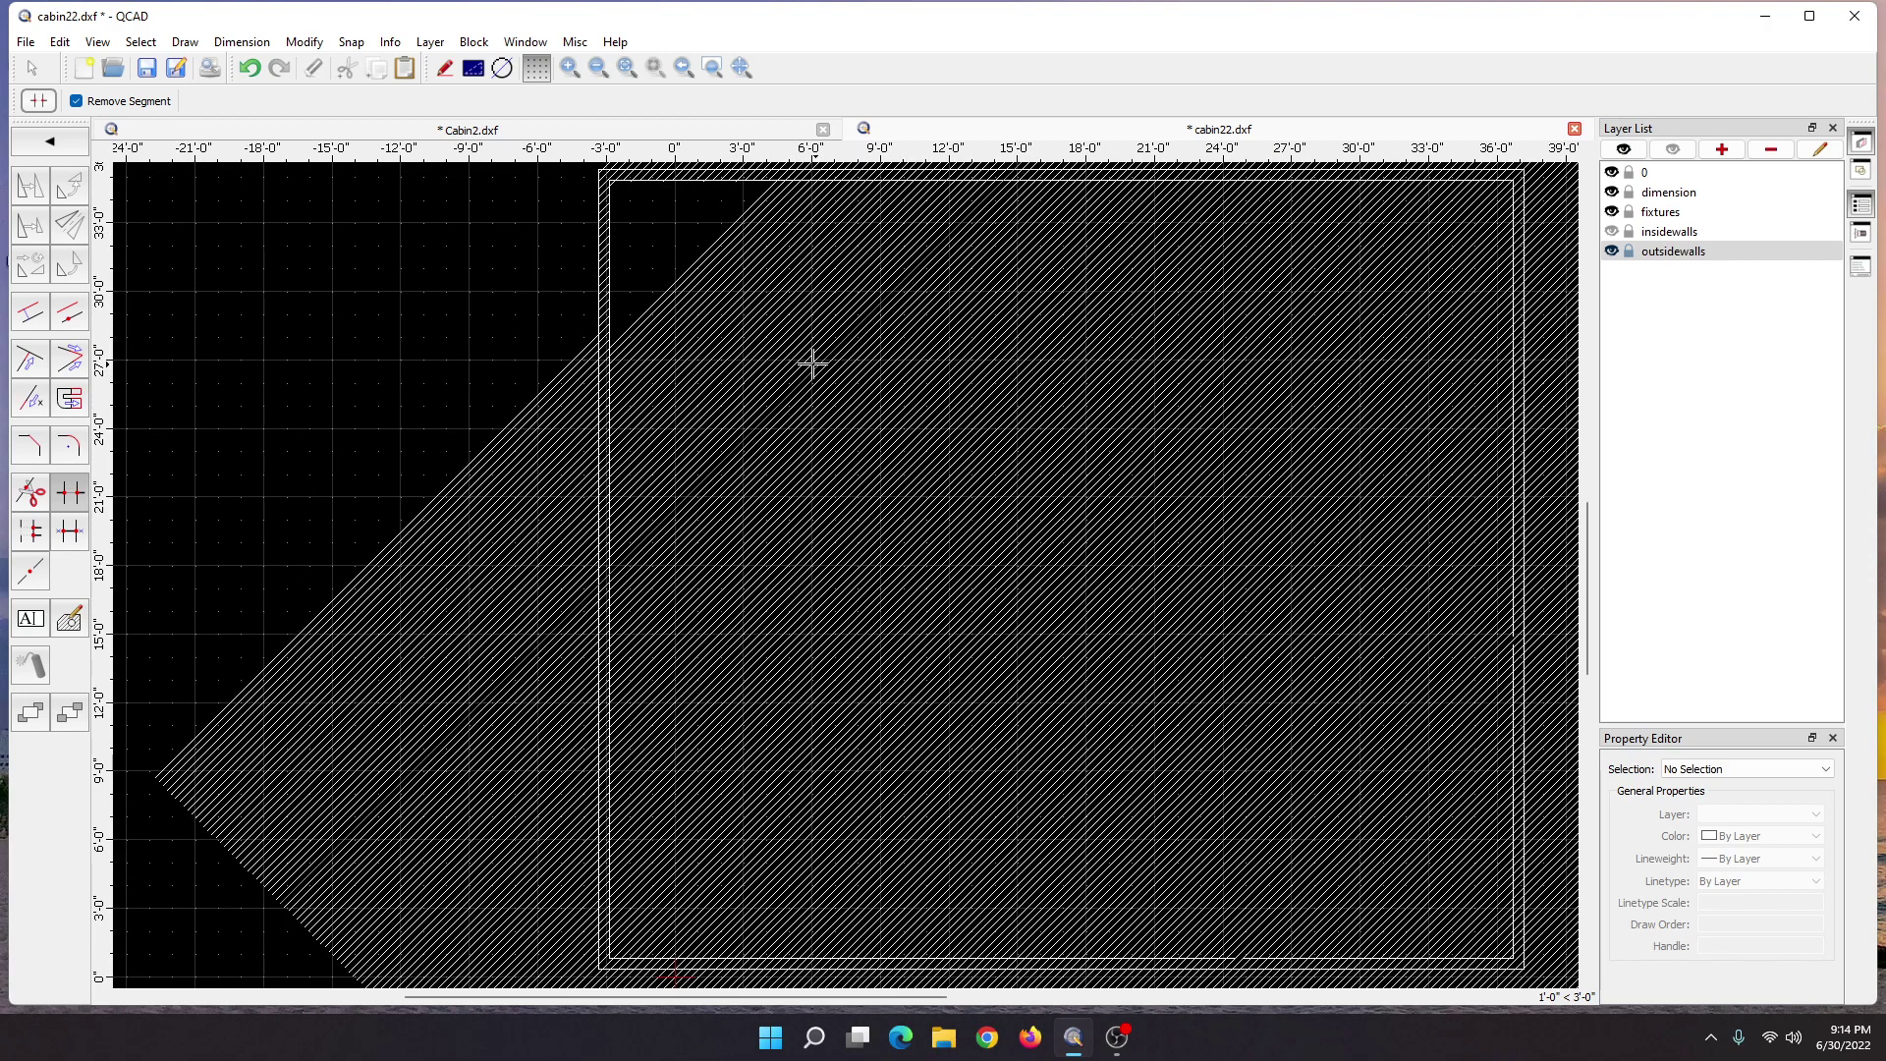
middle_click_drag(808, 363, 1014, 638)
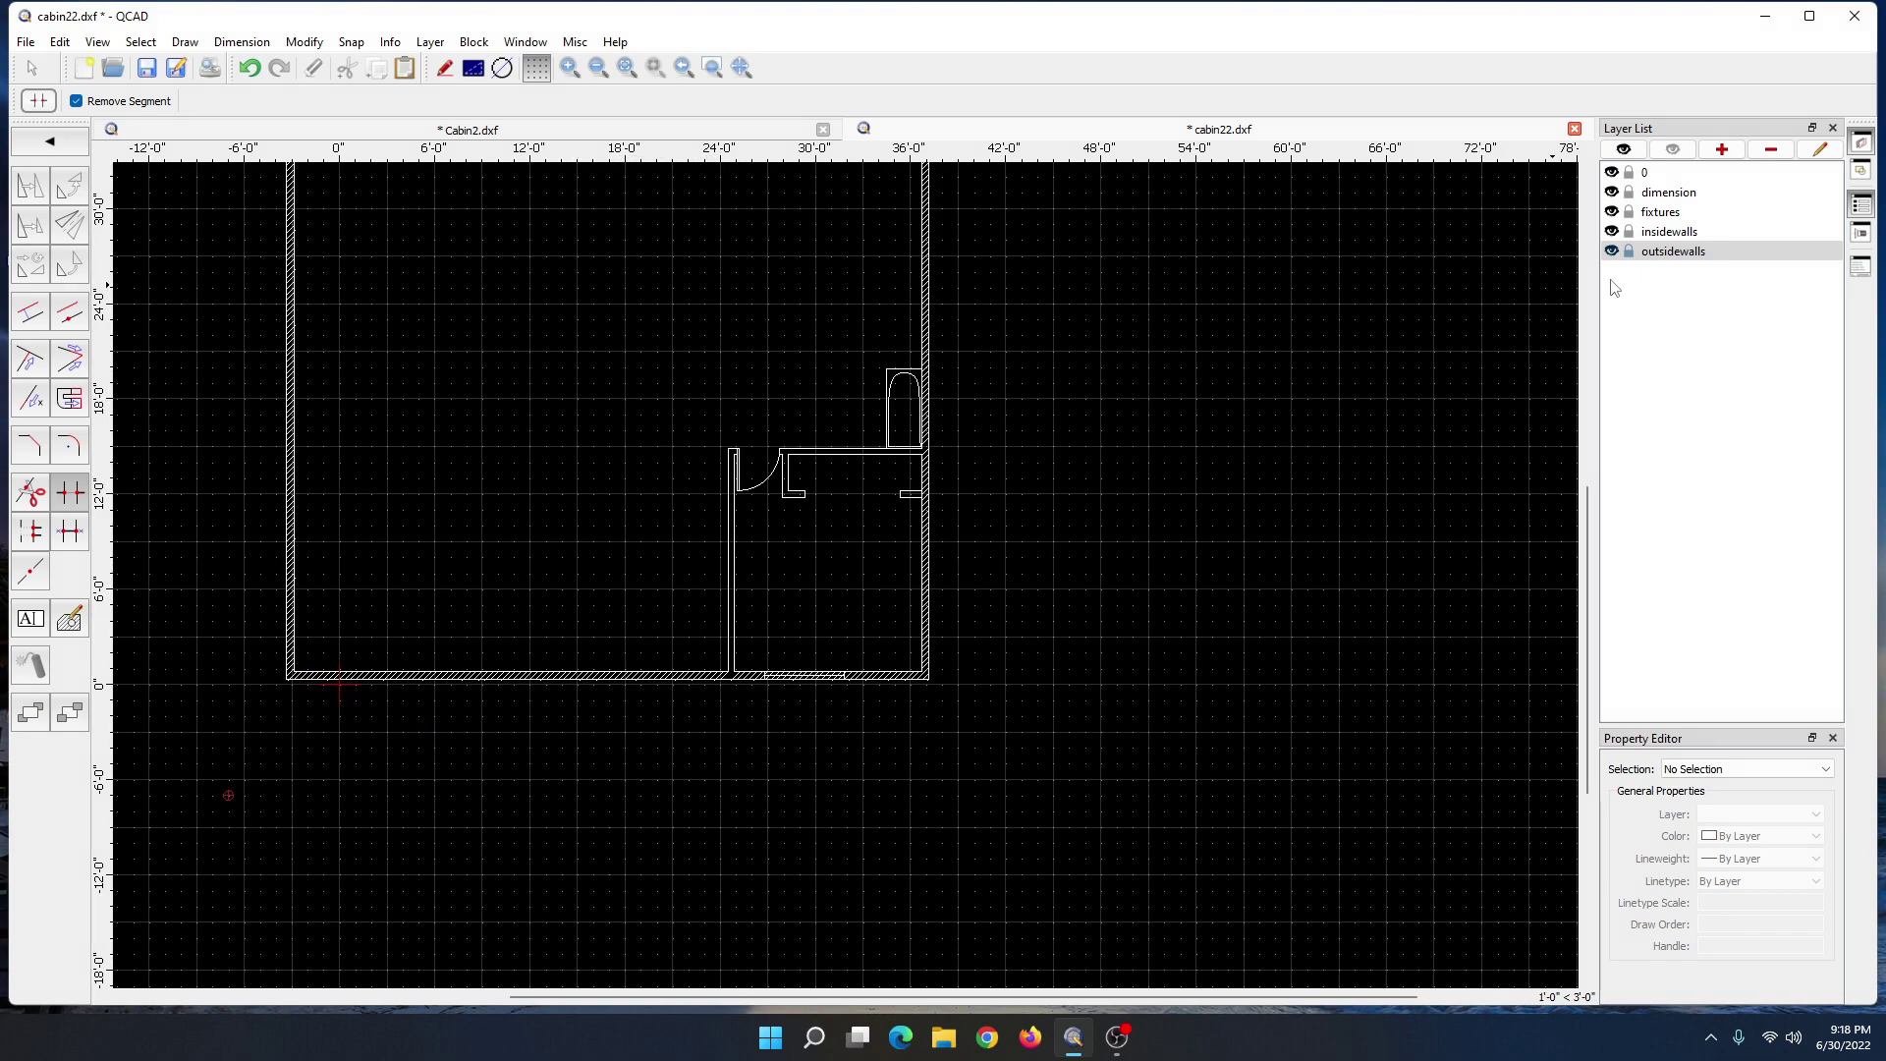
- Break out the diagonal segments in the outer half of the bottom-wall window, below its middle line
left_click(1612, 232)
left_click(1612, 232)
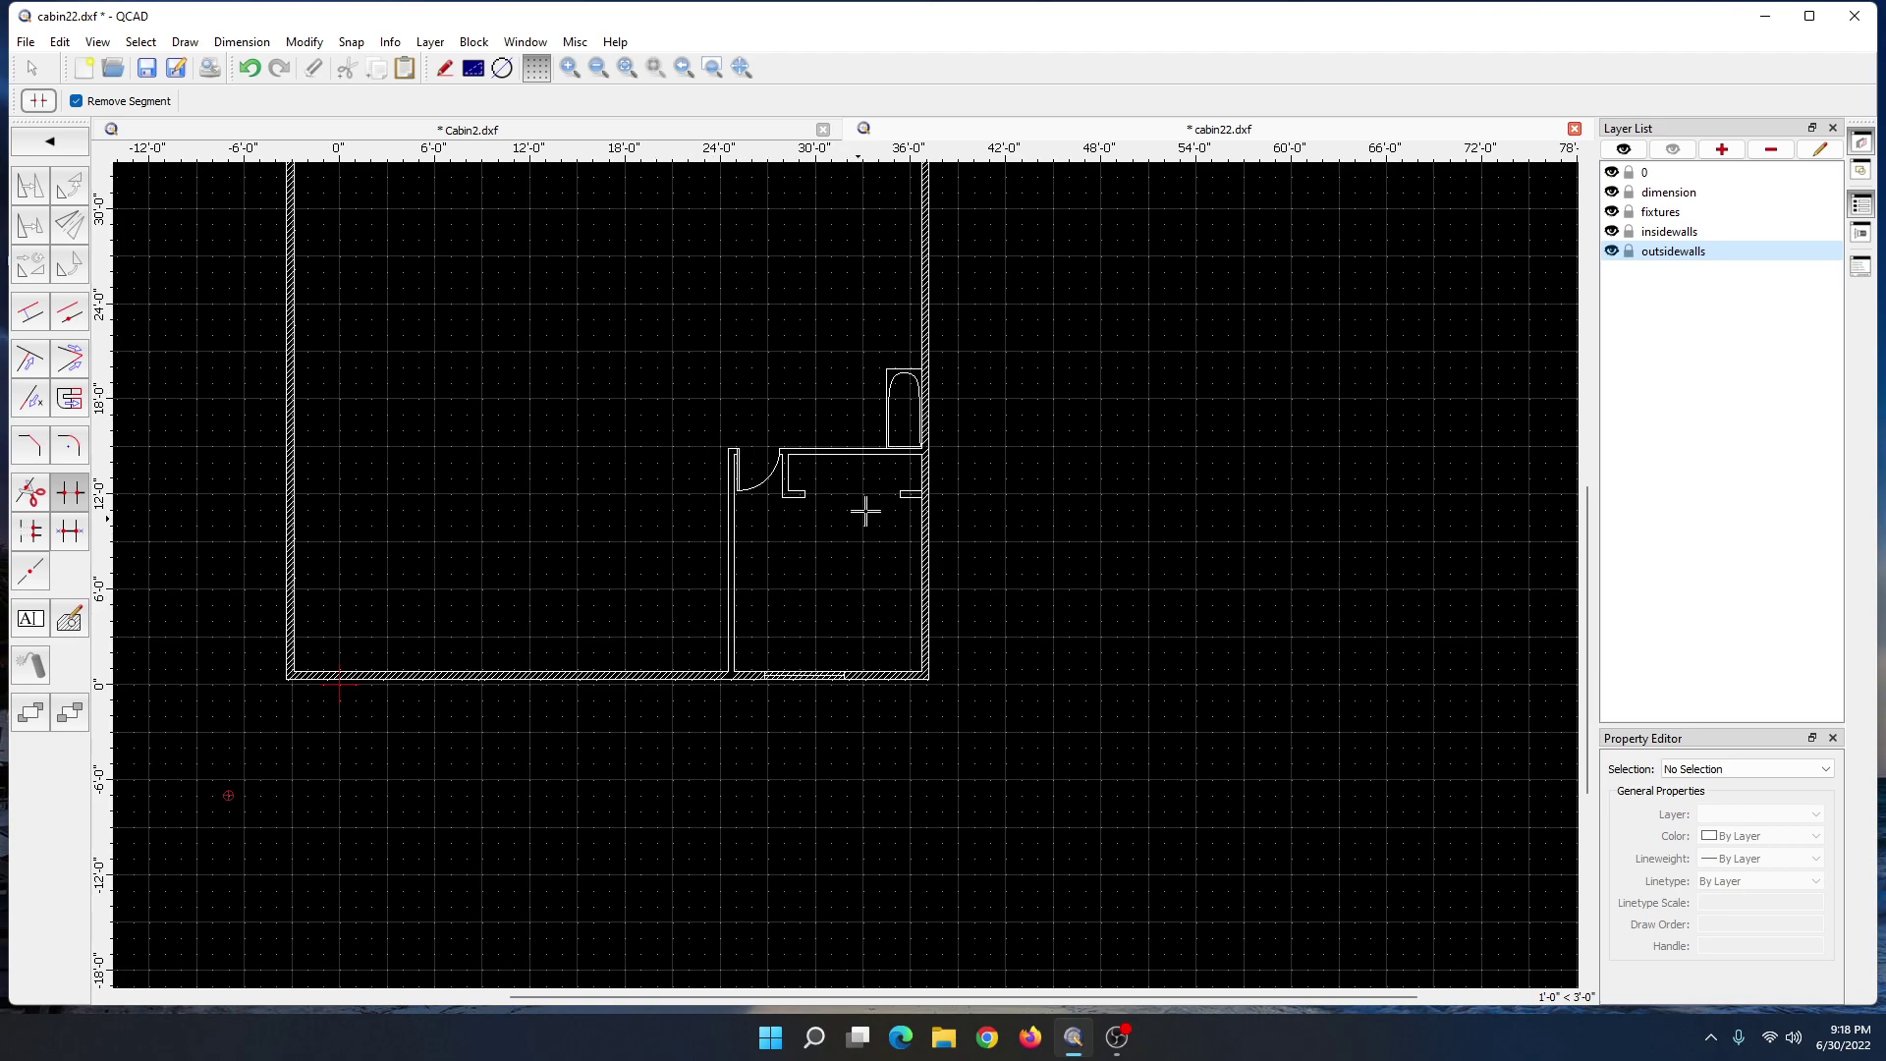
scroll(835, 589, "up", 5)
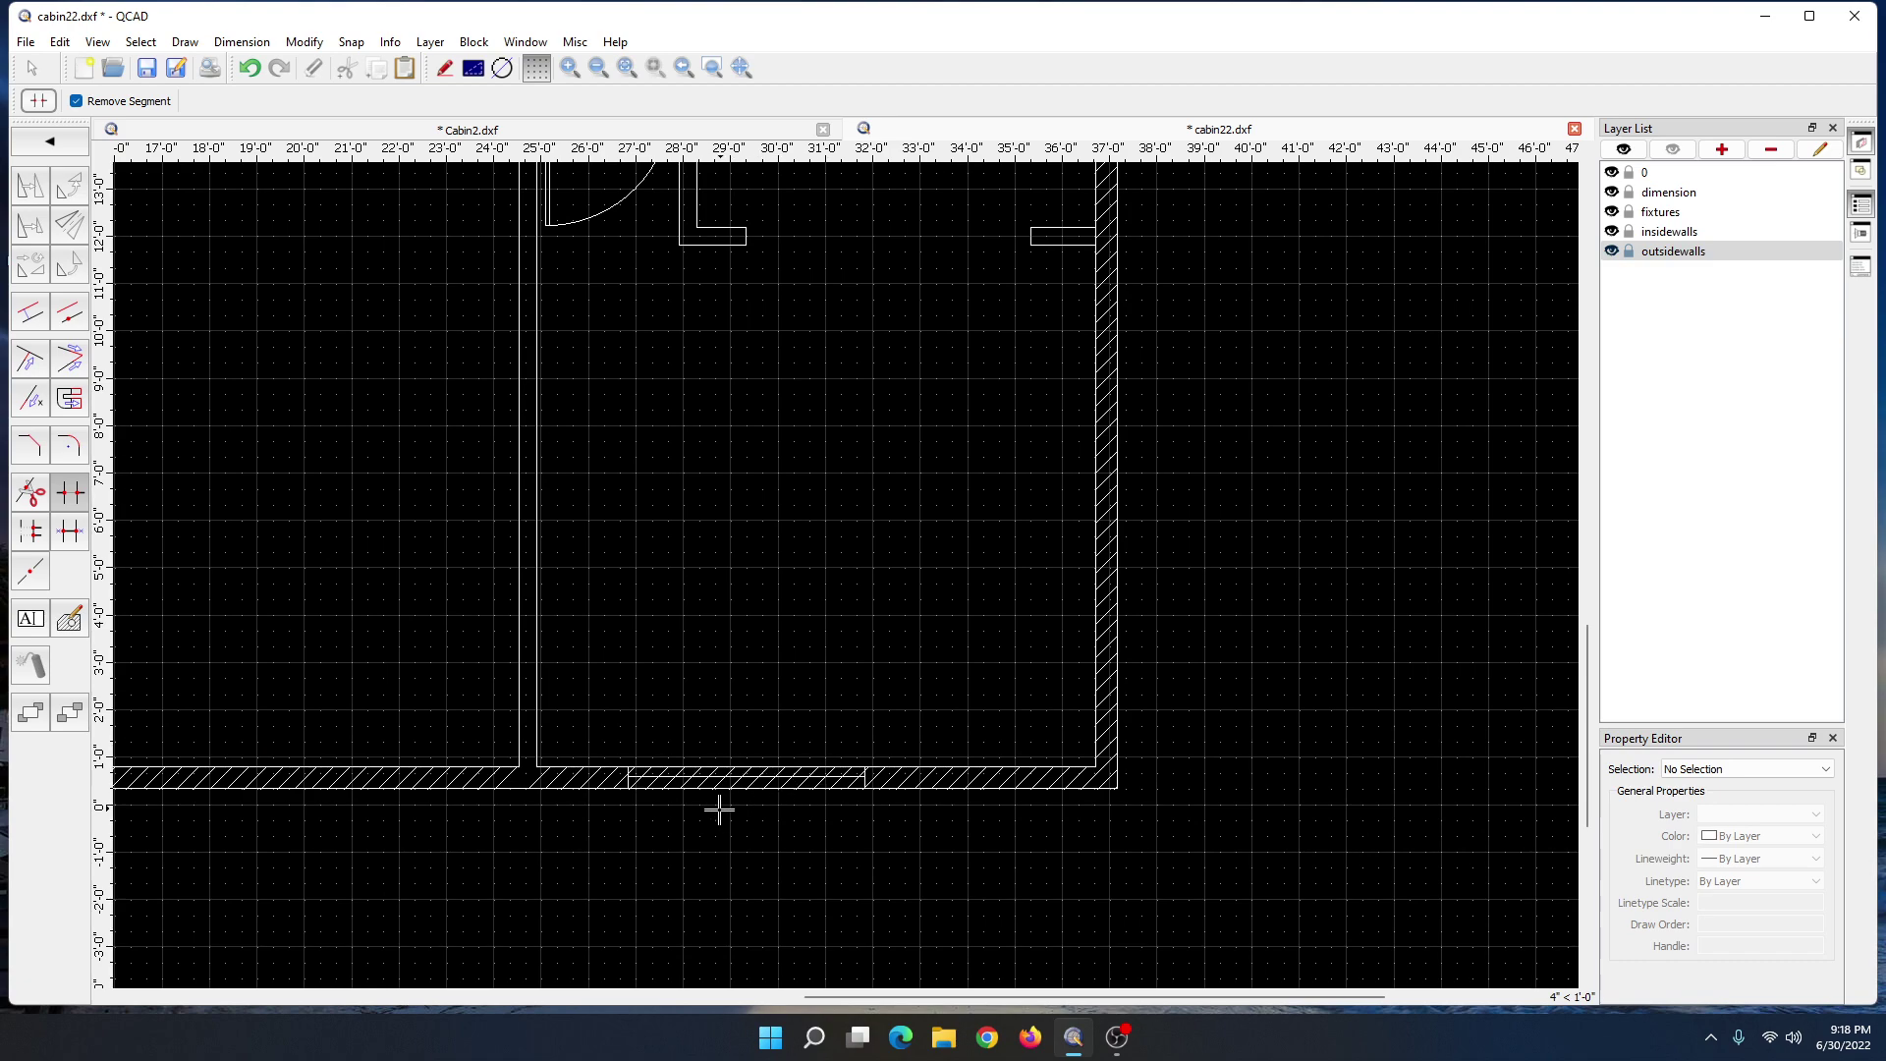
scroll(705, 794, "up", 3)
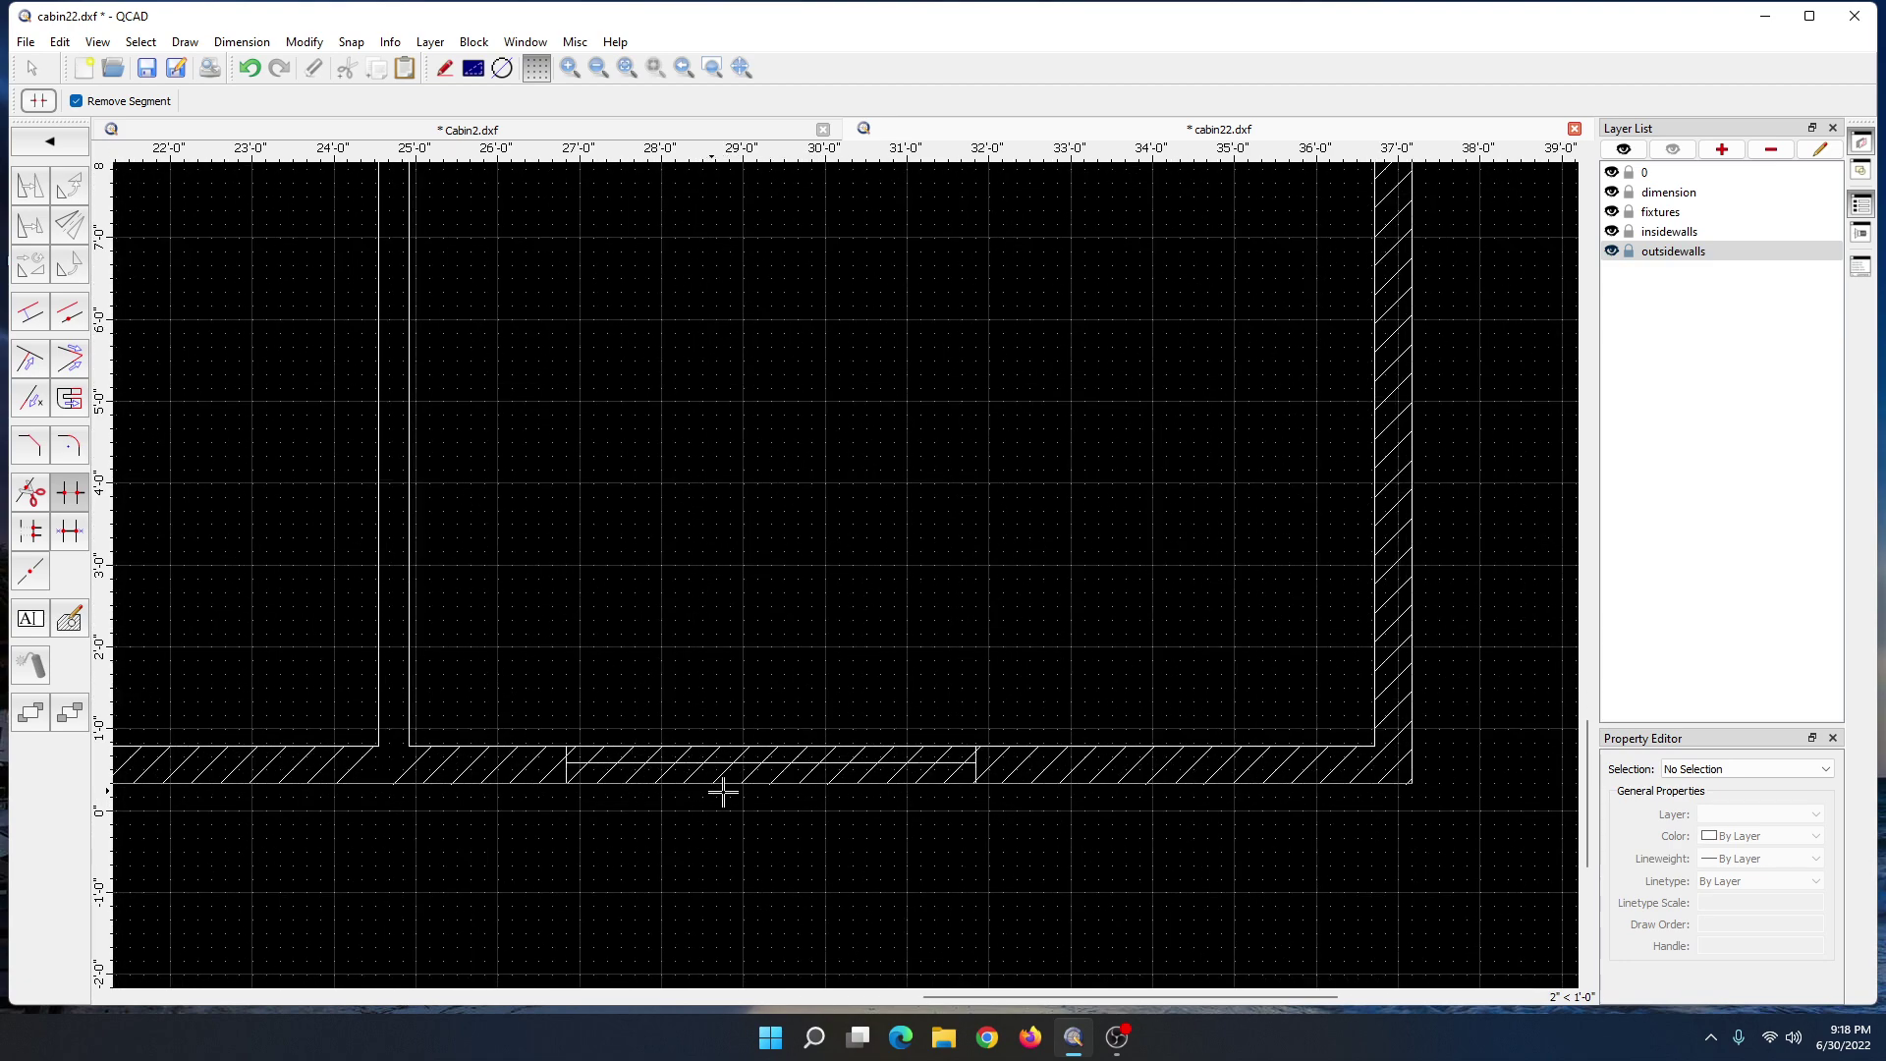
left_click(927, 777)
left_click(892, 777)
left_click(864, 775)
left_click(837, 775)
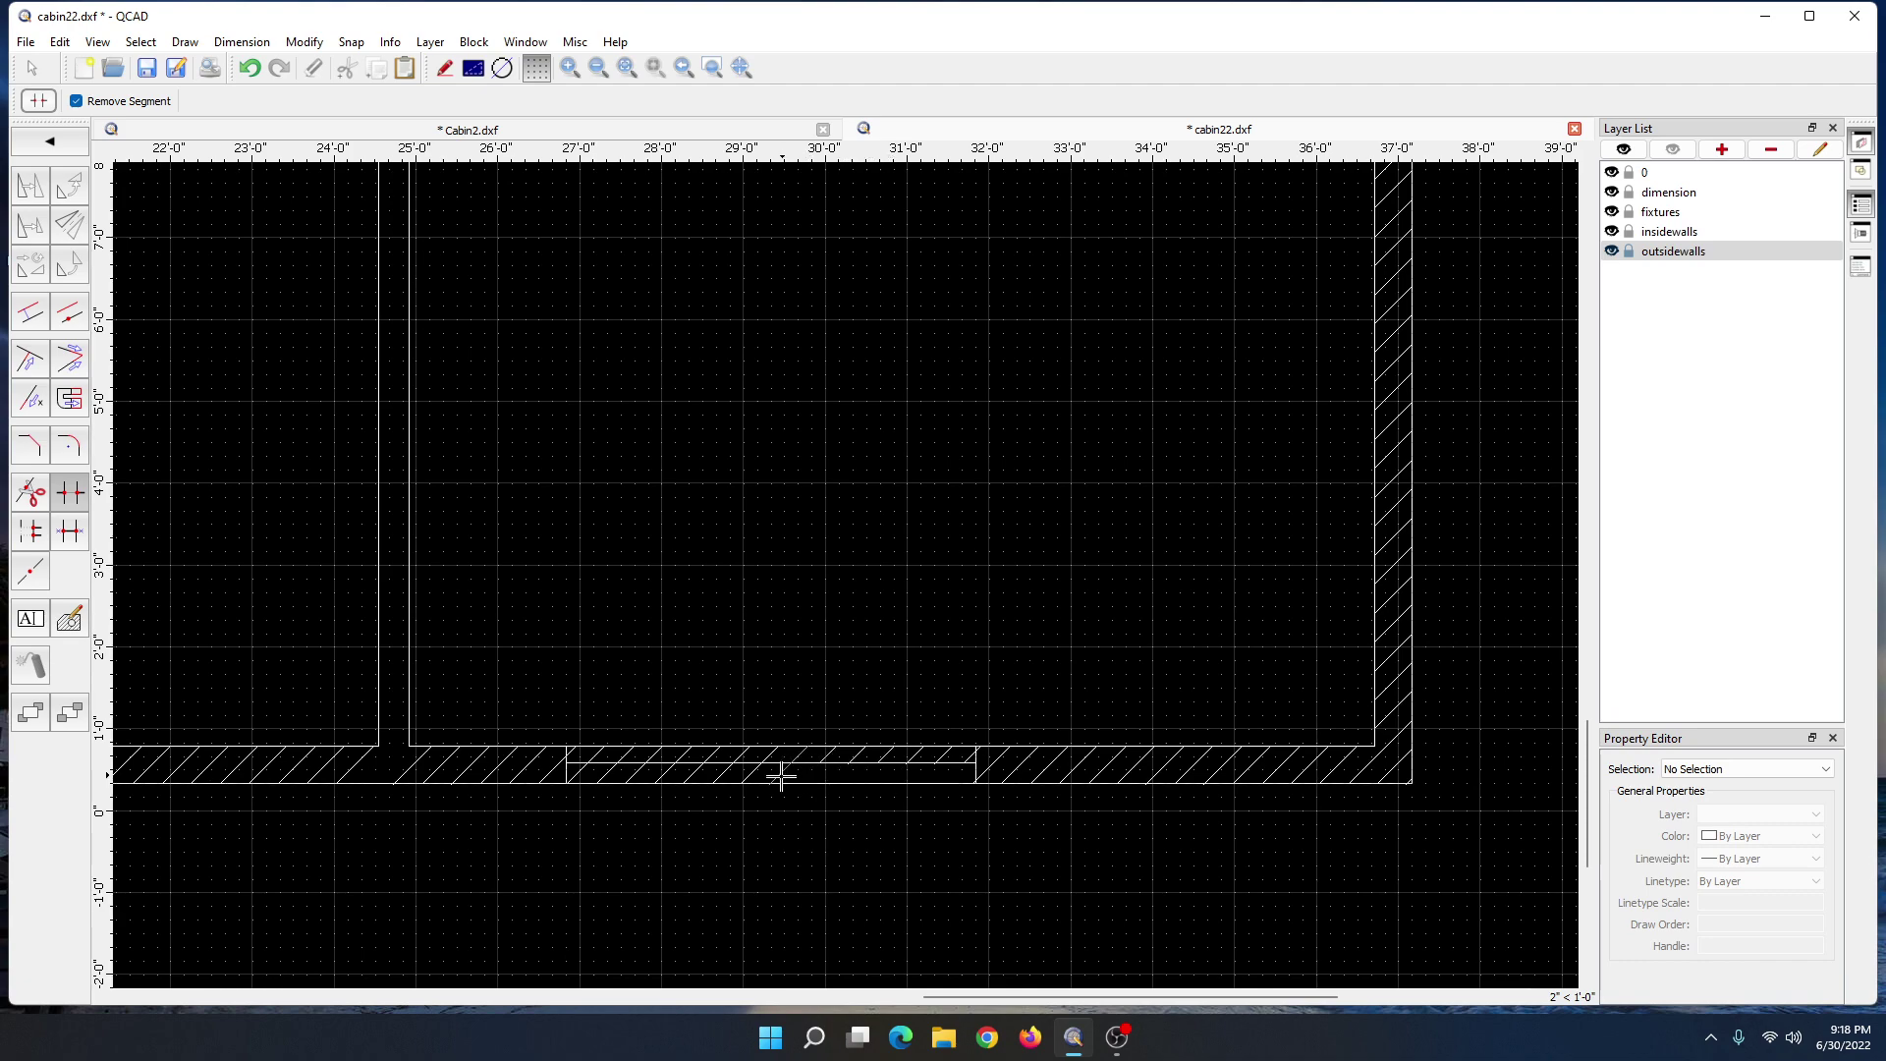
left_click(720, 774)
left_click(672, 775)
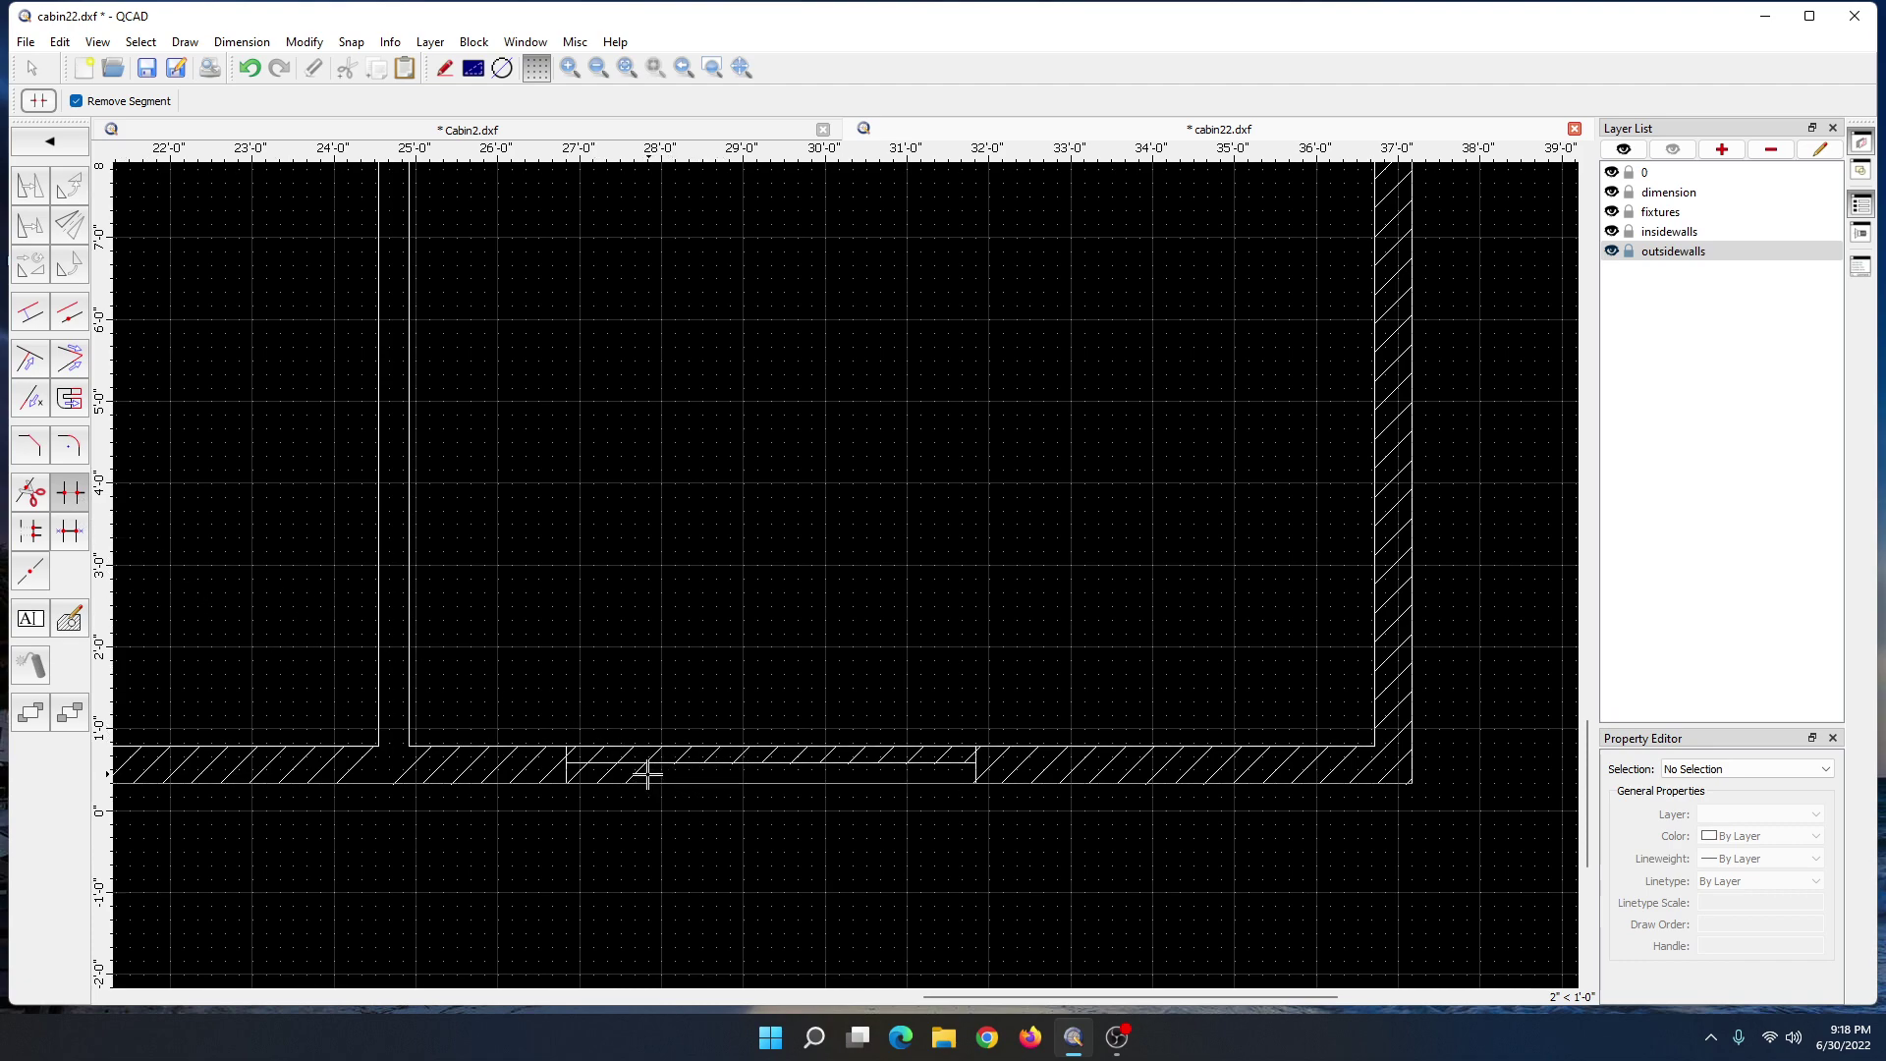
left_click(581, 772)
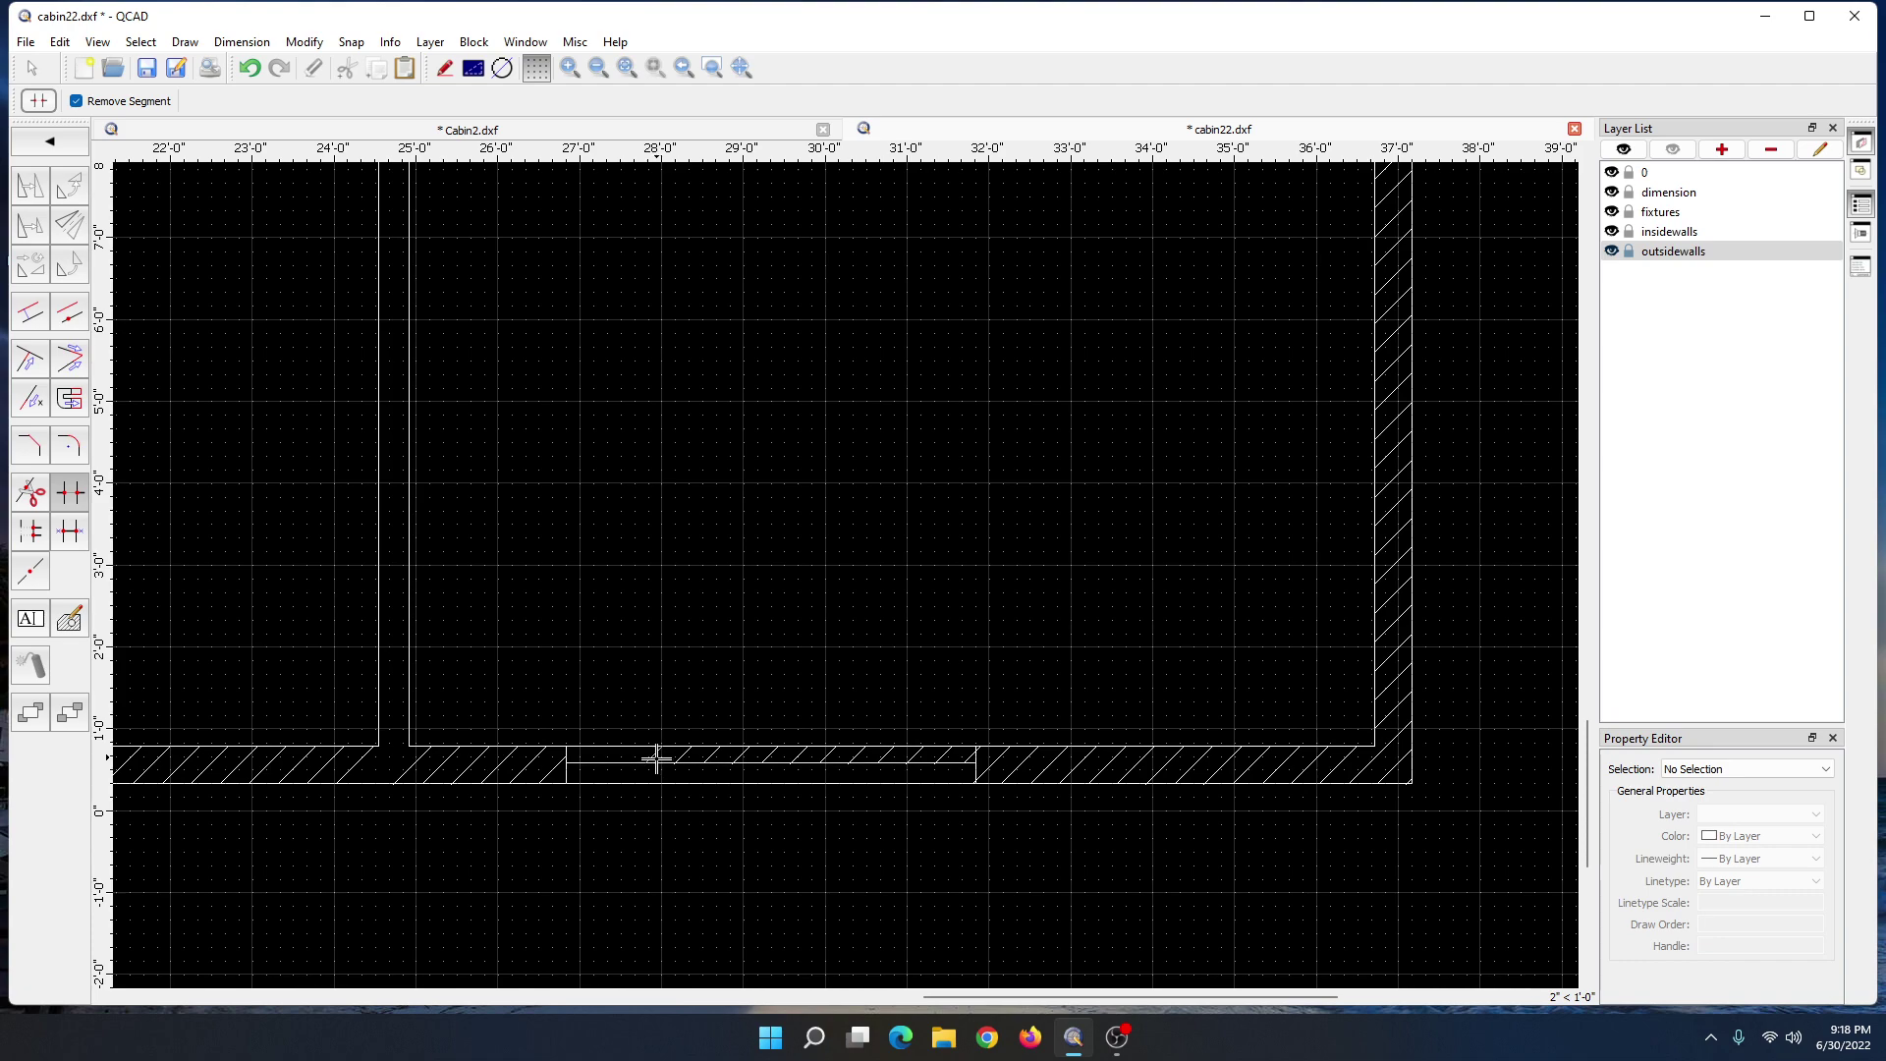
- Break out the diagonal segments in the inner half of the bottom-wall window, above its middle line
left_click(712, 755)
left_click(745, 754)
left_click(857, 755)
left_click(886, 755)
scroll(943, 757, "up", 4)
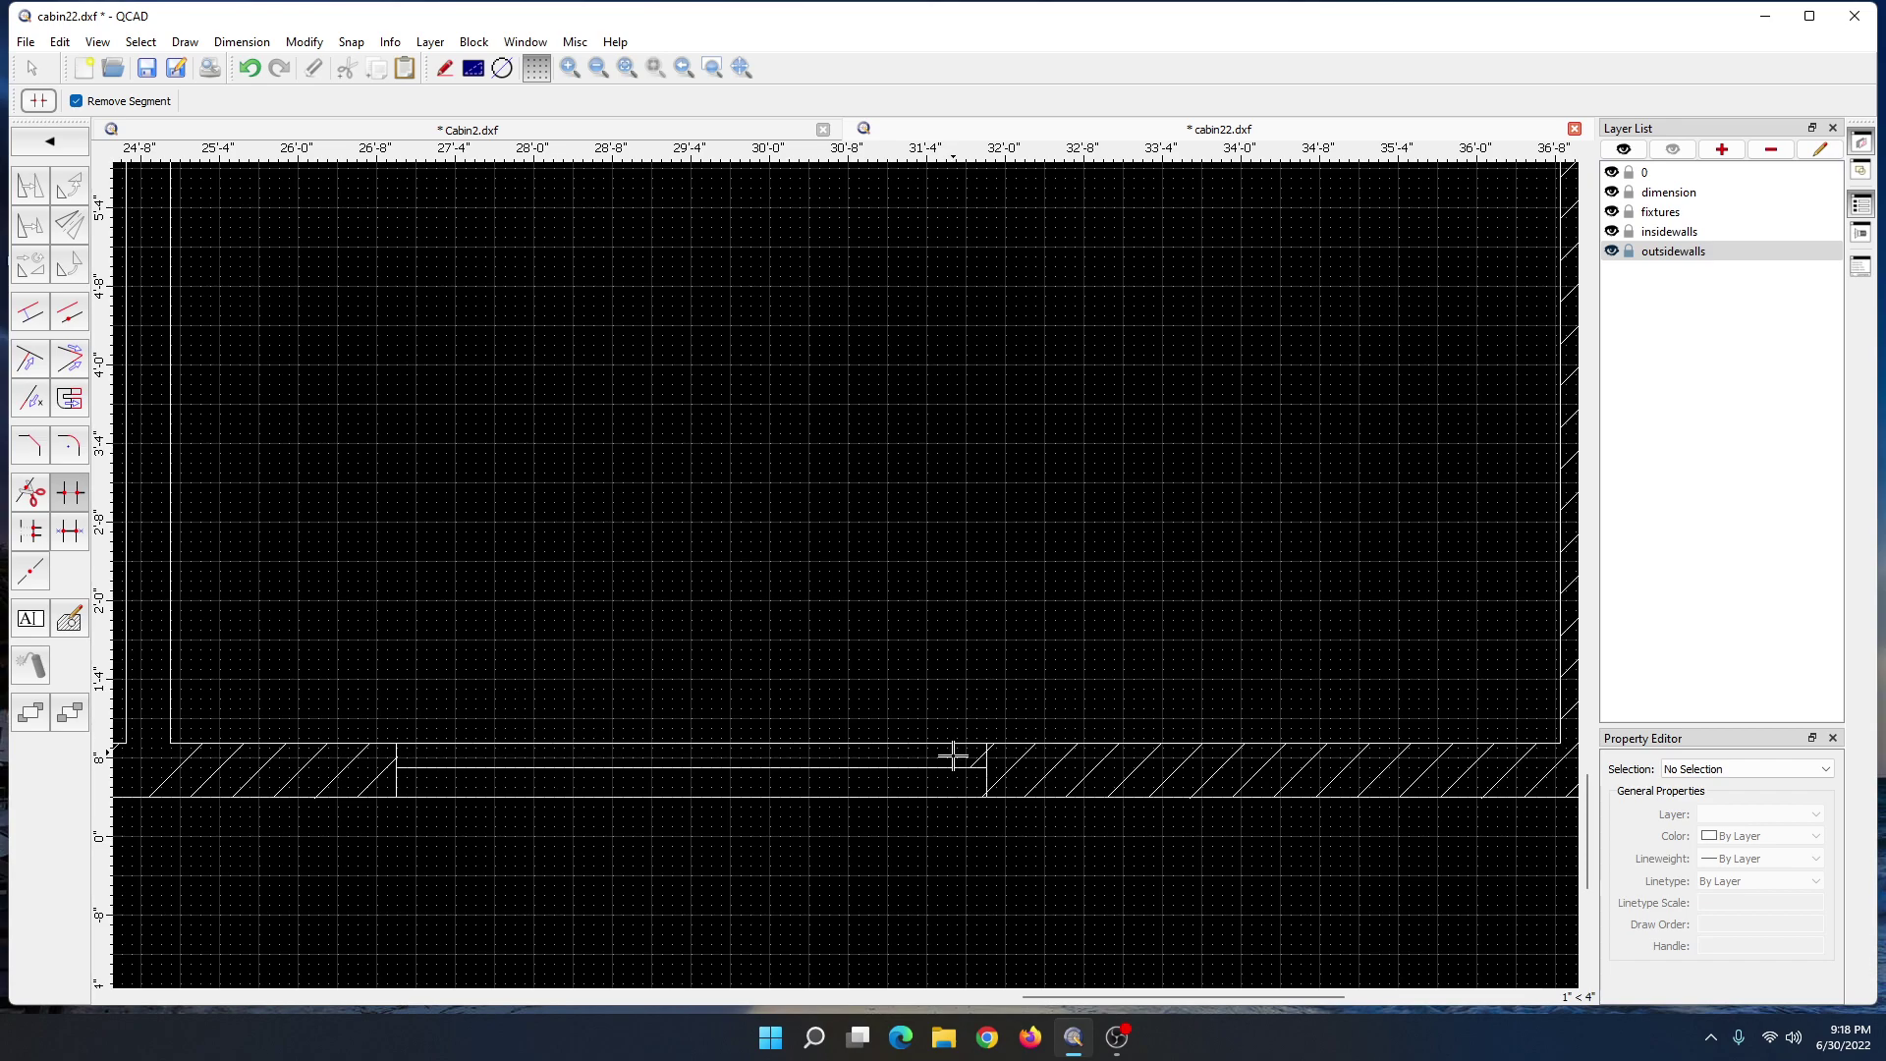
scroll(939, 737, "down", 6)
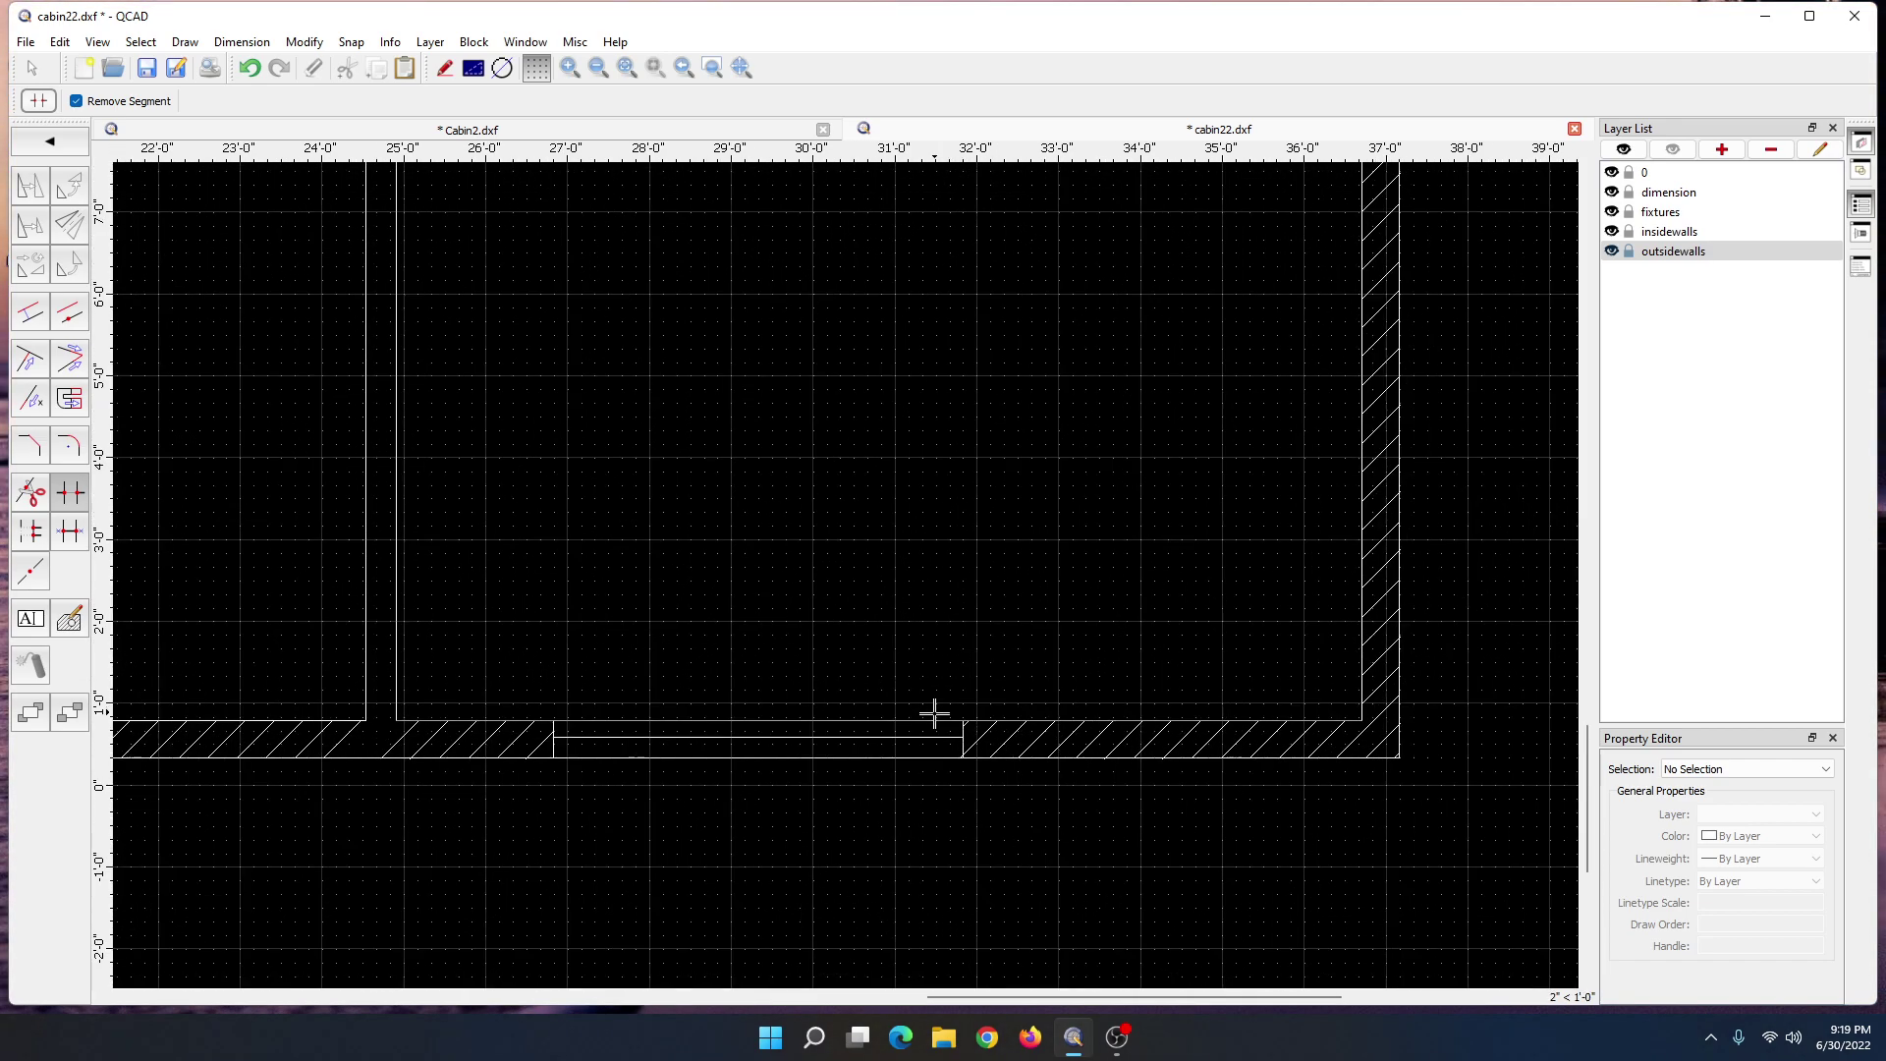
- Examine the diagonal fill of the outside walls around the whole floor plan
middle_click_drag(577, 488, 956, 846)
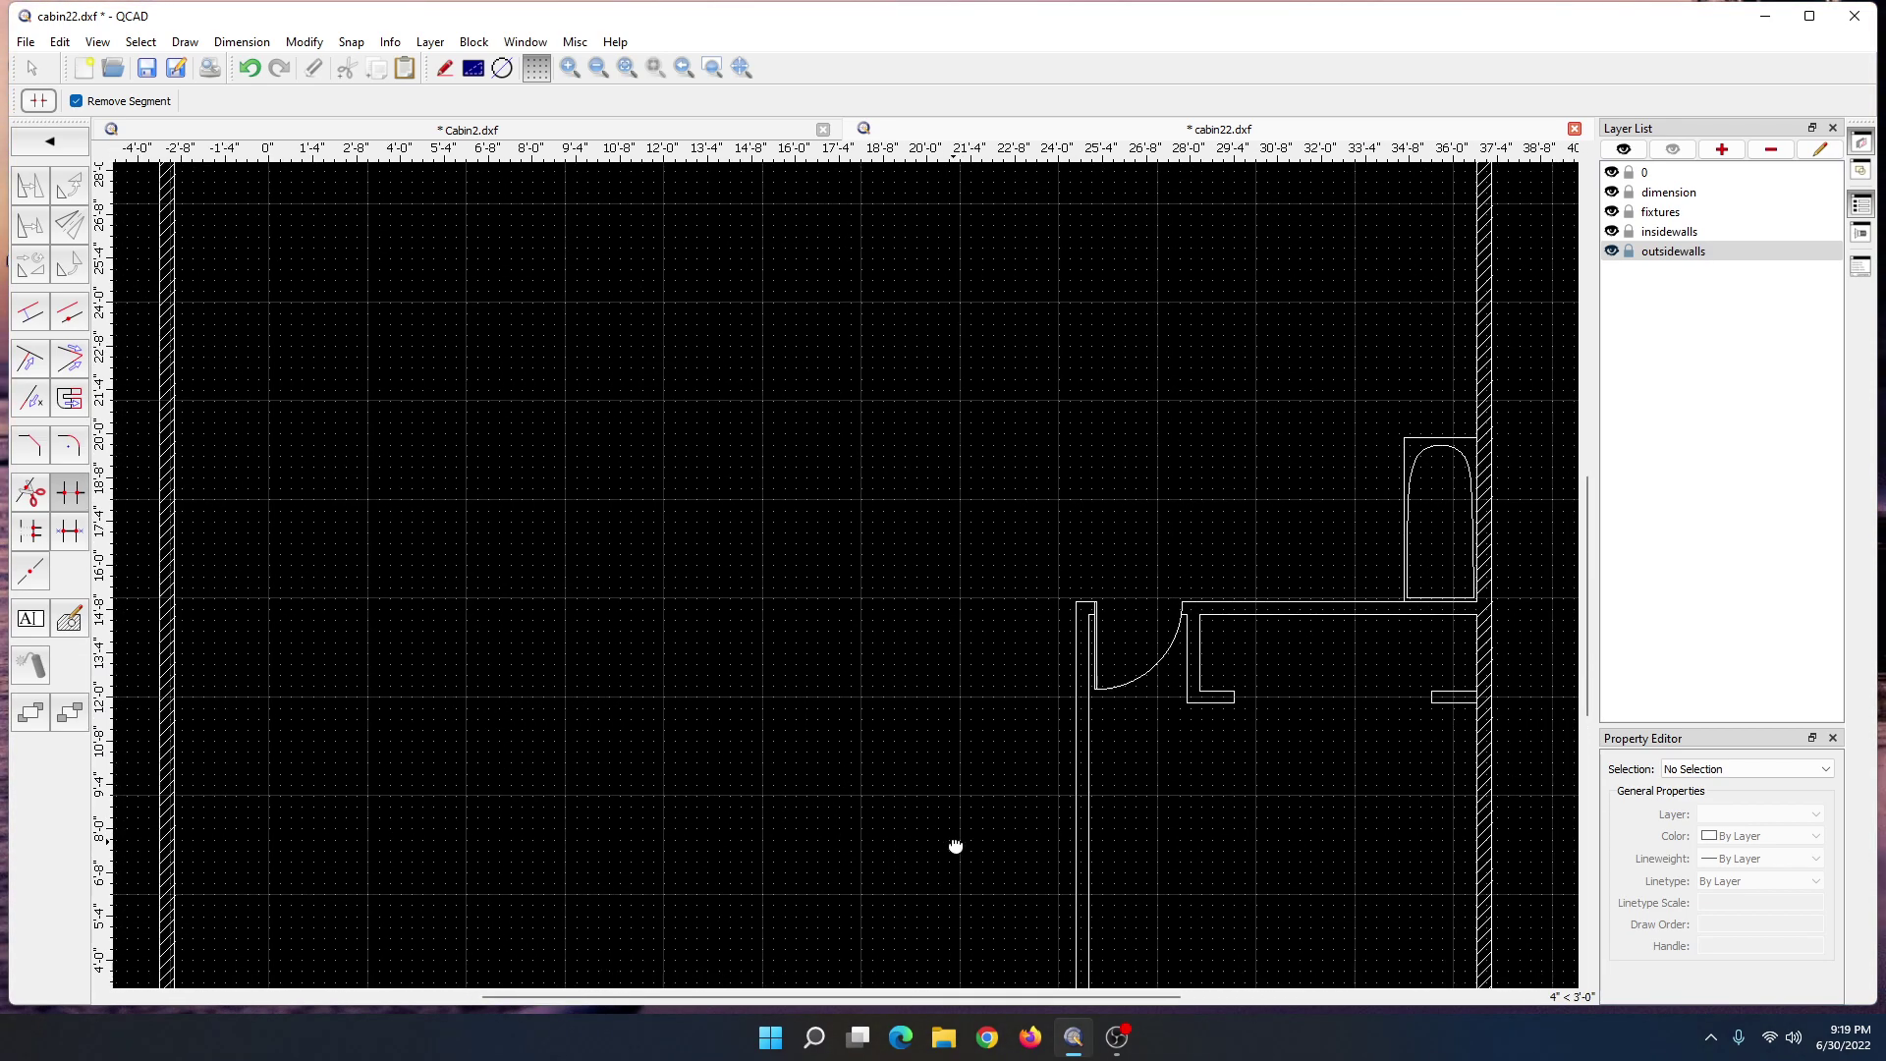
scroll(800, 758, "down", 4)
scroll(722, 614, "up", 2)
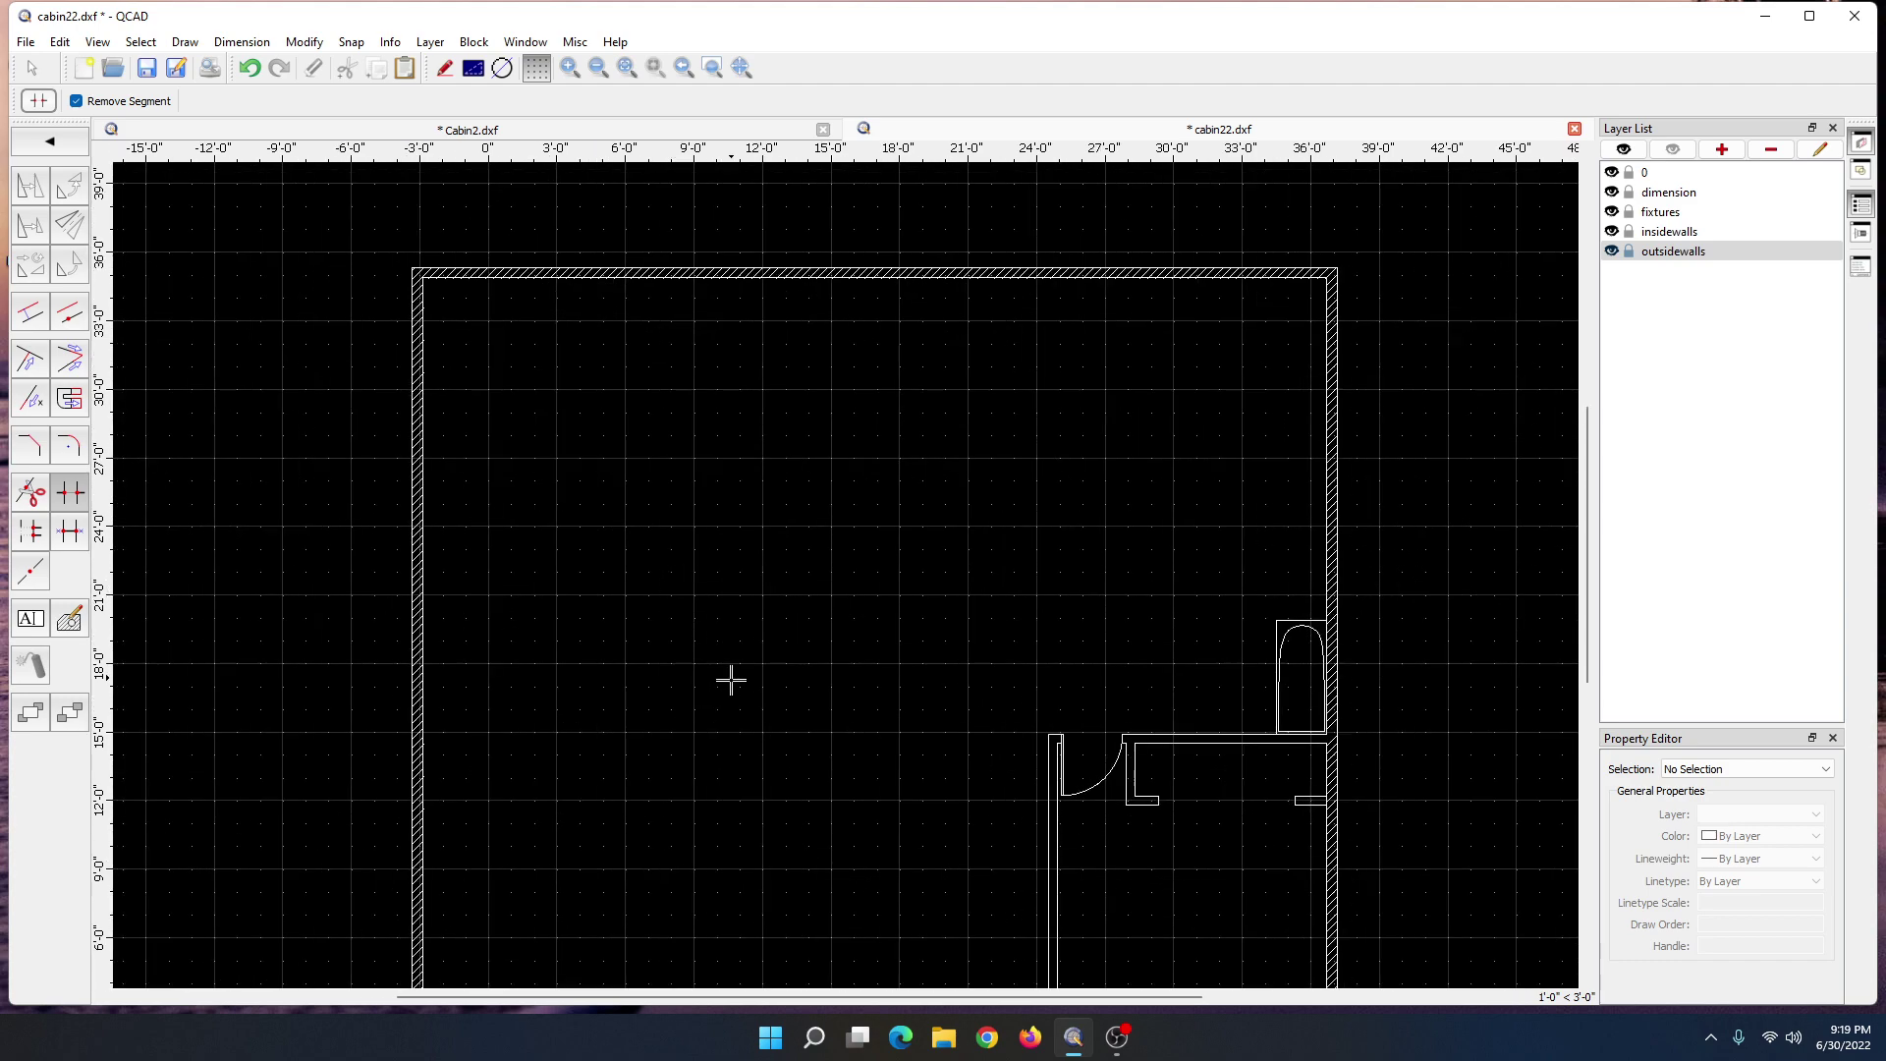
middle_click_drag(731, 680, 652, 508)
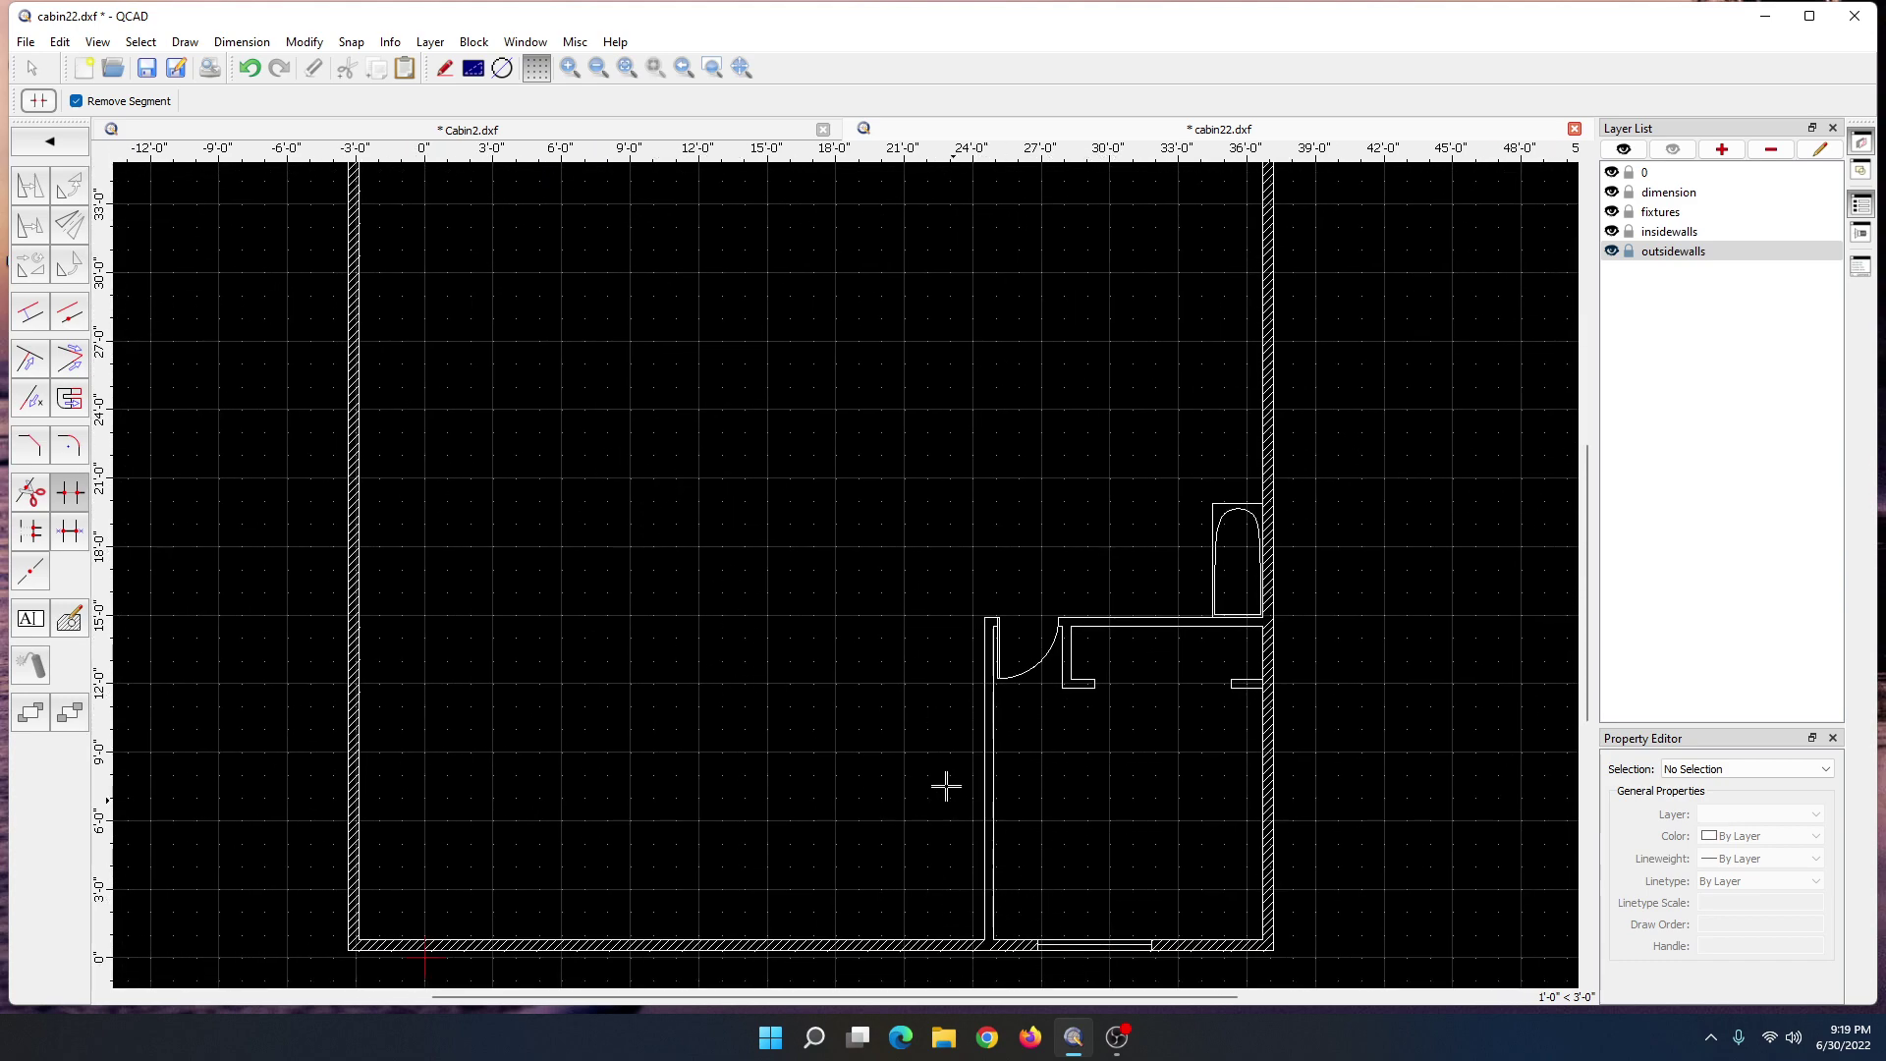
scroll(827, 714, "down", 1)
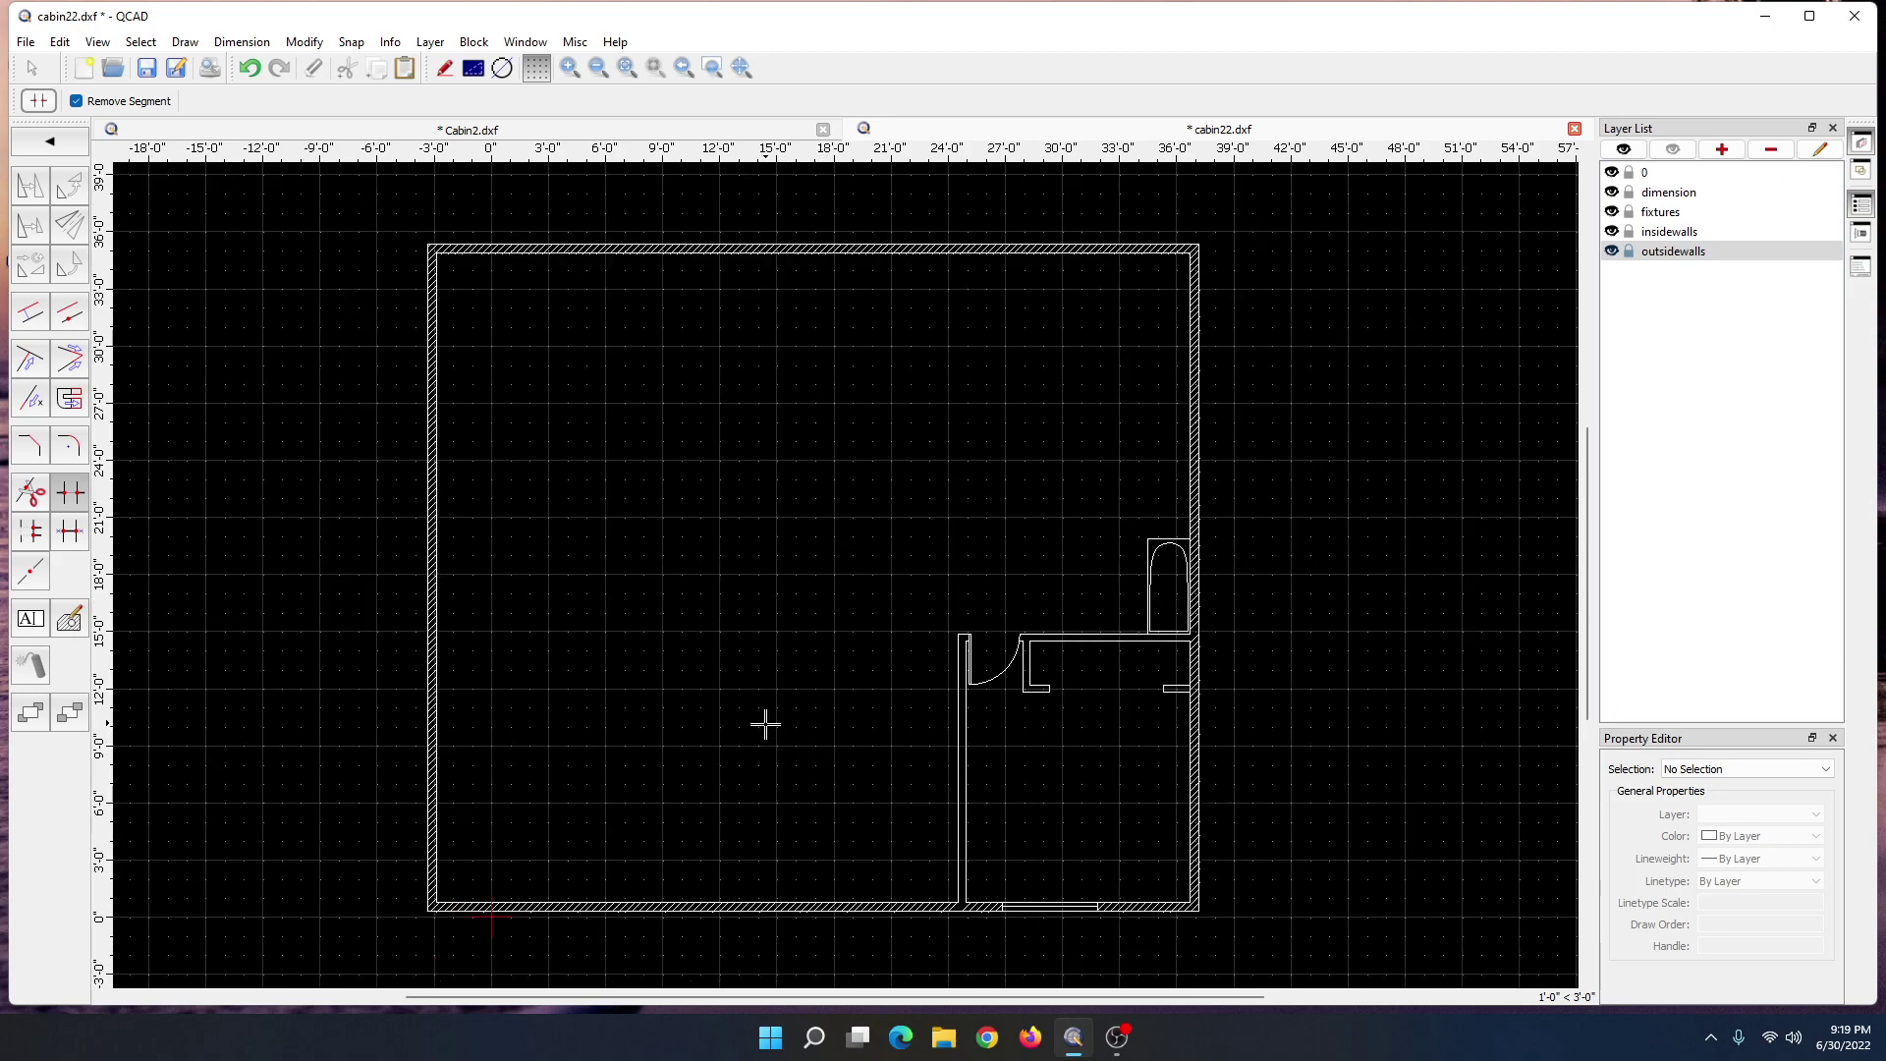
scroll(751, 727, "up", 1)
scroll(717, 707, "down", 1)
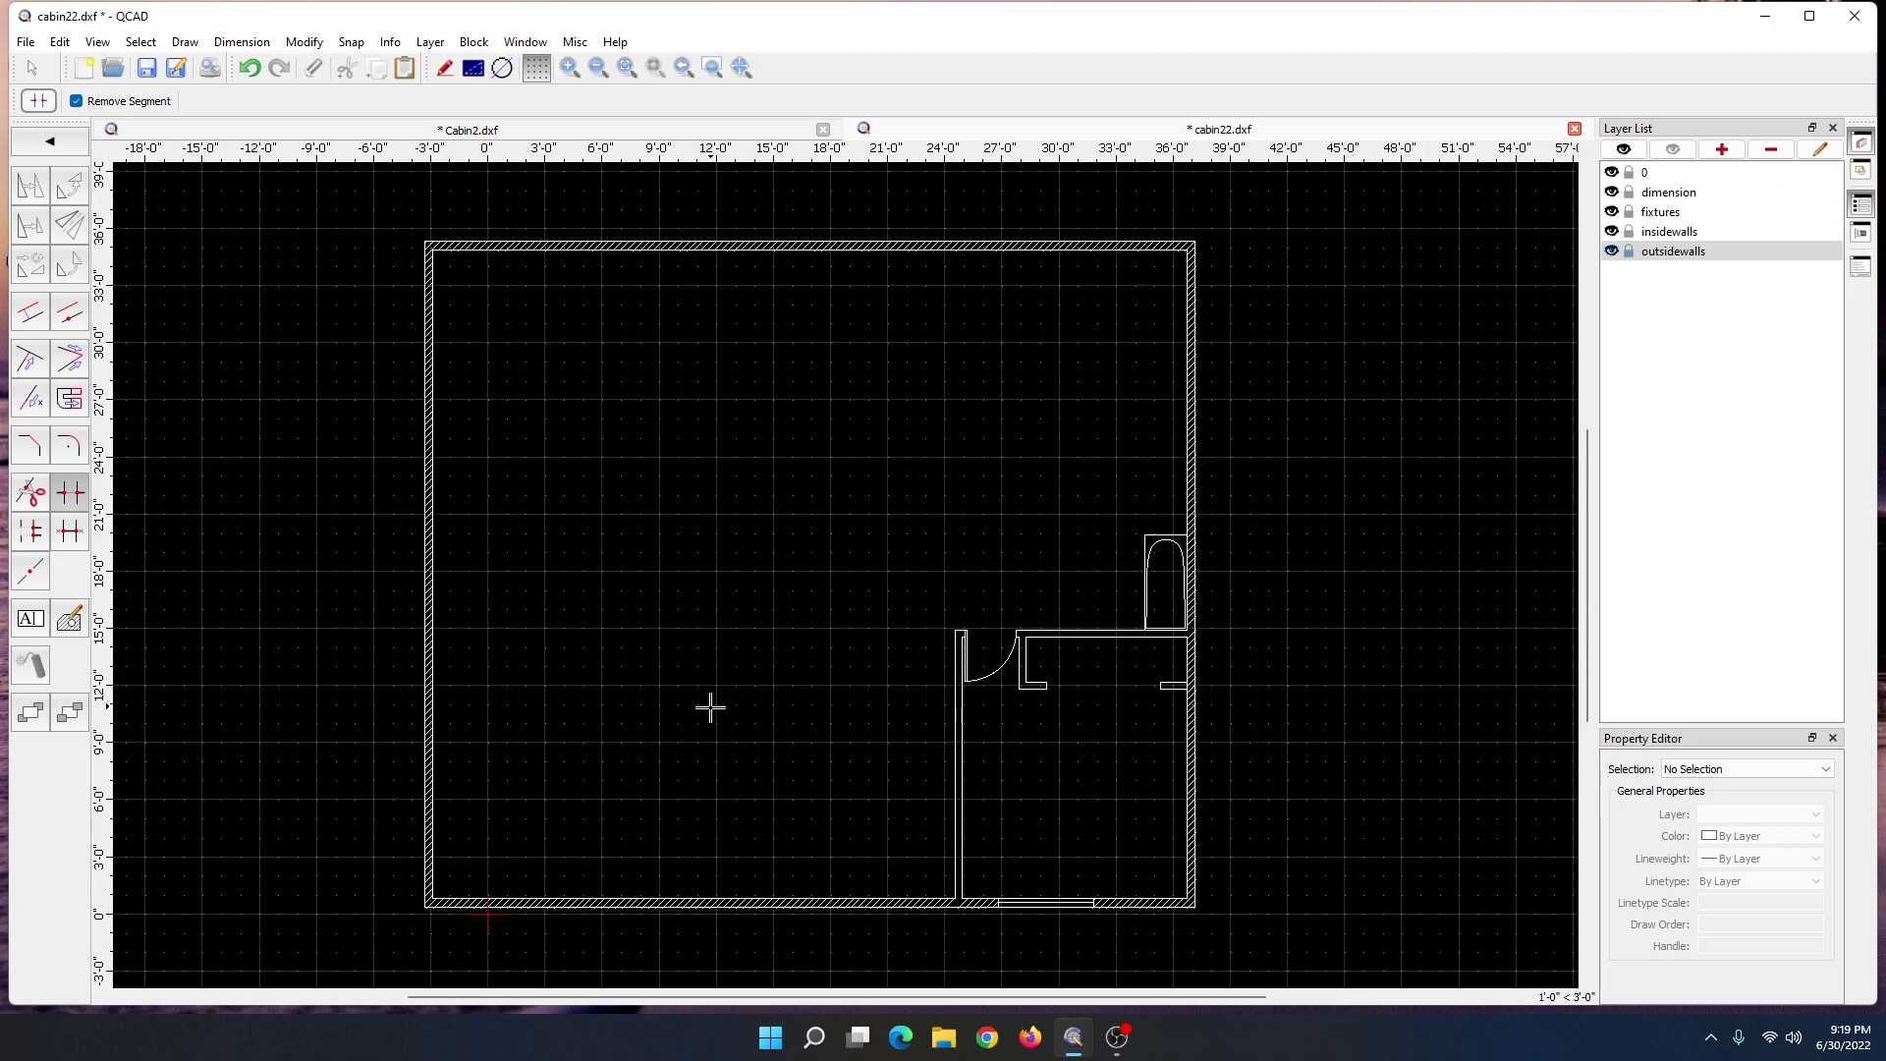
scroll(708, 707, "up", 3)
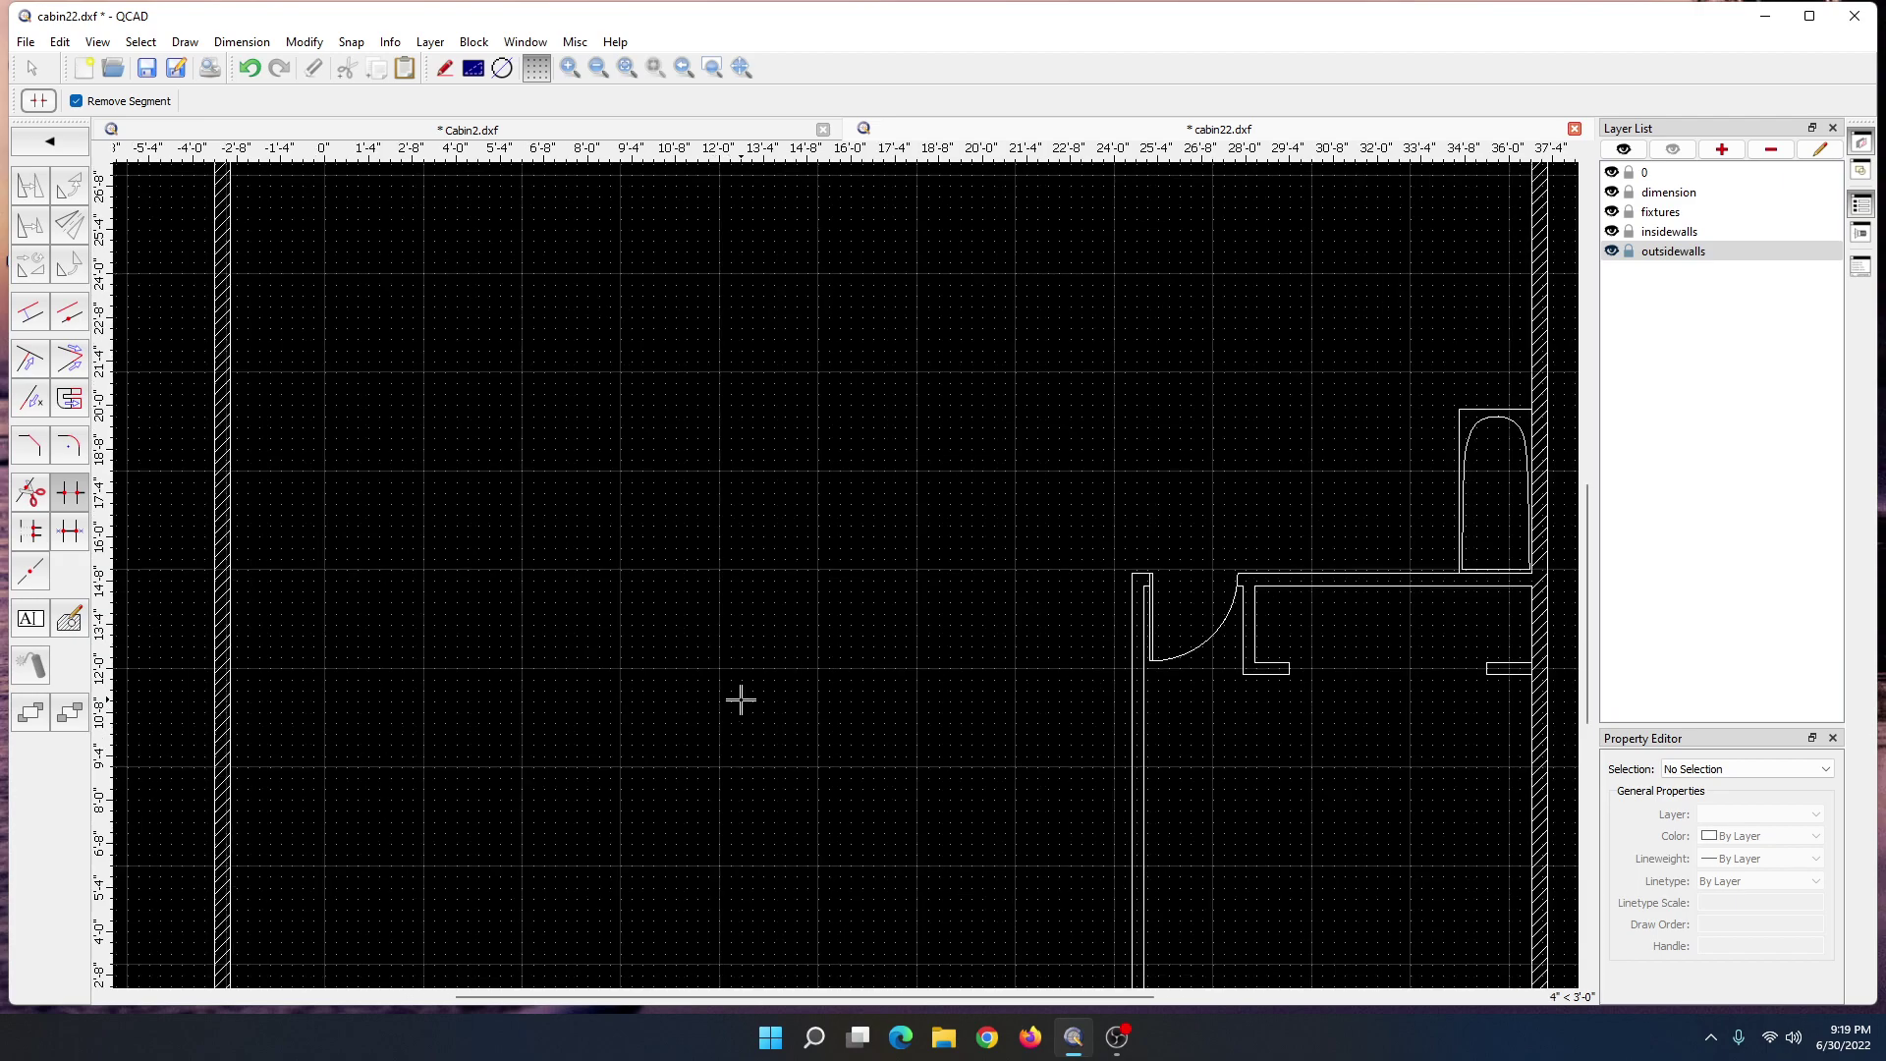
scroll(741, 699, "down", 3)
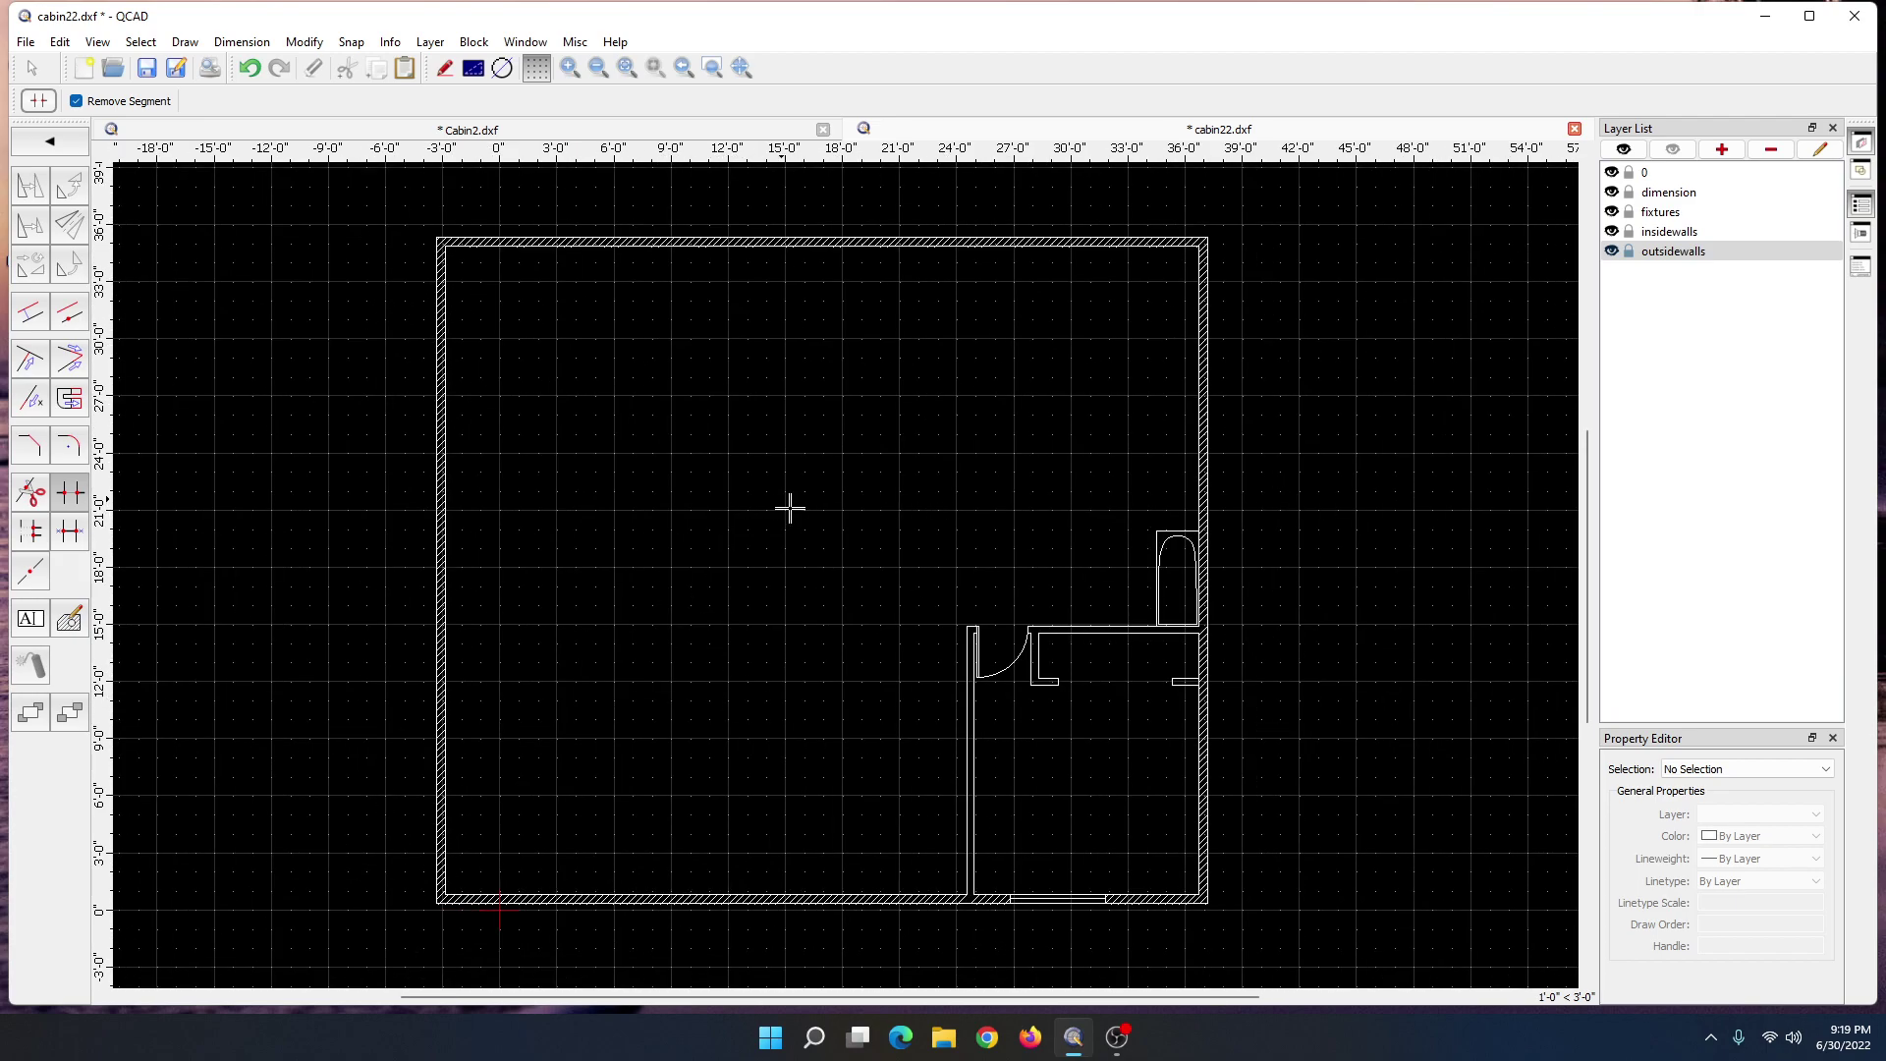
- Make the dimension layer the current layer
left_click(1636, 211)
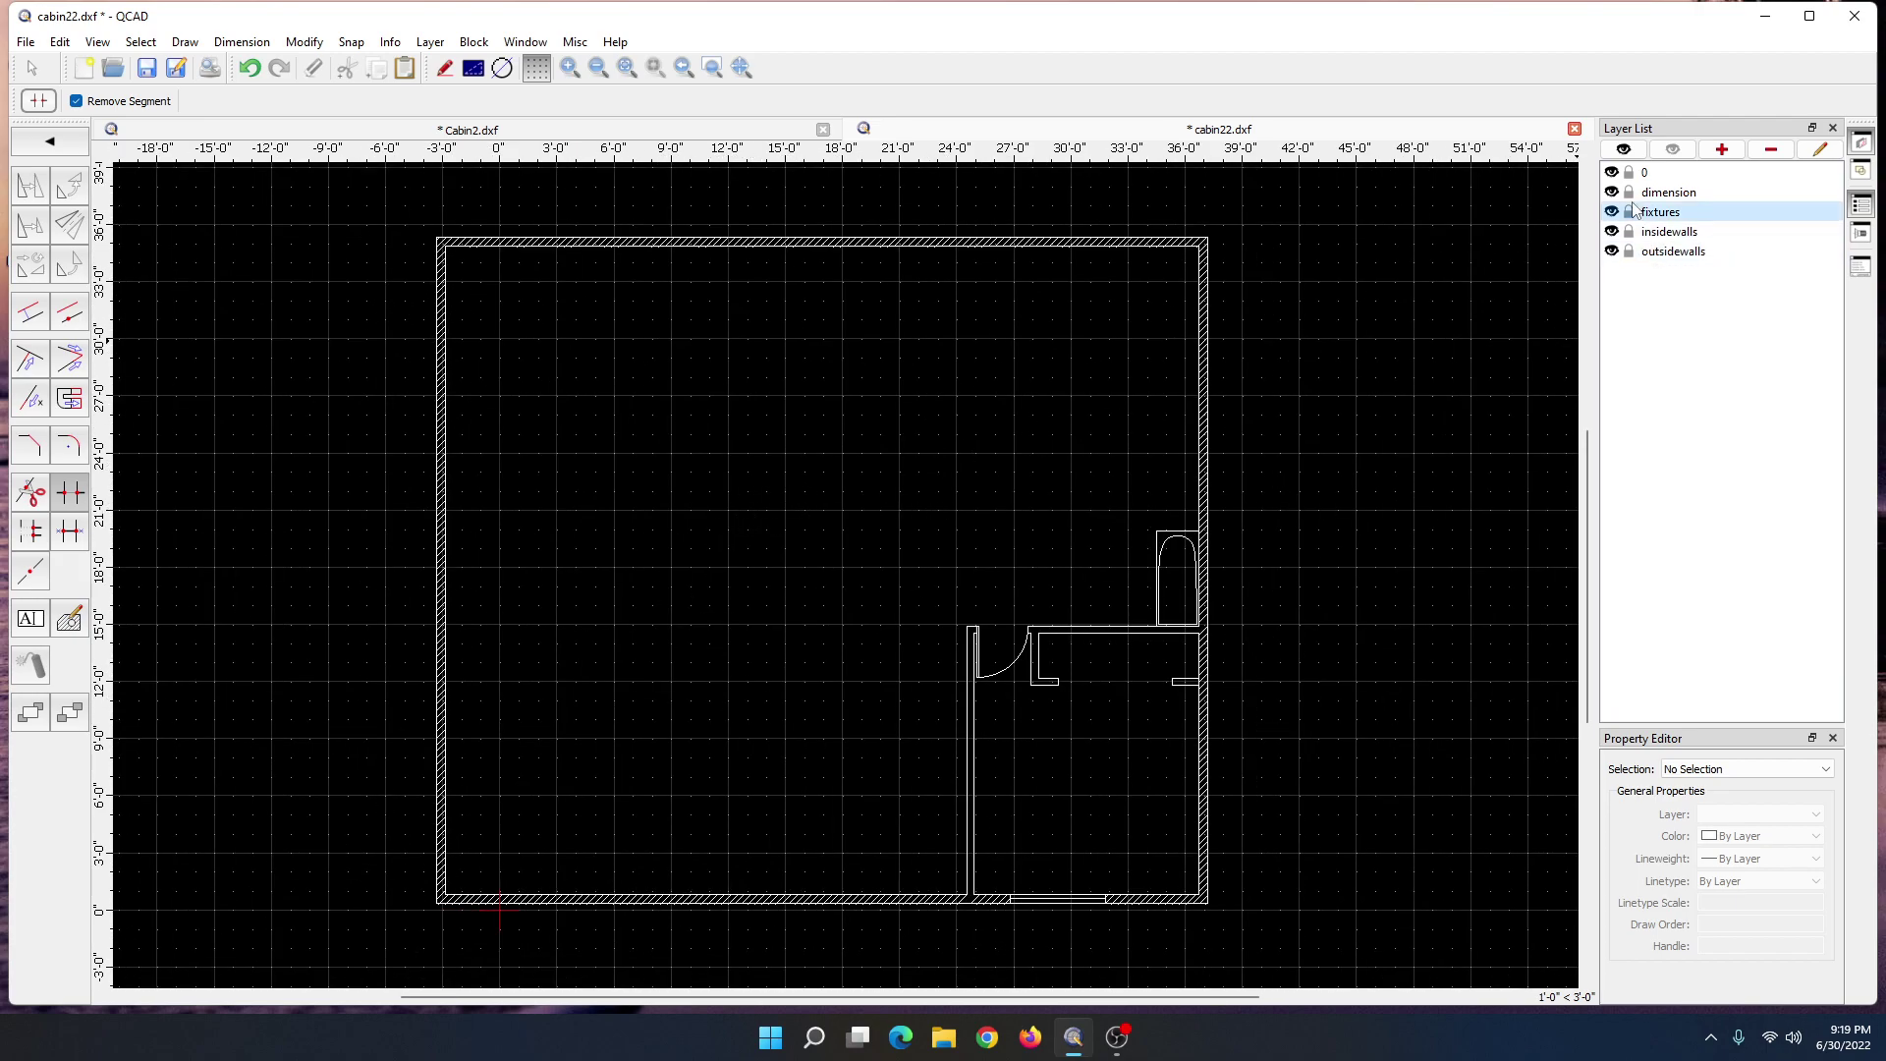
left_click(1636, 194)
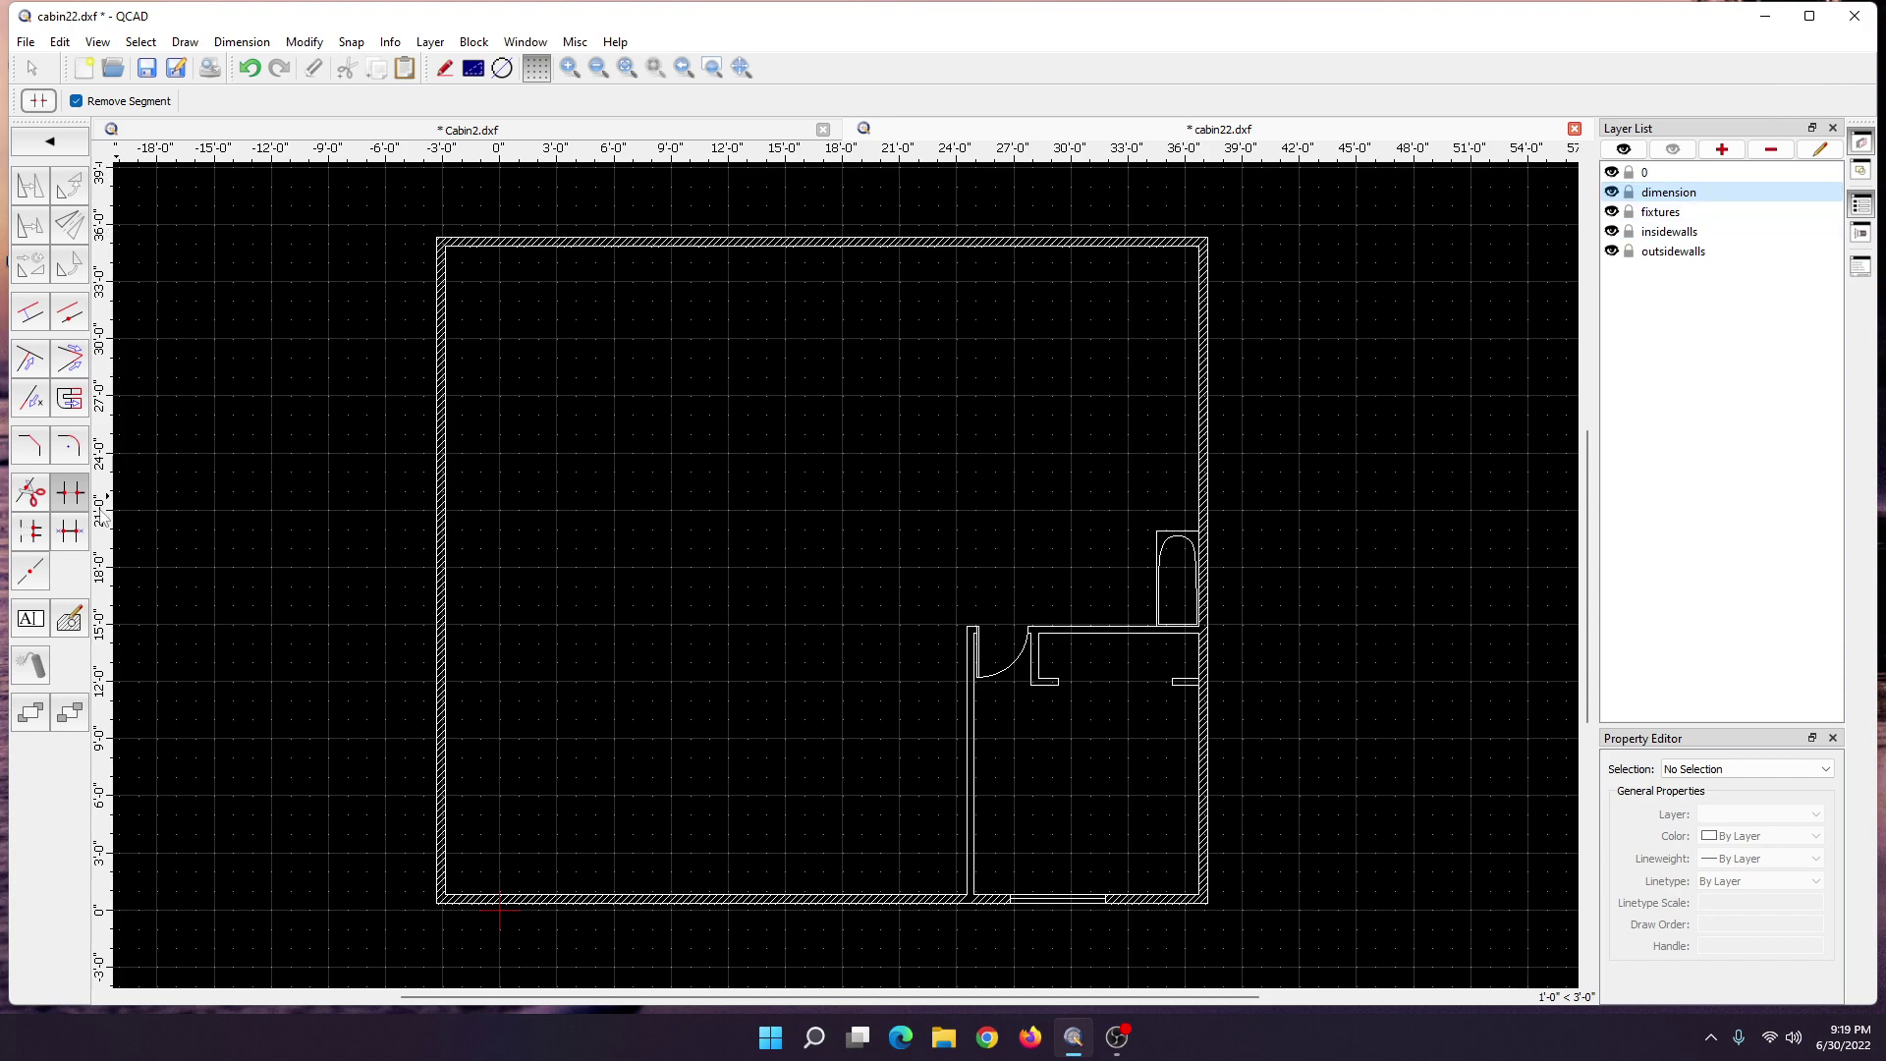
- Measure the distance between the inner faces of the bottom and top walls, adding the measurement to the drawing, and undo it
left_click(30, 69)
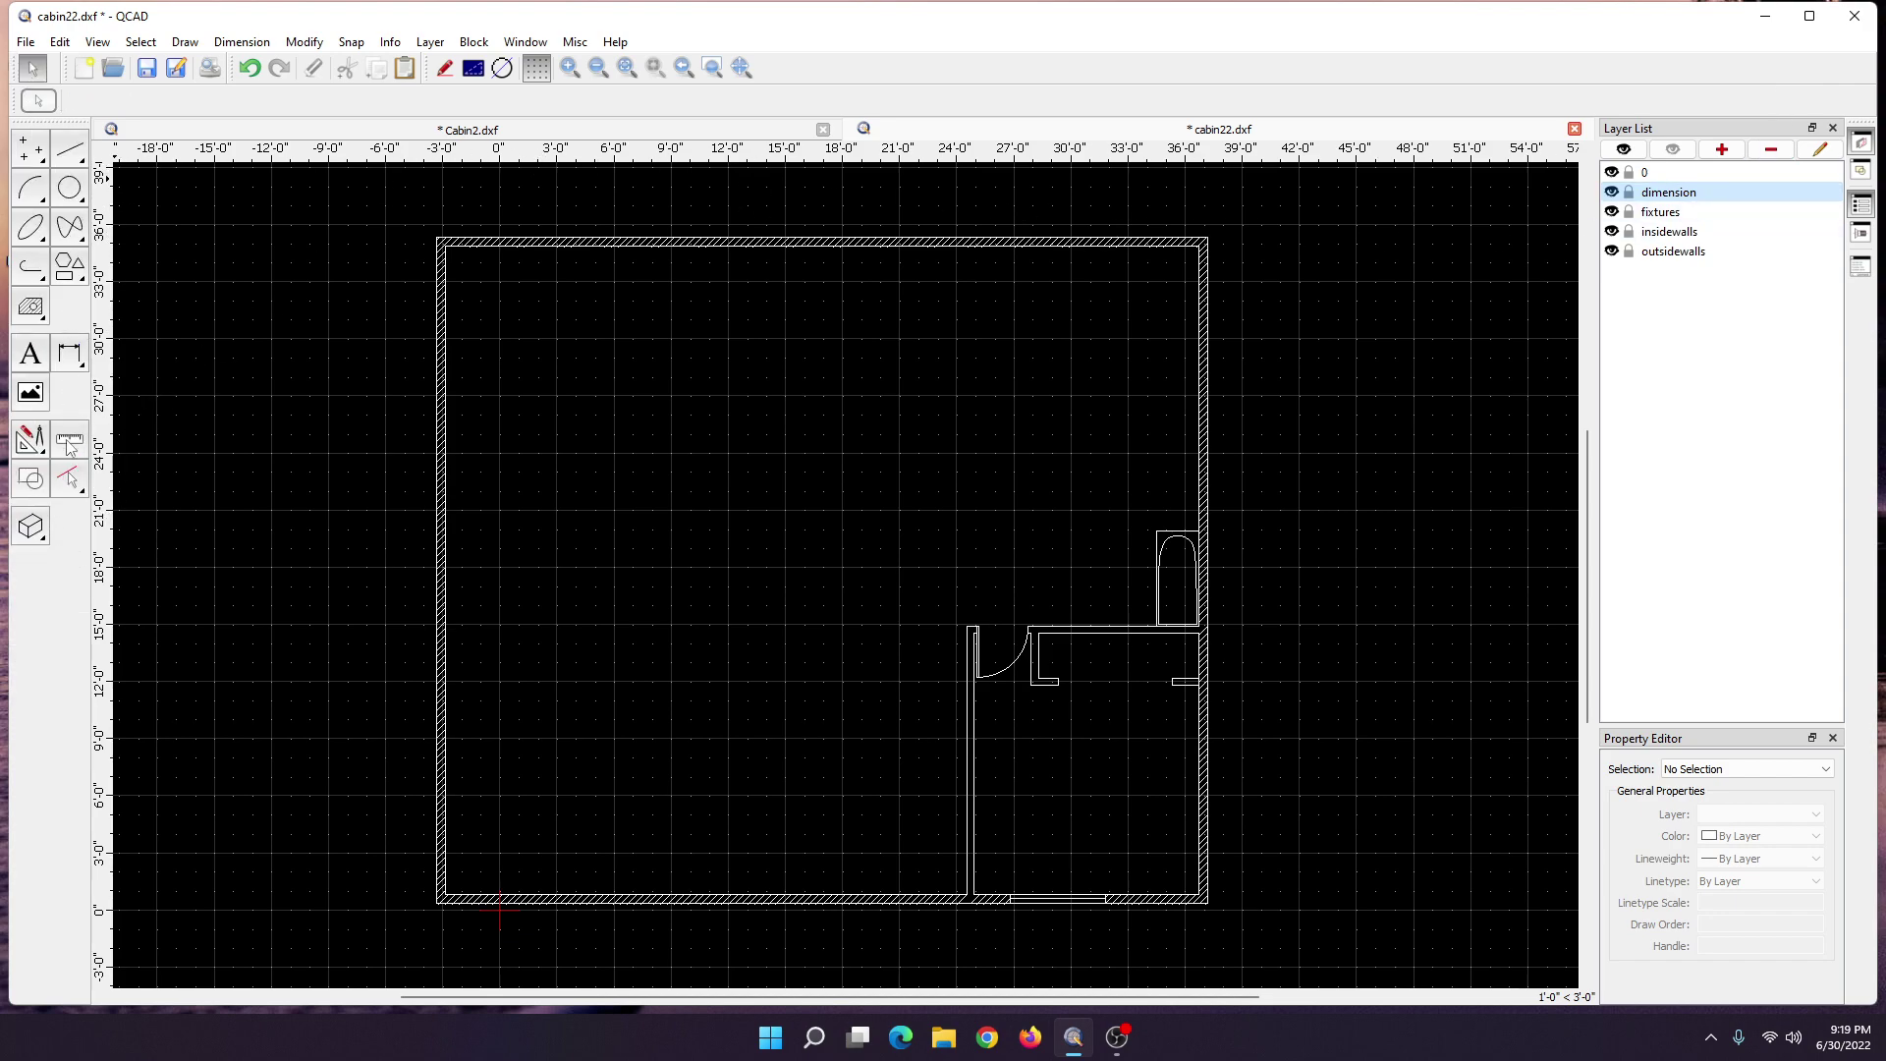
left_click(80, 453)
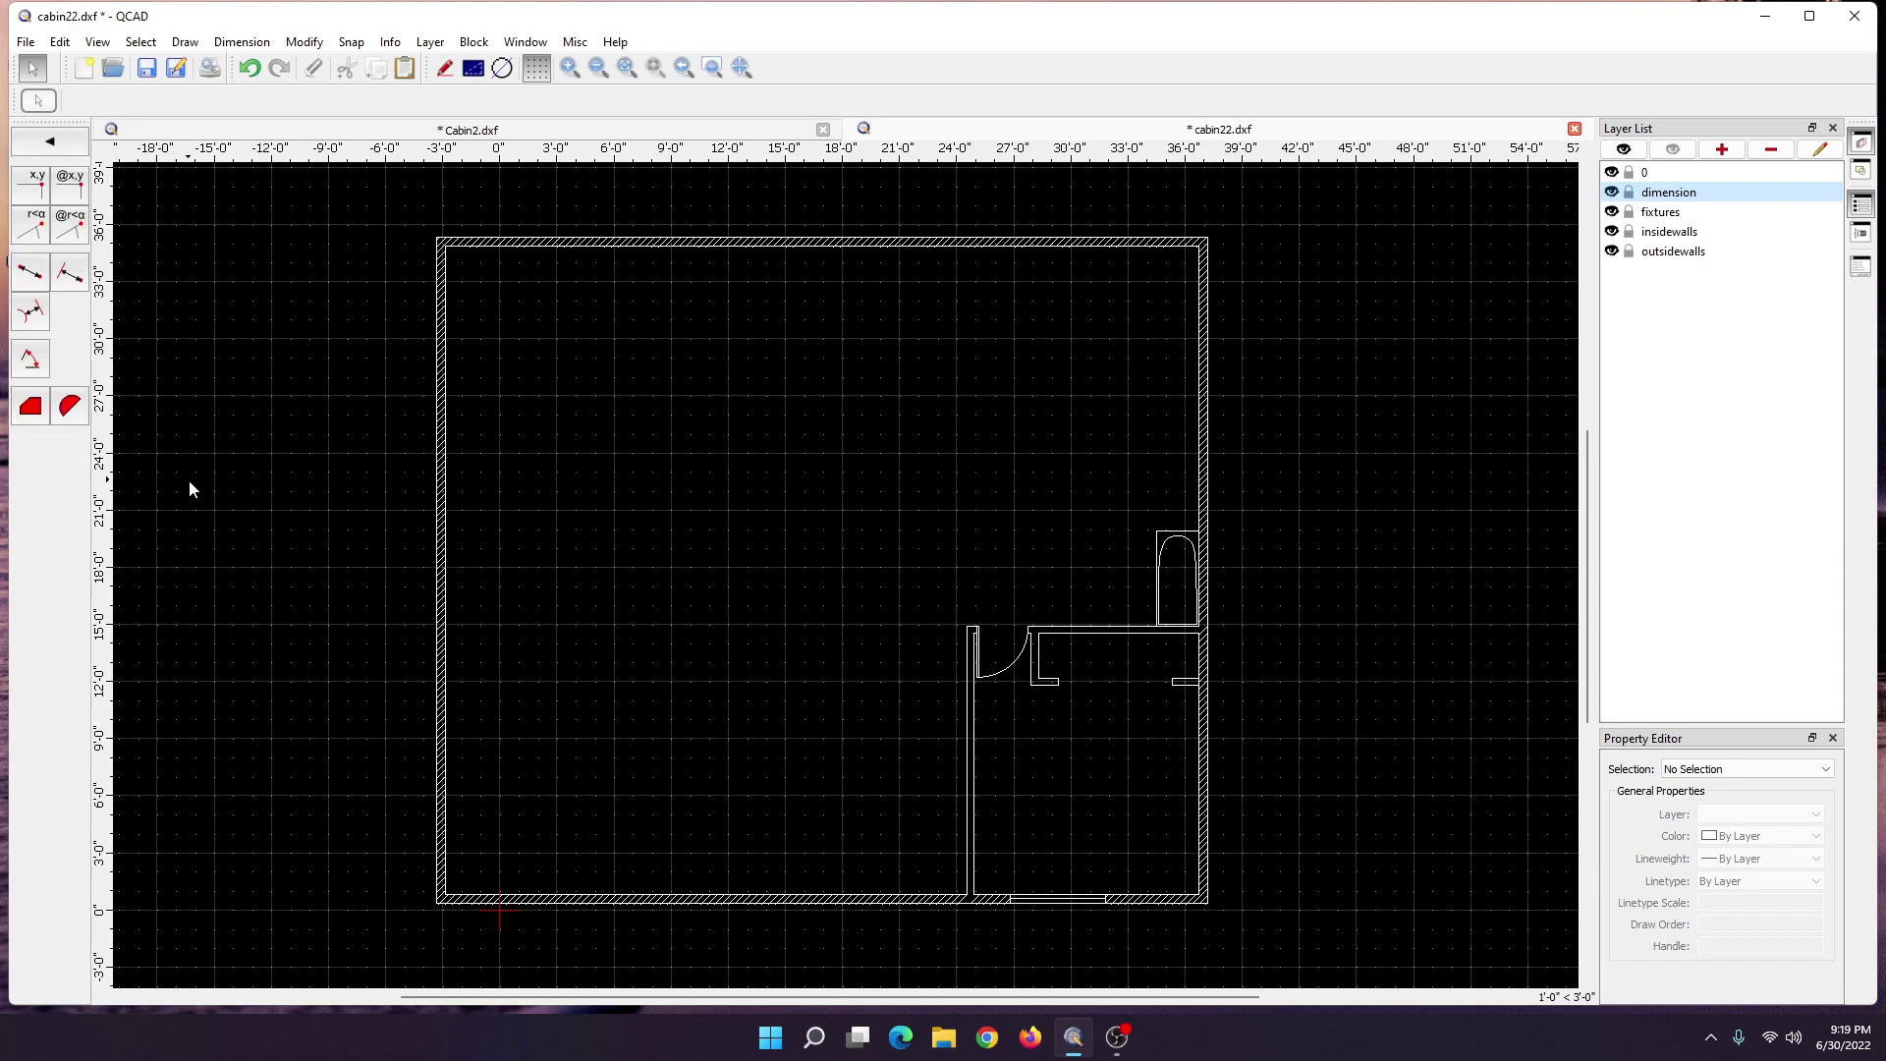
left_click(33, 274)
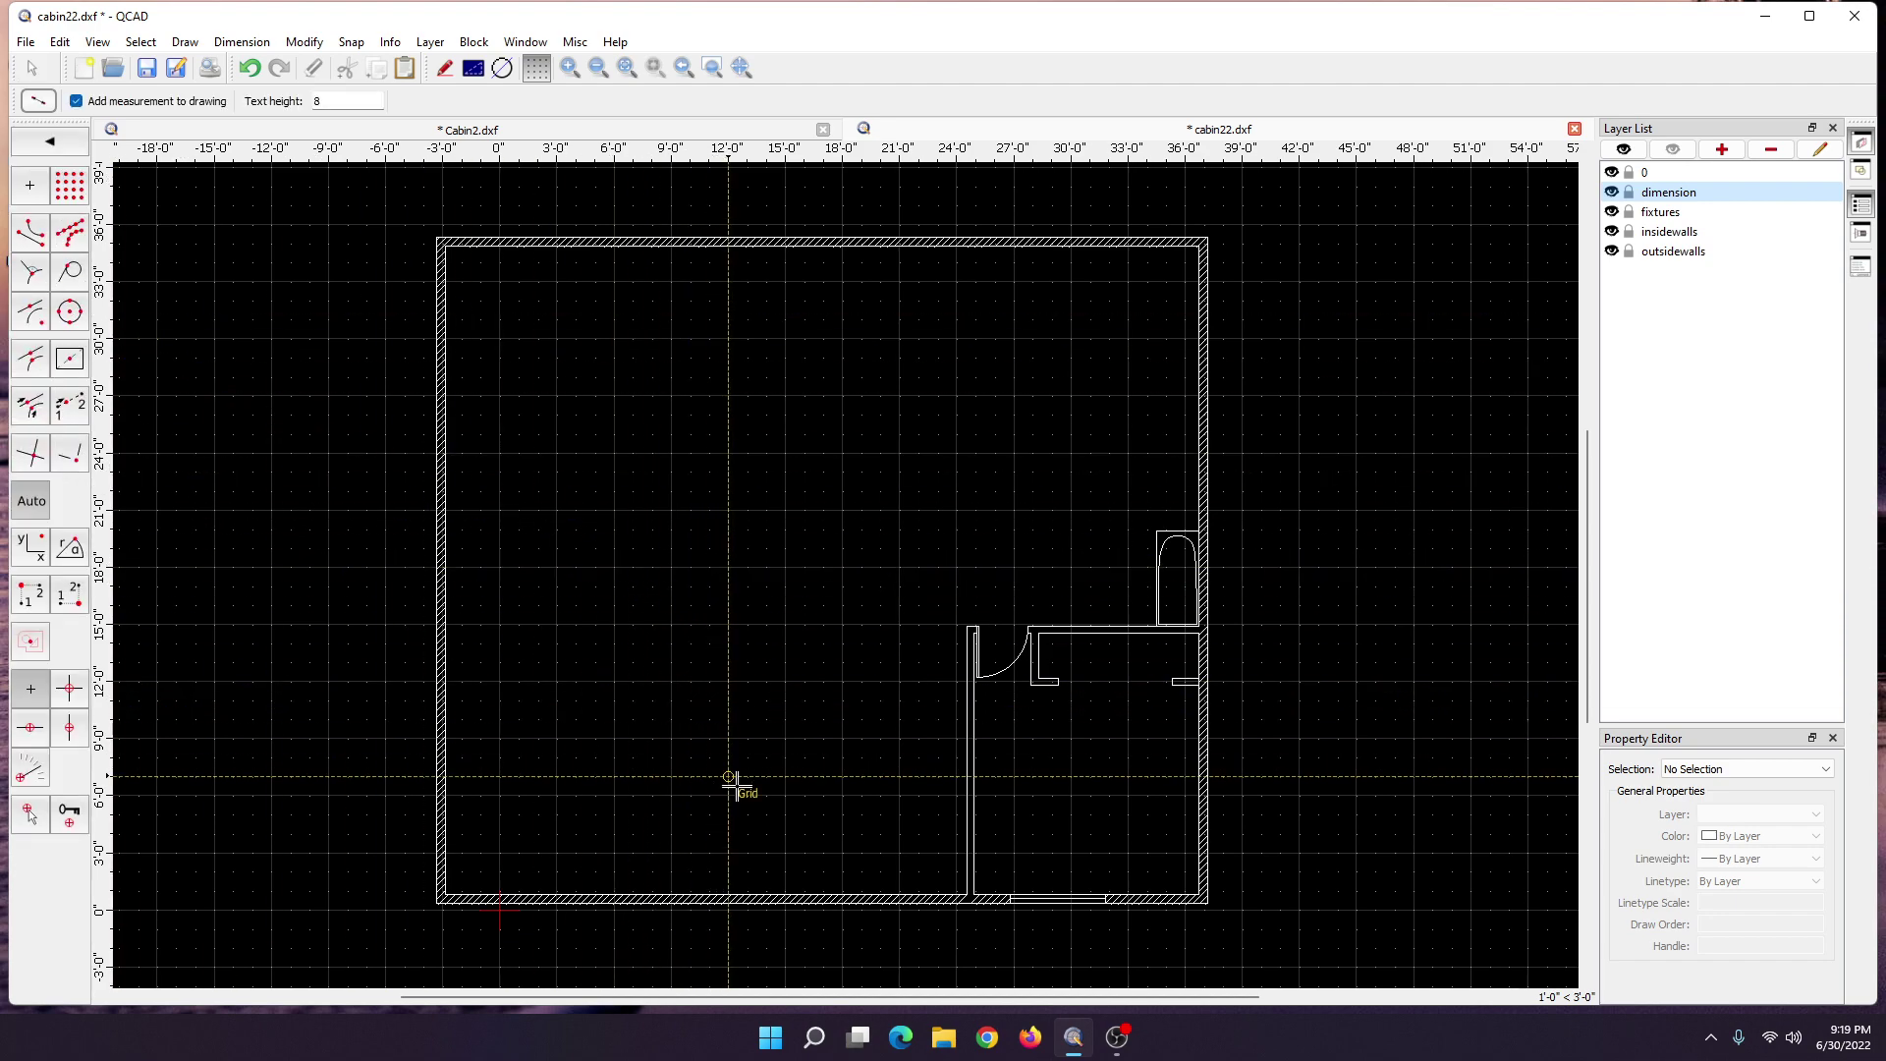
left_click(771, 892)
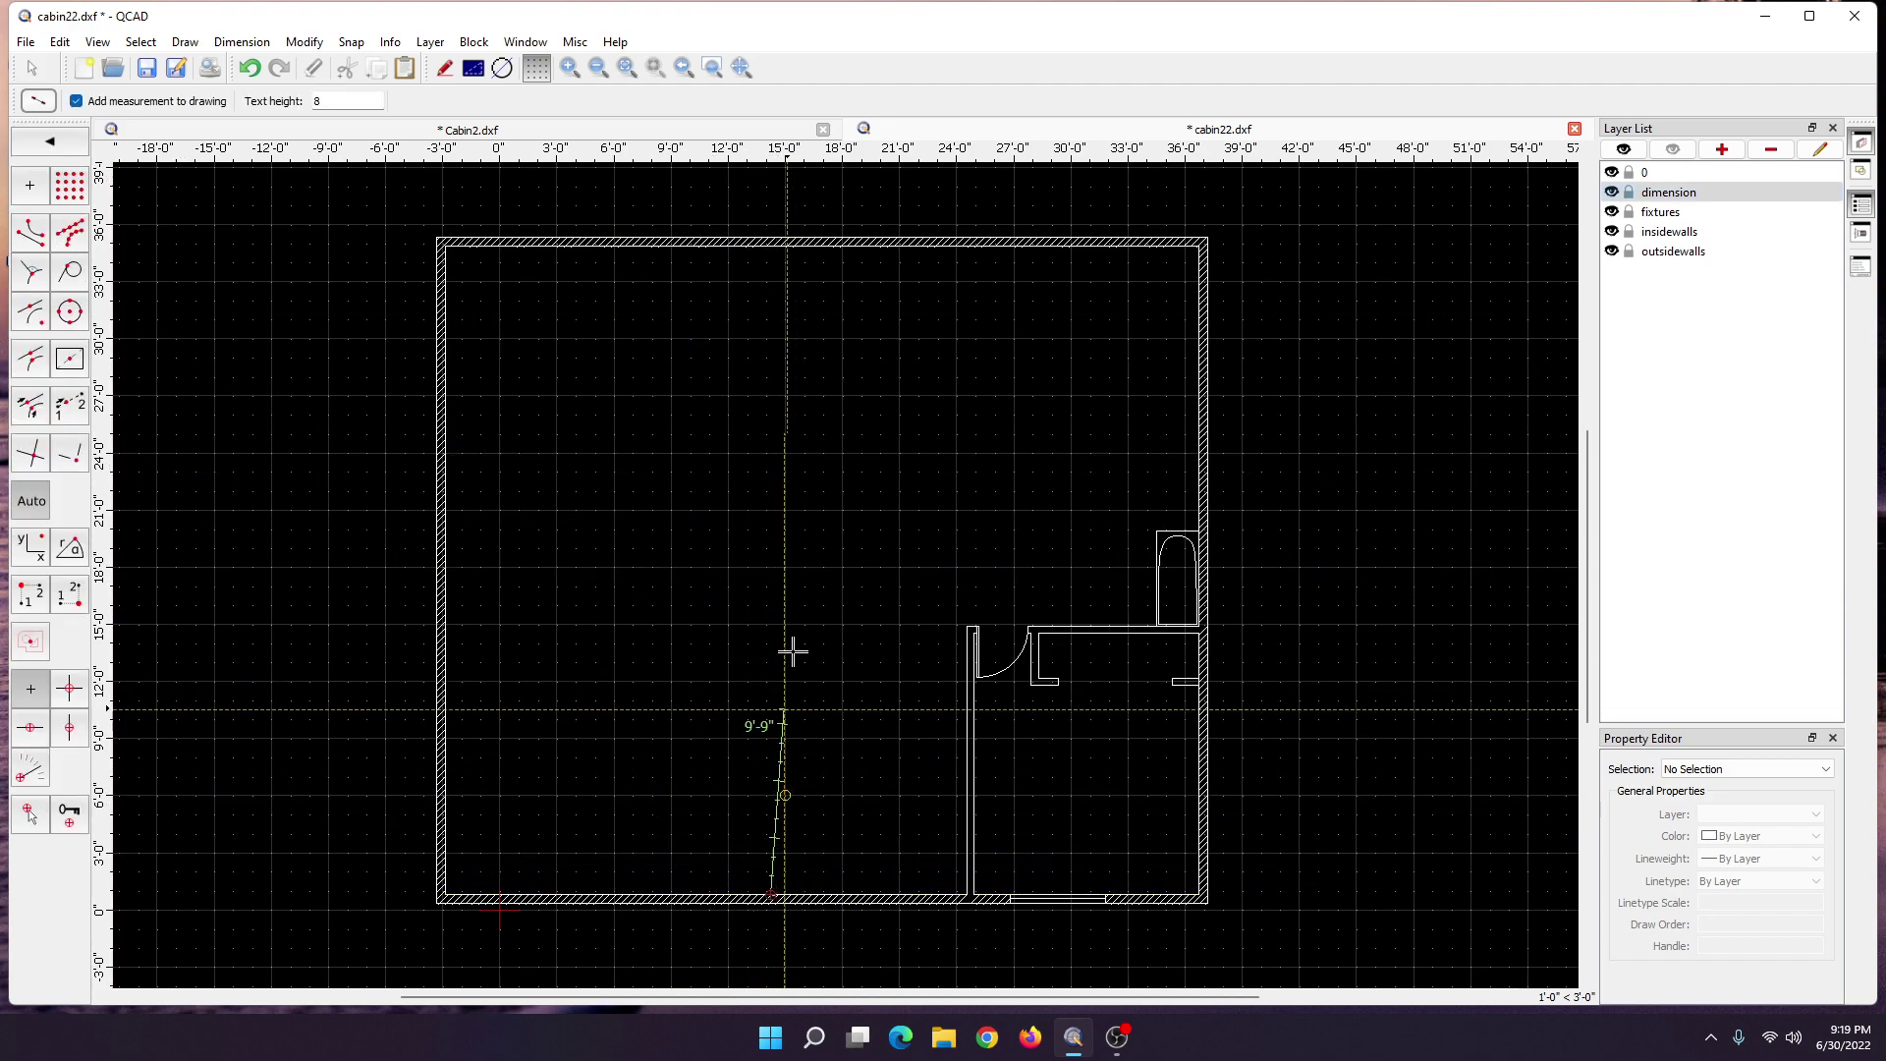
left_click(778, 247)
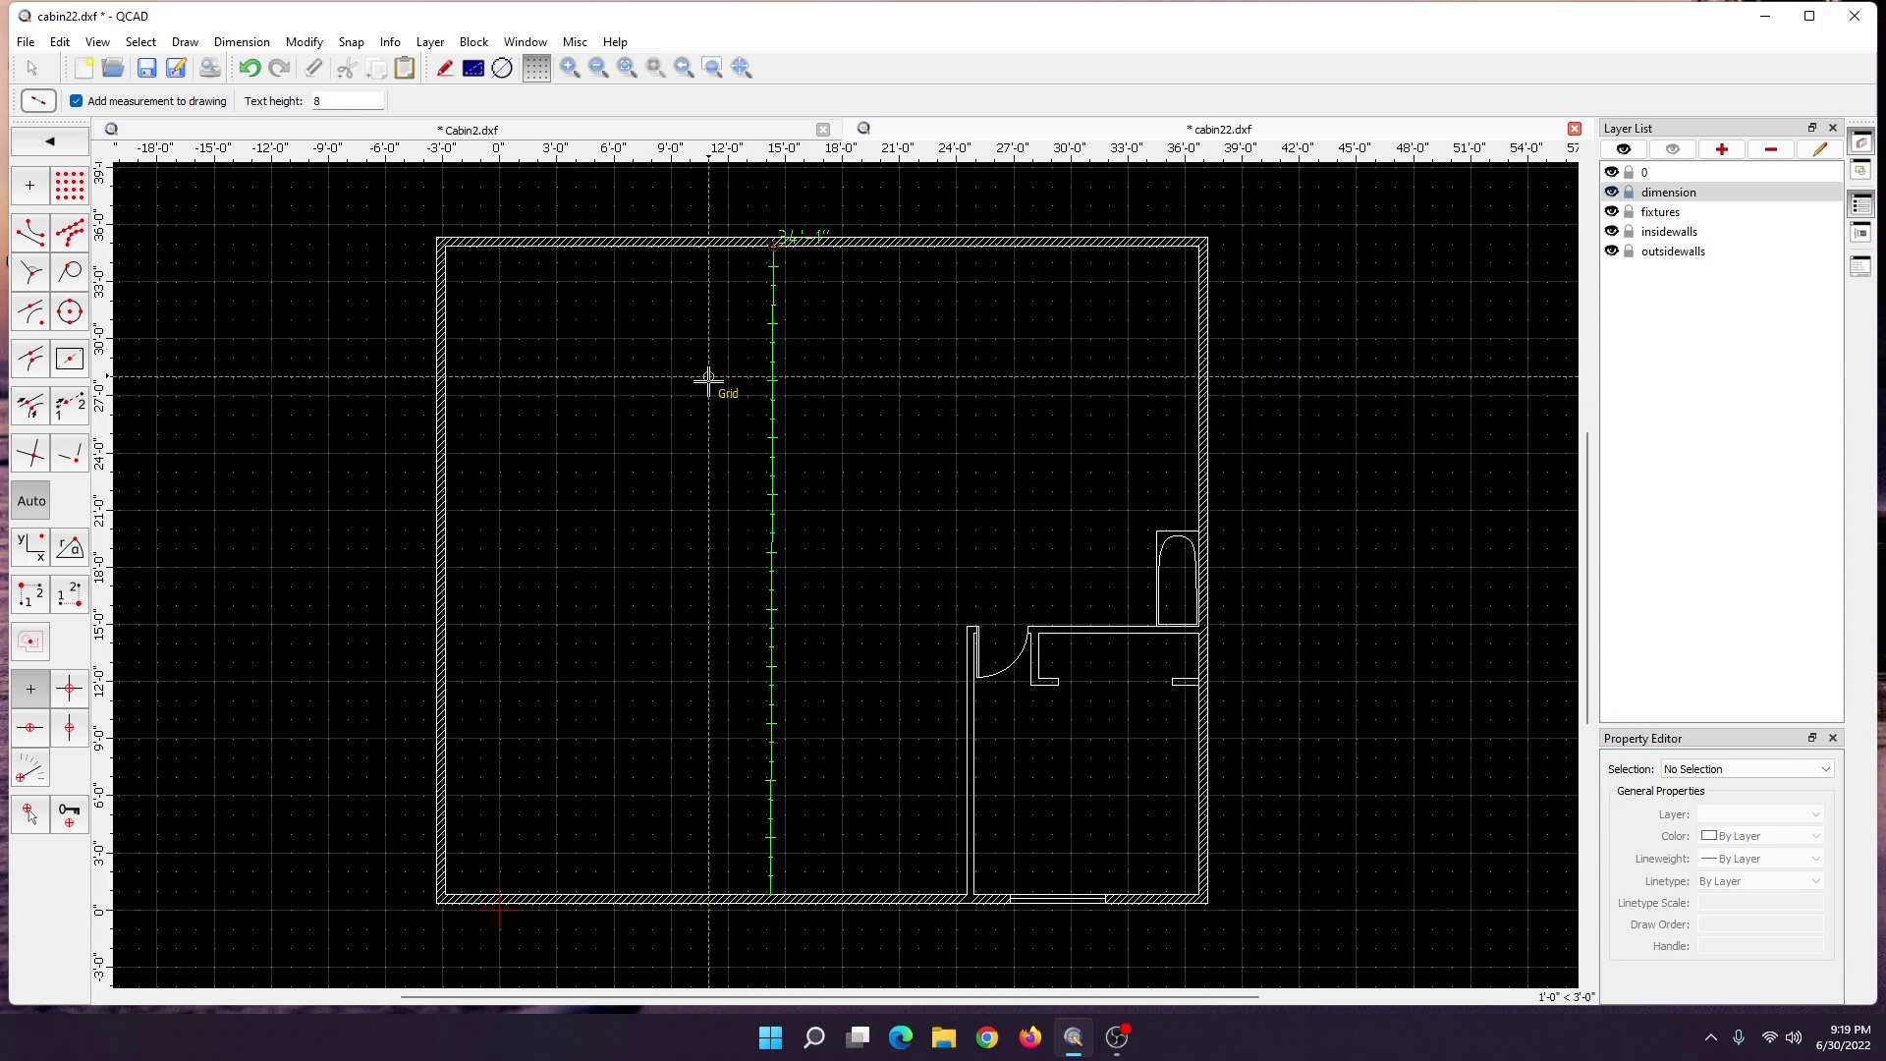
left_click(60, 41)
left_click(108, 63)
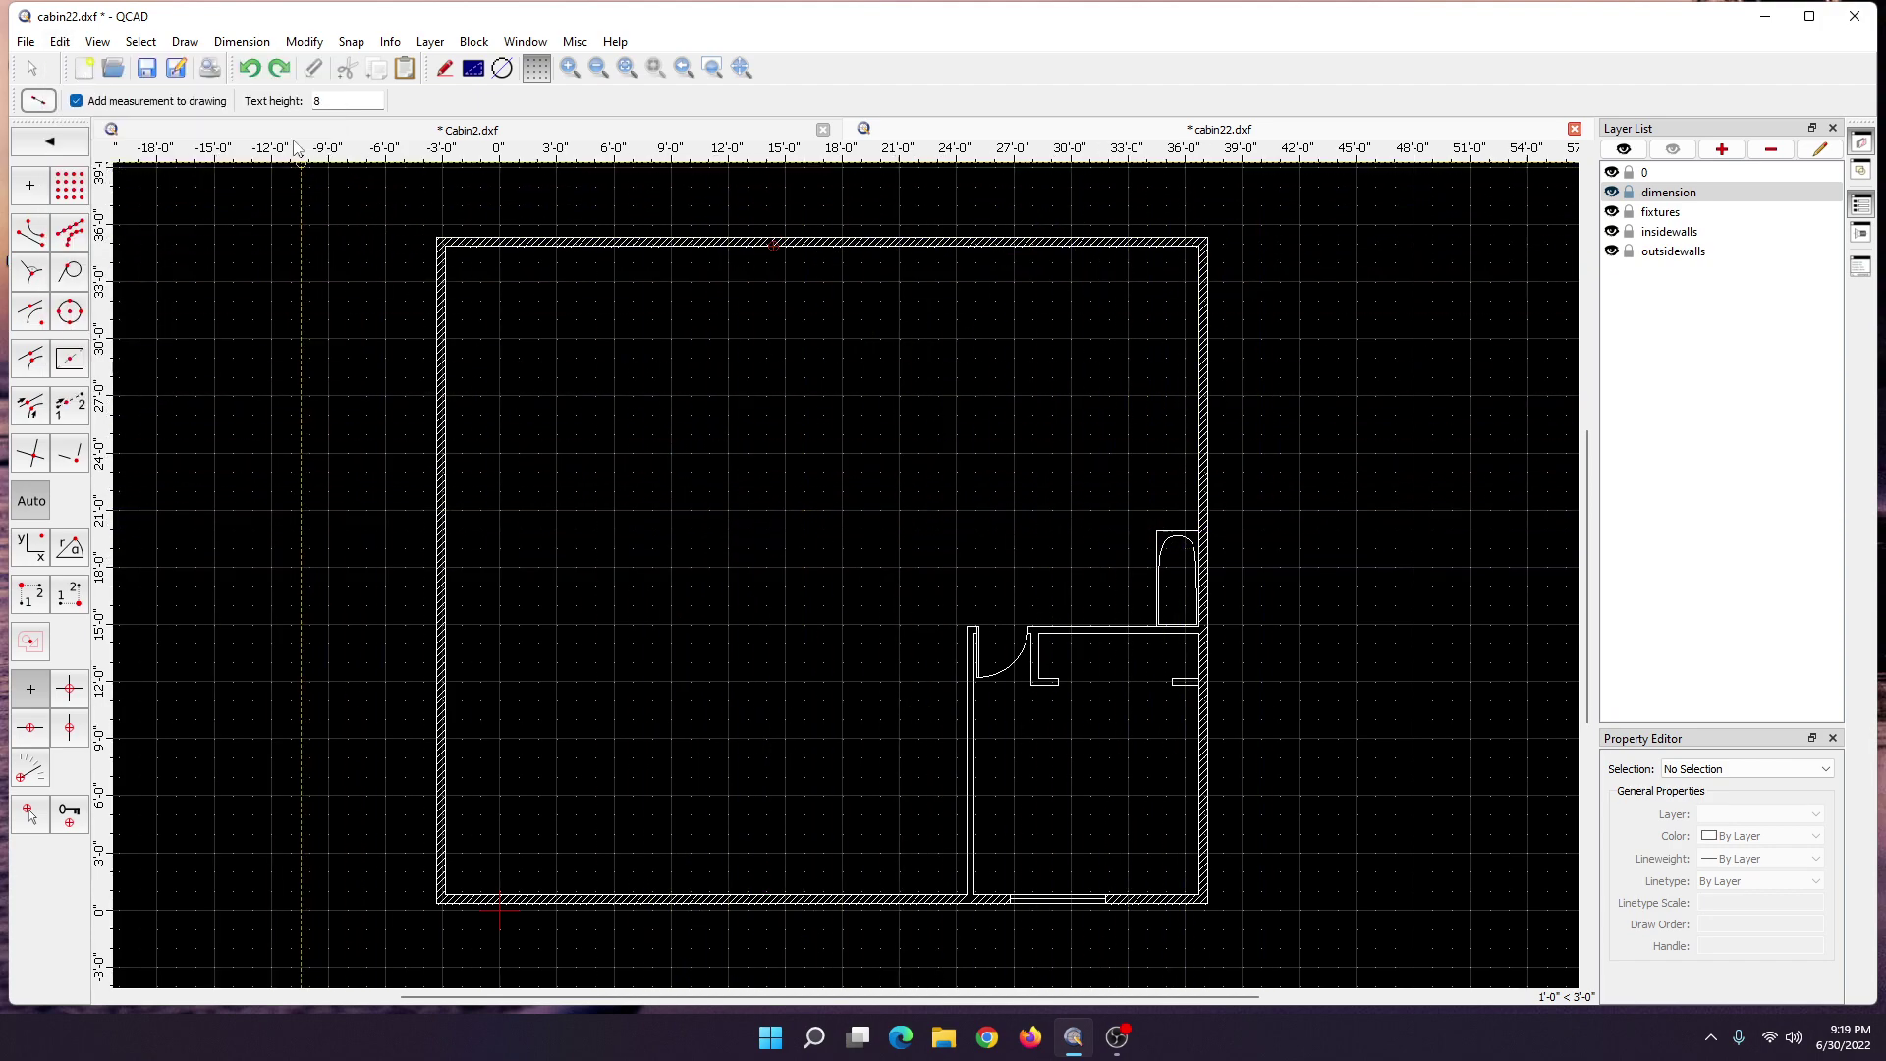
- Try an aligned dimension between the outer faces of the bottom and top walls, placed outside the right wall, and undo it
left_click(236, 43)
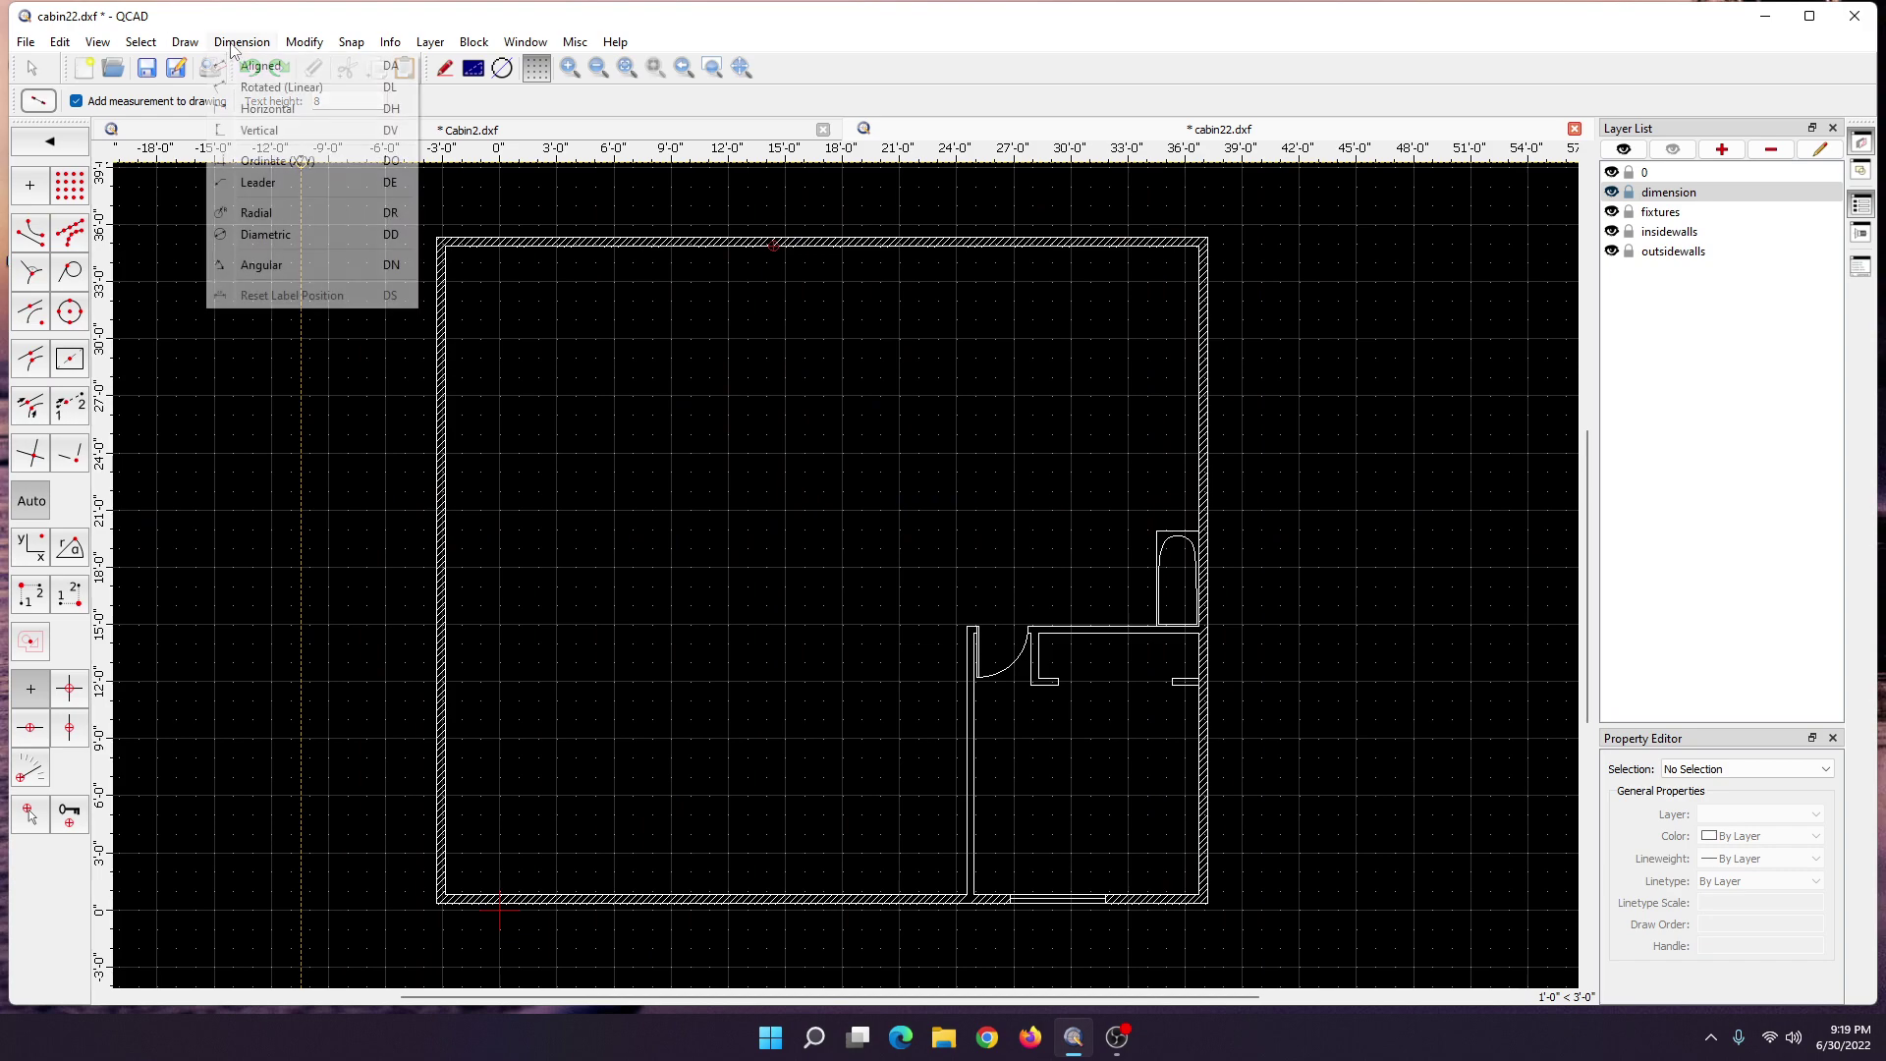
left_click(245, 71)
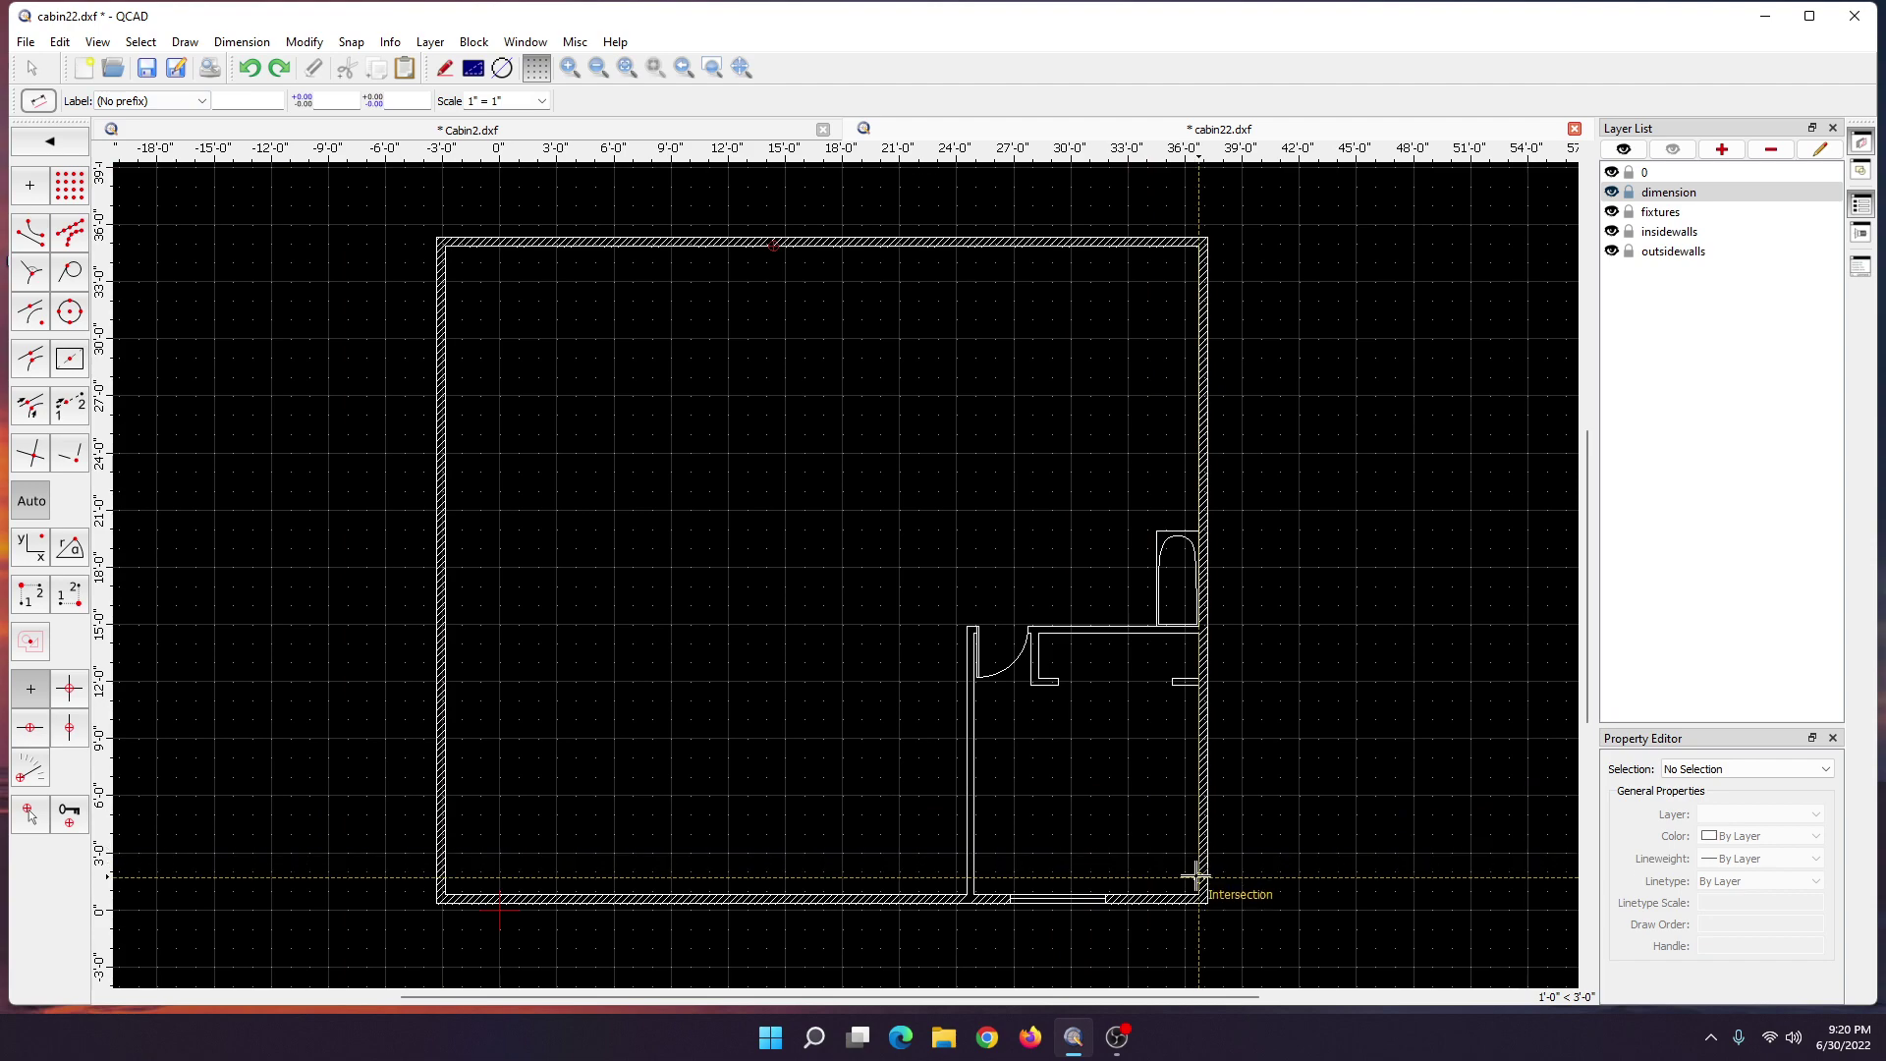
left_click(1142, 896)
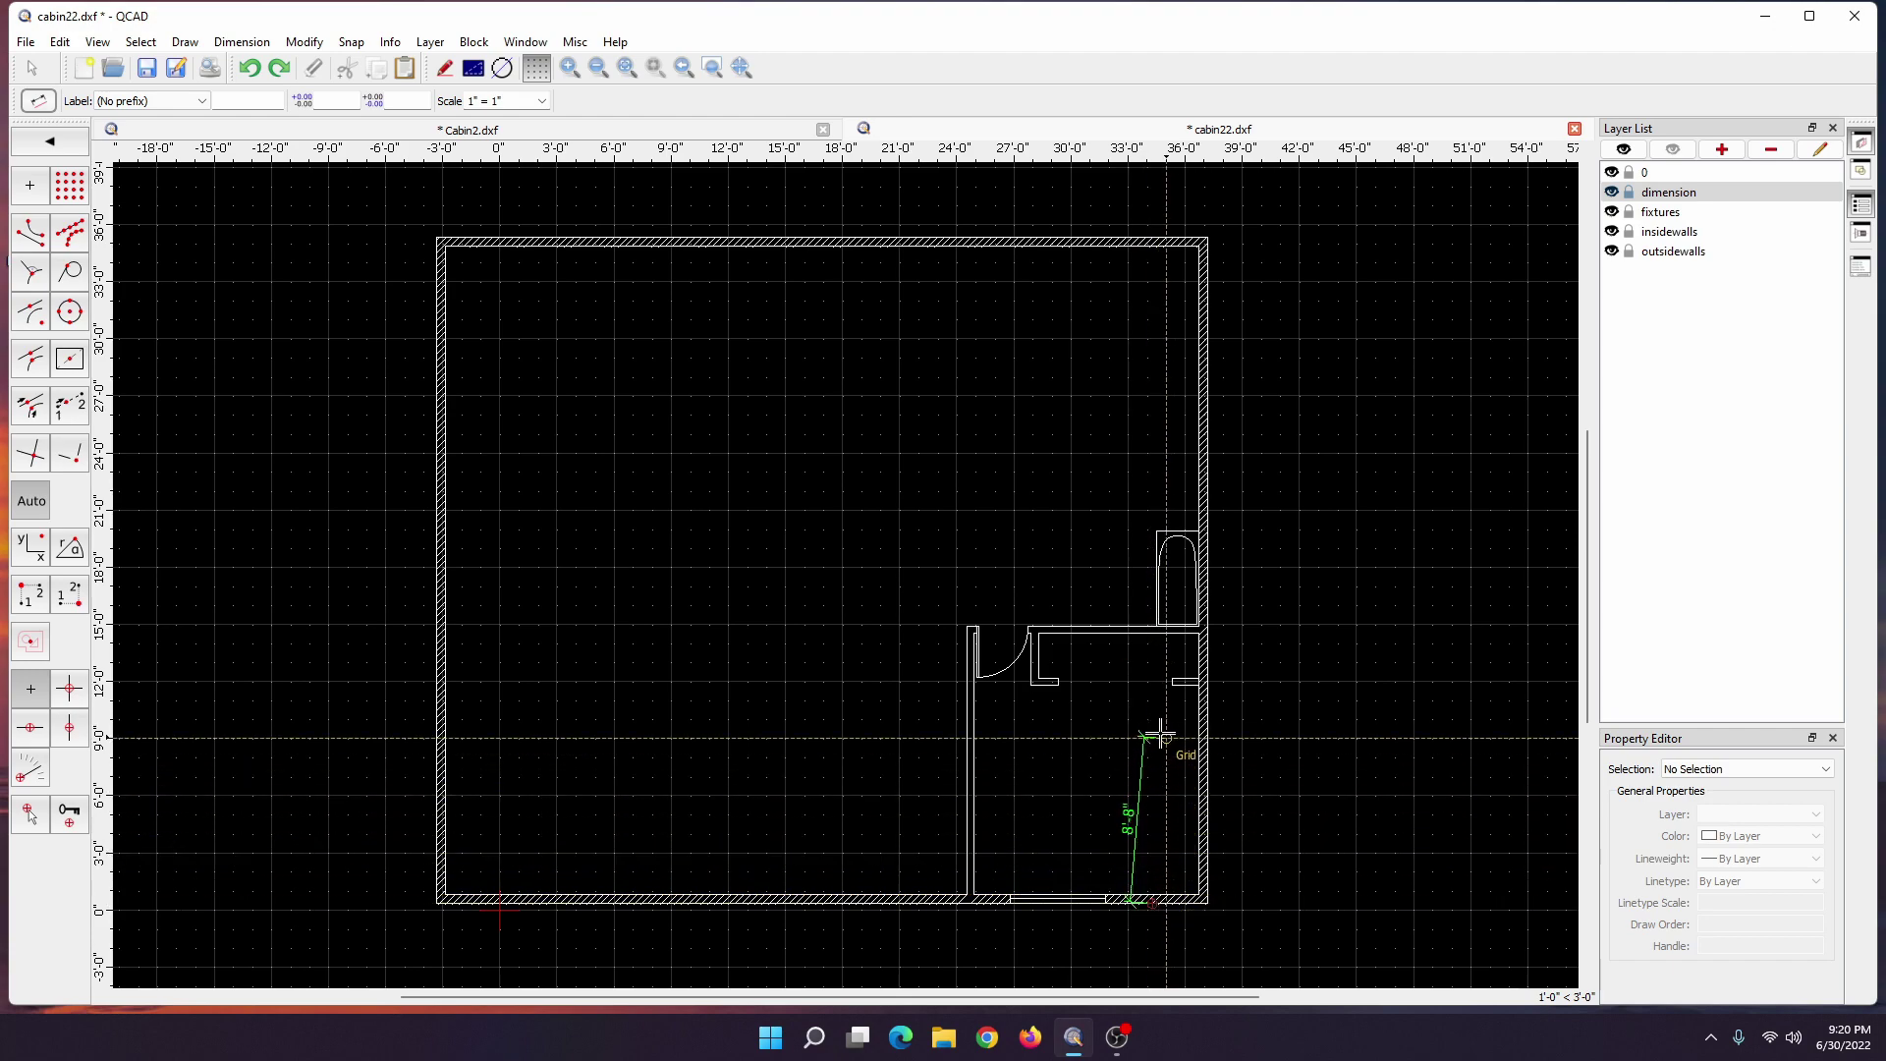
left_click(1155, 237)
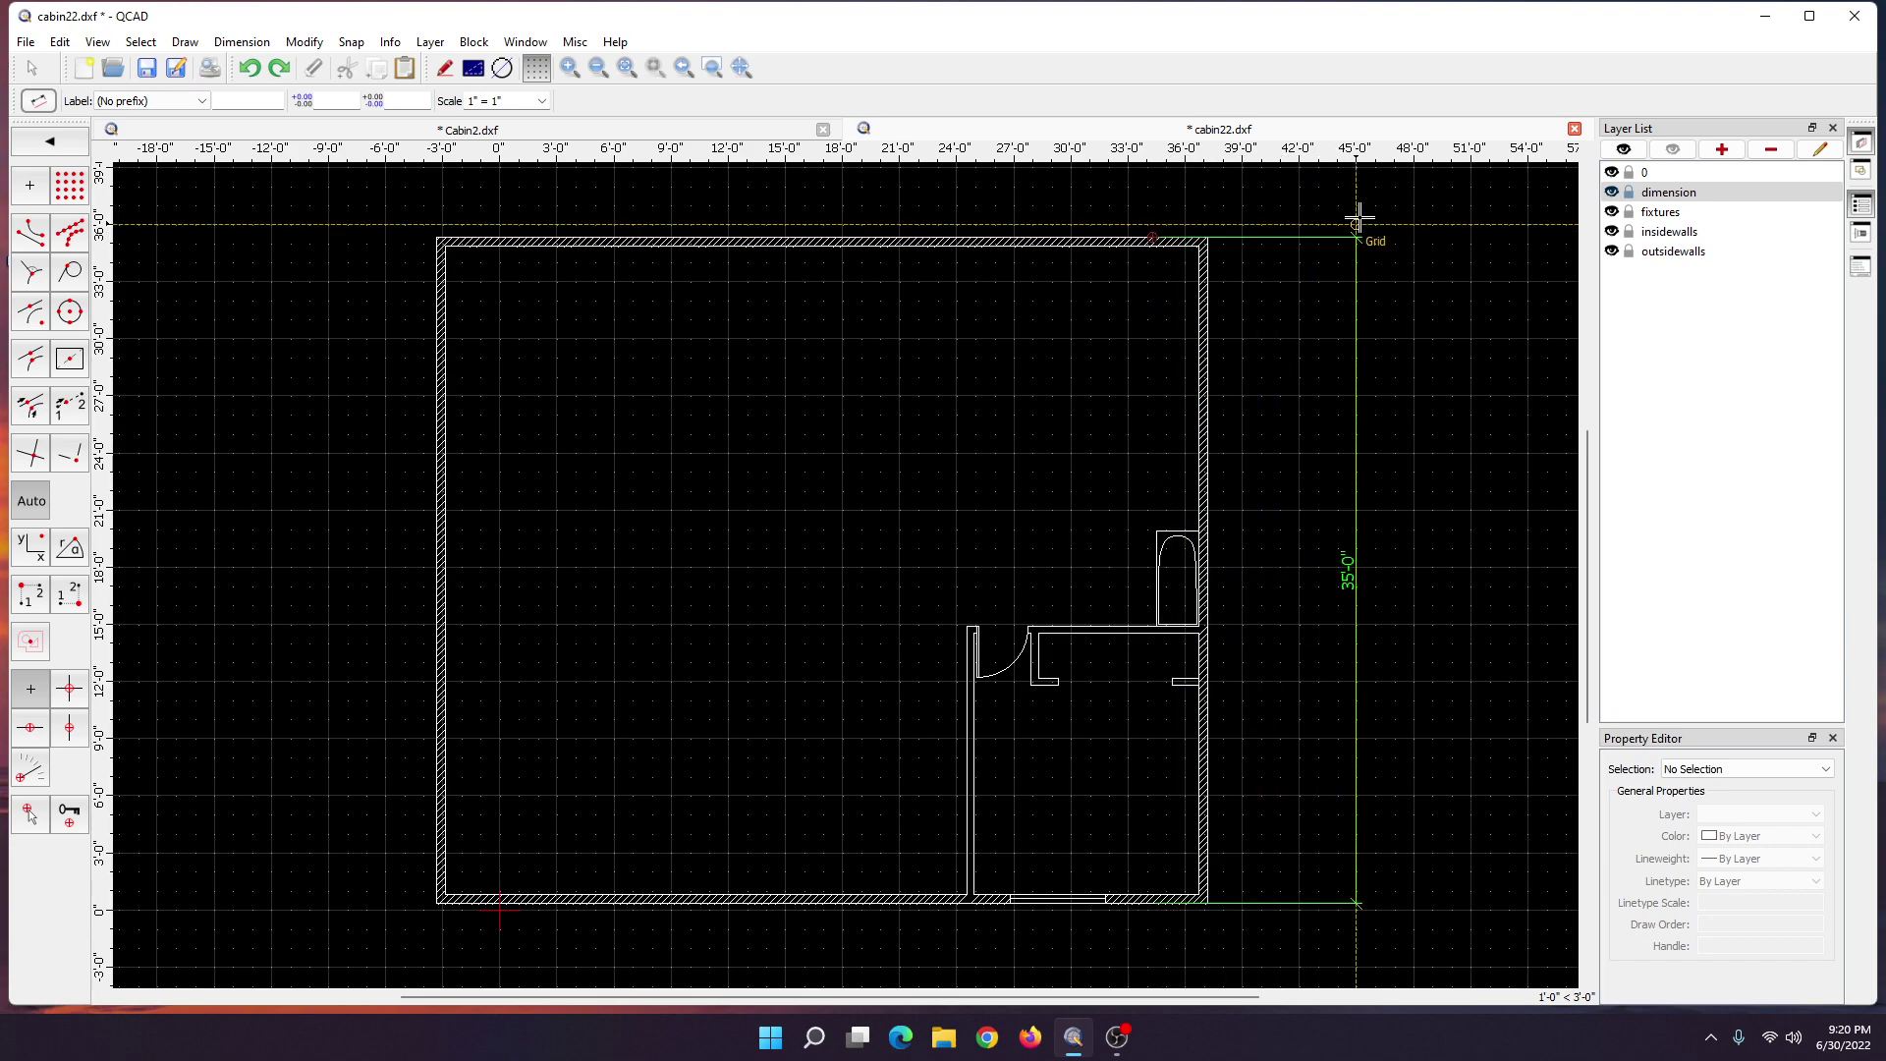
right_click(1402, 432)
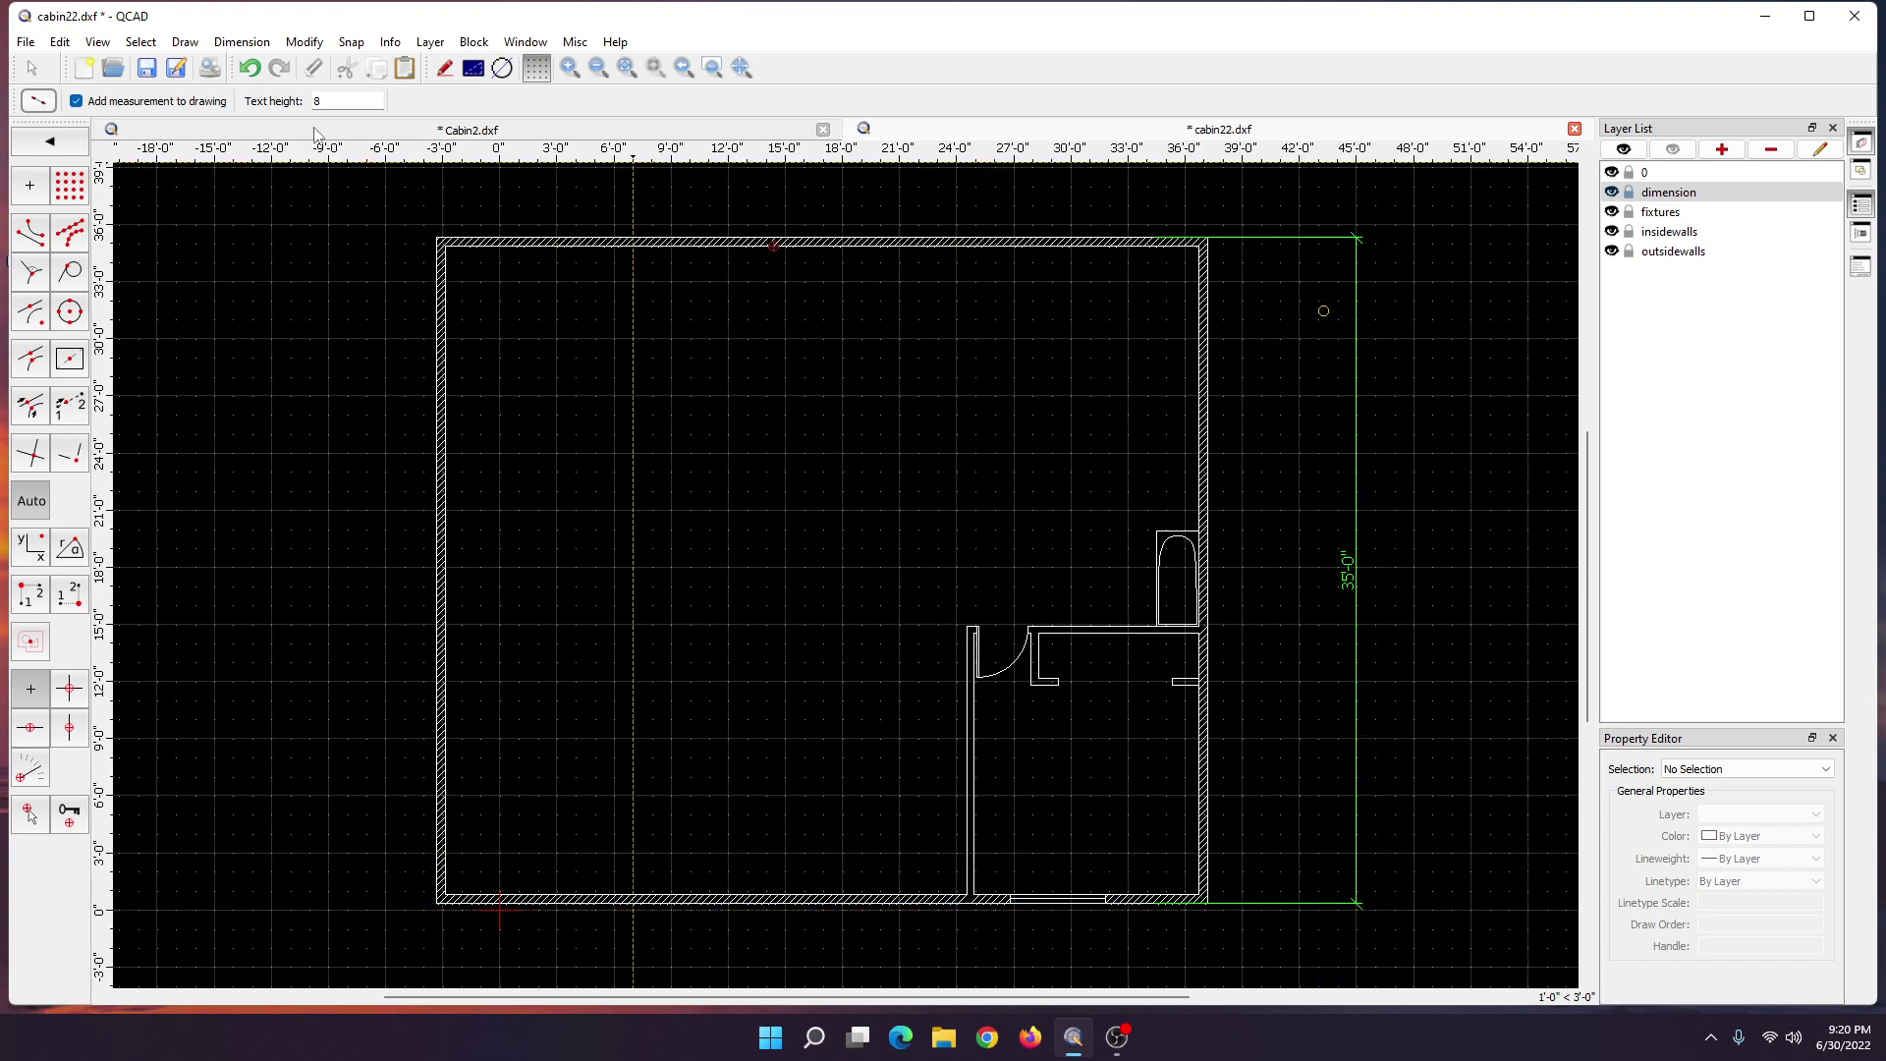
left_click(60, 43)
left_click(88, 60)
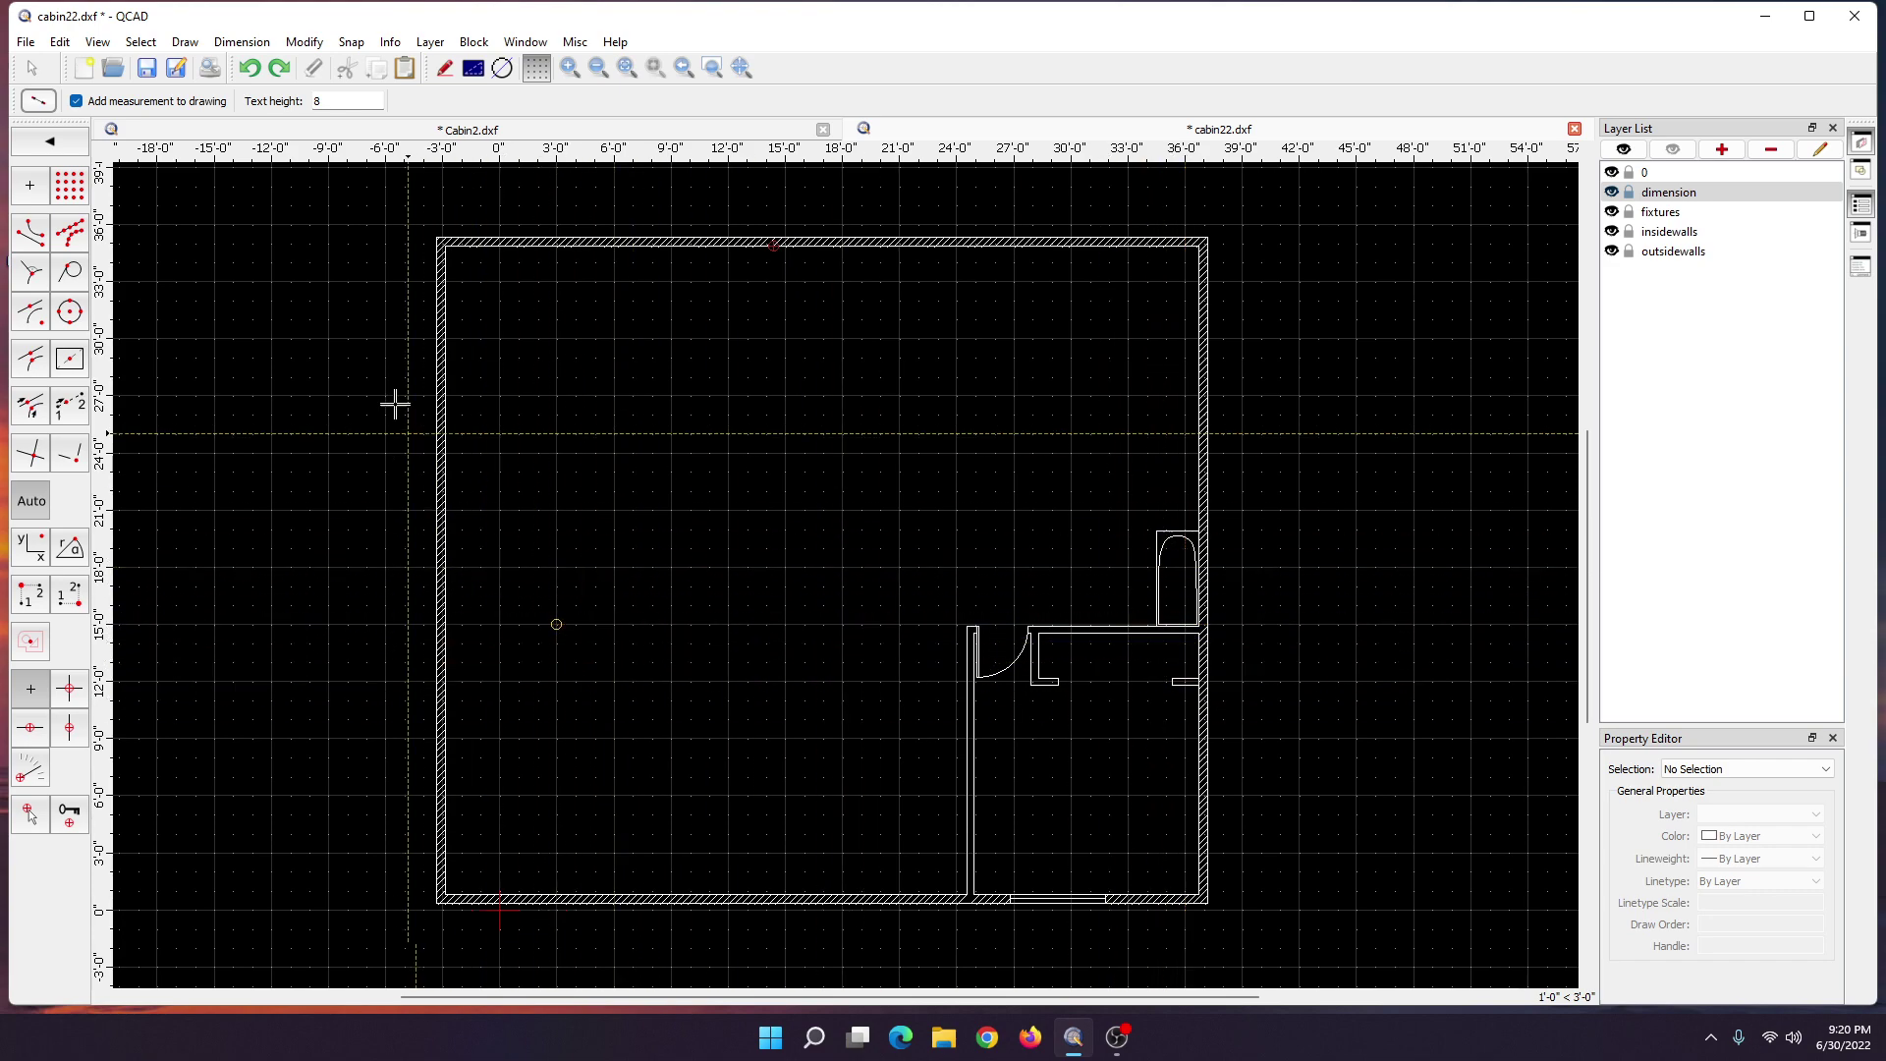
- Draw a 12' horizontal line outward from the outer corner where the bottom and right walls meet
left_click(32, 69)
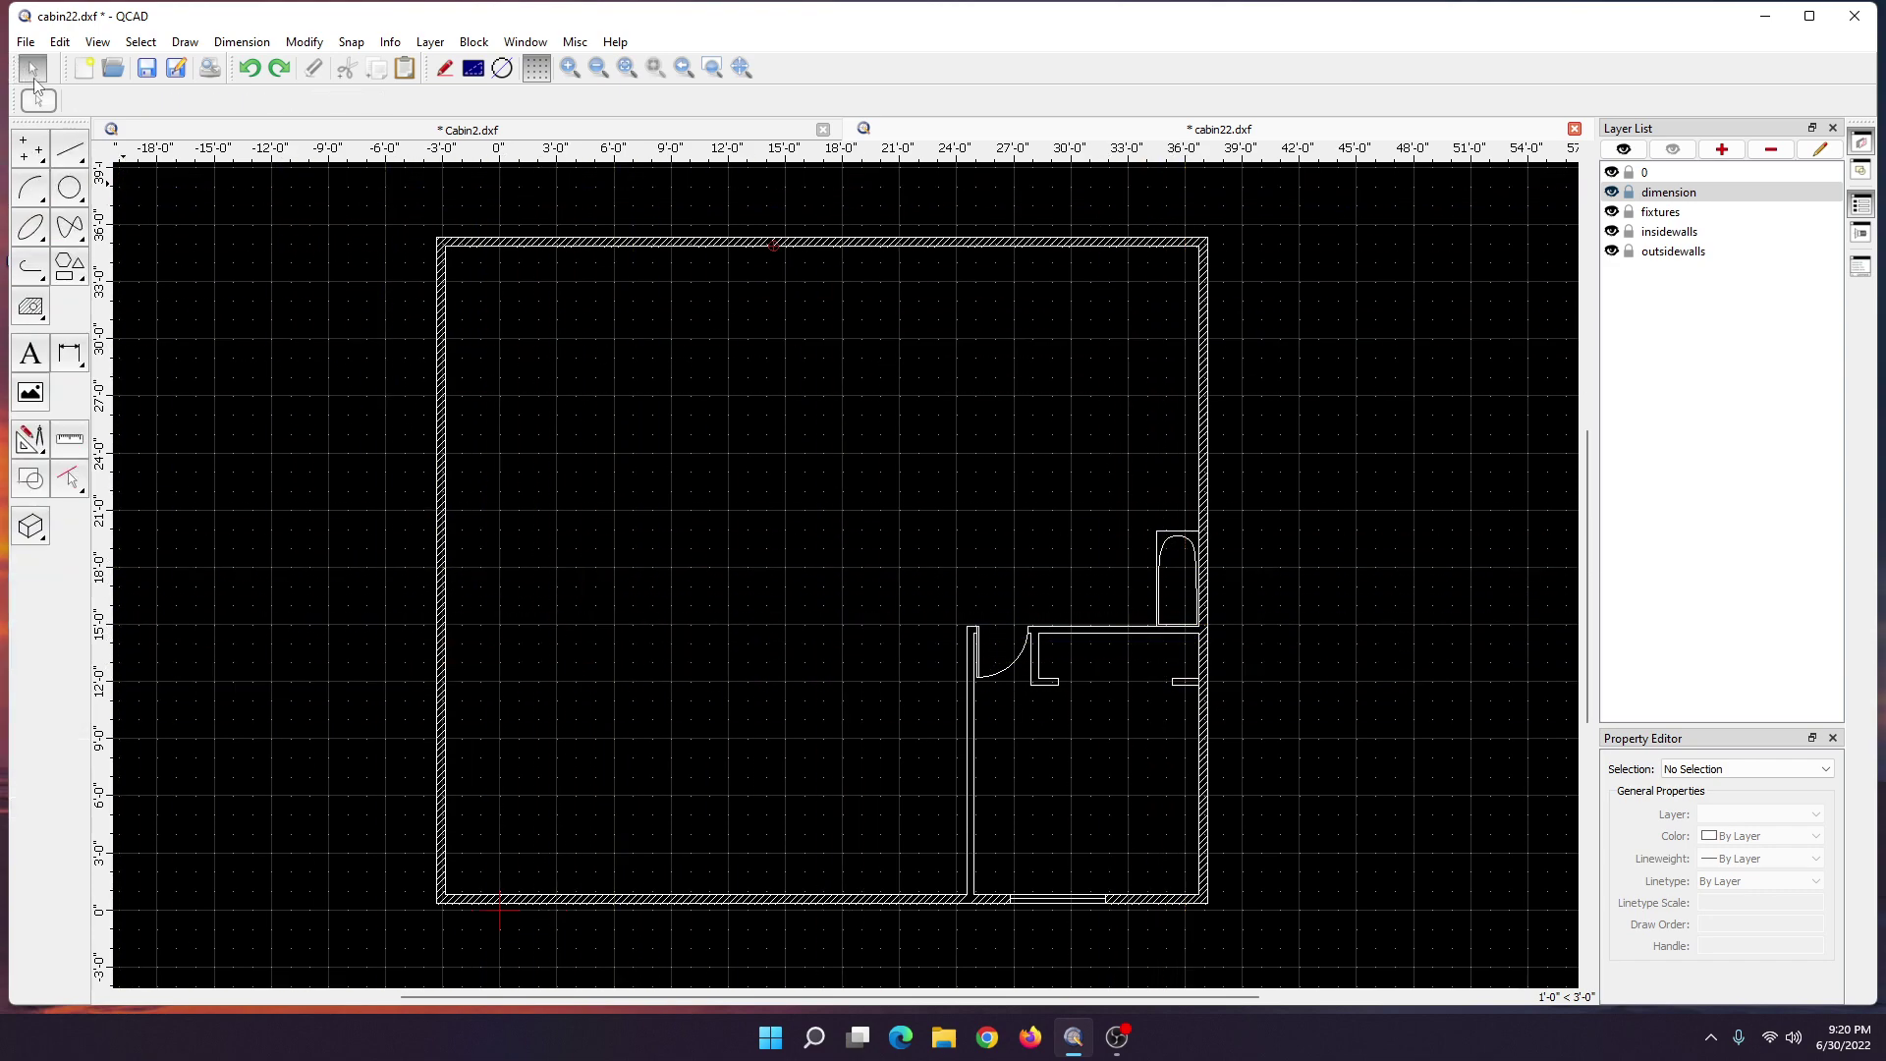
left_click(69, 154)
left_click(32, 226)
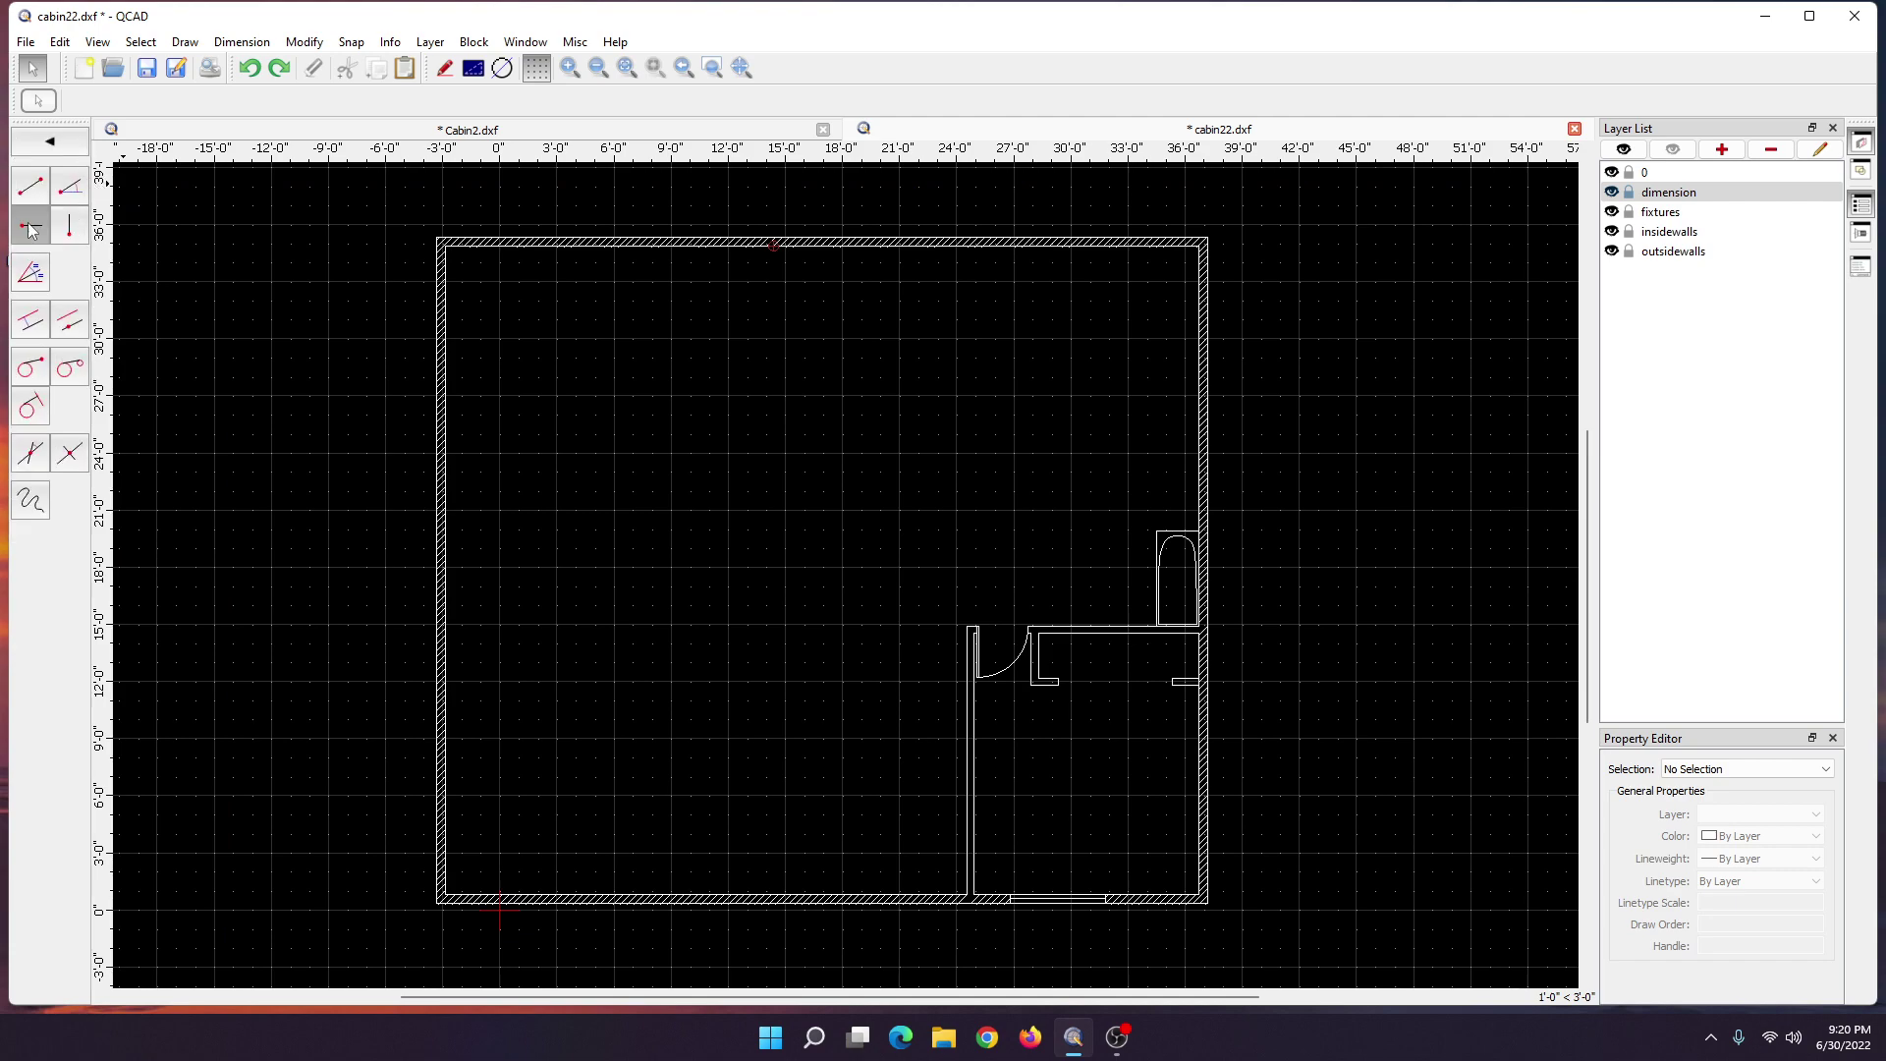
left_click(239, 102)
key("BackSpace")
key("BackSpace")
key("BackSpace")
key("BackSpace")
type("12")
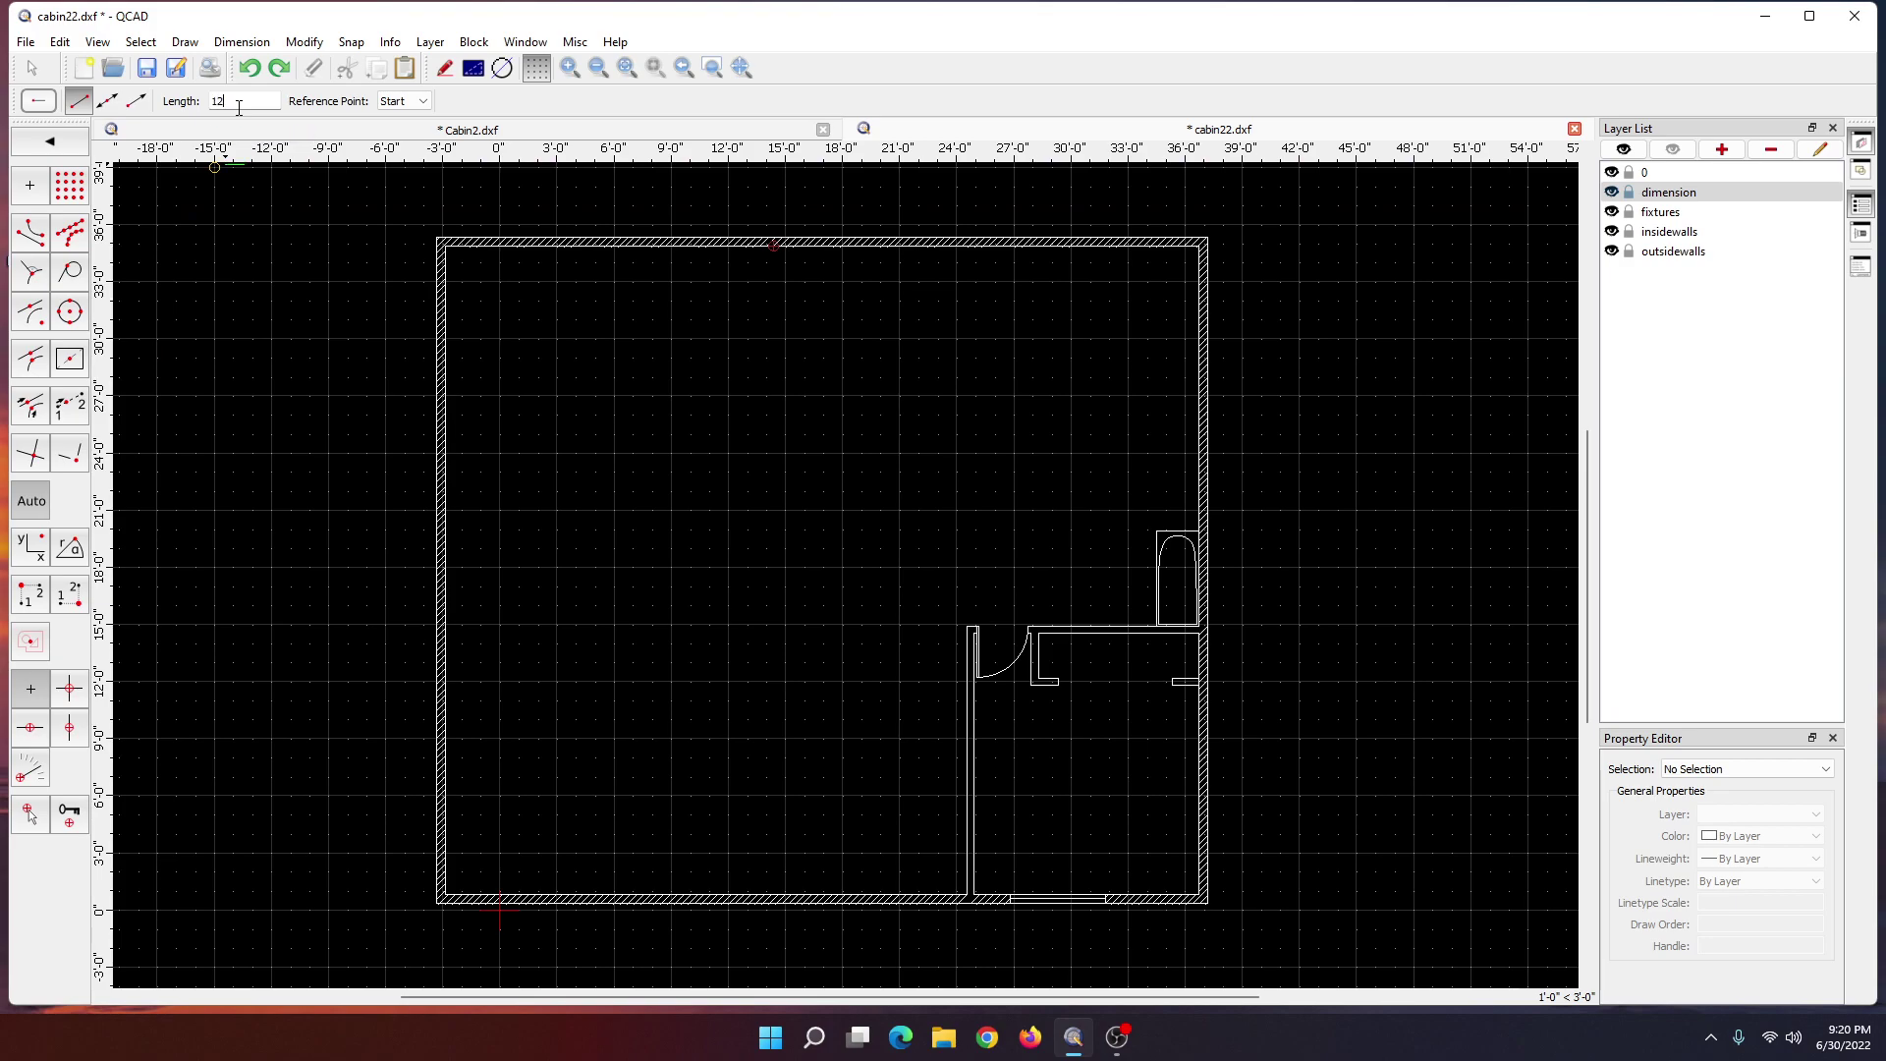
type("'")
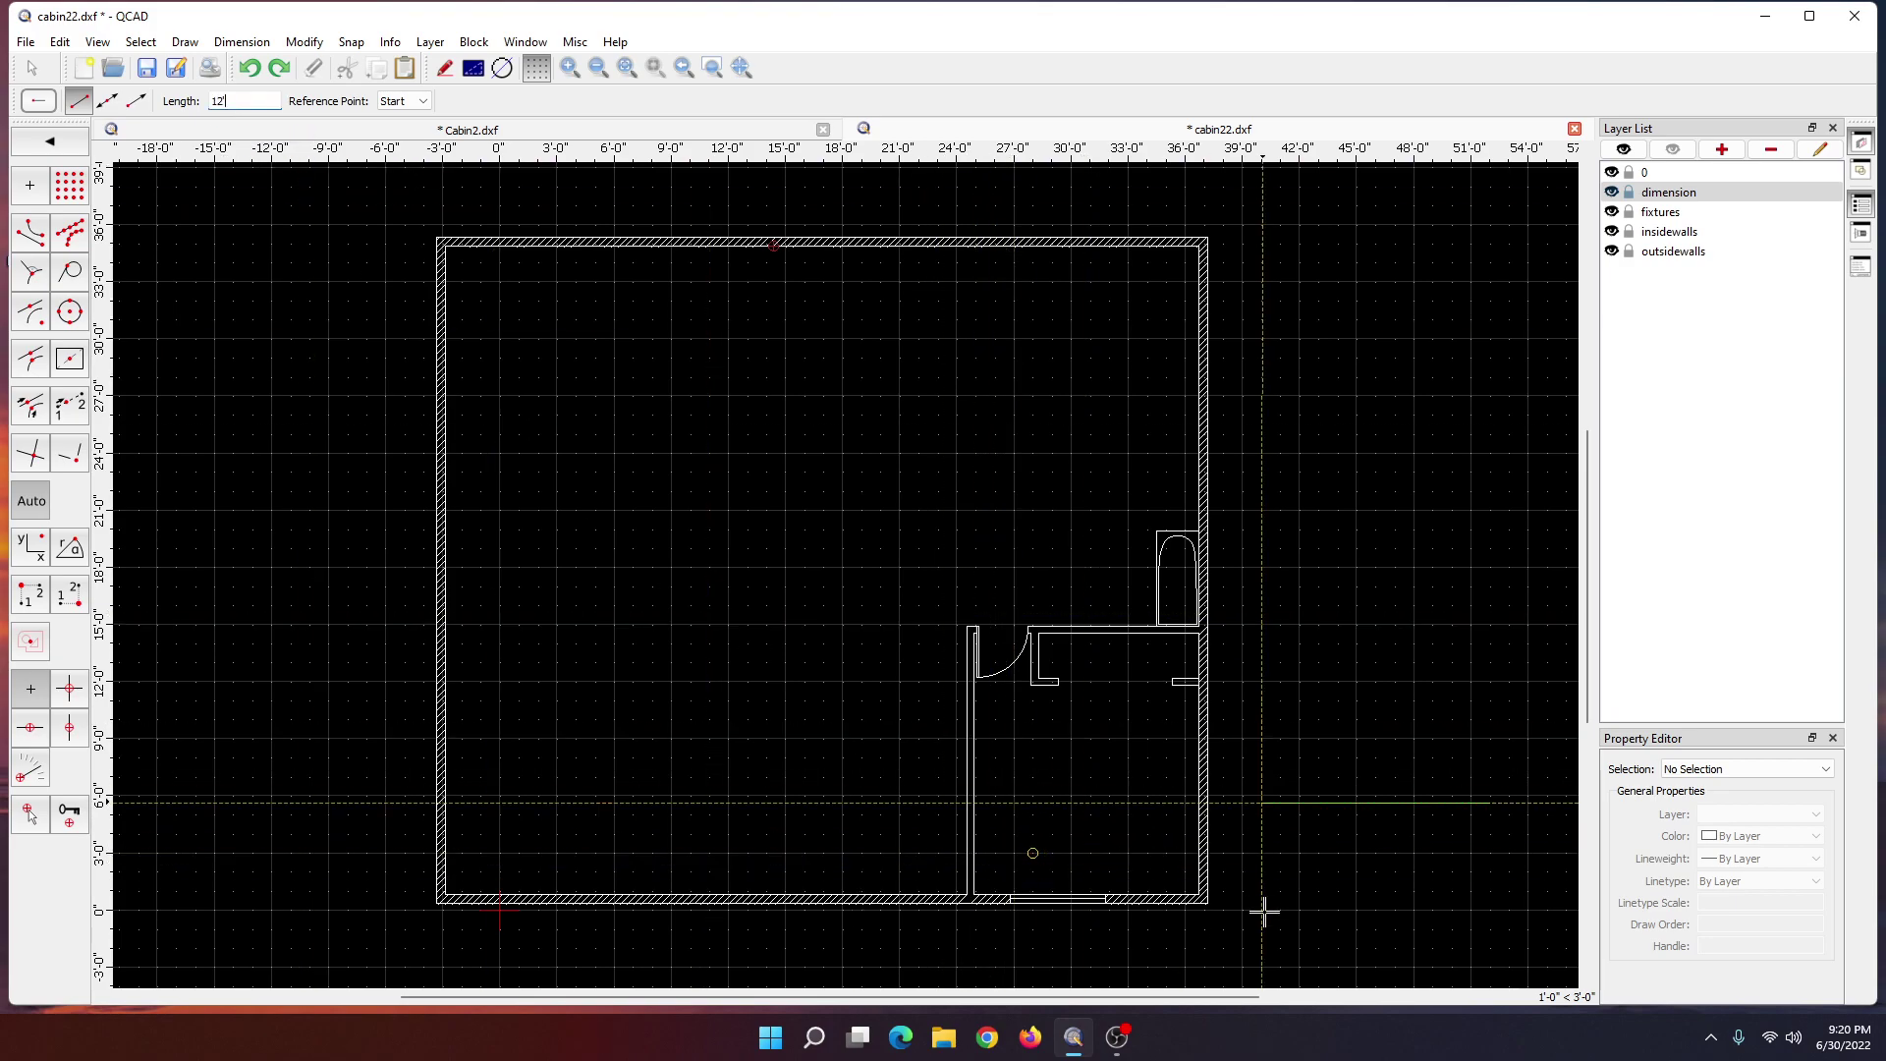
scroll(1259, 885, "up", 5)
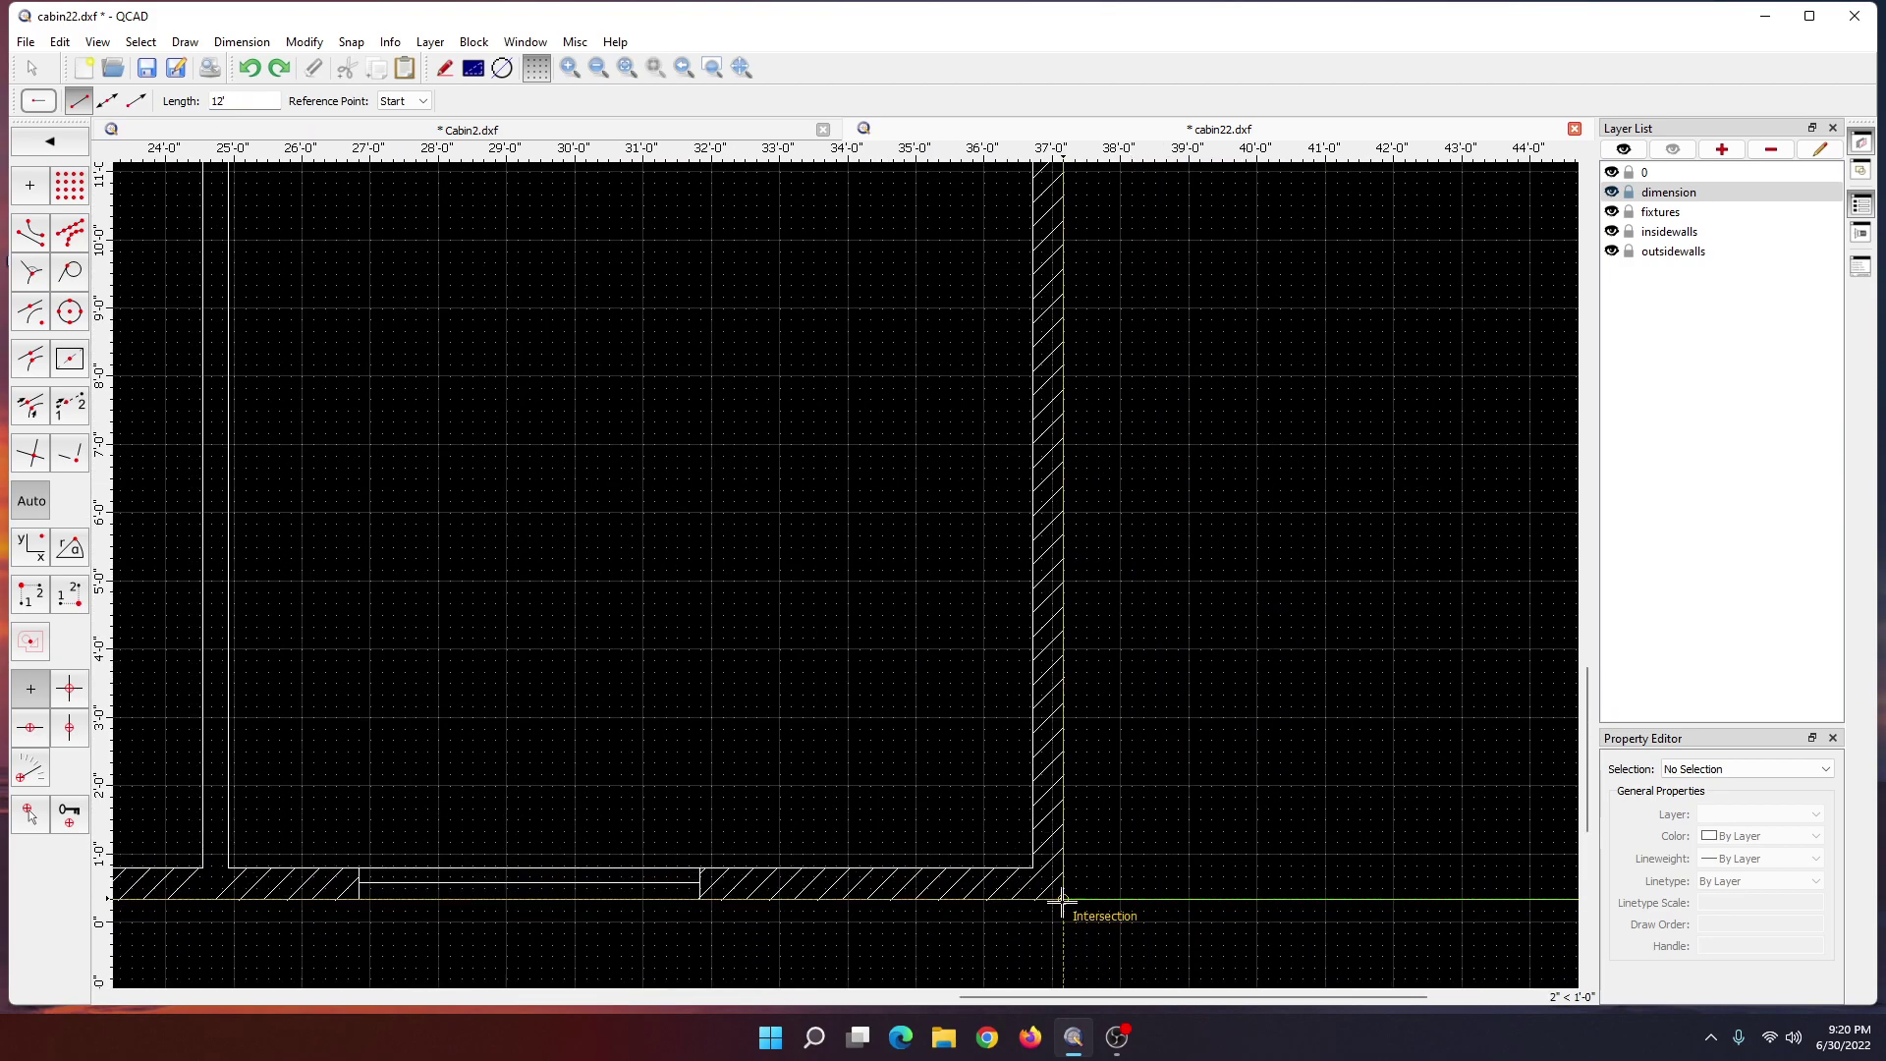
left_click(1064, 899)
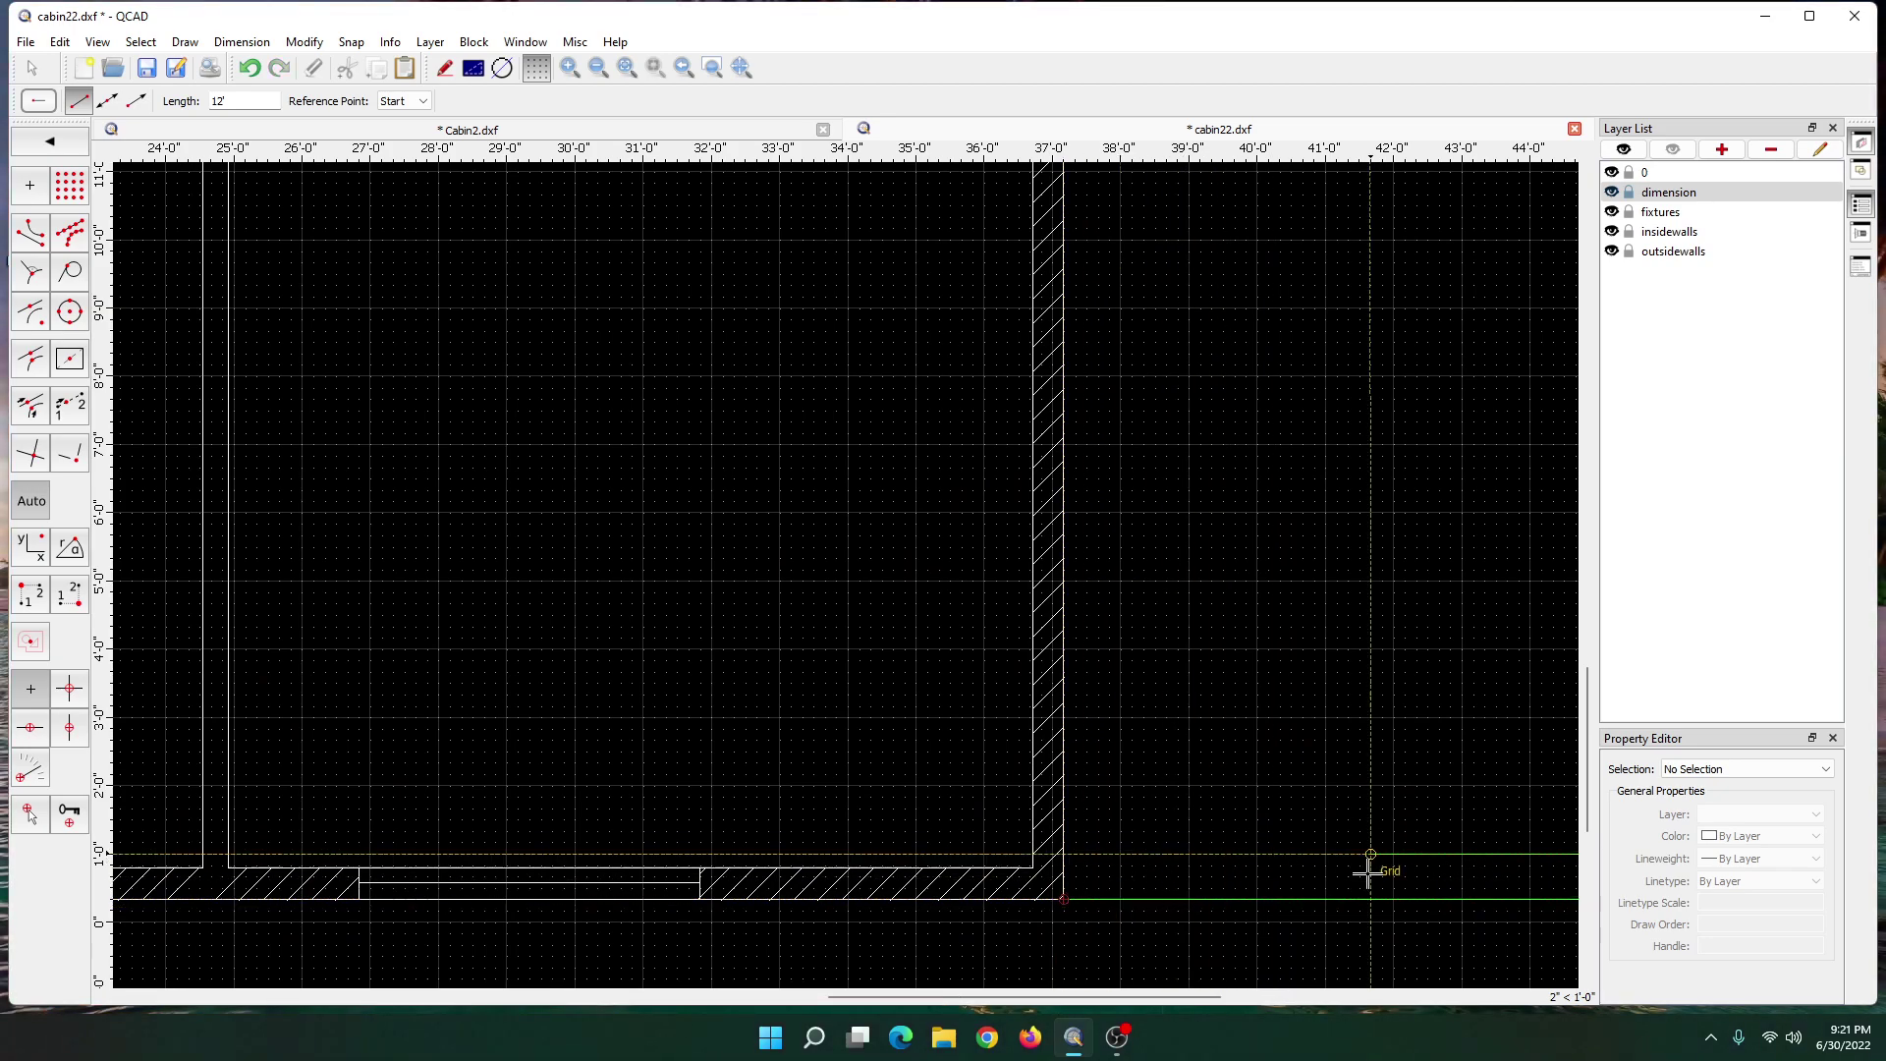
- Draw a matching 12' horizontal line outward from the outer corner where the top and right walls meet
mouse_move(1584, 810)
left_mouse_down()
mouse_move(1566, 547)
mouse_move(1516, 434)
left_mouse_up()
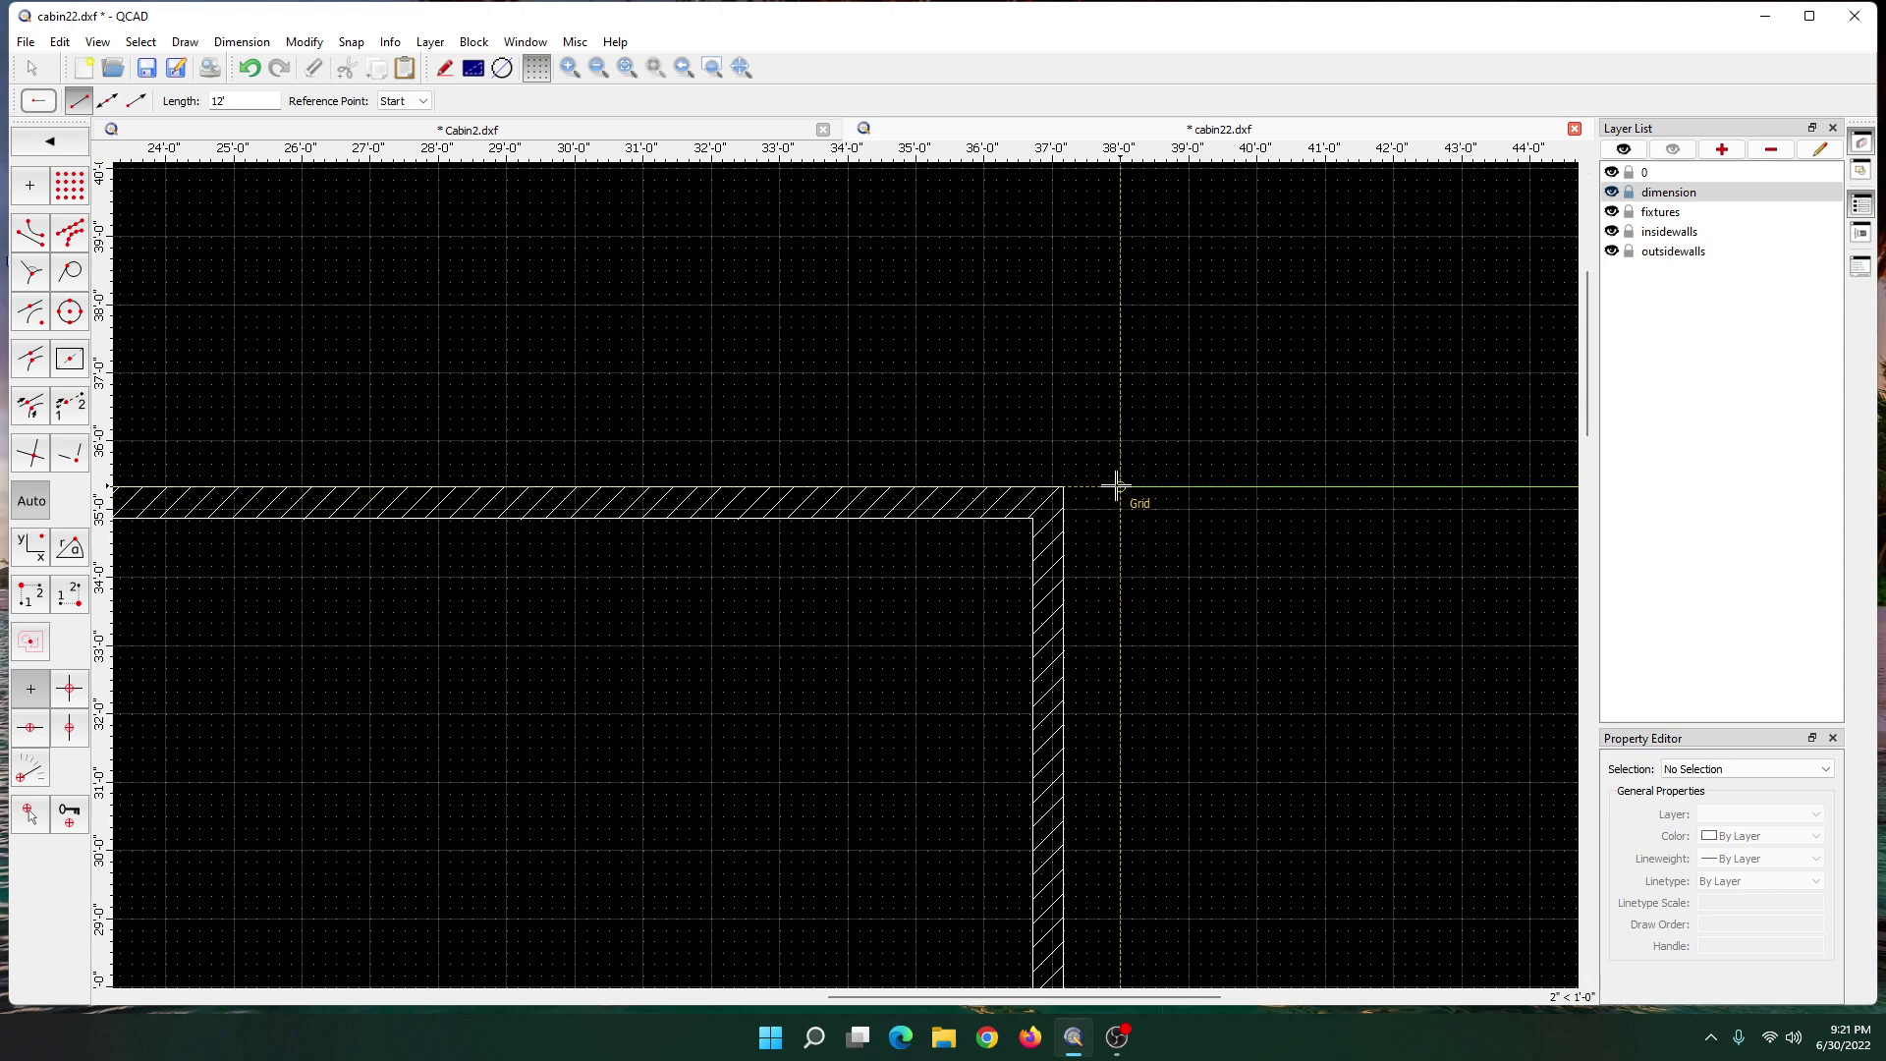
left_click(1058, 501)
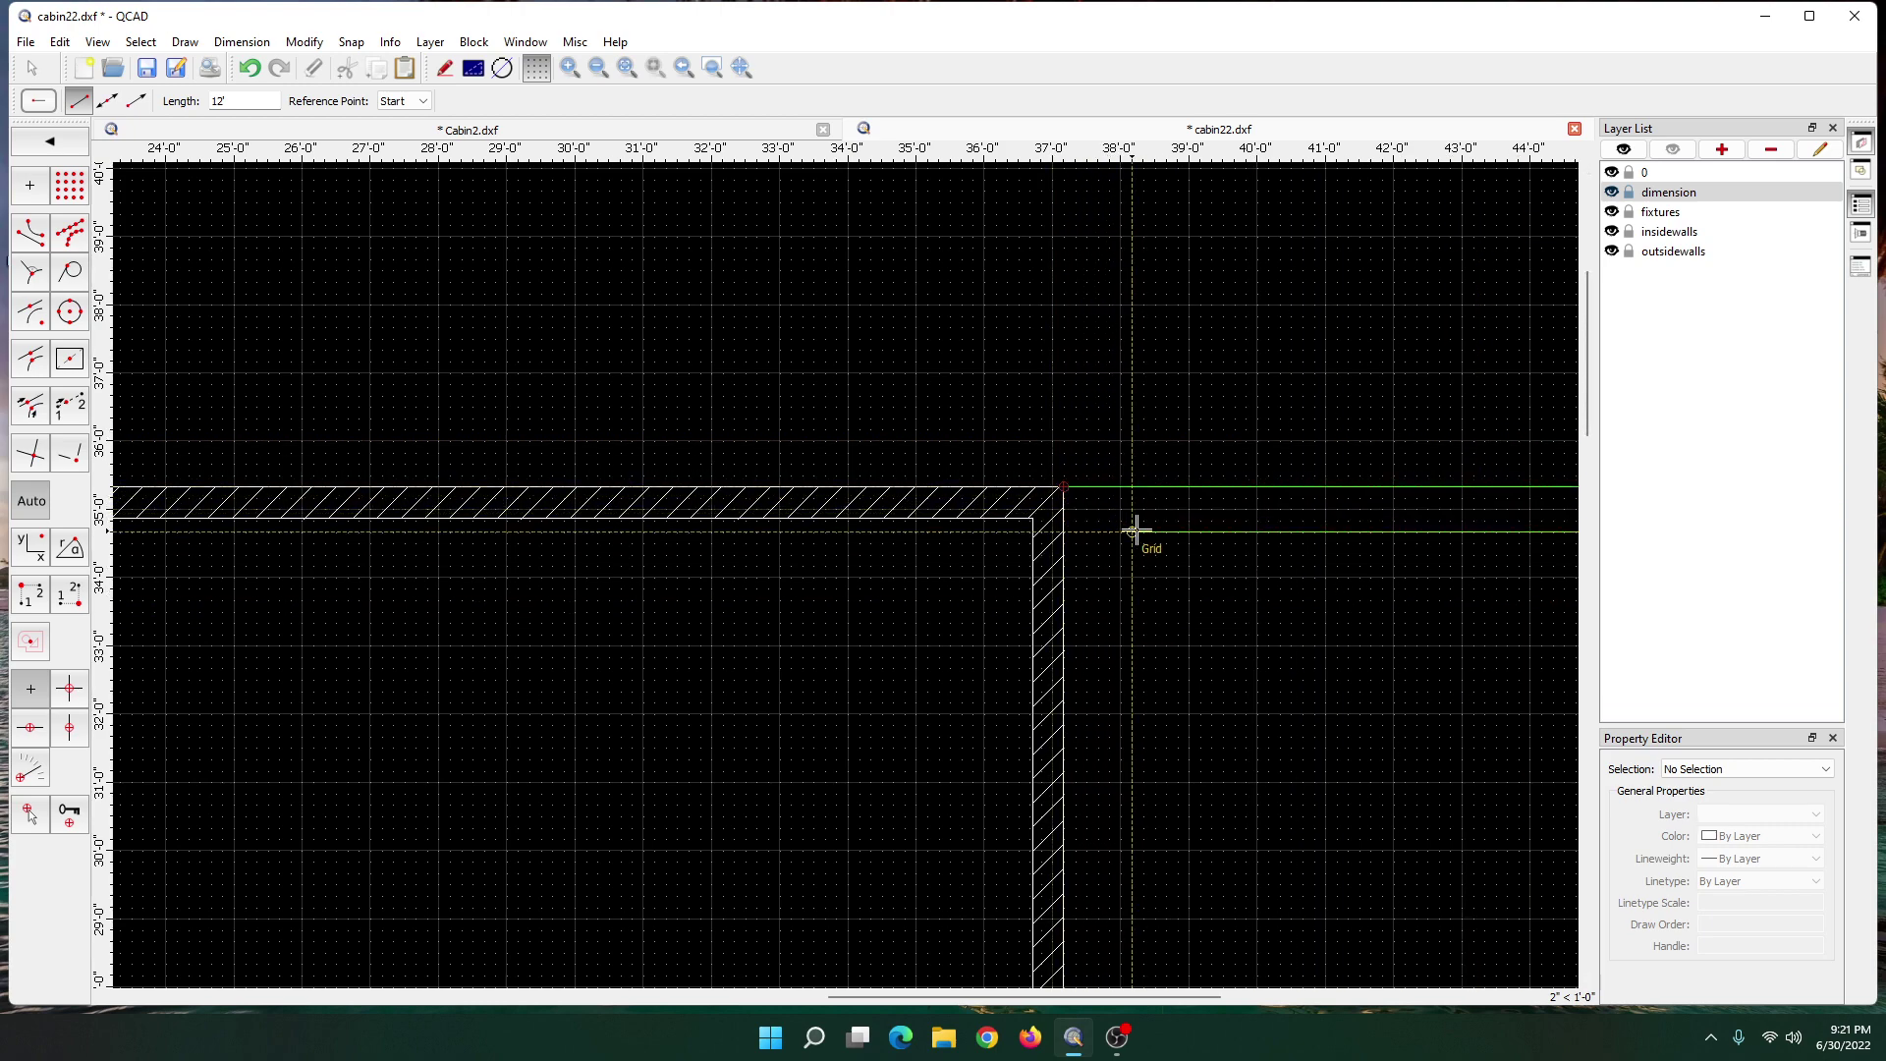
scroll(1128, 638, "down", 2)
scroll(1135, 653, "down", 6)
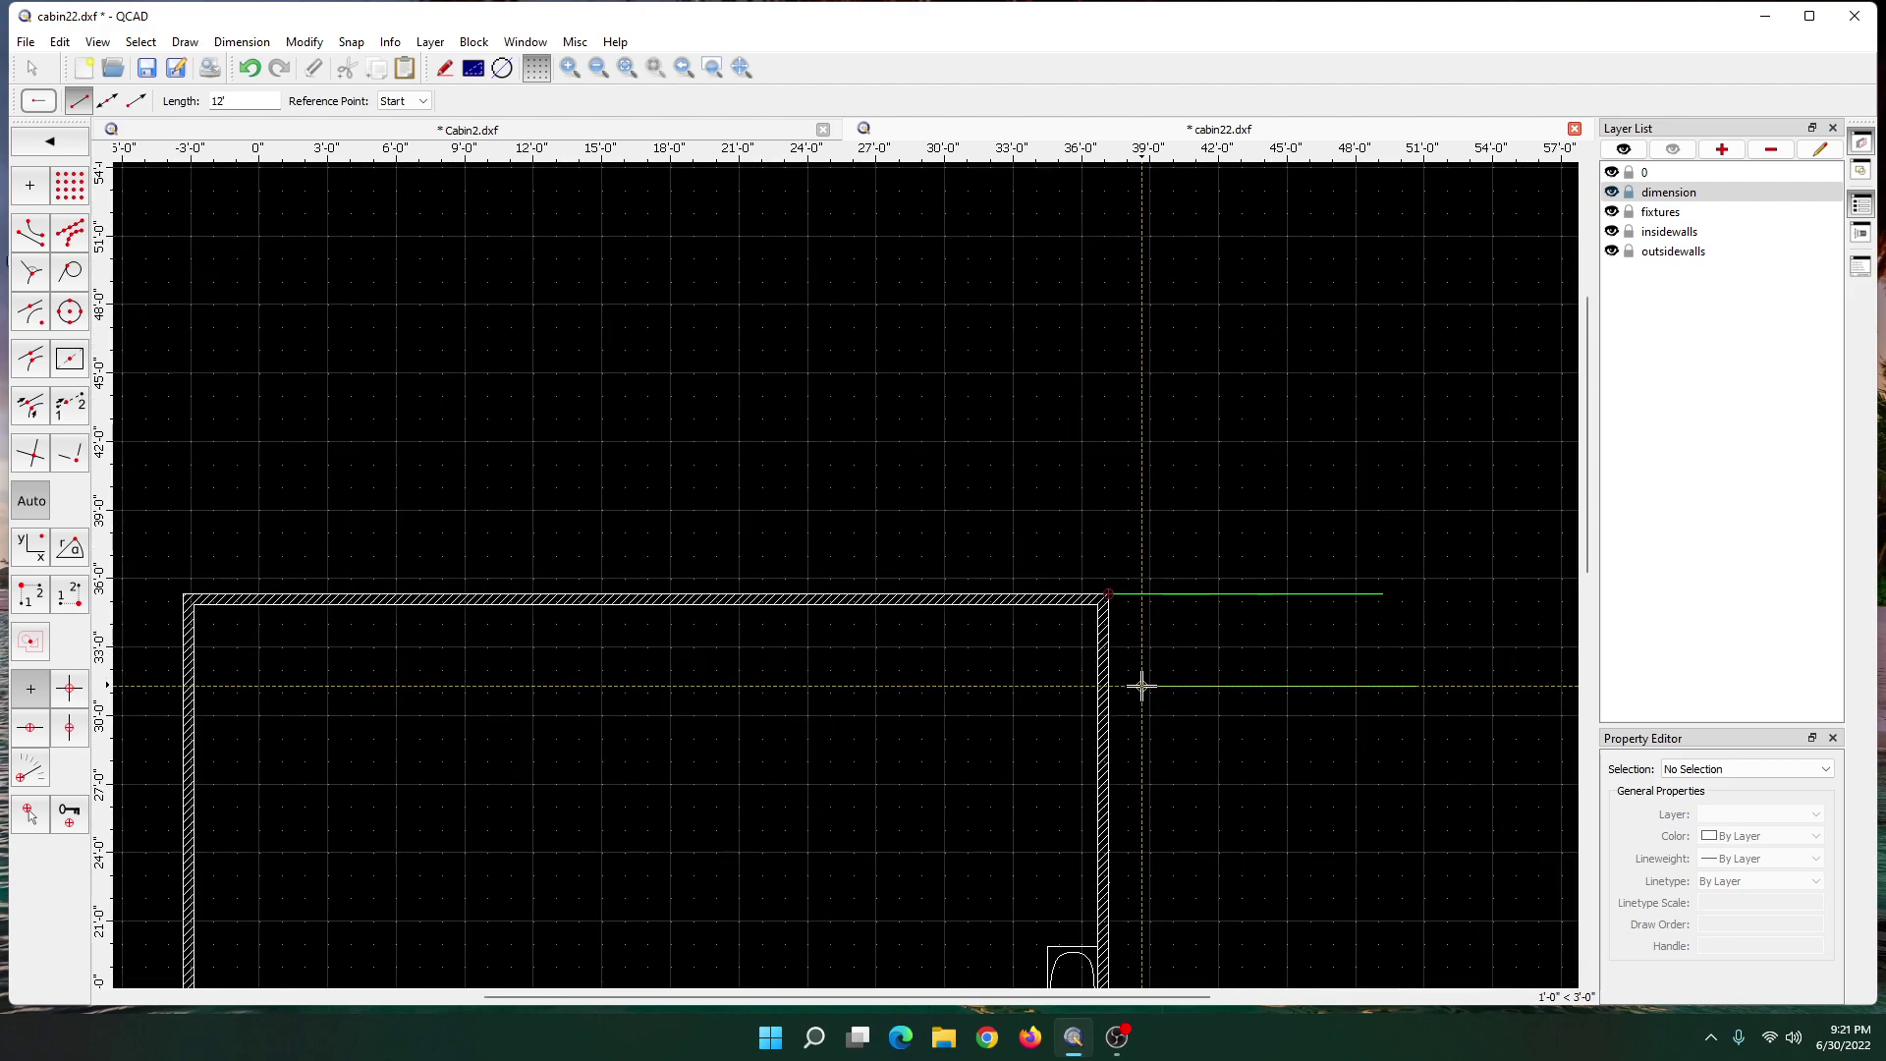
left_click_drag(1586, 566, 1638, 670)
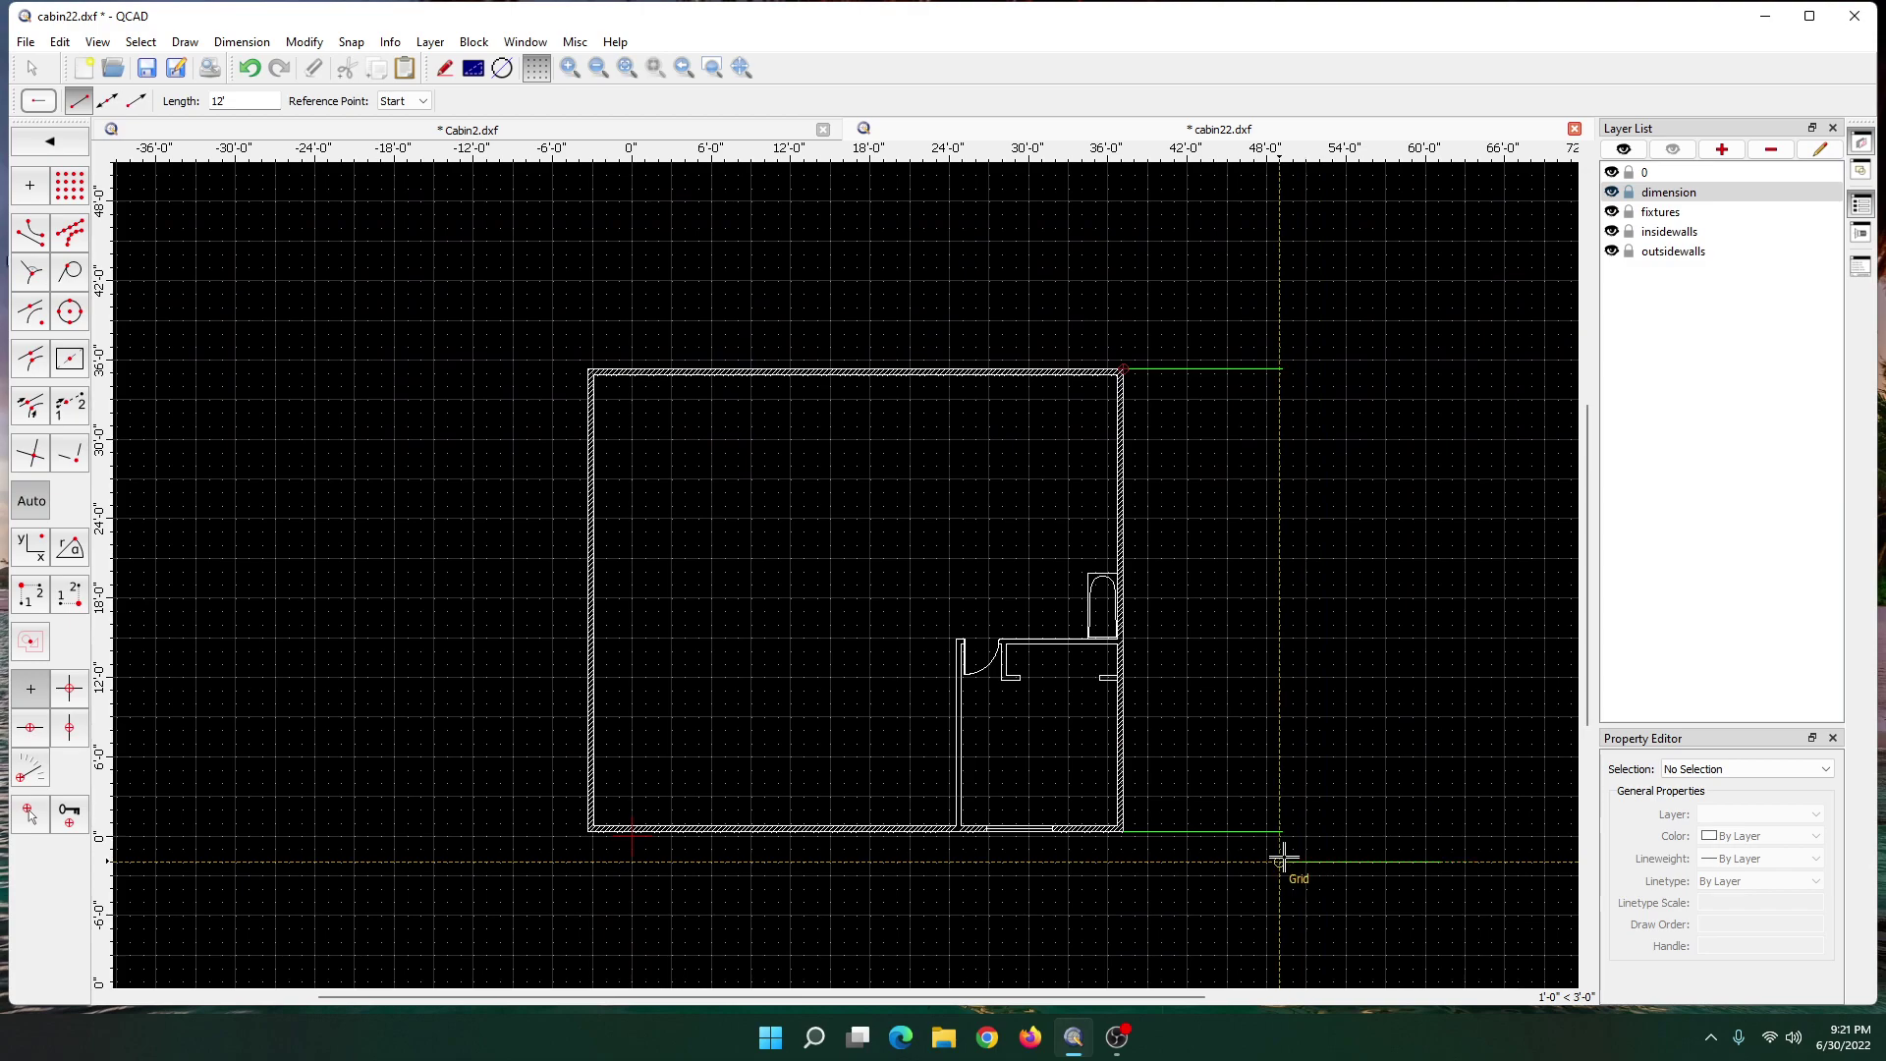
scroll(1211, 720, "up", 2)
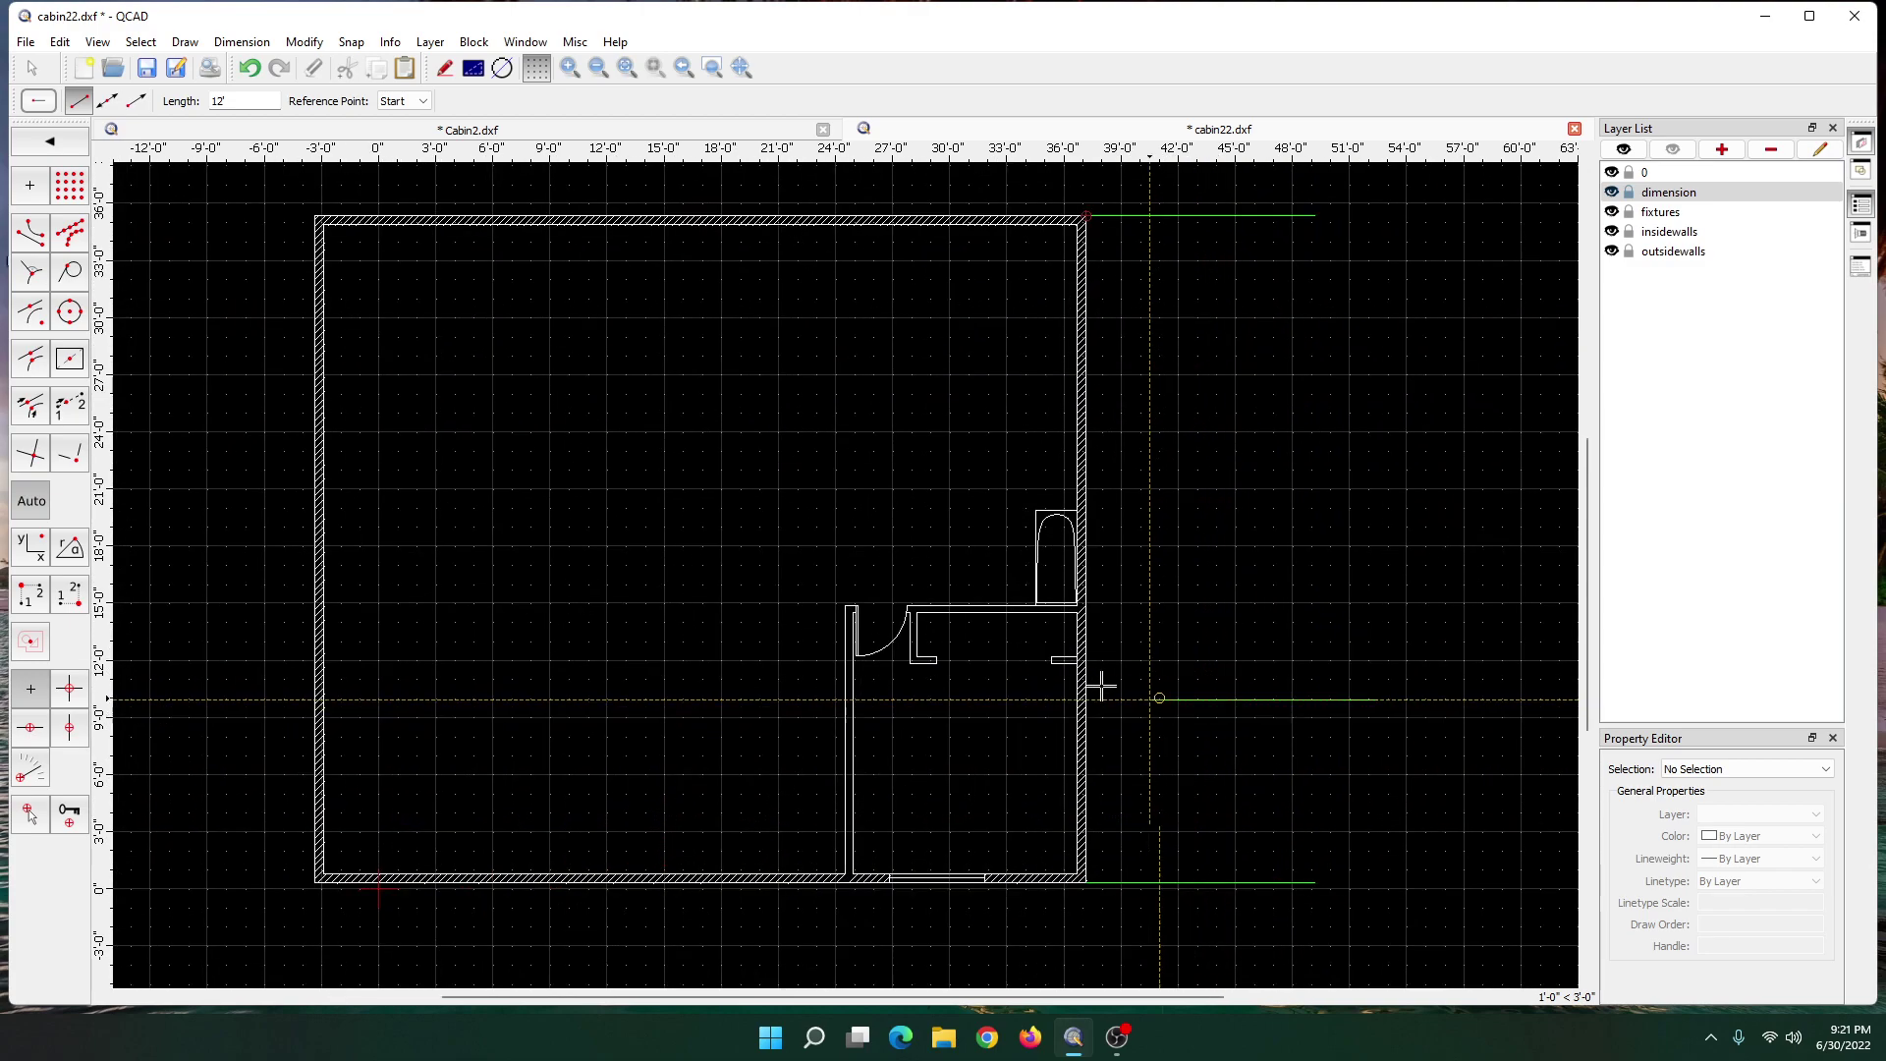
- Draw a 6' horizontal line outward from the right wall's outer face, level with the horizontal interior partition below the bathtub
scroll(1085, 611, "up", 3)
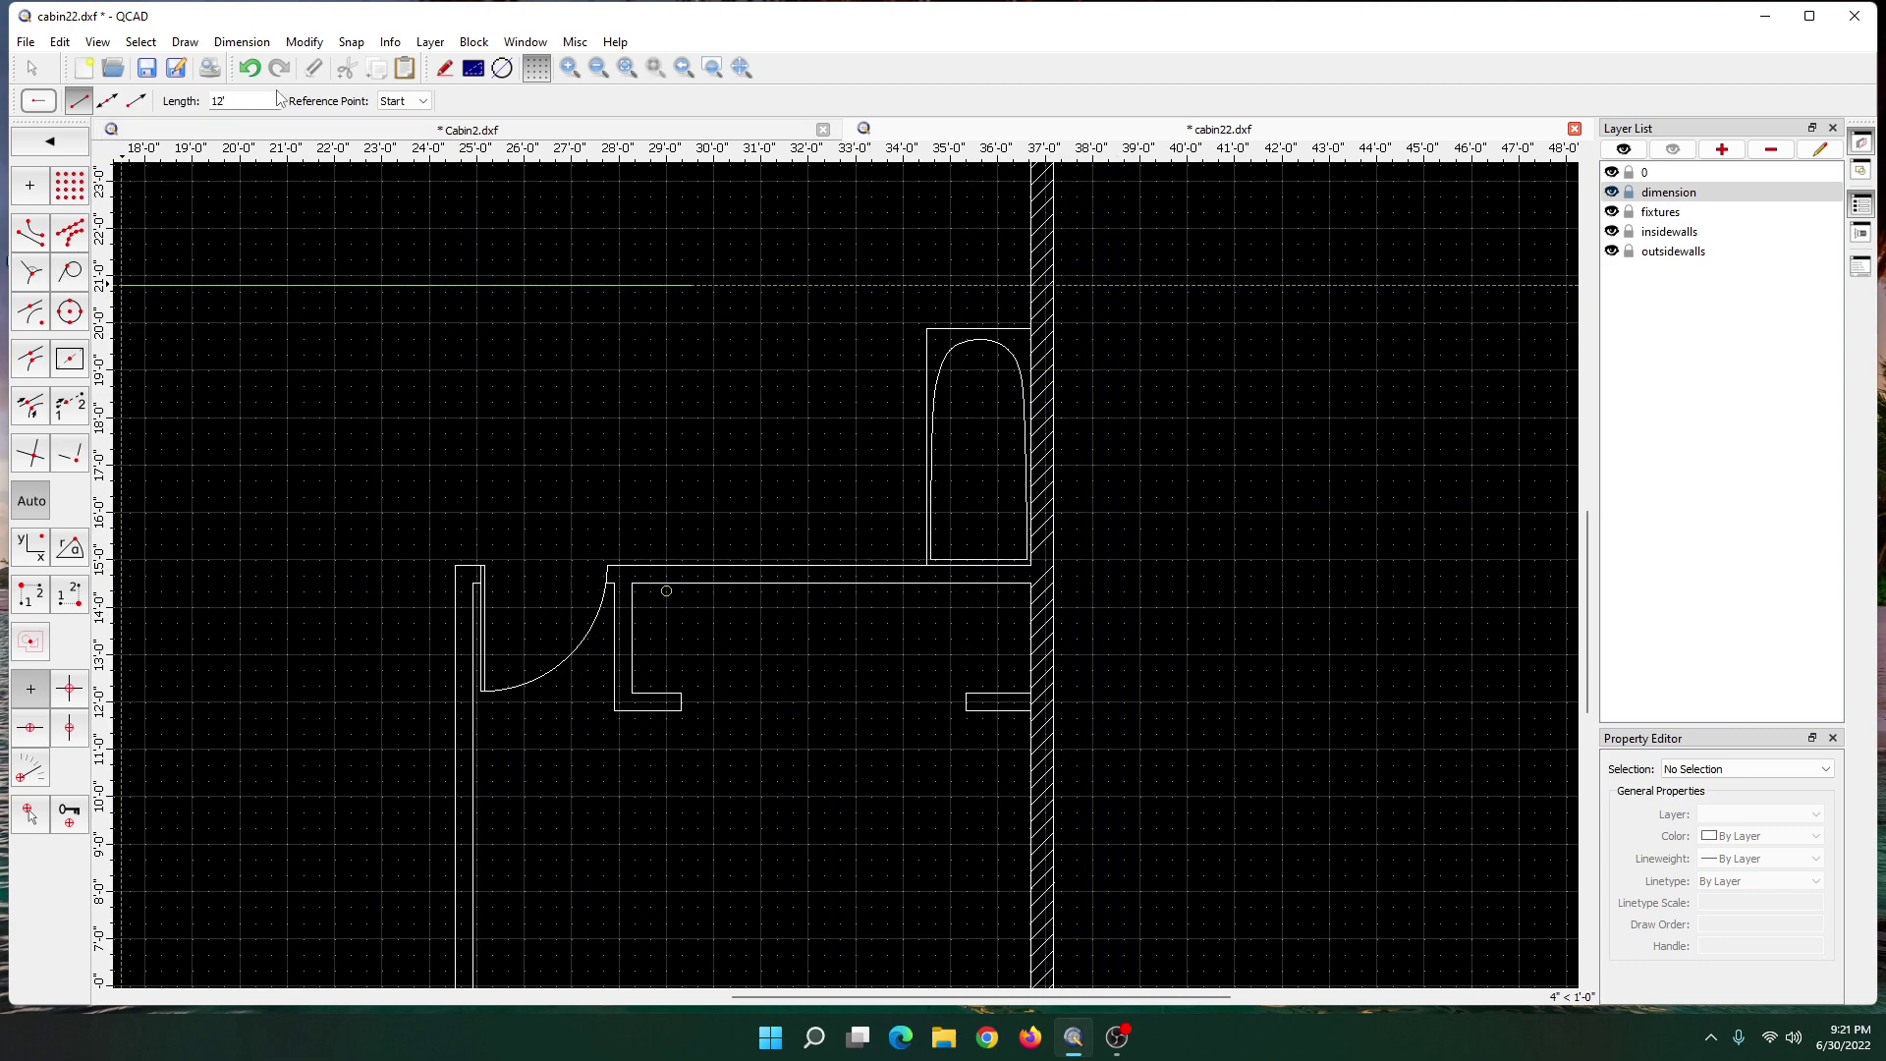
key("BackSpace")
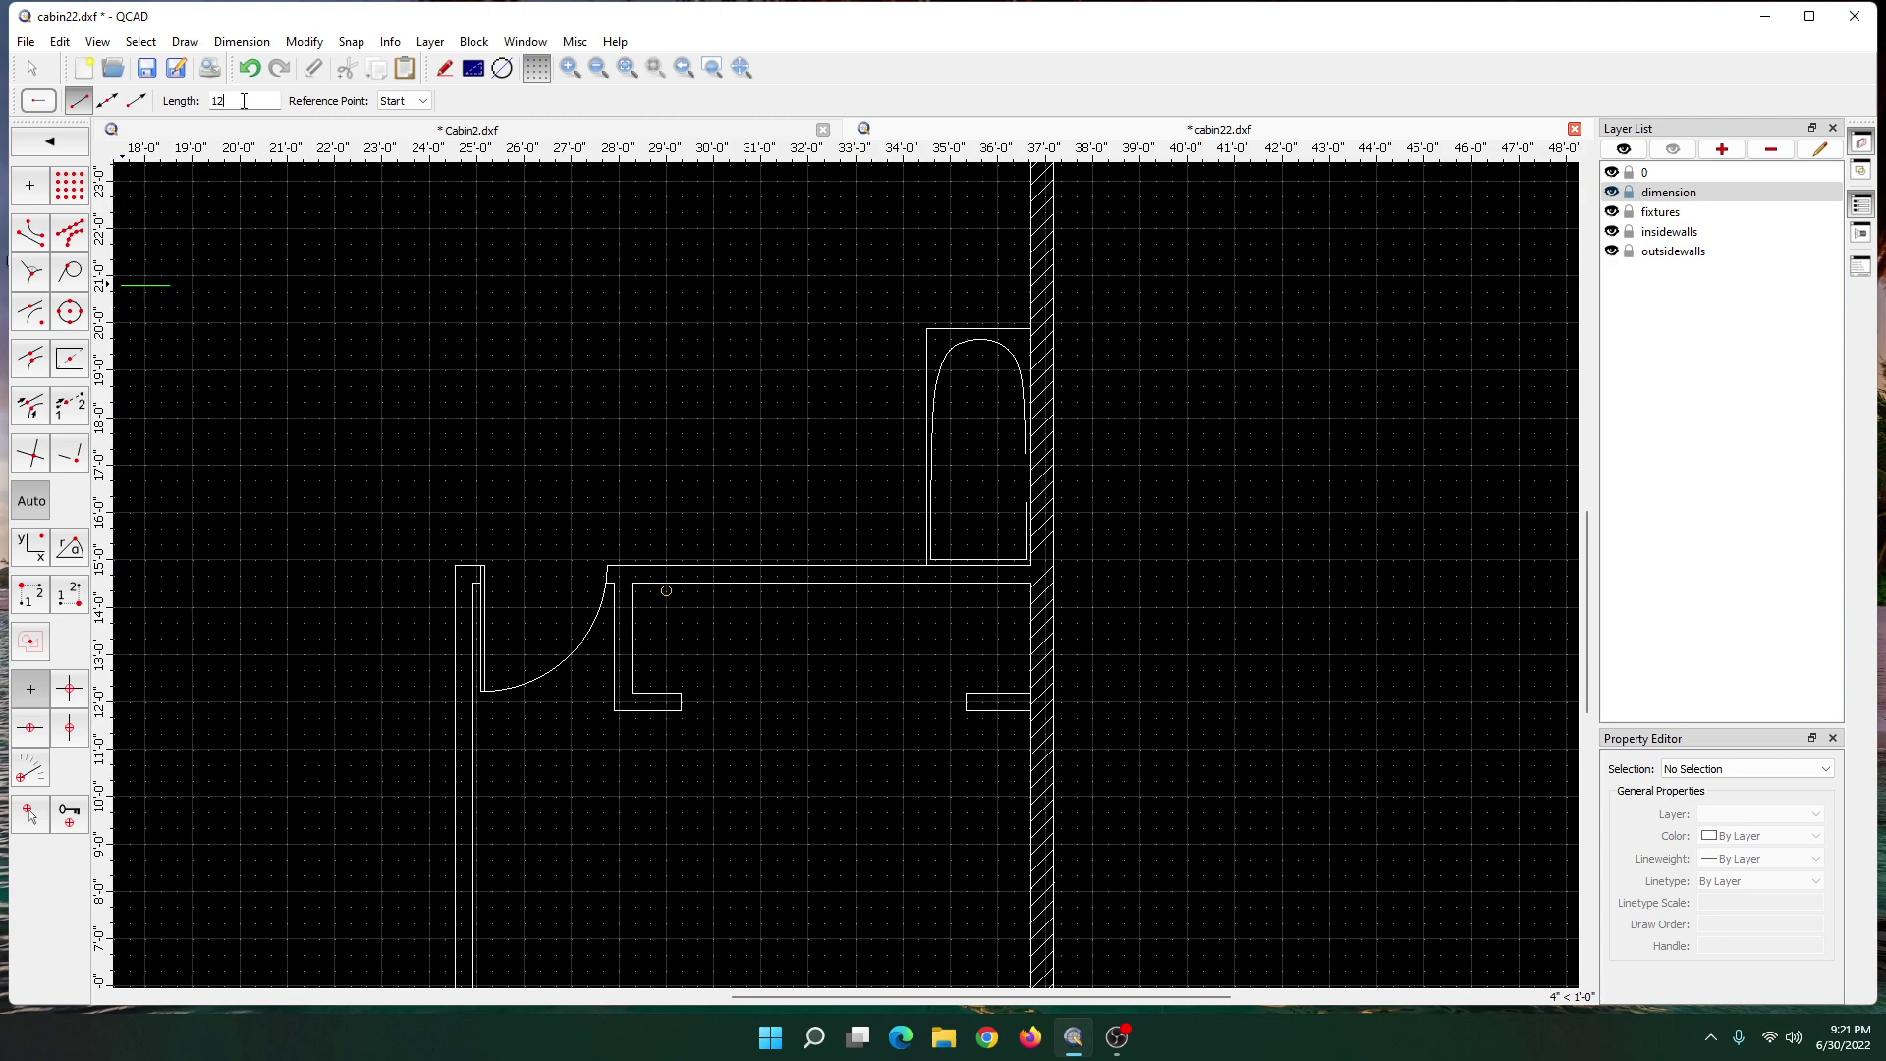
type("6'")
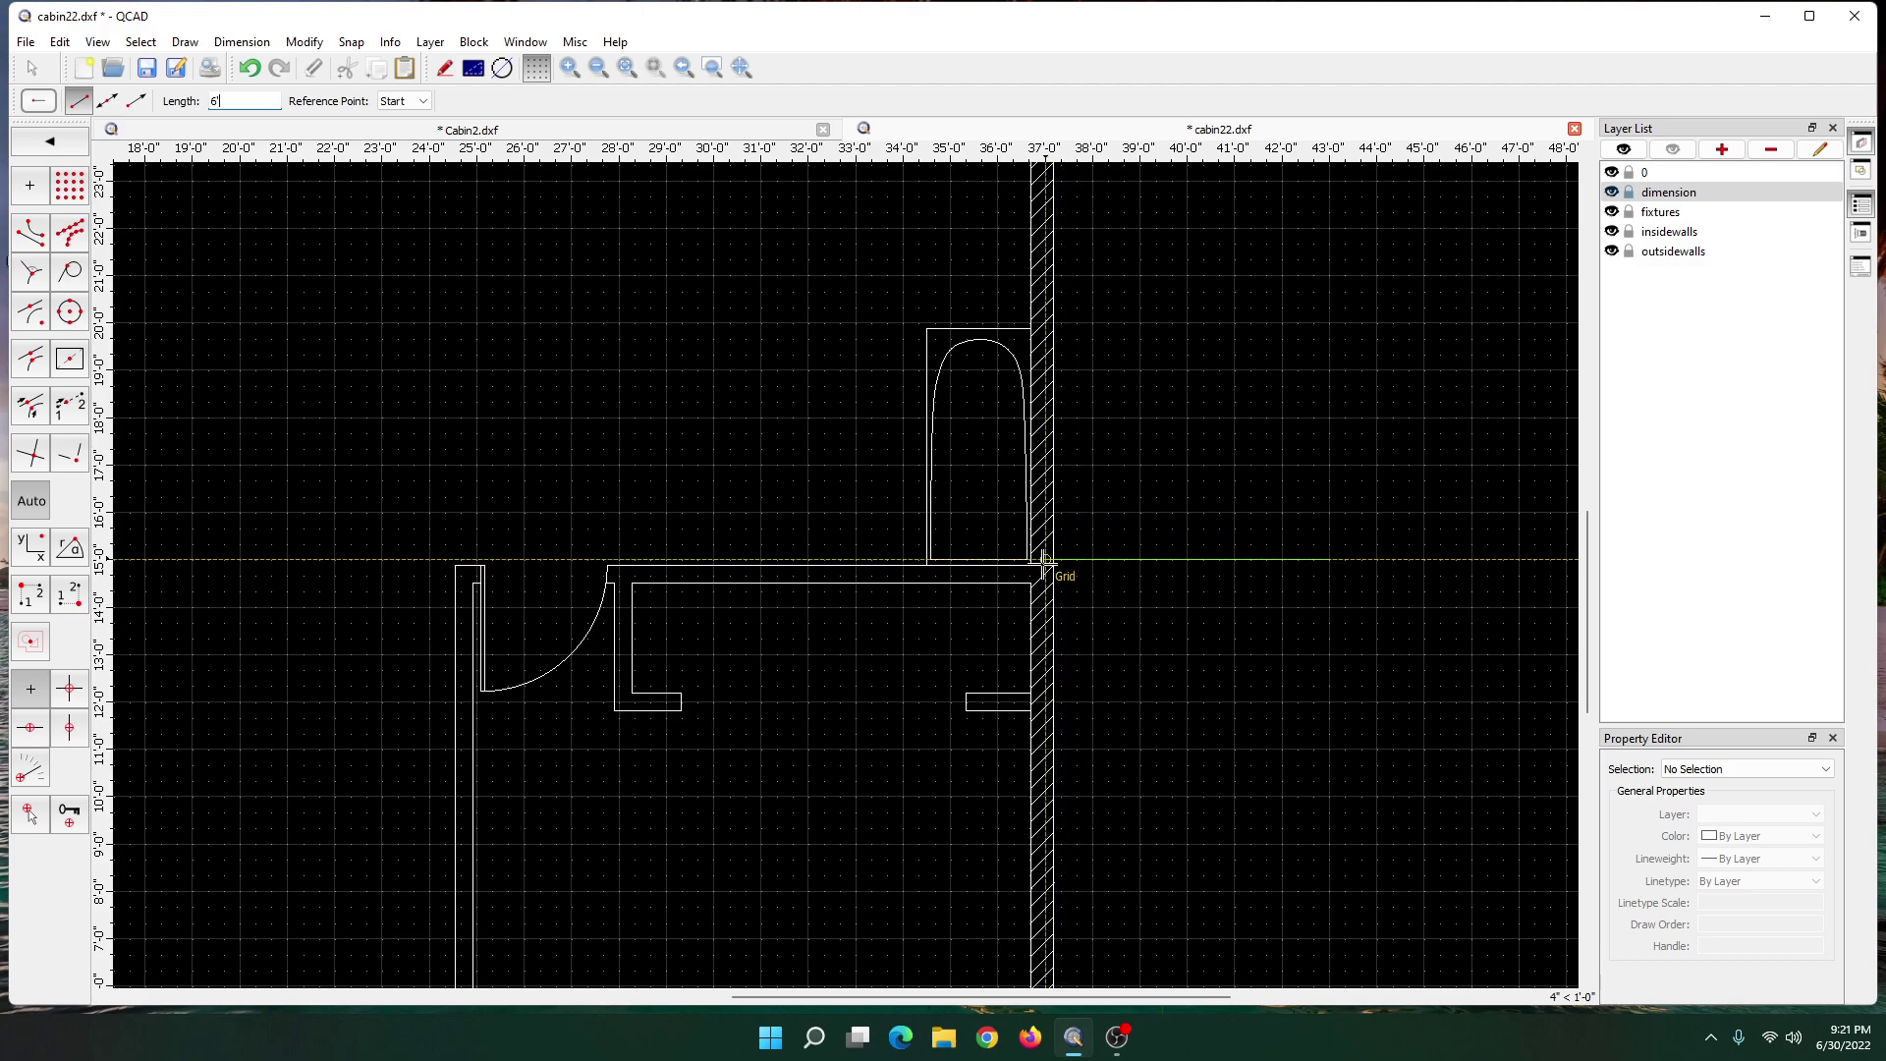
scroll(1044, 560, "up", 3)
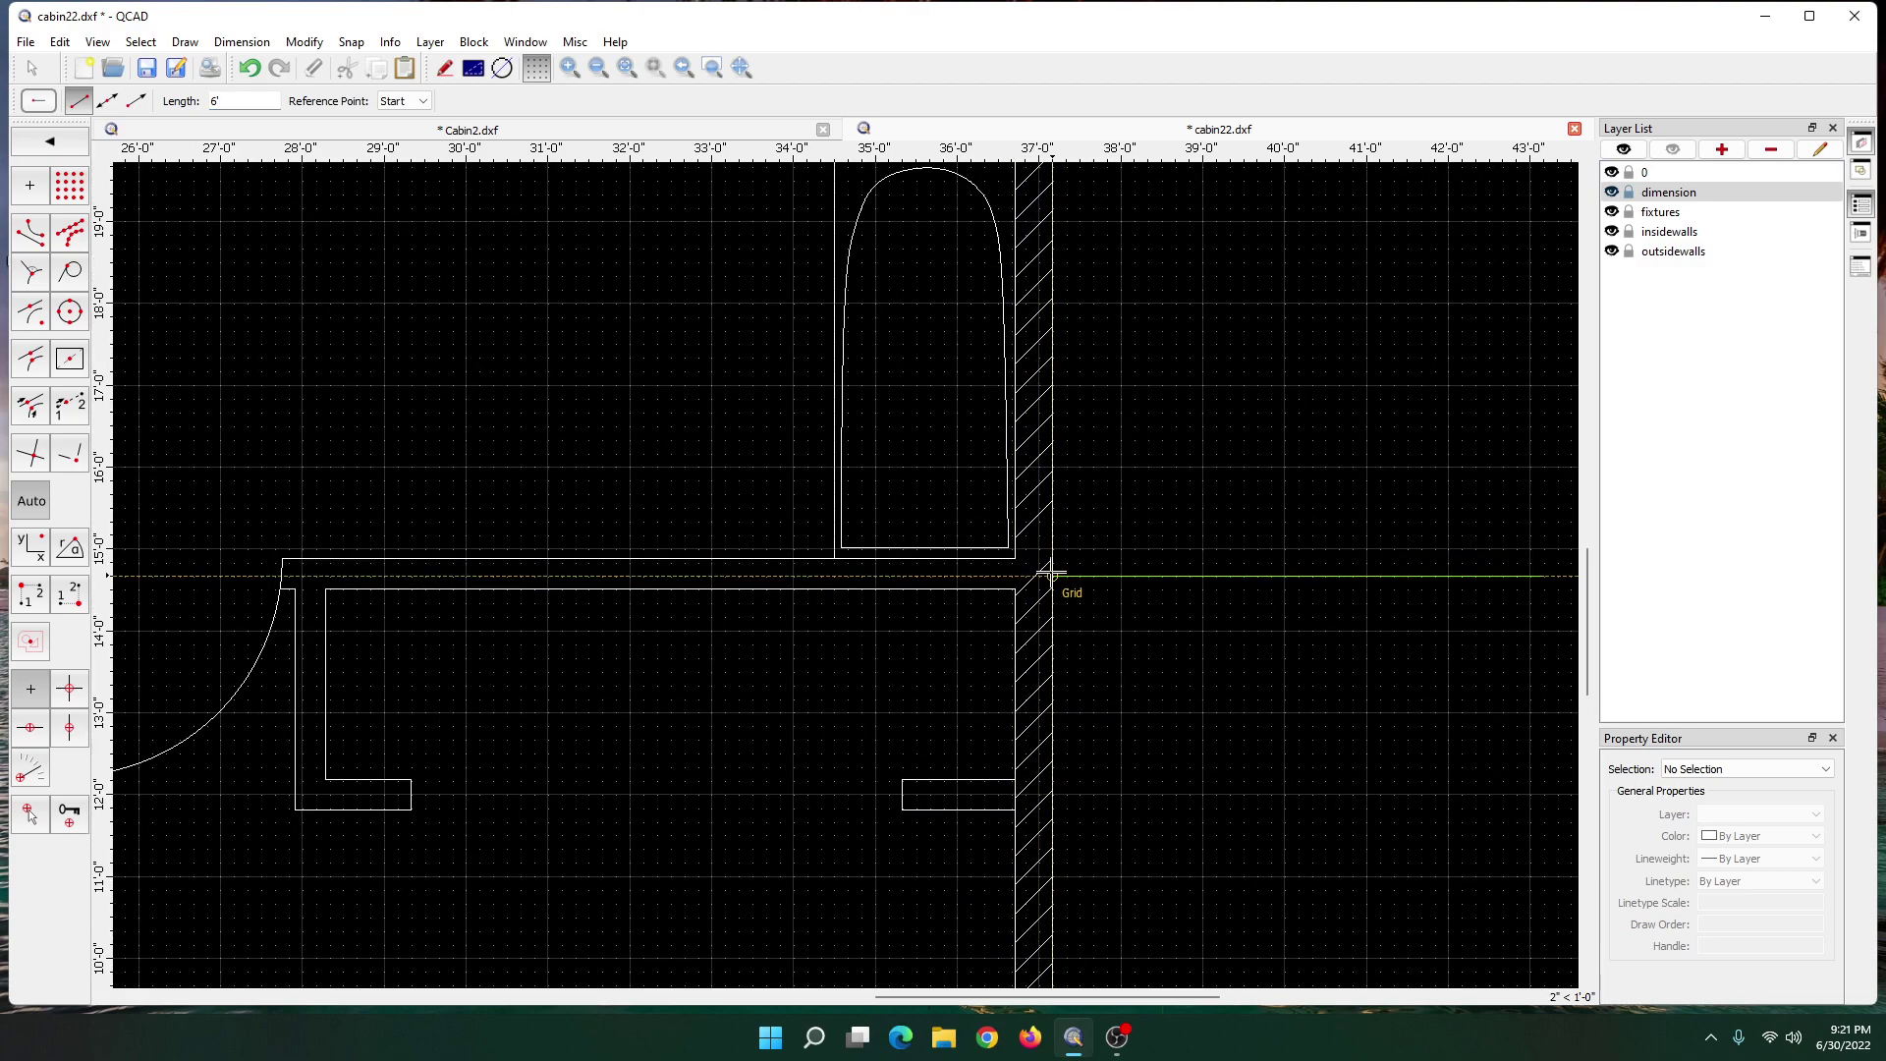
scroll(1050, 566, "up", 2)
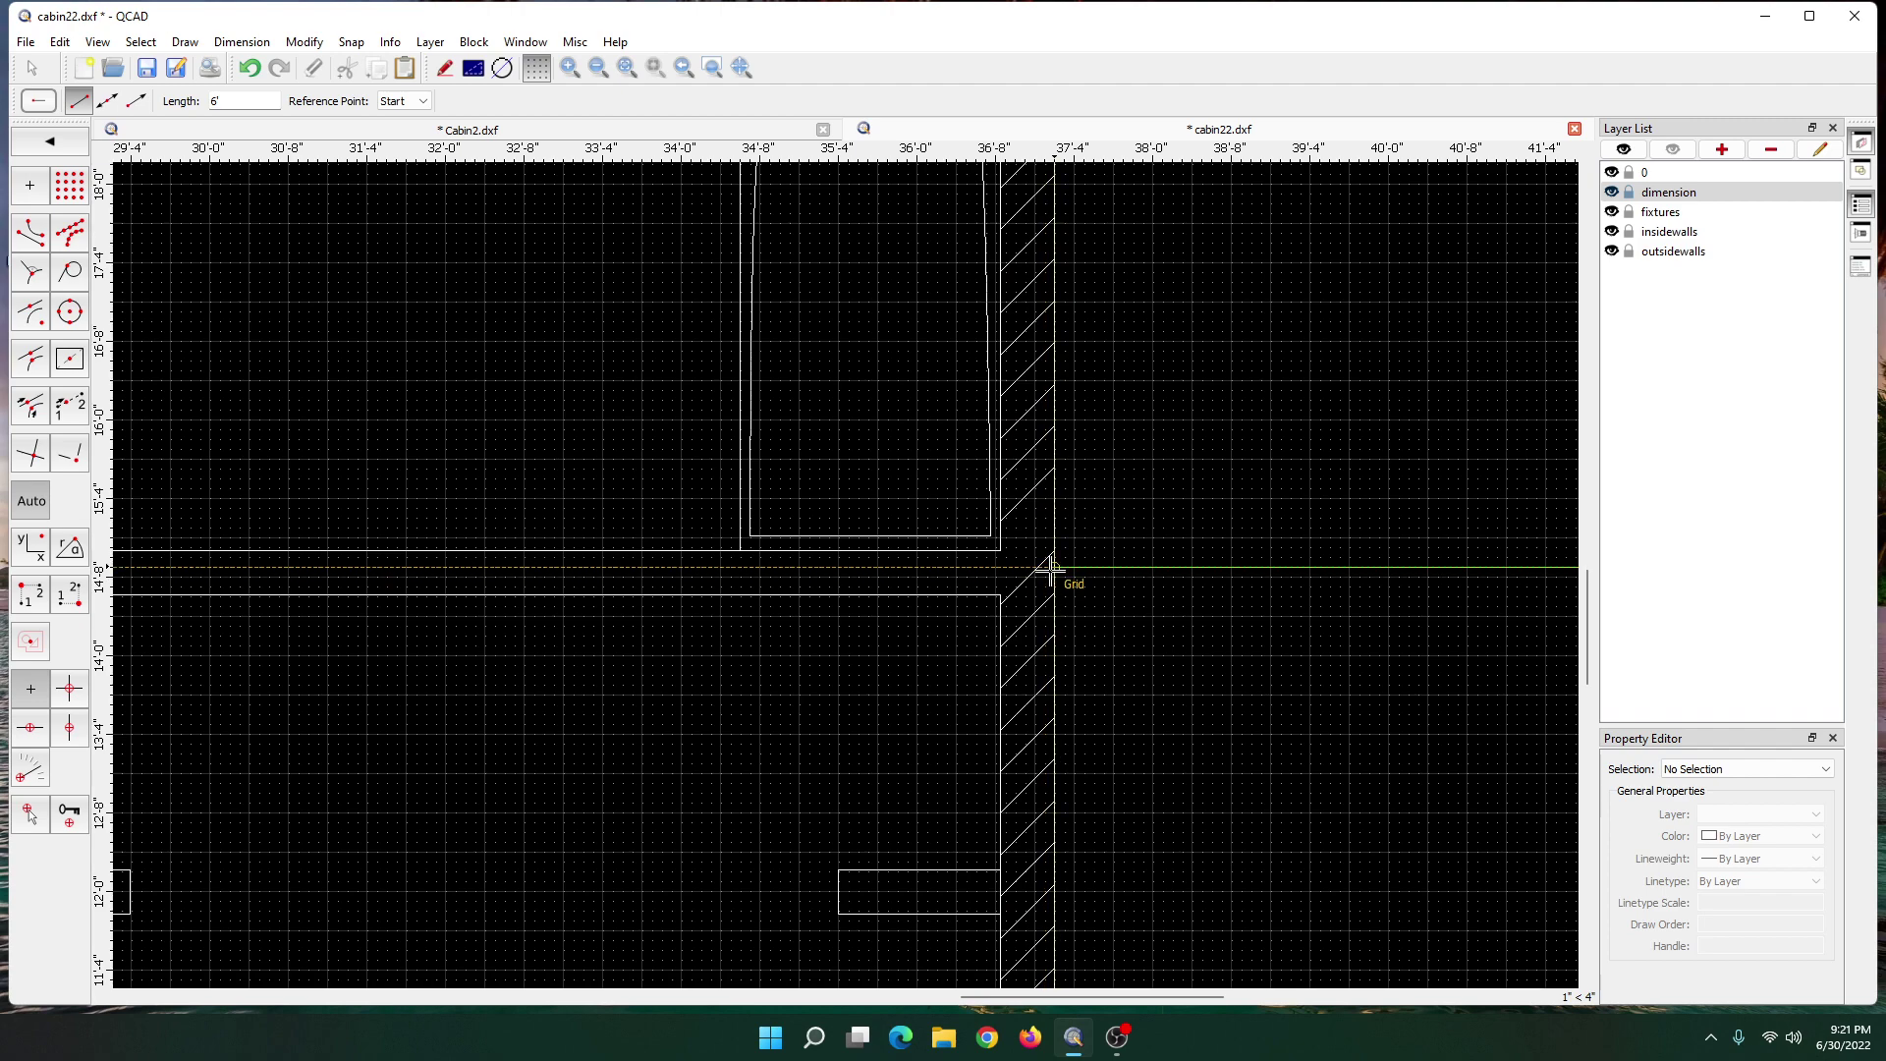
scroll(1050, 568, "up", 1)
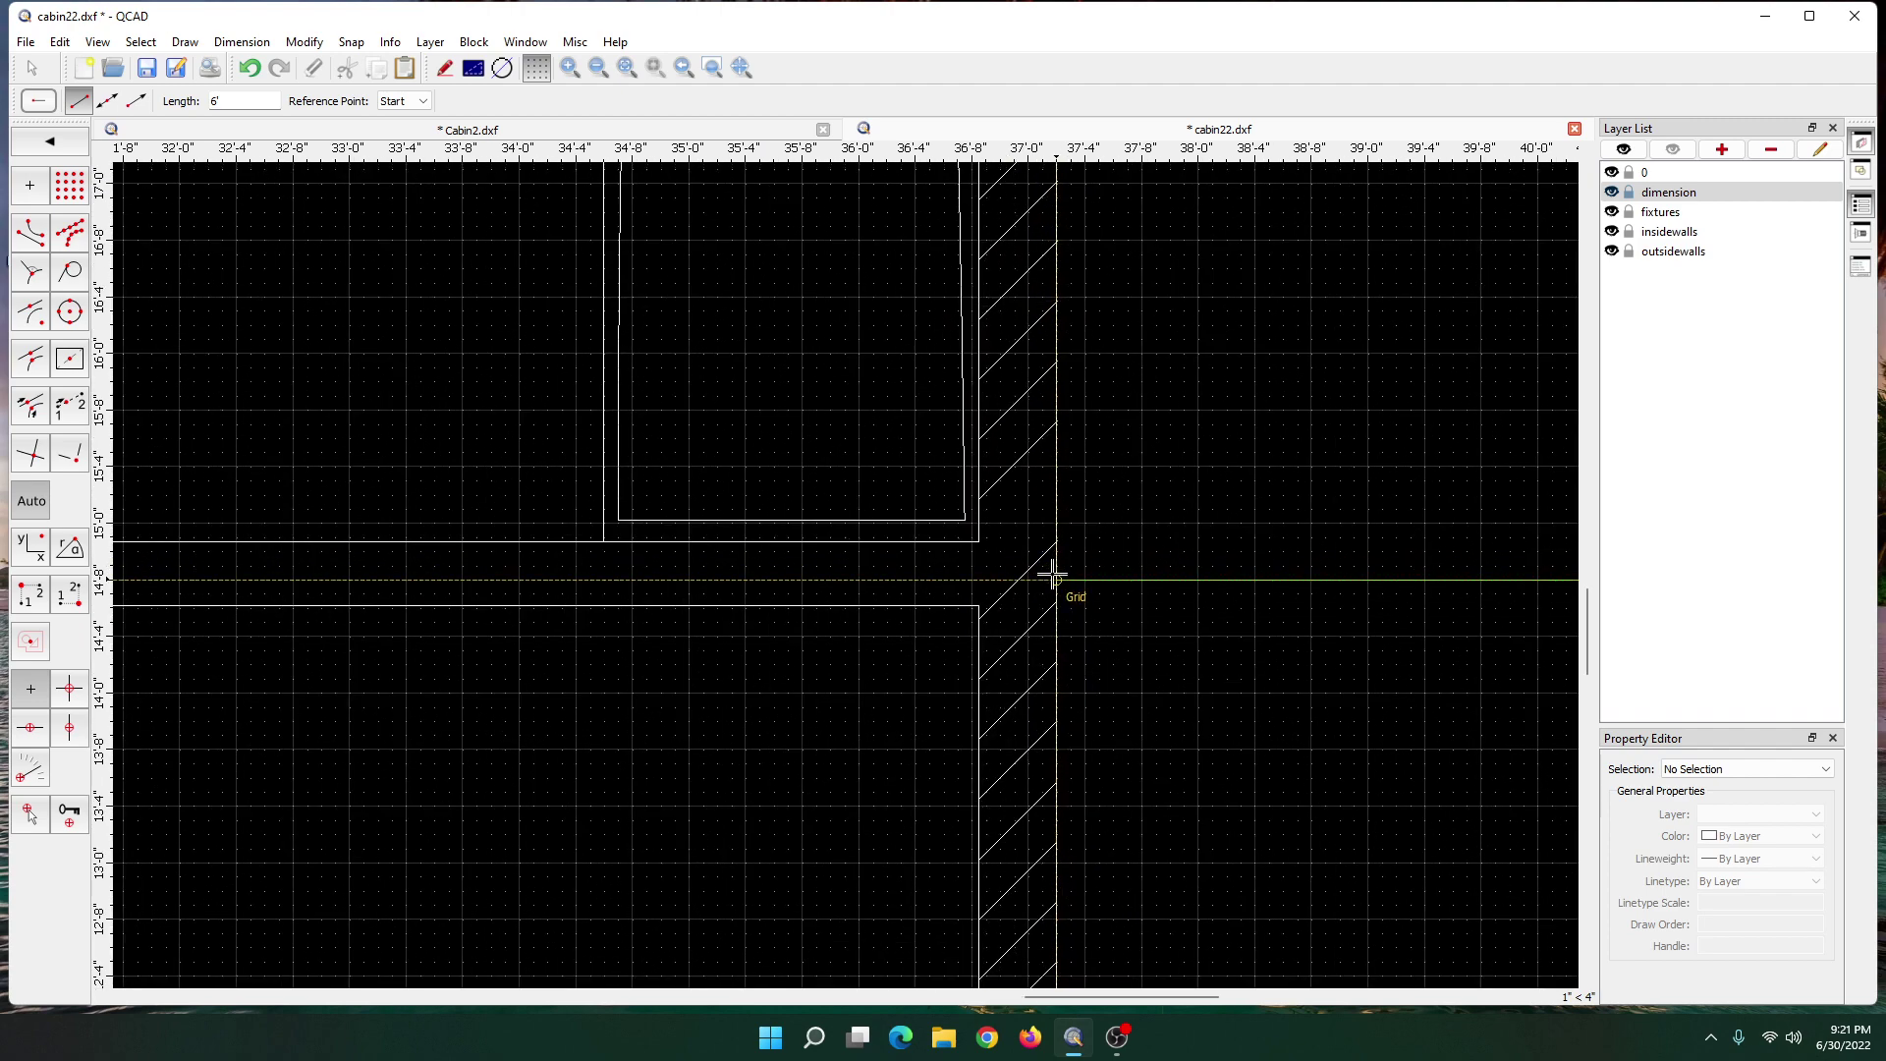
scroll(1052, 572, "up", 1)
scroll(1051, 570, "up", 1)
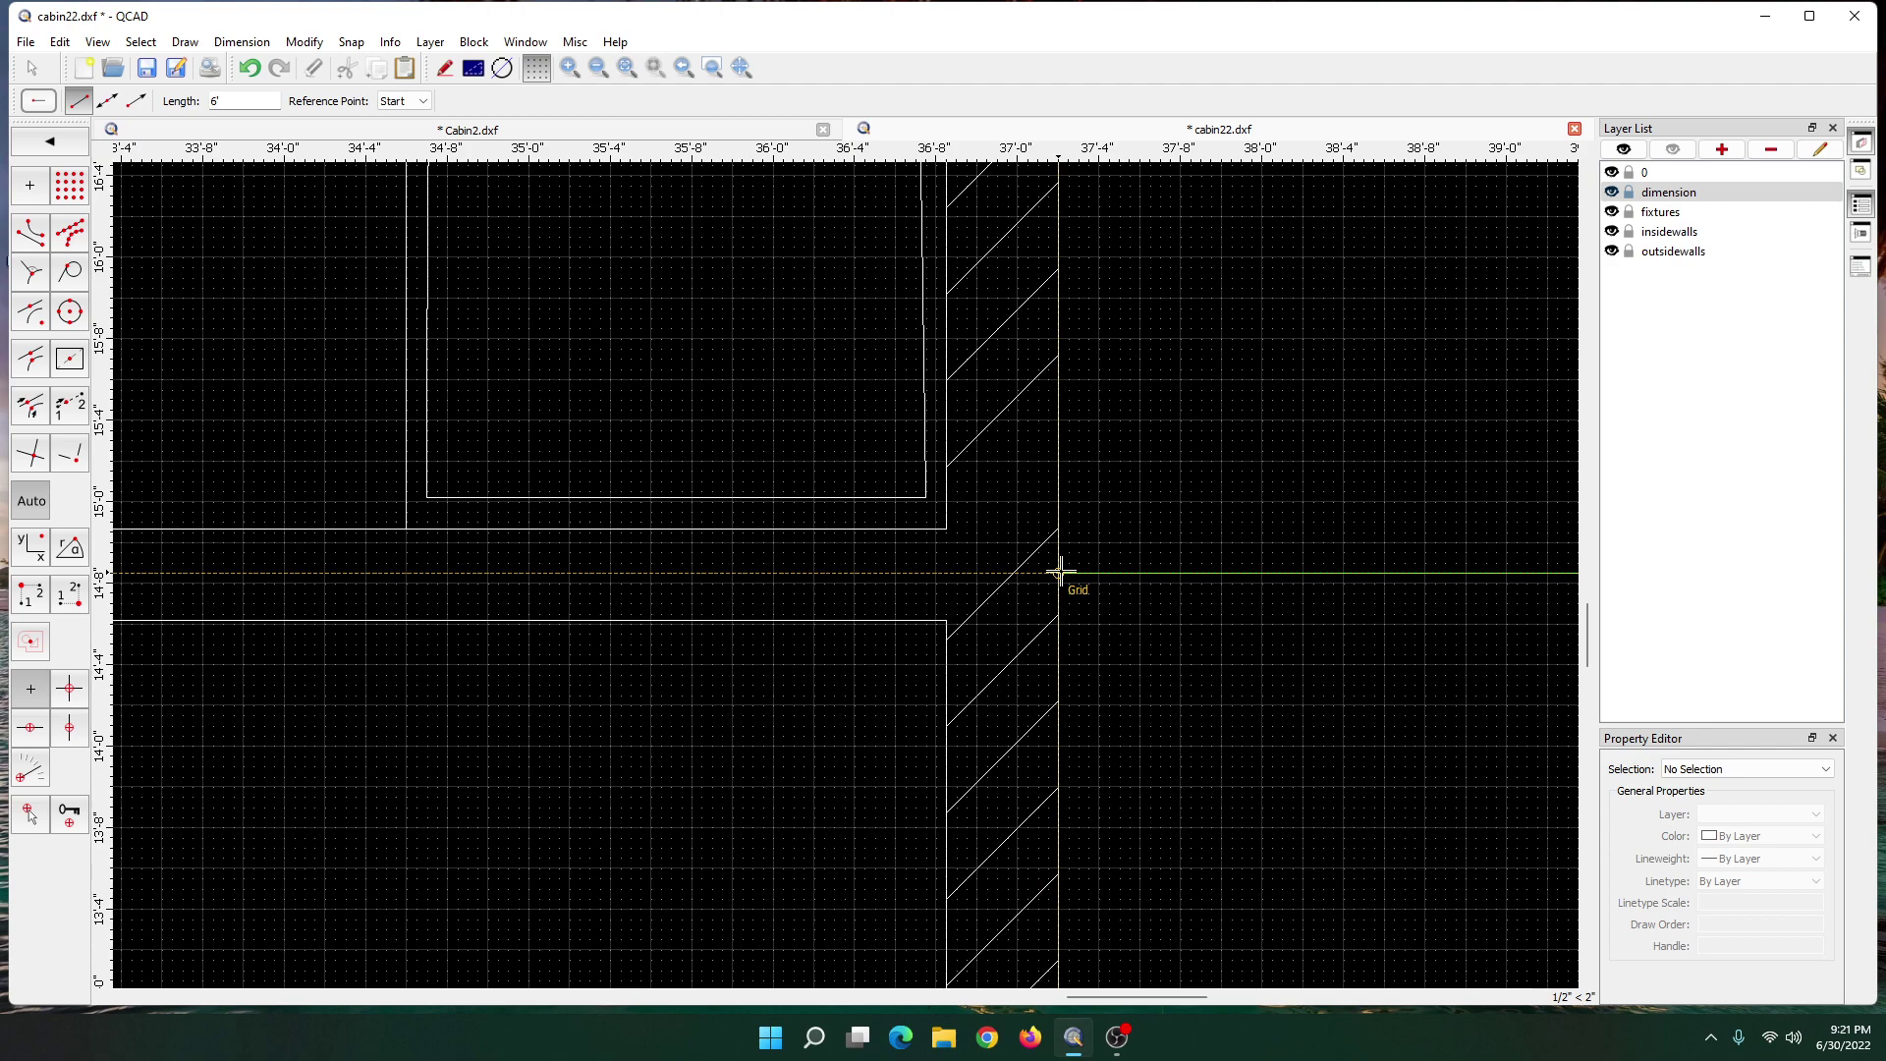
- Add an aligned dimension between the outer ends of the two 12' lines, with its dimension line running through those ends
scroll(1103, 678, "down", 6)
scroll(1103, 762, "down", 5)
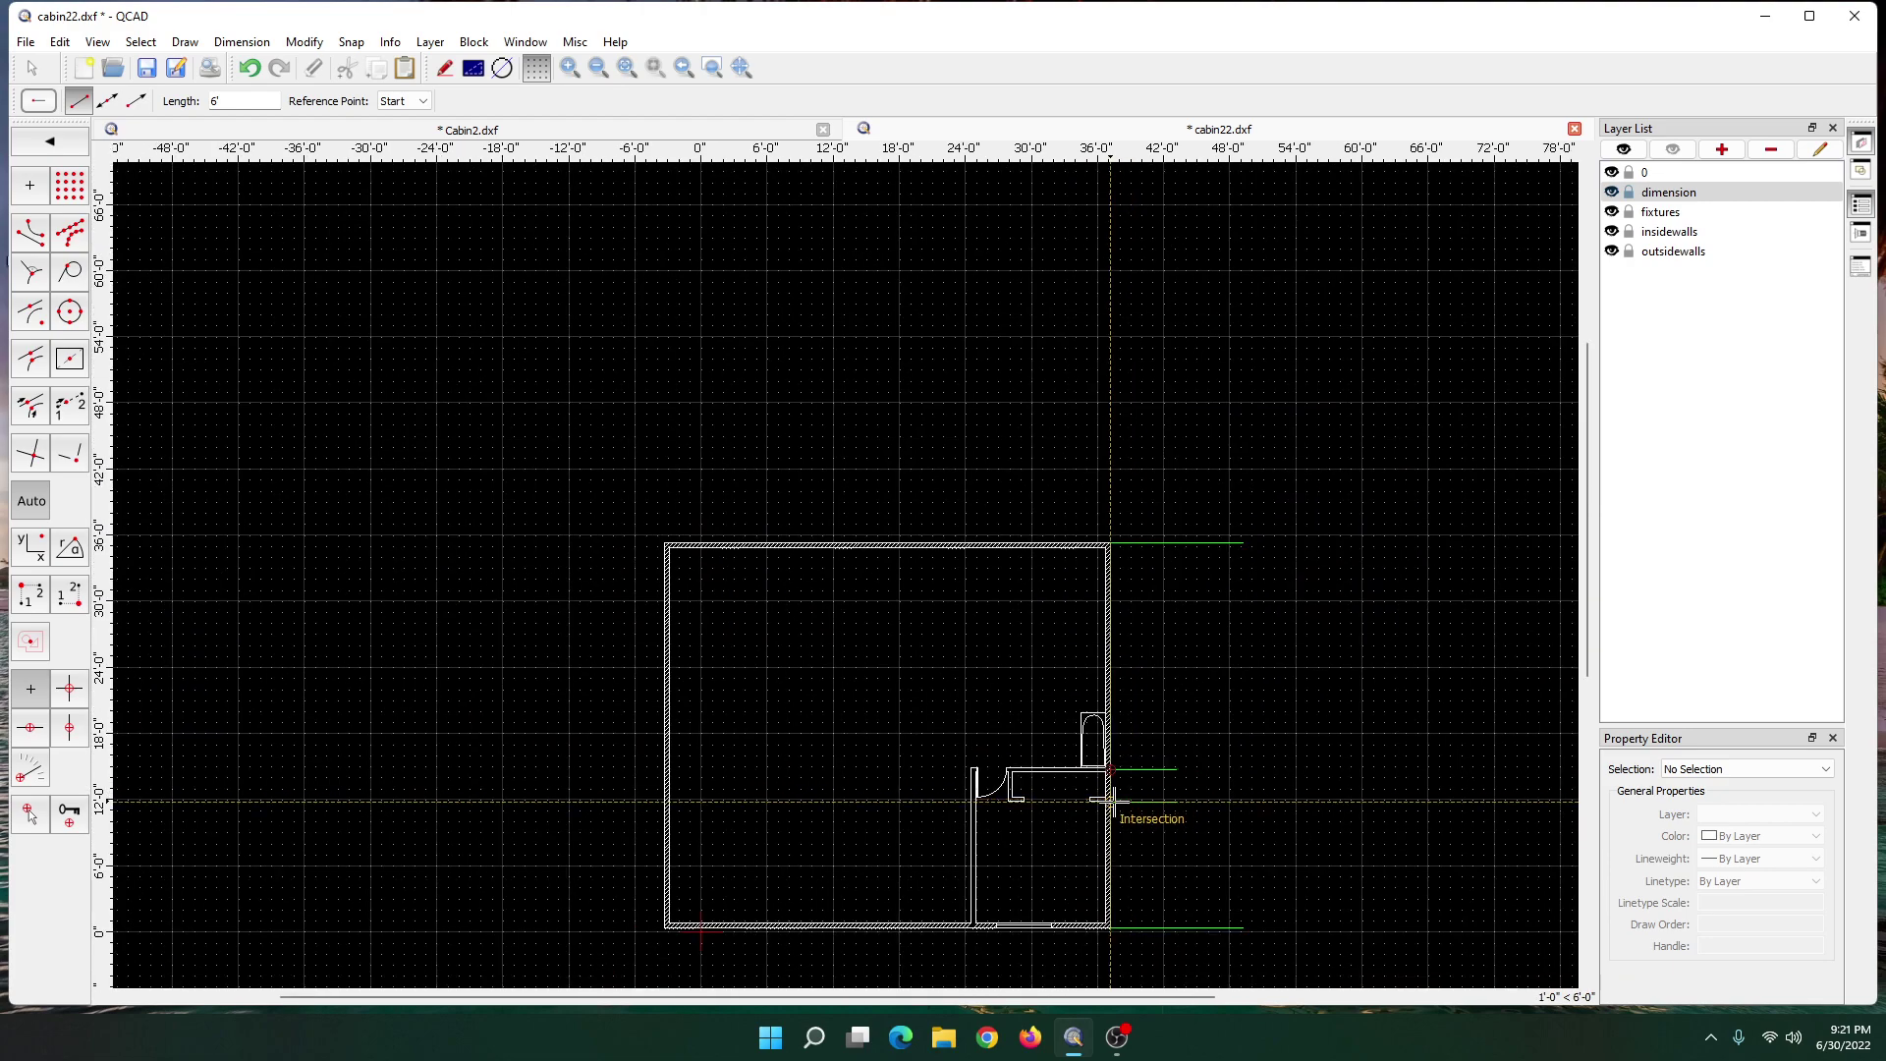
scroll(1585, 657, "down", 3)
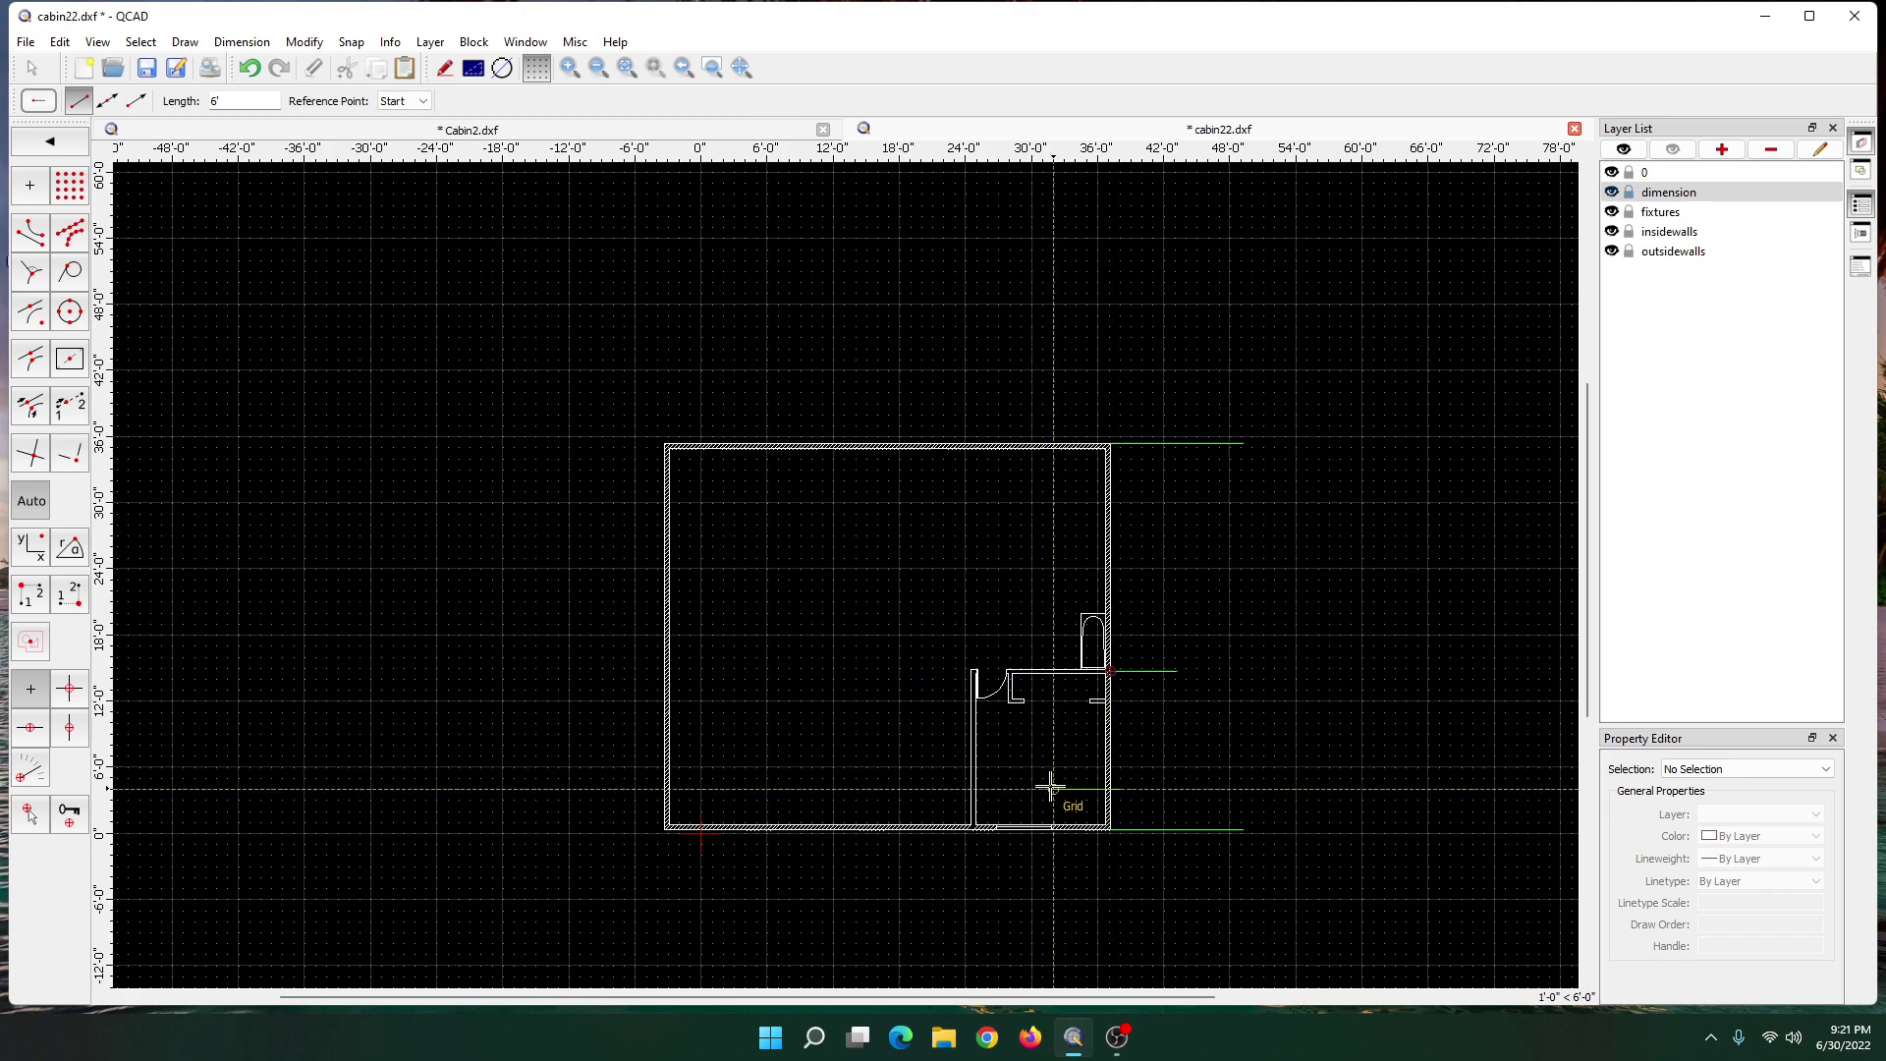
left_click(242, 41)
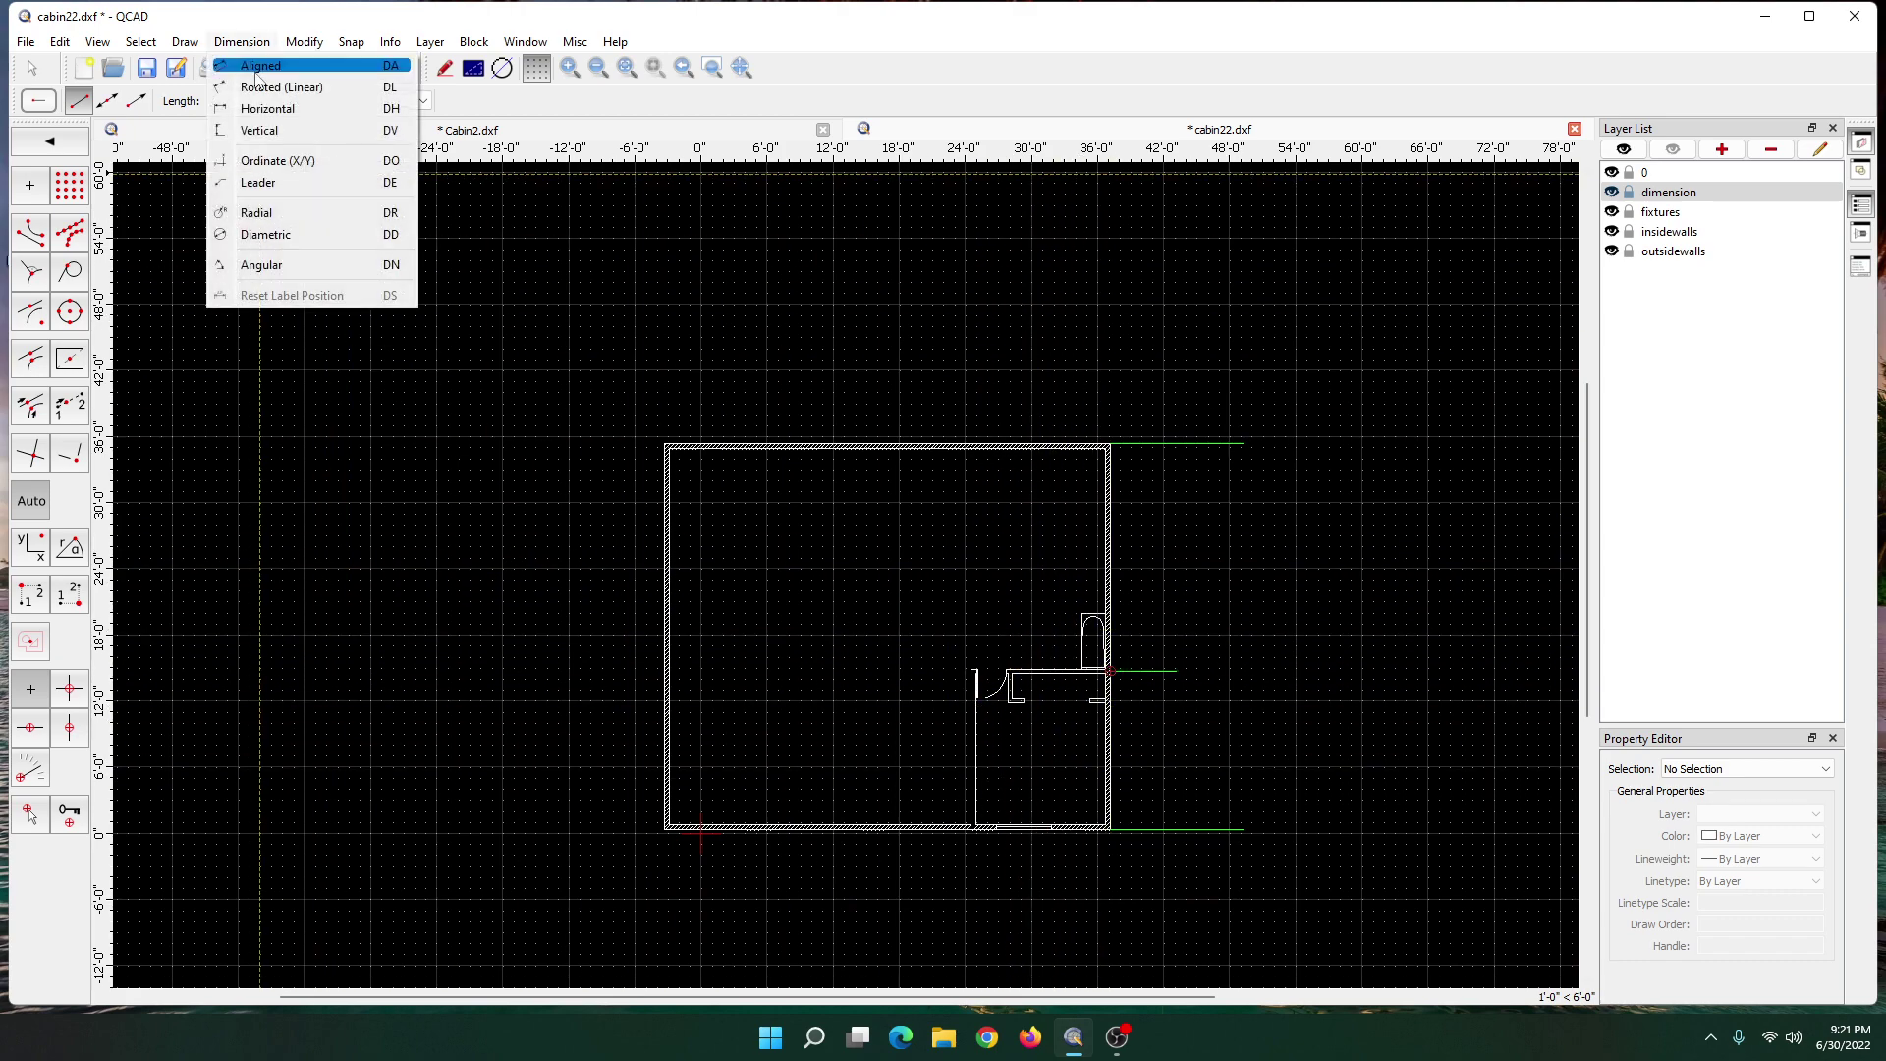
left_click(257, 69)
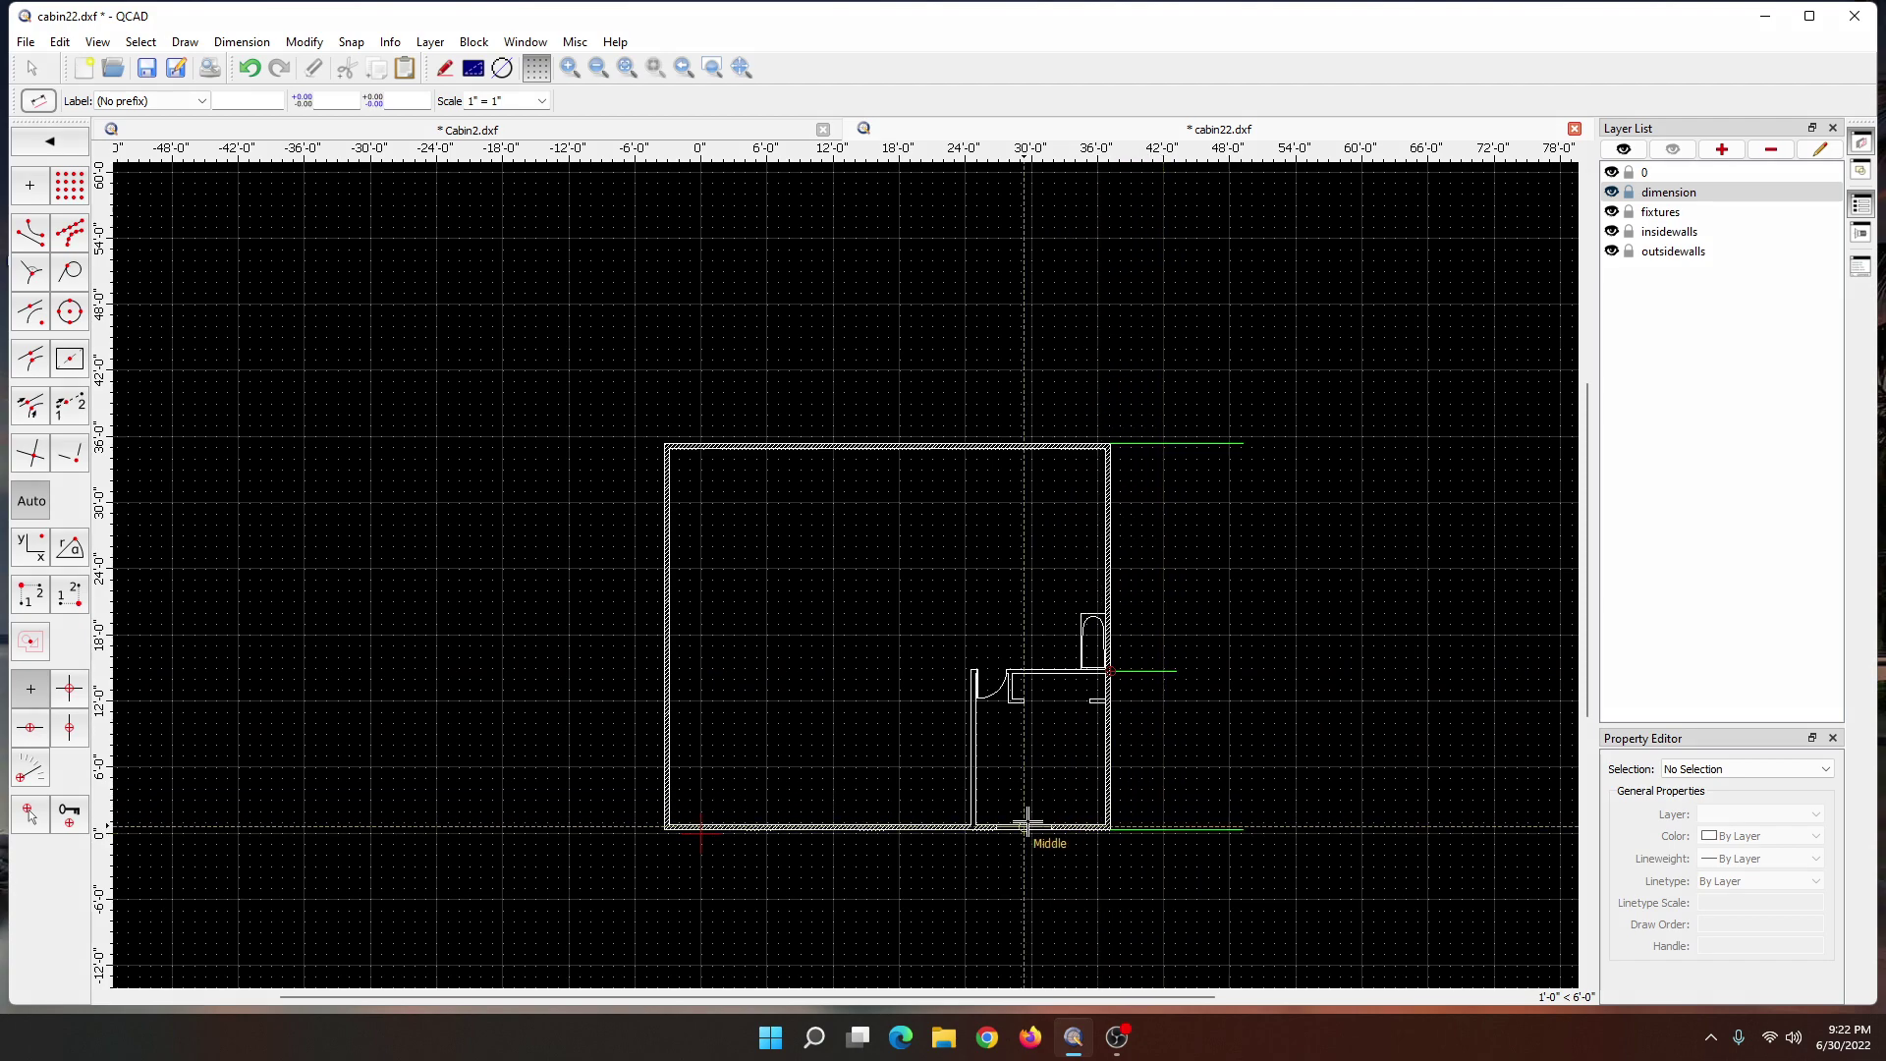
scroll(1159, 834, "up", 2)
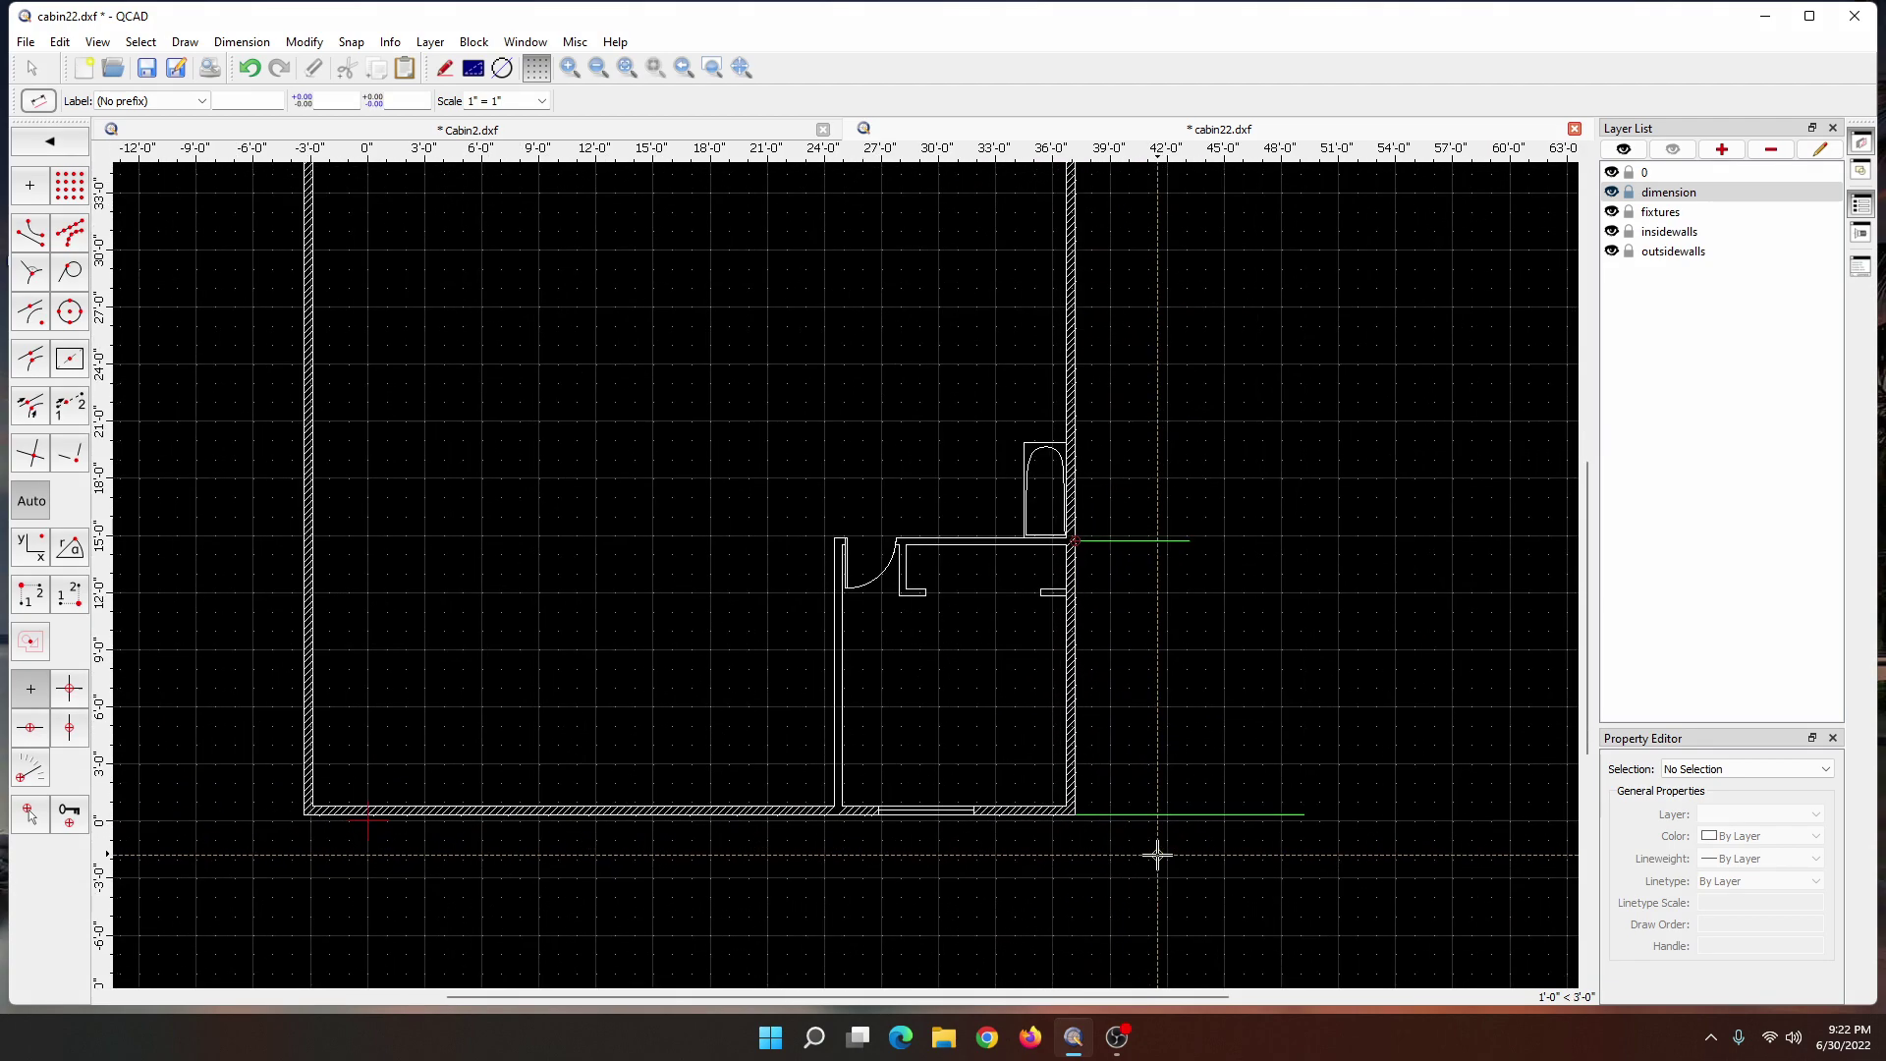
scroll(1189, 777, "down", 2)
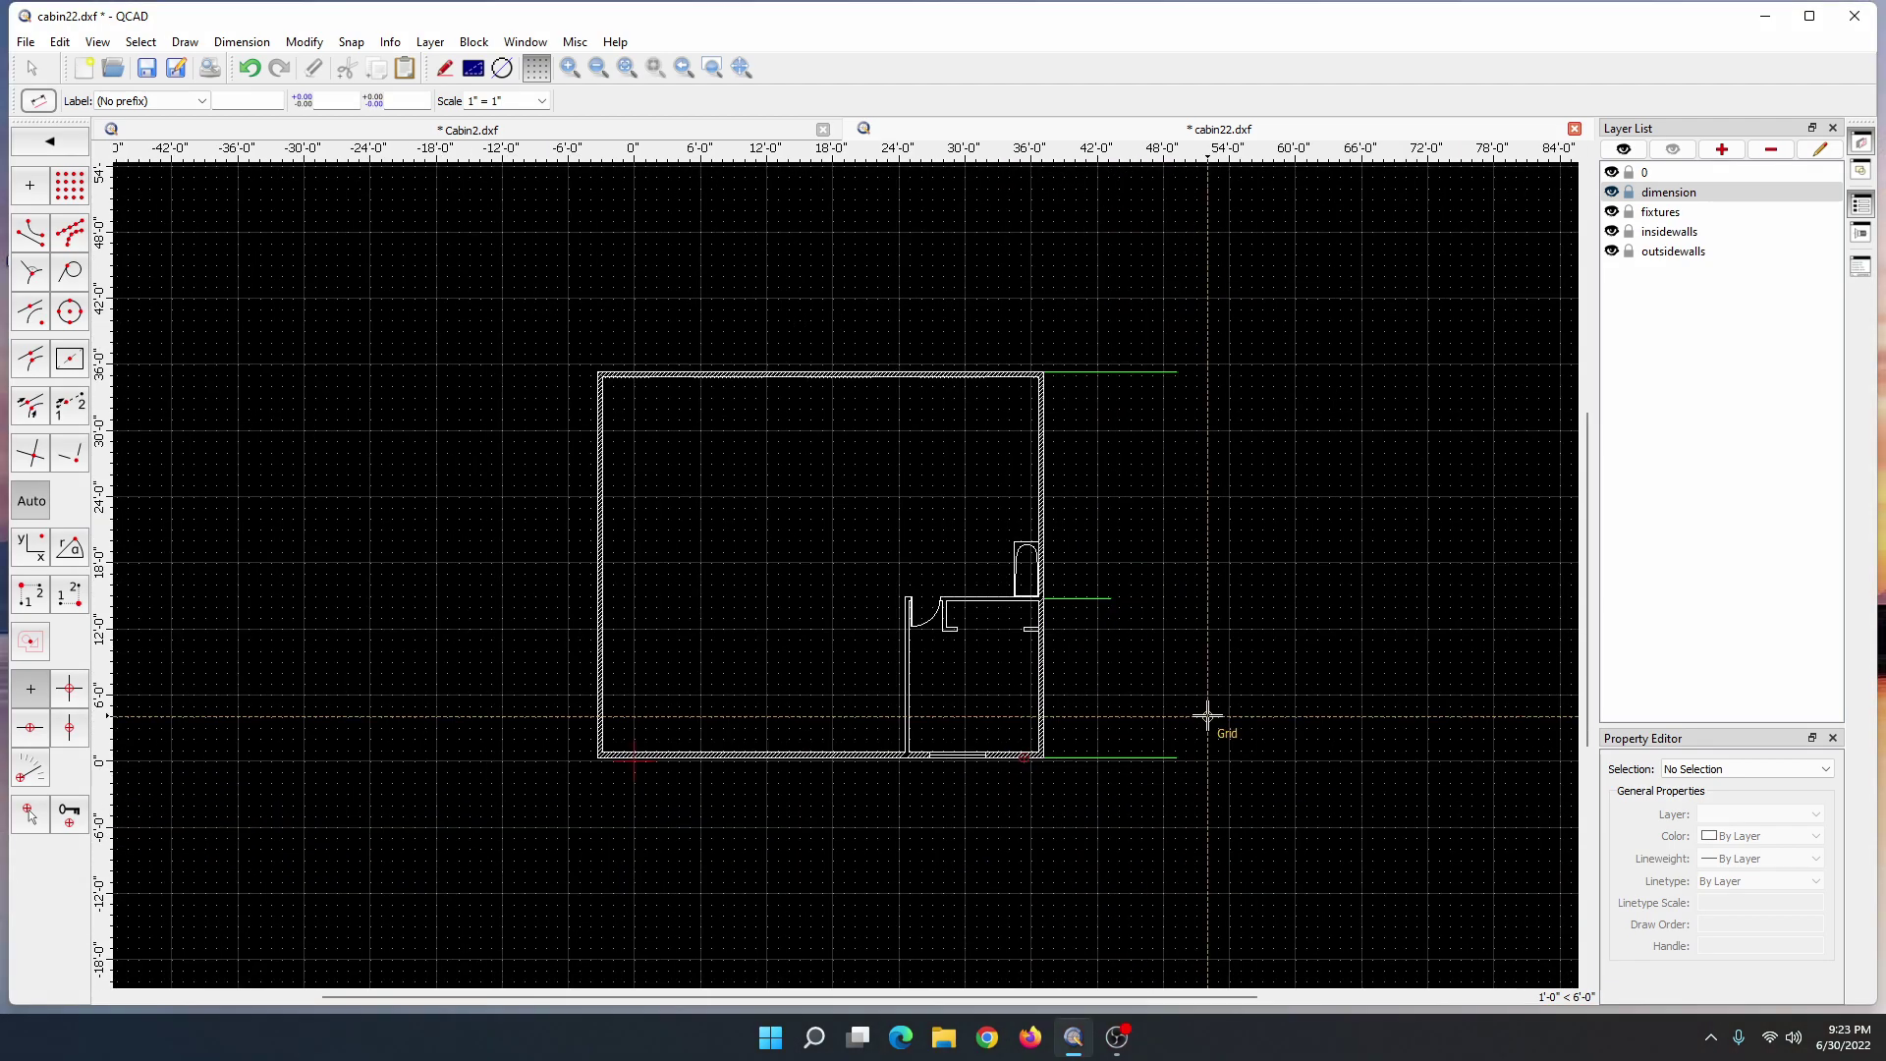
left_click(1174, 756)
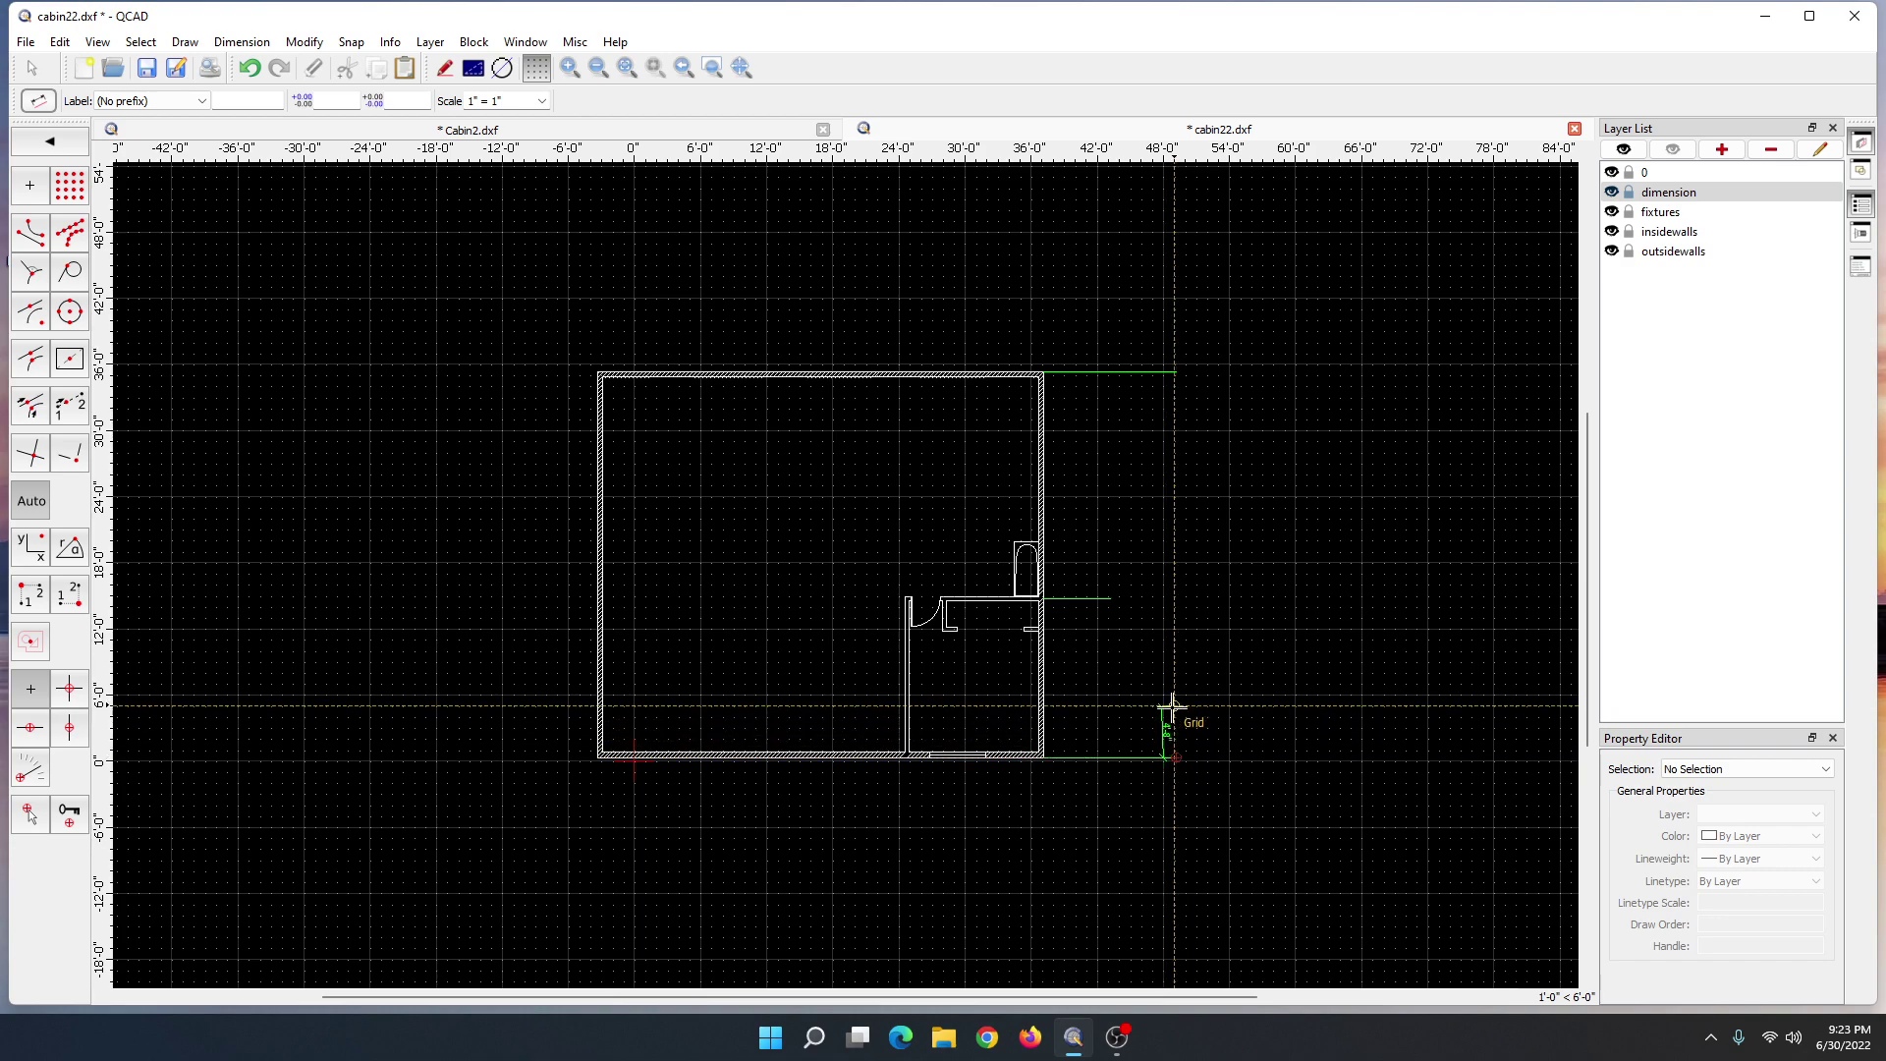
left_click(1171, 373)
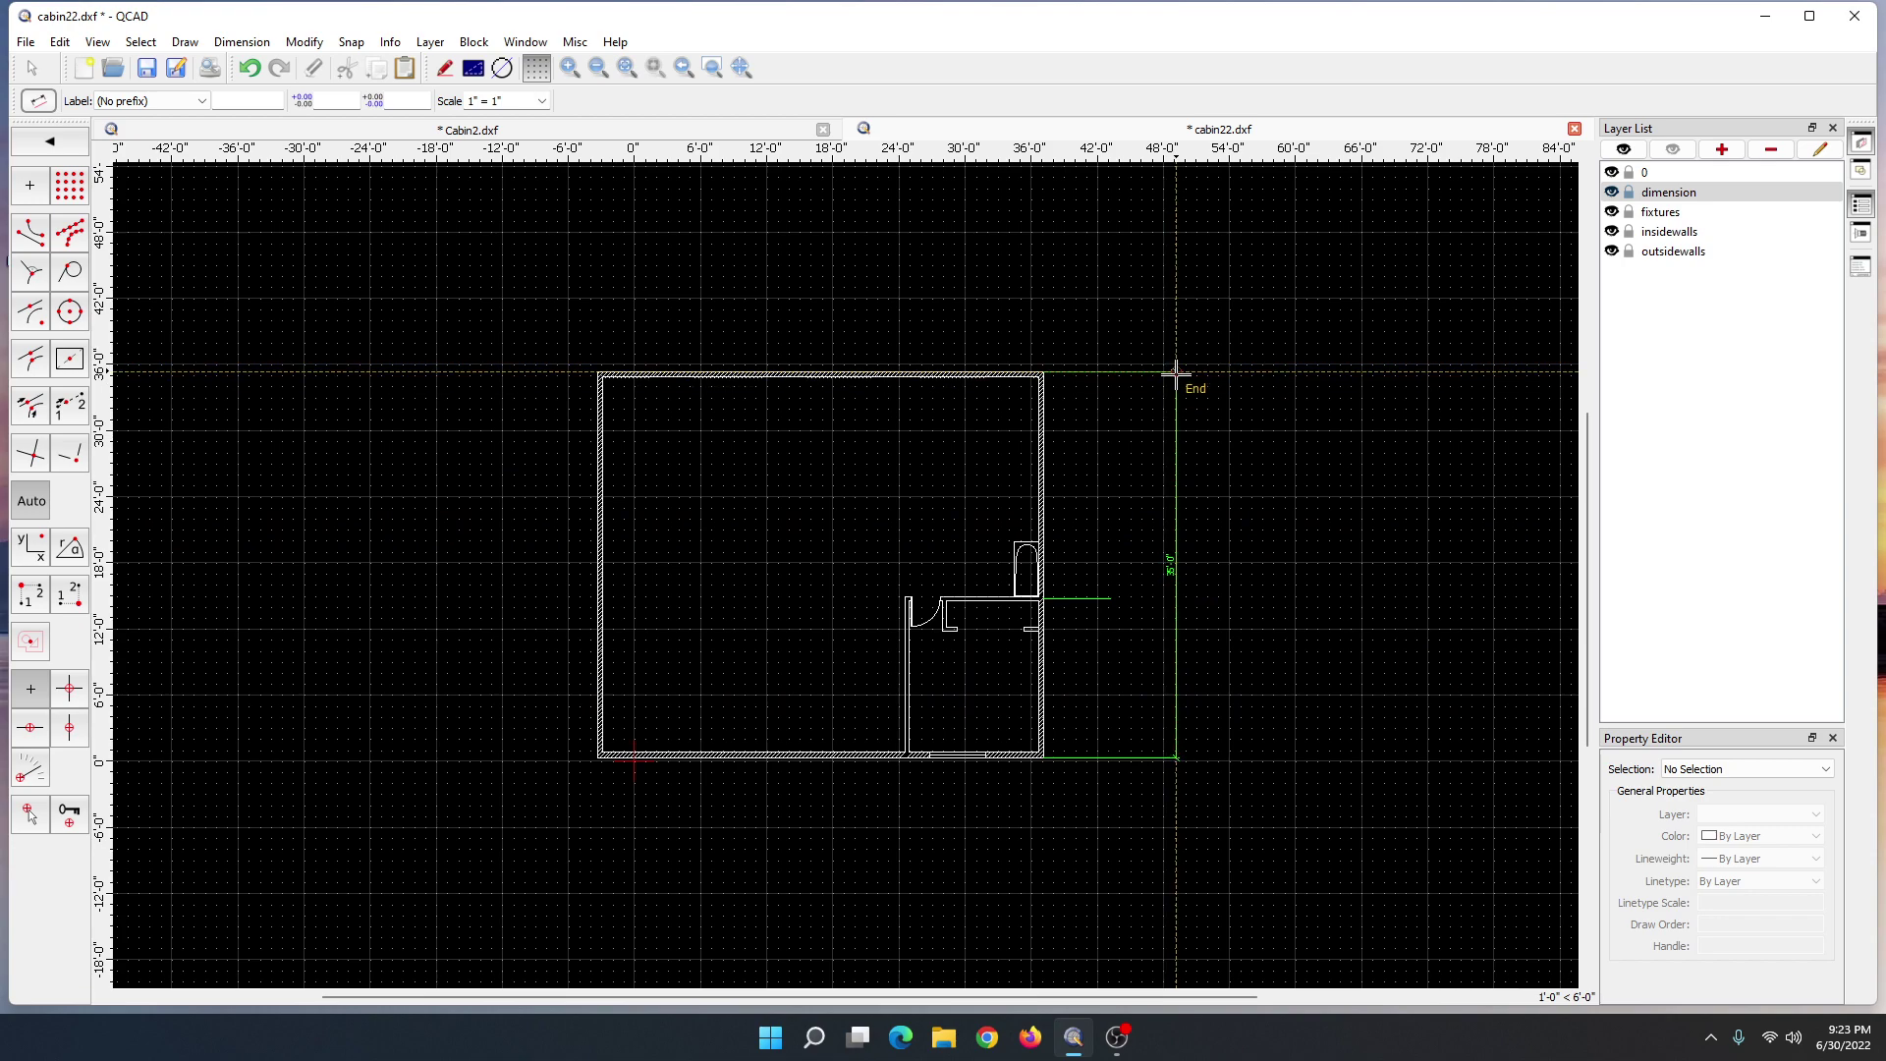
left_click(1176, 374)
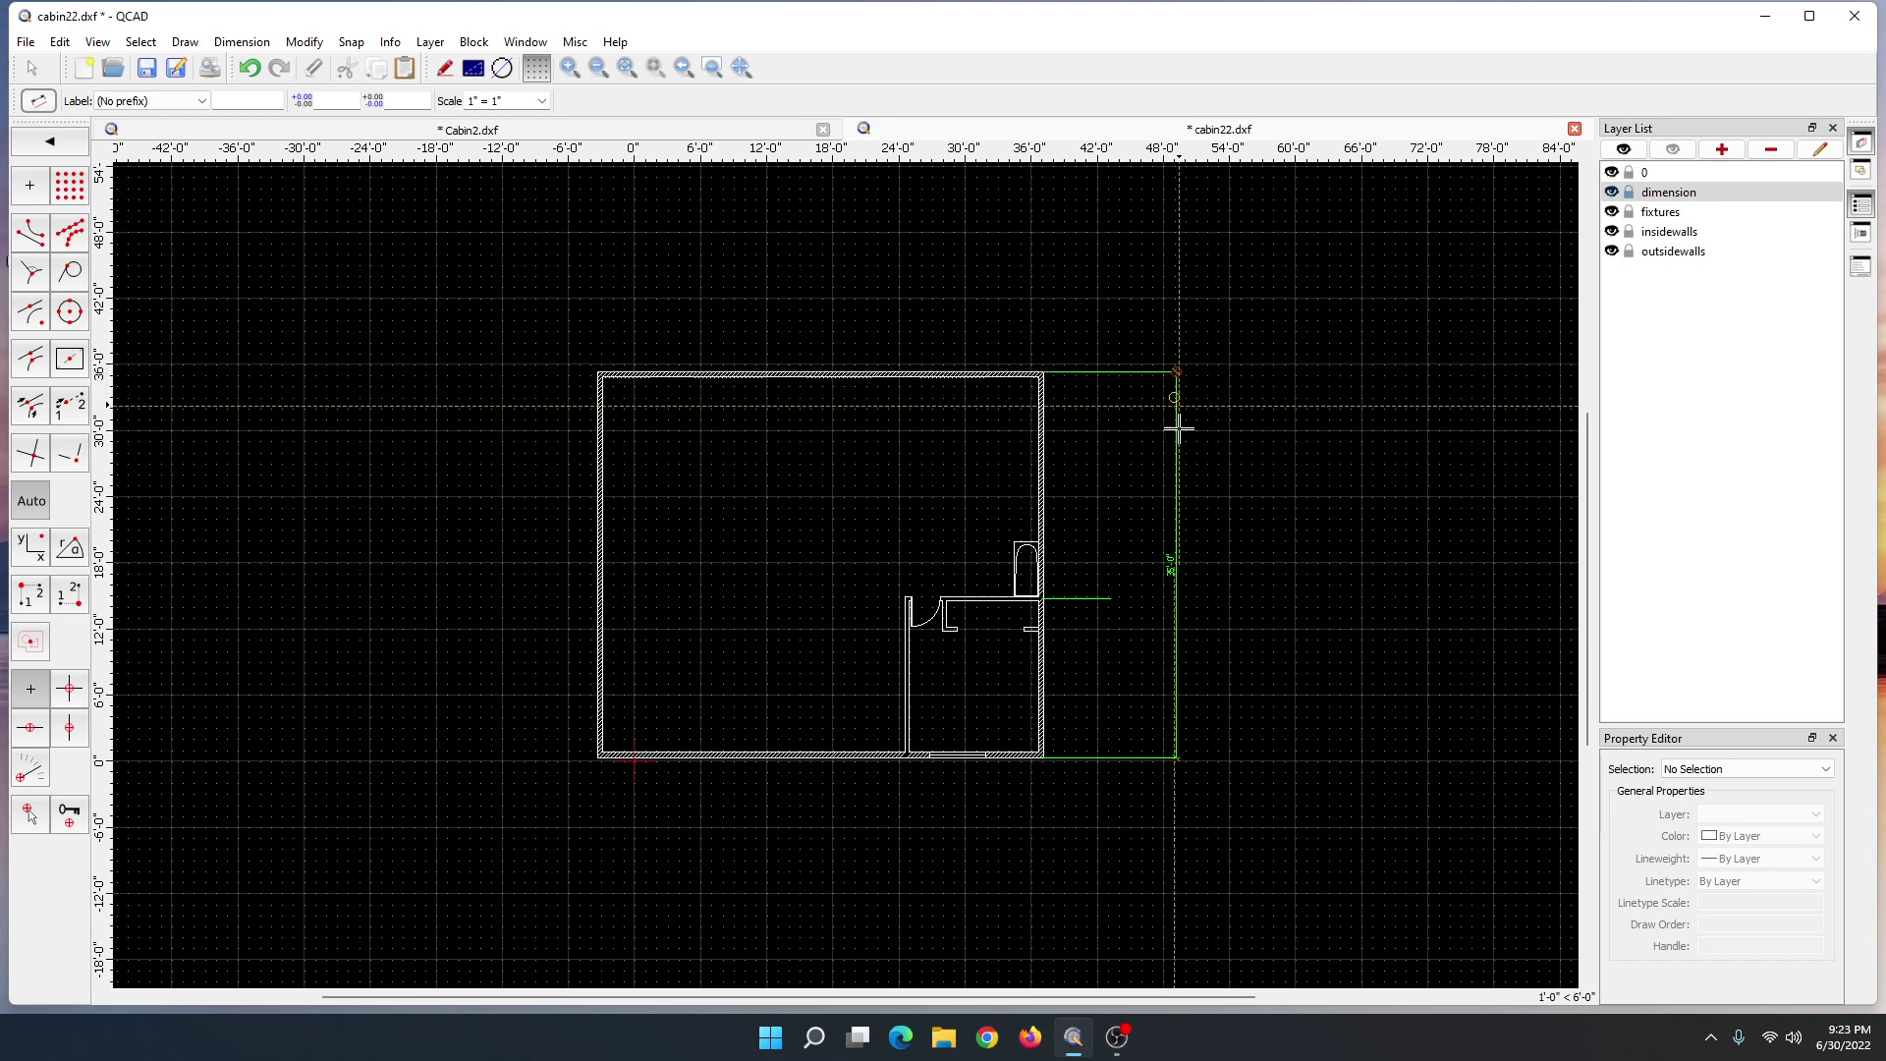
- Add an aligned dimension from the end of the 6' line to the bottom 12' line, placed just beyond the 6' line's end
left_click(1110, 599)
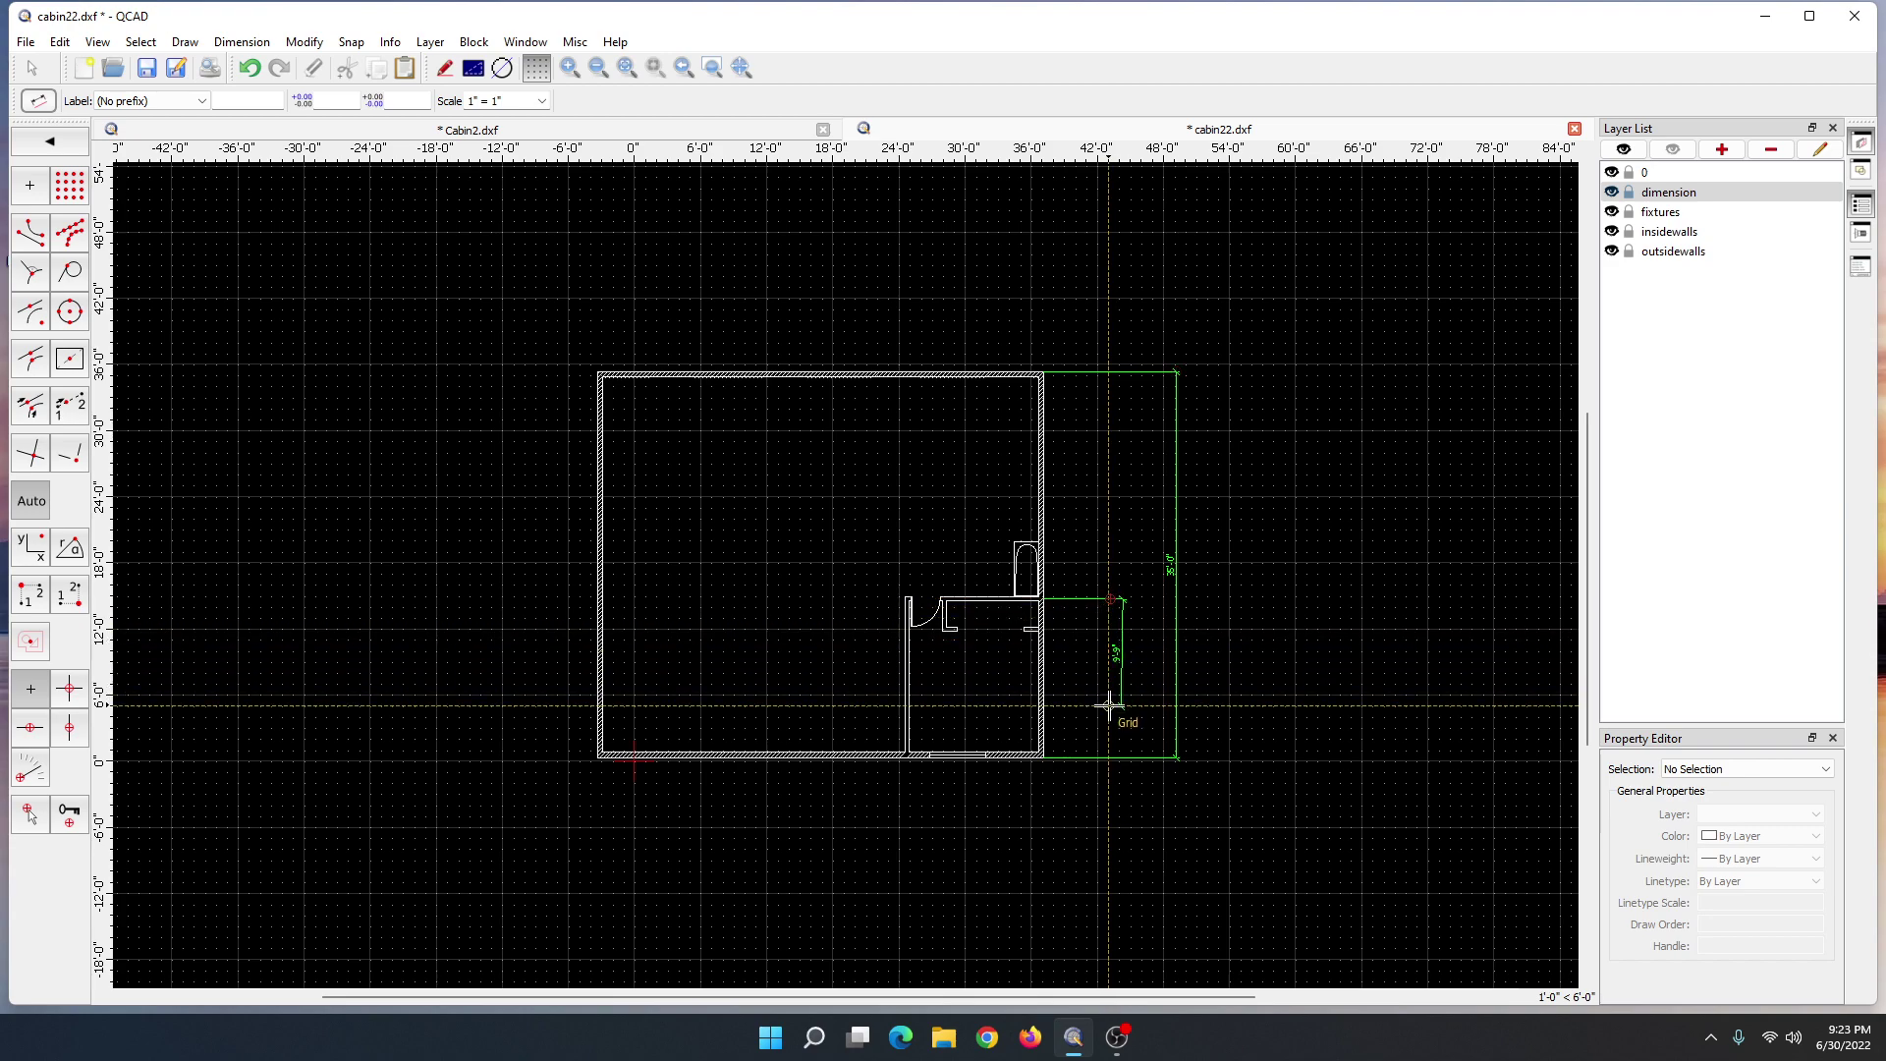
left_click(1110, 755)
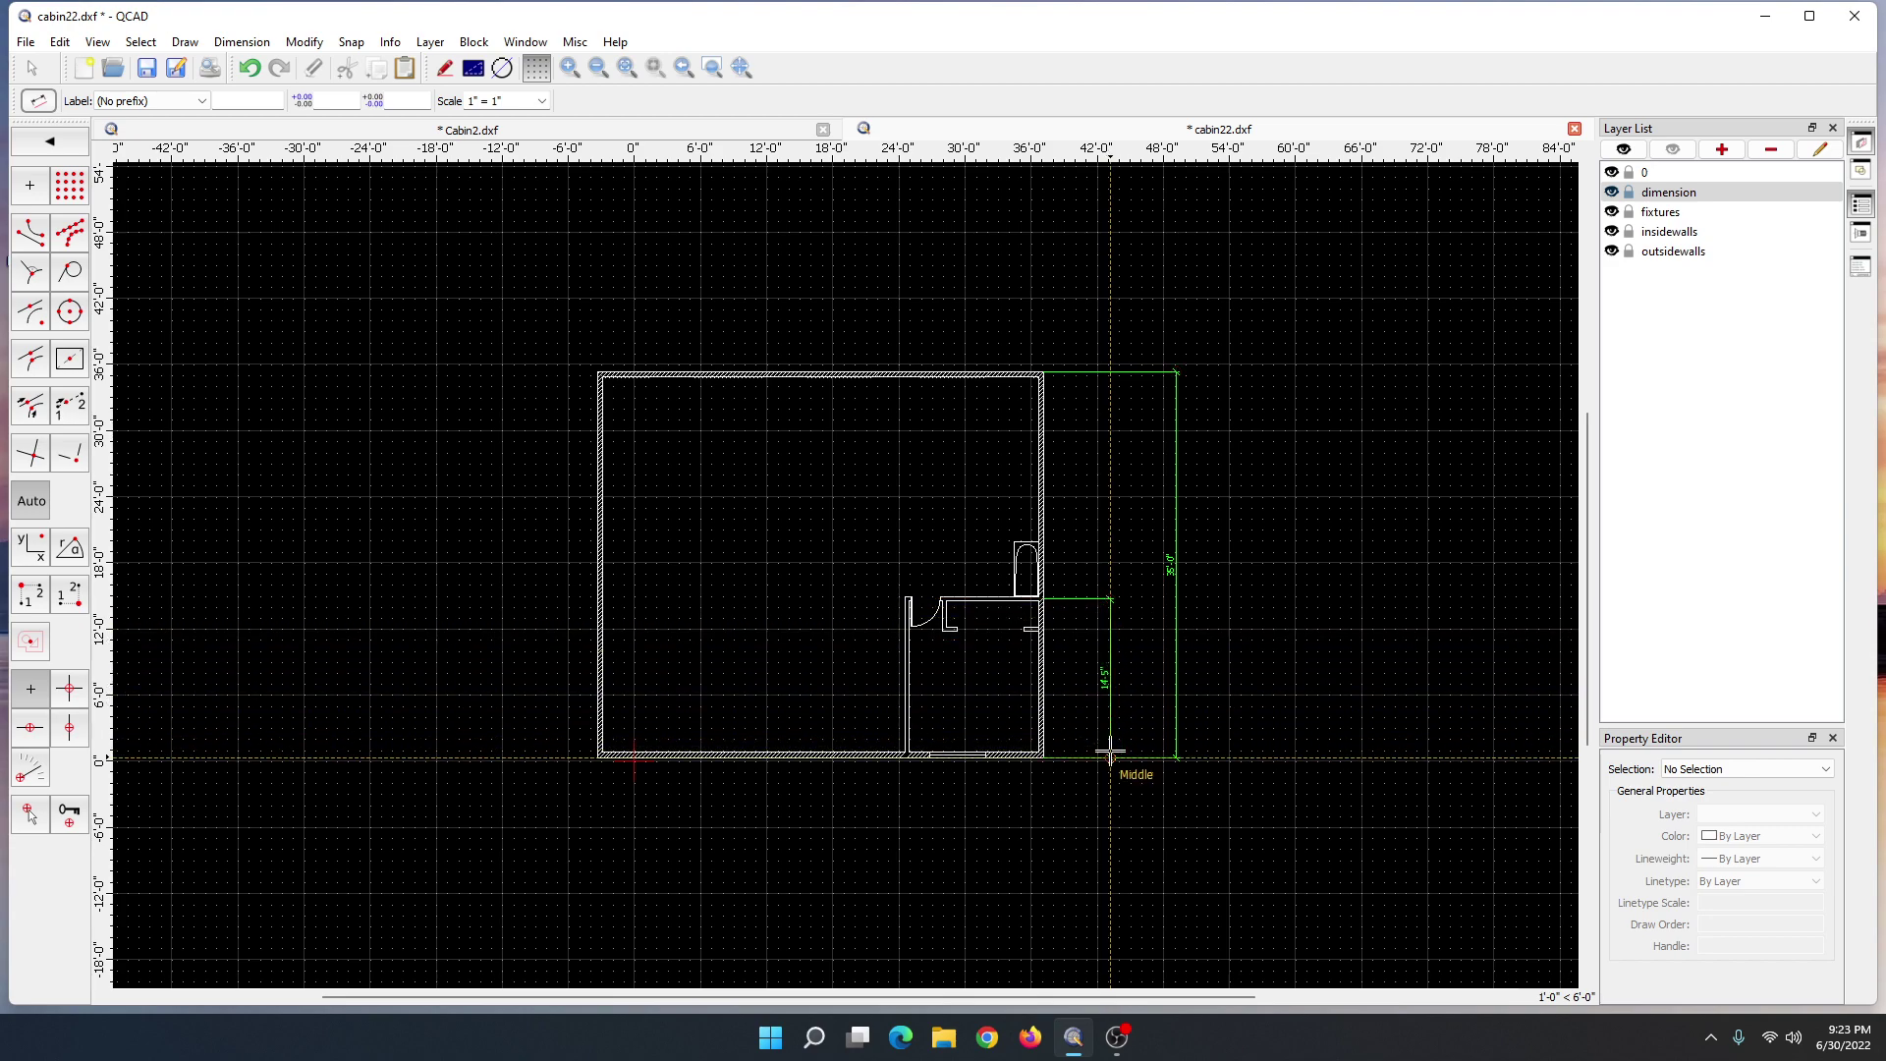
left_click(1117, 659)
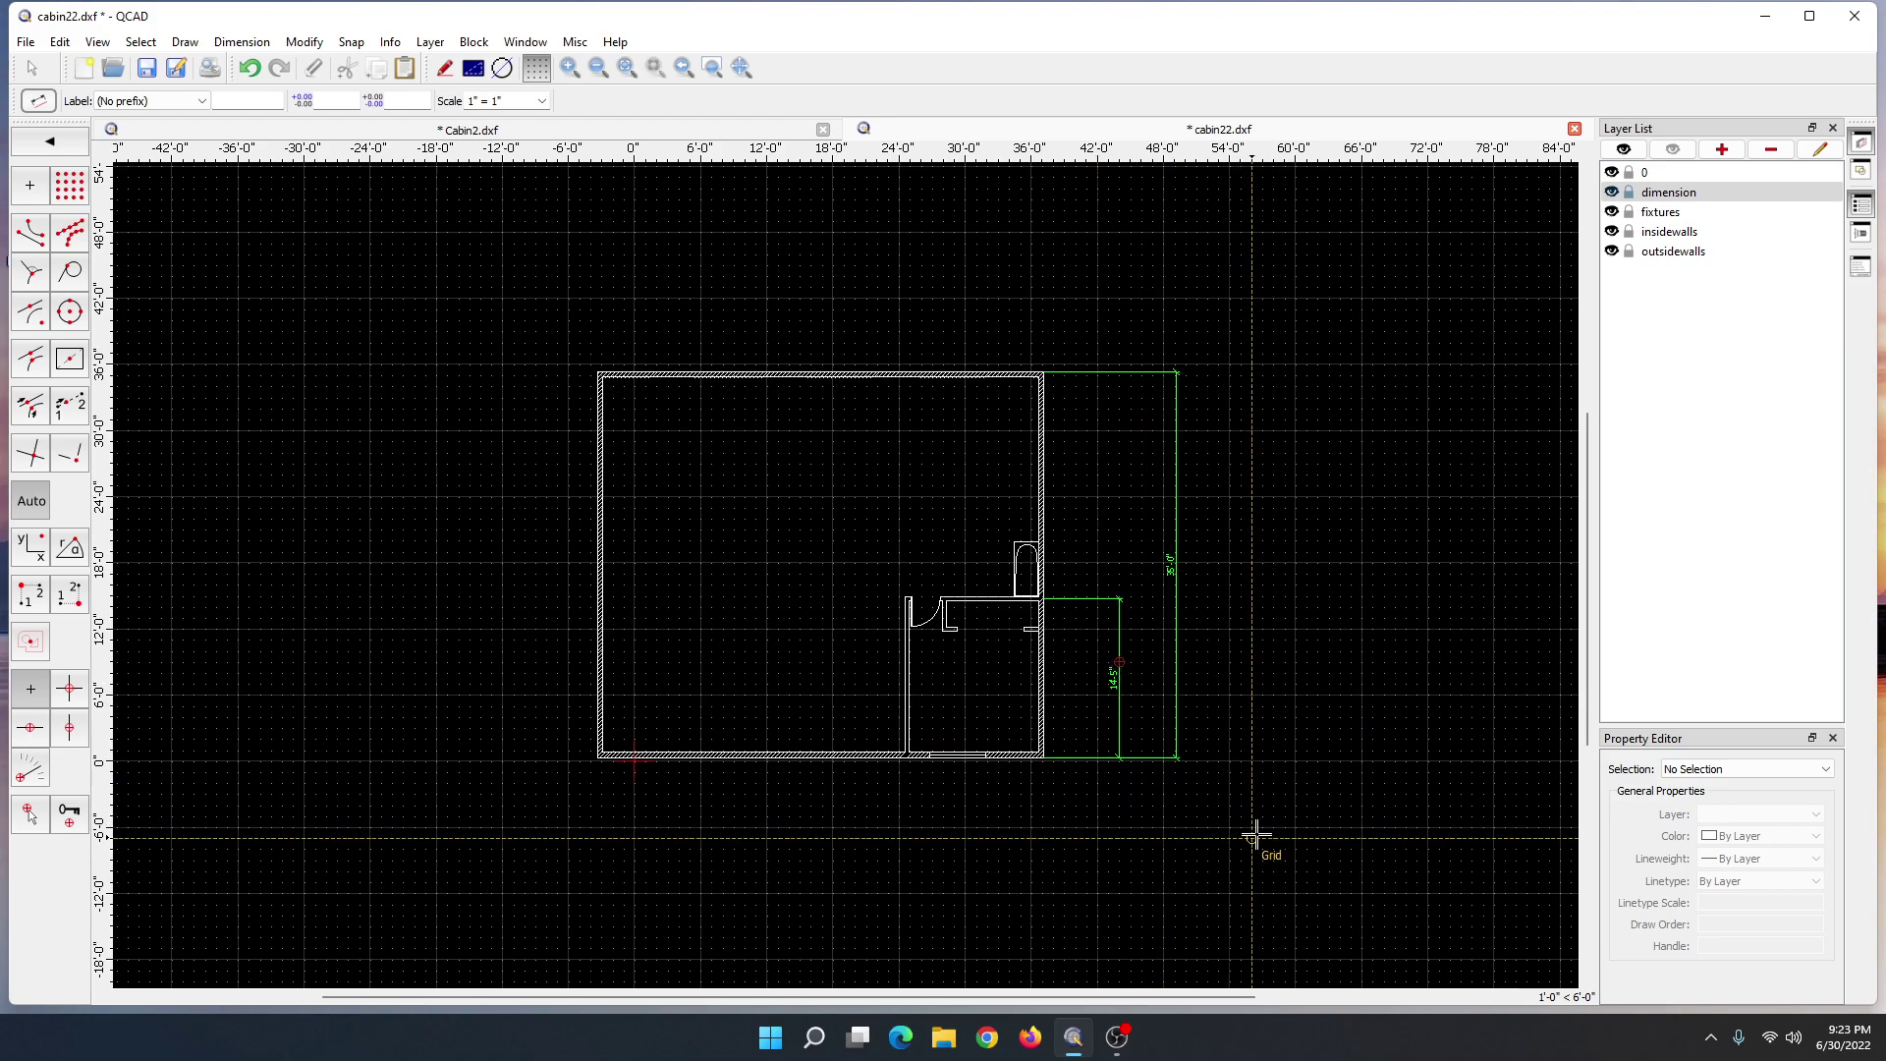
scroll(1254, 838, "down", 2)
scroll(1022, 757, "up", 3)
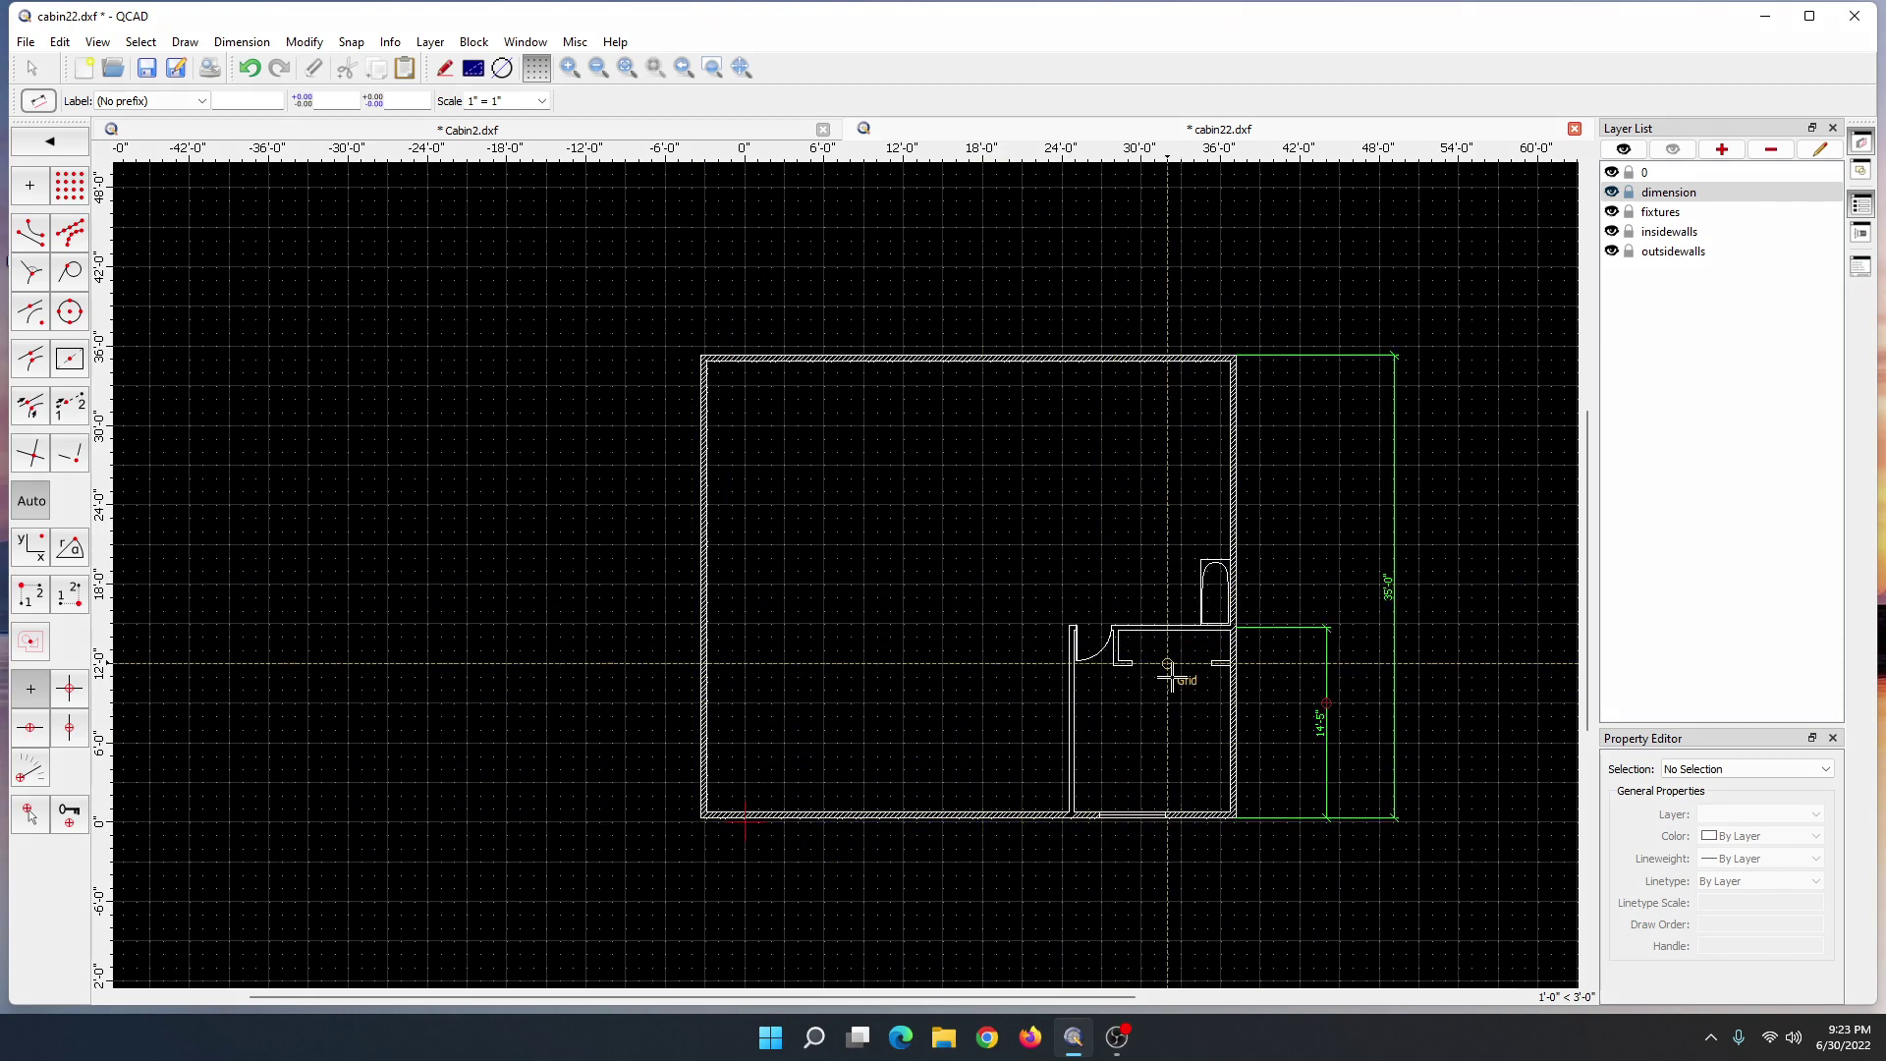
scroll(1199, 742, "down", 2)
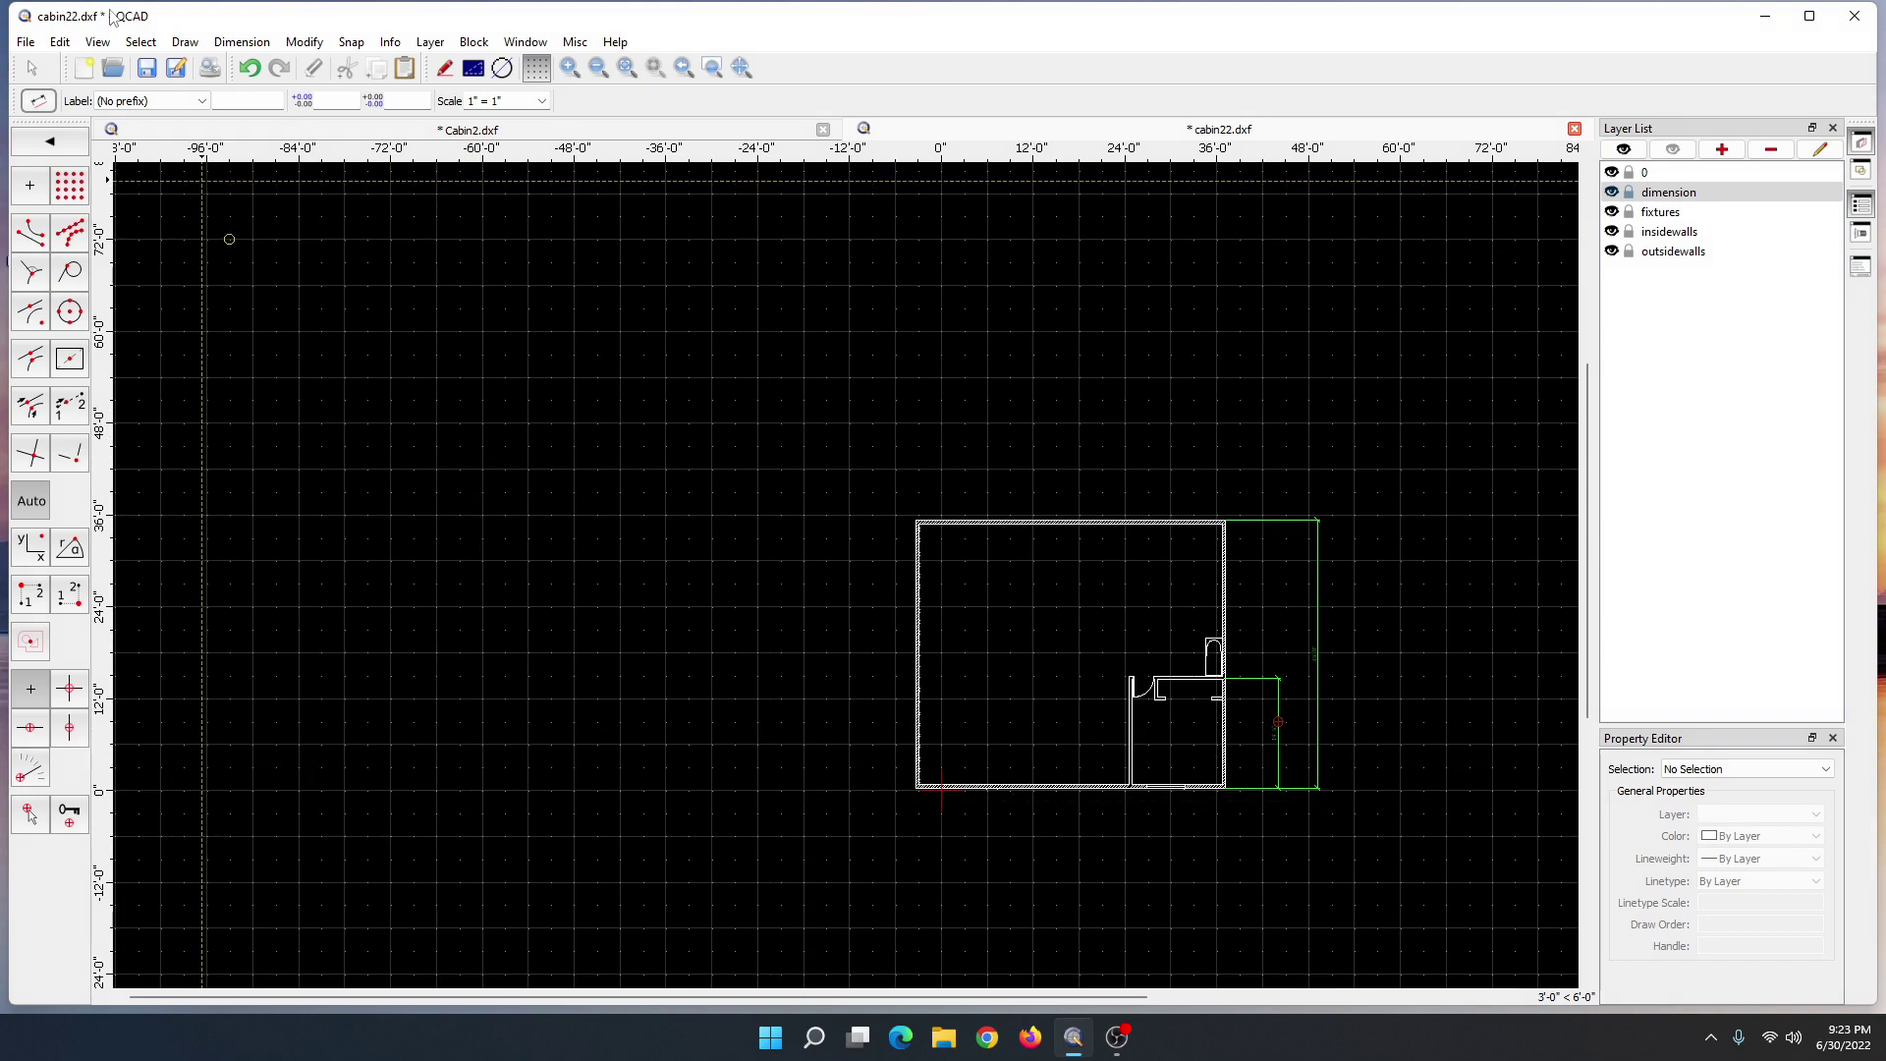
left_click(36, 70)
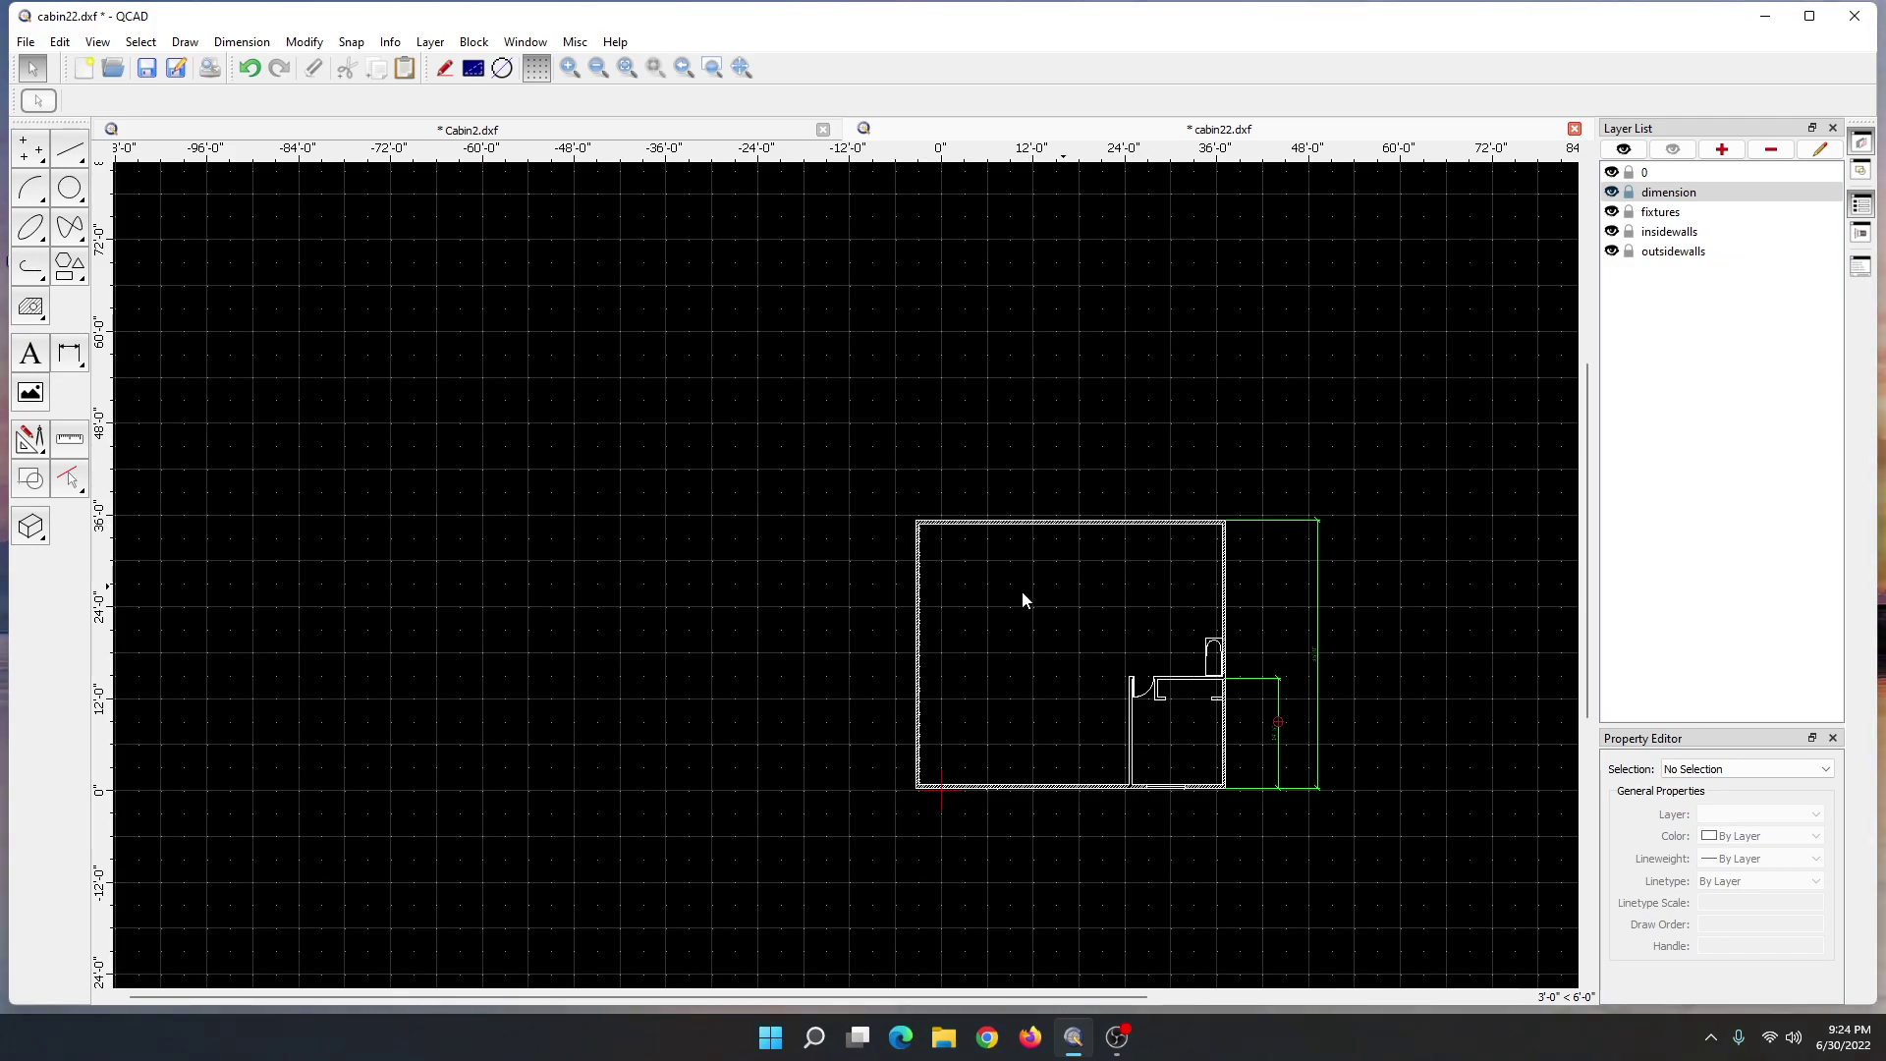
- Show the cabin plan in print preview without auto fitting it to the paper, with the page in landscape orientation
scroll(1007, 669, "up", 3)
mouse_move(1020, 621)
middle_mouse_down()
mouse_move(813, 597)
mouse_move(560, 455)
mouse_move(530, 541)
middle_mouse_up()
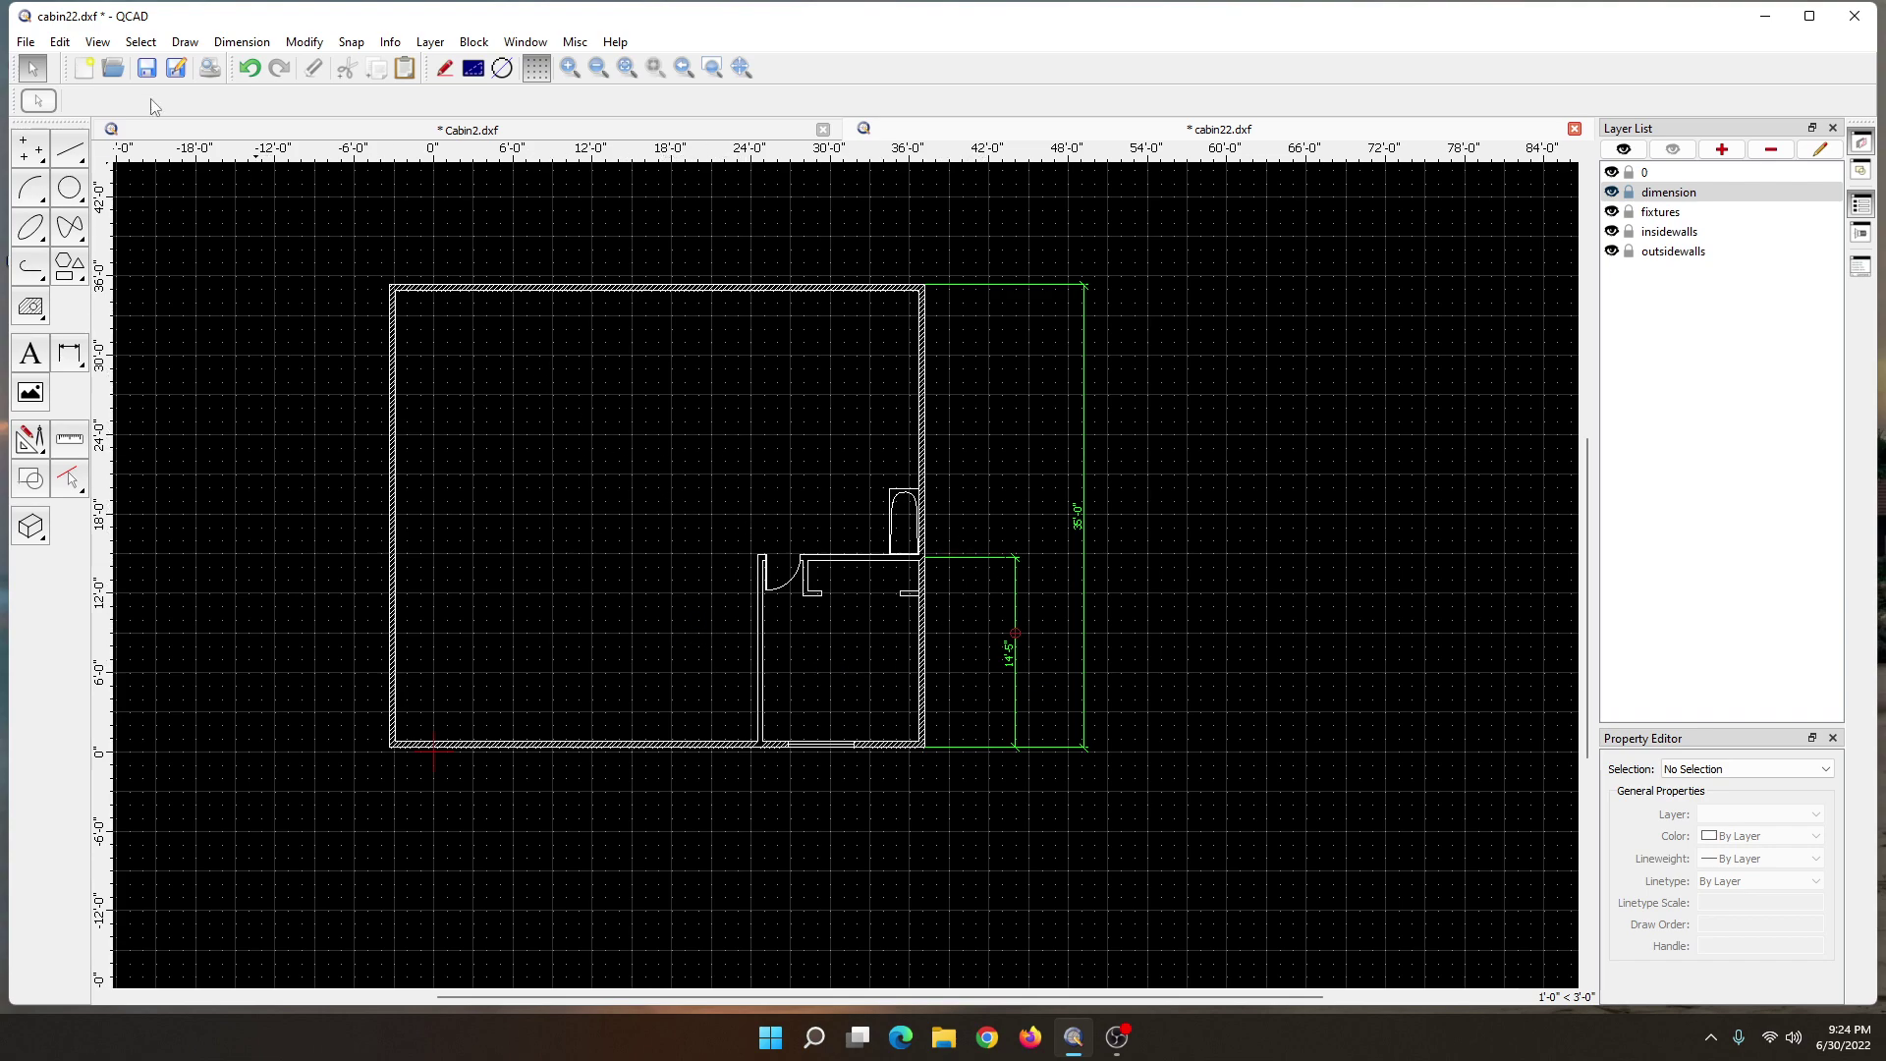
left_click(25, 45)
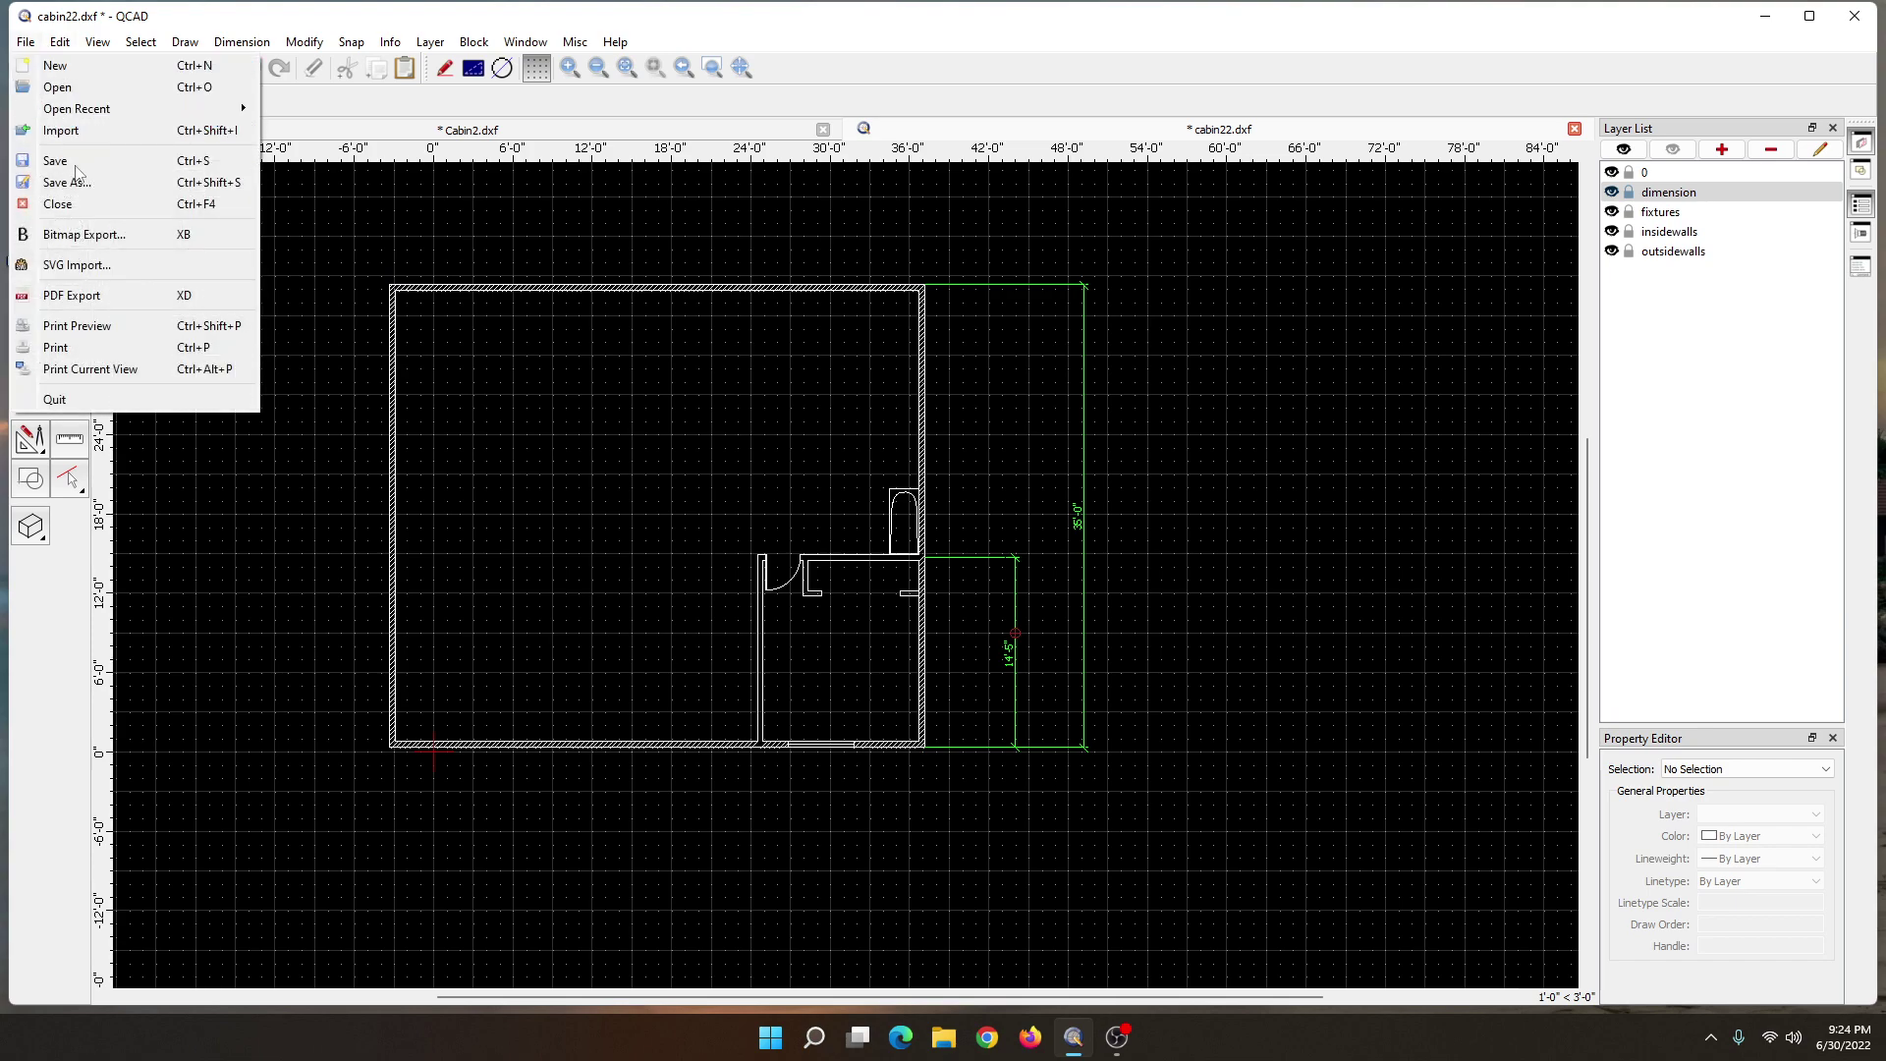
left_click(111, 337)
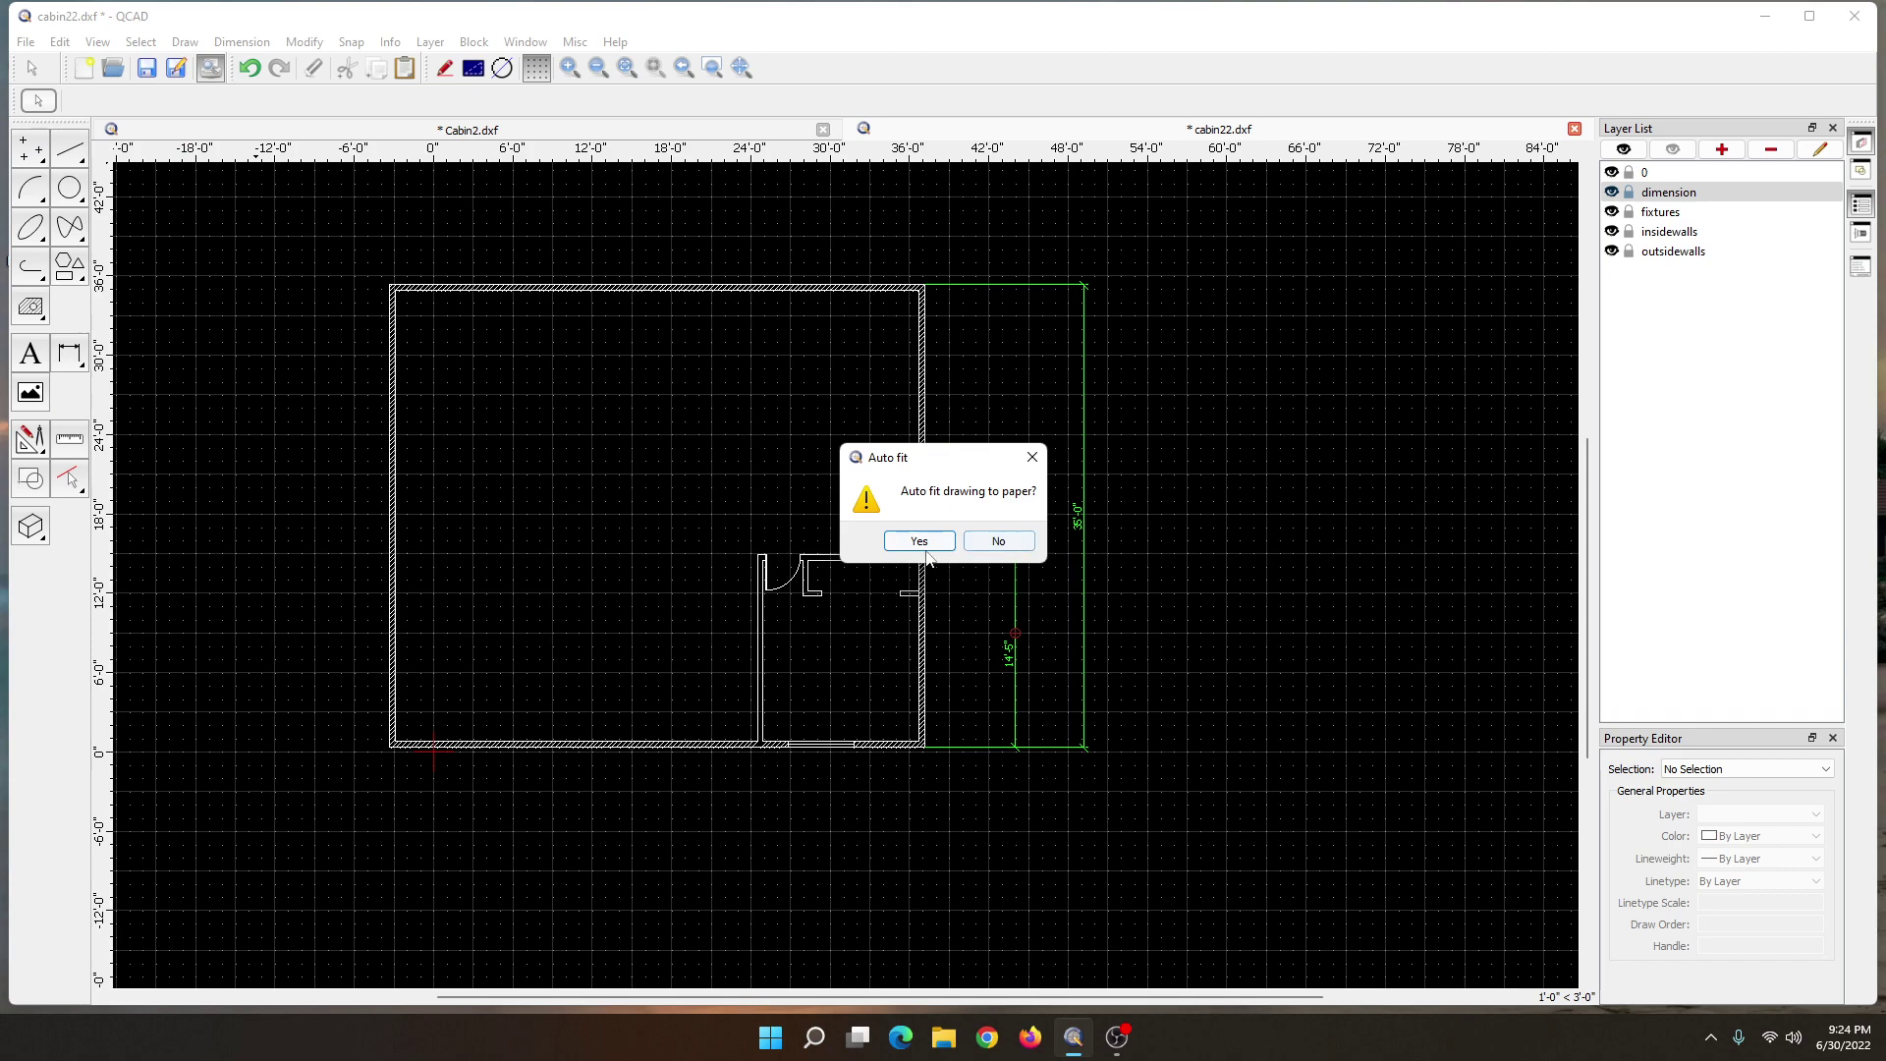
left_click(988, 542)
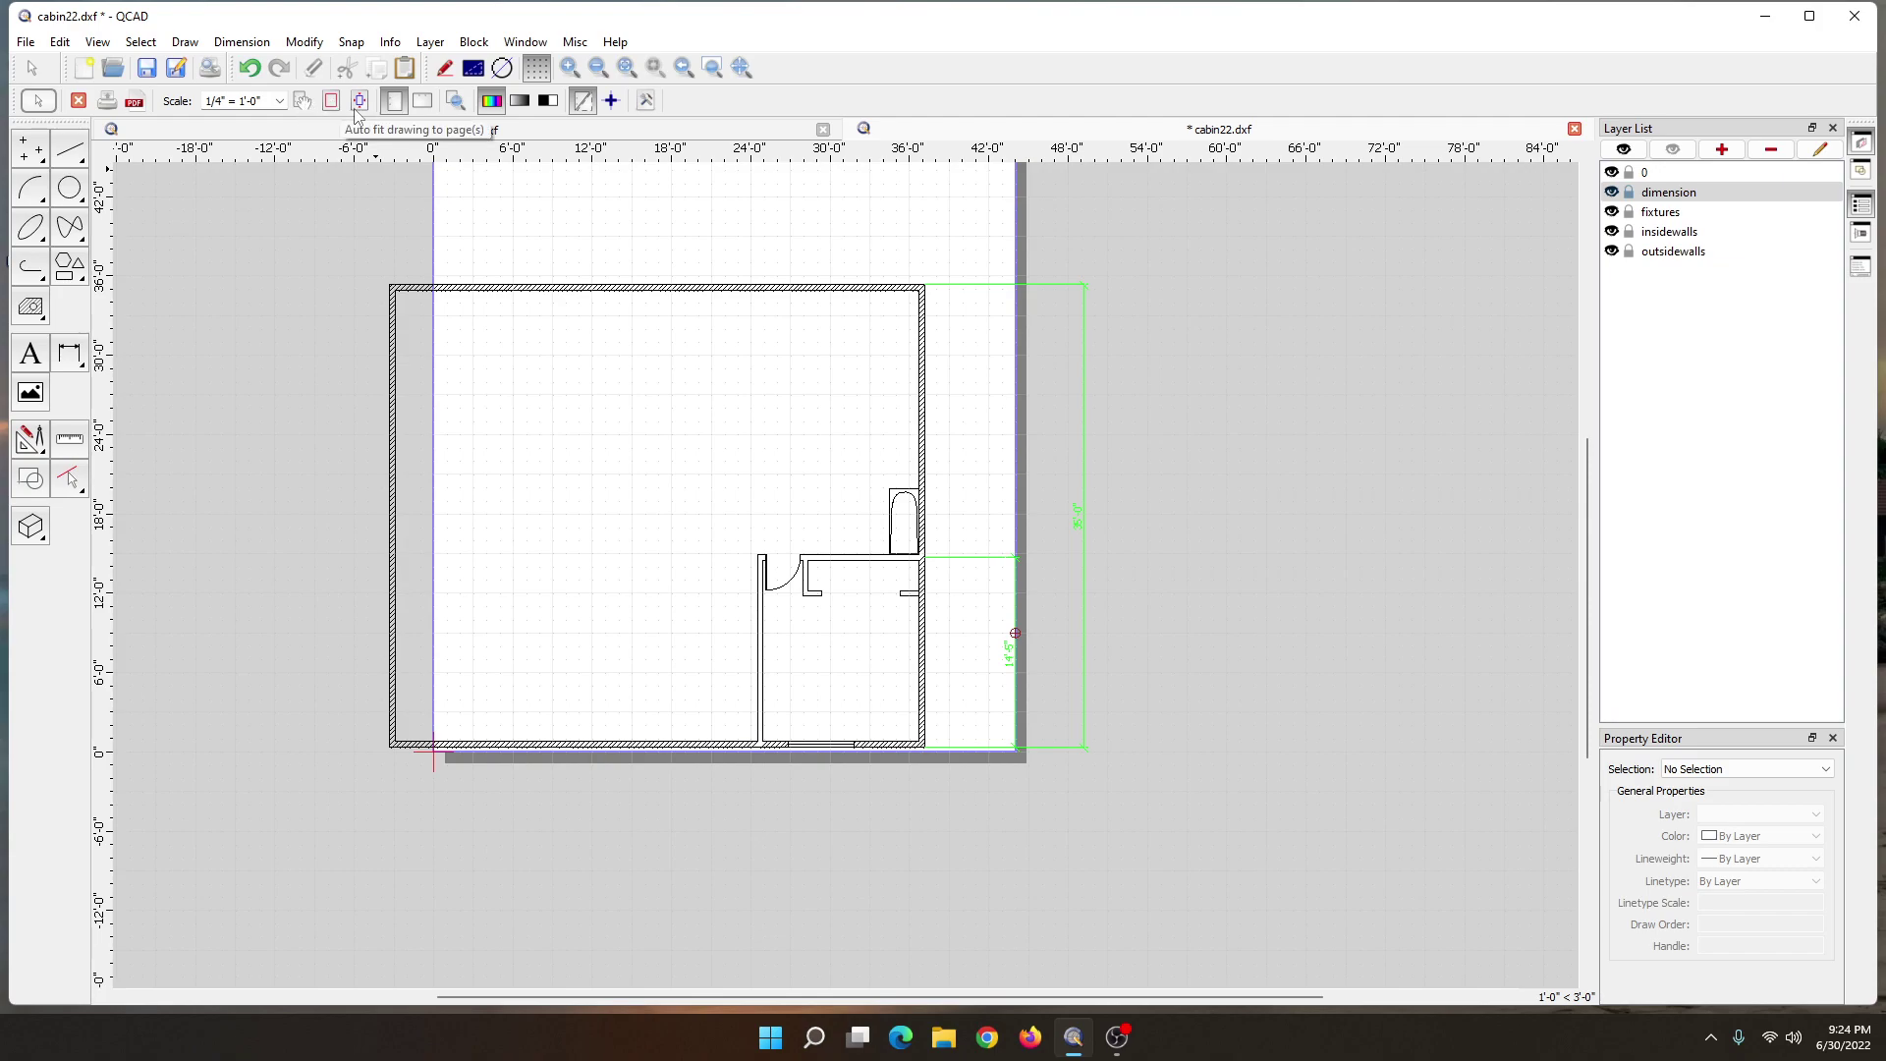
left_click(422, 102)
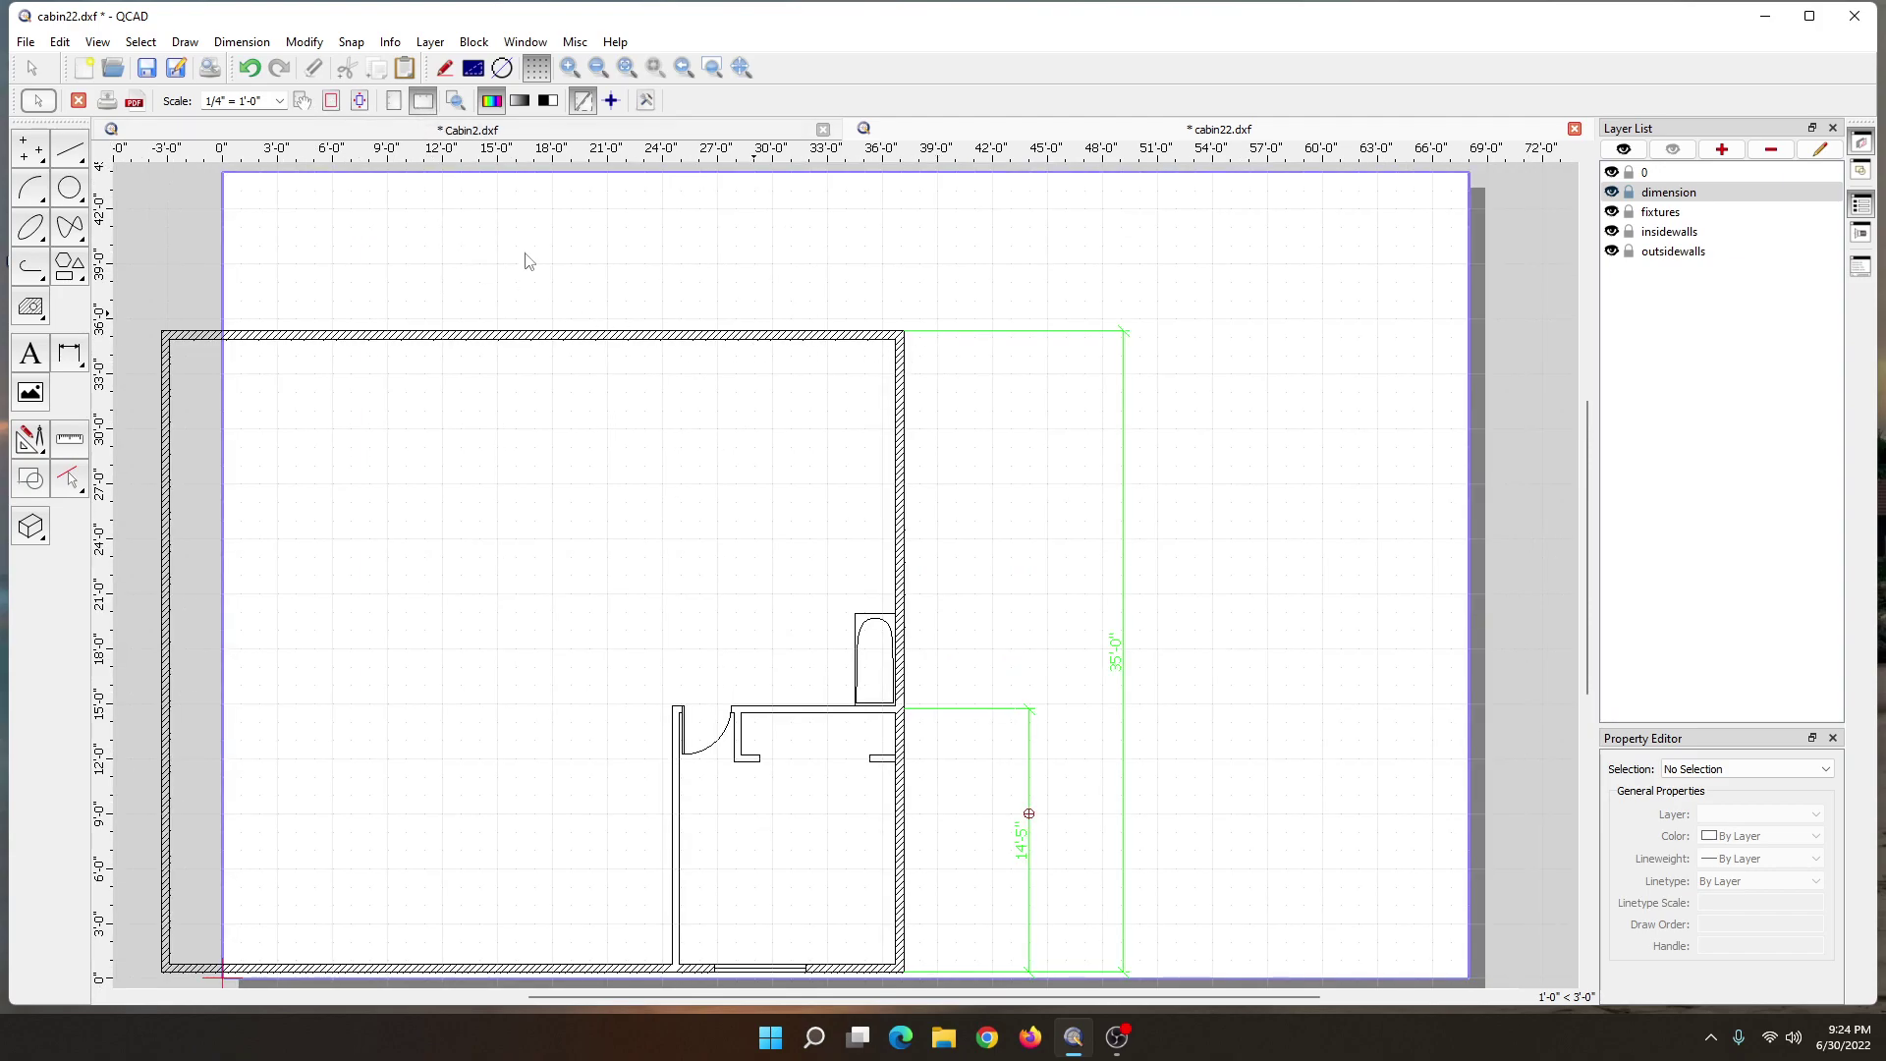
- Move the paper so the whole plan and its dimensions lie on the page, and export it to the Desktop as the PDF cabin22
left_click(302, 100)
left_click_drag(1078, 420, 871, 505)
mouse_move(725, 501)
left_mouse_down()
mouse_move(910, 439)
mouse_move(917, 382)
left_mouse_up()
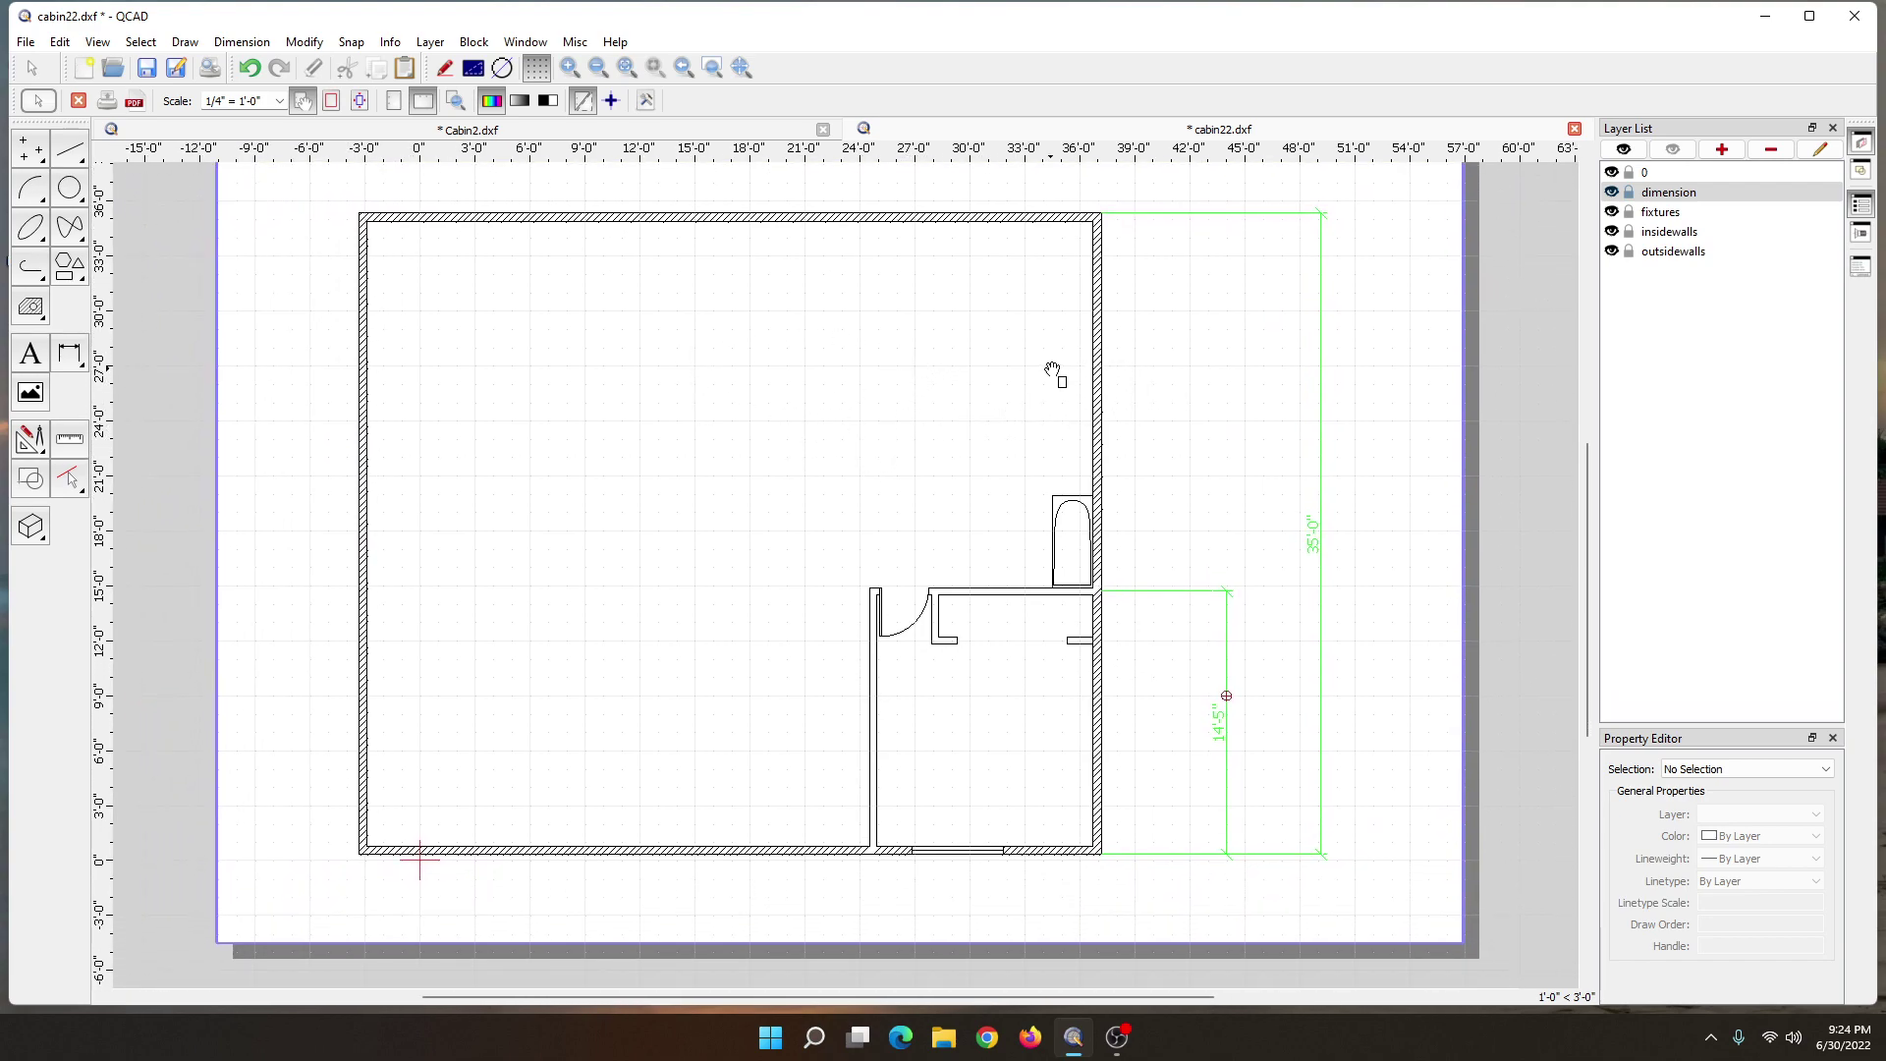
mouse_move(1054, 370)
left_mouse_down()
mouse_move(934, 393)
mouse_move(1086, 383)
left_mouse_up()
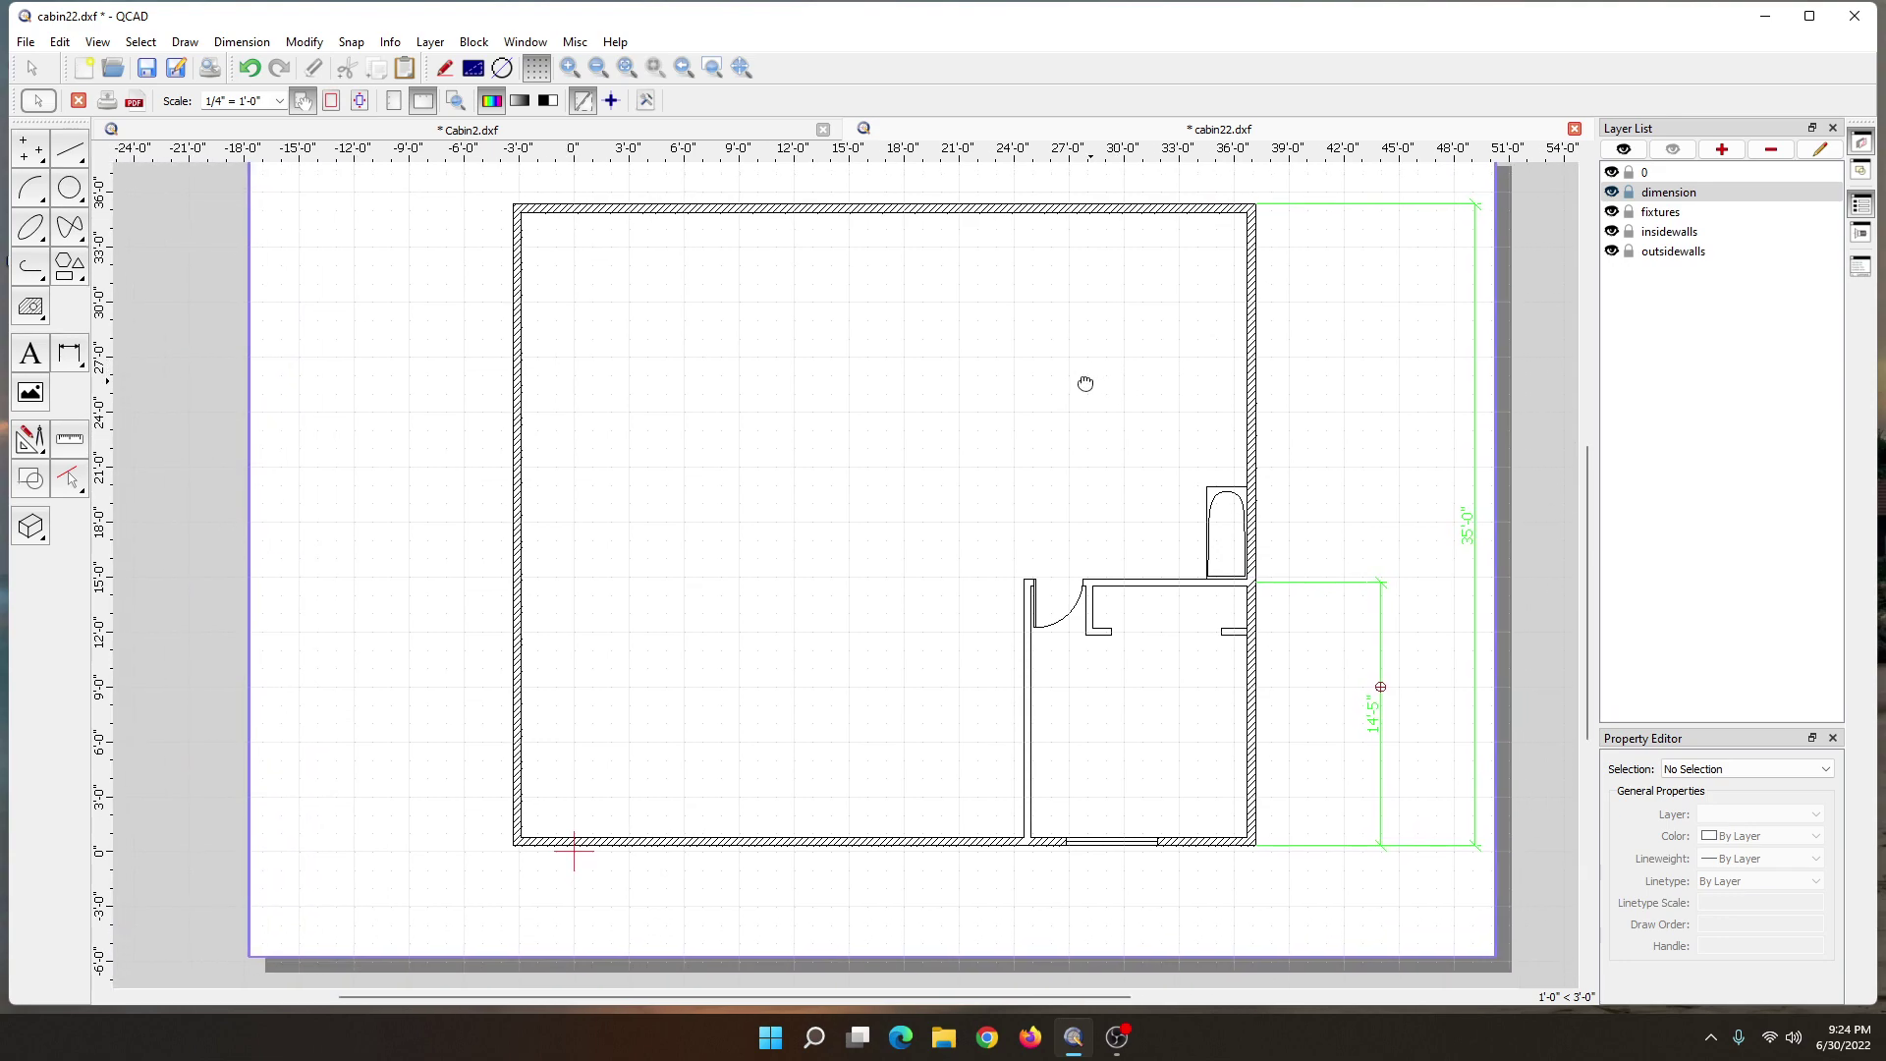
mouse_move(801, 387)
left_mouse_down()
mouse_move(847, 379)
mouse_move(720, 425)
mouse_move(749, 413)
left_mouse_up()
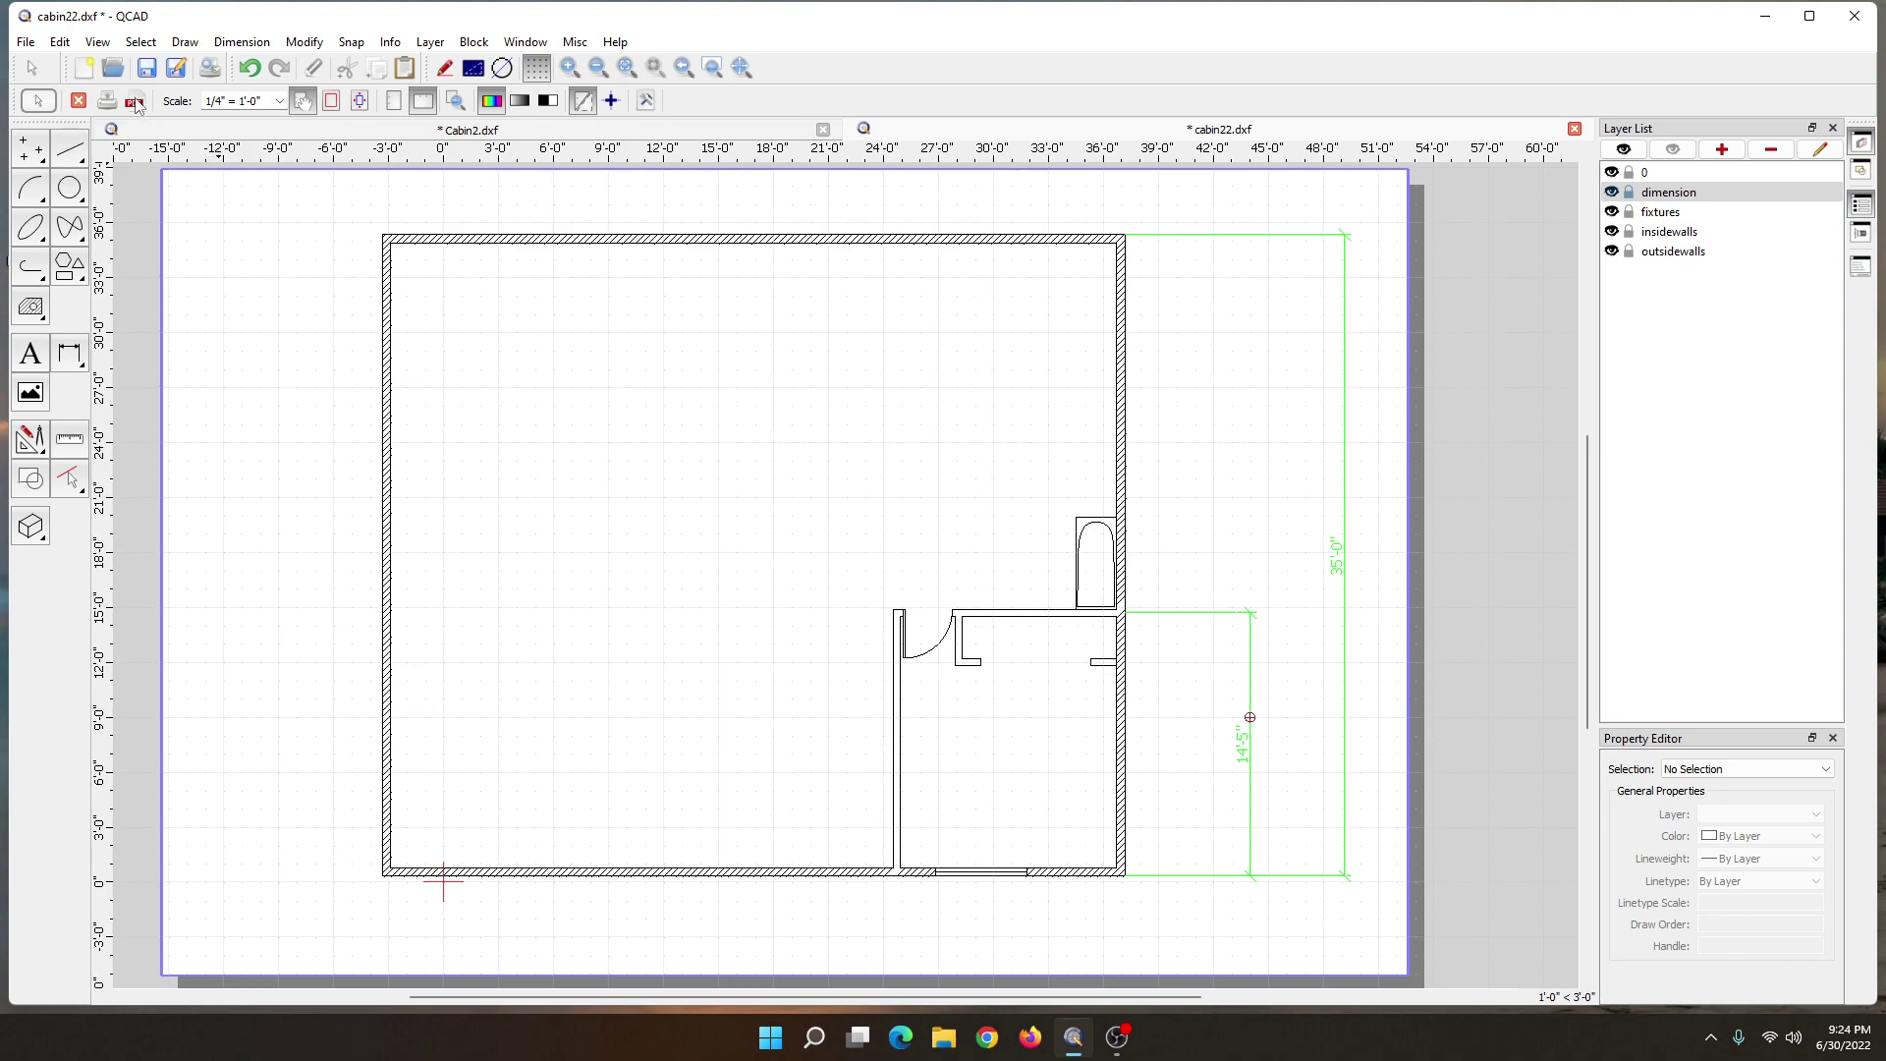
left_click(135, 104)
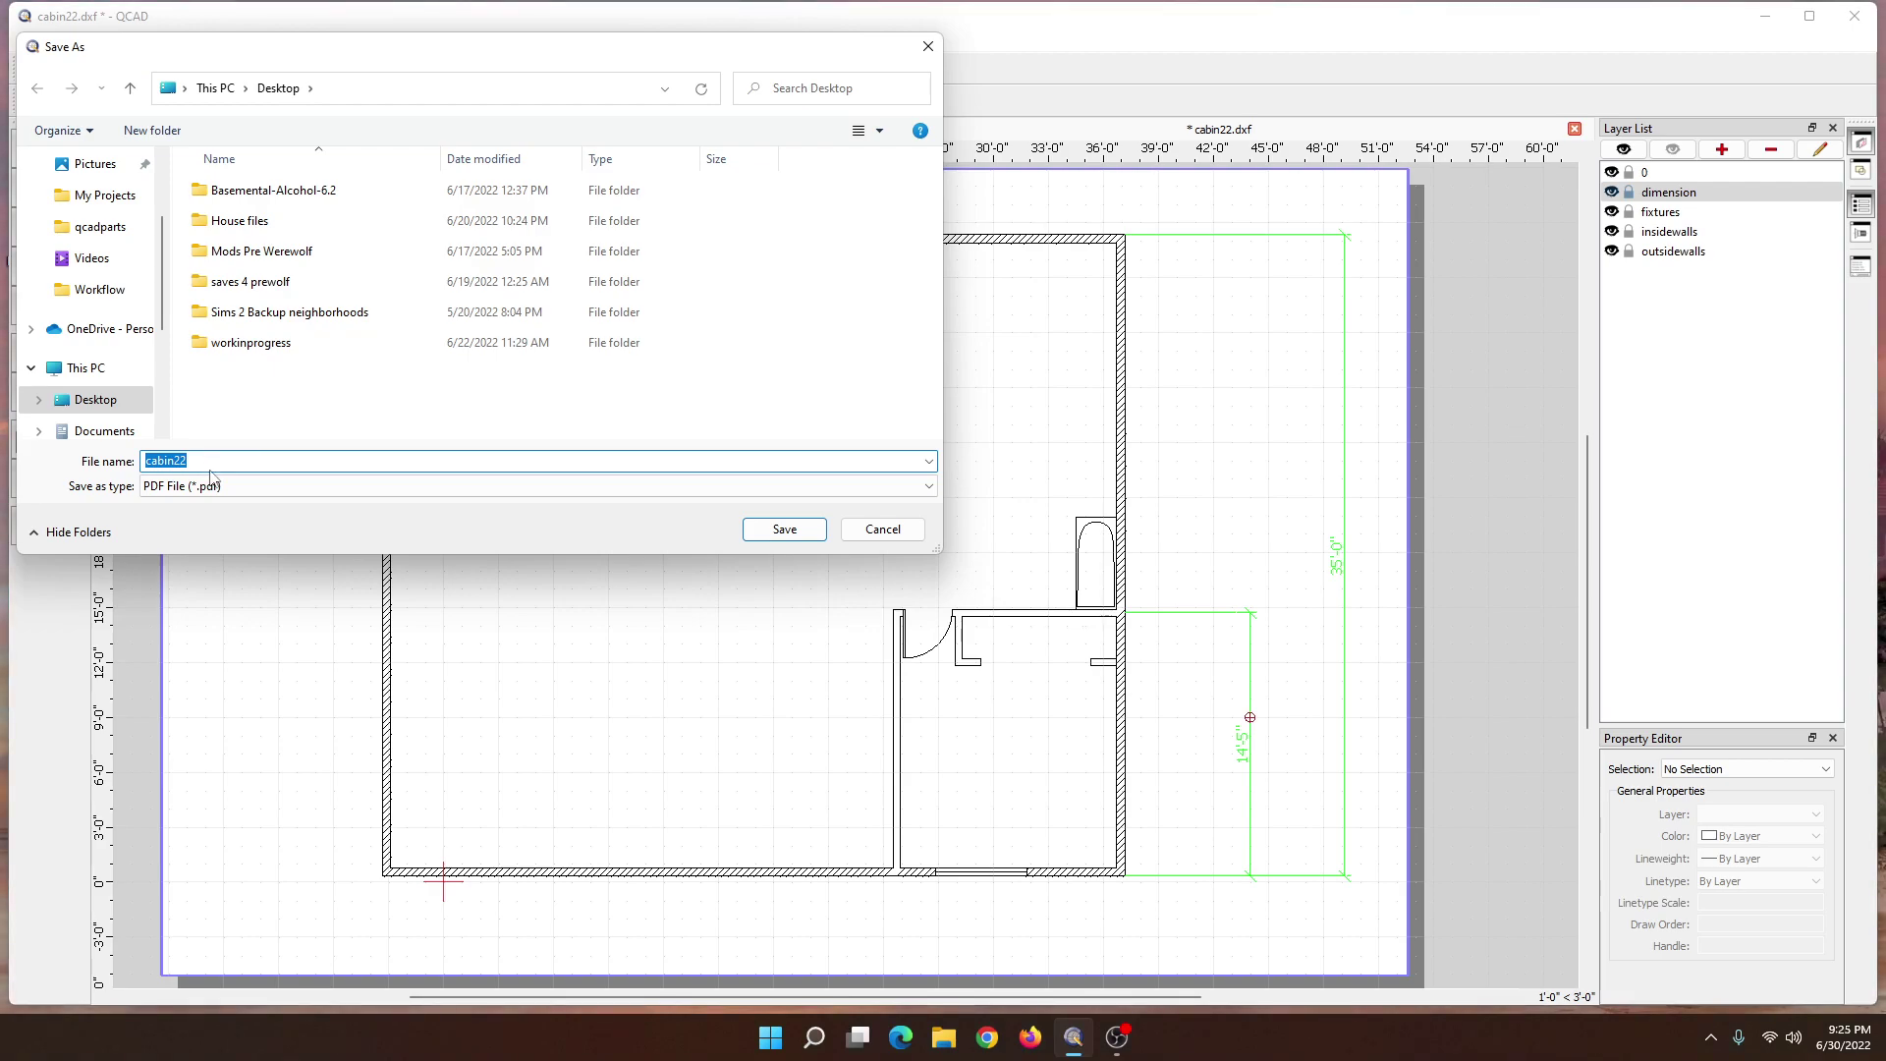
left_click(783, 529)
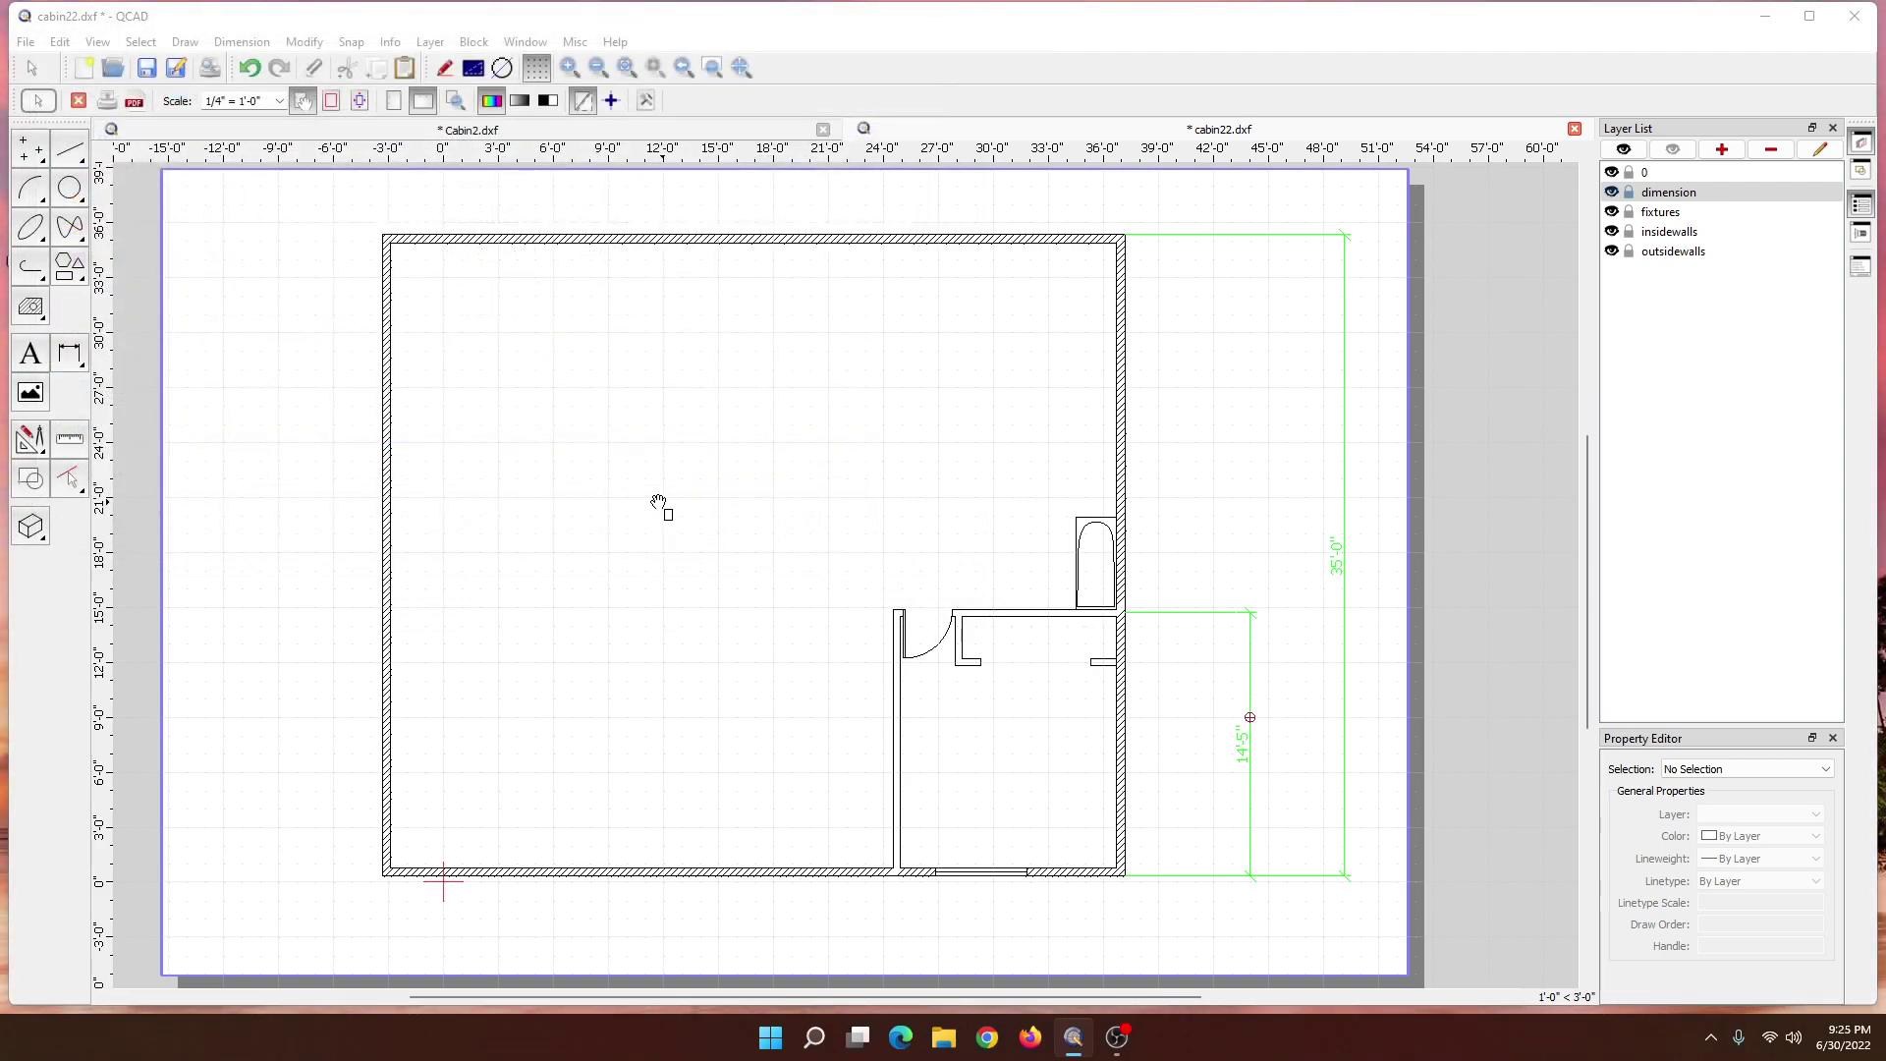
- Open the exported cabin22 PDF from the desktop to check the page, and return to QCAD
left_click(1765, 18)
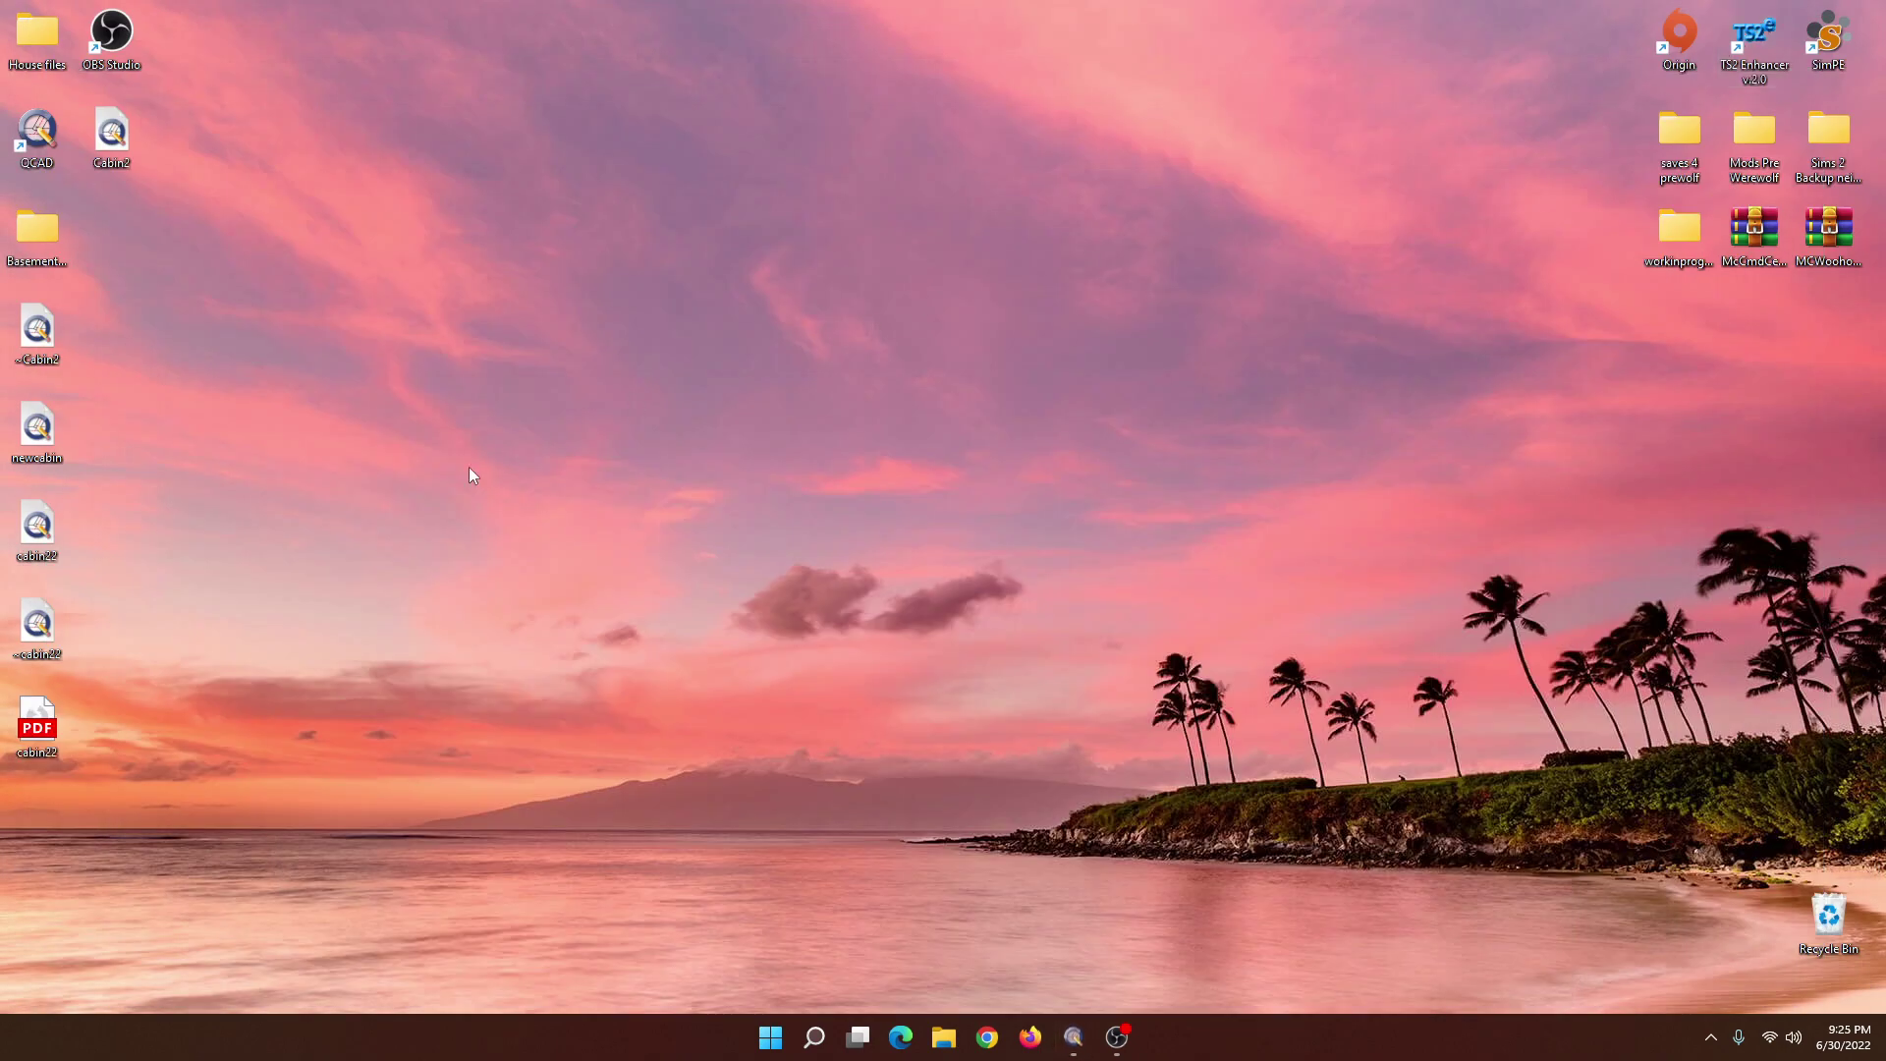
double_click(42, 732)
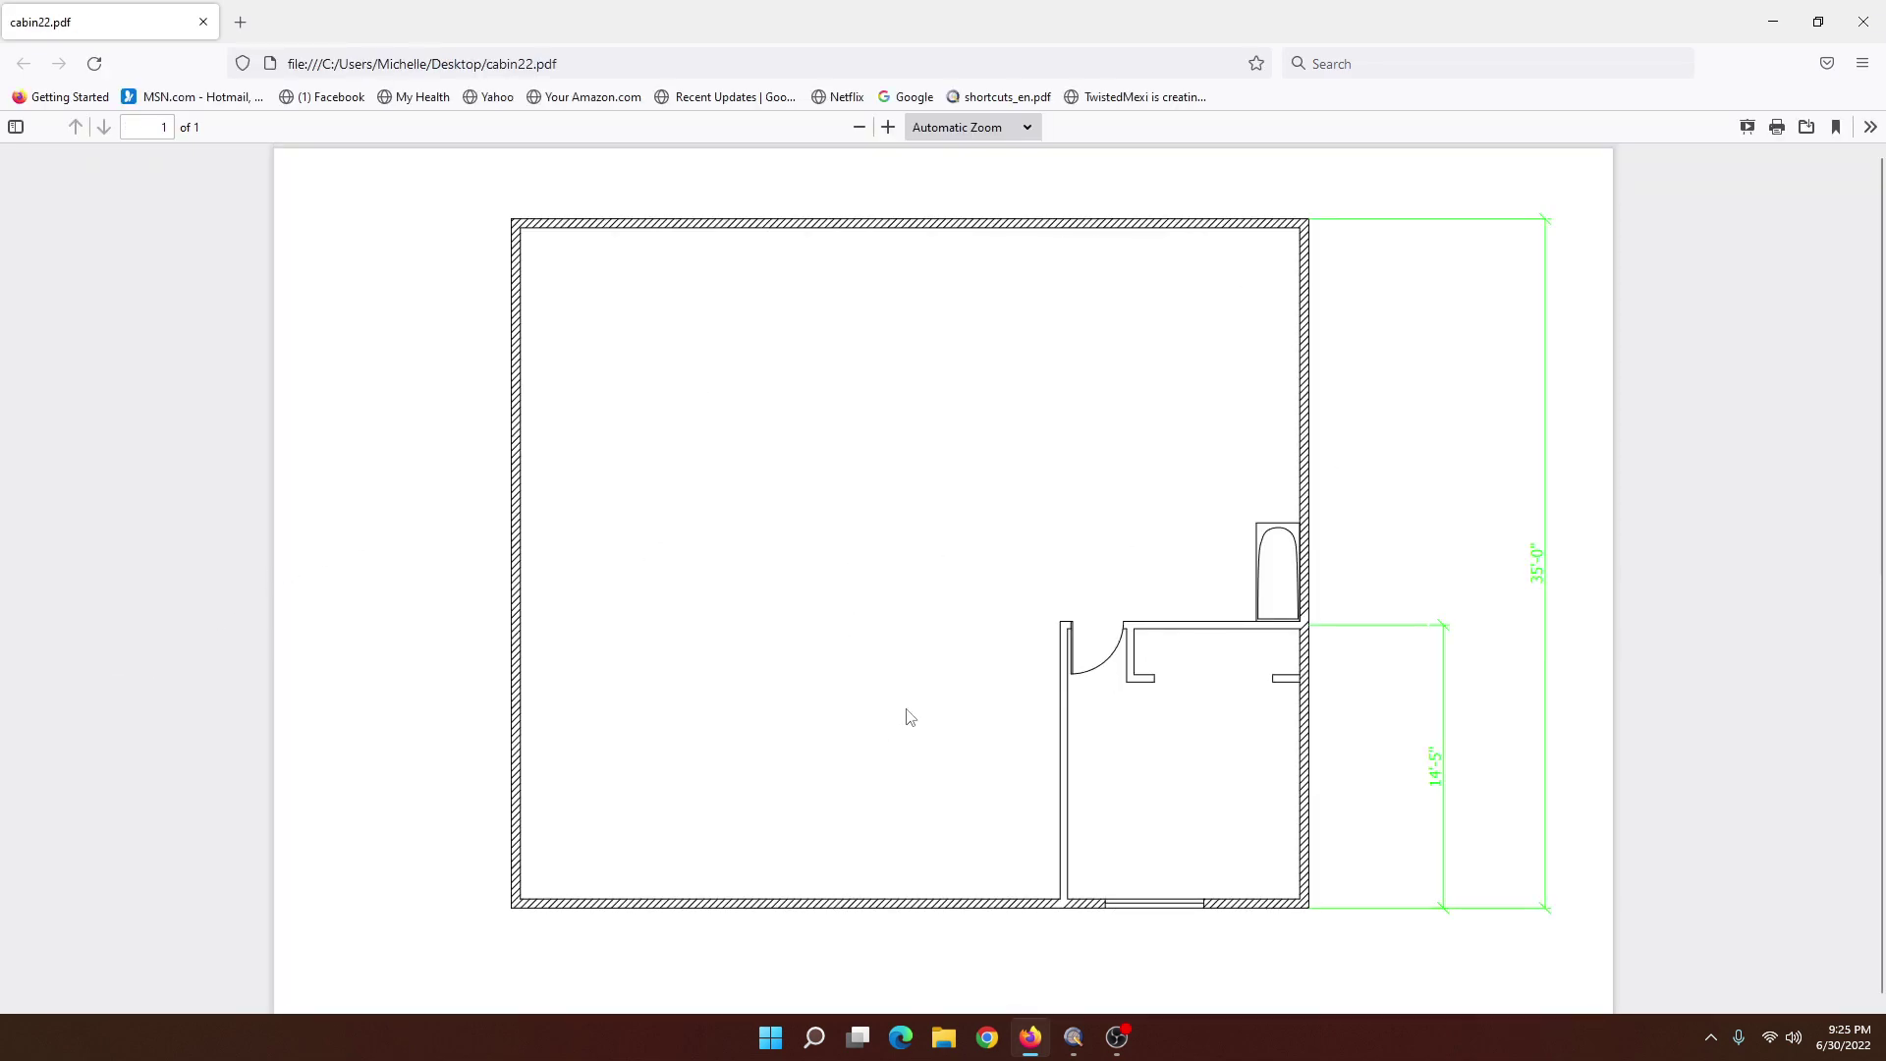
left_click(1864, 21)
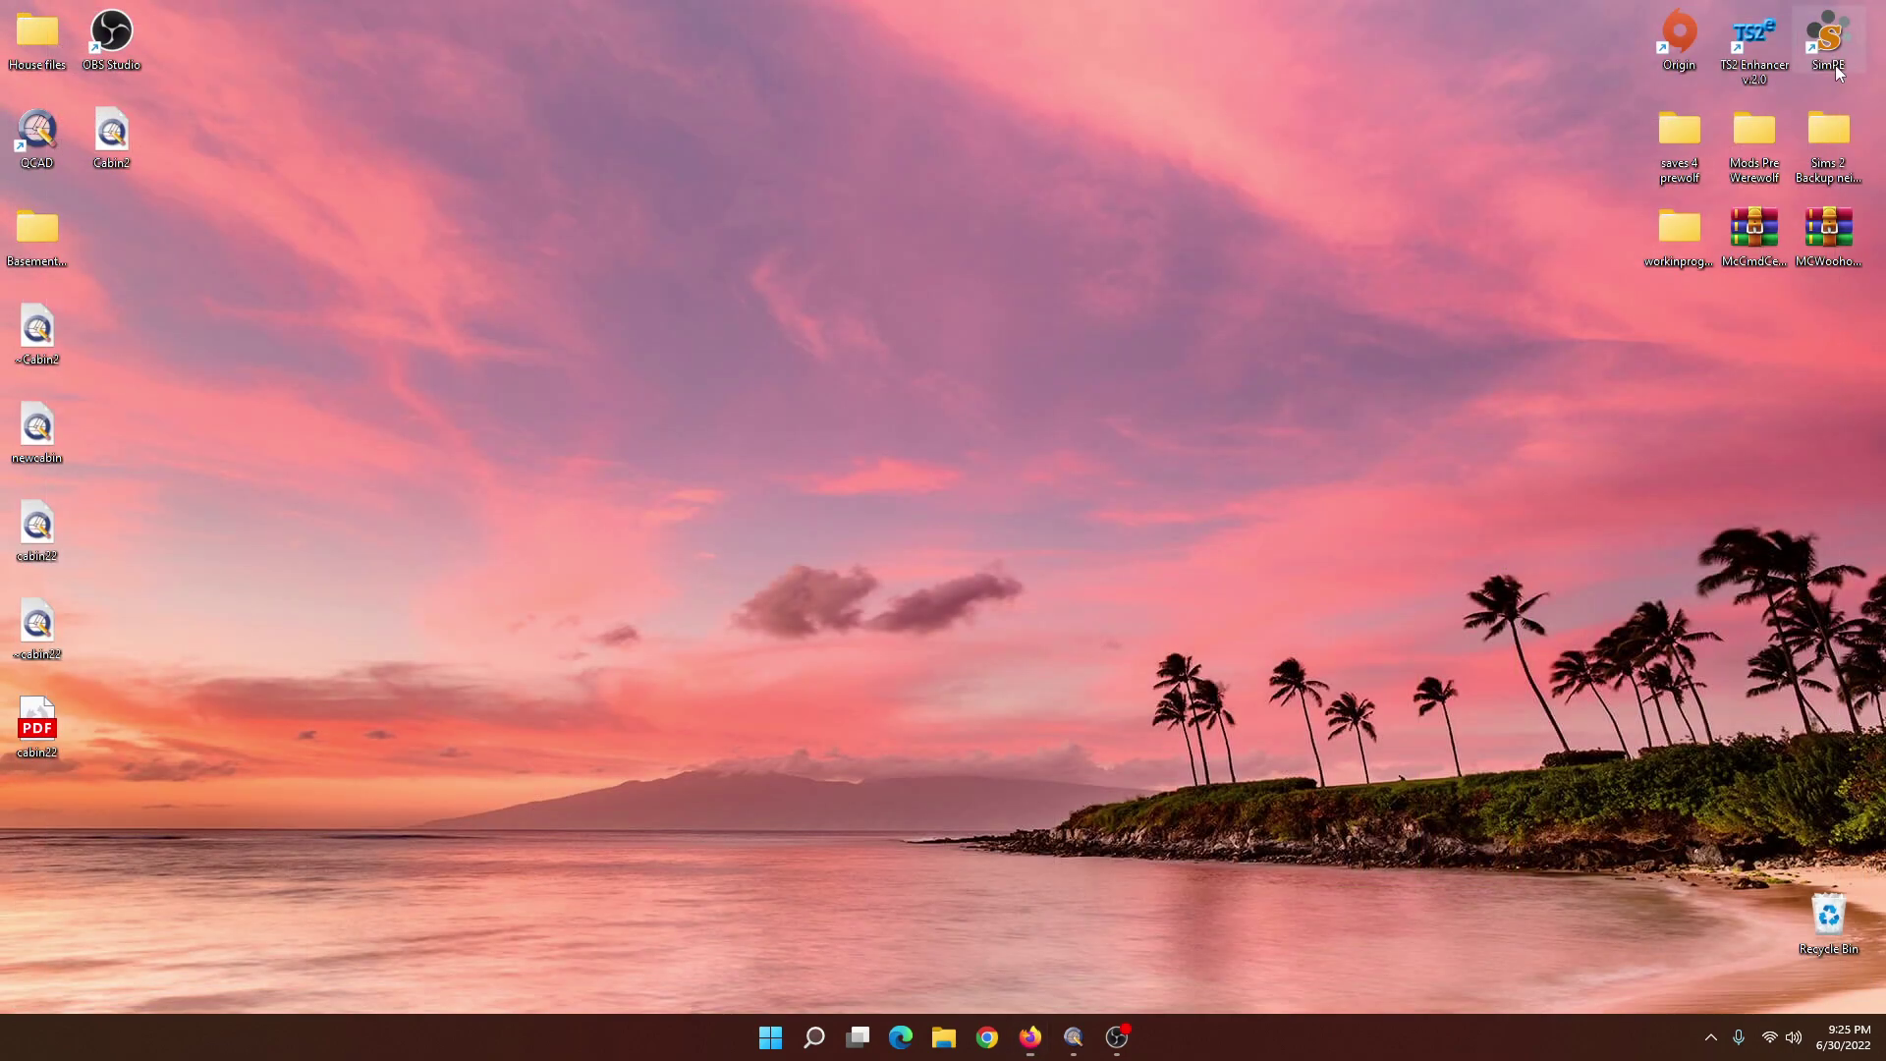
left_click(1073, 1038)
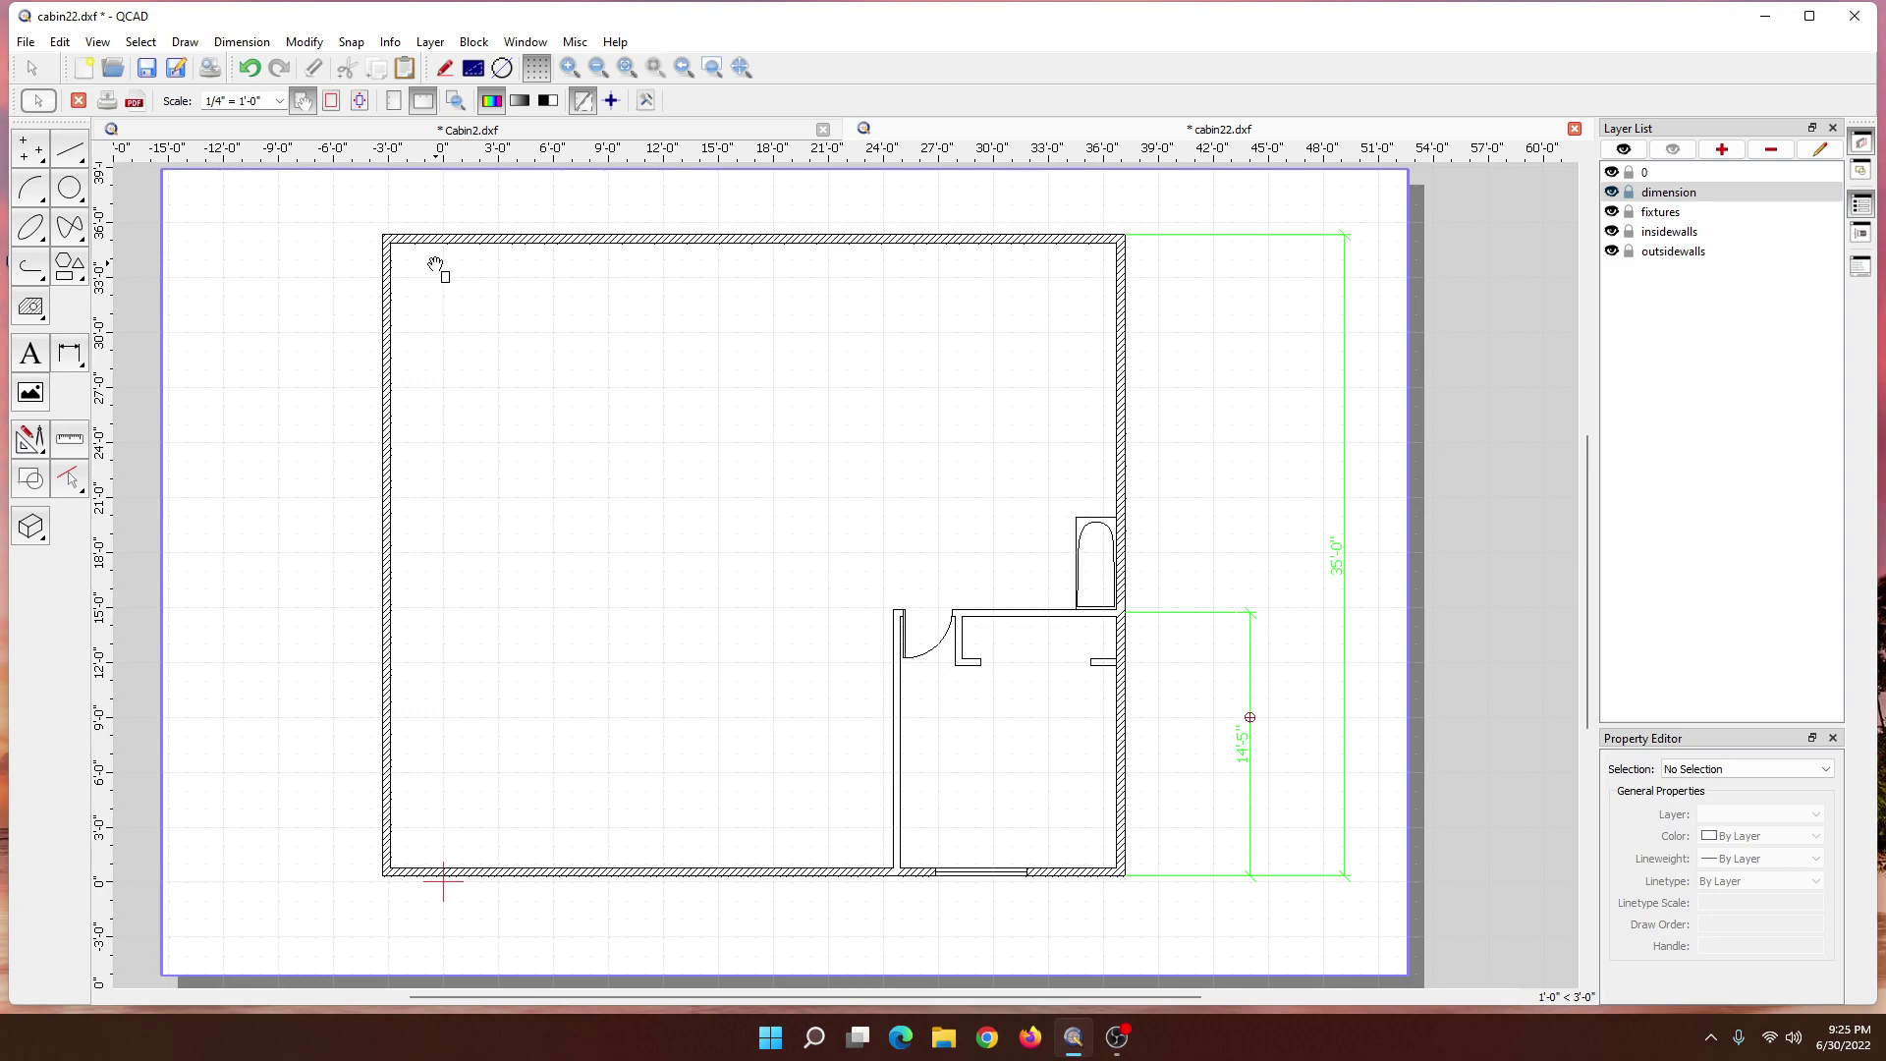
- Set the print scale to 1" = 32" and move the paper over the lower right part of the plan
left_click(280, 100)
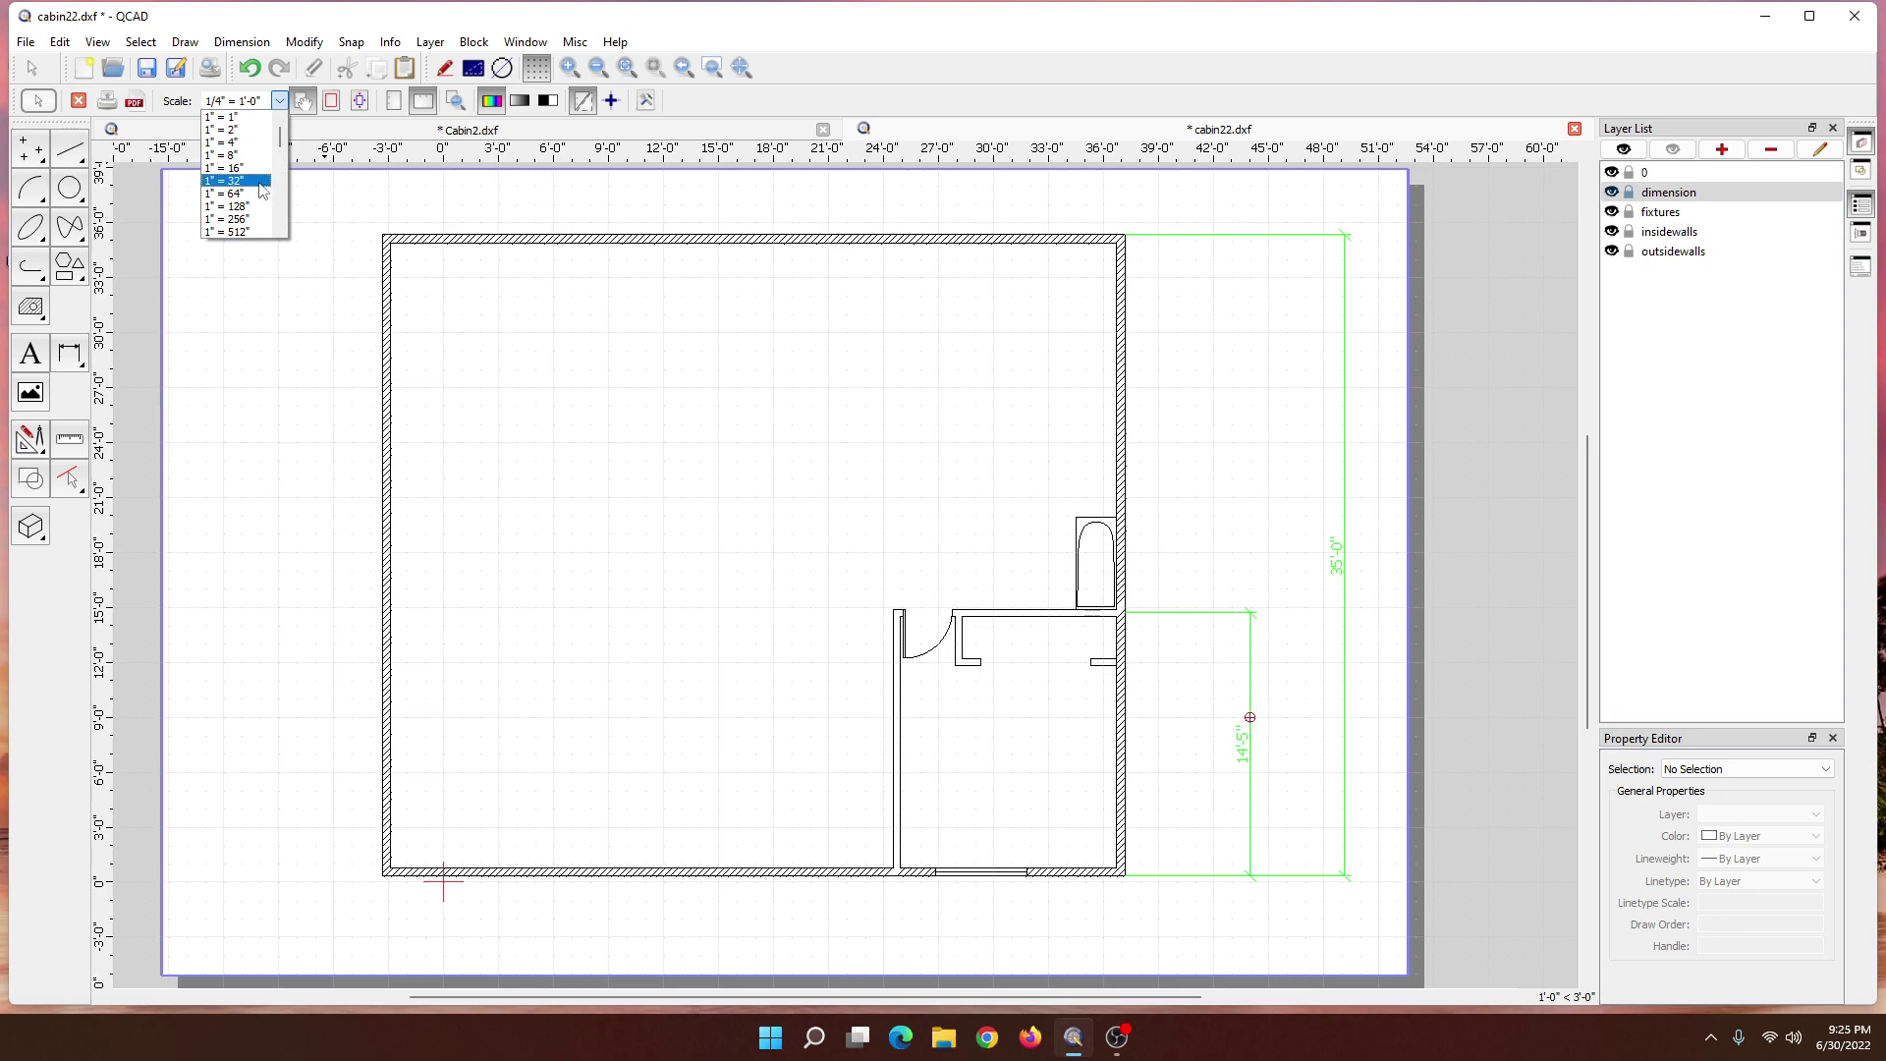
left_click(236, 181)
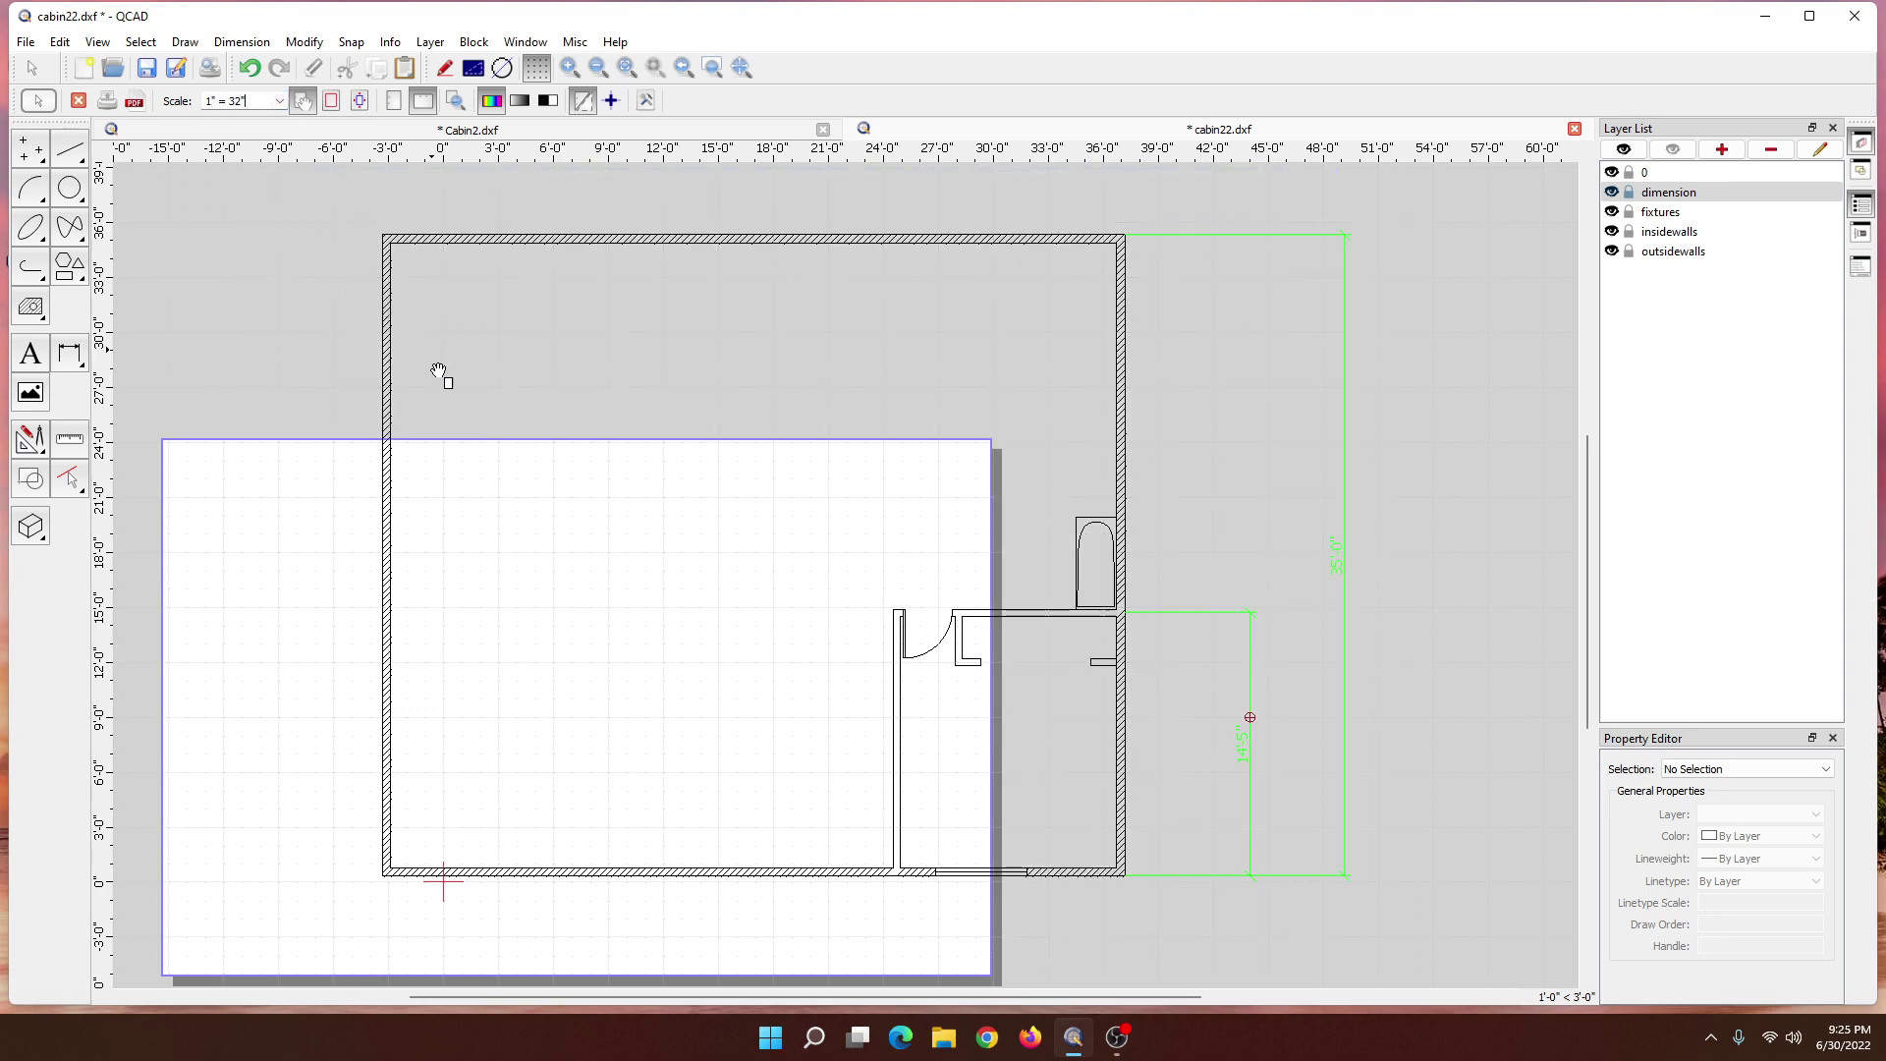
left_click_drag(374, 550, 838, 527)
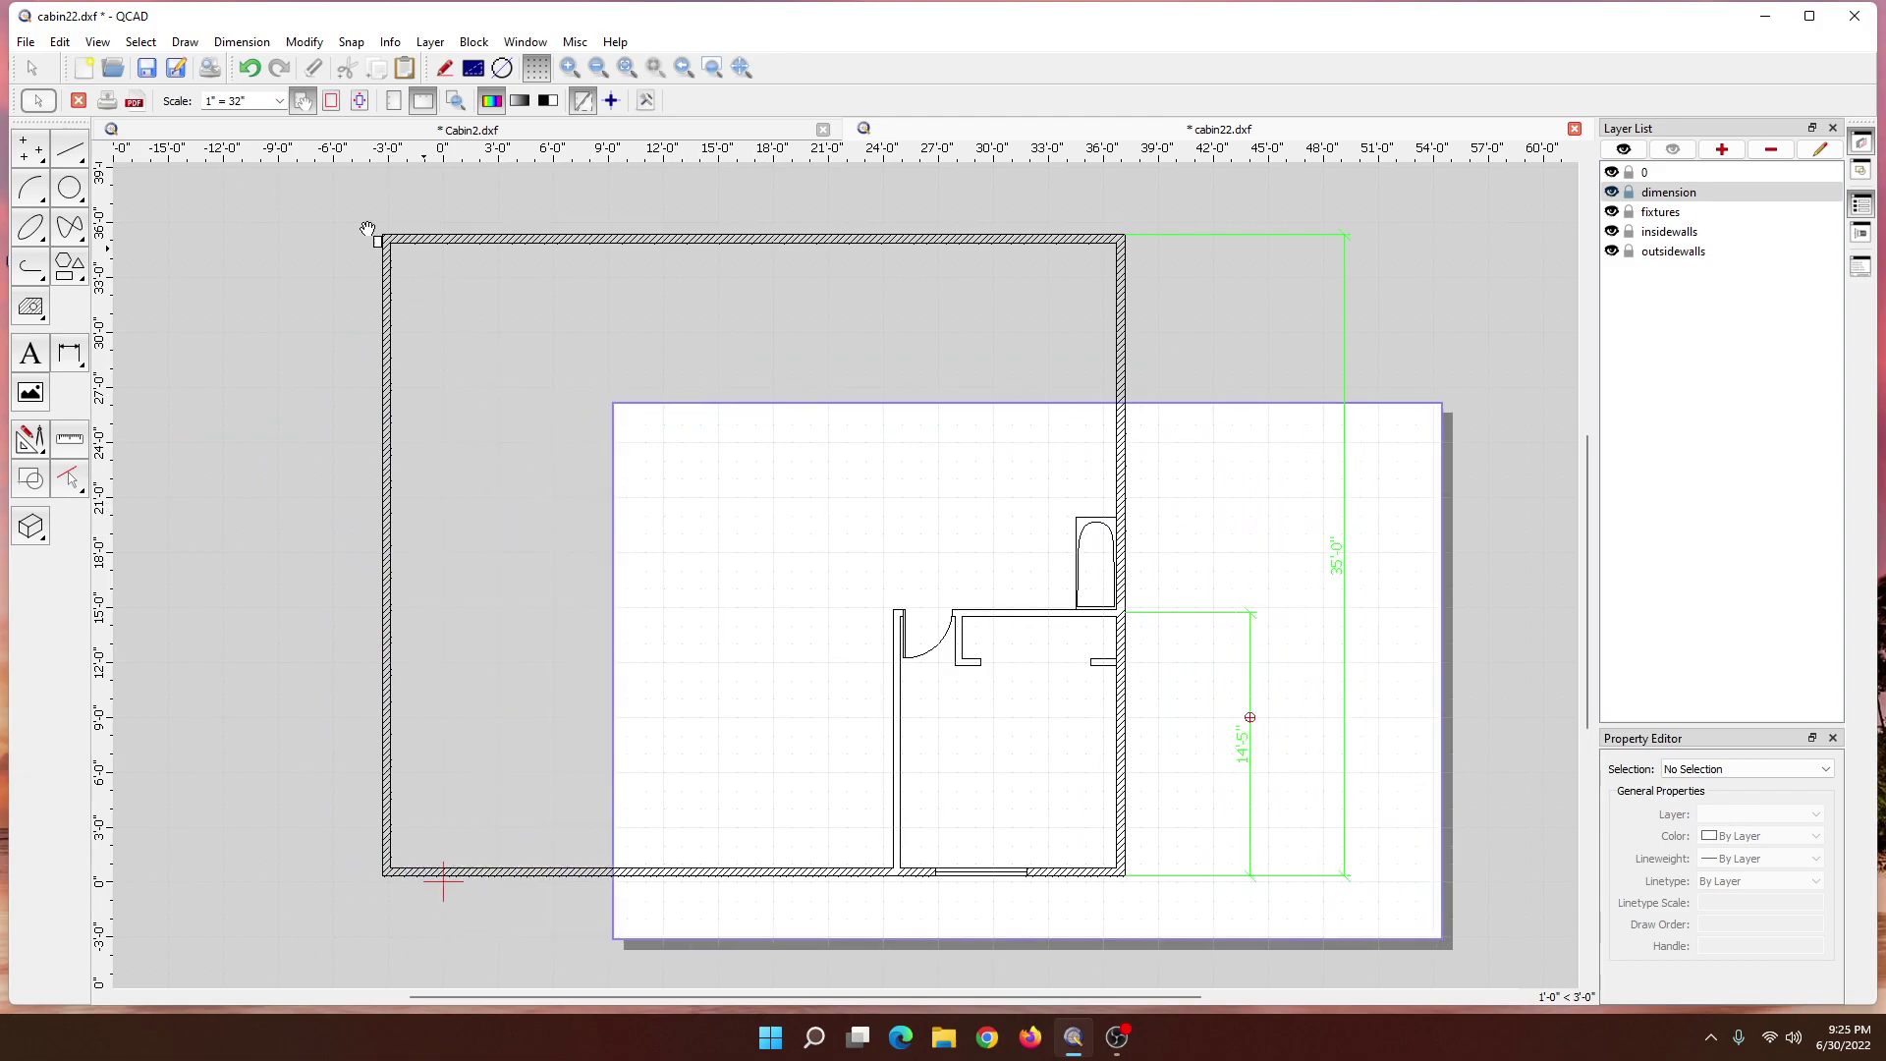
- Reopen the print preview and export the page to the Desktop as the PDF cabin221
left_click(25, 42)
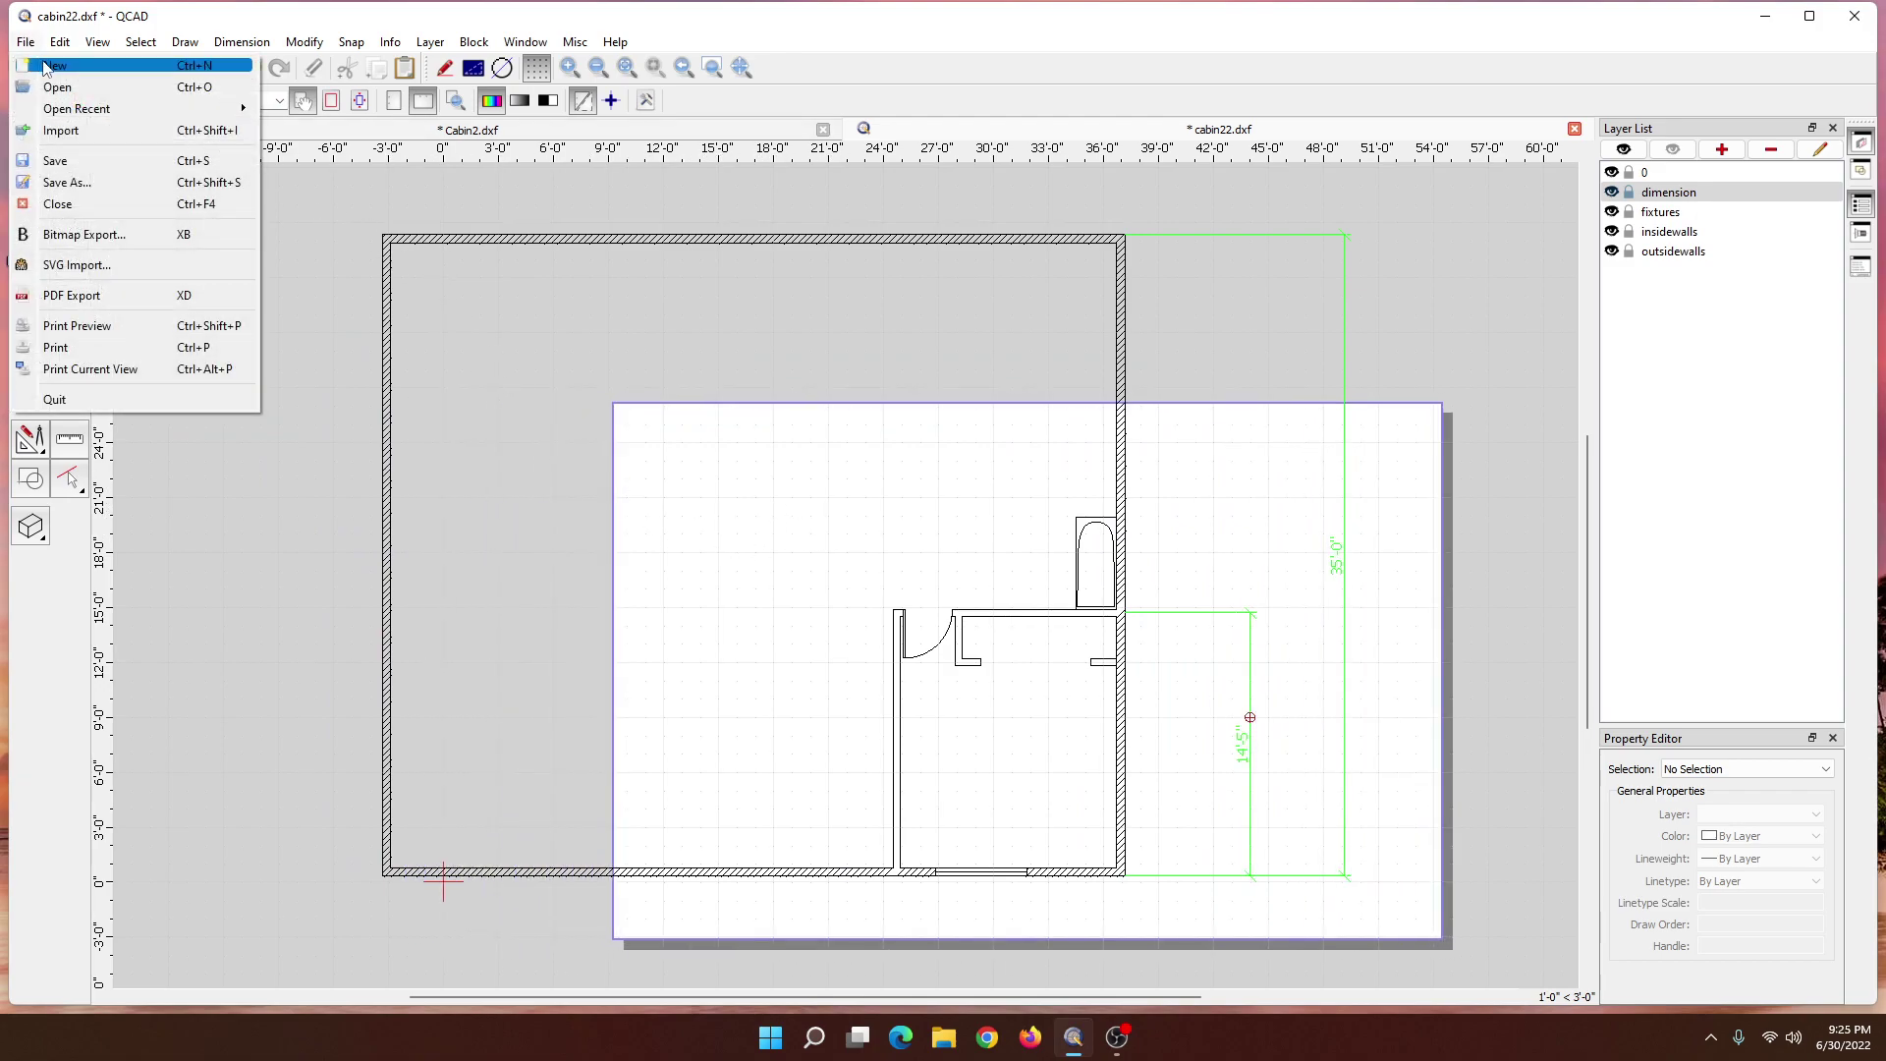
left_click(104, 326)
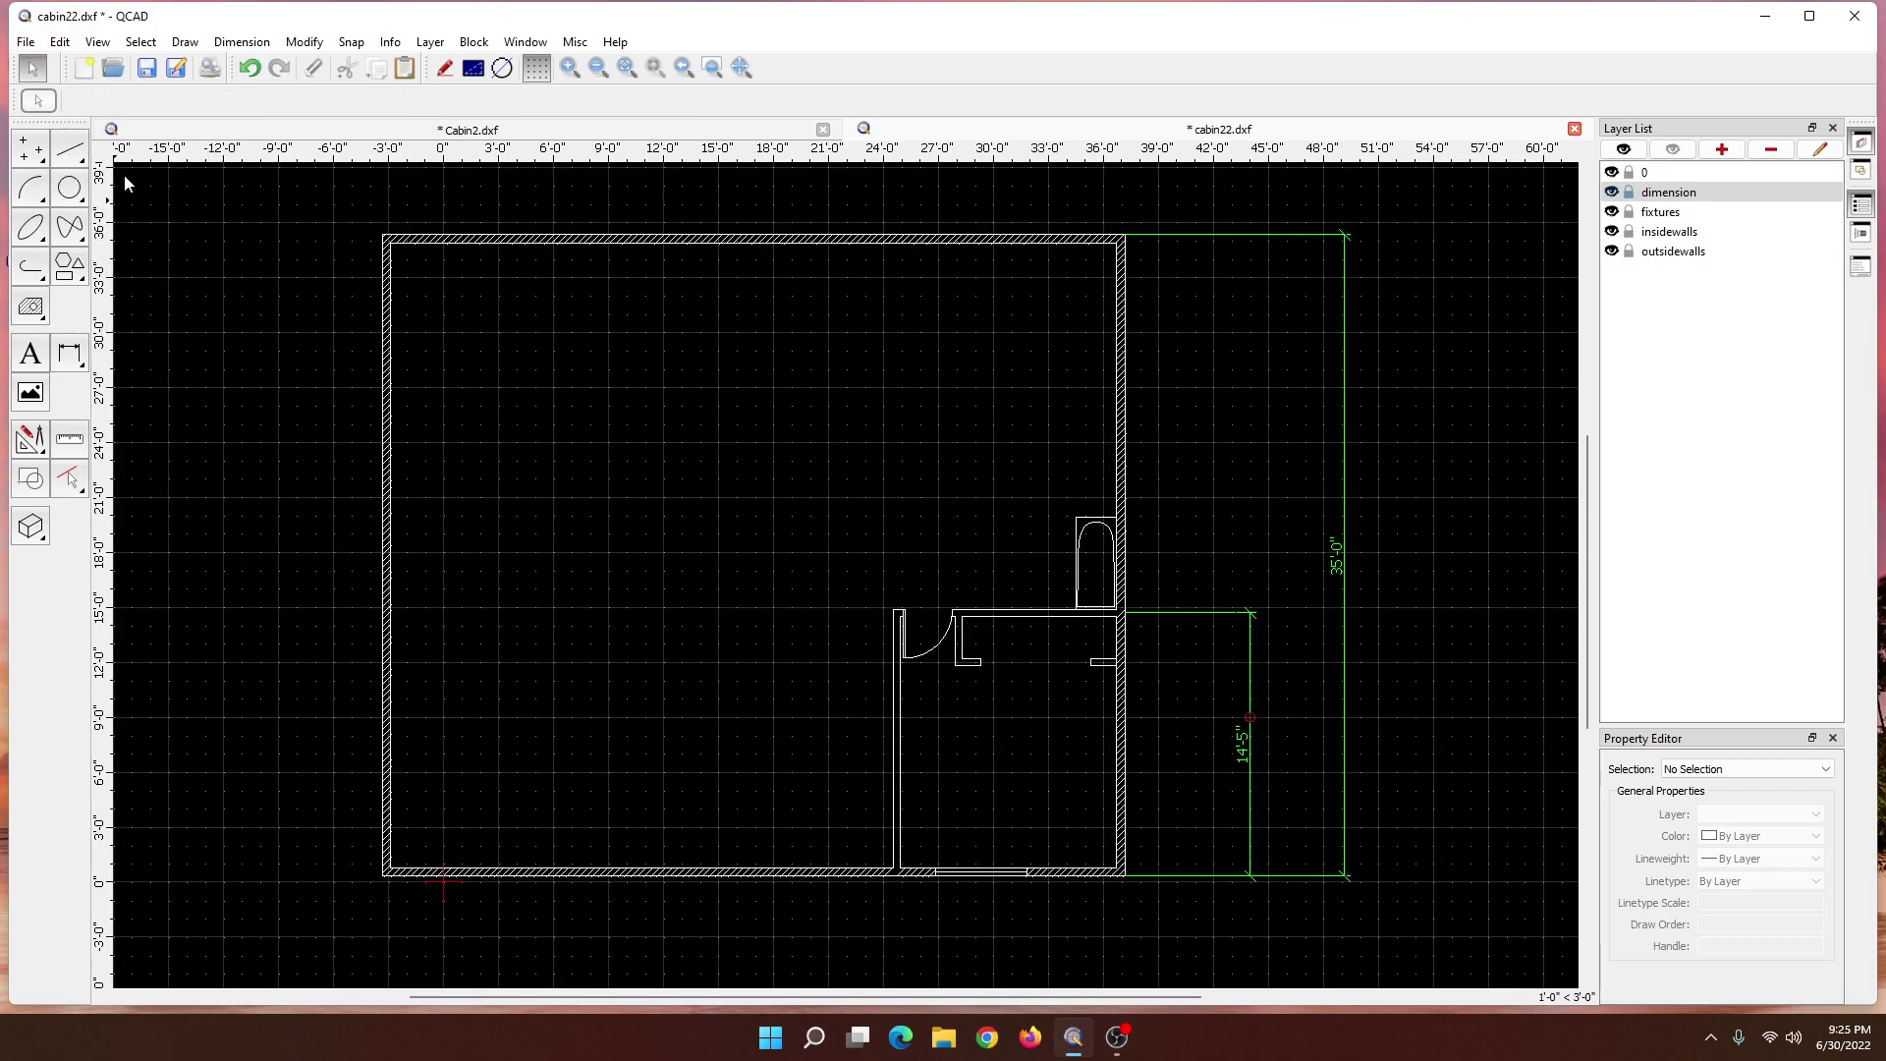
left_click(23, 42)
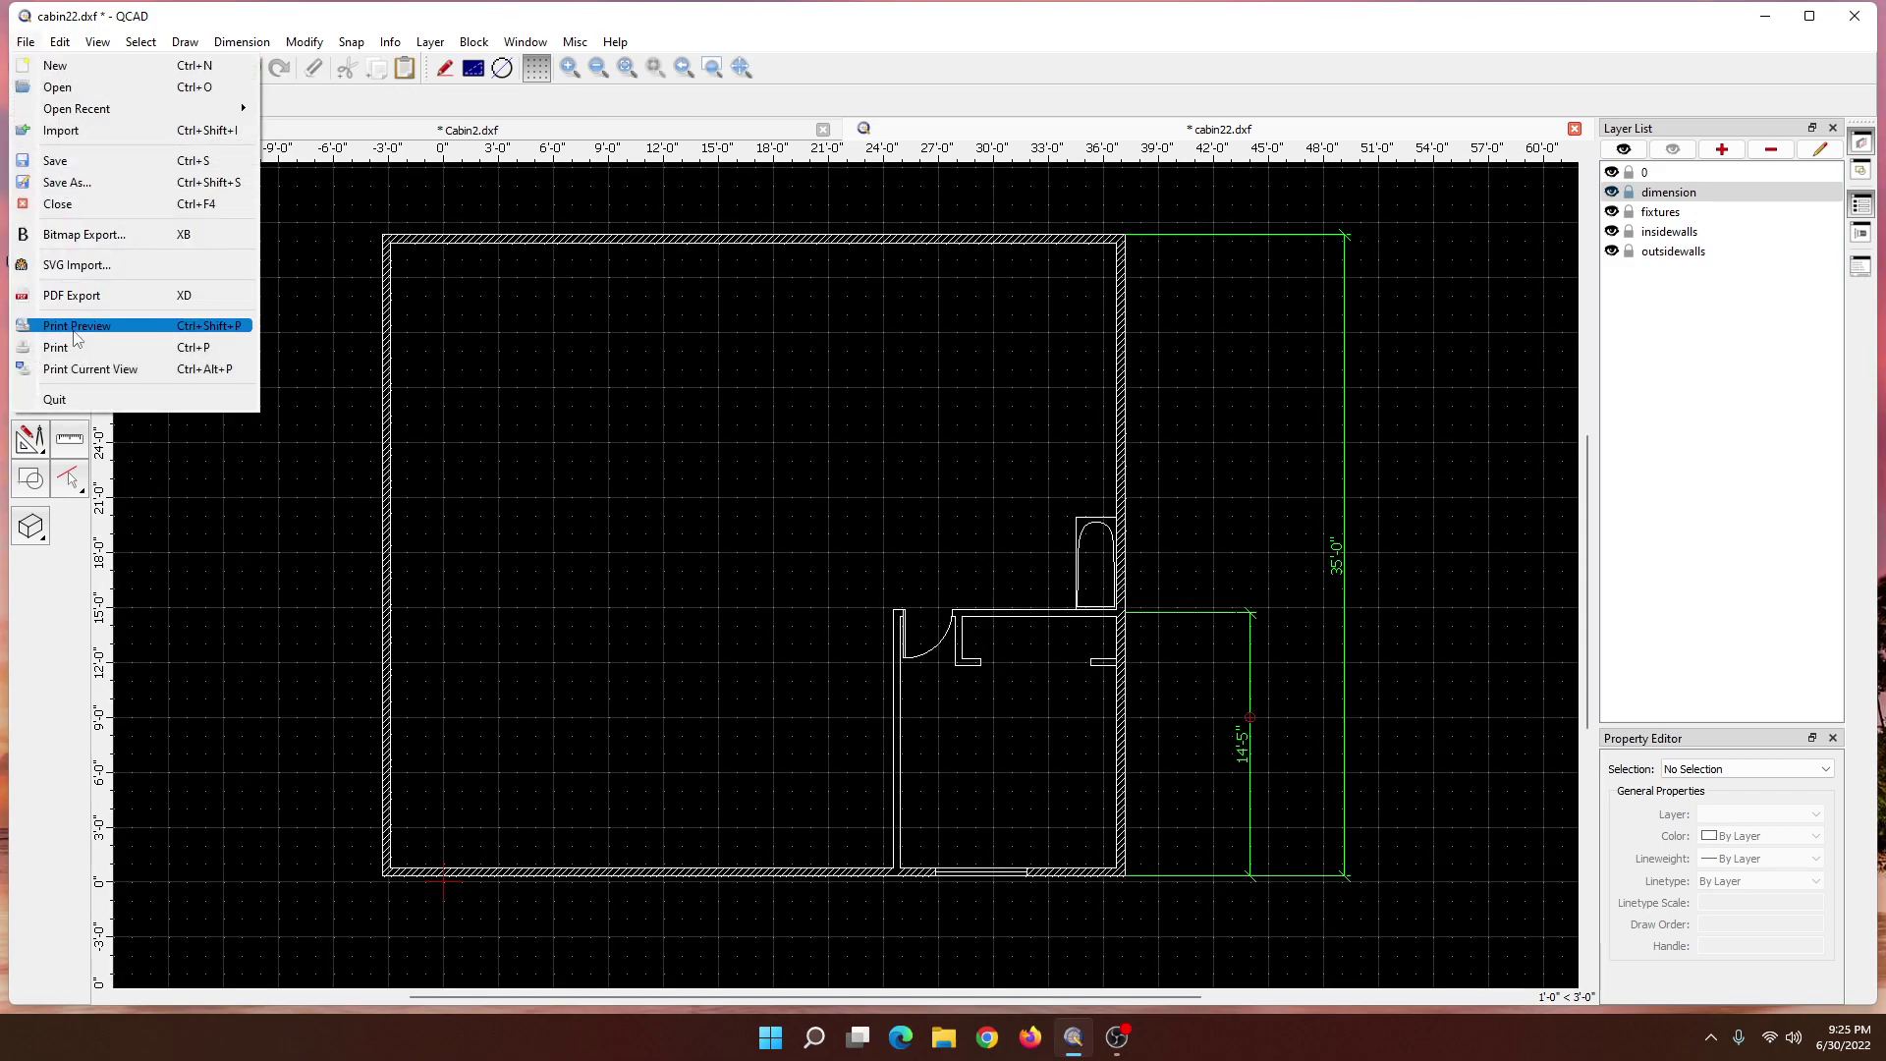
left_click(104, 332)
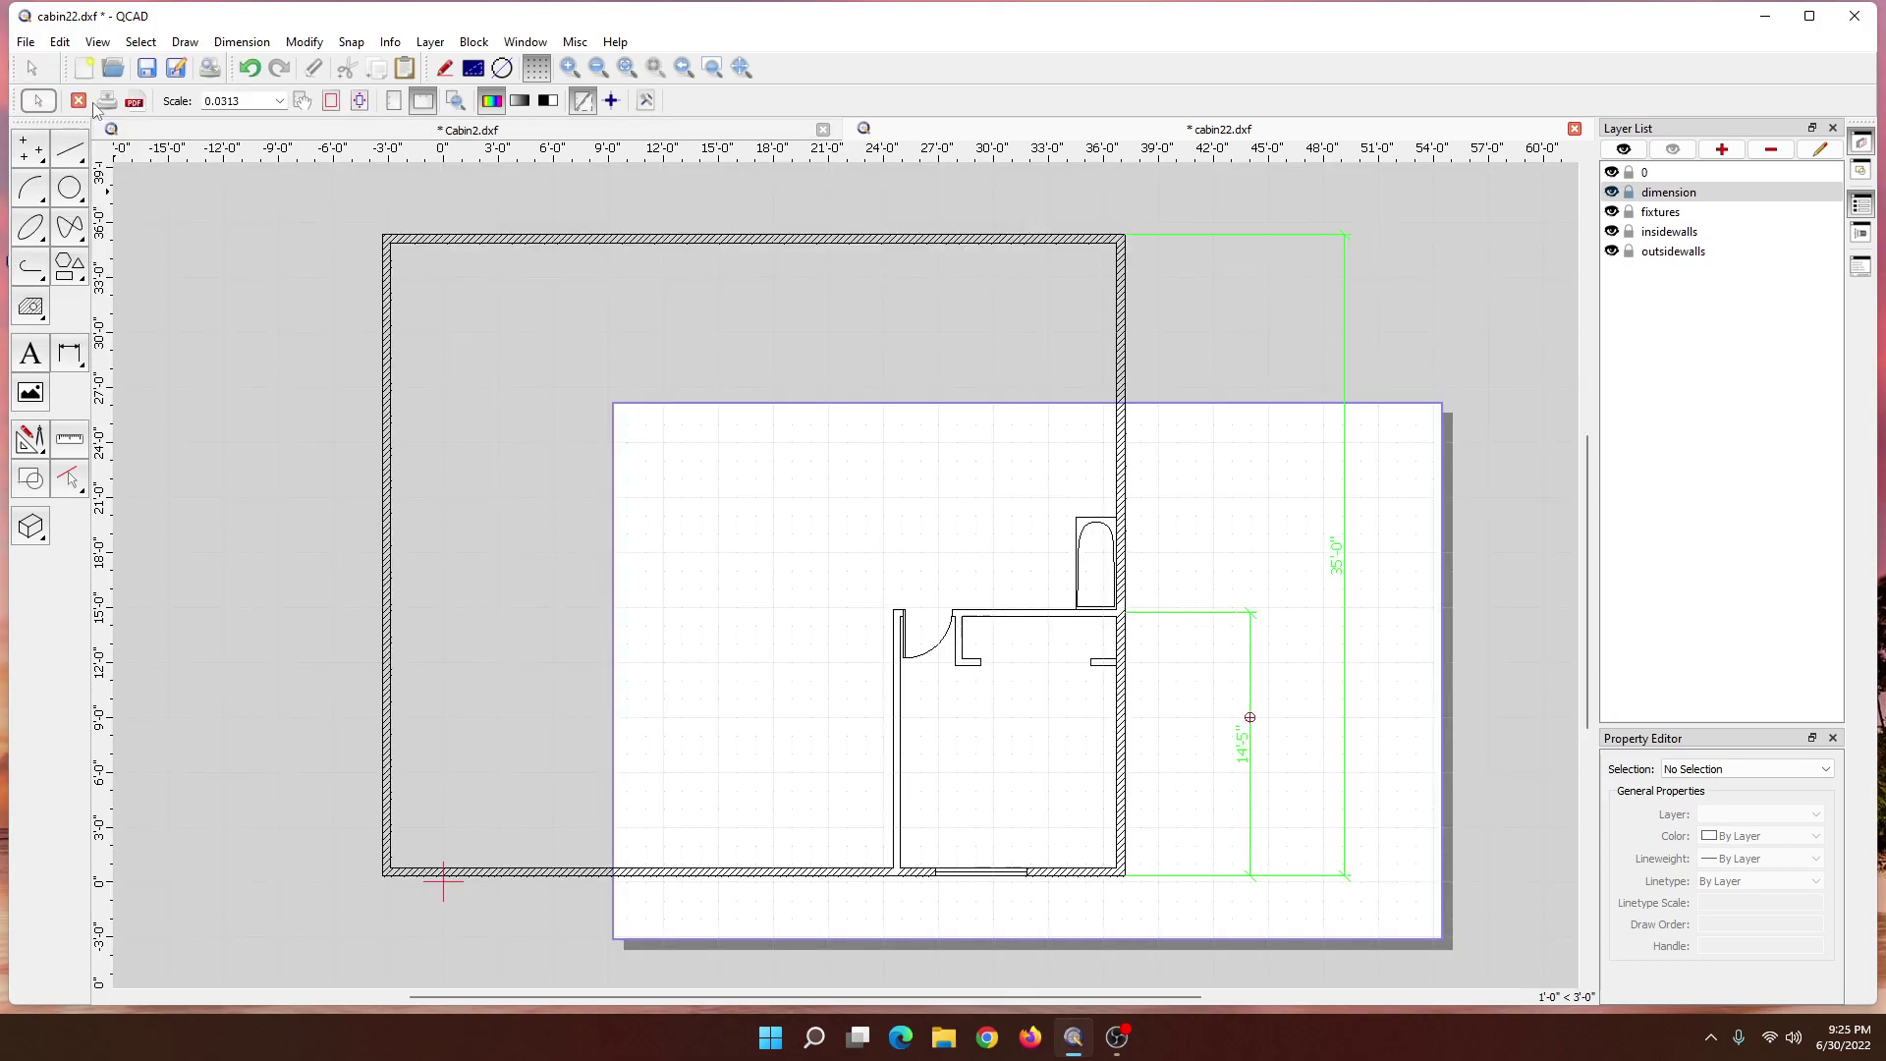
left_click(135, 102)
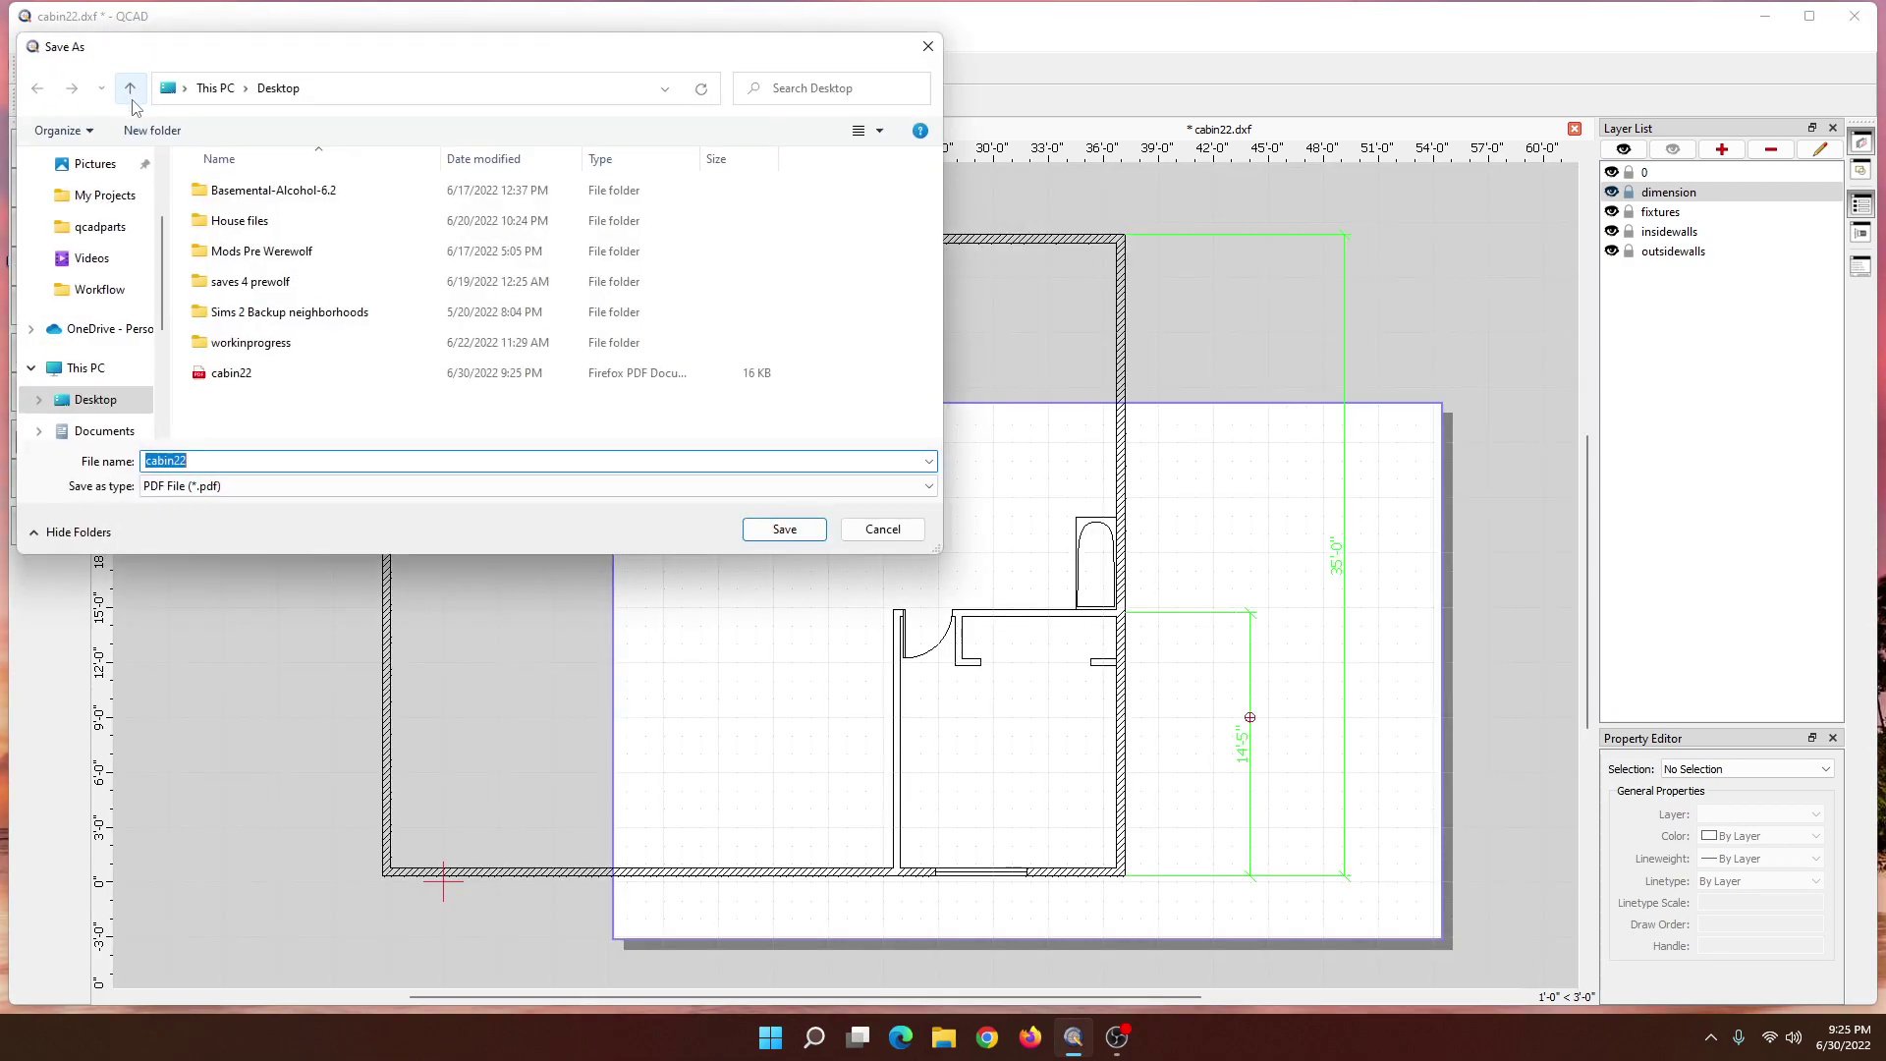
left_click(191, 462)
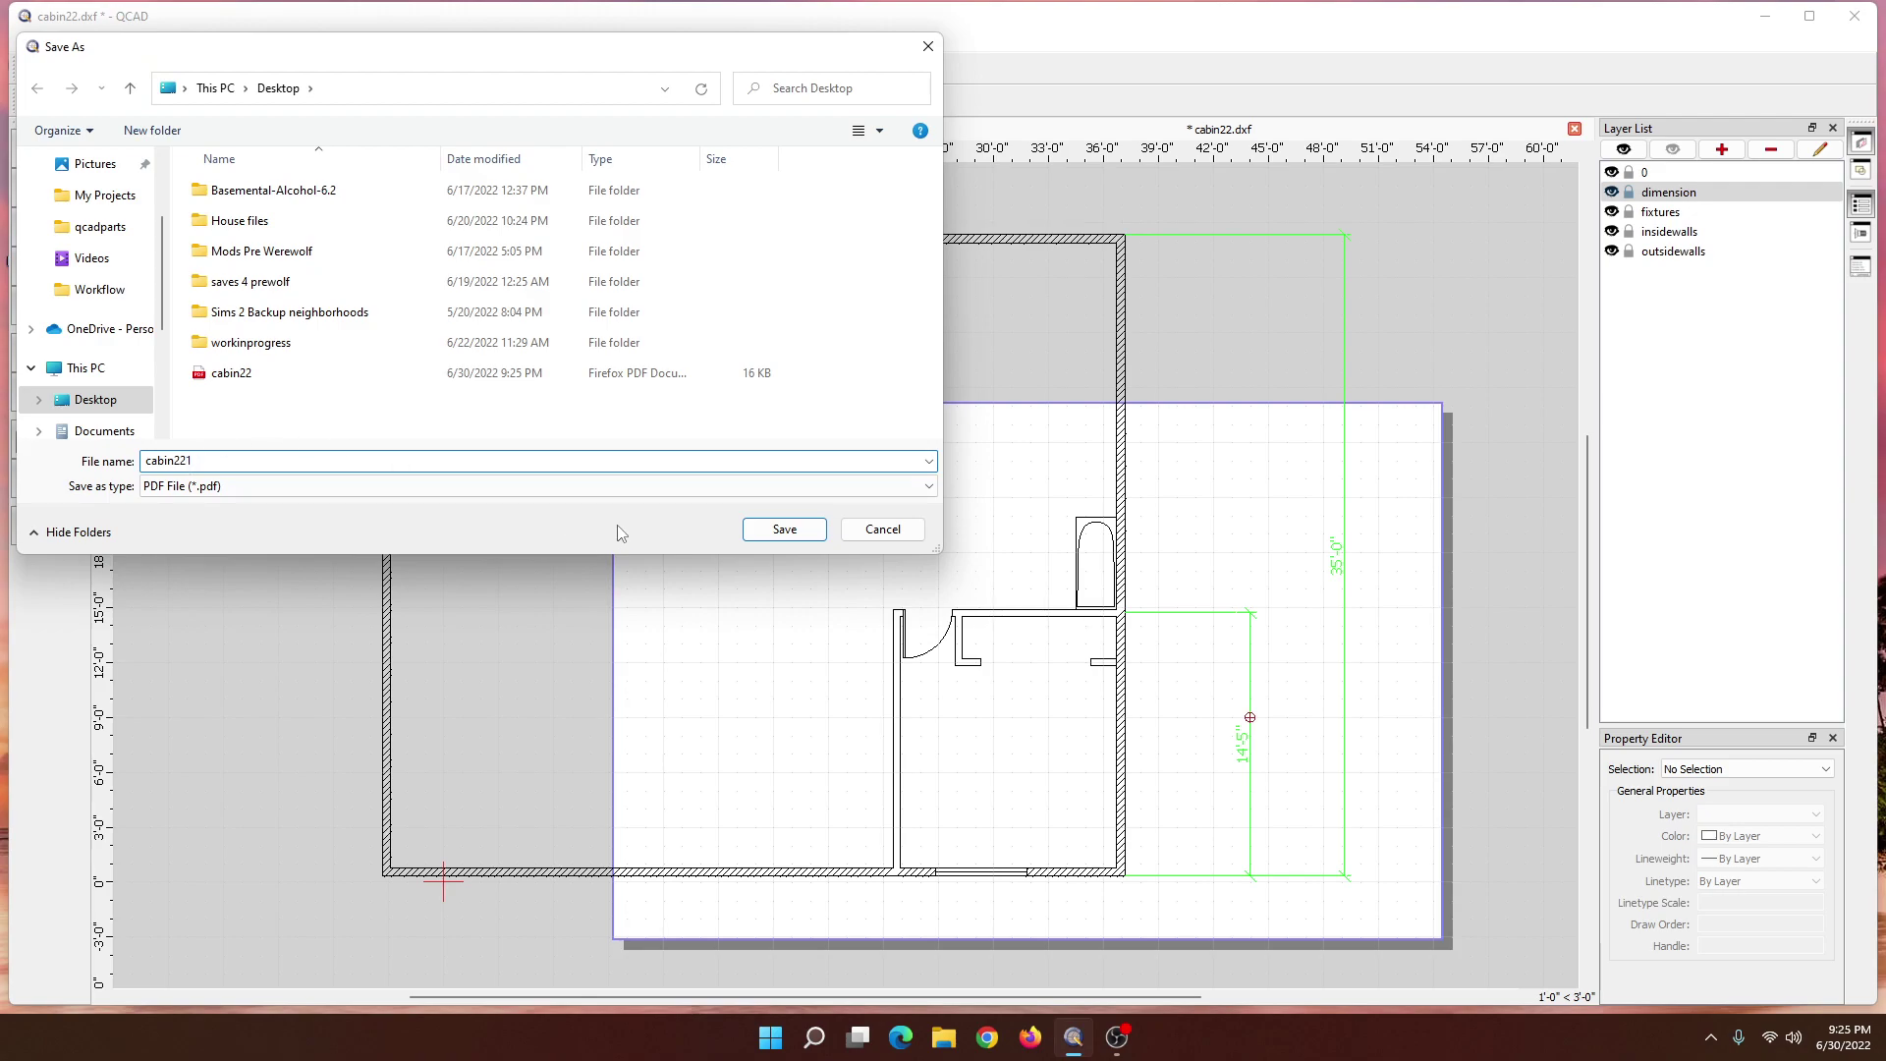
type("1")
left_click(783, 529)
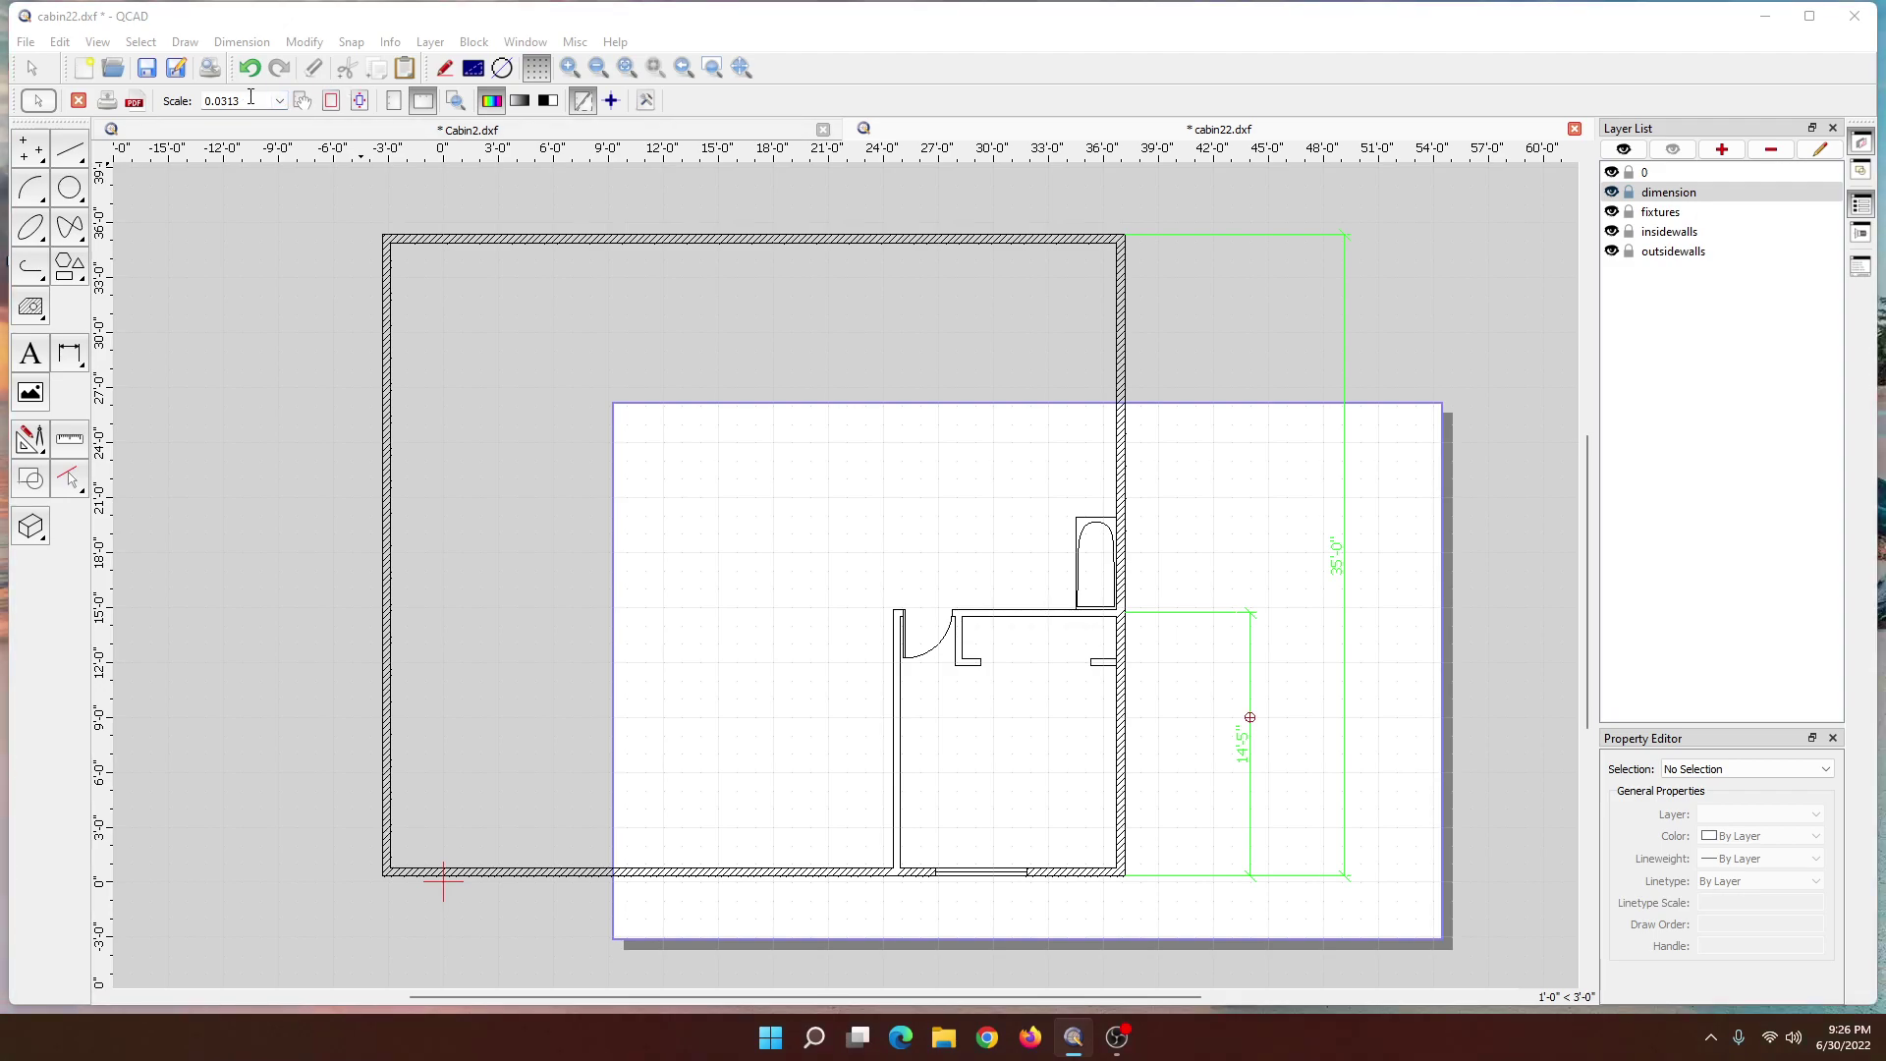
- Leave the print preview and set the page's viewport scale to 1/4" = 1'-0" in the drawing preferences
left_click(79, 100)
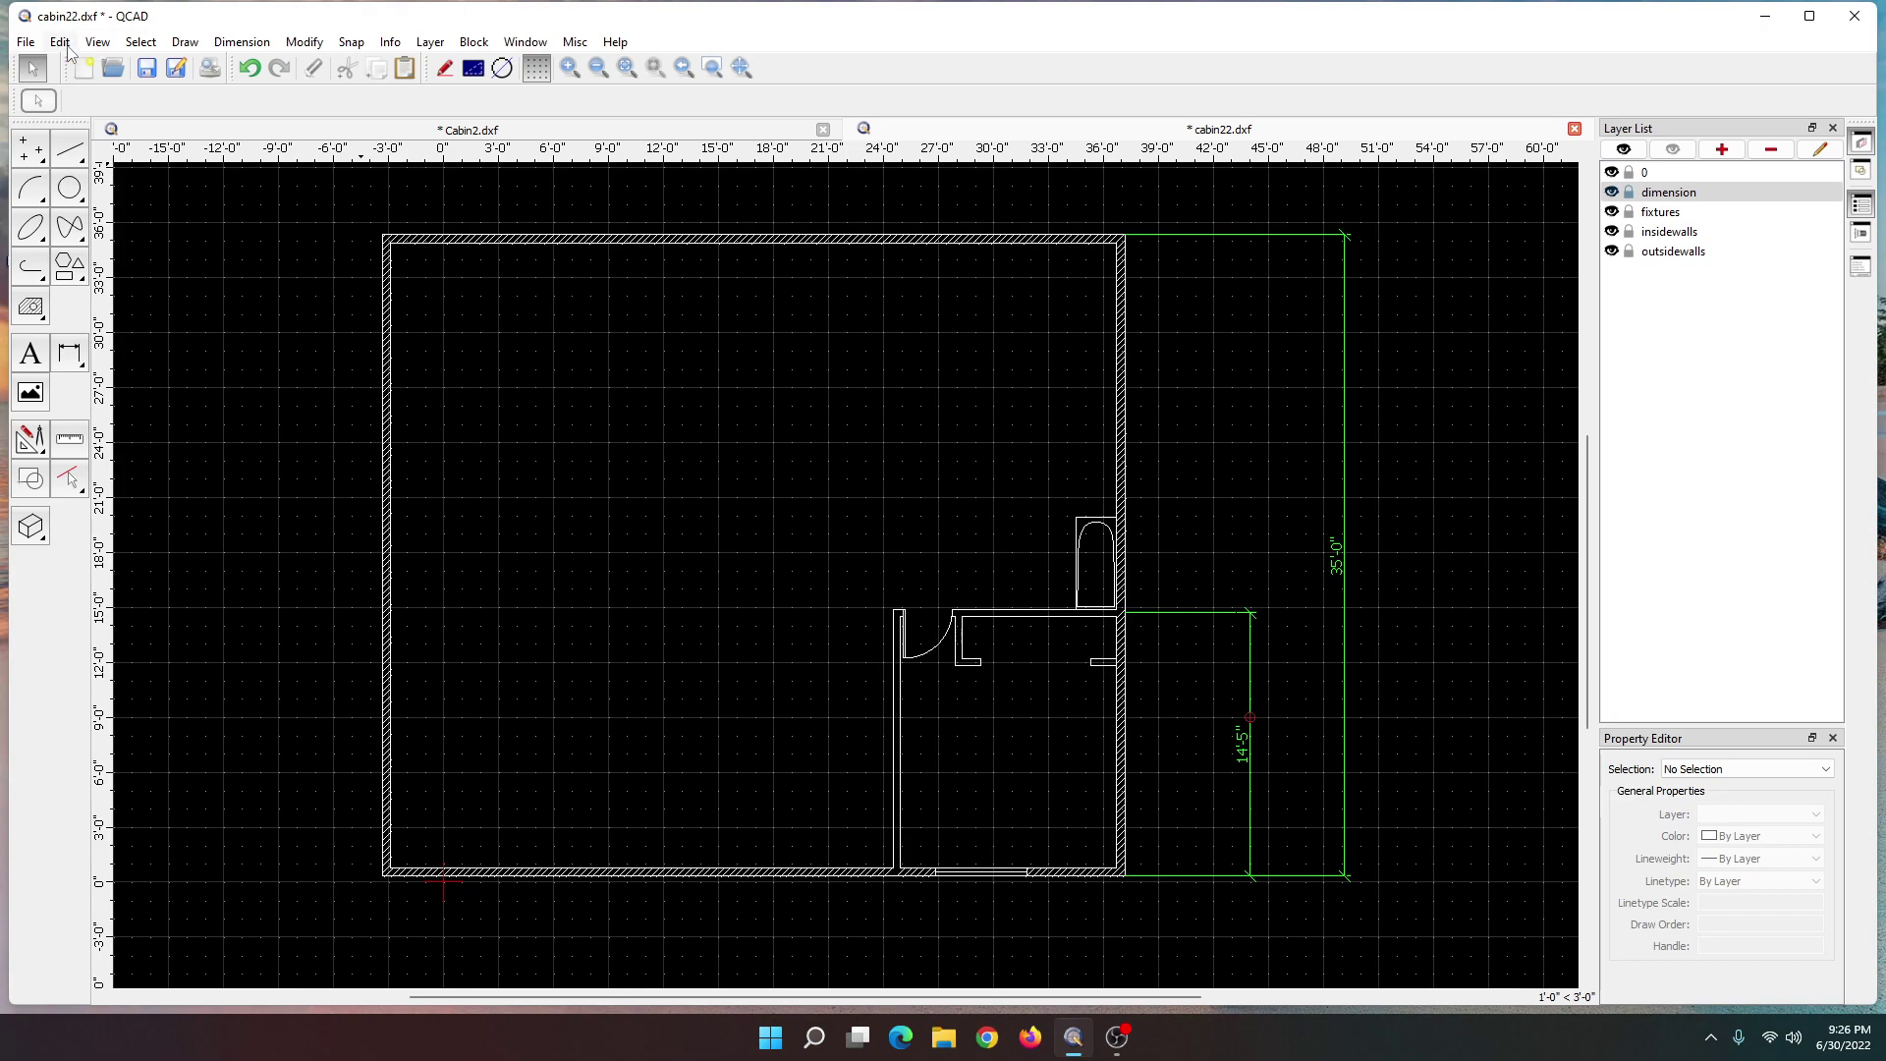
left_click(65, 44)
left_click(145, 366)
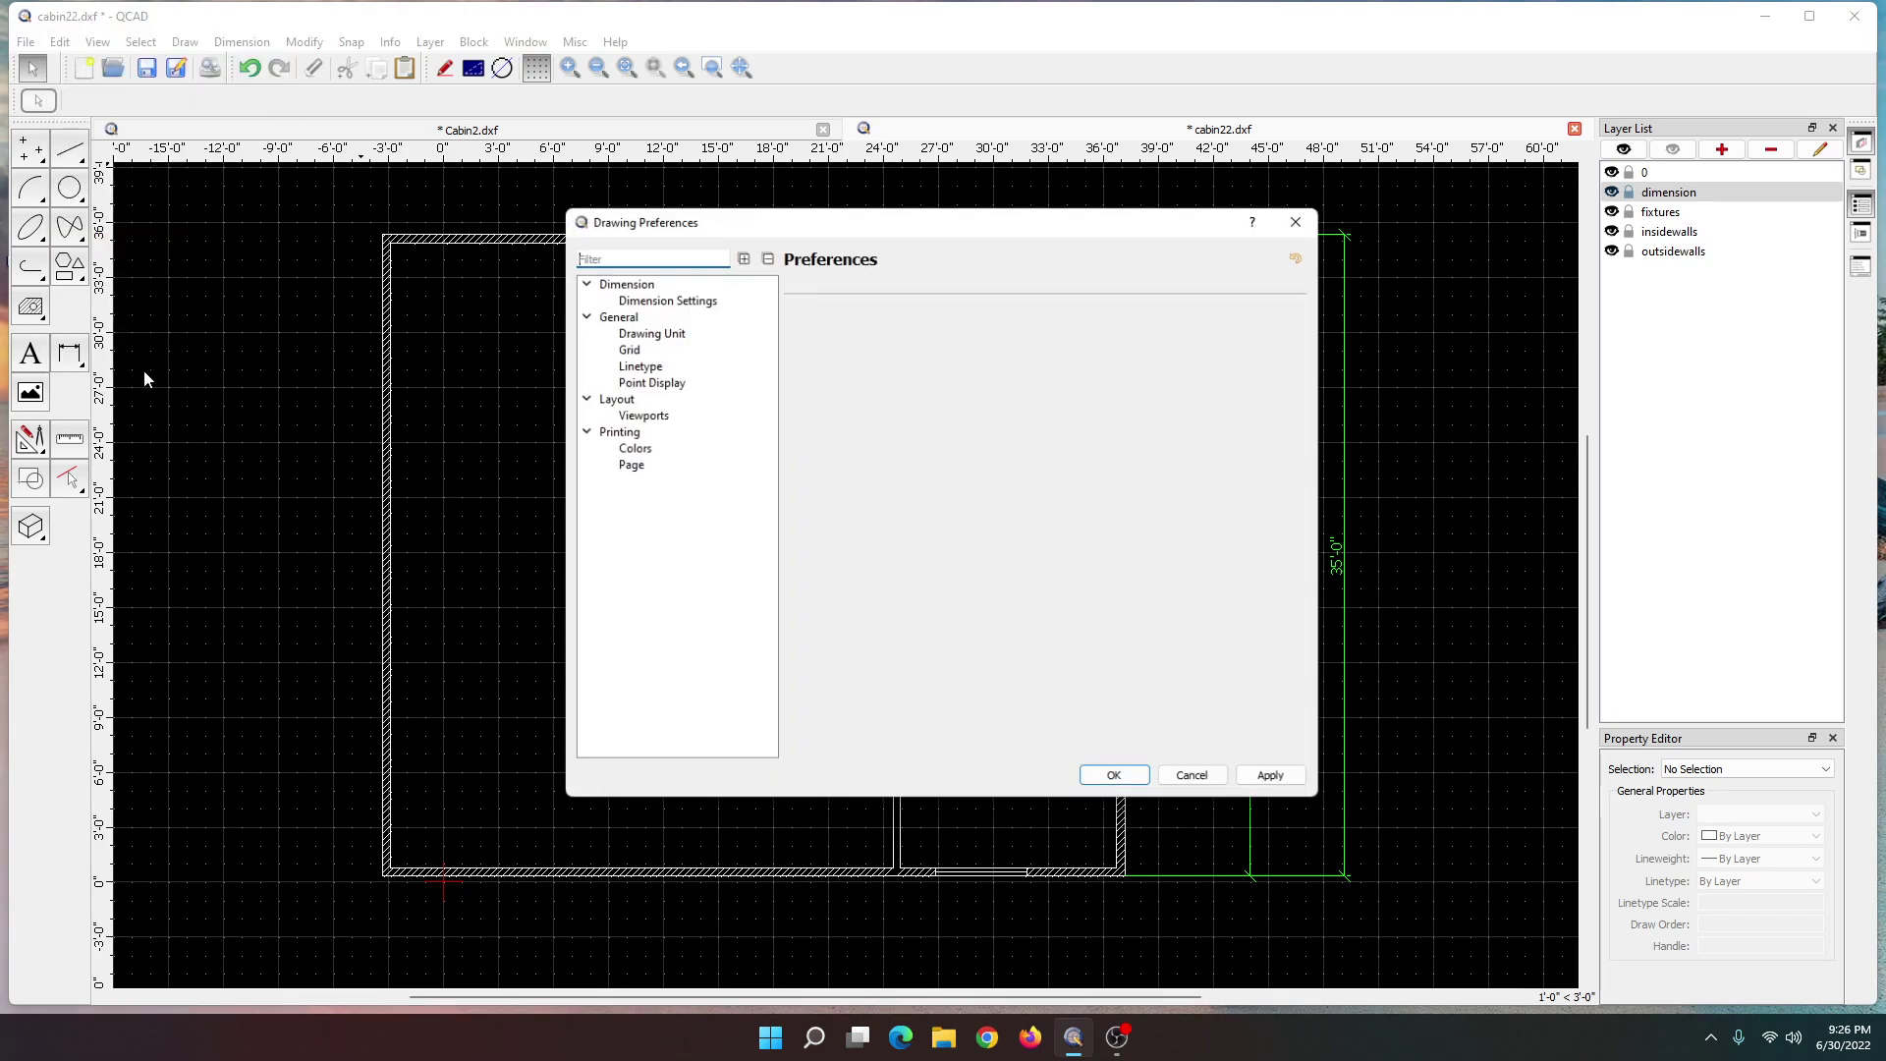
left_click(637, 467)
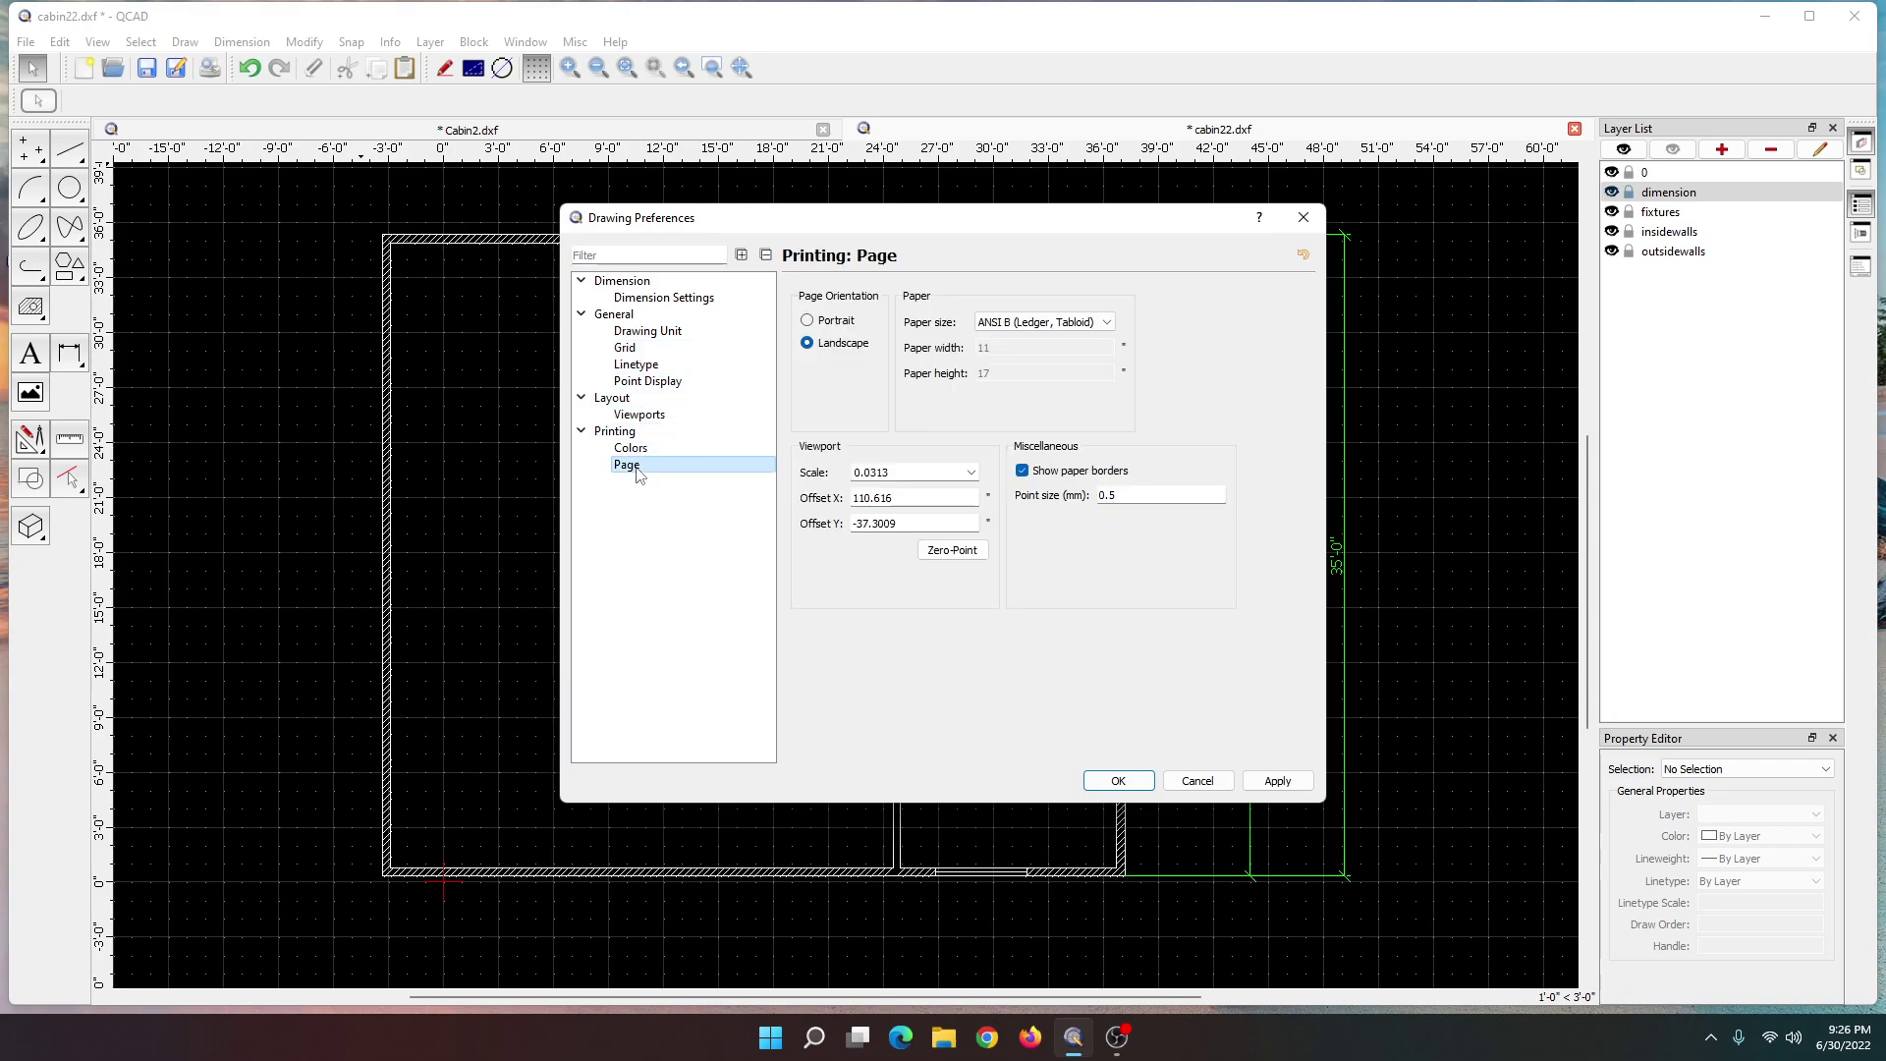
left_click(971, 472)
left_click_drag(972, 510, 985, 552)
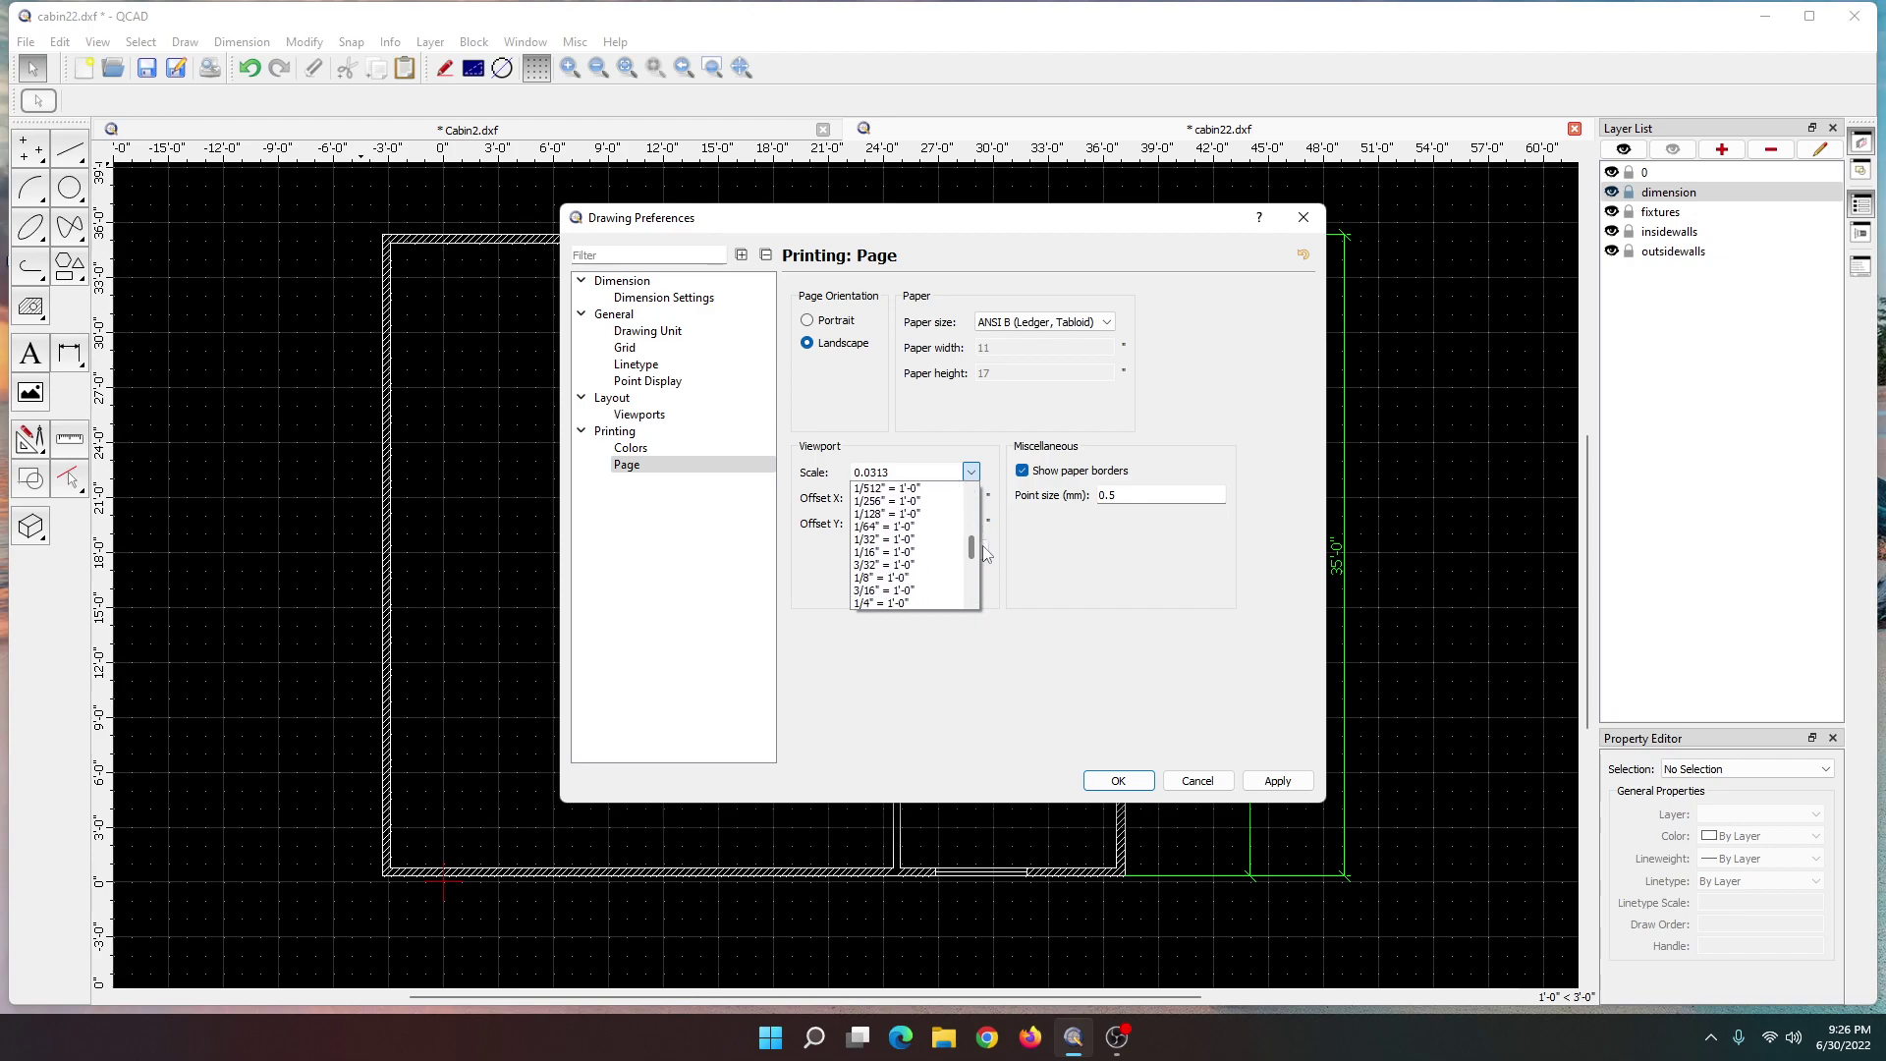
left_click(880, 569)
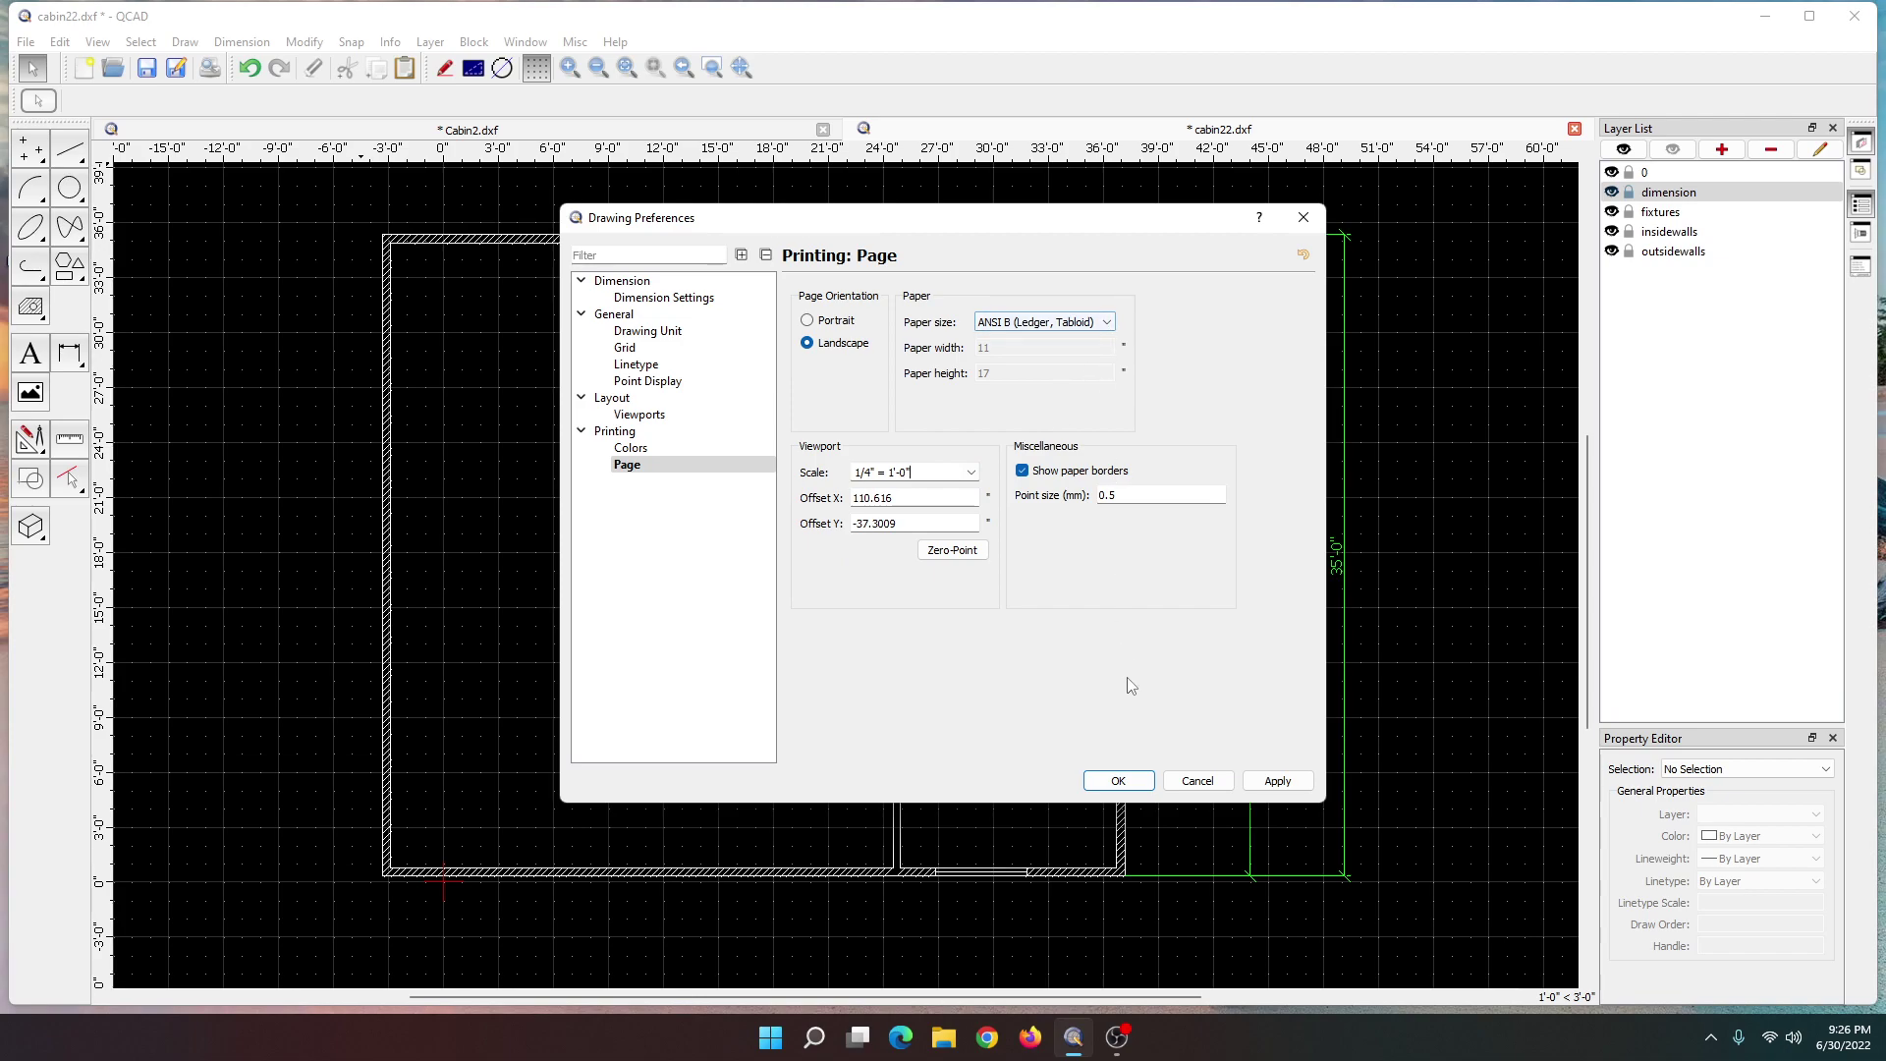
left_click(1275, 781)
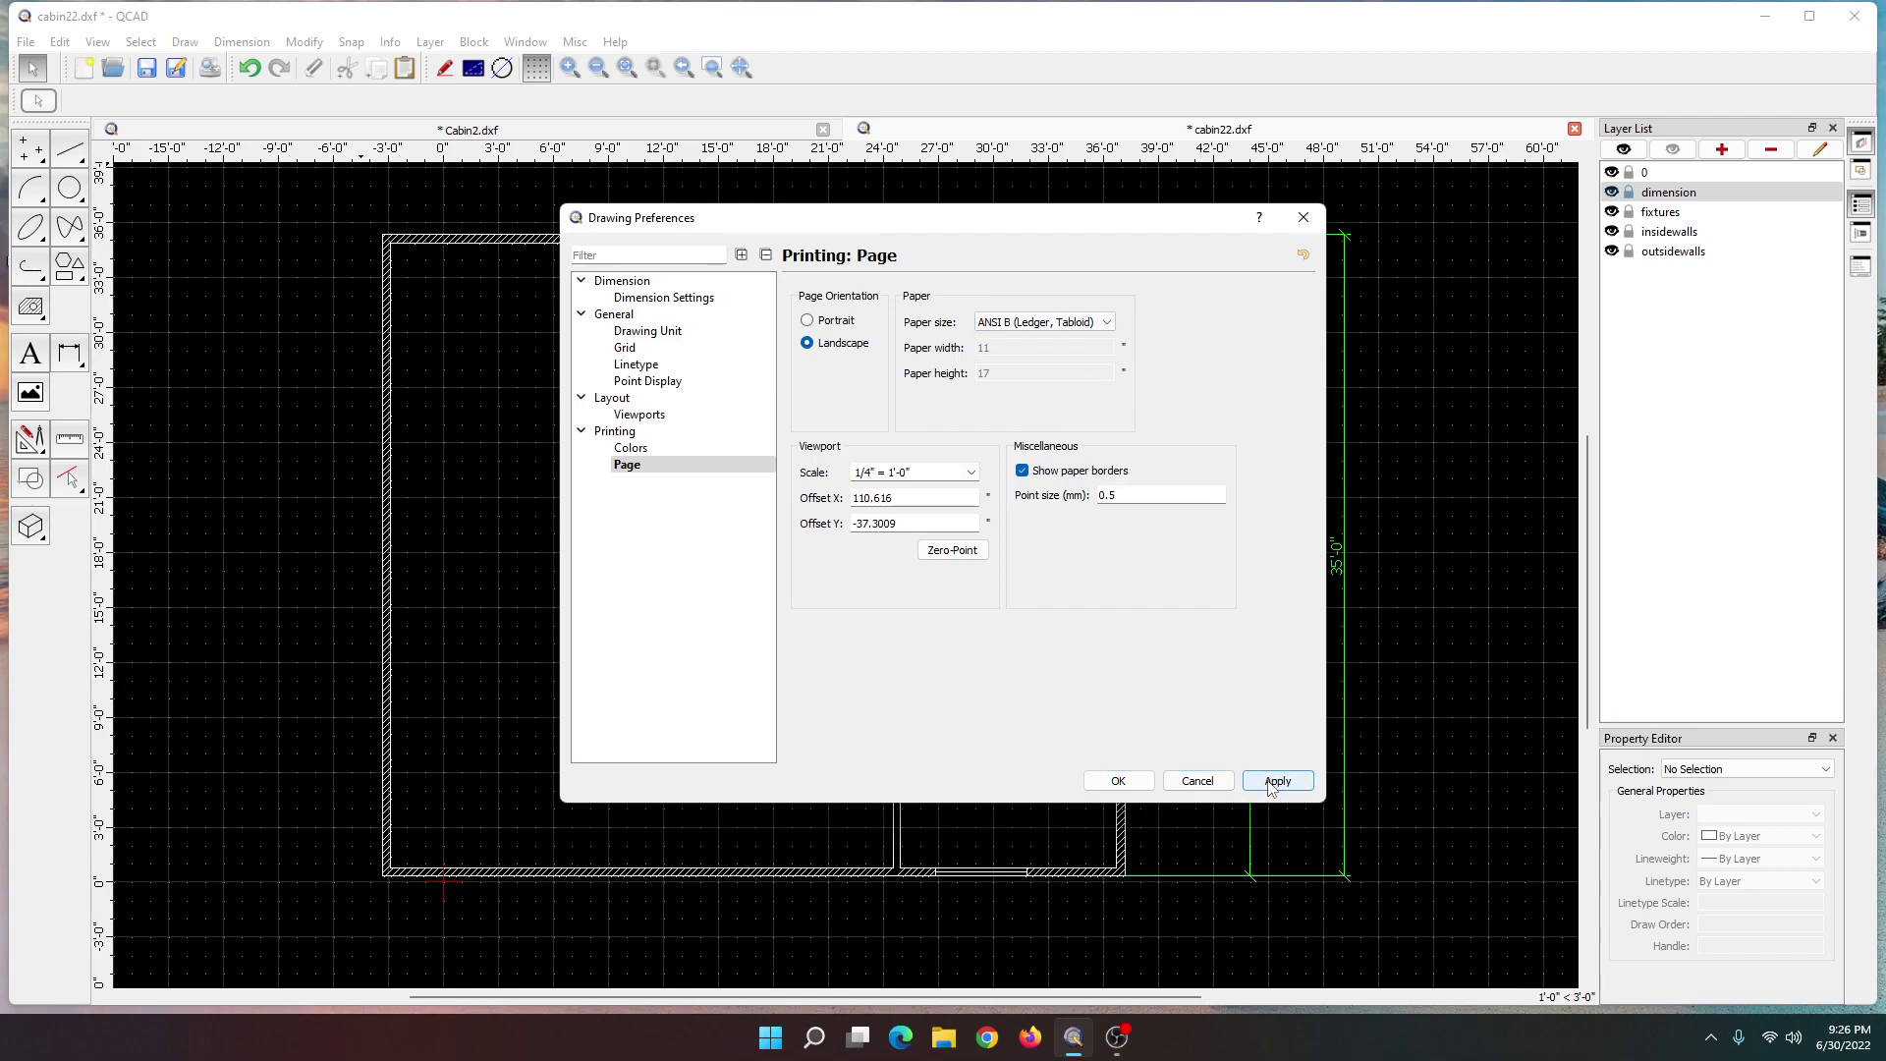
left_click(1118, 781)
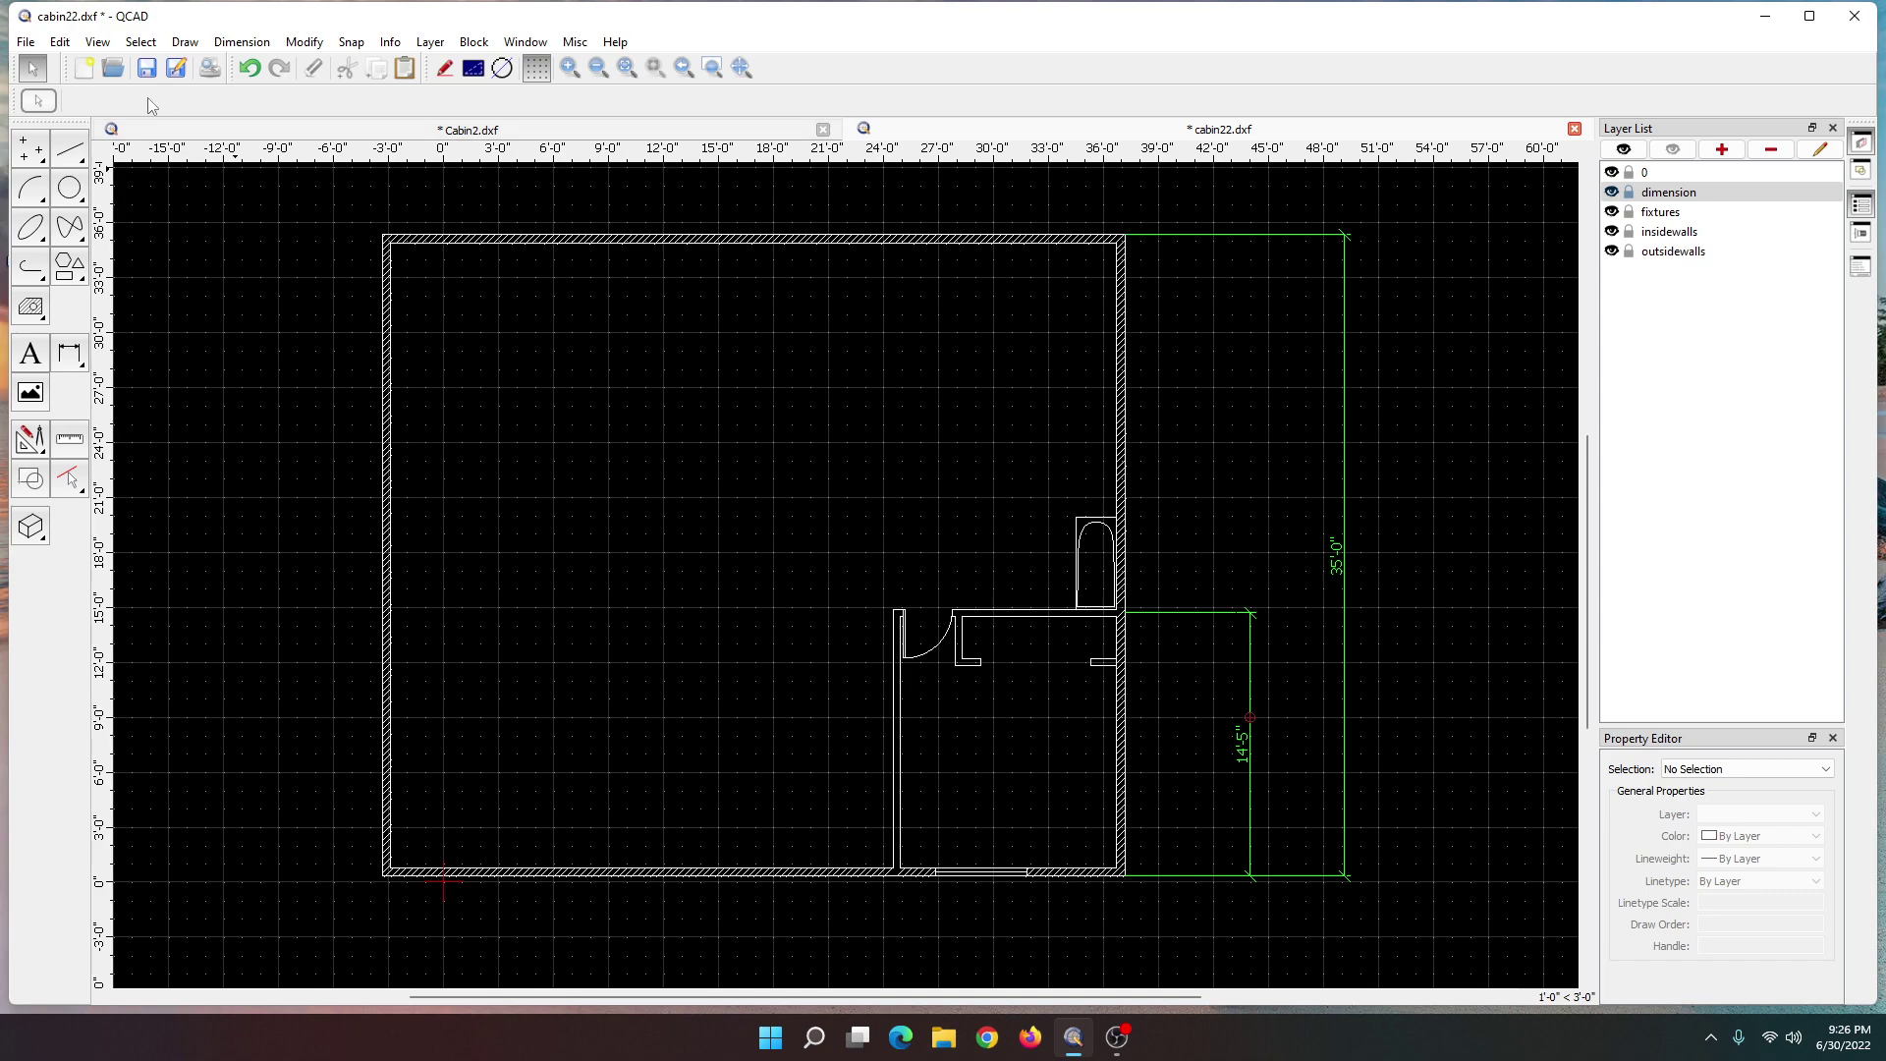
- Reopen the print preview and reposition the paper so the complete floor plan and both dimensions lie within the page
left_click(27, 43)
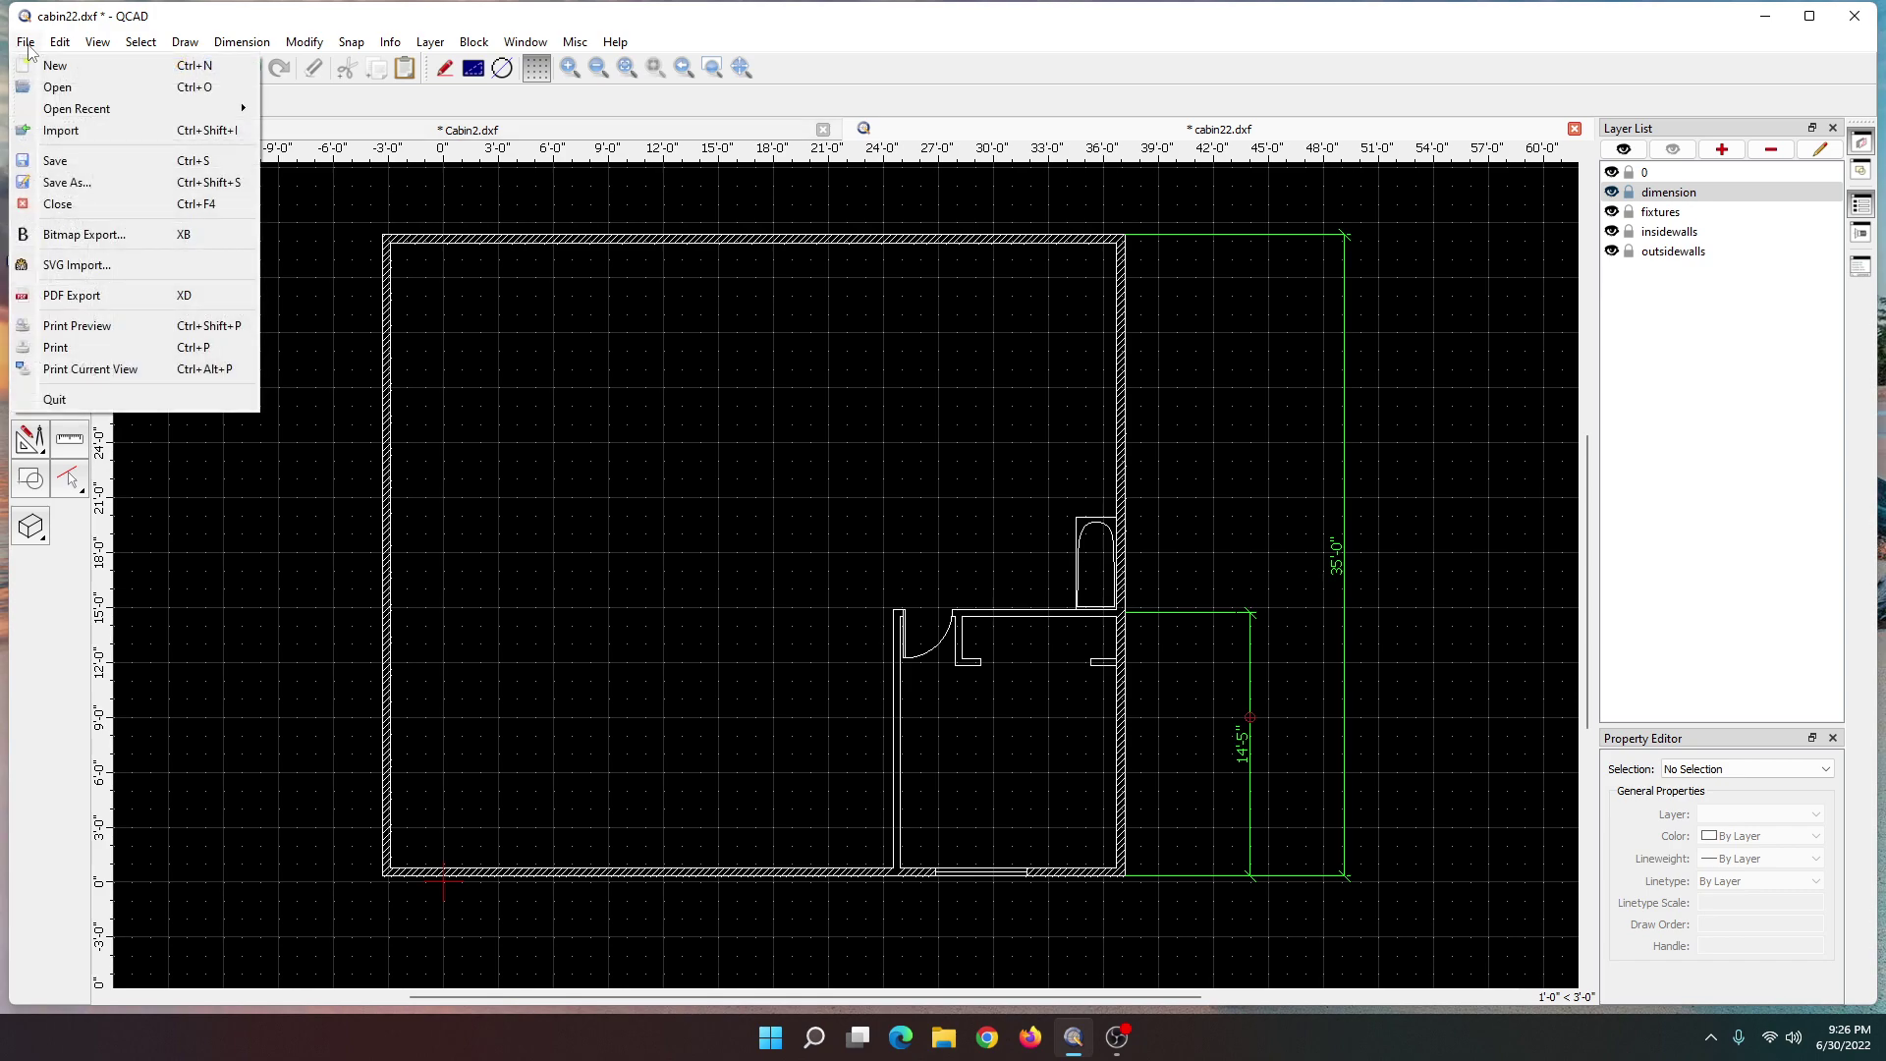
mouse_move(60, 50)
left_click(386, 199)
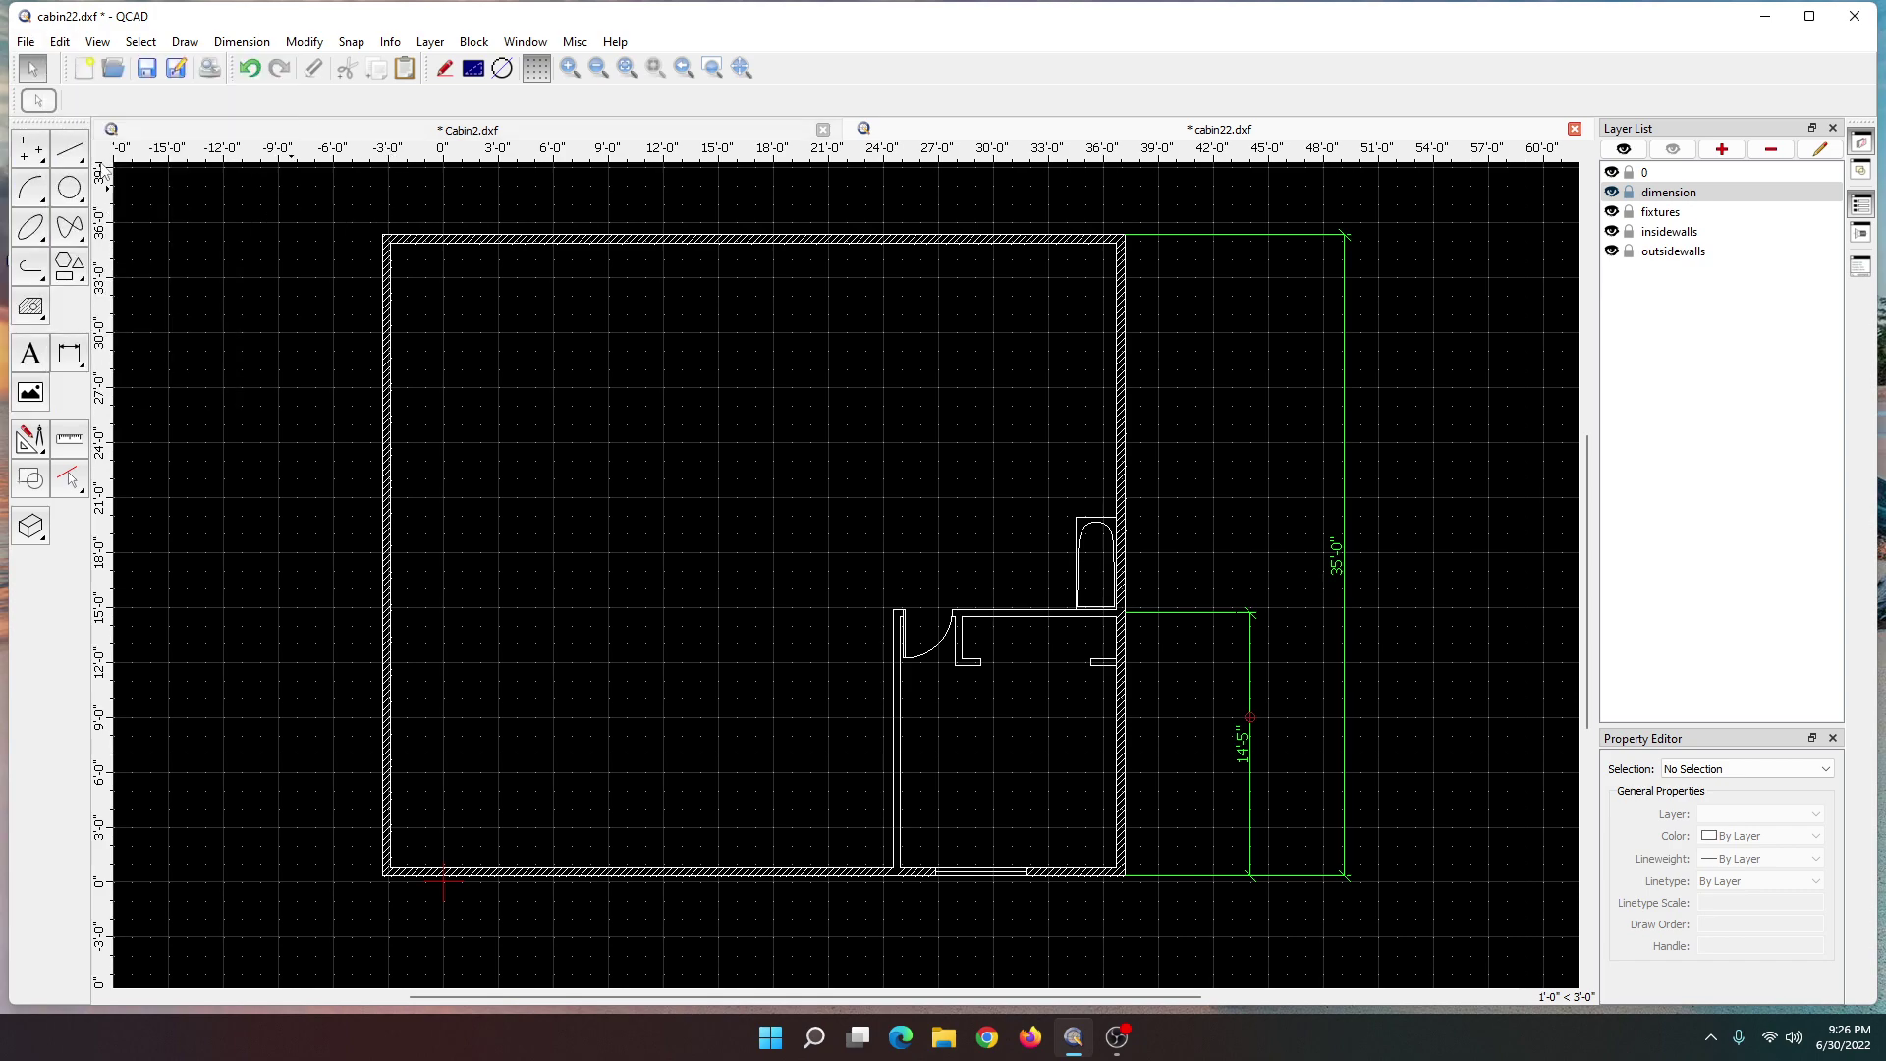
left_click(26, 43)
left_click(86, 327)
middle_click_drag(956, 463, 733, 488)
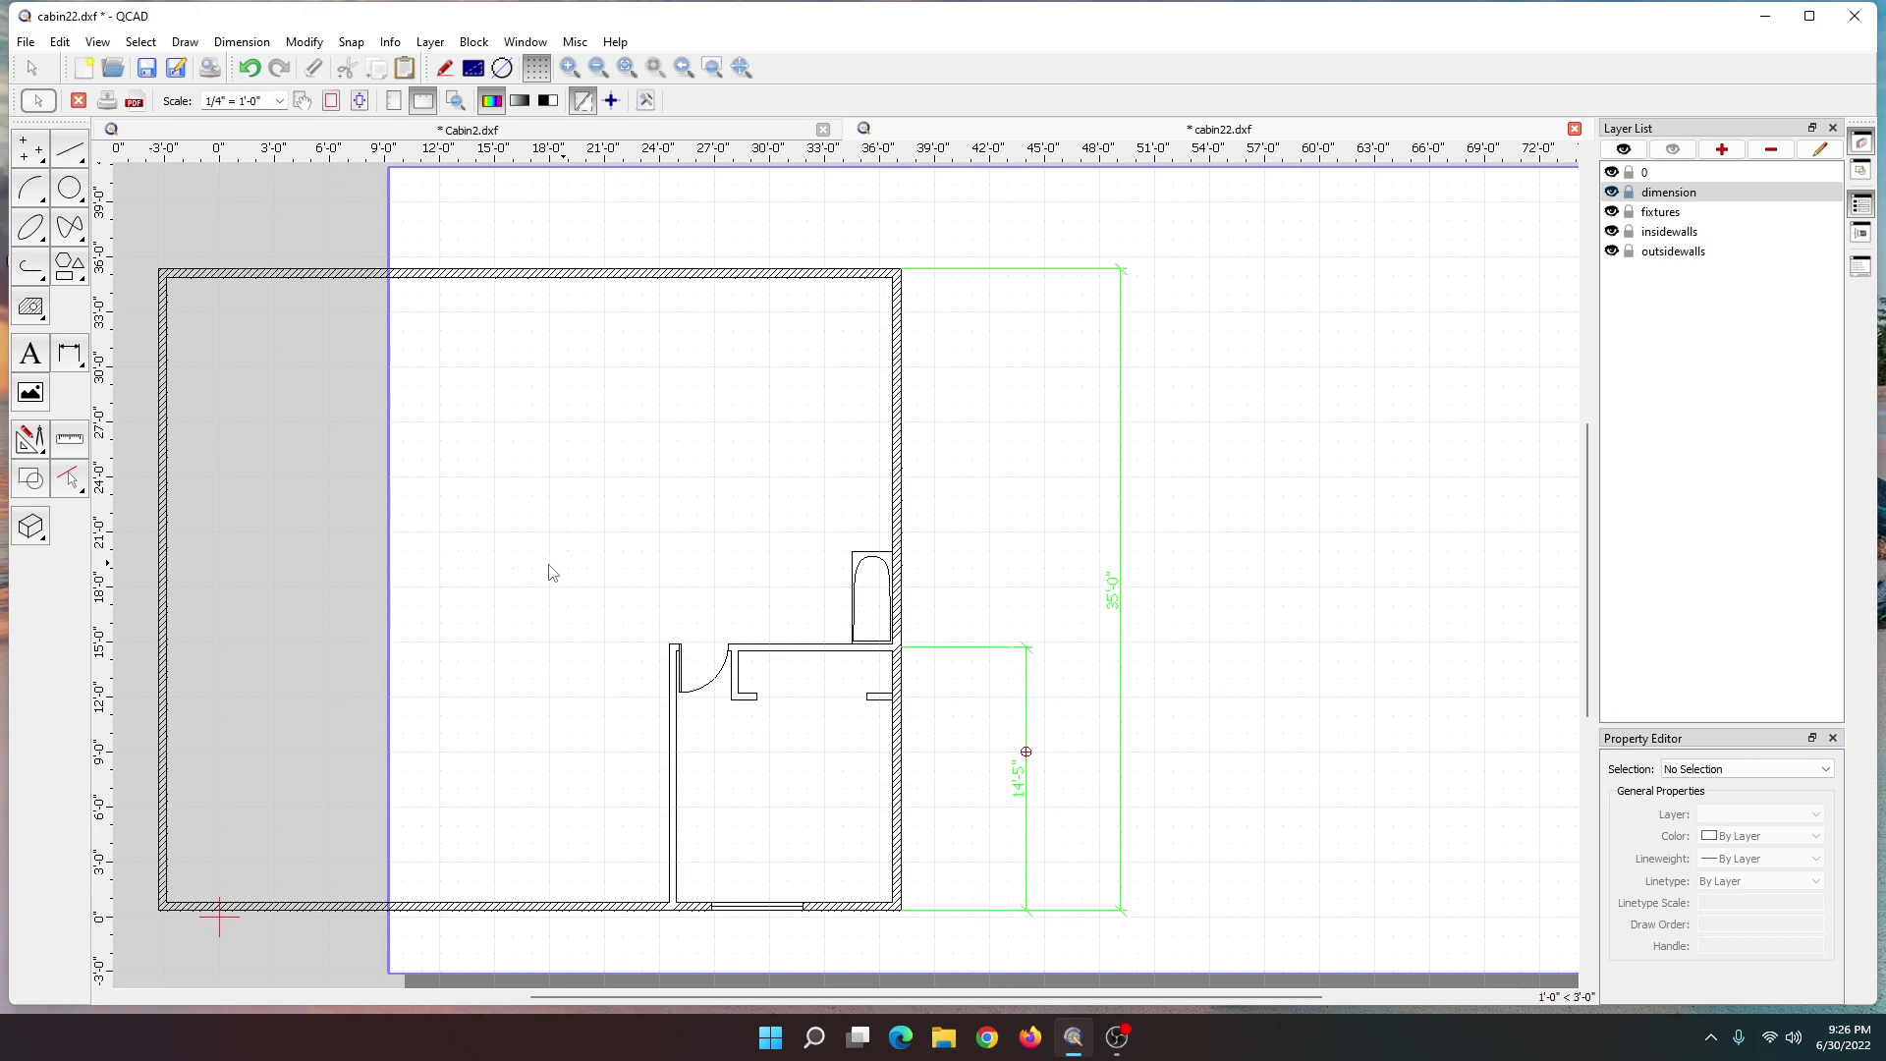
left_click(303, 101)
left_click_drag(446, 497, 146, 501)
mouse_move(354, 540)
left_mouse_down()
mouse_move(549, 535)
mouse_move(577, 493)
left_mouse_up()
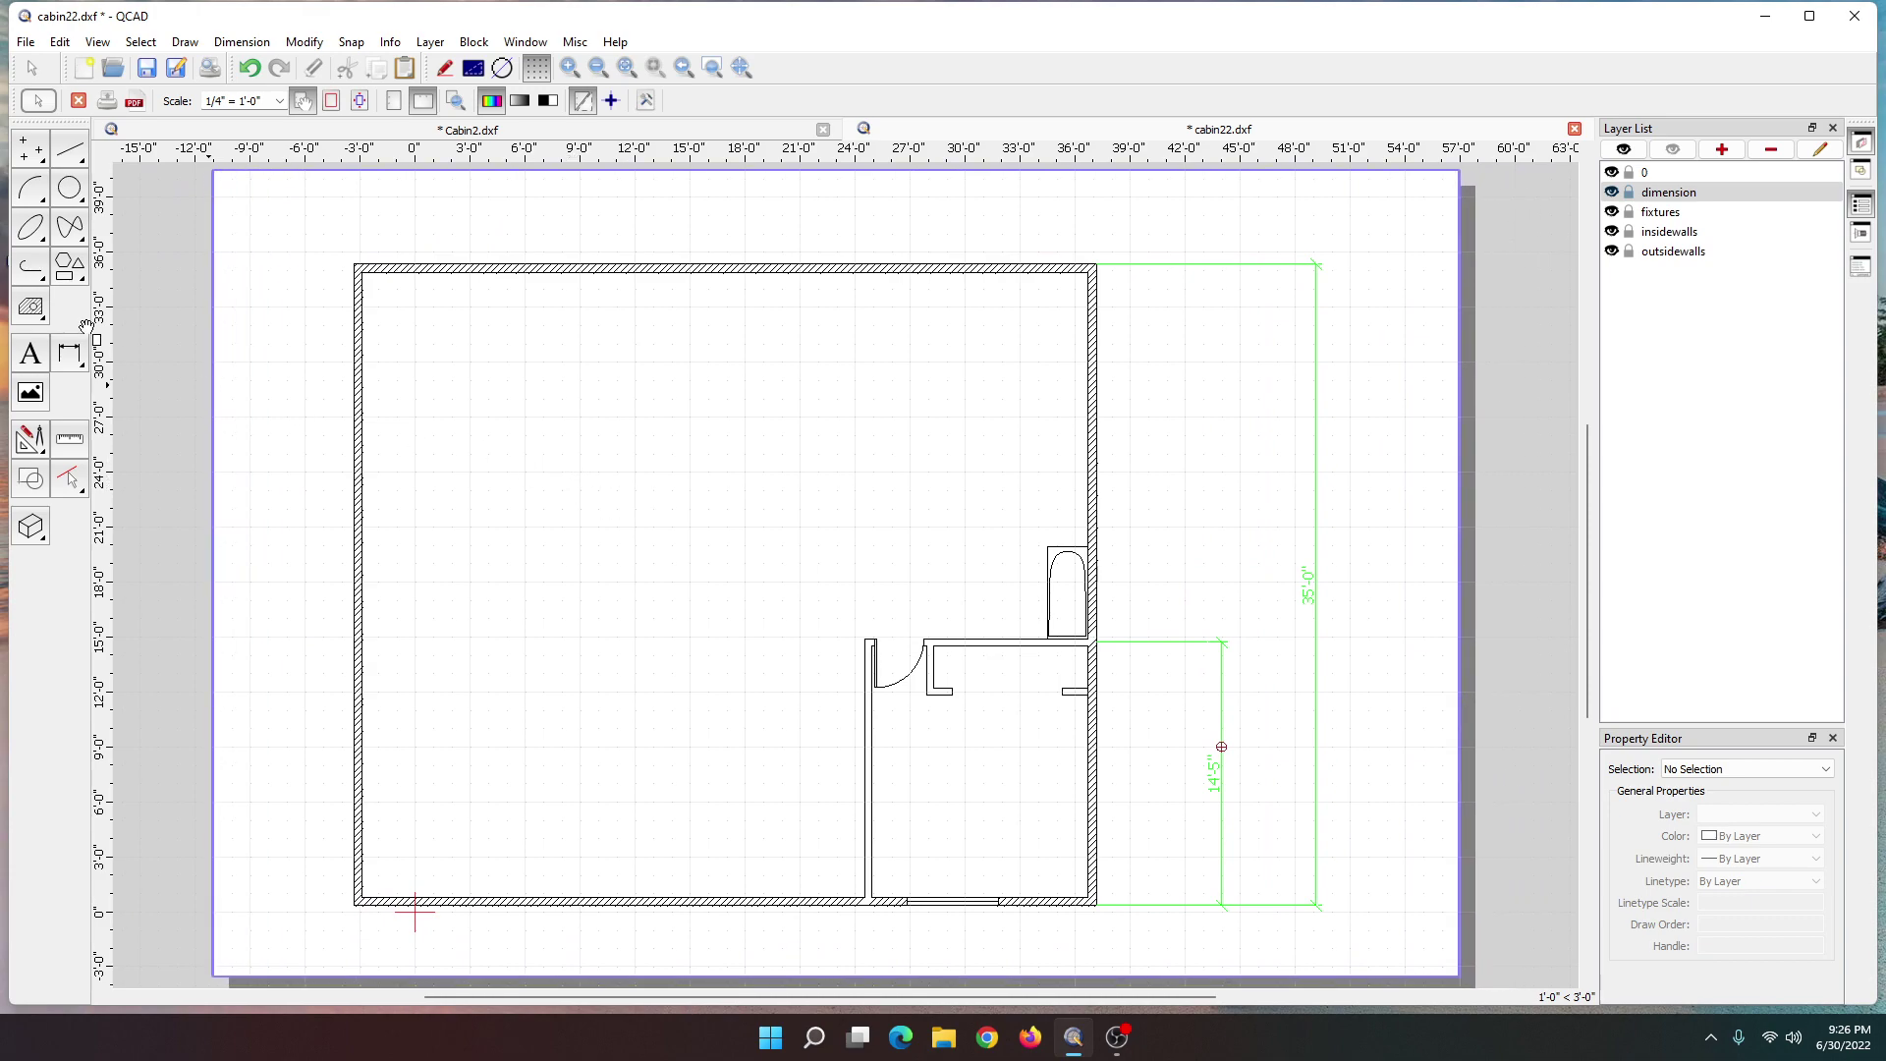
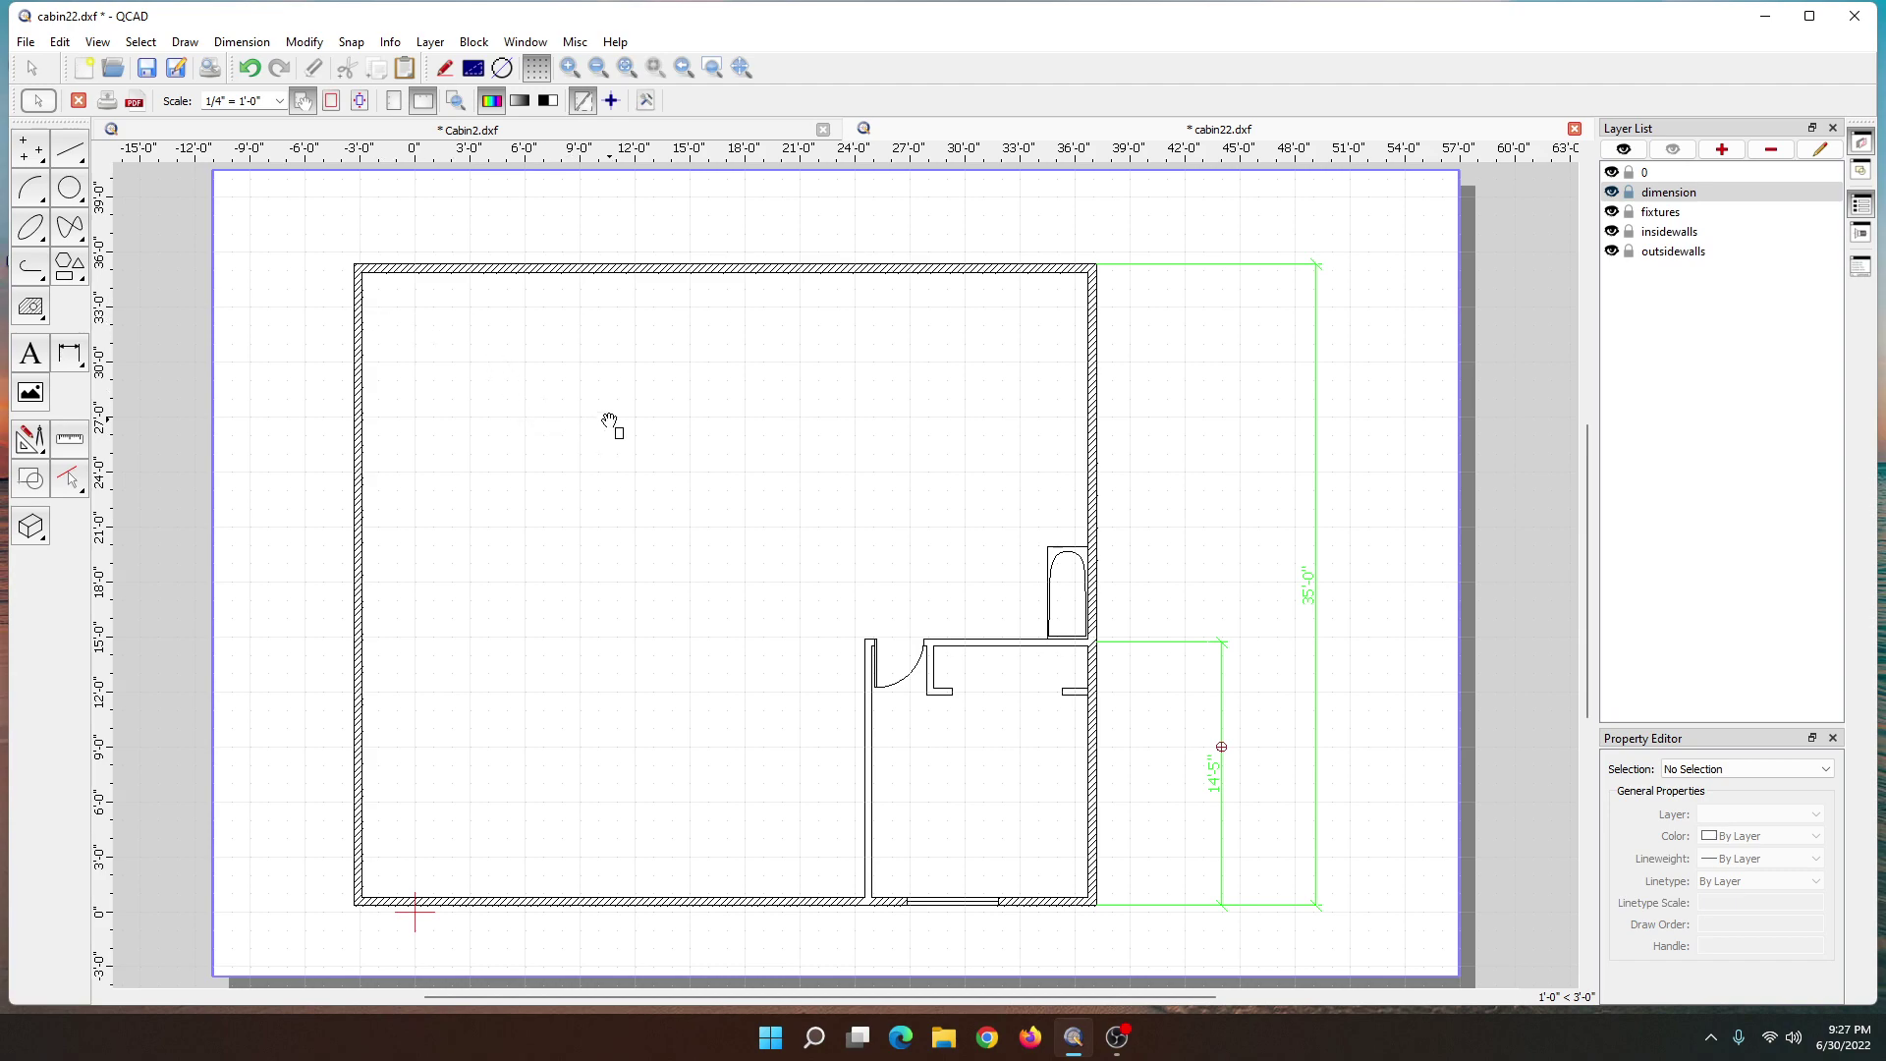
- Leave the print preview and check which parts are available in the qcadparts folder of the part library
left_click_drag(729, 494, 693, 499)
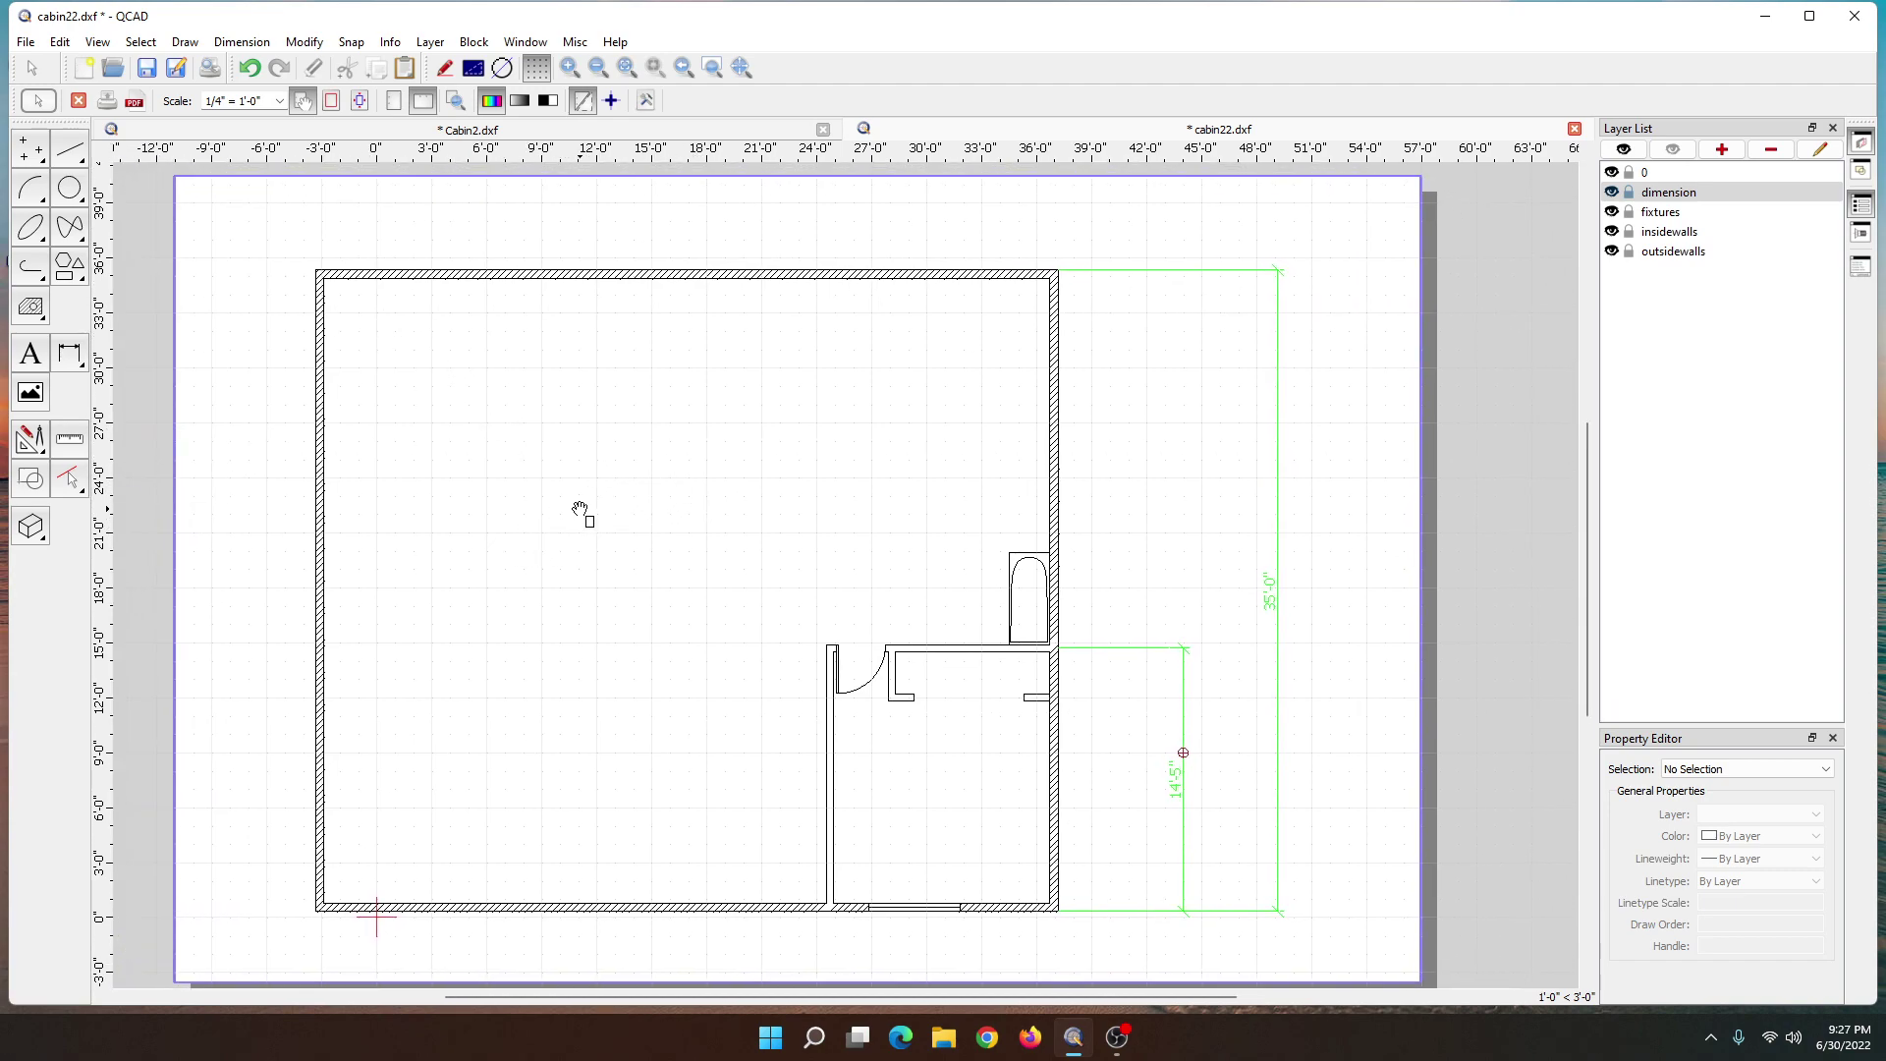
left_click(79, 101)
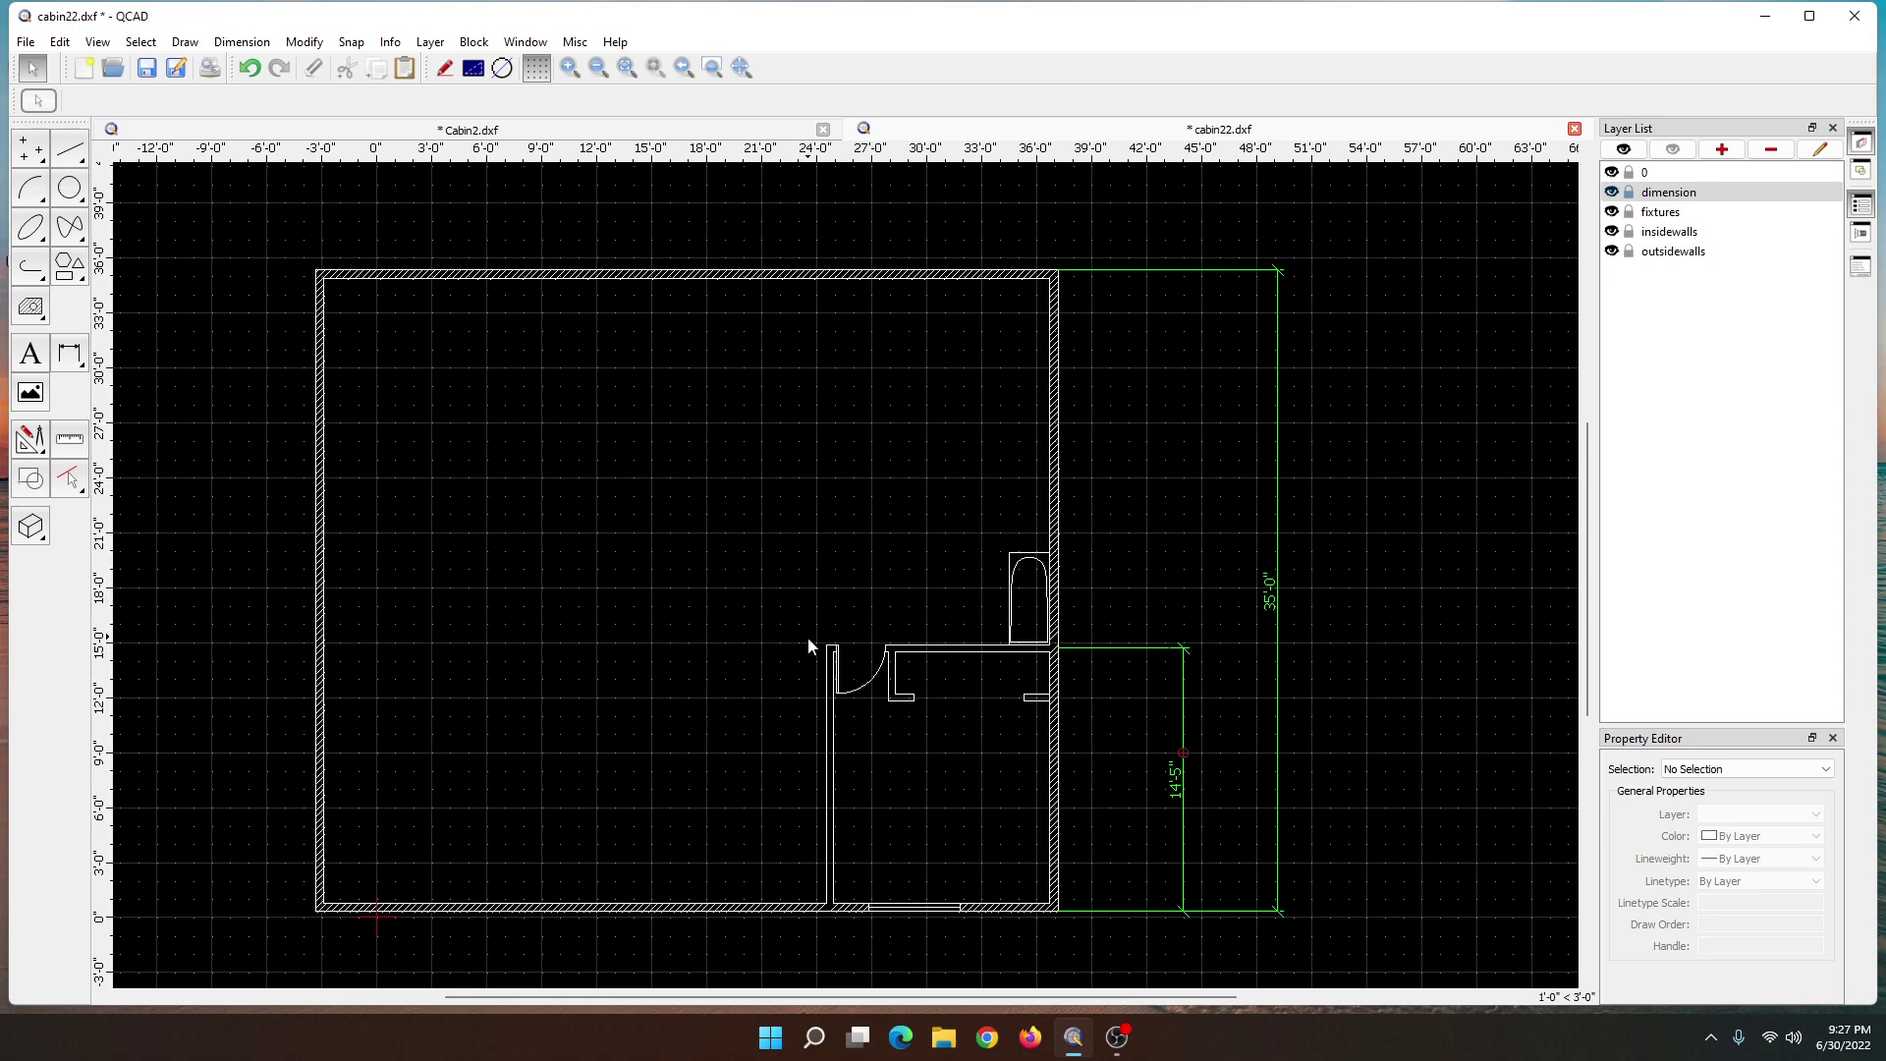
left_click(1862, 233)
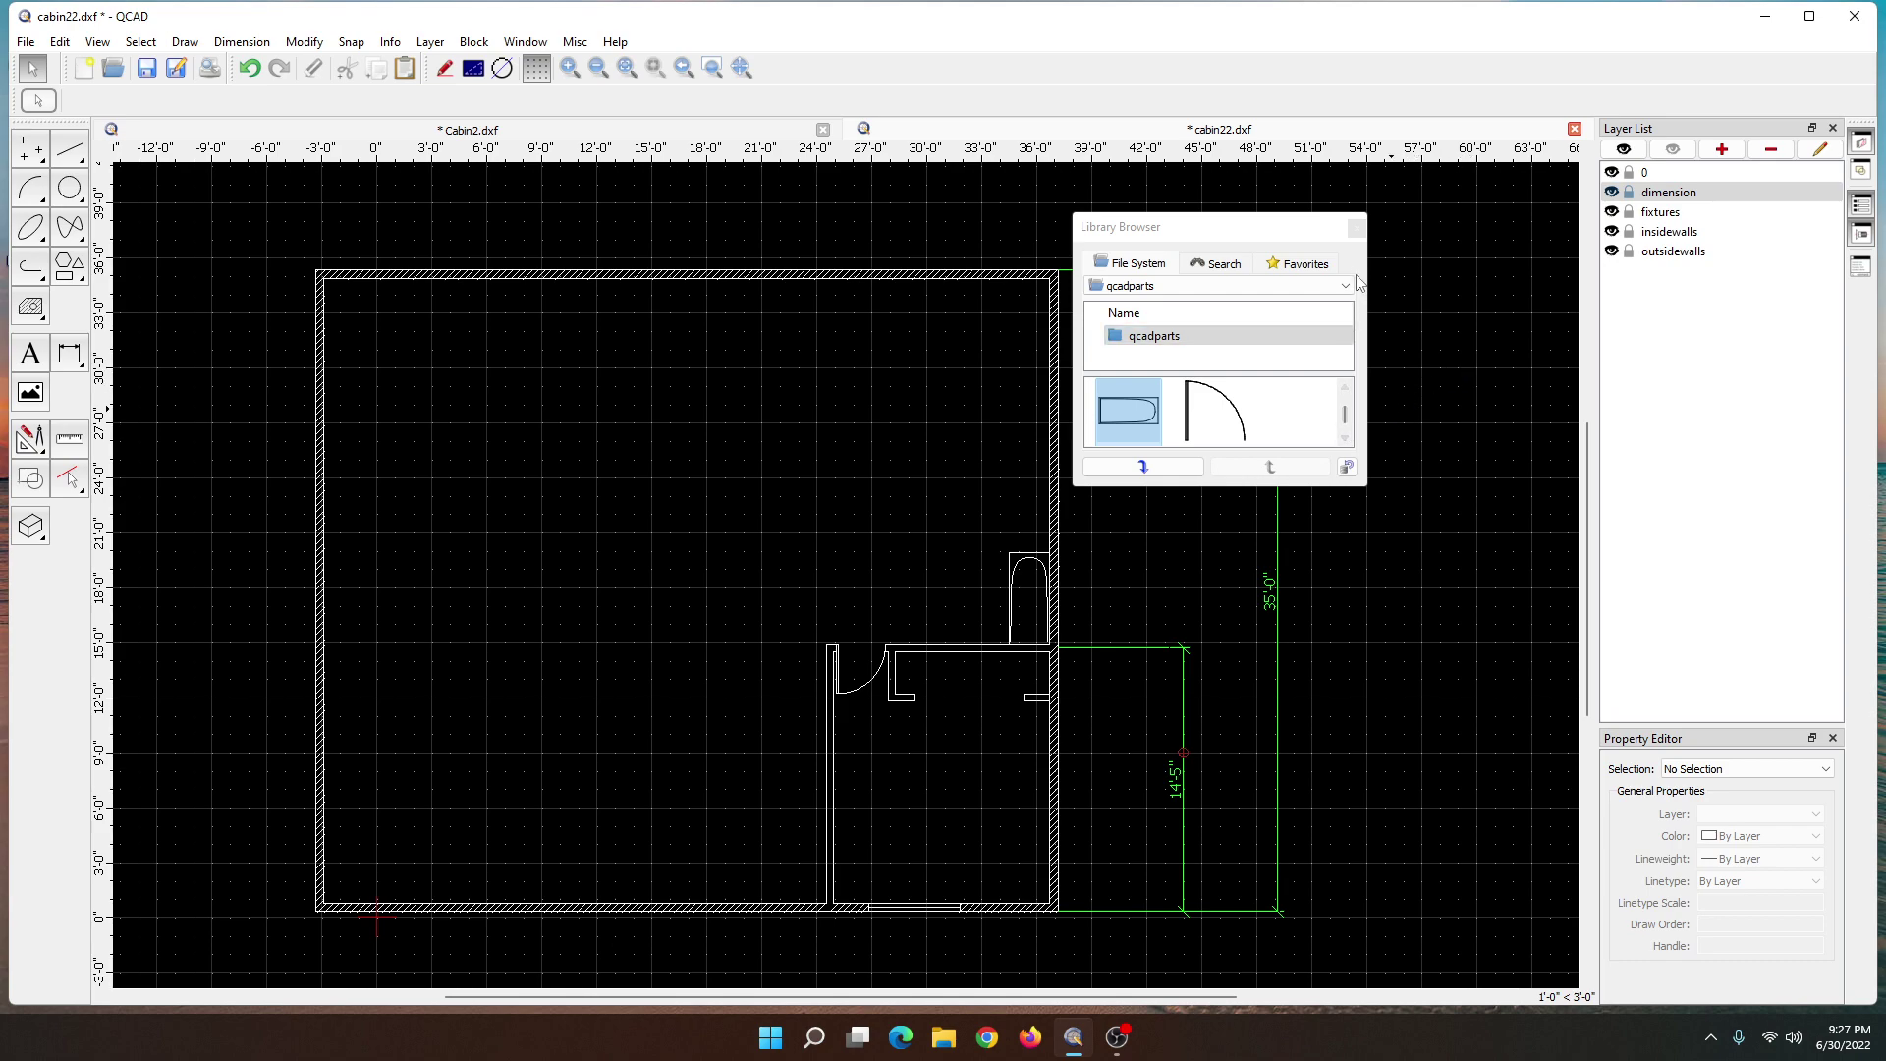
left_click(1356, 228)
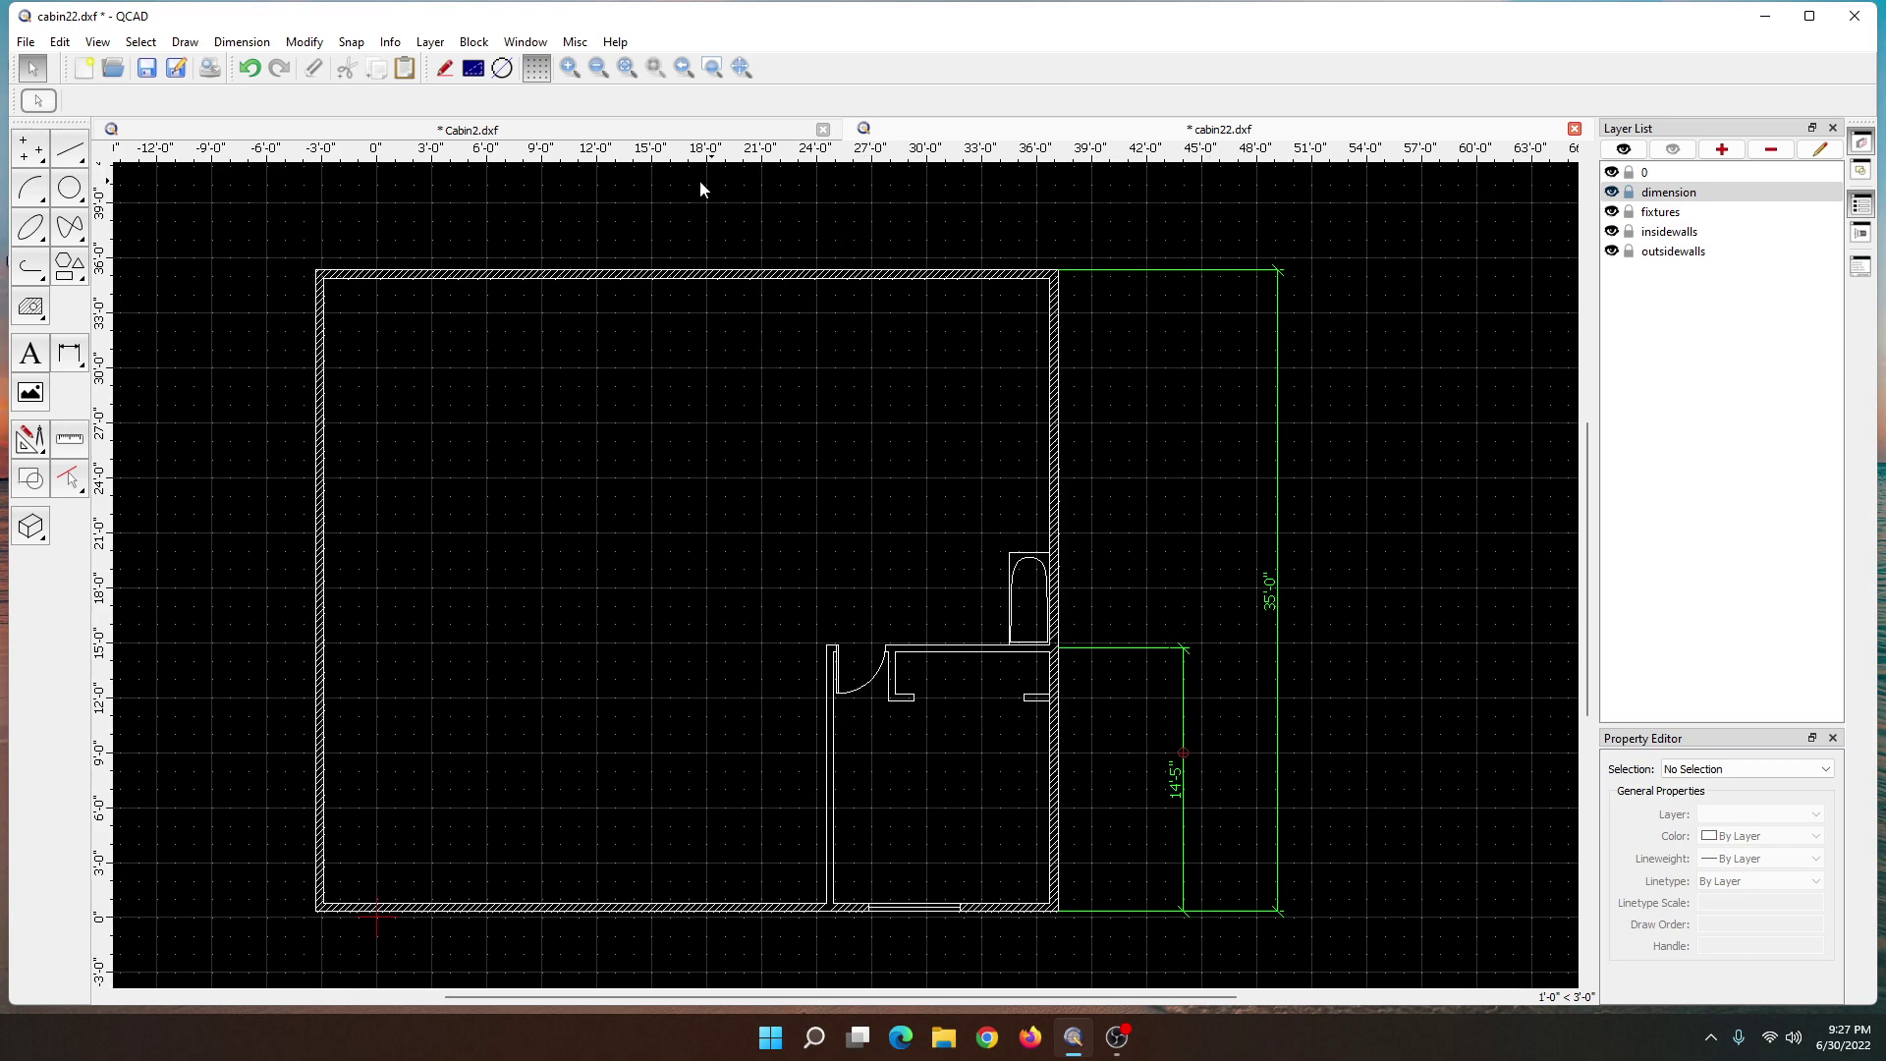
- Create a new drawing and save it to the Desktop as door2foot3
left_click(27, 43)
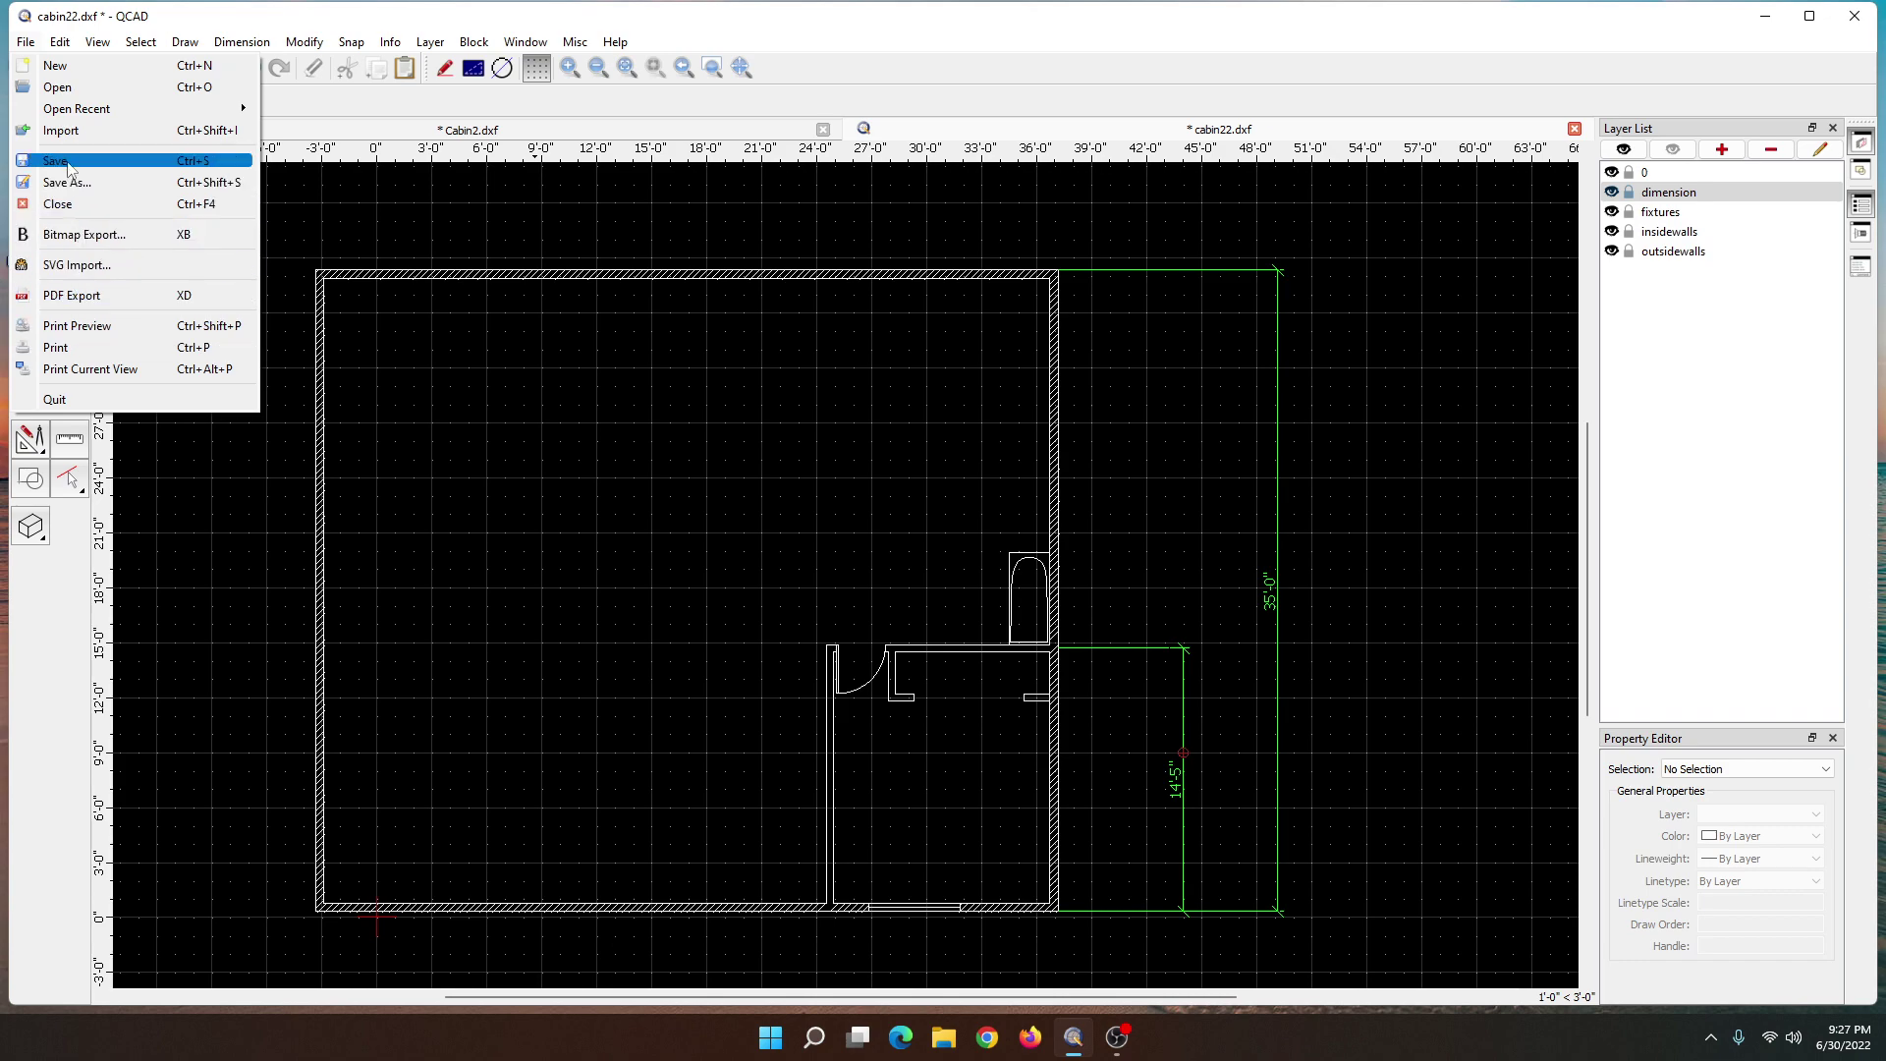
left_click(55, 65)
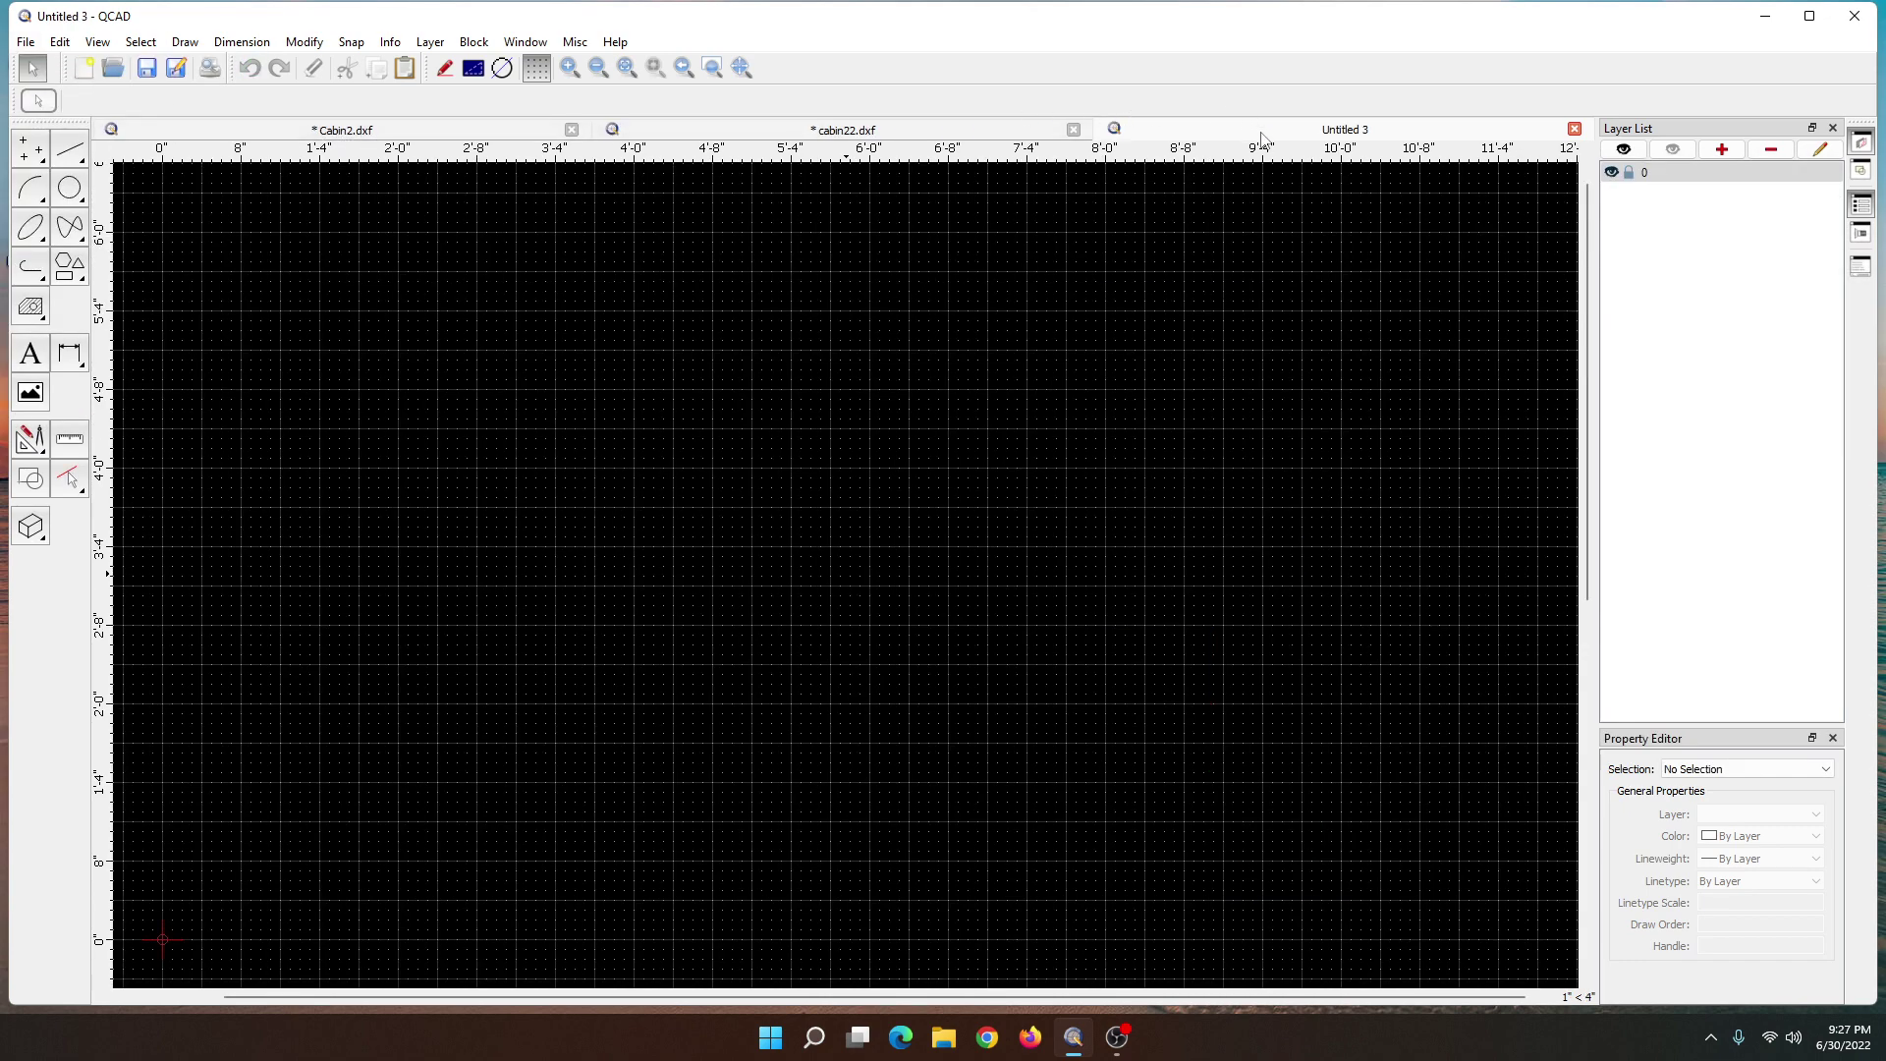
left_click(26, 41)
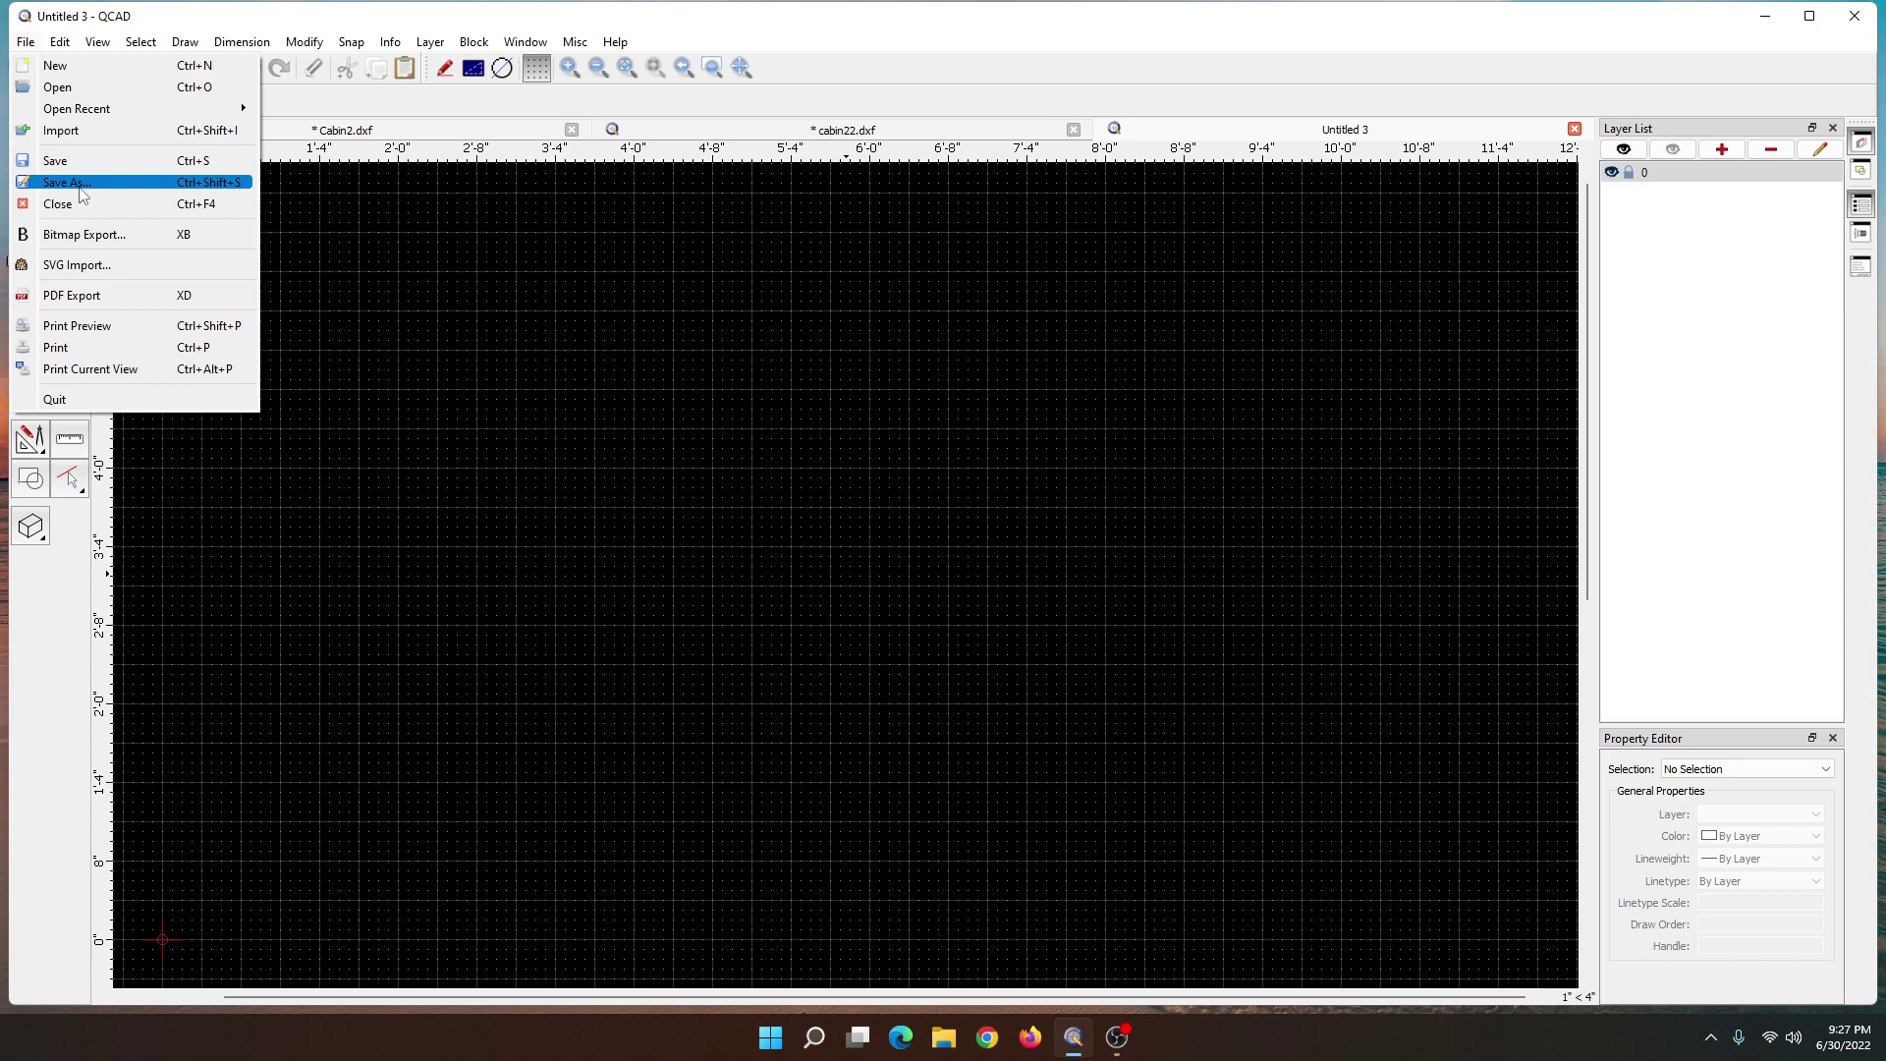
left_click(118, 181)
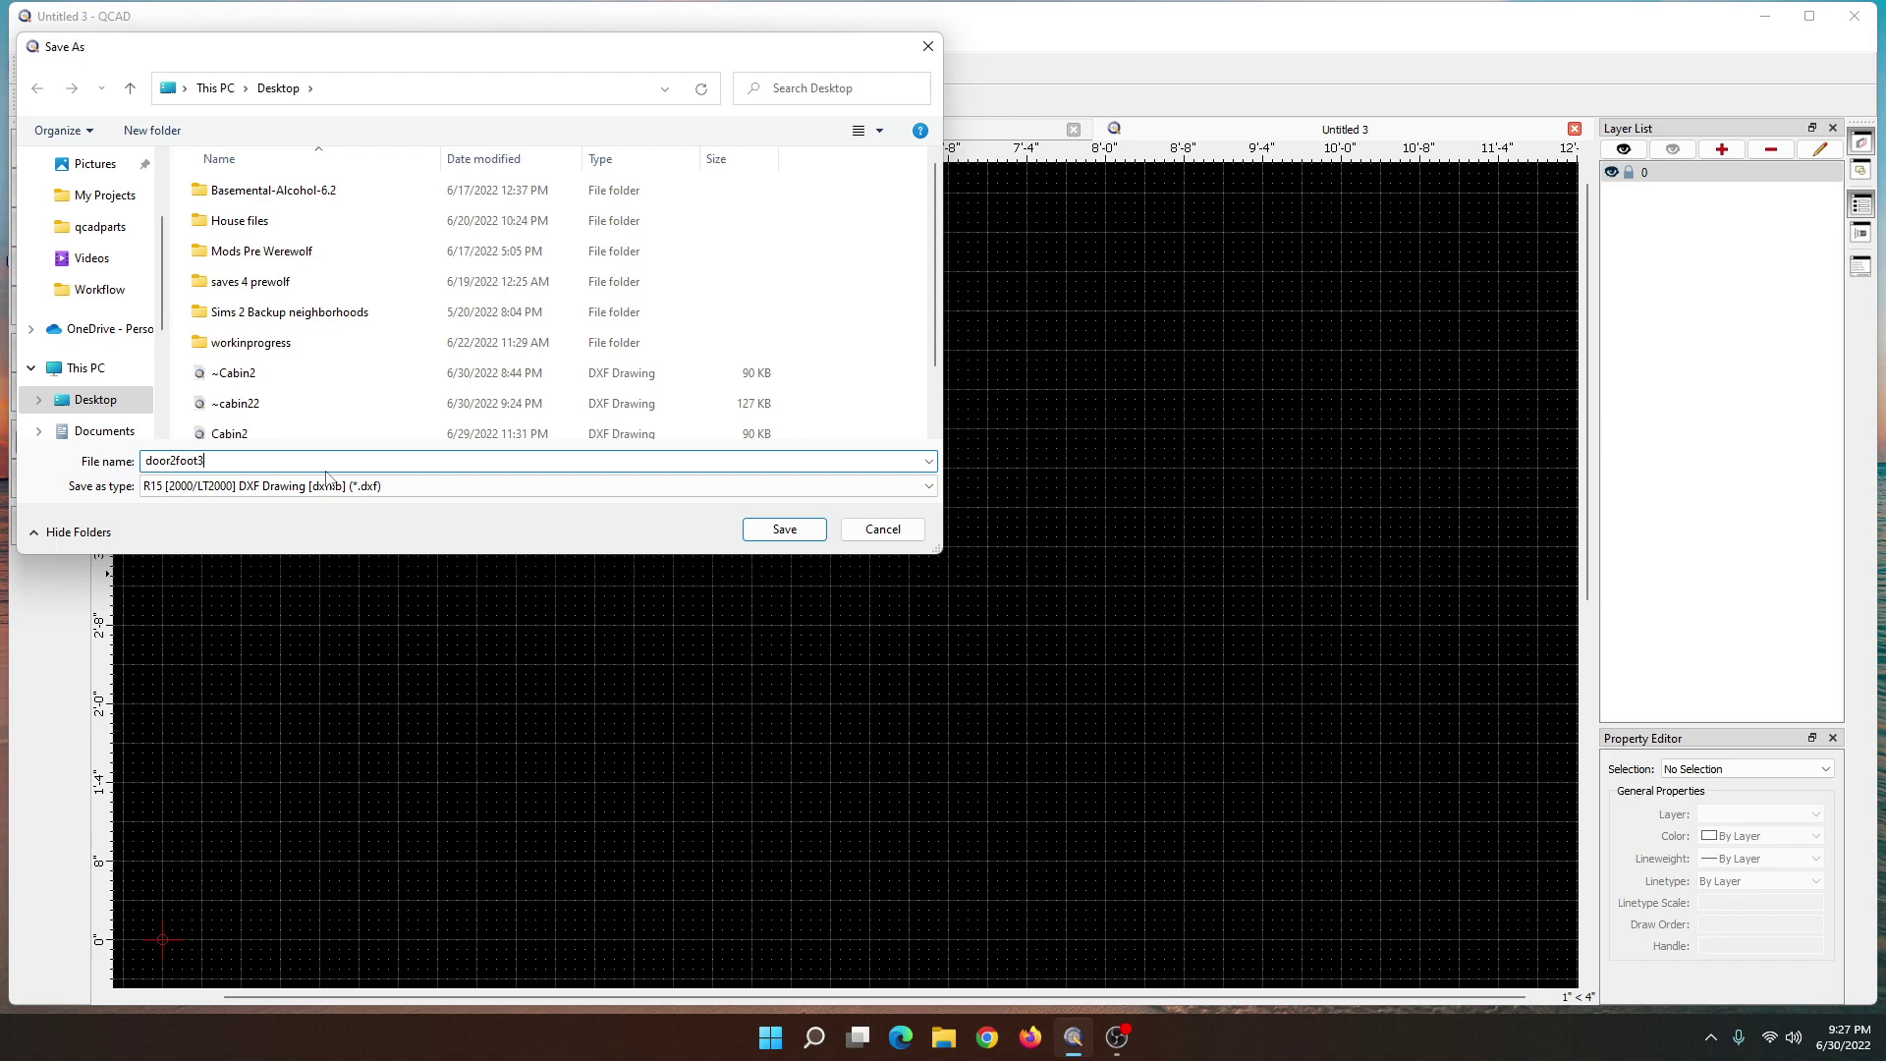
left_click(784, 529)
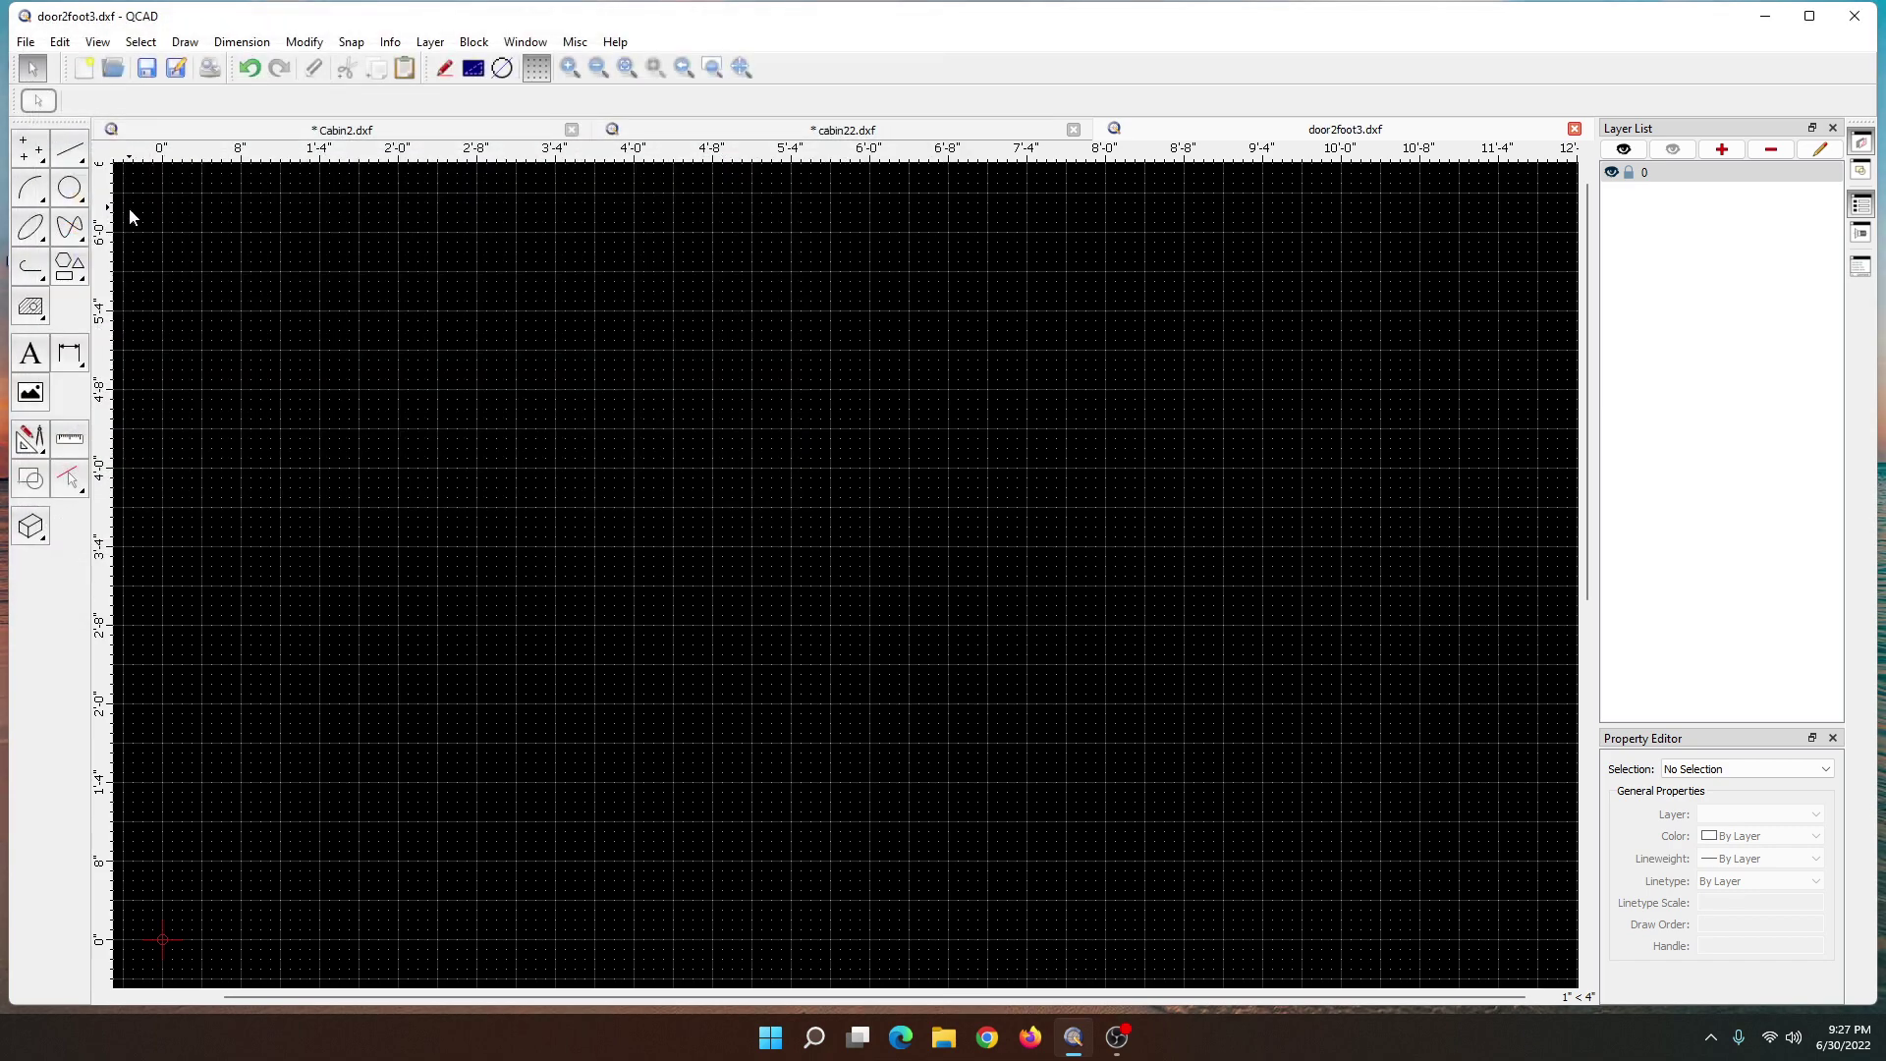
- Draw a vertical line 2'3" long in the empty drawing as the door's first edge
left_click(68, 155)
left_click(68, 227)
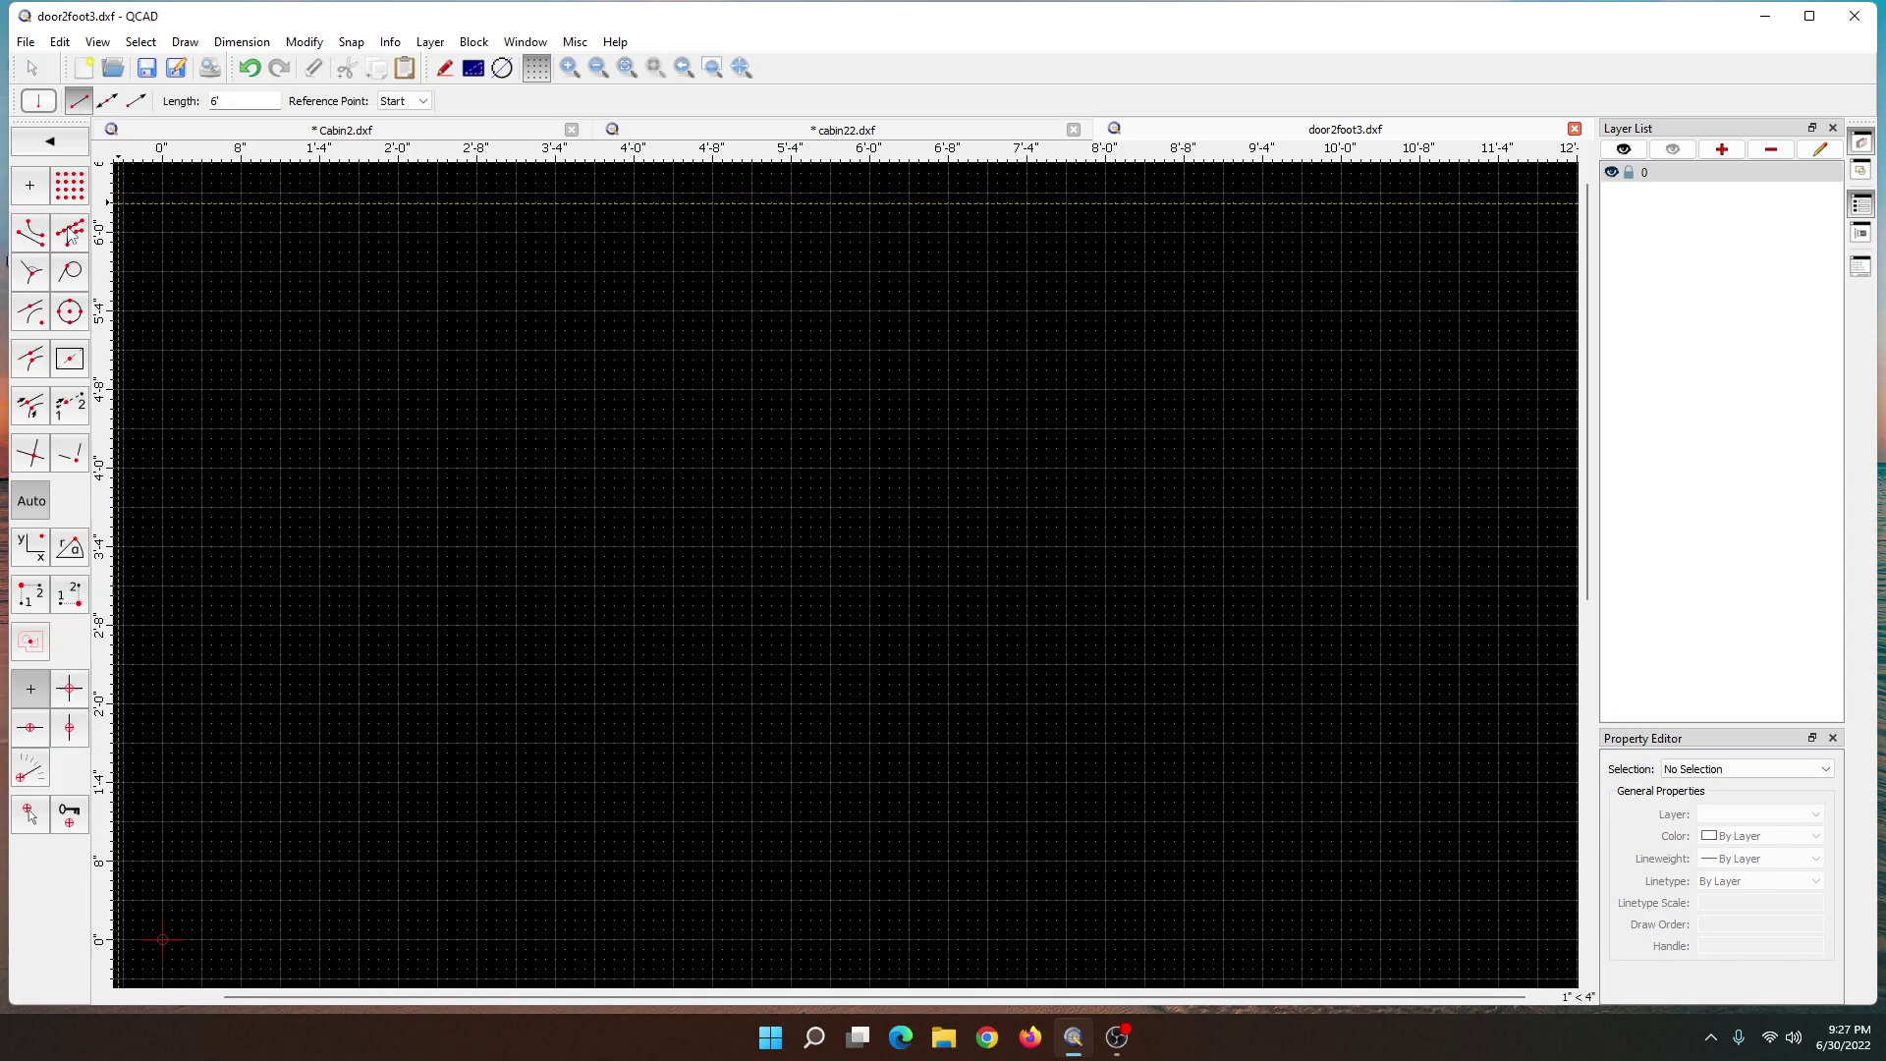
left_click(242, 102)
key("BackSpace")
key("BackSpace")
type("2")
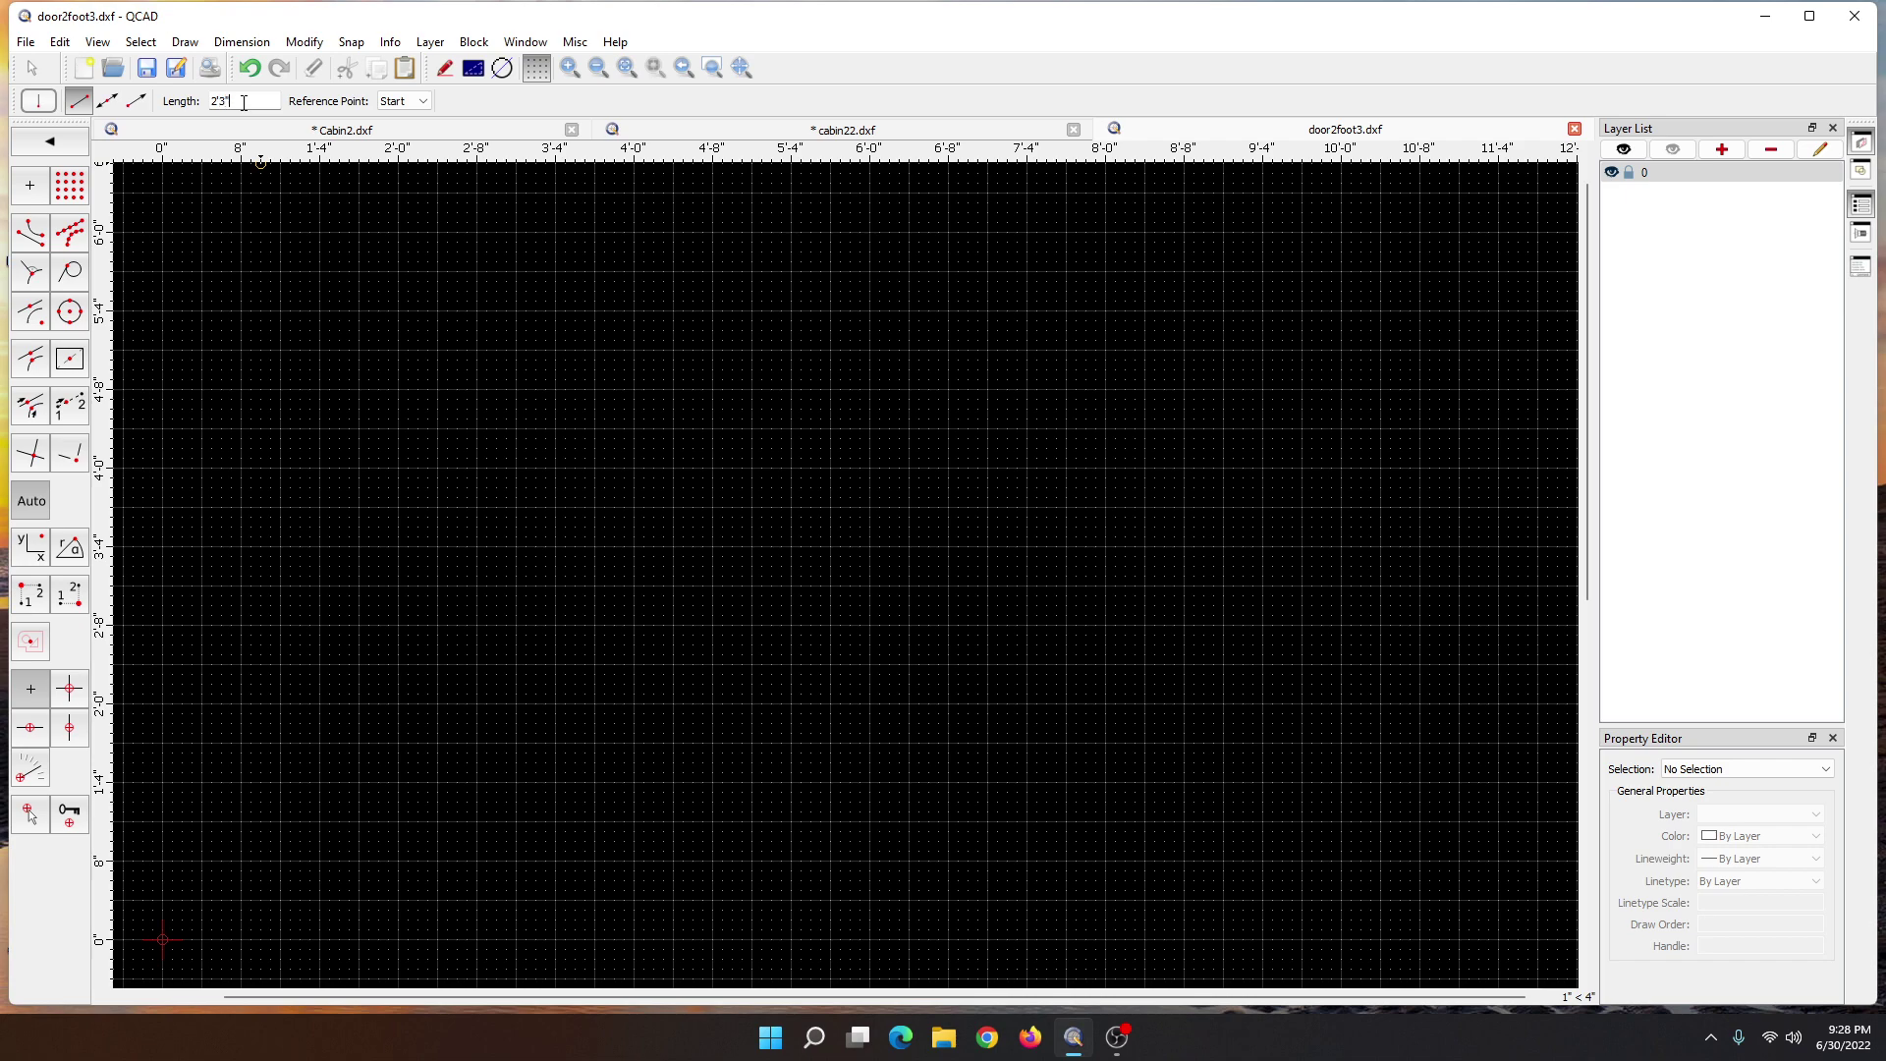
left_click(585, 635)
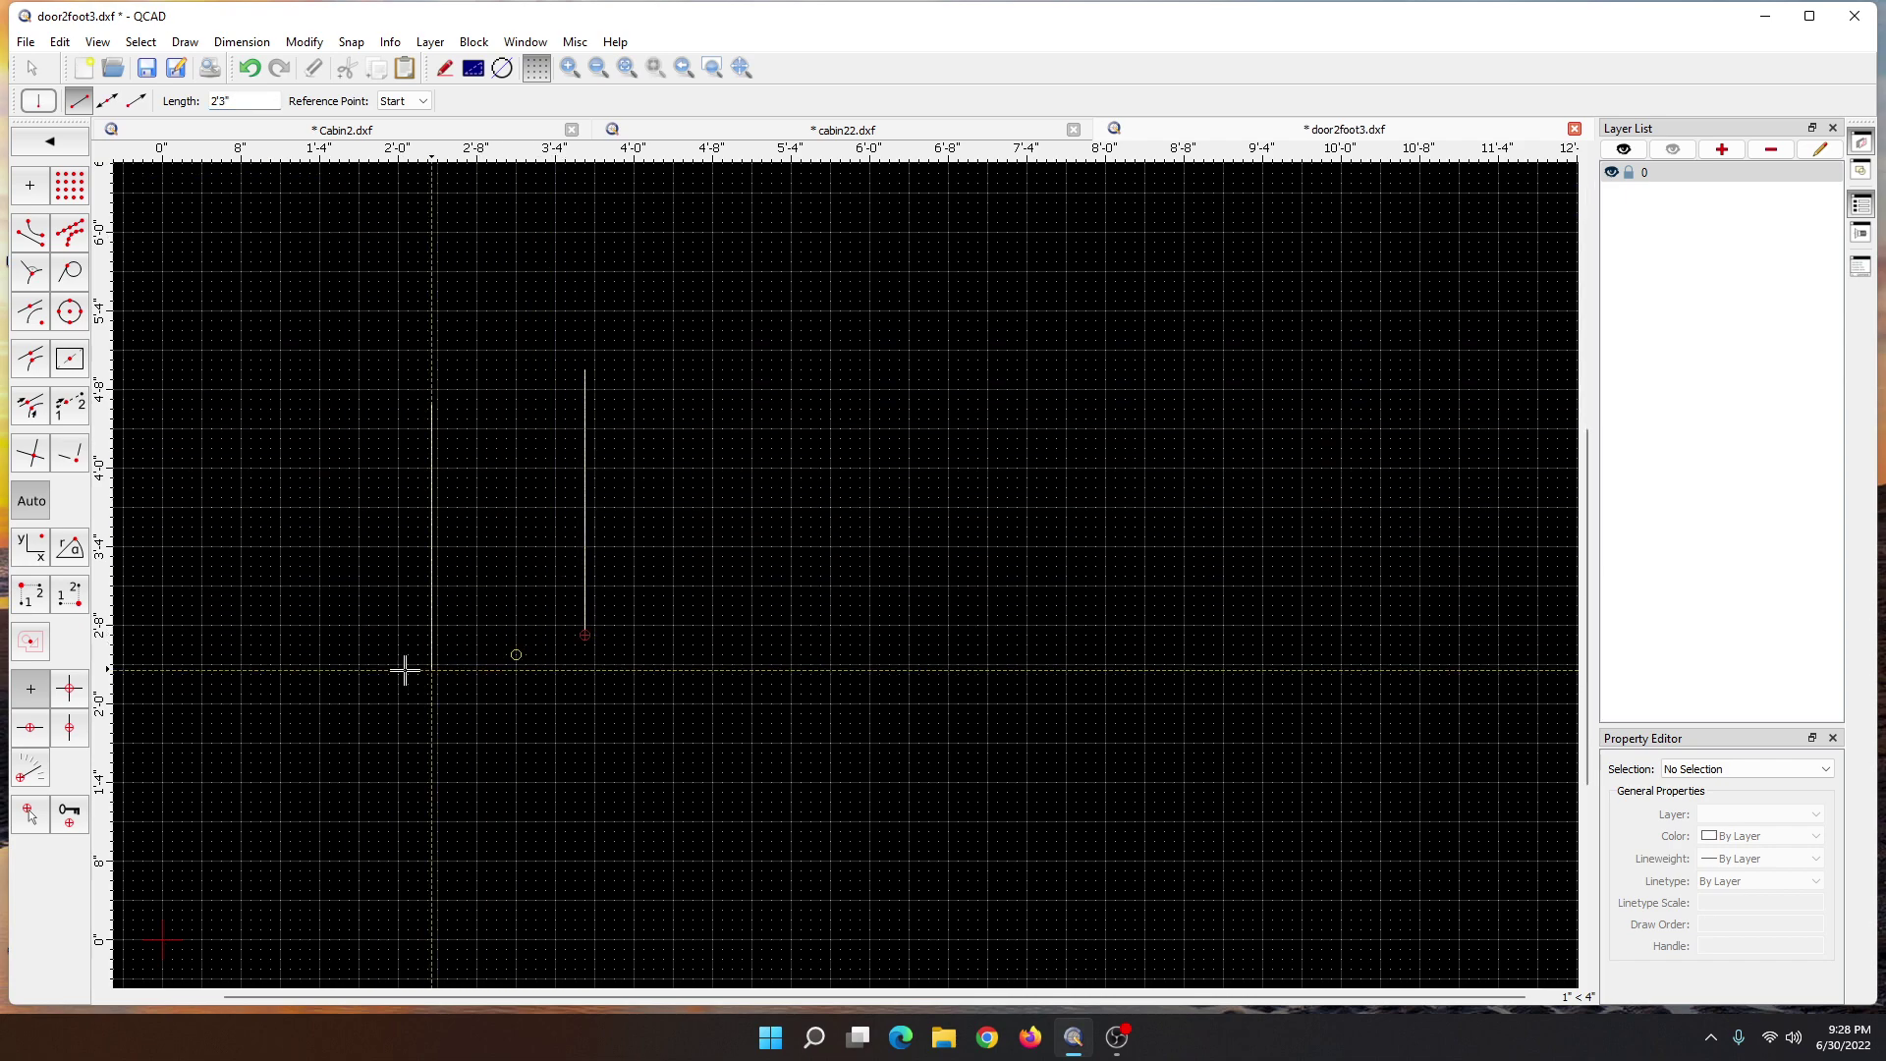
left_click(30, 70)
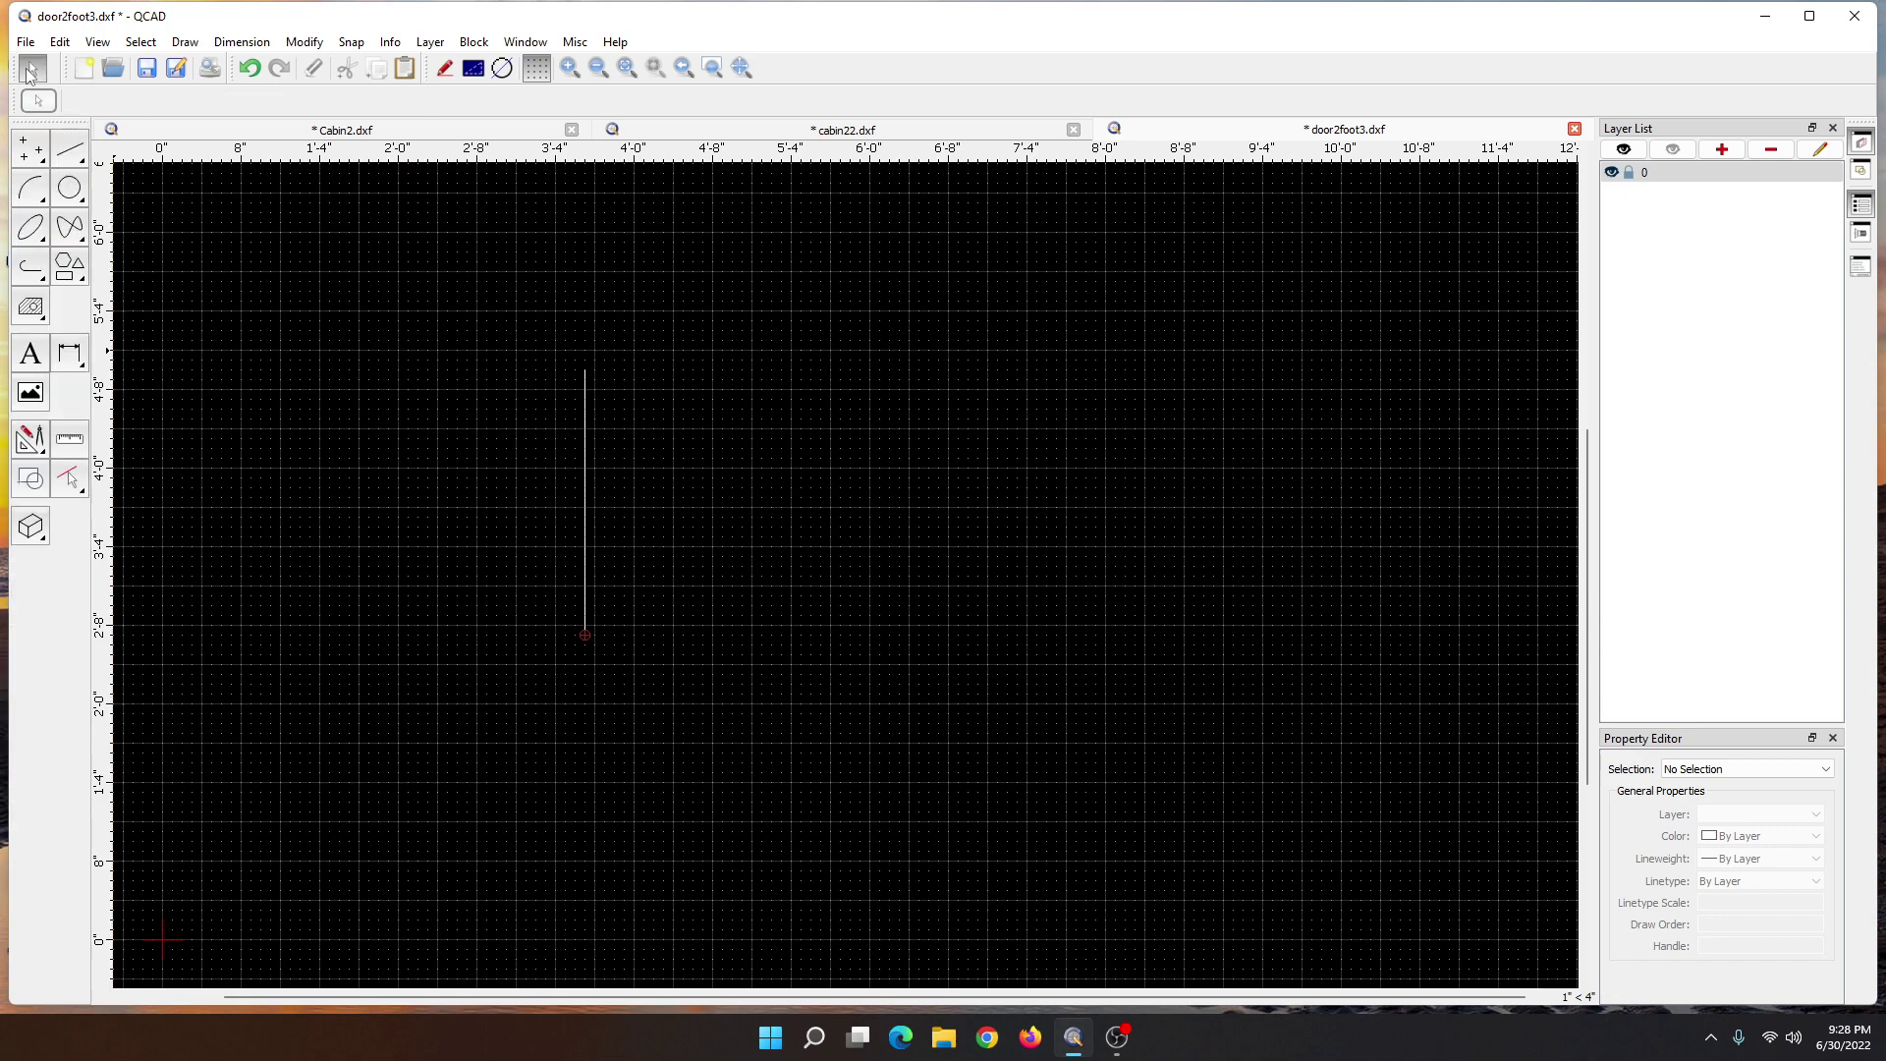
- Draw a horizontal line 2'3" long running right from the lower end of the vertical line
left_click(69, 151)
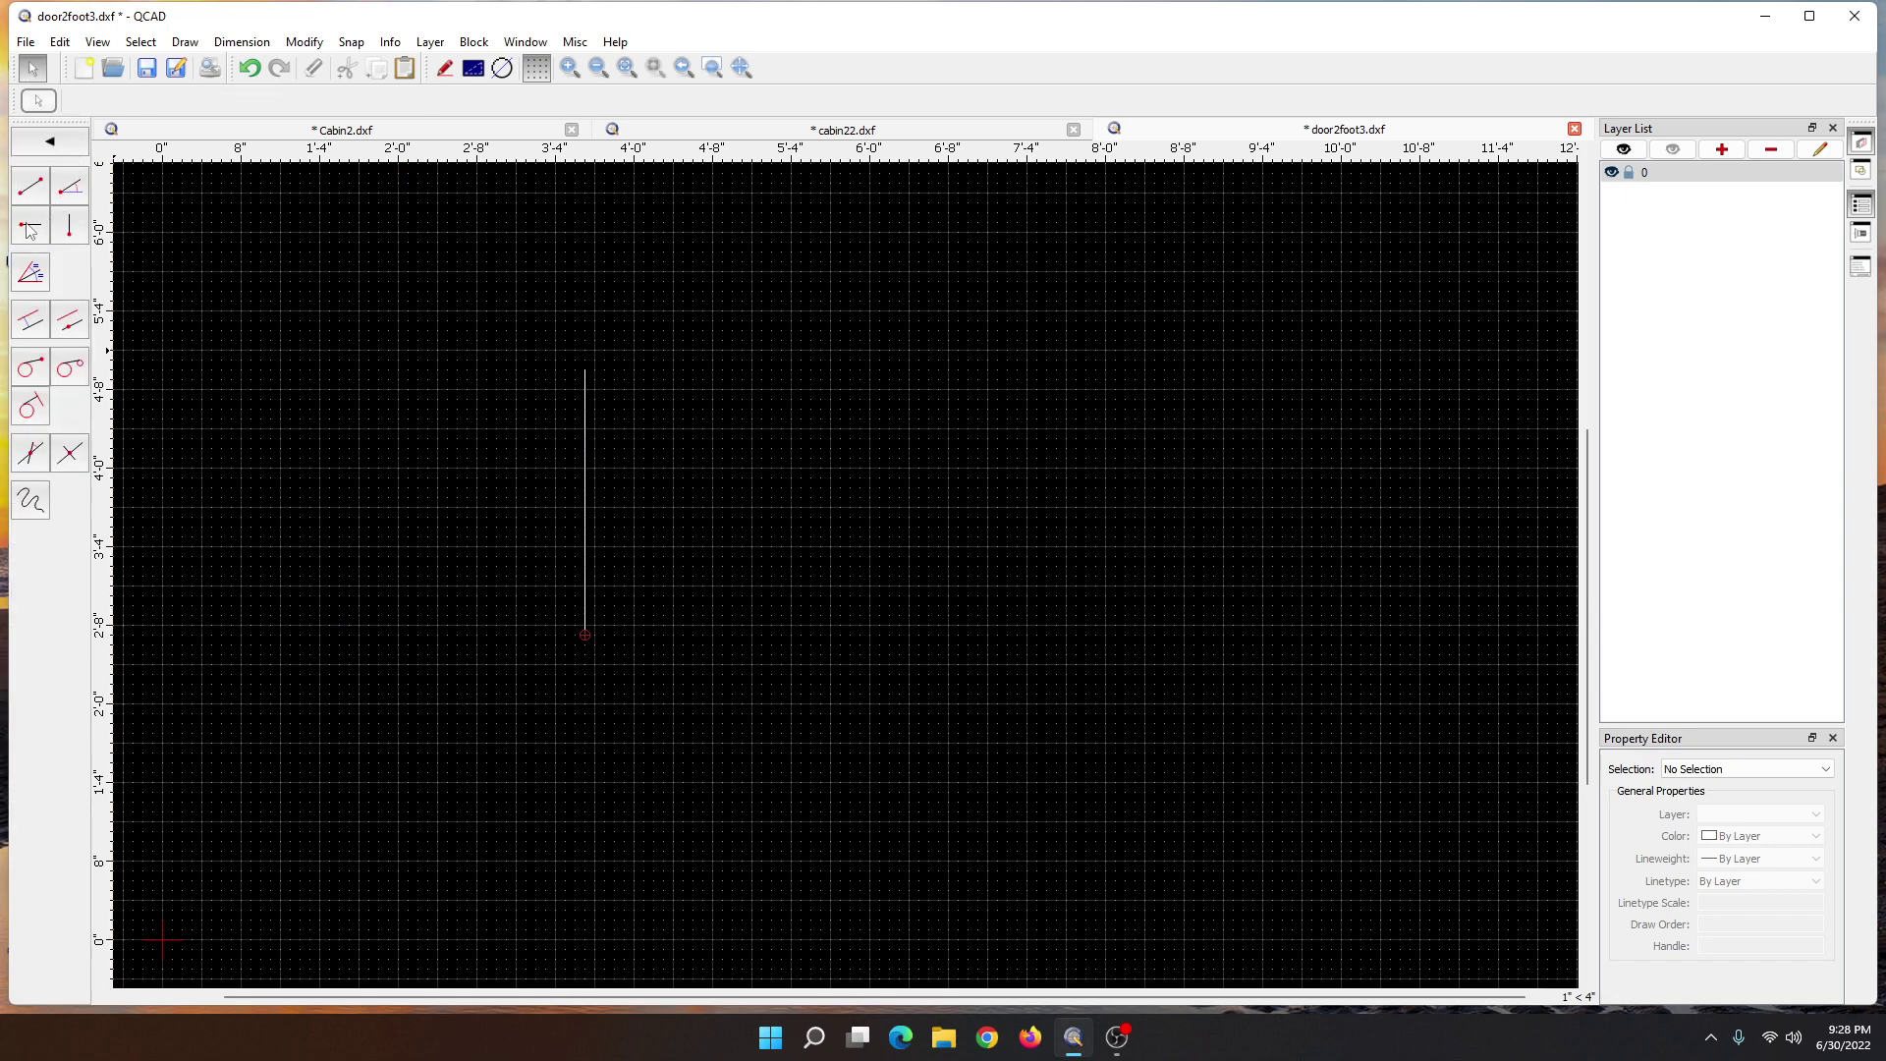
left_click(30, 228)
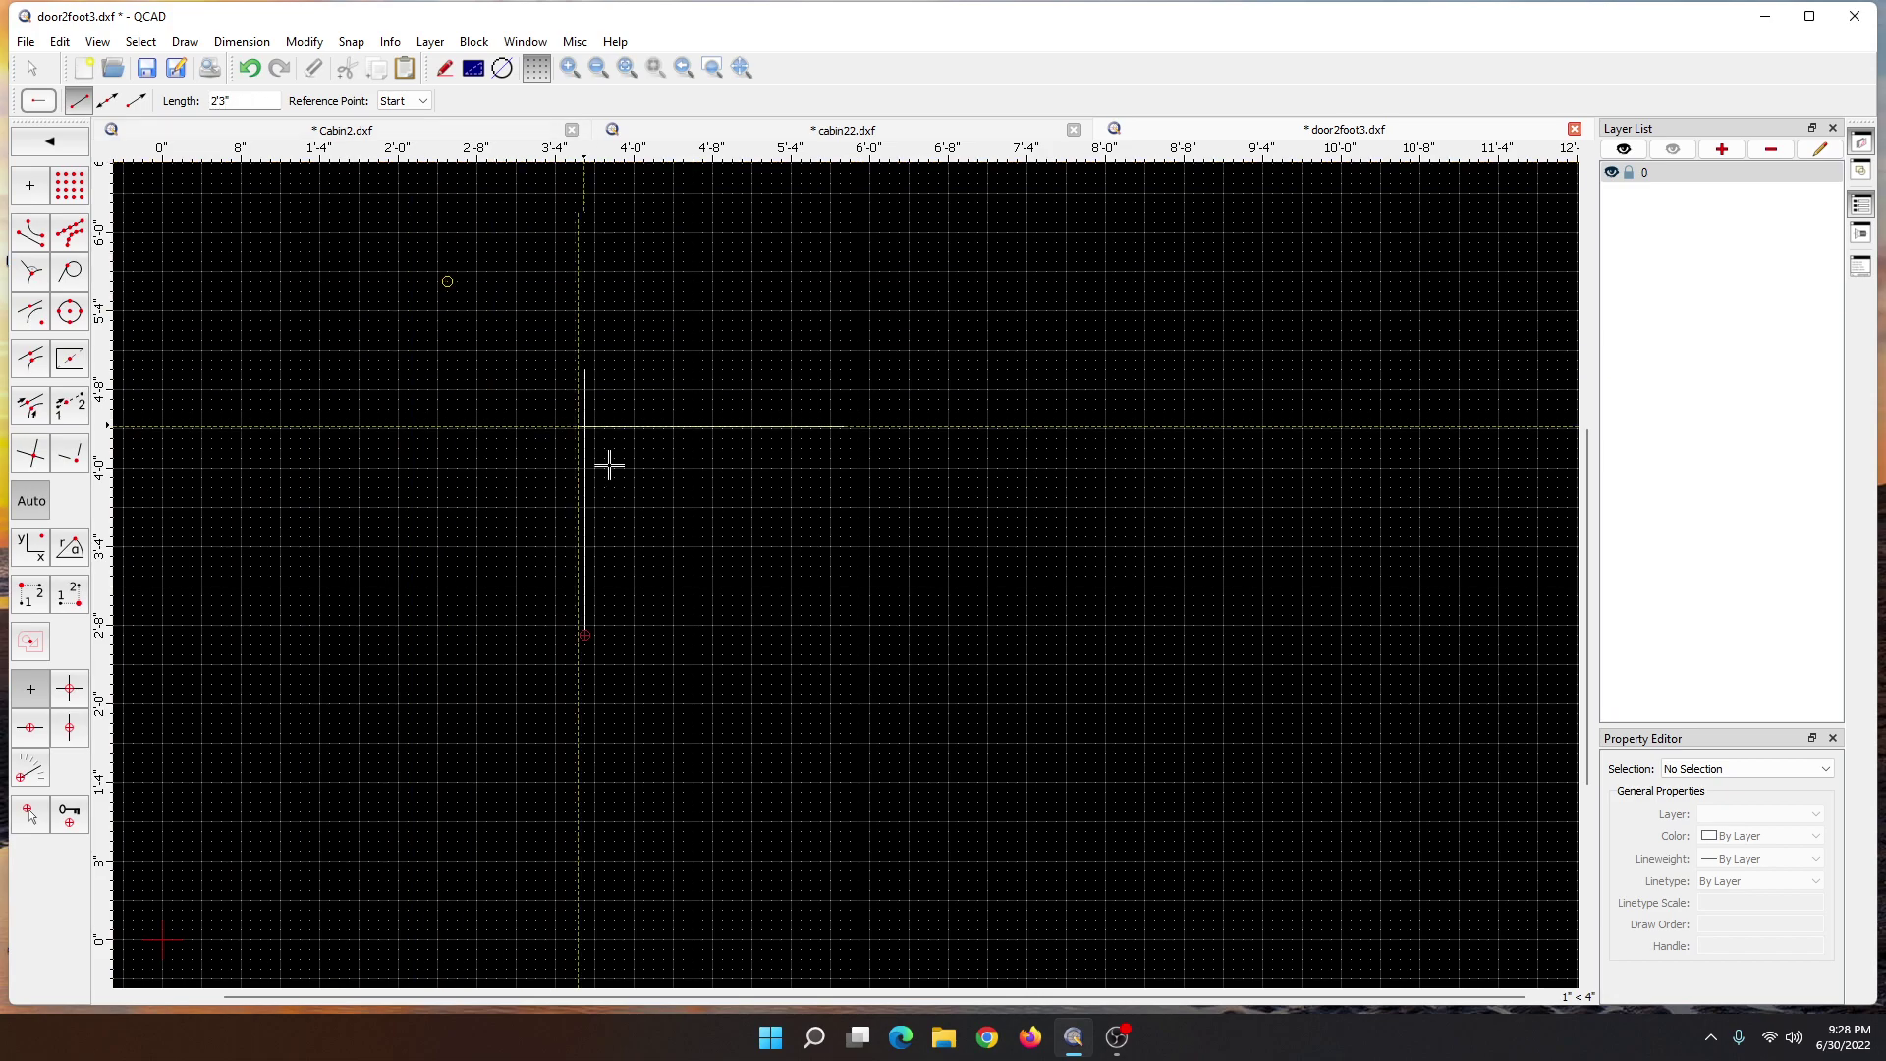
scroll(584, 634, "up", 3)
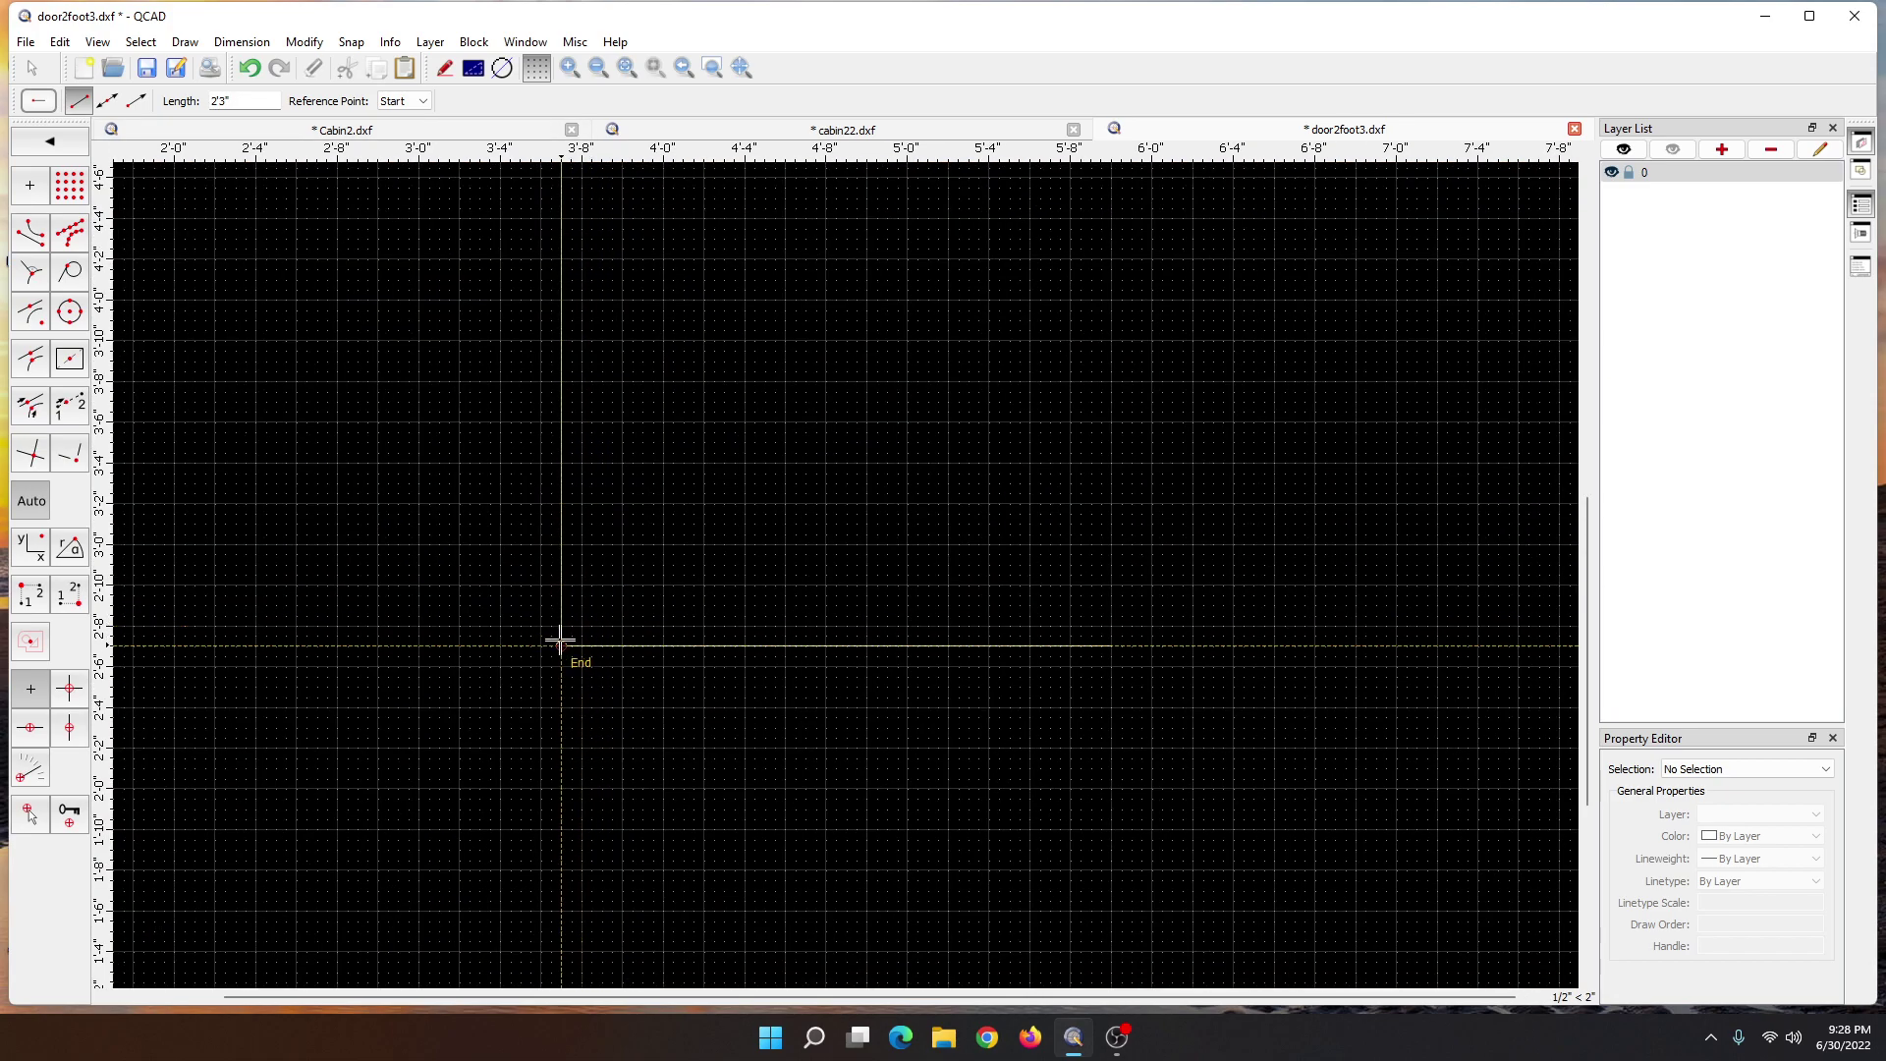
left_click(560, 644)
scroll(520, 643, "down", 4)
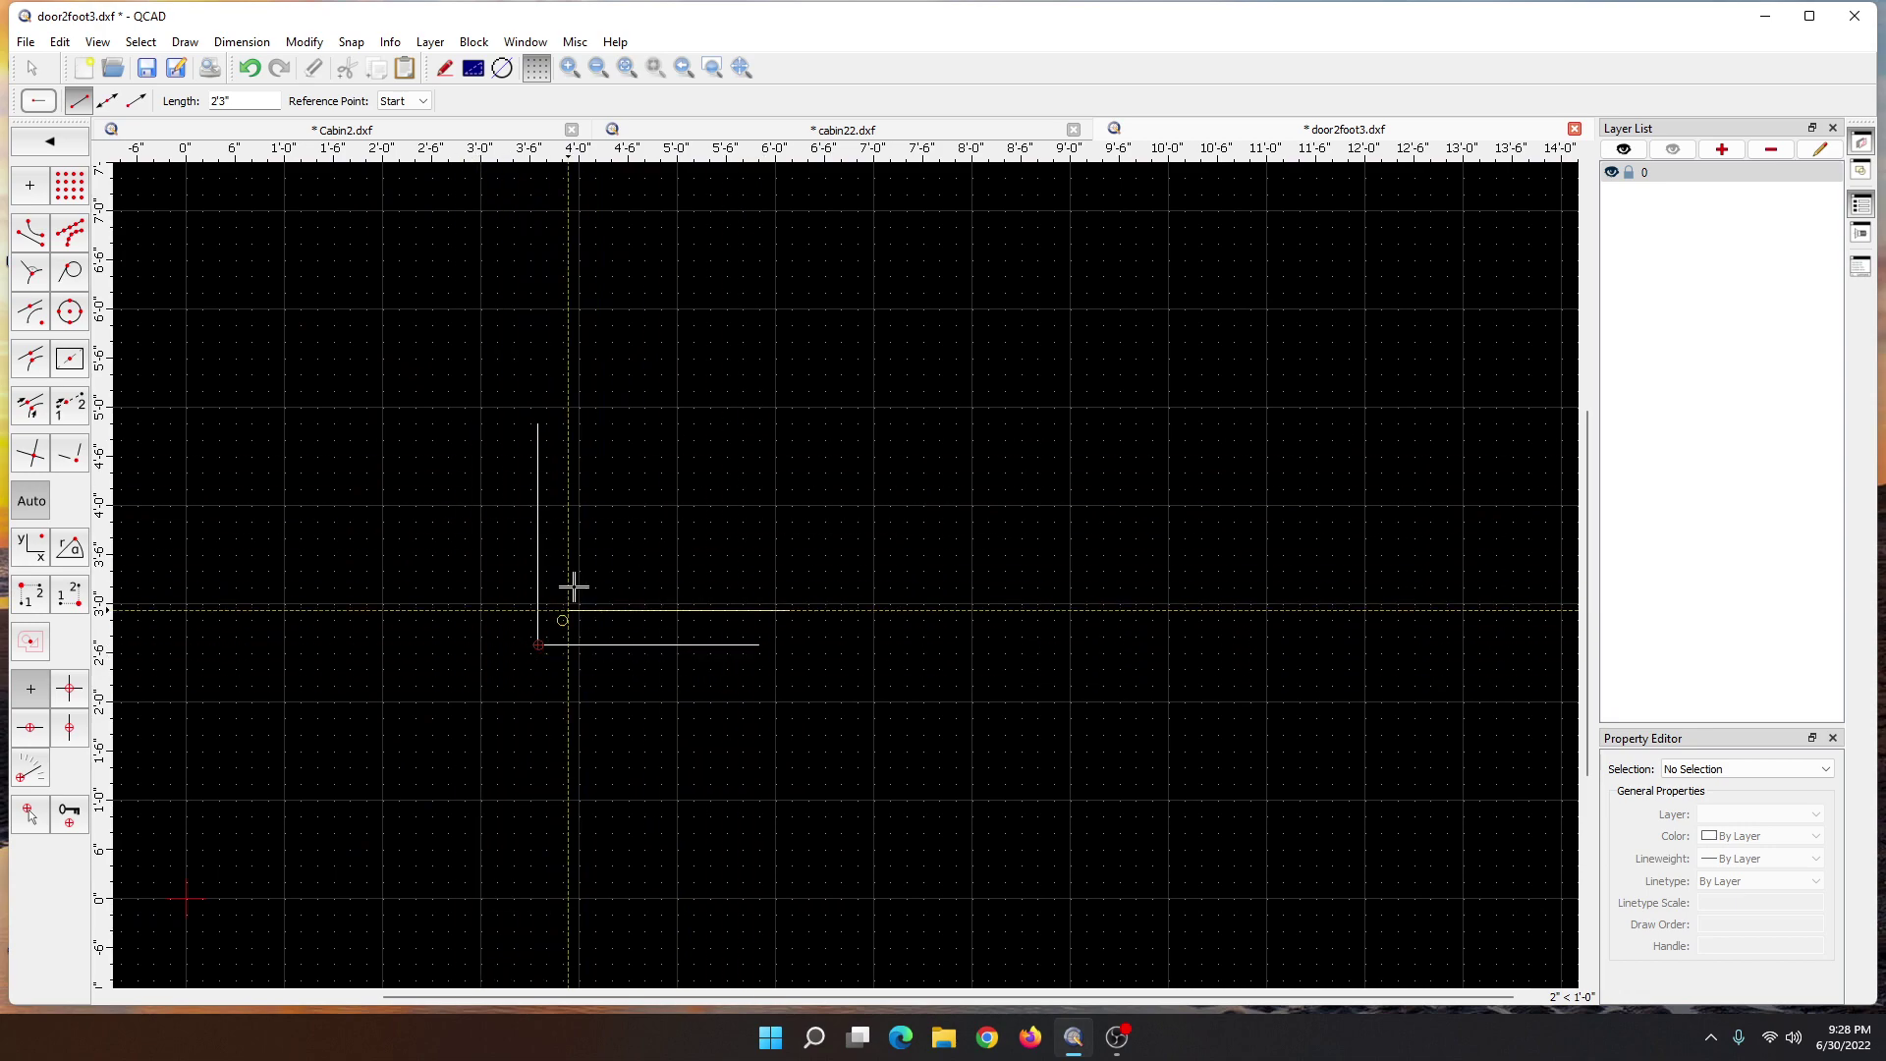
left_click(33, 71)
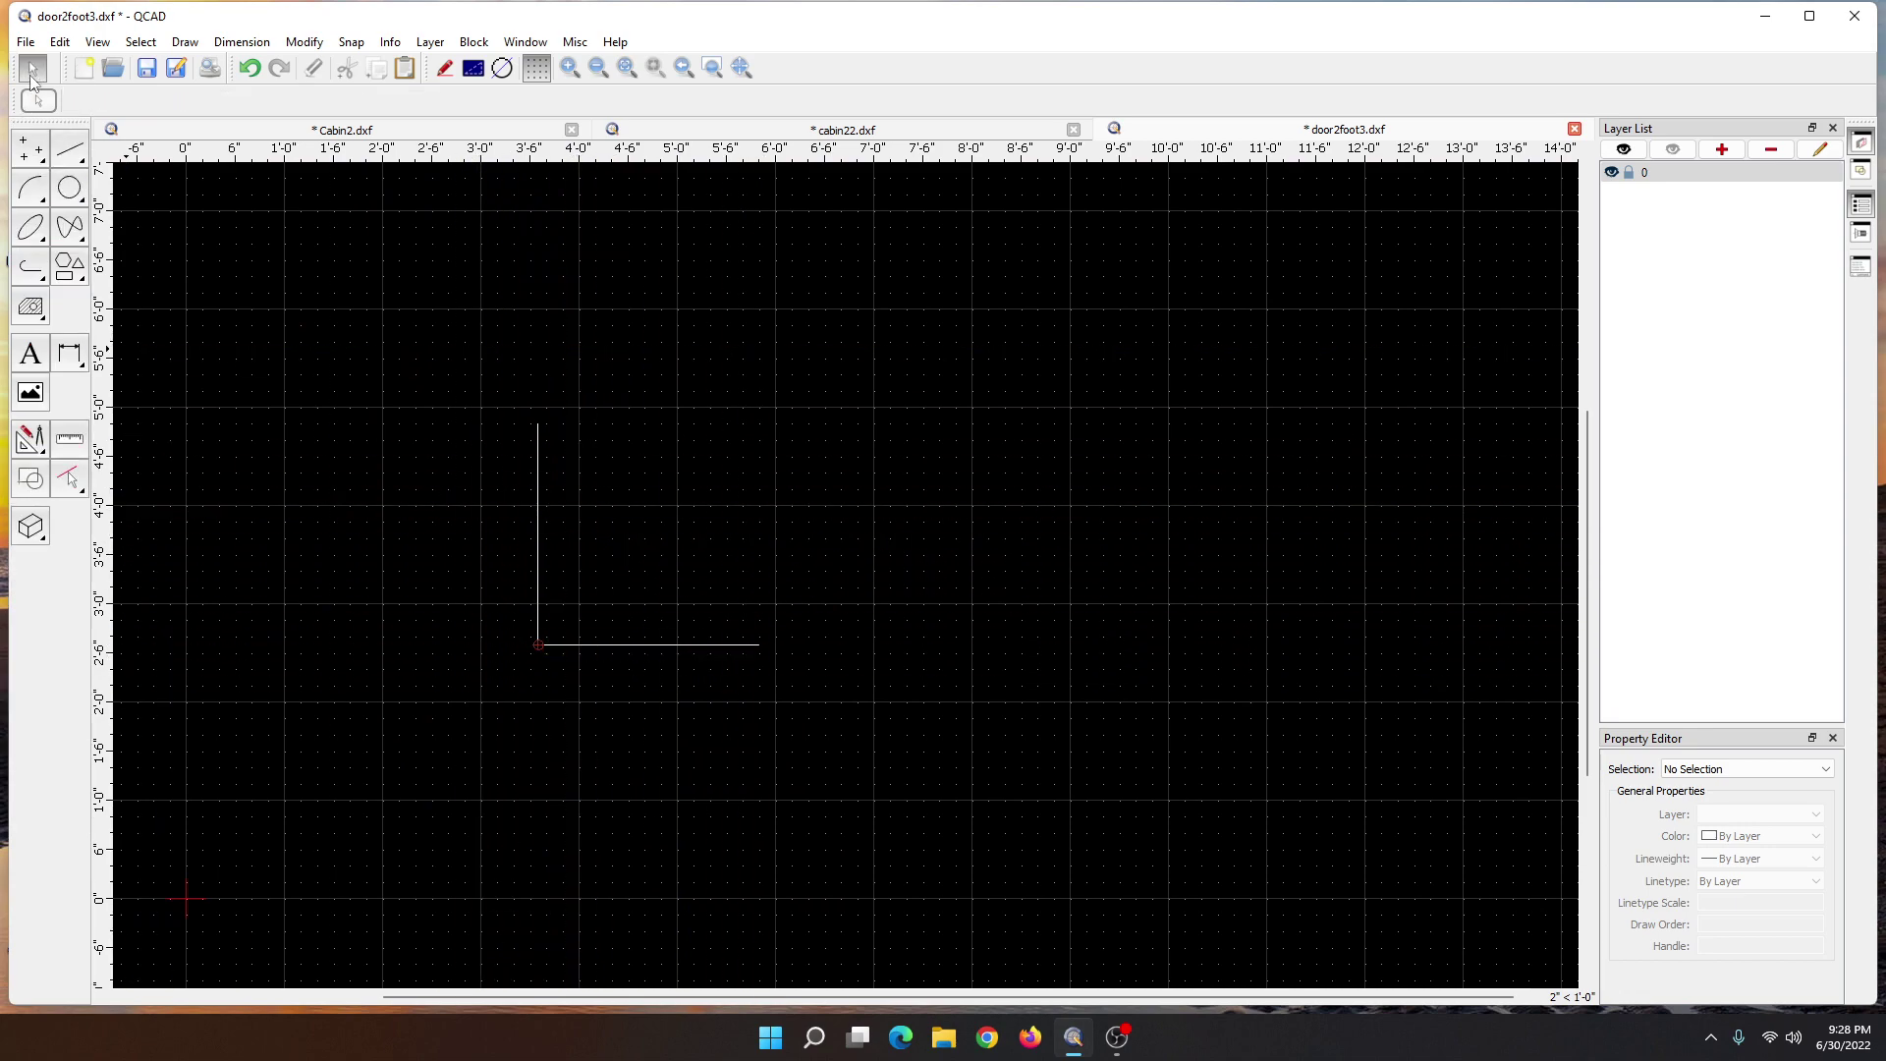
- Draw a circle of radius 2'3" centred on the corner where the two lines meet
left_click(69, 187)
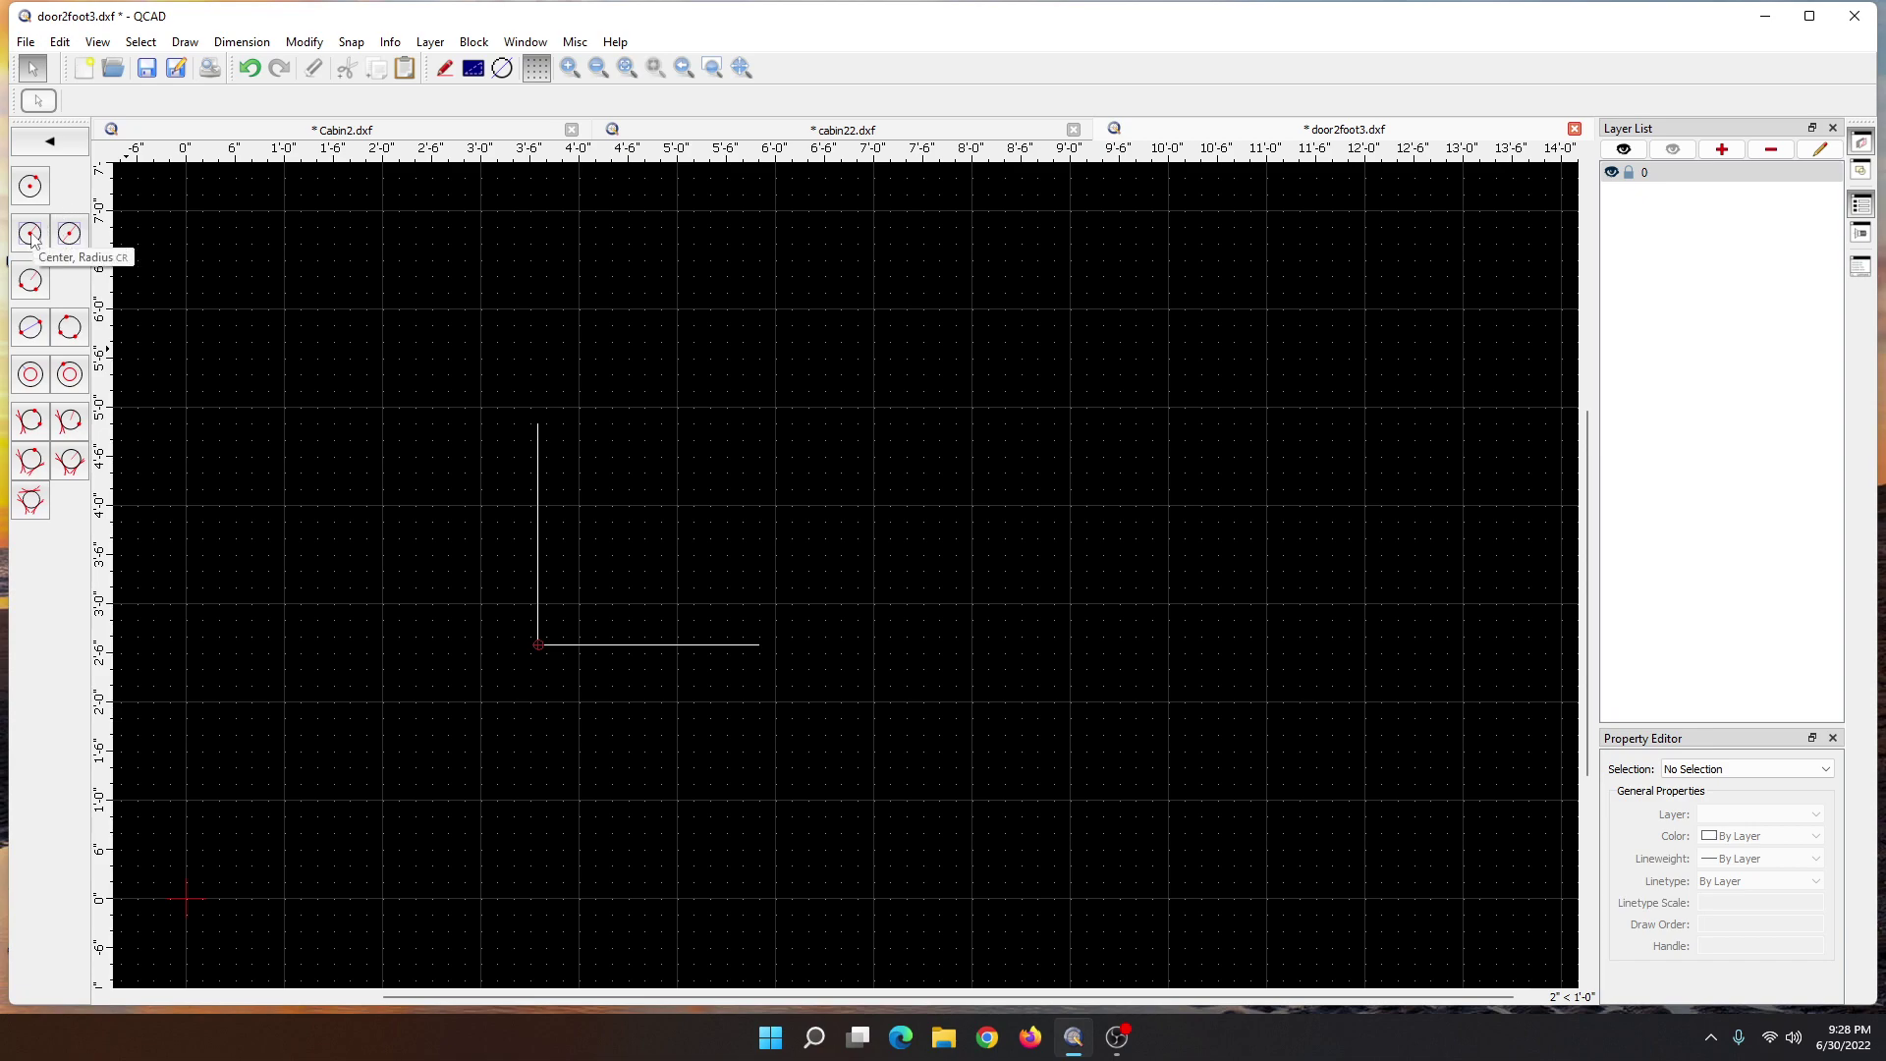
left_click(31, 233)
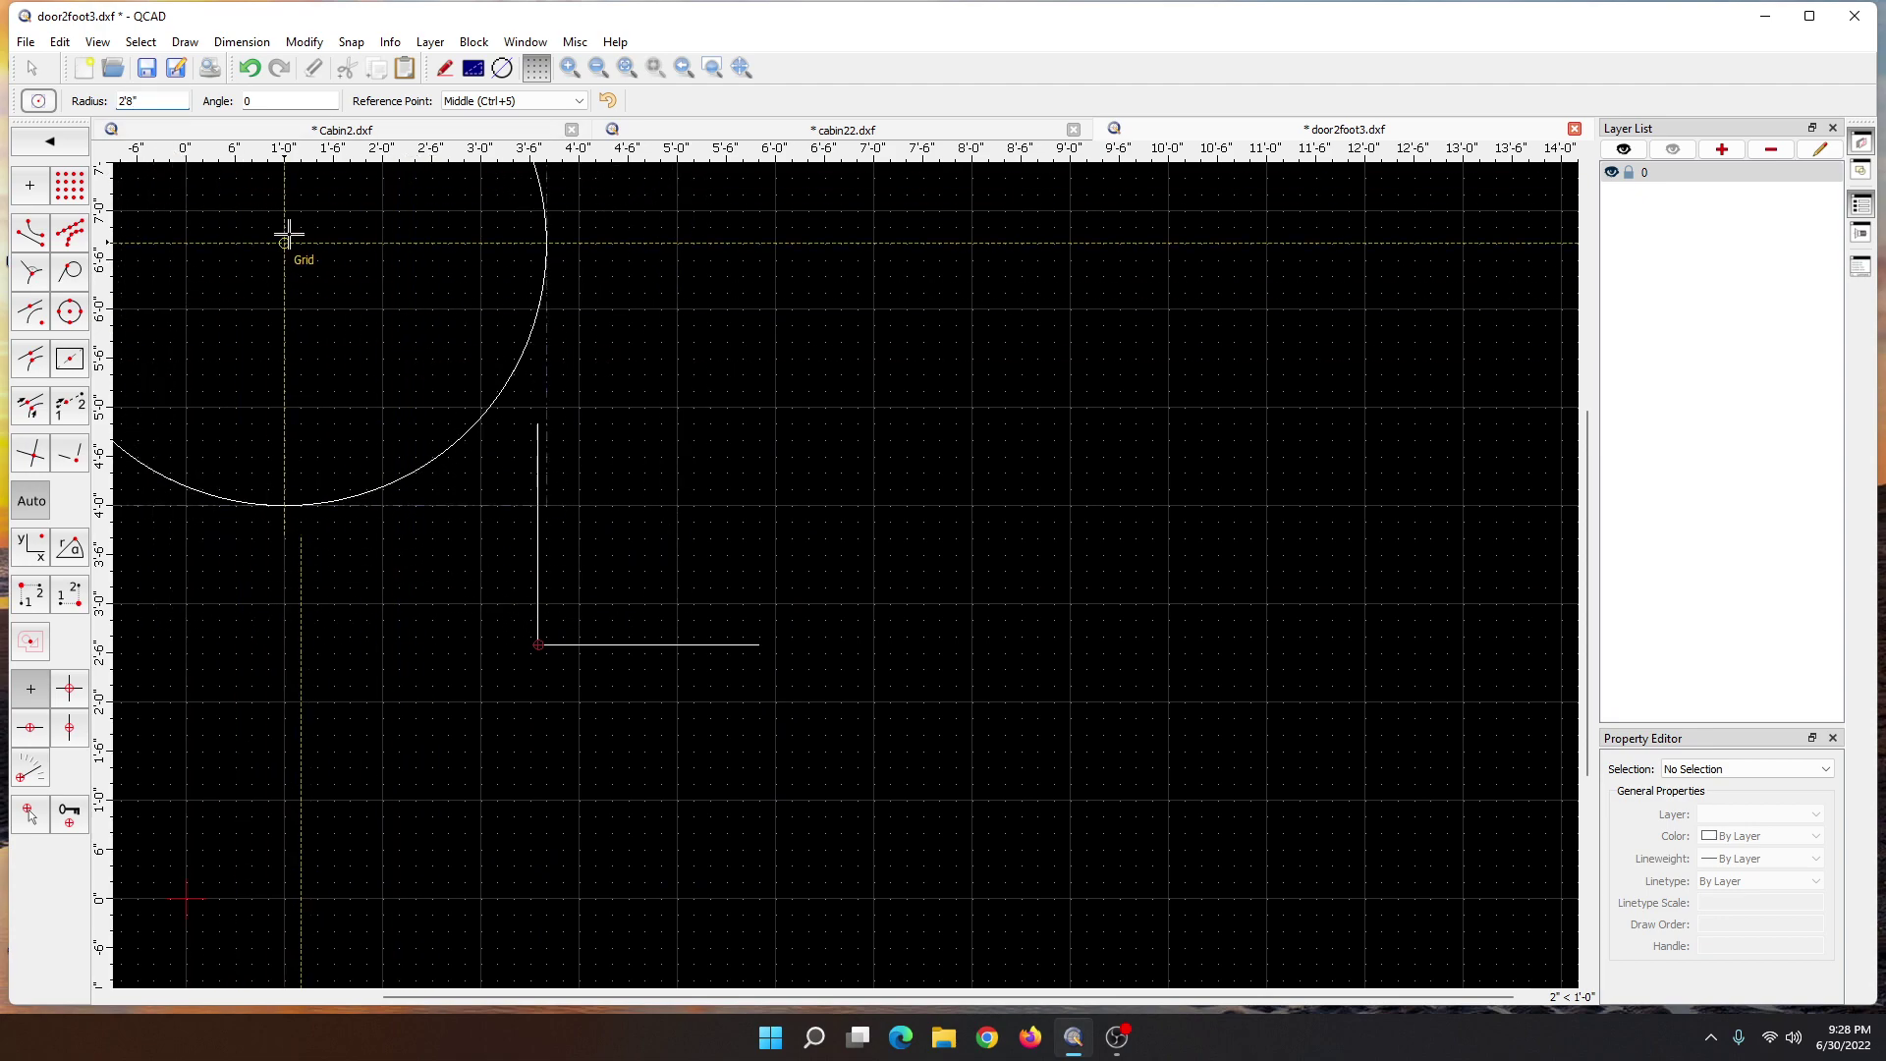
key("BackSpace")
key("BackSpace")
type("3")
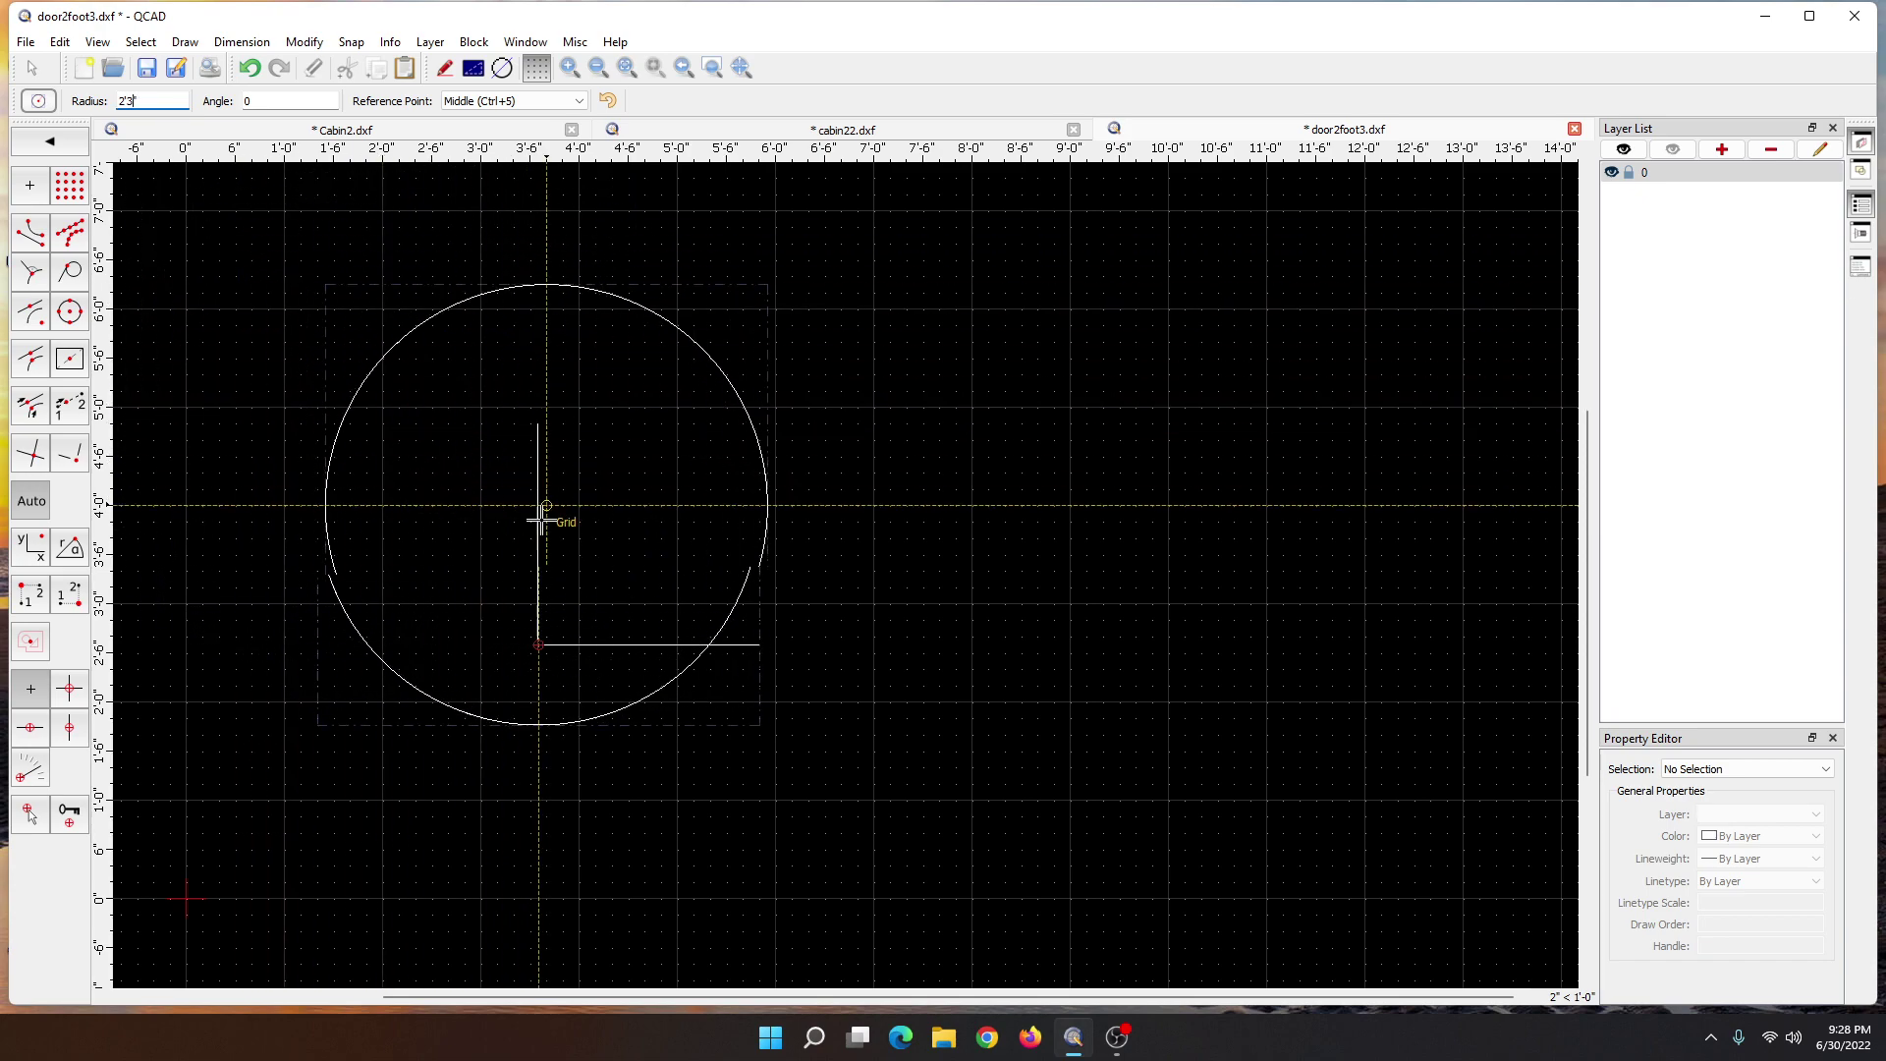
type("\"")
left_click(538, 645)
scroll(526, 750, "down", 3)
scroll(599, 644, "up", 3)
scroll(600, 643, "up", 2)
scroll(497, 727, "up", 1)
middle_click_drag(497, 727, 809, 586)
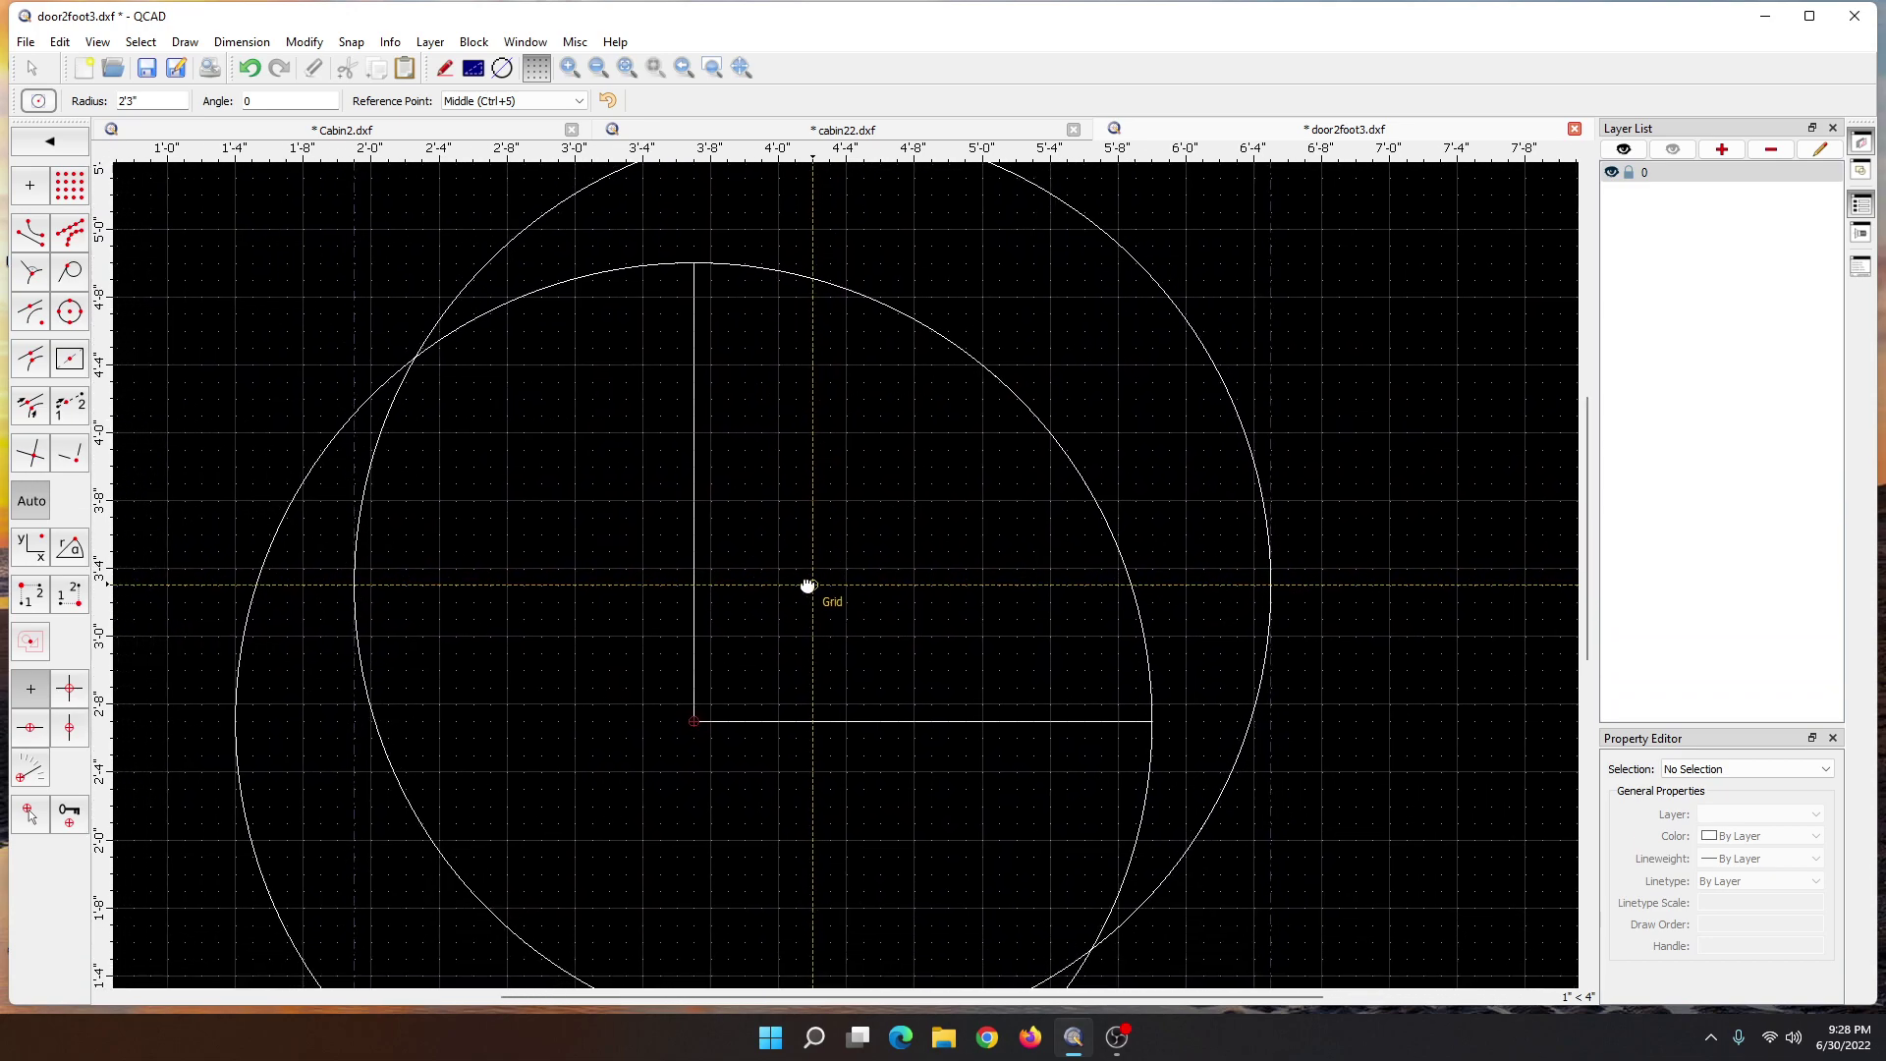
left_click(31, 69)
- Draw a second 2'3" vertical line just right of the first, starting on the horizontal line with on-entity snapping
left_click(69, 183)
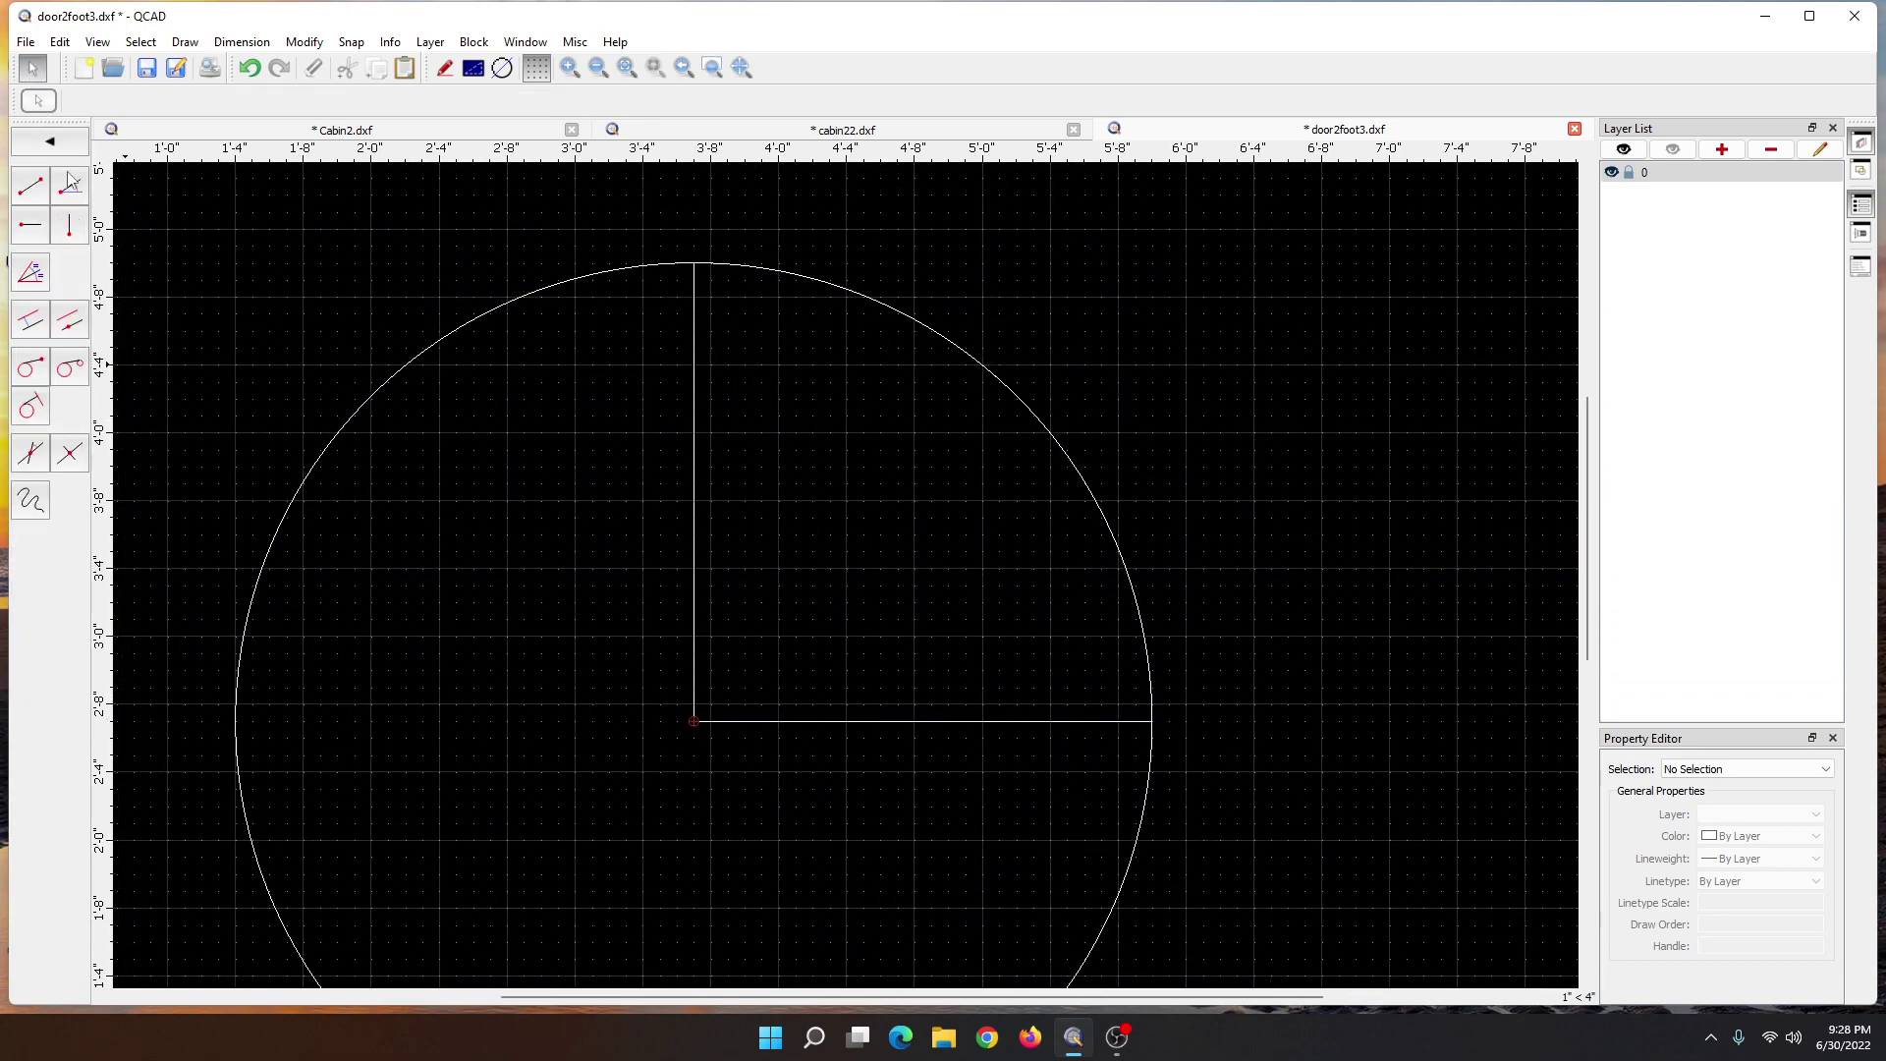
left_click(69, 226)
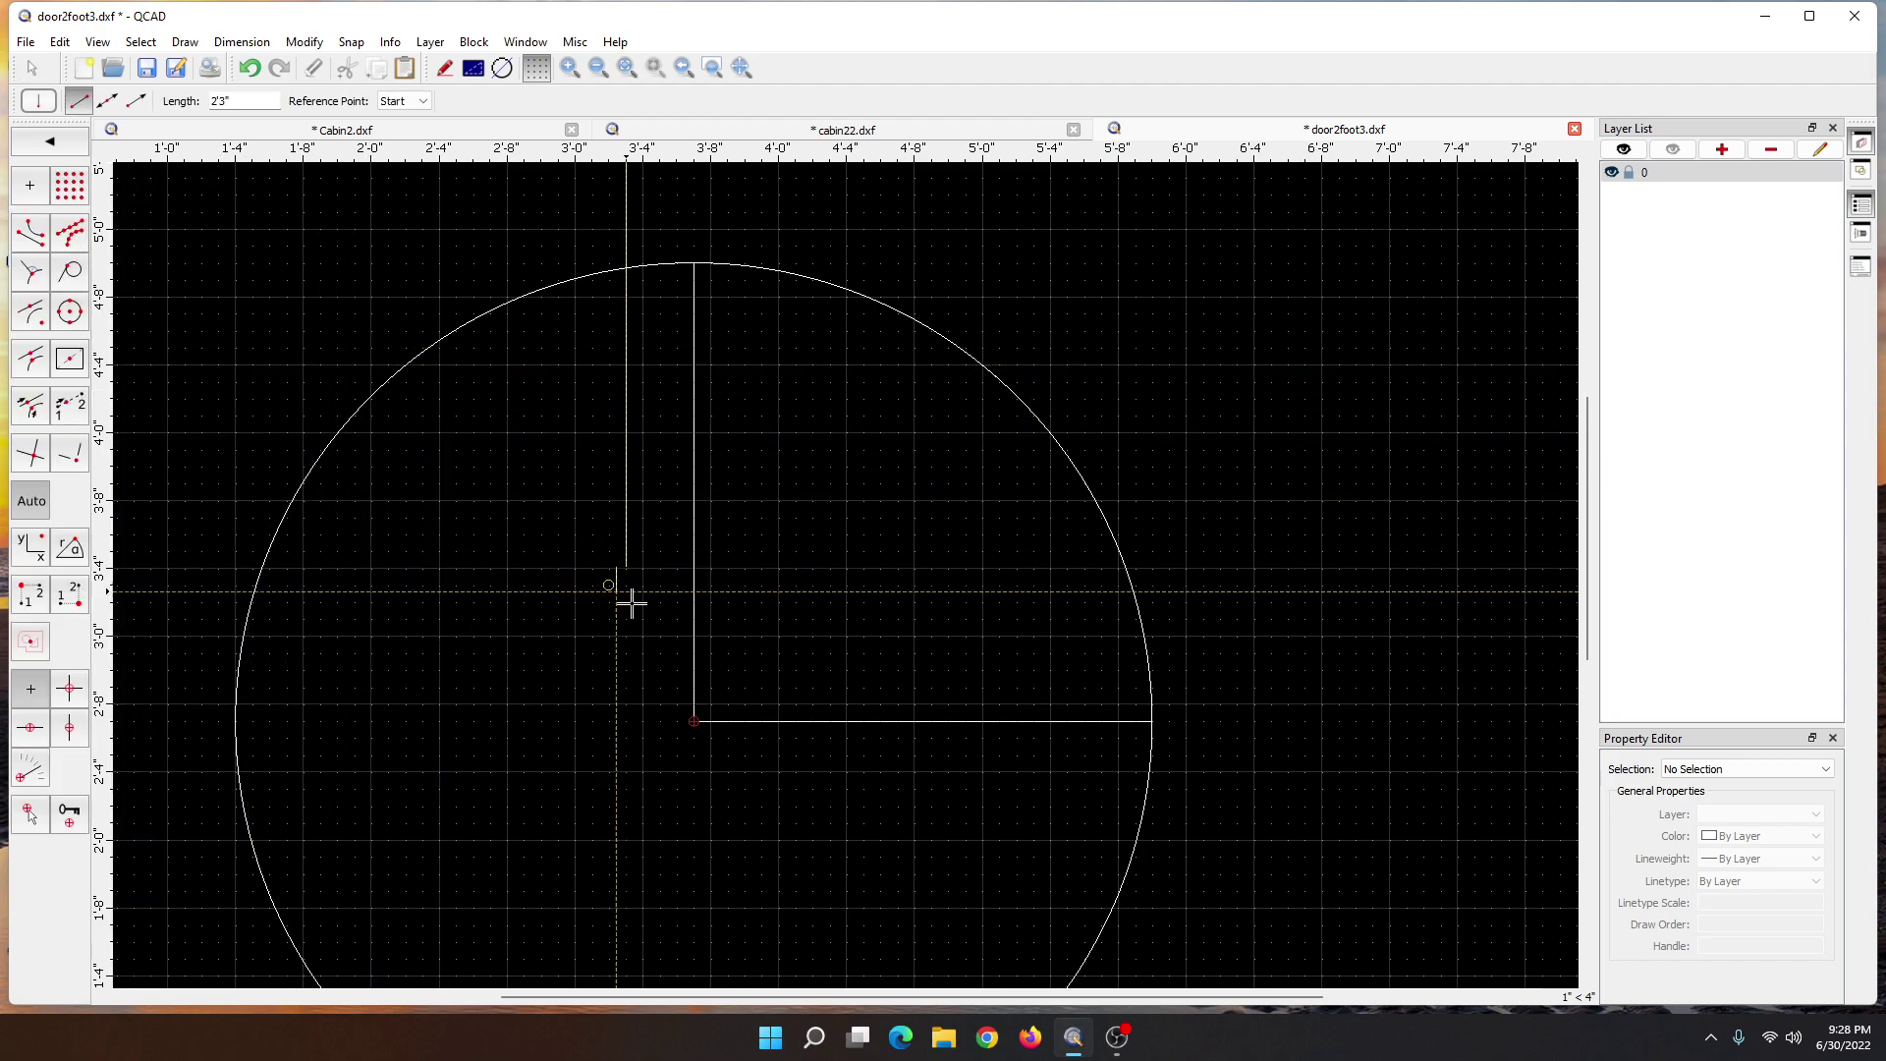
scroll(709, 714, "up", 1)
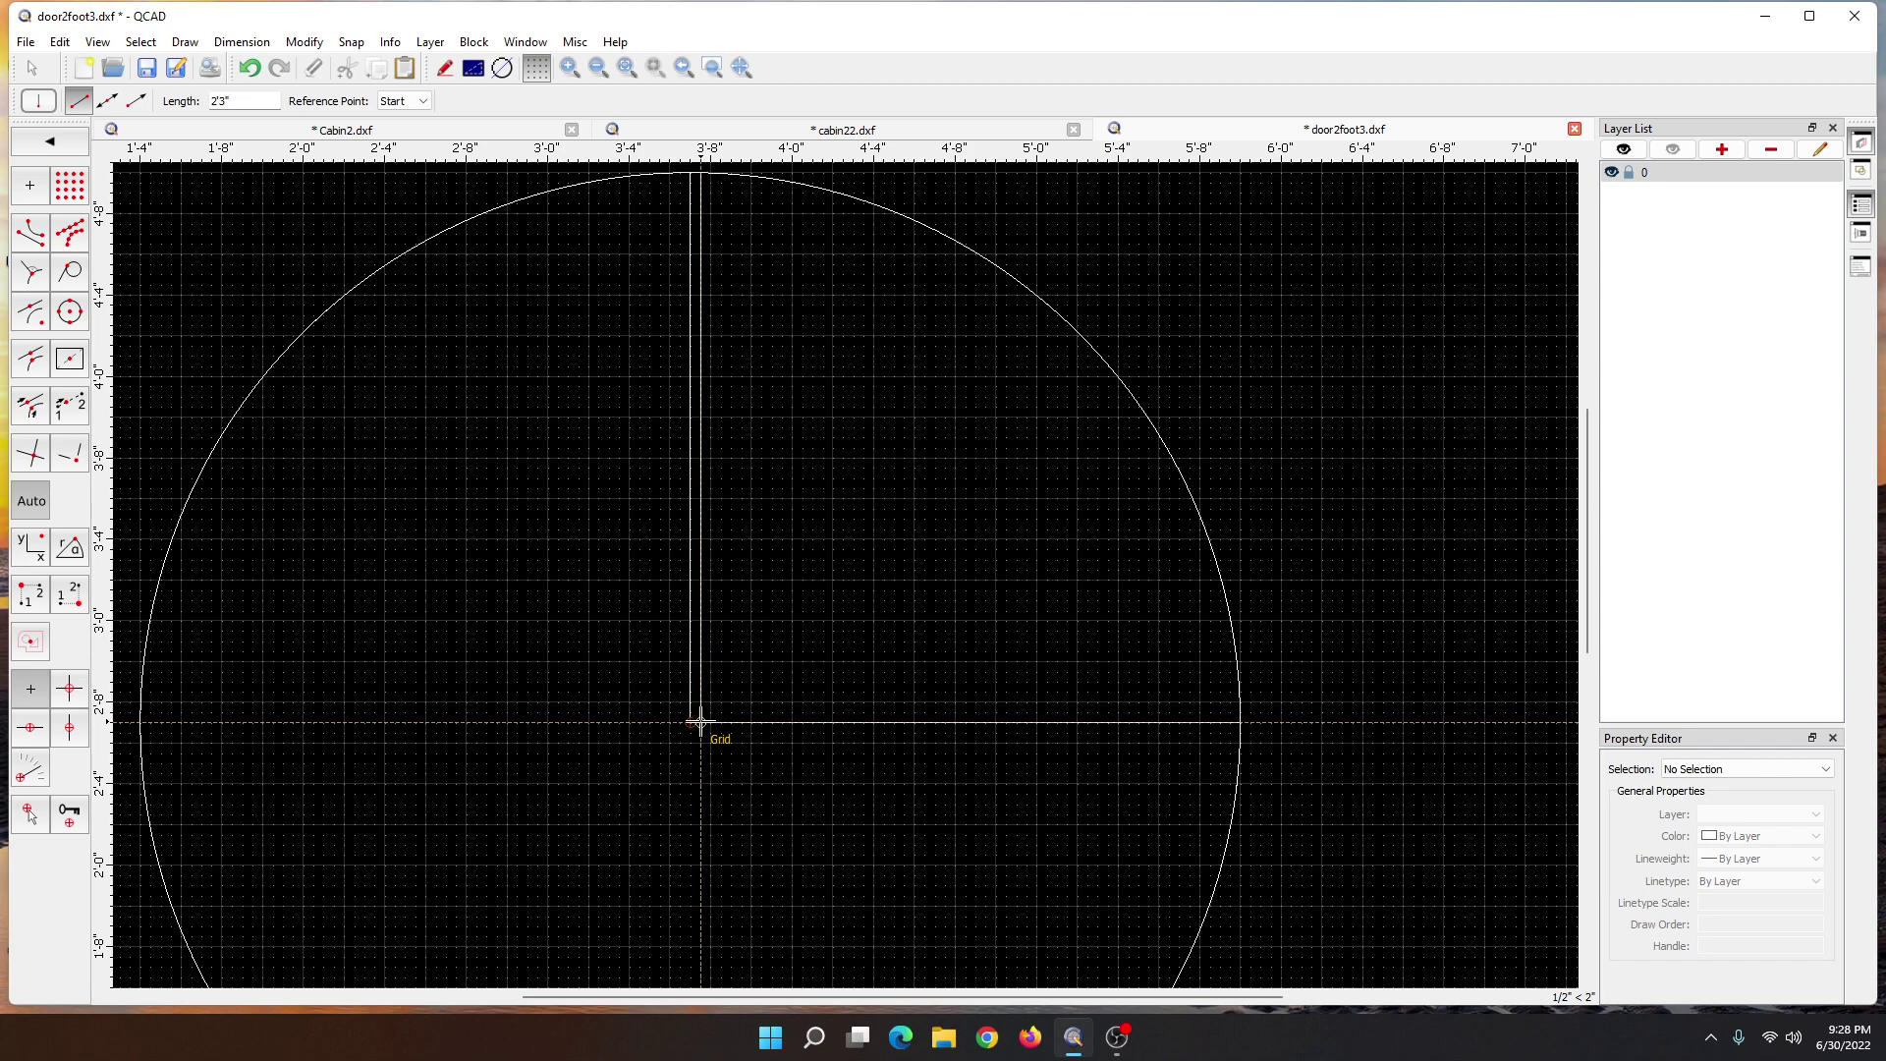
scroll(700, 722, "up", 2)
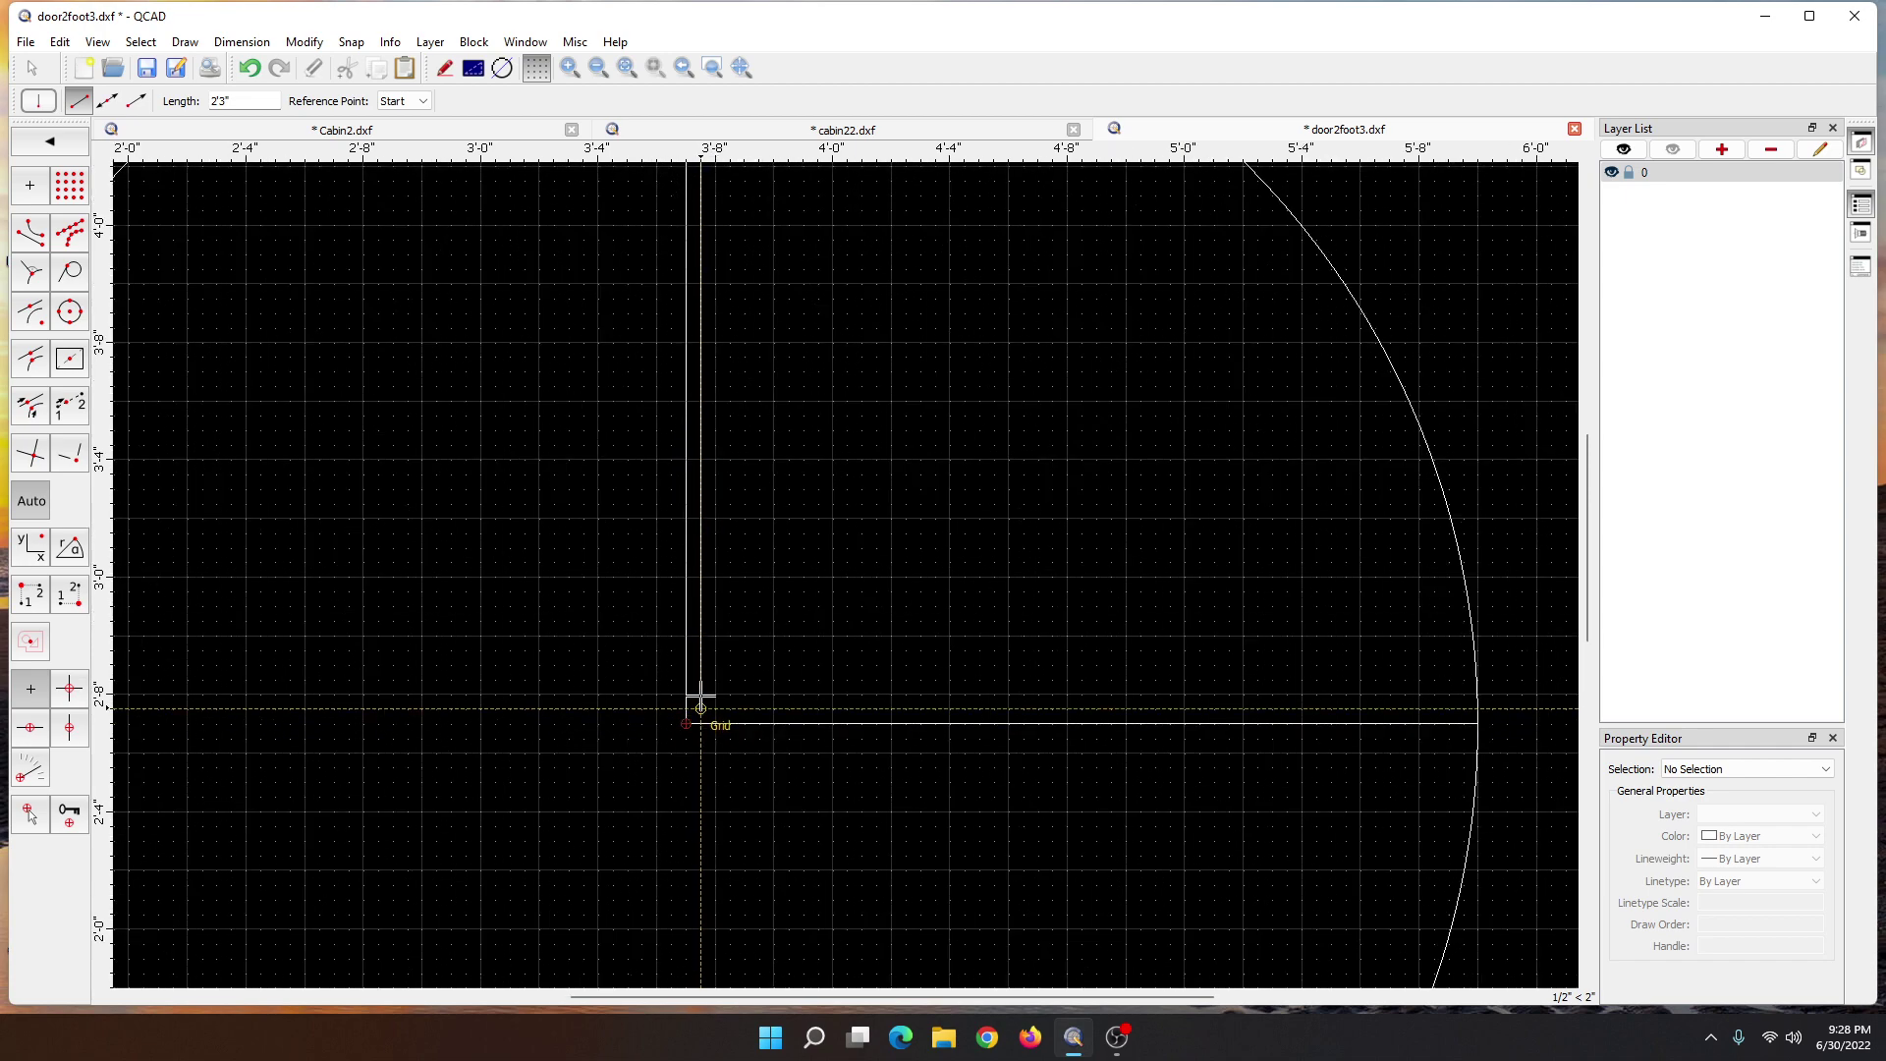
left_click(350, 41)
left_click(383, 143)
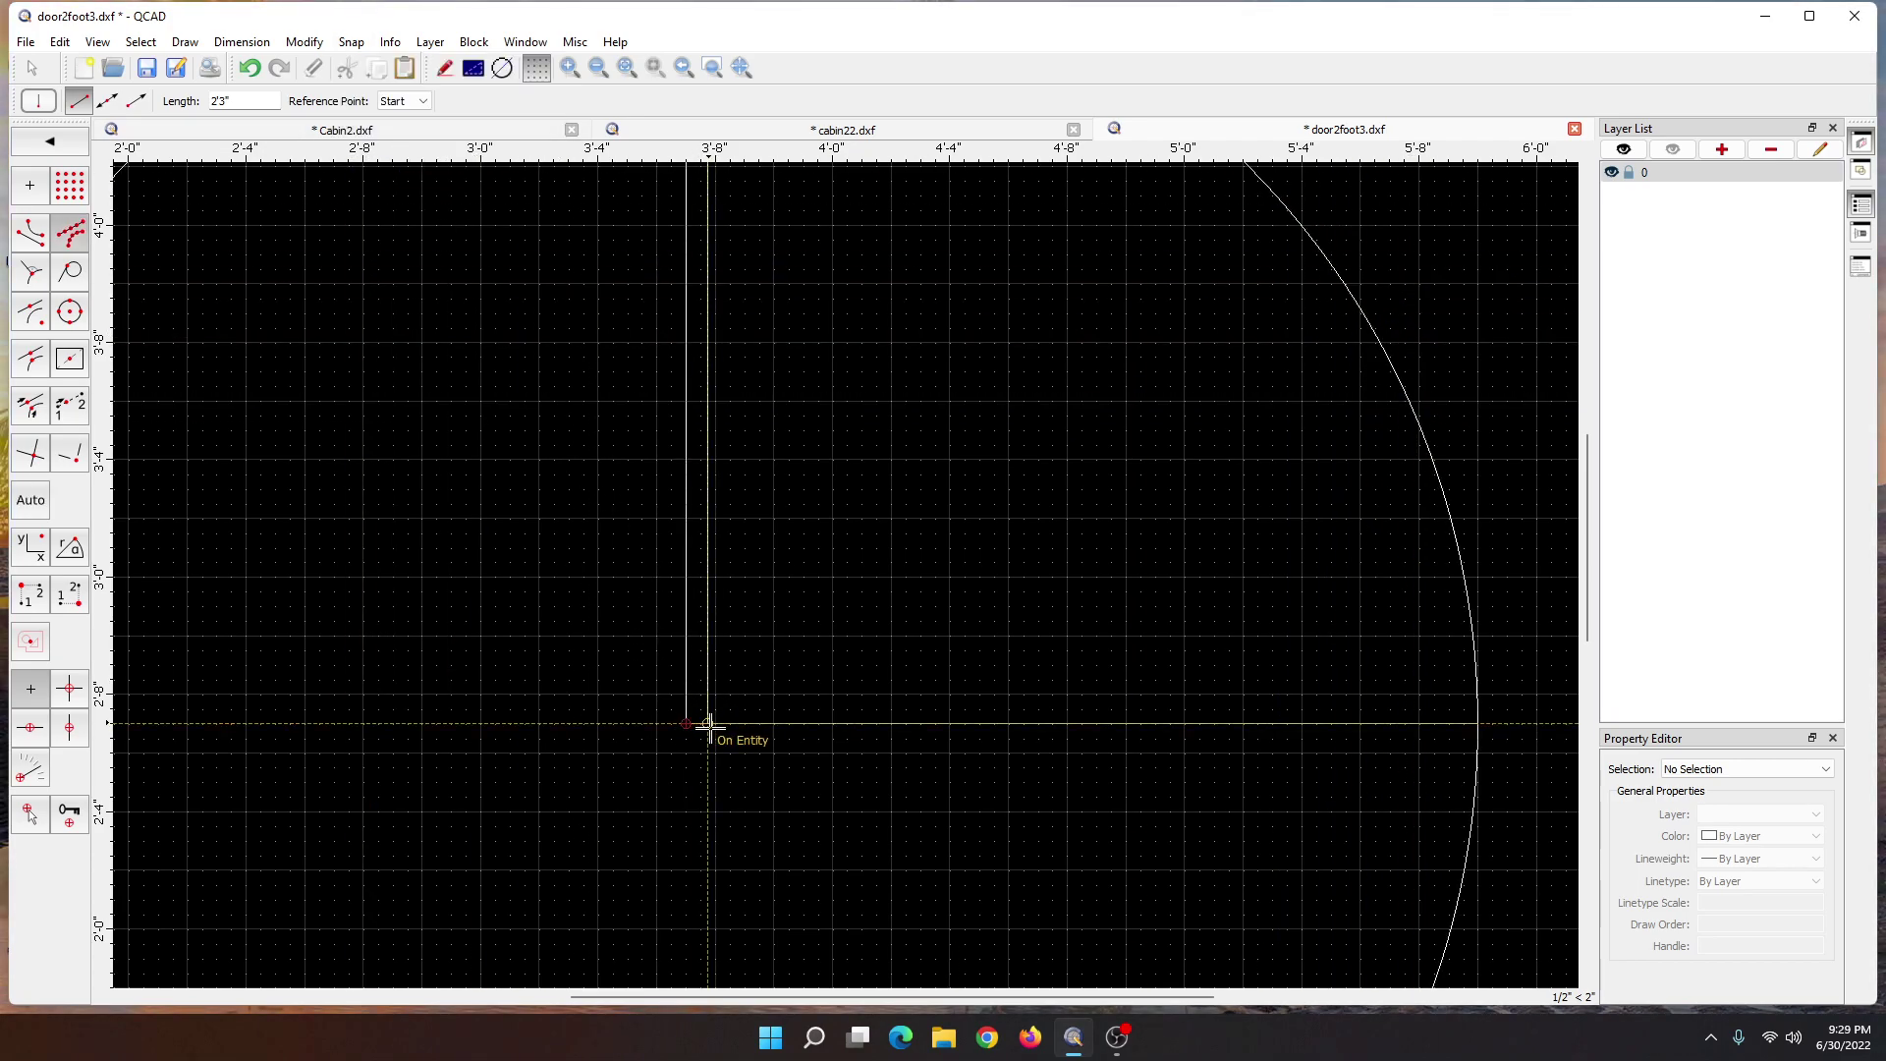
scroll(700, 707, "down", 4)
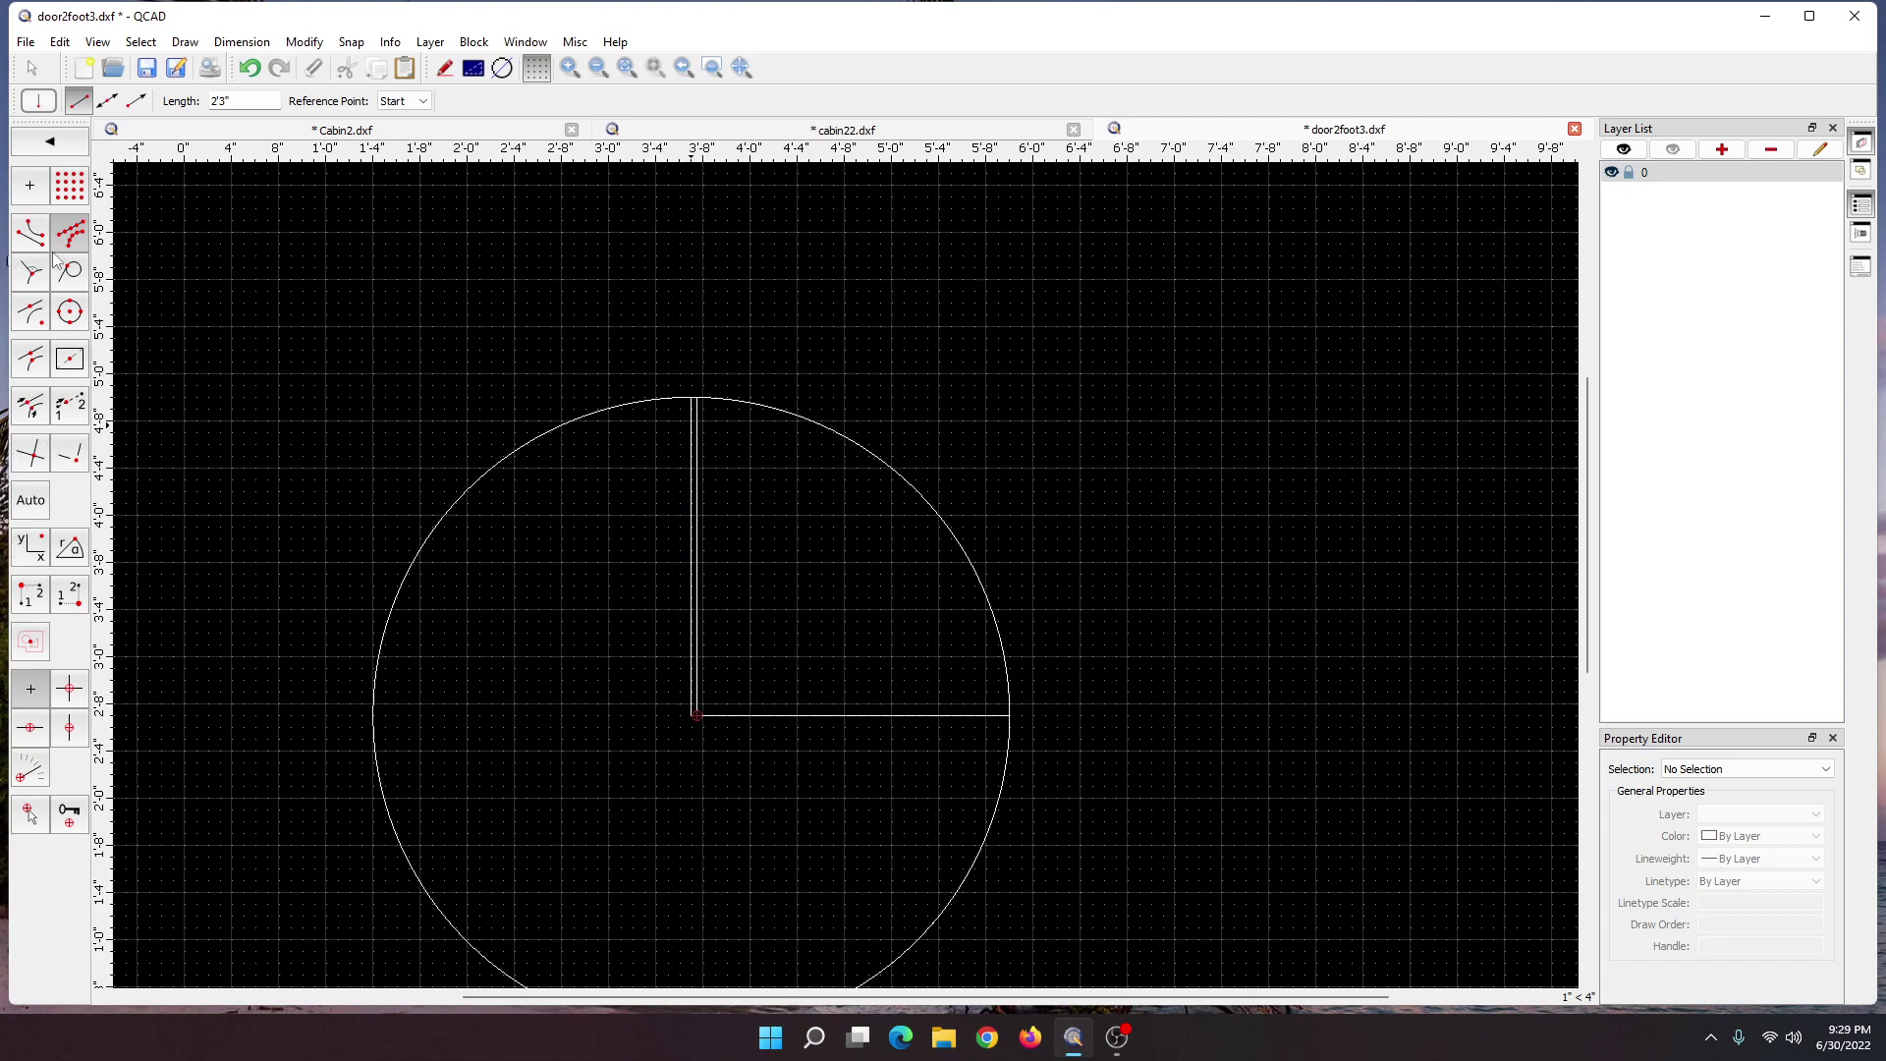
key("Escape")
- Break out and remove the circle segment outside the upper-right quarter and the horizontal line, leaving the door leaf and swing arc
left_click(33, 442)
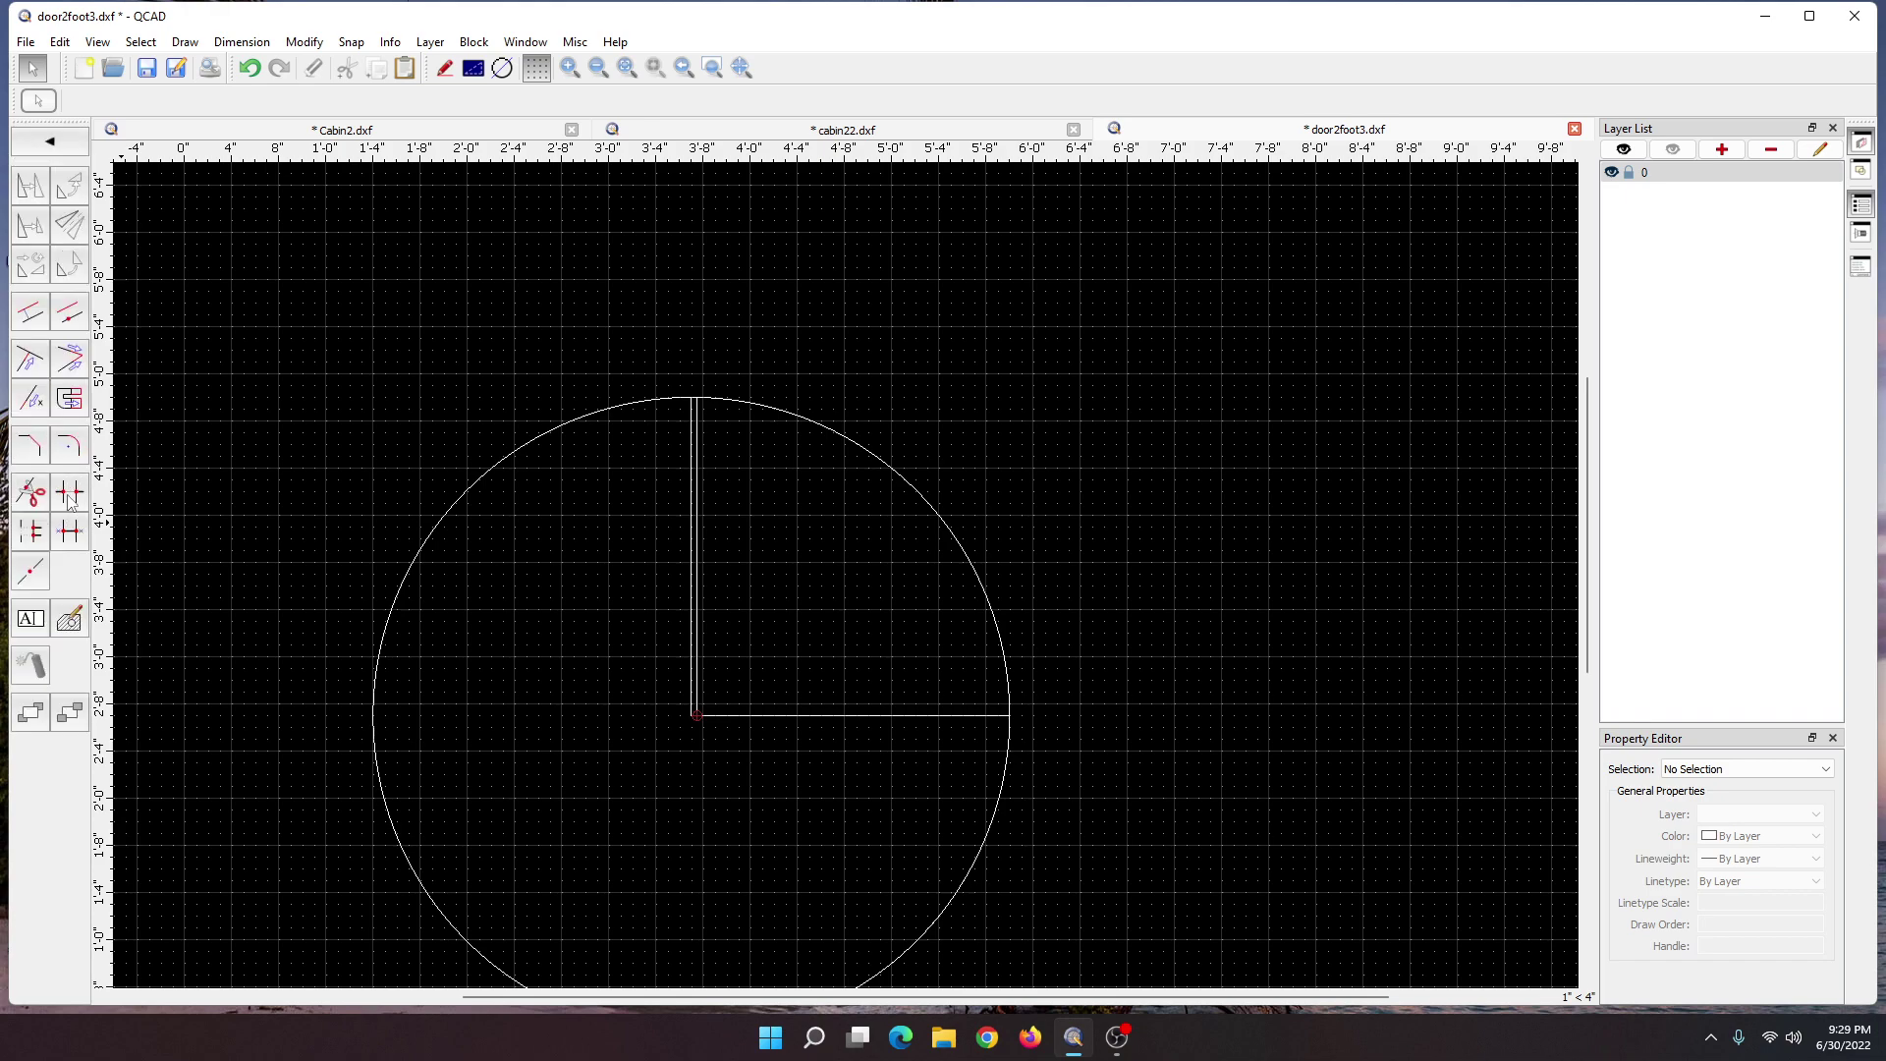
left_click(69, 494)
left_click(397, 597)
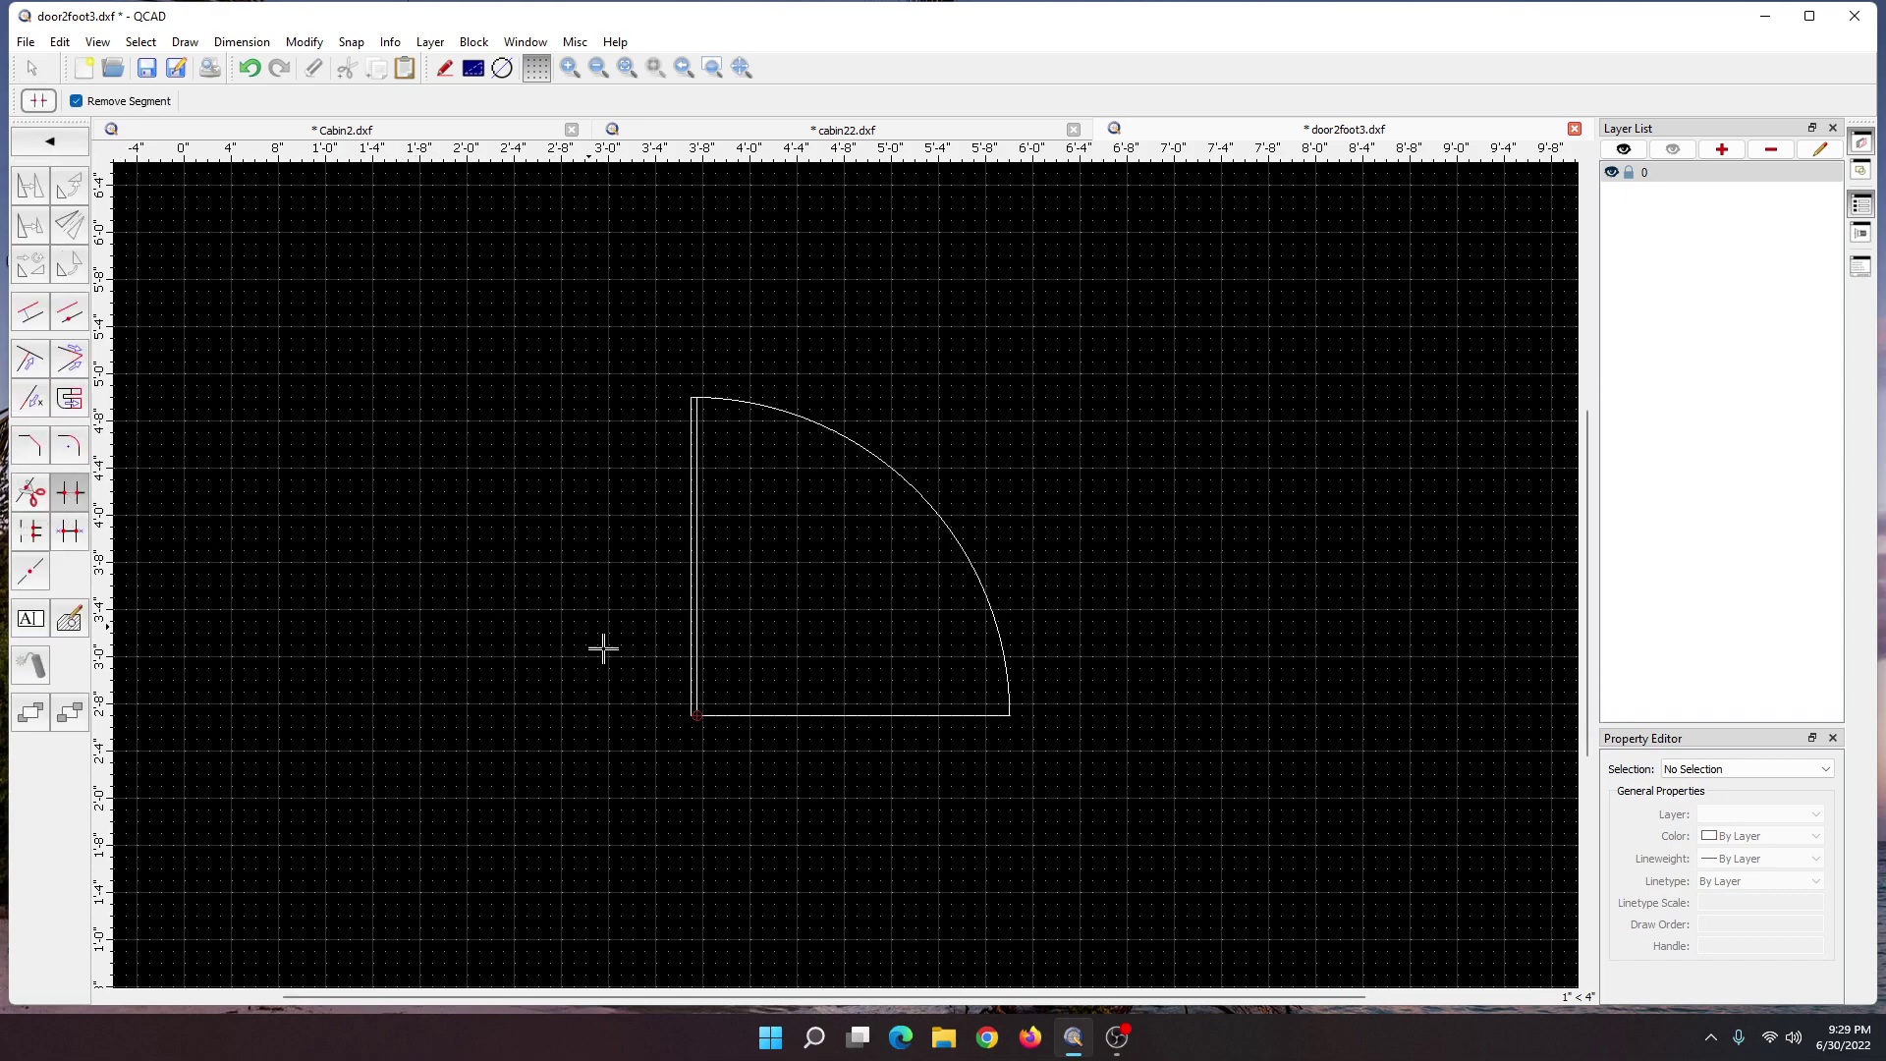
left_click(781, 713)
scroll(807, 724, "down", 3)
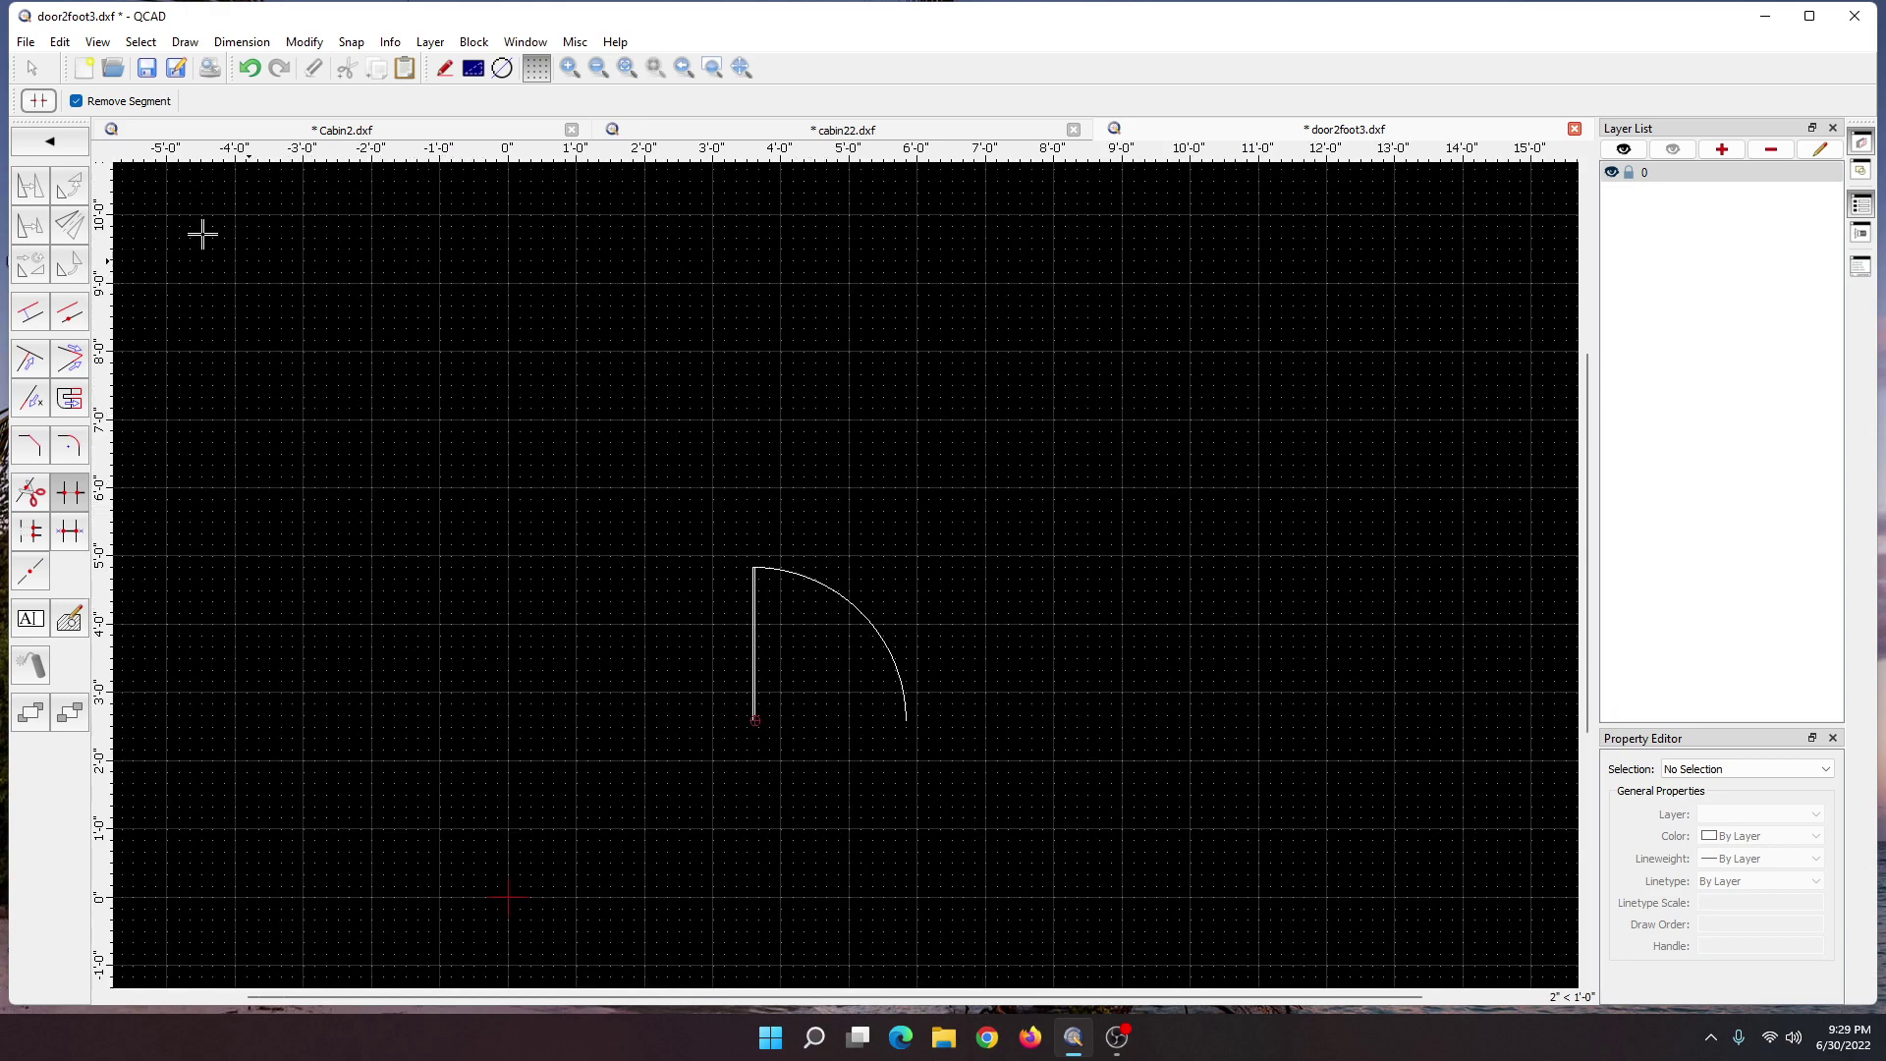
- Save the finished 2'3" door drawing door2foot3.dxf
left_click(26, 43)
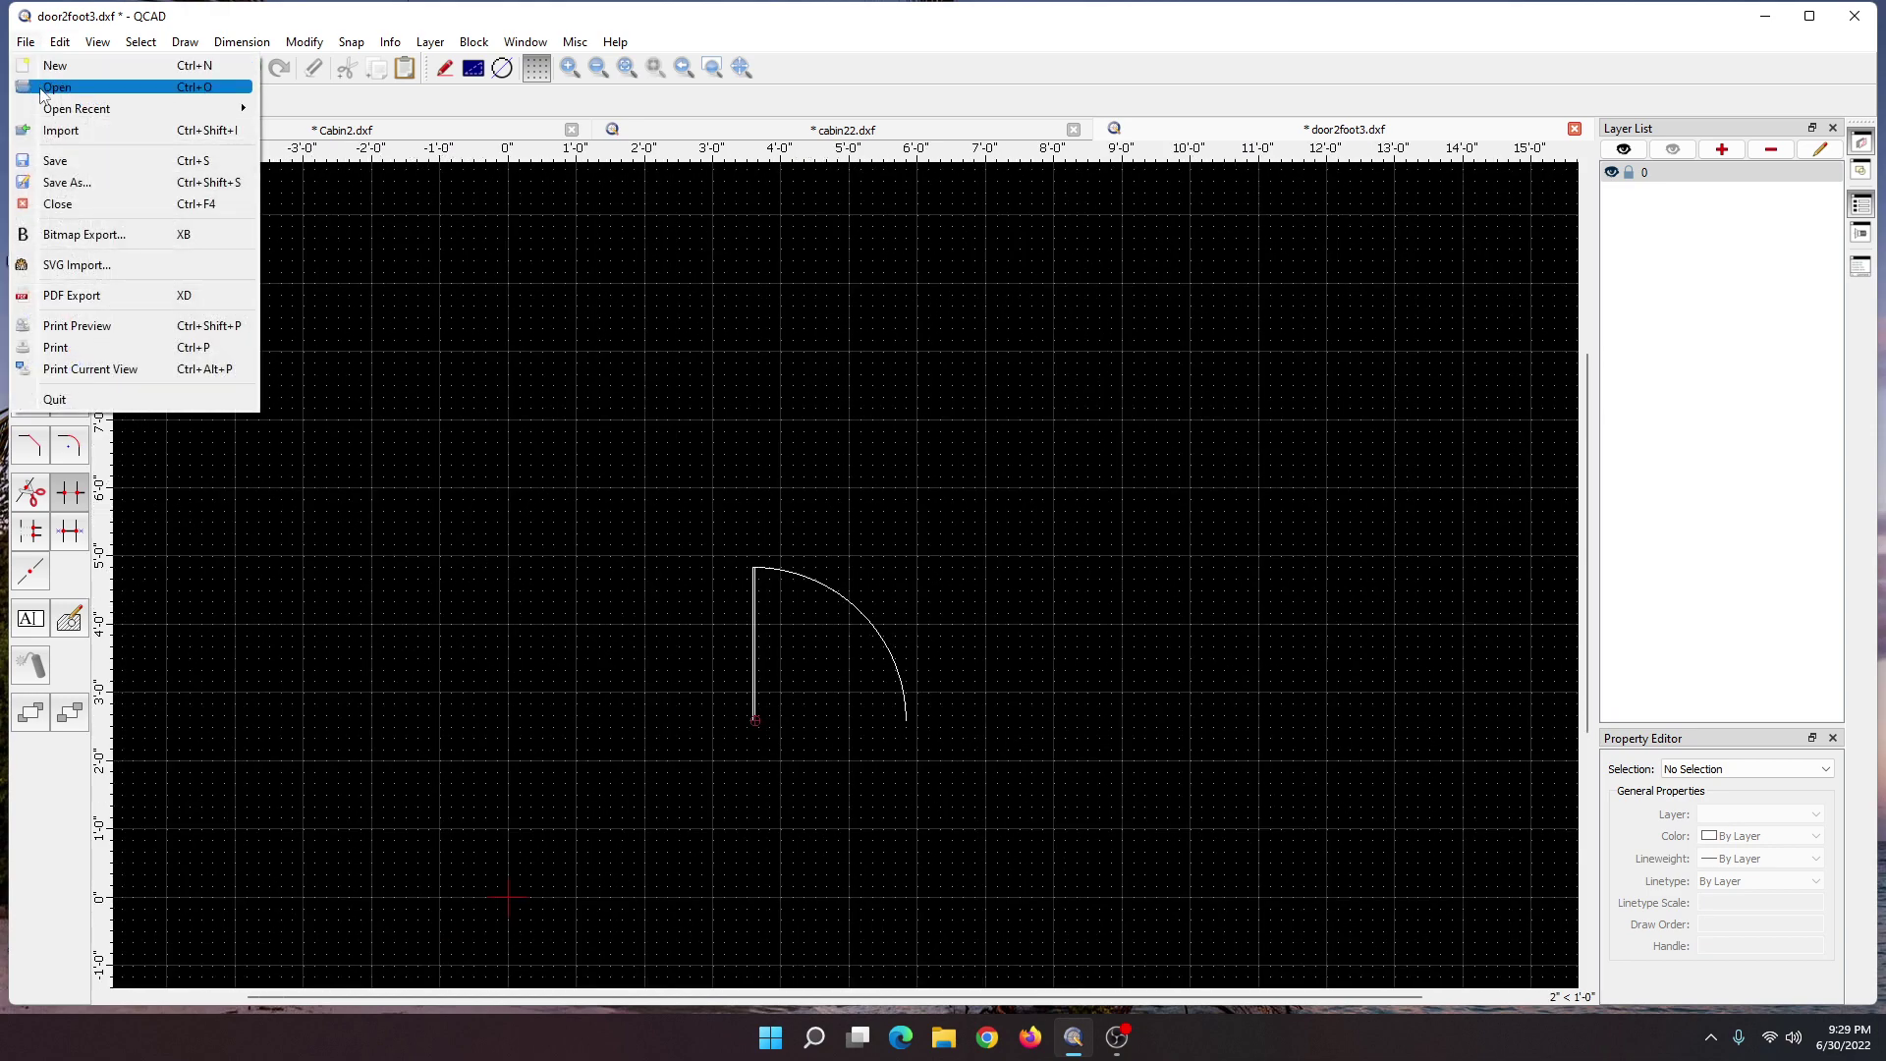
left_click(61, 162)
left_click(27, 43)
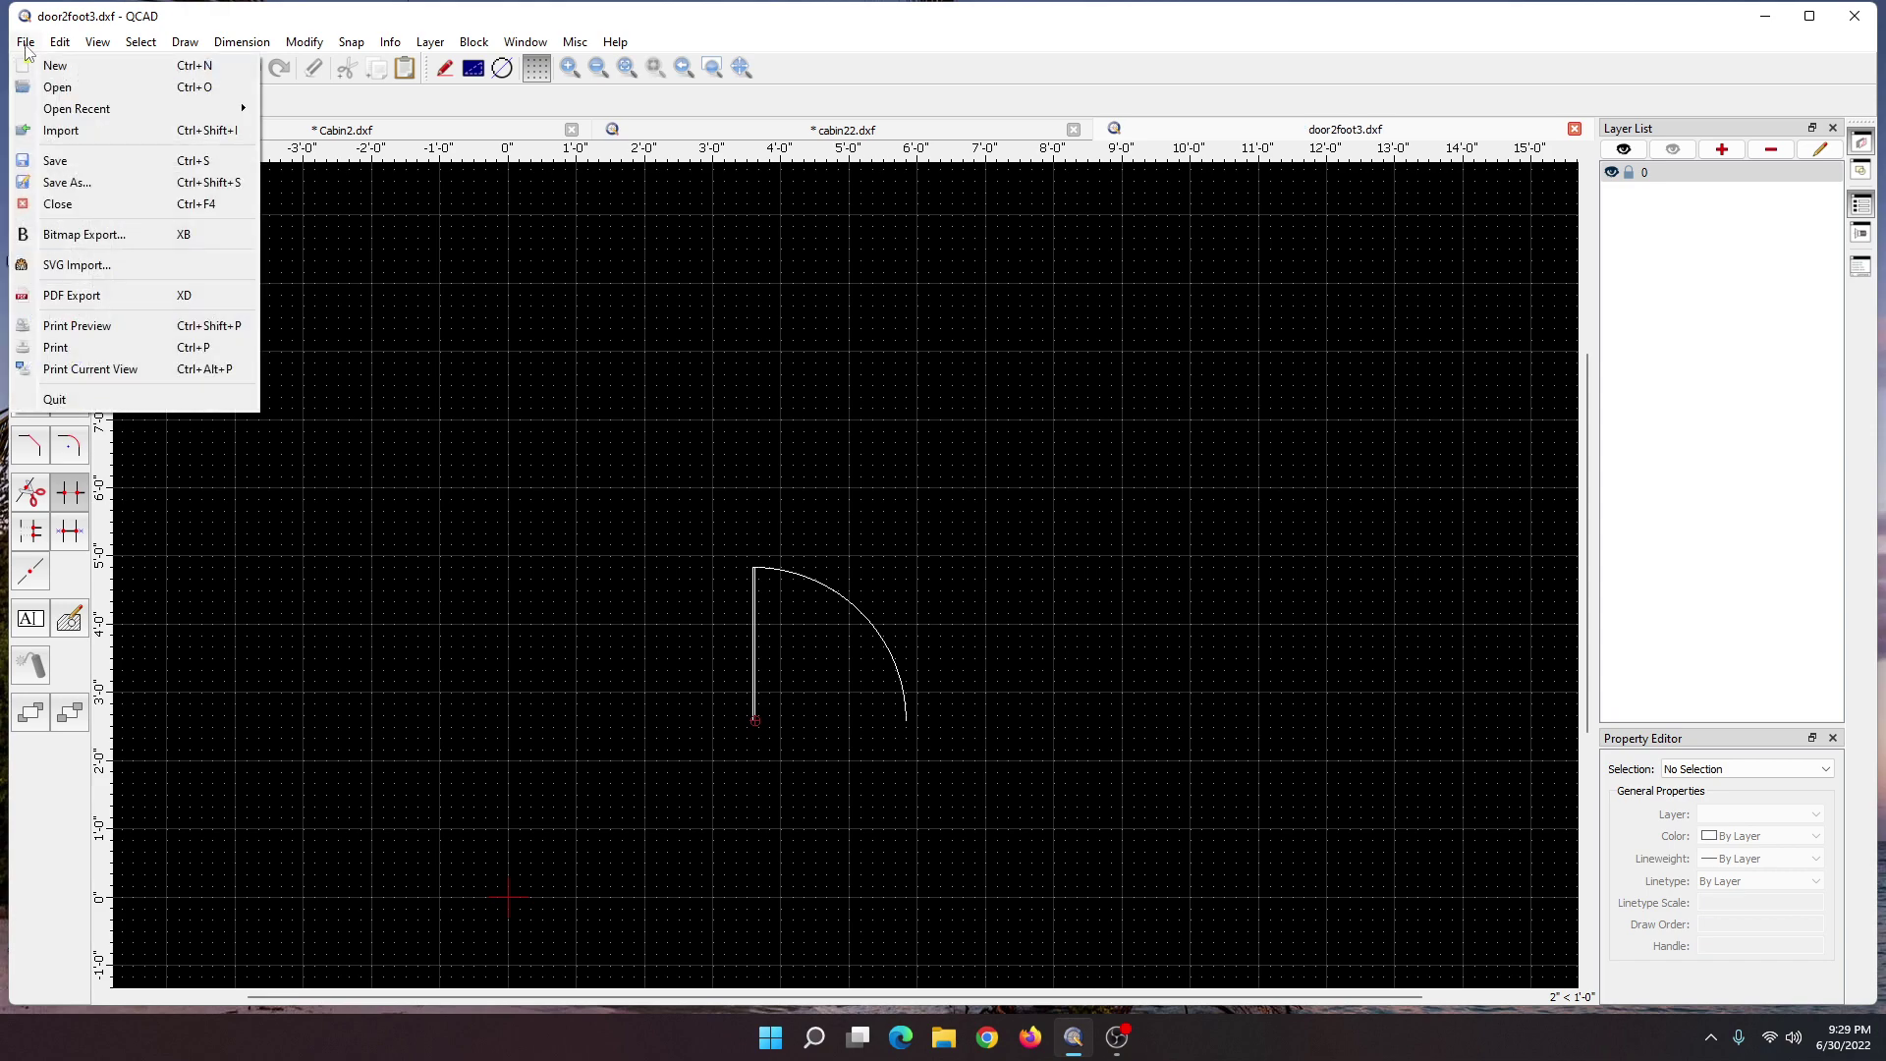
left_click(61, 183)
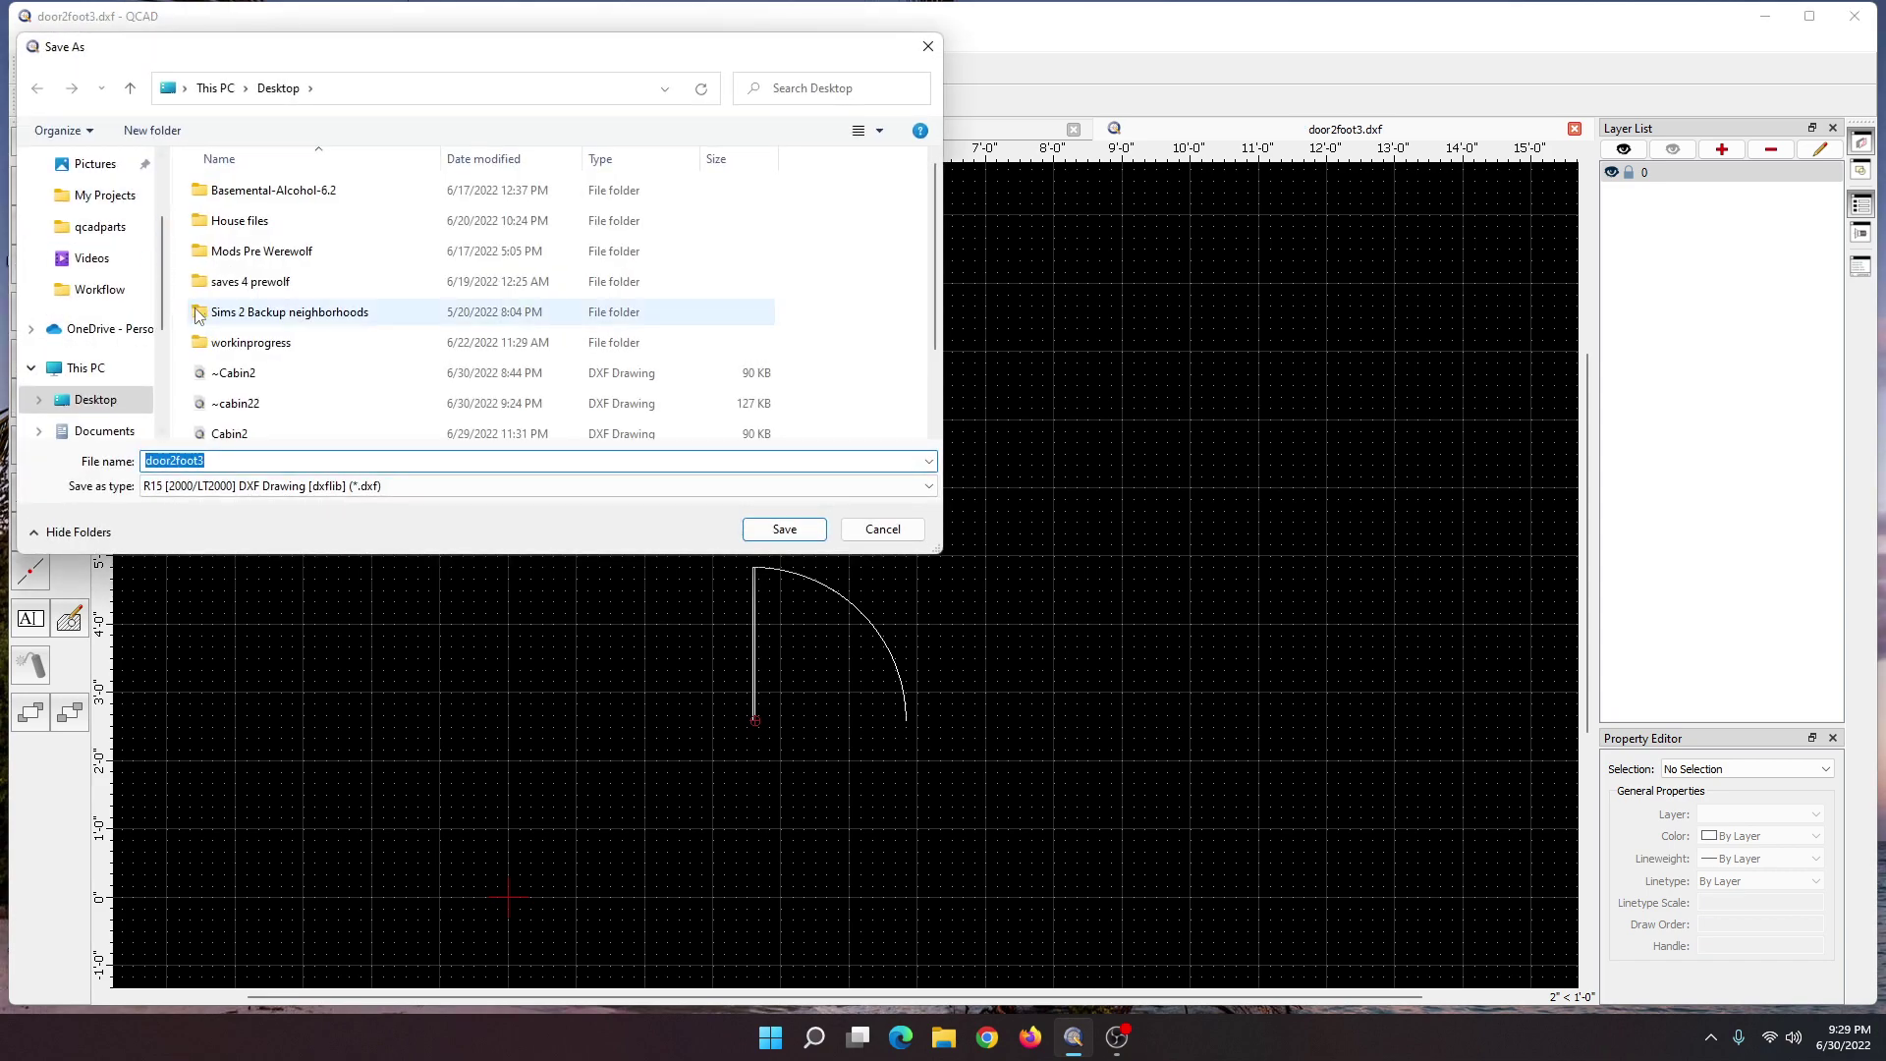
left_click(928, 46)
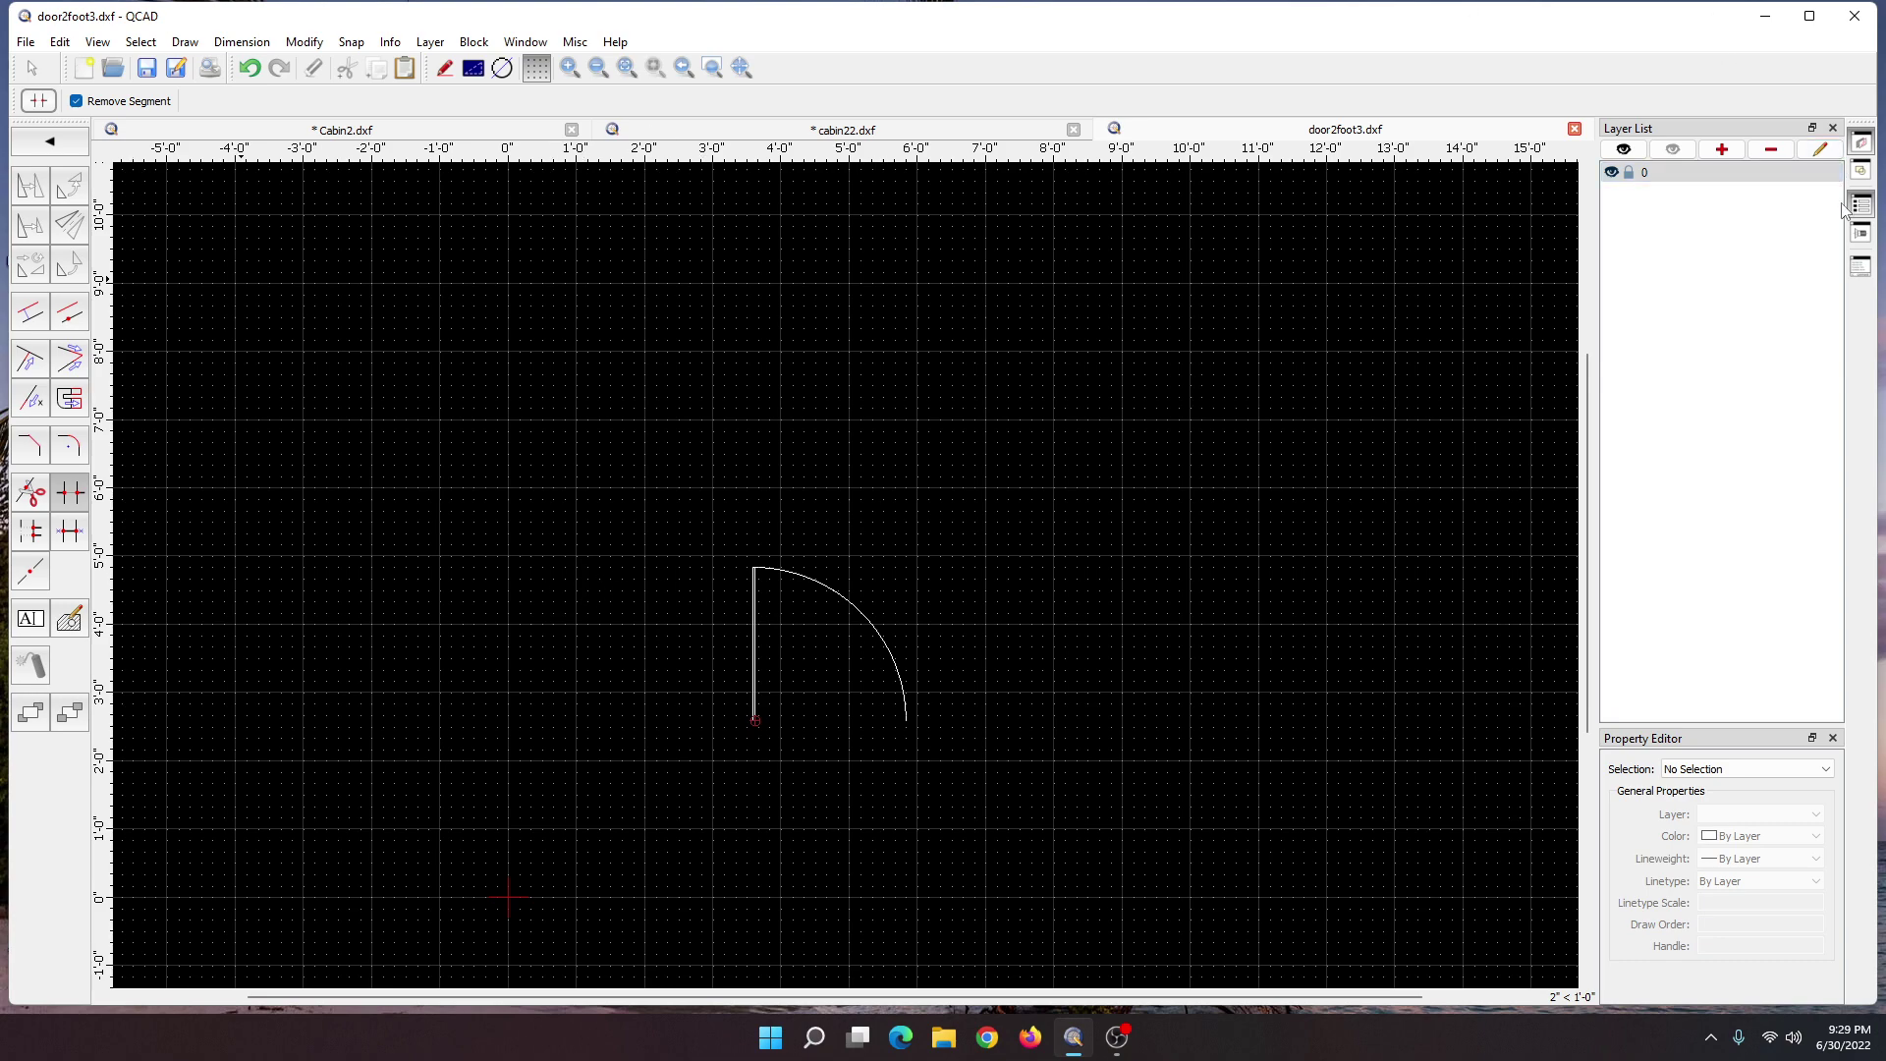
- Switch to File Explorer with the desktop exposed and open the qcadparts folder inside Documents
left_click(1765, 17)
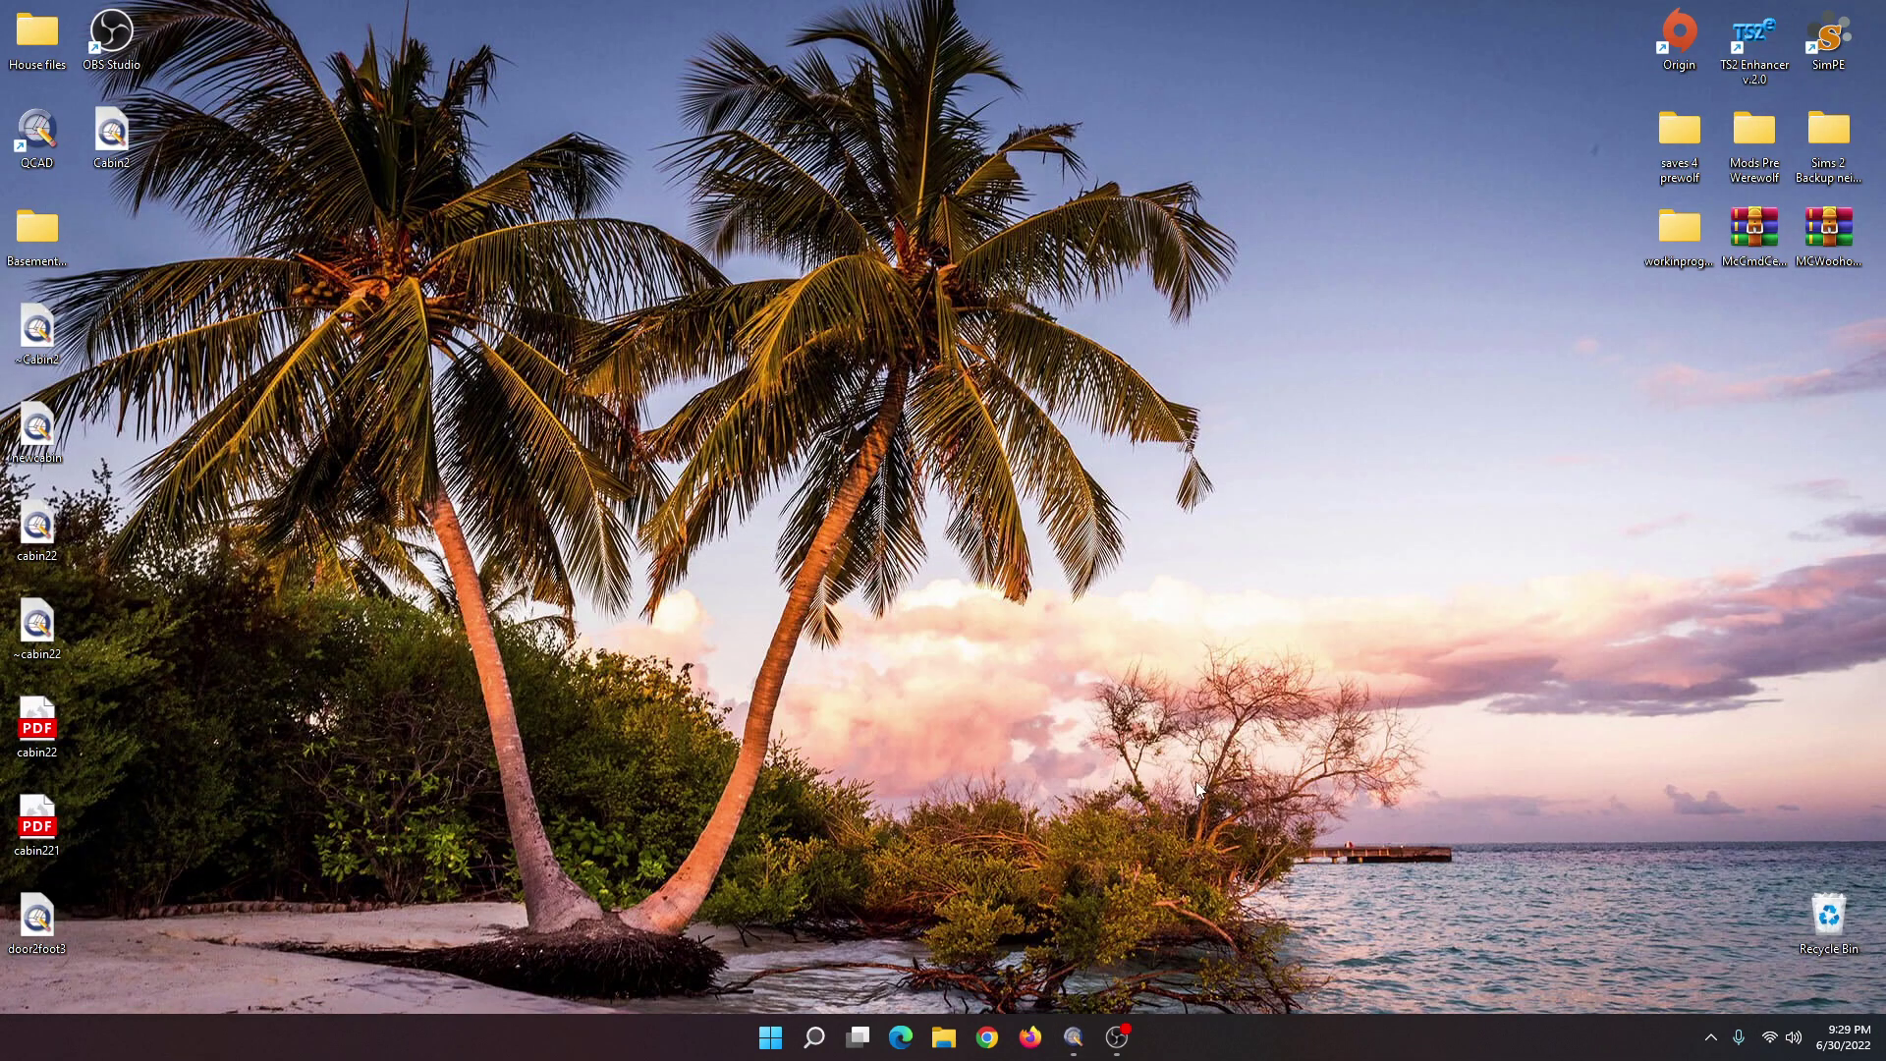
left_click(934, 1043)
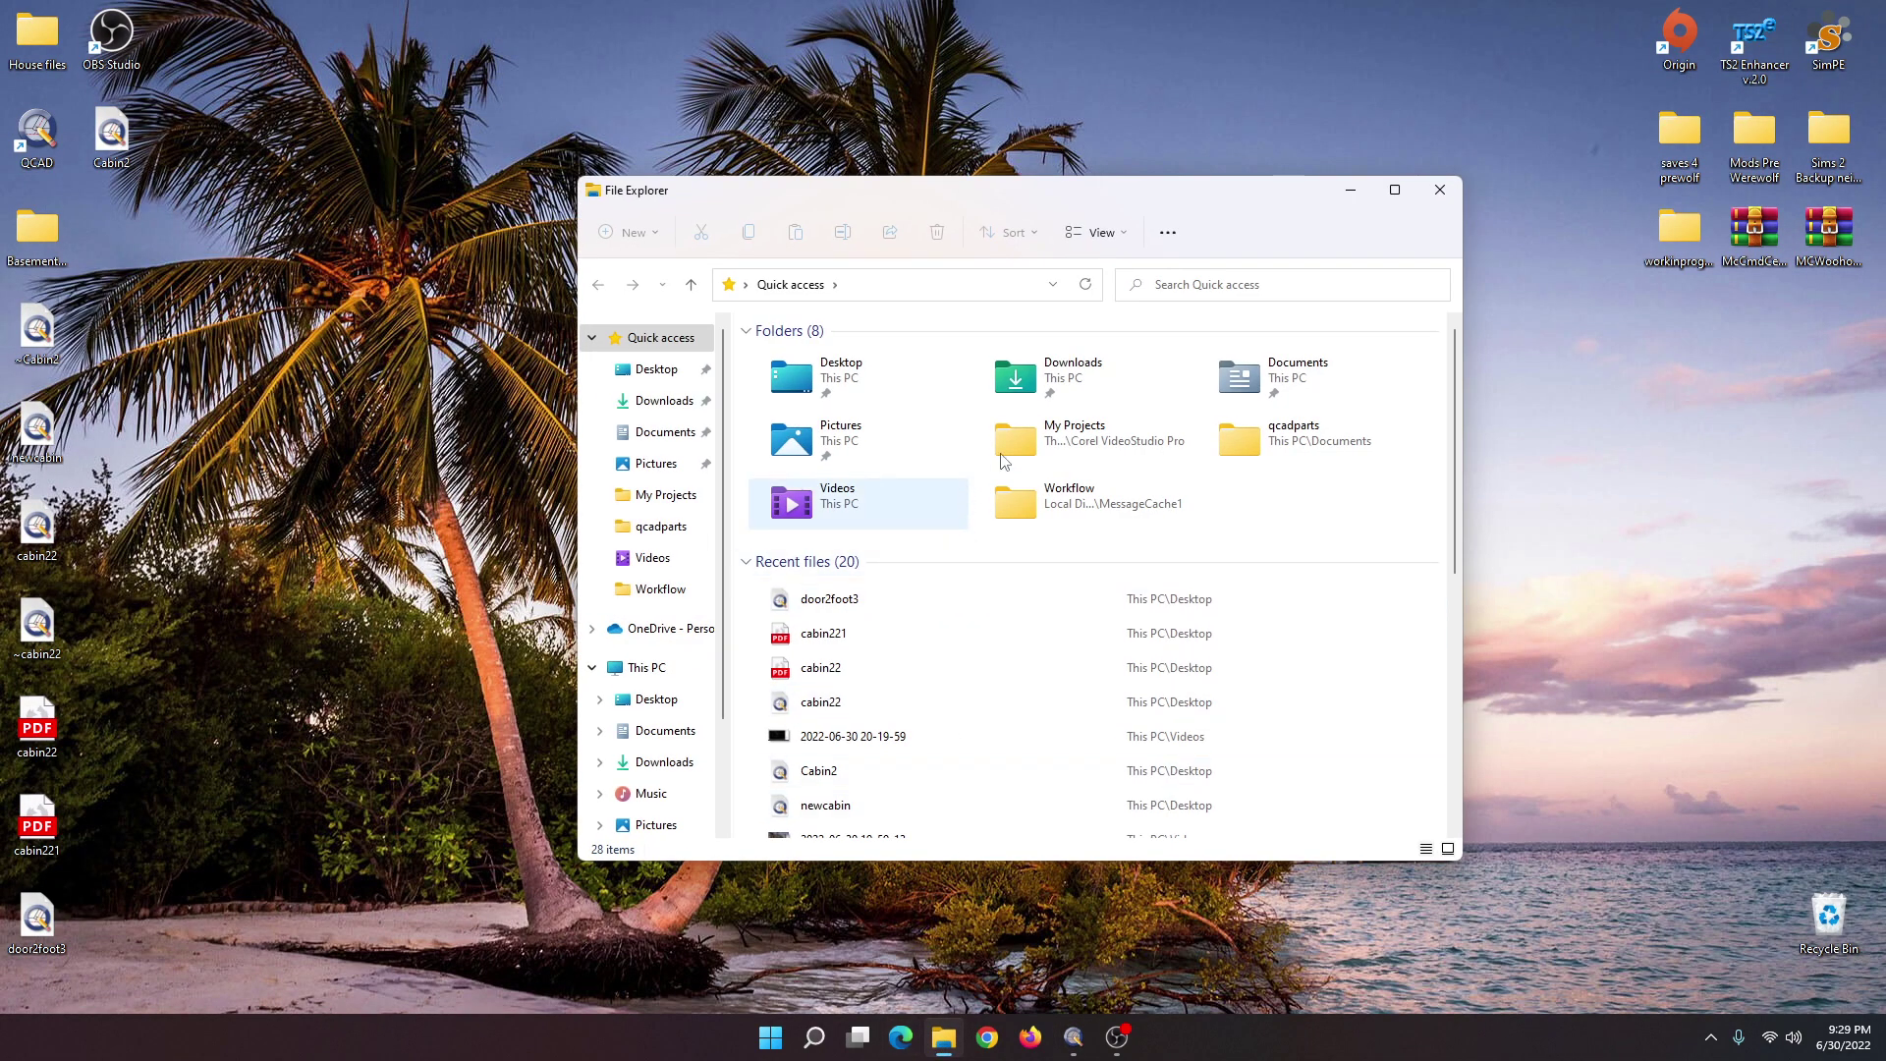
double_click(1287, 379)
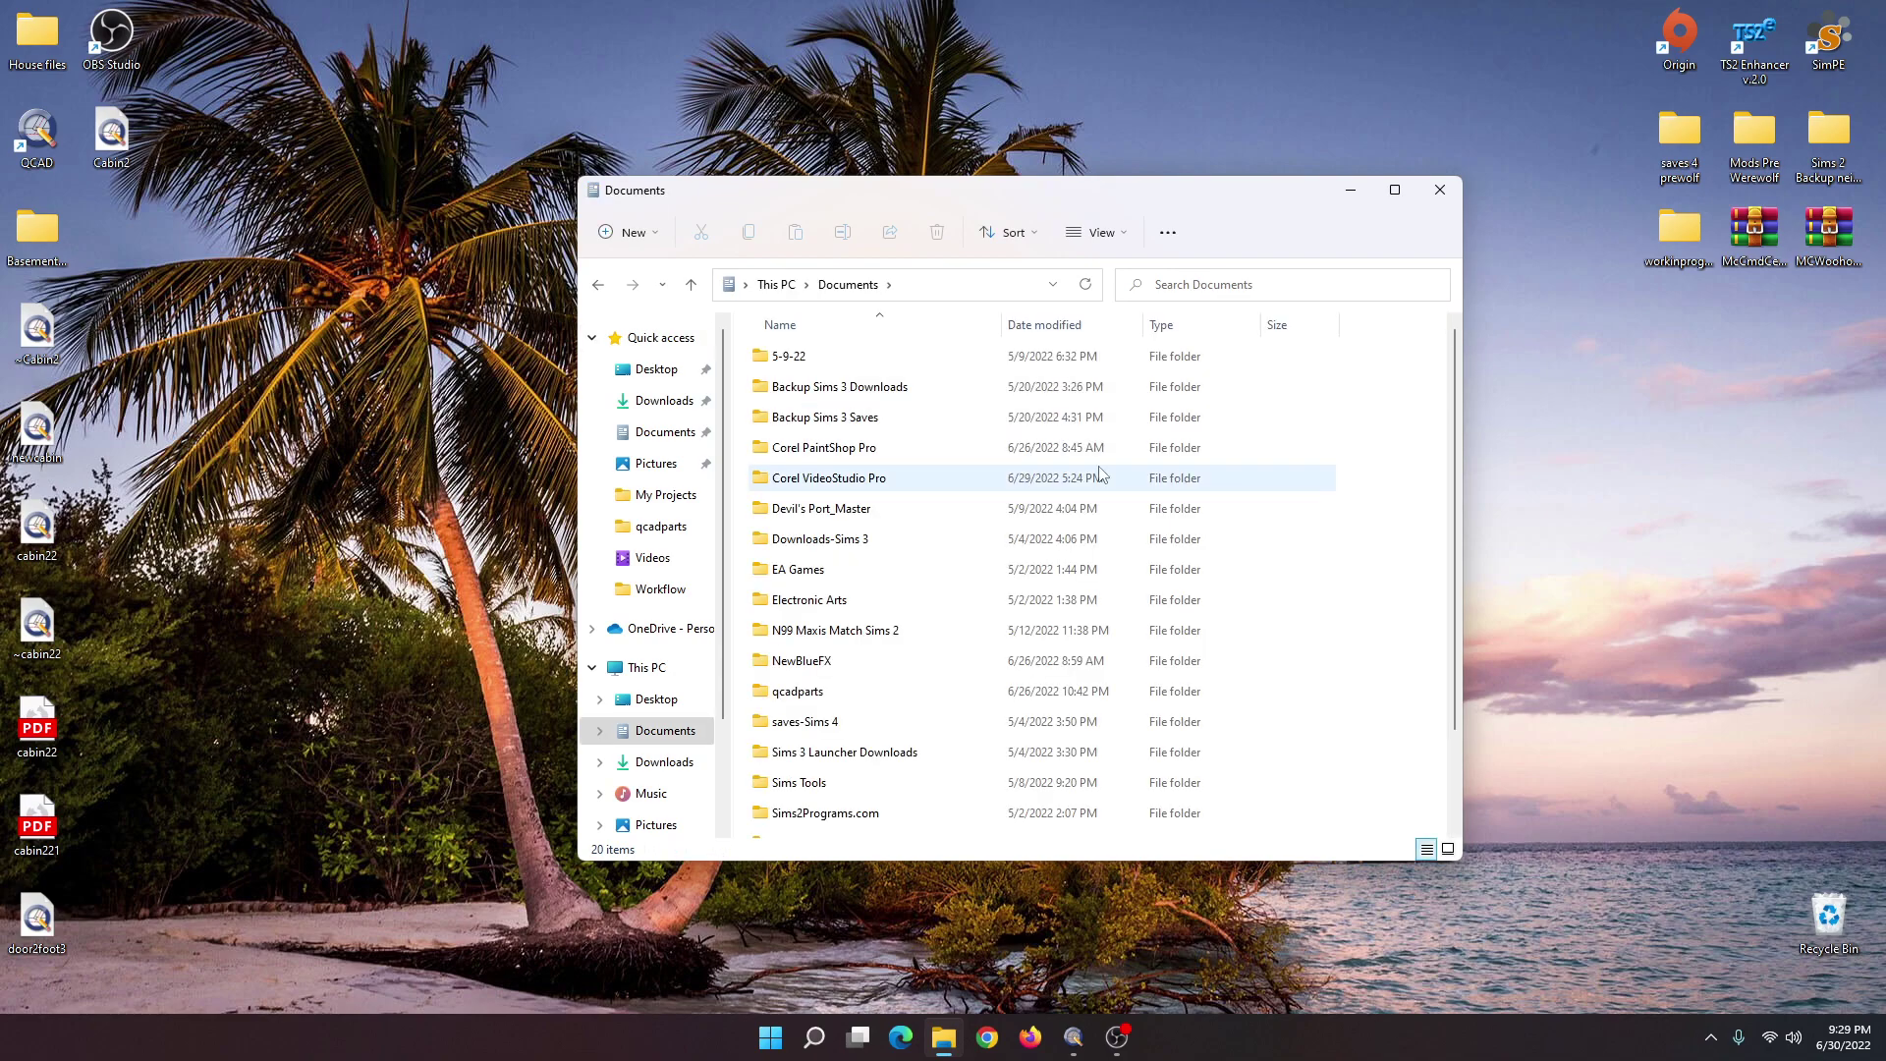
left_click_drag(1456, 429, 1451, 473)
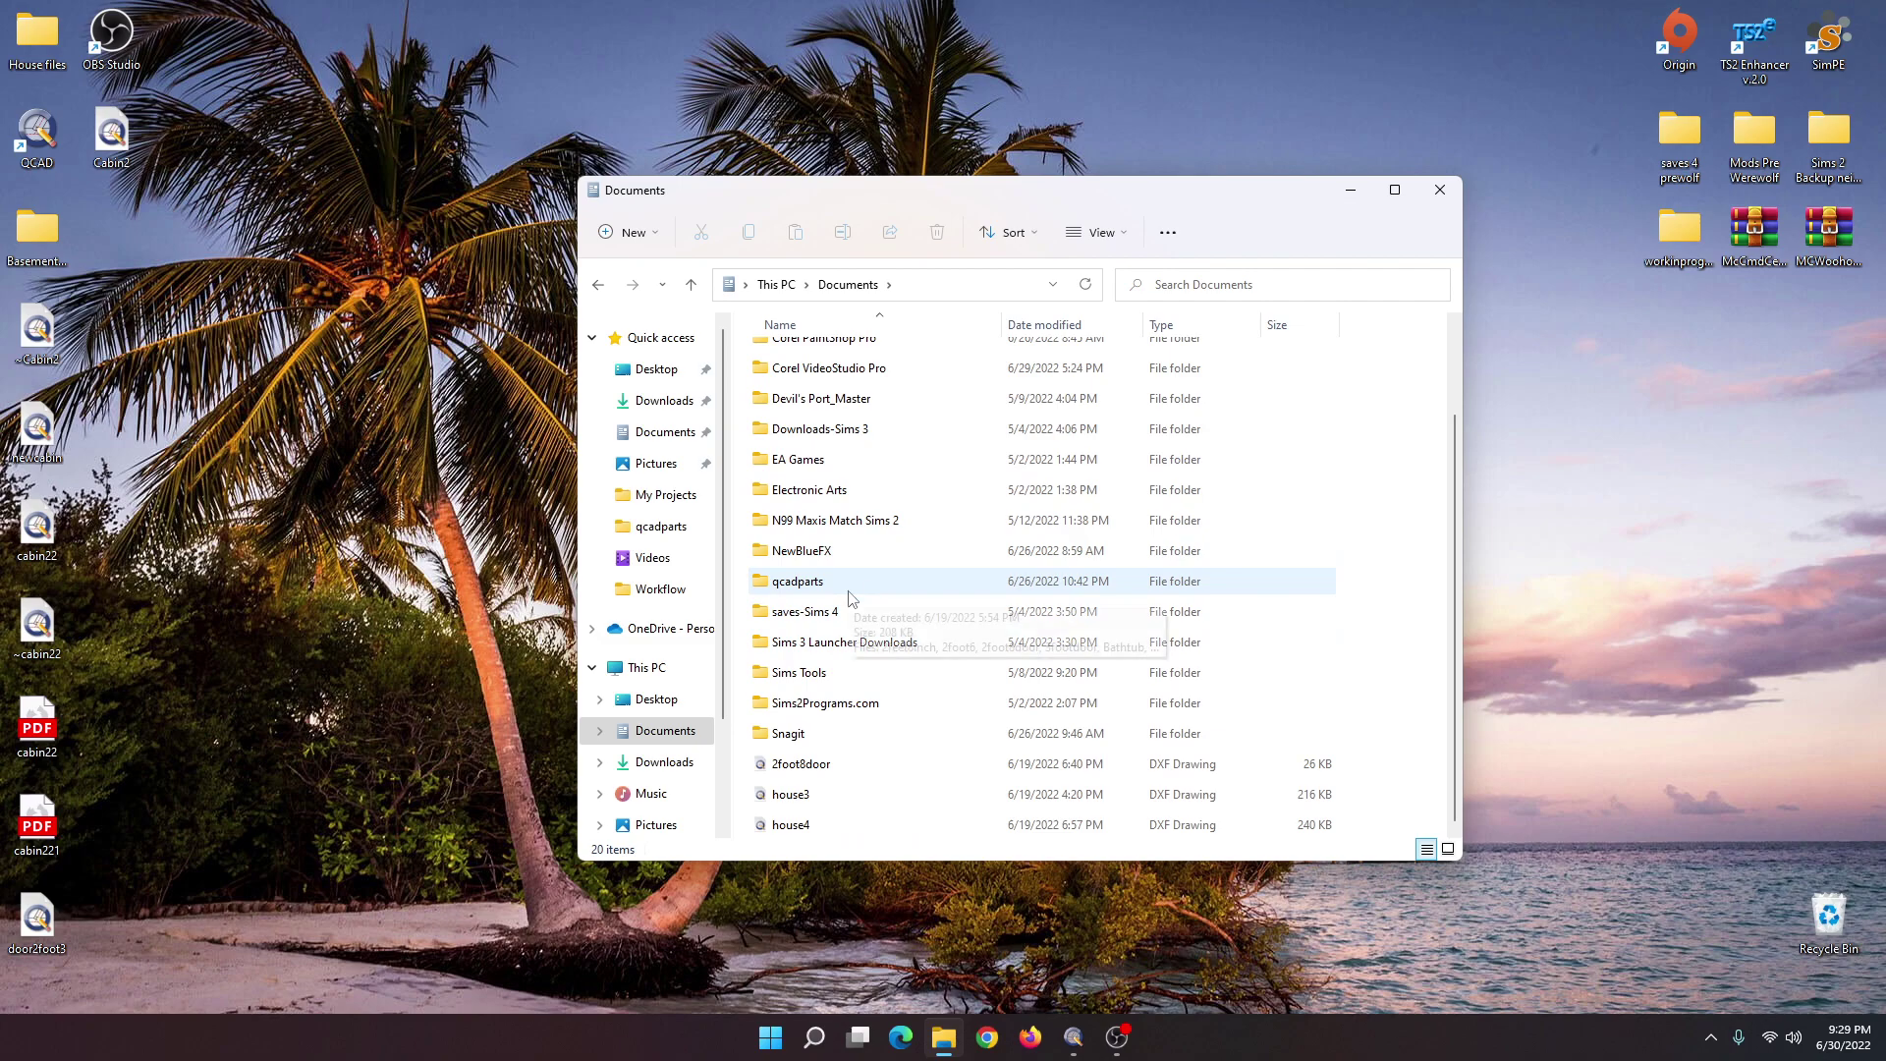
right_click(1319, 550)
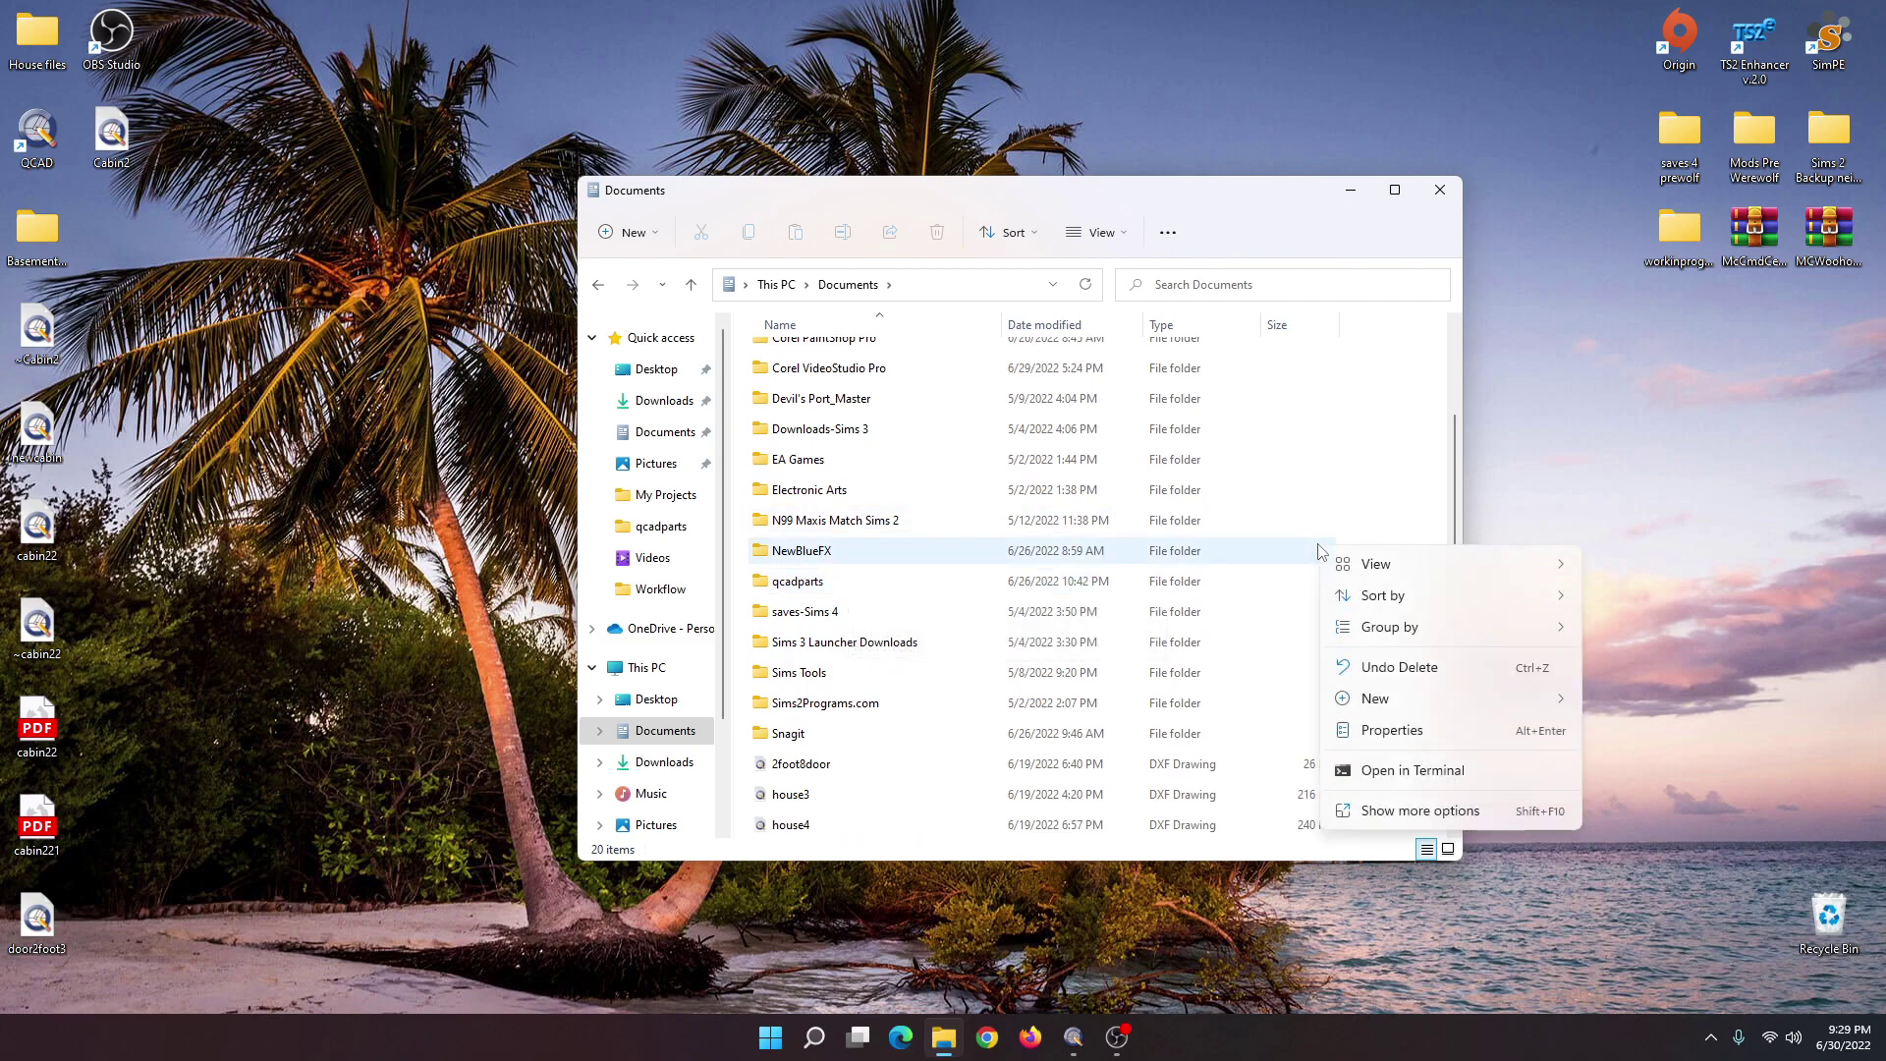
mouse_move(1401, 715)
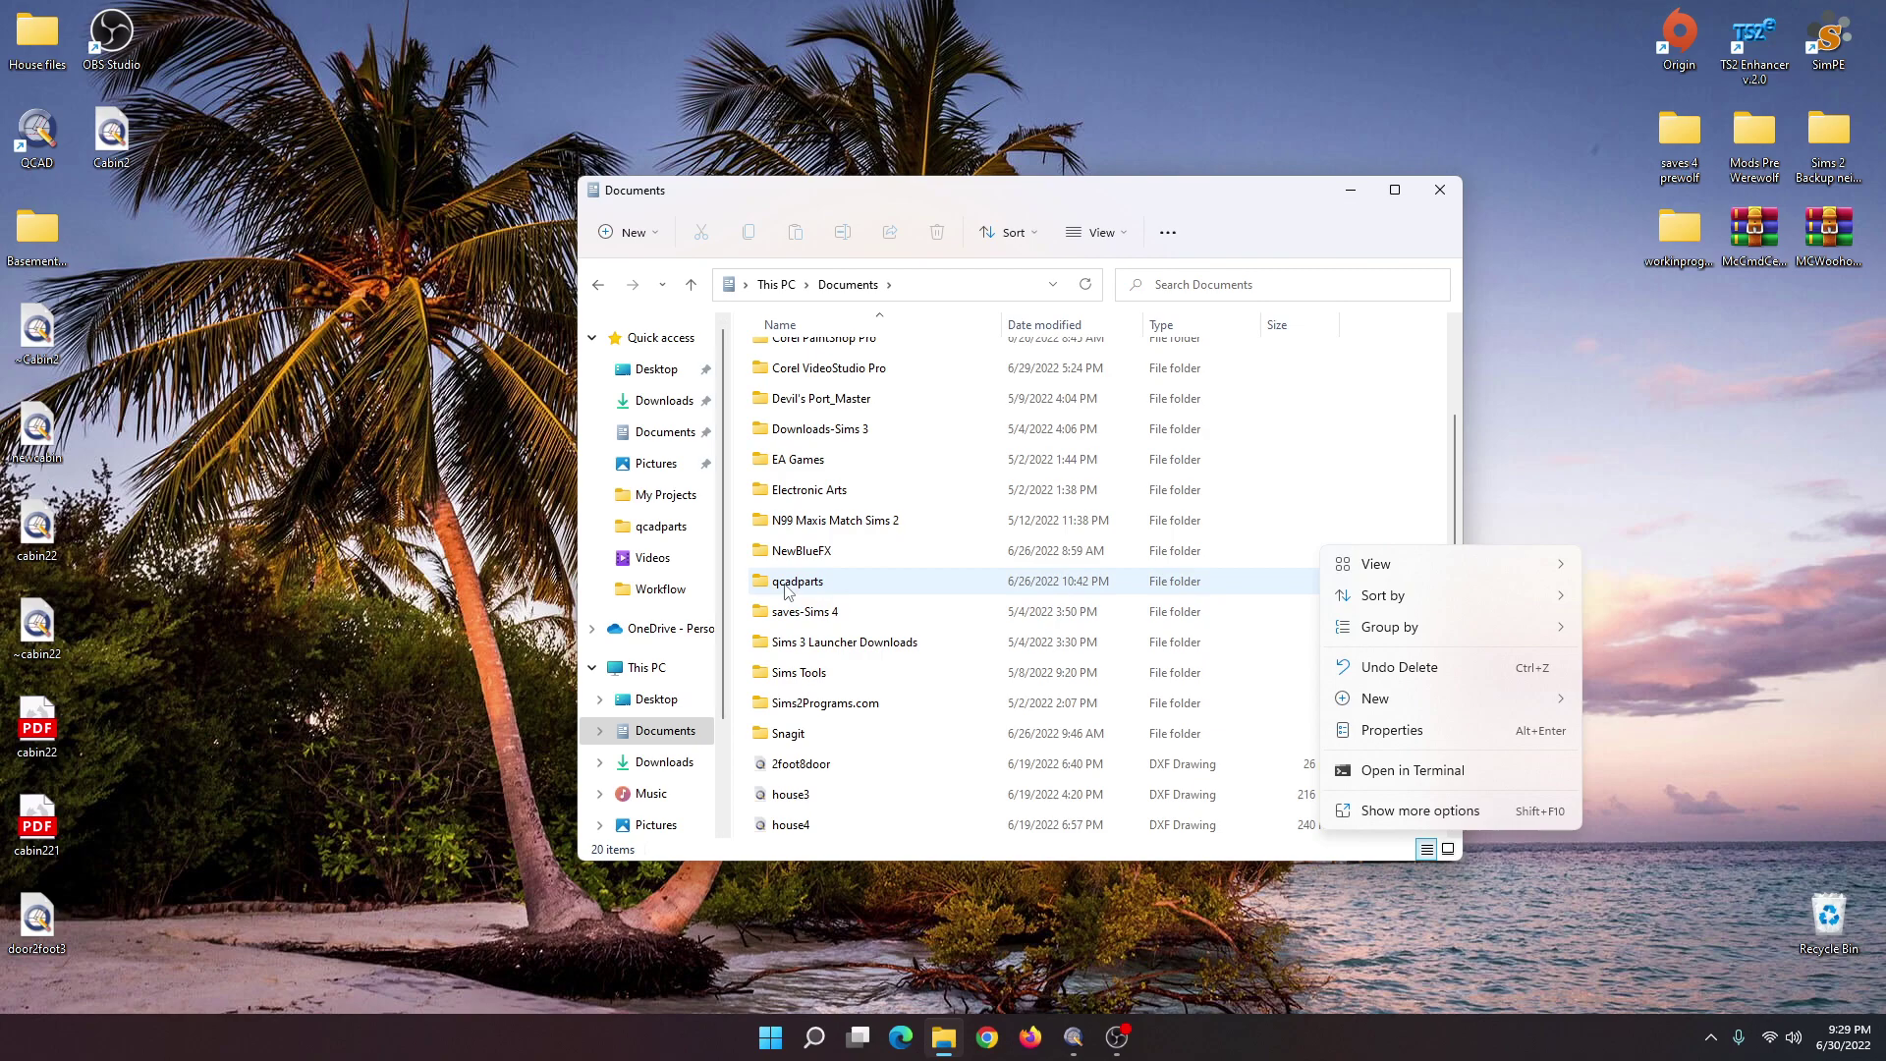
left_click(280, 875)
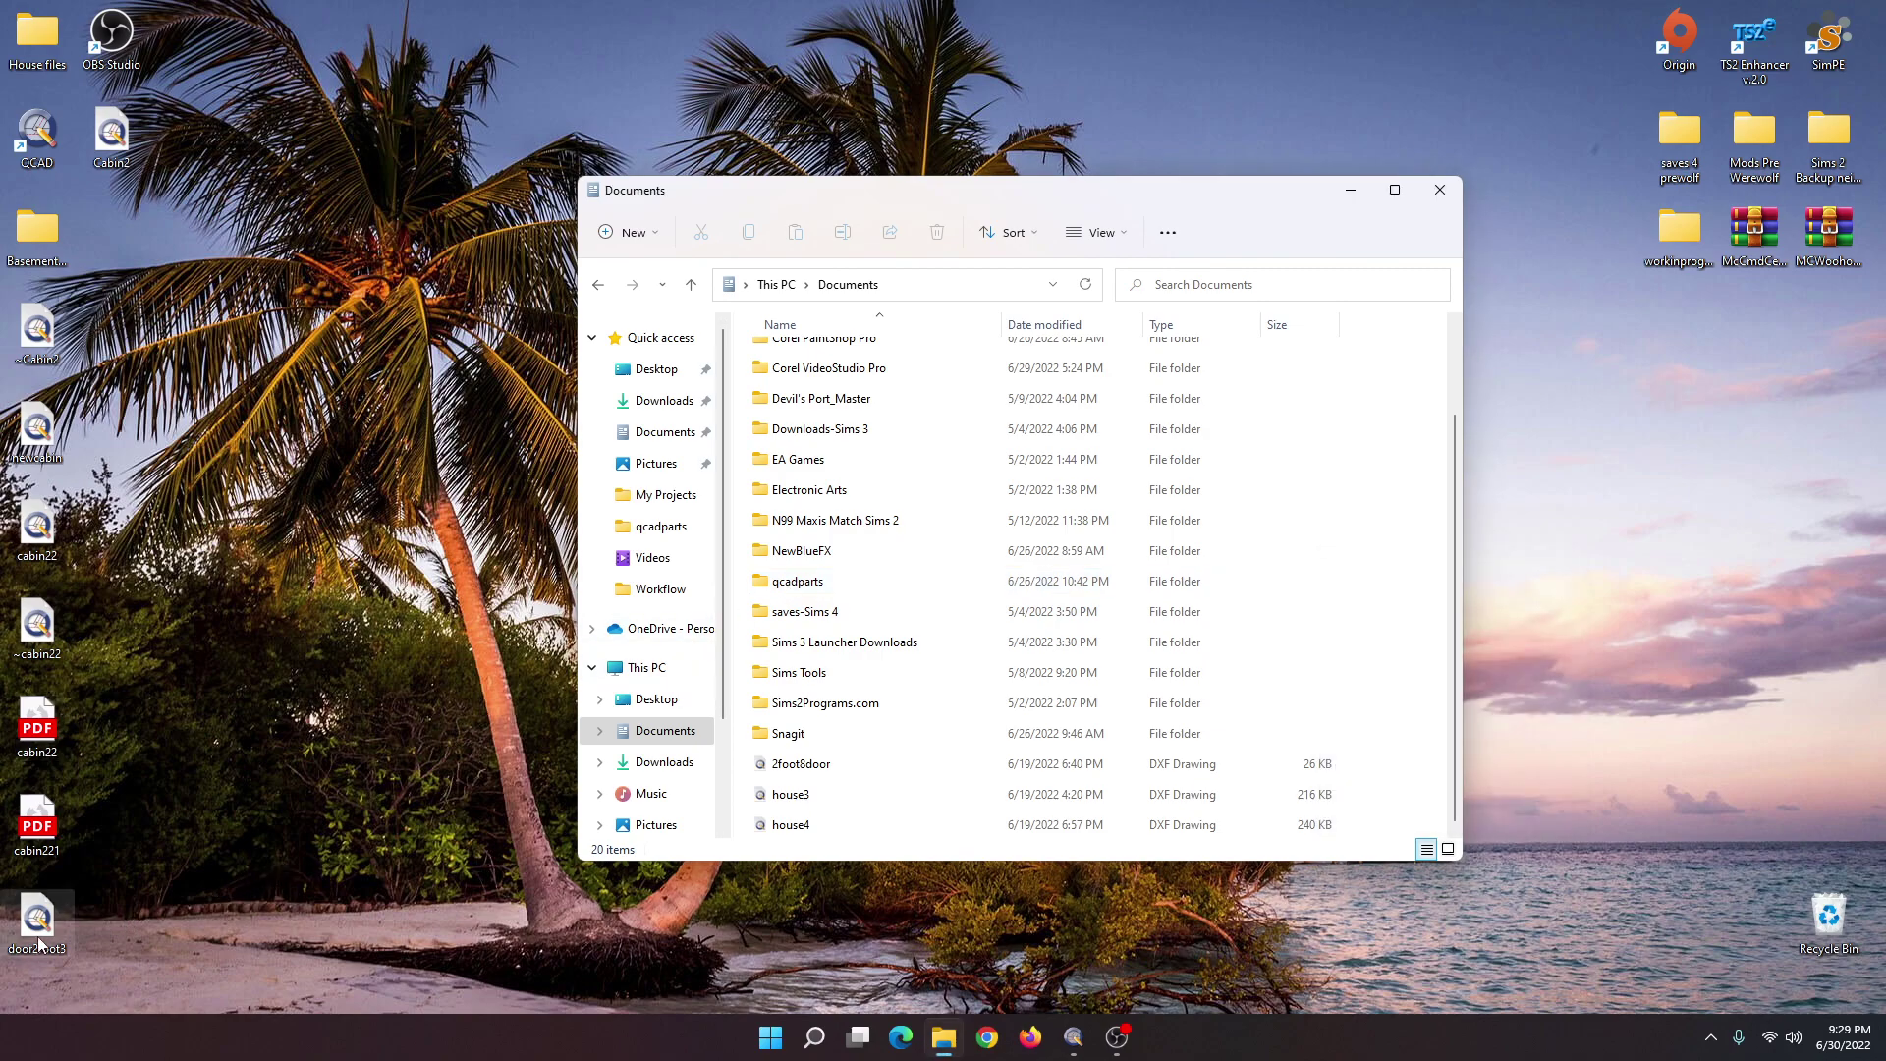
double_click(896, 587)
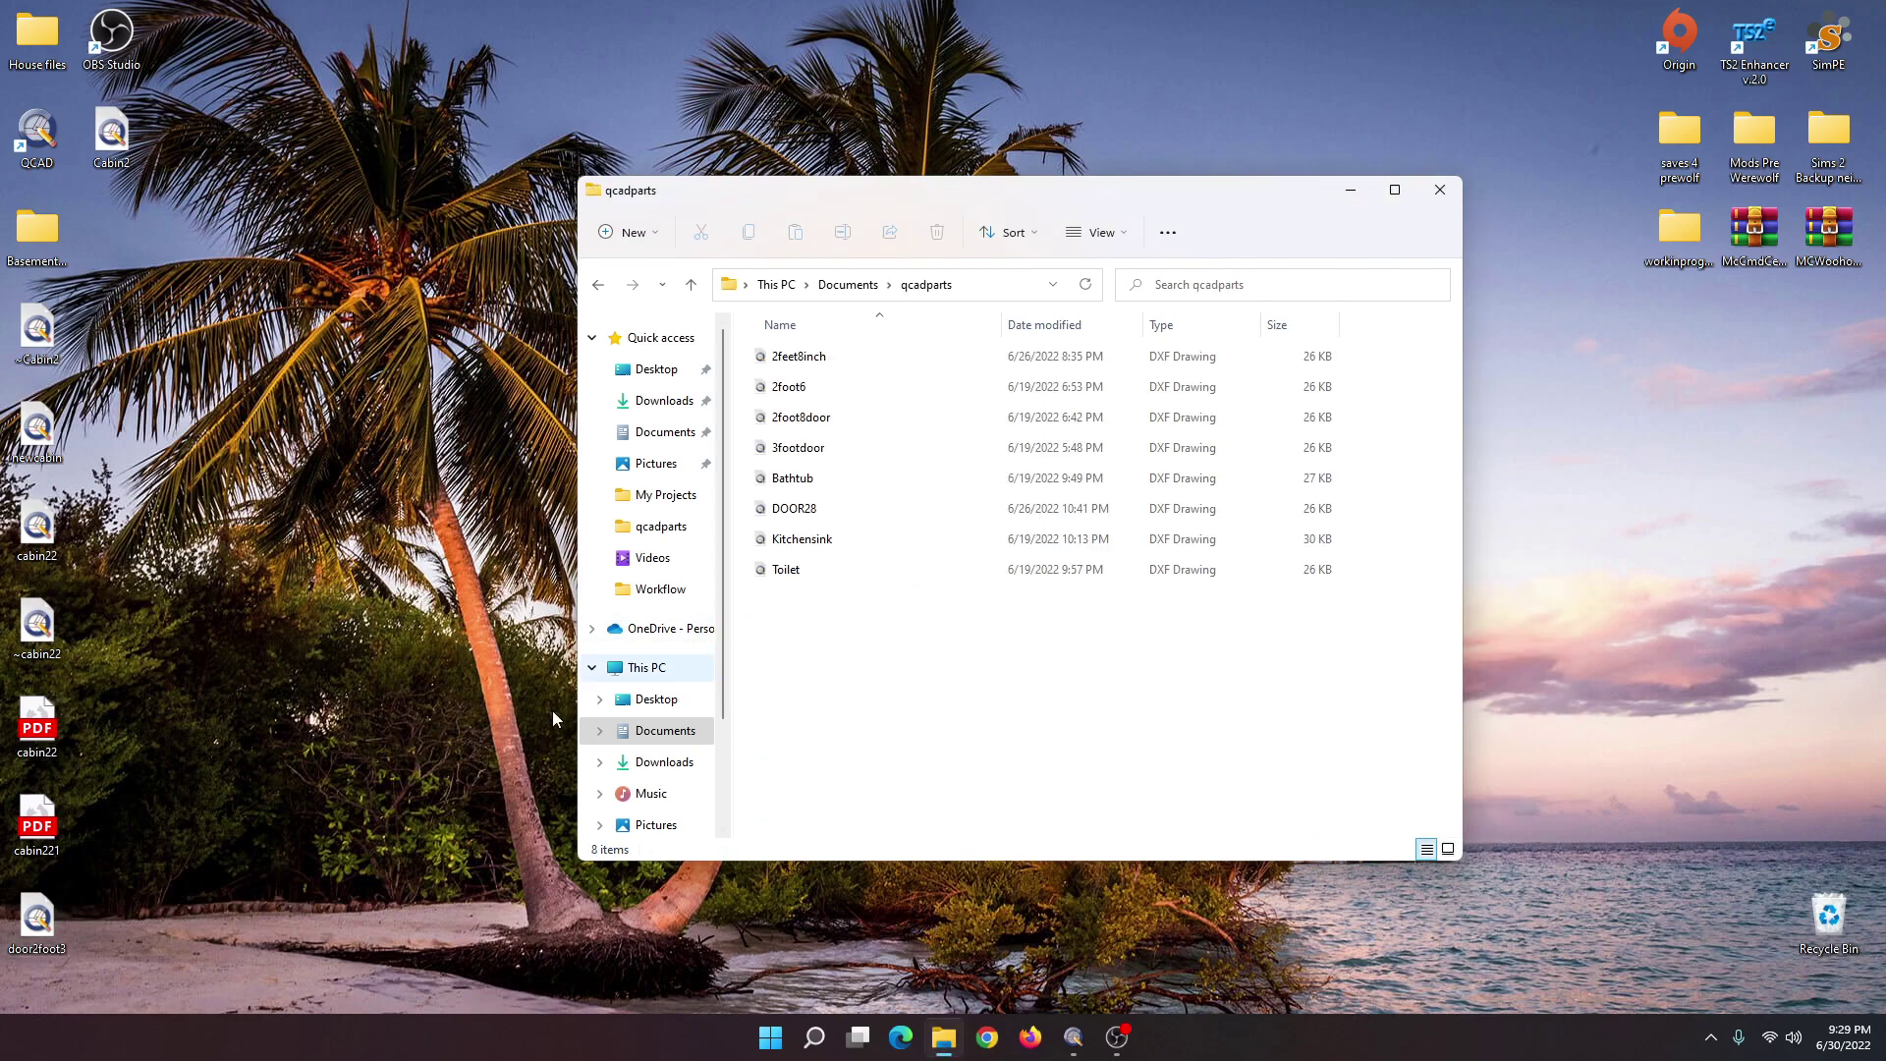
- Move the door2foot3 file from the desktop into the qcadparts folder and close the folder window
left_click_drag(37, 924, 921, 629)
left_click(891, 684)
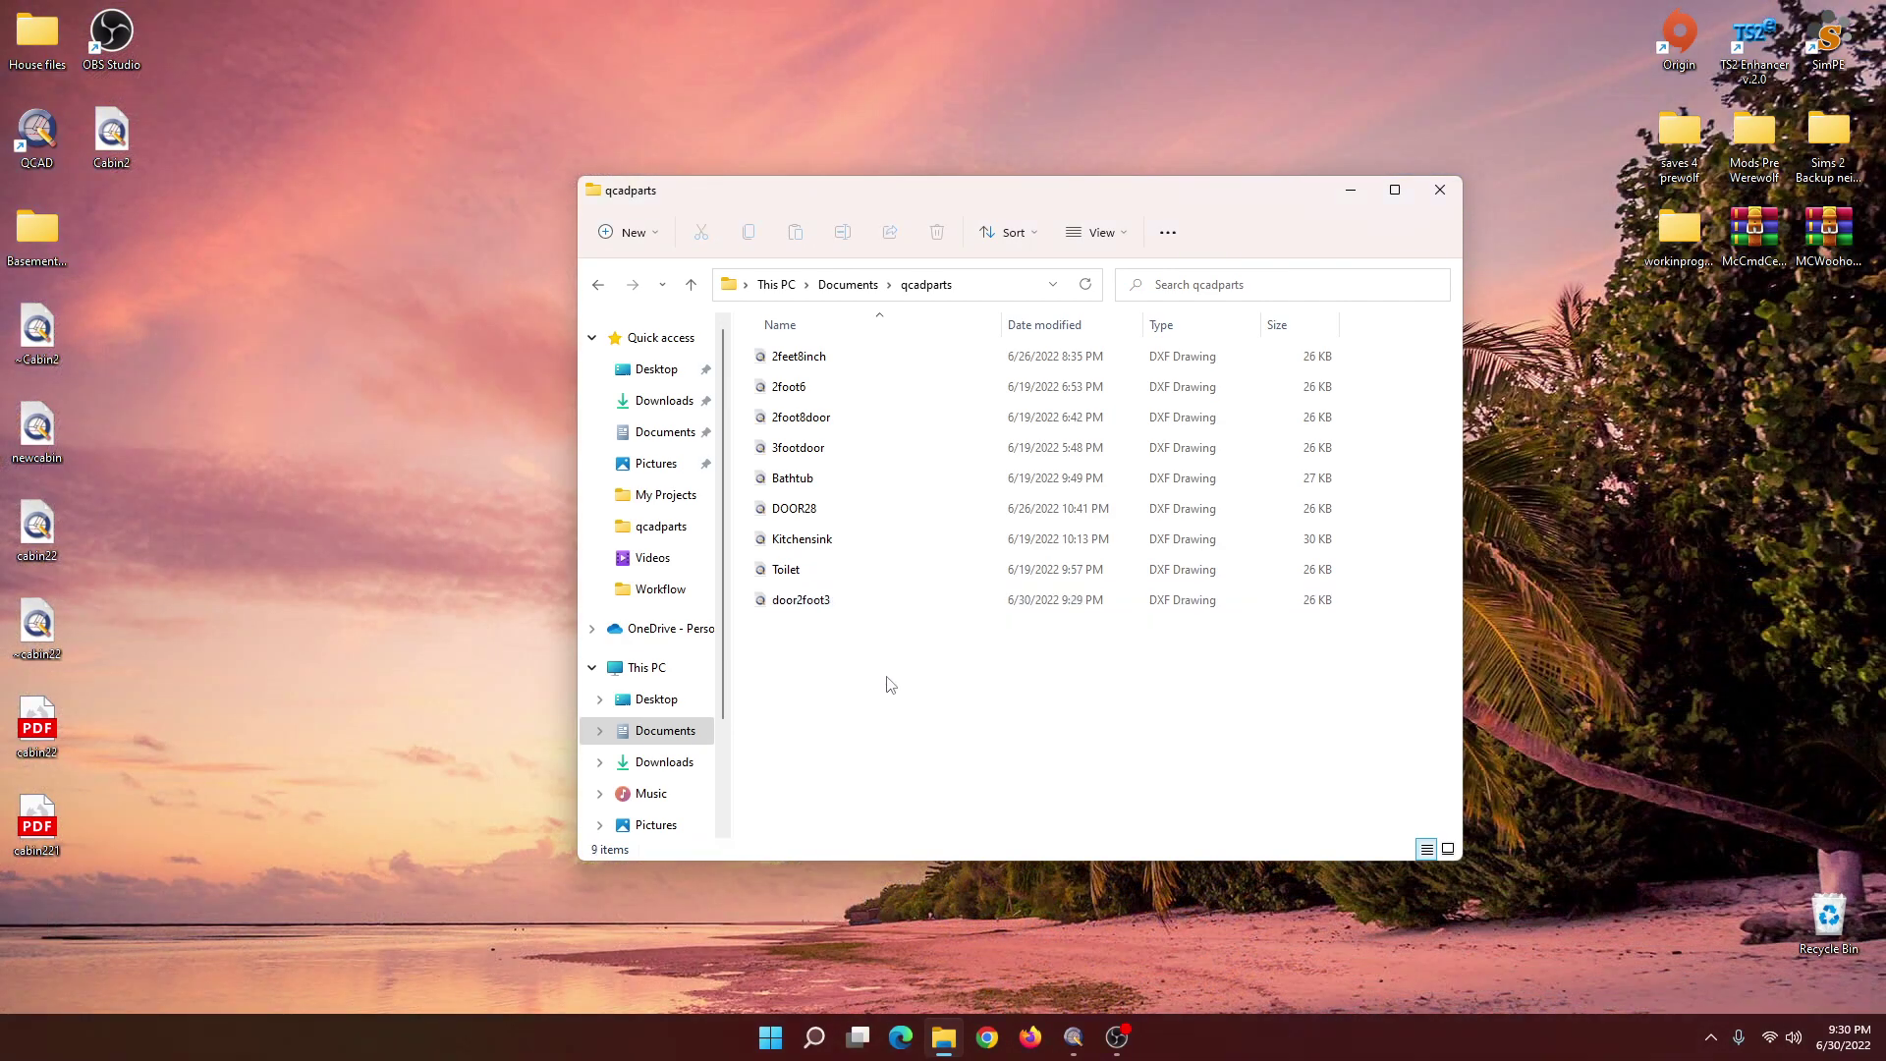
left_click(1441, 192)
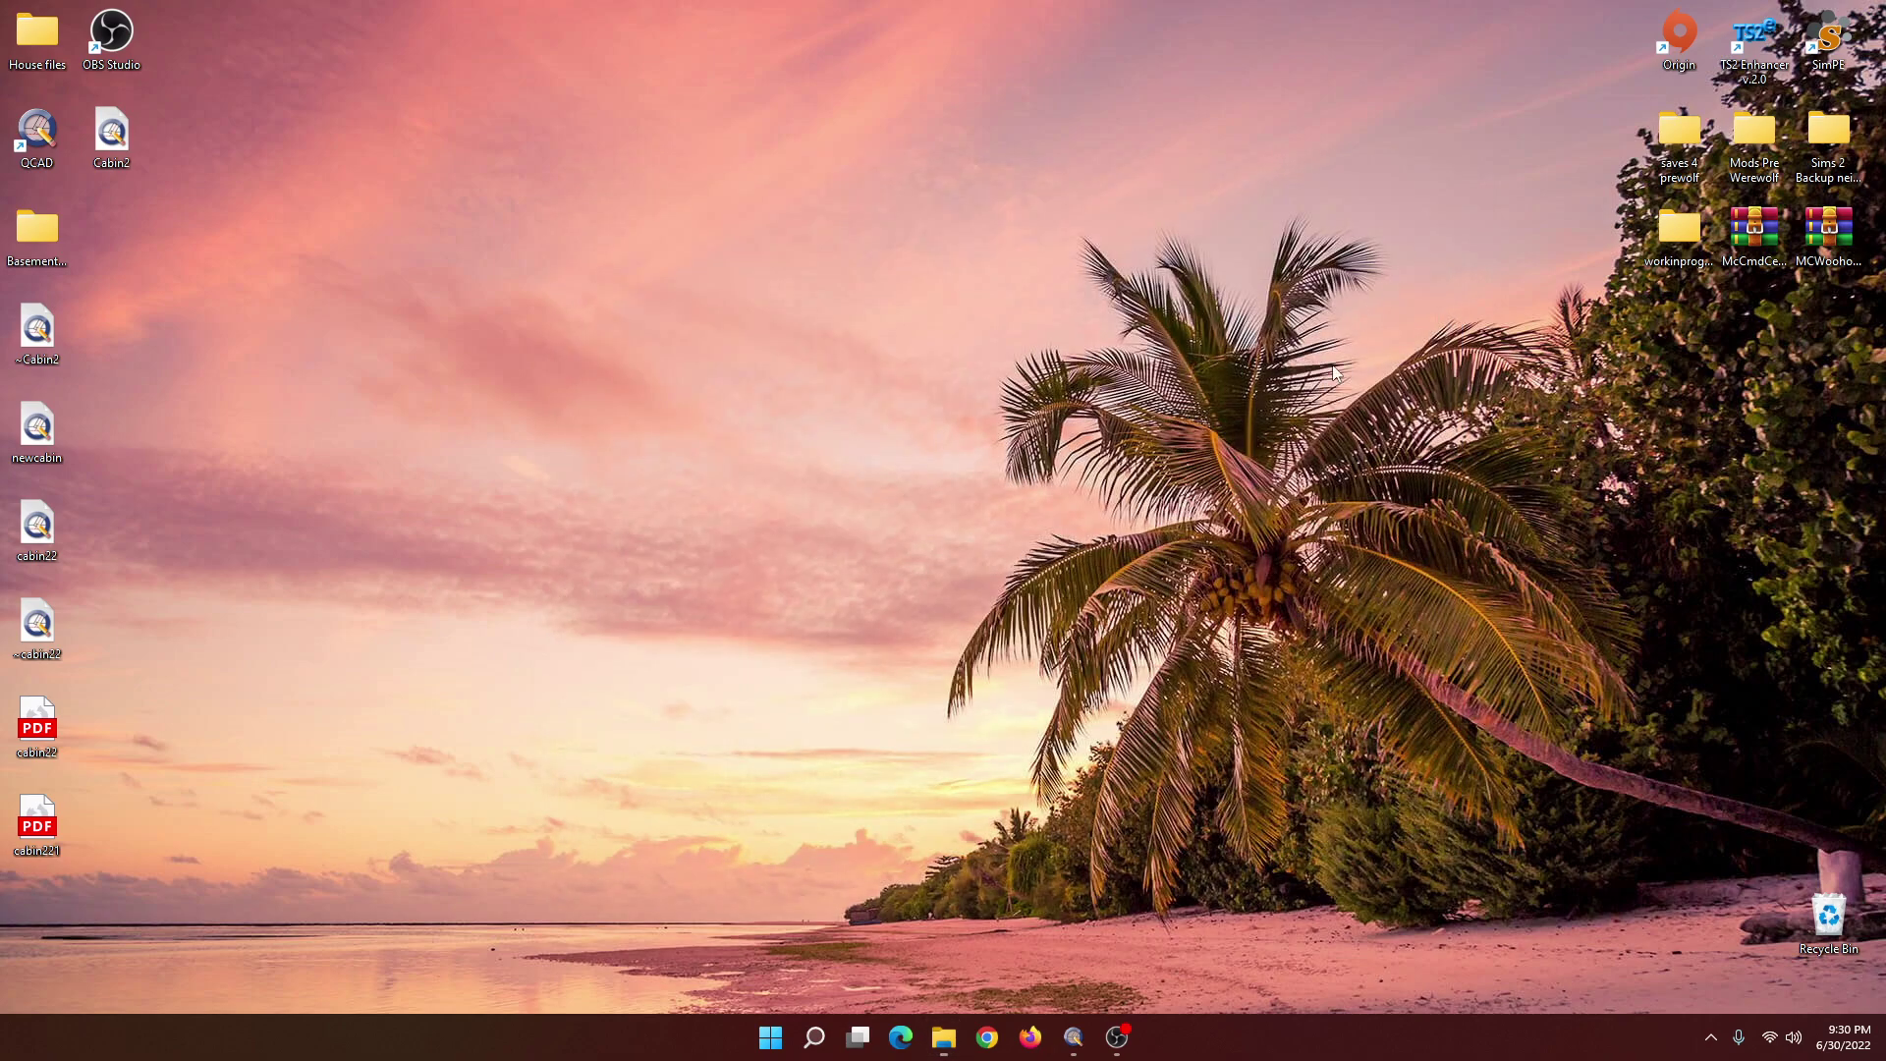
- Switch back to QCAD and check the library sources in the application preferences for the Library Browser
left_click(1068, 1049)
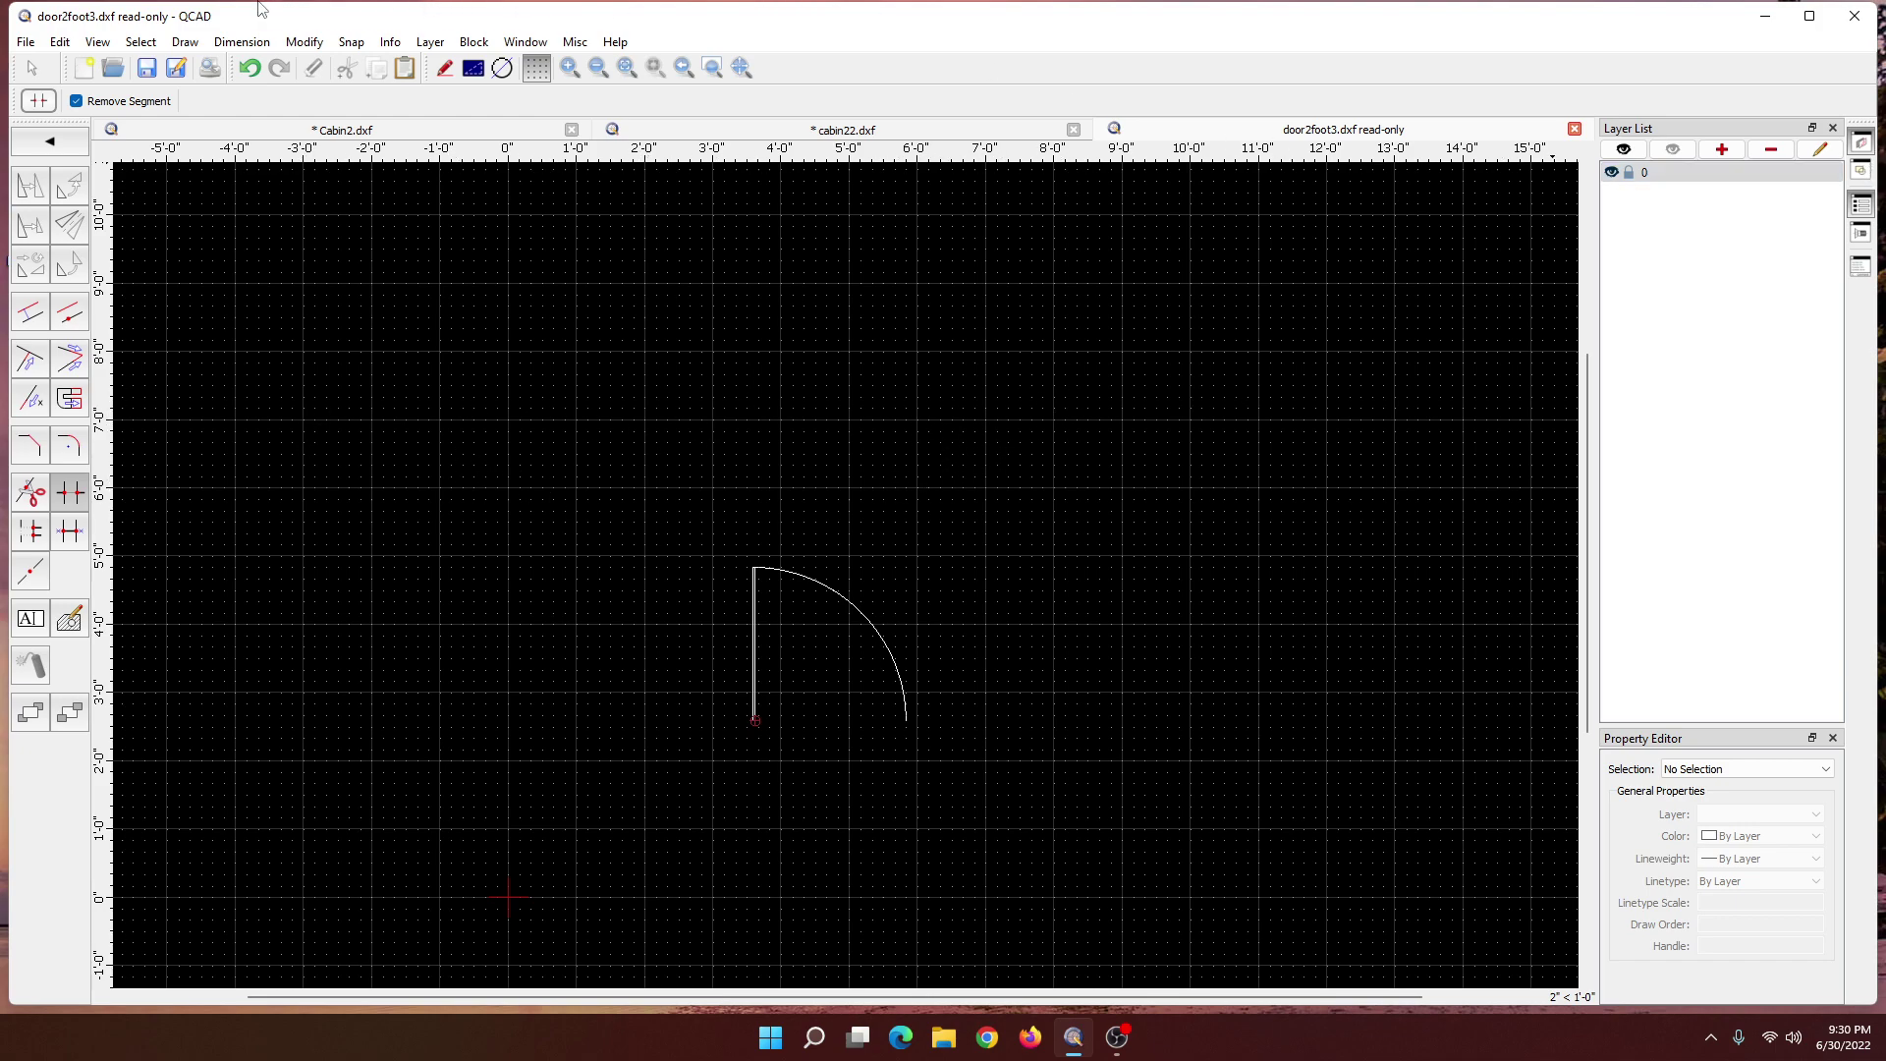
left_click(60, 42)
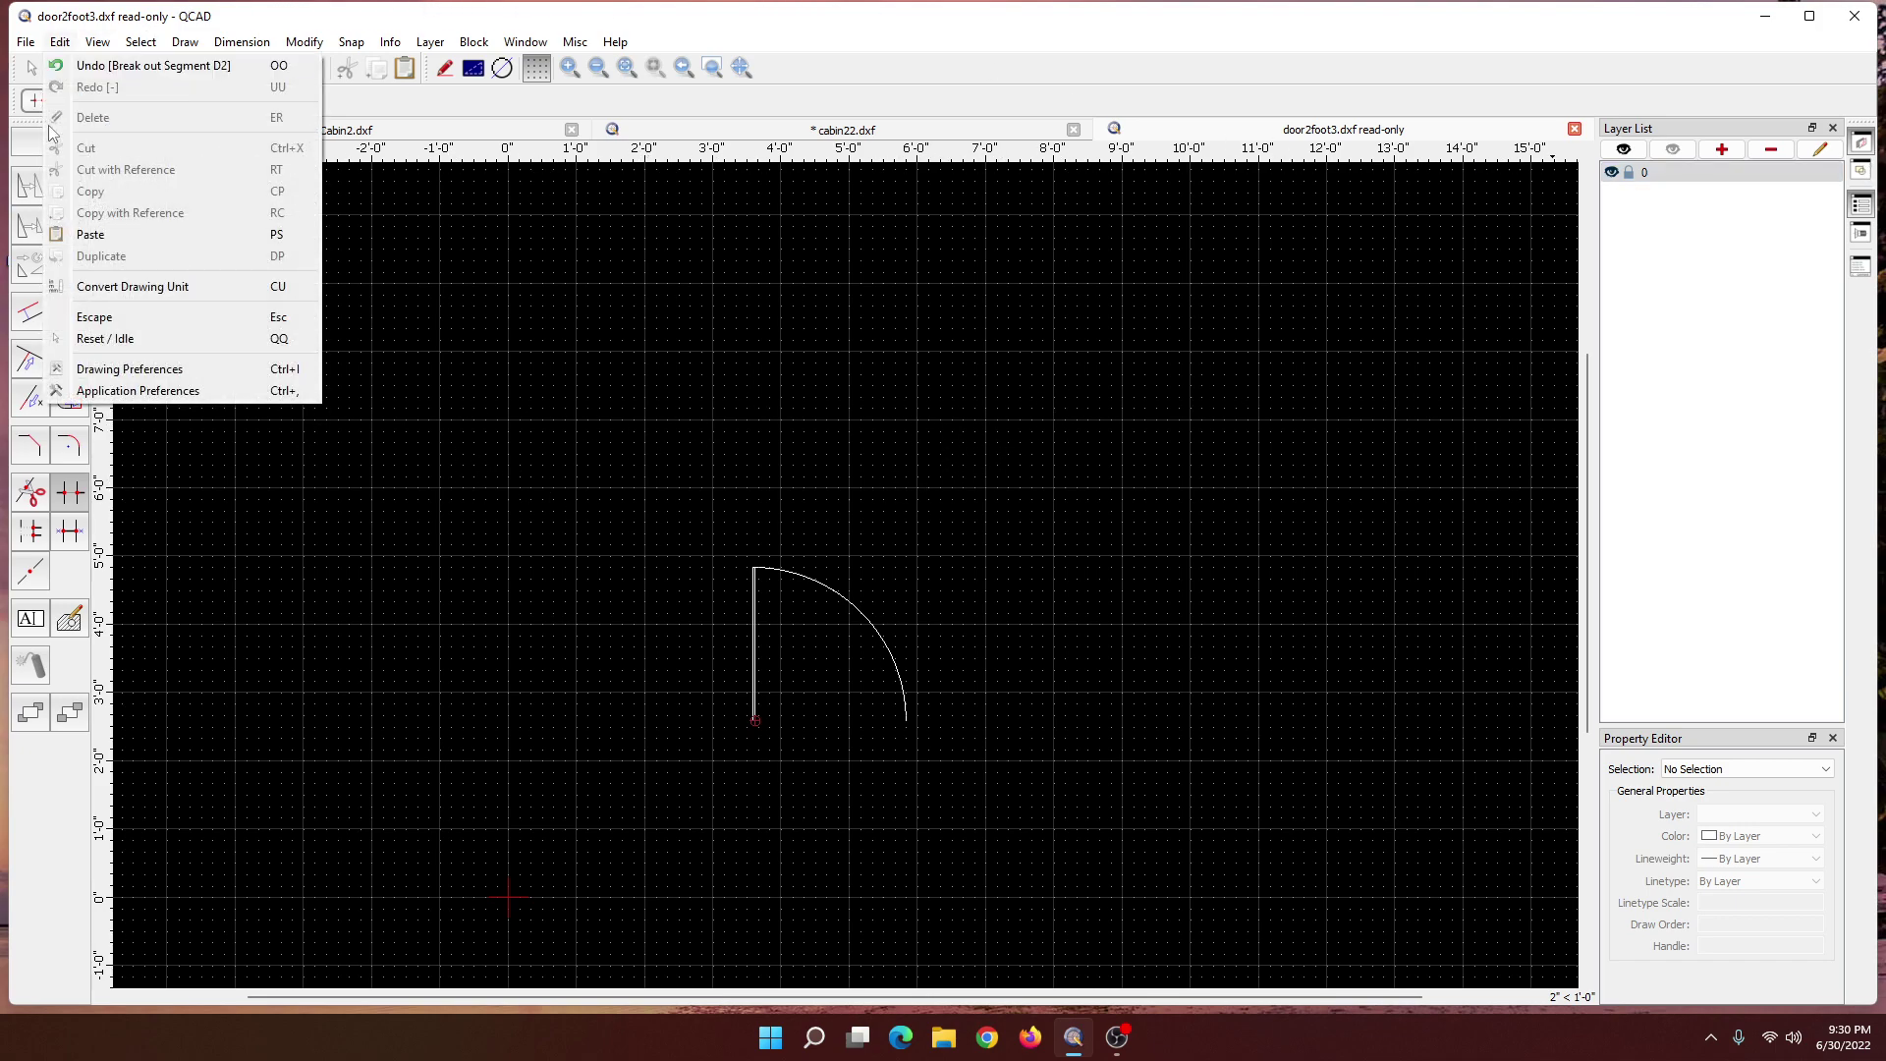
left_click(91, 391)
scroll(759, 485, "down", 1)
scroll(760, 485, "down", 7)
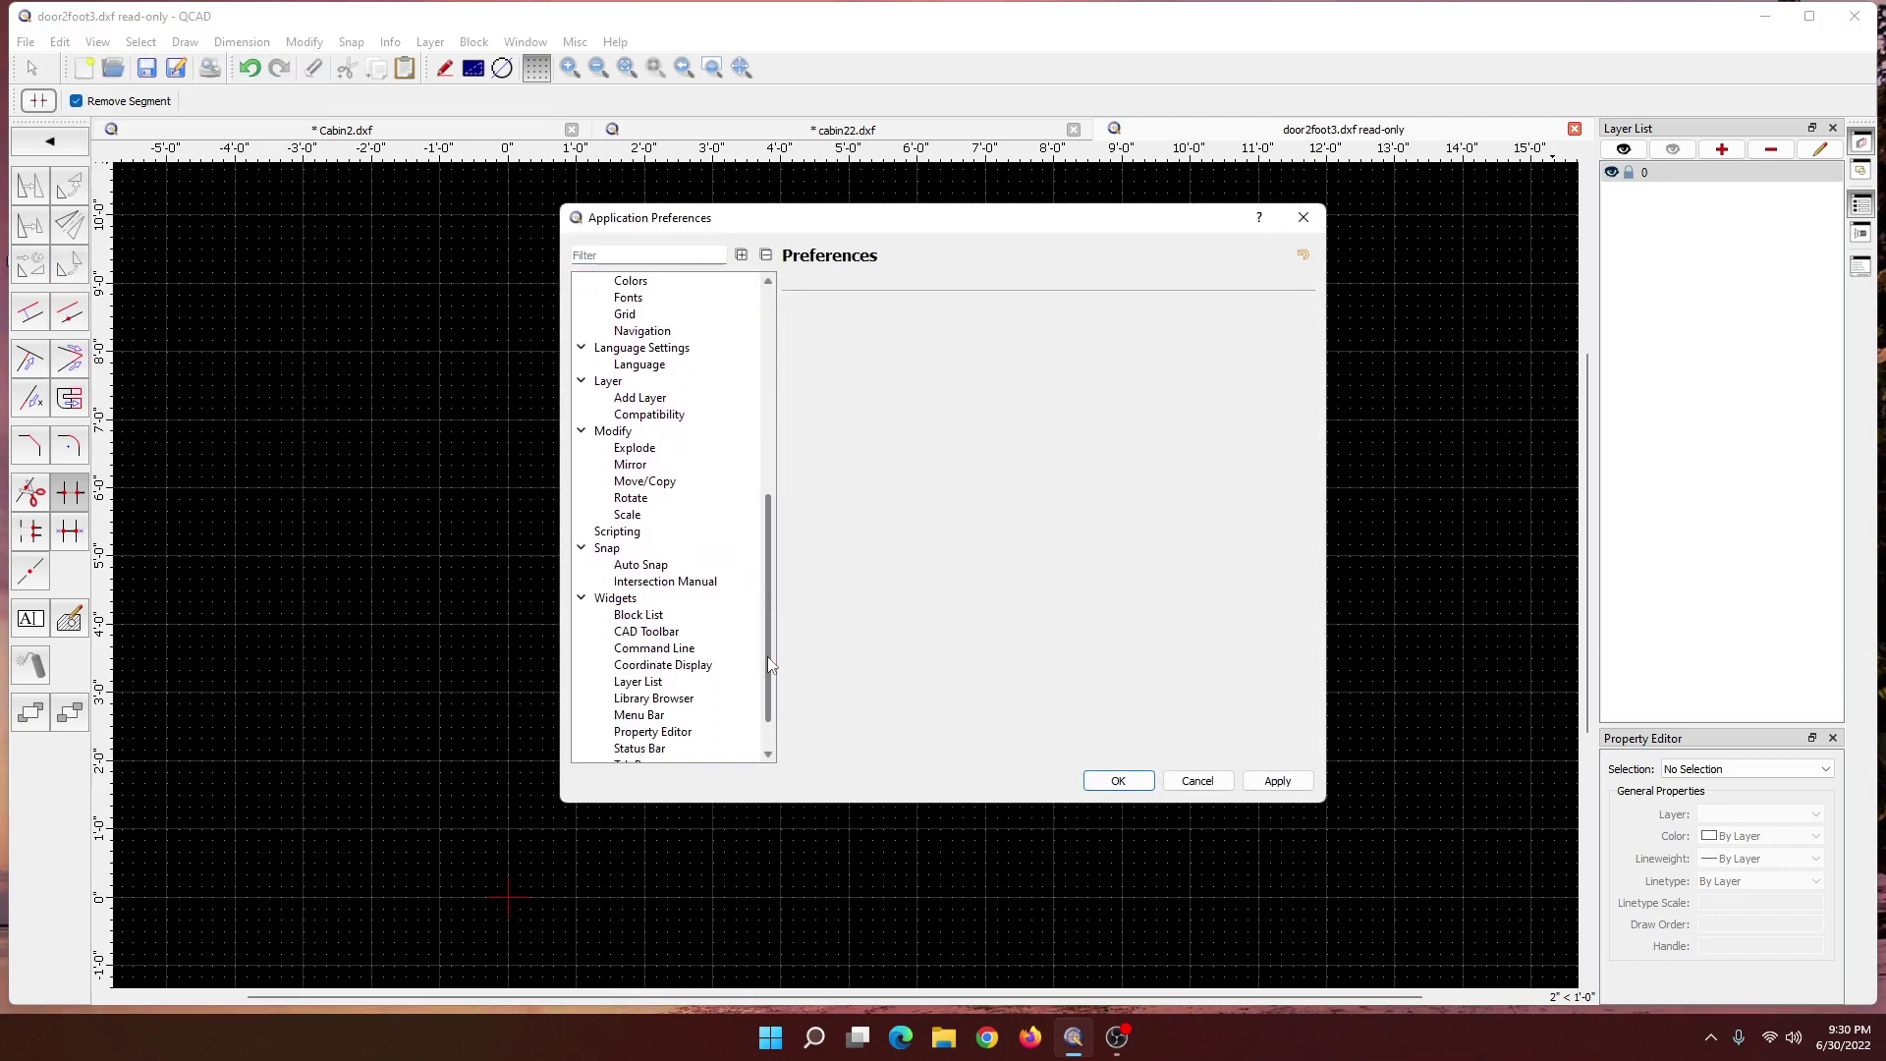
left_click(685, 701)
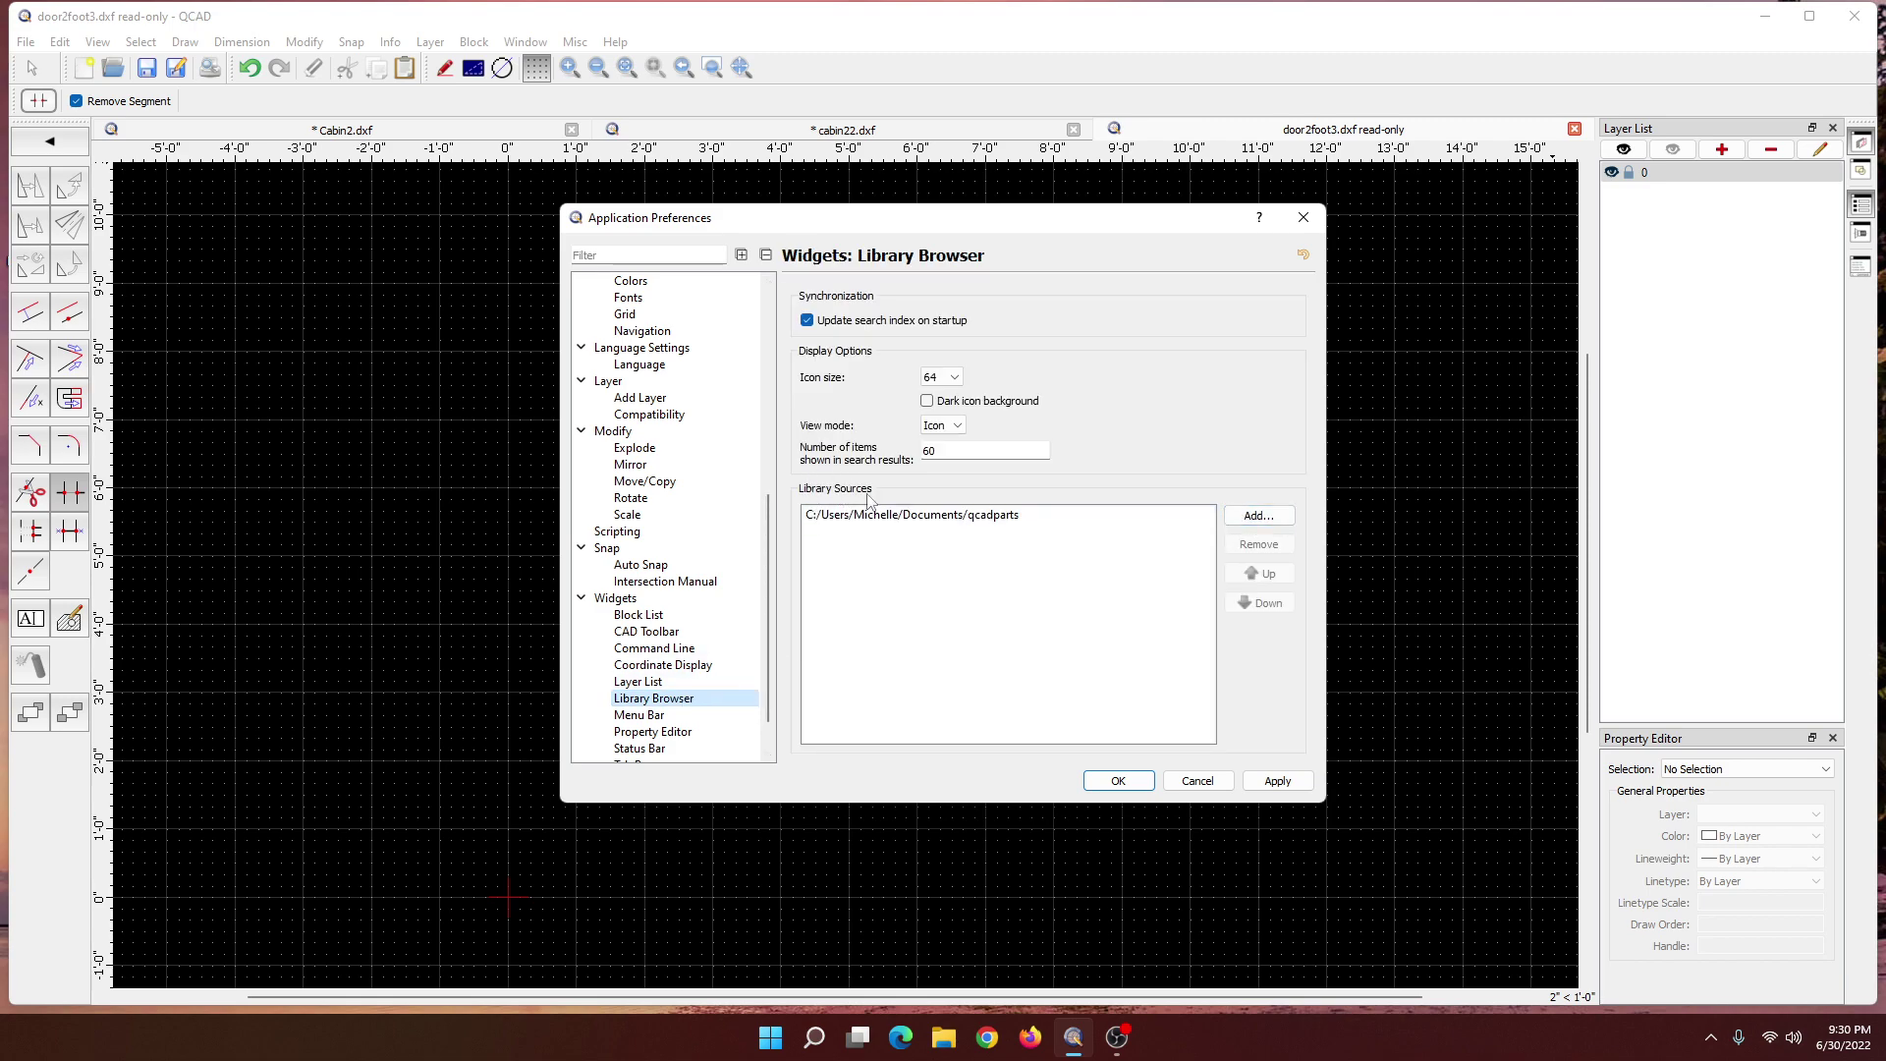
left_click(1257, 516)
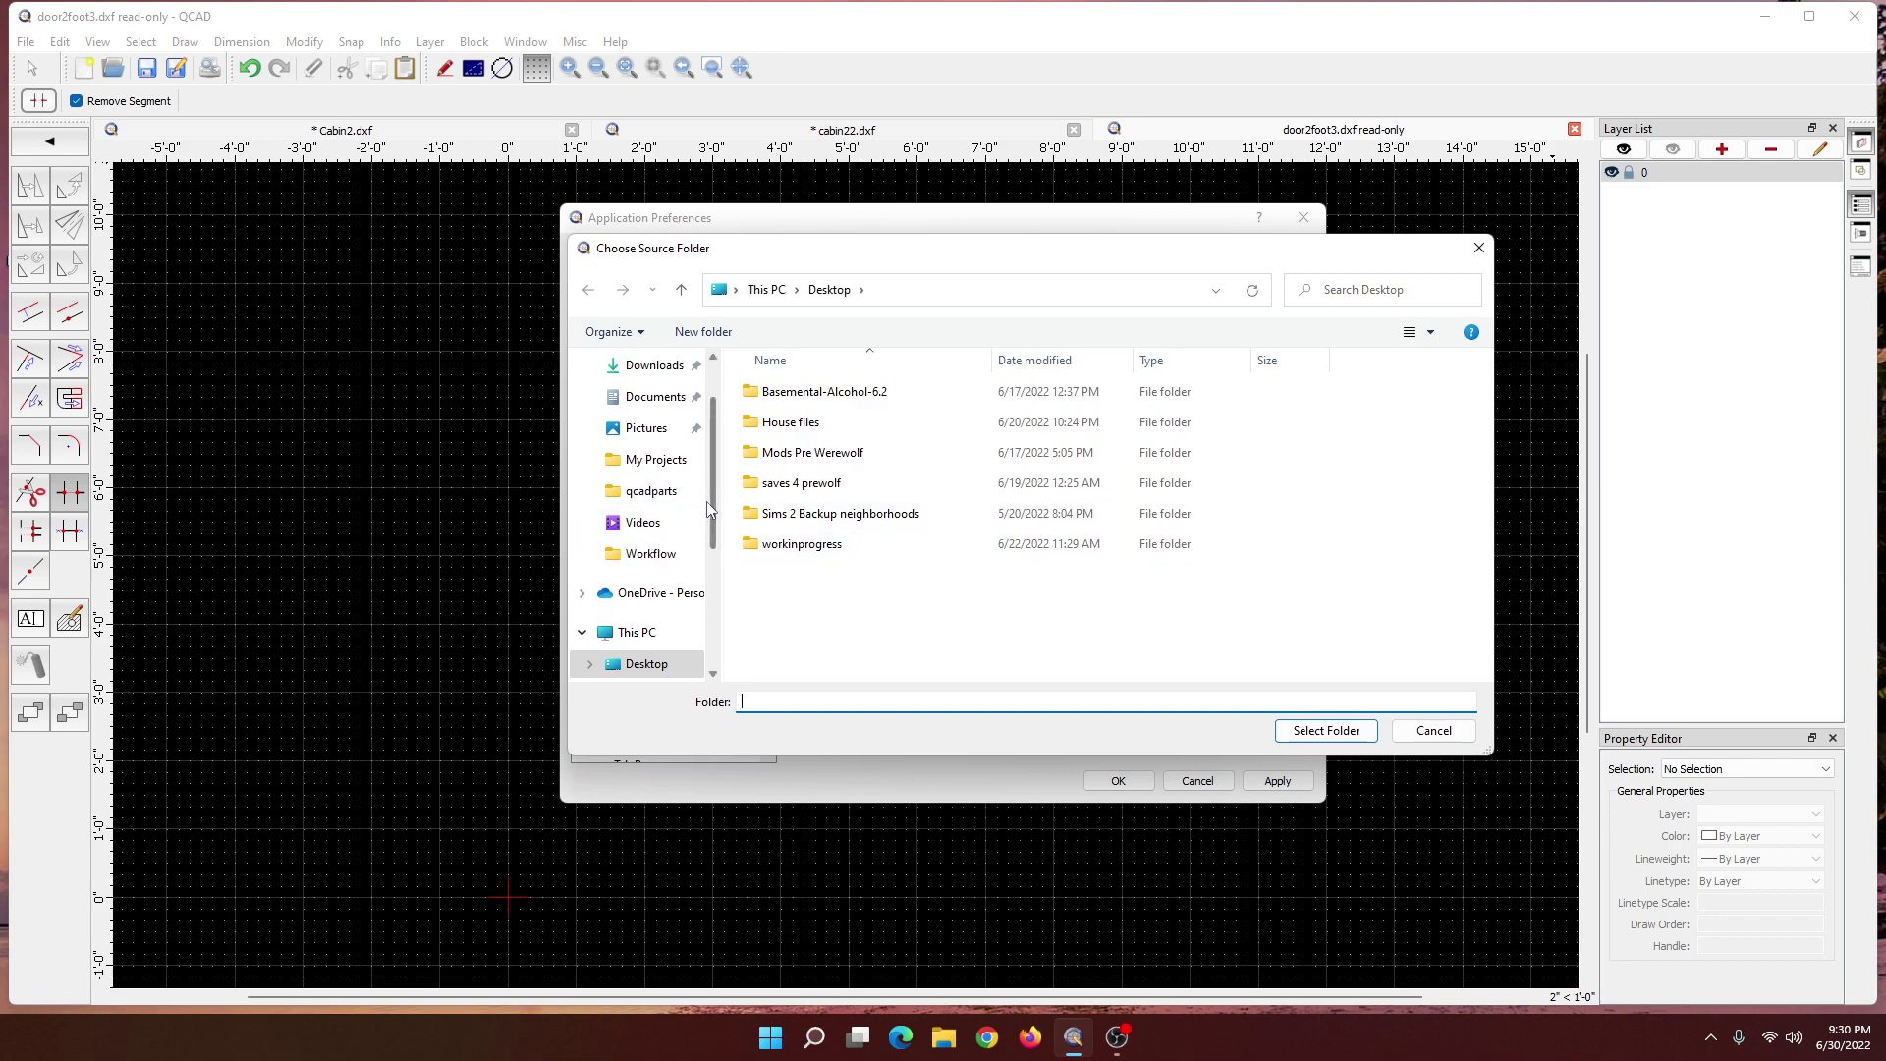
scroll(687, 531, "down", 1)
left_click(636, 600)
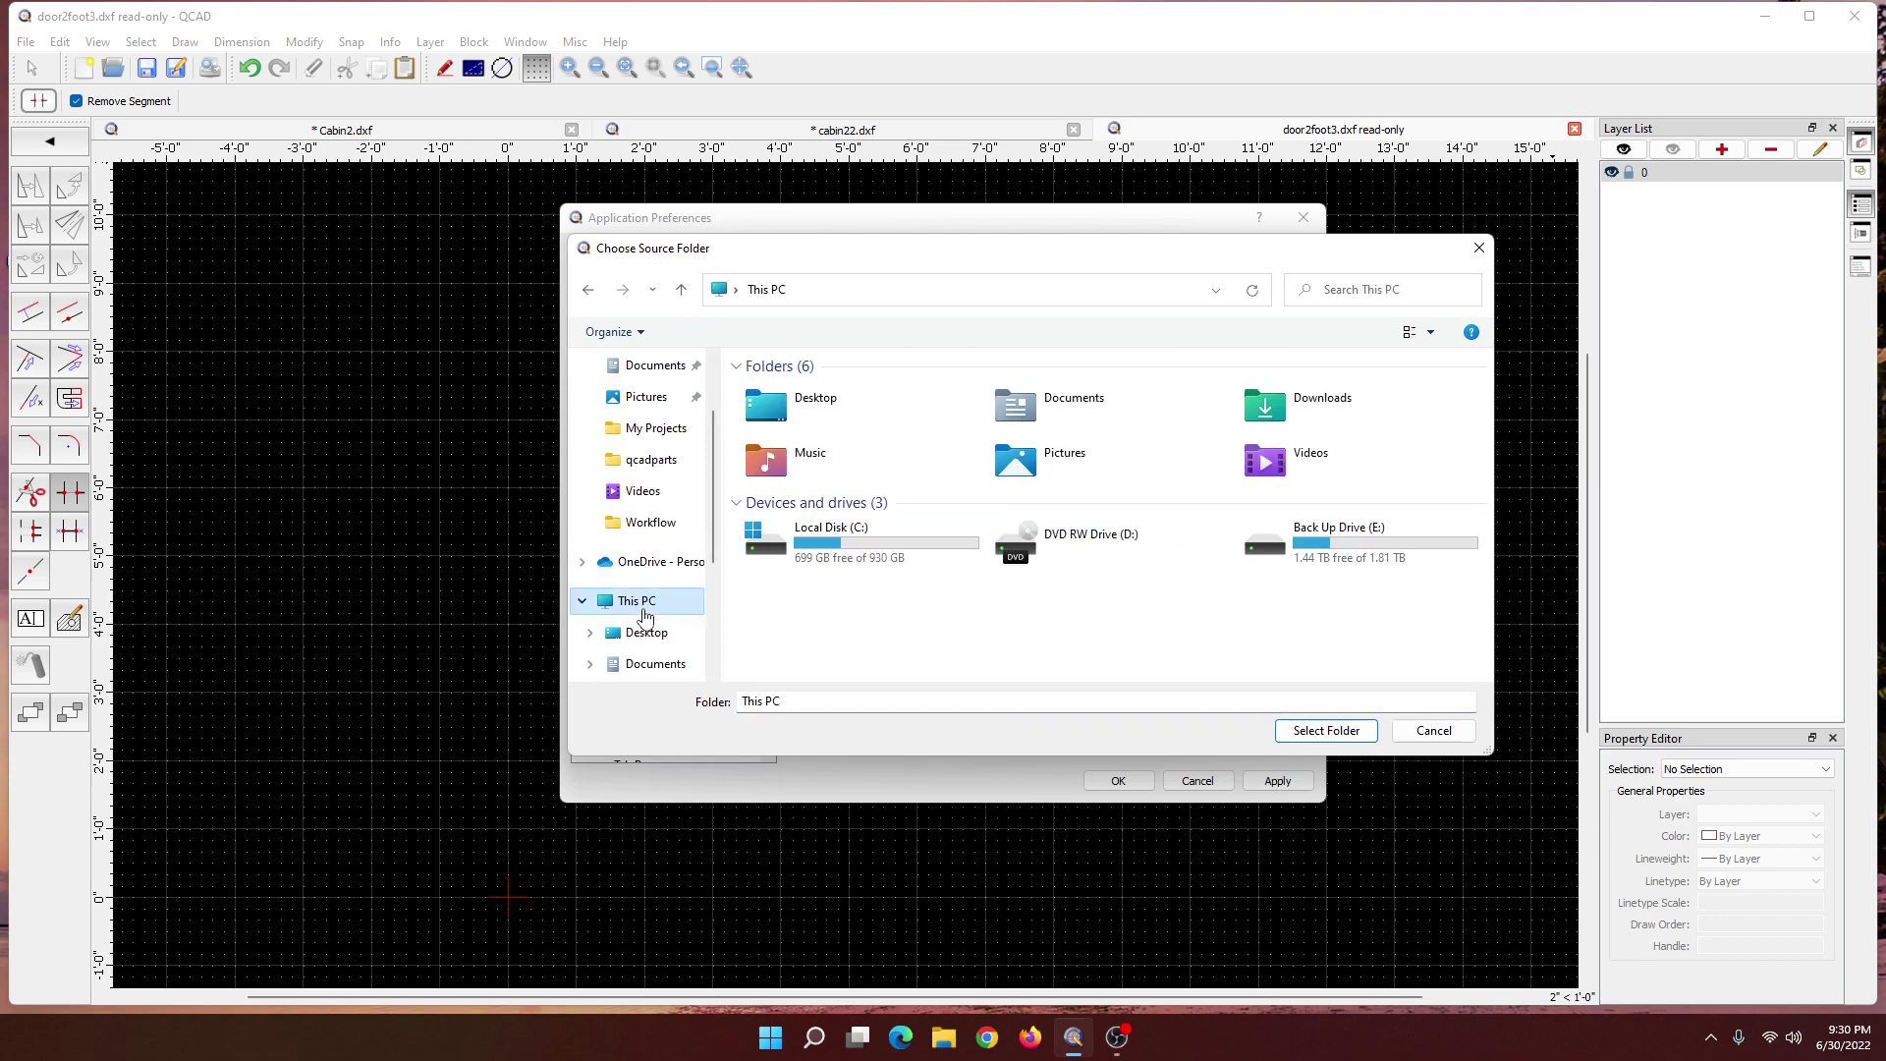
double_click(906, 533)
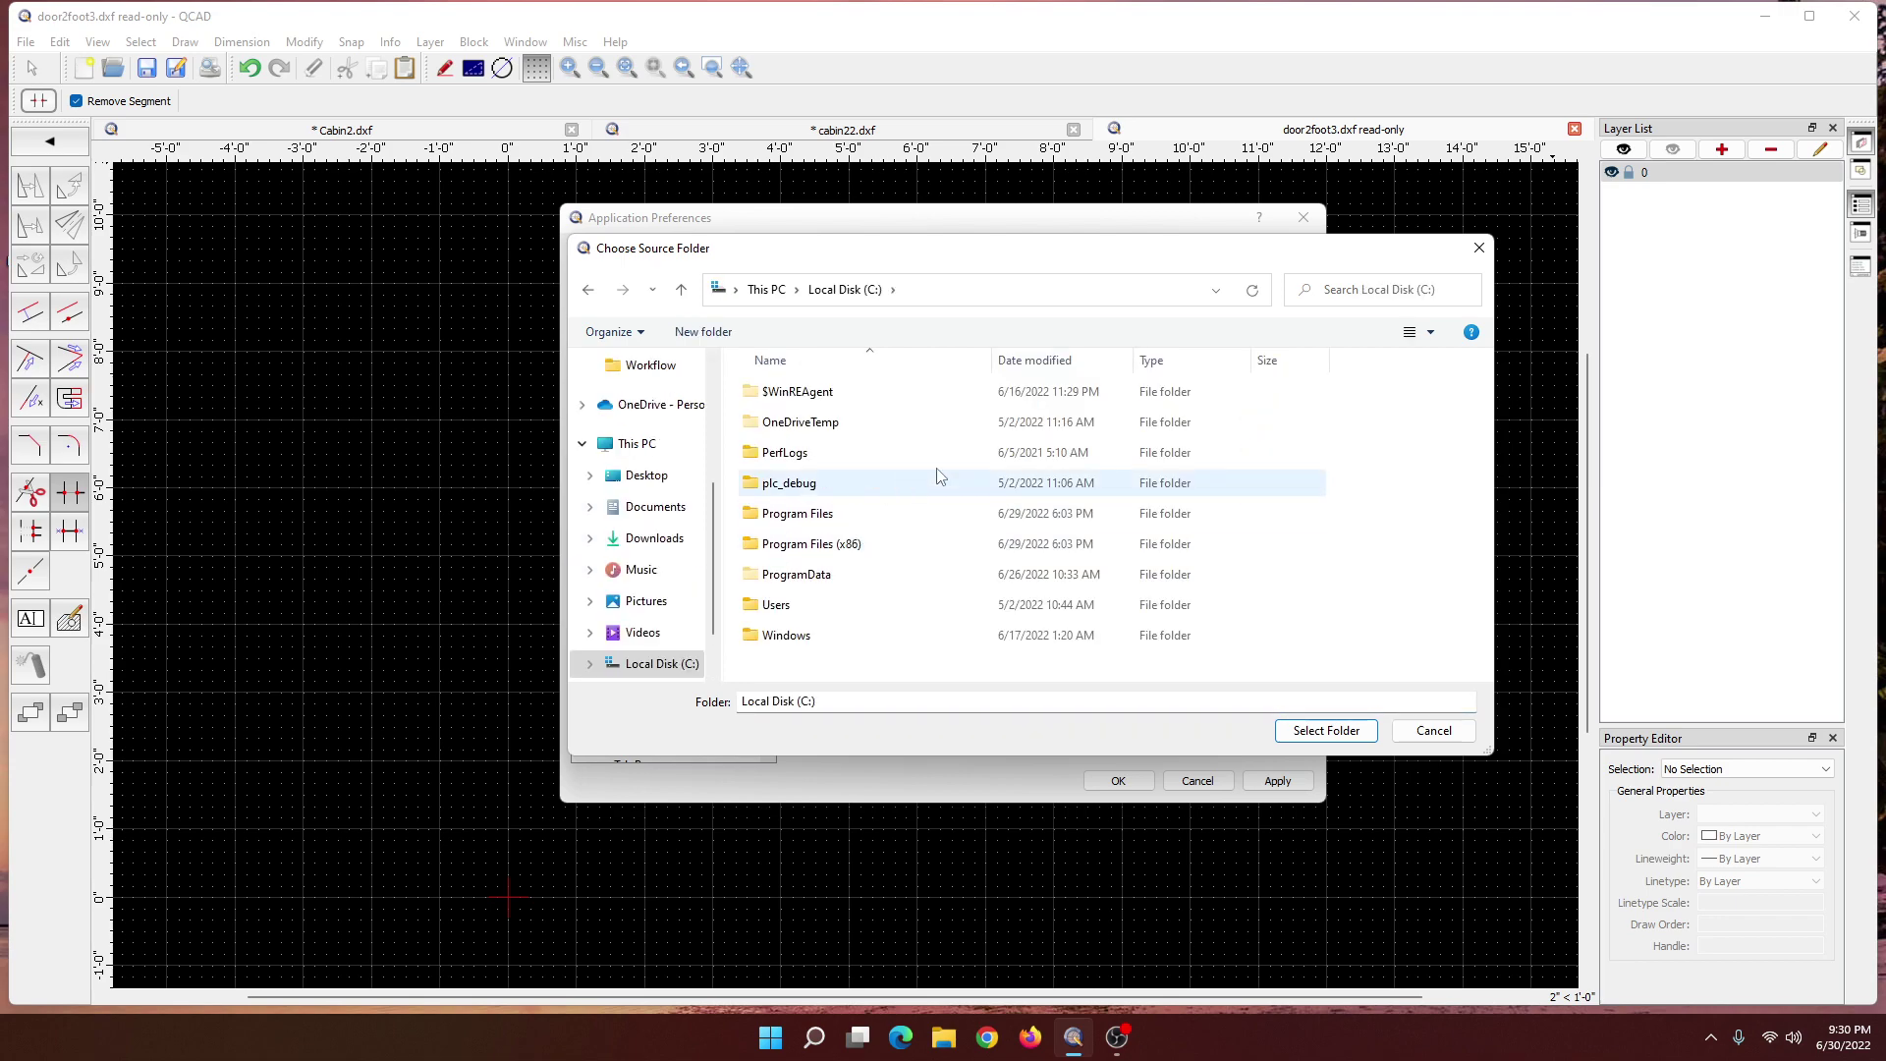
double_click(852, 607)
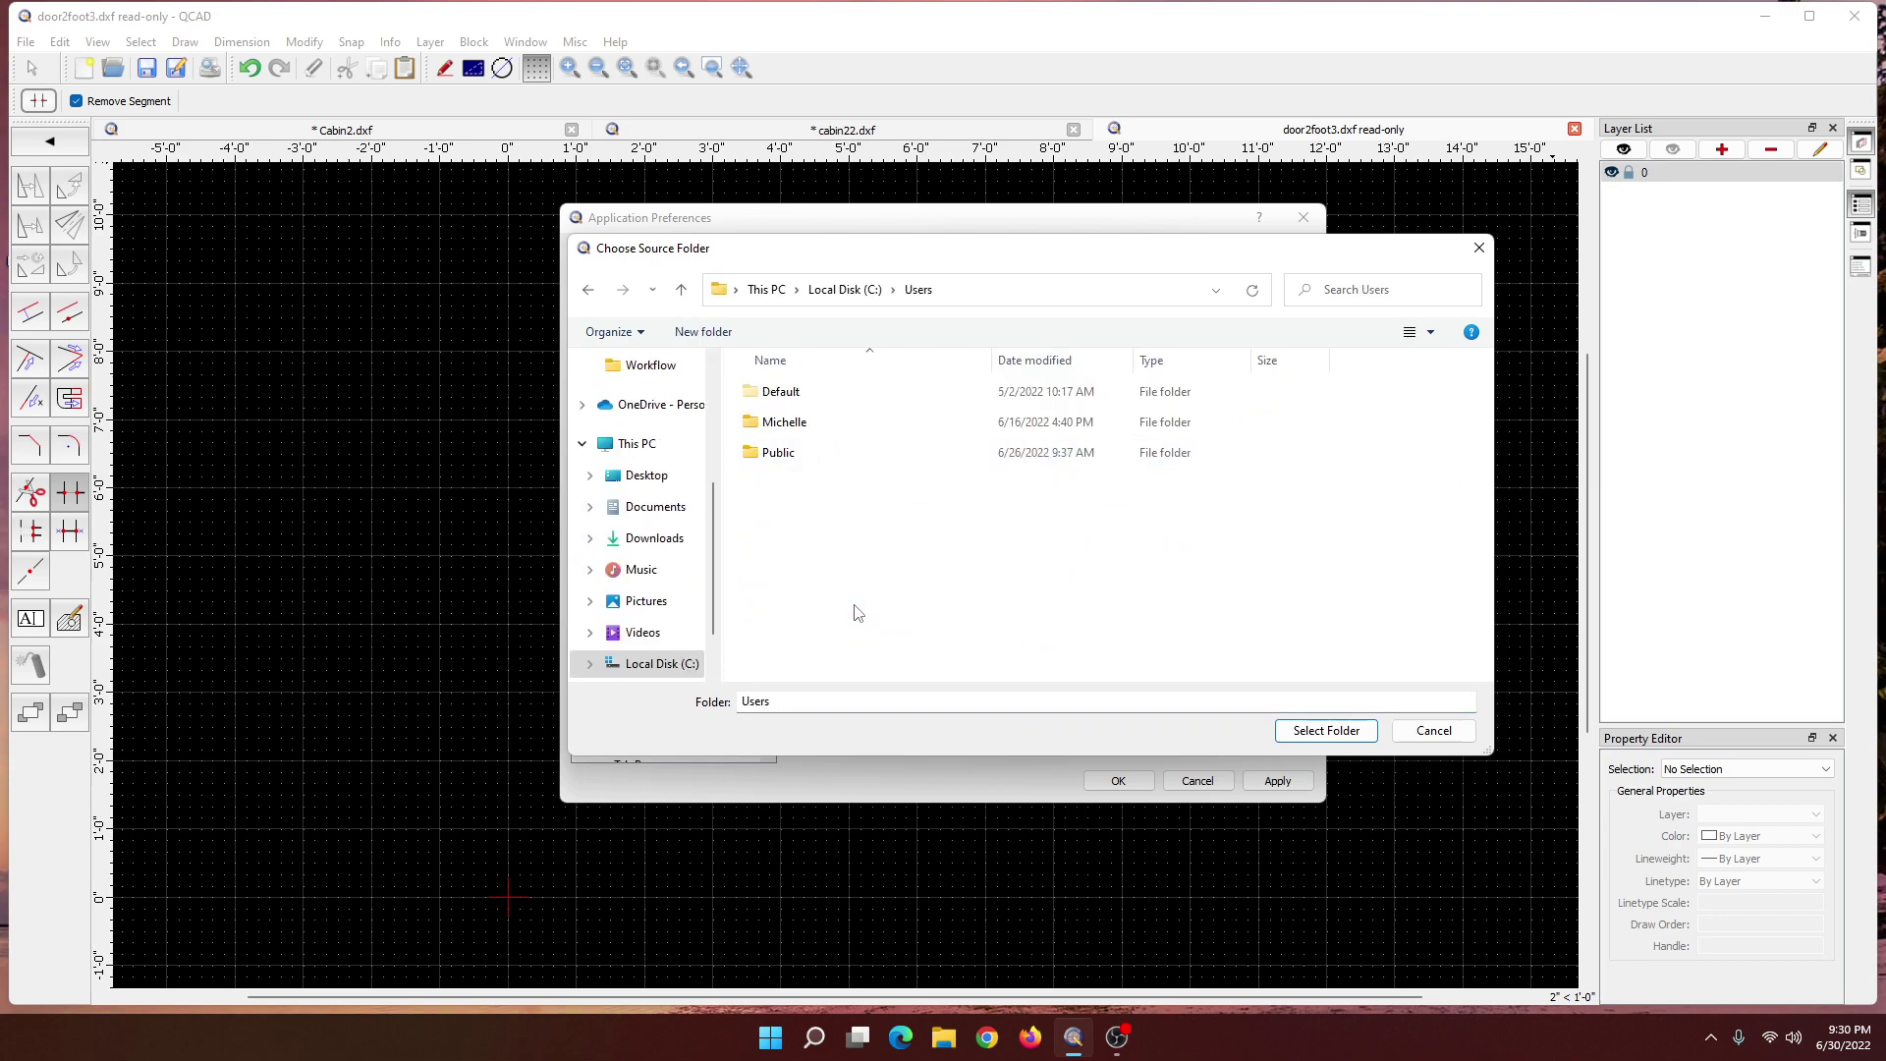
double_click(829, 417)
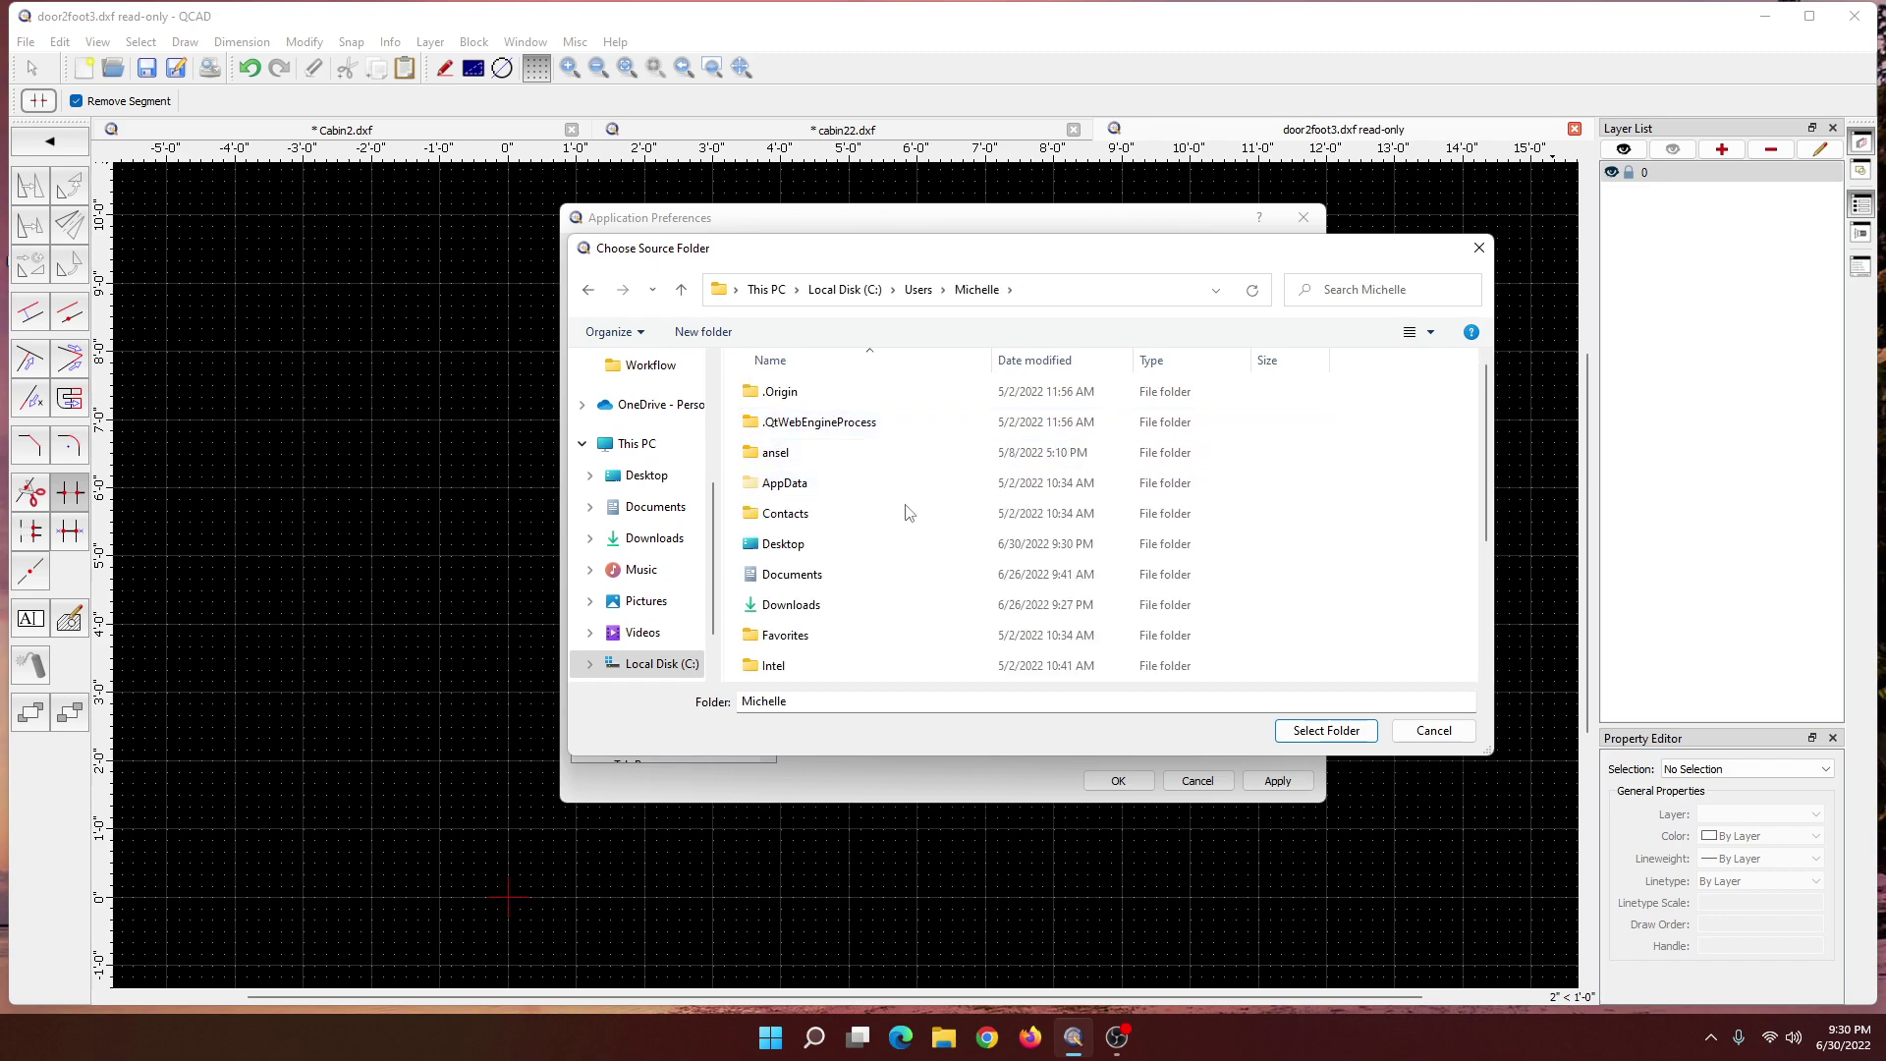
left_click(865, 492)
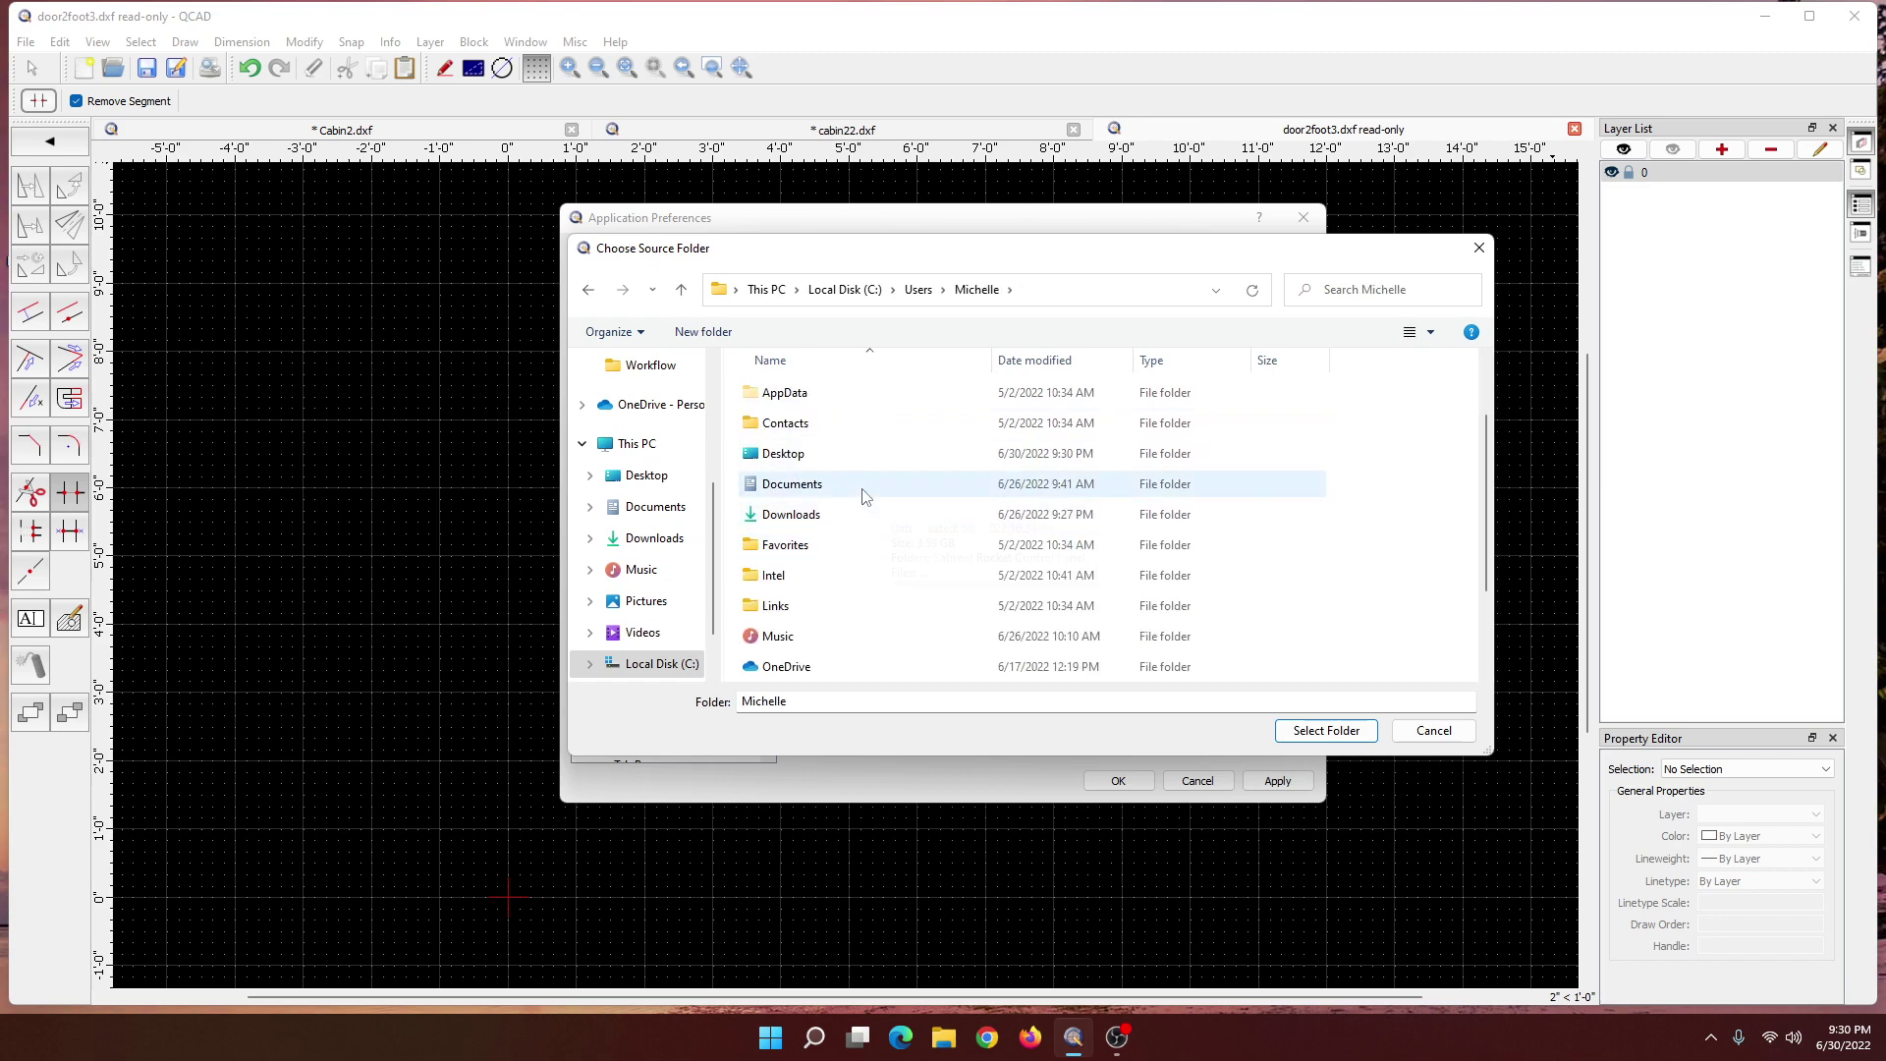
double_click(861, 488)
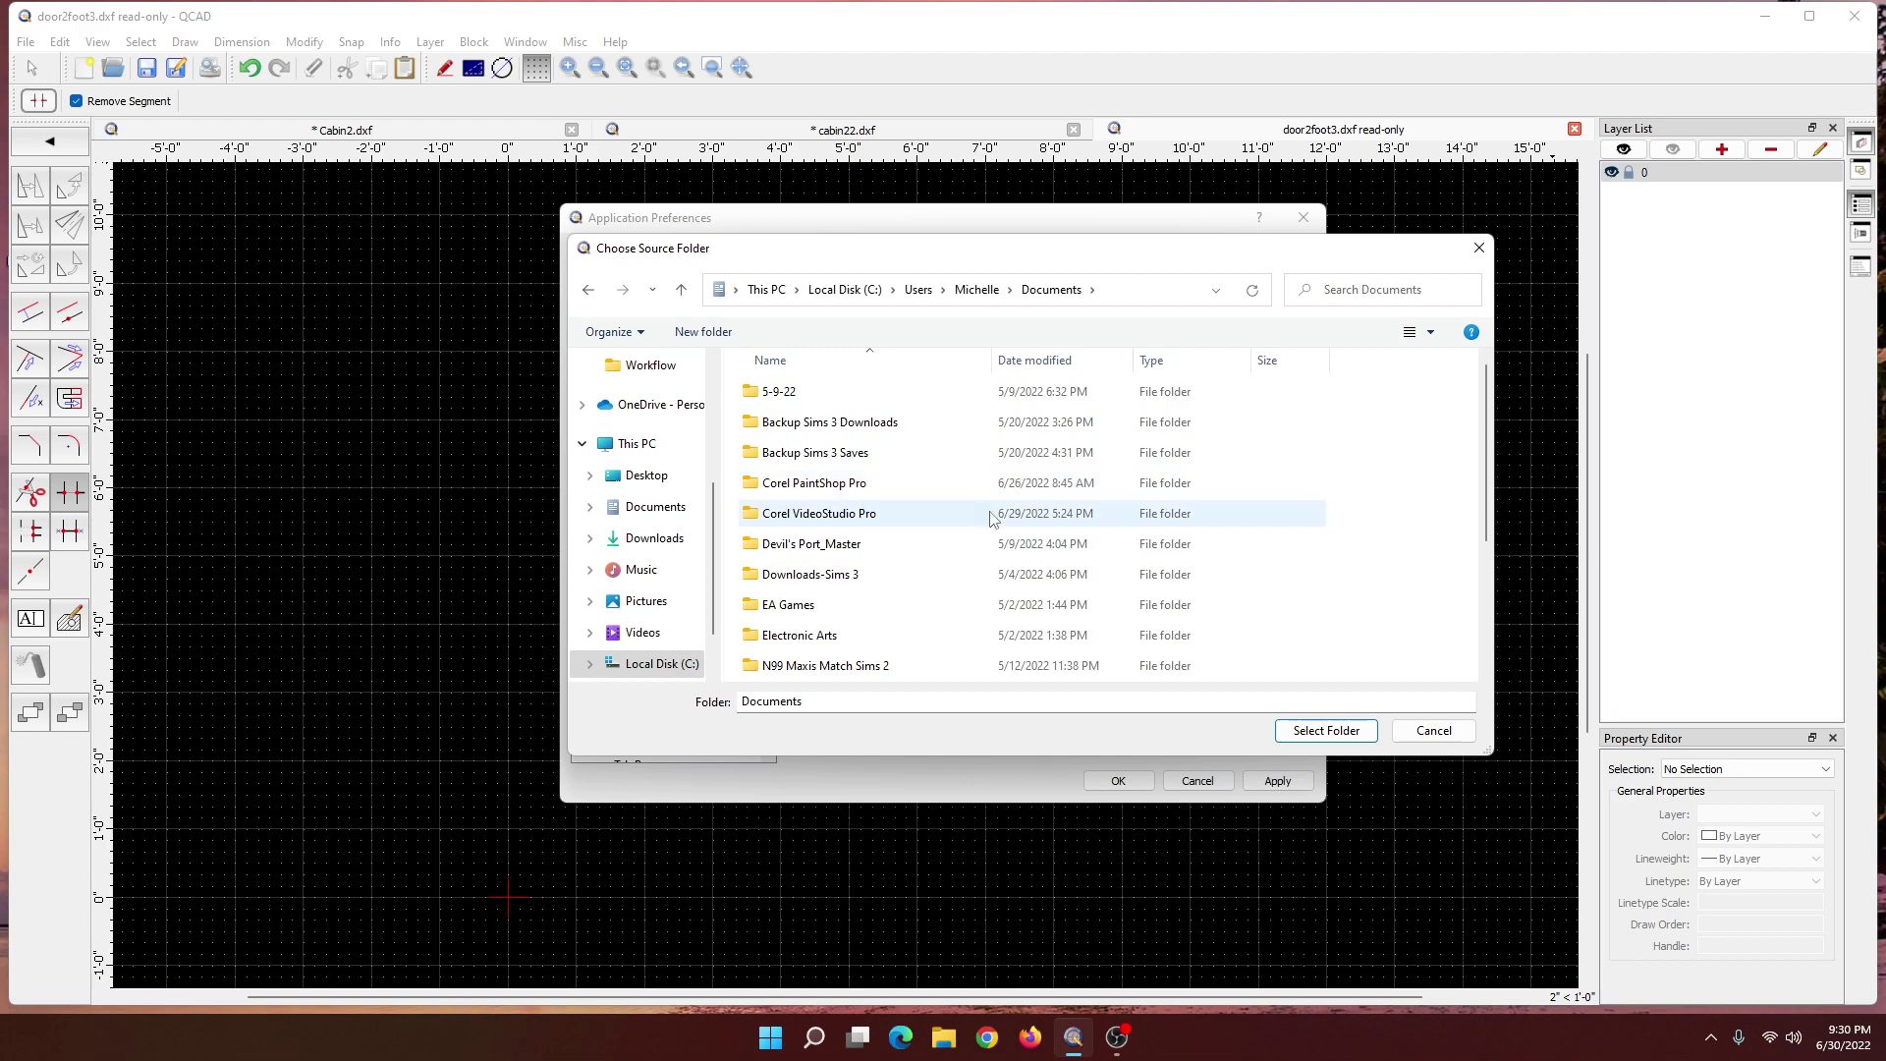
left_click_drag(1493, 433, 1493, 507)
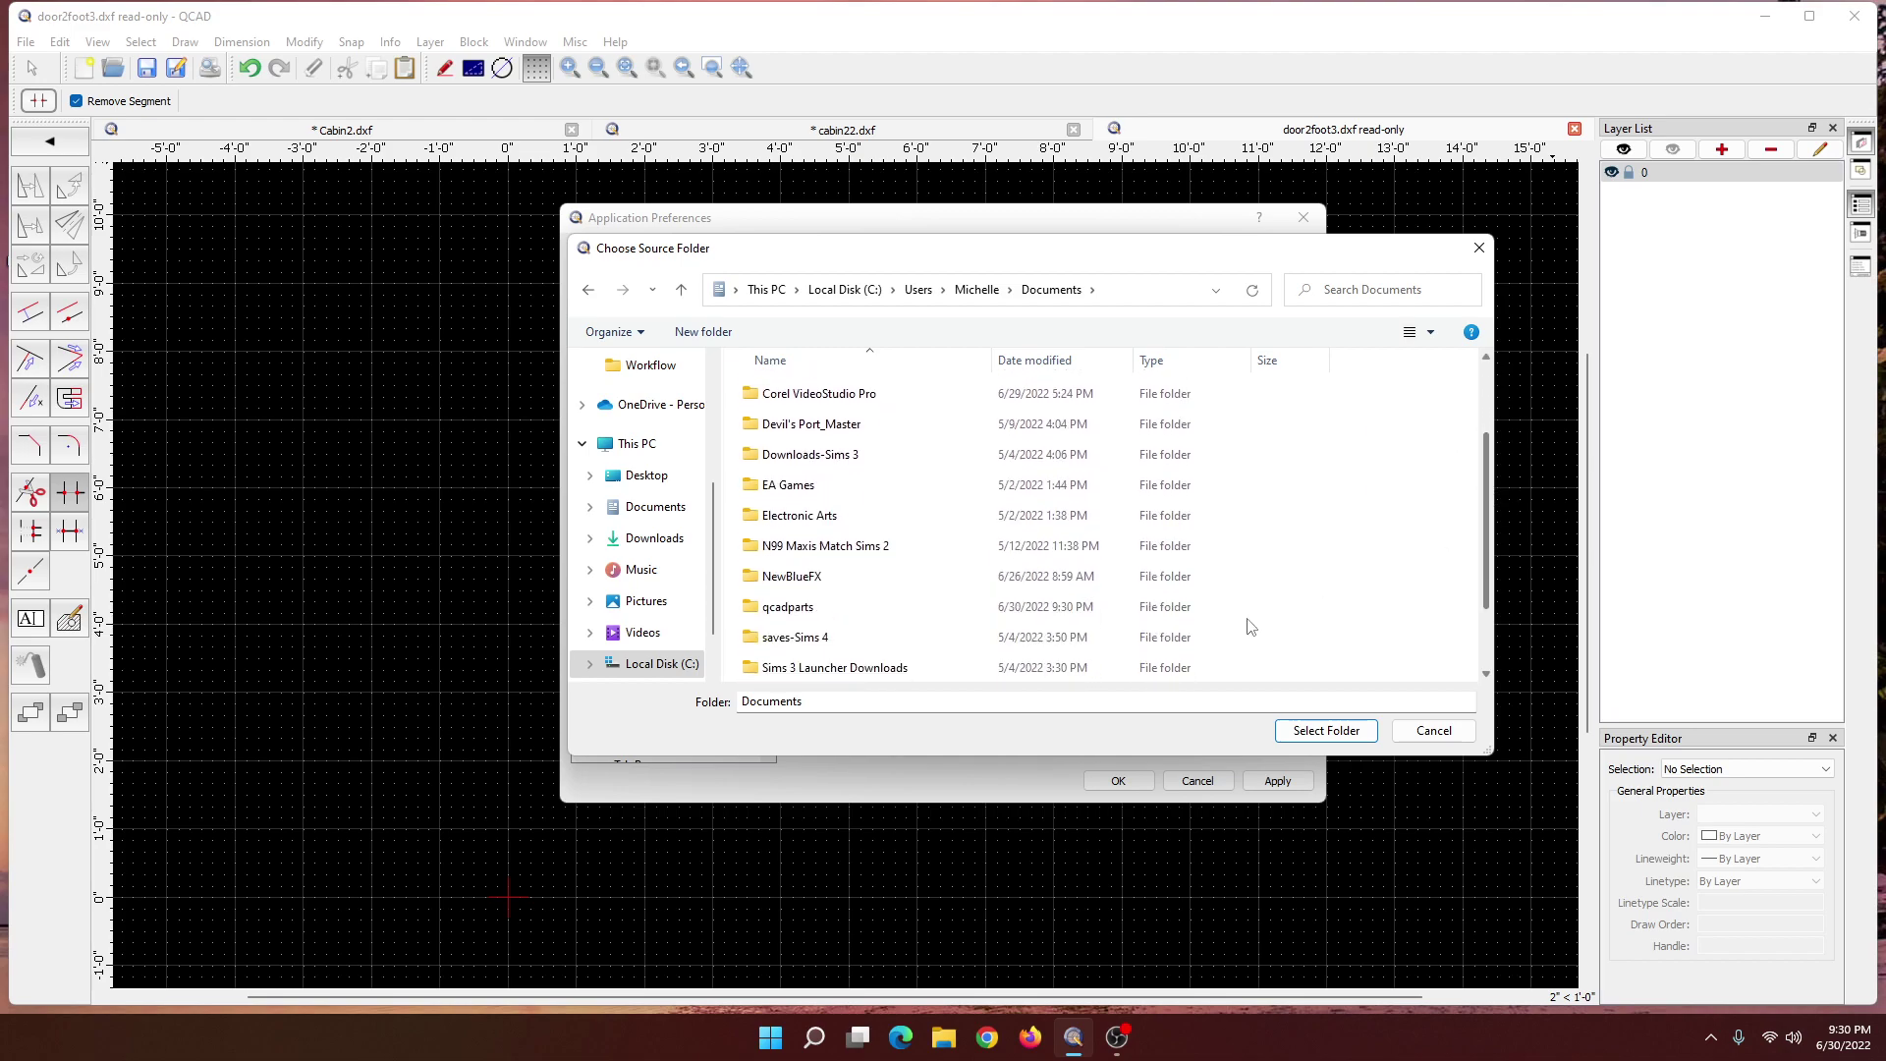
left_click(1076, 609)
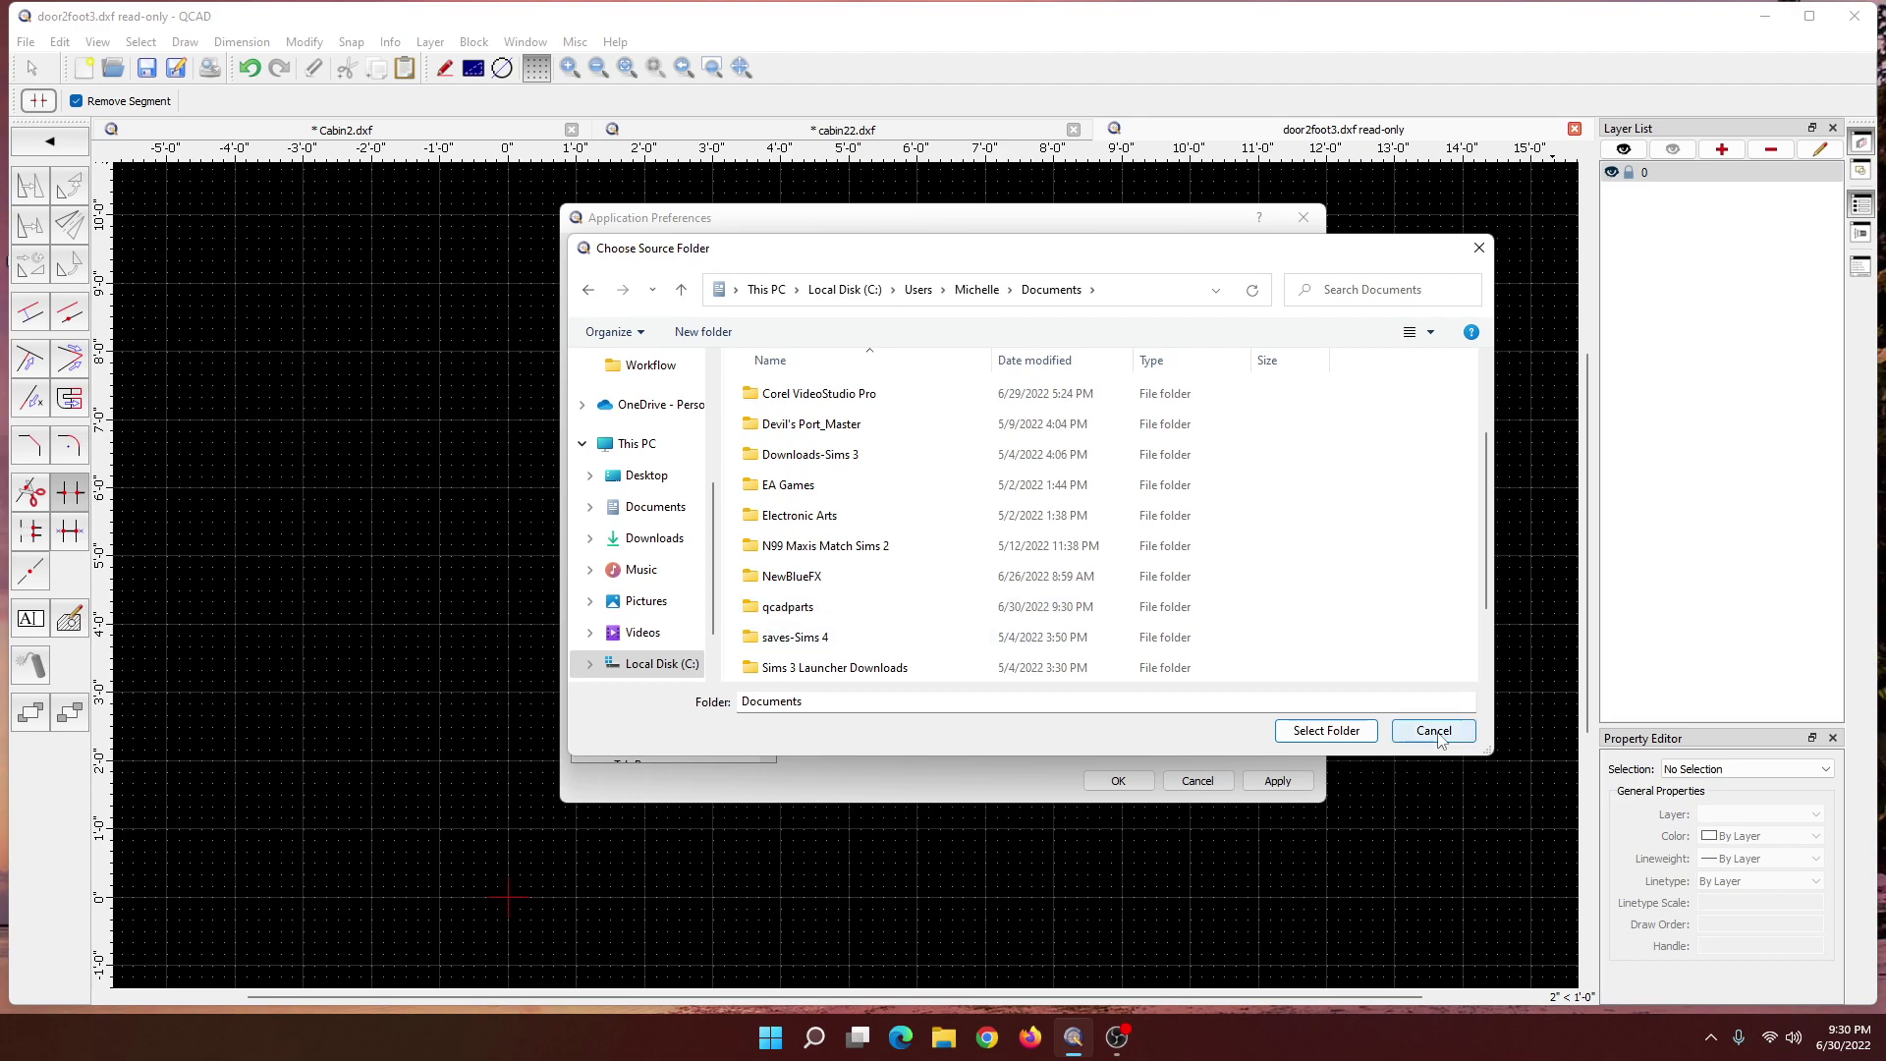
left_click(1327, 730)
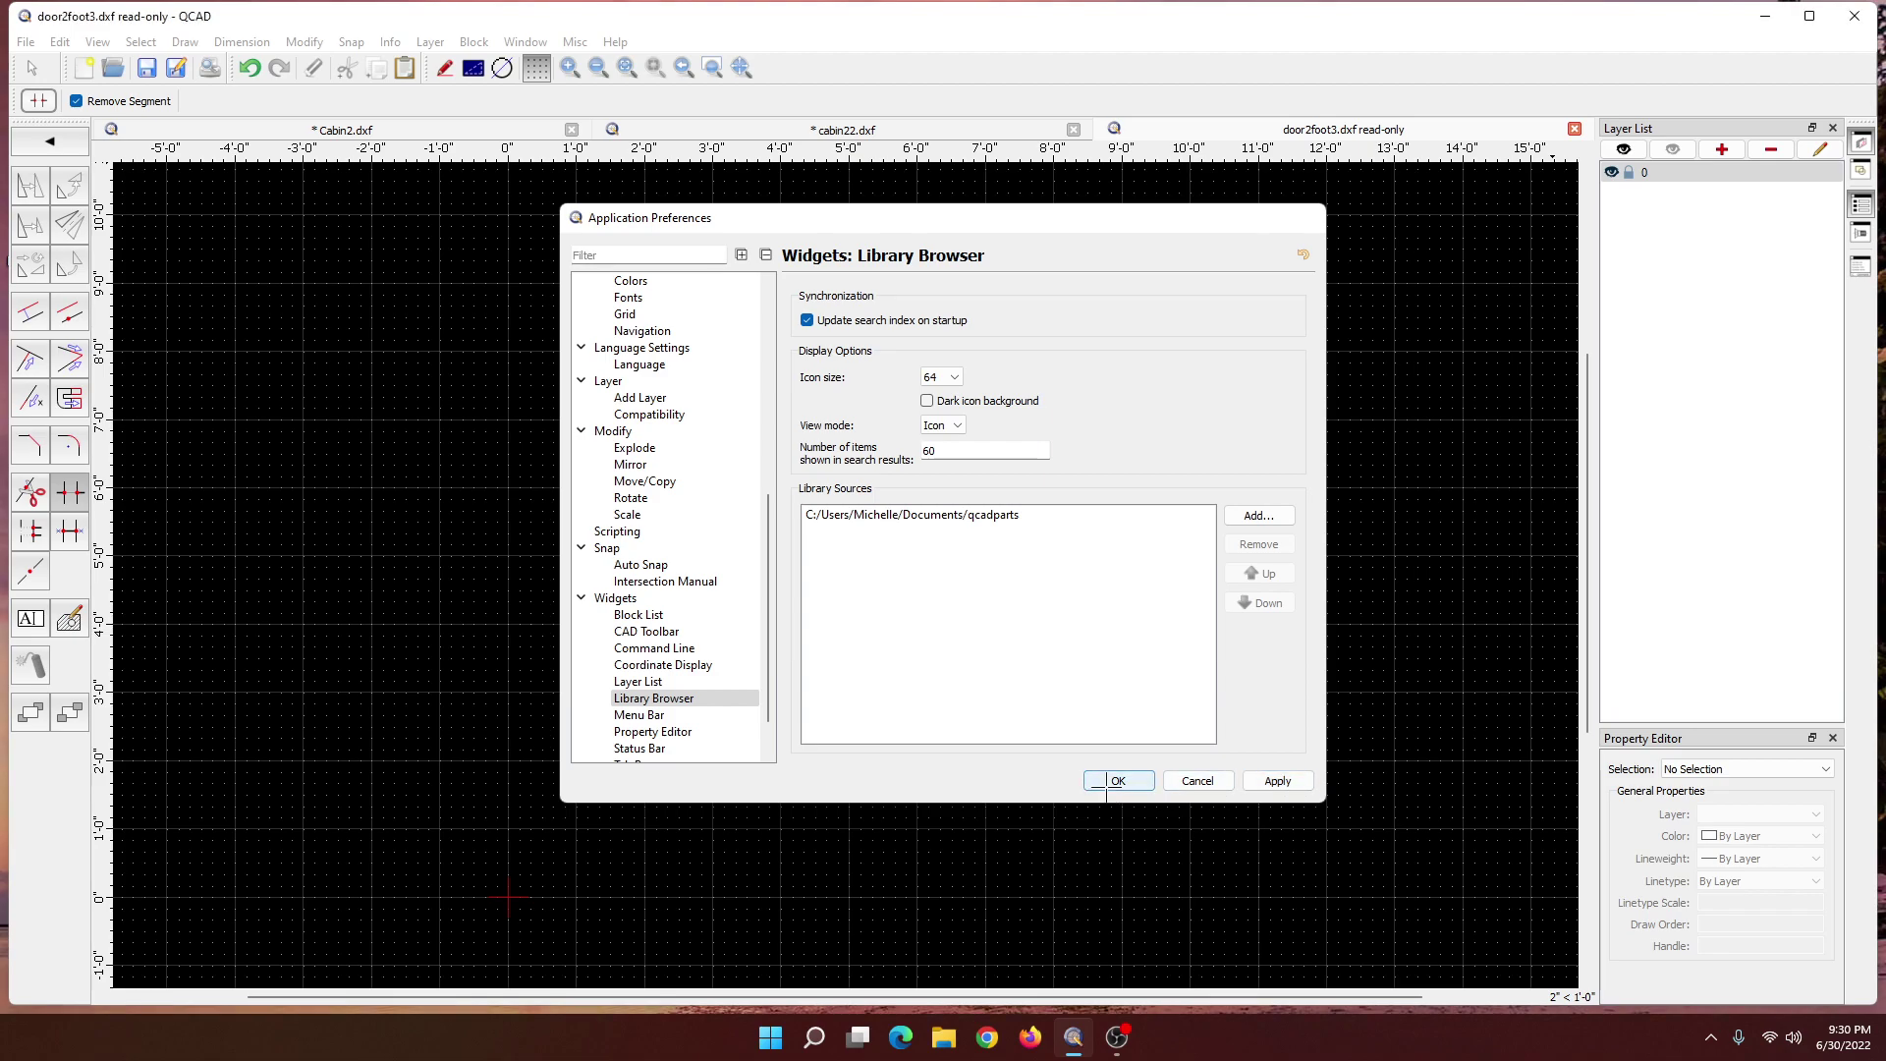
- Accept the preferences, show the Library Browser and refresh its qcadparts library
left_click(1115, 782)
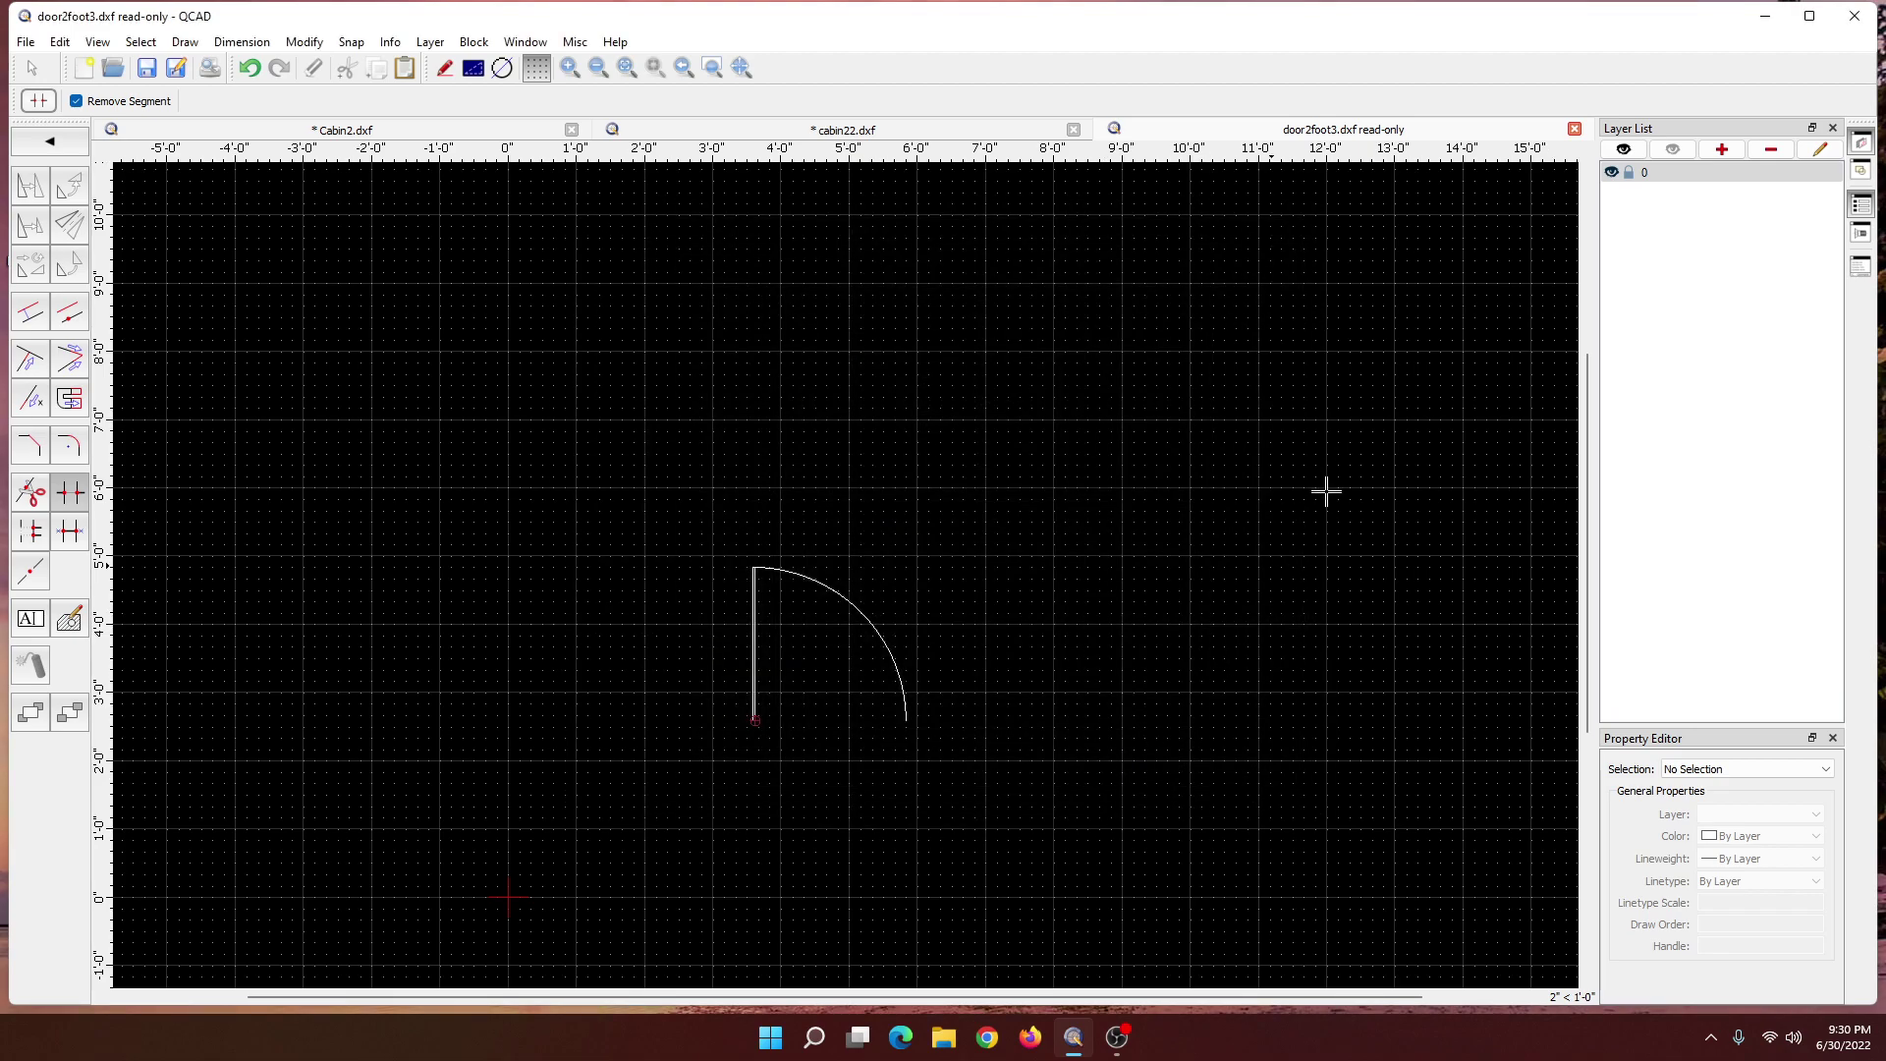
left_click(1864, 234)
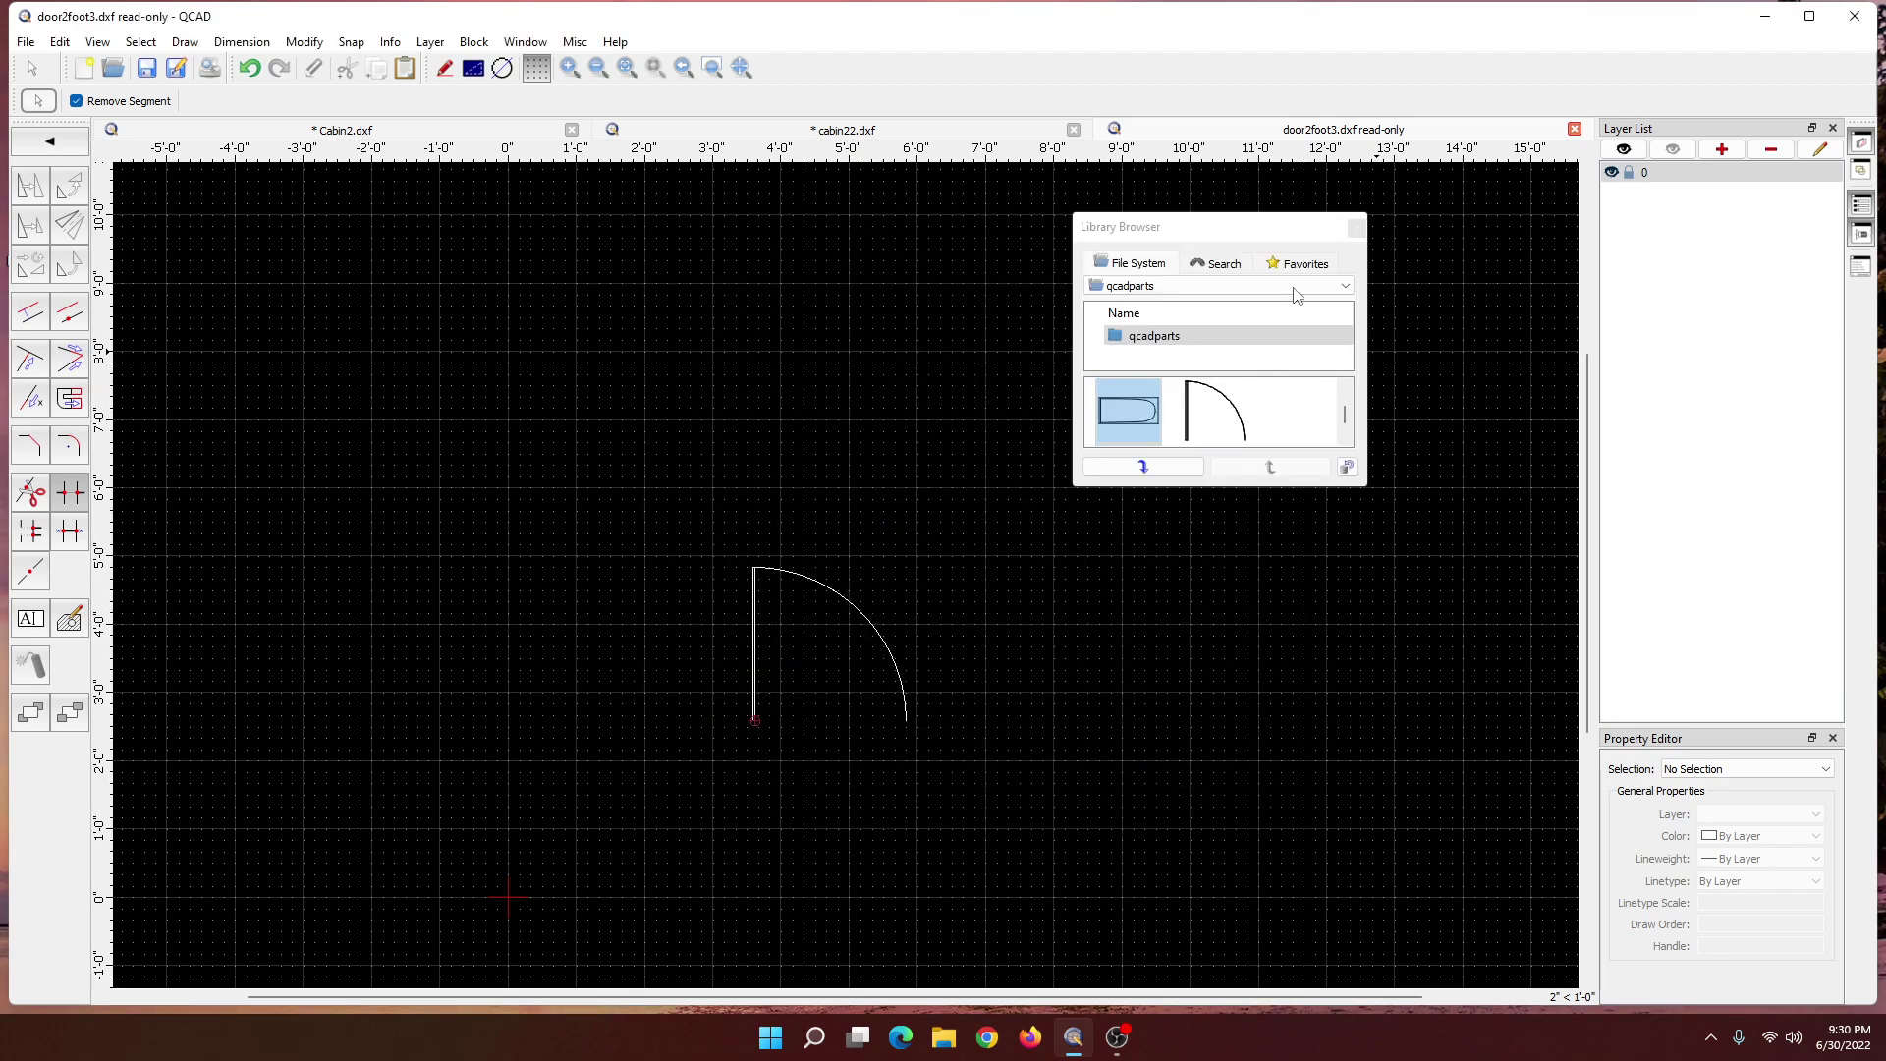
left_click(1346, 468)
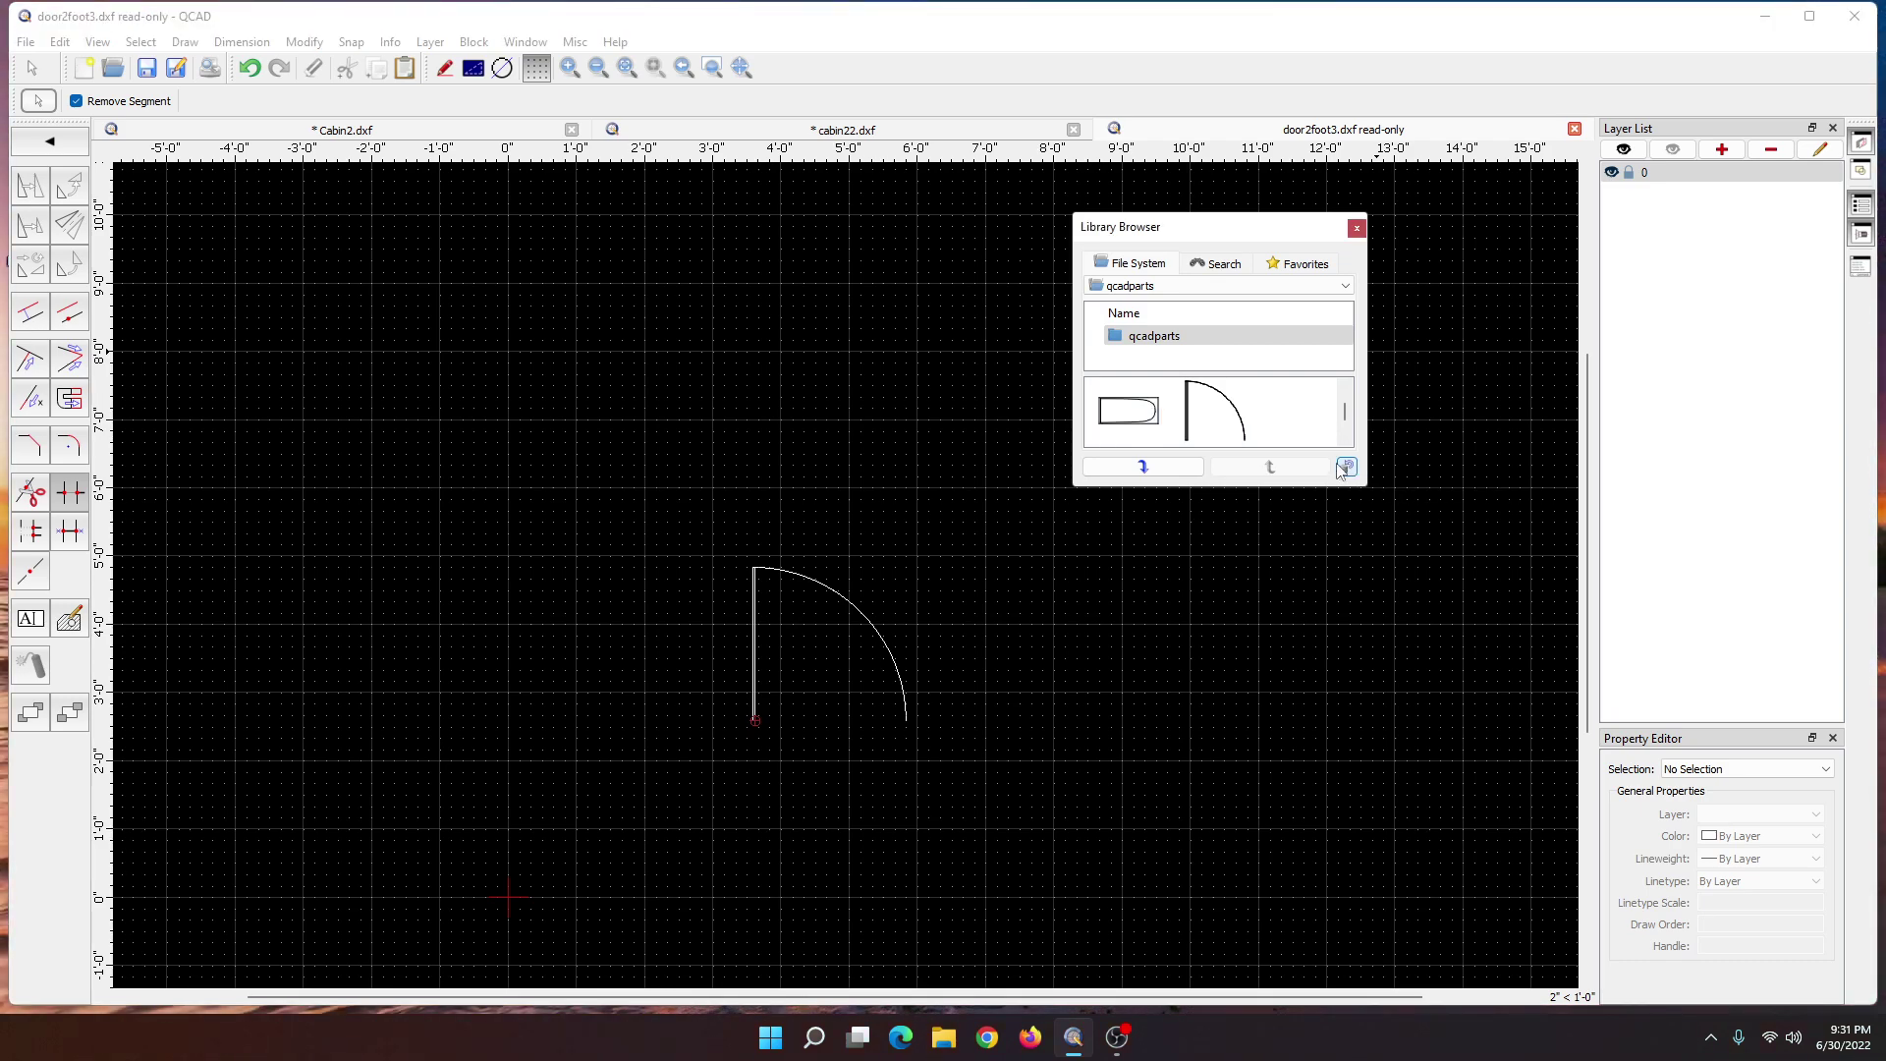
- Insert the door2foot3 part from the qcadparts library above the existing door, at rotation 0 and scale 1
left_click_drag(1343, 403, 1342, 406)
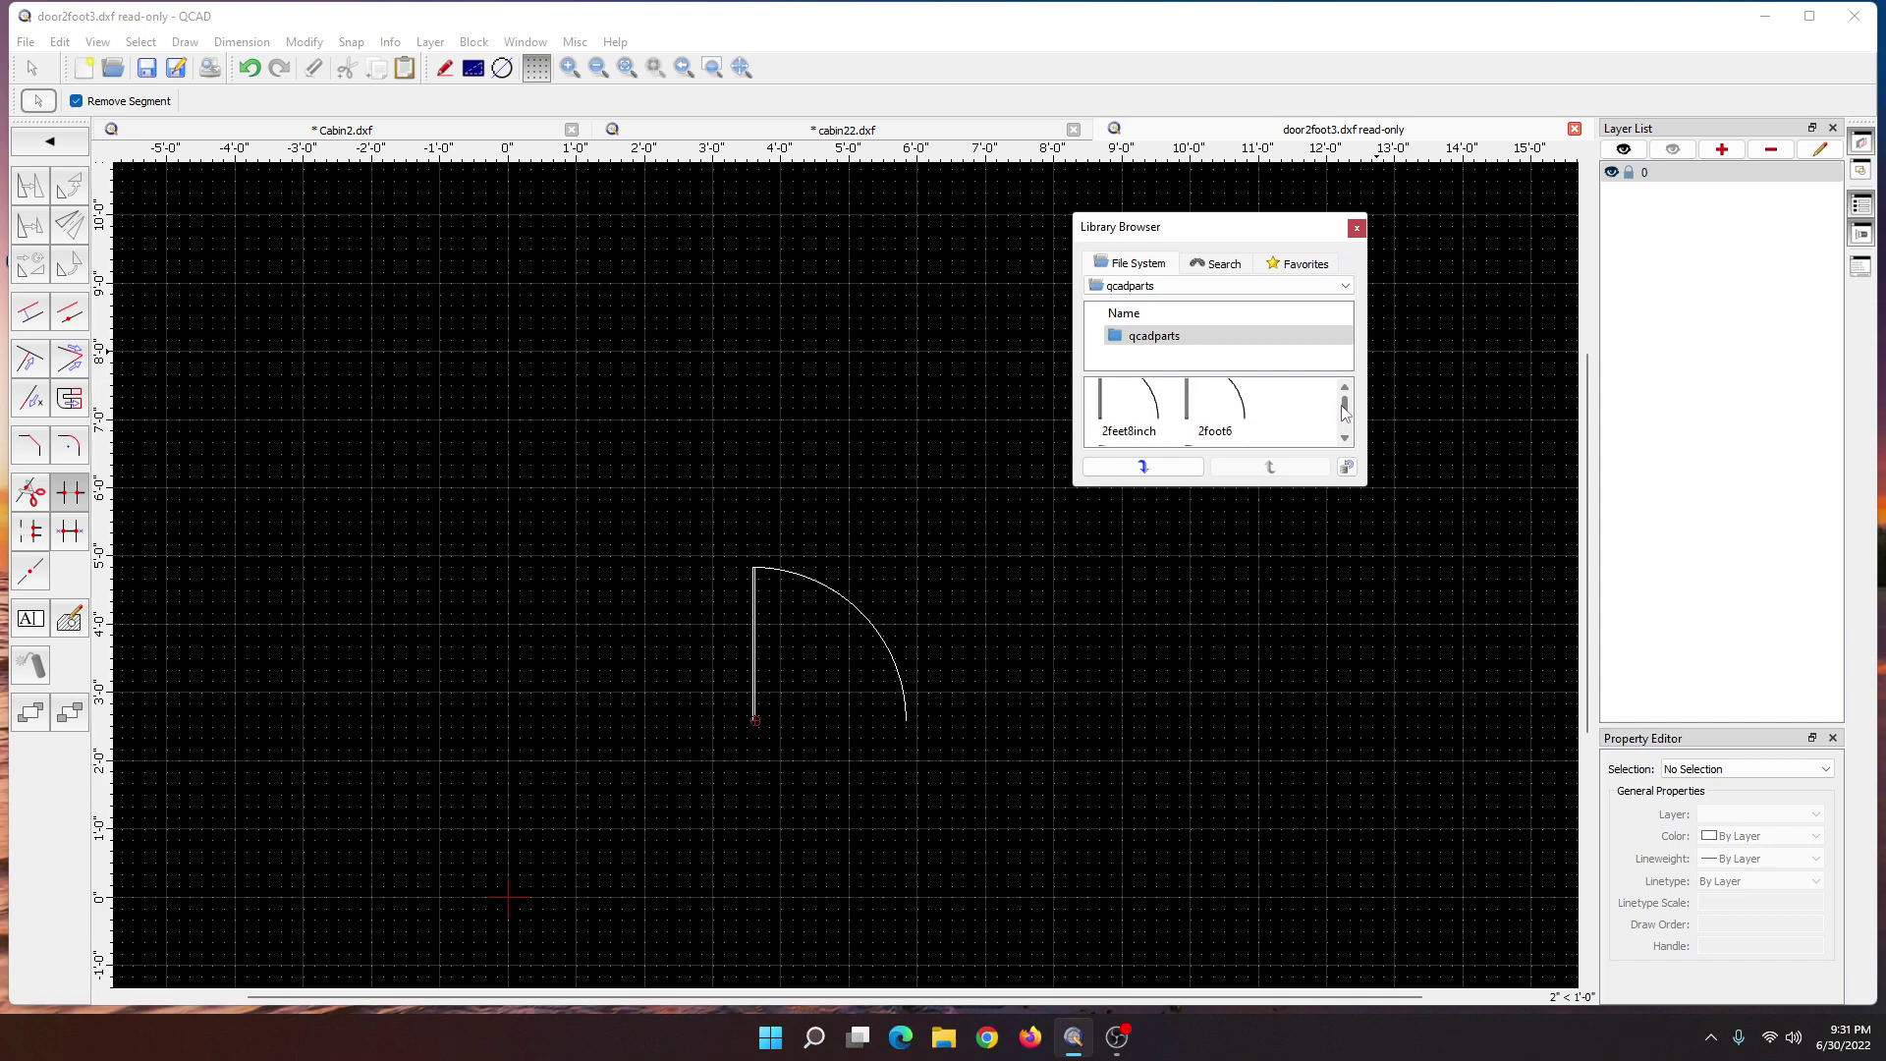
left_click(1345, 438)
left_click(1345, 438)
left_click(1345, 439)
left_click_drag(1347, 418, 1347, 416)
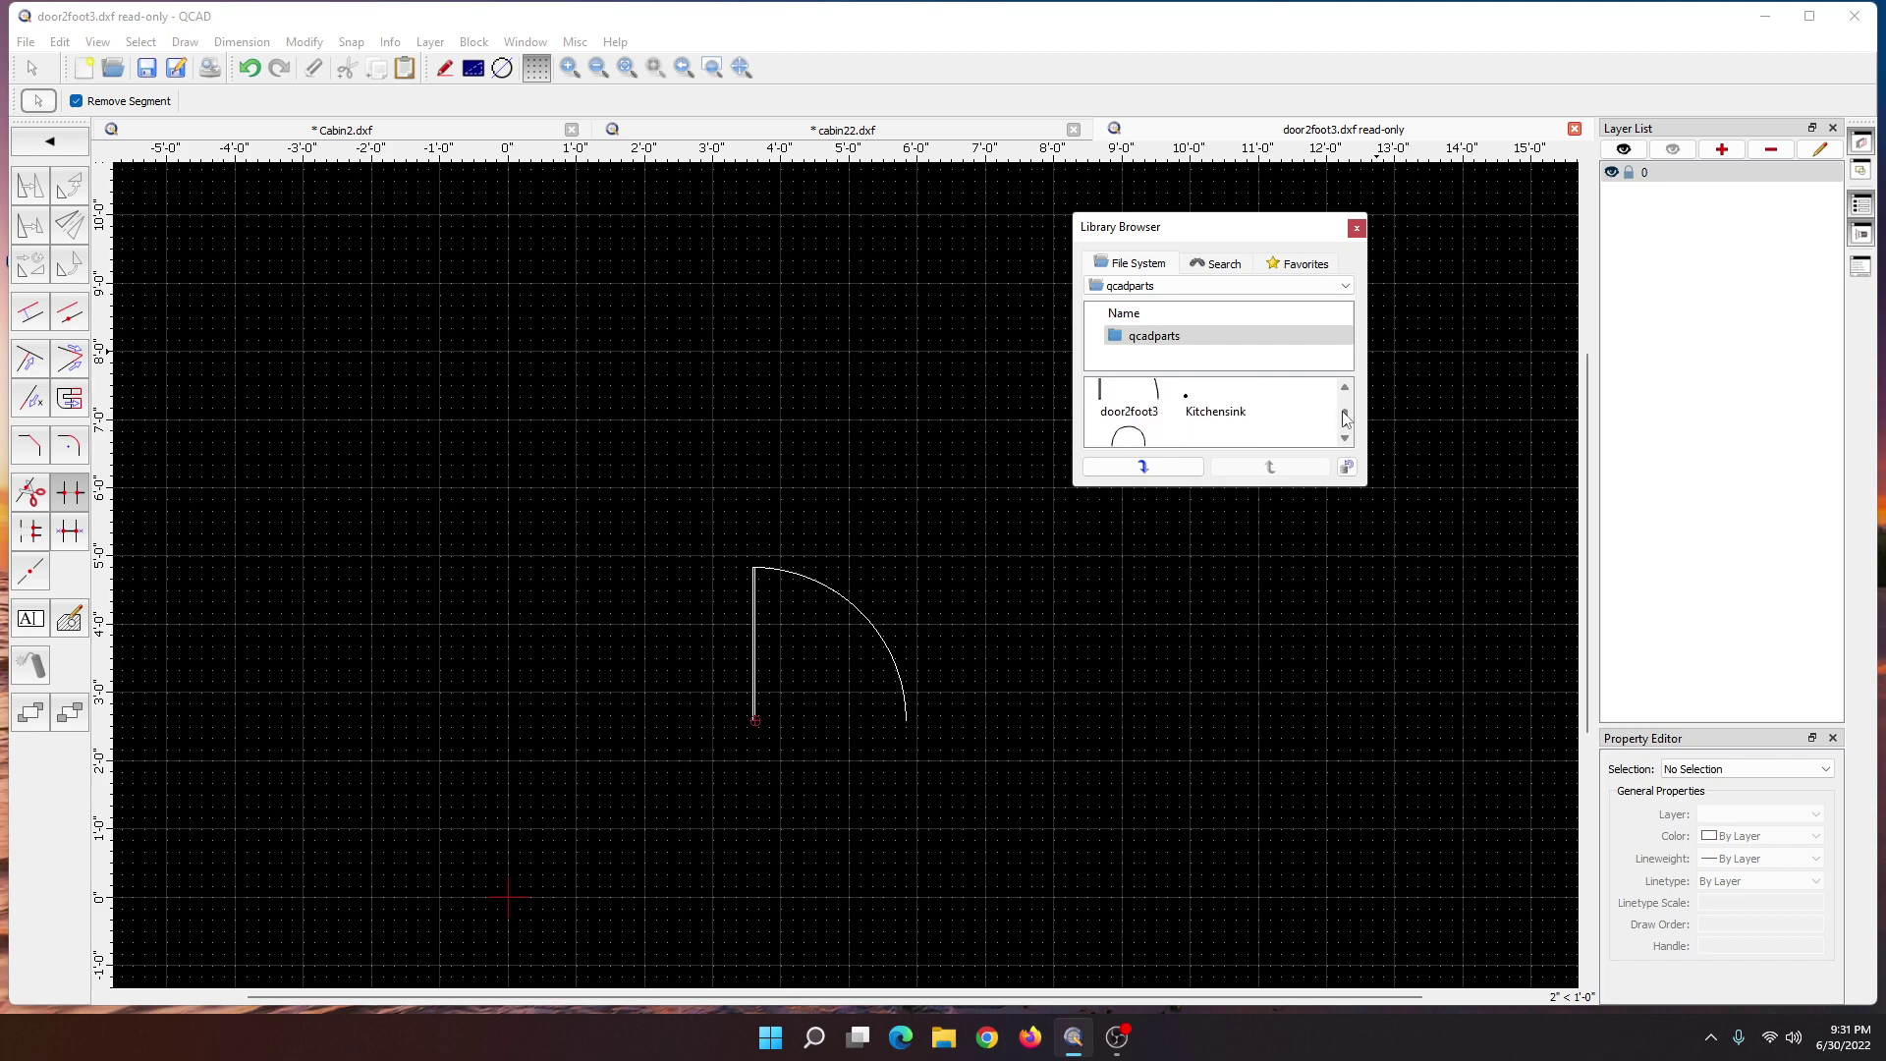
left_click_drag(1129, 393, 728, 396)
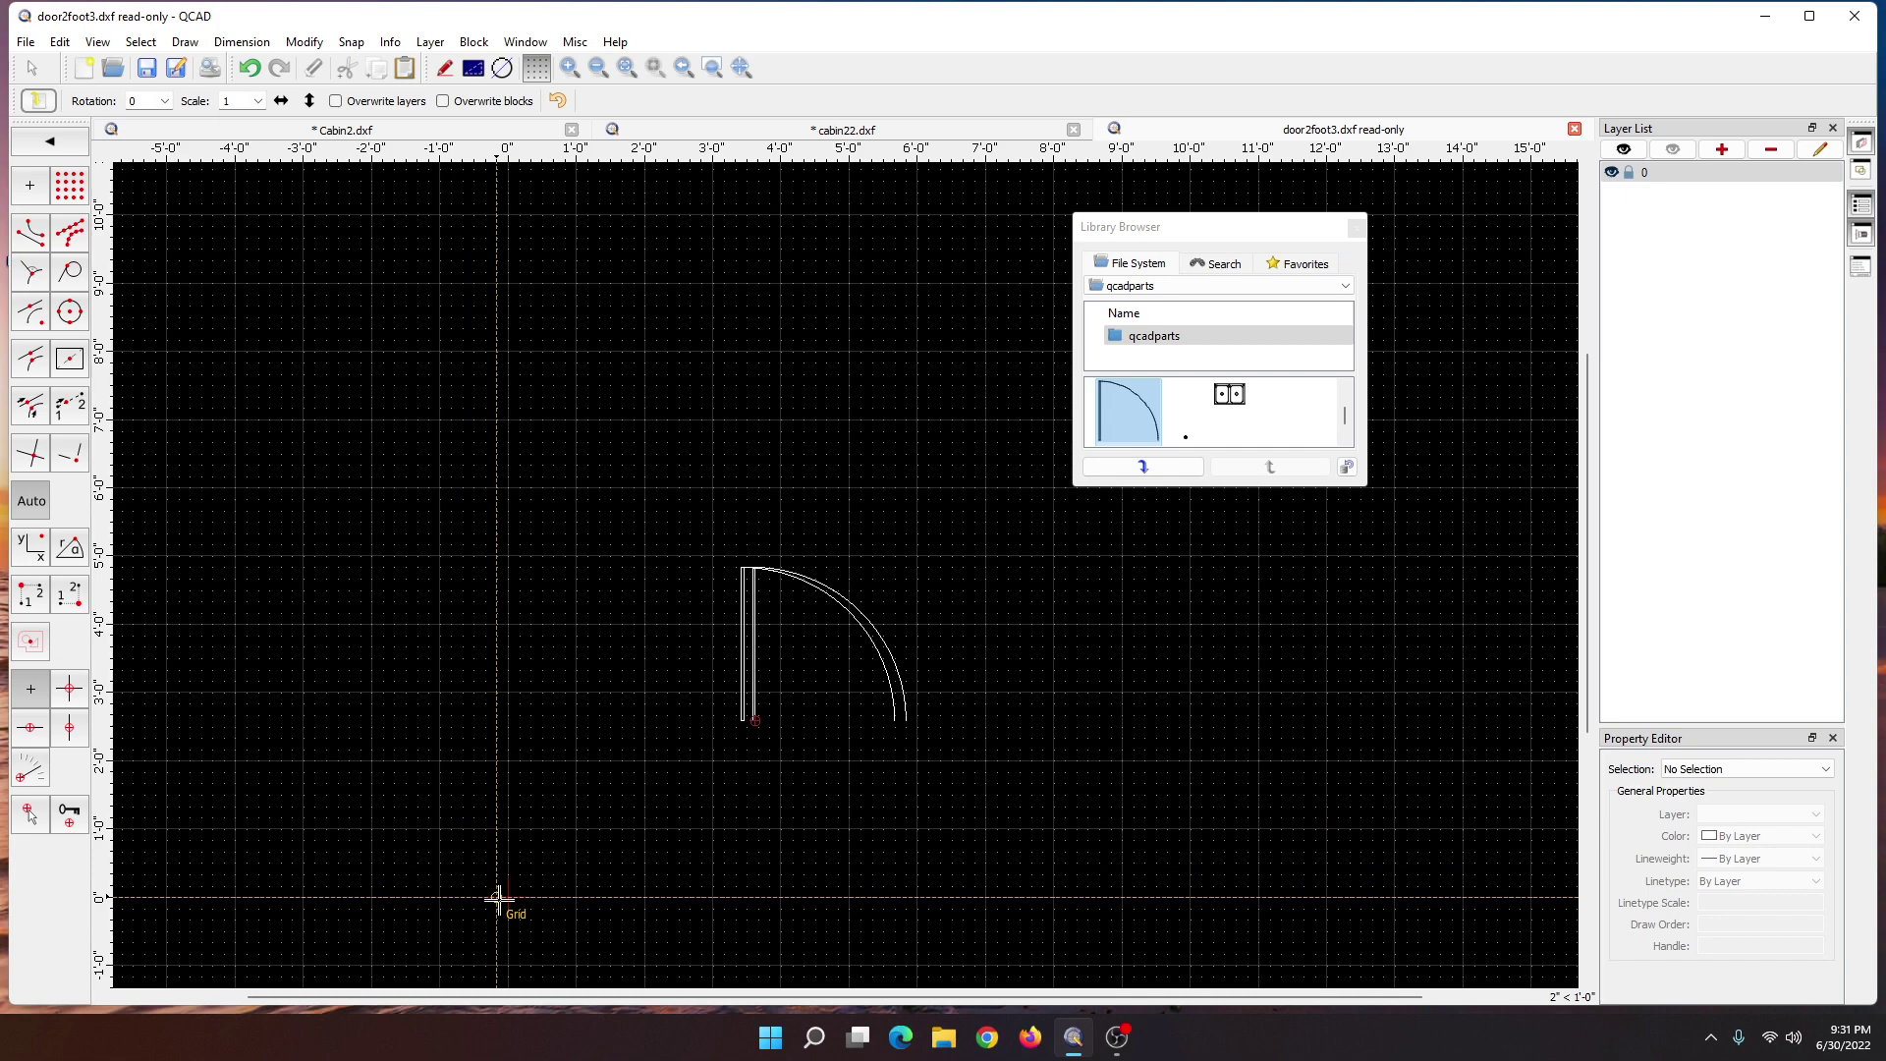
left_click(460, 661)
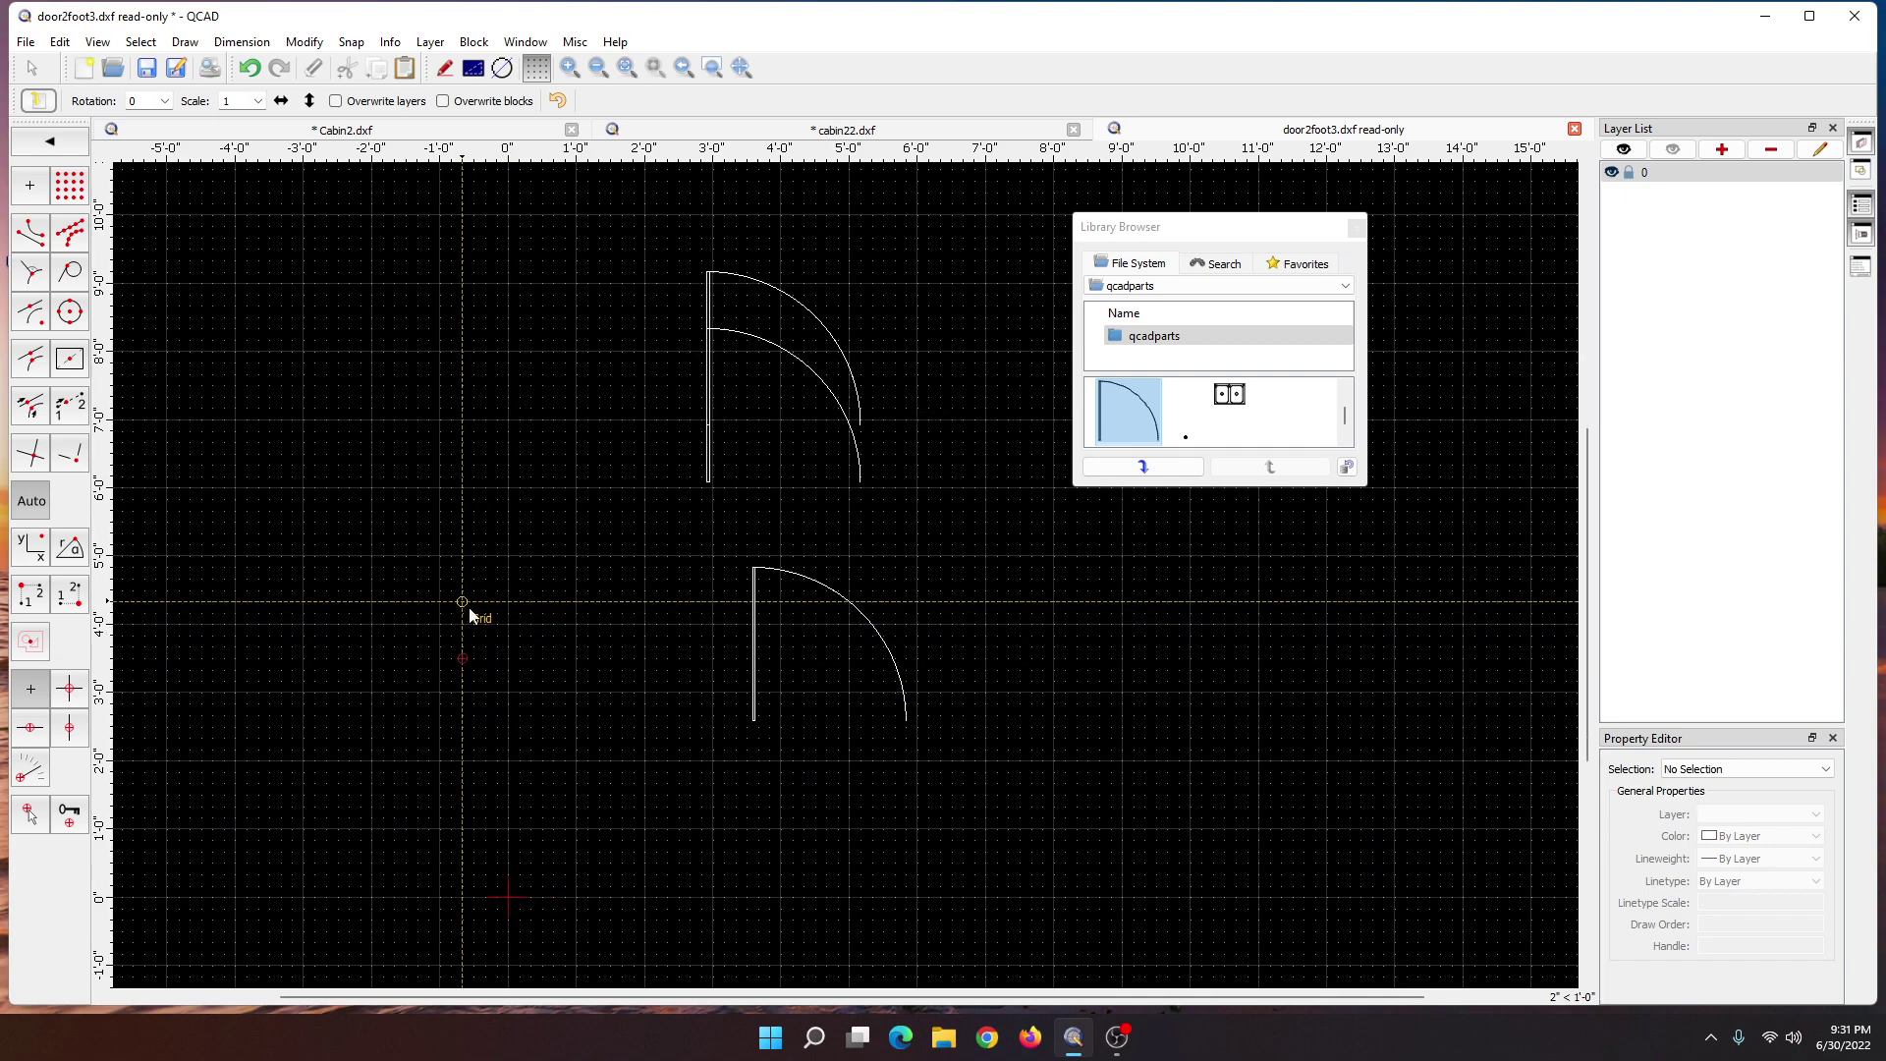
- Leave the part insertion and compare how the inserted door block and the originally drawn door lines select
key("Escape")
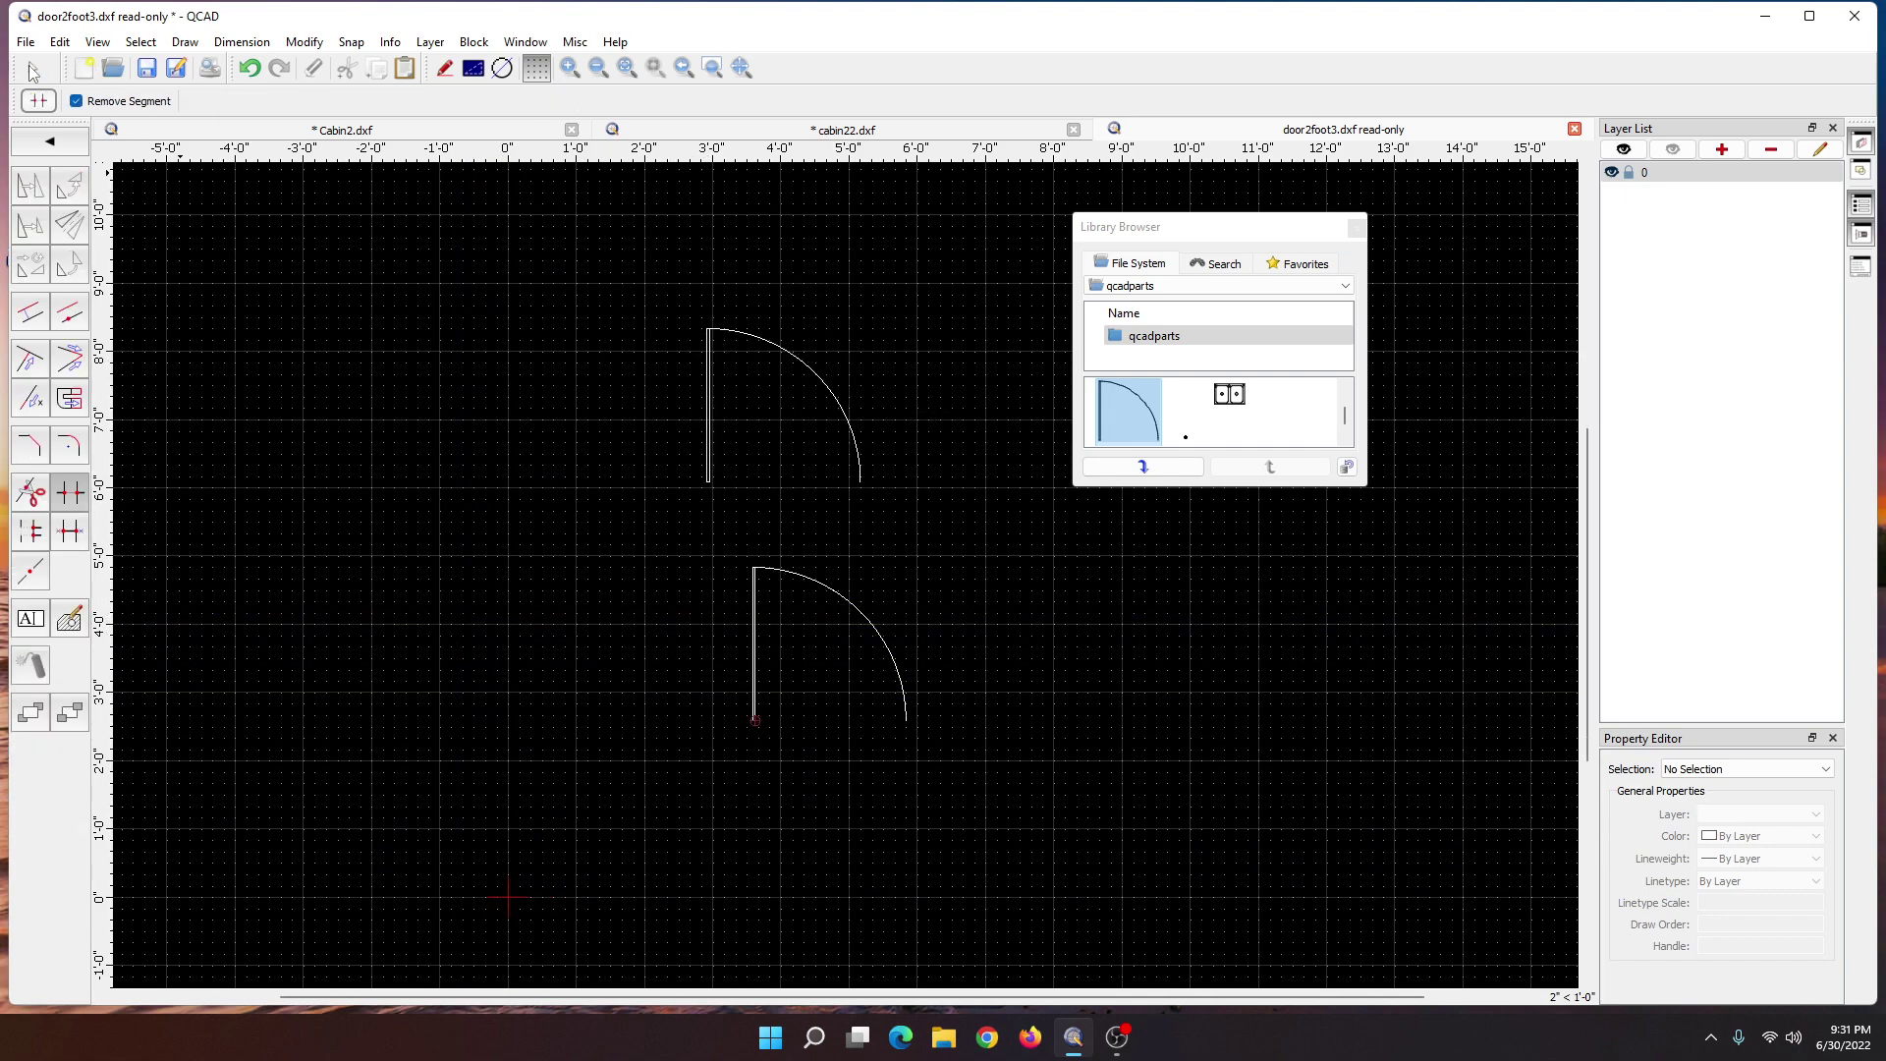
key("Escape")
left_click(709, 417)
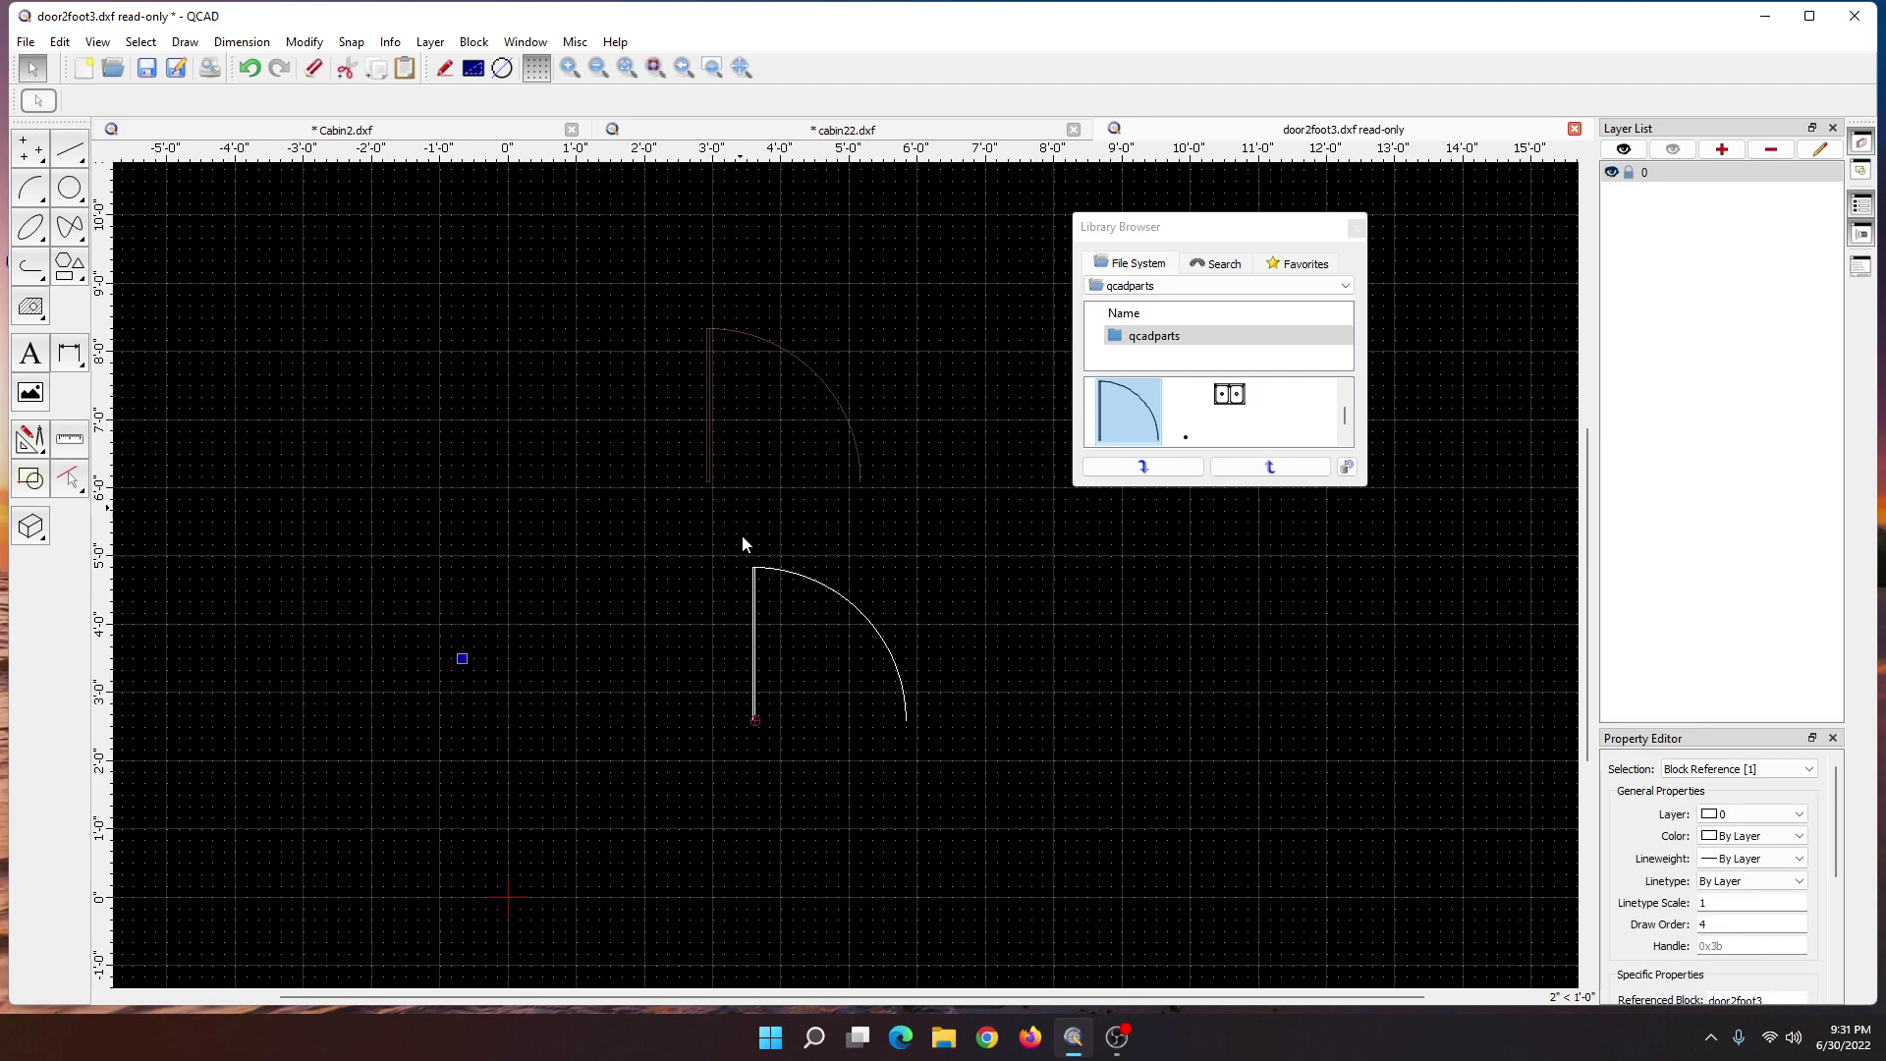
left_click(1002, 629)
left_click(755, 644)
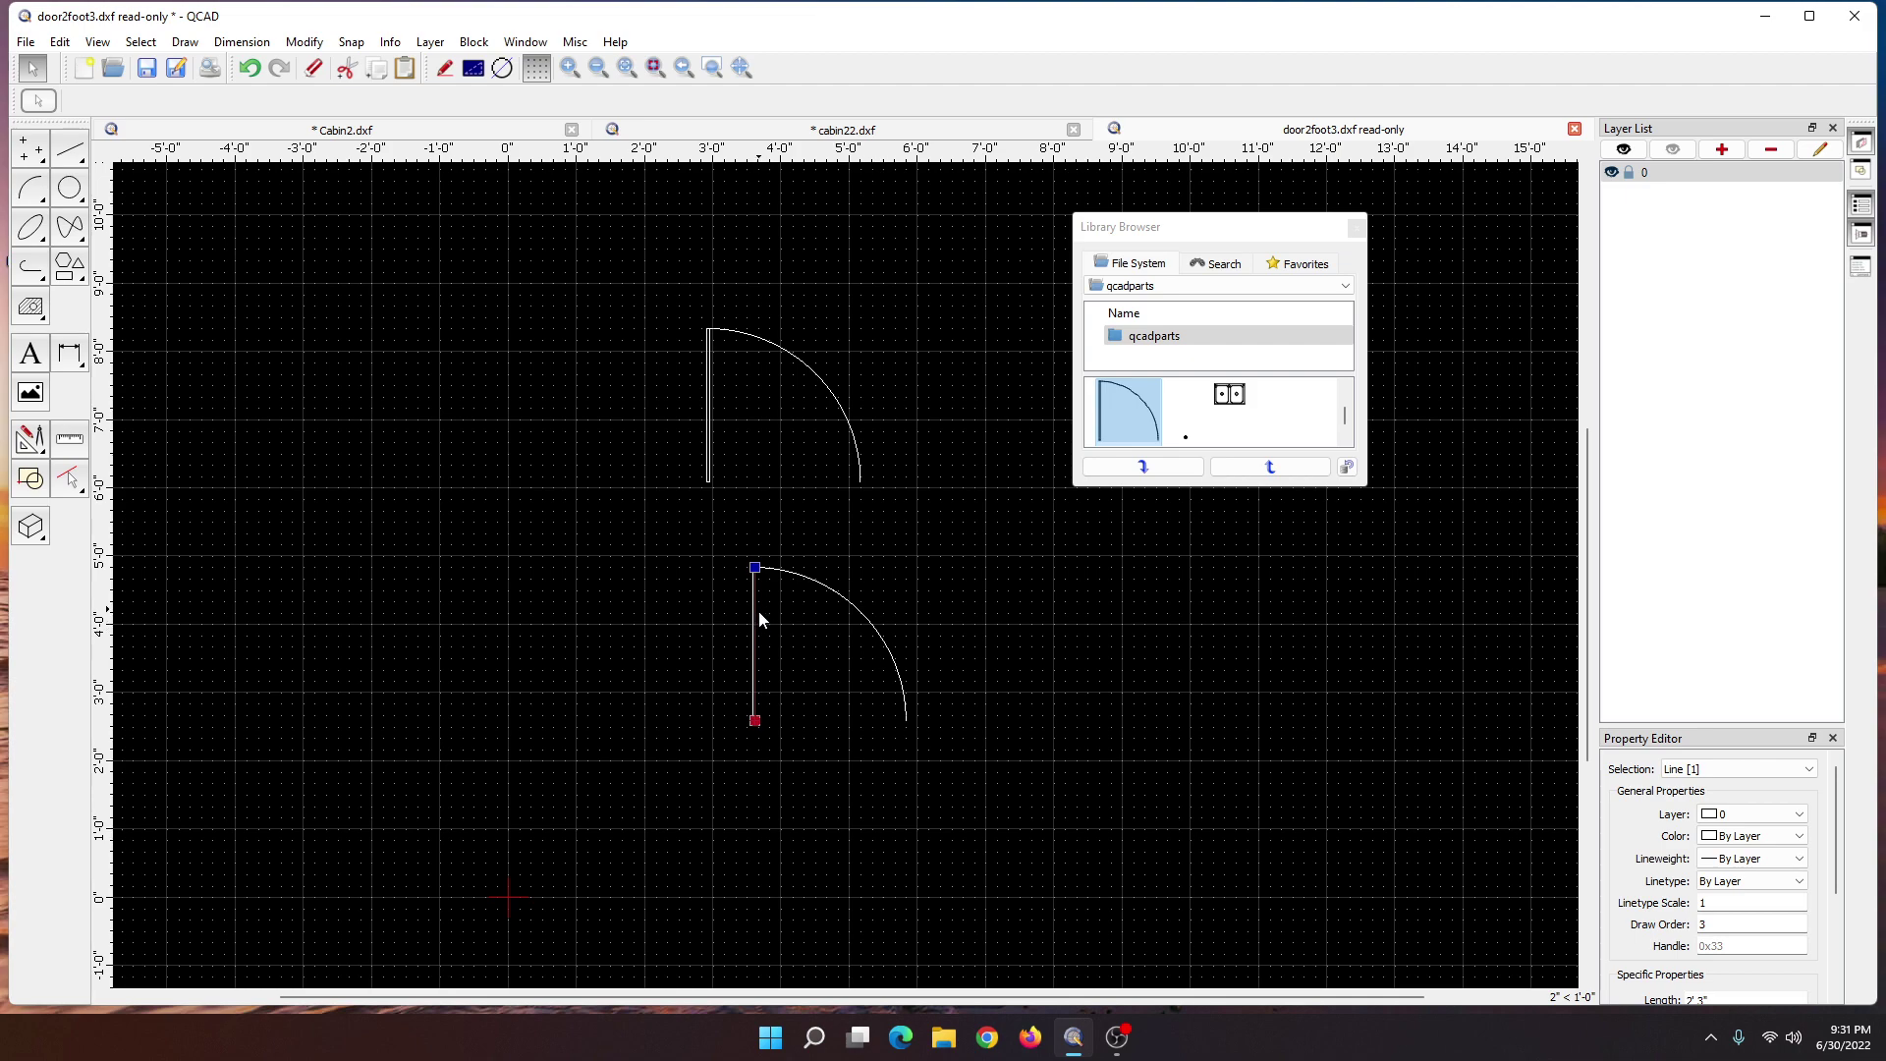
left_click(808, 594)
left_click(679, 589)
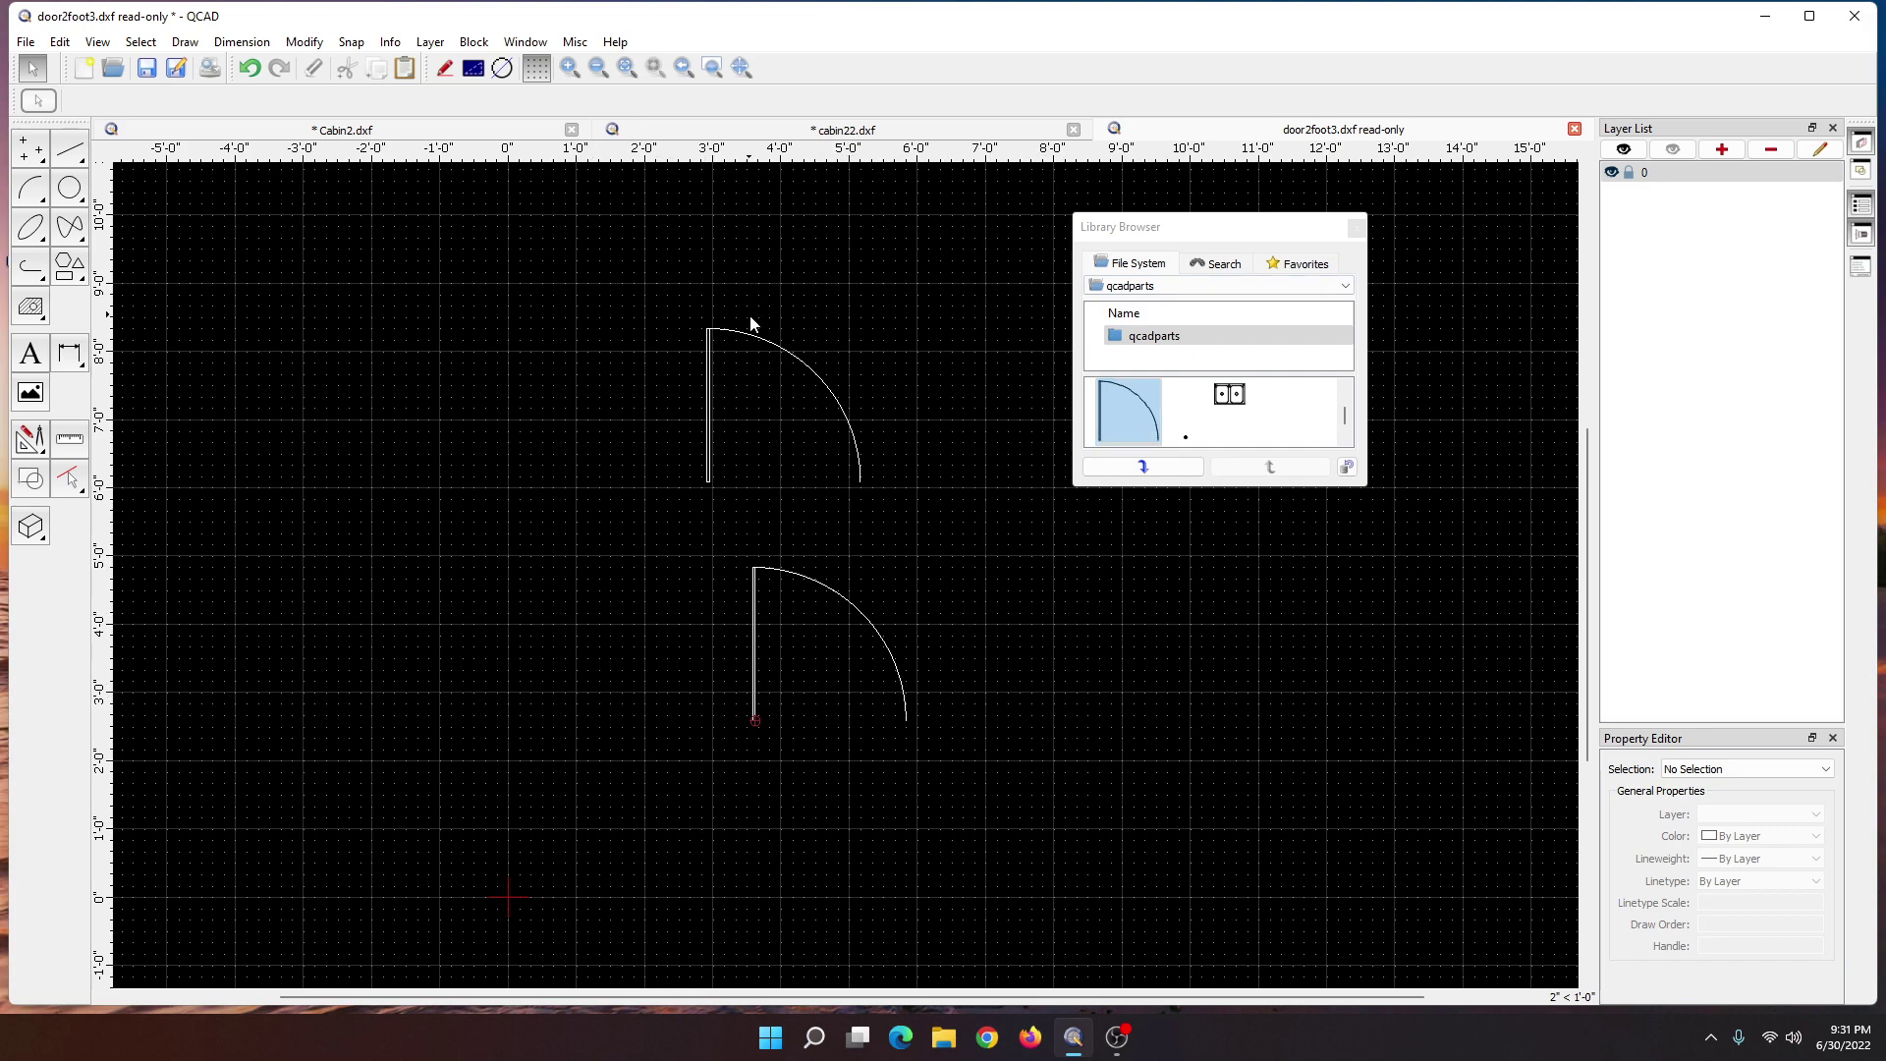
- Hide the Library Browser and delete both doors from the drawing
left_click(1356, 227)
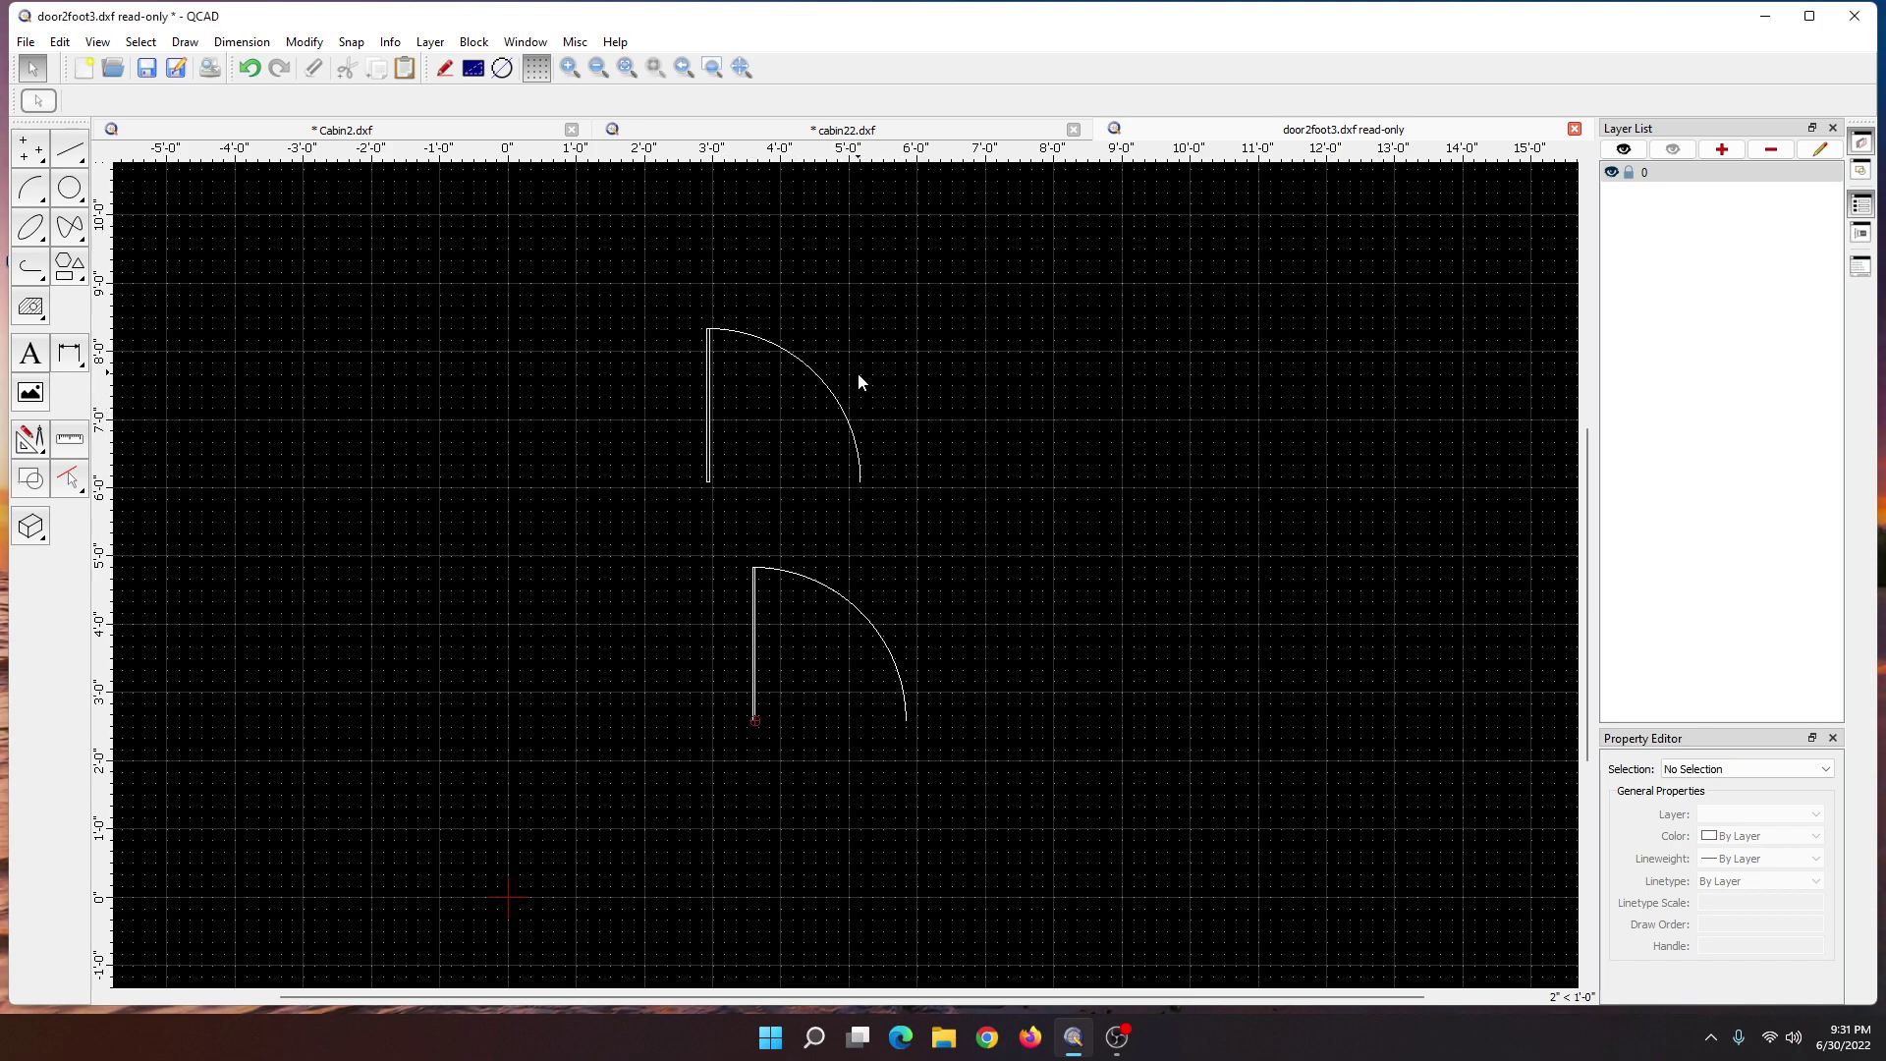
left_click_drag(576, 469, 998, 774)
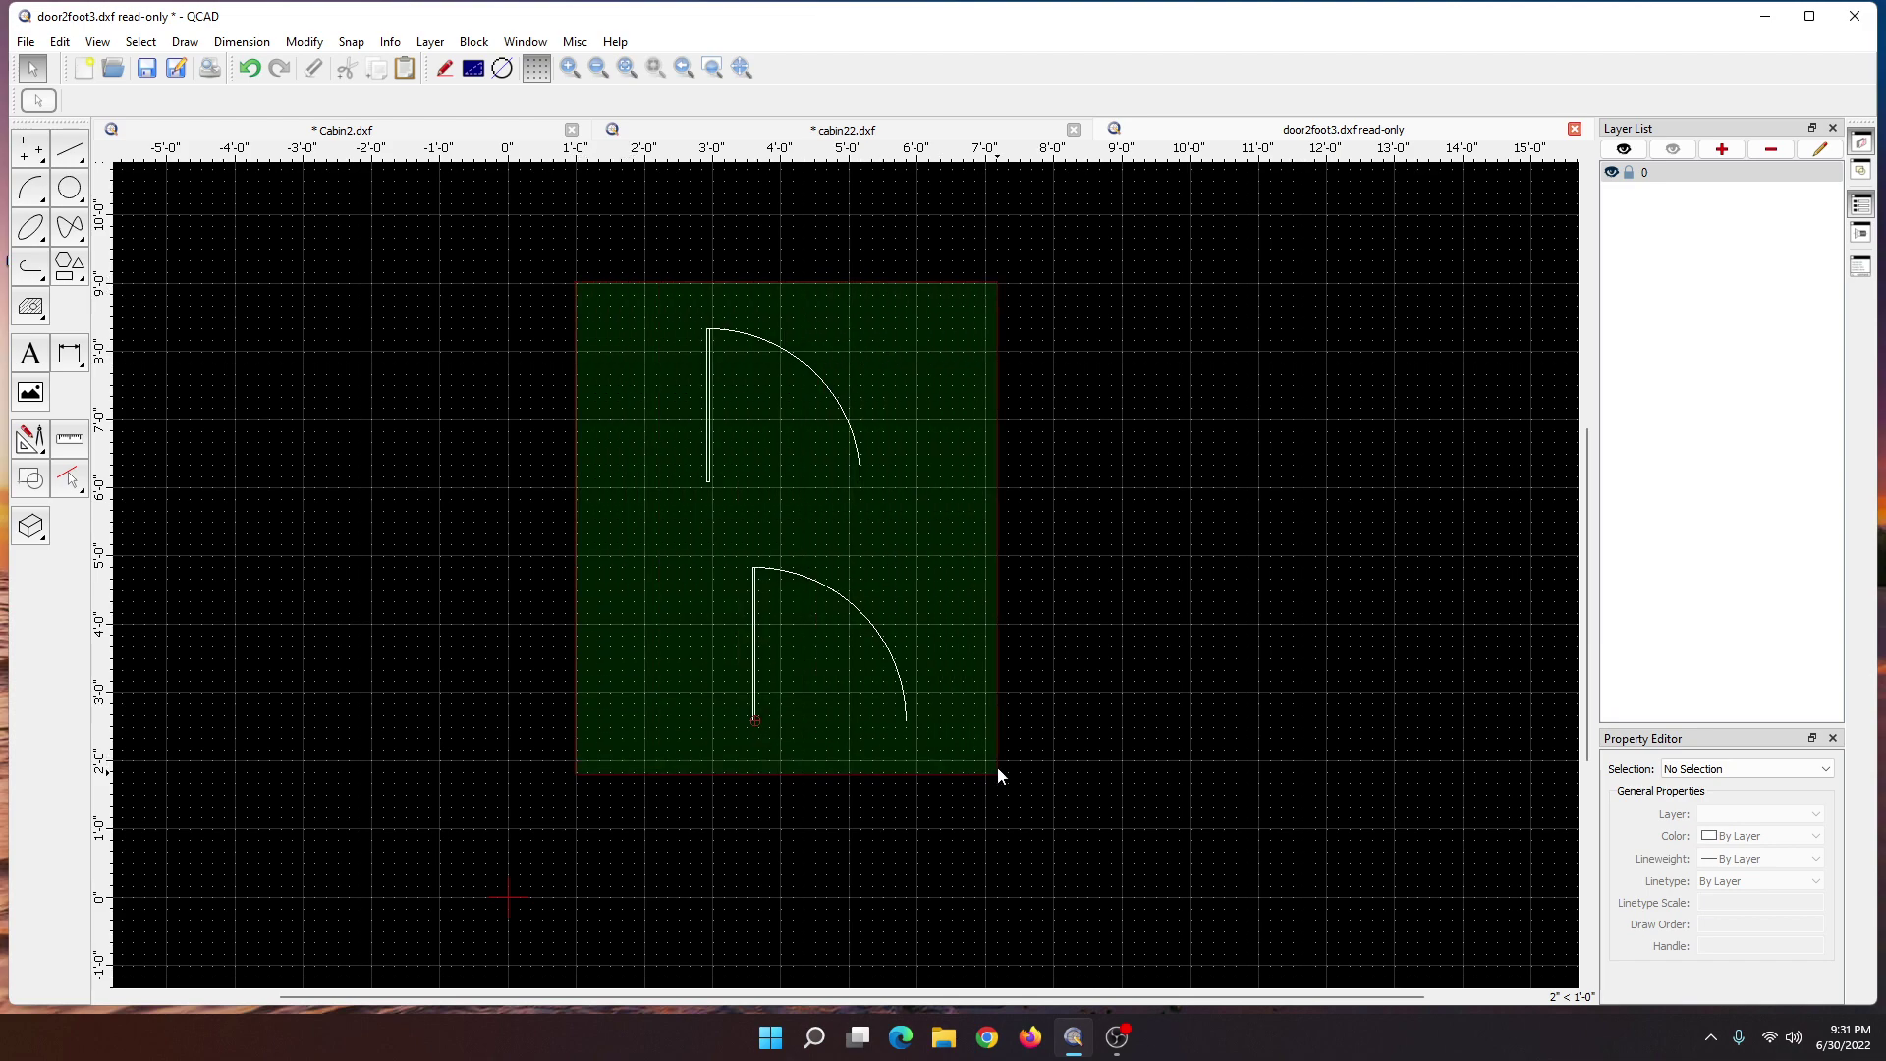
key("Delete")
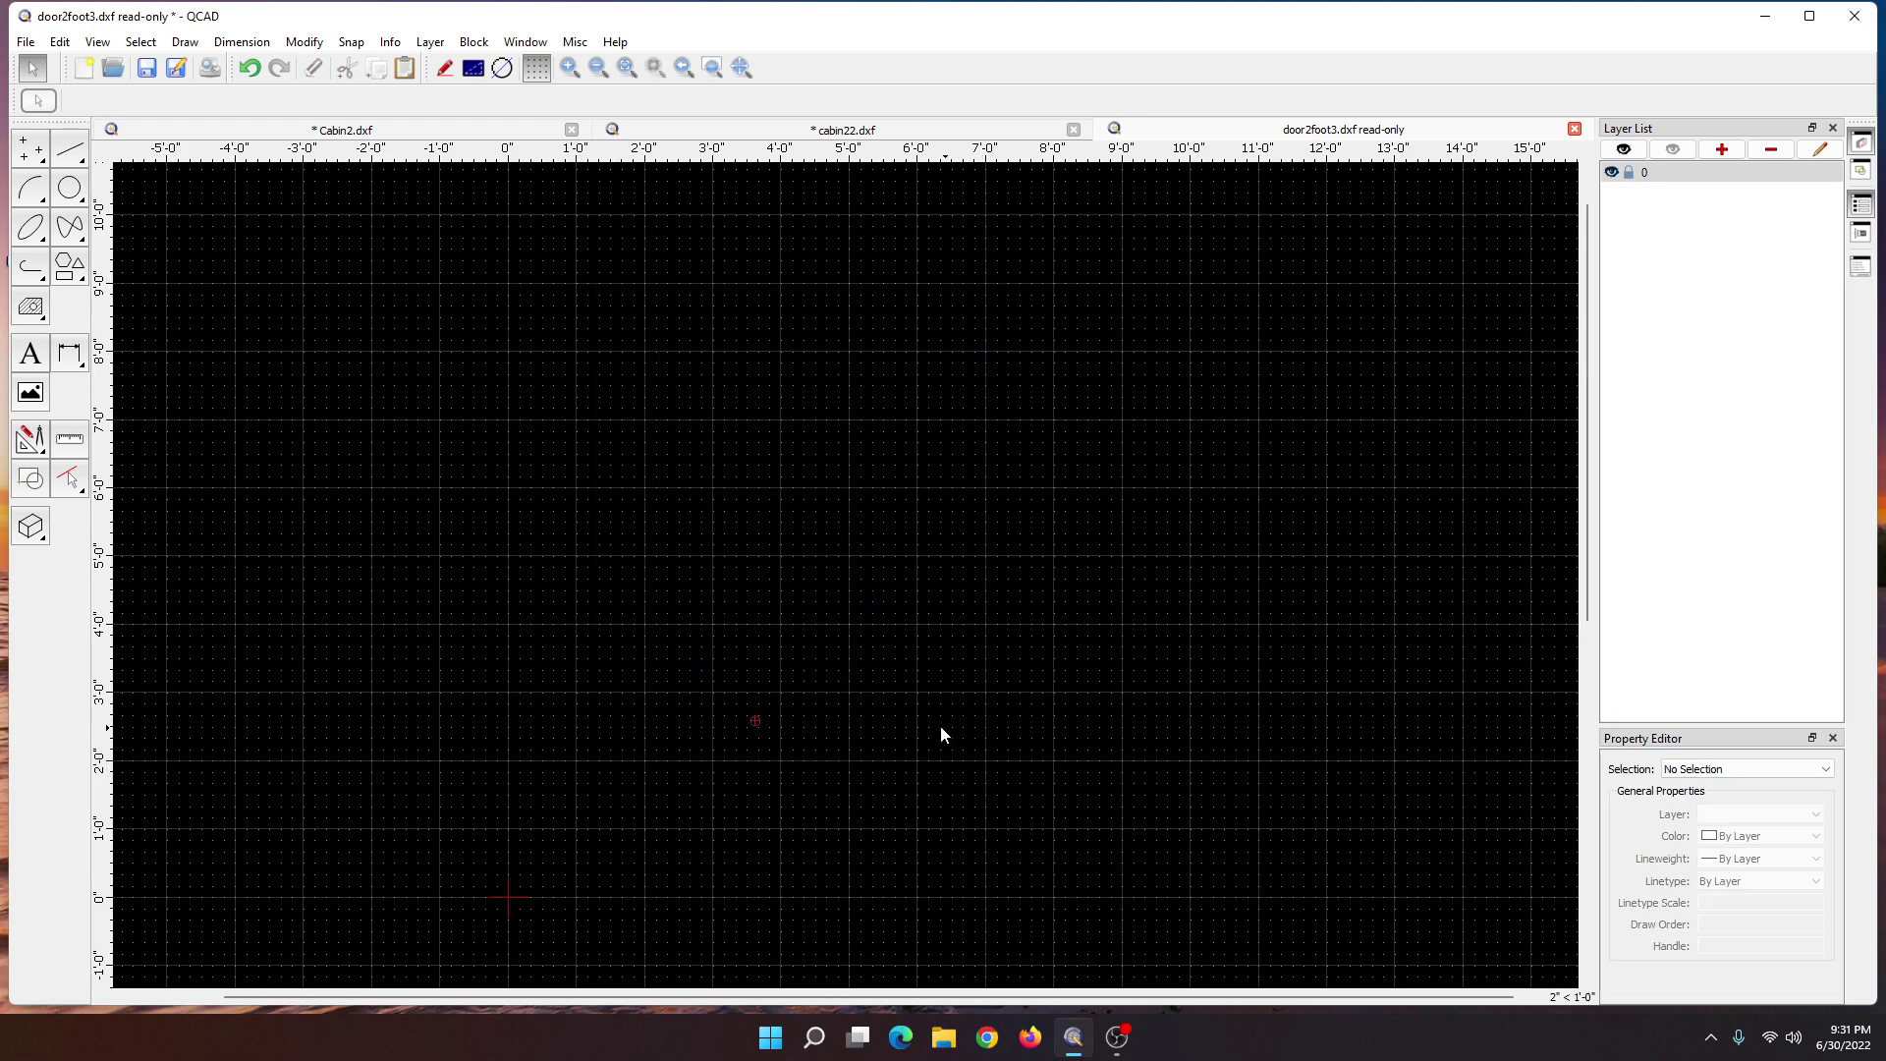
- Insert the bathtub part from the qcadparts library at rotation 0 and scale 1, and hide the Library Browser
left_click(1865, 237)
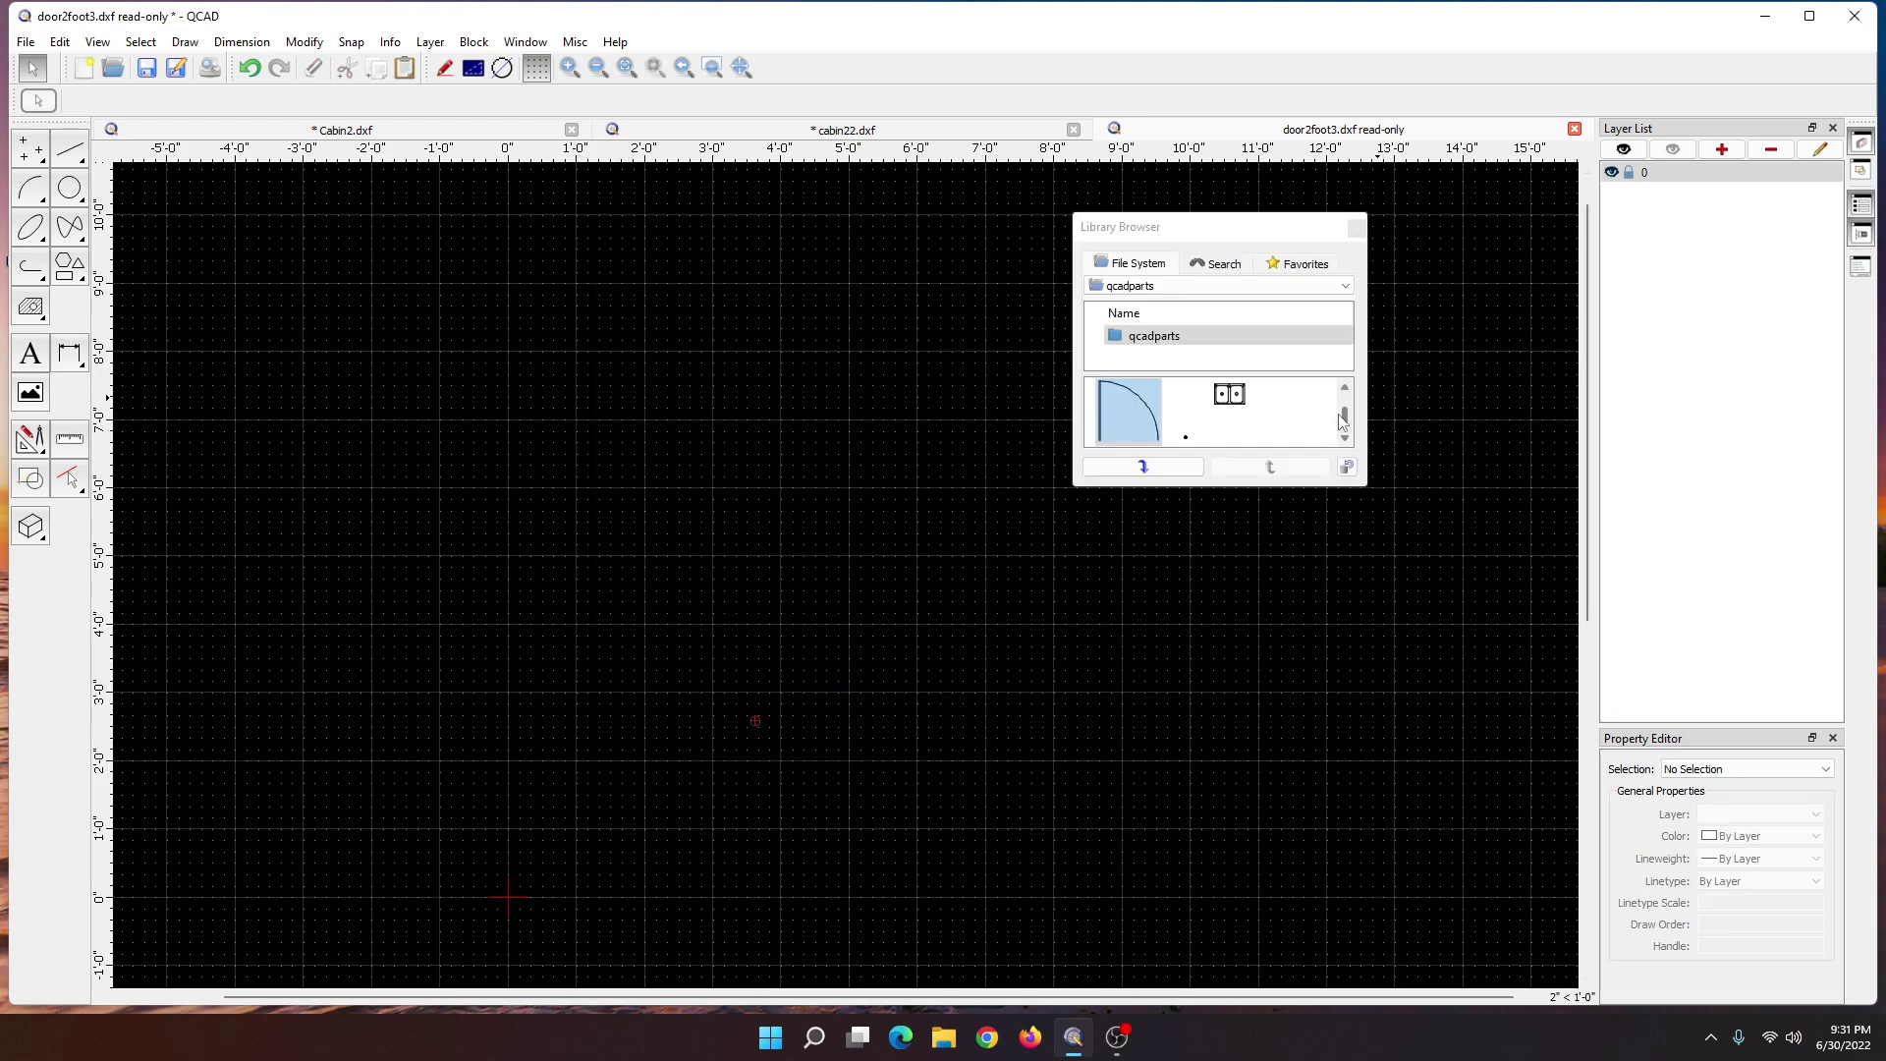
left_click_drag(1343, 419, 1346, 420)
left_click_drag(1139, 418, 776, 514)
left_click(709, 576)
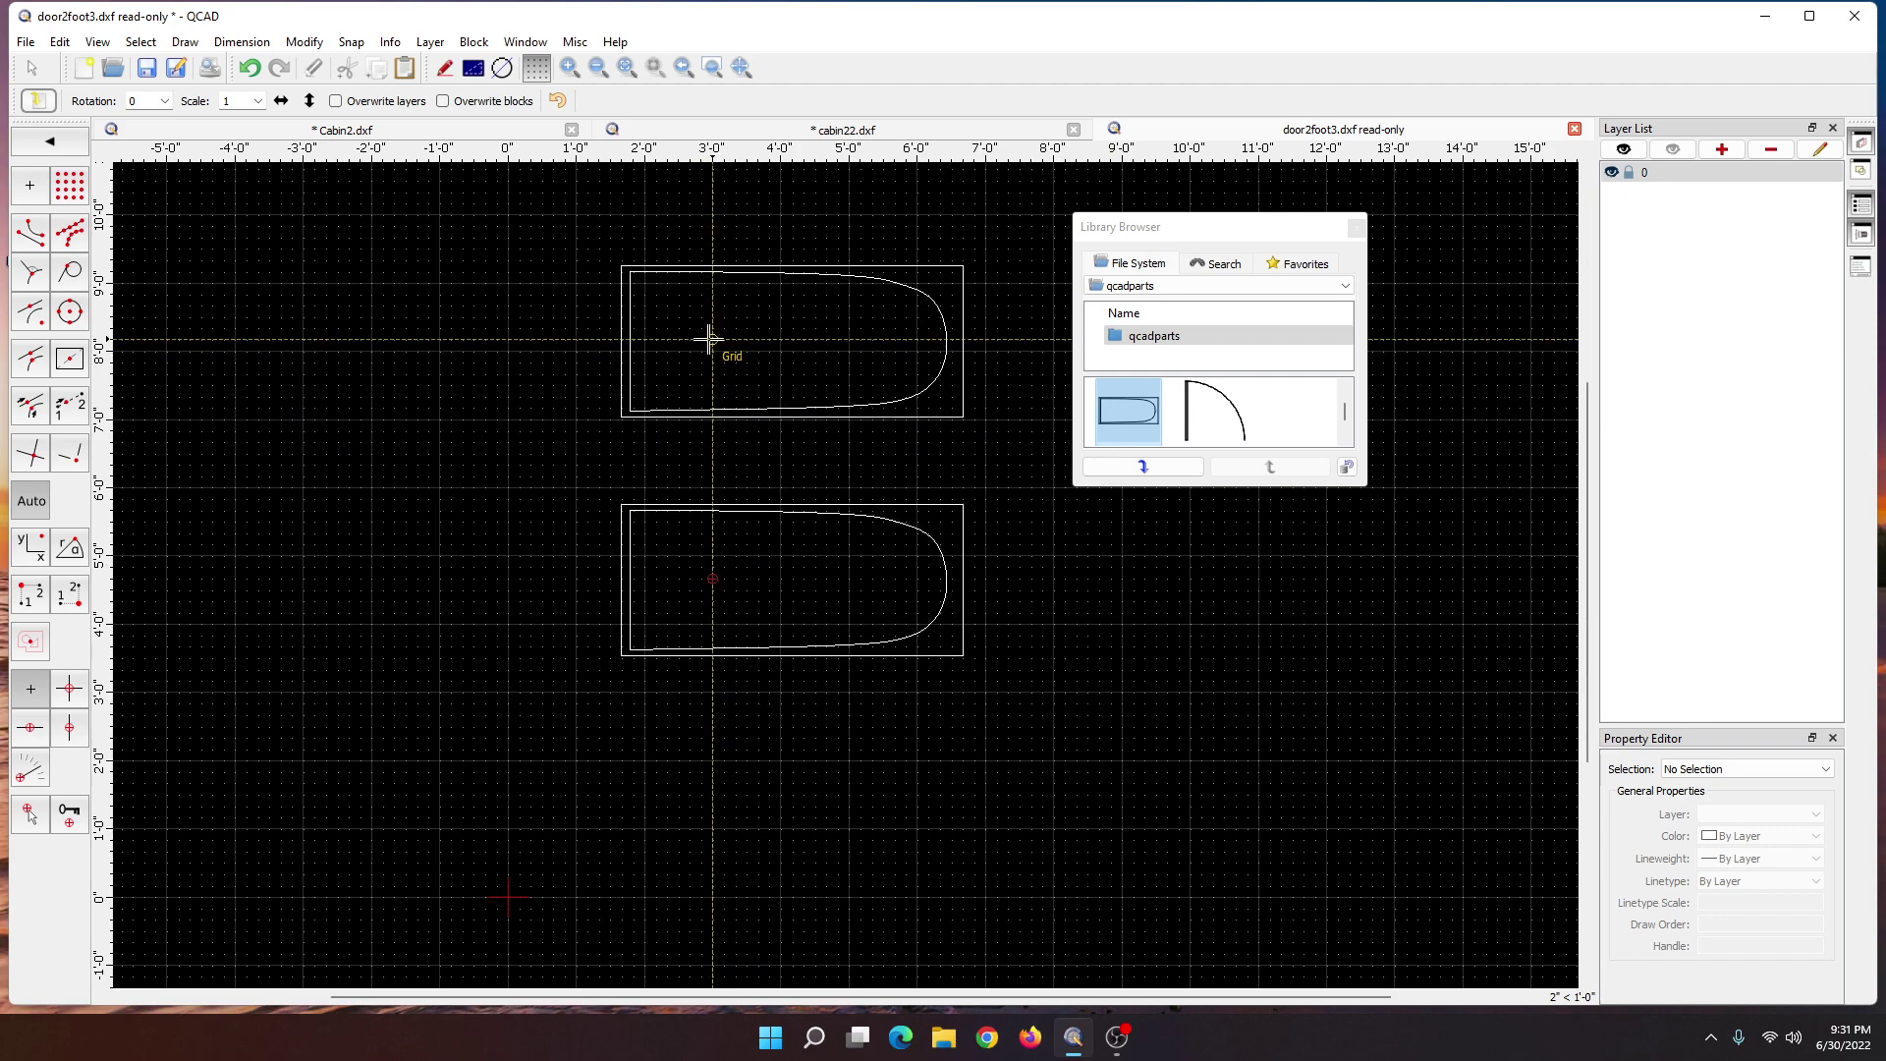
key("Escape")
left_click(1357, 229)
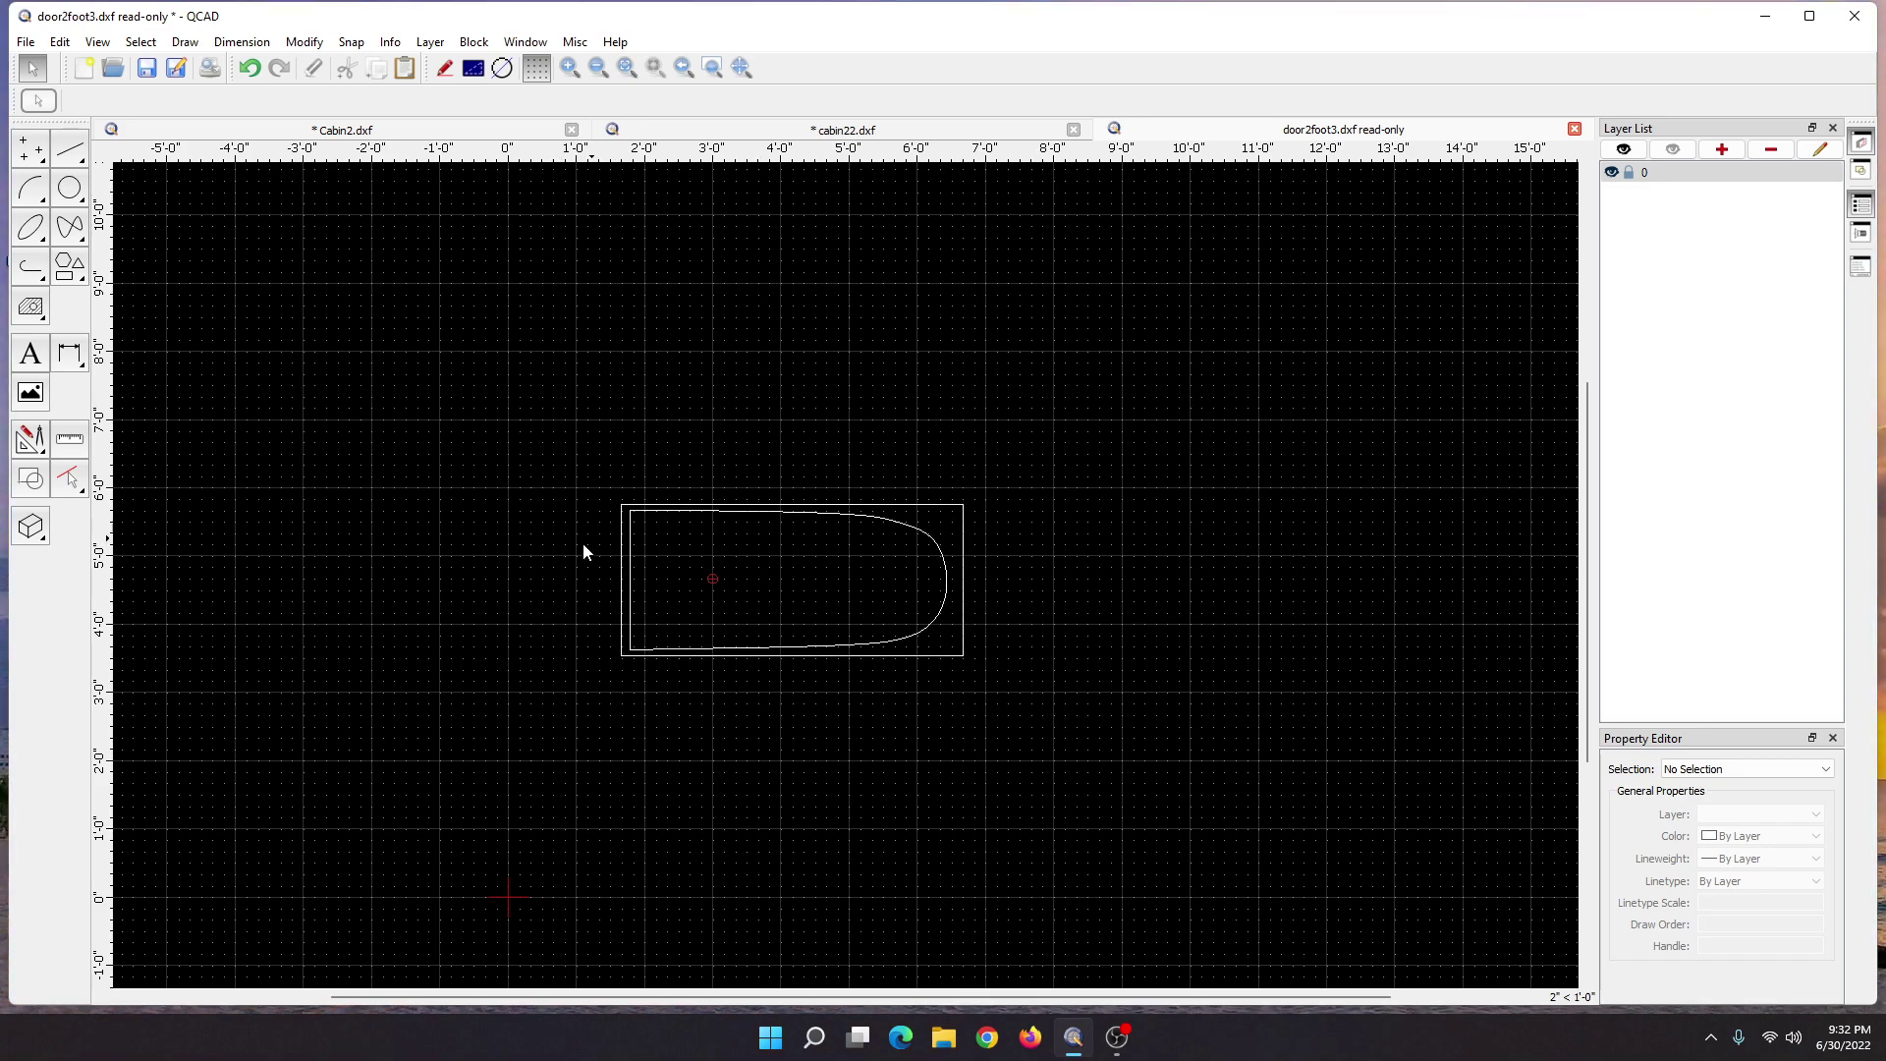
- Draw a 5' horizontal line just above the bathtub, aligned with the tub's left edge
left_click(70, 152)
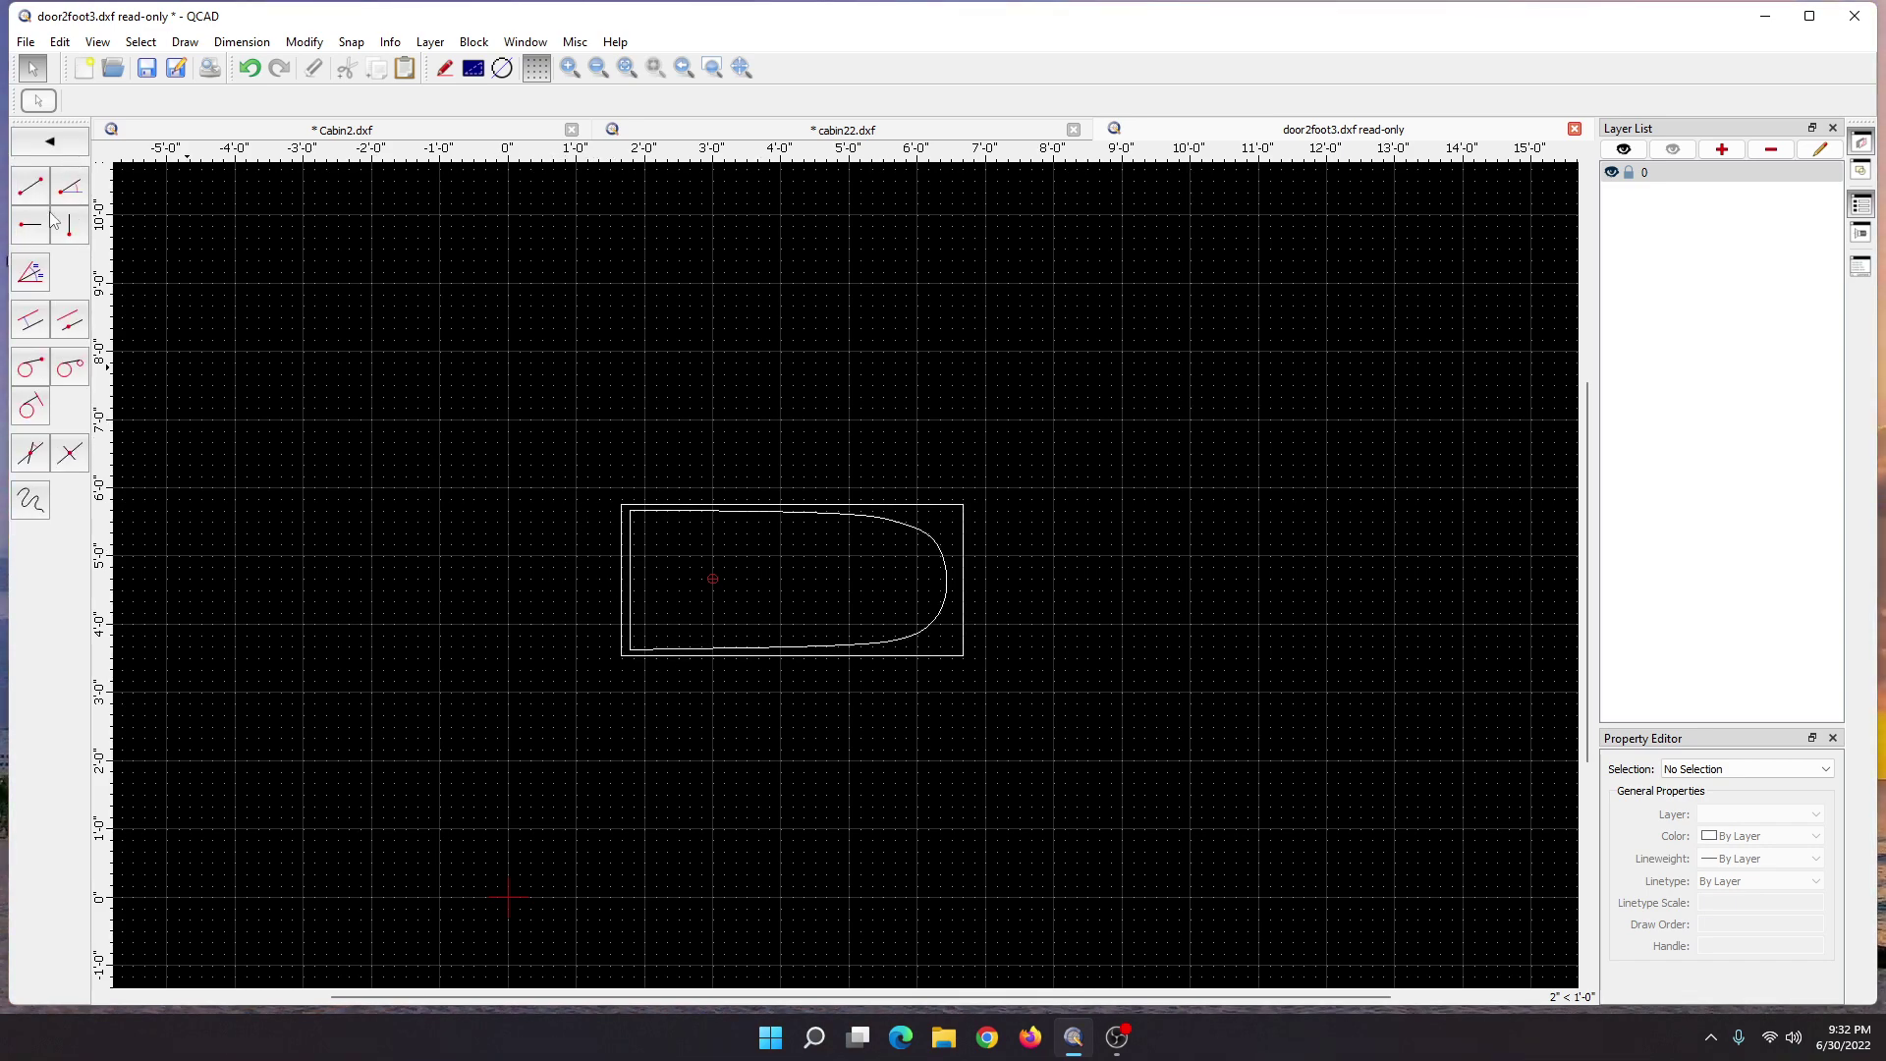
left_click(31, 227)
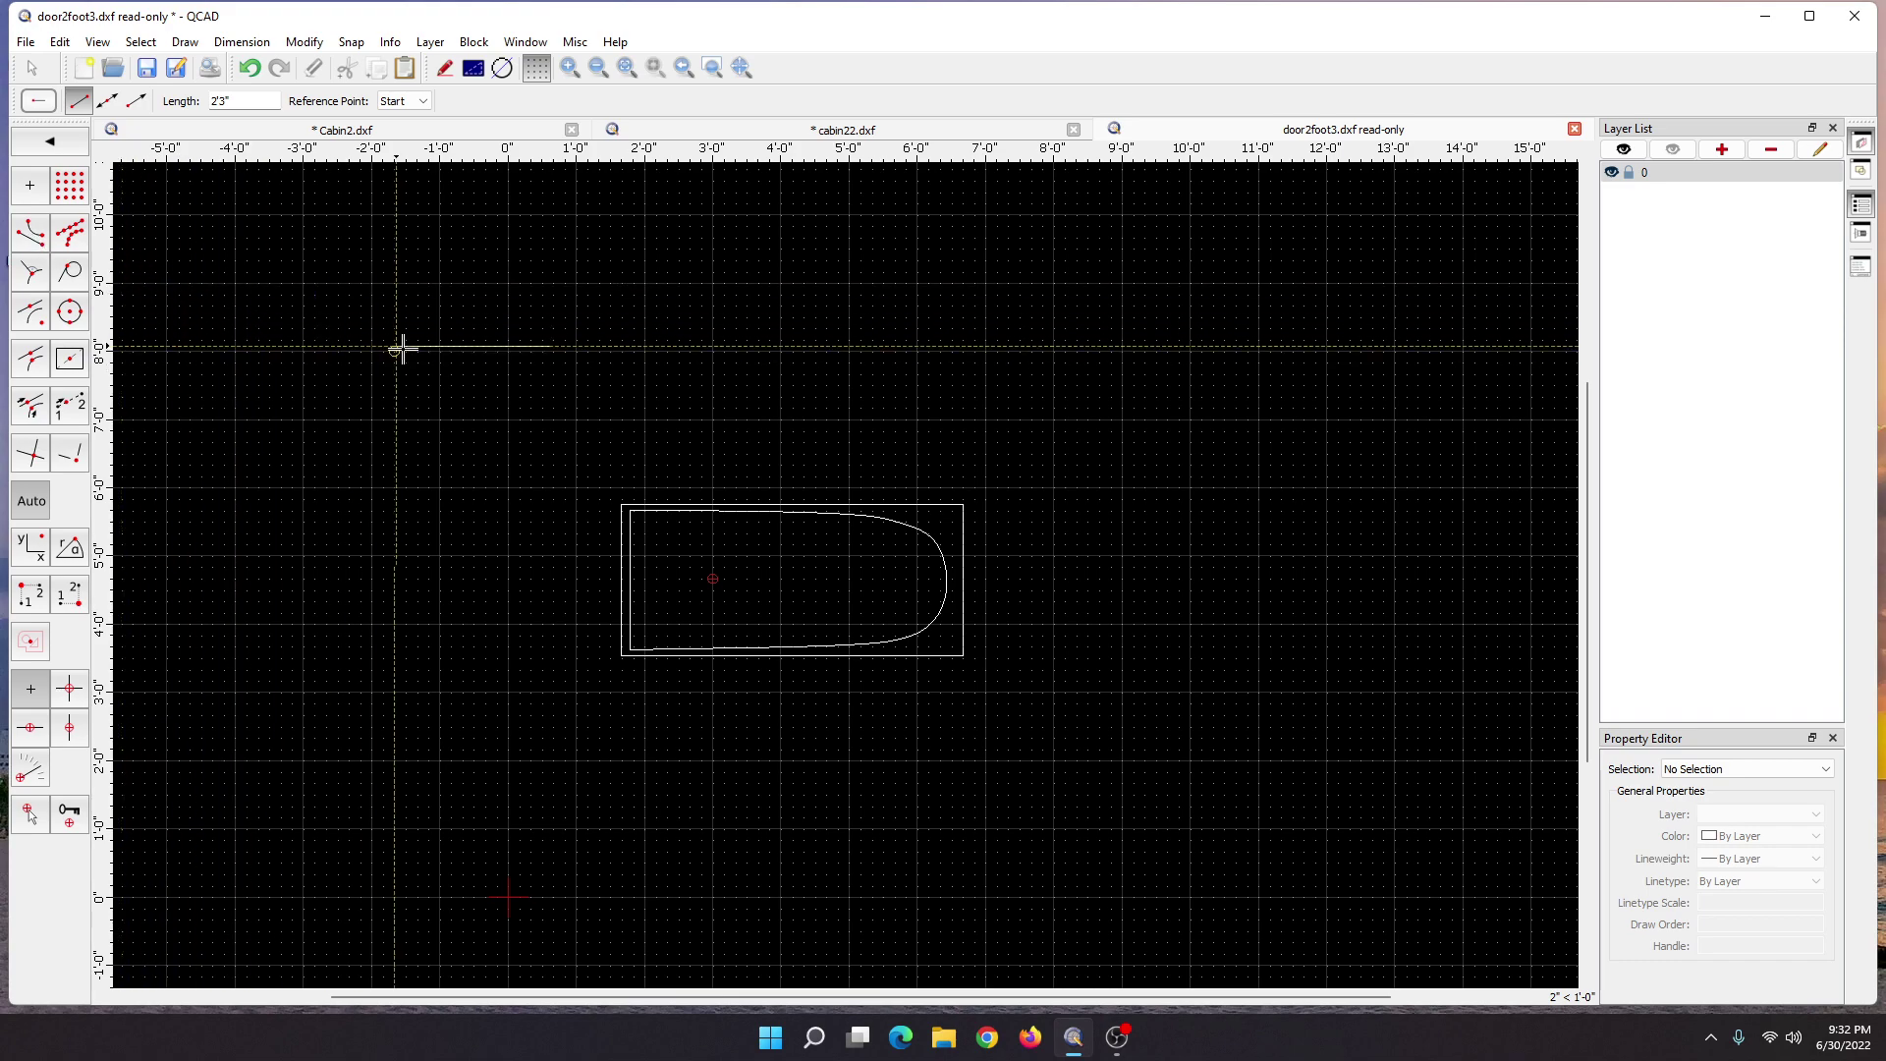
key("BackSpace")
key("BackSpace")
key("BackSpace")
key("BackSpace")
type("5'")
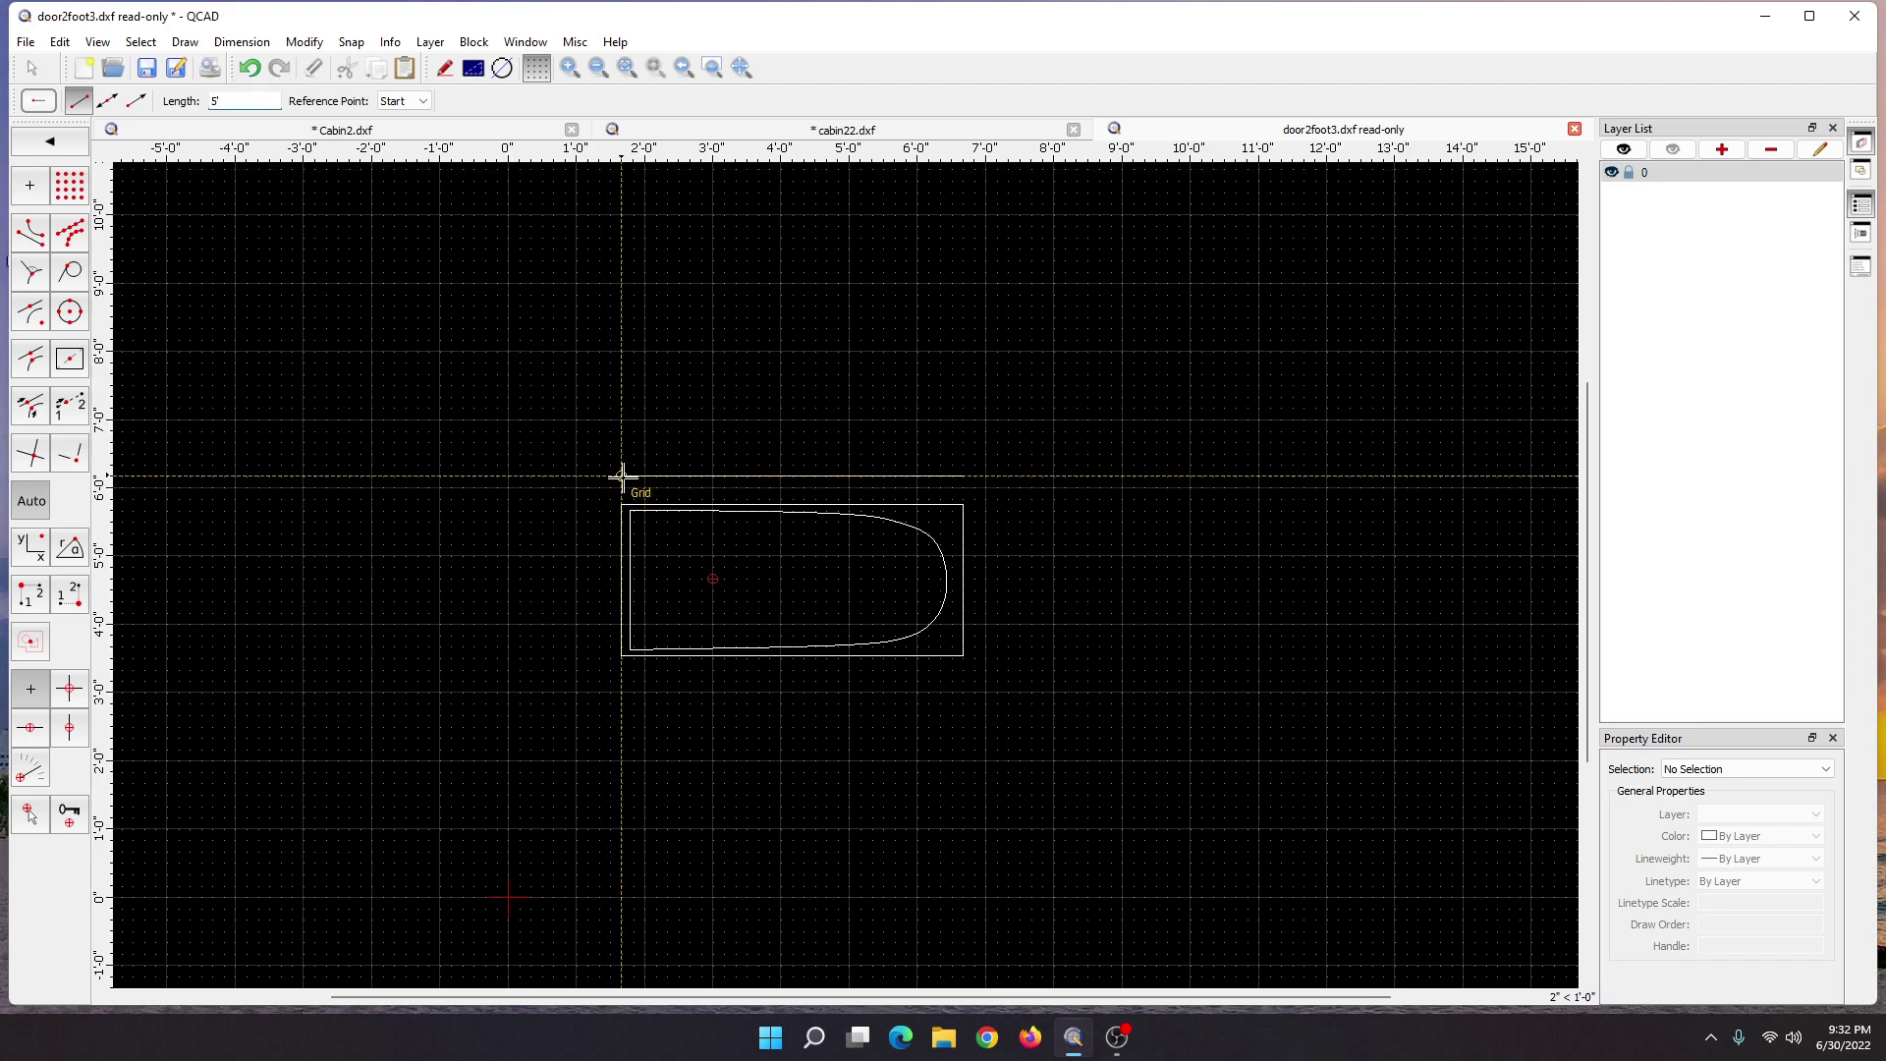
left_click(622, 477)
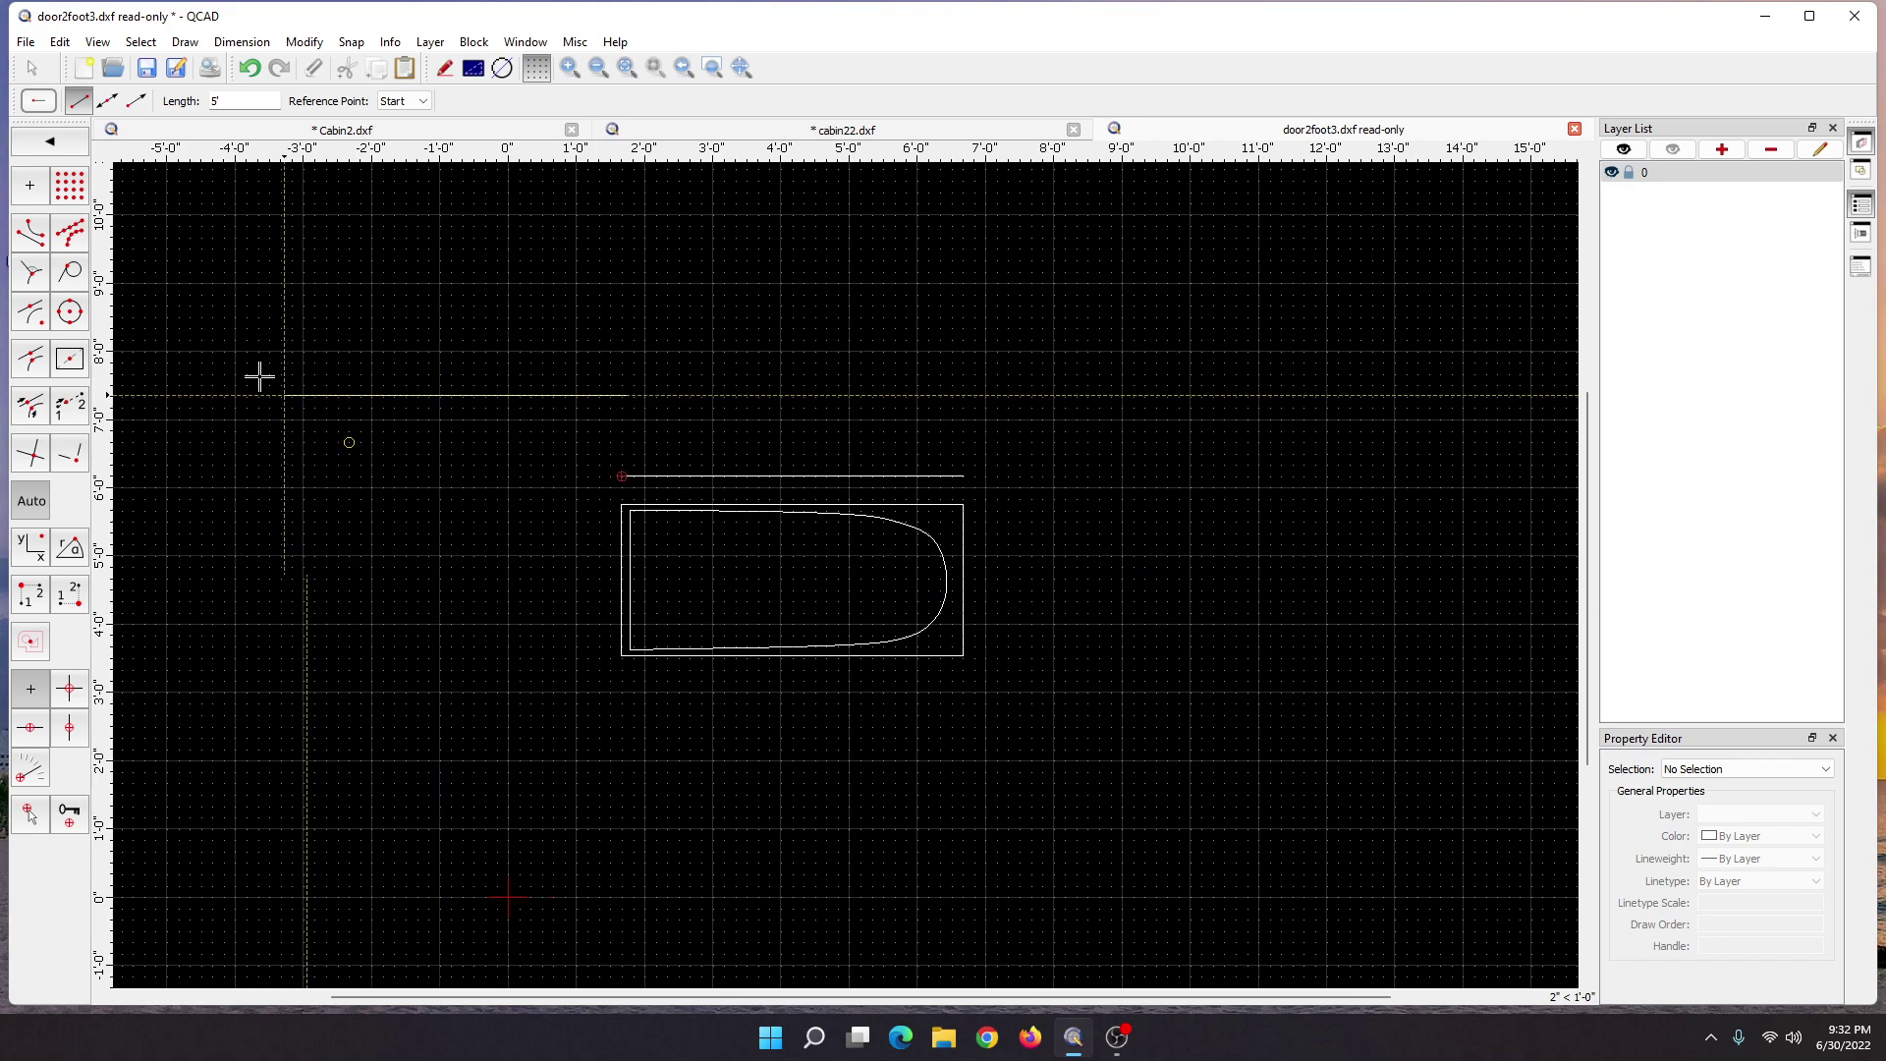
left_click(32, 69)
- Draw two 2'6" vertical lines upward from the ends of the 5' horizontal line
left_click(71, 150)
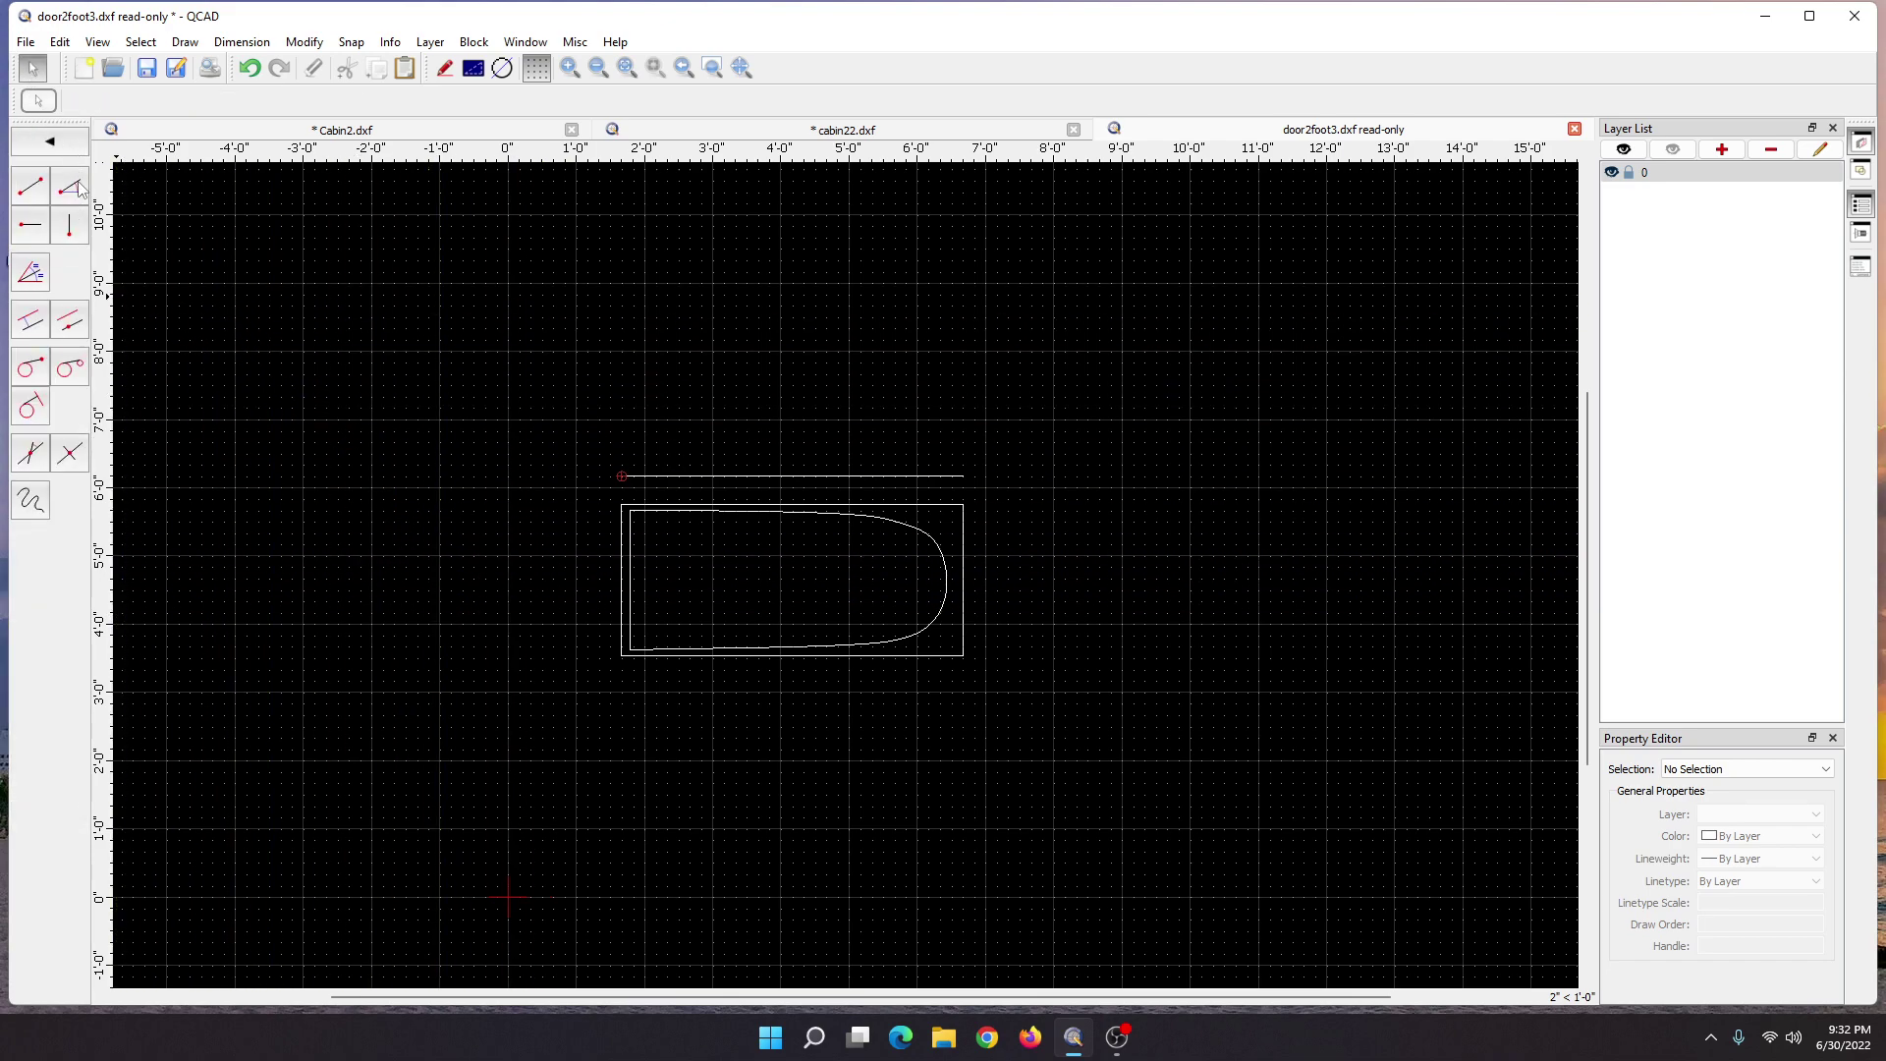
left_click(70, 226)
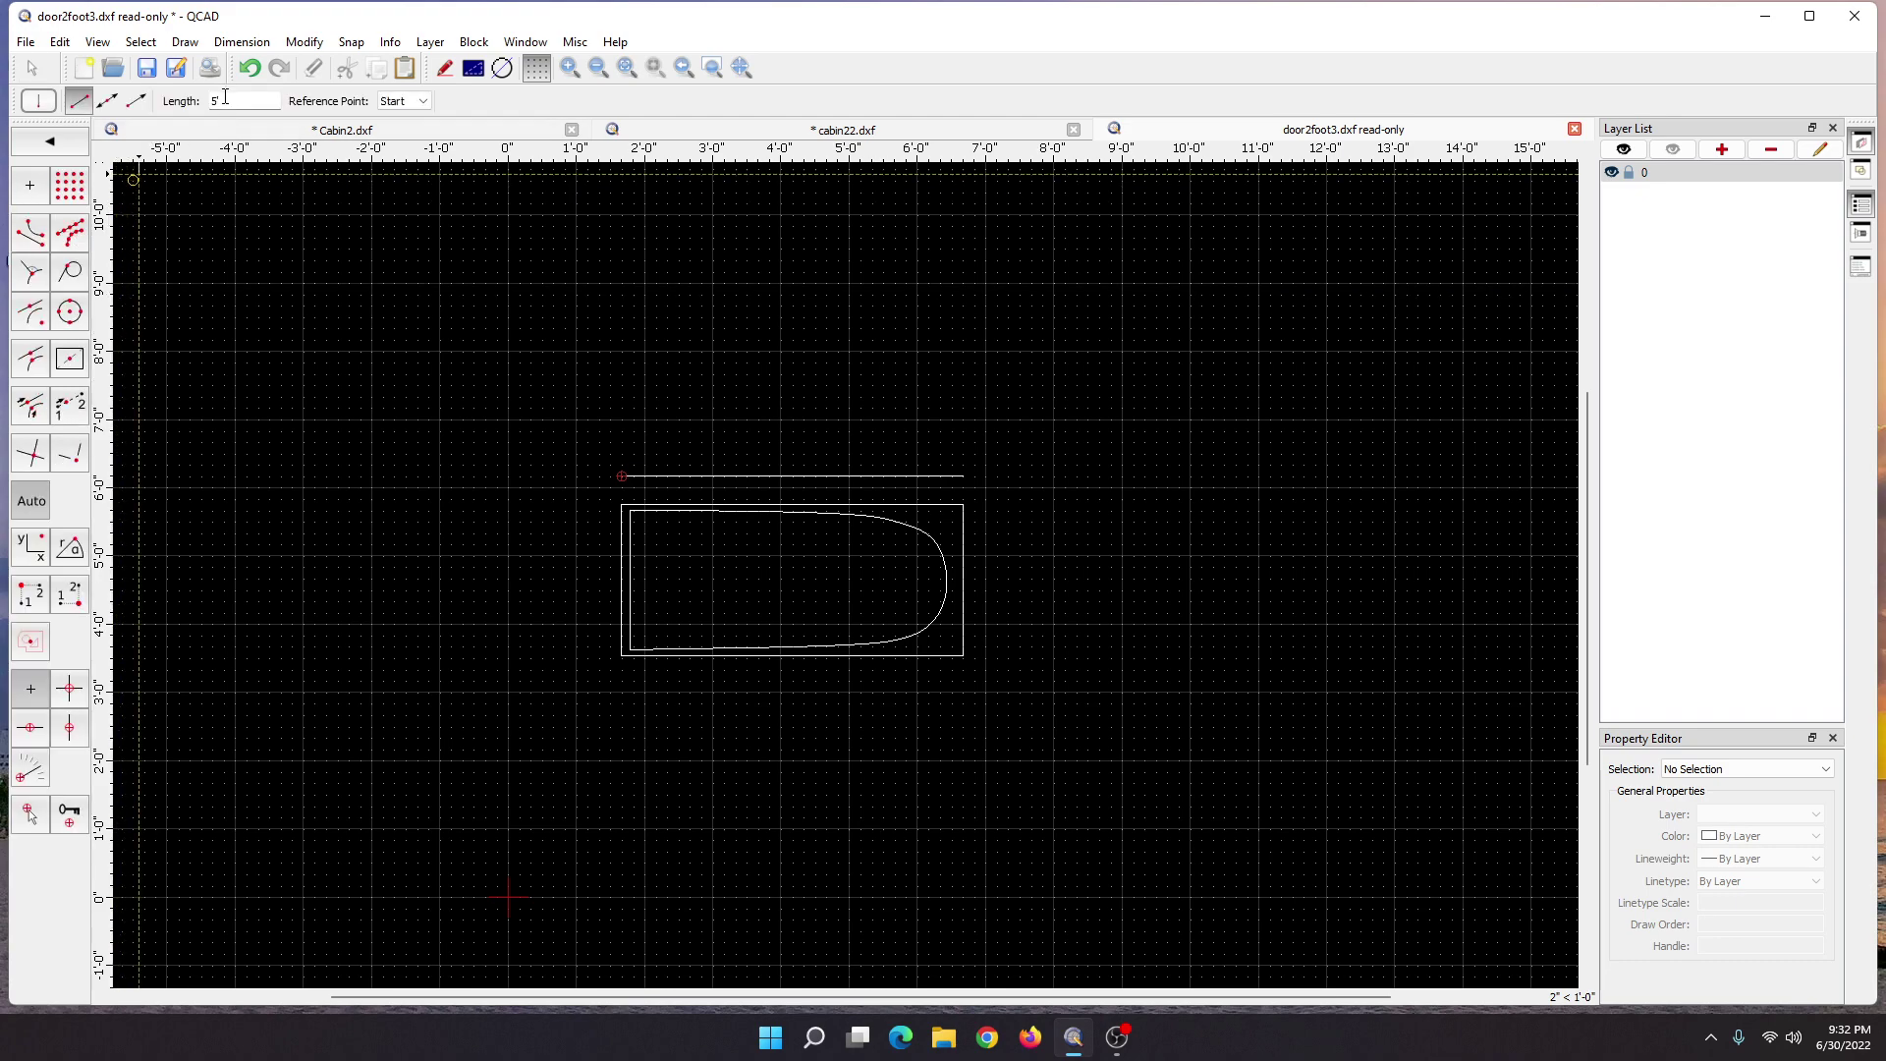
key("BackSpace")
key("BackSpace")
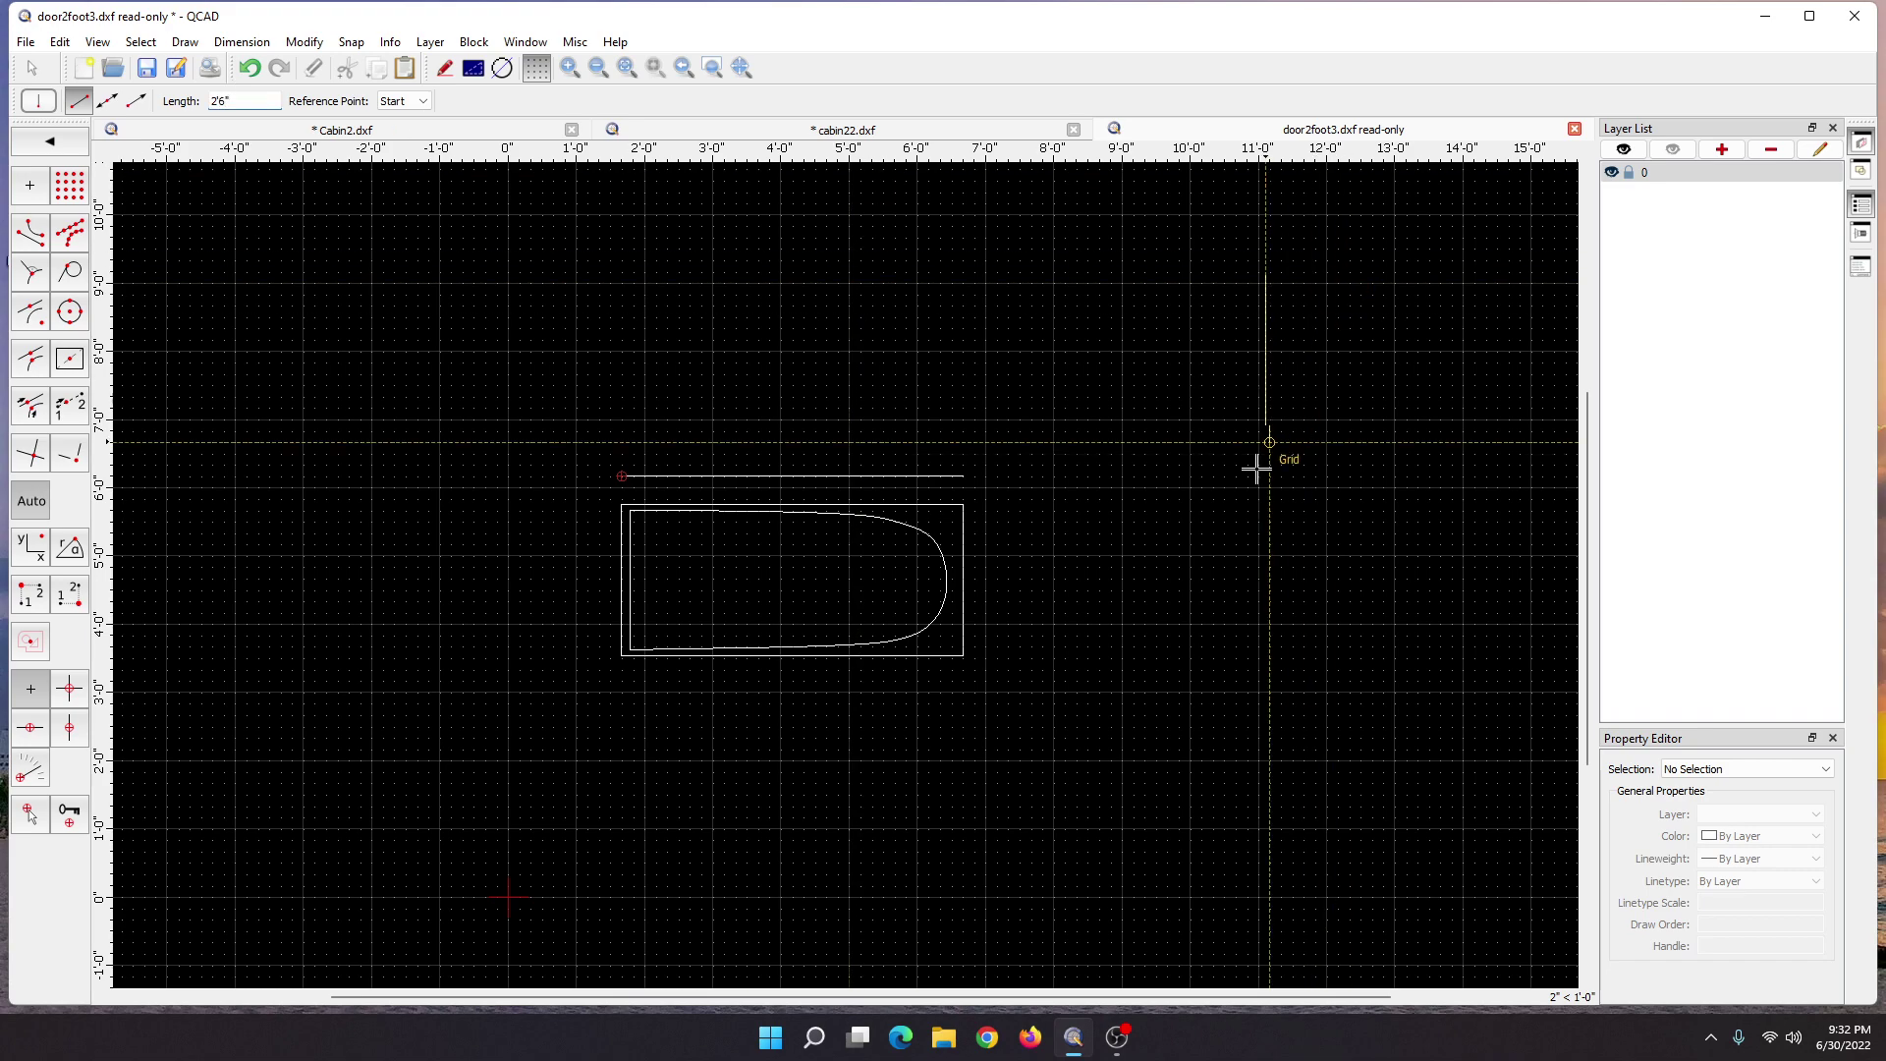
scroll(854, 474, "up", 3)
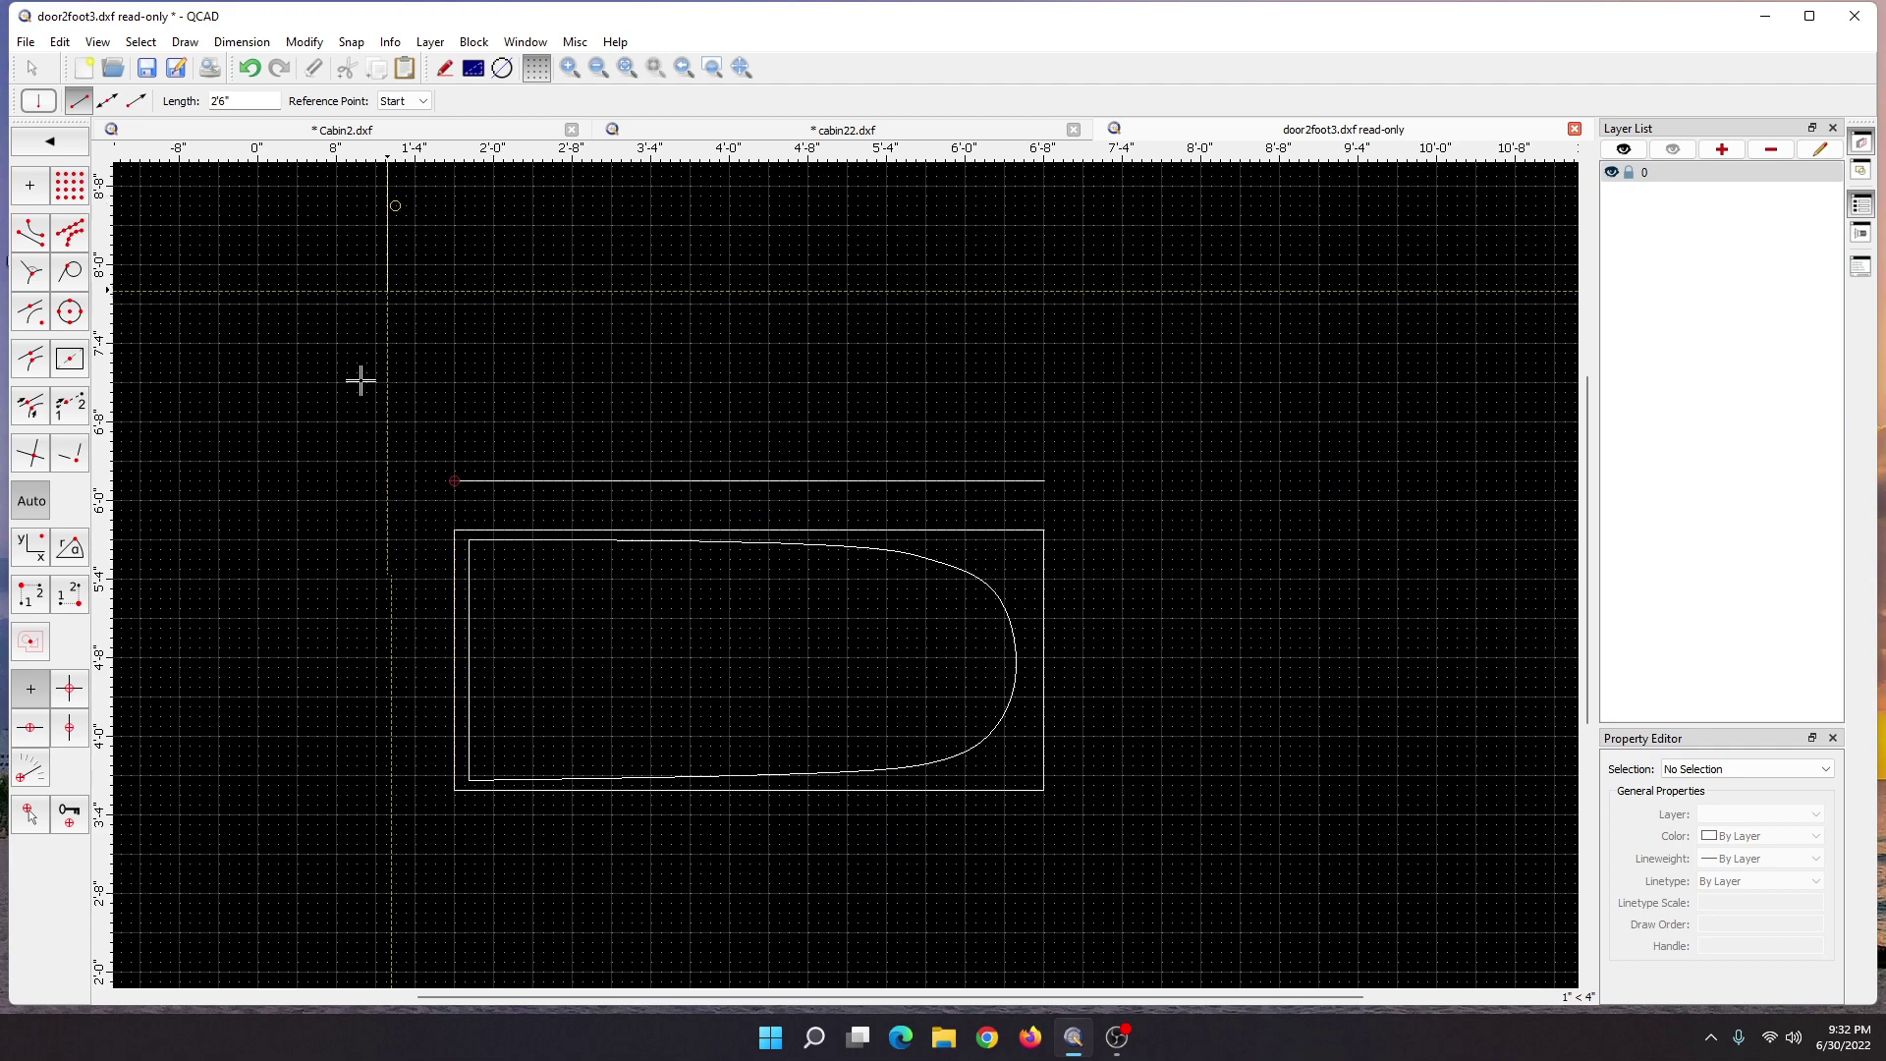
left_click(454, 480)
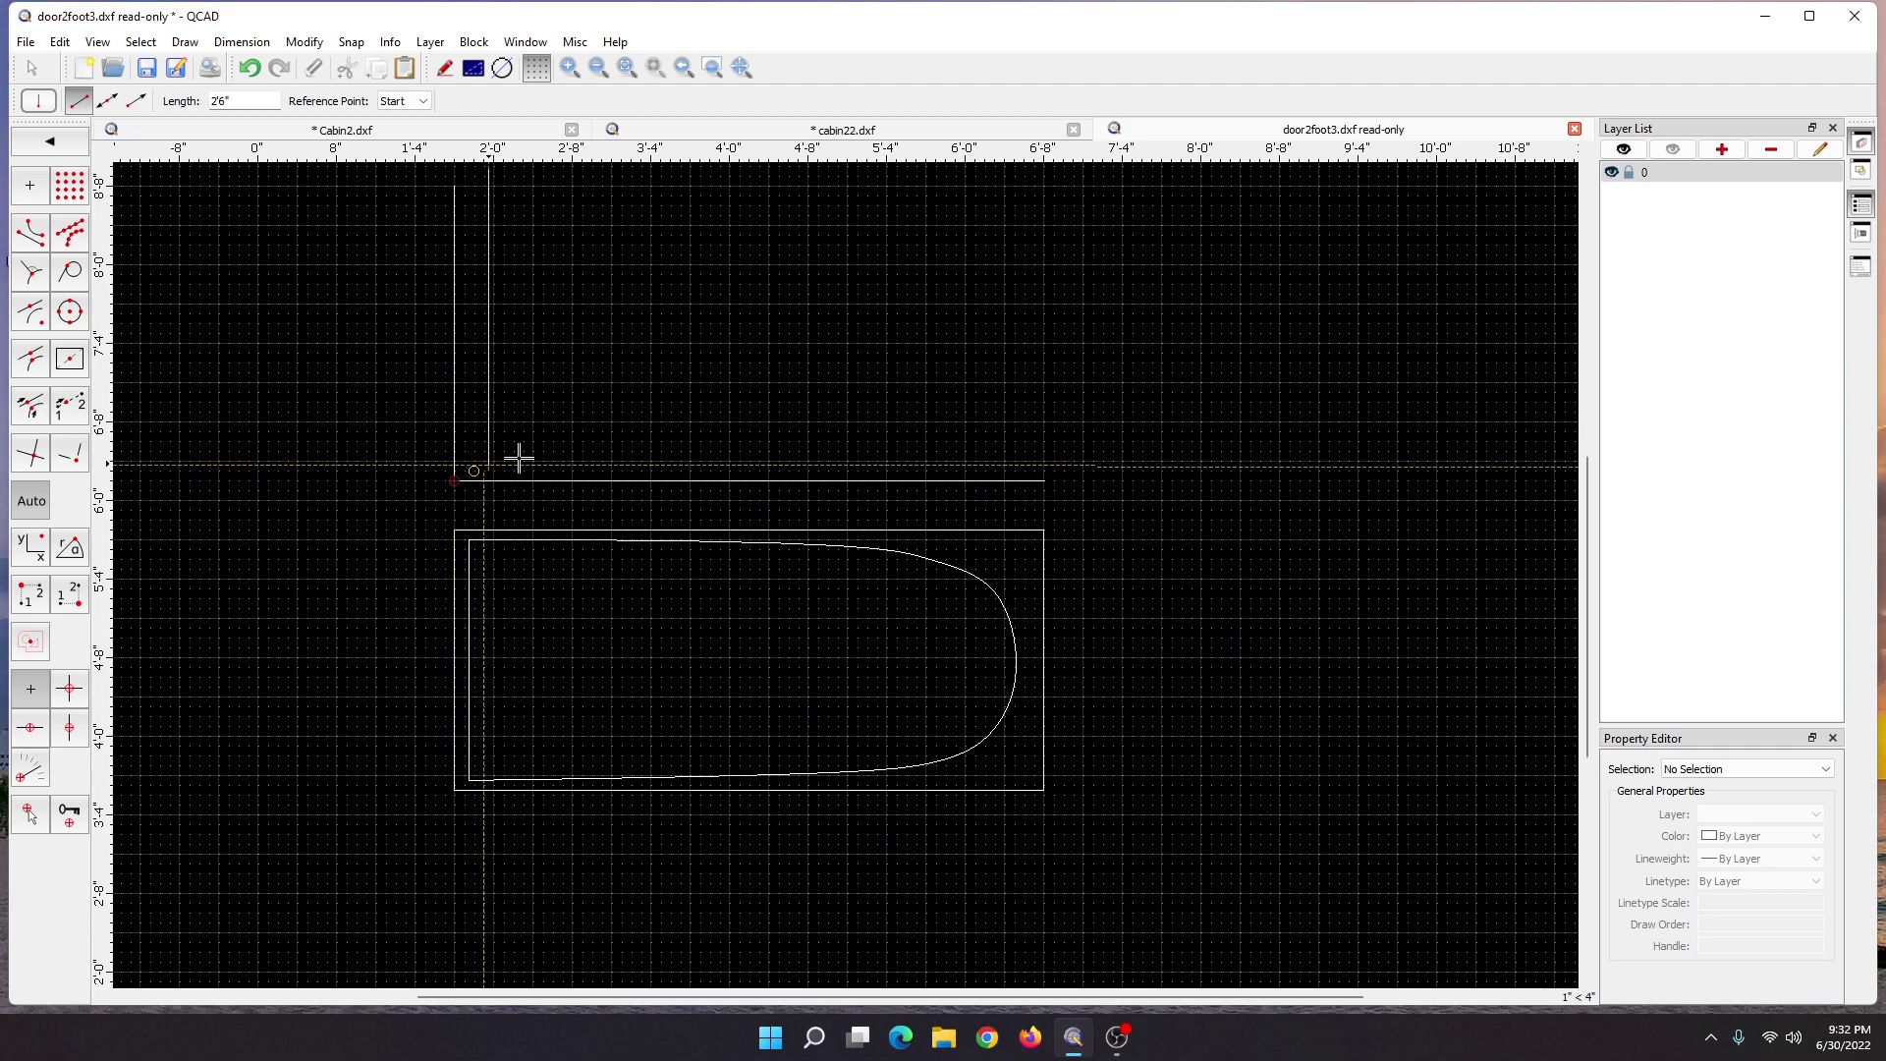
left_click(1043, 480)
scroll(1096, 500, "down", 1)
scroll(1097, 500, "down", 1)
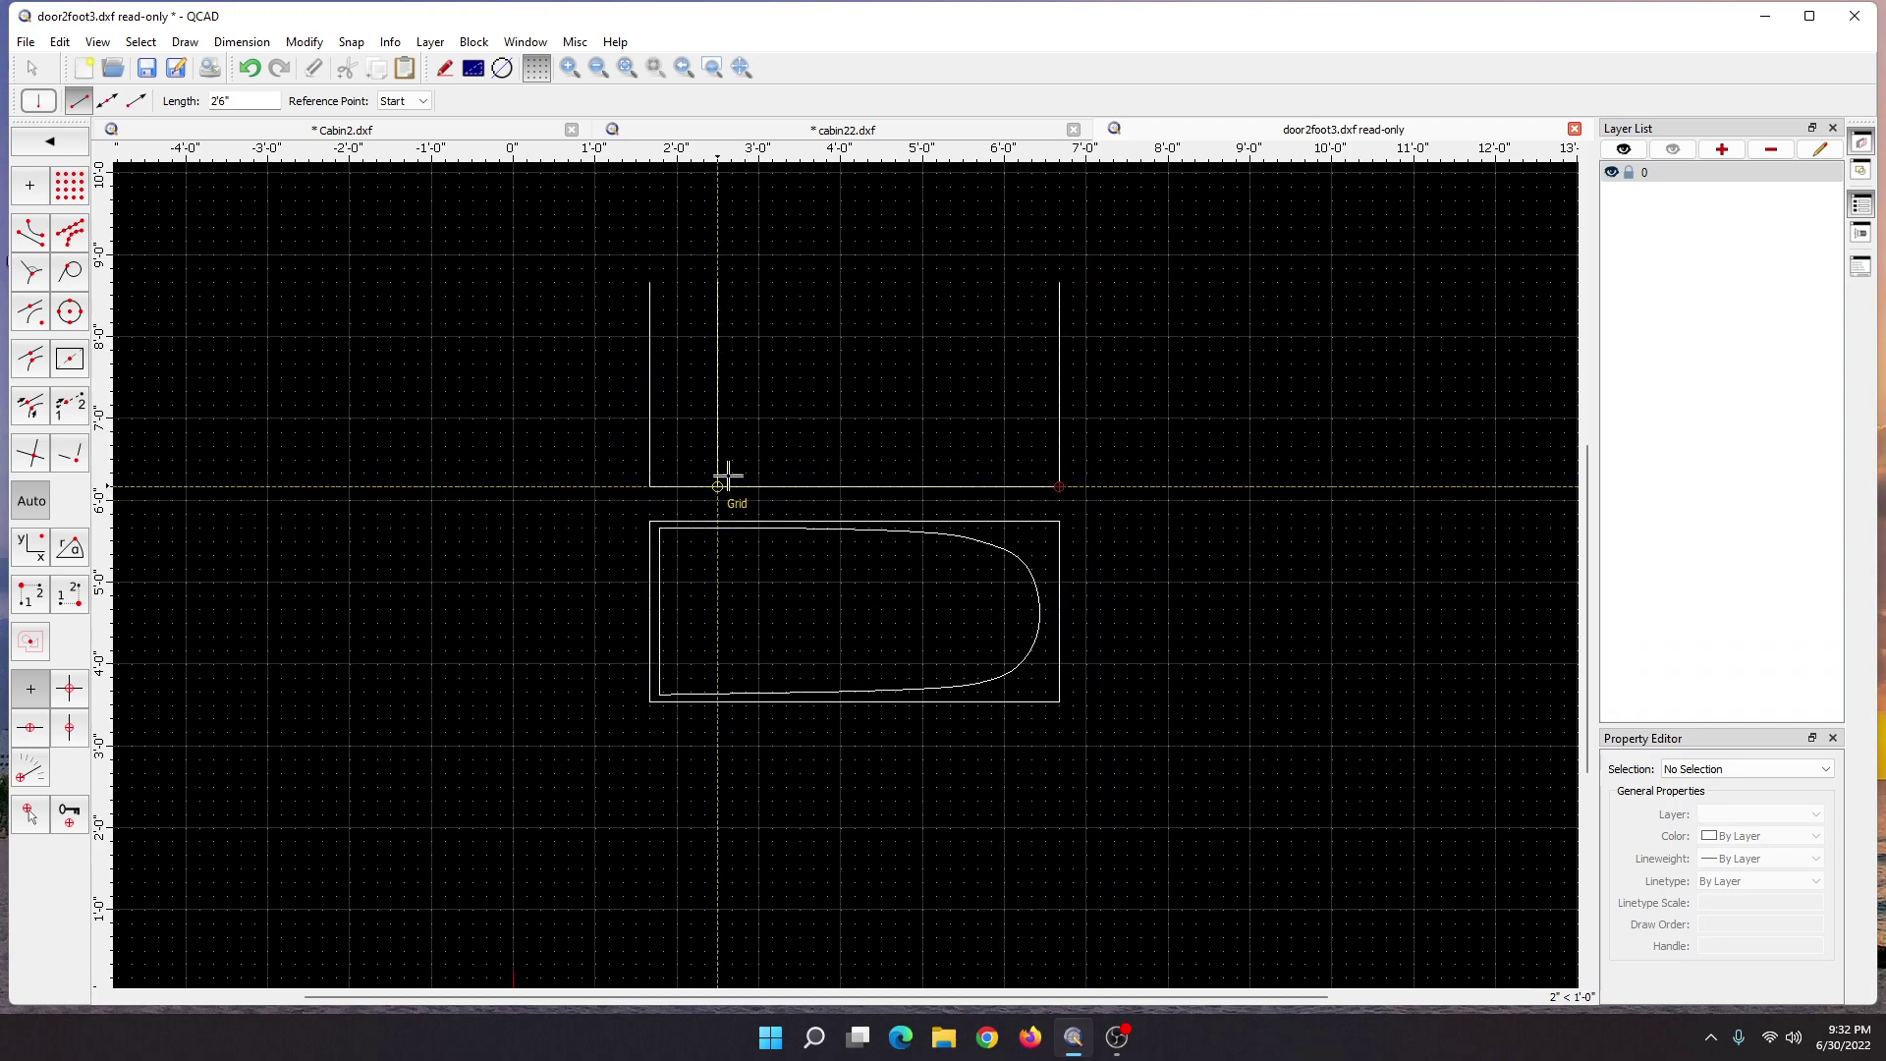
left_click(33, 69)
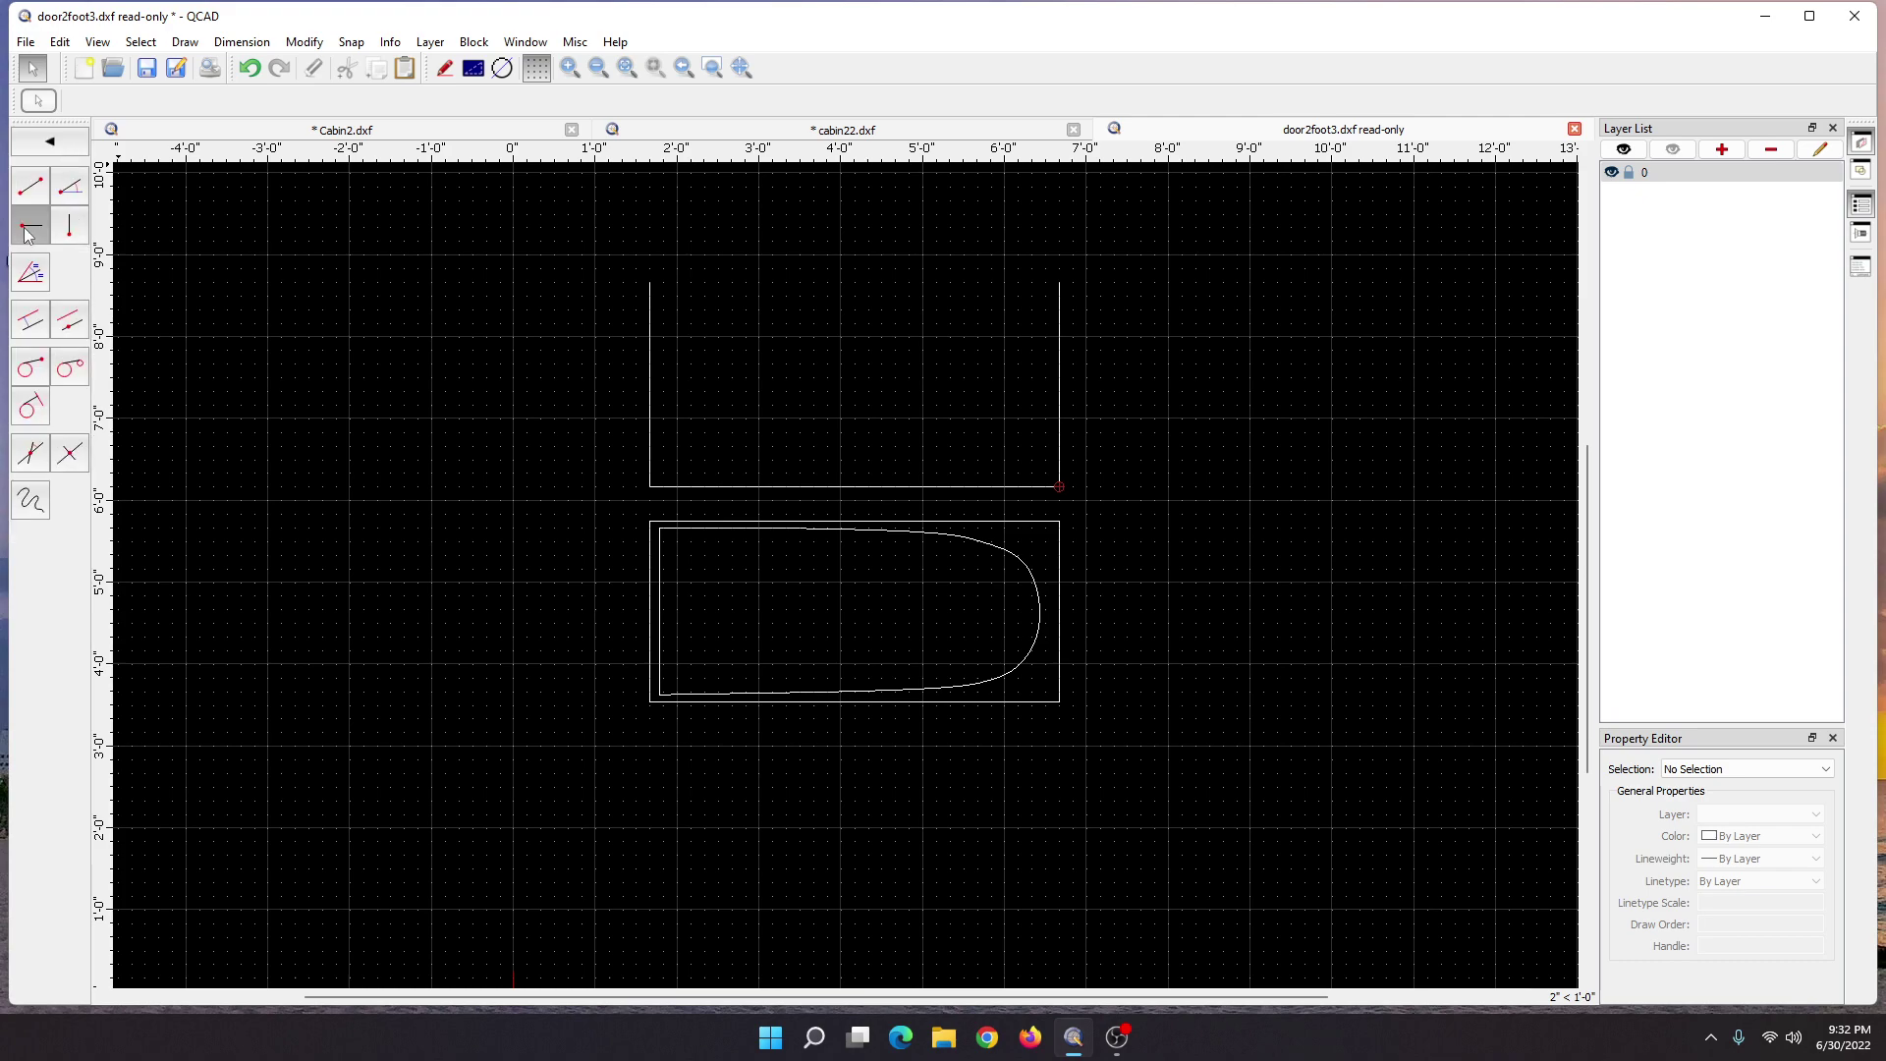
- Close the rectangle with a 5' horizontal line from the upper end of its left side
left_click(28, 230)
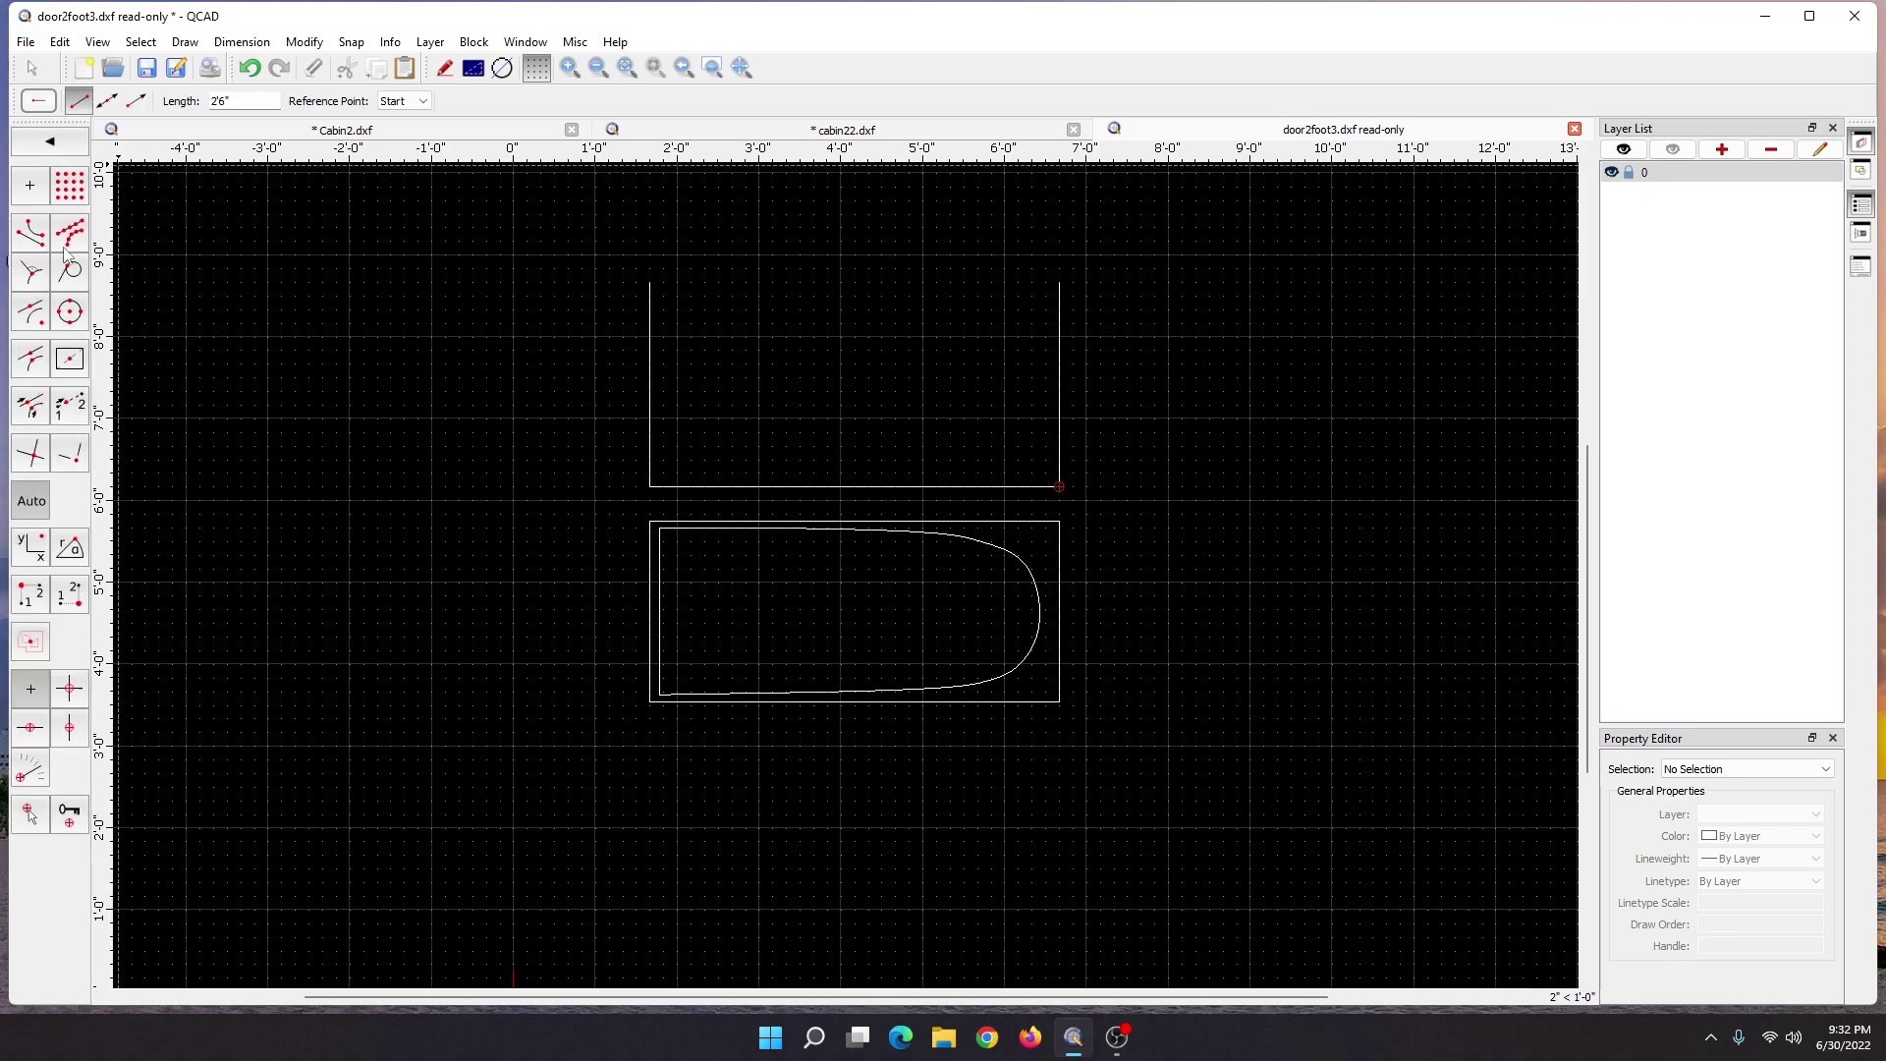
left_click(245, 101)
key("BackSpace")
key("BackSpace")
key("BackSpace")
key("BackSpace")
type("5")
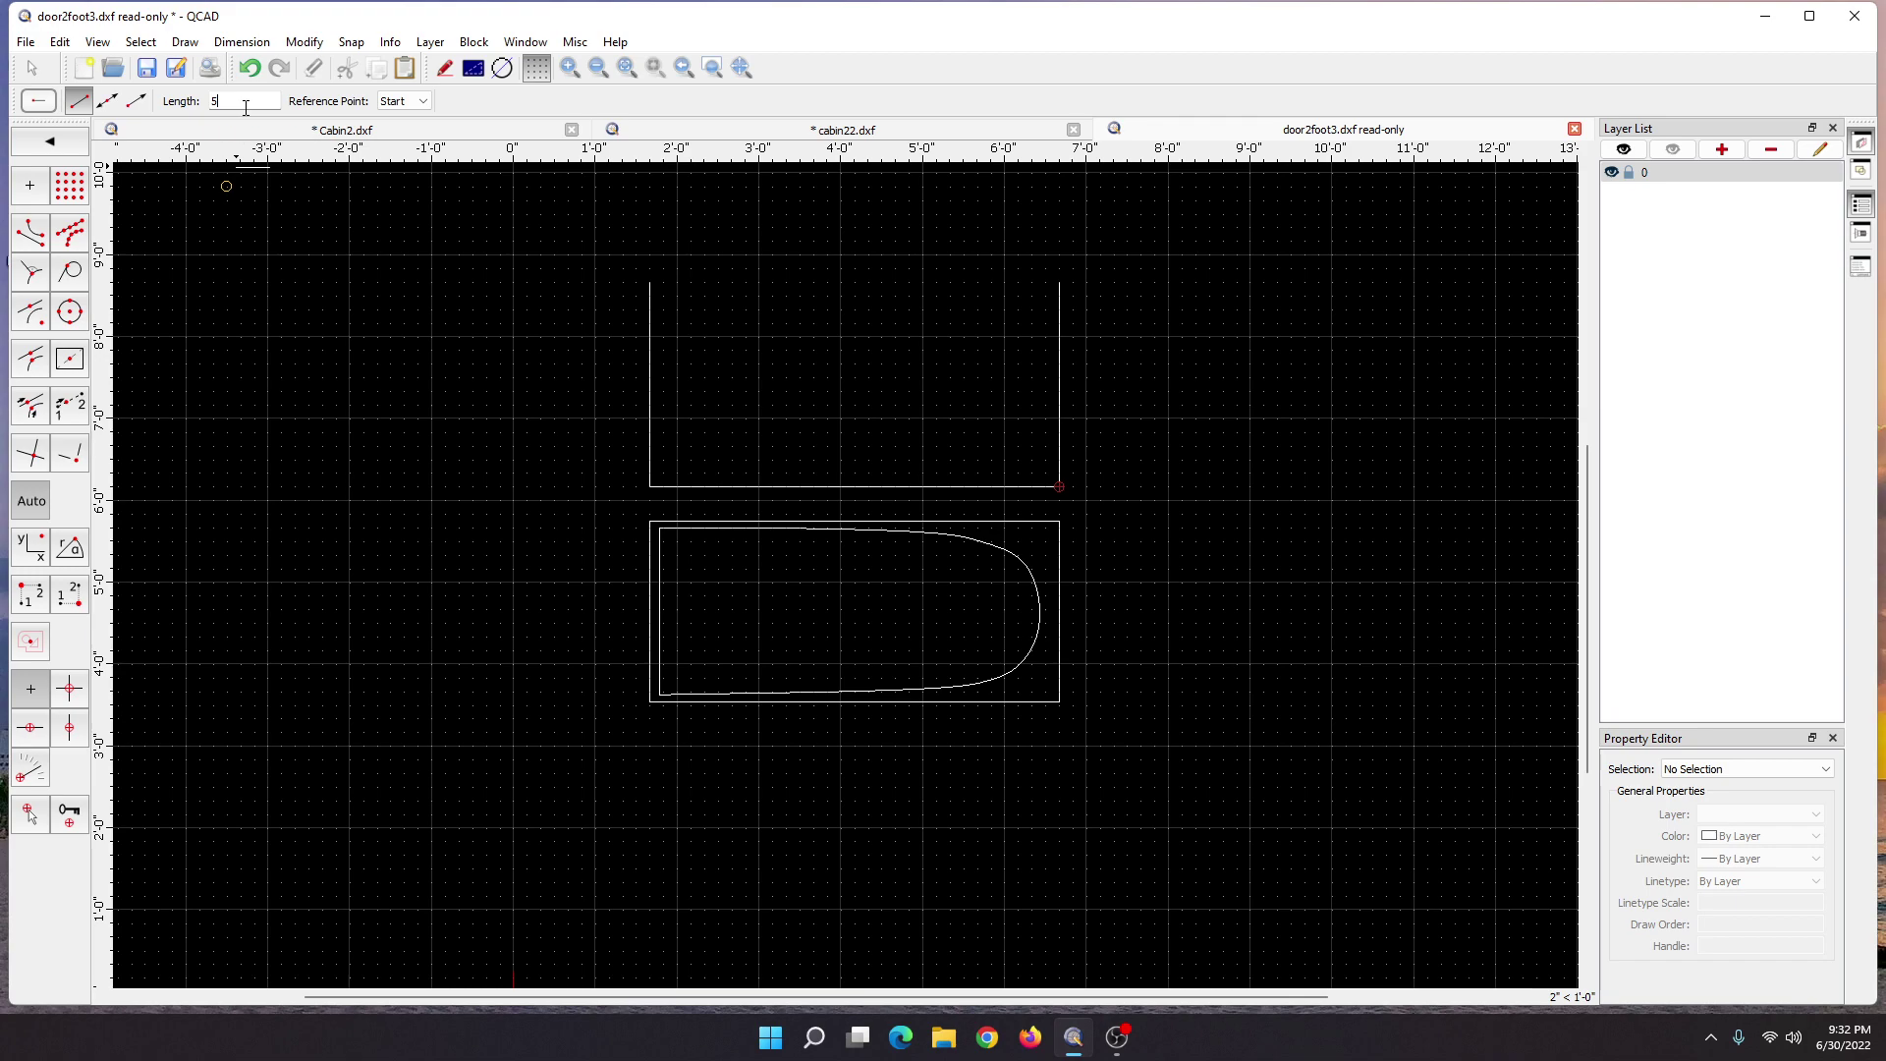
type("'")
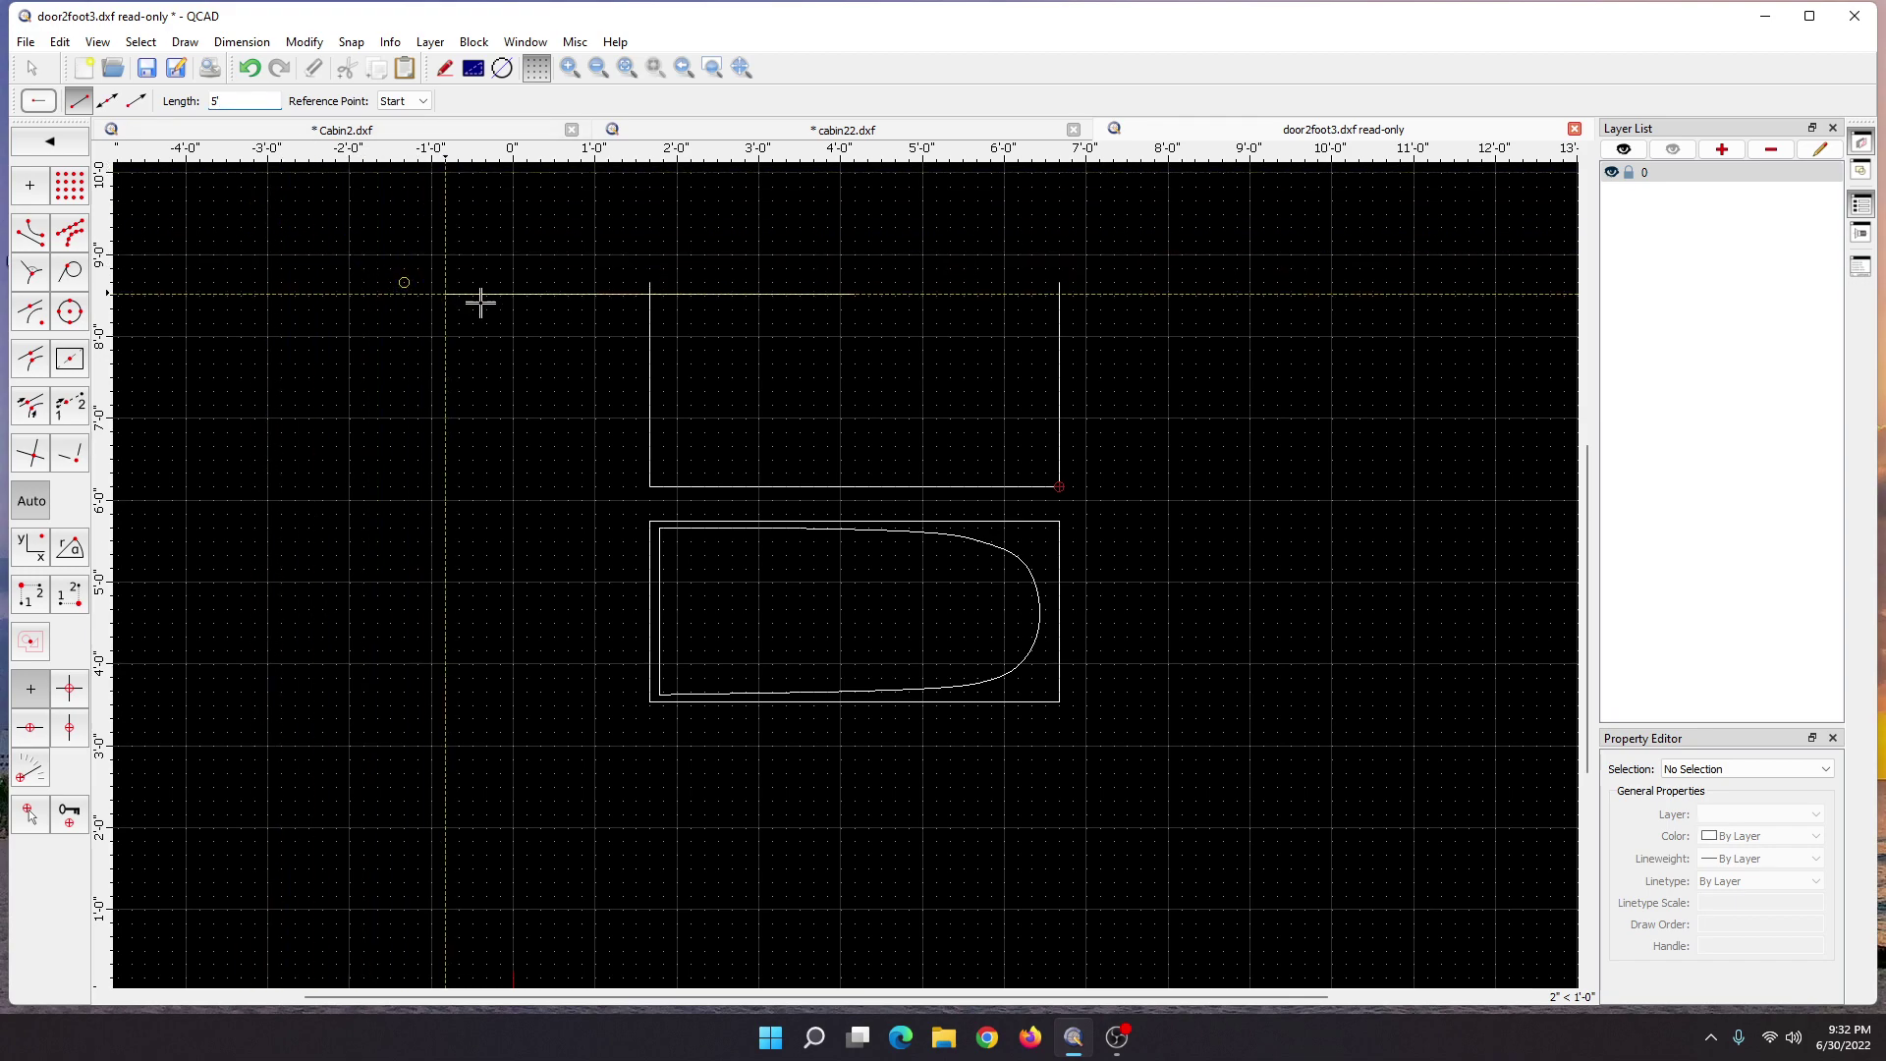
left_click(647, 285)
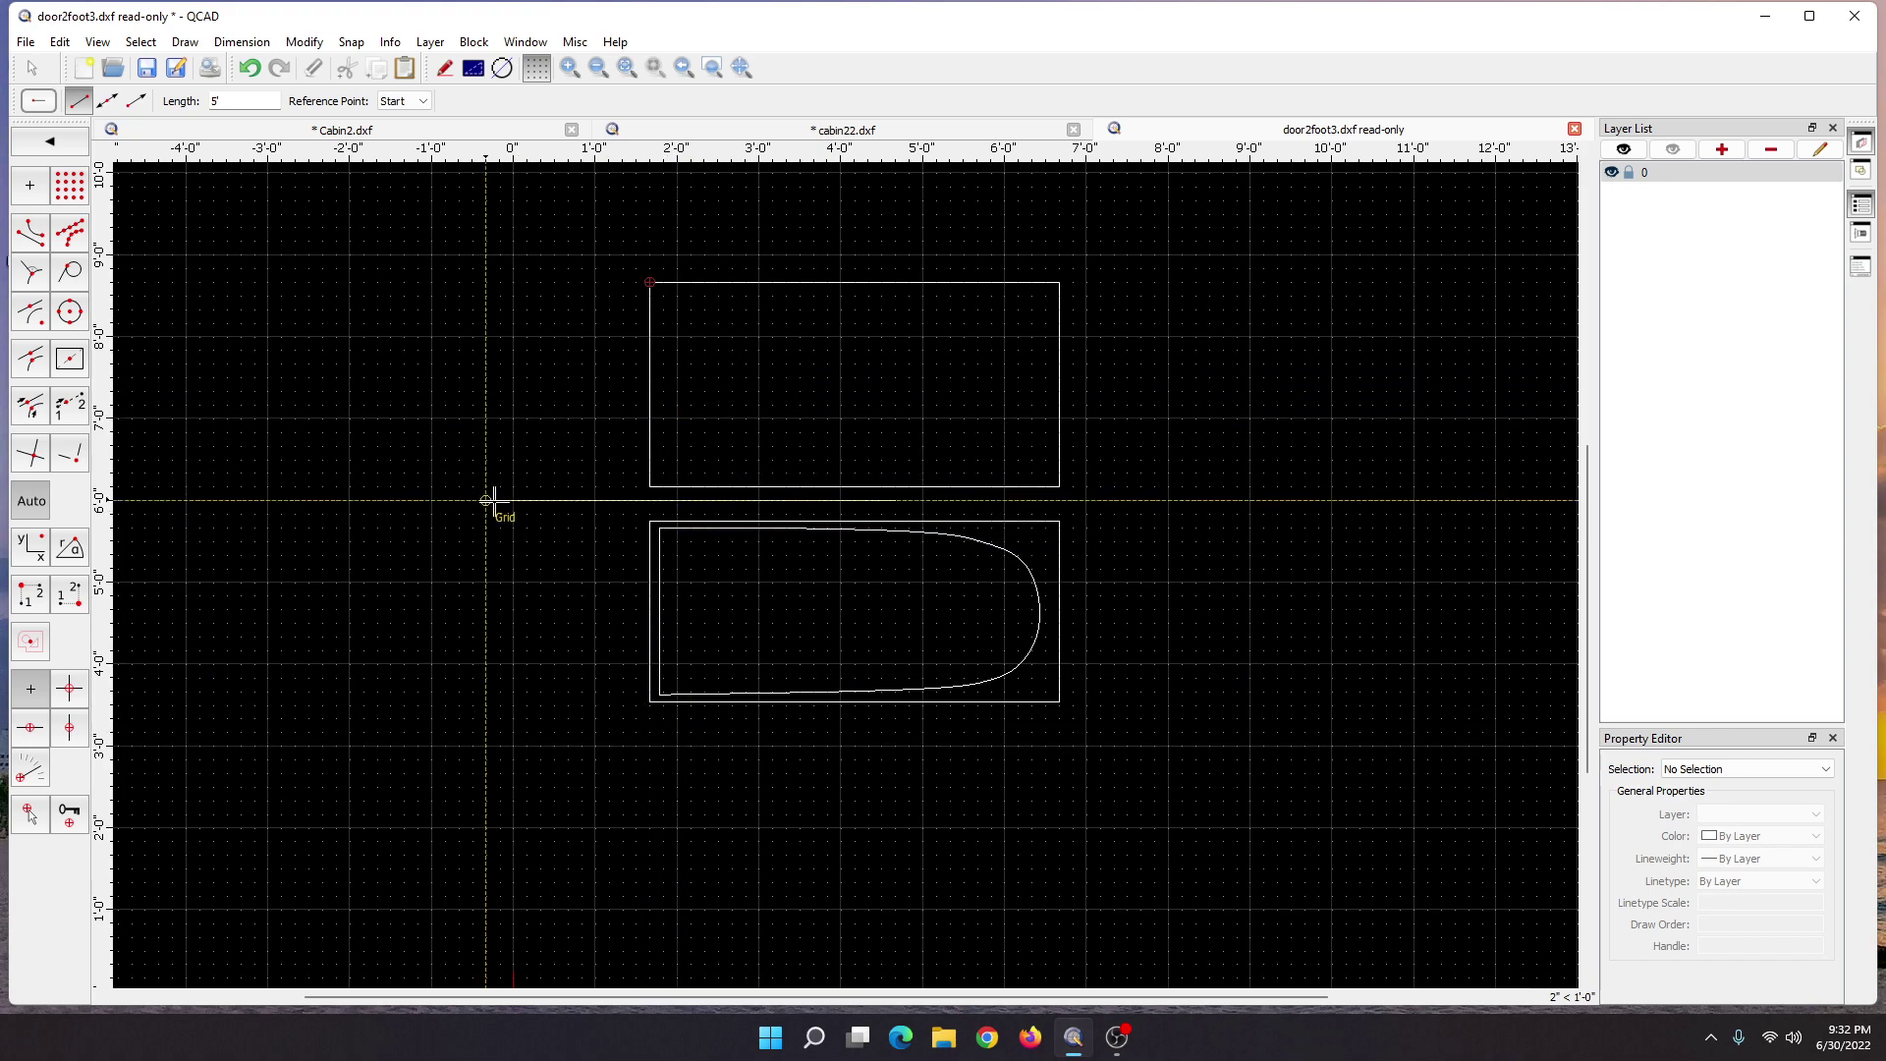
left_click(28, 69)
- Draw a 2'4" vertical line inside the new rectangle, about 2" in from its left side and 1" above its lower edge
left_click(66, 162)
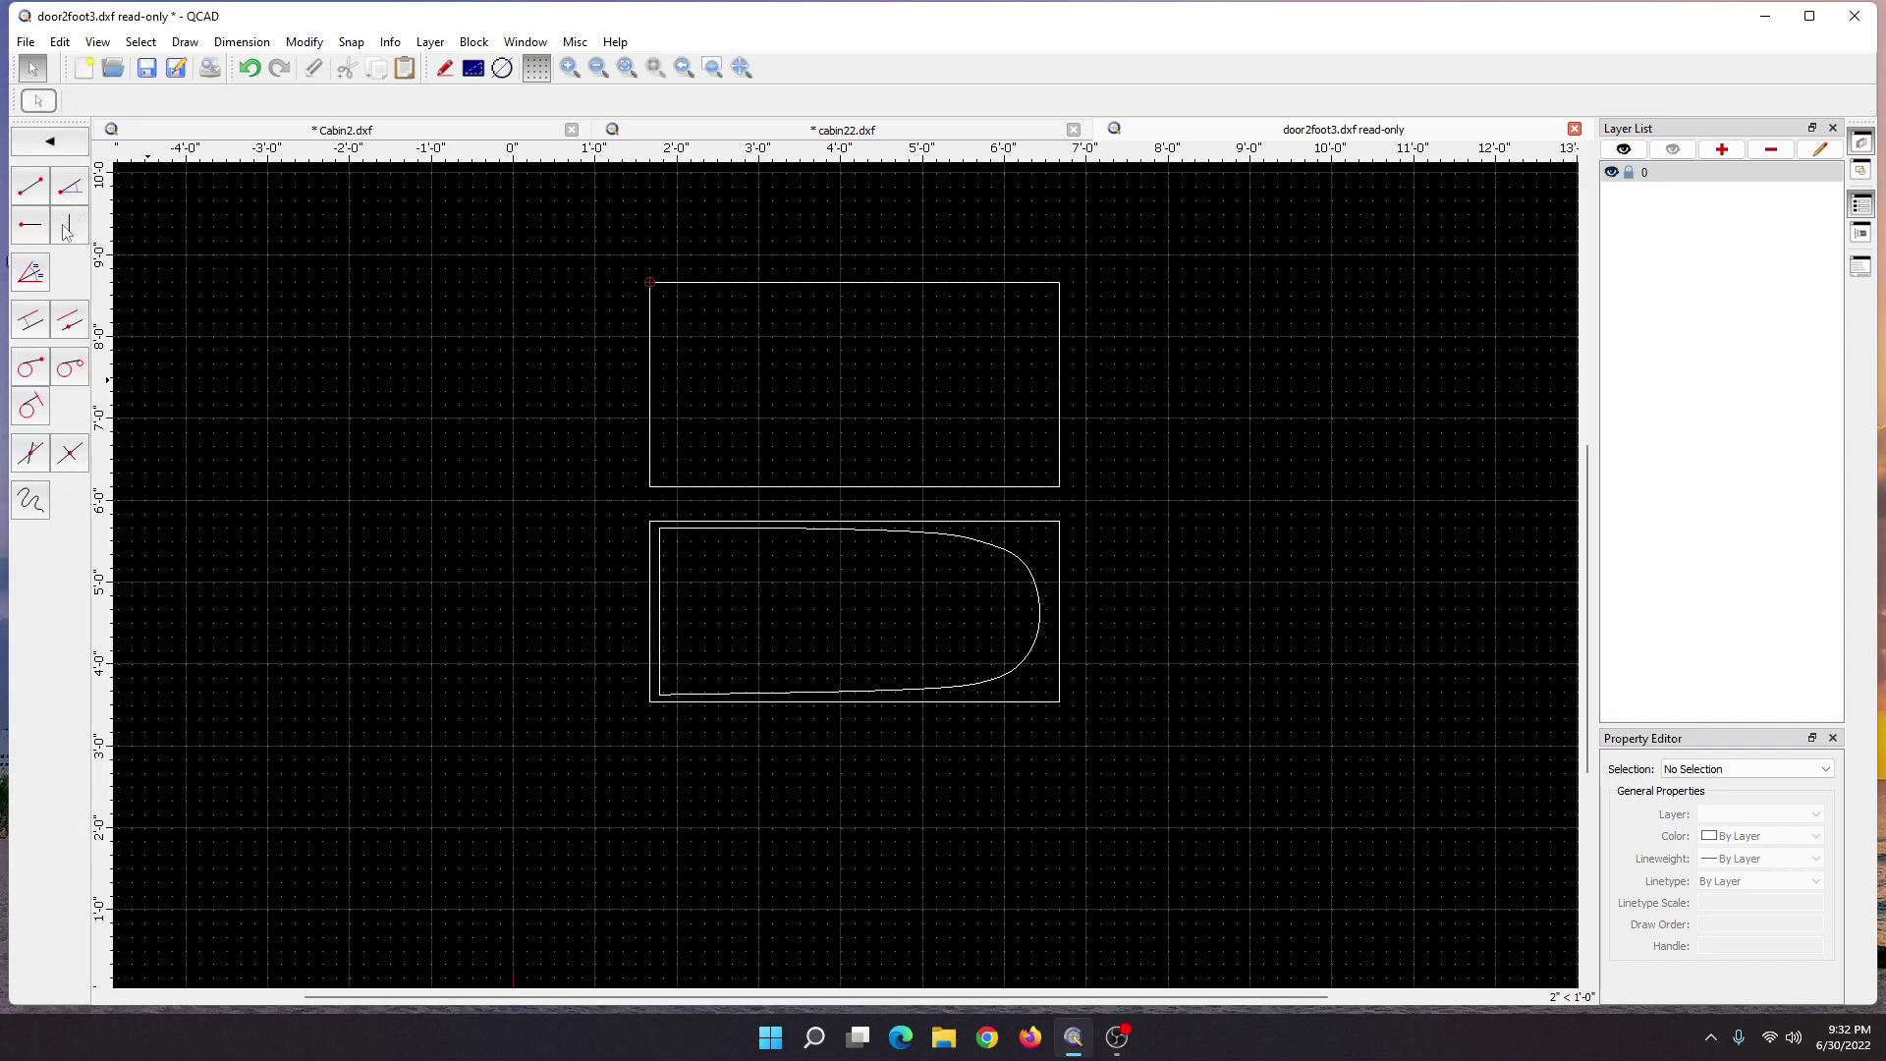
left_click(67, 228)
key("BackSpace")
key("BackSpace")
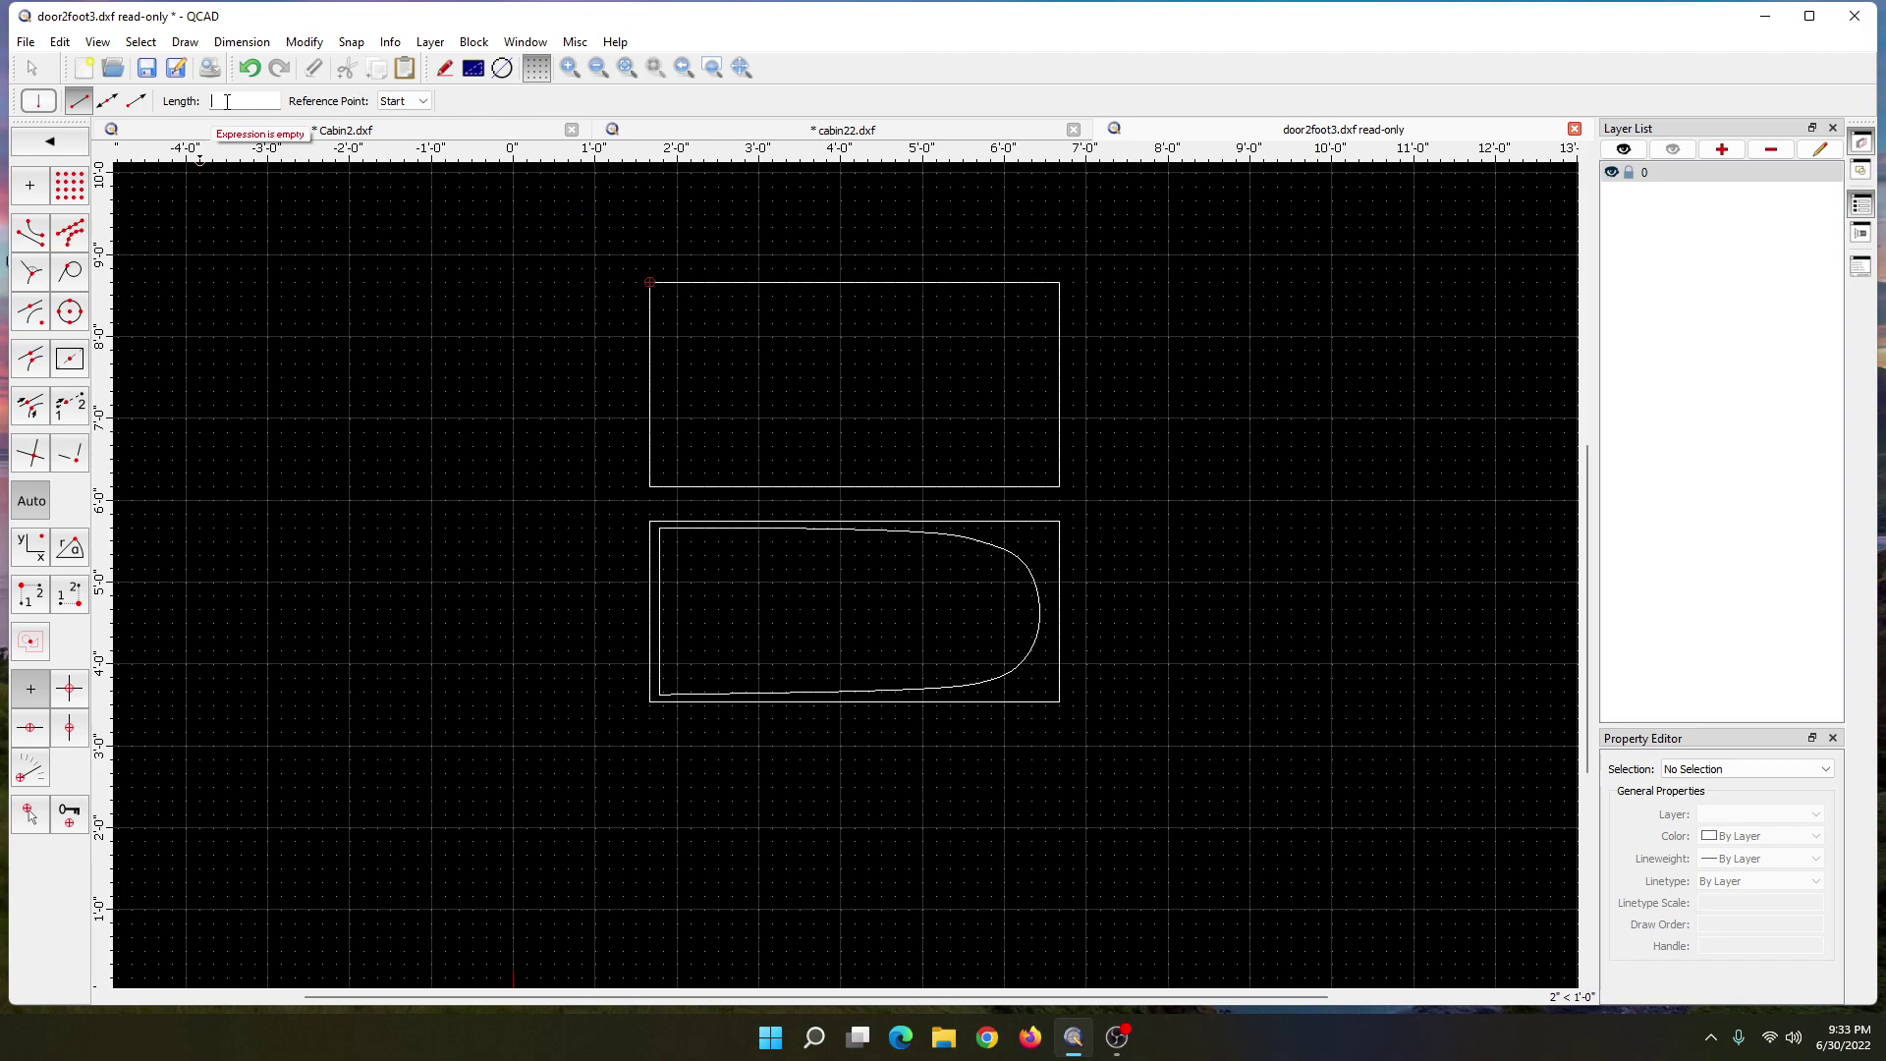
type("2'4")
type("\"")
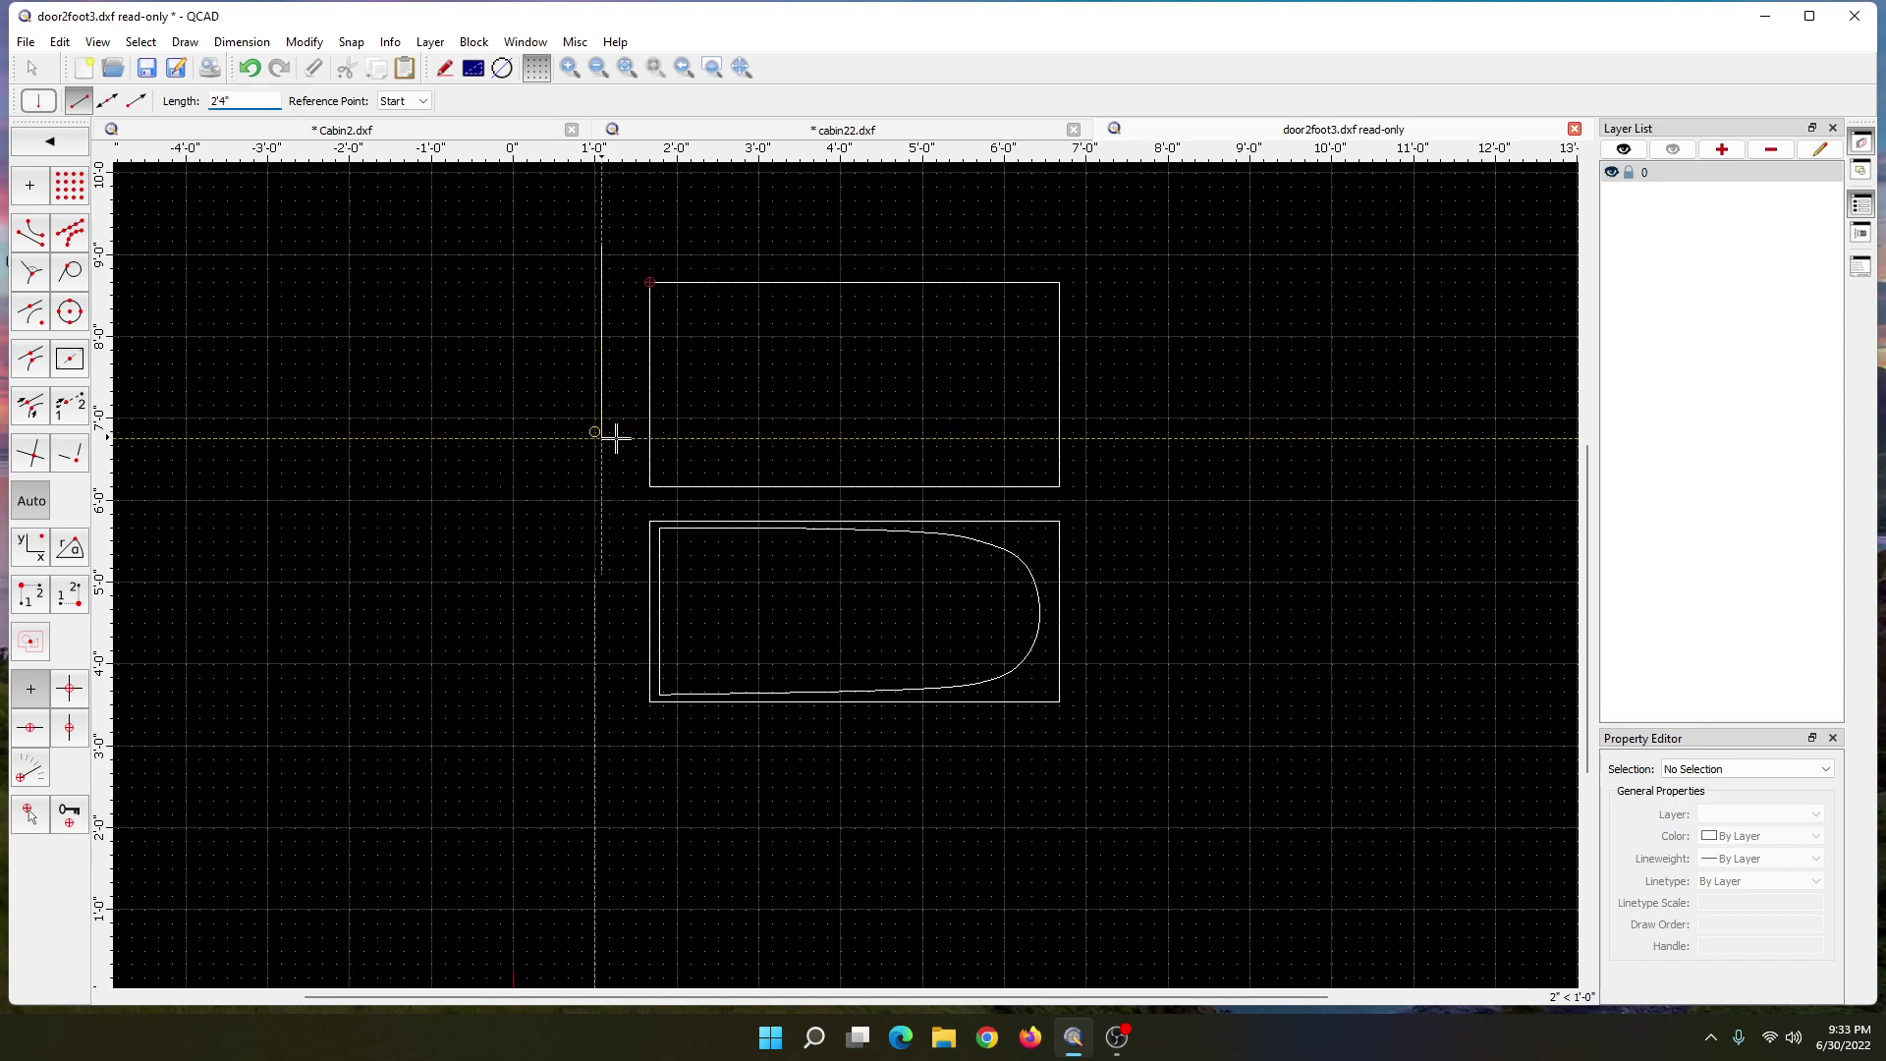
scroll(672, 466, "up", 2)
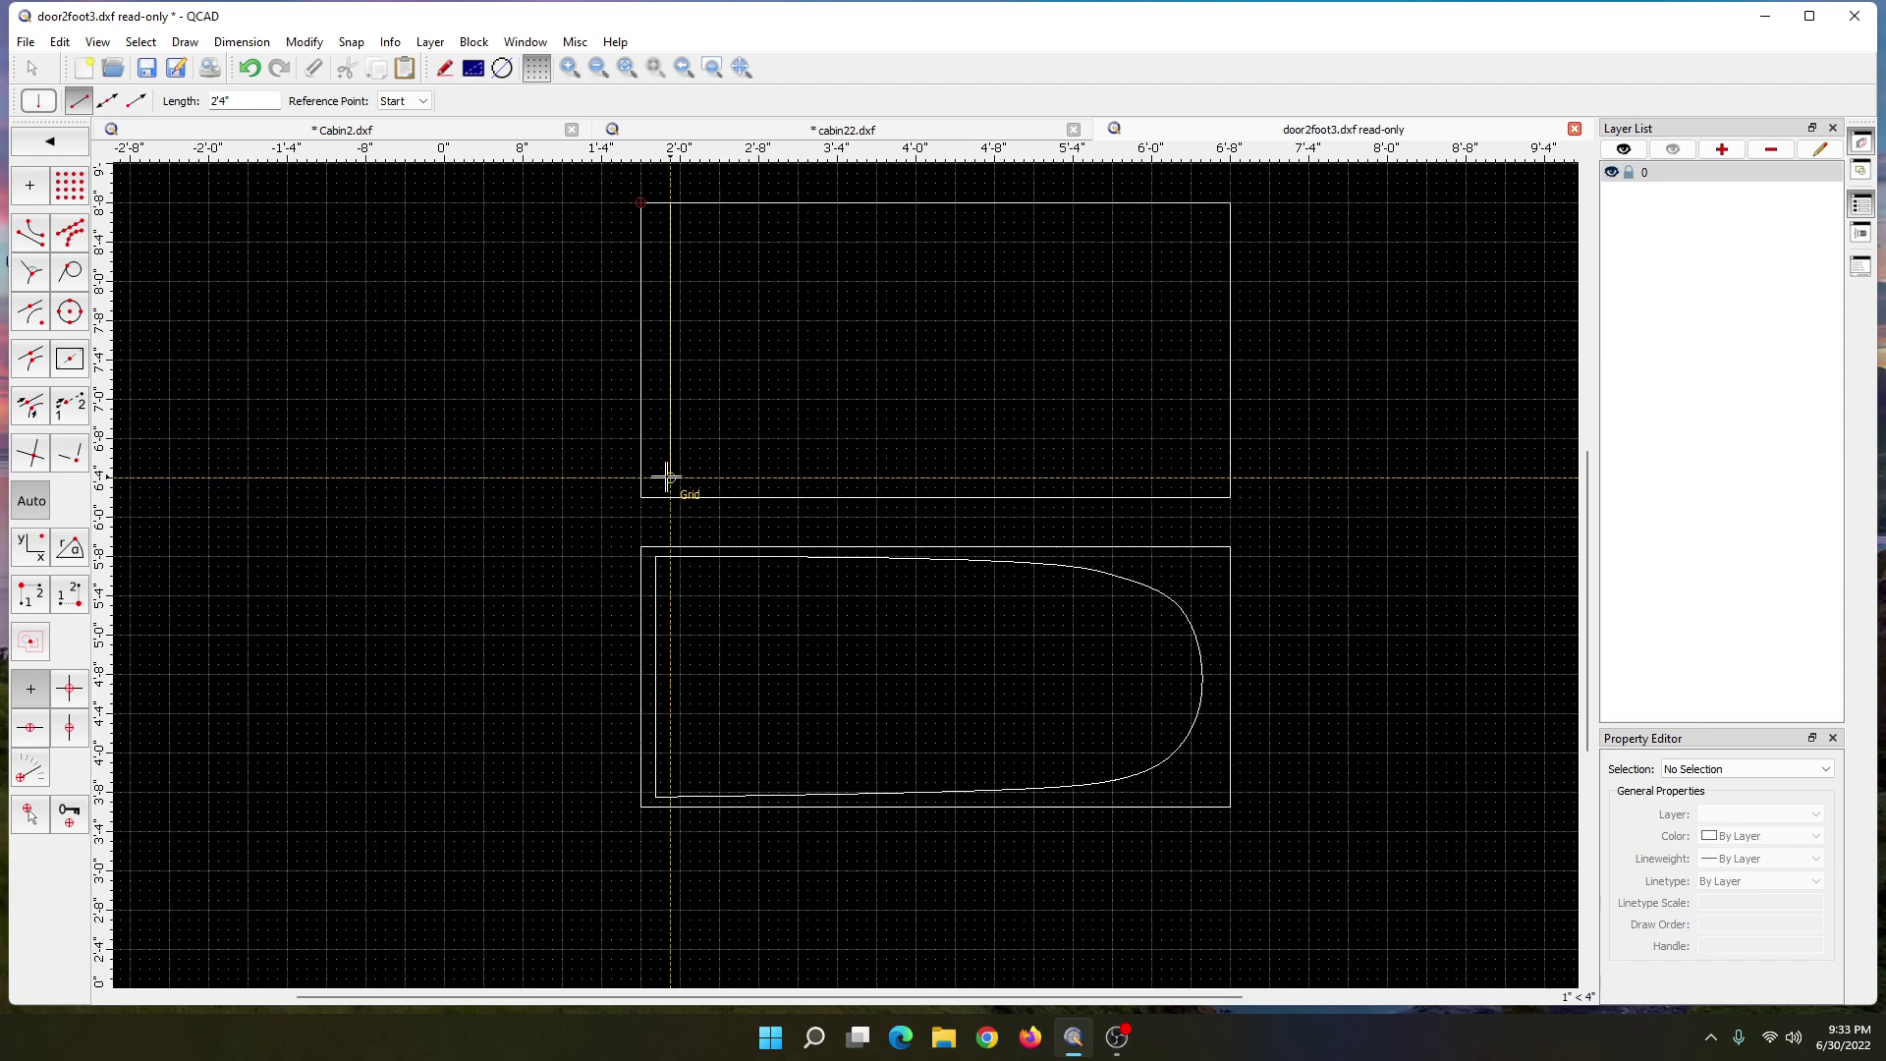
left_click(660, 487)
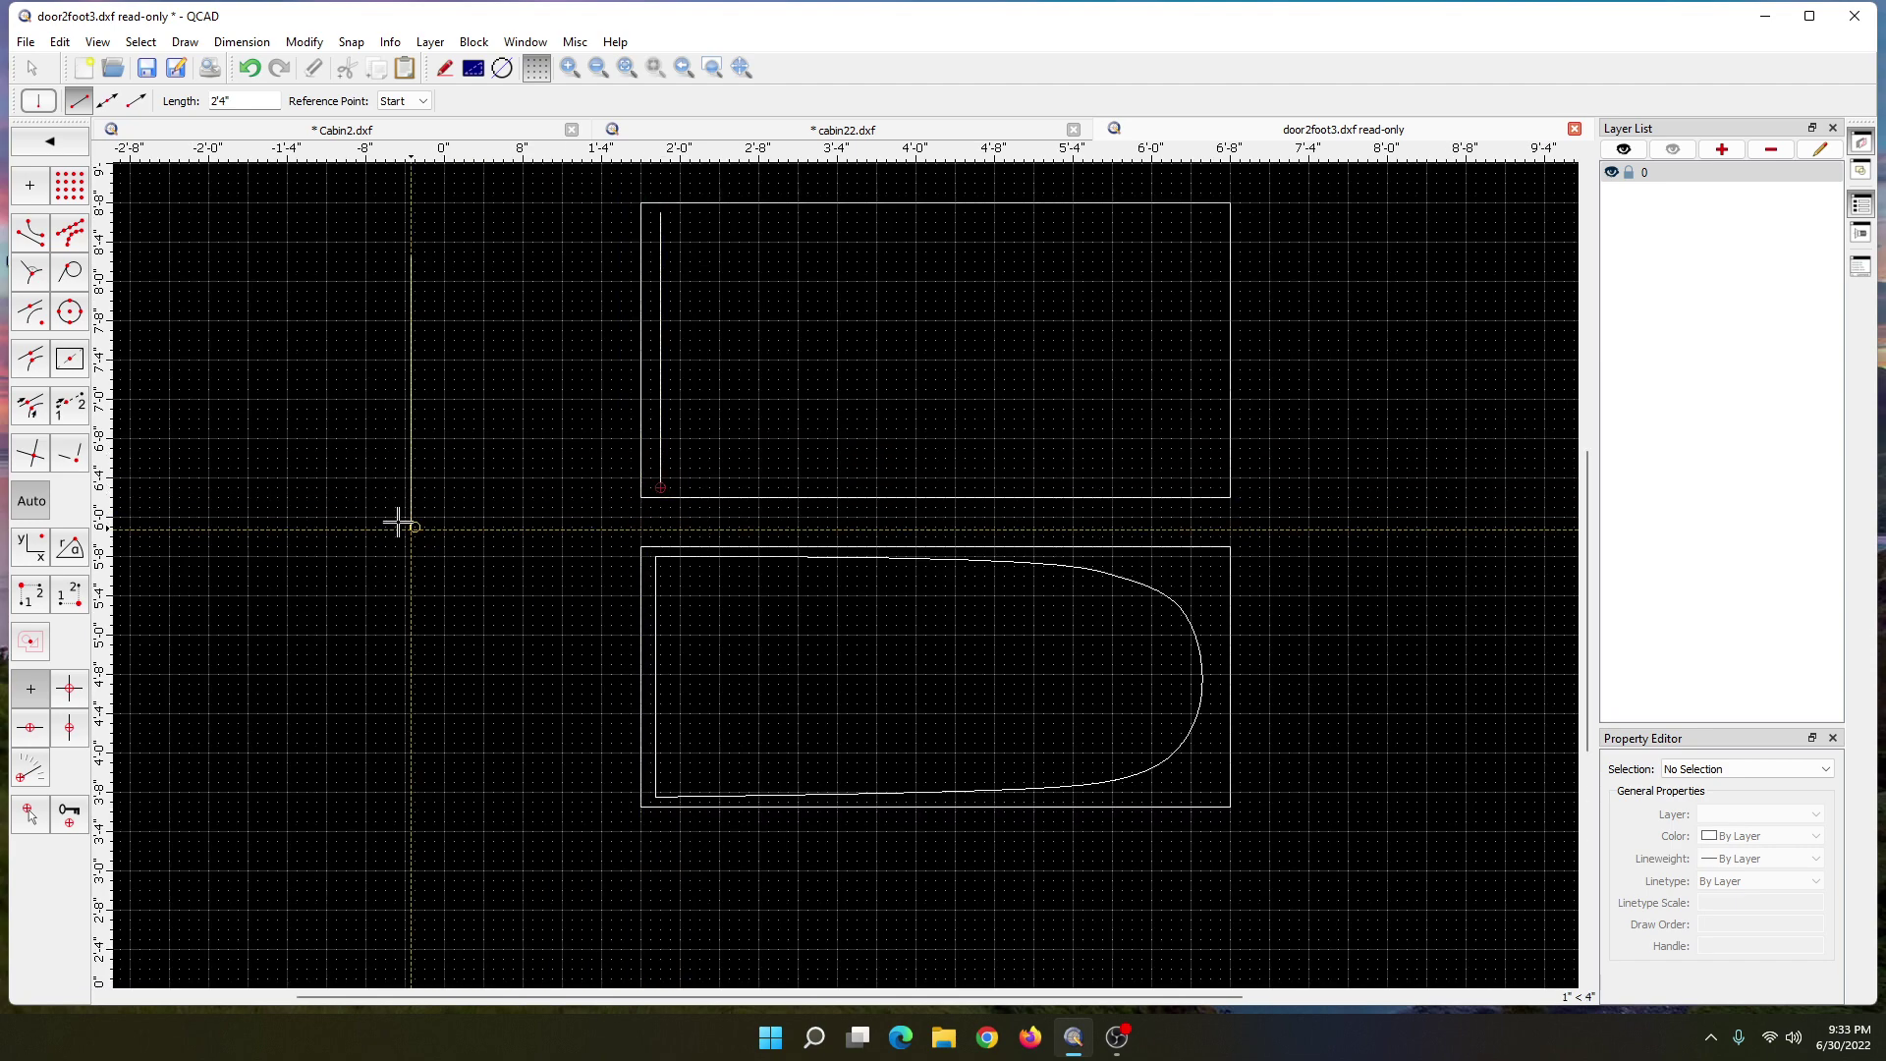
left_click(27, 63)
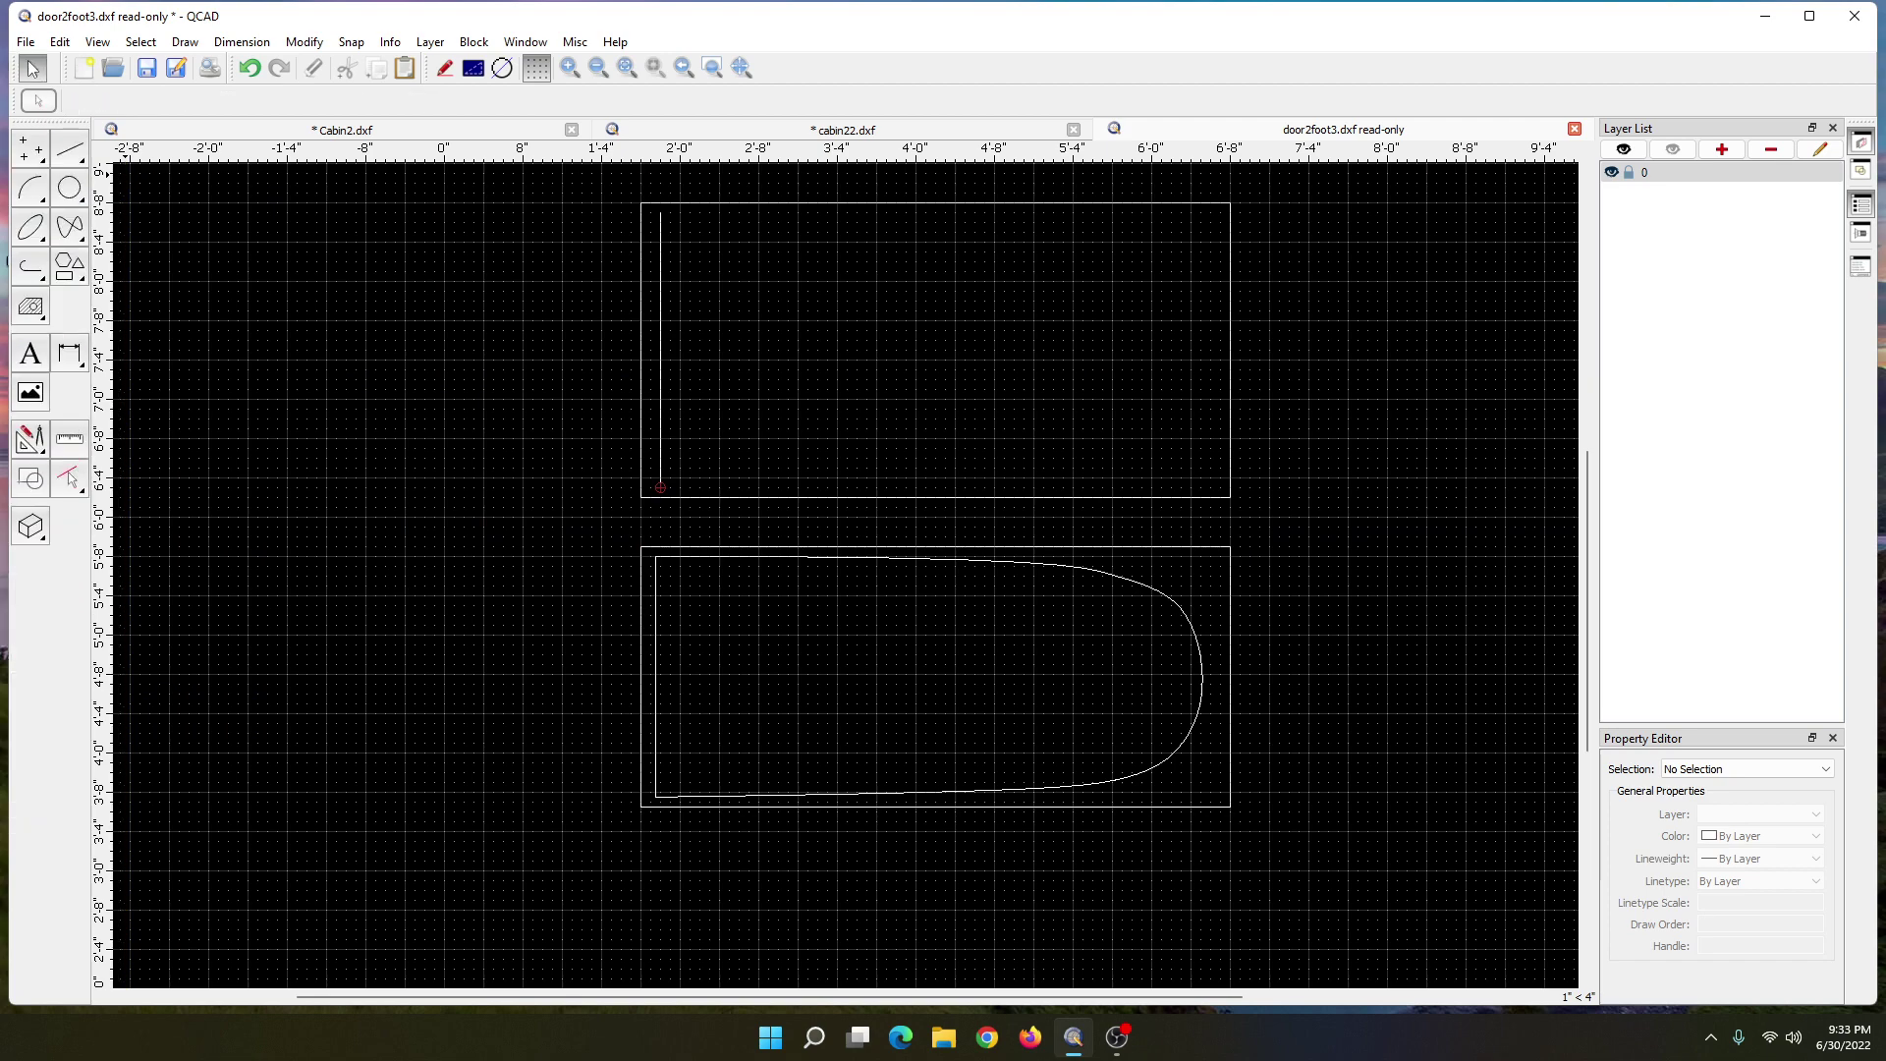
- Draw a small looping test spline of degree 3 with four control points, left of the new rectangle
left_click(72, 230)
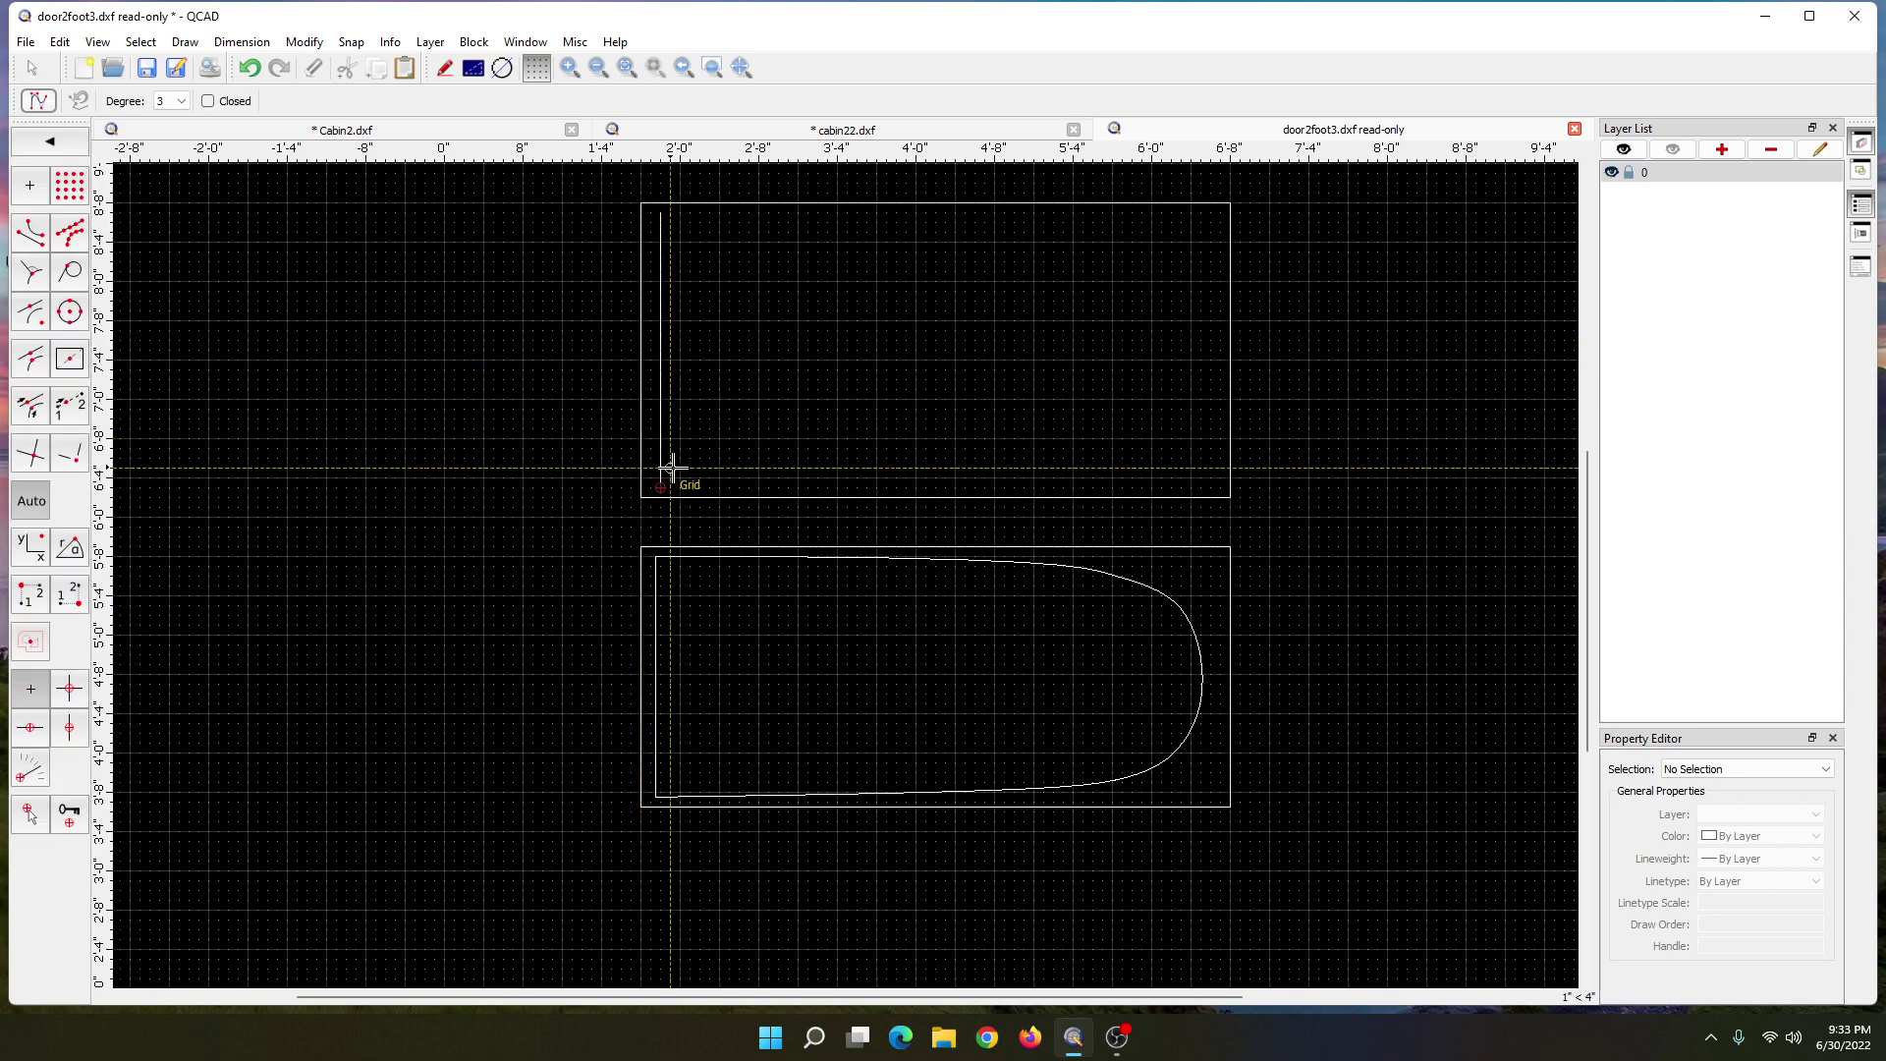
scroll(679, 467, "up", 3)
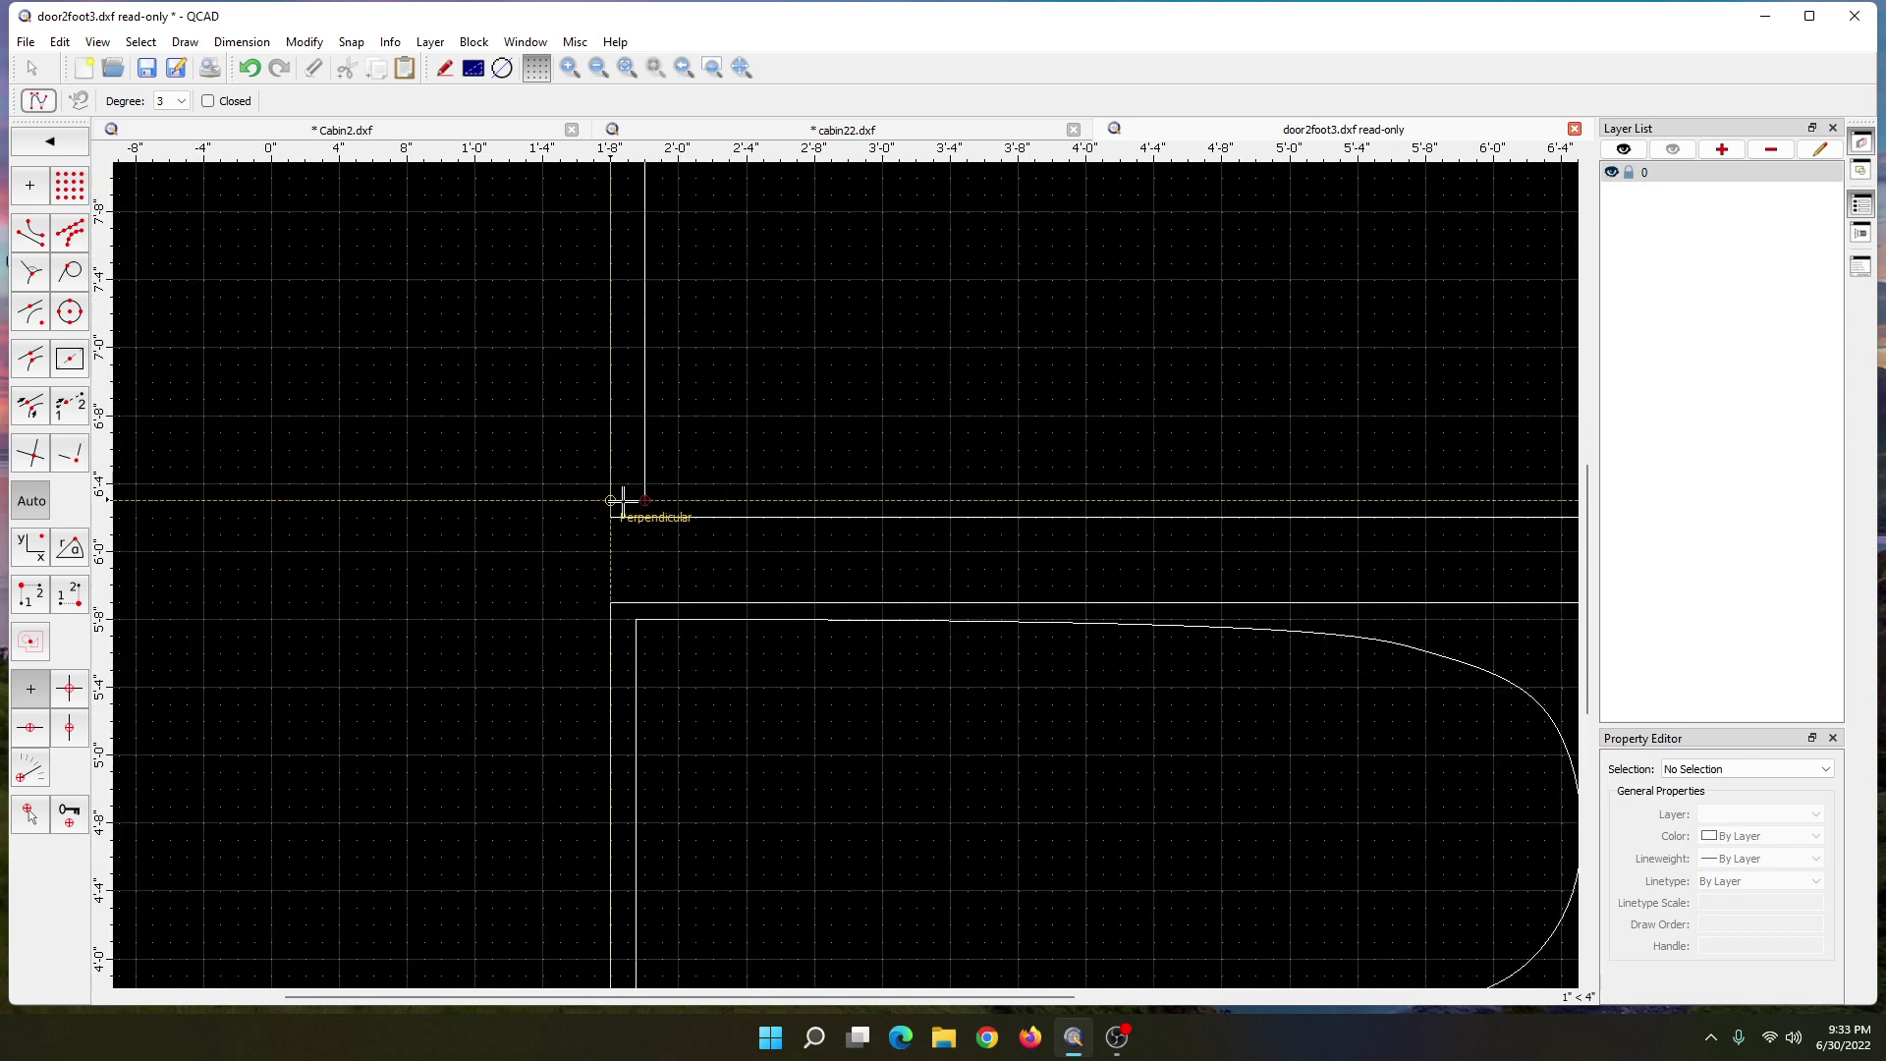
left_click(427, 468)
left_click(355, 399)
left_click(492, 433)
left_click(441, 467)
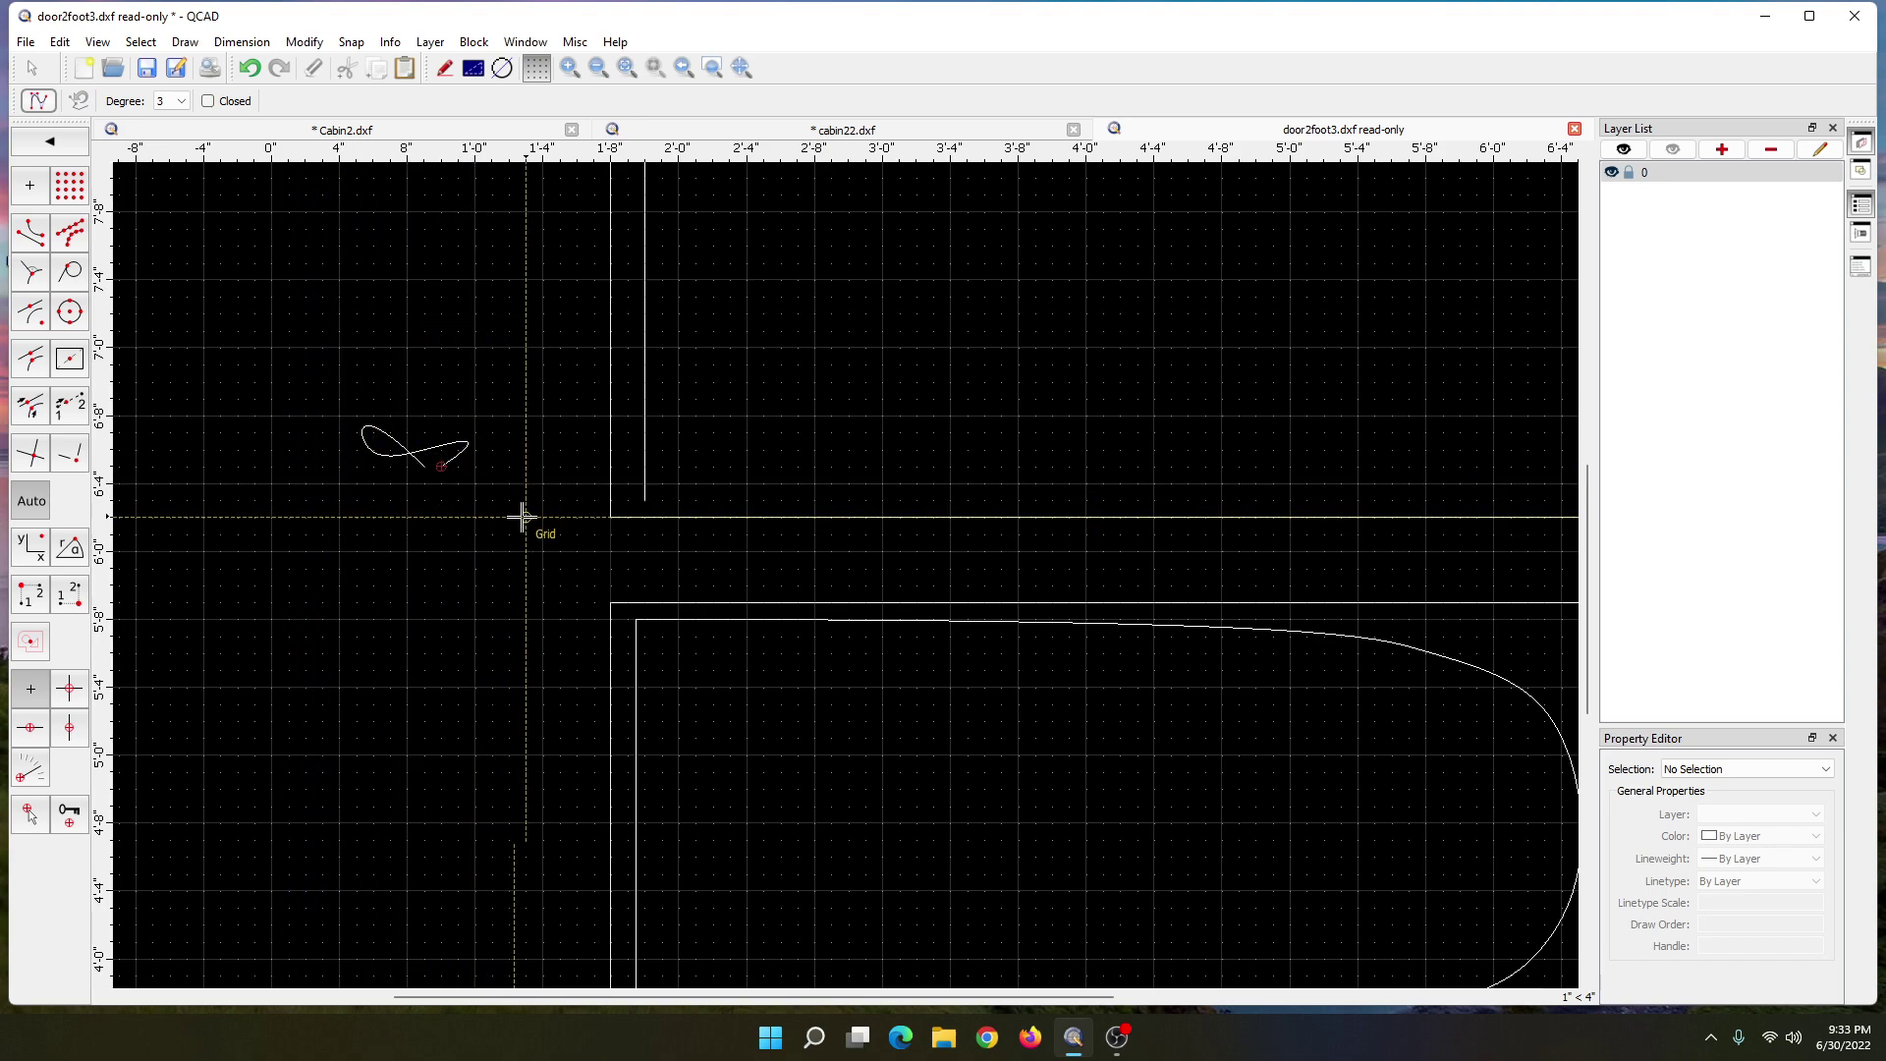
- Draw a degree 3 basin spline about 4'2" long from the inner vertical line's lower end, around a rounded right end, to its upper end
left_click(645, 500)
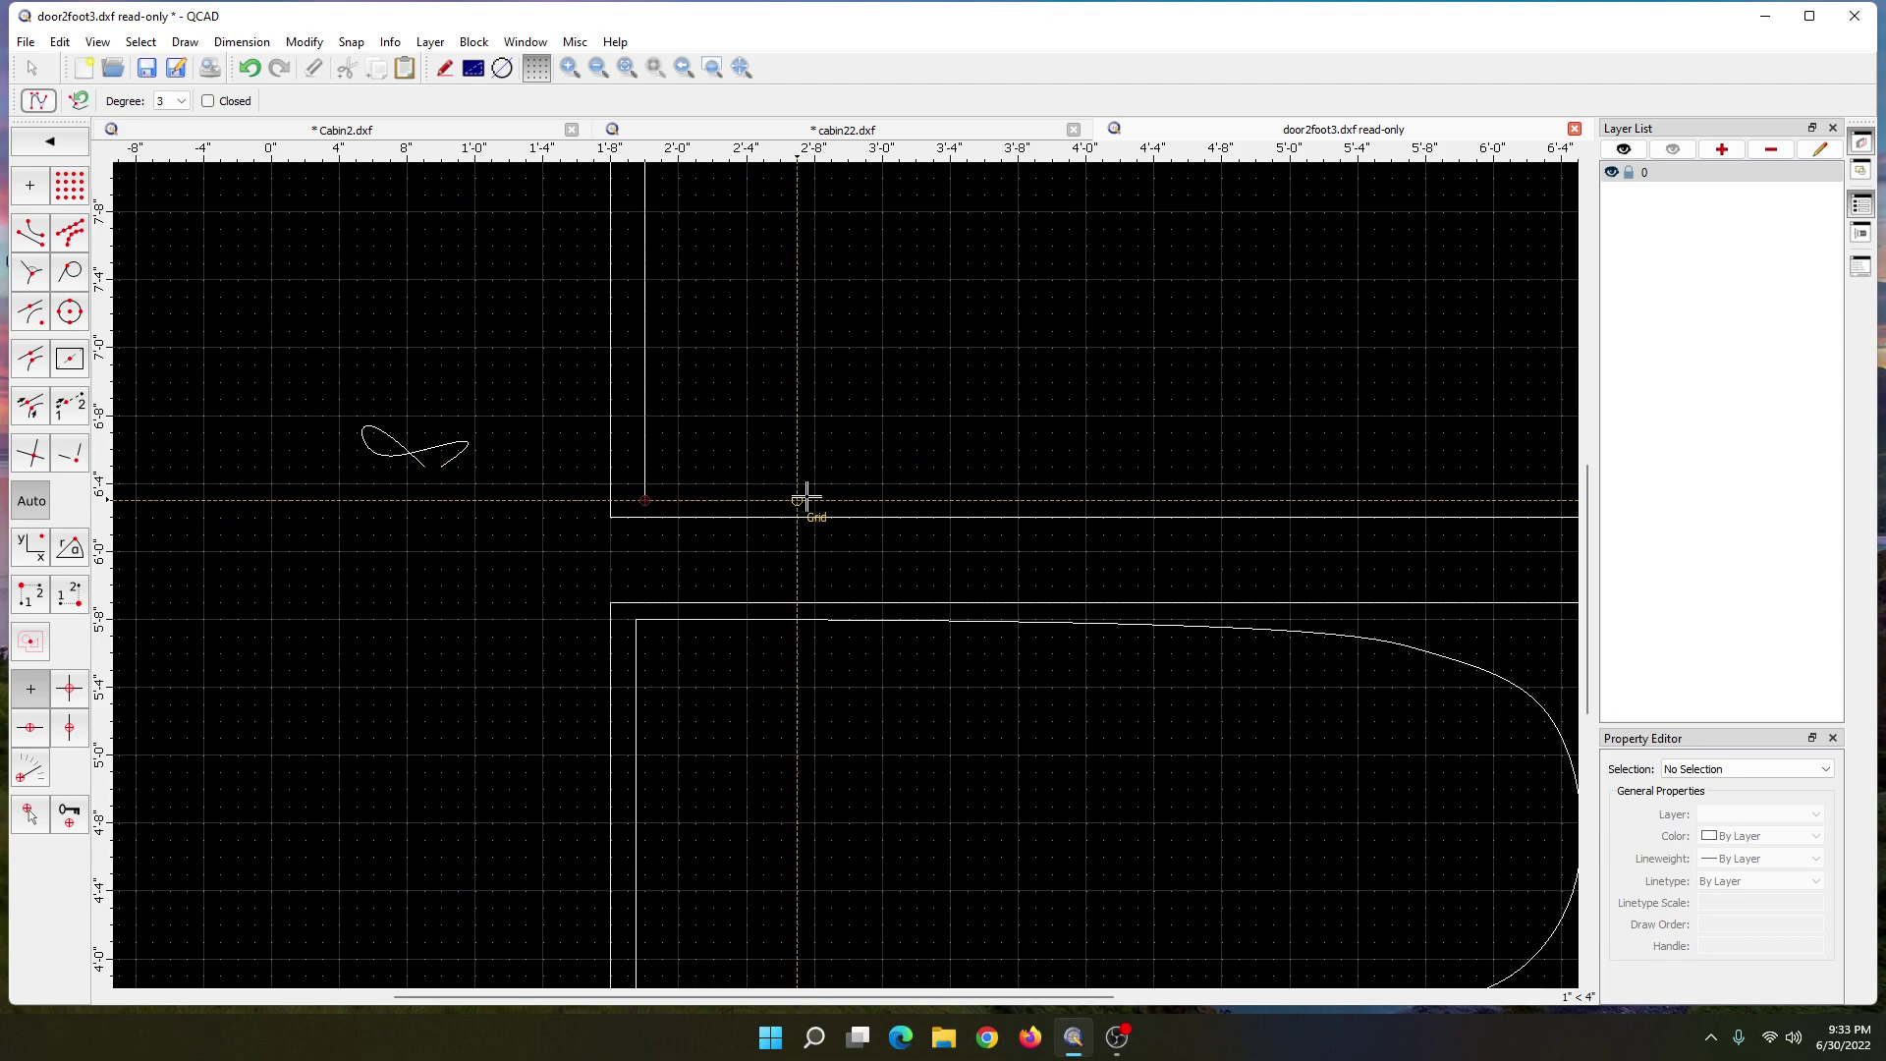
left_click(952, 501)
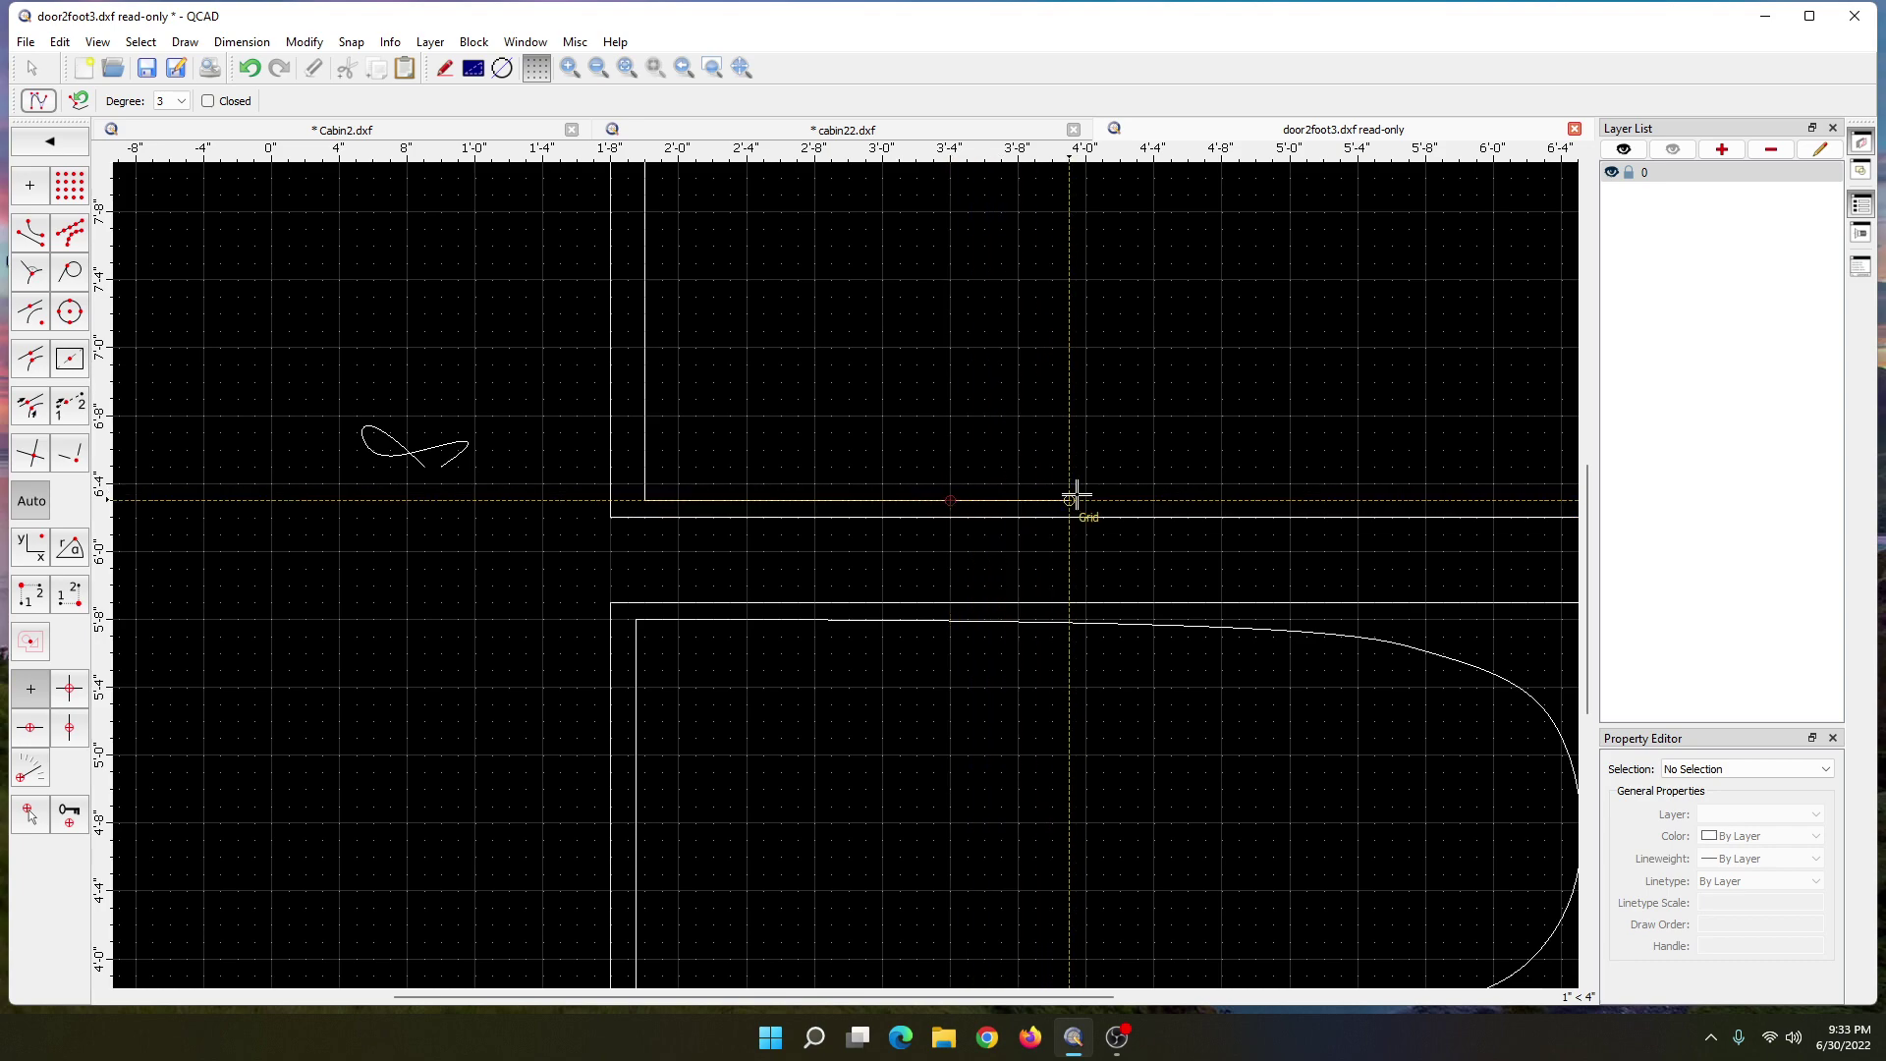
scroll(1100, 478, "down", 4)
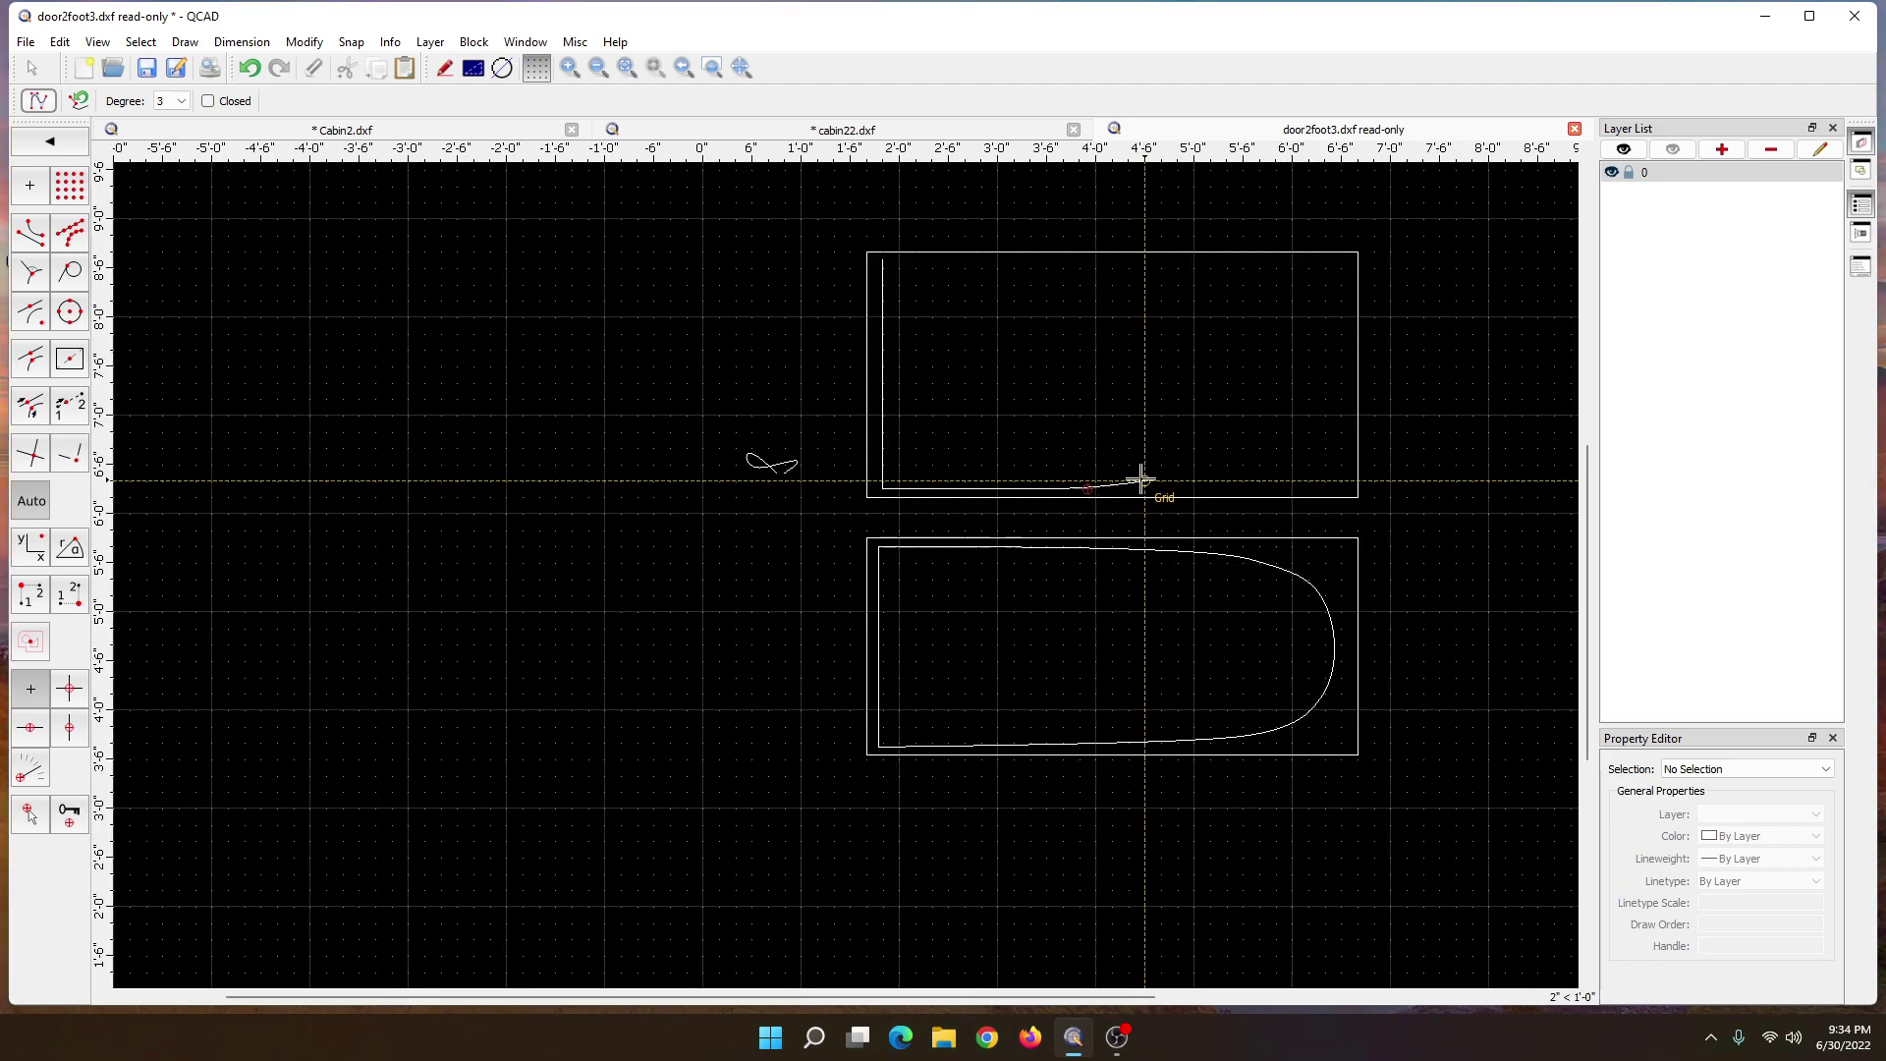
left_click(1161, 482)
left_click(1262, 463)
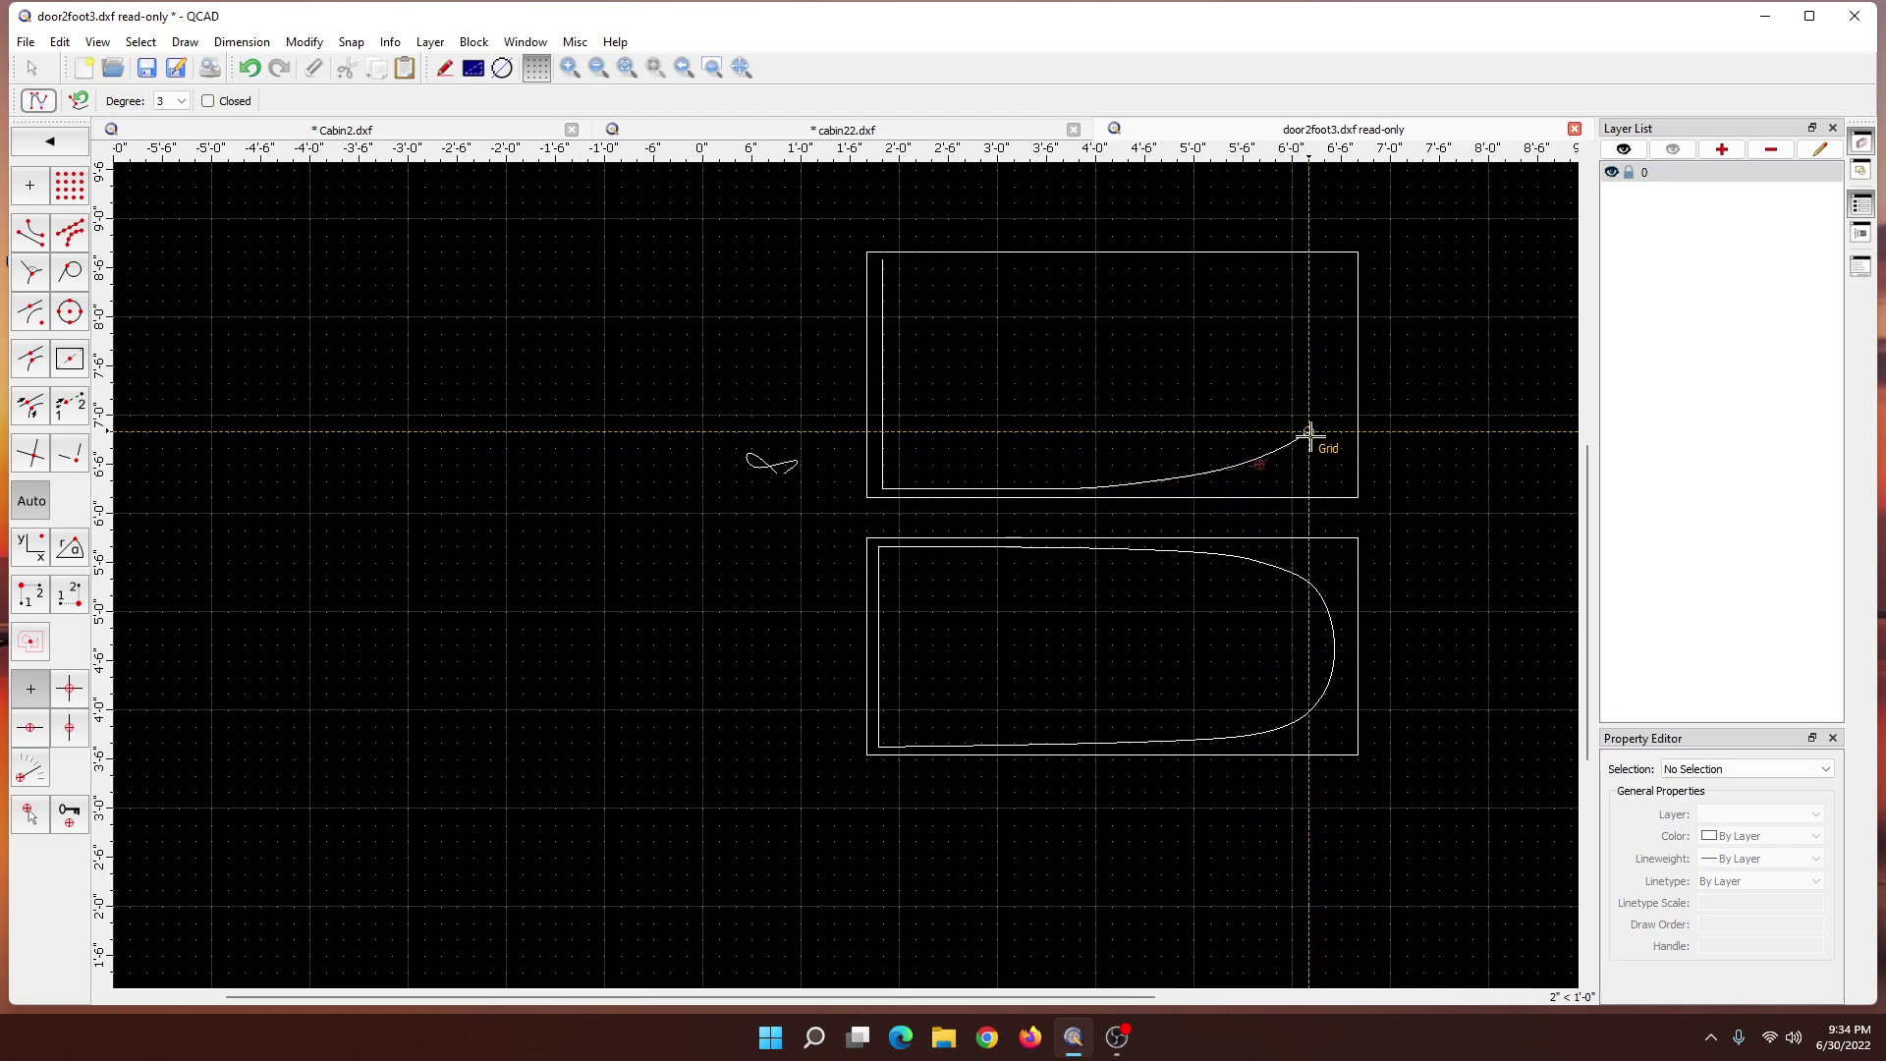
left_click(1307, 382)
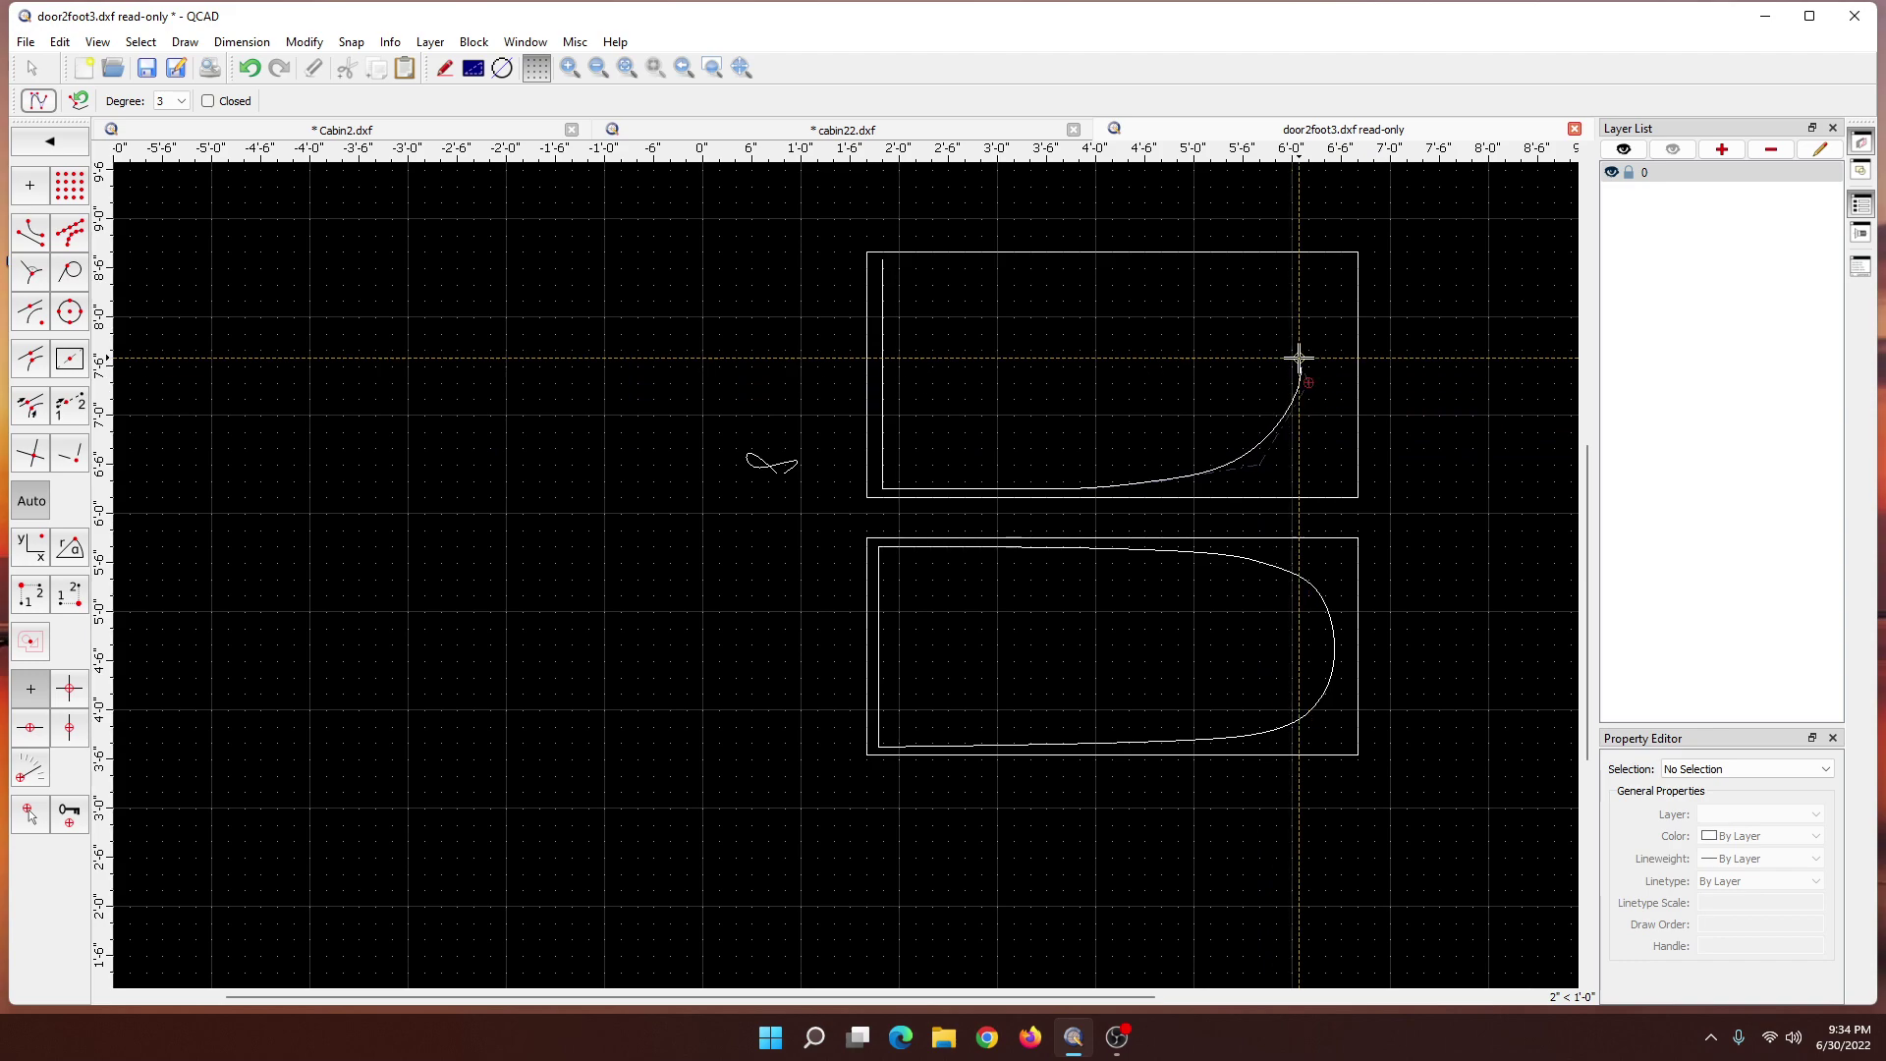
left_click(1252, 311)
left_click(1177, 285)
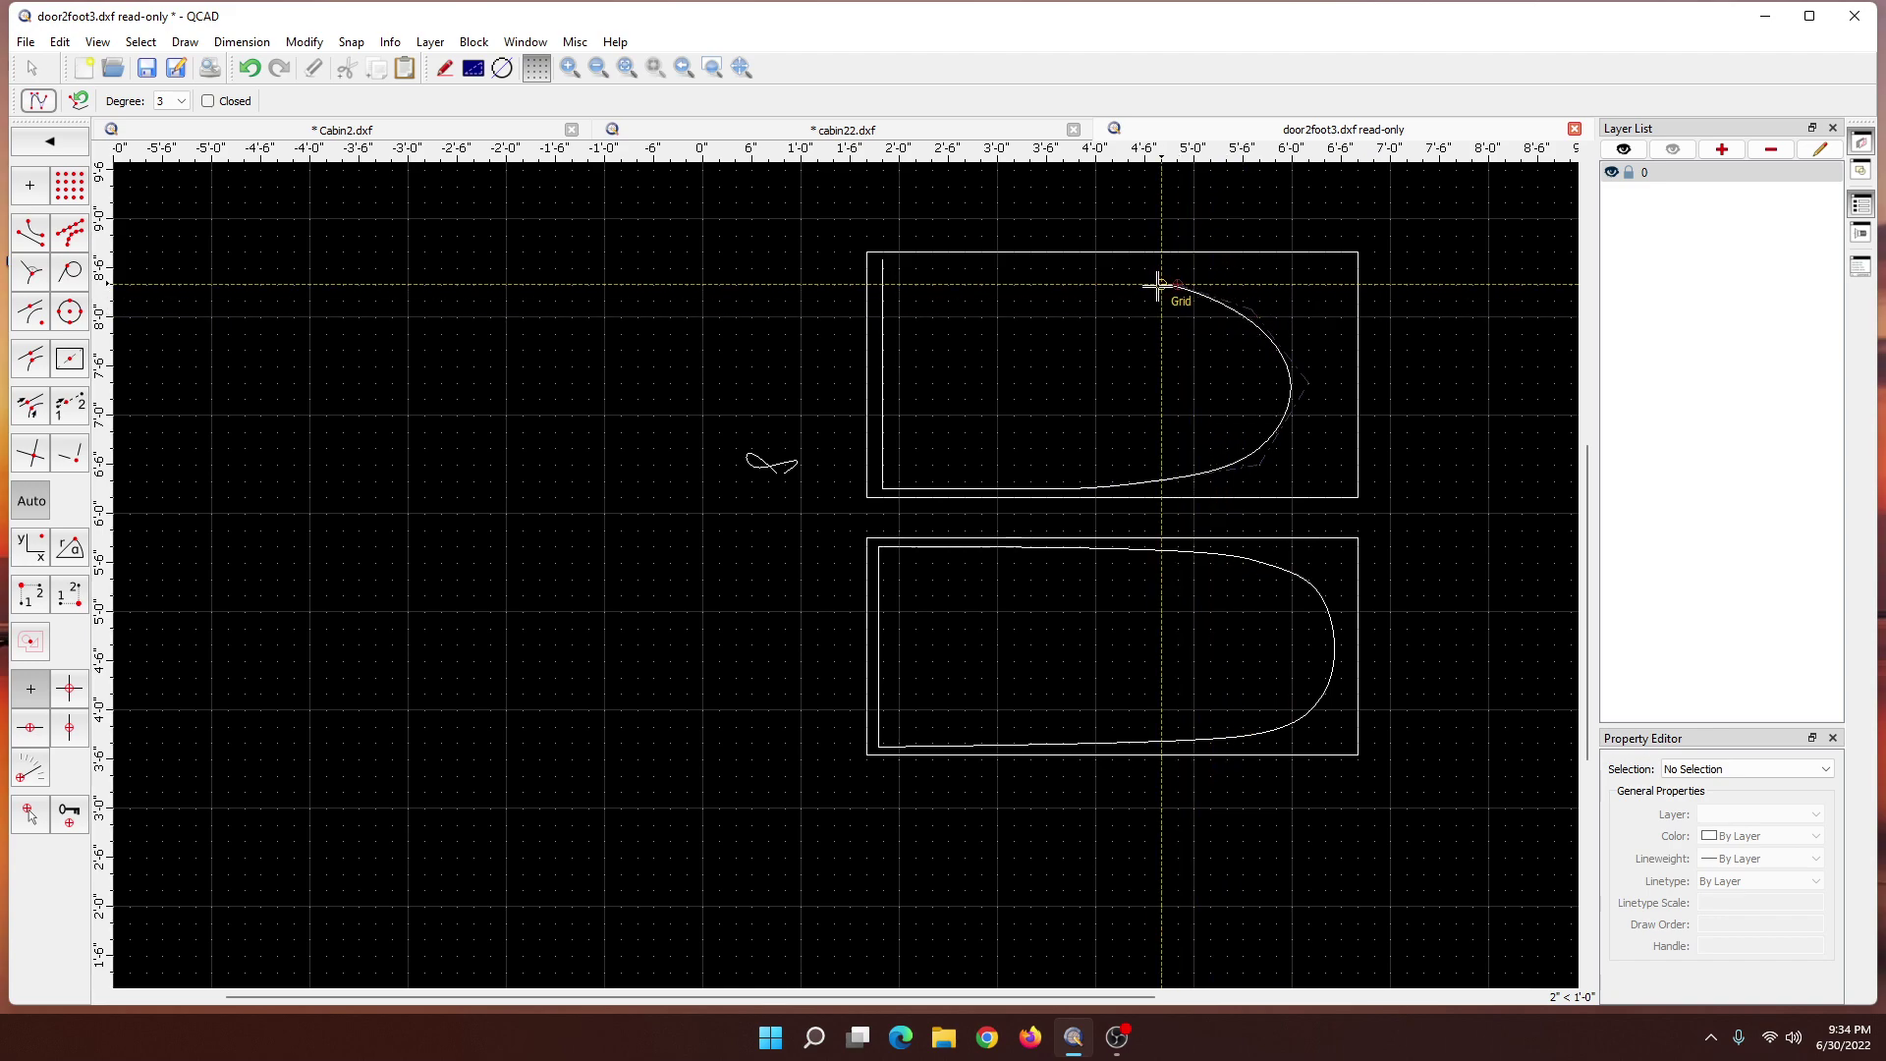
scroll(1139, 285, "up", 2)
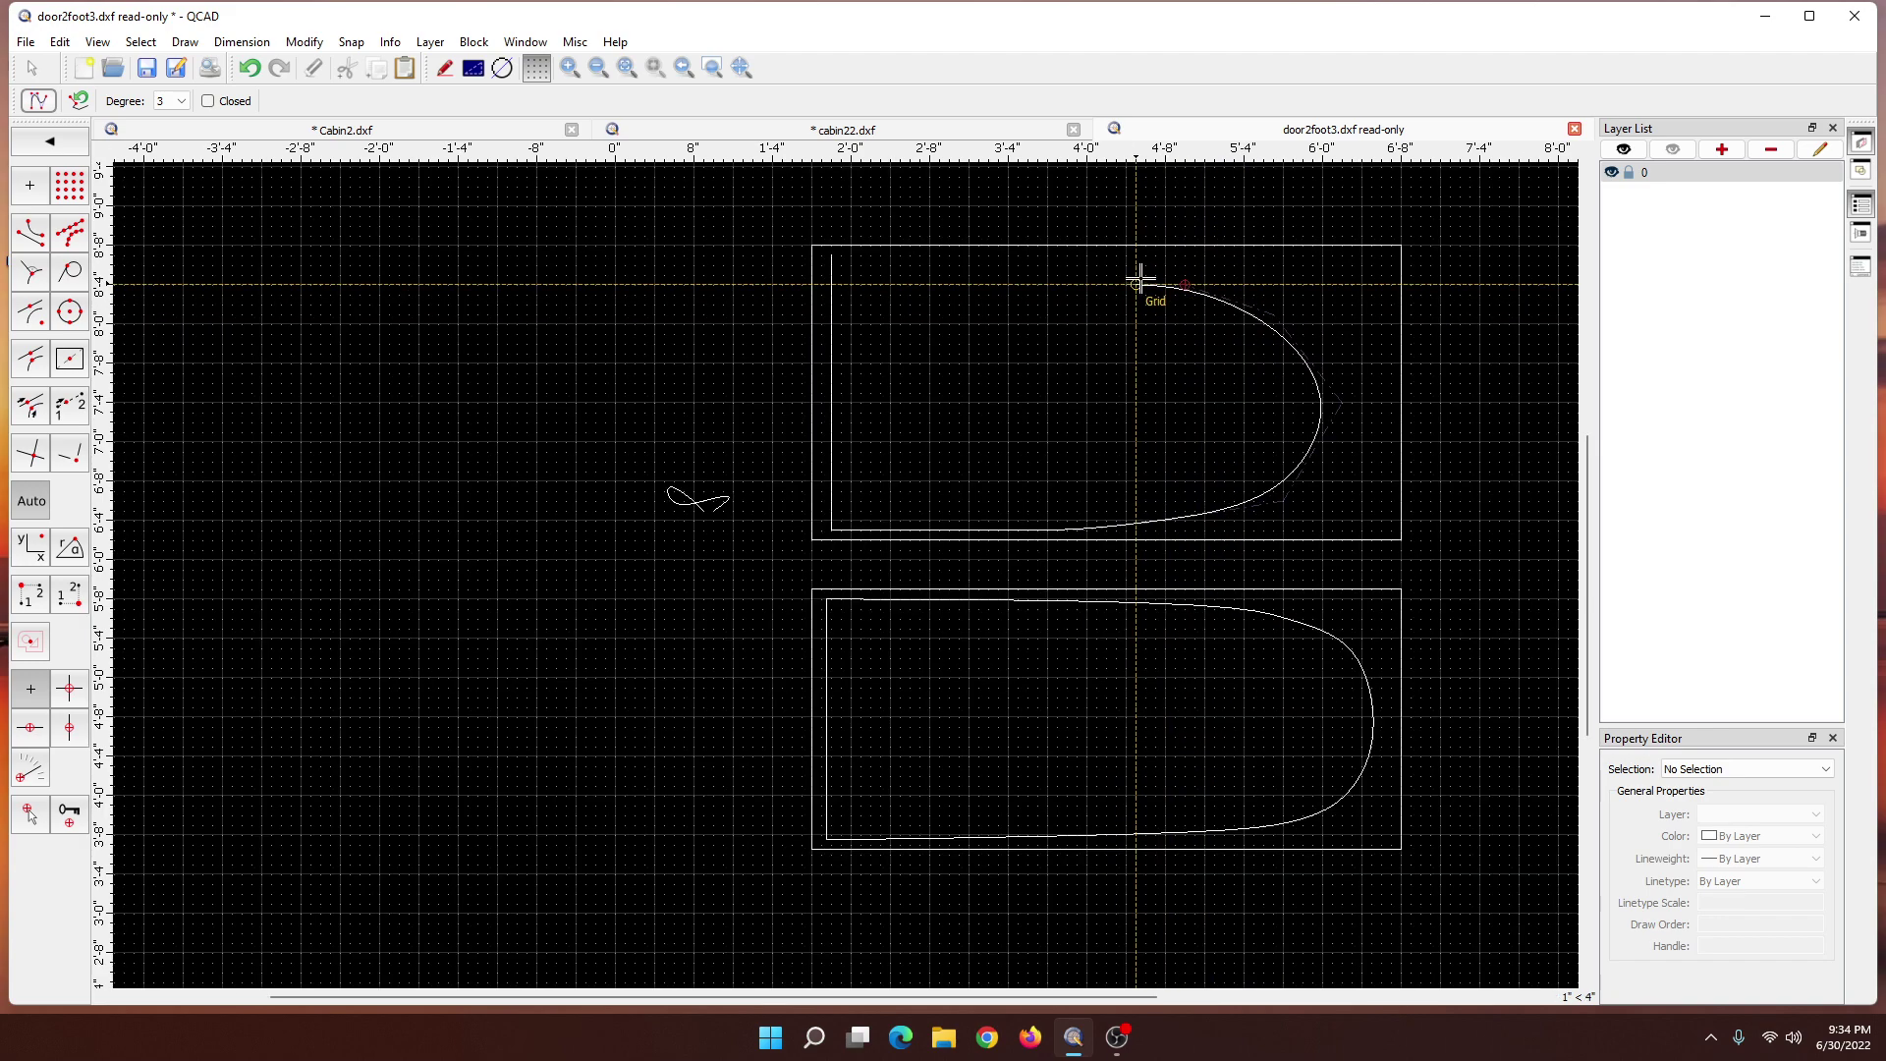
left_click(1135, 261)
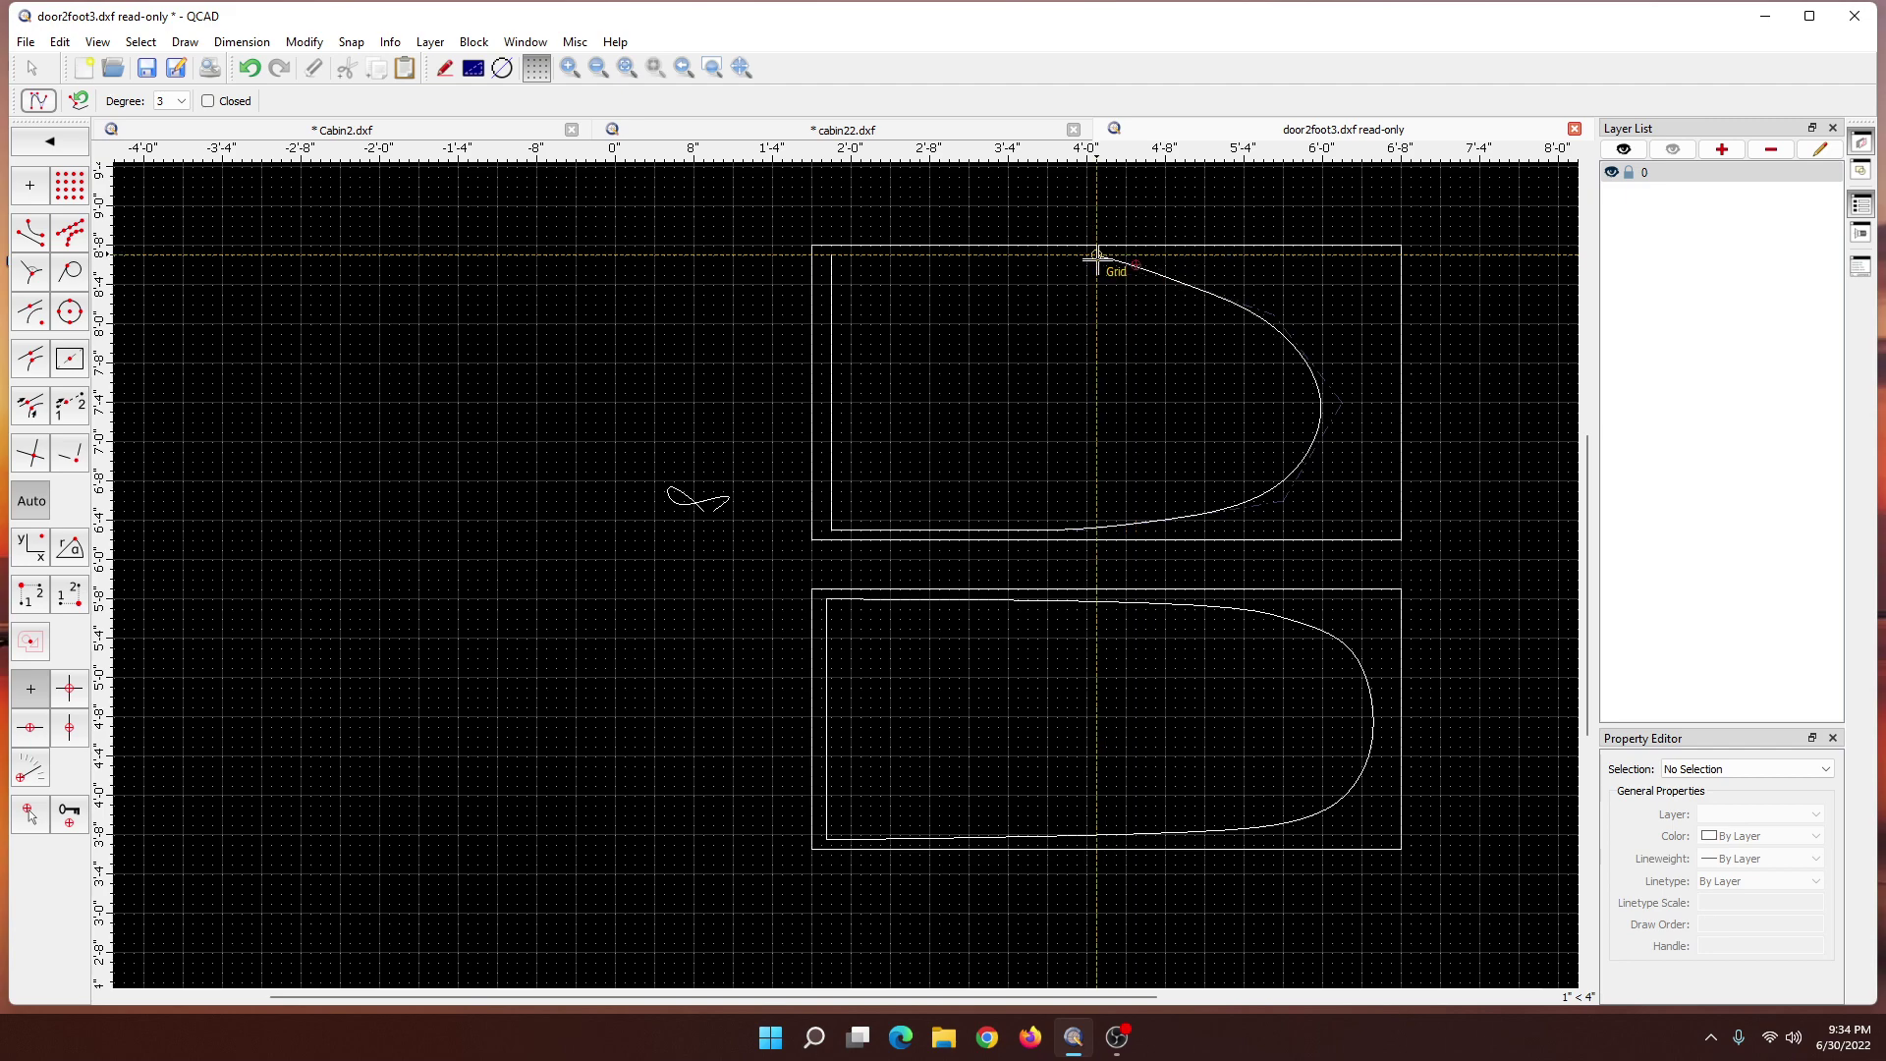
left_click(1097, 256)
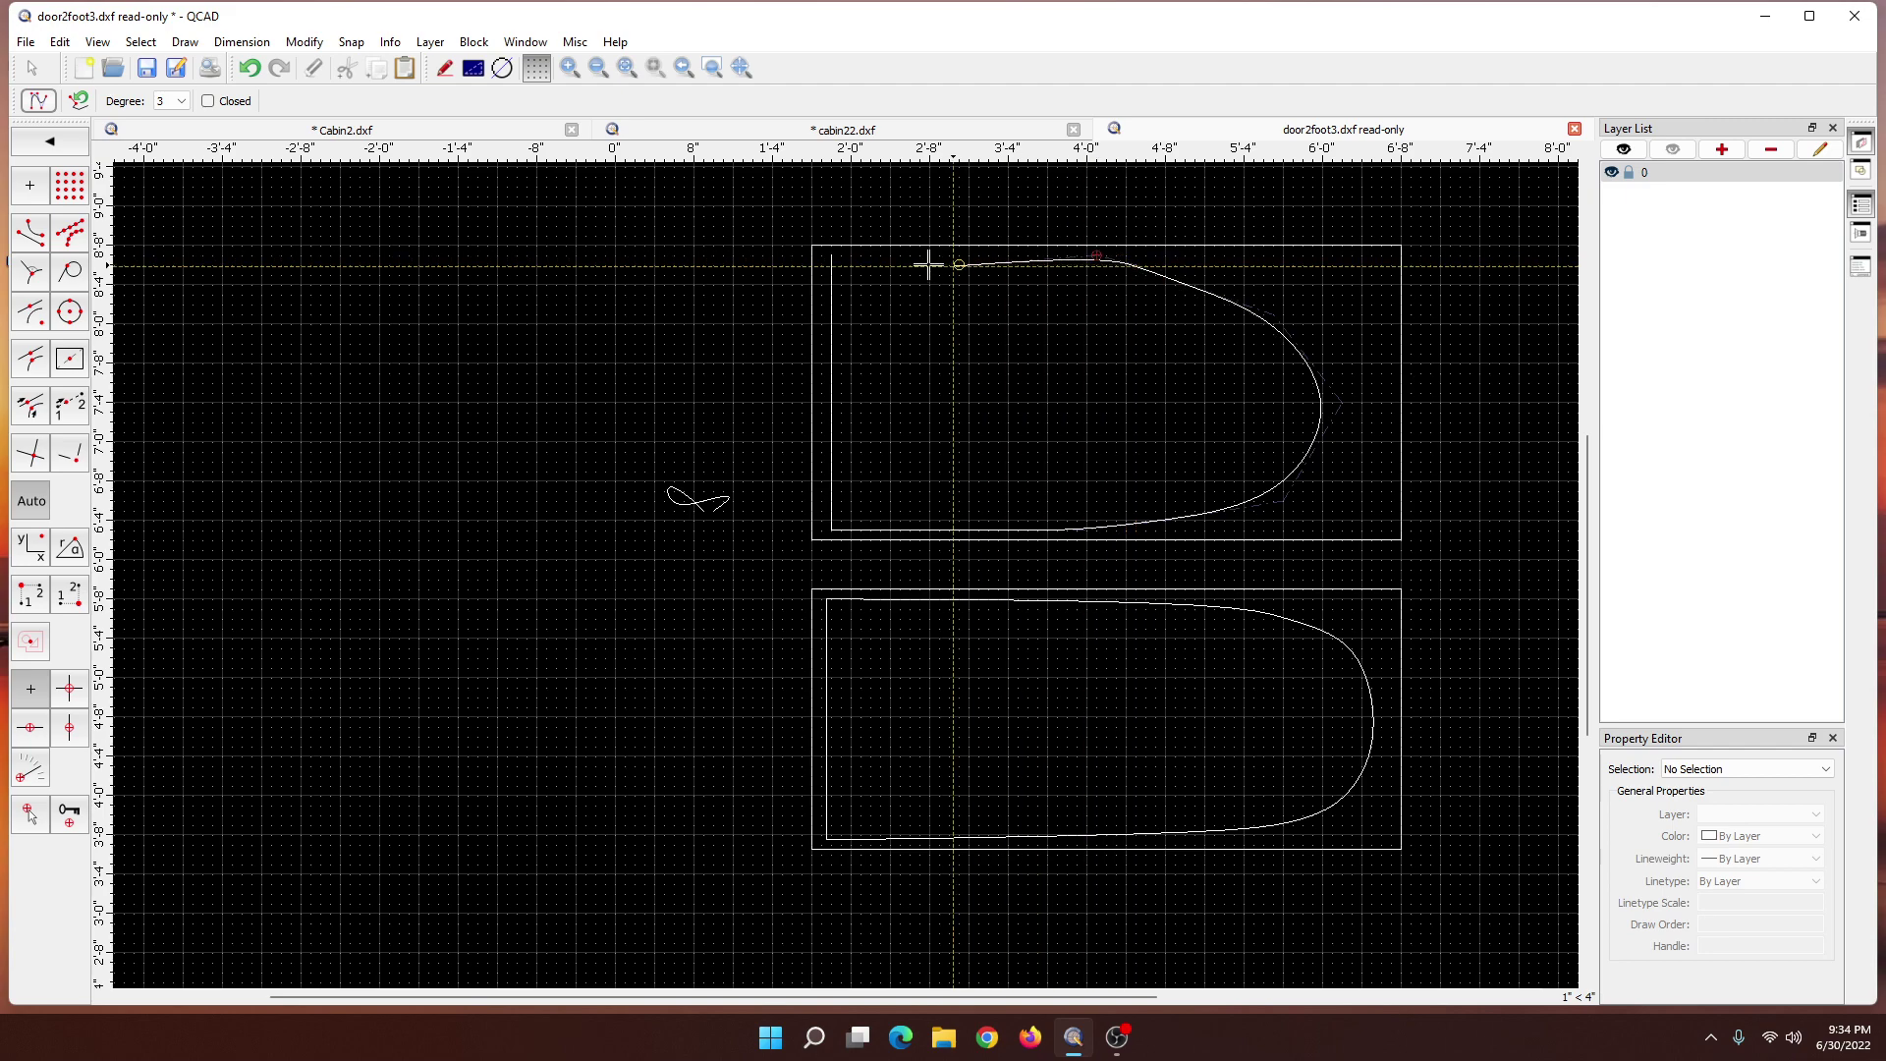
left_click(835, 252)
scroll(722, 309, "down", 3)
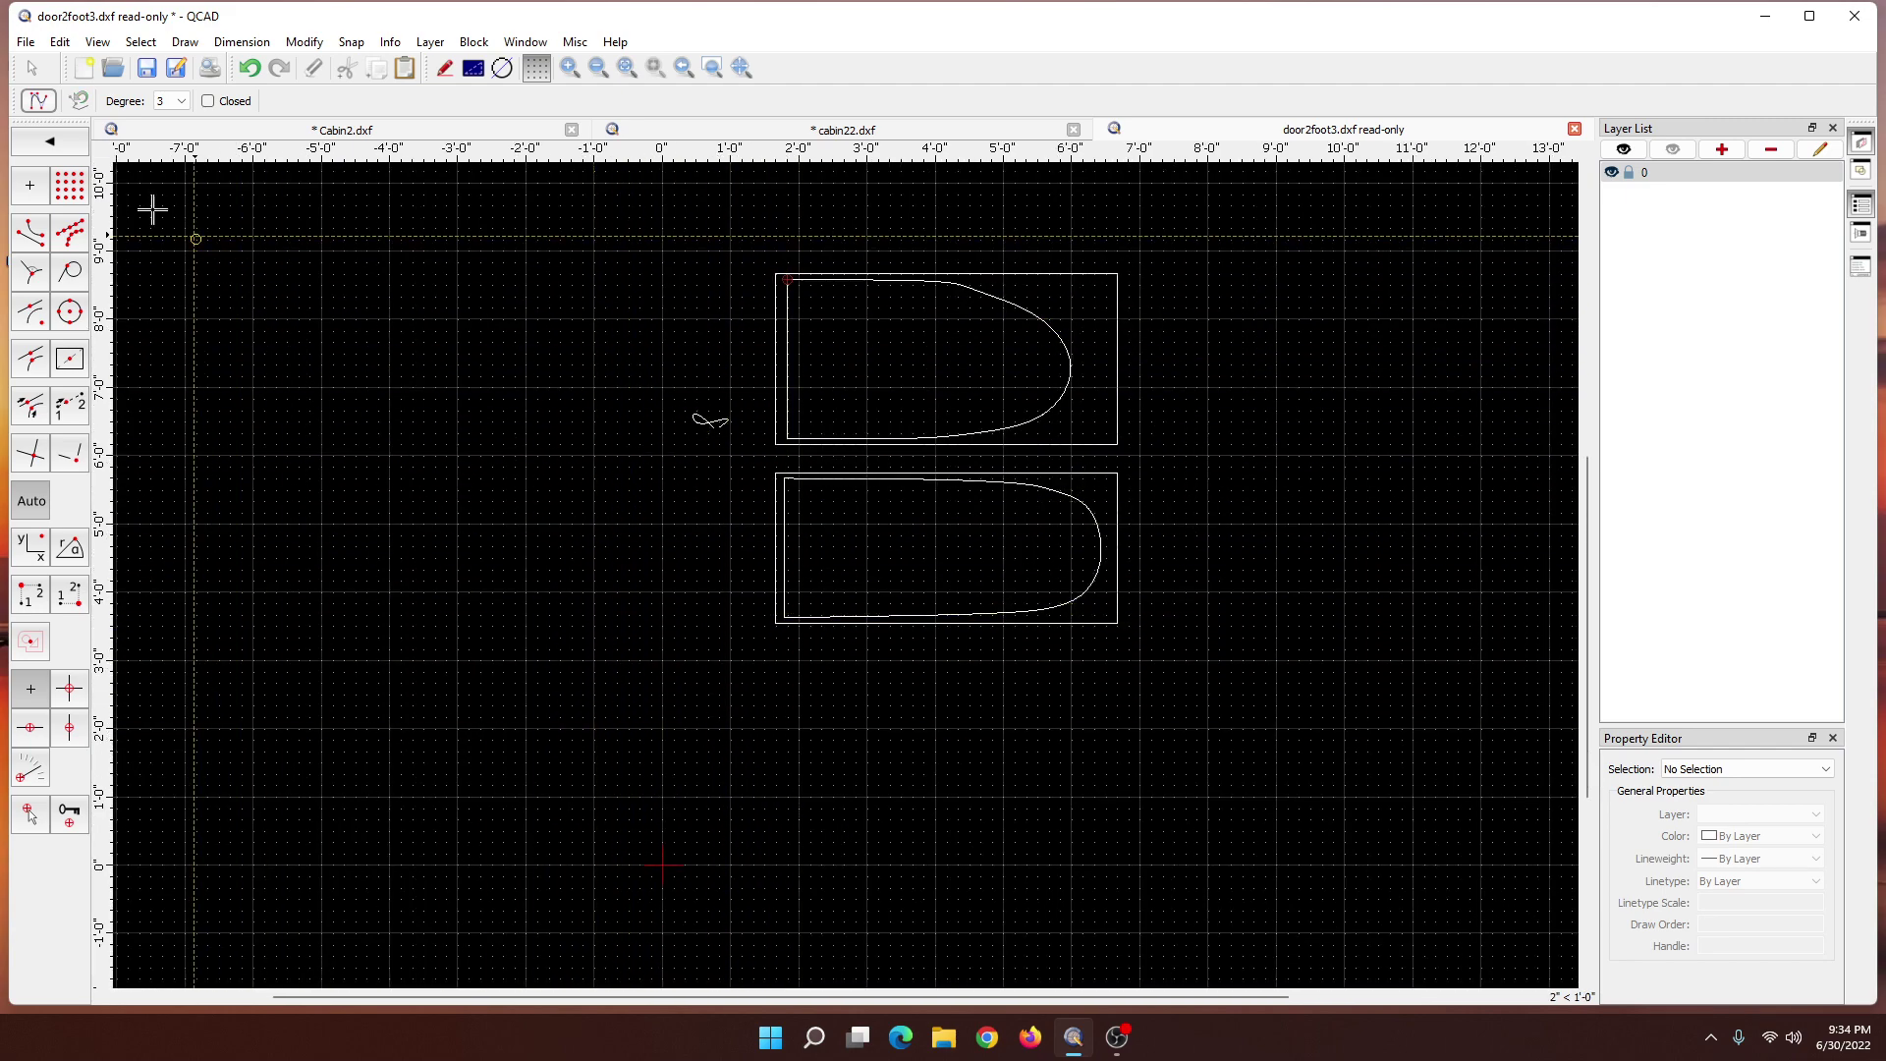
left_click(30, 69)
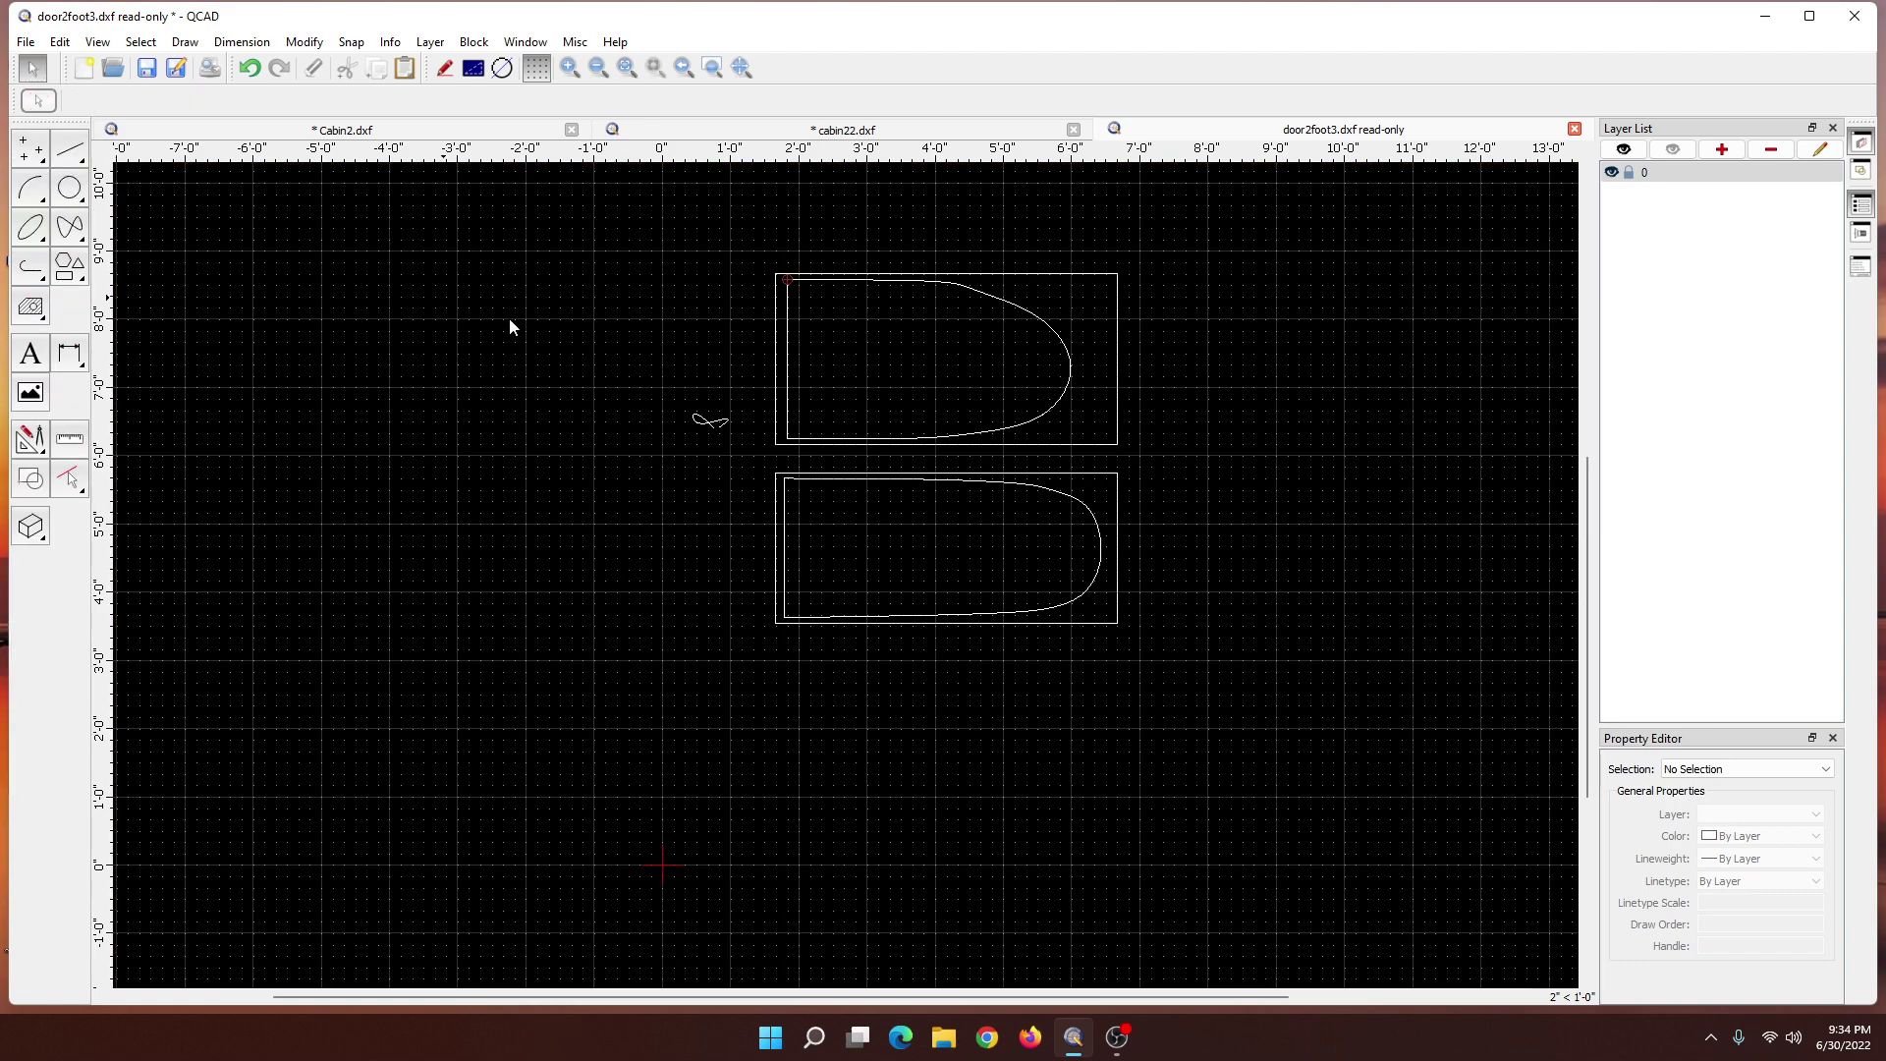
- Adjust the new spline's shape by moving the control point midway along its upper edge about 1" downward
left_click(1049, 396)
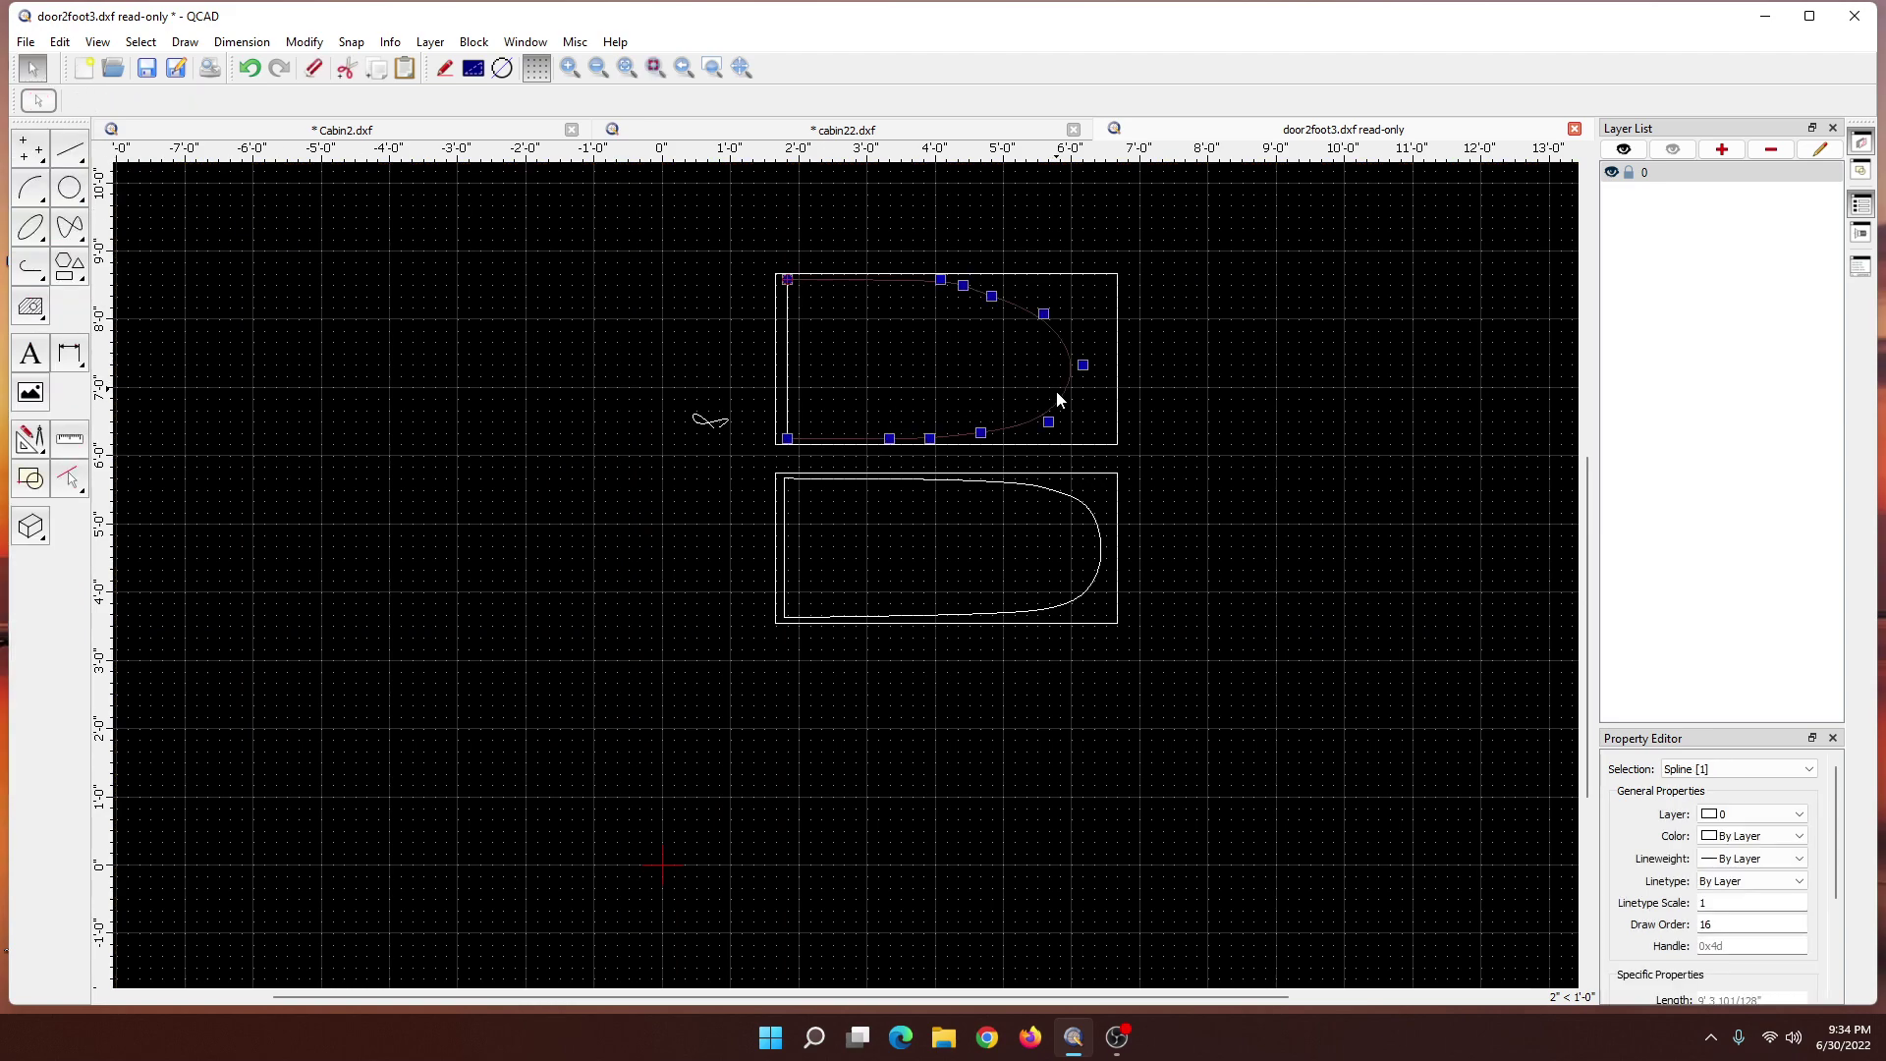
left_click(1043, 314)
left_click(1043, 310)
key("Escape")
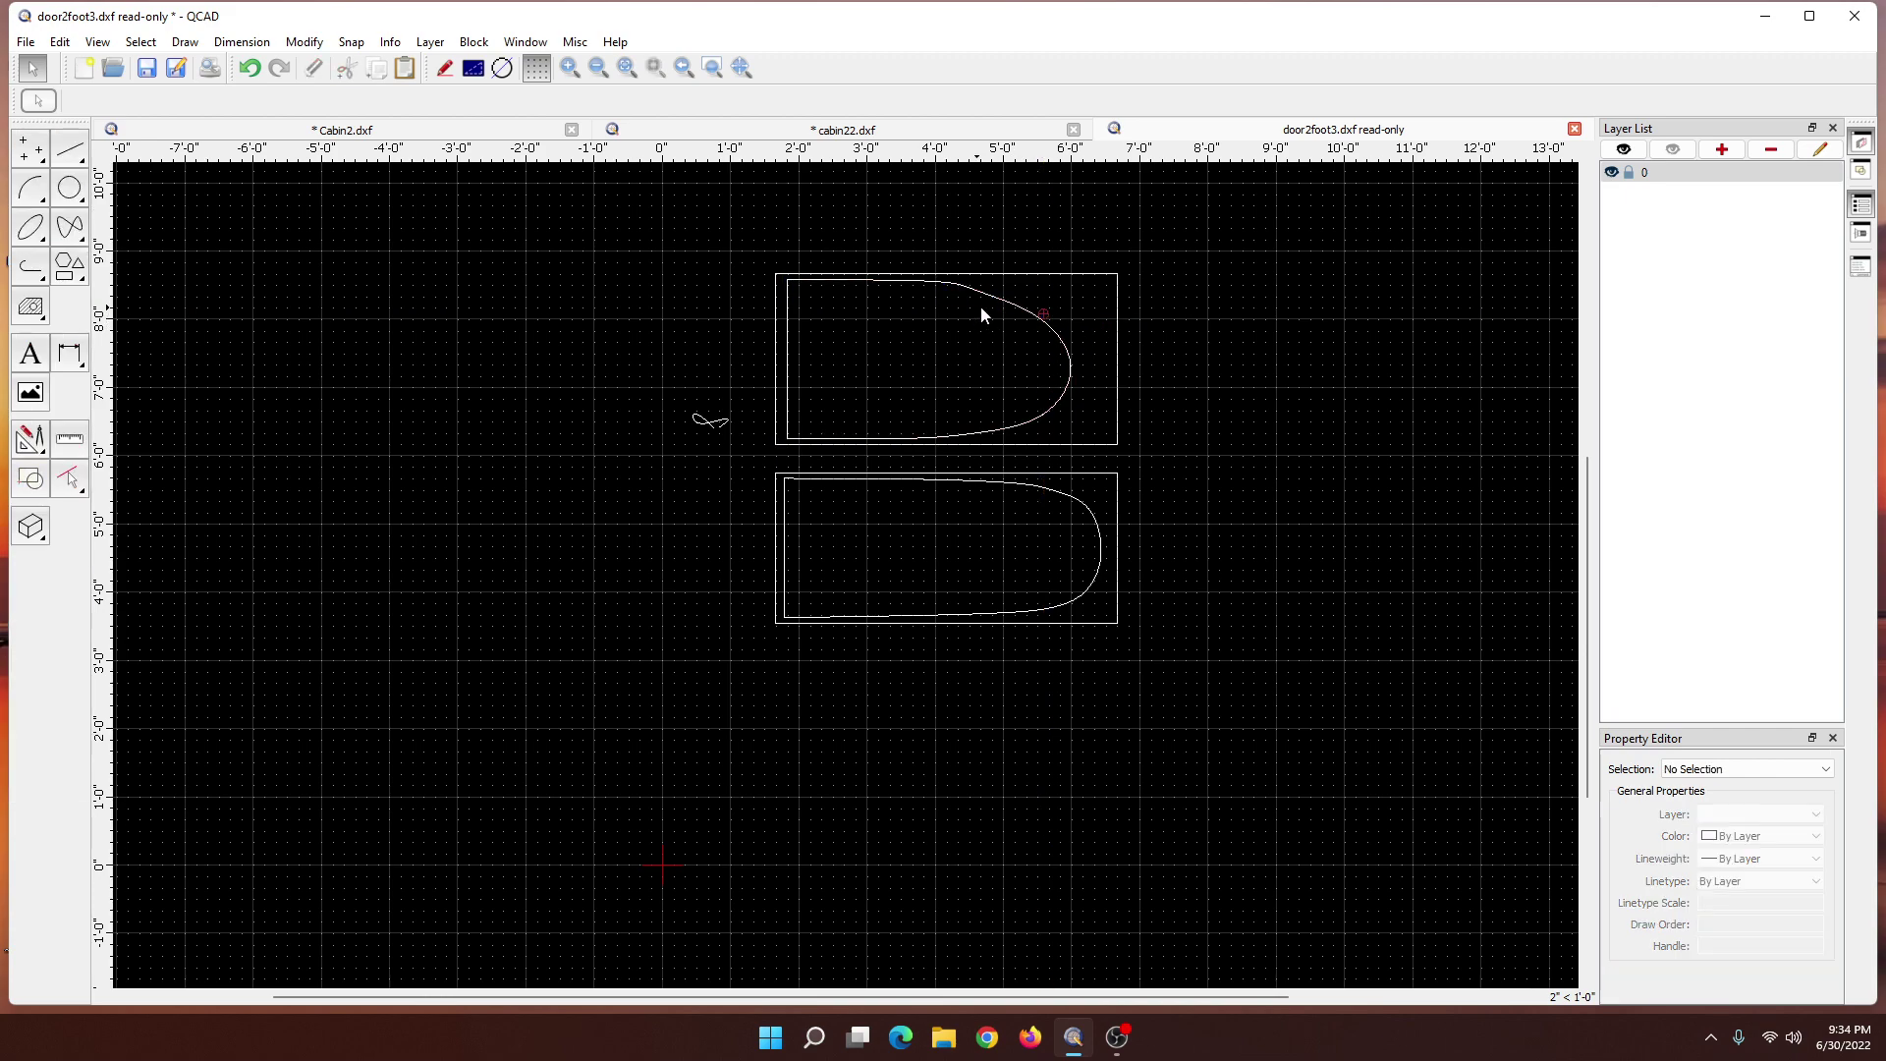
left_click(949, 286)
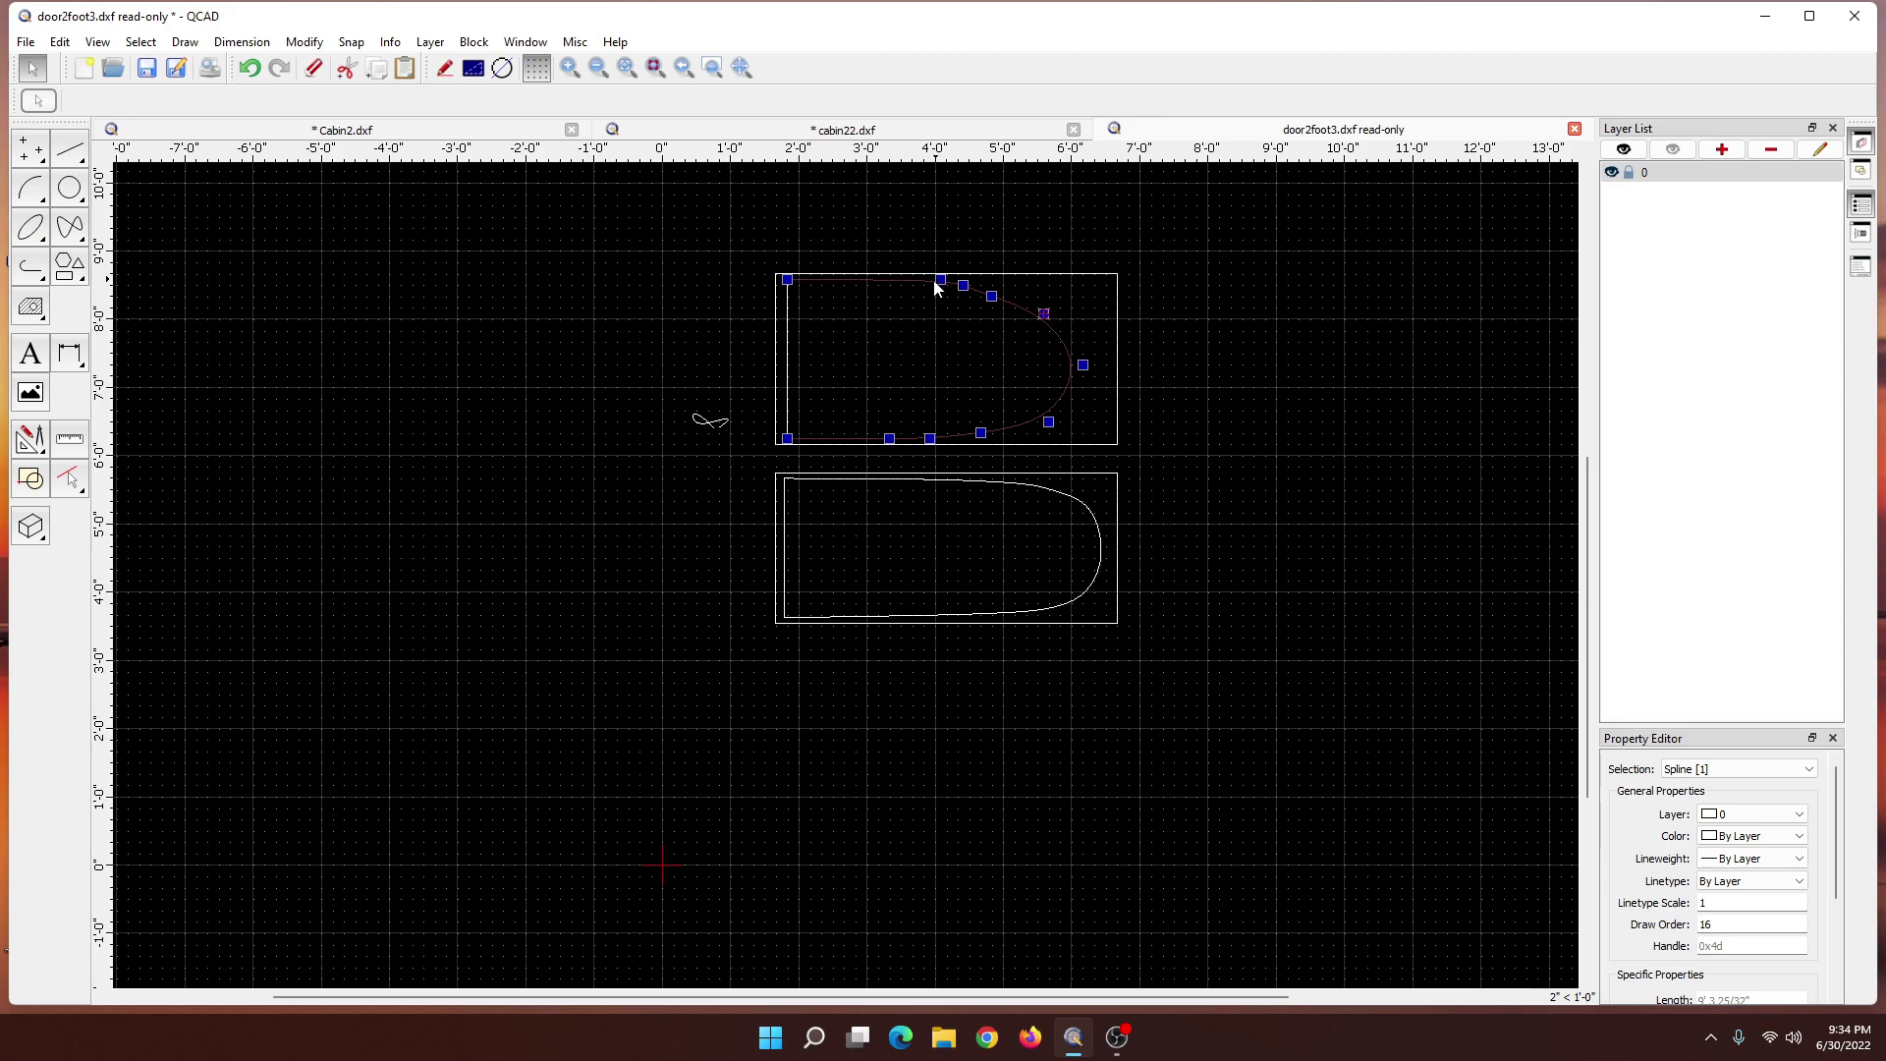
left_click(939, 281)
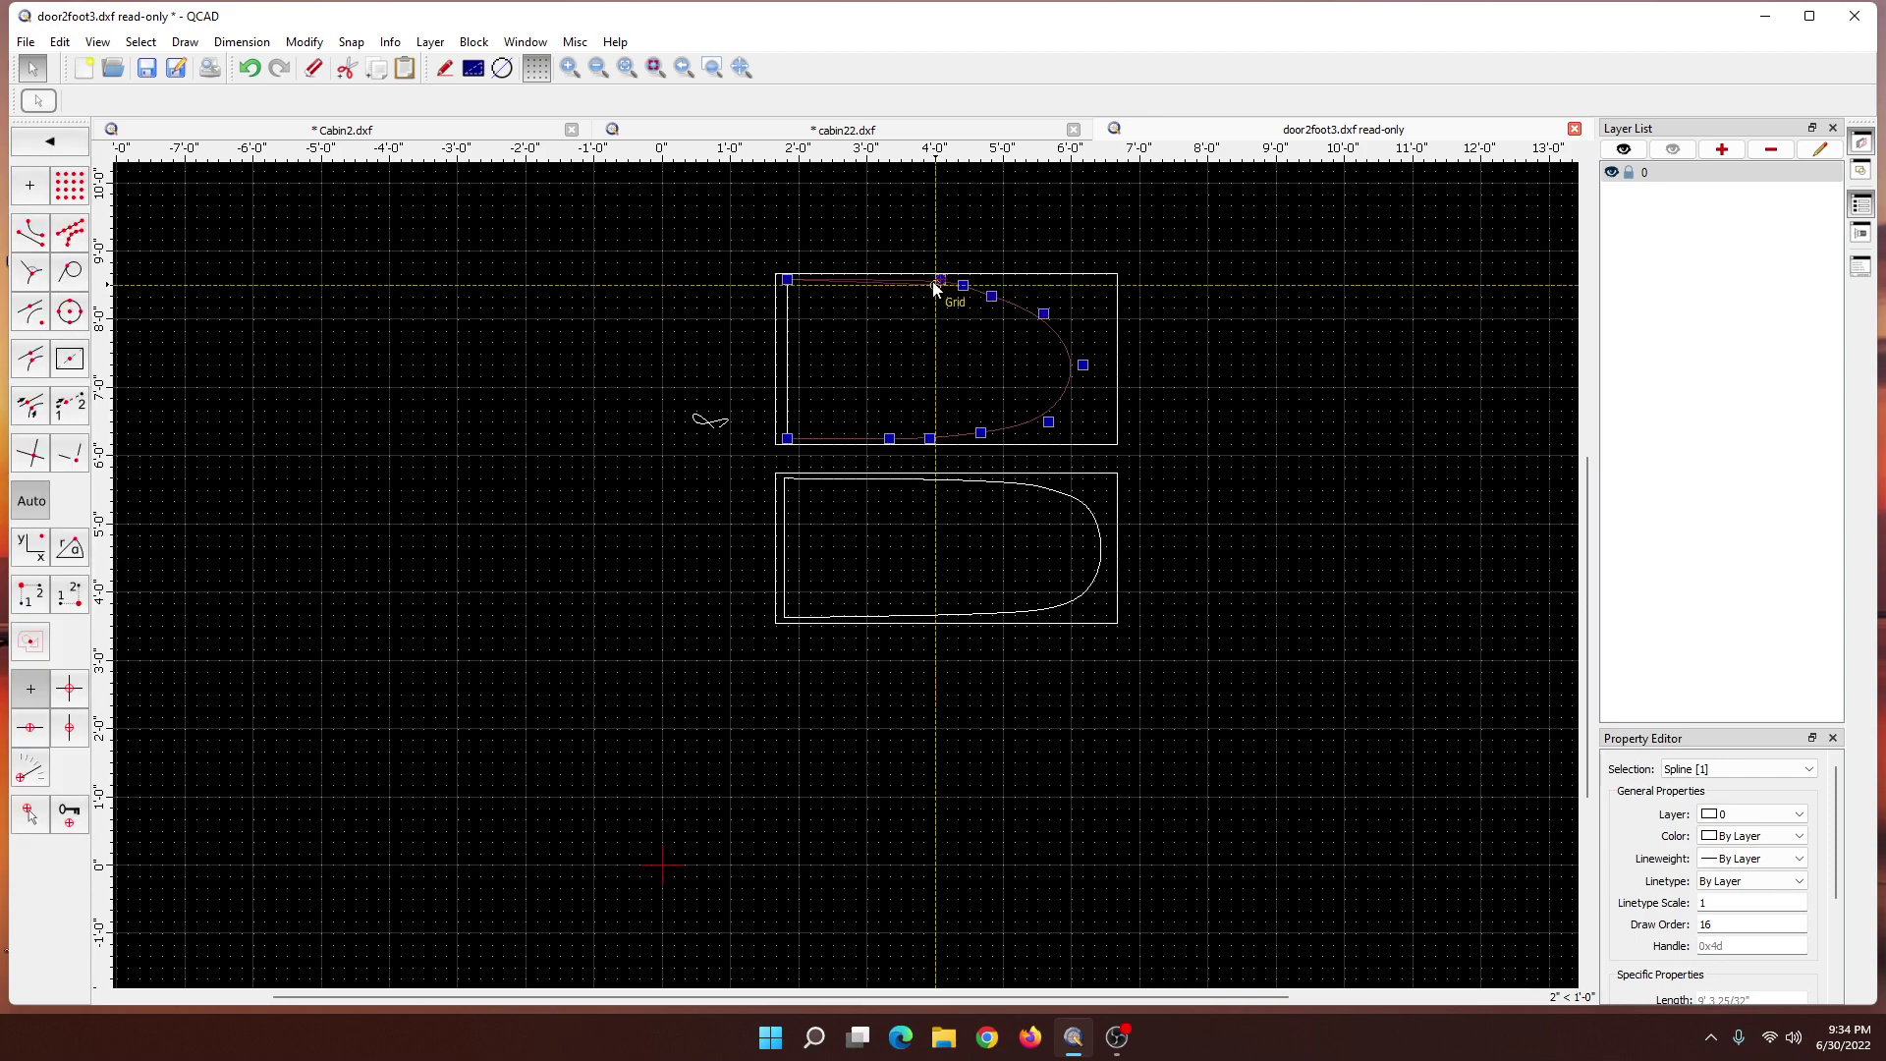
left_click(939, 285)
left_click(906, 350)
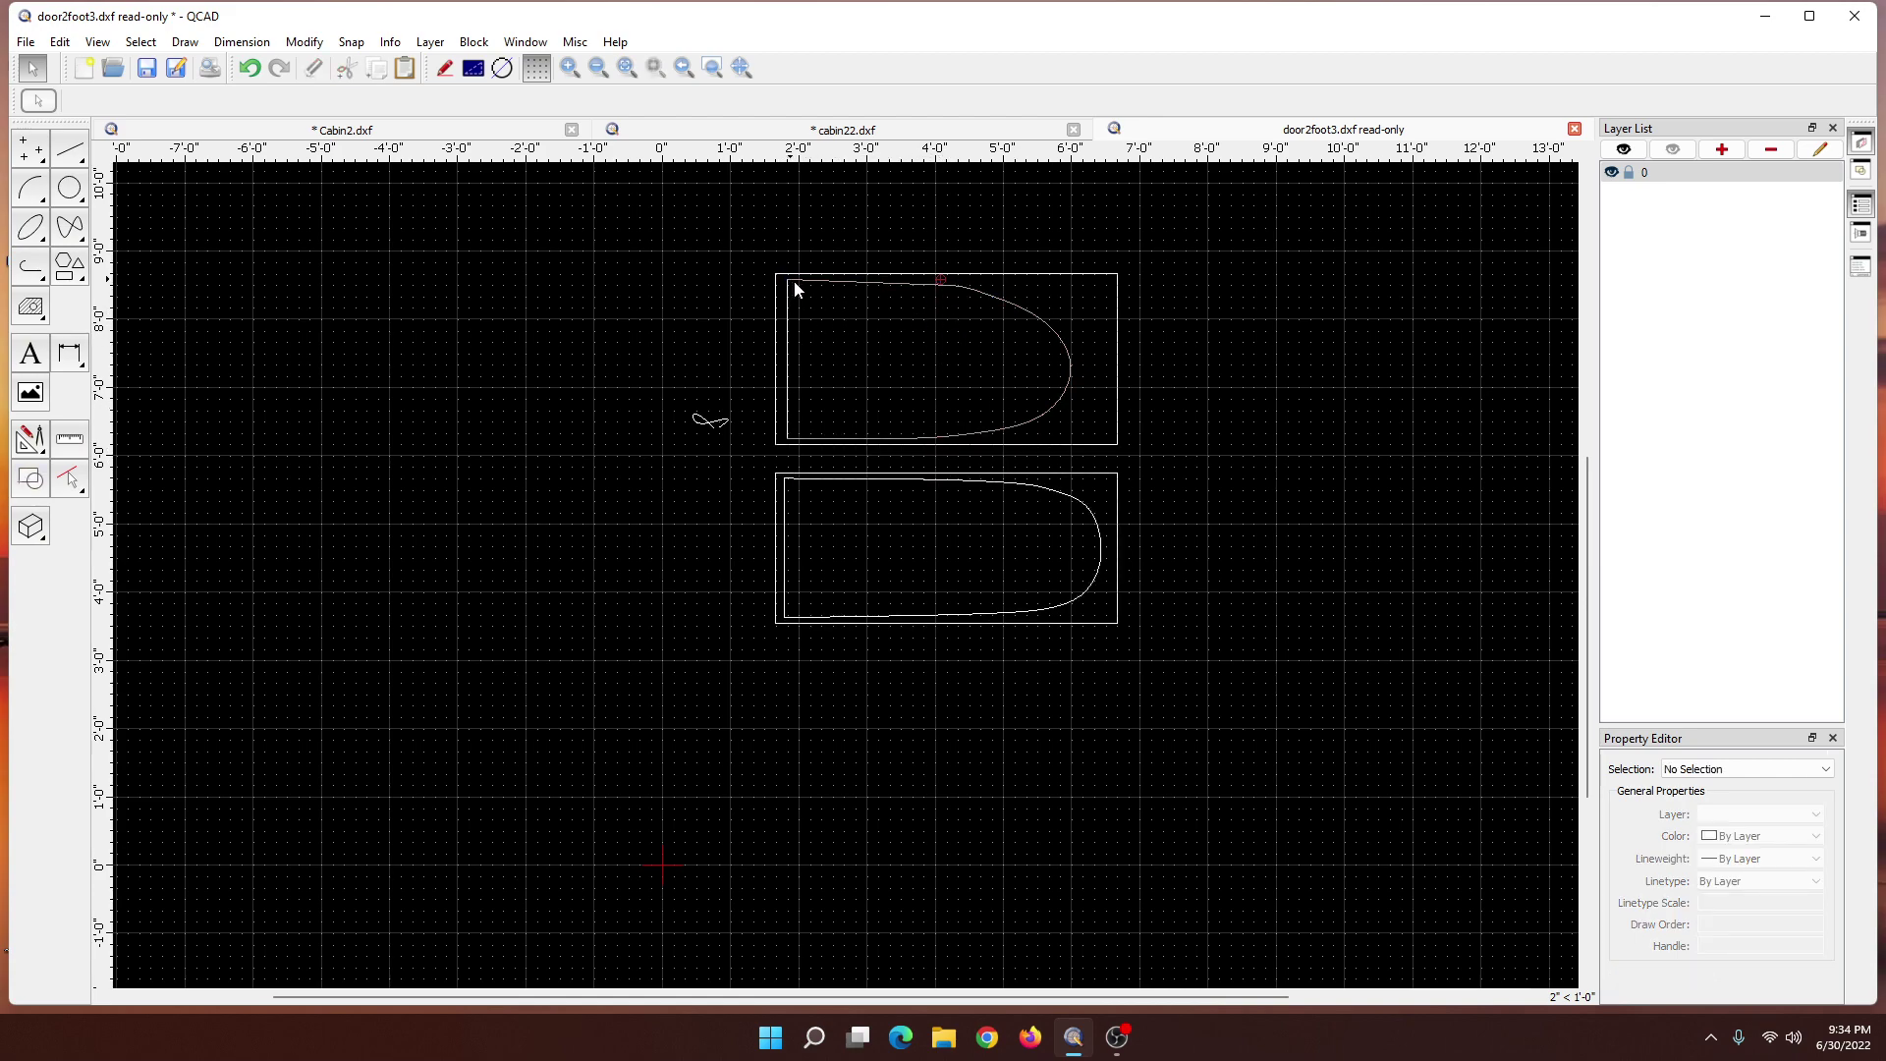
- Delete the small looping test spline and the whole upper tub drawing, including its outer rectangle and inner outline
left_click(691, 416)
key("Delete")
left_click_drag(675, 251, 1182, 465)
key("Delete")
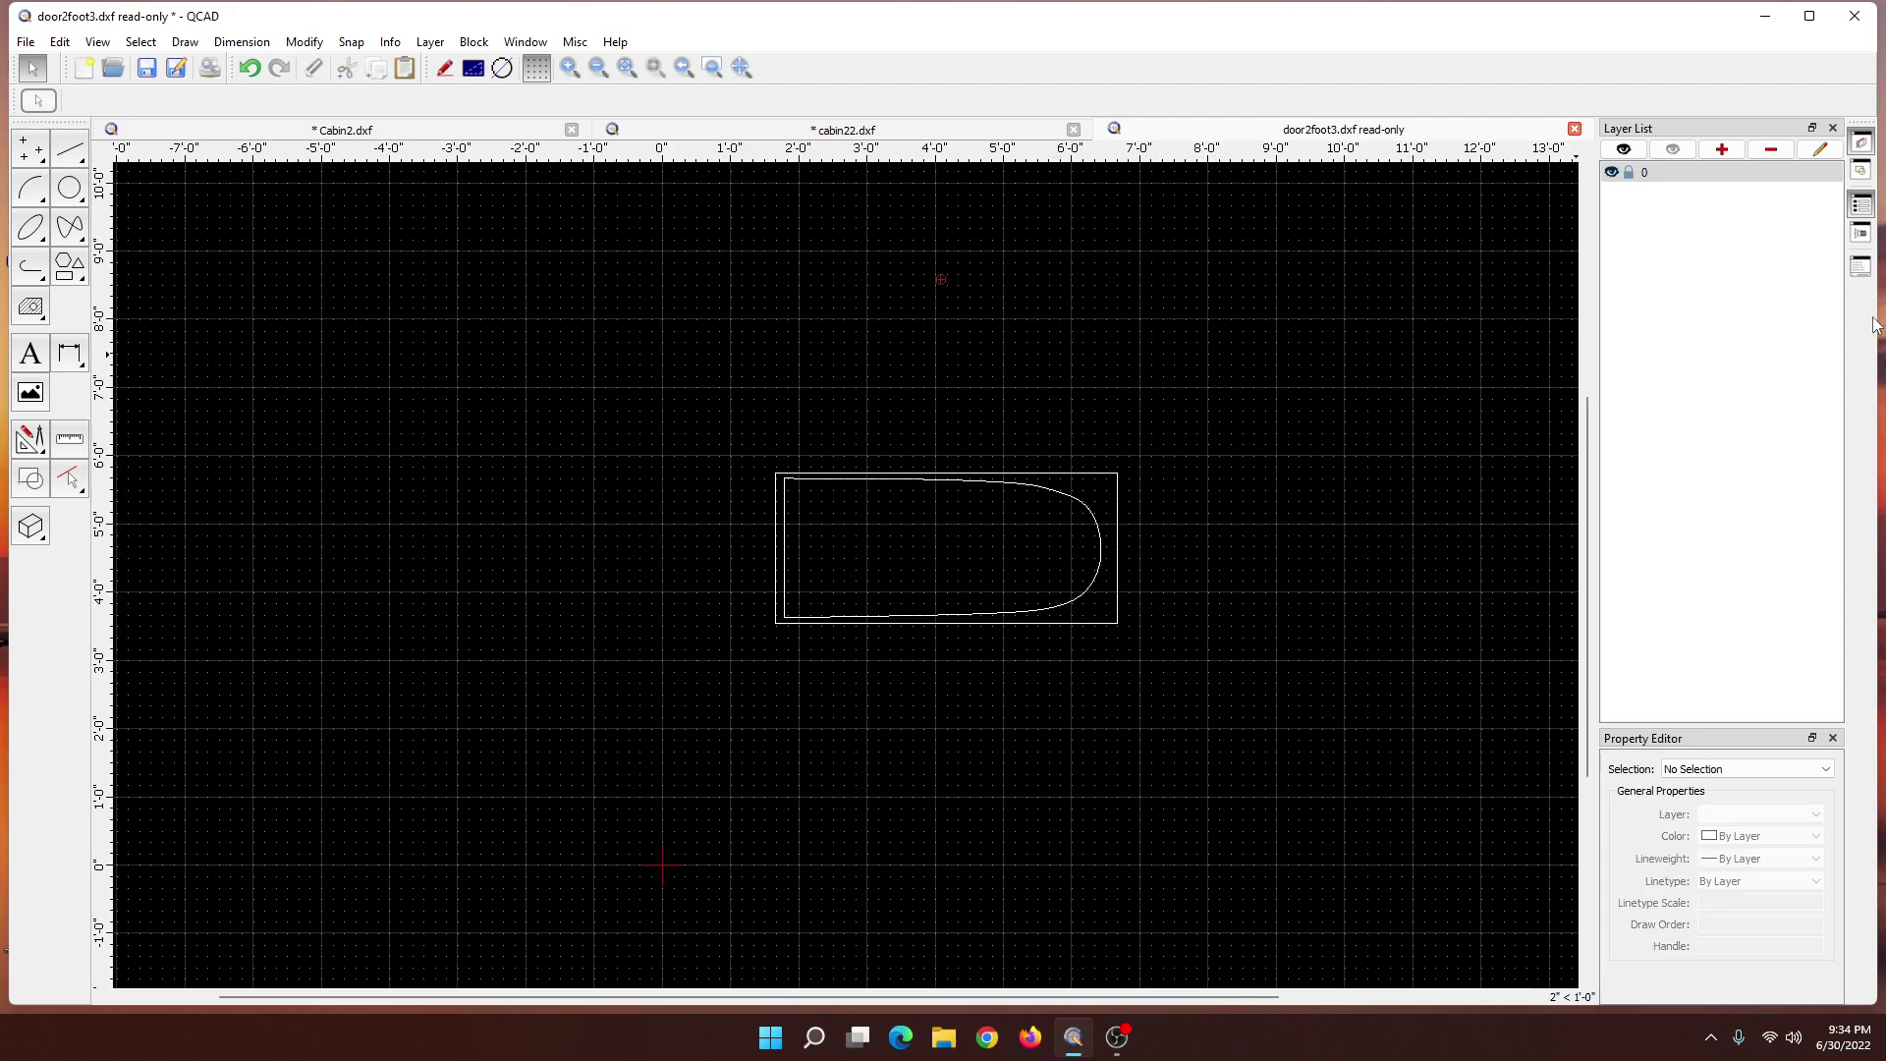
- Insert the double sink part from the qcadparts library above and left of the bathtub, and close the library browser
left_click(1862, 236)
scroll(1344, 415, "down", 2)
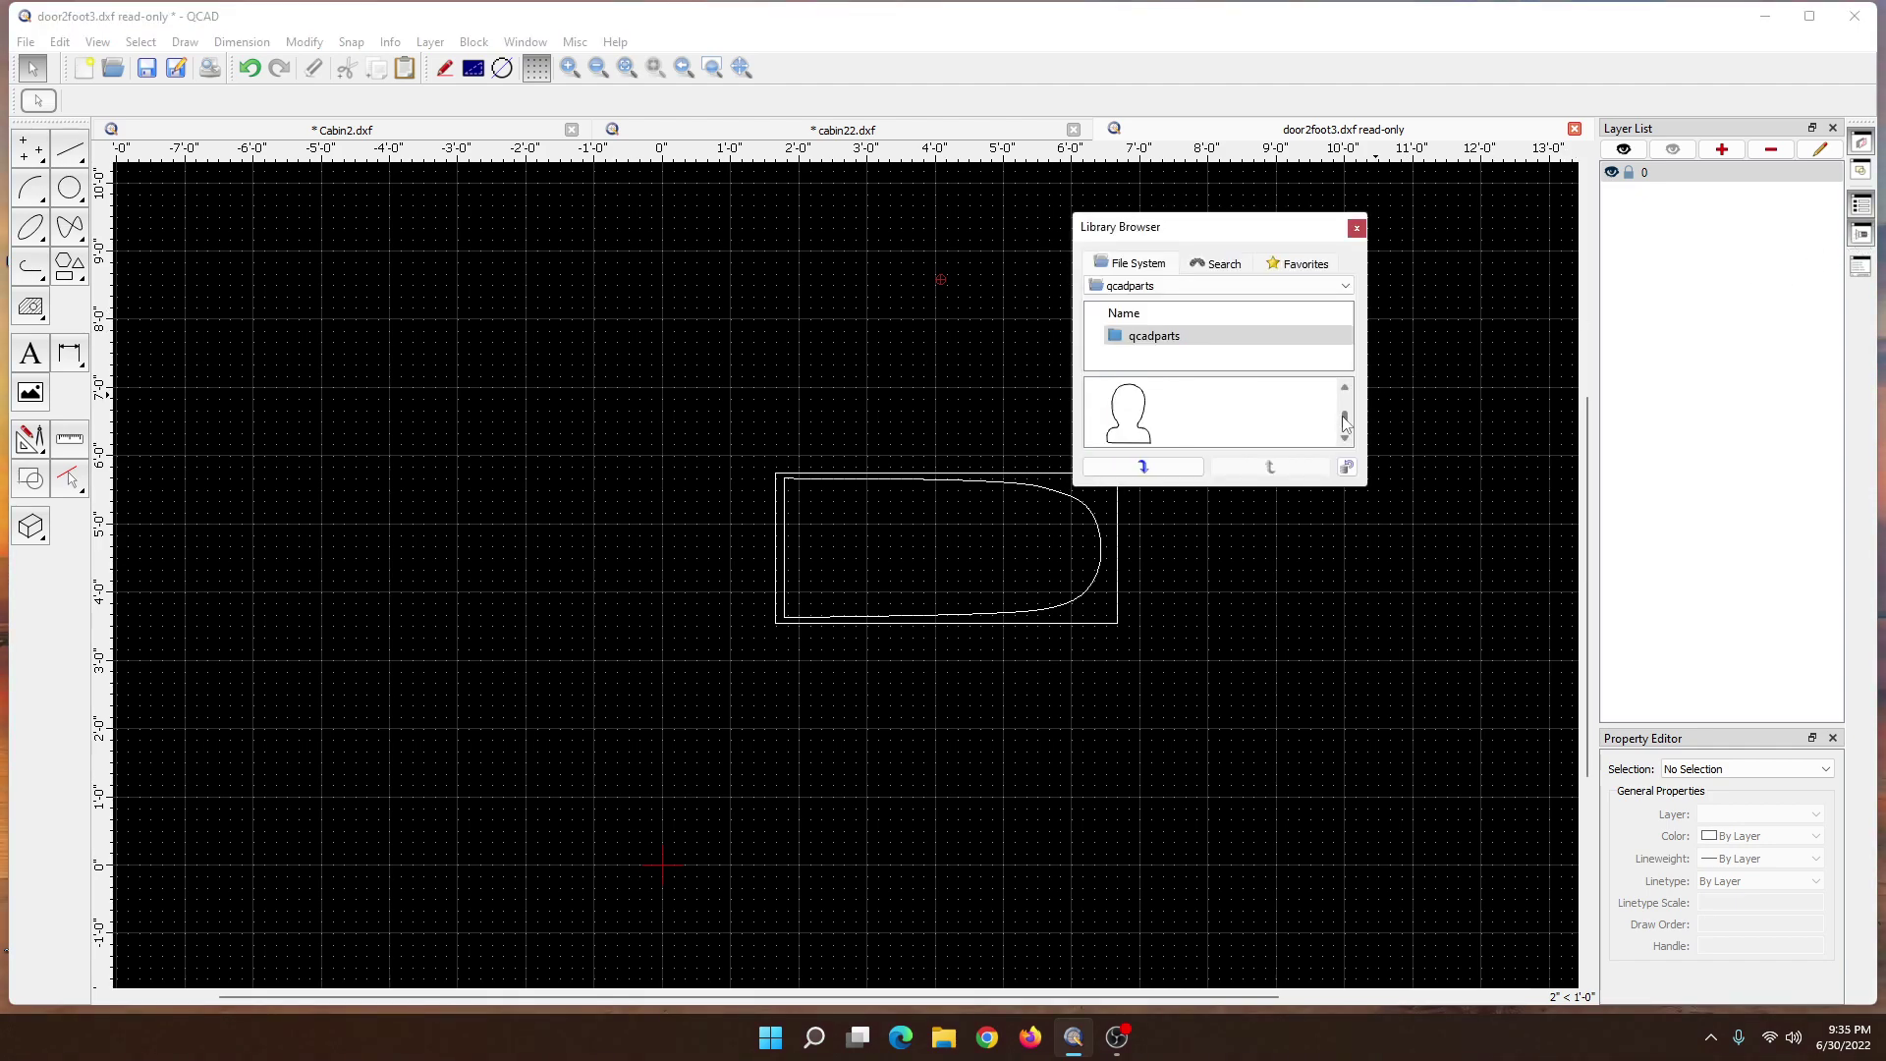
scroll(1344, 419, "up", 1)
left_click_drag(1218, 404, 521, 442)
left_click(378, 569)
right_click(547, 622)
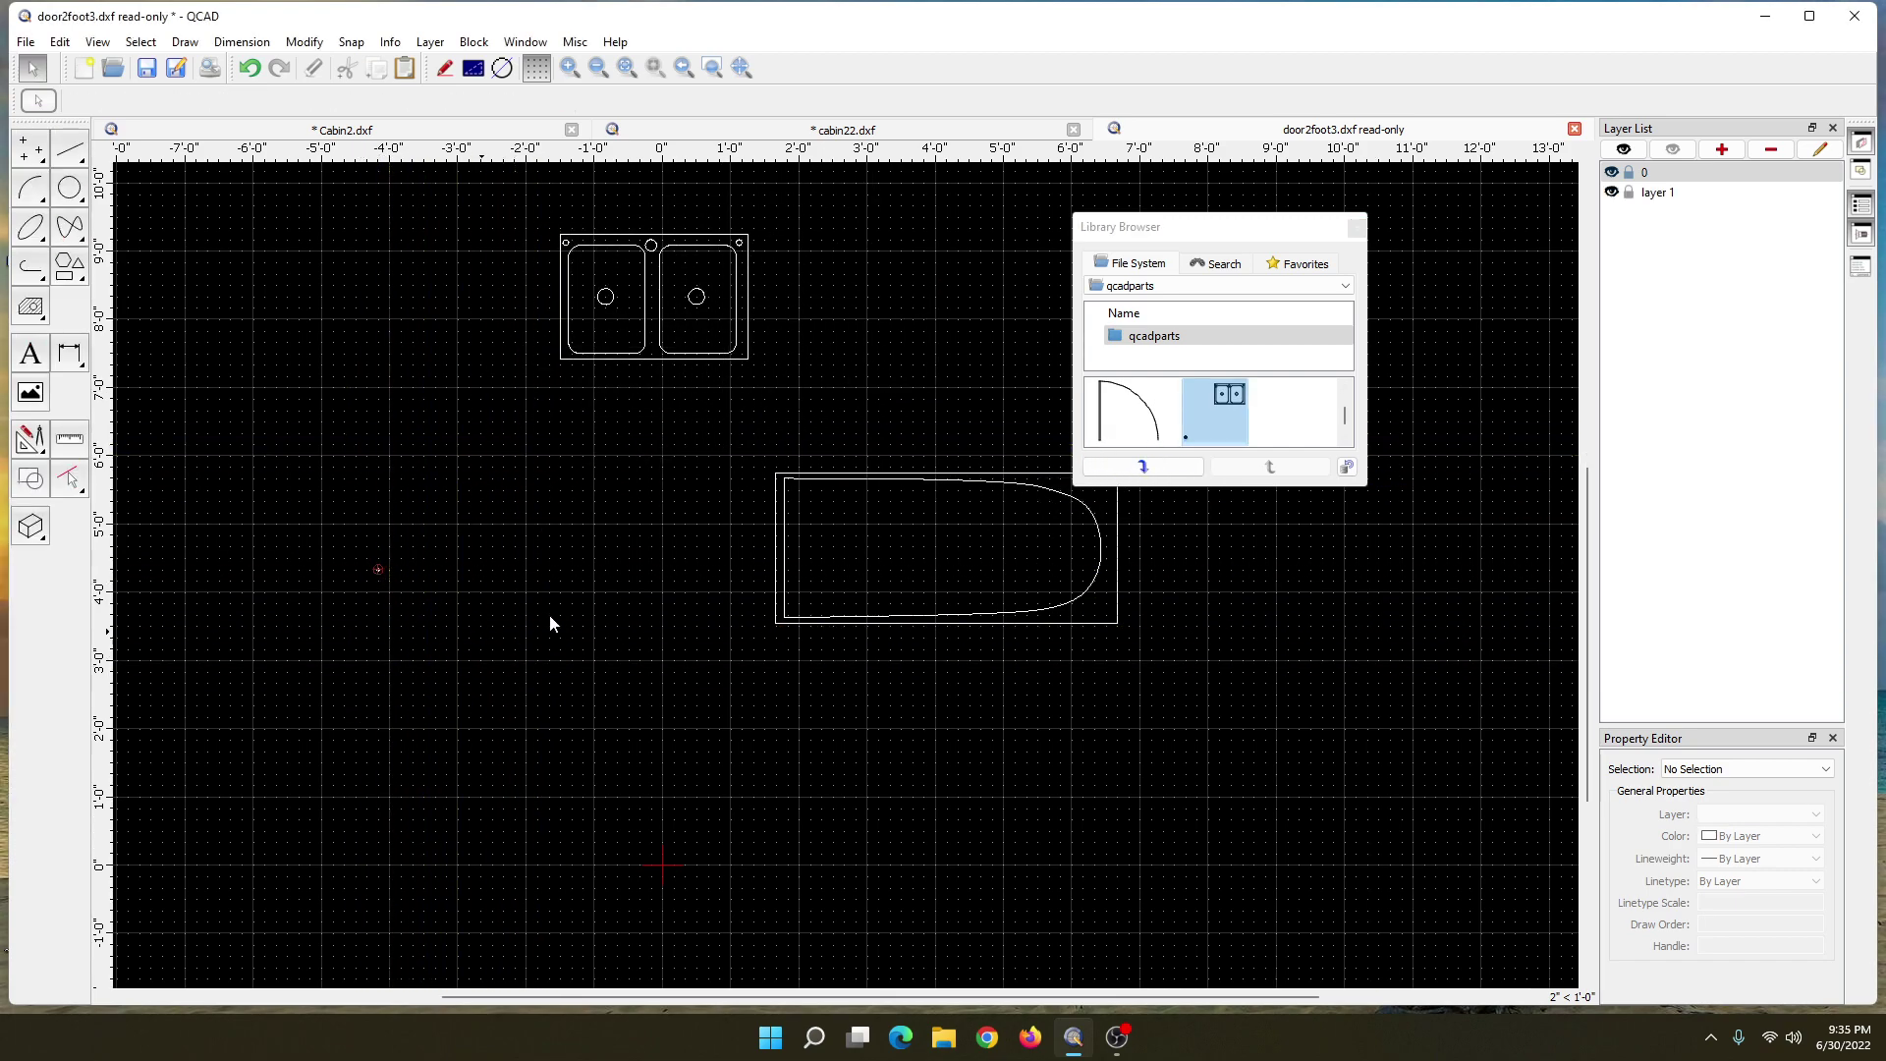
left_click(1357, 227)
- Draw a 2'4" vertical line in the empty area left of the sink and bathtub
scroll(938, 462, "down", 3)
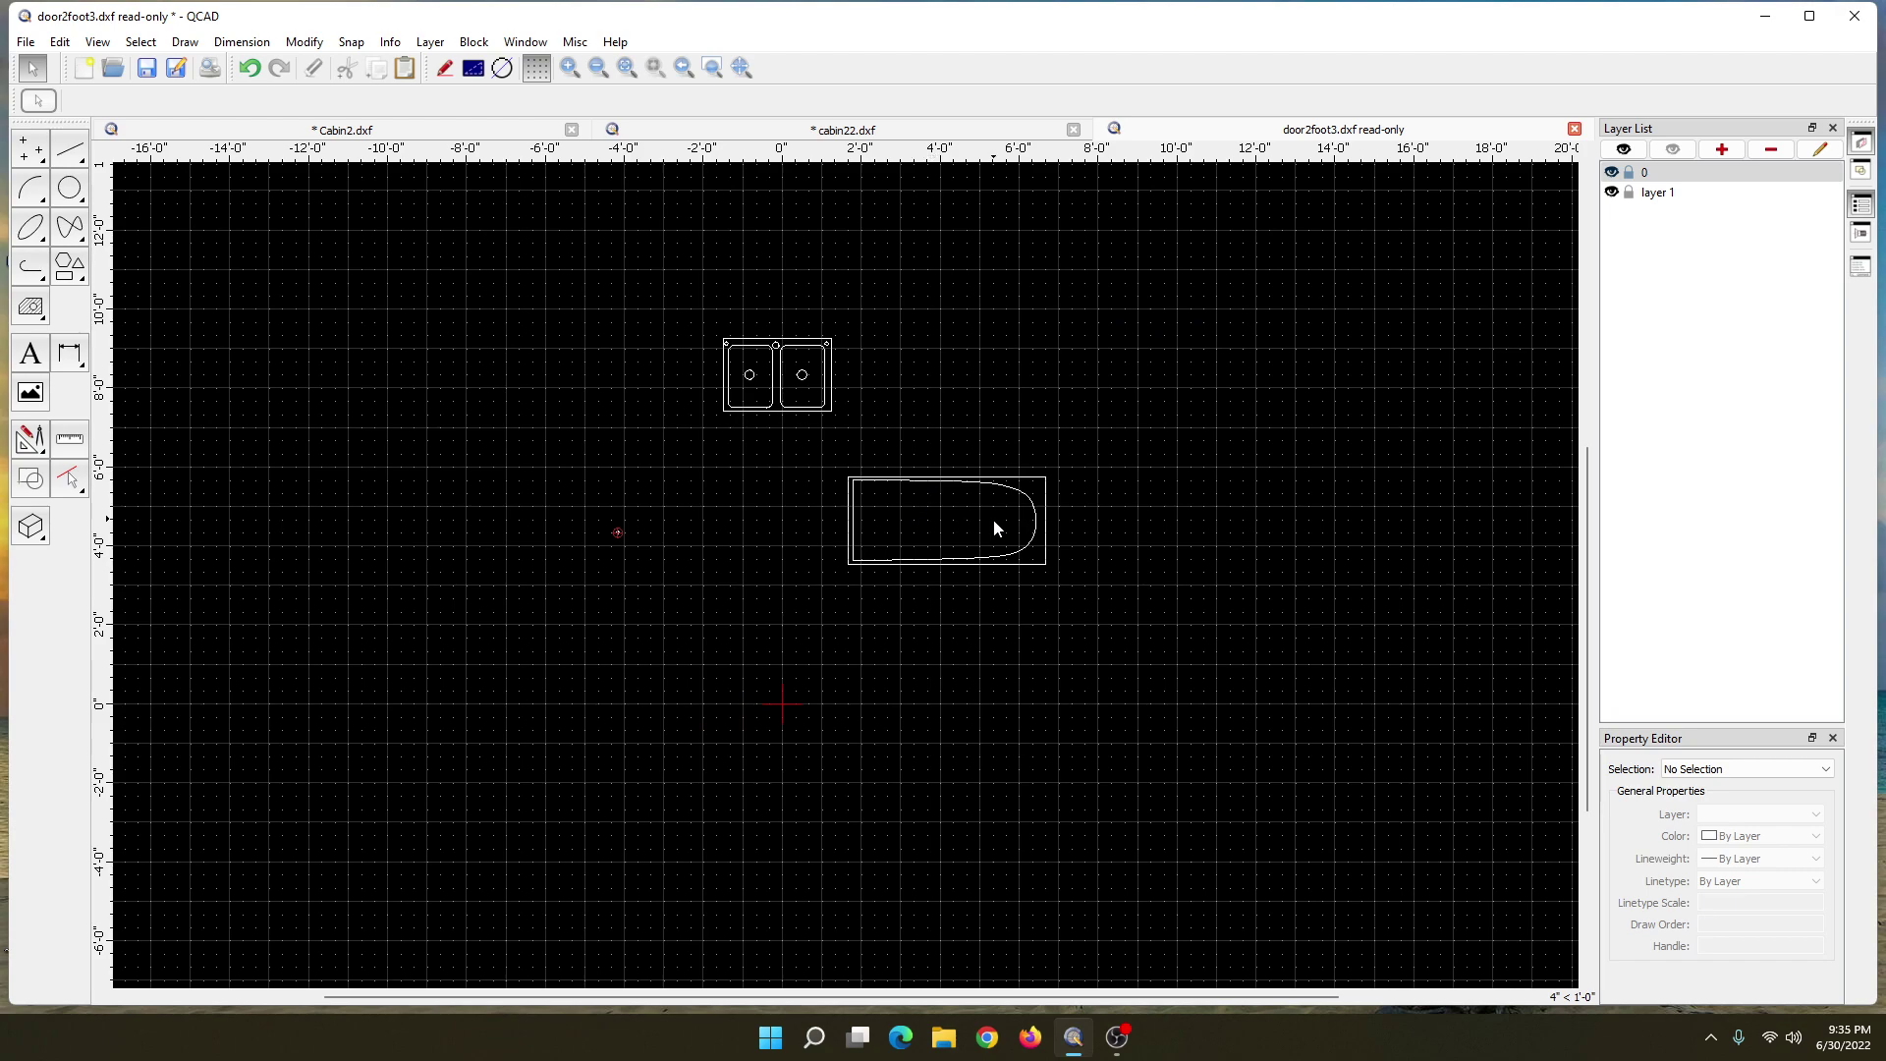
scroll(699, 424, "up", 3)
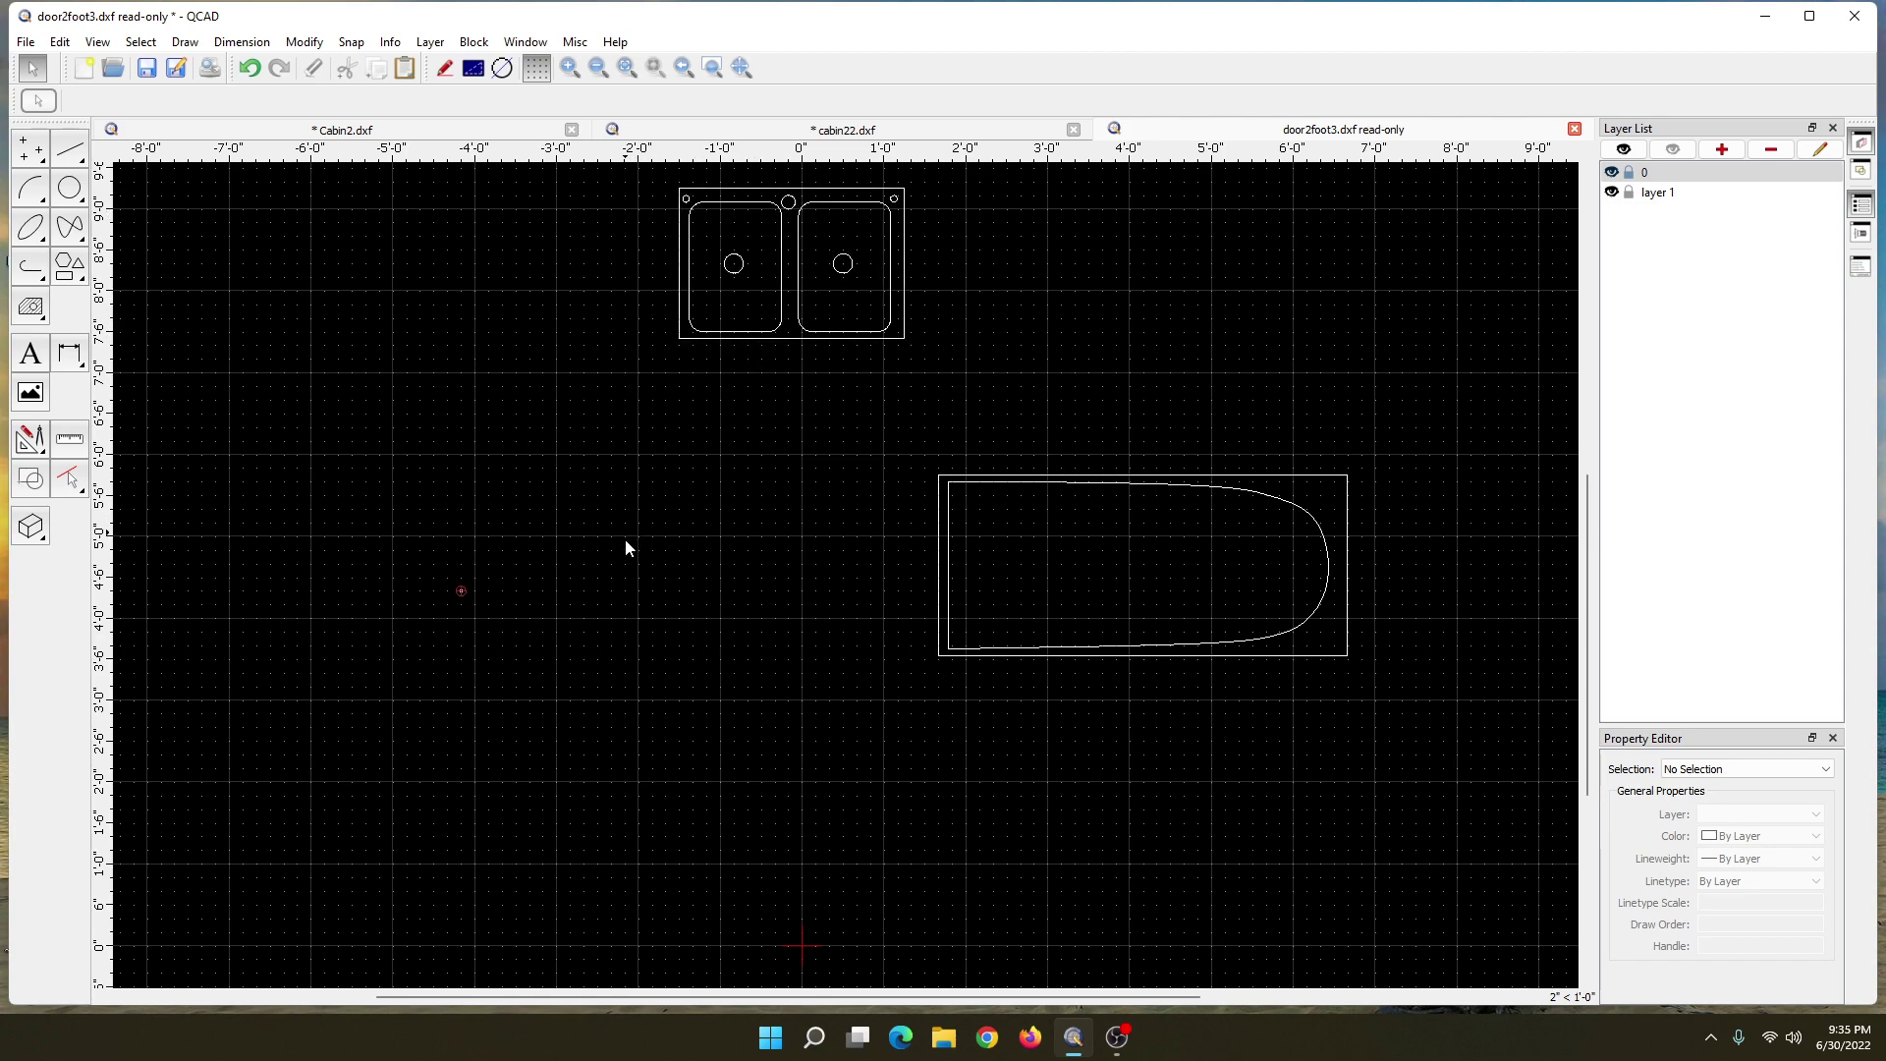
left_click(70, 162)
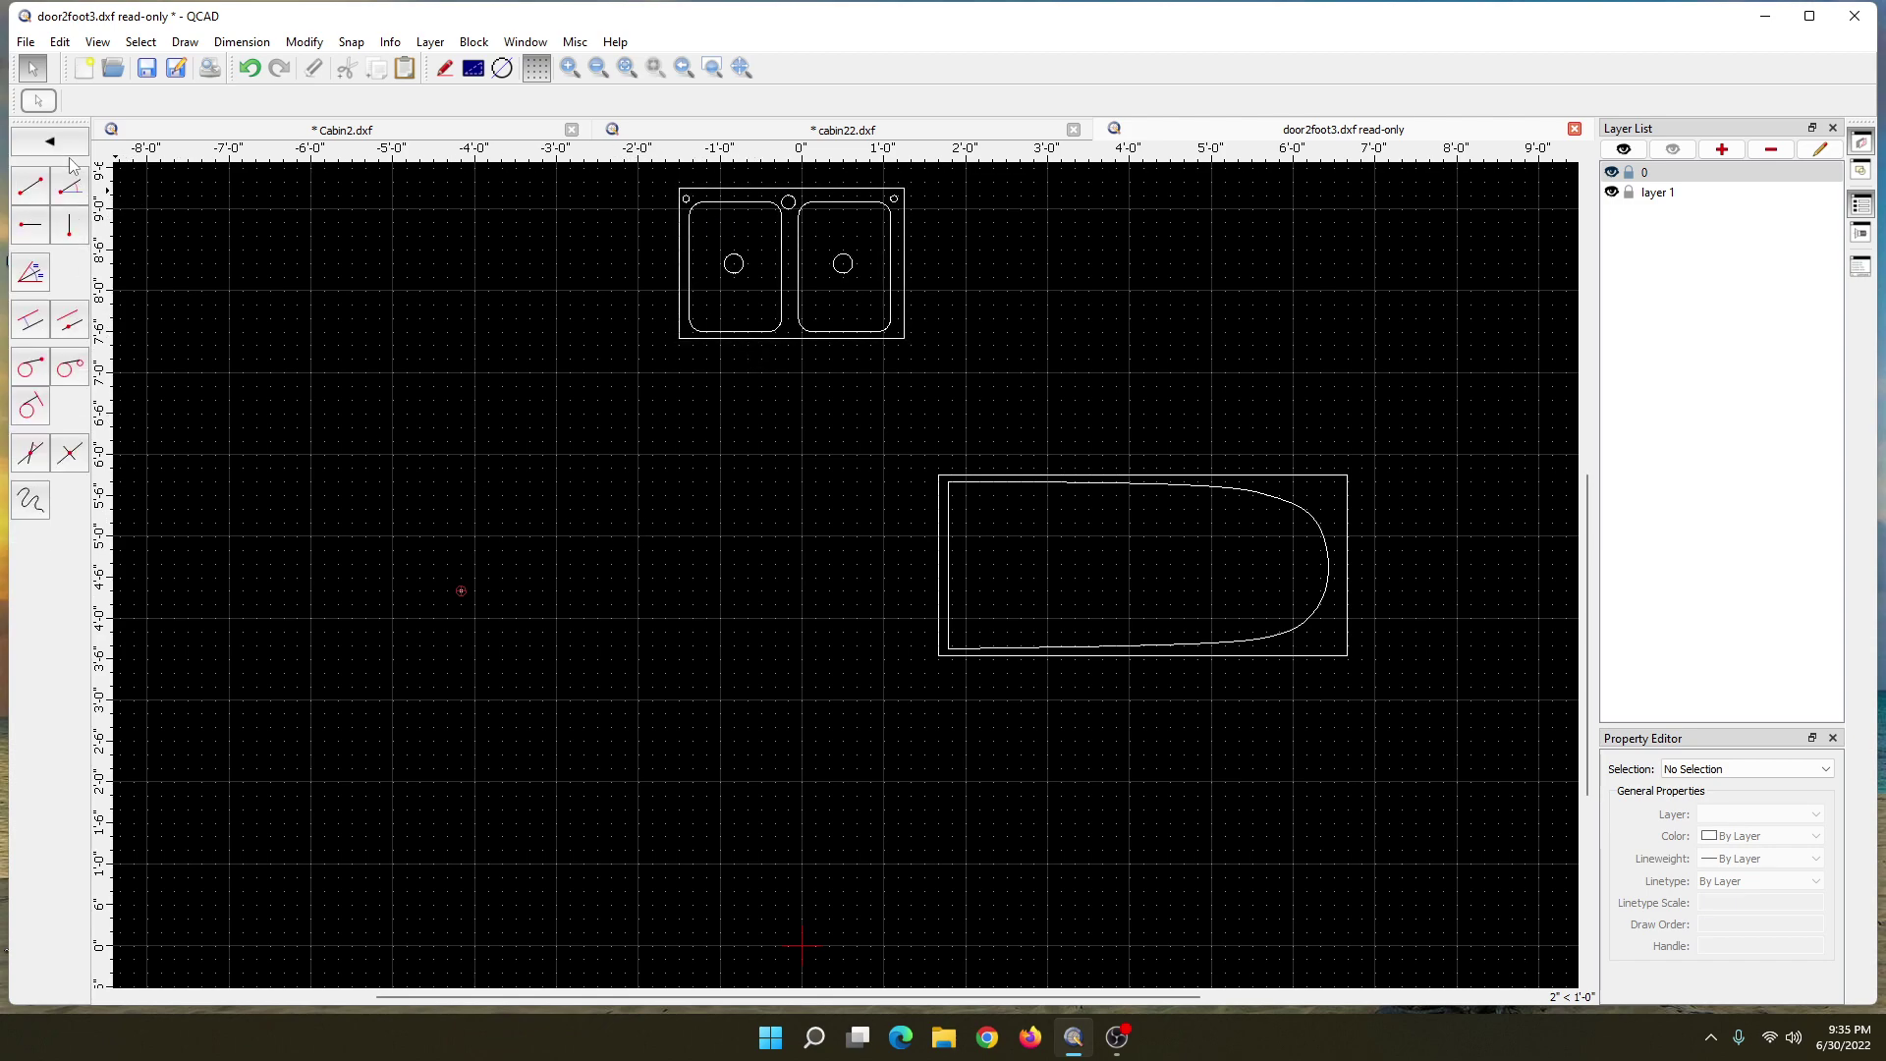
left_click(69, 228)
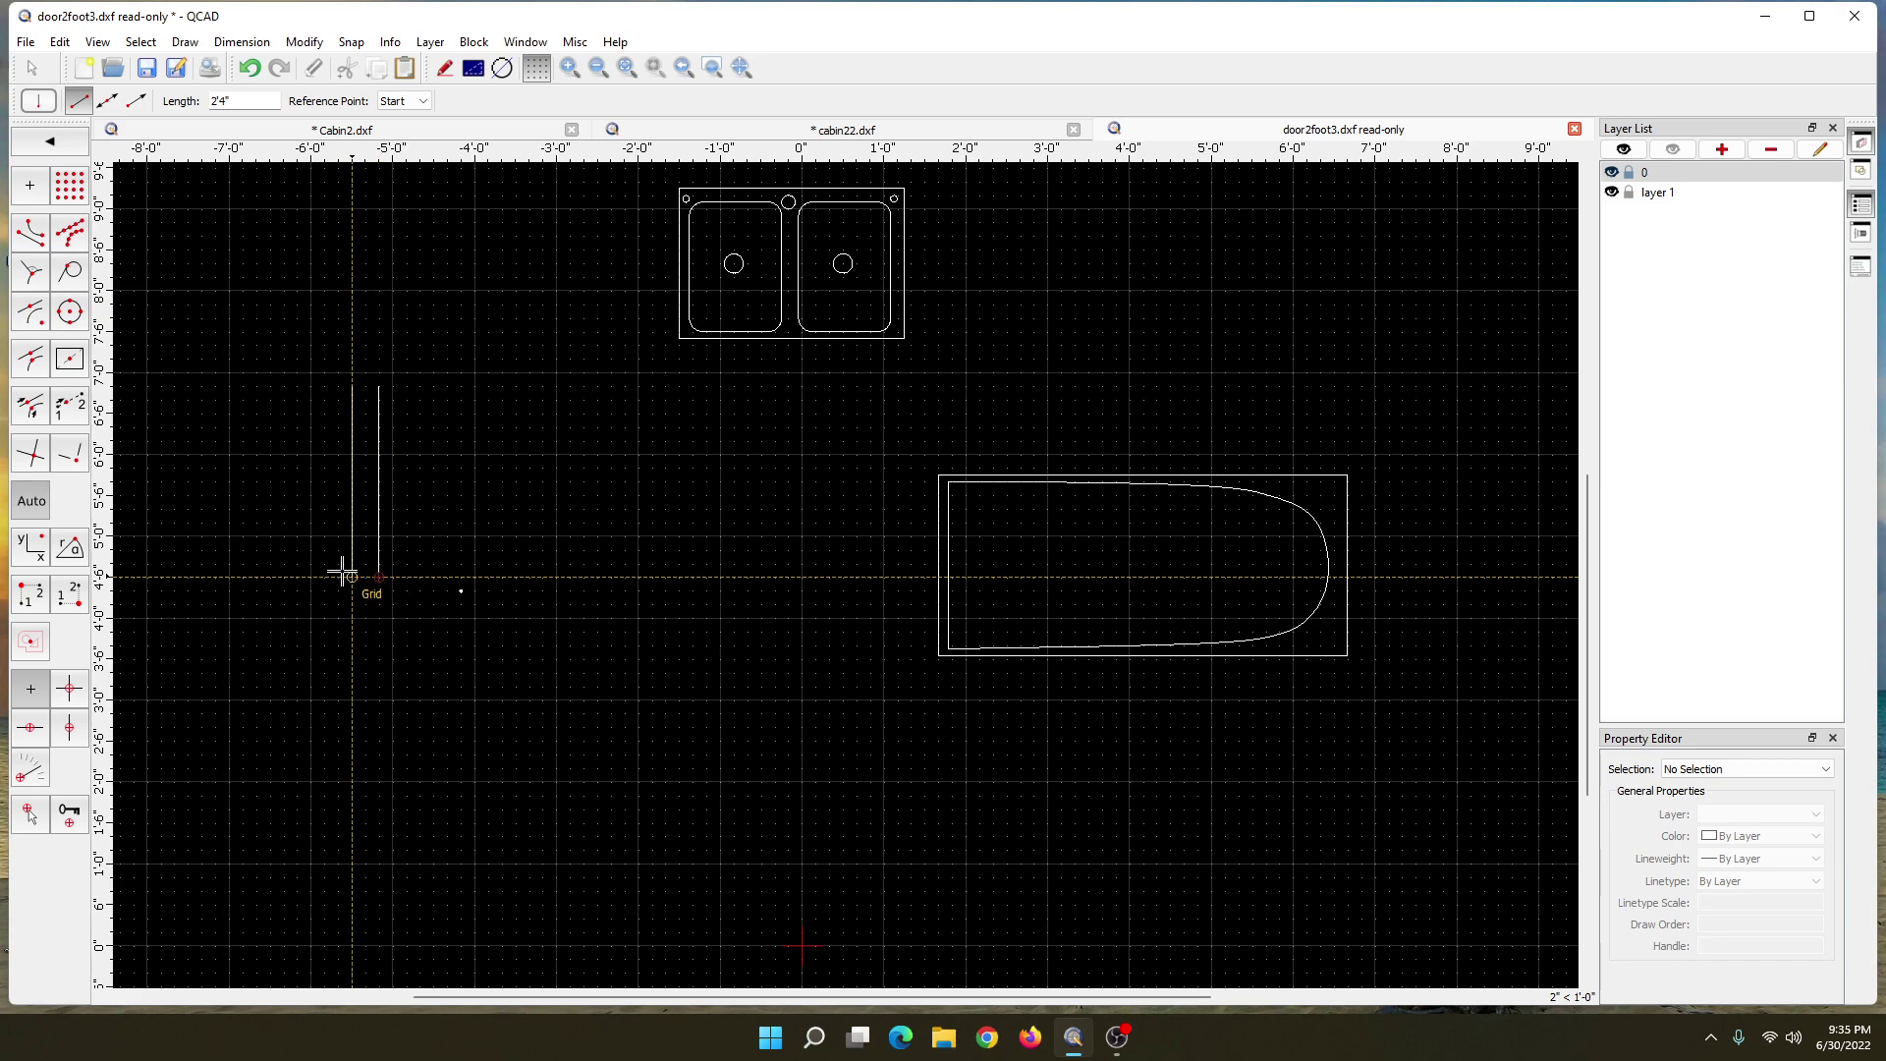
left_click(32, 80)
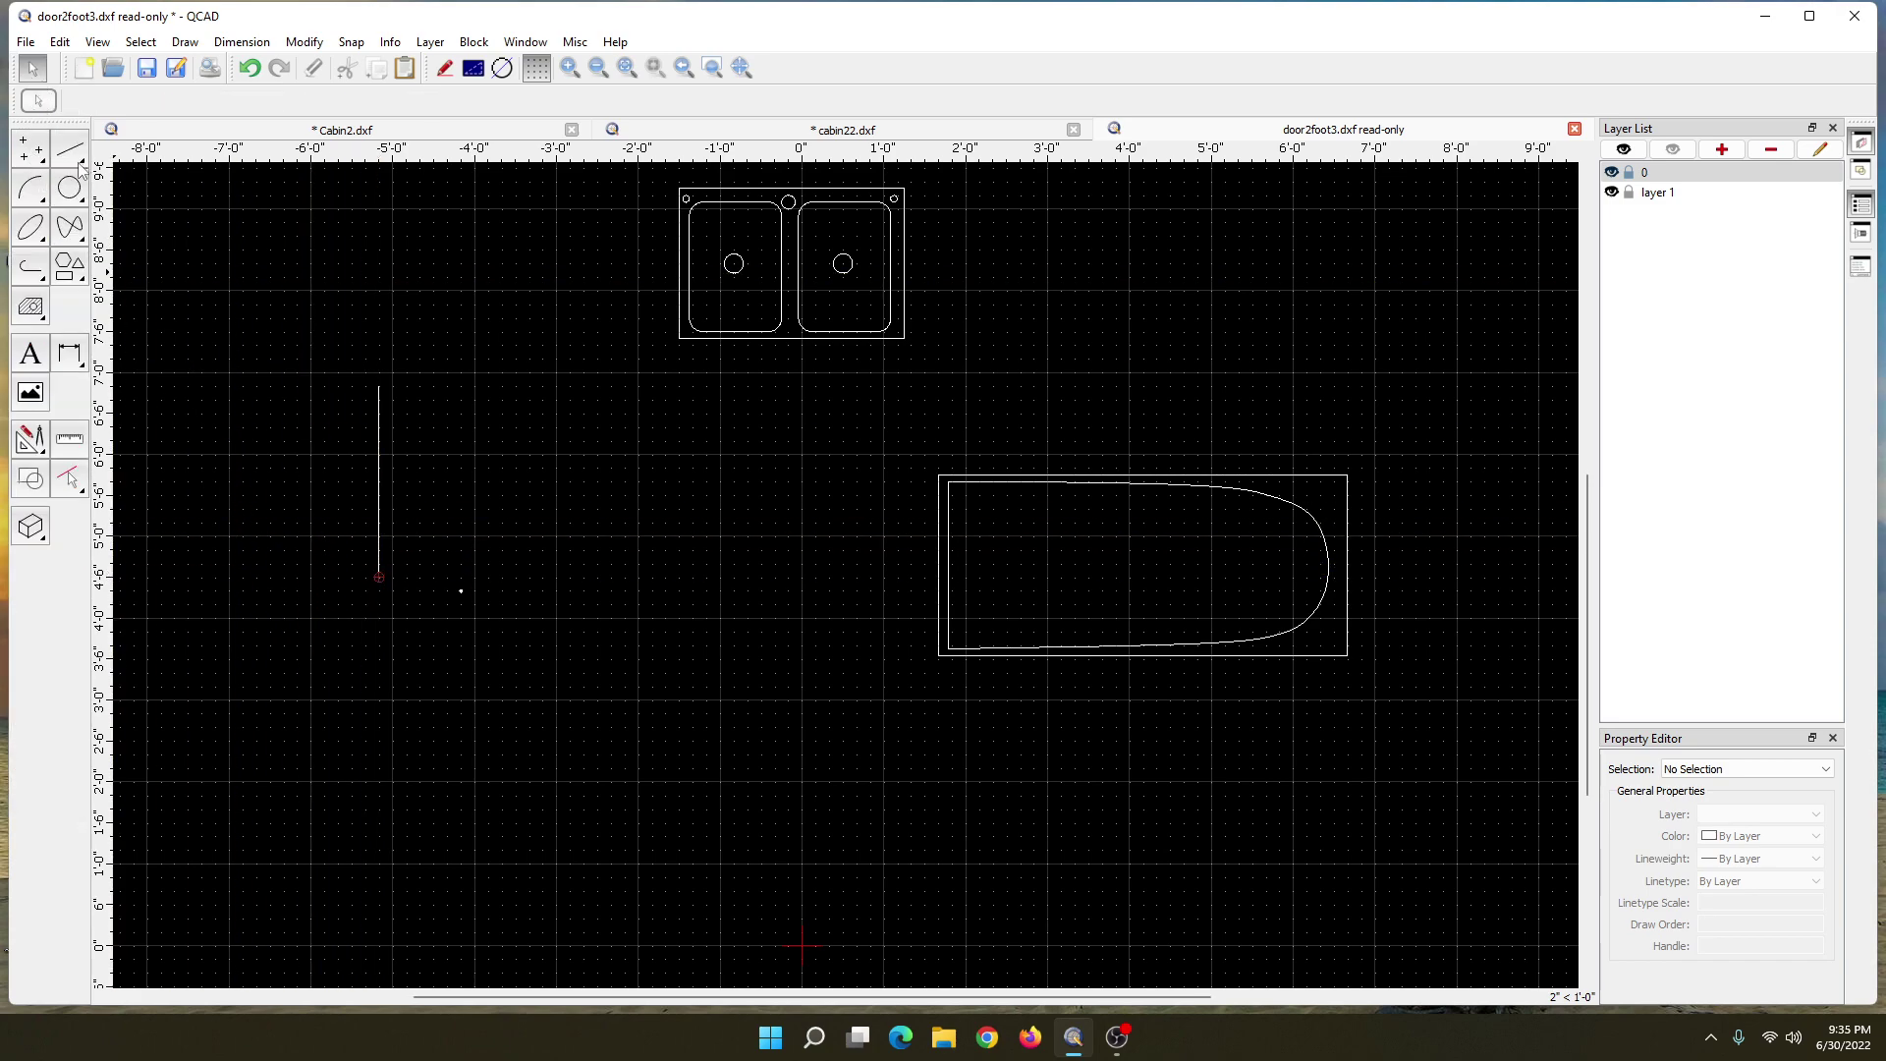
- Draw a 2'4" horizontal line to the right from the upper end of the vertical line
left_click(74, 162)
left_click(31, 226)
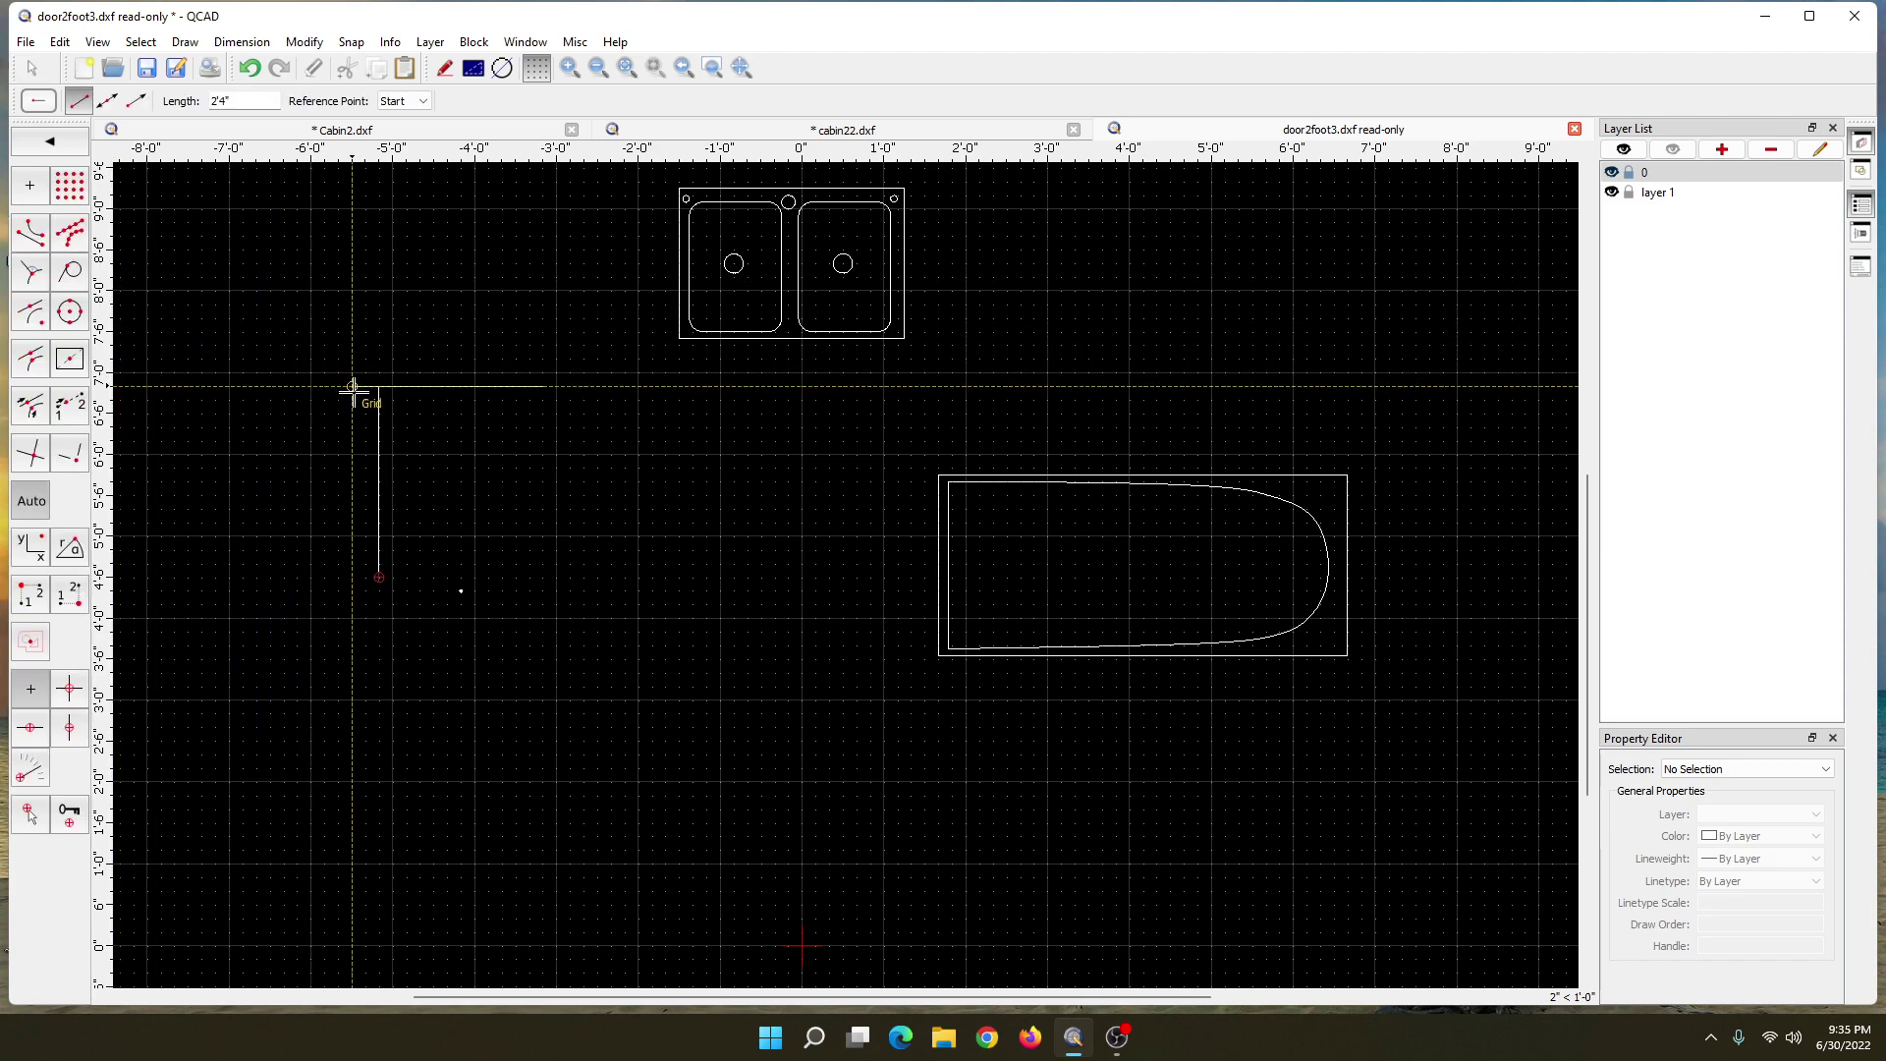
scroll(445, 428, "up", 3)
left_click(334, 355)
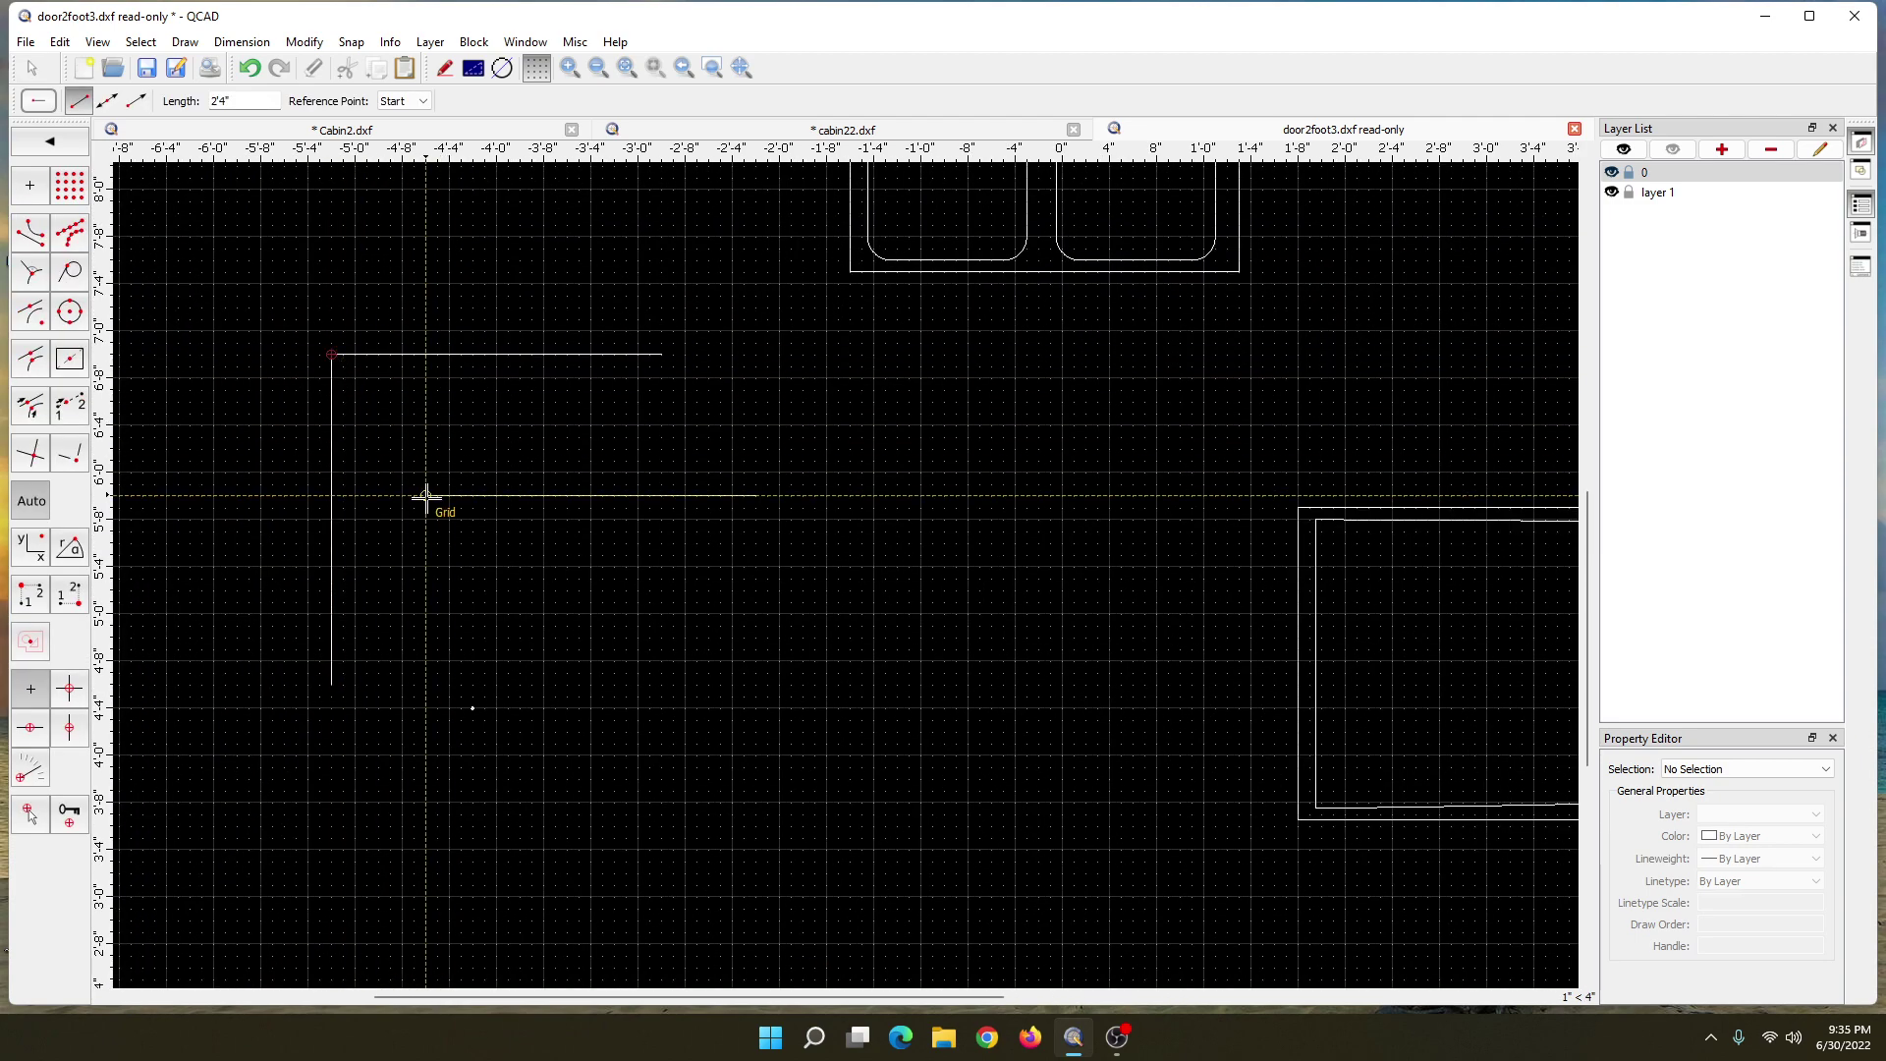
scroll(426, 496, "down", 1)
right_click(371, 398)
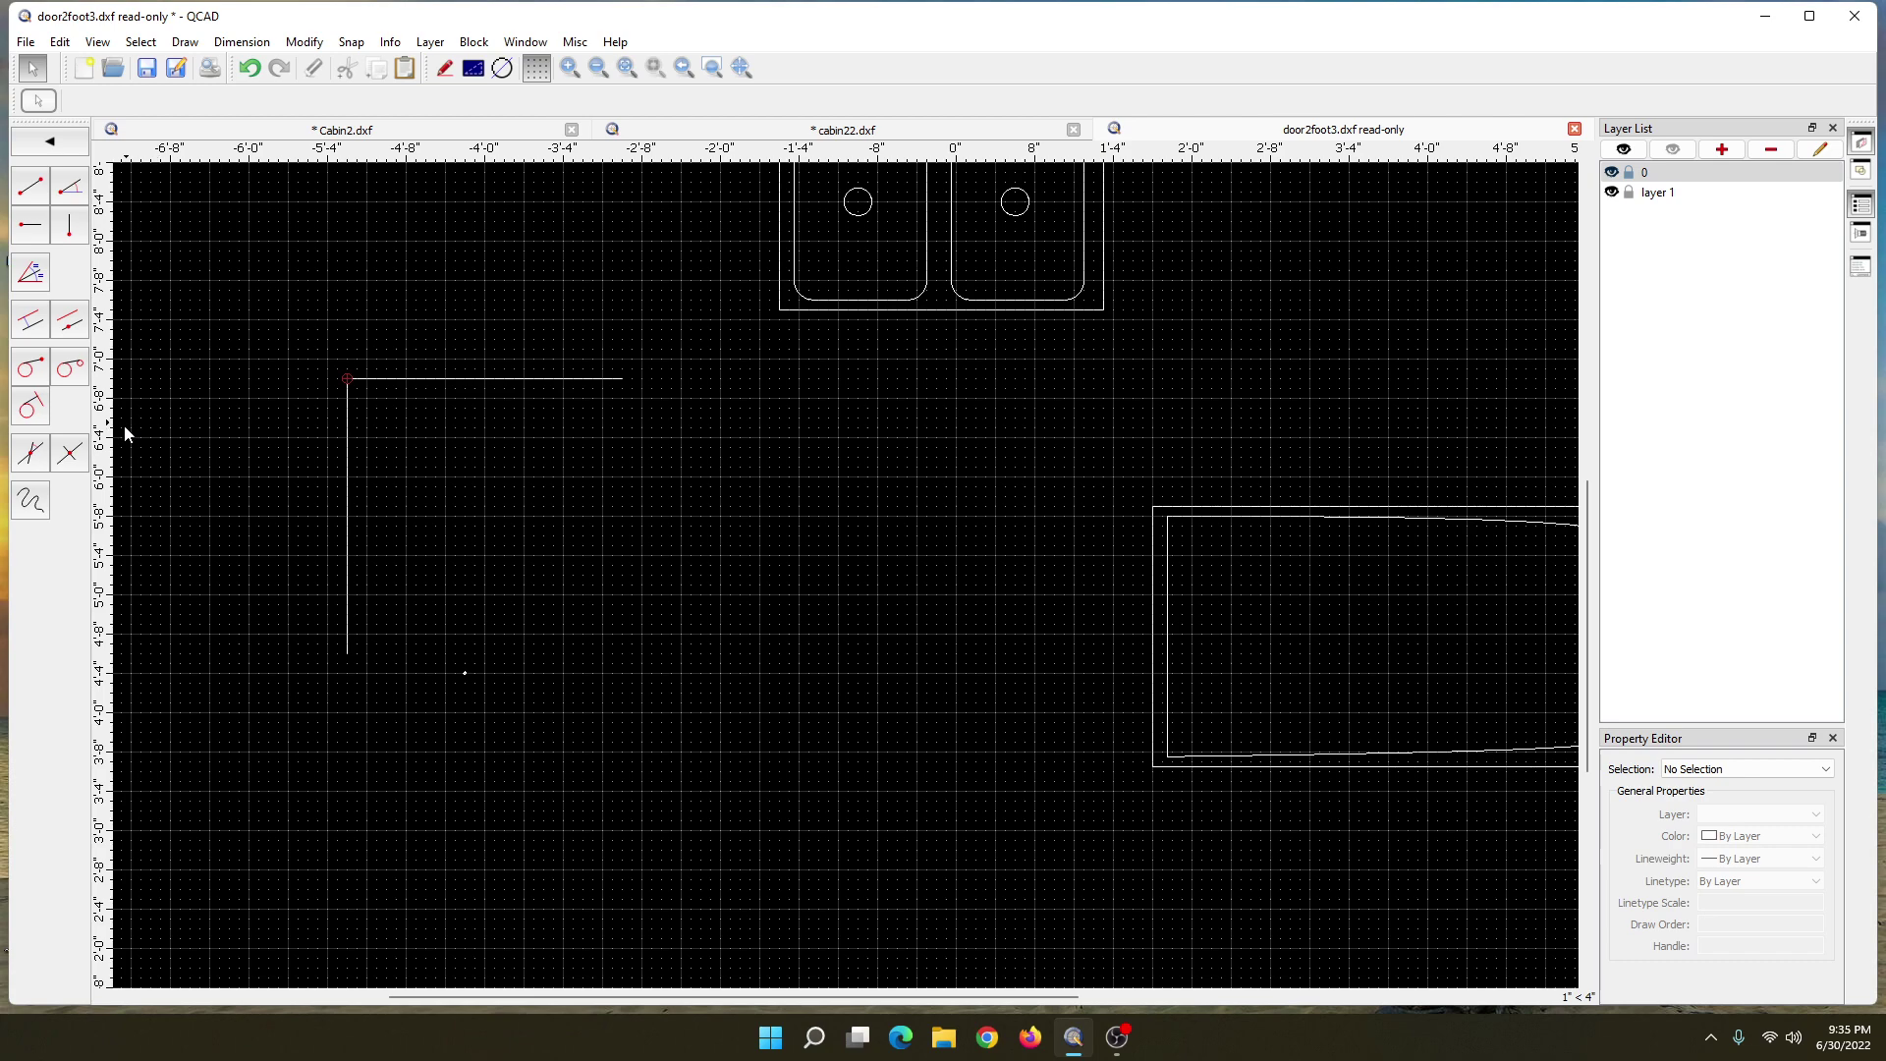
left_click(39, 71)
- Round the corner between the vertical and horizontal lines with a trimmed fillet of about 4" radius
left_click(30, 476)
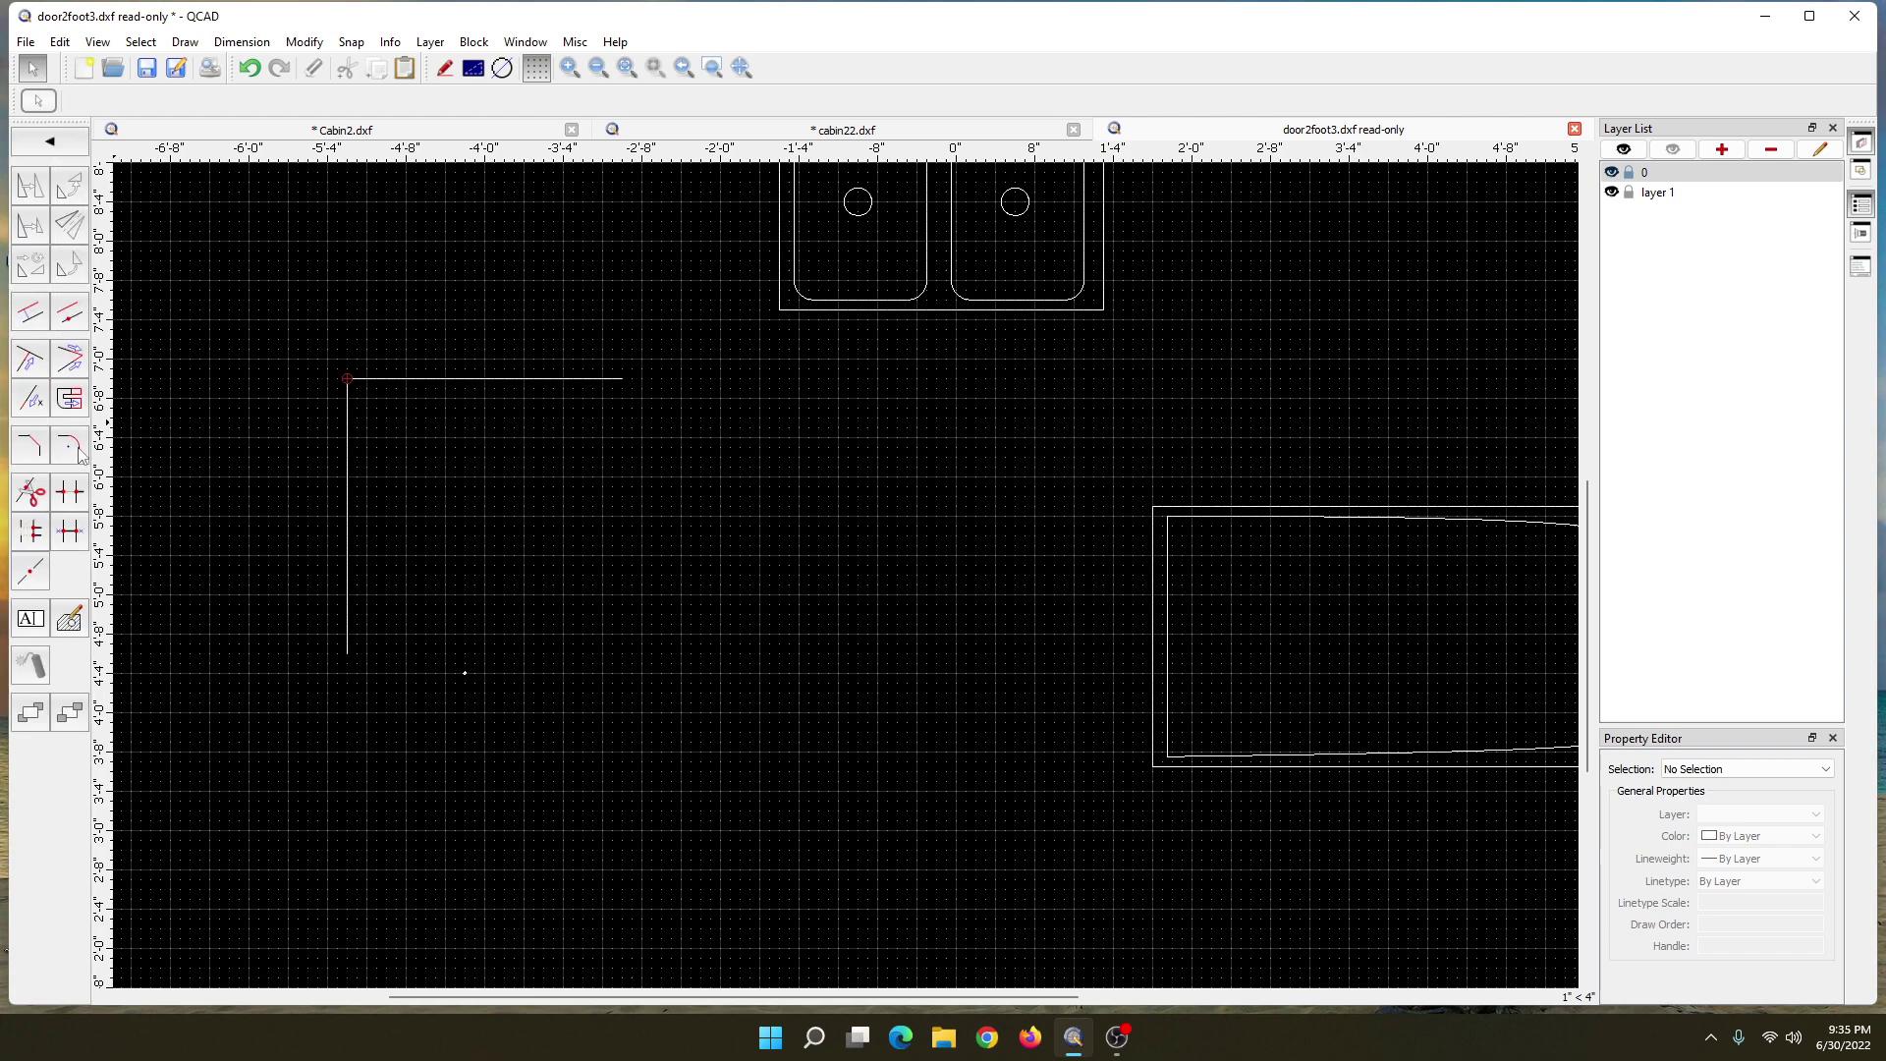
left_click(68, 447)
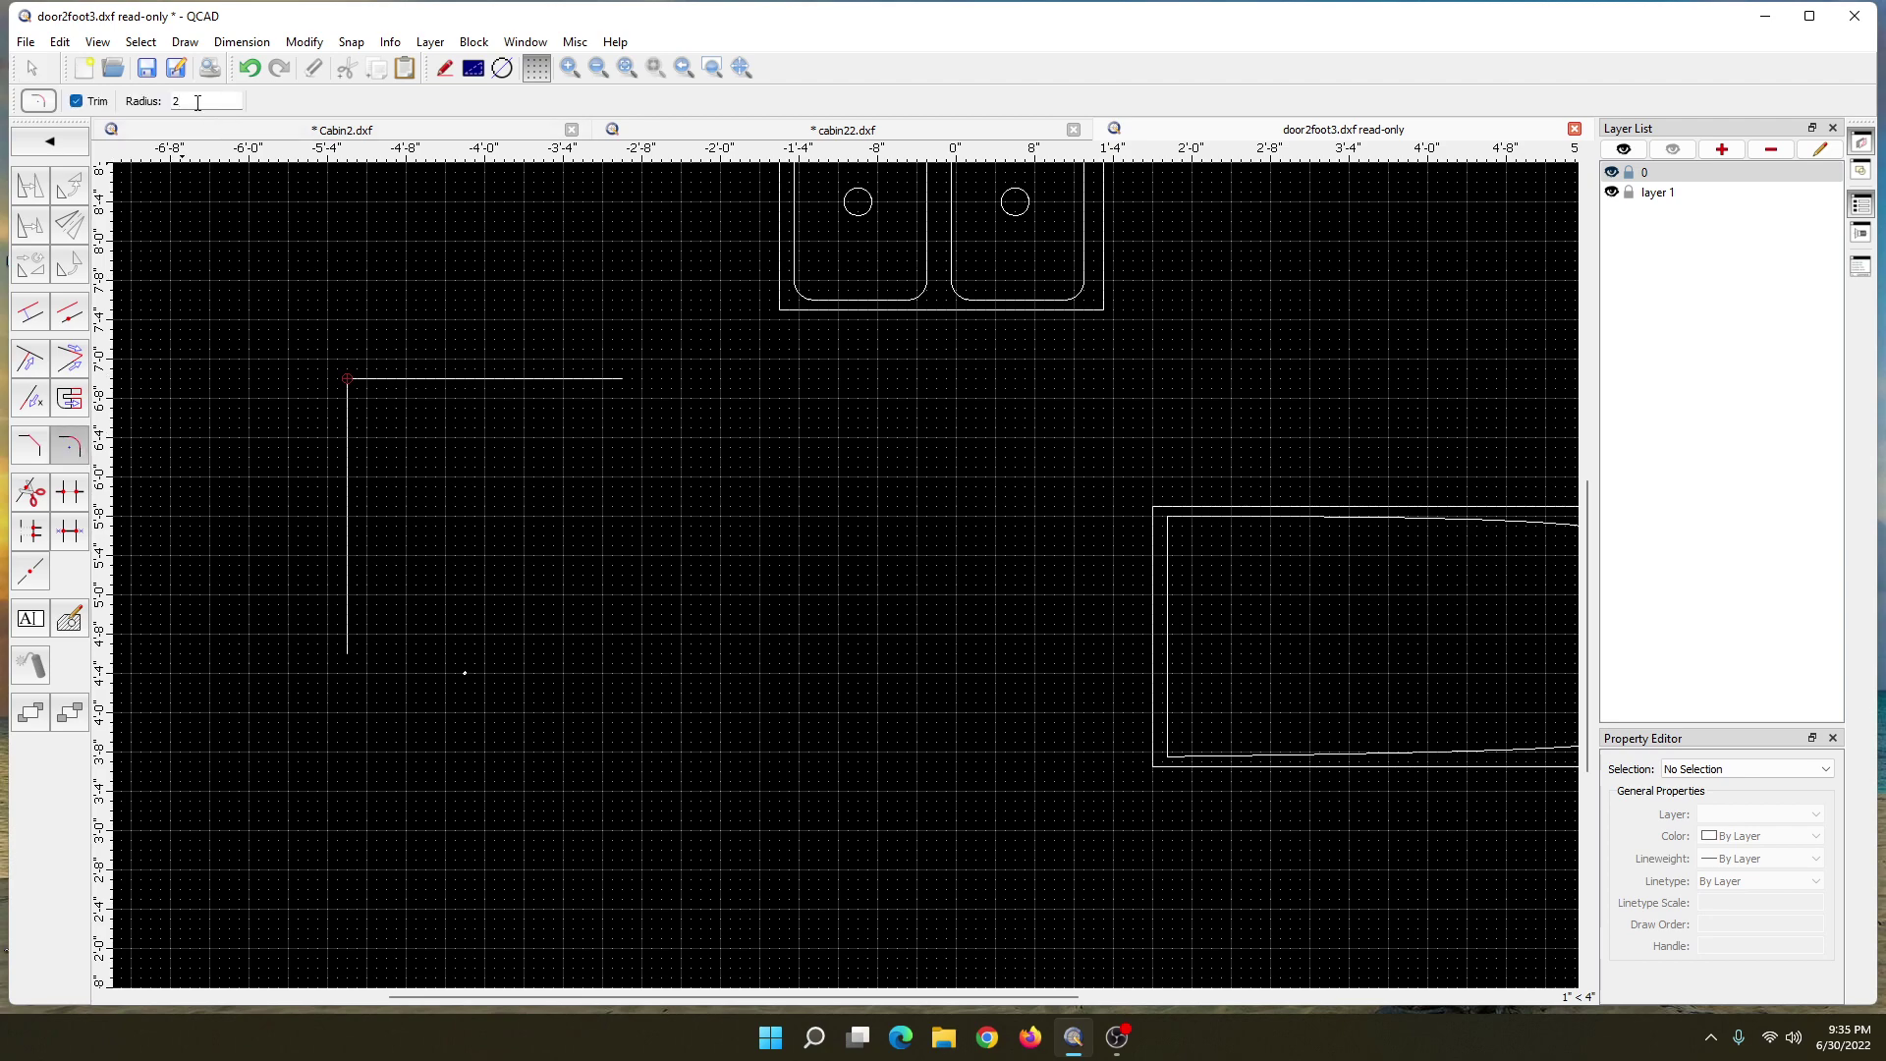
key("BackSpace")
left_click(360, 378)
left_click(349, 391)
left_click(351, 391)
right_click(364, 398)
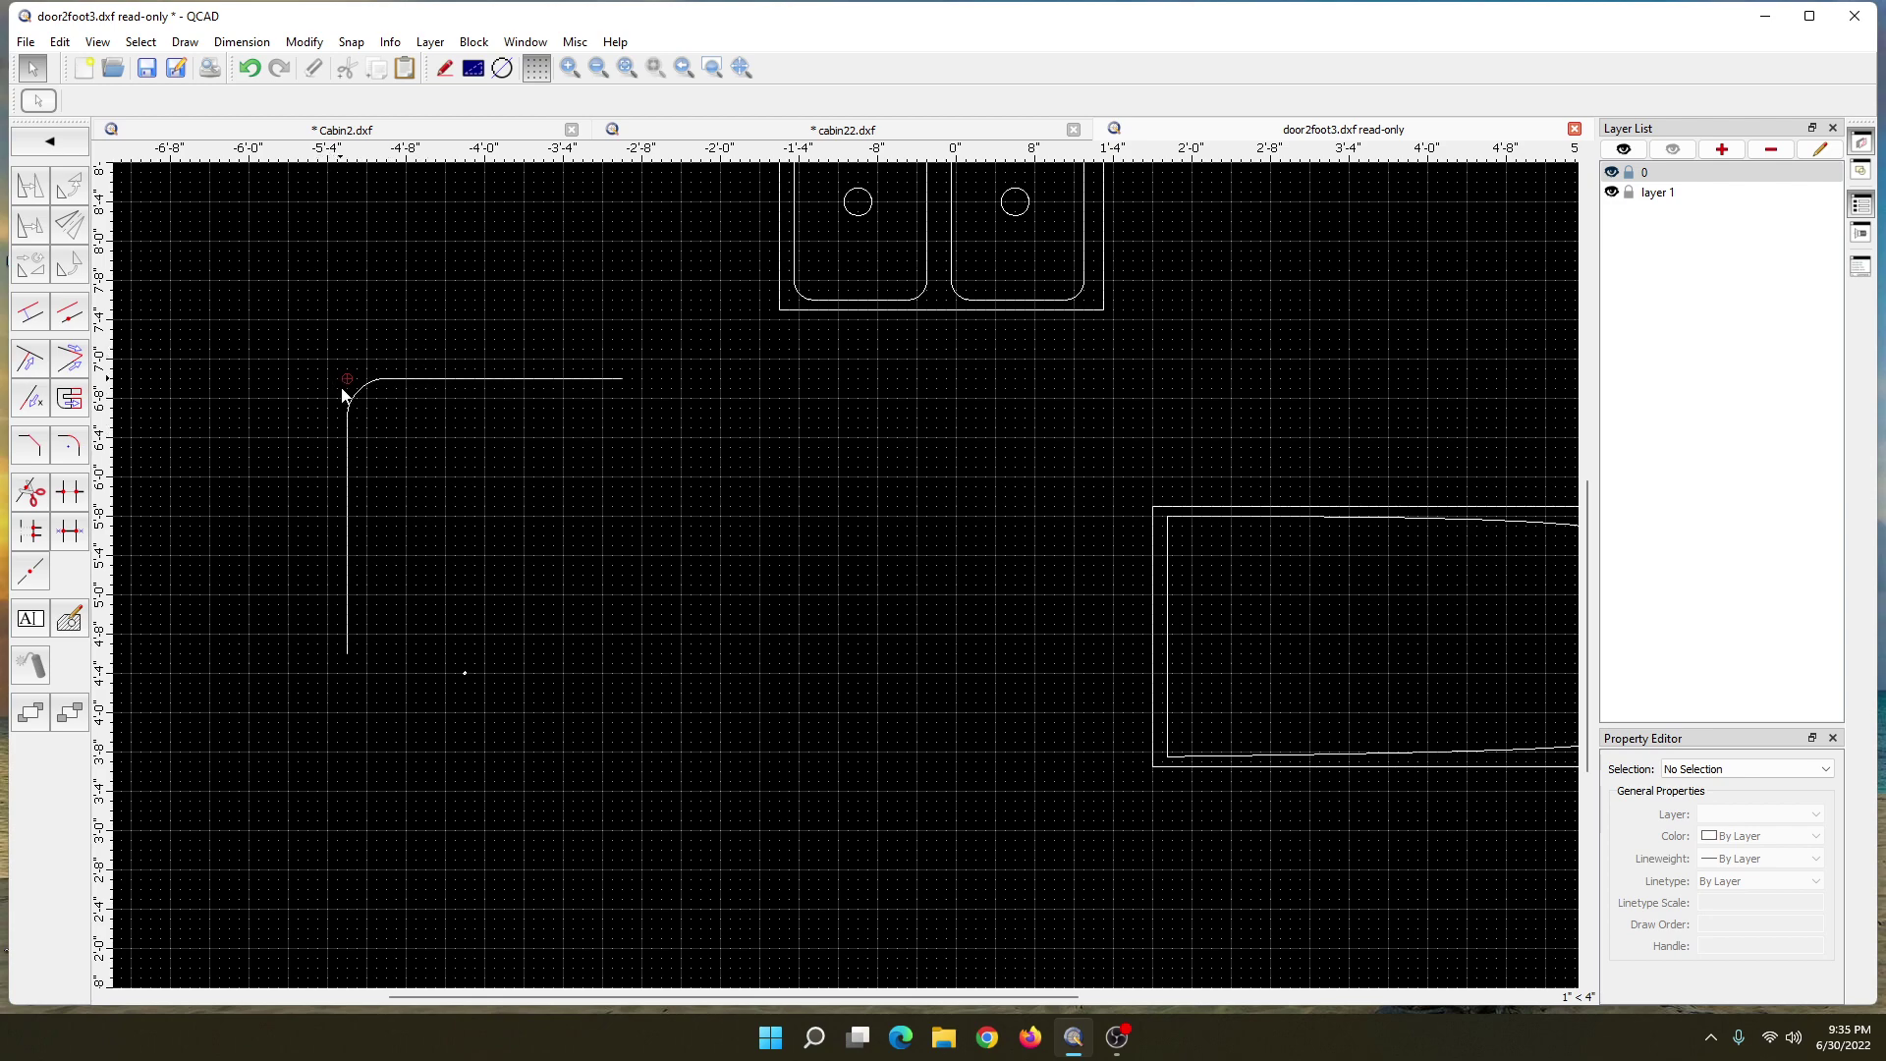
scroll(374, 442, "down", 2)
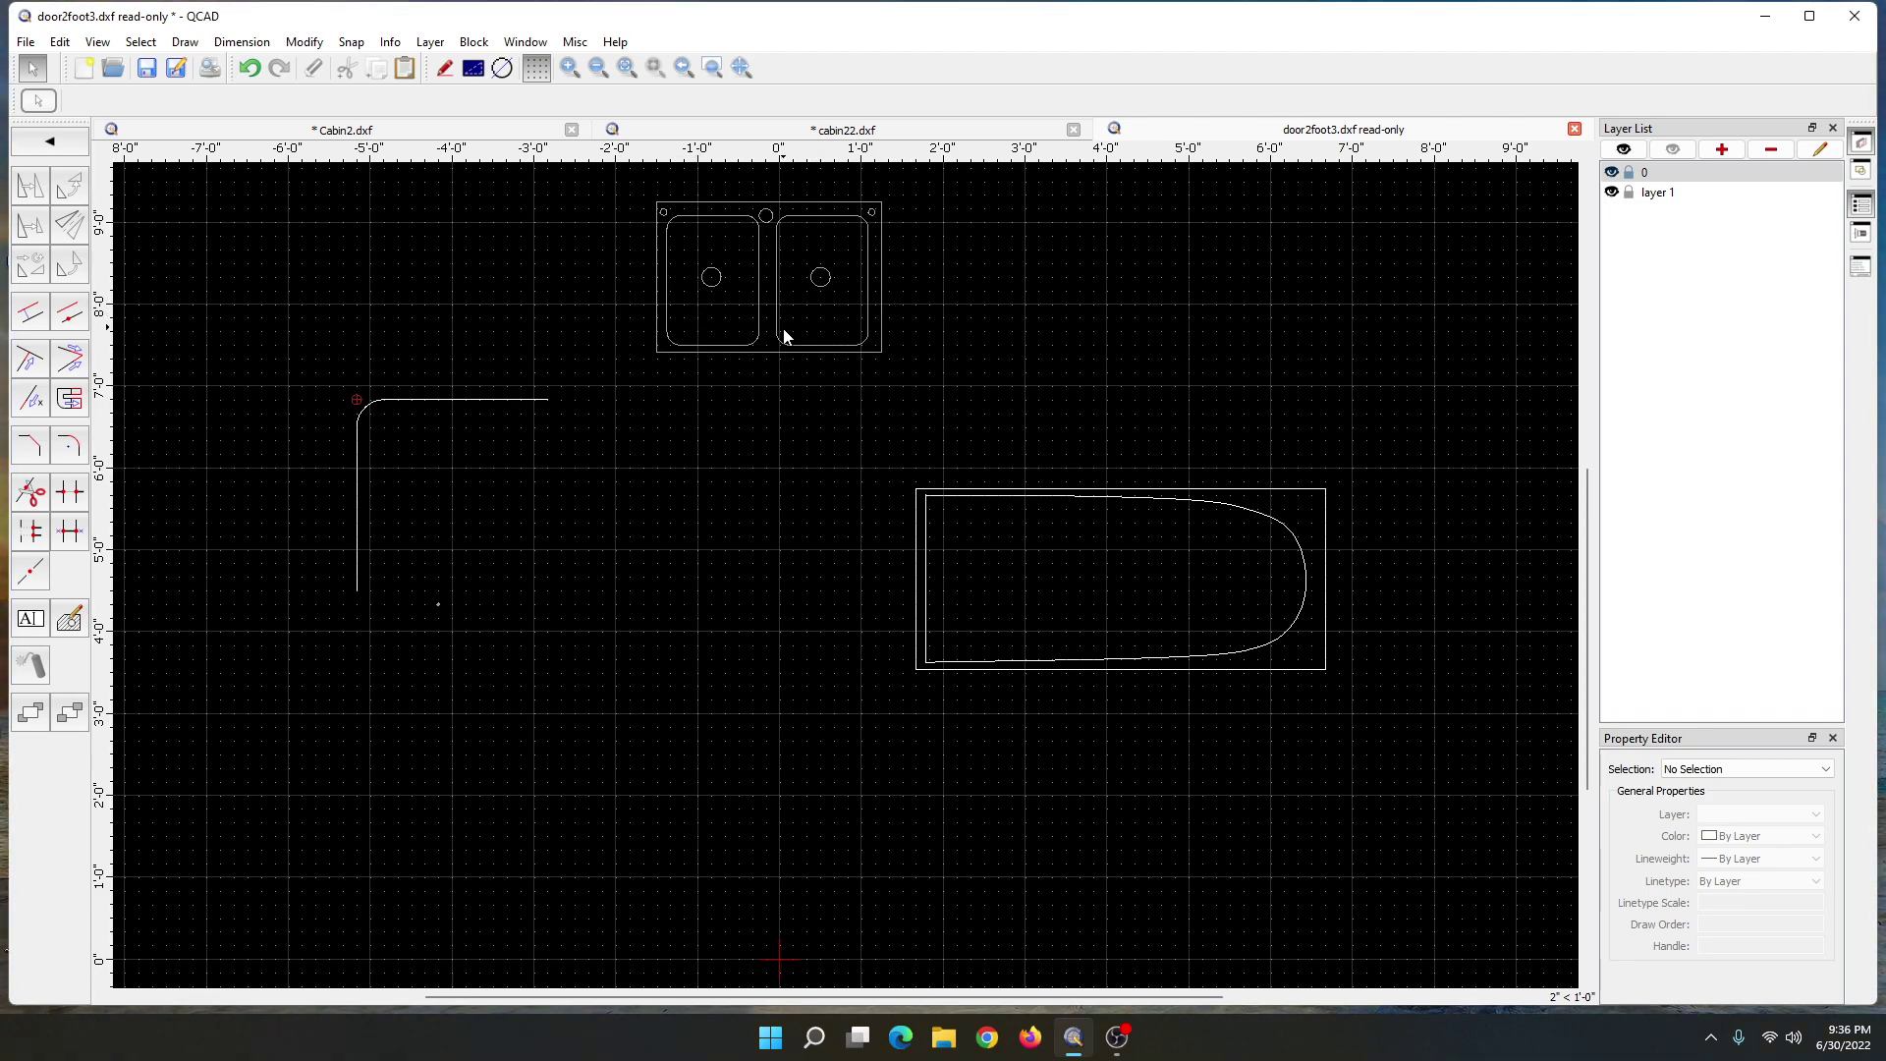
scroll(623, 470, "down", 1)
scroll(501, 521, "down", 1)
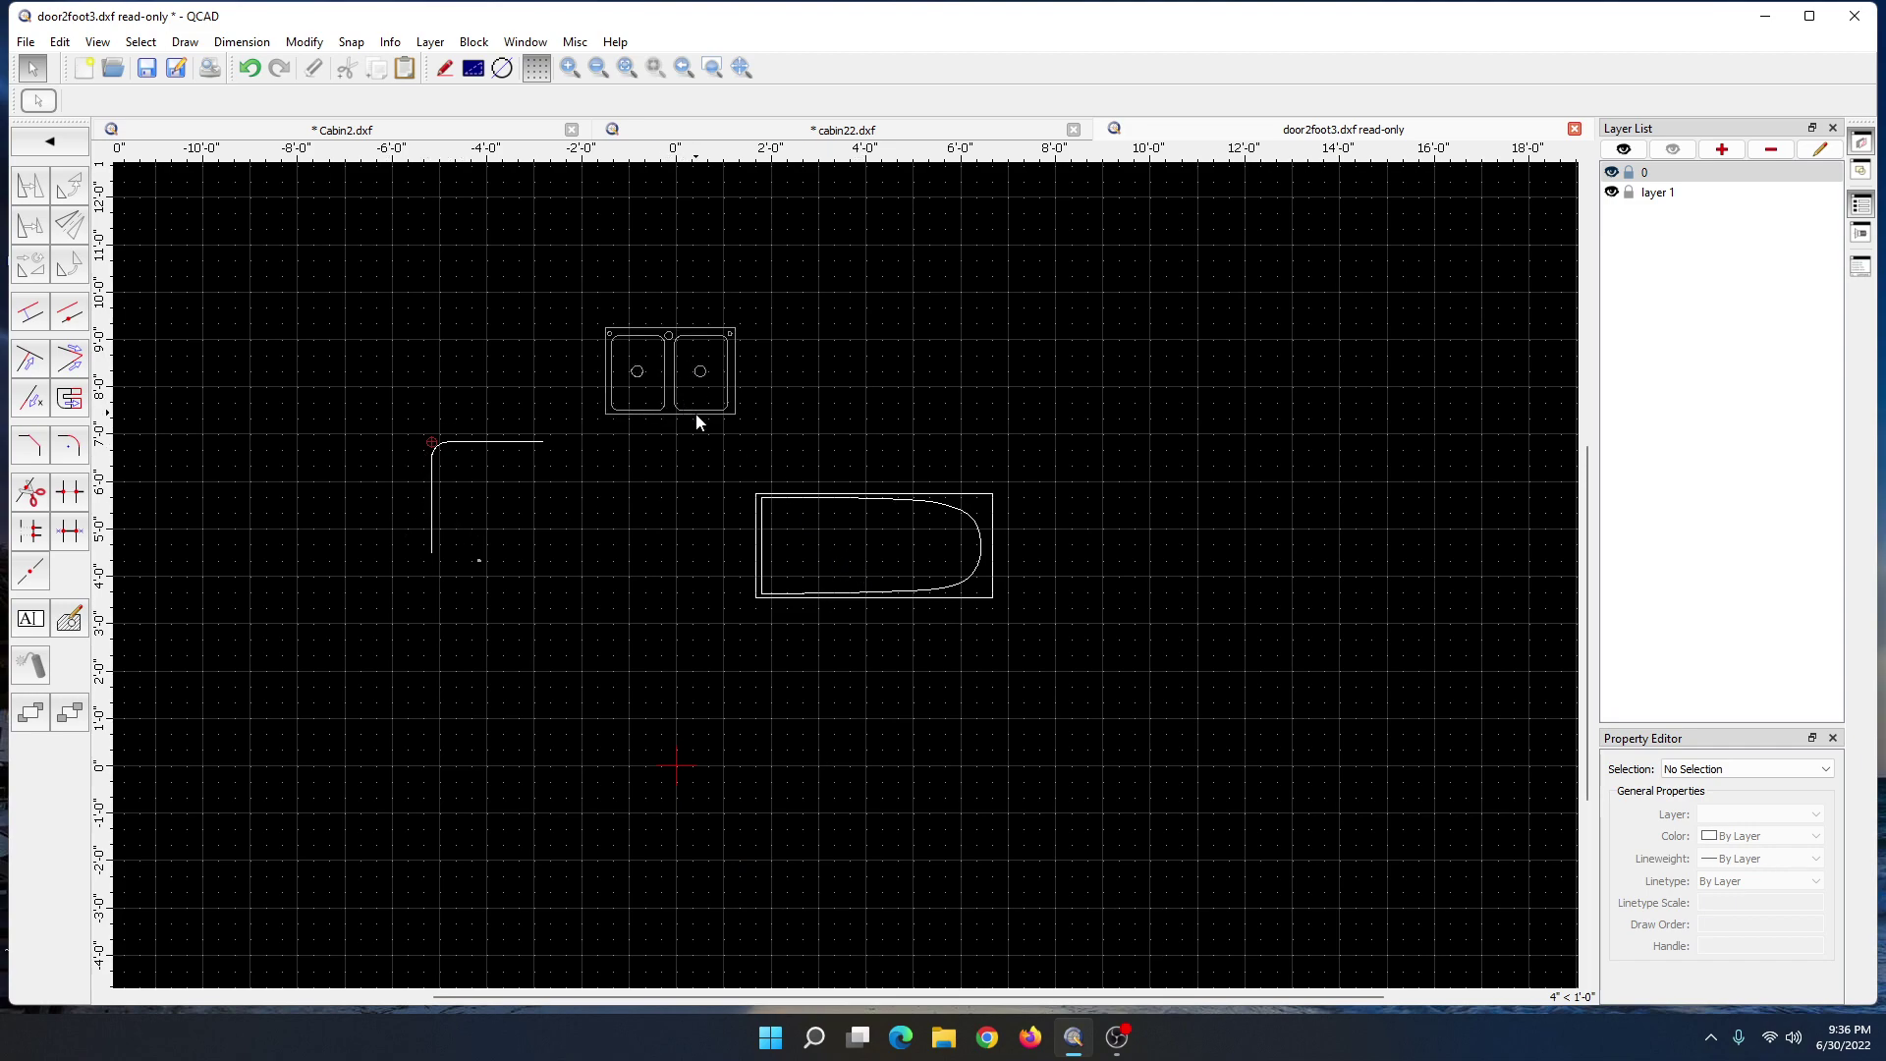
scroll(694, 414, "down", 1)
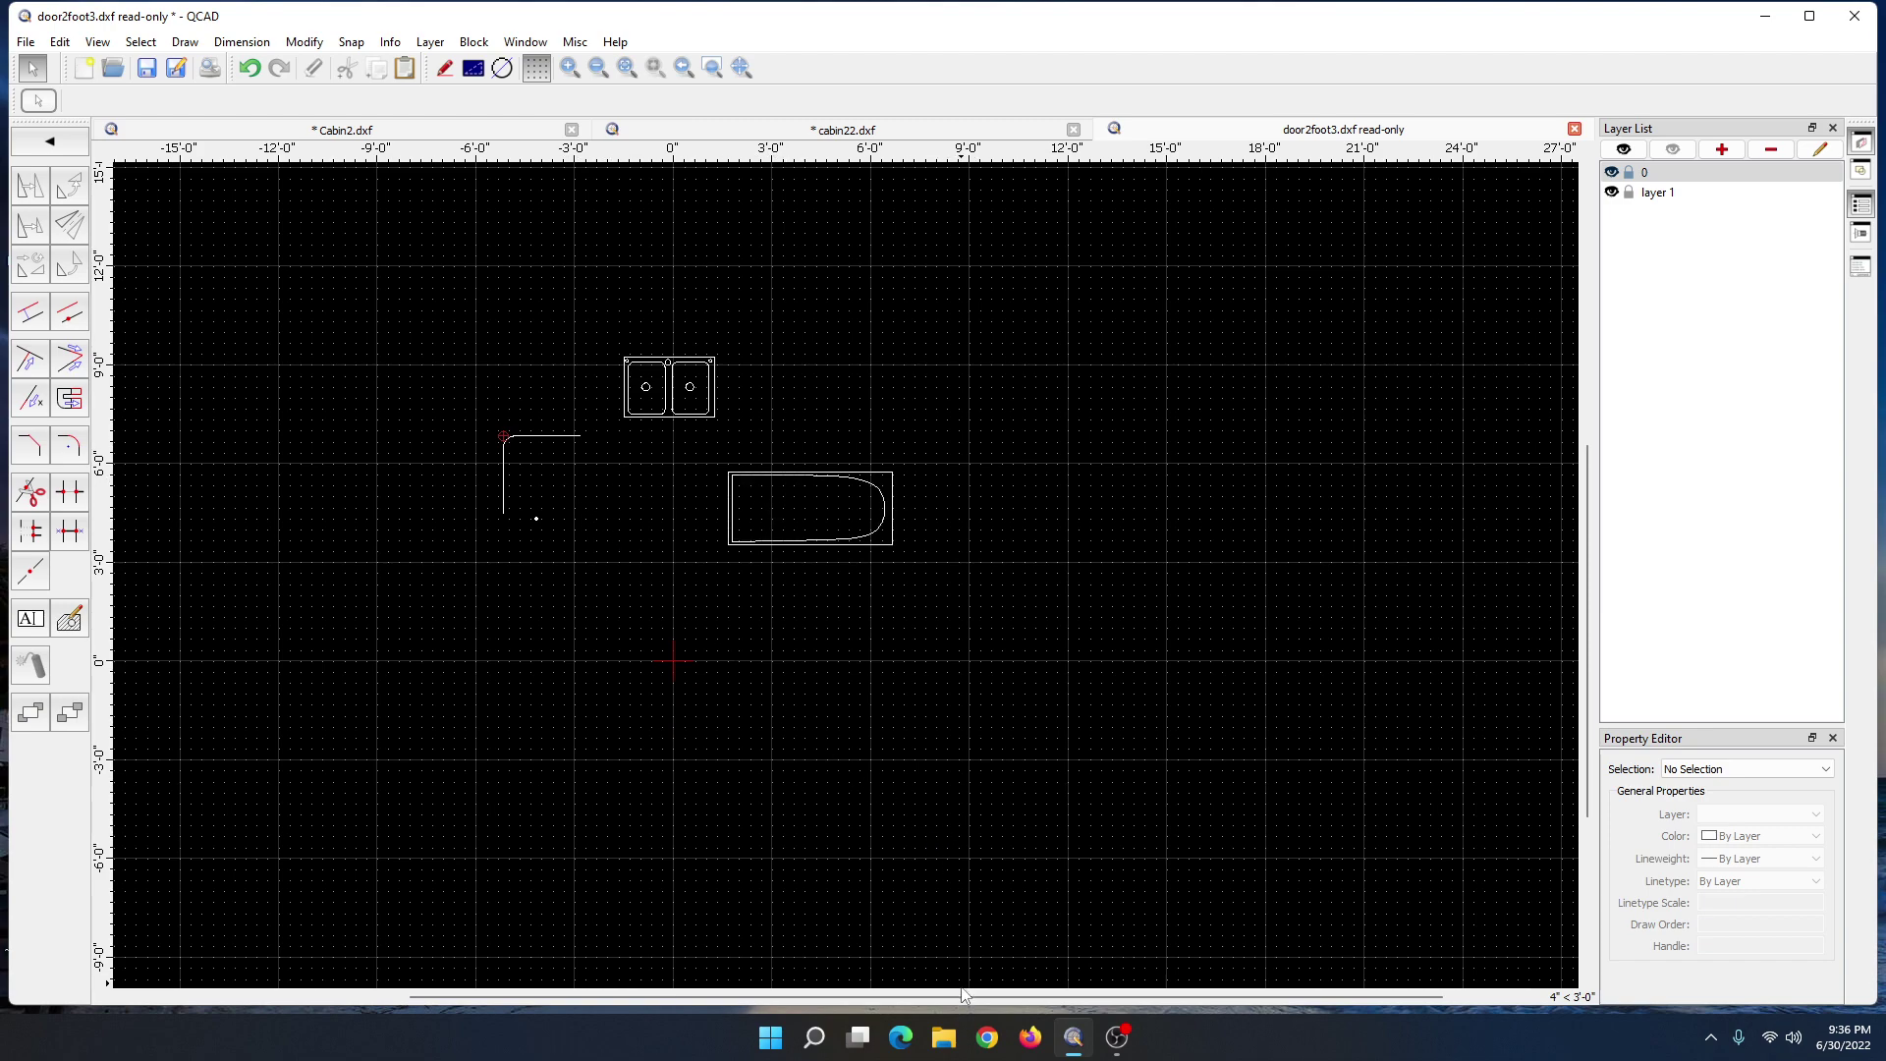
- Switch to Firefox and search the web for "qcad parts"
left_click(1030, 1039)
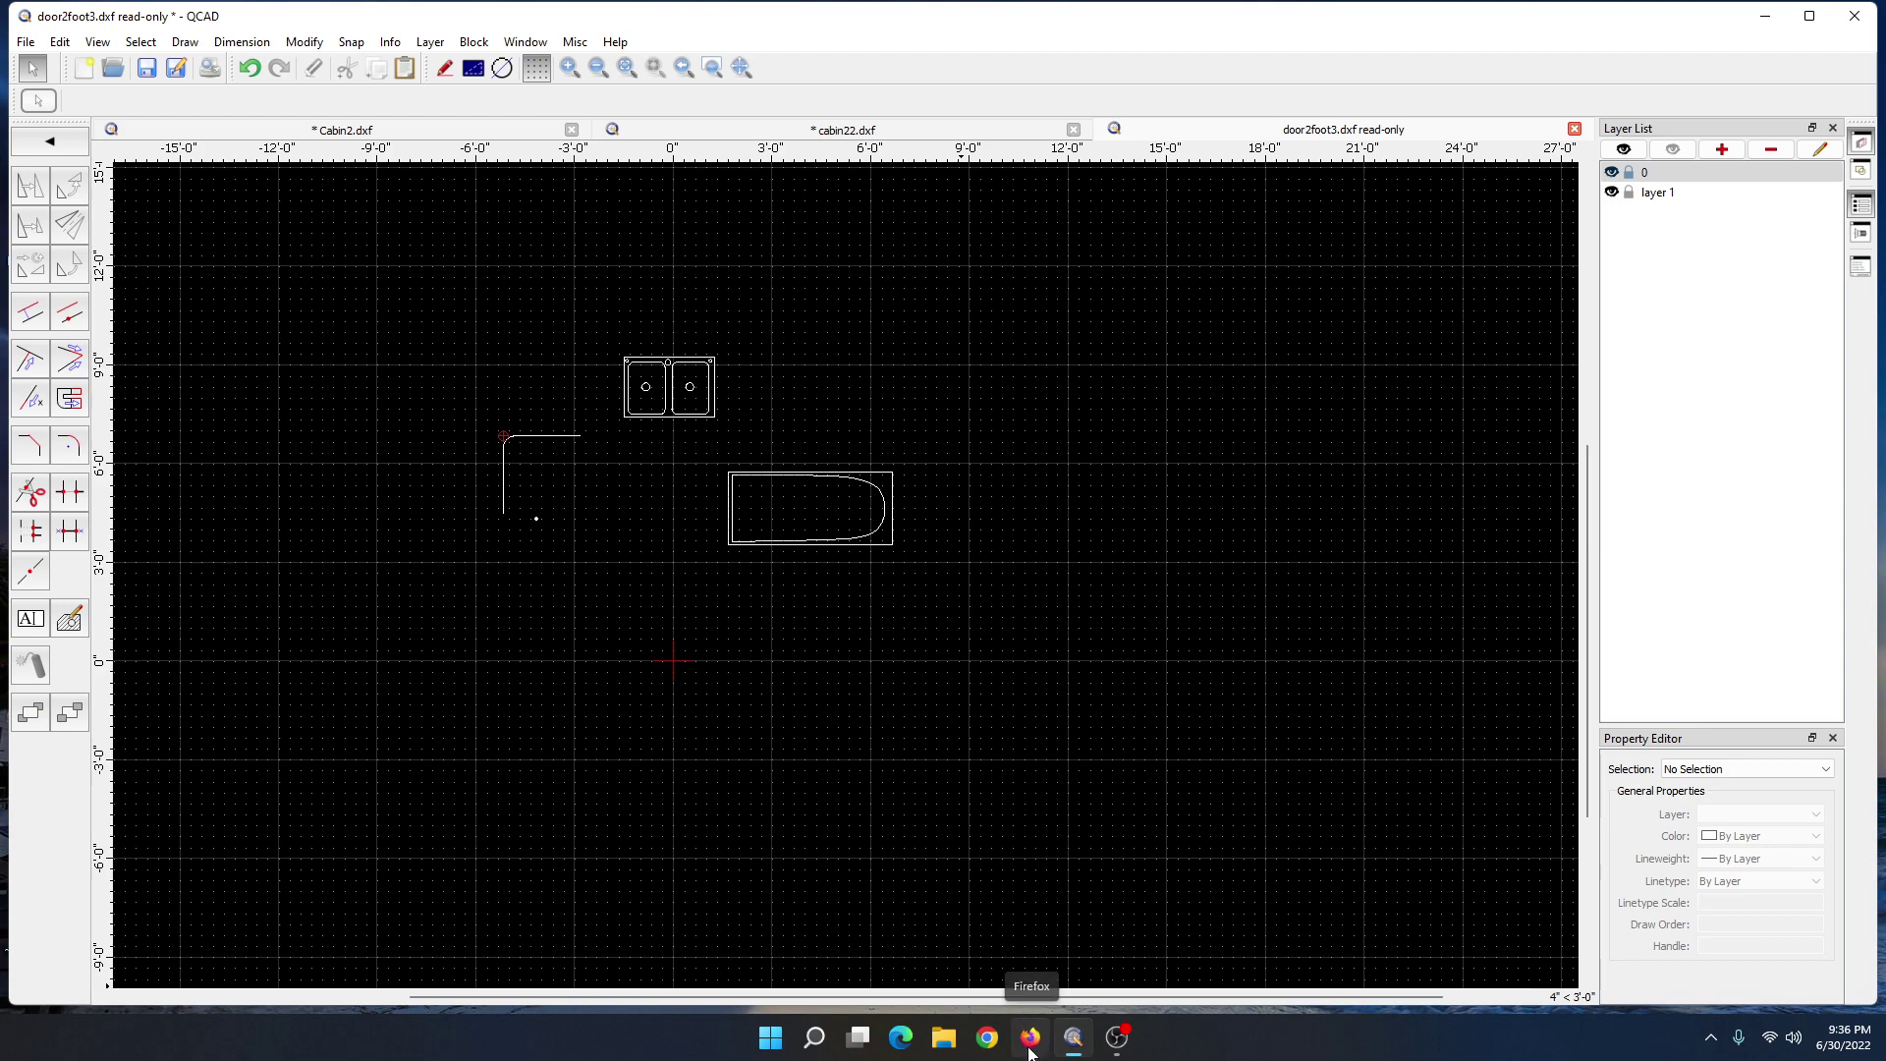
left_click(1413, 66)
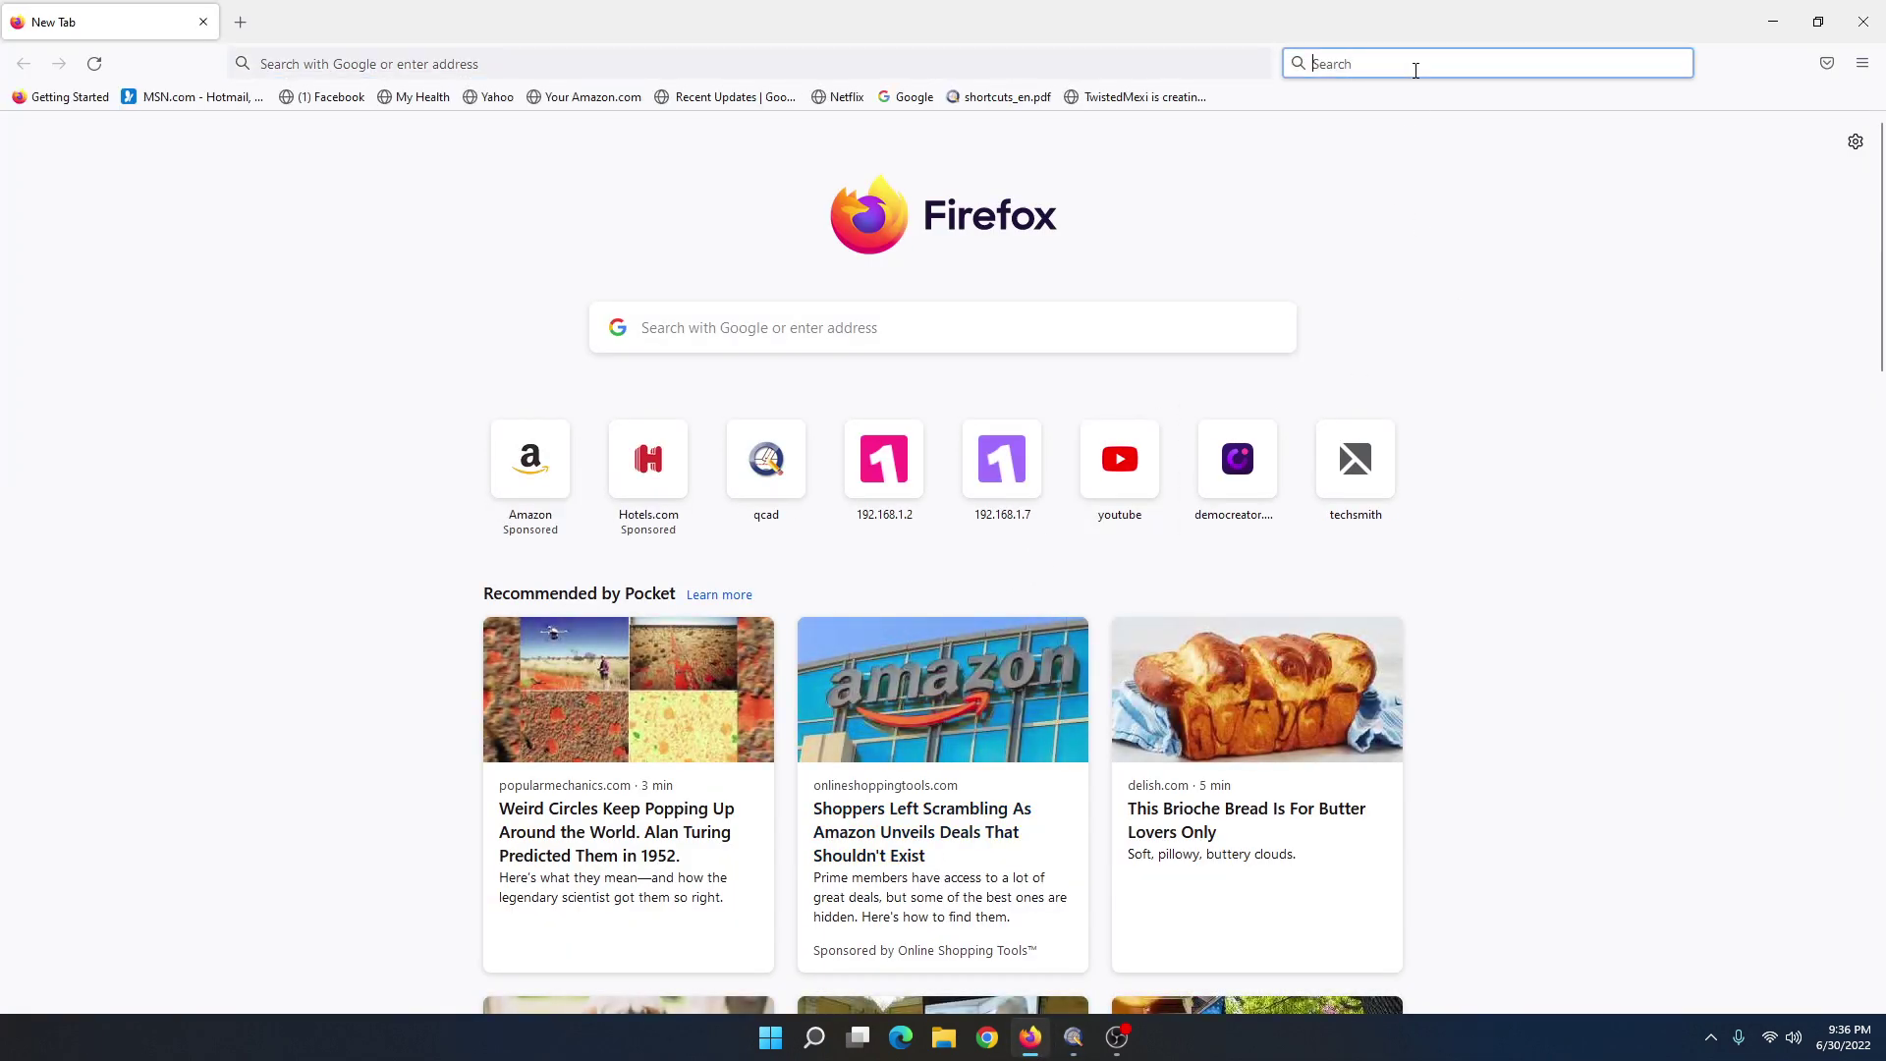
type("qcad")
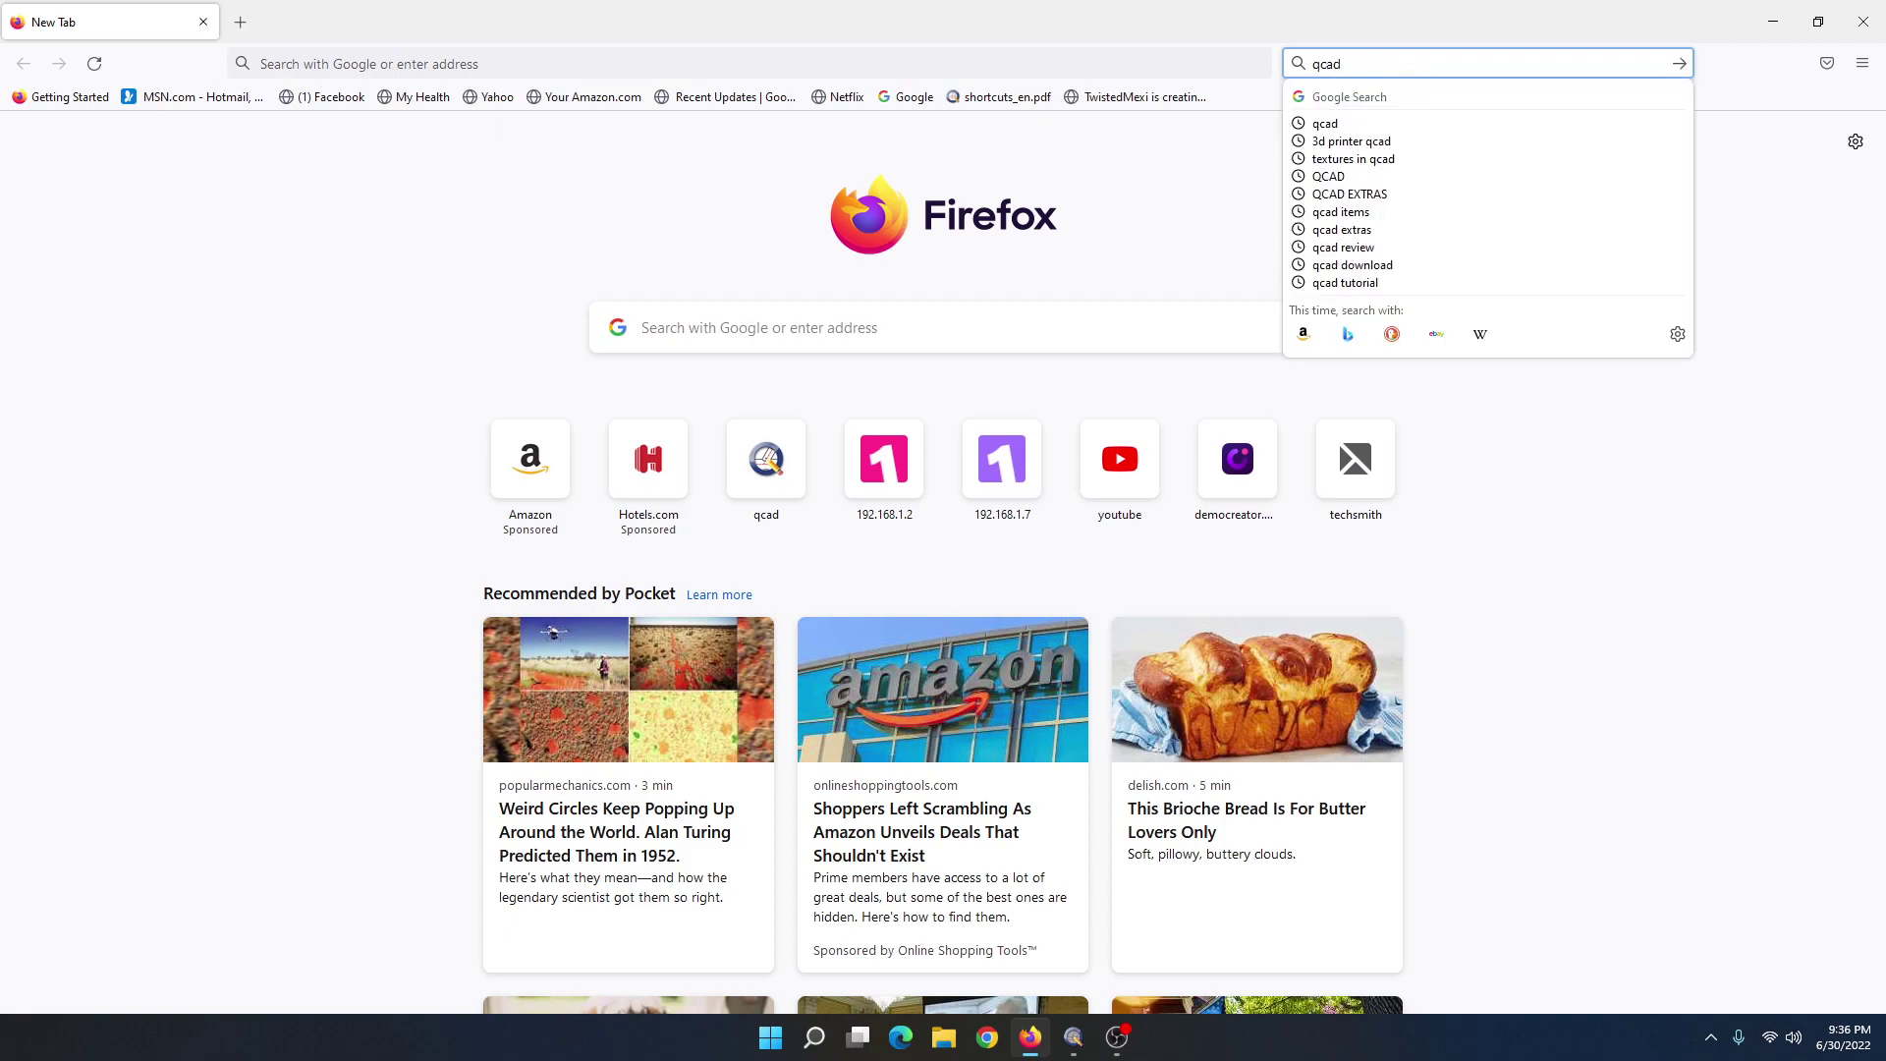
type("do")
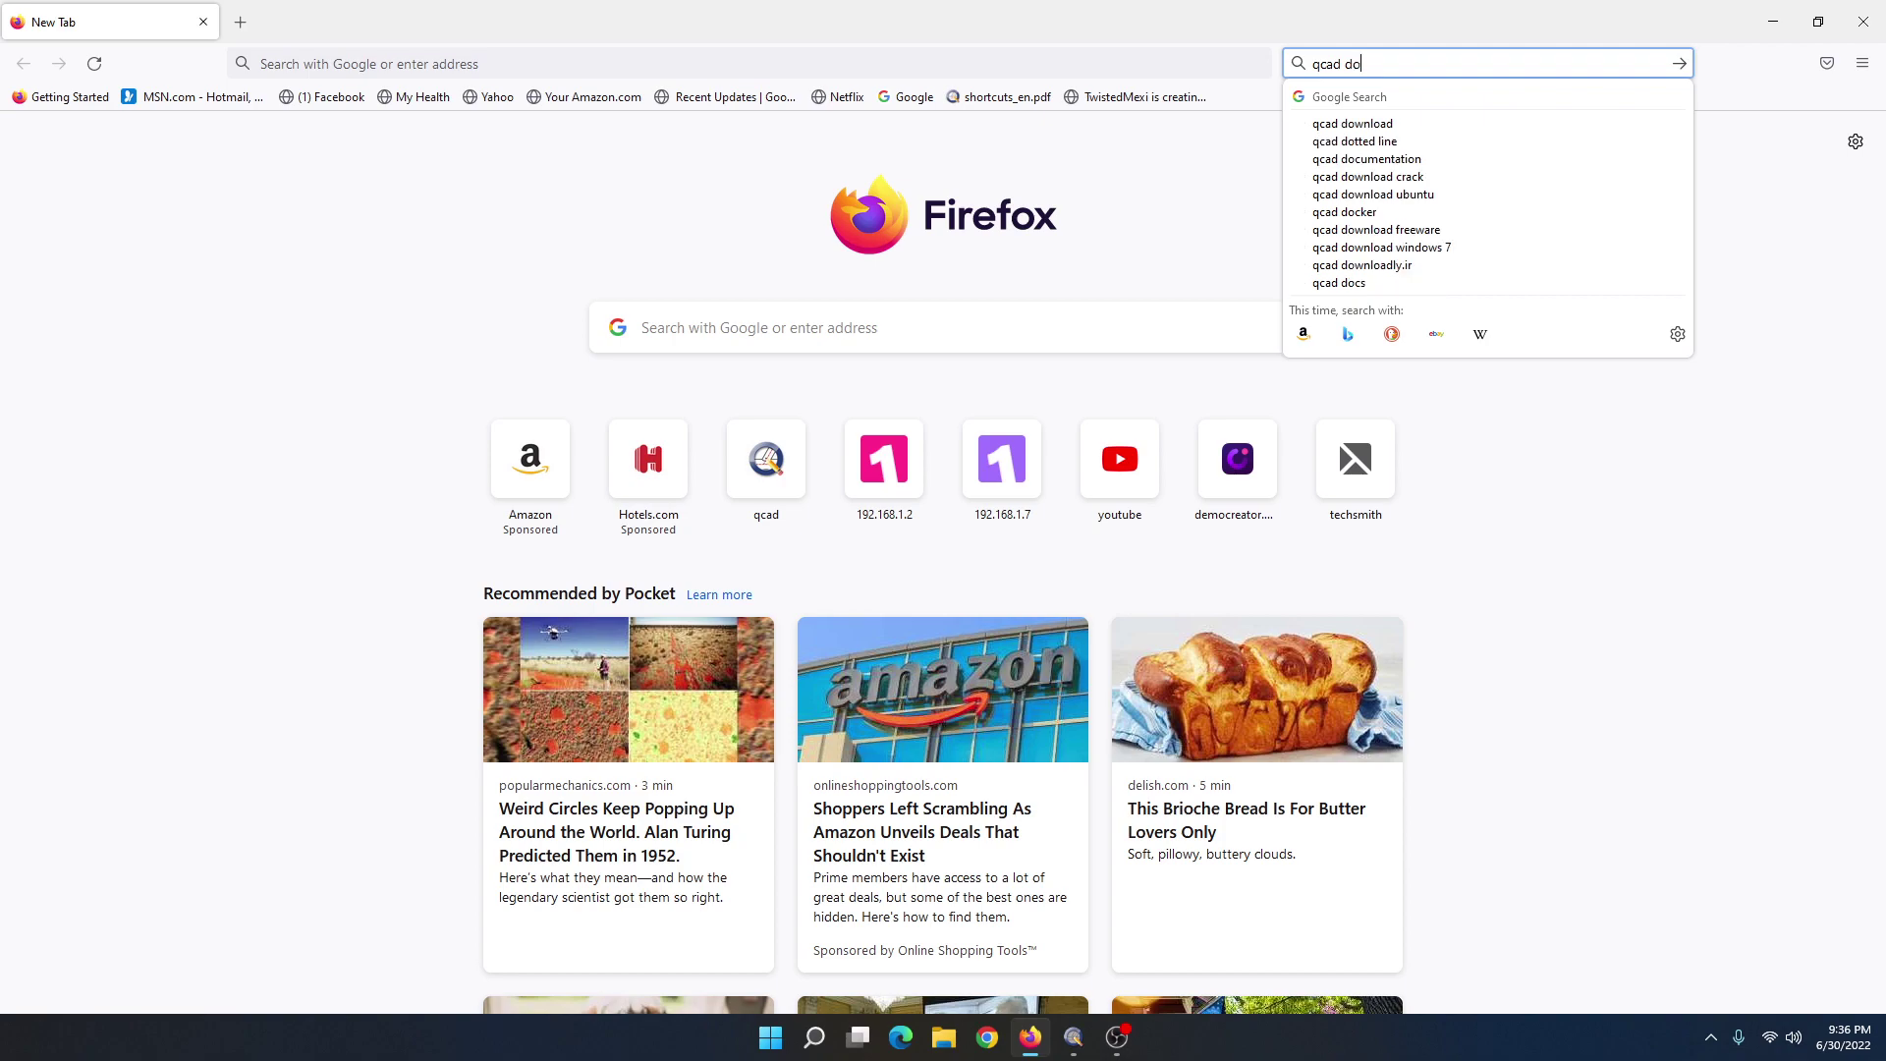
key("BackSpace")
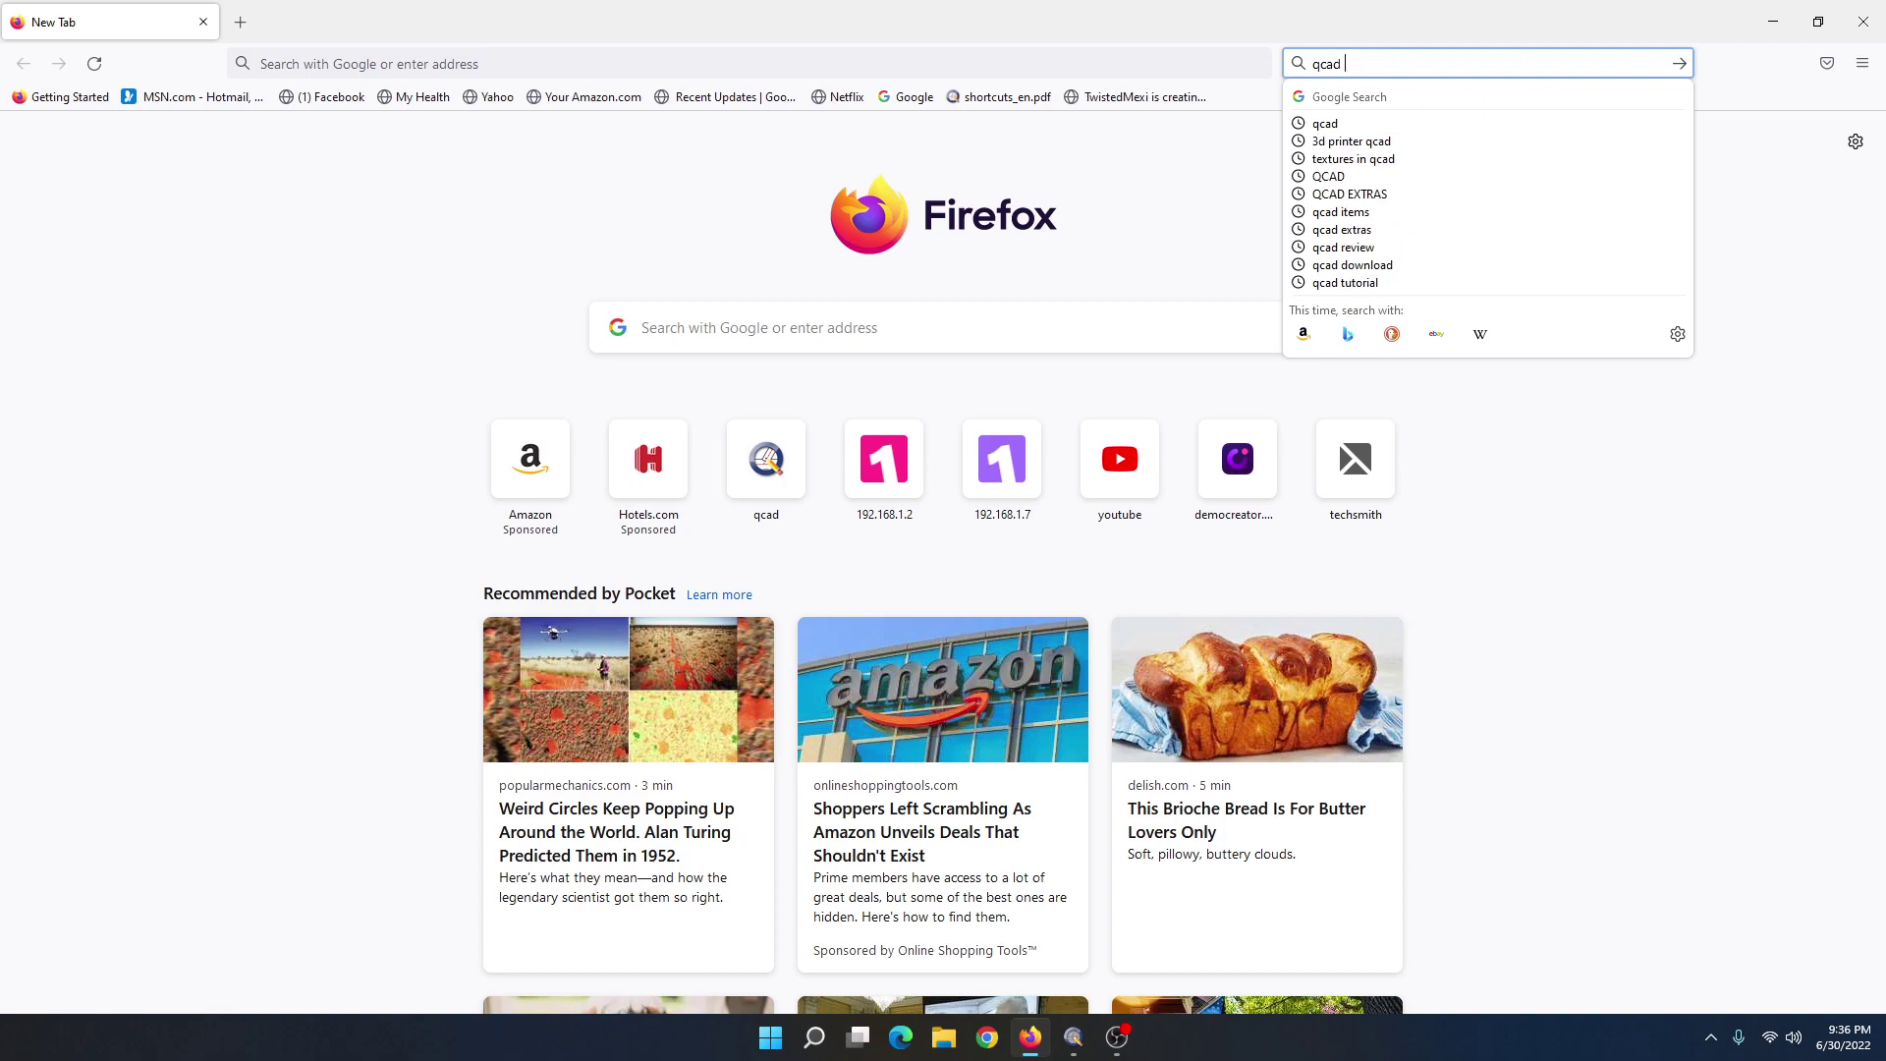
type("parts")
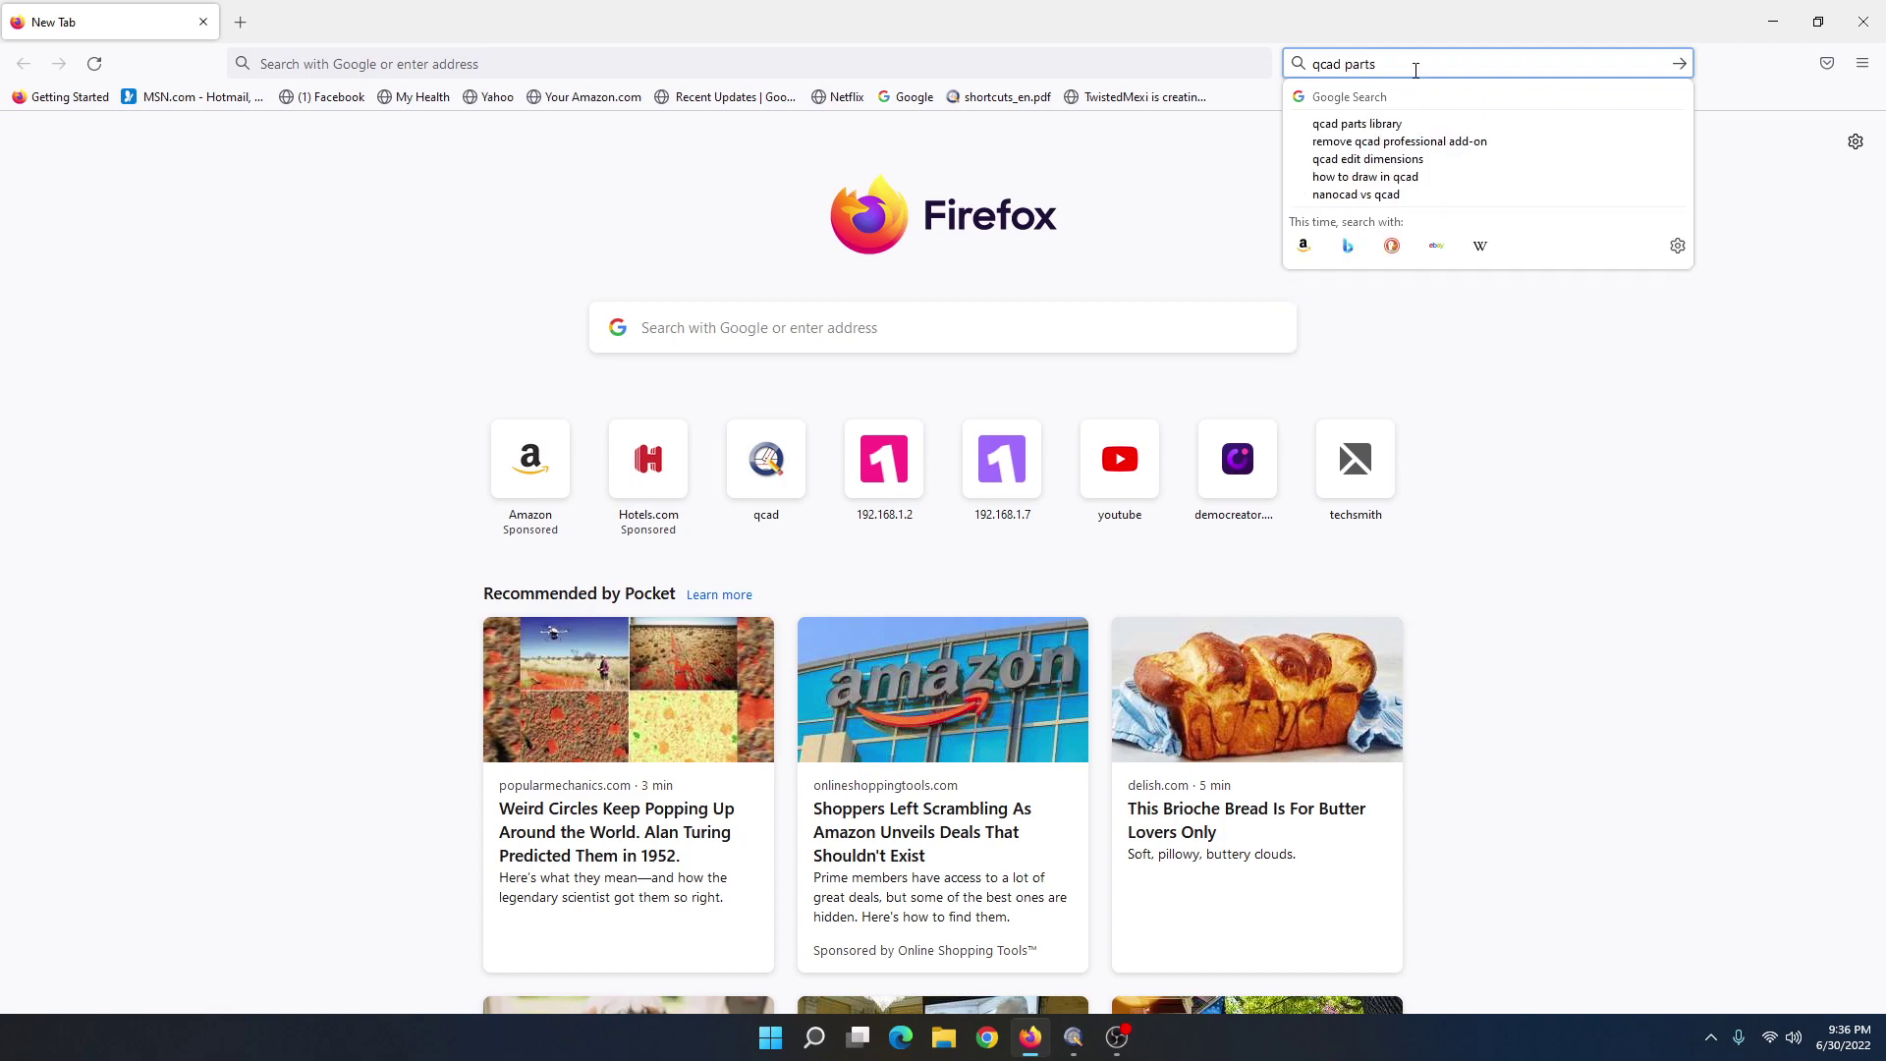
key("Return")
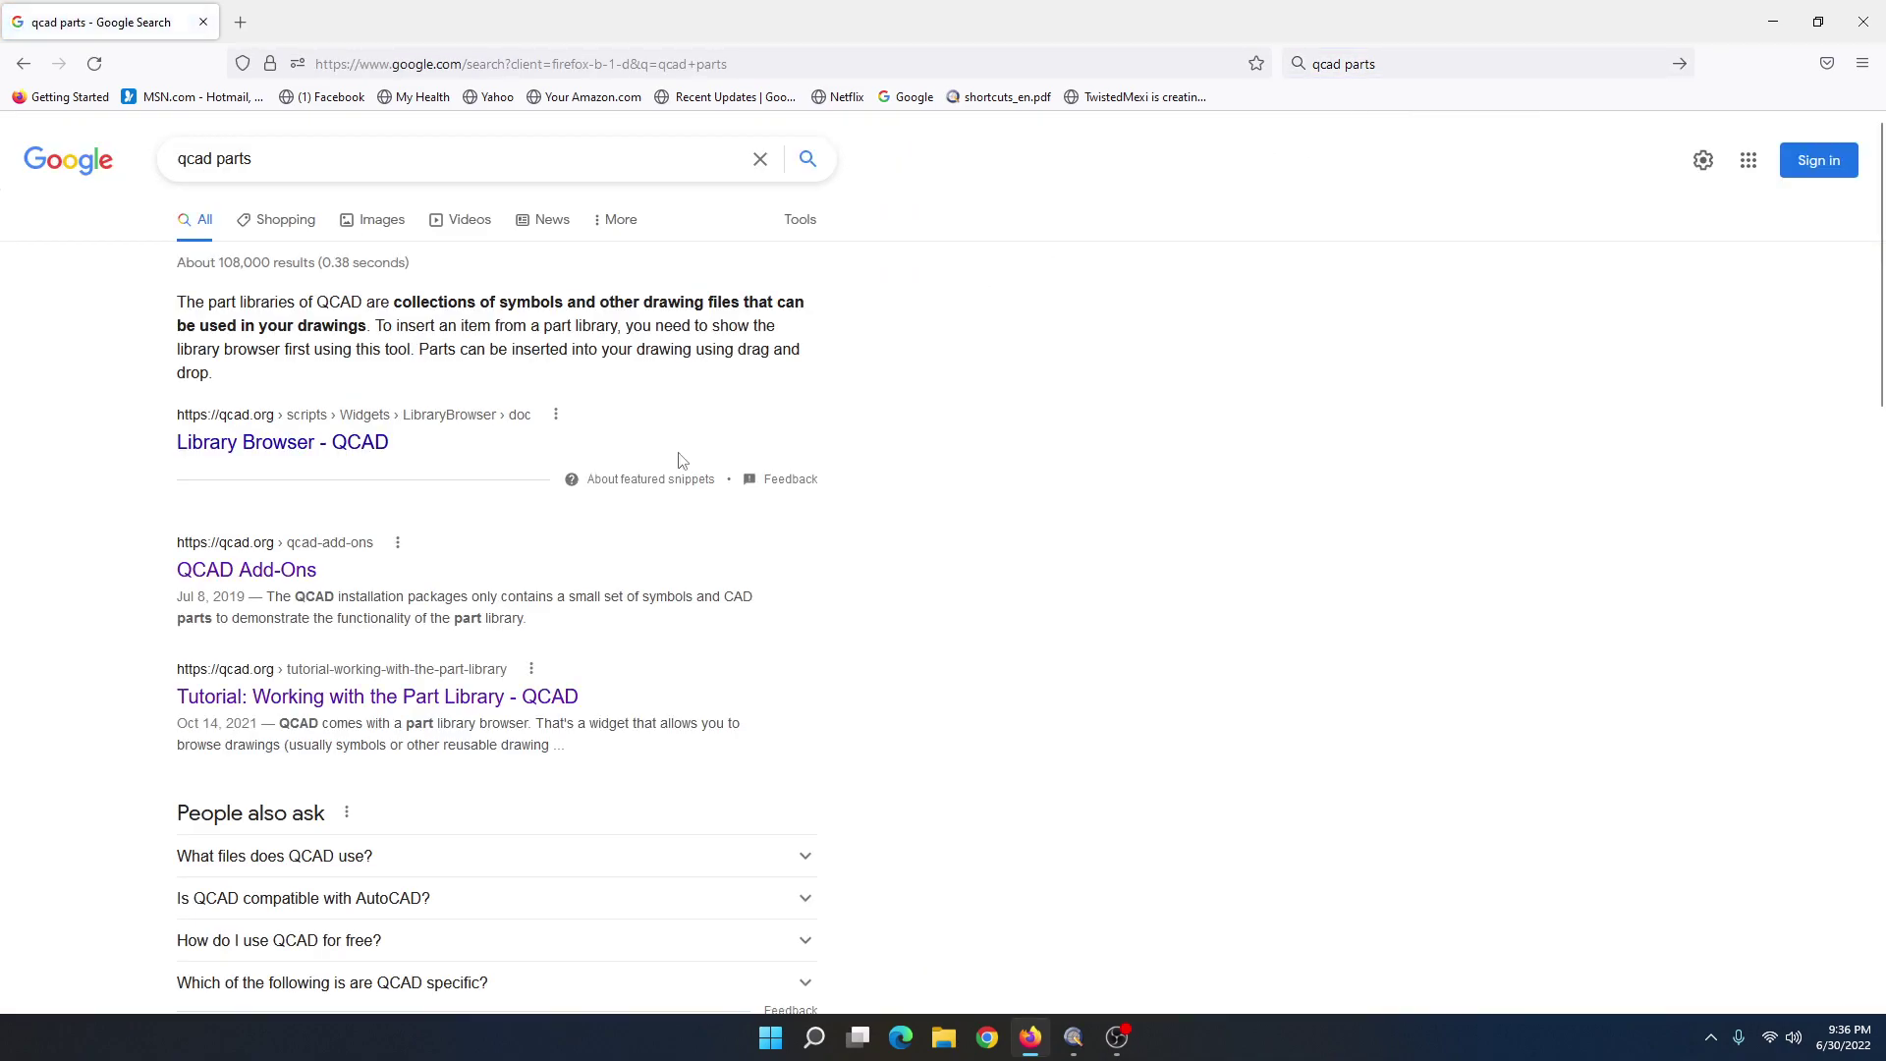
- Open the QCAD Add-Ons search result, review the downloadable Part Libraries list, and close the browser
left_click(246, 571)
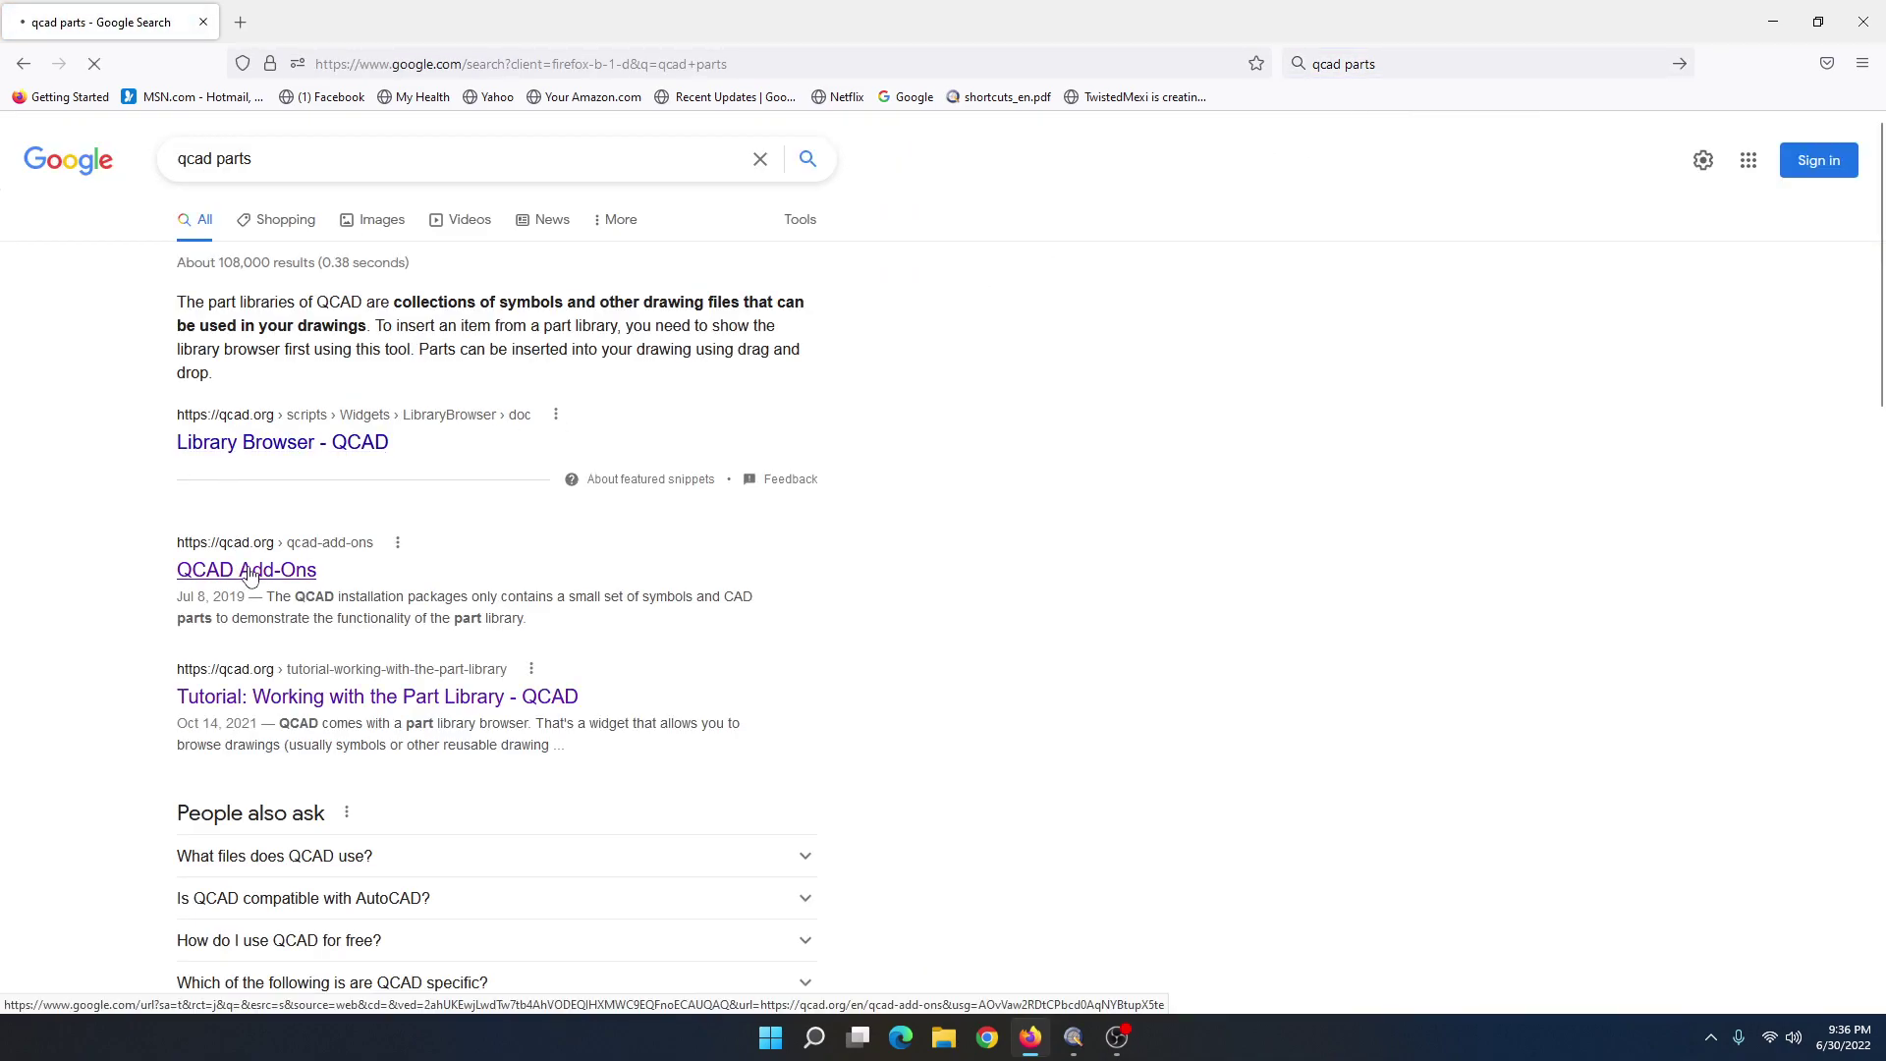
scroll(363, 509, "down", 5)
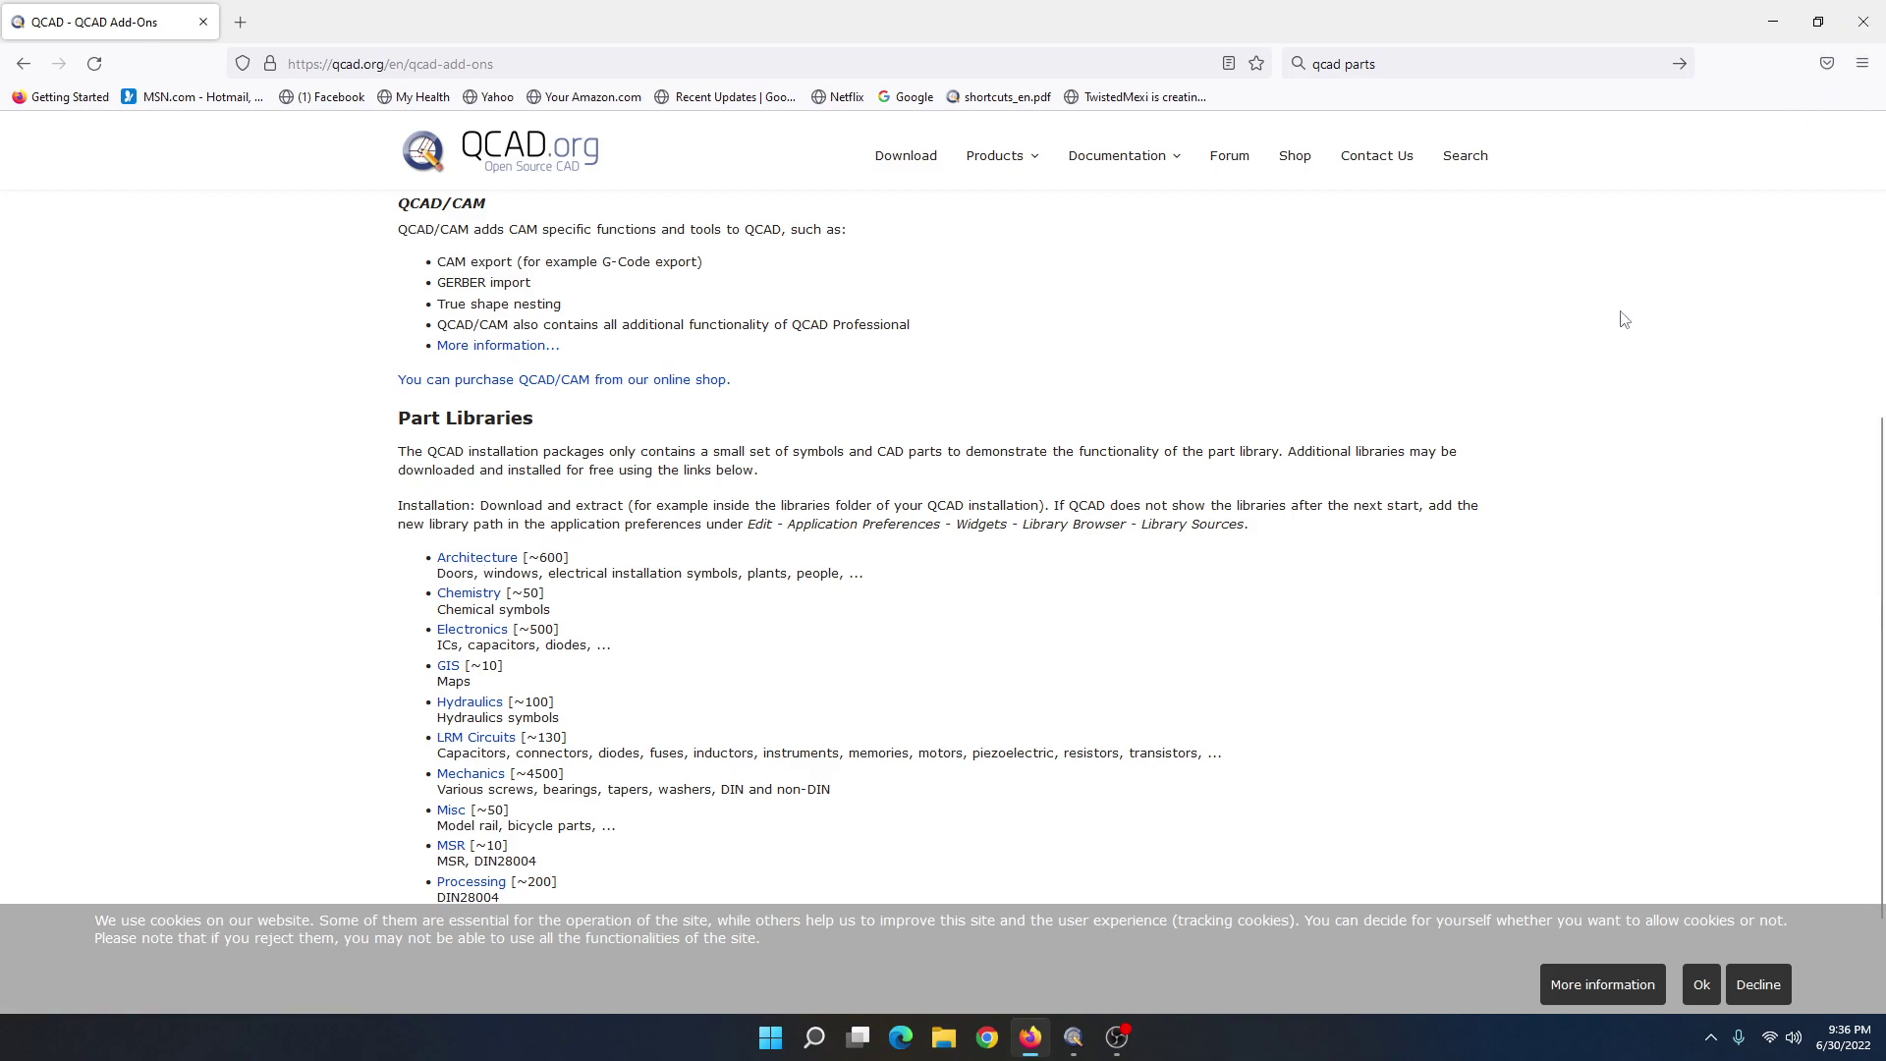
left_click(1866, 22)
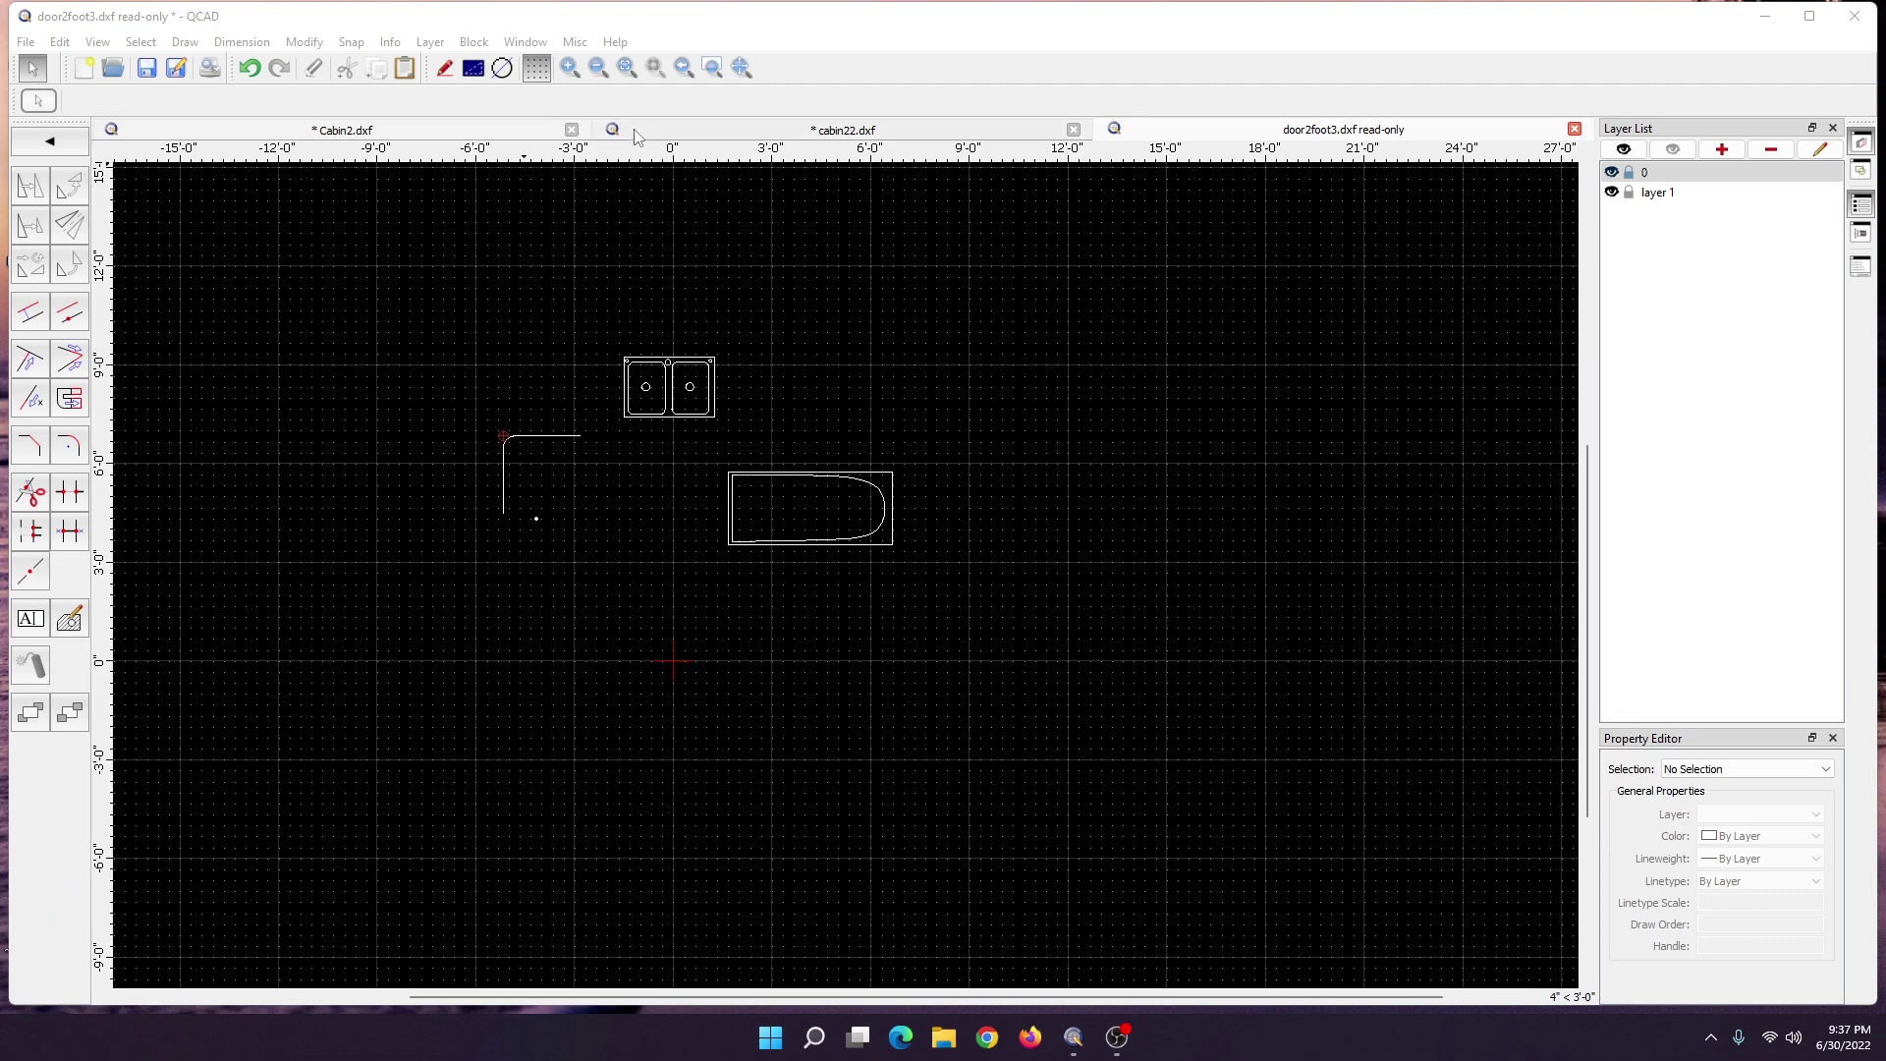
- Switch to the Cabin2.dxf drawing, leave the line command, and look over the whole floor plan
left_click(406, 132)
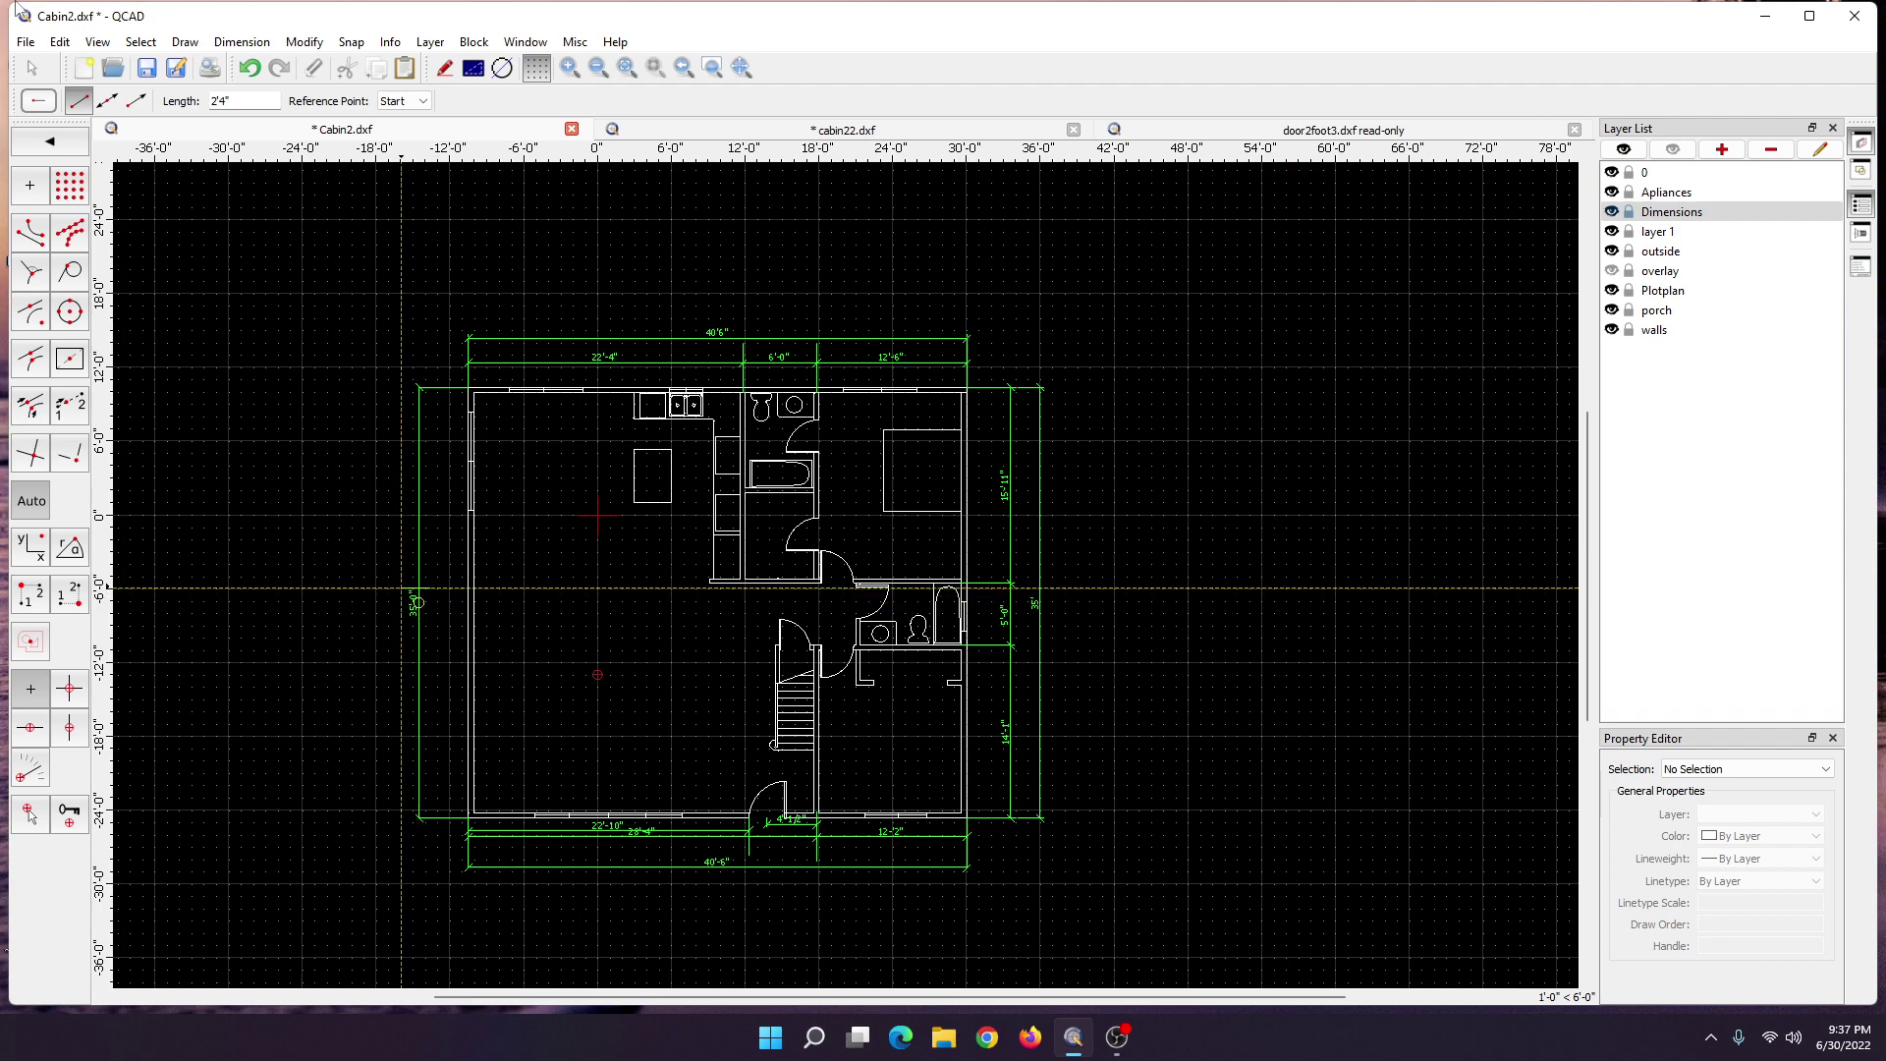
left_click(36, 70)
scroll(161, 295, "down", 2)
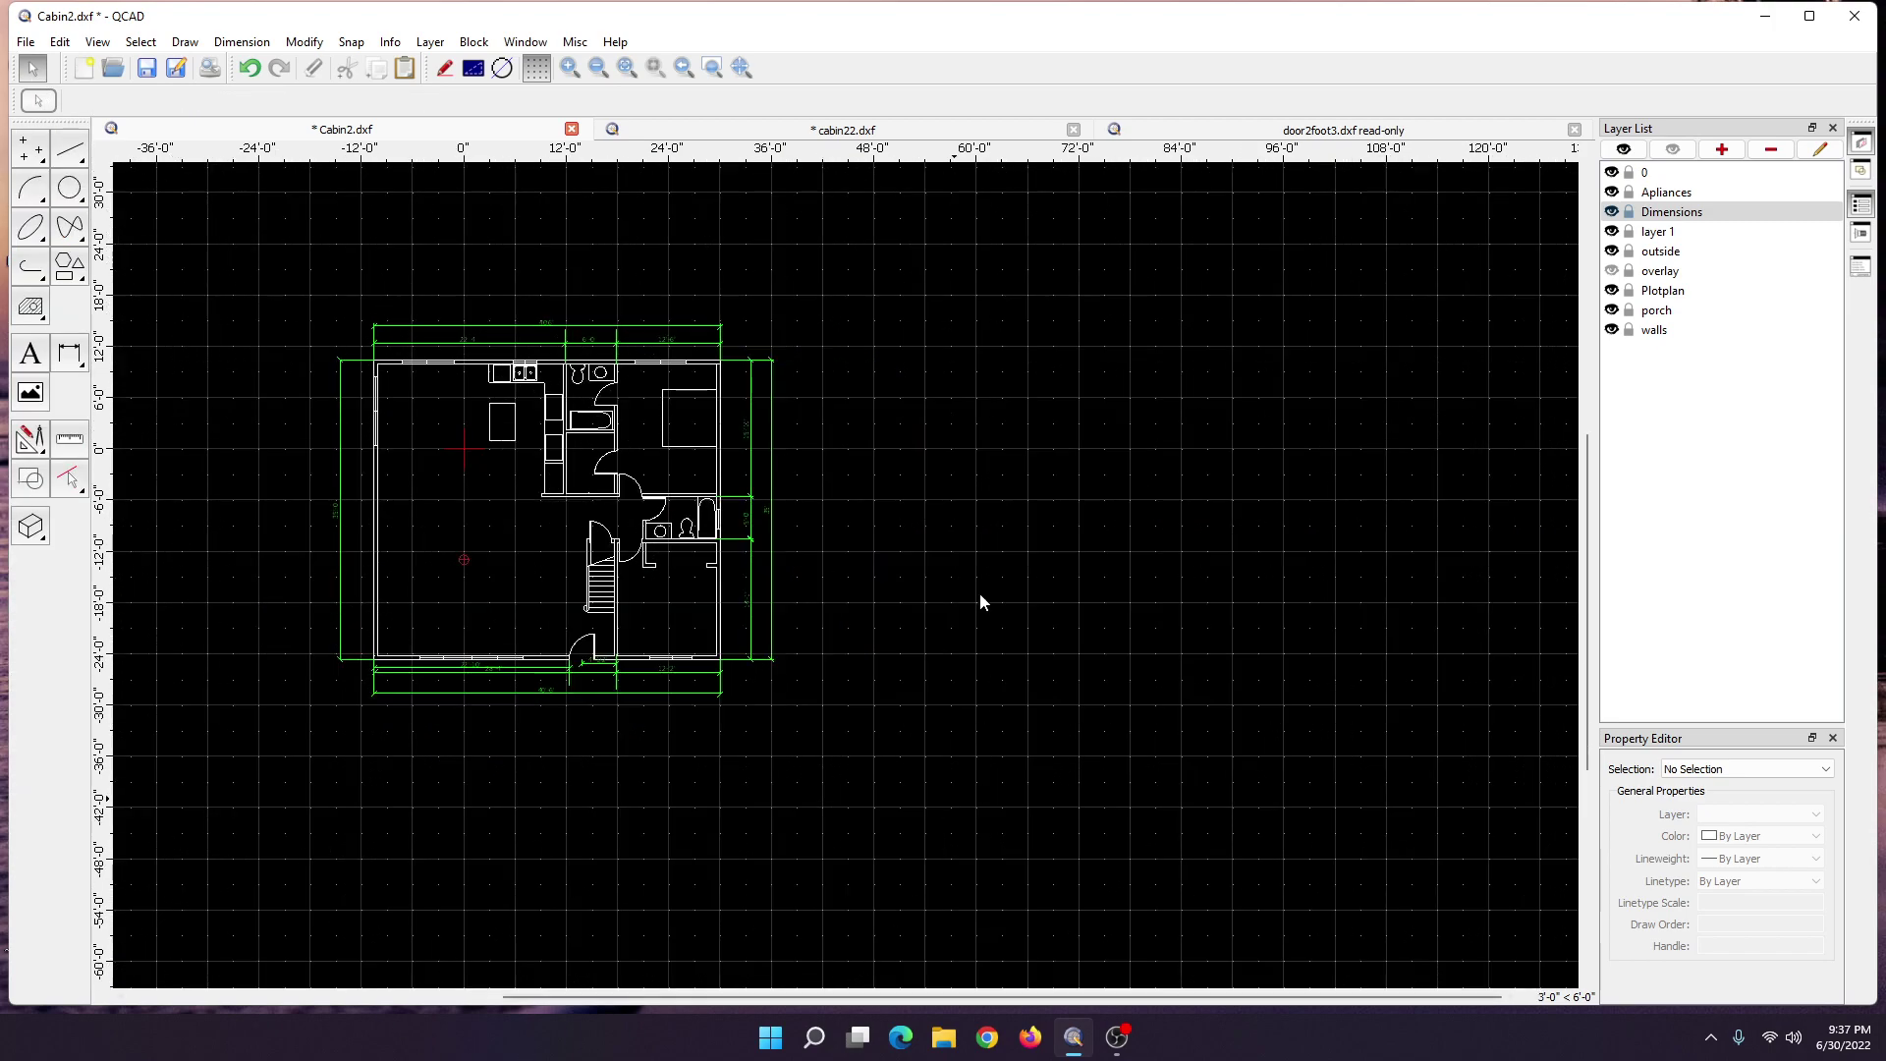
scroll(891, 526, "down", 2)
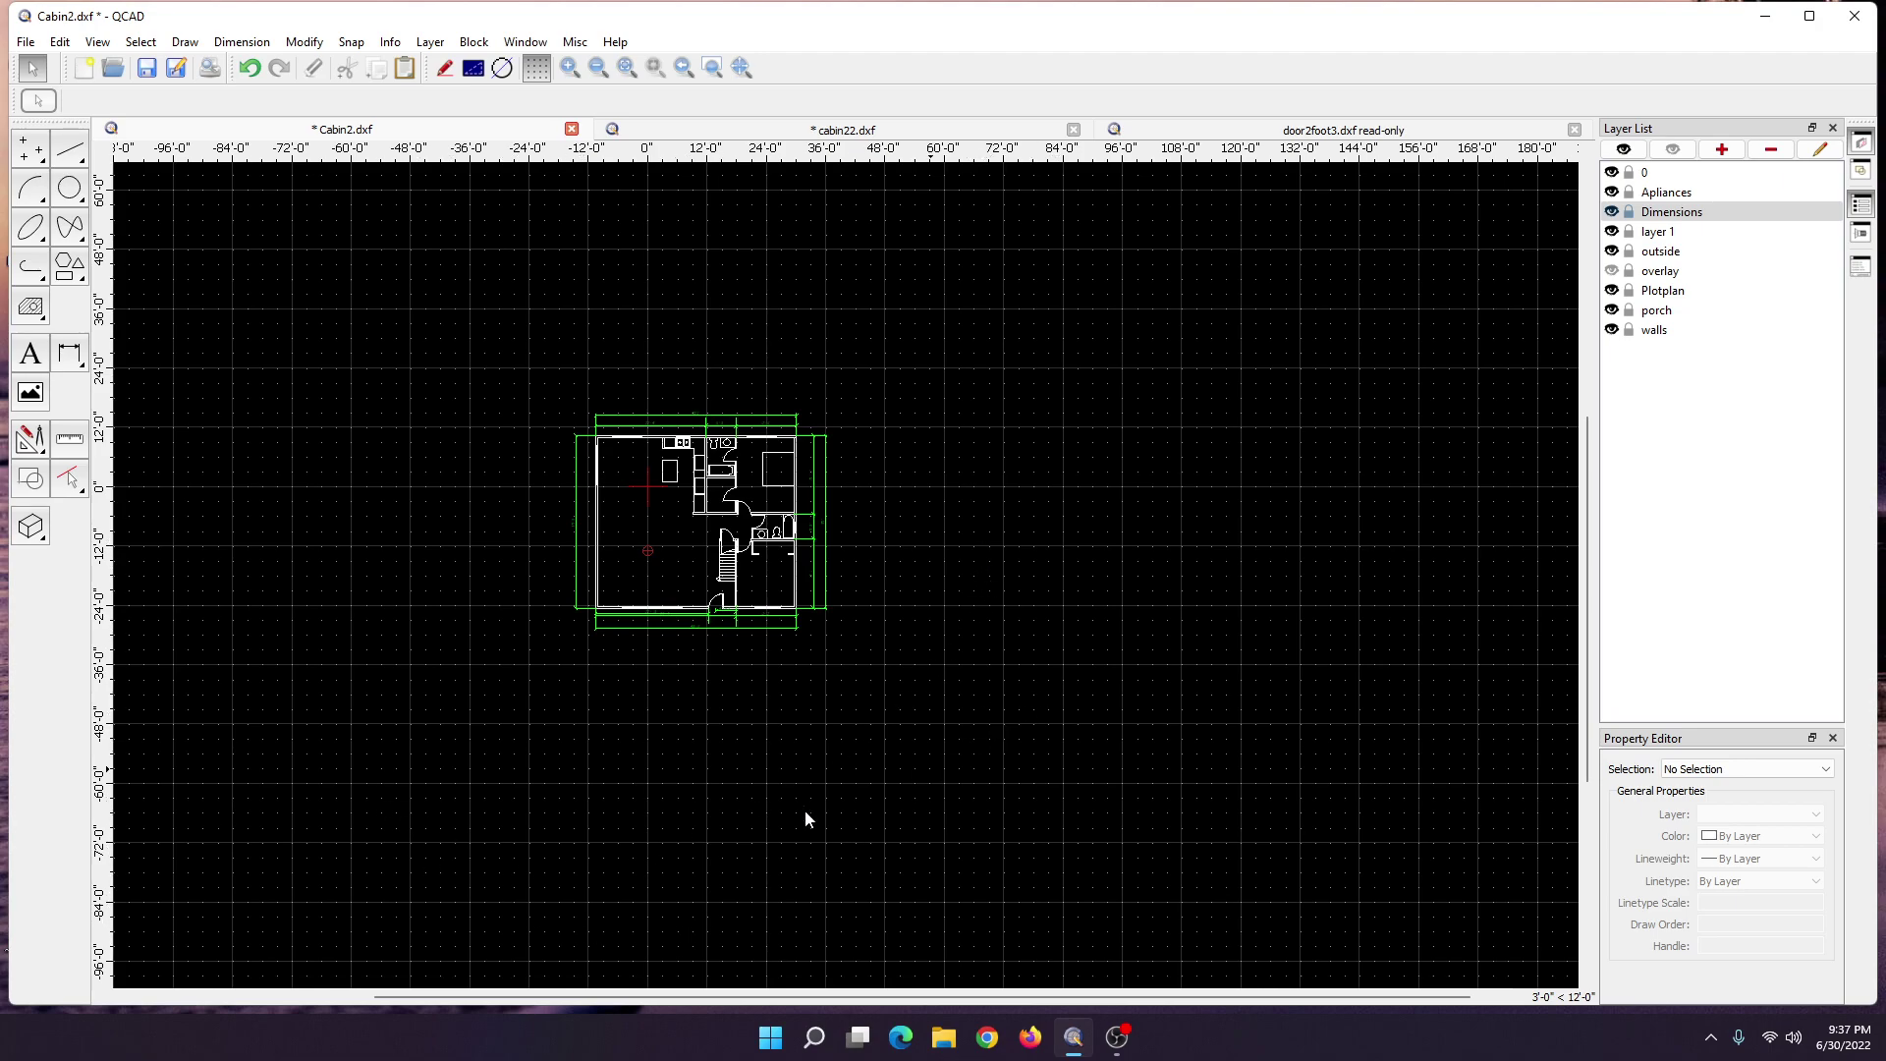
scroll(678, 871, "down", 3)
scroll(603, 887, "up", 4)
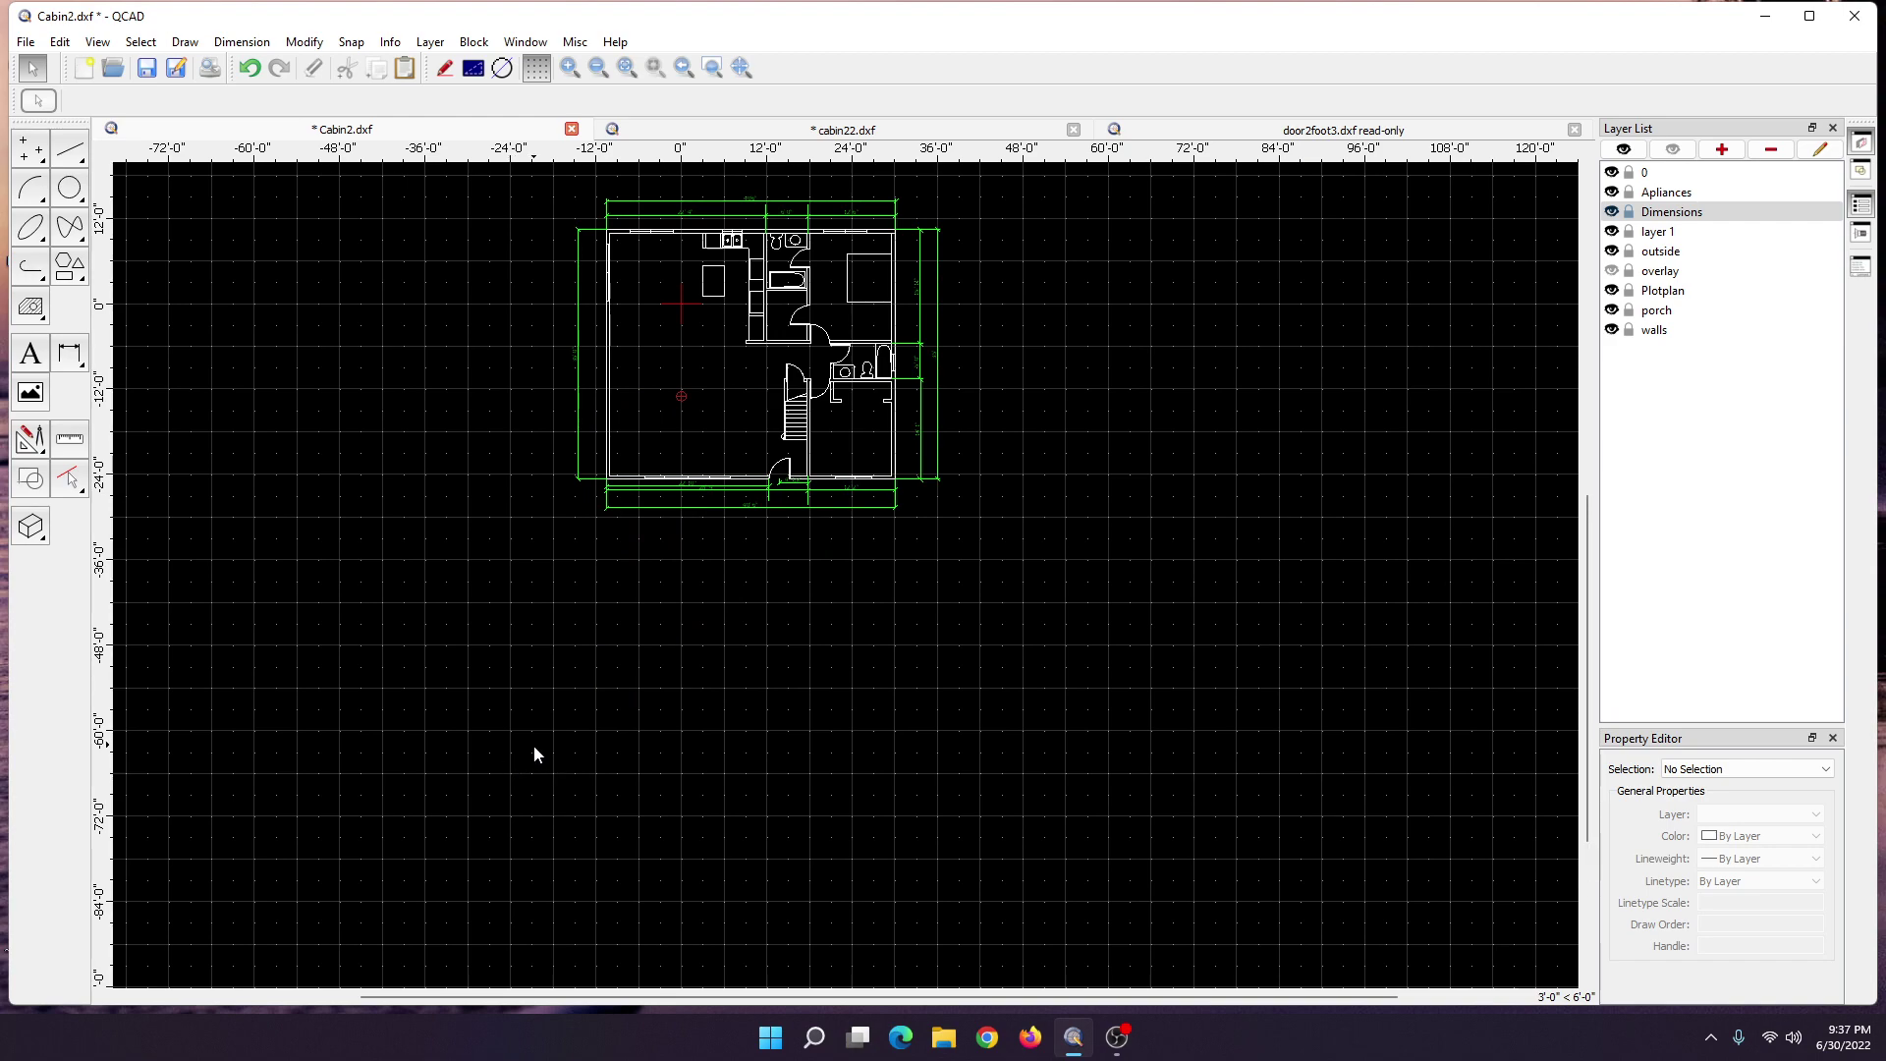